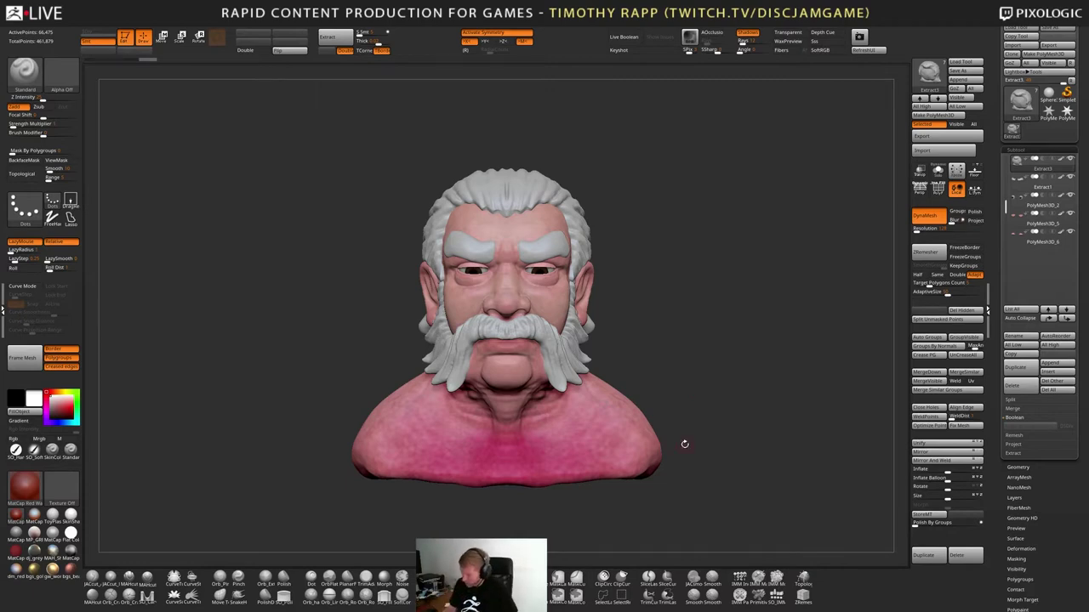
Turn off the polypaint colour display on all subtools of the bust
mouse_move(683, 443)
left_mouse_down()
mouse_move(735, 430)
mouse_move(707, 425)
mouse_move(785, 426)
mouse_move(773, 406)
left_mouse_up()
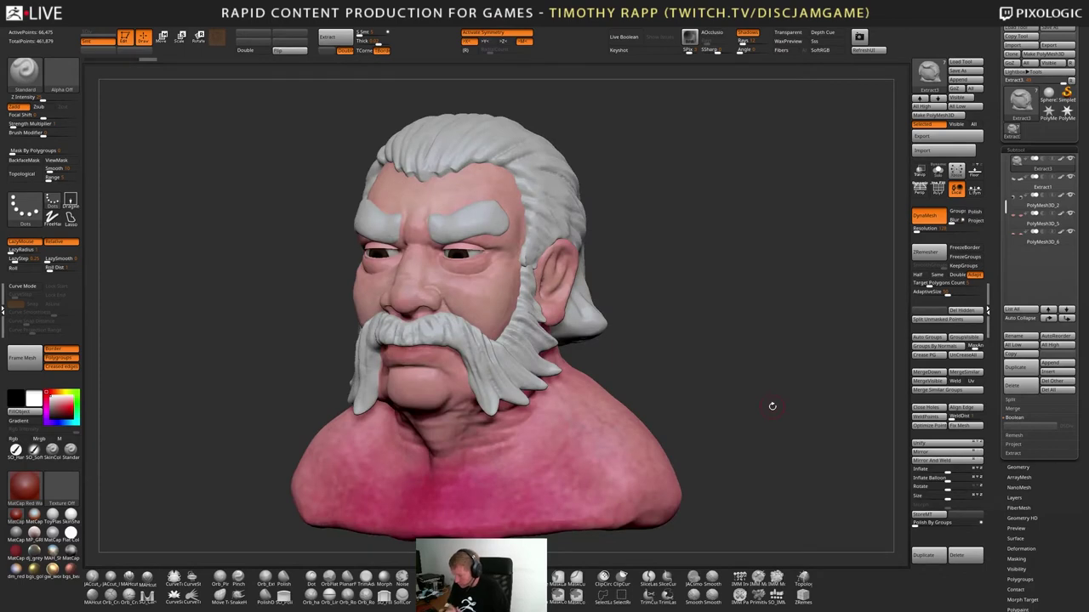
mouse_move(763, 447)
left_mouse_down()
mouse_move(782, 432)
mouse_move(770, 432)
mouse_move(791, 430)
mouse_move(778, 432)
left_mouse_up()
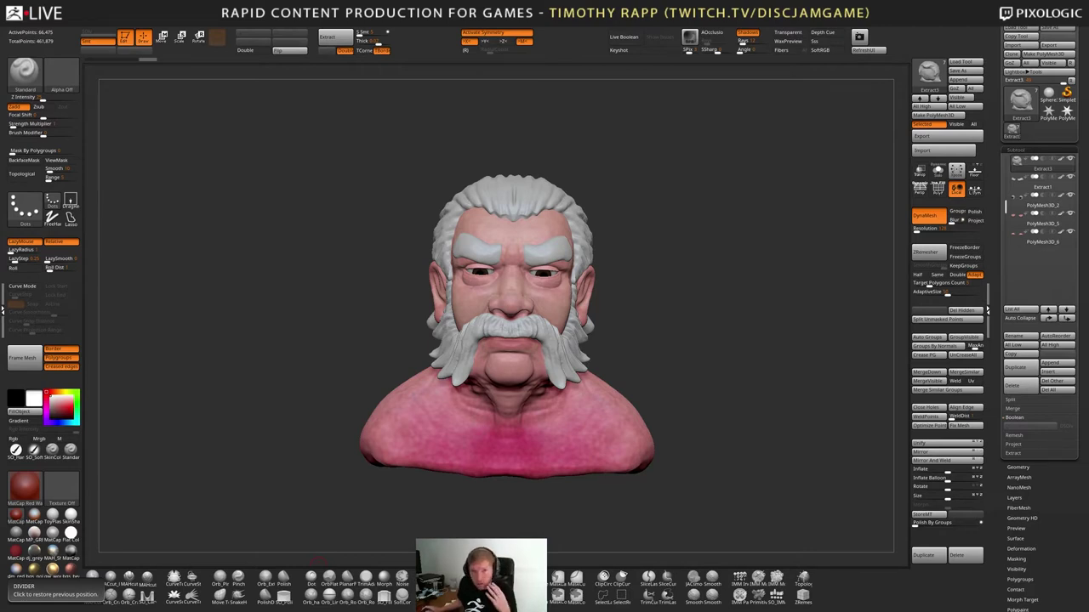
mouse_move(609, 424)
right_mouse_down()
mouse_move(677, 427)
mouse_move(612, 427)
right_mouse_up()
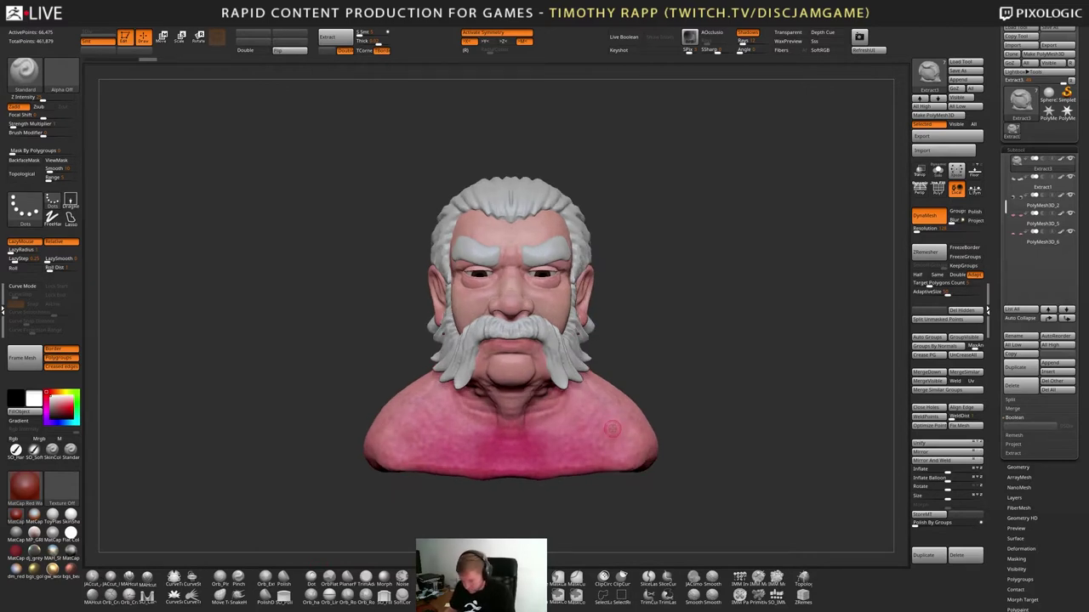
mouse_move(711, 430)
left_mouse_down()
mouse_move(706, 440)
mouse_move(688, 423)
left_mouse_up()
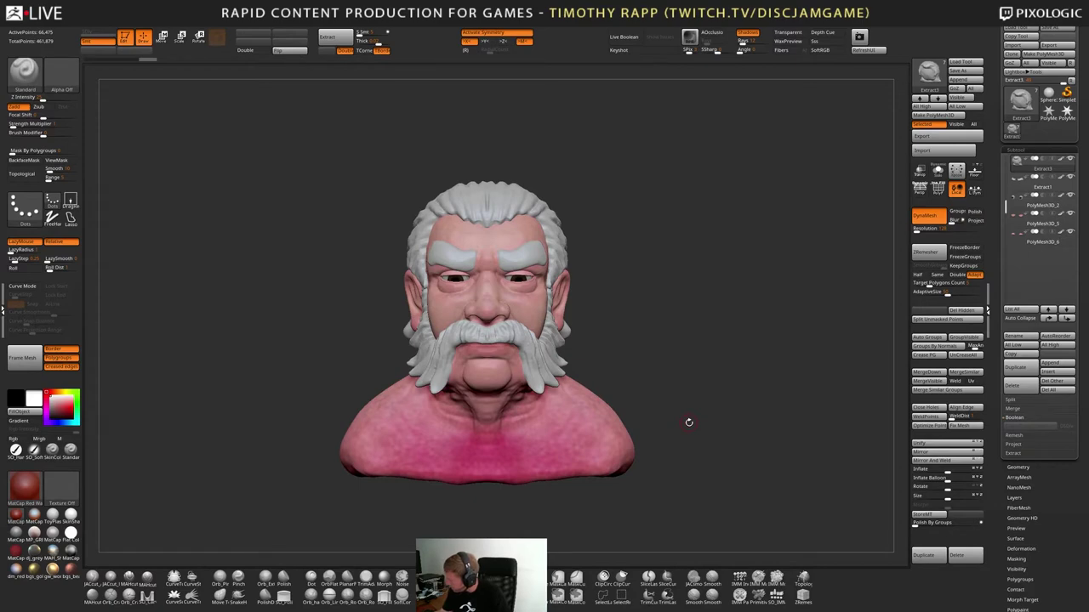
left_click(1063, 159, "shift")
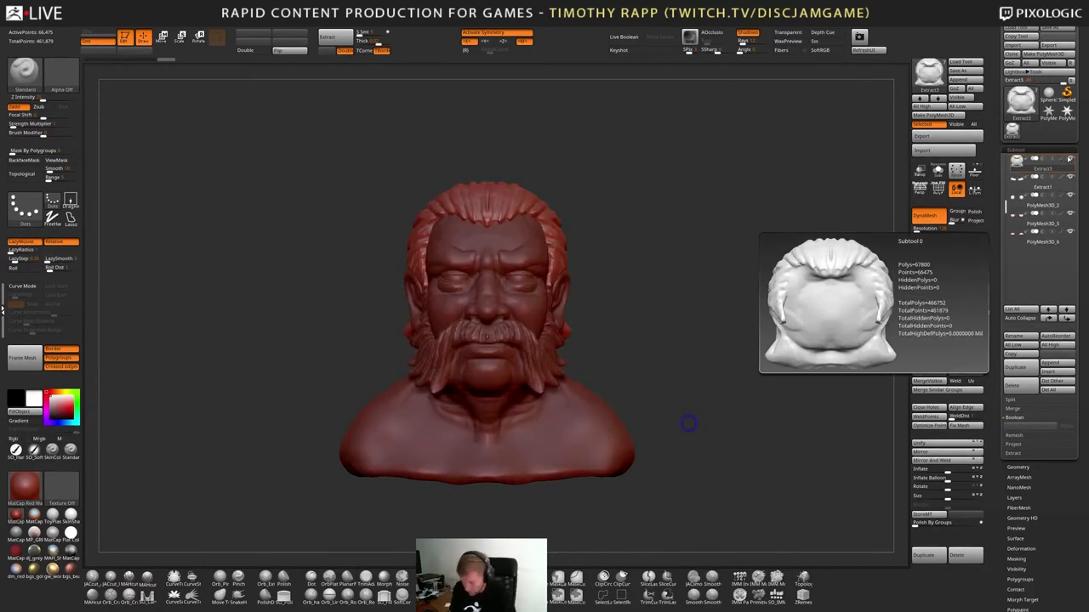
Compare several materials on the model, including the grey, ToyPlastic and skin ones, and settle on MatCap Gray
left_click(33, 533)
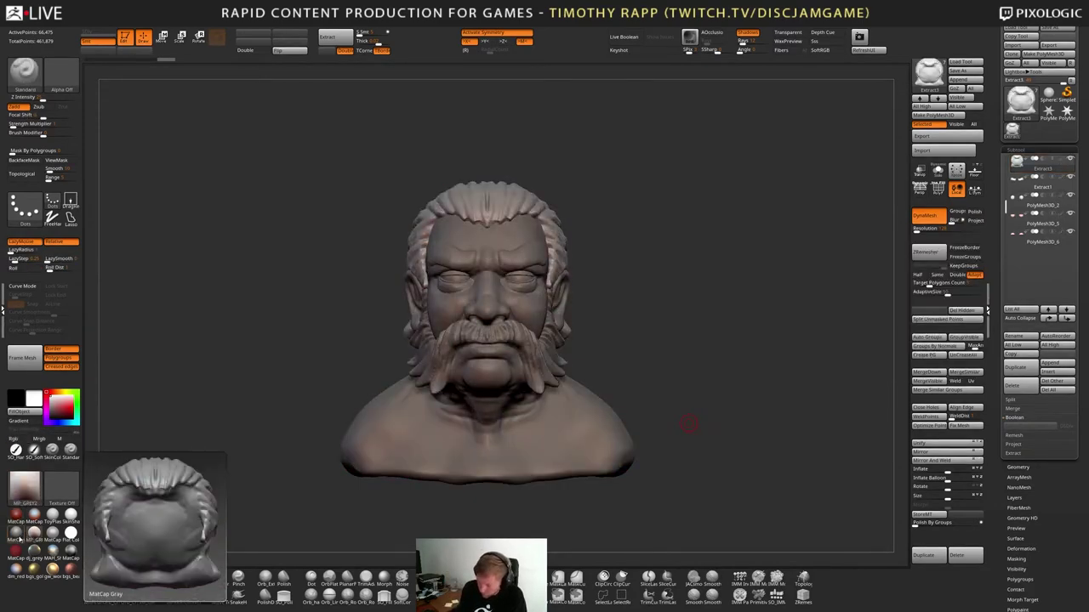
left_click(52, 533)
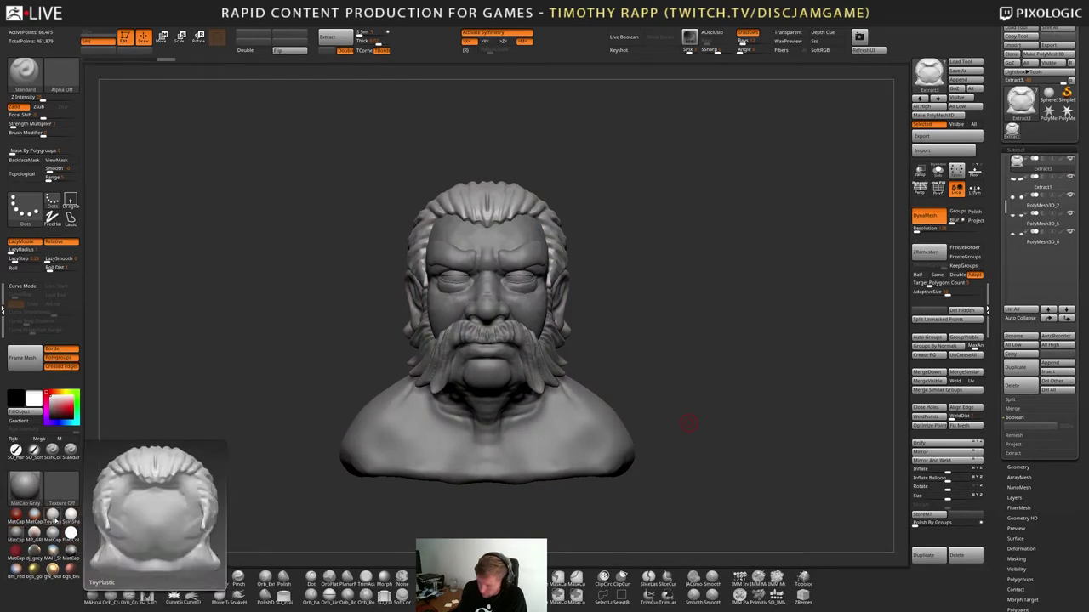
left_click(53, 517)
left_click(35, 521)
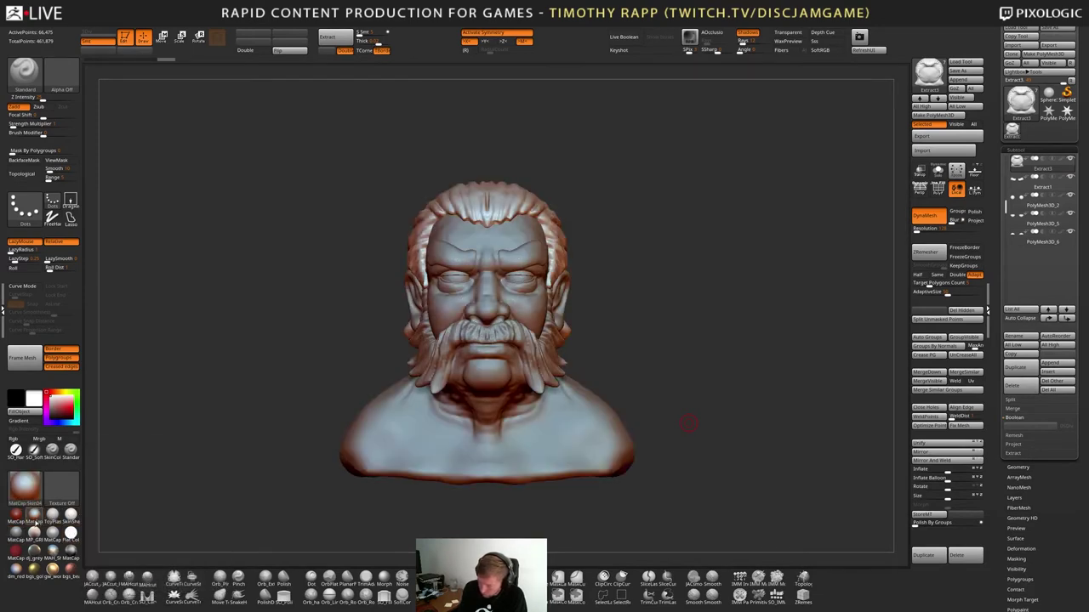
left_click(16, 539)
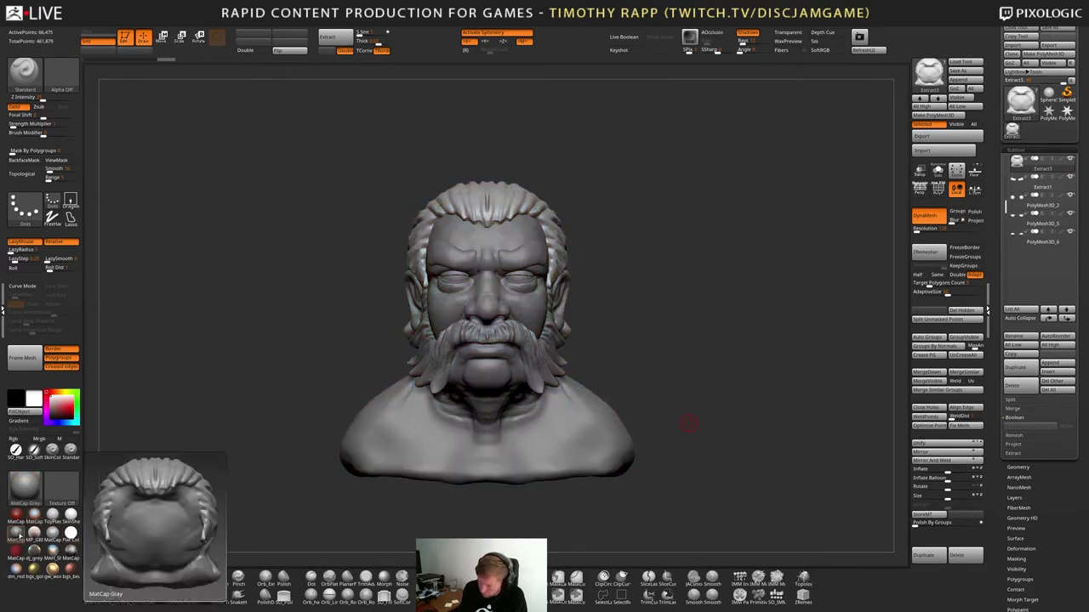
Make the bust the active subtool
right_click_drag(614, 428, 583, 473)
left_click(580, 441, "alt")
left_click_drag(584, 472, 605, 454)
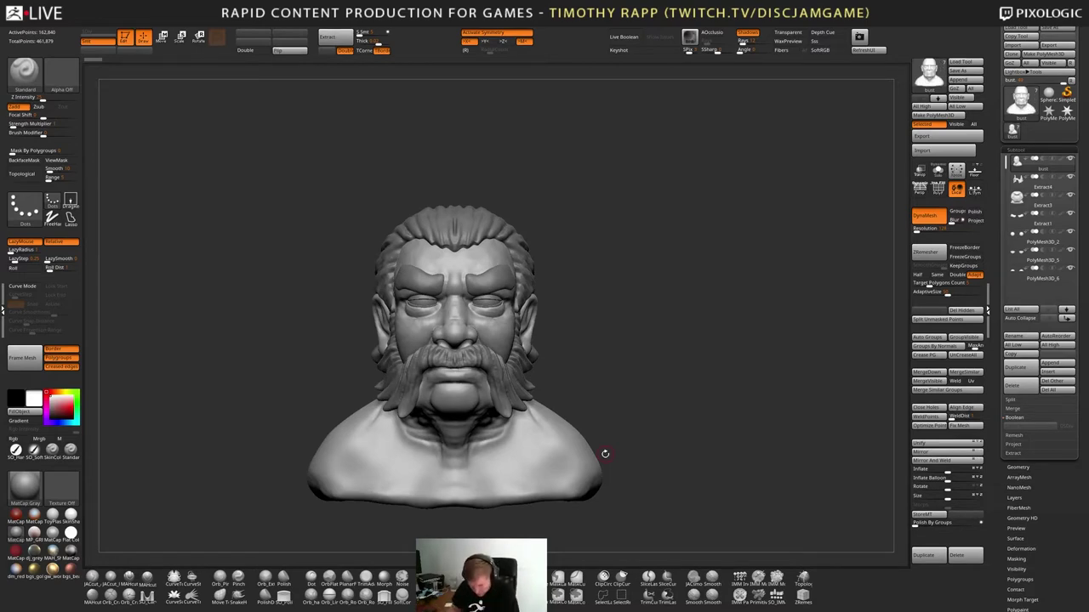
Preview the bust with the dm_red matcap and go back to MatCap Gray
left_click(16, 570)
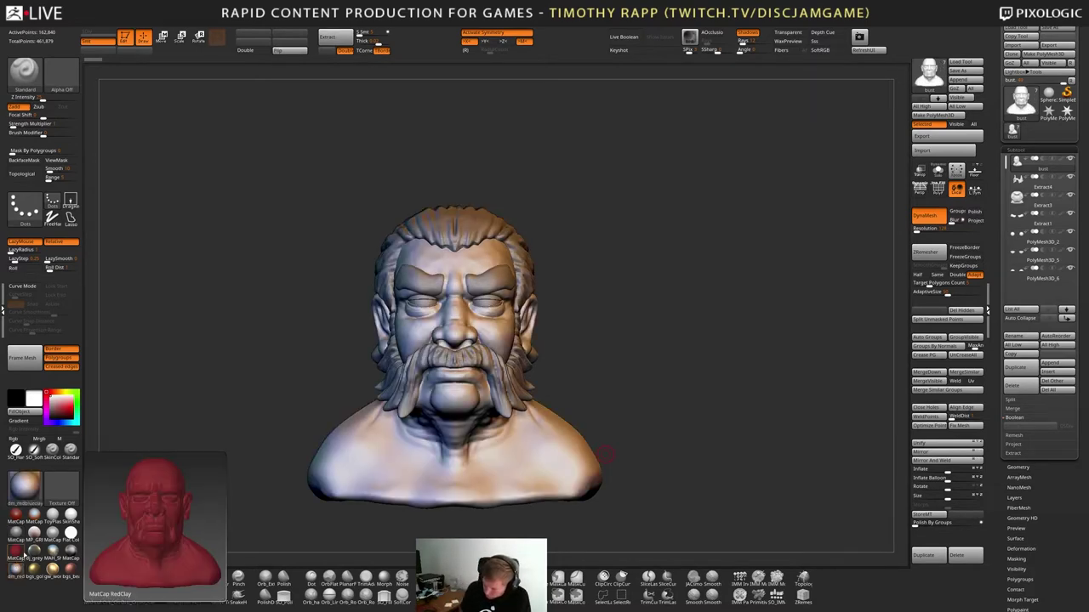
mouse_move(481, 476)
right_mouse_down()
mouse_move(619, 478)
mouse_move(485, 478)
right_mouse_up()
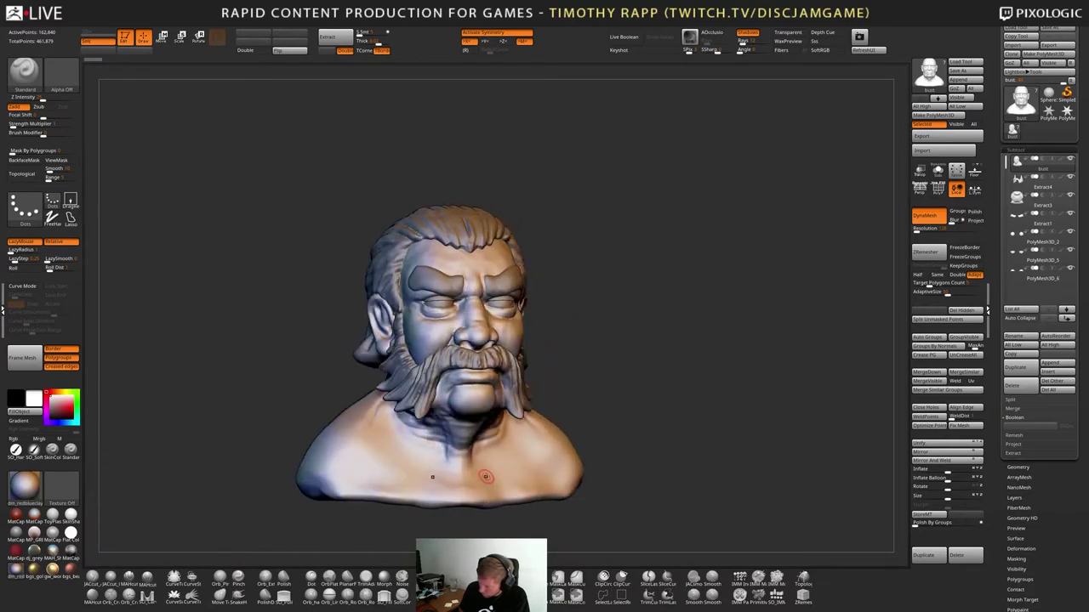
left_click(25, 534)
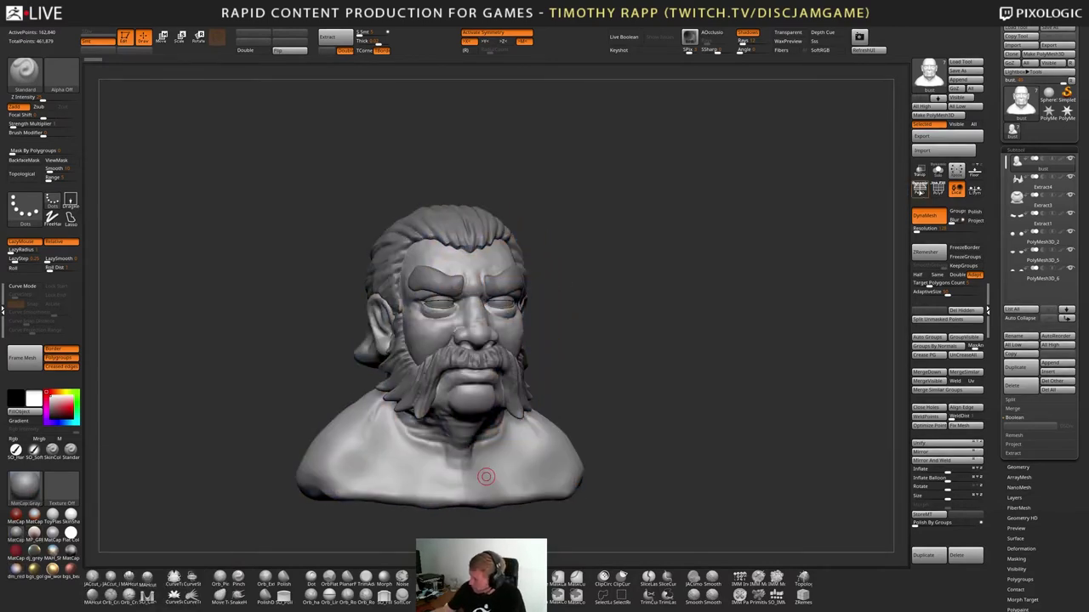
Turn on perspective display for the bust
left_click(920, 188)
left_click_drag(681, 440, 572, 484)
left_click_drag(476, 425, 614, 447)
left_click_drag(561, 485, 556, 451, "alt")
left_click_drag(556, 452, 547, 452)
right_click_drag(547, 452, 536, 436)
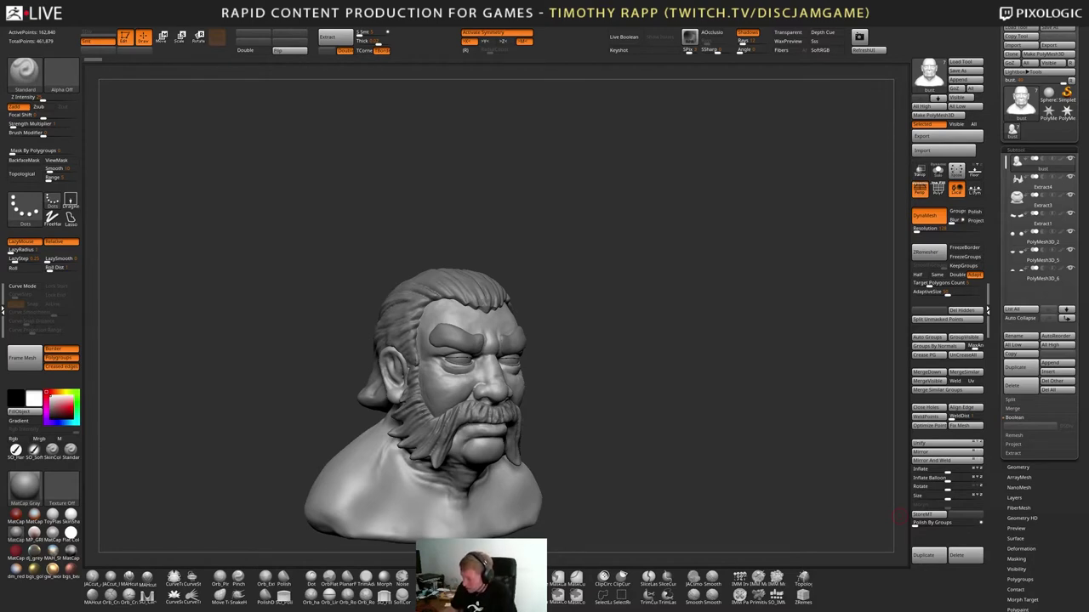
Examine the eye area by activating the eyeball and upper eyelid subtools in turn
left_click_drag(673, 439, 708, 476)
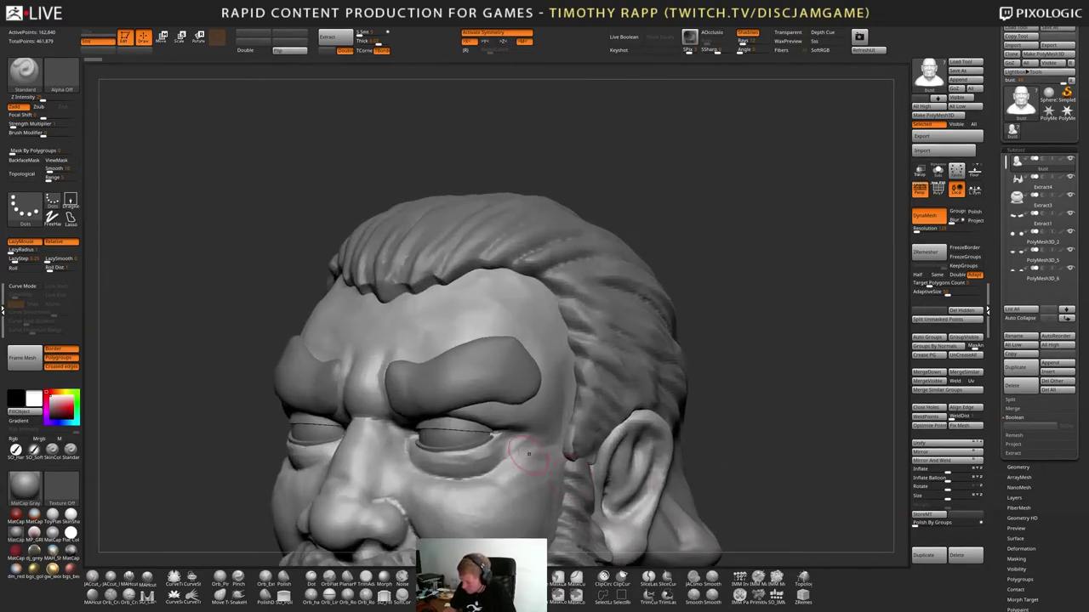
left_click_drag(539, 457, 478, 443)
left_click(468, 430, "alt")
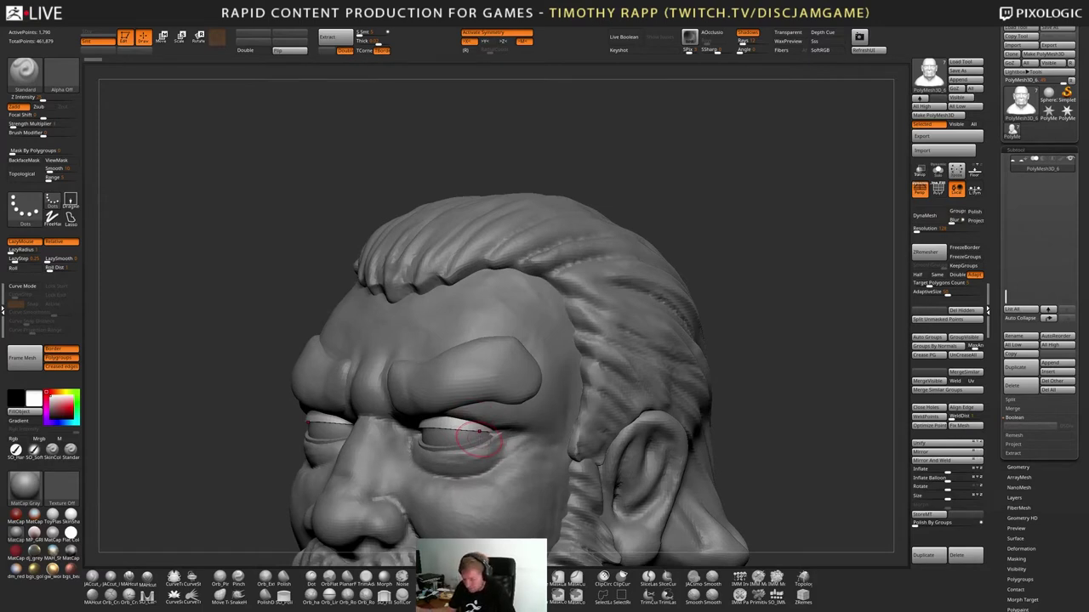
left_click(478, 433, "alt")
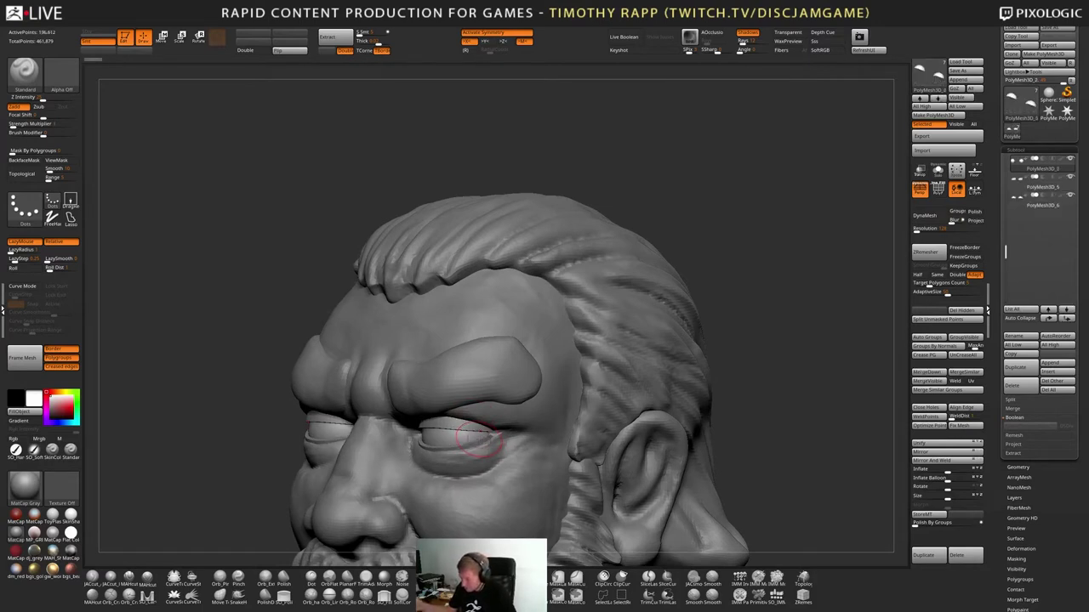
left_click(478, 435, "alt")
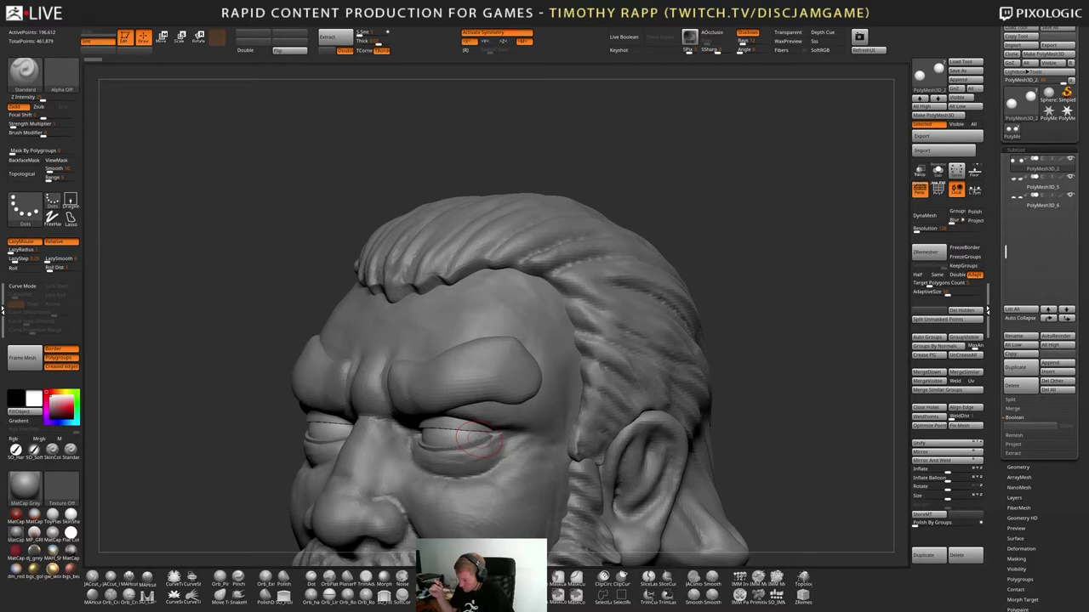
left_click(478, 435, "alt")
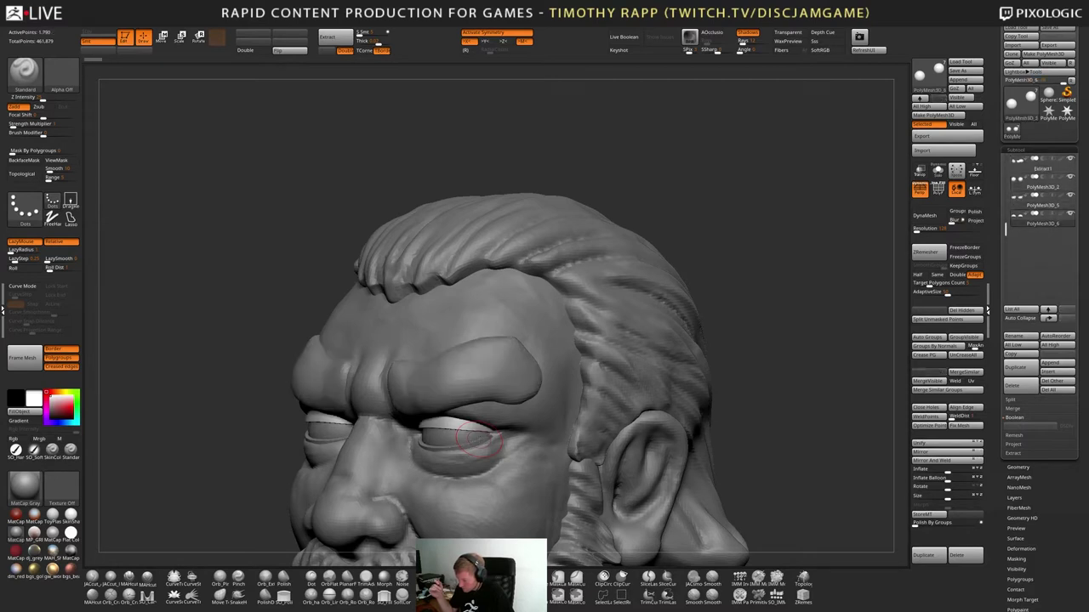
left_click(478, 436, "alt")
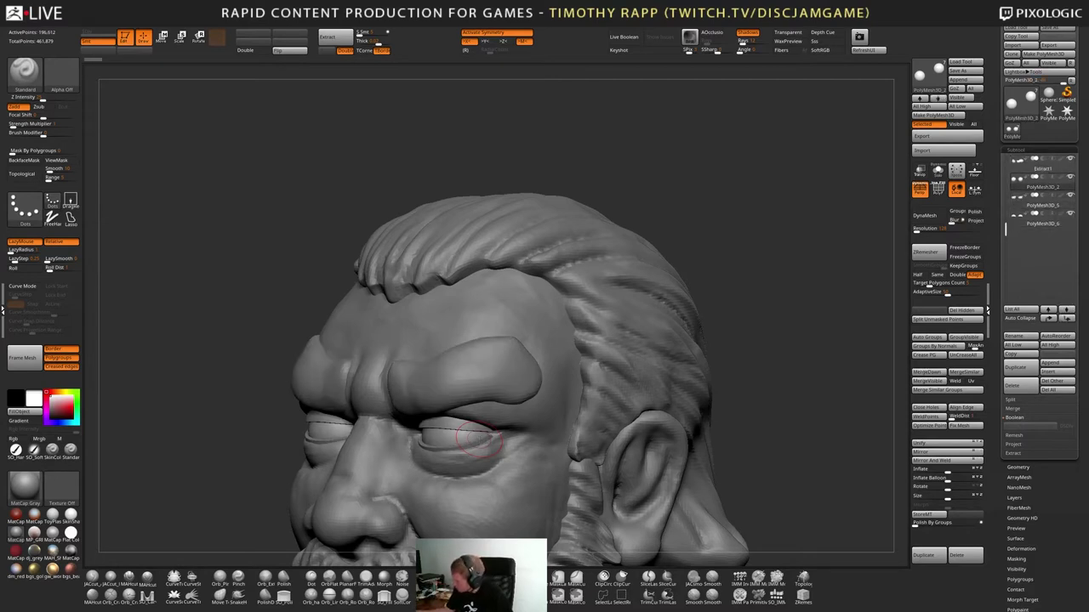
Duplicate the lower eyelid subtool PolyMesh3D_5 and the upper eyelid subtool PolyMesh3D_6
left_click(1016, 368)
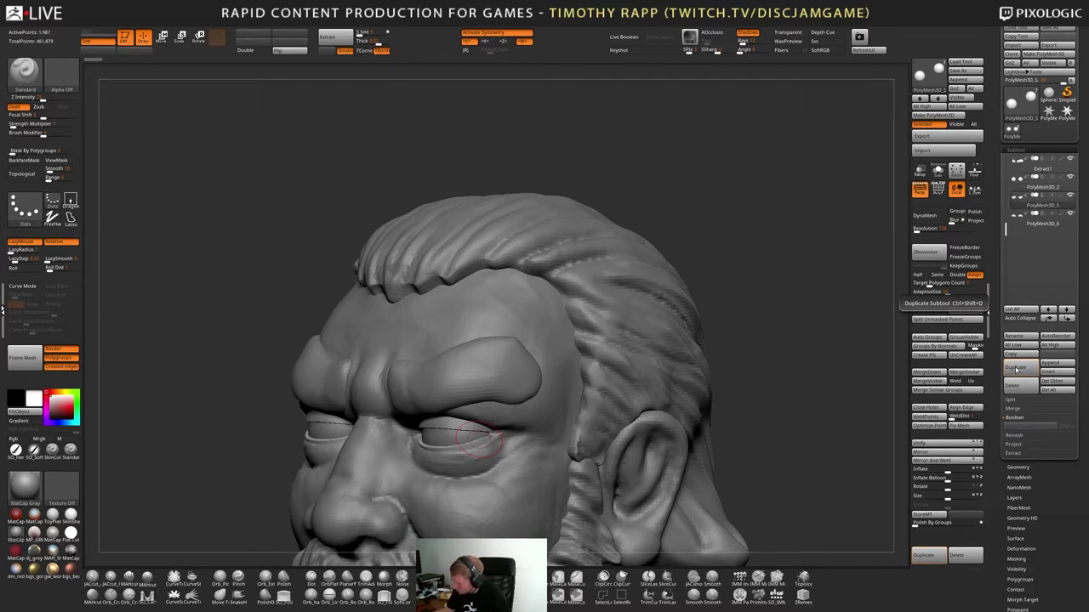
key("Down")
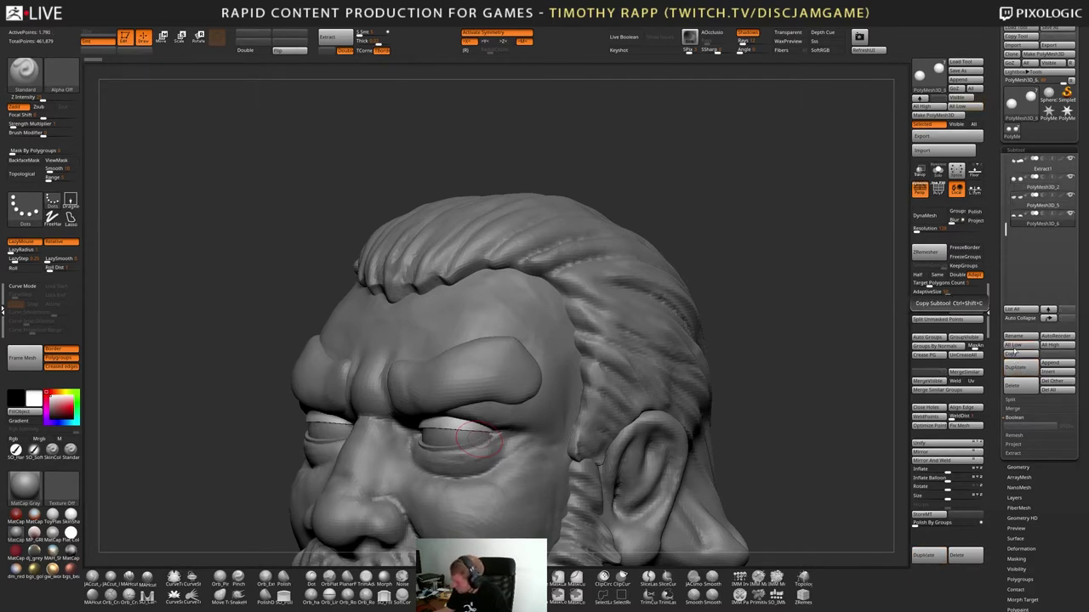
key("Up")
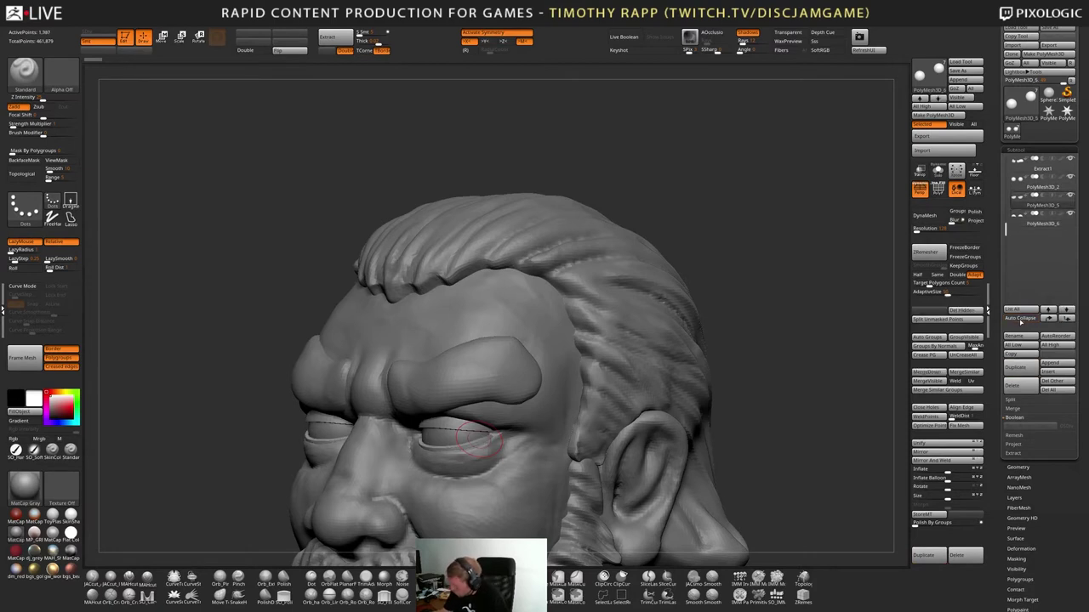
key("Down")
key("Up")
left_click(1017, 368)
left_click(1021, 369)
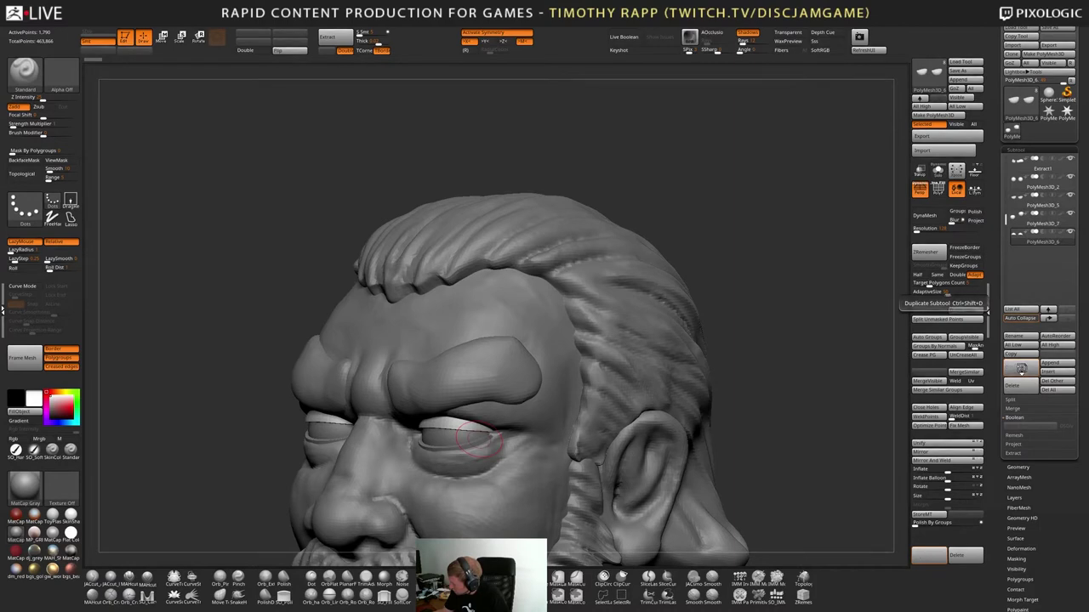
left_click(1021, 368)
Reorder the upper eyelids directly beneath the lower eyelids in the subtool list and merge the two subtools
left_click(1048, 319)
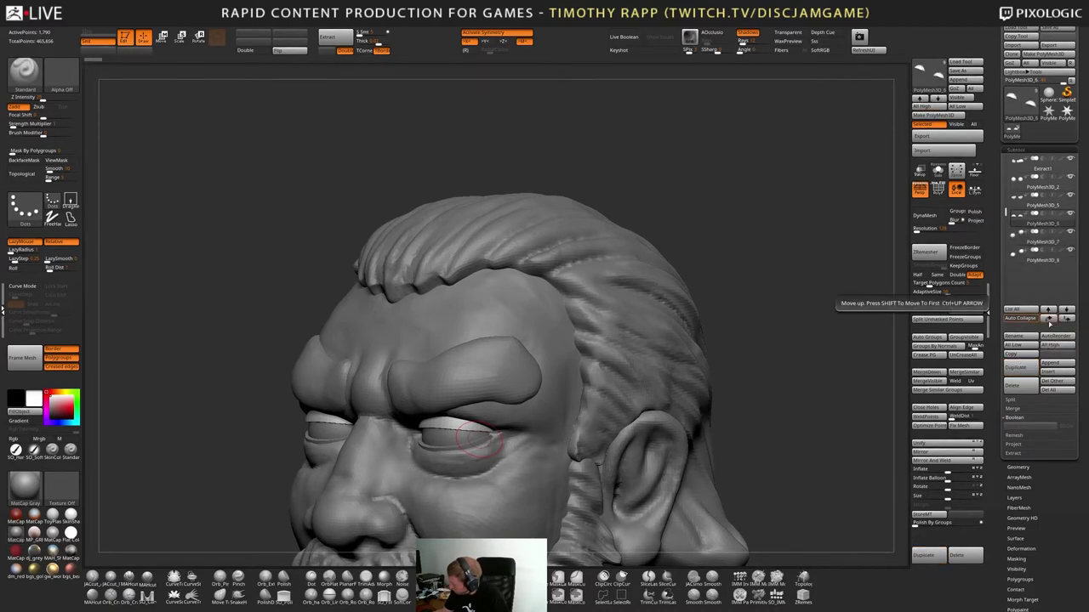
key("Up")
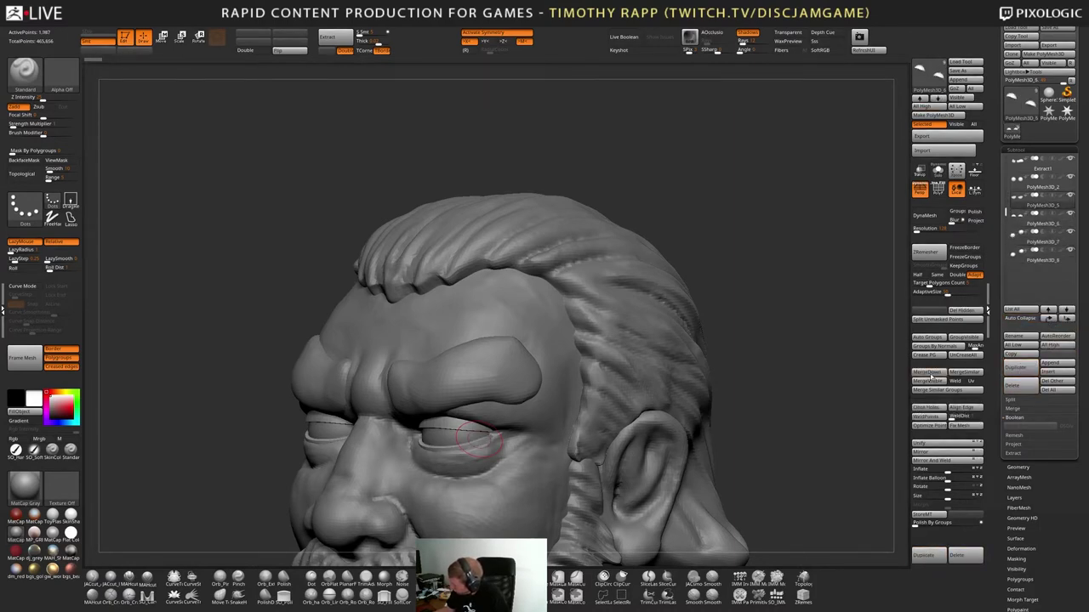
left_click(934, 381)
left_click(906, 392)
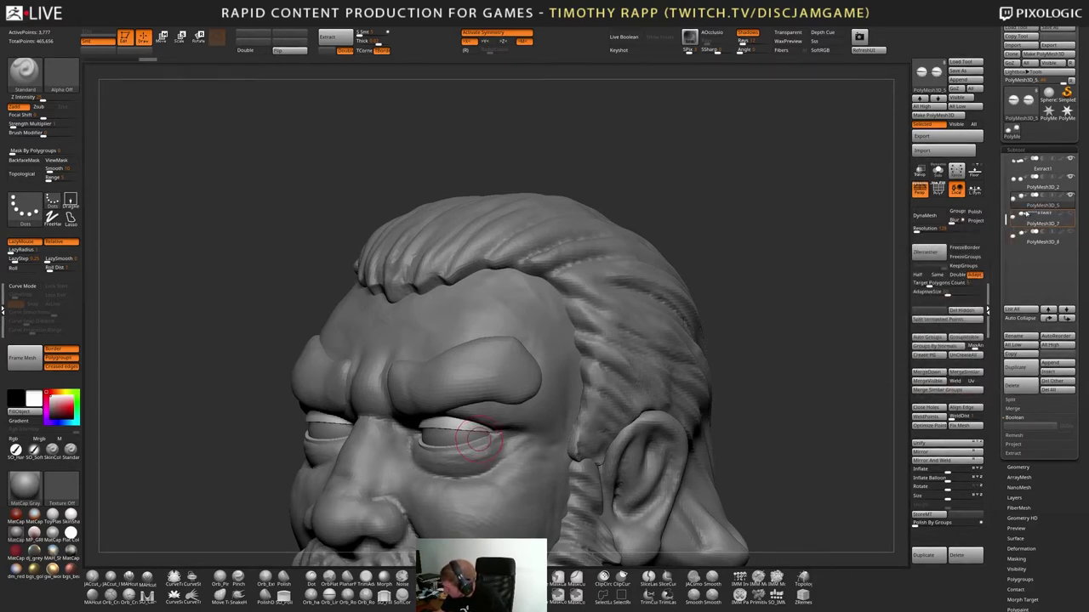
Rename the duplicated lower eyelid subtool PolyMesh3D_7 as DUMMY
mouse_move(1052, 225)
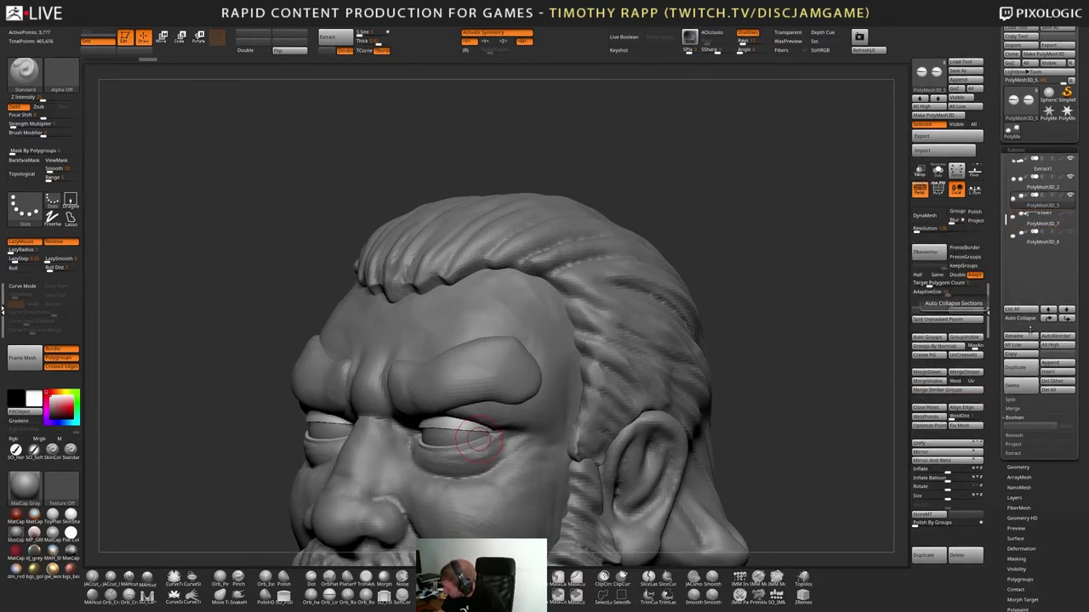
left_click(1032, 226)
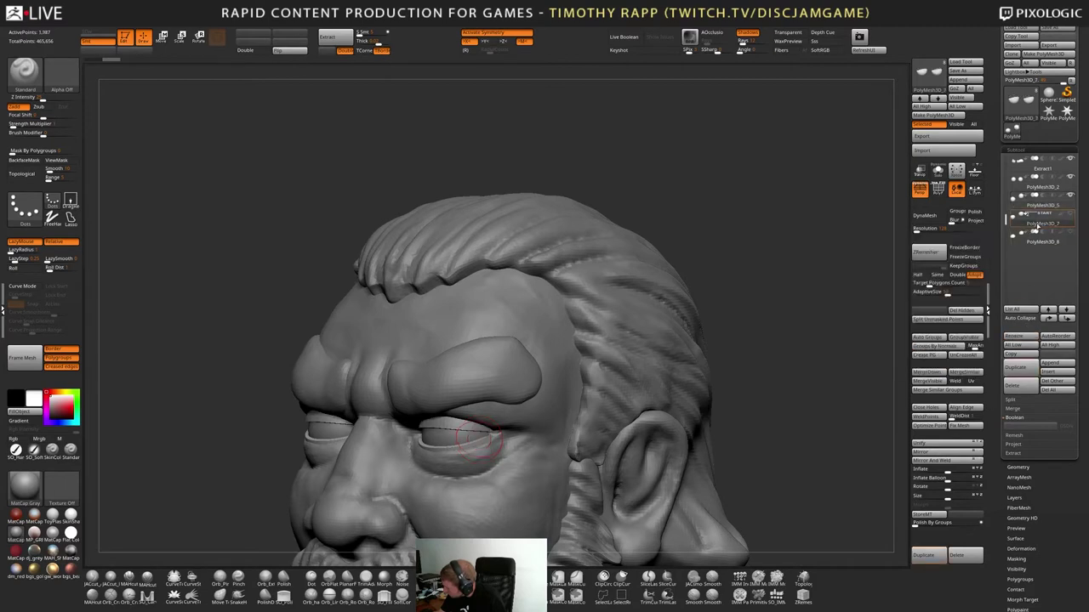
left_click(1021, 337)
type("DUMMY")
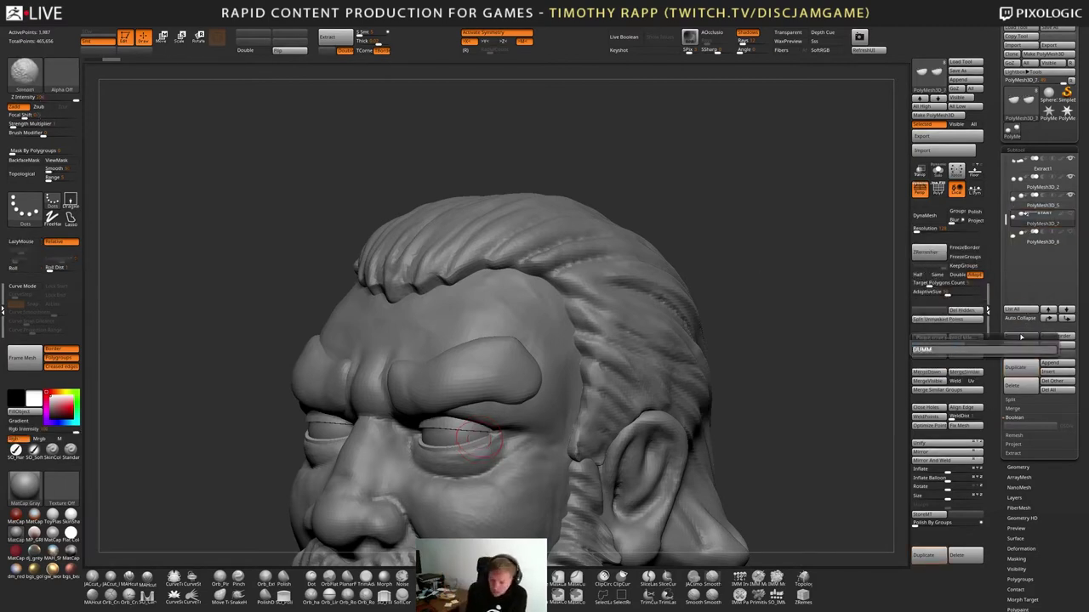
key("Return")
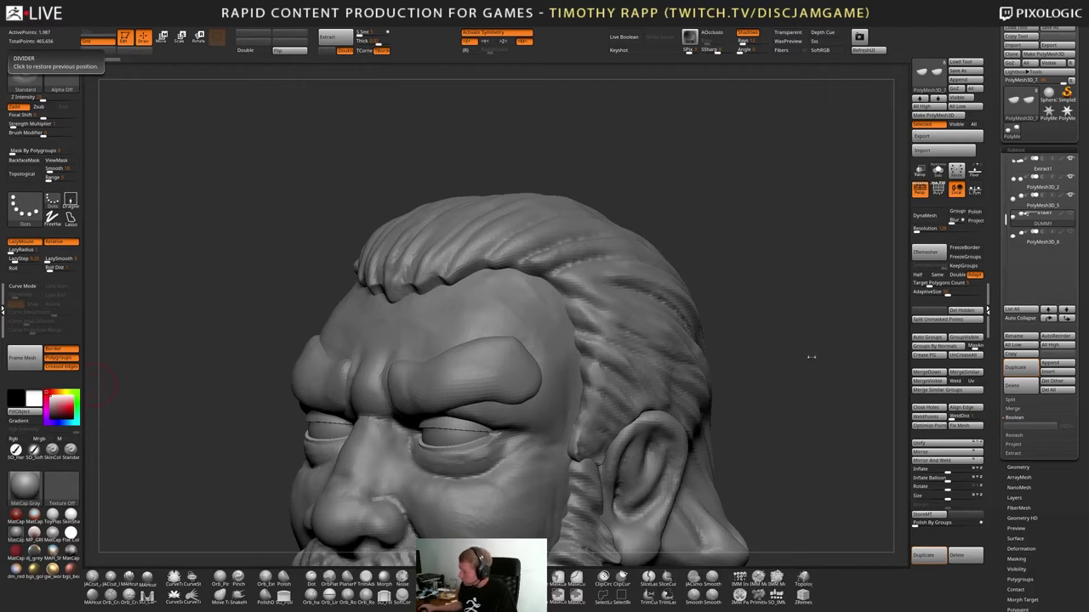
Make the merged eyelid subtool PolyMesh3D_5 active
left_click_drag(811, 357, 834, 289)
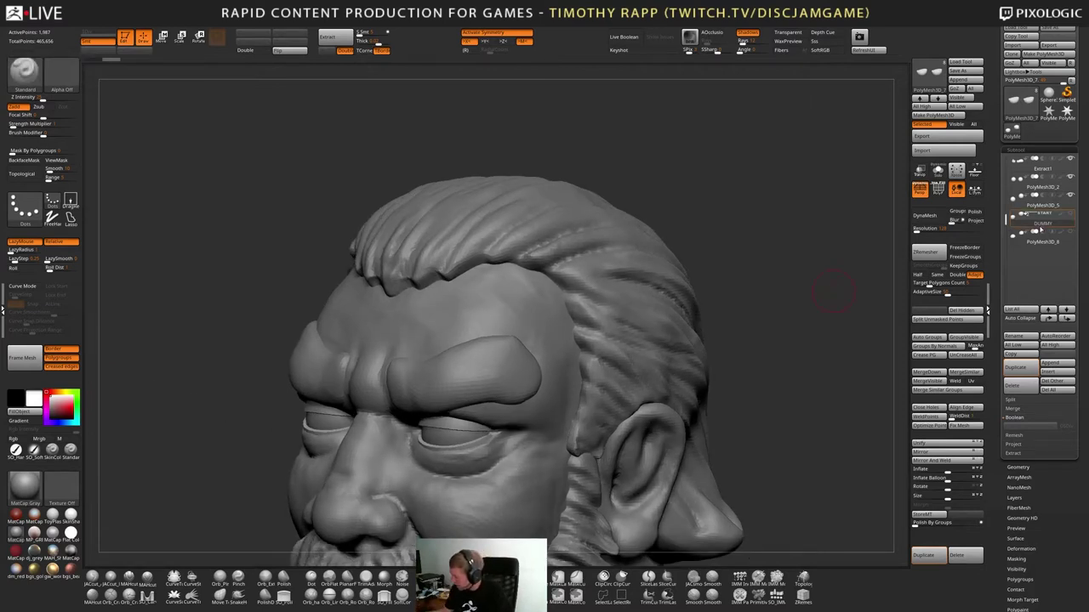
mouse_move(1039, 229)
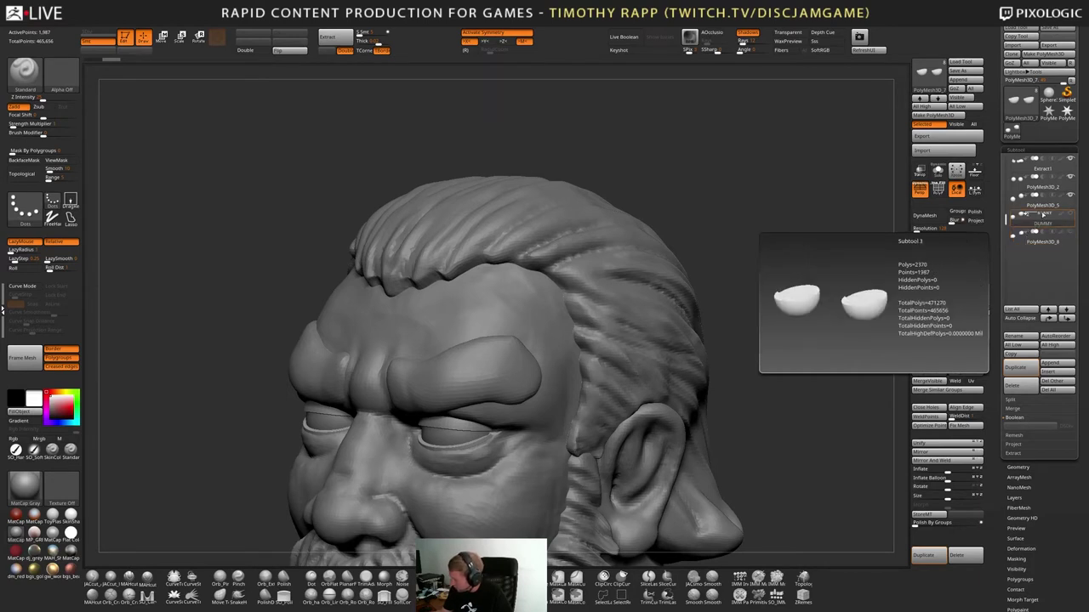
key("ctrl")
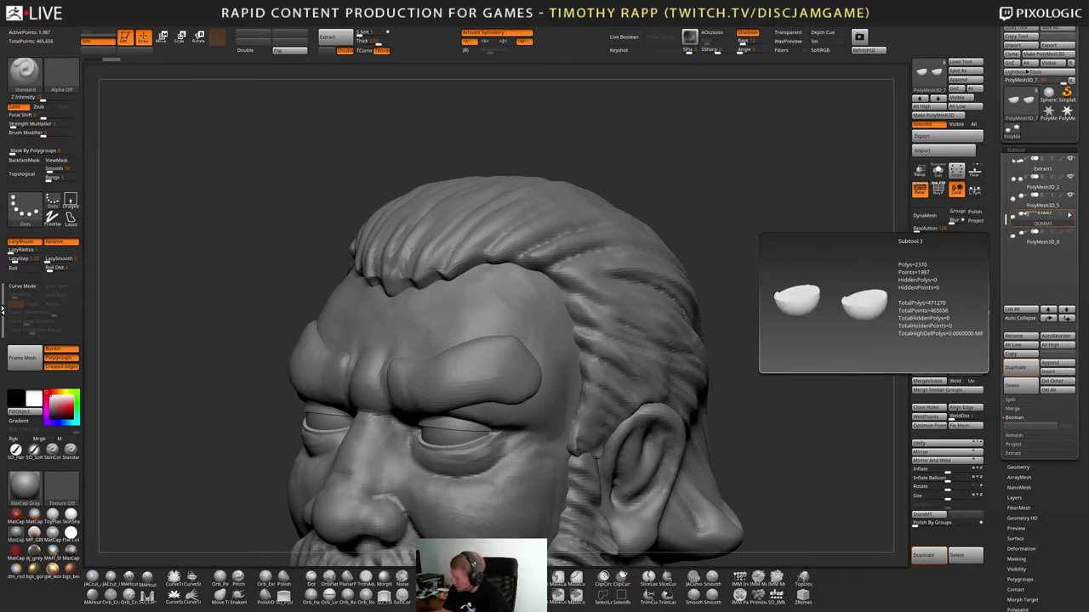
left_click(1042, 205)
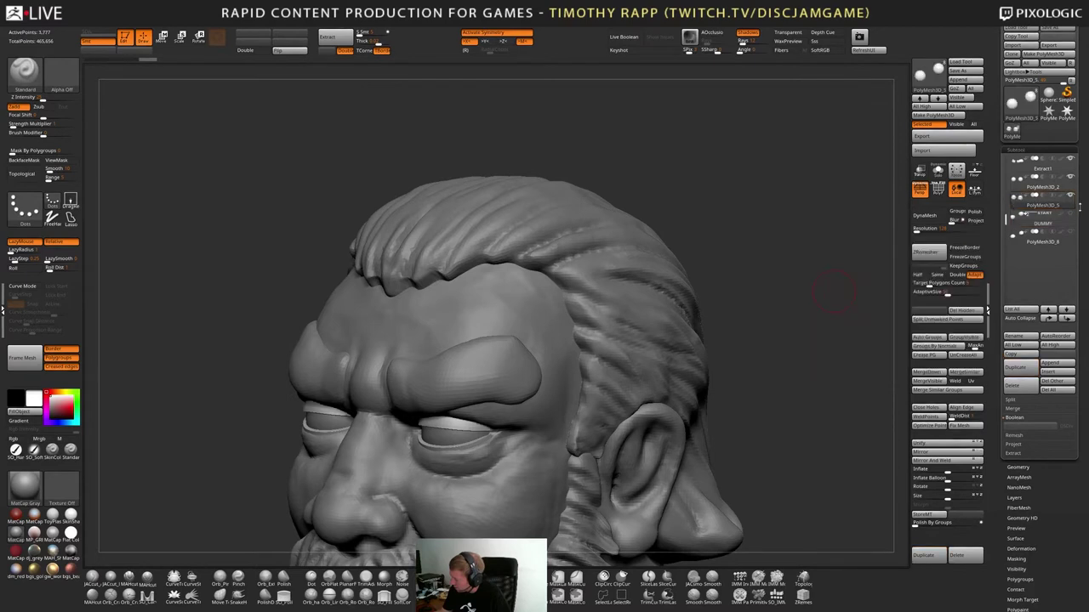
Remove the edge creasing from the merged eyelids and subdivide the mesh twice
mouse_move(1067, 214)
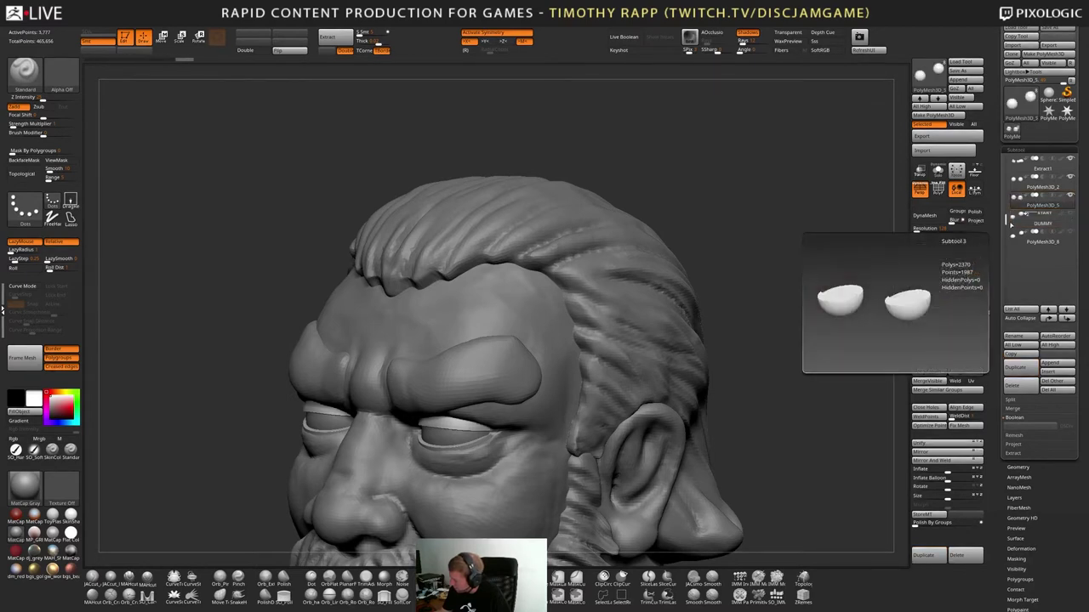
left_click_drag(1006, 221, 1005, 161)
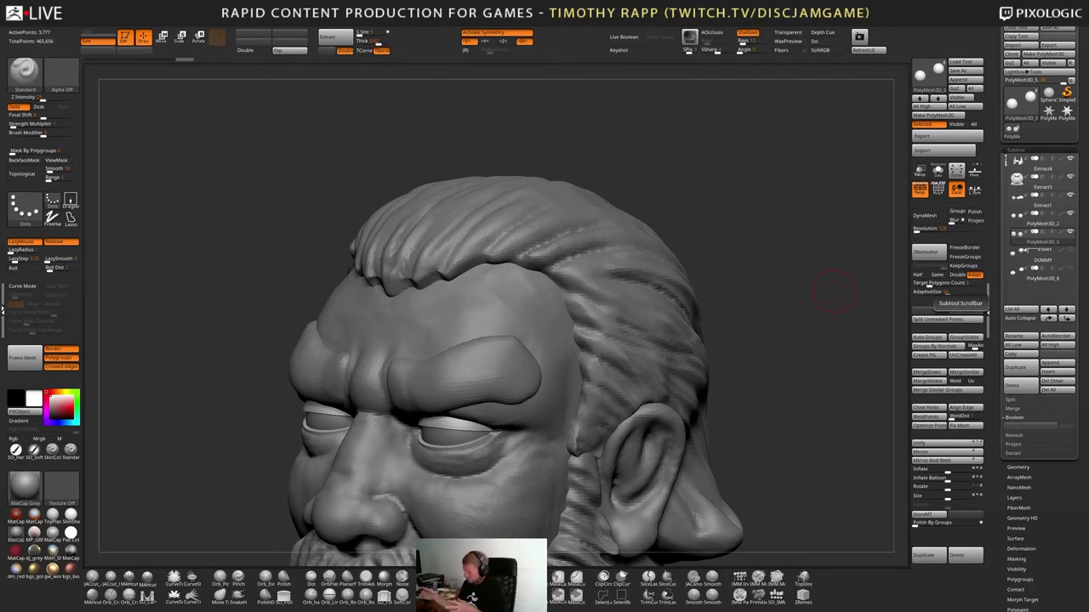
mouse_move(1035, 255)
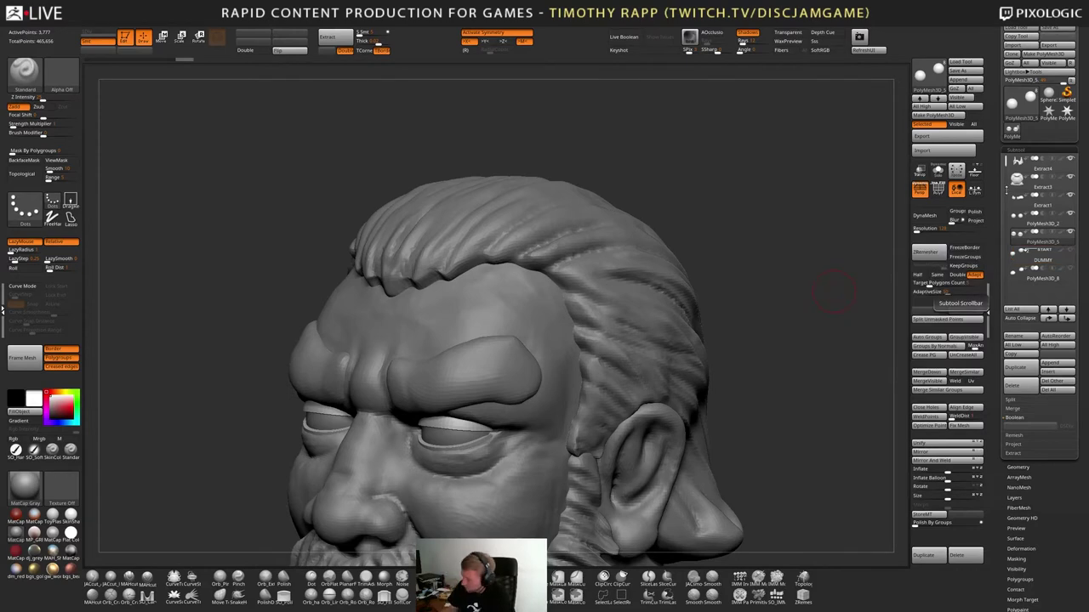
mouse_move(763, 442)
left_mouse_down("shift")
mouse_move(668, 460)
mouse_move(546, 396)
left_mouse_up("shift")
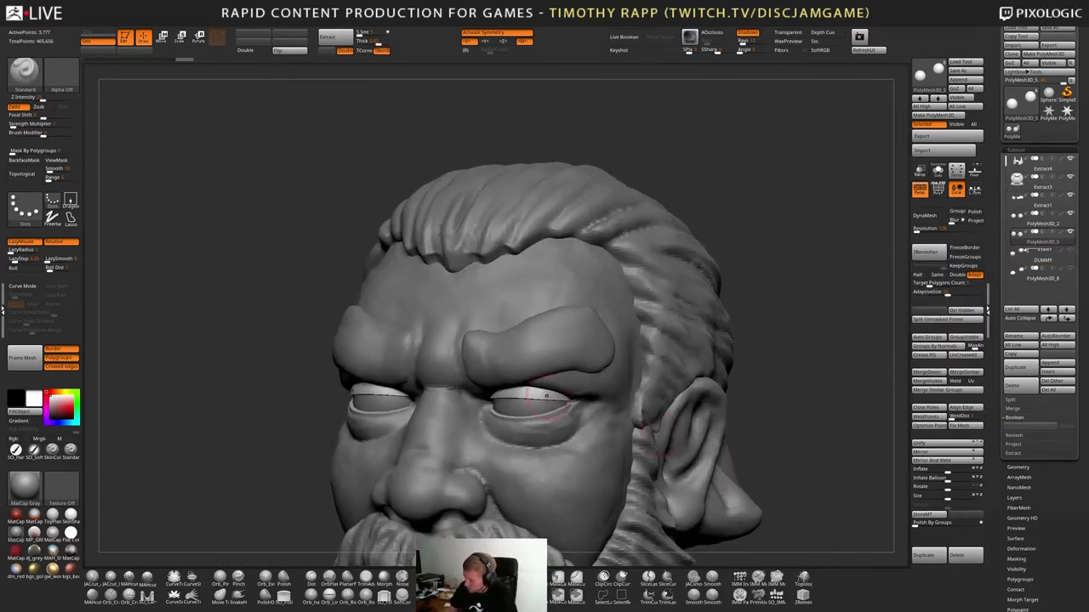
right_click_drag(582, 417, 693, 424, "ctrl")
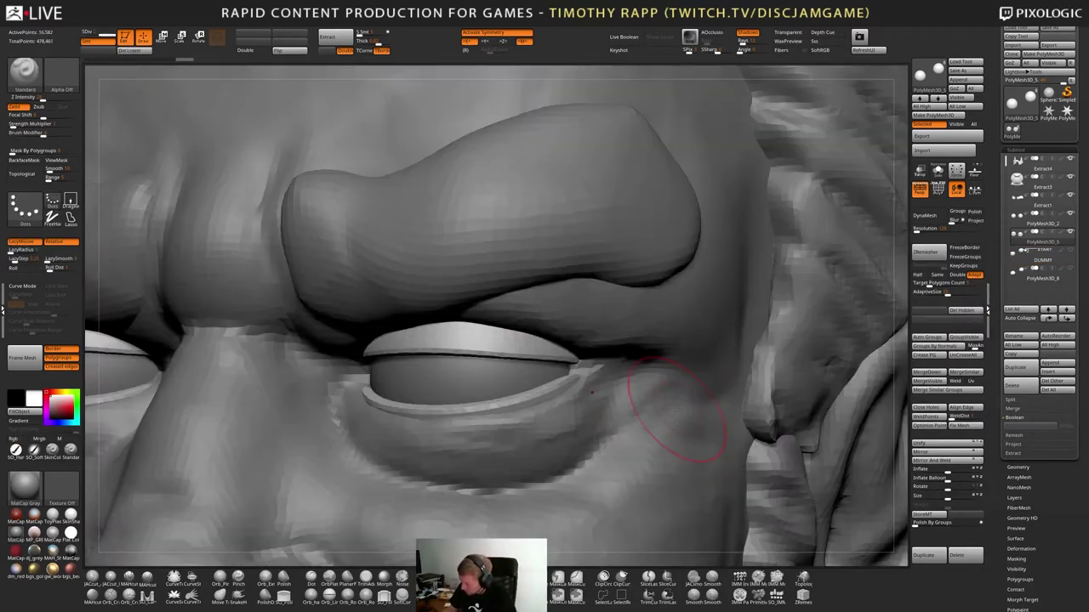
key("shift+c")
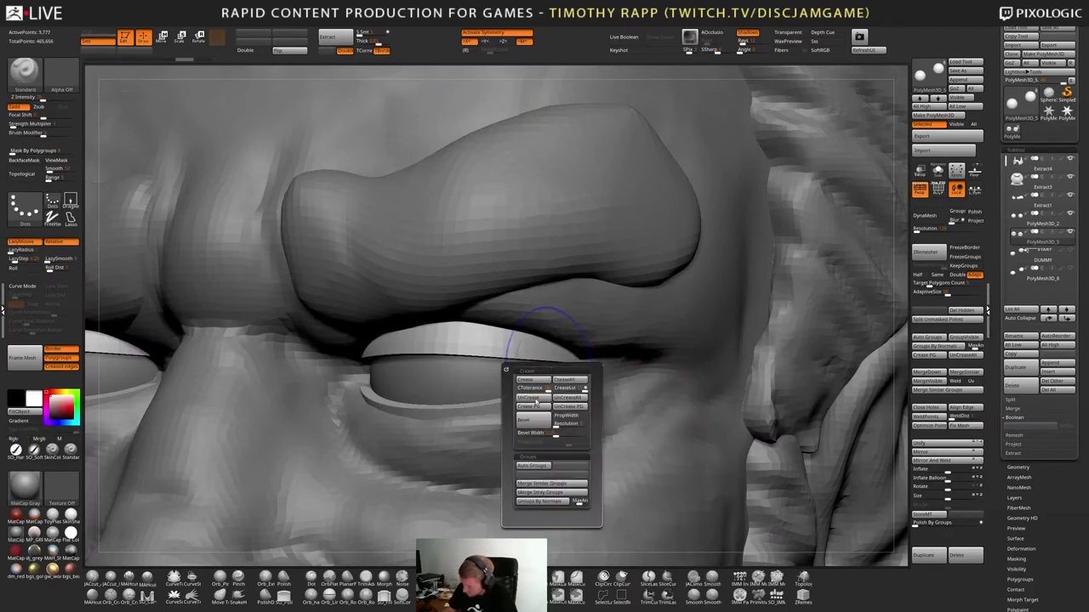
key("d")
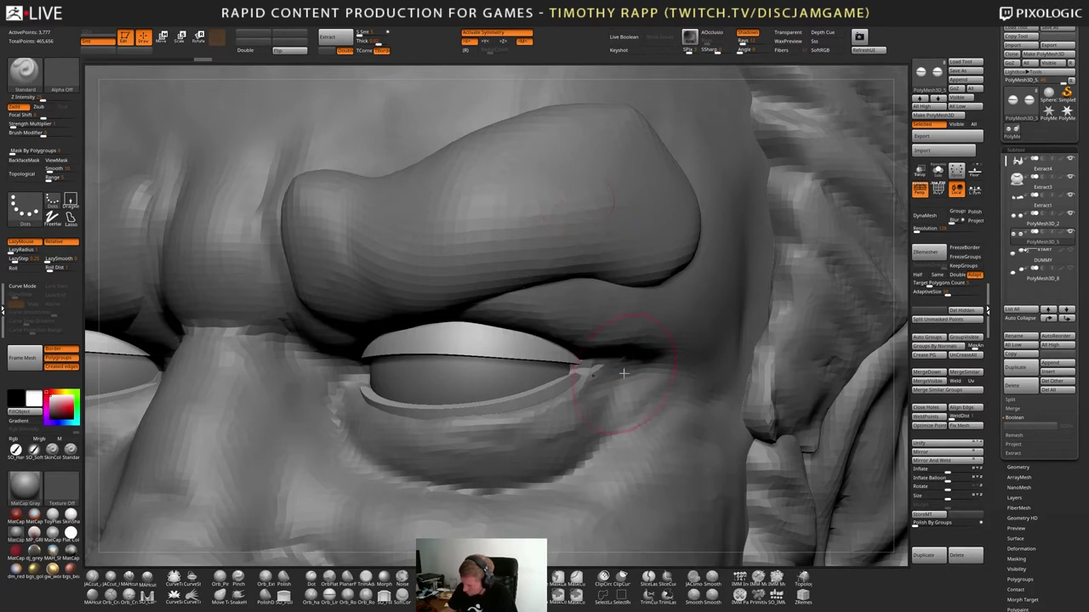
left_click_drag(615, 380, 614, 383)
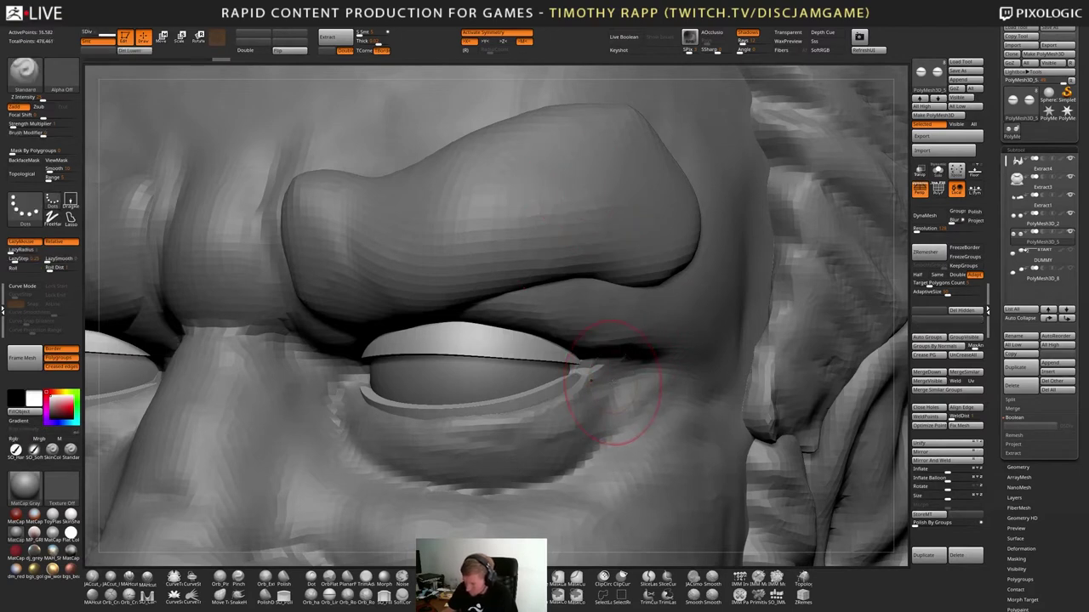
key("ctrl+z")
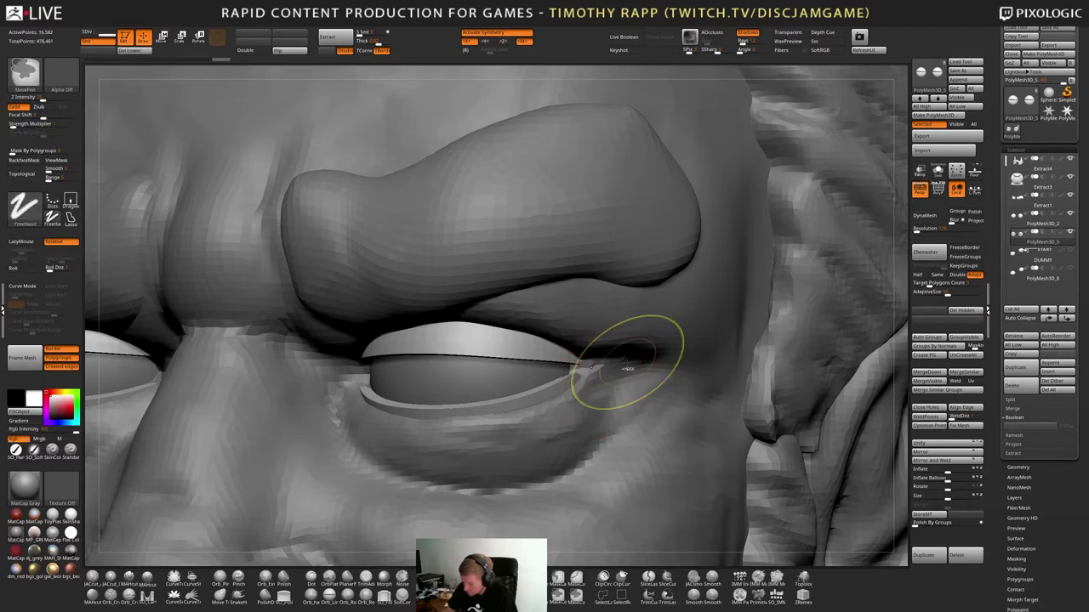
key("ctrl+d")
Move the merged eyelids up the subtool list to directly beneath the bust and merge them into the bust
right_click_drag(532, 393, 605, 478)
key("f")
left_click_drag(612, 379, 670, 389)
key("f")
right_click_drag(578, 436, 583, 411)
left_click_drag(612, 370, 571, 397)
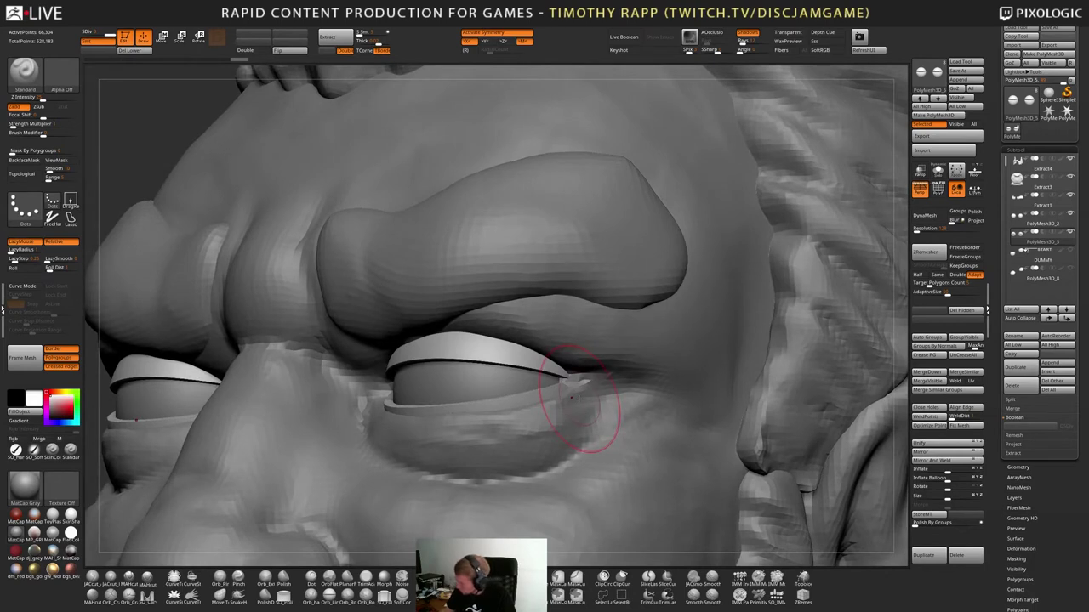
left_click(1049, 317)
left_click(1049, 317)
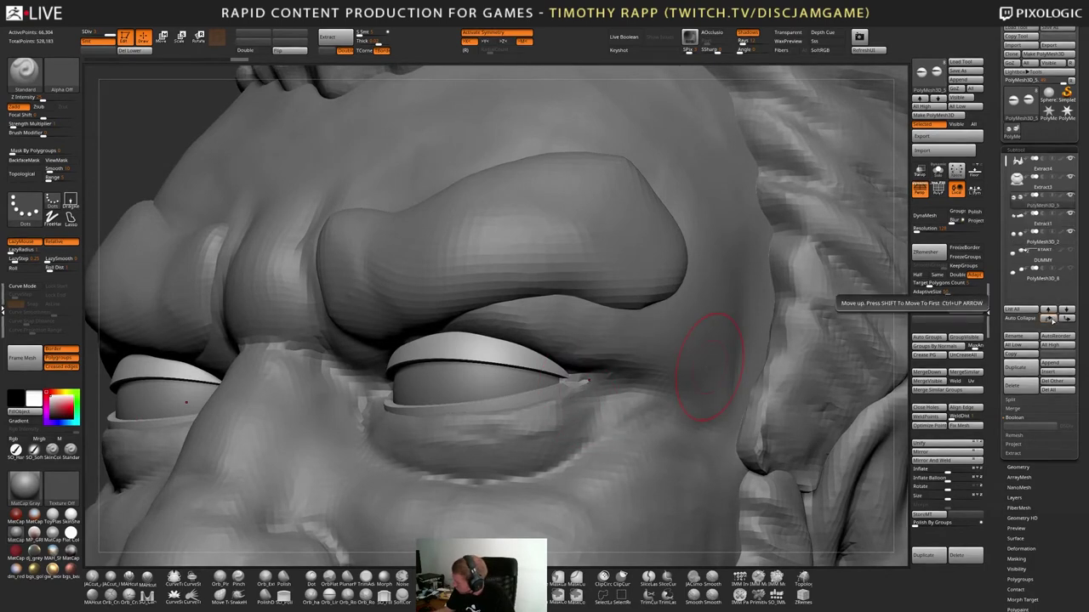
left_click(1048, 319)
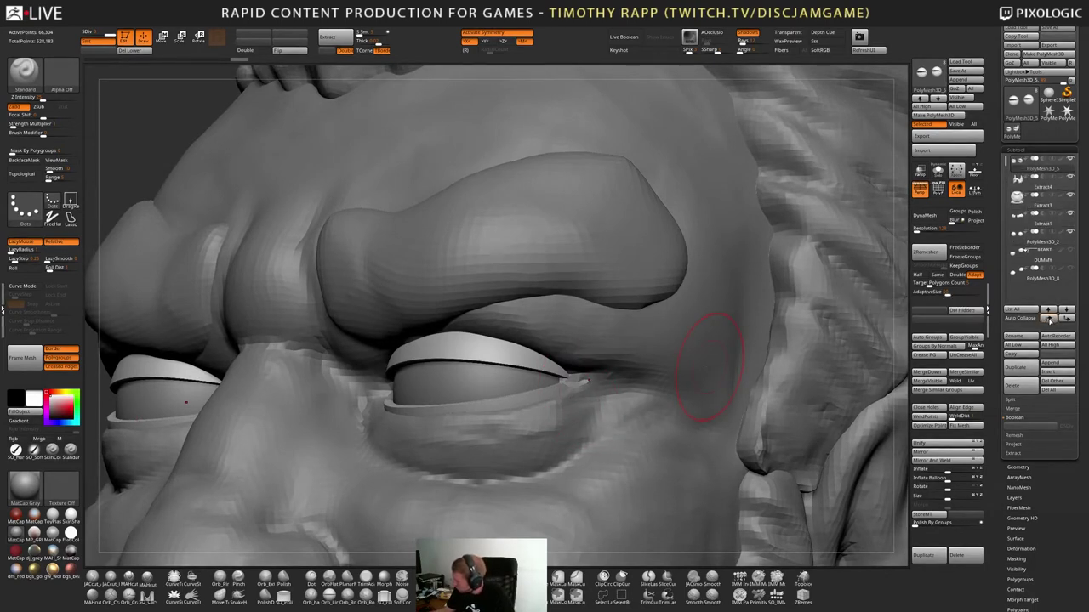
left_click(1048, 319)
key("Up")
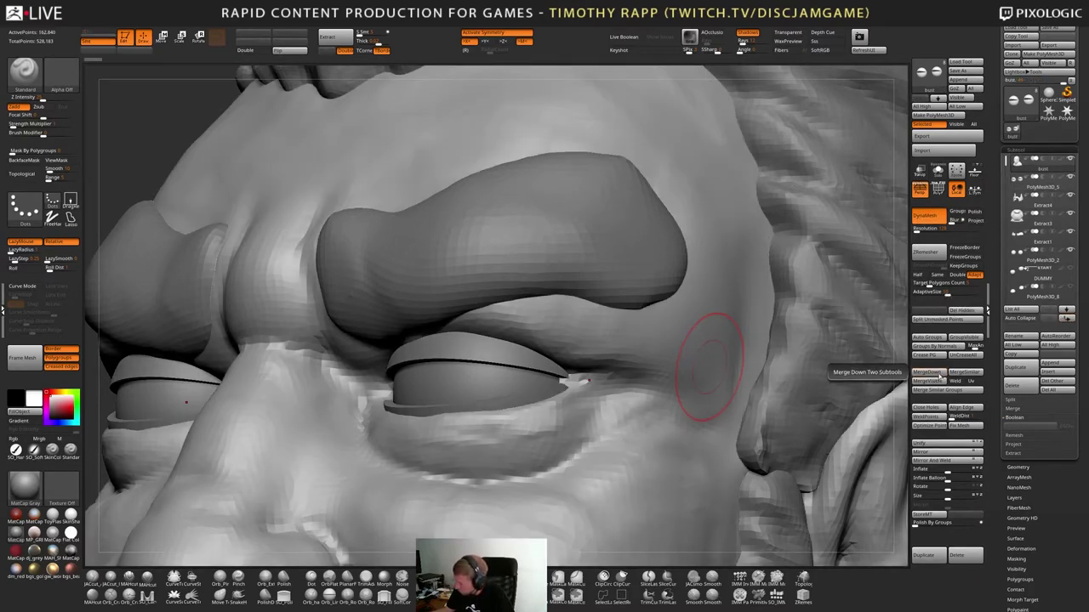
left_click(933, 373)
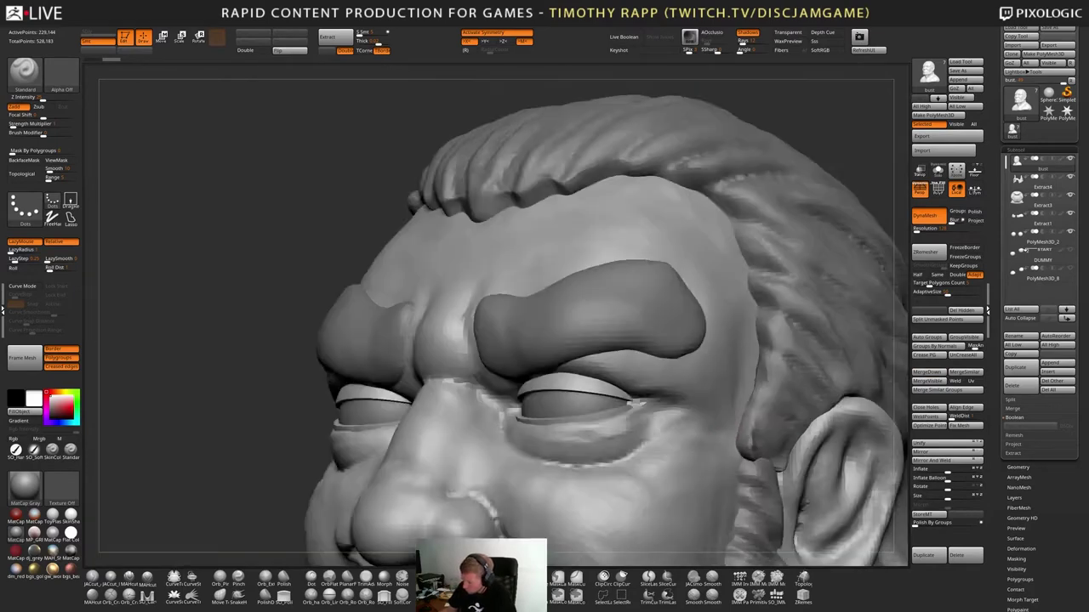
Subdivide the bust, then remesh it with DynaMesh at a higher resolution to fuse the eyelids with the face
right_click_drag(633, 400, 651, 387, "ctrl")
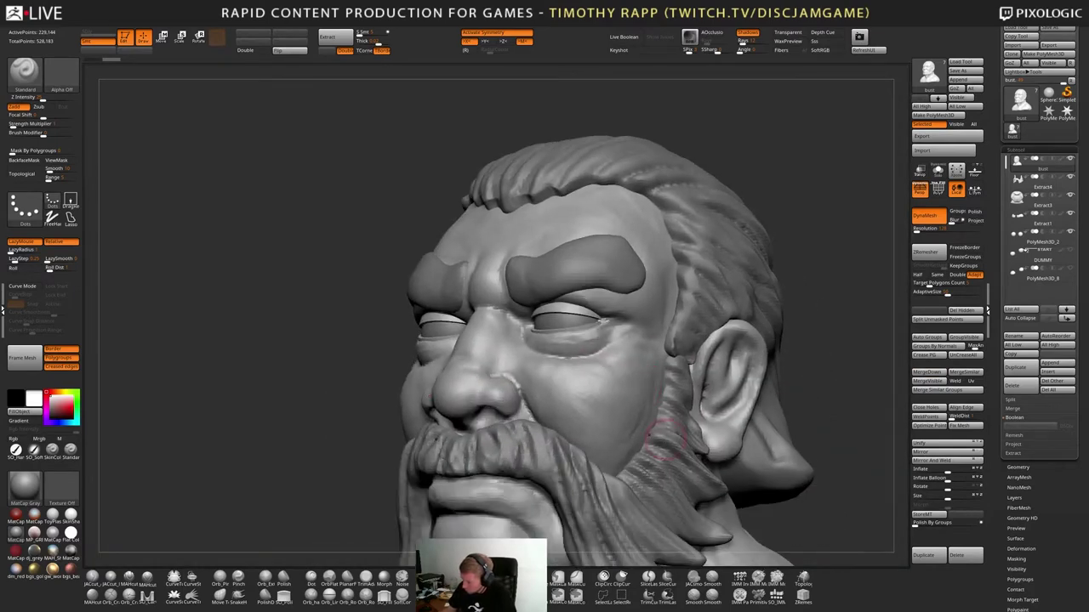
key("ctrl+d")
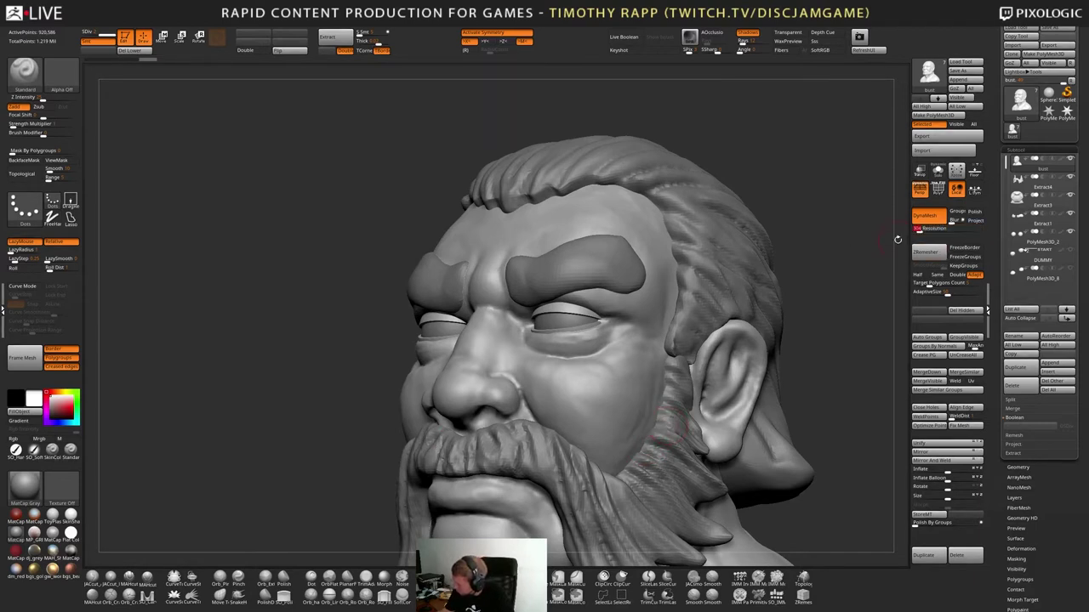
key("ctrl")
left_click_drag(821, 286, 837, 286, "ctrl")
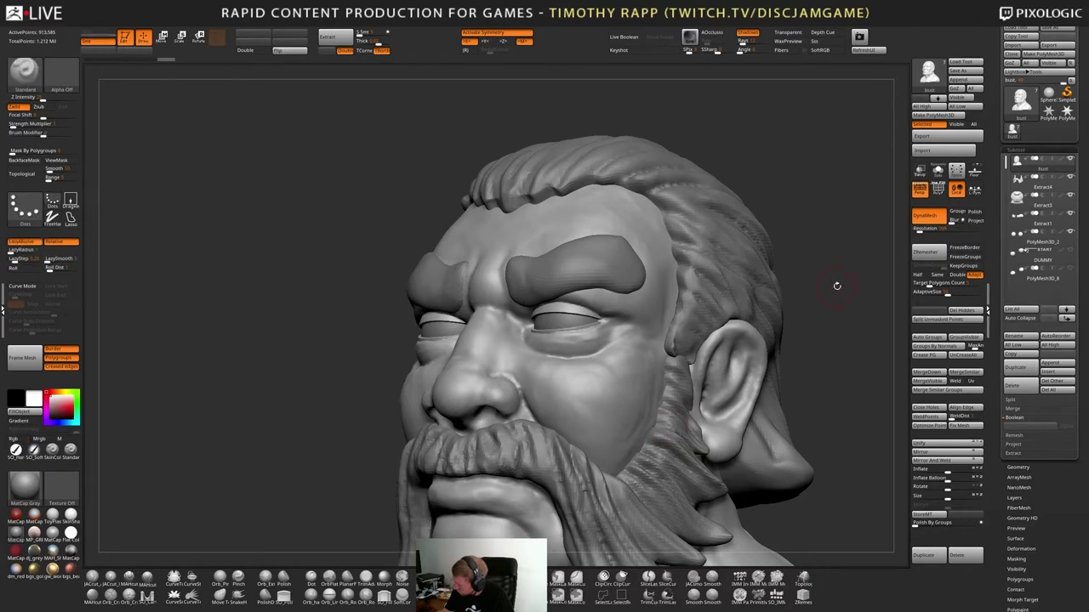
Examine the fused eyelids and brow area from both sides, from below and up close
left_click_drag(365, 320, 580, 316)
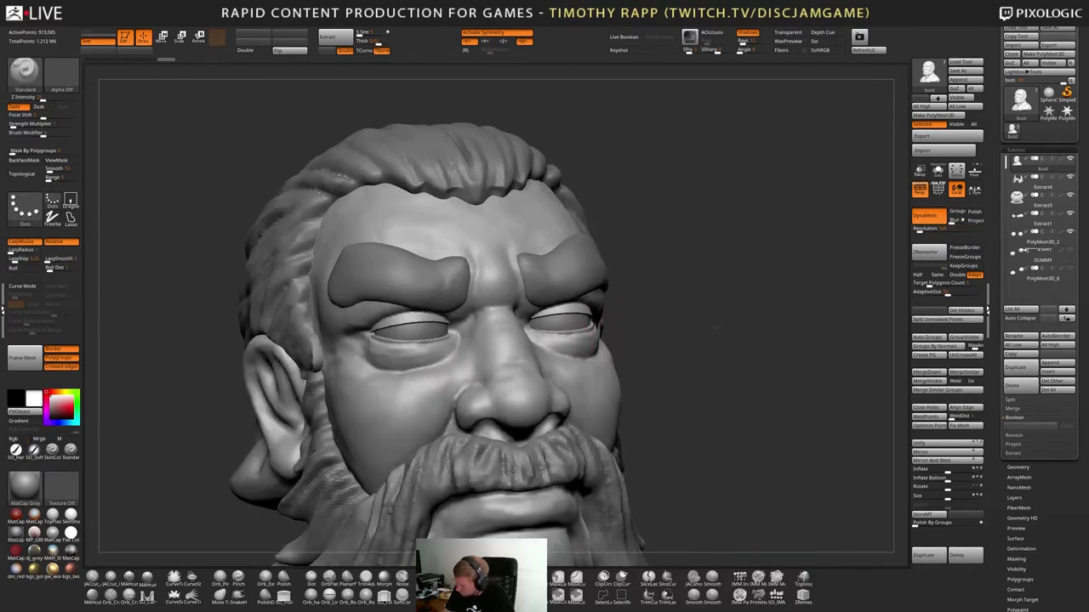
left_click_drag(717, 324, 603, 360, "alt")
left_click_drag(706, 357, 648, 228)
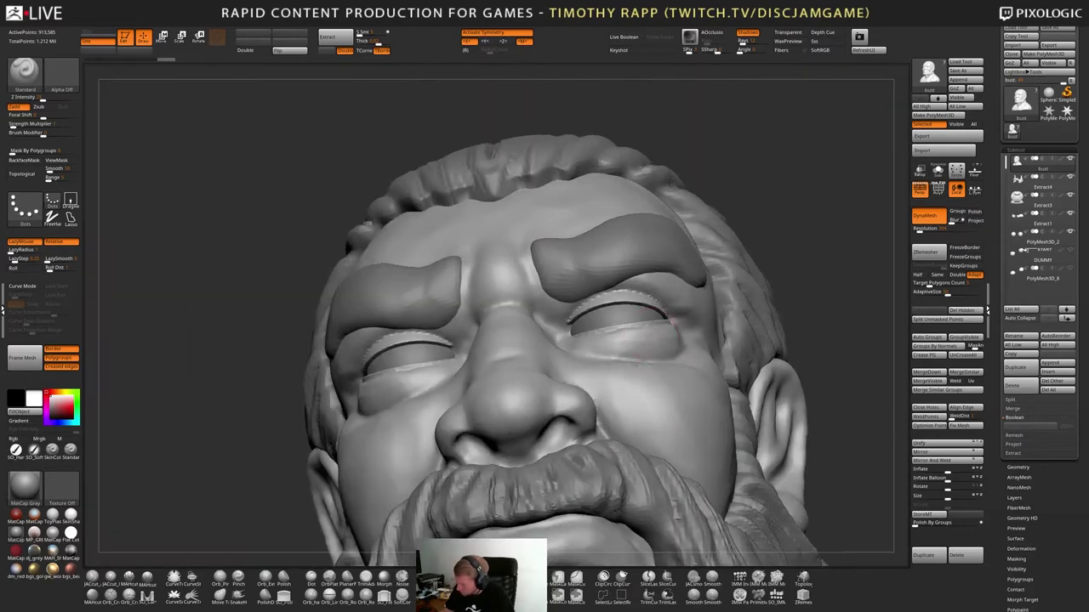
left_click_drag(800, 285, 682, 347)
right_click_drag(745, 332, 693, 324, "alt")
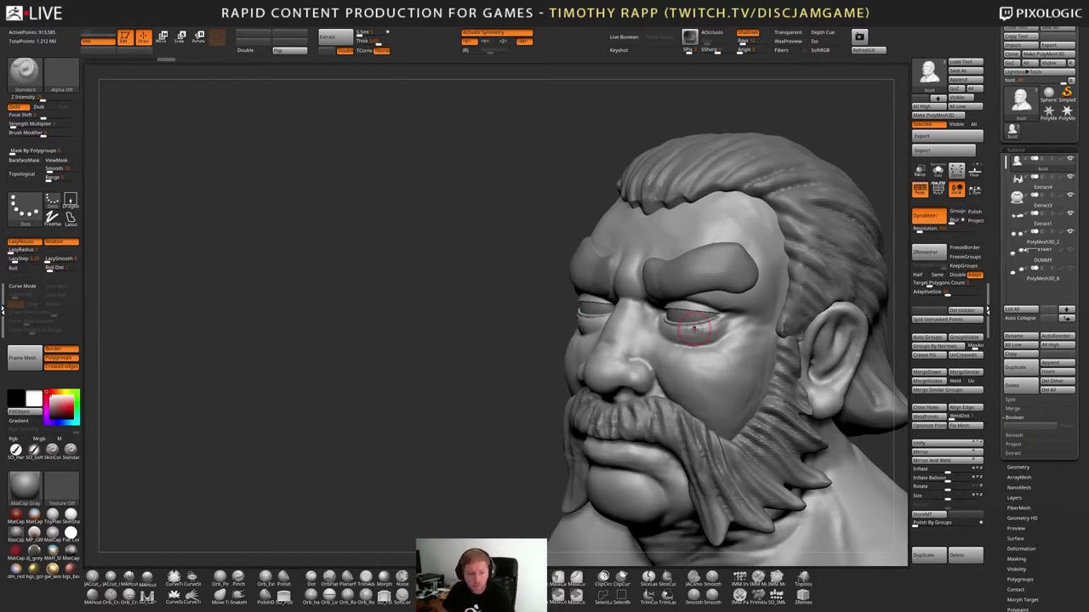
right_click_drag(696, 322, 643, 364)
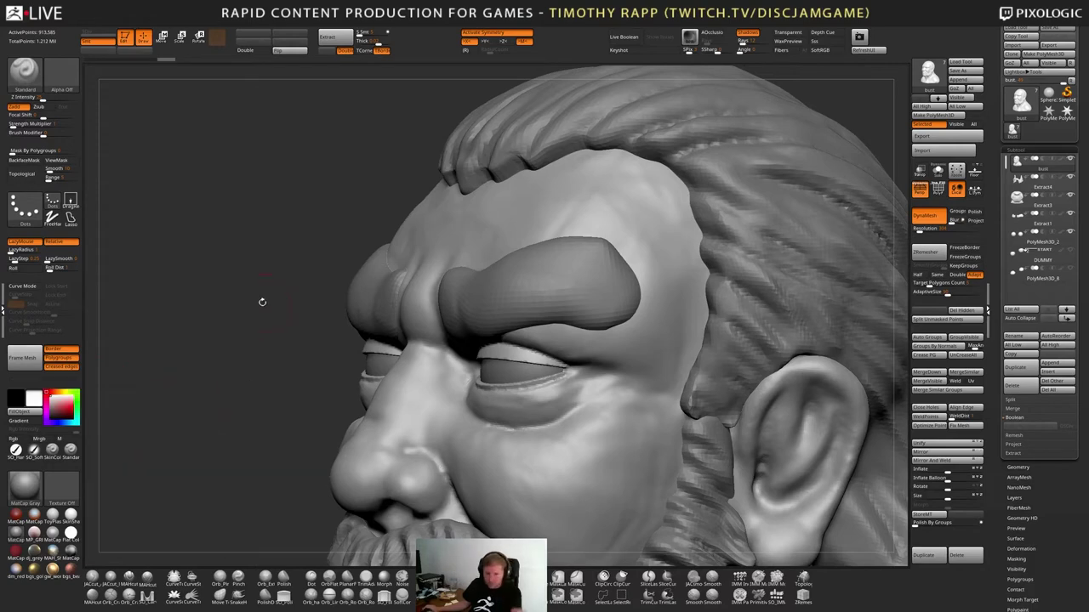
left_click_drag(263, 303, 268, 303)
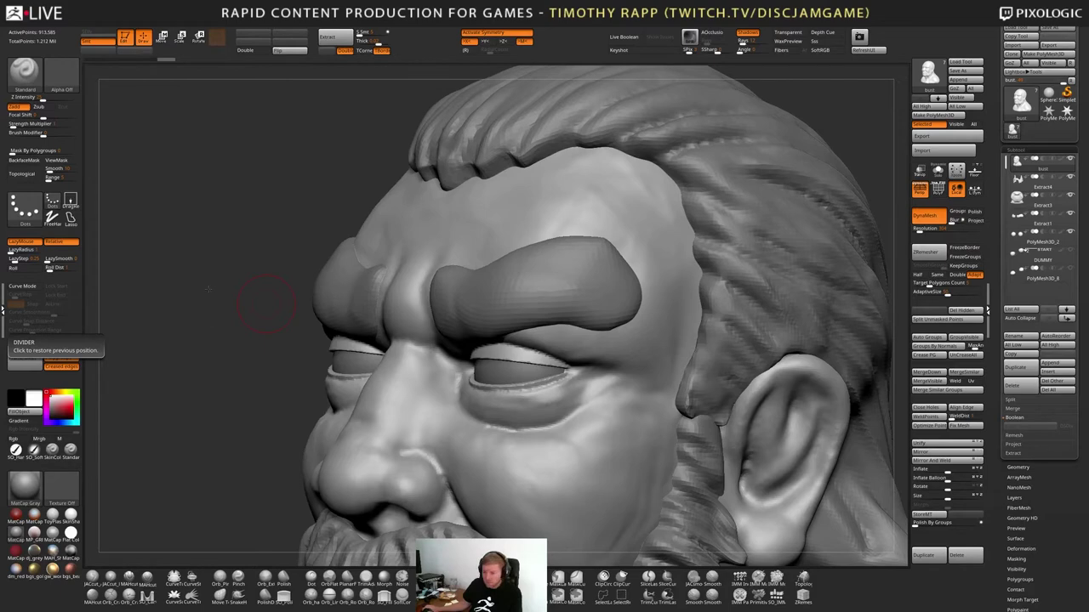
left_click_drag(202, 287, 276, 294)
Build up the skin around the outer eye corner with the ClayTubes brush
key("b")
key("c")
key("t")
mouse_move(590, 403)
left_mouse_down()
mouse_move(606, 381)
mouse_move(595, 389)
left_mouse_up()
mouse_move(595, 389)
right_mouse_down()
mouse_move(650, 387)
mouse_move(598, 387)
right_mouse_up()
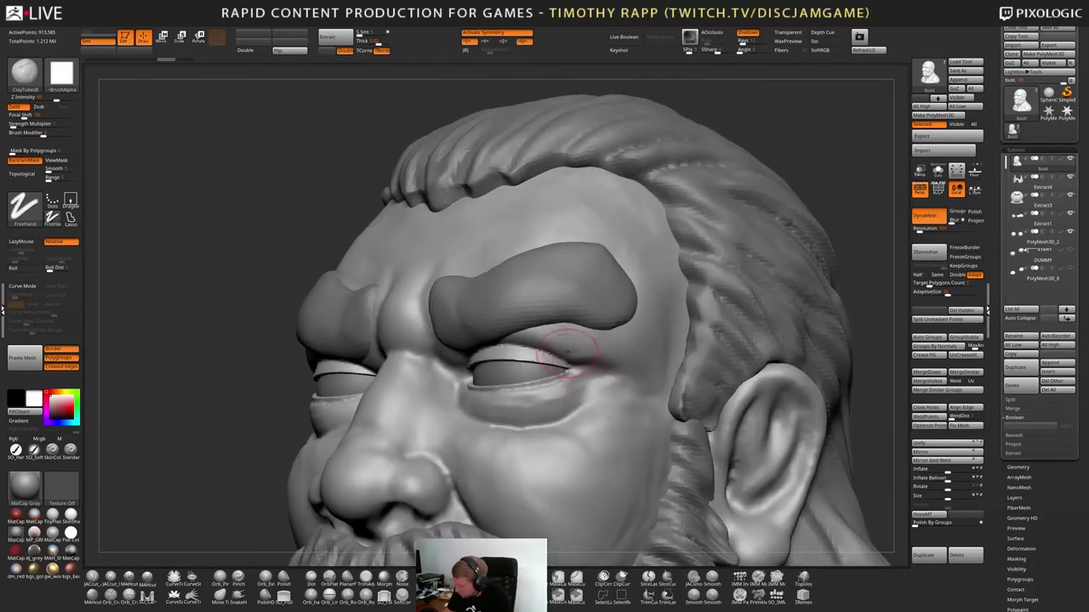
right_click_drag(599, 357, 611, 357)
Carve a crease running outward from the outer corner of each eye with the Orb_Cracks brush
key("b")
key("d")
key("s")
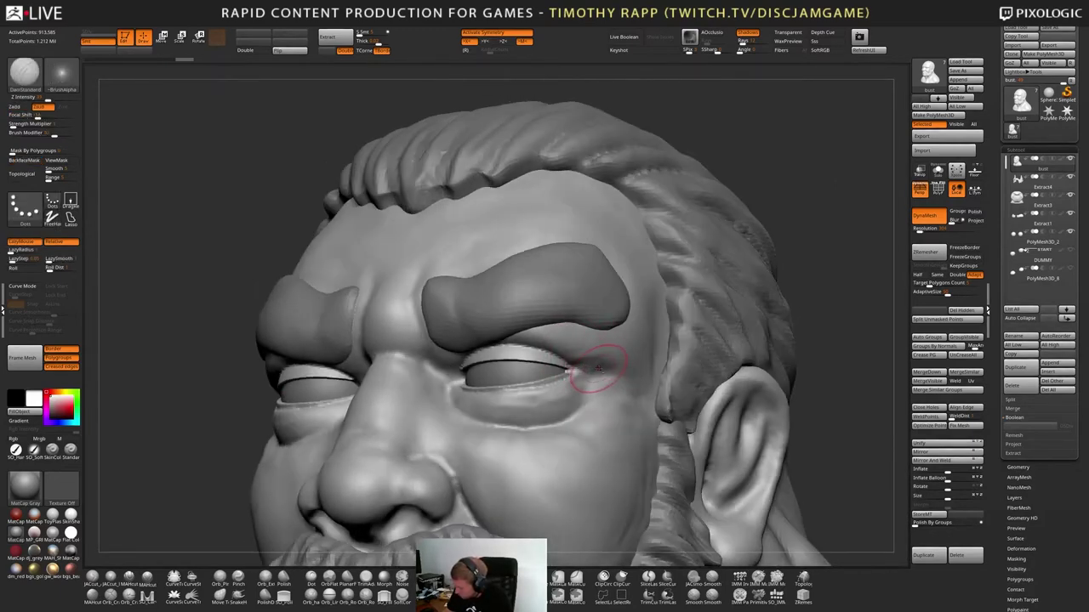
key("b")
key("o")
key("c")
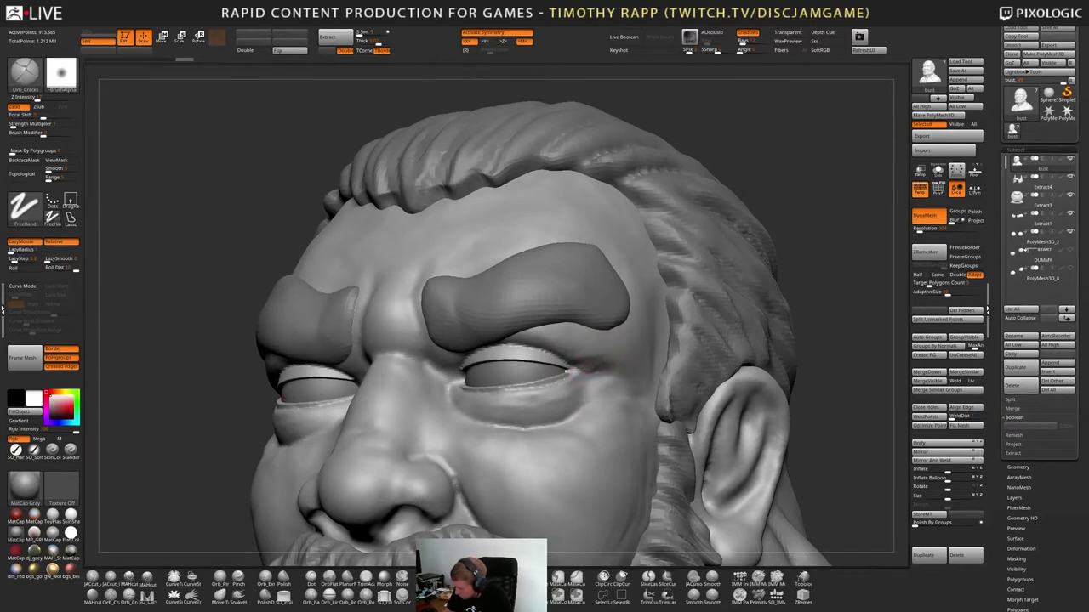
mouse_move(570, 370)
right_mouse_down()
mouse_move(659, 366)
mouse_move(589, 372)
mouse_move(647, 368)
mouse_move(623, 375)
right_mouse_up()
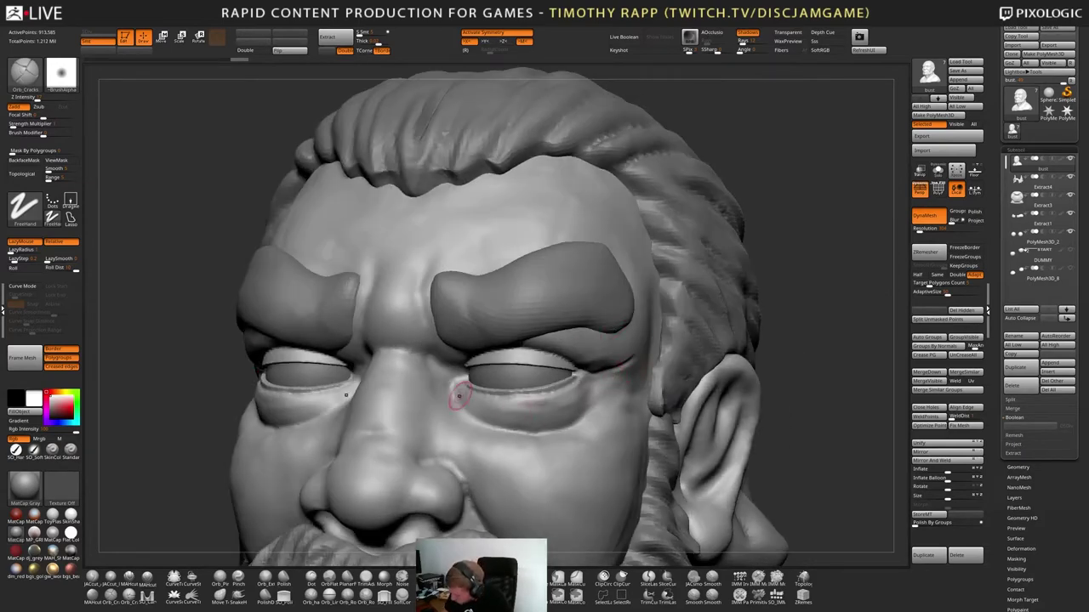
Carve wrinkle folds into the bags under the eyes, starting near the inner corners
mouse_move(514, 416)
right_mouse_down()
mouse_move(464, 401)
mouse_move(512, 409)
right_mouse_up()
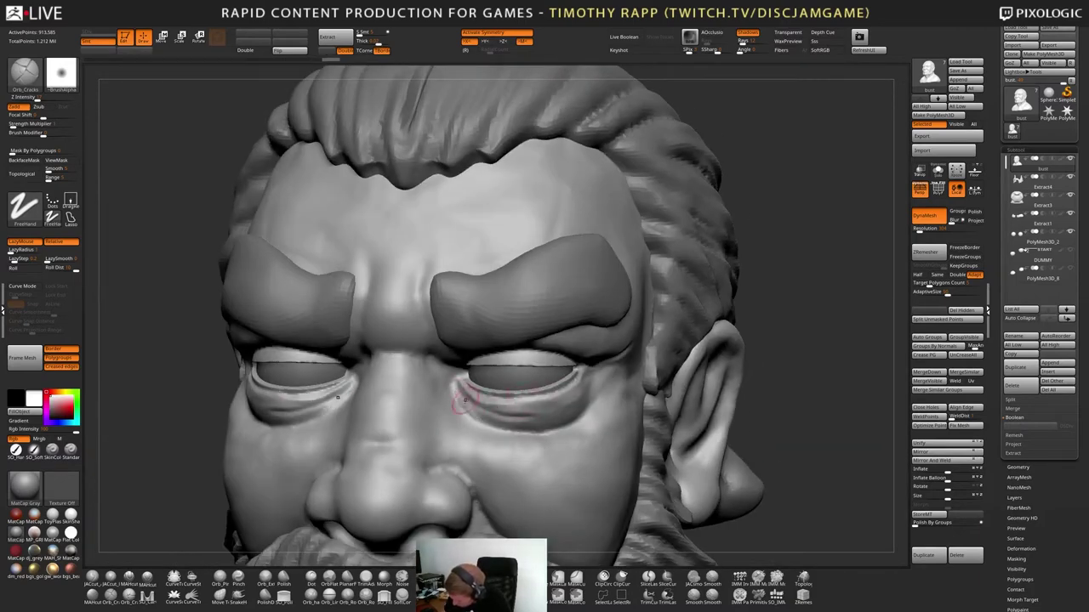
left_click_drag(453, 383, 472, 415)
right_click_drag(471, 415, 426, 413)
Carve curved crease lines across the cheek from below the eye bag down towards the beard
mouse_move(545, 412)
right_mouse_down()
mouse_move(583, 415)
mouse_move(597, 441)
right_mouse_up()
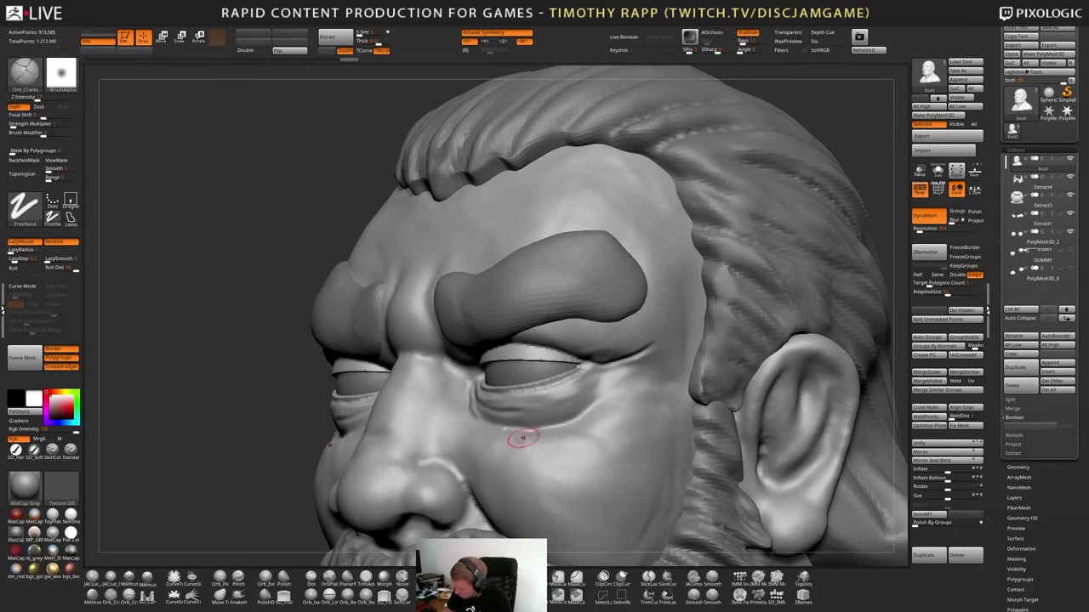
left_click_drag(539, 441, 612, 487)
mouse_move(612, 486)
right_mouse_down("alt")
mouse_move(600, 423)
mouse_move(504, 365)
right_mouse_up("alt")
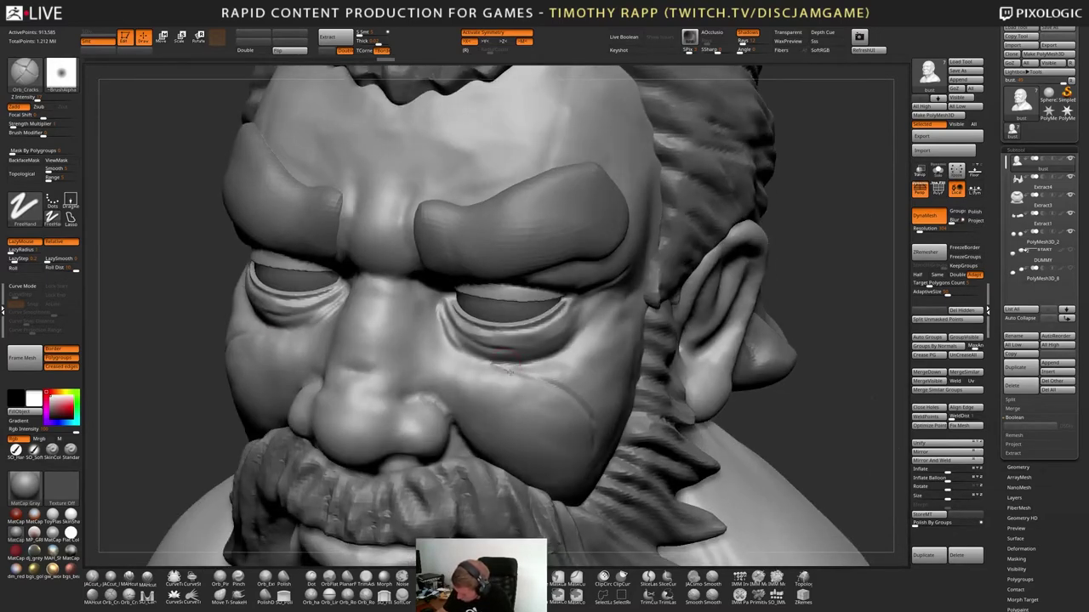
right_click_drag(566, 391, 595, 407)
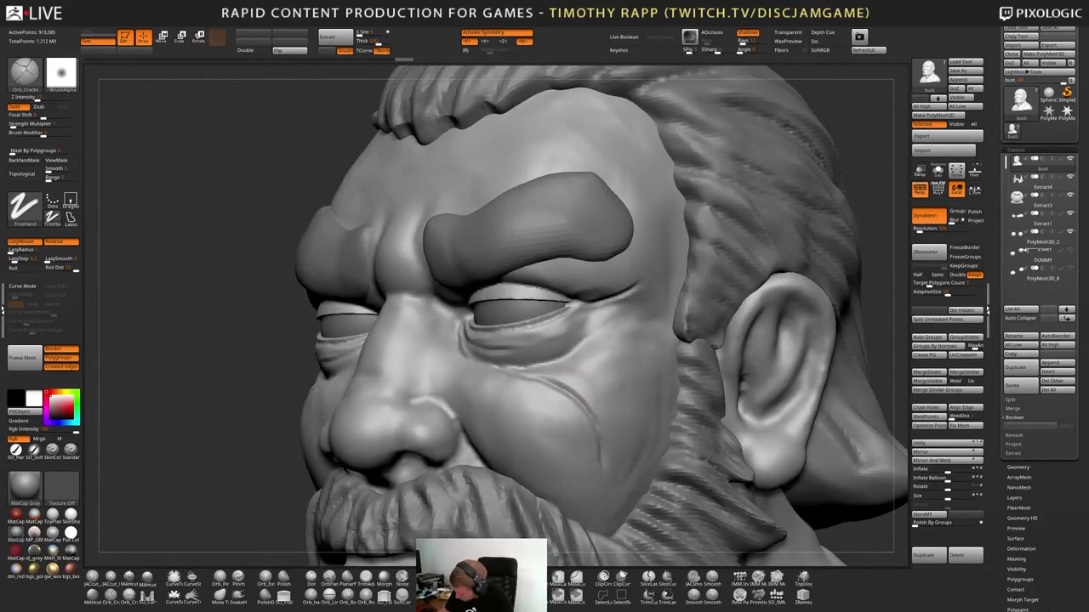
Smooth the skin around the new cheek creases with the Smooth brush
key("shift")
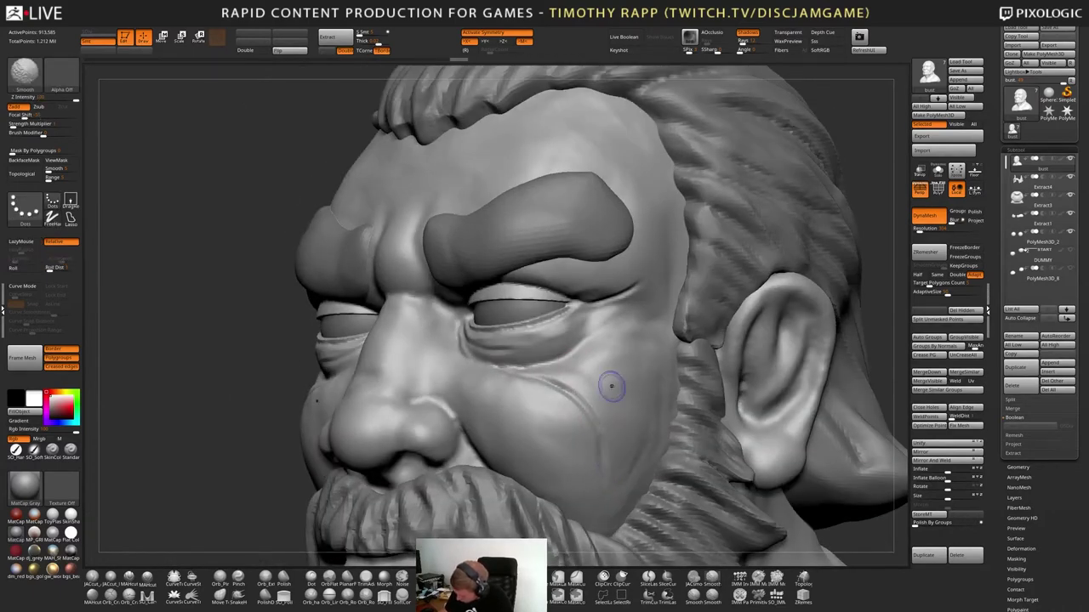
mouse_move(615, 383)
right_mouse_down()
mouse_move(558, 386)
mouse_move(595, 385)
mouse_move(595, 369)
right_mouse_up()
key("shift")
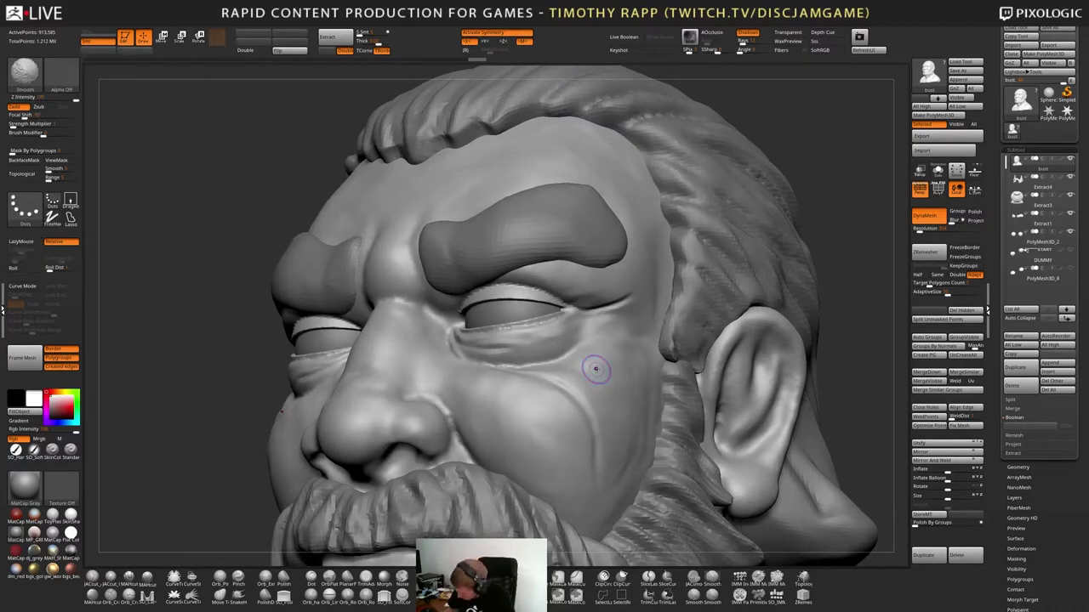
Soften the creases across the cheek and its outer side near the beard with the Smooth Stronger brush
left_click(715, 597, "shift")
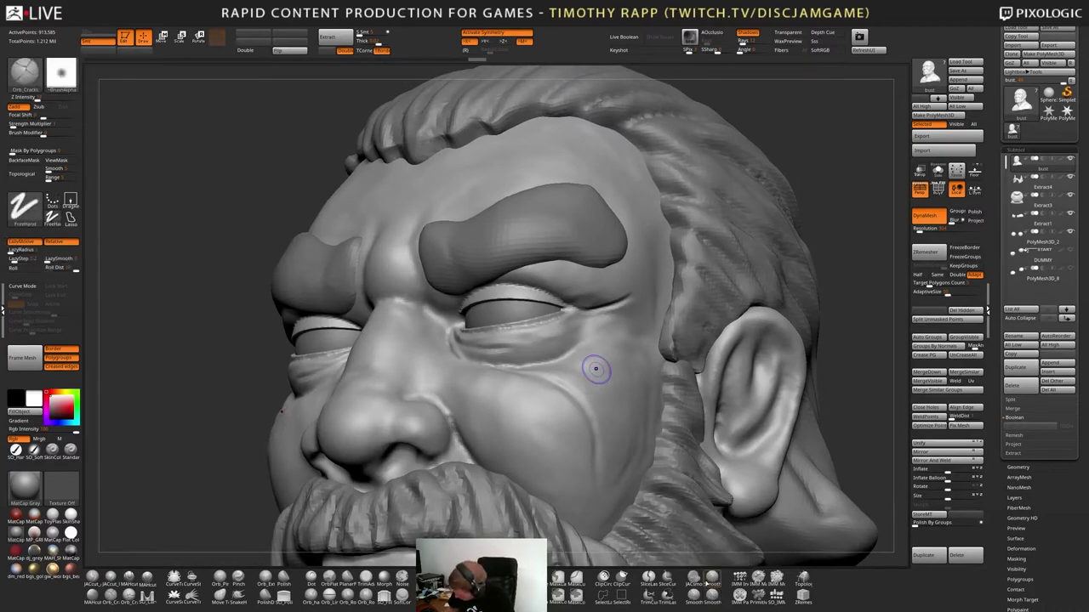
right_click_drag(629, 393, 597, 398)
key("shift")
right_click_drag(587, 451, 557, 412)
left_click_drag(568, 401, 559, 394, "shift")
right_click_drag(559, 394, 594, 412)
left_click_drag(579, 397, 567, 434, "shift")
mouse_move(575, 425)
right_mouse_down()
mouse_move(651, 408)
mouse_move(595, 417)
right_mouse_up()
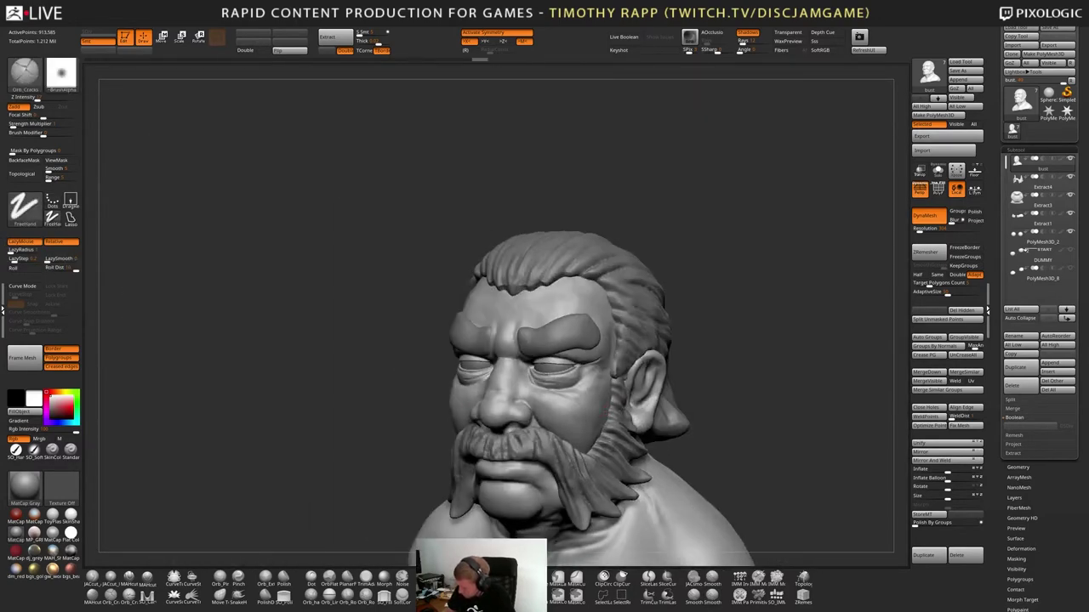
mouse_move(664, 375)
right_mouse_down("ctrl")
mouse_move(698, 408)
mouse_move(633, 420)
right_mouse_up("ctrl")
key("shift")
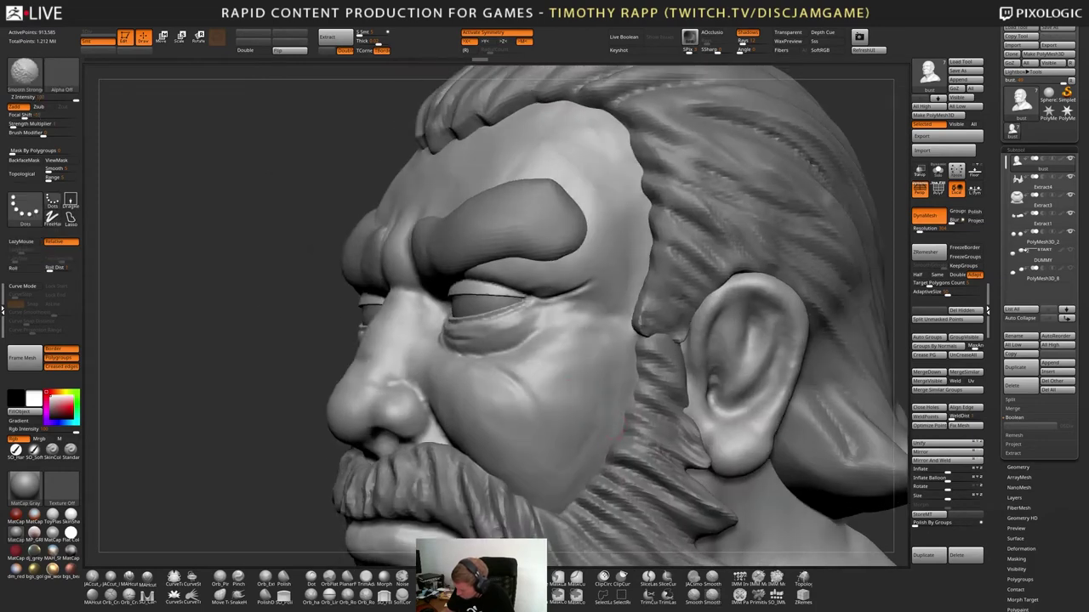
left_click_drag(605, 393, 604, 416, "shift")
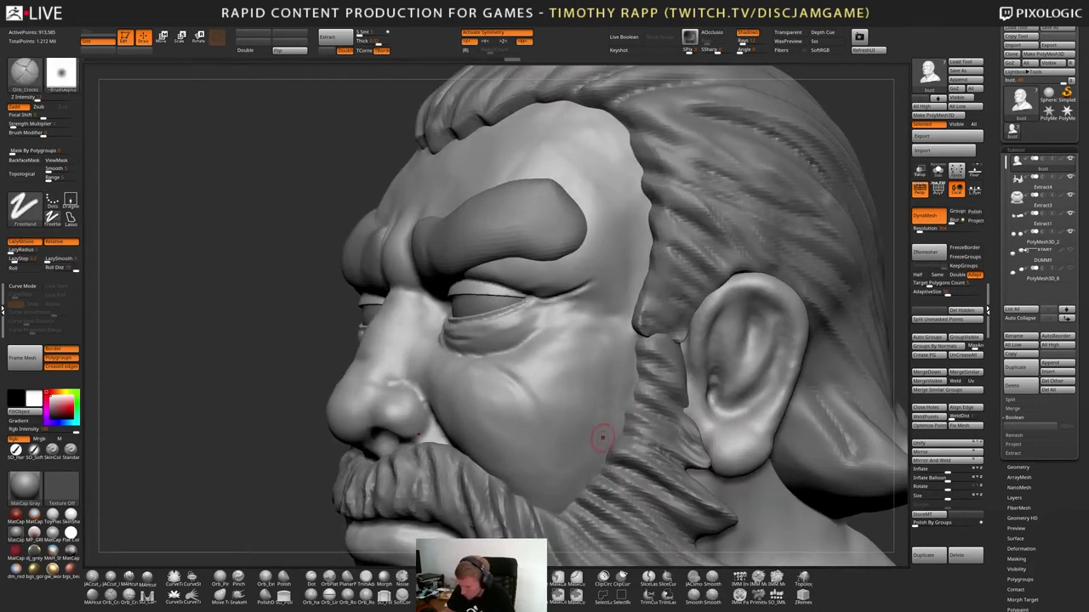
Smooth the skin around the outer end of the eye bag
mouse_move(602, 438)
right_mouse_down()
mouse_move(706, 425)
mouse_move(795, 476)
mouse_move(800, 532)
mouse_move(723, 510)
mouse_move(727, 553)
right_mouse_up()
key("f")
key("f")
mouse_move(727, 553)
right_mouse_down("alt")
mouse_move(553, 464)
mouse_move(595, 496)
right_mouse_up("alt")
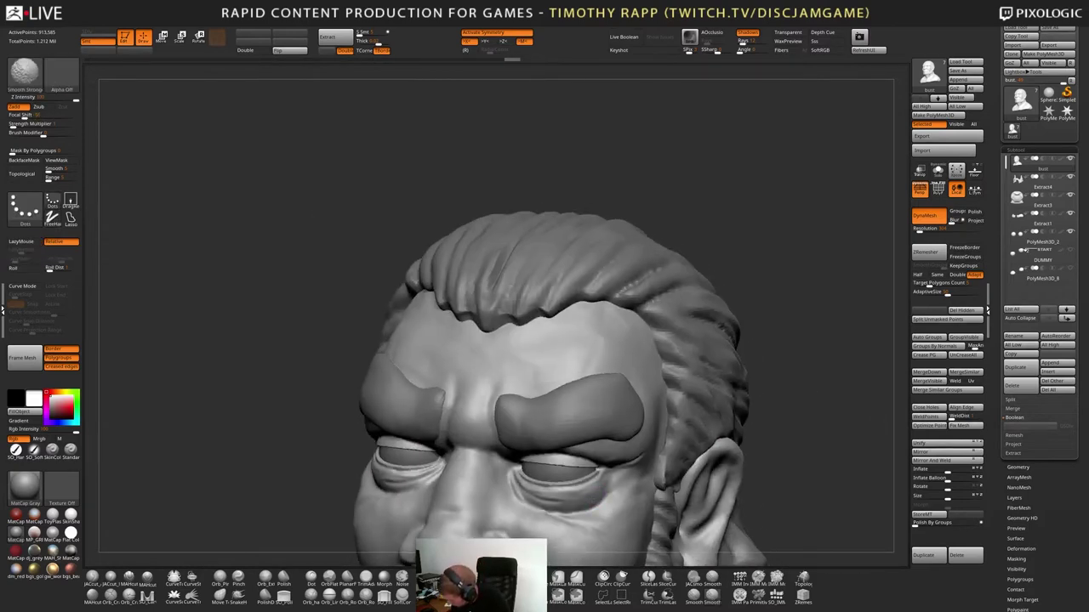
left_click_drag(609, 495, 588, 504, "shift")
mouse_move(588, 476)
right_mouse_down()
mouse_move(590, 521)
mouse_move(566, 469)
right_mouse_up()
left_click_drag(610, 484, 596, 492, "shift")
mouse_move(563, 504)
right_mouse_down()
mouse_move(631, 497)
mouse_move(638, 513)
mouse_move(604, 484)
mouse_move(651, 473)
right_mouse_up()
Carve fine wrinkles below the outer eye corner with the DamStandard brush and smooth their ends into the cheek
key("b")
key("d")
key("s")
left_click_drag(614, 473, 578, 488)
right_click_drag(578, 489, 542, 510)
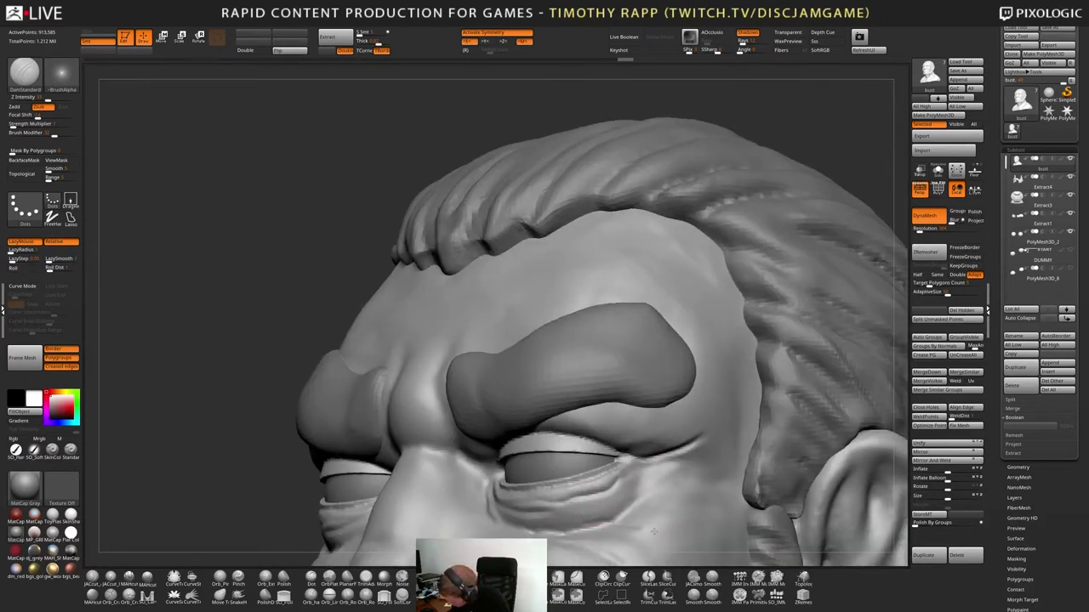
mouse_move(653, 532)
right_mouse_down()
mouse_move(611, 525)
mouse_move(649, 522)
mouse_move(652, 486)
right_mouse_up()
key("2")
left_click_drag(635, 486, 663, 476, "shift")
right_click_drag(662, 475, 666, 417)
key("1")
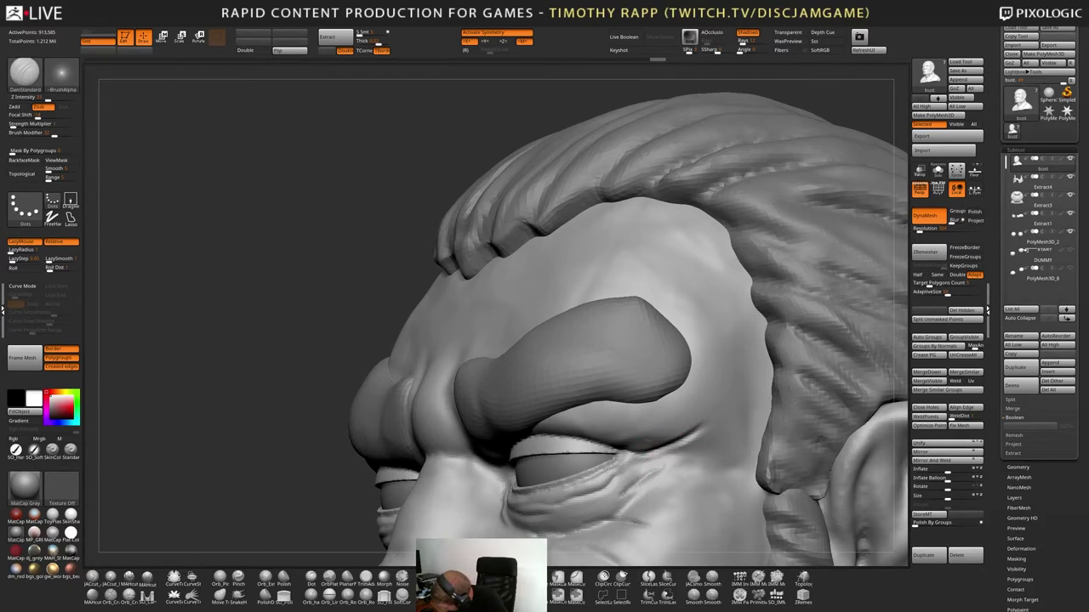
Carve additional crow's-feet wrinkles fanning out from the outer eye corner
left_click_drag(622, 492, 639, 481)
right_click_drag(636, 509, 625, 489)
right_click_drag(680, 467, 665, 479)
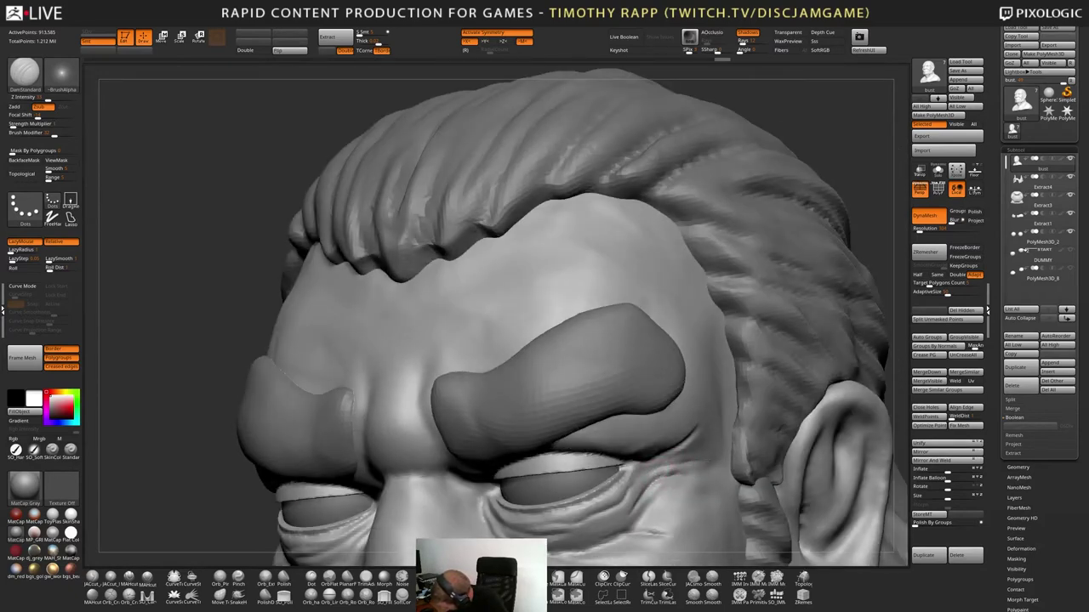
left_click_drag(670, 466, 653, 473)
right_click_drag(681, 494, 653, 484)
right_click_drag(706, 510, 689, 451, "ctrl")
mouse_move(578, 493)
right_mouse_down()
mouse_move(696, 501)
mouse_move(612, 437)
mouse_move(611, 494)
right_mouse_up()
Carve creases between the eyebrows and down the side of the nose bridge near the inner eye corner
left_click_drag(573, 414, 574, 442)
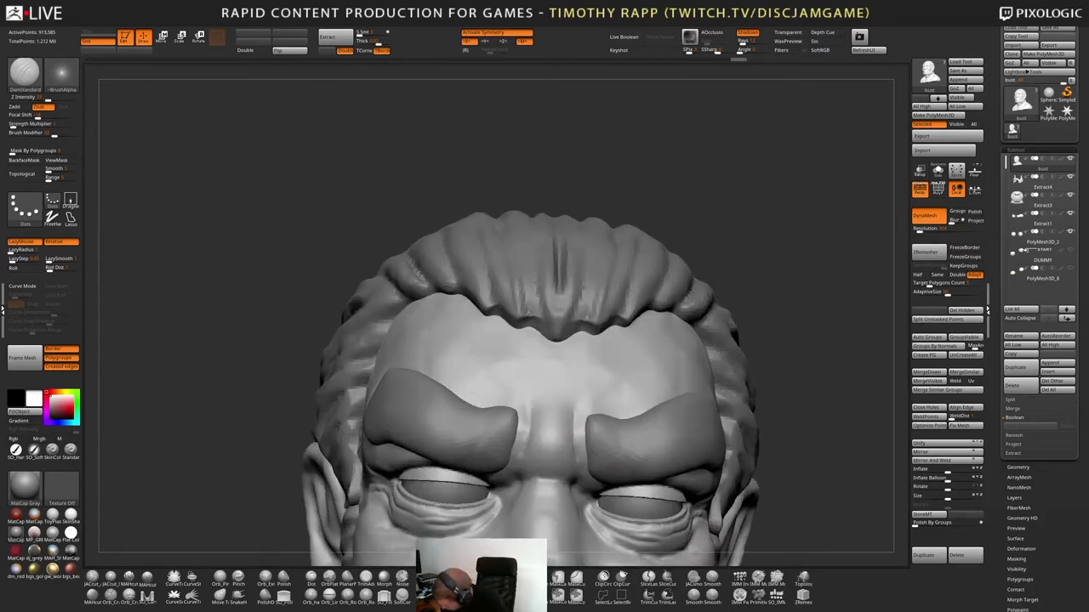
mouse_move(595, 396)
right_mouse_down()
mouse_move(579, 497)
mouse_move(558, 461)
right_mouse_up()
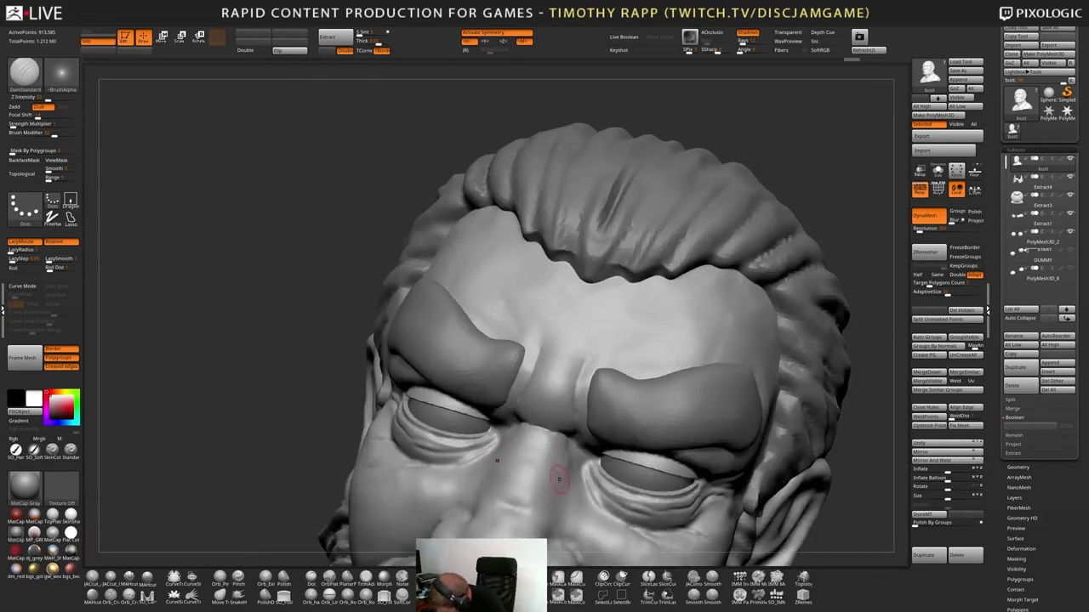
mouse_move(513, 508)
right_mouse_down()
mouse_move(463, 494)
mouse_move(513, 500)
mouse_move(535, 467)
mouse_move(562, 511)
mouse_move(585, 488)
mouse_move(554, 504)
mouse_move(567, 513)
mouse_move(554, 491)
mouse_move(502, 469)
mouse_move(583, 453)
mouse_move(589, 441)
mouse_move(510, 456)
right_mouse_up()
mouse_move(600, 453)
right_mouse_down("alt")
mouse_move(593, 419)
mouse_move(525, 408)
right_mouse_up("alt")
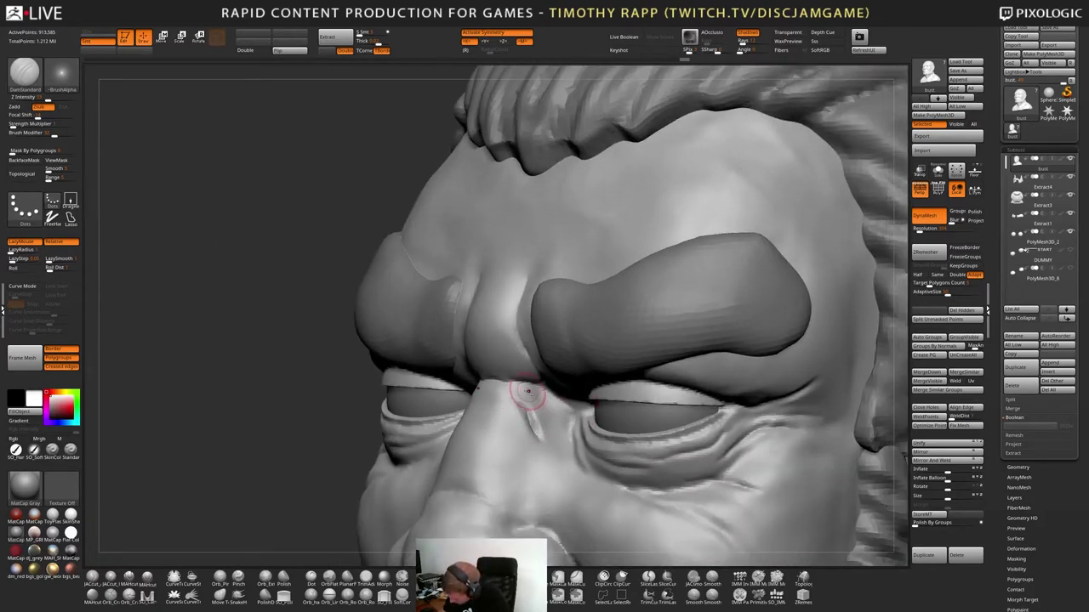
mouse_move(521, 388)
right_mouse_down()
mouse_move(553, 401)
mouse_move(561, 485)
mouse_move(587, 459)
mouse_move(680, 459)
mouse_move(614, 431)
mouse_move(639, 456)
right_mouse_up()
Soften the new creases beside the nose bridge with the Smooth Stronger brush
key("s")
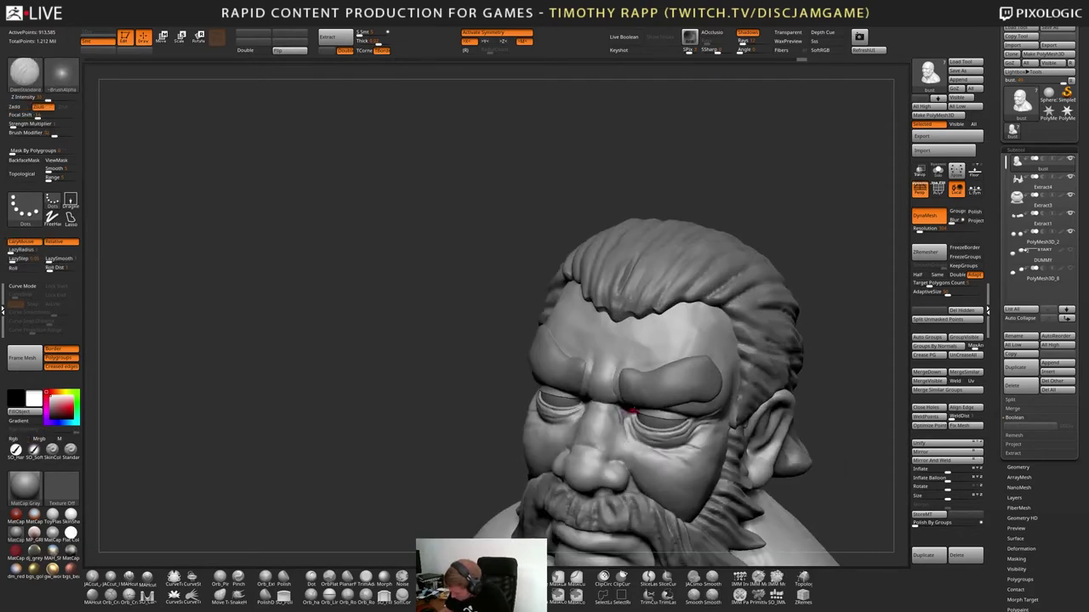
mouse_move(508, 544)
right_mouse_down()
mouse_move(516, 526)
mouse_move(600, 524)
right_mouse_up()
mouse_move(762, 494)
right_mouse_down("ctrl")
mouse_move(746, 430)
mouse_move(690, 464)
mouse_move(611, 559)
right_mouse_up("ctrl")
right_click_drag(642, 342, 654, 406, "ctrl")
left_click_drag(634, 434, 615, 457, "shift")
mouse_move(621, 464)
right_mouse_down()
mouse_move(753, 480)
mouse_move(749, 421)
mouse_move(703, 410)
mouse_move(720, 462)
right_mouse_up()
left_click_drag(720, 462, 722, 461, "shift")
right_click_drag(720, 460, 718, 466)
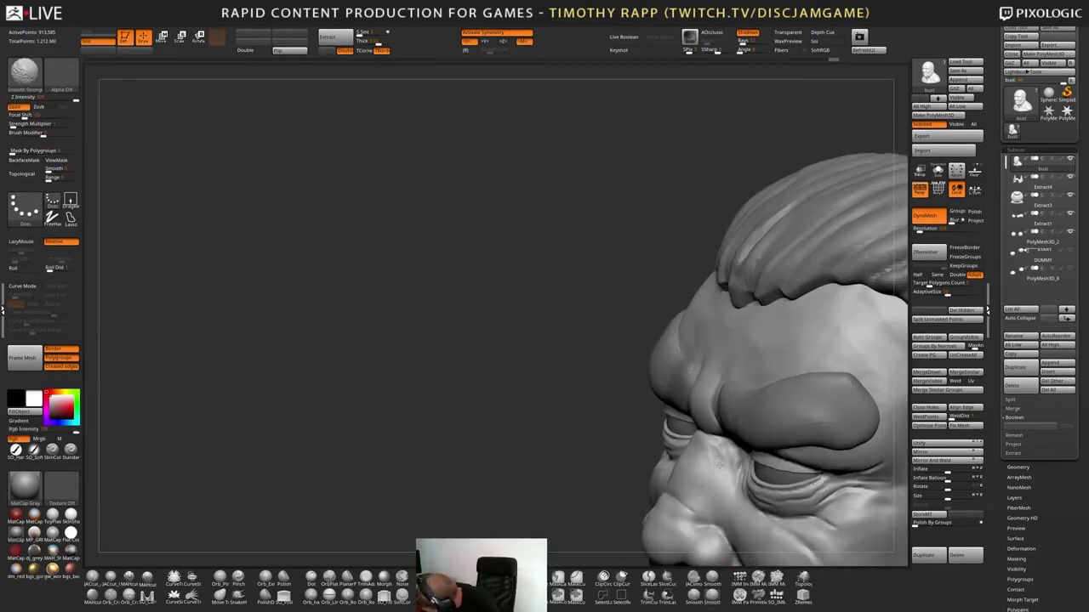
left_click_drag(706, 467, 715, 477, "shift")
Smooth the skin below the inner eye corner where the eye bag meets the nose and cheek
right_click_drag(715, 476, 784, 417)
right_click_drag(784, 417, 736, 410)
right_click_drag(735, 410, 743, 465, "ctrl")
left_click_drag(765, 488, 742, 515, "shift")
mouse_move(766, 495)
right_mouse_down("ctrl")
mouse_move(762, 440)
mouse_move(792, 467)
mouse_move(771, 469)
right_mouse_up("ctrl")
right_click_drag(791, 426, 807, 460, "ctrl")
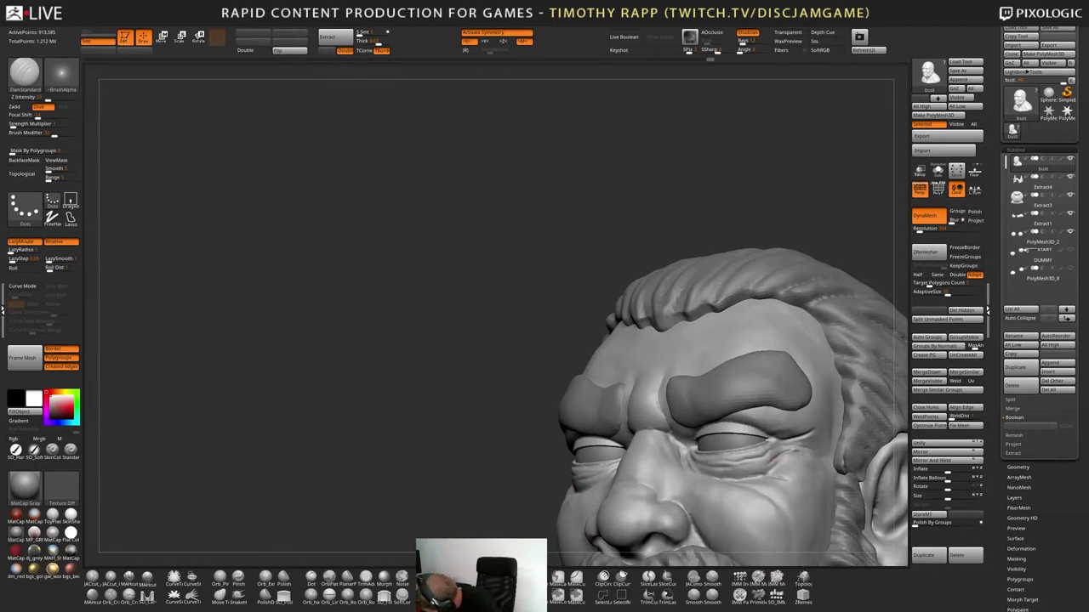
Deepen the folds around the eyelids and eye bag with the DamStandard brush
mouse_move(739, 466)
right_mouse_down()
mouse_move(672, 345)
mouse_move(680, 438)
right_mouse_up()
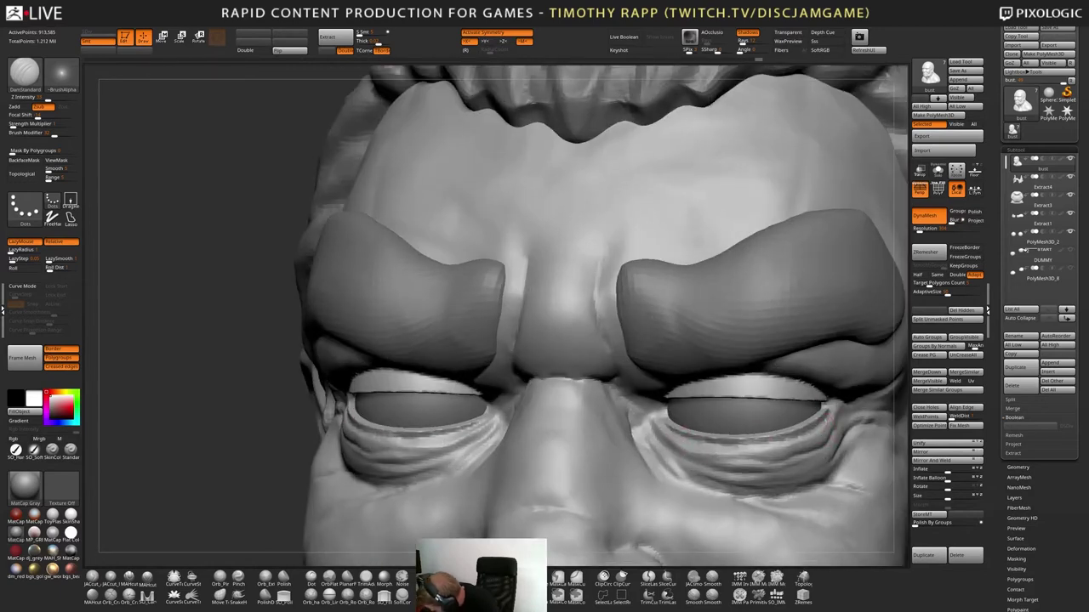
right_click_drag(825, 426, 808, 382)
right_click_drag(665, 473, 657, 408)
right_click_drag(699, 368, 664, 387)
mouse_move(692, 376)
left_mouse_down()
mouse_move(776, 368)
mouse_move(796, 384)
left_mouse_up()
right_click_drag(806, 400, 755, 390)
mouse_move(871, 411)
right_mouse_down()
mouse_move(851, 402)
mouse_move(894, 464)
mouse_move(800, 443)
mouse_move(702, 439)
mouse_move(652, 409)
right_mouse_up()
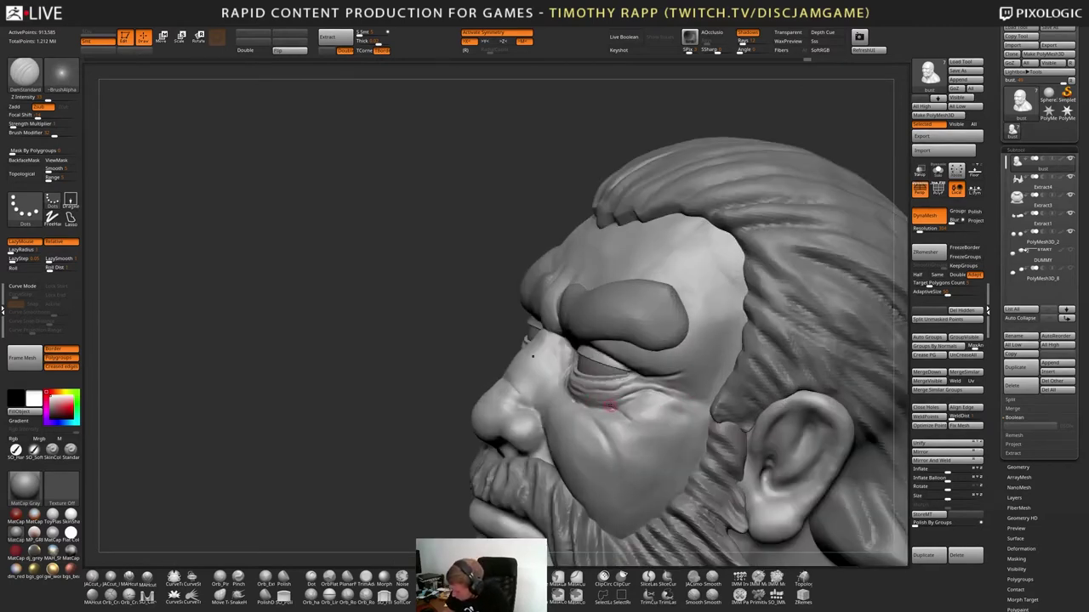
Puff up the wrinkle folds beneath the eye with the Inflate brush, adjusting its draw size
right_click_drag(665, 418, 607, 418)
key("b")
key("i")
key("n")
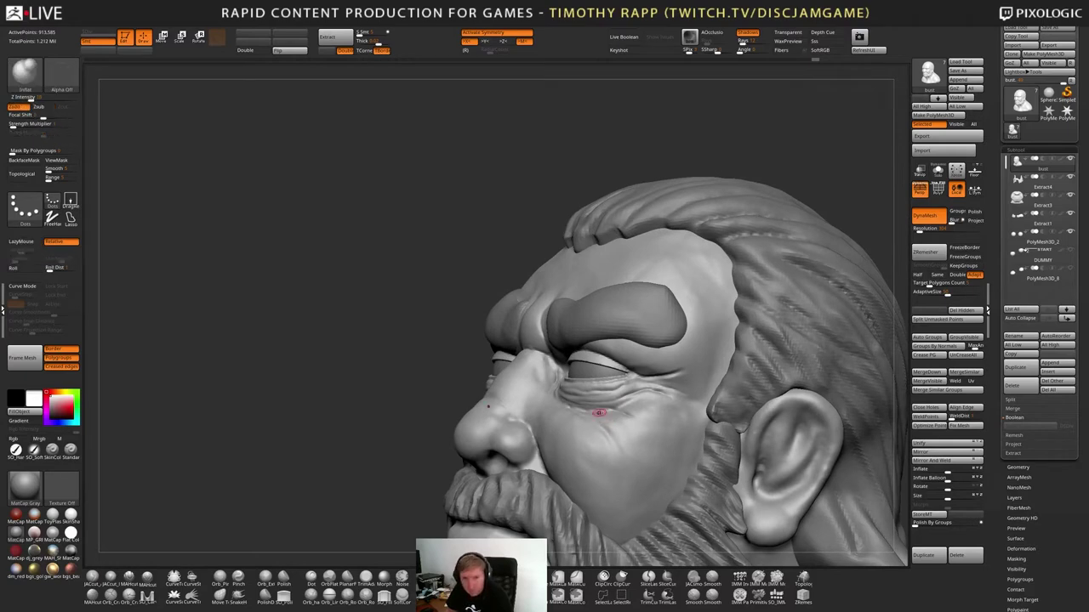
key("s")
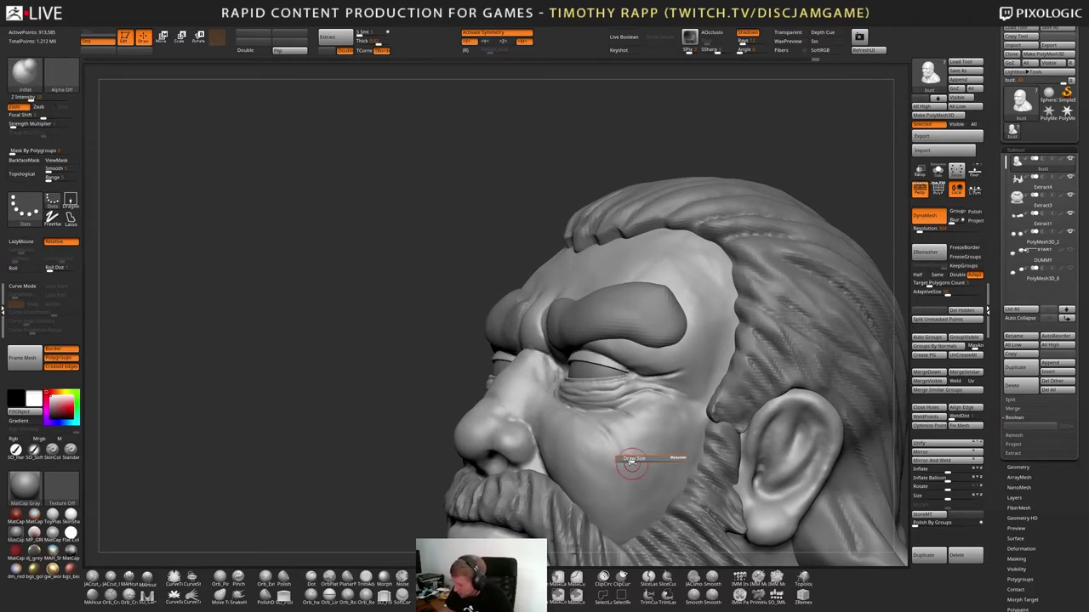
left_click_drag(628, 458, 637, 458)
mouse_move(610, 431)
right_mouse_down()
mouse_move(613, 396)
mouse_move(595, 407)
mouse_move(616, 415)
mouse_move(632, 389)
mouse_move(658, 385)
right_mouse_up()
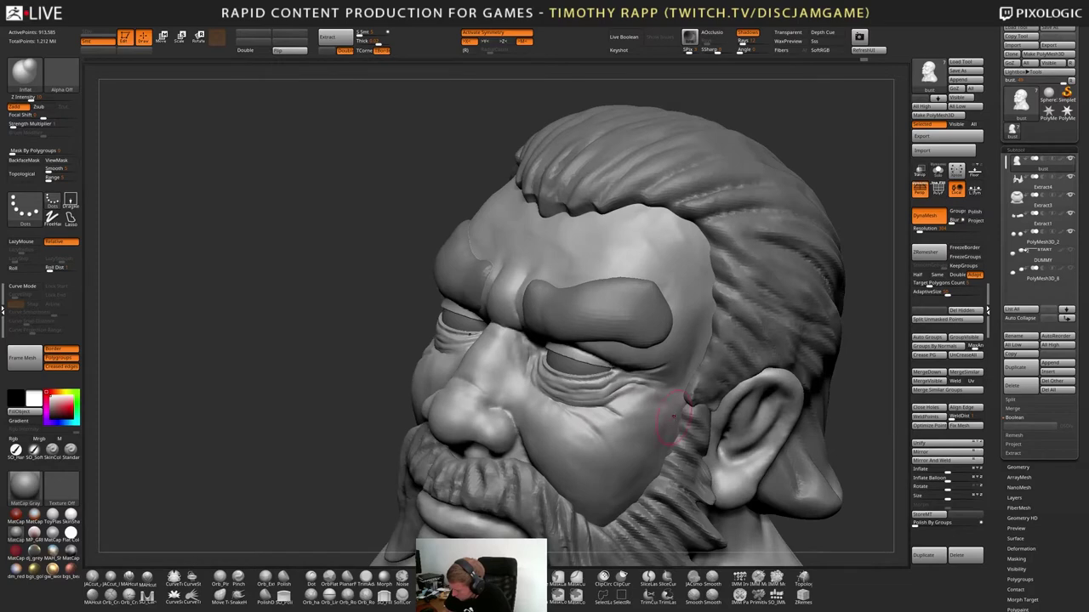
left_click_drag(999, 545, 1015, 447)
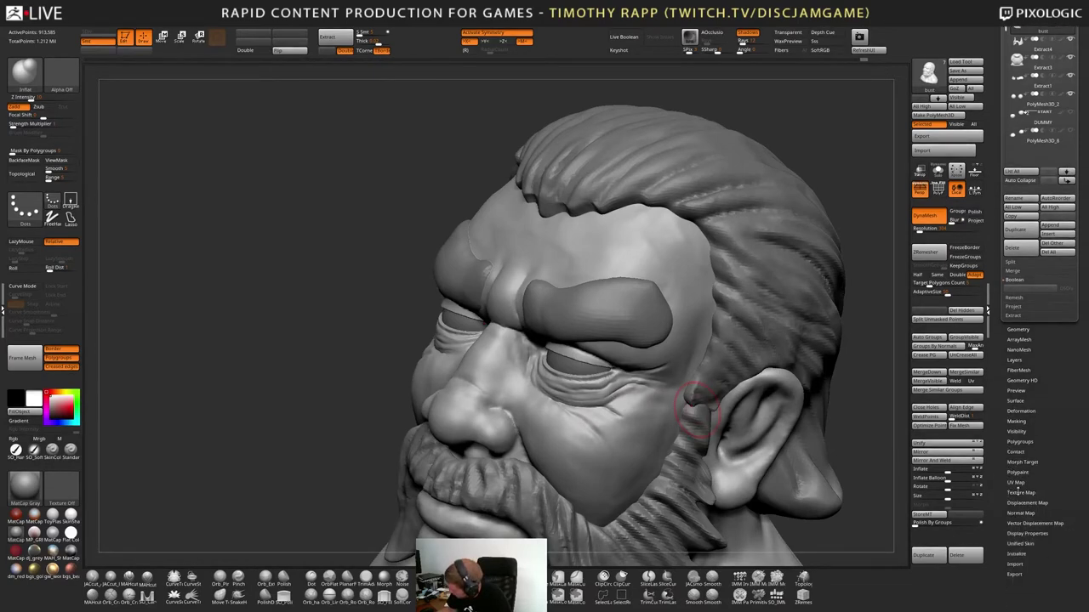
left_click(1032, 504)
Reshape the folds below the outer eye corner with the Move brush
mouse_move(587, 400)
right_mouse_down()
mouse_move(568, 410)
mouse_move(560, 398)
mouse_move(655, 393)
mouse_move(680, 374)
right_mouse_up()
key("b")
key("m")
key("v")
mouse_move(579, 388)
right_mouse_down()
mouse_move(572, 419)
mouse_move(625, 400)
mouse_move(674, 400)
mouse_move(692, 416)
mouse_move(601, 413)
mouse_move(597, 436)
mouse_move(646, 414)
mouse_move(631, 379)
mouse_move(590, 408)
mouse_move(510, 383)
right_mouse_up()
Build up the upper cheek under the eye bag with the ClayBuildup brush and smooth it into the surrounding skin
key("b")
key("c")
key("b")
left_click_drag(599, 394, 593, 400, "shift")
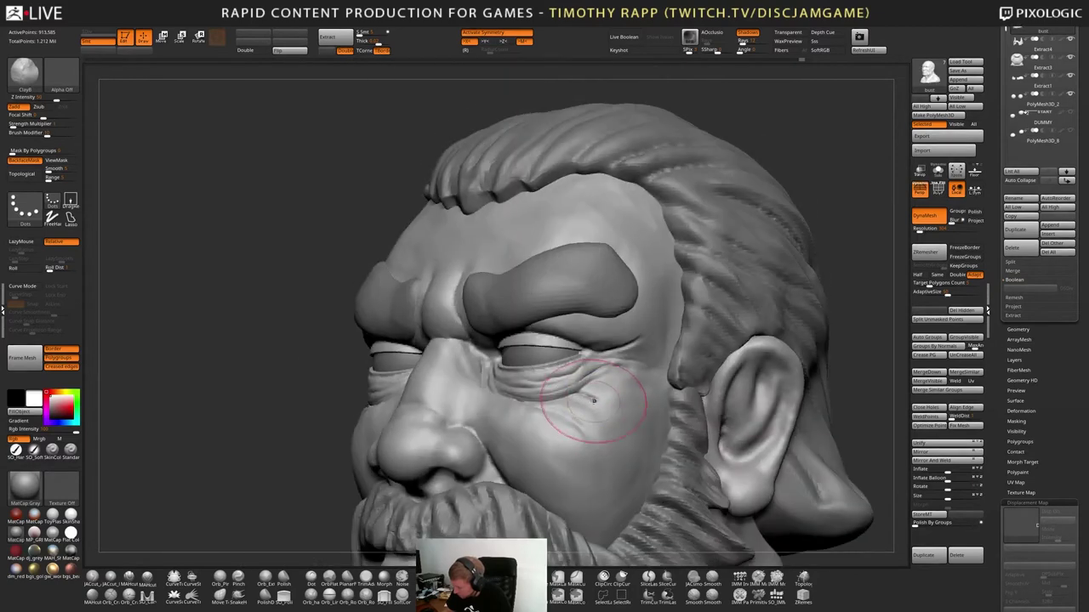
right_click_drag(576, 402, 579, 381)
left_click_drag(588, 394, 582, 399, "shift")
right_click_drag(582, 400, 647, 366)
Adjust the cheekbone's form from several angles with the Move brush and smooth the cheek surface
key("b")
key("m")
key("v")
mouse_move(580, 393)
right_mouse_down()
mouse_move(591, 406)
mouse_move(560, 414)
mouse_move(549, 405)
mouse_move(579, 387)
mouse_move(572, 401)
mouse_move(544, 390)
mouse_move(587, 380)
mouse_move(575, 419)
mouse_move(602, 372)
mouse_move(614, 377)
right_mouse_up()
right_click_drag(686, 402, 660, 393)
mouse_move(660, 393)
right_mouse_down()
mouse_move(666, 408)
mouse_move(624, 436)
mouse_move(655, 425)
right_mouse_up()
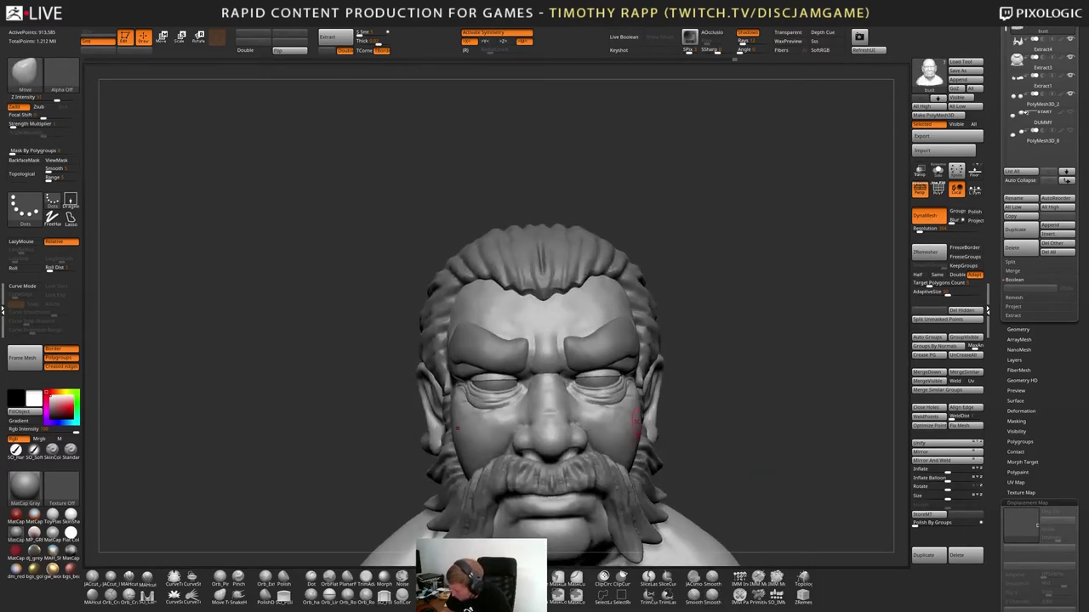
right_click_drag(573, 421, 606, 421)
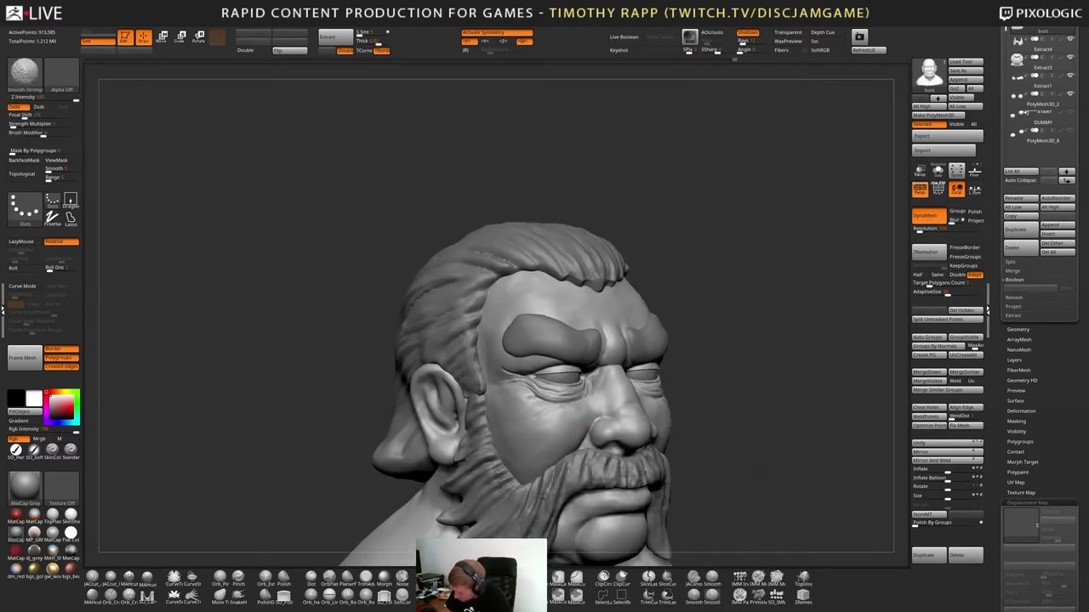
left_click_drag(526, 420, 523, 432, "shift")
Isolate the bust subtool in Solo mode to expose the mouth beneath the beard and moustache
mouse_move(669, 443)
right_mouse_down("ctrl")
mouse_move(630, 436)
mouse_move(621, 497)
mouse_move(641, 463)
right_mouse_up("ctrl")
mouse_move(528, 544)
right_mouse_down()
mouse_move(498, 504)
mouse_move(553, 487)
right_mouse_up()
right_click_drag(478, 483, 482, 478)
key("alt+shift+s")
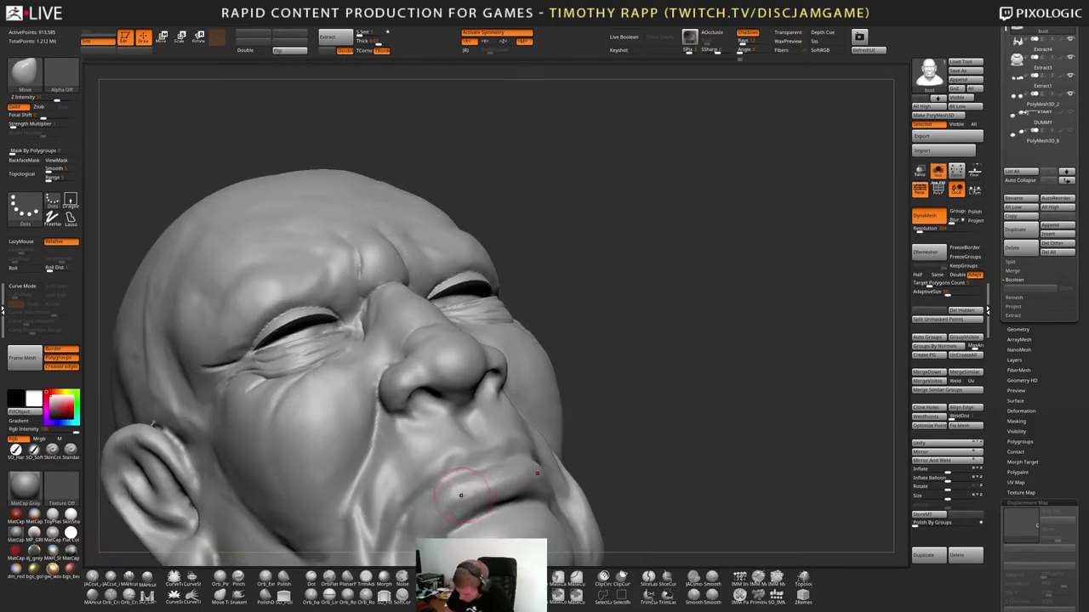
Carve a crisp edge along the upper lip with the DamStandard brush
key("b")
key("d")
key("s")
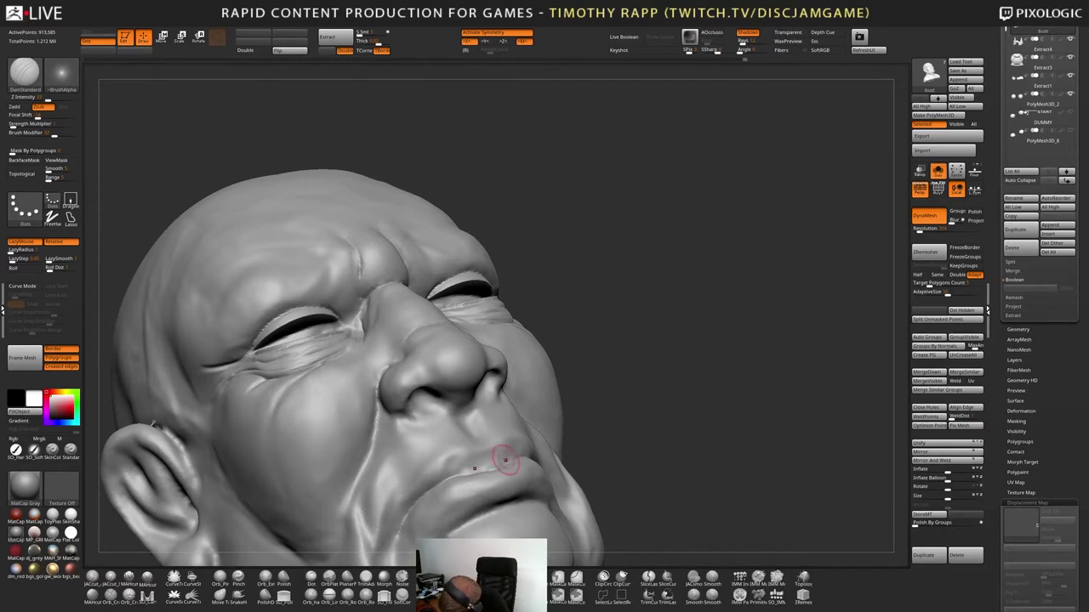
mouse_move(505, 460)
right_mouse_down()
mouse_move(516, 467)
mouse_move(486, 484)
mouse_move(498, 440)
right_mouse_up()
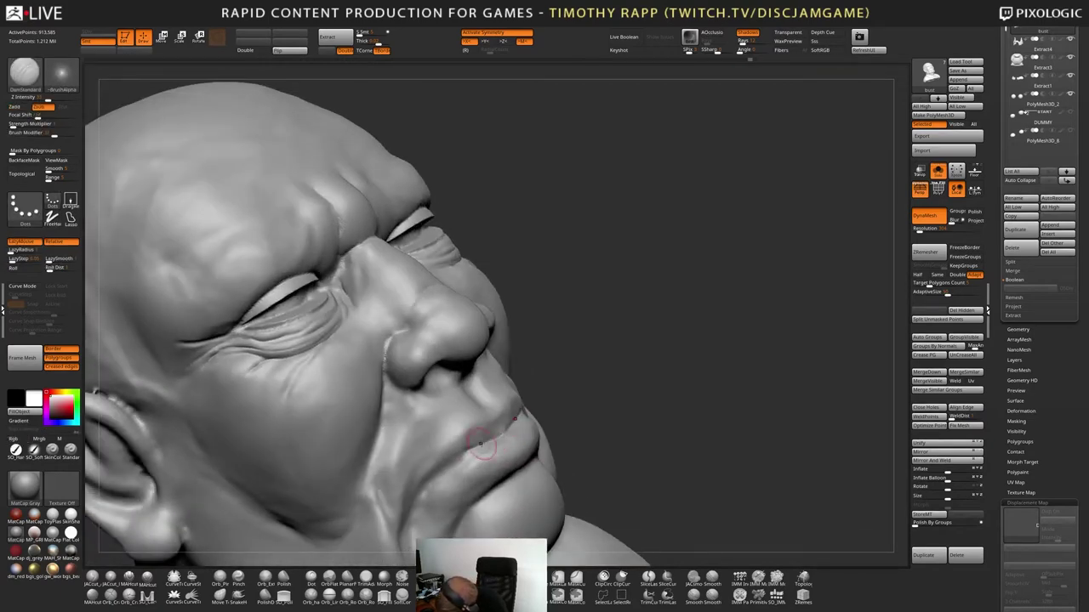
left_click_drag(491, 432, 501, 436)
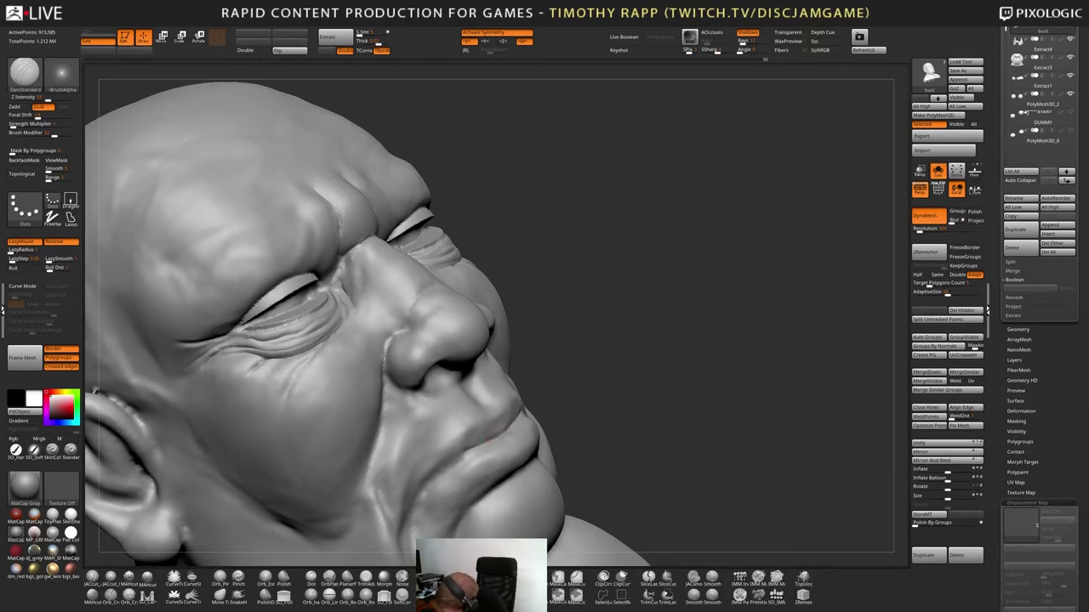
right_click_drag(492, 437, 471, 469)
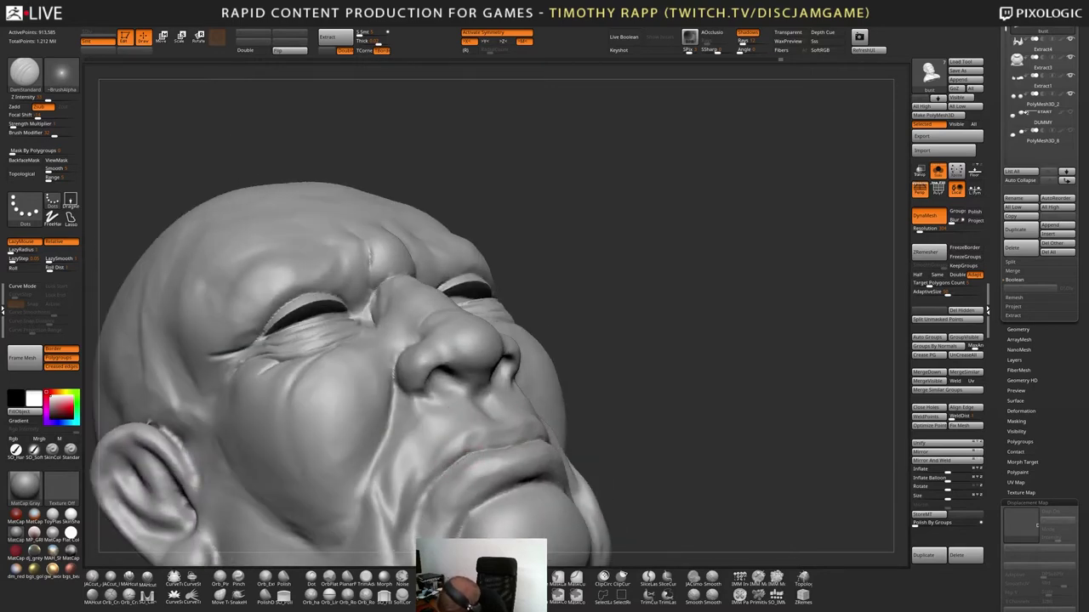
right_click_drag(467, 448, 468, 460)
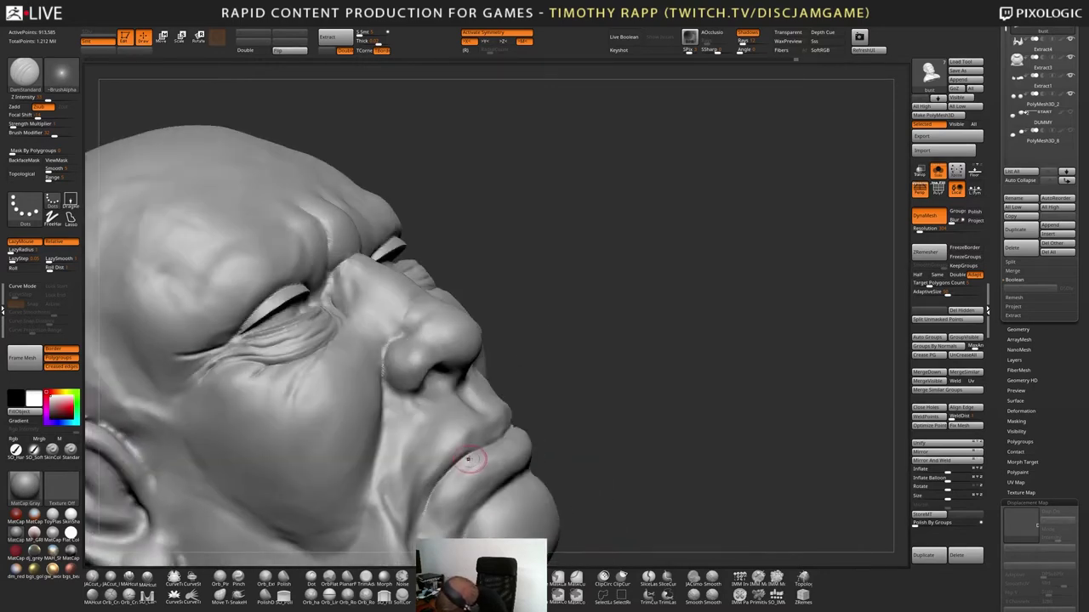
Build up a raised rim along the upper lip's border with the Standard brush
key("b")
key("s")
key("t")
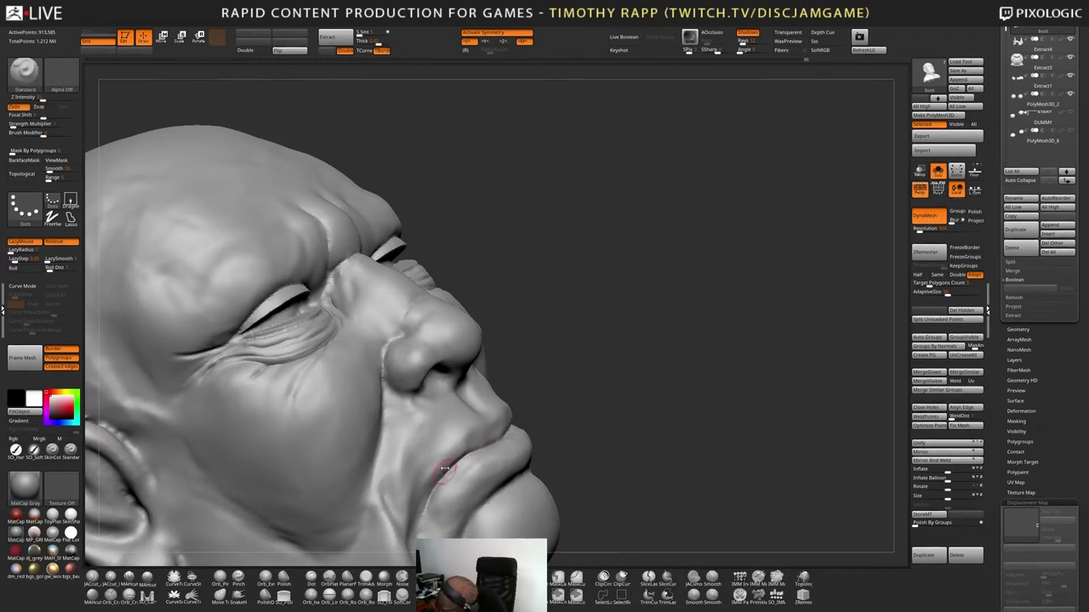
right_click_drag(468, 432, 463, 443)
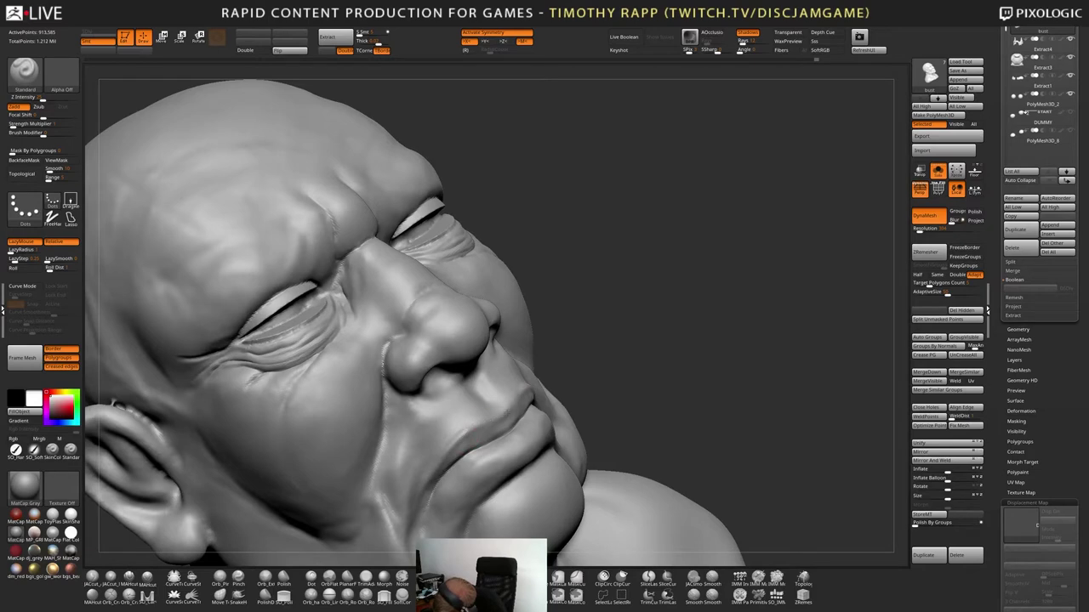
right_click_drag(465, 433, 477, 439)
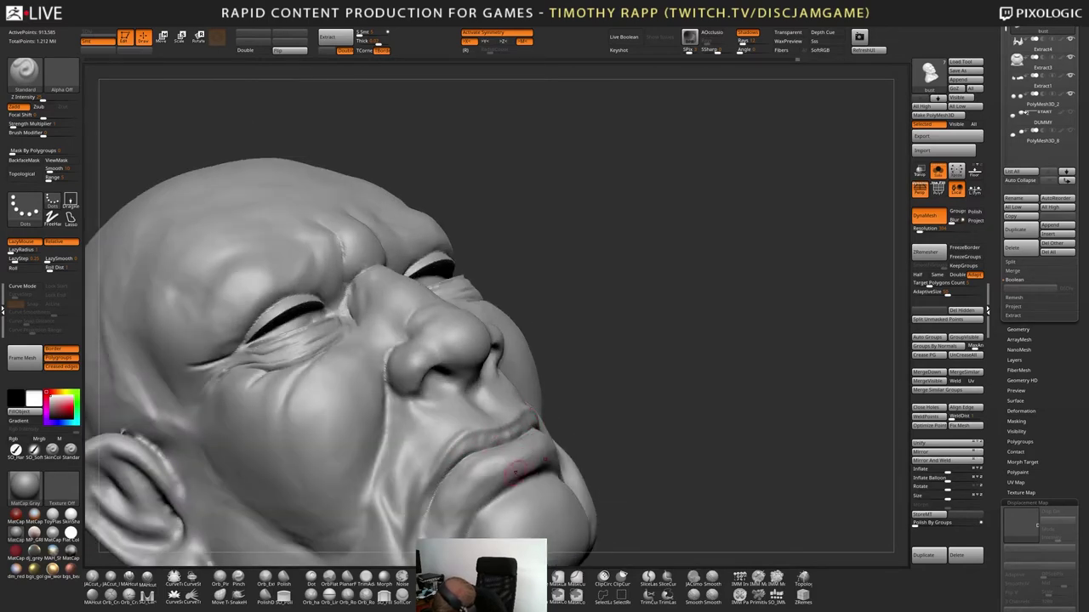
Sharpen the crease along the lower lip with the DamStandard brush
right_click_drag(515, 470, 489, 421)
key("b")
key("d")
key("s")
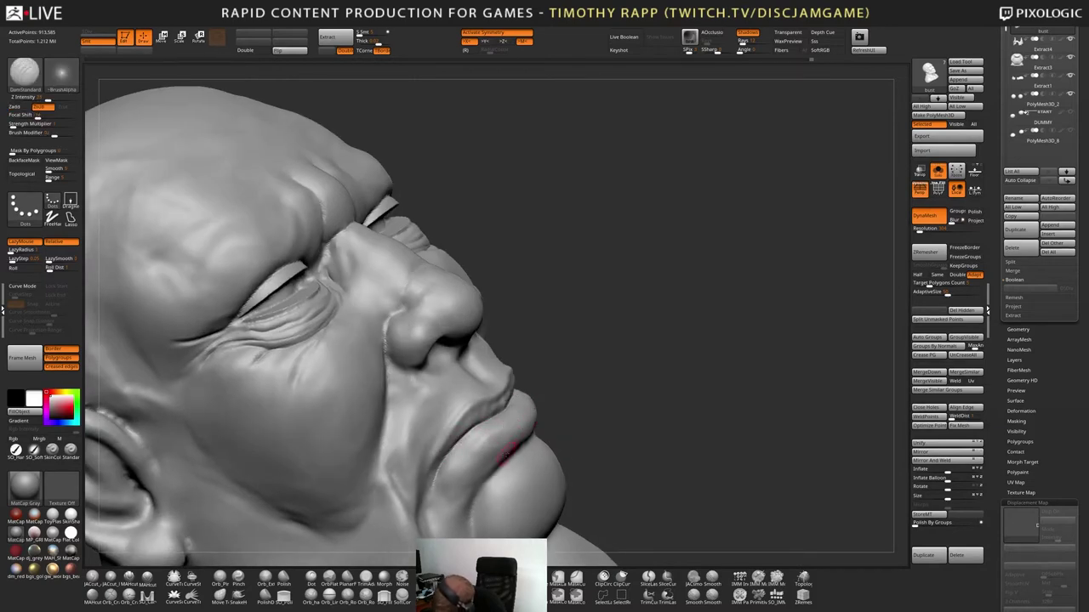
mouse_move(495, 455)
right_mouse_down()
mouse_move(485, 464)
mouse_move(464, 449)
mouse_move(492, 434)
right_mouse_up()
Add volume to the lower lip and mouth corners with the Standard brush
key("b")
key("s")
key("t")
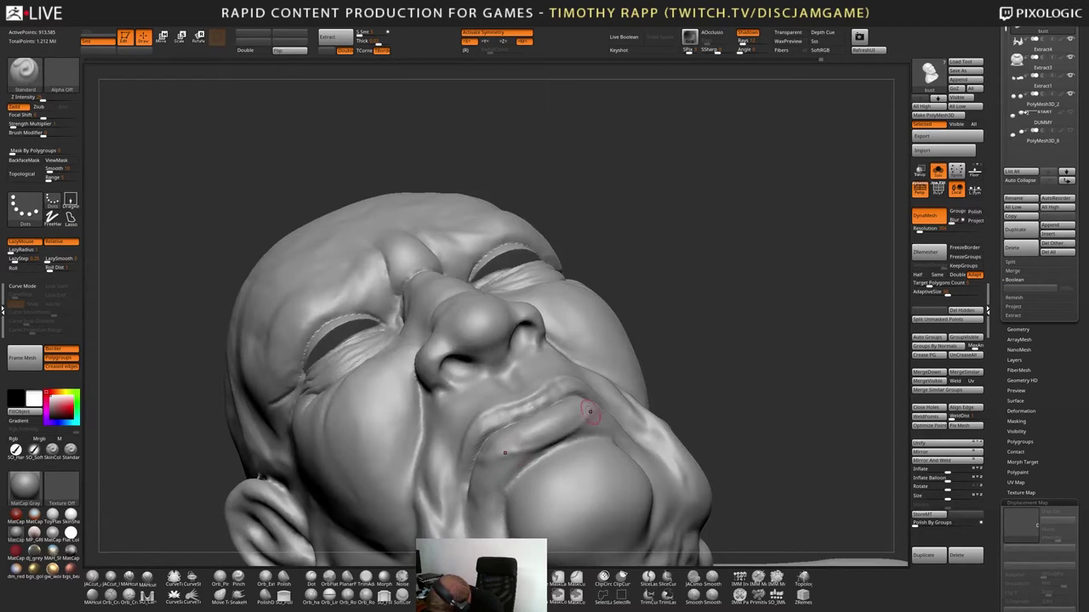
right_click_drag(672, 408, 533, 465)
right_click_drag(631, 316, 616, 394)
mouse_move(607, 410)
left_mouse_down()
mouse_move(617, 393)
mouse_move(581, 404)
mouse_move(560, 428)
left_mouse_up()
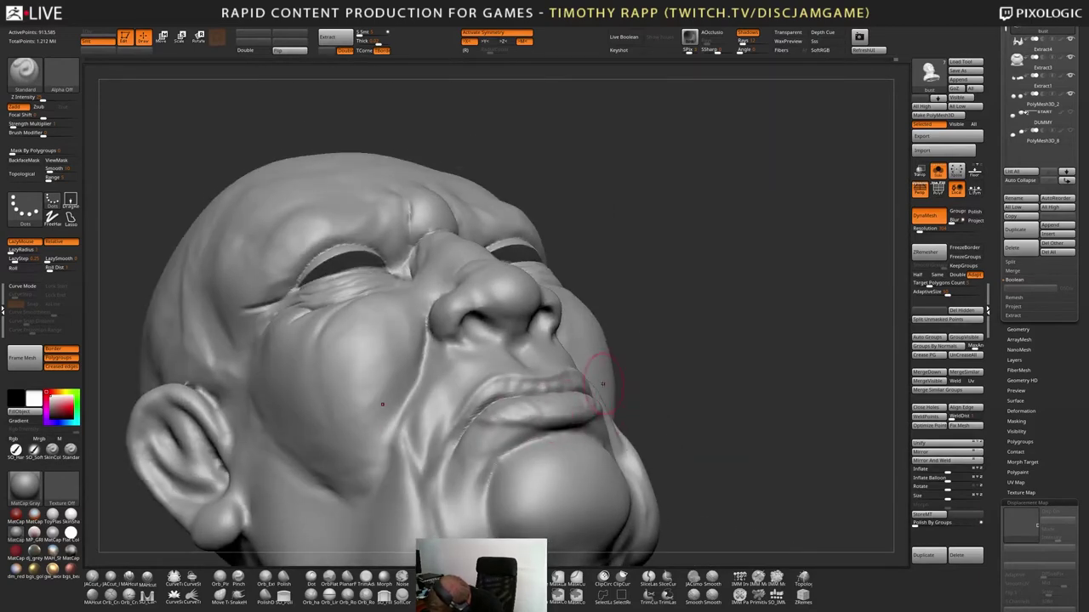
Nudge the shape of the lower lip with the Move brush
key("b")
key("m")
key("v")
mouse_move(547, 437)
right_mouse_down()
mouse_move(579, 437)
mouse_move(536, 443)
mouse_move(549, 414)
right_mouse_up()
left_click_drag(549, 413, 561, 411)
Build up small fleshy ridges along the lower lip with the Standard brush
key("b")
key("d")
key("s")
mouse_move(561, 411)
right_mouse_down()
mouse_move(534, 398)
mouse_move(562, 394)
right_mouse_up()
key("b")
key("s")
key("t")
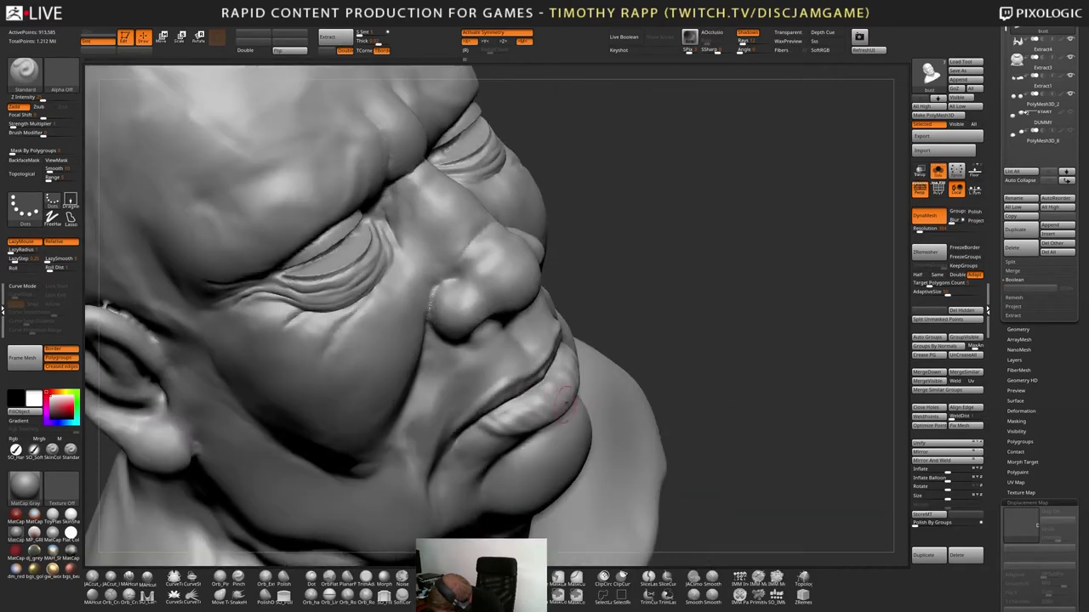
left_click_drag(562, 394, 576, 412)
right_click_drag(576, 412, 554, 412)
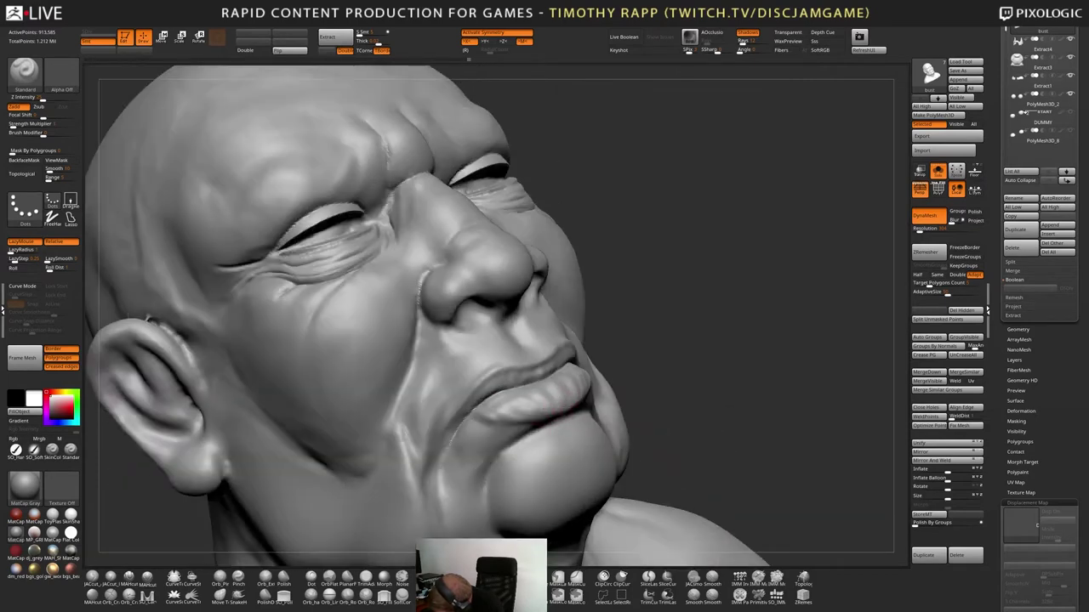
left_click_drag(546, 403, 584, 394)
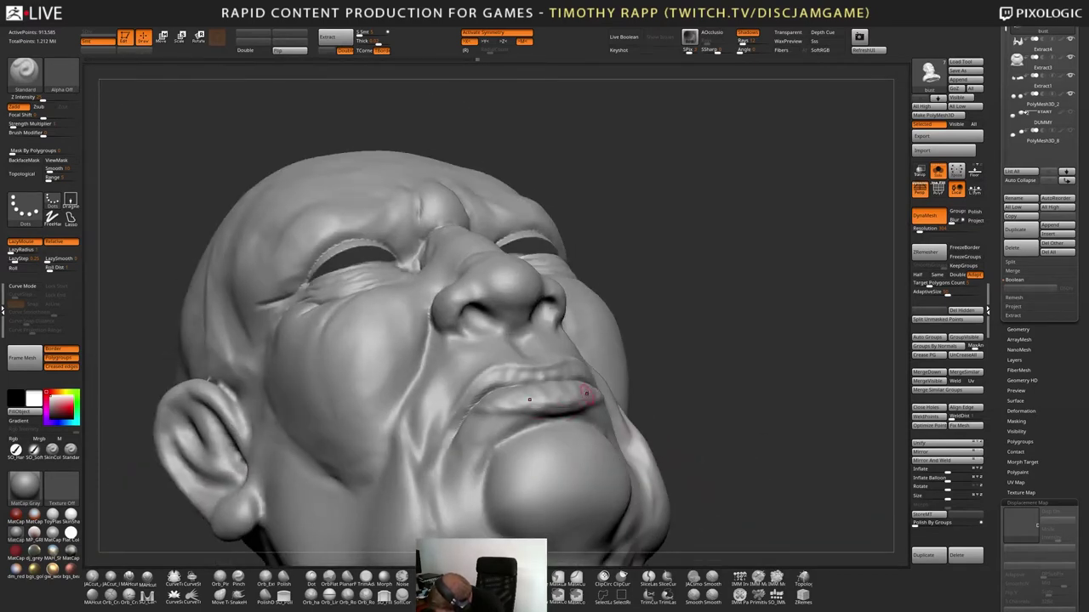
Smooth the area beneath the lower lip and the fold running down beside the chin
right_click_drag(583, 394, 576, 418)
left_click_drag(576, 417, 535, 418, "shift")
mouse_move(535, 418)
right_mouse_down()
mouse_move(601, 416)
mouse_move(561, 422)
right_mouse_up()
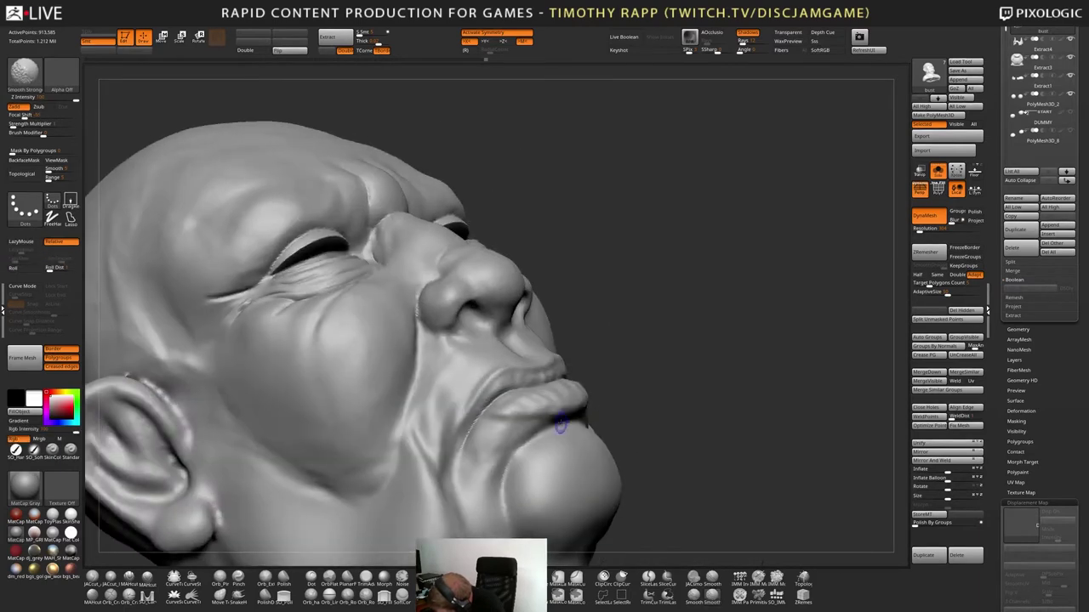
left_click_drag(518, 423, 499, 456, "shift")
right_click_drag(499, 459, 466, 449)
left_click_drag(510, 439, 503, 443)
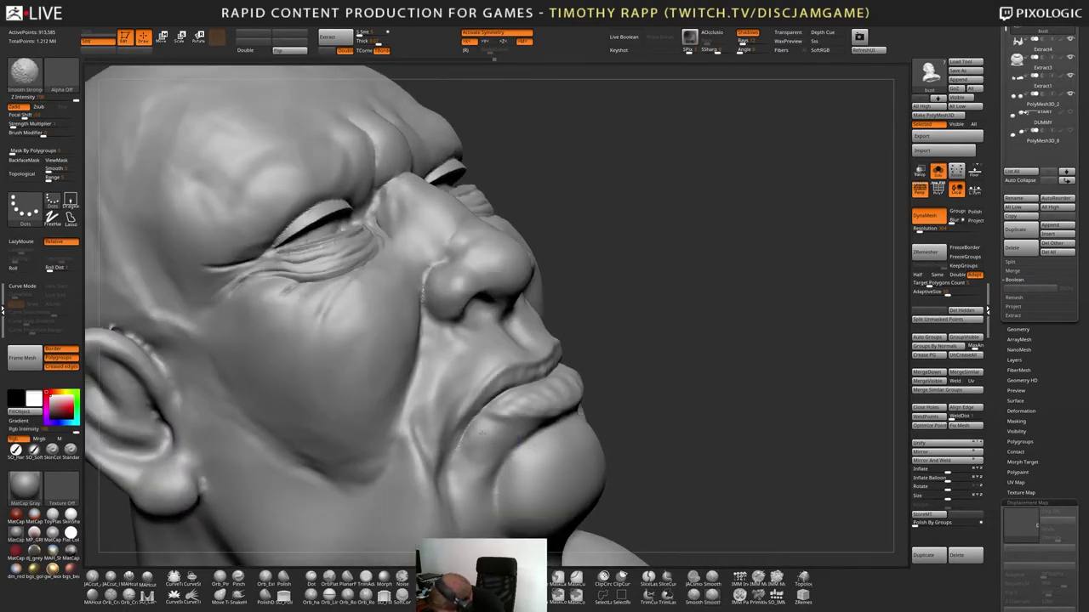
Turn off Solo mode to display the whole bust with its hair, eyebrows and moustache
right_click_drag(569, 423, 665, 424, "ctrl")
right_click_drag(666, 423, 700, 417)
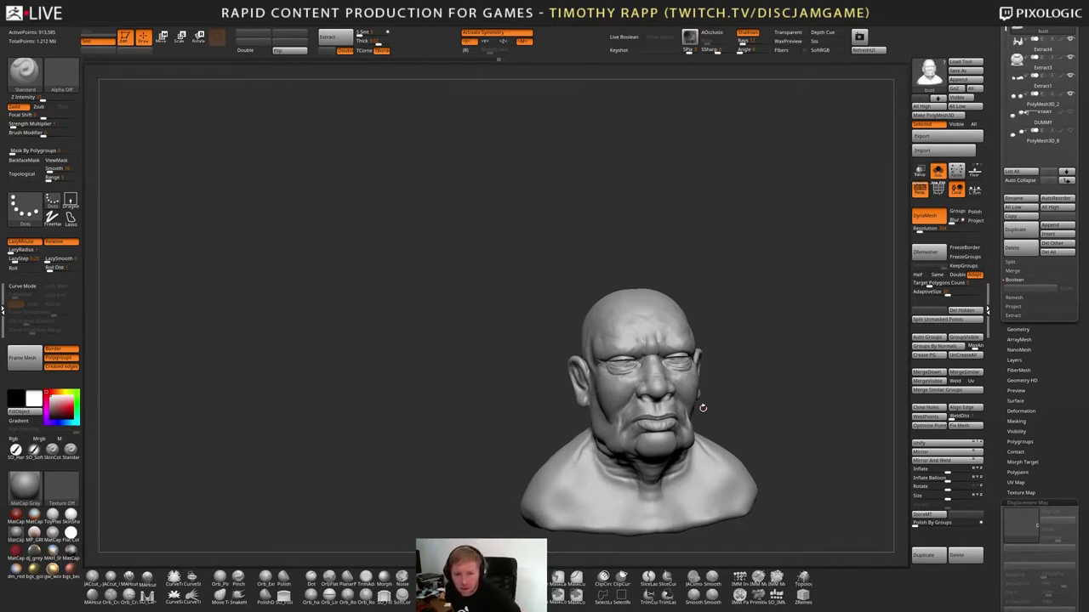
left_click_drag(703, 408, 722, 430)
left_click(938, 171)
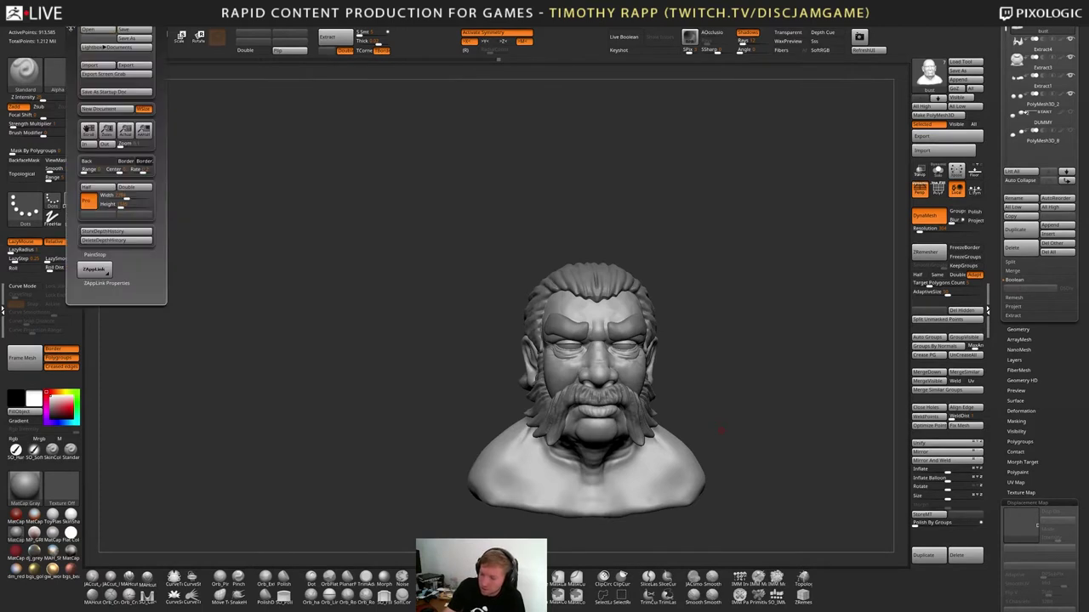
Dock the Document palette beside the Tool settings and display the canvas at antialiased half size
left_click(72, 32)
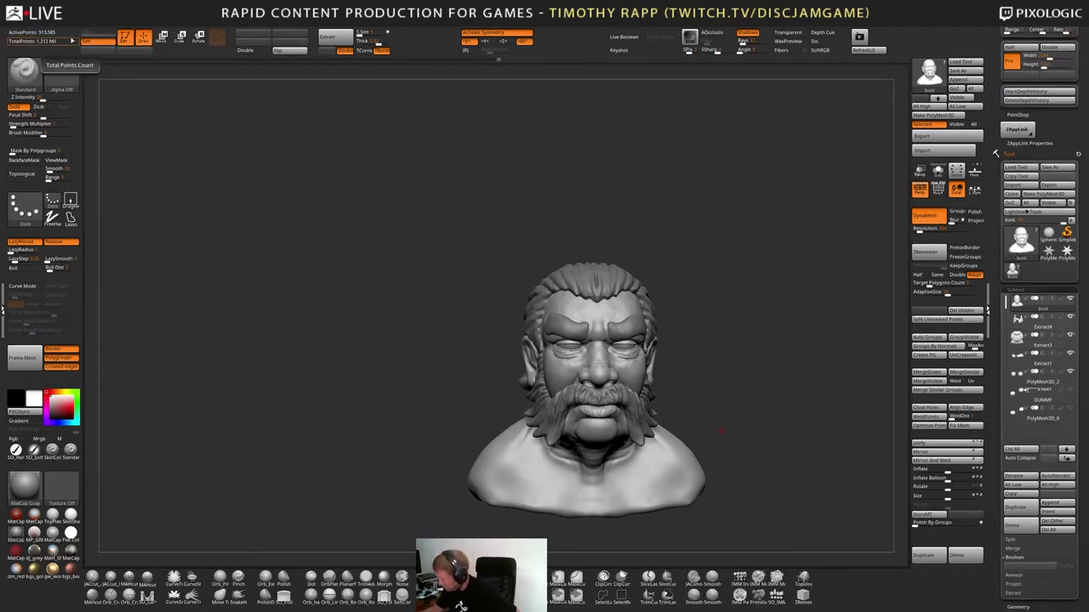
left_click_drag(993, 170, 993, 308)
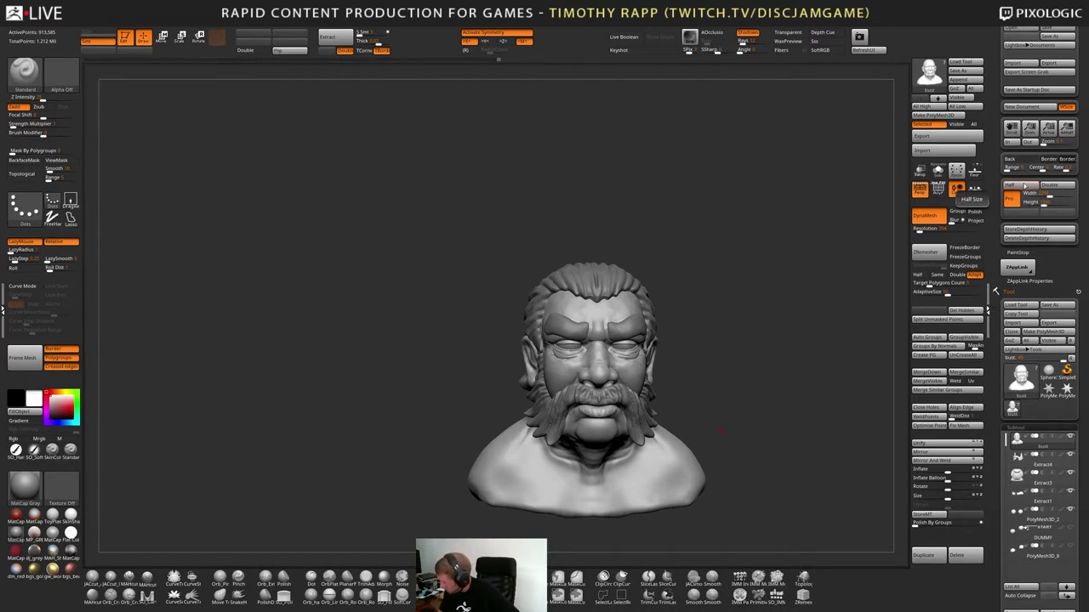
left_click(1067, 129)
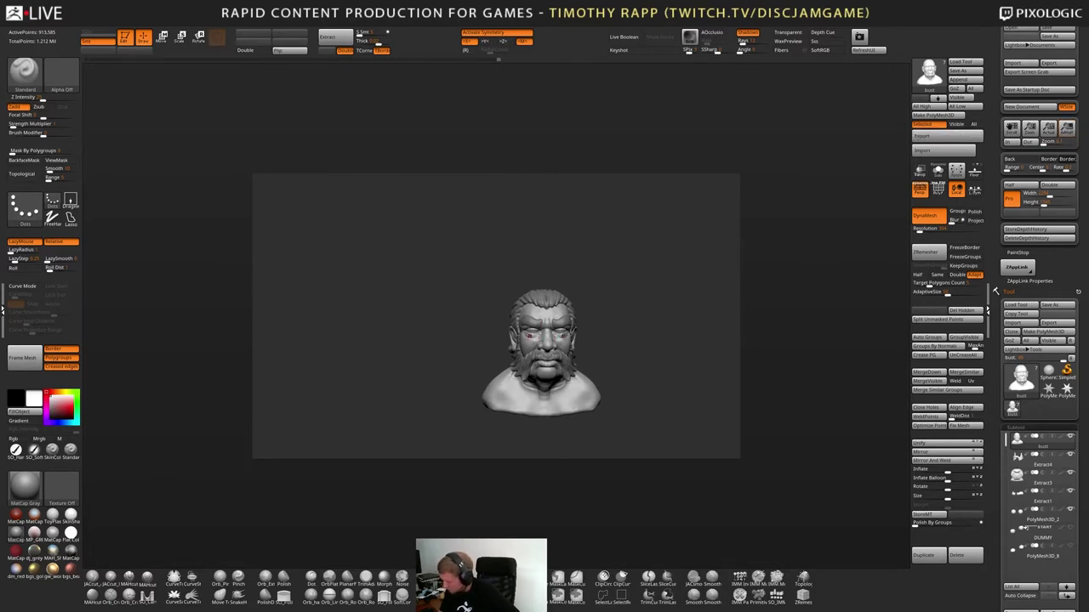
left_click_drag(1029, 129, 1025, 83)
left_click_drag(1030, 127, 1032, 116)
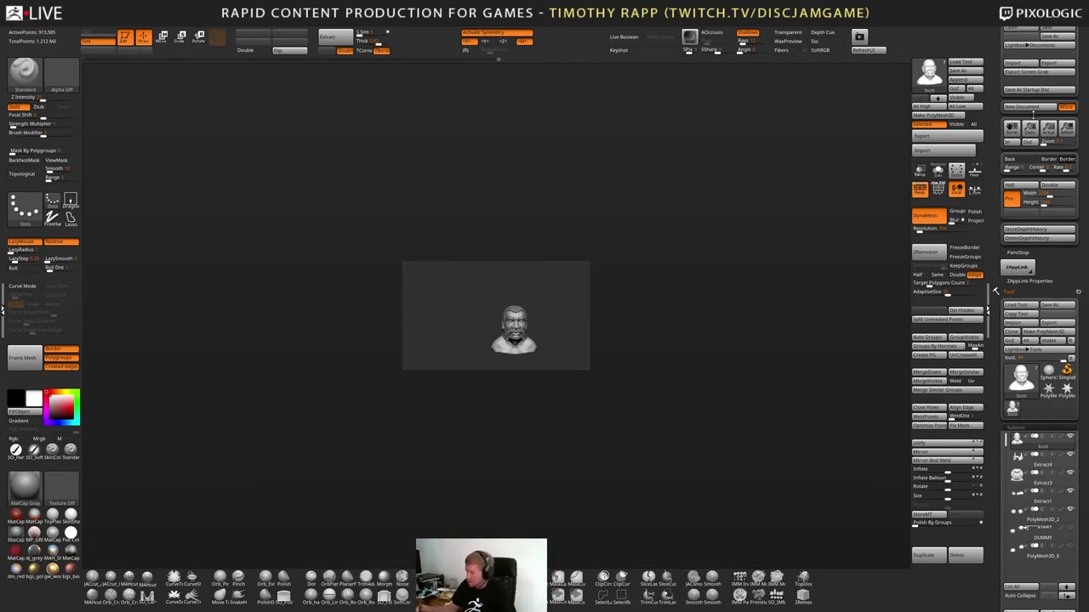
Enter a document width of 4096 with proportional height
scroll(1002, 289, "down", 5)
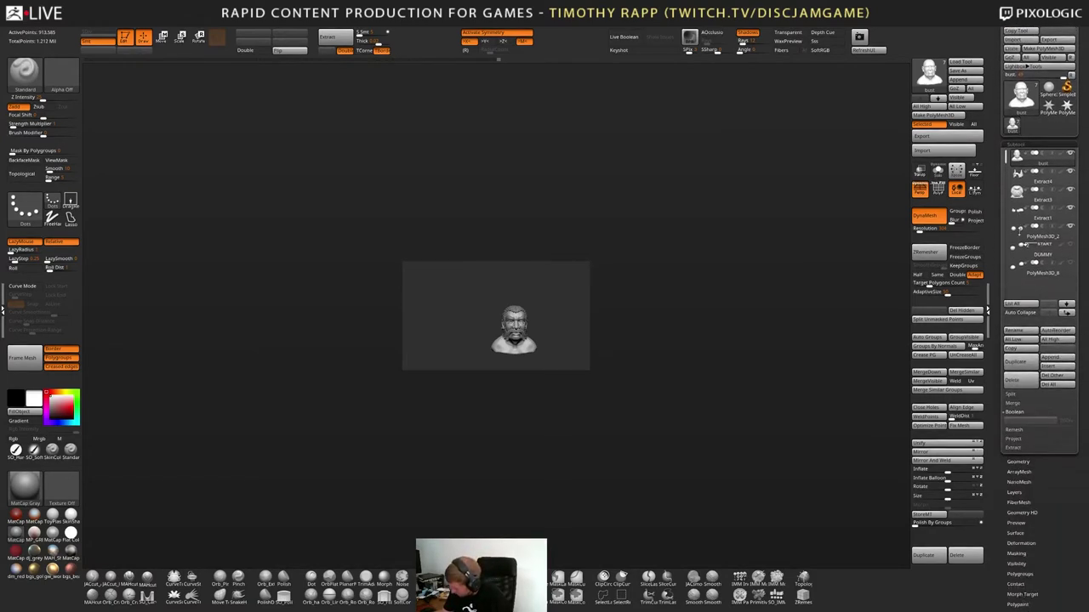
mouse_move(1009, 233)
scroll(999, 289, "up", 5)
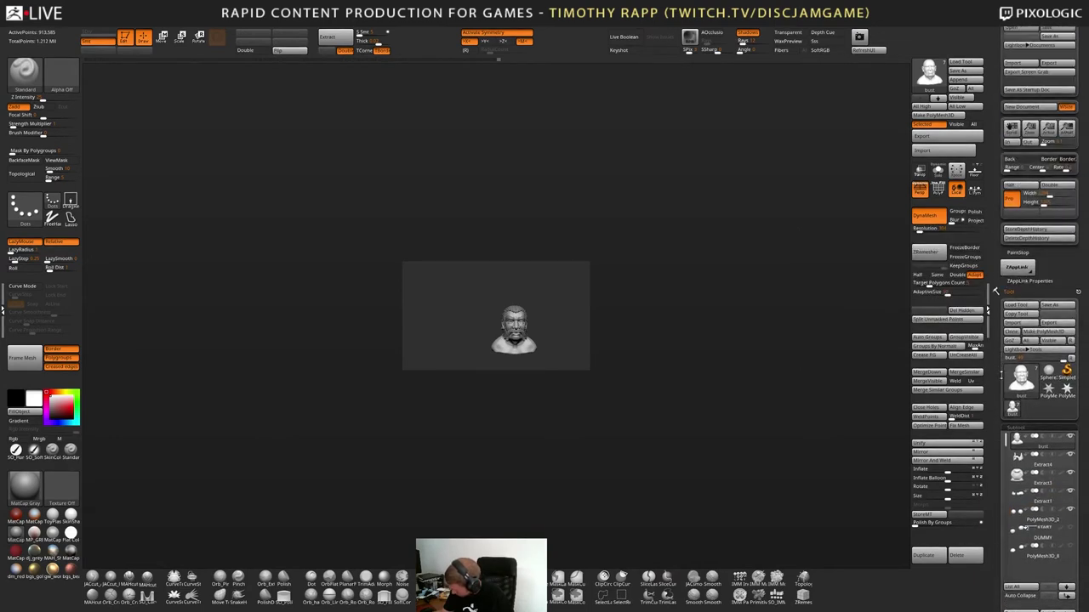
left_click(1047, 195)
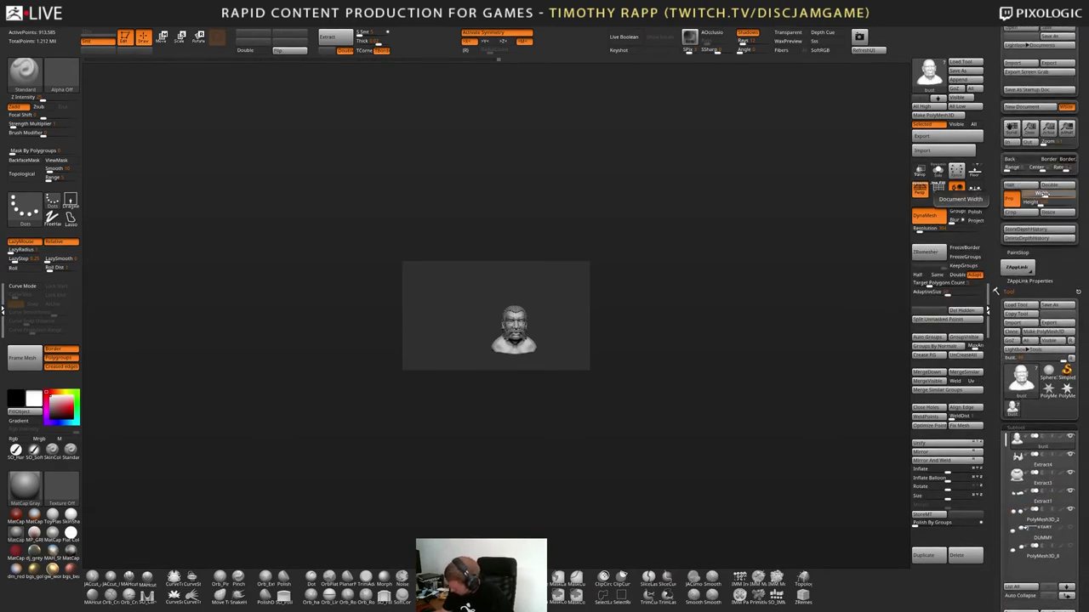
type("4096")
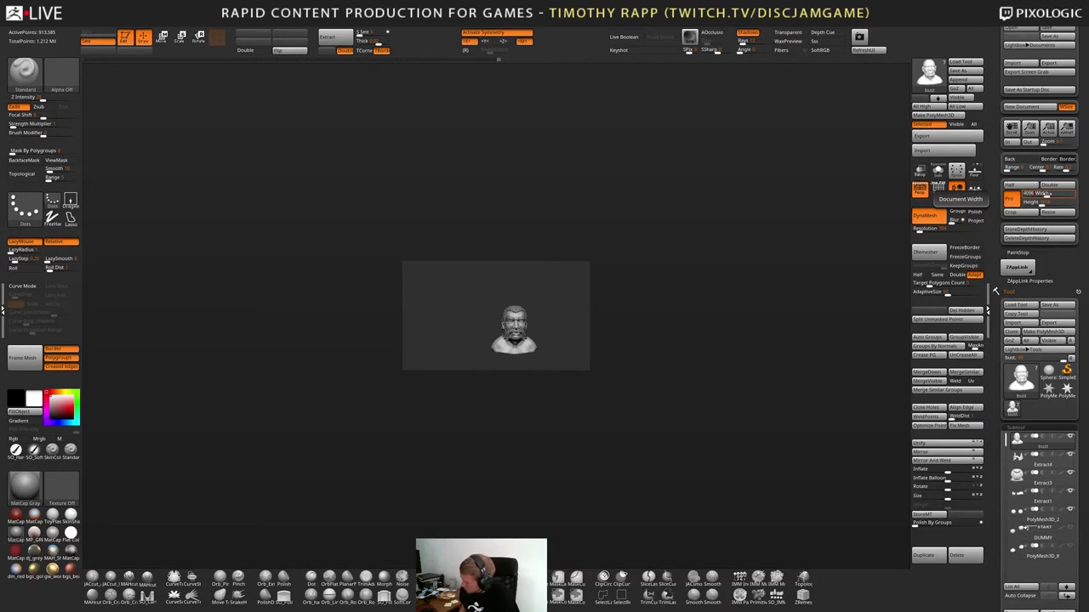
key("Tab")
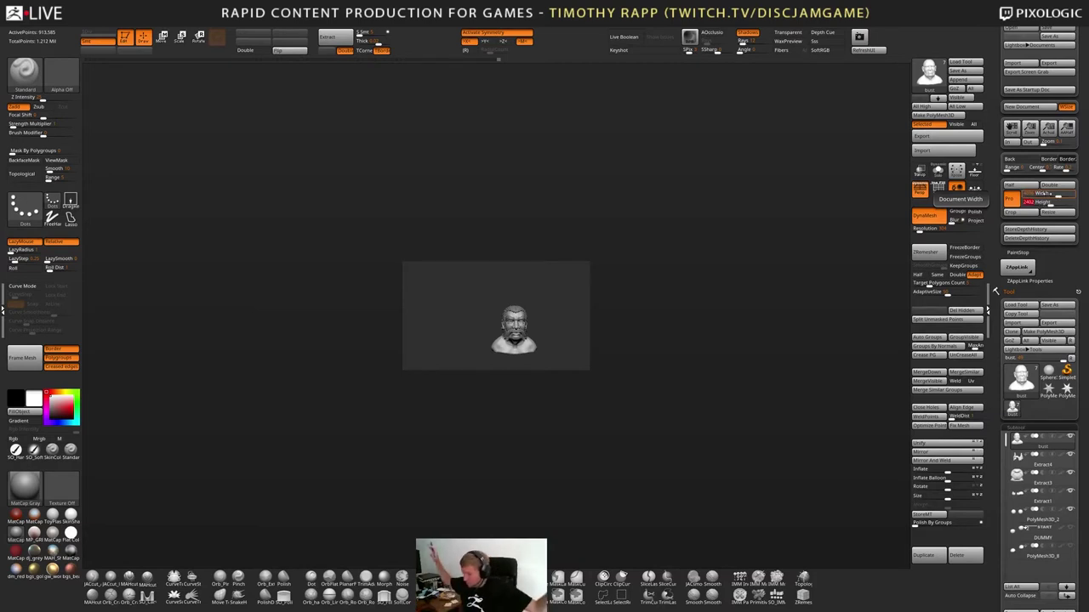
mouse_move(1030, 130)
left_mouse_down()
mouse_move(1030, 139)
mouse_move(1030, 130)
left_mouse_up()
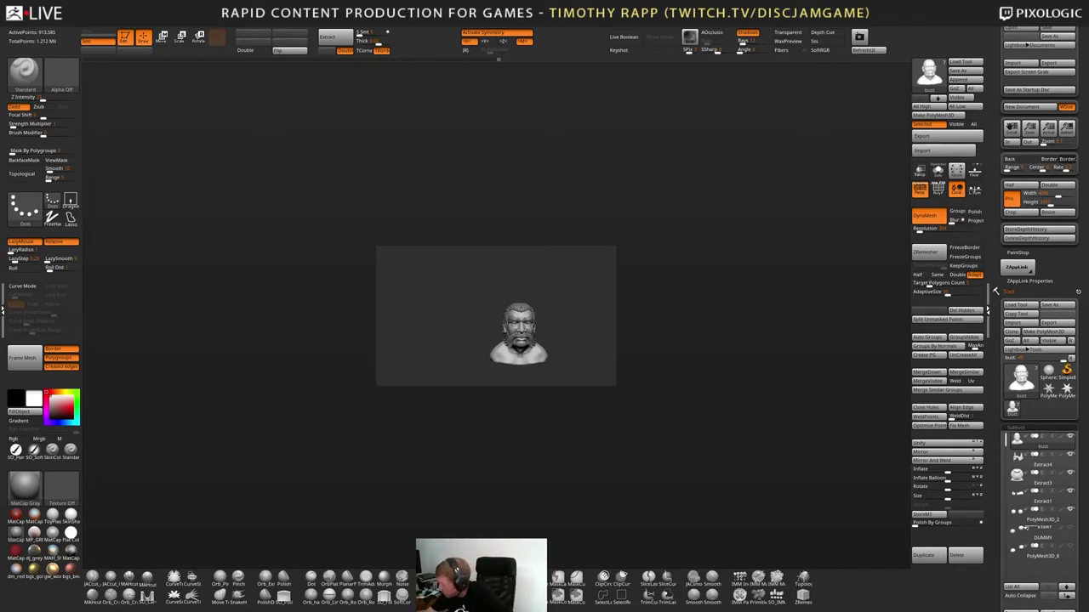
Build up the flesh beside the chin and below the mouth corners with the ClayRound brush
scroll(1039, 382, "down", 5)
scroll(1040, 319, "down", 1)
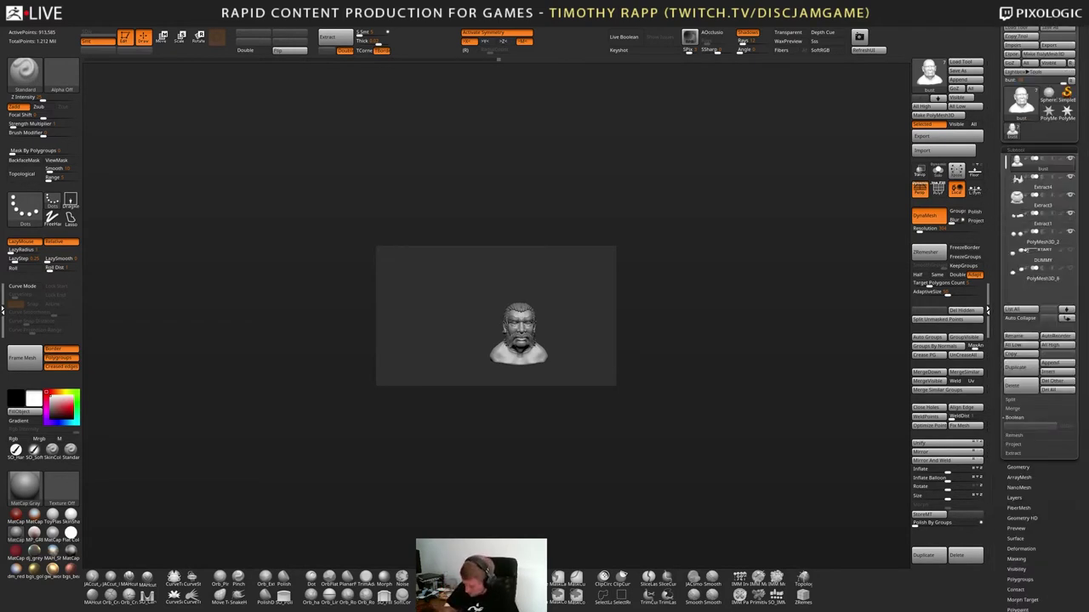
key("plus")
key("plus")
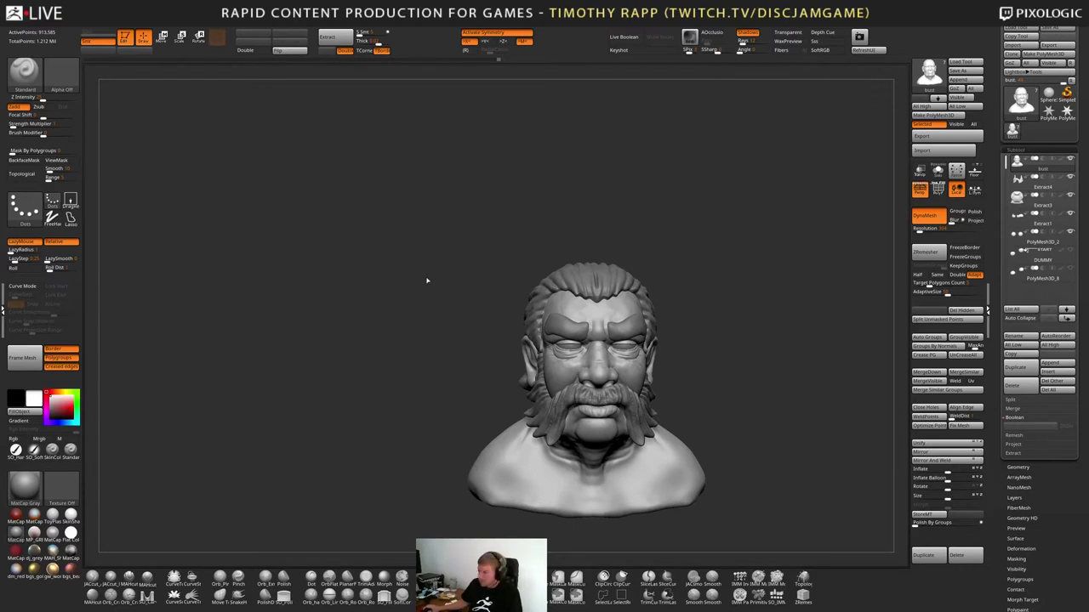
mouse_move(826, 180)
left_mouse_down()
mouse_move(742, 378)
mouse_move(566, 409)
mouse_move(625, 422)
mouse_move(554, 420)
mouse_move(553, 438)
mouse_move(524, 424)
mouse_move(544, 434)
mouse_move(540, 421)
mouse_move(514, 423)
left_mouse_up()
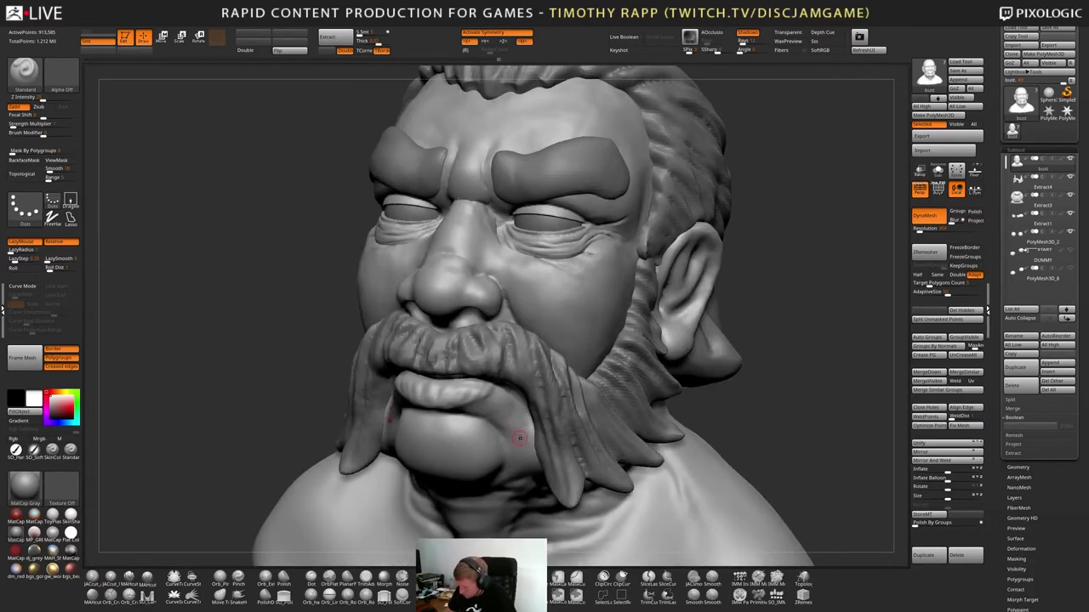
key("2")
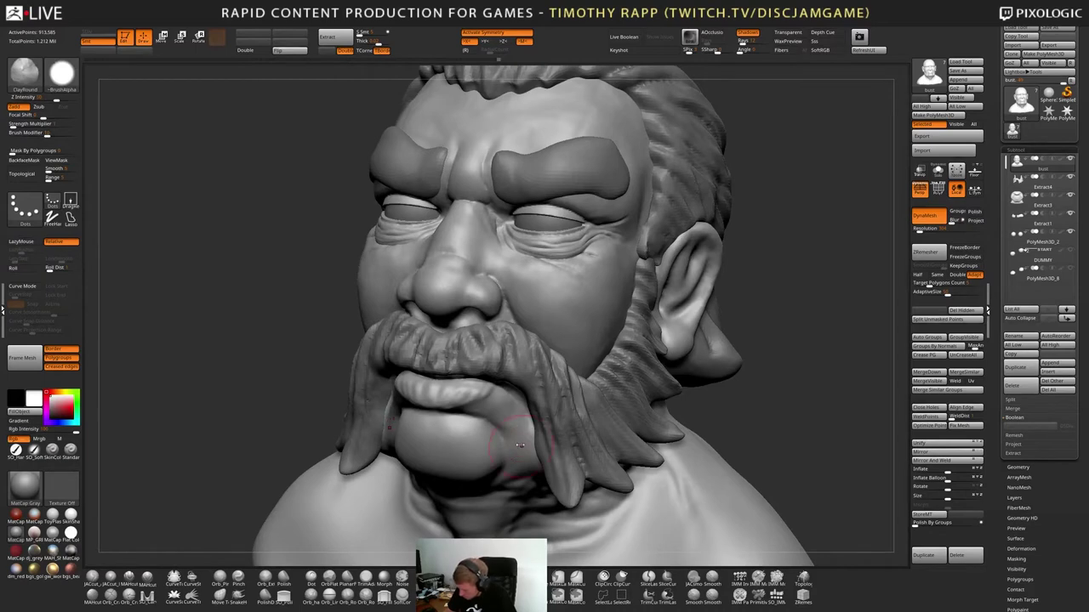
right_click_drag(519, 446, 513, 404)
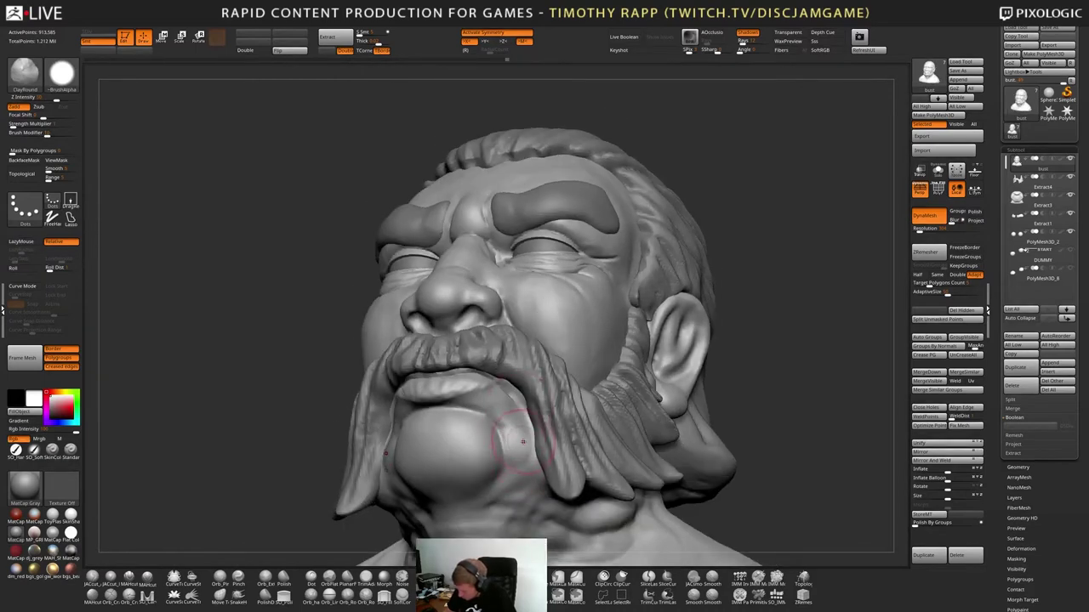
mouse_move(534, 451)
right_mouse_down()
mouse_move(553, 459)
mouse_move(528, 451)
mouse_move(530, 441)
mouse_move(549, 461)
mouse_move(509, 453)
mouse_move(517, 439)
mouse_move(527, 451)
mouse_move(517, 438)
mouse_move(563, 466)
mouse_move(400, 430)
mouse_move(606, 428)
mouse_move(557, 434)
mouse_move(548, 449)
mouse_move(568, 476)
mouse_move(589, 466)
mouse_move(553, 467)
mouse_move(554, 447)
mouse_move(607, 418)
mouse_move(619, 486)
mouse_move(575, 464)
mouse_move(587, 464)
mouse_move(578, 493)
mouse_move(610, 487)
right_mouse_up()
Smooth the folds on the side of the neck below the jaw
key("shift")
left_click_drag(620, 478, 590, 486)
key("shift")
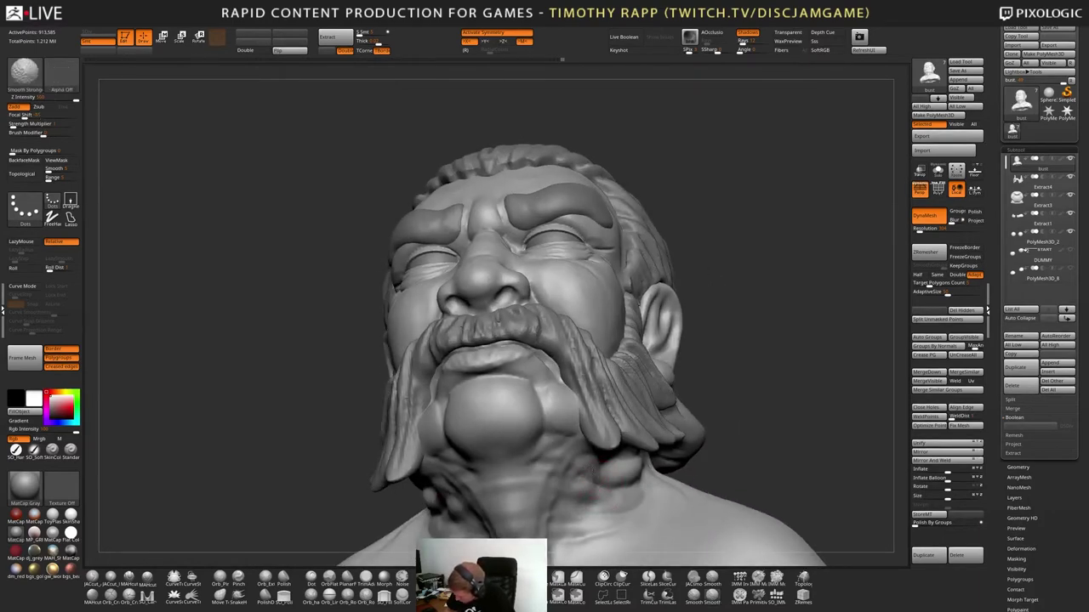
right_click_drag(592, 497, 599, 470)
left_click_drag(595, 478, 585, 488, "shift")
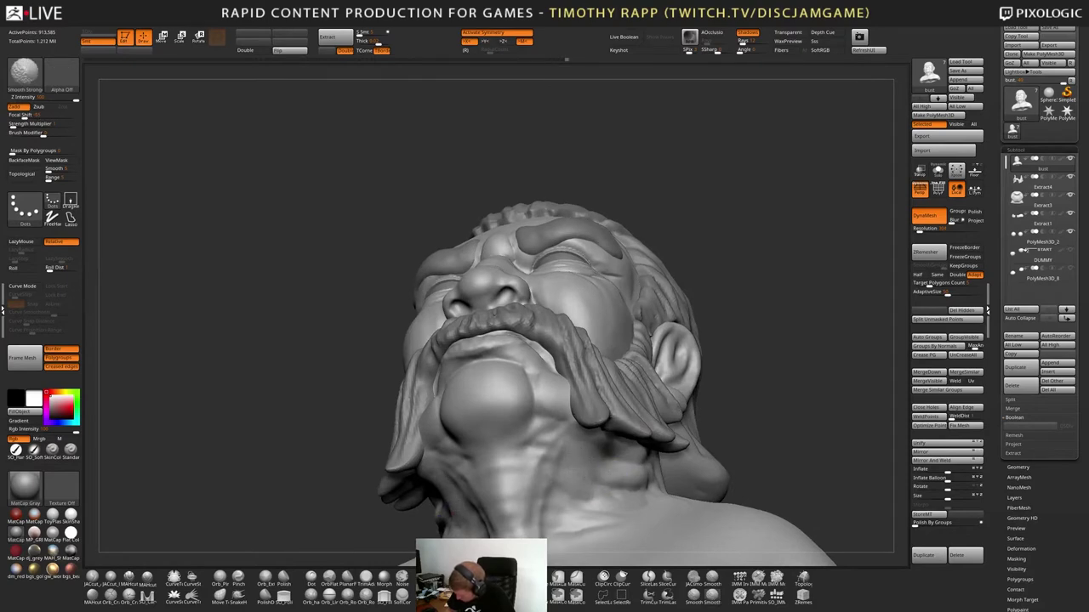
Turn off symmetry and carve asymmetrical creases across the neck with the DamStandard brush
right_click_drag(575, 477, 600, 436)
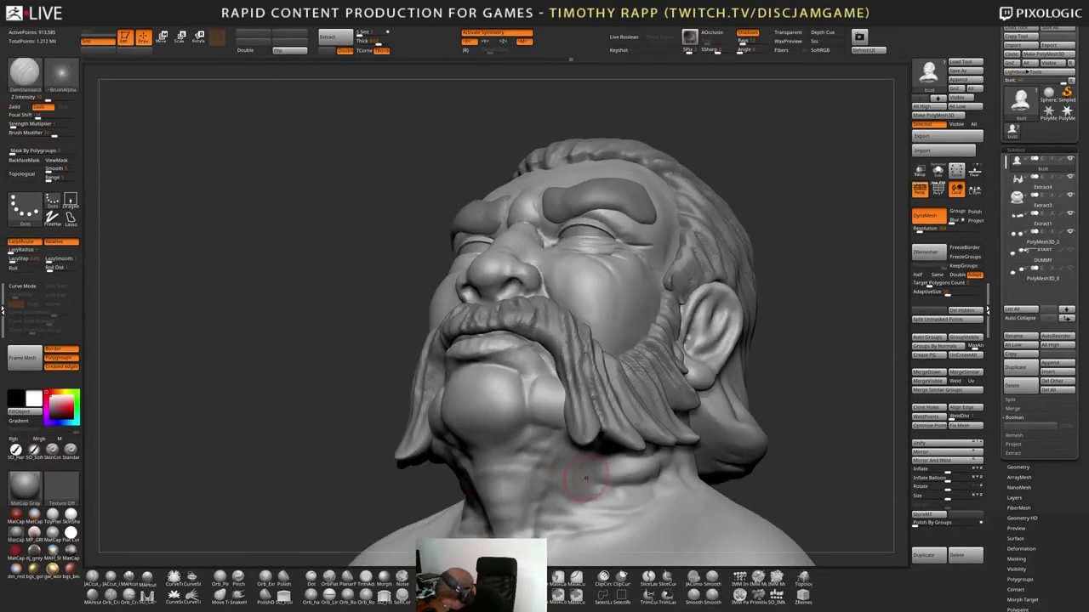
mouse_move(618, 485)
right_mouse_down()
mouse_move(659, 485)
mouse_move(517, 473)
mouse_move(564, 494)
right_mouse_up()
key("x")
mouse_move(503, 403)
right_mouse_down()
mouse_move(484, 404)
mouse_move(480, 447)
right_mouse_up()
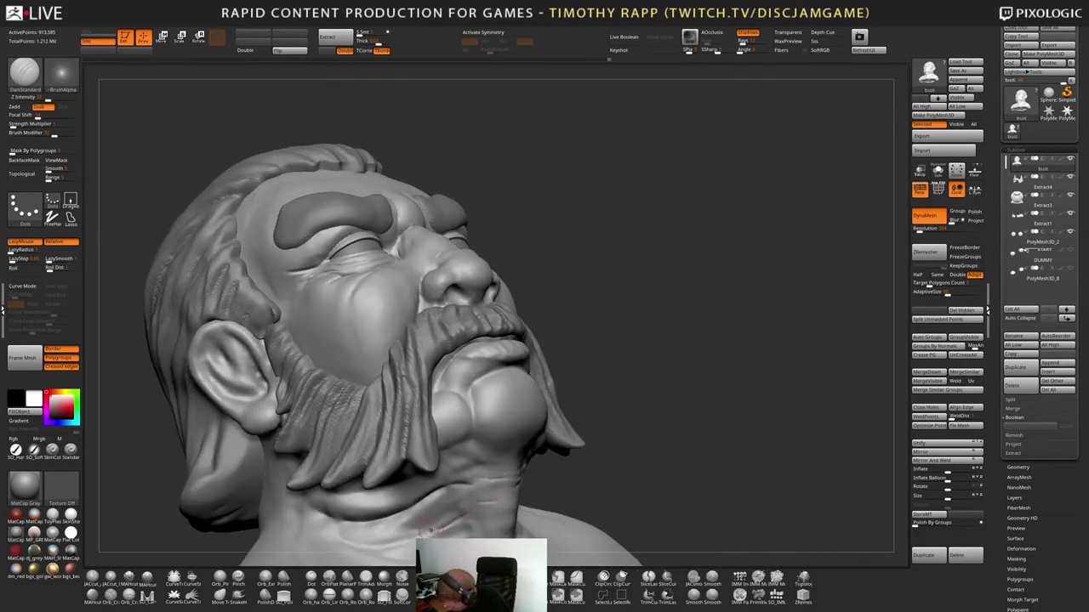
Raise irregular skin folds across the throat and under the chin with the Standard brush
key("b")
key("s")
key("t")
mouse_move(439, 523)
right_mouse_down()
mouse_move(553, 498)
mouse_move(613, 516)
right_mouse_up()
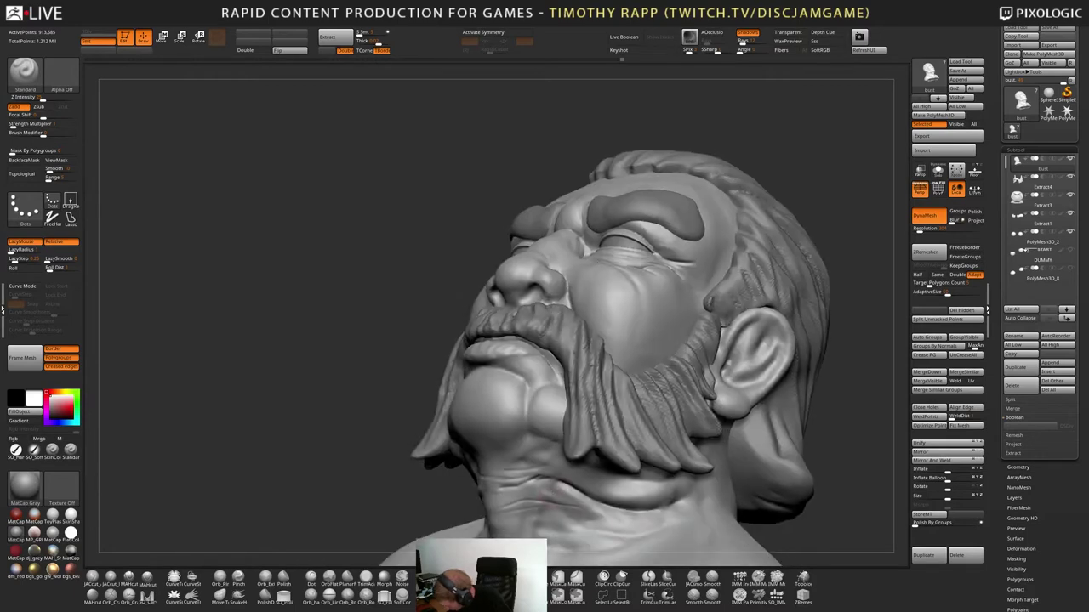
key("shift")
right_click_drag(613, 511, 674, 506)
right_click_drag(563, 493, 550, 474)
right_click_drag(474, 494, 503, 490)
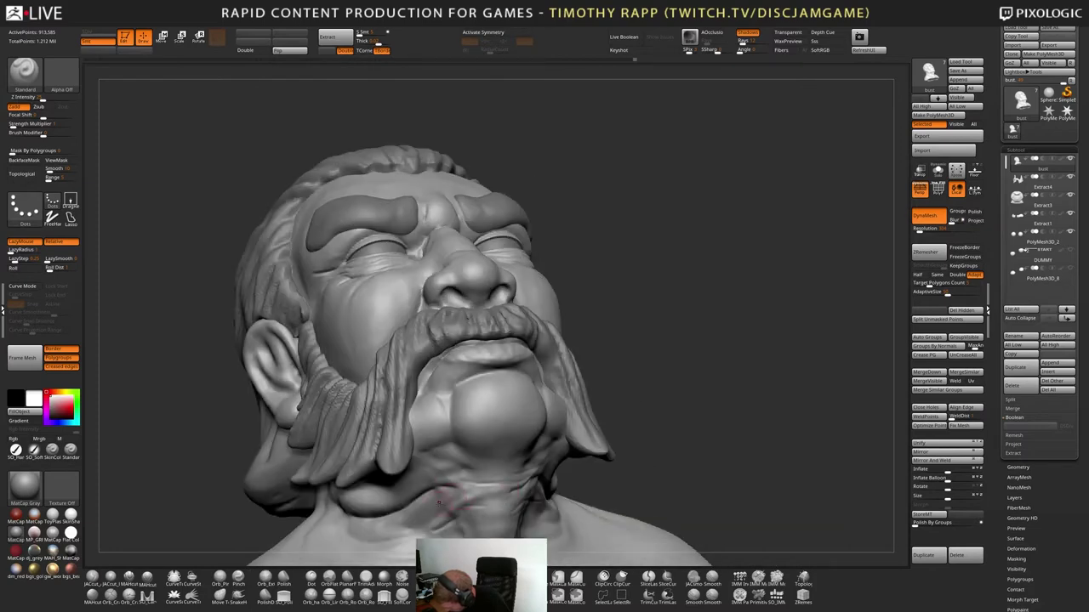
mouse_move(421, 509)
left_mouse_down()
mouse_move(455, 481)
mouse_move(532, 477)
mouse_move(520, 444)
left_mouse_up()
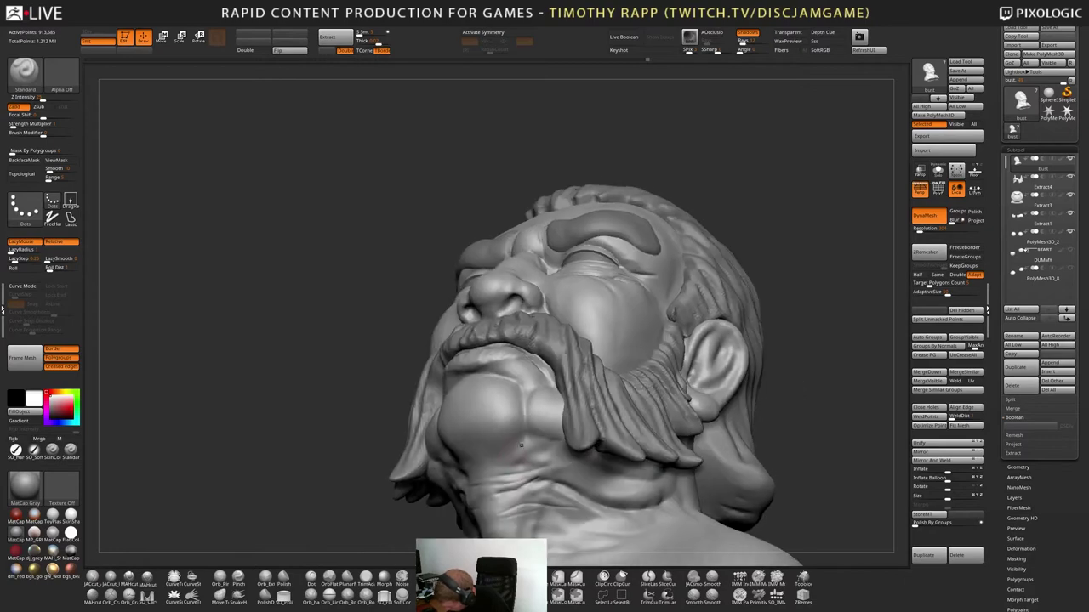
mouse_move(480, 457)
right_mouse_down()
mouse_move(514, 449)
mouse_move(487, 447)
right_mouse_up()
left_click_drag(477, 466, 482, 469)
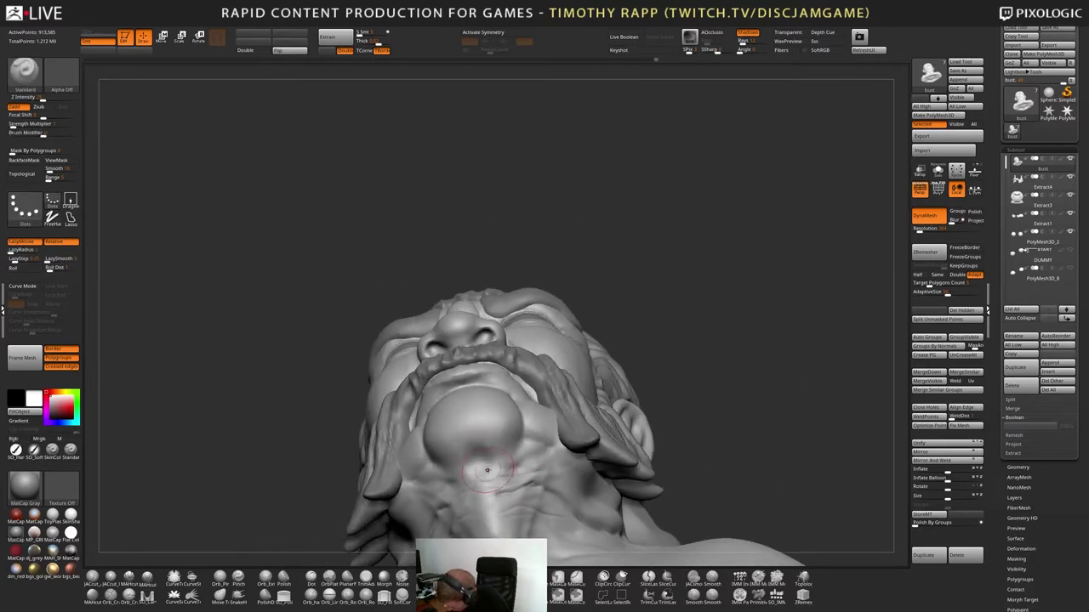
Turn symmetry back on and refine the folds beneath the chin and jaw with the Standard brush
key("x")
right_click_drag(476, 468, 519, 466)
mouse_move(446, 454)
right_mouse_down()
mouse_move(506, 460)
mouse_move(449, 449)
mouse_move(490, 444)
mouse_move(473, 444)
right_mouse_up()
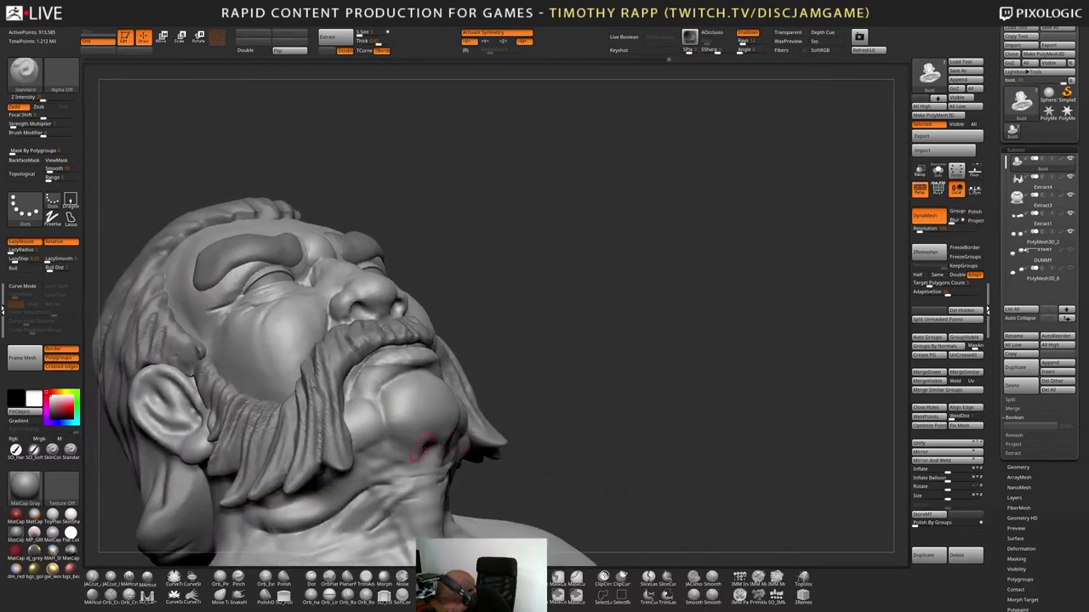
left_click_drag(415, 481, 383, 464)
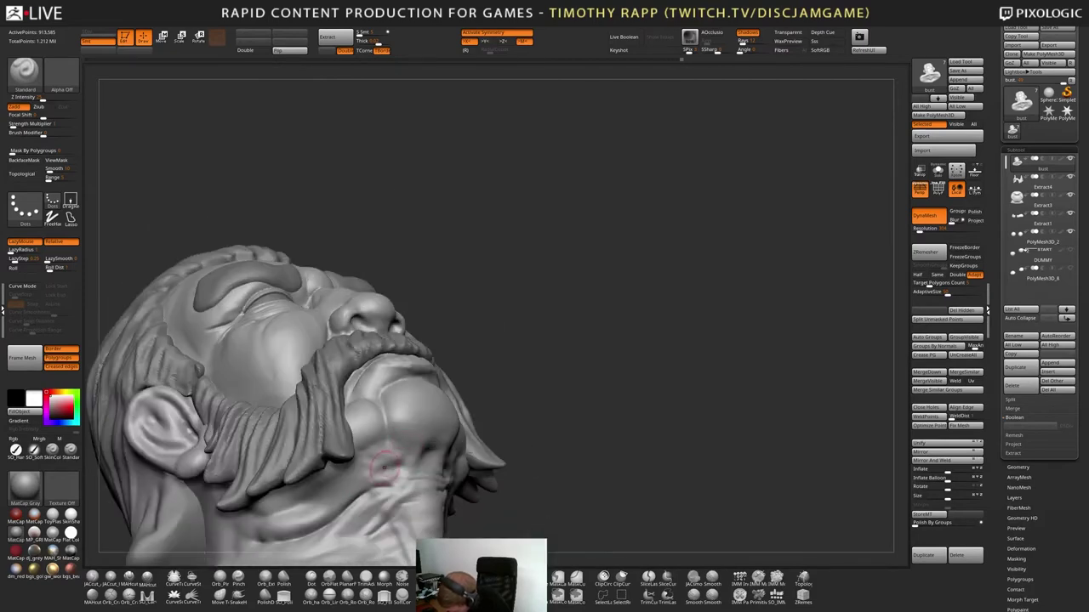
Shape the flesh below the mouth corner with the ClayRound brush and smooth it into the chin
mouse_move(373, 476)
right_mouse_down()
mouse_move(361, 491)
mouse_move(330, 476)
mouse_move(333, 463)
mouse_move(406, 445)
mouse_move(425, 444)
mouse_move(439, 462)
mouse_move(505, 451)
mouse_move(562, 417)
mouse_move(553, 426)
right_mouse_up()
mouse_move(553, 426)
right_mouse_down()
mouse_move(604, 438)
mouse_move(596, 493)
right_mouse_up()
mouse_move(372, 441)
right_mouse_down("ctrl")
mouse_move(373, 478)
mouse_move(367, 467)
right_mouse_up("ctrl")
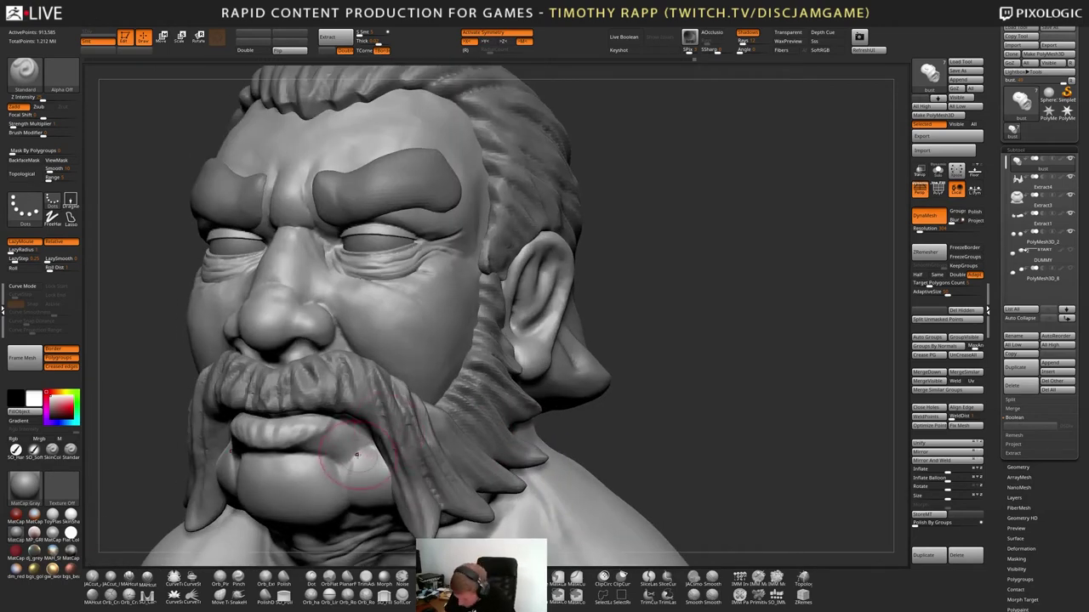
key("2")
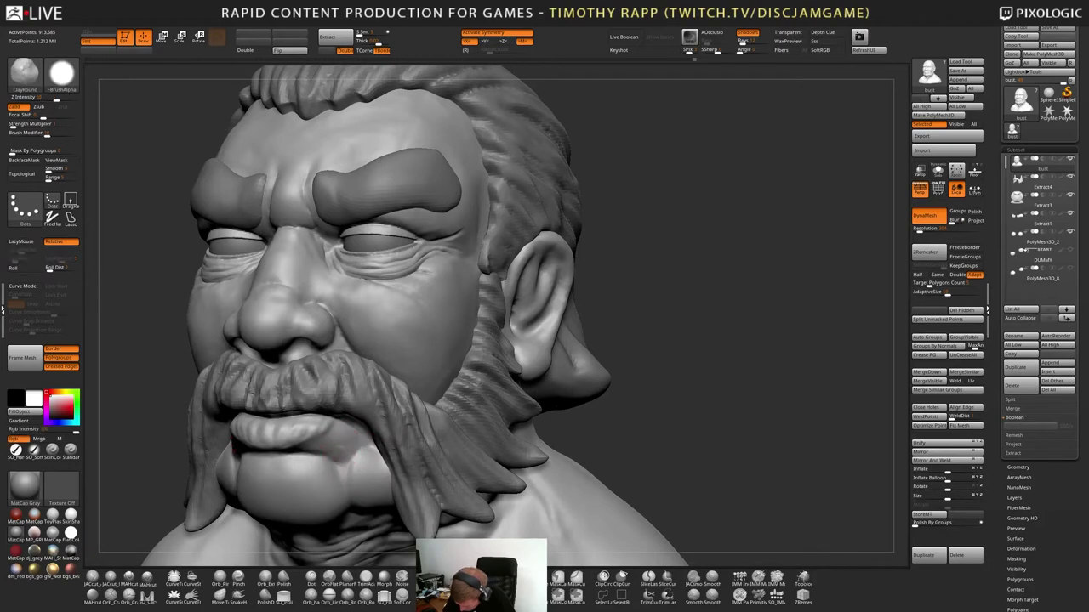
left_click_drag(348, 456, 350, 462, "shift")
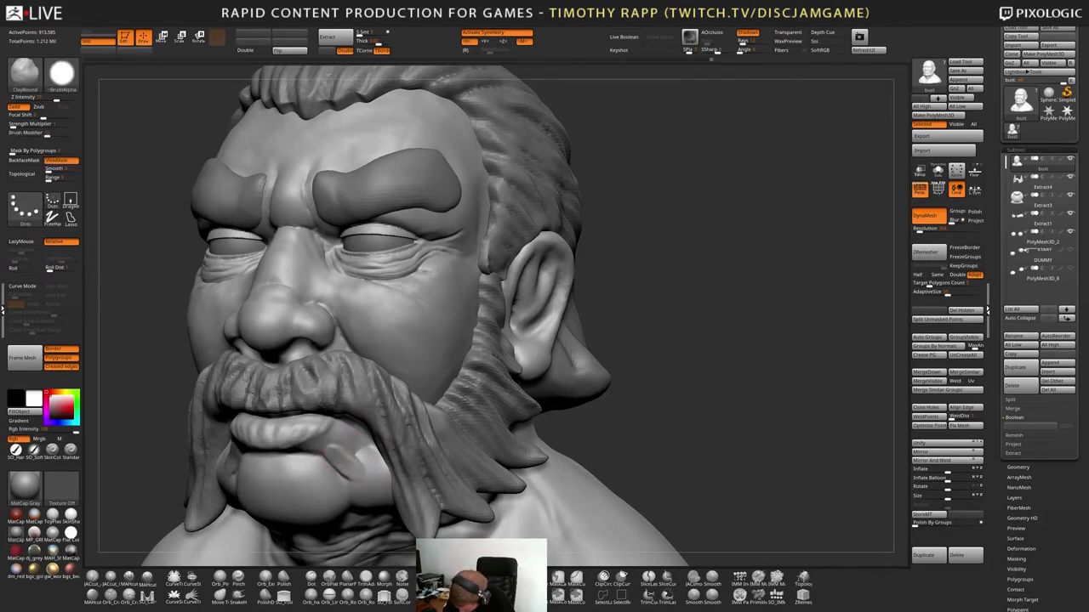
Smooth the flesh below the mouth corner and undo the last stroke made there
key("shift")
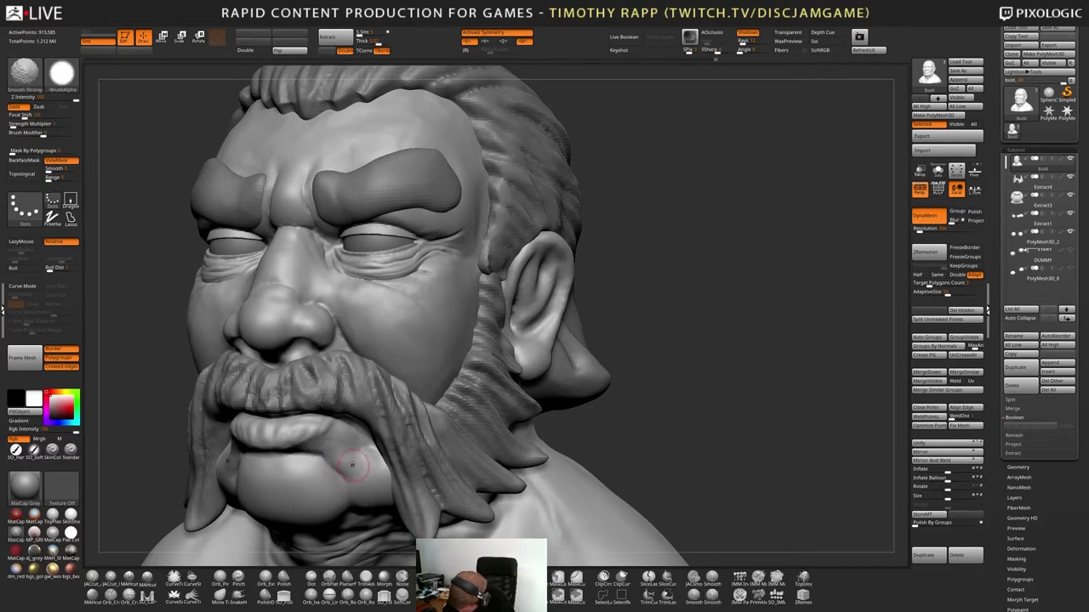
mouse_move(353, 462)
right_mouse_down()
mouse_move(363, 448)
mouse_move(347, 460)
mouse_move(365, 466)
mouse_move(358, 445)
right_mouse_up()
key("3")
key("ctrl")
key("ctrl+z")
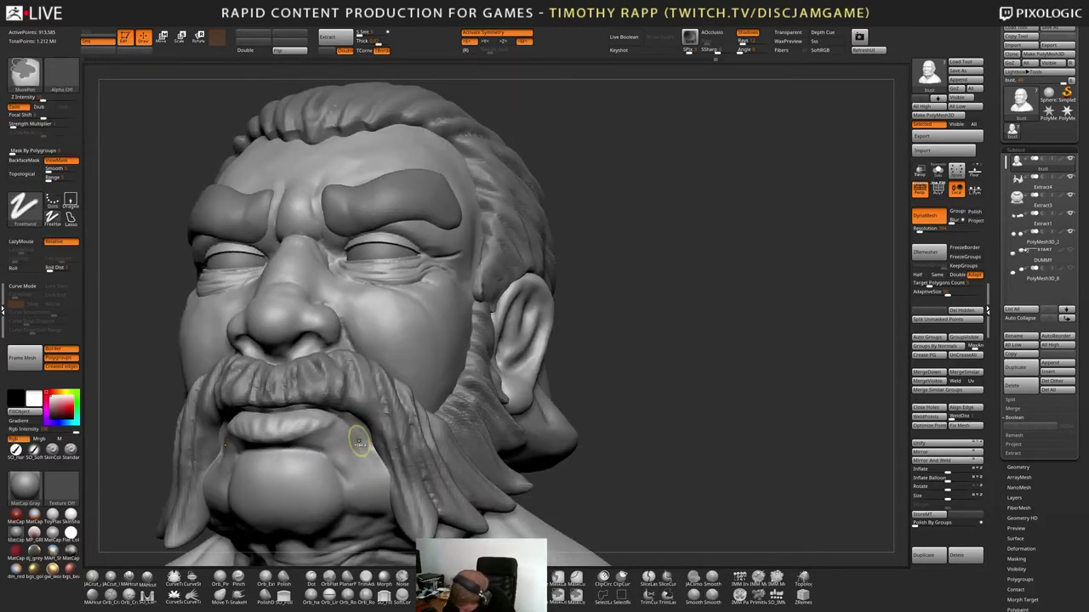
key("ctrl+z")
key("ctrl+shift+z")
Carve the crease between the mouth corner and the upper edge of the chin with the DamStandard brush
right_click_drag(359, 434, 330, 453)
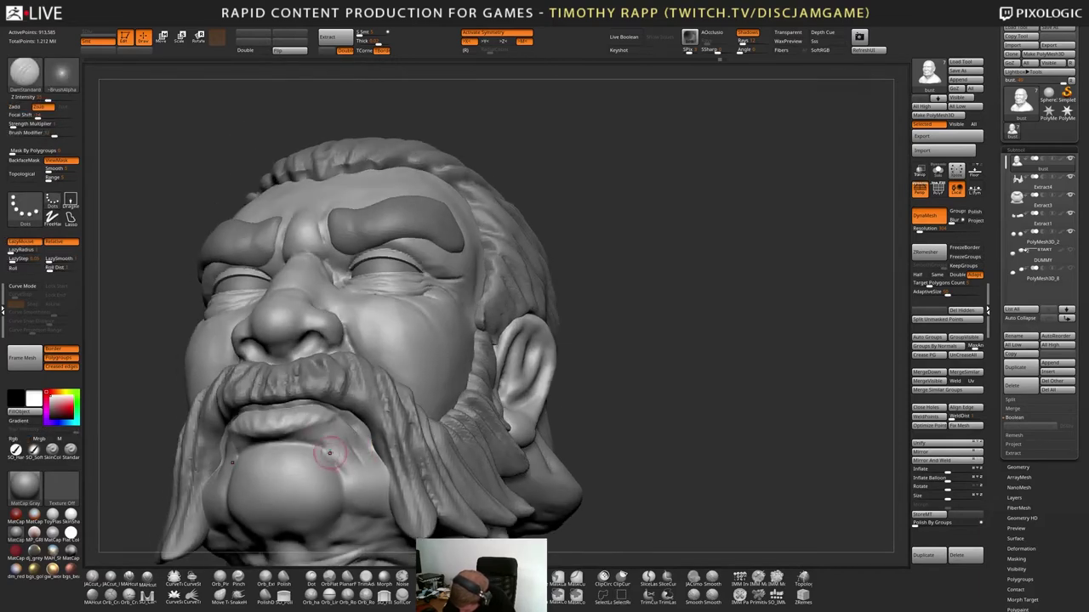
left_click_drag(375, 455, 323, 447)
mouse_move(323, 448)
right_mouse_down()
mouse_move(264, 451)
mouse_move(416, 446)
mouse_move(406, 442)
right_mouse_up()
right_click_drag(353, 464, 230, 469)
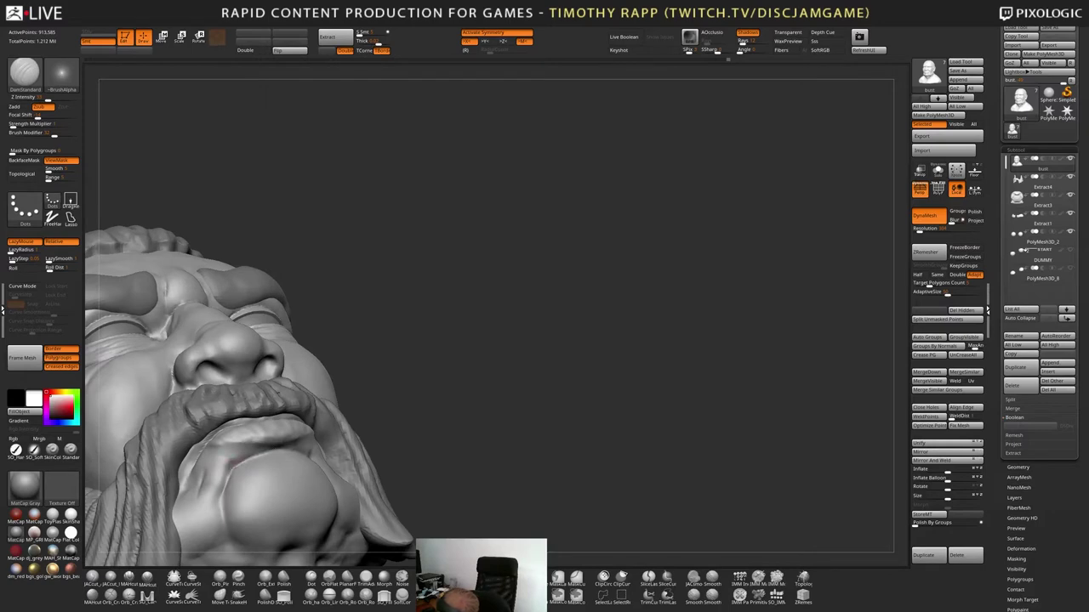
left_click_drag(273, 465, 230, 467)
Soften the creases around the chin and beneath the lower lip with the Smooth brush
right_click_drag(230, 467, 285, 478)
mouse_move(230, 476)
left_mouse_down("shift")
mouse_move(213, 471)
mouse_move(228, 476)
left_mouse_up("shift")
right_click_drag(228, 476, 260, 444)
left_click_drag(260, 444, 284, 436, "shift")
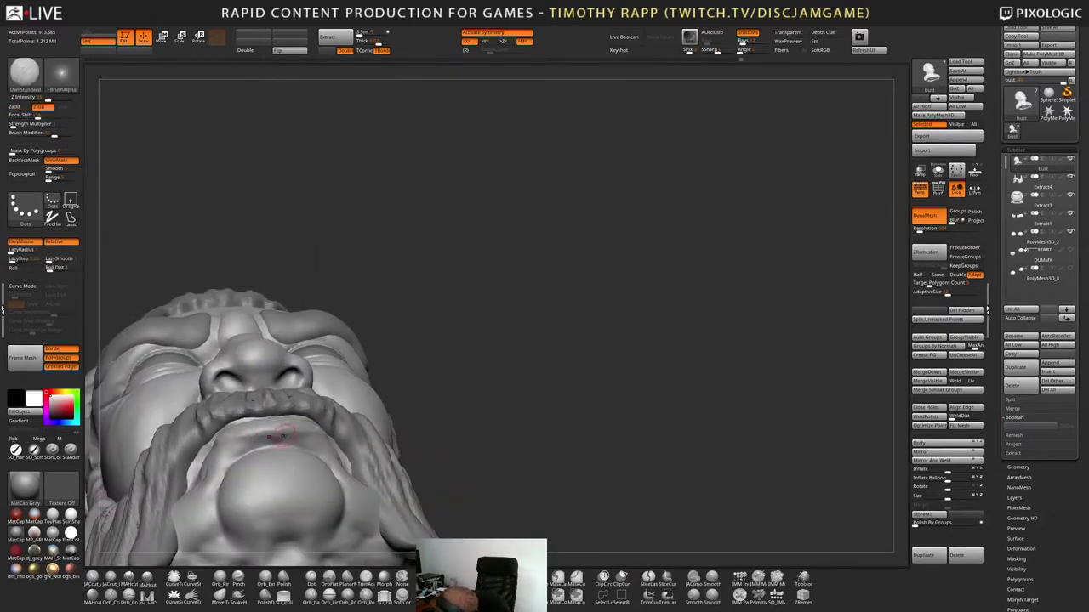
right_click_drag(282, 436, 253, 449)
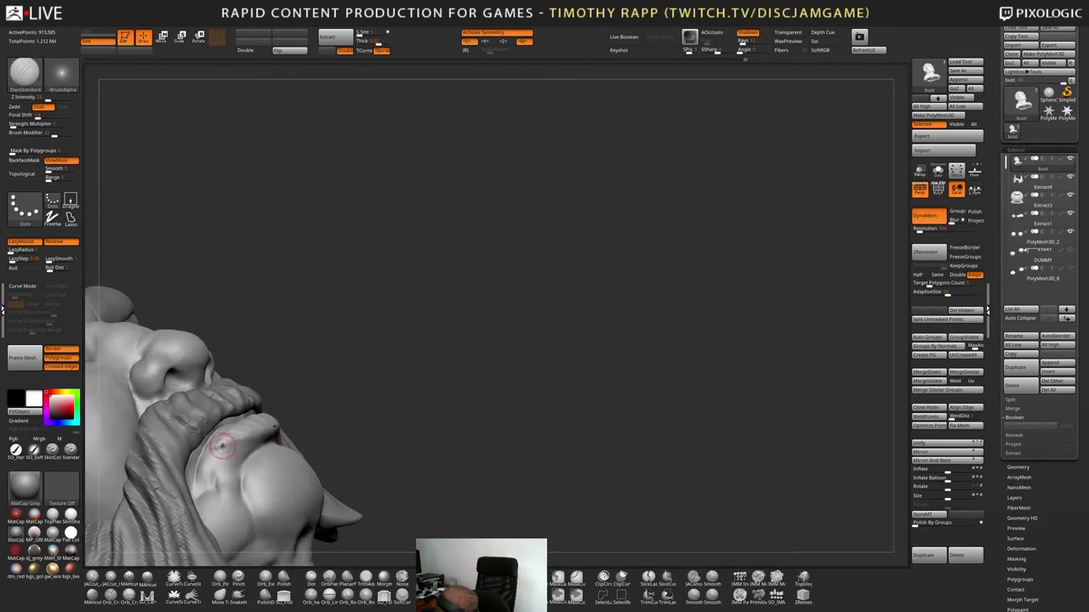
mouse_move(271, 437)
right_mouse_down()
mouse_move(247, 440)
mouse_move(268, 432)
right_mouse_up()
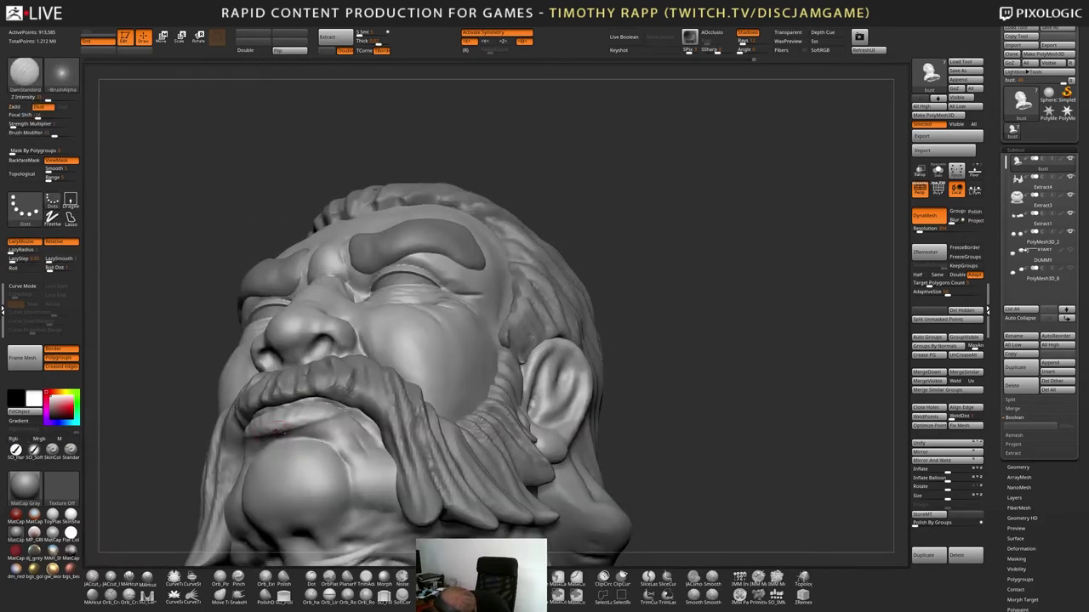
Refine the chin below the lower lip with the ClayRound and DamStandard brushes, undoing the last crease
mouse_move(341, 414)
right_mouse_down()
mouse_move(273, 445)
mouse_move(245, 433)
mouse_move(283, 430)
mouse_move(245, 439)
mouse_move(267, 441)
right_mouse_up()
key("2")
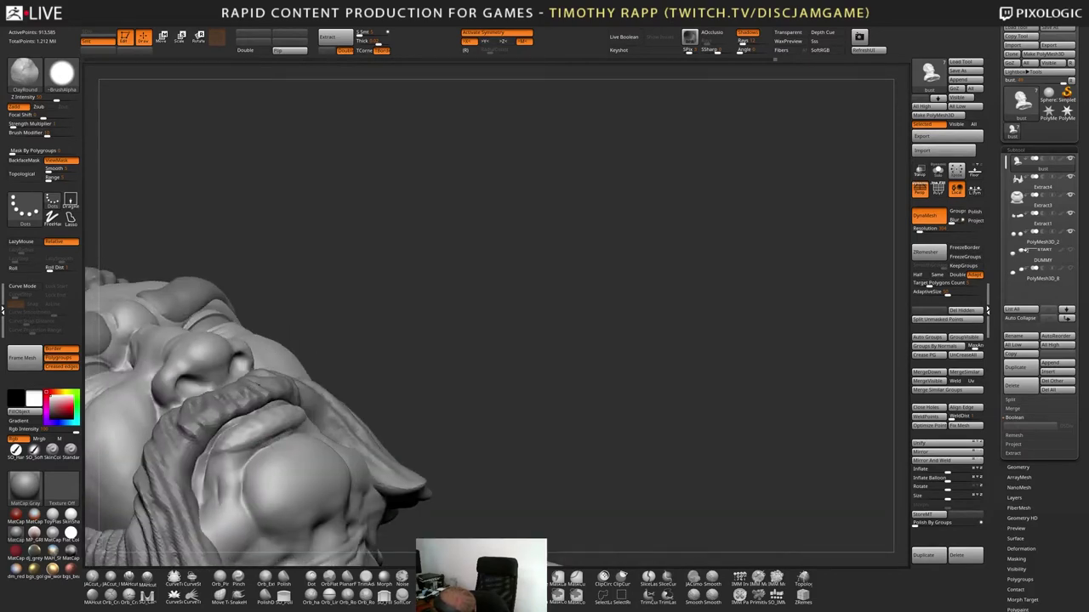
key("1")
mouse_move(279, 440)
right_mouse_down()
mouse_move(282, 467)
mouse_move(289, 442)
mouse_move(312, 440)
mouse_move(309, 430)
mouse_move(343, 432)
mouse_move(171, 508)
right_mouse_up()
right_click_drag(522, 437, 488, 444)
right_click_drag(423, 377, 202, 457, "ctrl")
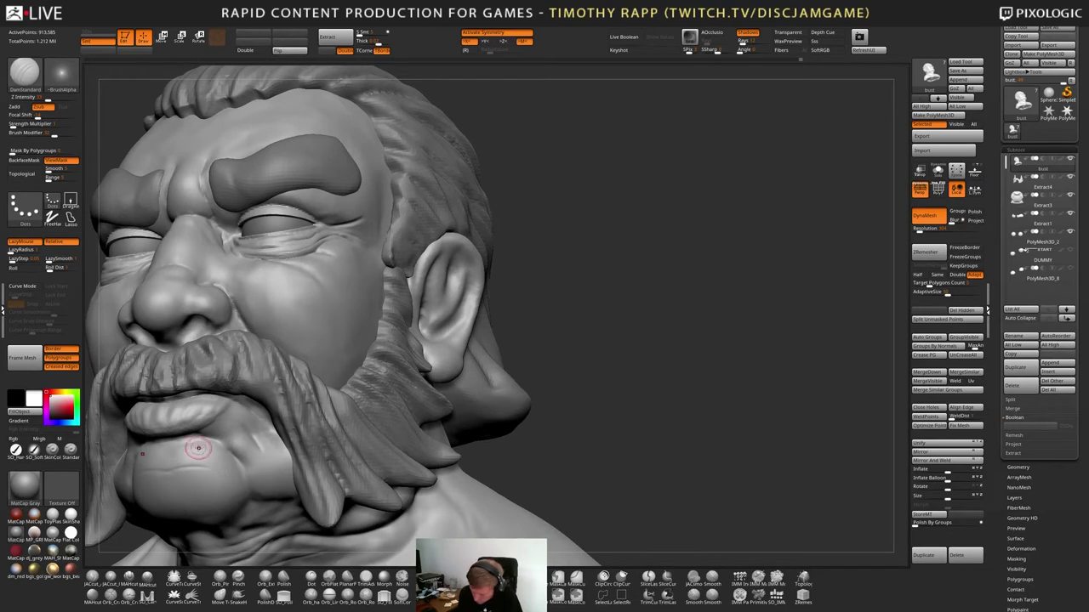
key("ctrl+z")
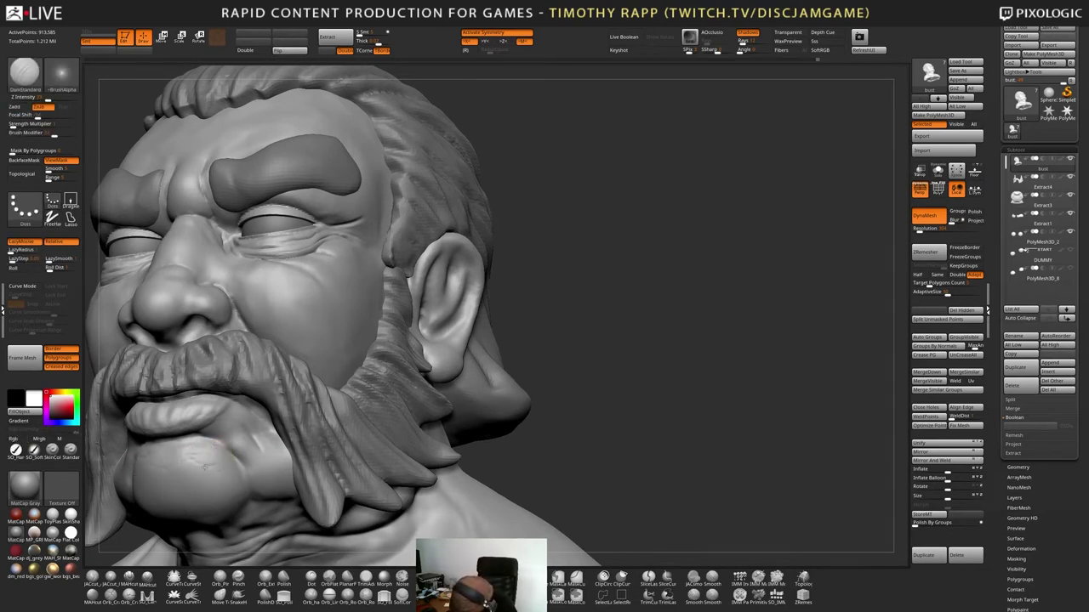
Carve short wrinkles across the upper cheek below the eye bag with the DamStandard brush and soften them
mouse_move(203, 478)
right_mouse_down("ctrl")
mouse_move(202, 444)
mouse_move(187, 477)
mouse_move(316, 459)
mouse_move(329, 448)
right_mouse_up("ctrl")
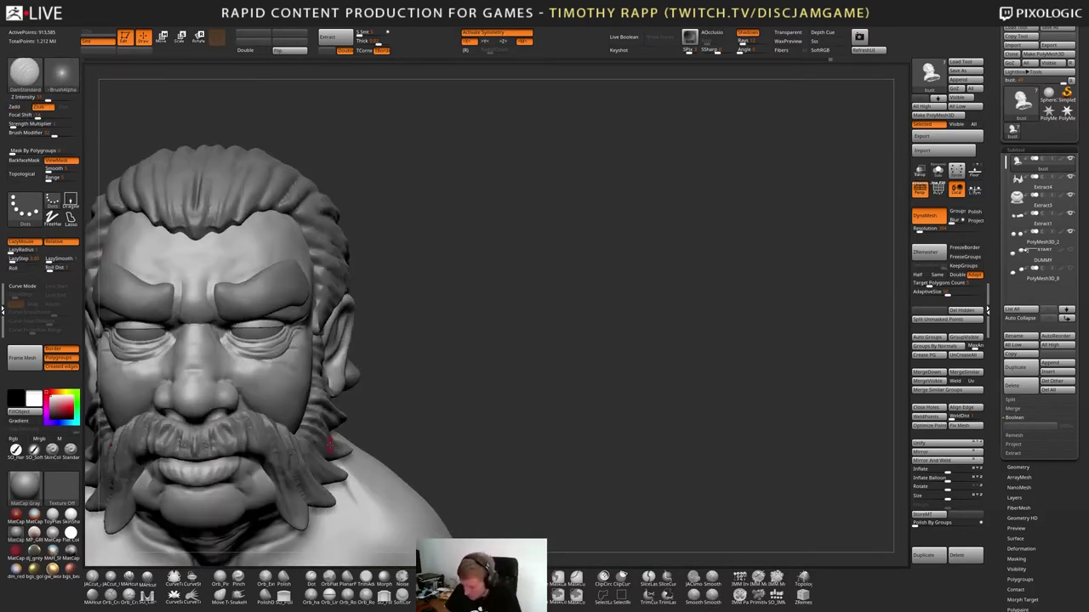
right_click_drag(432, 468, 496, 429, "alt")
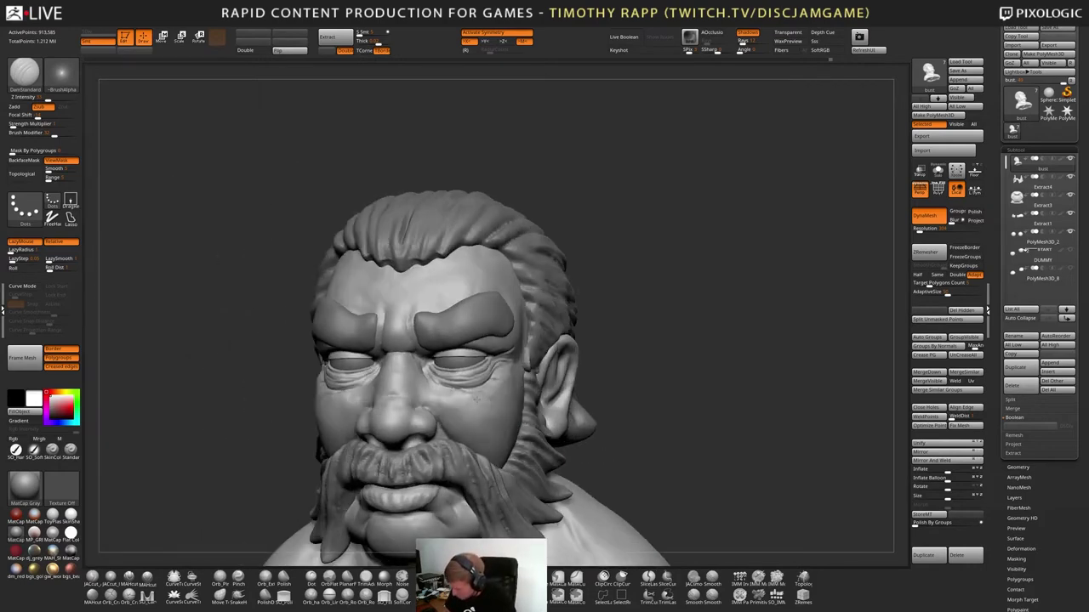
mouse_move(466, 360)
right_mouse_down("ctrl")
mouse_move(505, 382)
mouse_move(417, 384)
right_mouse_up("ctrl")
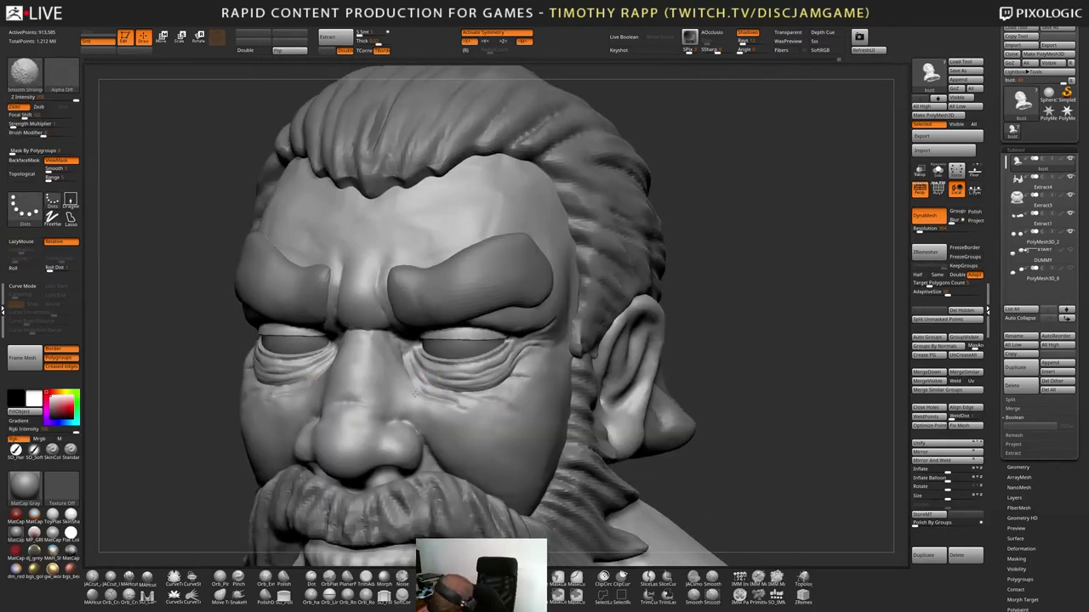
mouse_move(419, 399)
left_mouse_down("shift")
mouse_move(454, 421)
mouse_move(509, 431)
left_mouse_up("shift")
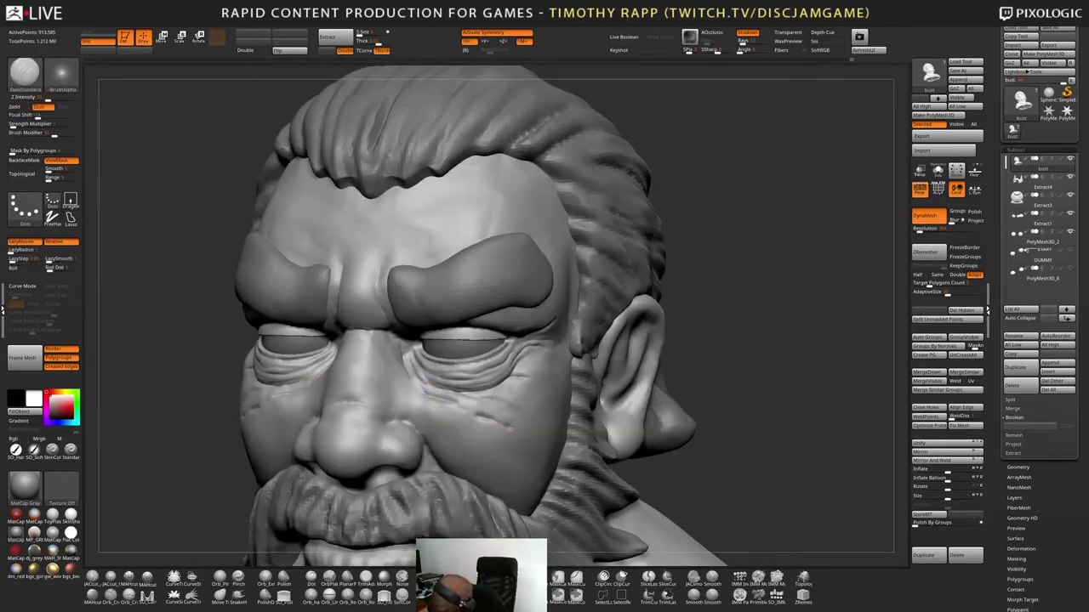
right_click_drag(513, 433, 434, 424)
left_click_drag(492, 439, 506, 450, "shift")
mouse_move(526, 443)
right_mouse_down()
mouse_move(469, 419)
mouse_move(412, 424)
right_mouse_up()
mouse_move(490, 409)
left_mouse_down()
mouse_move(505, 418)
mouse_move(482, 437)
left_mouse_up()
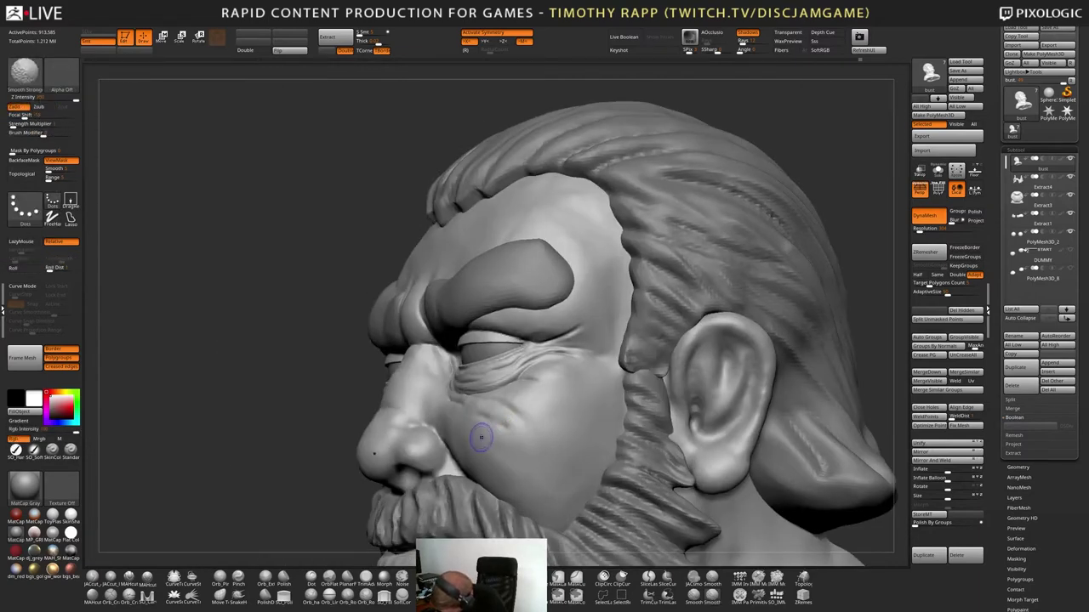
Adjust the shape of the flesh beside the mouth with the Move brush
mouse_move(479, 443)
right_mouse_down()
mouse_move(587, 420)
mouse_move(468, 436)
mouse_move(517, 428)
mouse_move(515, 437)
right_mouse_up()
right_click_drag(588, 366, 706, 371)
mouse_move(706, 371)
right_mouse_down("ctrl")
mouse_move(704, 336)
mouse_move(692, 382)
mouse_move(672, 383)
mouse_move(663, 451)
mouse_move(639, 489)
mouse_move(572, 471)
right_mouse_up("ctrl")
key("2")
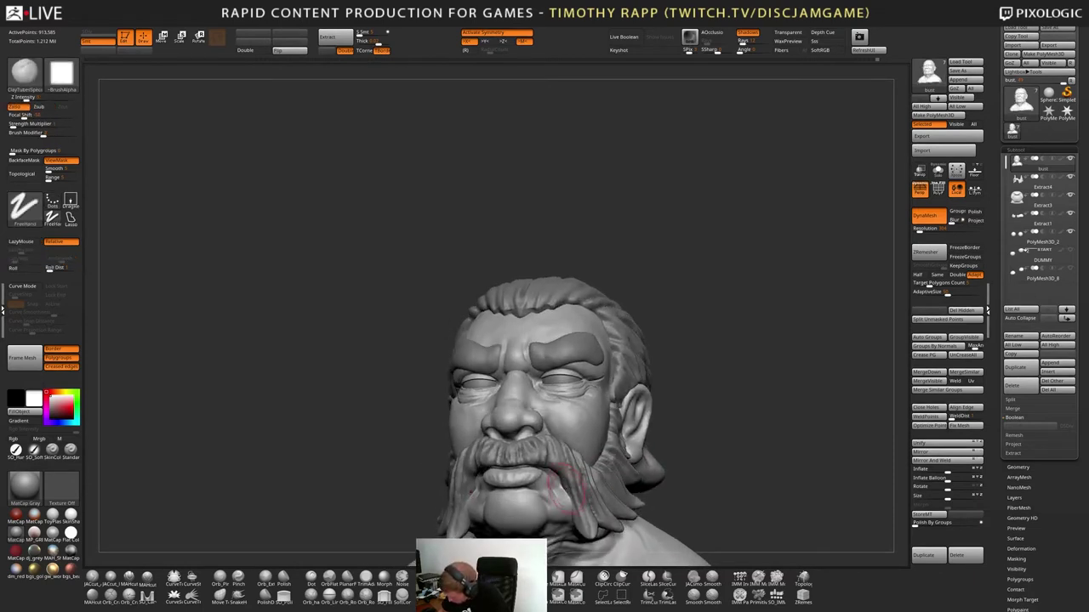
key("b")
key("m")
key("v")
mouse_move(558, 472)
right_mouse_down()
mouse_move(579, 459)
mouse_move(559, 471)
mouse_move(575, 482)
mouse_move(562, 499)
mouse_move(536, 472)
mouse_move(544, 502)
mouse_move(583, 458)
mouse_move(568, 502)
mouse_move(565, 483)
mouse_move(621, 467)
mouse_move(614, 509)
right_mouse_up()
Deepen the crease below the mouth corner with the DamStandard brush and smooth it
key("b")
key("d")
key("s")
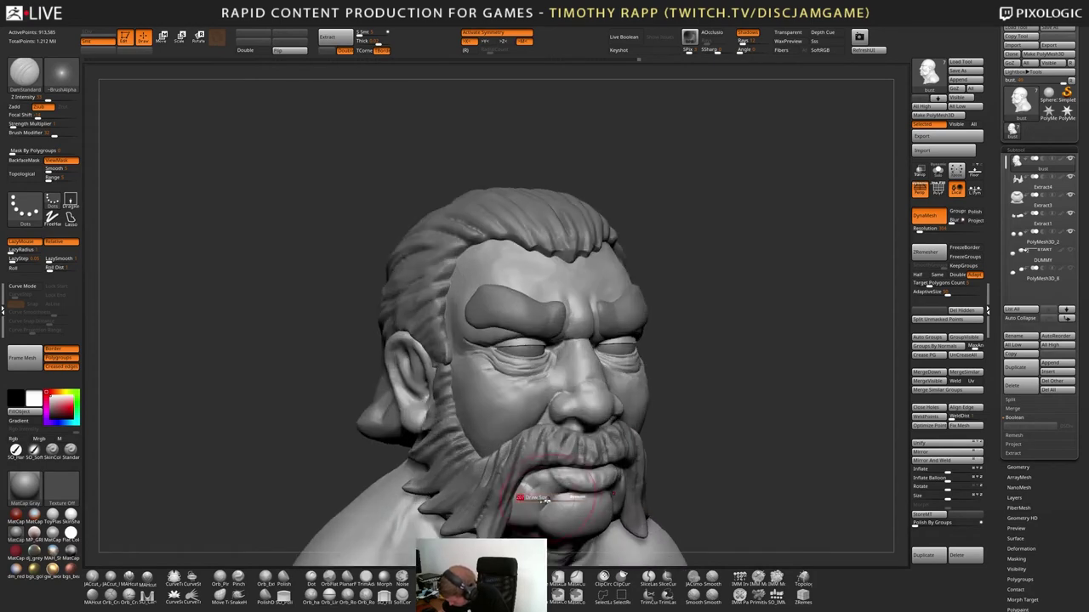
left_click_drag(517, 495, 530, 491)
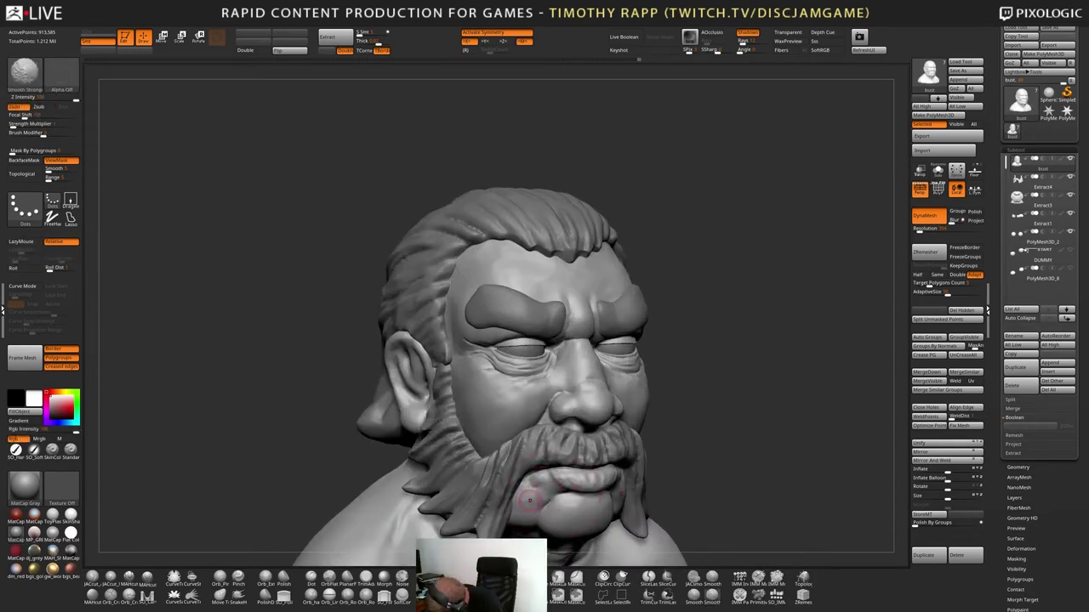
mouse_move(527, 496)
right_mouse_down()
mouse_move(547, 510)
mouse_move(646, 511)
right_mouse_up()
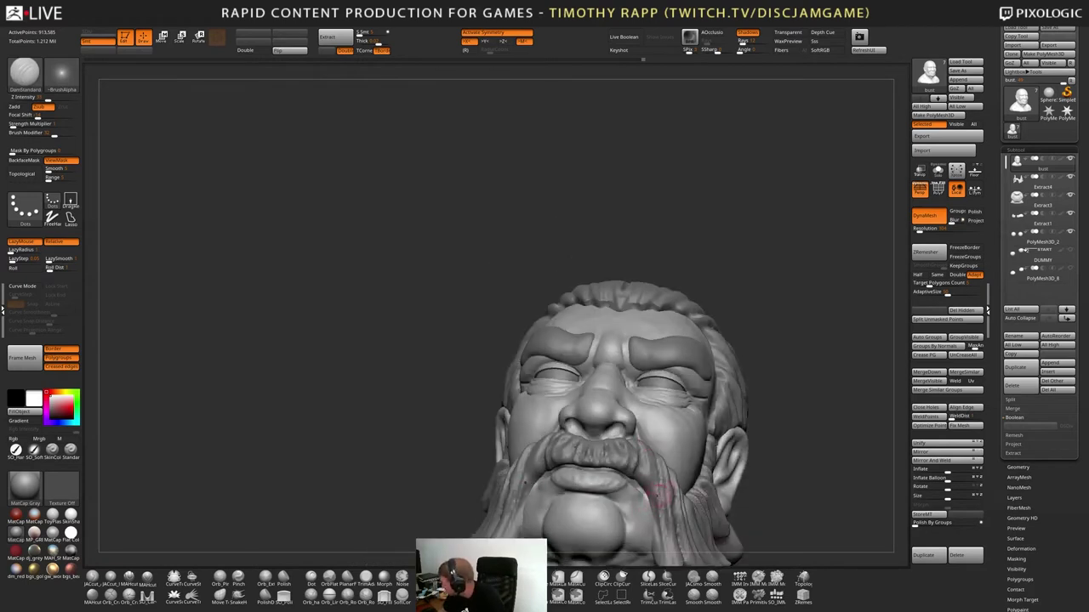
Build up the flesh between the chin and the moustache with the ClayTubes brush
mouse_move(651, 499)
right_mouse_down()
mouse_move(654, 511)
mouse_move(662, 502)
right_mouse_up()
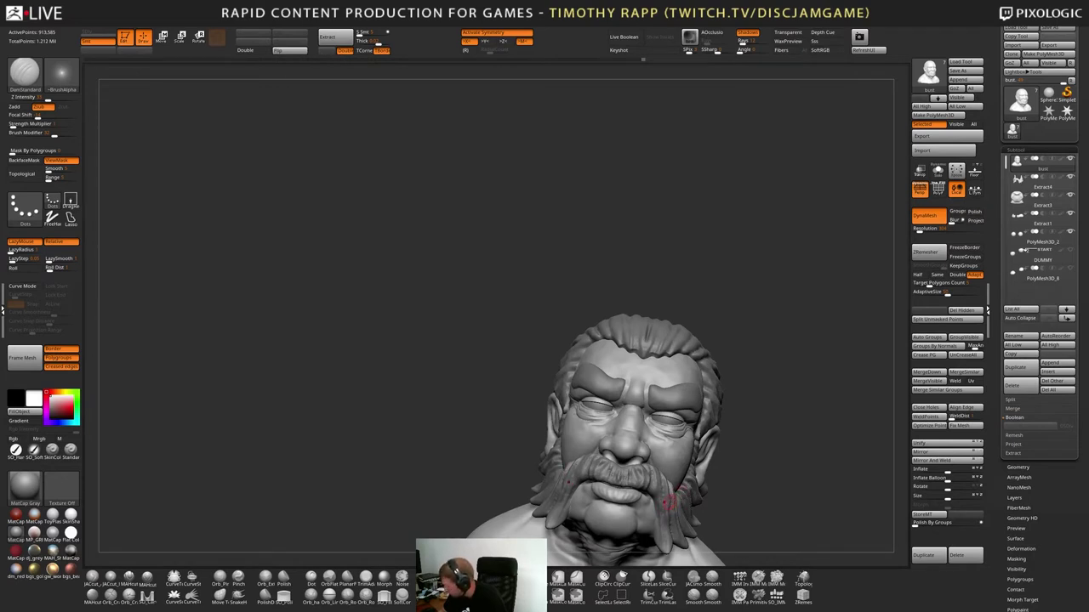
right_click_drag(666, 506, 648, 493)
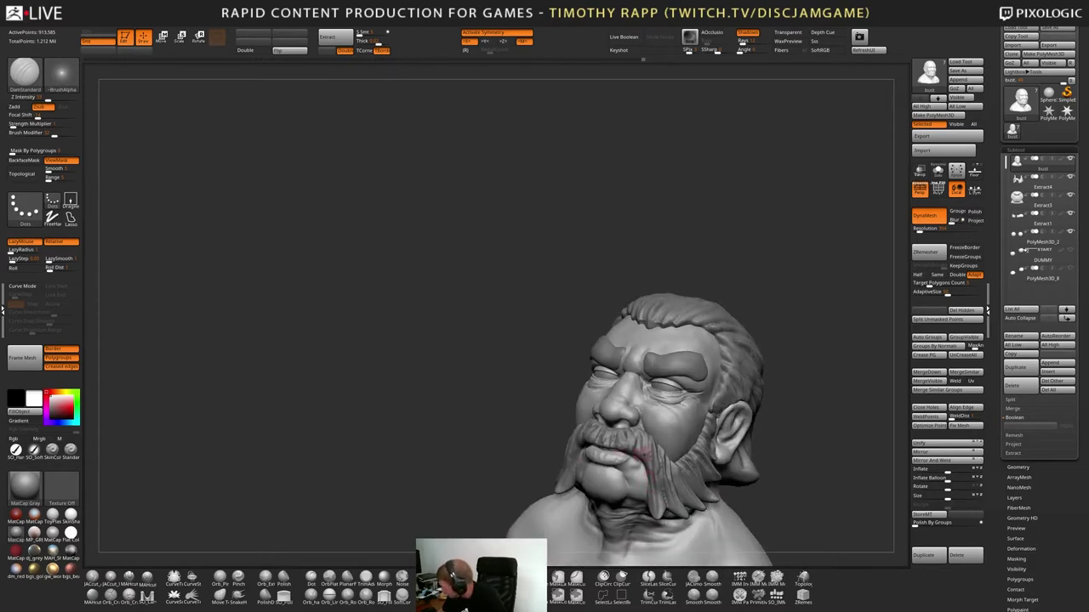
mouse_move(646, 495)
right_mouse_down()
mouse_move(638, 468)
mouse_move(644, 490)
mouse_move(625, 477)
right_mouse_up()
key("1")
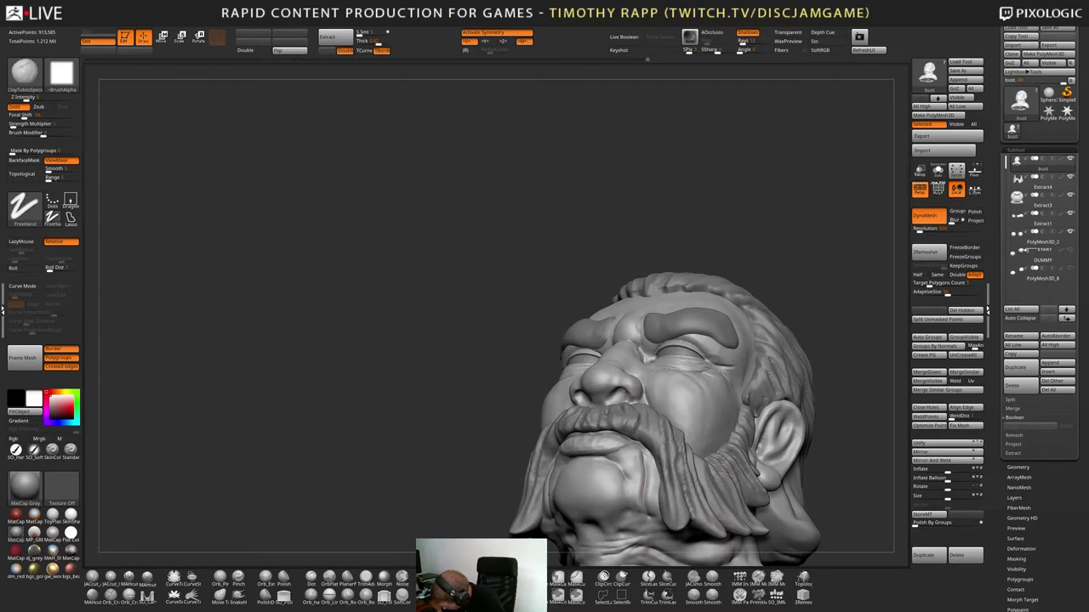
left_click_drag(631, 488, 627, 495)
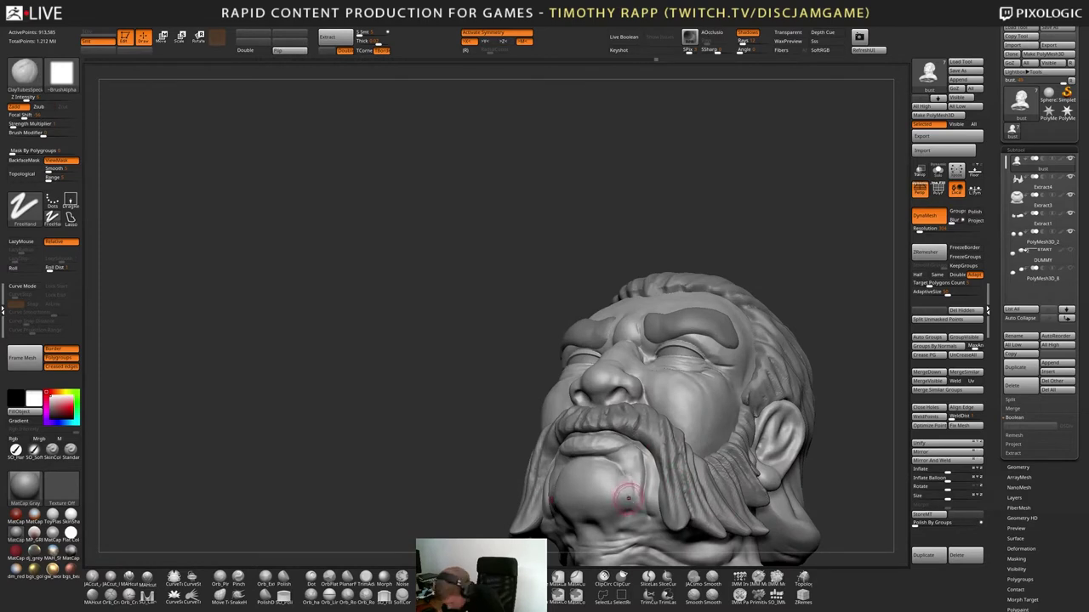
key("2")
mouse_move(625, 489)
right_mouse_down()
mouse_move(616, 481)
mouse_move(639, 476)
mouse_move(535, 503)
mouse_move(644, 460)
mouse_move(631, 448)
mouse_move(602, 452)
mouse_move(668, 458)
mouse_move(640, 438)
right_mouse_up()
Isolate the bust in Solo mode and carve the fold running down from the mouth corner with the DamStandard brush
key("b")
key("d")
key("s")
key("alt+s")
key("shift")
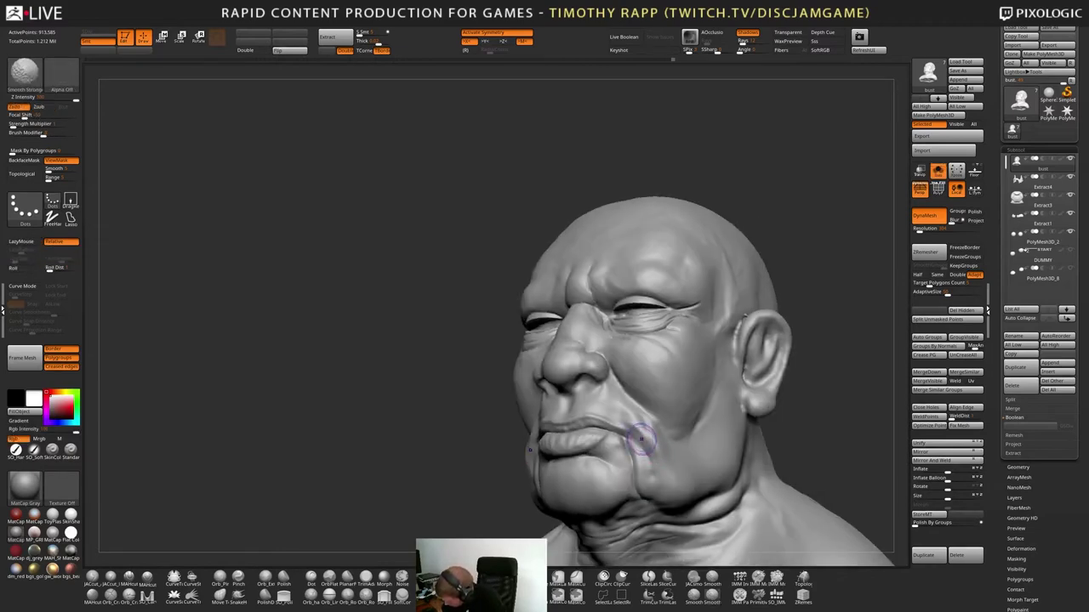
key("l")
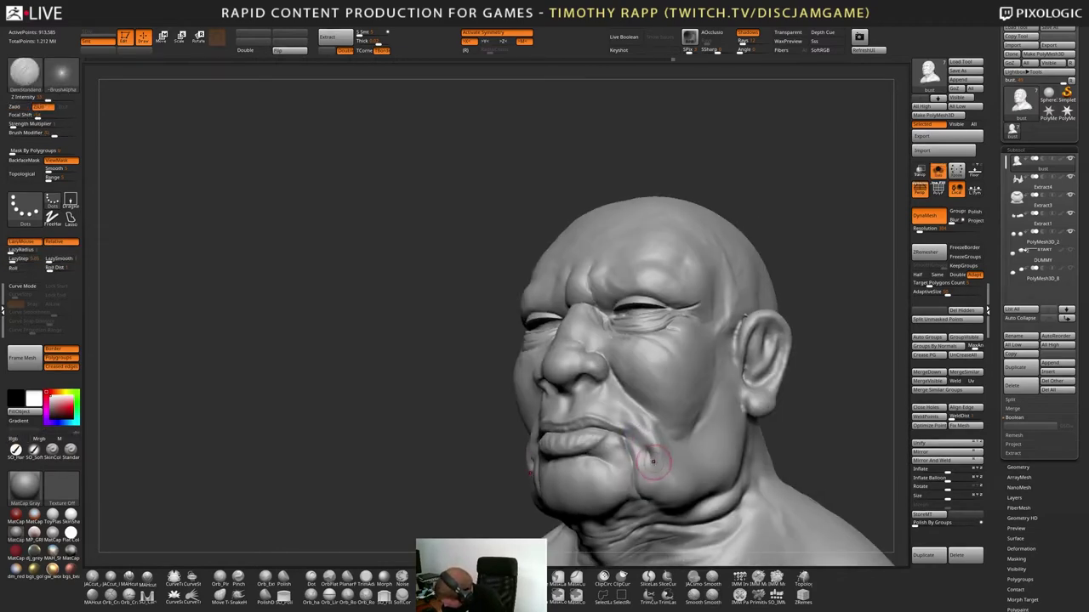
Fill out the jowl fold beside the chin with the ClayRound brush and soften its surface
key("1")
key("2")
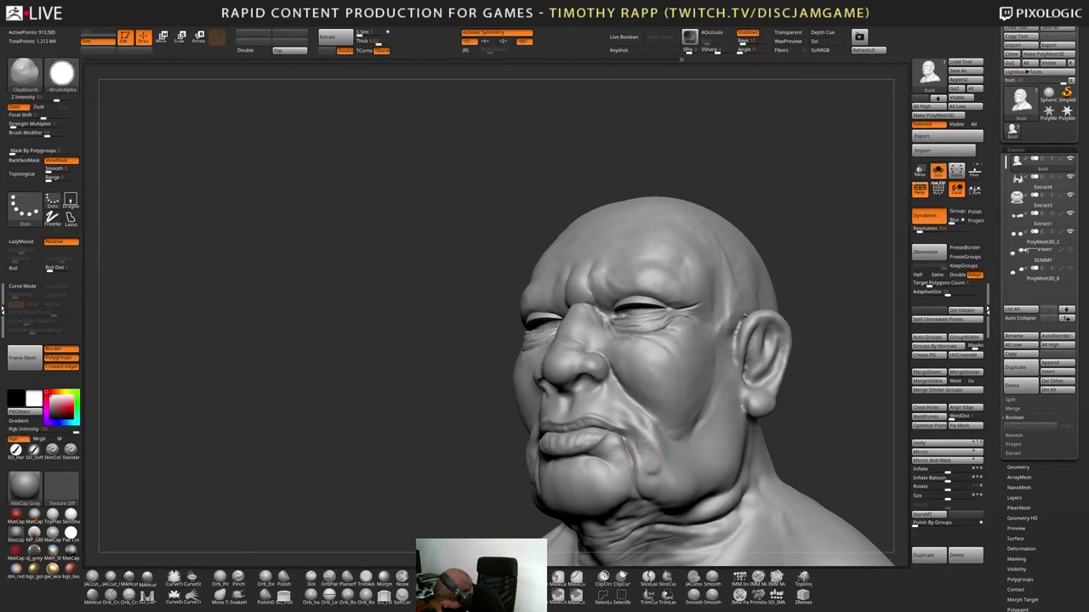
right_click_drag(652, 493, 660, 399)
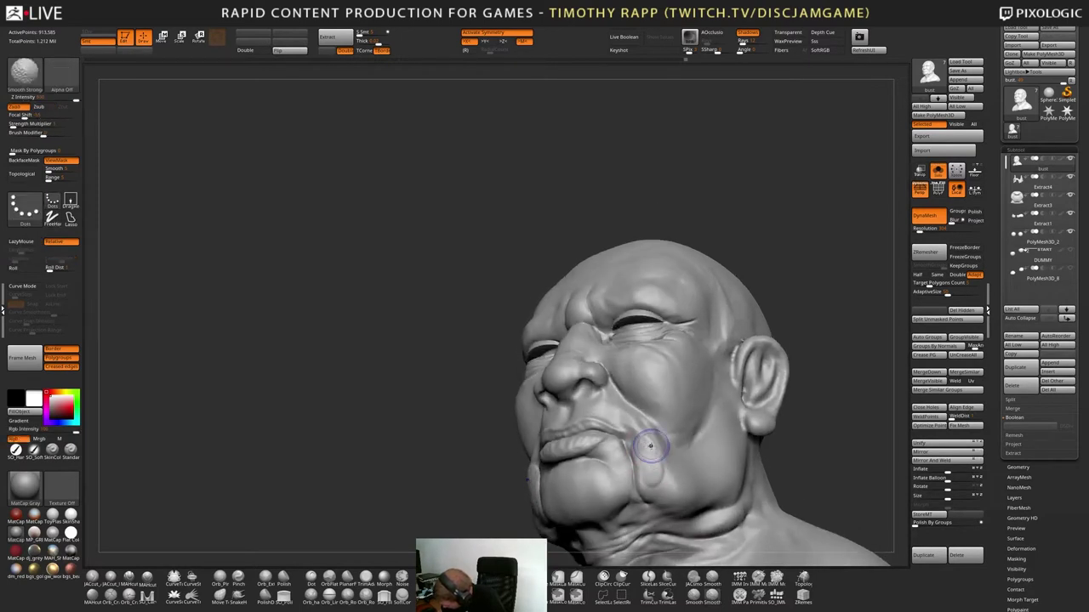
right_click_drag(650, 467, 600, 459)
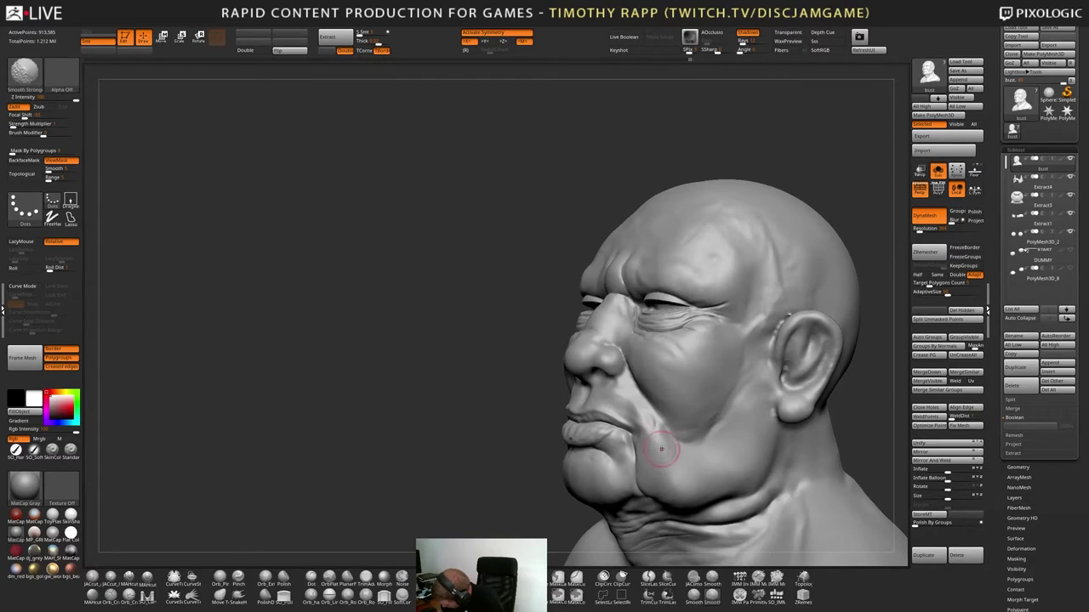
mouse_move(661, 449)
right_mouse_down()
mouse_move(723, 493)
mouse_move(678, 467)
mouse_move(672, 417)
right_mouse_up()
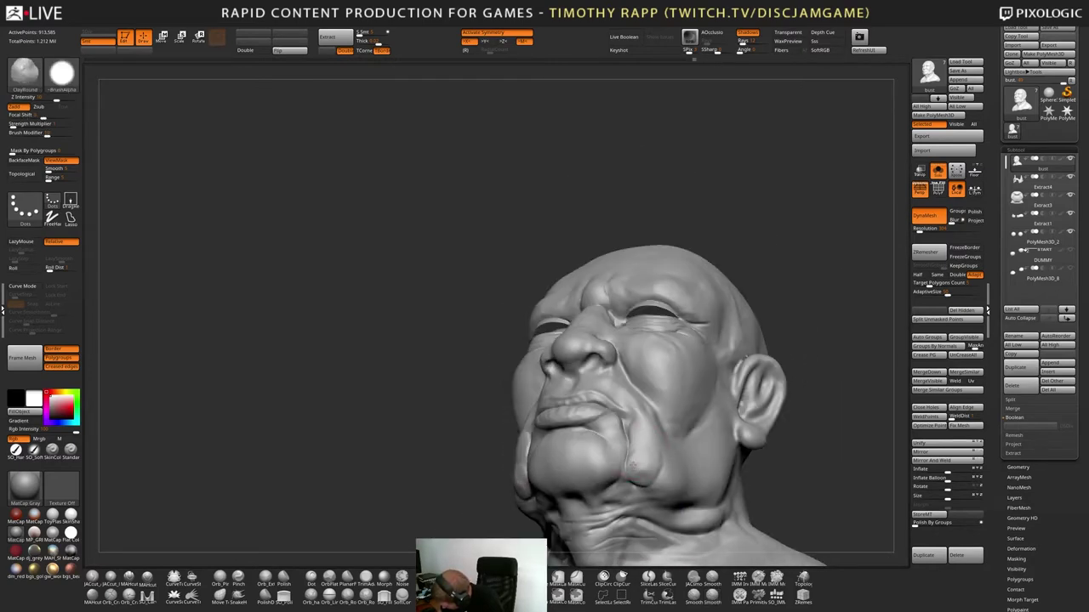
left_click_drag(629, 466, 637, 448)
key("shift")
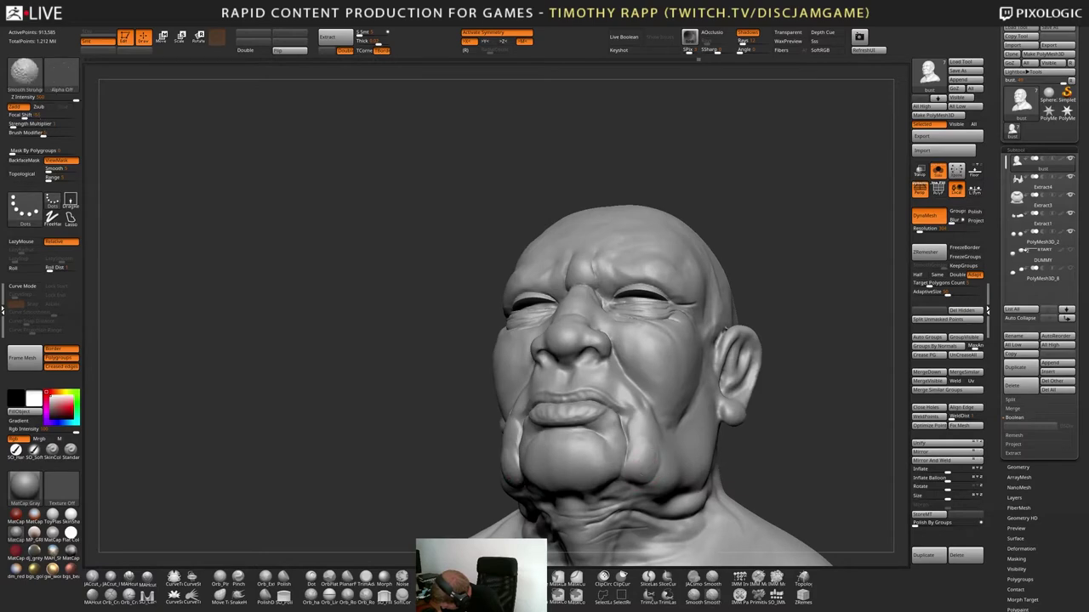
Smooth the jowl fold into the cheek and jaw from several angles
right_click_drag(702, 464, 668, 454)
left_click_drag(655, 444, 661, 452, "shift")
mouse_move(660, 452)
right_mouse_down()
mouse_move(715, 485)
mouse_move(680, 493)
mouse_move(640, 464)
right_mouse_up()
left_click_drag(672, 446, 683, 450, "shift")
mouse_move(683, 450)
right_mouse_down()
mouse_move(723, 472)
mouse_move(686, 464)
right_mouse_up()
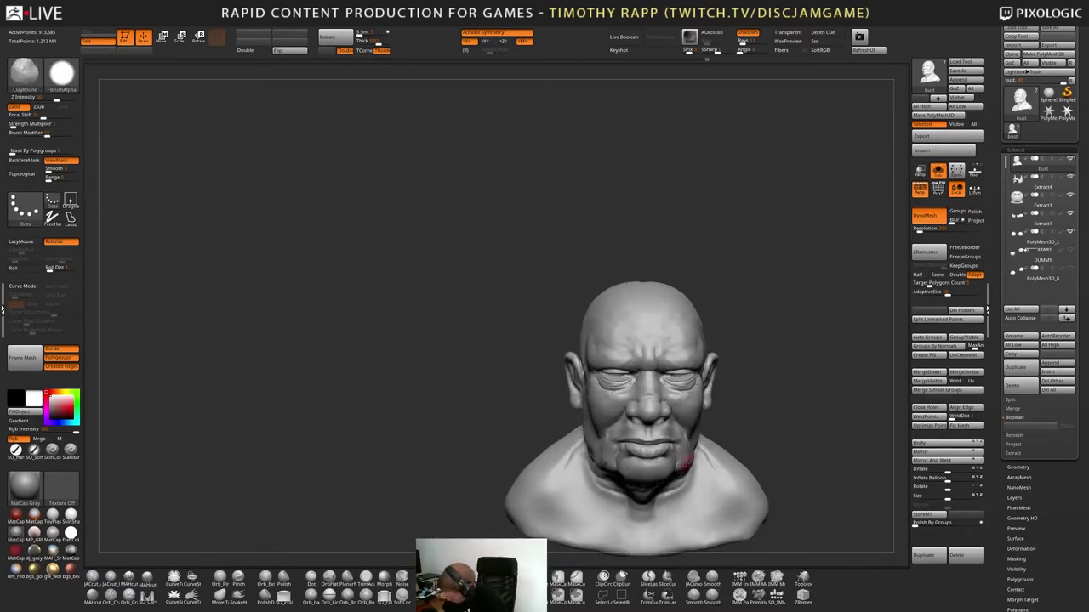
Check the bare head from the front and side, and turn off Solo mode to show the hair and moustache
left_click_drag(686, 464, 706, 415)
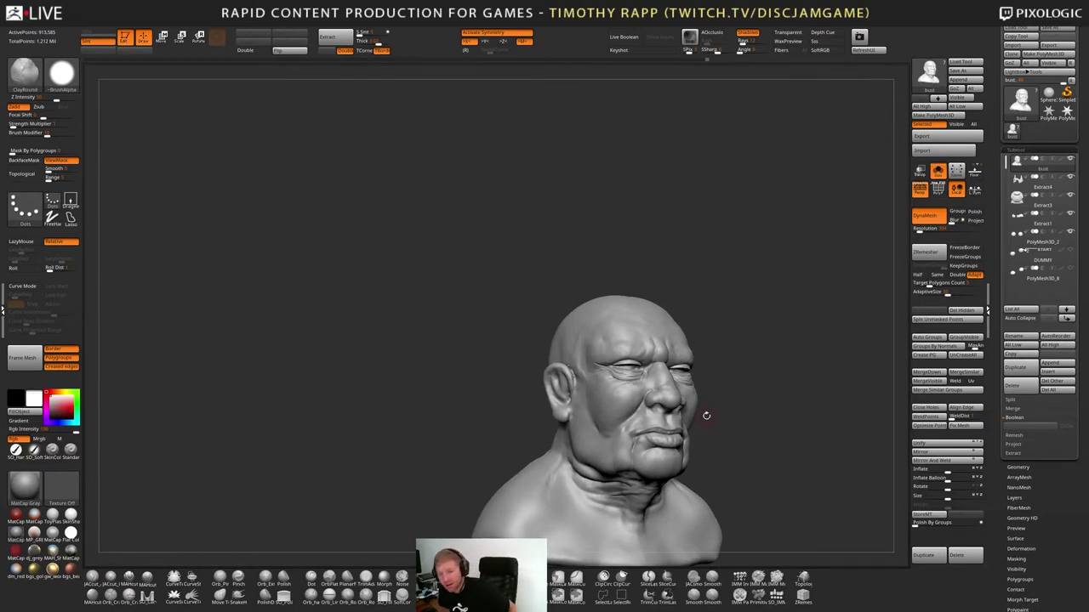
right_click_drag(706, 416, 677, 455)
right_click_drag(677, 455, 644, 414, "ctrl")
left_click_drag(641, 412, 653, 408)
left_click(937, 170)
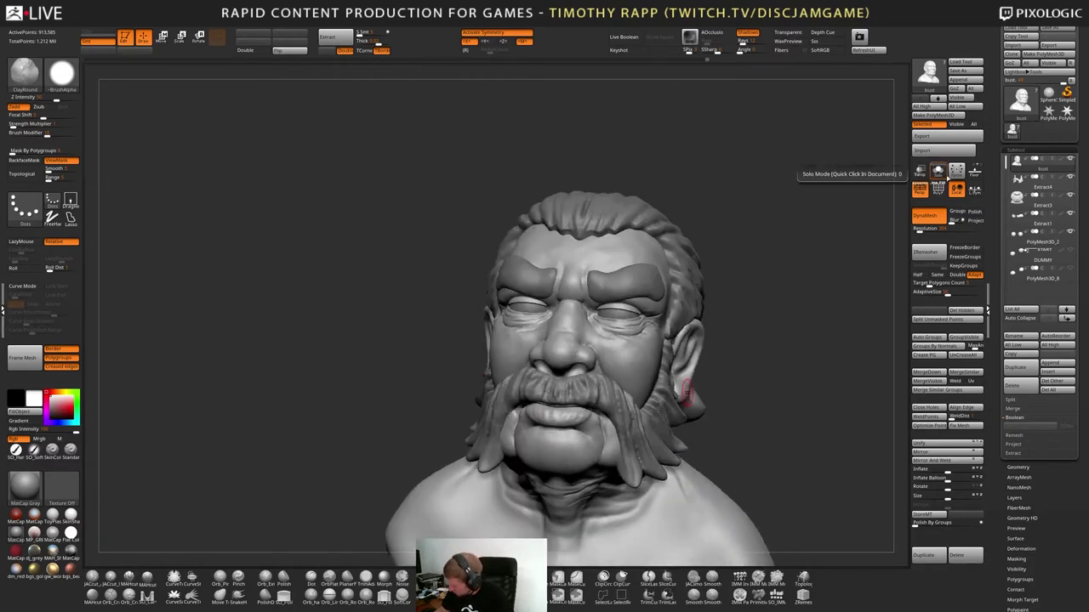
Raise the cheek wrinkles below the eye bag with the ClayRound brush and smooth them into the cheek
mouse_move(707, 425)
right_mouse_down()
mouse_move(661, 432)
mouse_move(700, 413)
mouse_move(681, 426)
mouse_move(678, 394)
mouse_move(704, 396)
right_mouse_up()
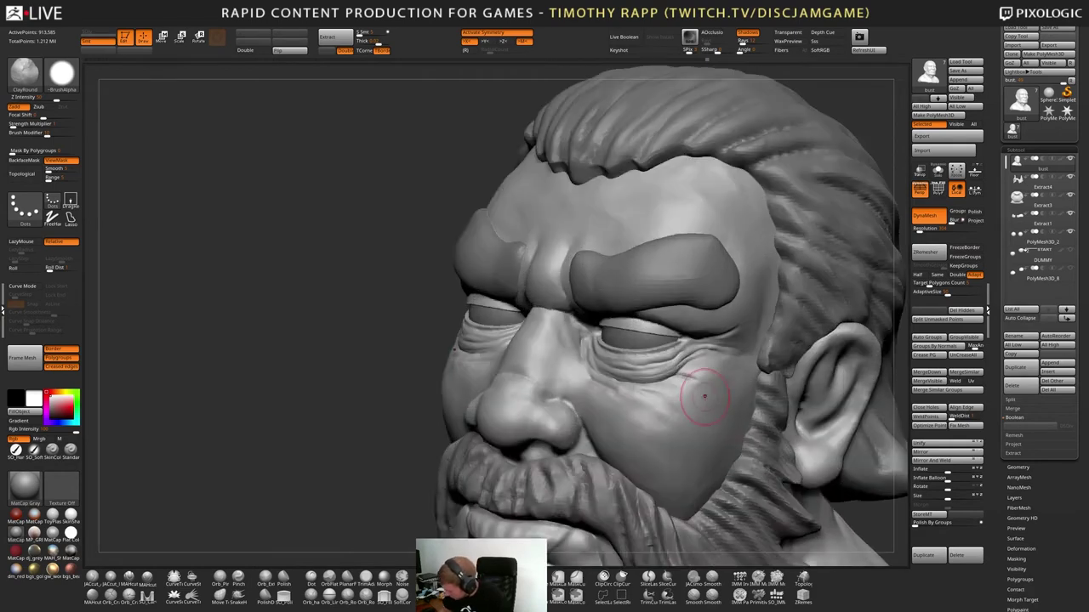
right_click_drag(622, 398, 638, 405)
left_click_drag(628, 402, 657, 395)
left_click_drag(651, 394, 629, 403, "shift")
mouse_move(657, 400)
right_mouse_down()
mouse_move(636, 407)
mouse_move(660, 407)
mouse_move(564, 374)
right_mouse_up()
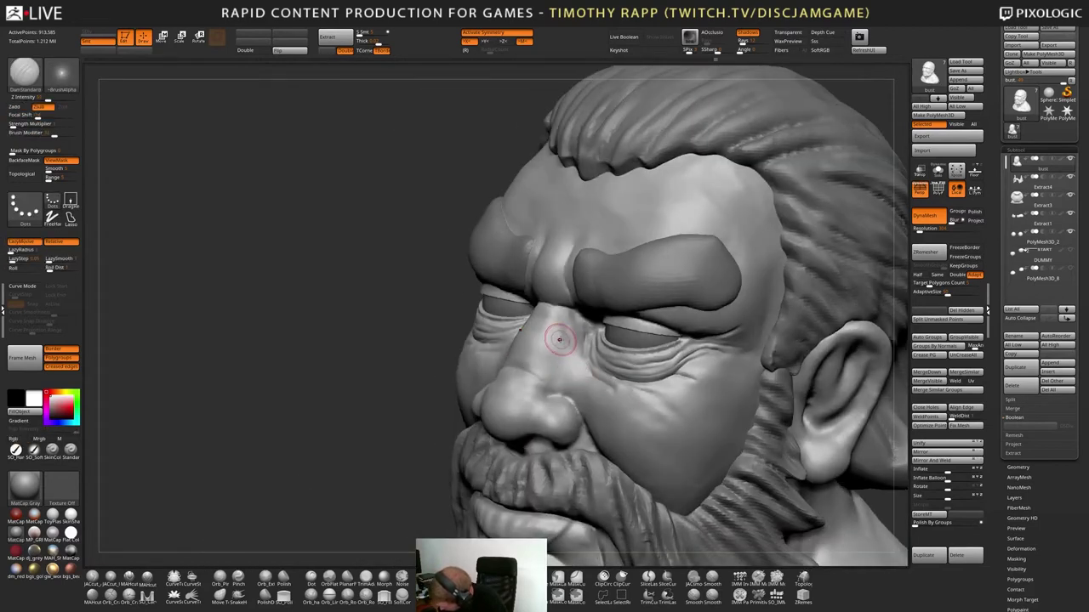
Build up the cheek where it meets the wing of the nose with the ClayRound brush and smooth the transition
right_click_drag(570, 377, 570, 353)
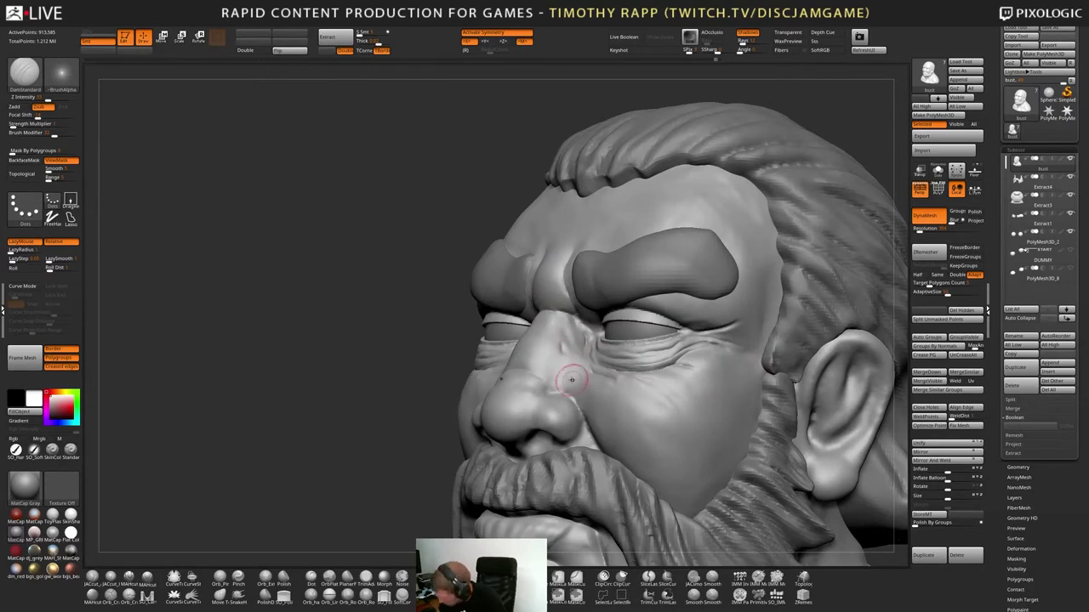
left_click_drag(581, 388, 571, 383, "shift")
key("2")
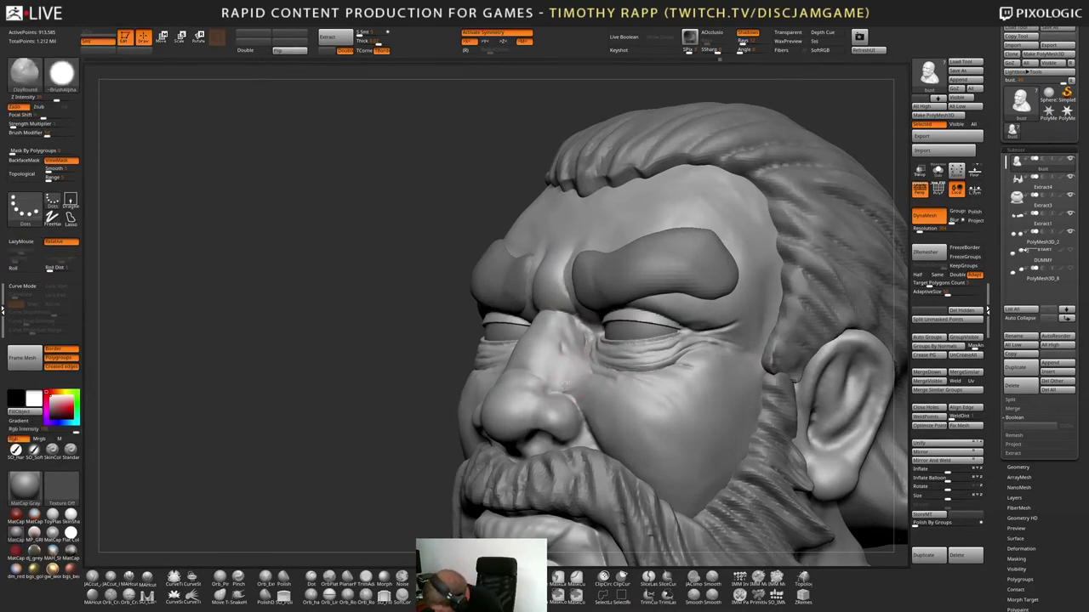
right_click_drag(569, 387, 584, 425)
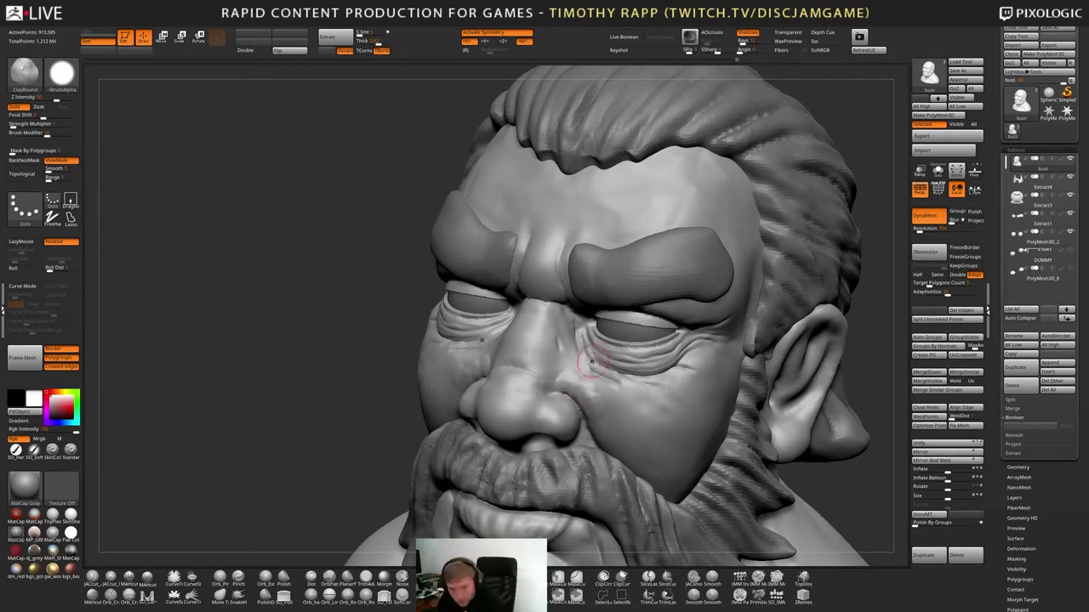
right_click_drag(639, 416, 644, 408)
right_click_drag(585, 379, 571, 395, "ctrl")
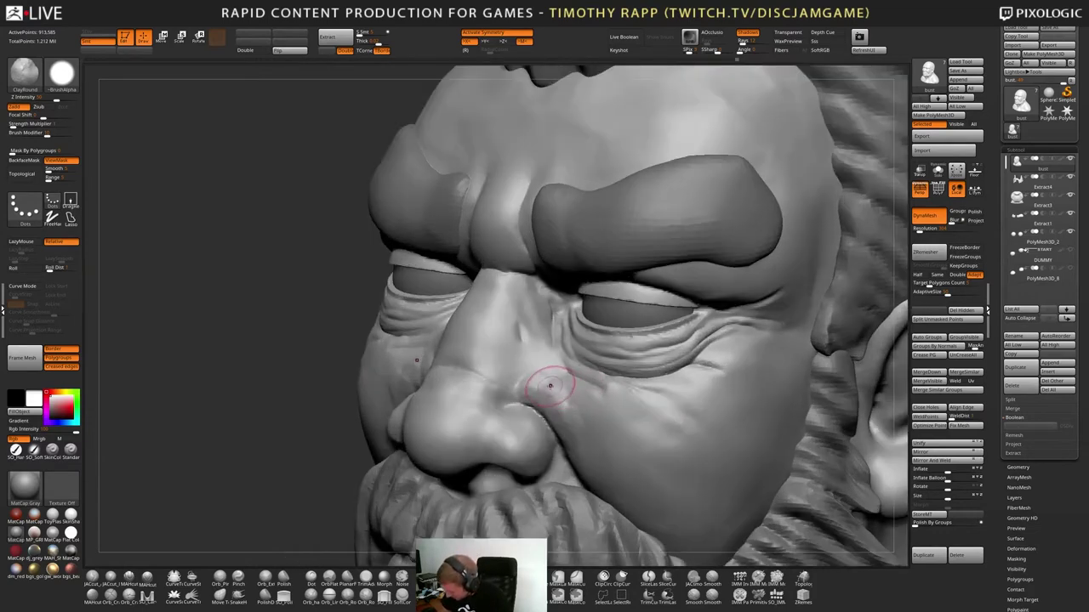
left_click_drag(535, 382, 553, 397)
right_click_drag(581, 414, 533, 393)
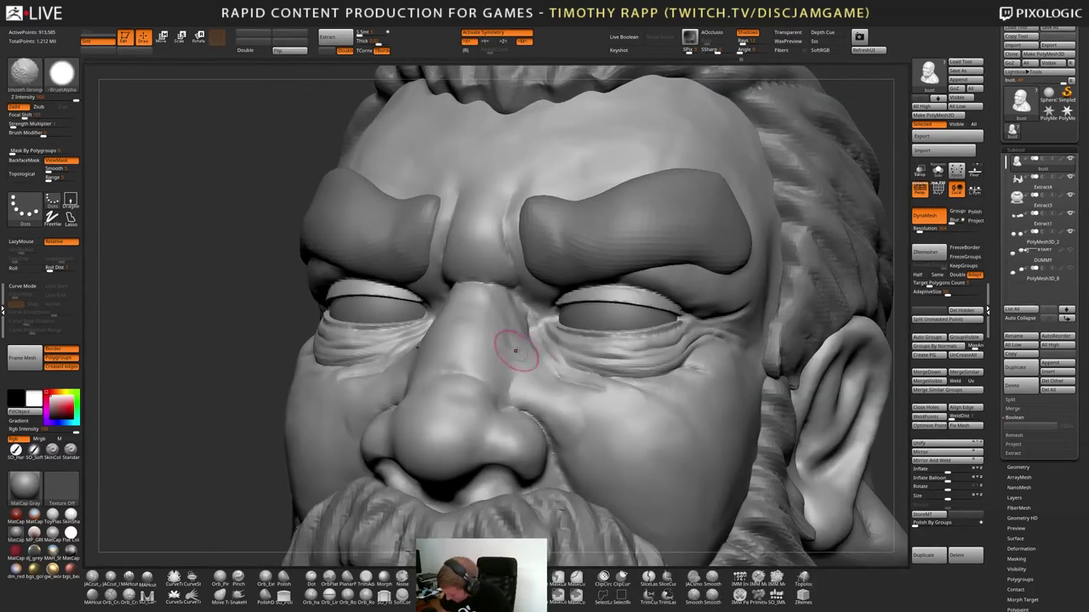
left_click_drag(528, 389, 576, 422, "shift")
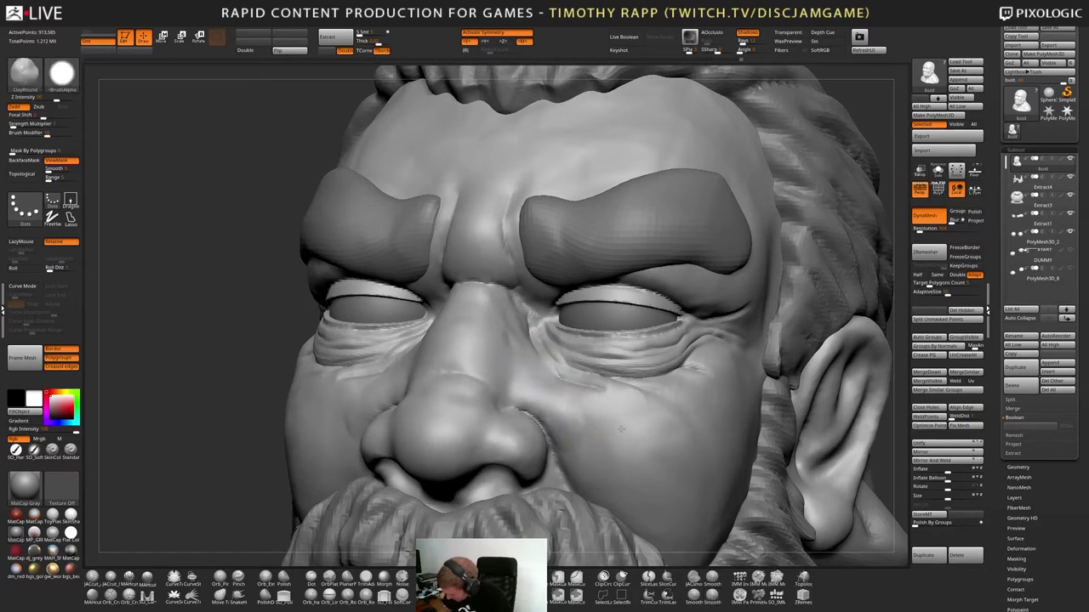
mouse_move(621, 429)
right_mouse_down()
mouse_move(591, 433)
mouse_move(583, 412)
mouse_move(563, 478)
mouse_move(530, 452)
right_mouse_up()
Isolate the bare head in Solo mode and refine the upper lip area below the nostril with the ClayRound brush
key("shift")
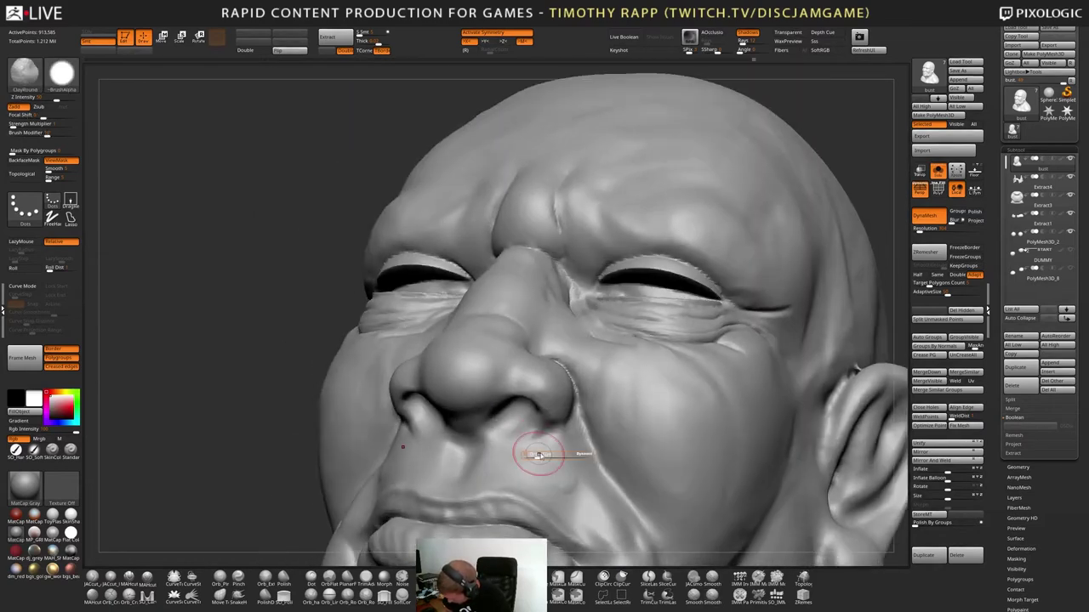
key("s")
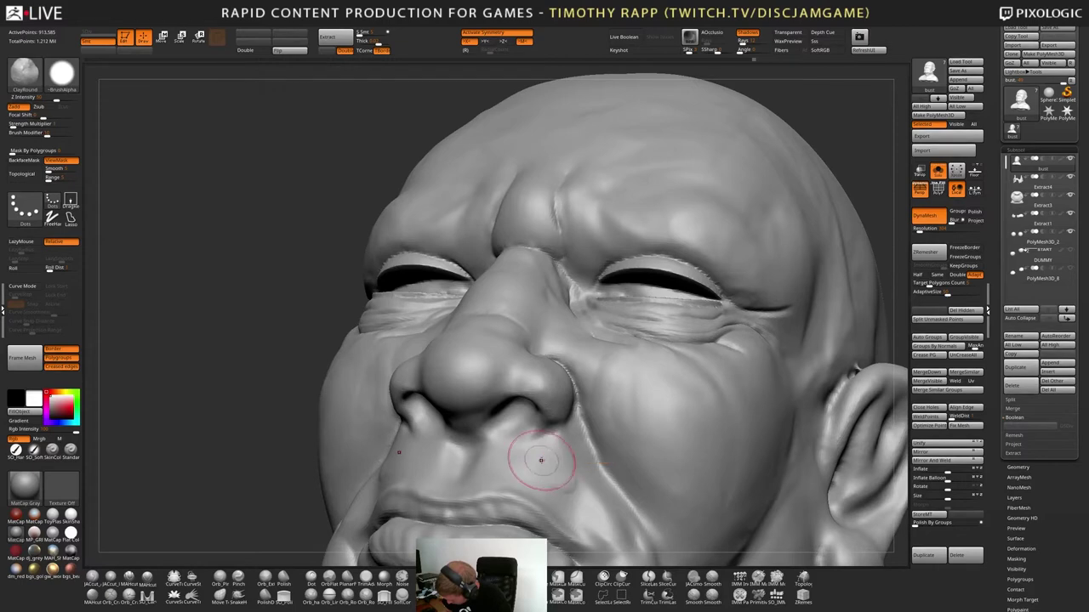
key("shift")
key("shift")
mouse_move(572, 494)
right_mouse_down()
mouse_move(557, 503)
mouse_move(561, 476)
right_mouse_up()
mouse_move(561, 476)
right_mouse_down()
mouse_move(574, 502)
mouse_move(584, 493)
right_mouse_up()
Build up the fold above the mouth corner with the ClayTubes brush and smooth it into the cheek
key("1")
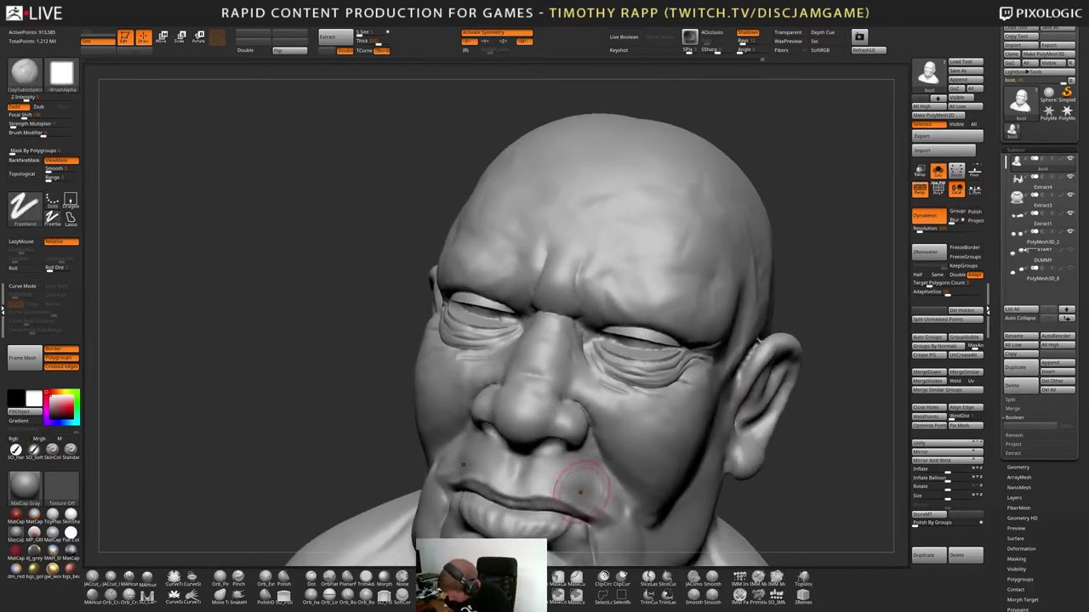
mouse_move(586, 500)
right_mouse_down()
mouse_move(571, 503)
mouse_move(603, 494)
mouse_move(614, 508)
right_mouse_up()
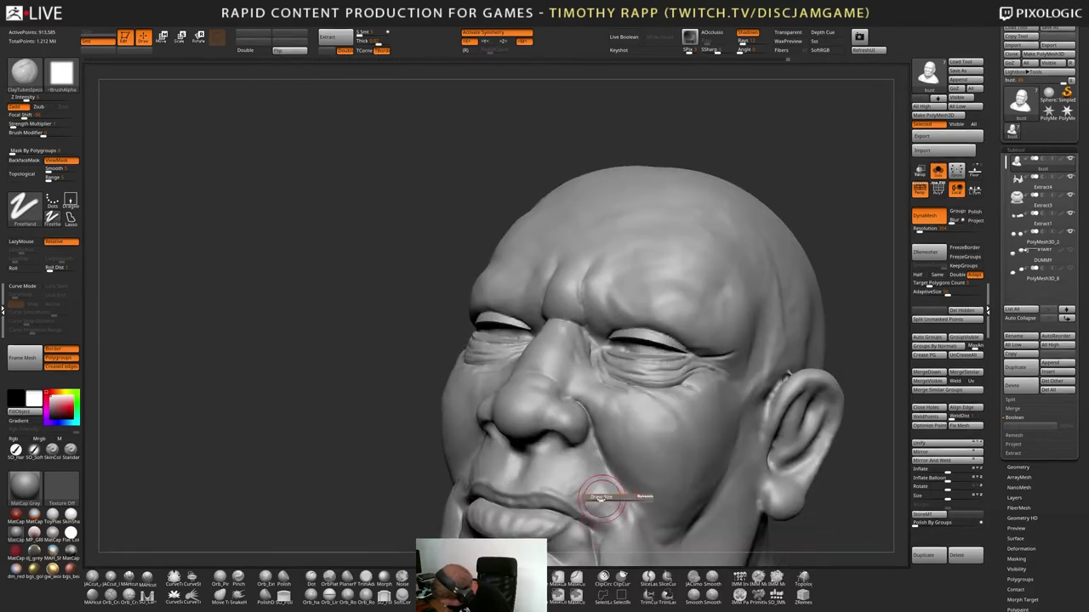
key("shift")
mouse_move(639, 482)
right_mouse_down("ctrl")
mouse_move(603, 466)
mouse_move(601, 489)
mouse_move(685, 493)
mouse_move(628, 514)
mouse_move(631, 544)
mouse_move(625, 507)
mouse_move(577, 482)
mouse_move(539, 499)
right_mouse_up("ctrl")
left_click_drag(540, 499, 519, 495, "shift")
right_click_drag(523, 497, 561, 500)
Turn off Solo mode and sharpen the crease around the nostril wing with a resized DamStandard brush
right_click_drag(697, 452, 668, 429, "ctrl")
right_click_drag(640, 478, 669, 490)
mouse_move(735, 484)
right_mouse_down("ctrl")
mouse_move(738, 451)
mouse_move(680, 443)
mouse_move(639, 457)
mouse_move(648, 502)
mouse_move(642, 475)
mouse_move(614, 463)
mouse_move(592, 489)
mouse_move(637, 438)
mouse_move(553, 445)
mouse_move(622, 410)
mouse_move(591, 399)
mouse_move(601, 393)
mouse_move(607, 414)
right_mouse_up("ctrl")
key("alt+s")
key("b")
key("d")
key("s")
key("s")
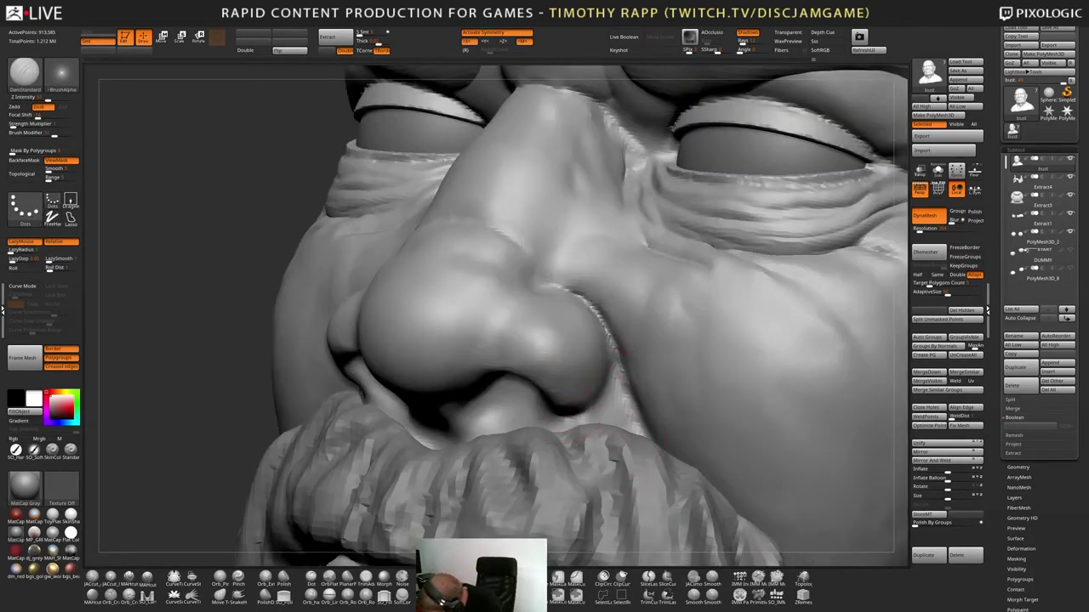
right_click_drag(605, 366, 553, 401)
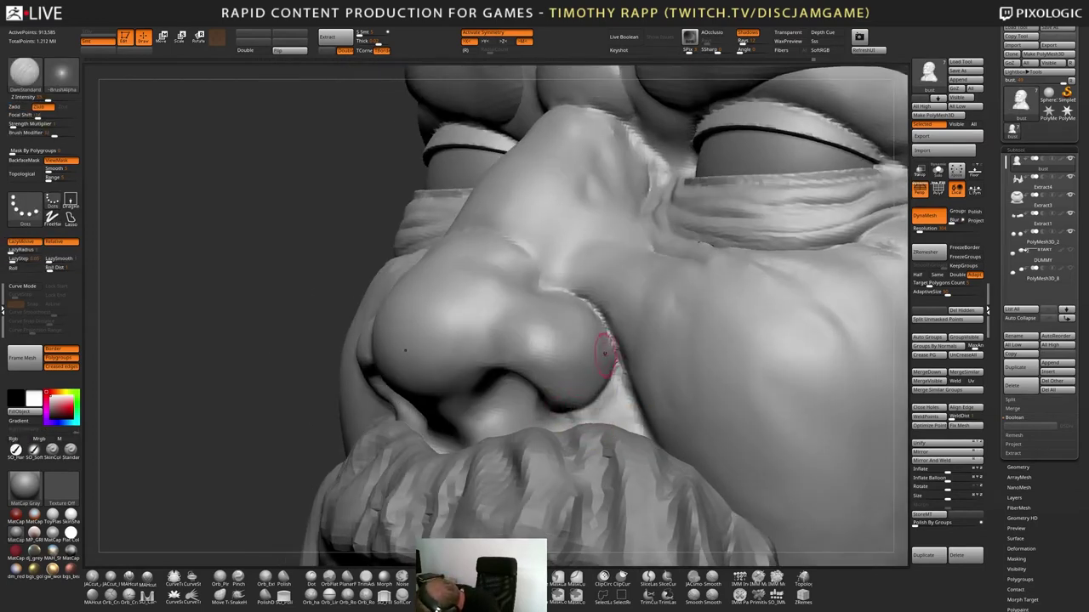
mouse_move(614, 359)
right_mouse_down()
mouse_move(610, 344)
mouse_move(647, 383)
mouse_move(680, 357)
mouse_move(782, 460)
mouse_move(731, 457)
mouse_move(791, 438)
mouse_move(777, 439)
mouse_move(779, 427)
mouse_move(649, 408)
mouse_move(683, 374)
mouse_move(643, 409)
mouse_move(649, 398)
mouse_move(650, 425)
mouse_move(557, 405)
mouse_move(574, 415)
mouse_move(483, 436)
mouse_move(498, 422)
right_mouse_up()
key("shift")
Reshape the tip of the nose with the Move and clay brushes and smooth its underside
key("b")
key("m")
key("v")
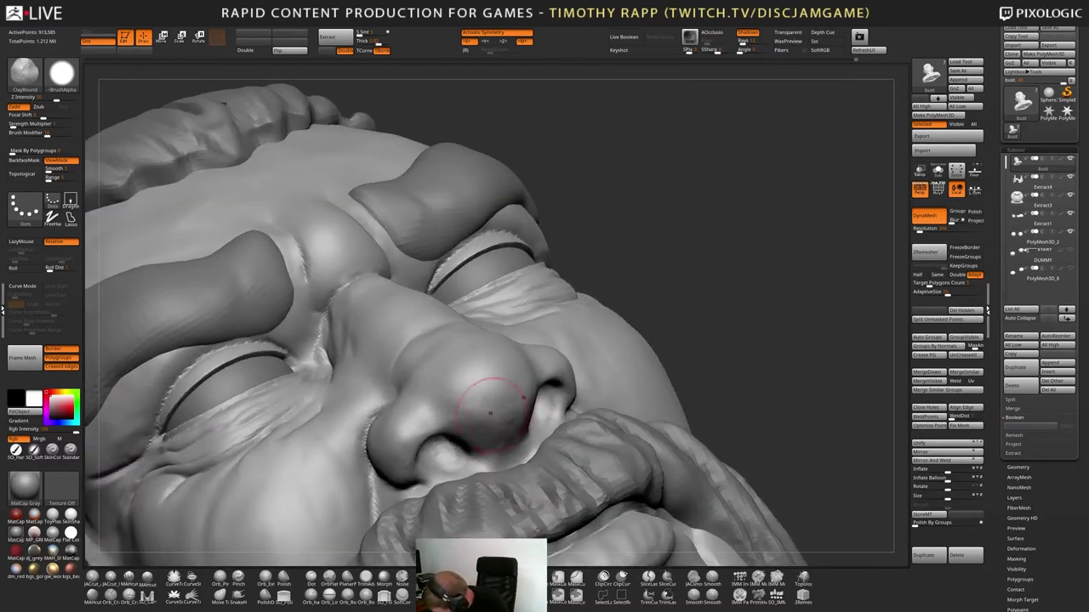
right_click_drag(495, 410, 515, 416)
mouse_move(514, 376)
right_mouse_down()
mouse_move(551, 425)
mouse_move(528, 436)
right_mouse_up()
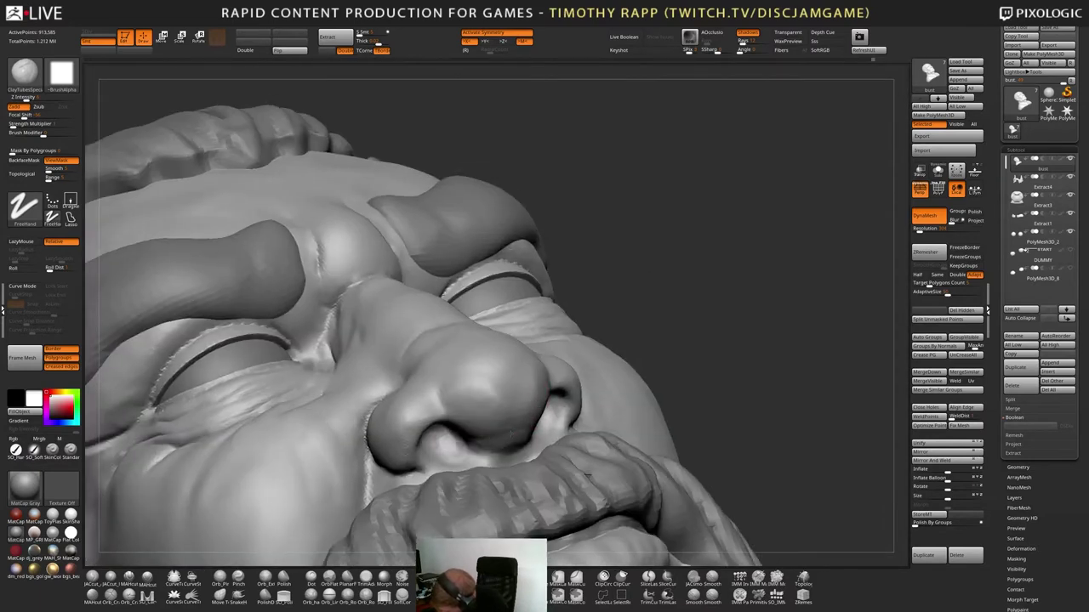
right_click_drag(587, 474, 532, 385)
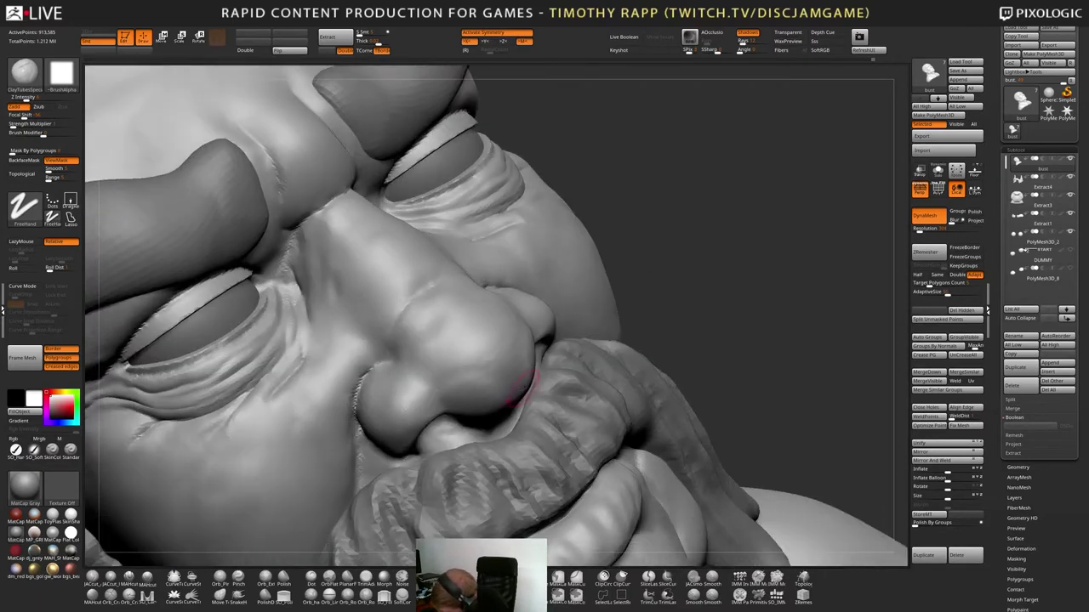
left_click_drag(533, 385, 507, 364, "shift")
right_click_drag(548, 379, 545, 336, "ctrl")
Smooth the side of the nose and define the crease below the inner eye corner with the DamStandard brush
right_click_drag(476, 400, 547, 399)
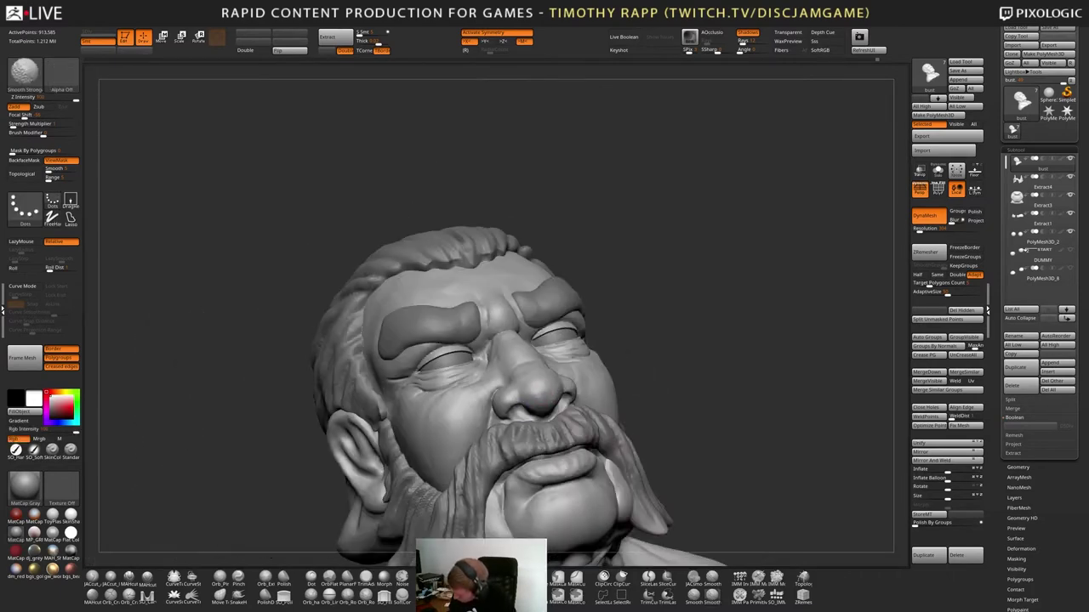
left_click_drag(582, 403, 591, 410, "shift")
mouse_move(590, 411)
right_mouse_down()
mouse_move(587, 341)
mouse_move(647, 374)
mouse_move(663, 366)
right_mouse_up()
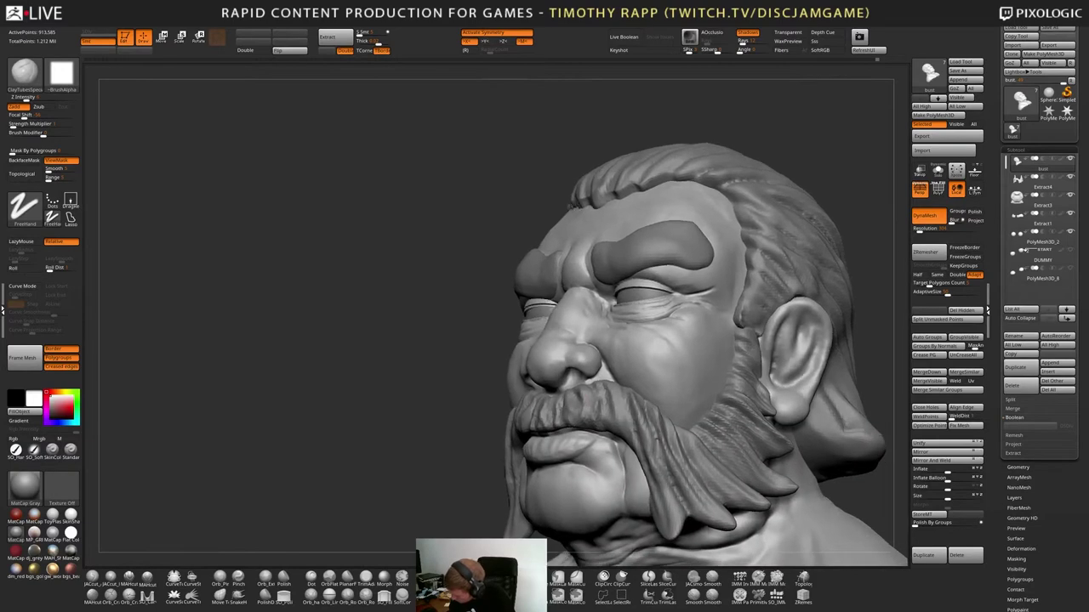
right_click_drag(866, 440, 791, 357, "ctrl")
mouse_move(731, 417)
right_mouse_down()
mouse_move(641, 439)
mouse_move(664, 455)
mouse_move(738, 446)
mouse_move(728, 440)
right_mouse_up()
right_click_drag(753, 306, 723, 375, "ctrl")
left_click_drag(624, 311, 621, 305, "shift")
mouse_move(657, 308)
right_mouse_down()
mouse_move(630, 312)
mouse_move(617, 340)
mouse_move(692, 315)
mouse_move(691, 251)
right_mouse_up()
right_click_drag(700, 299, 691, 304)
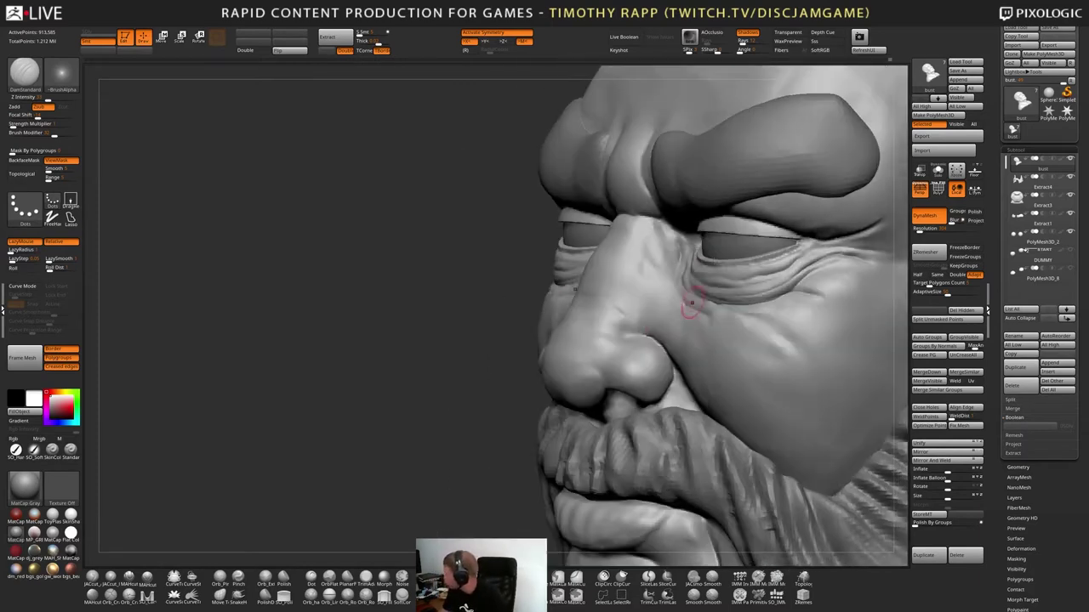
Turn off symmetry and carve uneven wrinkles across the bridge of the nose with the DamStandard brush
right_click_drag(655, 227, 691, 387, "alt")
key("x")
left_click_drag(694, 397, 655, 400)
right_click_drag(654, 400, 735, 398)
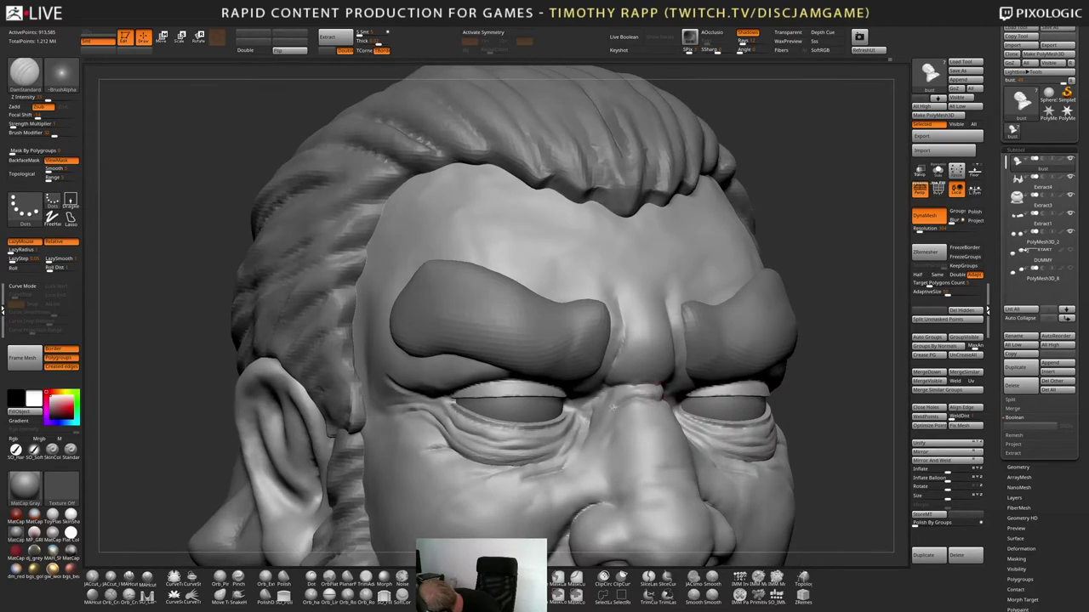
mouse_move(670, 415)
right_mouse_down()
mouse_move(630, 418)
mouse_move(696, 415)
right_mouse_up()
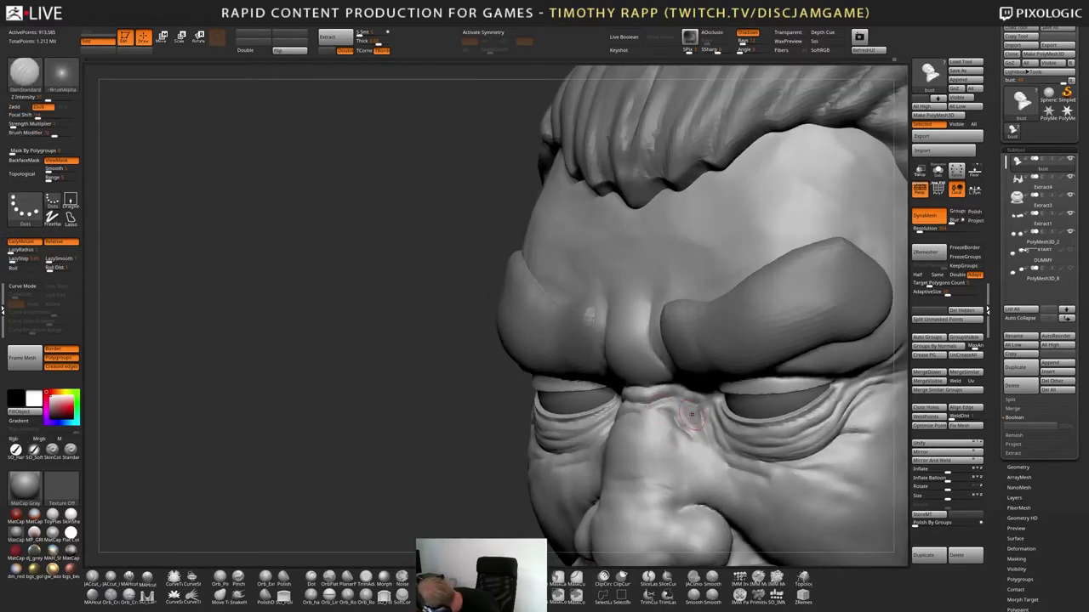
mouse_move(703, 440)
right_mouse_down()
mouse_move(728, 448)
mouse_move(696, 442)
right_mouse_up()
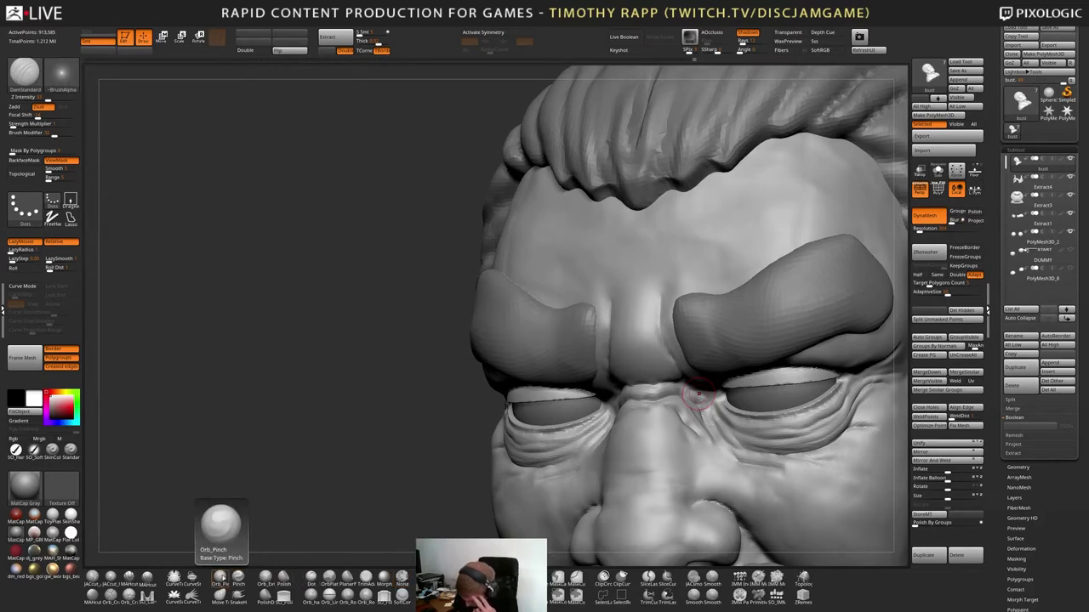
Tighten the wrinkles between the nose bridge and inner eye corner with the Orb_Pinch brush, and check the whole bust
left_click(219, 578)
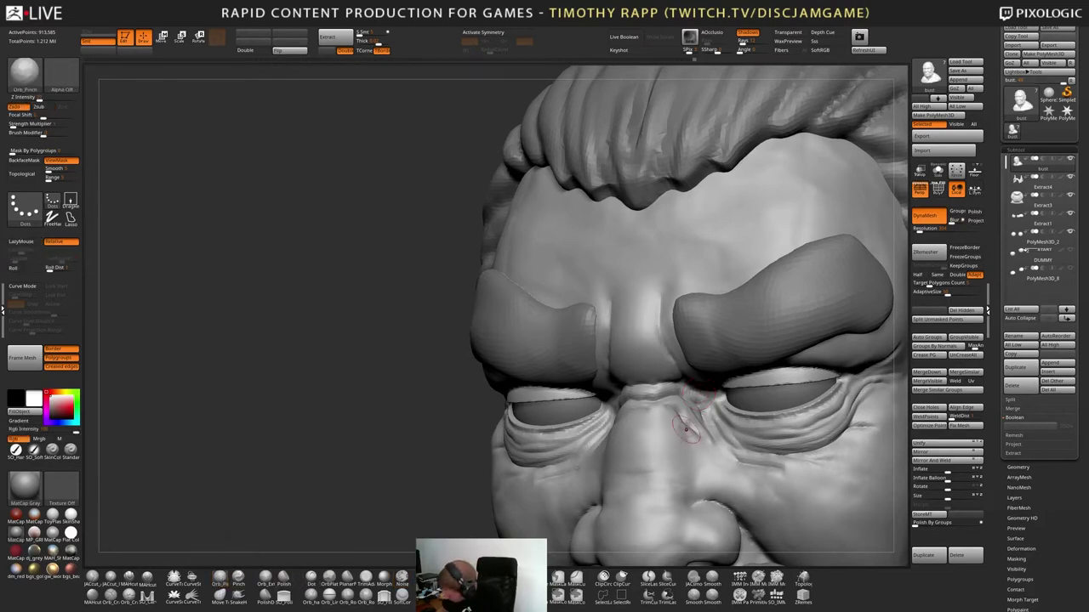
right_click_drag(687, 430, 621, 426)
left_click_drag(676, 408, 699, 436)
mouse_move(693, 430)
right_mouse_down()
mouse_move(680, 442)
mouse_move(749, 450)
right_mouse_up()
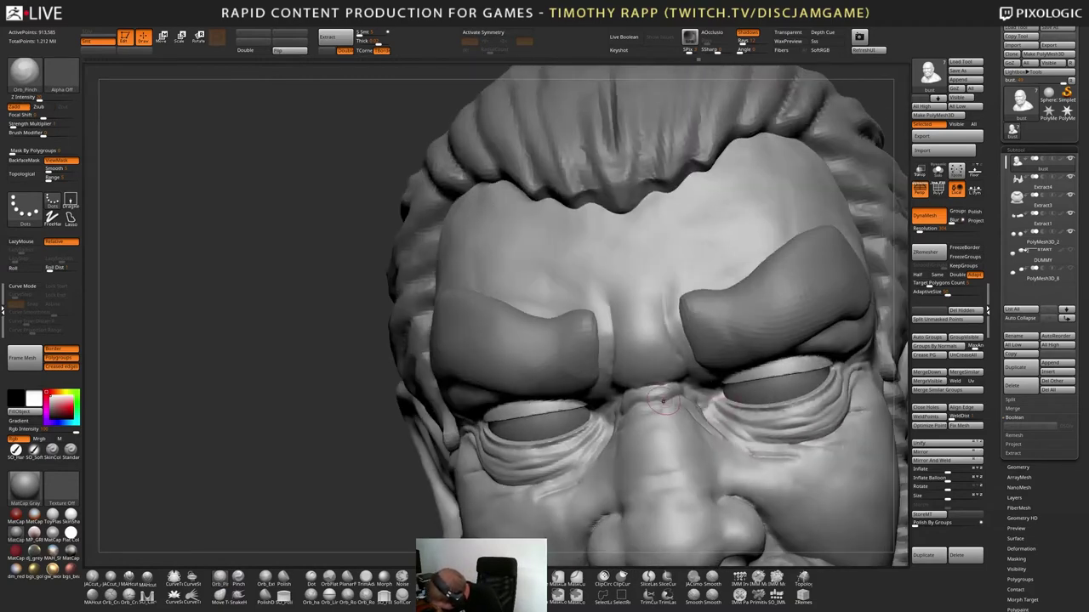
right_click_drag(664, 401, 759, 450)
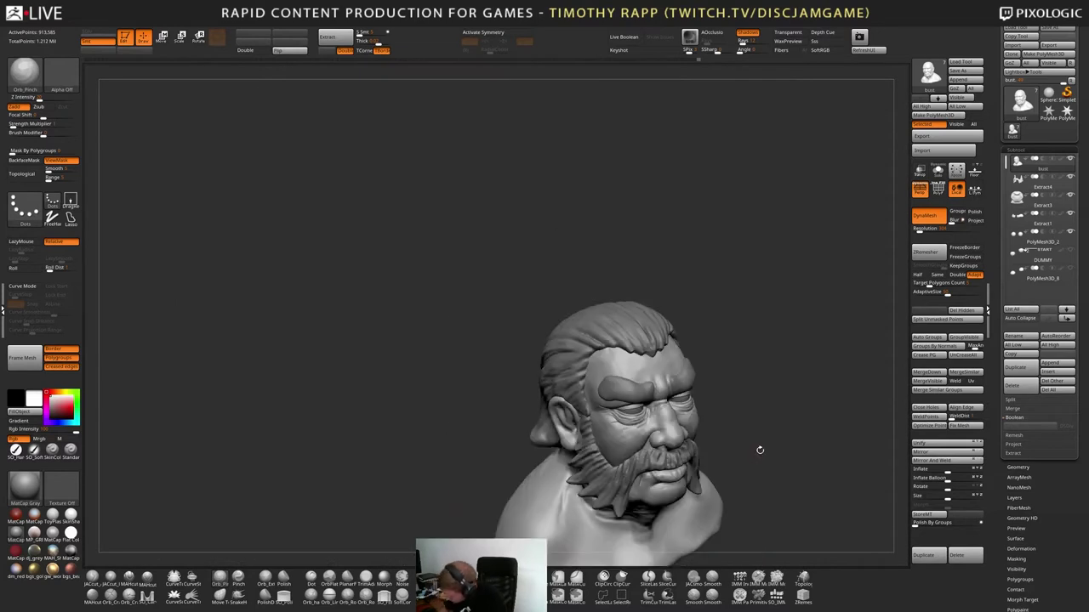
mouse_move(25, 486)
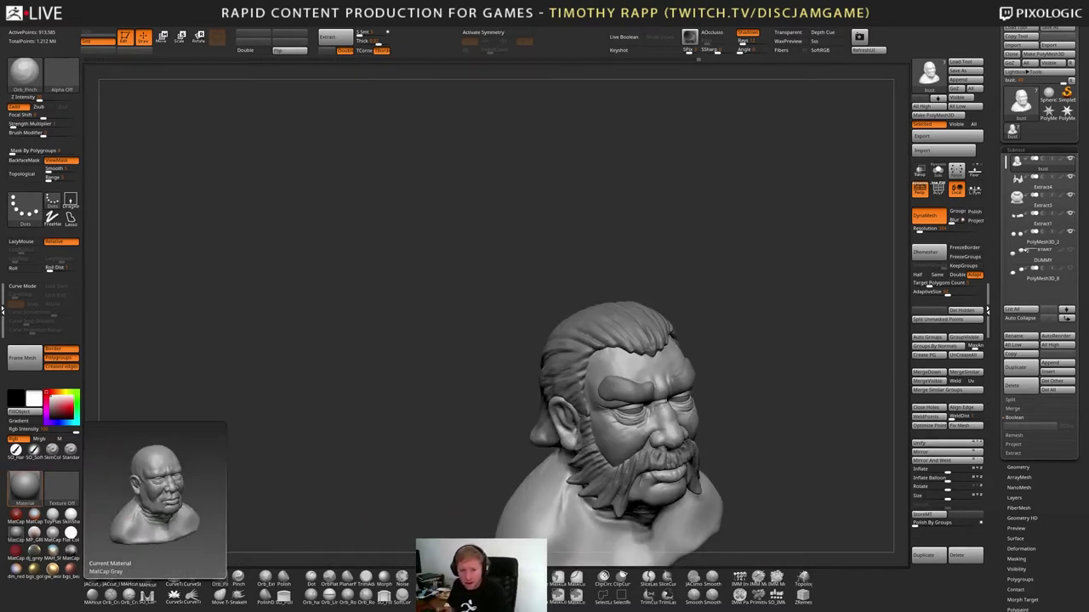
right_click_drag(734, 490, 656, 399)
key("f")
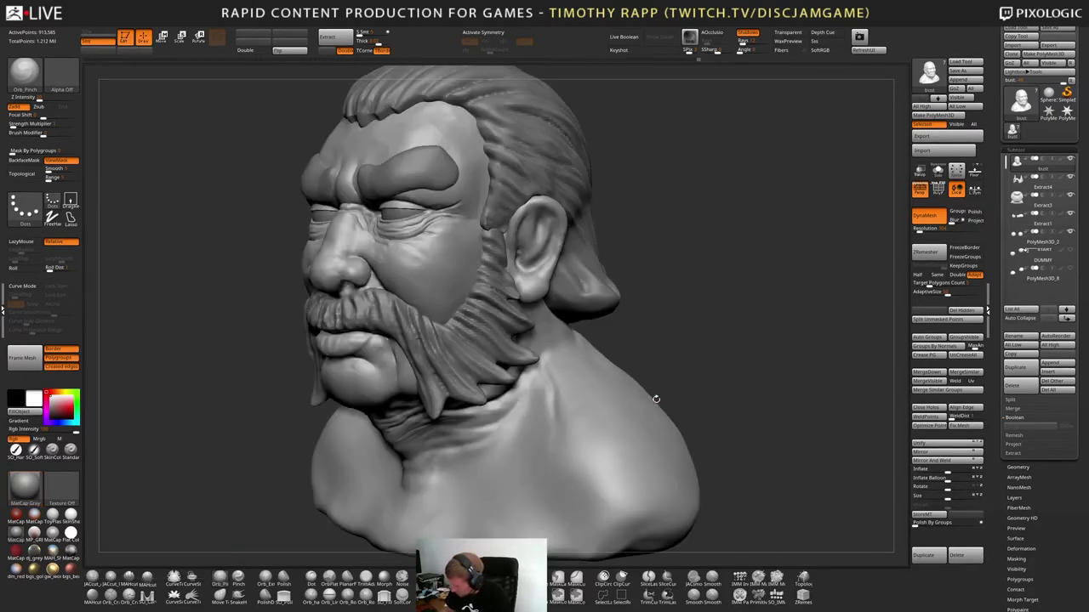
Try a DamStandard stroke along the cheek and jaw in front of the earlobe
mouse_move(469, 276)
right_mouse_down("ctrl")
mouse_move(481, 293)
mouse_move(489, 403)
right_mouse_up("ctrl")
key("b")
key("d")
key("s")
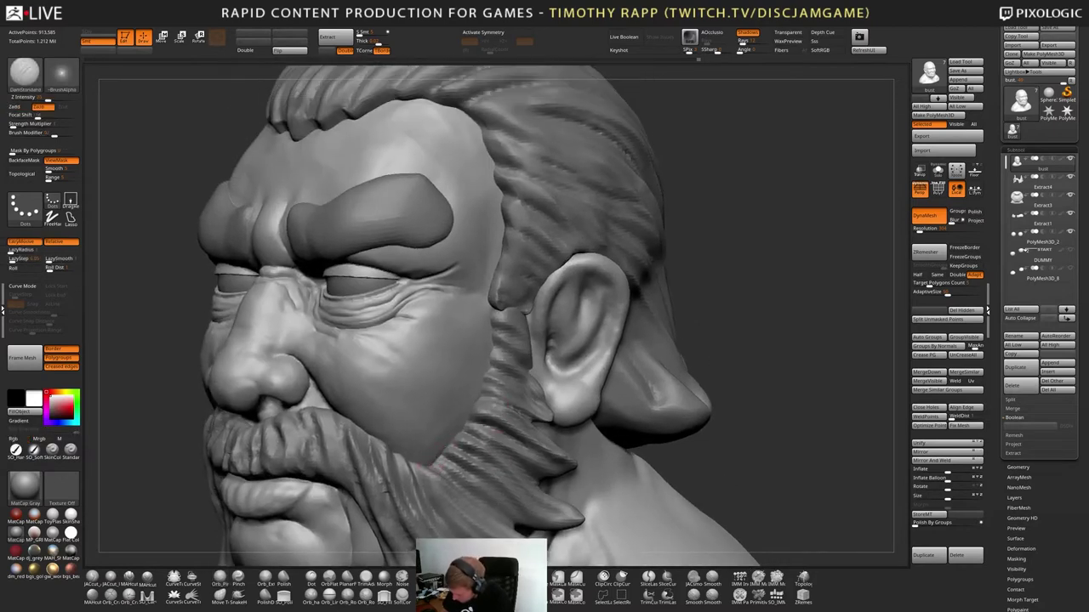
left_click_drag(522, 431, 467, 434)
key("ctrl+z")
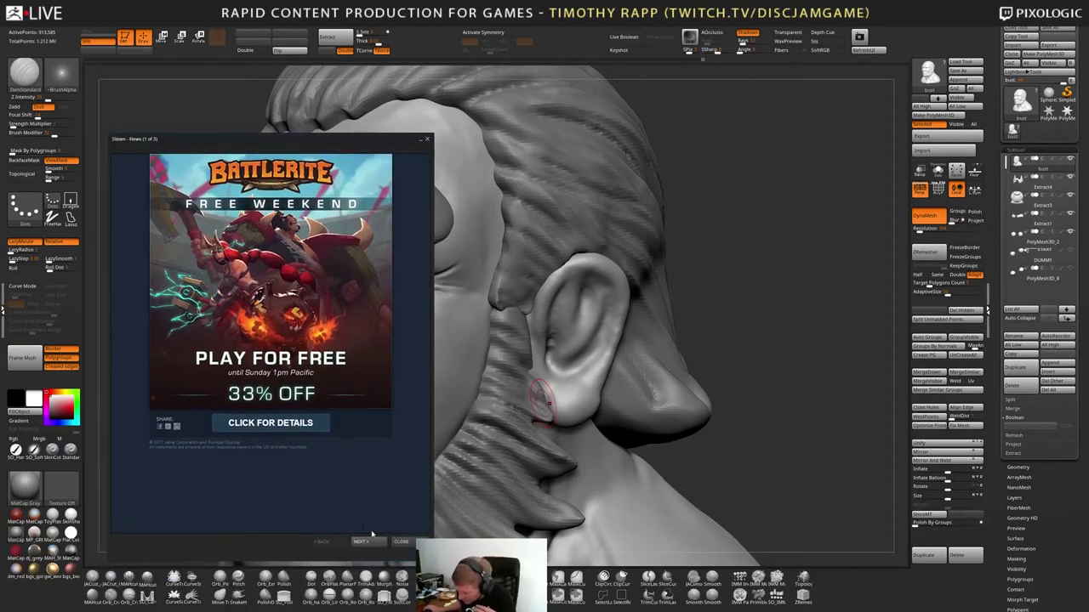
Page through the Steam news pop-up covering the model and close it
left_click(376, 541)
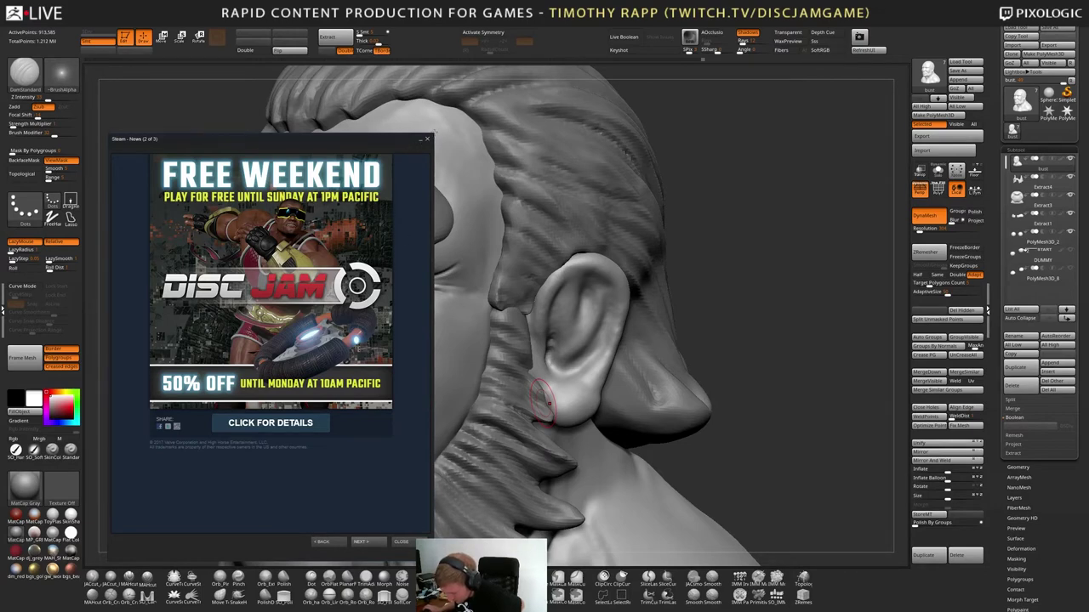
left_click(426, 137)
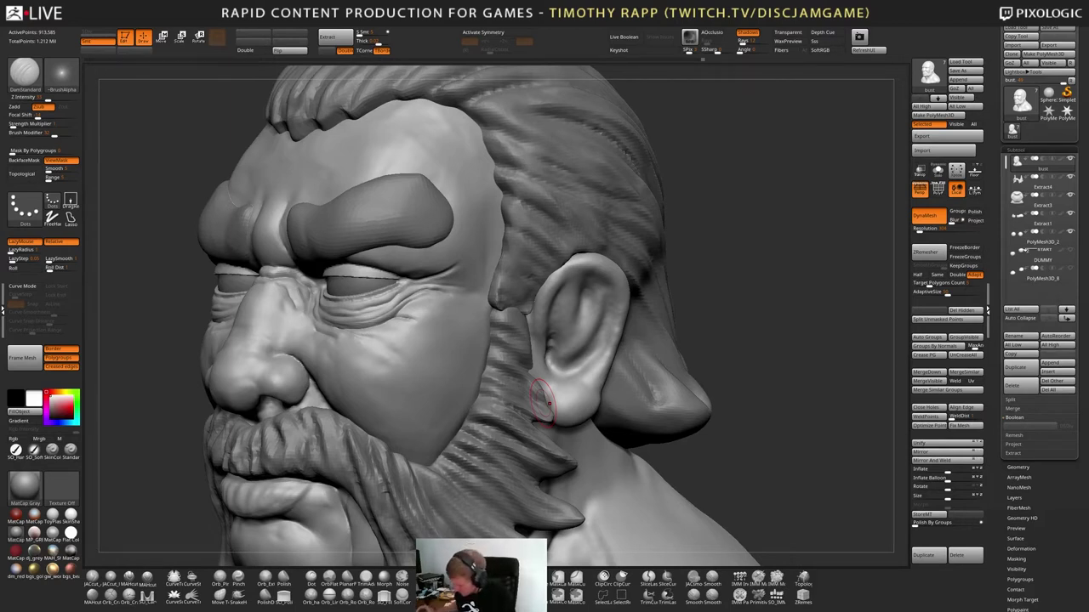
Carve an asymmetrical vertical frown crease between the eyebrows with the DamStandard brush, keeping symmetry off
mouse_move(539, 398)
right_mouse_down()
mouse_move(539, 453)
mouse_move(536, 393)
mouse_move(488, 396)
mouse_move(486, 459)
mouse_move(536, 439)
right_mouse_up()
mouse_move(553, 489)
right_mouse_down("ctrl")
mouse_move(549, 451)
mouse_move(571, 472)
mouse_move(595, 467)
mouse_move(550, 499)
mouse_move(654, 499)
mouse_move(587, 501)
mouse_move(638, 522)
mouse_move(632, 460)
mouse_move(530, 467)
right_mouse_up("ctrl")
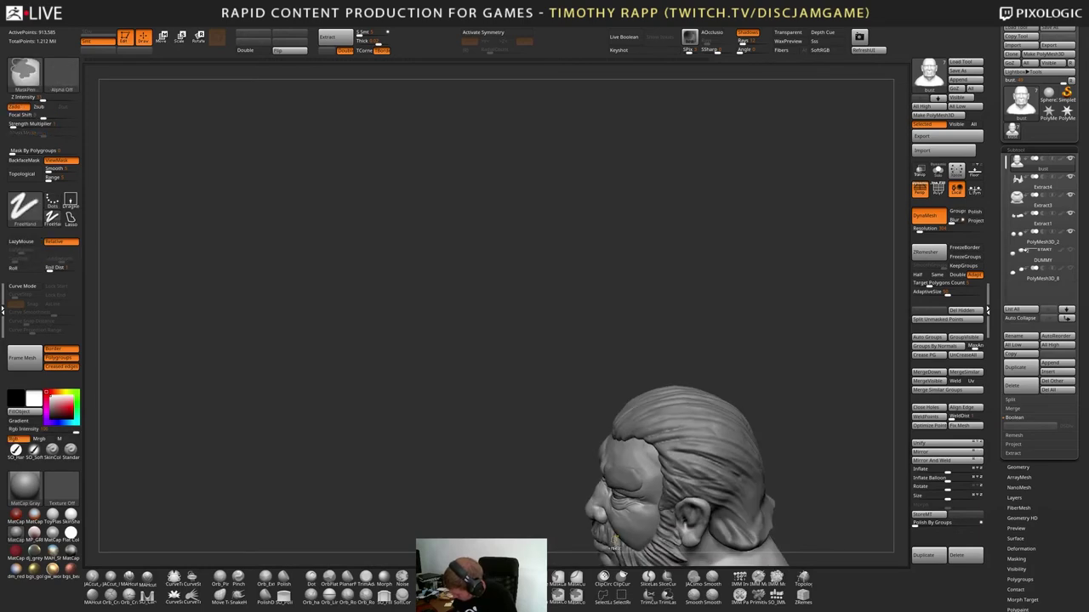
left_click_drag(611, 540, 614, 548, "shift")
mouse_move(544, 529)
right_mouse_down()
mouse_move(572, 519)
mouse_move(626, 533)
mouse_move(672, 502)
mouse_move(663, 545)
mouse_move(628, 551)
right_mouse_up()
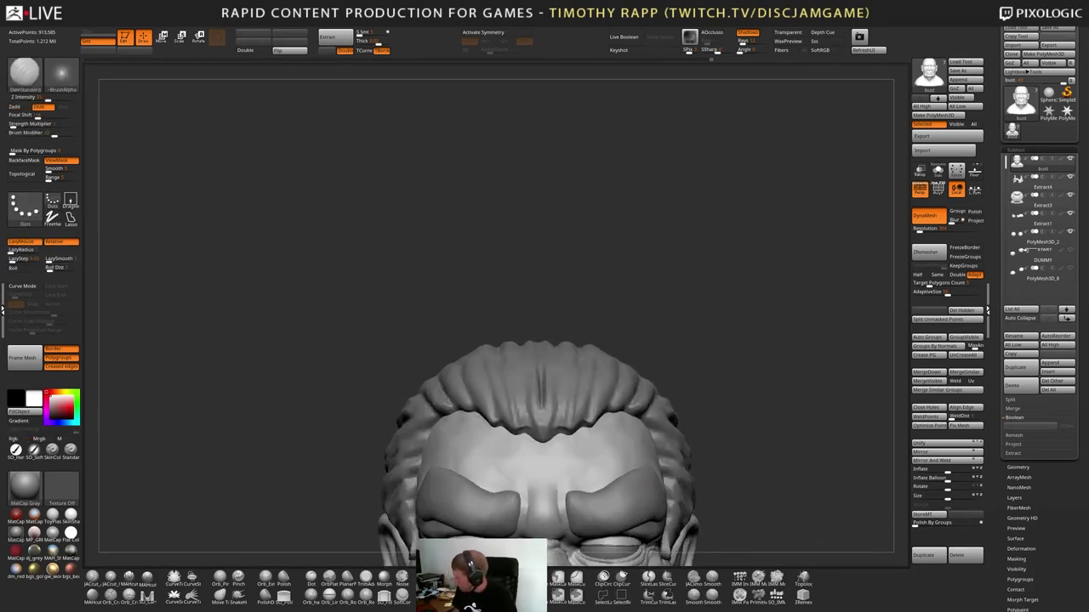
right_click_drag(617, 473, 628, 407, "ctrl")
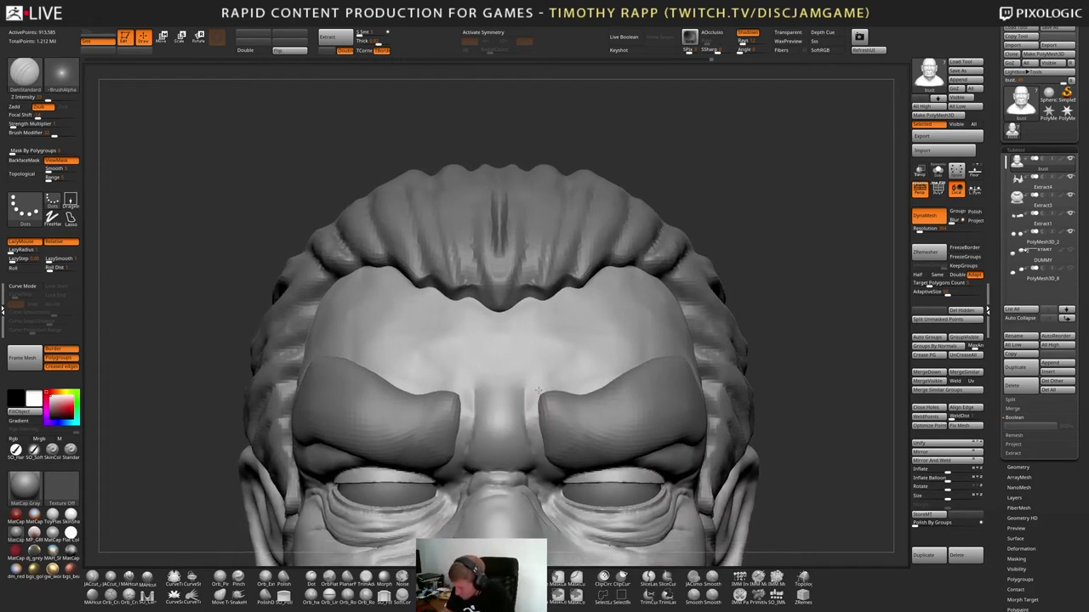
key("x")
key("x")
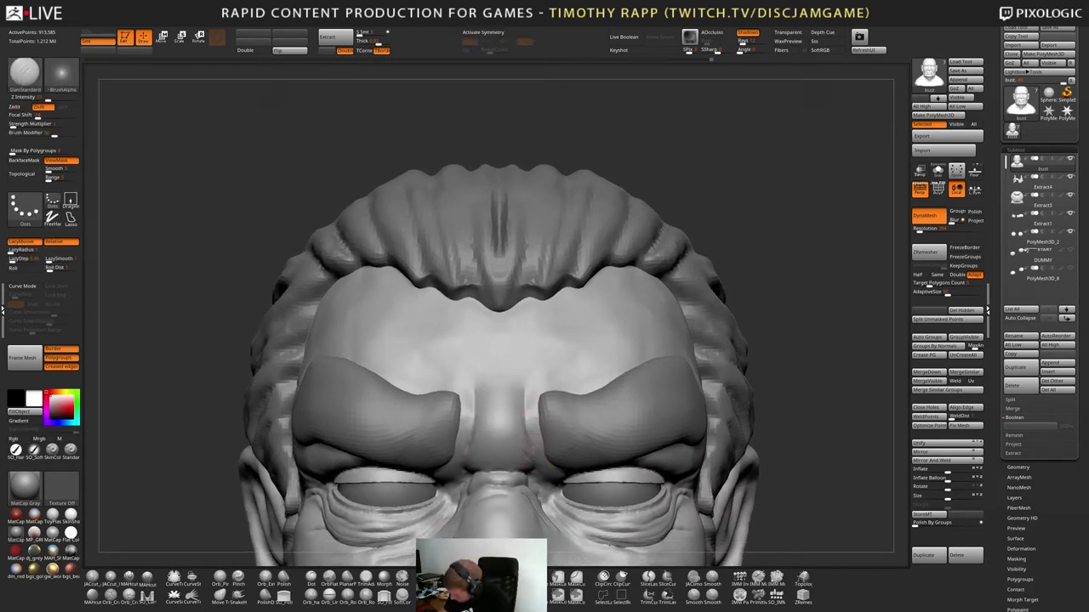
mouse_move(527, 449)
left_mouse_down()
mouse_move(513, 420)
mouse_move(526, 372)
mouse_move(514, 410)
left_mouse_up()
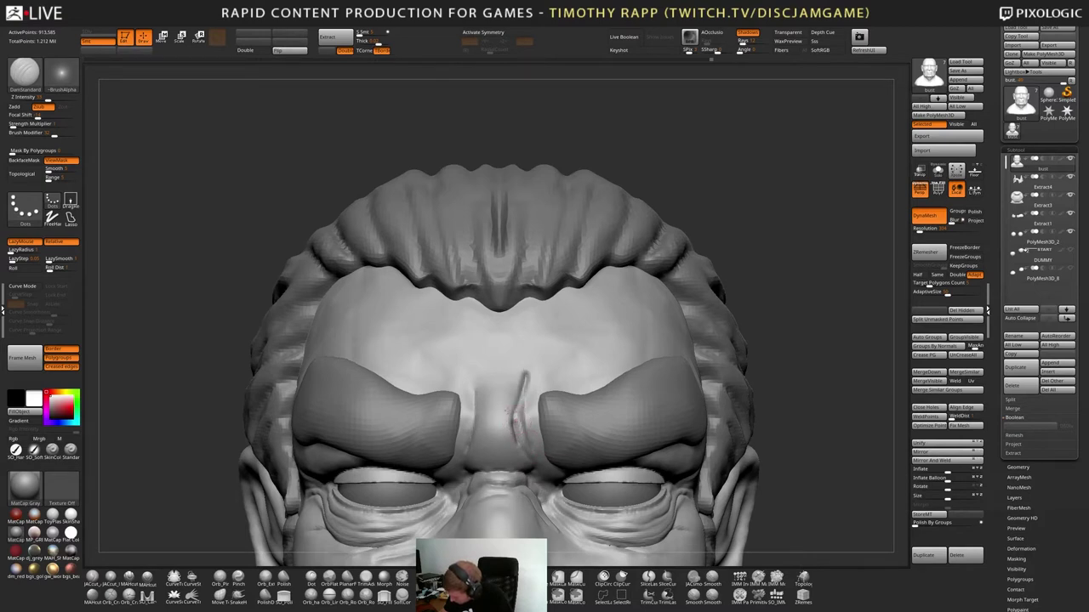
Build up the skin fold between the frown crease and the adjacent eyebrow with the ClayRound brush, and soften the crease
right_click_drag(510, 412, 466, 390)
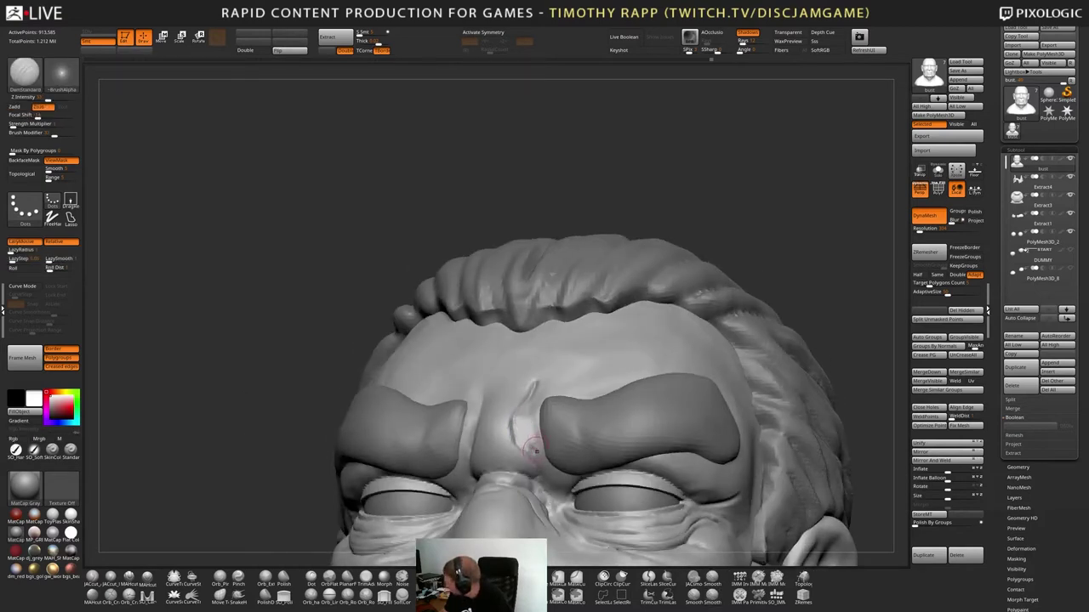
key("1")
key("2")
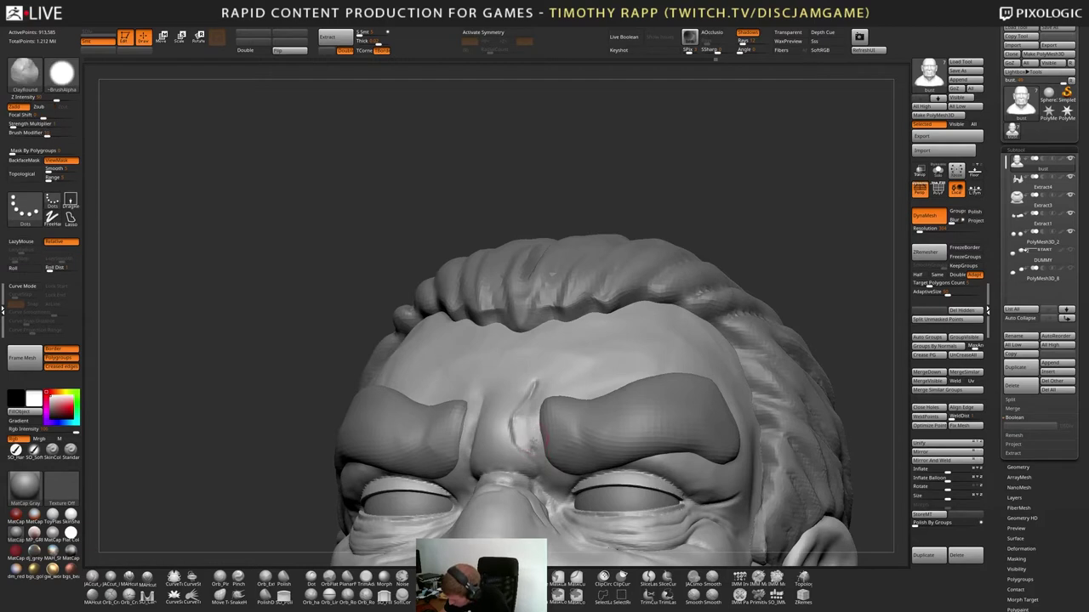
left_click_drag(527, 444, 535, 423)
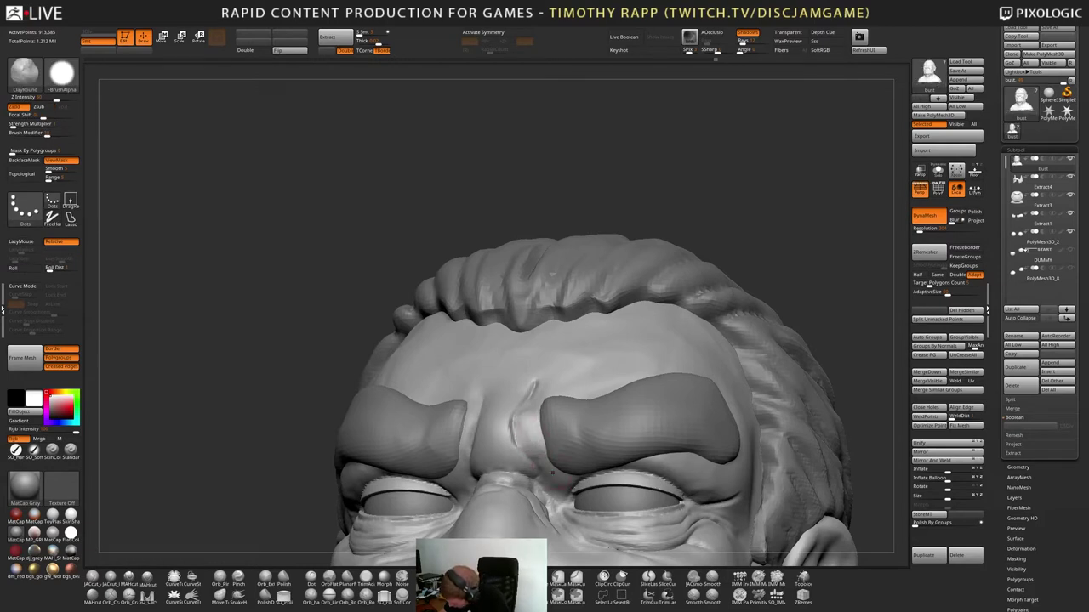
right_click_drag(538, 470, 587, 541)
left_click_drag(544, 366, 529, 410)
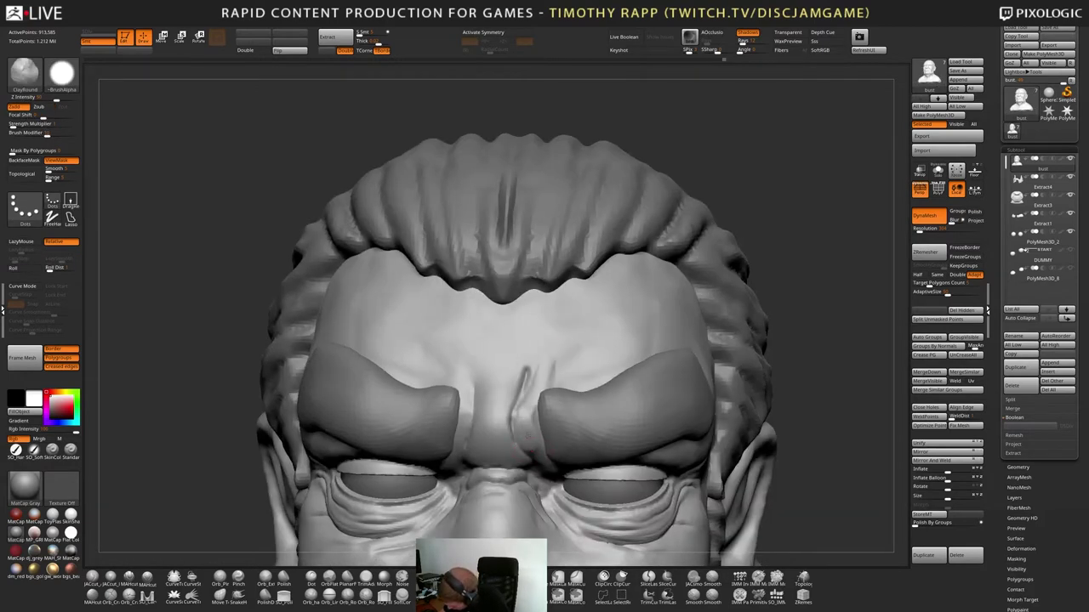
right_click_drag(532, 394, 538, 422)
right_click_drag(546, 363, 542, 336)
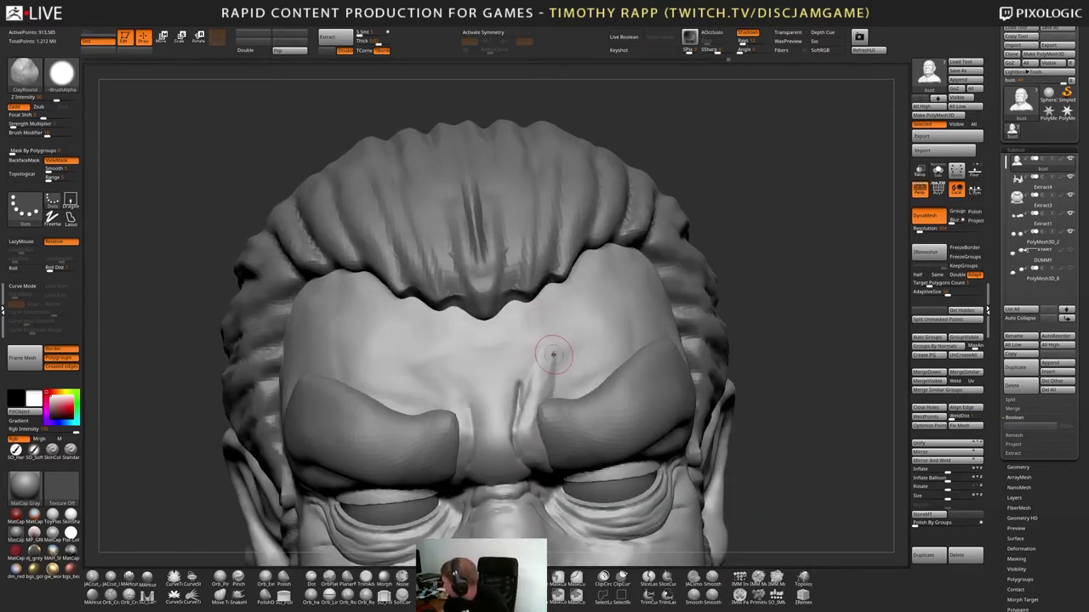
key("shift")
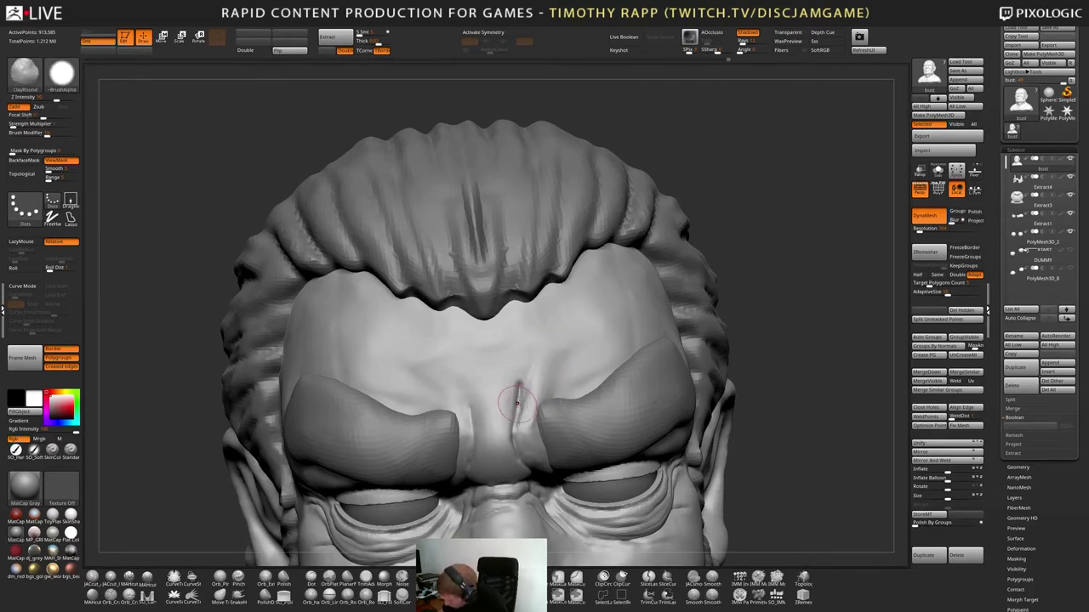
left_click_drag(518, 400, 521, 406)
mouse_move(521, 406)
right_mouse_down()
mouse_move(527, 451)
mouse_move(504, 442)
right_mouse_up()
Deepen the lower end of the frown crease with the DamStandard brush and continue it beneath the eyebrow towards the upper eyelid
key("b")
key("d")
key("s")
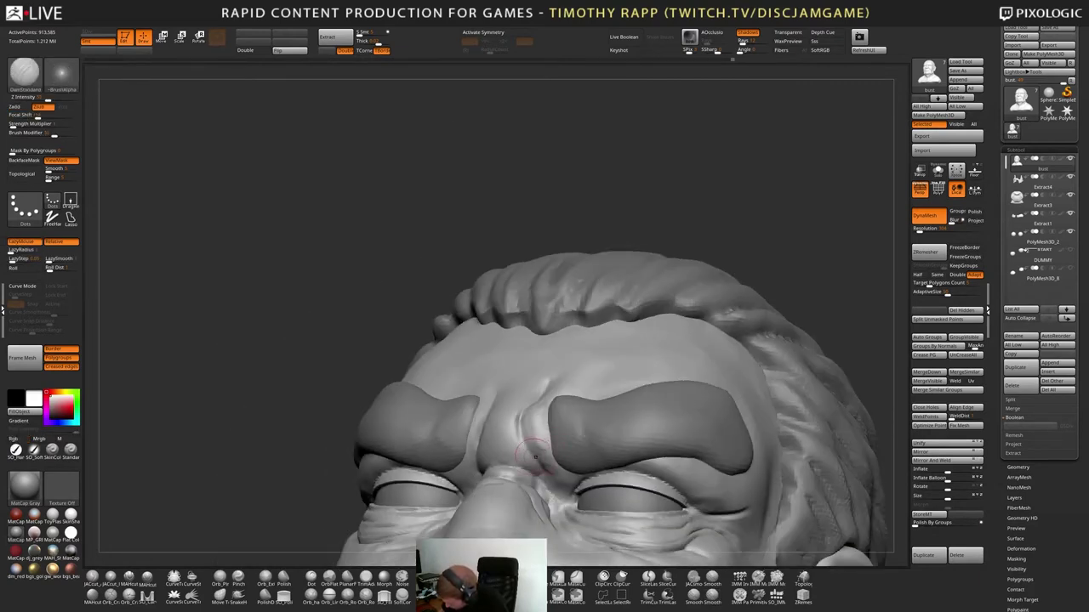
left_click_drag(522, 418, 531, 450)
mouse_move(531, 451)
right_mouse_down()
mouse_move(527, 429)
mouse_move(553, 451)
right_mouse_up()
left_click_drag(549, 471, 589, 473)
right_click_drag(587, 473, 560, 500)
right_click_drag(563, 448, 575, 478)
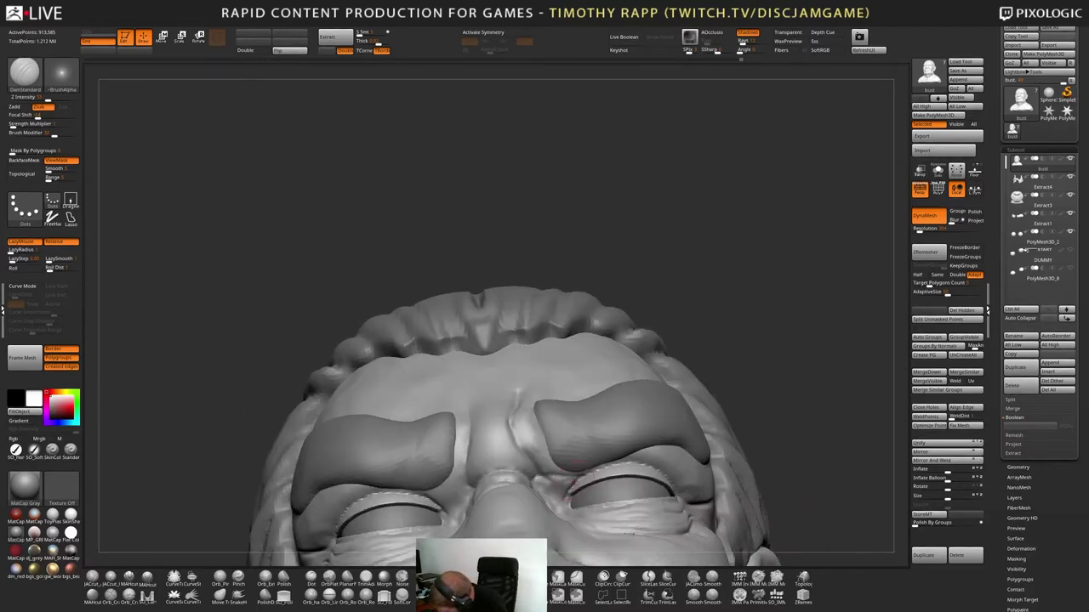
mouse_move(575, 480)
left_mouse_down()
mouse_move(558, 491)
mouse_move(571, 482)
left_mouse_up()
right_click_drag(566, 483, 616, 543)
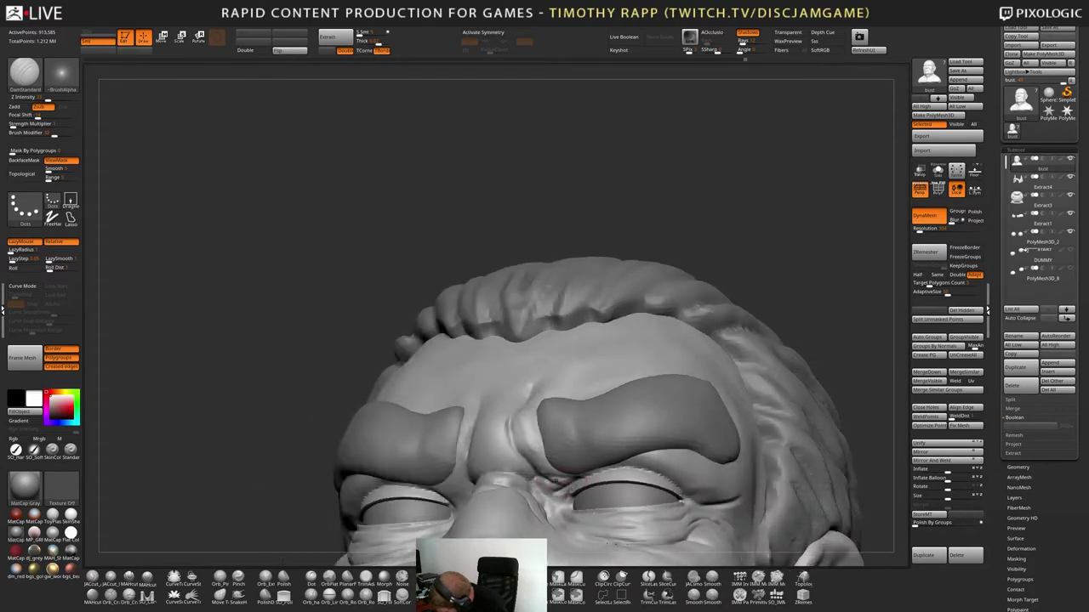
mouse_move(561, 481)
right_mouse_down()
mouse_move(572, 477)
mouse_move(563, 482)
right_mouse_up()
left_click_drag(550, 480, 563, 487)
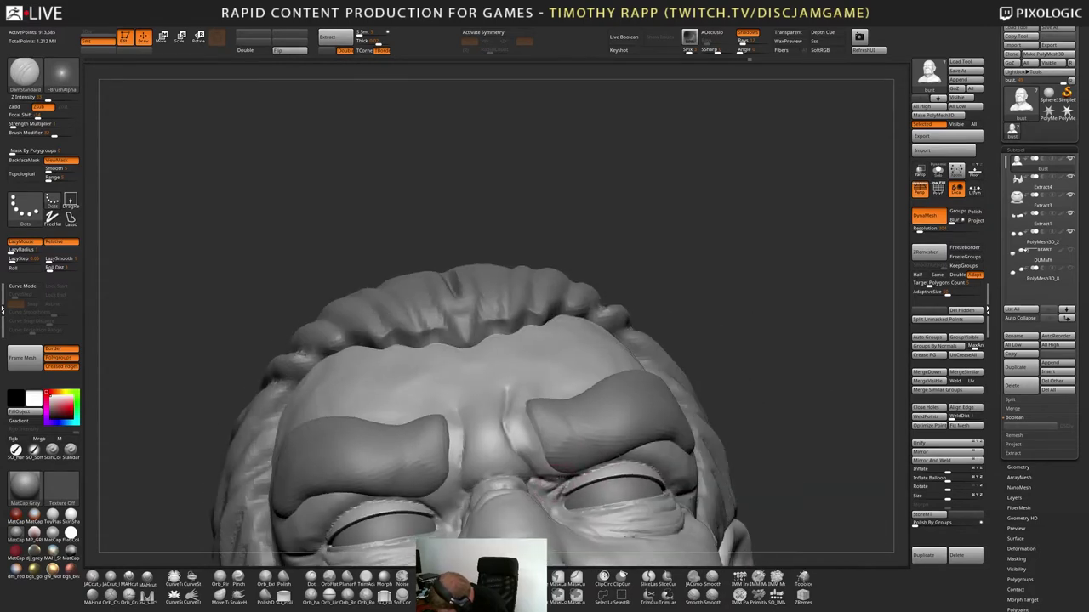
Carve short creases from the nose bridge down into the inner eye corner on the same side with DamStandard
right_click_drag(558, 485, 516, 504)
left_click_drag(536, 488, 555, 505)
mouse_move(553, 502)
right_mouse_down()
mouse_move(599, 530)
mouse_move(551, 504)
right_mouse_up()
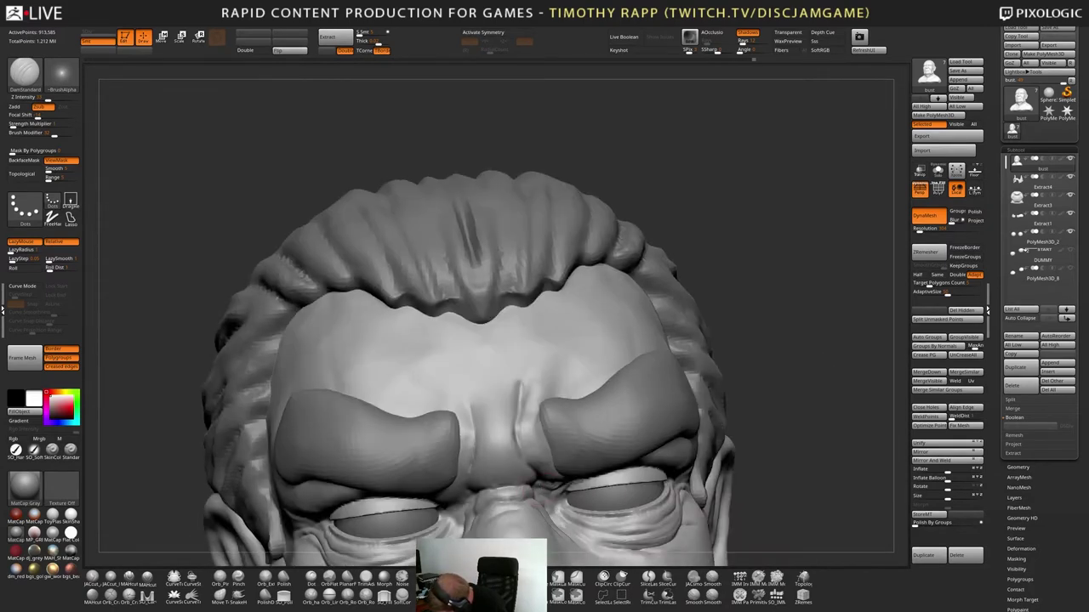
left_click_drag(538, 486, 558, 508)
right_click_drag(558, 505, 510, 500)
left_click_drag(536, 485, 546, 492)
mouse_move(547, 492)
right_mouse_down()
mouse_move(543, 521)
mouse_move(532, 491)
right_mouse_up()
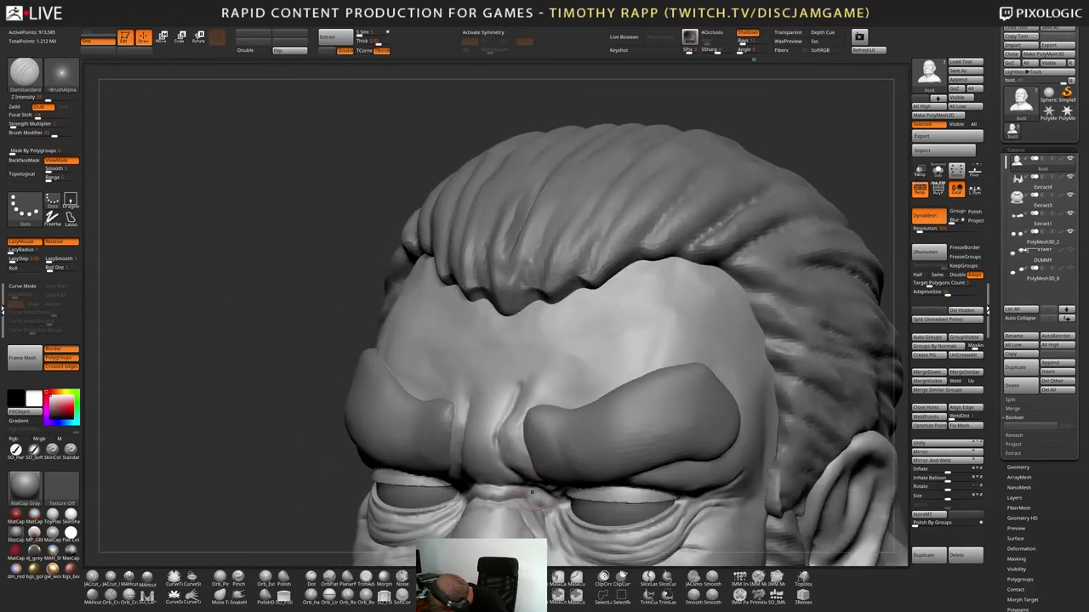
left_click_drag(534, 491, 545, 501)
right_click_drag(545, 501, 591, 481)
left_click_drag(551, 507, 565, 527)
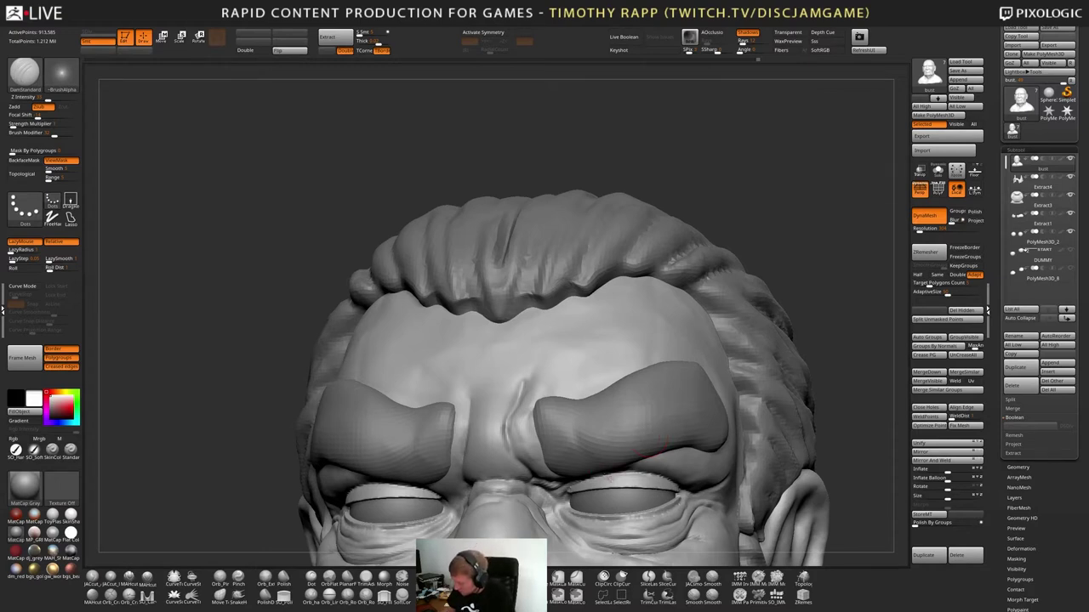
Carve a thinner vertical frown crease beside the inner end of the opposite eyebrow with DamStandard
right_click_drag(643, 437, 553, 429, "shift")
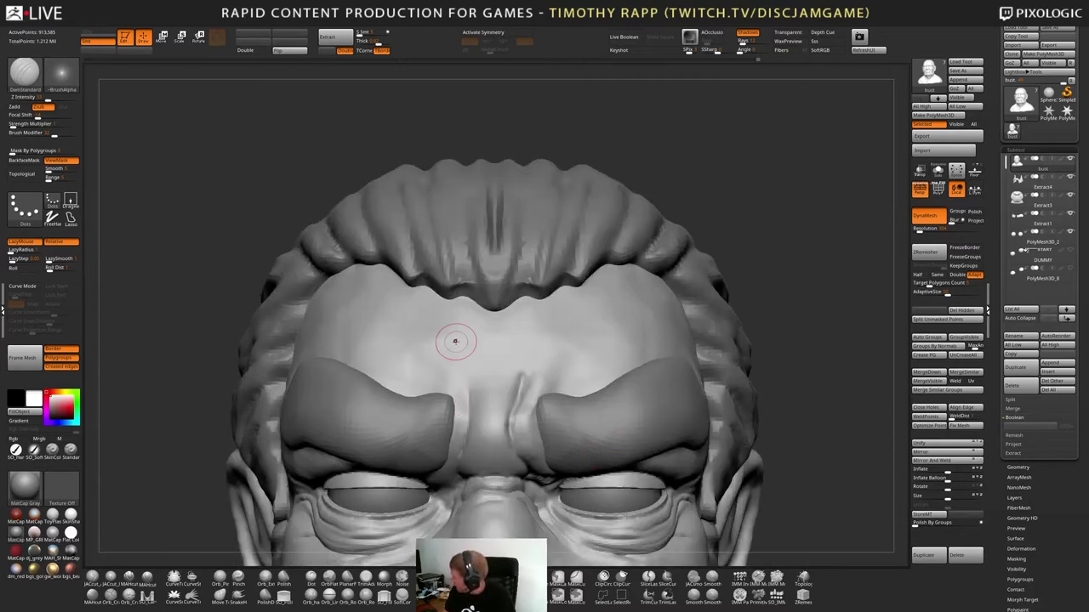
right_click_drag(491, 410, 576, 406)
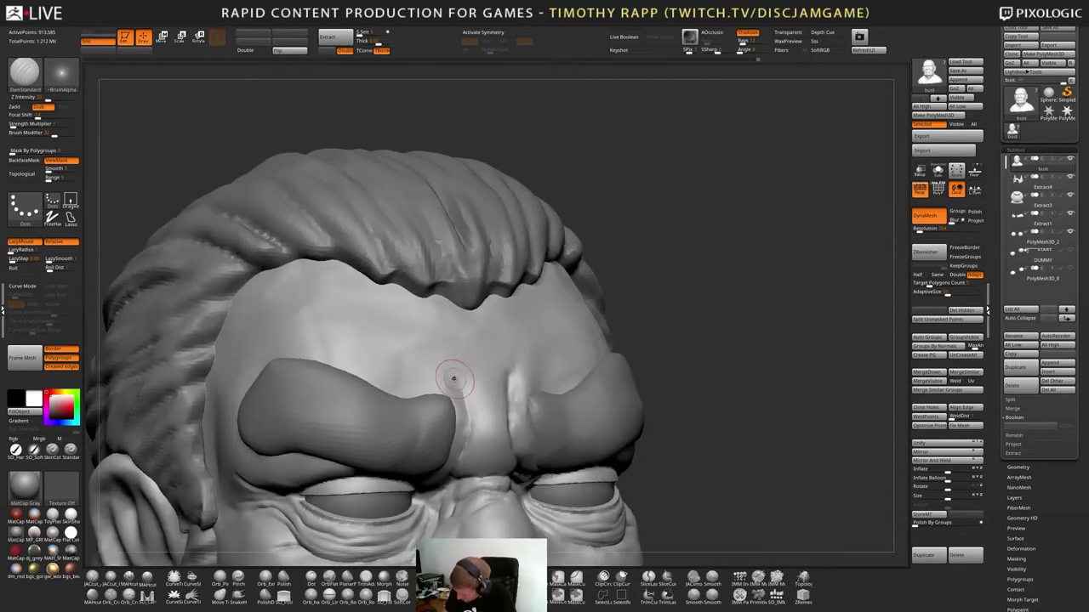
left_click_drag(450, 373, 468, 443)
right_click_drag(468, 443, 456, 381)
left_click_drag(456, 382, 463, 444)
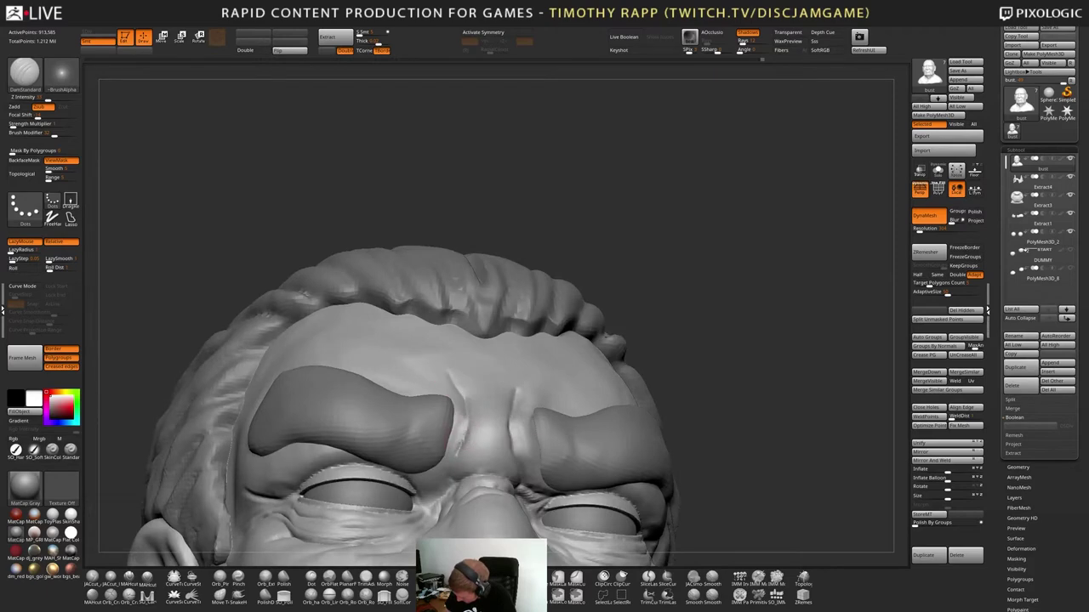
Add clay to the wrinkle between the nose bridge and that side's inner eye corner, and return to the DamStandard brush
mouse_move(460, 484)
right_mouse_down()
mouse_move(434, 482)
mouse_move(421, 498)
mouse_move(439, 510)
mouse_move(470, 491)
mouse_move(421, 497)
mouse_move(448, 507)
right_mouse_up()
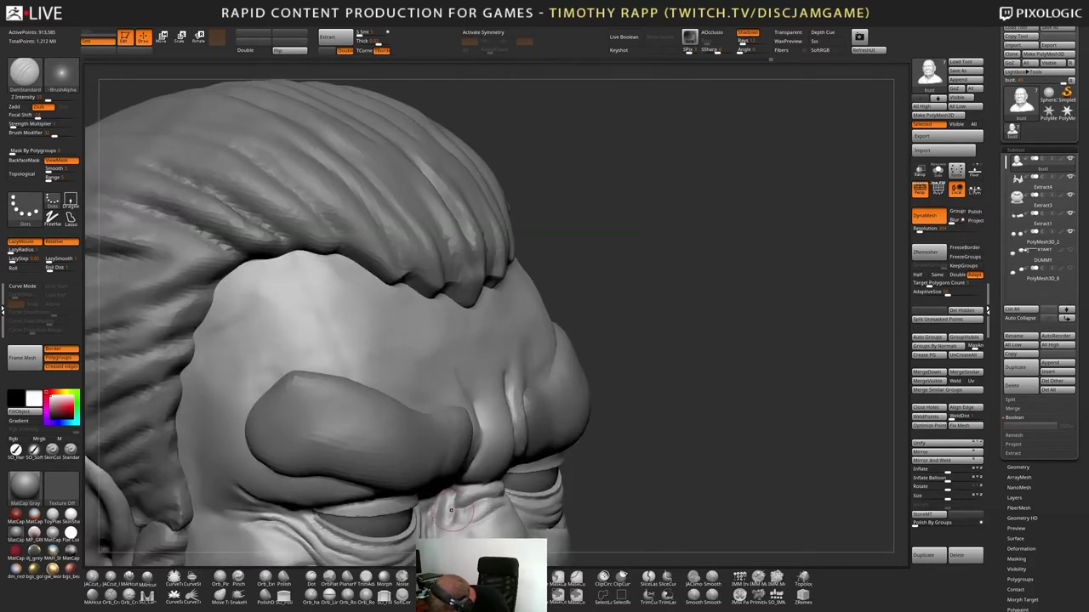
key("2")
key("3")
left_click_drag(452, 500, 465, 509)
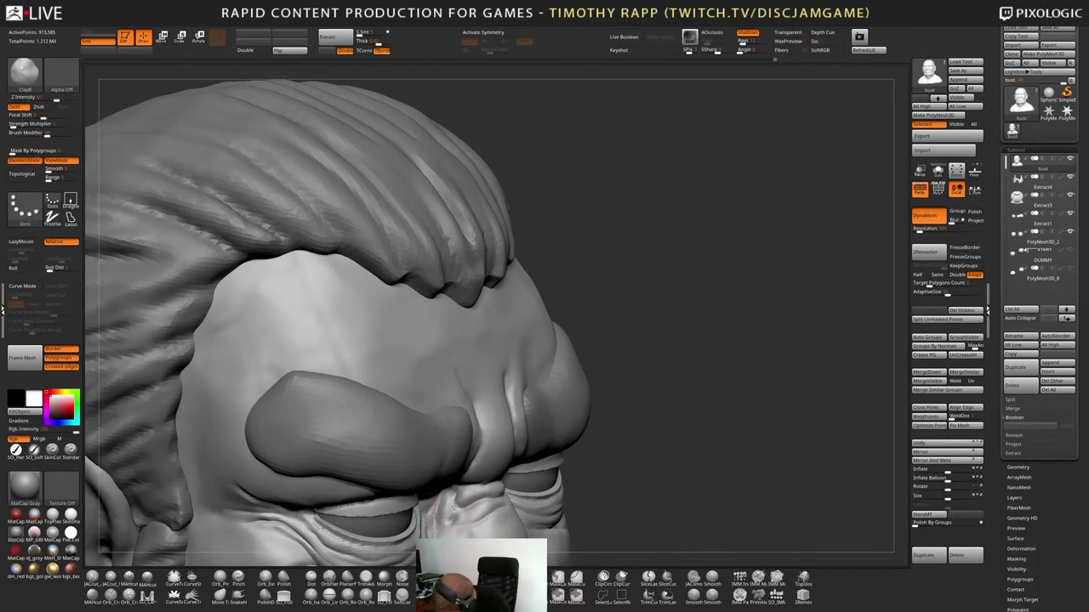
key("b")
key("d")
key("s")
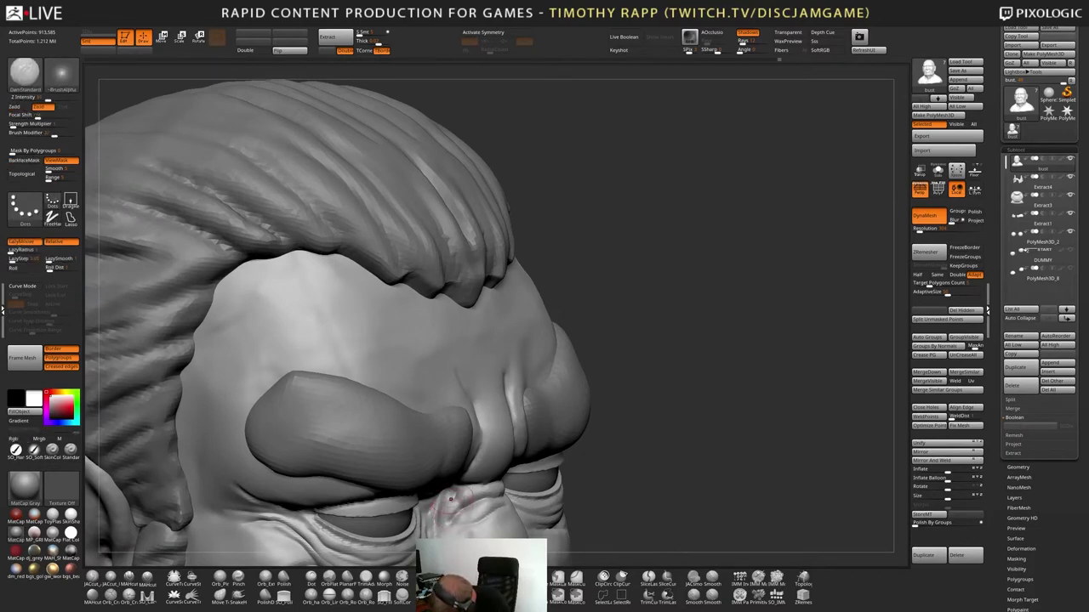
Smooth the side of the upper nose and rework the nose bridge's surface with the clay tubes brush
mouse_move(450, 499)
right_mouse_down()
mouse_move(430, 500)
mouse_move(600, 501)
mouse_move(587, 477)
mouse_move(548, 503)
mouse_move(548, 482)
mouse_move(529, 486)
mouse_move(571, 513)
mouse_move(563, 503)
mouse_move(577, 506)
mouse_move(553, 498)
mouse_move(557, 515)
mouse_move(578, 484)
mouse_move(552, 480)
right_mouse_up()
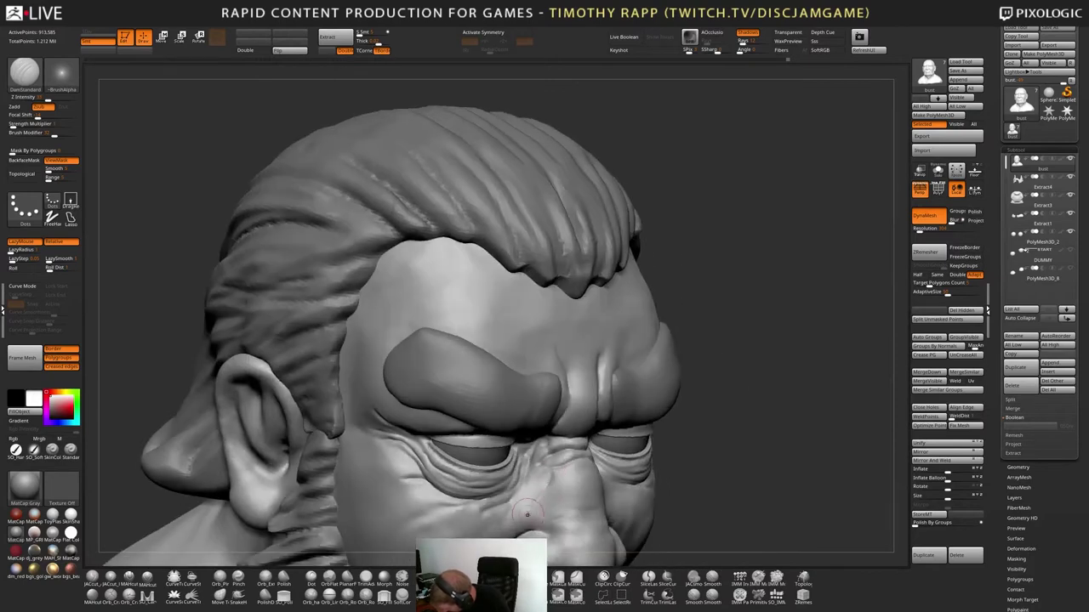
left_click_drag(545, 488, 538, 492, "shift")
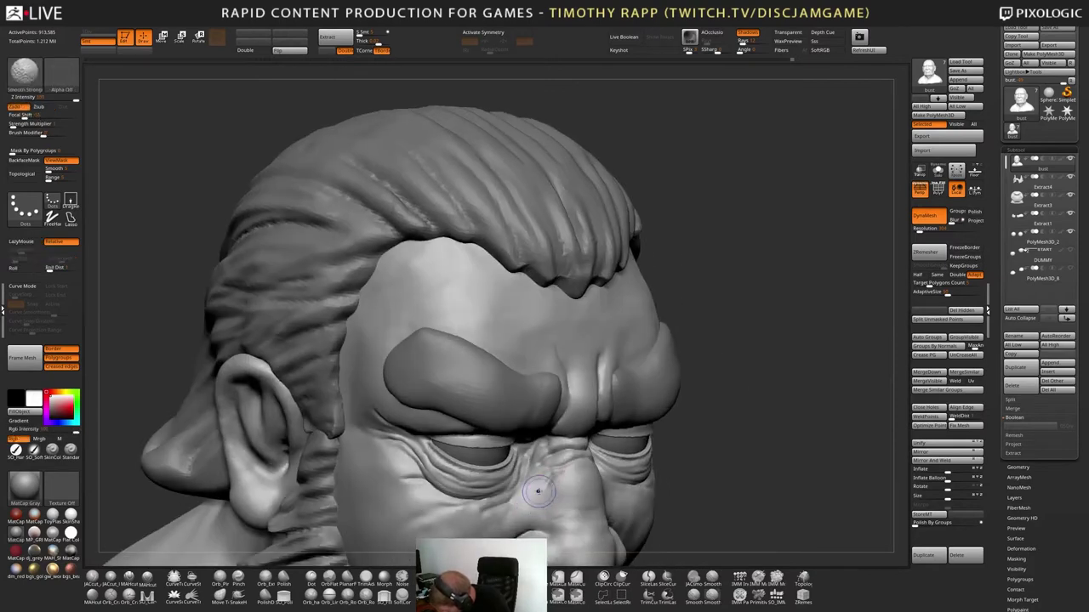
right_click_drag(540, 491, 574, 482)
mouse_move(308, 477)
left_mouse_down()
mouse_move(313, 425)
mouse_move(587, 477)
left_mouse_up()
key("1")
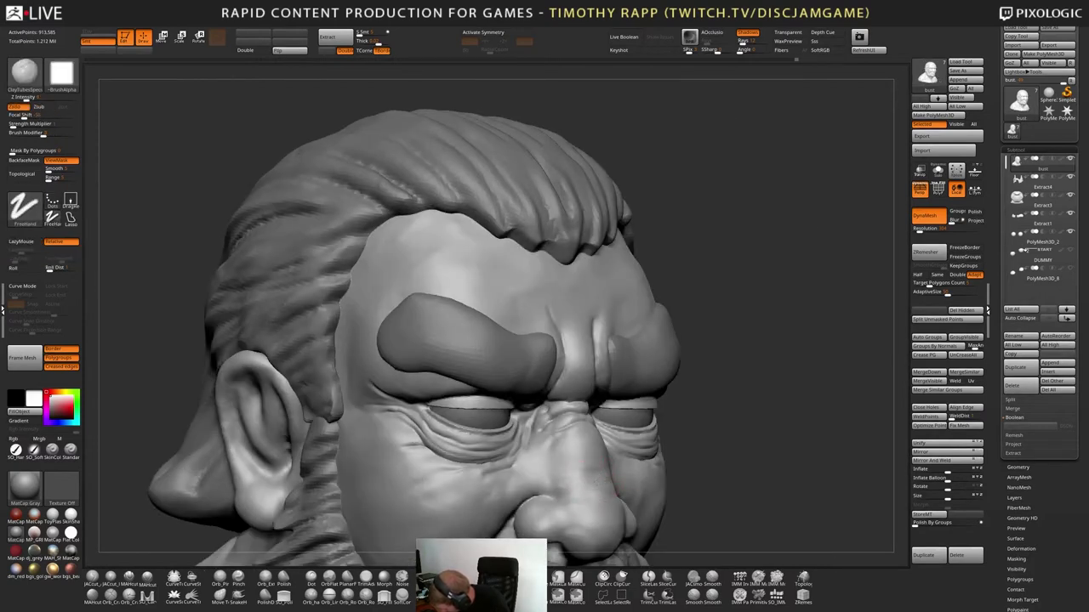
mouse_move(585, 484)
right_mouse_down()
mouse_move(614, 492)
mouse_move(551, 491)
right_mouse_up()
left_click_drag(619, 493, 627, 494, "shift")
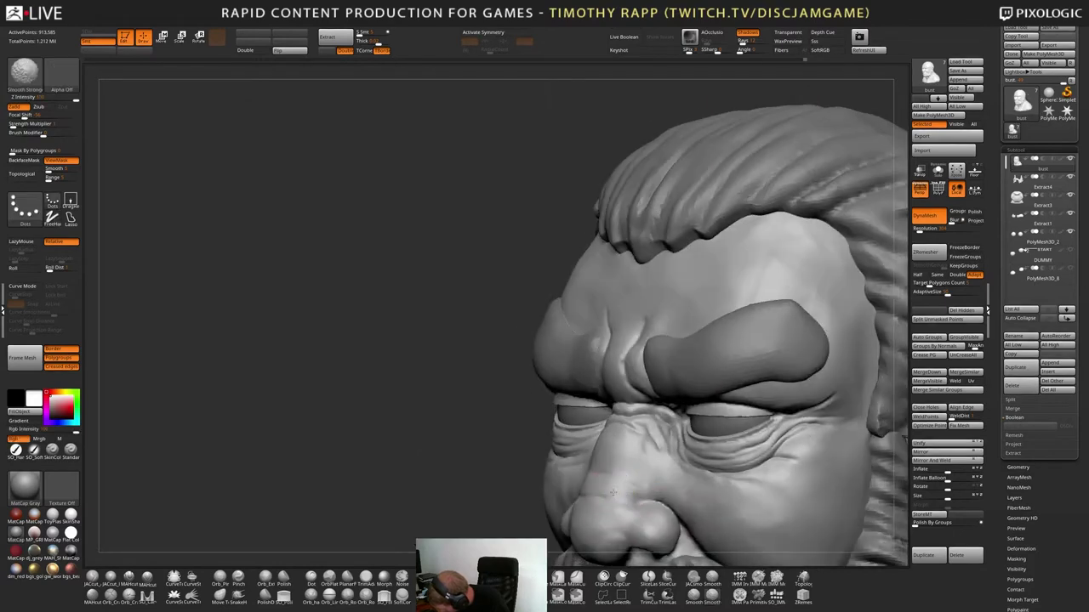
Refine the creases along the nose side below the other inner eye corner with DamStandard and smooth them
mouse_move(624, 492)
right_mouse_down()
mouse_move(597, 473)
mouse_move(599, 461)
mouse_move(575, 456)
mouse_move(587, 469)
mouse_move(633, 469)
mouse_move(621, 473)
right_mouse_up()
key("b")
key("d")
key("s")
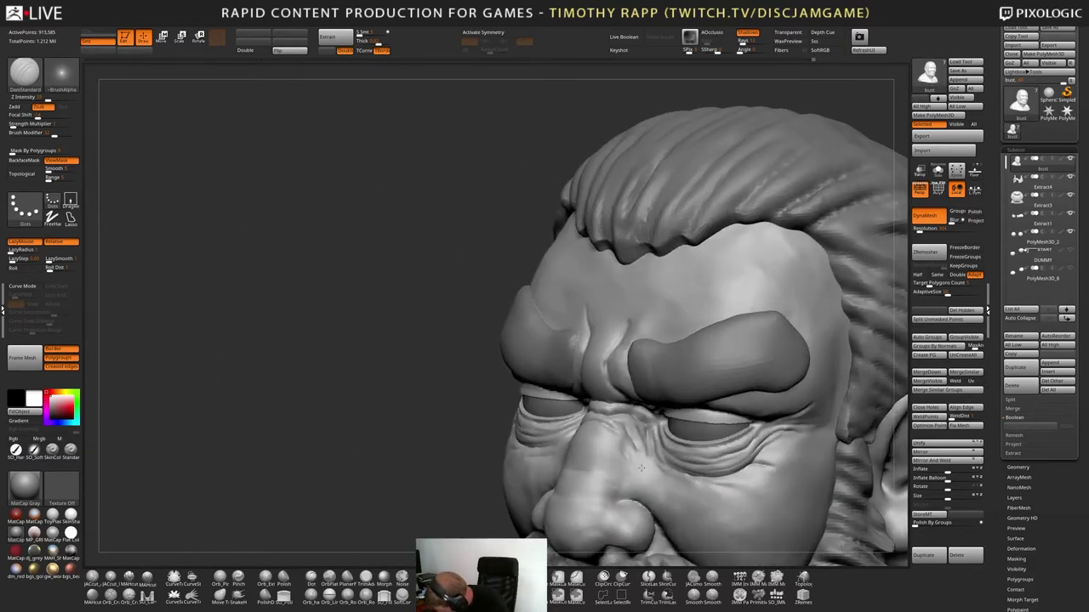
left_click_drag(650, 474, 610, 457, "shift")
Smooth the cheek surface beneath the eye bag and beside the nose, working from several angles
mouse_move(611, 456)
right_mouse_down()
mouse_move(687, 466)
mouse_move(525, 482)
right_mouse_up()
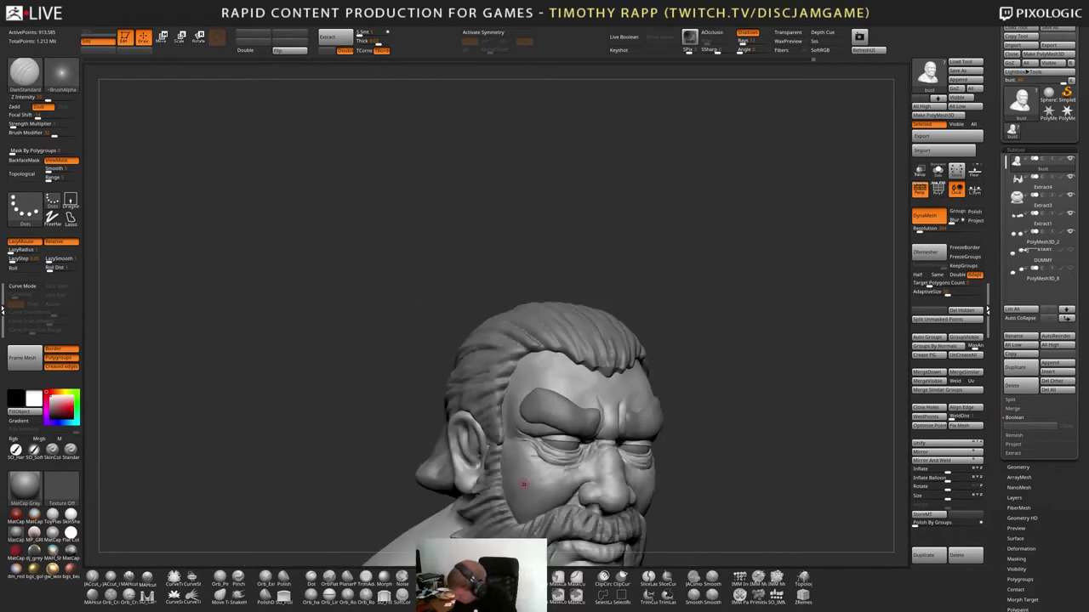
left_click_drag(547, 474, 561, 478, "shift")
right_click_drag(553, 475, 567, 474)
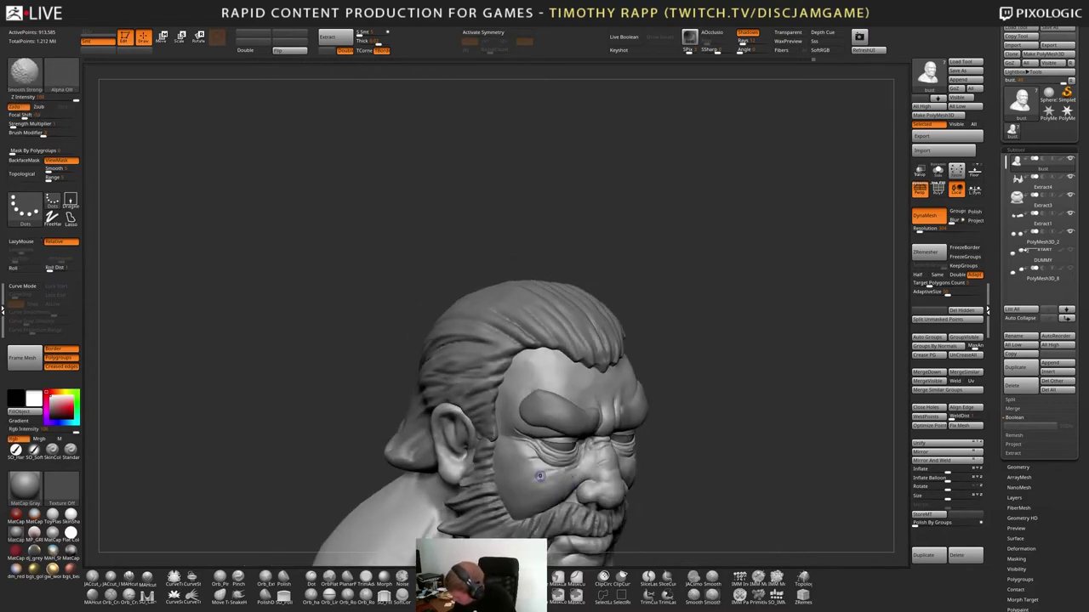
left_click_drag(540, 476, 564, 477, "shift")
right_click_drag(616, 475, 549, 476)
mouse_move(548, 477)
right_mouse_down("ctrl")
mouse_move(518, 477)
mouse_move(615, 482)
right_mouse_up("ctrl")
mouse_move(616, 482)
right_mouse_down()
mouse_move(695, 491)
mouse_move(629, 503)
mouse_move(662, 506)
right_mouse_up()
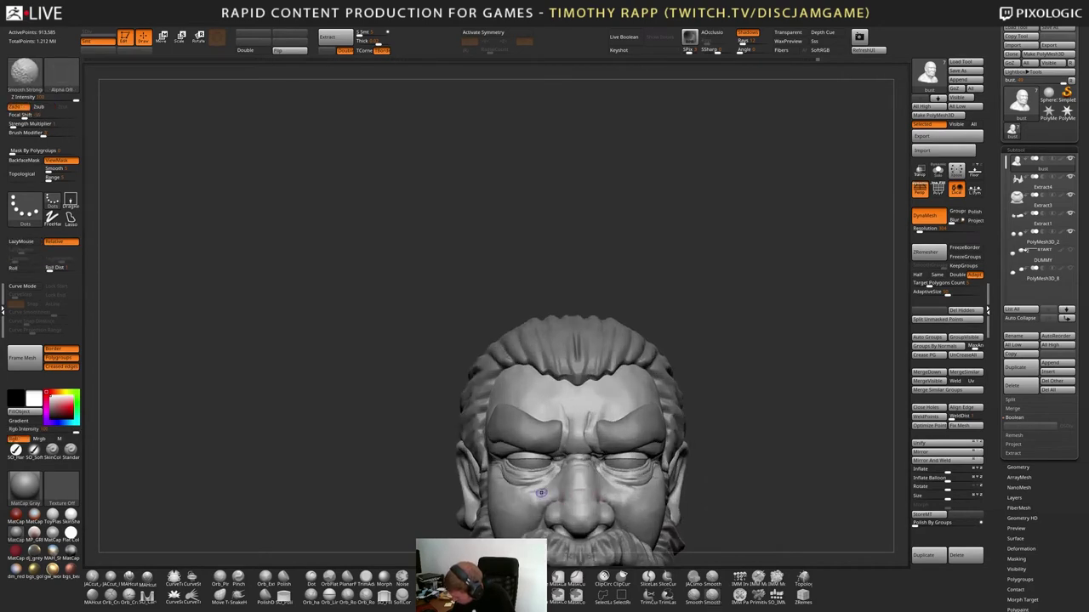
left_click_drag(542, 494, 578, 493, "shift")
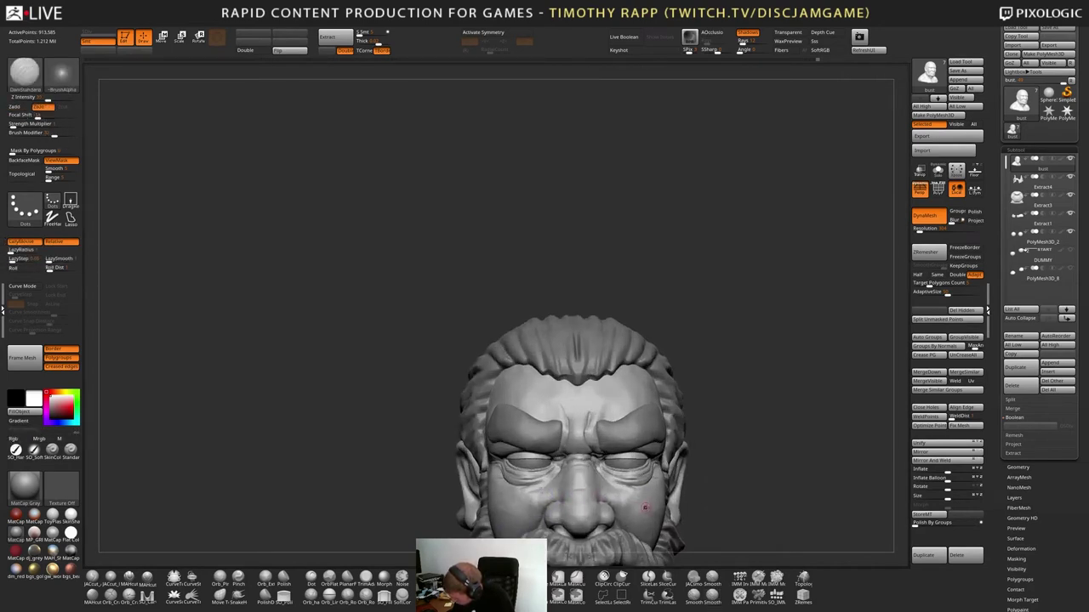
Carve asymmetrical wrinkles into the forehead above the frown creases with DamStandard, and soften them with the Smooth brush
mouse_move(646, 508)
right_mouse_down("ctrl")
mouse_move(607, 509)
mouse_move(663, 511)
right_mouse_up("ctrl")
right_click_drag(545, 511, 494, 507, "ctrl")
mouse_move(494, 507)
right_mouse_down("alt")
mouse_move(448, 453)
mouse_move(449, 437)
right_mouse_up("alt")
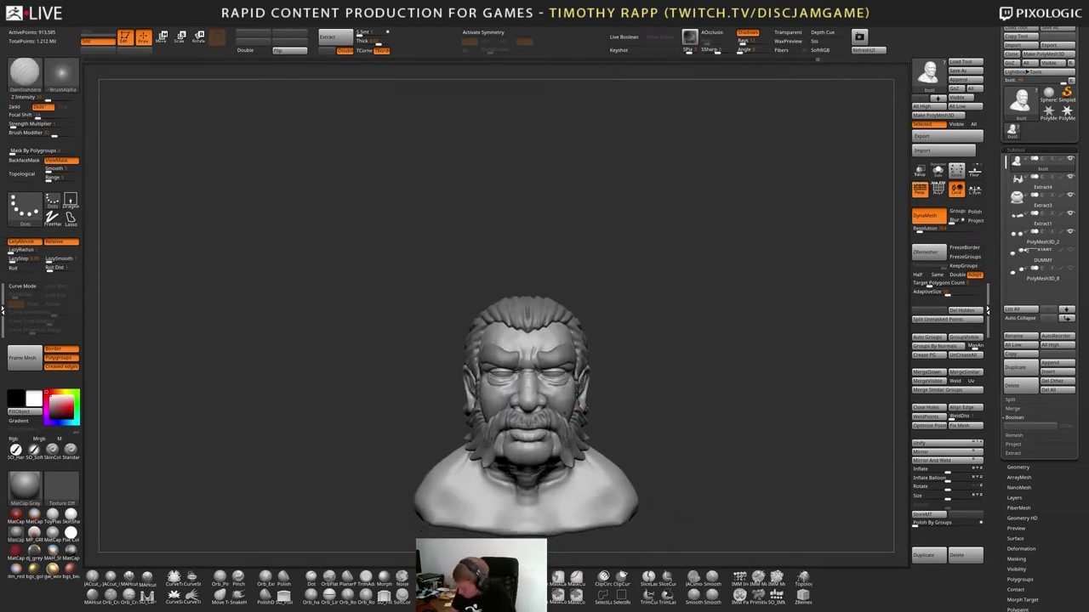
right_click_drag(703, 418, 693, 364, "alt")
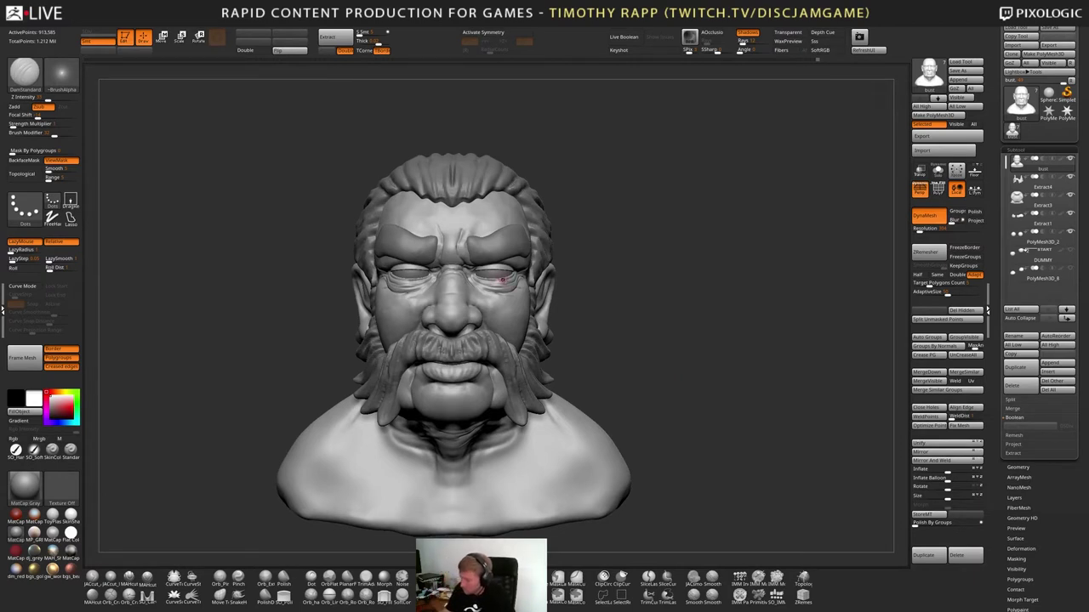
right_click_drag(517, 298, 518, 380, "alt")
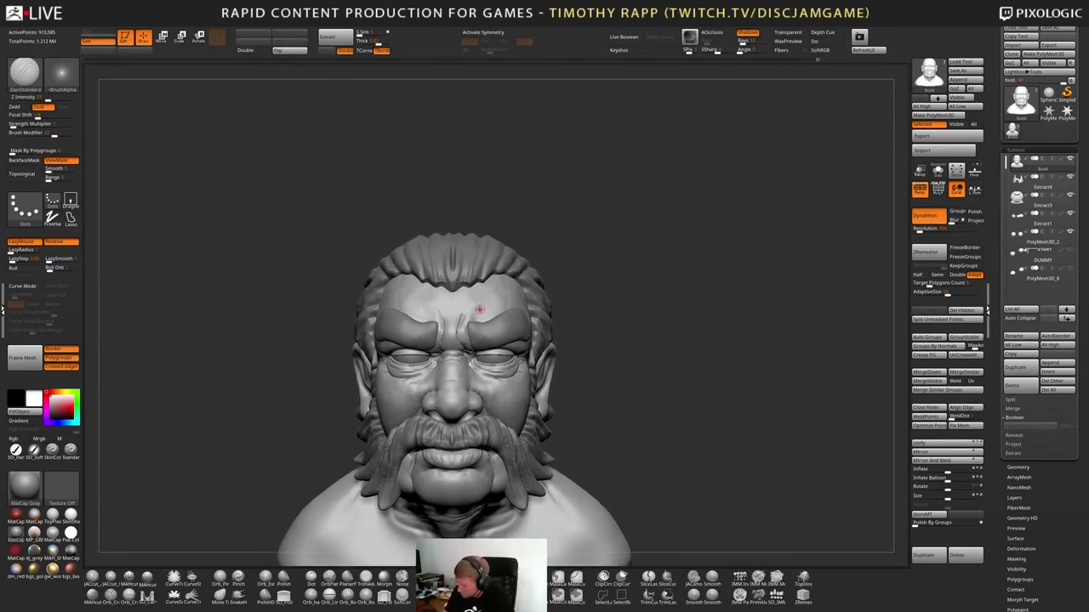
key("ctrl+z")
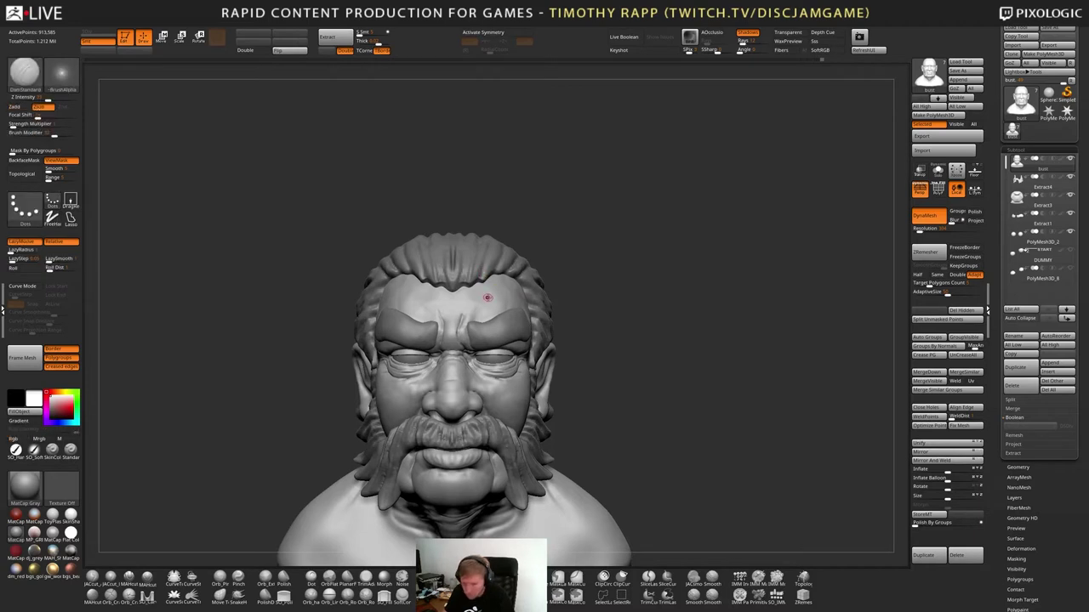
key("s")
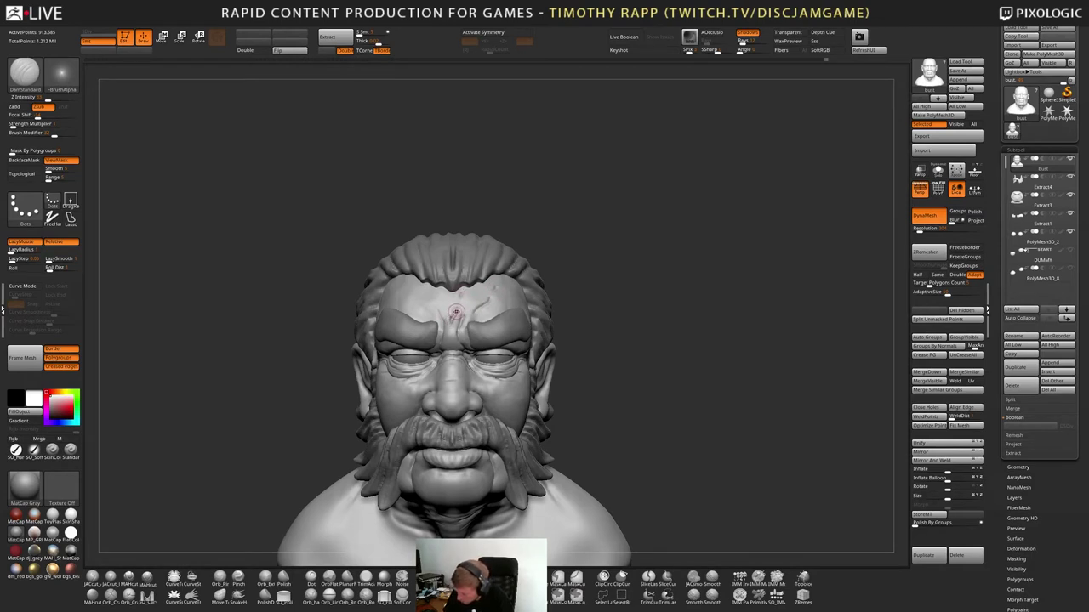
key("shift")
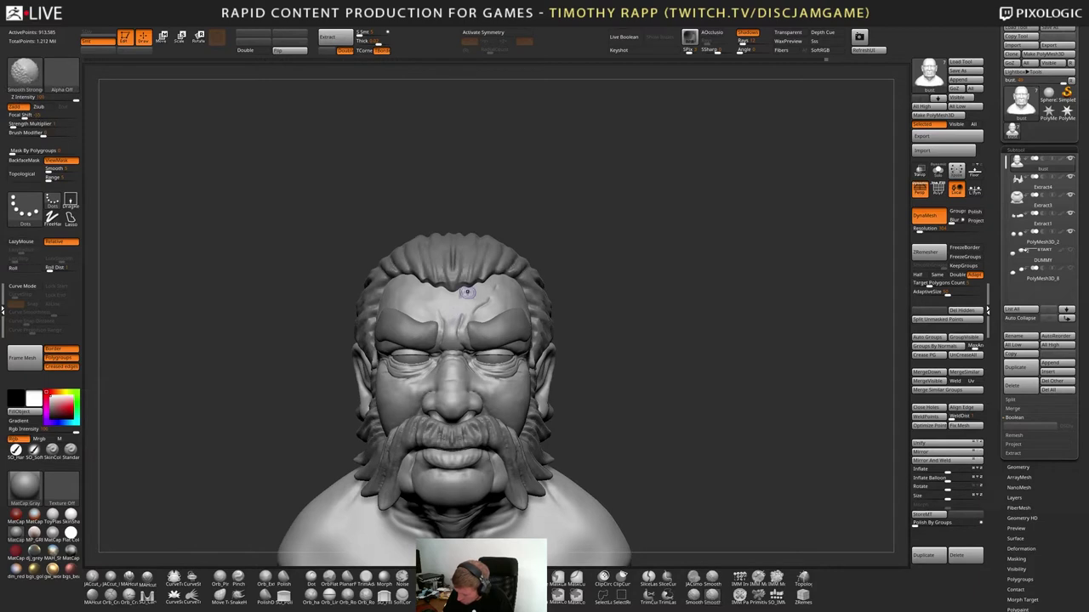
left_click_drag(468, 292, 502, 303, "shift")
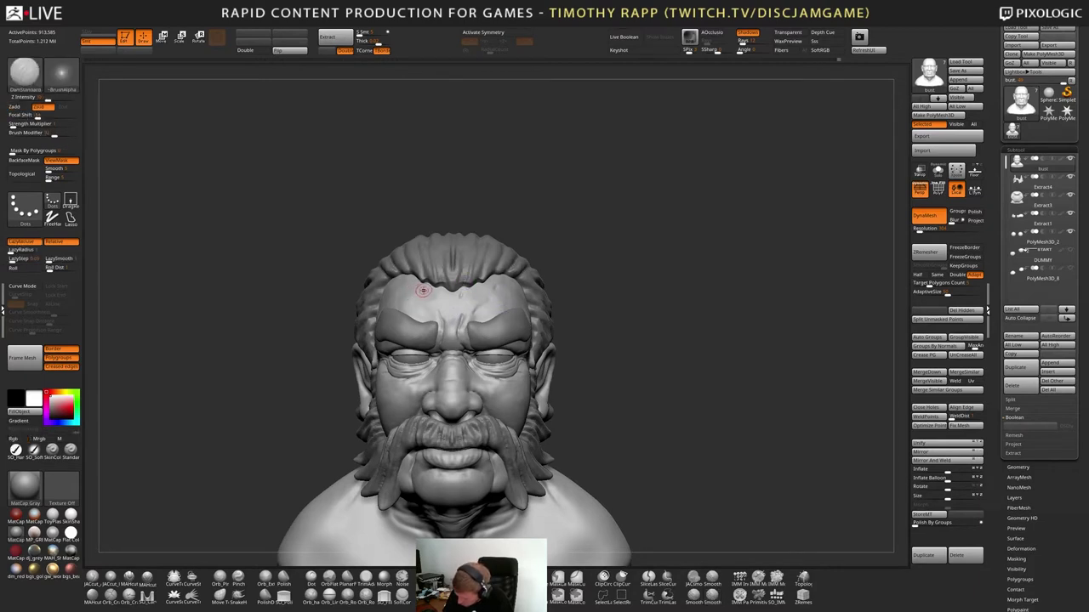
Carve short creases into the upper forehead below the hairline with DamStandard and soften them with the Smooth brush
right_click_drag(422, 291, 420, 289)
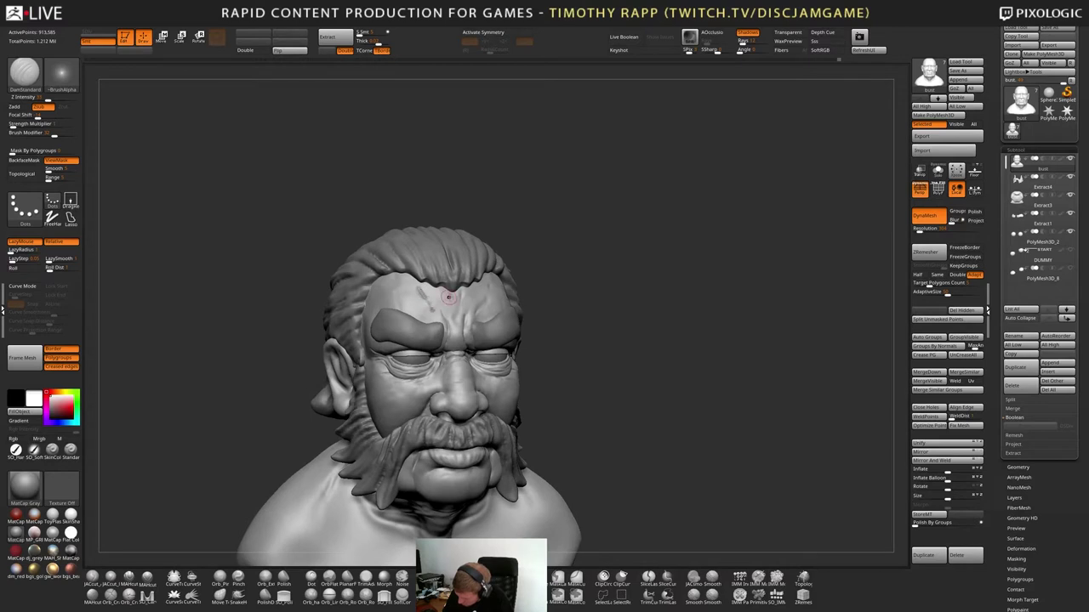
key("shift")
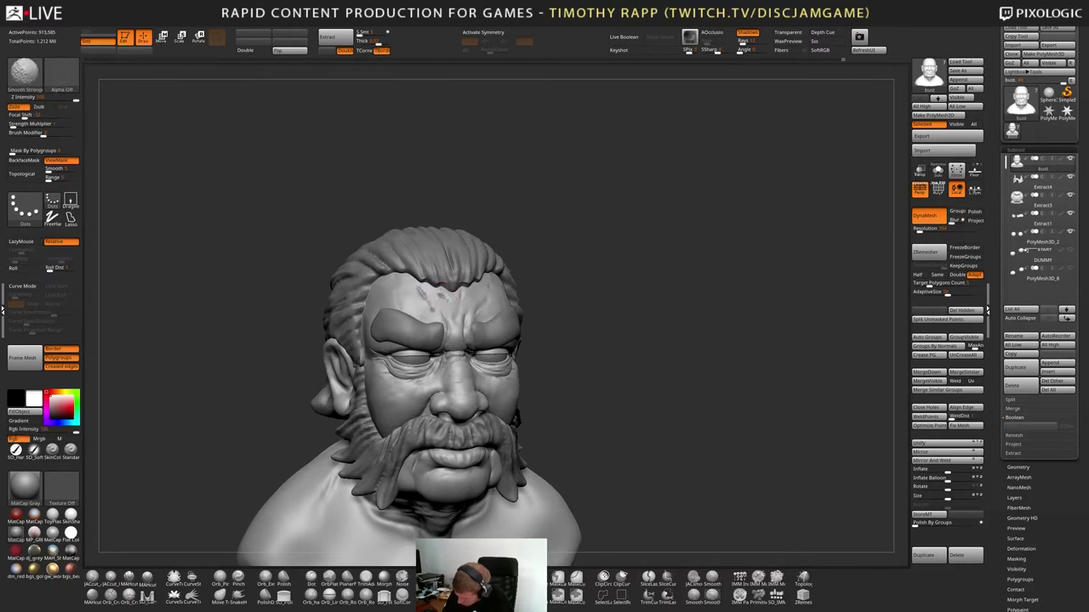
mouse_move(431, 288)
left_mouse_down("shift")
mouse_move(431, 326)
mouse_move(431, 311)
mouse_move(461, 295)
mouse_move(454, 318)
mouse_move(451, 304)
left_mouse_up("shift")
Puff up the skin around the forehead creases with the Inflate brush and smooth the forehead above the brow
mouse_move(479, 297)
right_mouse_down()
mouse_move(426, 306)
mouse_move(504, 292)
mouse_move(486, 288)
mouse_move(513, 301)
mouse_move(477, 293)
right_mouse_up()
key("b")
key("i")
key("n")
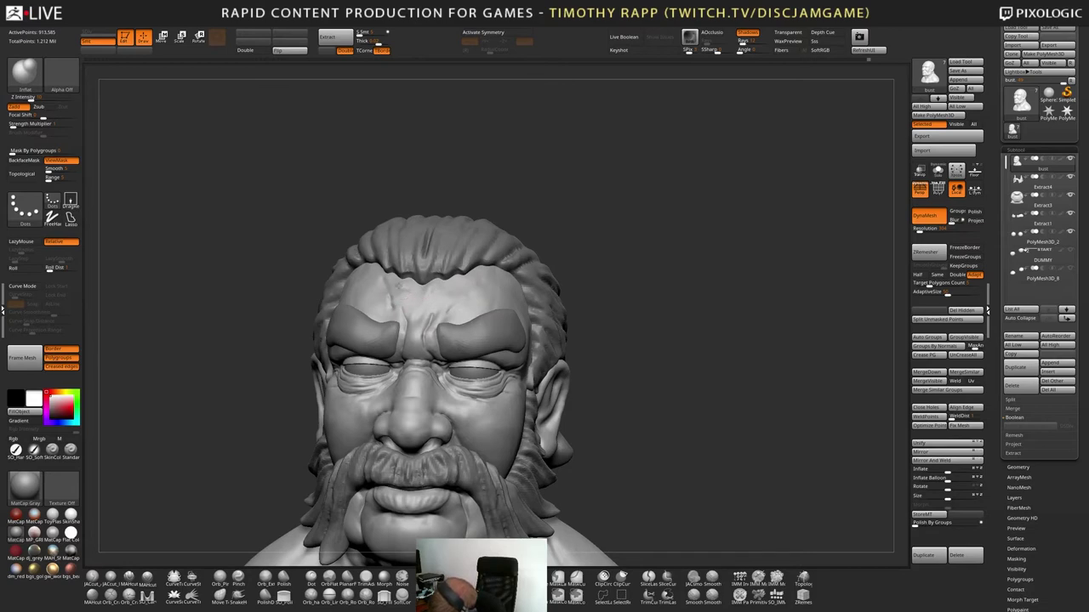
left_click_drag(389, 295, 395, 303)
mouse_move(399, 303)
right_mouse_down()
mouse_move(344, 296)
mouse_move(447, 282)
mouse_move(452, 307)
mouse_move(407, 308)
mouse_move(490, 297)
right_mouse_up()
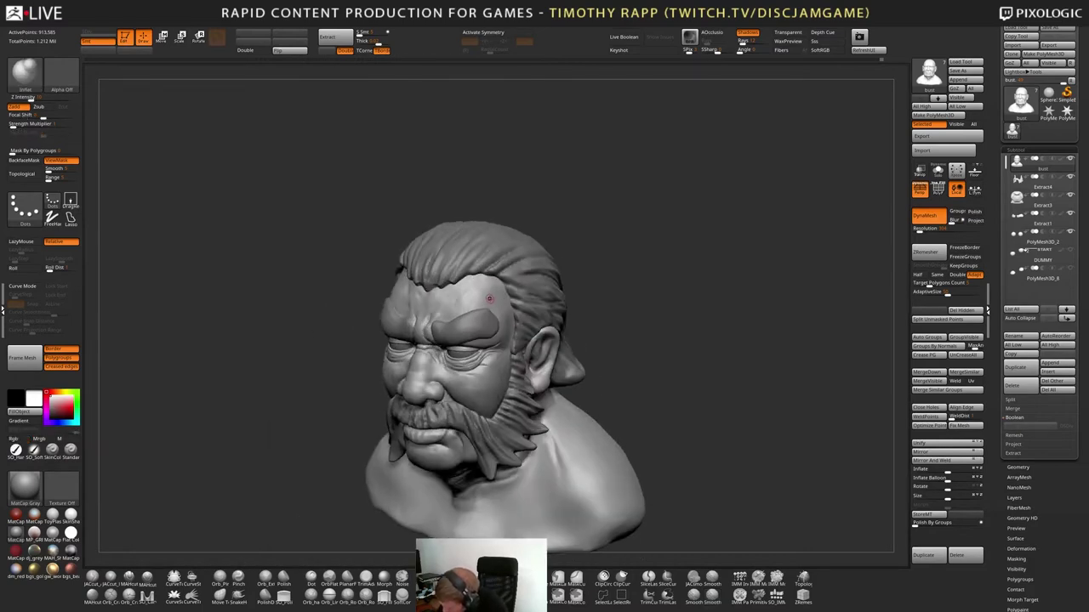
key("shift")
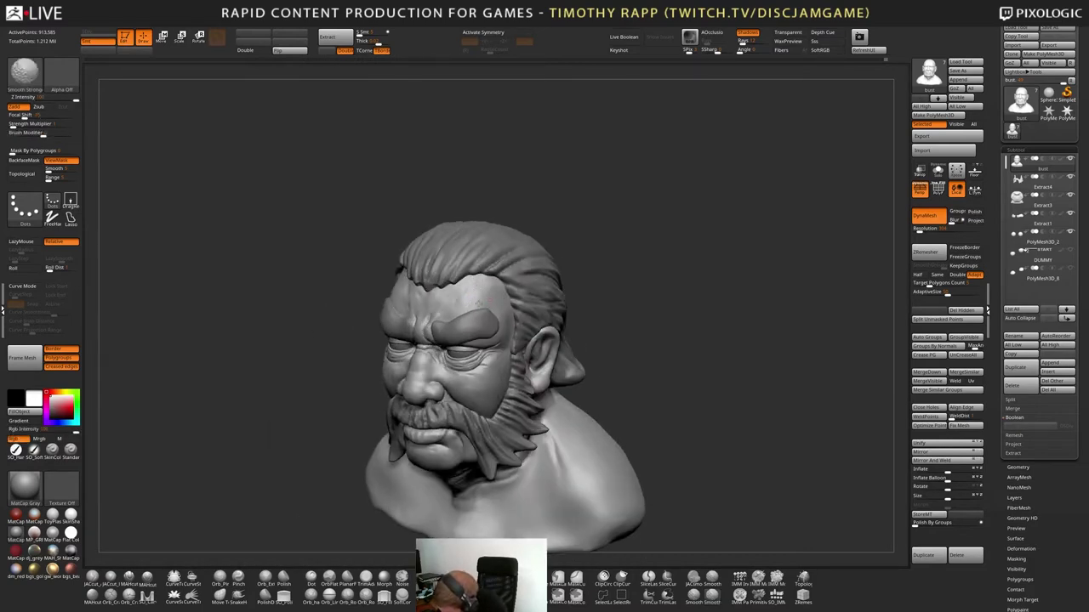
mouse_move(498, 292)
right_mouse_down()
mouse_move(547, 292)
mouse_move(572, 270)
right_mouse_up()
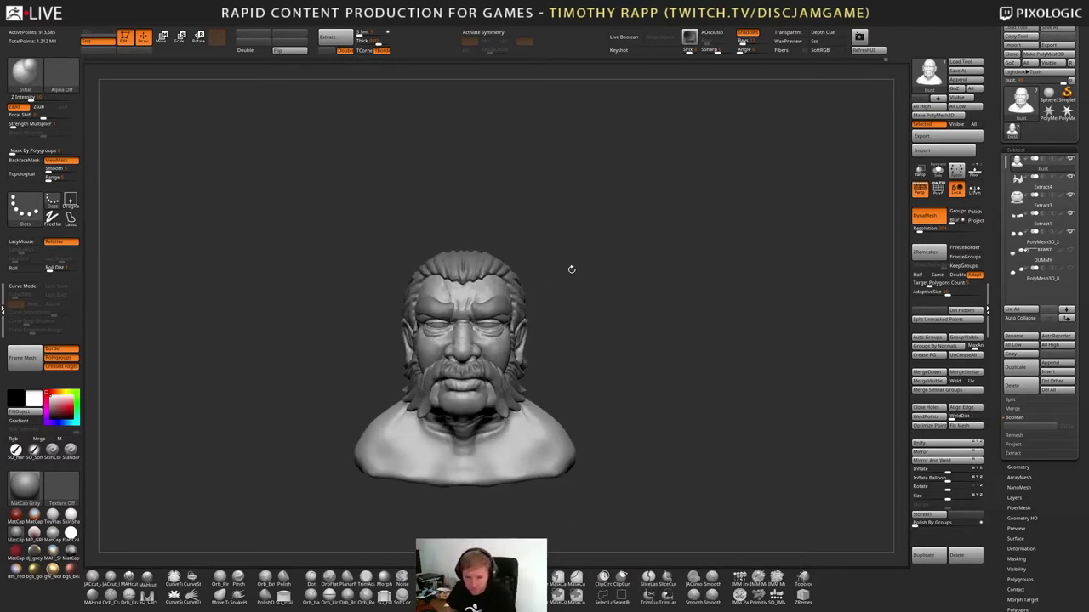
Adjust the contour of the cheek where it meets the beard with the Move brush
right_click_drag(656, 459, 713, 437)
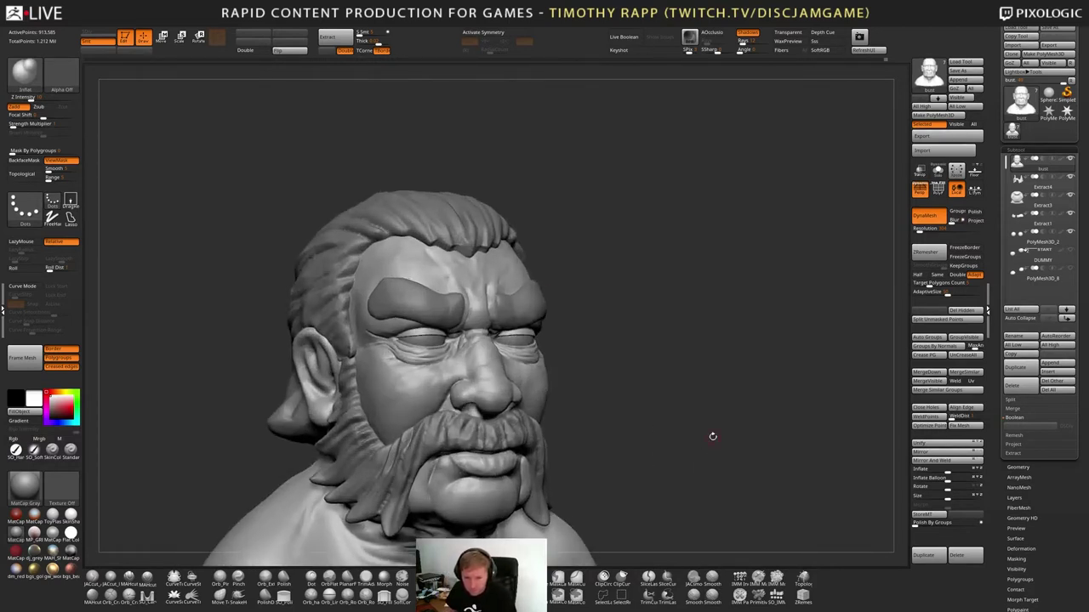
left_click_drag(713, 436, 608, 424)
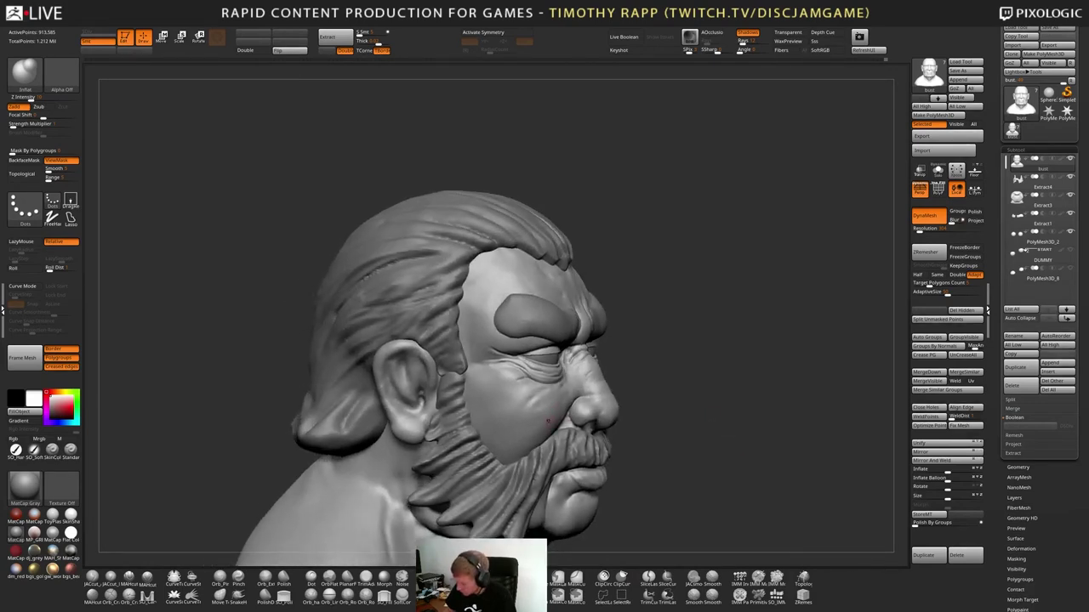
mouse_move(548, 421)
right_mouse_down()
mouse_move(539, 406)
mouse_move(534, 467)
mouse_move(481, 459)
mouse_move(467, 474)
mouse_move(557, 445)
mouse_move(531, 427)
mouse_move(486, 464)
right_mouse_up()
key("b")
key("m")
key("v")
key("s")
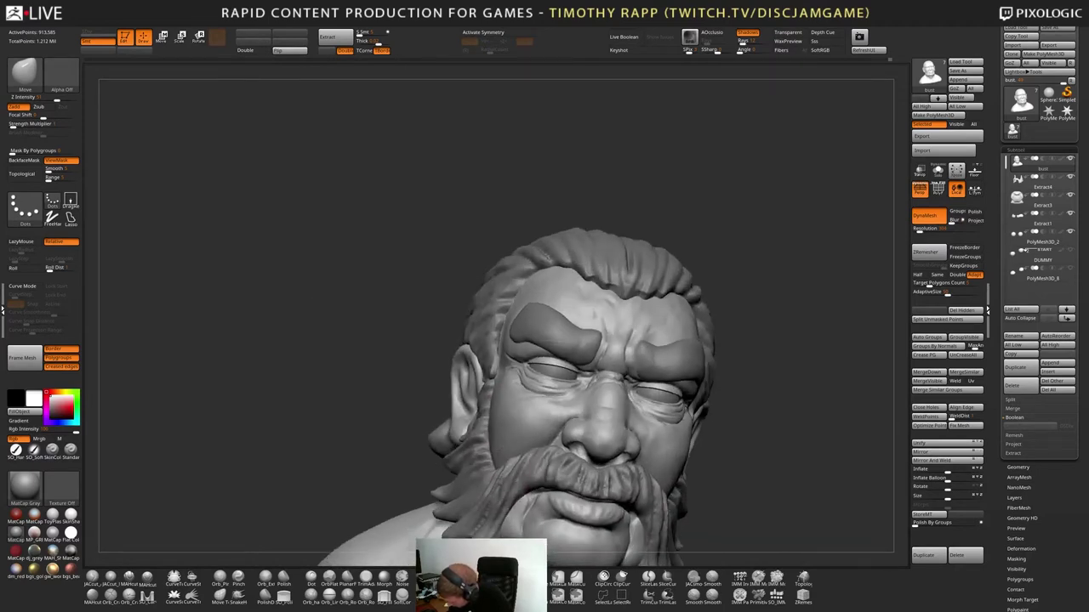
left_click_drag(503, 441, 459, 434)
right_click_drag(466, 438, 520, 444)
right_click_drag(518, 493, 465, 505)
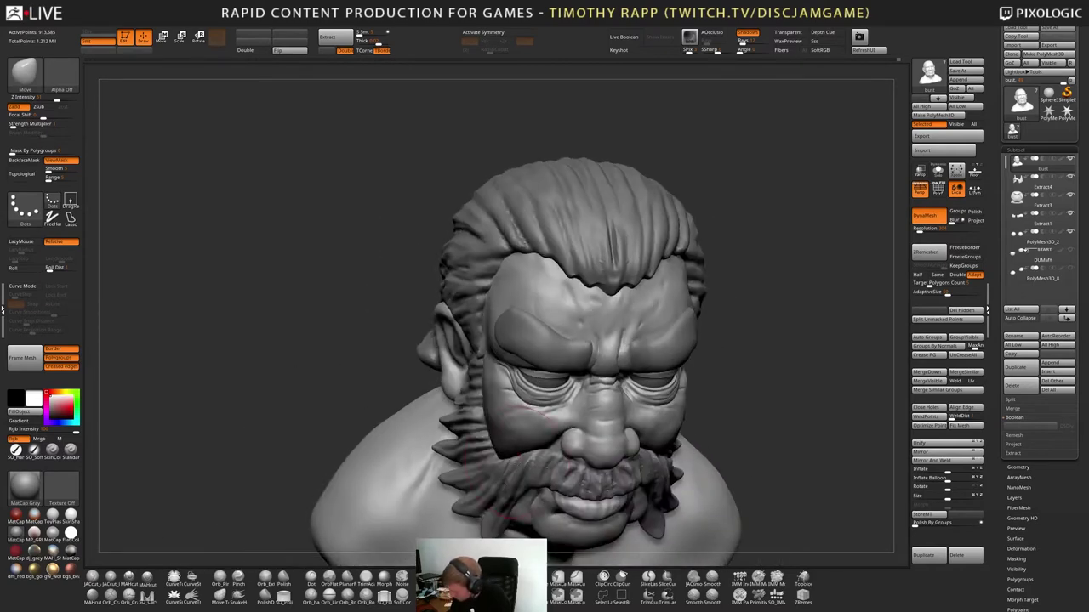
Activate the beard subtool to check it from the front, and return to the bust subtool
right_click_drag(634, 504, 663, 477)
right_click_drag(732, 443, 667, 465, "ctrl")
left_click(650, 486, "alt")
right_click_drag(734, 514, 600, 458, "alt")
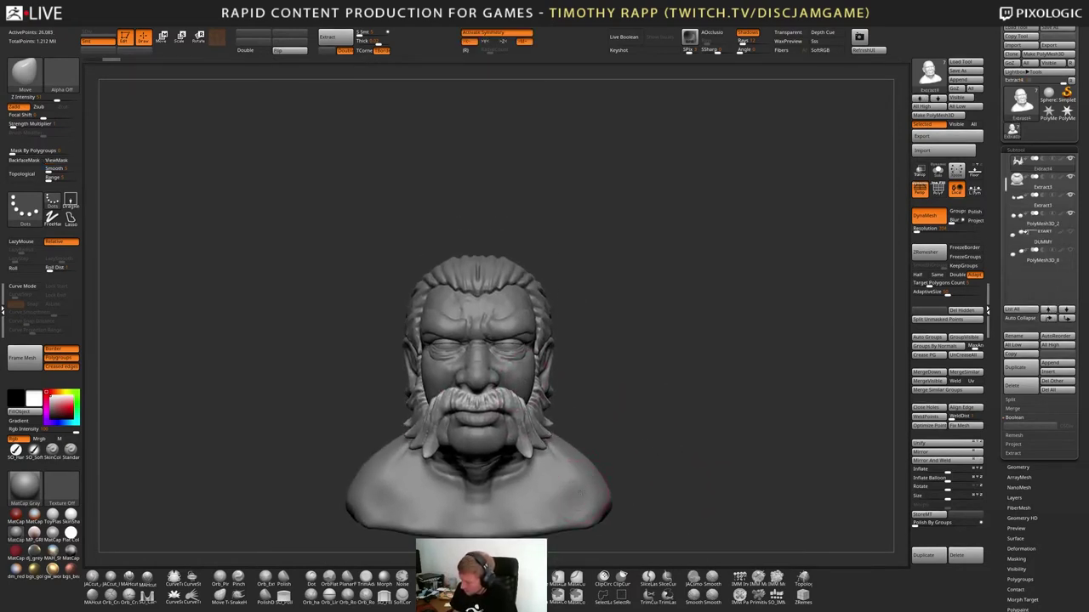
left_click(563, 494, "alt")
right_click_drag(563, 502, 569, 574, "alt")
right_click_drag(514, 399, 512, 451, "ctrl")
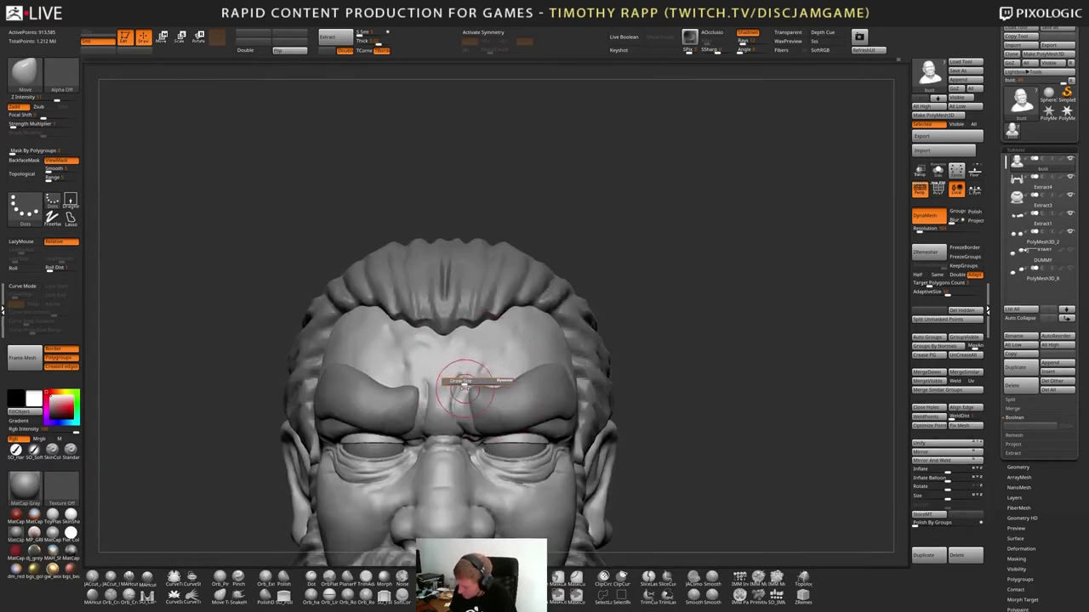
Try to shift the frown crease between the eyebrows with the Move brush, and undo the stroke
mouse_move(464, 379)
left_mouse_down()
mouse_move(465, 369)
mouse_move(449, 387)
left_mouse_up()
key("ctrl+z")
mouse_move(465, 380)
right_mouse_down()
mouse_move(499, 408)
mouse_move(473, 371)
mouse_move(627, 430)
right_mouse_up()
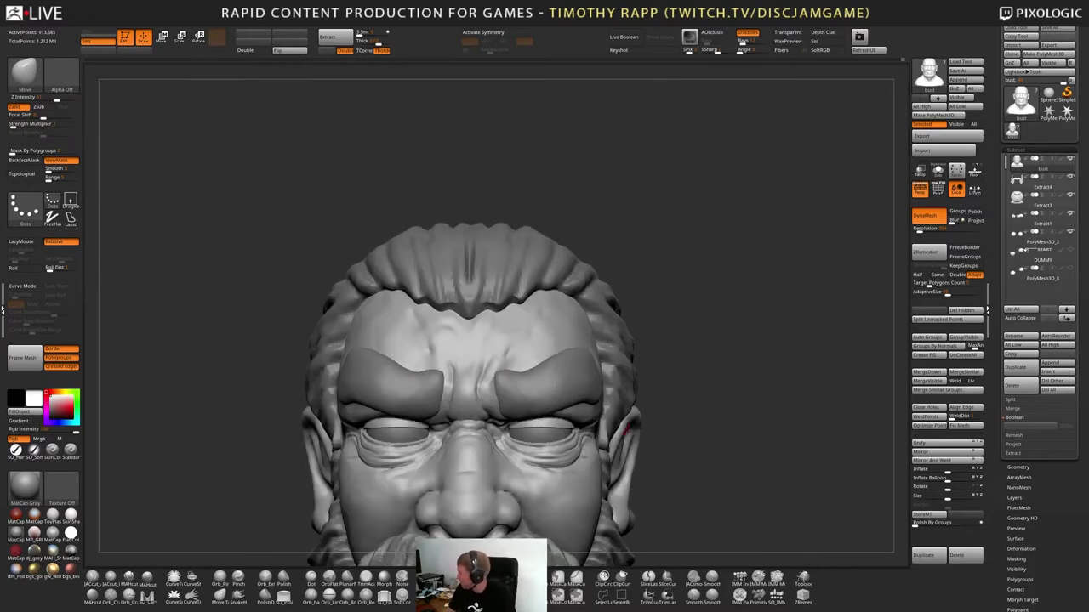
Sharpen the frown creases between the eyebrows with DamStandard
mouse_move(503, 365)
right_mouse_down()
mouse_move(478, 422)
mouse_move(445, 410)
mouse_move(563, 397)
right_mouse_up()
key("b")
key("d")
key("s")
right_click_drag(410, 430, 388, 425)
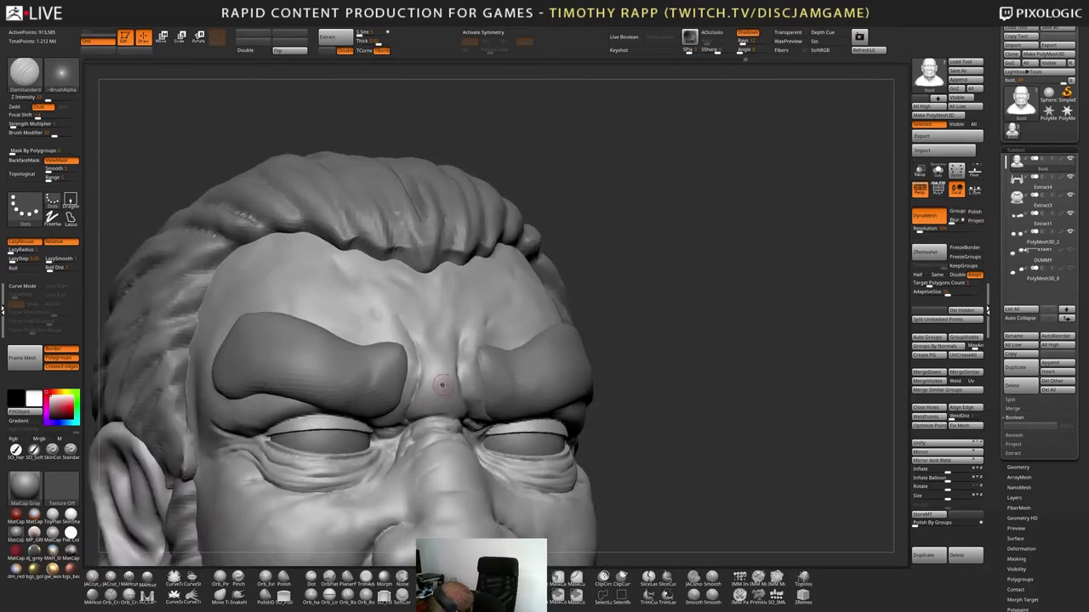
Build up the skin between the eyebrows with the clay tubes brush and smooth it down to the nose bridge
key("b")
key("c")
key("t")
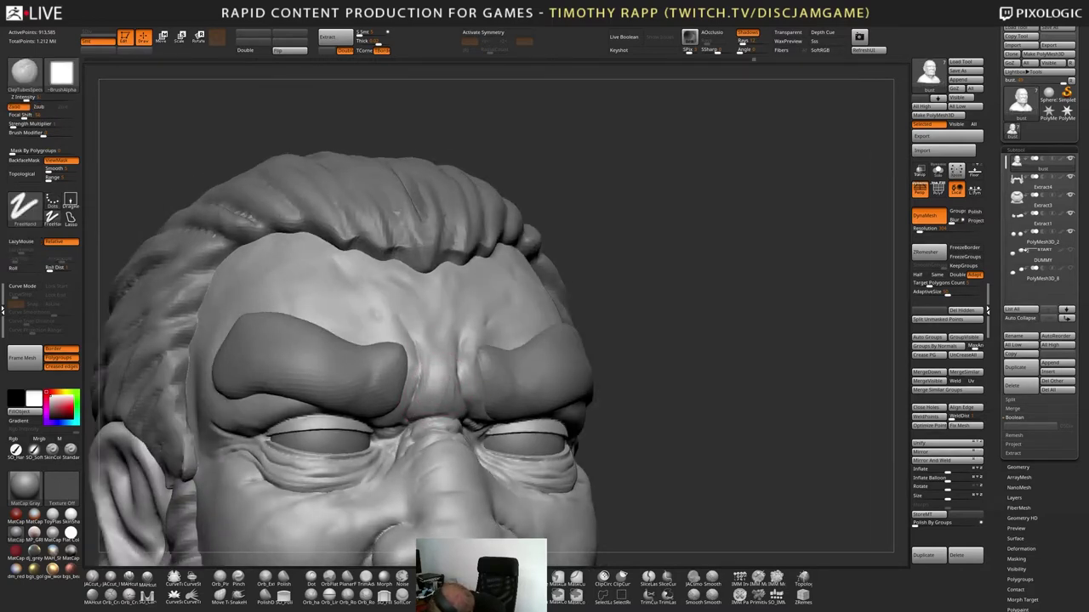
right_click_drag(434, 353, 463, 361)
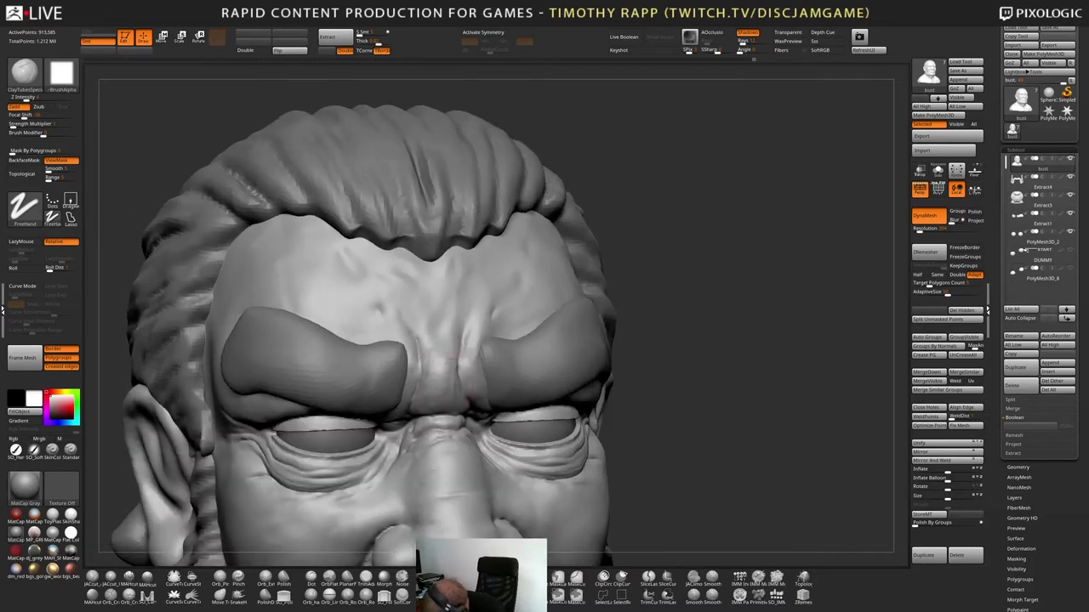
mouse_move(467, 400)
right_mouse_down()
mouse_move(427, 393)
mouse_move(446, 364)
mouse_move(423, 378)
mouse_move(451, 398)
mouse_move(447, 358)
mouse_move(468, 375)
mouse_move(562, 391)
mouse_move(545, 383)
right_mouse_up()
left_click_drag(520, 374, 511, 392, "shift")
right_click_drag(525, 419, 531, 404)
left_click_drag(524, 411, 530, 400, "shift")
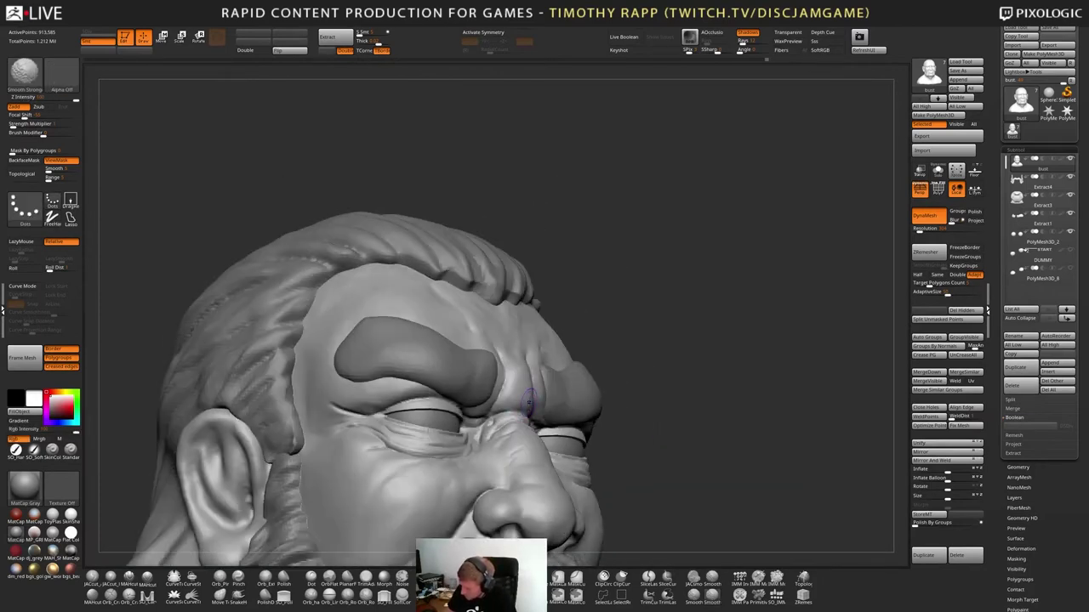
Define the outer edge of the cheek along the sideburn on the other side of the face with DamStandard
right_click_drag(530, 401, 535, 375)
mouse_move(536, 374)
right_mouse_down()
mouse_move(691, 413)
mouse_move(564, 448)
mouse_move(556, 479)
mouse_move(607, 479)
mouse_move(559, 477)
right_mouse_up()
key("b")
key("d")
key("s")
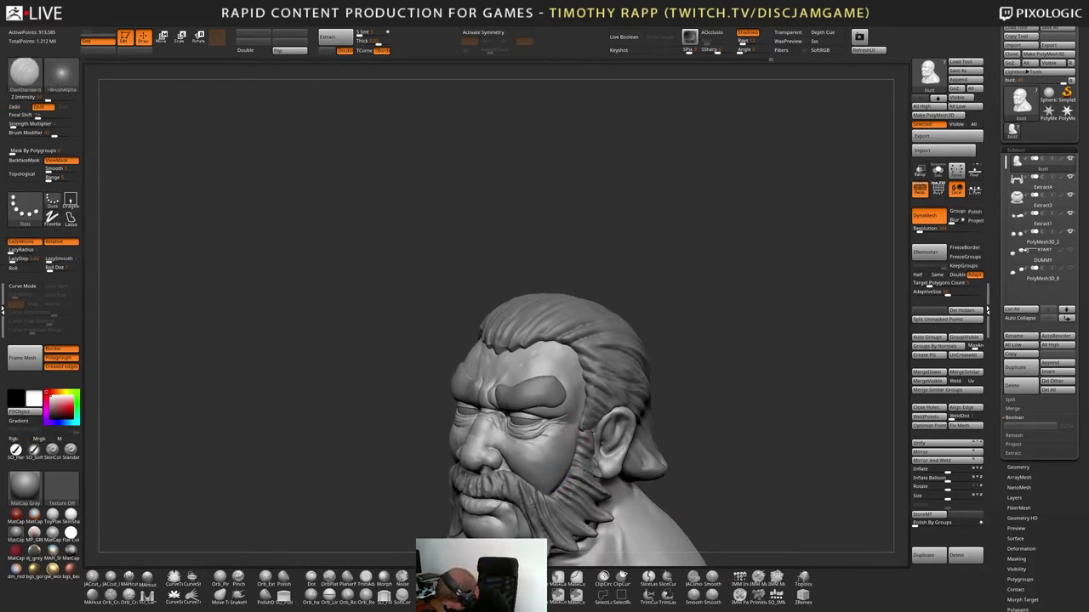
mouse_move(585, 453)
right_mouse_down()
mouse_move(546, 491)
mouse_move(557, 495)
right_mouse_up()
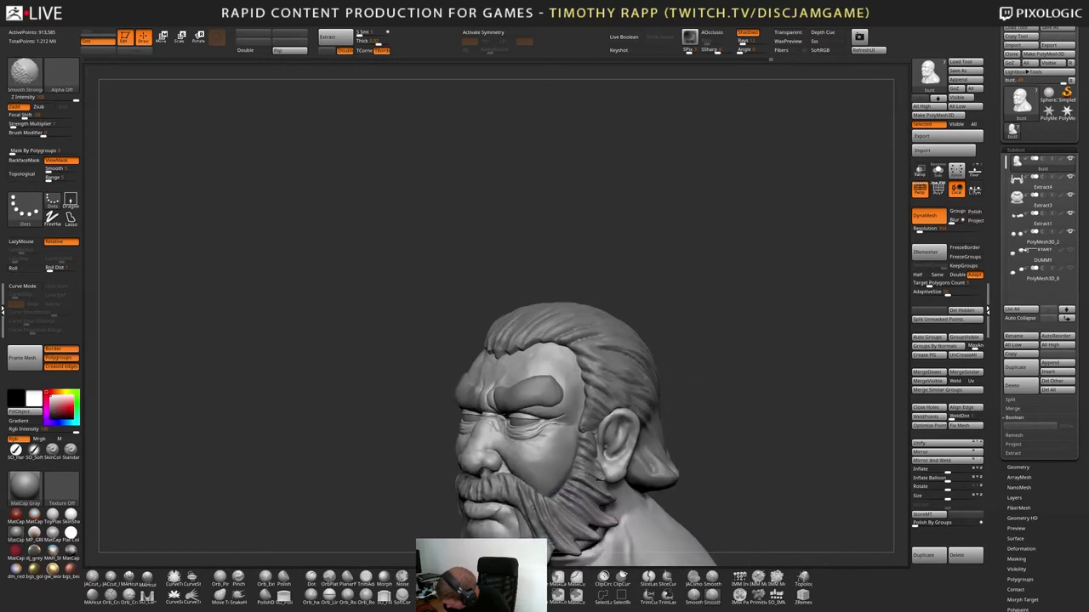
right_click_drag(582, 427, 599, 427)
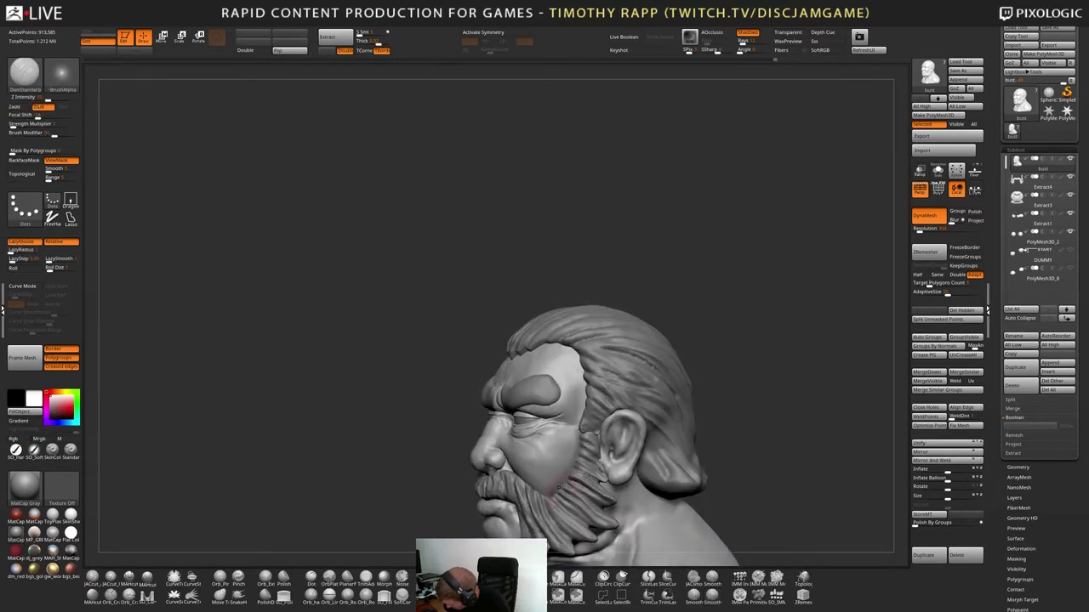
right_click_drag(559, 487, 554, 492)
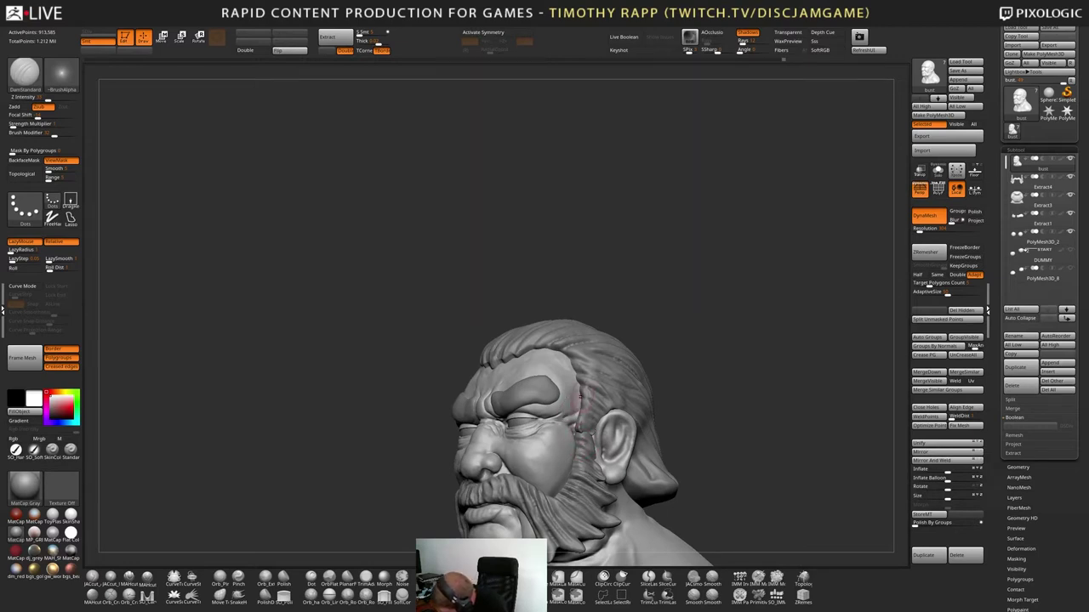
Carve wrinkles into the temple beside the outer end of the eyebrow with DamStandard and smooth them
right_click_drag(578, 417, 571, 407)
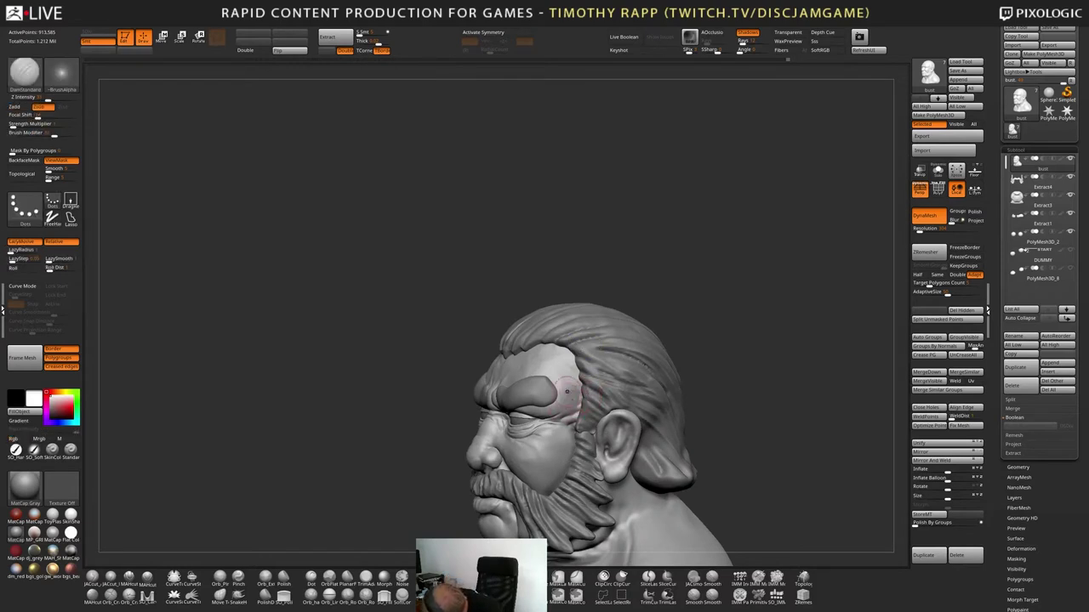
left_click_drag(585, 392, 577, 401, "shift")
key("shift")
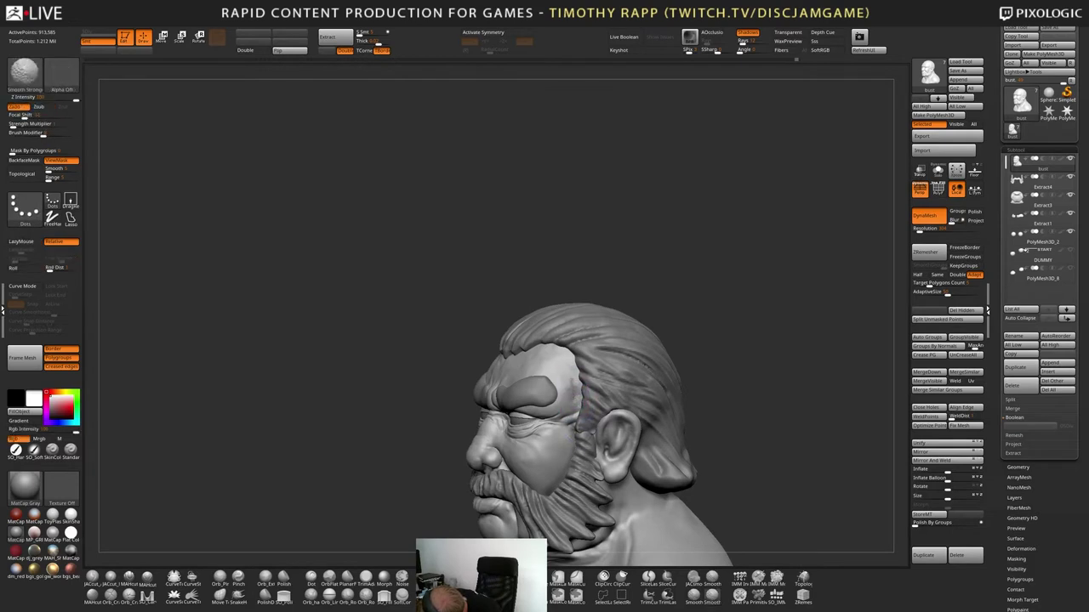
mouse_move(576, 413)
right_mouse_down()
mouse_move(628, 410)
mouse_move(575, 400)
mouse_move(587, 406)
right_mouse_up()
key("shift")
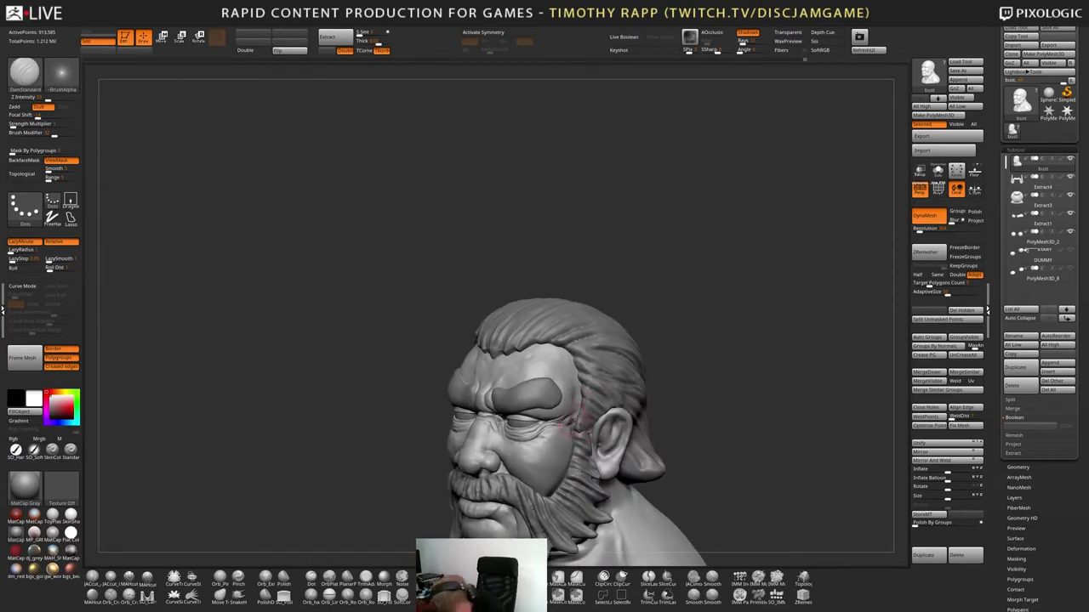
Swell the skin folds between the temple wrinkles beside the outer eye corner with the Inflate brush
key("b")
key("i")
key("n")
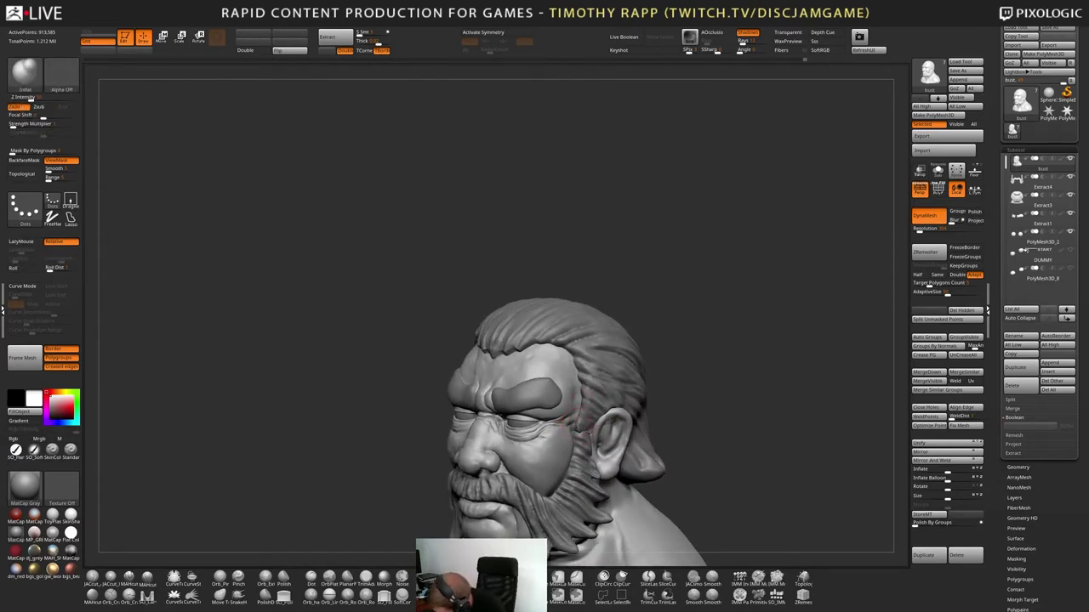
left_click_drag(579, 421, 660, 410)
left_click_drag(527, 394, 563, 424)
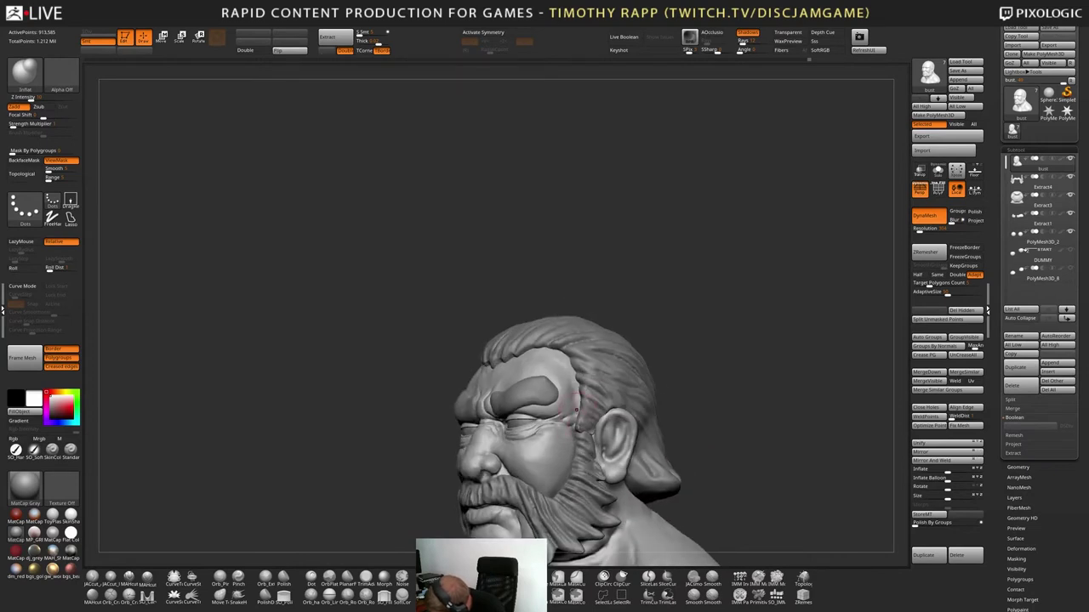
Recut the temple wrinkles beside the outer eye corner with DamStandard and soften them with the Smooth brush
key("b")
key("d")
key("s")
left_click_drag(549, 434, 566, 405)
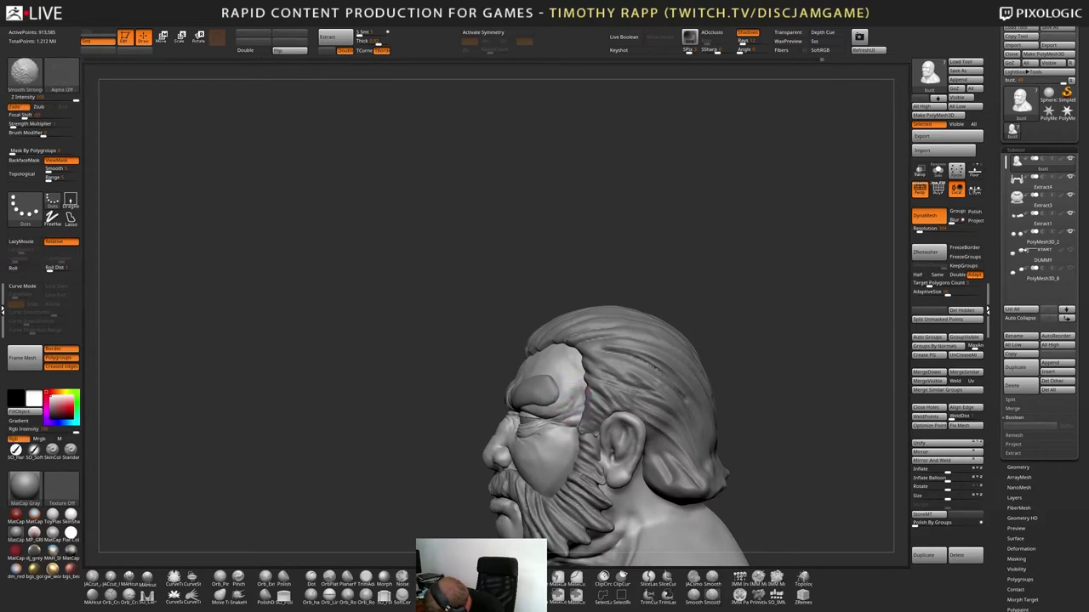
left_click_drag(582, 403, 568, 390, "shift")
mouse_move(527, 410)
right_mouse_down()
mouse_move(582, 425)
mouse_move(575, 448)
mouse_move(587, 459)
right_mouse_up()
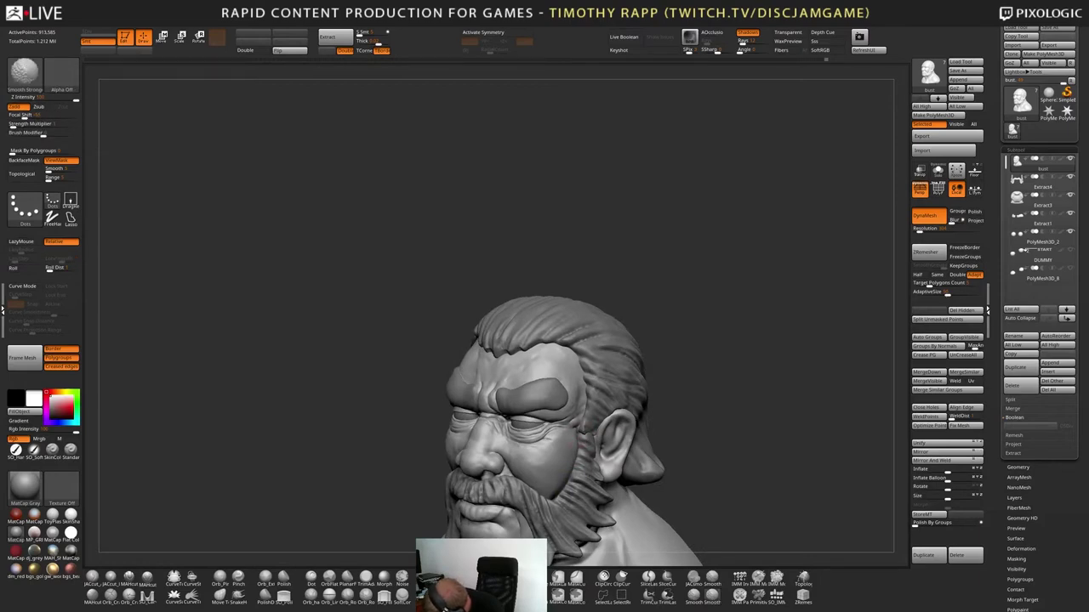
Adjust the shape of the cheek's outer side next to the sideburn with the Move brush
key("b")
key("m")
key("v")
right_click_drag(564, 458, 611, 496)
mouse_move(613, 503)
left_mouse_down()
mouse_move(663, 392)
mouse_move(661, 403)
mouse_move(602, 398)
left_mouse_up()
right_click_drag(568, 441, 558, 403)
Carve skin folds across the front and sides of the neck below the chin with DamStandard
key("b")
key("d")
key("s")
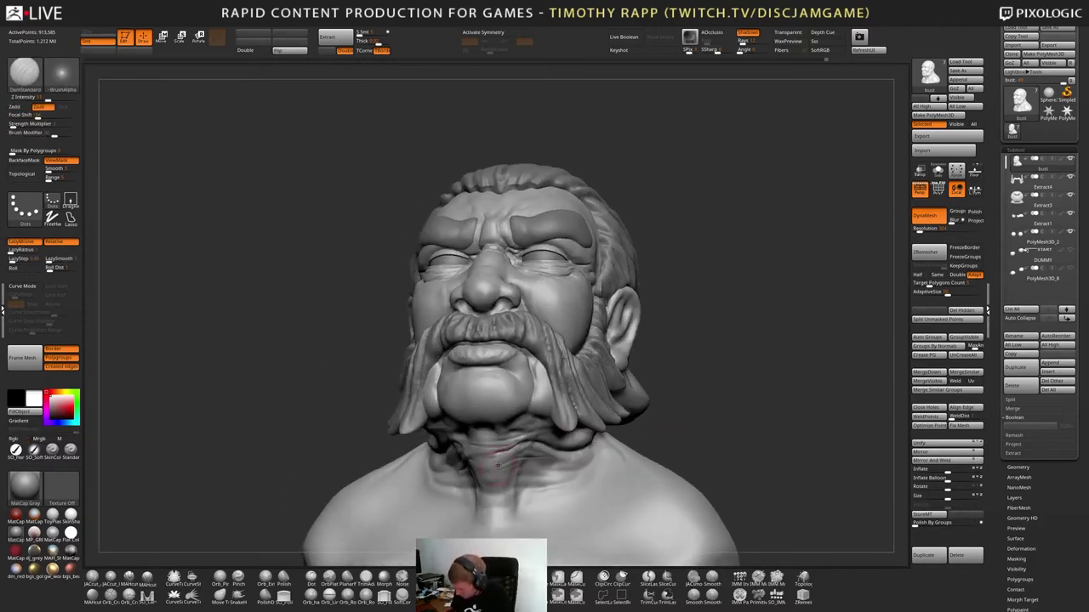
right_click_drag(466, 473, 499, 469)
mouse_move(502, 461)
left_mouse_down()
mouse_move(449, 465)
mouse_move(490, 452)
mouse_move(472, 451)
left_mouse_up()
right_click_drag(469, 461, 443, 470)
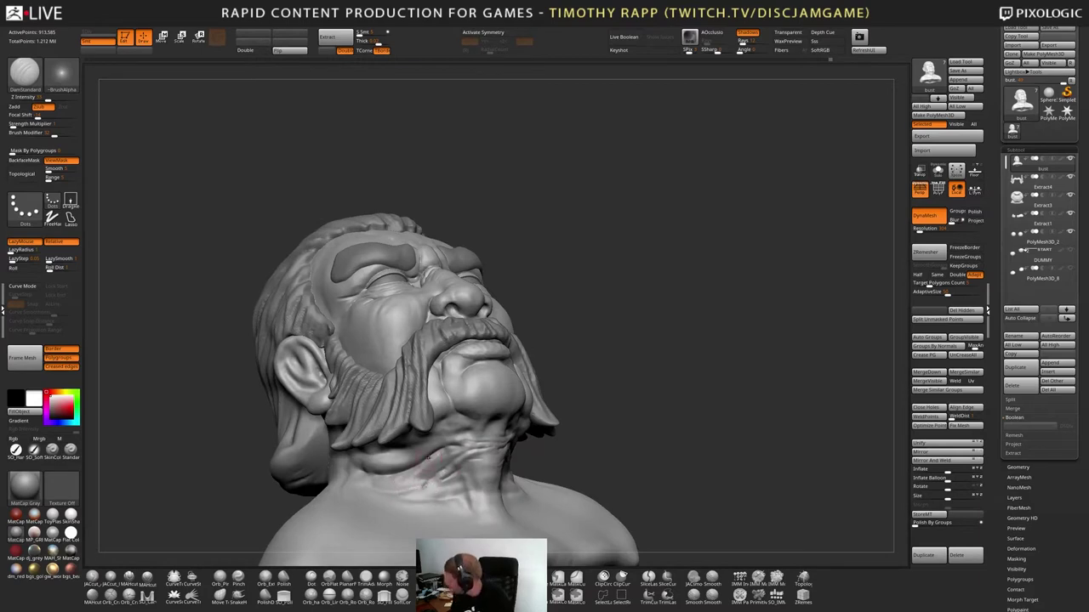
right_click_drag(537, 483, 495, 497)
left_click_drag(494, 496, 427, 479)
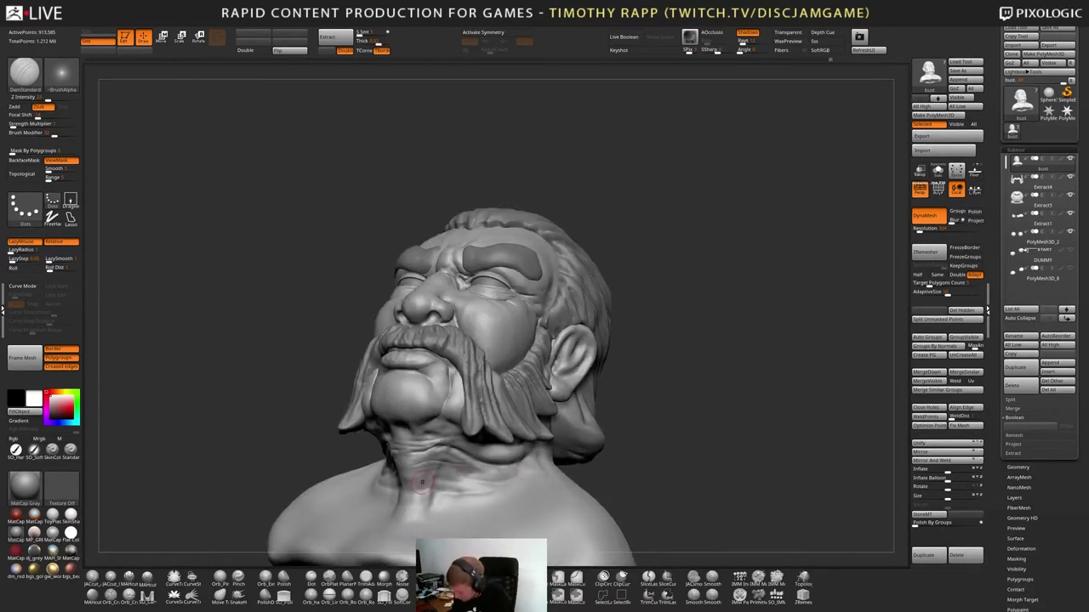
Add volume to the throat with the Standard brush and smooth the surface above the collarbone
key("b")
key("s")
key("t")
mouse_move(381, 481)
right_mouse_down()
mouse_move(448, 491)
mouse_move(400, 502)
right_mouse_up()
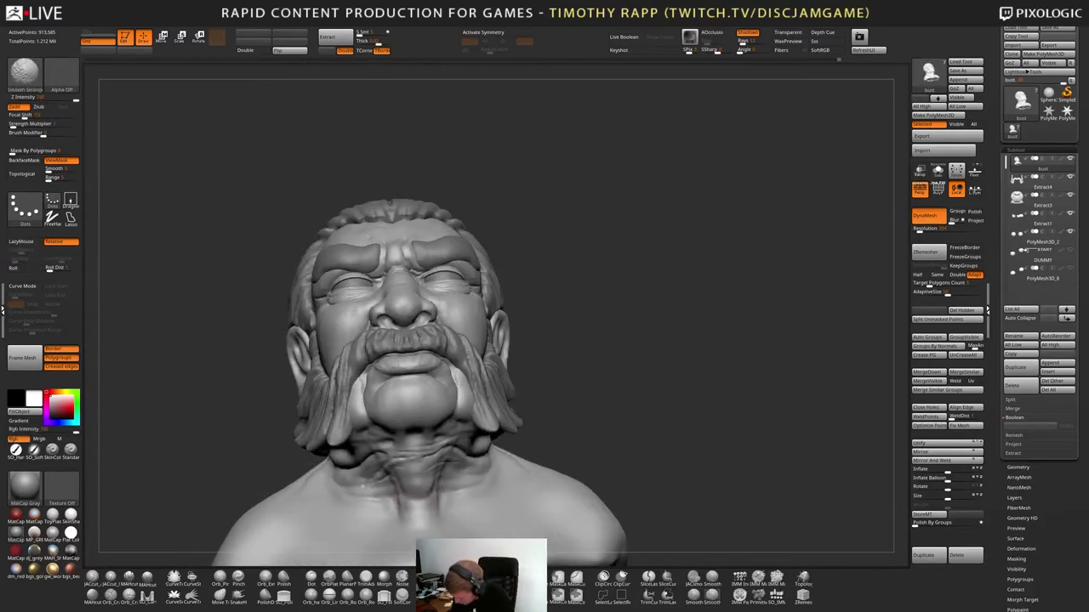
left_click_drag(419, 487, 399, 500, "shift")
Build up the skin folds across the middle of the neck with the Standard brush, working from several angles
right_click_drag(475, 490, 430, 485)
left_click_drag(428, 479, 413, 486)
right_click_drag(402, 487, 461, 488)
left_click_drag(414, 471, 403, 467)
right_click_drag(432, 473, 403, 478)
left_click_drag(408, 466, 418, 474)
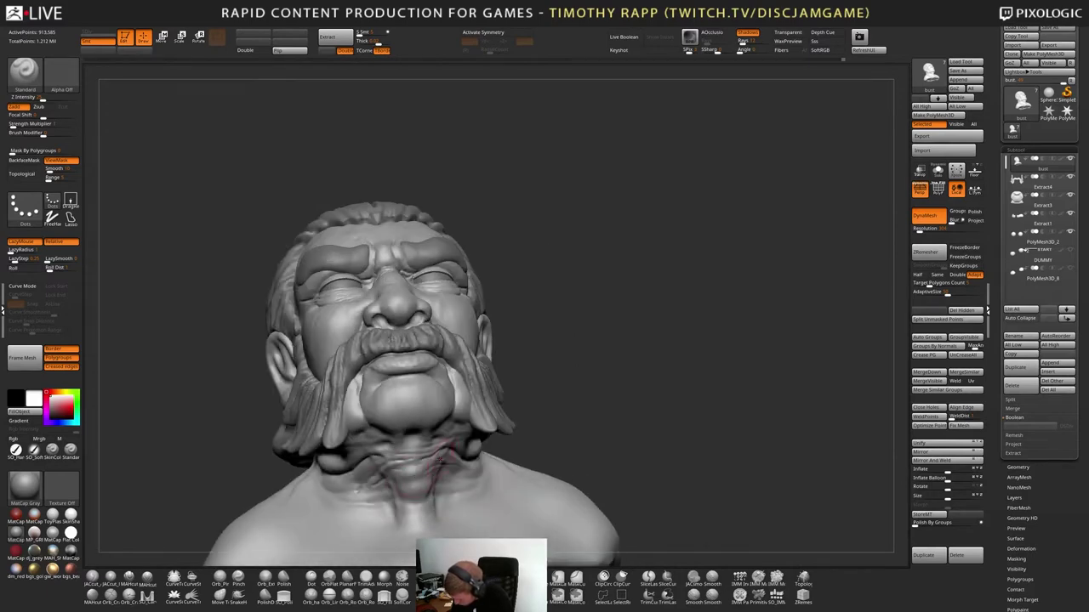
mouse_move(430, 481)
right_mouse_down()
mouse_move(401, 486)
mouse_move(402, 525)
mouse_move(444, 486)
right_mouse_up()
right_click_drag(398, 529, 383, 529)
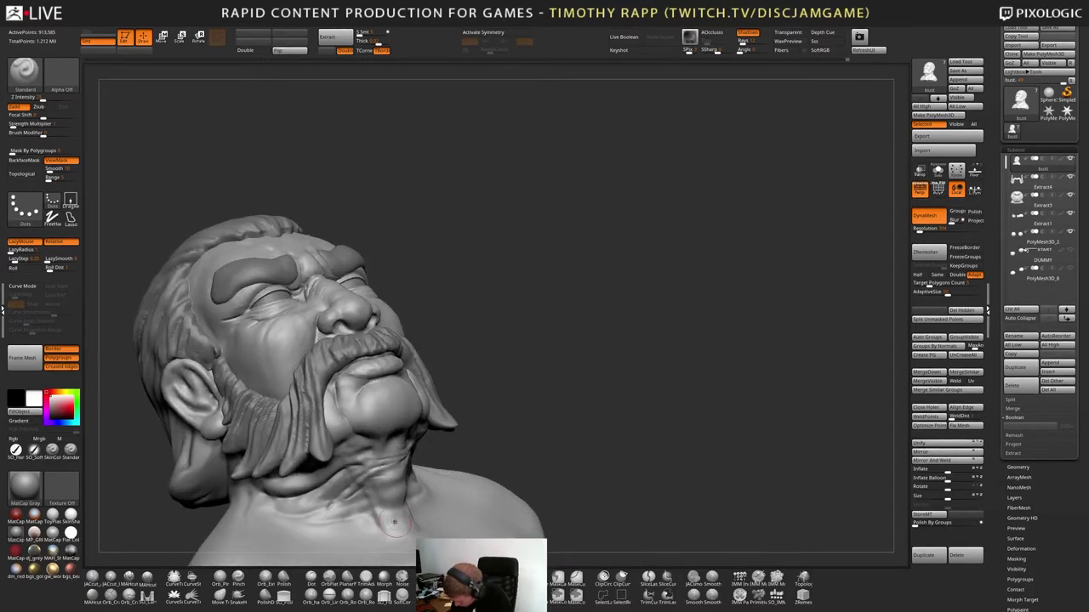
key("l")
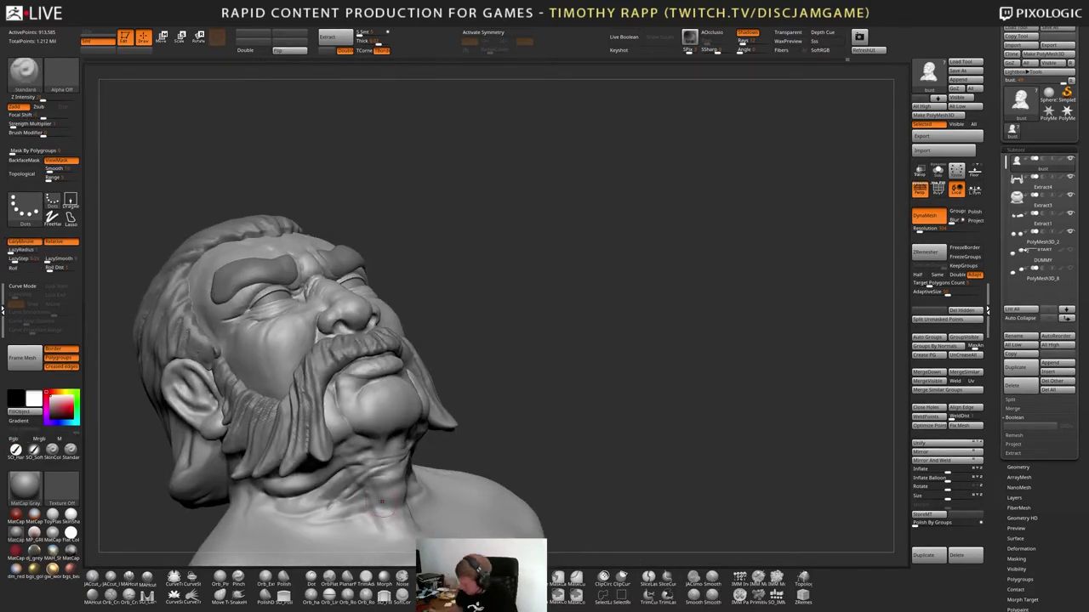
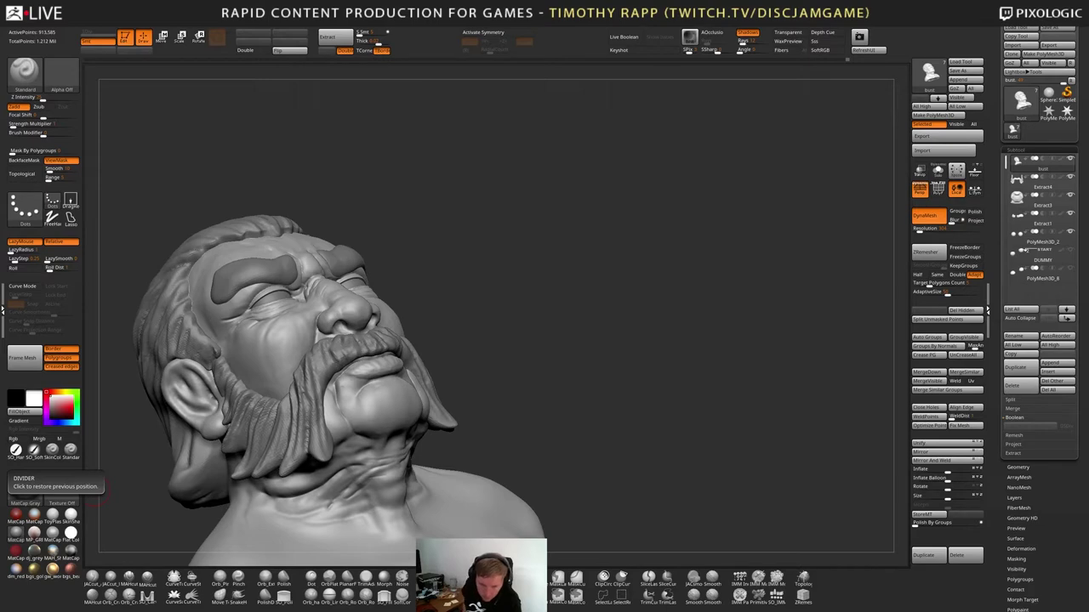
Build up skin folds on the side of the neck beneath the moustache and sideburn with the ClayRound brush
left_click_drag(521, 469, 453, 463)
key("b")
key("c")
key("t")
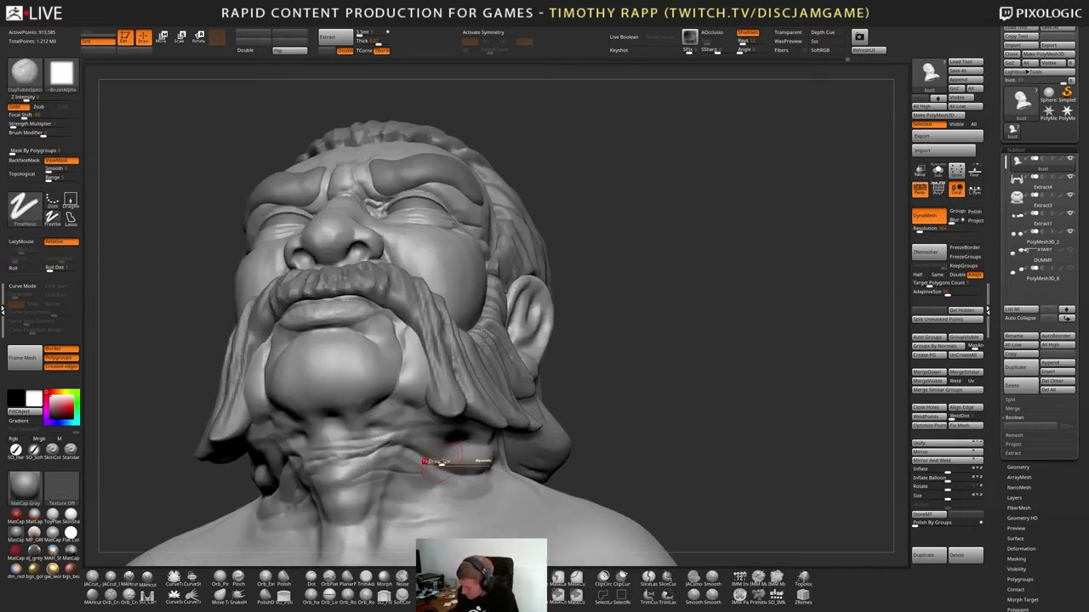
key("2")
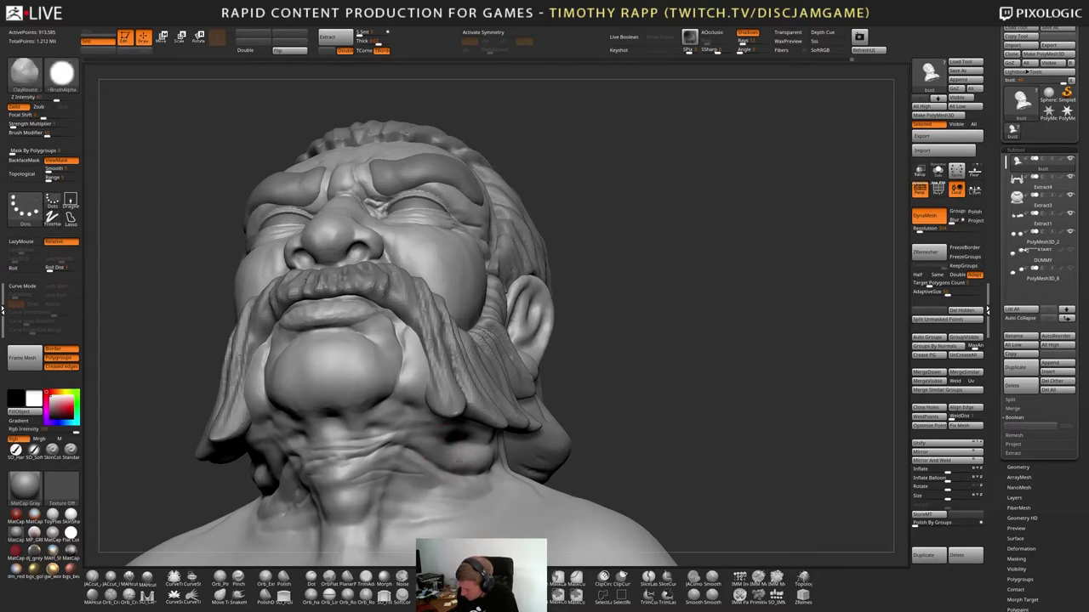
right_click_drag(476, 457, 444, 455)
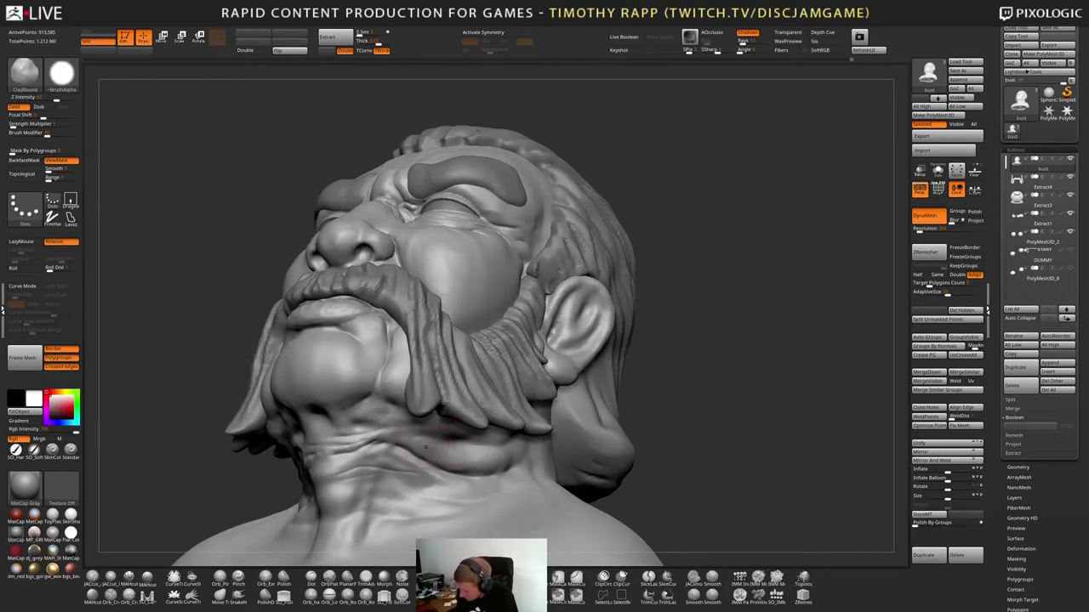
left_click_drag(420, 443, 447, 455)
mouse_move(495, 451)
right_mouse_down()
mouse_move(461, 448)
mouse_move(515, 469)
mouse_move(466, 477)
right_mouse_up()
left_click_drag(468, 474, 520, 480)
right_click_drag(492, 479, 510, 495)
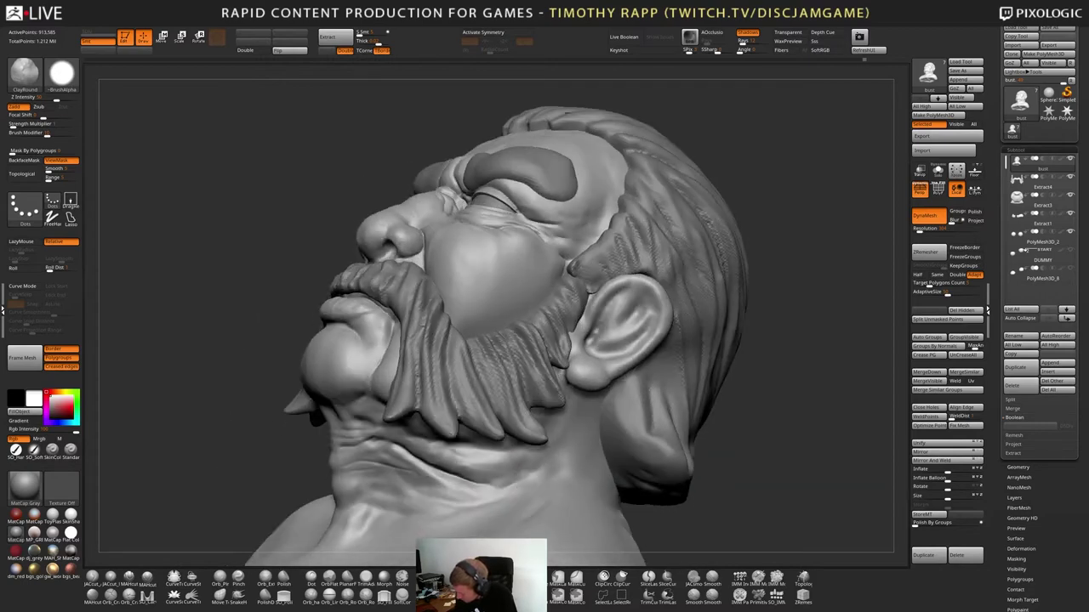
Extend the ClayRound folds around the side of the neck from below the sideburn towards the throat
mouse_move(469, 468)
left_mouse_down()
mouse_move(528, 482)
mouse_move(466, 481)
left_mouse_up()
right_click_drag(472, 479, 517, 473)
left_click_drag(404, 483, 450, 470)
right_click_drag(477, 481, 432, 486)
left_click_drag(438, 497, 473, 490)
right_click_drag(470, 492, 513, 497)
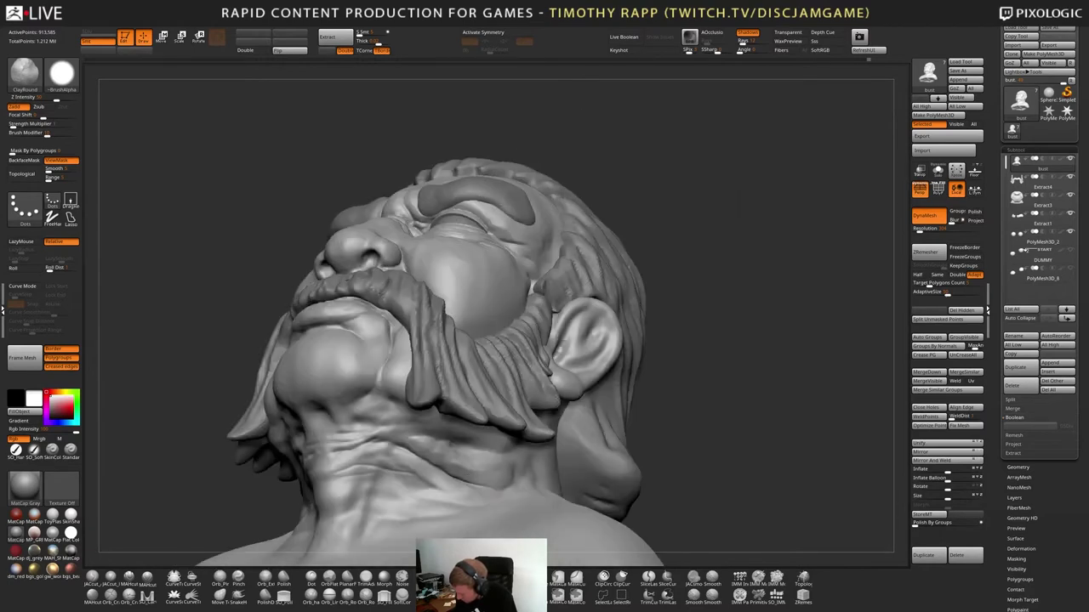
Refine and smooth the skin folds on the opposite side of the neck below the beard
right_click_drag(416, 459, 291, 491)
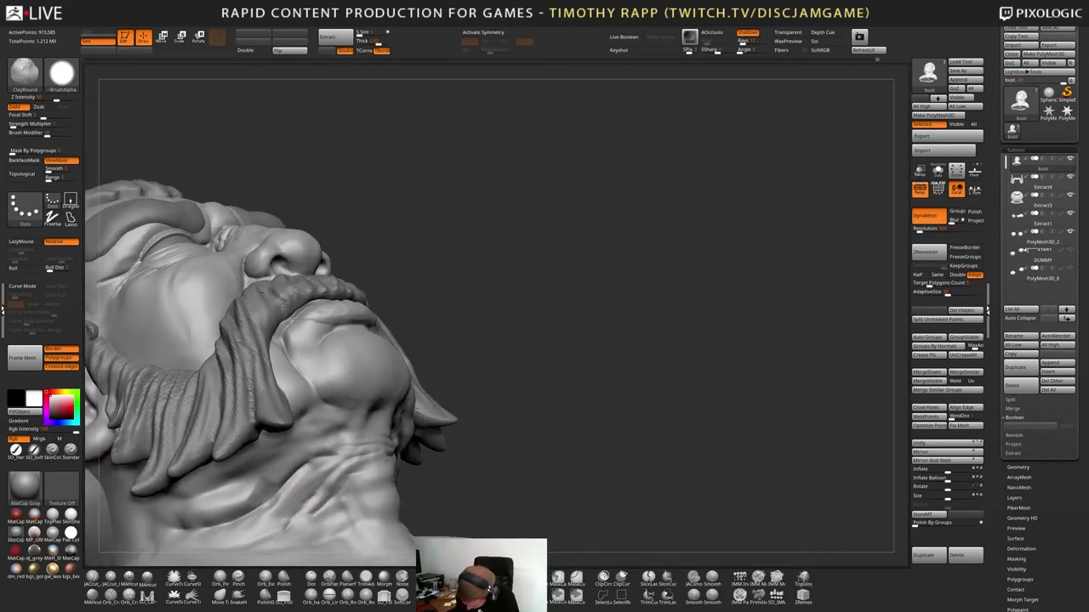
mouse_move(268, 510)
right_mouse_down()
mouse_move(230, 536)
mouse_move(239, 505)
mouse_move(255, 509)
mouse_move(217, 503)
right_mouse_up()
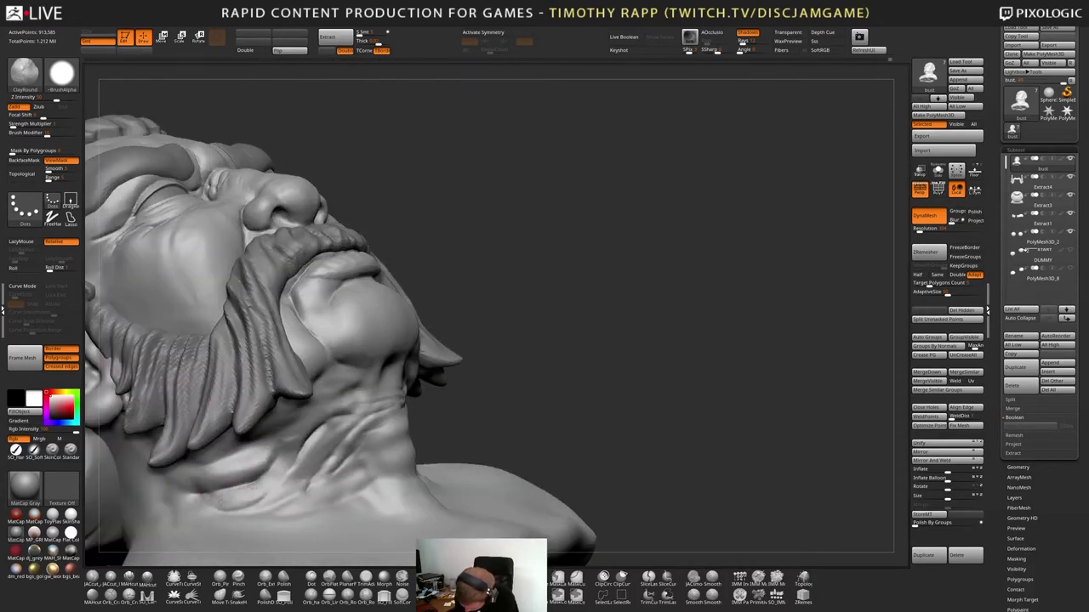
mouse_move(217, 500)
right_mouse_down()
mouse_move(155, 504)
mouse_move(270, 487)
mouse_move(281, 443)
mouse_move(281, 473)
mouse_move(200, 485)
mouse_move(224, 486)
mouse_move(213, 486)
right_mouse_up()
left_click_drag(245, 481, 253, 486, "shift")
right_click_drag(254, 485, 156, 460)
key("shift")
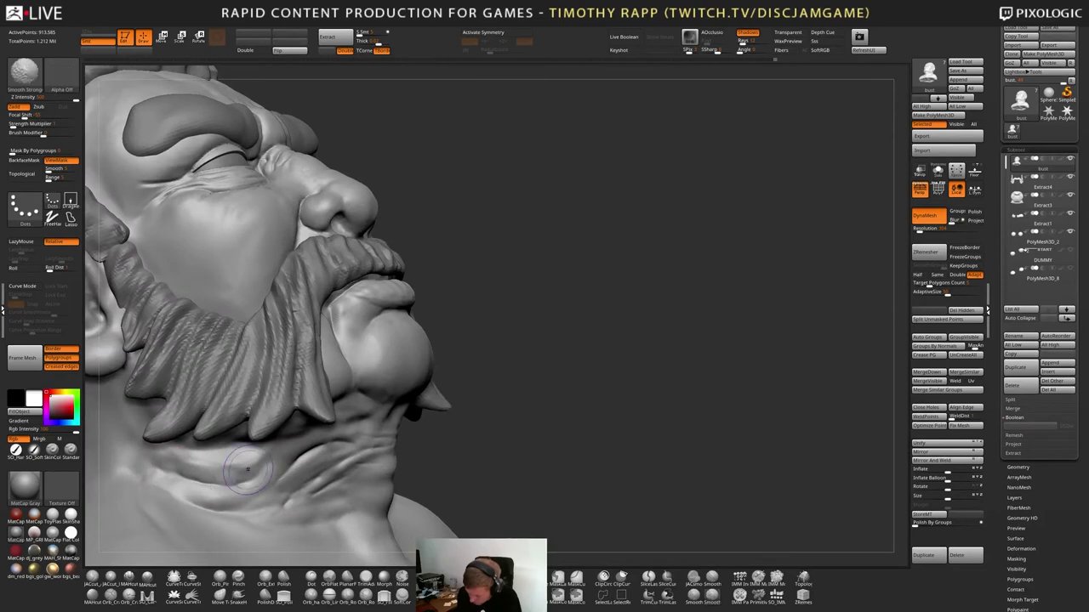
Add volume to the side of the neck below the ear with the Inflate brush and adjust its shape with Move
mouse_move(332, 499)
right_mouse_down("ctrl")
mouse_move(328, 455)
mouse_move(185, 455)
right_mouse_up("ctrl")
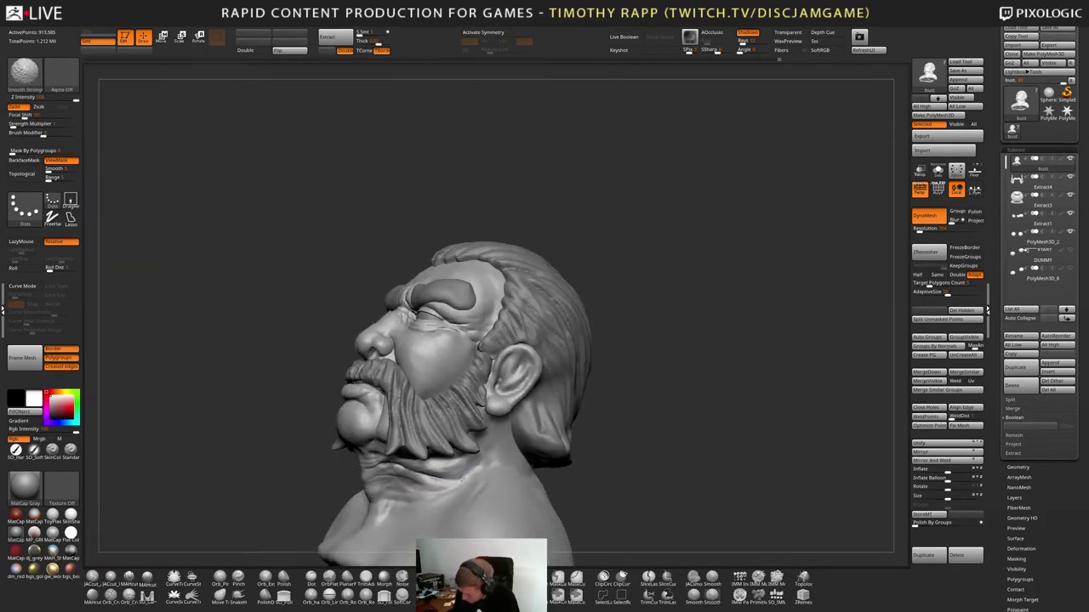
mouse_move(437, 479)
right_mouse_down()
mouse_move(391, 520)
mouse_move(469, 468)
right_mouse_up()
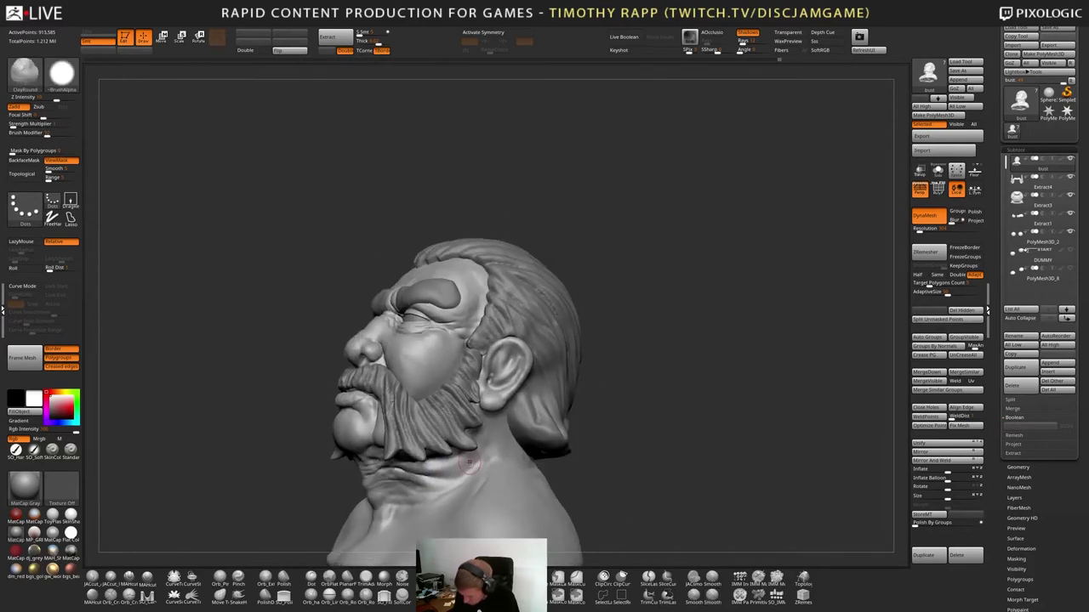
key("b")
key("i")
key("n")
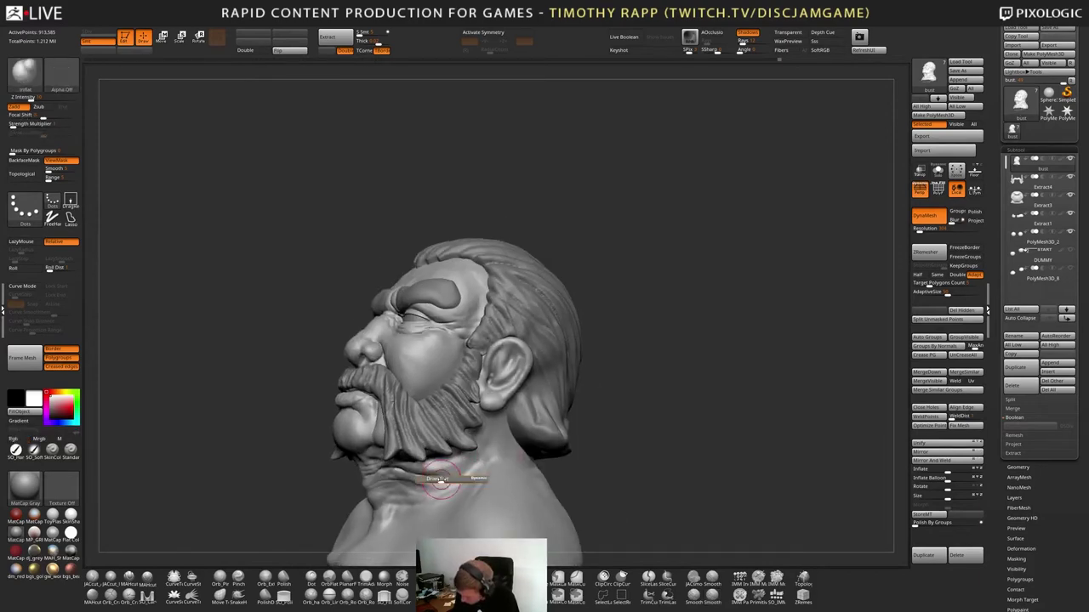
mouse_move(465, 466)
right_mouse_down()
mouse_move(501, 472)
mouse_move(440, 504)
mouse_move(455, 485)
mouse_move(473, 486)
right_mouse_up()
key("b")
key("m")
key("v")
Carve creases into the side of the neck below the ear and behind the sideburn with DamStandard
key("b")
key("d")
key("s")
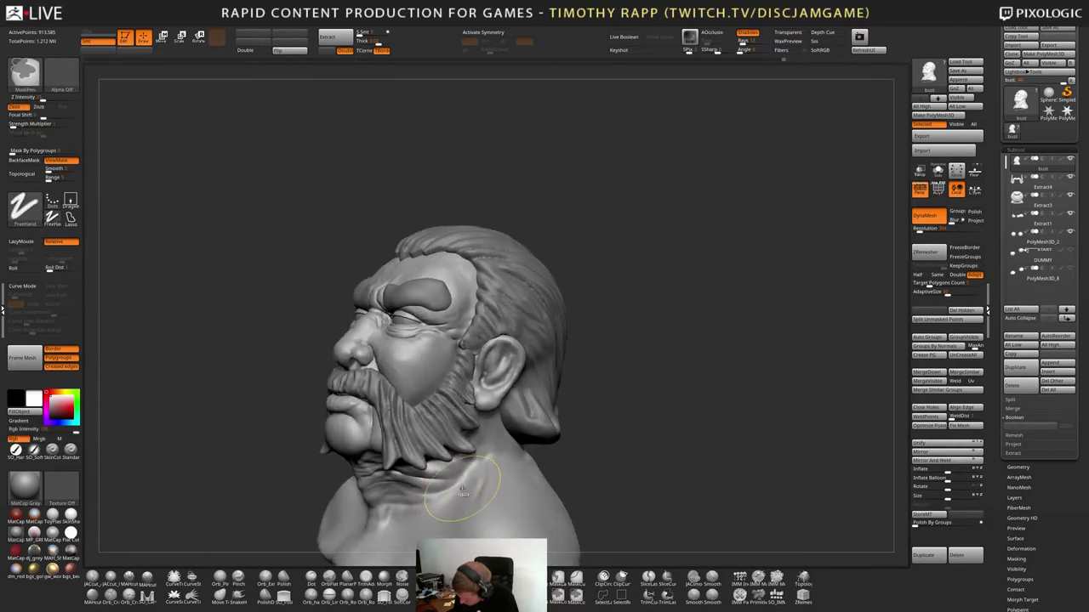
key("s")
left_click_drag(453, 490, 444, 491)
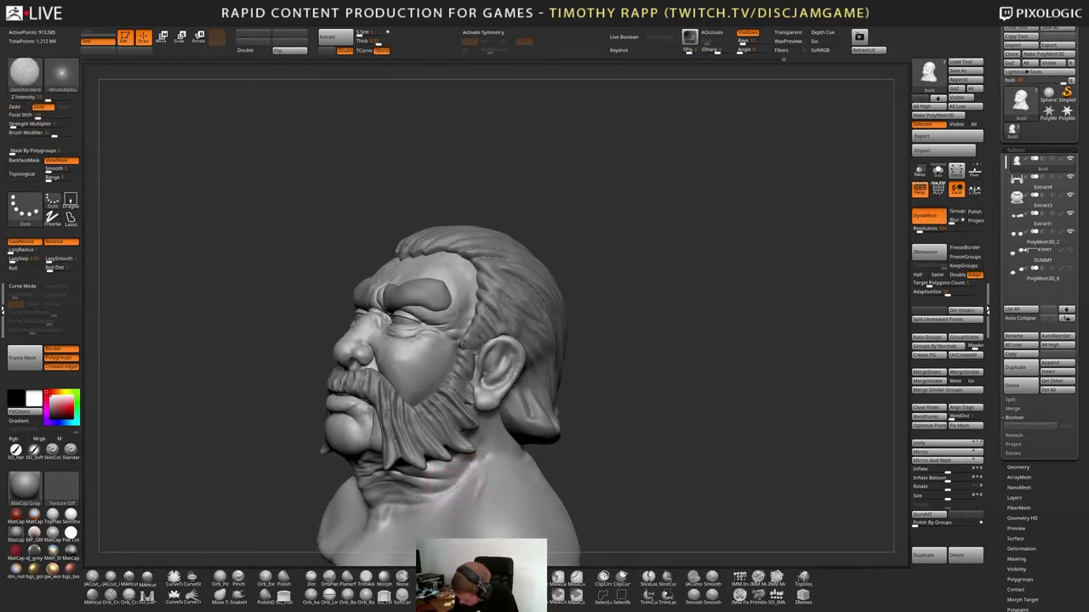
mouse_move(451, 485)
right_mouse_down()
mouse_move(469, 449)
mouse_move(408, 470)
mouse_move(417, 441)
mouse_move(362, 425)
right_mouse_up()
right_click_drag(473, 427, 492, 424)
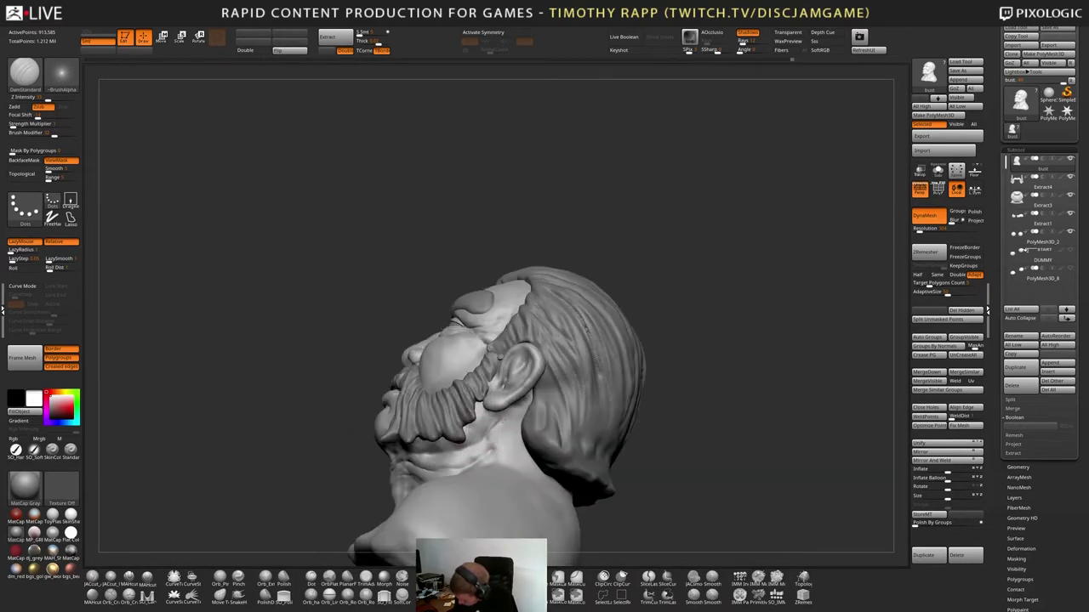
left_click_drag(492, 423, 498, 437)
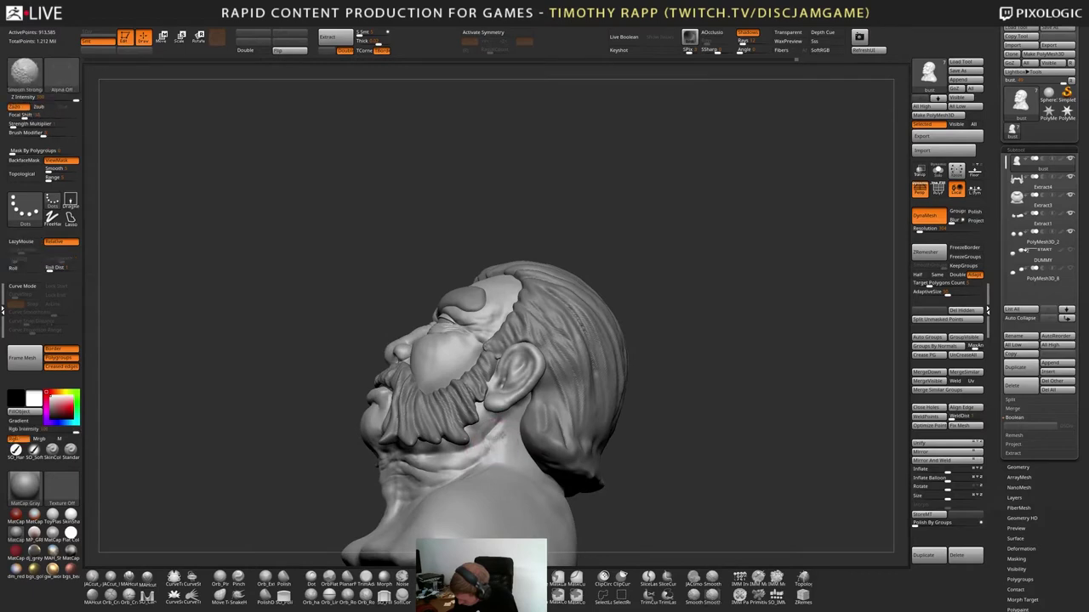
Build up the neck muscle running down from behind the ear with the ClayRound brush
key("2")
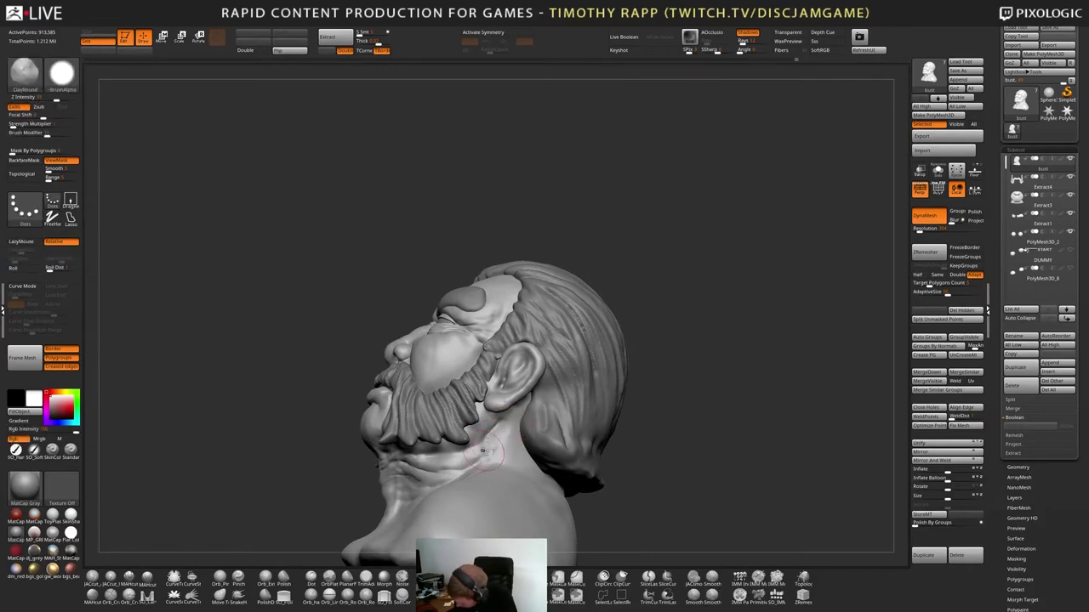
right_click_drag(483, 450, 427, 451)
left_click_drag(511, 413, 495, 417)
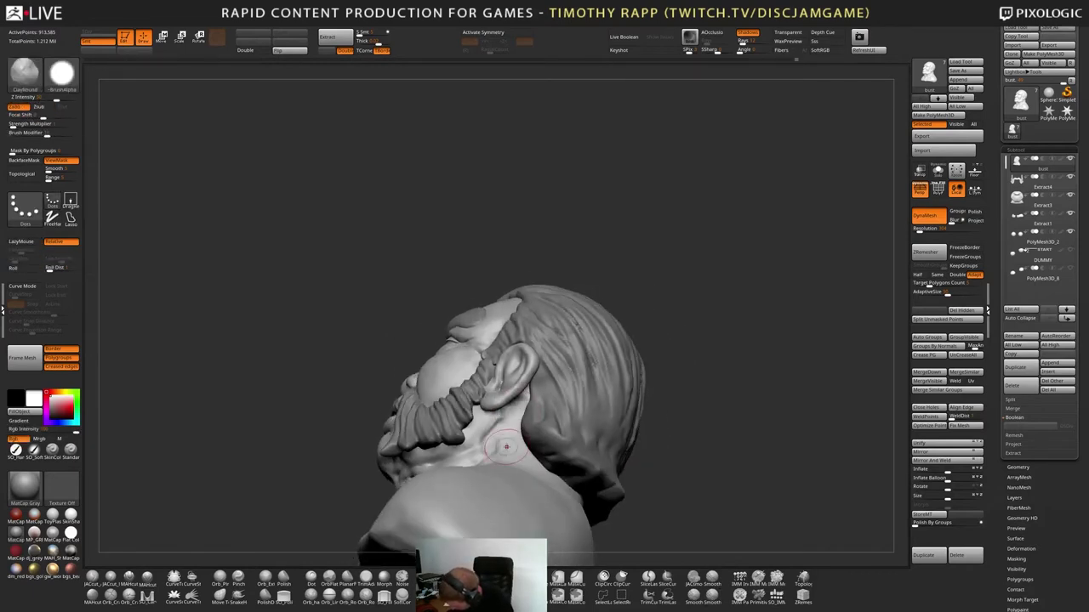
mouse_move(506, 447)
right_mouse_down()
mouse_move(511, 484)
mouse_move(500, 464)
mouse_move(473, 472)
mouse_move(627, 471)
mouse_move(635, 487)
mouse_move(488, 461)
mouse_move(554, 448)
mouse_move(601, 483)
mouse_move(630, 486)
right_mouse_up()
Shape the base of the neck under the back hair with ClayTubes and smooth it into the upper back
key("b")
key("d")
key("s")
key("b")
key("c")
key("t")
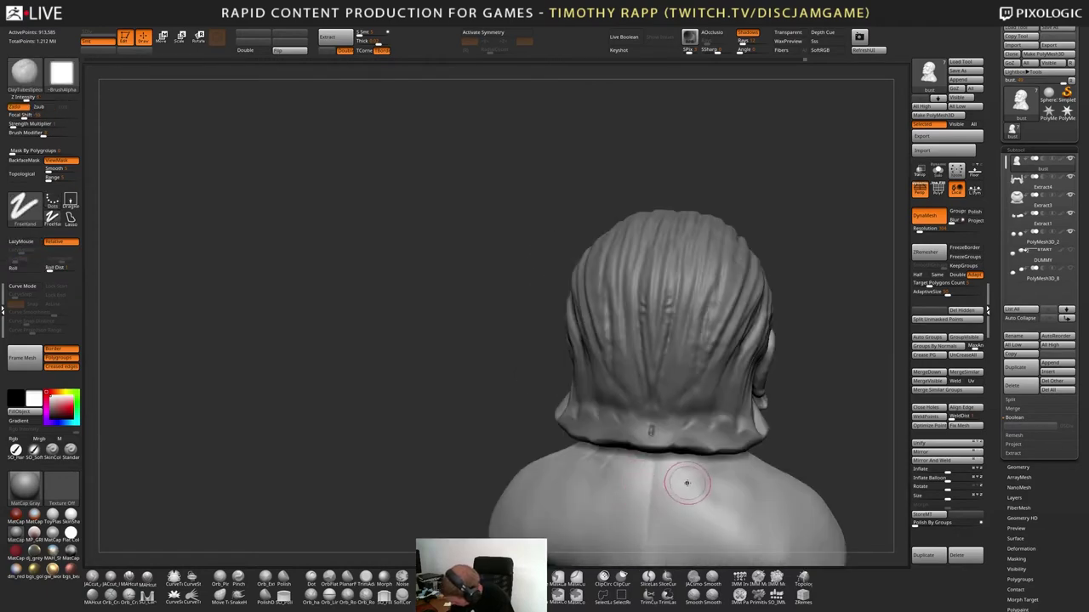
right_click_drag(770, 481, 700, 484)
left_click_drag(553, 456, 586, 488, "shift")
right_click_drag(638, 496, 565, 510)
left_click_drag(554, 476, 547, 492, "shift")
right_click_drag(587, 489, 626, 339, "ctrl")
mouse_move(626, 339)
right_mouse_down()
mouse_move(584, 507)
mouse_move(537, 453)
mouse_move(529, 412)
right_mouse_up()
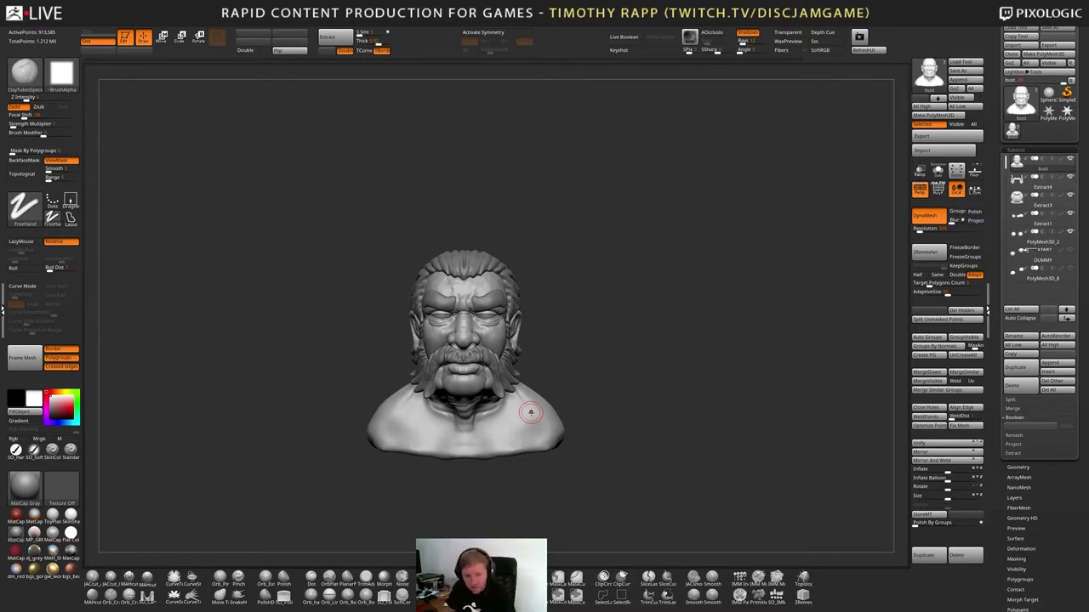
Add small skin folds under the jaw beside the chin with the ClayRound brush
mouse_move(602, 410)
left_mouse_down()
mouse_move(535, 488)
mouse_move(477, 455)
mouse_move(473, 330)
left_mouse_up()
left_click_drag(532, 451, 551, 481)
key("2")
mouse_move(551, 481)
right_mouse_down()
mouse_move(537, 473)
mouse_move(538, 490)
right_mouse_up()
key("1")
key("2")
mouse_move(535, 477)
left_mouse_down()
mouse_move(555, 490)
mouse_move(549, 484)
left_mouse_up()
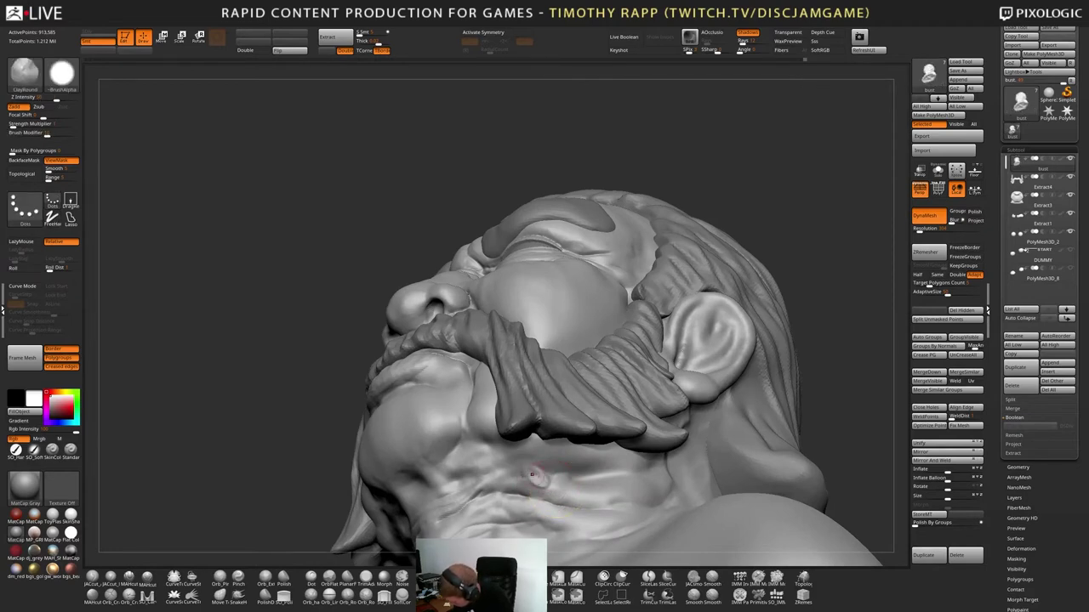
mouse_move(548, 484)
right_mouse_down()
mouse_move(544, 466)
mouse_move(512, 482)
right_mouse_up()
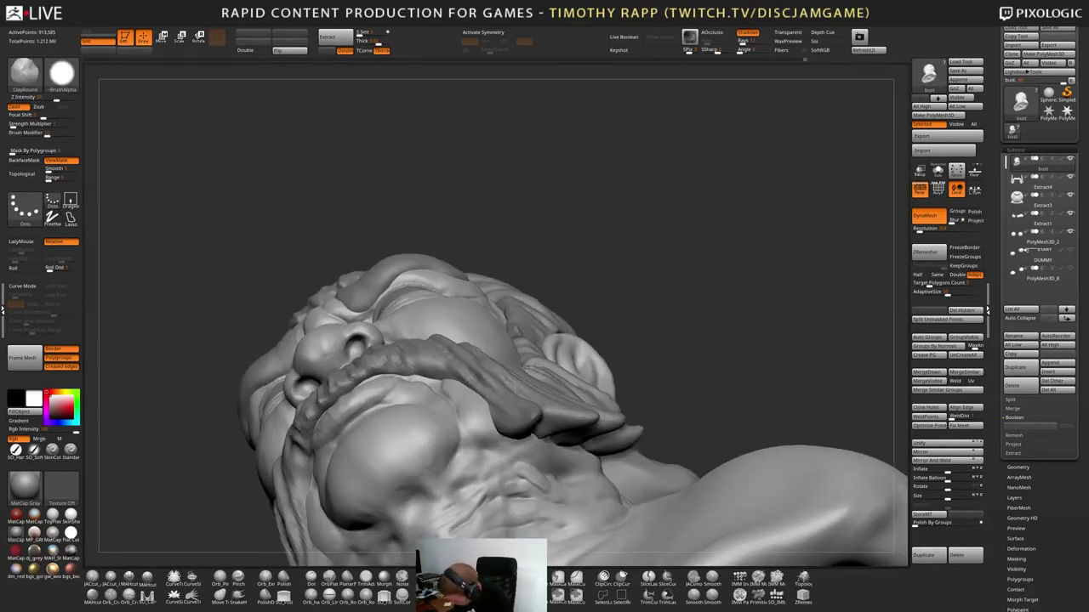
left_click_drag(509, 493, 486, 501)
right_click_drag(463, 509, 505, 493)
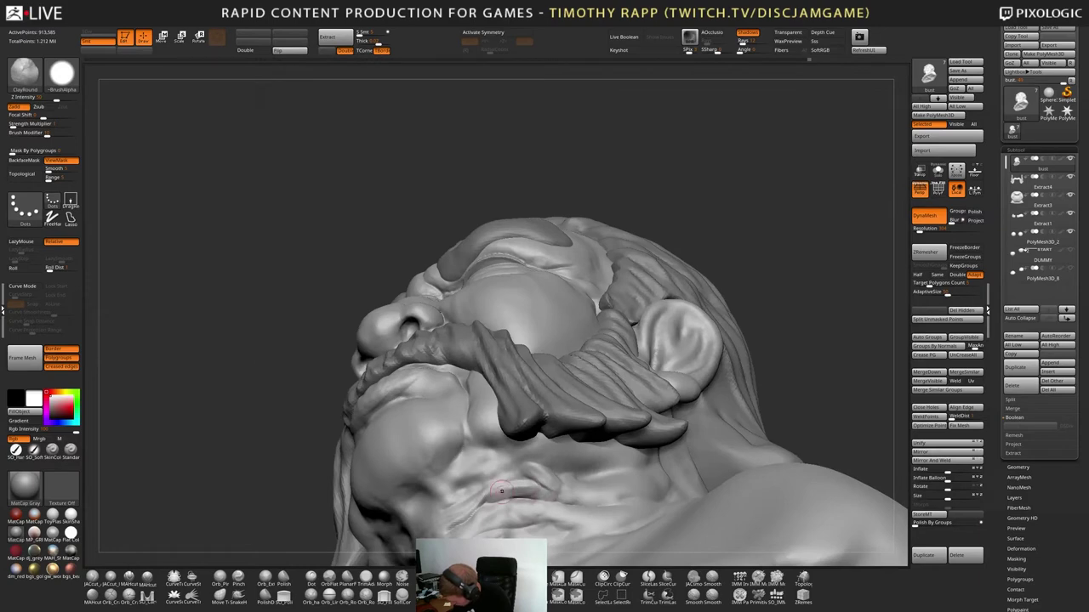
Smooth the small folds under the jaw and refine the creases between them
key("shift")
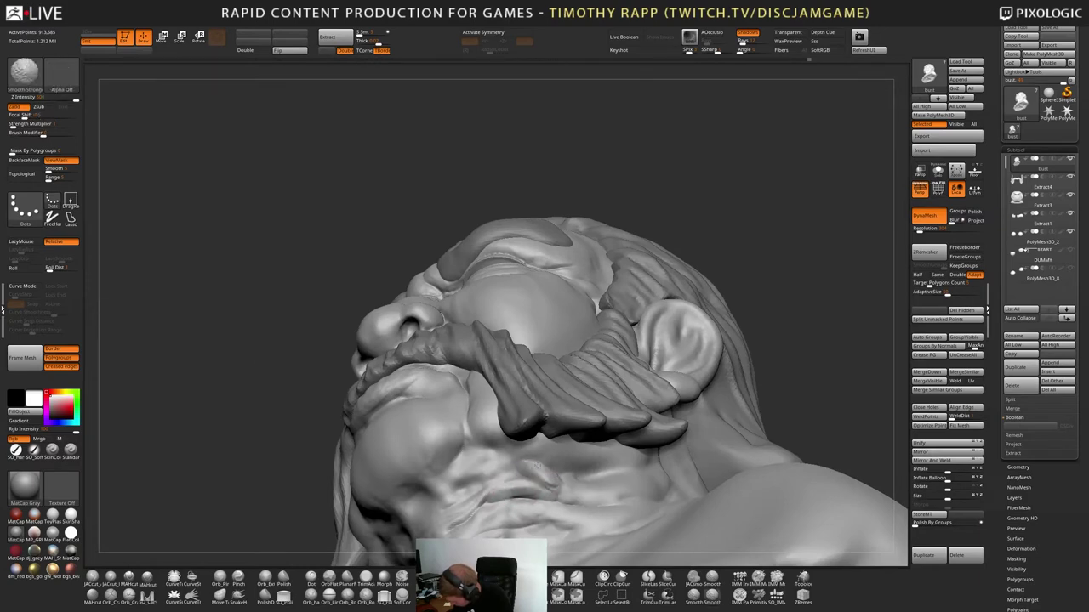
left_click_drag(520, 496, 552, 497, "shift")
mouse_move(551, 497)
right_mouse_down()
mouse_move(587, 517)
mouse_move(600, 502)
mouse_move(528, 489)
mouse_move(565, 477)
right_mouse_up()
key("shift")
key("shift")
key("b")
key("d")
key("s")
key("1")
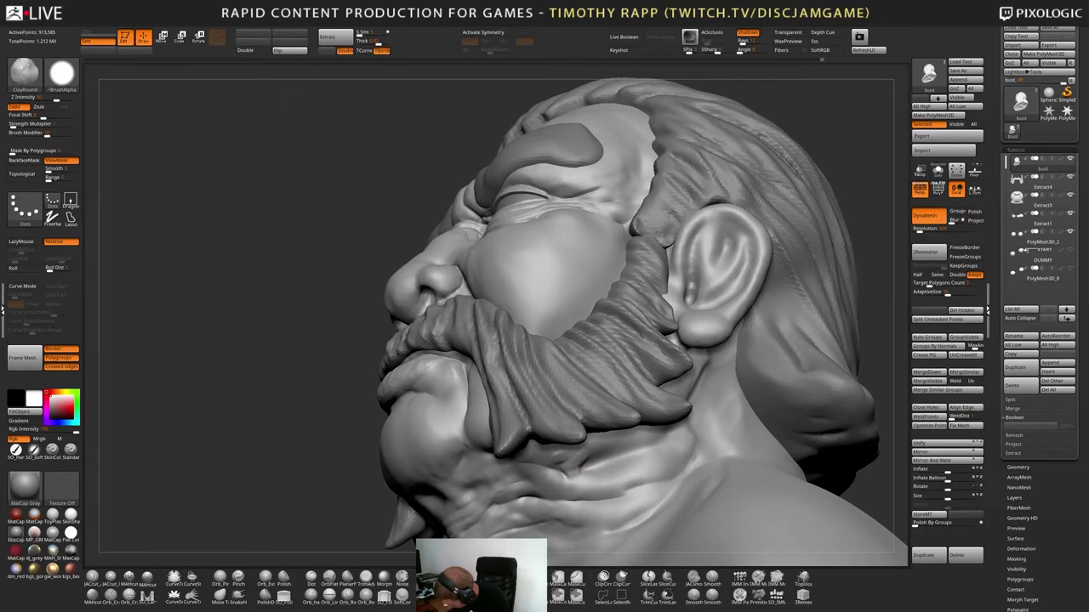
Soften the fold transitions on the side of the neck below the moustache tip with the Smooth brush
key("shift")
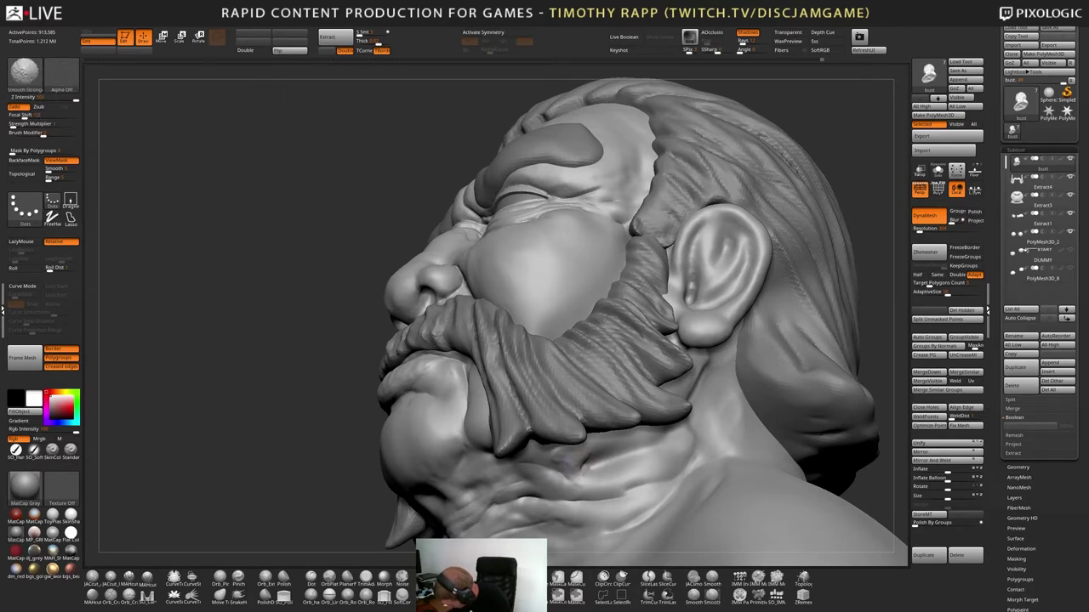
mouse_move(575, 471)
right_mouse_down("ctrl")
mouse_move(642, 465)
mouse_move(601, 456)
mouse_move(621, 467)
mouse_move(607, 473)
right_mouse_up("ctrl")
key("shift")
key("shift")
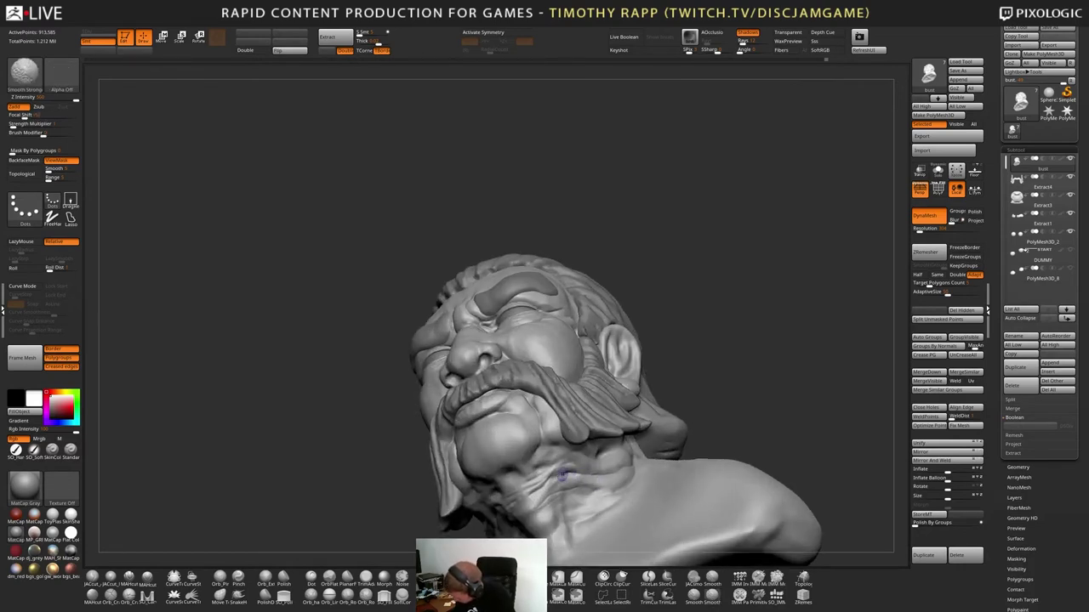
right_click_drag(544, 467, 583, 471)
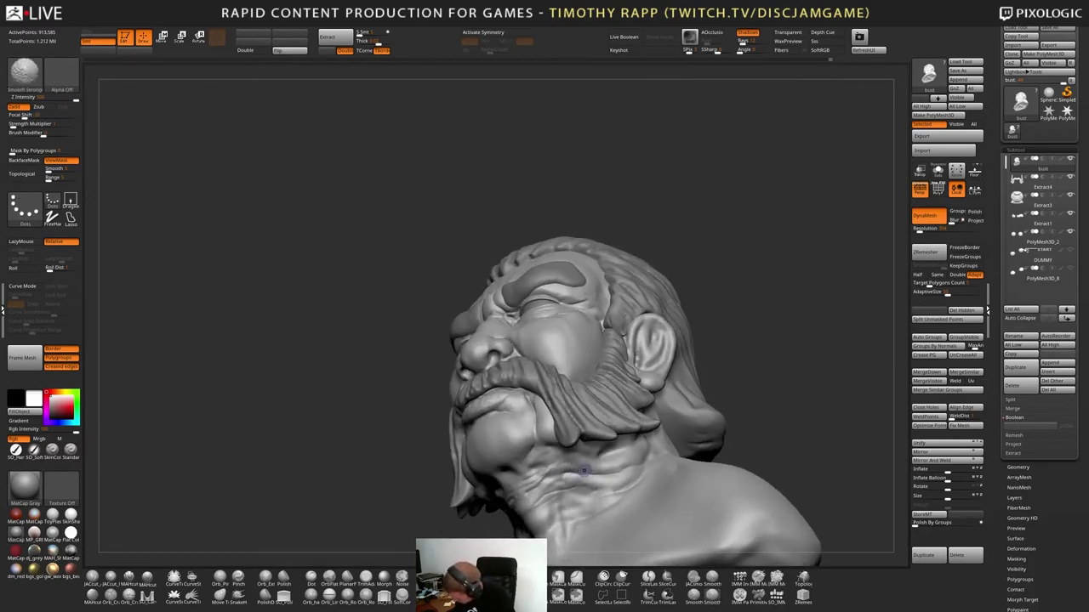
mouse_move(662, 470)
right_mouse_down()
mouse_move(648, 474)
mouse_move(650, 436)
mouse_move(706, 475)
mouse_move(599, 466)
right_mouse_up()
right_click_drag(598, 466, 623, 456)
Refine the folds on the other side of the neck with ClayRound and smooth them into the surrounding skin
right_click_drag(489, 438, 524, 439)
right_click_drag(525, 440, 525, 466, "ctrl")
key("shift")
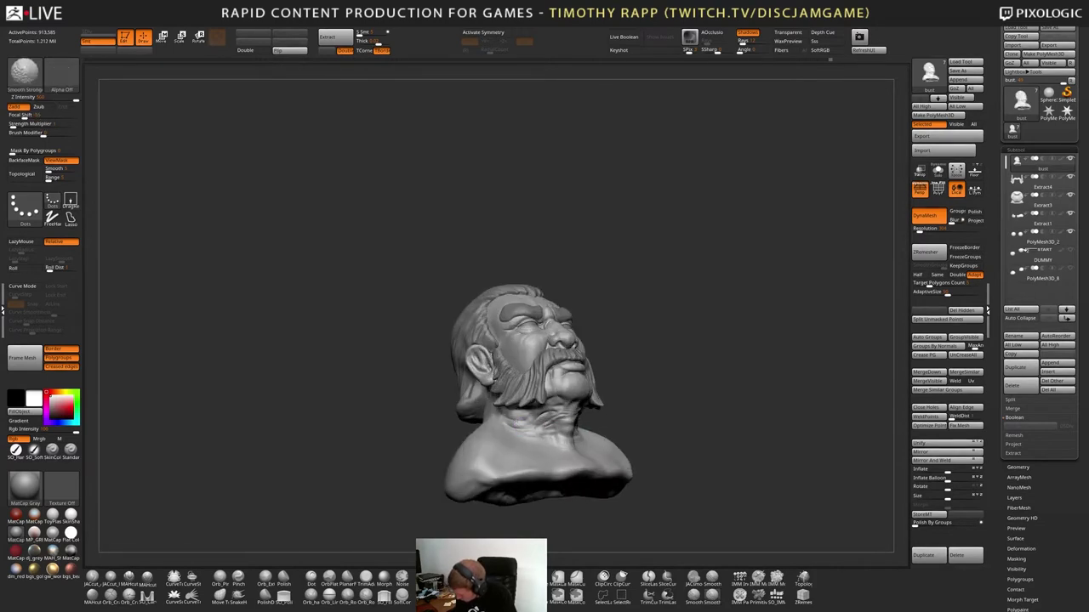
key("shift")
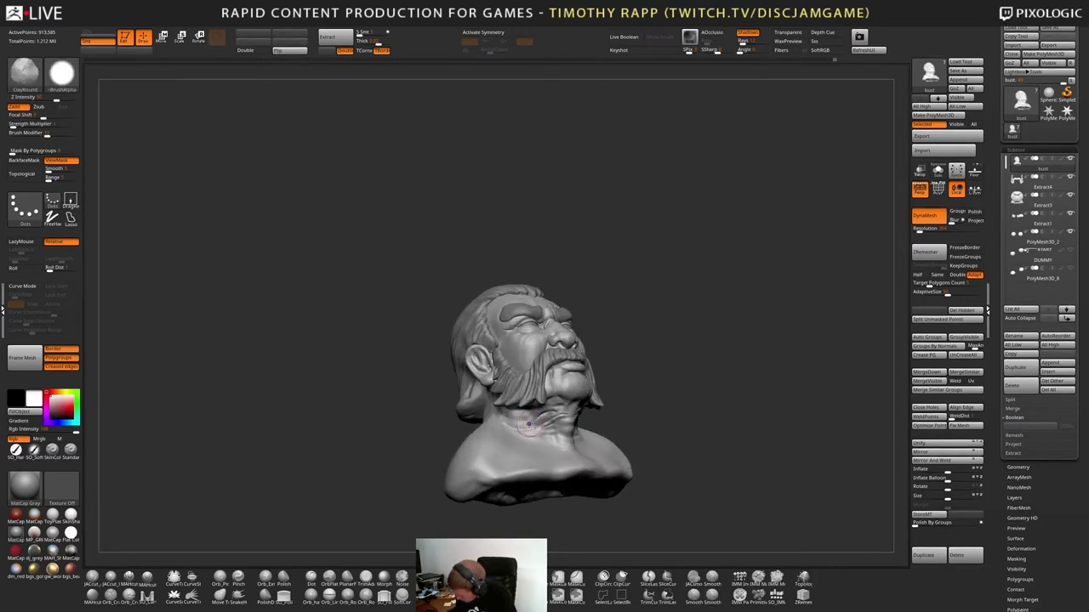
mouse_move(512, 423)
right_mouse_down()
mouse_move(593, 439)
mouse_move(527, 441)
mouse_move(561, 432)
mouse_move(545, 418)
right_mouse_up()
key("shift")
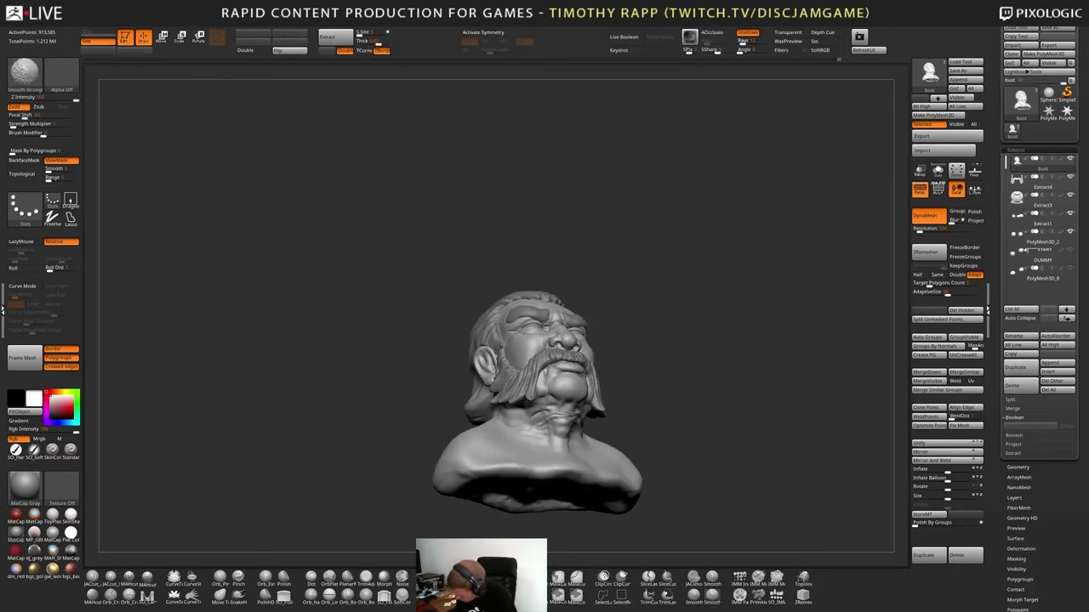
key("shift")
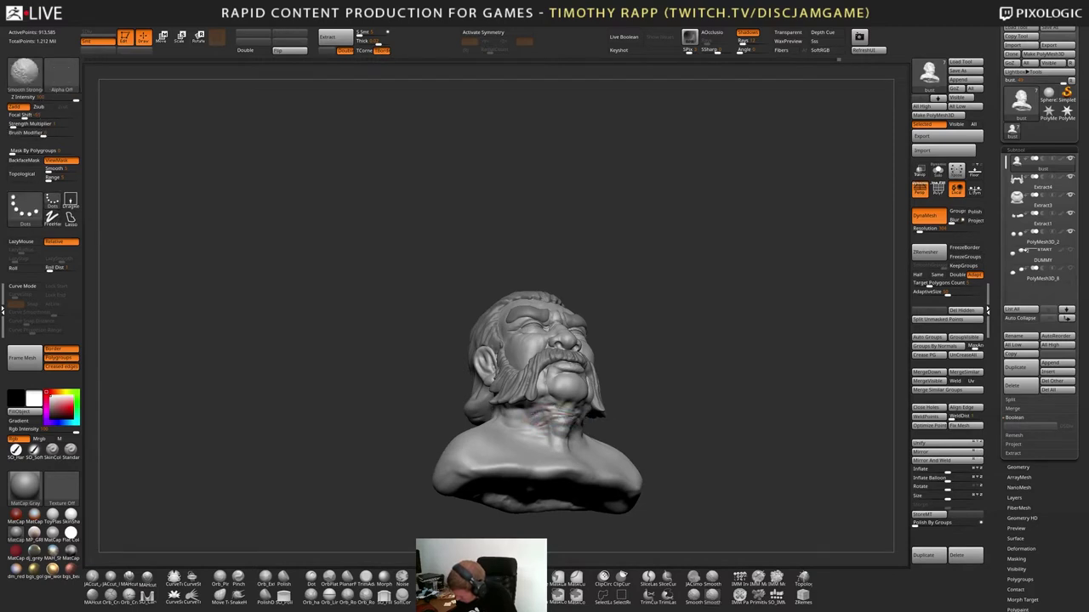
Cut creases into the side of the neck with DamStandard and smooth the neck's base above the collarbone
mouse_move(513, 431)
right_mouse_down("ctrl")
mouse_move(531, 417)
mouse_move(608, 441)
mouse_move(603, 432)
mouse_move(672, 445)
right_mouse_up("ctrl")
key("b")
key("d")
key("s")
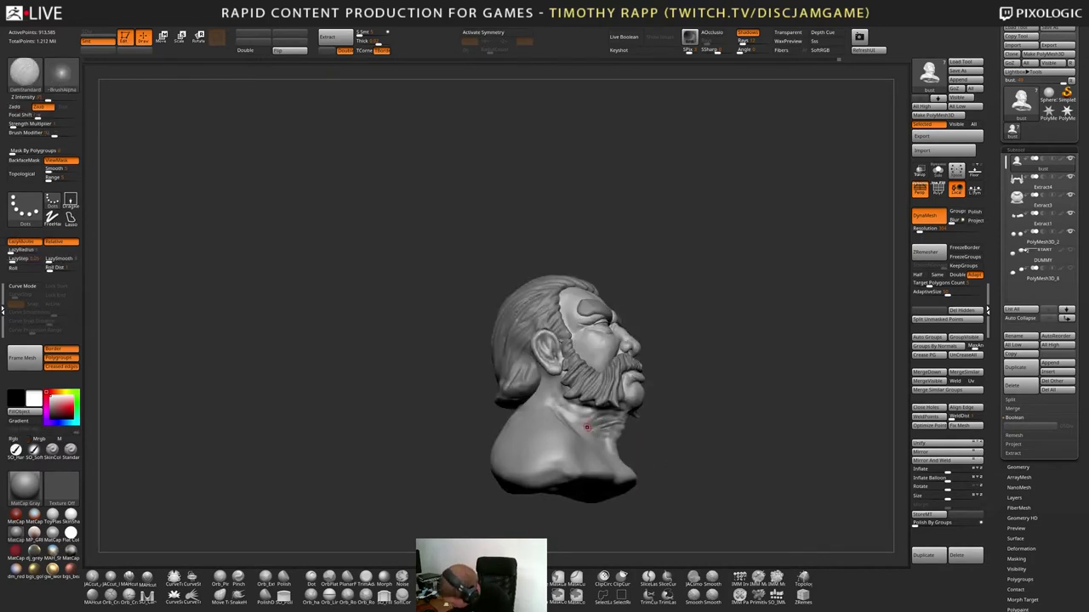
mouse_move(594, 420)
left_mouse_down()
mouse_move(627, 427)
mouse_move(597, 417)
mouse_move(614, 420)
left_mouse_up()
mouse_move(602, 398)
right_mouse_down()
mouse_move(608, 416)
mouse_move(594, 388)
mouse_move(551, 413)
mouse_move(596, 419)
mouse_move(569, 431)
mouse_move(632, 446)
mouse_move(609, 452)
right_mouse_up()
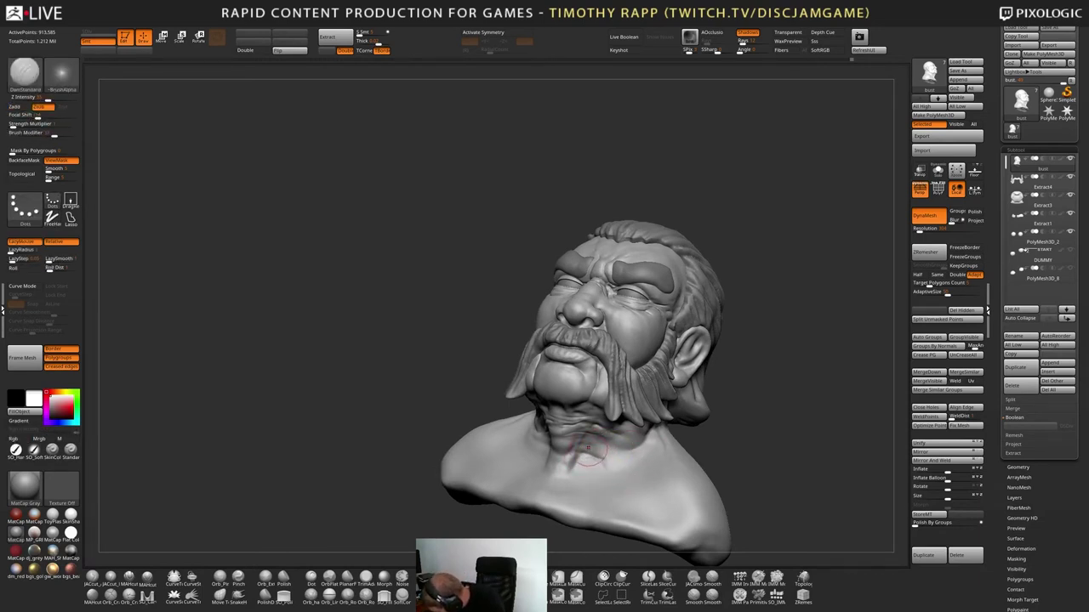
mouse_move(636, 473)
right_mouse_down()
mouse_move(610, 468)
mouse_move(672, 461)
mouse_move(630, 453)
mouse_move(632, 472)
right_mouse_up()
left_click_drag(642, 458, 650, 450, "shift")
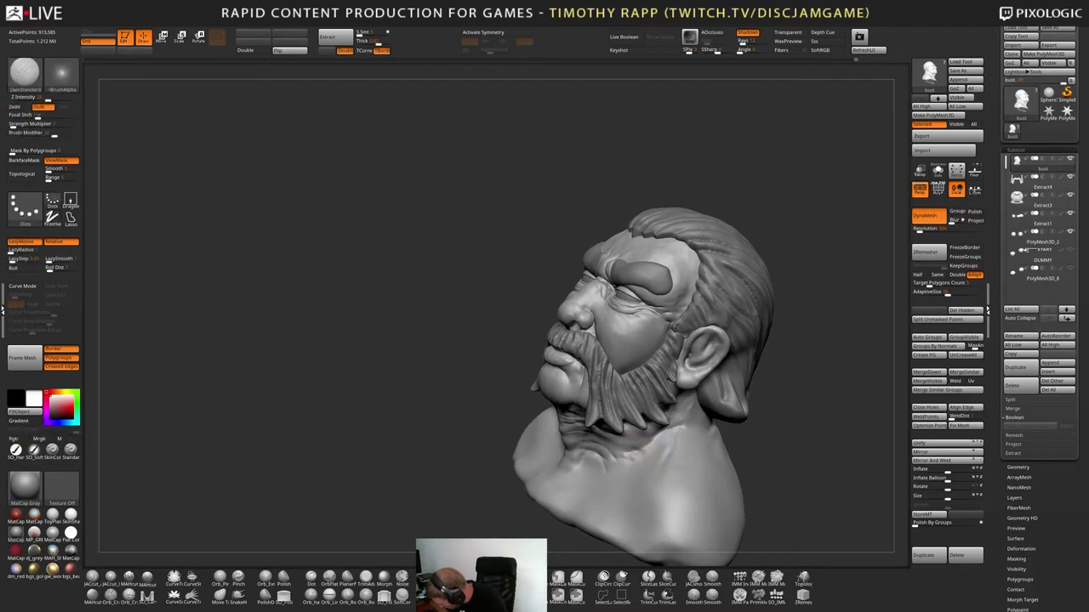
Build up the skin at the neck's base above the collarbone with the ClayRound brush
right_click_drag(644, 462, 657, 444)
key("2")
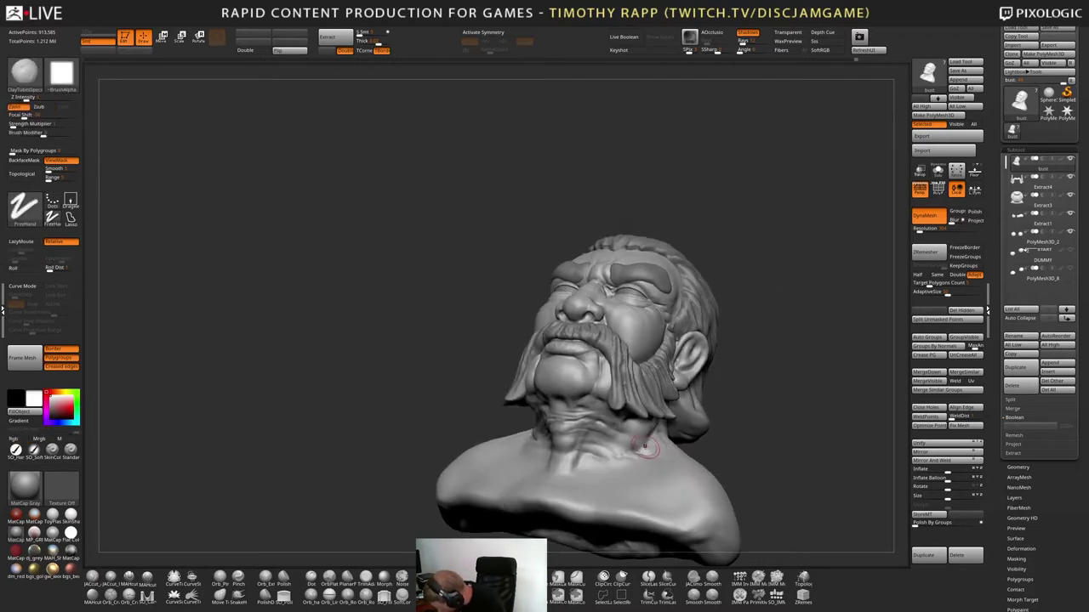
key("3")
left_click_drag(627, 447, 653, 448)
mouse_move(668, 447)
right_mouse_down()
mouse_move(655, 451)
mouse_move(648, 428)
mouse_move(634, 450)
right_mouse_up()
left_click_drag(634, 451, 648, 443)
mouse_move(642, 446)
right_mouse_down()
mouse_move(669, 429)
mouse_move(650, 430)
mouse_move(659, 410)
mouse_move(641, 453)
right_mouse_up()
Soften the collarbone and upper chest forms with the Smooth brush, working around the bust
key("shift")
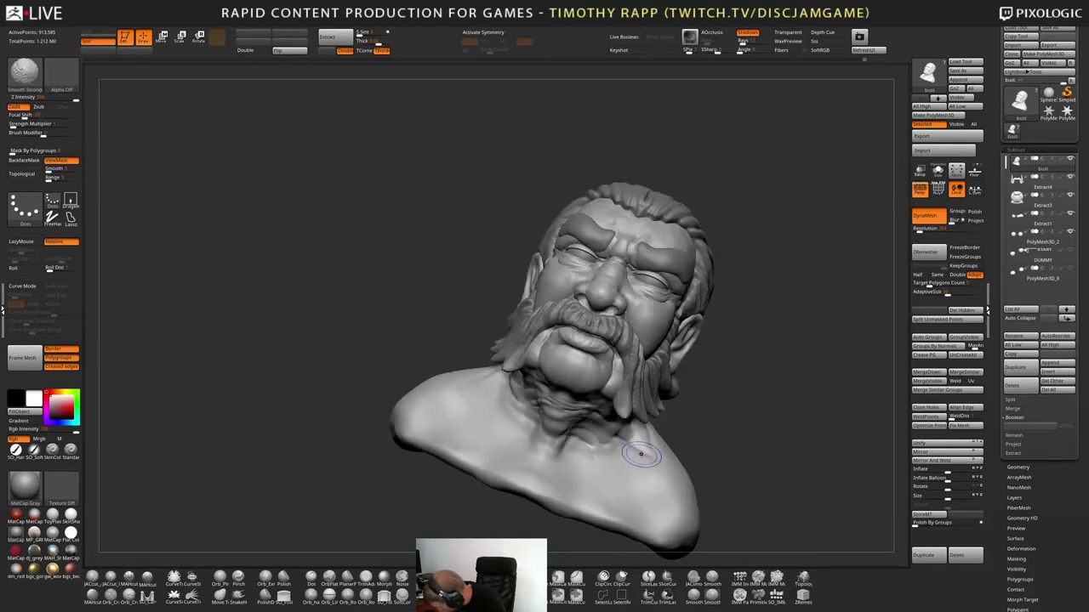
mouse_move(709, 440)
right_mouse_down("shift")
mouse_move(760, 428)
mouse_move(661, 448)
mouse_move(545, 451)
mouse_move(516, 440)
mouse_move(506, 466)
mouse_move(525, 435)
mouse_move(515, 449)
mouse_move(565, 434)
mouse_move(529, 435)
right_mouse_up("shift")
key("shift")
key("shift")
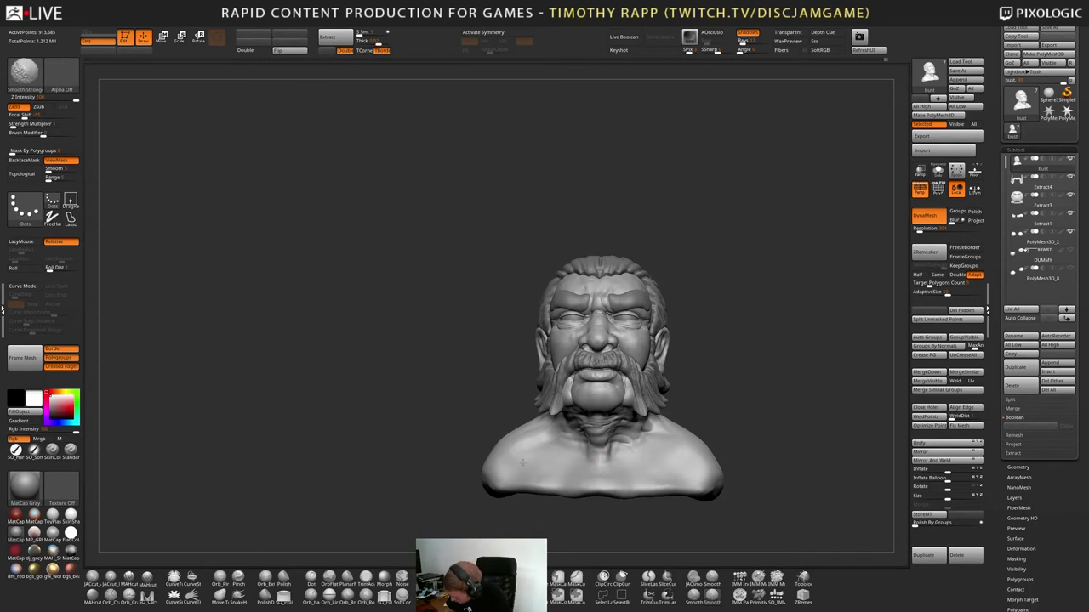
mouse_move(677, 460)
right_mouse_down()
mouse_move(649, 438)
mouse_move(682, 443)
mouse_move(672, 436)
mouse_move(677, 447)
right_mouse_up()
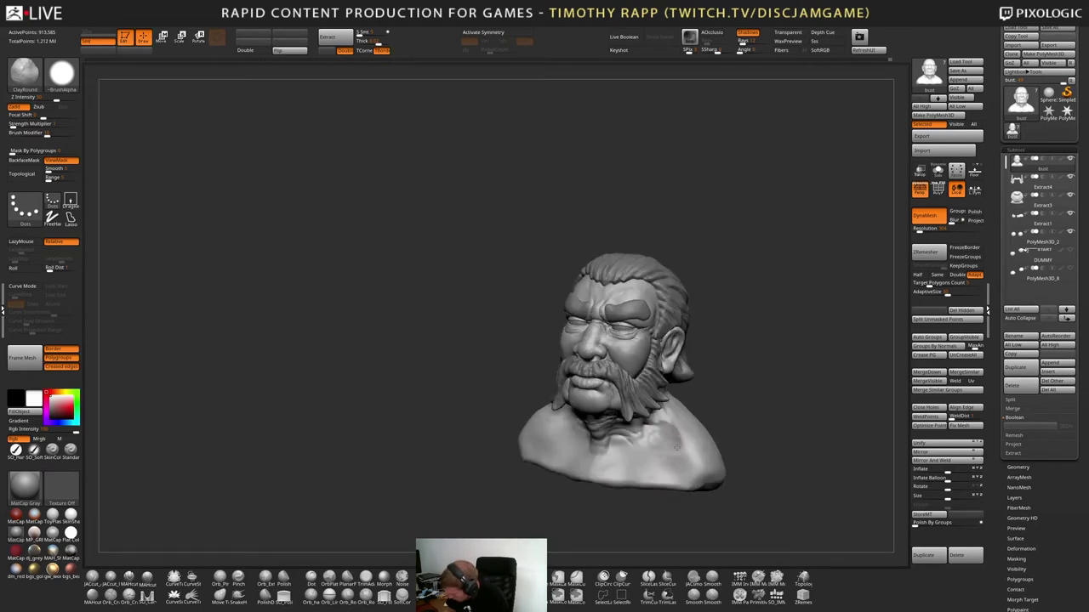
key("shift")
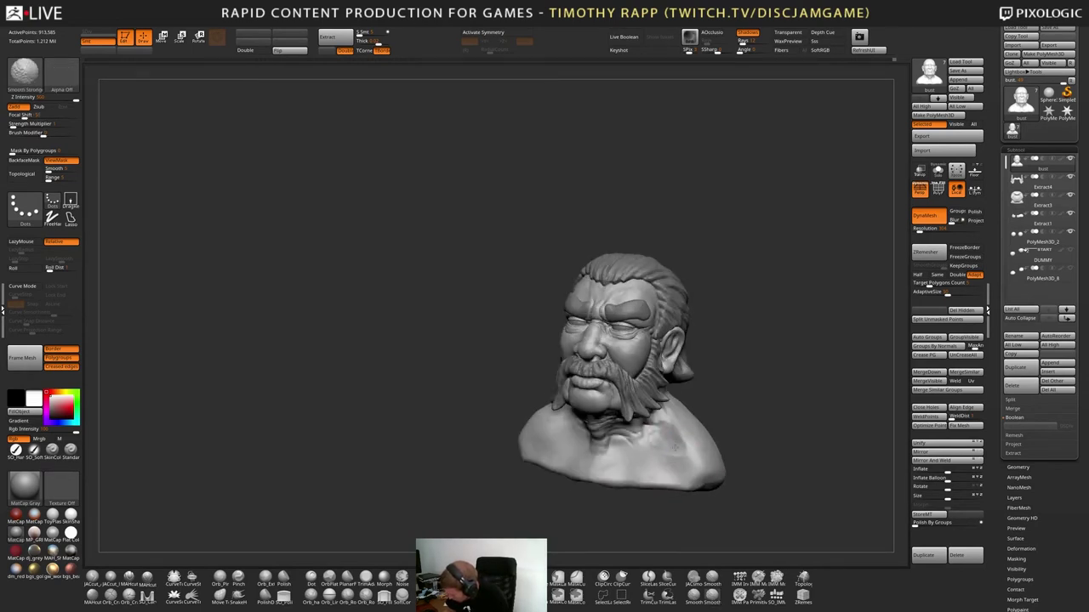
mouse_move(687, 446)
right_mouse_down()
mouse_move(708, 448)
mouse_move(652, 449)
right_mouse_up()
key("shift")
mouse_move(652, 449)
right_mouse_down("ctrl")
mouse_move(640, 445)
mouse_move(689, 445)
mouse_move(672, 442)
mouse_move(678, 433)
right_mouse_up("ctrl")
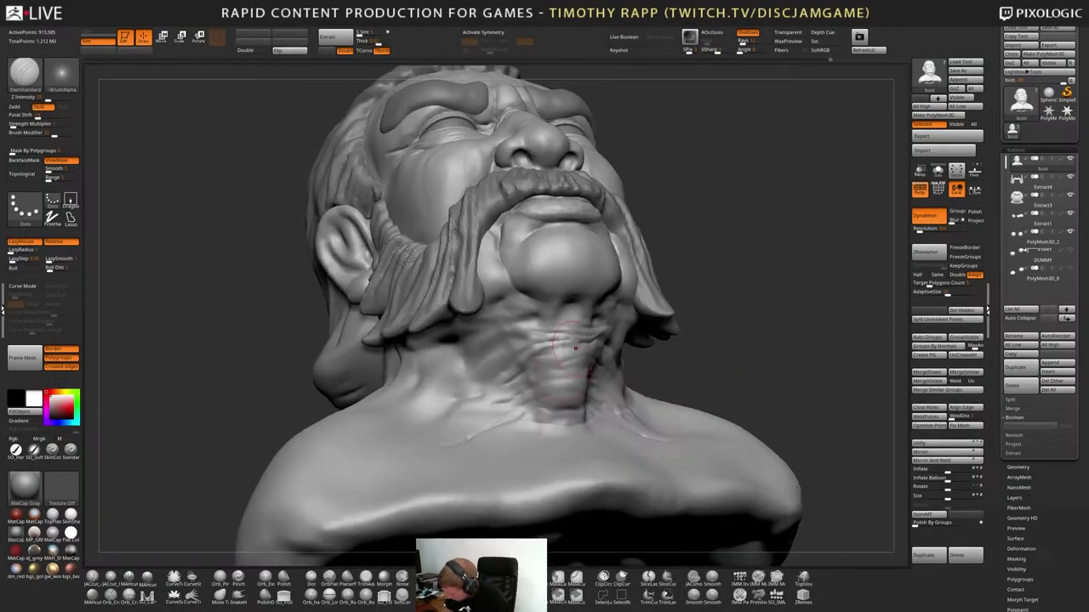
Shape the neck folds below the jaw with the Standard brush, undo the last stroke and smooth the neck's base
right_click_drag(541, 177, 426, 182)
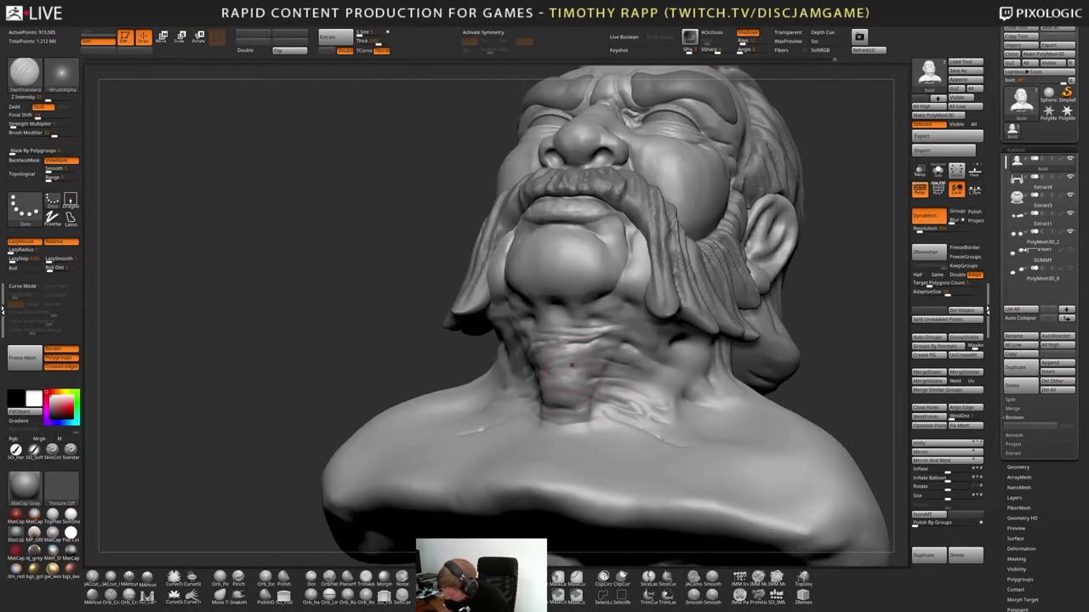
right_click_drag(583, 358, 547, 320)
key("b")
key("s")
key("t")
mouse_move(532, 320)
left_mouse_down()
mouse_move(554, 330)
mouse_move(547, 347)
mouse_move(524, 347)
left_mouse_up()
mouse_move(502, 319)
right_mouse_down()
mouse_move(584, 308)
mouse_move(594, 323)
mouse_move(614, 293)
mouse_move(638, 382)
mouse_move(676, 361)
mouse_move(710, 421)
mouse_move(715, 383)
mouse_move(699, 379)
mouse_move(676, 417)
mouse_move(634, 409)
right_mouse_up()
mouse_move(633, 408)
right_mouse_down("ctrl")
mouse_move(657, 353)
mouse_move(723, 349)
right_mouse_up("ctrl")
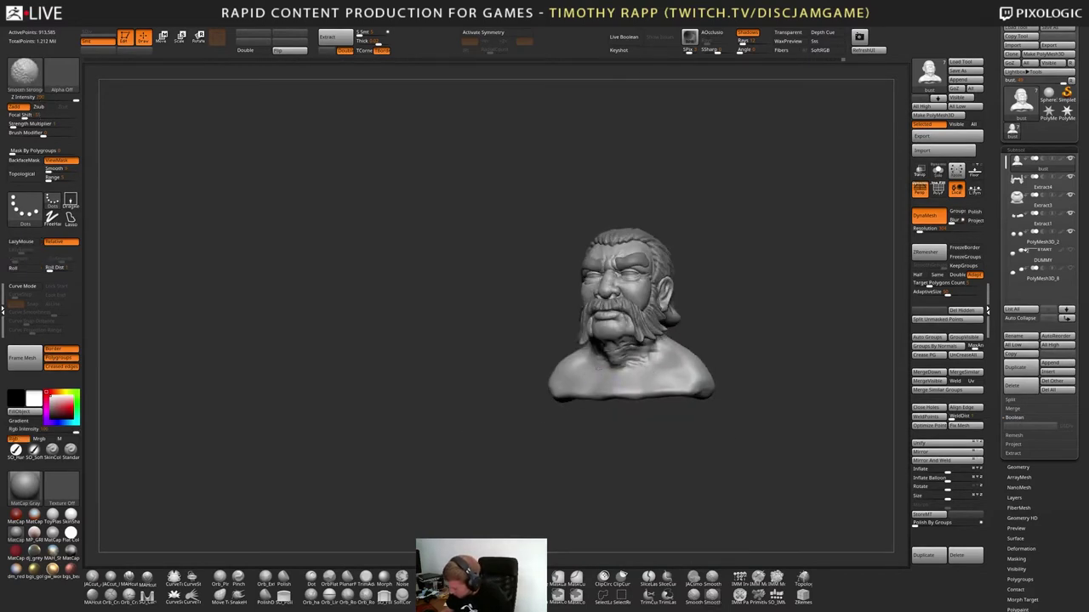
key("ctrl+z")
left_click_drag(645, 366, 636, 364, "shift")
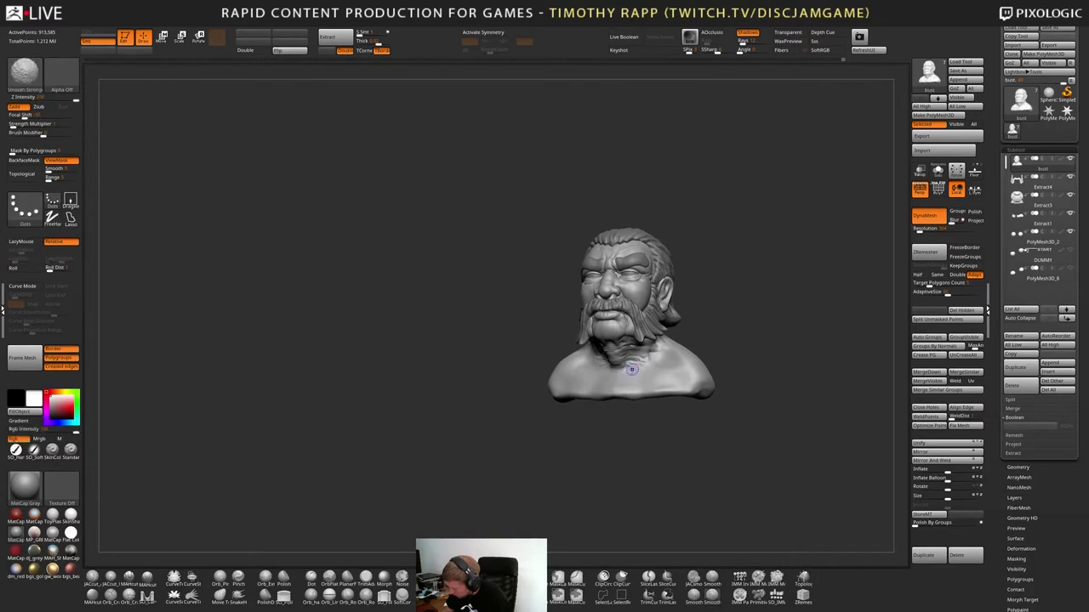
Carve fine cracks into the side of the neck behind the beard with the Orb_Cracks brush
mouse_move(636, 364)
right_mouse_down("alt")
mouse_move(621, 371)
mouse_move(695, 338)
mouse_move(739, 342)
right_mouse_up("alt")
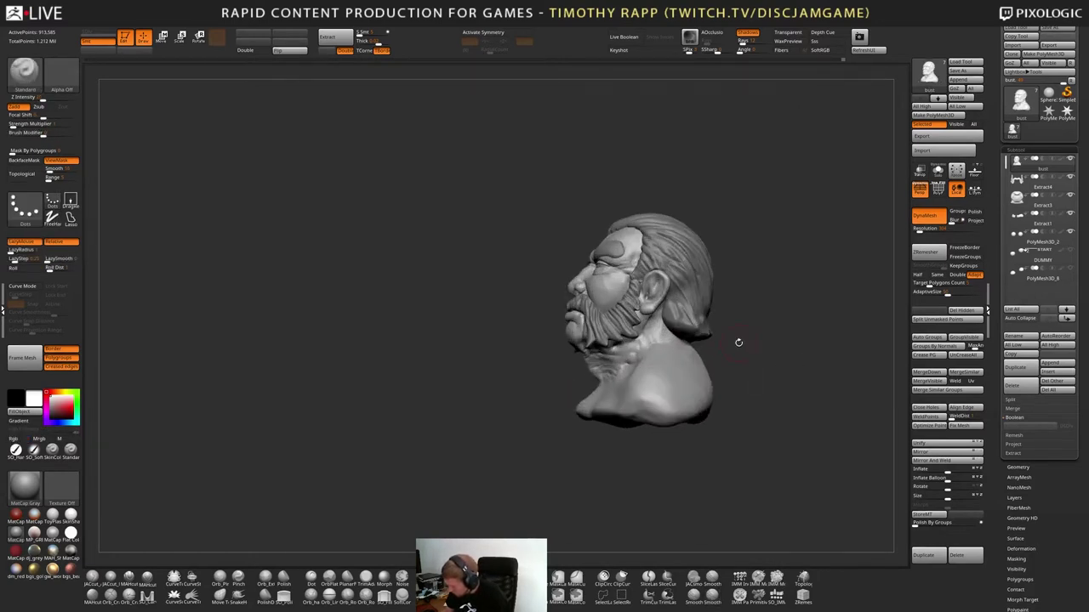
key("b")
key("m")
key("v")
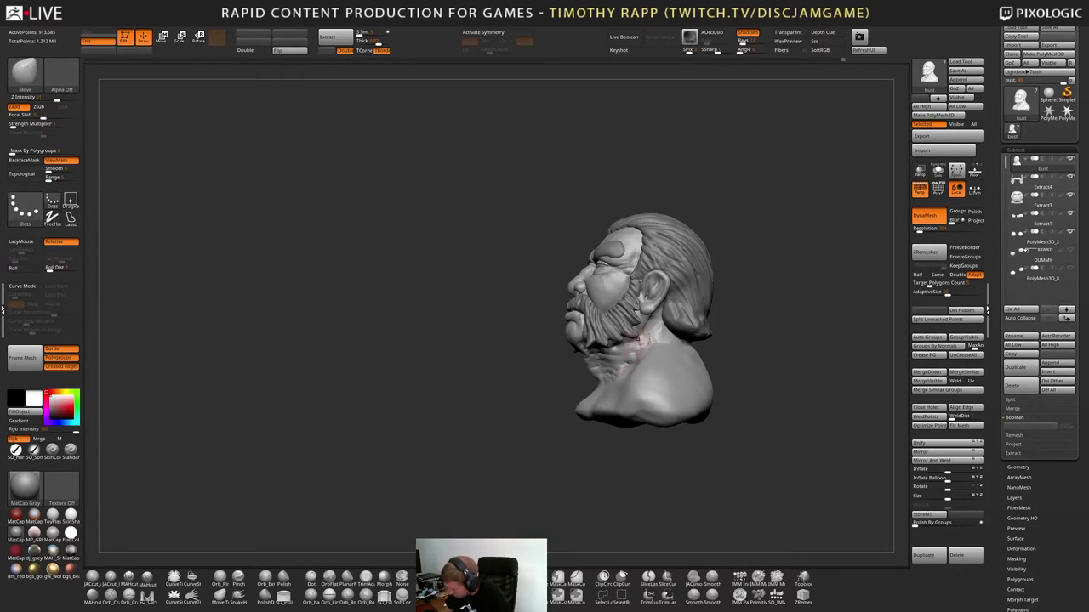
key("b")
key("o")
key("c")
left_click_drag(639, 342, 627, 355)
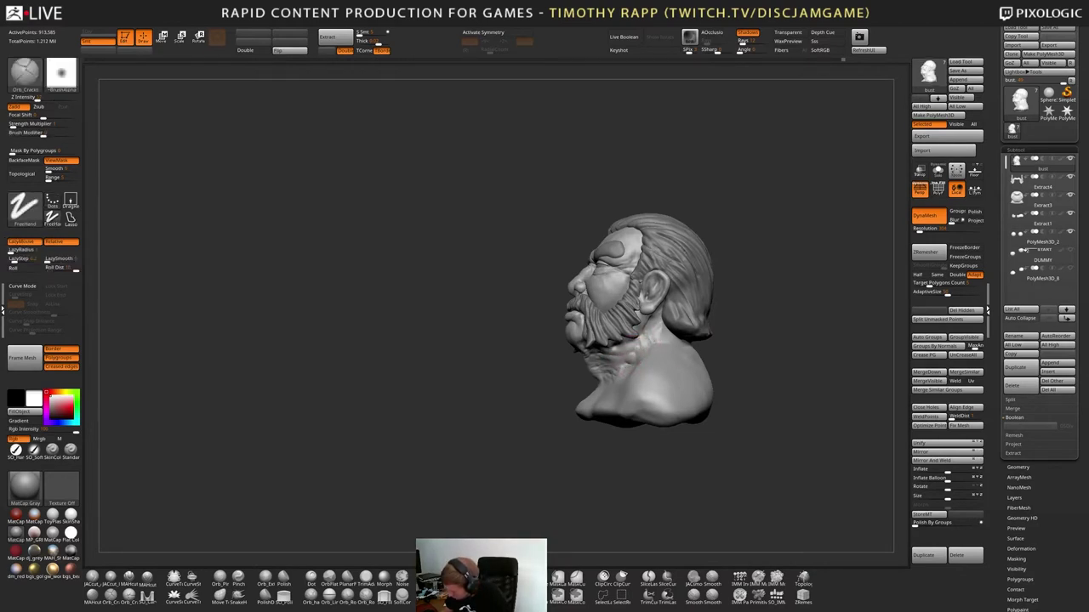
right_click_drag(651, 339, 633, 358)
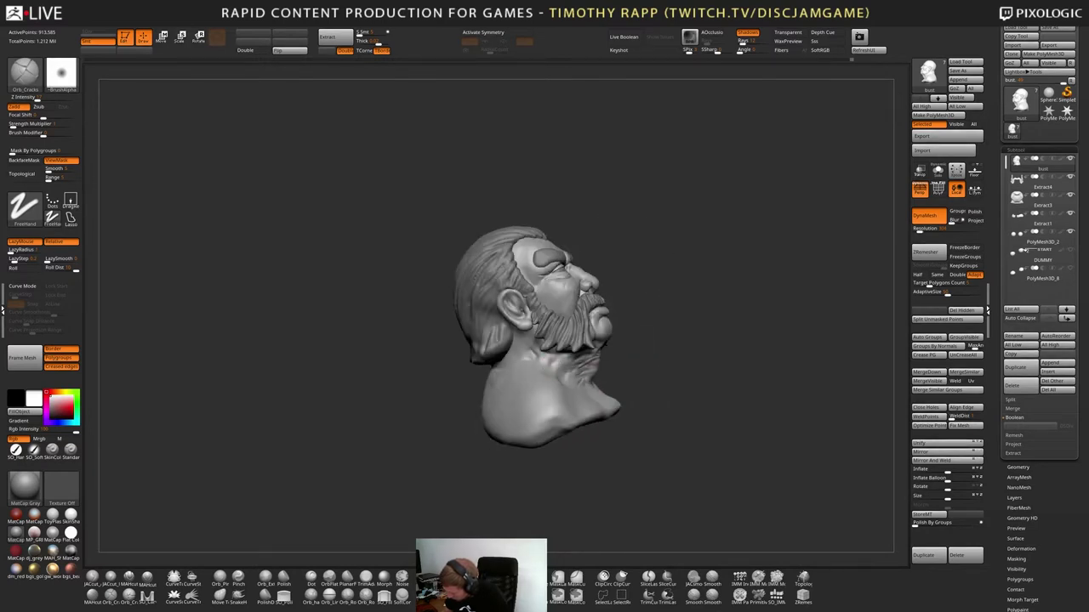
Sharpen the creases on the side of the neck under the beard with DamStandard and smooth the folds there
mouse_move(633, 358)
right_mouse_down()
mouse_move(563, 348)
mouse_move(624, 352)
mouse_move(602, 356)
mouse_move(594, 338)
mouse_move(622, 342)
mouse_move(614, 337)
mouse_move(638, 348)
mouse_move(626, 350)
mouse_move(626, 330)
mouse_move(691, 340)
mouse_move(632, 344)
mouse_move(682, 337)
mouse_move(725, 352)
mouse_move(725, 337)
mouse_move(771, 364)
mouse_move(755, 342)
right_mouse_up()
key("2")
key("b")
key("d")
key("s")
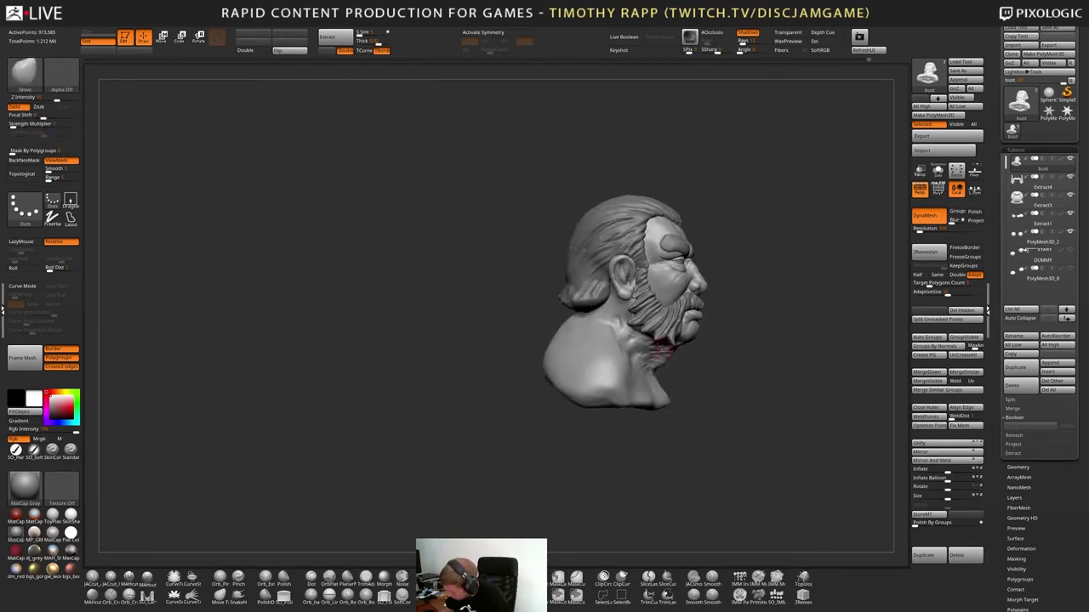
right_click_drag(659, 341, 556, 318)
right_click_drag(679, 369, 729, 379)
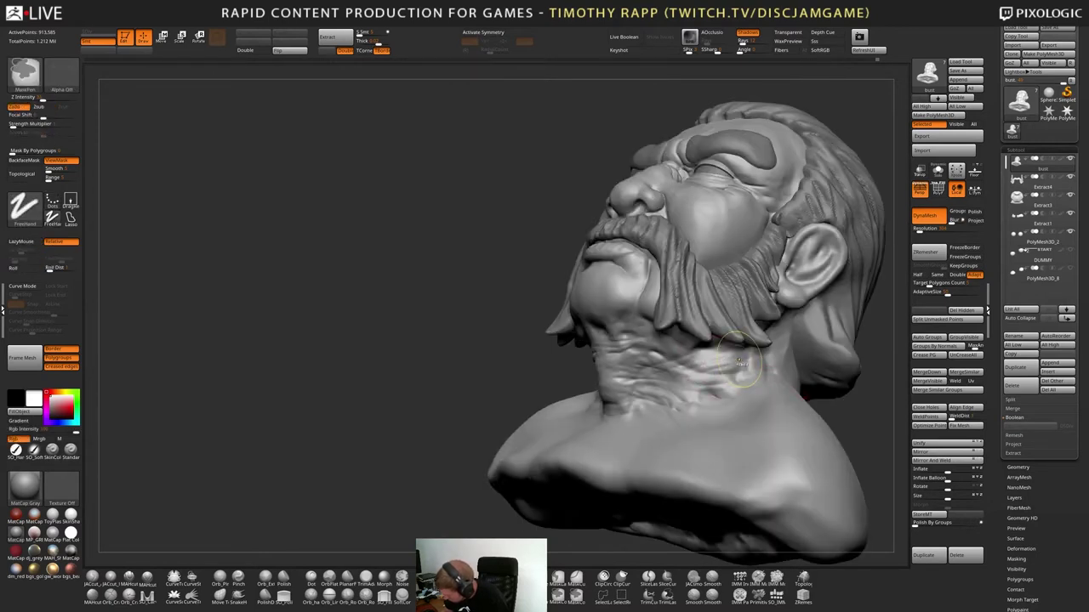
left_click_drag(741, 369, 715, 366, "shift")
key("s")
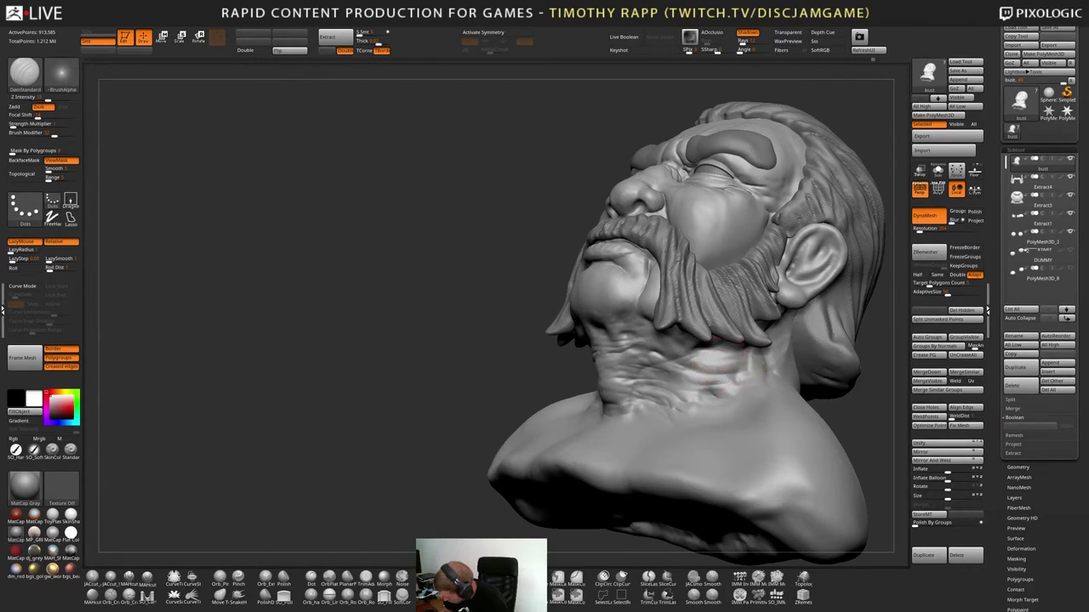
right_click_drag(715, 366, 706, 359)
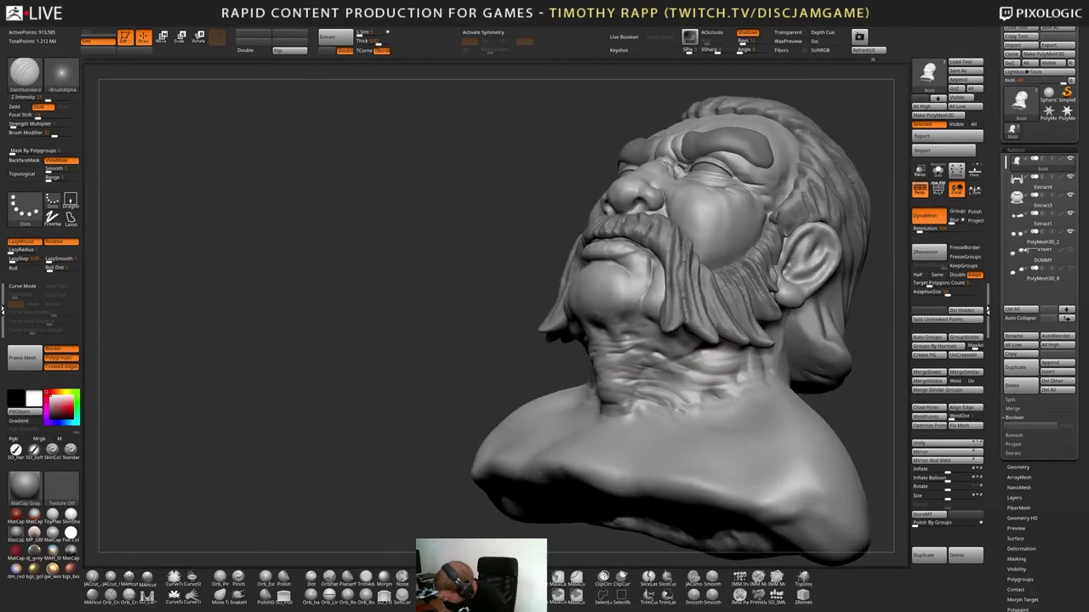
right_click_drag(713, 329, 647, 372, "ctrl")
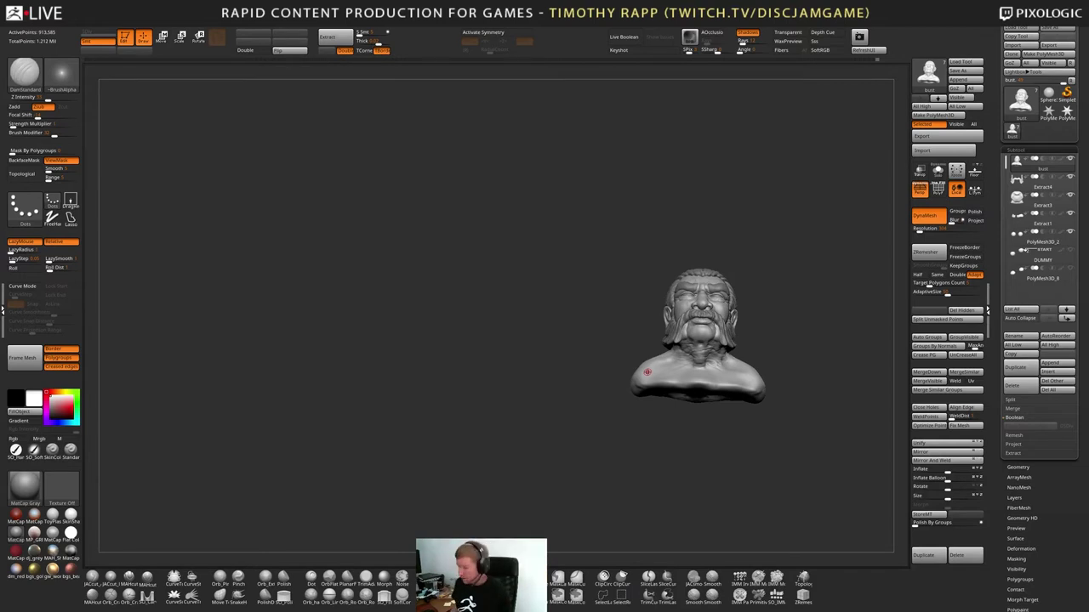
Refine the skin between the chin and the moustache strand with ClayTubes and smooth it
left_click_drag(748, 417, 706, 439)
right_click_drag(706, 438, 705, 430)
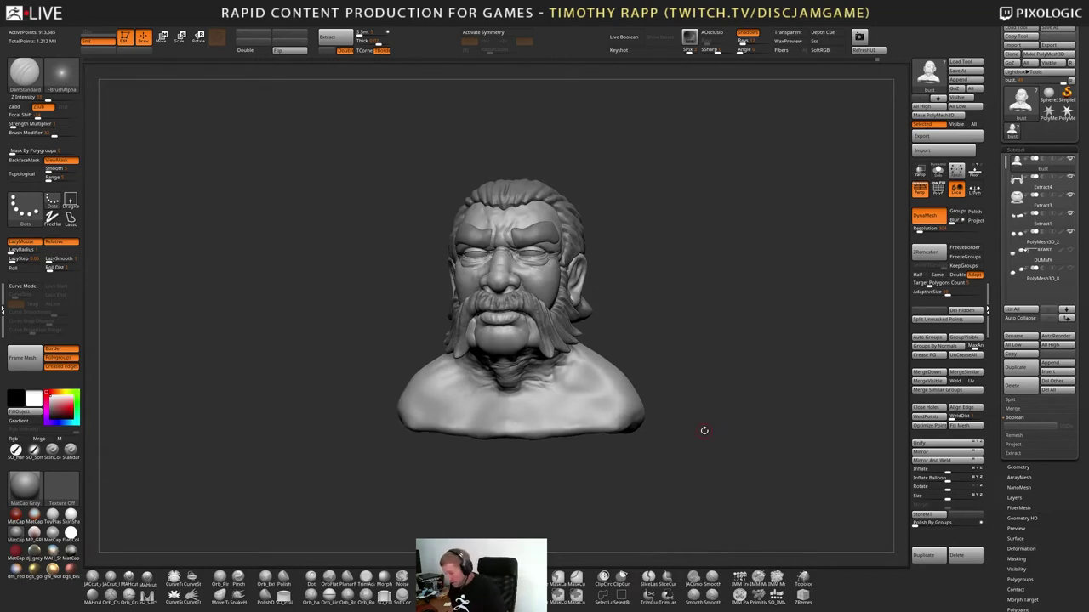
mouse_move(604, 358)
right_mouse_down("alt")
mouse_move(613, 482)
mouse_move(526, 403)
mouse_move(521, 364)
mouse_move(533, 374)
mouse_move(484, 374)
mouse_move(536, 375)
mouse_move(519, 387)
mouse_move(476, 384)
mouse_move(497, 356)
right_mouse_up("alt")
key("2")
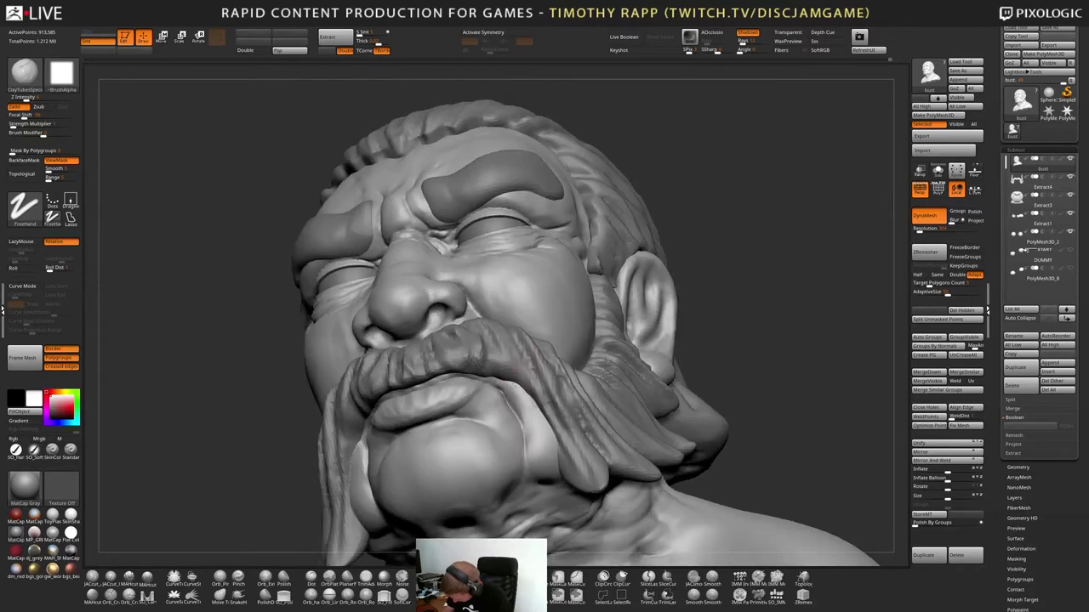
mouse_move(527, 412)
right_mouse_down()
mouse_move(521, 394)
mouse_move(538, 434)
right_mouse_up()
left_click_drag(538, 434, 539, 444, "shift")
right_click_drag(539, 444, 561, 485)
mouse_move(562, 484)
right_mouse_down("ctrl")
mouse_move(566, 442)
mouse_move(510, 435)
mouse_move(547, 432)
mouse_move(509, 444)
mouse_move(547, 427)
right_mouse_up("ctrl")
Turn on symmetry, refine the chin with ClayTubes and smooth its surface
key("s")
key("b")
key("m")
key("v")
key("b")
key("c")
key("t")
mouse_move(527, 479)
right_mouse_down()
mouse_move(515, 454)
mouse_move(482, 463)
right_mouse_up()
key("x")
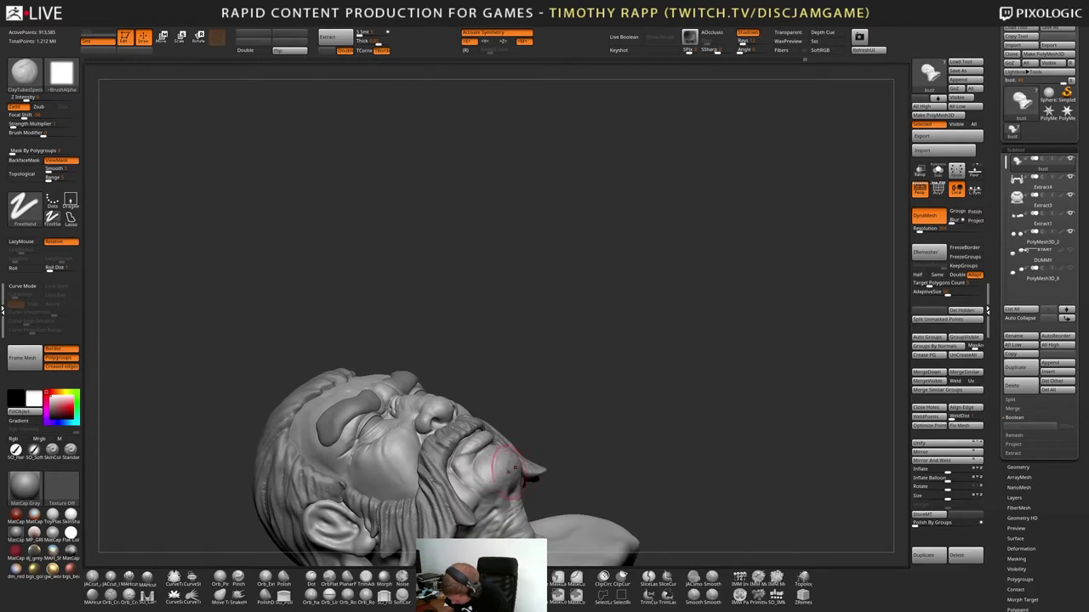
mouse_move(509, 472)
right_mouse_down()
mouse_move(528, 473)
mouse_move(516, 469)
right_mouse_up()
left_click_drag(506, 465, 498, 472, "shift")
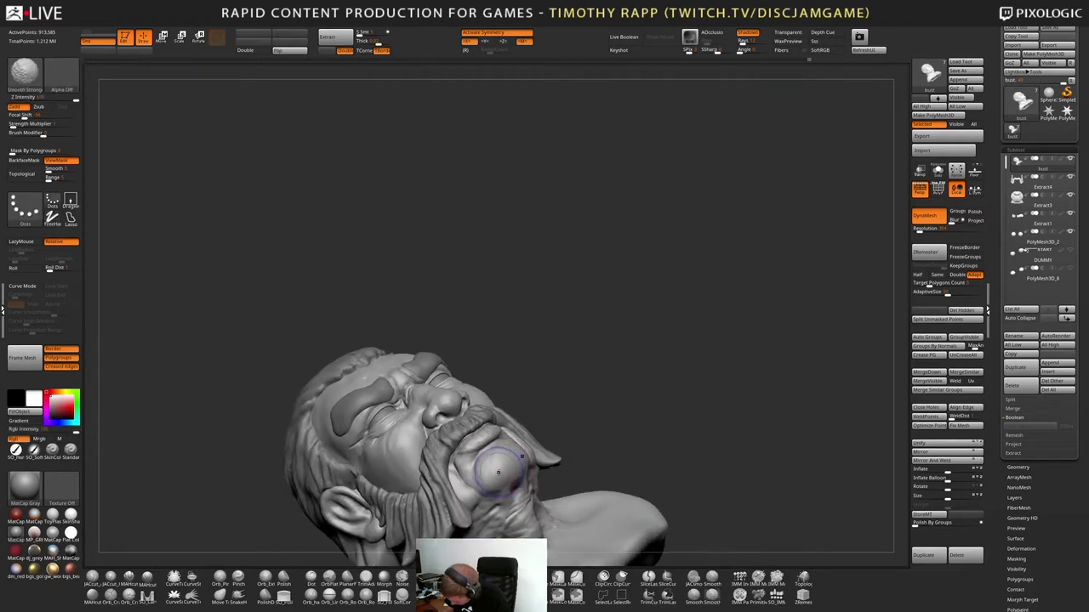
Define the upper eyelid creases symmetrically with DamStandard and smooth the lid beneath the eyebrow
mouse_move(508, 468)
right_mouse_down()
mouse_move(520, 454)
mouse_move(521, 467)
mouse_move(523, 438)
mouse_move(578, 424)
mouse_move(654, 411)
mouse_move(587, 424)
mouse_move(718, 417)
mouse_move(632, 395)
mouse_move(683, 425)
mouse_move(680, 470)
right_mouse_up()
mouse_move(548, 378)
right_mouse_down("ctrl")
mouse_move(679, 388)
mouse_move(542, 403)
mouse_move(551, 416)
right_mouse_up("ctrl")
key("b")
key("d")
key("s")
key("s")
left_click_drag(558, 416, 513, 396)
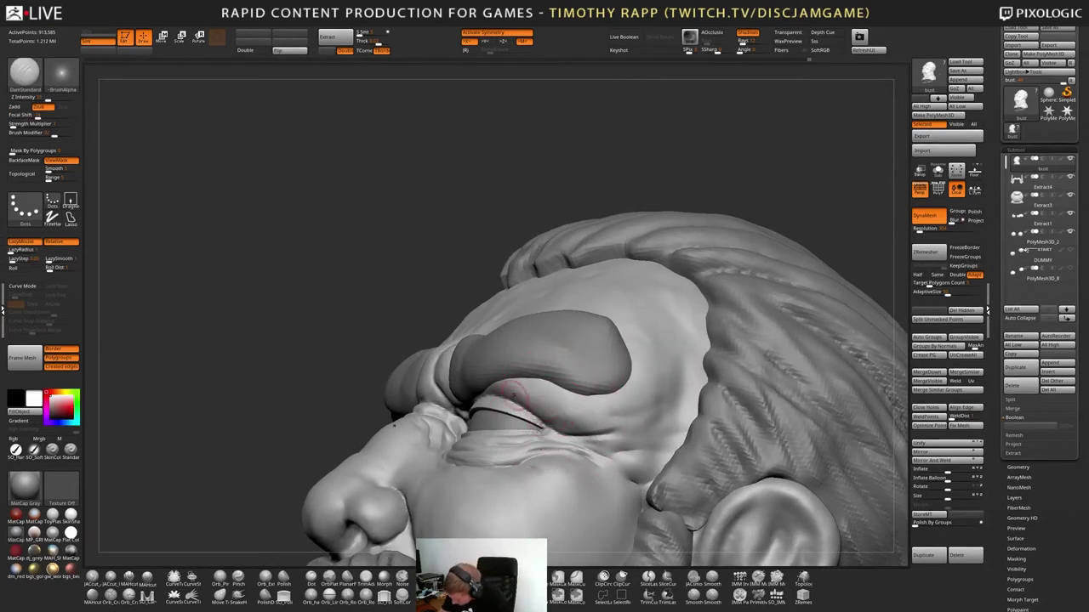
right_click_drag(515, 407, 499, 400)
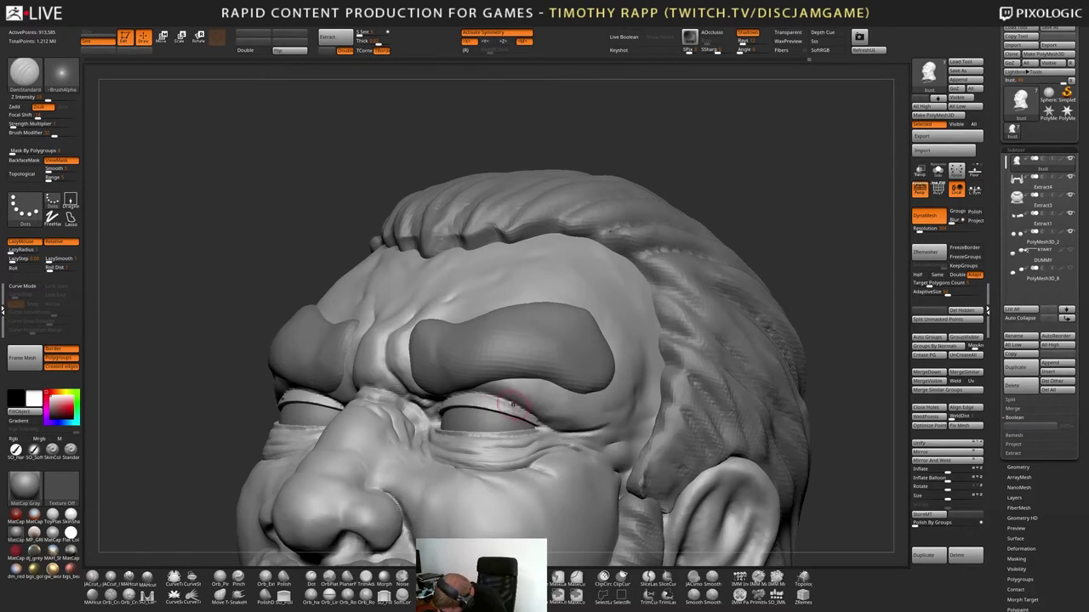
mouse_move(513, 405)
left_mouse_down("shift")
mouse_move(496, 401)
mouse_move(521, 415)
mouse_move(500, 397)
left_mouse_up("shift")
Try the bust at a higher subdivision level around the brow and step back to the lower level
right_click_drag(684, 501, 804, 508, "ctrl")
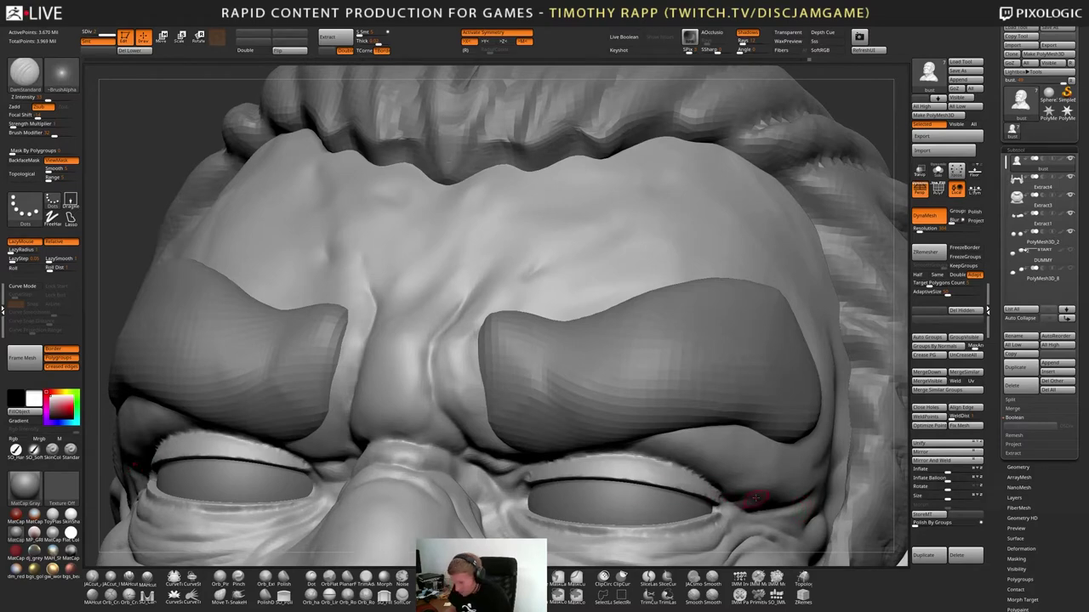
key("shift+d")
right_click_drag(754, 500, 536, 546)
Turn off symmetry, cut creases at the neck's base above the collarbone with DamStandard and smooth the folds
right_click_drag(837, 568, 637, 364, "alt")
key("f")
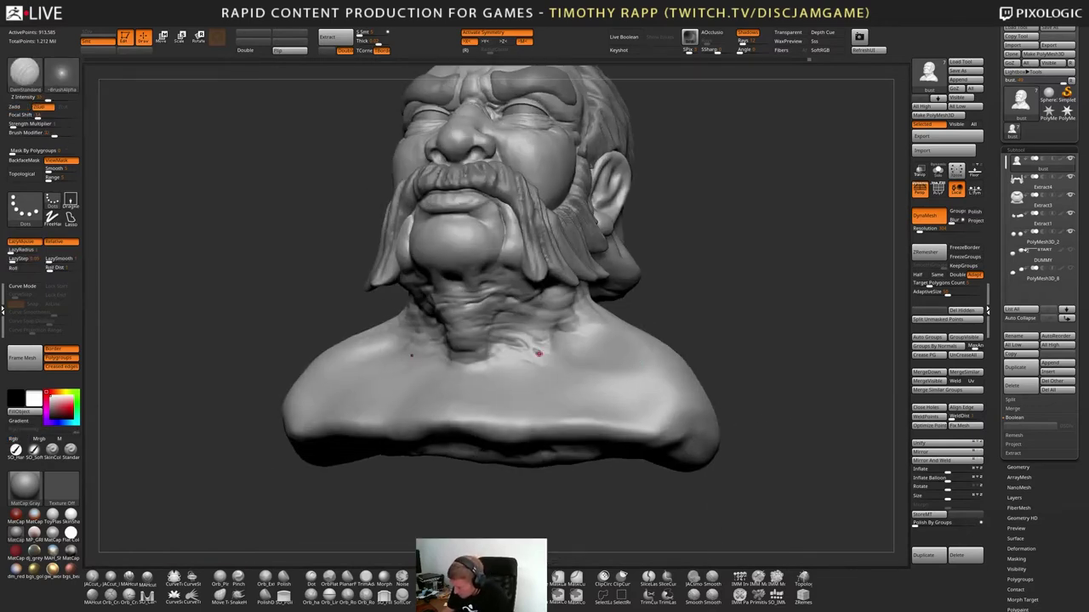
key("shift")
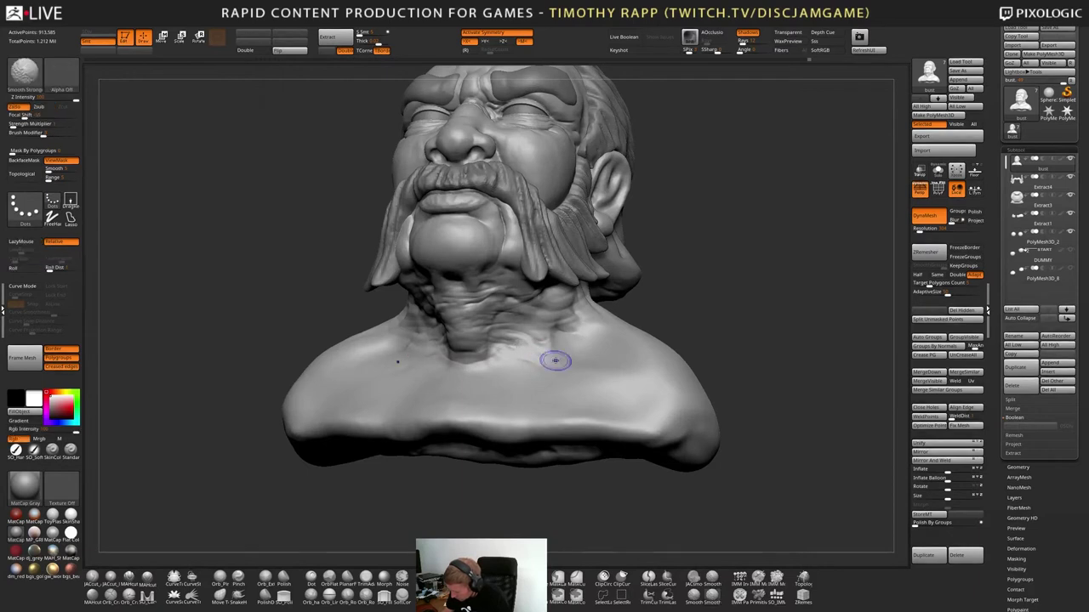
key("x")
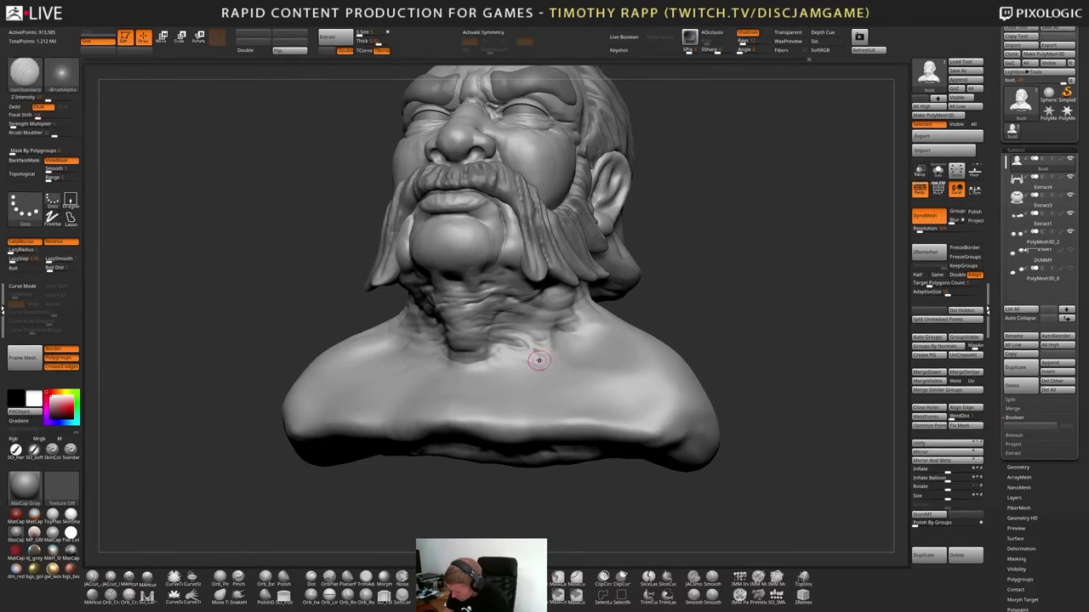
mouse_move(538, 358)
left_mouse_down()
mouse_move(535, 347)
mouse_move(552, 363)
left_mouse_up()
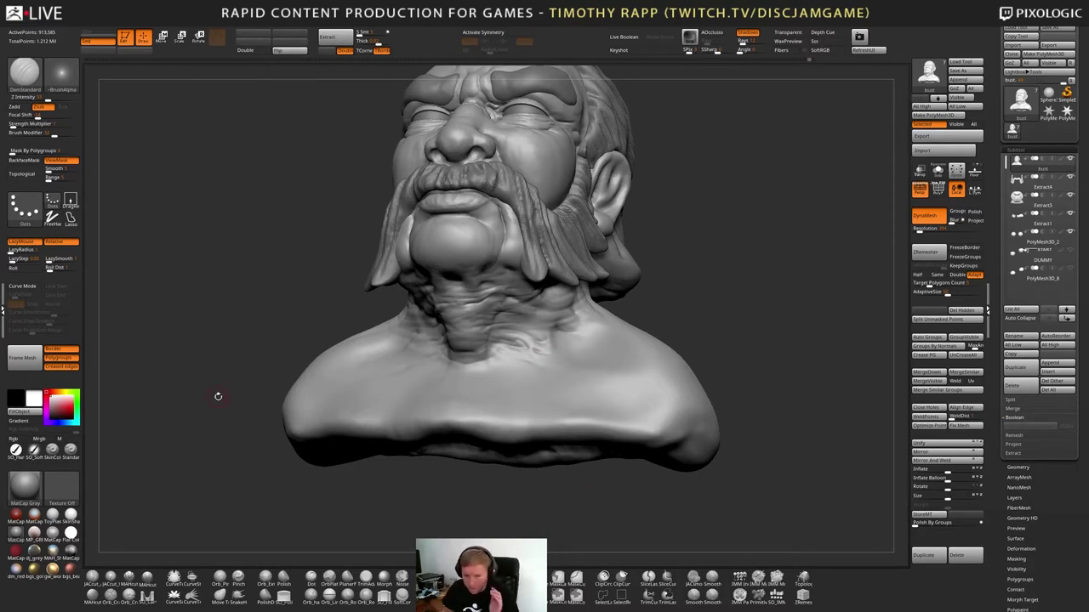
key("shift")
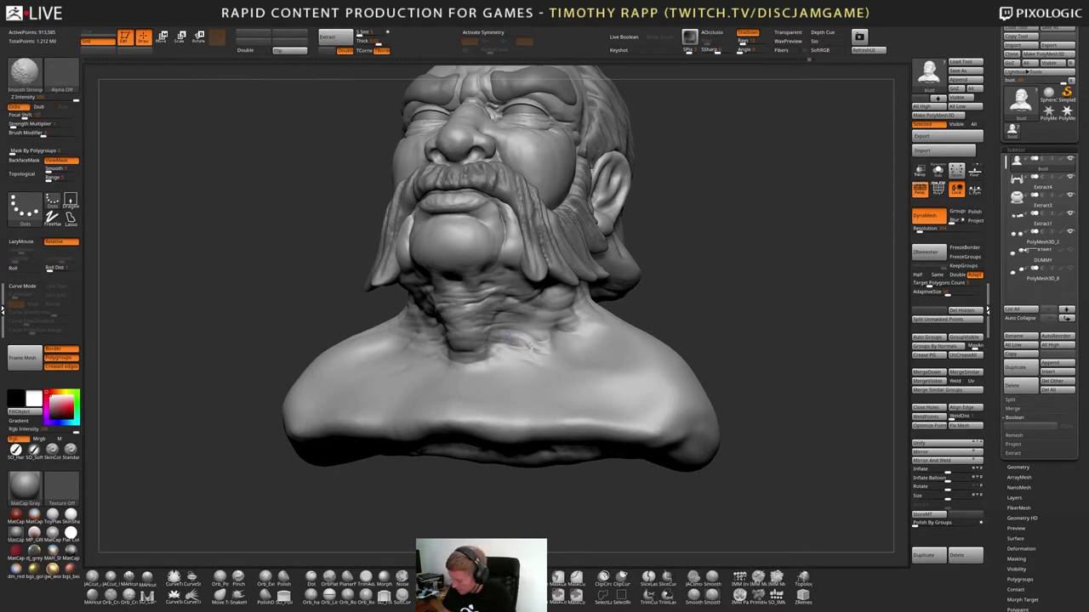
left_click_drag(791, 357, 706, 353)
mouse_move(515, 340)
left_mouse_down("shift")
mouse_move(558, 356)
mouse_move(535, 344)
left_mouse_up("shift")
Turn on the polypaint display for all subtools and examine the bust from the front and side
mouse_move(742, 375)
left_mouse_down()
mouse_move(749, 387)
mouse_move(612, 391)
mouse_move(595, 435)
left_mouse_up()
mouse_move(595, 436)
left_mouse_down()
mouse_move(671, 436)
mouse_move(610, 436)
mouse_move(632, 438)
left_mouse_up()
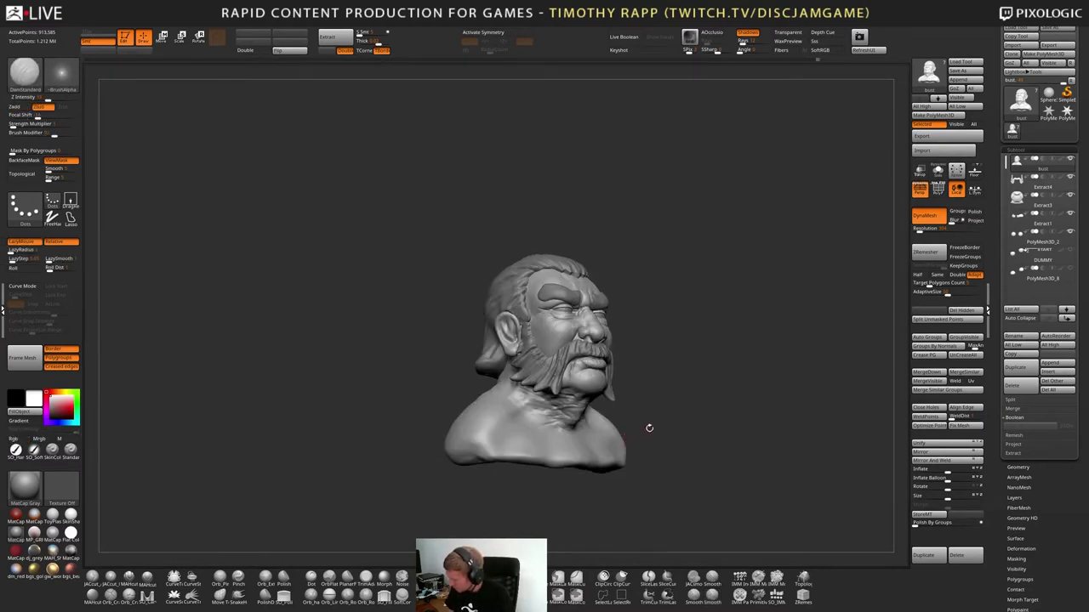
left_click(1061, 161, "shift")
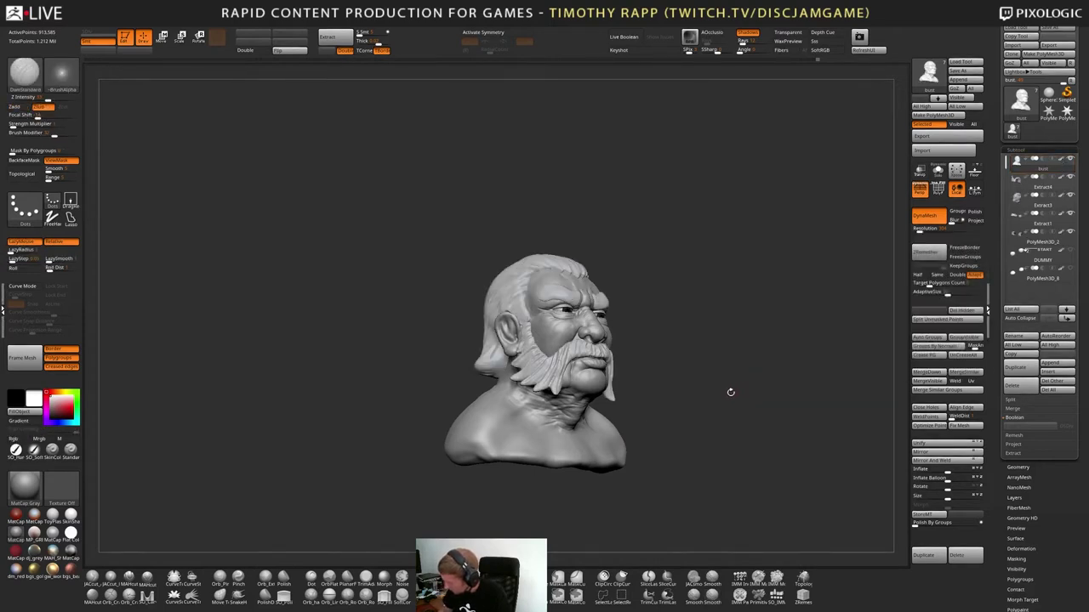
left_click_drag(754, 374, 773, 395, "shift")
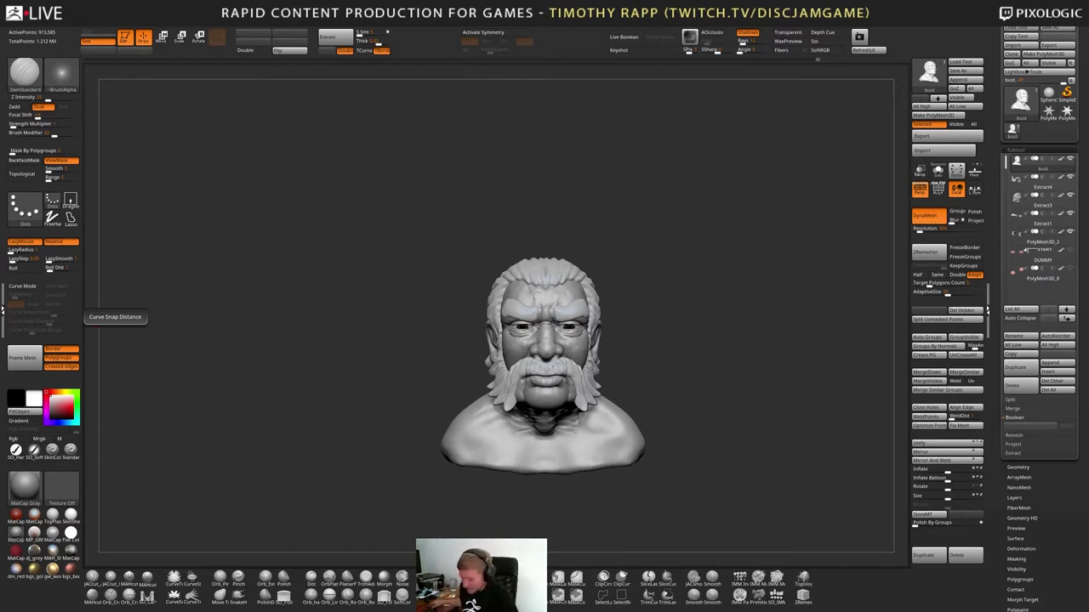
left_click_drag(669, 402, 703, 438)
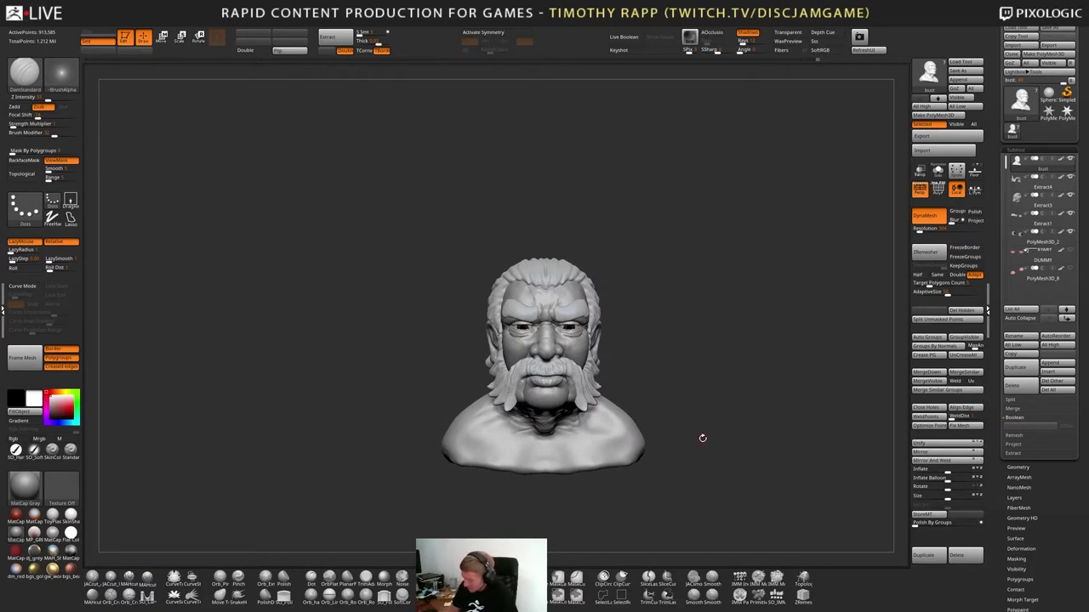
left_click_drag(703, 438, 685, 425)
key("f")
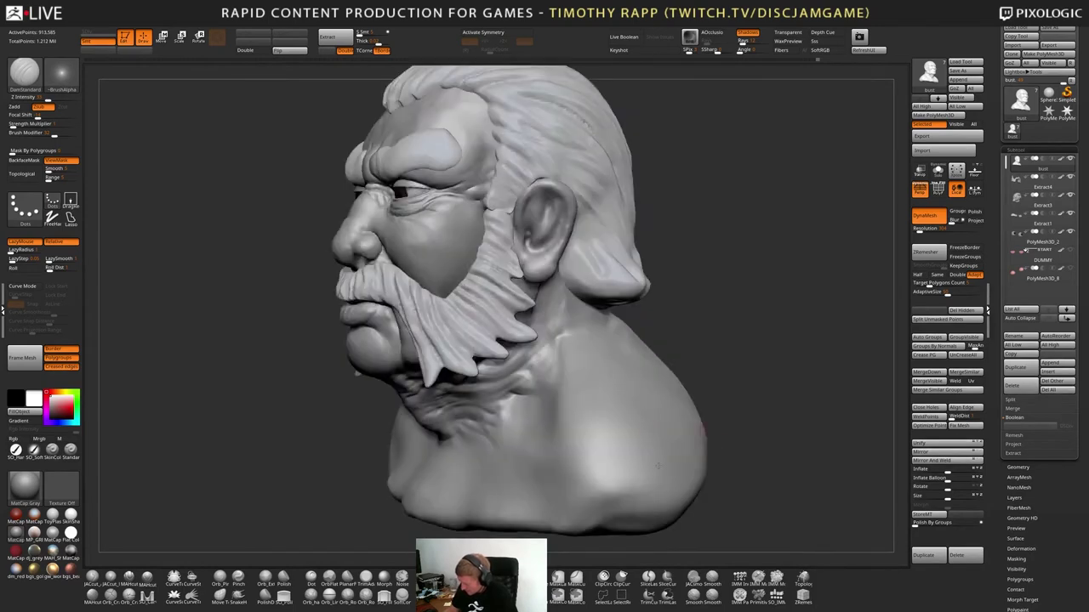
Turn off the polypaint display for all subtools and check the bust from the side and front
left_click_drag(658, 465, 625, 439, "alt")
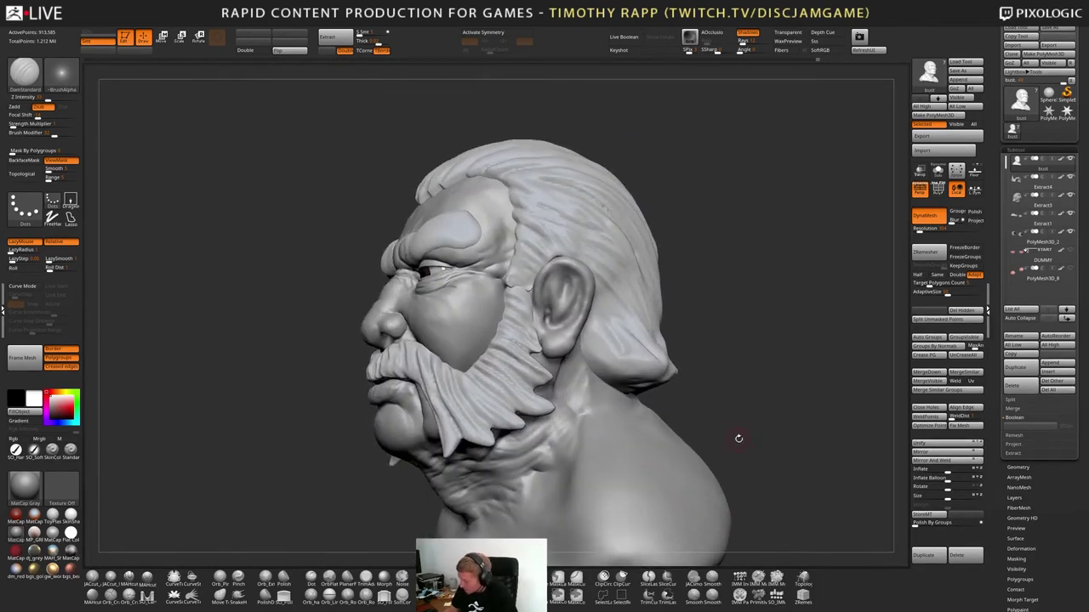
left_click_drag(738, 439, 715, 396, "alt")
left_click_drag(668, 441, 698, 447)
key("shift+f")
key("shift+f")
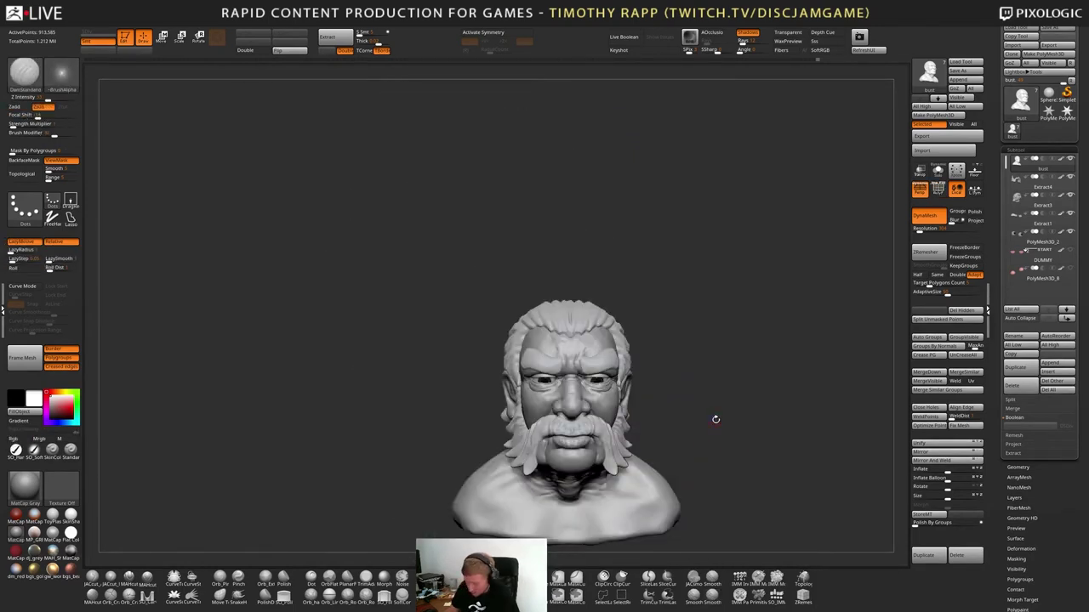
mouse_move(16, 534)
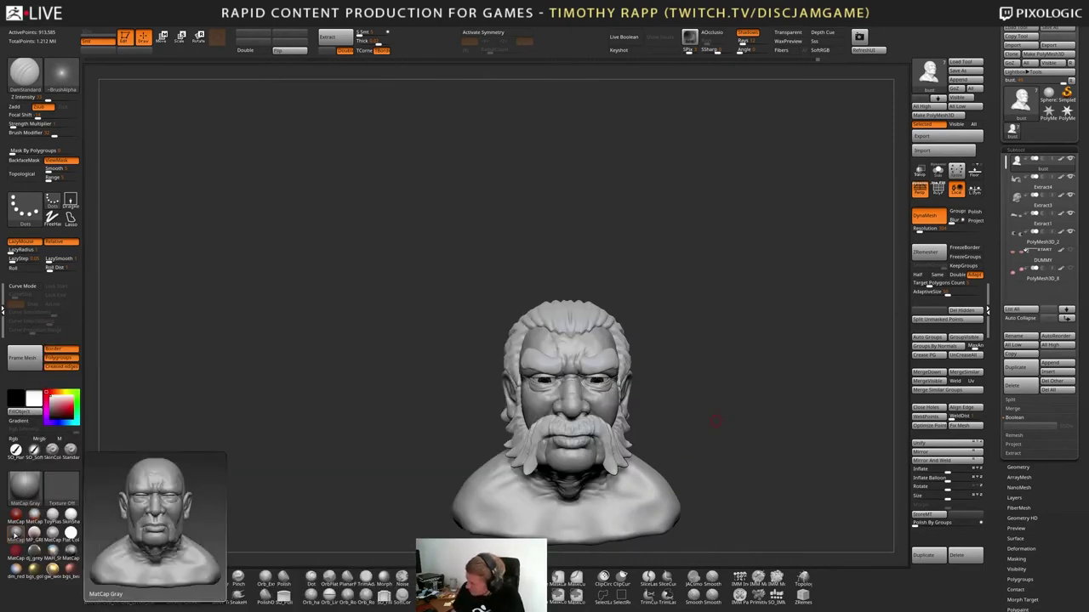
left_click(1061, 160, "shift")
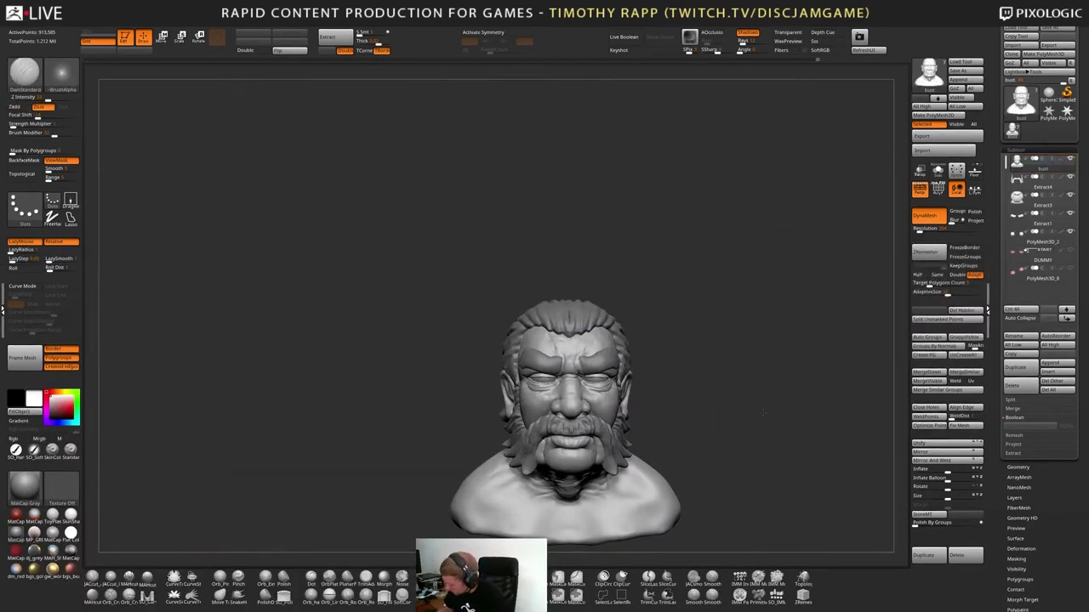
left_click_drag(804, 405, 733, 356, "alt")
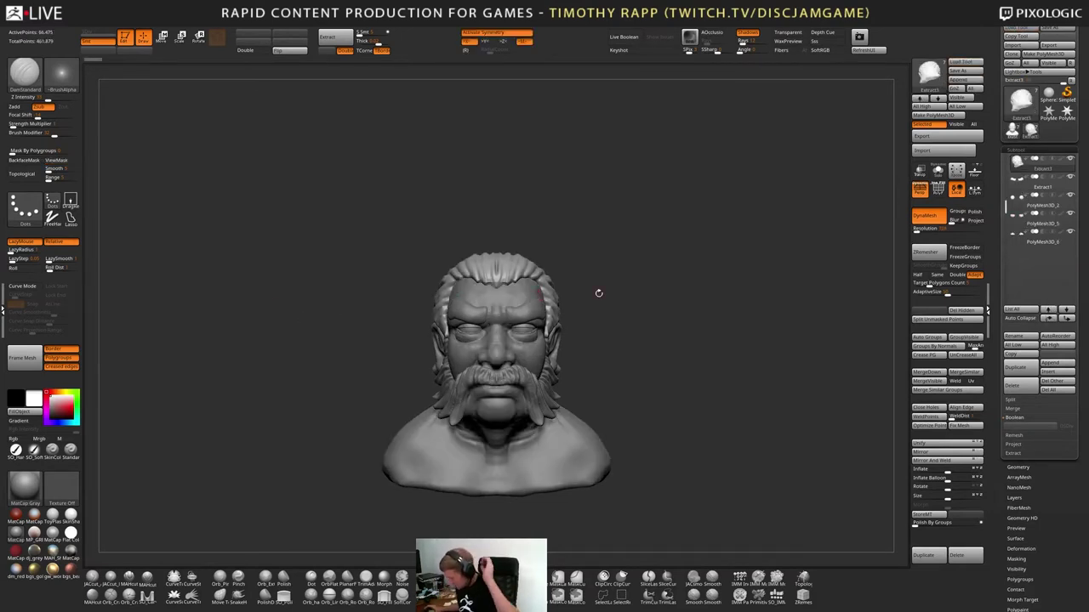
Turn on the polypaint of the earlier version's bust subtool and switch back to the detailed bust tool
mouse_move(1067, 164)
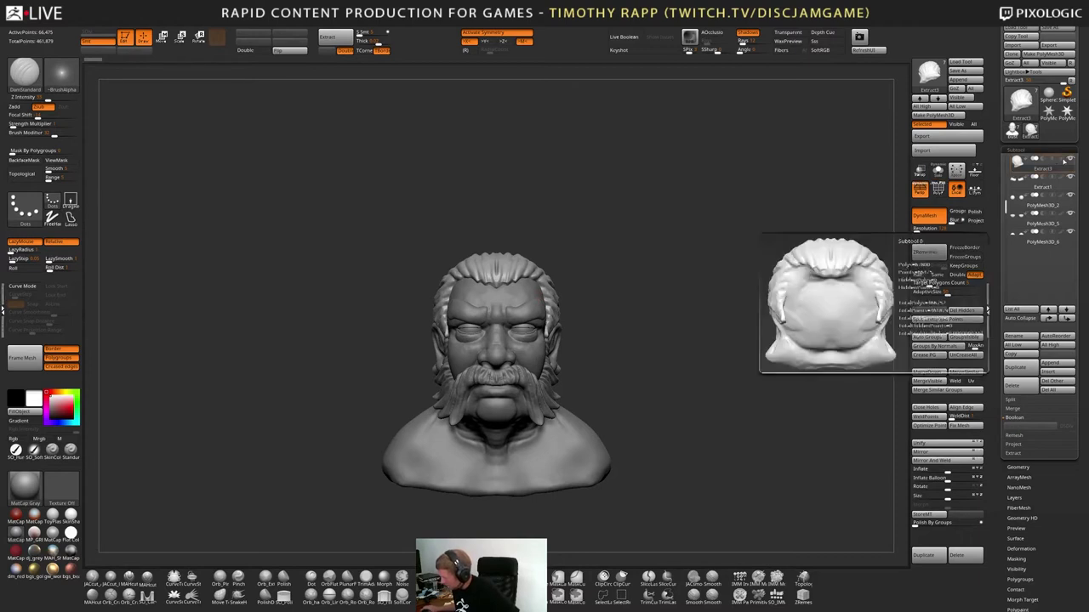
mouse_move(1067, 196)
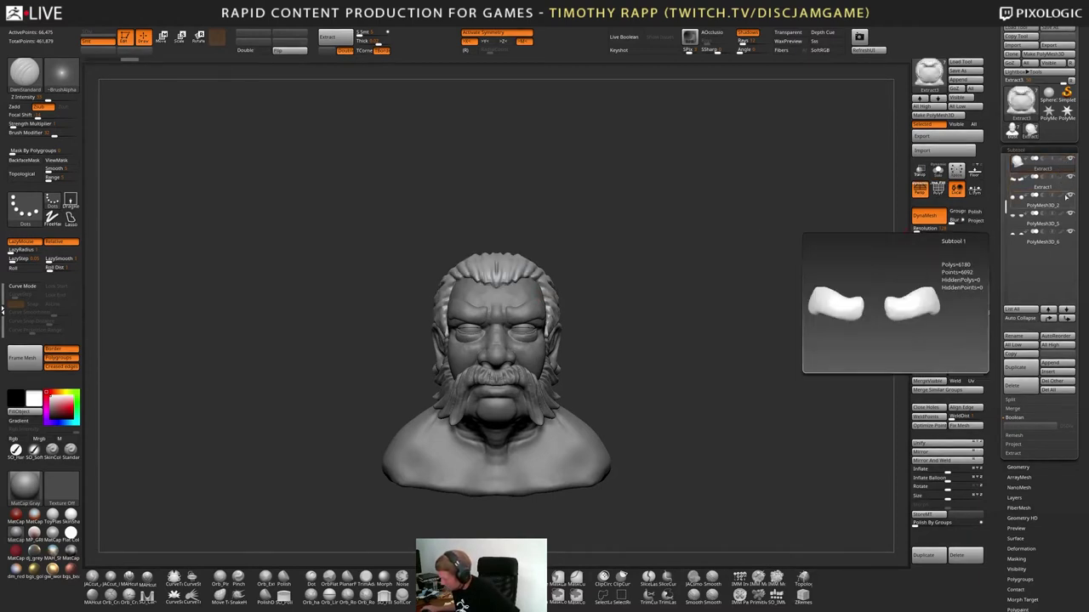
left_click_drag(1007, 207, 1007, 161)
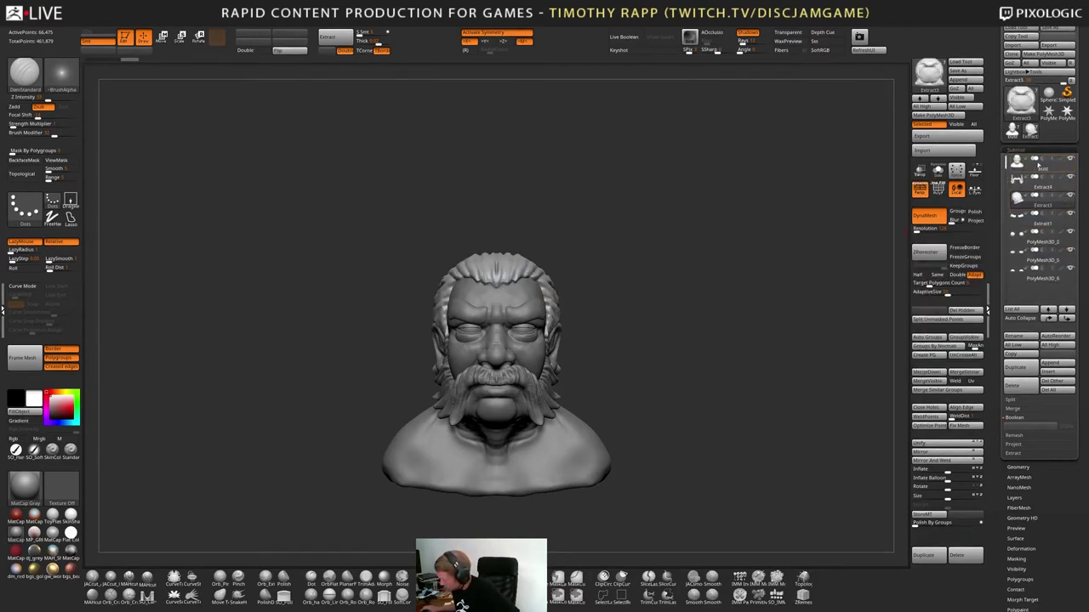
left_click(1061, 161)
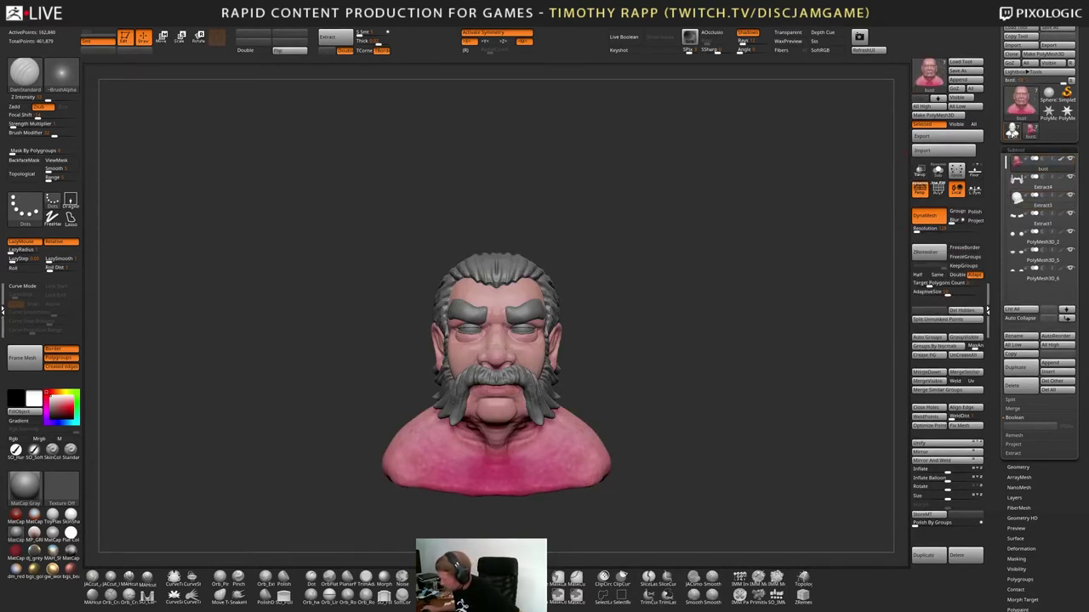
left_click(1012, 130)
mouse_move(1012, 132)
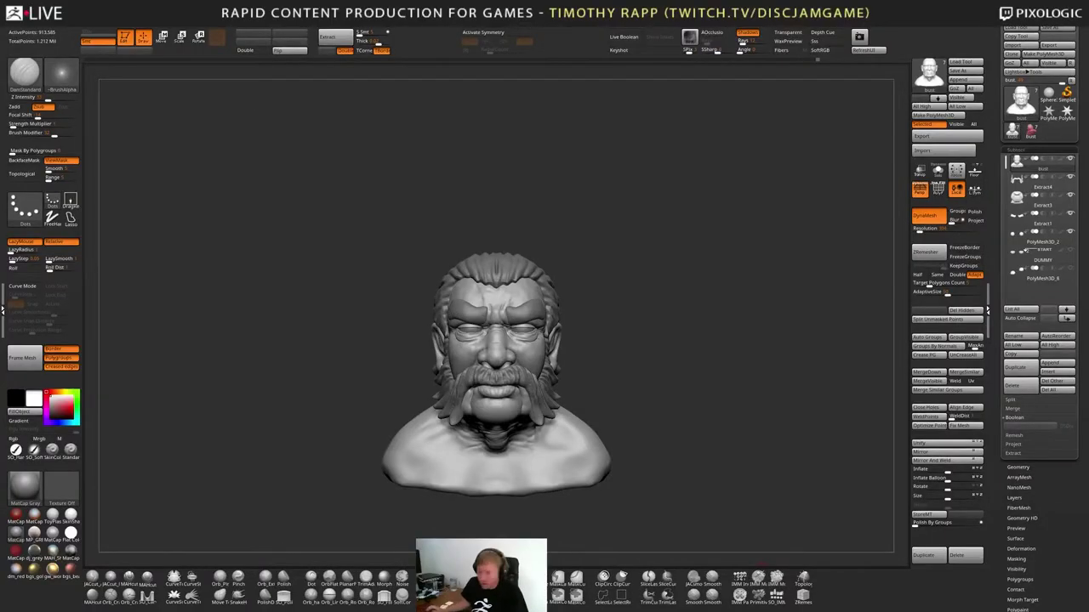
Compare the detailed bust with the painted earlier bust from the front, three-quarter and low angles
left_click_drag(627, 427, 695, 407)
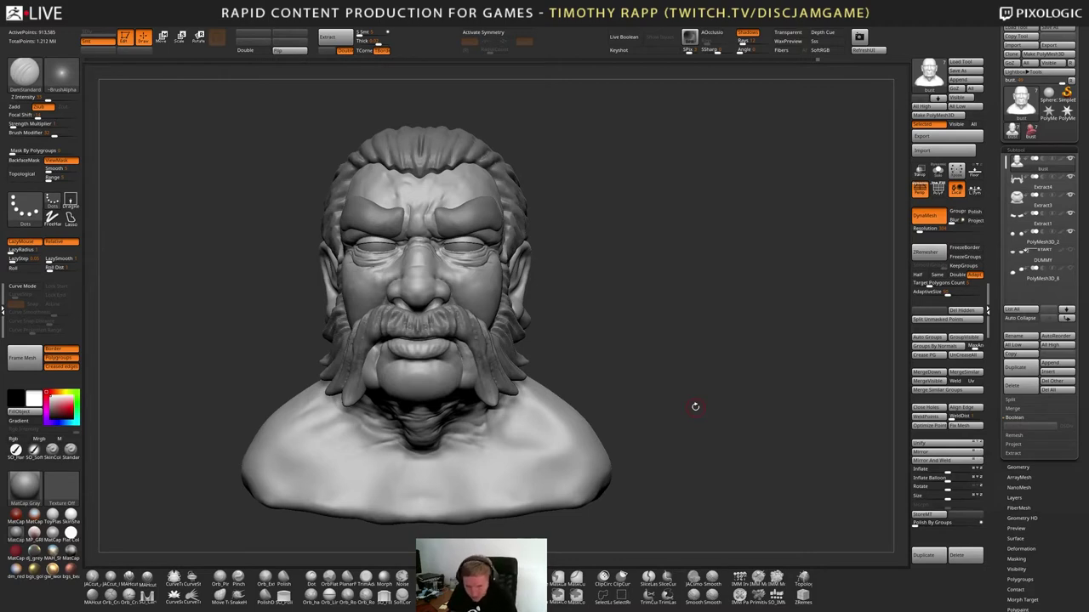
left_click_drag(663, 457, 658, 434)
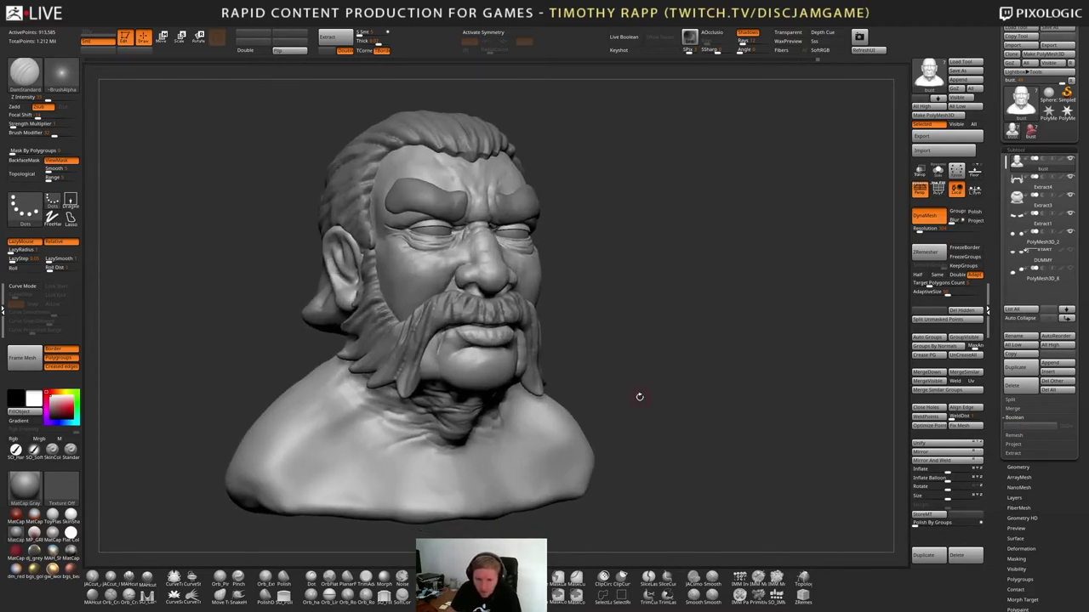
left_click_drag(639, 396, 533, 437)
mouse_move(533, 438)
right_mouse_down()
mouse_move(615, 435)
mouse_move(541, 440)
right_mouse_up()
left_click_drag(542, 440, 589, 440)
left_click(1029, 134)
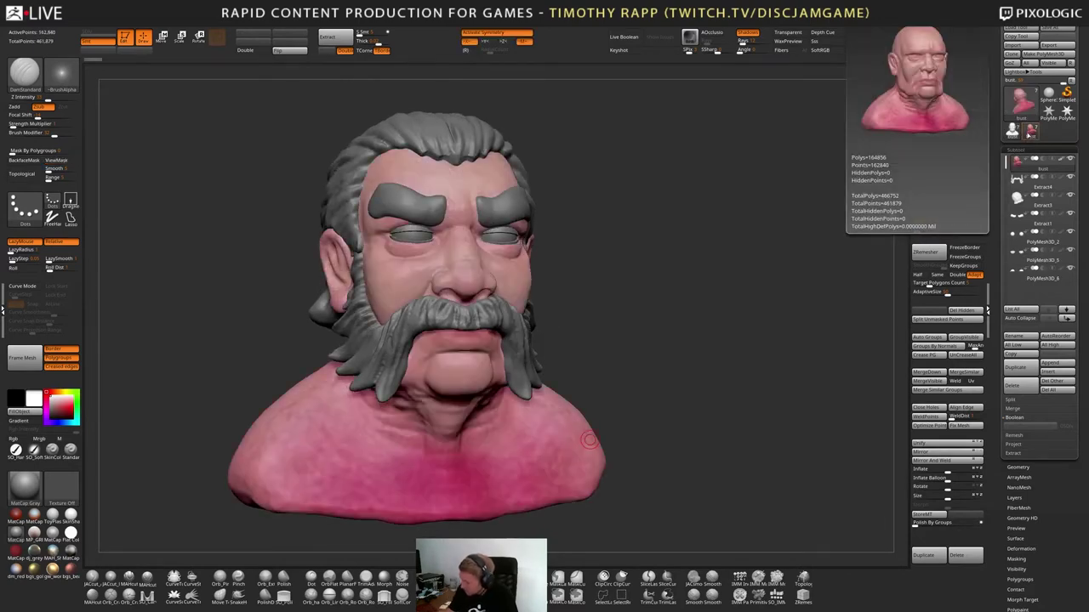
mouse_move(540, 337)
right_mouse_down()
mouse_move(614, 339)
mouse_move(539, 340)
right_mouse_up()
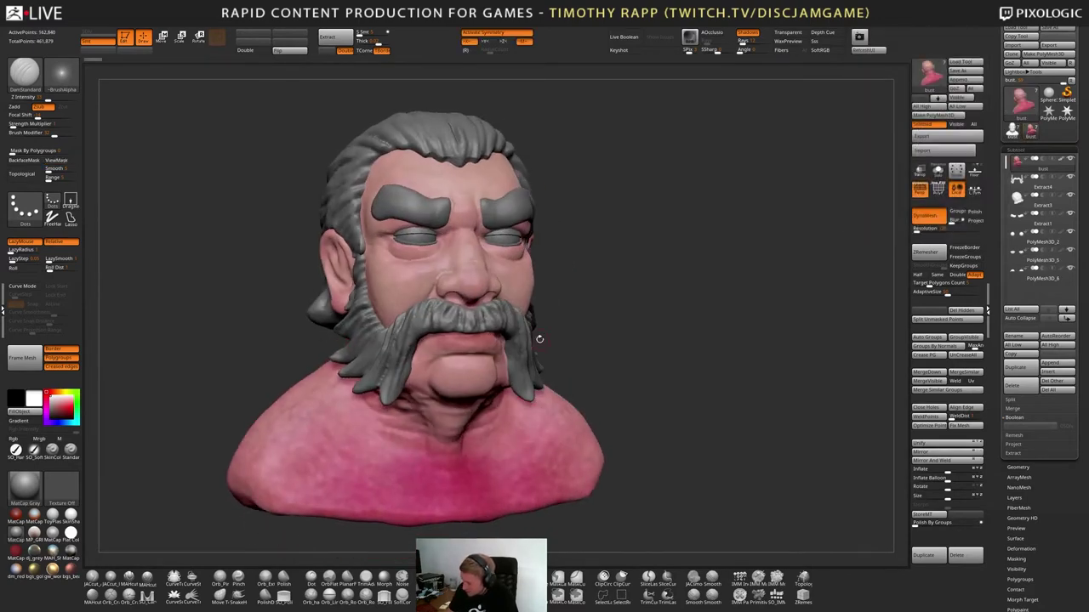
left_click_drag(539, 338, 433, 413)
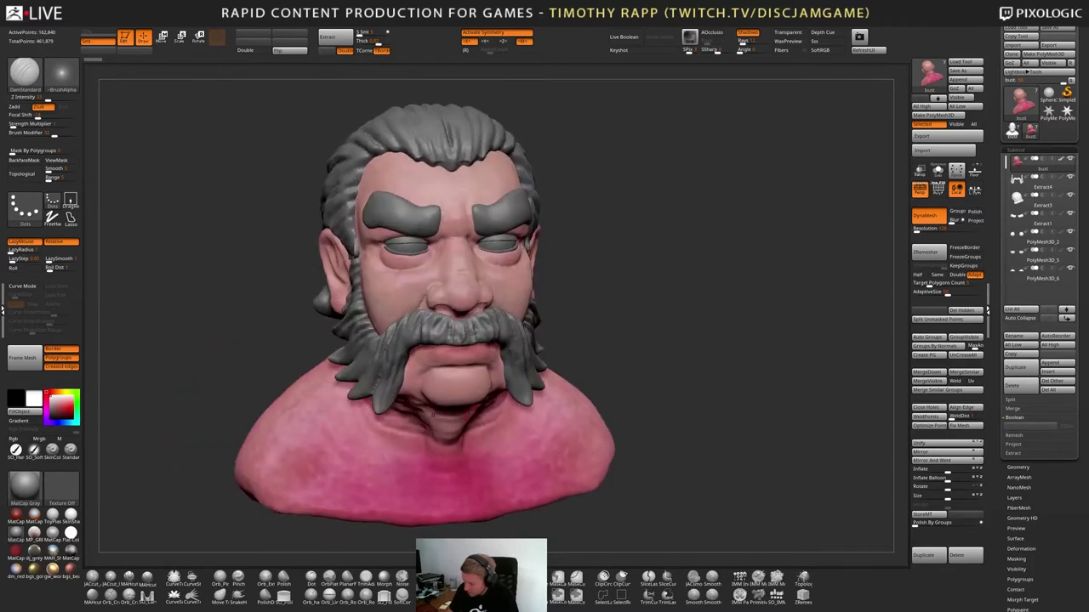
mouse_move(433, 415)
right_mouse_down("alt")
mouse_move(406, 432)
mouse_move(487, 436)
mouse_move(435, 434)
right_mouse_up("alt")
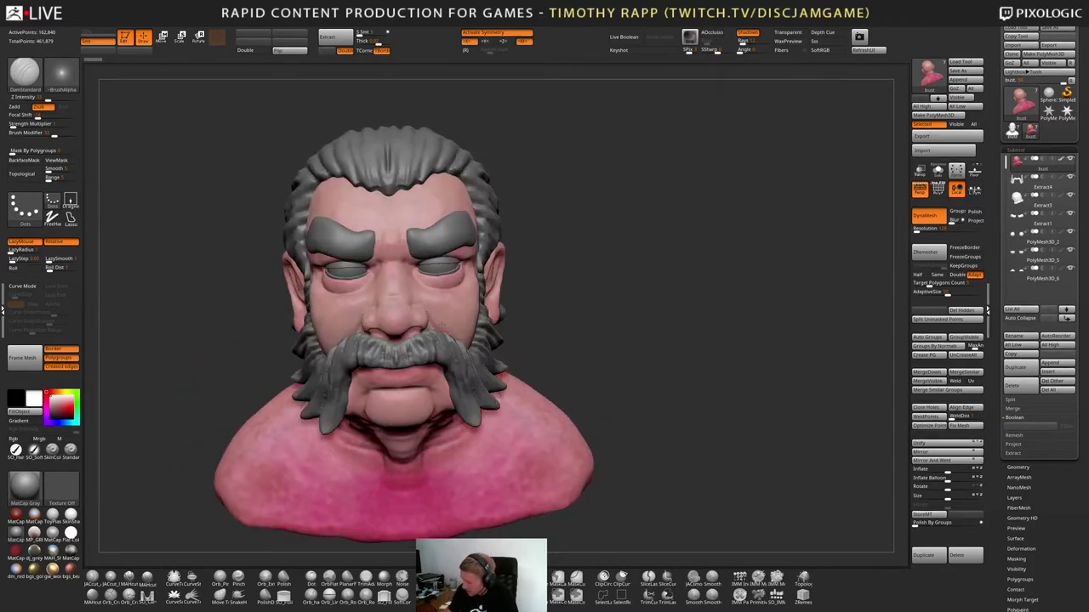
right_click_drag(442, 326, 442, 277)
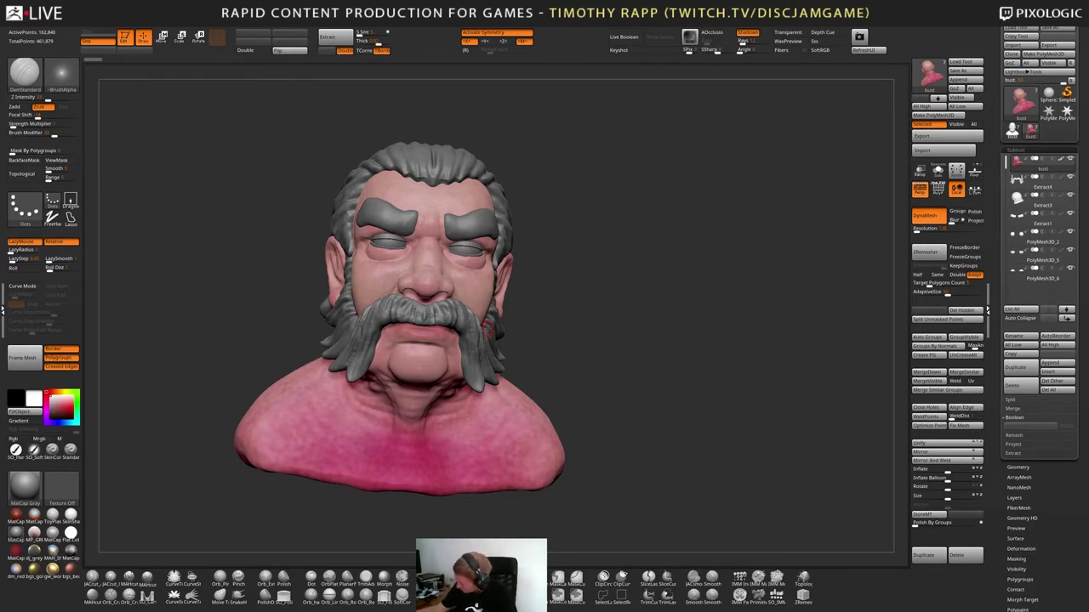
Append the painted earlier bust as a subtool of the detailed bust tool
left_click(1015, 134)
left_click(1055, 364)
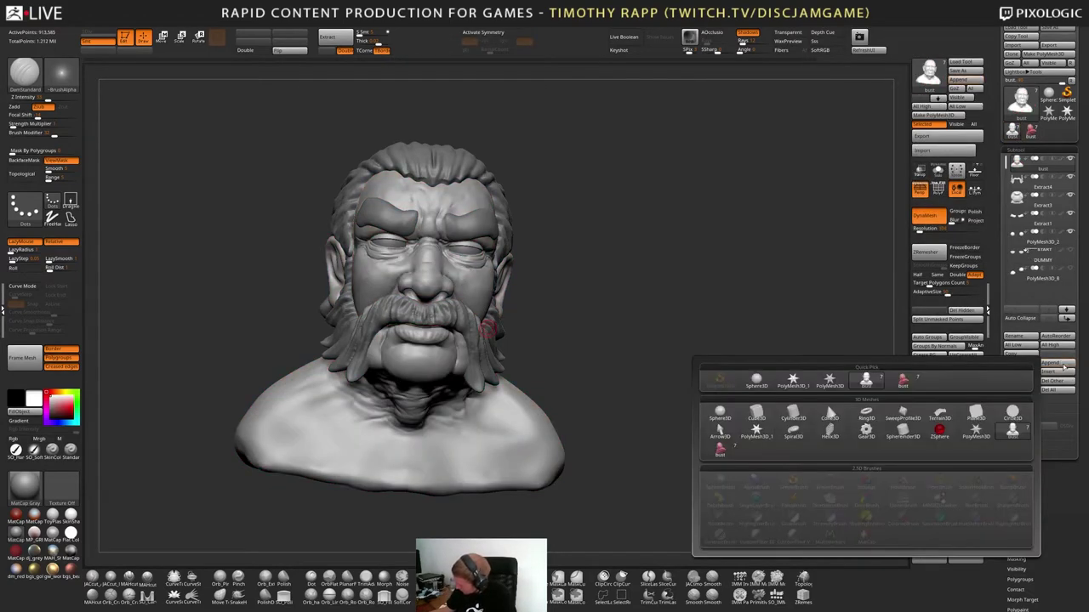
left_click(907, 383)
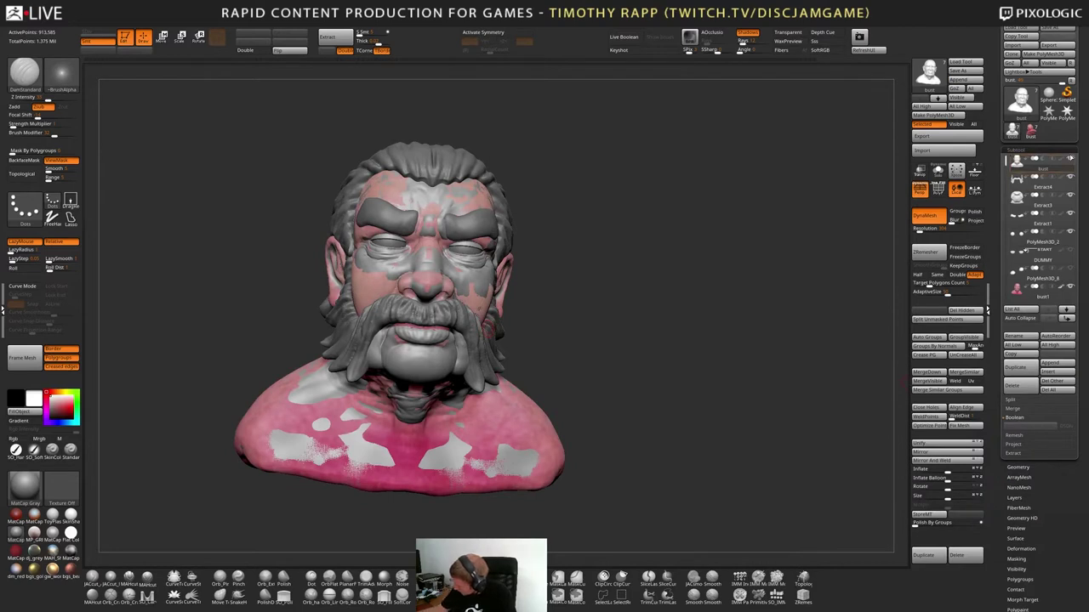
Hide the hair, beard, eyebrow and eye subtools, show both overlapping busts and isolate the detailed one with Solo
mouse_move(1058, 170)
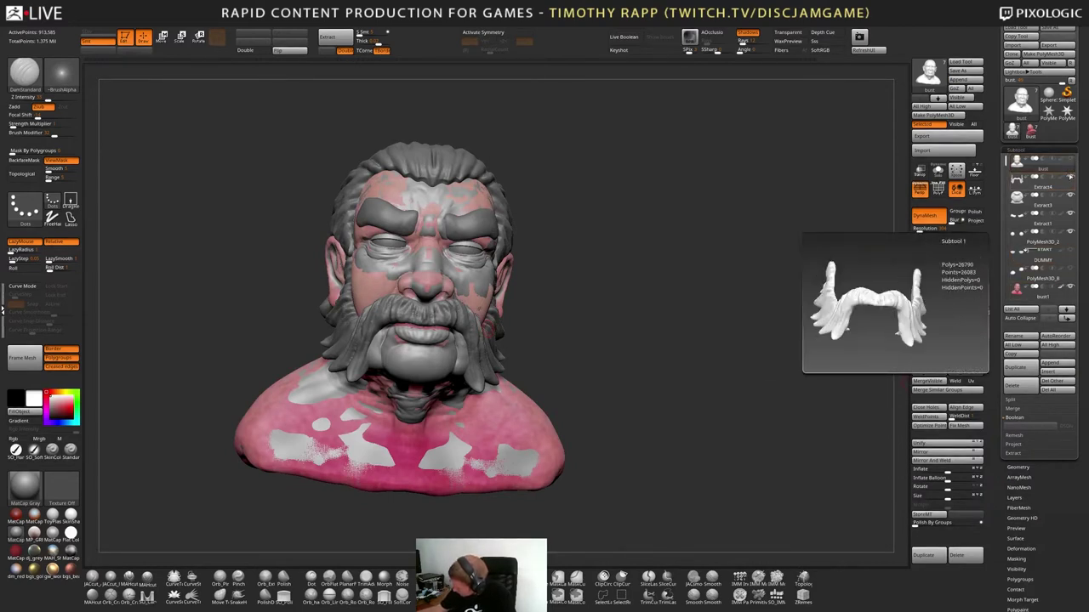
left_click(1071, 161)
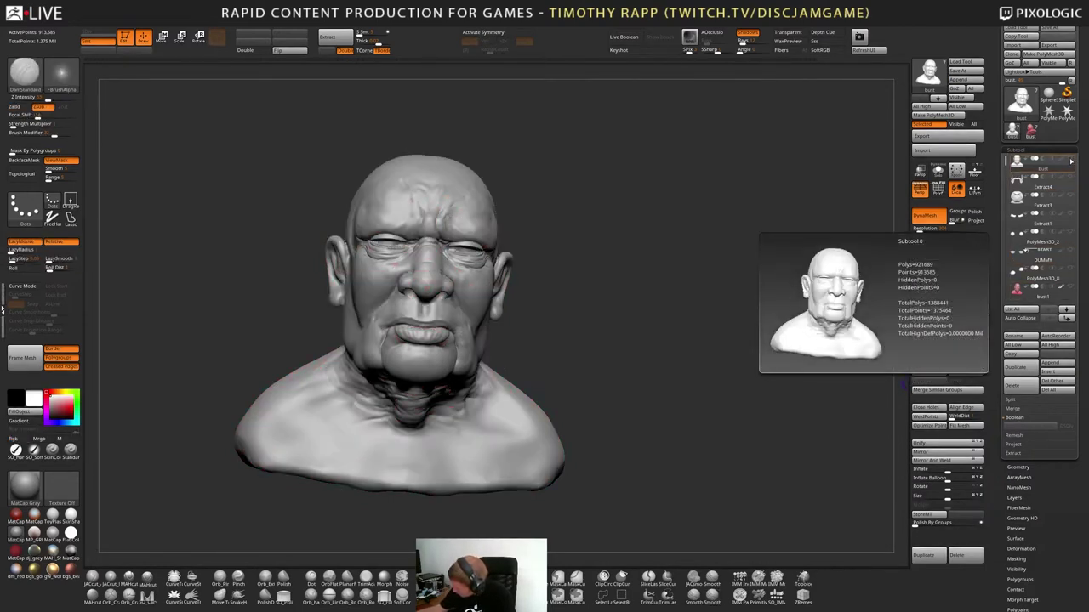
left_click(1071, 289)
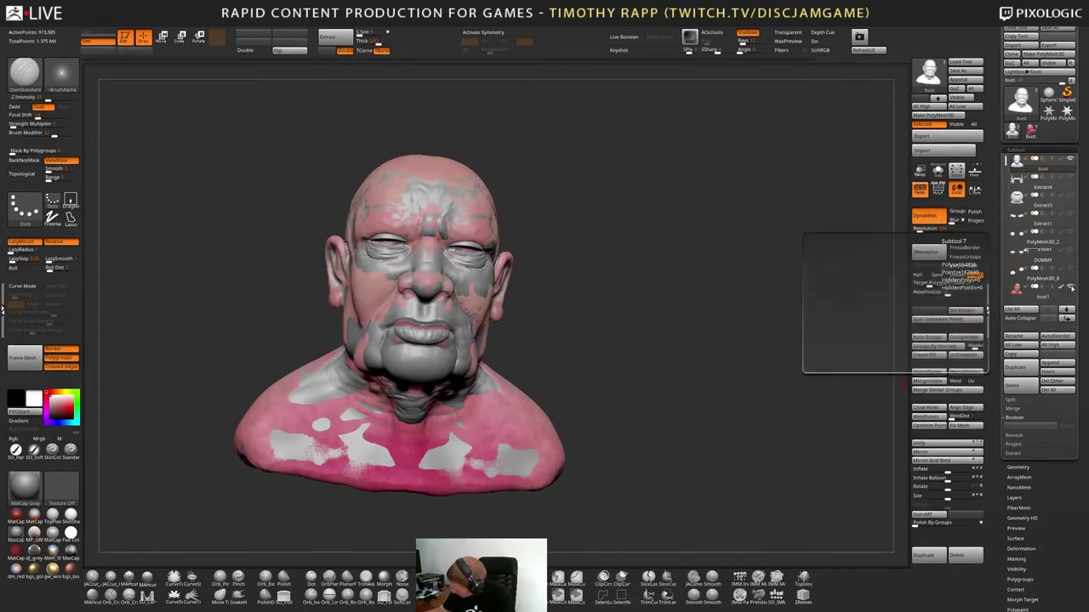
mouse_move(538, 437)
right_mouse_down()
mouse_move(552, 442)
mouse_move(538, 446)
right_mouse_up()
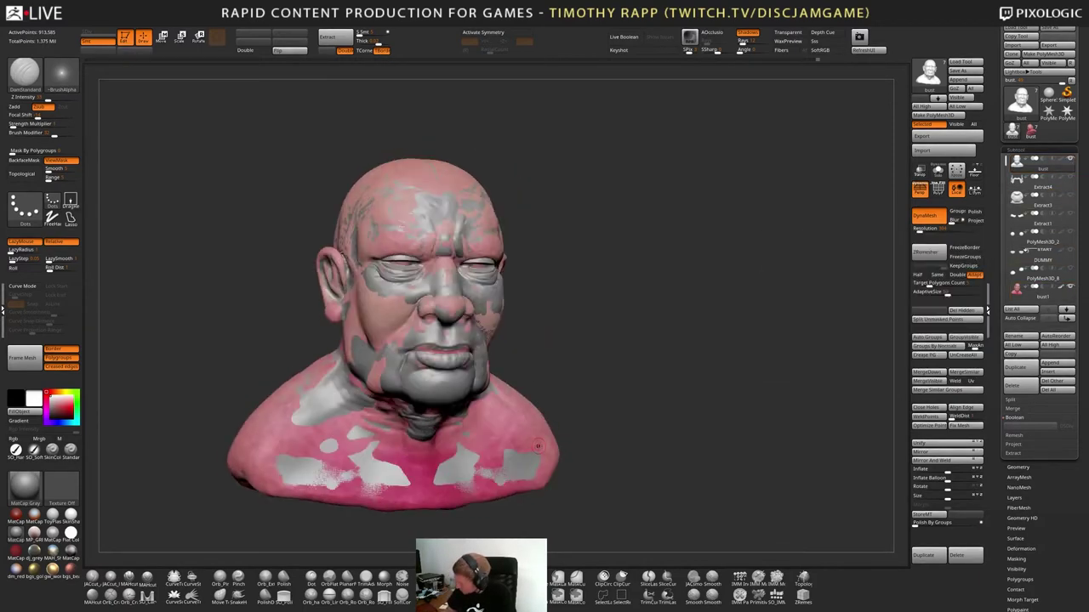
left_click(937, 172)
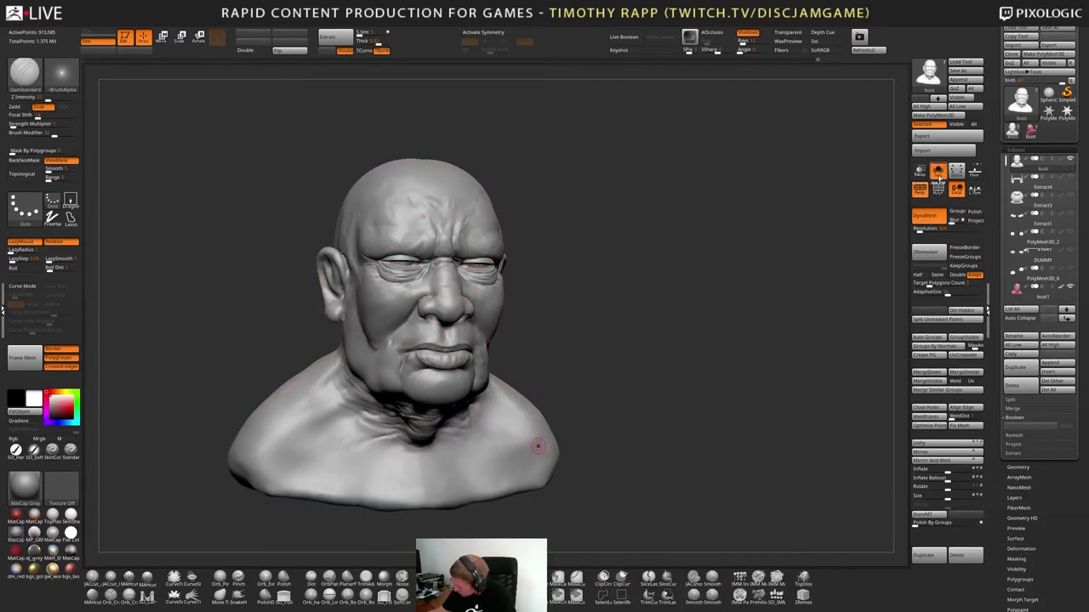
mouse_move(539, 418)
right_mouse_down("shift")
mouse_move(492, 408)
mouse_move(503, 445)
mouse_move(515, 438)
right_mouse_up("shift")
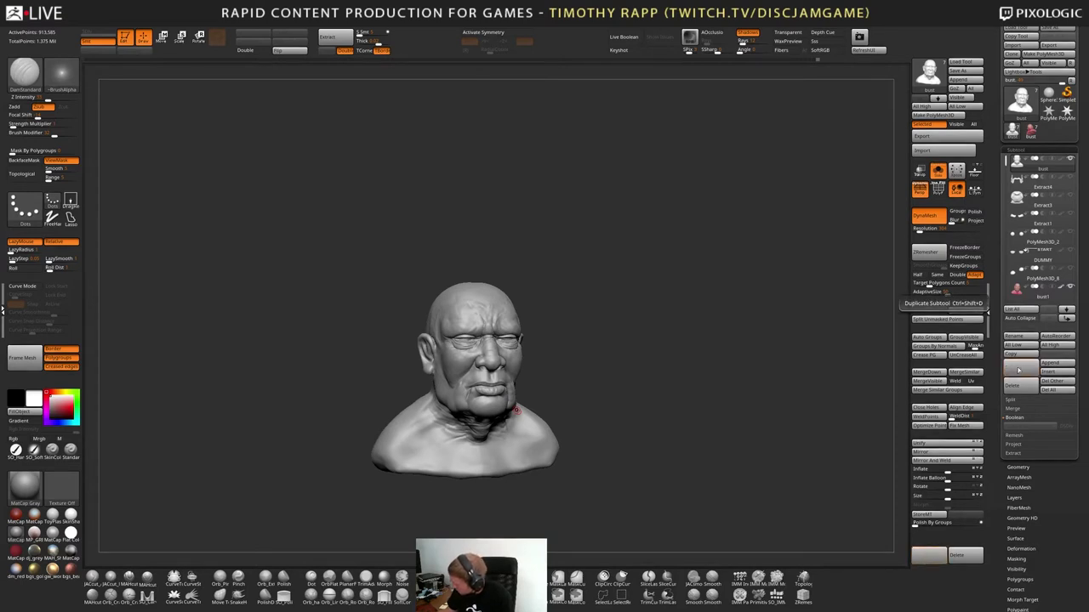
Duplicate the detailed bust subtool and rename the copy as bust geo
left_click(1017, 367)
left_click(1017, 337)
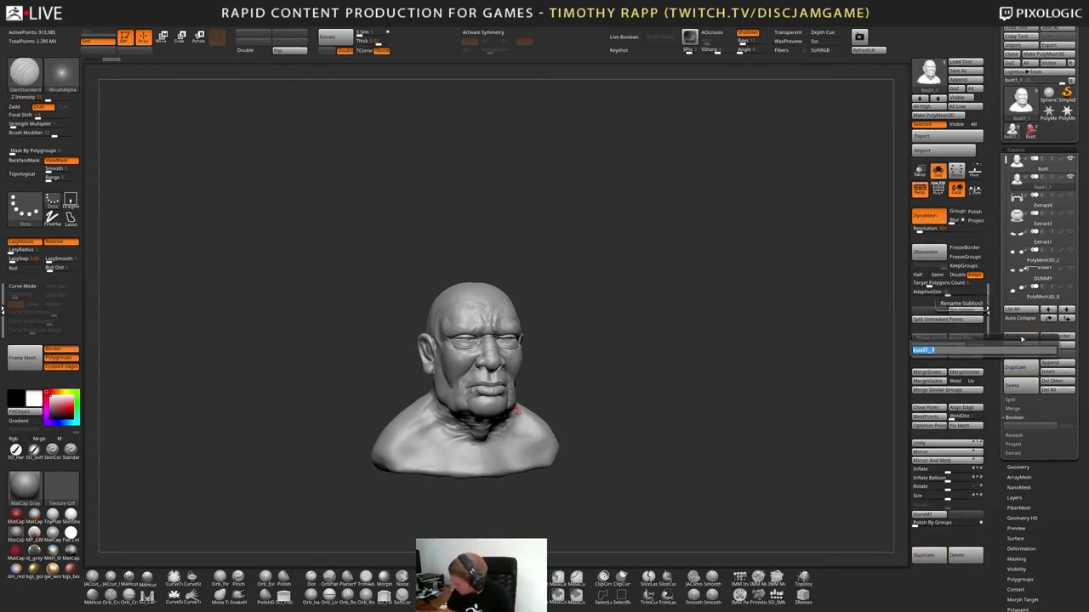
type("bust geo")
key("Return")
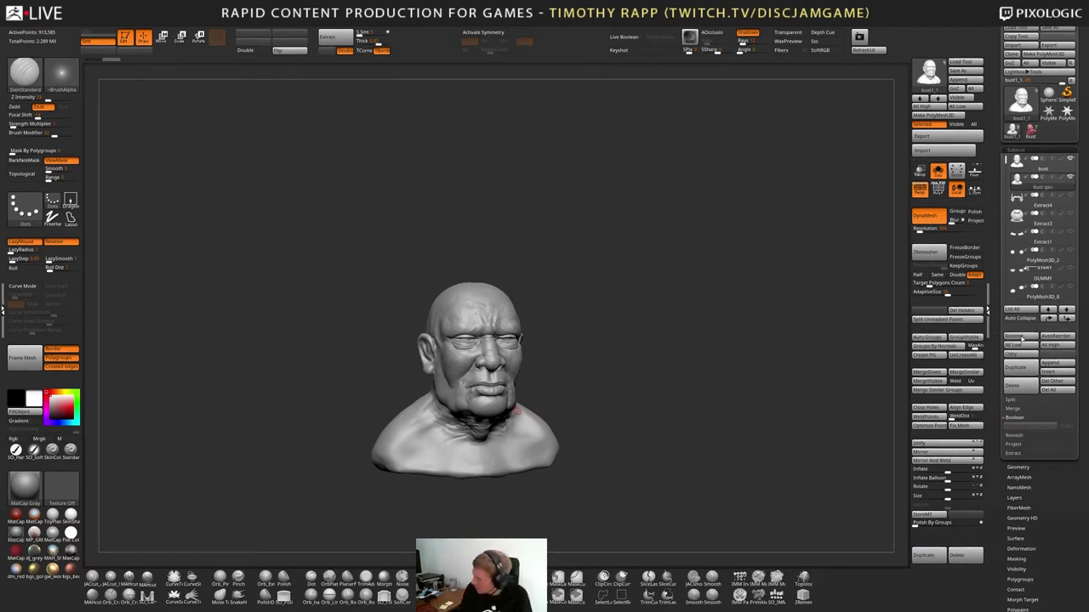
left_click_drag(1006, 161, 1006, 216)
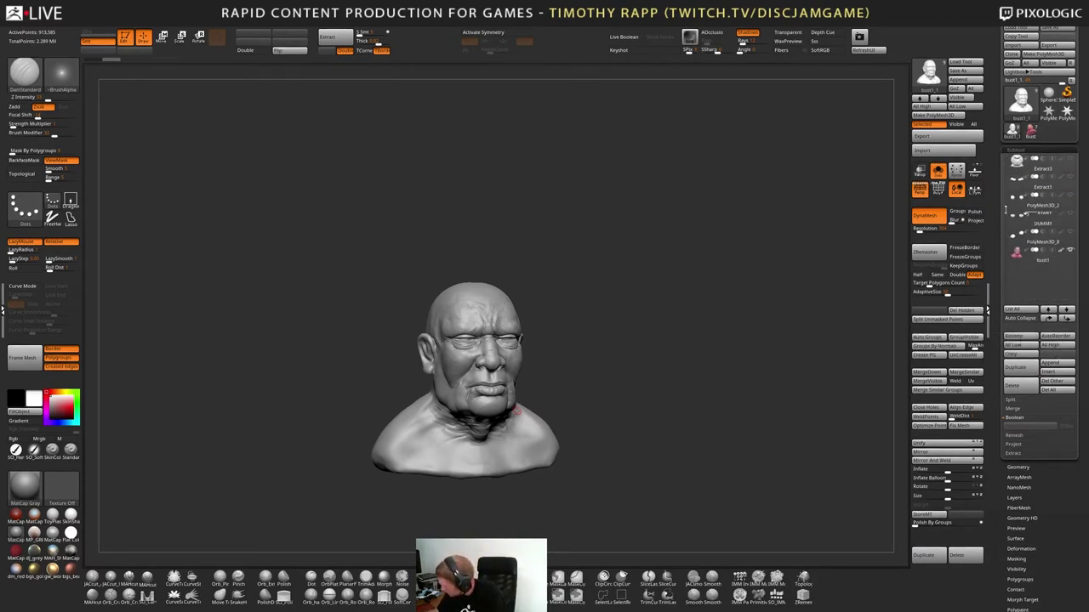
Rename the painted bust subtool "Bust paint" and move it up the subtool list to directly below the grey bust
left_click(1020, 340)
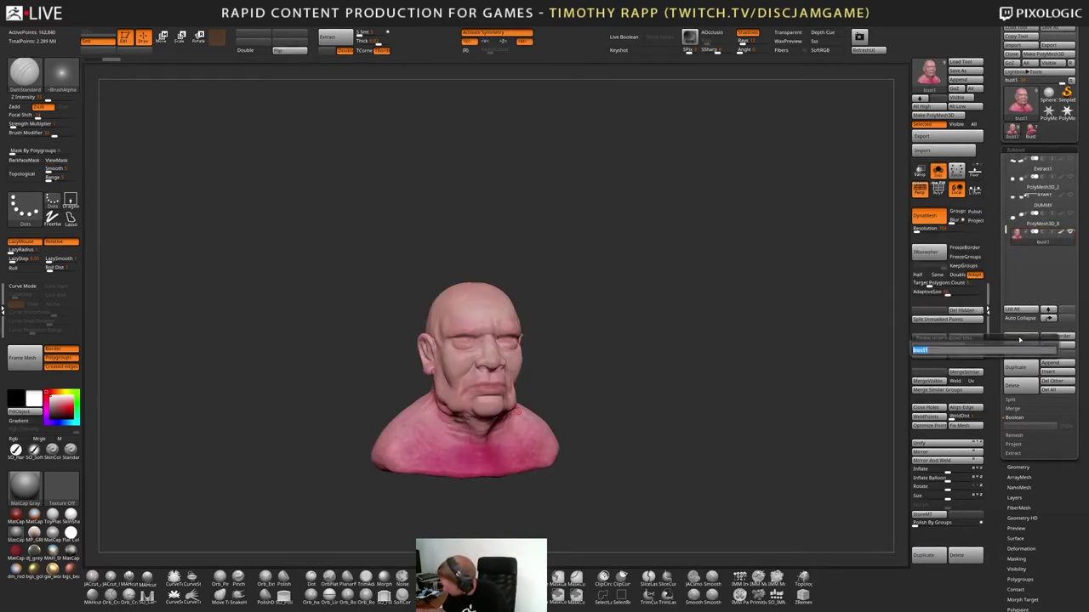
type("bust pain")
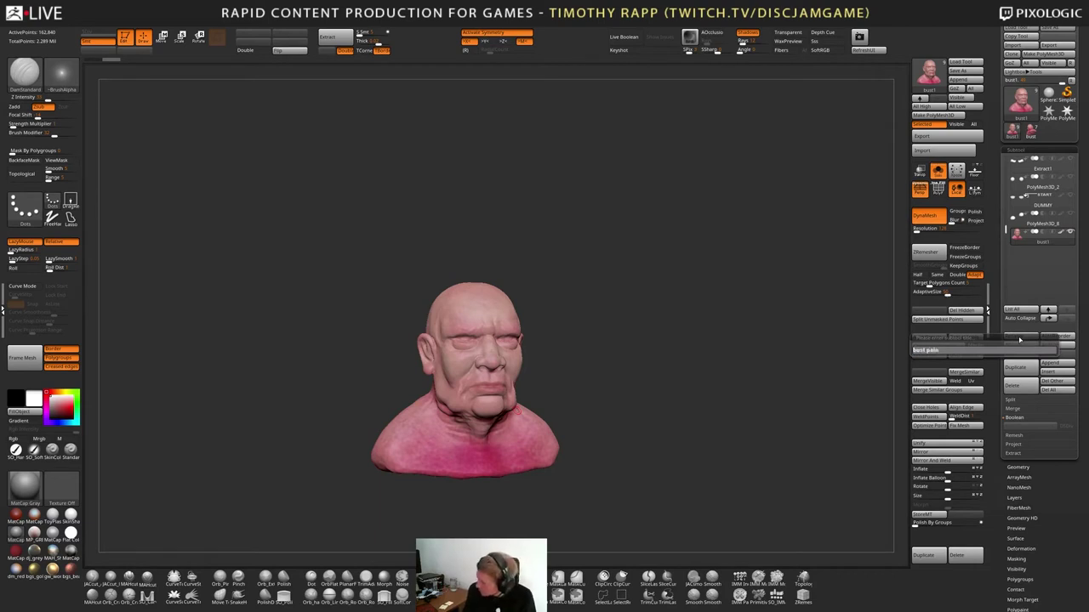
type("t")
key("Return")
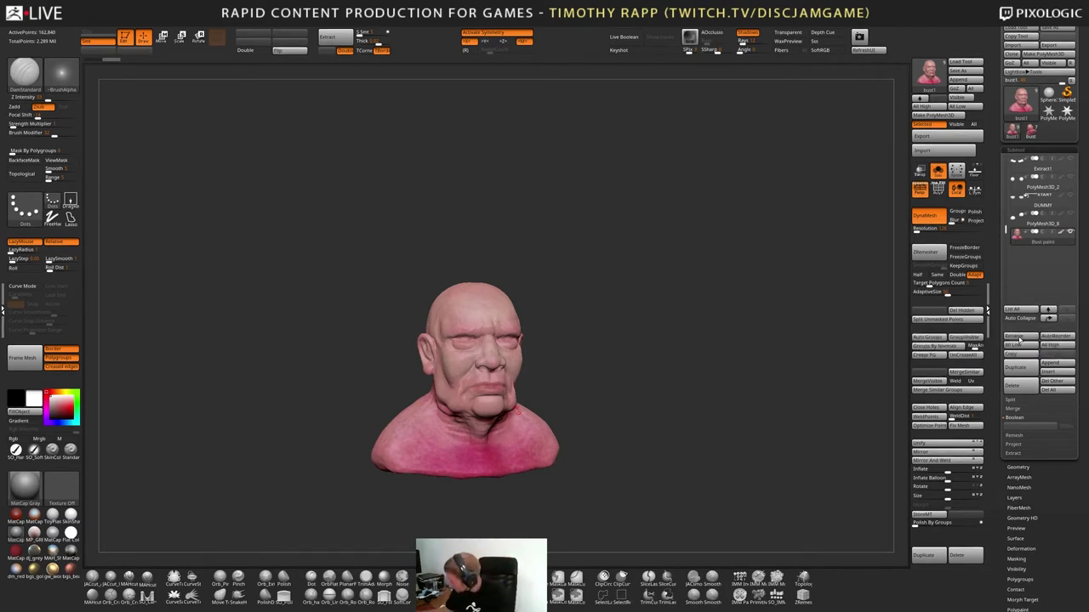
left_click(1048, 317, "shift")
left_click(1066, 318)
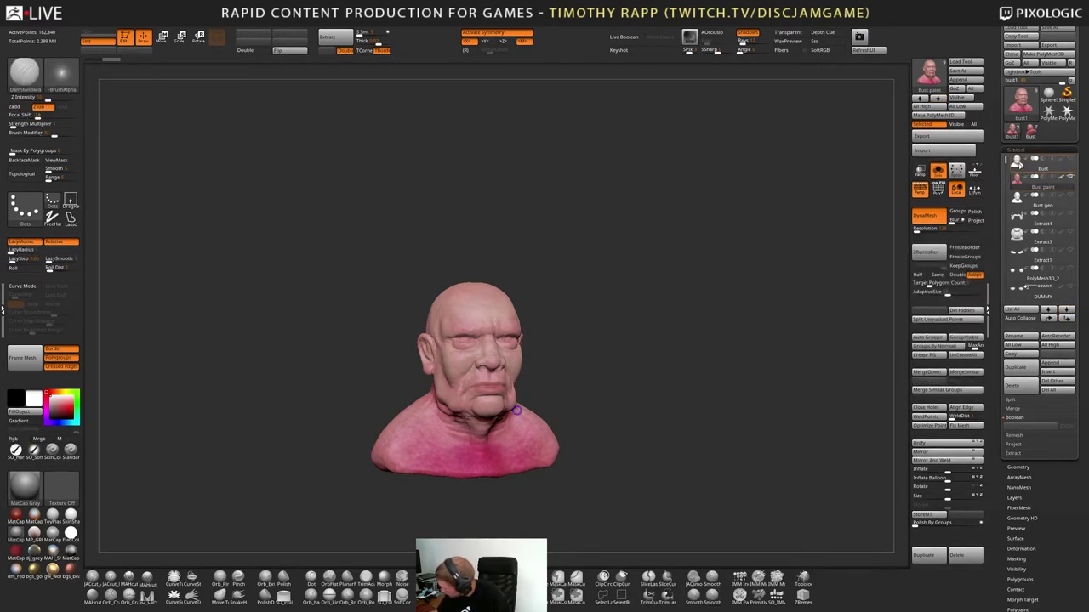
Make the grey bust the active subtool, choose the ZRemesher Guides brush and turn on symmetry
left_click(1016, 161)
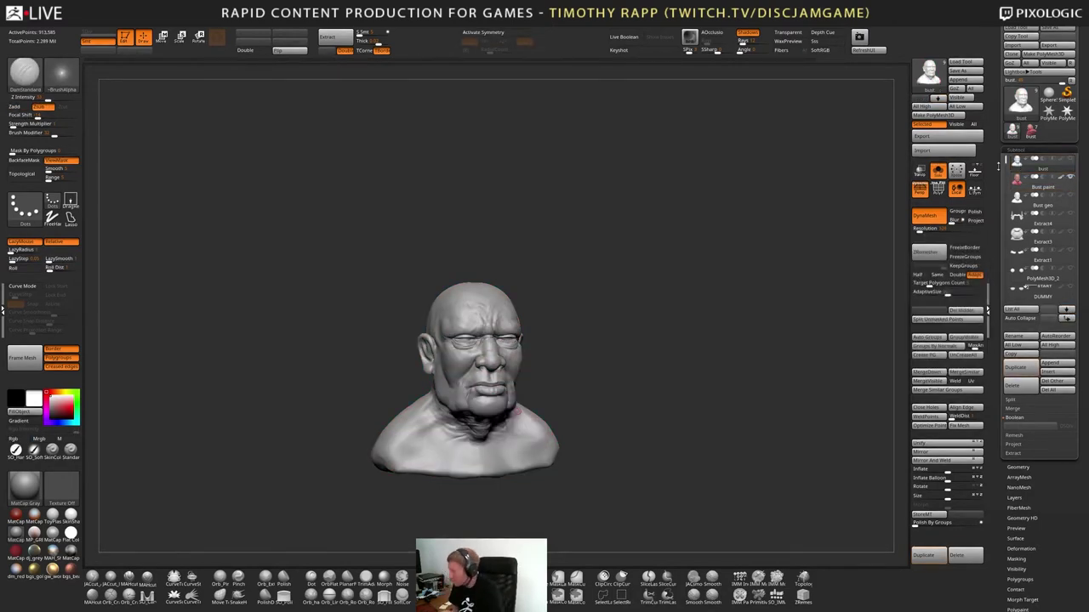
right_click_drag(517, 411, 560, 464)
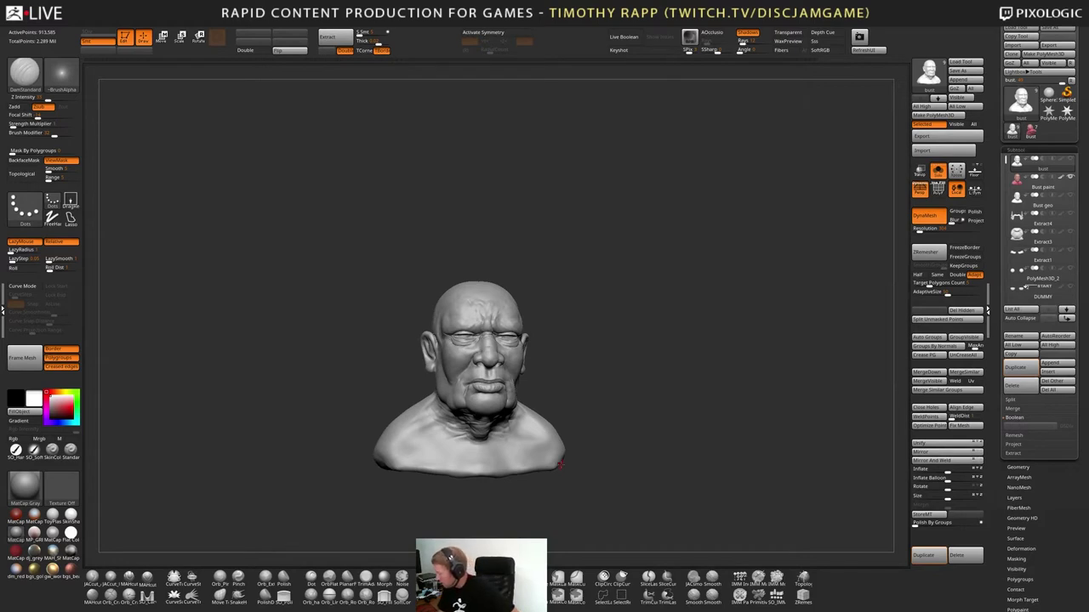
mouse_move(1021, 187)
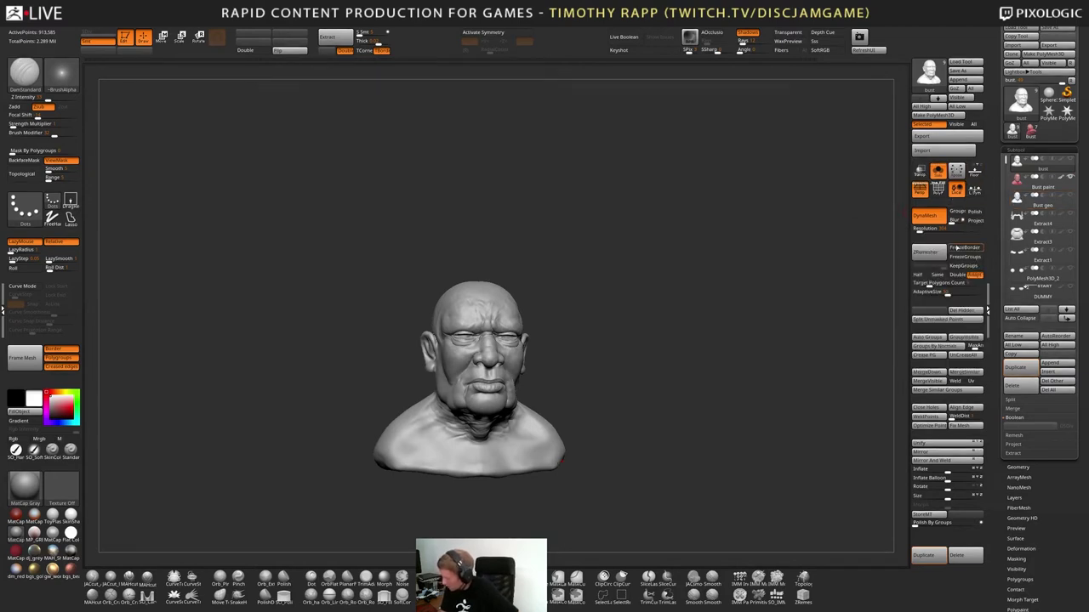
mouse_move(851, 238)
left_mouse_down()
mouse_move(804, 242)
mouse_move(761, 340)
left_mouse_up()
left_click_drag(715, 289, 731, 369, "alt")
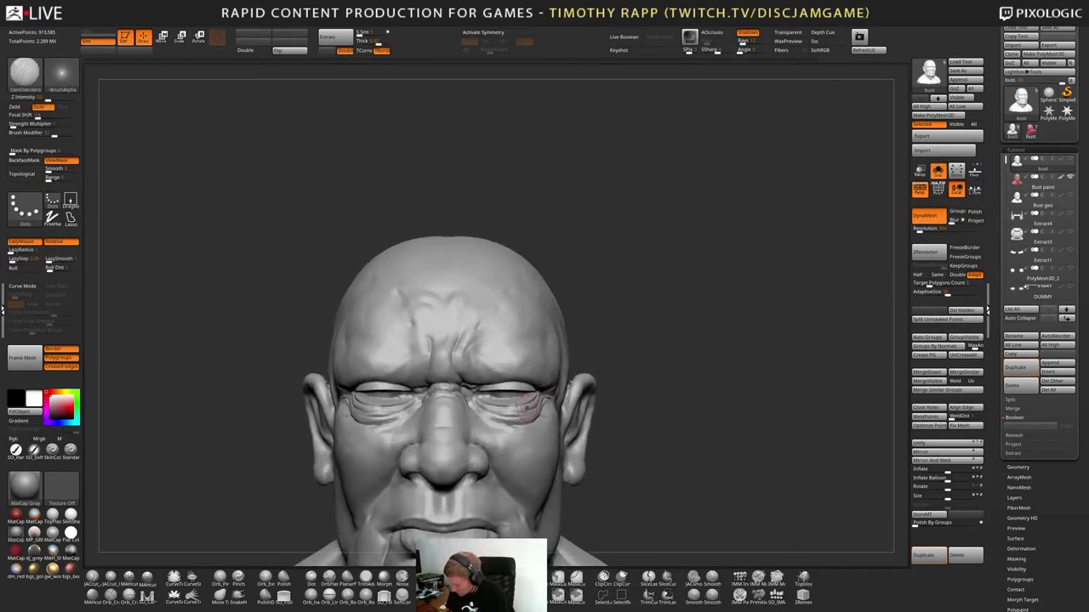
left_click(804, 583)
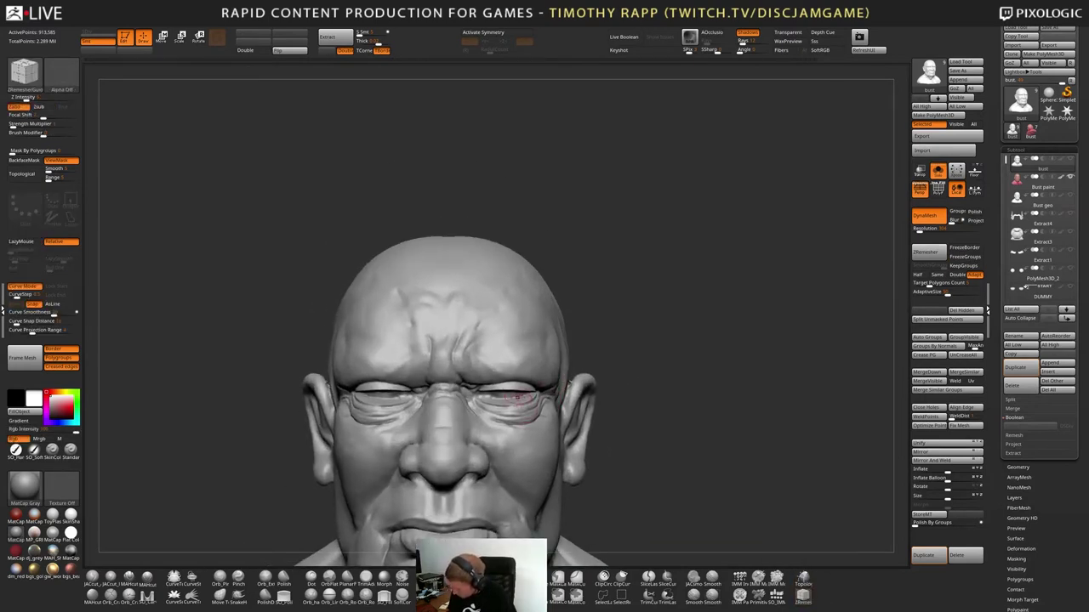
key("x")
Adjust the brush size and draw a closed guide curve tightly around the eye opening along both lids
mouse_move(520, 390)
right_mouse_down()
mouse_move(521, 353)
mouse_move(520, 388)
right_mouse_up()
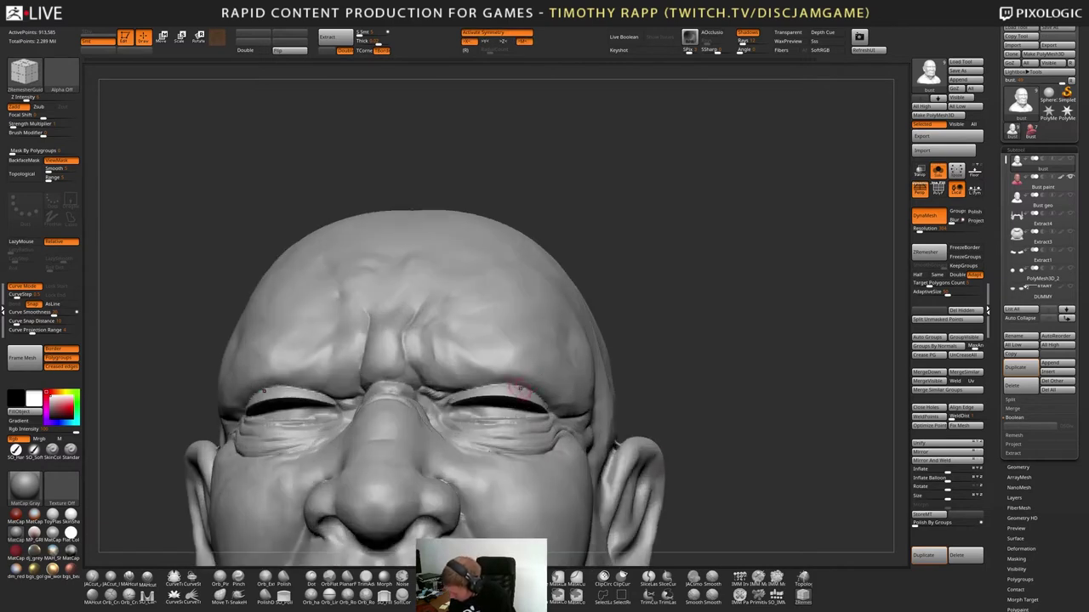
key("s")
left_click_drag(520, 390, 496, 388)
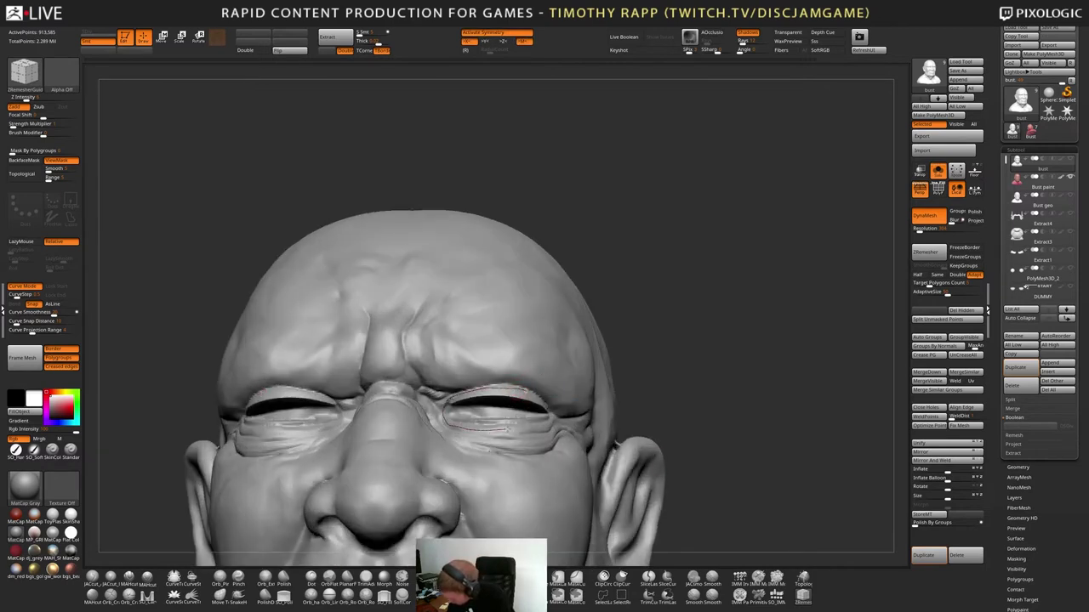
left_click_drag(510, 431, 547, 414)
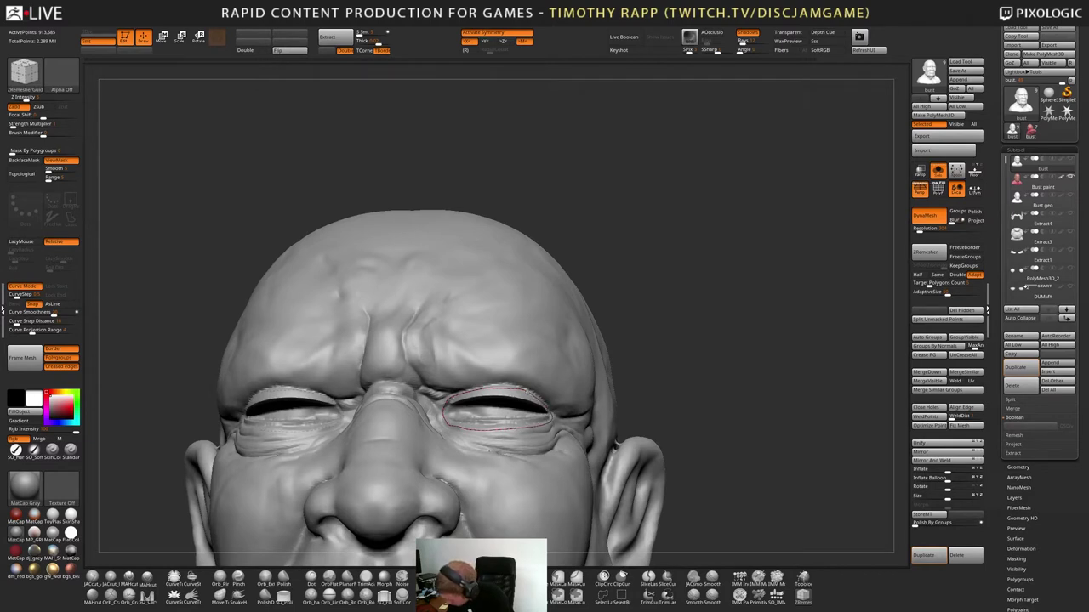
left_click_drag(533, 383, 450, 388)
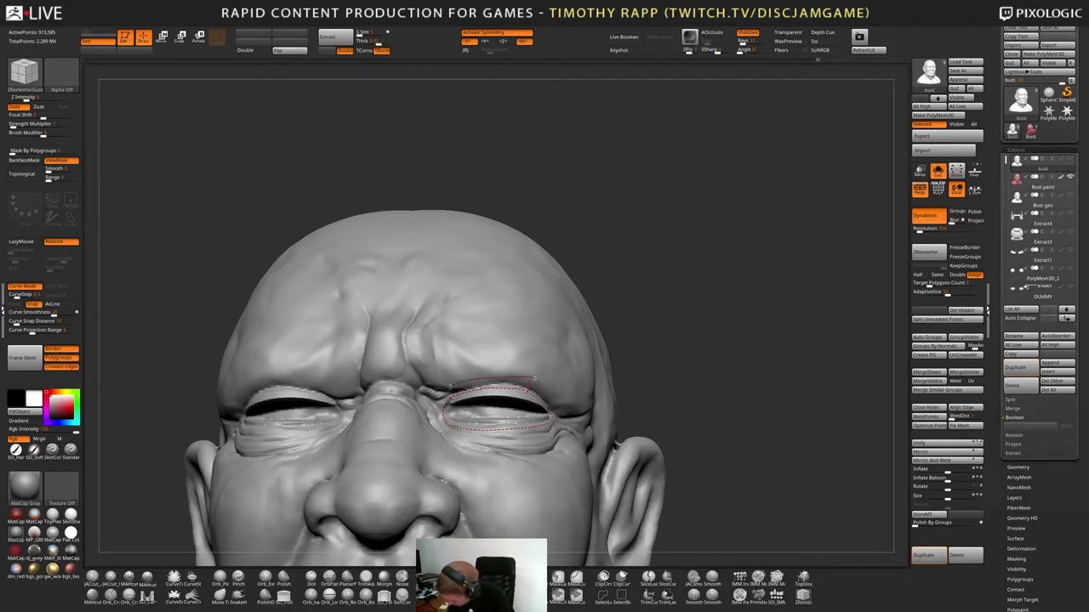
left_click_drag(460, 438, 510, 440)
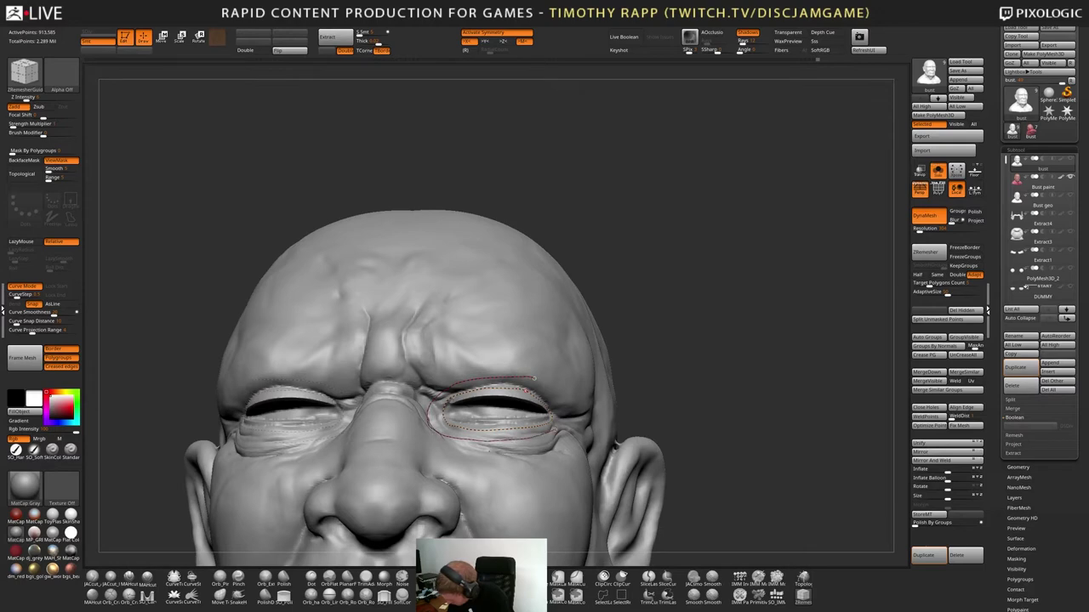
right_click_drag(536, 377, 510, 459)
right_click_drag(429, 468, 483, 431)
key("ctrl+z")
Draw a second, wider guide loop around the eye, following the upper lid fold and the bag below the eye
right_click_drag(586, 390, 599, 396)
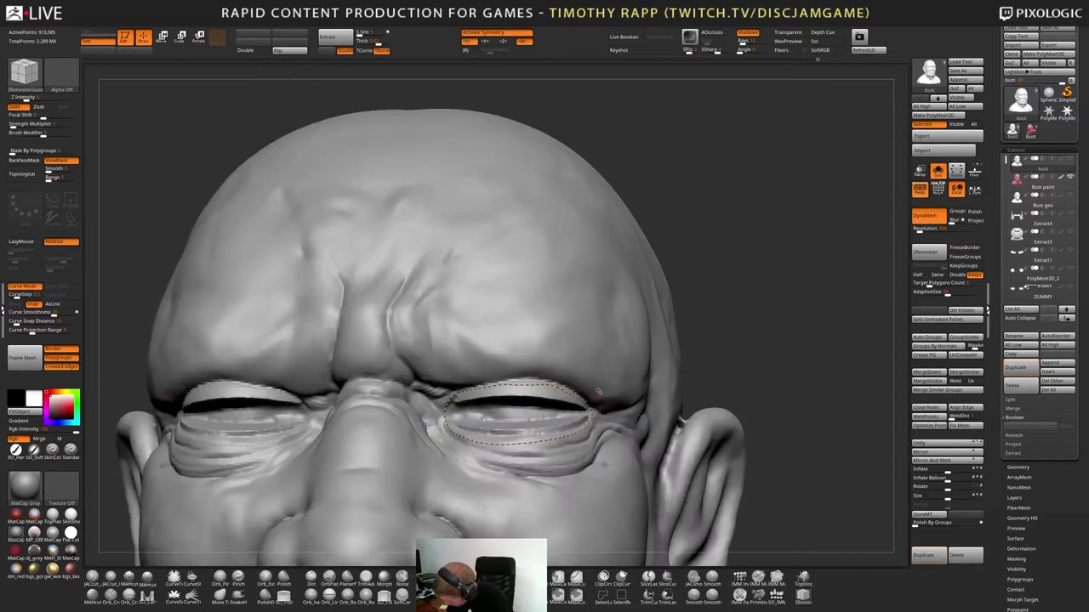
left_click_drag(565, 370, 482, 371)
mouse_move(464, 458)
left_mouse_down()
mouse_move(537, 462)
mouse_move(583, 441)
left_mouse_up()
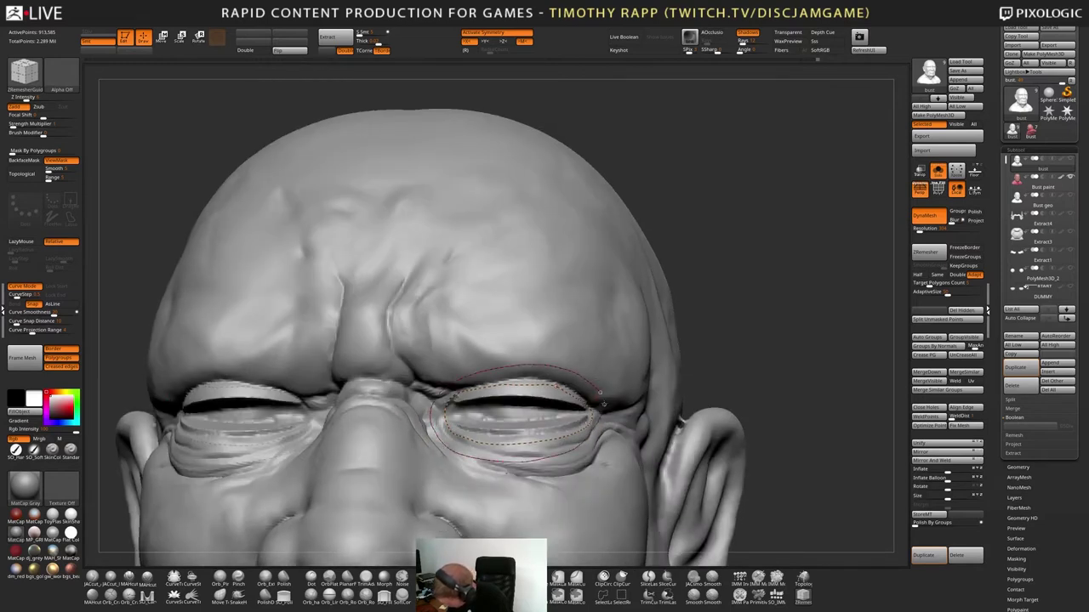
right_click_drag(618, 423, 584, 396)
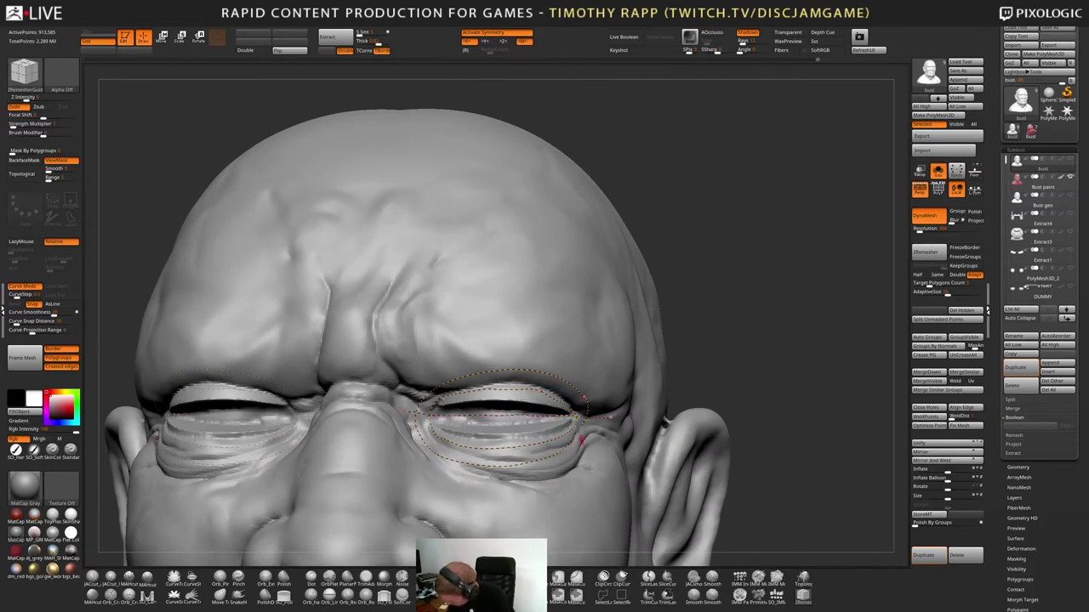
Draw guide curves that cross the eye loops from the brow down to below the lower lid
left_click_drag(506, 345, 499, 476)
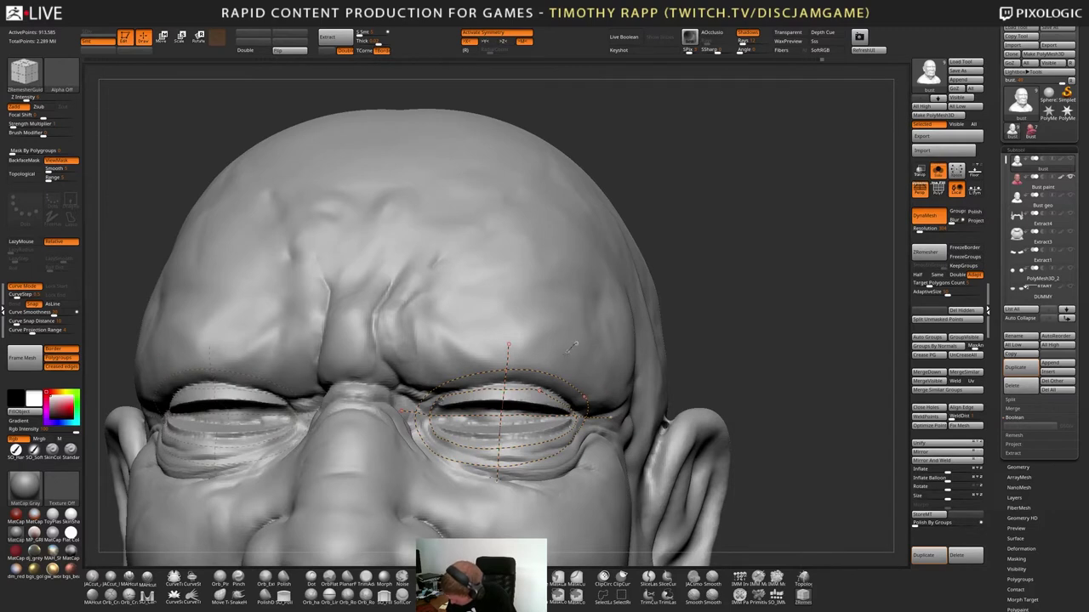
left_click_drag(541, 400, 546, 456)
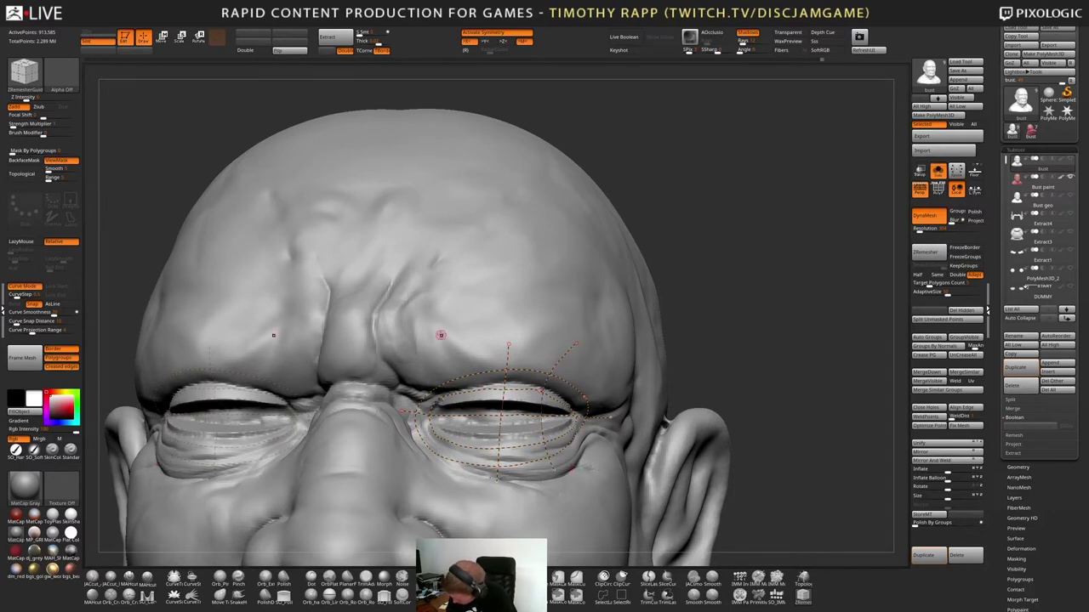
mouse_move(438, 331)
left_mouse_down()
mouse_move(465, 400)
mouse_move(459, 481)
left_mouse_up()
Draw one guide down the side of the nose bridge and another from the nostril along the cheek fold
right_click_drag(647, 477, 531, 463, "ctrl")
left_click_drag(532, 453, 520, 495)
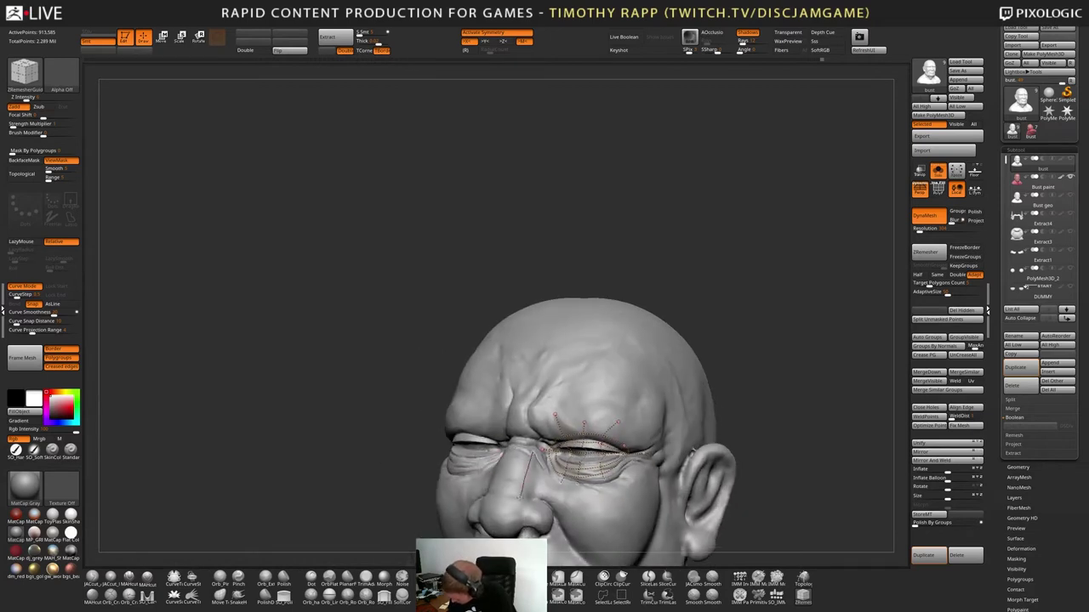
right_click_drag(560, 494, 562, 435, "alt")
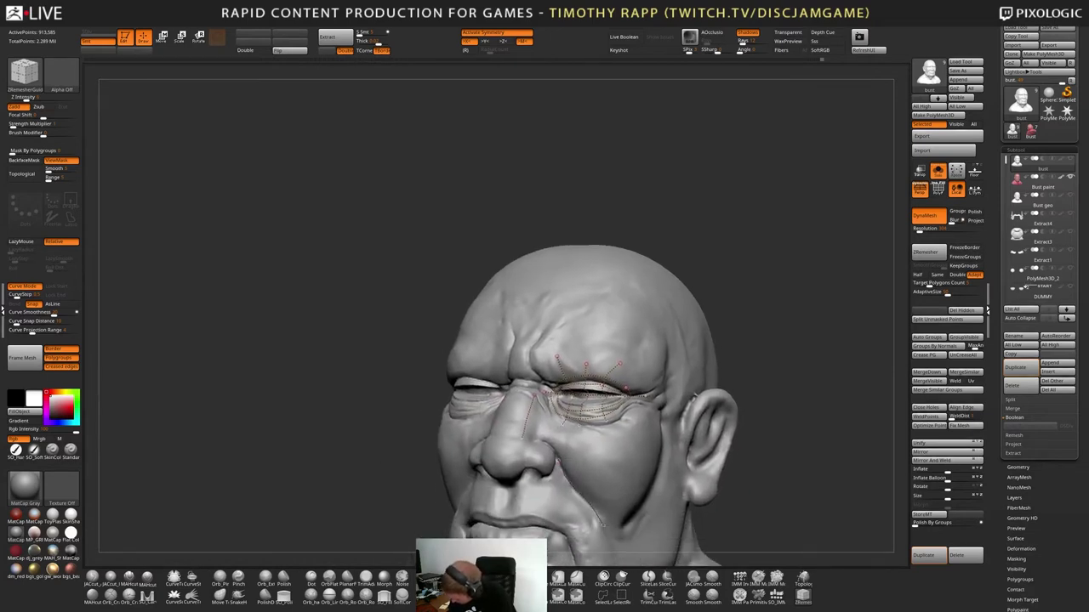
left_click_drag(604, 525, 617, 555)
right_click_drag(640, 480, 636, 390, "alt")
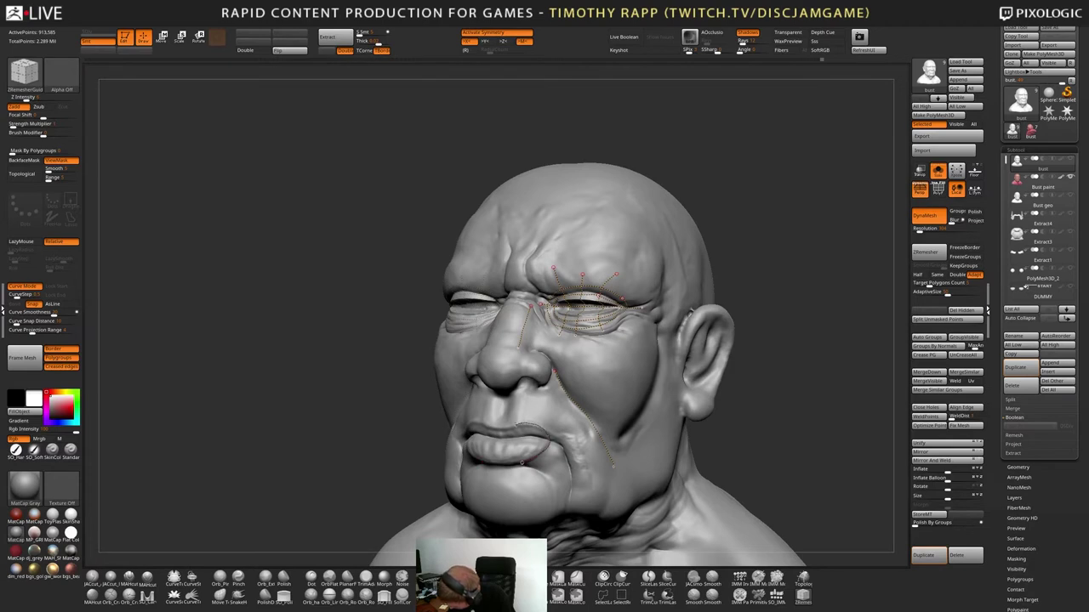
Draw a guide curve around the outer edge of the lips to the centre of the lower lip
right_click_drag(514, 427, 551, 409)
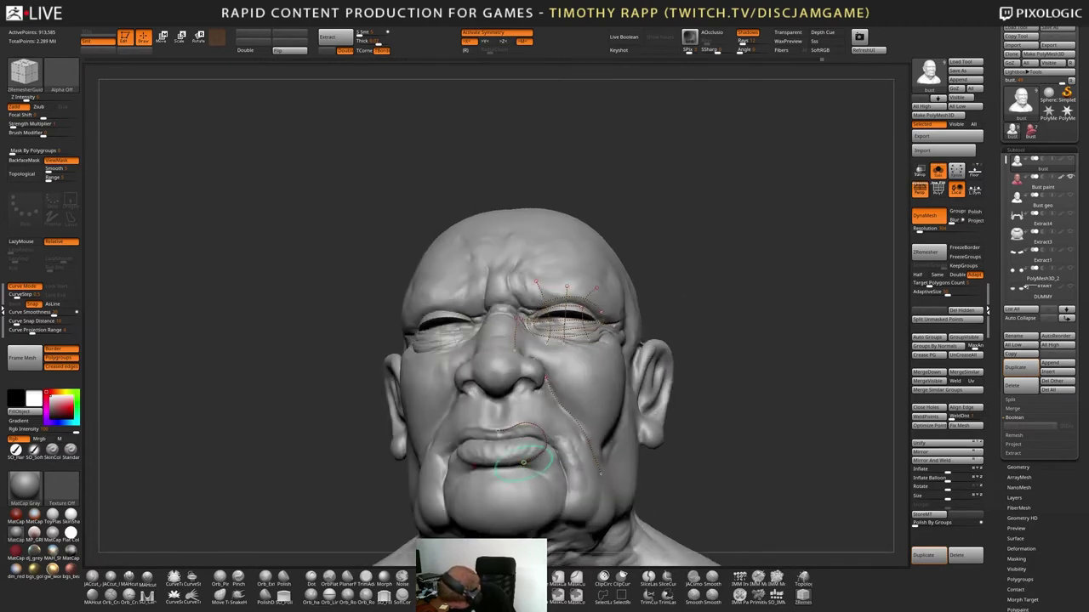
left_click_drag(525, 463, 496, 465)
mouse_move(549, 442)
right_mouse_down()
mouse_move(551, 387)
mouse_move(531, 464)
right_mouse_up()
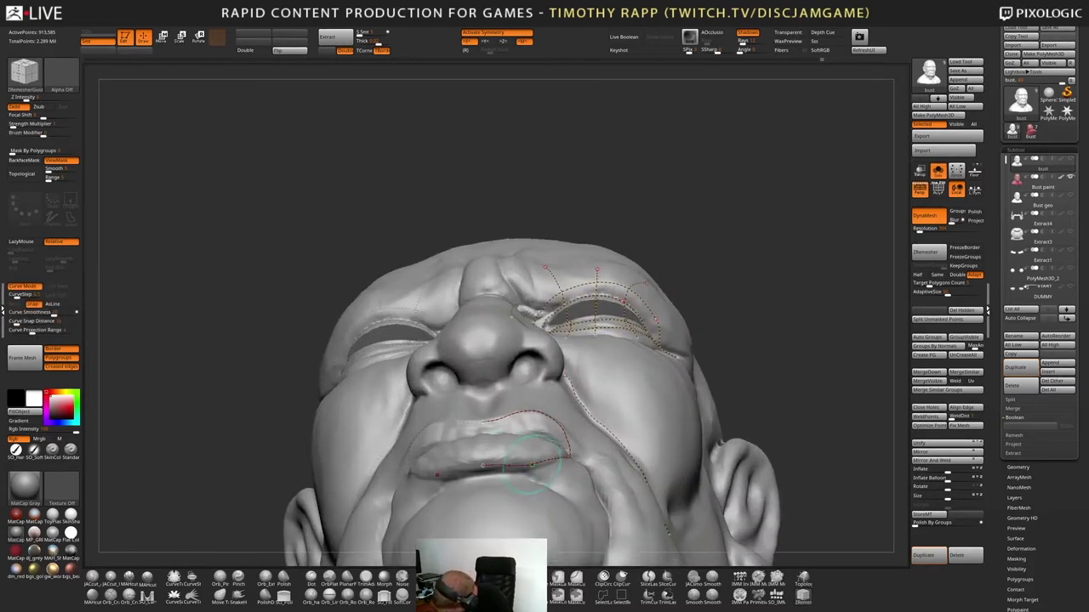
Draw a wider guide loop around the mouth and a guide along the parting line between the lips
mouse_move(561, 432)
right_mouse_down()
mouse_move(557, 451)
mouse_move(585, 457)
mouse_move(566, 400)
right_mouse_up()
mouse_move(490, 450)
left_mouse_down()
mouse_move(573, 410)
mouse_move(565, 325)
mouse_move(492, 315)
left_mouse_up()
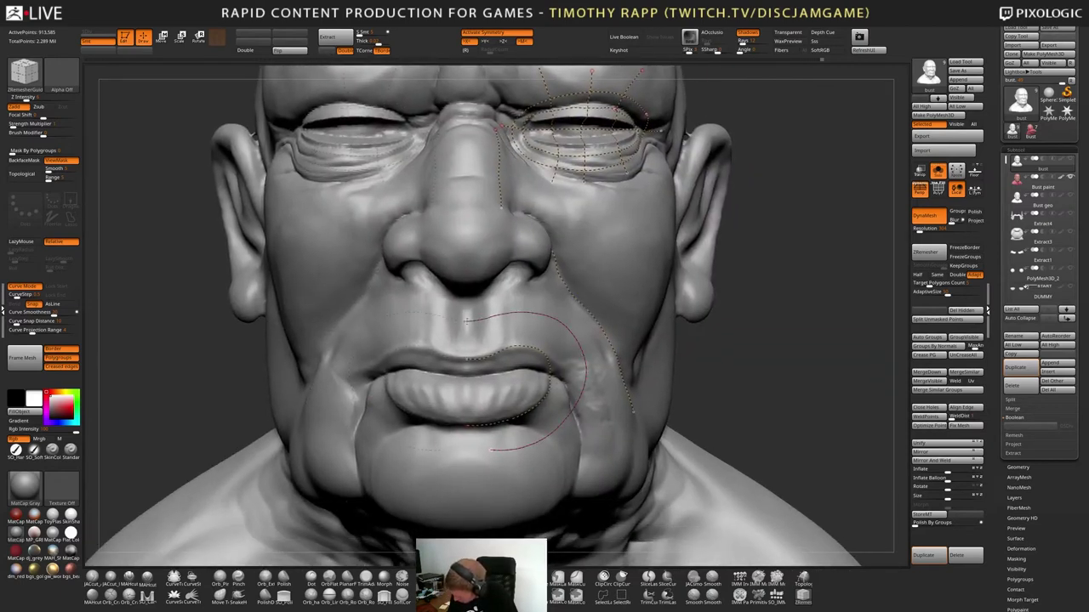
left_click_drag(491, 450, 471, 450)
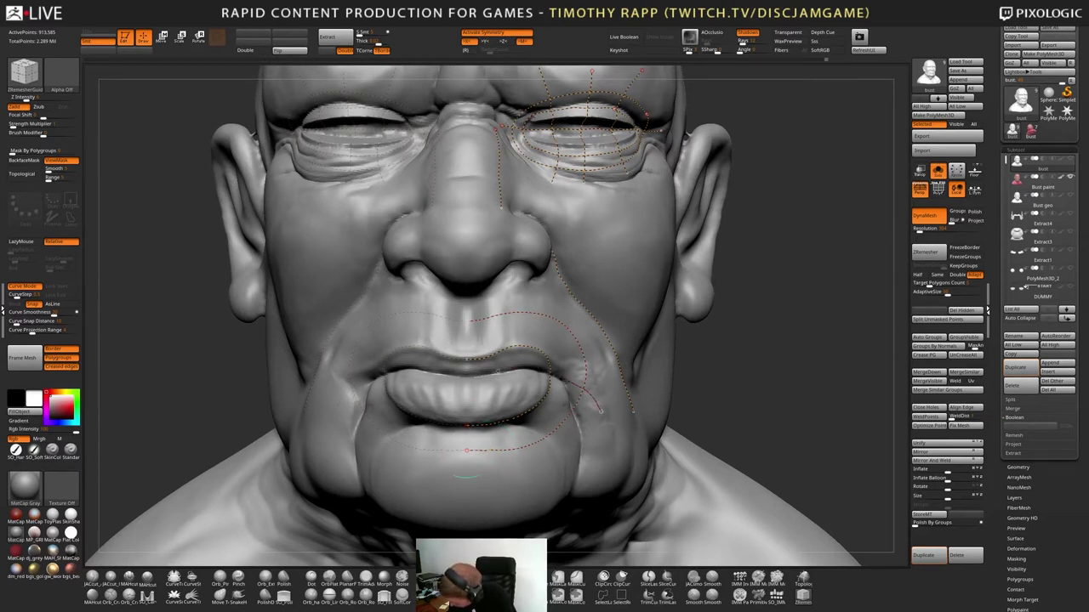
right_click_drag(681, 417, 698, 400, "ctrl")
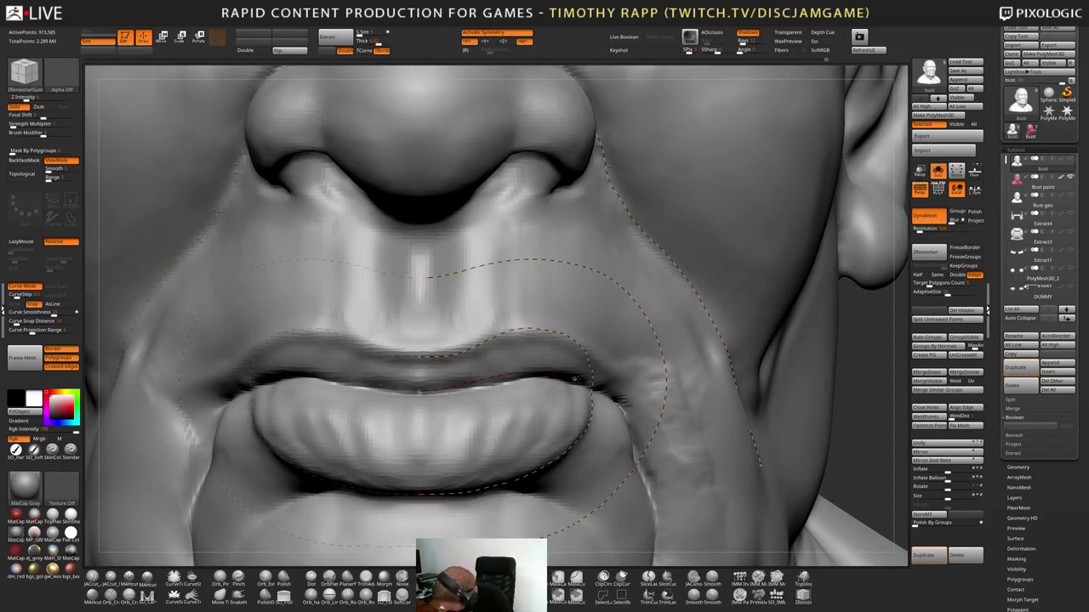
left_click_drag(681, 417, 696, 424)
Draw a guide curve along the jawline from the chin and one down the cheek in front of the ear
right_click_drag(745, 487, 663, 468, "ctrl")
right_click_drag(749, 468, 619, 470)
right_click_drag(745, 493, 673, 500)
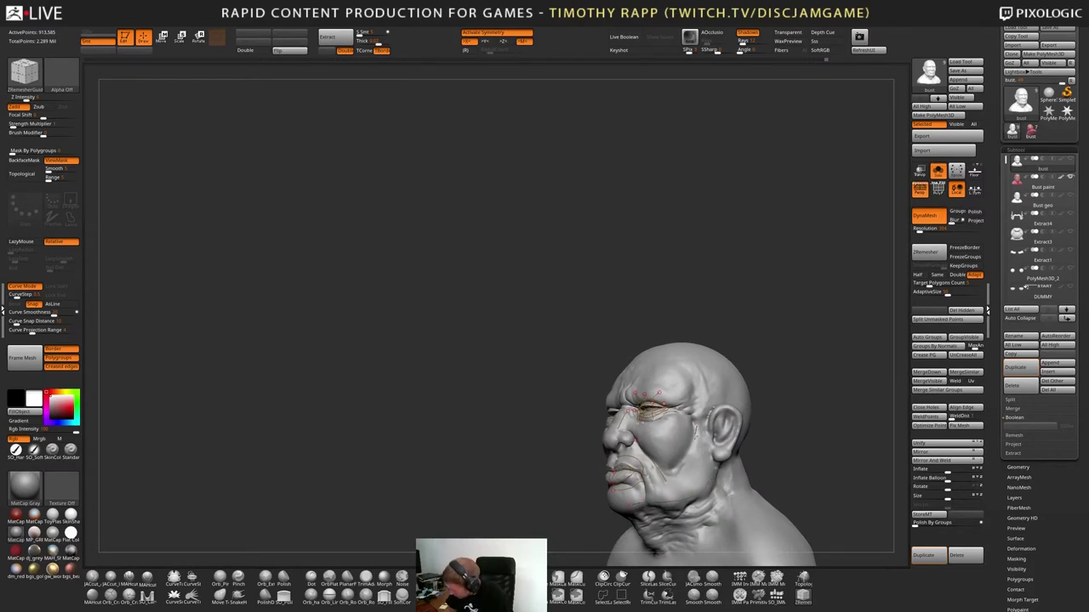
right_click_drag(609, 382, 694, 378)
right_click_drag(737, 423, 729, 420, "ctrl")
right_click_drag(729, 420, 711, 402)
right_click_drag(710, 401, 619, 390)
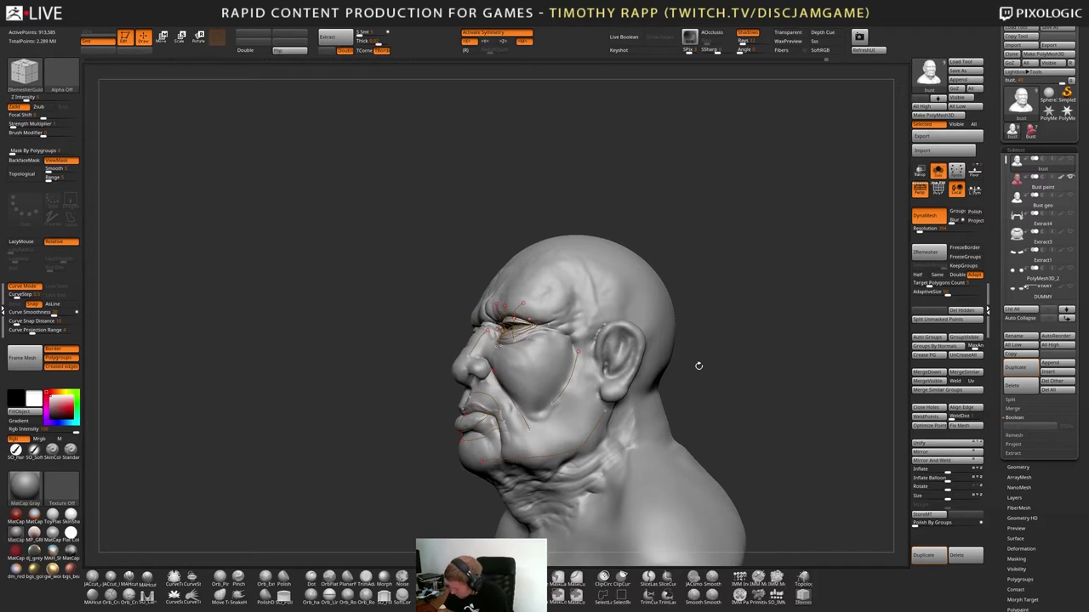
Draw several short guide curves running down the side and front of the neck
right_click_drag(635, 465, 624, 432)
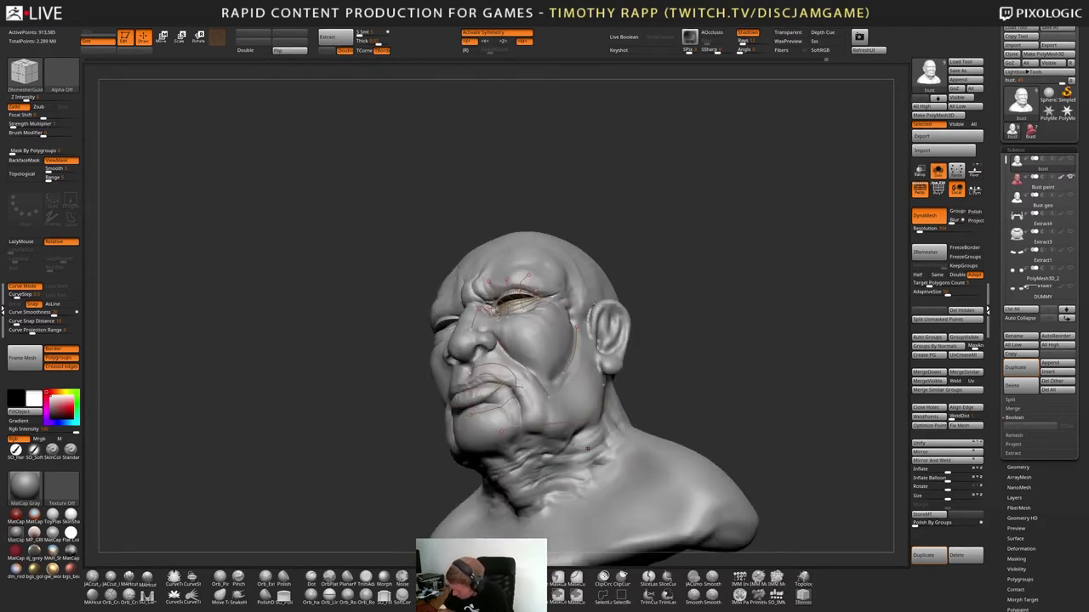
left_click_drag(580, 449, 596, 489)
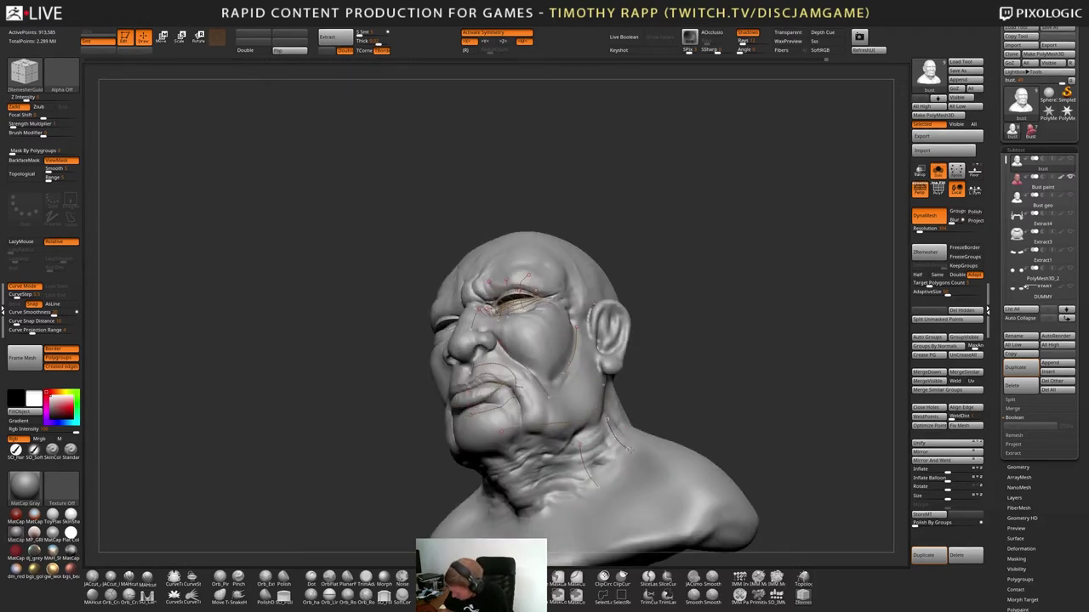
left_click_drag(527, 460, 548, 517)
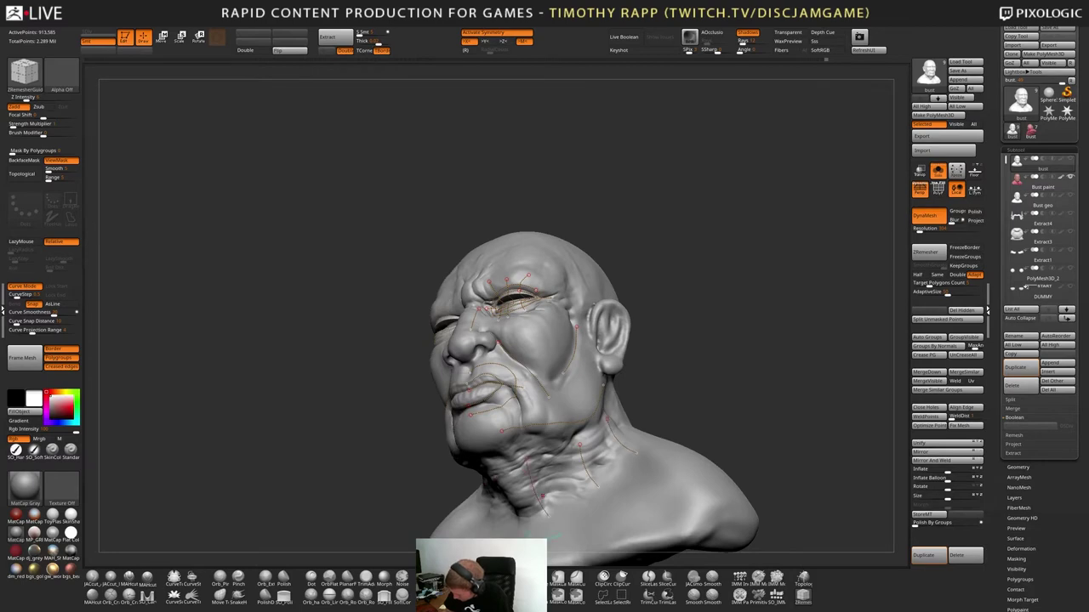
right_click_drag(567, 452, 570, 479)
right_click_drag(633, 459, 659, 440)
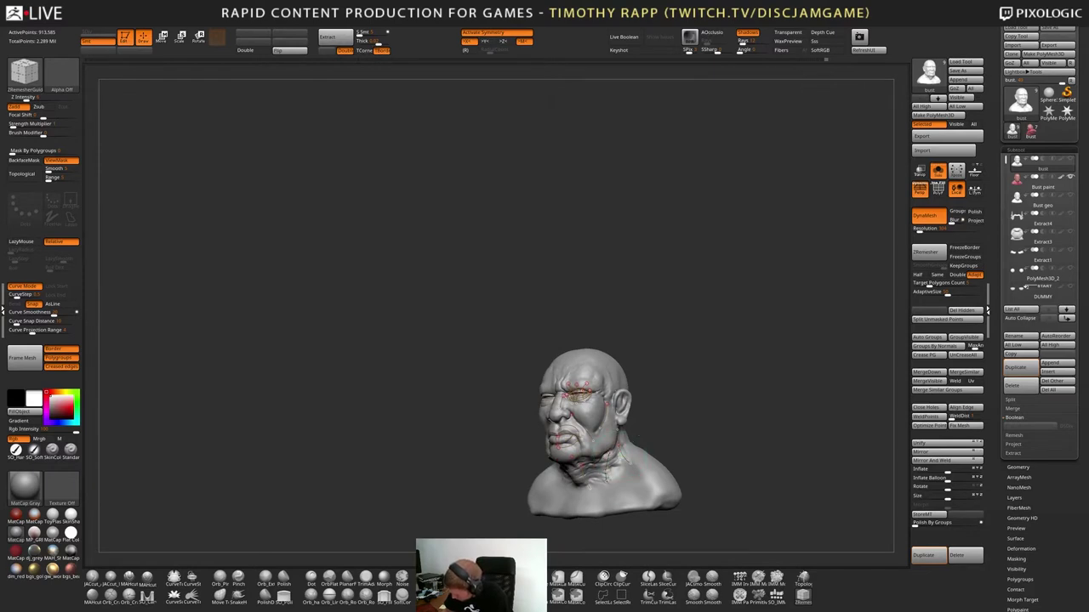
Adjust the ZRemesher target polygon count and remesh the bust along the guide curves
mouse_move(647, 477)
right_mouse_down()
mouse_move(660, 484)
mouse_move(662, 413)
mouse_move(706, 385)
mouse_move(686, 397)
right_mouse_up()
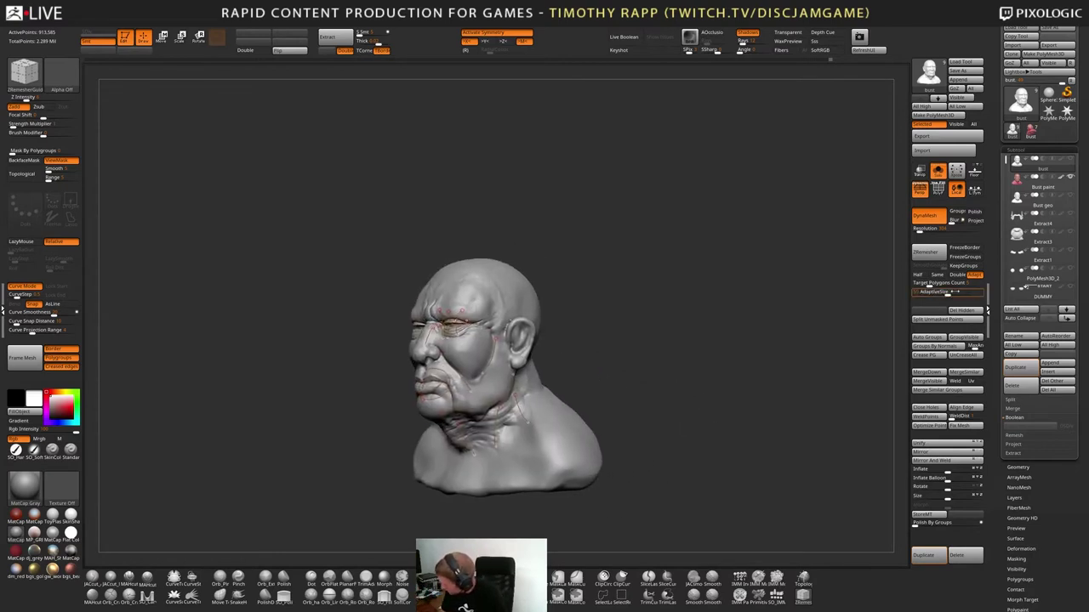
key("shift+g")
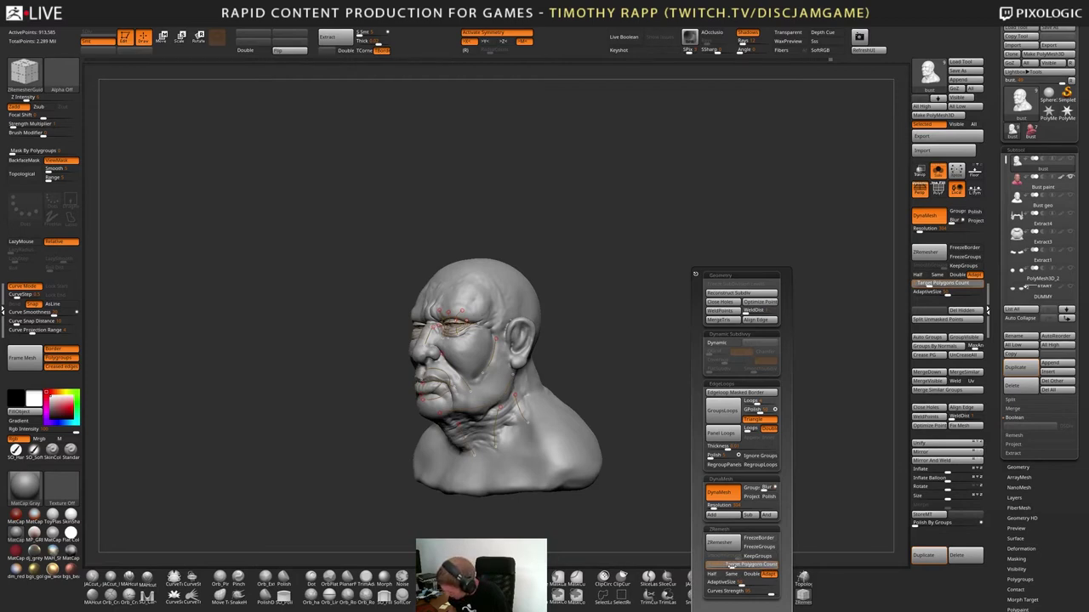
left_click(730, 565)
left_click(722, 543)
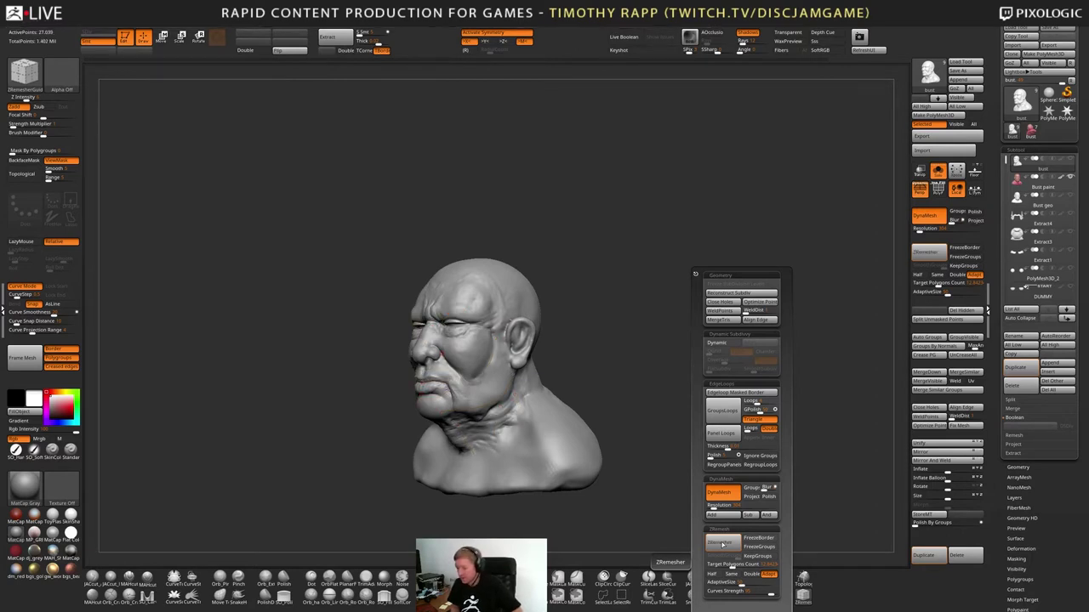
Examine the remeshed edge flow around the eyes, nose, mouth and side of the head with the wireframe shown
left_click_drag(581, 397, 587, 477)
key("shift+f")
key("shift+f")
key("shift+f")
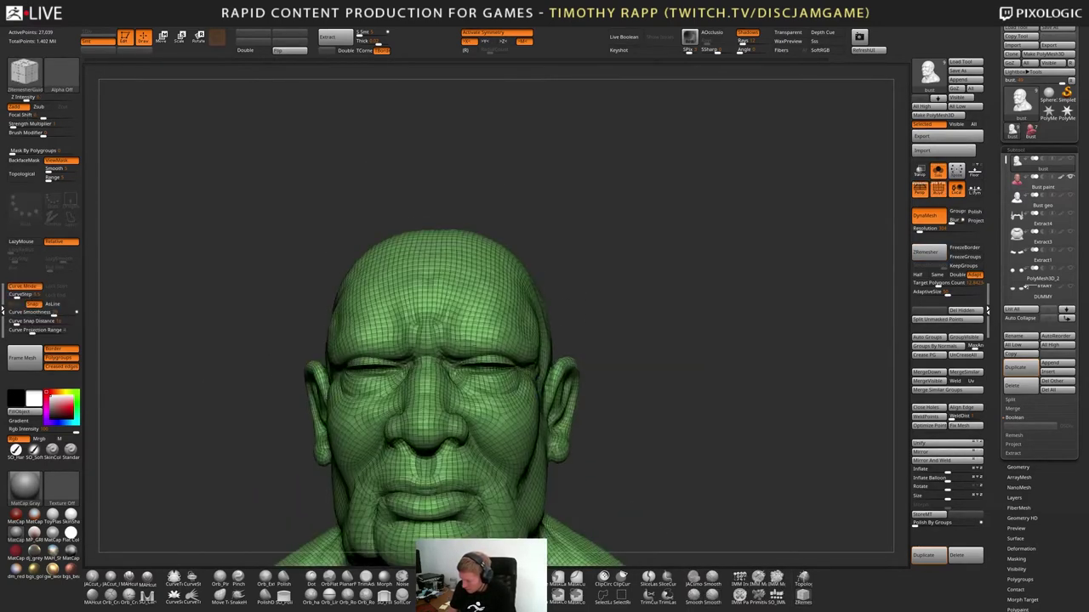
left_click_drag(655, 375, 615, 398, "alt")
right_click_drag(606, 411, 558, 417, "ctrl")
right_click_drag(613, 389, 638, 374)
left_click_drag(638, 375, 668, 383, "alt")
key("shift+f")
mouse_move(669, 383)
left_mouse_down()
mouse_move(595, 387)
mouse_move(574, 400)
mouse_move(637, 422)
mouse_move(599, 419)
mouse_move(632, 466)
mouse_move(604, 474)
mouse_move(626, 438)
mouse_move(591, 467)
mouse_move(514, 424)
mouse_move(517, 455)
mouse_move(549, 455)
left_mouse_up()
Try smoothing the remeshed bust around the cheek and where the upper ear meets the head
key("s")
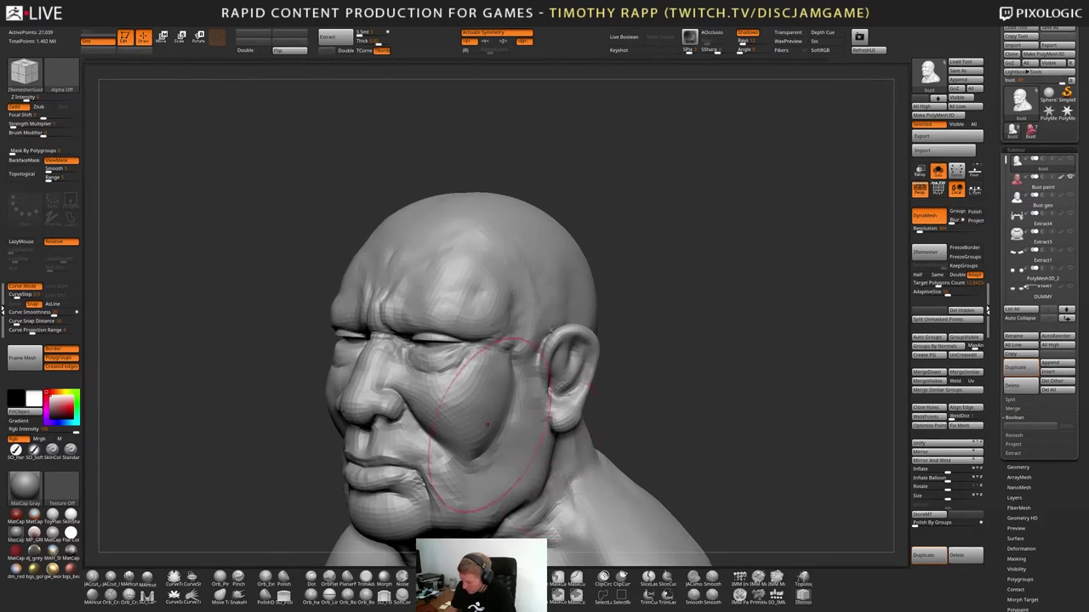
mouse_move(500, 415)
left_mouse_down("shift")
mouse_move(443, 408)
mouse_move(446, 329)
mouse_move(400, 443)
mouse_move(426, 340)
mouse_move(544, 375)
mouse_move(528, 304)
mouse_move(568, 374)
left_mouse_up("shift")
key("ctrl+z")
key("ctrl+z")
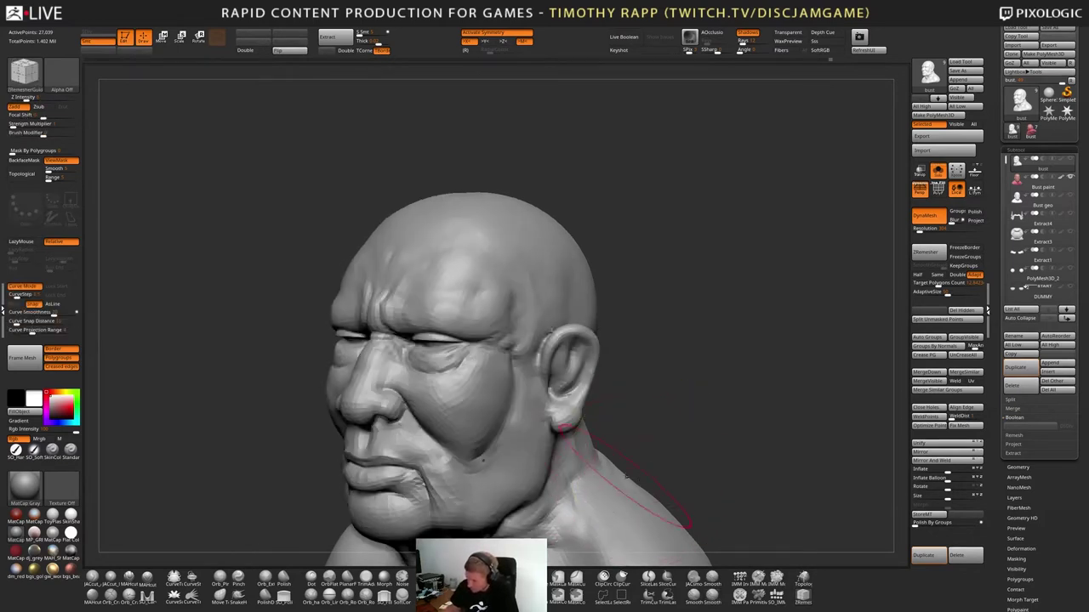
left_click_drag(655, 471, 723, 498)
mouse_move(561, 390)
left_mouse_down("alt")
mouse_move(568, 440)
mouse_move(685, 388)
mouse_move(757, 398)
left_mouse_up("alt")
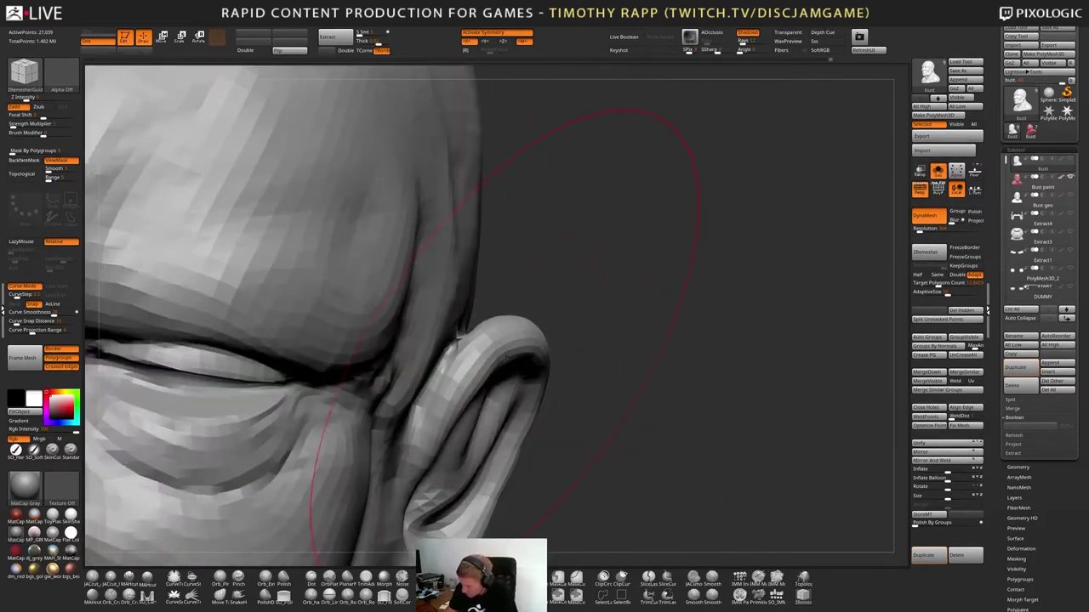
key("s")
left_click_drag(472, 371, 458, 371)
left_click_drag(672, 371, 596, 366)
mouse_move(465, 350)
left_mouse_down("shift")
mouse_move(474, 340)
mouse_move(505, 357)
left_mouse_up("shift")
key("f")
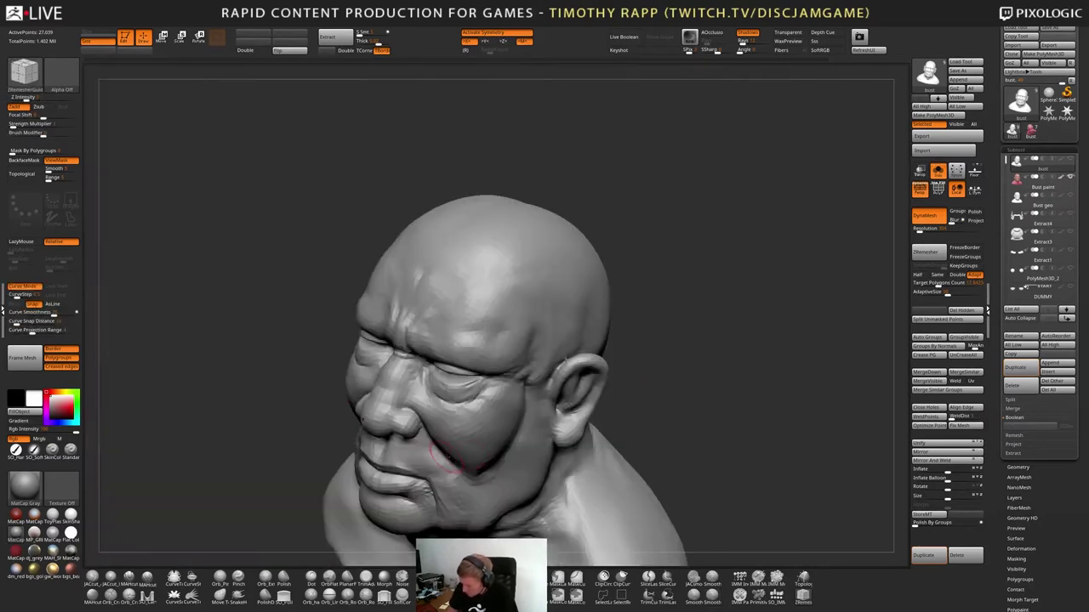
Undo the remesh and smooth the bumpy ridge along the front edge of the upper ear
left_click_drag(528, 417, 597, 394)
left_click_drag(557, 475, 559, 453, "alt")
key("ctrl+z")
mouse_move(536, 317)
left_mouse_down("alt")
mouse_move(553, 353)
mouse_move(549, 423)
left_mouse_up("alt")
key("s")
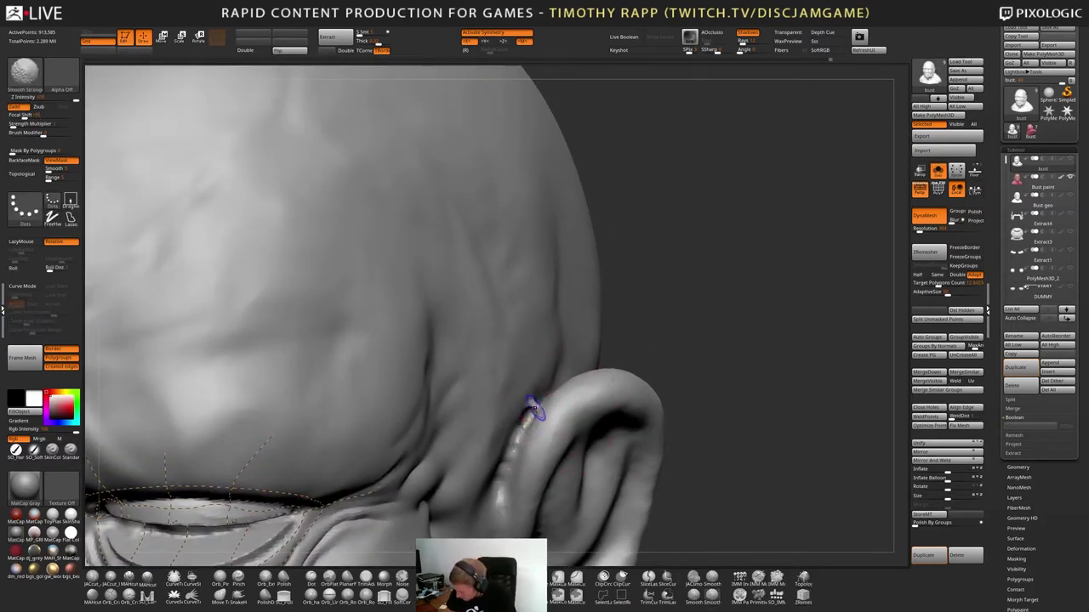
left_click_drag(536, 409, 501, 497, "shift")
right_click_drag(587, 366, 533, 413)
Use the Inflate brush to puff up the small spot where the upper ear joins the temple
key("b")
key("i")
key("n")
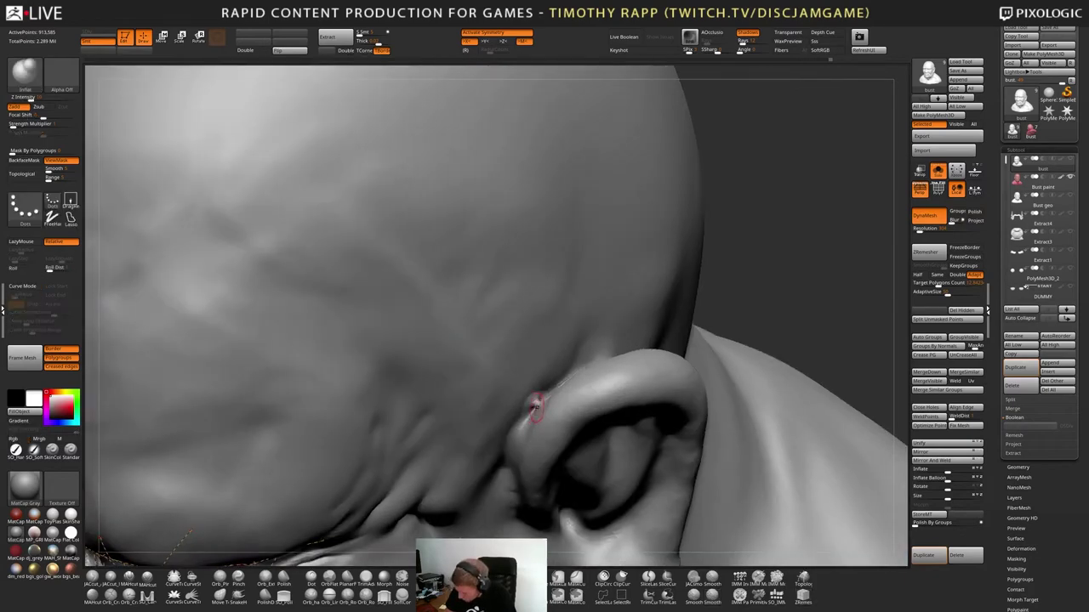
left_click_drag(536, 404, 529, 412)
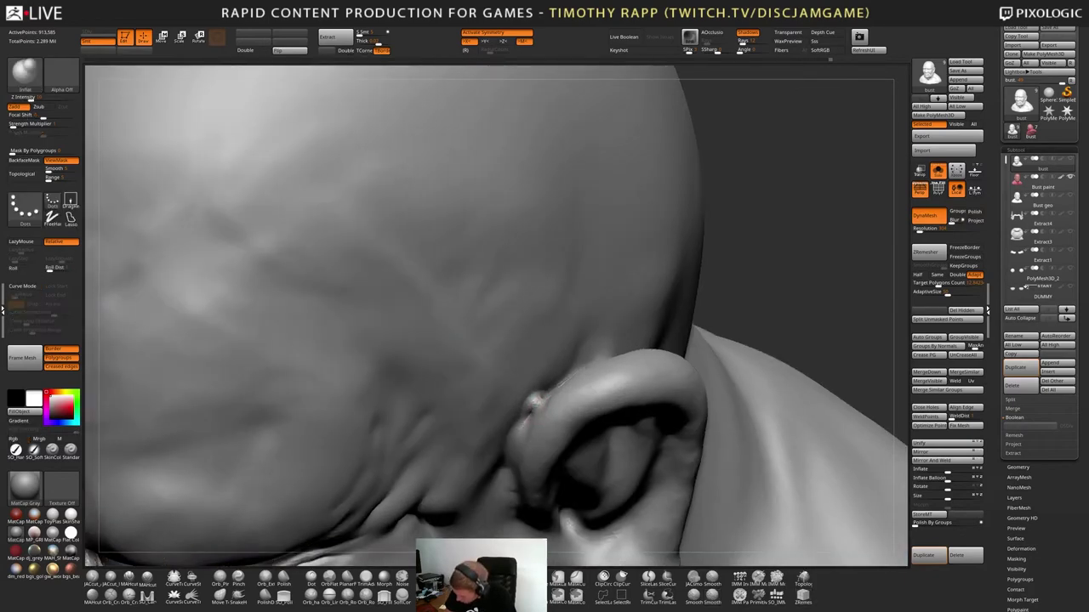
right_click_drag(544, 375, 625, 413)
right_click_drag(626, 412, 617, 382, "alt")
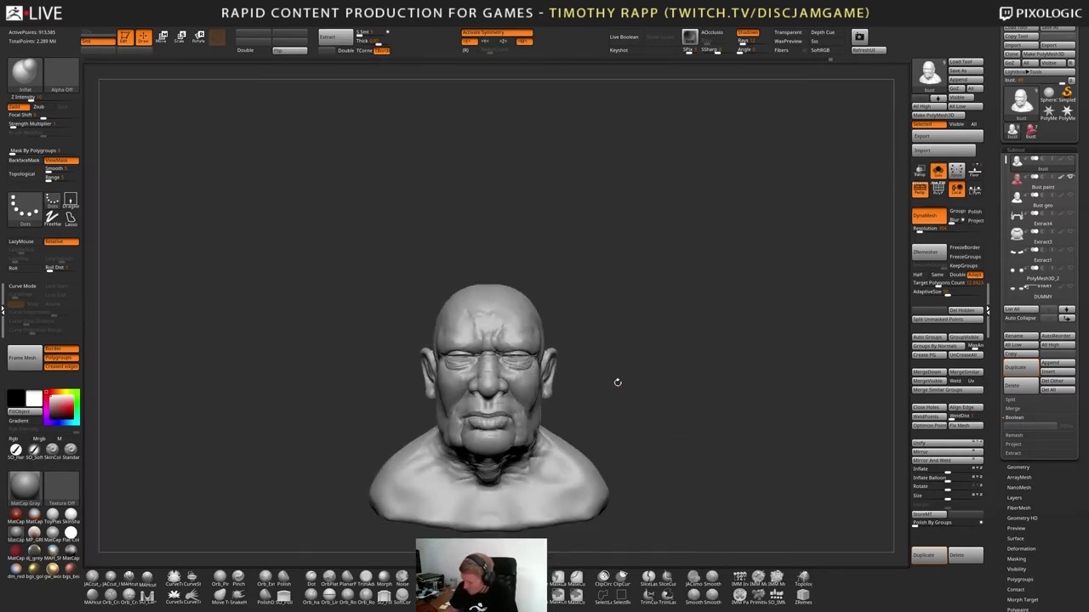
Update the DynaMesh of the bust to rebuild its surface around the reworked ear
right_click_drag(620, 435, 673, 424)
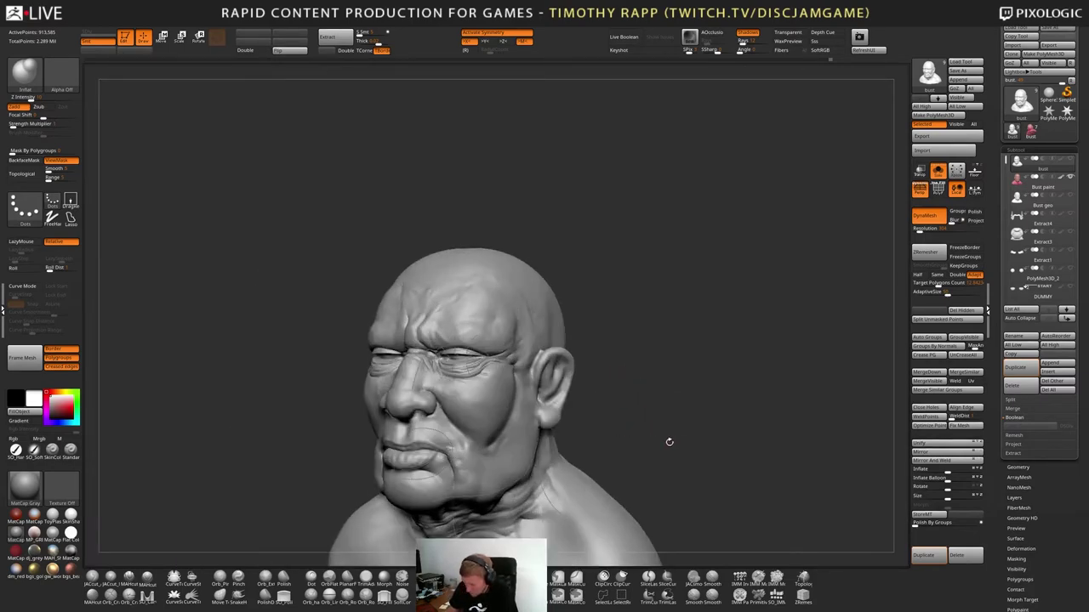
left_click_drag(680, 451, 699, 465, "ctrl")
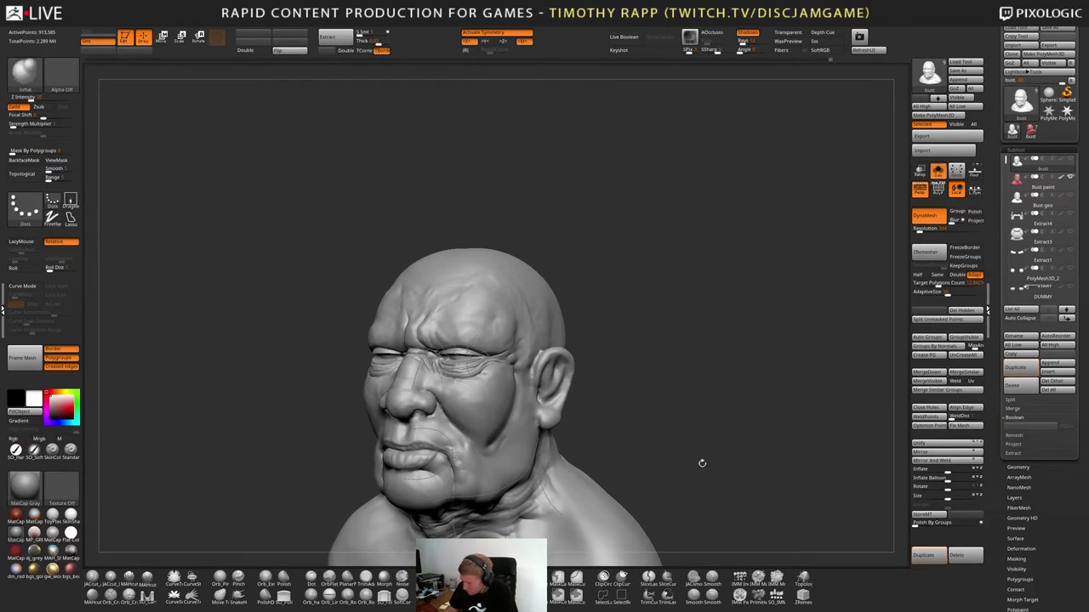
key("ctrl")
right_click_drag(668, 431, 680, 450)
Carve the crease between the upper ear and the temple with the DamStandard brush and smooth it
right_click_drag(595, 377, 561, 340, "ctrl")
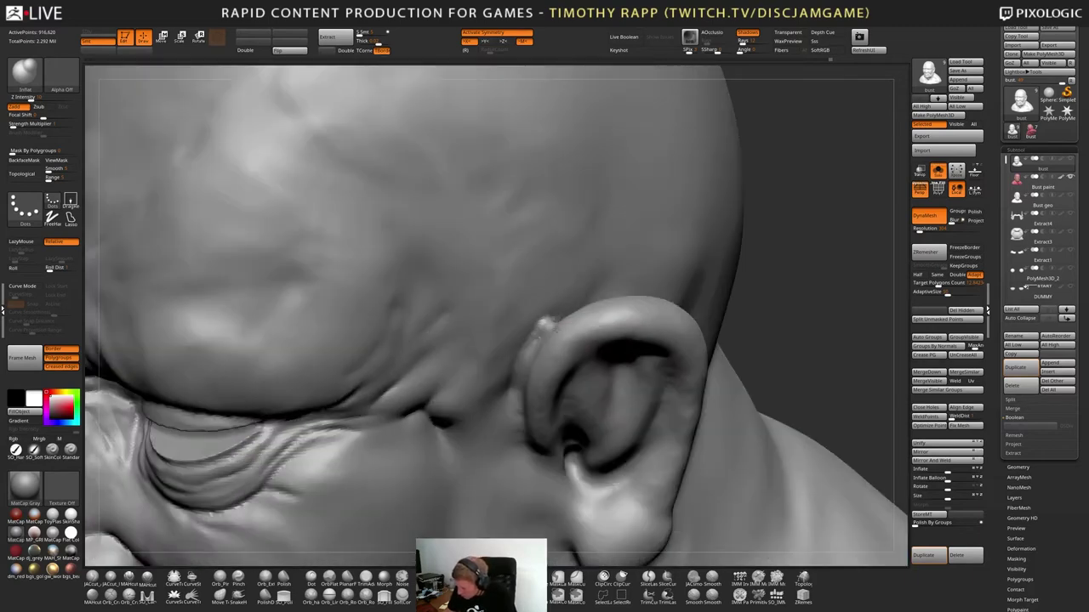
key("b")
key("d")
key("s")
left_click_drag(553, 322, 528, 363)
right_click_drag(544, 349, 551, 293)
left_click_drag(550, 325, 526, 361)
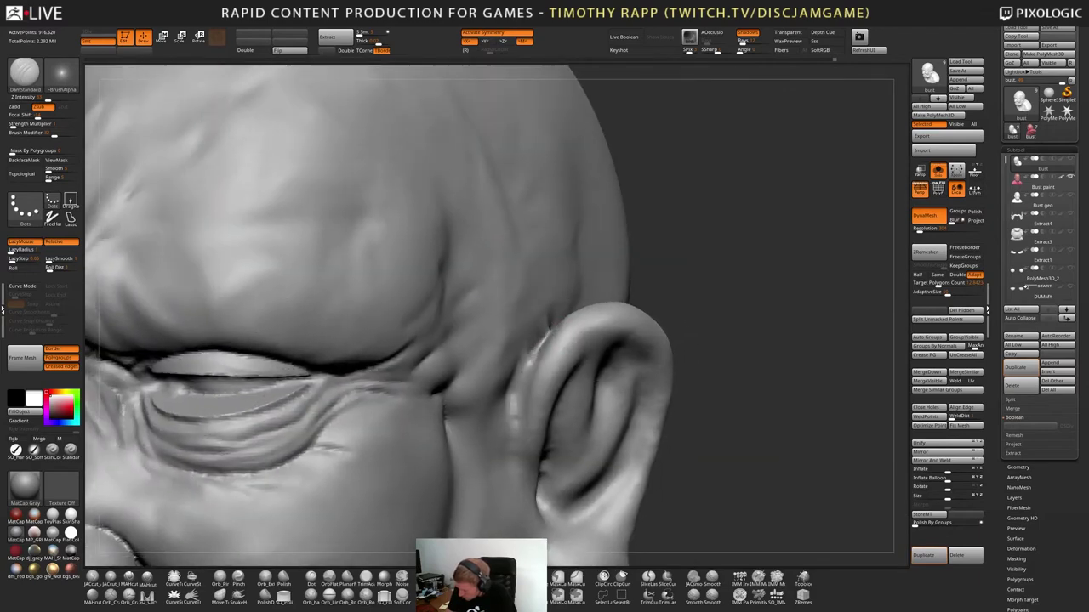
right_click_drag(538, 340, 528, 353)
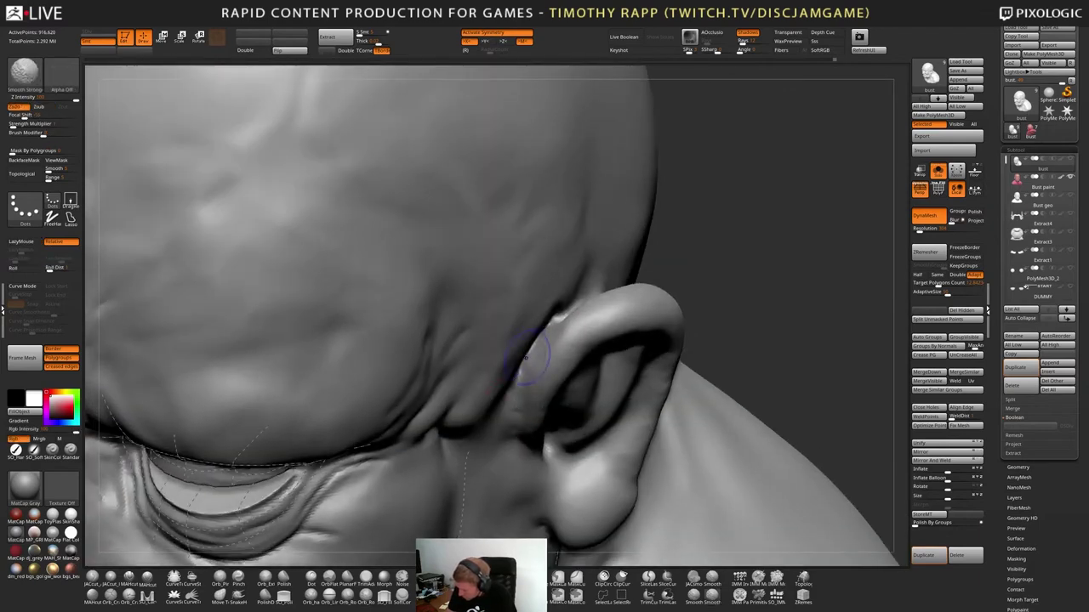
key("f")
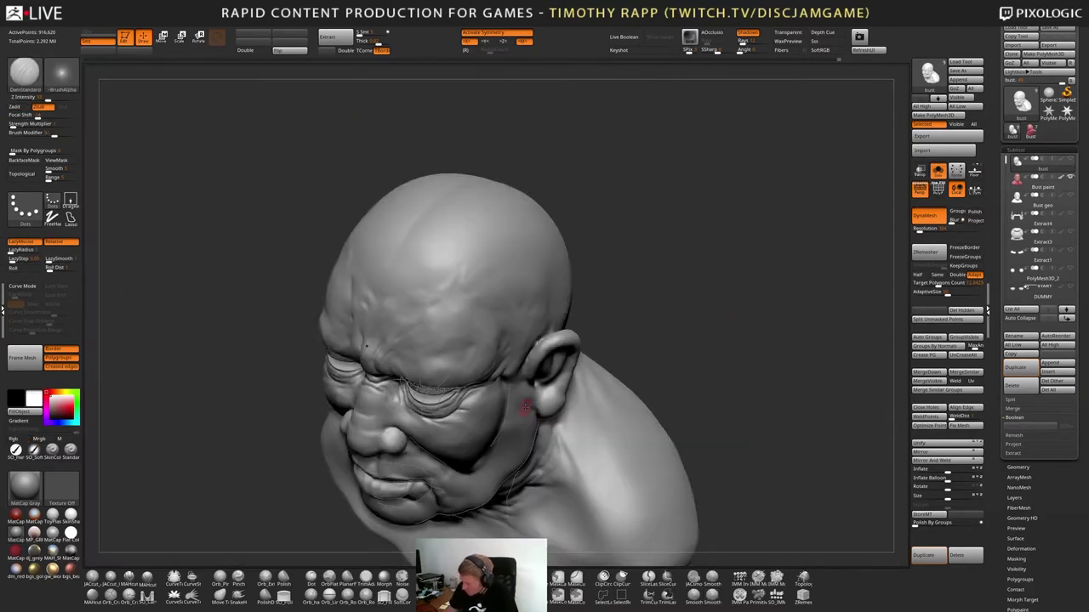
Redo the undone ear sculpting and DynaMesh edits on the bust
key("ctrl")
mouse_move(736, 426)
right_mouse_down()
mouse_move(706, 431)
mouse_move(695, 397)
mouse_move(674, 416)
mouse_move(690, 330)
right_mouse_up()
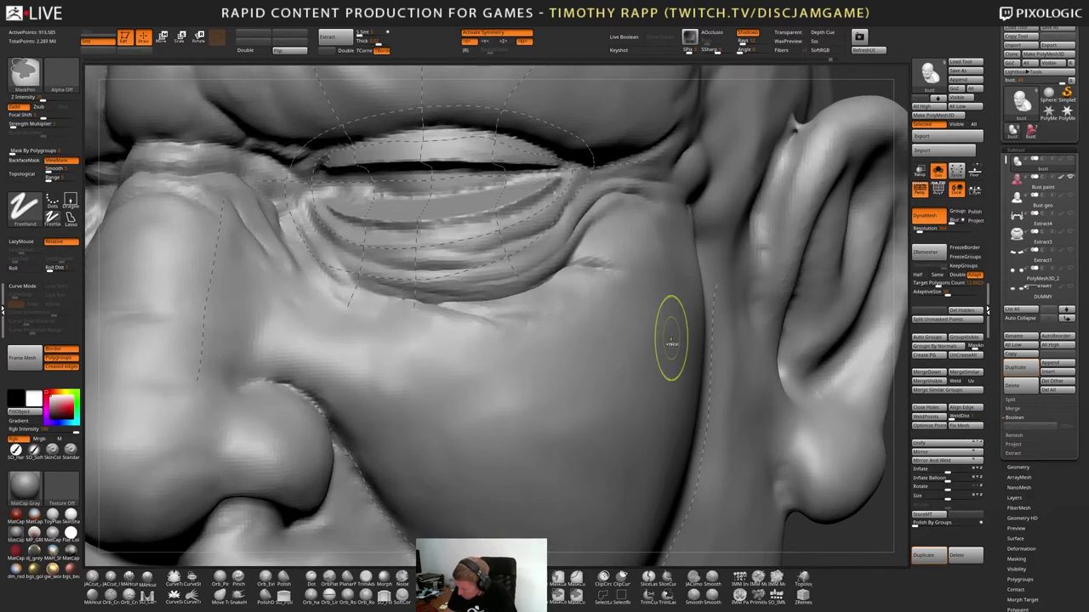
key("ctrl+shift")
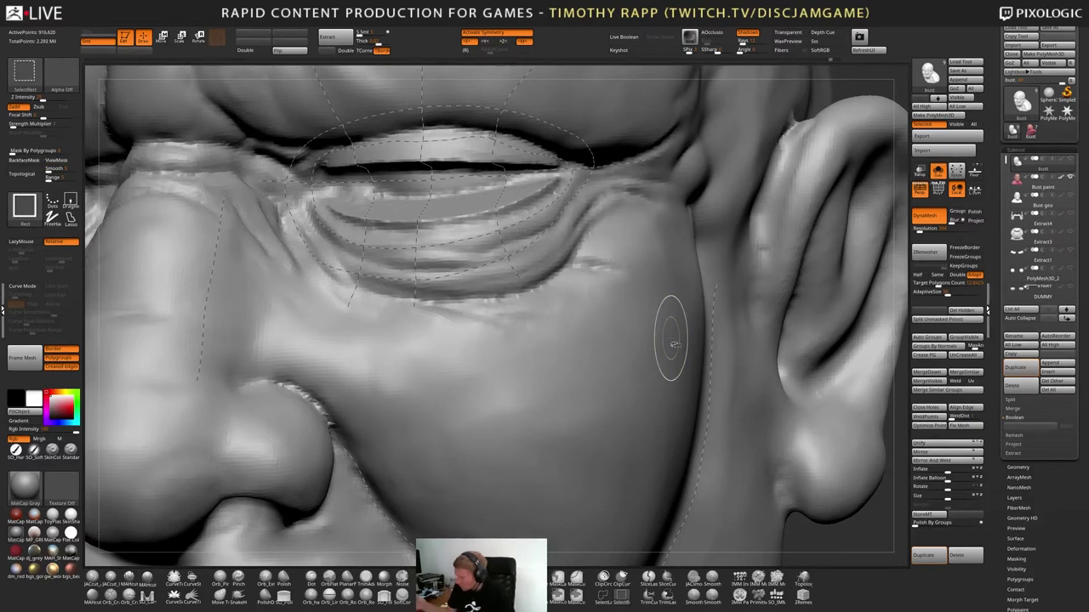
key("ctrl+shift+z")
key("ctrl+shift+z")
key("ctrl+shift+z")
key("ctrl+shift+z")
key("ctrl+shift+z")
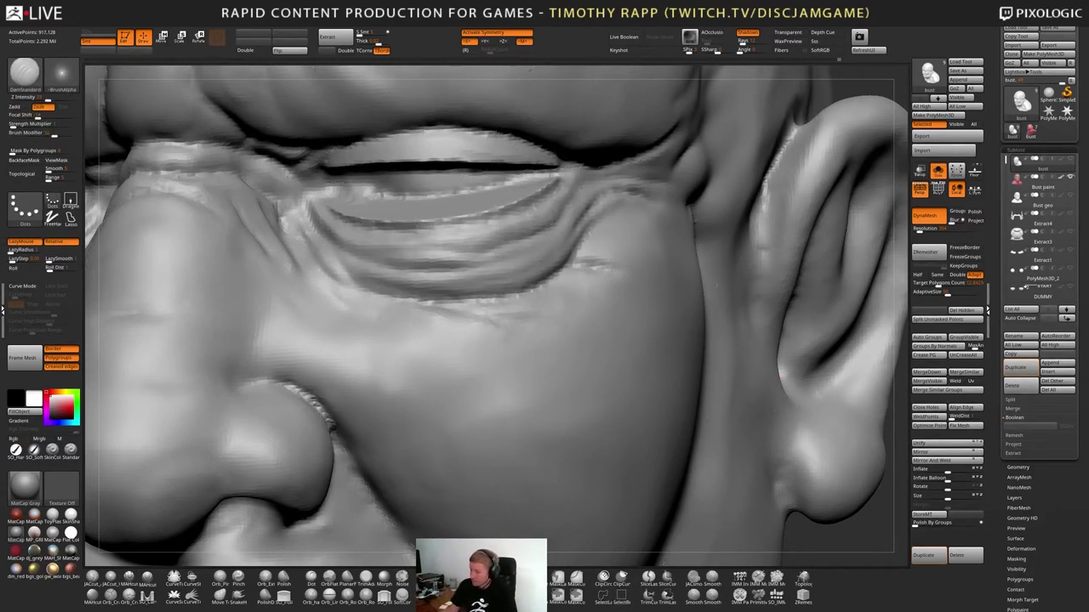
Lower ZRemesher's adaptive size, check the target polygon count and remesh the bust again
key("f")
right_click_drag(740, 427, 661, 413)
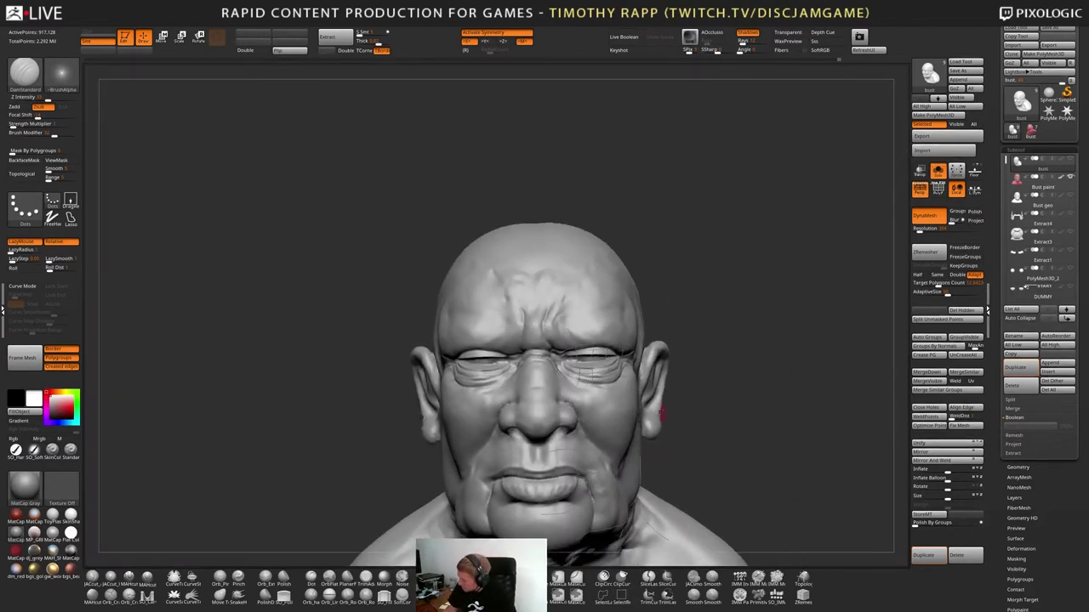
key("space")
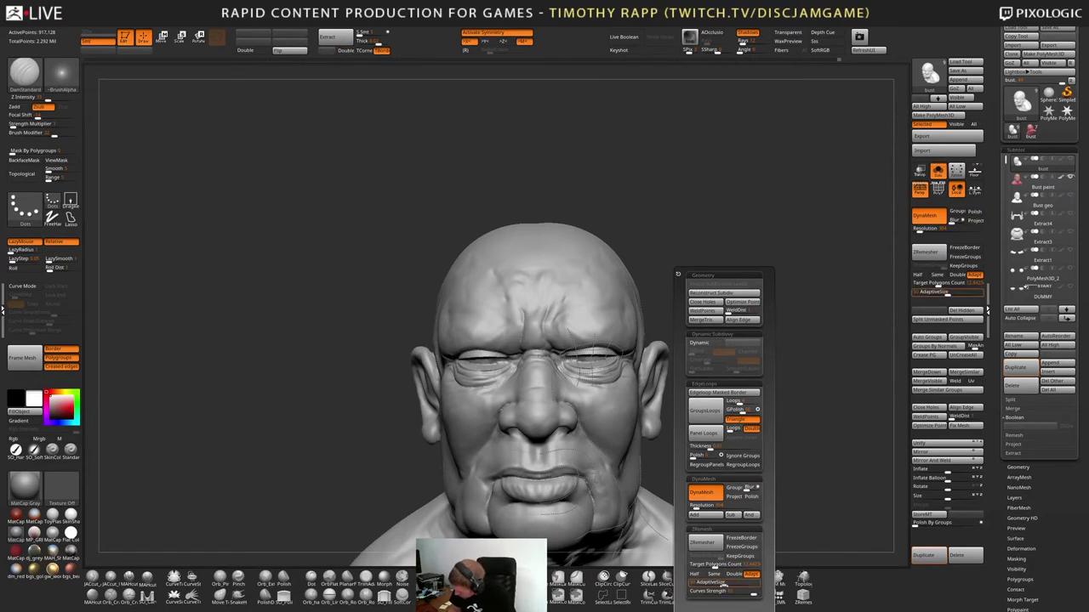
left_click(714, 585)
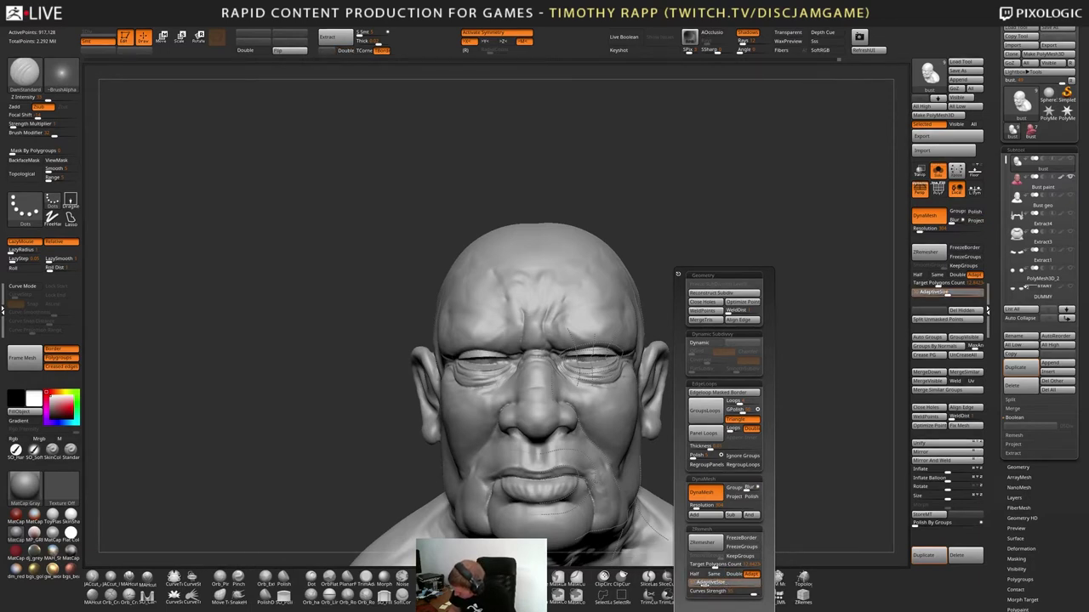
left_click_drag(704, 586, 704, 584)
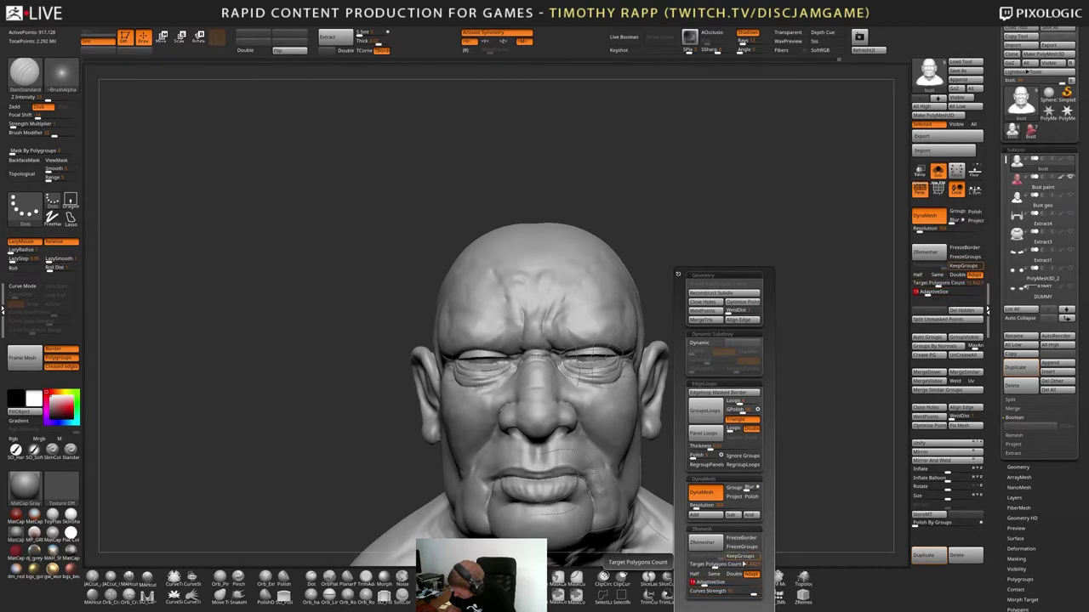
left_click(712, 566)
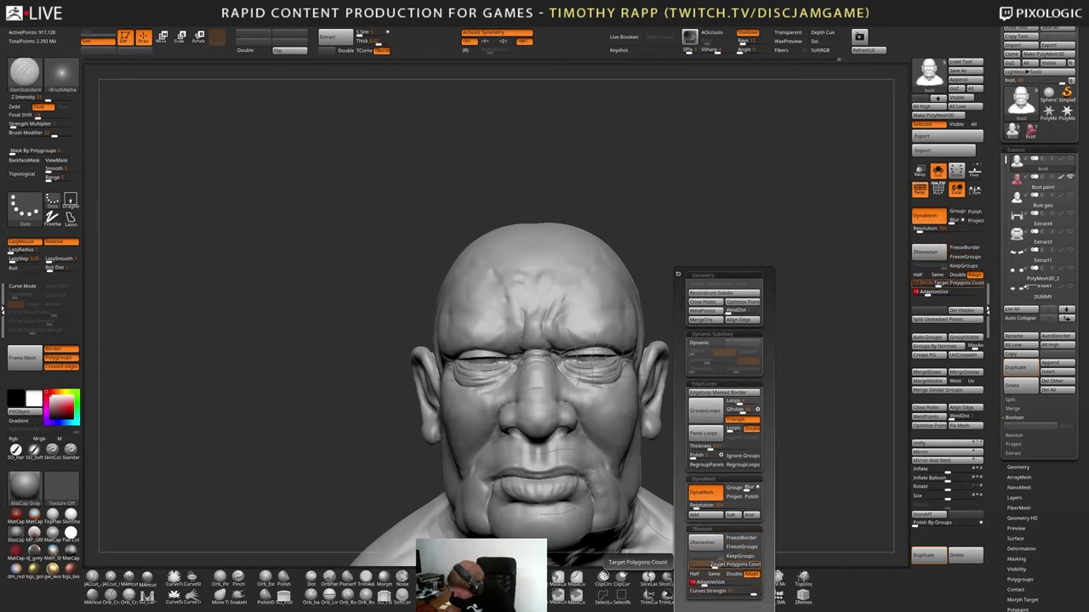
left_click(702, 543)
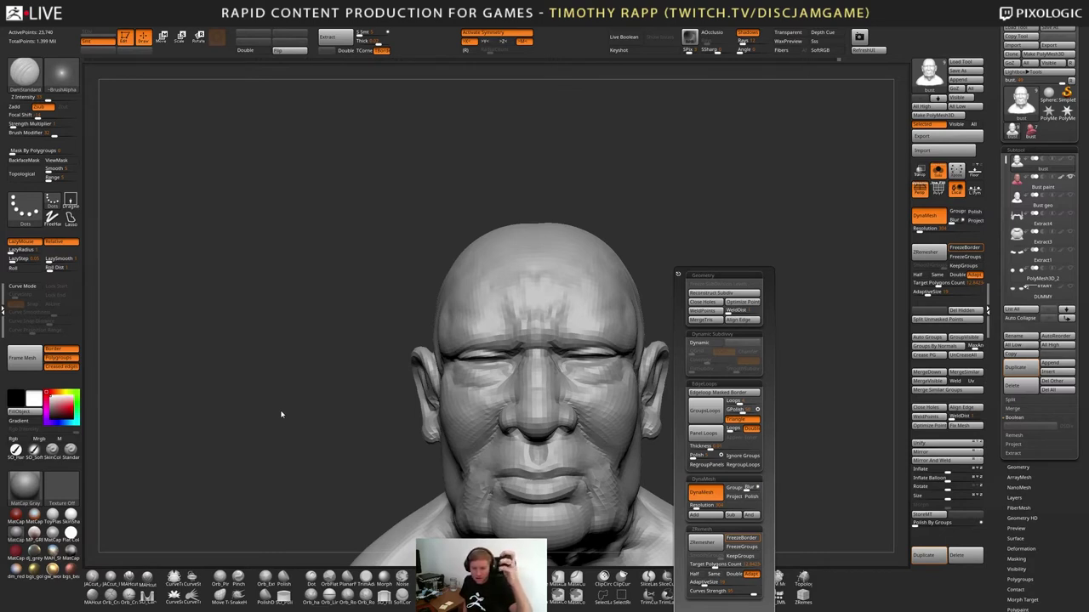
Turn off DynaMesh for the bust and inspect the wireframe of the new mesh
left_click(705, 493)
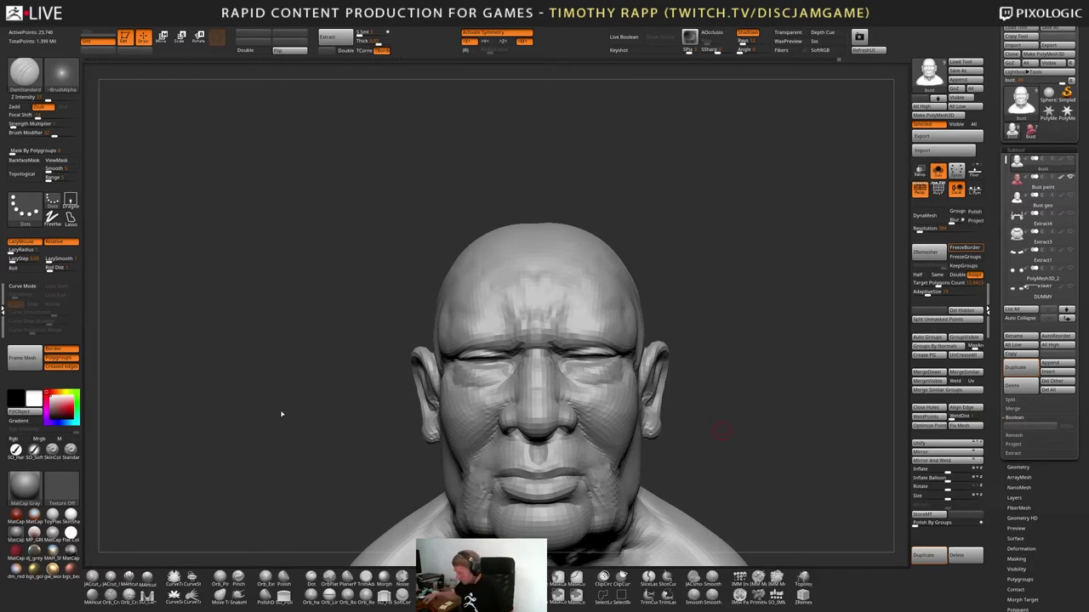
mouse_move(722, 432)
left_mouse_down()
mouse_move(606, 487)
mouse_move(585, 476)
mouse_move(590, 493)
left_mouse_up()
right_click_drag(590, 493, 755, 395, "alt")
key("shift+f")
right_click_drag(716, 442, 515, 478, "alt")
key("shift+f")
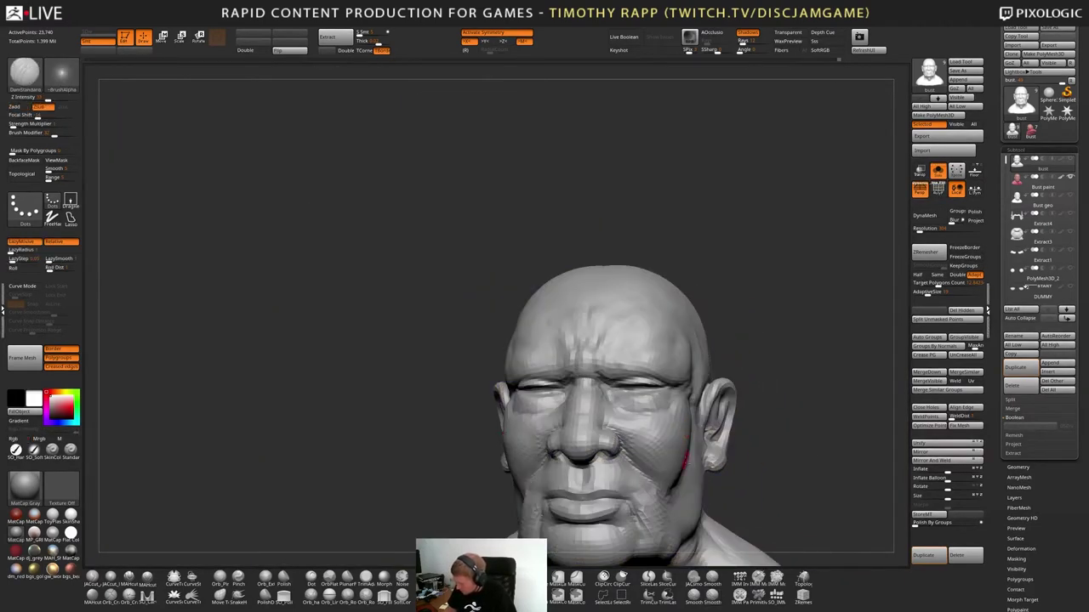
Try subdividing the remeshed bust twice, check the side of the head, and undo the changes
mouse_move(683, 456)
right_mouse_down("alt")
mouse_move(674, 427)
mouse_move(694, 453)
mouse_move(666, 452)
mouse_move(680, 463)
mouse_move(633, 447)
right_mouse_up("alt")
mouse_move(749, 455)
right_mouse_down()
mouse_move(677, 455)
mouse_move(751, 448)
right_mouse_up()
key("ctrl+d")
key("ctrl+d")
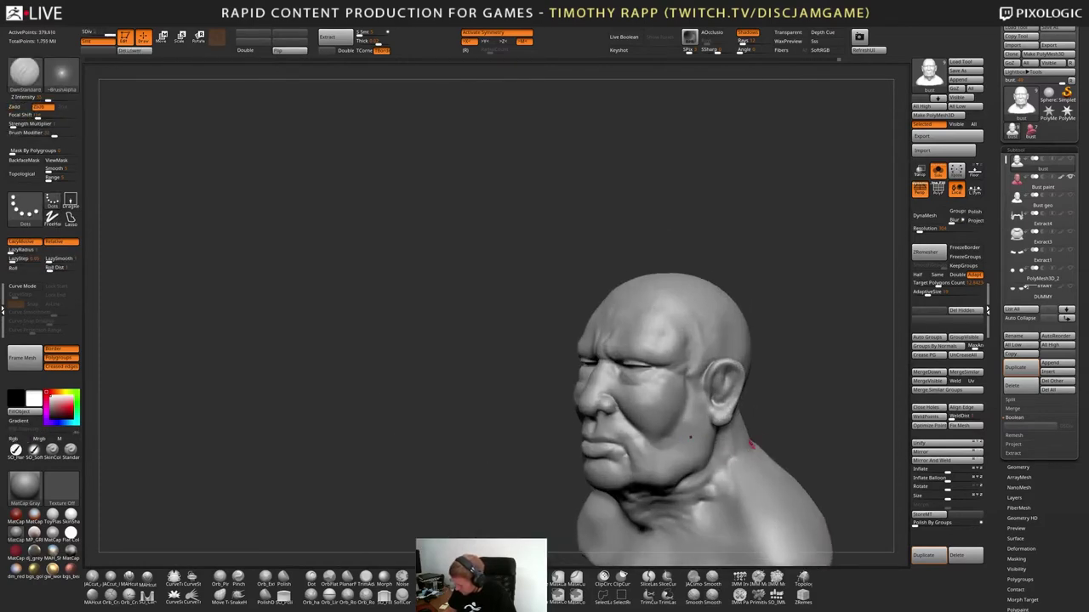
mouse_move(672, 454)
right_mouse_down()
mouse_move(728, 454)
mouse_move(687, 460)
mouse_move(716, 433)
mouse_move(681, 458)
right_mouse_up()
key("ctrl+z")
key("ctrl+z")
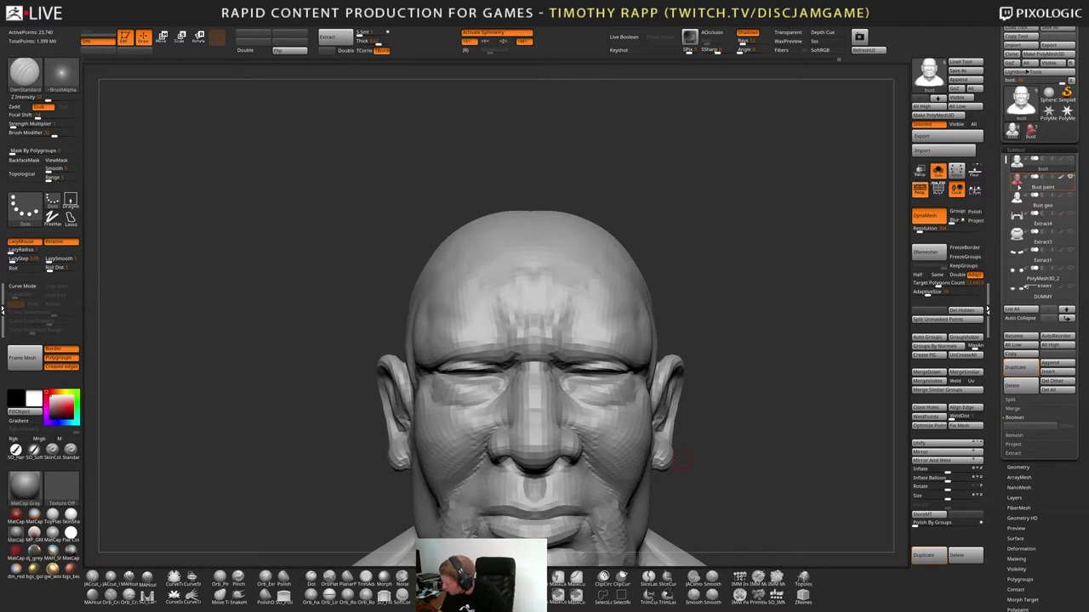
Project the detail and polypaint of the Bust paint subtool onto the remeshed bust
left_click(1019, 185)
right_click_drag(716, 418, 678, 458, "ctrl")
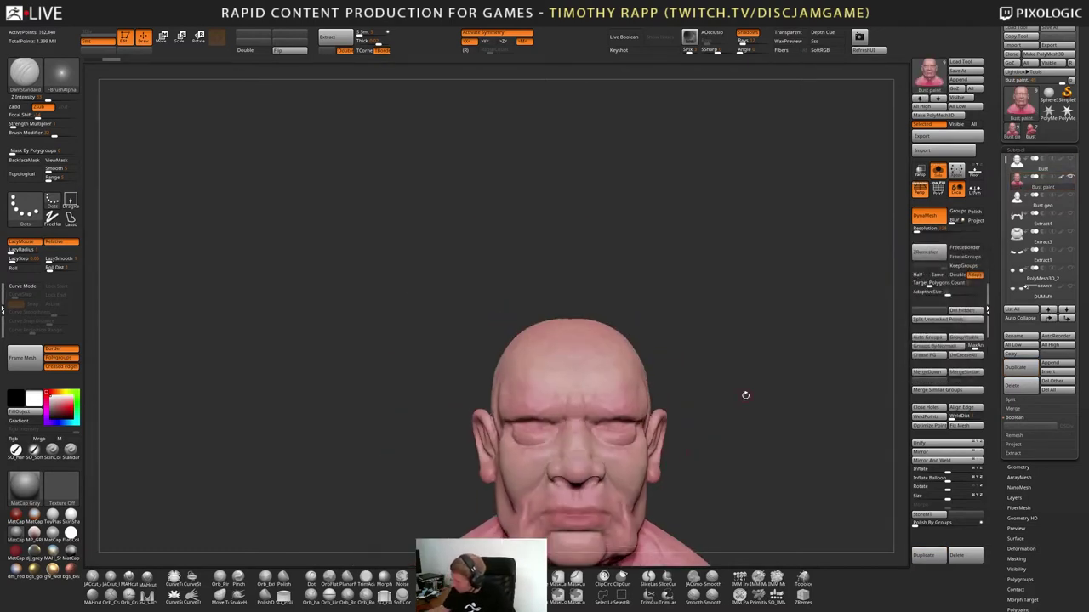
left_click(1020, 163)
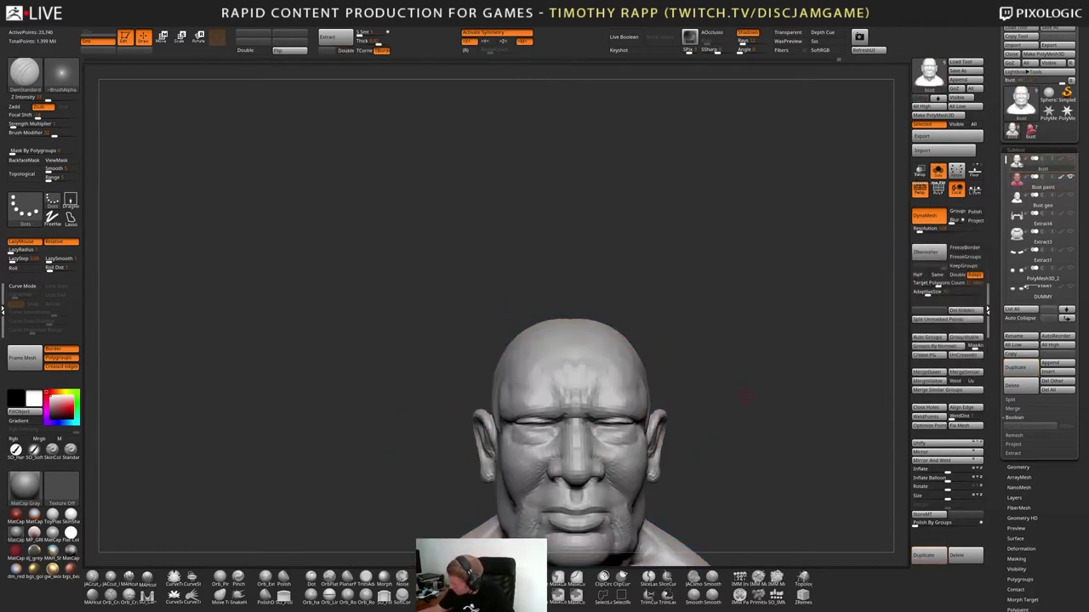
left_click(1026, 446)
left_click(1026, 459)
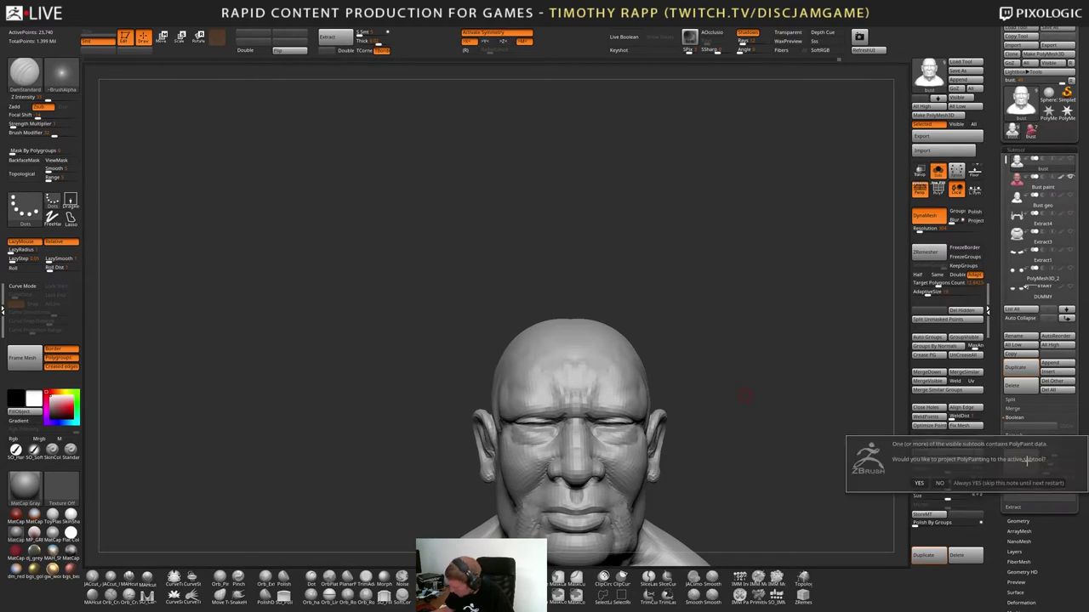
left_click(918, 483)
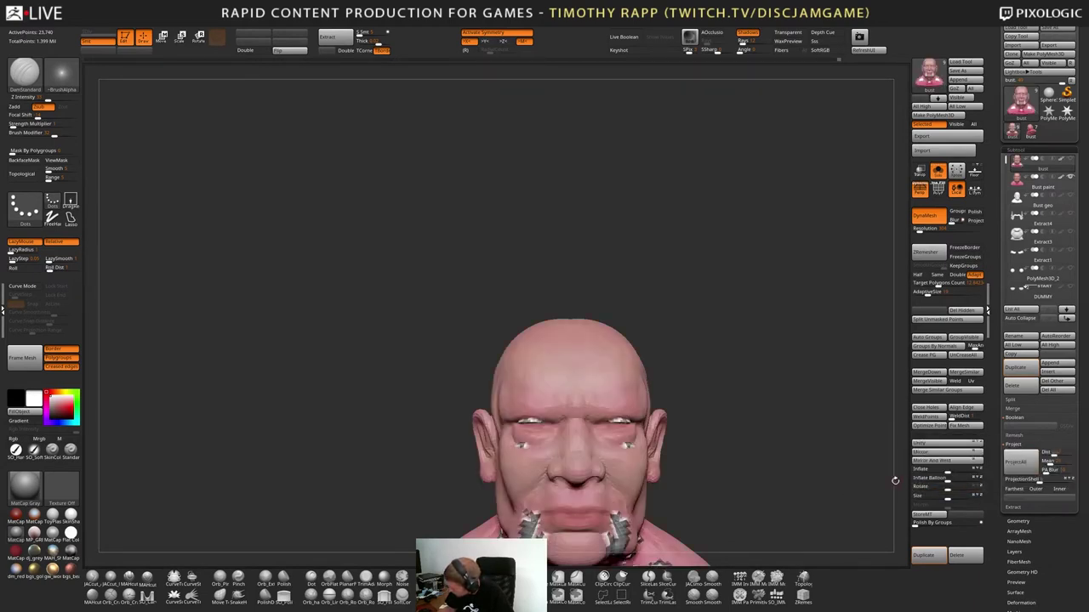
Check the projected bust around the jaw and shoulders, and undo the projection from Bust paint
left_click_drag(744, 510, 754, 435, "alt")
left_click_drag(677, 460, 638, 475)
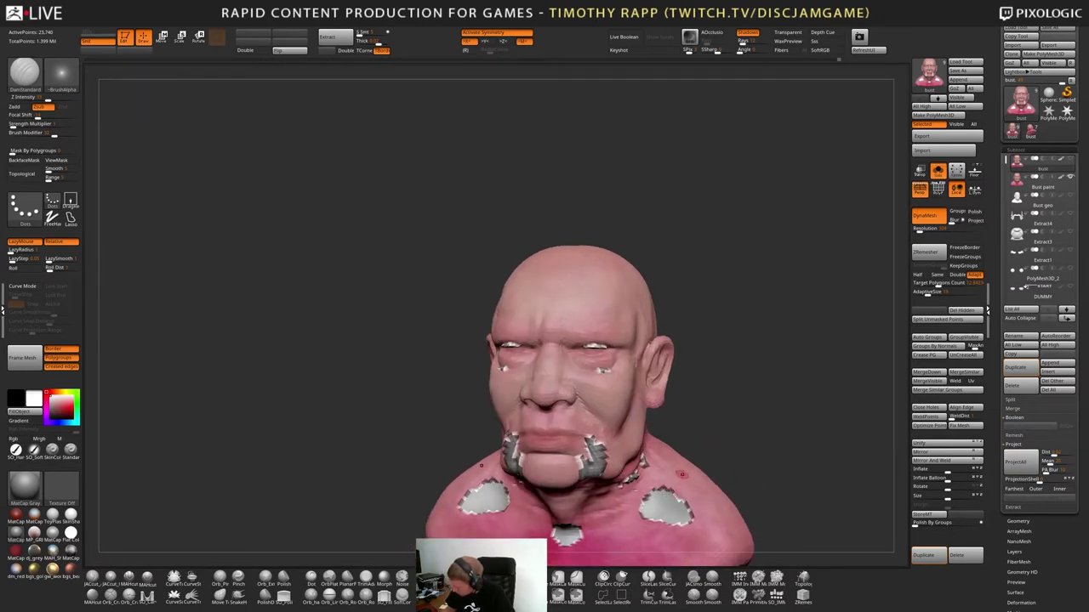
key("ctrl+z")
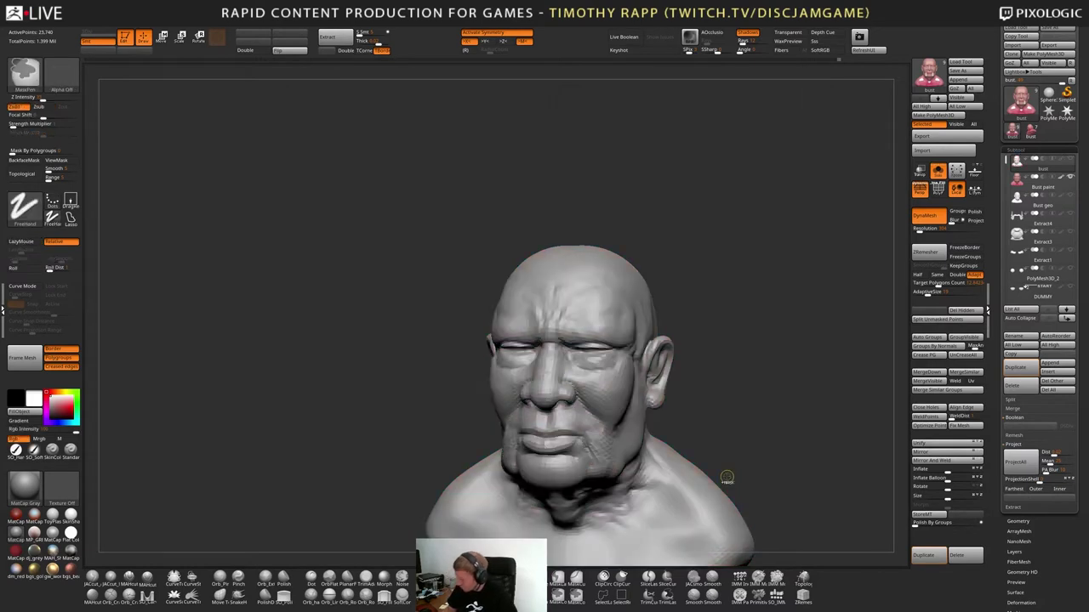
right_click_drag(665, 506, 654, 480, "alt")
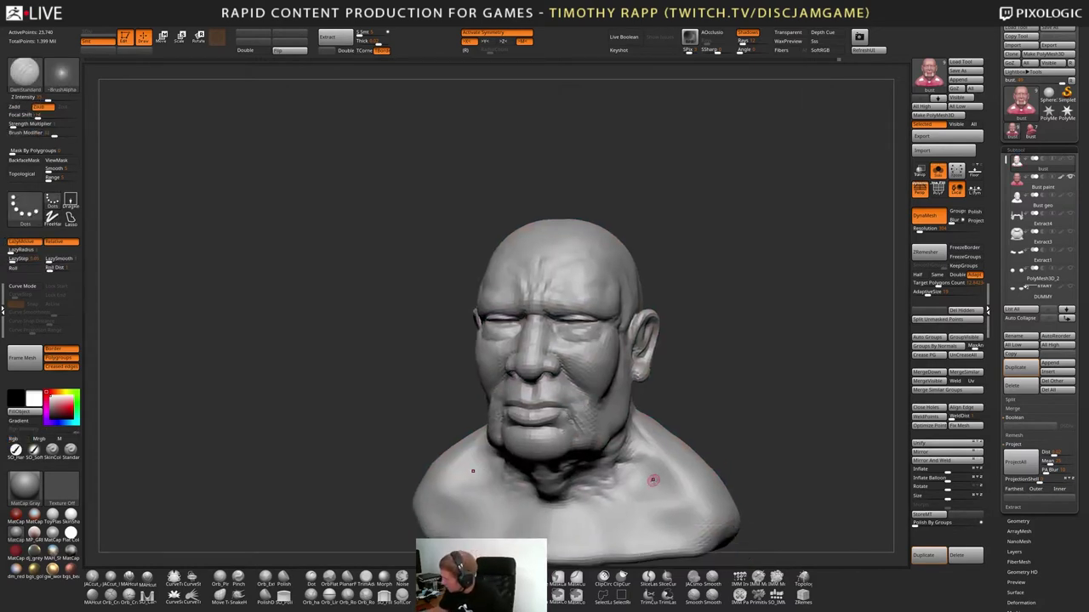
Hide the Bust paint subtool, show Bust geo instead, and project its detail onto the bust
left_click(1071, 177)
left_click(652, 479, "alt")
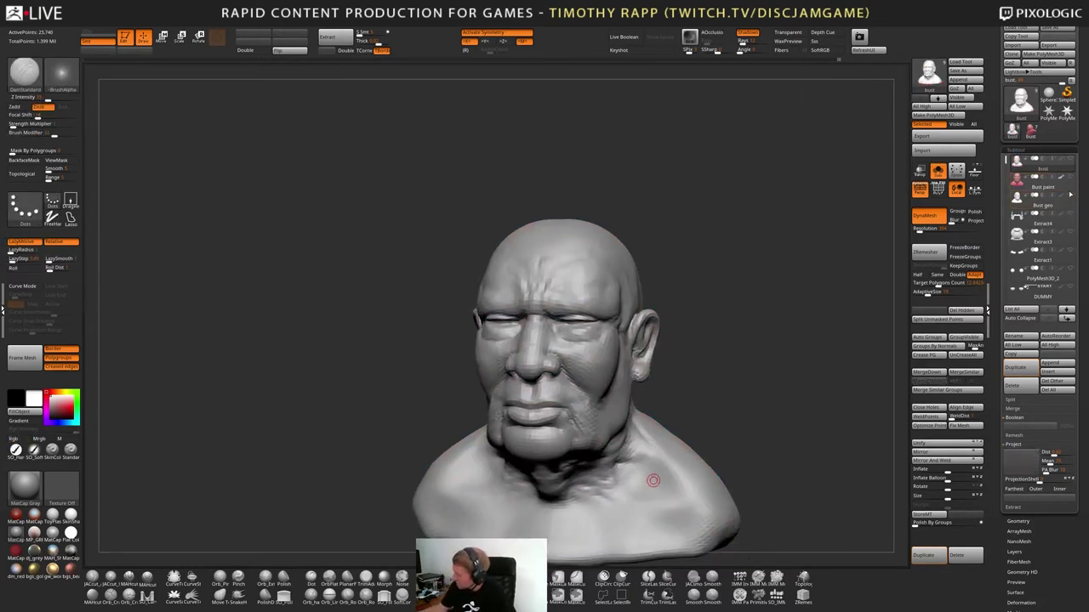
left_click(654, 481, "alt")
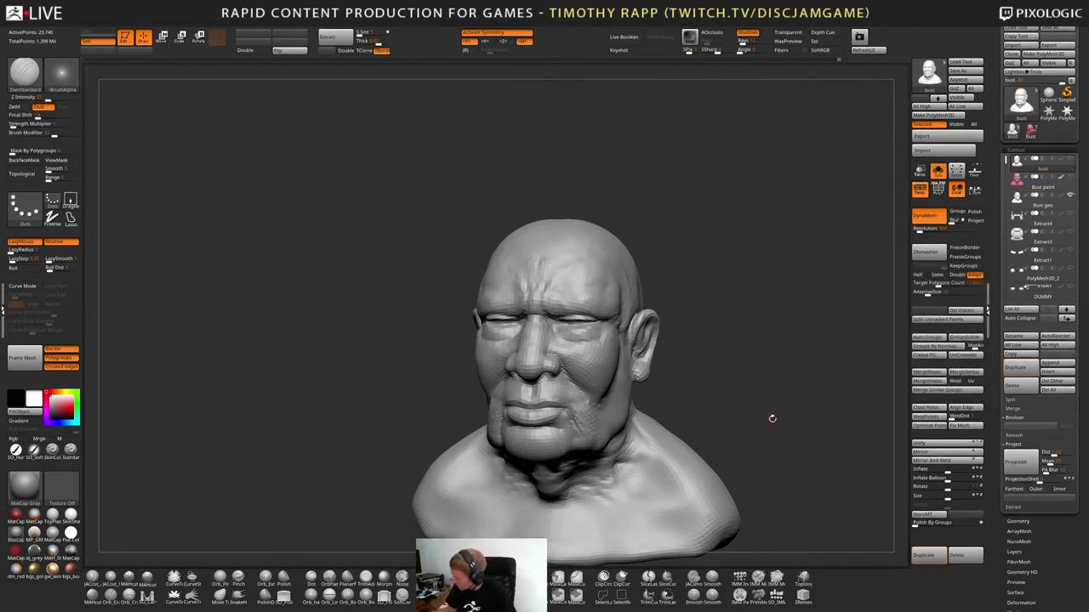
left_click(1018, 465)
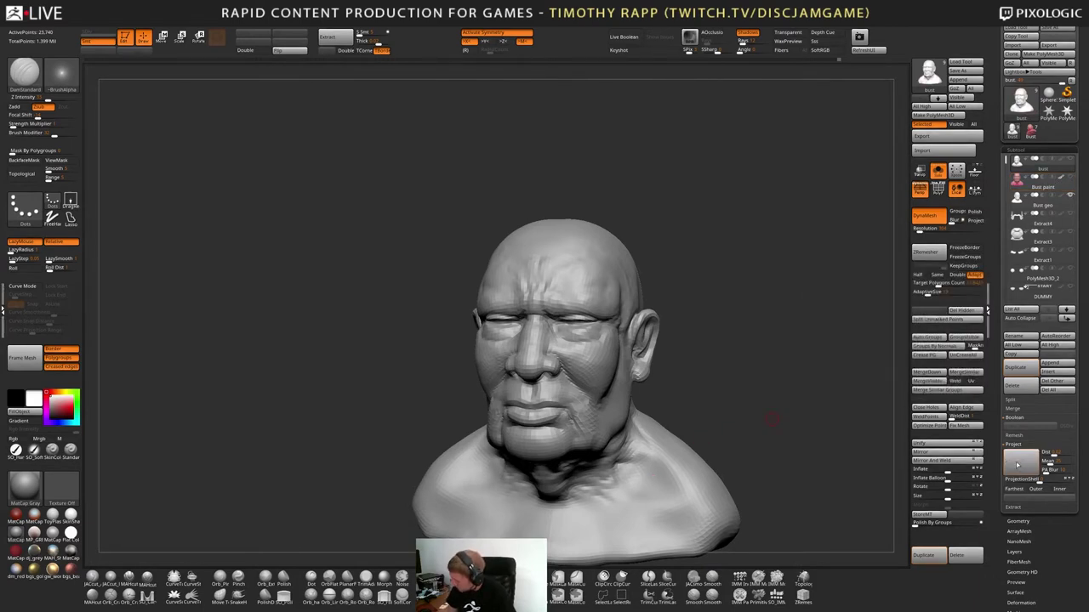
With a larger brush, smooth the projection artefacts on the chest and neck, turn symmetry off, and project the Bust geo detail again
left_click_drag(734, 446, 638, 456, "shift")
key("x")
key("x")
key("s")
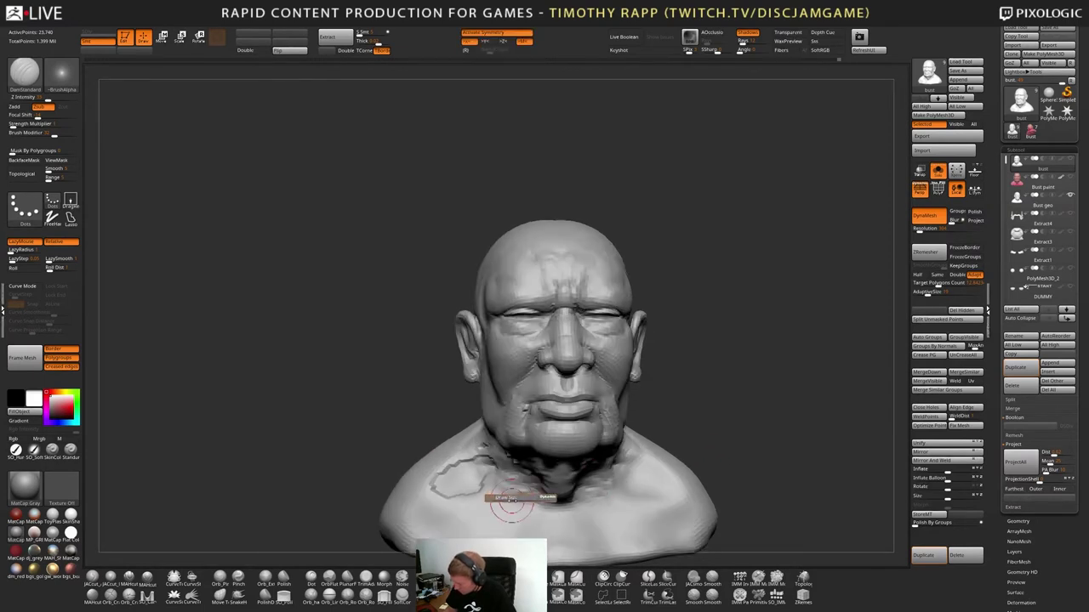
mouse_move(506, 511)
left_mouse_down()
mouse_move(521, 508)
mouse_move(432, 486)
left_mouse_up()
left_click_drag(364, 493, 353, 459)
left_click_drag(473, 462, 508, 477, "shift")
right_click_drag(508, 477, 511, 486)
key("x")
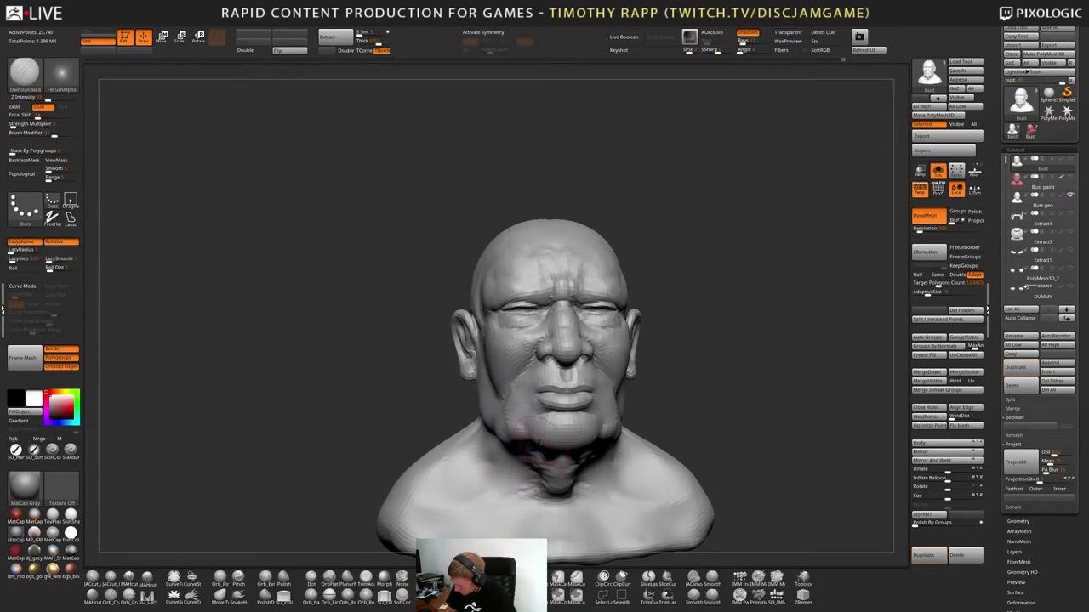
left_click(1014, 463)
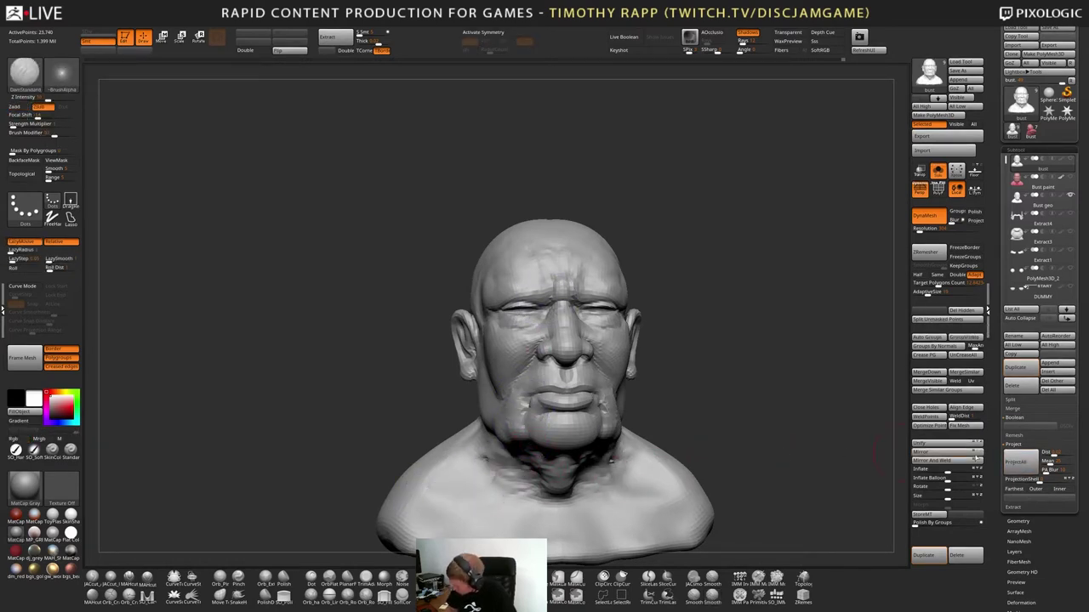
Smooth the remaining artefacts at the base of the neck and reproject the Bust geo detail onto the bust
mouse_move(718, 481)
right_mouse_down()
mouse_move(655, 461)
mouse_move(578, 481)
right_mouse_up()
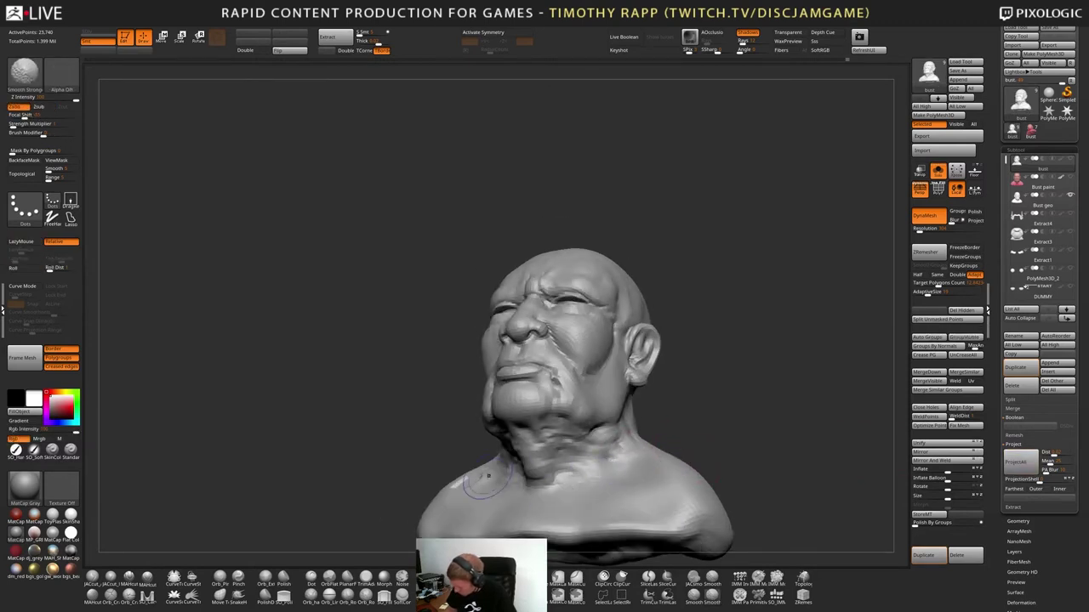
left_click(1010, 459)
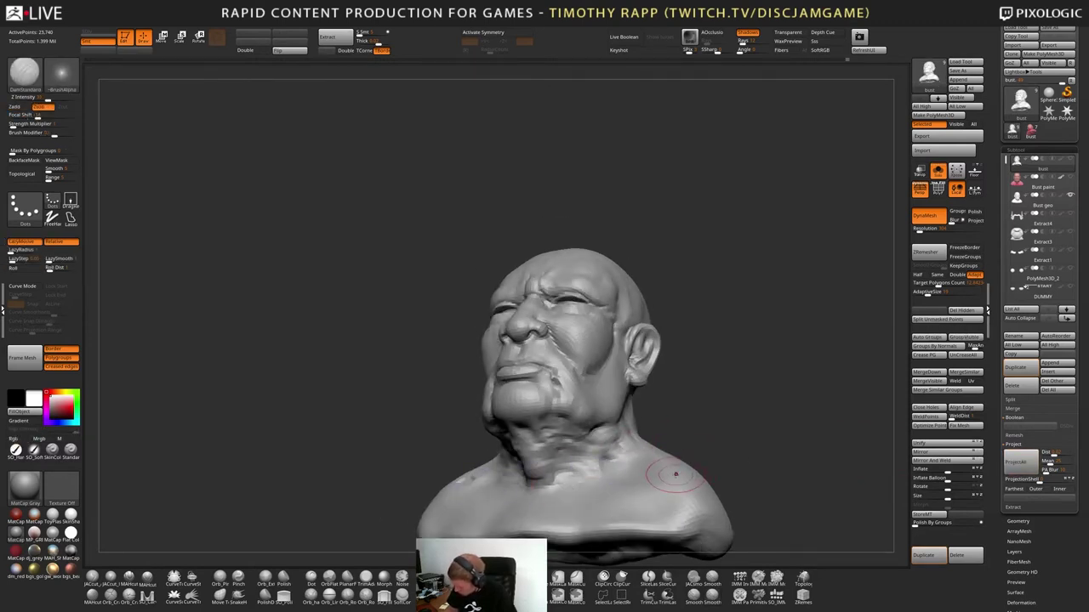
left_click_drag(546, 473, 568, 492, "shift")
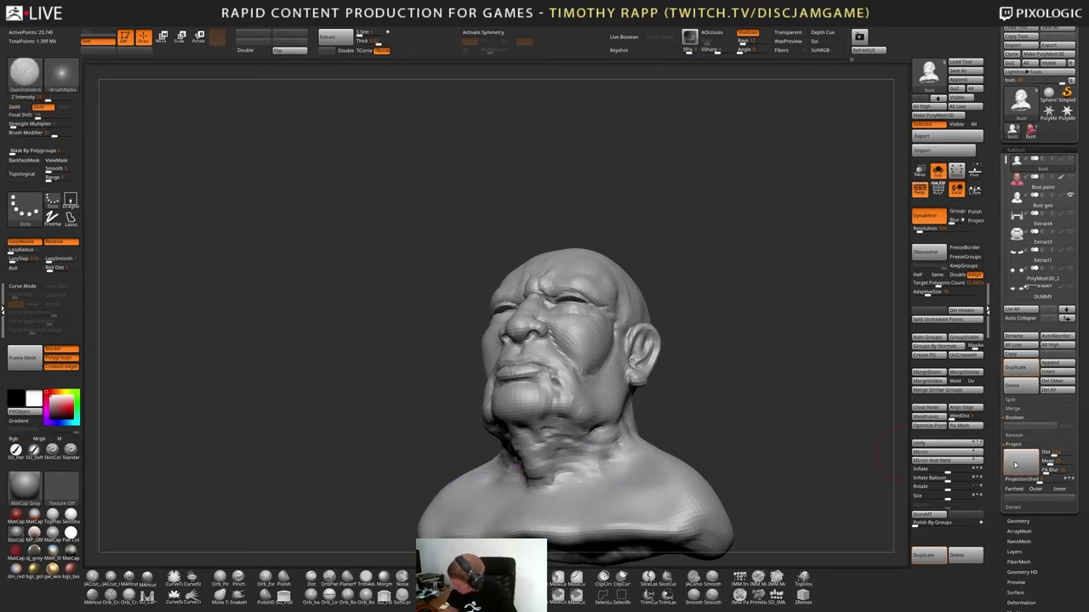
left_click_drag(694, 450, 871, 462)
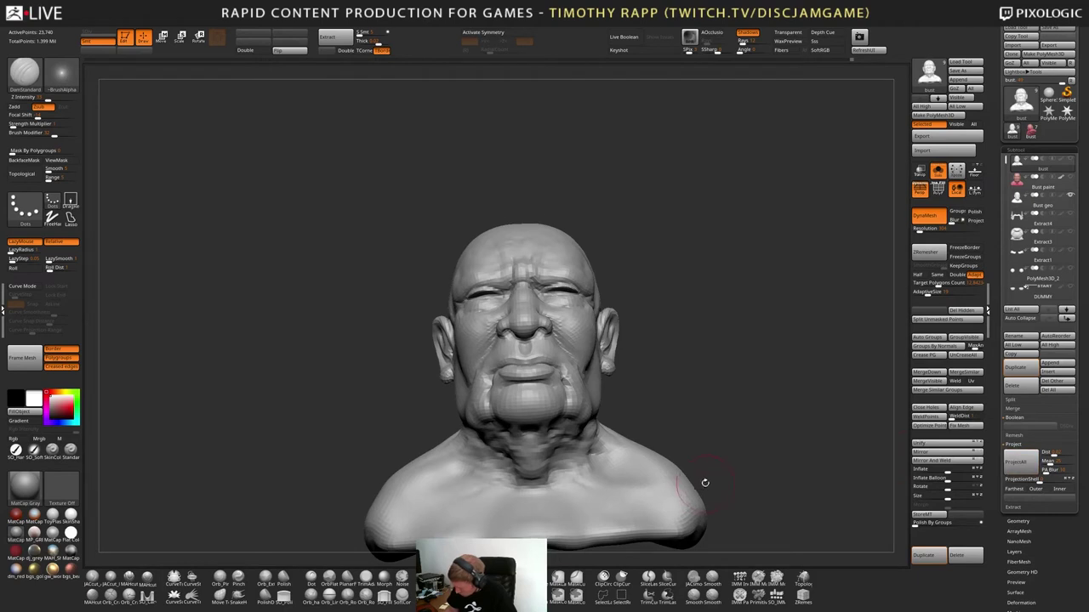
Subdivide the bust twice, projecting the Bust geo detail onto it after each subdivision
key("ctrl+d")
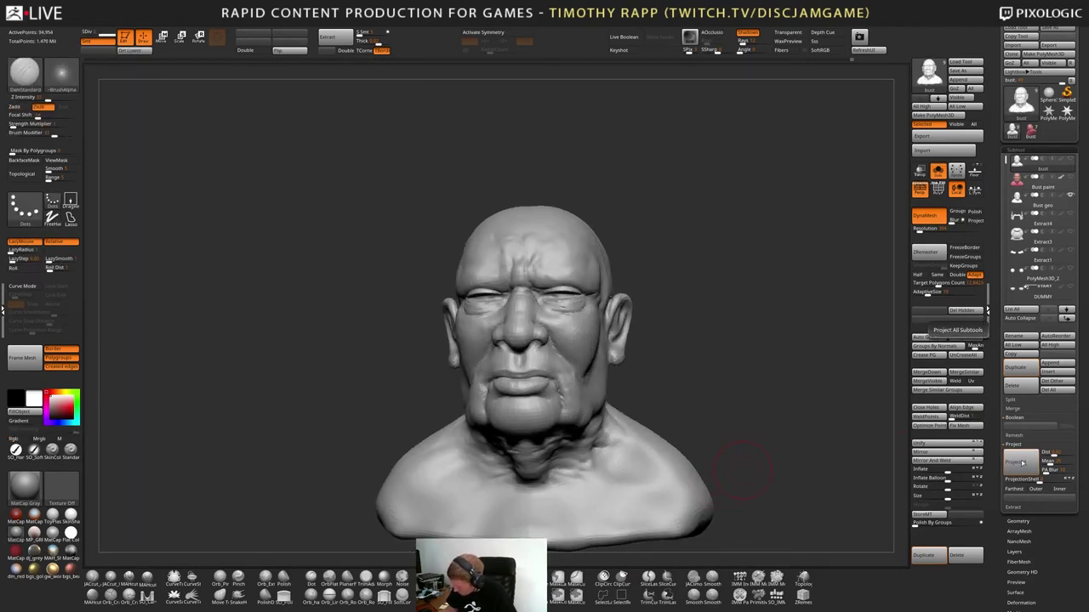
key("ctrl+d")
left_click(1021, 465)
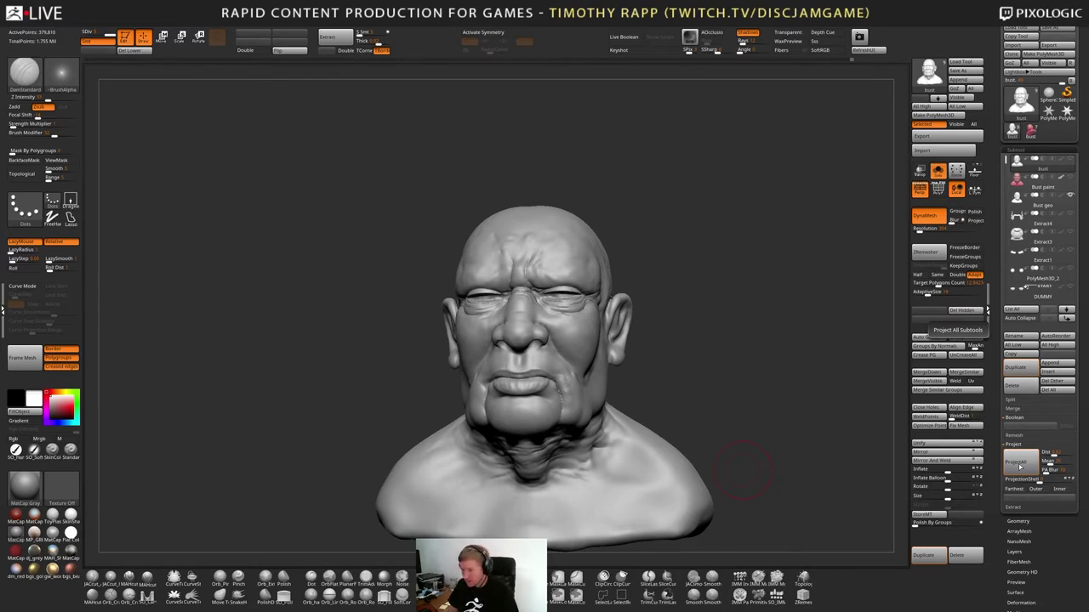
Check the bust's wireframe, and move the Bust geo subtool up directly below the bust subtool
right_click_drag(765, 476, 695, 453)
key("shift+f")
key("shift+f")
left_click(1026, 203)
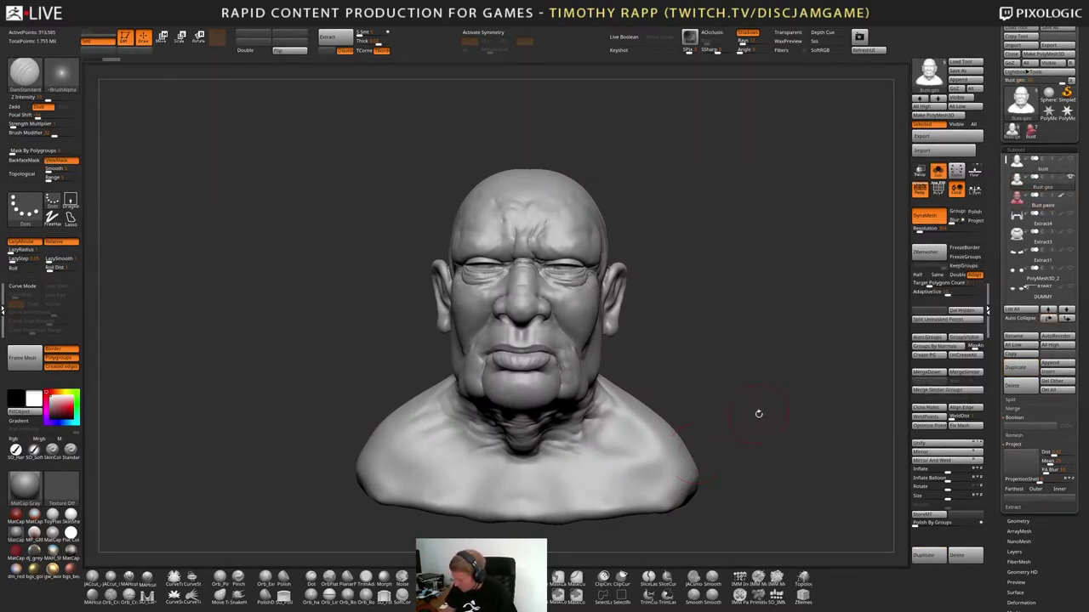
Compare the projected bust with Bust geo by switching back and forth between the two subtools
left_click_drag(759, 413, 741, 413)
left_click(701, 446, "alt")
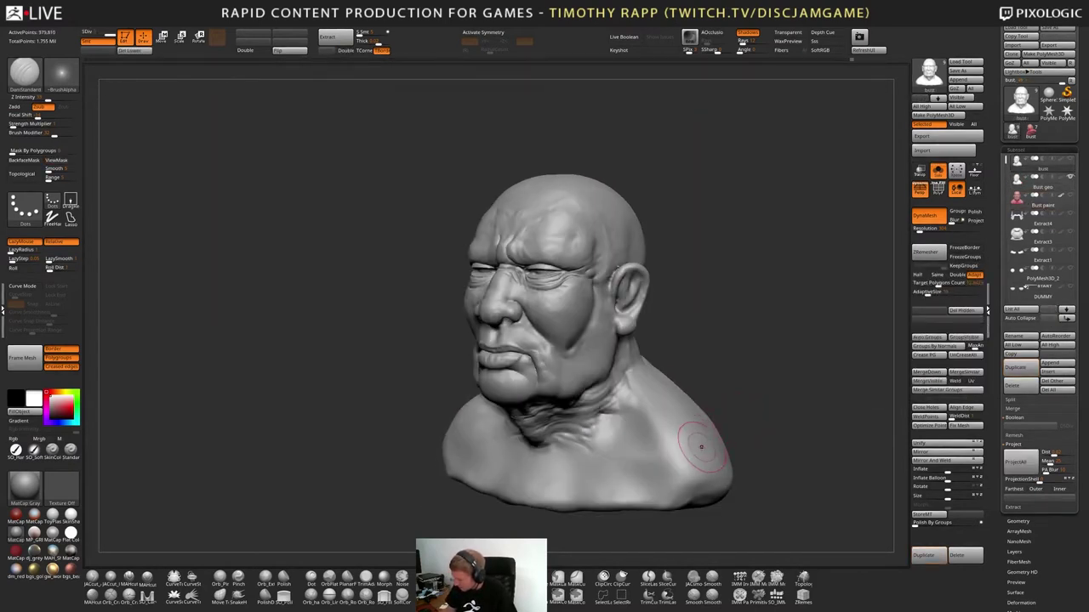
key("Down")
key("Up")
key("Down")
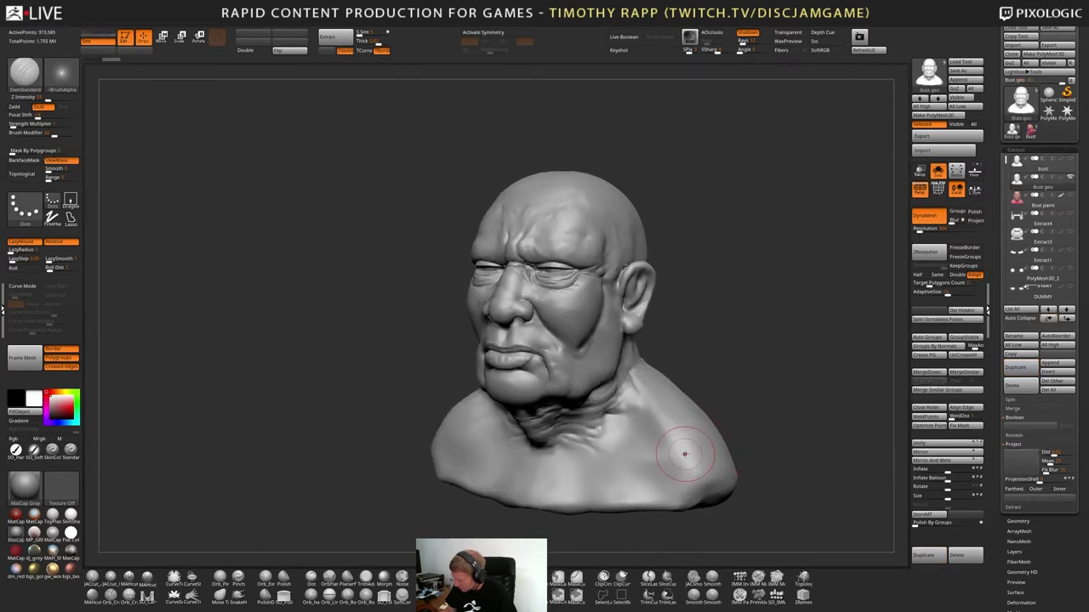
left_click(684, 453, "alt")
left_click(685, 455, "alt")
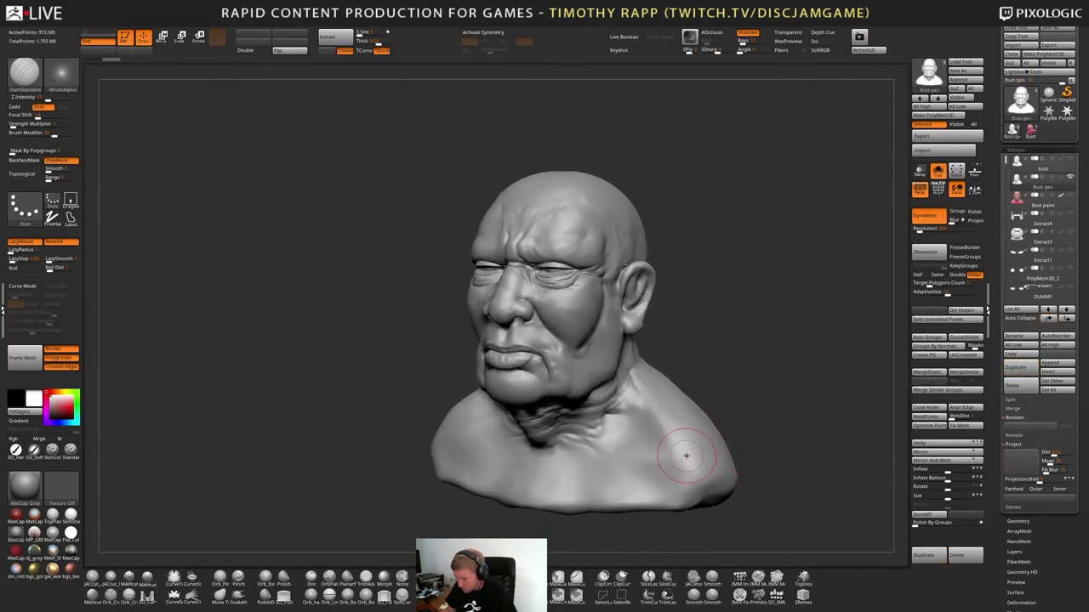
left_click(686, 455, "alt")
left_click(685, 455, "alt")
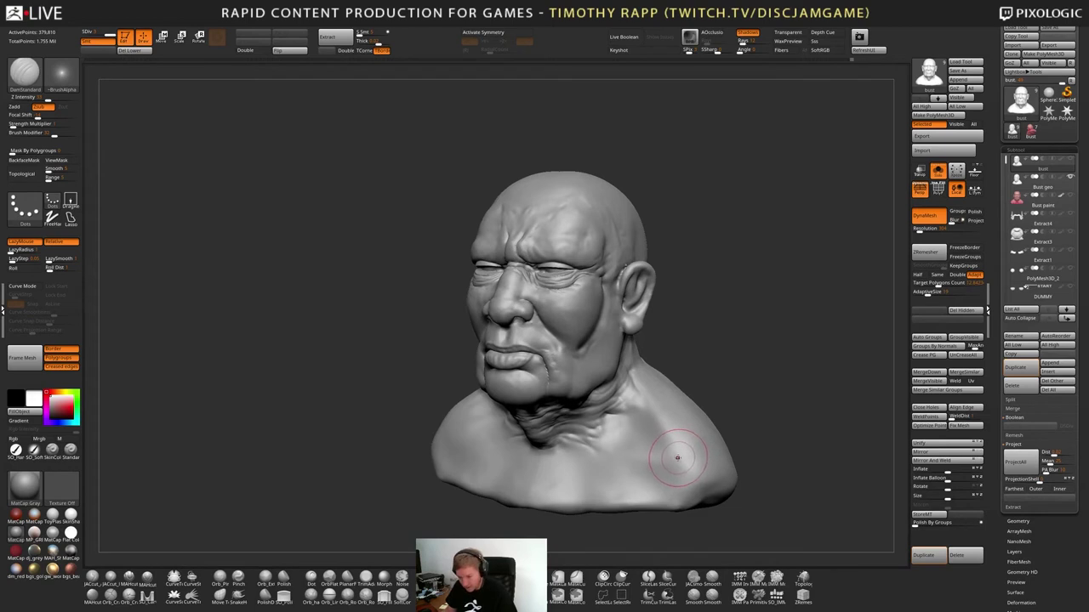
left_click(679, 456, "alt")
left_click(679, 456, "alt")
left_click(679, 456, "alt")
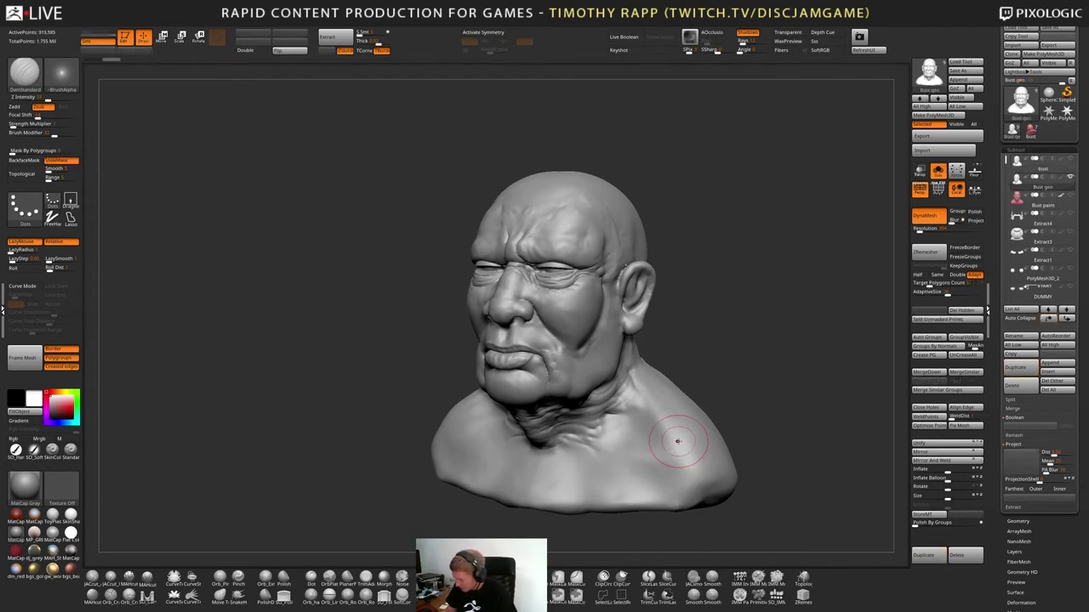
left_click(678, 455, "alt")
Subdivide the bust once more and project the Bust geo detail onto the denser mesh
key("ctrl+d")
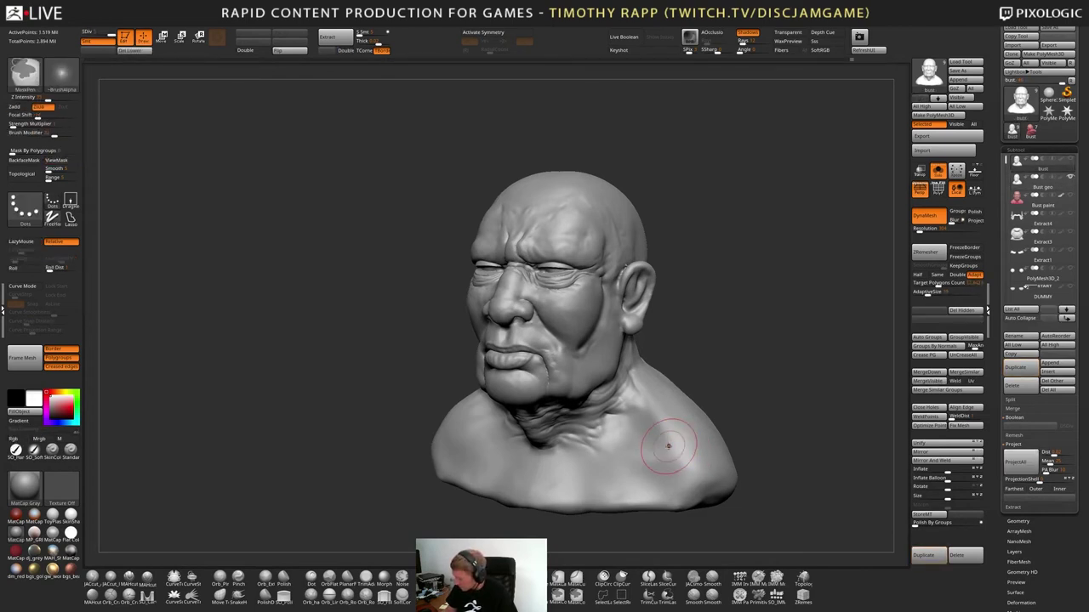
left_click(1015, 462)
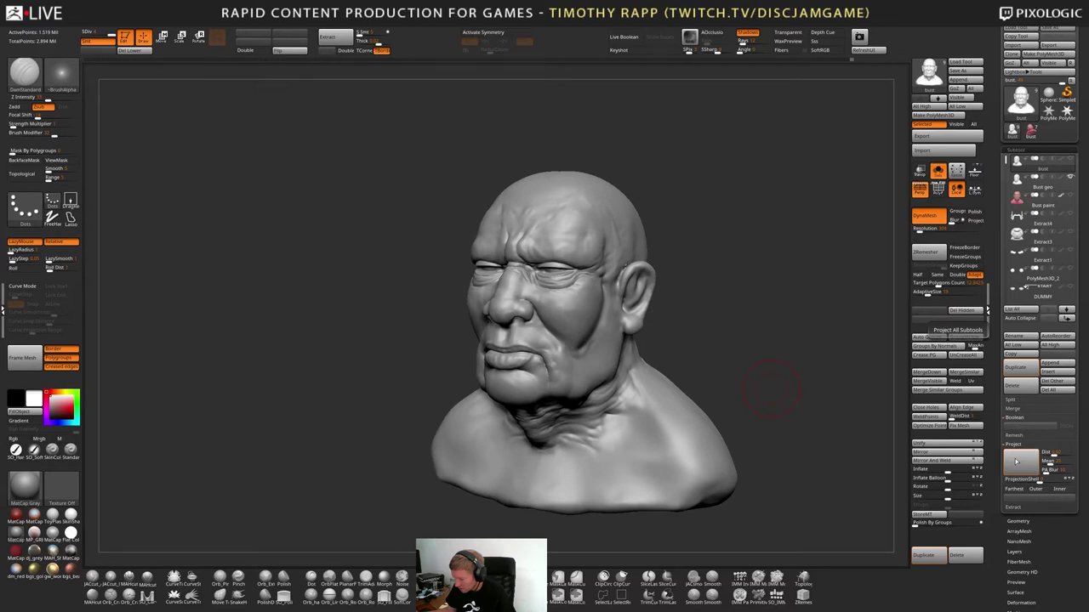
left_click(1016, 462)
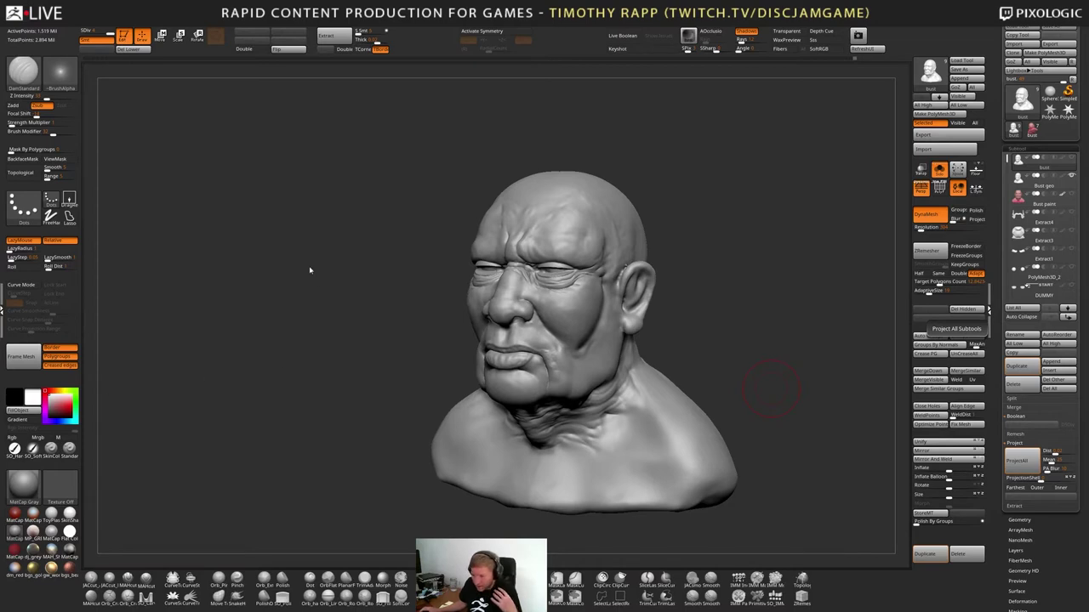
Examine the face up close, alternating between the bust and Bust geo subtools to compare their detail
left_click_drag(311, 271, 412, 239)
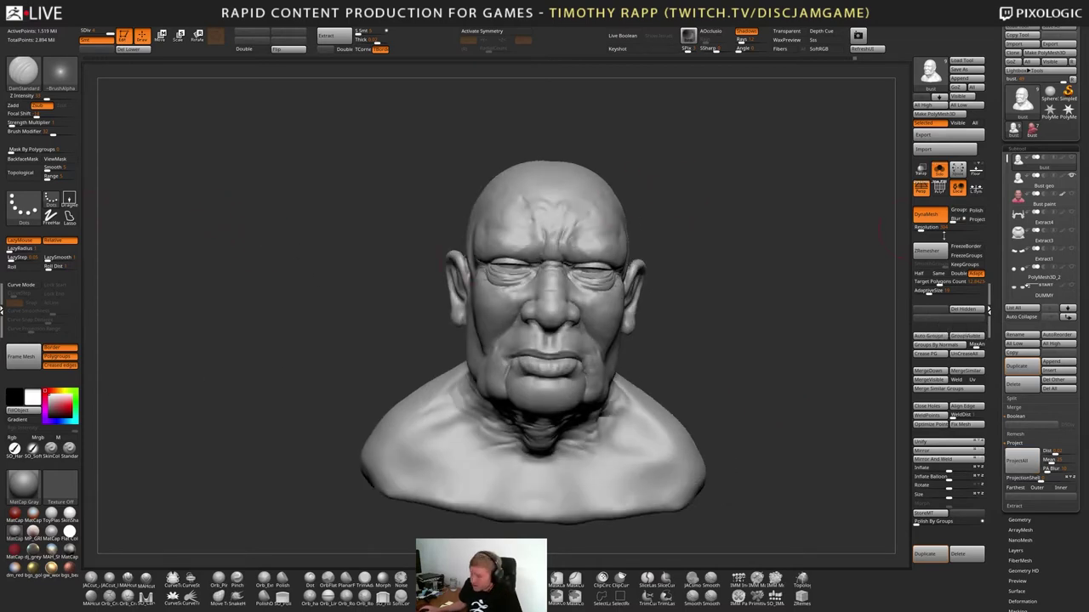
left_click_drag(868, 261, 821, 274)
left_click_drag(821, 274, 834, 323, "alt")
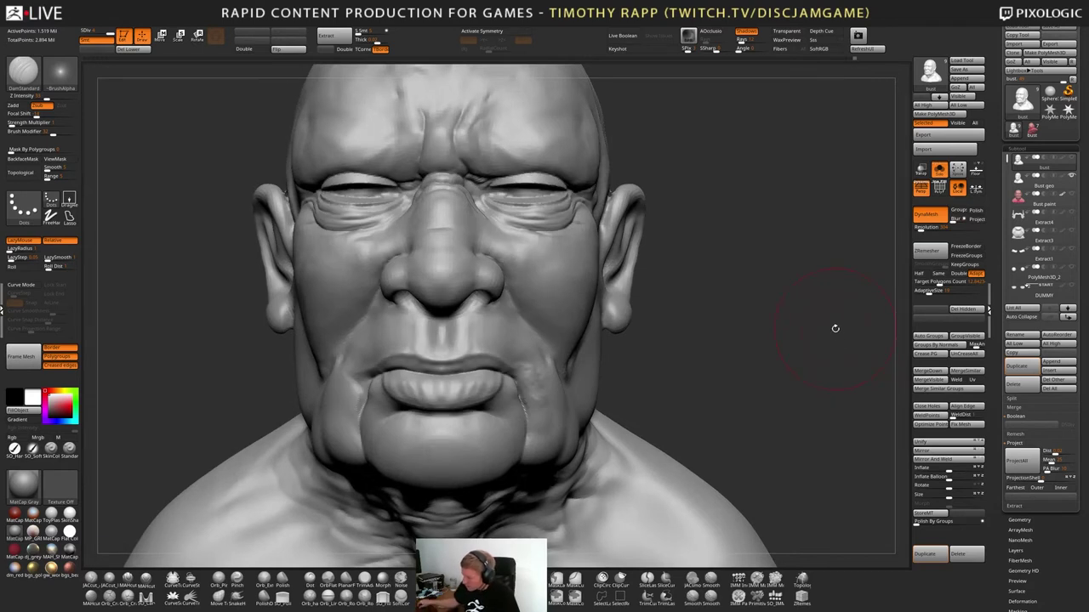
key("Down")
key("Up")
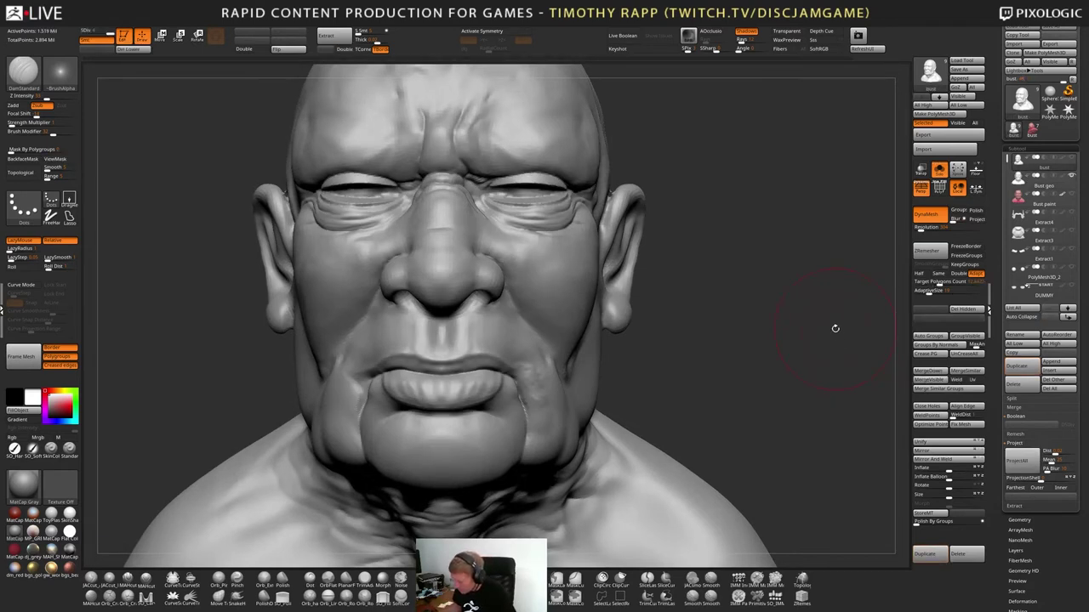
key("Down")
key("Up")
key("Up")
key("Down")
key("Up")
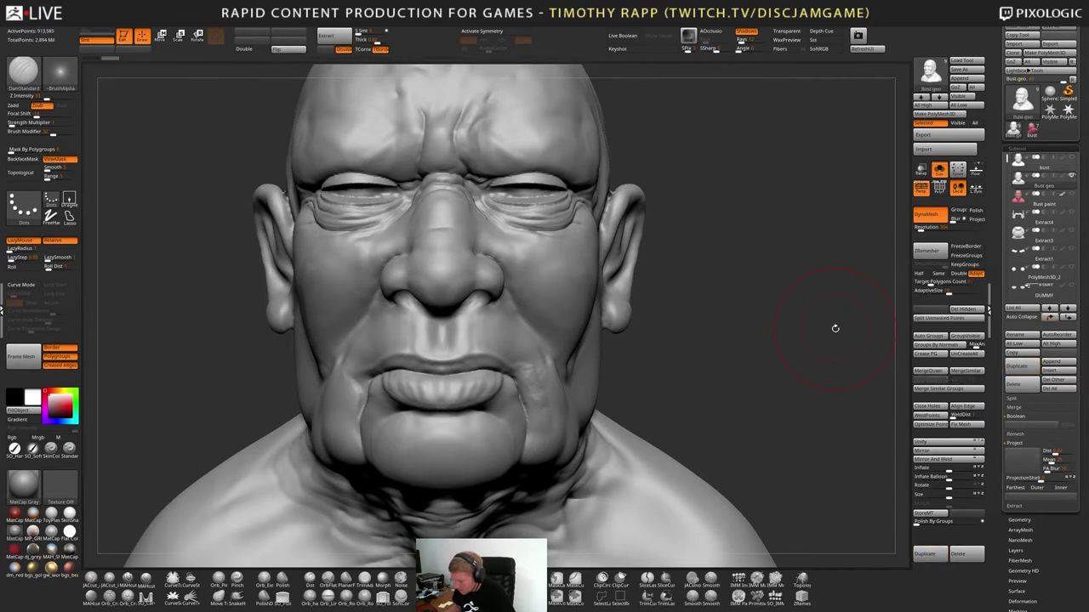
key("Down")
key("Up")
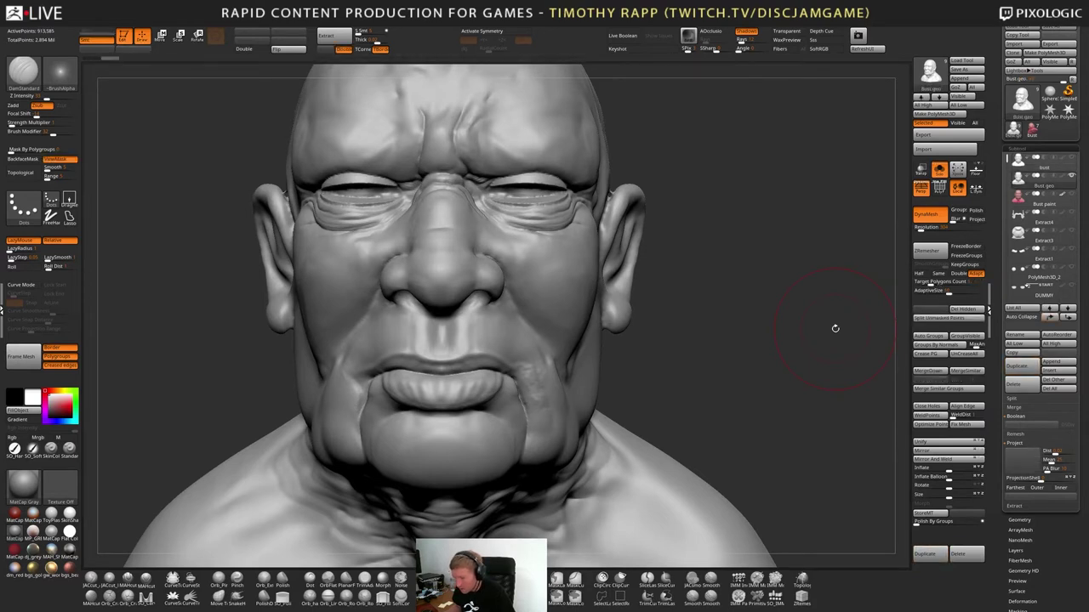
key("Up")
Resize the brush and smooth the projection artefacts where the top of the ear meets the head
mouse_move(835, 328)
left_mouse_down()
mouse_move(723, 374)
mouse_move(654, 566)
left_mouse_up()
left_click_drag(731, 365, 744, 460, "alt")
key("s")
mouse_move(556, 378)
left_mouse_down()
mouse_move(540, 376)
mouse_move(543, 362)
left_mouse_up()
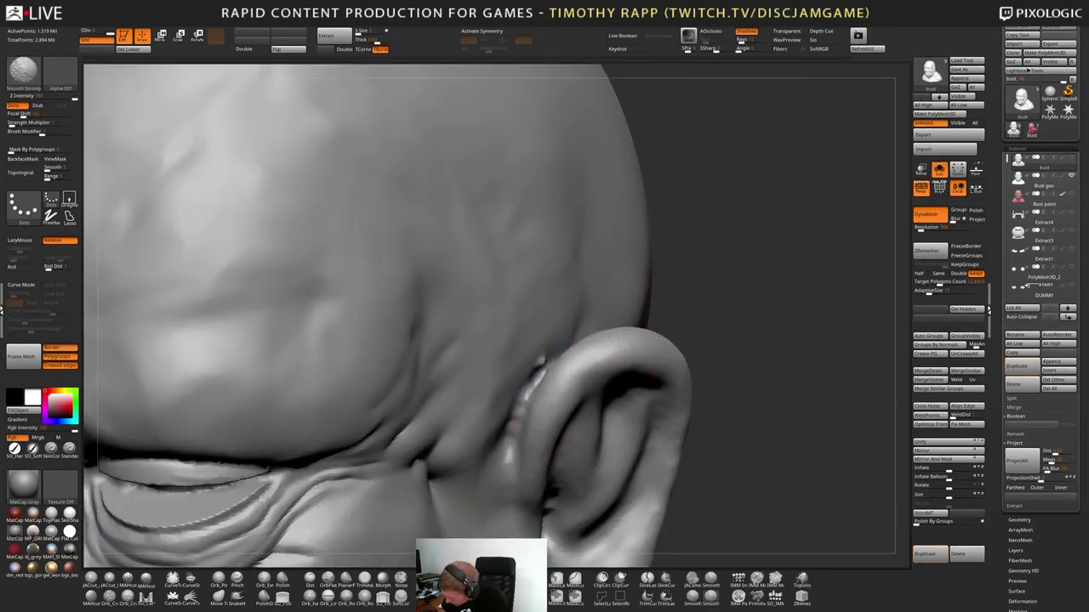
left_click_drag(719, 383, 778, 375)
left_click_drag(562, 356, 545, 383, "shift")
Step the bust down to its lowest subdivision level and back to the highest to compare the form at each level
key("shift+d")
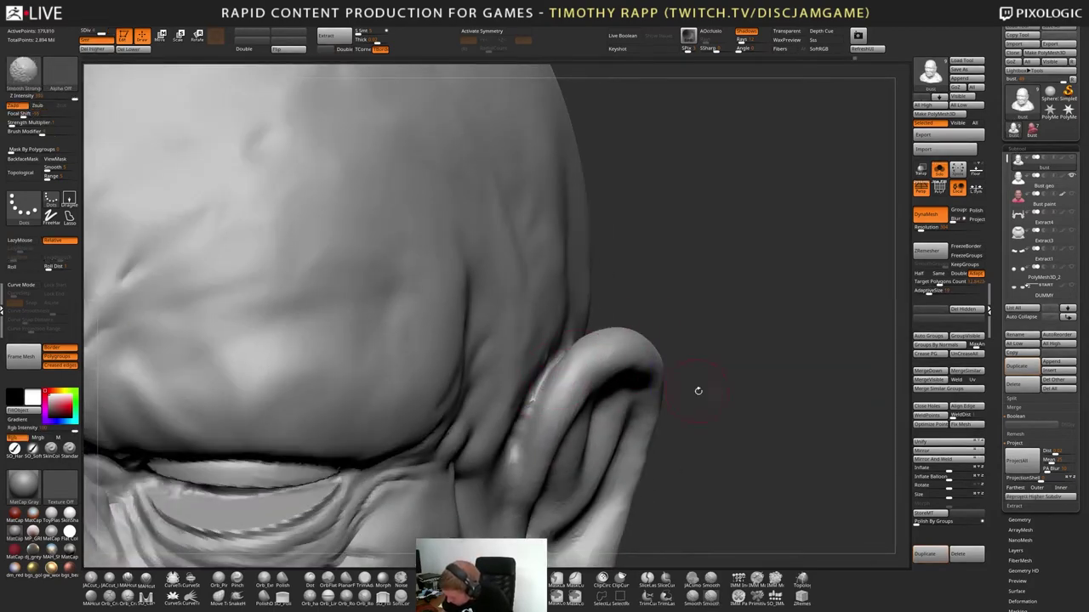
key("shift+d")
key("shift+d")
key("f")
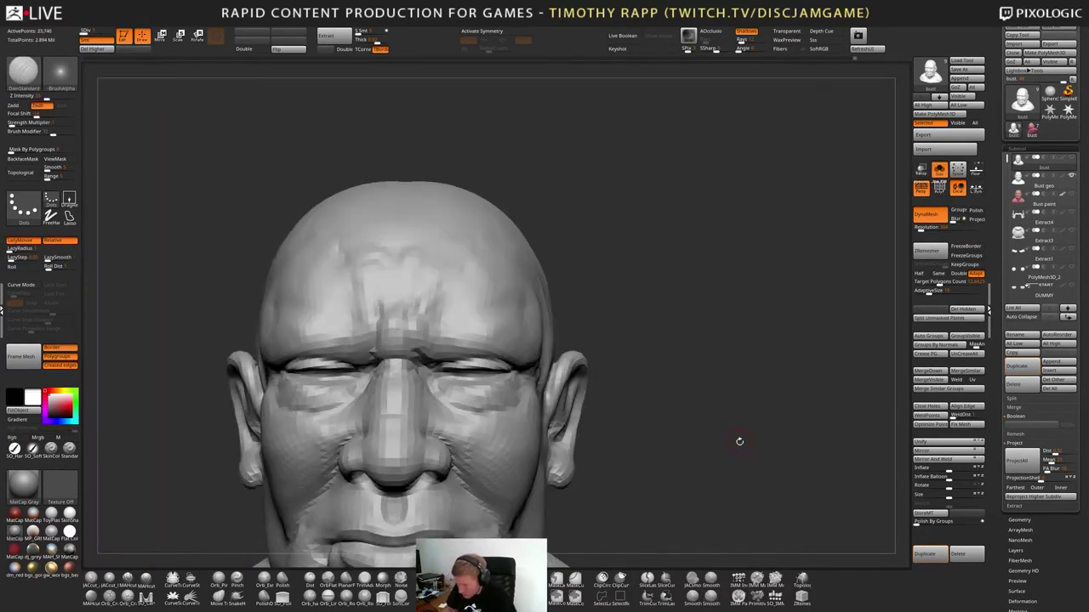
mouse_move(739, 442)
left_mouse_down("alt")
mouse_move(630, 474)
mouse_move(677, 441)
mouse_move(690, 458)
mouse_move(676, 460)
mouse_move(678, 452)
mouse_move(663, 479)
mouse_move(644, 479)
mouse_move(653, 470)
left_mouse_up("alt")
key("d")
key("d")
key("d")
left_click_drag(654, 450, 580, 457, "alt")
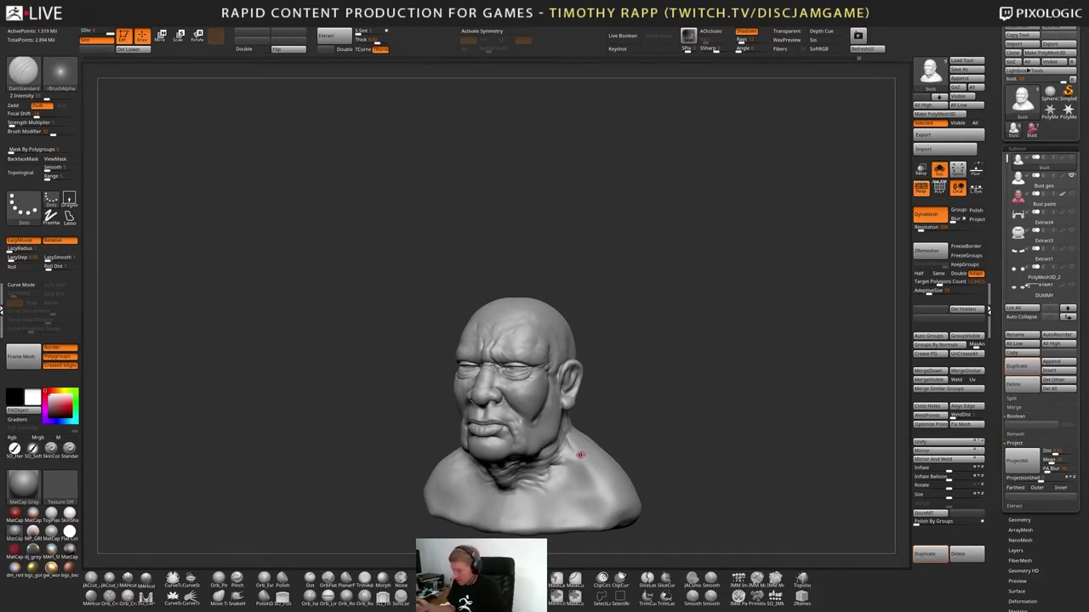
key("shift+d")
key("shift+d")
key("shift+d")
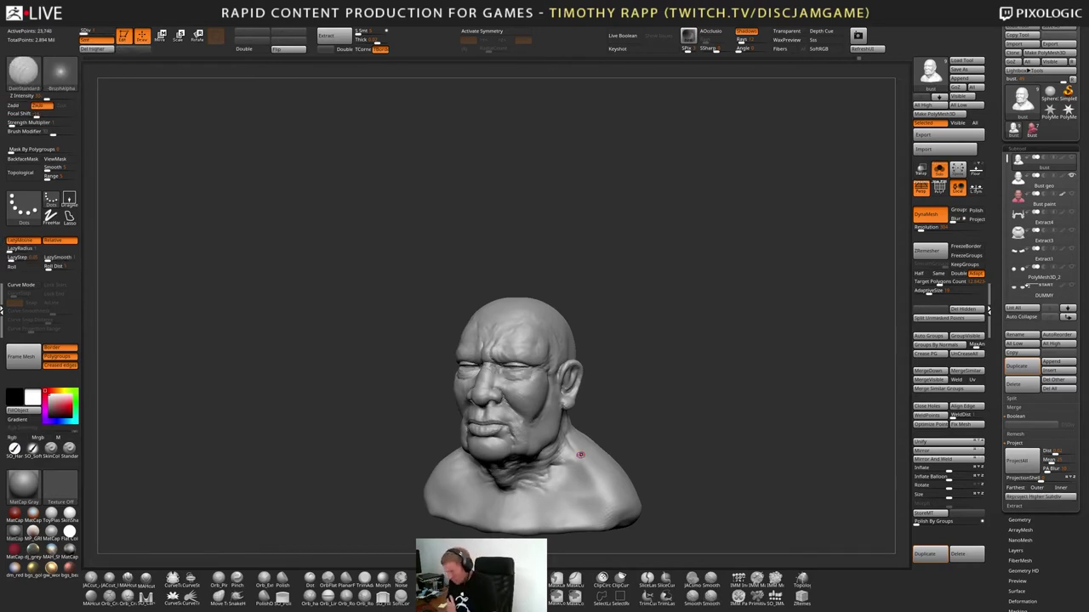
key("d")
key("d")
key("d")
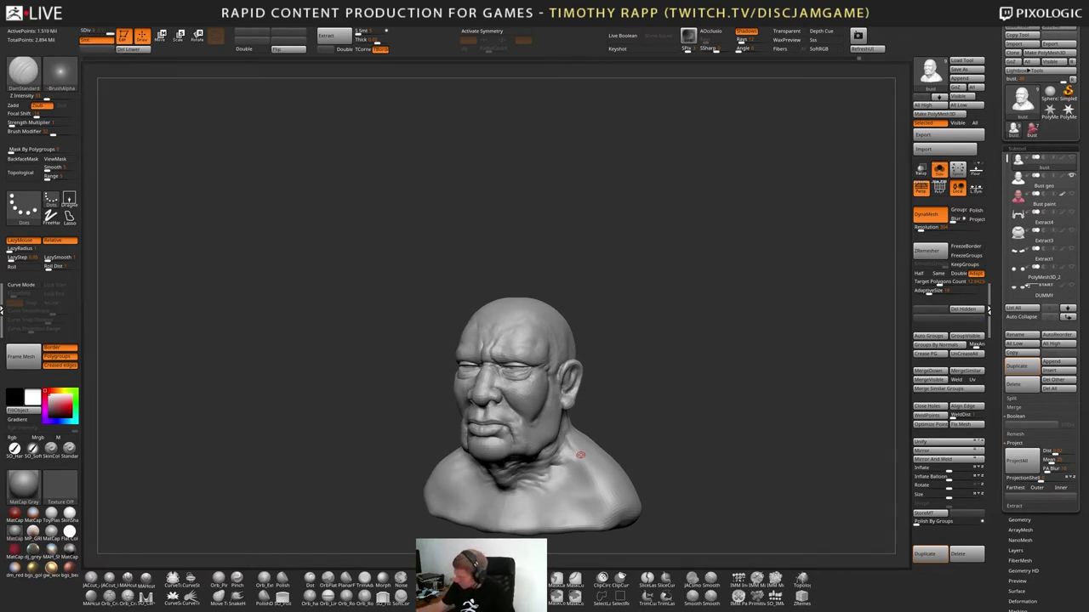
Store the bust's current shape as a morph target
mouse_move(1066, 183)
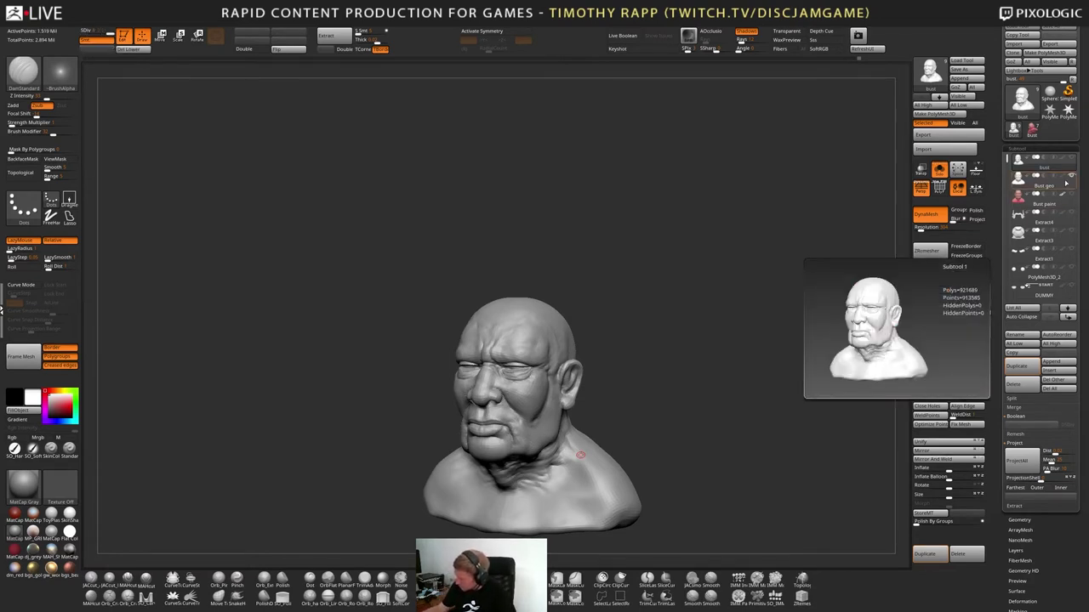
left_click(929, 514)
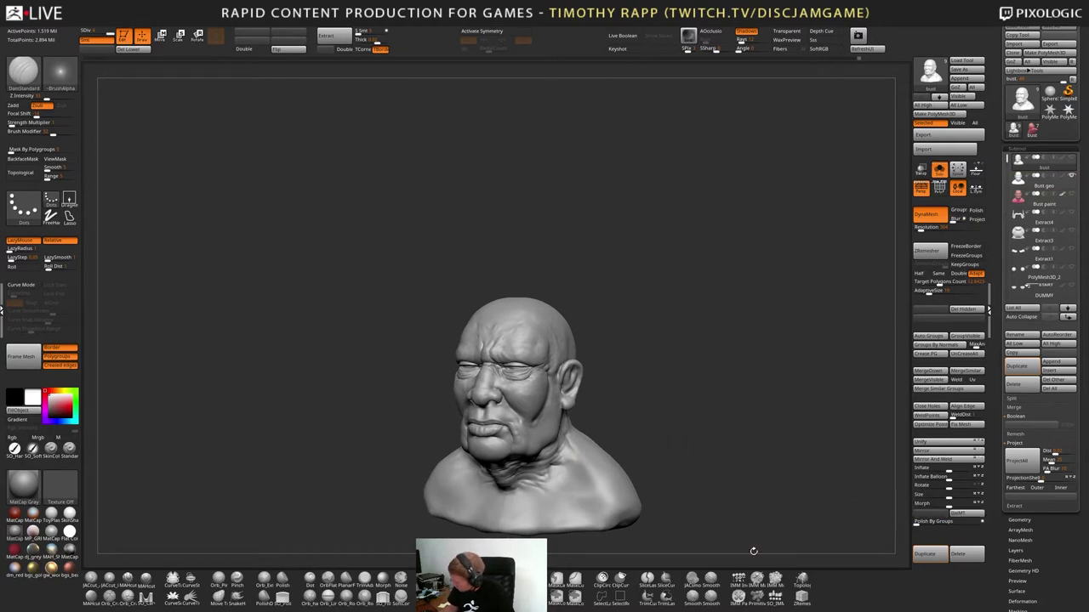
Try pulling the side of the head outward with a resized Move brush, blend back to the stored morph target, and undo the test
key("b")
key("m")
key("v")
key("s")
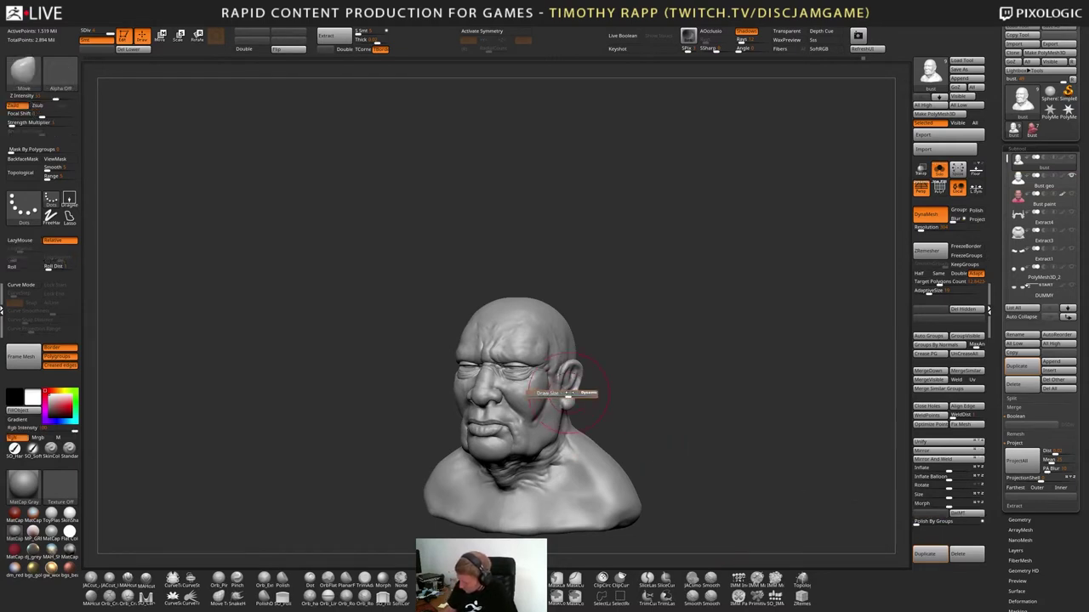
left_click_drag(569, 393, 574, 393)
left_click_drag(556, 351, 767, 342)
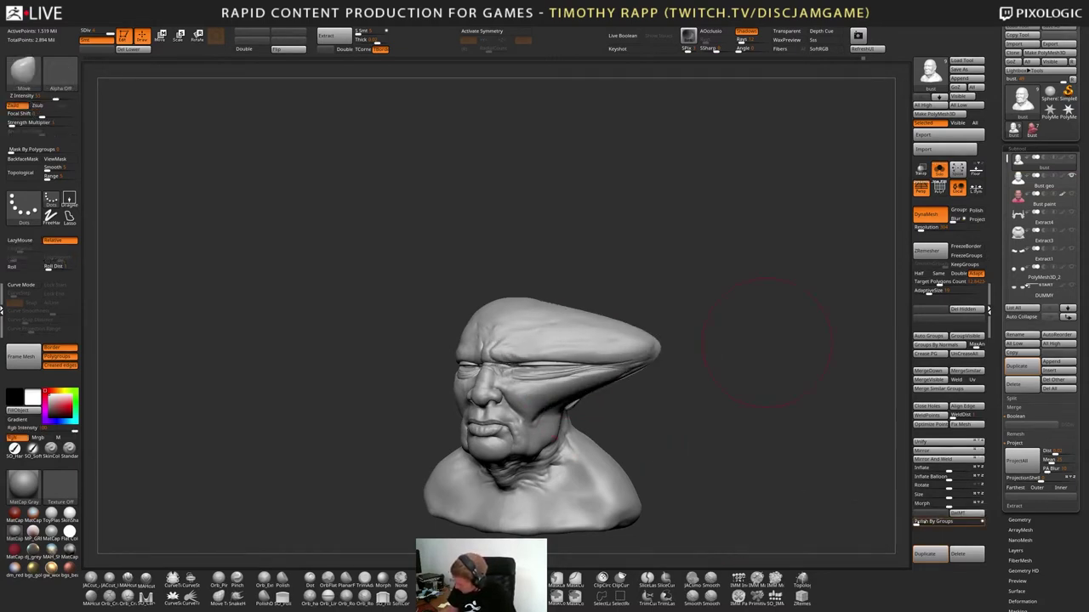
left_click_drag(949, 507, 987, 505)
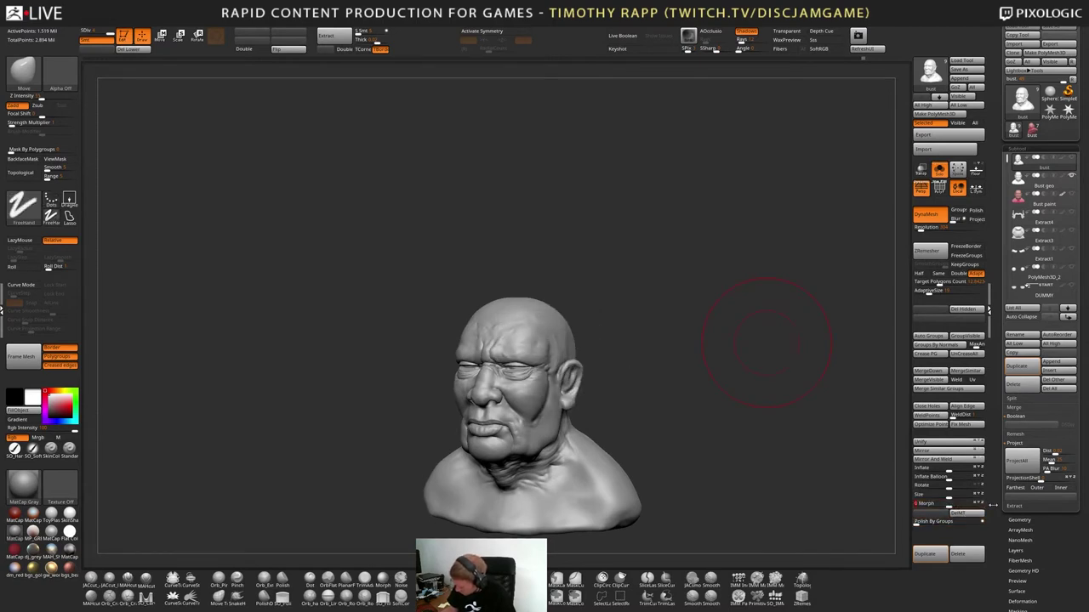
key("ctrl+z")
key("ctrl+z")
Project the Bust paint subtool onto the bust at its lowest subdivision level, using it instead of Bust geo as the source
mouse_move(774, 493)
left_mouse_down("shift")
mouse_move(764, 503)
mouse_move(765, 479)
mouse_move(712, 443)
left_mouse_up("shift")
left_click(1071, 177)
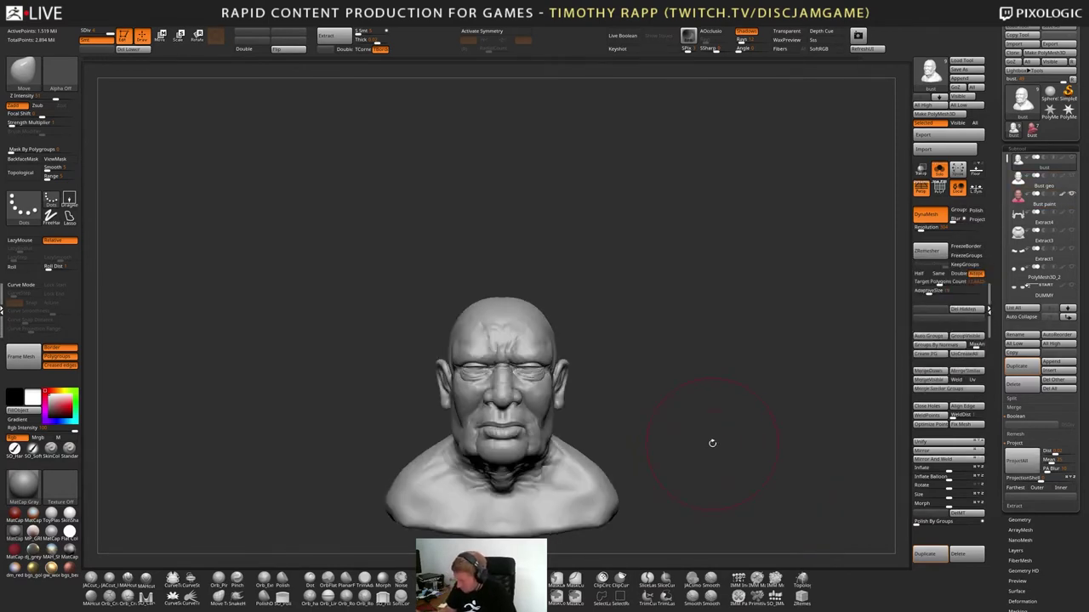
key("shift+d")
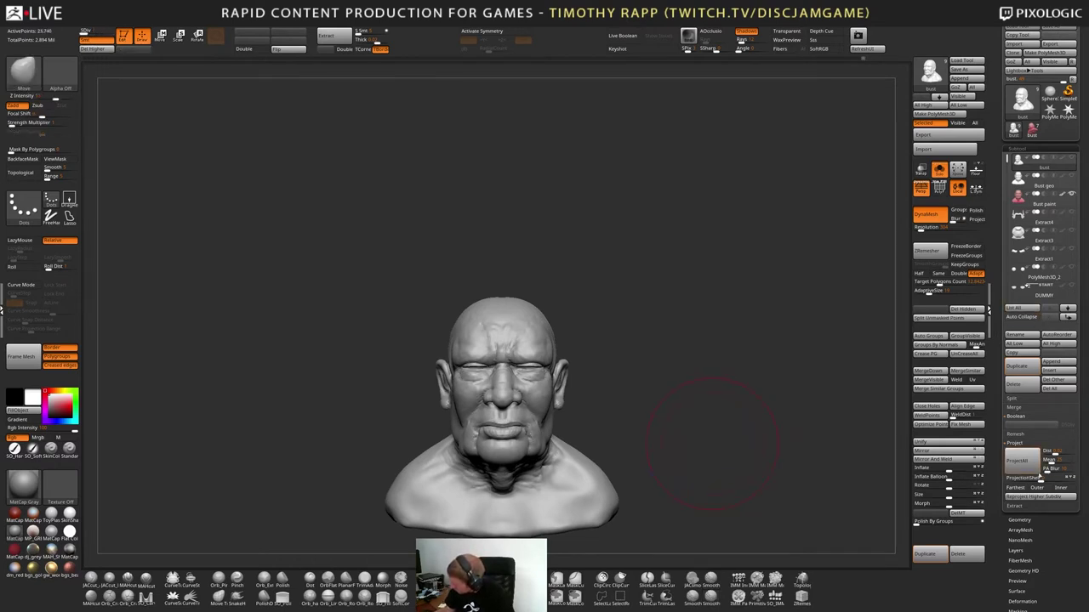
left_click(1021, 461)
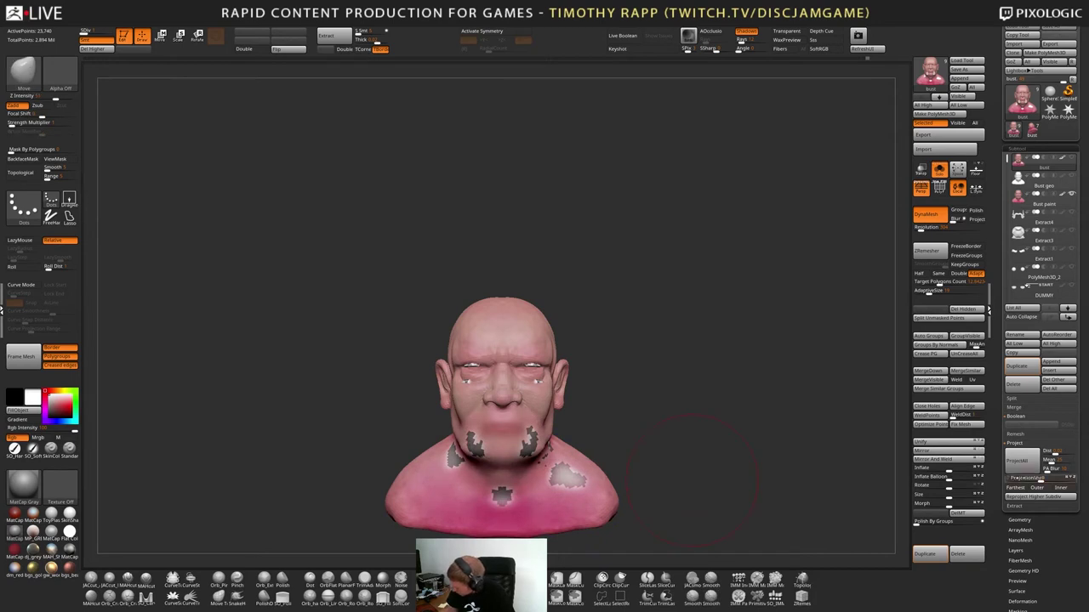
Smooth the projection artefacts around the chin and neck and reproject Bust paint
left_click(1021, 461)
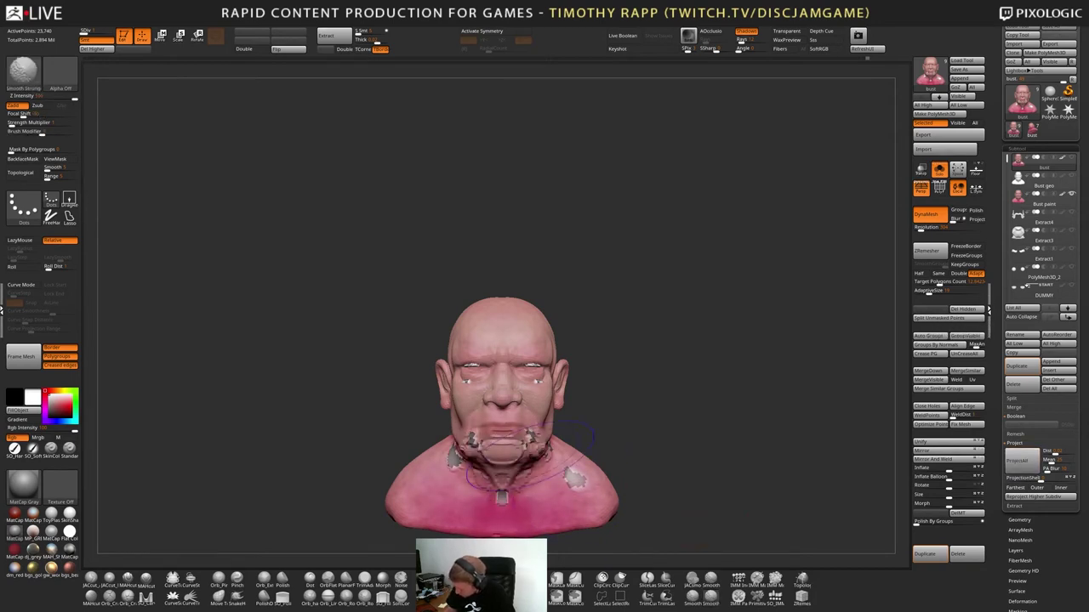
mouse_move(529, 457)
left_mouse_down("shift")
mouse_move(480, 460)
mouse_move(494, 459)
left_mouse_up("shift")
left_click(1021, 463)
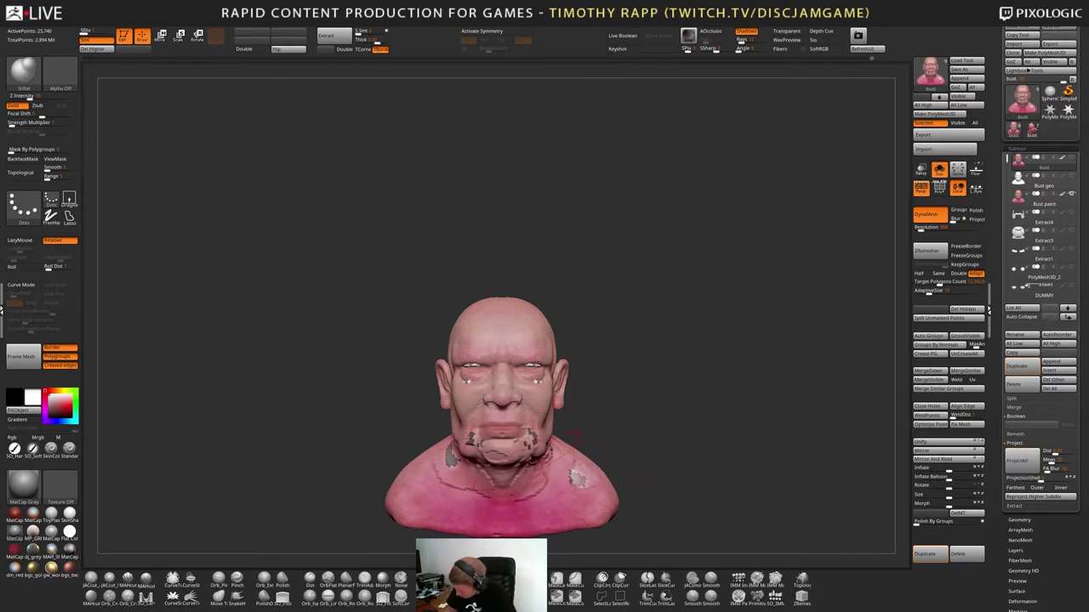
Reproject Bust paint in Inner mode with an adjusted projection shell and scan distance to fill the unpainted patches
left_click(1063, 488)
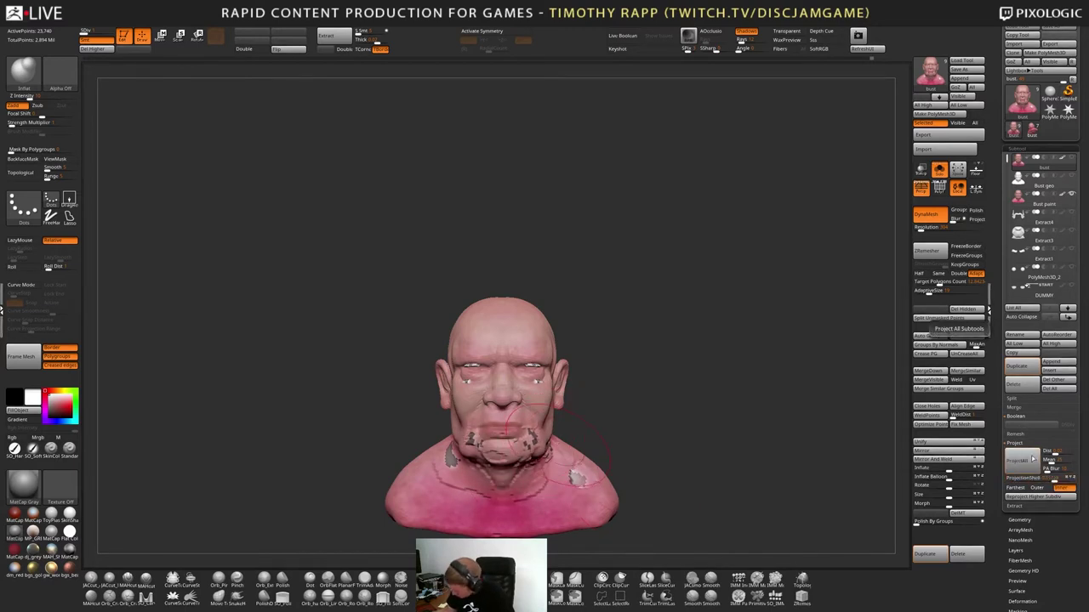
left_click(1030, 461)
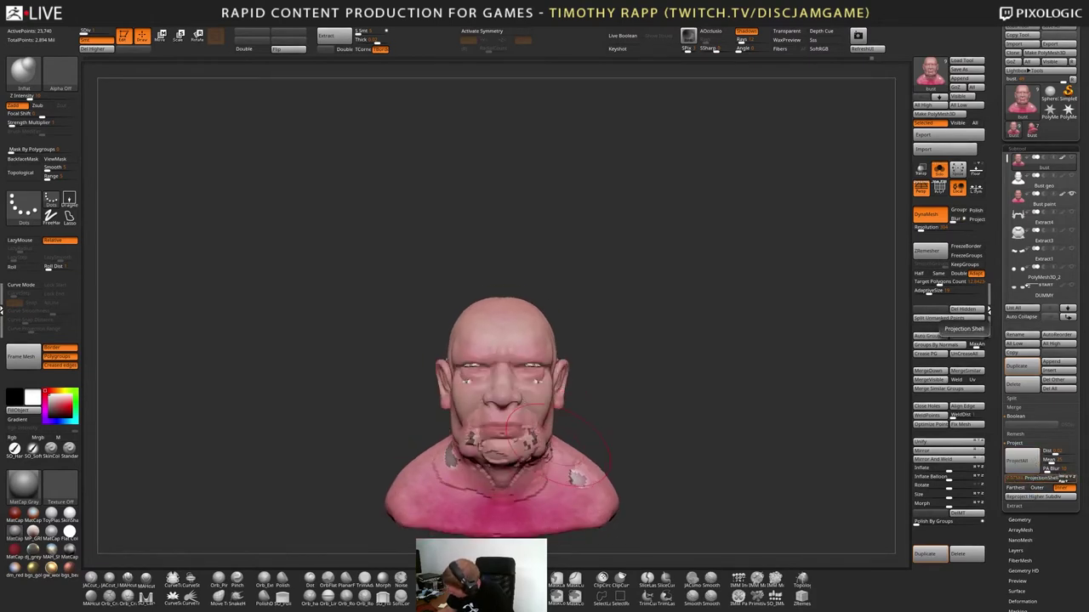
left_click_drag(1063, 480, 1035, 479)
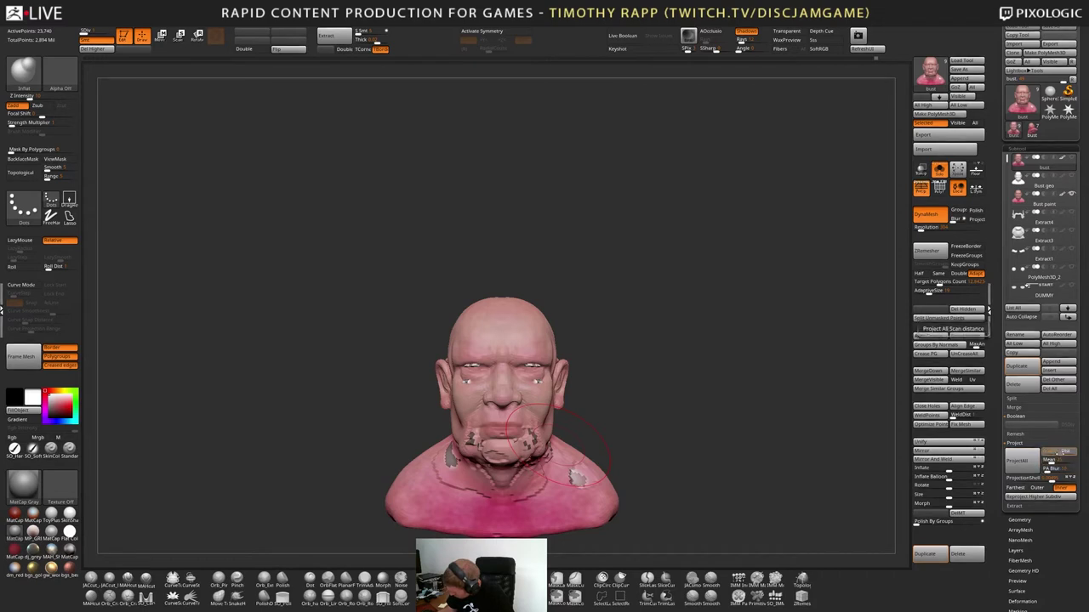
left_click(1019, 461)
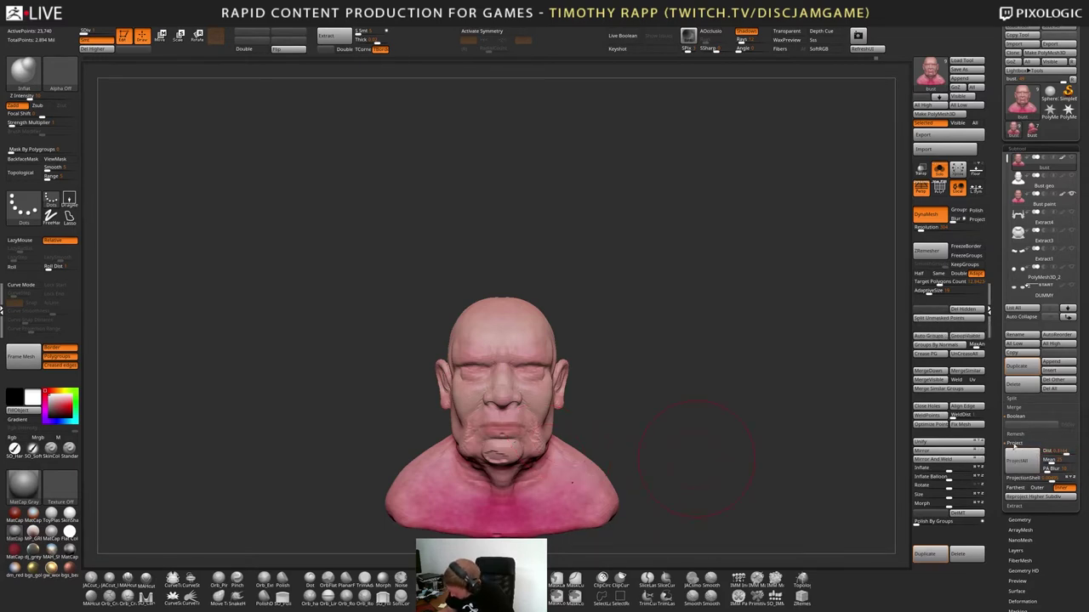
Smooth the creases around the mouth, chin and neck with a resized brush and reproject Bust paint onto the lowest level
mouse_move(696, 460)
left_mouse_down()
mouse_move(539, 479)
mouse_move(474, 453)
left_mouse_up()
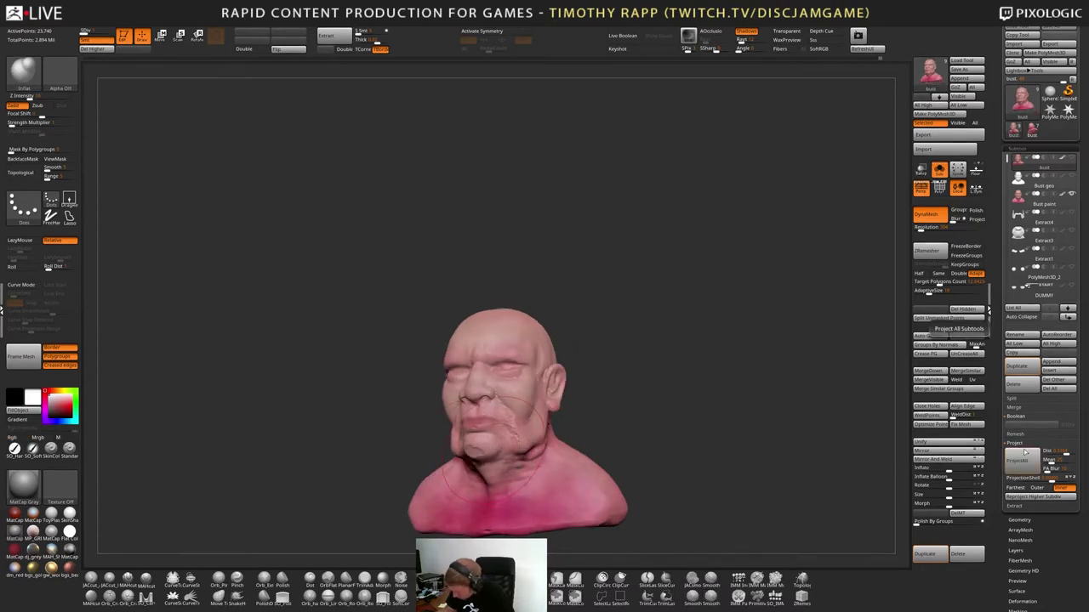
key("s")
left_click(487, 460)
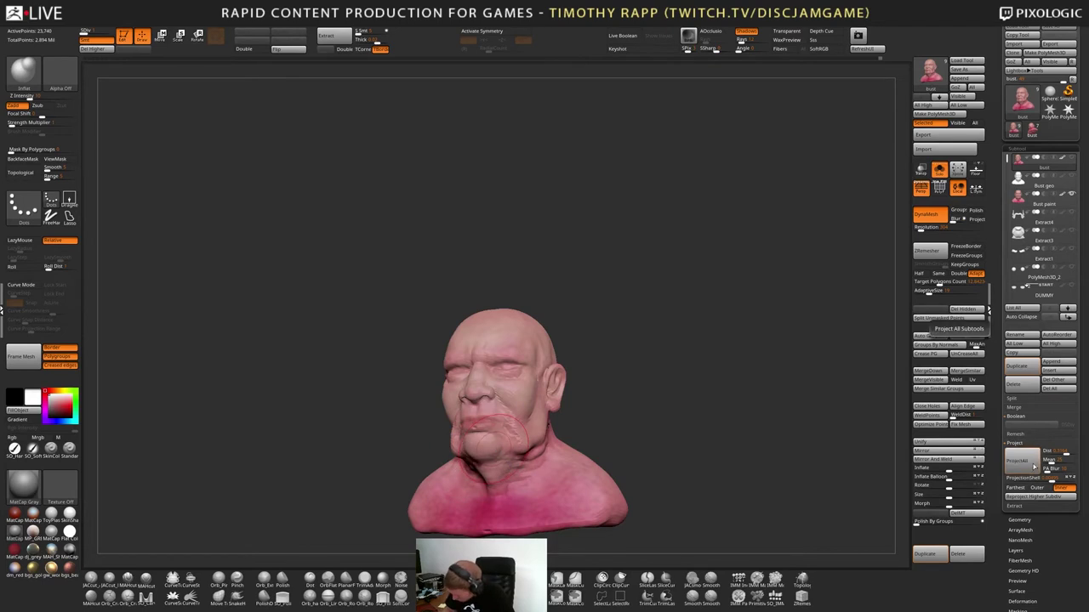
right_click_drag(495, 502, 500, 460)
key("s")
left_click(500, 460)
left_click_drag(503, 444, 502, 459, "shift")
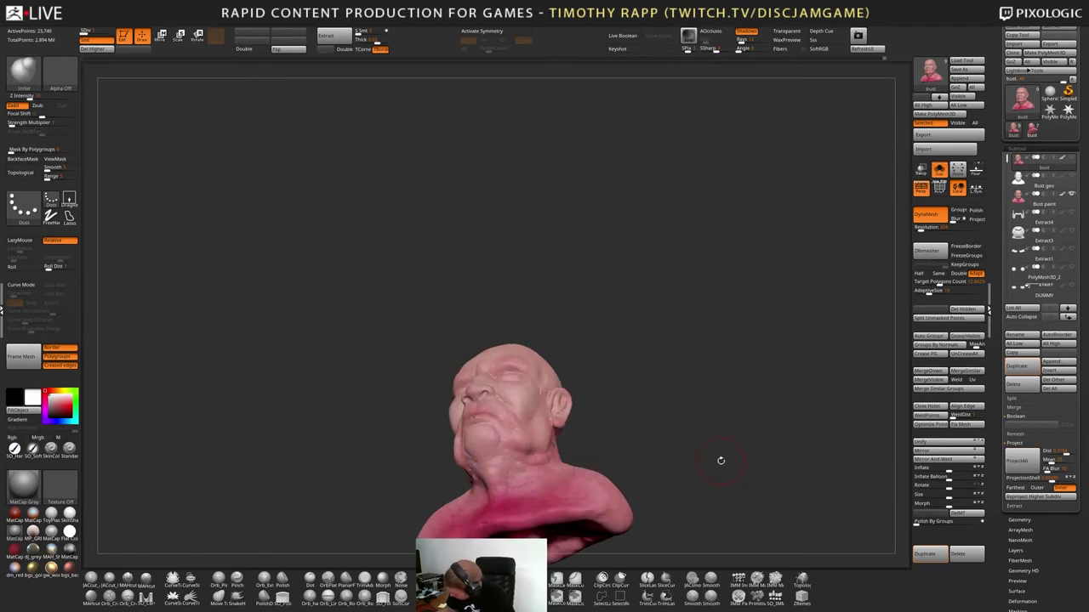
left_click_drag(603, 440, 587, 460)
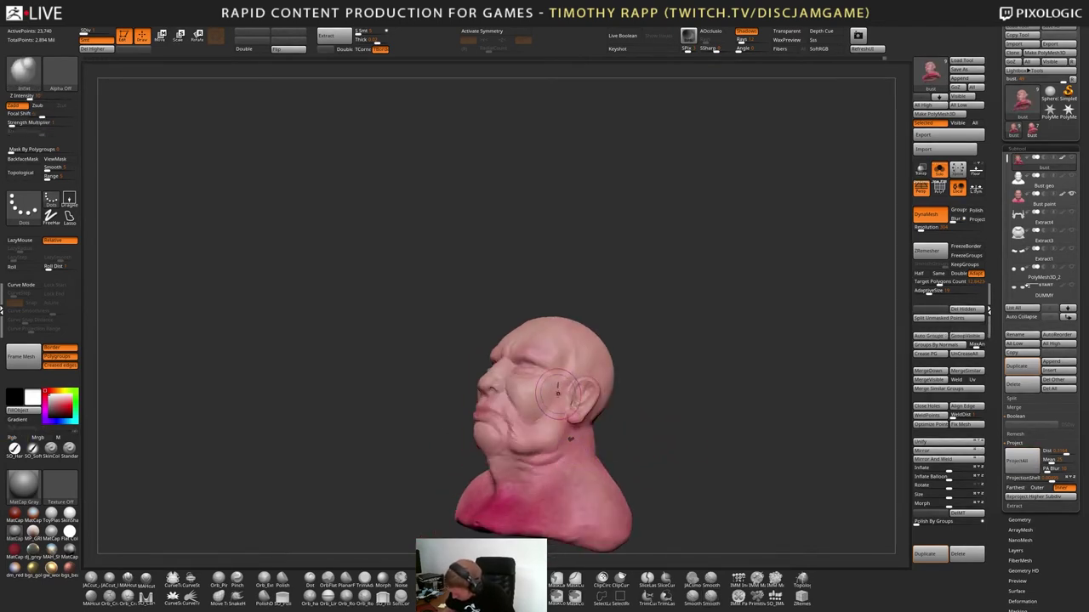
left_click(1026, 470)
Touch up the jaw, raise the bust one subdivision level and project Bust paint onto it
right_click_drag(568, 484, 600, 429)
left_click_drag(595, 461, 569, 487)
left_click_drag(602, 431, 617, 445)
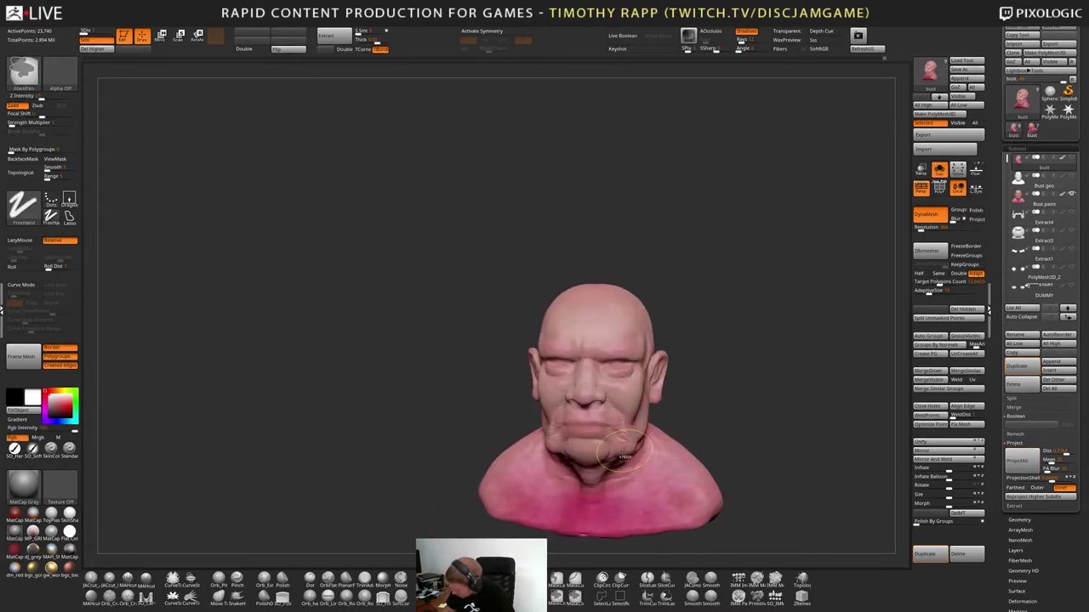
key("ctrl+d")
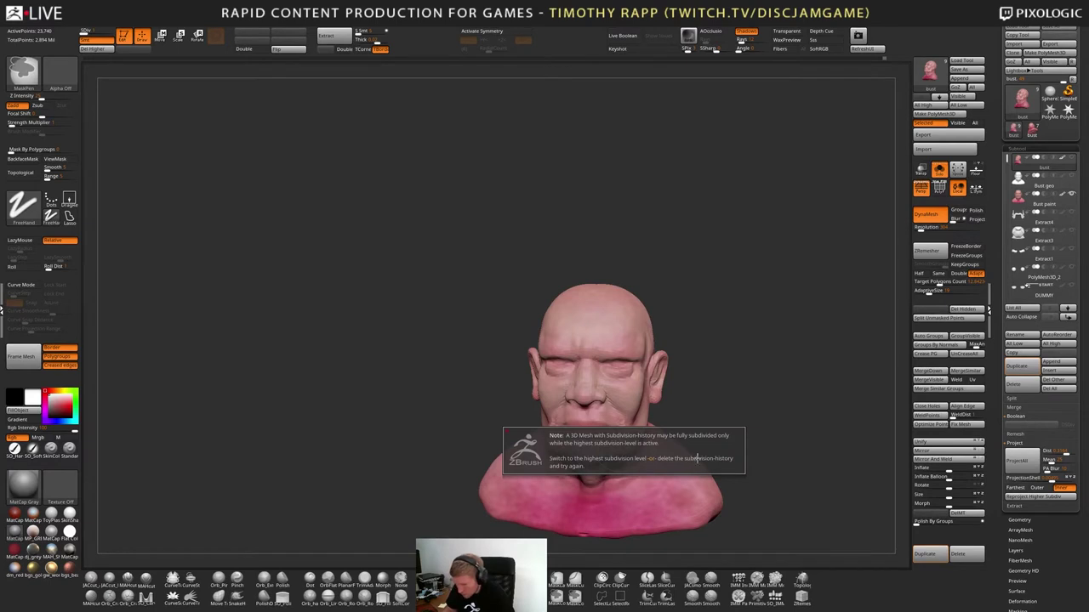
key("d")
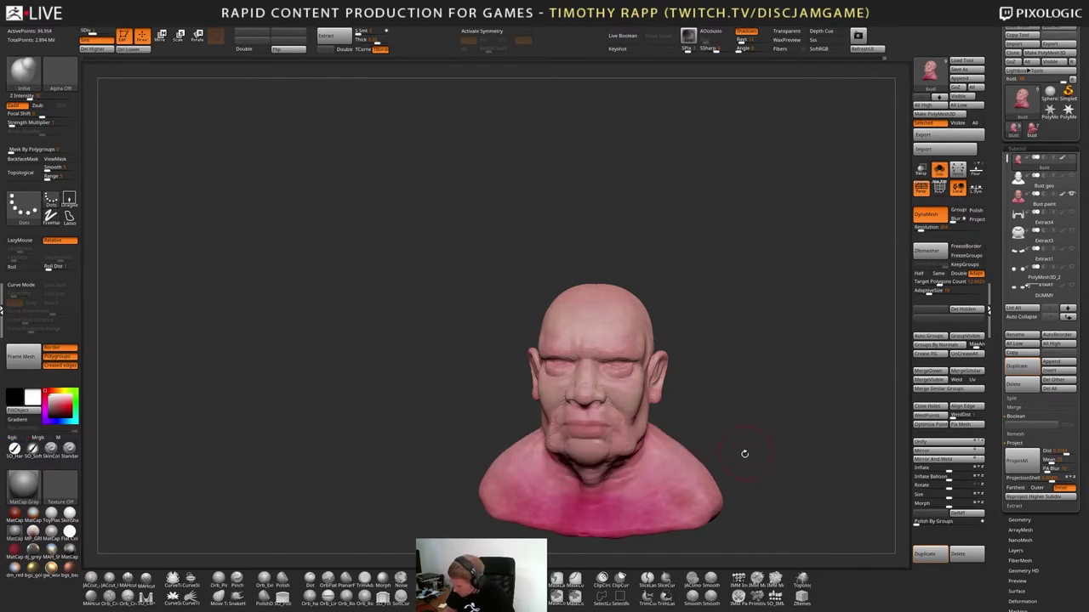
left_click(1025, 466)
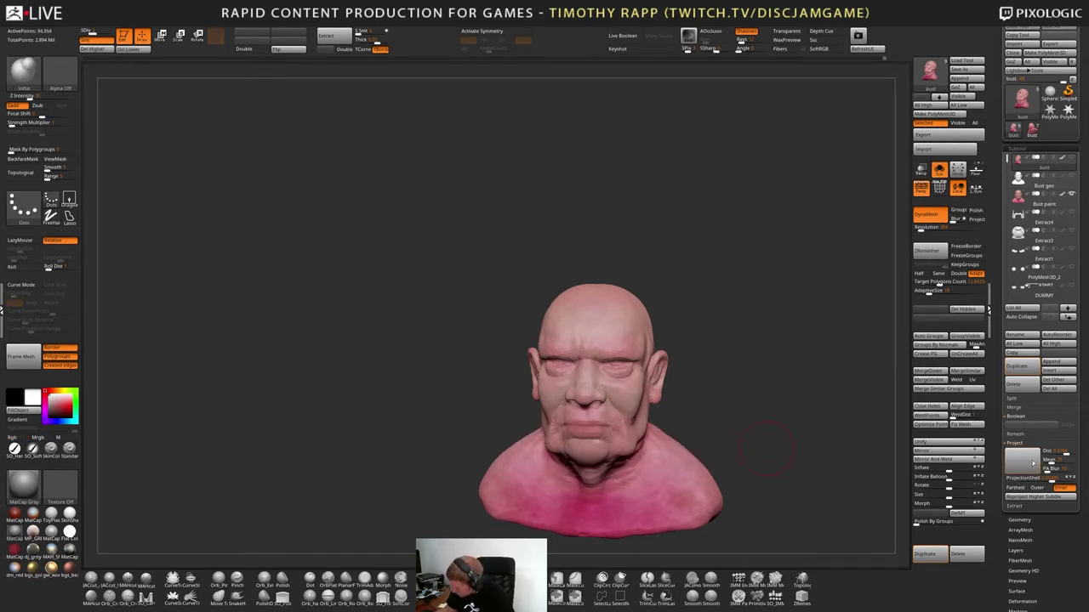
Smooth the chin and jawline at this subdivision level and run the projection again
mouse_move(610, 443)
left_mouse_down("shift")
mouse_move(588, 439)
mouse_move(612, 449)
left_mouse_up("shift")
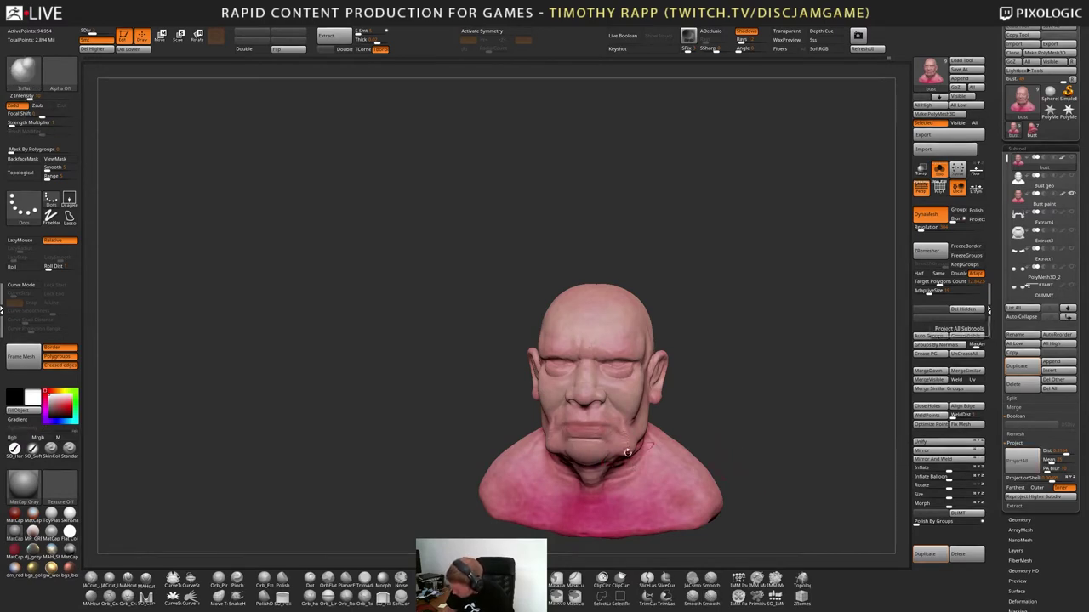
right_click_drag(636, 467, 611, 444)
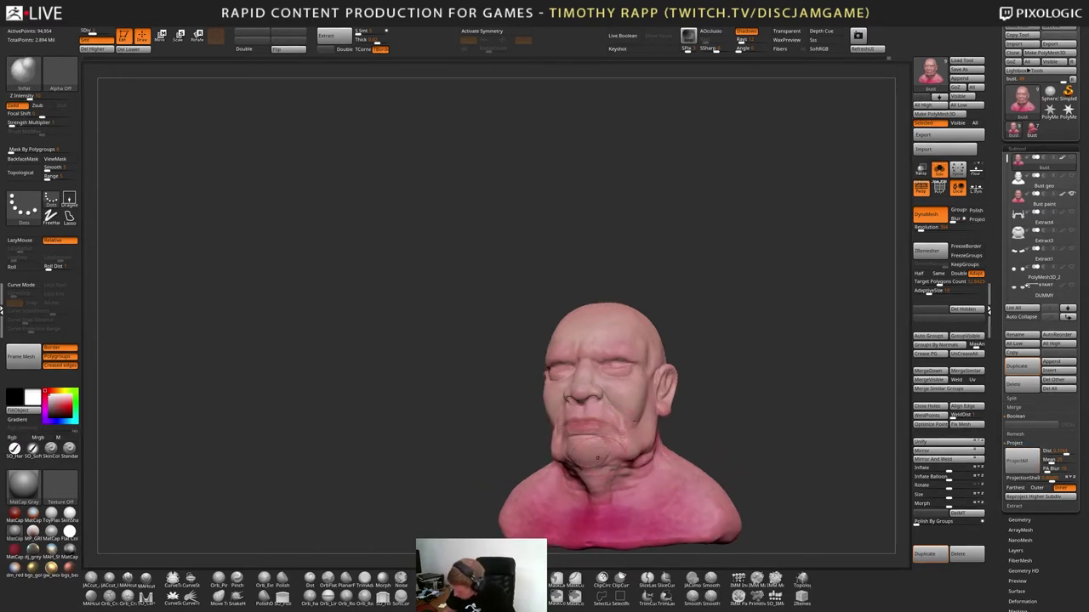
left_click(1019, 457)
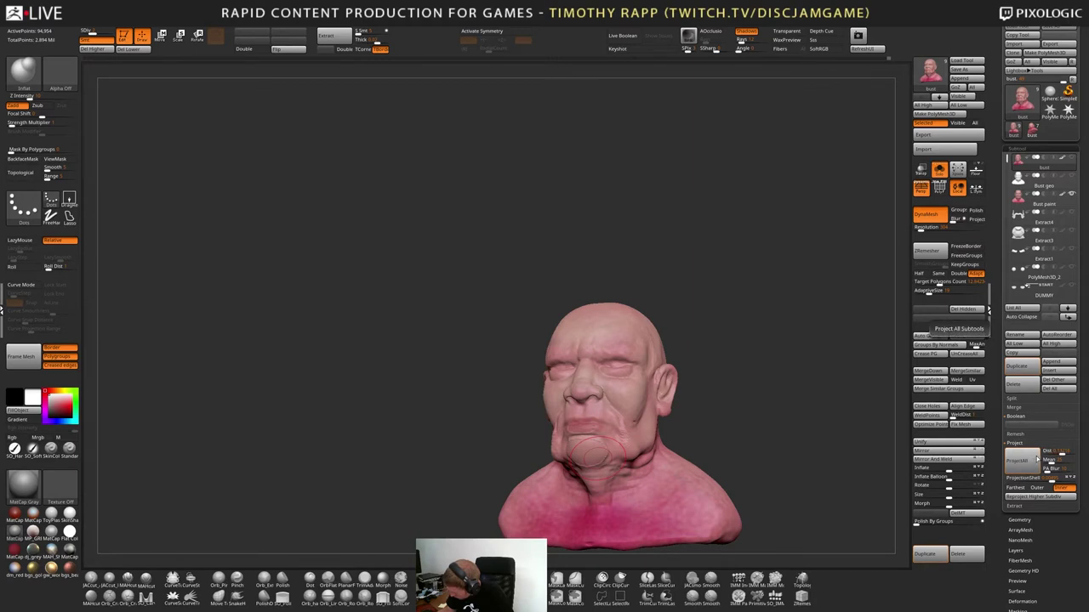
Smooth the projection artefacts on the chin, the corners of the mouth and the lower cheek up close
mouse_move(598, 452)
right_mouse_down("alt")
mouse_move(613, 456)
mouse_move(609, 519)
right_mouse_up("alt")
left_click_drag(557, 409, 543, 464, "shift")
left_click_drag(503, 407, 504, 458, "shift")
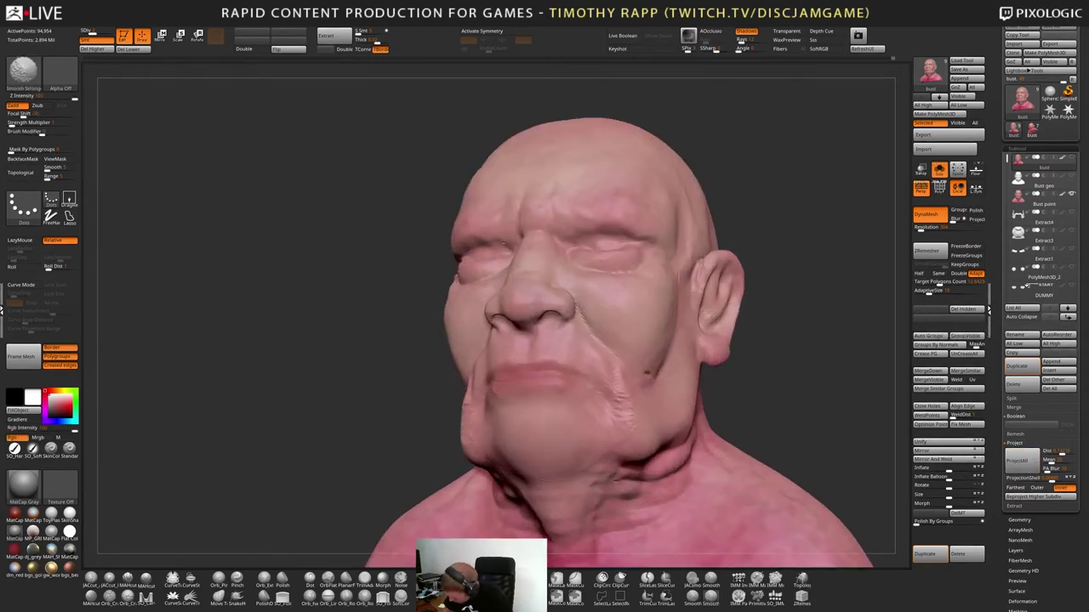
left_click_drag(638, 408, 661, 389, "shift")
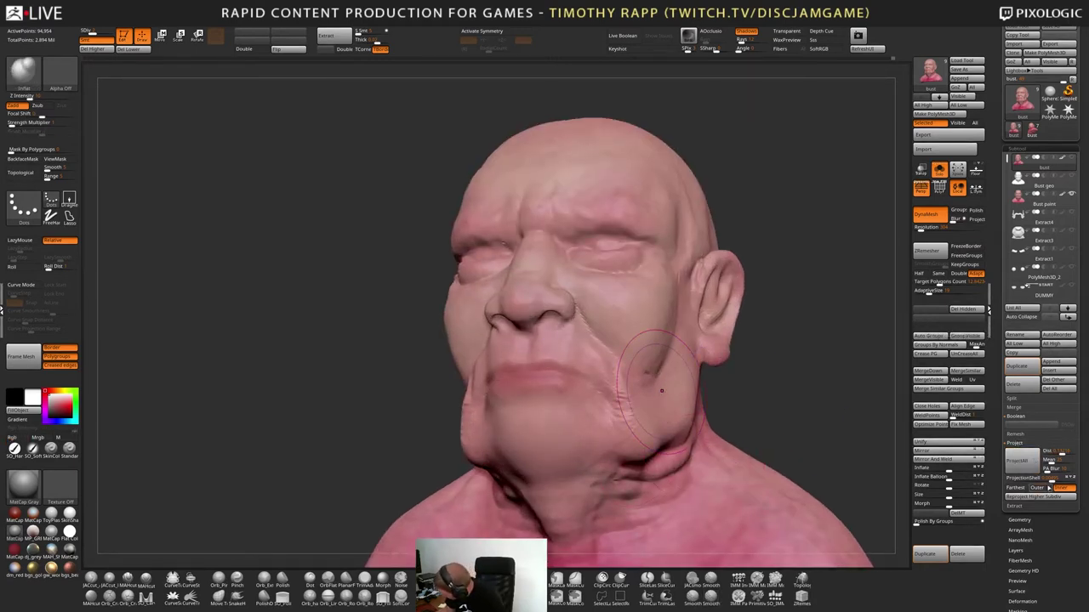
Try reprojecting with a lower projection shell and smoothing the chin, and undo these changes
left_click_drag(1052, 479, 1047, 481)
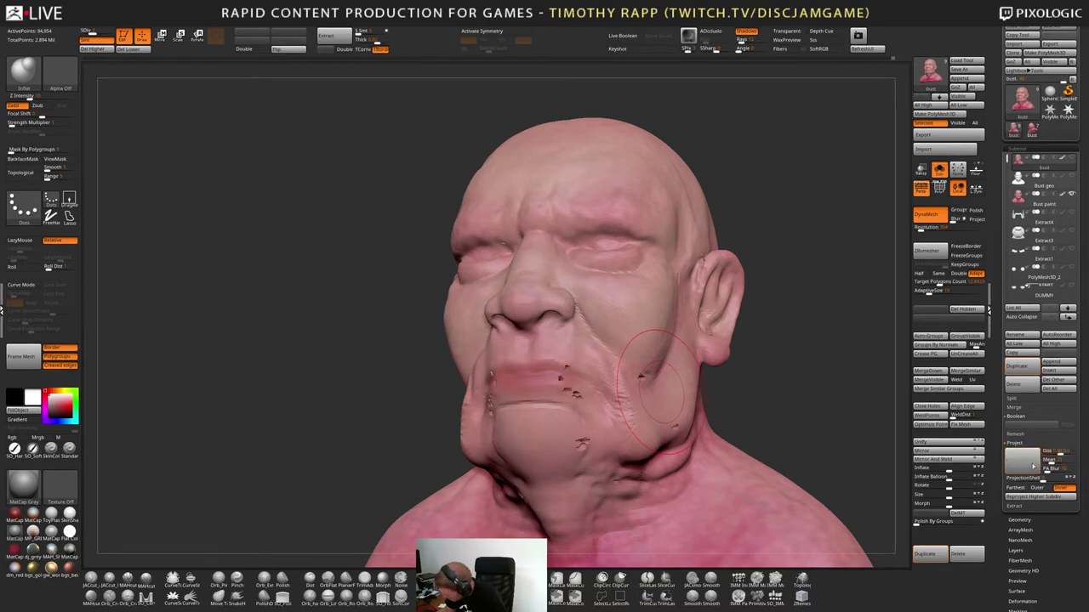
left_click(1034, 464)
mouse_move(588, 441)
left_mouse_down("shift")
mouse_move(502, 395)
mouse_move(476, 412)
left_mouse_up("shift")
mouse_move(399, 408)
left_mouse_down("alt")
mouse_move(507, 469)
mouse_move(529, 435)
left_mouse_up("alt")
key("ctrl+z")
key("ctrl+z")
key("ctrl+z")
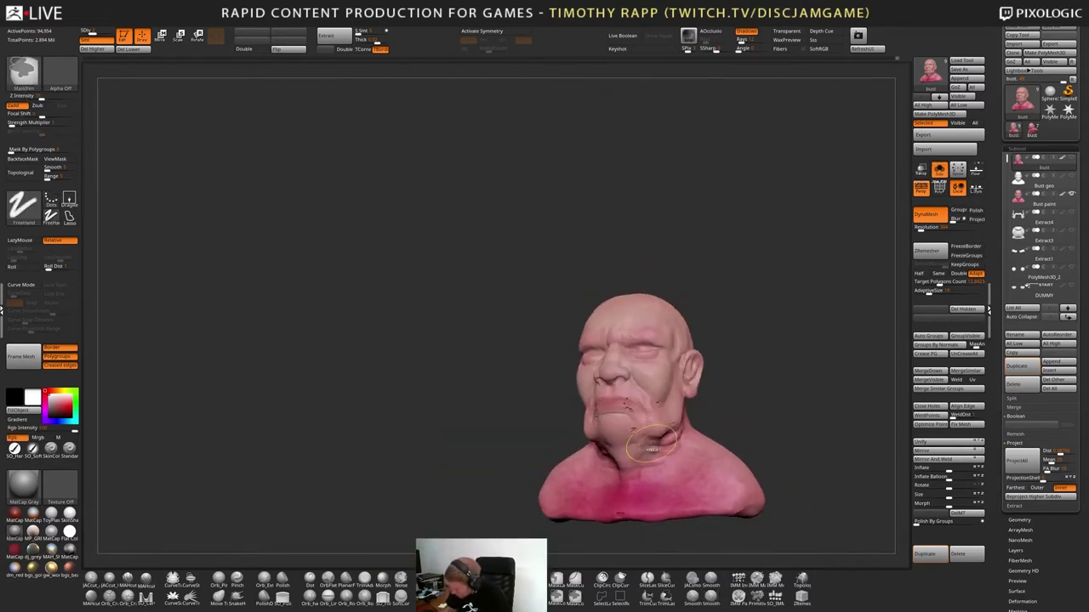
left_click_drag(759, 387, 749, 450)
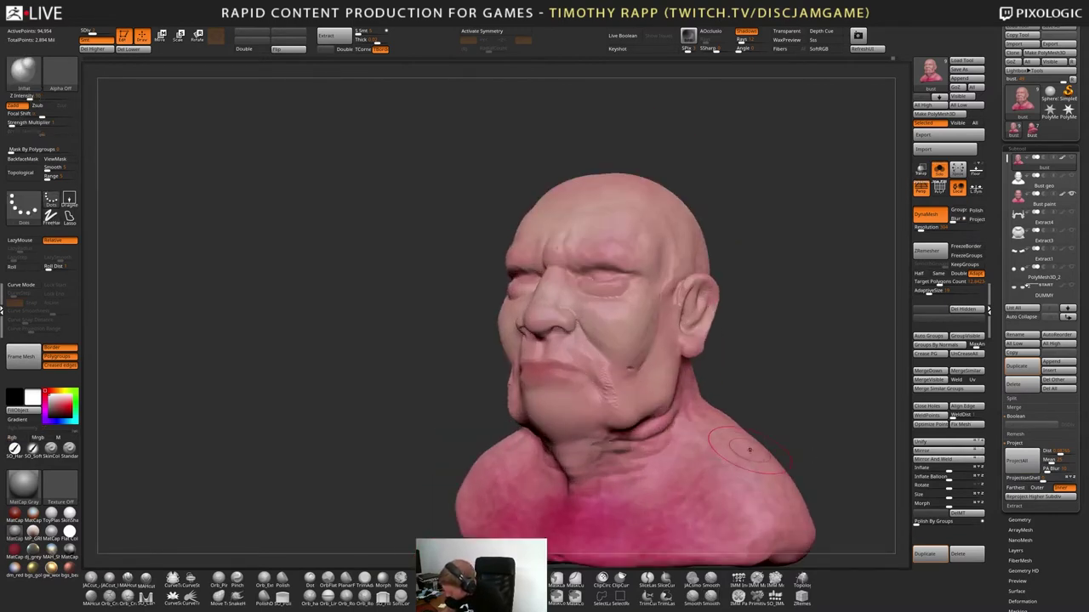
Adjust the scan distance, switch the projection from Inner to Outer with a changed projection shell, and reproject Bust paint
left_click(1060, 452)
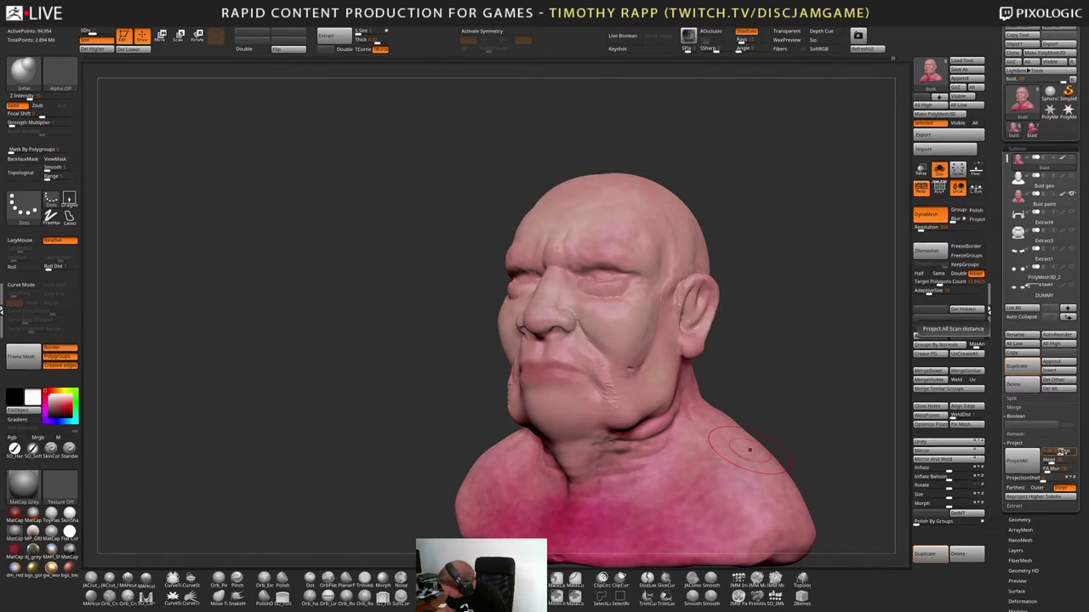
left_click(1058, 452)
left_click(1016, 461)
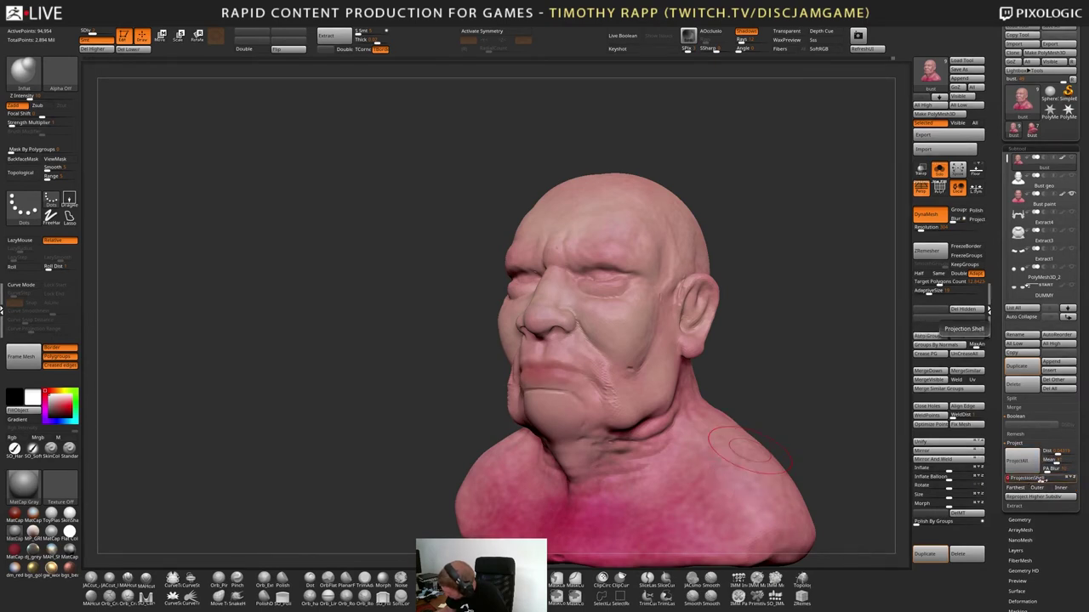
left_click(1037, 488)
left_click(1021, 461)
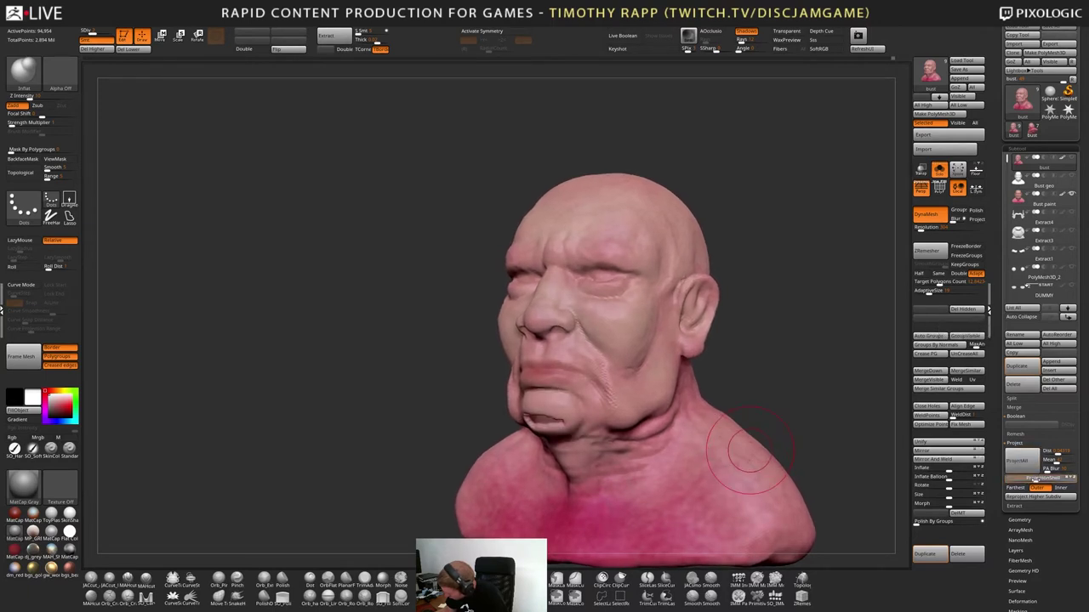
left_click(1024, 464)
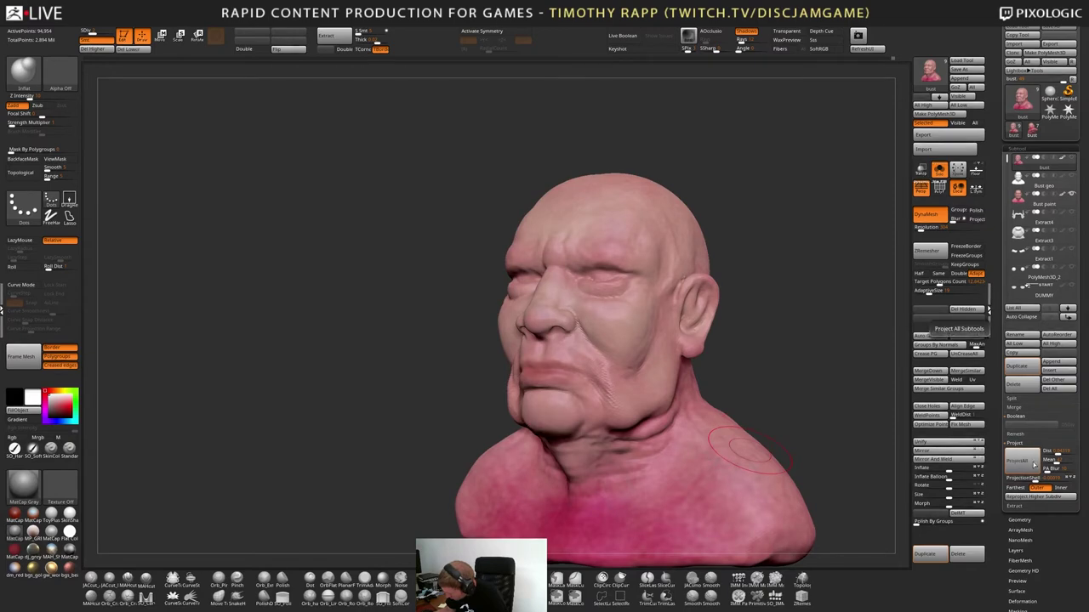
Raise the bust by one subdivision level, reproject the Bust paint detail onto it, and check the face up close
left_click_drag(753, 281, 798, 344)
key("ctrl+d")
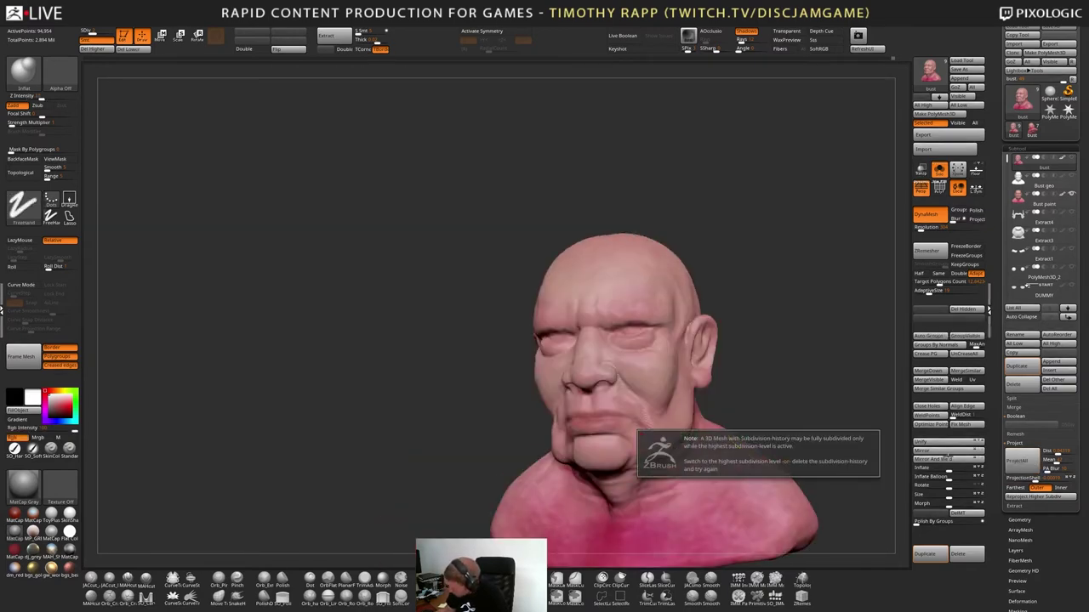
key("shift+f")
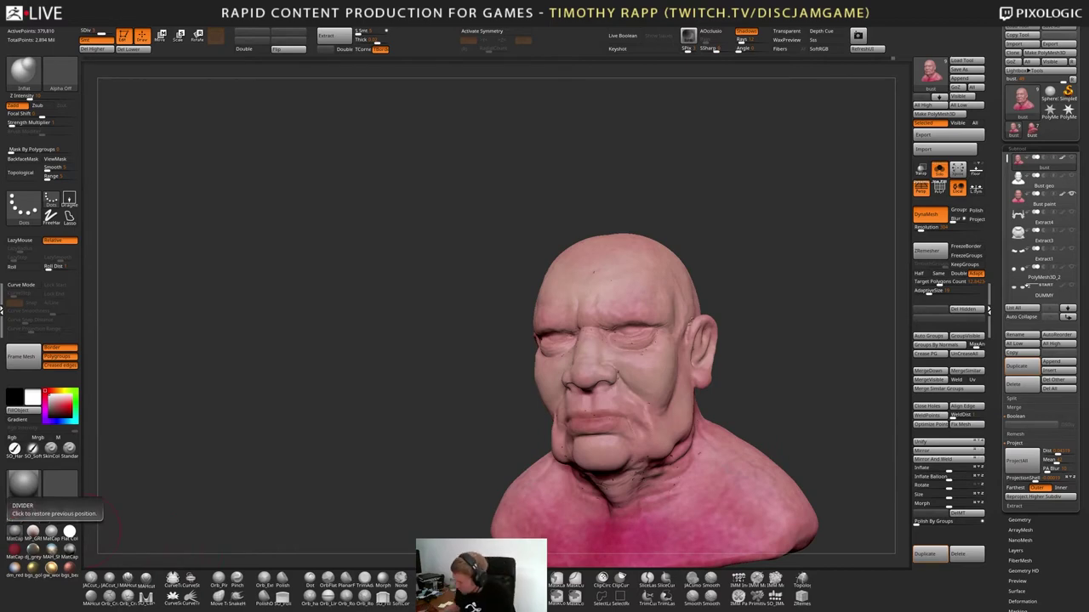
mouse_move(548, 443)
left_mouse_down()
mouse_move(502, 447)
mouse_move(551, 511)
left_mouse_up()
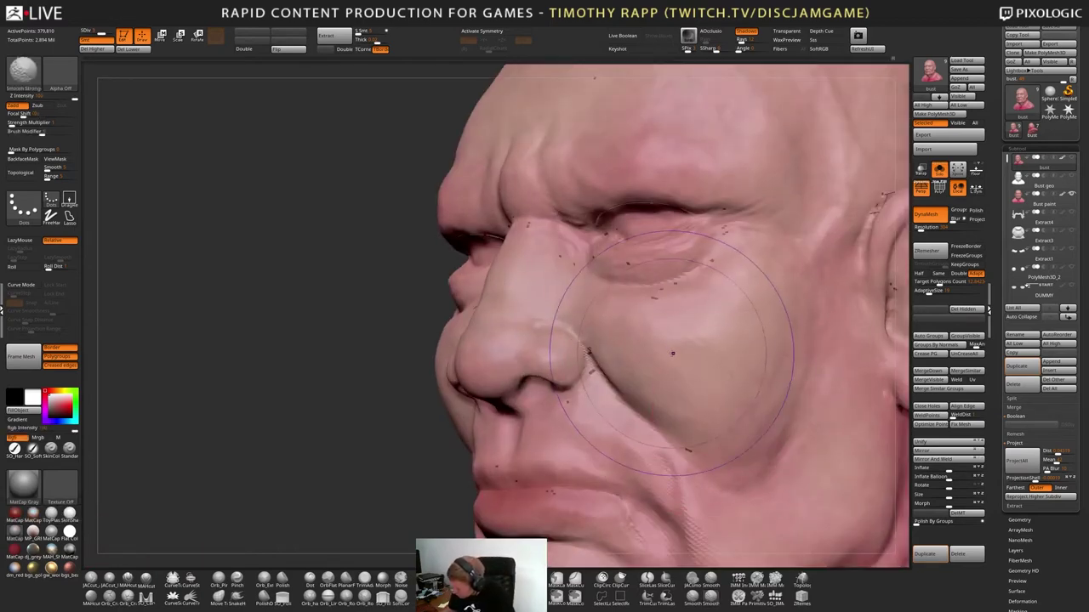
left_click_drag(549, 446, 553, 344, "alt")
left_click_drag(553, 391, 453, 384, "alt")
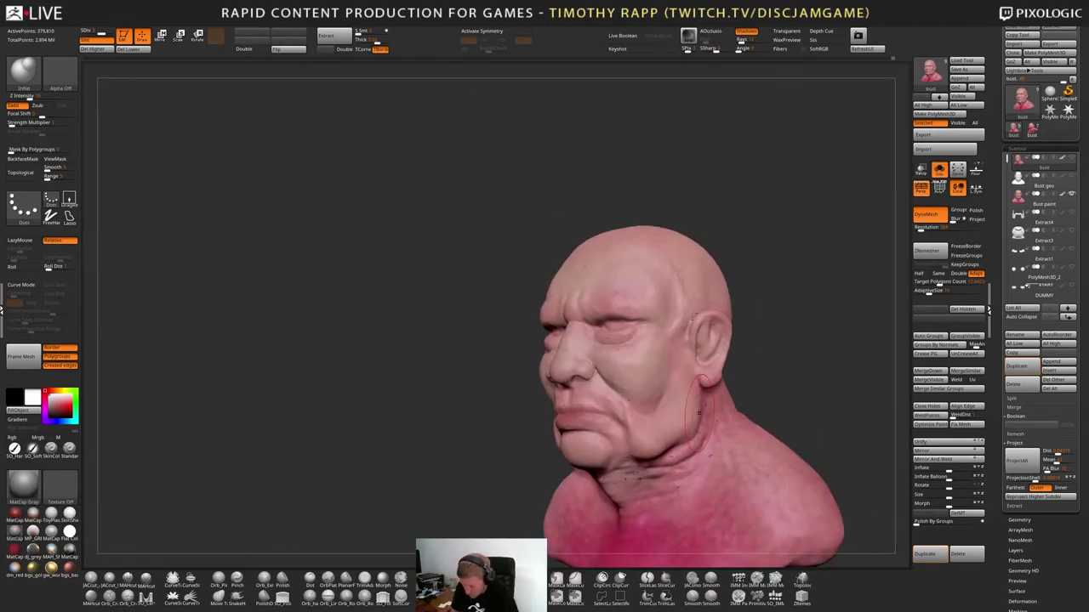
Fill the bust with the SkinShade4 material in material-only mode and make MatCap Gray the active material
left_click(66, 438)
left_click(24, 410)
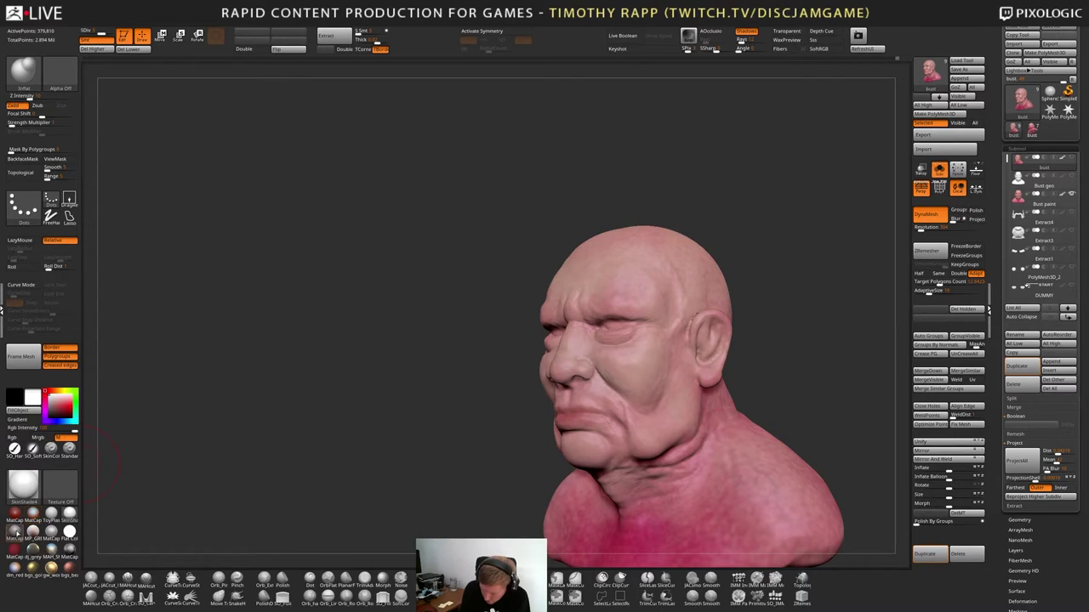
left_click(17, 533)
Raise the bust to its highest subdivision level and project Bust paint onto it again
left_click_drag(791, 425, 867, 436)
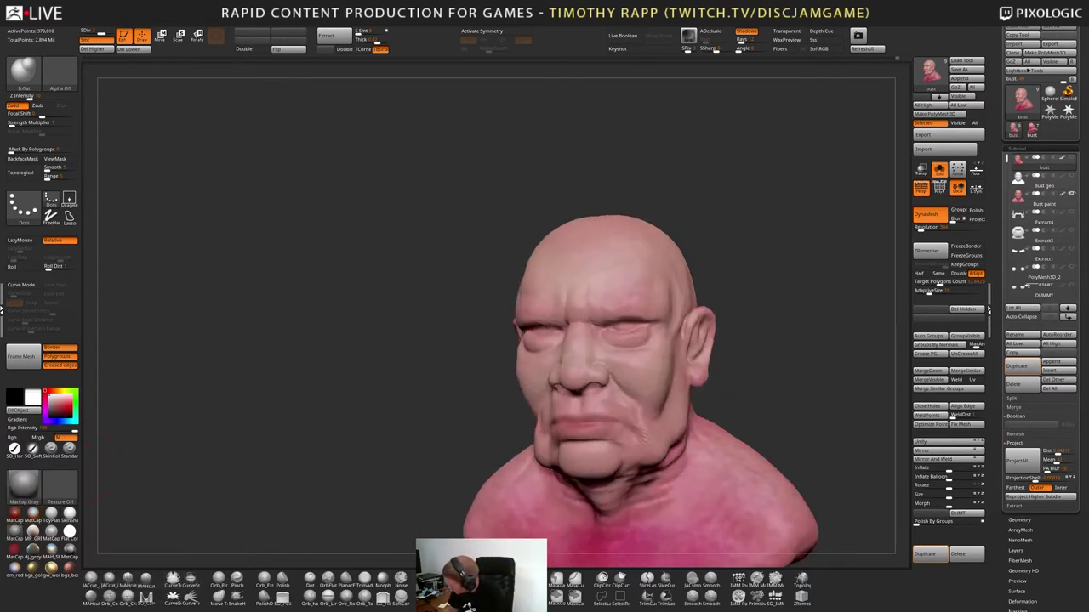
left_click_drag(772, 444, 826, 484, "alt")
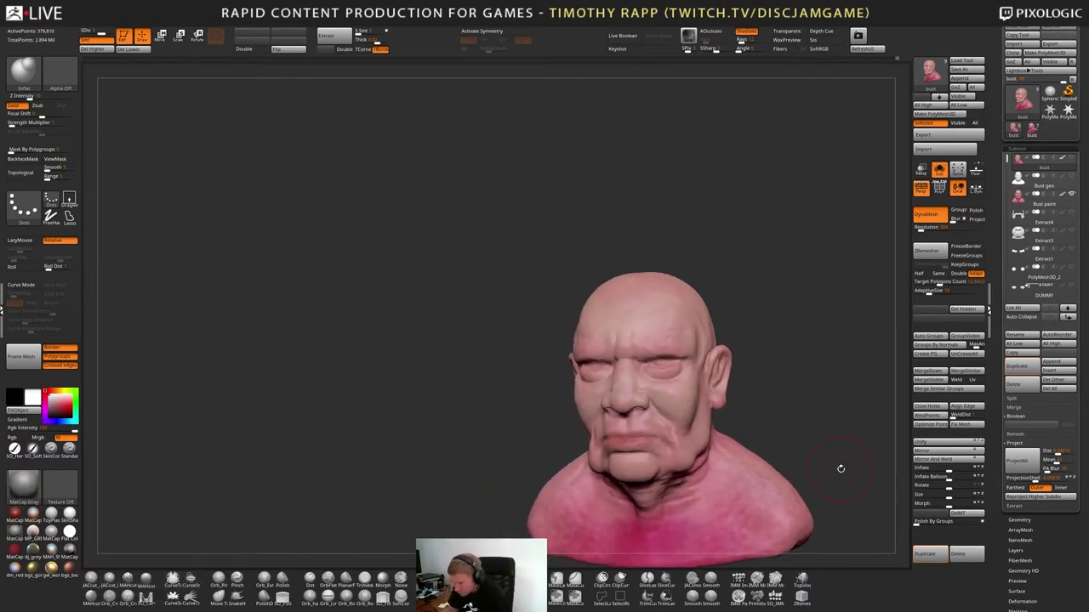
key("d")
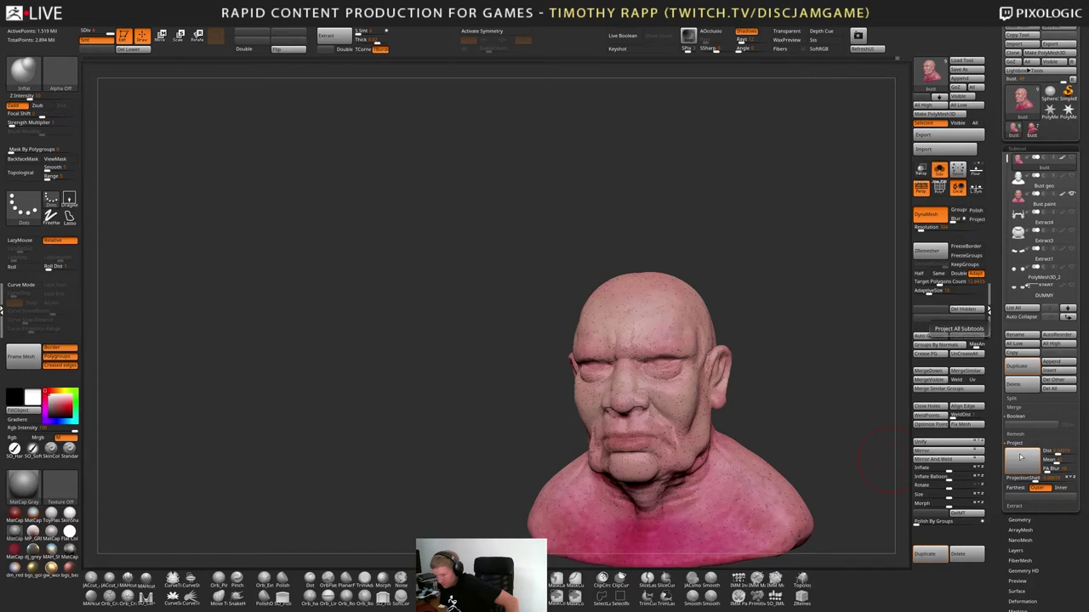
Refill the bust with MatCap Gray and replace that fill with the SkinShade4 material
left_click(23, 411)
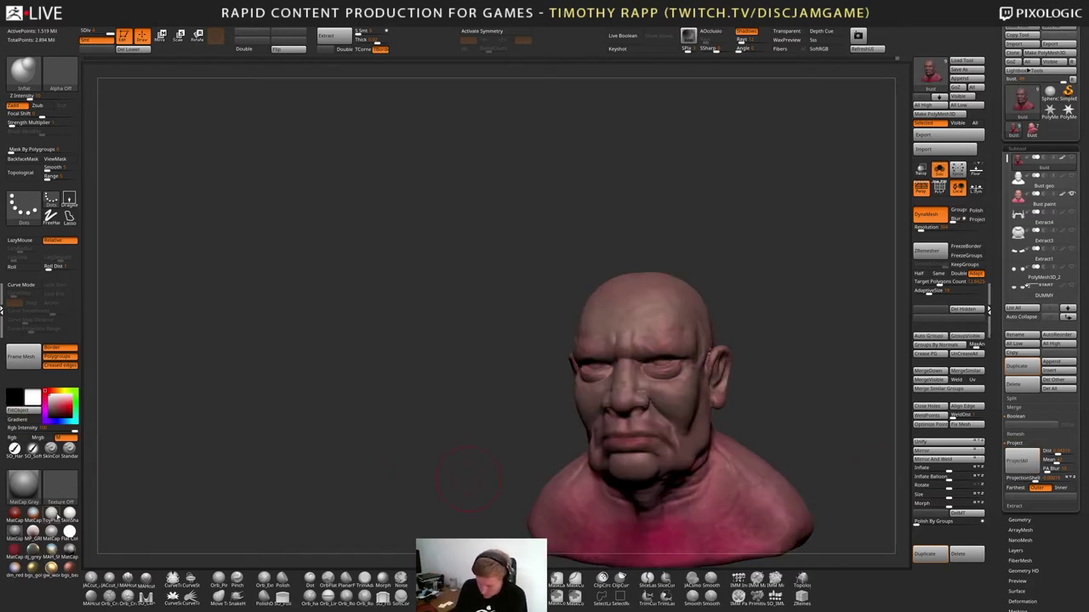
left_click(69, 515)
left_click(31, 414)
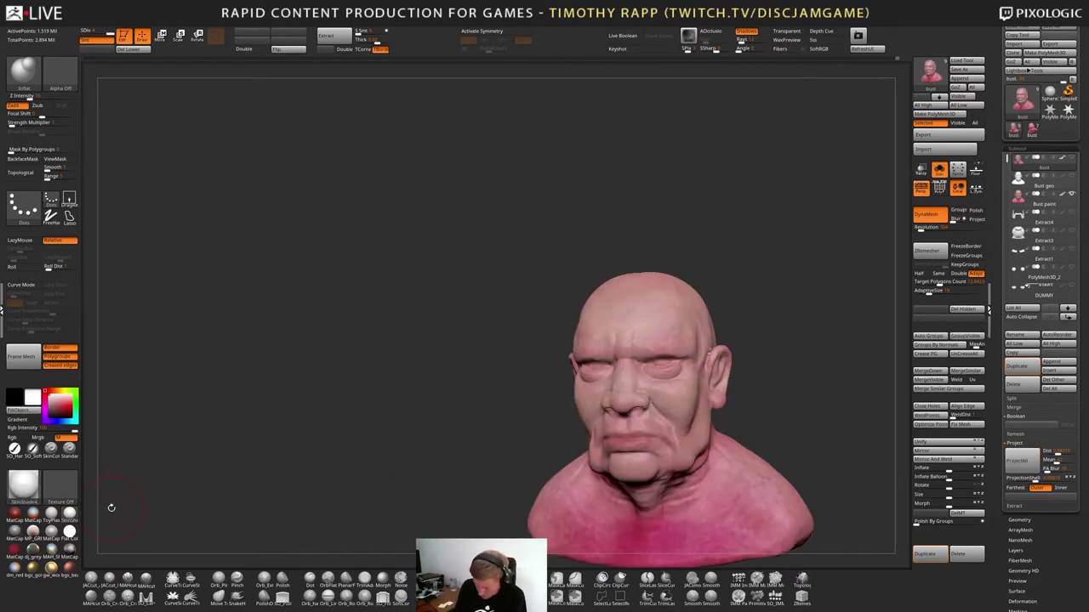
Morph the whole bust to its stored morph target at the highest subdivision level
mouse_move(358, 374)
left_mouse_down()
mouse_move(408, 379)
mouse_move(426, 366)
mouse_move(284, 298)
mouse_move(204, 298)
mouse_move(222, 383)
mouse_move(307, 379)
mouse_move(264, 374)
mouse_move(222, 468)
mouse_move(226, 529)
left_mouse_up()
mouse_move(672, 374)
left_mouse_down()
mouse_move(706, 396)
mouse_move(596, 426)
mouse_move(615, 463)
mouse_move(680, 455)
left_mouse_up()
left_click_drag(951, 507, 1007, 510)
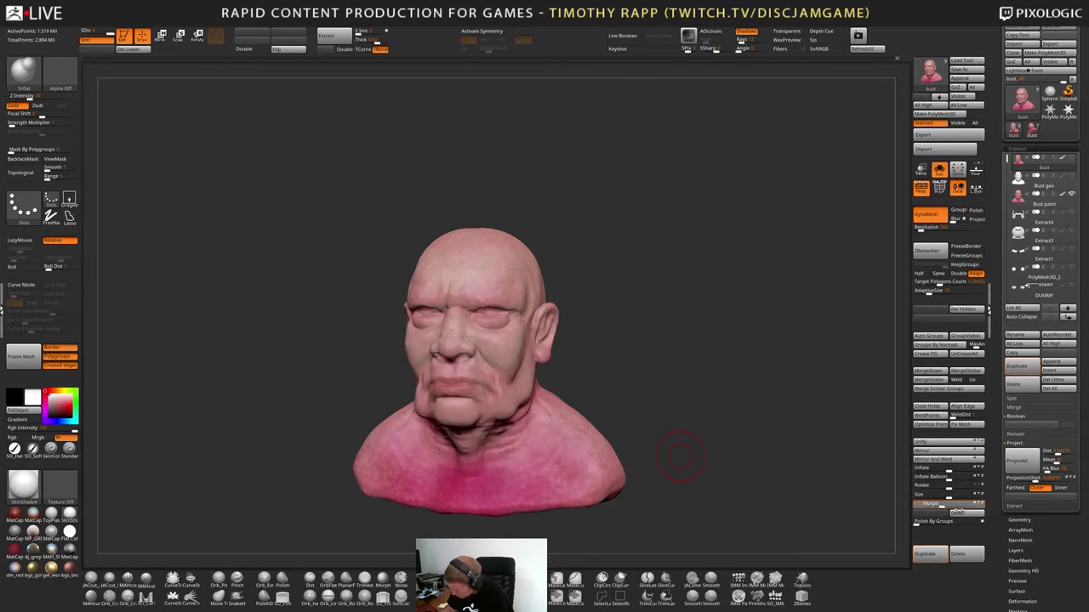
mouse_move(955, 511)
left_mouse_down()
mouse_move(888, 508)
mouse_move(970, 509)
mouse_move(886, 507)
mouse_move(1024, 508)
mouse_move(994, 506)
left_mouse_up()
key("ctrl")
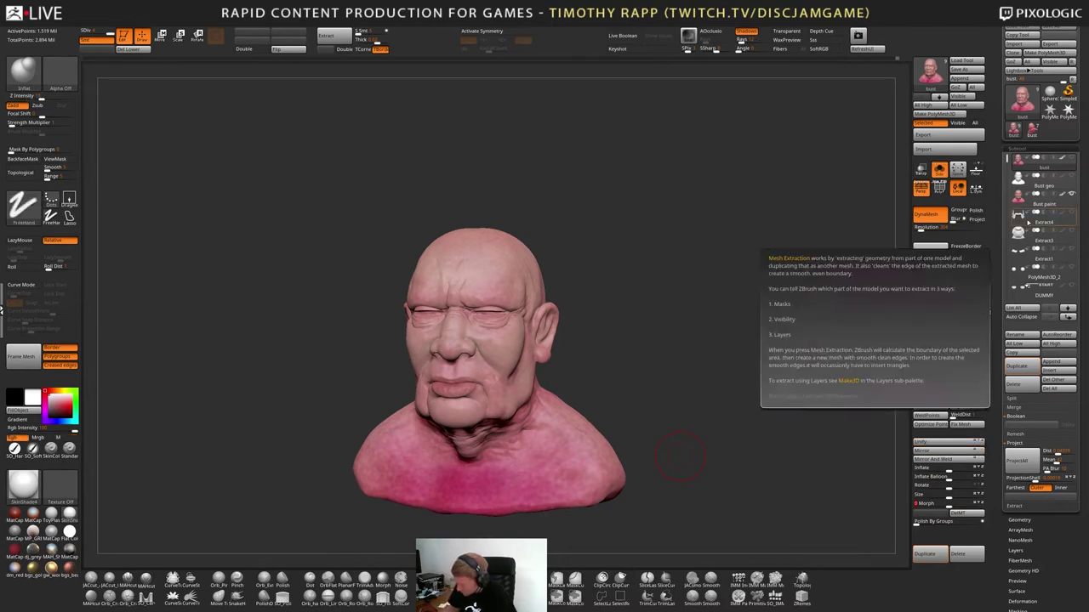
Compare the bust with the Bust geo and Bust paint subtools by switching the selection back and forth
key("Down")
key("Up")
key("Down")
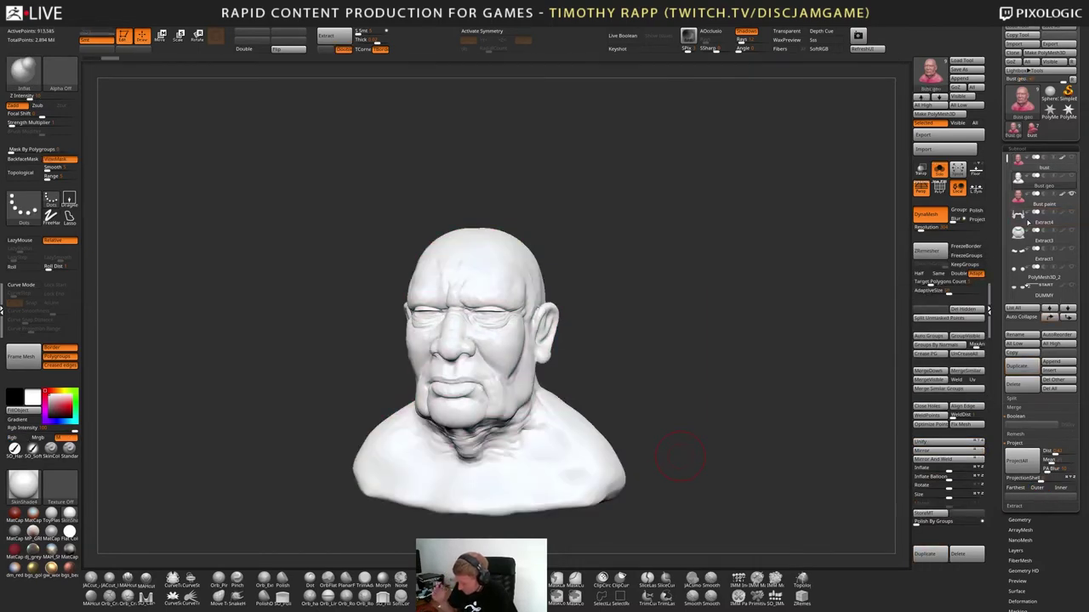
key("Down")
key("Up")
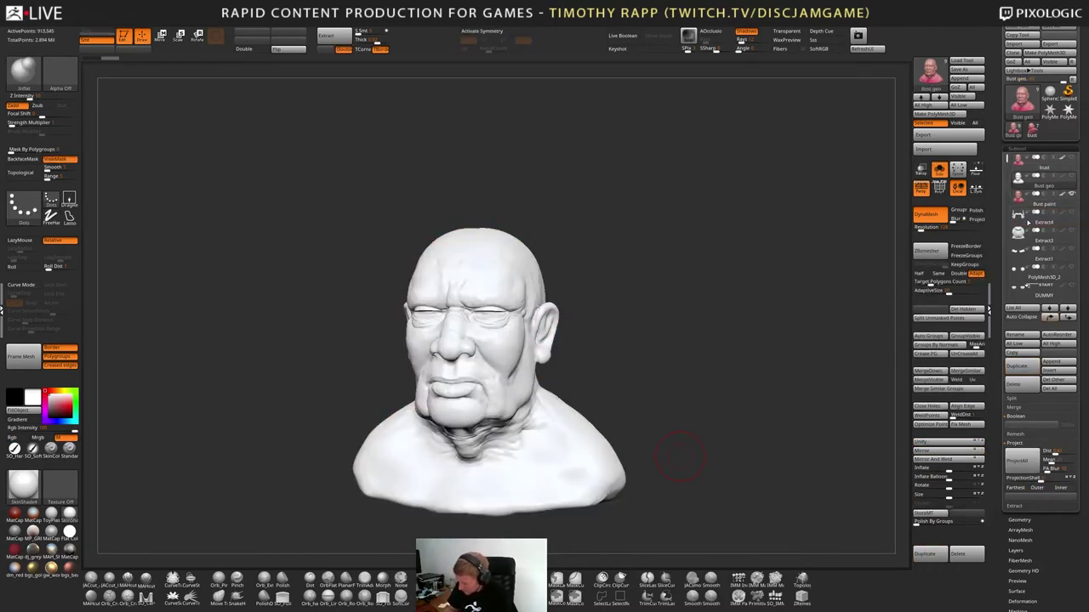
key("Down")
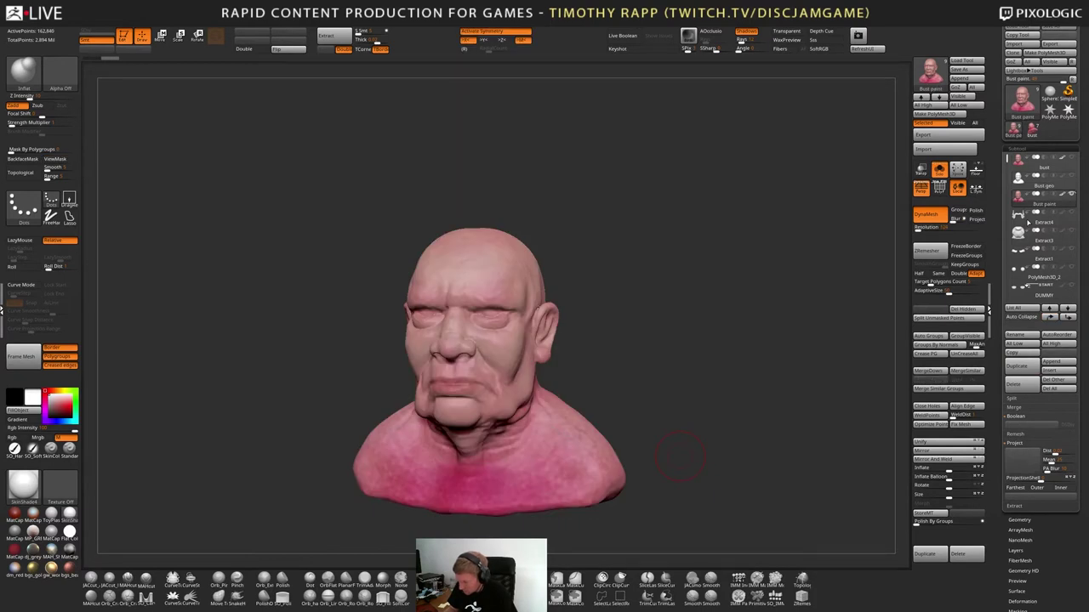
key("Up")
Delete the Bust paint and Bust geo subtools and accept the deletions
key("Down")
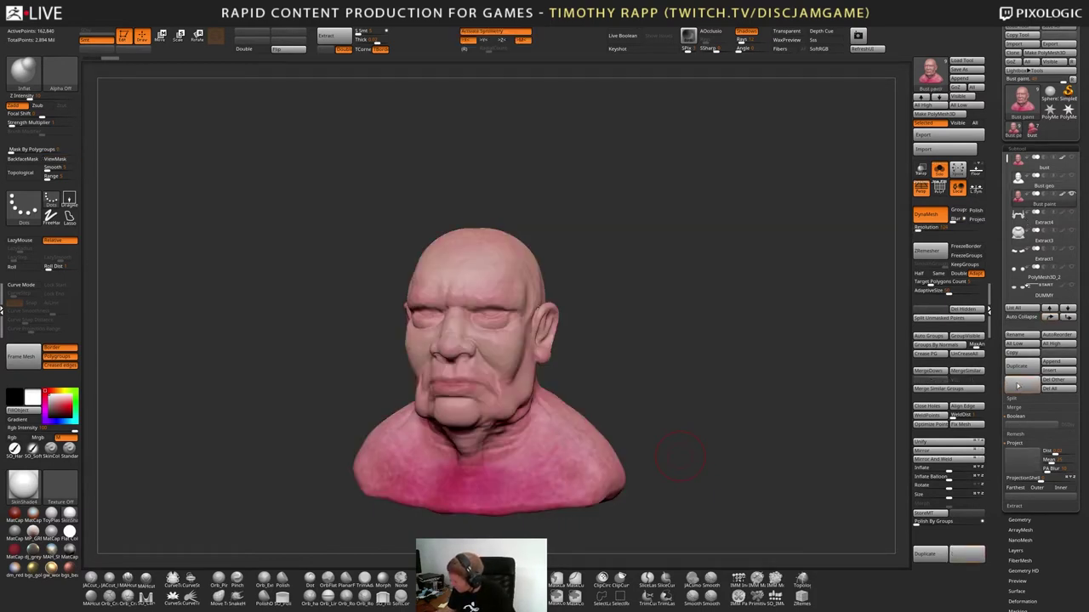
left_click(1013, 385)
left_click(1002, 401)
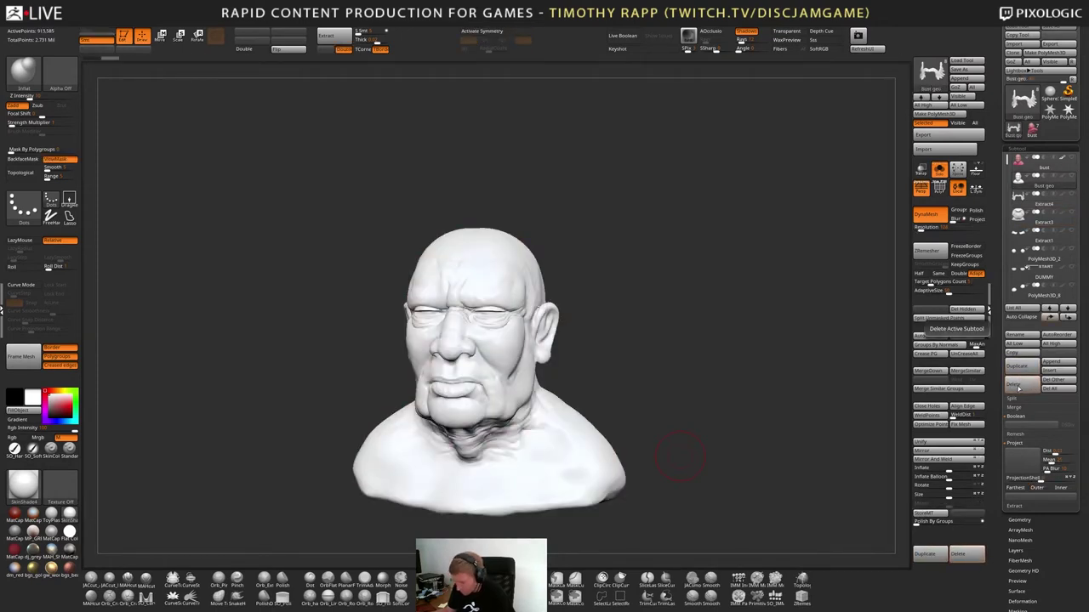
left_click(1017, 388)
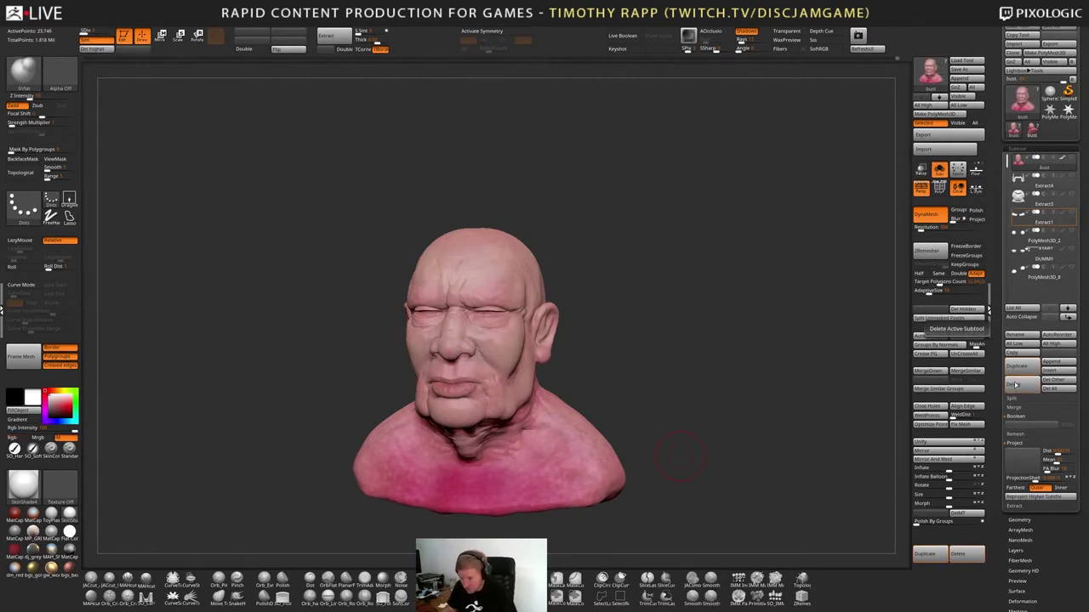
Return the bust to its highest subdivision level and unhide the hair, eyebrow, moustache and eye subtools
mouse_move(697, 415)
left_mouse_down()
mouse_move(713, 429)
mouse_move(688, 433)
mouse_move(696, 413)
mouse_move(658, 425)
mouse_move(712, 428)
mouse_move(715, 418)
left_mouse_up()
key("d")
key("d")
key("d")
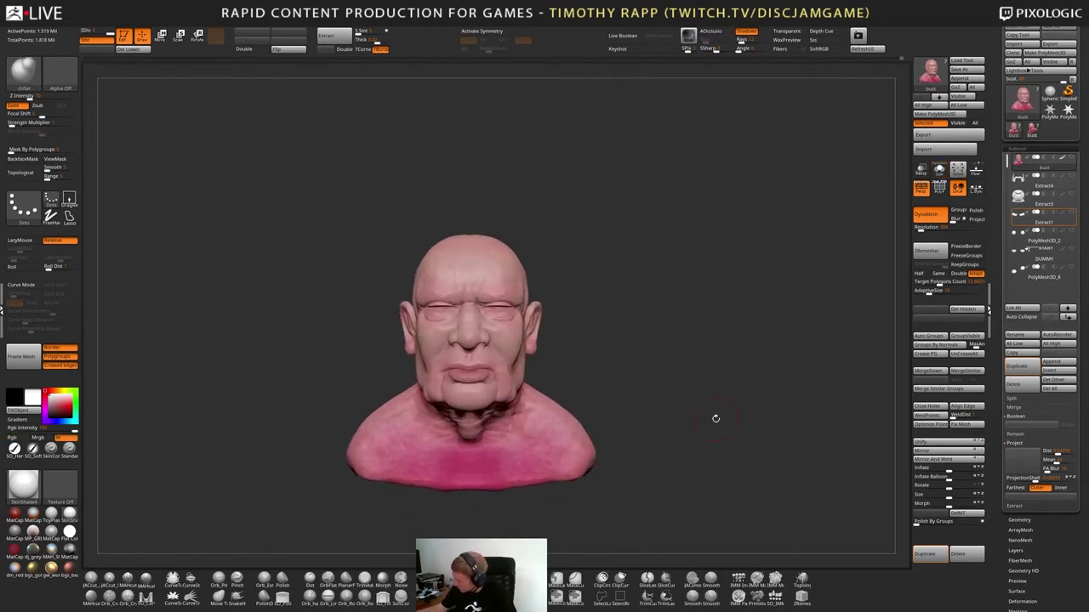
mouse_move(1074, 160)
left_click(1073, 160, "shift")
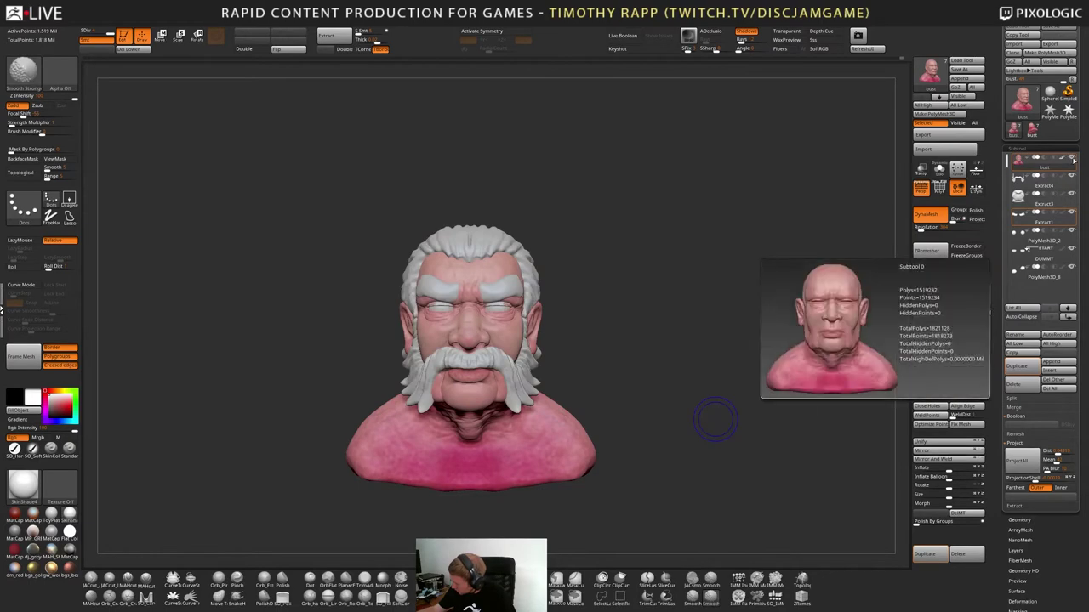
left_click_drag(800, 342, 569, 468)
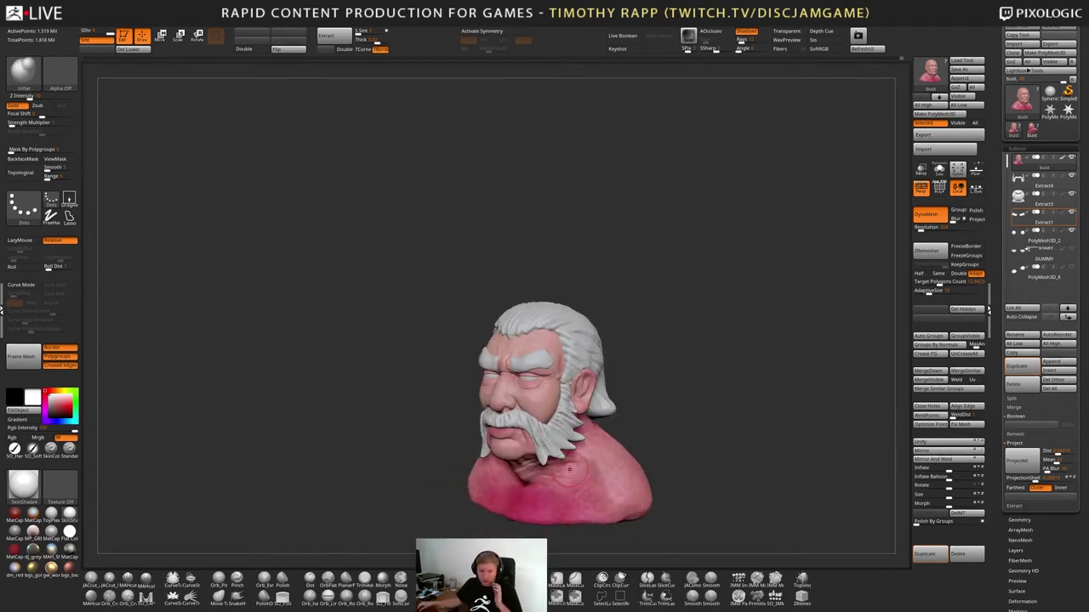
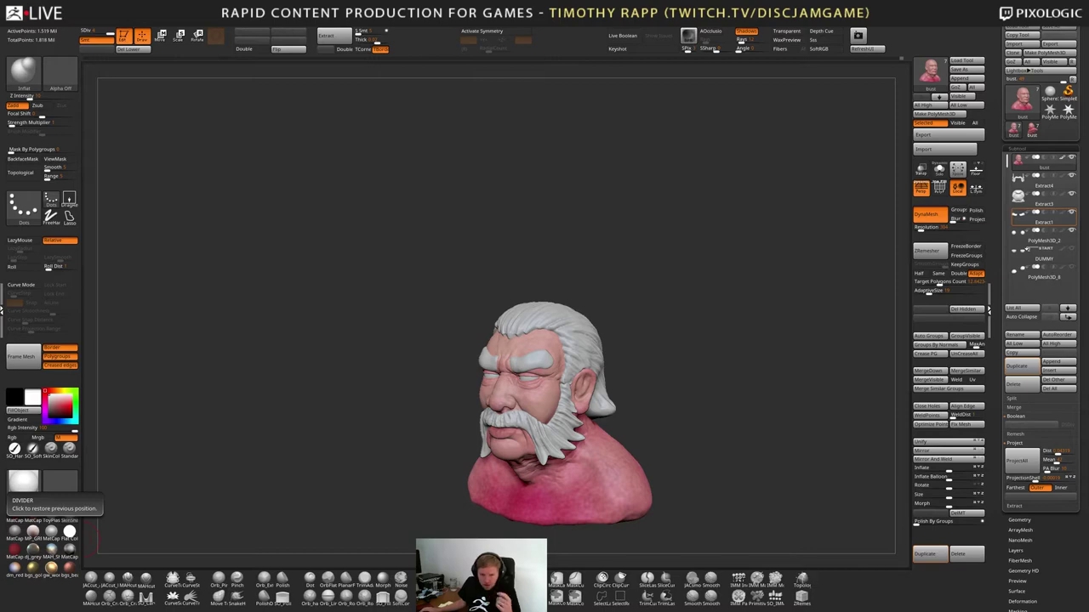
left_click_drag(226, 425, 233, 415)
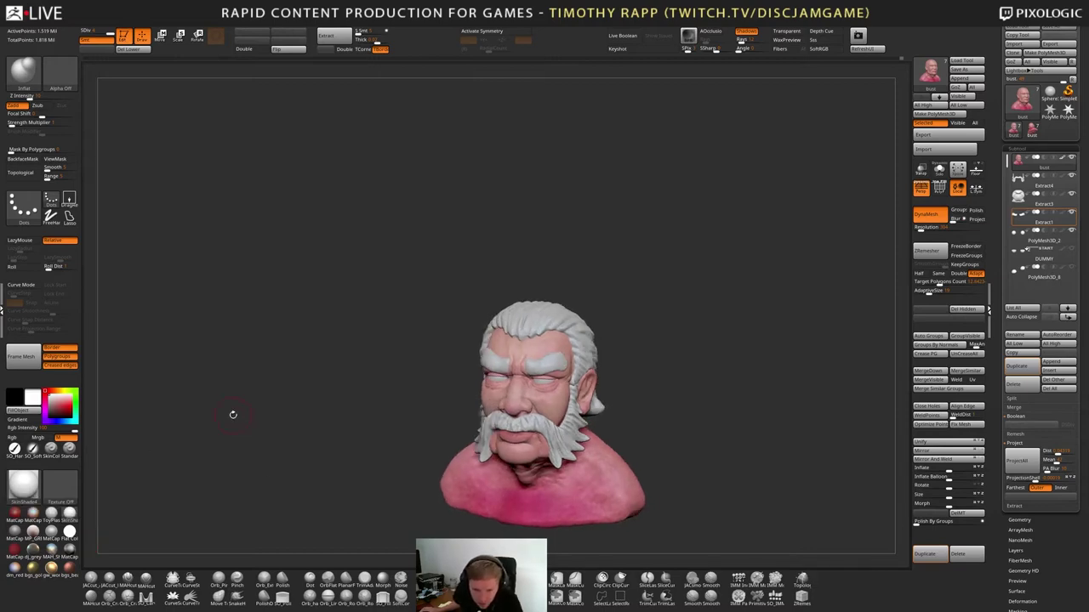
Load the ClayTubesLine brush from the Clay folder of the LightBox brush library
key("b")
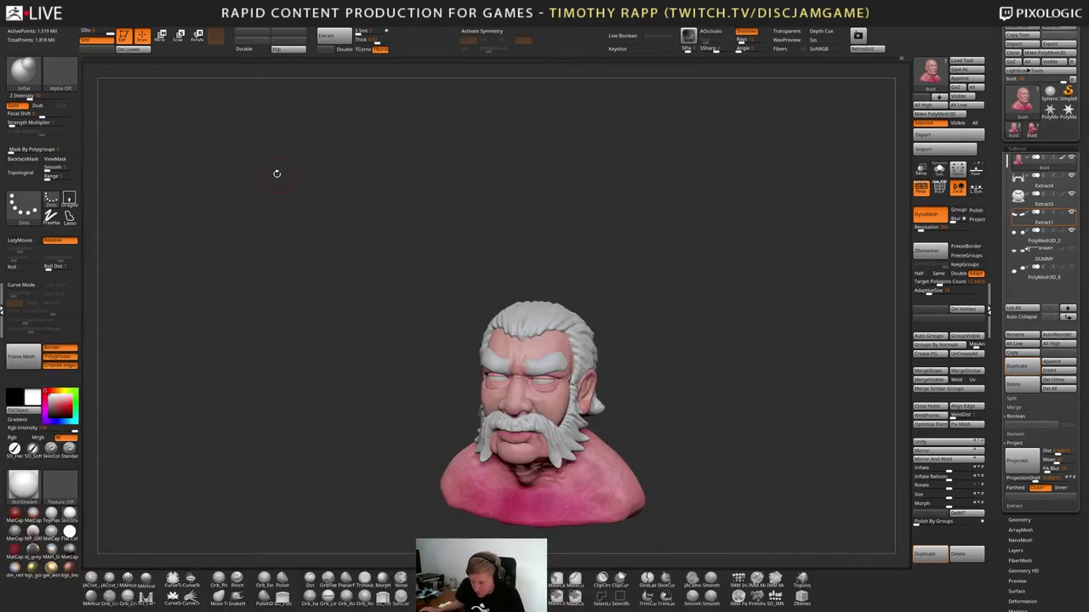
key("comma")
key("comma")
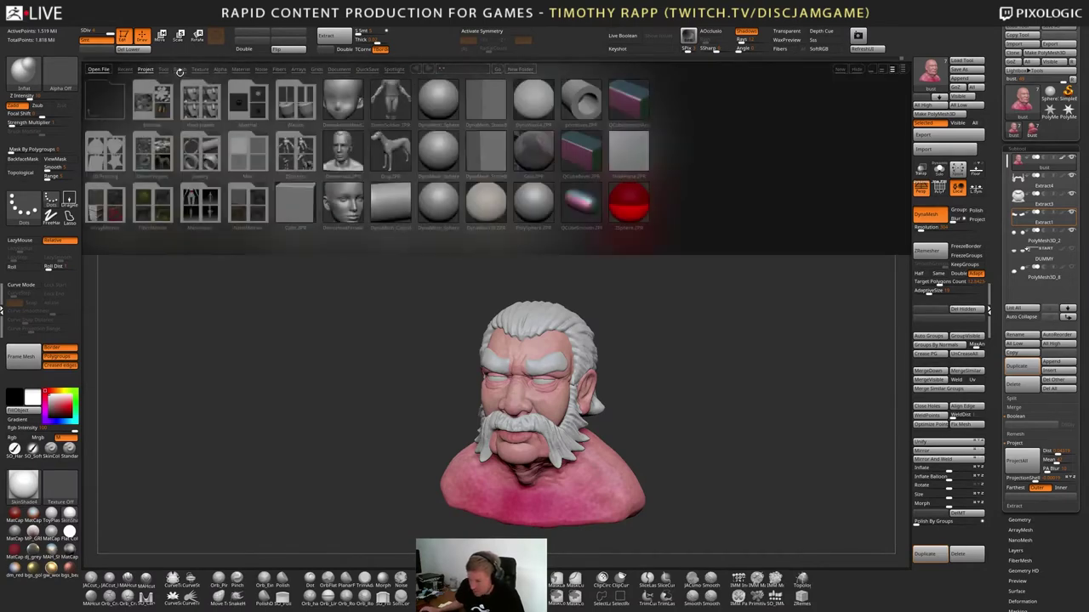
left_click(179, 70)
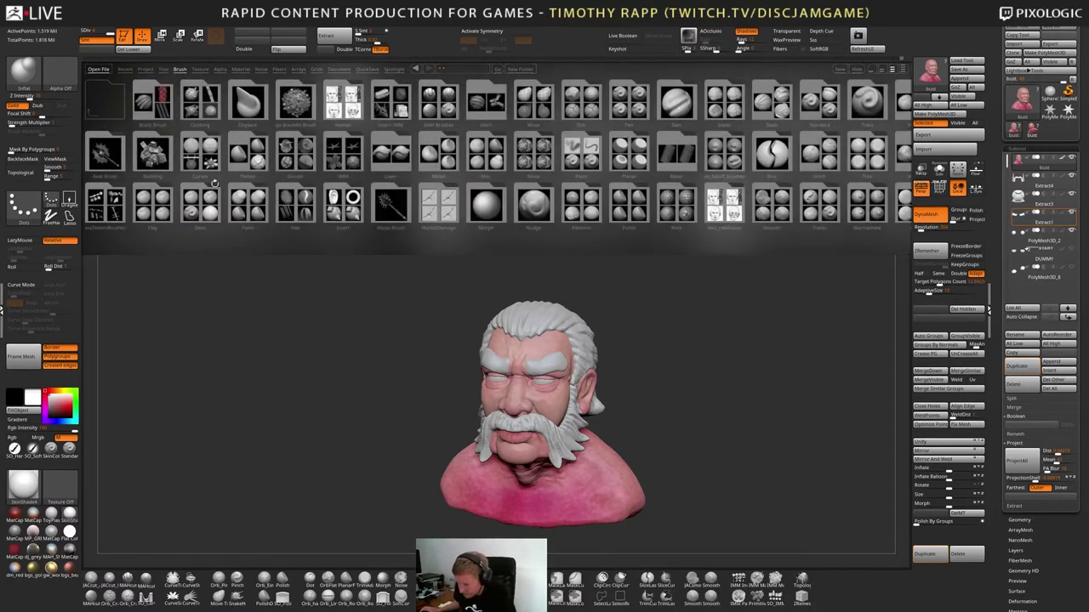
double_click(158, 222)
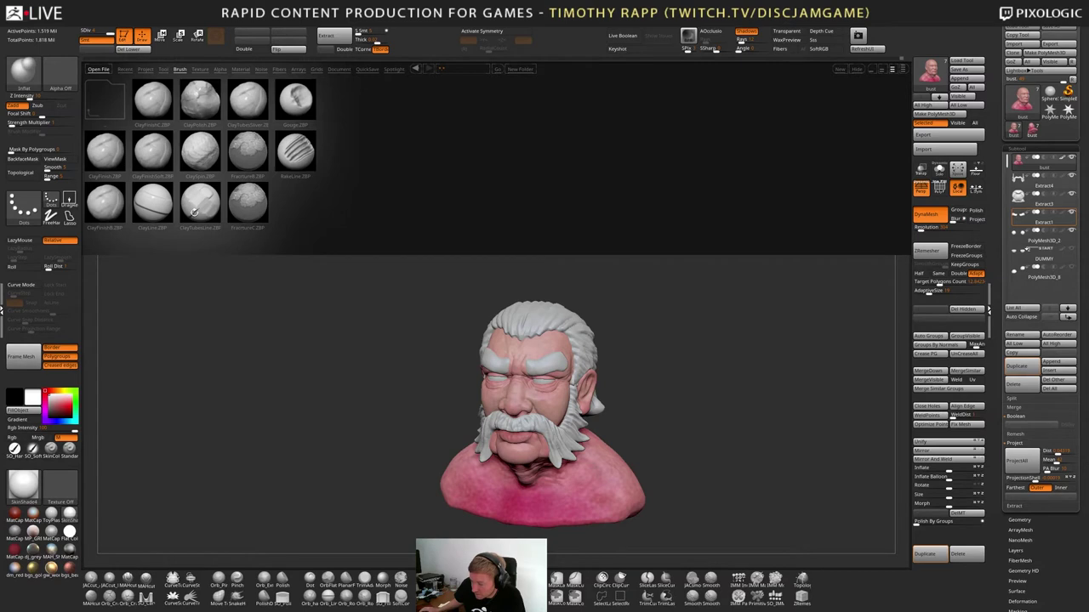
double_click(196, 209)
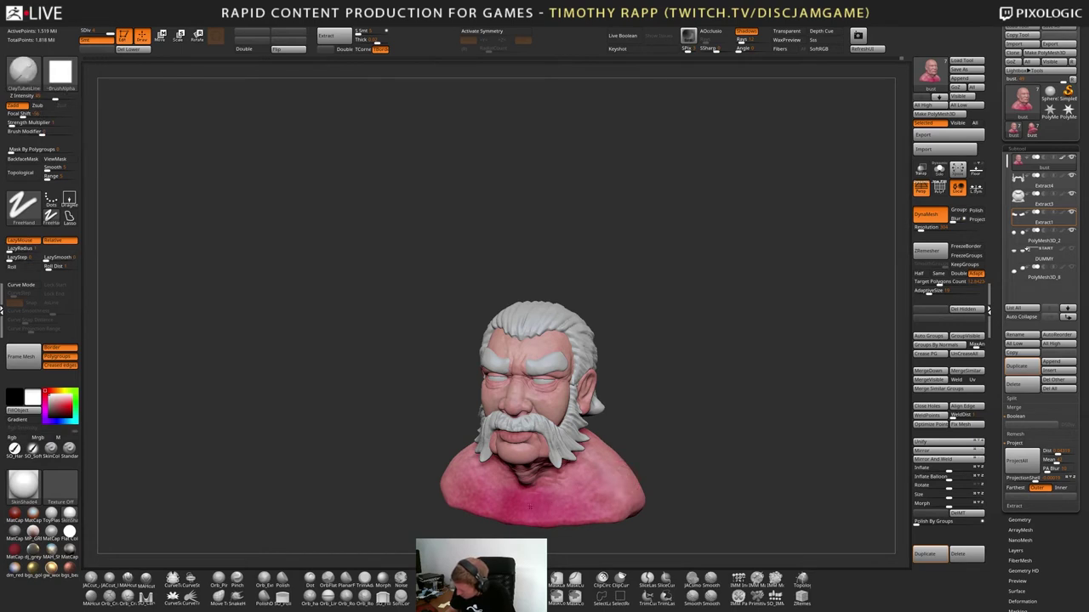
Examine the assembled bust up close at lower subdivision levels and at the highest one
key("shift")
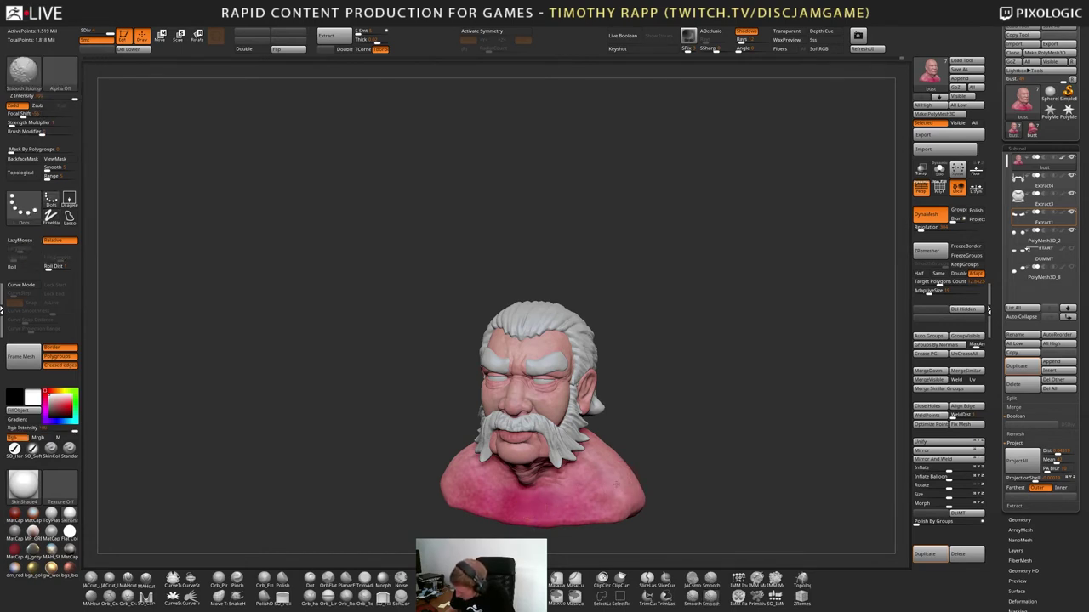
key("ctrl")
right_click_drag(599, 466, 610, 467, "alt")
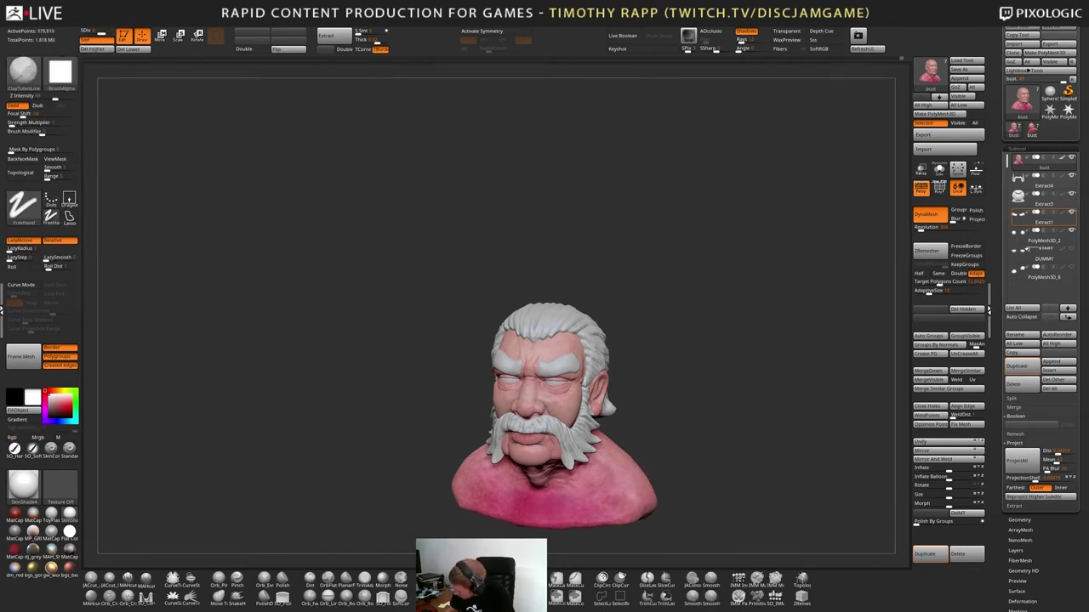
key("f")
key("ctrl+shift")
key("shift+d")
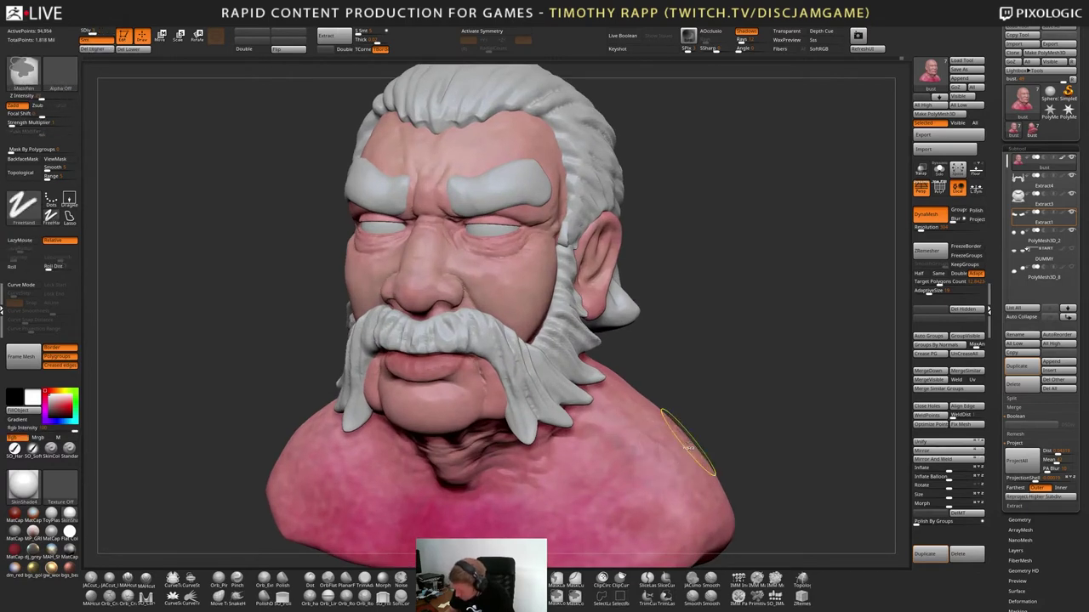
key("ctrl+shift+z")
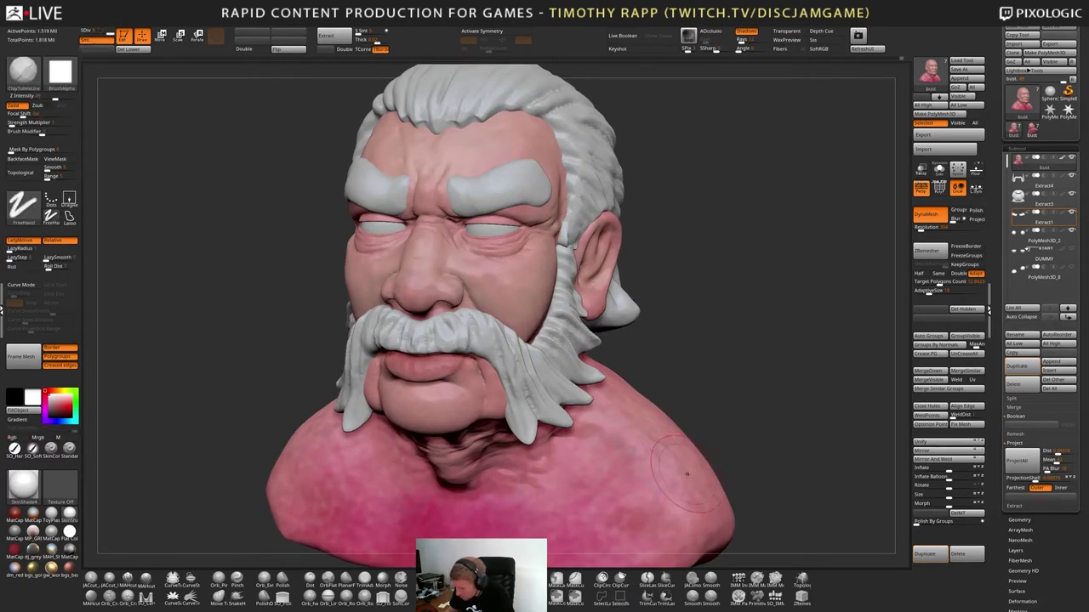
right_click_drag(688, 460, 701, 491, "ctrl")
right_click_drag(701, 491, 597, 458, "alt")
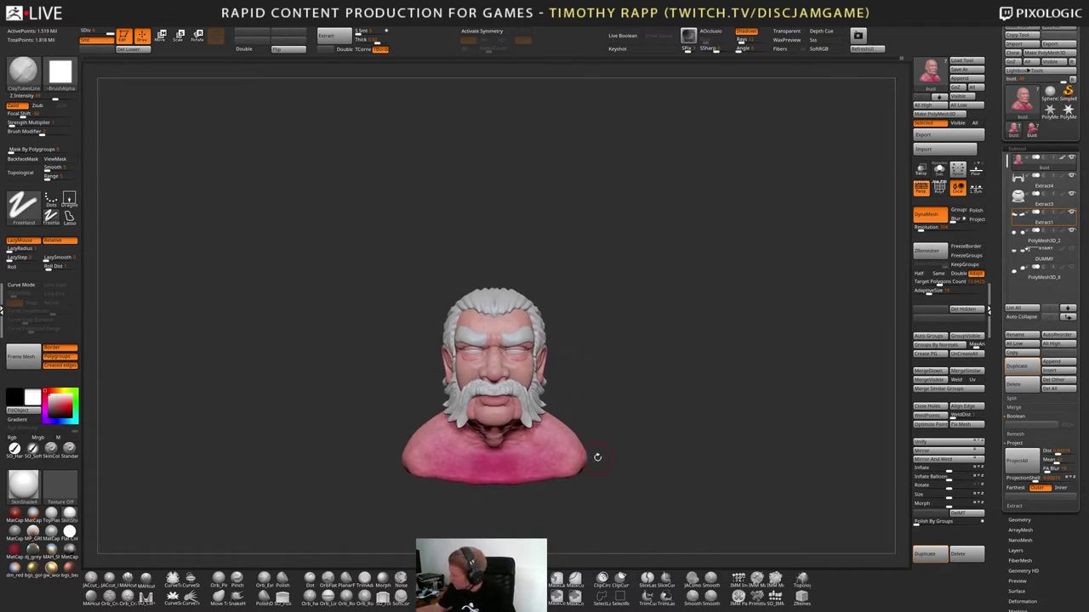
Switch to the other bust tool, delete all of its subtools and accept the irreversible deletion
left_click(1035, 131)
left_click(1053, 389)
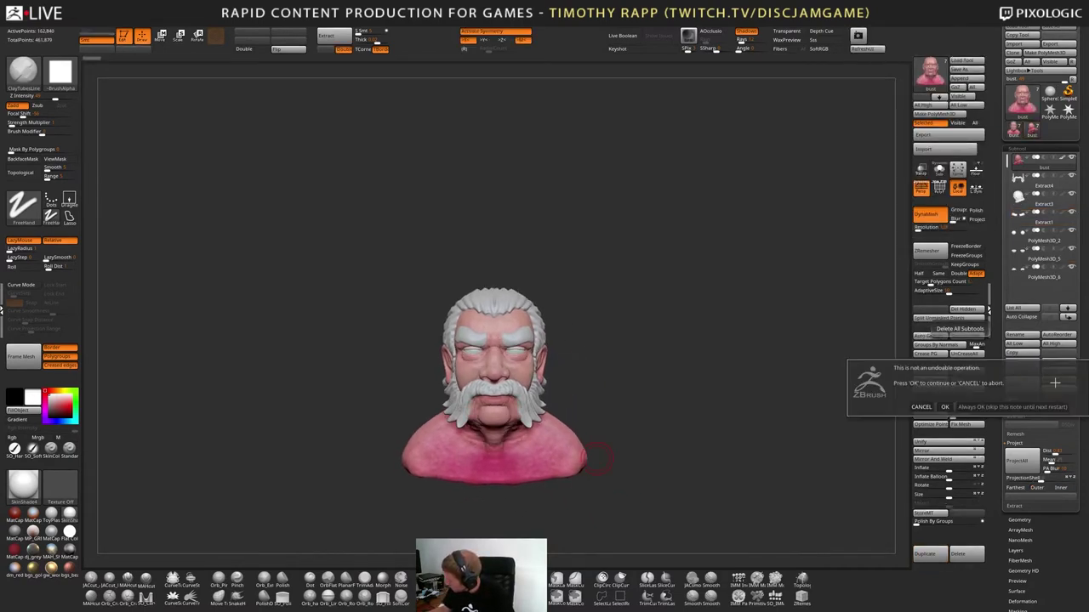
left_click(945, 407)
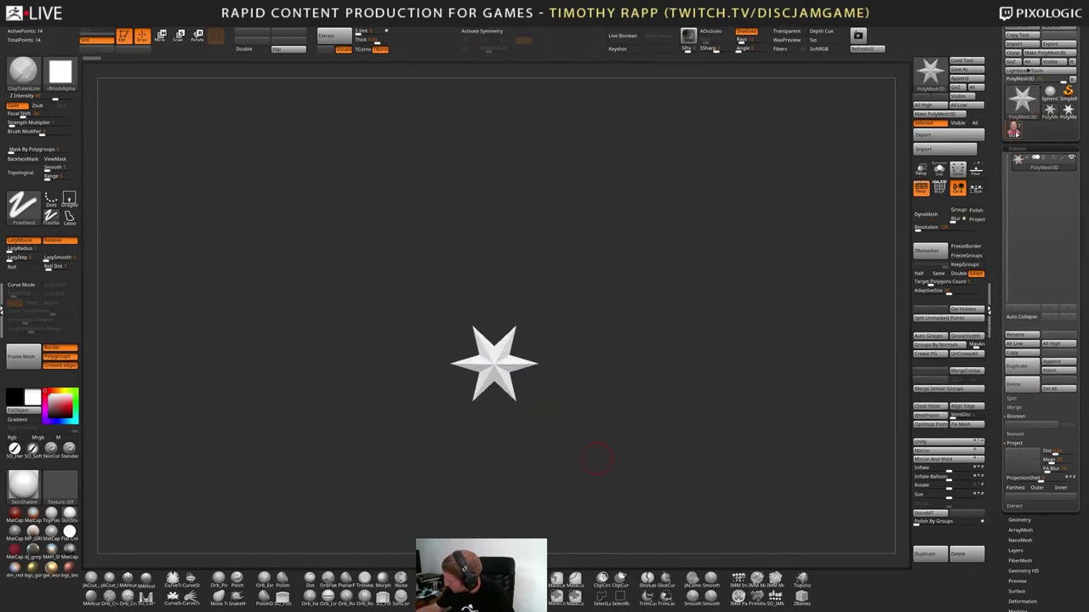
Switch back to the bust tool and examine the assembled character from the front and in three-quarter view
left_click(1014, 131)
right_click_drag(732, 450, 681, 454)
left_click_drag(682, 454, 702, 438, "shift")
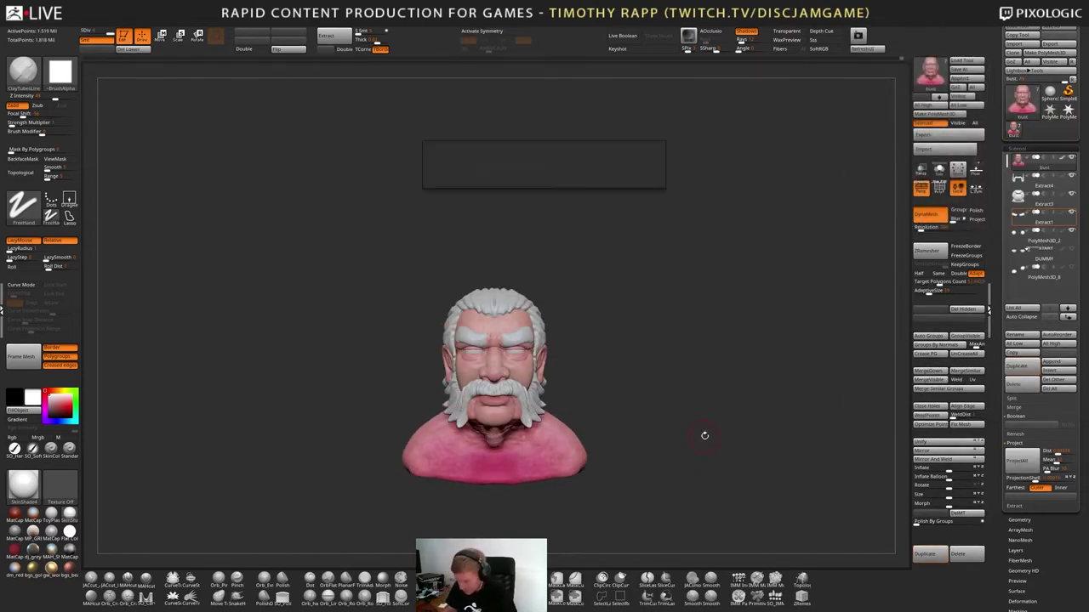
left_click_drag(468, 449, 638, 459)
right_click_drag(598, 463, 476, 464)
right_click_drag(791, 465, 630, 510, "alt")
right_click_drag(630, 510, 639, 553, "alt")
left_click_drag(612, 429, 587, 438)
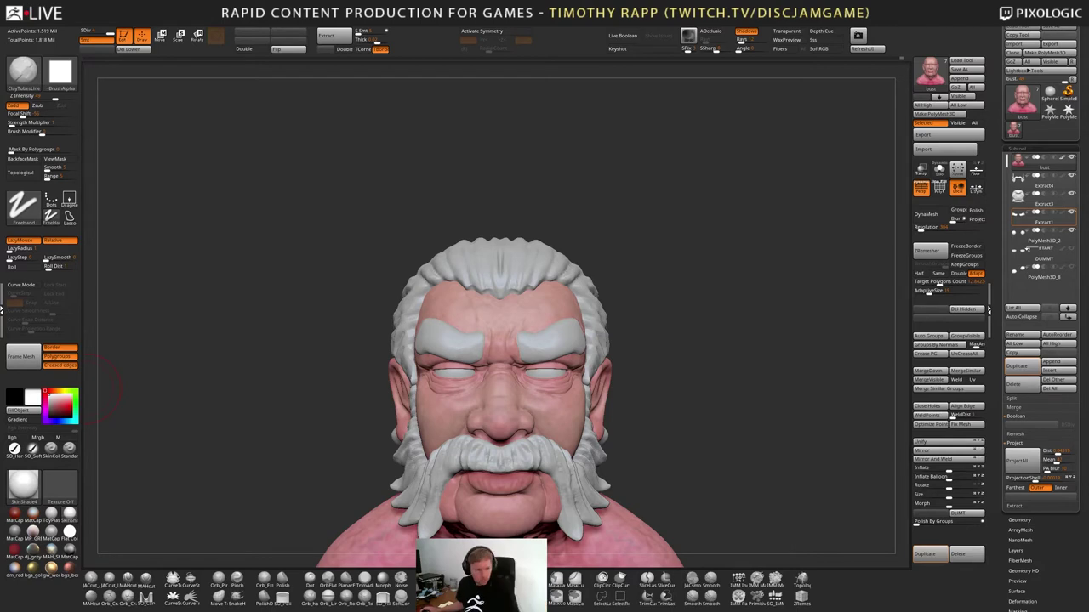
left_click_drag(697, 306, 752, 289)
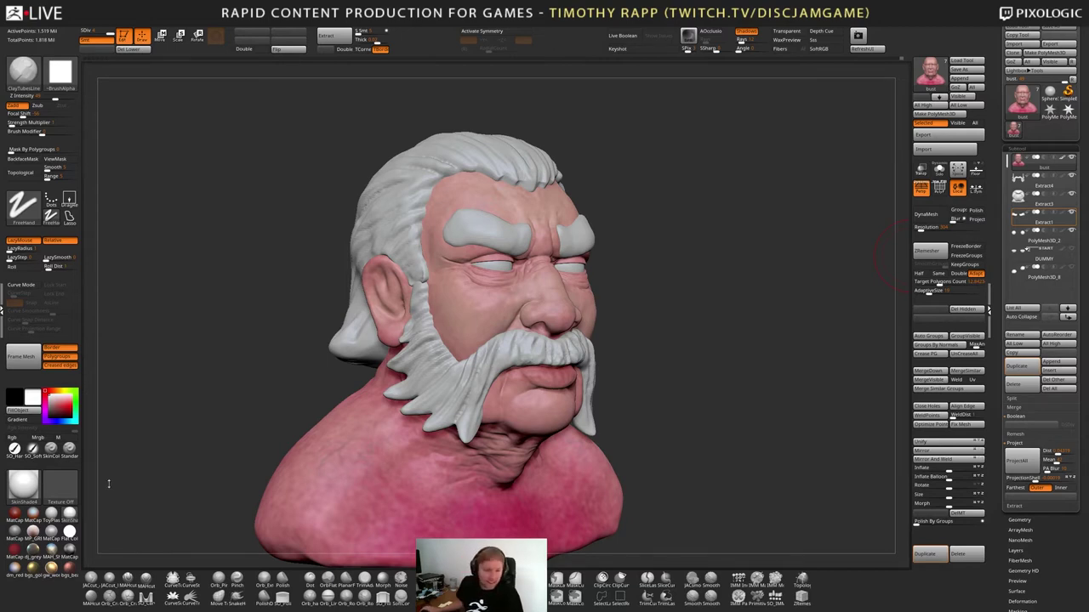
mouse_move(771, 314)
left_mouse_down()
mouse_move(761, 312)
mouse_move(771, 311)
left_mouse_up()
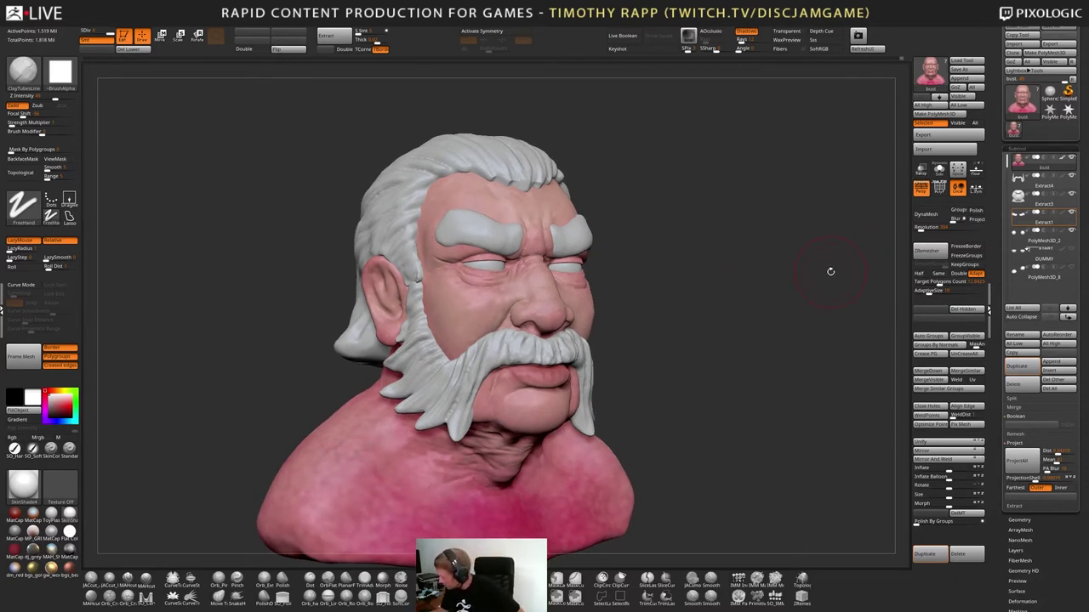
Rename the eyeball subtool PolyMesh3D_2 as Eyes
left_click(1029, 243)
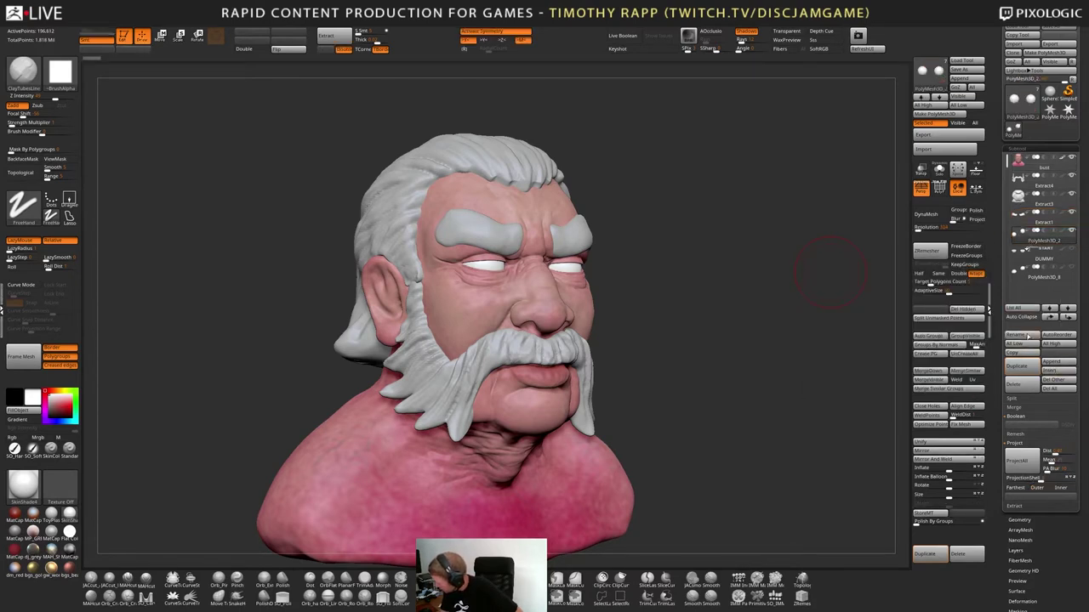
left_click(1028, 333)
type("Eyes")
key("Return")
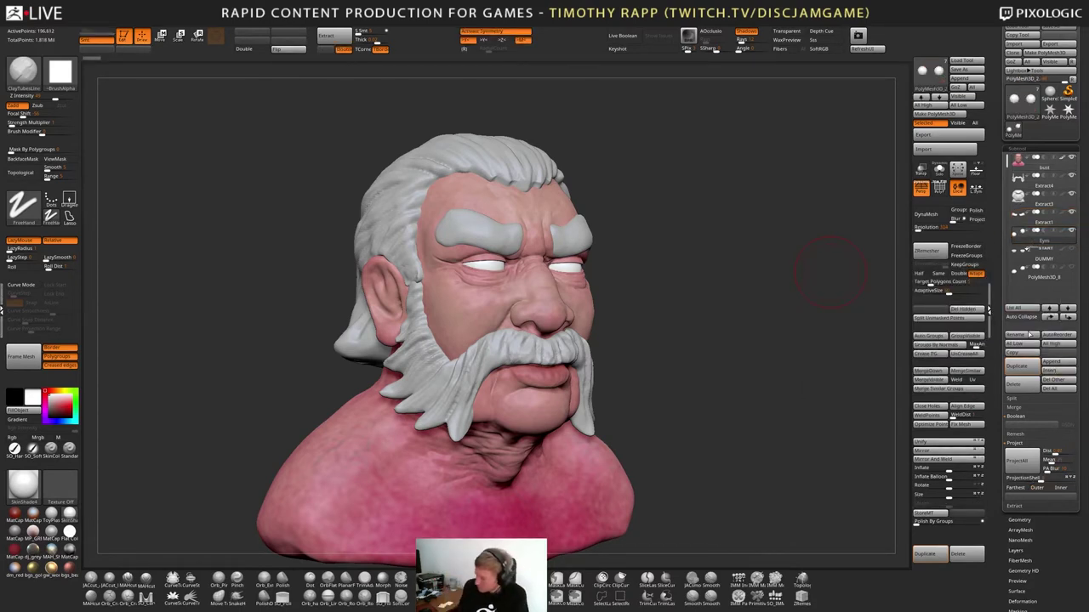
Isolate the Eyes subtool, view it straight from the front and subdivide it once
key("f")
key("shift+f")
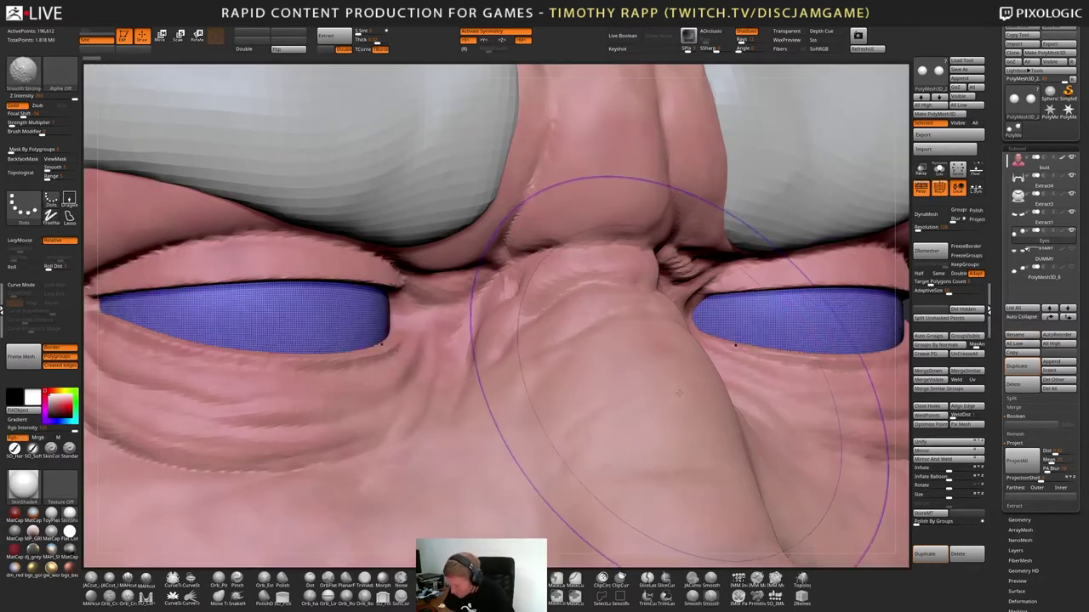
key("shift+f")
key("shift+s")
key("f")
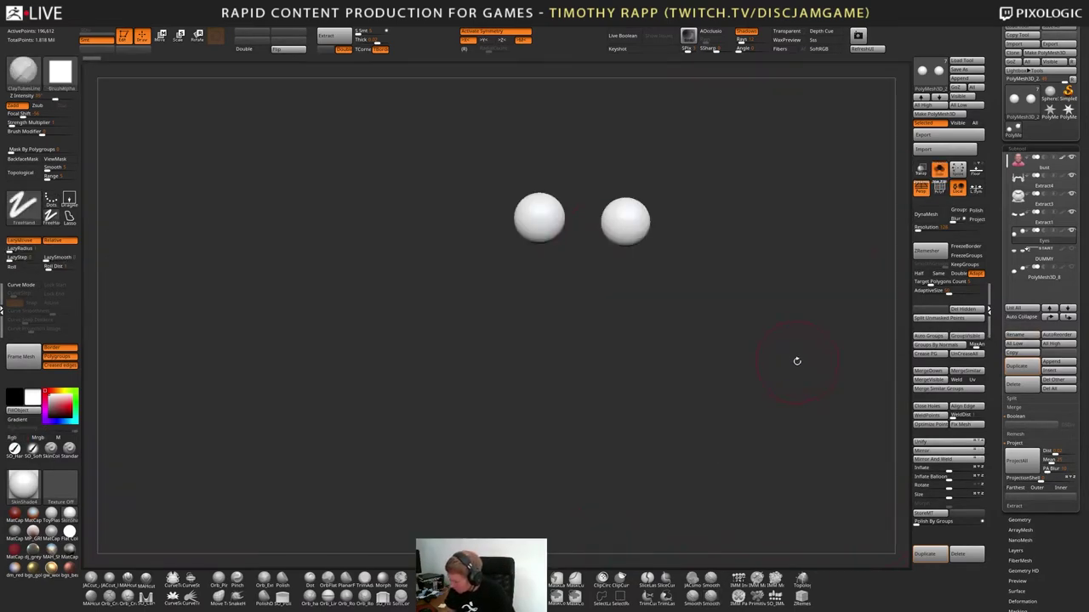
key("shift+f")
key("shift+f")
key("f")
left_click_drag(680, 183, 610, 515)
key("shift+f")
key("shift+f")
right_click_drag(760, 405, 683, 420, "shift")
key("ctrl+d")
Load the Standard RGB brush and fill the eyes with light grey in the ToyPlastic material
key("s")
left_click_drag(658, 439, 643, 442)
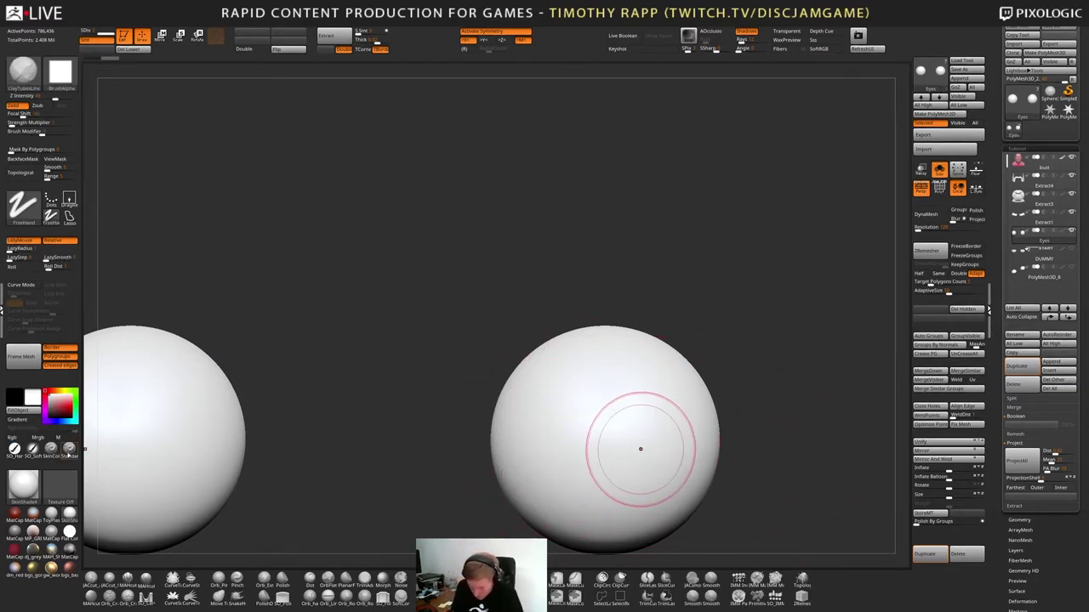
left_click(69, 454)
left_click_drag(52, 412, 48, 415)
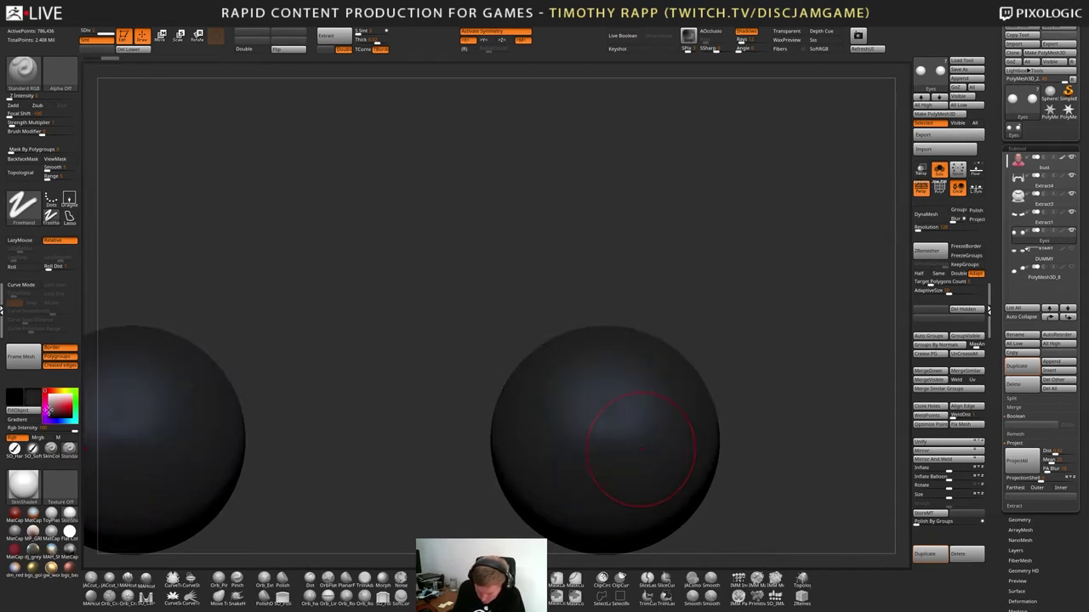
mouse_move(56, 407)
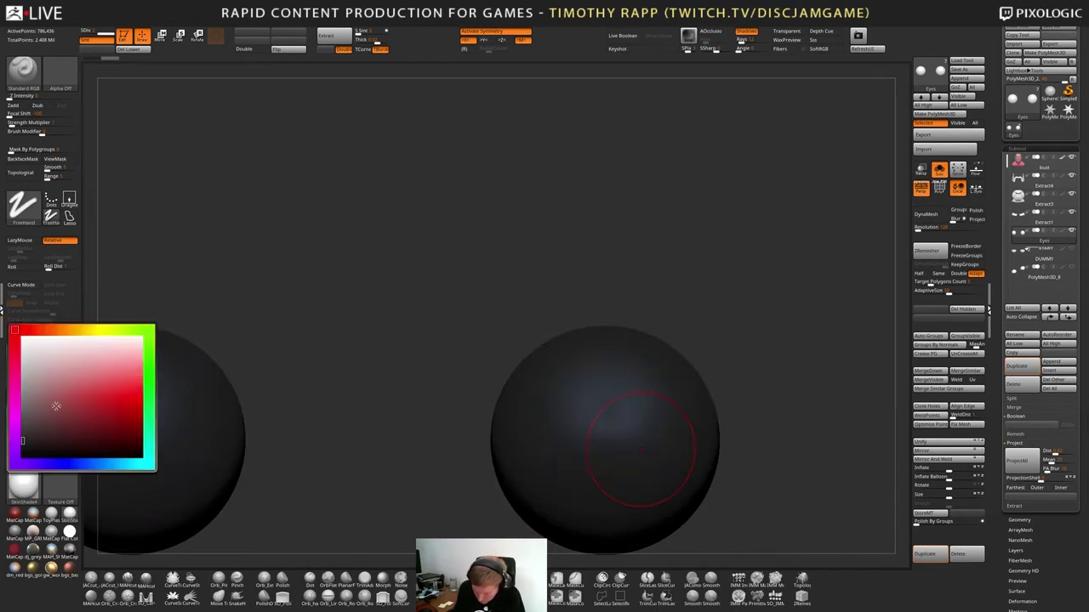
left_click(21, 444)
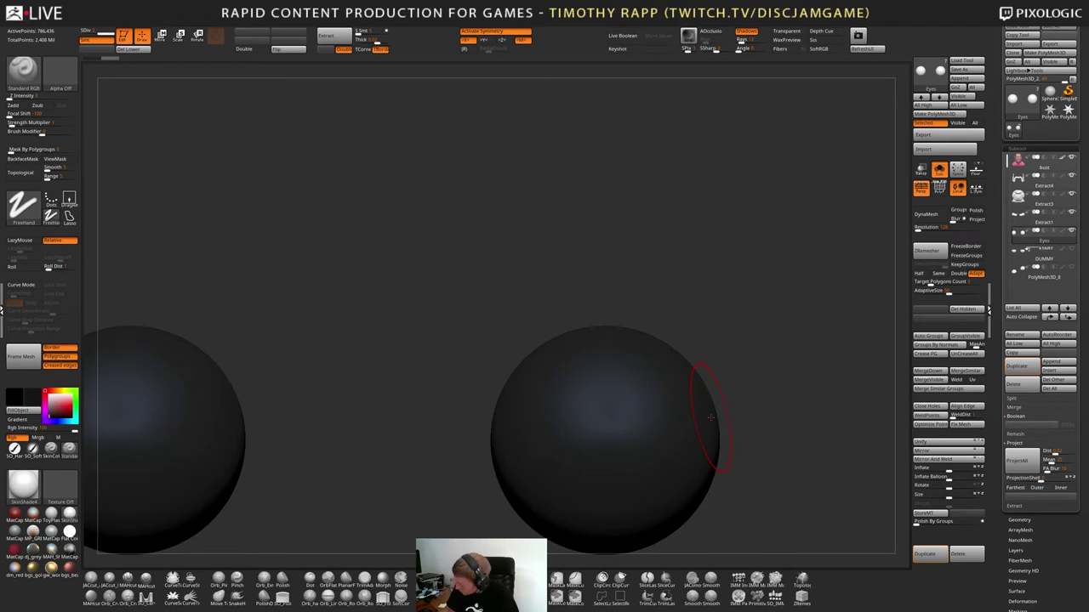
left_click(51, 513)
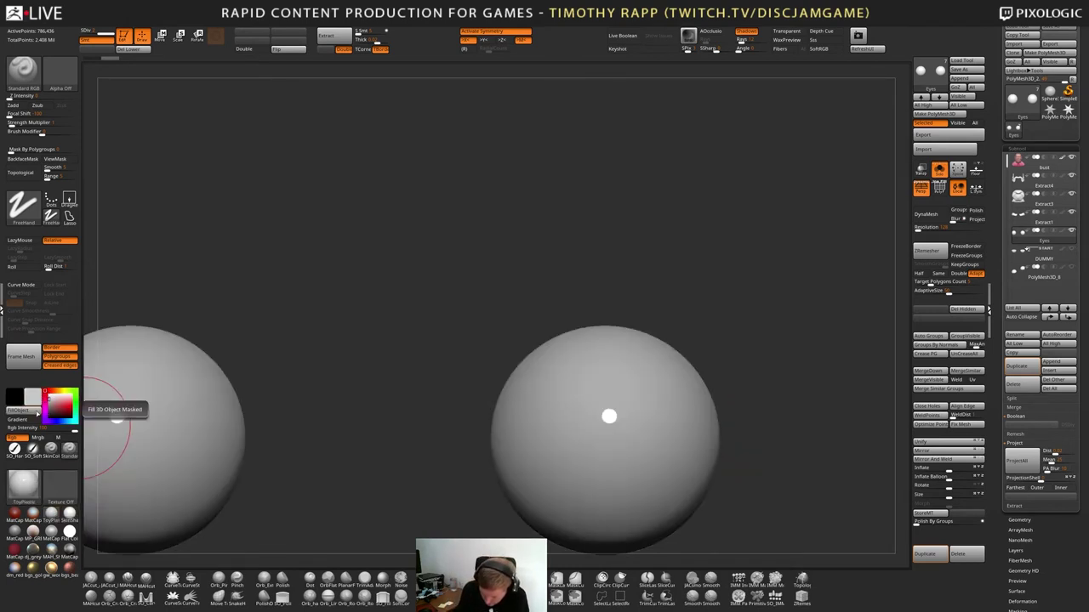
left_click(26, 410)
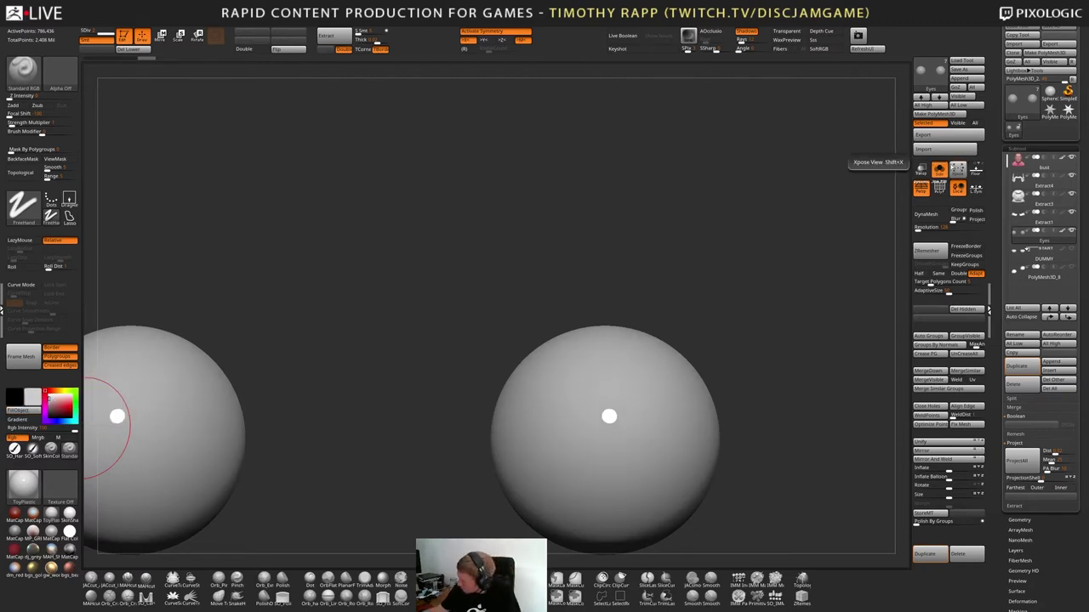
Show the whole bust again and pick a slightly lighter grey as the eye colour
left_click(939, 169)
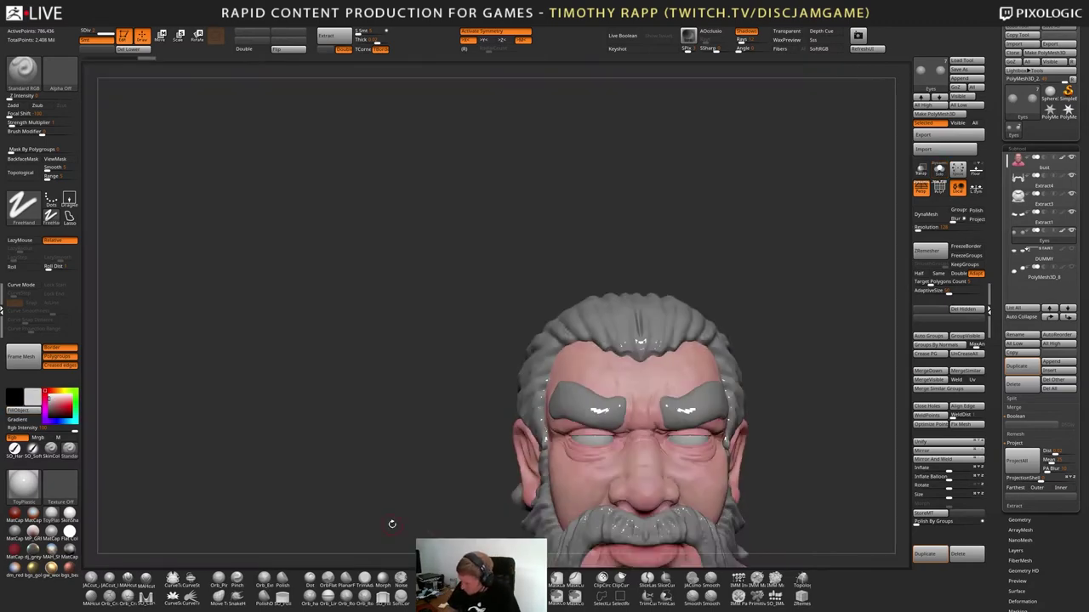
right_click_drag(723, 459, 532, 375, "alt")
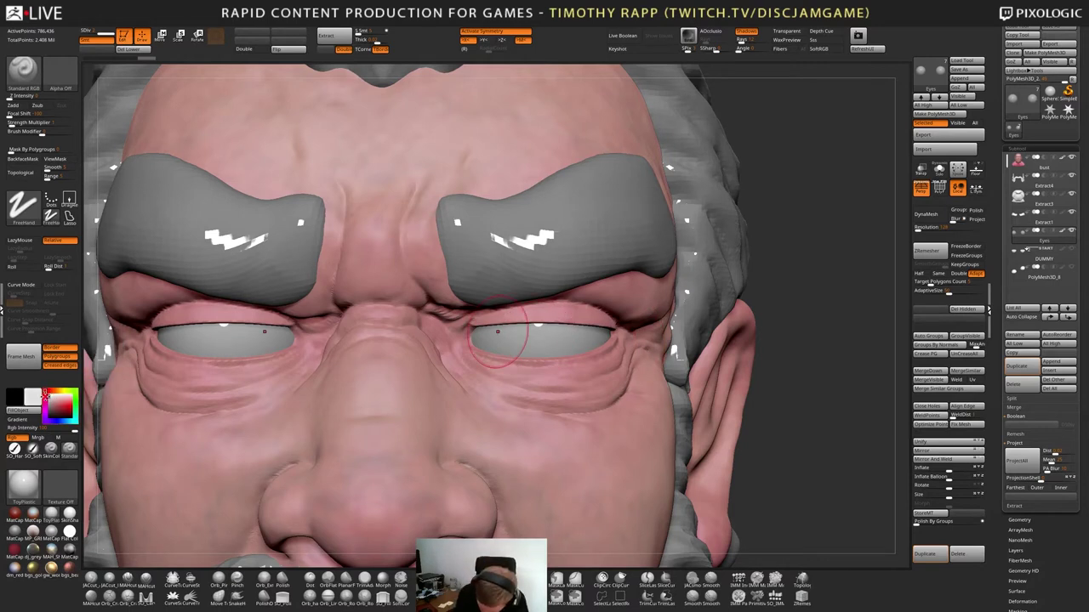
left_click(39, 390)
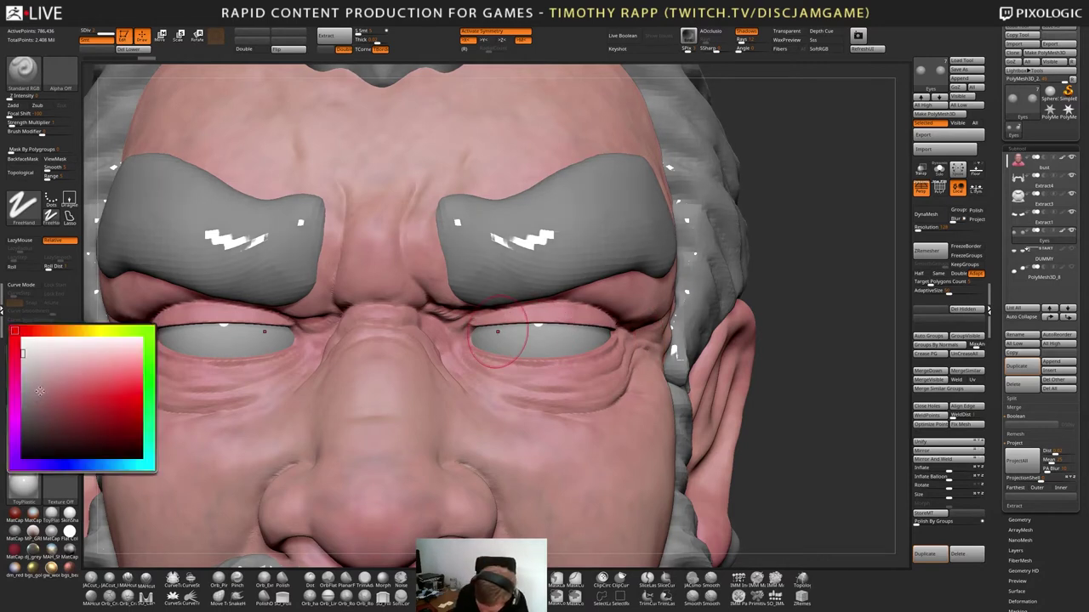
left_click(25, 349)
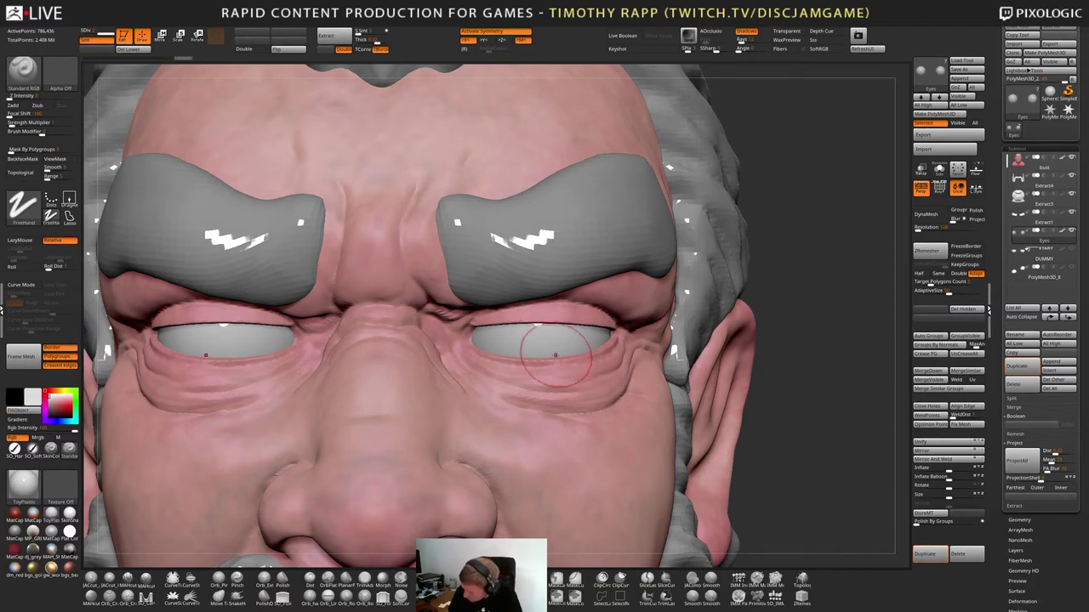
Set the paint colour to black and make a trial dab on the eyes, undoing it while adjusting the brush size
left_click_drag(51, 410, 44, 416)
left_click_drag(537, 343, 559, 348)
key("ctrl+z")
key("s")
key("ctrl+z")
key("s")
Turn perspective off and paint a large round black iris in the middle of each eye
left_click(923, 193)
left_click(923, 194)
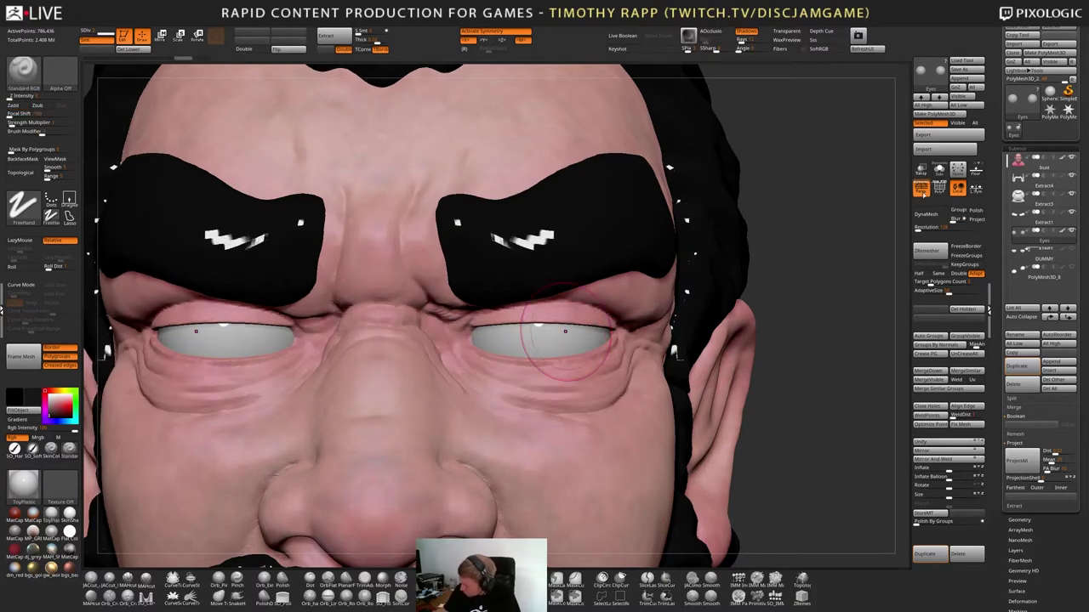
left_click(923, 195)
key("f")
key("f")
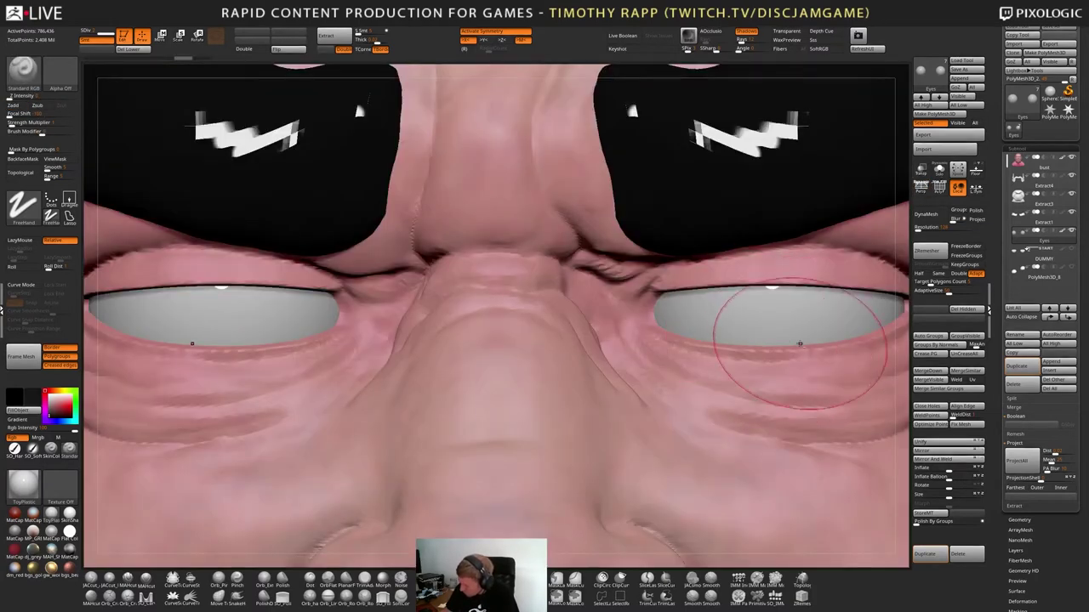
right_click_drag(788, 316, 603, 353)
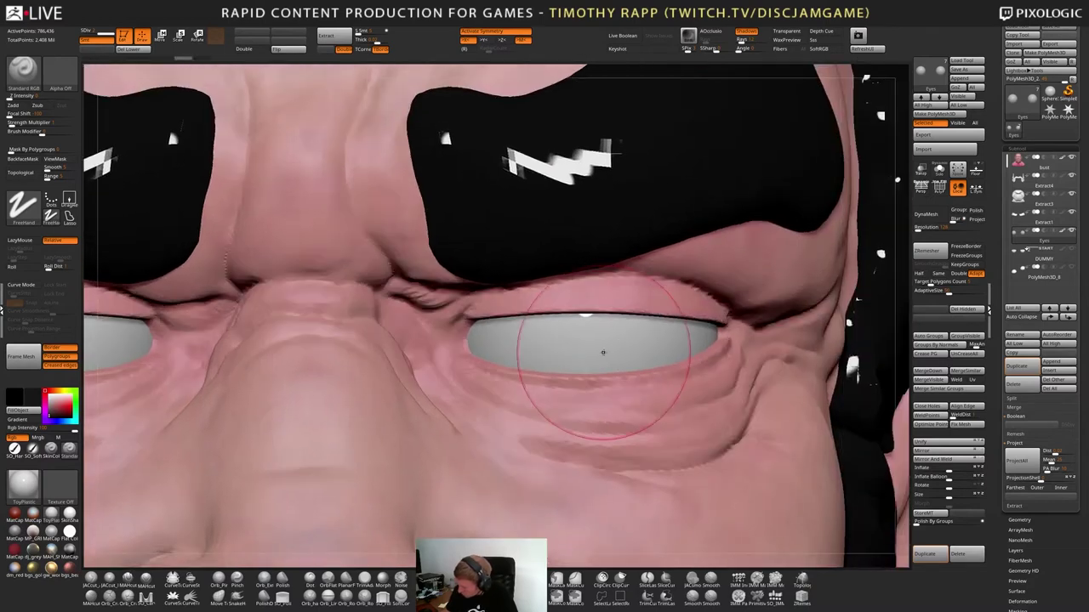
left_click_drag(586, 352, 590, 356)
right_click_drag(255, 436, 243, 436)
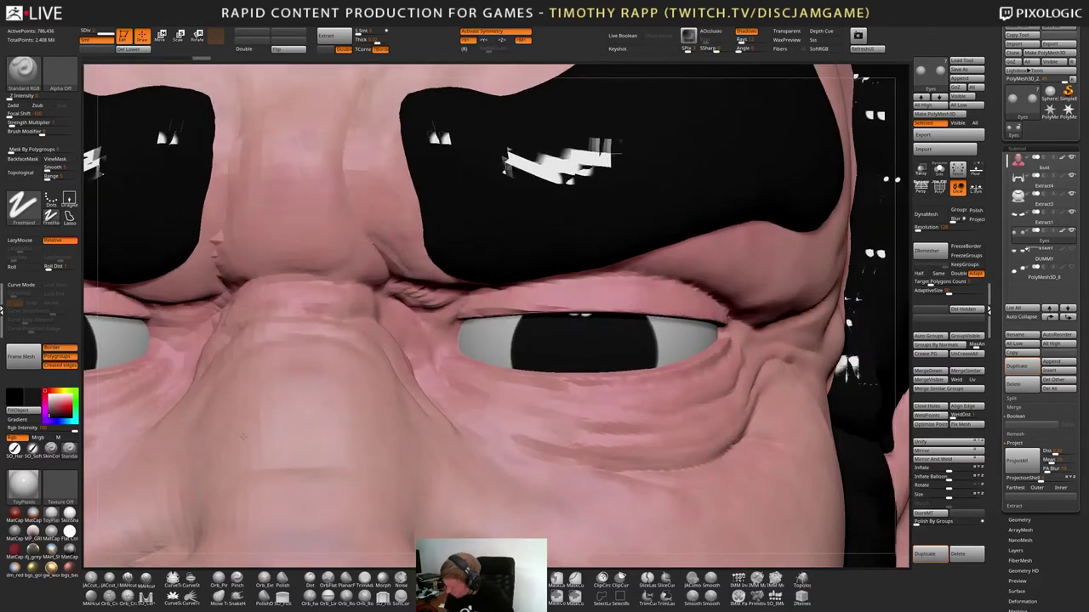
Examine the painted eyes and the whole bust from three-quarter and front views
key("f")
mouse_move(805, 445)
right_mouse_down()
mouse_move(716, 450)
mouse_move(769, 446)
mouse_move(750, 446)
right_mouse_up()
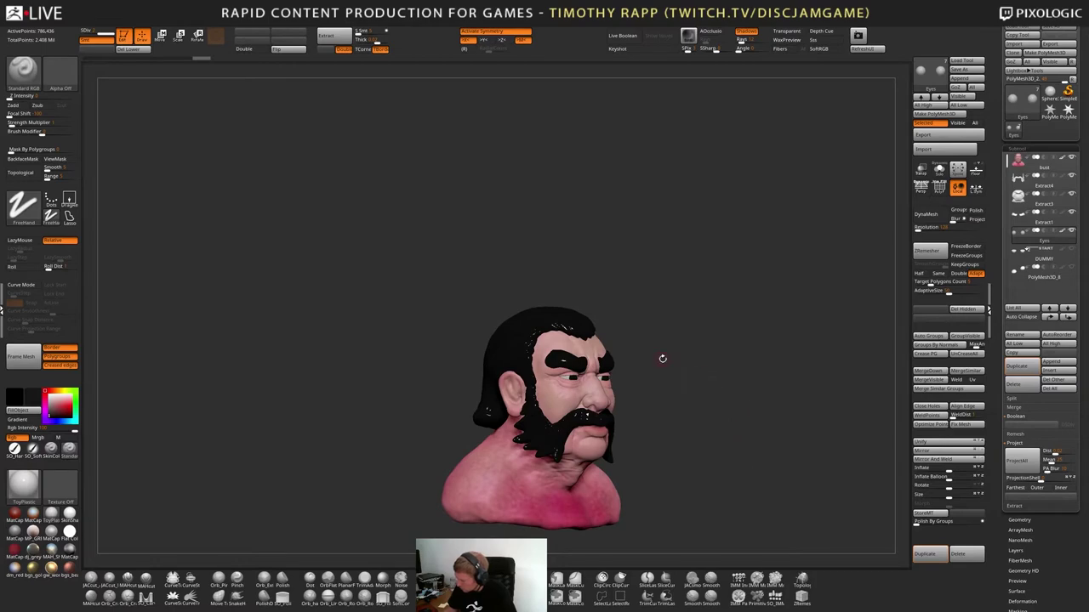
mouse_move(662, 358)
left_mouse_down("alt")
mouse_move(693, 442)
mouse_move(655, 430)
left_mouse_up("alt")
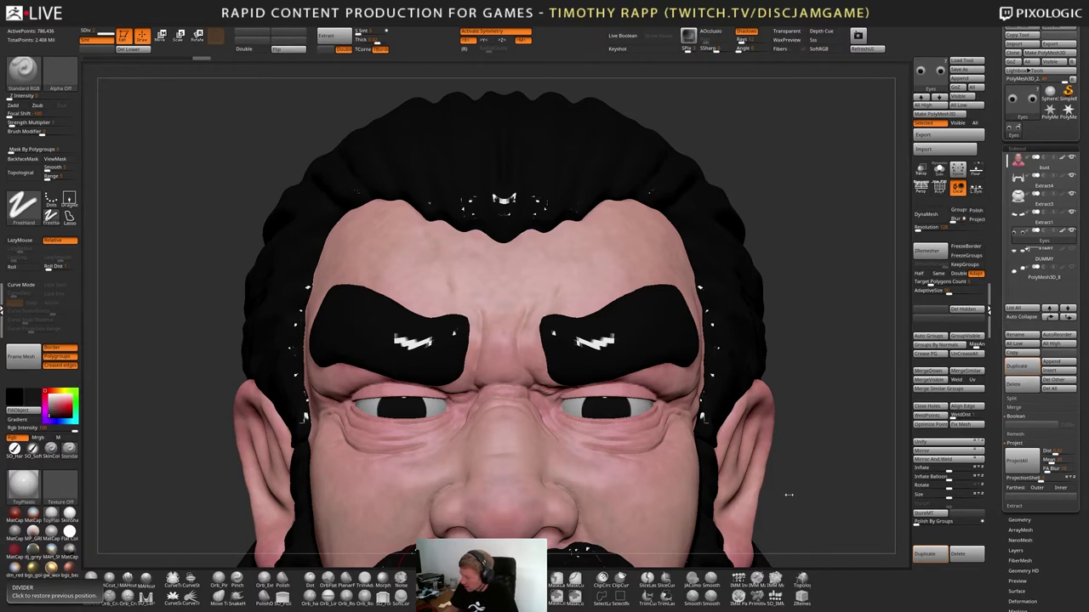
left_click_drag(795, 483, 733, 439)
key("shift+f")
key("f")
key("shift+f")
left_click_drag(805, 468, 750, 485, "shift")
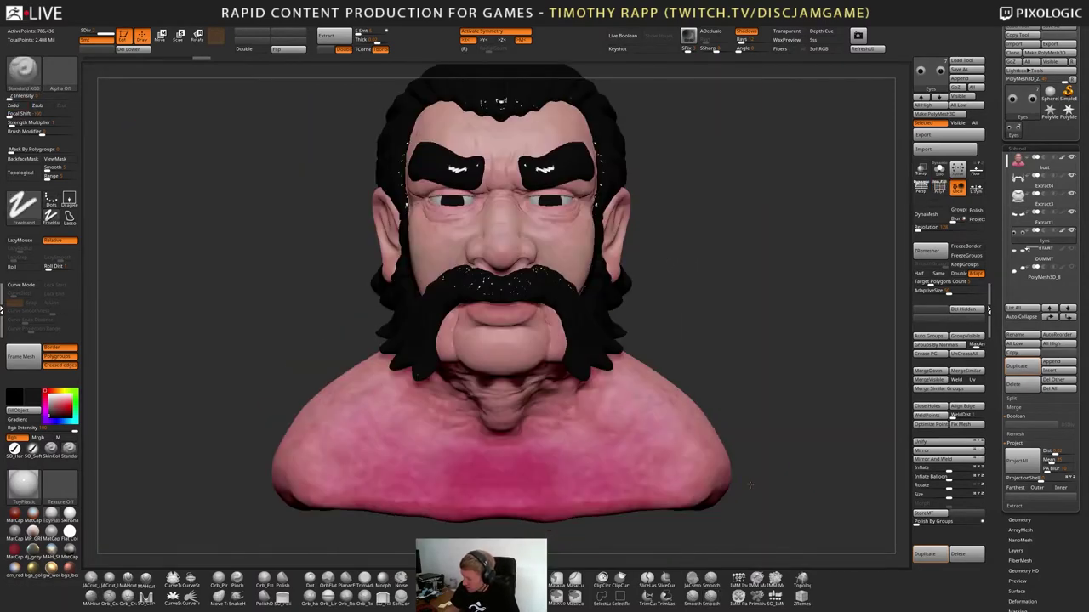
Select the ZRemesherGuides brush and try drawing guide curves across the chest
left_click(802, 598)
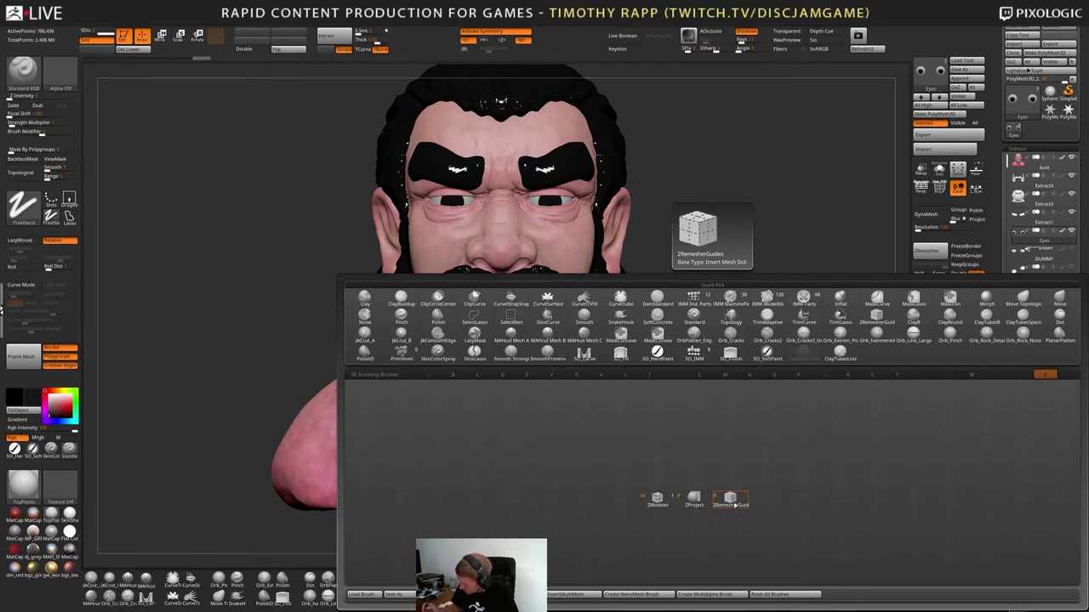
left_click(734, 502)
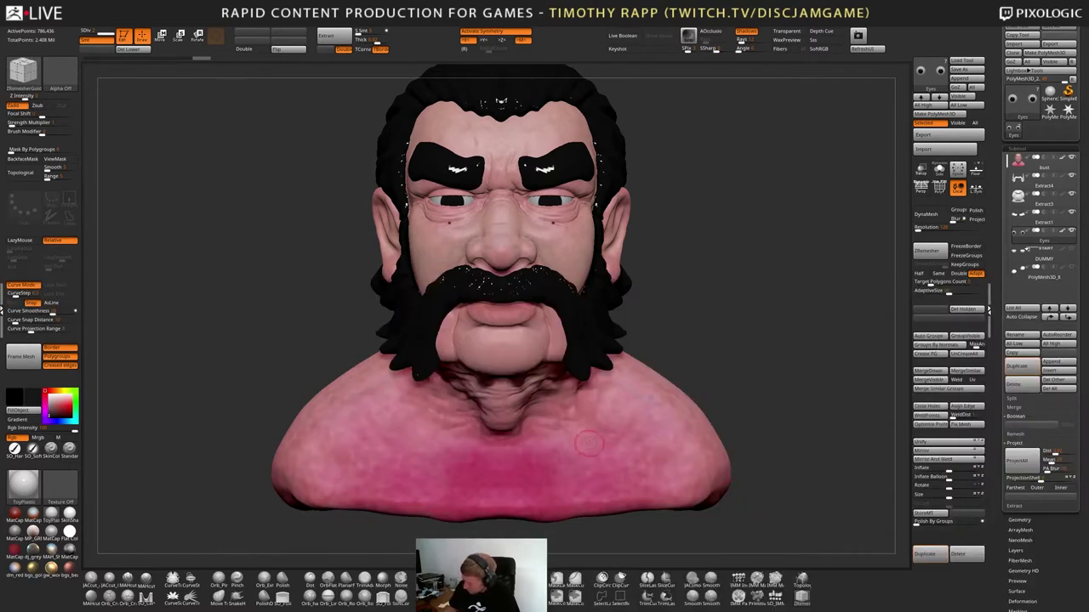
mouse_move(522, 470)
left_mouse_down()
mouse_move(579, 483)
mouse_move(529, 452)
mouse_move(398, 405)
left_mouse_up()
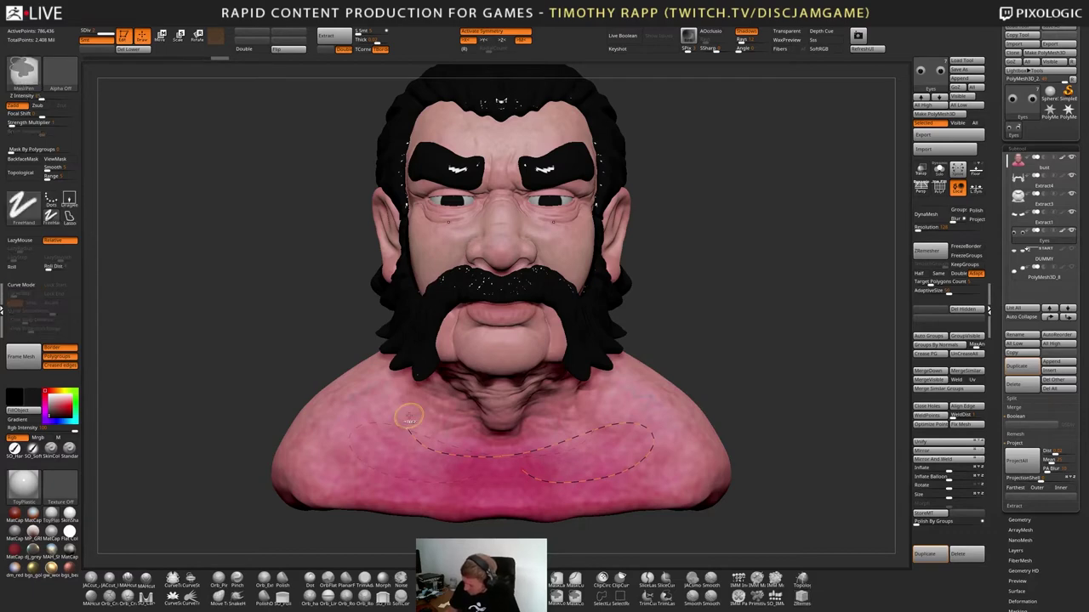
key("ctrl+z")
mouse_move(530, 483)
left_mouse_down()
mouse_move(642, 418)
mouse_move(662, 358)
left_mouse_up()
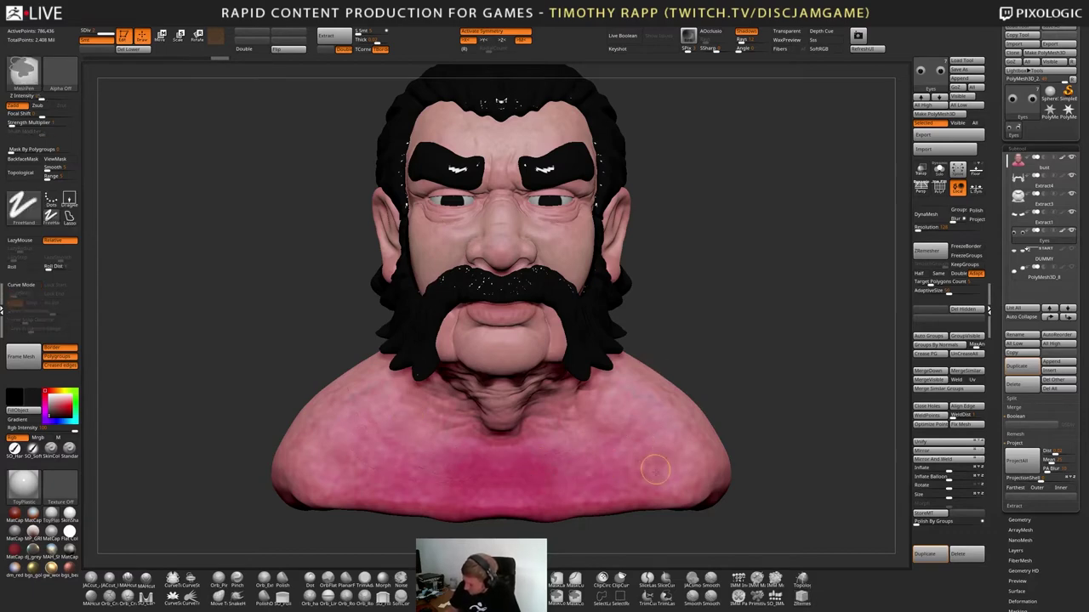
Try a guide curve across the side of the neck and undo it
left_click_drag(689, 521, 425, 511)
left_click_drag(537, 321, 553, 224)
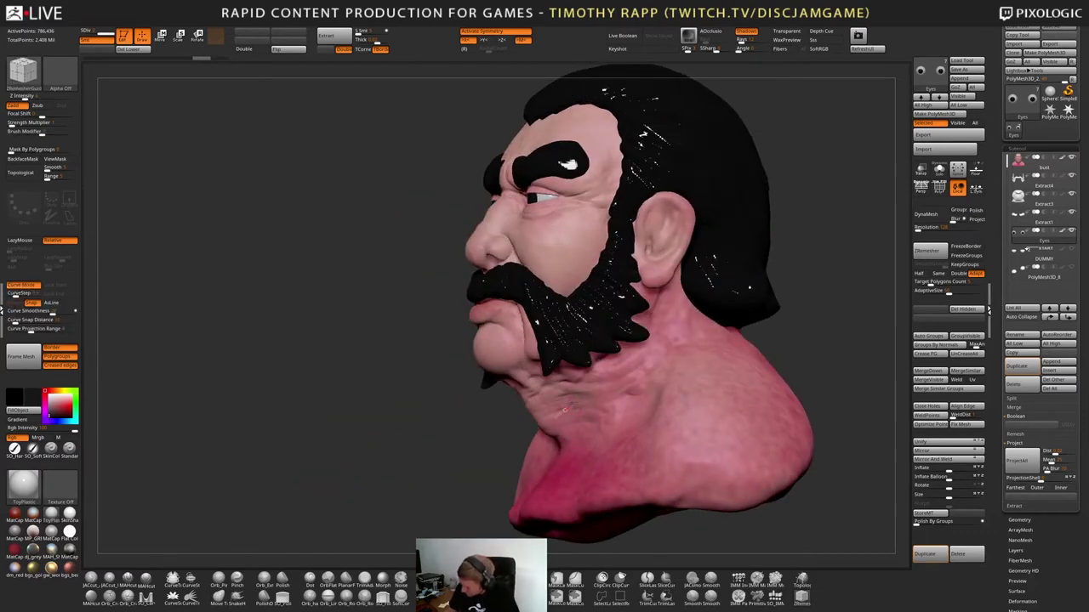
left_click_drag(564, 410, 782, 276)
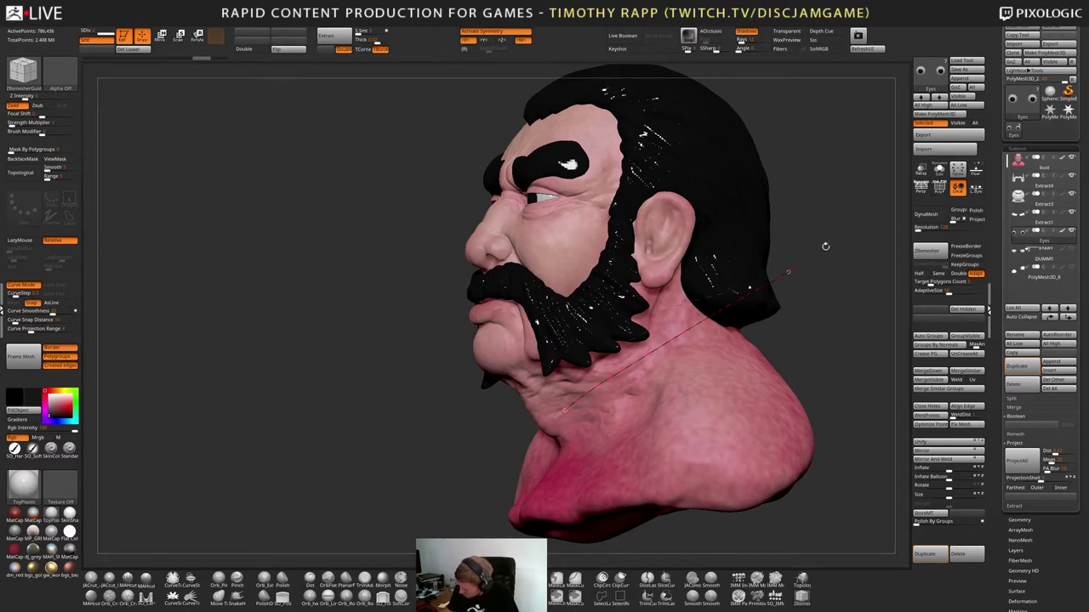
key("ctrl+z")
Make the bust the active subtool and show it alone without the hair and eyes
left_click_drag(825, 245, 833, 270)
key("alt+s")
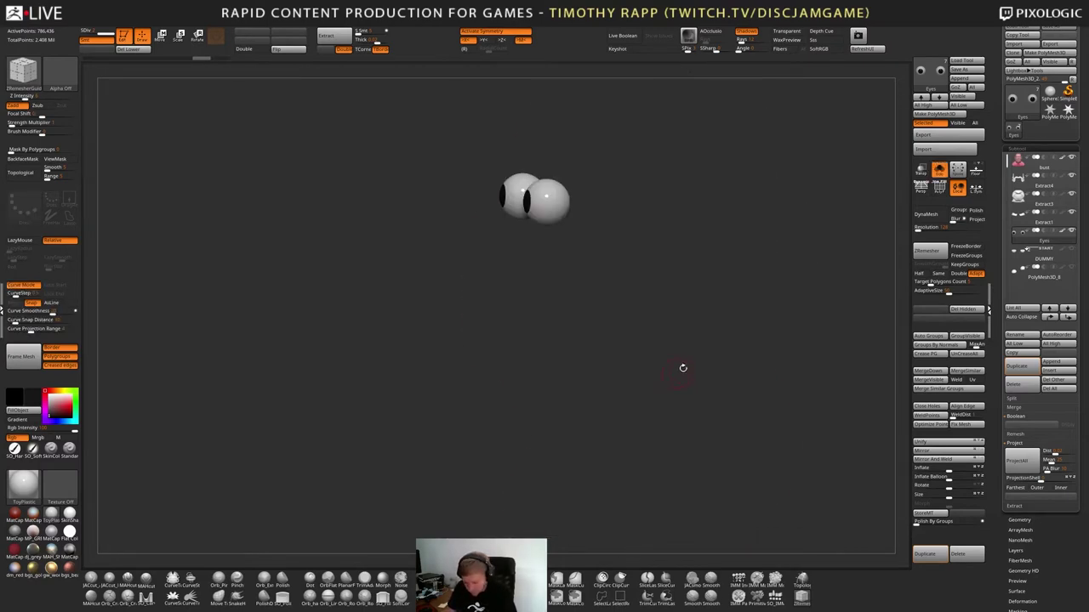
key("ctrl+shift+alt+s")
left_click(681, 390, "alt")
key("ctrl+shift+alt+s")
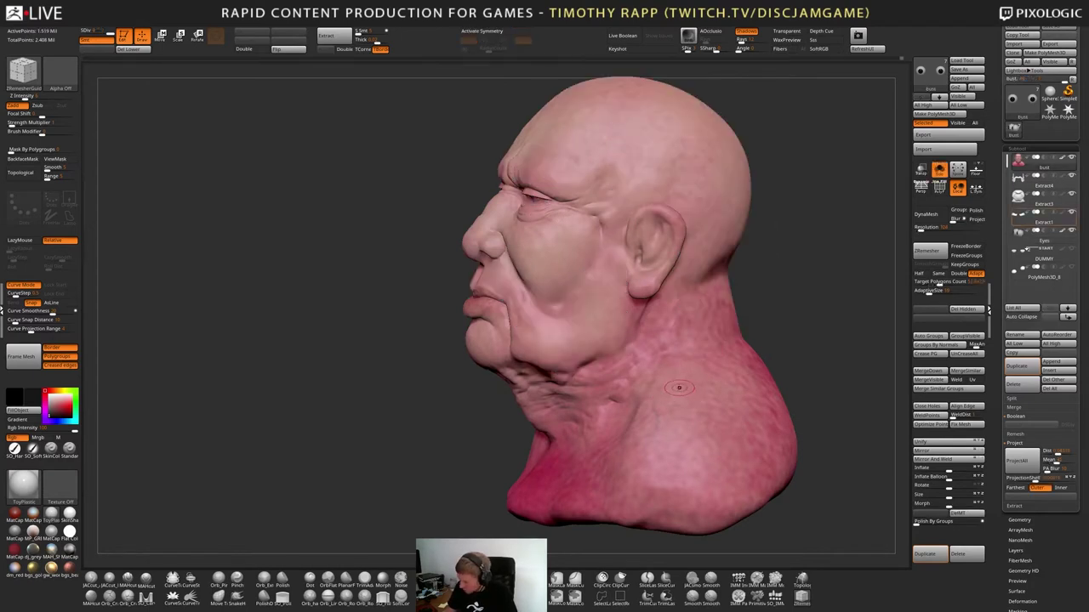
Draw a looping ZRemesher guide curve across the shoulder and side of the neck, undoing the first attempt
right_click_drag(679, 388, 683, 362)
mouse_move(629, 392)
left_mouse_down("ctrl+shift")
mouse_move(810, 266)
mouse_move(835, 287)
left_mouse_up("ctrl+shift")
key("ctrl+z")
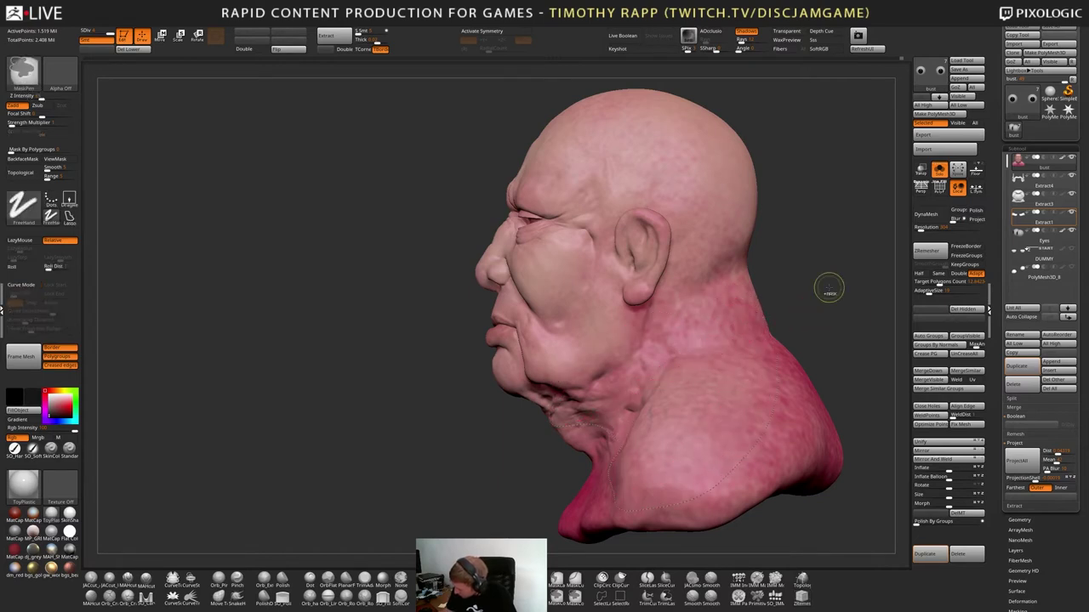
left_click_drag(645, 368, 707, 324)
left_click_drag(790, 279, 793, 275, "ctrl+shift")
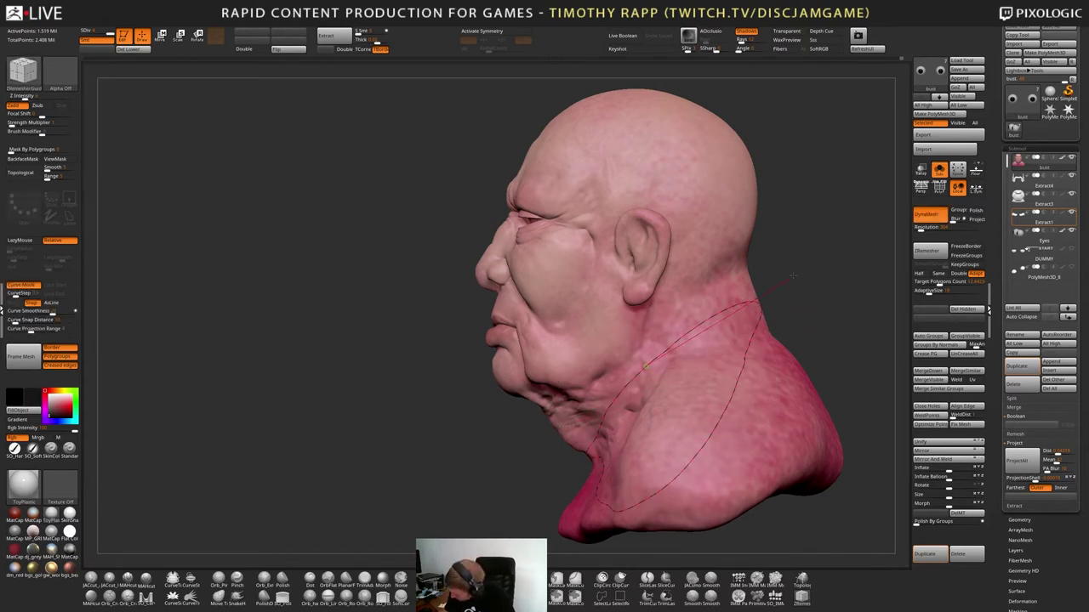
Undo the ZRemesher guide curves drawn across the bust's neck and shoulder
key("ctrl+z")
right_click_drag(663, 416, 738, 463)
right_click_drag(739, 464, 690, 473, "alt")
left_click_drag(698, 437, 644, 407)
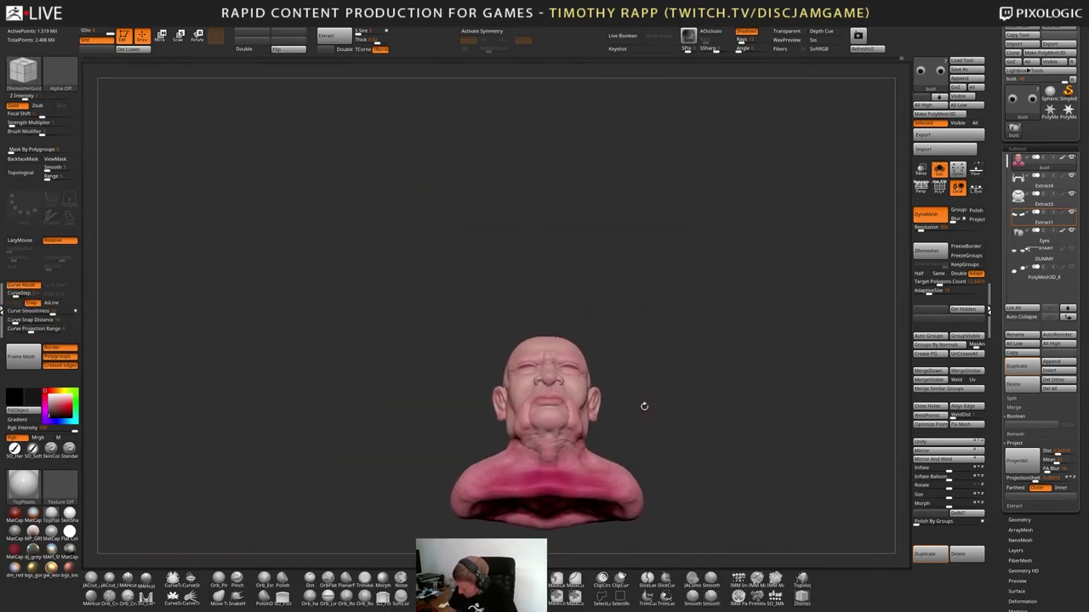
mouse_move(610, 443)
left_mouse_down()
mouse_move(584, 446)
mouse_move(706, 424)
left_mouse_up()
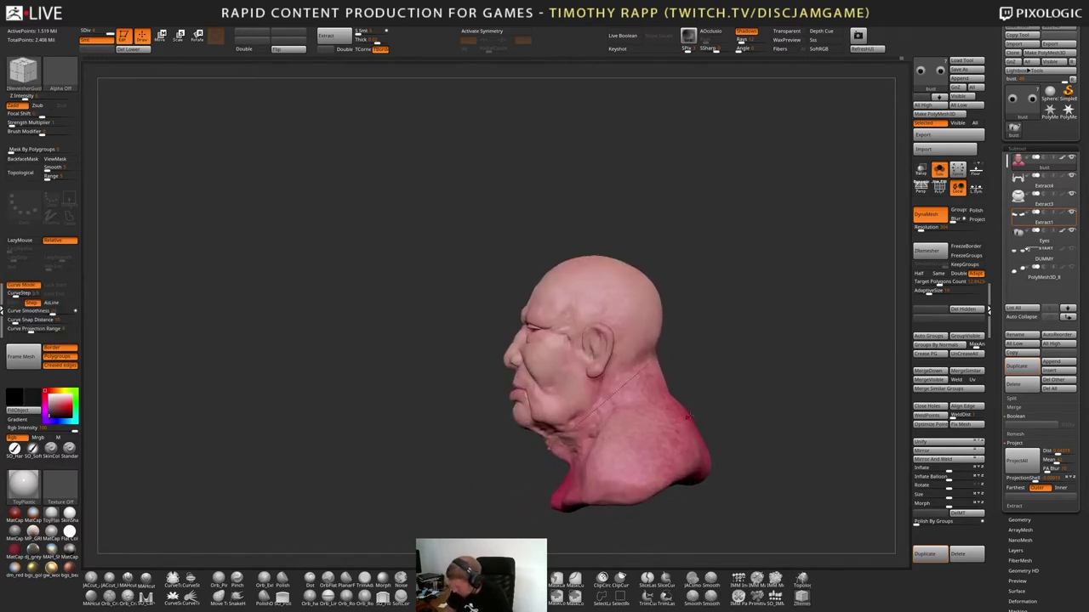
key("ctrl+z")
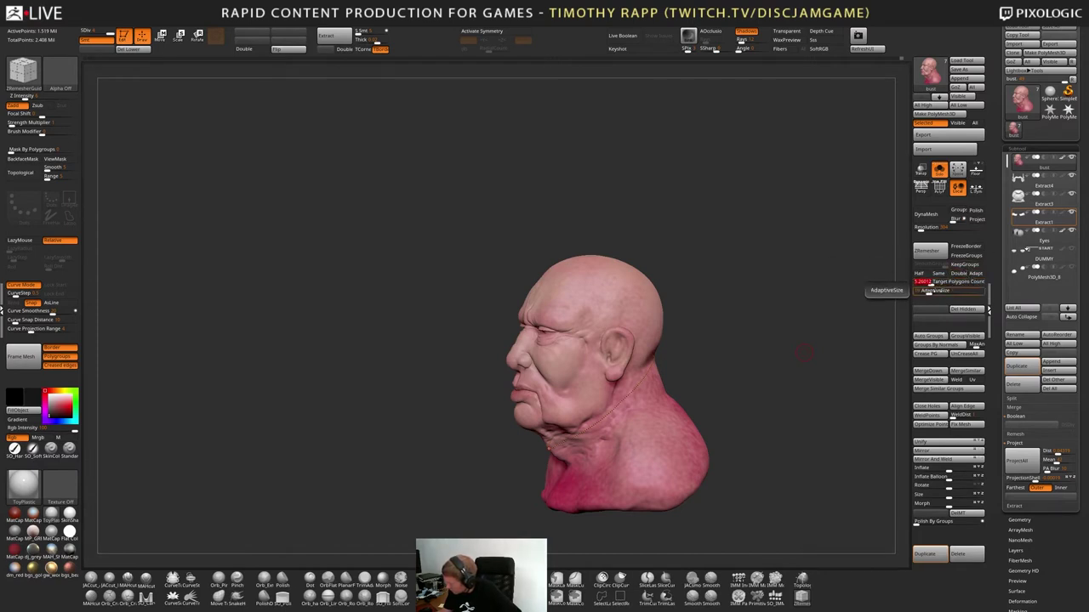
Retopologise the bust into a low-density mesh with ZRemesher
key("g")
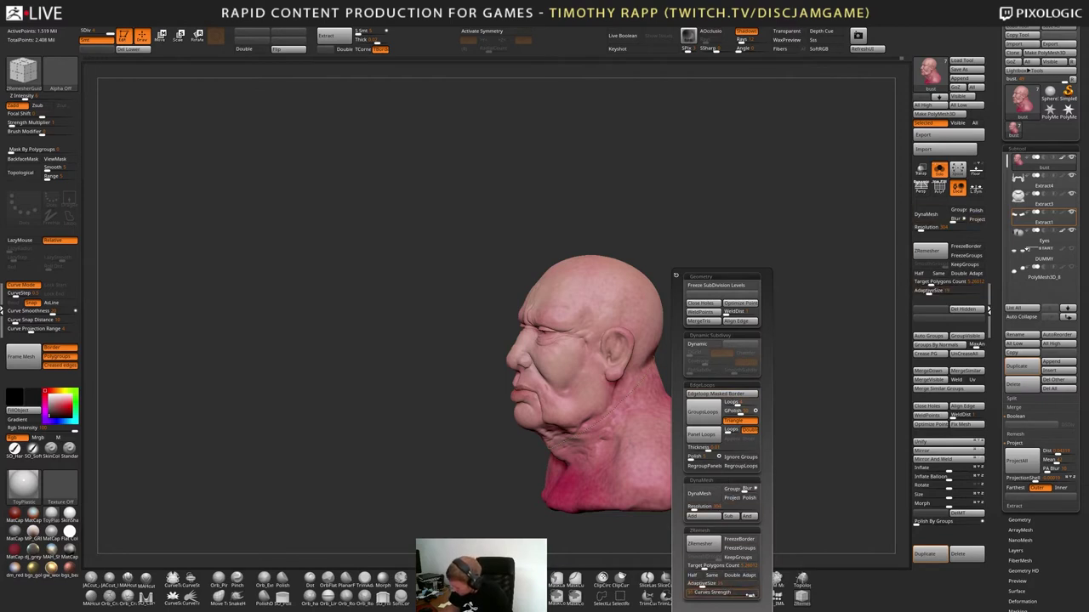
left_click(694, 545)
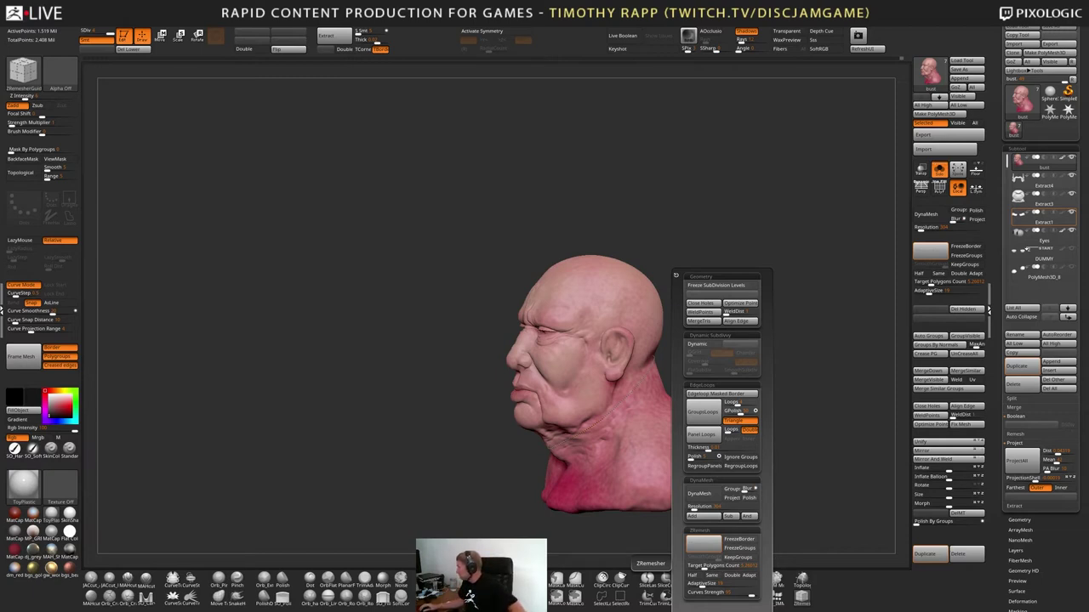
left_click(703, 544)
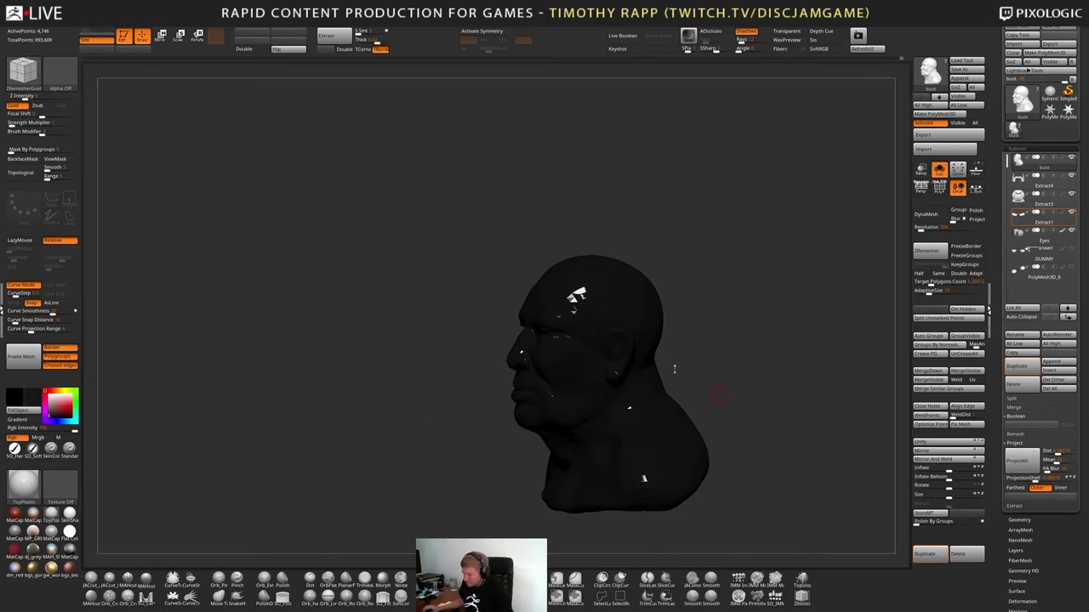
Display the remeshed bust with its wireframe, the MatCap Gray material and a white colour
left_click_drag(674, 369, 791, 308)
key("shift+f")
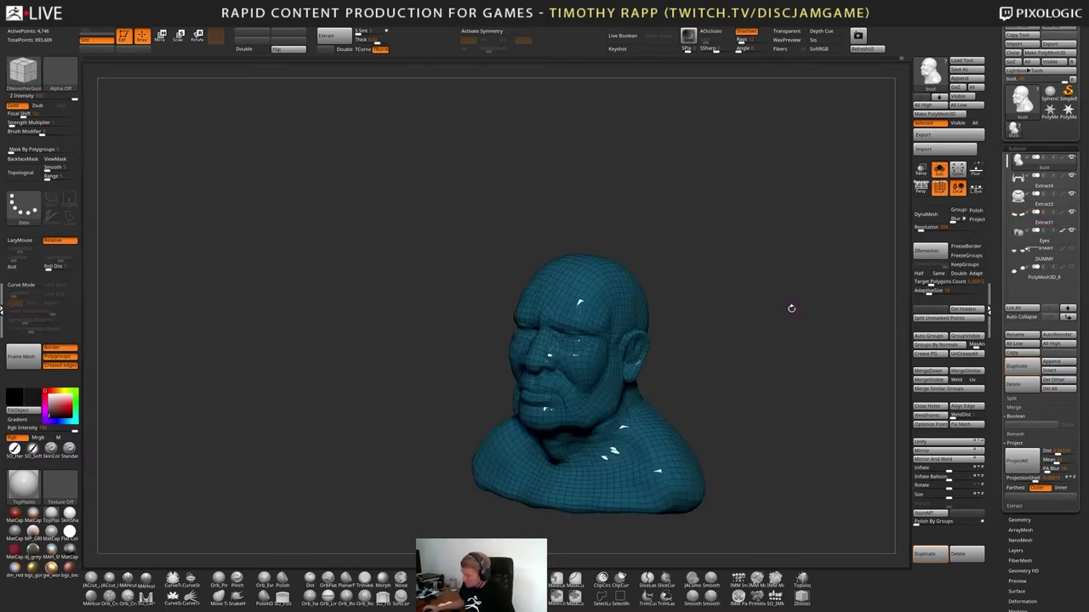
left_click(14, 532)
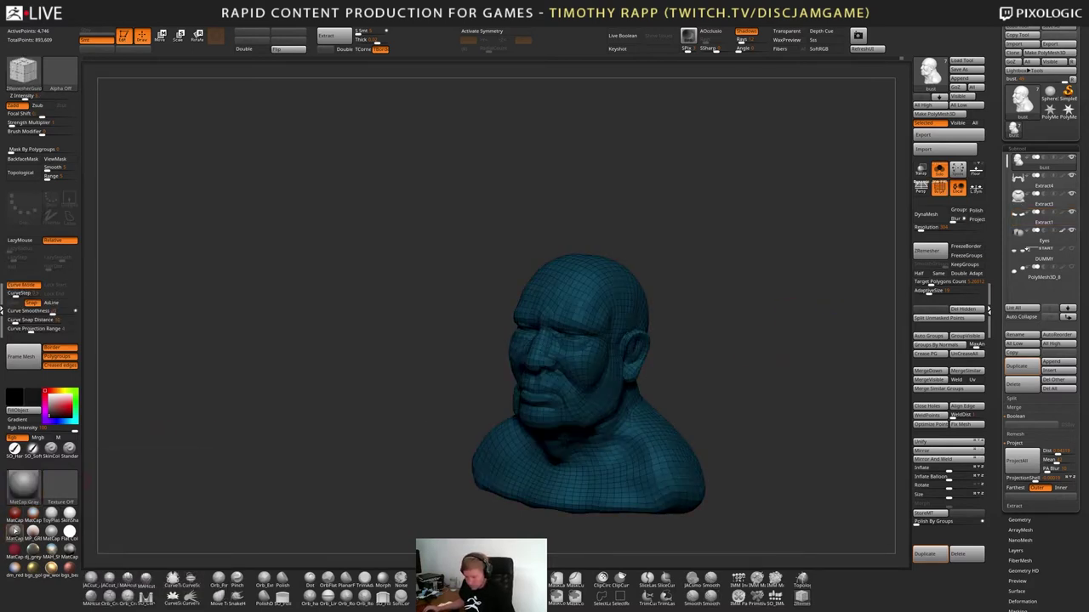
left_click_drag(681, 374, 774, 339)
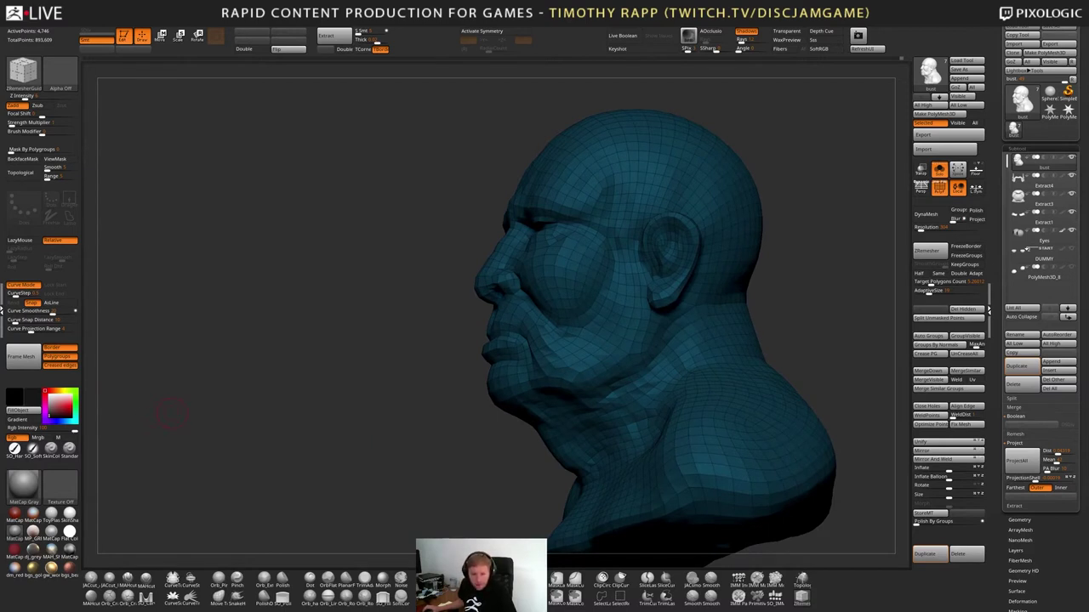
left_click_drag(60, 402, 48, 394)
Examine the remeshed bust's edge flow around the face, jaw and neck from several angles
left_click_drag(341, 415, 449, 410)
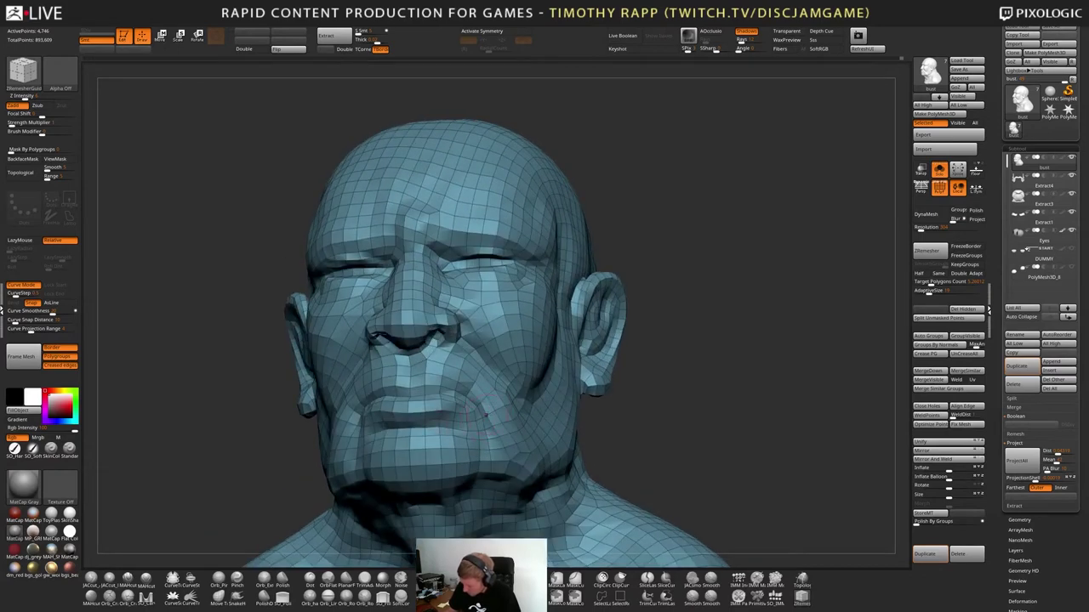
left_click_drag(551, 427, 497, 394)
right_click_drag(588, 408, 589, 350)
left_click_drag(504, 354, 655, 397)
right_click_drag(655, 397, 654, 468, "ctrl")
mouse_move(654, 468)
left_mouse_down("shift")
mouse_move(683, 462)
mouse_move(691, 474)
mouse_move(708, 454)
left_mouse_up("shift")
right_click_drag(710, 455, 661, 431, "ctrl")
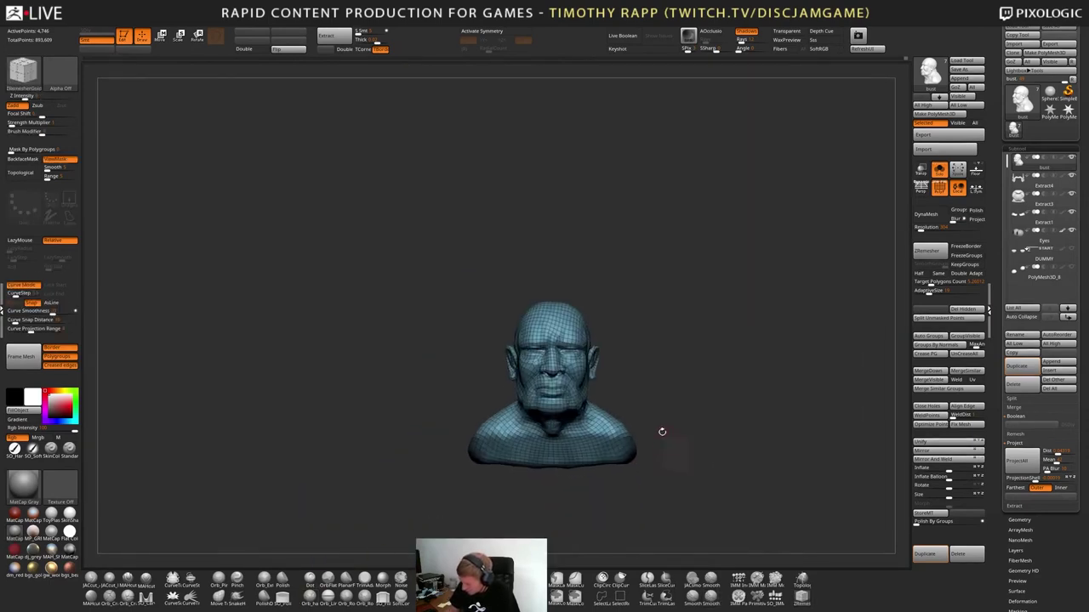
mouse_move(705, 441)
left_mouse_down("ctrl+shift")
mouse_move(408, 518)
mouse_move(656, 467)
left_mouse_up("ctrl+shift")
left_click(409, 518, "ctrl+shift")
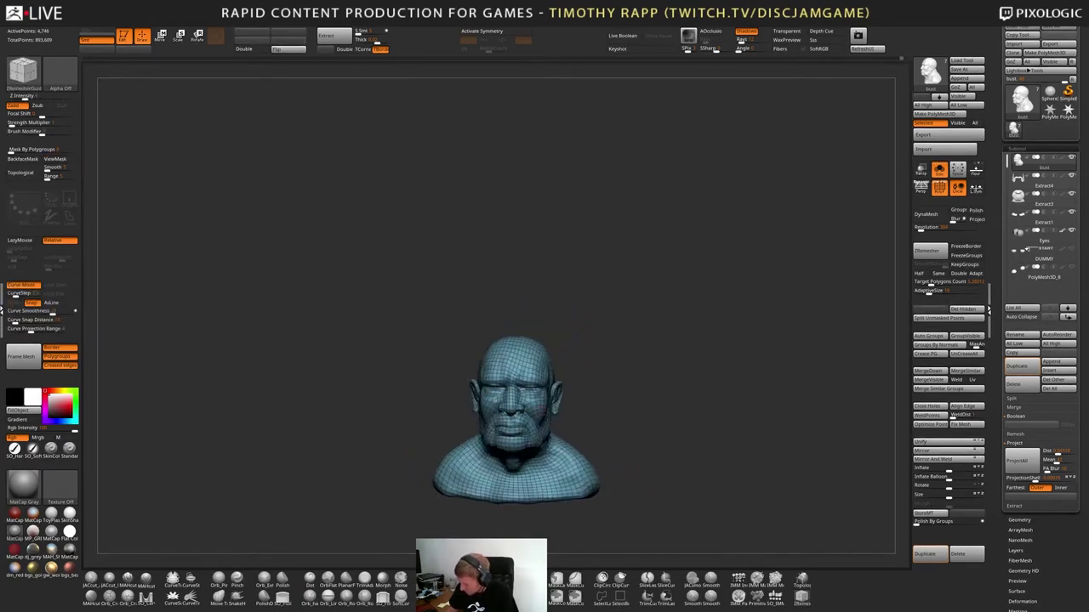
mouse_move(542, 413)
right_mouse_down("ctrl")
mouse_move(576, 468)
mouse_move(529, 398)
right_mouse_up("ctrl")
mouse_move(680, 247)
left_mouse_down()
mouse_move(668, 223)
mouse_move(452, 241)
left_mouse_up()
key("ctrl+shift")
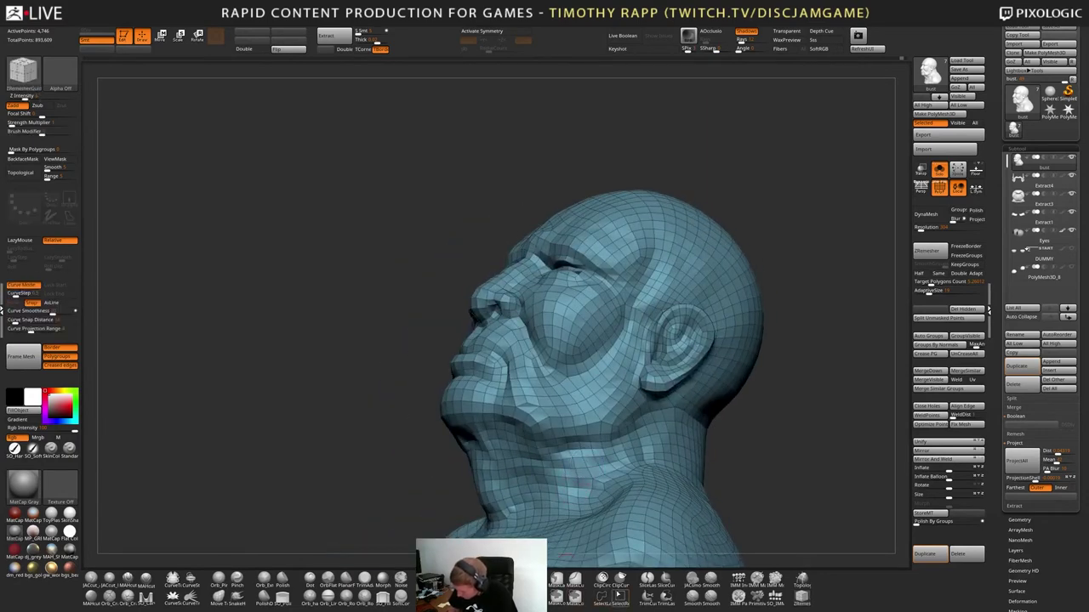
Choose the SelectLasso brush and hide the polygon loop running around the neck under the jaw
left_click(603, 598)
left_click(618, 599)
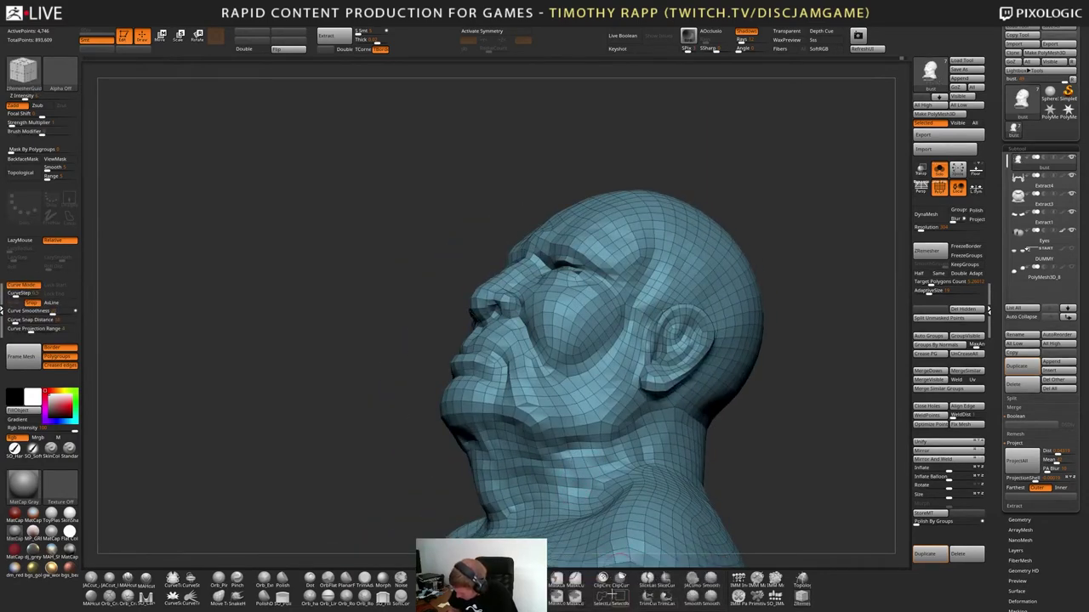
left_click(599, 466, "ctrl+shift")
left_click(599, 468, "ctrl+shift")
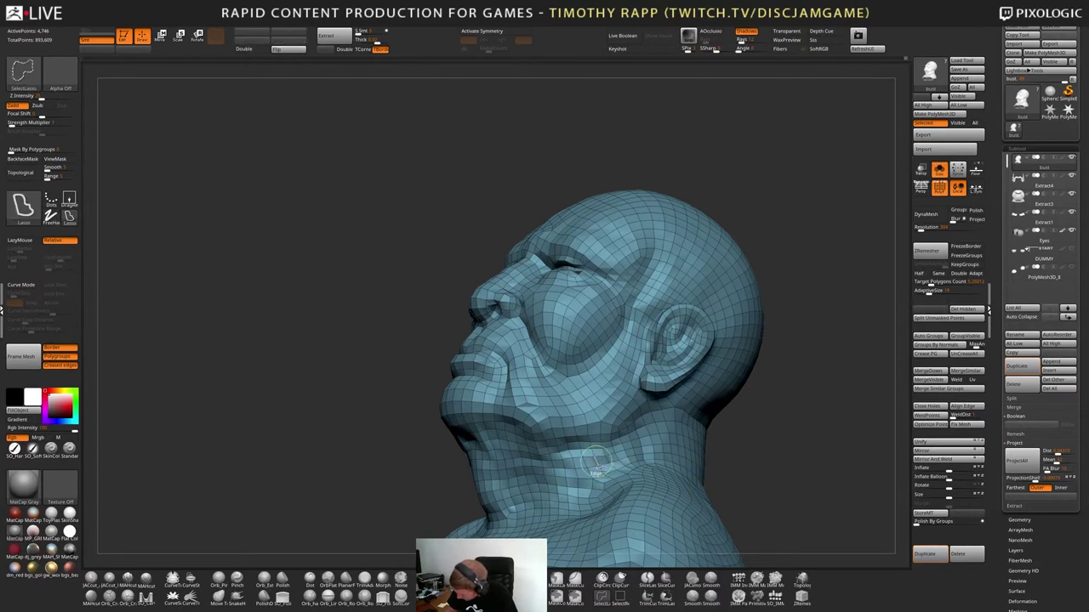
left_click(599, 460, "ctrl+shift")
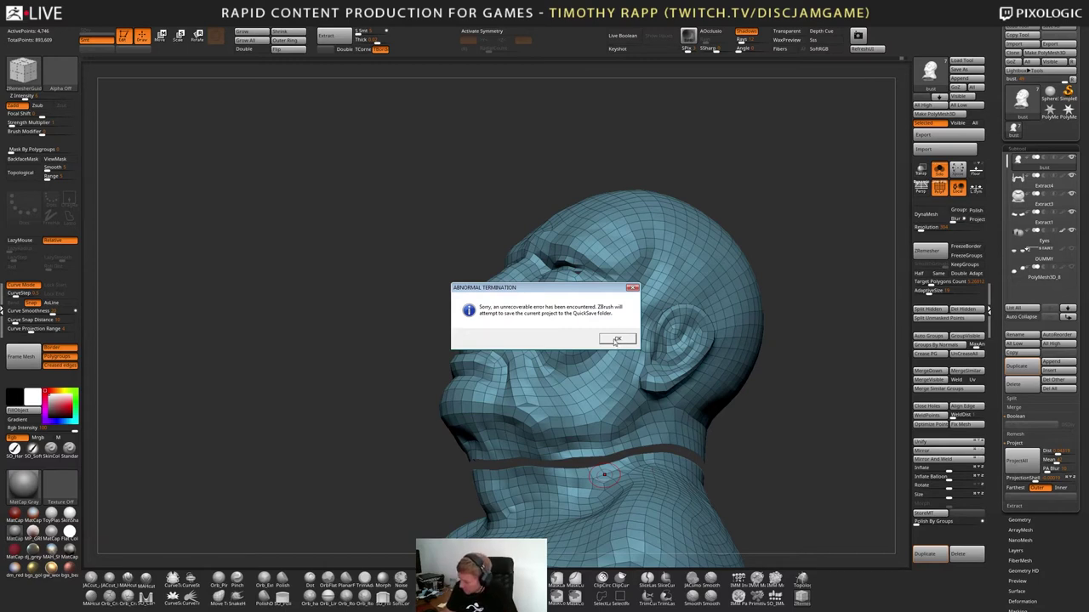
Acknowledge the abnormal termination notices and open the newest recovered bust project from the QuickSave files
left_click(617, 339)
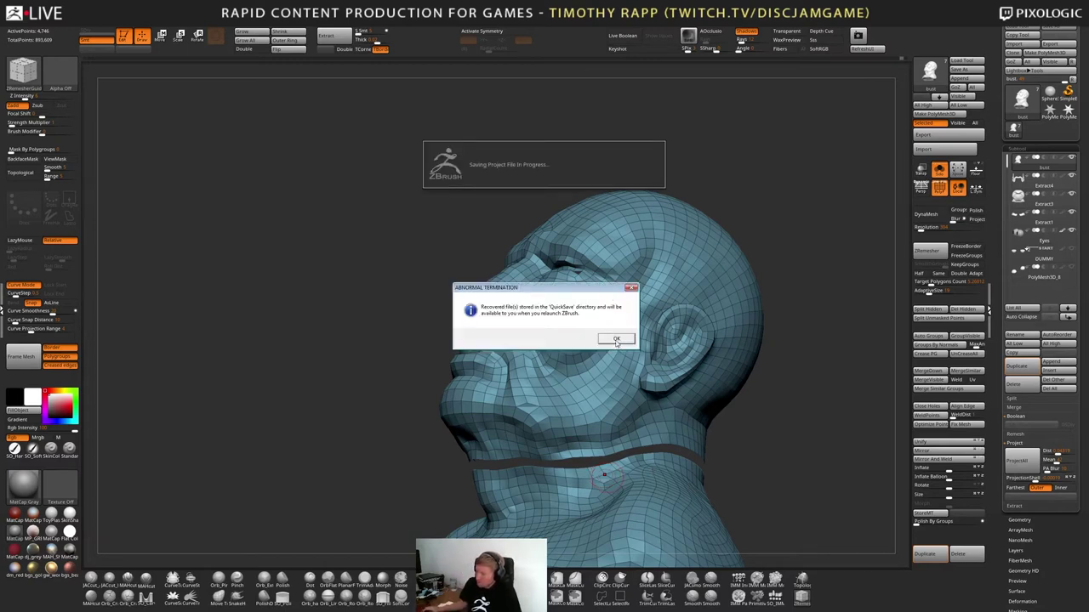
left_click(616, 340)
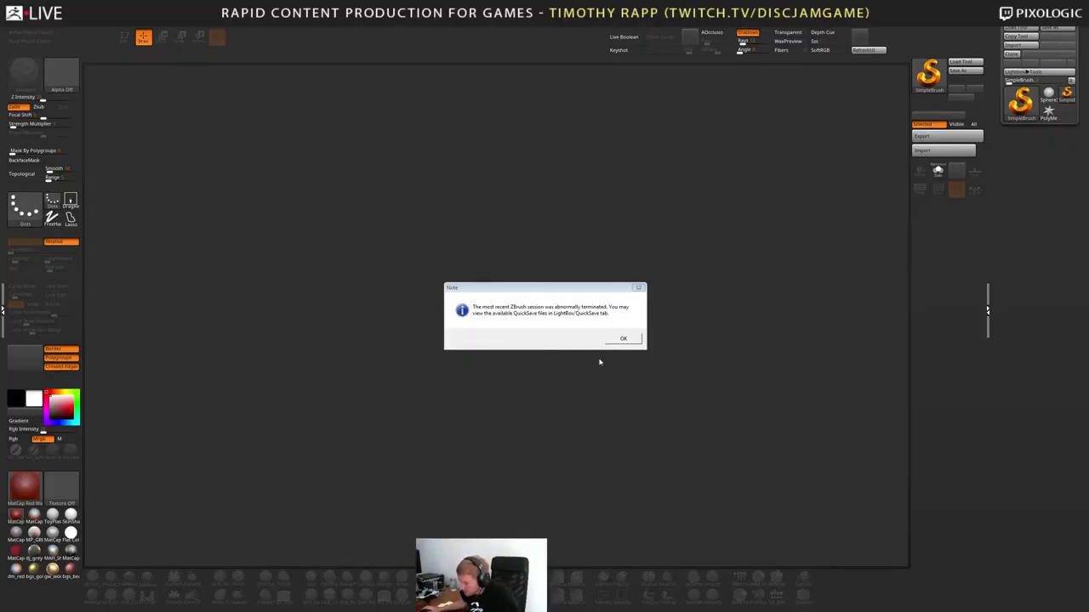
left_click(637, 337)
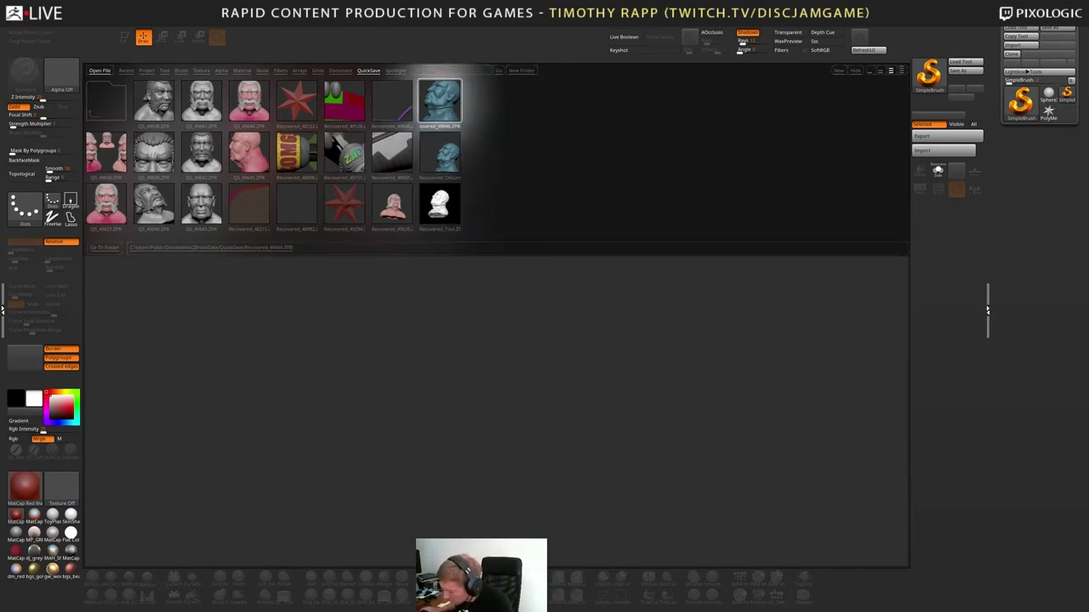
double_click(446, 105)
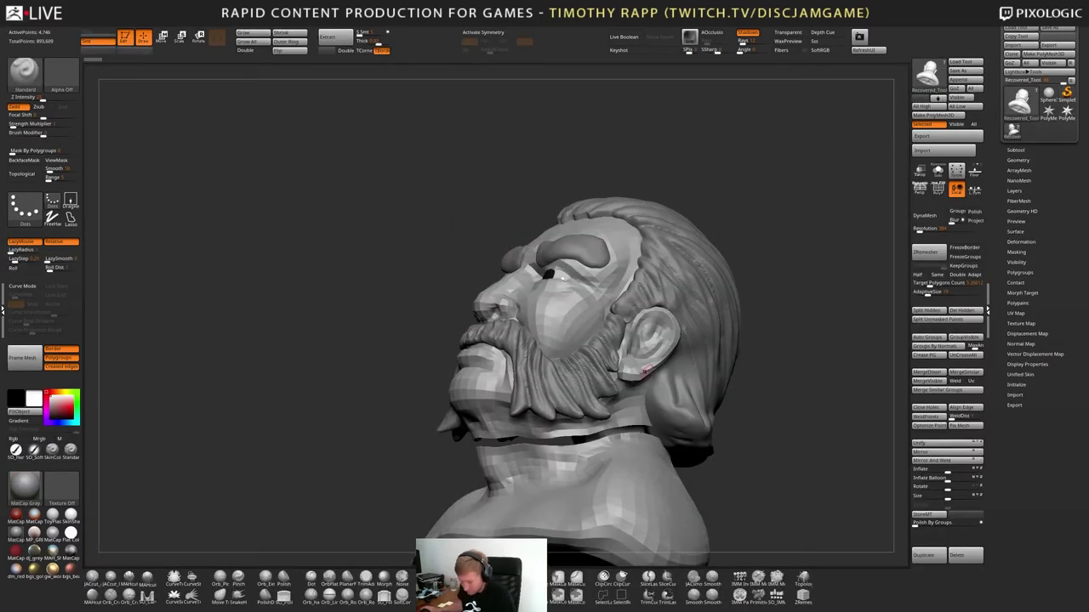
Expand the subtool list and show the recovered bust alone with its wireframe displayed
left_click(1016, 150)
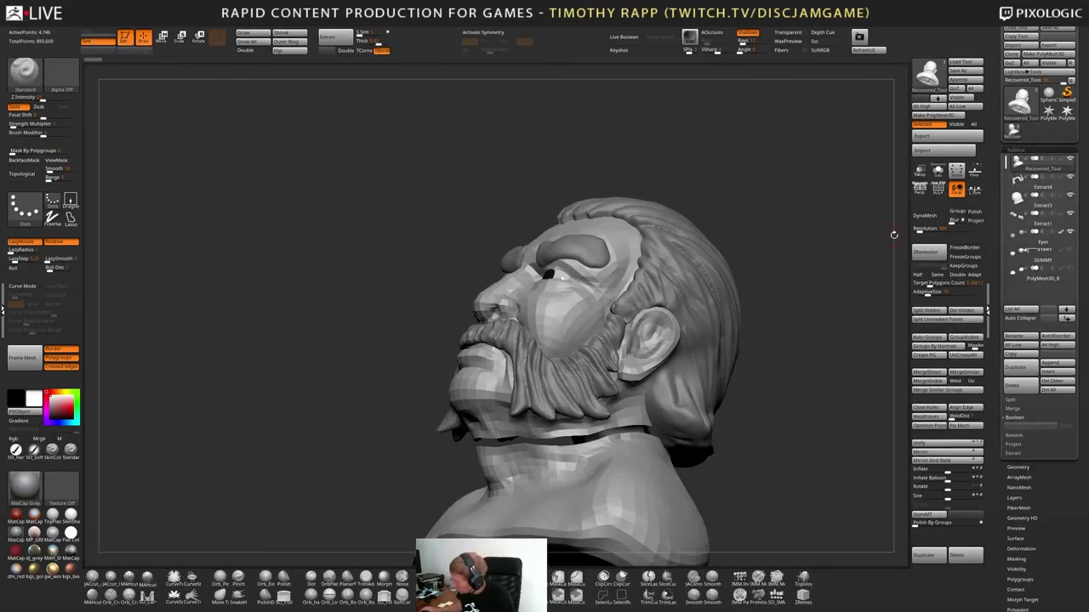
left_click_drag(822, 286, 784, 325, "shift")
key("shift+f")
key("shift+f")
key("alt+s")
key("shift+f")
mouse_move(784, 325)
left_mouse_down("alt")
mouse_move(712, 328)
mouse_move(732, 328)
mouse_move(744, 355)
mouse_move(713, 352)
mouse_move(718, 387)
left_mouse_up("alt")
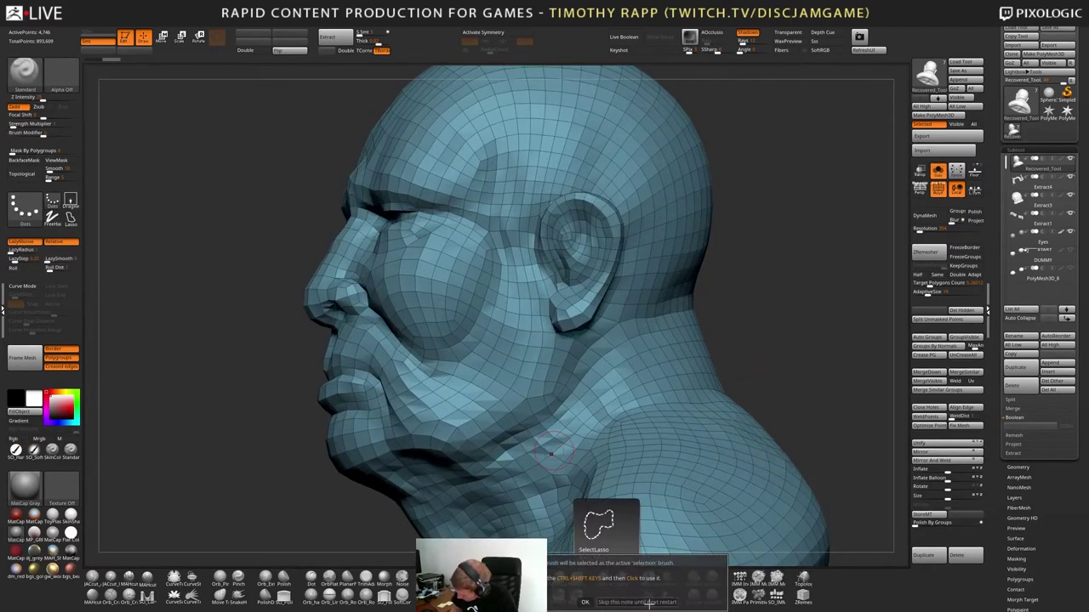
Hide the polygon loop sloping from the chin to the back of the neck, then show the whole bust again
left_click(546, 451, "ctrl+shift")
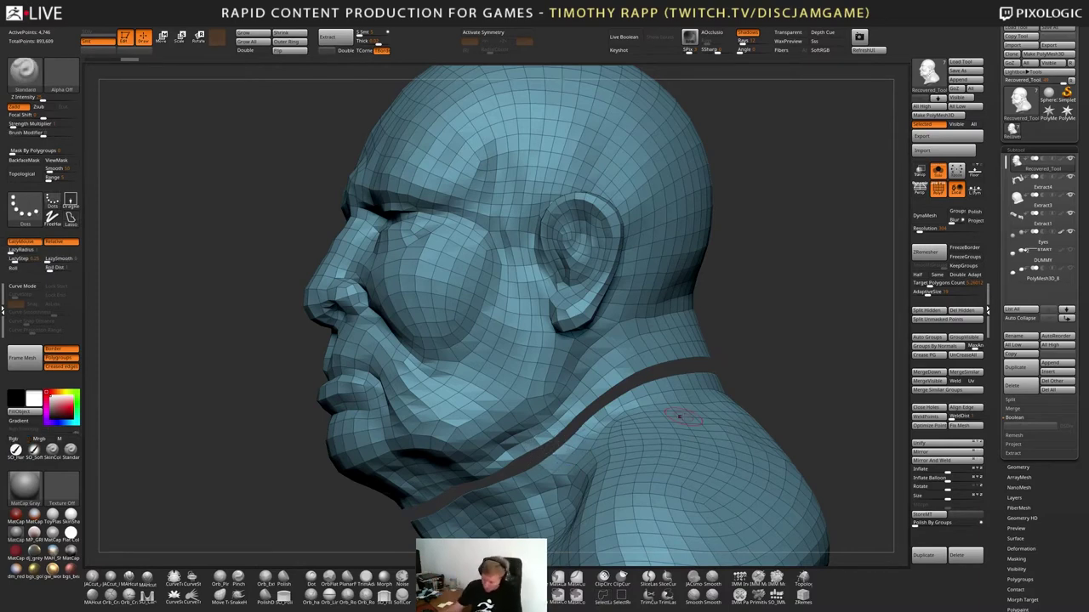
mouse_move(662, 444)
right_mouse_down()
mouse_move(687, 409)
mouse_move(679, 457)
mouse_move(659, 440)
right_mouse_up()
left_click_drag(657, 440, 655, 446)
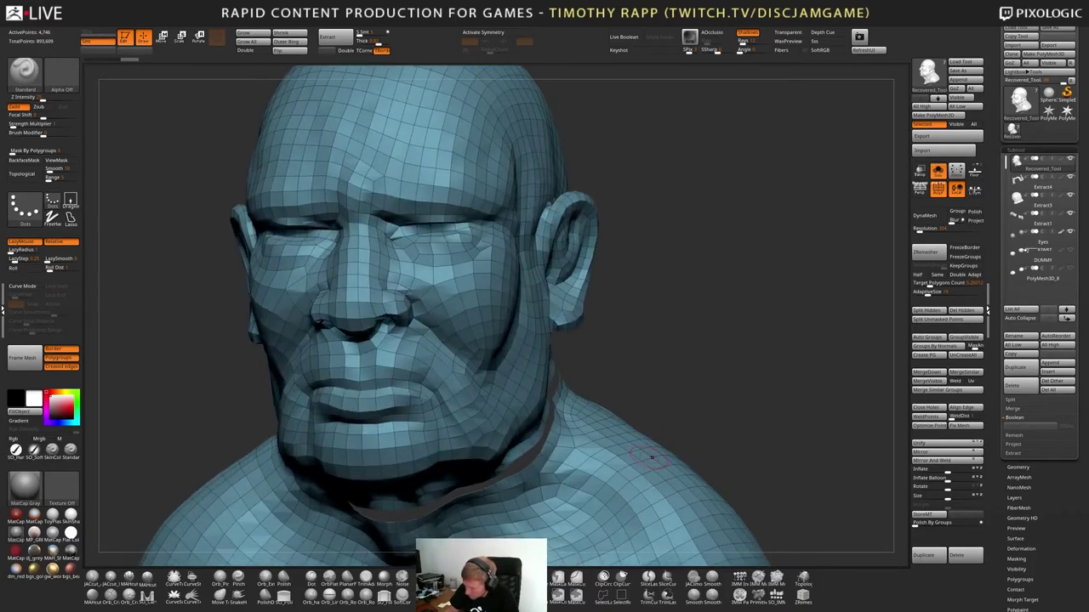
left_click(616, 409, "ctrl+shift")
left_click_drag(703, 469, 606, 429, "alt")
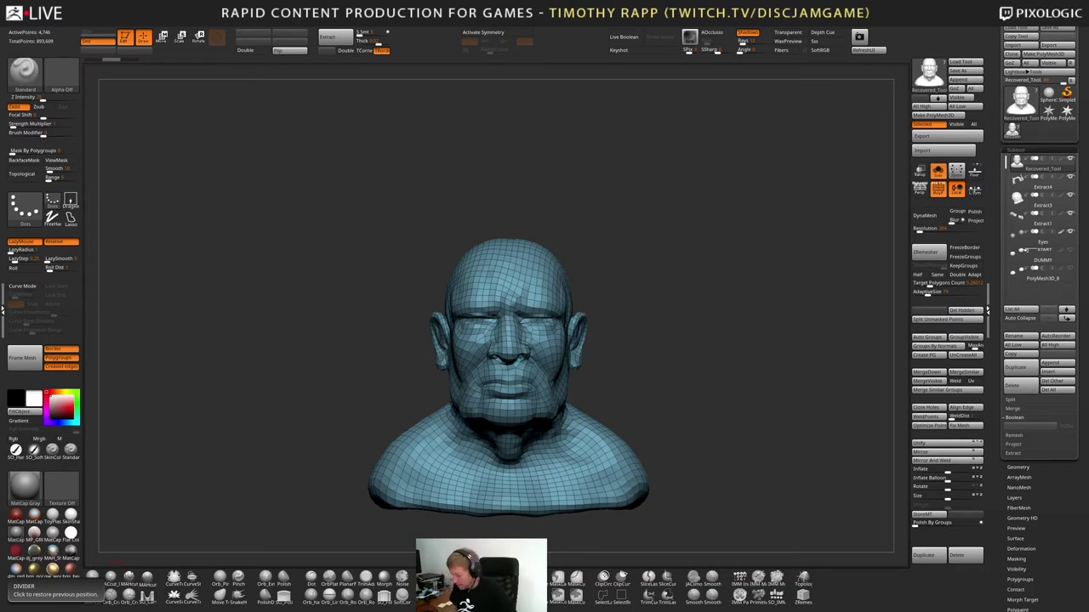
Hide a polygon loop below the jaw, undoing the first pick, and check where it runs around the neck
left_click_drag(757, 432, 672, 481)
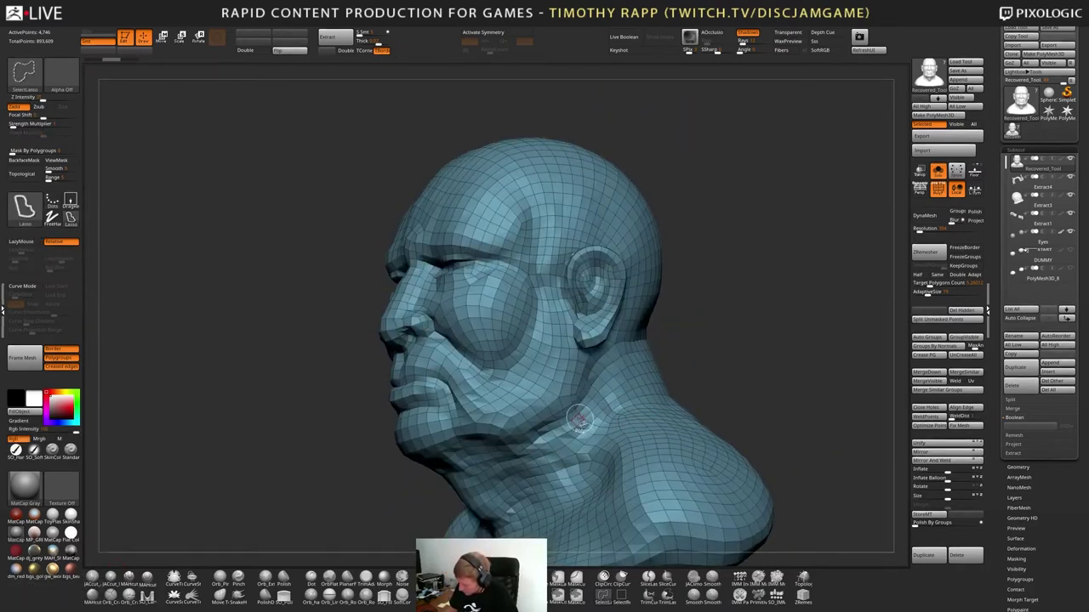
left_click(582, 418, "ctrl+shift")
key("ctrl+z")
mouse_move(606, 425)
right_mouse_down()
mouse_move(571, 428)
mouse_move(680, 396)
right_mouse_up()
left_click(582, 430, "ctrl+shift")
right_click_drag(680, 395, 646, 366, "alt")
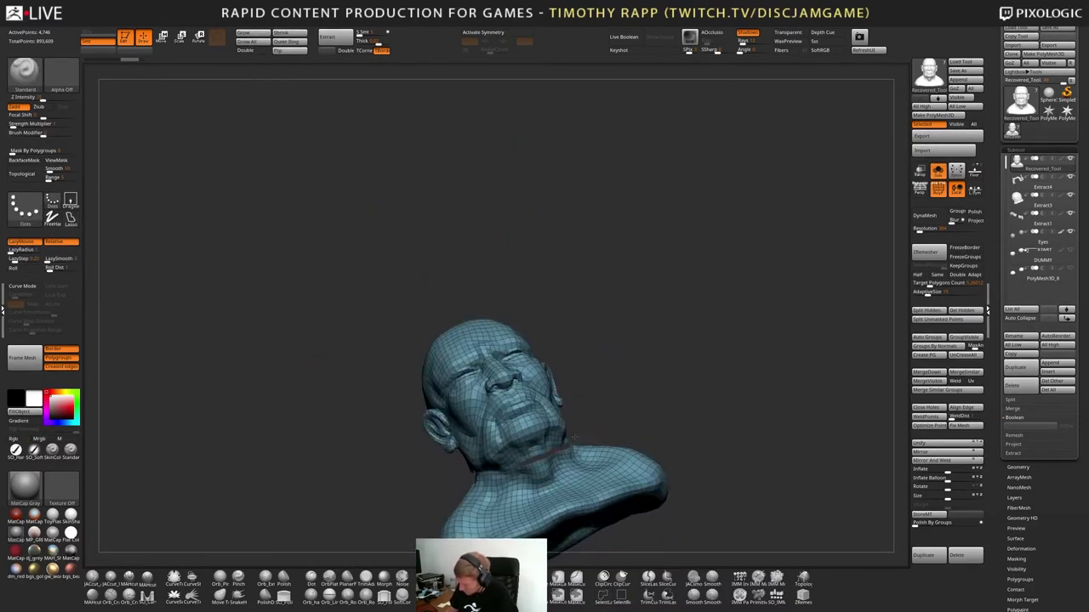
left_click_drag(571, 448, 563, 457)
mouse_move(552, 459)
right_mouse_down()
mouse_move(510, 476)
mouse_move(459, 466)
mouse_move(642, 447)
mouse_move(640, 425)
mouse_move(655, 429)
mouse_move(629, 432)
mouse_move(629, 442)
mouse_move(652, 445)
mouse_move(653, 463)
right_mouse_up()
Turn on symmetry and try hiding the polygon loops on the side of the neck, undoing the attempts
left_click(459, 466, "ctrl+shift")
key("x")
left_click(585, 430, "ctrl+shift")
left_click(592, 432, "ctrl+shift")
key("ctrl+z")
key("ctrl+z")
left_click(653, 460, "ctrl+shift")
key("ctrl+z")
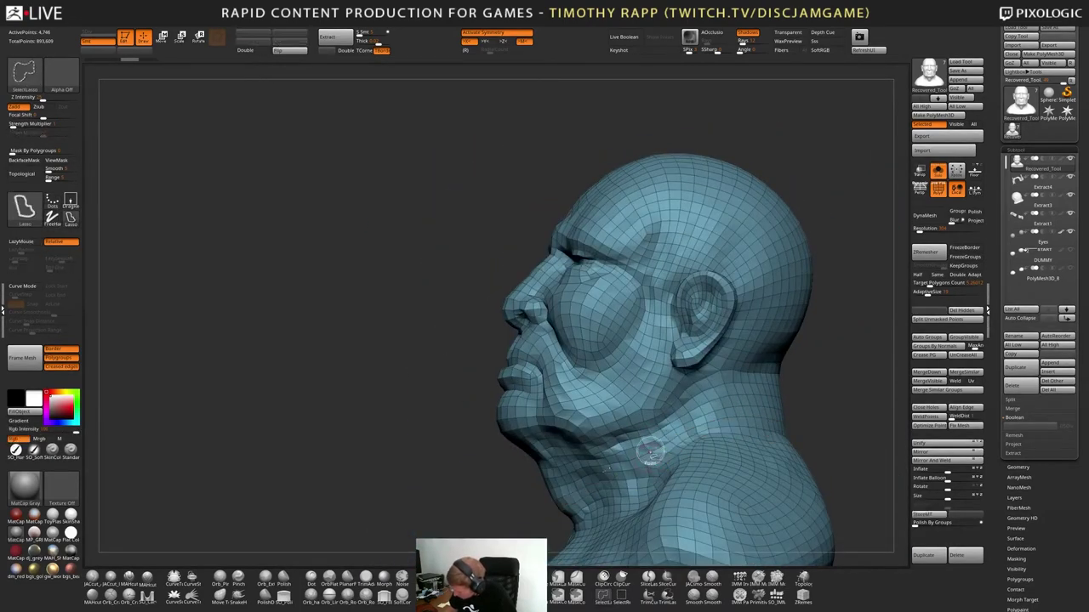
Try another loop selection across the throat below the jaw and restore the full bust's visibility
left_click(649, 451, "ctrl+shift")
mouse_move(648, 449)
left_mouse_down()
mouse_move(572, 506)
mouse_move(604, 489)
mouse_move(629, 521)
mouse_move(666, 523)
mouse_move(738, 365)
mouse_move(765, 476)
mouse_move(771, 453)
mouse_move(747, 420)
mouse_move(627, 463)
left_mouse_up()
key("ctrl")
left_click(572, 506, "ctrl+shift")
left_click(771, 450, "ctrl+shift")
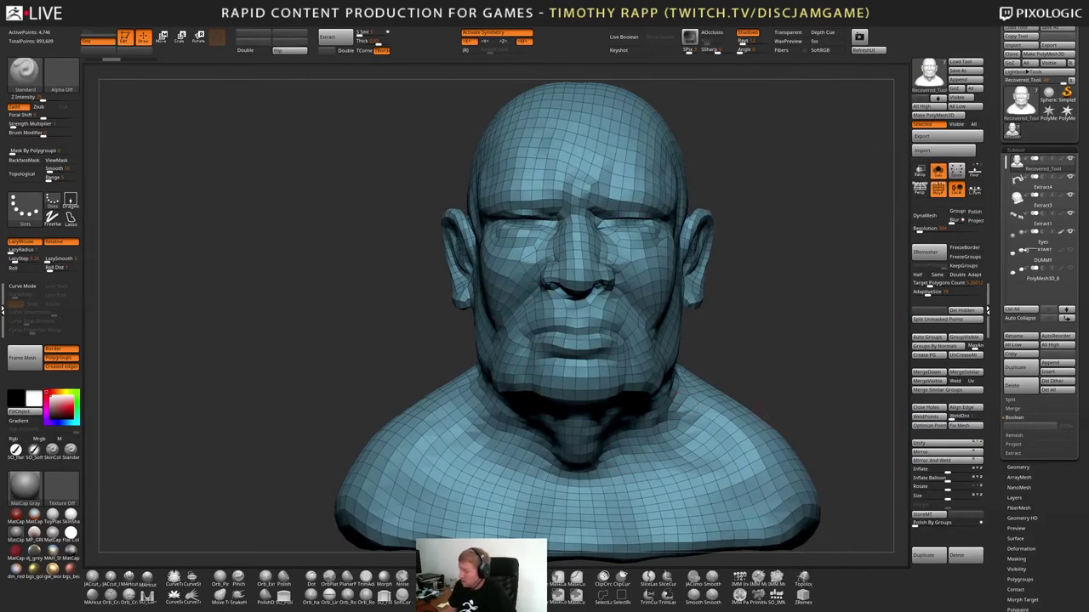
left_click_drag(778, 413, 675, 423)
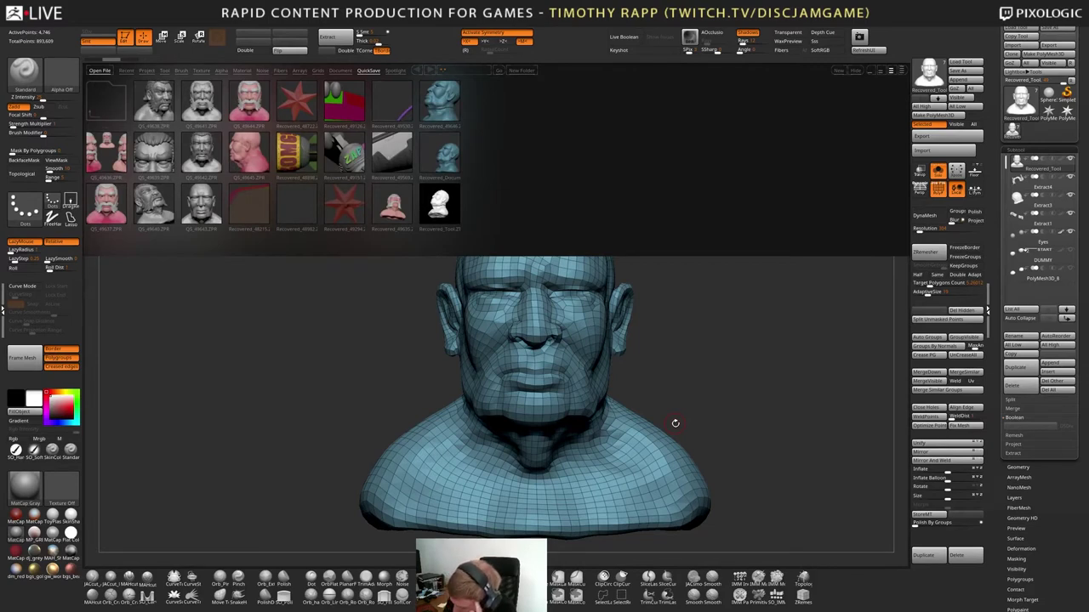
Open the QuickSave project of the painted bust in profile without saving the current changes, and turn off its wireframe
double_click(261, 159)
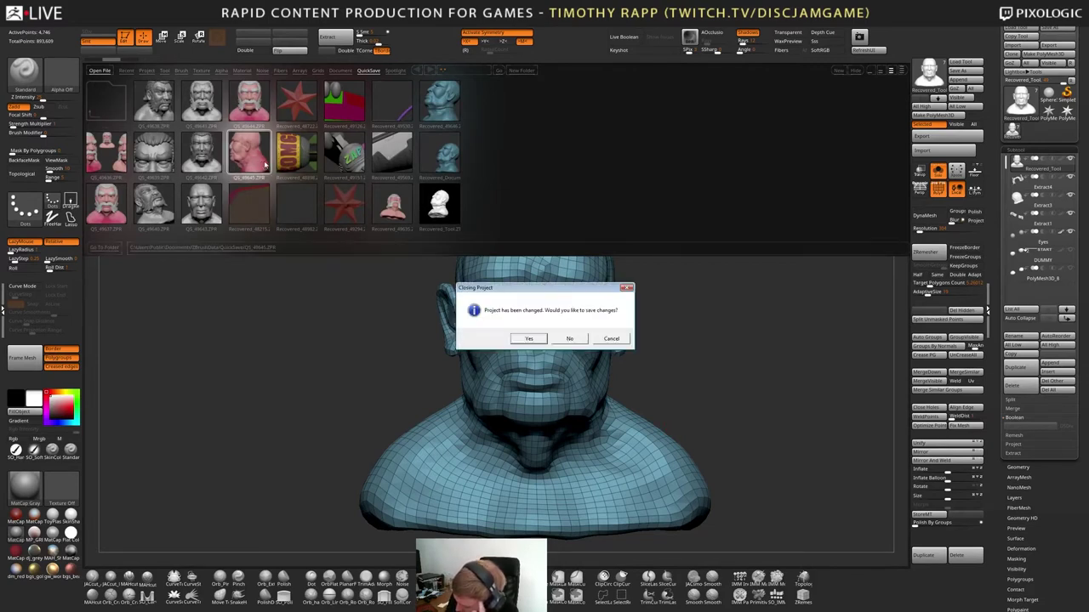
left_click(567, 339)
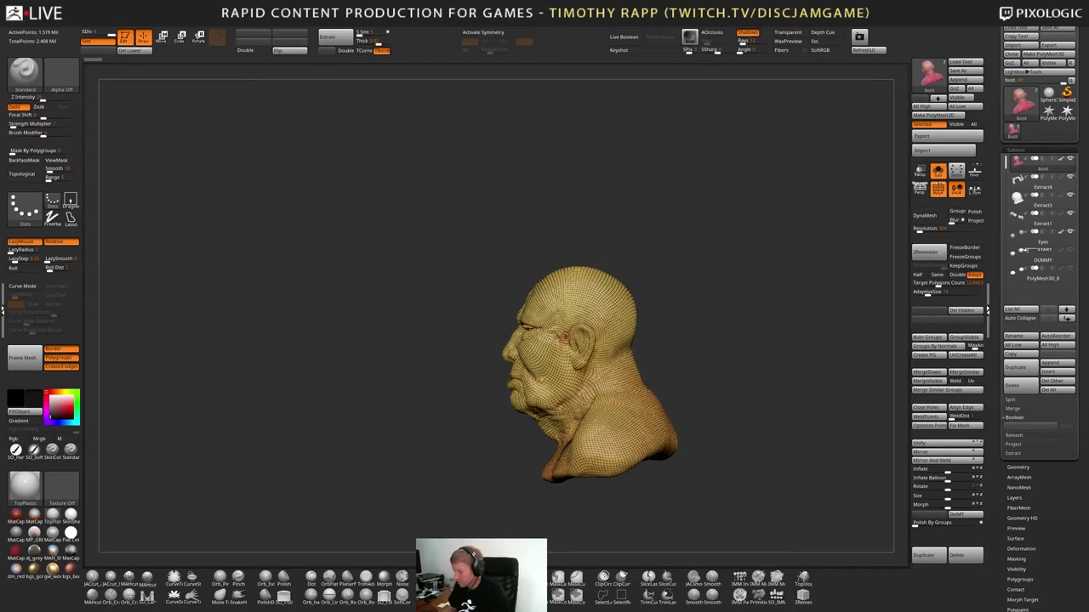
key("shift+f")
left_click_drag(687, 436, 632, 442)
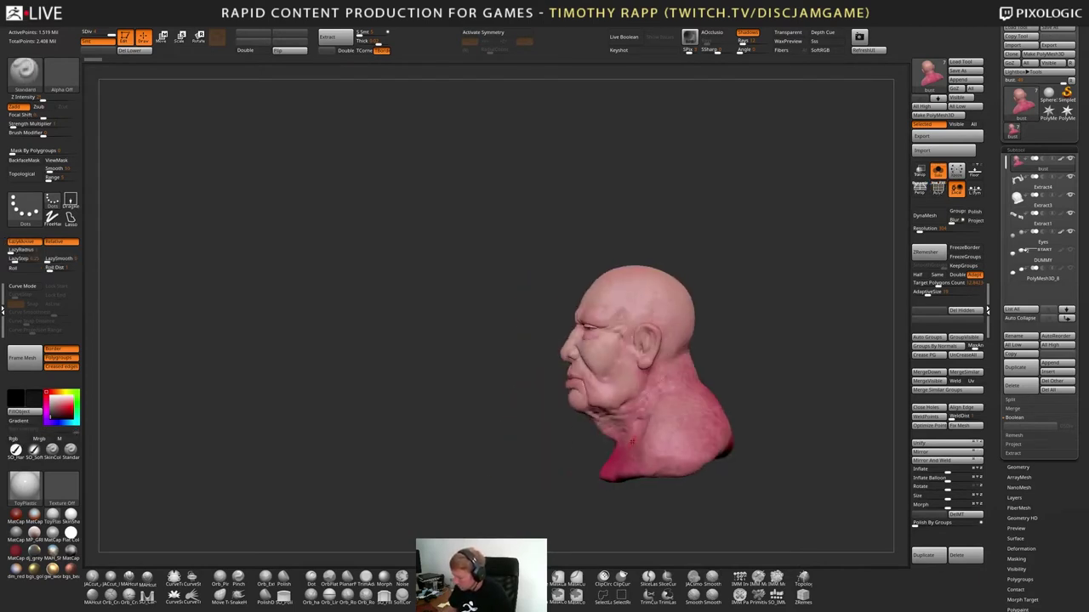
mouse_move(632, 442)
right_mouse_down()
mouse_move(608, 441)
mouse_move(719, 414)
mouse_move(644, 455)
right_mouse_up()
left_click_drag(636, 421, 650, 399)
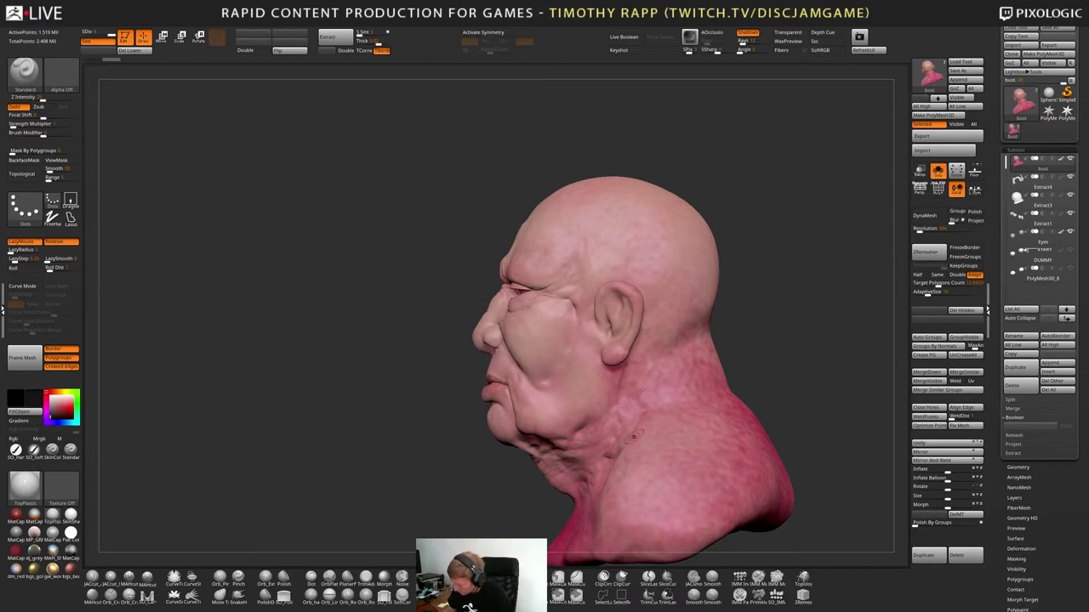
right_click_drag(638, 437, 723, 421)
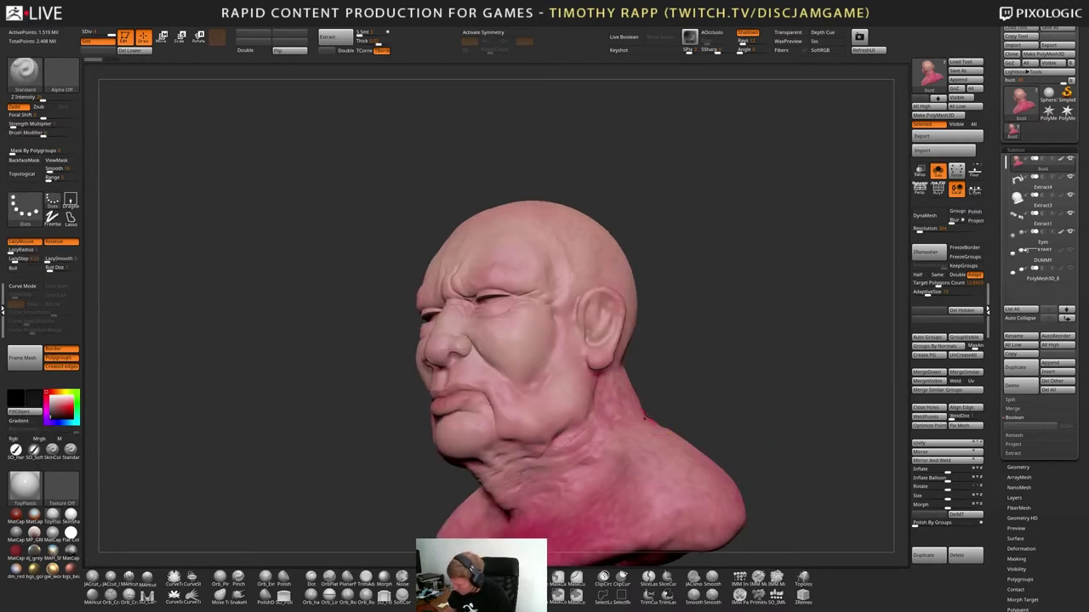
Choose the ZRemesherGuides brush, turn on symmetry and try guide curves along the side of the neck, undoing the attempts
left_click(804, 598)
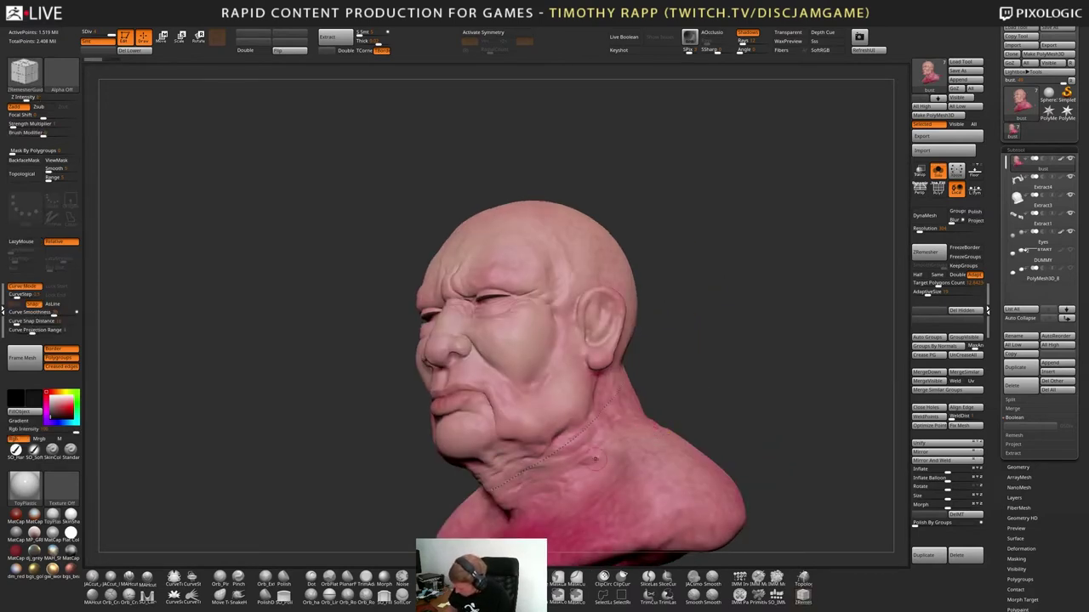
key("ctrl+z")
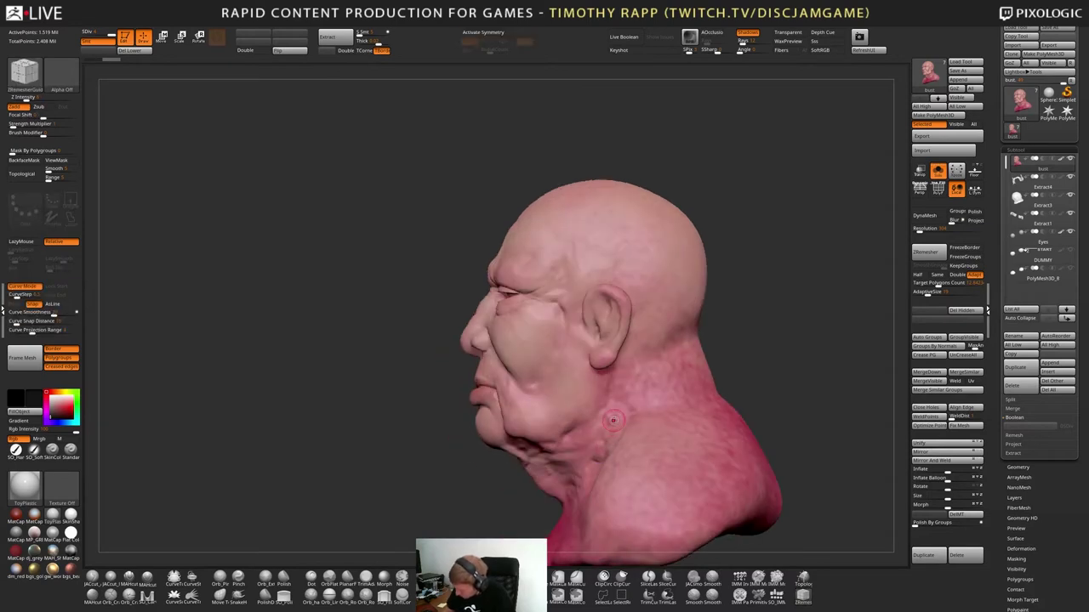
key("x")
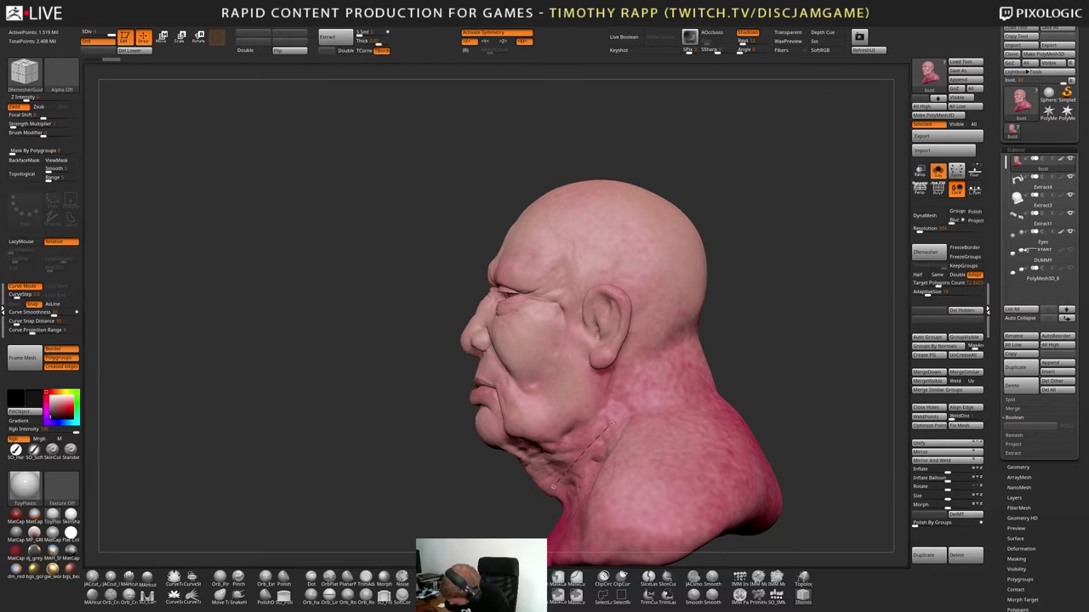
mouse_move(726, 372)
left_mouse_down()
mouse_move(829, 311)
mouse_move(808, 280)
mouse_move(816, 276)
left_mouse_up()
key("ctrl+z")
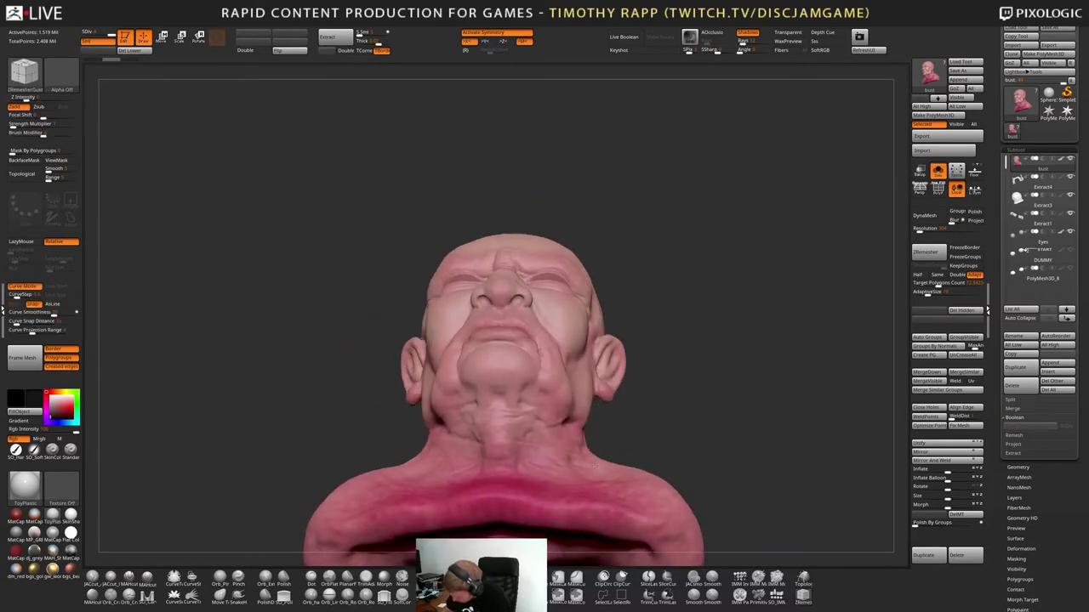
Draw a mirrored guide curve around the neck, running from the throat below the jaw towards the nape
mouse_move(595, 466)
left_mouse_down()
mouse_move(672, 504)
mouse_move(600, 514)
mouse_move(599, 504)
left_mouse_up()
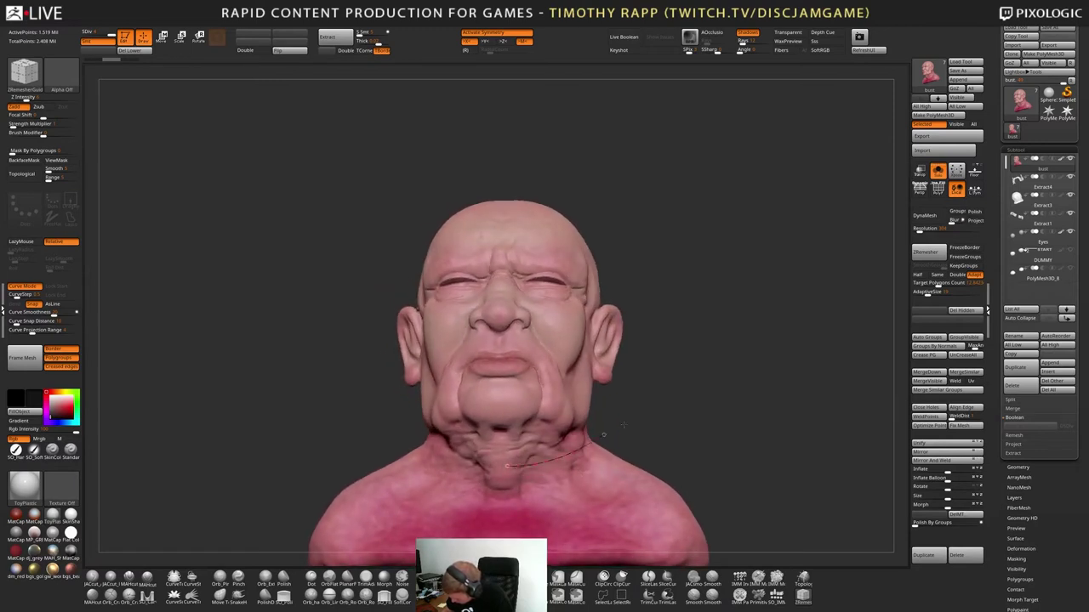
left_click_drag(644, 423, 723, 408)
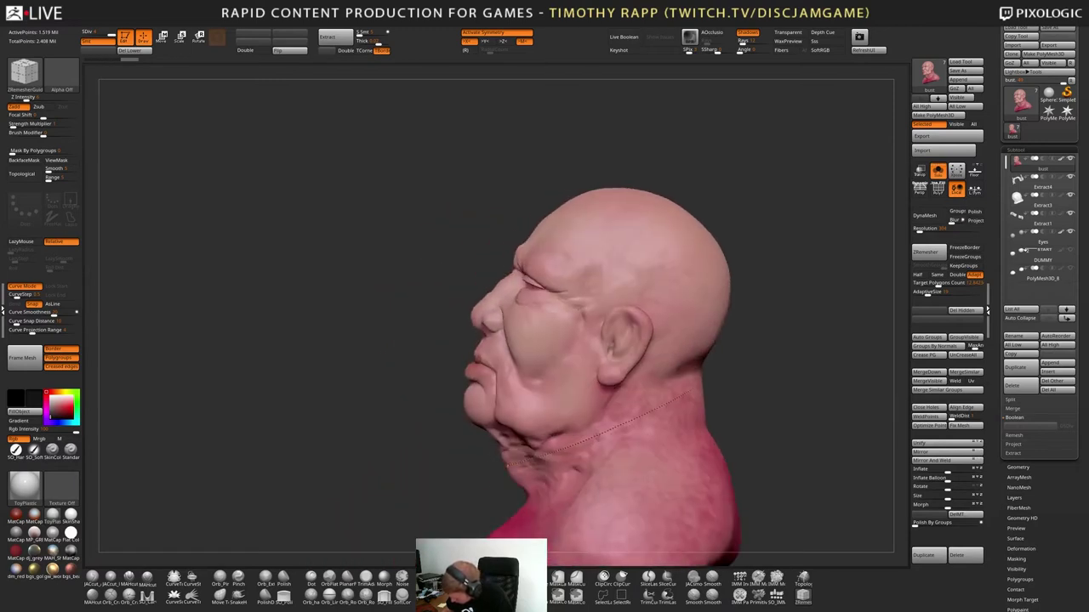
left_click_drag(597, 437, 598, 445, "shift")
left_click_drag(716, 427, 666, 412, "alt")
left_click_drag(676, 371, 673, 438, "alt")
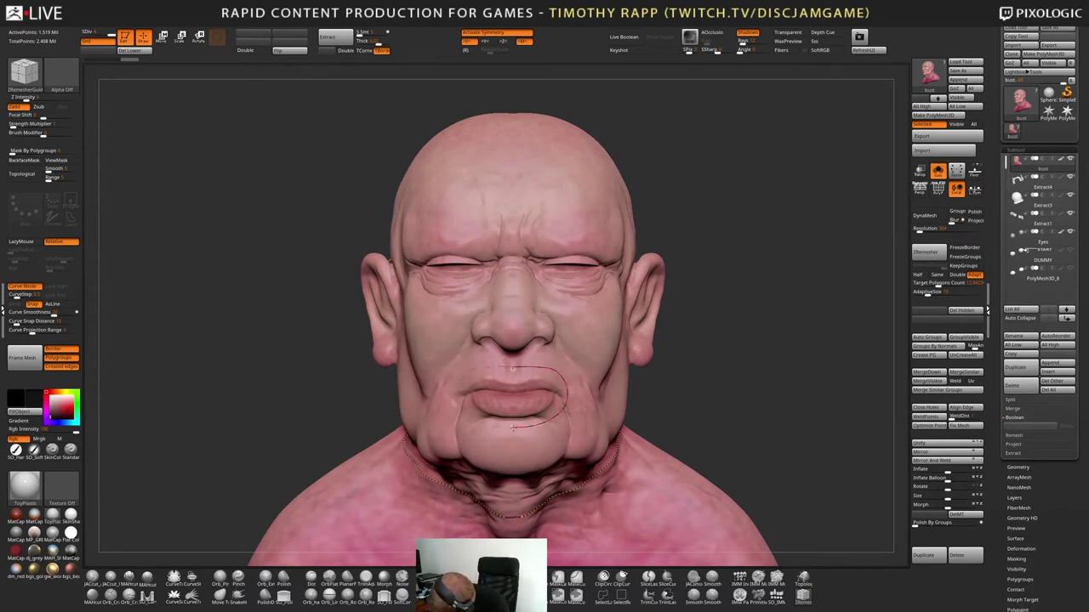
Draw a mirrored guide curve around the lips from above the upper lip to below the lower lip, redoing the first attempt
left_click_drag(513, 428, 512, 427)
right_click_drag(563, 368, 553, 399, "alt")
key("ctrl+z")
key("s")
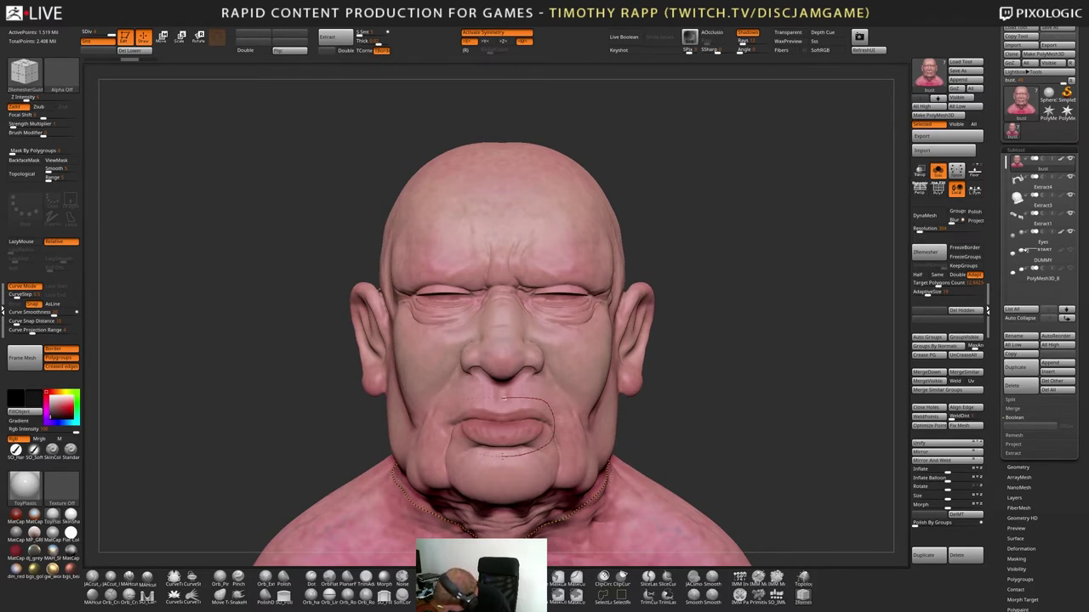
left_click_drag(502, 457, 502, 456)
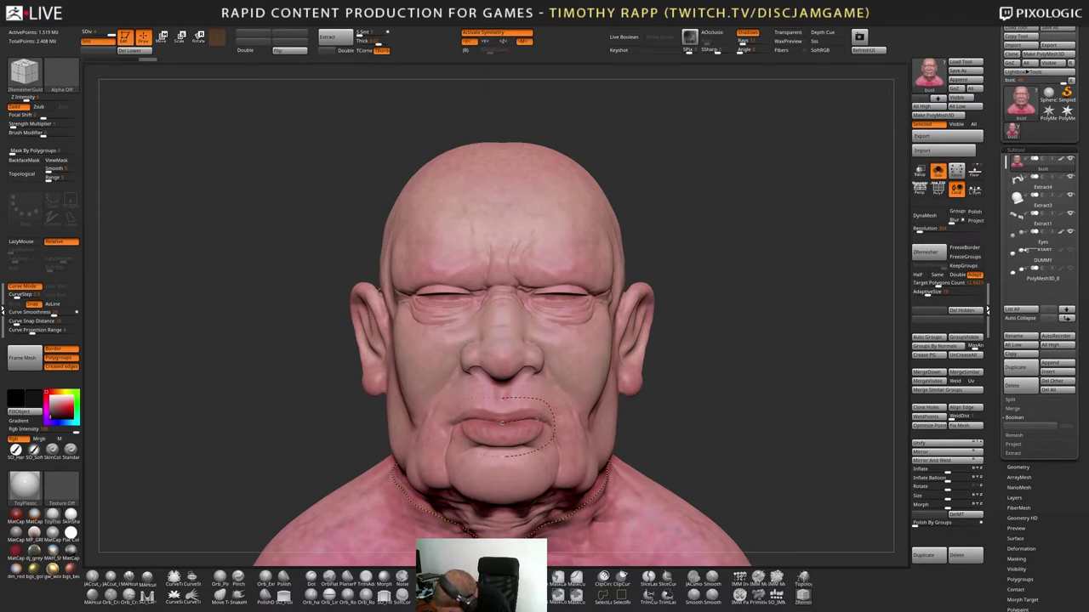
left_click_drag(558, 429, 564, 432)
Try drawing a guide loop around the eyelids, undoing the attempts
right_click_drag(580, 406, 539, 406)
right_click_drag(557, 366, 510, 365, "shift")
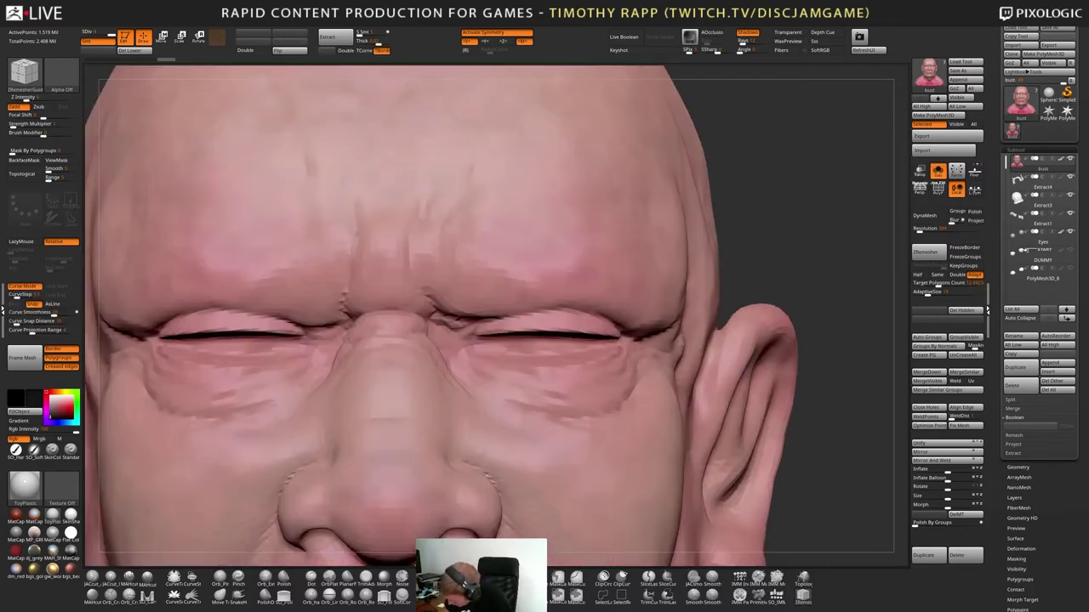
left_click_drag(472, 330, 595, 312)
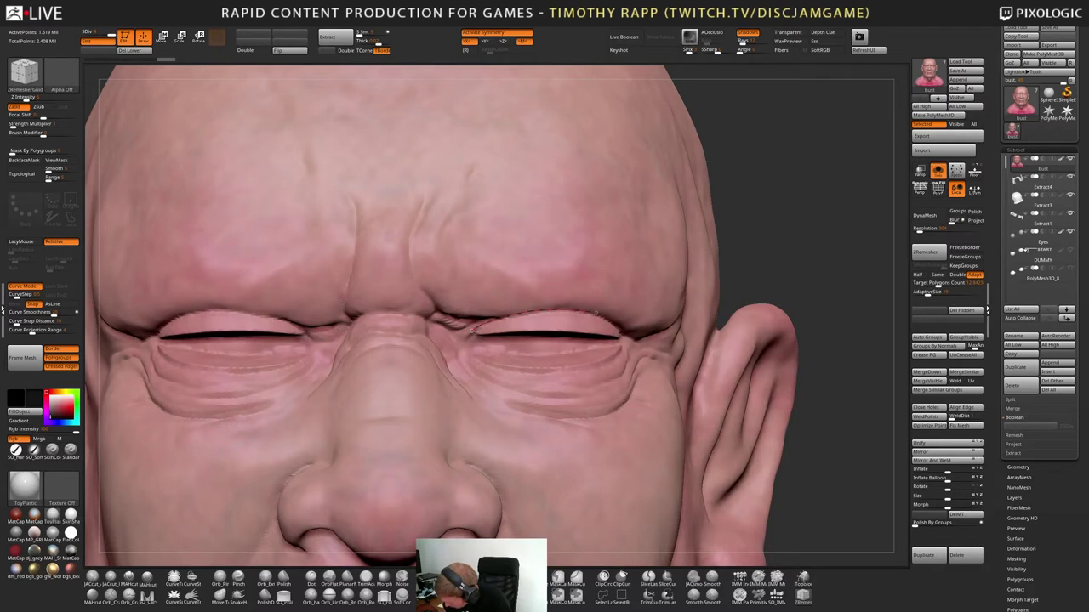
left_click_drag(627, 372, 514, 380)
left_click_drag(470, 337, 471, 332)
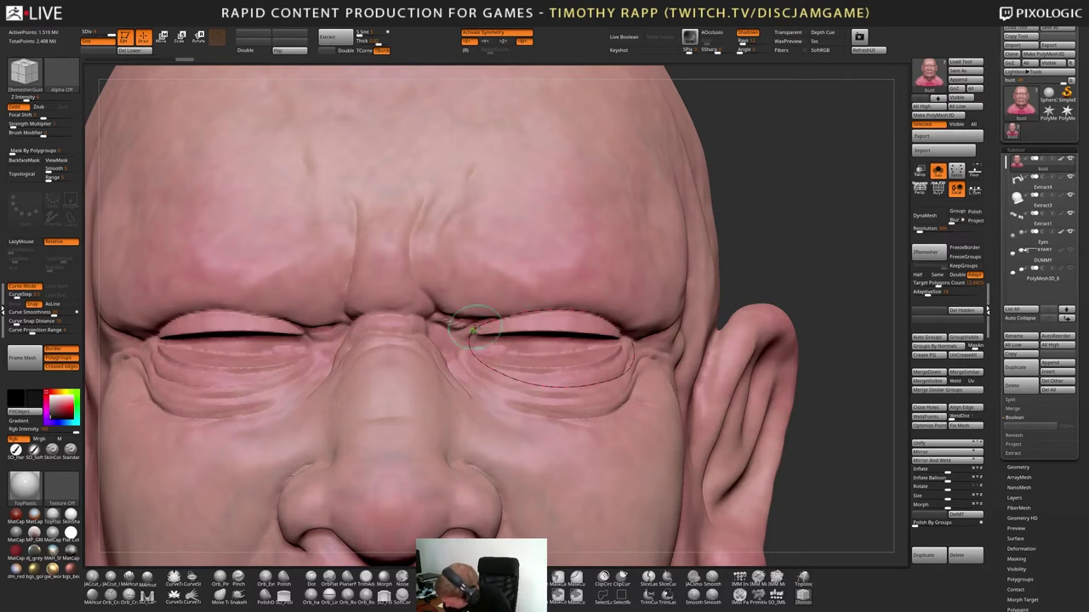
key("ctrl+z")
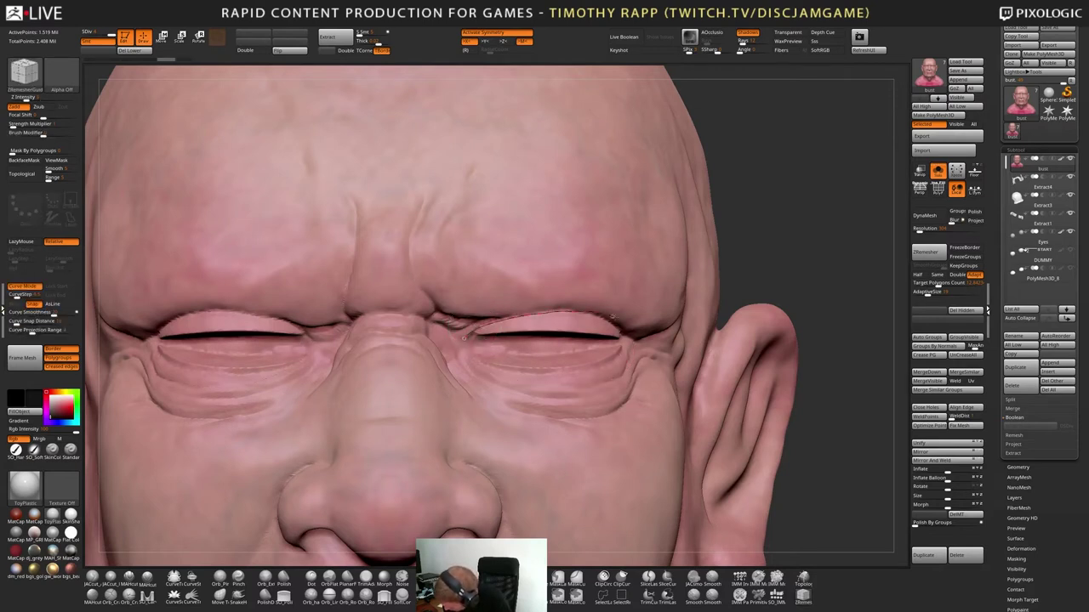
left_click_drag(628, 356, 603, 361)
key("ctrl+z")
Draw two mirrored guide loops around the eye, one close to the eyelids and a wider one around the socket
right_click_drag(676, 350, 623, 340)
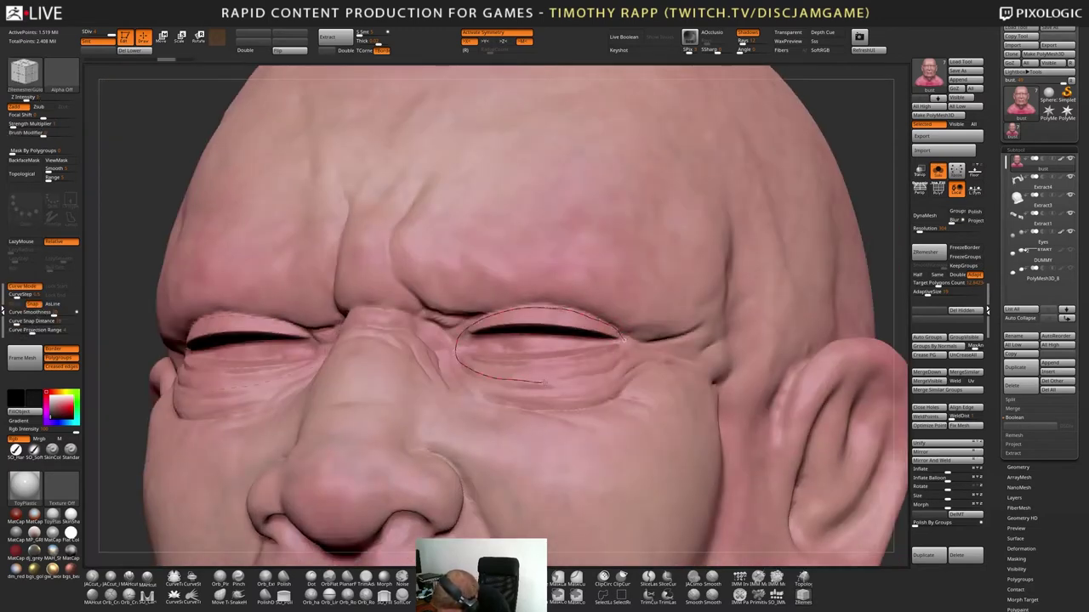
left_click_drag(625, 344, 626, 341)
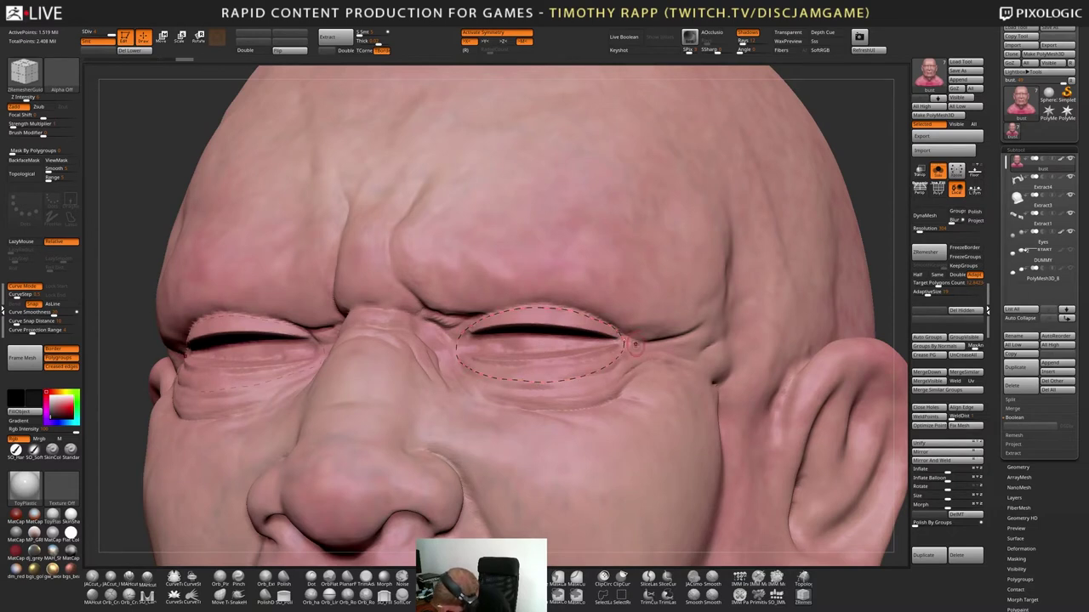
right_click_drag(638, 349, 685, 349)
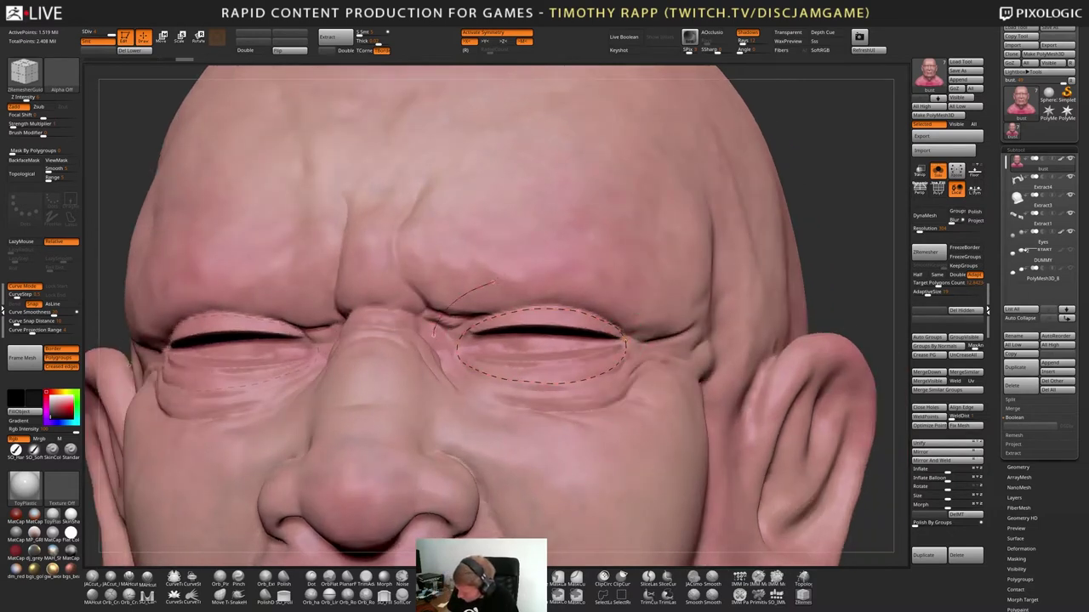
left_click_drag(495, 281, 618, 287)
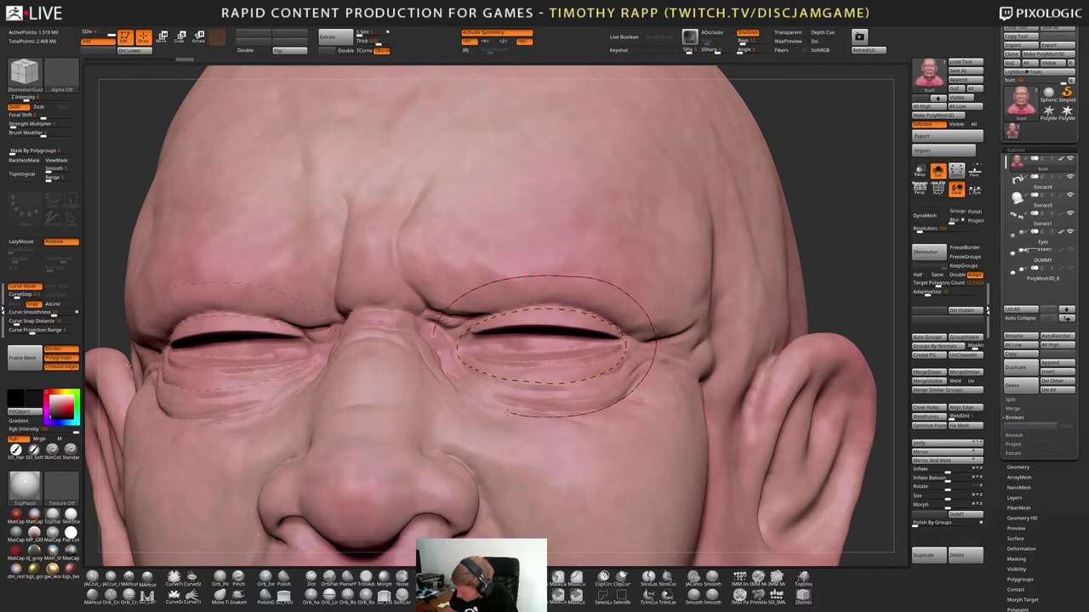
left_click_drag(434, 323, 434, 317)
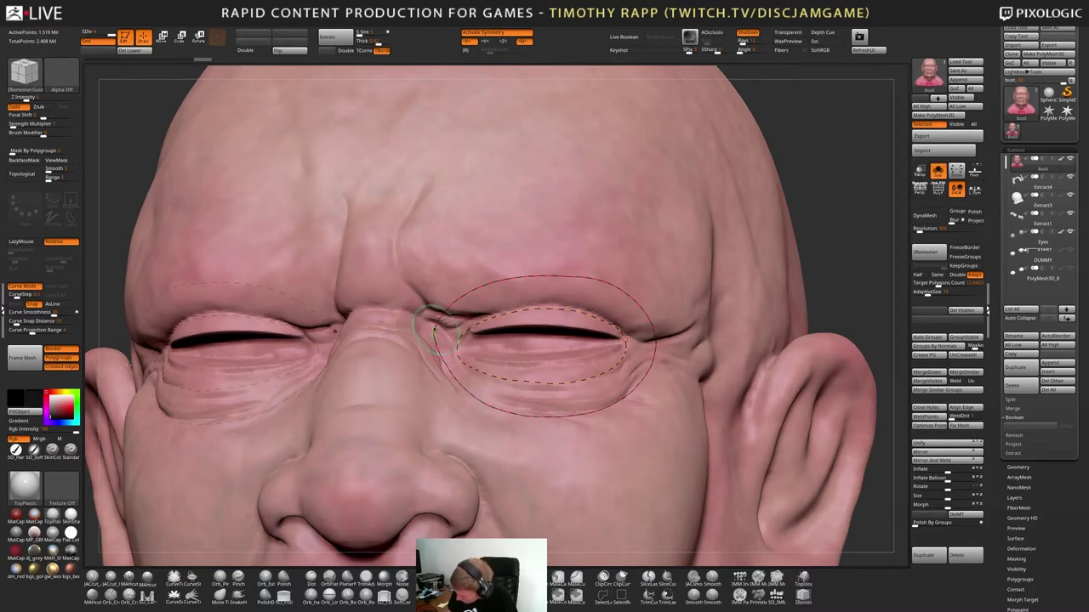
right_click_drag(632, 423, 596, 439)
Add short guide curves at the outer and inner corners of the eye, undoing a stray stroke
mouse_move(641, 395)
right_mouse_down()
mouse_move(634, 376)
mouse_move(664, 354)
right_mouse_up()
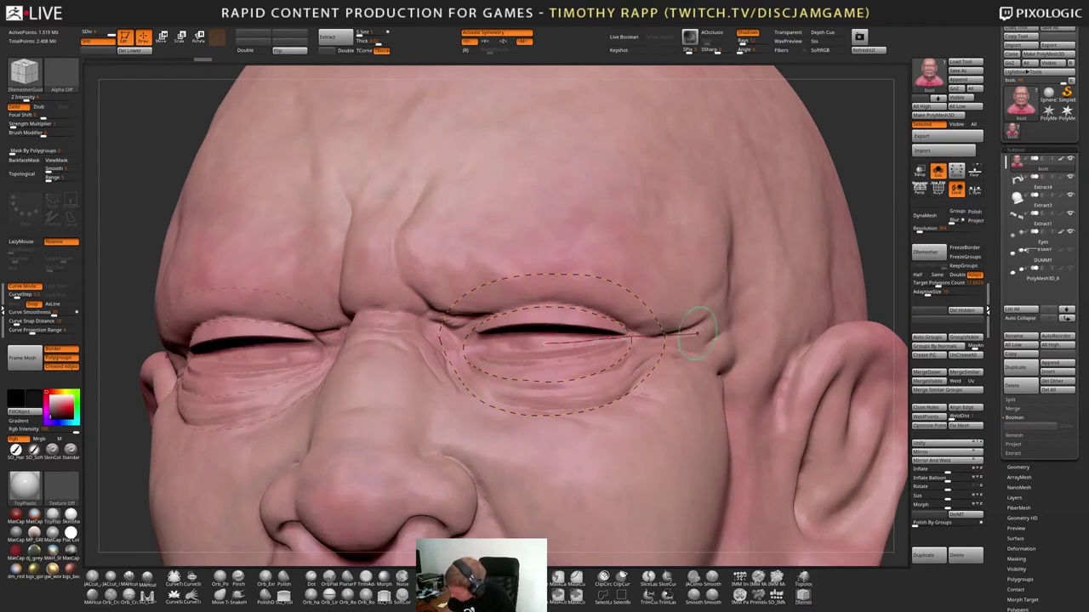
mouse_move(606, 379)
right_mouse_down()
mouse_move(530, 348)
mouse_move(631, 374)
mouse_move(608, 343)
mouse_move(572, 333)
right_mouse_up()
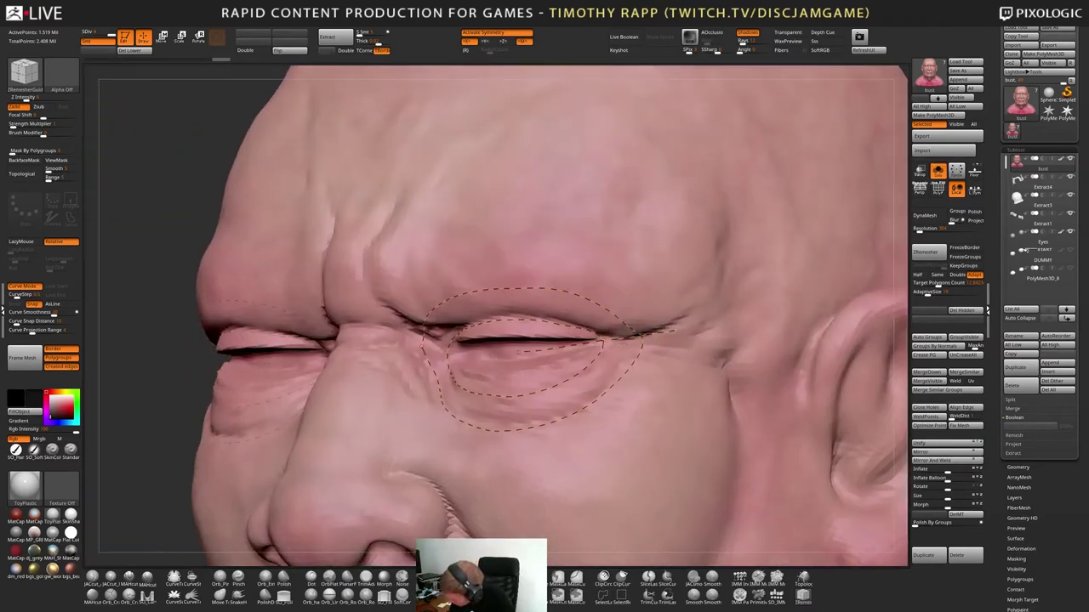
key("ctrl+z")
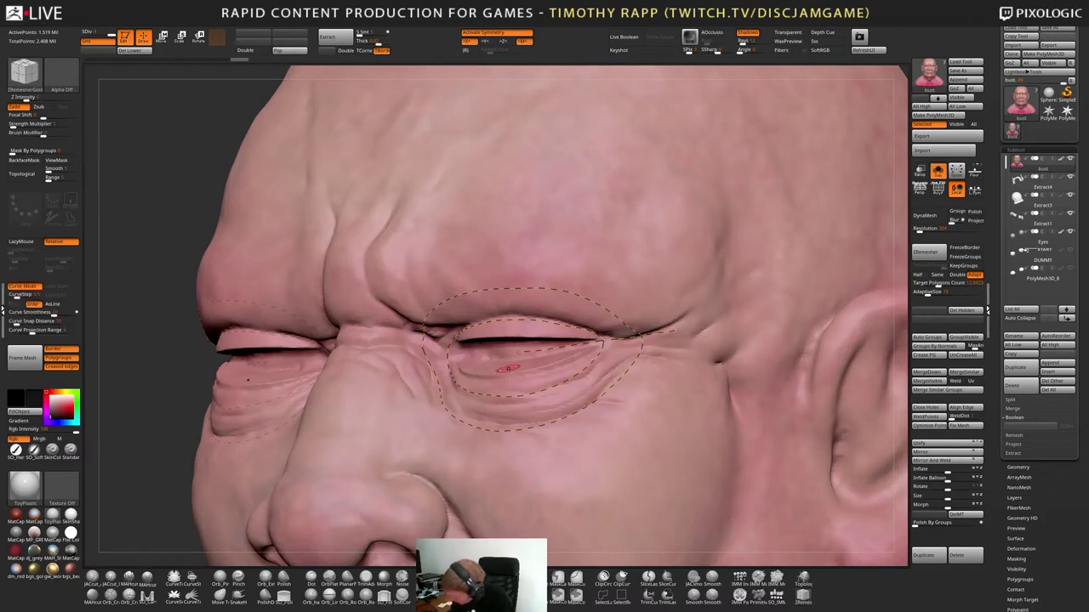
right_click_drag(514, 373, 590, 369)
left_click_drag(511, 354, 508, 354)
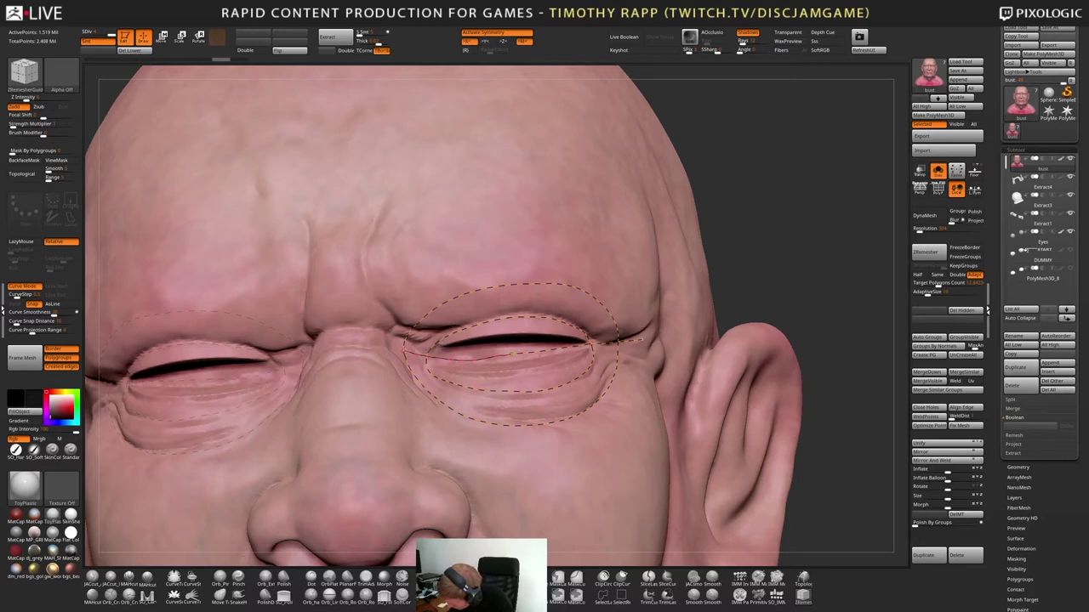
left_click_drag(404, 349, 404, 338)
Draw guide curves down the cheek fold beside the nose and along the jaw, and duplicate the bust subtool
right_click_drag(659, 393, 719, 353, "ctrl")
mouse_move(718, 353)
right_mouse_down()
mouse_move(691, 434)
mouse_move(697, 458)
right_mouse_up()
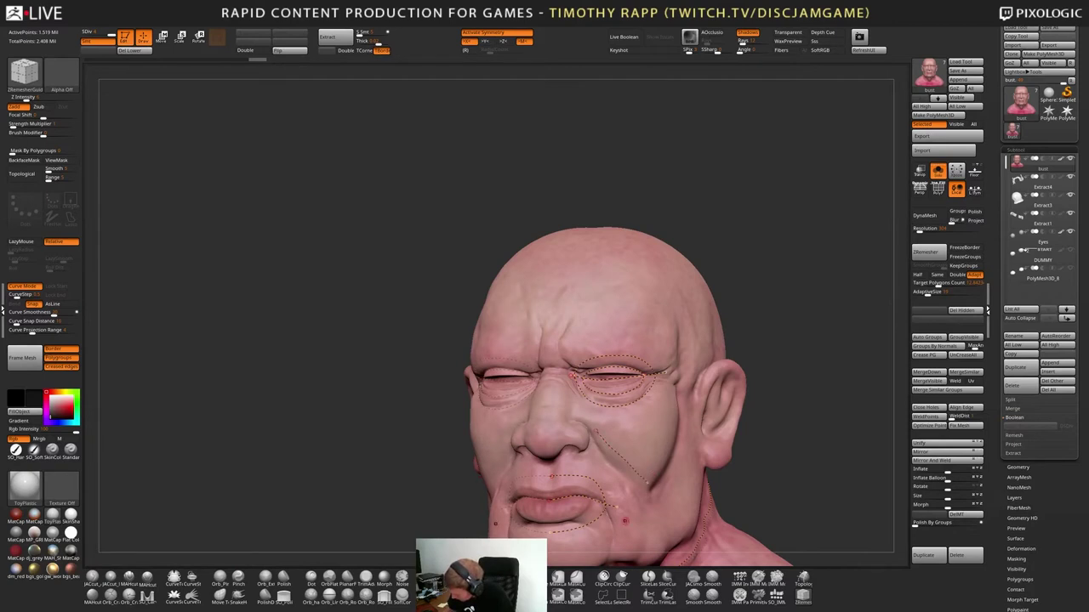
right_click_drag(713, 491, 678, 480)
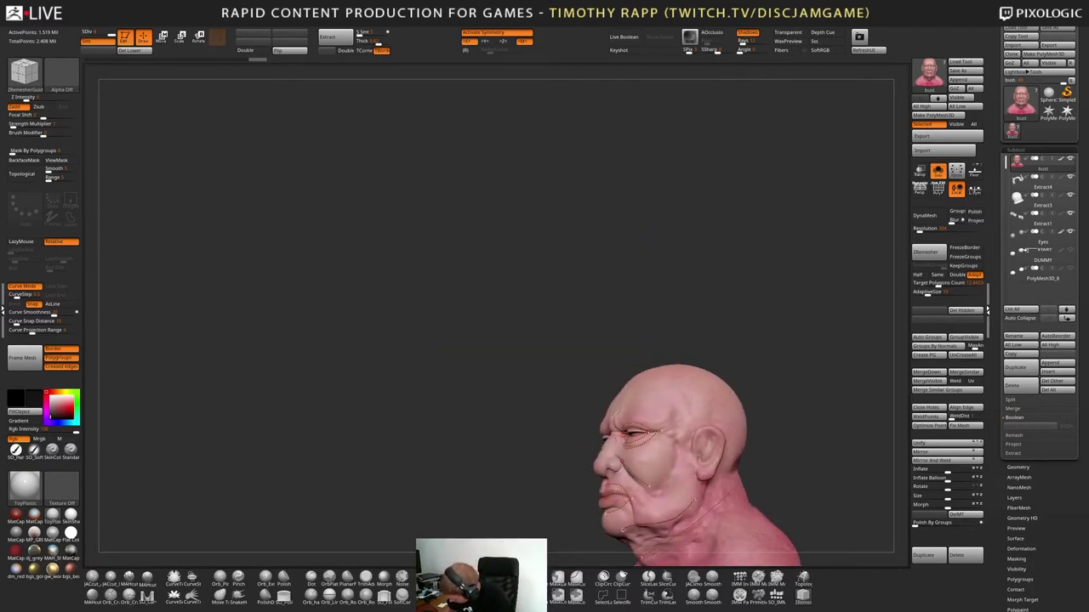
left_click_drag(638, 529, 624, 528)
mouse_move(713, 500)
right_mouse_down()
mouse_move(738, 503)
mouse_move(740, 472)
mouse_move(690, 514)
mouse_move(680, 478)
mouse_move(698, 493)
mouse_move(708, 488)
mouse_move(699, 478)
mouse_move(752, 476)
mouse_move(735, 520)
mouse_move(696, 516)
right_mouse_up()
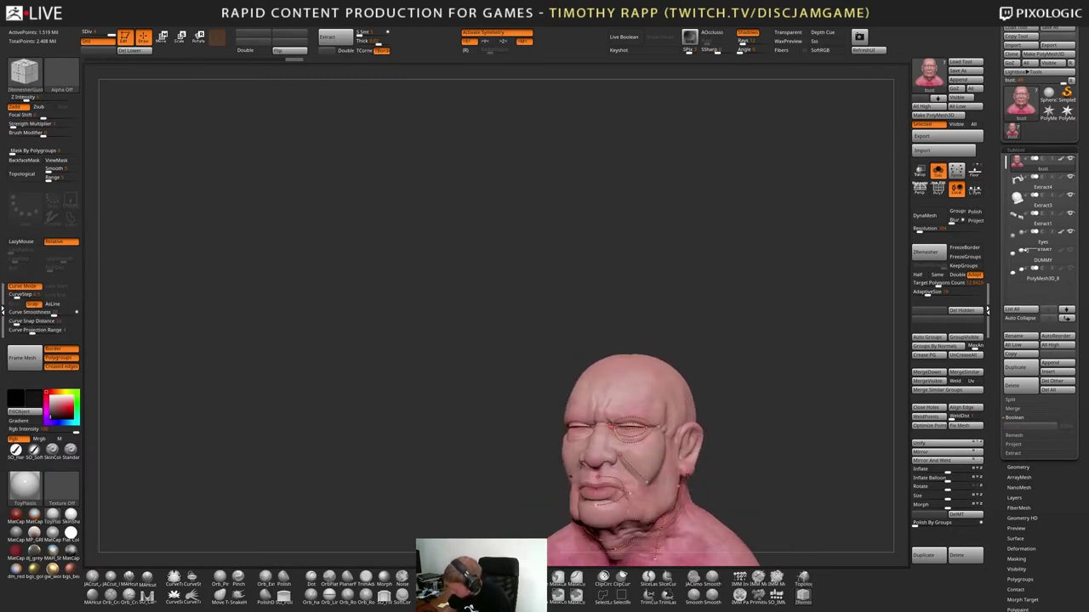
left_click(1021, 371)
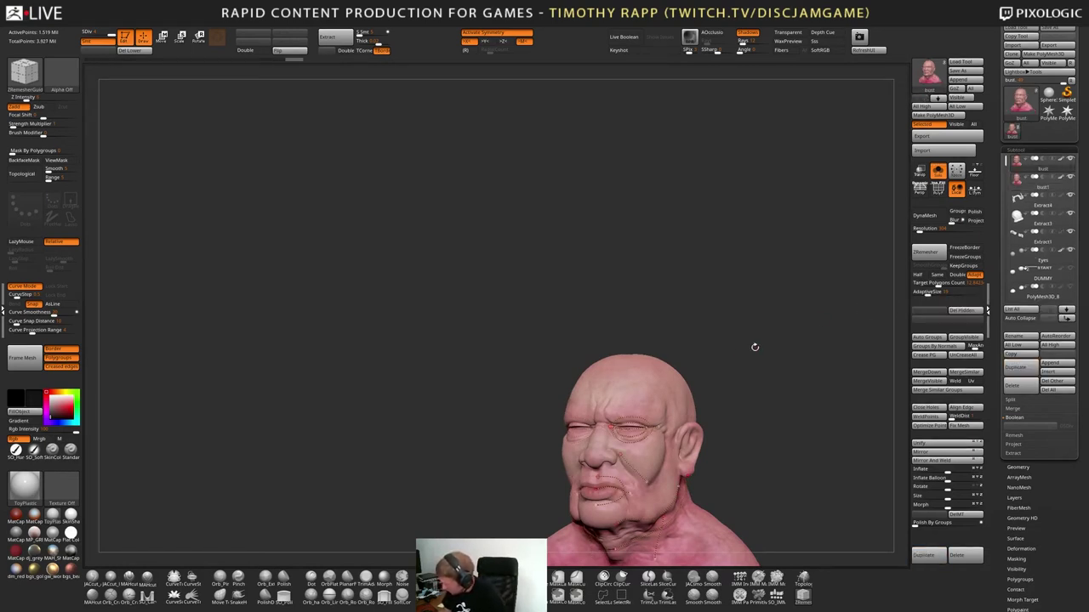
Enable interface customization and place ZRemesher's Curves Strength slider below AdaptiveSize in the custom ZRemesher controls
mouse_move(319, 20)
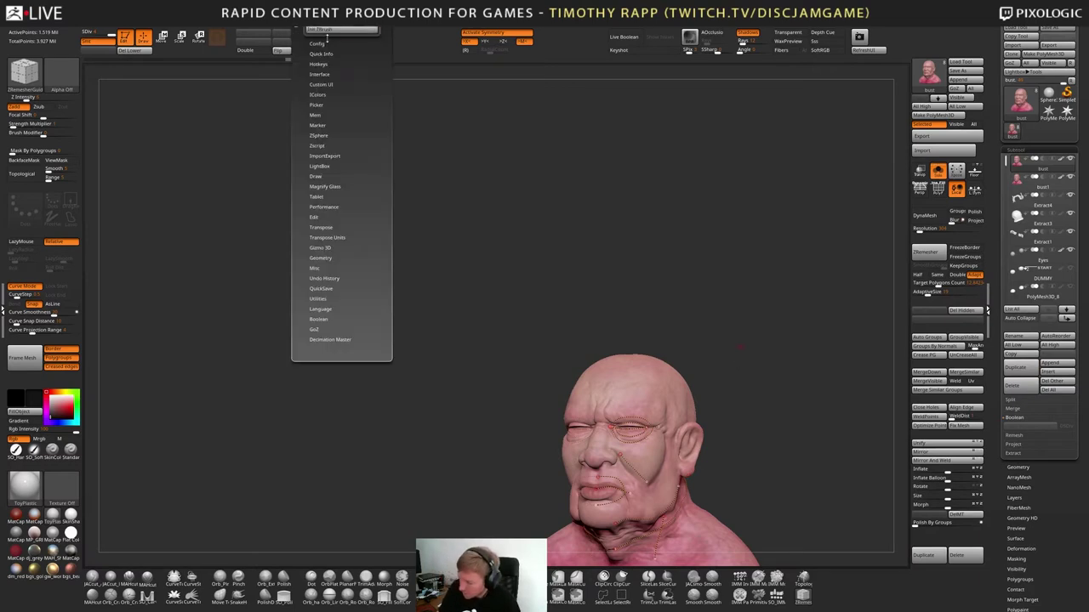
left_click(321, 43)
left_click(343, 91)
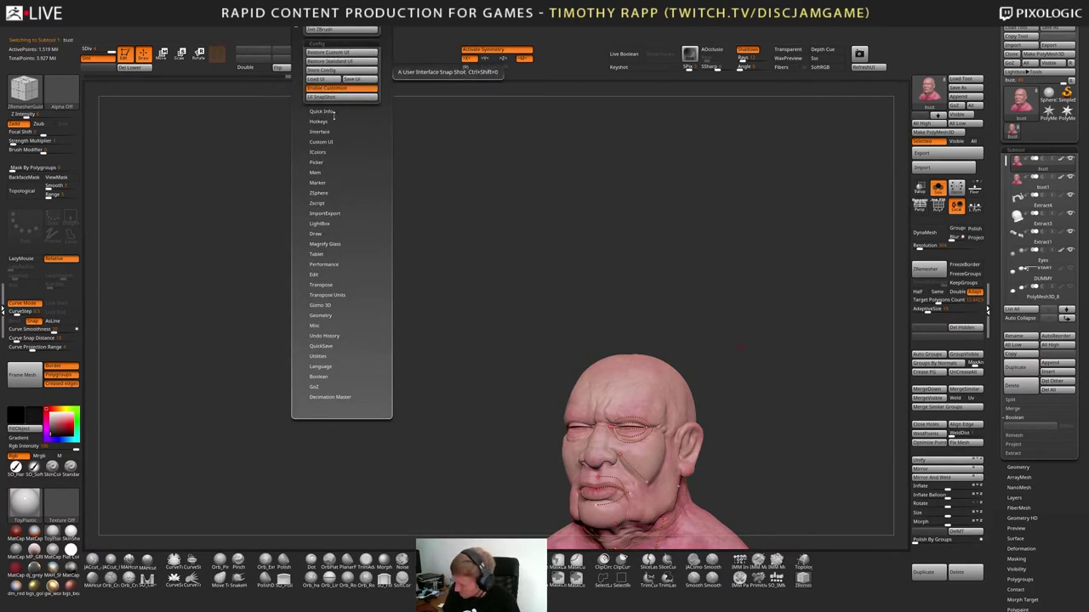
scroll(1012, 468, "down", 3)
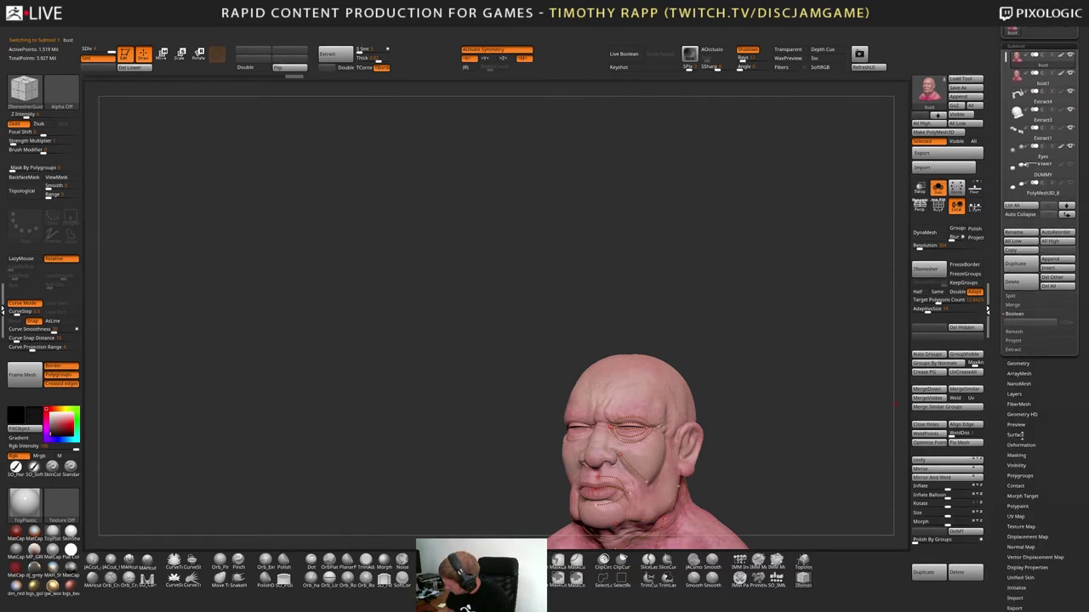
left_click(1018, 364)
scroll(1030, 443, "down", 3)
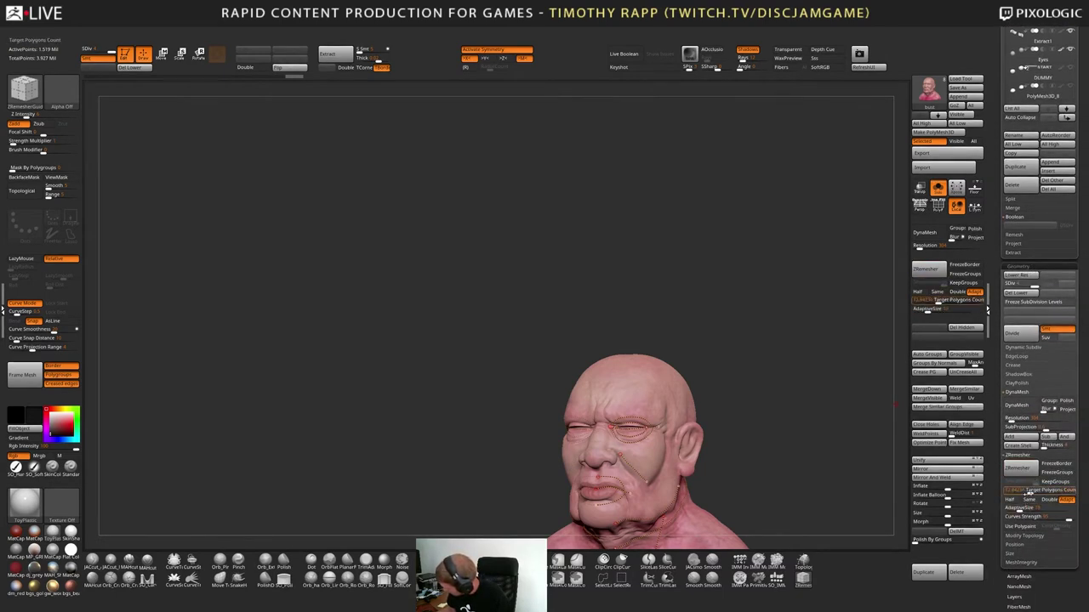
mouse_move(1030, 518)
left_mouse_down("ctrl+alt")
mouse_move(955, 345)
mouse_move(942, 372)
mouse_move(946, 317)
left_mouse_up("ctrl+alt")
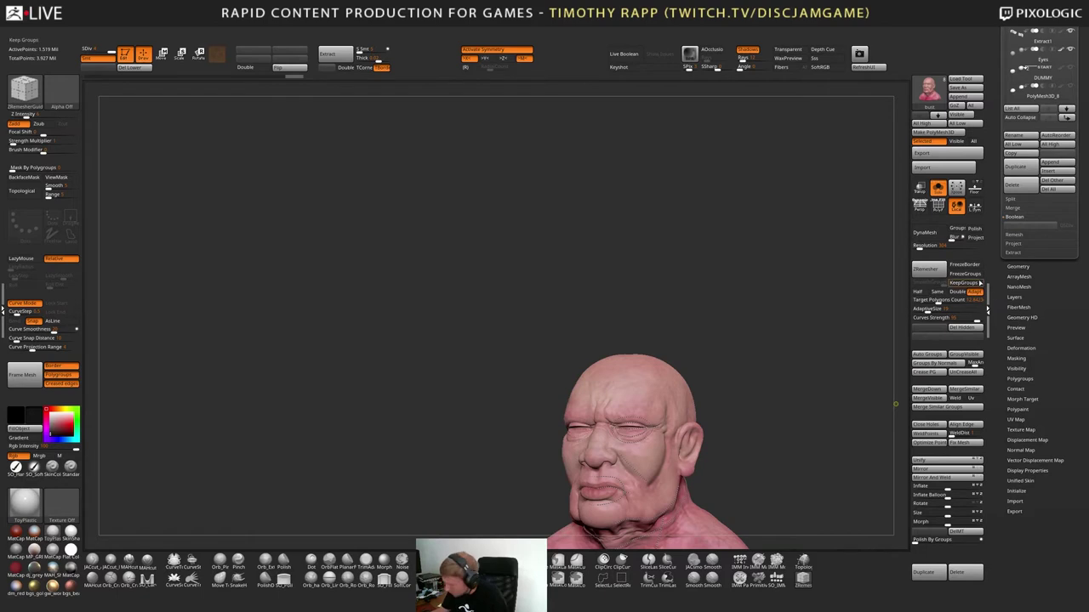
Turn off interface customization and store the current layout as the startup configuration
left_click(321, 20)
left_click(346, 89)
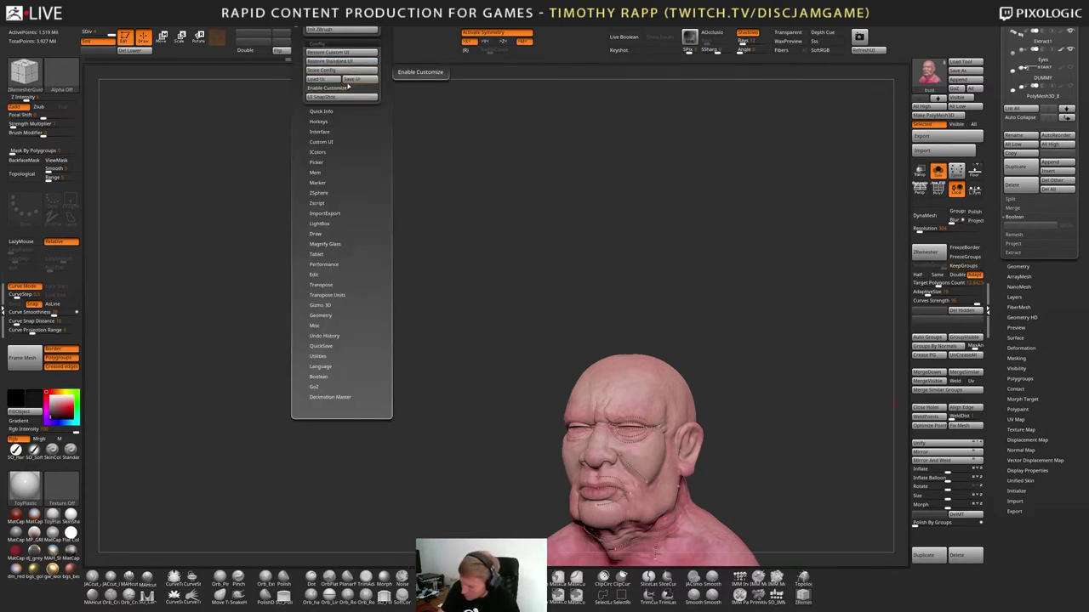
left_click_drag(544, 246, 736, 281)
left_click_drag(713, 353, 674, 244, "alt")
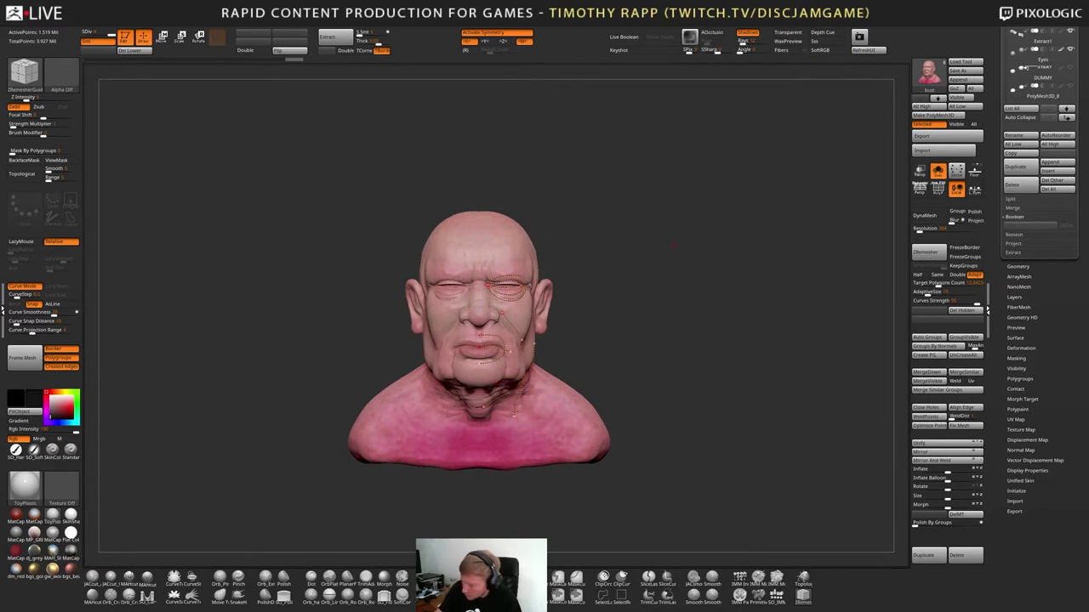
left_click(340, 18)
left_click(355, 80)
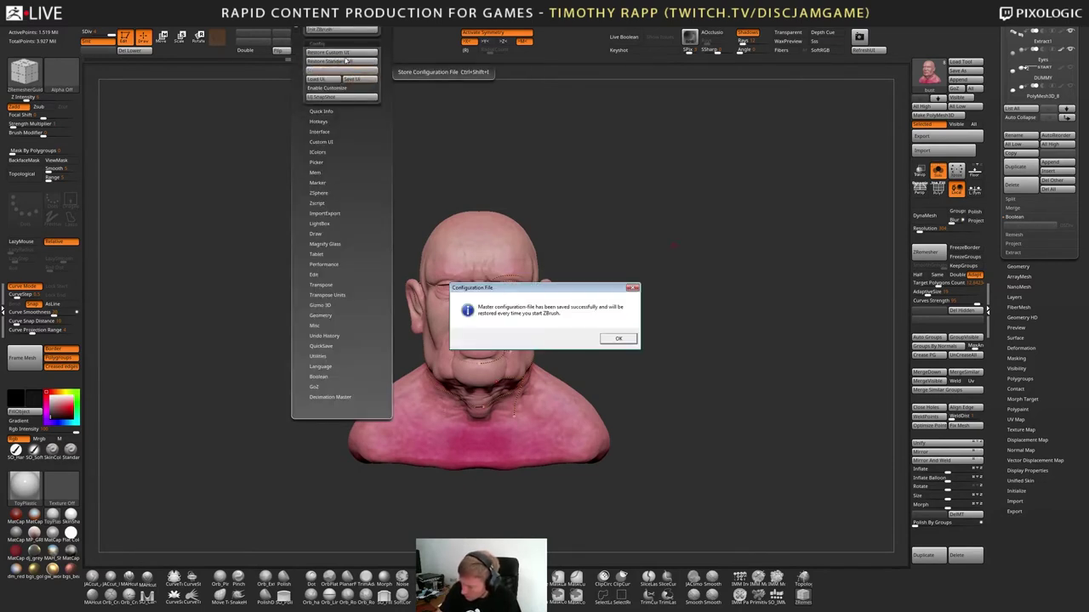
left_click(628, 334)
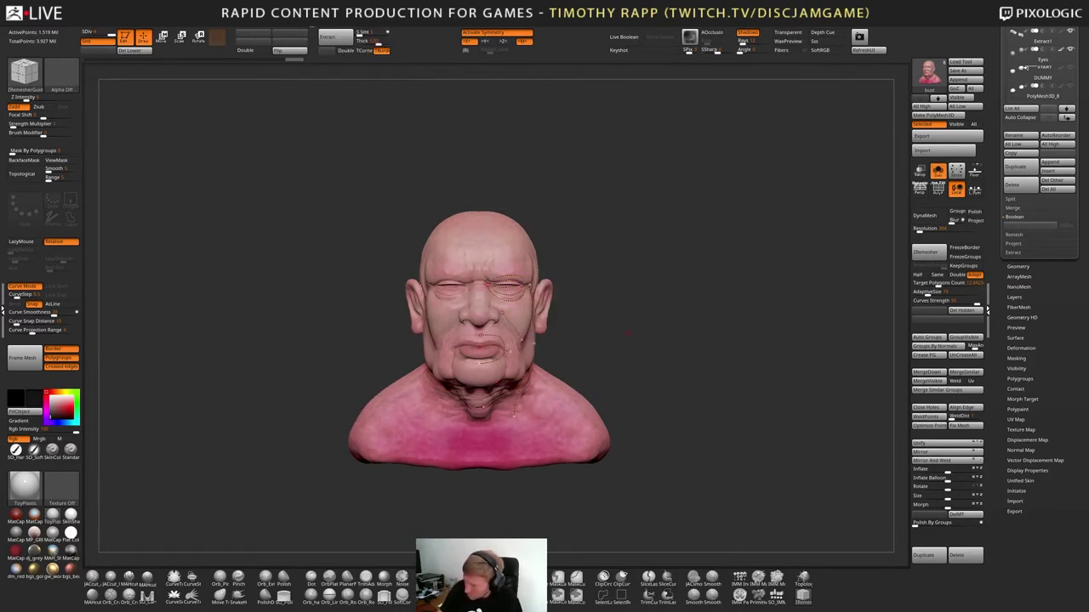
Save the customized layout as a user interface configuration file
left_click(340, 19)
left_click(360, 80)
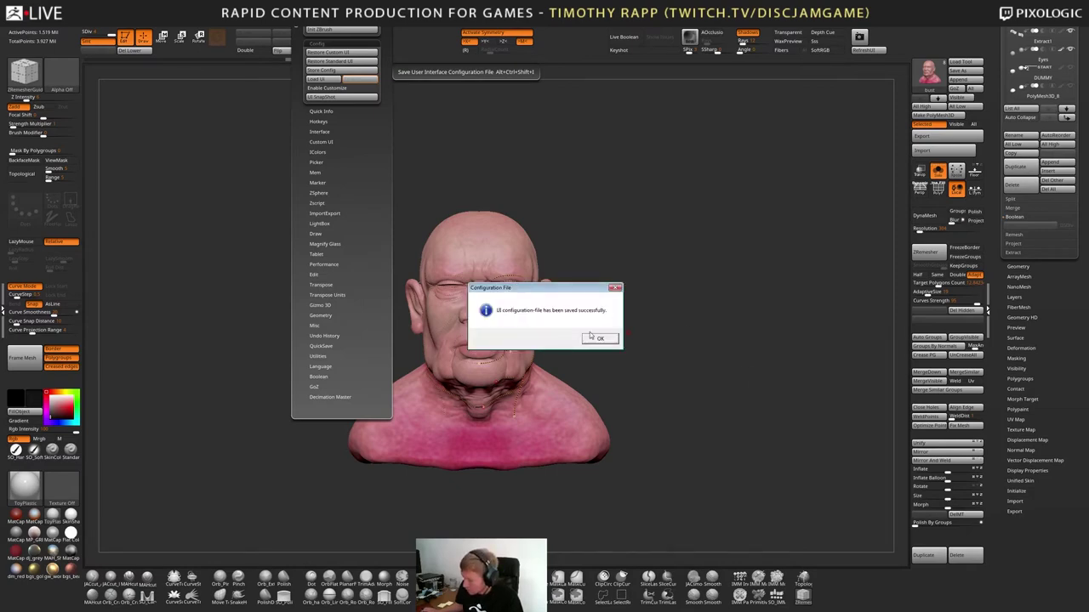
left_click(599, 339)
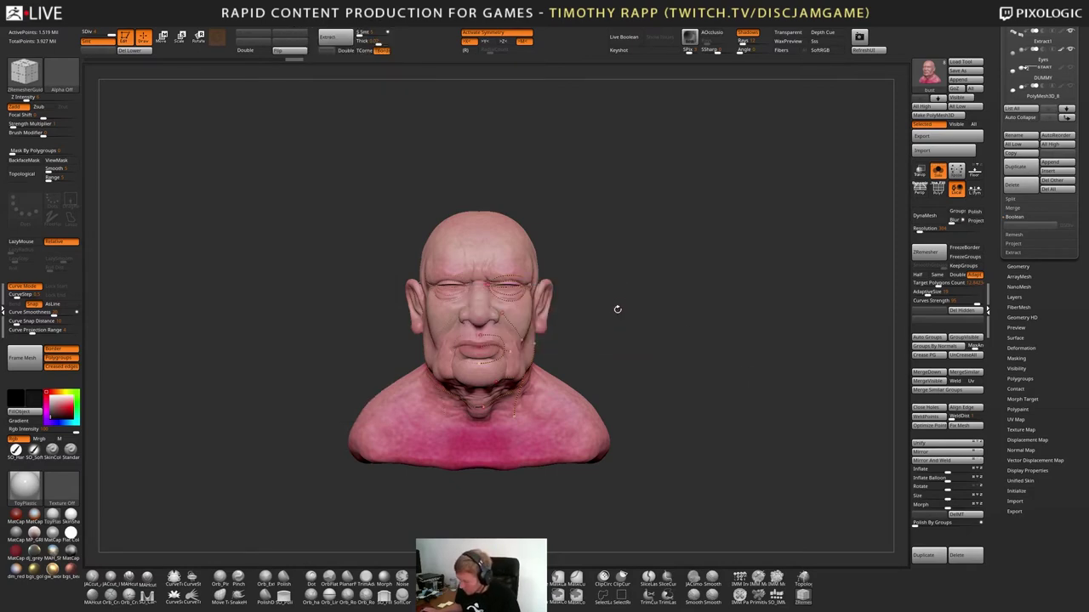
Refresh the interface and restore the custom UI layout
left_click(868, 52)
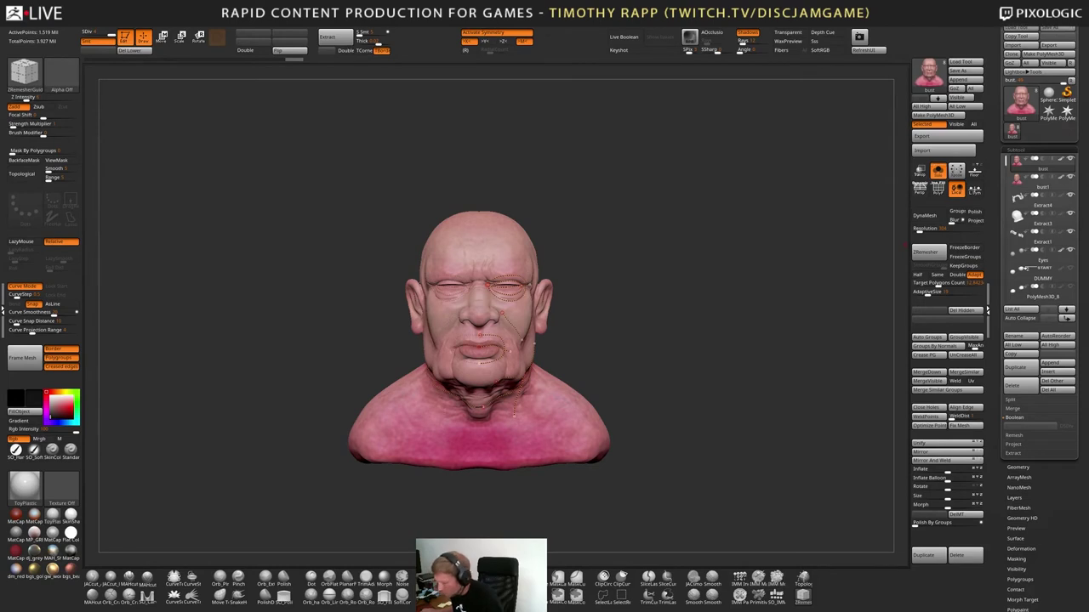
mouse_move(315, 14)
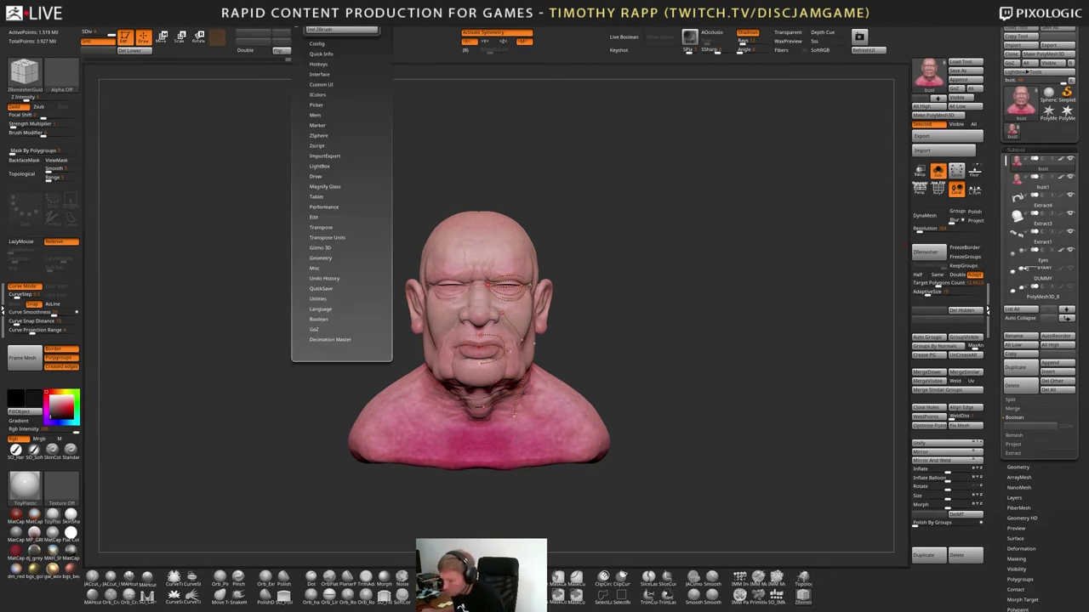
left_click(317, 42)
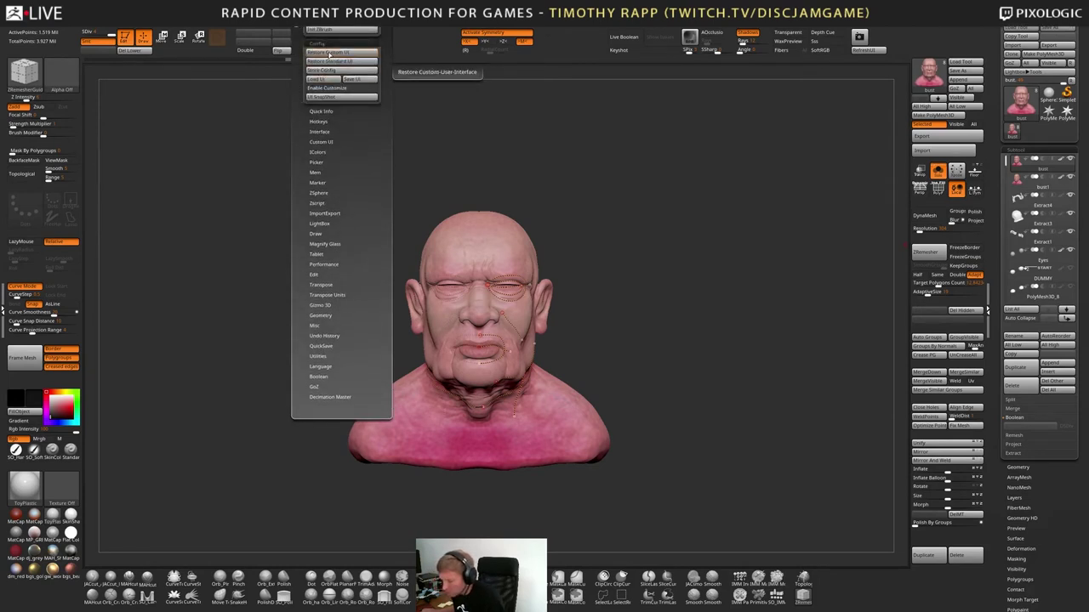
left_click(329, 53)
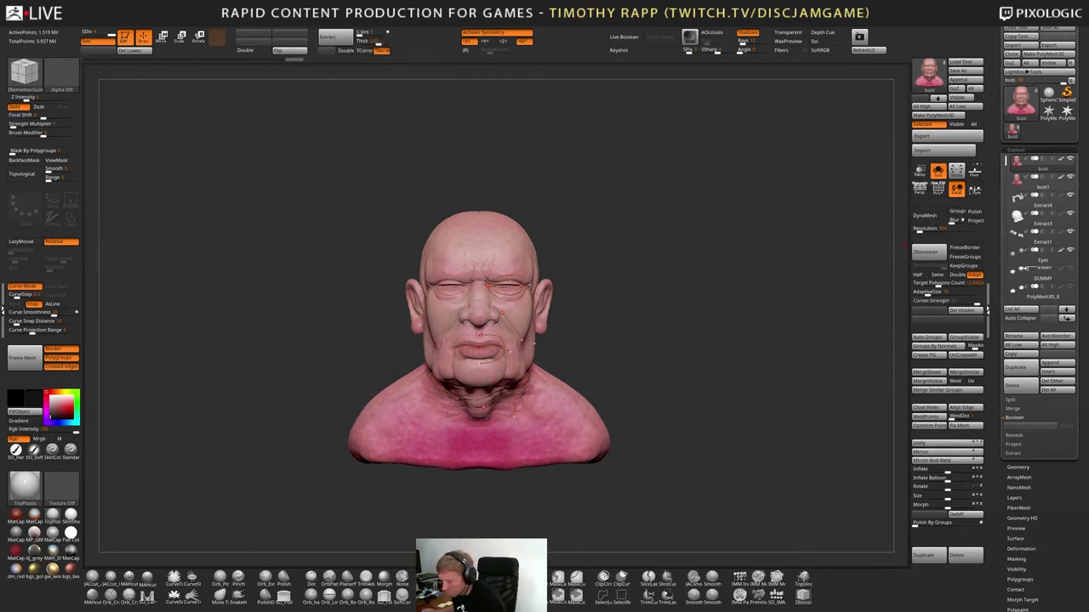
Load the user interface from its saved configuration file
mouse_move(313, 20)
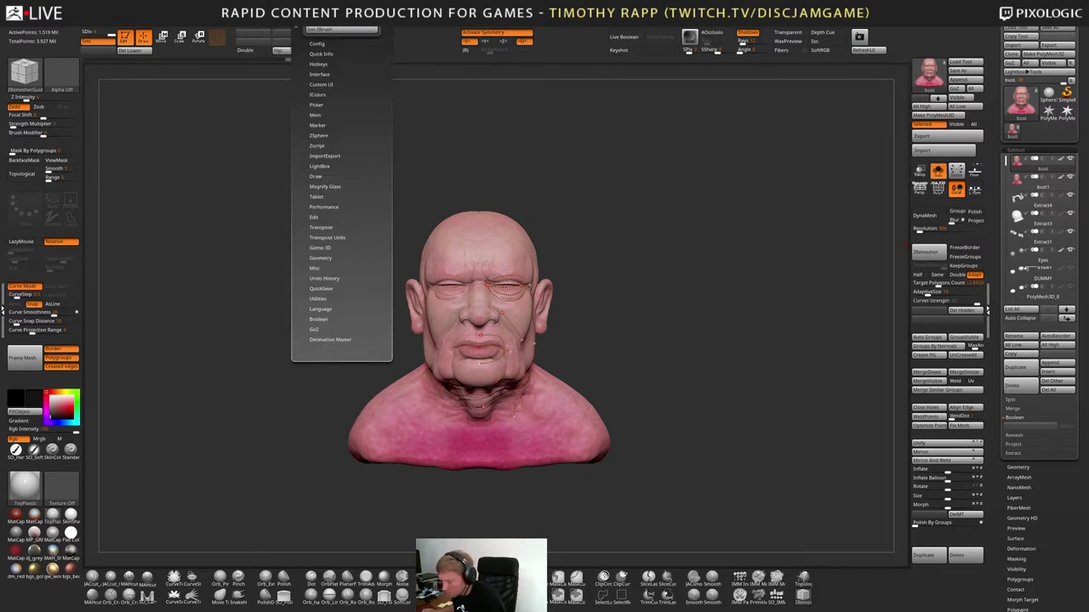
left_click(317, 43)
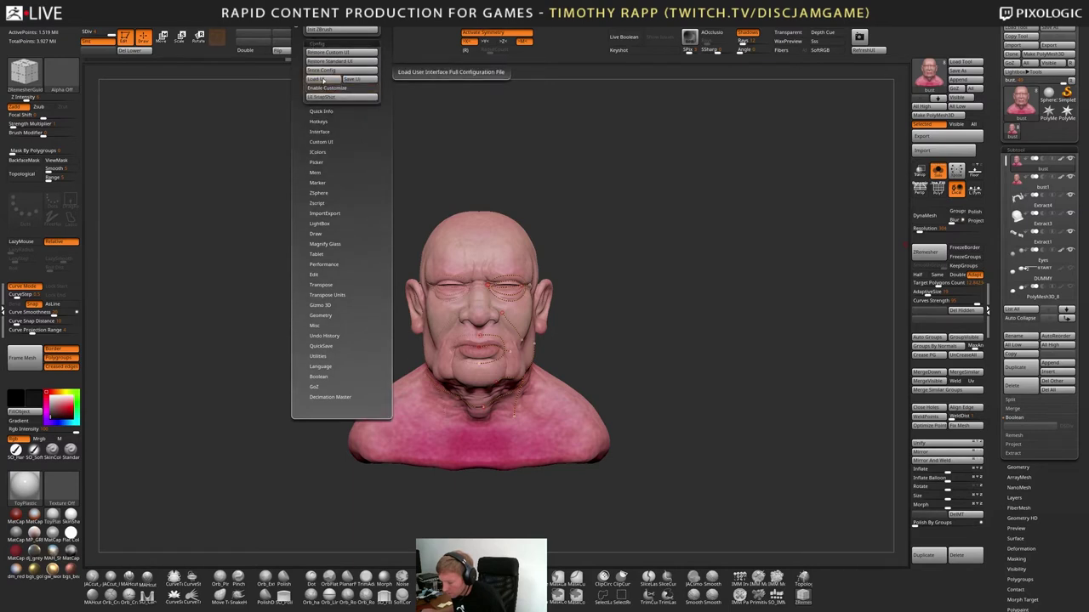
left_click(323, 80)
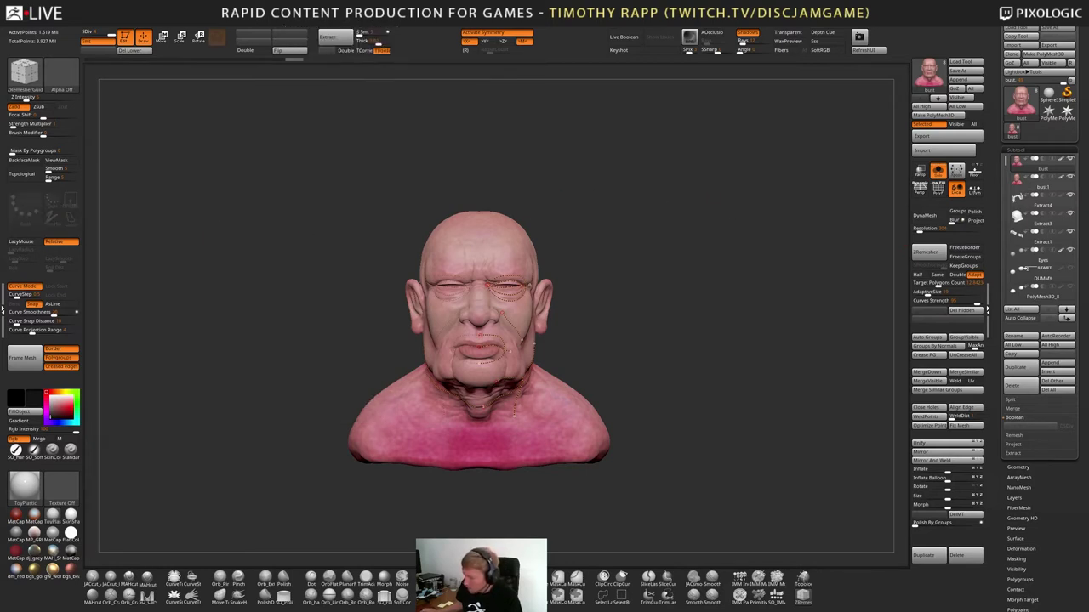
Enable interface customization again and expand the Geometry settings down to ZRemesher's Curves Strength slider
left_click(338, 20)
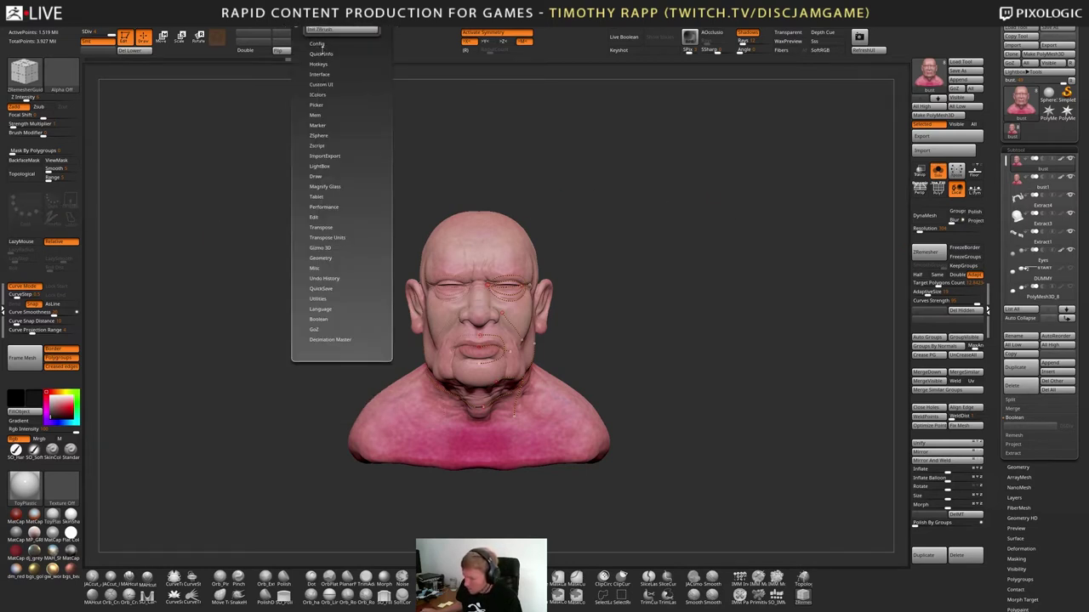
left_click(319, 45)
left_click(326, 87)
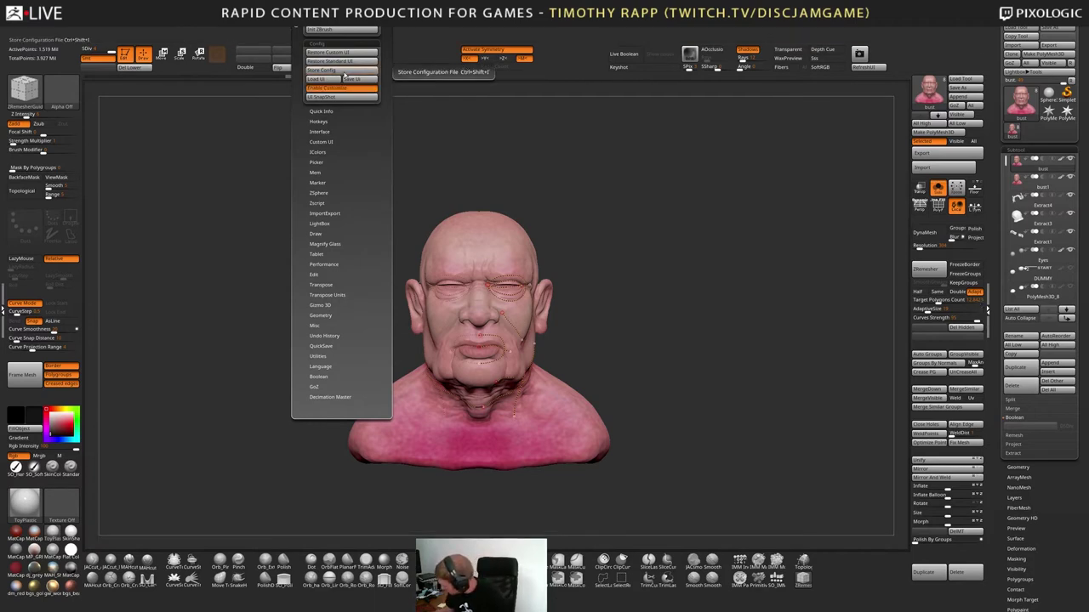
left_click(1018, 468)
left_click_drag(1004, 606, 1003, 487)
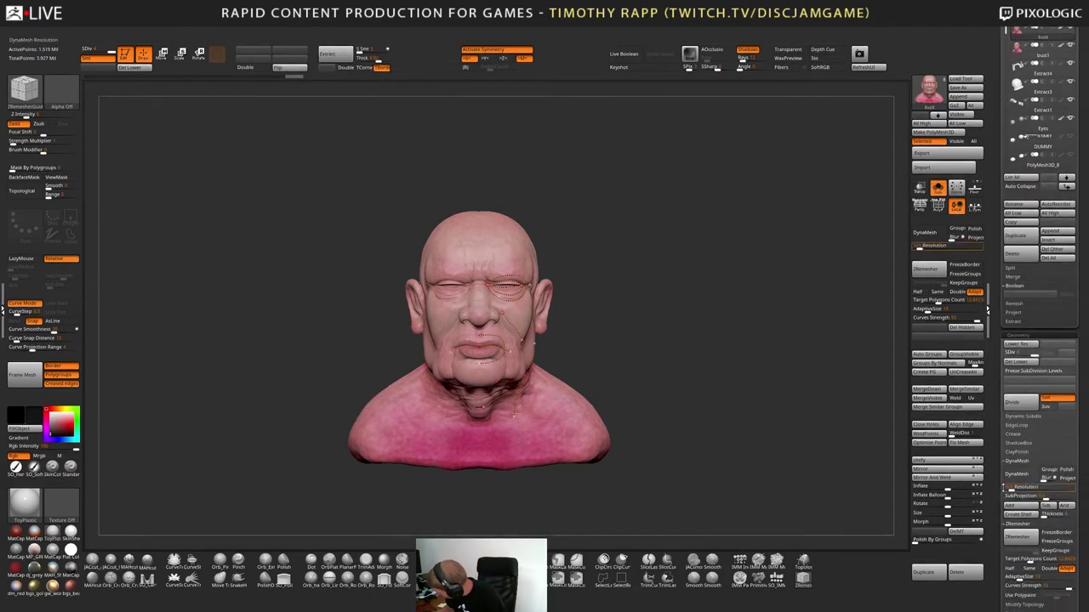
scroll(1021, 486, "down", 2)
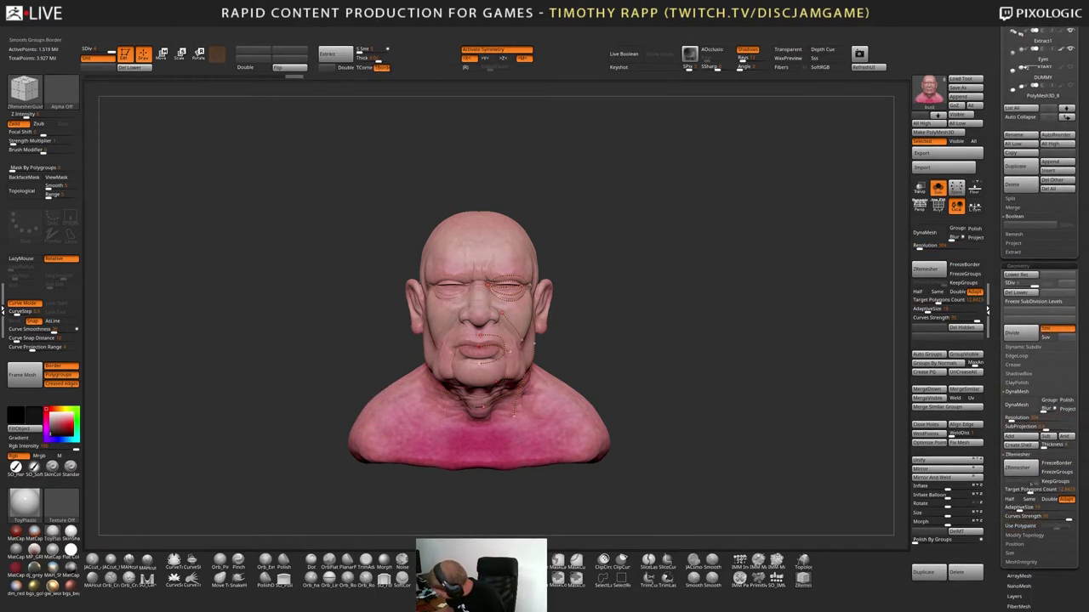
key("ctrl")
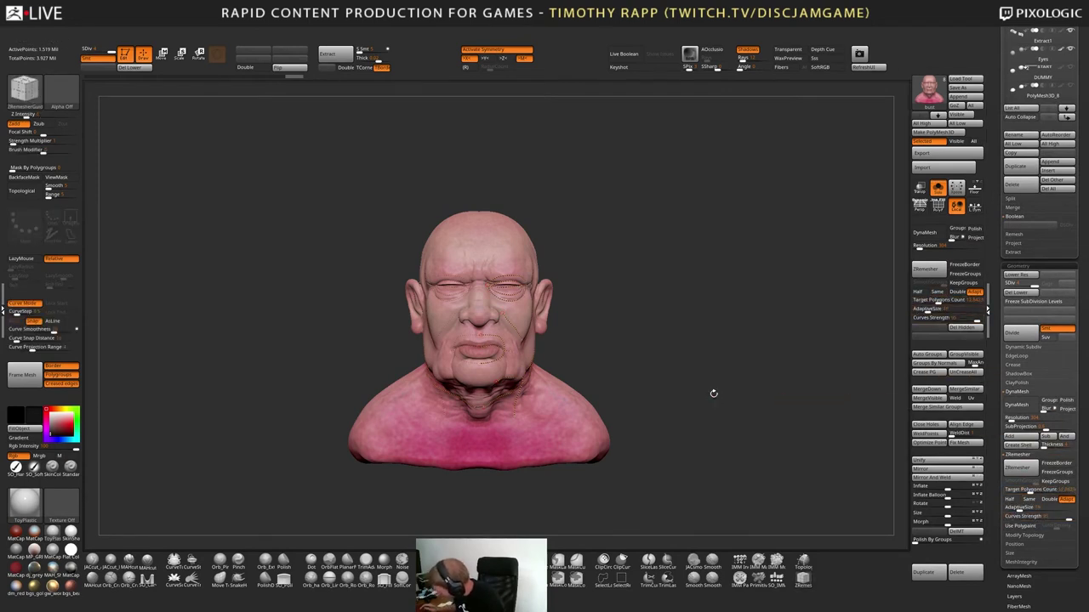
Refresh the interface and turn interface customization off
left_click(861, 56)
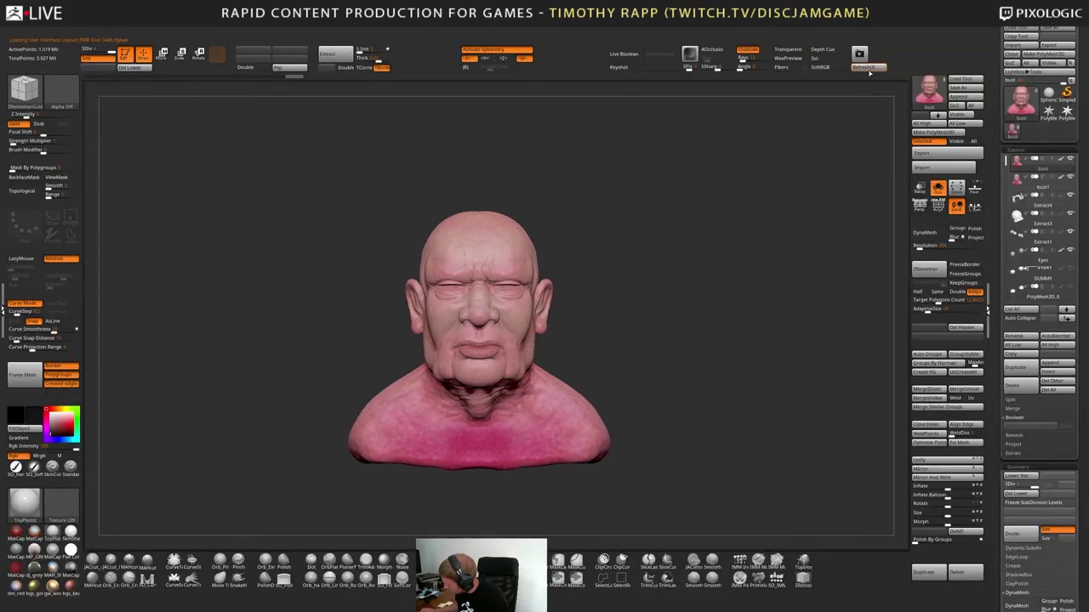
mouse_move(333, 21)
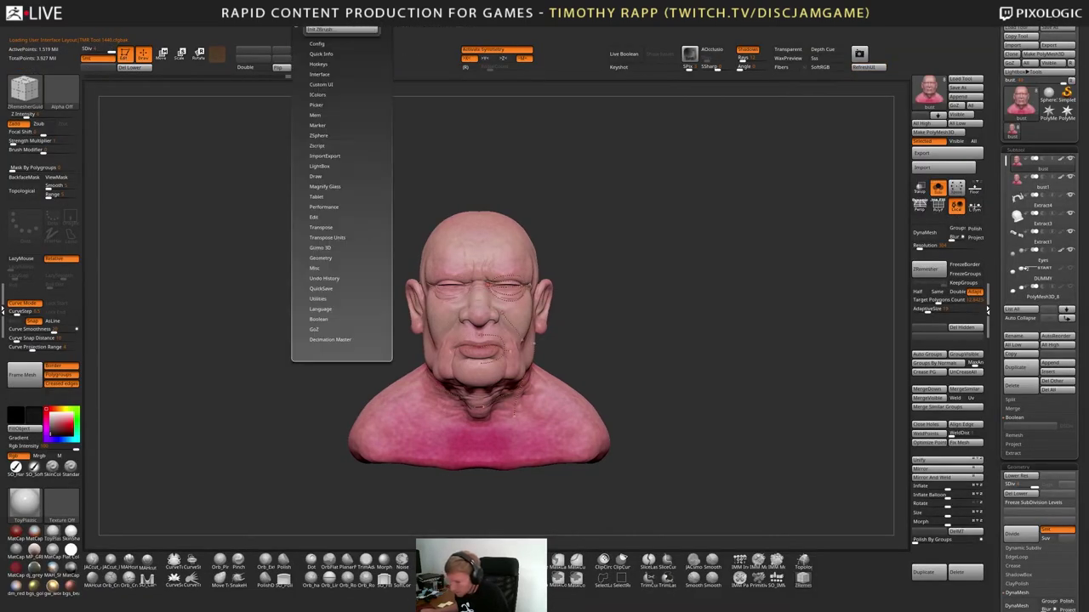
left_click(317, 43)
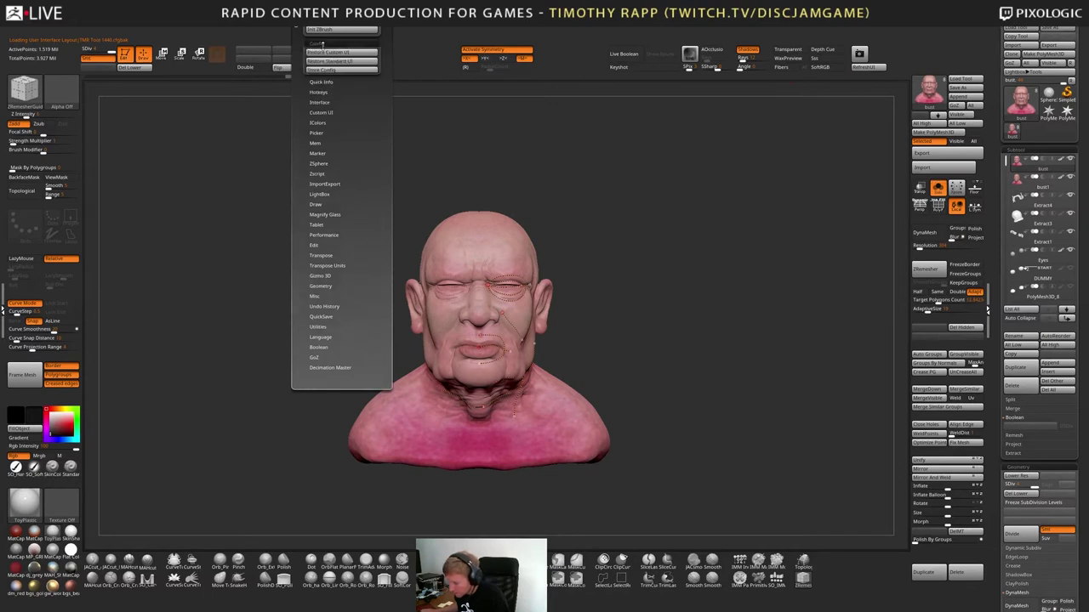
left_click(341, 88)
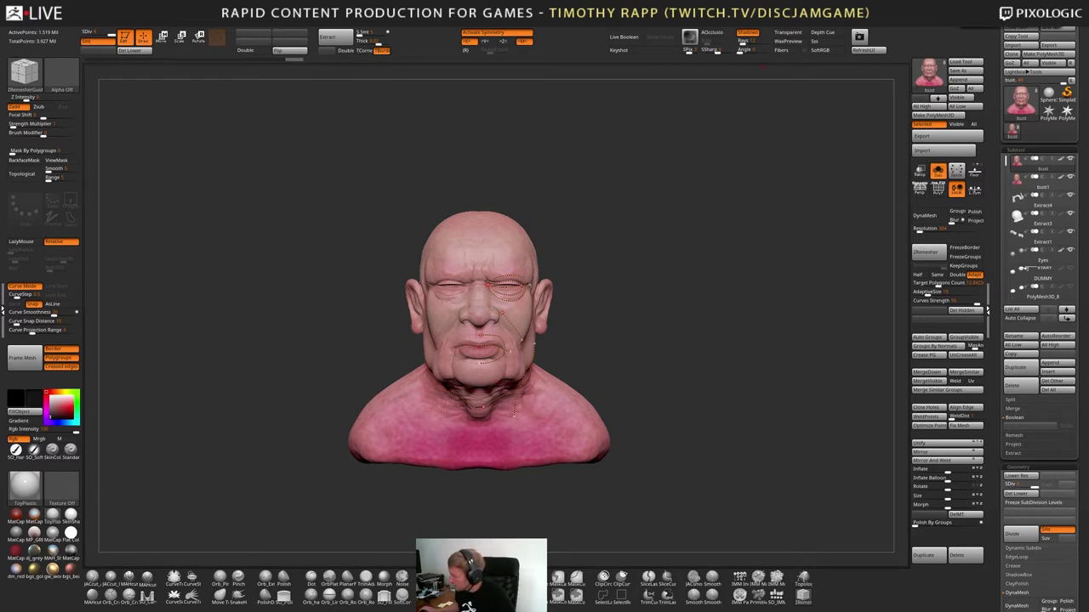
left_click(944, 301)
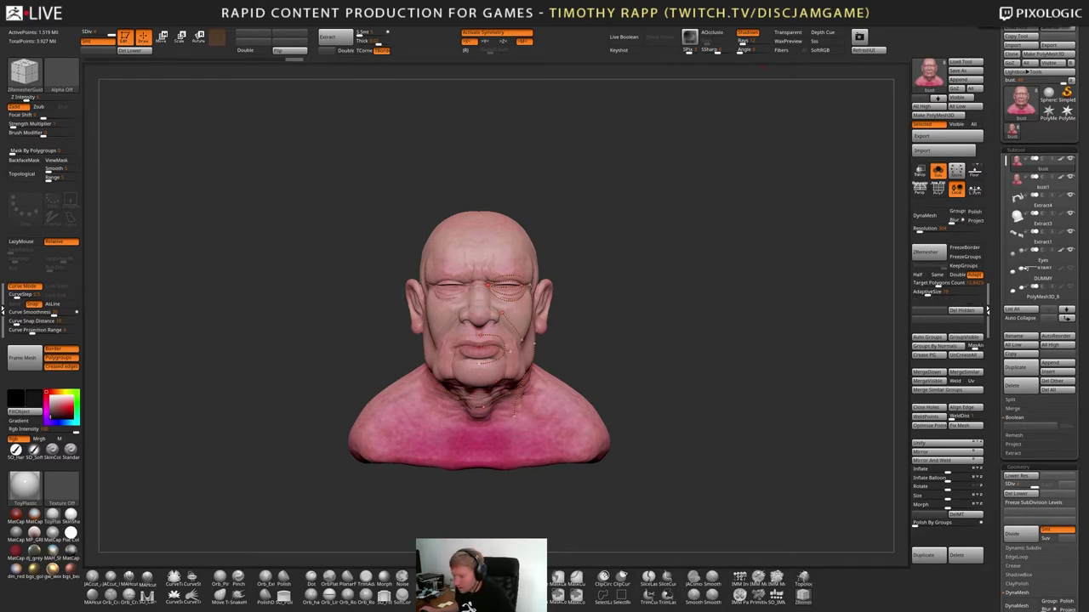
key("Return")
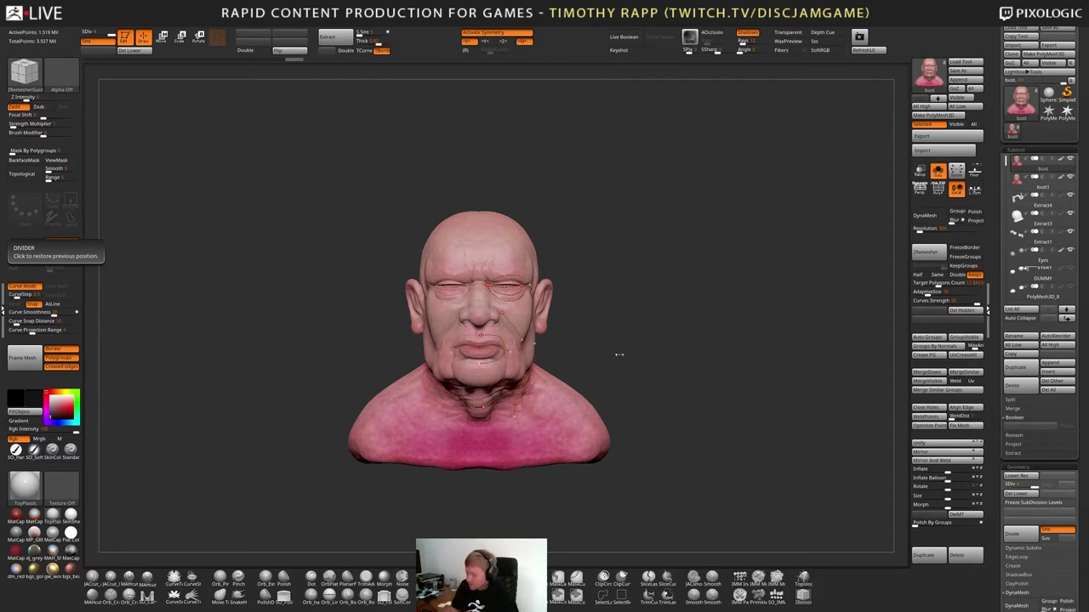
Draw radial guide curves across the eye loops from brow to cheek, at the outer side, inner side and centre of the eye
right_click_drag(619, 355, 501, 408)
right_click_drag(434, 340, 511, 332, "alt")
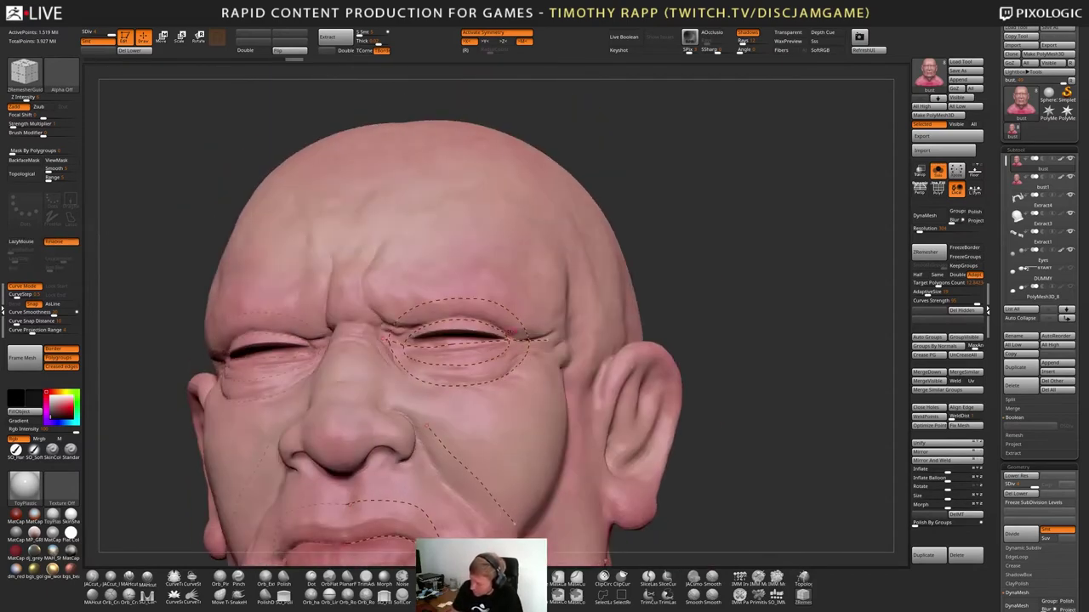
left_click_drag(528, 276, 486, 320)
left_click_drag(511, 395, 517, 402)
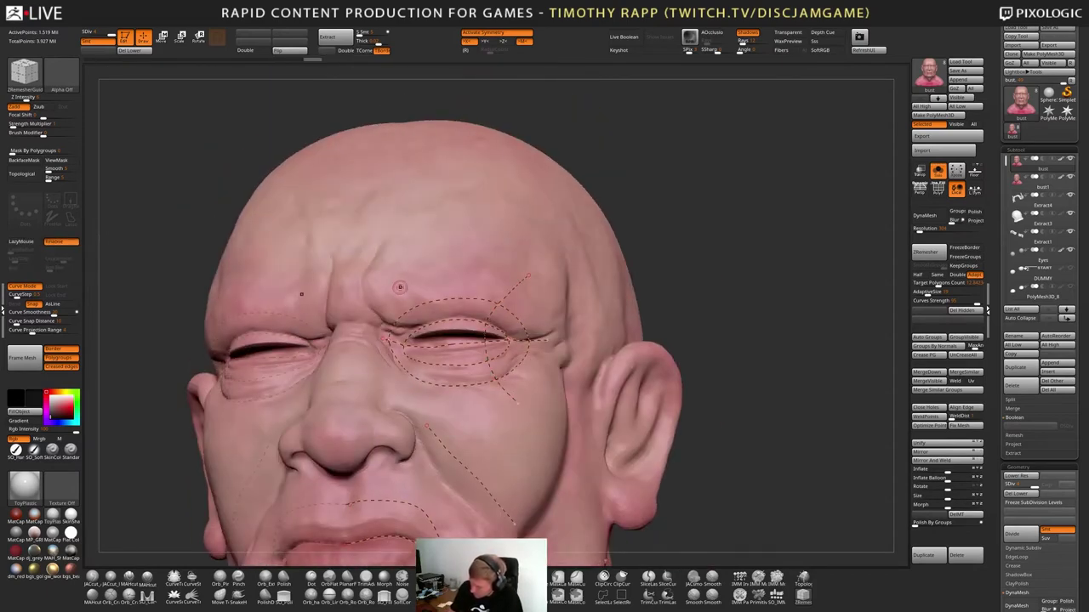
mouse_move(391, 275)
left_mouse_down()
mouse_move(415, 325)
mouse_move(400, 393)
left_mouse_up()
left_click_drag(448, 252, 450, 298)
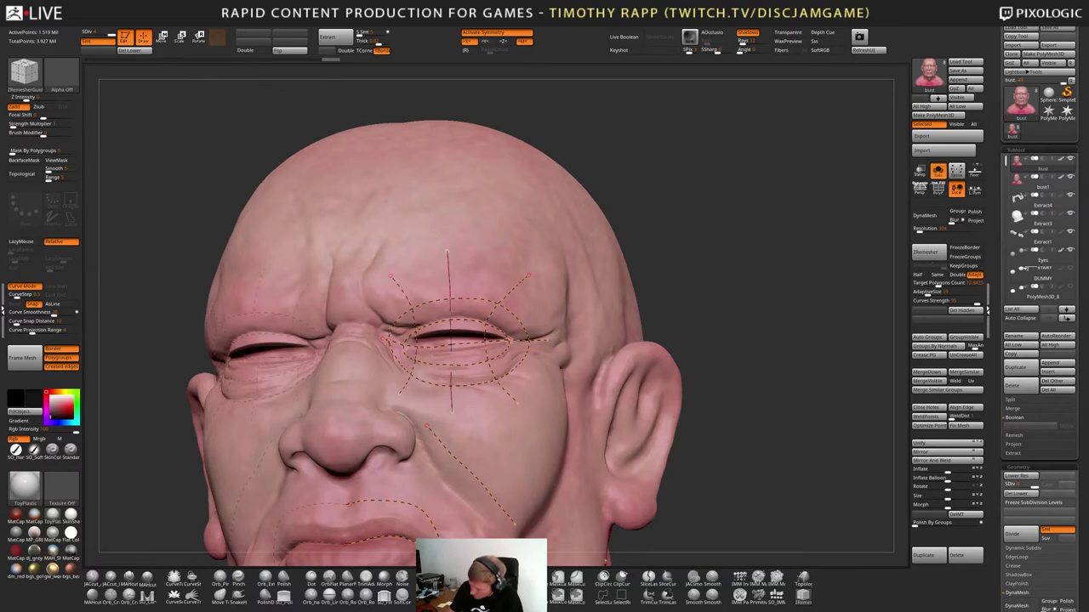
Select the Topology brush and try a curve stroke across the bust's forehead
right_click_drag(712, 411, 683, 435)
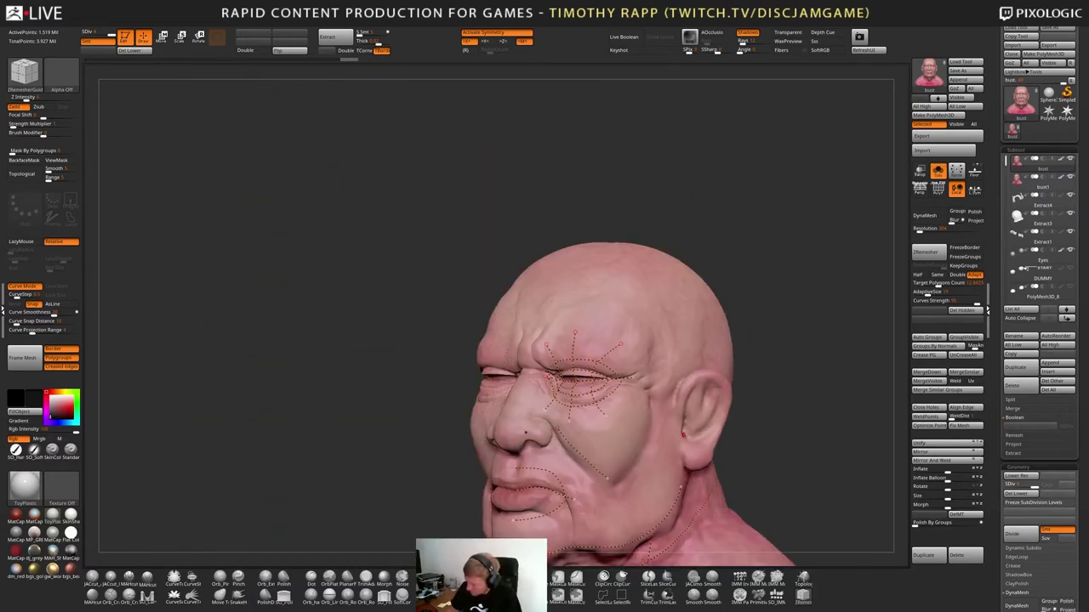
mouse_move(719, 436)
left_mouse_down()
mouse_move(754, 437)
mouse_move(740, 430)
left_mouse_up()
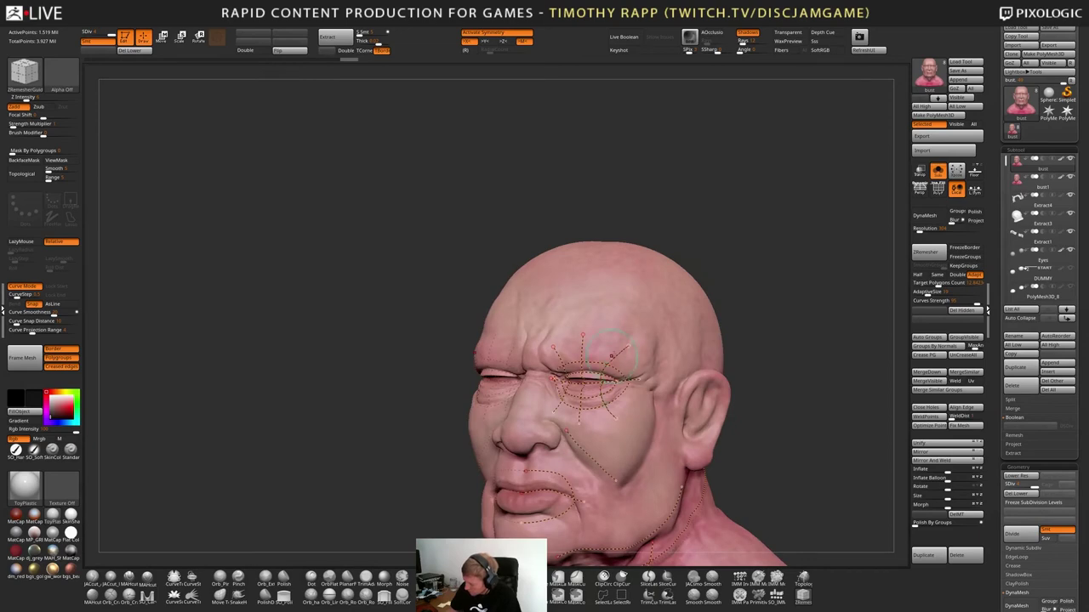
right_click_drag(776, 486, 738, 472, "ctrl")
left_click(803, 578)
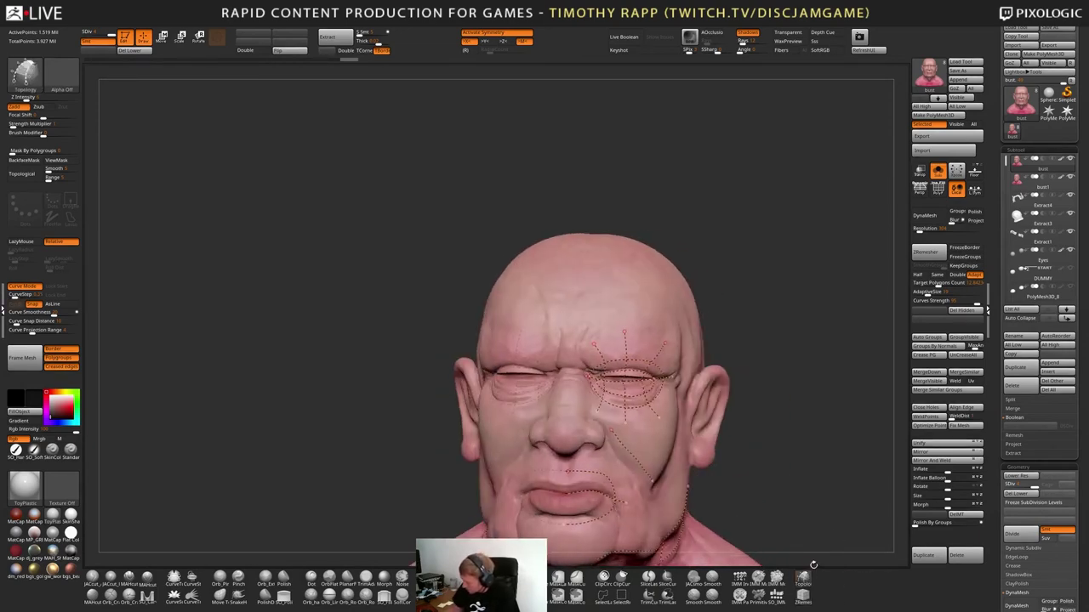
left_click_drag(536, 295, 643, 273)
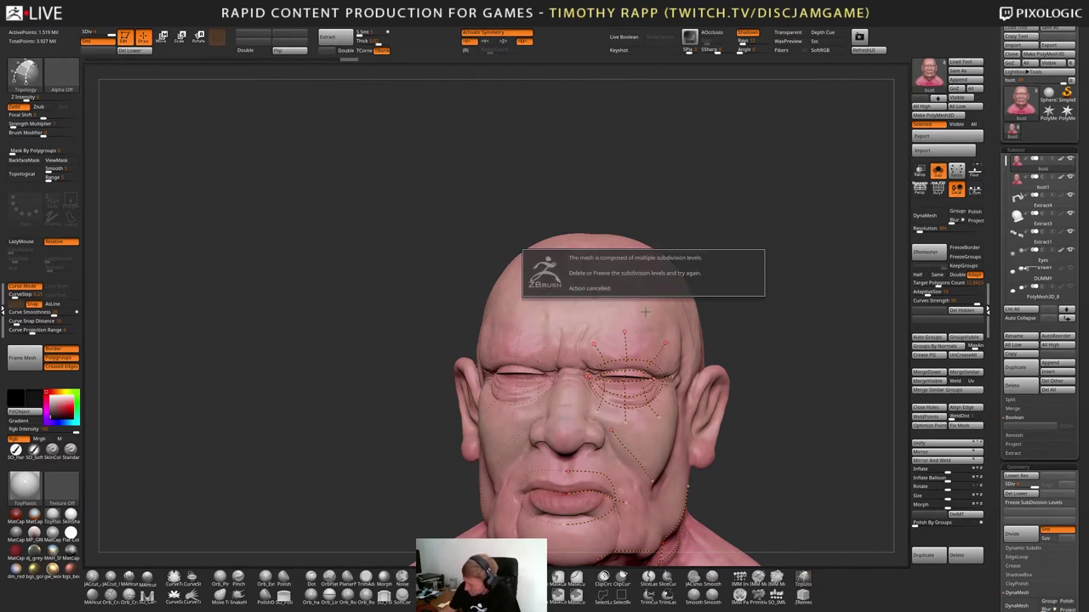
key("ctrl")
key("ctrl+z")
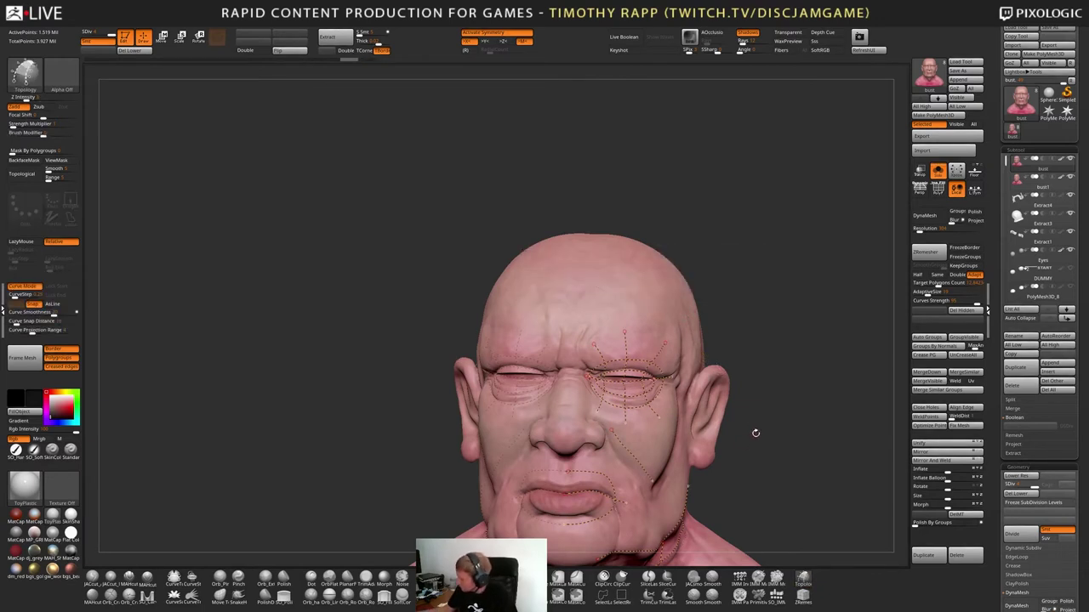
Select the Extract3 hair subtool, apply the MatCap Gray material and set the colour to white
left_click(1018, 216)
left_click_drag(816, 375, 684, 365)
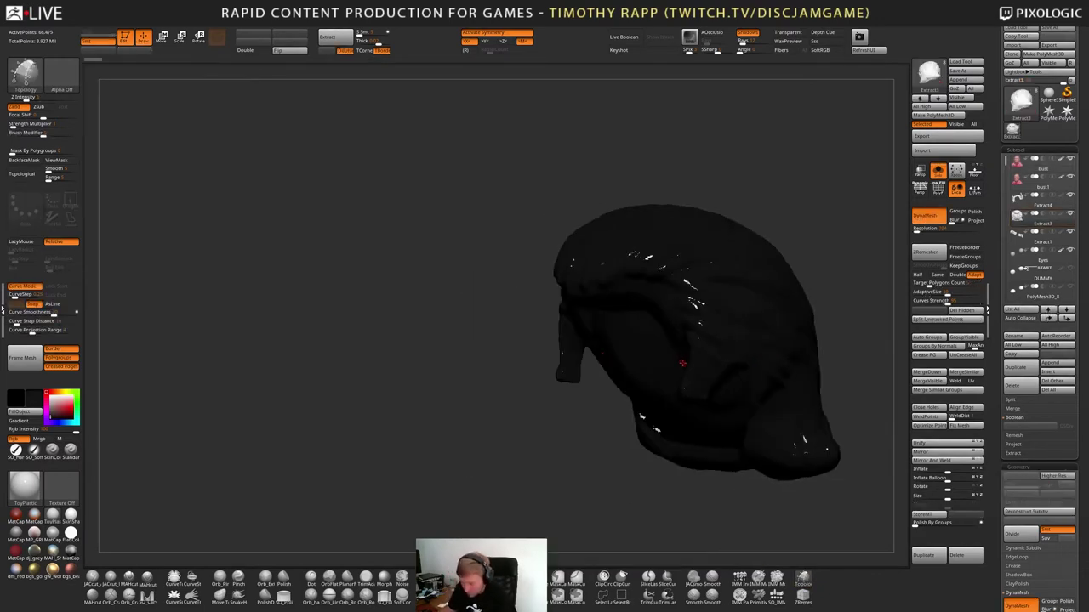
left_click(17, 517)
left_click(18, 534)
left_click_drag(600, 393, 414, 472, "alt")
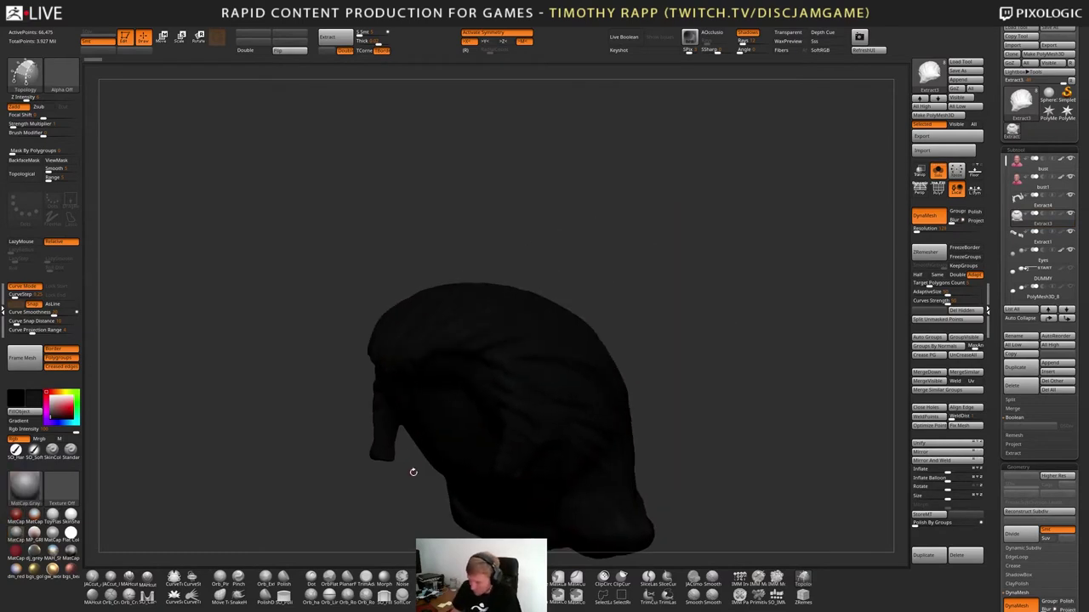
left_click_drag(56, 410, 43, 391)
left_click_drag(740, 349, 630, 374)
Draw four topology curves down the side of the hair and three lengthwise curves crossing them to form a grid
left_click_drag(569, 276, 558, 366)
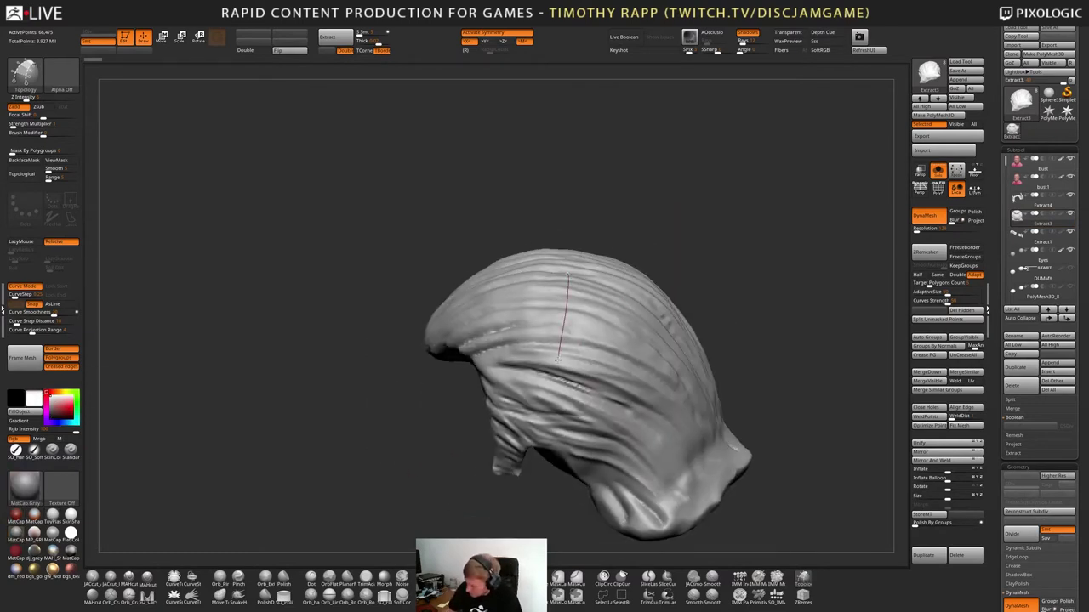
left_click_drag(597, 292, 584, 374)
left_click_drag(622, 311, 604, 410)
left_click_drag(647, 341, 620, 424)
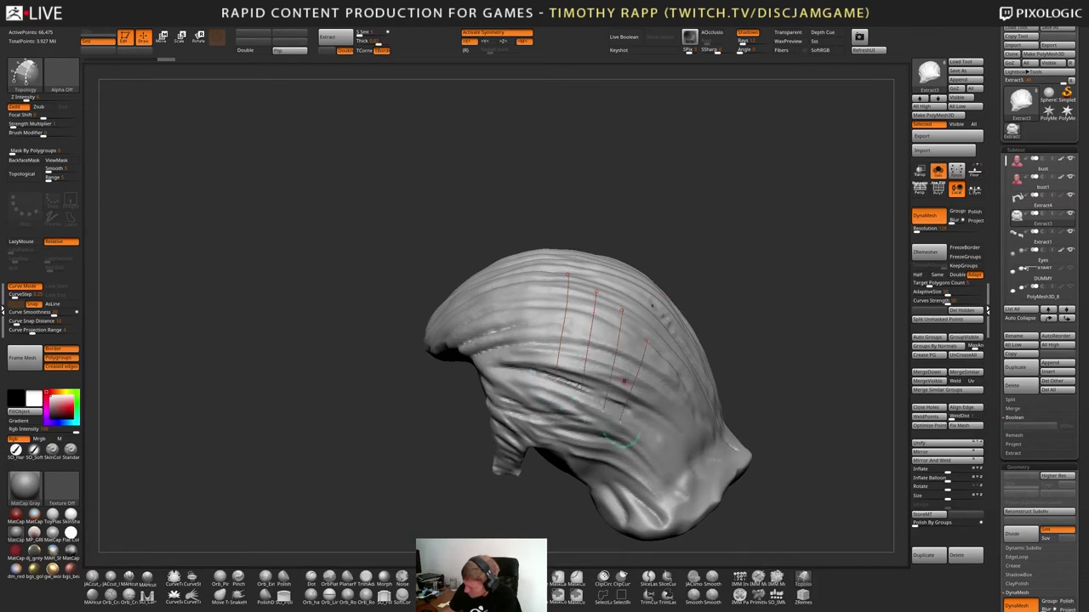
mouse_move(525, 299)
left_mouse_down()
mouse_move(575, 308)
mouse_move(684, 383)
left_mouse_up()
left_click_drag(533, 326, 678, 403)
mouse_move(536, 349)
left_mouse_down()
mouse_move(609, 378)
mouse_move(682, 443)
left_mouse_up()
Rework the crossing topology curves on the side of the hair so the grid closes into four-sided patches
left_click_drag(765, 374, 723, 391)
left_click_drag(734, 340, 746, 444, "alt")
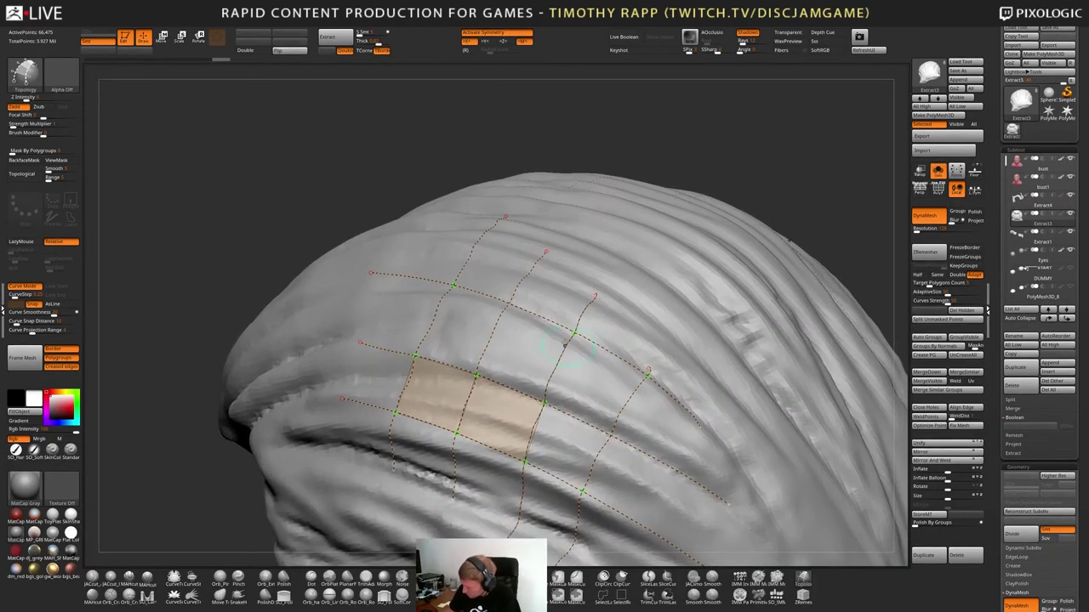
mouse_move(511, 285)
left_mouse_down("alt")
mouse_move(526, 300)
mouse_move(546, 258)
left_mouse_up("alt")
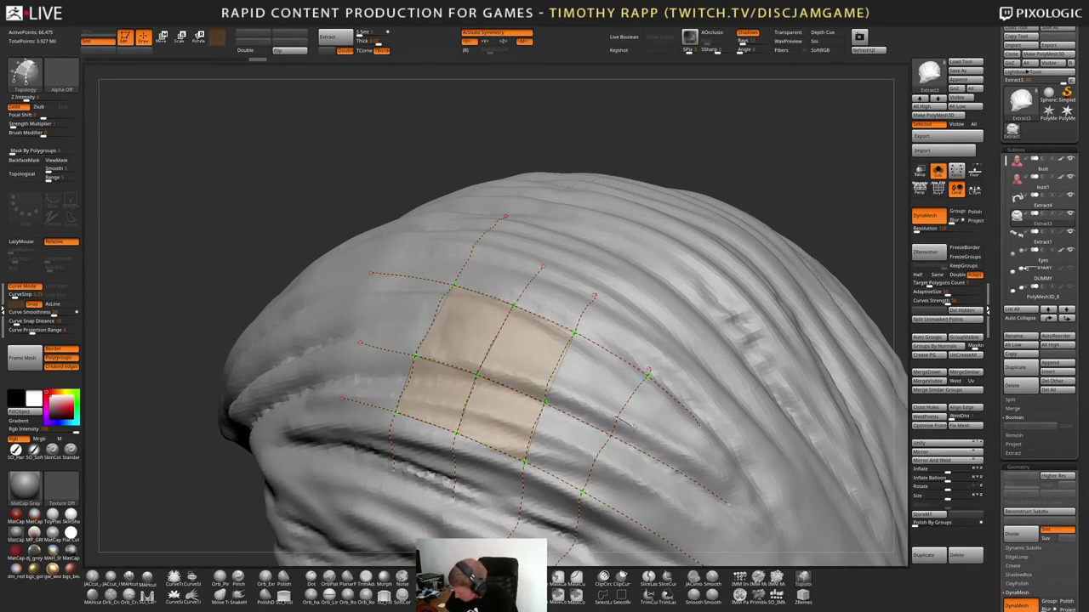
left_click_drag(633, 427, 613, 415, "alt")
right_click_drag(592, 482, 598, 445, "alt")
left_click_drag(588, 454, 596, 437)
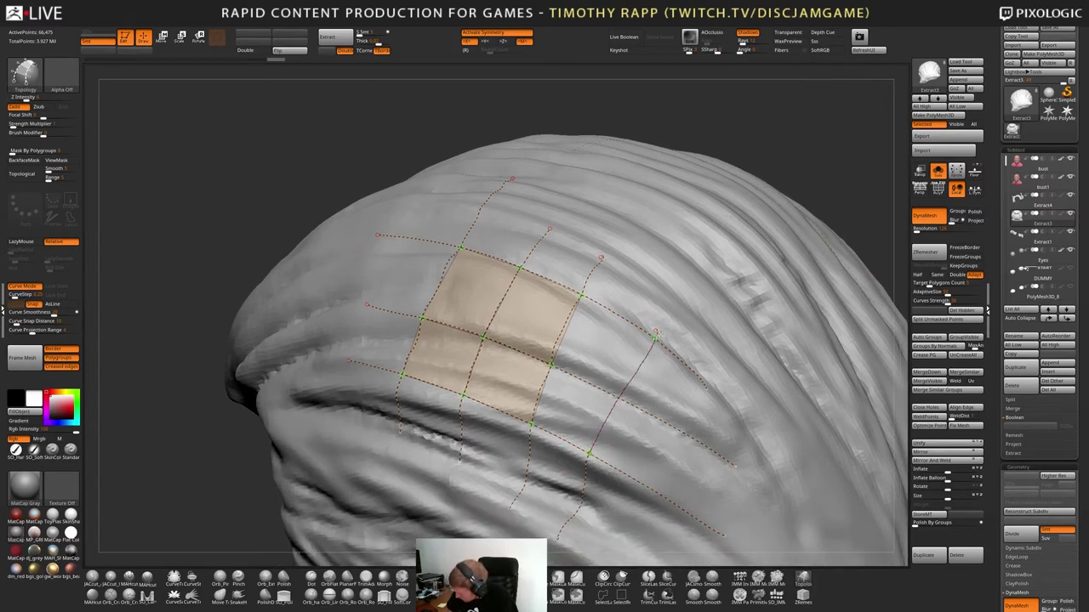
left_click_drag(656, 334, 657, 333)
right_click_drag(777, 411, 770, 357, "ctrl")
right_click_drag(719, 459, 764, 465)
right_click_drag(765, 464, 655, 480, "alt")
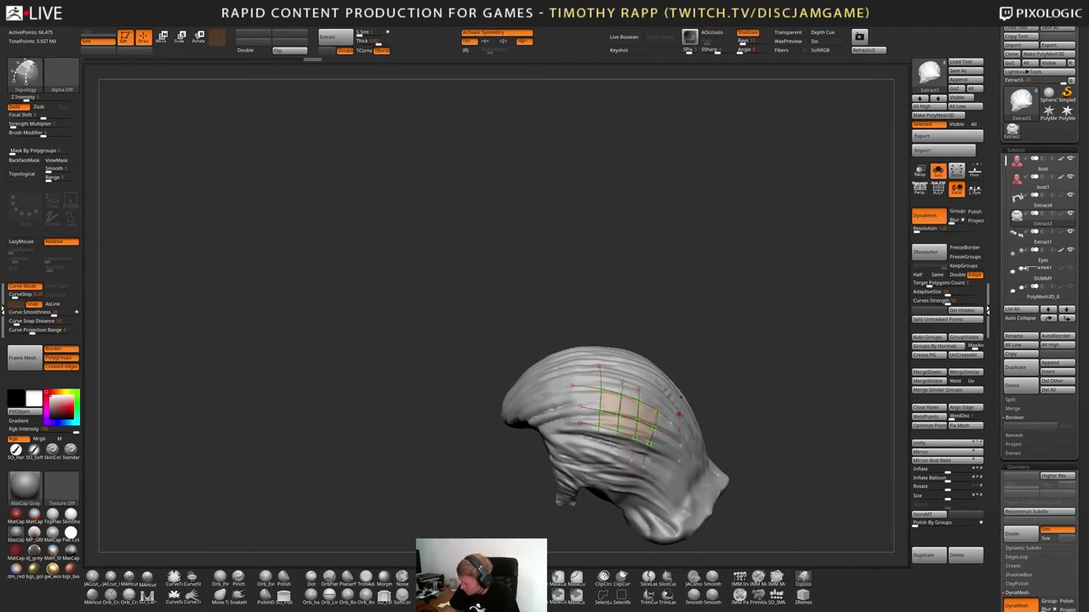
Generate a mesh from the curve grid and split the unmasked points into their own subtool, displayed with polyframe
left_click(679, 414)
mouse_move(655, 425)
right_mouse_down()
mouse_move(706, 428)
mouse_move(655, 432)
right_mouse_up()
right_click_drag(655, 432, 687, 446, "alt")
left_click(941, 321)
key("Down")
key("shift+f")
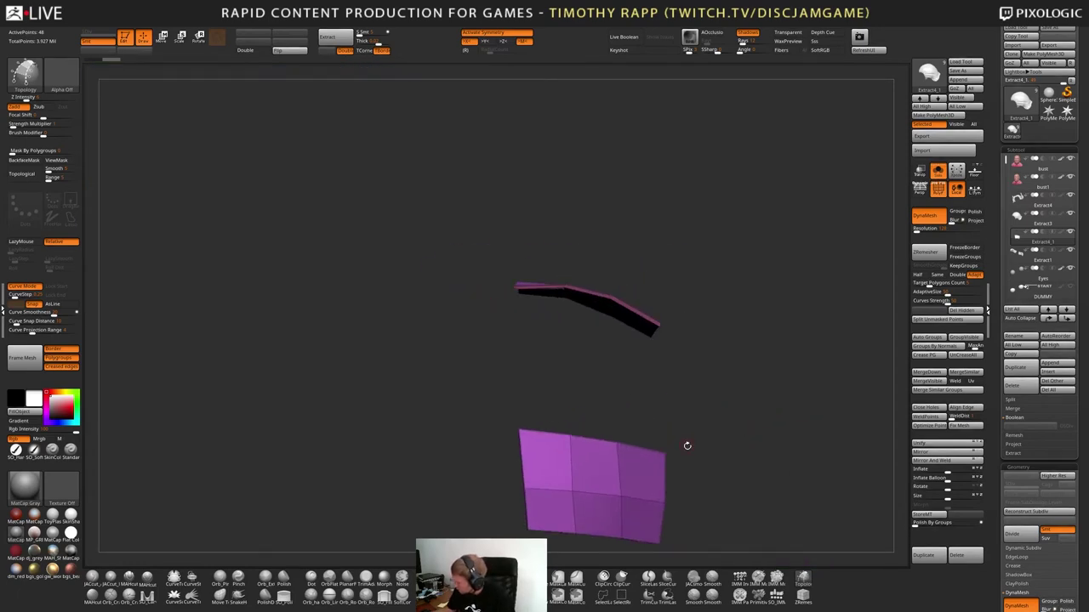
Delete the split-off patch subtool and return to the bust subtool with the polyframe hidden
left_click(1021, 382)
left_click(1008, 400)
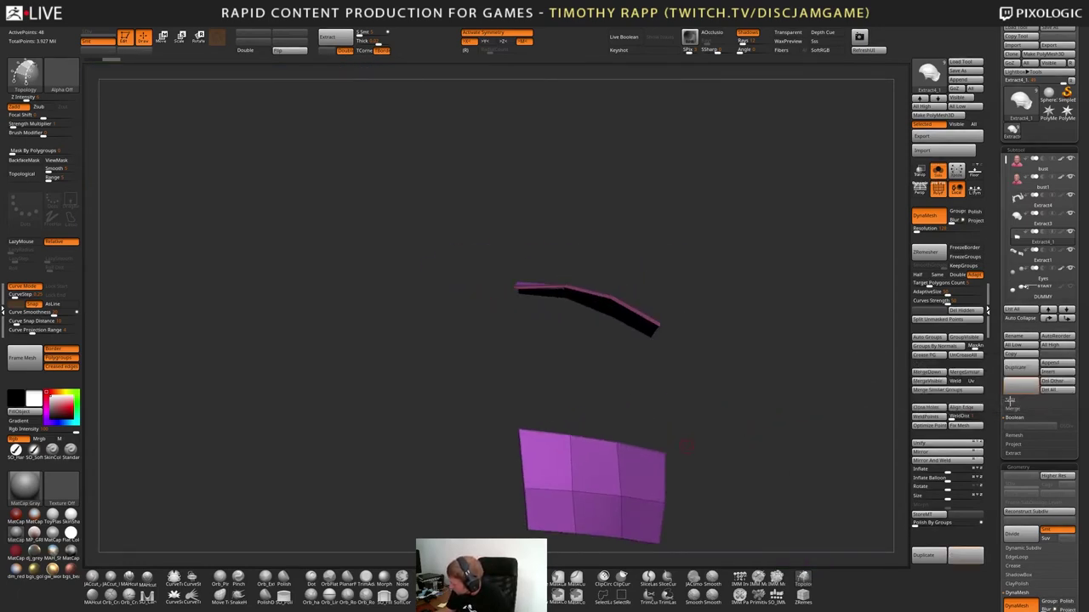
key("Up")
key("Up")
key("Up")
key("Up")
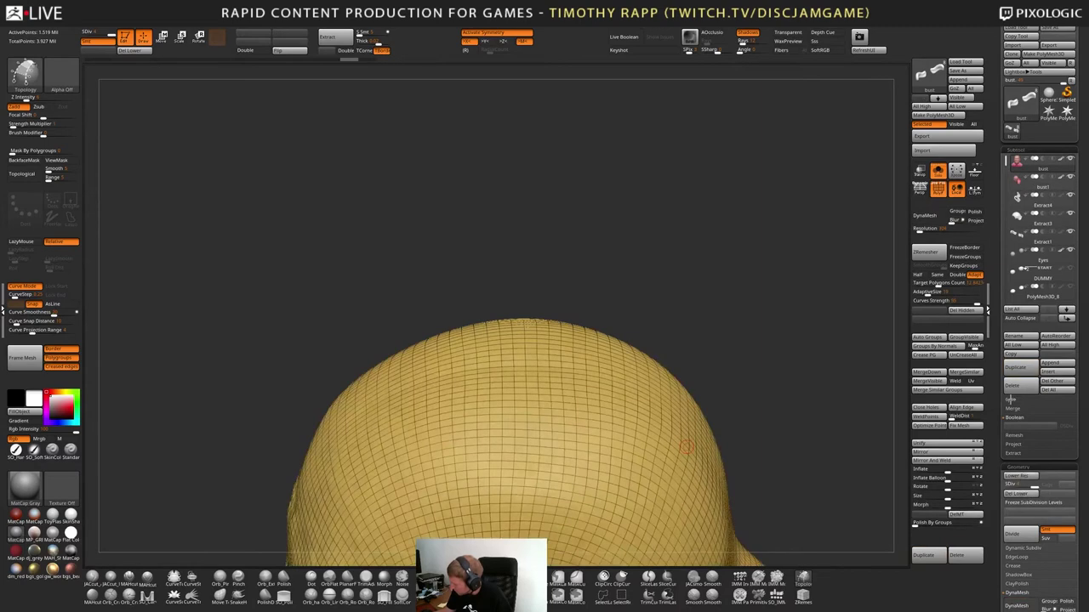
key("shift+f")
right_click_drag(774, 383, 674, 450)
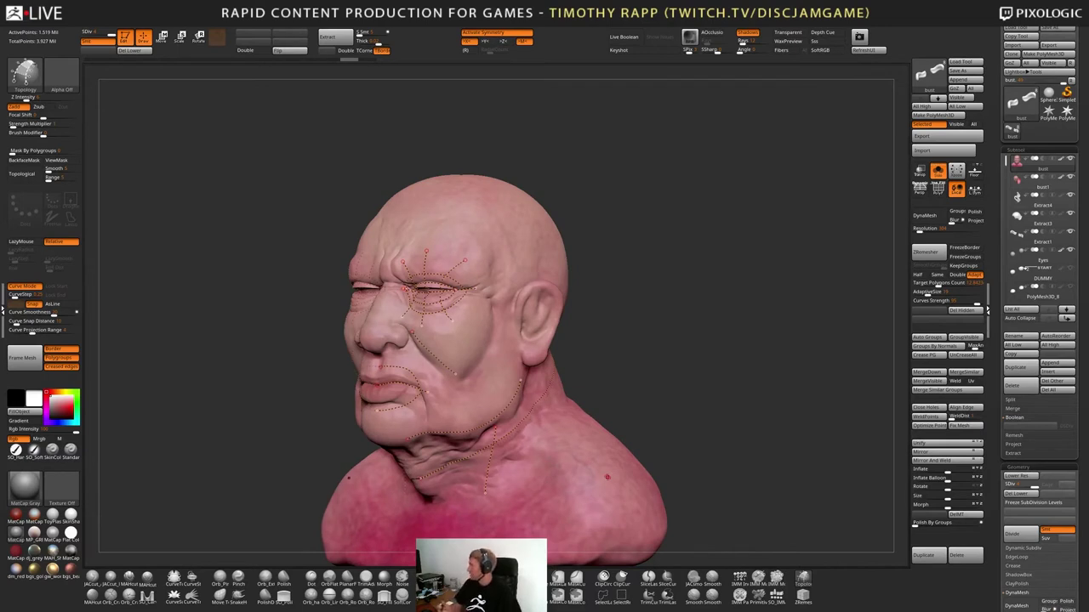
right_click_drag(608, 477, 615, 486, "shift")
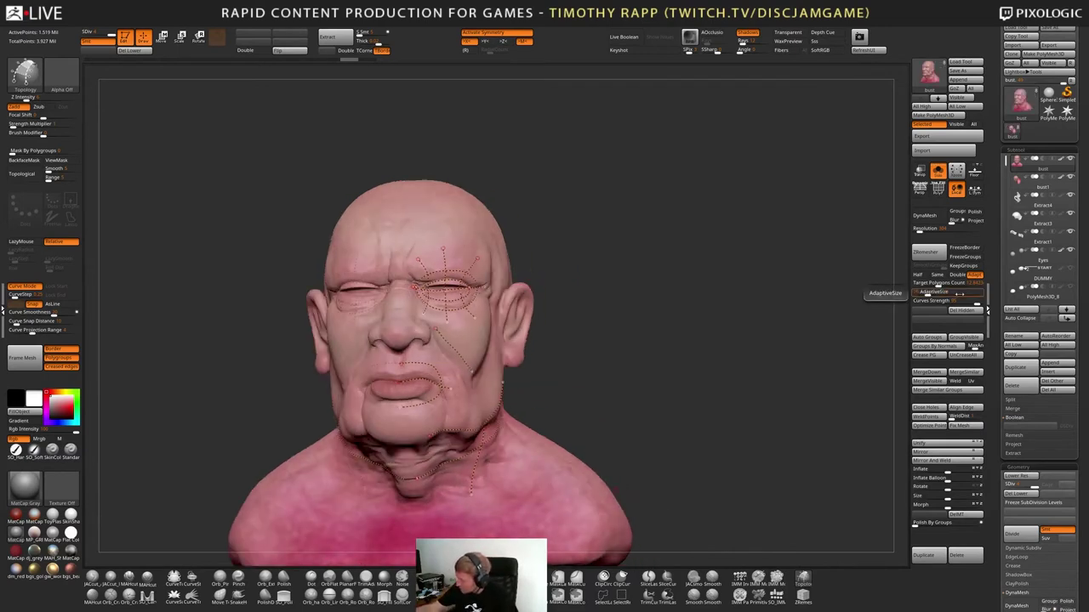
Turn off Adapt, set Target Polygons Count to about 5.26 and run ZRemesher on the bust
left_click(865, 53)
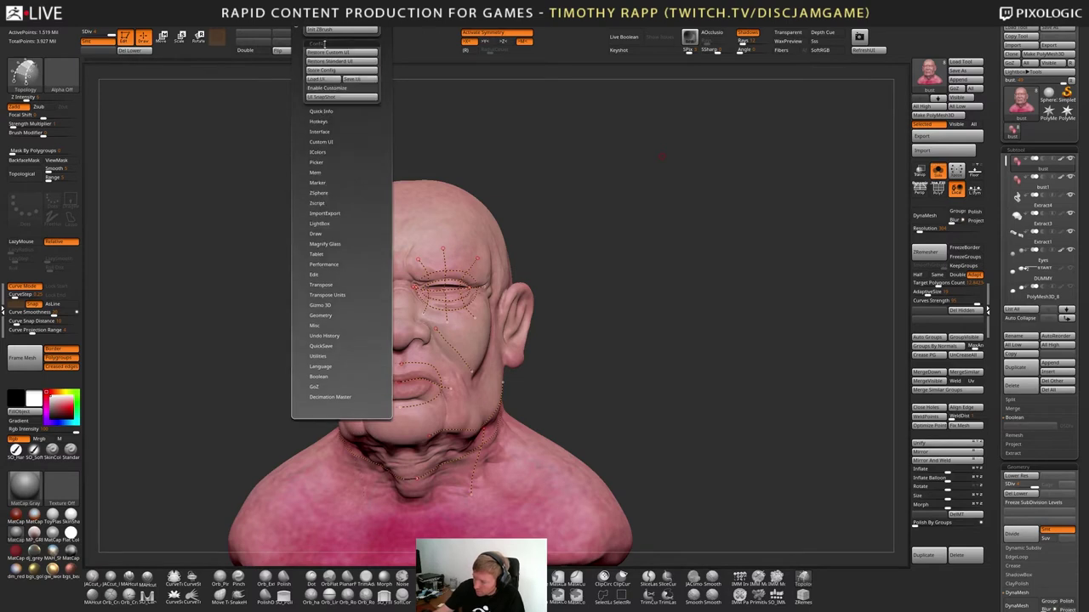
left_click_drag(698, 231, 666, 284)
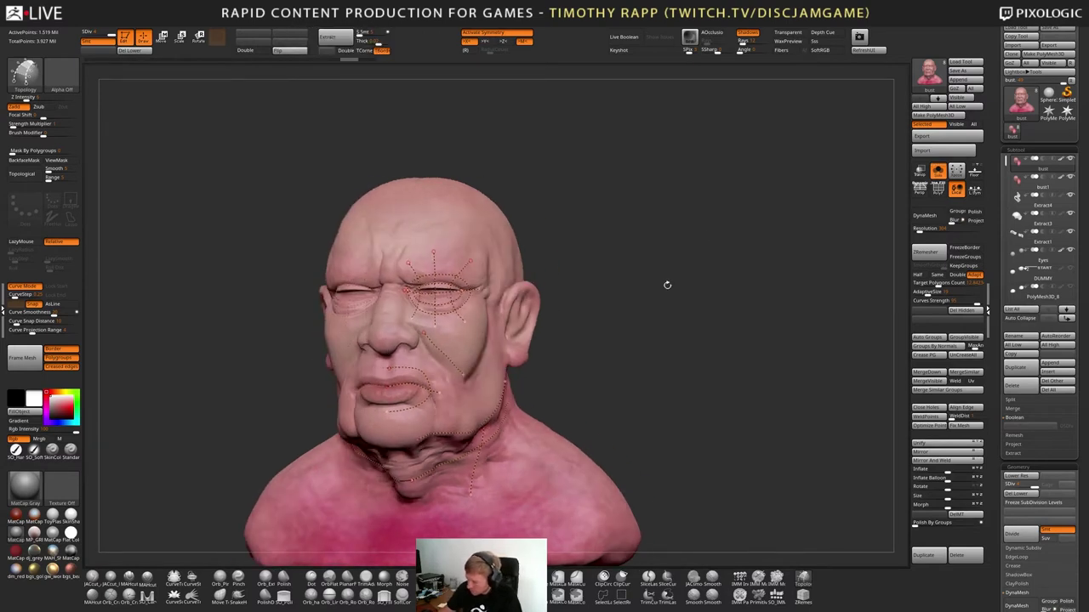
left_click_drag(717, 320, 669, 437, "alt")
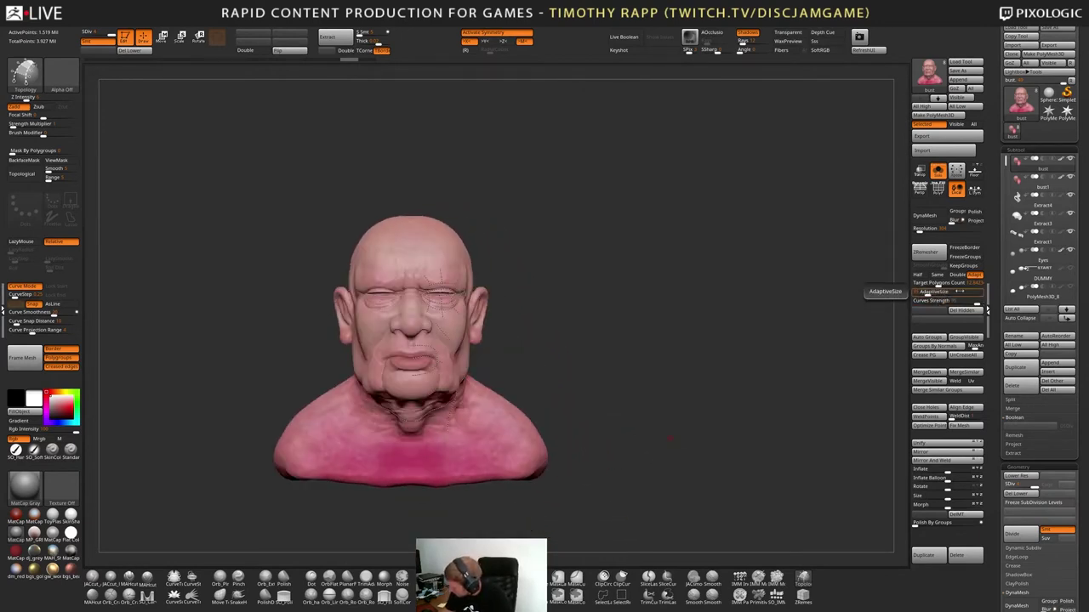
left_click(975, 275)
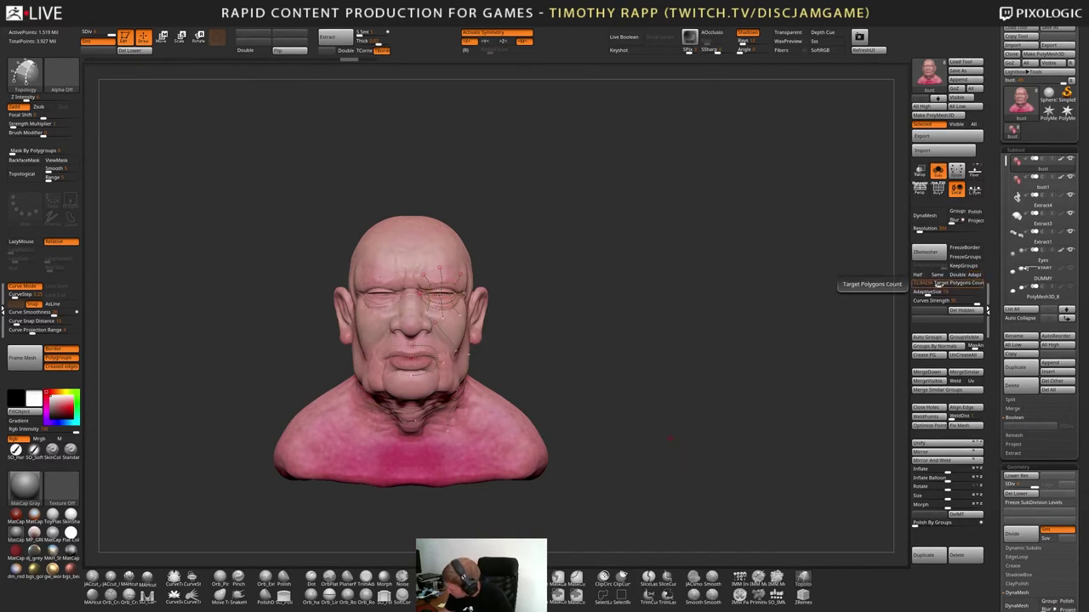
left_click_drag(939, 283, 930, 283)
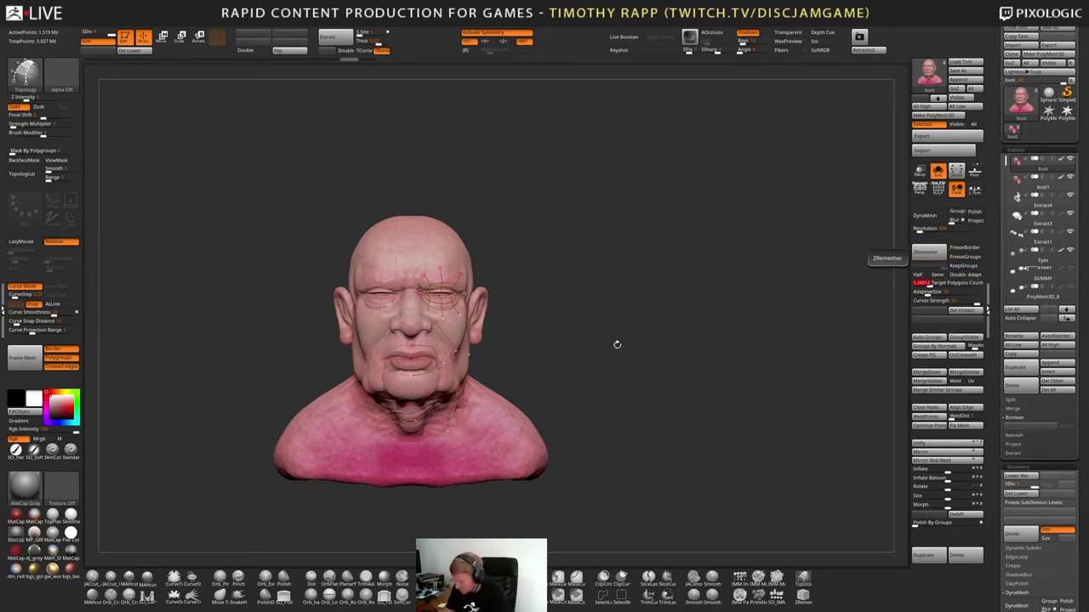
left_click_drag(618, 345, 643, 386)
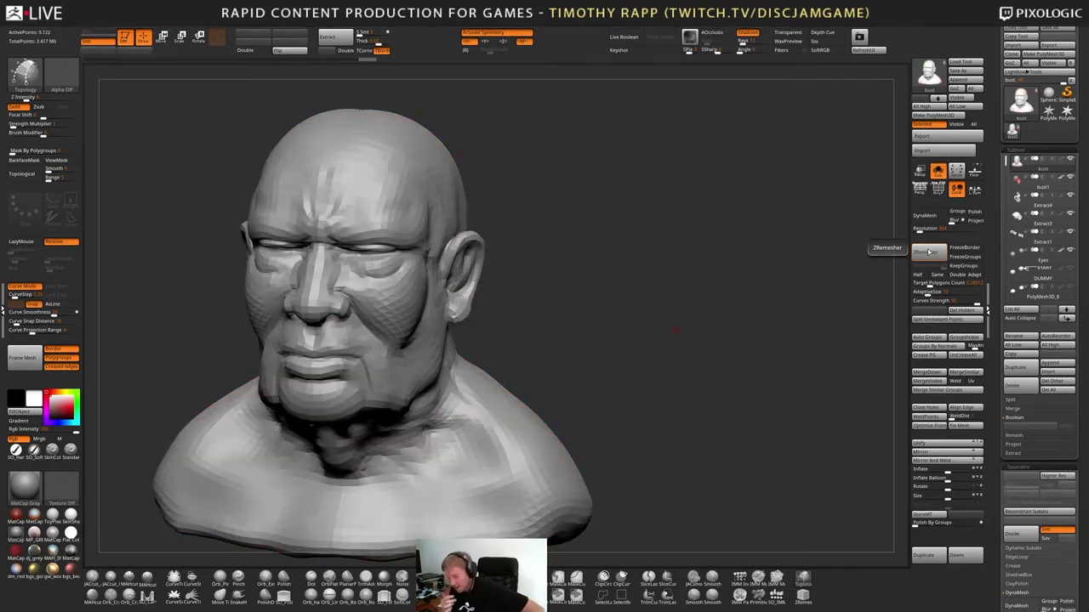
Show the polyframe and examine the remeshed bust's edge flow around the eyes, forehead, cheek and neck
key("shift+f")
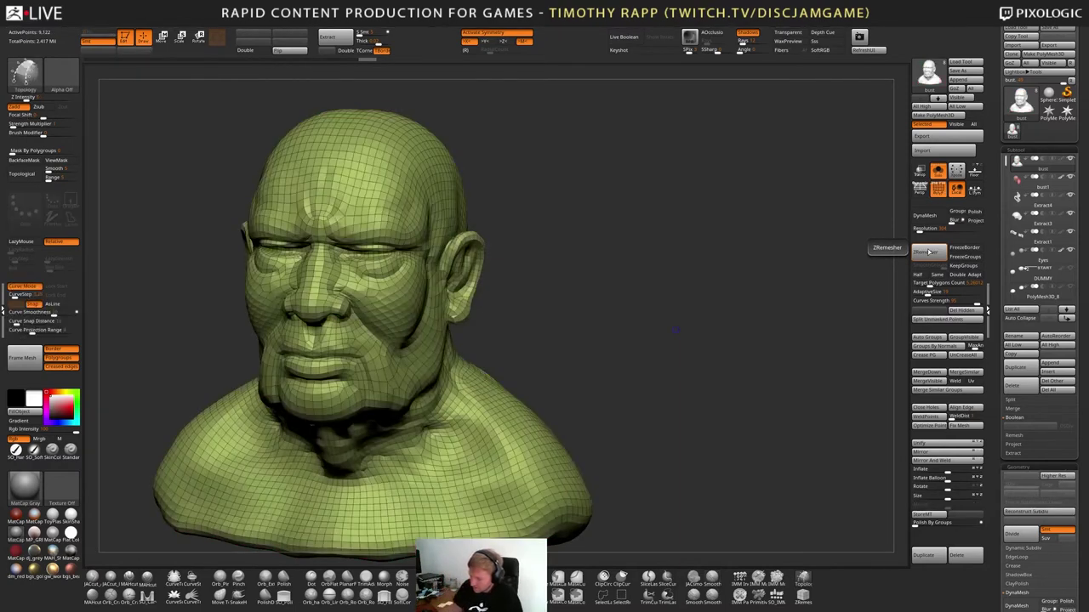
right_click_drag(466, 408, 450, 544, "alt")
right_click_drag(400, 341, 413, 383, "ctrl")
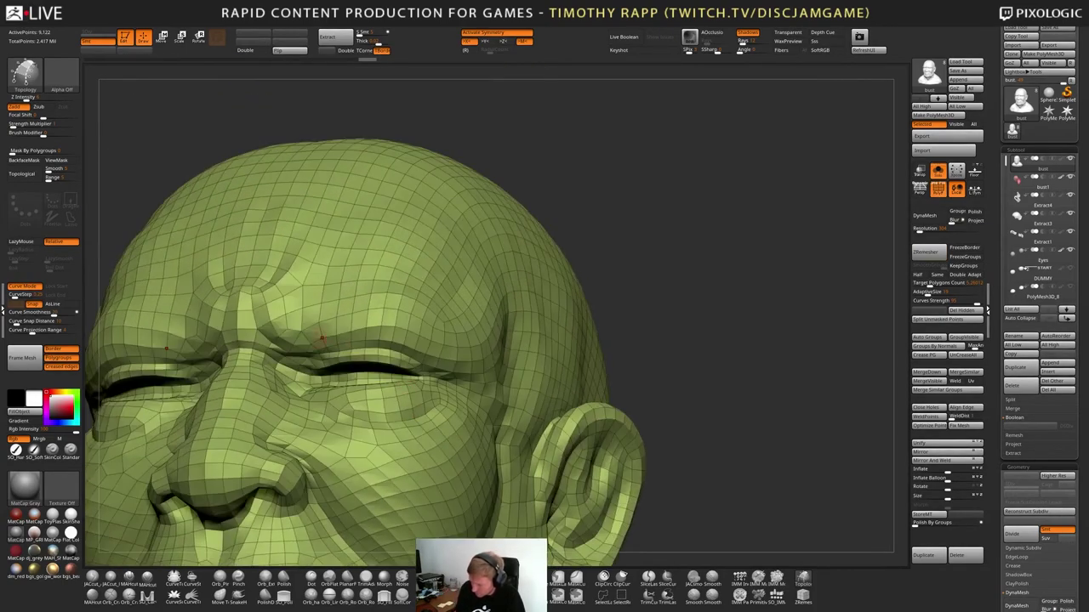
right_click_drag(321, 339, 338, 405)
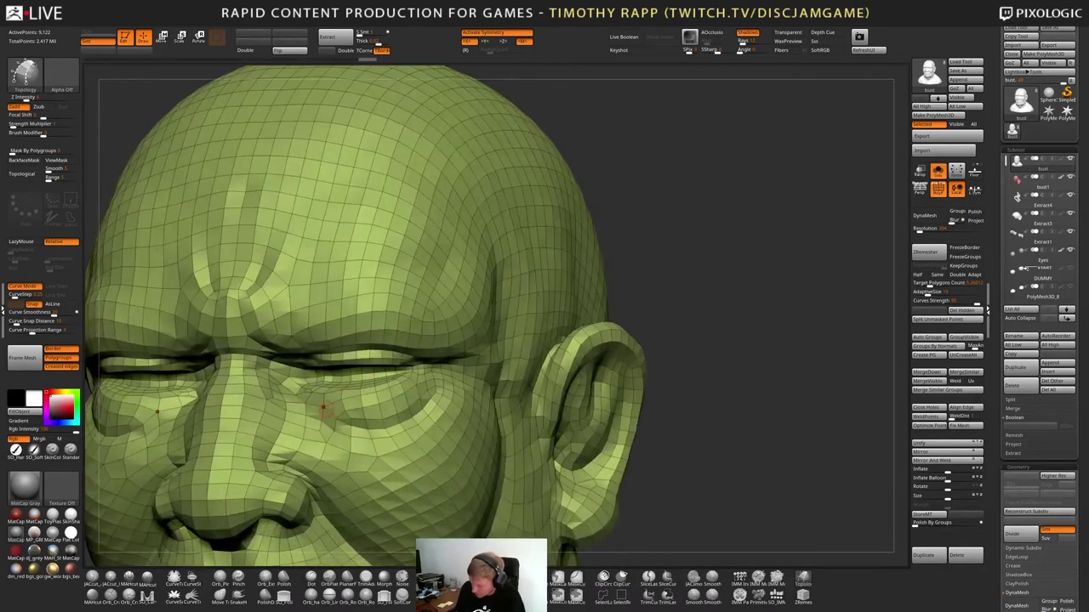
right_click_drag(341, 318, 300, 186, "ctrl")
right_click_drag(383, 473, 444, 462)
left_click_drag(443, 460, 520, 473)
right_click_drag(522, 473, 509, 446, "alt")
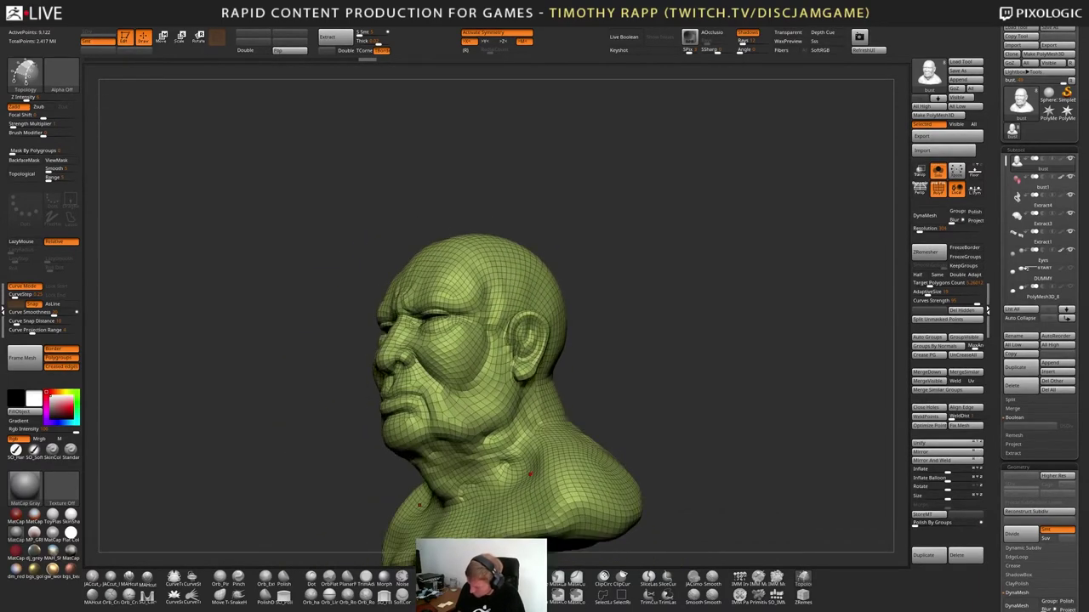
right_click_drag(421, 504, 397, 493, "alt")
mouse_move(518, 463)
left_mouse_down()
mouse_move(510, 459)
mouse_move(524, 463)
left_mouse_up()
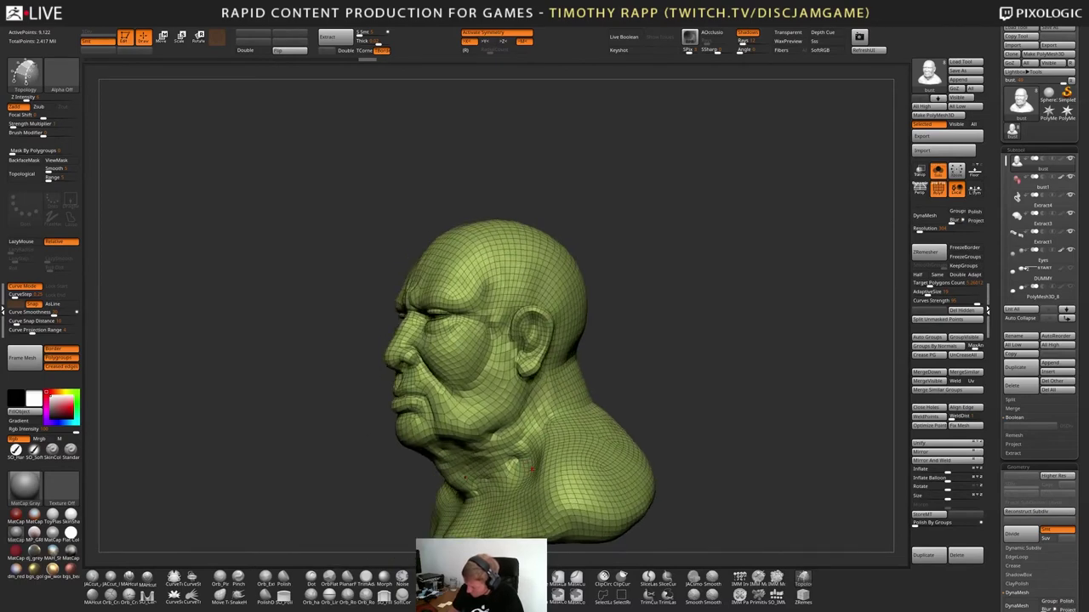
Remesh the original high-resolution bust with Target Polygons Count at about 1.46 and Curves Strength at 100
key("d")
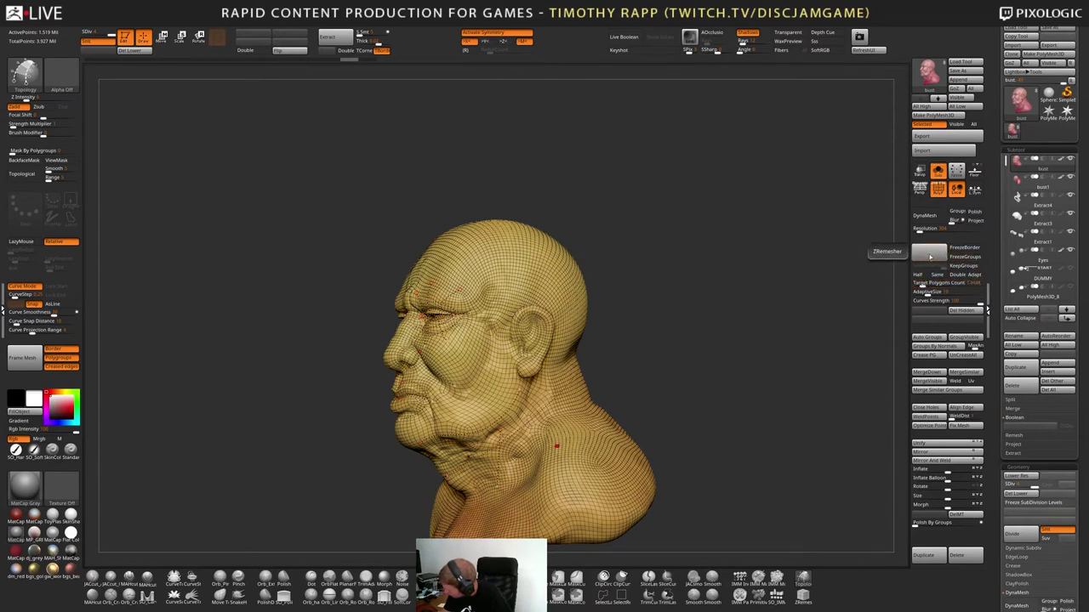
left_click(929, 255)
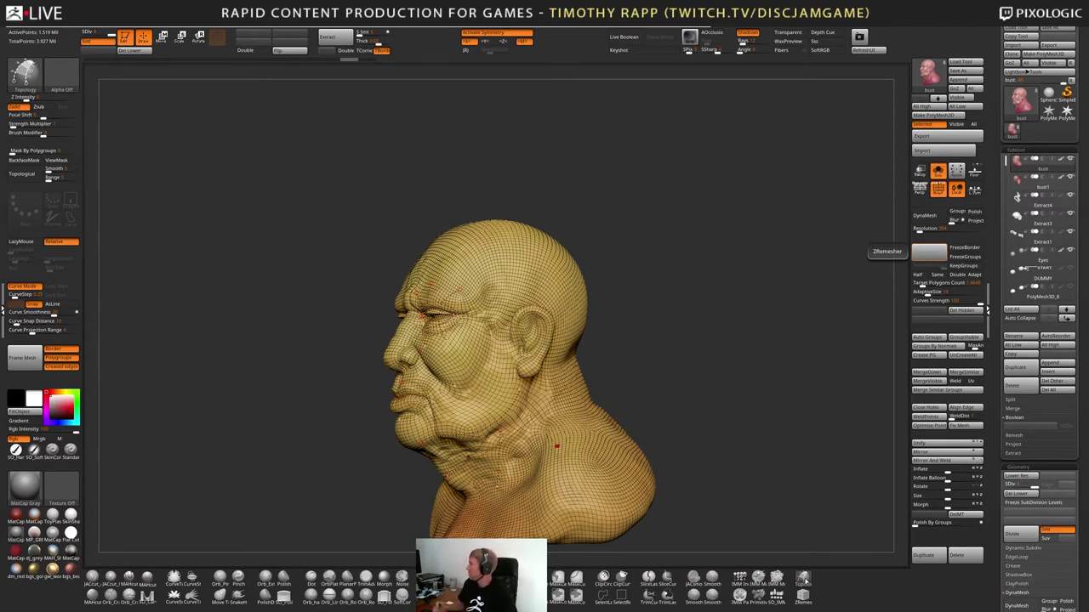
left_click_drag(255, 341, 381, 345)
mouse_move(532, 471)
left_mouse_down()
mouse_move(536, 502)
mouse_move(587, 511)
mouse_move(536, 439)
mouse_move(500, 446)
left_mouse_up()
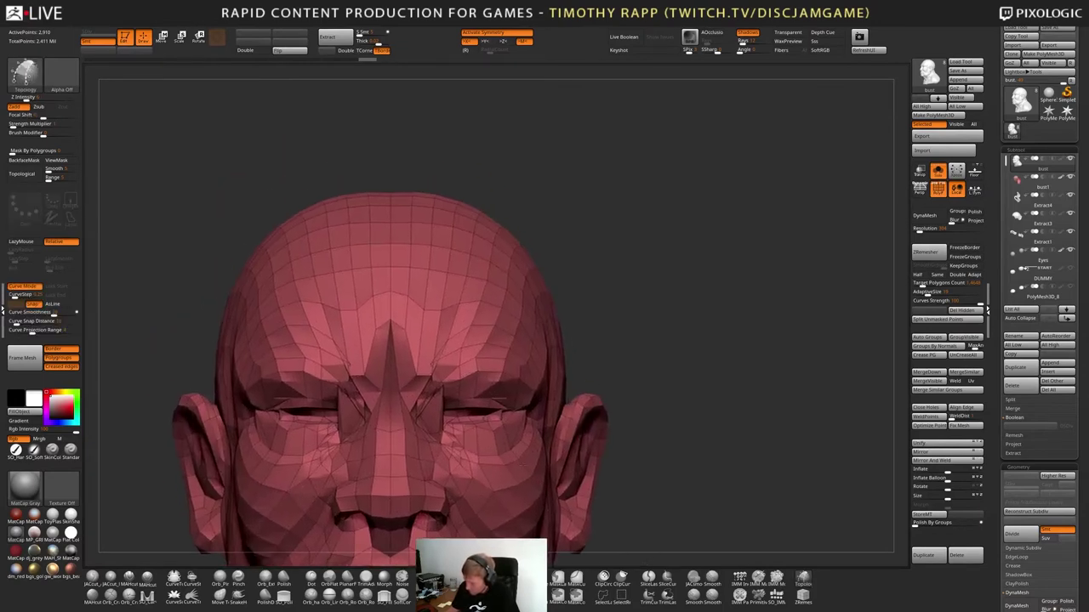
key("s")
mouse_move(433, 359)
left_mouse_down("shift")
mouse_move(460, 408)
mouse_move(497, 405)
mouse_move(512, 366)
left_mouse_up("shift")
right_click_drag(511, 366, 442, 394, "alt")
right_click_drag(442, 395, 535, 397, "alt")
Undo the coarse remesh to restore the high-resolution bust
key("ctrl+z")
key("ctrl+z")
key("ctrl+z")
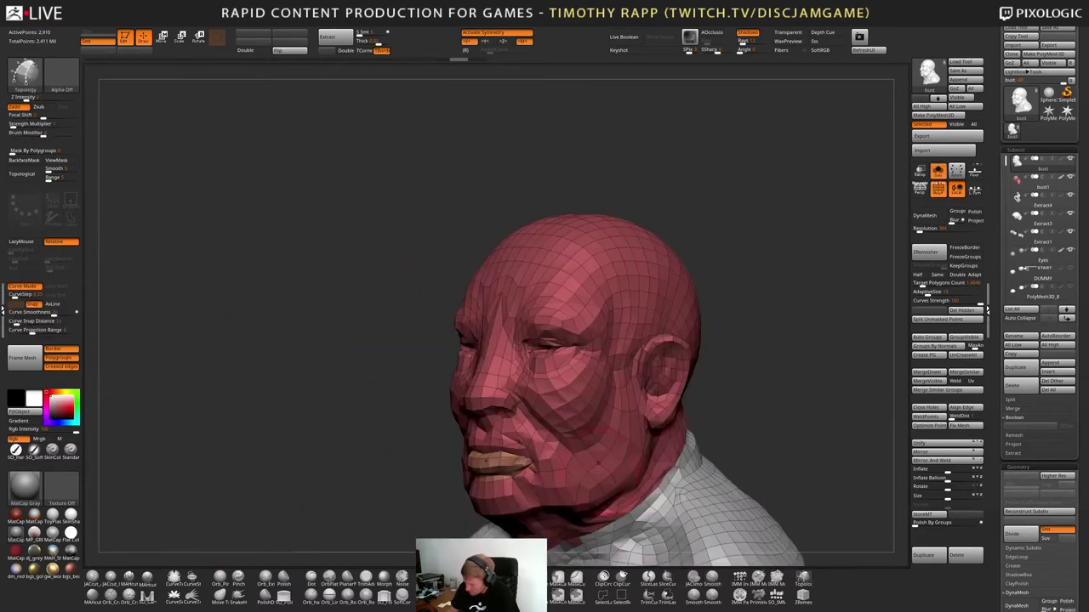
key("ctrl+z")
key("ctrl+z")
key("ctrl+z")
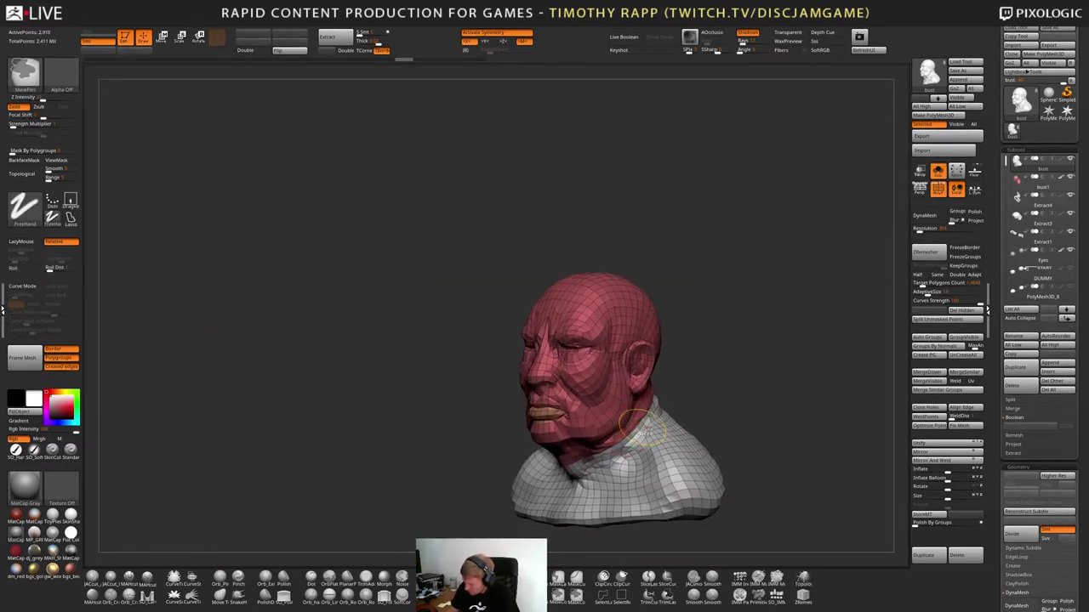
key("ctrl+z")
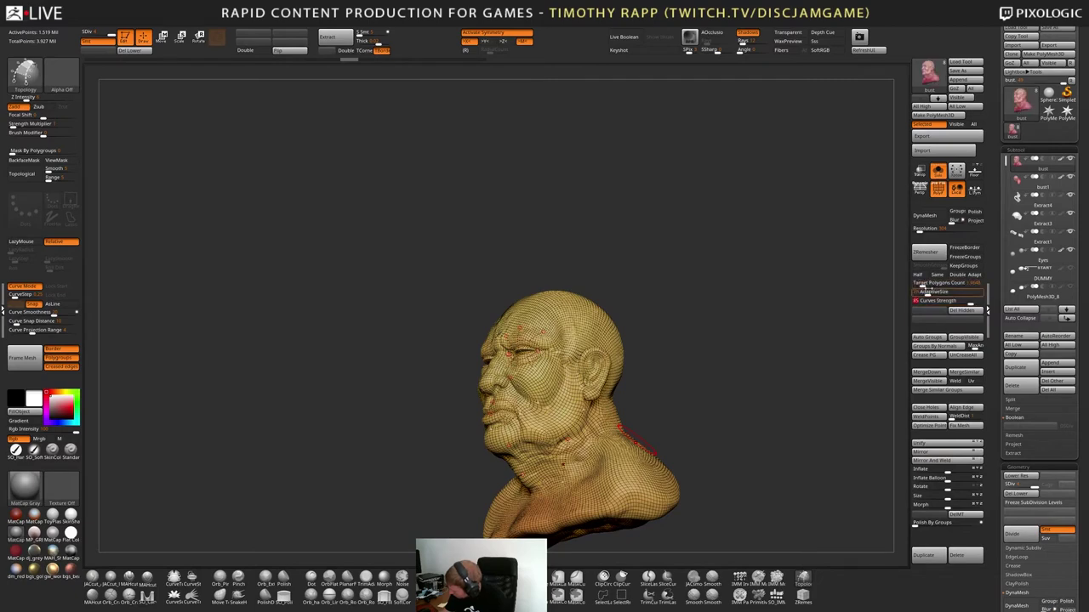
Undo the radial guide curves drawn across the eye loops
left_click_drag(686, 385, 758, 510)
key("ctrl+z")
key("ctrl+z")
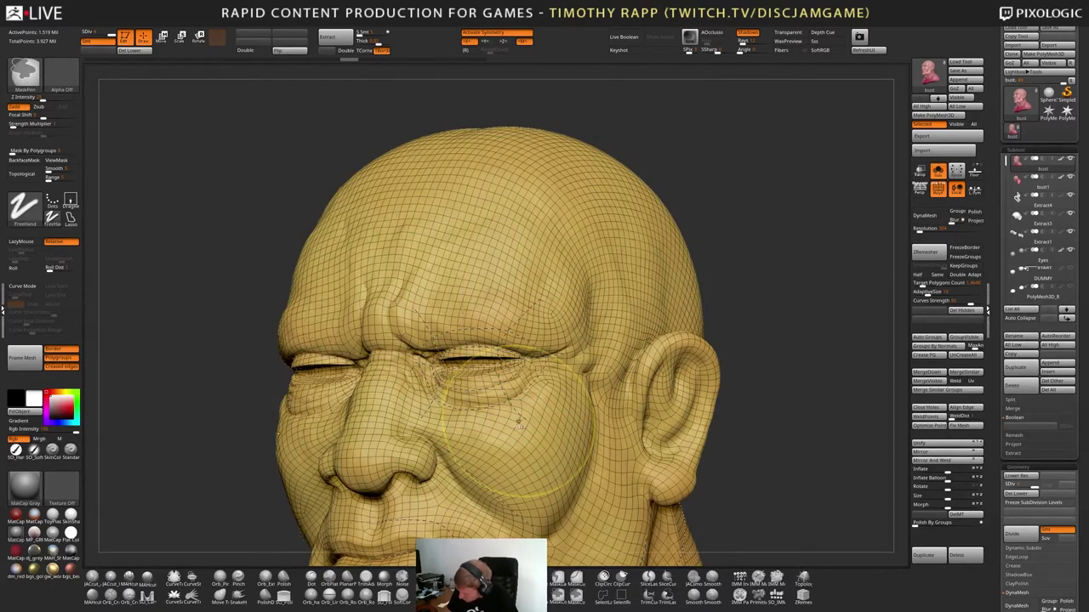
key("ctrl+z")
key("ctrl+z")
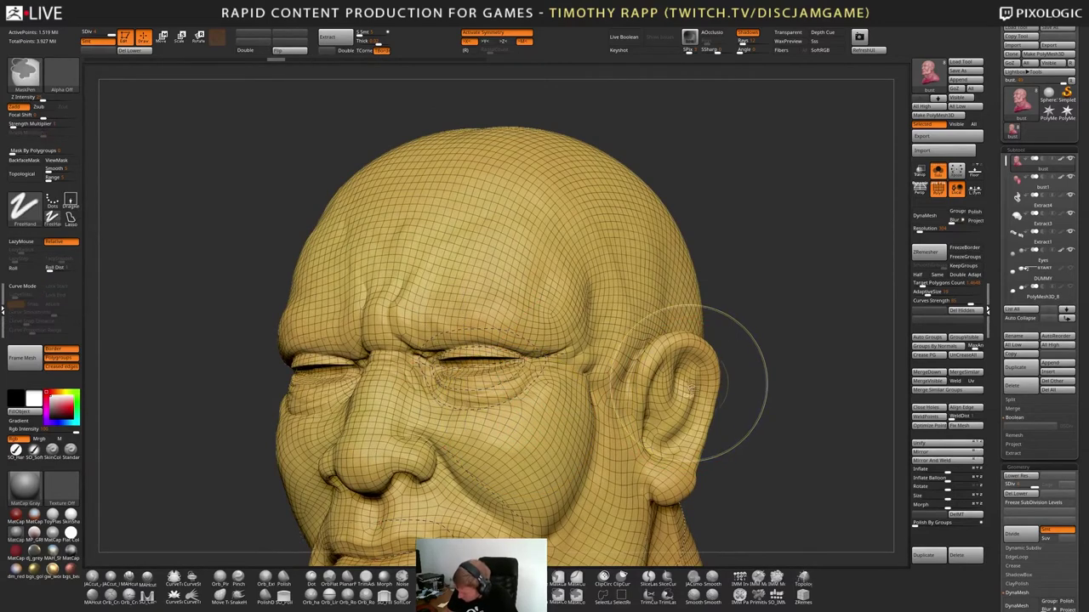
Switch to the ZRemesher guides brush and draw short guide curves at the corners of the eye, undoing misplaced strokes
left_click_drag(445, 449, 568, 344)
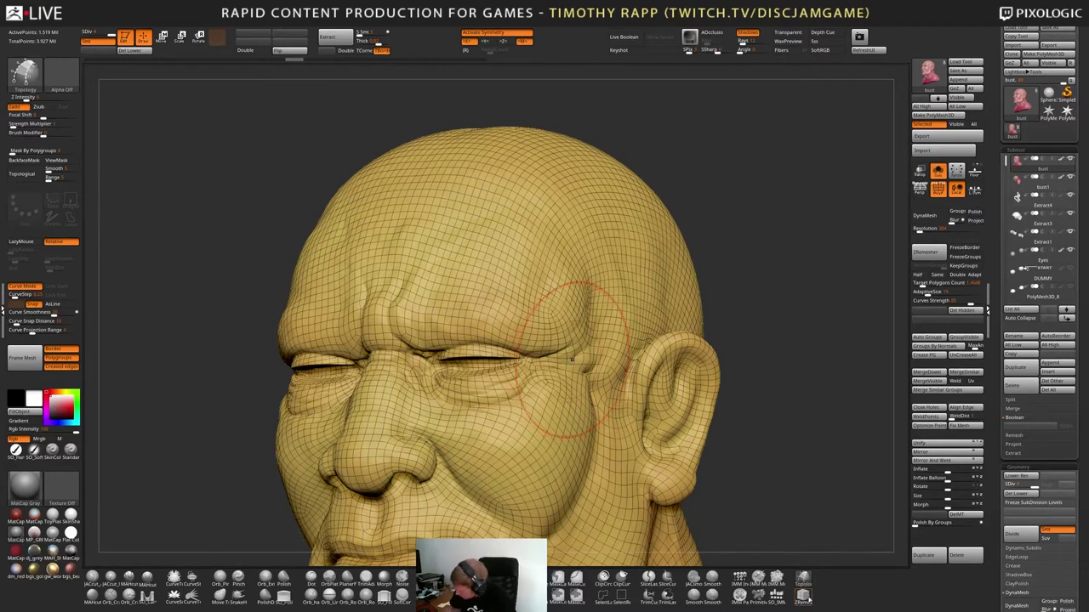
left_click(804, 596)
key("ctrl+z")
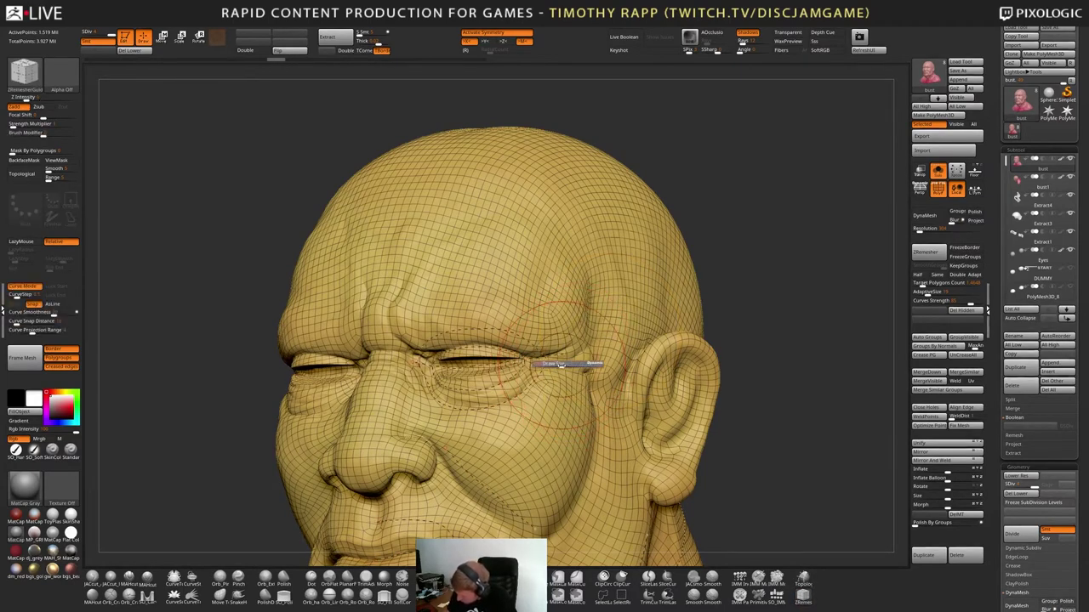
mouse_move(525, 359)
left_mouse_down()
mouse_move(488, 361)
mouse_move(482, 372)
mouse_move(493, 374)
left_mouse_up()
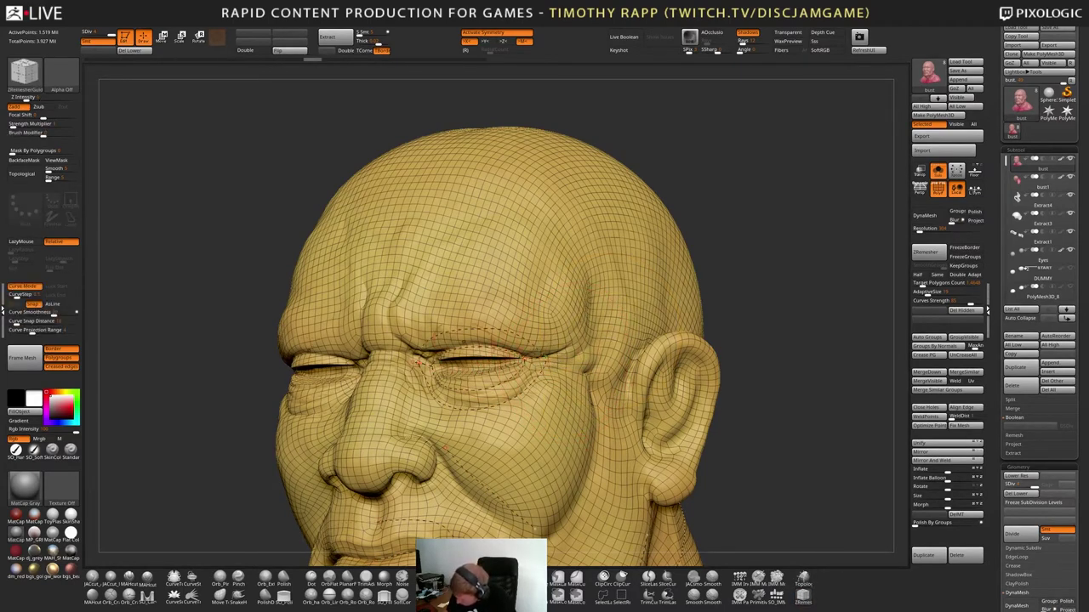
left_click_drag(420, 364, 425, 362)
key("ctrl+z")
mouse_move(425, 344)
right_mouse_down()
mouse_move(443, 345)
mouse_move(430, 358)
right_mouse_up()
left_click_drag(416, 367, 390, 366)
key("ctrl+z")
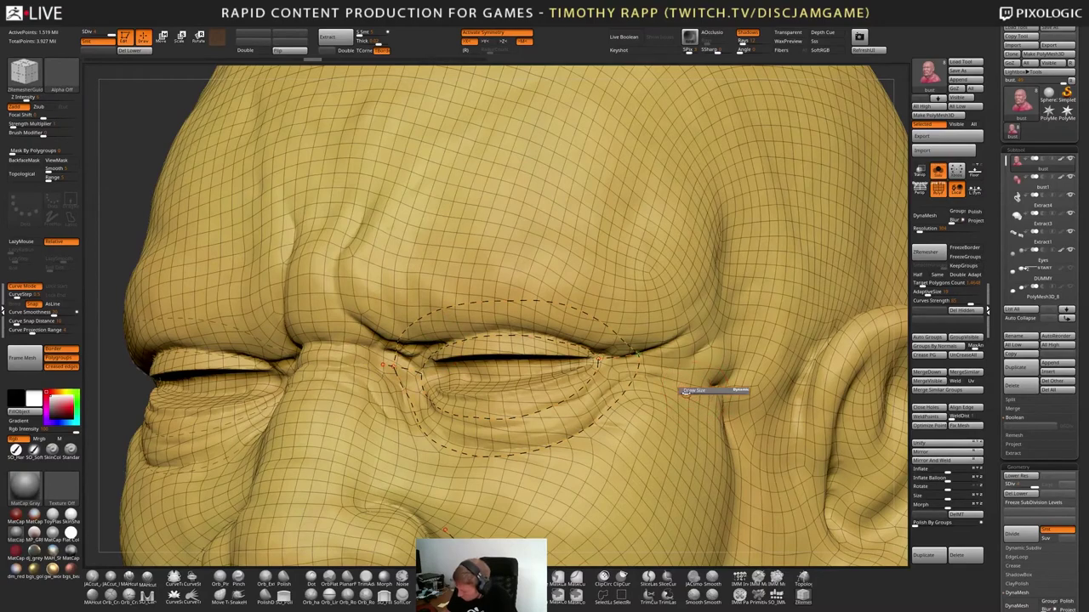
mouse_move(411, 380)
left_mouse_down()
mouse_move(387, 358)
mouse_move(391, 383)
left_mouse_up()
Hide the polyframe and examine the guide curves around the eye, mouth, cheek and jaw
right_click_drag(623, 451, 623, 312, "ctrl")
key("shift+f")
right_click_drag(726, 476, 720, 454, "alt")
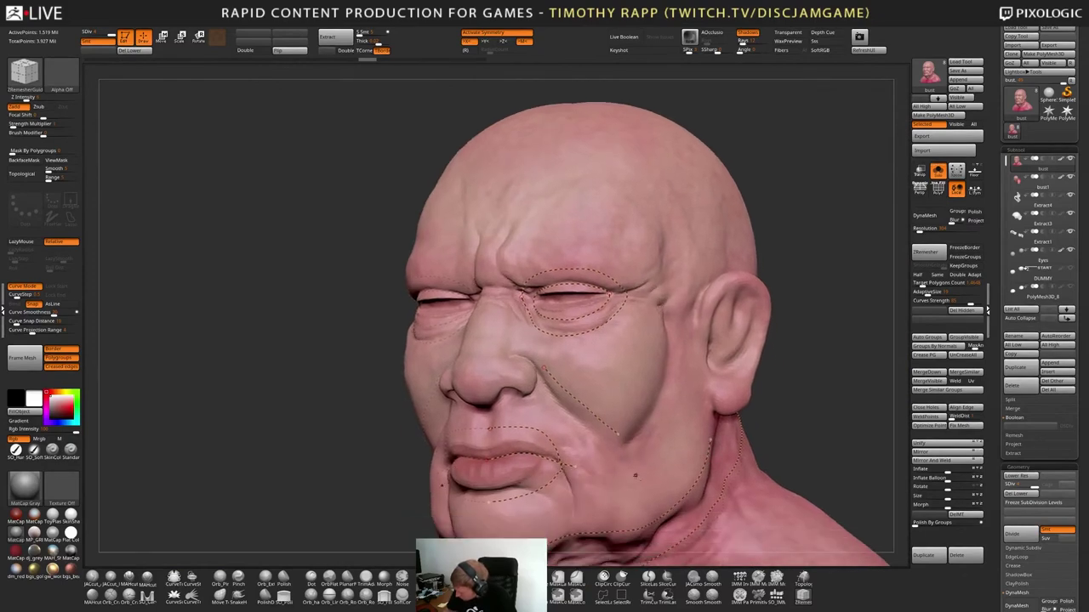
right_click_drag(635, 476, 537, 433)
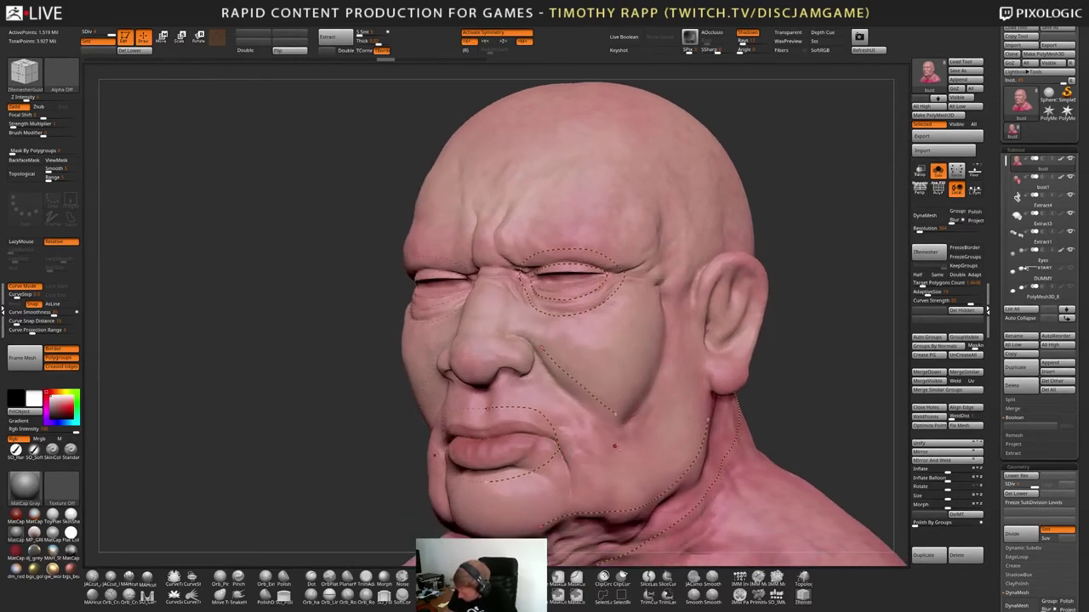
right_click_drag(615, 446, 739, 354)
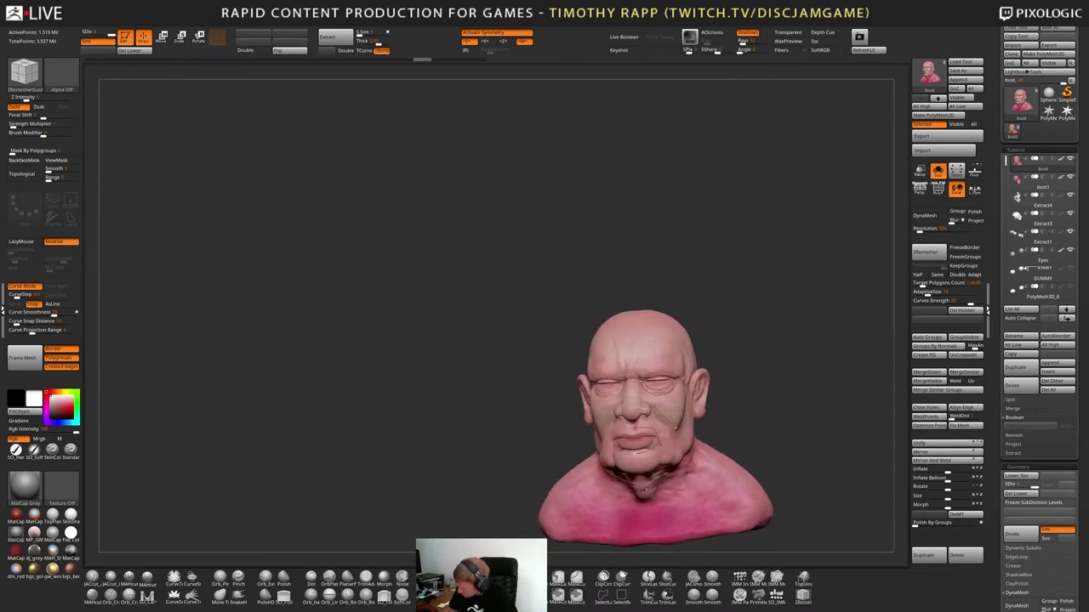
Duplicate the bust subtool
right_click_drag(748, 443, 683, 430, "shift")
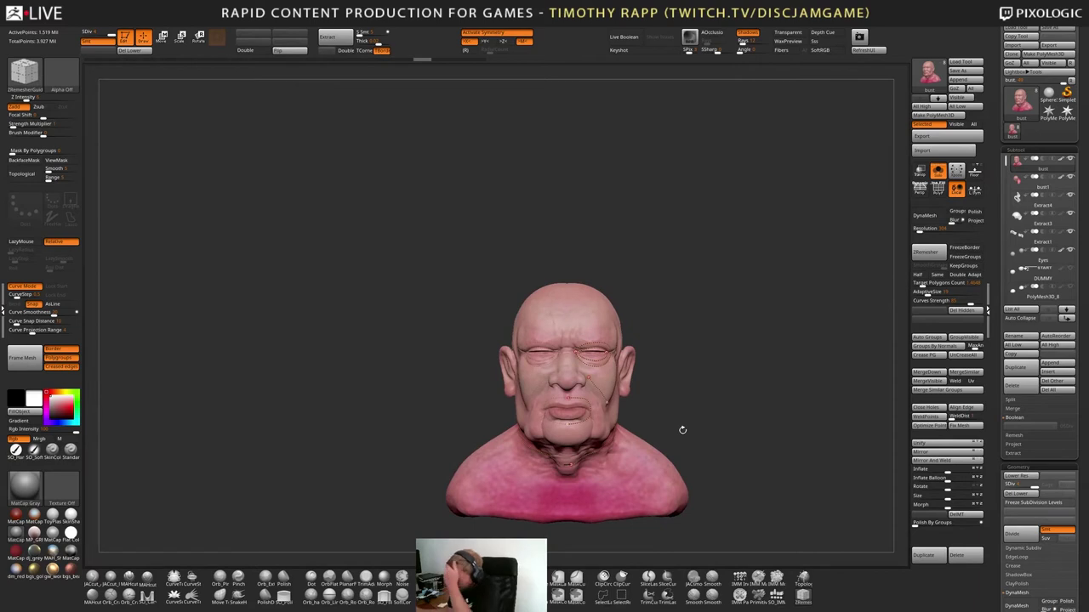
left_click(1021, 367)
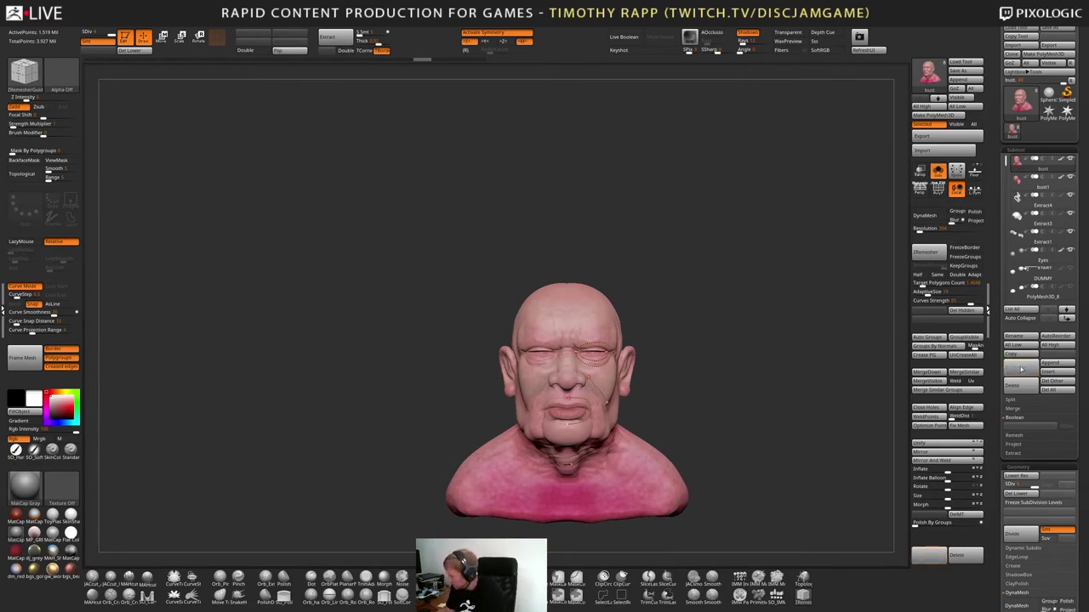
mouse_move(1070, 181)
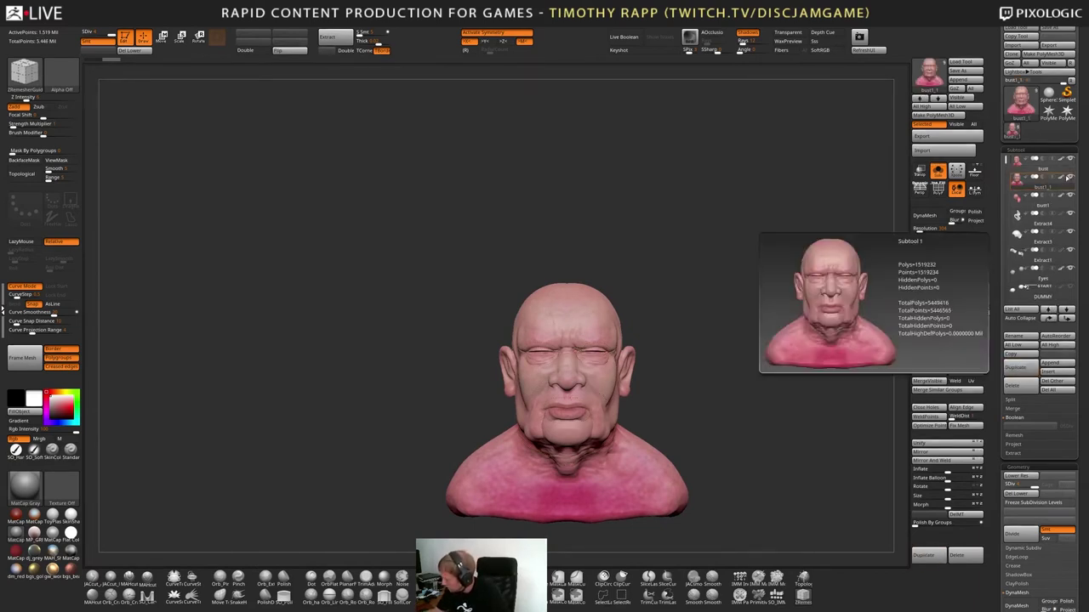
Hide the other subtools and turn off polypaint display so the bust copy shows in plain grey
key("shift")
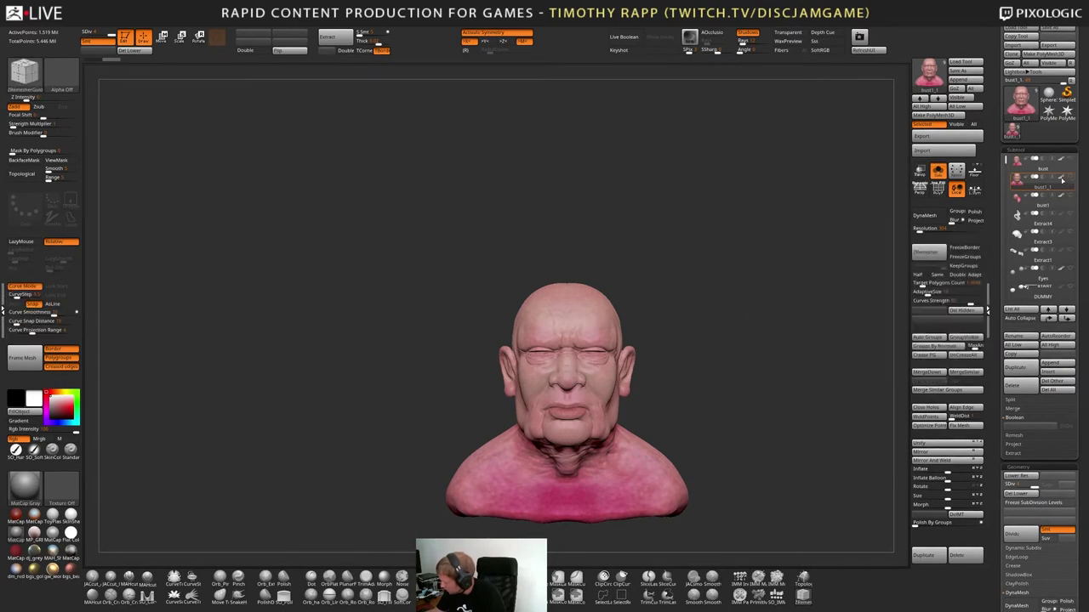
left_click(1069, 181)
left_click(1069, 181)
left_click(1068, 182)
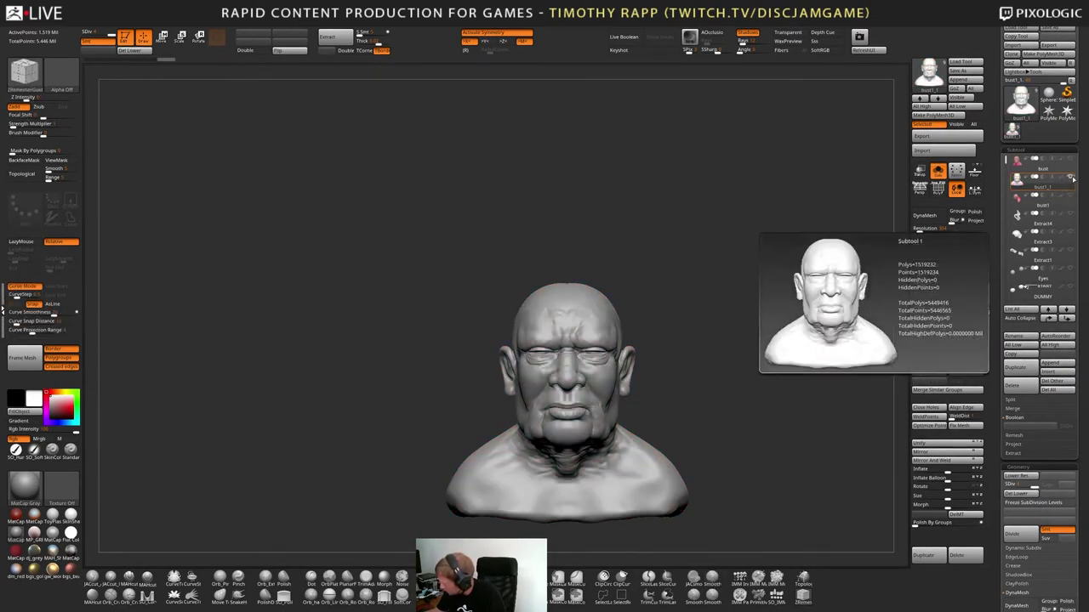
left_click_drag(727, 348, 622, 334, "alt")
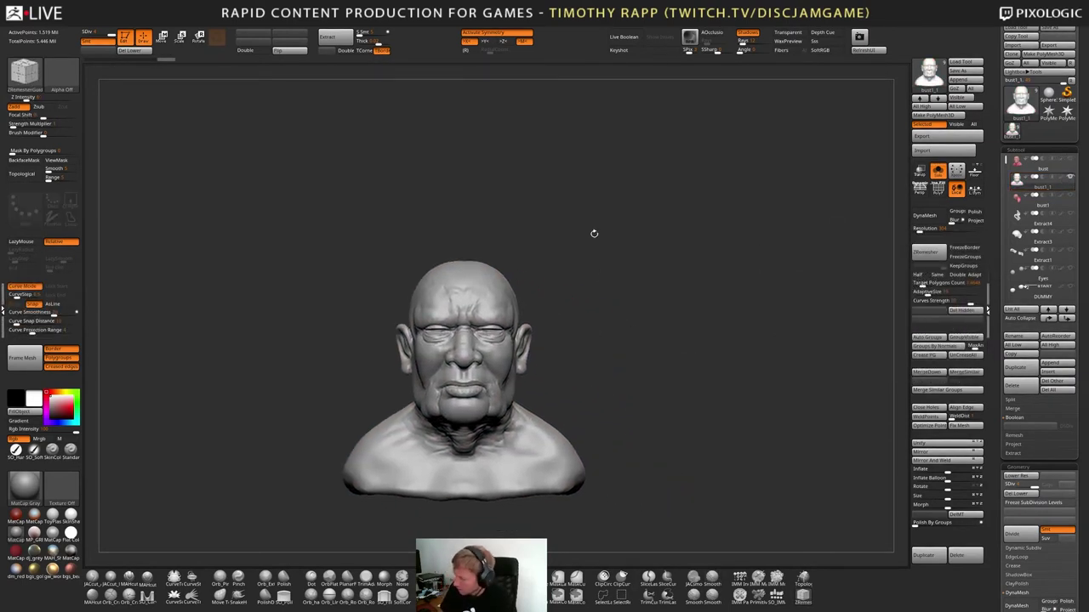
Delete the duplicate bust's lower subdivision levels and look through the plugin list down to UV Master
left_click(134, 51)
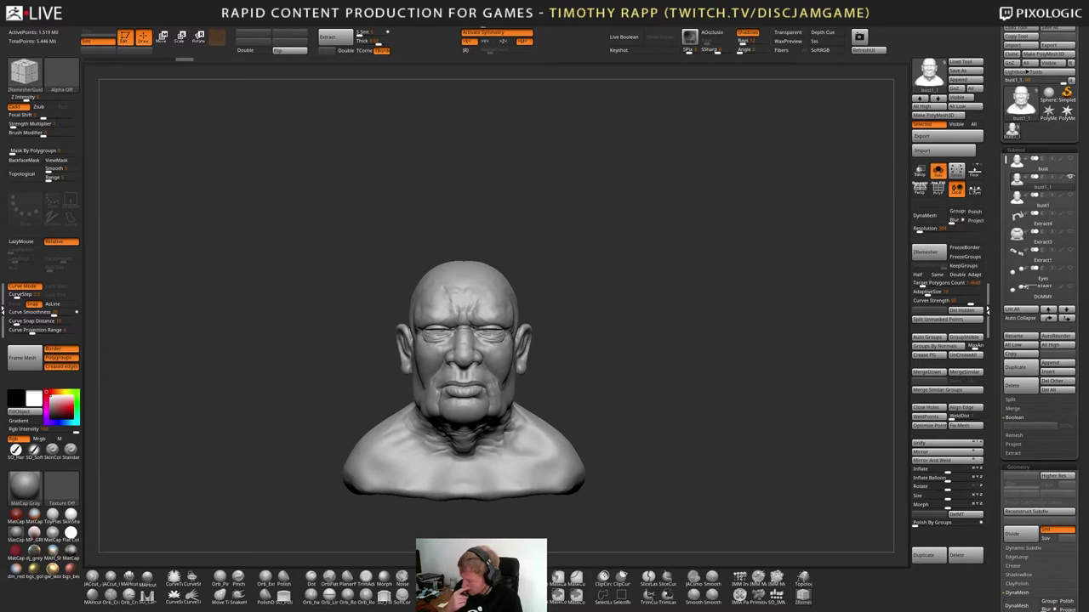
scroll(1002, 489, "down", 5)
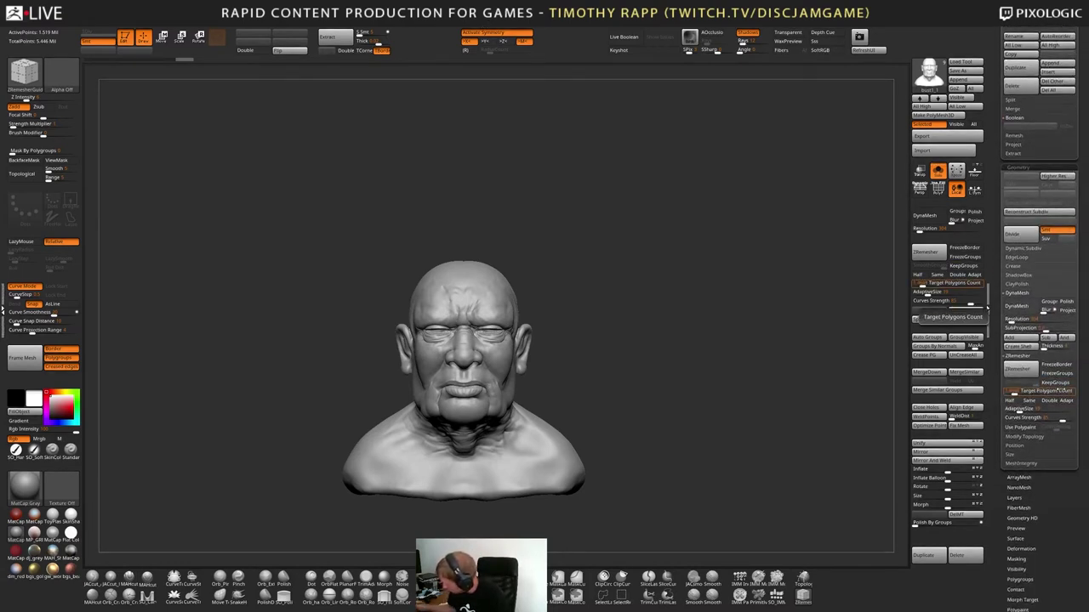
left_click_drag(760, 192, 661, 280)
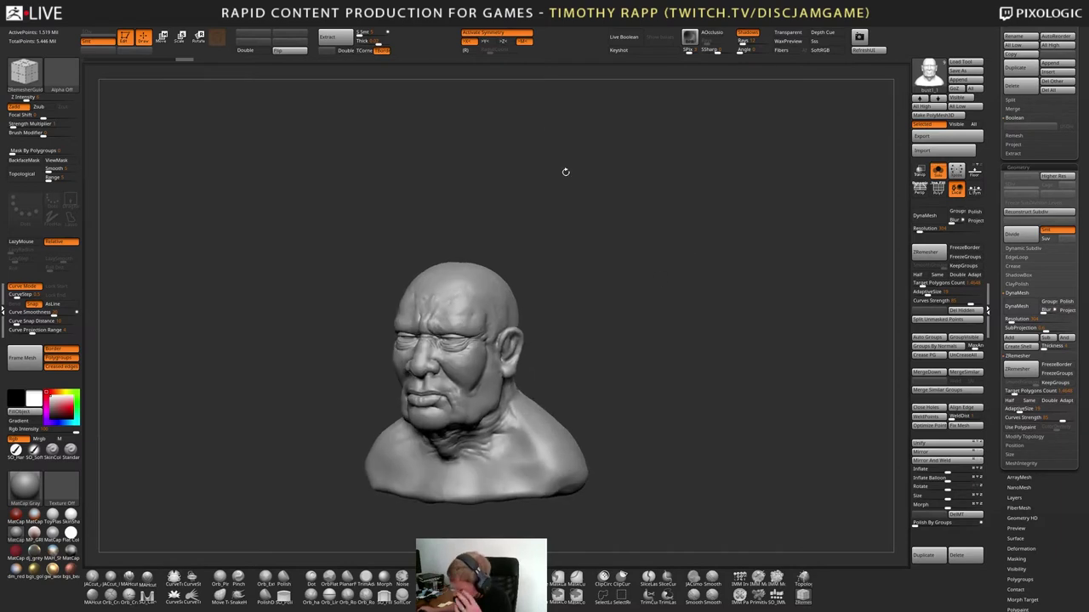
mouse_move(476, 21)
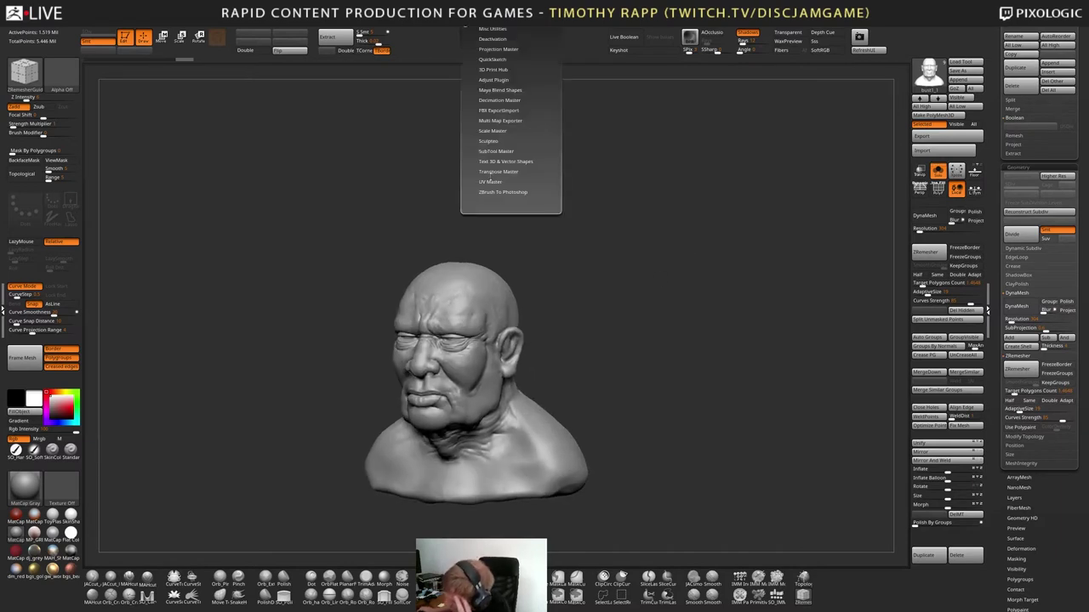
left_click(502, 181)
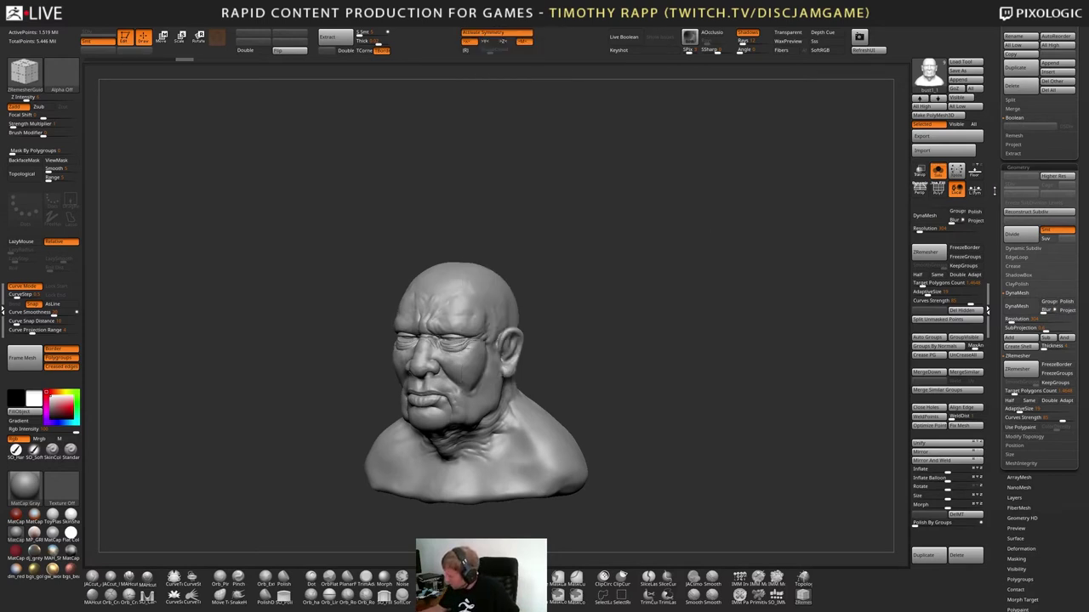
Delete the duplicate bust subtool and reselect the original bust
scroll(1021, 204, "up", 5)
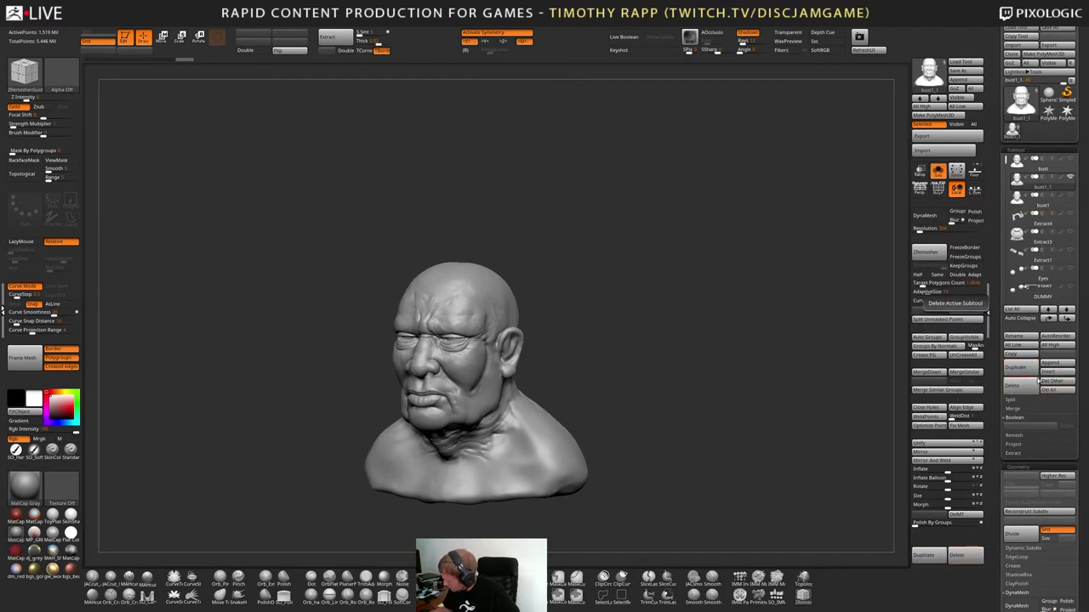
left_click(1021, 385)
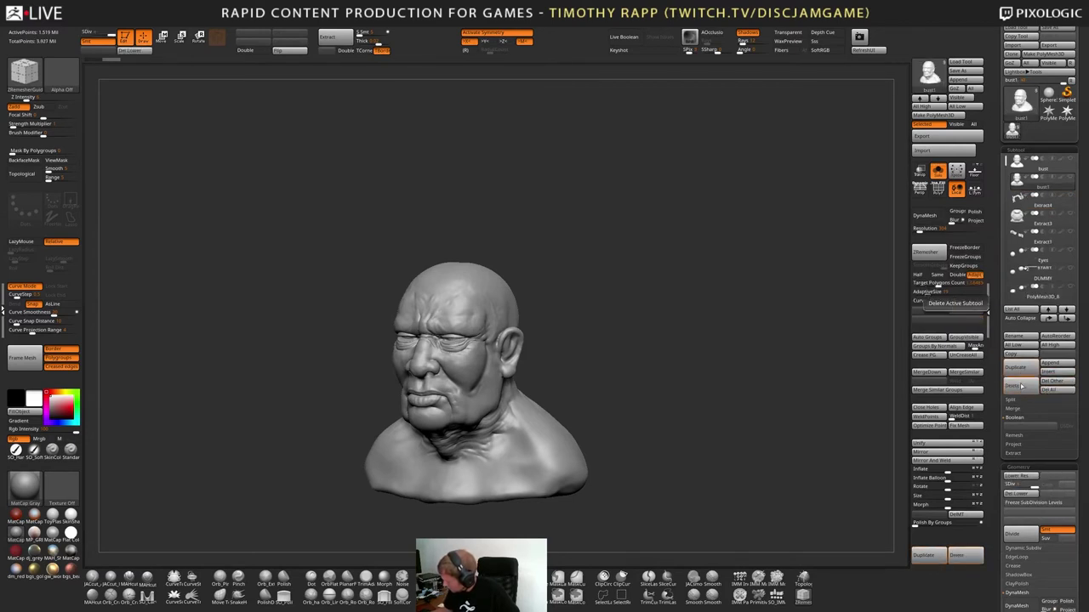
left_click(1016, 165)
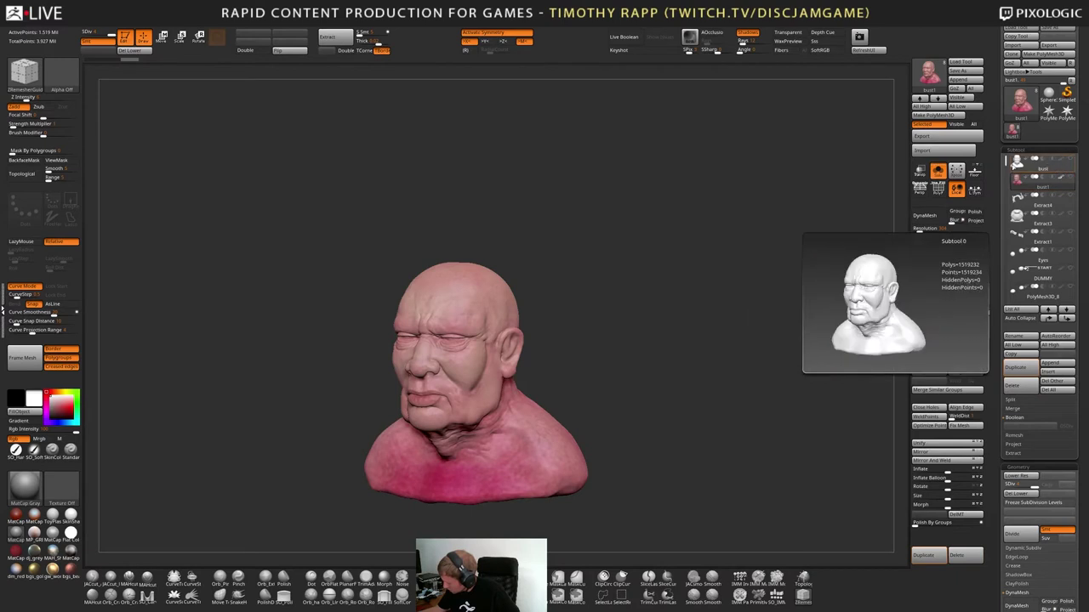
left_click(1021, 176)
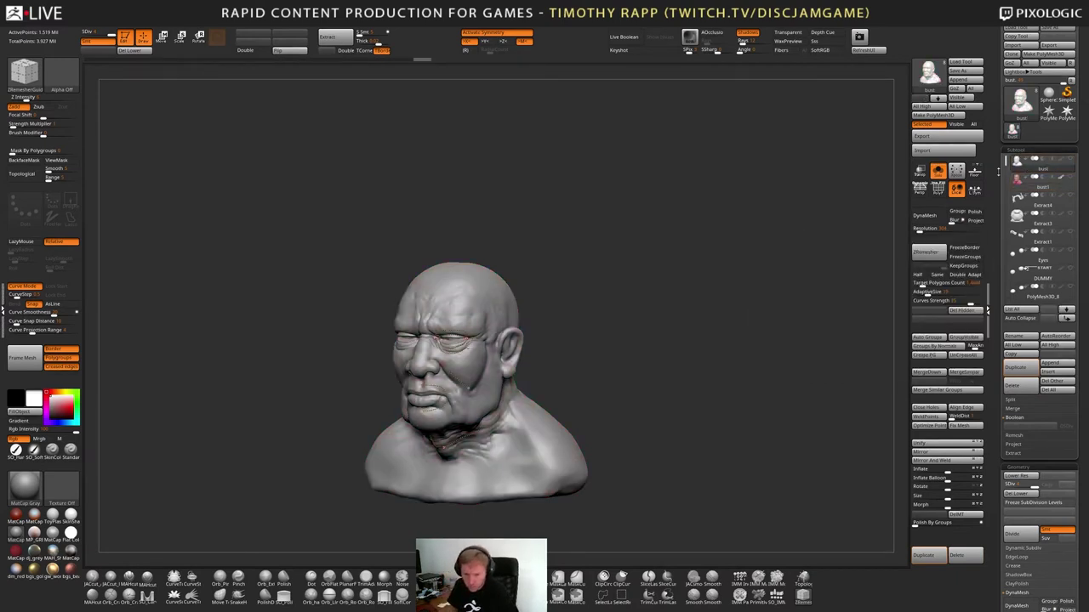
Retopologise the original bust with ZRemesher using the drawn guide curves and the existing target polygon setting
mouse_move(593, 441)
left_mouse_down()
mouse_move(646, 413)
mouse_move(666, 419)
mouse_move(658, 410)
left_mouse_up()
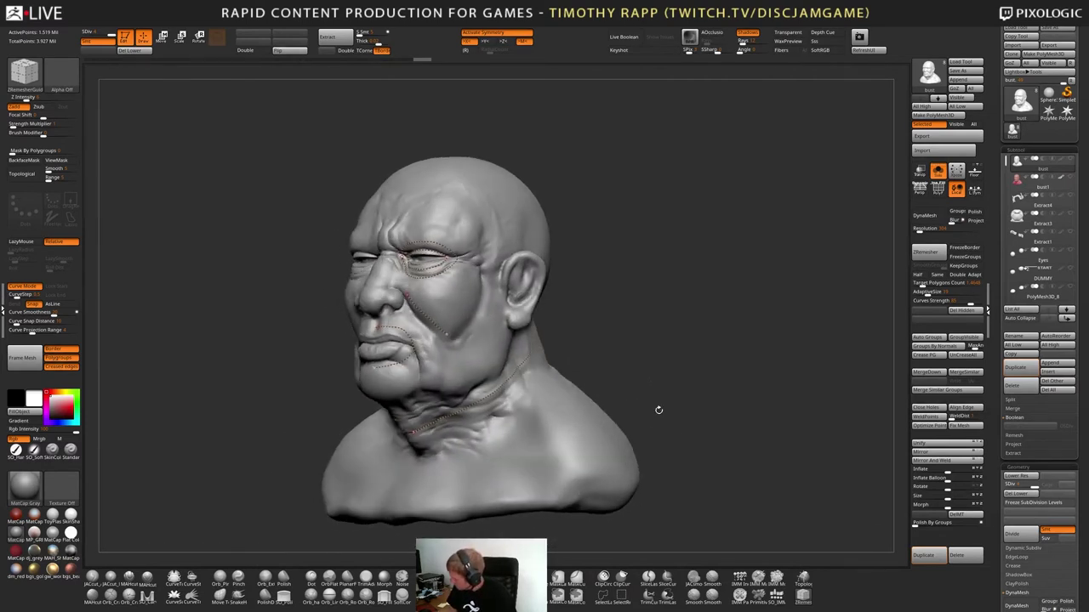
left_click_drag(998, 529, 998, 309)
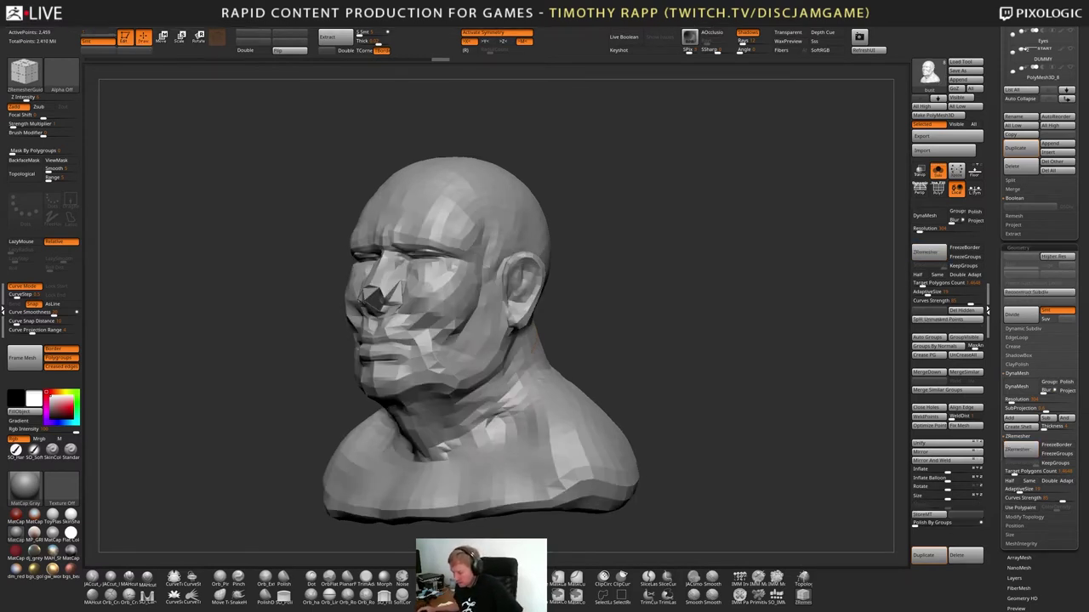
left_click_drag(739, 374, 750, 377, "shift")
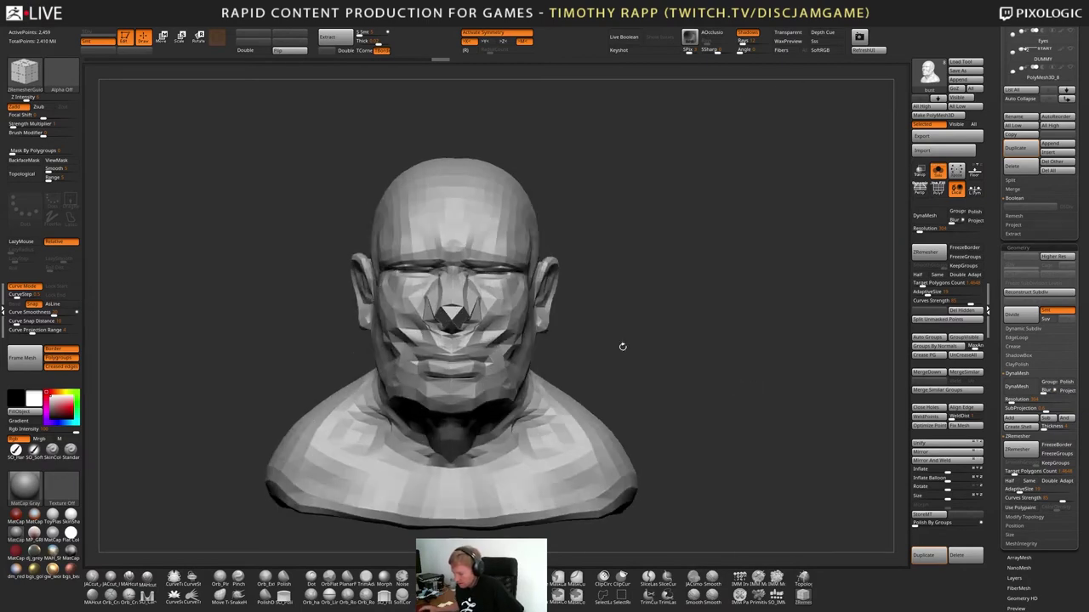
Show the polyframe and examine the coarse topology around the nose, eyes and mouth, undoing a test stroke on the nose
left_click_drag(623, 347, 544, 352)
key("shift+f")
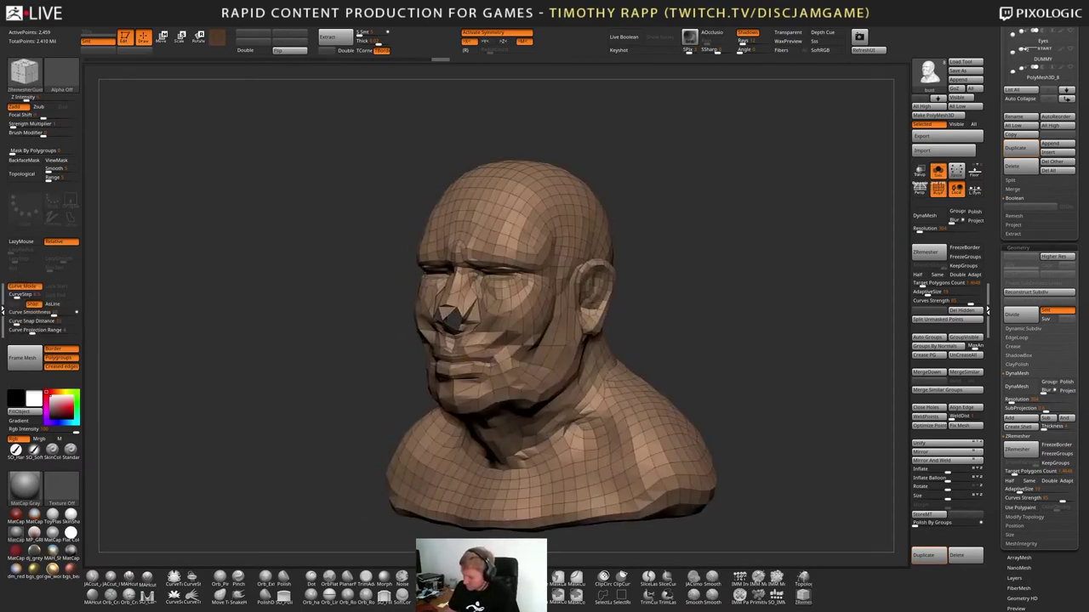
left_click_drag(732, 349, 738, 425, "alt")
left_click_drag(747, 328, 770, 330, "shift")
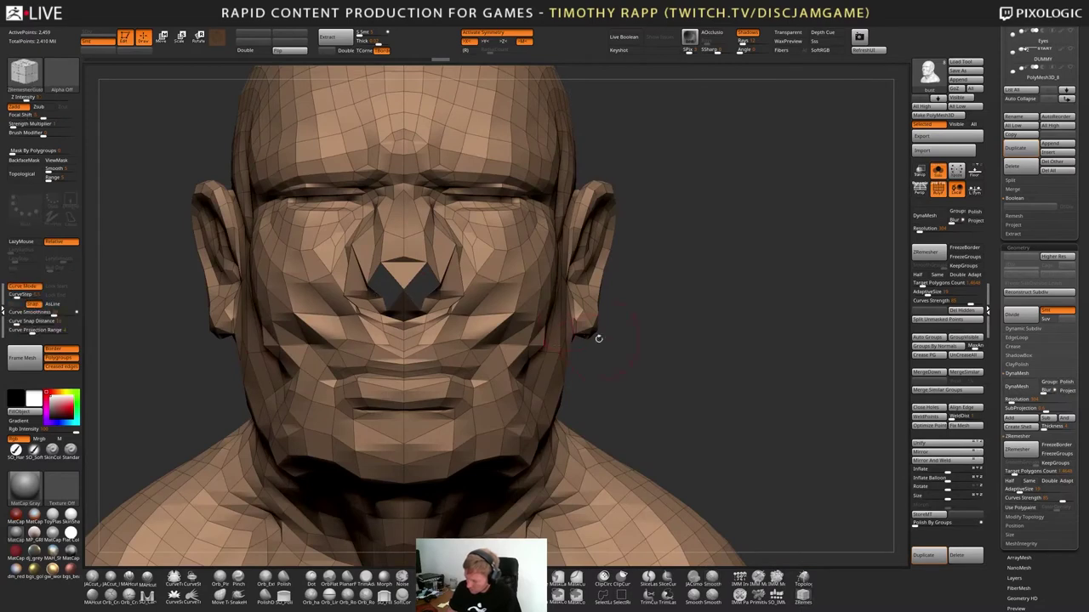
left_click_drag(408, 297, 422, 274, "shift")
key("ctrl+z")
left_click_drag(686, 371, 680, 294, "alt")
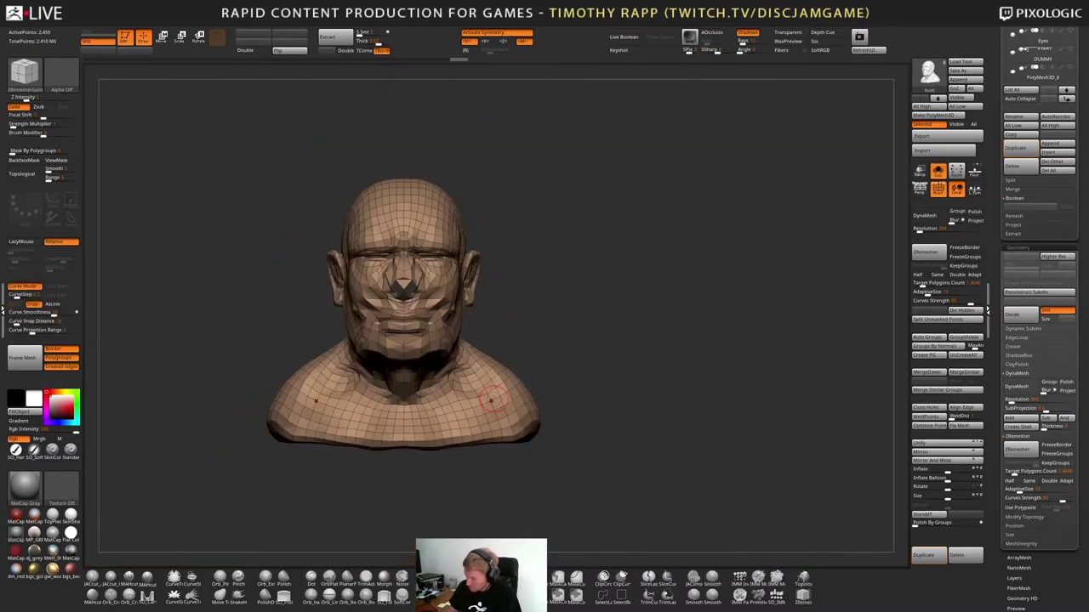
Undo the coarse ZRemesher pass to restore the high-resolution bust with its guide curves
left_click_drag(733, 405, 652, 394)
key("ctrl+z")
left_click_drag(660, 437, 684, 443)
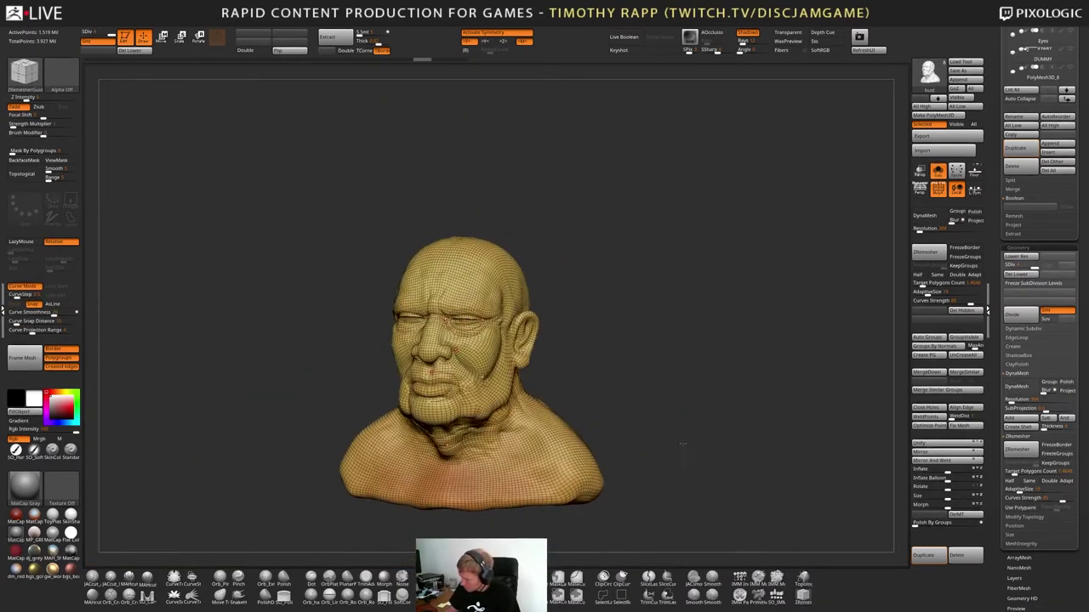
Raise Target Polygons Count to about 5.56, retopologise the bust with ZRemesher, and inspect the new edge flow from several angles
left_click(952, 296)
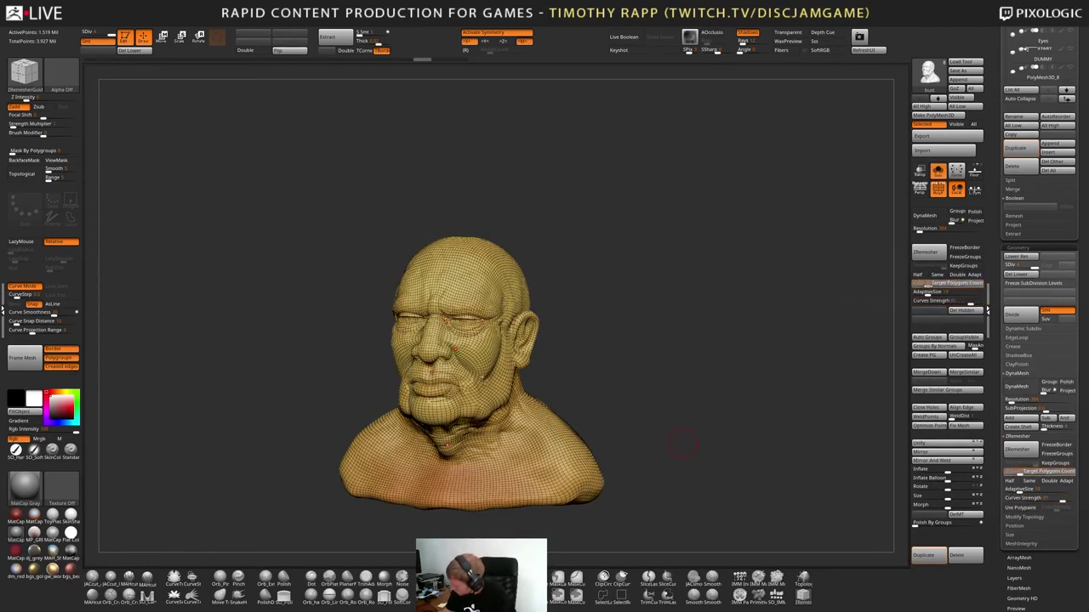
left_click(931, 253)
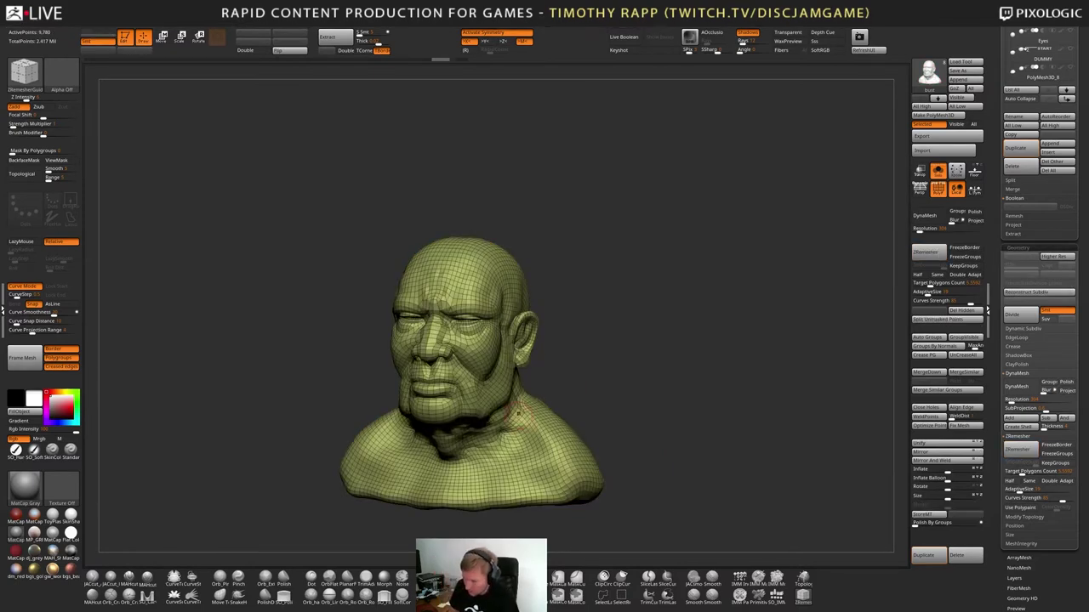
mouse_move(529, 420)
right_mouse_down()
mouse_move(489, 418)
mouse_move(560, 430)
mouse_move(538, 412)
mouse_move(547, 431)
mouse_move(519, 426)
right_mouse_up()
right_click_drag(519, 425, 570, 252)
right_click_drag(579, 459, 620, 442)
right_click_drag(545, 476, 470, 400)
right_click_drag(464, 455, 478, 430)
right_click_drag(478, 429, 589, 454, "alt")
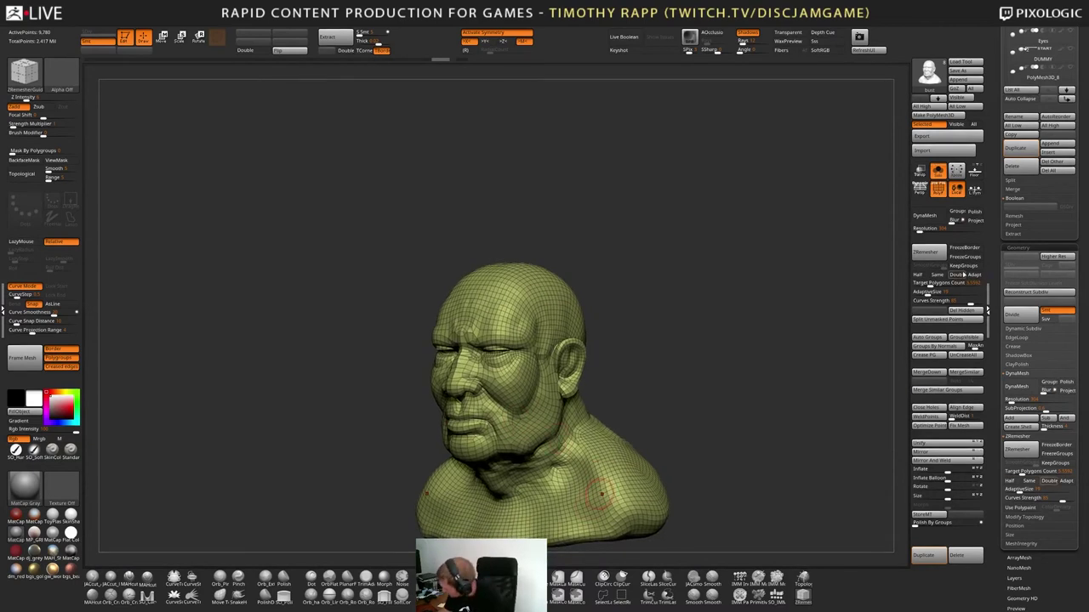
Enable the Half option, run ZRemesher on the remeshed bust again, and inspect the face topology
left_click(918, 275)
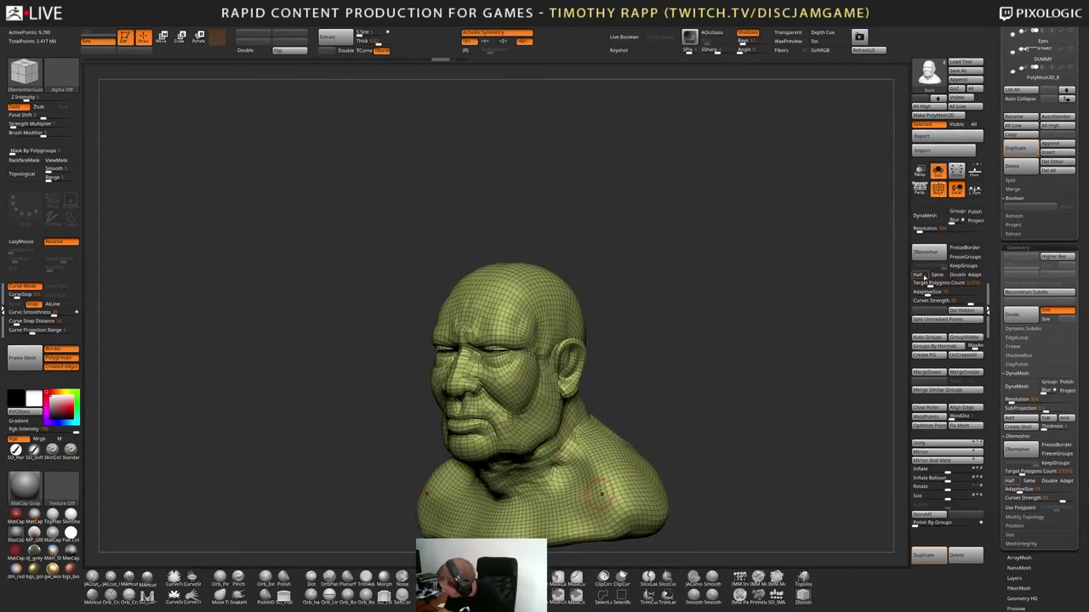
left_click(935, 252)
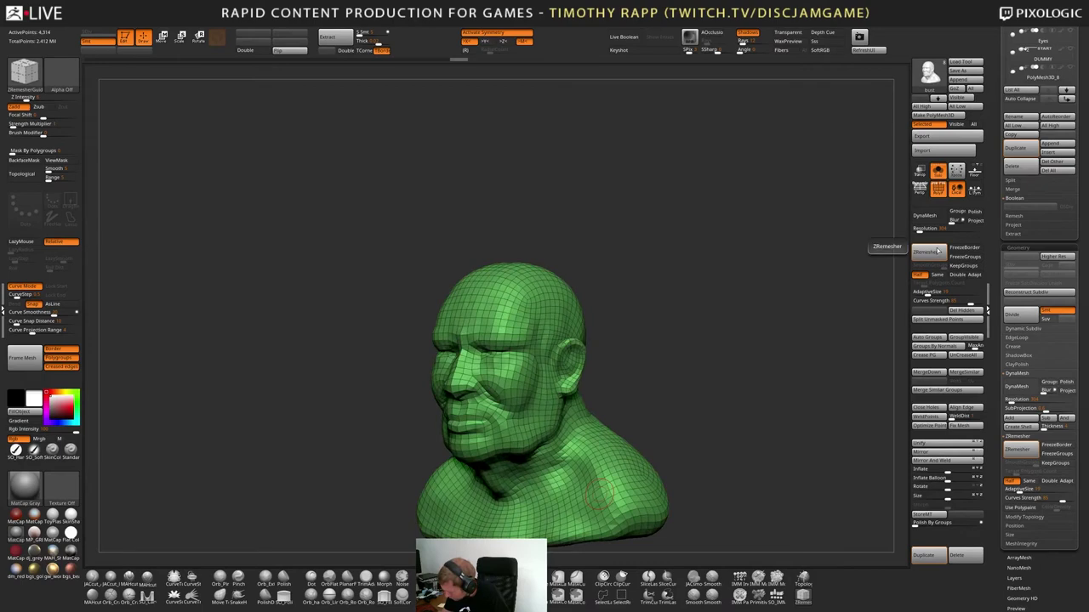
left_click_drag(672, 383, 599, 390)
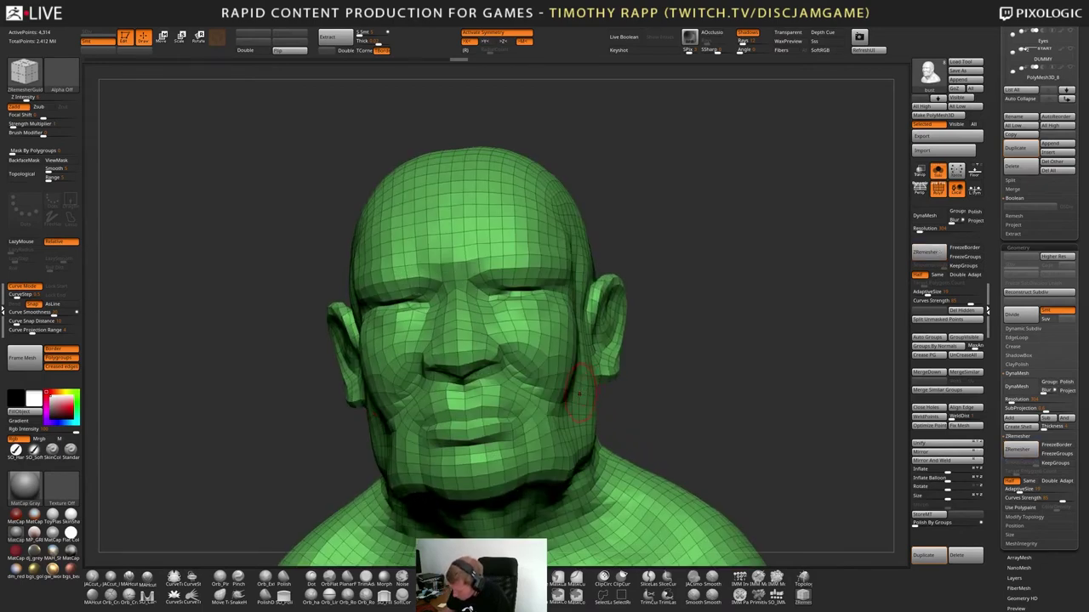
mouse_move(572, 393)
right_mouse_down()
mouse_move(564, 372)
mouse_move(559, 432)
mouse_move(557, 418)
mouse_move(581, 389)
right_mouse_up()
Compare the halved remesh with the denser one by undoing and redoing it, leaving the denser bust active
key("ctrl+z")
key("ctrl+shift+z")
key("ctrl+z")
key("ctrl+shift")
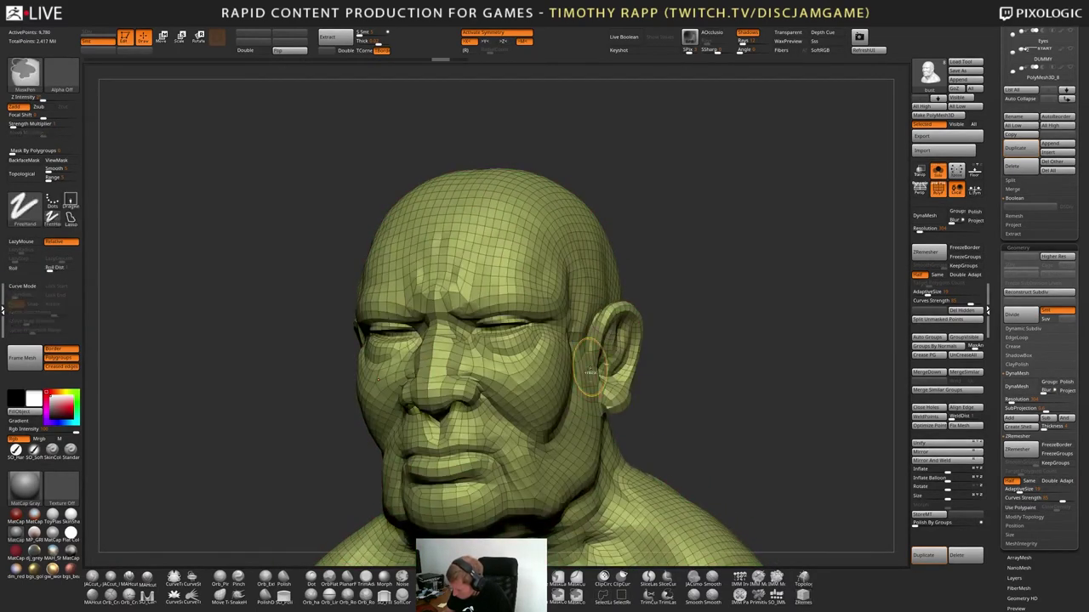
key("ctrl+shift+z")
key("ctrl+z")
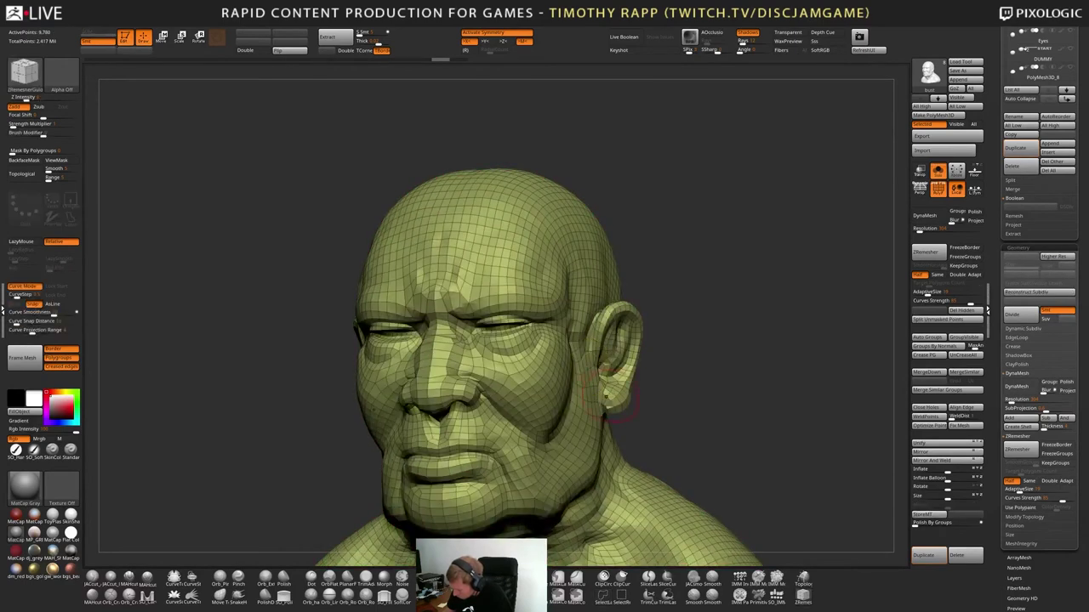
mouse_move(600, 387)
right_mouse_down()
mouse_move(589, 424)
mouse_move(587, 391)
mouse_move(630, 393)
mouse_move(609, 392)
right_mouse_up()
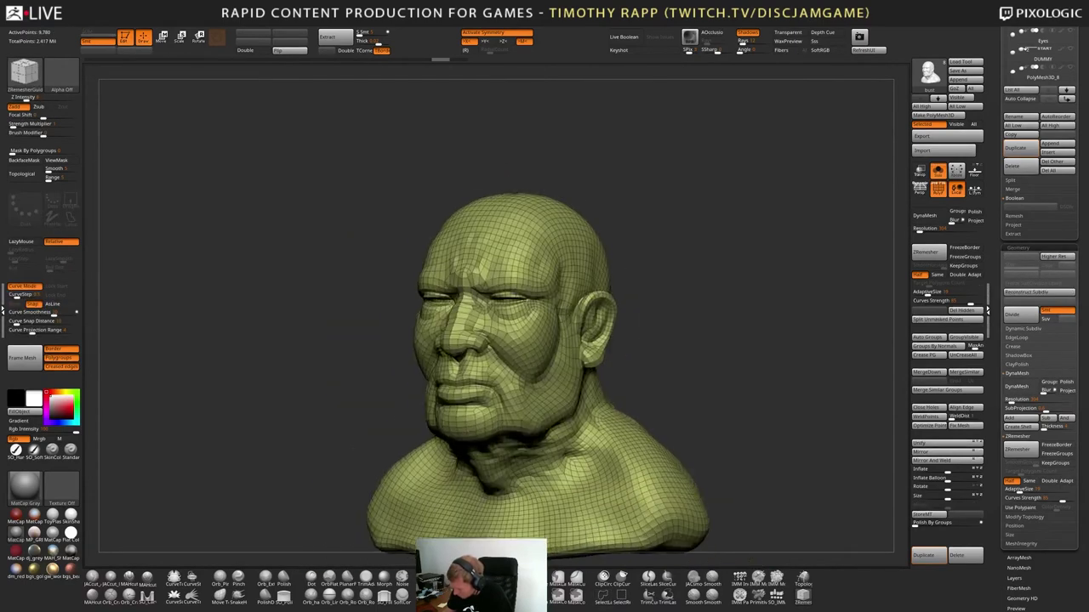
Compare the different remeshed versions of the bust by stepping back and forth through the undo history
key("ctrl+shift+z")
key("ctrl+z")
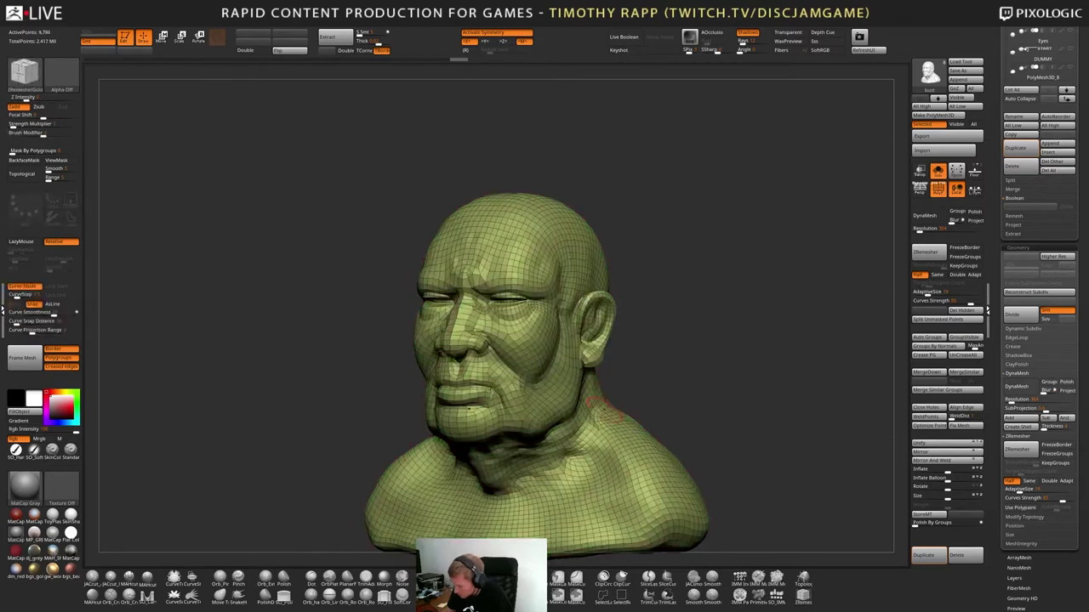
key("ctrl+shift+z")
key("ctrl+z")
key("ctrl+shift+z")
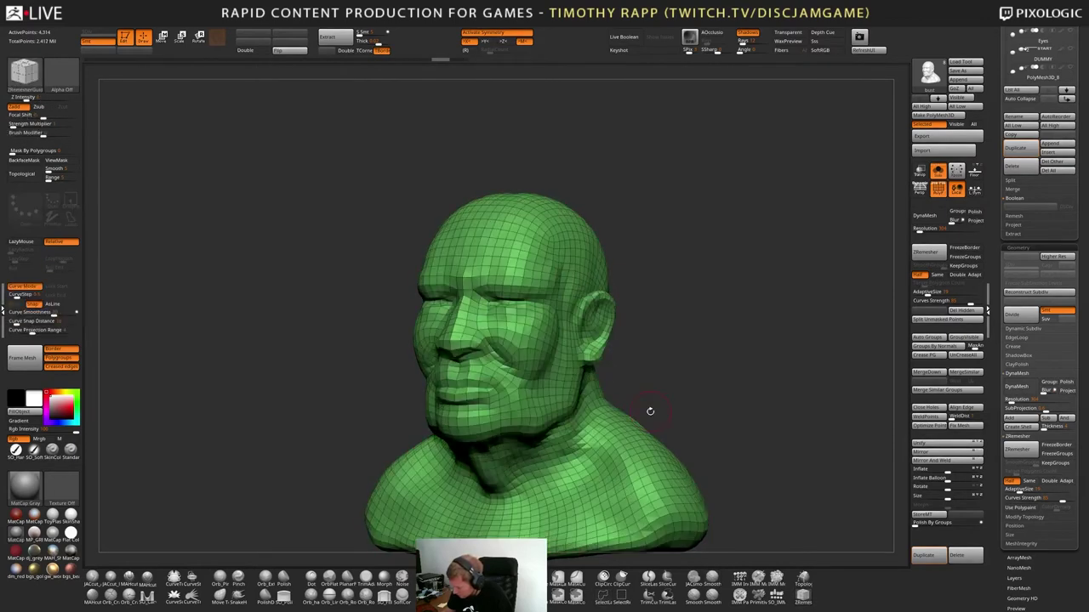
key("ctrl+z")
left_click_drag(649, 409, 595, 429)
mouse_move(594, 434)
right_mouse_down()
mouse_move(605, 442)
mouse_move(578, 448)
right_mouse_up()
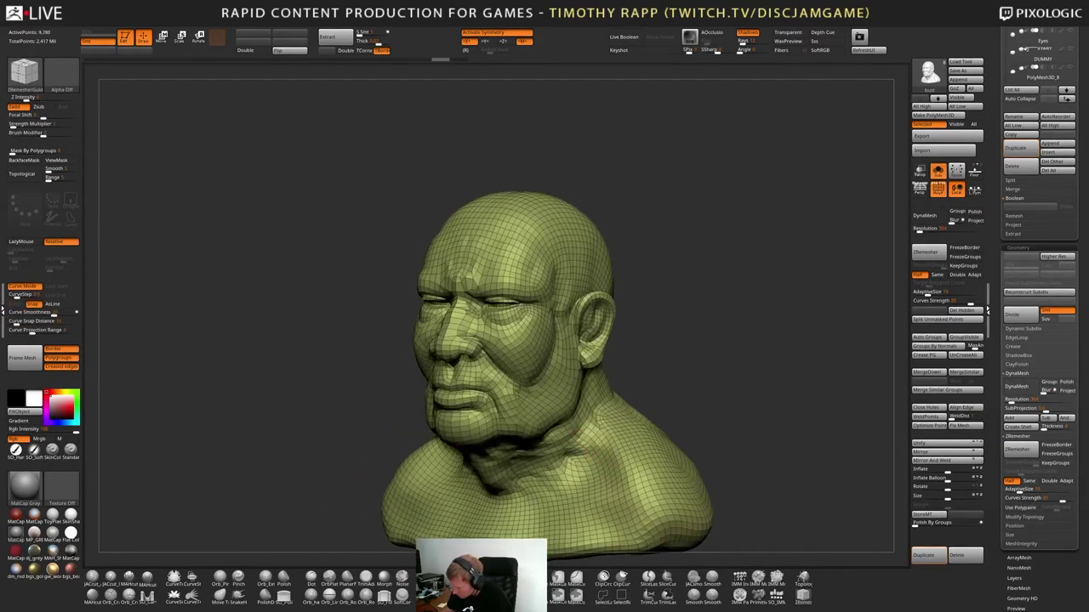
key("ctrl+z")
key("ctrl+shift+z")
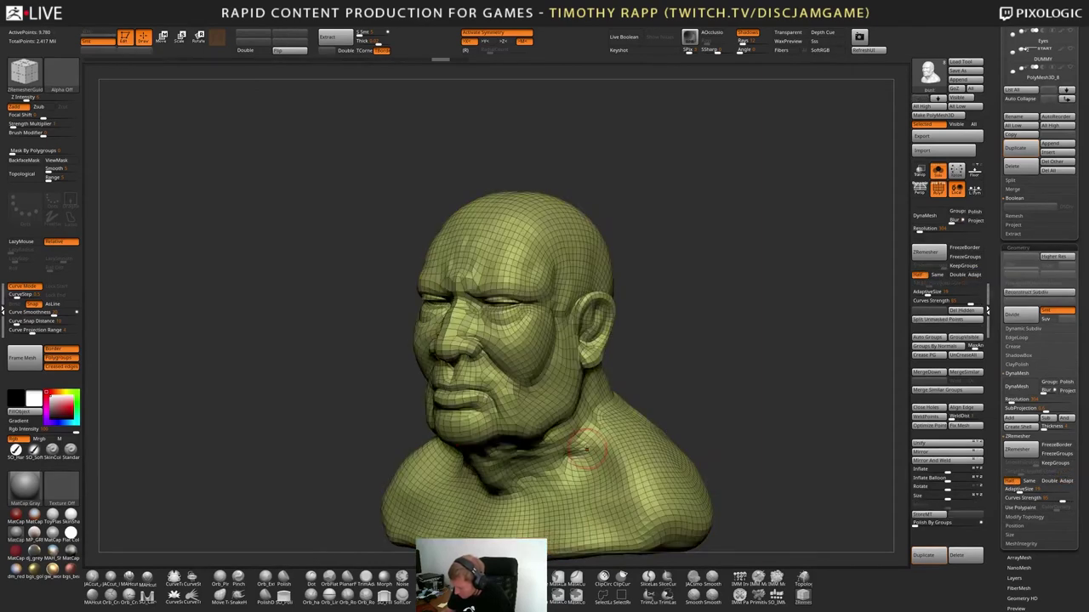
key("ctrl+z")
key("ctrl+shift+z")
key("ctrl+z")
key("ctrl+shift+z")
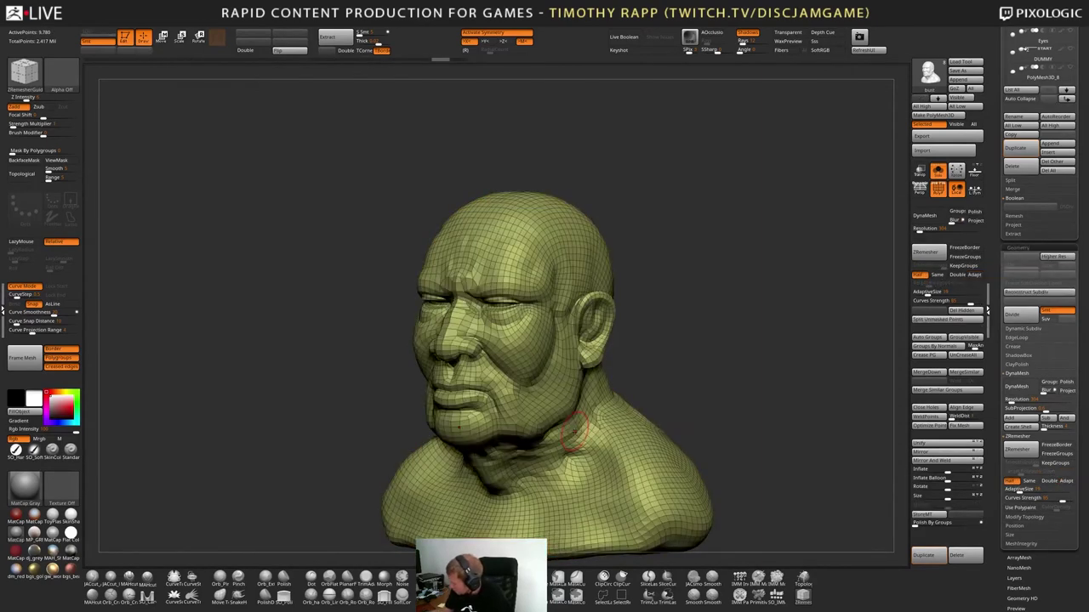
Open the bust subtool's Project settings, reset the projection shell to 0 and leave Outer and Inner off
left_click(1016, 246)
left_click_drag(999, 255, 999, 340)
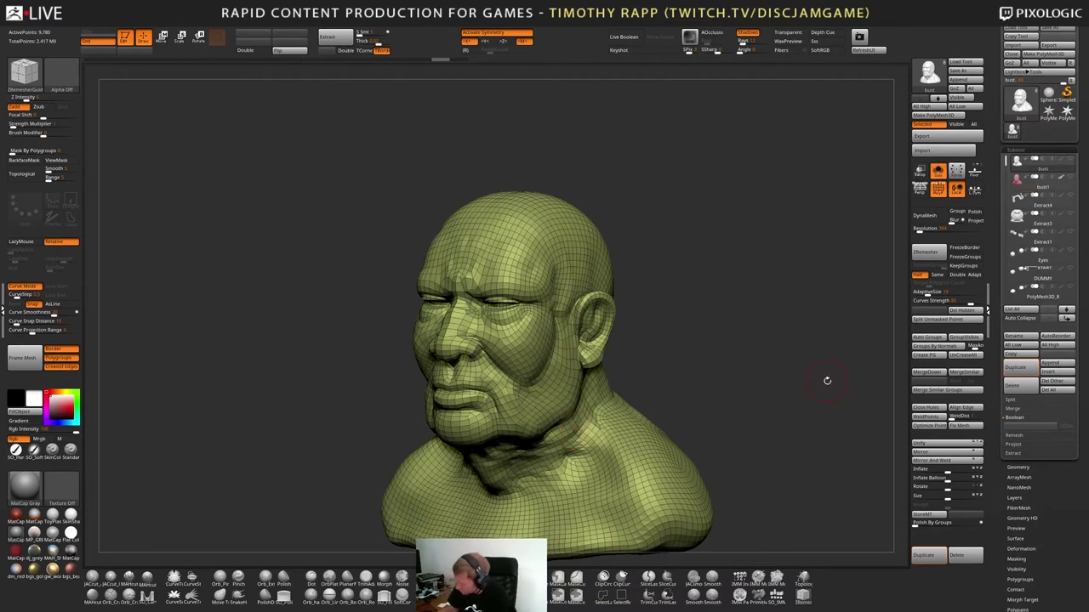
left_click(1016, 446)
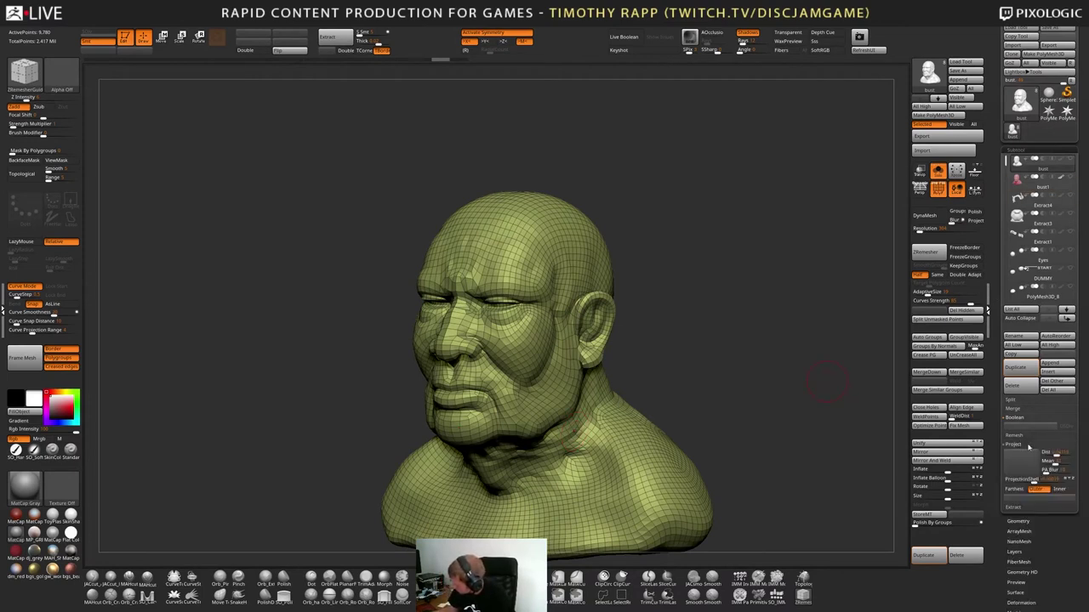
left_click_drag(1034, 481, 1039, 481)
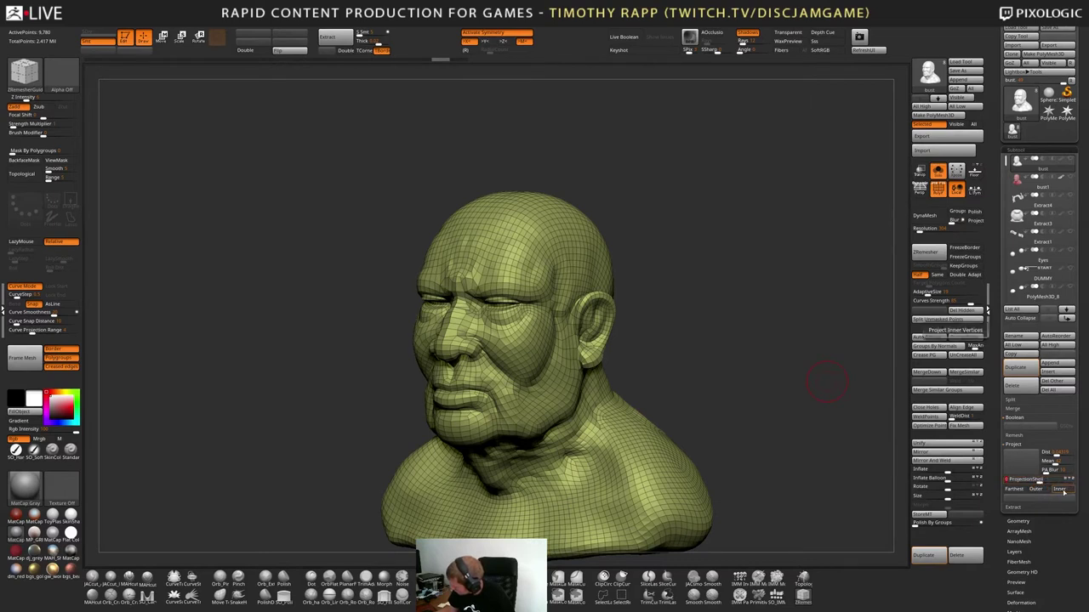
left_click(1062, 491)
left_click(1063, 492)
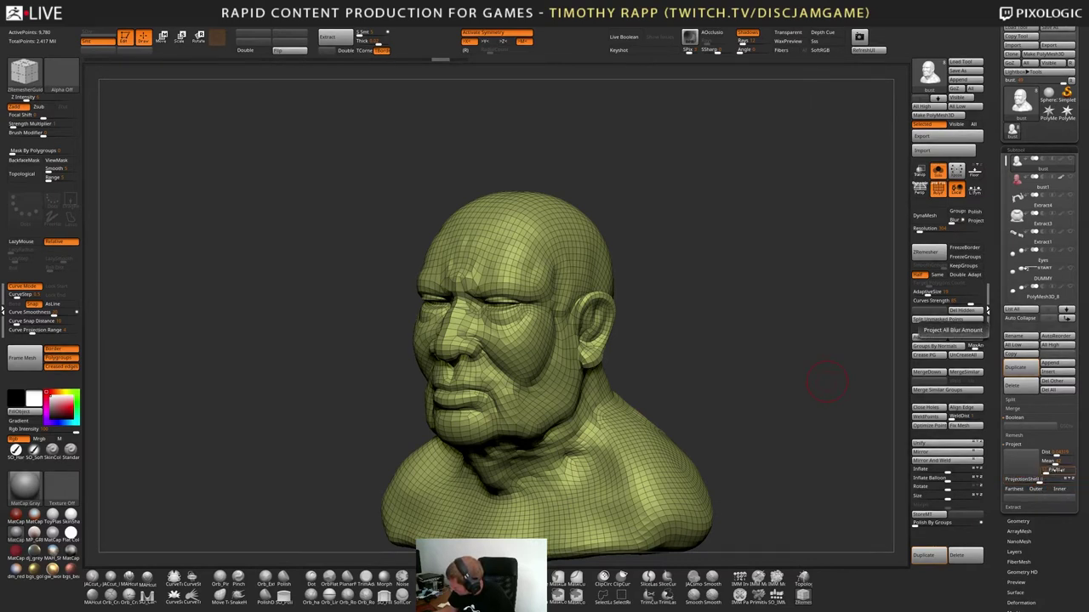
Try projecting the sculpted detail onto the remeshed bust with a reduced distance and mean, and again with Inner enabled
left_click(1057, 454)
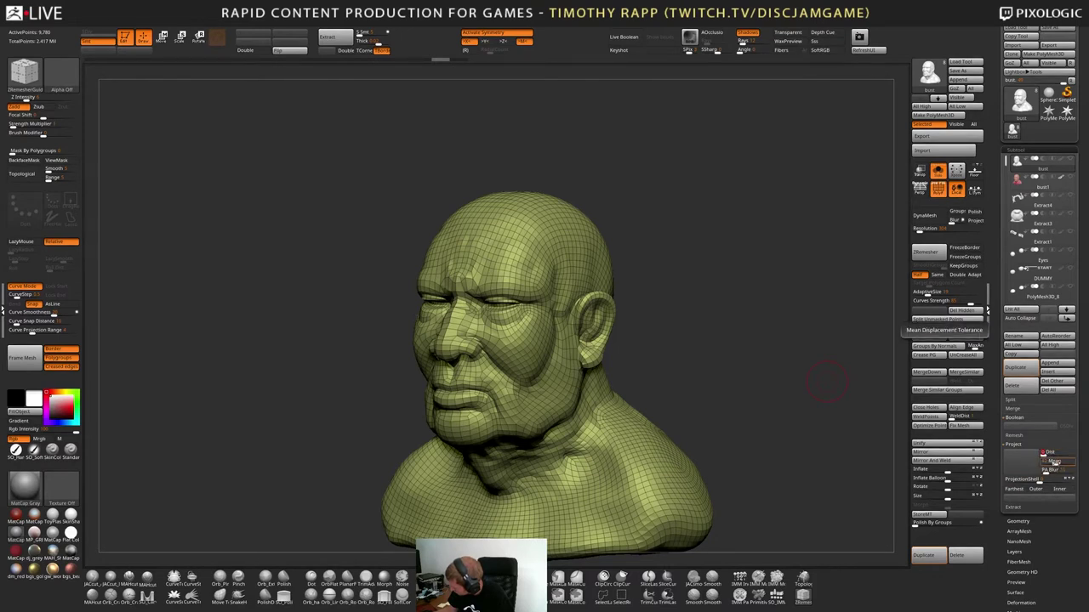
left_click(1053, 462)
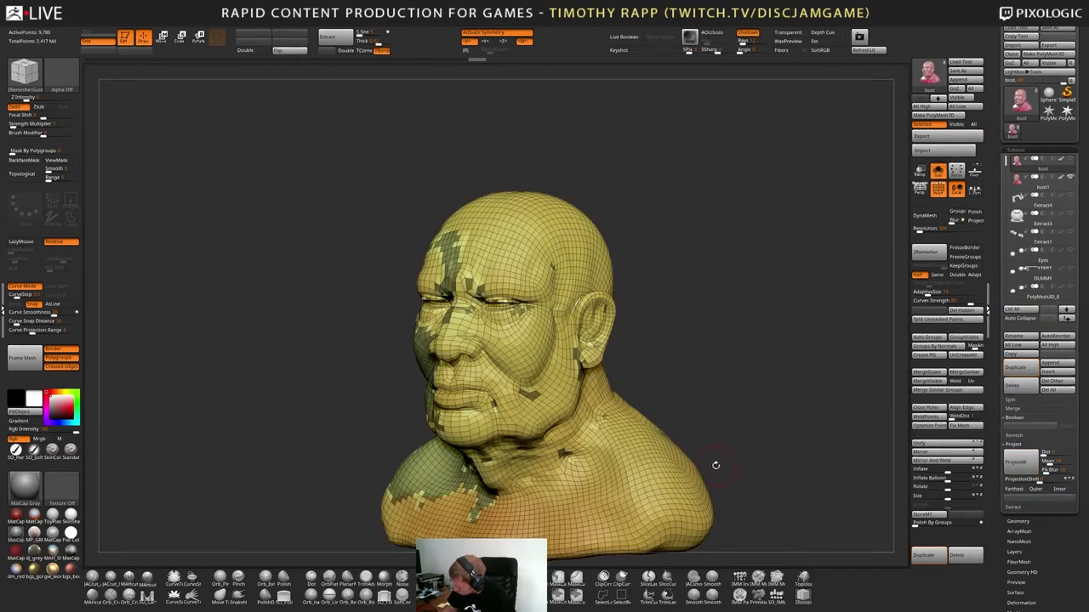
left_click_drag(714, 466, 723, 467)
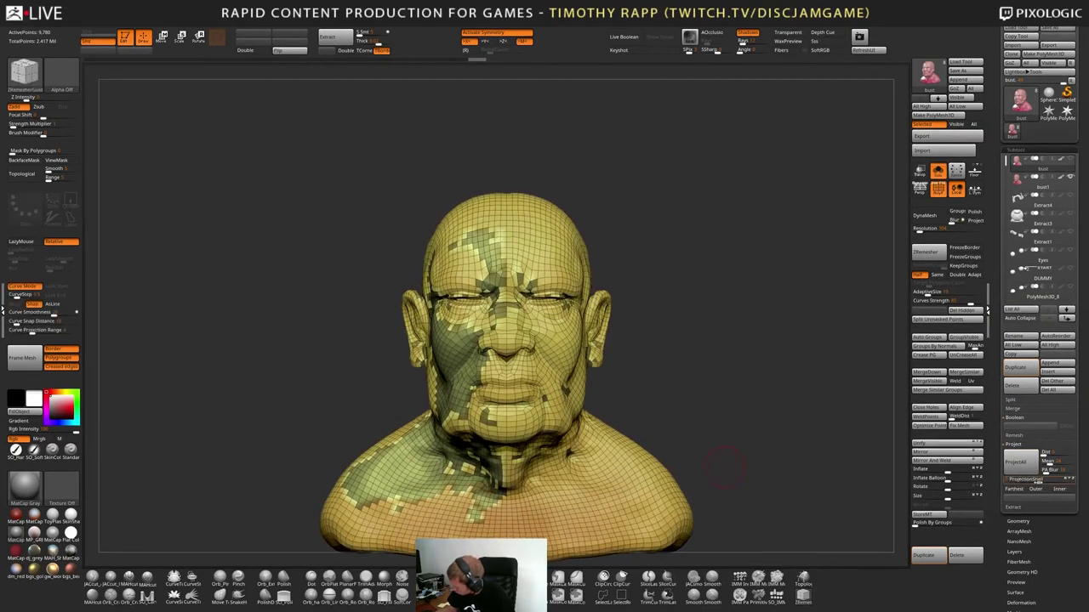
left_click_drag(1047, 481, 1049, 481)
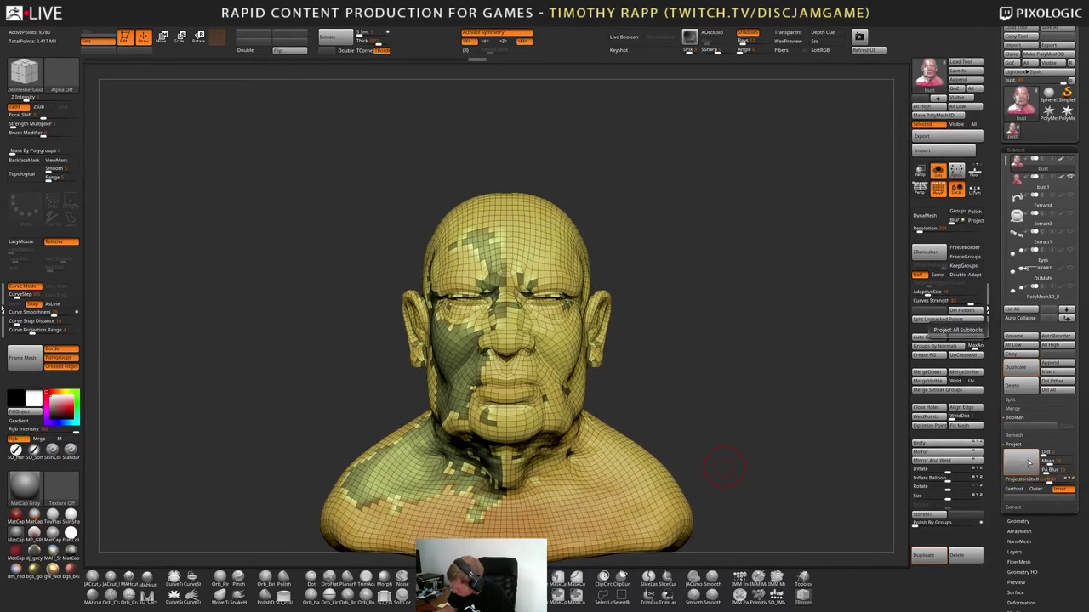
left_click(1030, 463)
left_click(1026, 462)
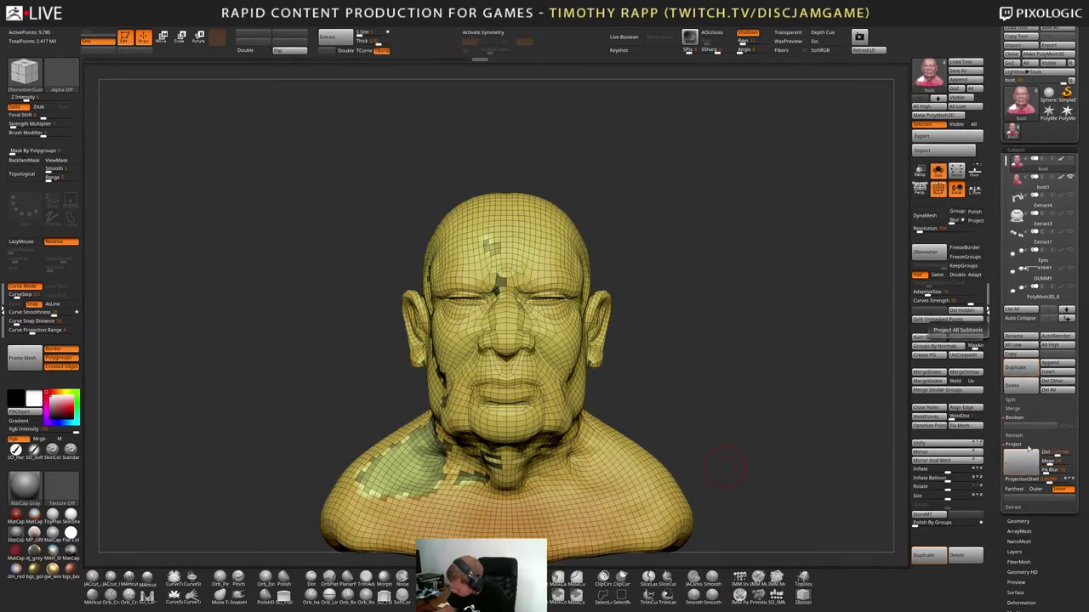
Undo the projections on the remeshed bust, stepping back to its unprojected version
key("ctrl+z")
key("ctrl+z")
key("ctrl+z")
key("ctrl+z")
key("ctrl+z")
key("ctrl+z")
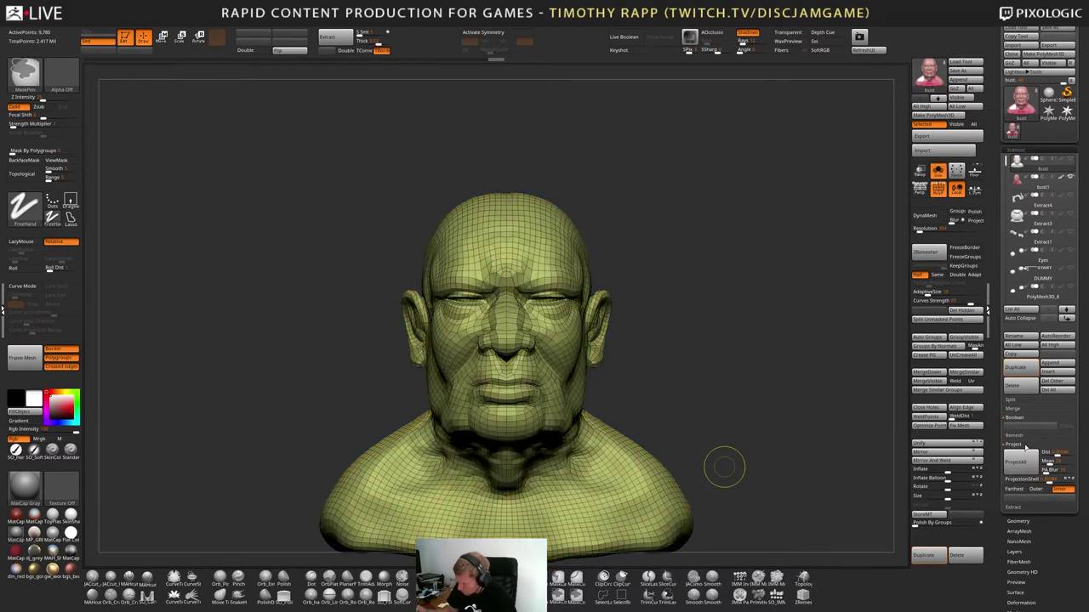
key("ctrl+shift+z")
key("ctrl+z")
key("ctrl+shift+z")
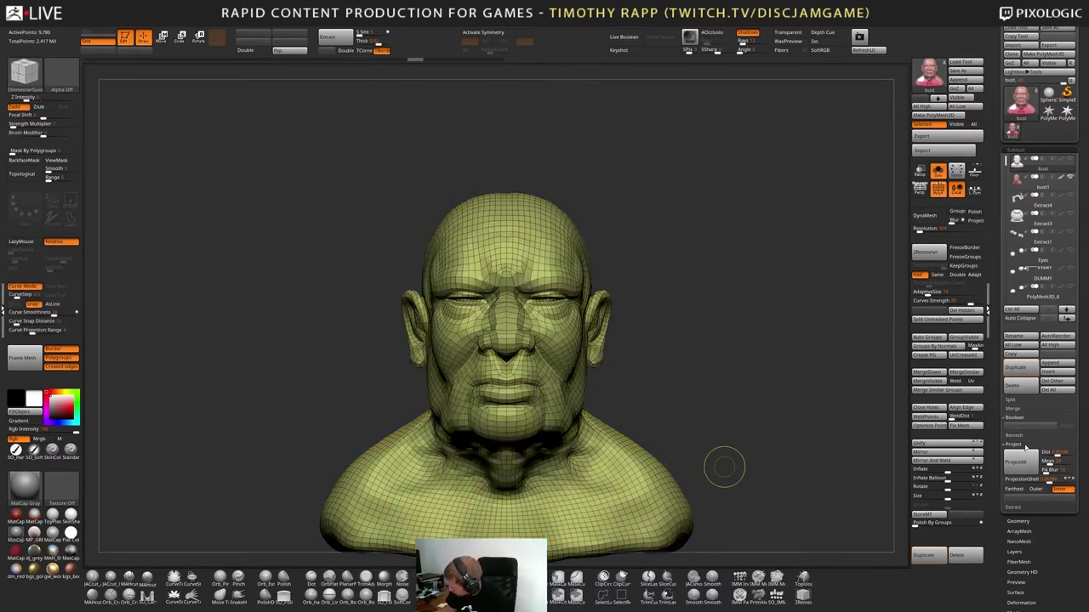
Project the sculpted bust onto the remeshed mesh with a larger projection distance and Inner off
left_click(1022, 460)
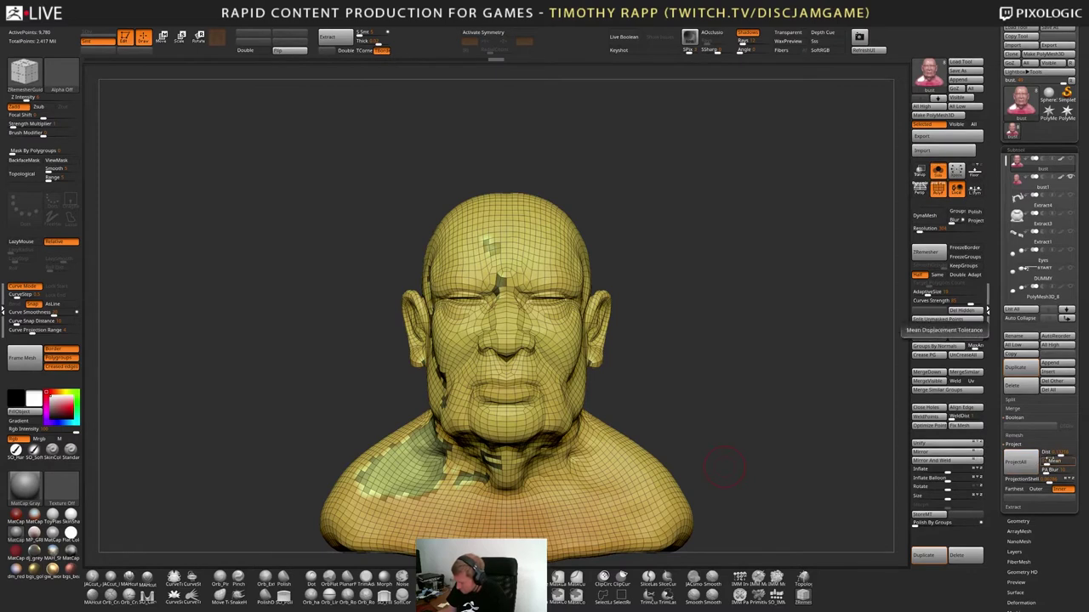
left_click(1051, 452)
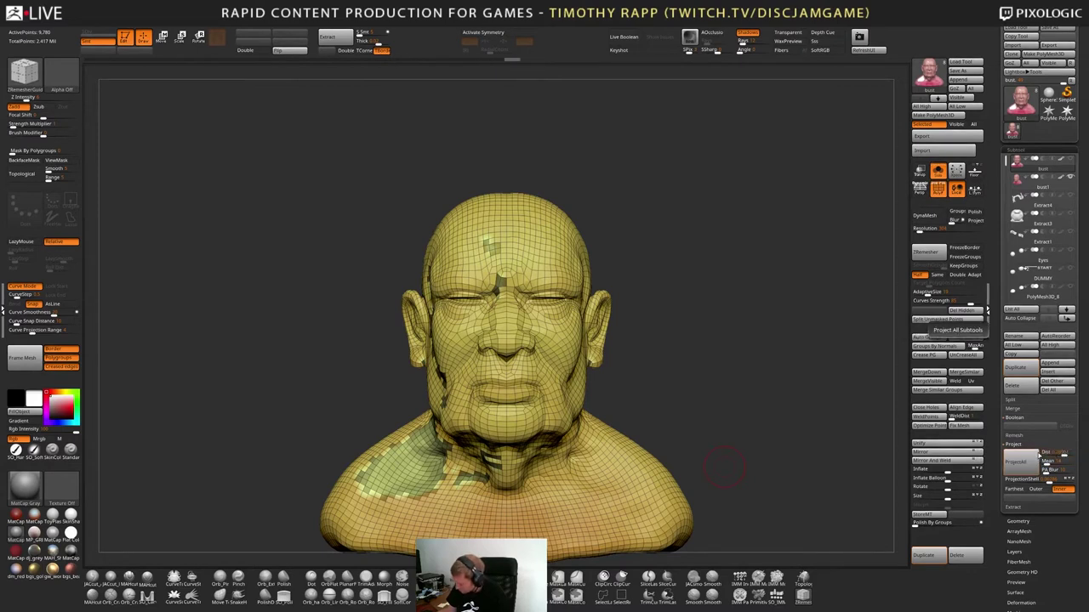
left_click(1045, 454)
type("0")
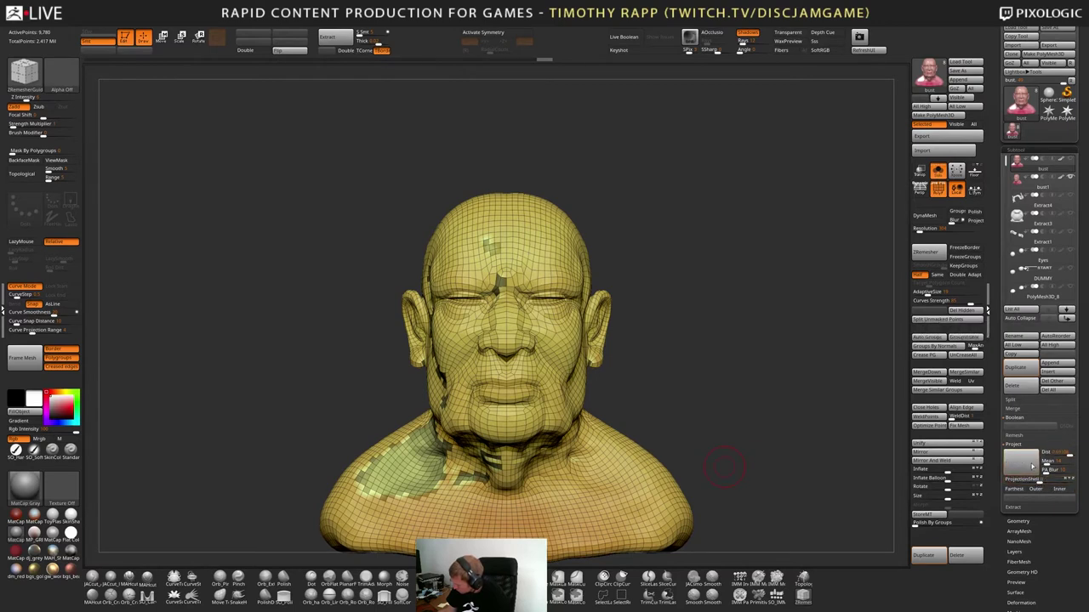
left_click(1033, 467)
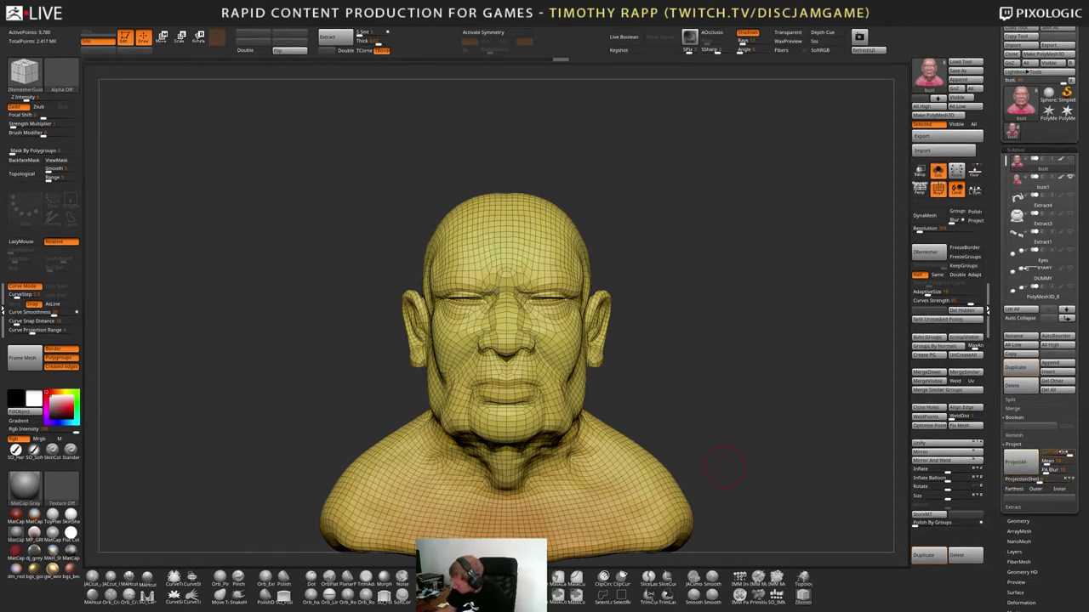
Lower the projection distance, reproject the detail onto the bust and check the face and neck from the side
left_click_drag(1063, 452, 1058, 453)
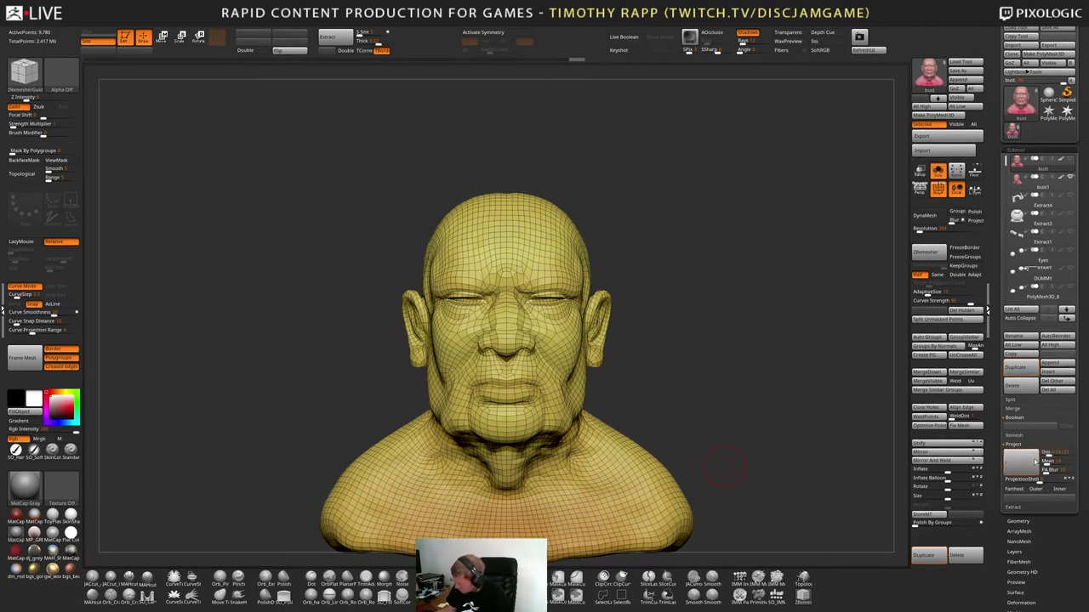
mouse_move(648, 435)
left_mouse_down()
mouse_move(719, 442)
mouse_move(664, 459)
left_mouse_up()
mouse_move(615, 483)
right_mouse_down()
mouse_move(587, 490)
mouse_move(636, 473)
mouse_move(609, 482)
right_mouse_up()
left_click_drag(589, 479, 604, 467)
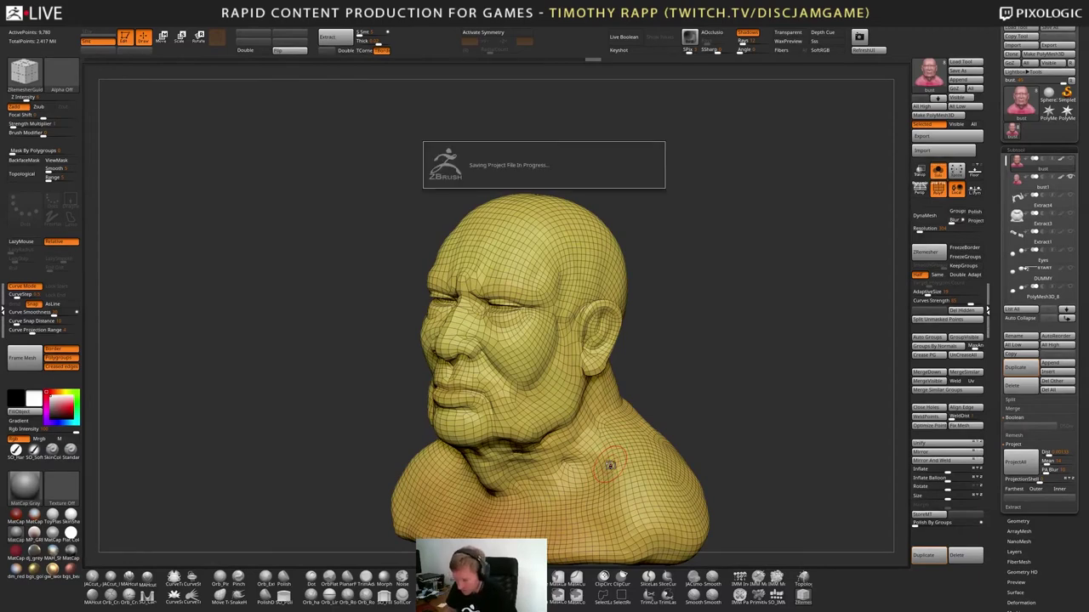
Open the recovered QuickSave project containing the blue low-poly bust without saving the current project
left_click_drag(713, 429, 739, 442)
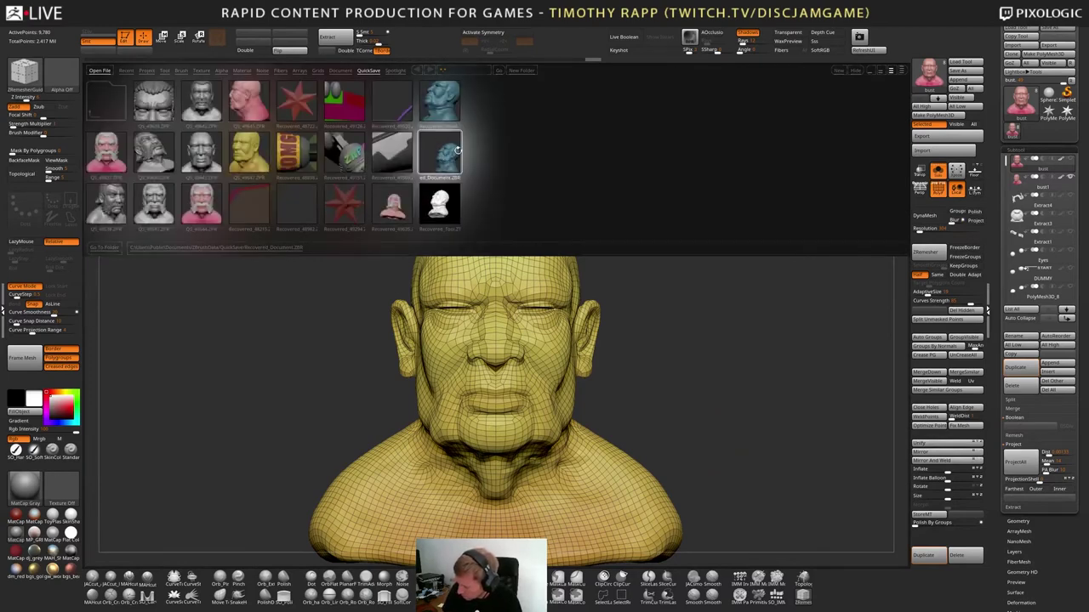
double_click(442, 107)
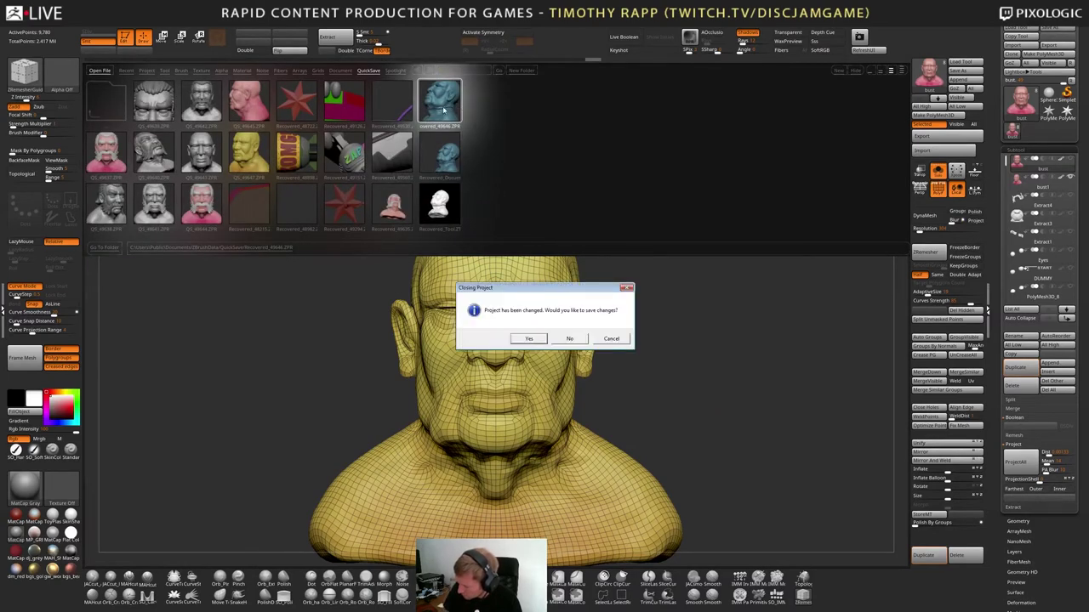
left_click(564, 337)
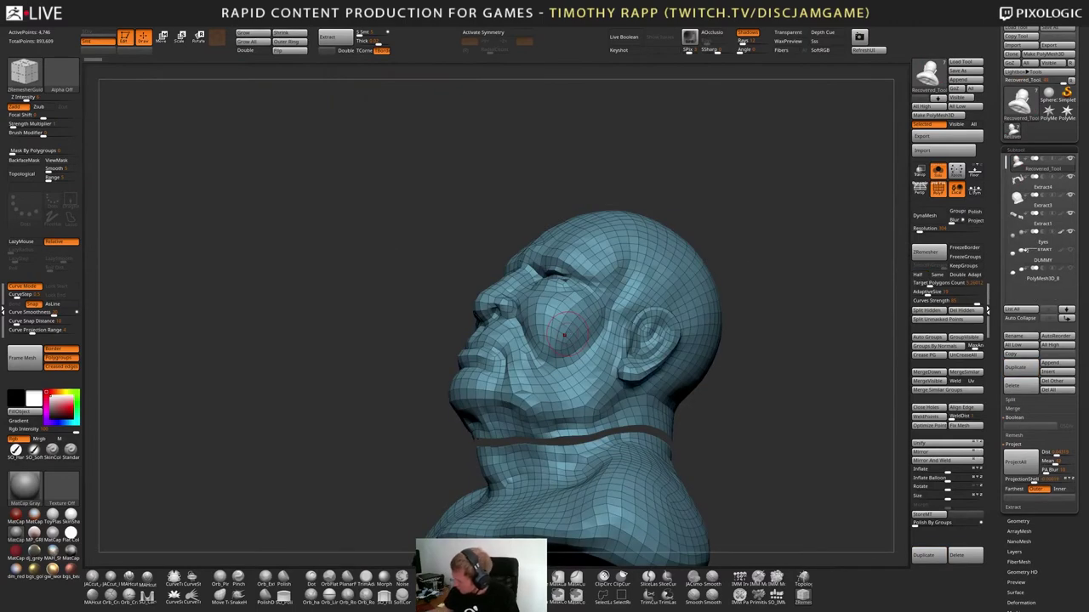
Unhide the hidden strip of polygons around the neck of the recovered low-poly bust
mouse_move(749, 383)
left_mouse_down("ctrl+shift")
mouse_move(760, 432)
mouse_move(738, 431)
mouse_move(772, 440)
mouse_move(741, 422)
mouse_move(720, 440)
mouse_move(693, 439)
mouse_move(752, 432)
left_mouse_up("ctrl+shift")
left_click(764, 437, "ctrl+shift")
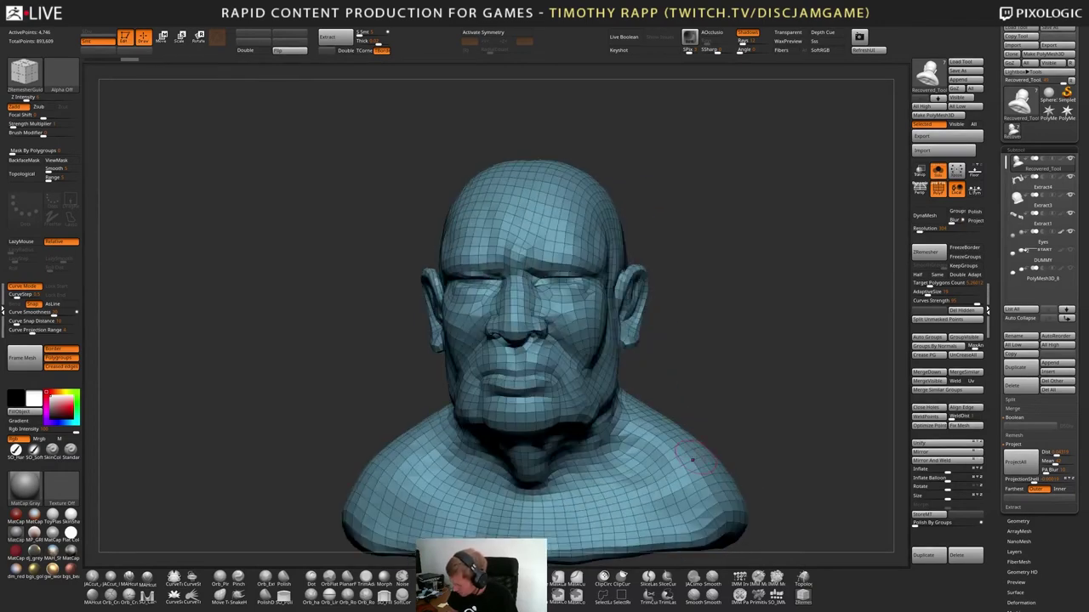
left_click_drag(677, 463, 627, 449)
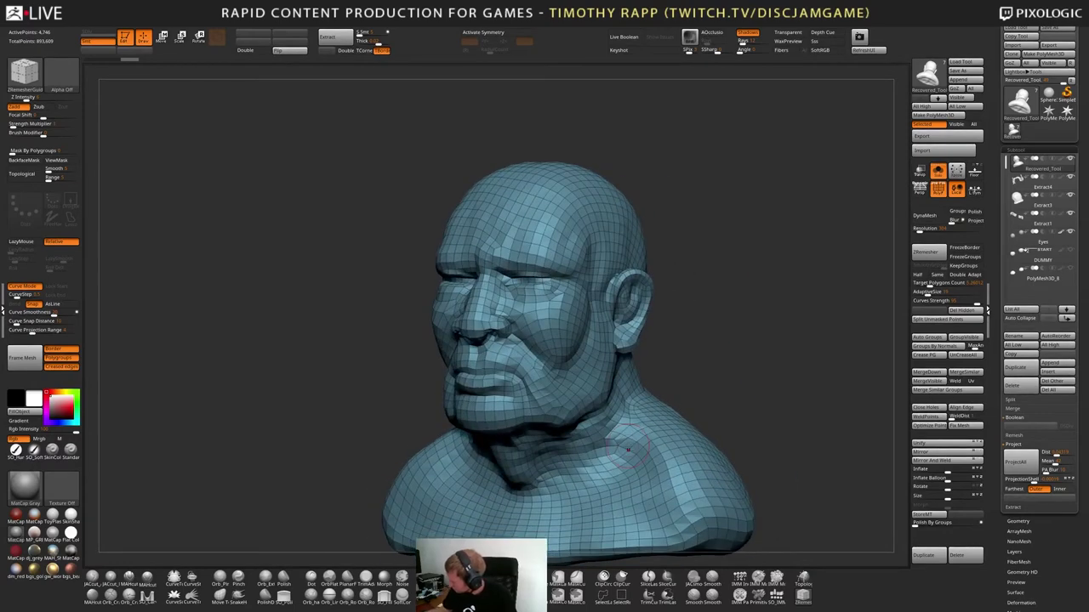
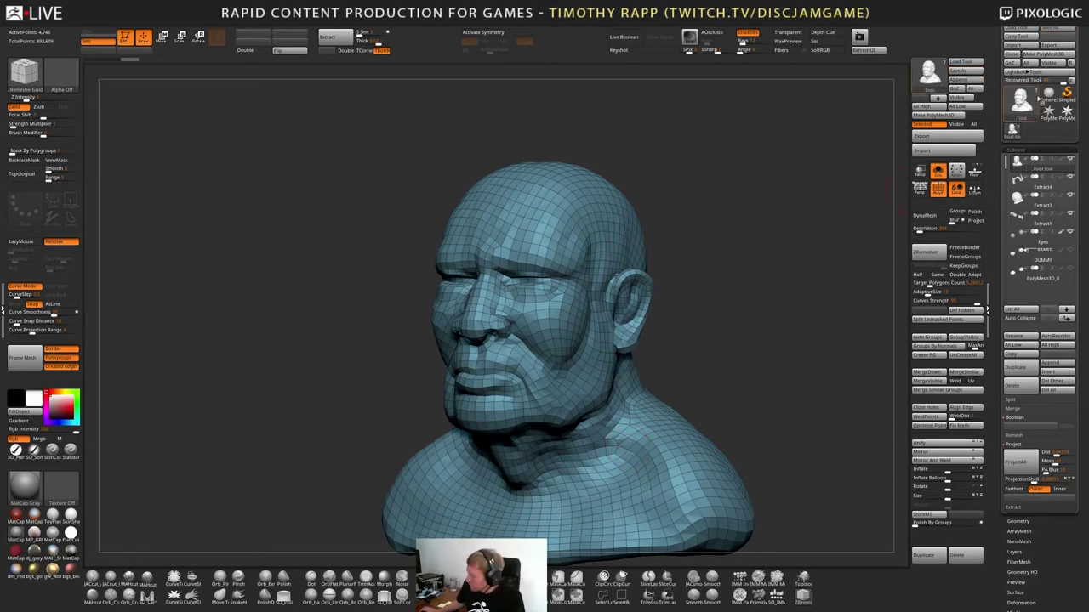
Reopen the QuickSave project with the yellow projected bust without saving changes to the recovered project
key("comma")
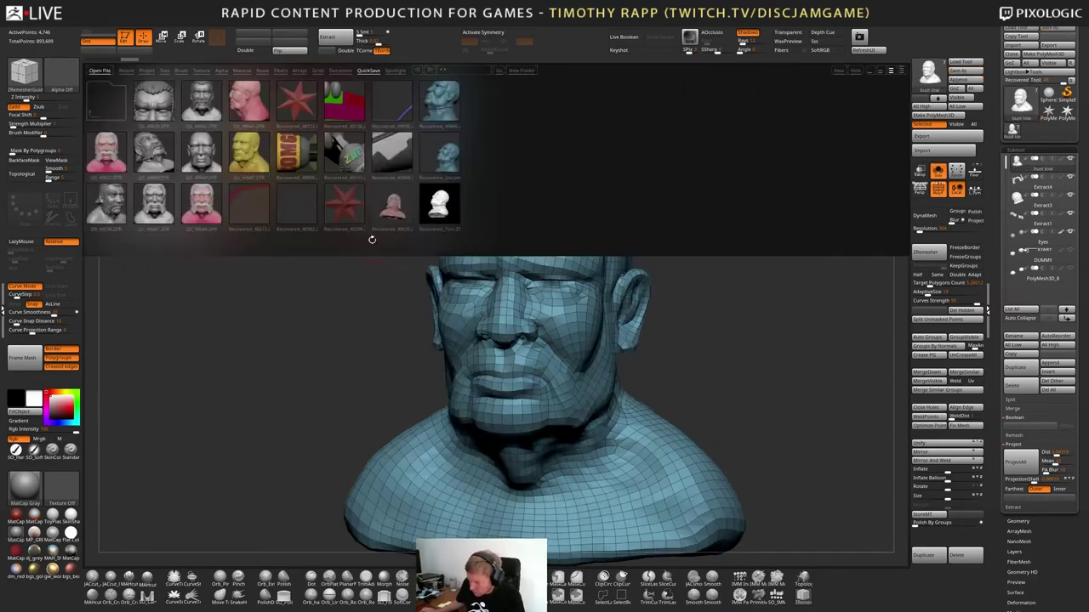
left_click(254, 158)
left_click(568, 337)
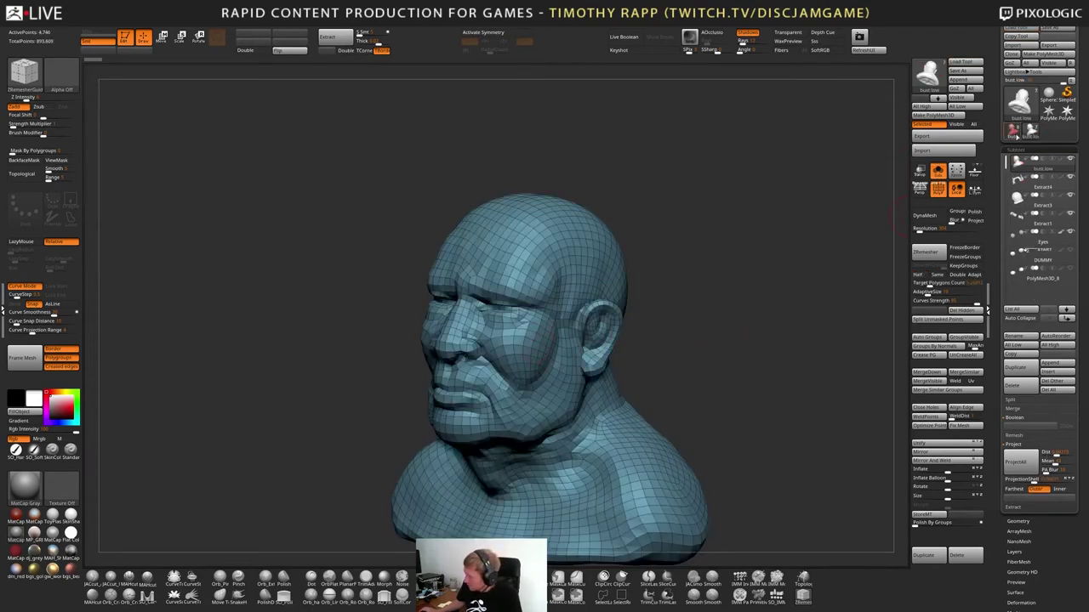
Switch back to the projected bust tool and append the low-poly bust to its subtools
left_click(1014, 132)
left_click(1056, 366)
left_click(1052, 371)
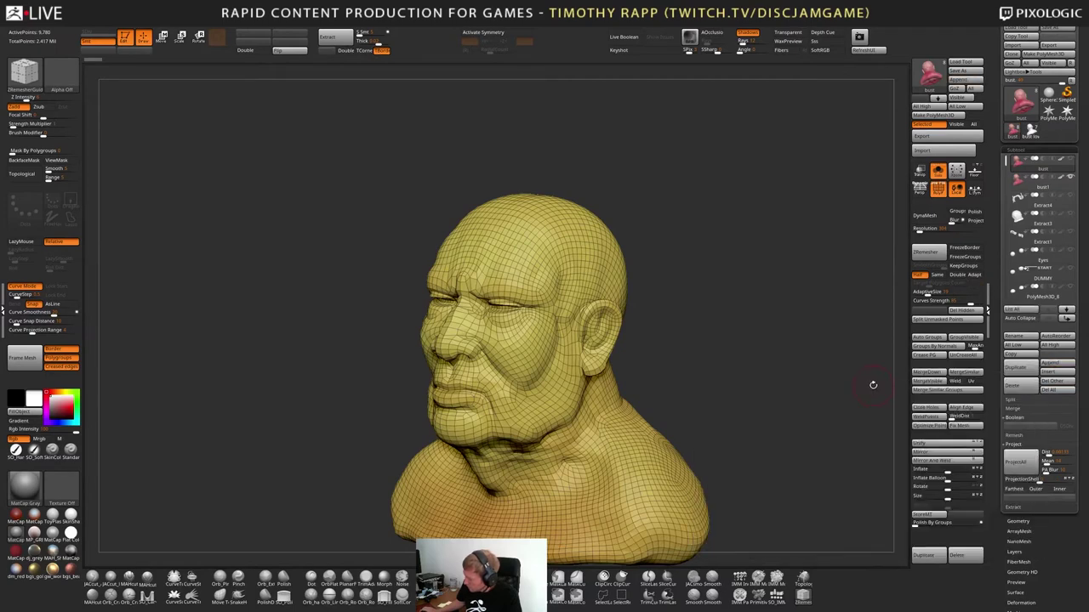
left_click(1052, 371)
left_click(903, 385)
Move the appended low-poly bust to the start of the subtool list and one place down beneath the bust subtool
left_click_drag(1002, 163, 1011, 321)
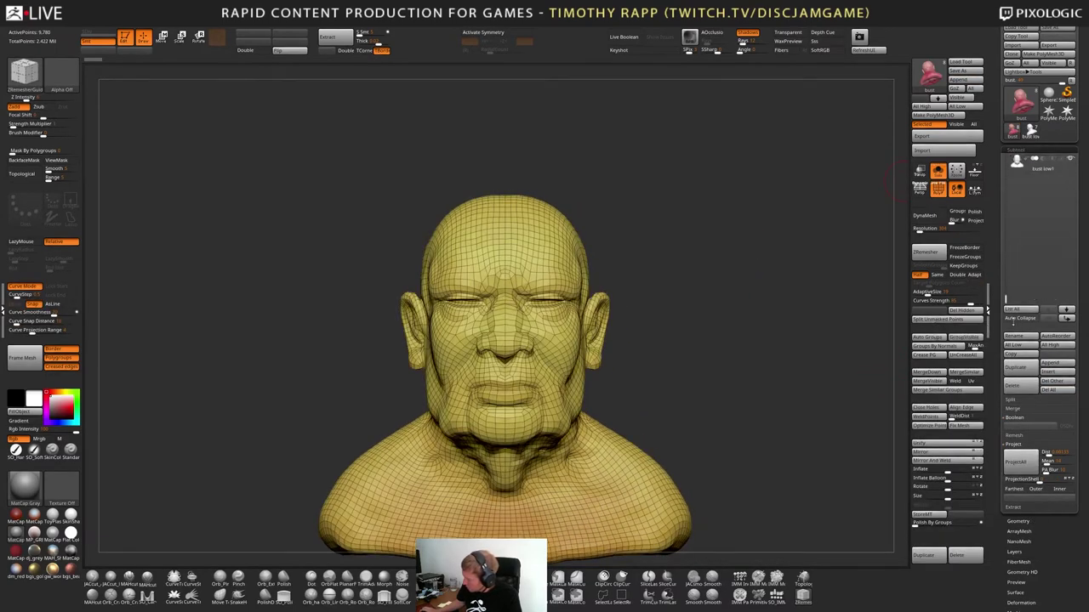
left_click(1019, 163)
left_click(1048, 318, "shift")
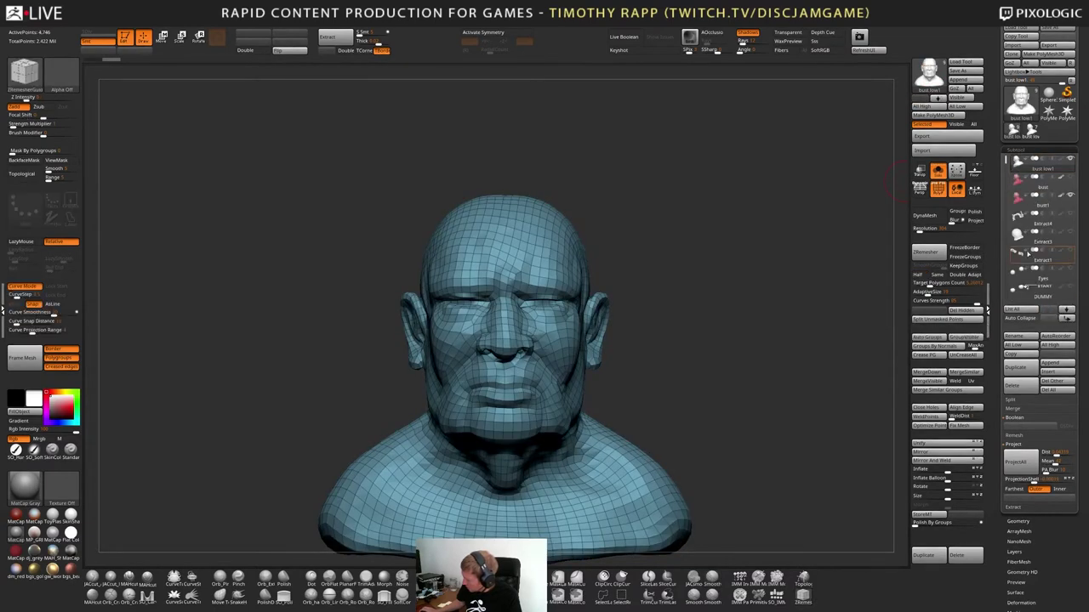
left_click(1067, 312)
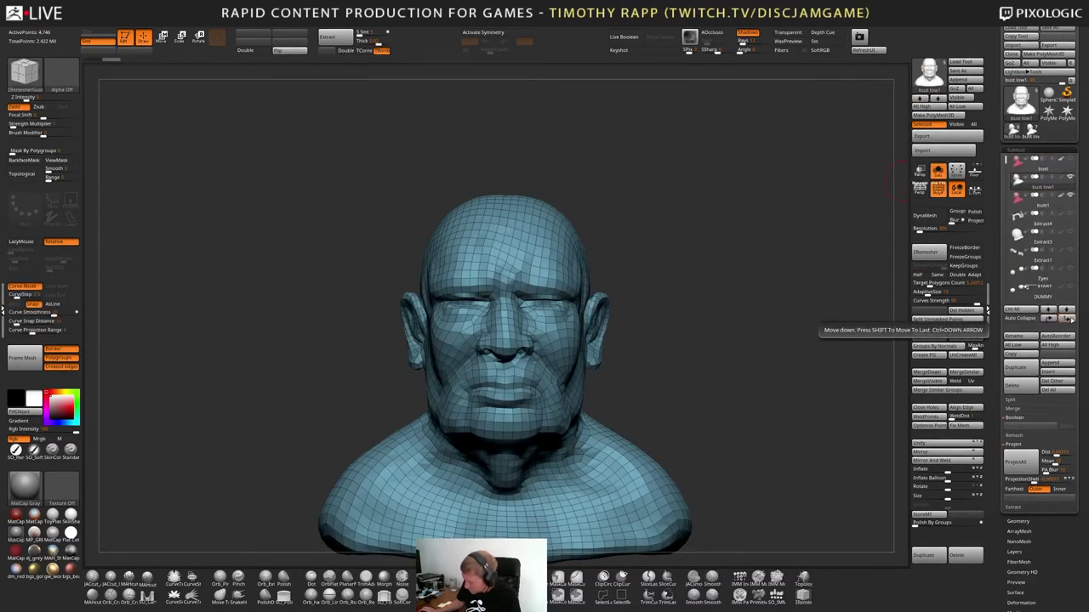
left_click(1068, 313)
key("Up")
right_click_drag(482, 320, 425, 327)
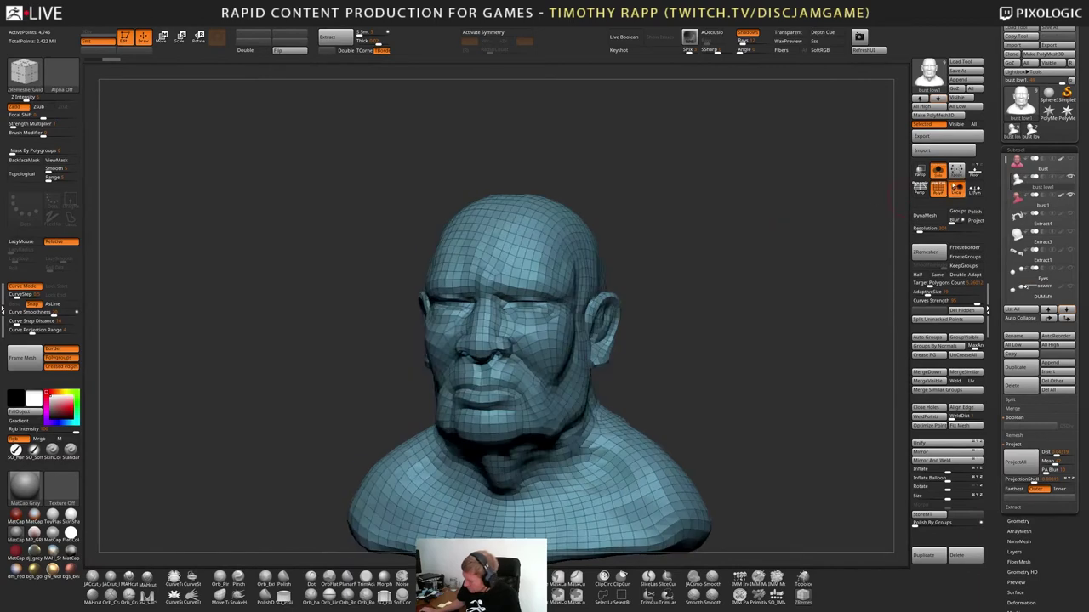
Compare the low-poly bust with the detailed bust1 sculpt, checking the forms with and without the wireframe
left_click(944, 178)
left_click(943, 179)
key("Down")
key("Up")
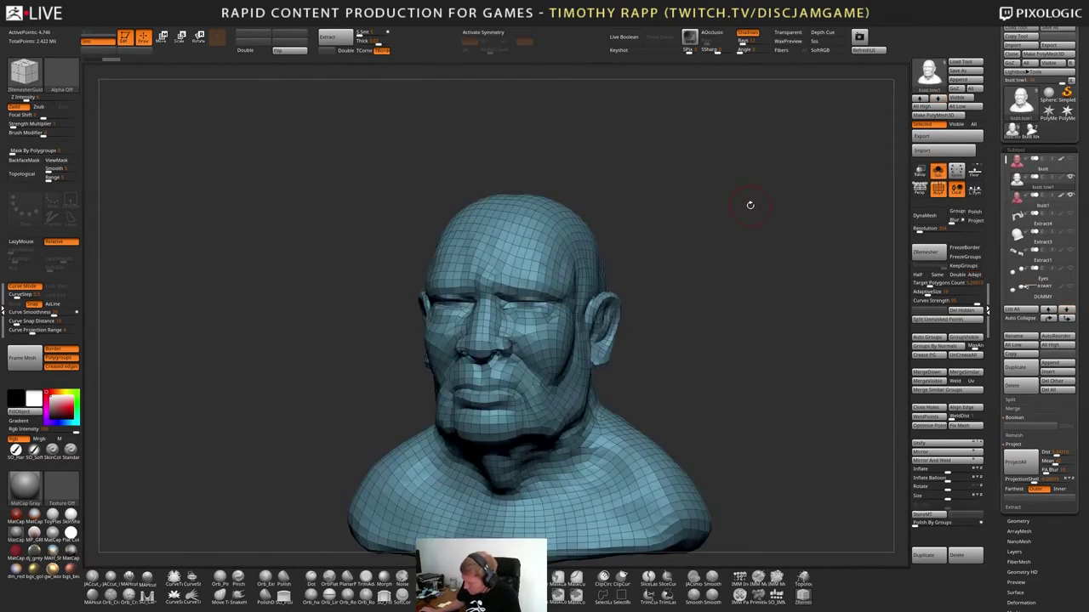
key("Down")
key("shift+f")
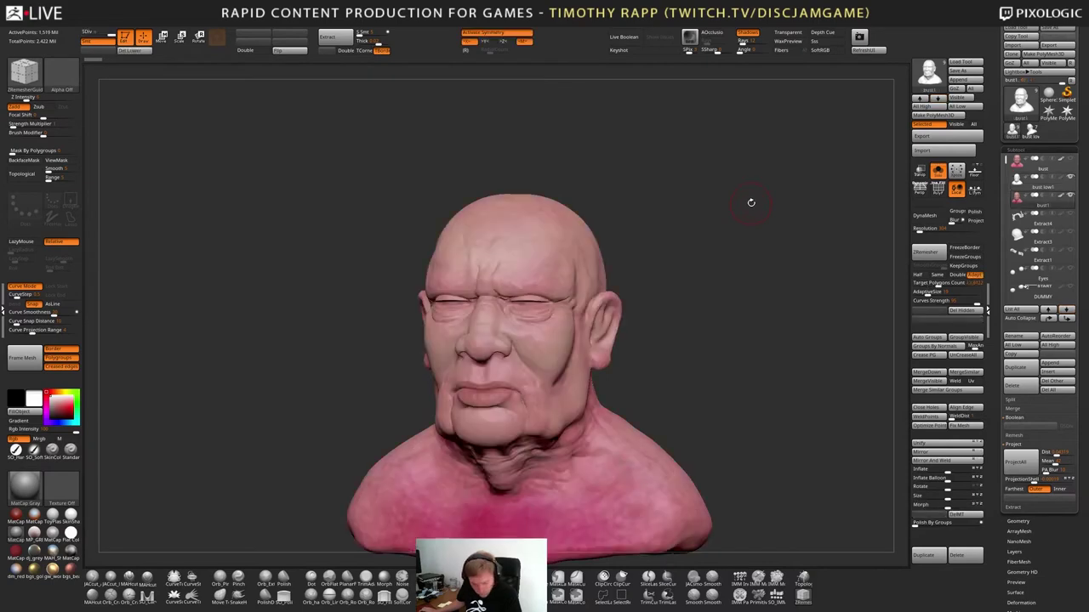
key("shift+f")
left_click(751, 202, "alt")
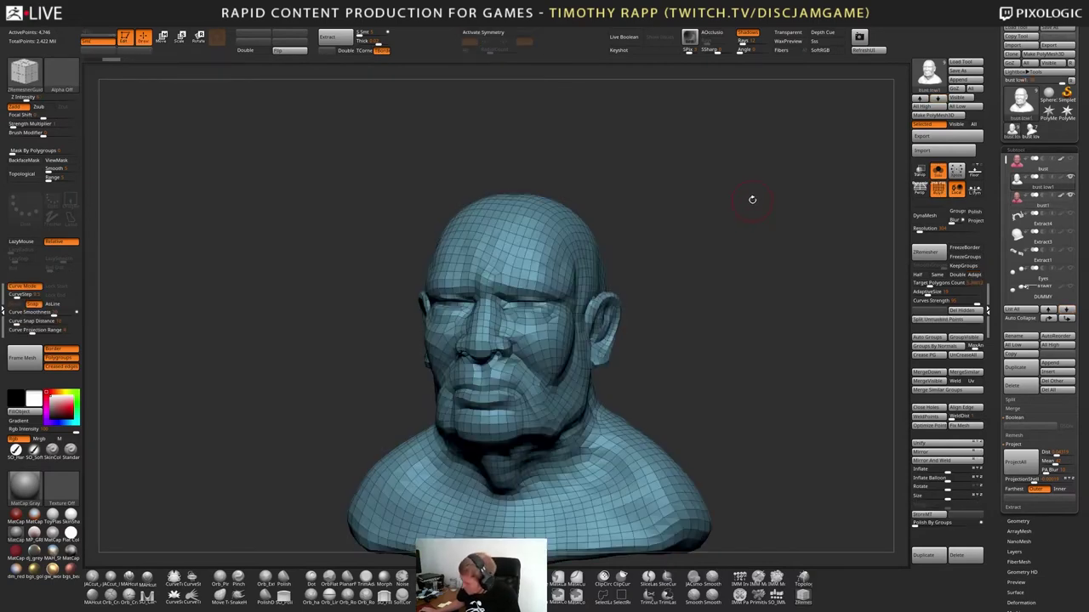
key("Up")
key("Down")
key("Up")
key("Down")
key("Up")
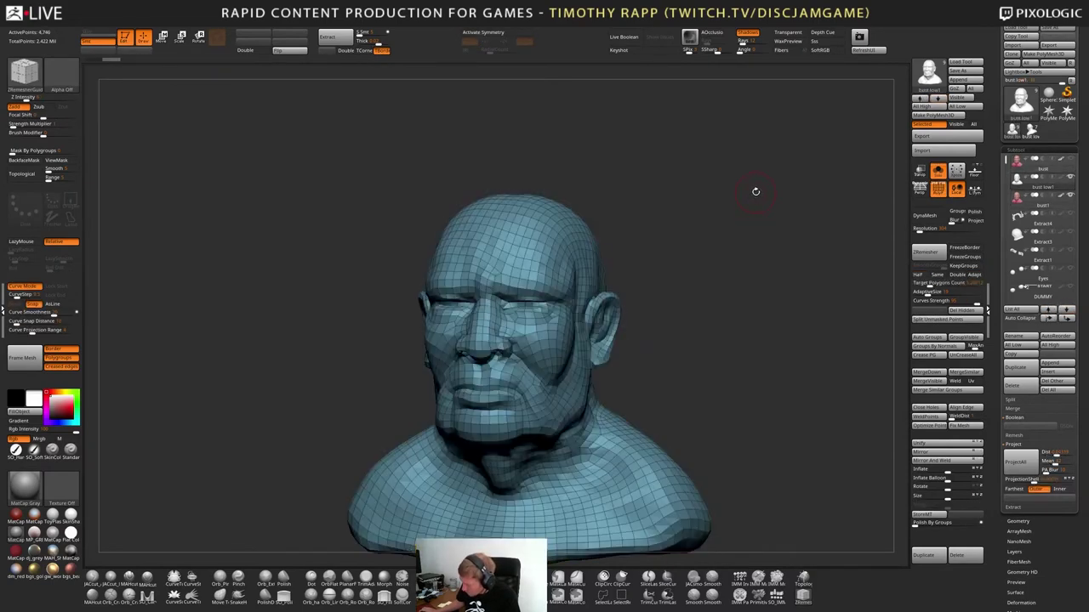
key("Down")
left_click(745, 188, "alt")
left_click(738, 186, "alt")
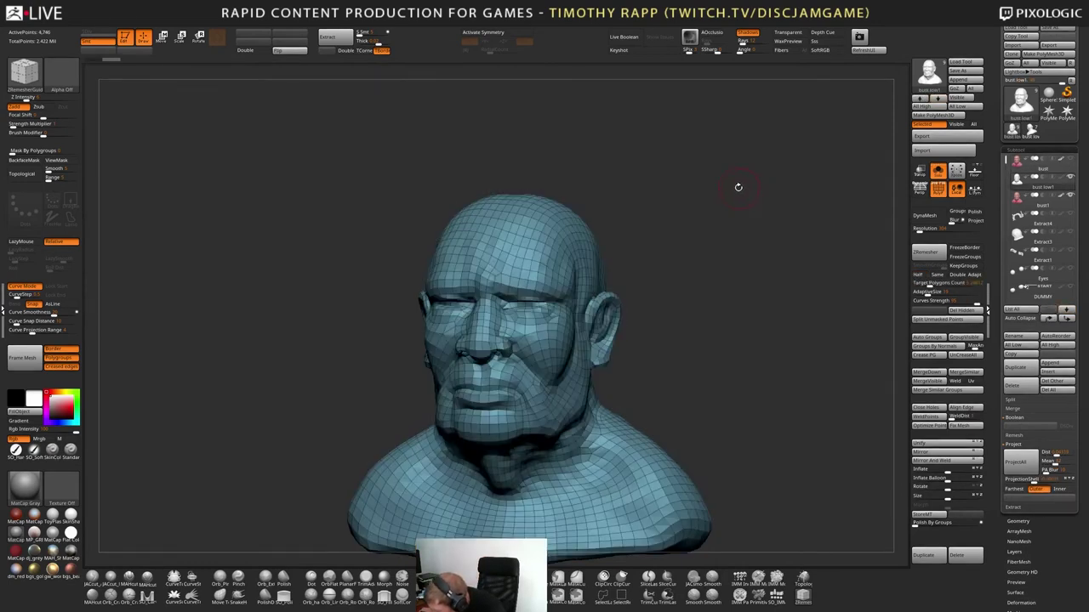
left_click(737, 186, "alt")
left_click(736, 186, "alt")
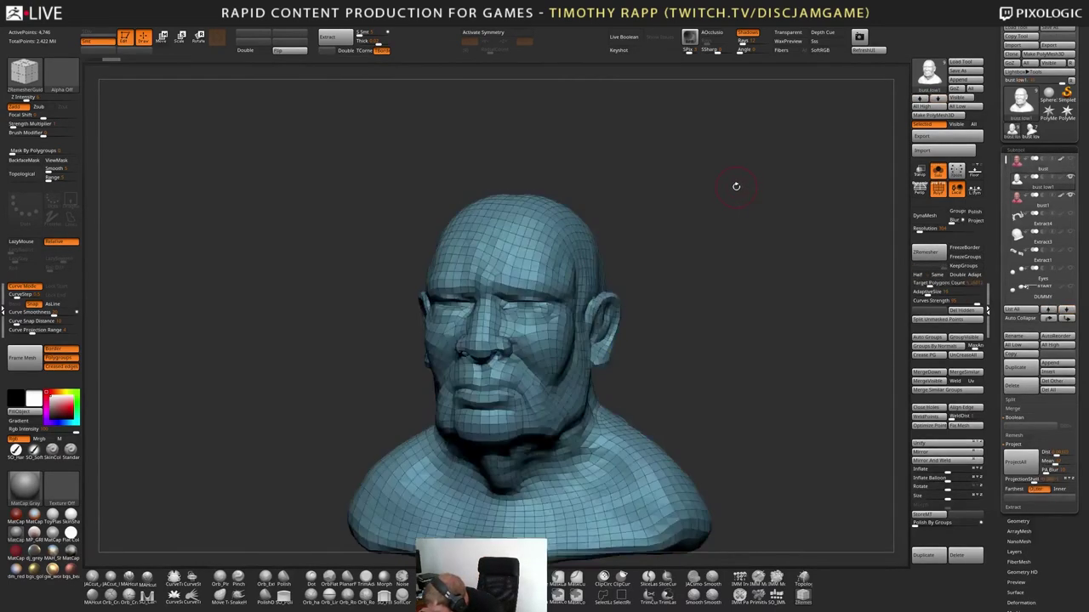
Compare the polygon flow of the remeshed bust and the low-poly bust from a three-quarter view
key("Down")
key("Up")
key("Down")
left_click_drag(657, 239, 658, 224)
key("Up")
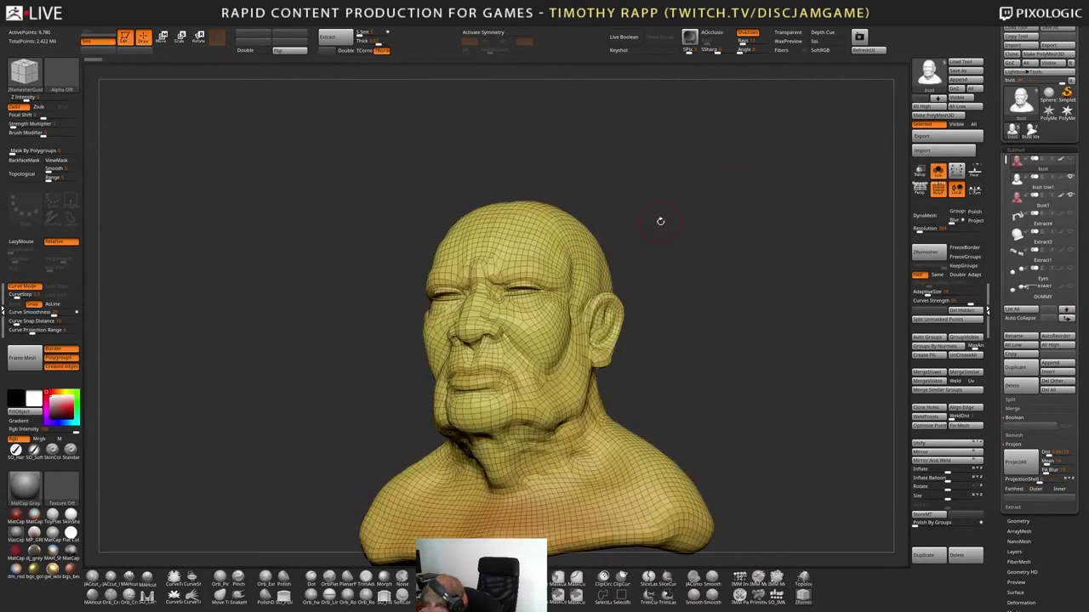
key("Down")
key("Up")
key("Down")
key("Up")
key("Down")
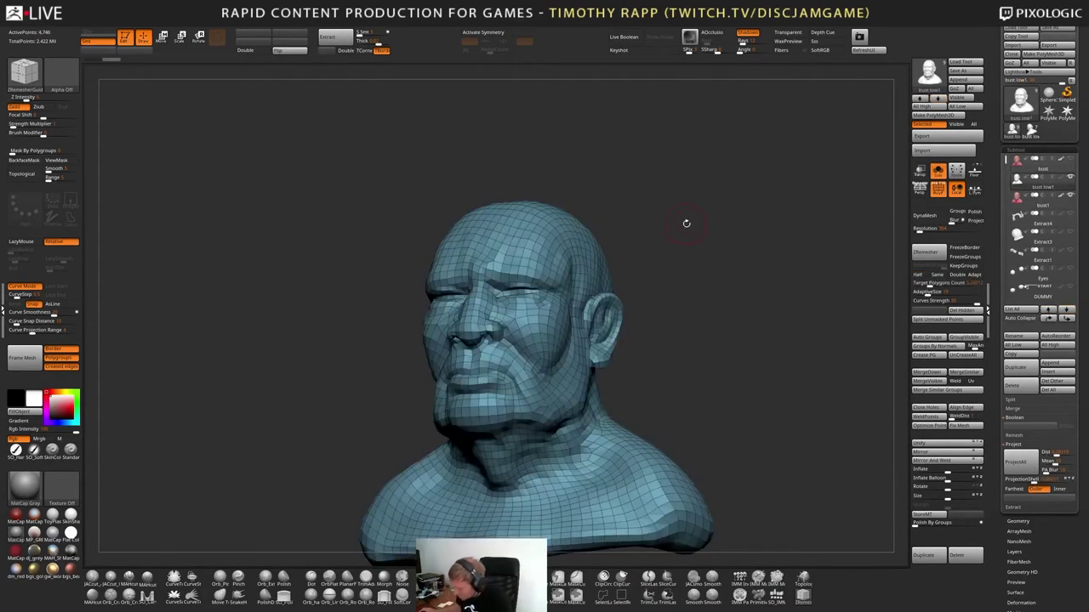
left_click(711, 228, "alt")
left_click(712, 228, "alt")
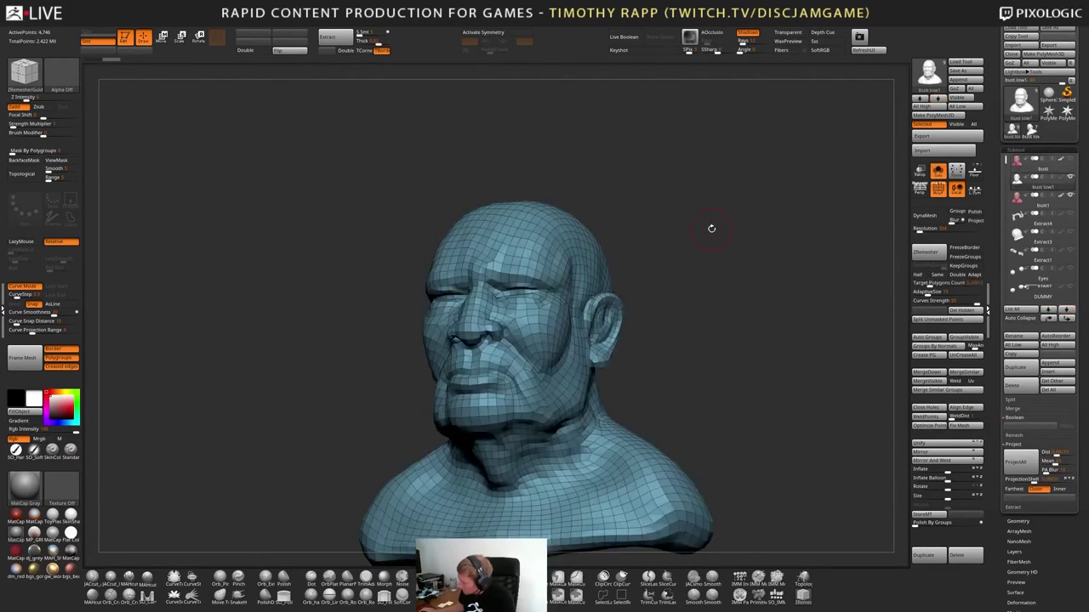
left_click(713, 241, "alt")
left_click(712, 240, "alt")
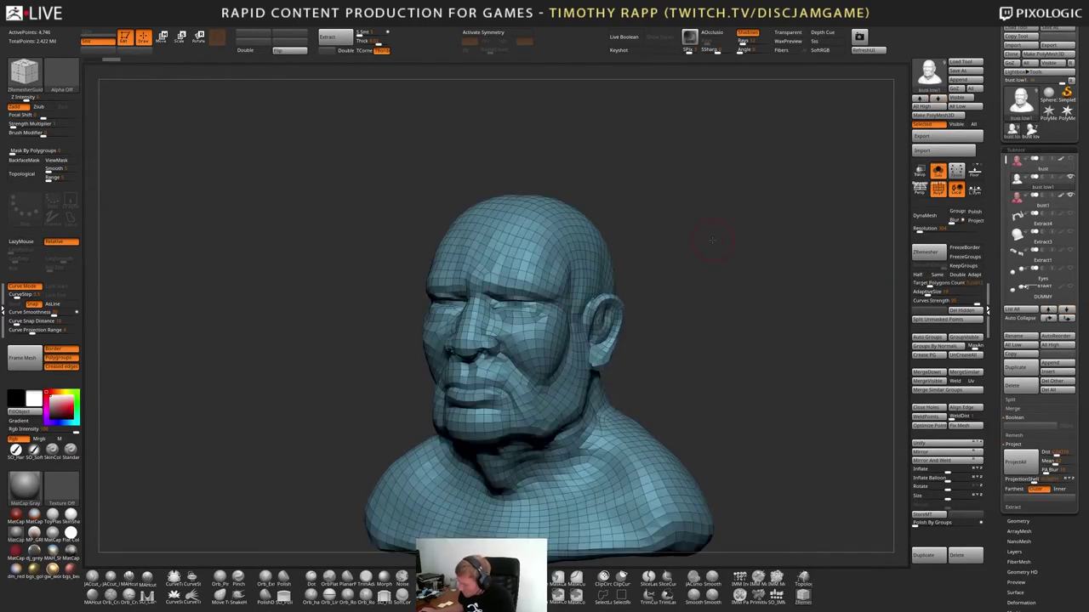
Examine the neck and underside of the jaw across the low-poly, remeshed and detailed busts
key("Up")
left_click_drag(713, 240, 720, 211)
key("Down")
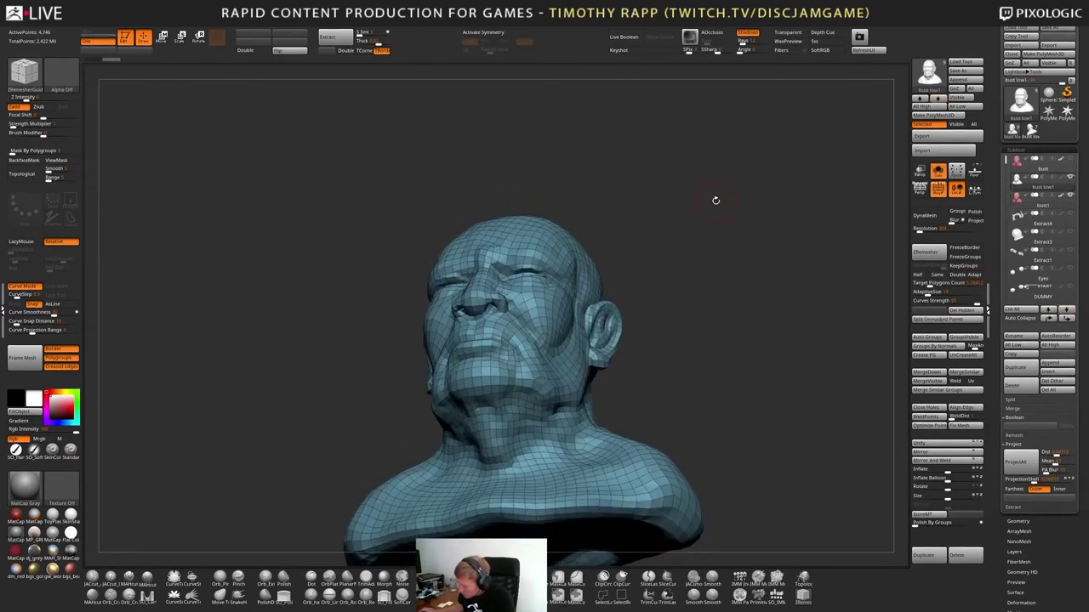
key("Down")
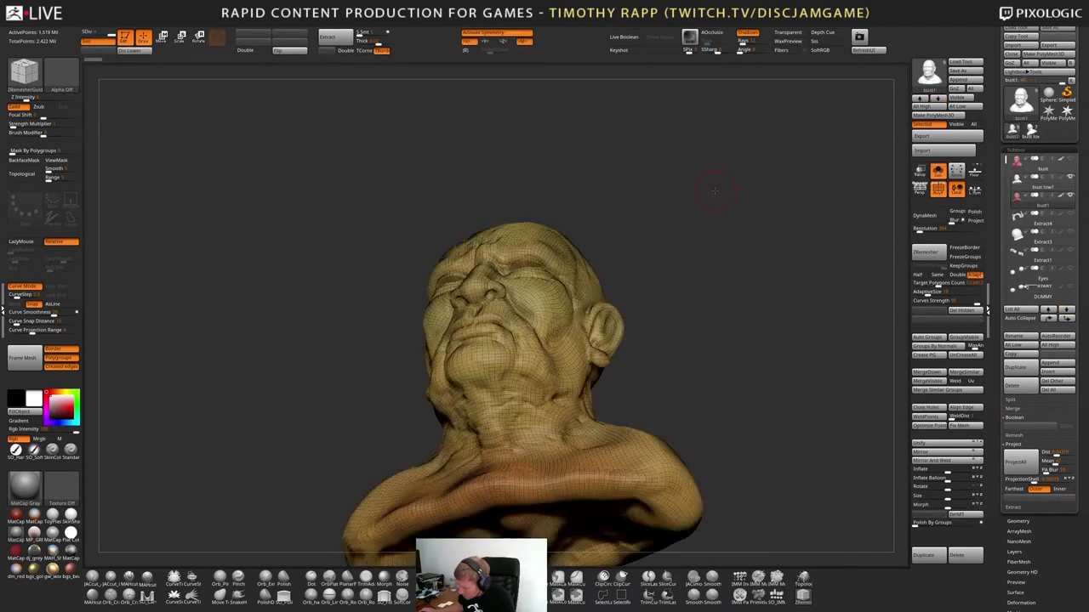
left_click(716, 209, "alt")
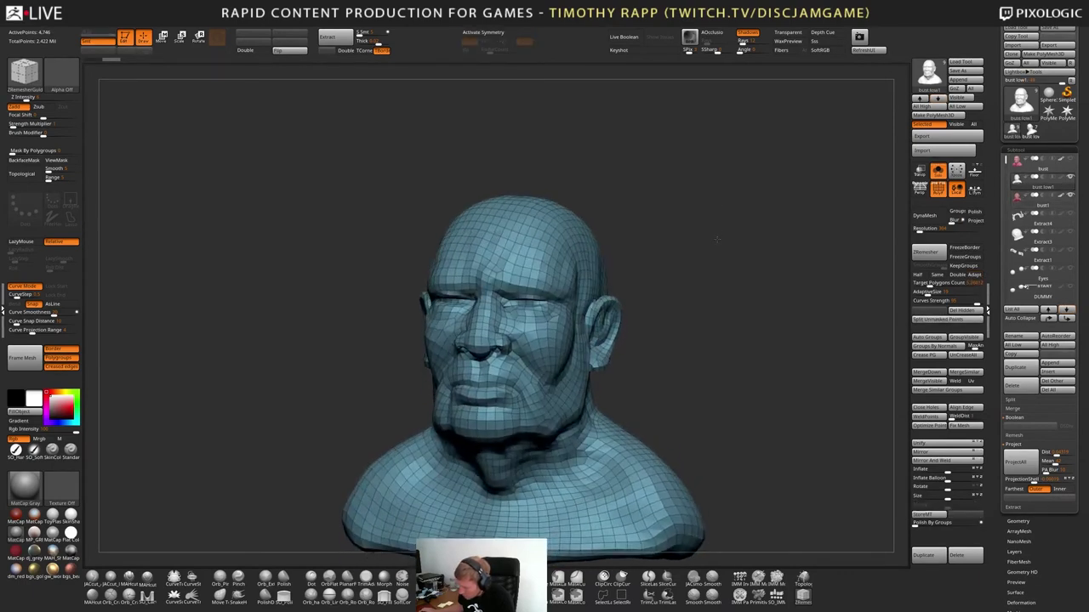
left_click(717, 239, "alt")
left_click(717, 238, "alt")
left_click(717, 237, "alt")
key("Down")
key("Up")
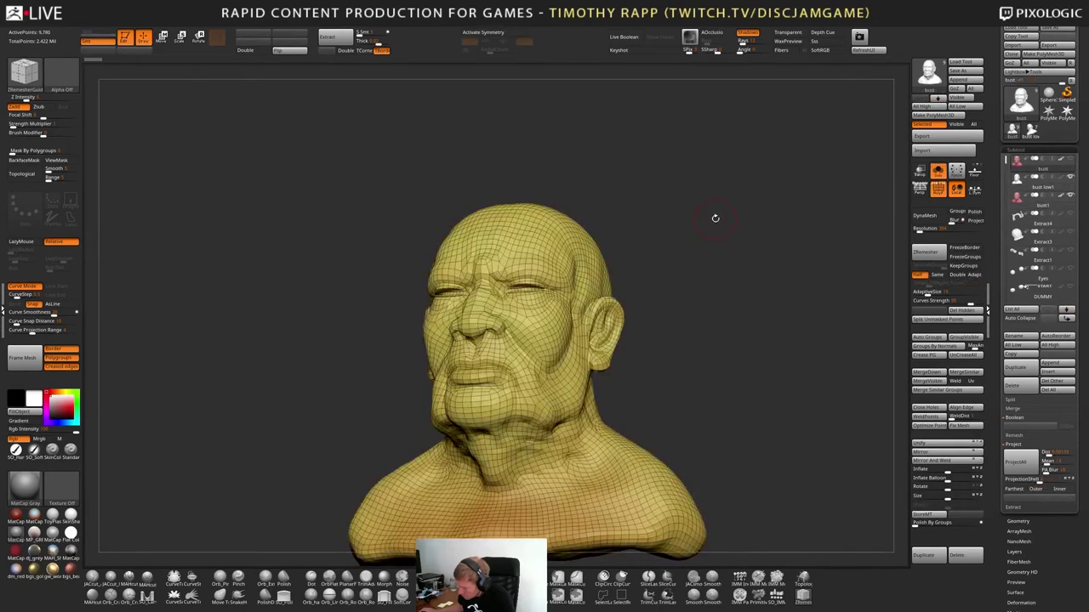
mouse_move(715, 220)
left_mouse_down()
mouse_move(761, 227)
mouse_move(712, 234)
left_mouse_up()
key("Down")
key("Up")
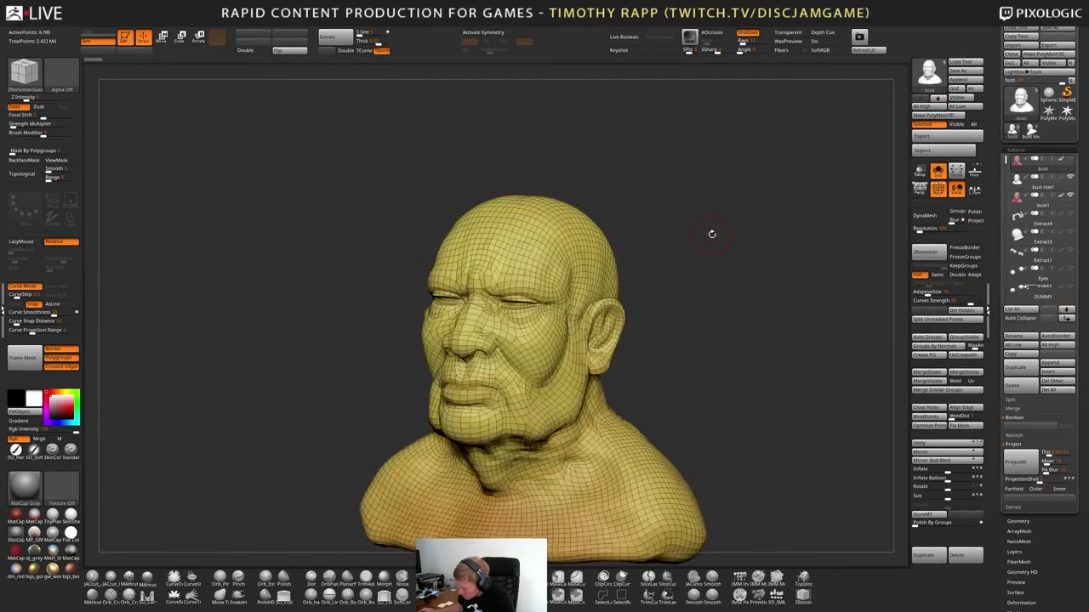
left_click(712, 233, "alt")
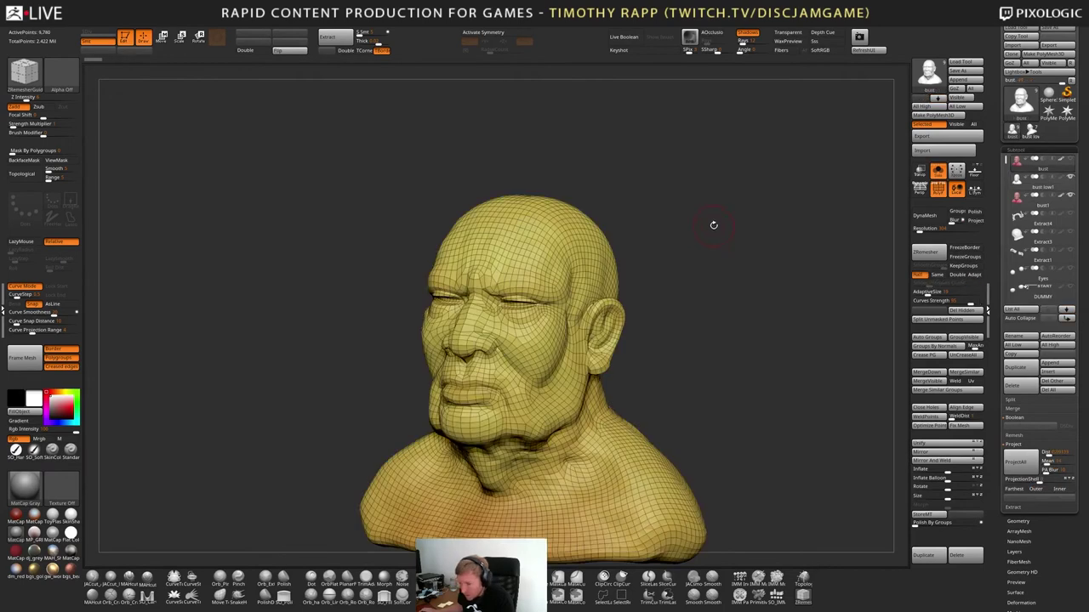
left_click(715, 223, "alt")
left_click(715, 222, "alt")
left_click(715, 223, "alt")
left_click(715, 223, "alt")
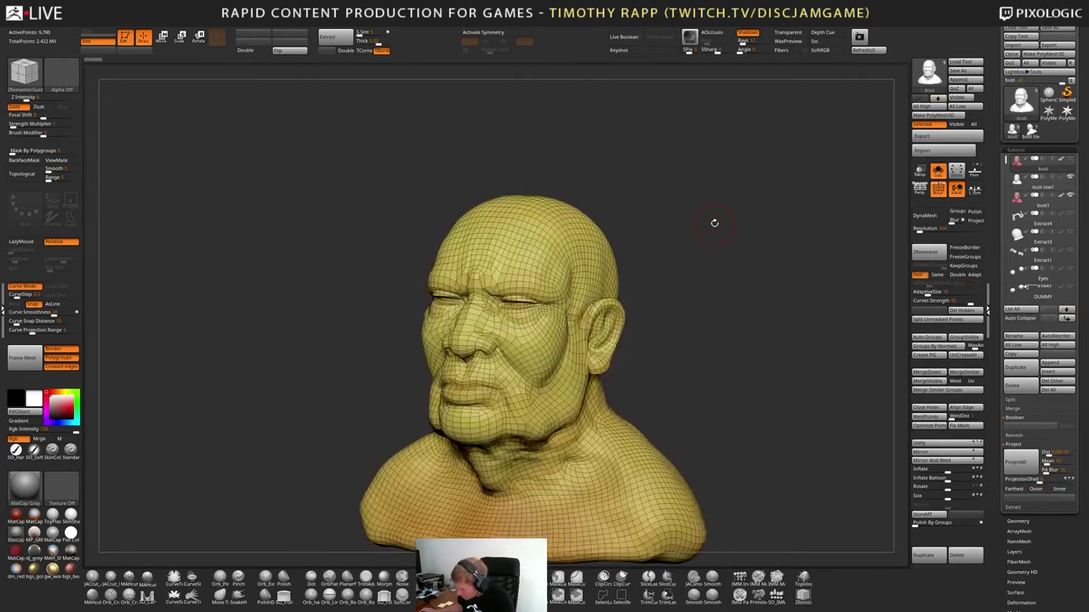
left_click(715, 223, "alt")
left_click(715, 223, "alt")
left_click(715, 223, "alt")
left_click(714, 222, "alt")
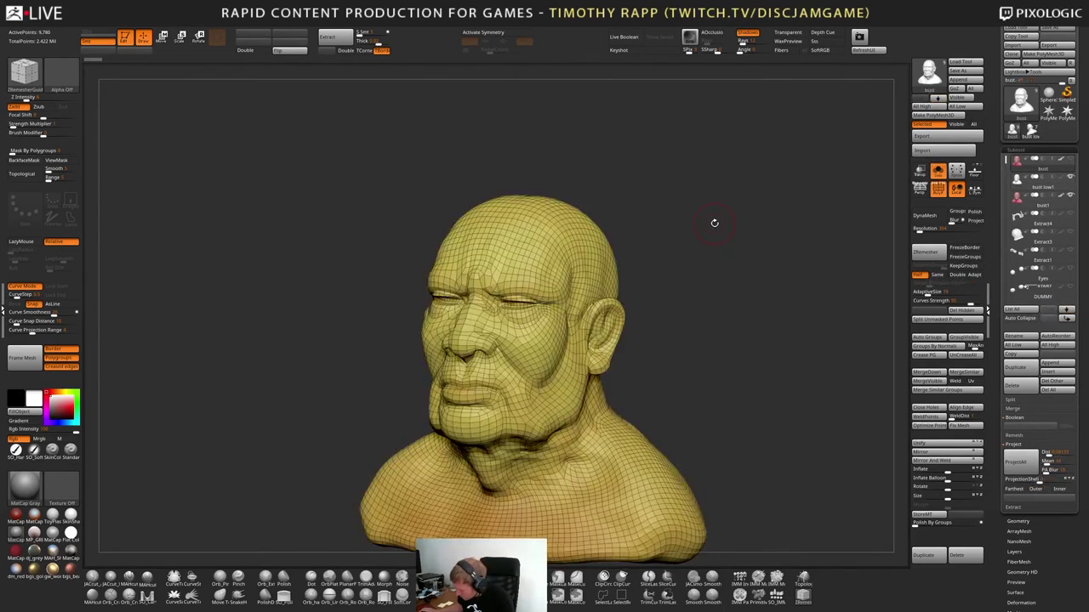
left_click(715, 223, "alt")
left_click(715, 223, "alt")
left_click(715, 223, "alt")
left_click(714, 222, "alt")
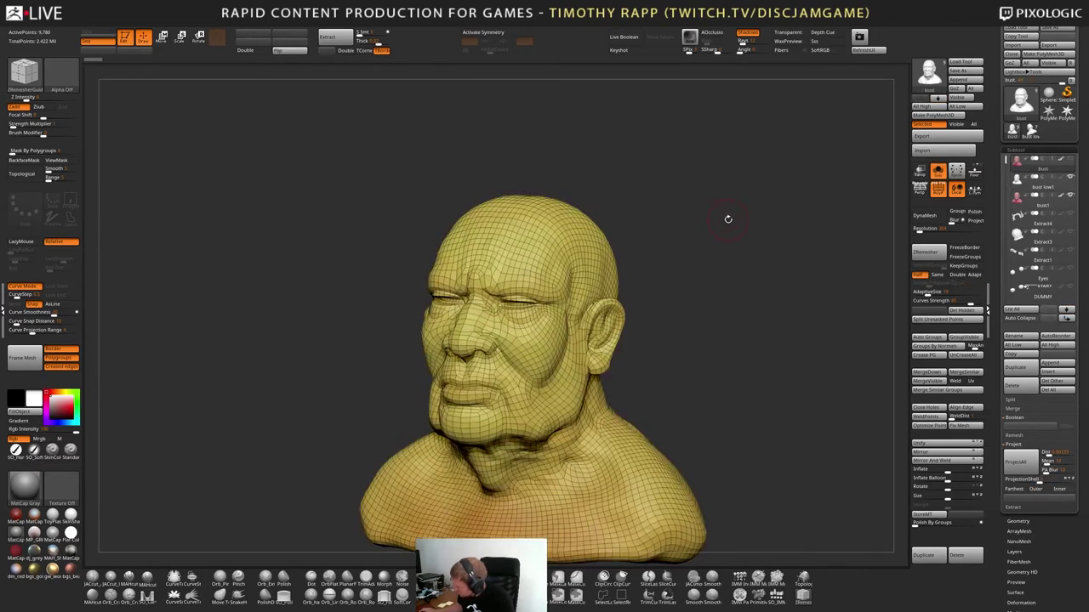
left_click(728, 219, "alt")
left_click(727, 219, "alt")
key("Down")
key("Up")
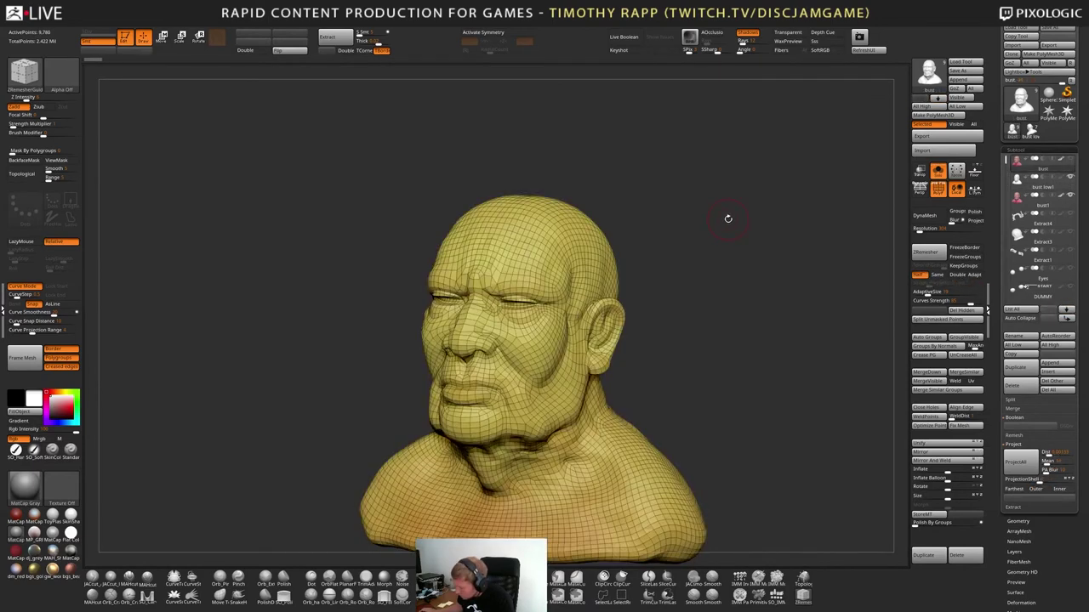
Compare the face topology around the nose, mouth and eyes of the remeshed and low-poly busts close up
left_click_drag(729, 224, 792, 212, "alt")
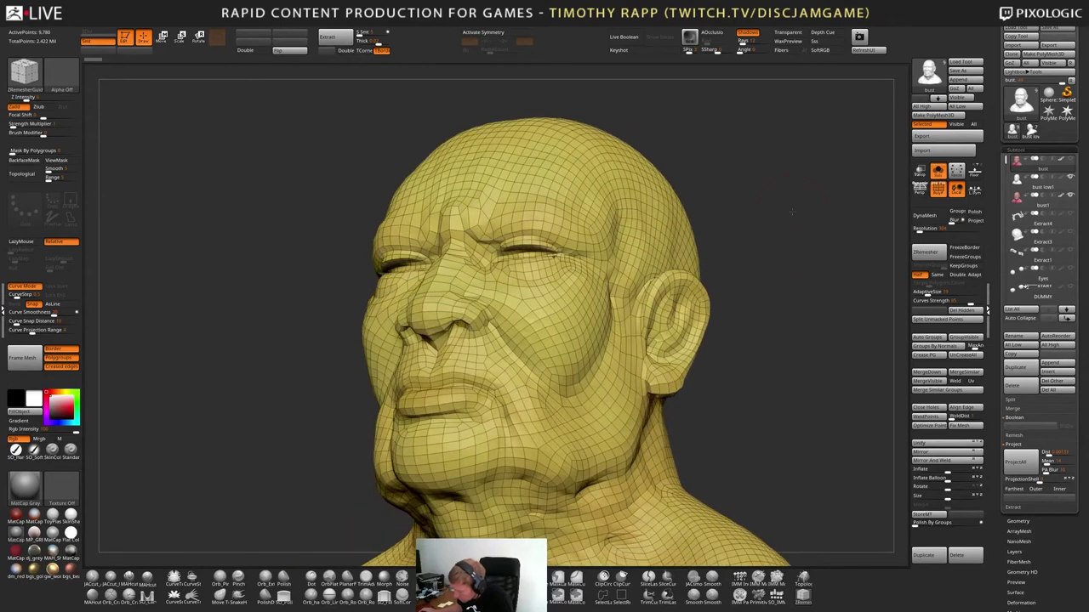
key("Up")
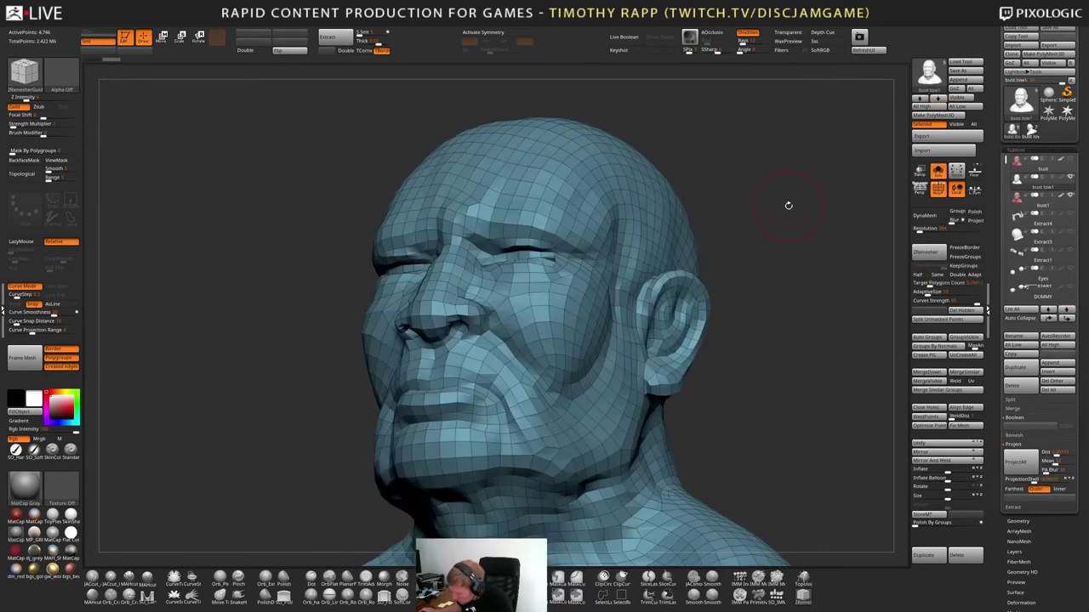
mouse_move(788, 205)
left_mouse_down()
mouse_move(804, 194)
mouse_move(797, 177)
mouse_move(799, 228)
mouse_move(805, 192)
mouse_move(805, 204)
left_mouse_up()
key("Down")
key("Up")
key("Down")
key("Up")
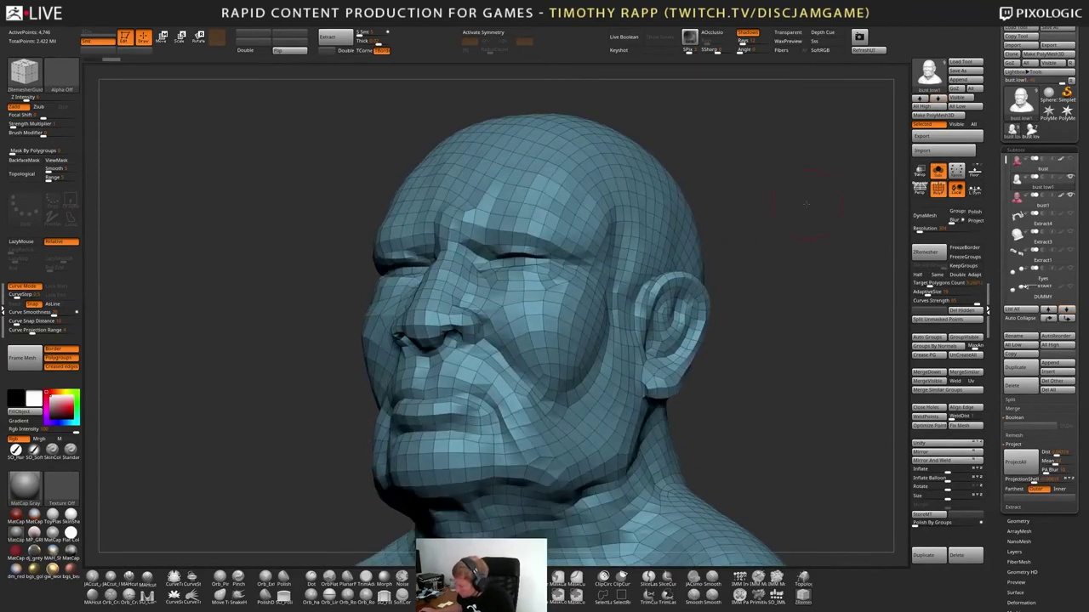
key("Down")
key("Up")
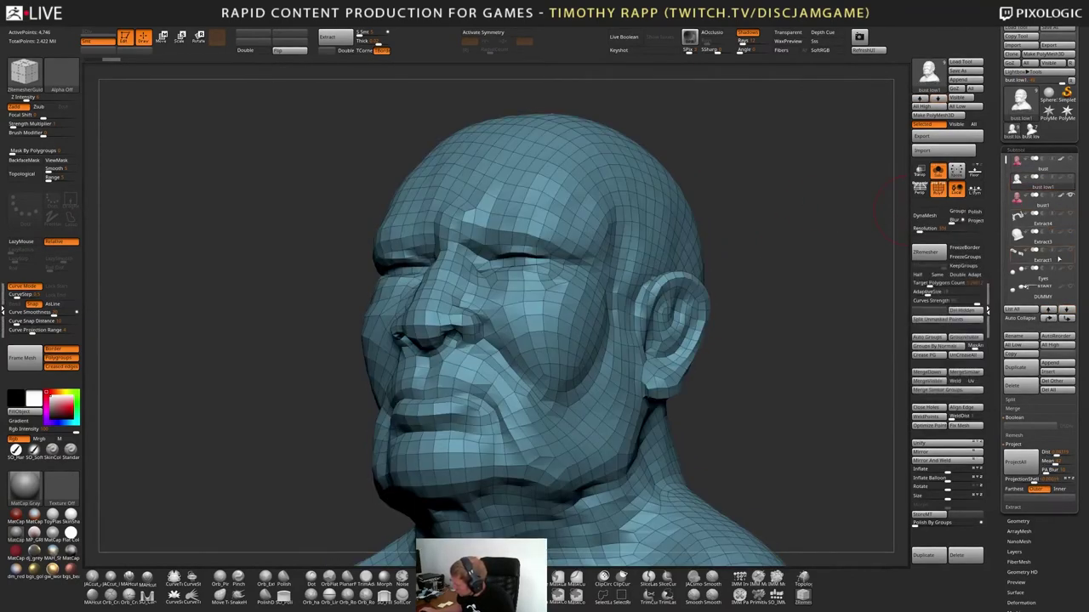
Move the low-poly bust subtool to the end of the subtool list
scroll(1046, 256, "down", 2)
mouse_move(1033, 253)
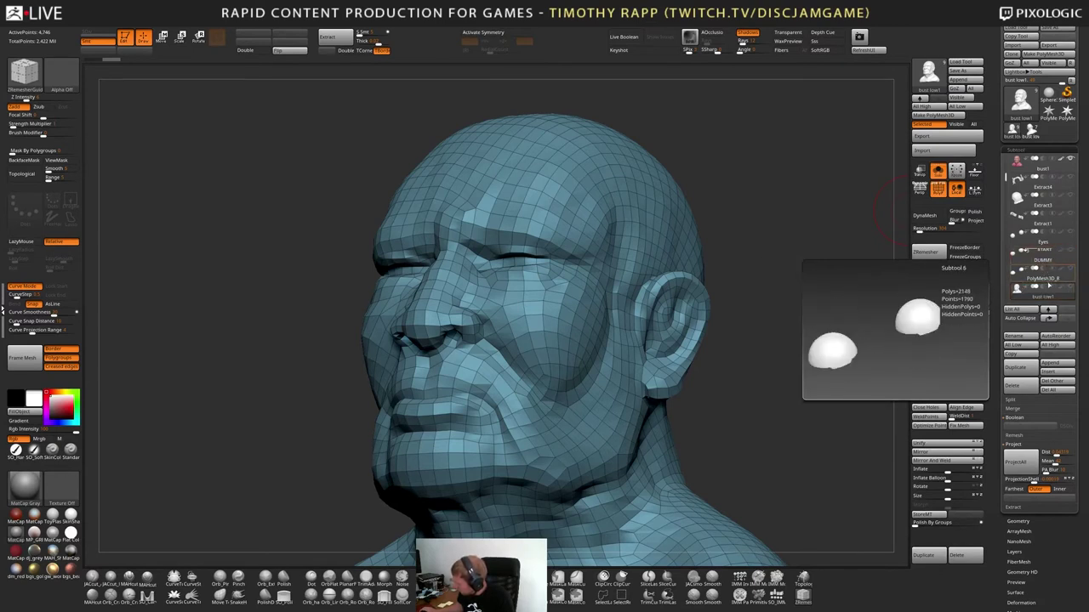
left_click_drag(1006, 176, 1004, 149)
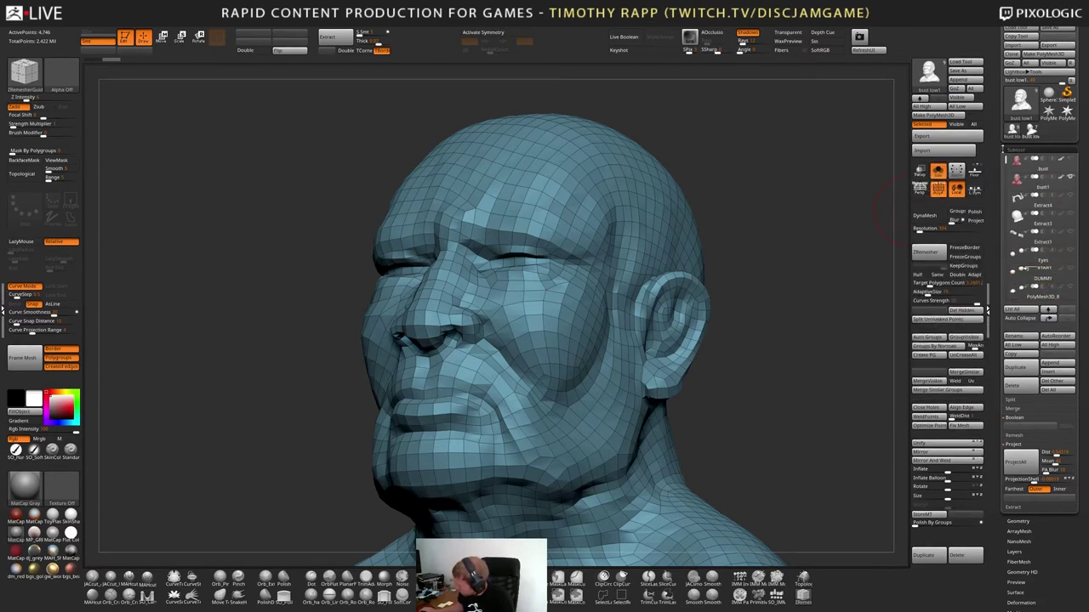
Turn off the wireframe display and make the remeshed bust the active subtool
left_click(1015, 180)
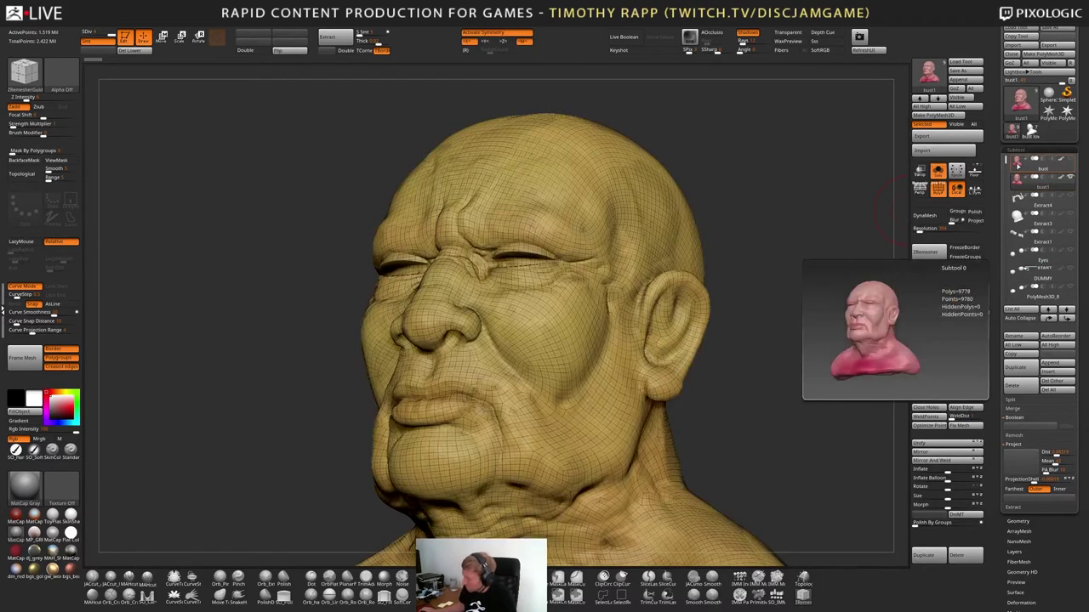
left_click(939, 190)
left_click(1020, 161)
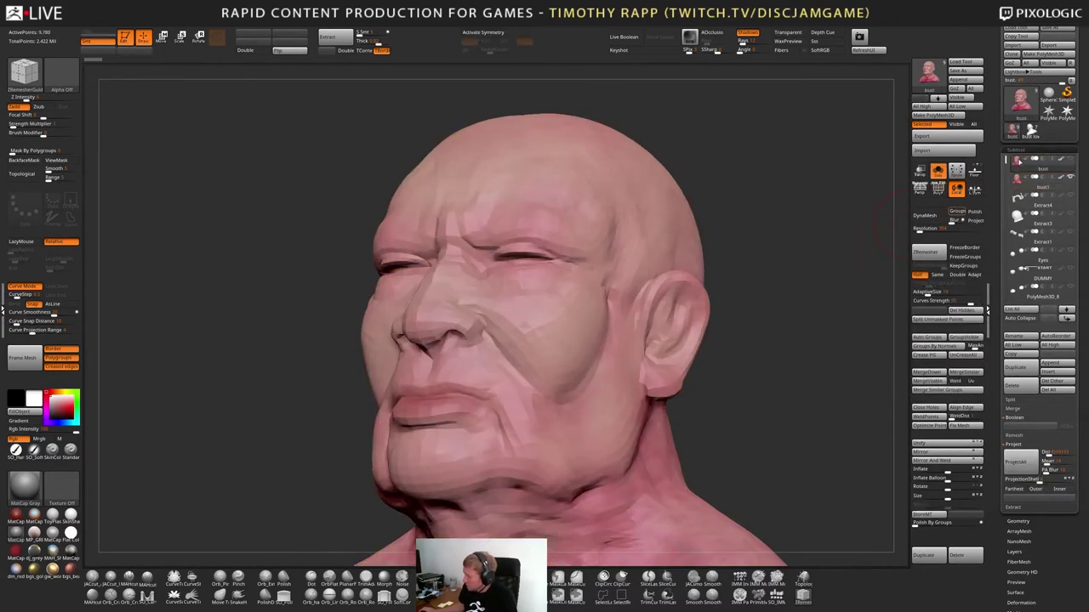
Subdivide the remeshed bust twice and project the detail of the bust1 sculpt onto it
left_click_drag(843, 287, 811, 349, "alt")
key("ctrl+d")
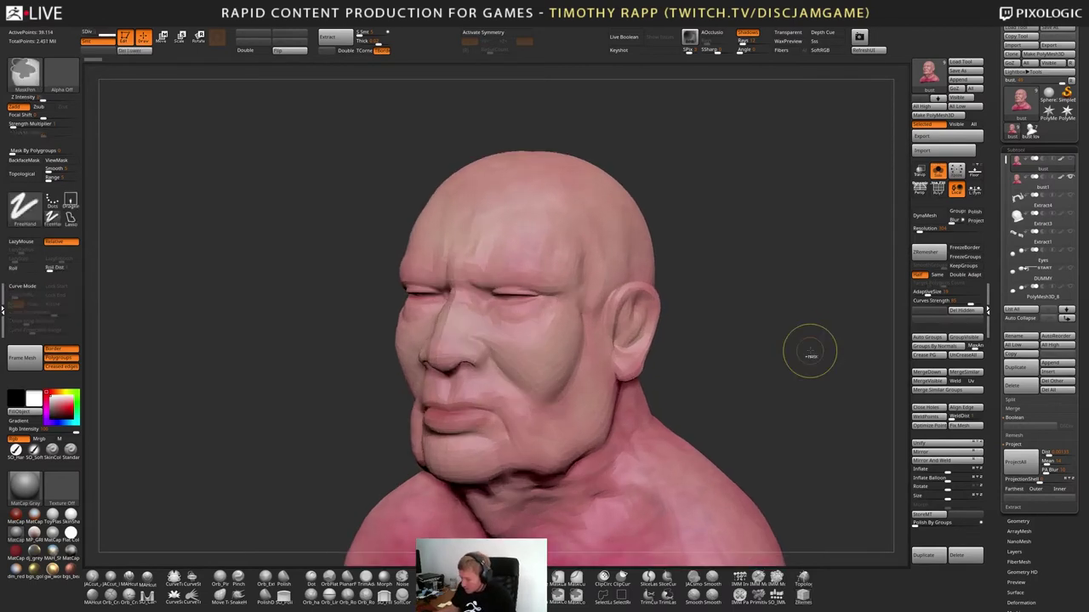
left_click(1021, 462)
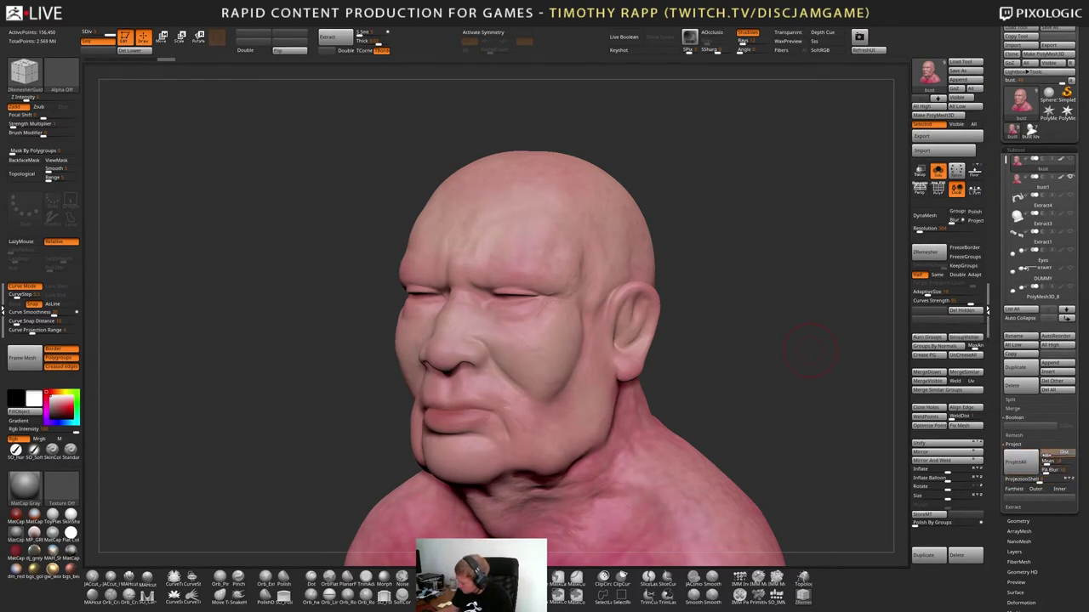
Try projecting the sculpted detail onto the subdivided bust with a projection distance of 0
left_click(1020, 470)
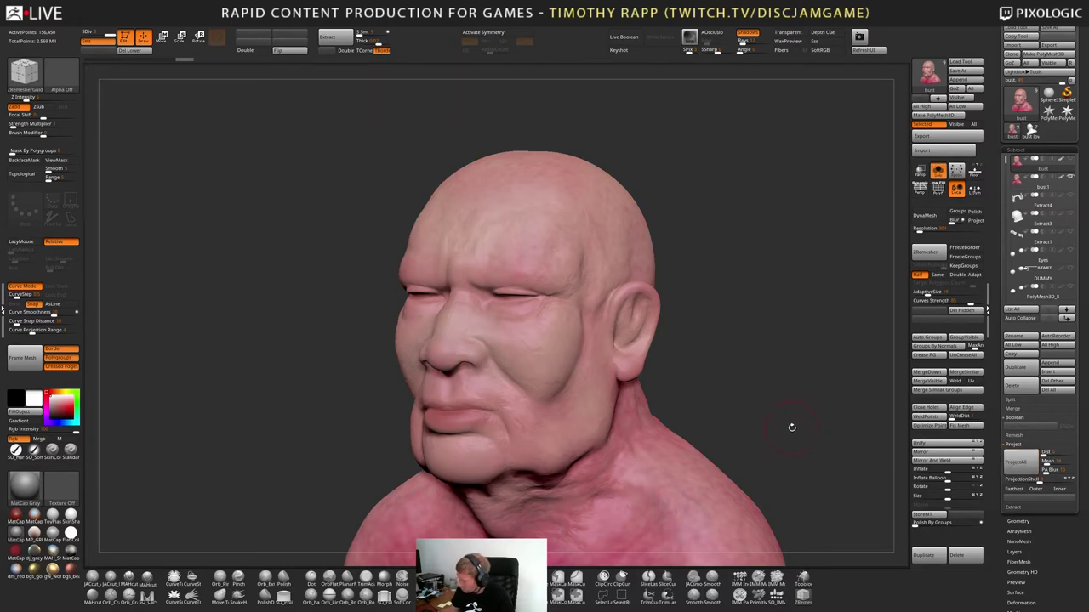
left_click_drag(768, 450, 776, 449)
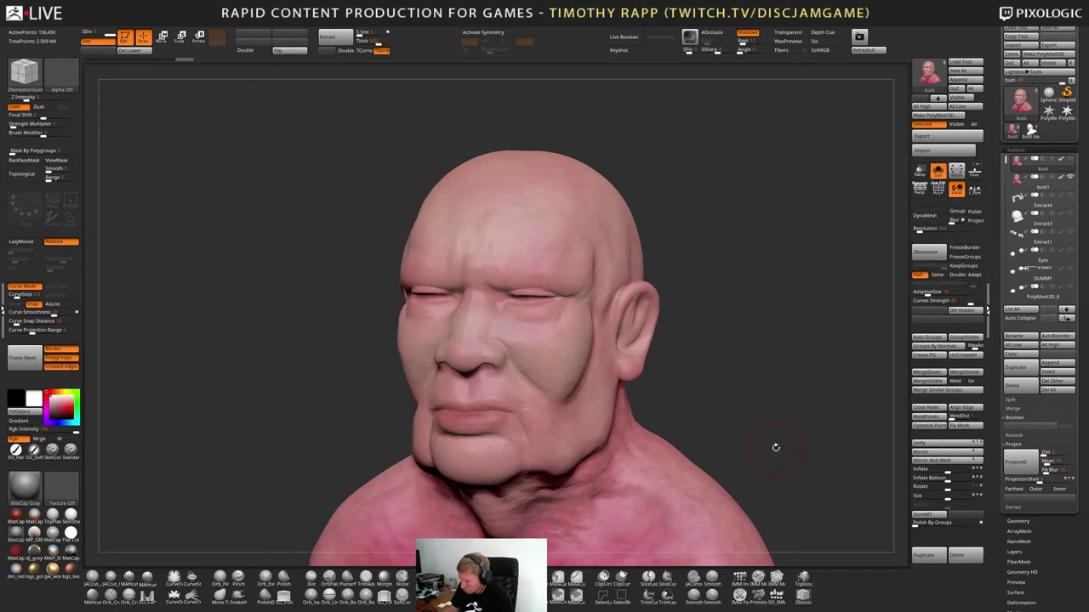
key("Down")
key("ctrl+z")
key("ctrl+z")
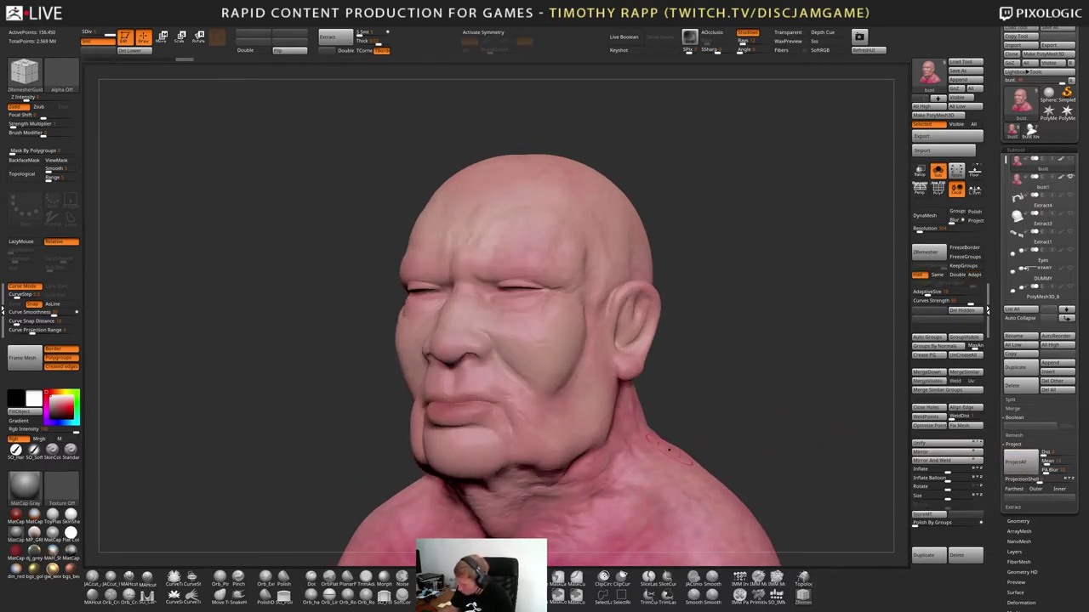
Undo the zero-distance projection and project the sculpted detail onto the whole bust again with a larger distance
left_click_drag(753, 475, 774, 429, "alt")
key("ctrl+z")
key("ctrl+z")
key("ctrl+z")
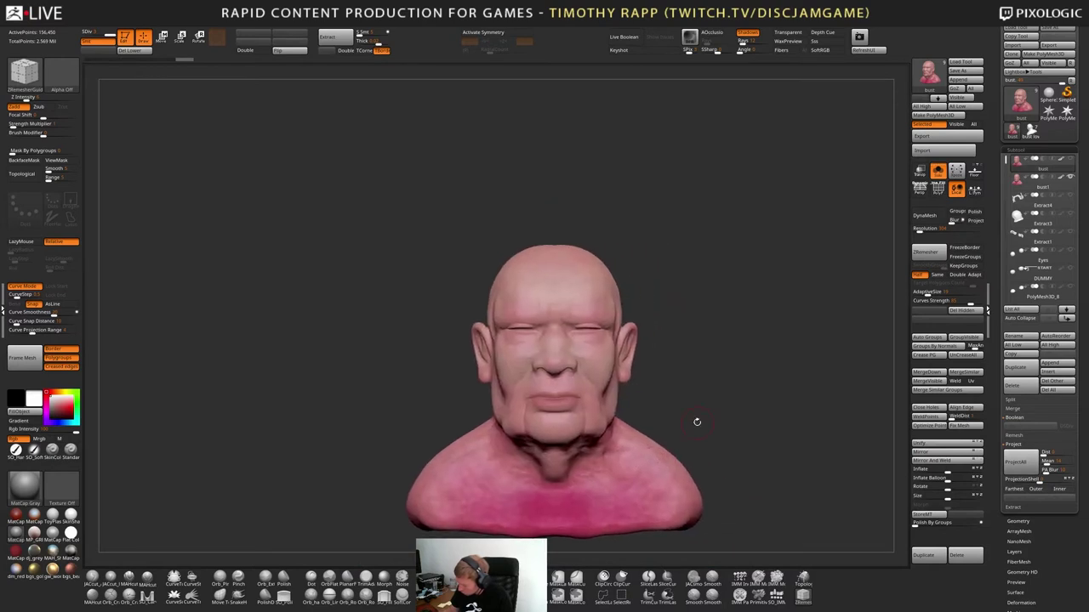
left_click(1027, 466)
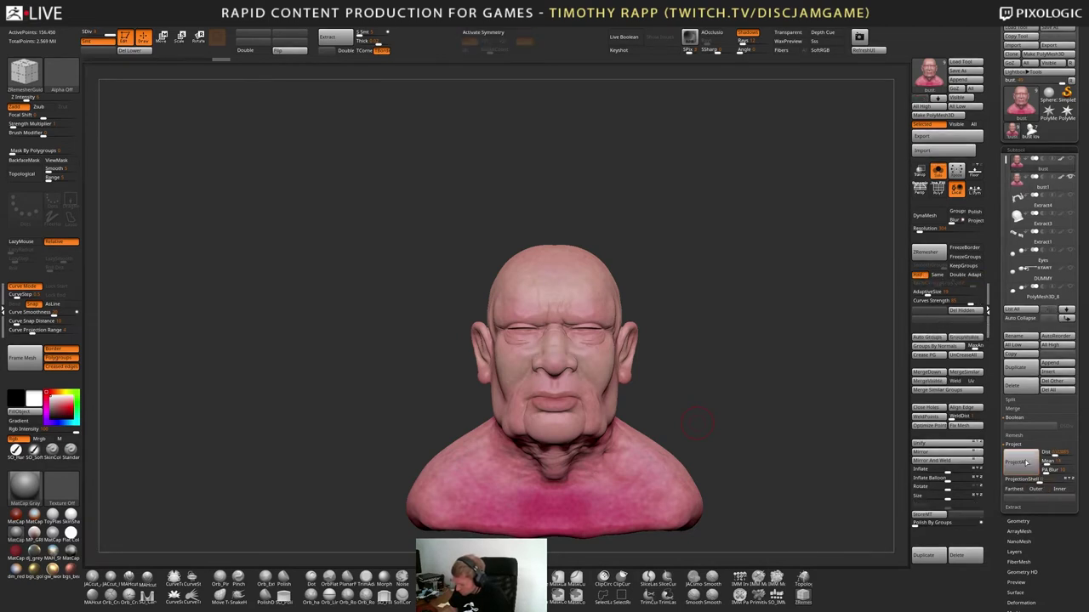
Subdivide the bust one level further and project the original sculpted detail onto it again
left_click(1025, 462)
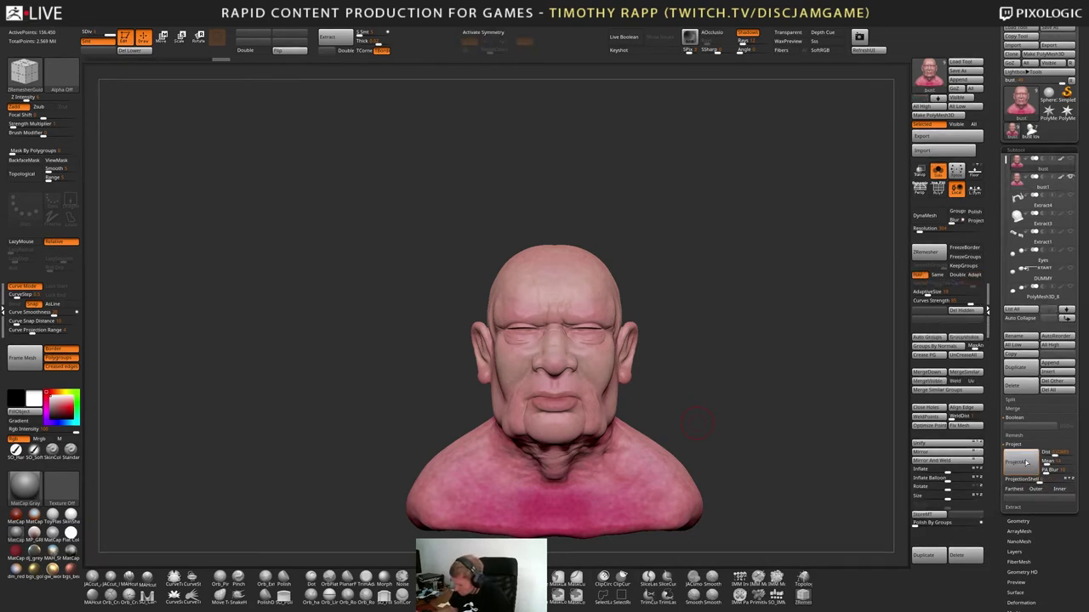
left_click(1026, 463)
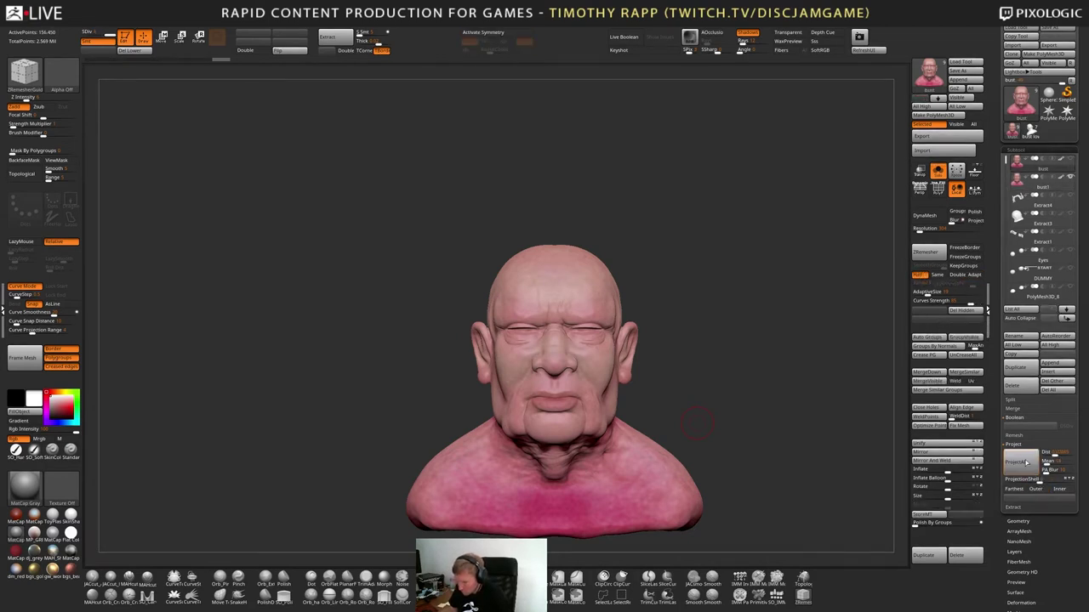
key("ctrl")
left_click(1025, 463)
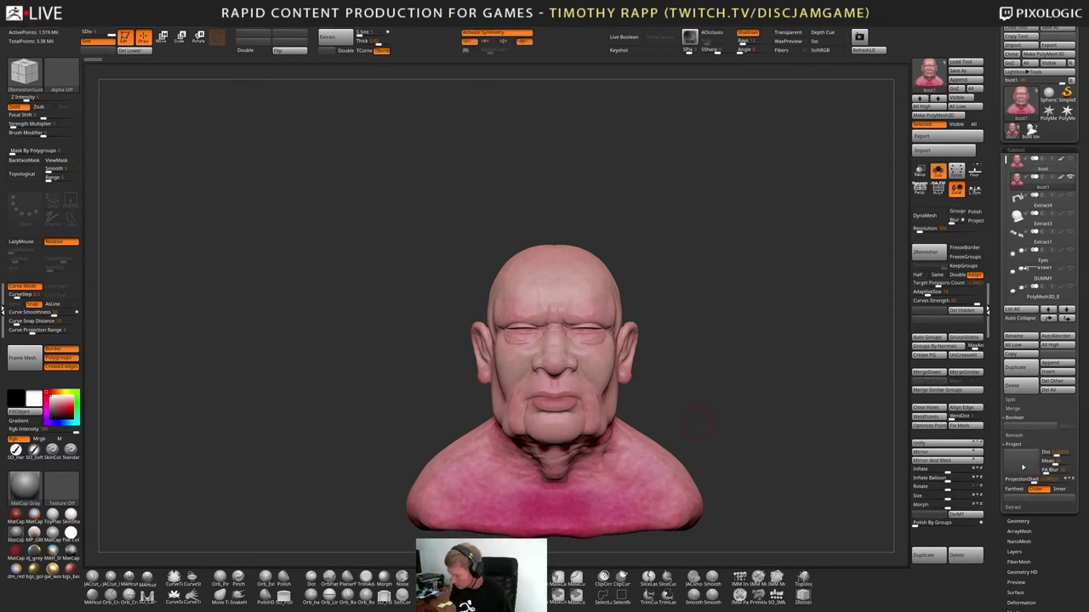
Alternate between the bust and bust1 subtools to compare the projected detail with the original sculpt
key("Up")
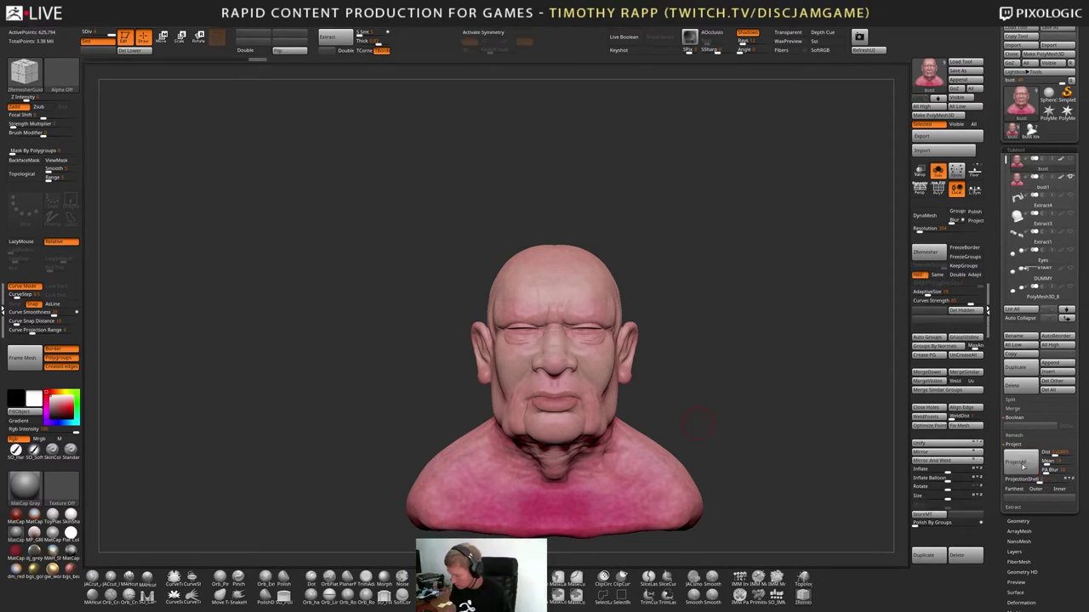
key("Down")
key("Down")
key("Up")
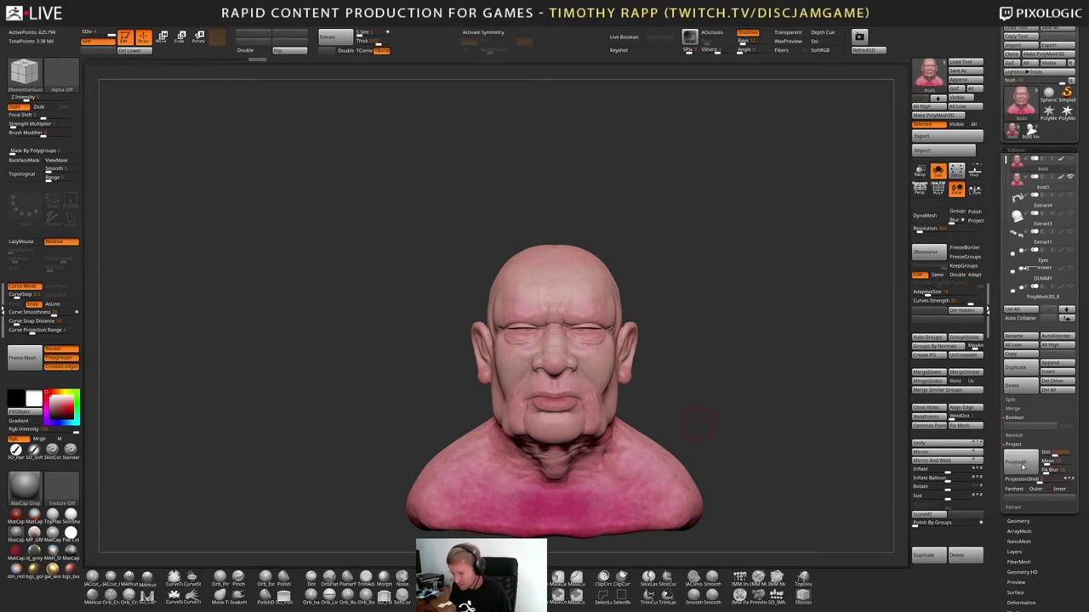
Try subdividing the bust another level and undo that subdivision
left_click_drag(770, 503, 737, 498)
key("f")
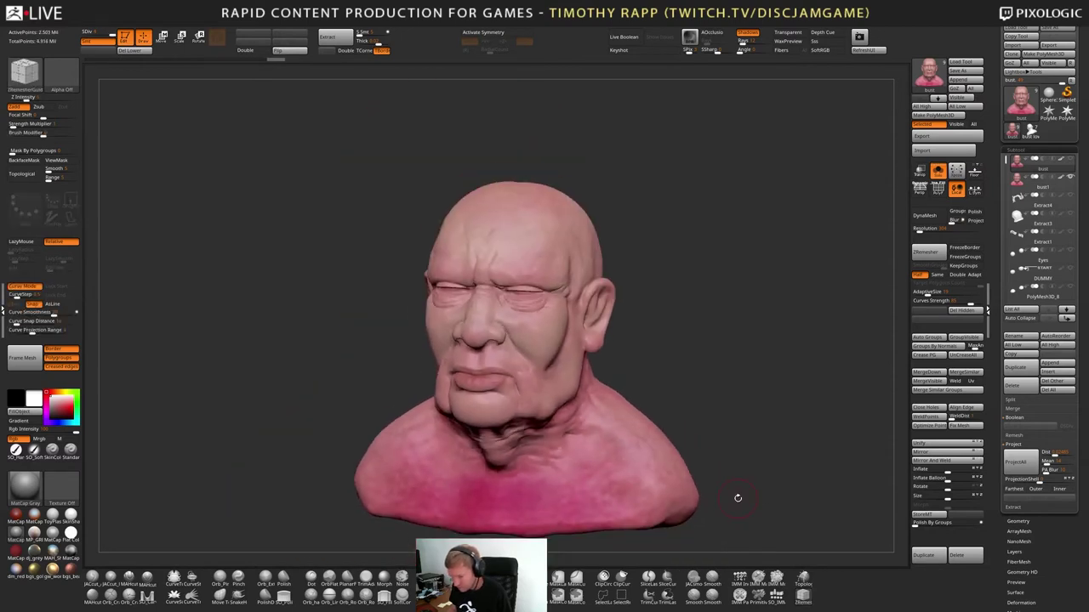
key("ctrl+z")
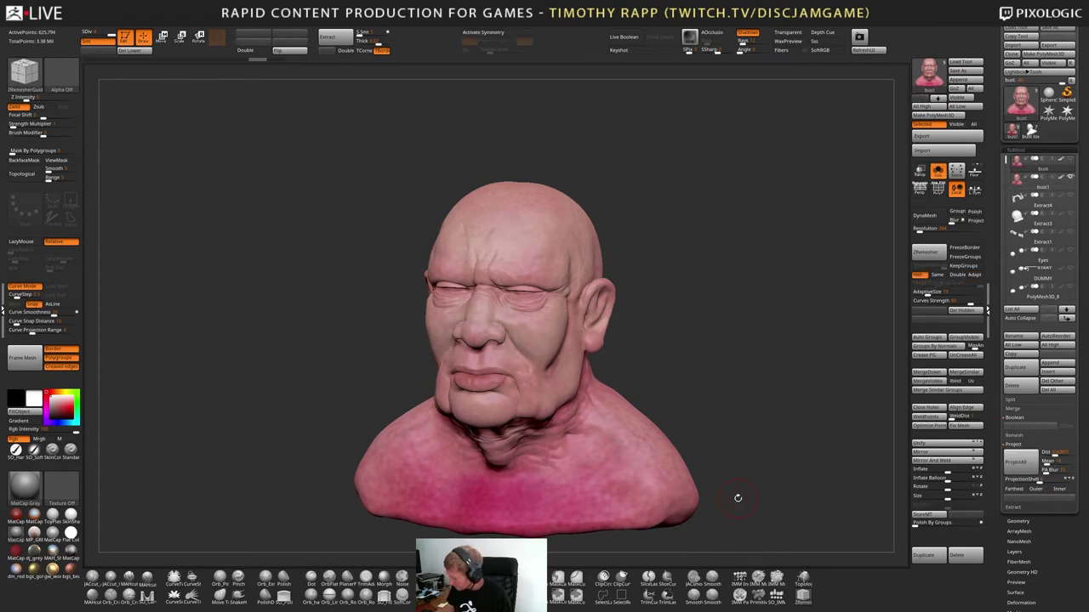
Delete the original bust1 sculpt from the subtool list
left_click(1018, 190)
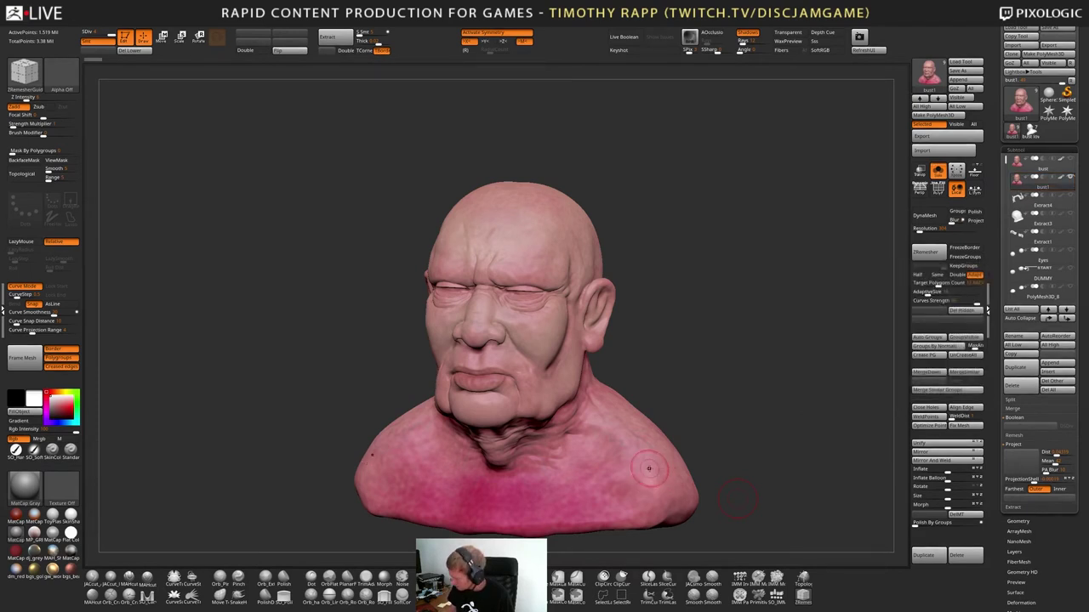
key("Up")
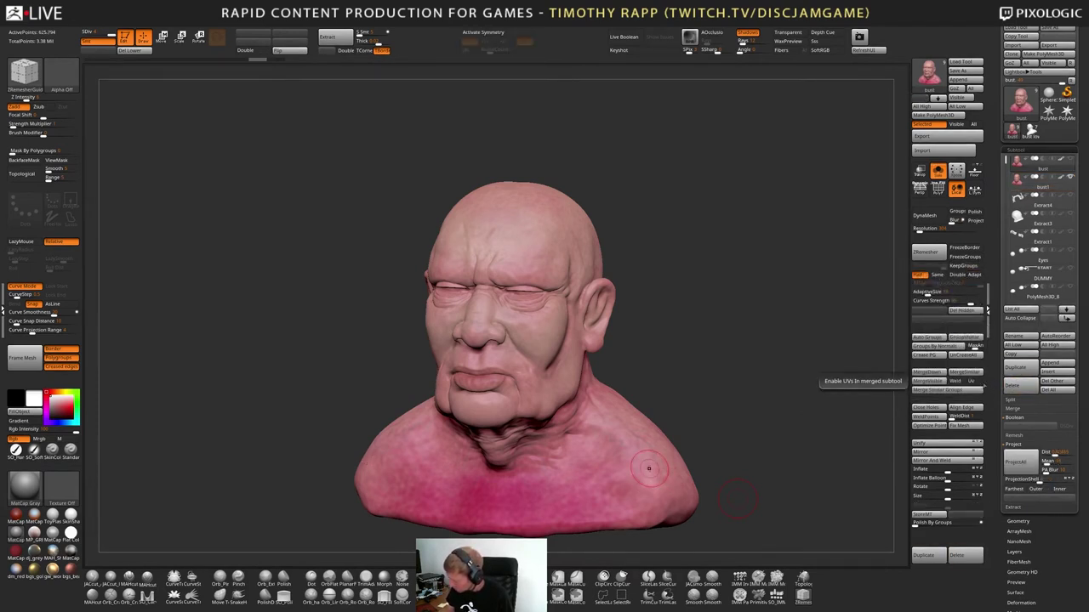
left_click(1015, 388)
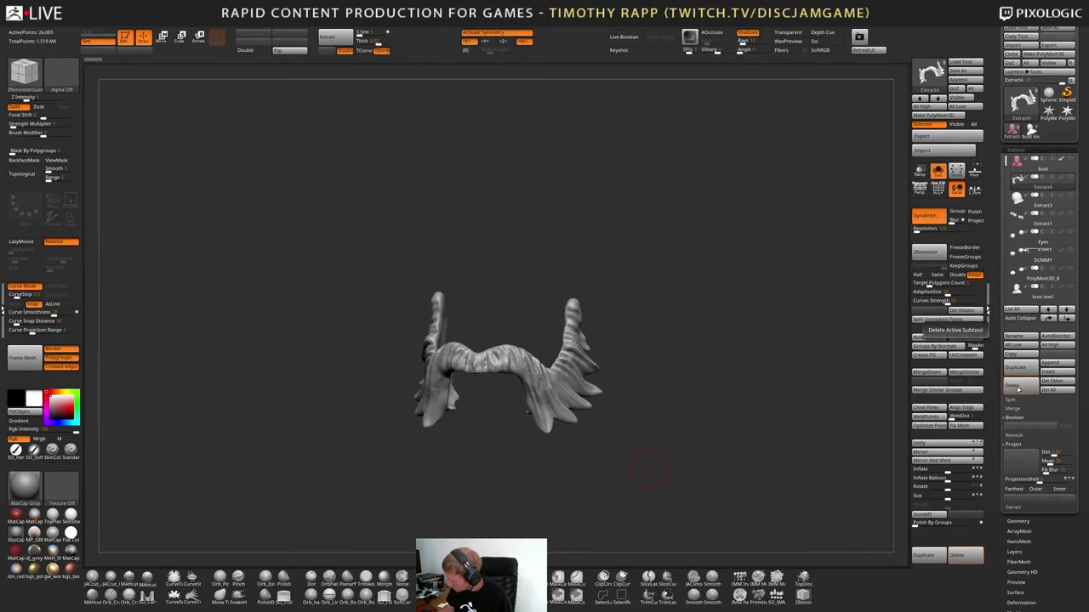
Make the bust the active subtool, turn off its polypaint, and leave solo mode with all other subtools shown
key("Up")
left_click(1062, 160)
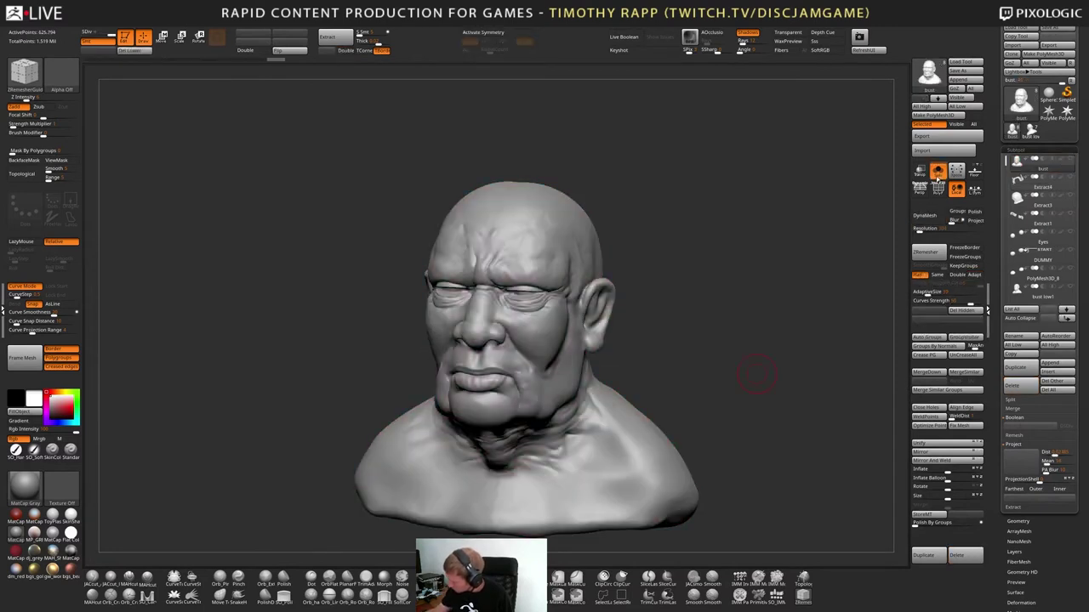
left_click(937, 171)
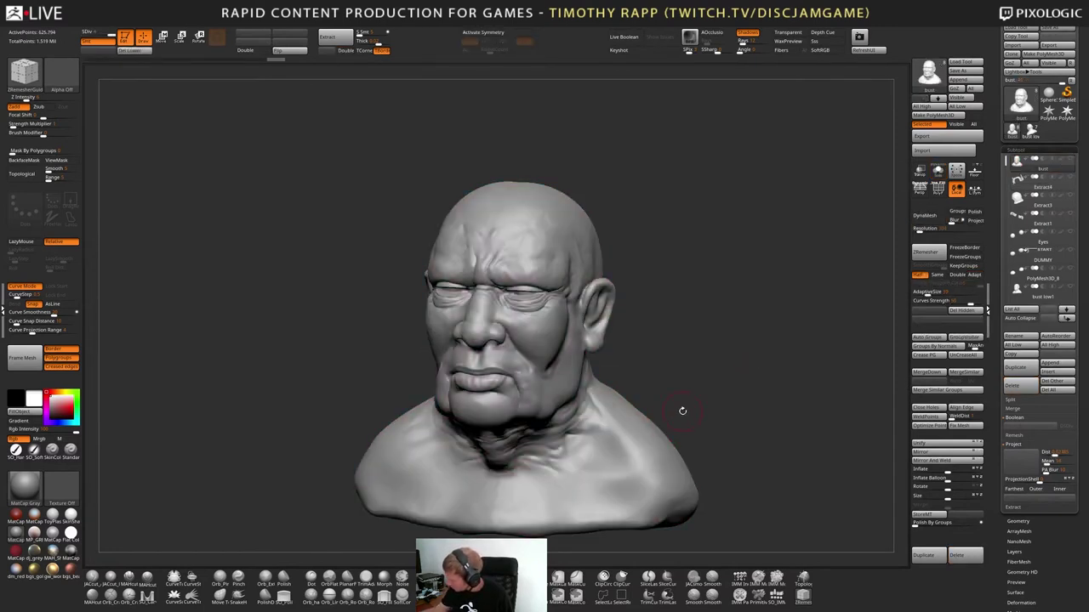
left_click(1069, 162)
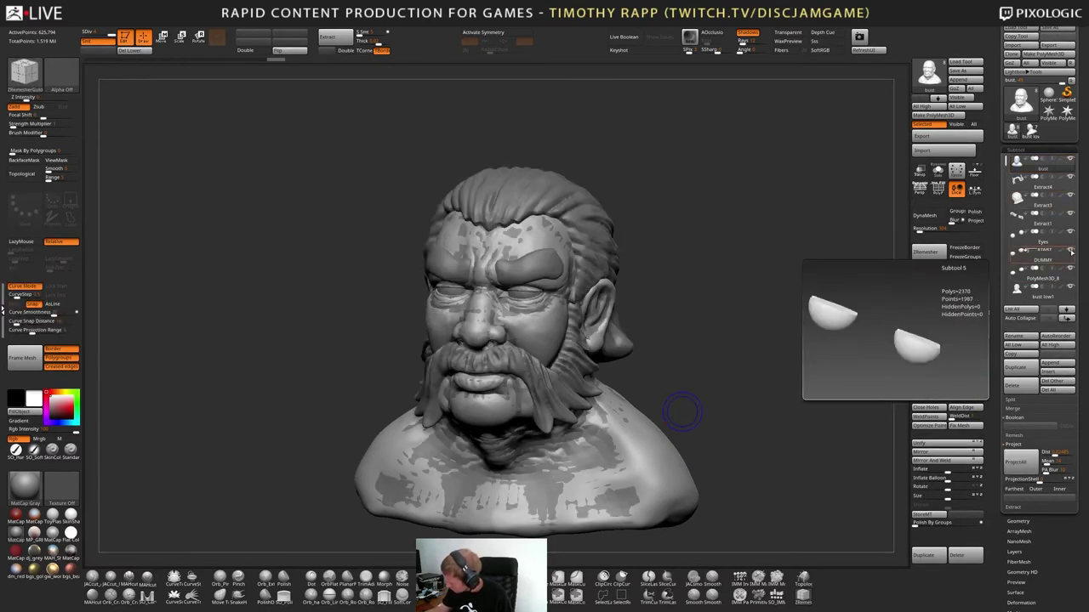
Examine the assembled character from several sides and check the wireframe density around the mouth
left_click_drag(757, 406, 621, 451)
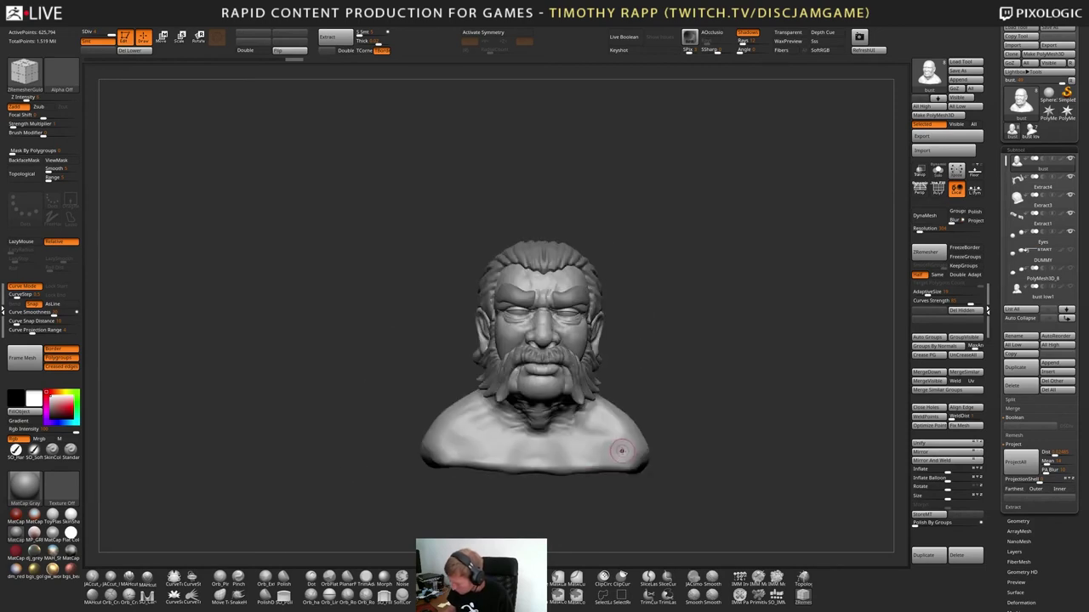
right_click_drag(625, 449, 600, 462)
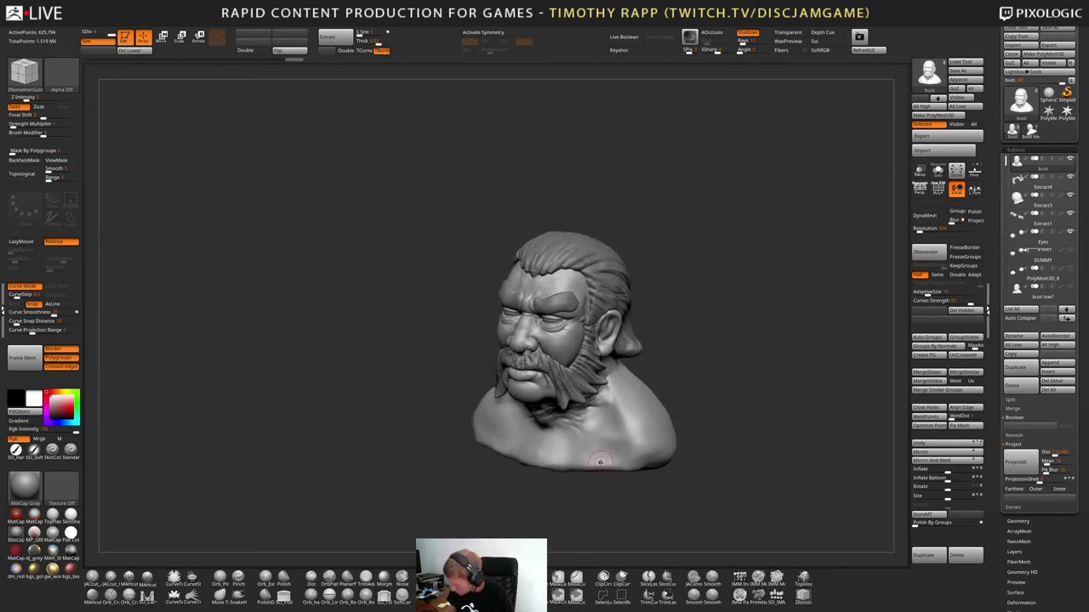
mouse_move(600, 462)
left_mouse_down()
mouse_move(637, 444)
mouse_move(608, 459)
mouse_move(604, 448)
left_mouse_up()
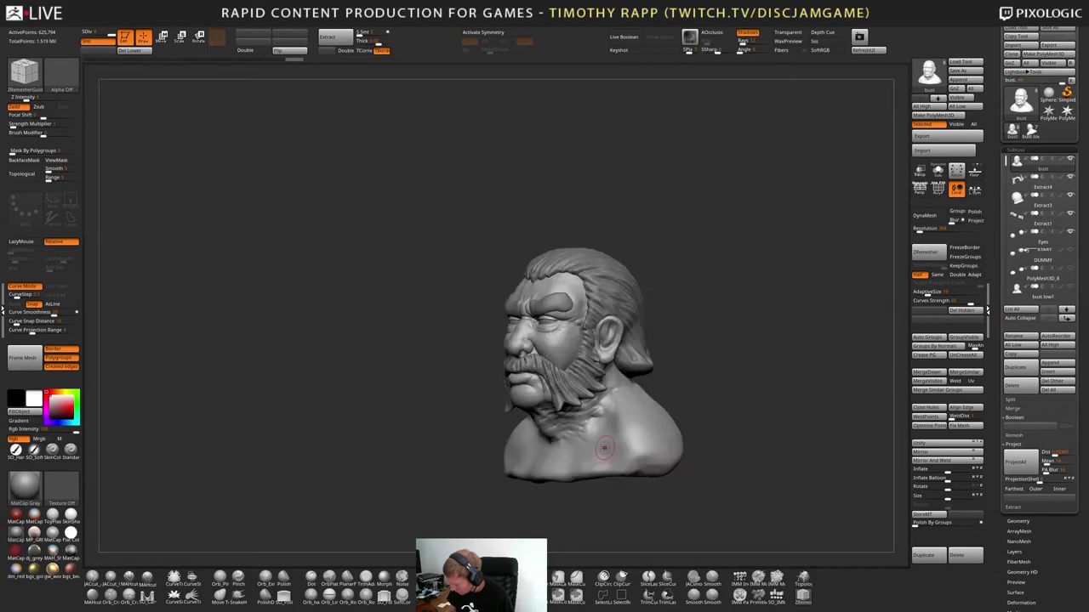
right_click_drag(607, 445, 551, 390)
left_click_drag(537, 412, 596, 425)
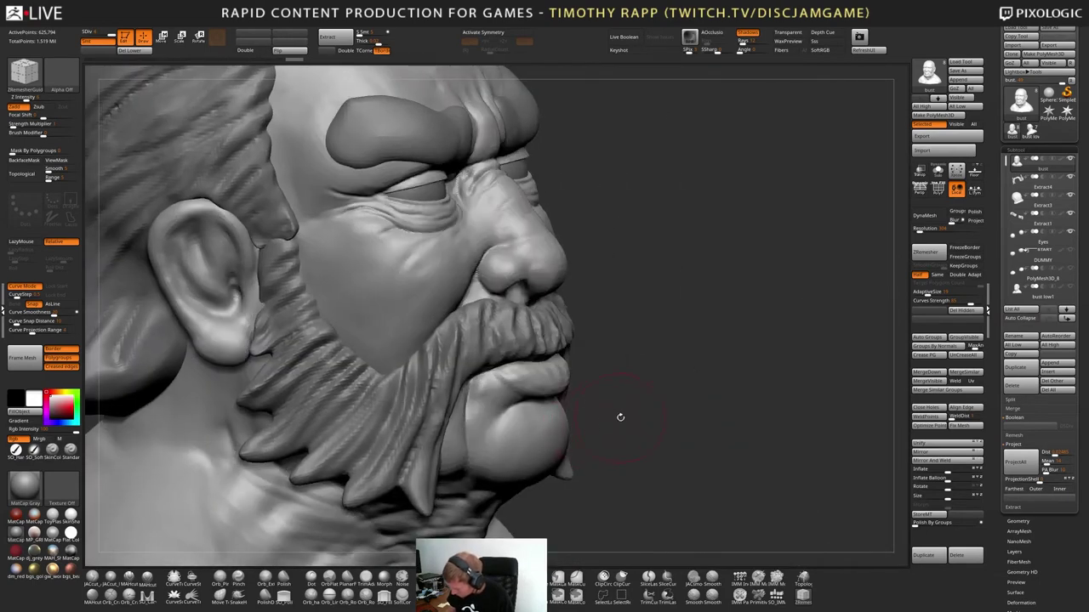
mouse_move(559, 376)
right_mouse_down("ctrl")
mouse_move(536, 380)
mouse_move(548, 381)
right_mouse_up("ctrl")
key("shift+f")
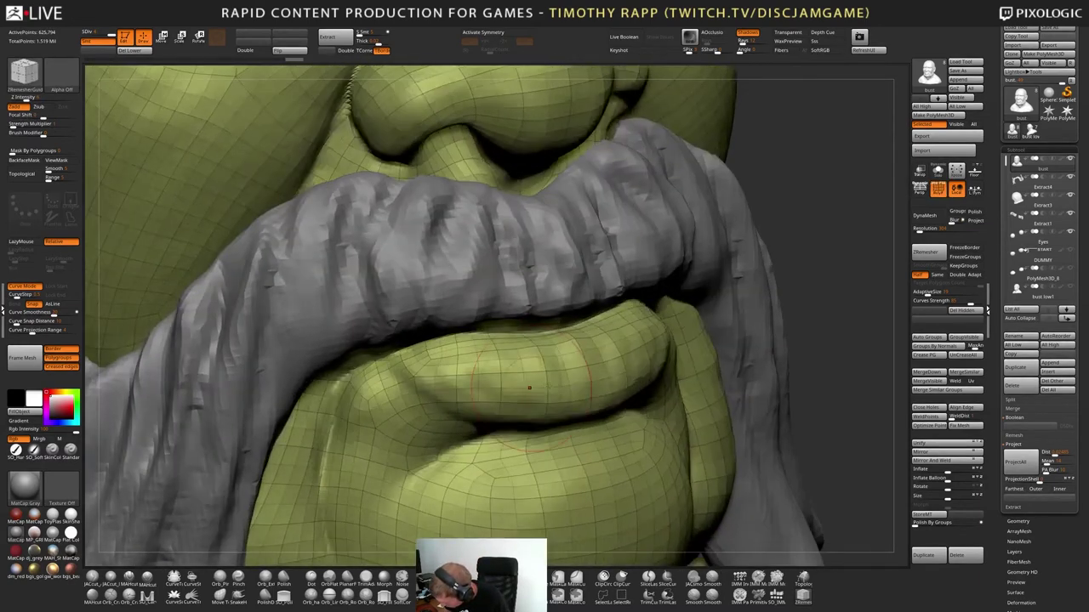
key("shift+f")
Try Clay Tubes strokes on the lower lip with the bust subdivided one level further, and undo them
key("b")
key("c")
key("b")
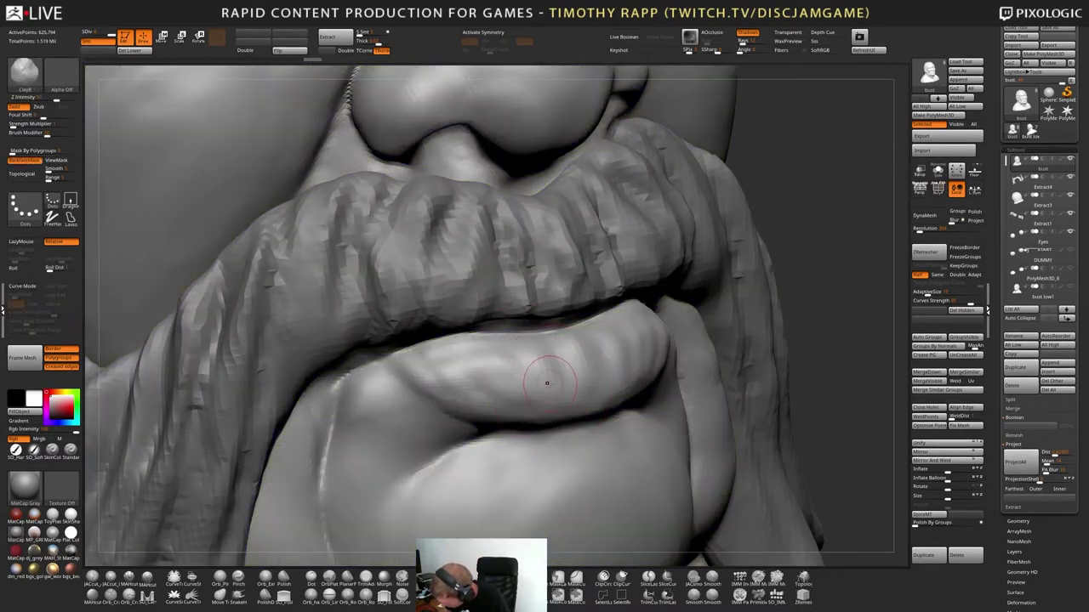
key("b")
key("c")
key("t")
key("ctrl+d")
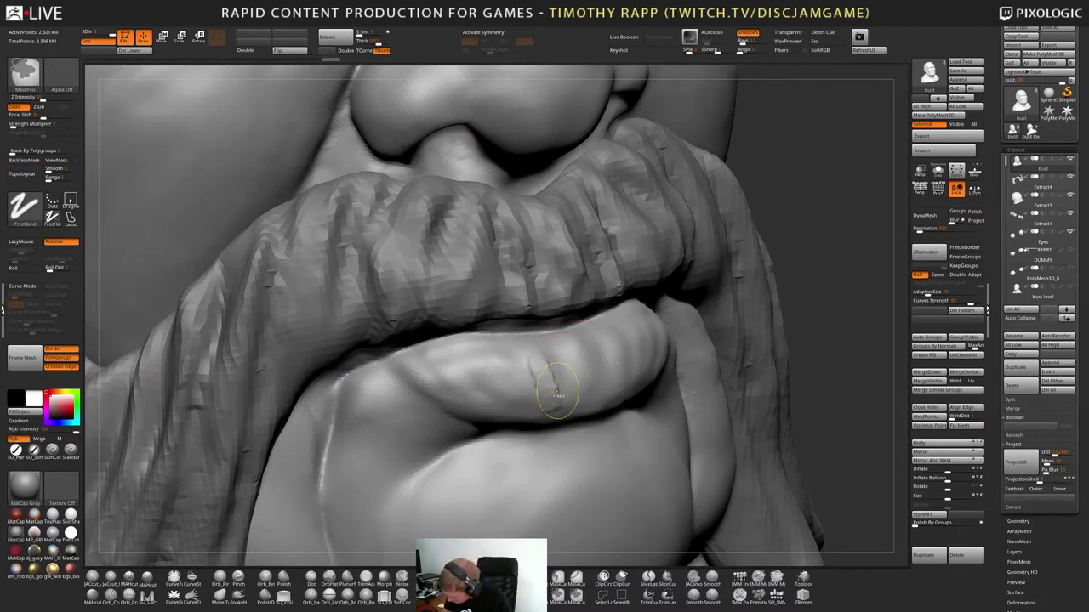
key("ctrl+z")
key("ctrl")
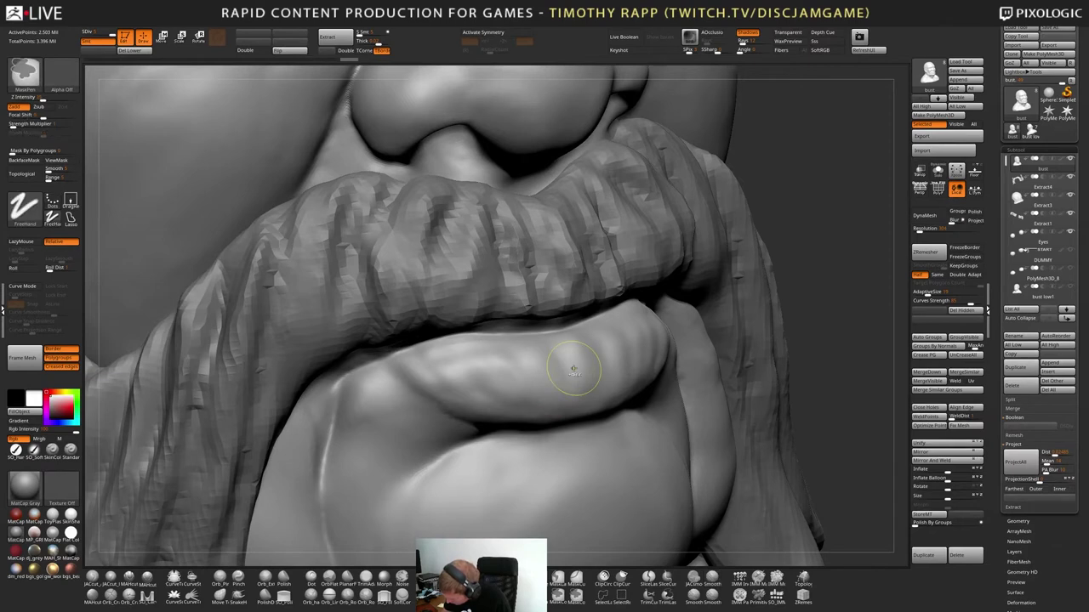
key("ctrl")
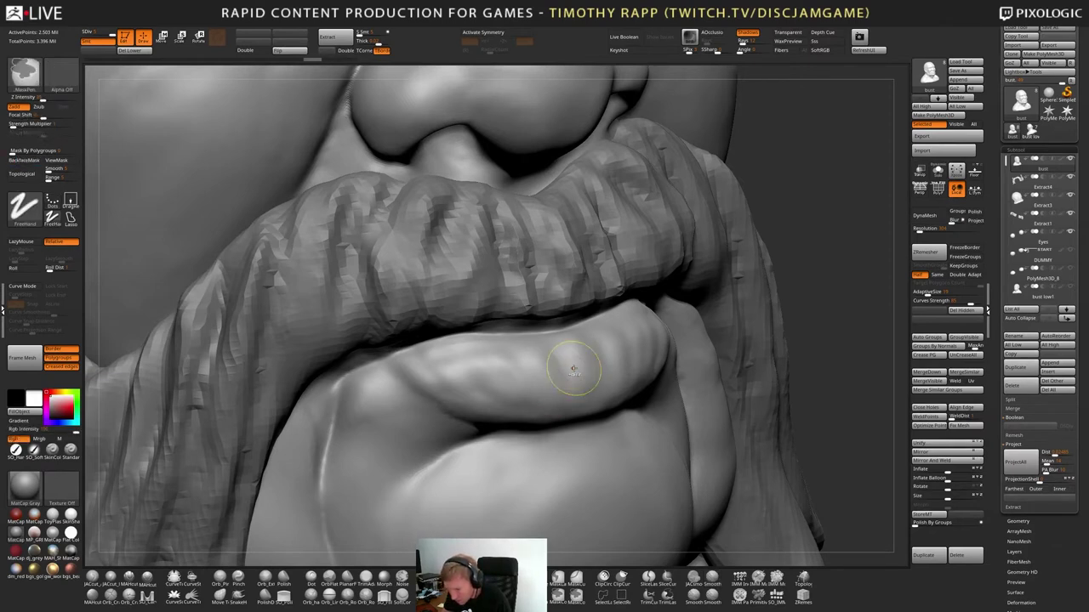
Sculpt and smooth vertical creases in the lower lip, checking them against the wireframe
key("shift")
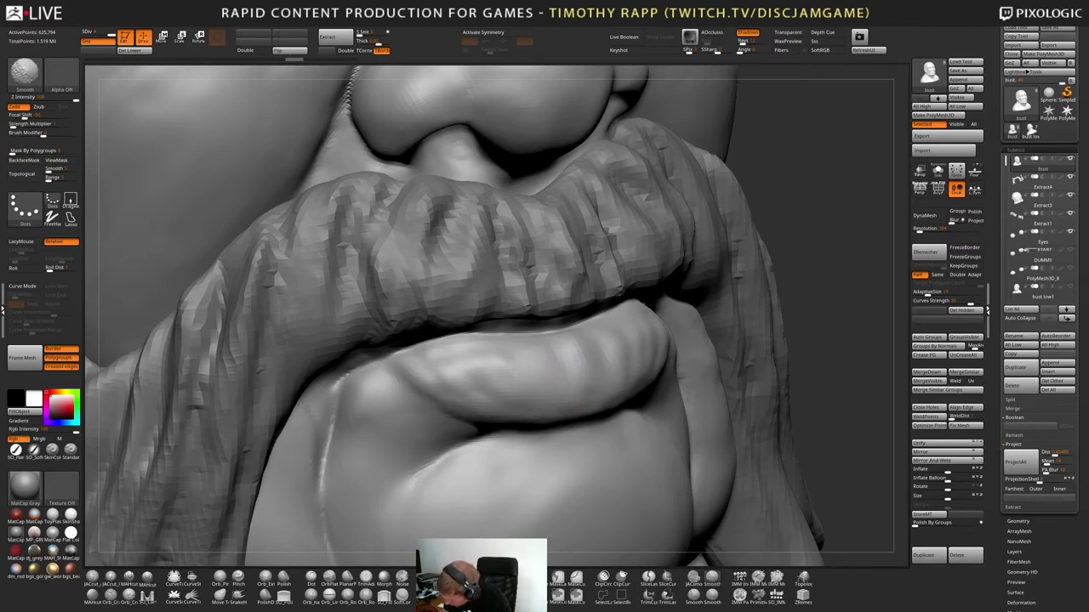
left_click_drag(558, 347, 553, 373)
key("shift")
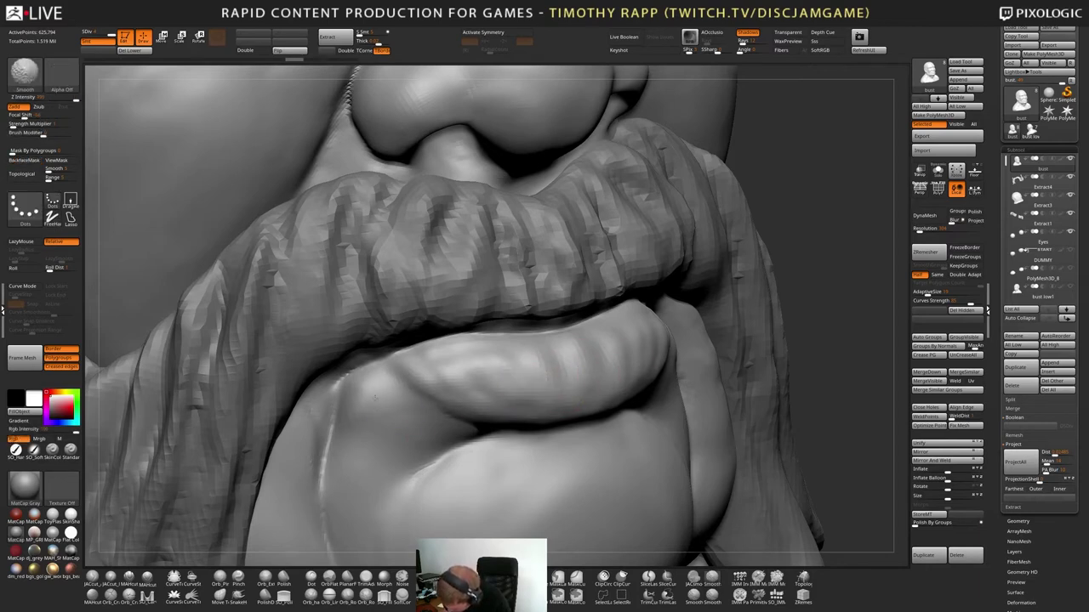
key("shift+f")
key("shift+f")
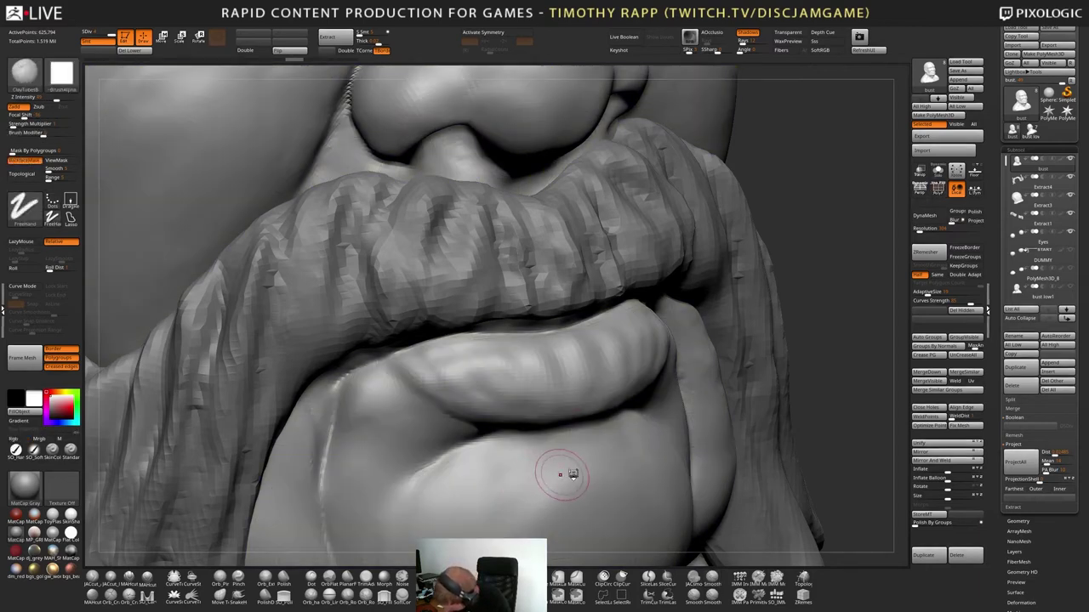
Switch to the Dam Standard brush, try a crease across the chin and undo it
key("b")
key("d")
key("s")
left_click_drag(603, 466, 463, 515)
key("ctrl+z")
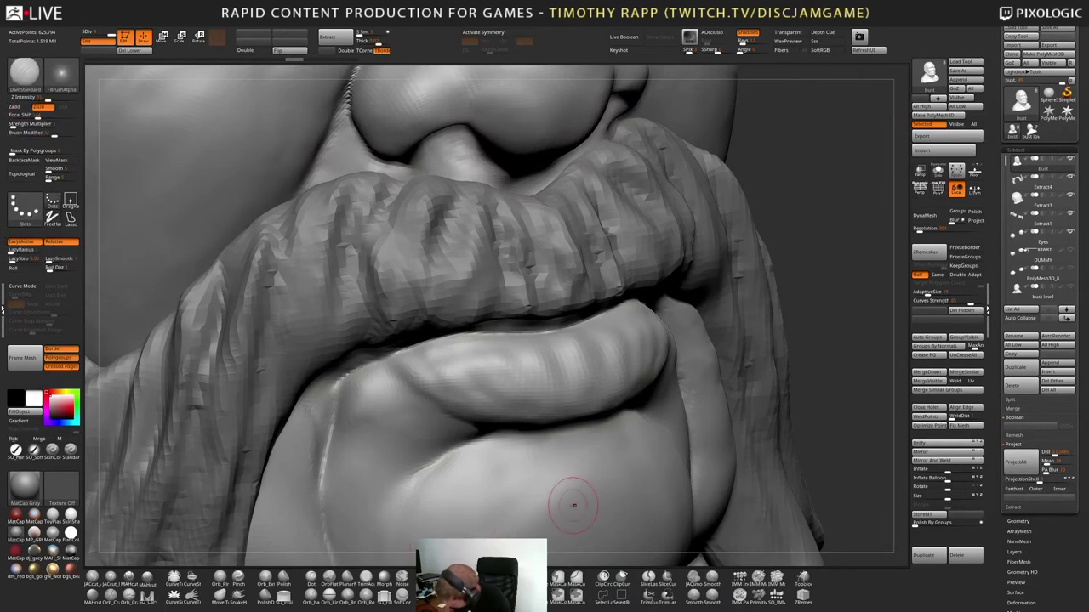
Subdivide the bust one level further, carve fine creases into the lower lip and smooth them
key("ctrl+d")
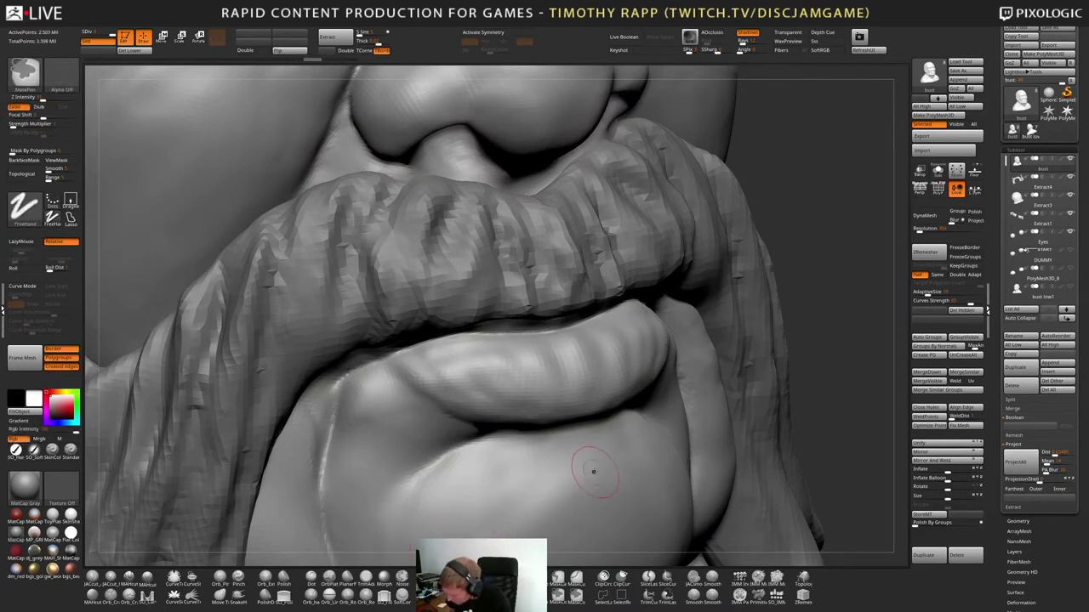
key("s")
left_click_drag(582, 340, 588, 378)
mouse_move(644, 340)
left_mouse_down("shift")
mouse_move(638, 361)
mouse_move(610, 335)
left_mouse_up("shift")
key("shift")
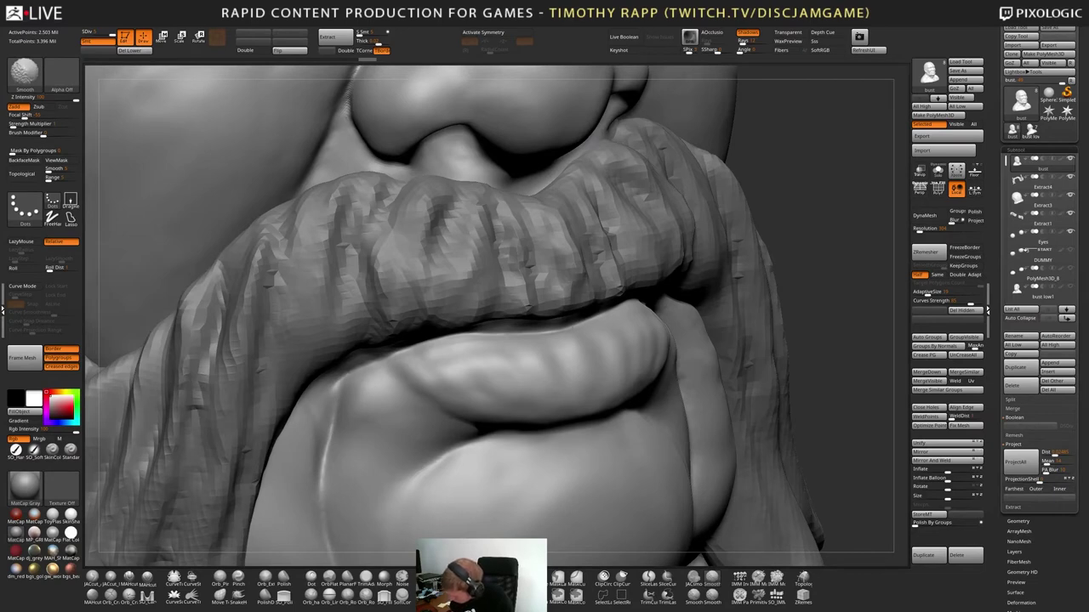
Carve crow's-feet wrinkles from the outer corner of the left eye toward the temple with Dam Standard, smoothing them
mouse_move(850, 442)
left_mouse_down("alt")
mouse_move(850, 357)
mouse_move(660, 476)
mouse_move(774, 459)
mouse_move(724, 352)
left_mouse_up("alt")
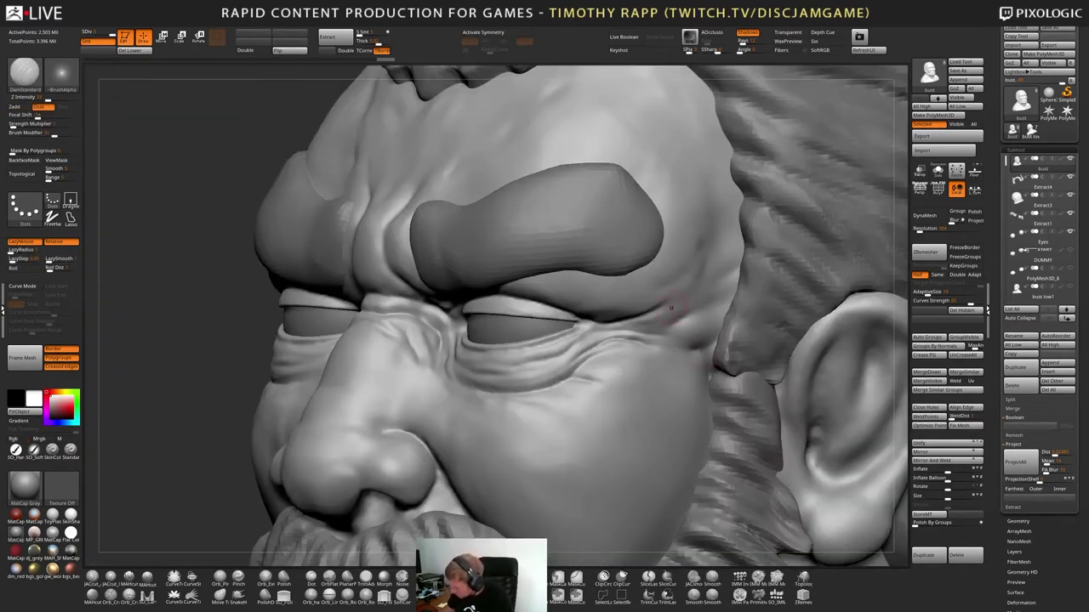
right_click_drag(641, 321, 652, 307)
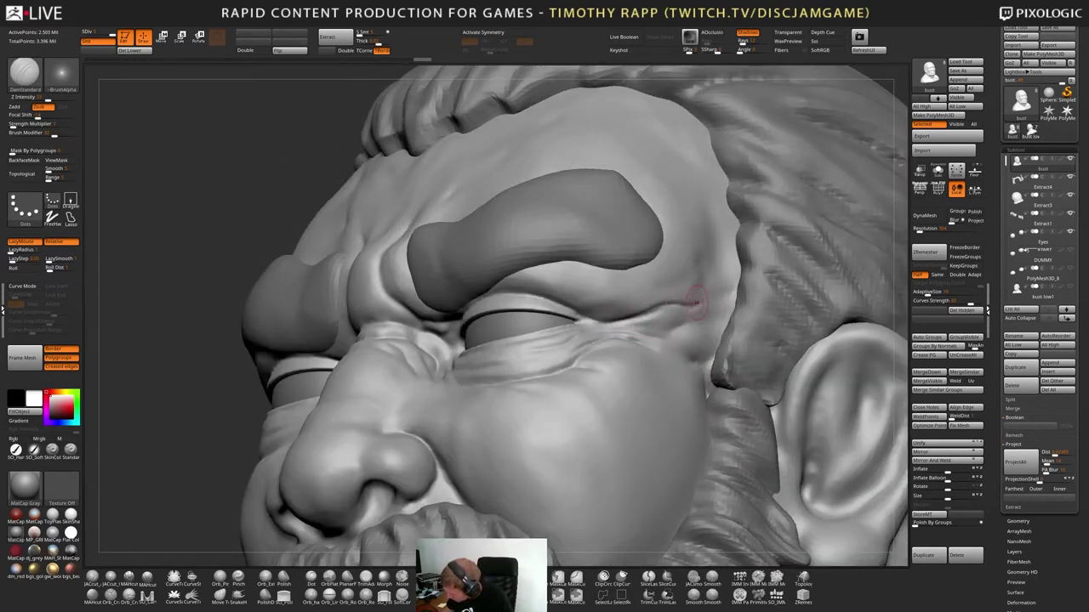
key("shift")
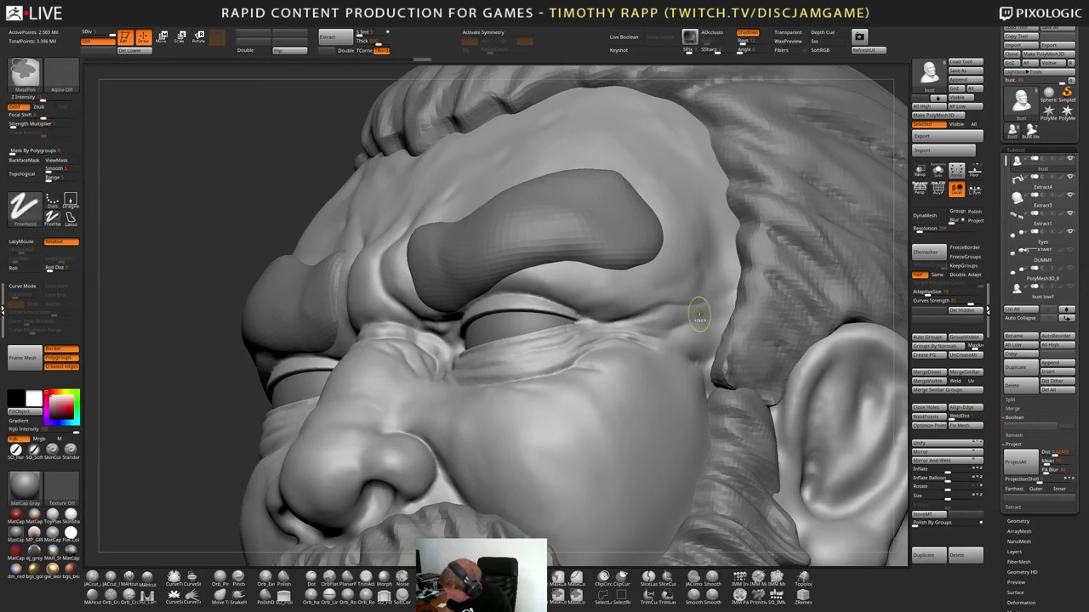
key("l")
right_click_drag(721, 322, 732, 273)
left_click_drag(656, 297, 636, 311, "shift")
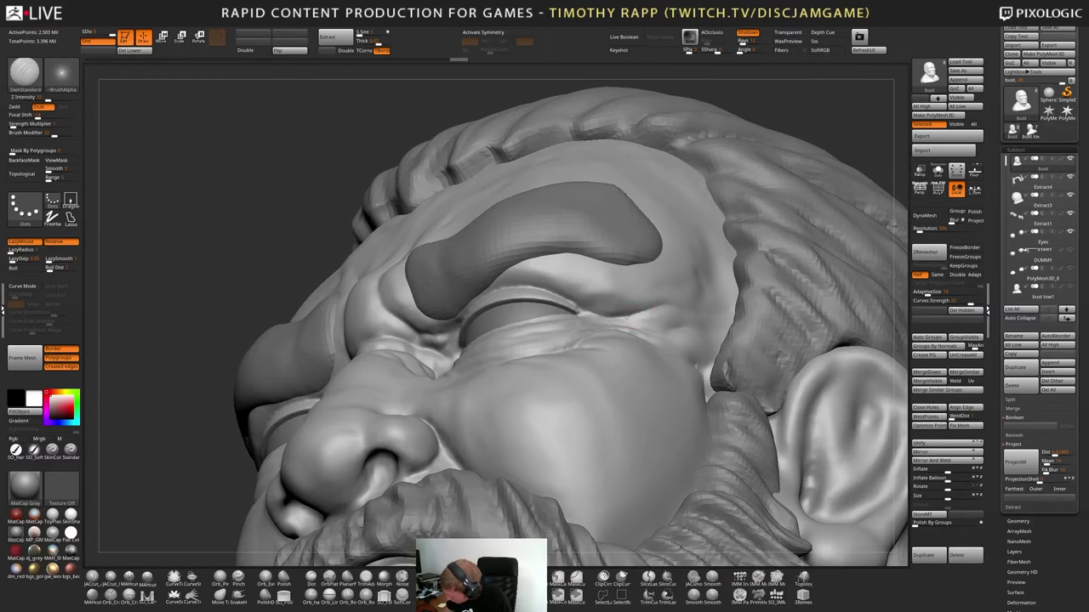
Soften the wrinkles between the left eye and the hairline and choose another smoothing brush
right_click_drag(626, 320, 640, 339)
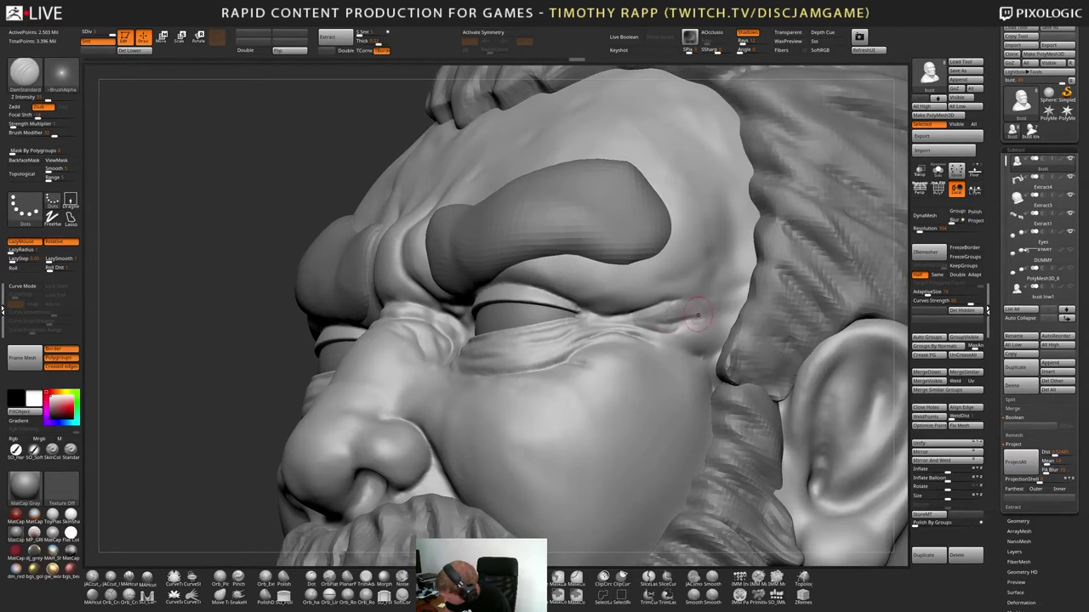
key("shift")
left_click_drag(668, 340, 703, 332, "shift")
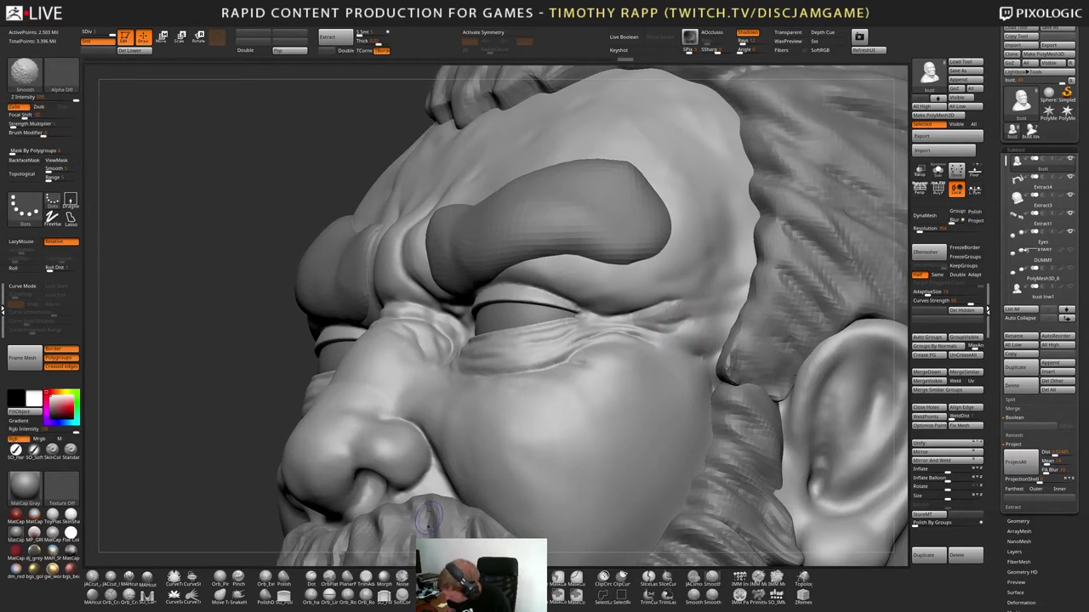
left_click(715, 597, "shift")
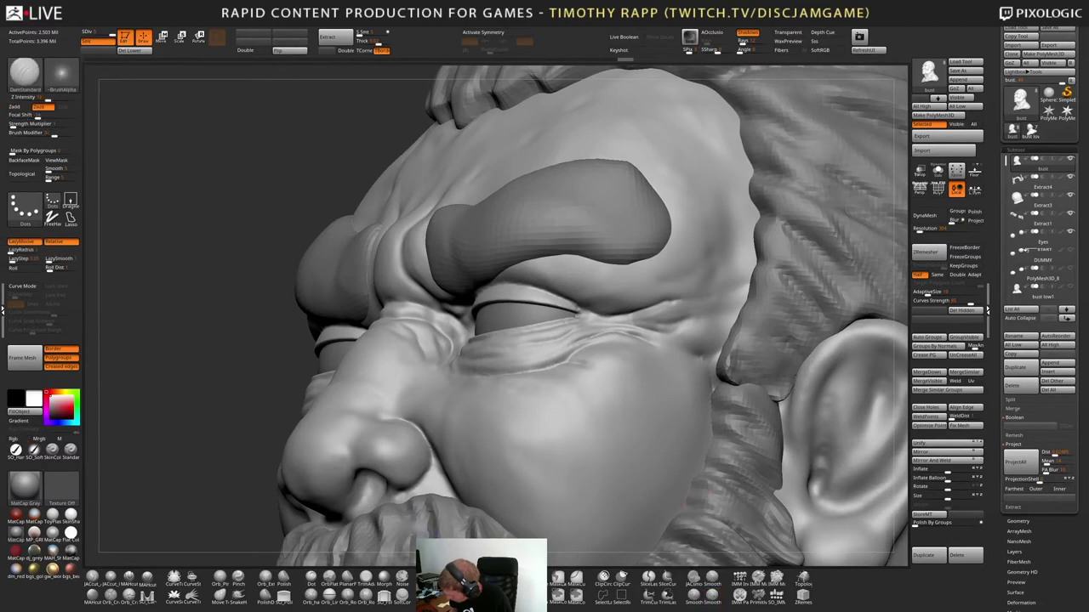
Examine the bust's face and neck from several angles, with and without the wireframe, and expand the geometry settings
right_click_drag(639, 386, 698, 396)
right_click_drag(581, 381, 587, 426)
right_click_drag(587, 425, 751, 396)
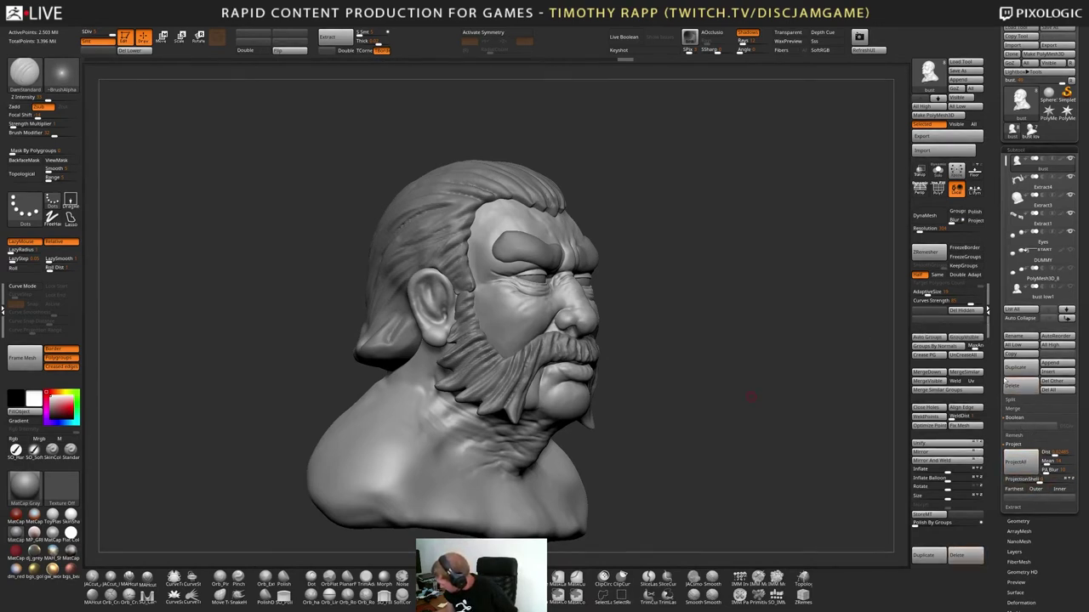
left_click(1019, 521)
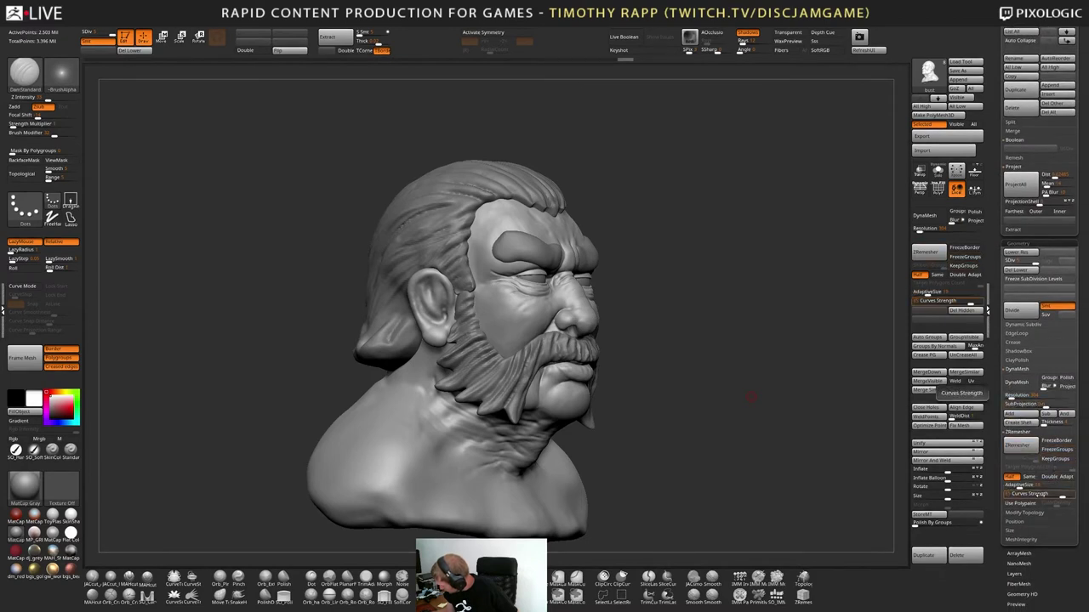
key("ctrl")
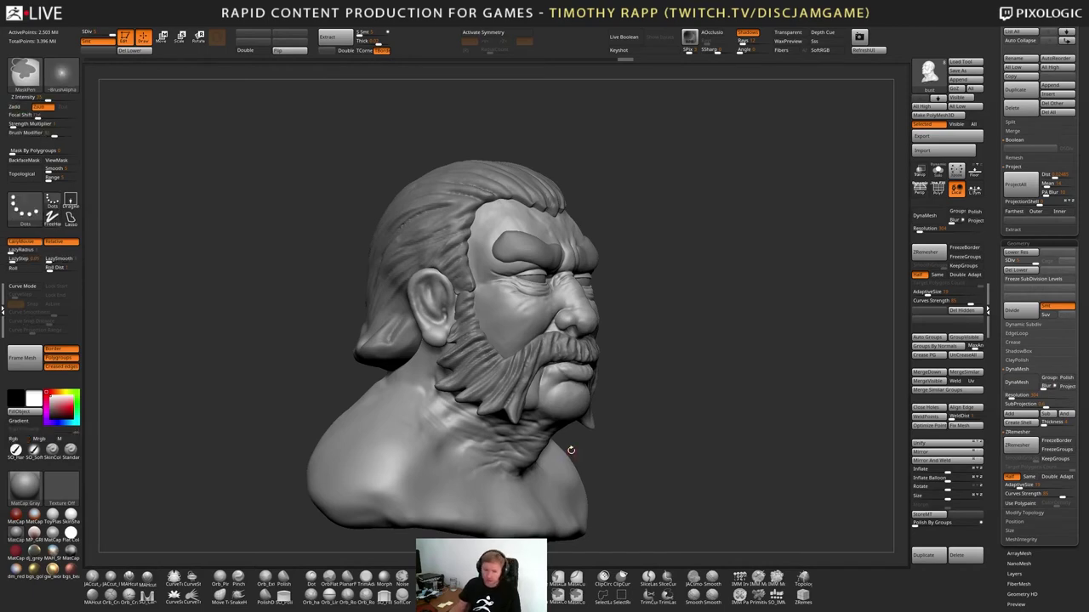
left_click_drag(741, 445, 752, 451, "shift")
left_click_drag(714, 453, 629, 493, "alt")
left_click_drag(723, 426, 721, 502, "alt")
key("shift+f")
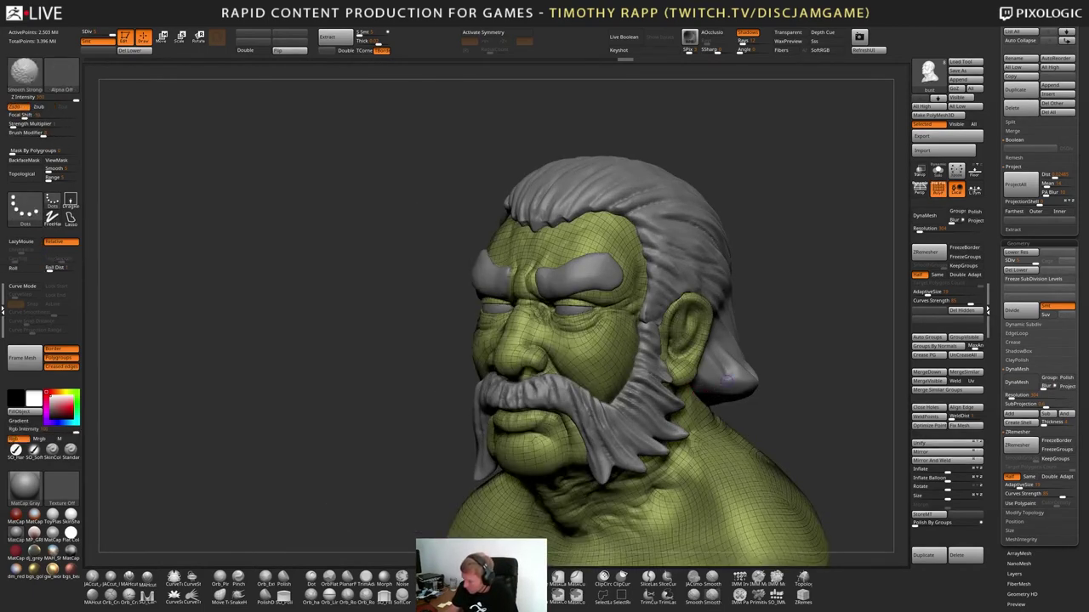
key("shift+f")
left_click_drag(727, 382, 707, 434, "alt")
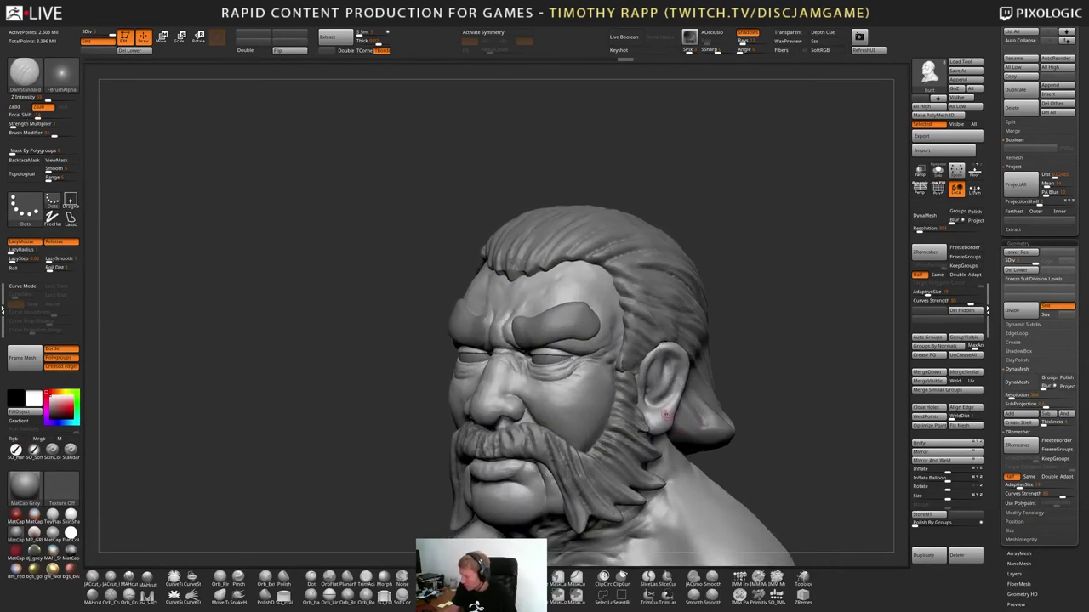
left_click_drag(672, 391, 653, 437, "alt")
Choose the Move brush and activate symmetry across X for the bust
key("b")
key("s")
key("t")
key("s")
mouse_move(651, 435)
right_mouse_down()
mouse_move(655, 396)
mouse_move(631, 406)
mouse_move(647, 421)
right_mouse_up()
key("b")
key("m")
key("v")
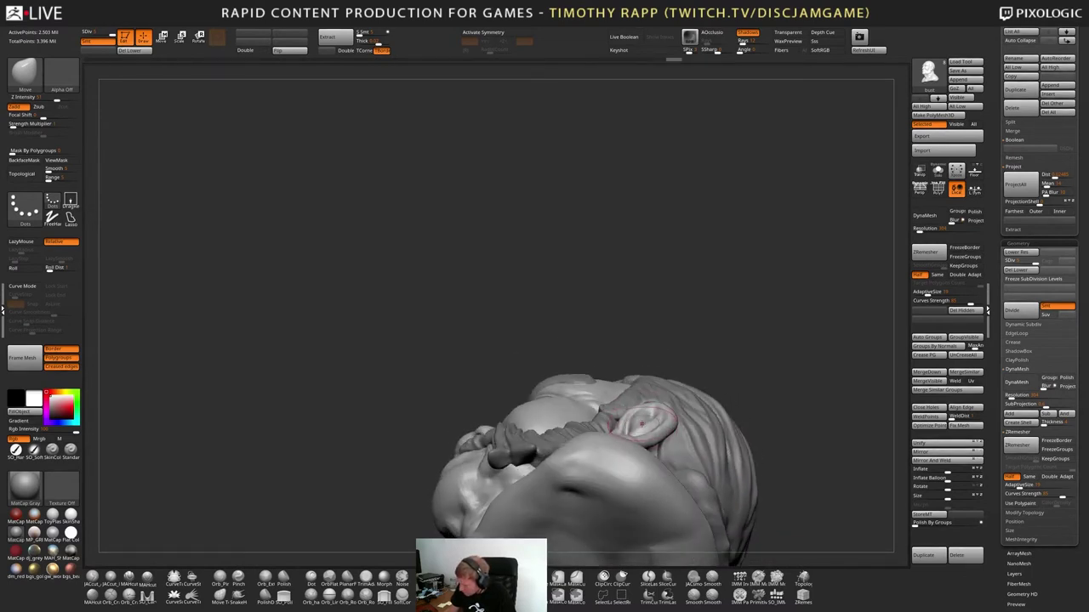
mouse_move(638, 421)
right_mouse_down()
mouse_move(672, 417)
mouse_move(645, 407)
mouse_move(715, 393)
mouse_move(693, 403)
right_mouse_up()
key("ctrl")
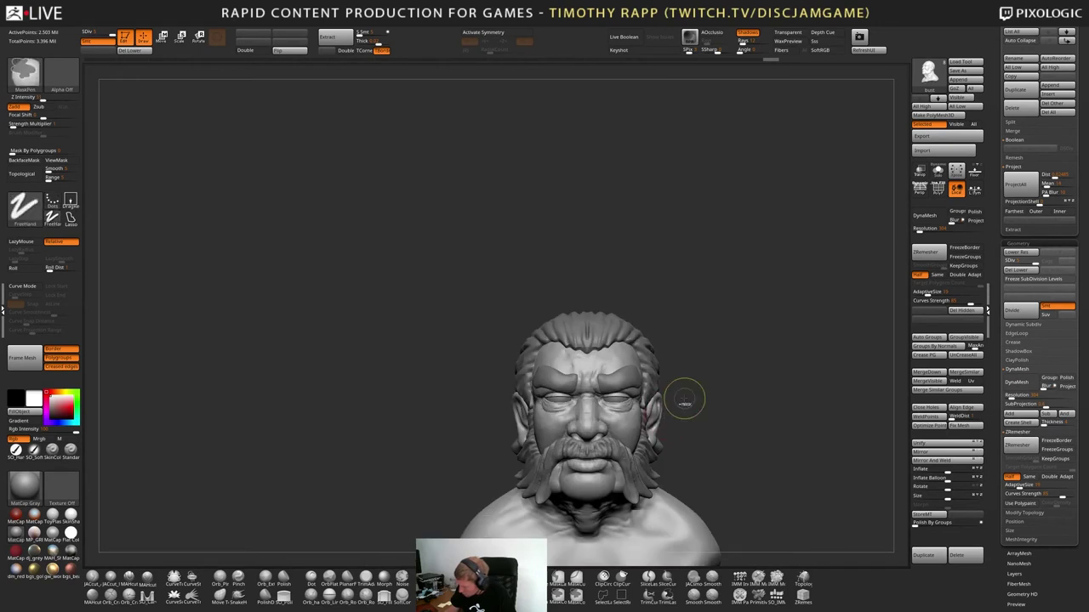
key("ctrl+shift")
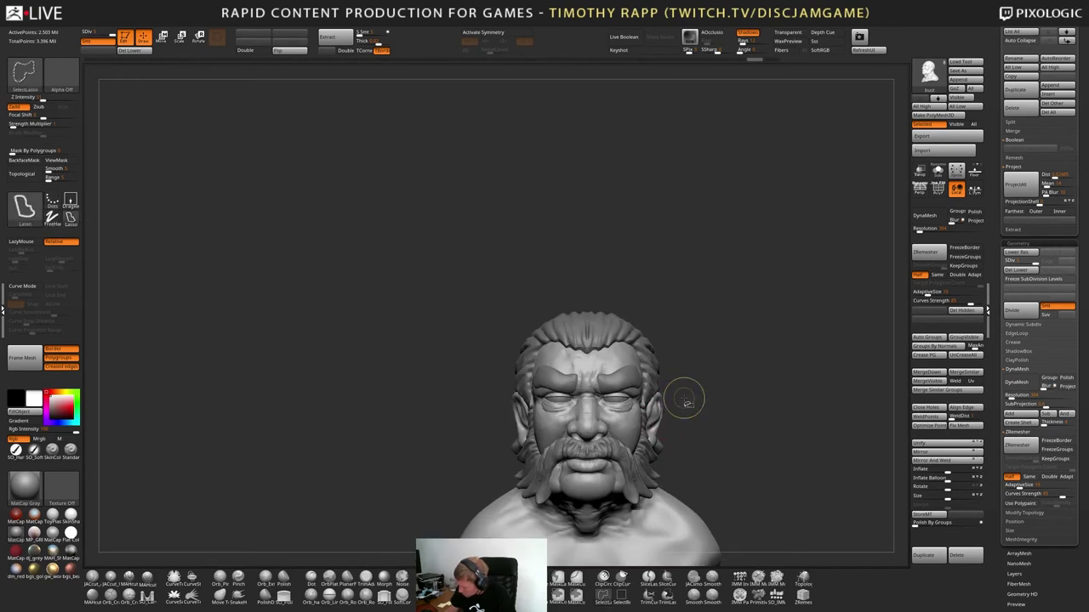
scroll(687, 416, "up", 3)
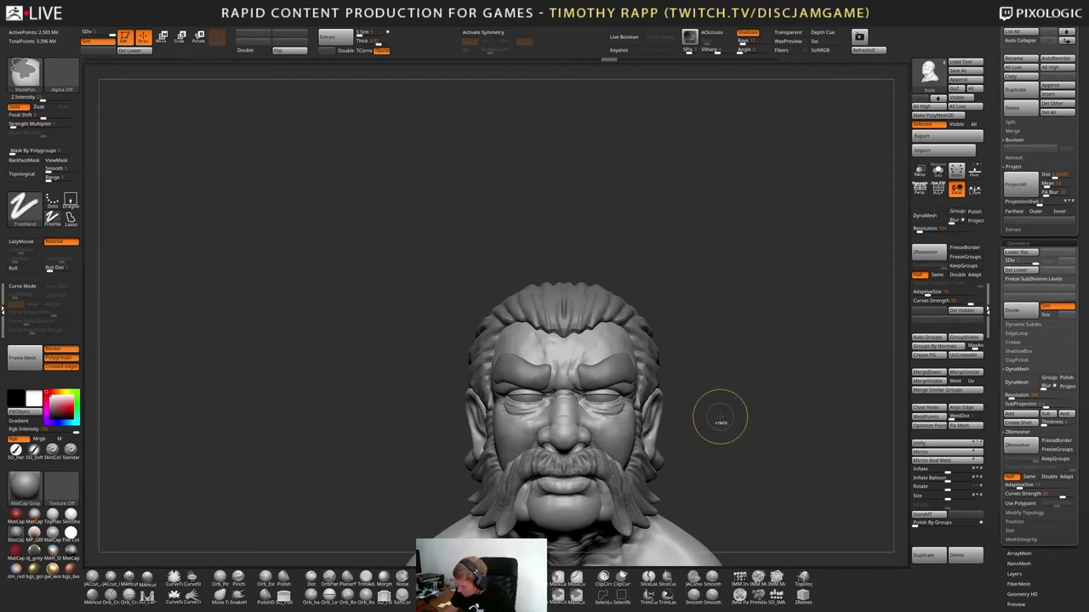
key("ctrl+shift")
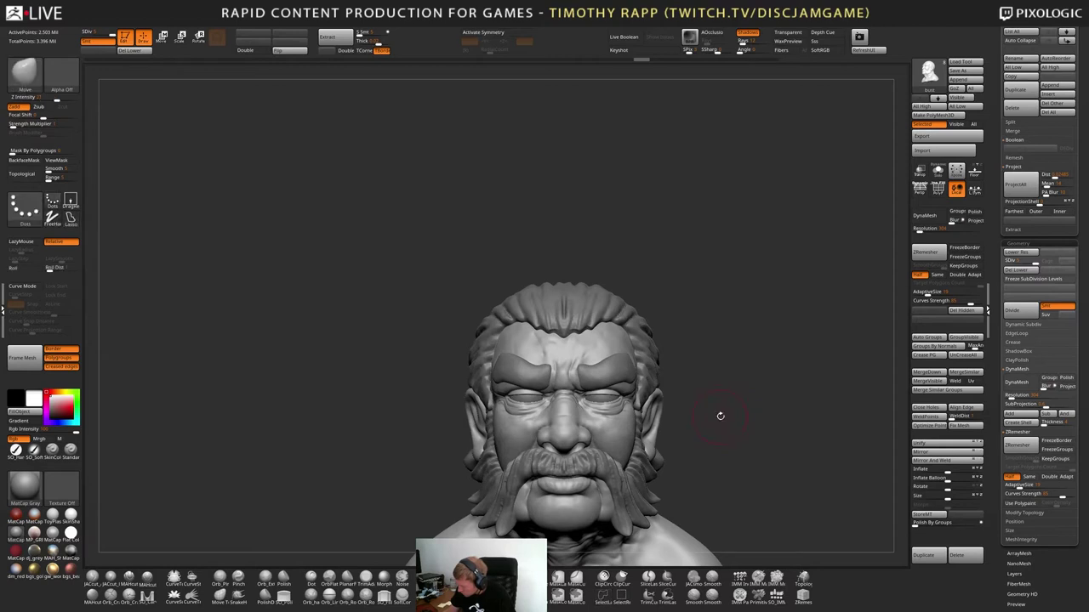
key("x")
mouse_move(670, 423)
left_mouse_down()
mouse_move(587, 427)
mouse_move(681, 473)
left_mouse_up()
key("ctrl")
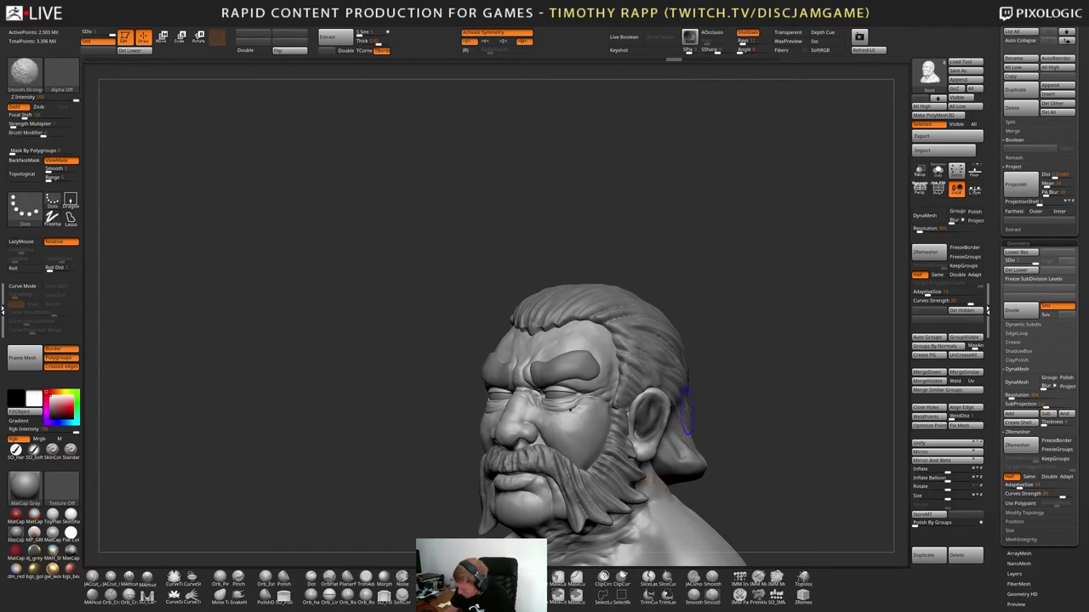
Switch the bust to its lowest subdivision level and mask everything except the ears
key("shift+d")
key("shift+d")
key("shift+d")
key("shift+d")
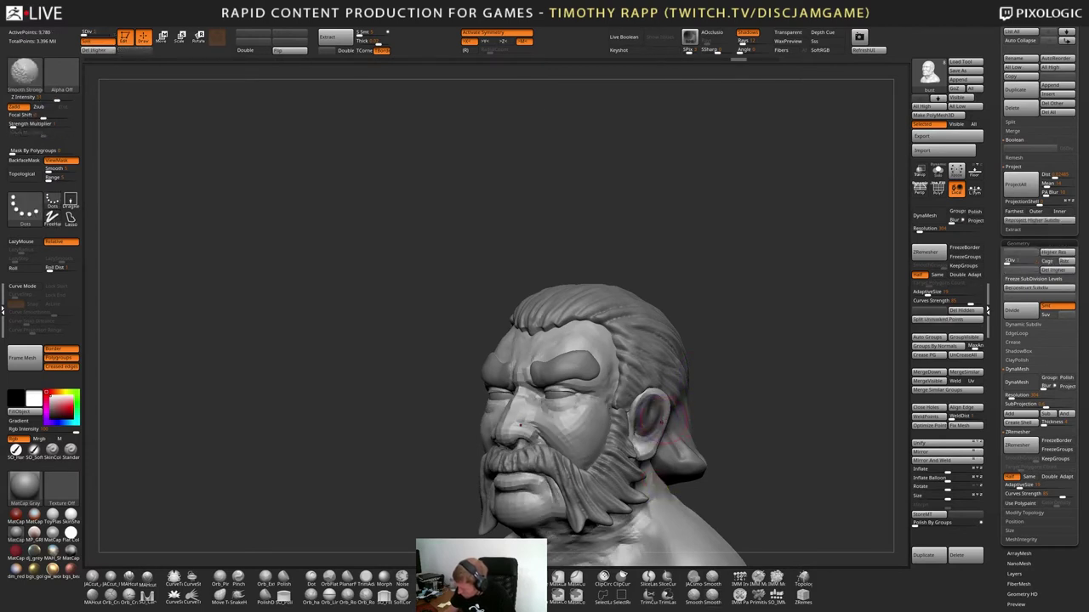
mouse_move(705, 372)
left_mouse_down()
mouse_move(709, 418)
mouse_move(688, 368)
mouse_move(655, 400)
left_mouse_up()
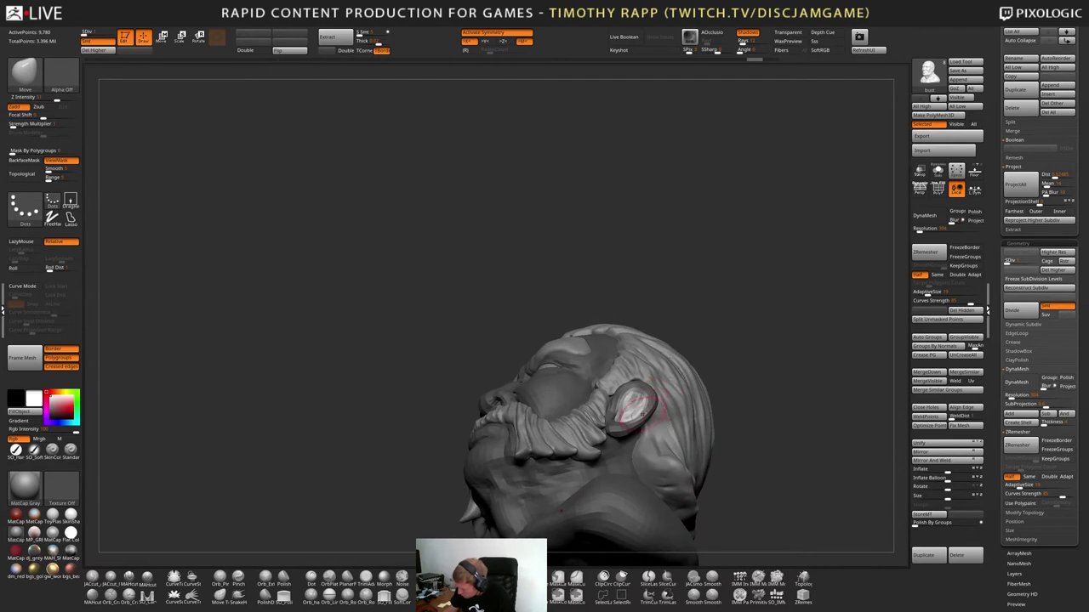
key("ctrl")
left_click(643, 407, "ctrl")
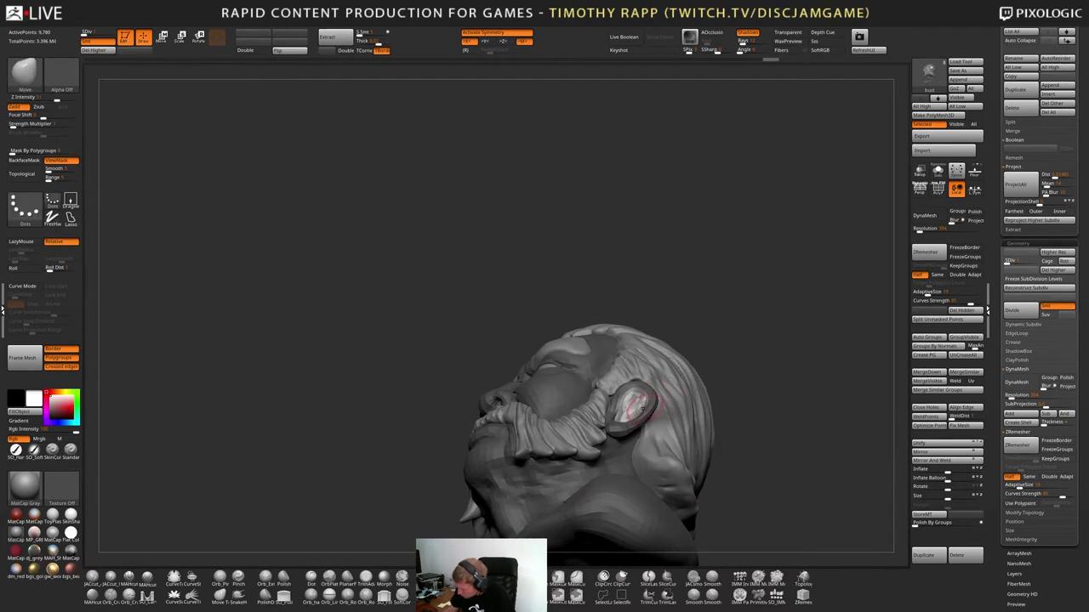
key("ctrl")
Center the transform gizmo on the unmasked ears and adjust their placement against the head
mouse_move(643, 410)
right_mouse_down()
mouse_move(639, 399)
mouse_move(634, 417)
mouse_move(698, 418)
mouse_move(672, 396)
mouse_move(527, 440)
right_mouse_up()
key("w")
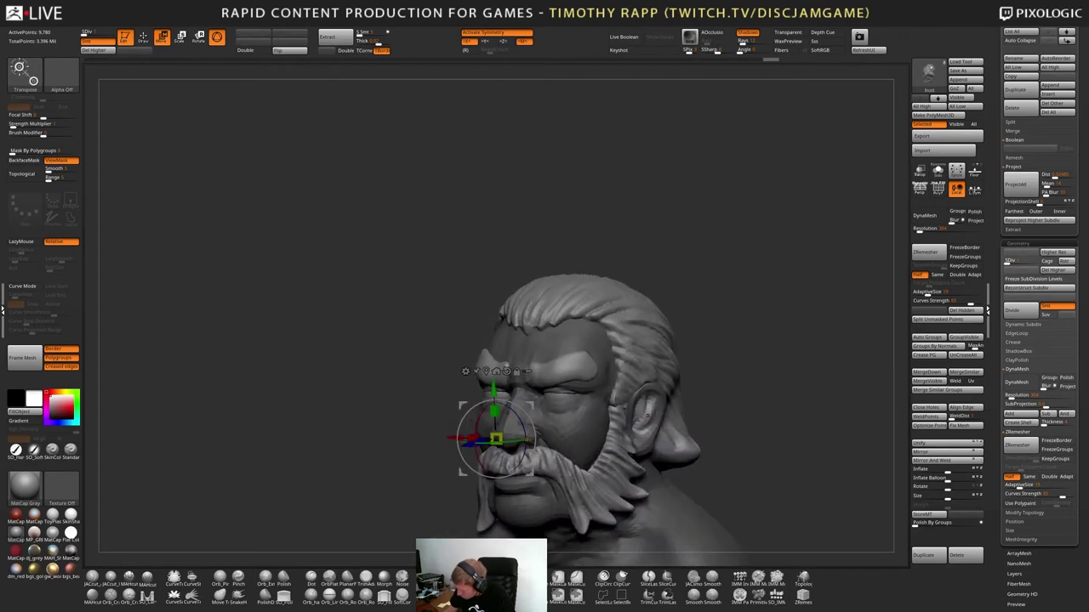
left_click(486, 371)
right_click_drag(544, 387, 651, 408, "shift")
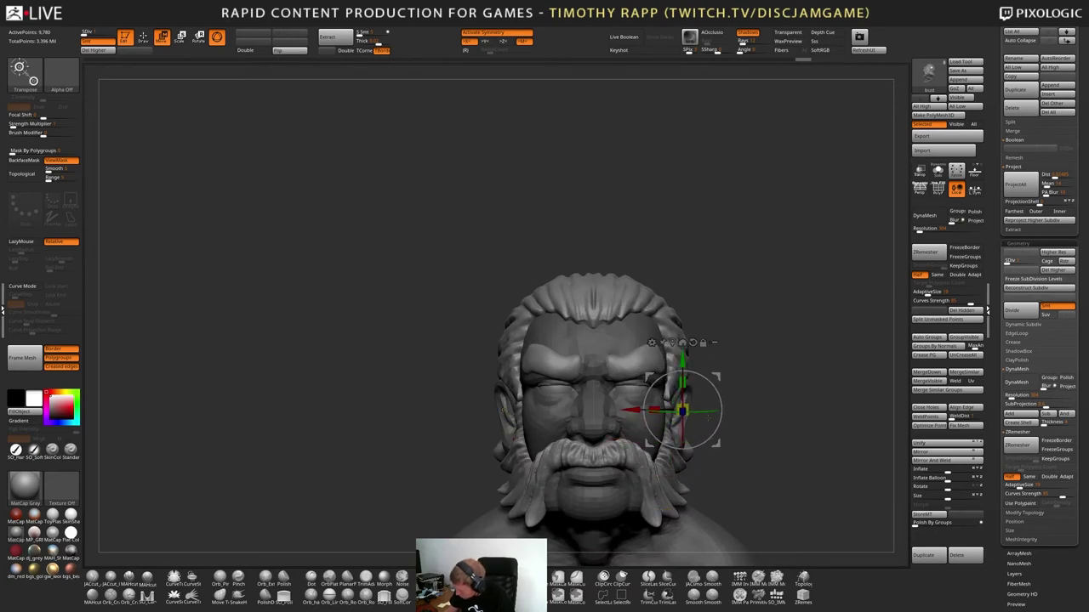
left_click_drag(515, 438, 652, 282)
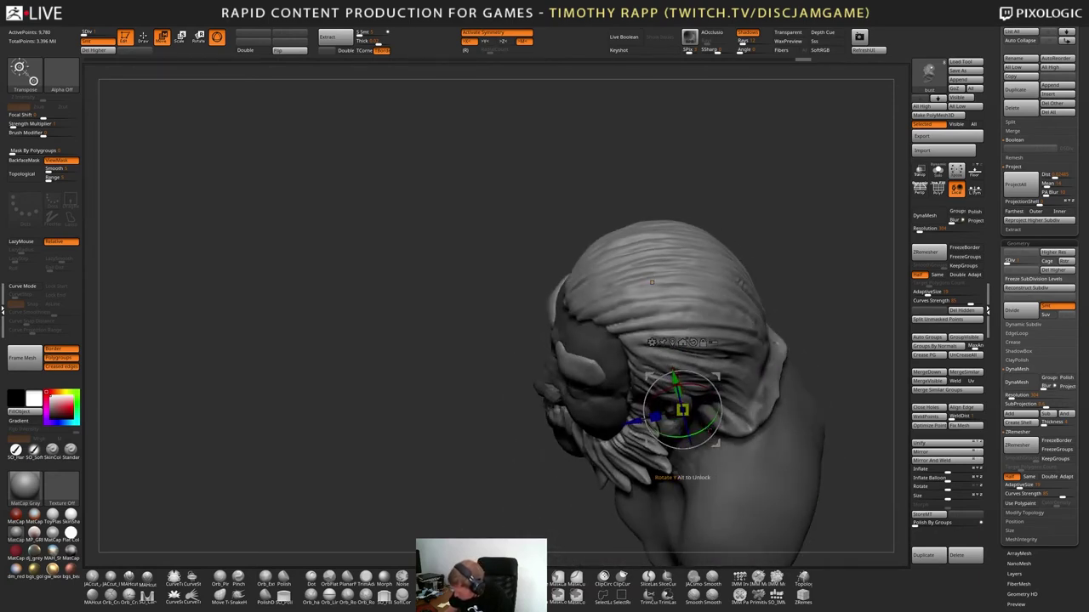
left_click_drag(684, 376, 687, 390)
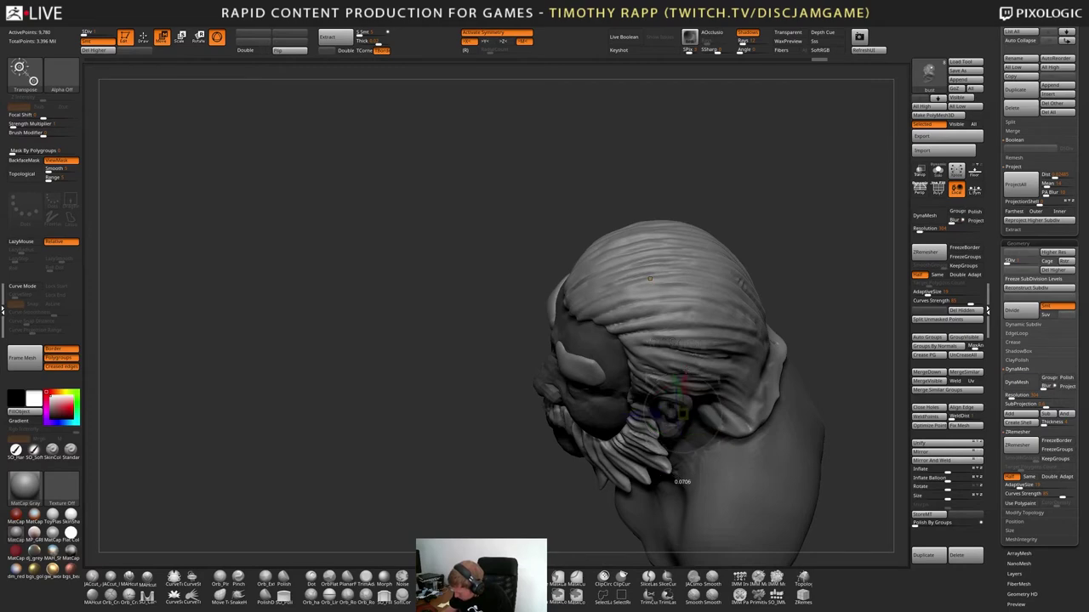
mouse_move(686, 374)
right_mouse_down()
mouse_move(651, 423)
mouse_move(616, 405)
mouse_move(715, 375)
mouse_move(674, 384)
mouse_move(766, 340)
mouse_move(698, 366)
right_mouse_up()
Return to brush sculpting and clear the mask from the bust
key("q")
key("b")
key("d")
key("s")
left_click_drag(754, 335, 757, 340, "ctrl")
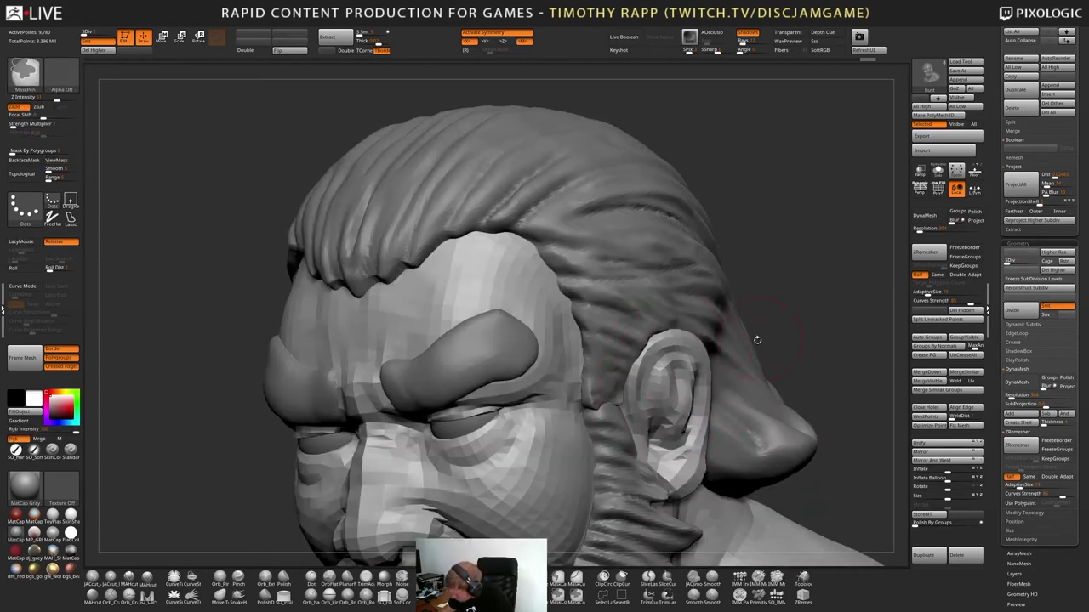
Raise the bust two subdivision levels and carve along the upper rim of the left ear with Dam Standard
key("b")
key("d")
key("s")
key("d")
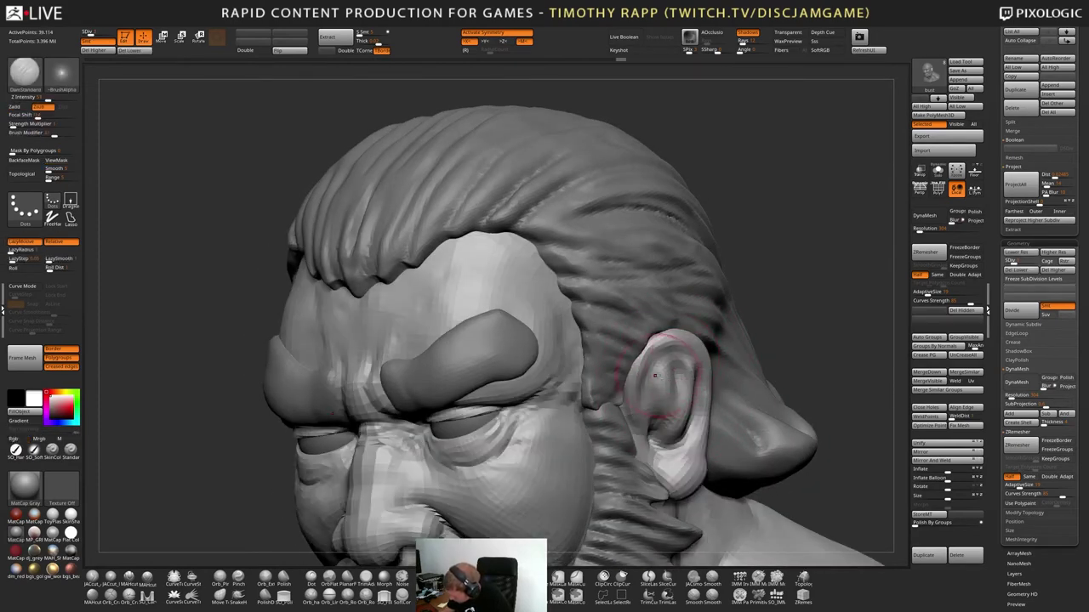
key("d")
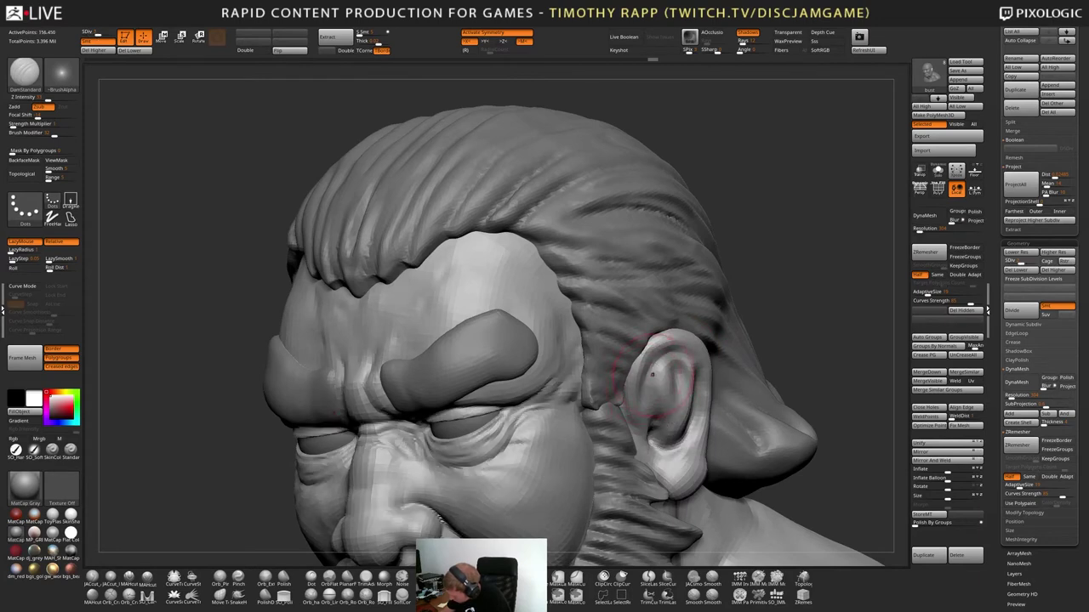
left_click_drag(630, 357, 691, 336)
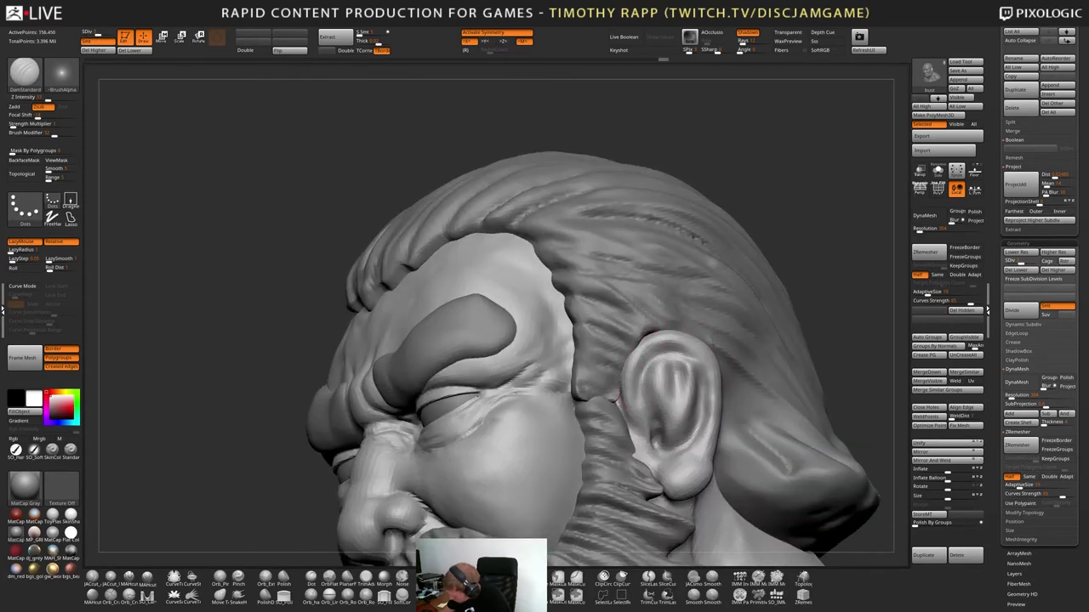
Build up the upper folds inside the left ear with Clay Tubes and smooth them
right_click_drag(701, 365, 650, 374)
key("b")
key("c")
key("t")
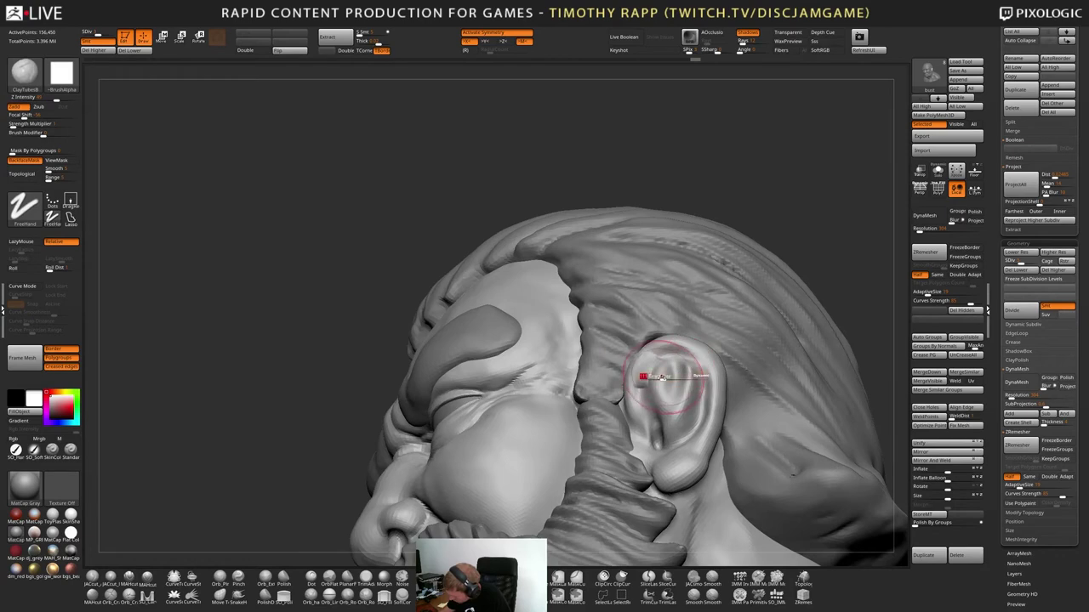
left_click_drag(662, 378, 653, 377)
right_click_drag(627, 371, 653, 374)
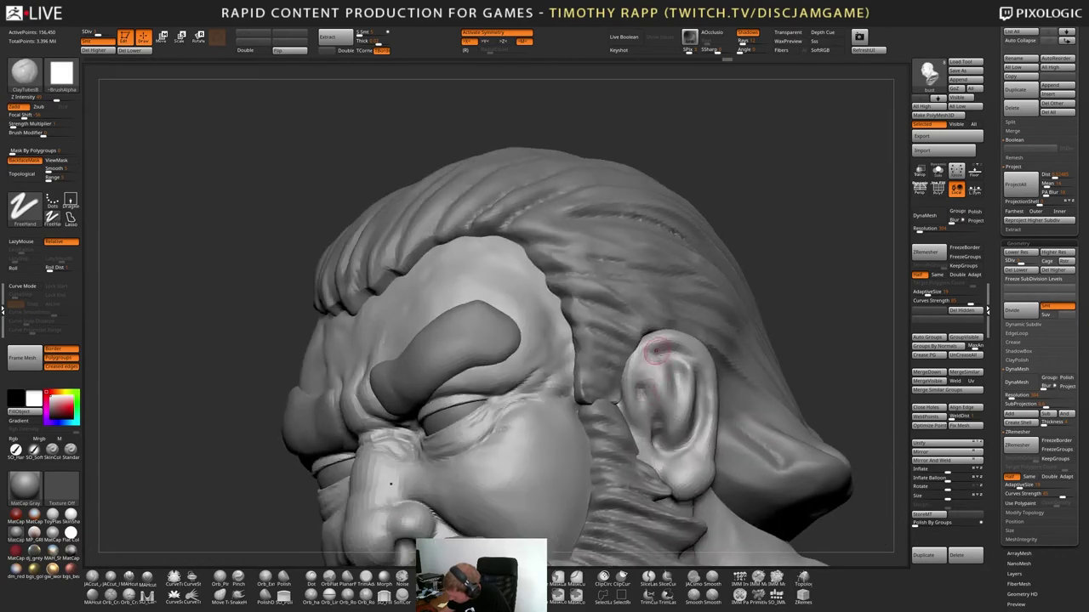
mouse_move(688, 362)
left_mouse_down()
mouse_move(706, 375)
mouse_move(656, 348)
left_mouse_up()
right_click_drag(656, 348, 706, 358)
left_click_drag(655, 415, 661, 427, "shift")
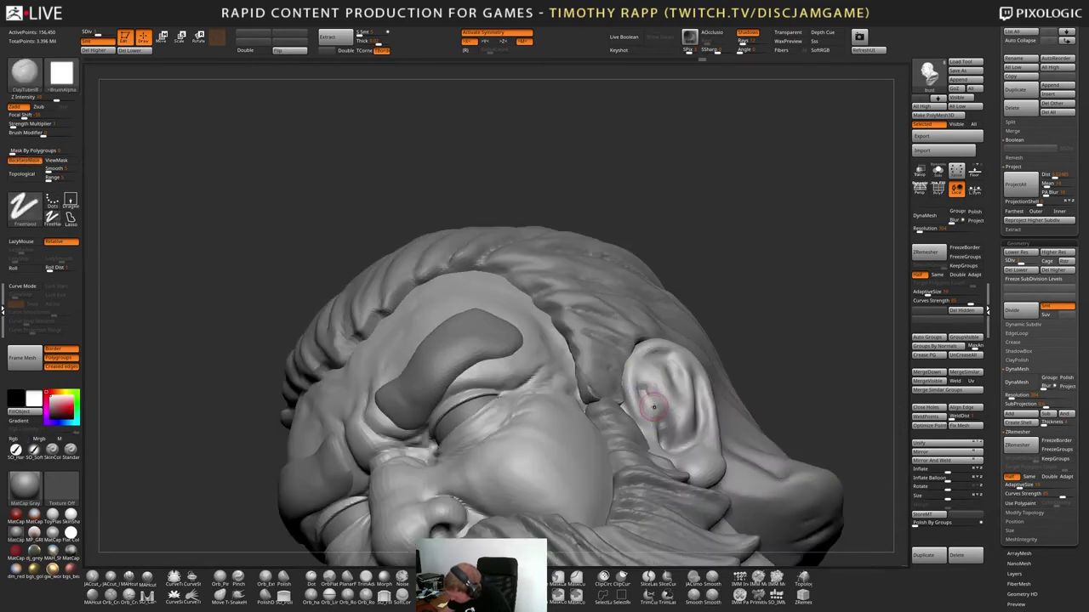
Carve the groove under the left ear's upper rim with Dam Standard and smooth the inner folds
key("b")
key("d")
key("s")
mouse_move(686, 371)
right_mouse_down()
mouse_move(701, 449)
mouse_move(723, 417)
right_mouse_up()
mouse_move(649, 408)
left_mouse_down("shift")
mouse_move(645, 400)
mouse_move(653, 416)
left_mouse_up("shift")
left_click_drag(656, 352, 693, 363)
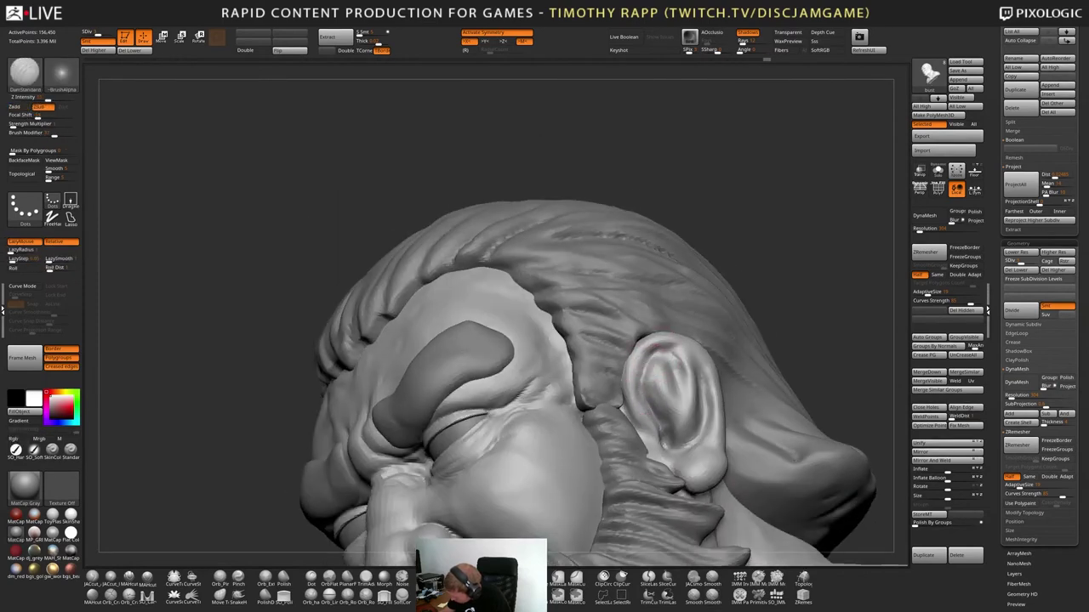
mouse_move(662, 347)
right_mouse_down()
mouse_move(657, 392)
mouse_move(655, 377)
right_mouse_up()
mouse_move(654, 378)
left_mouse_down("shift")
mouse_move(647, 387)
mouse_move(648, 372)
mouse_move(659, 383)
mouse_move(648, 370)
left_mouse_up("shift")
Return to the Clay Tubes brush and soften the hollow inside the left ear
key("1")
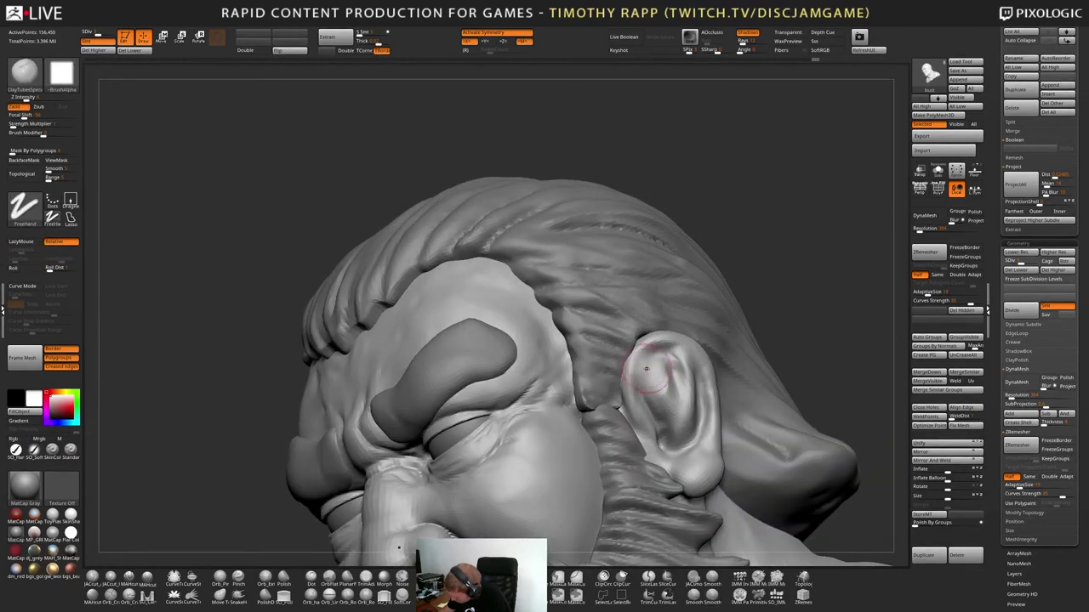
right_click_drag(664, 389, 691, 410)
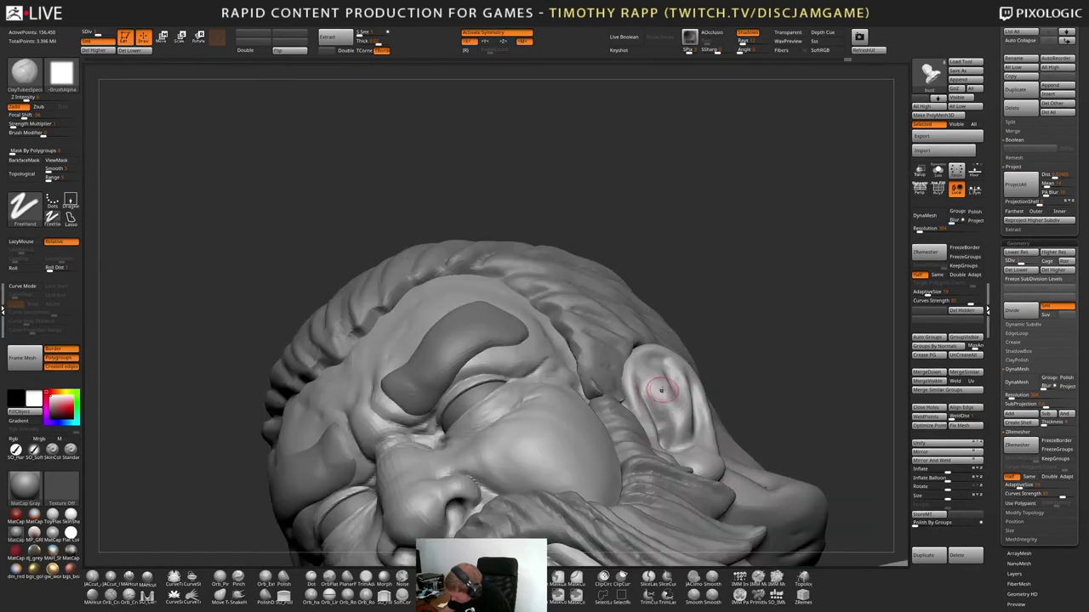
left_click_drag(659, 389, 660, 389, "shift")
mouse_move(659, 389)
right_mouse_down()
mouse_move(691, 361)
mouse_move(685, 342)
right_mouse_up()
Review the bust from the front at its highest subdivision level
key("2")
key("3")
key("d")
mouse_move(813, 430)
right_mouse_down()
mouse_move(725, 426)
mouse_move(721, 397)
mouse_move(822, 422)
right_mouse_up()
key("shift")
mouse_move(822, 422)
right_mouse_down("ctrl")
mouse_move(765, 423)
mouse_move(891, 383)
right_mouse_up("ctrl")
key("ctrl")
key("ctrl+z")
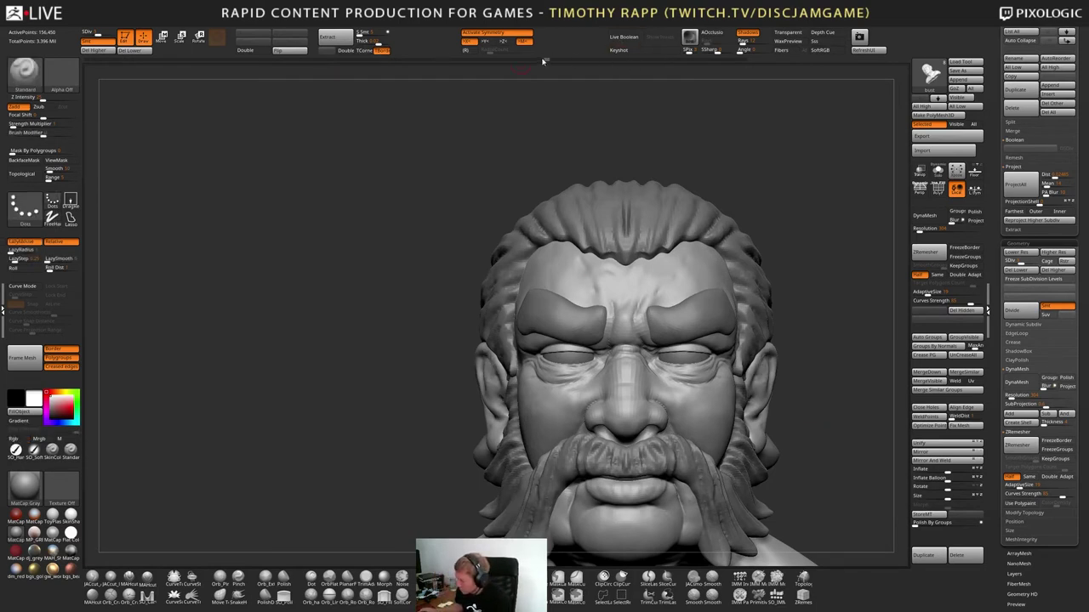
key("d")
key("d")
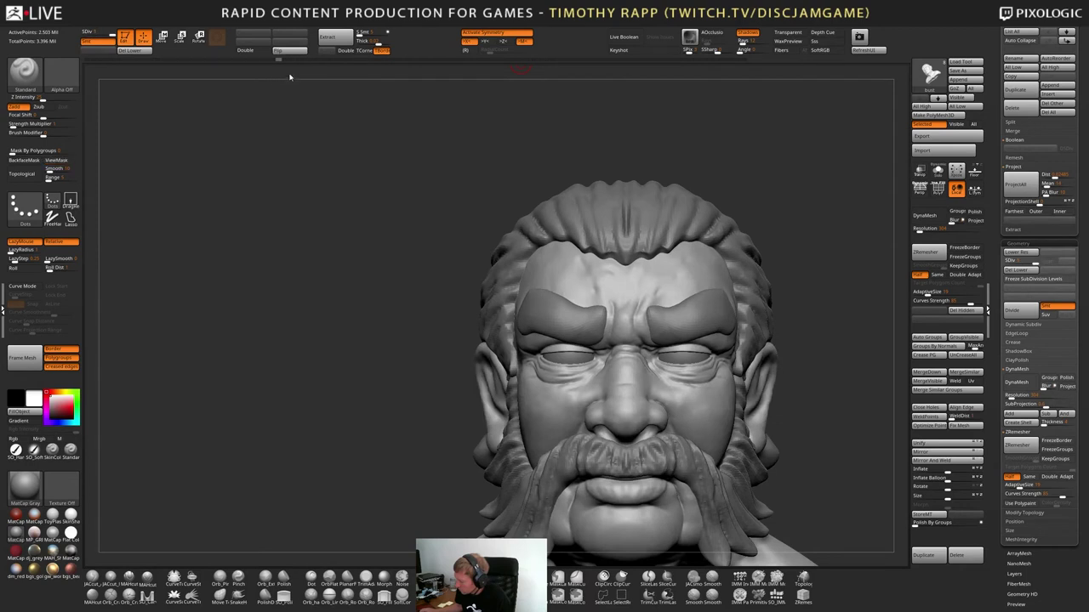
key("ctrl+h")
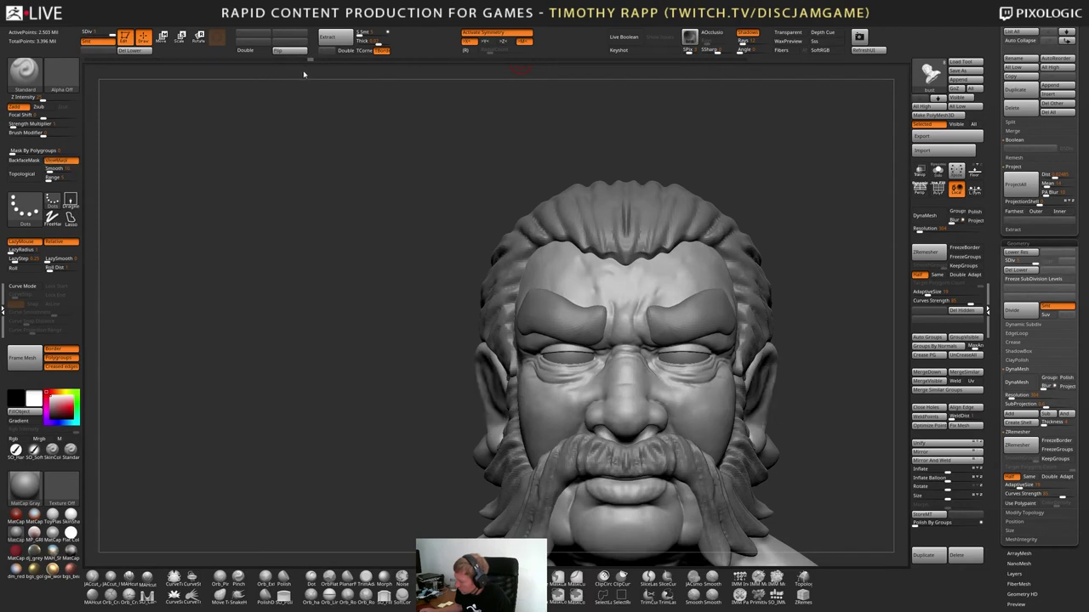
key("ctrl+shift")
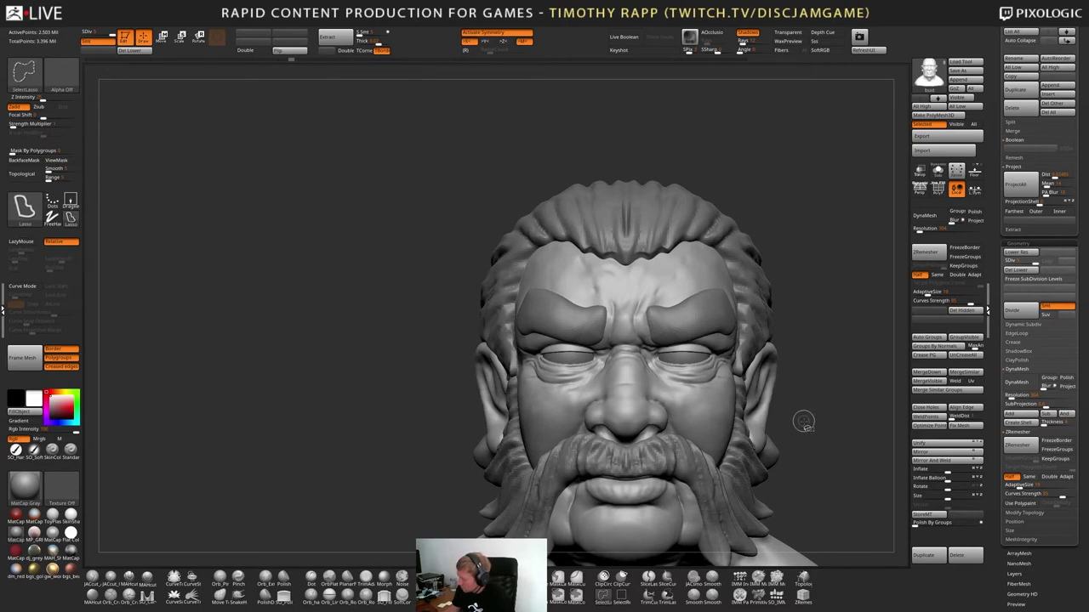
Lower the bust two subdivision levels and reshape the inner folds of the left ear with the Move brush
key("shift+d")
mouse_move(786, 418)
left_mouse_down()
mouse_move(799, 412)
mouse_move(783, 415)
mouse_move(789, 353)
left_mouse_up()
key("shift+d")
key("b")
key("m")
key("v")
key("s")
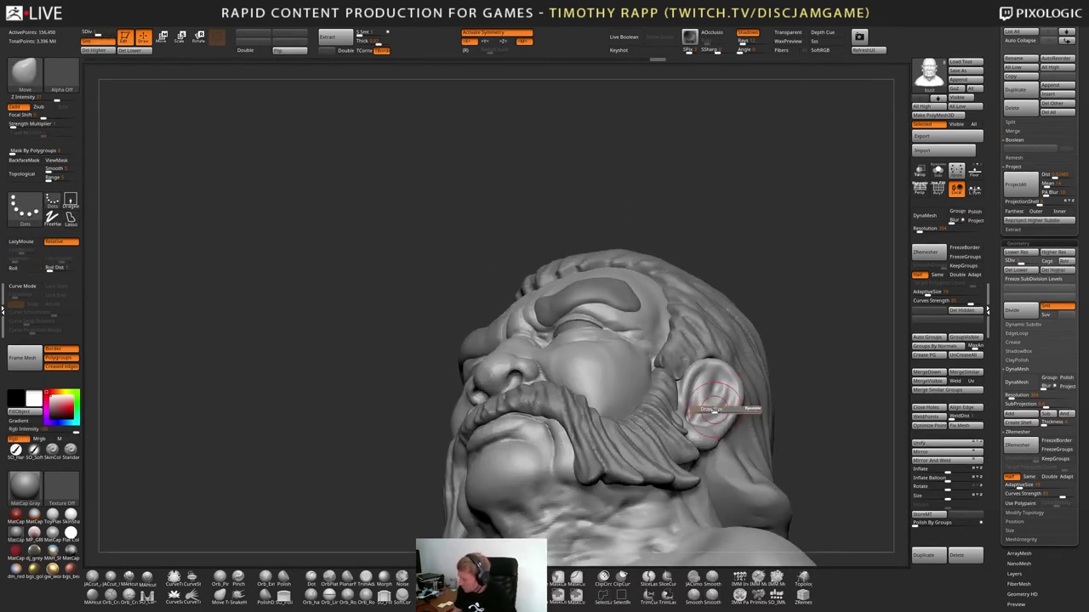
left_click_drag(714, 411, 720, 411)
mouse_move(720, 411)
right_mouse_down()
mouse_move(713, 397)
mouse_move(727, 390)
mouse_move(710, 374)
mouse_move(721, 393)
mouse_move(725, 374)
mouse_move(723, 392)
mouse_move(742, 407)
mouse_move(722, 406)
mouse_move(737, 401)
right_mouse_up()
key("s")
left_click_drag(736, 401, 730, 402)
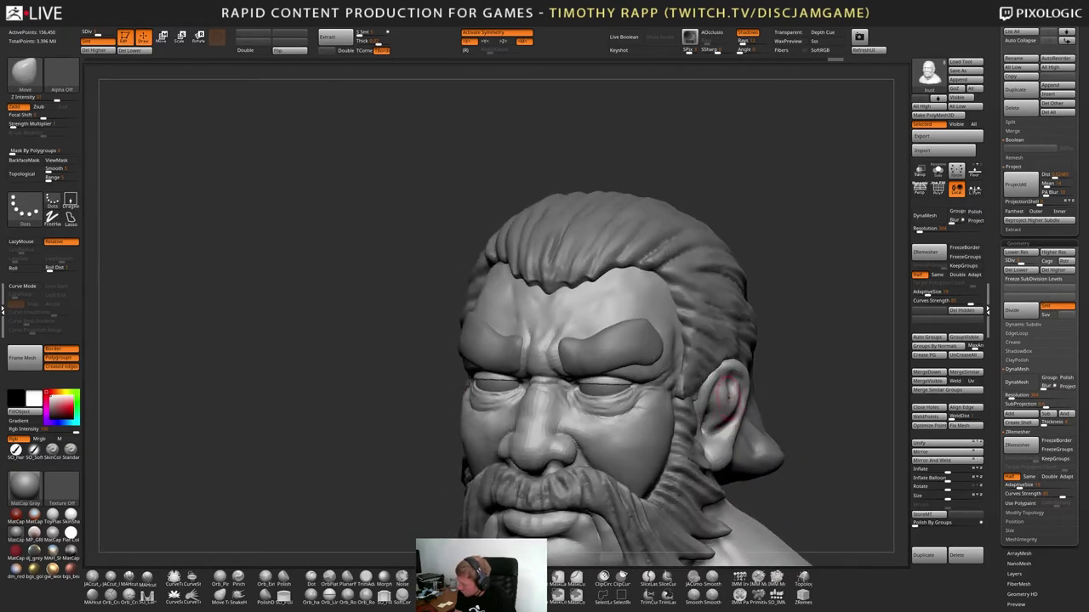
Refine the left ear's inner contours with small Move strokes and light smoothing, checking the ear on the opposite side
right_click_drag(729, 402, 733, 401)
key("s")
key("s")
left_click_drag(727, 397, 734, 395, "shift")
right_click_drag(733, 395, 730, 396)
left_click_drag(730, 396, 733, 393)
right_click_drag(732, 393, 735, 394)
left_click_drag(735, 394, 737, 395)
mouse_move(739, 396)
right_mouse_down("shift")
mouse_move(774, 412)
mouse_move(752, 442)
mouse_move(774, 429)
right_mouse_up("shift")
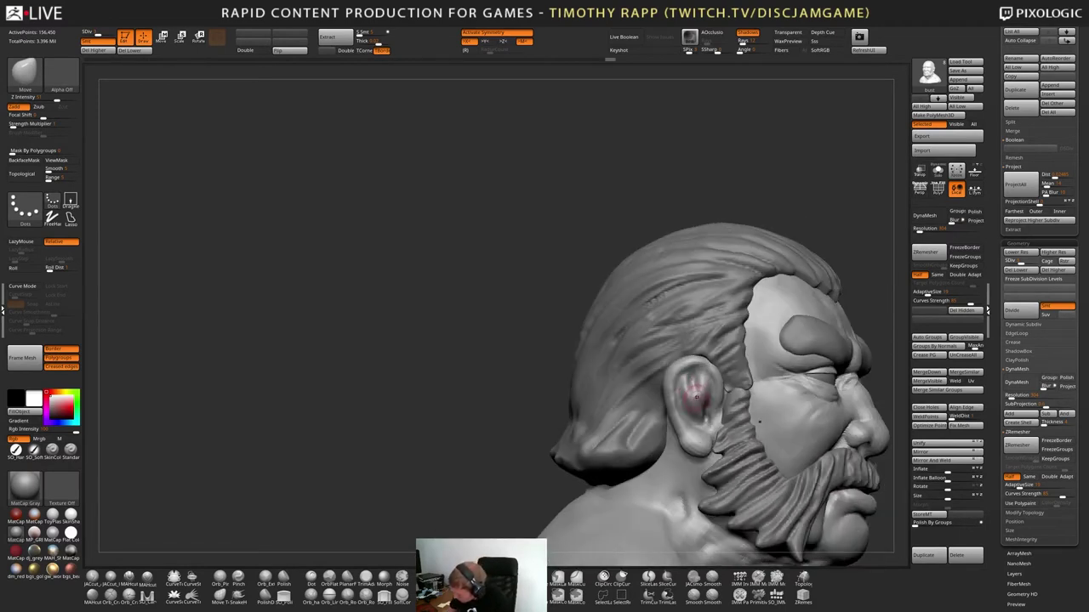
Check the ear from the side, adjust the brush size and reselect the Move brush
key("shift")
mouse_move(693, 402)
right_mouse_down()
mouse_move(707, 400)
mouse_move(709, 382)
mouse_move(713, 393)
mouse_move(717, 360)
mouse_move(719, 372)
right_mouse_up()
mouse_move(713, 440)
right_mouse_down()
mouse_move(733, 434)
mouse_move(700, 432)
mouse_move(722, 422)
mouse_move(710, 431)
mouse_move(824, 423)
mouse_move(802, 437)
mouse_move(758, 396)
right_mouse_up()
key("1")
key("s")
left_click(708, 441)
key("b")
key("m")
key("v")
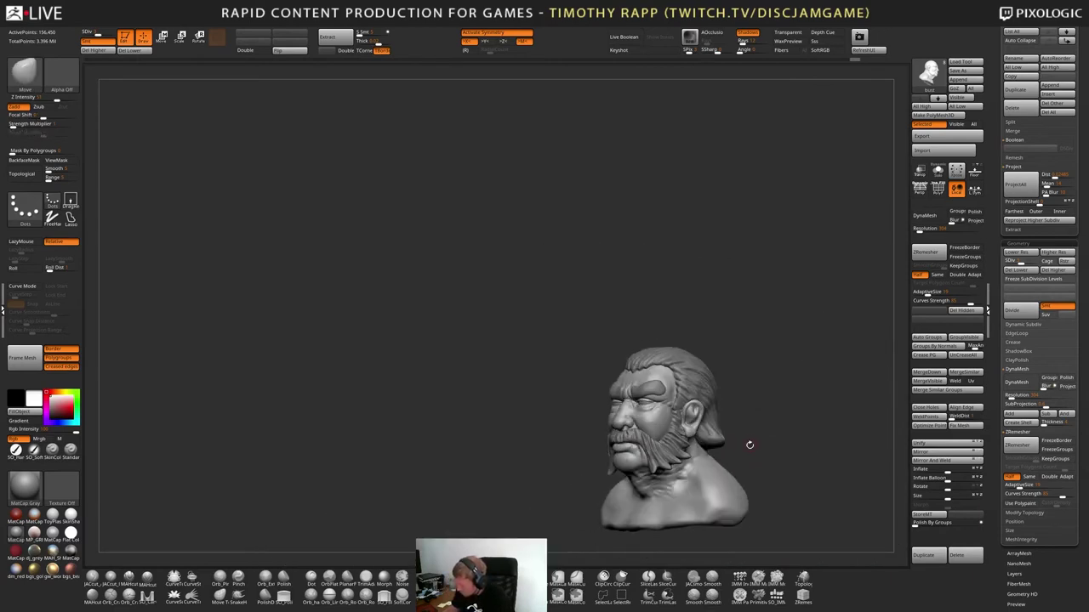
Turn on perspective for the bust and check it in a straight frontal view
right_click_drag(749, 444, 766, 400)
left_click(919, 188)
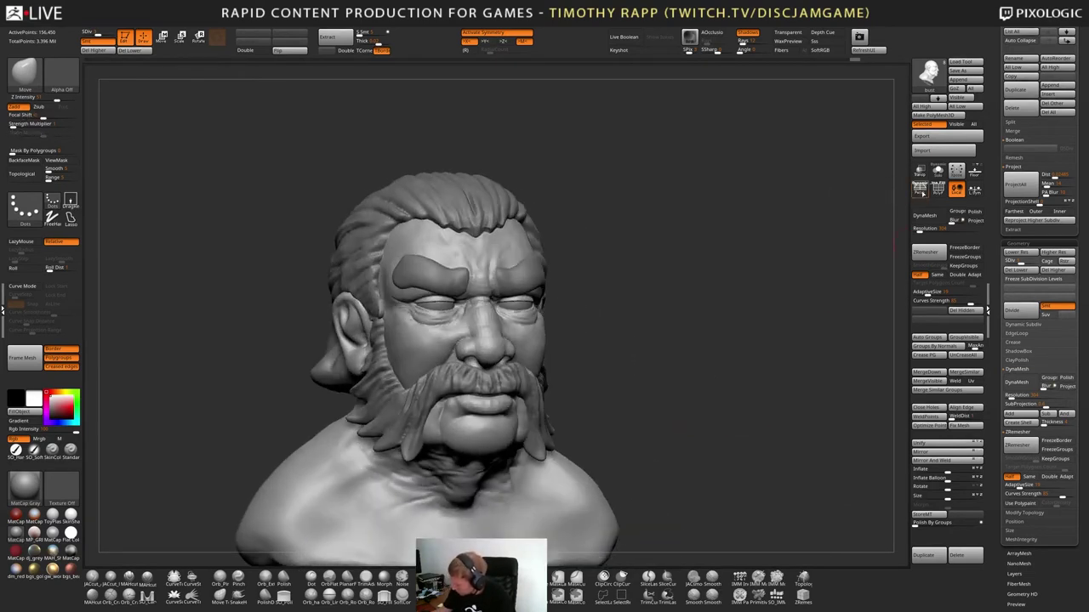
left_click_drag(998, 285, 997, 563)
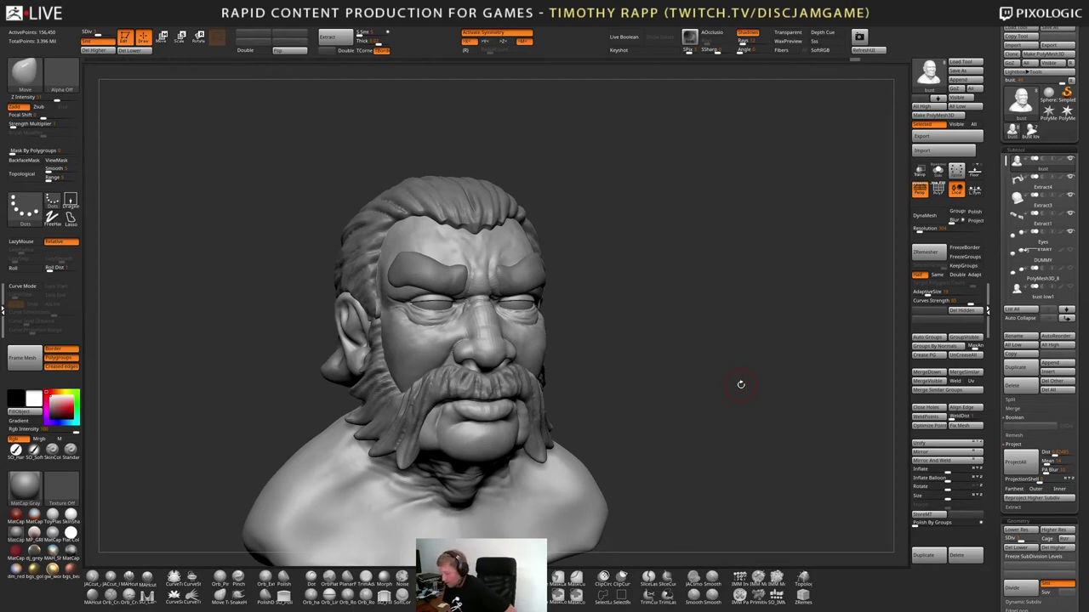
right_click_drag(741, 385, 684, 448)
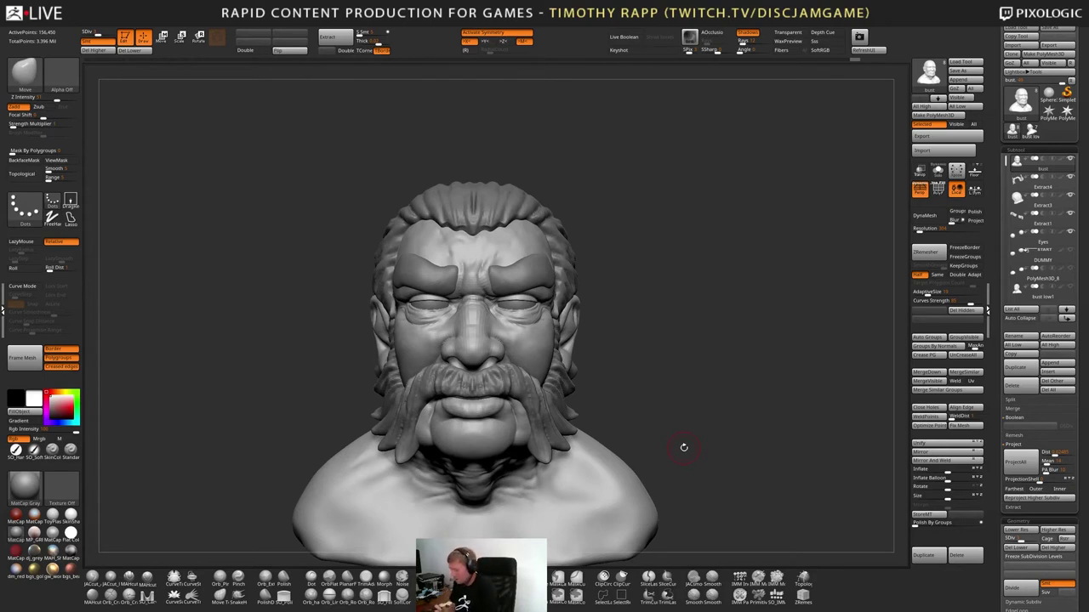
mouse_move(777, 476)
left_mouse_down()
mouse_move(682, 475)
mouse_move(788, 476)
mouse_move(825, 490)
mouse_move(837, 478)
mouse_move(753, 450)
left_mouse_up()
right_click_drag(753, 448, 761, 449)
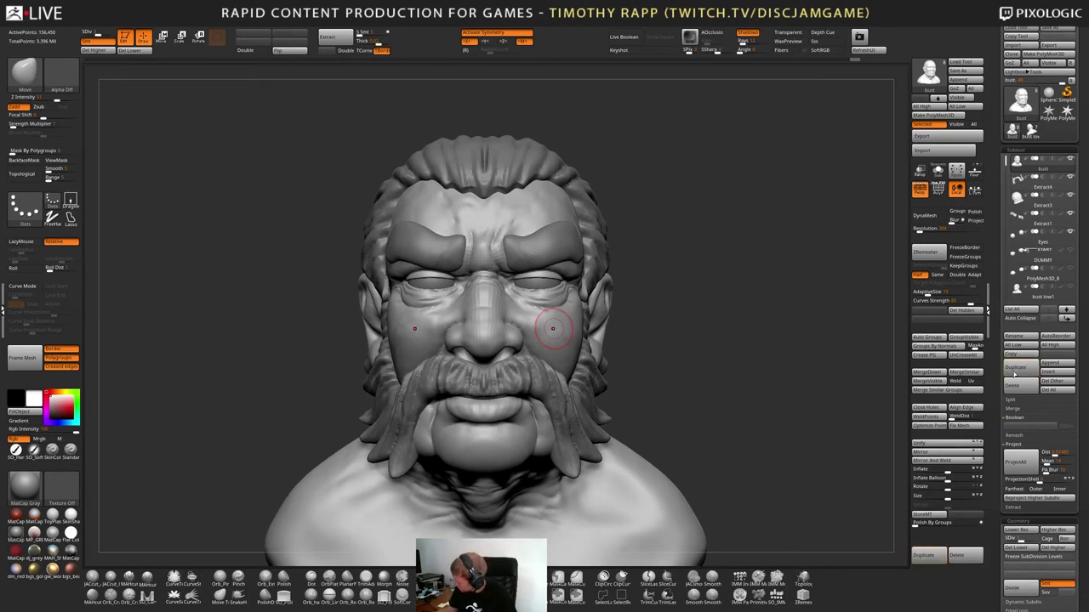
Append a Sphere3D as a new subtool and reorder it directly below the bust
left_click(1046, 366)
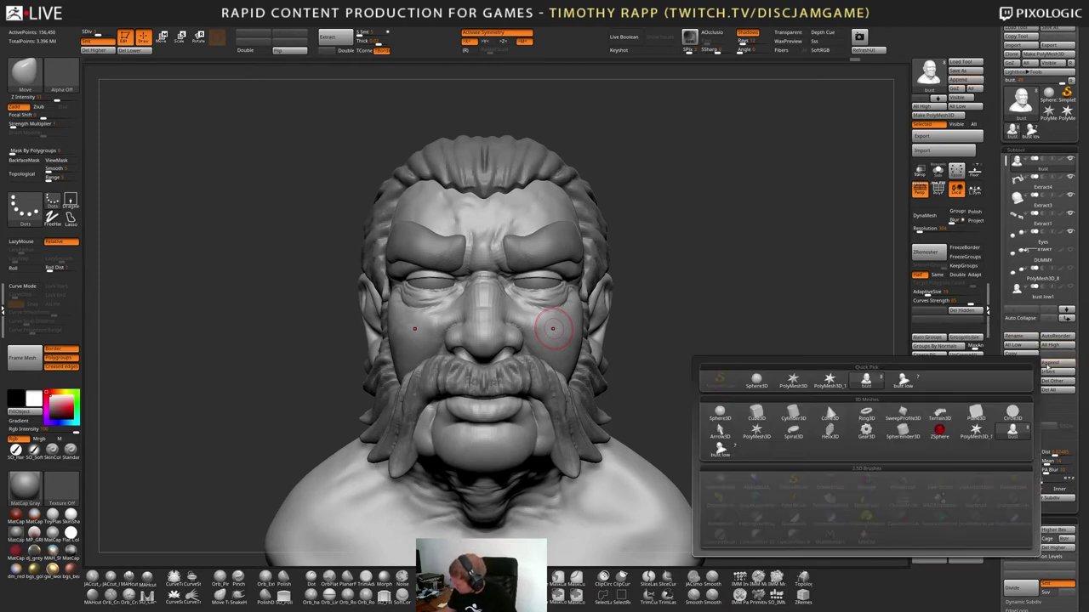
left_click(760, 380)
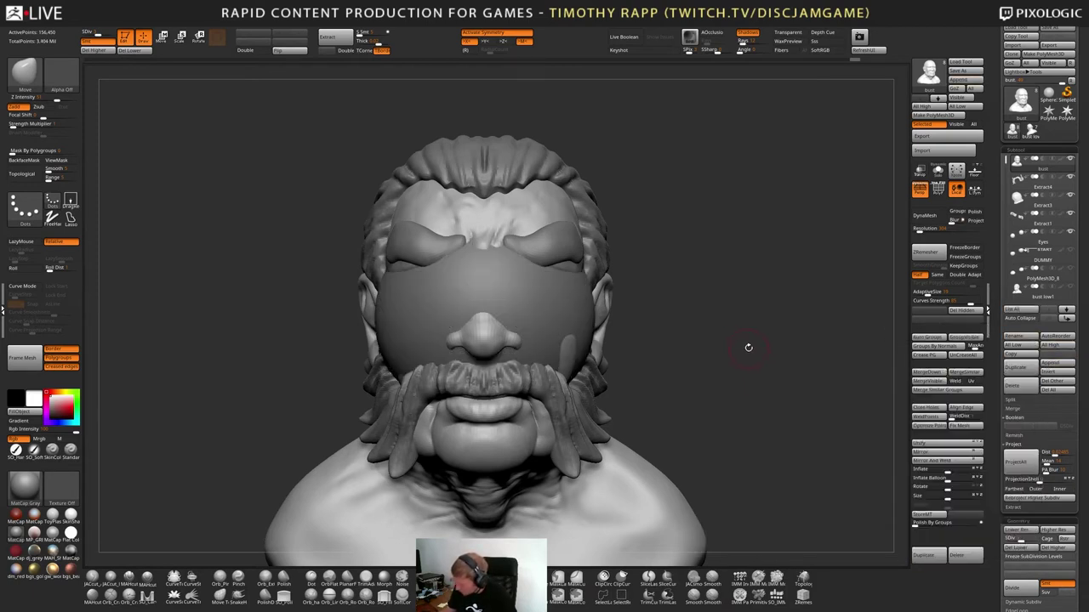
key("w")
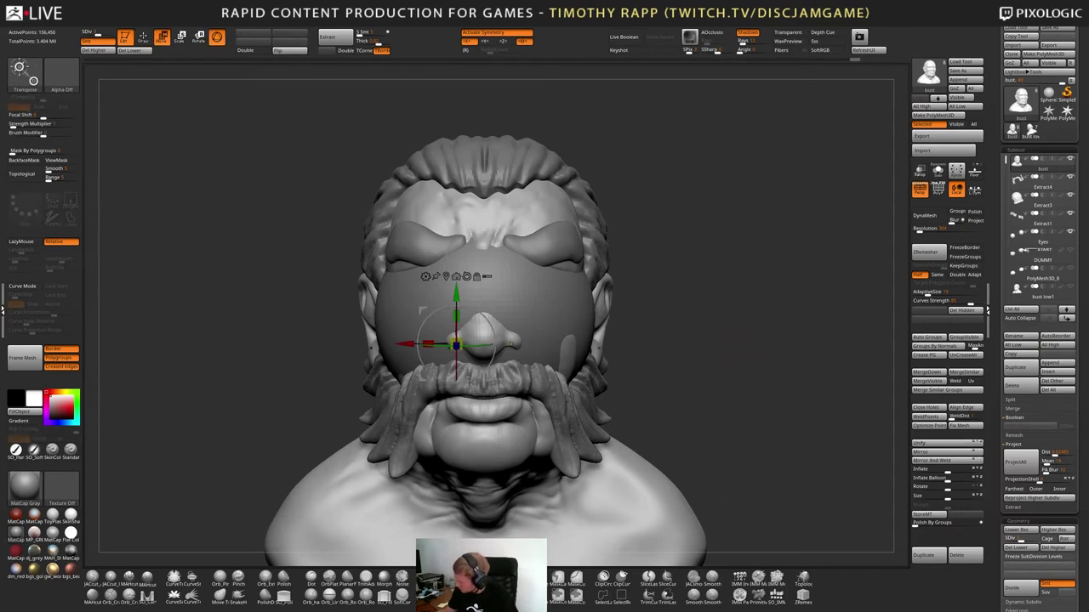
left_click_drag(1005, 159, 1006, 246)
left_click(1040, 220)
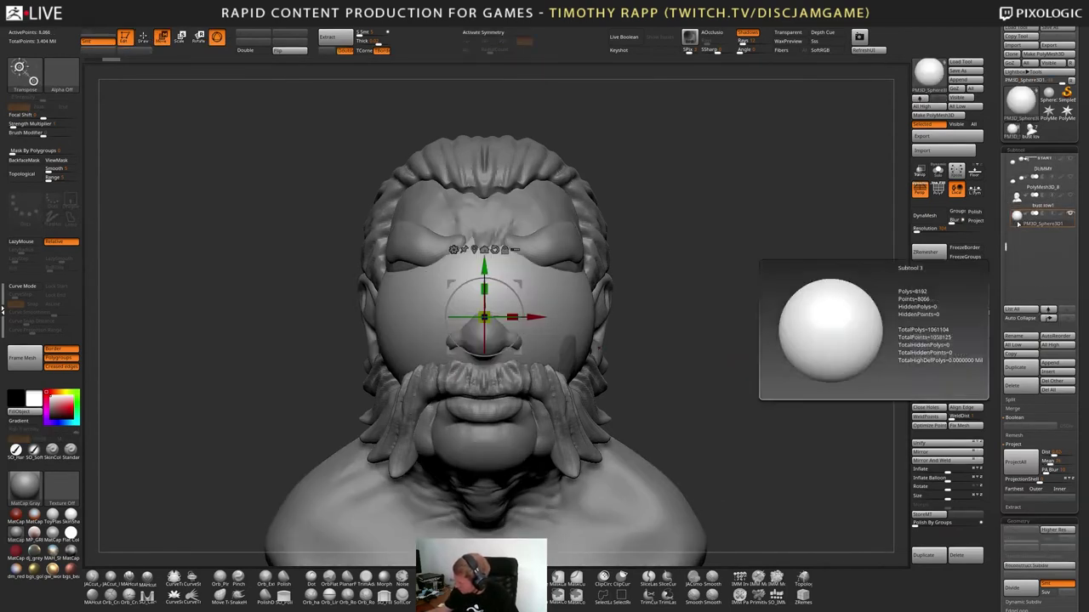
left_click(1049, 320, "shift")
left_click(1068, 323)
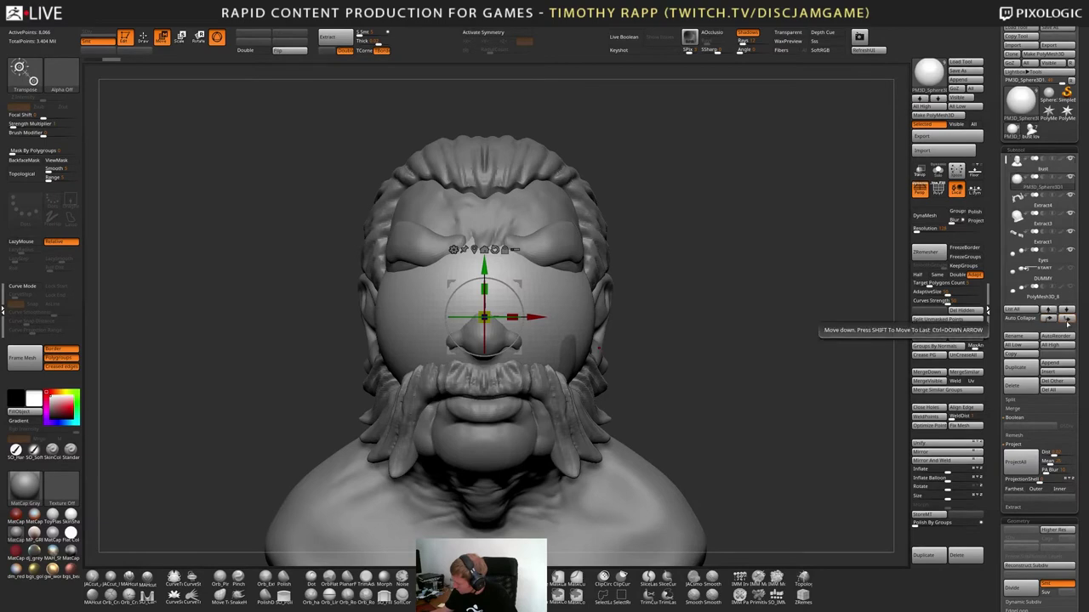
left_click(1049, 313)
Raise the sphere from the face to the top of the head with the move gizmo
left_click_drag(743, 298, 736, 358, "alt")
left_click(553, 357, "alt")
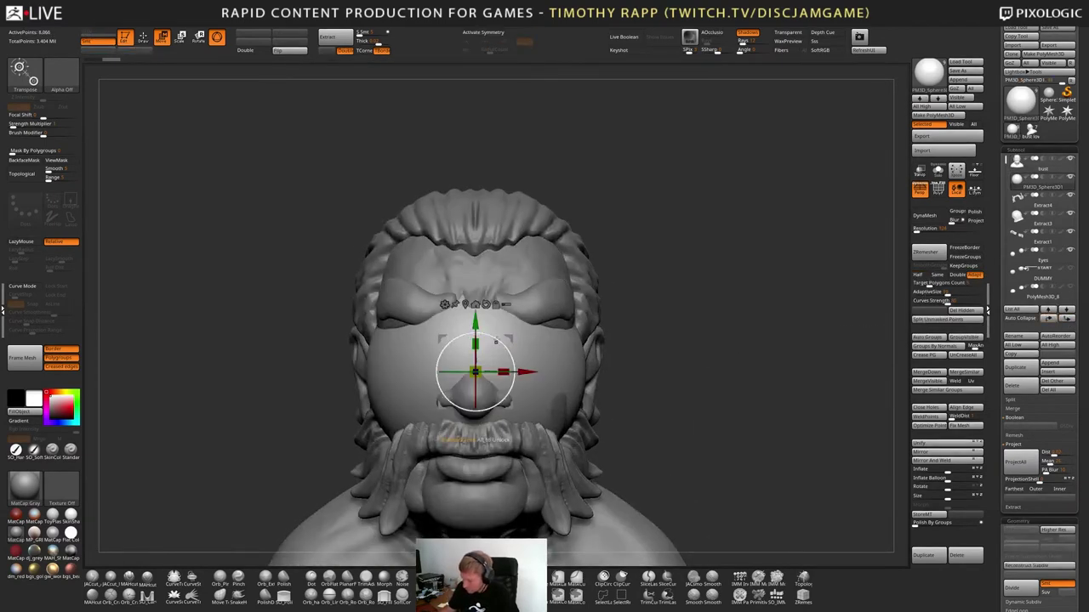
left_click_drag(476, 324, 495, 169)
left_click_drag(817, 293, 655, 302)
left_click_drag(841, 338, 732, 365, "alt")
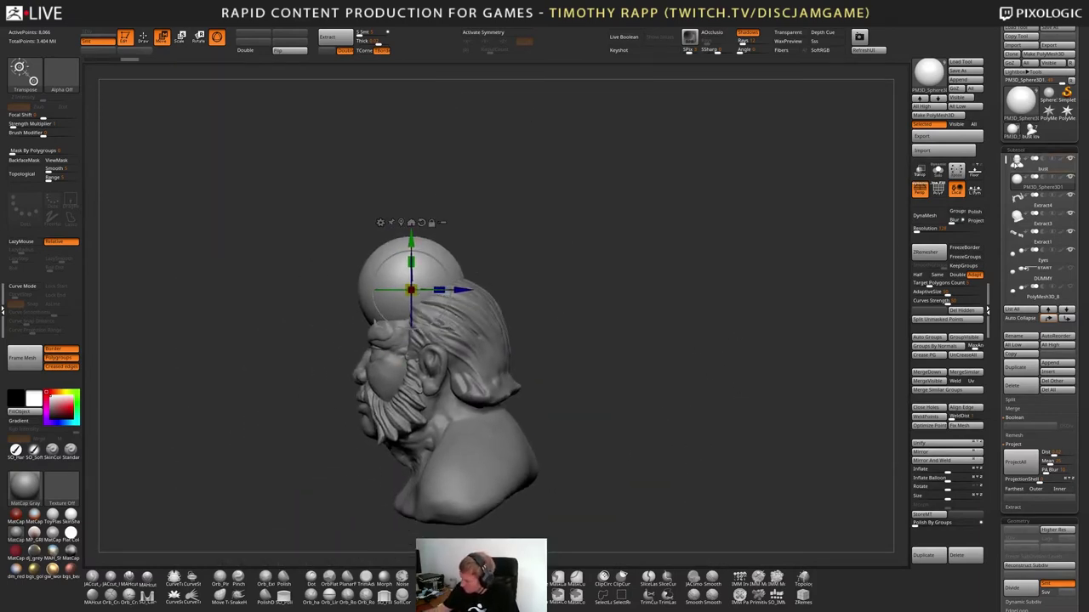
Enlarge the sphere, shift it back and lower it over the skull, with transparency turned on to judge the fit
left_click(1016, 161)
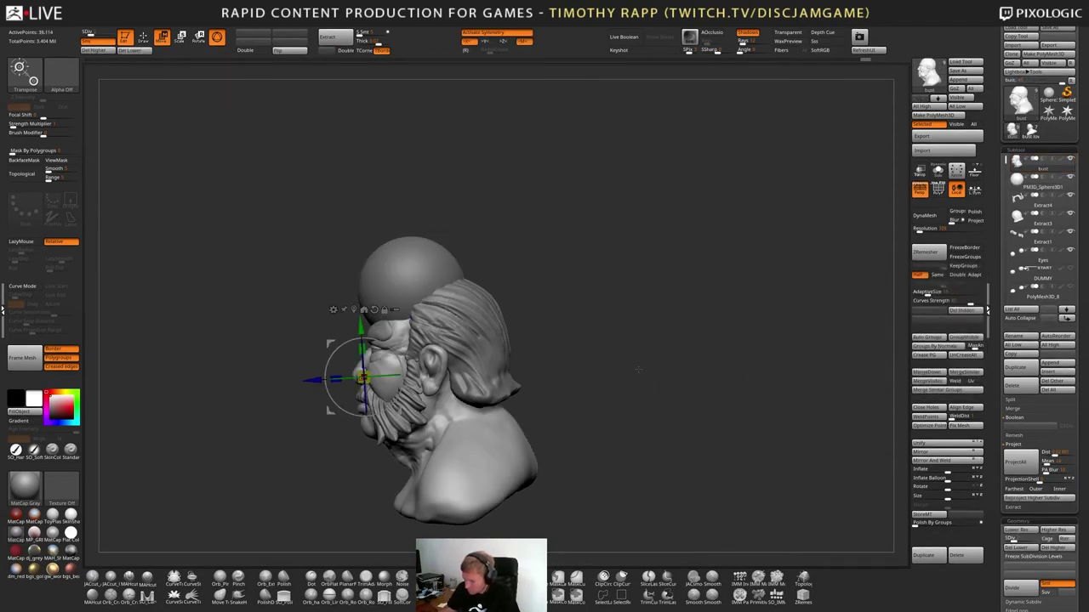
left_click(413, 265, "alt")
left_click_drag(458, 290, 483, 290)
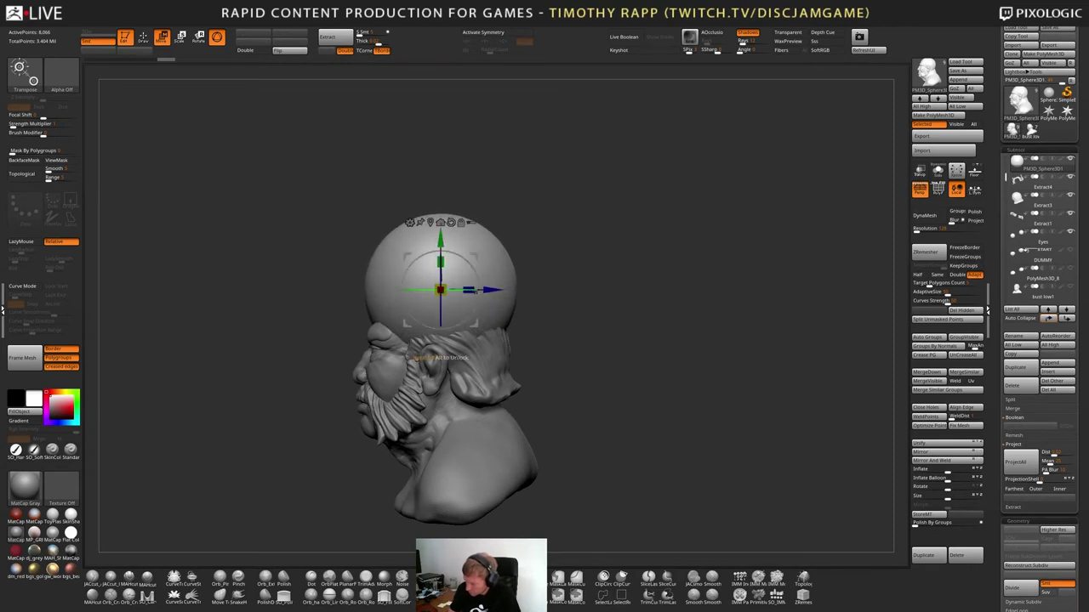
left_click_drag(441, 242, 440, 241)
left_click_drag(433, 358, 434, 389)
left_click(919, 170)
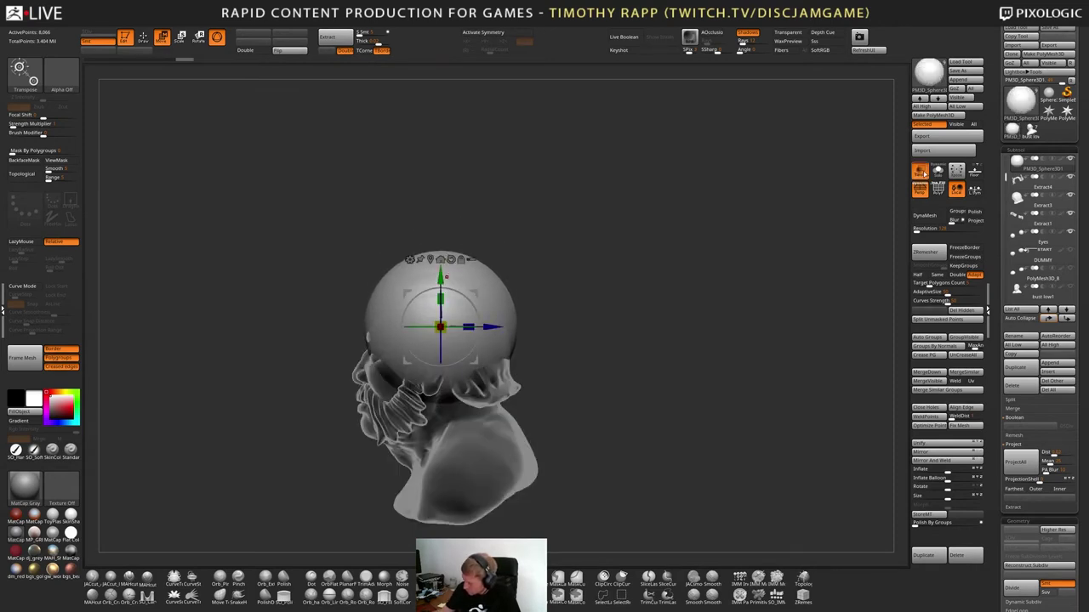
left_click_drag(440, 275, 441, 279)
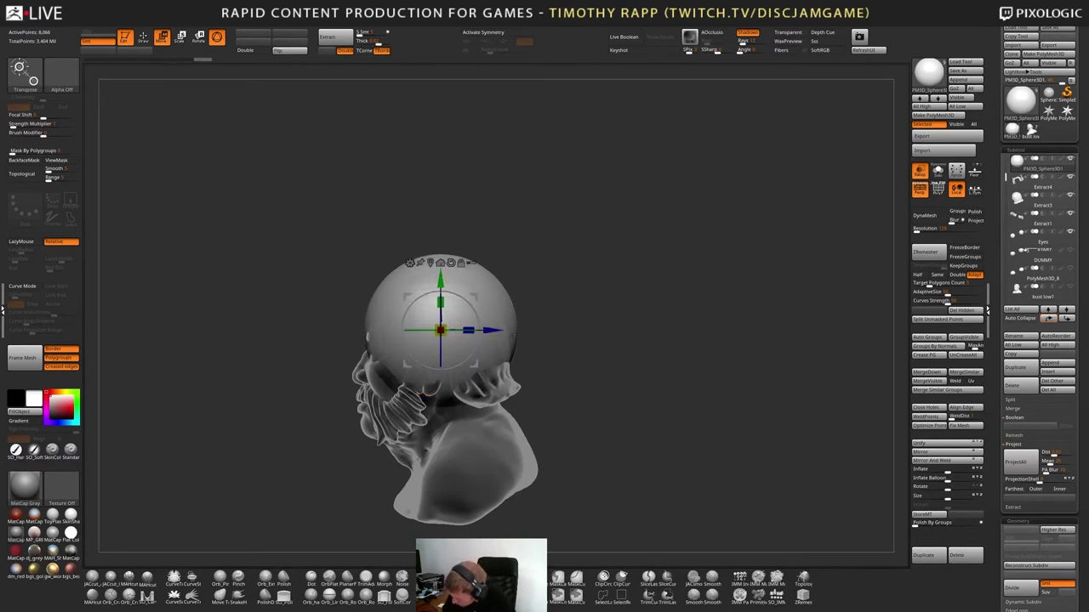
left_click_drag(495, 331, 584, 310)
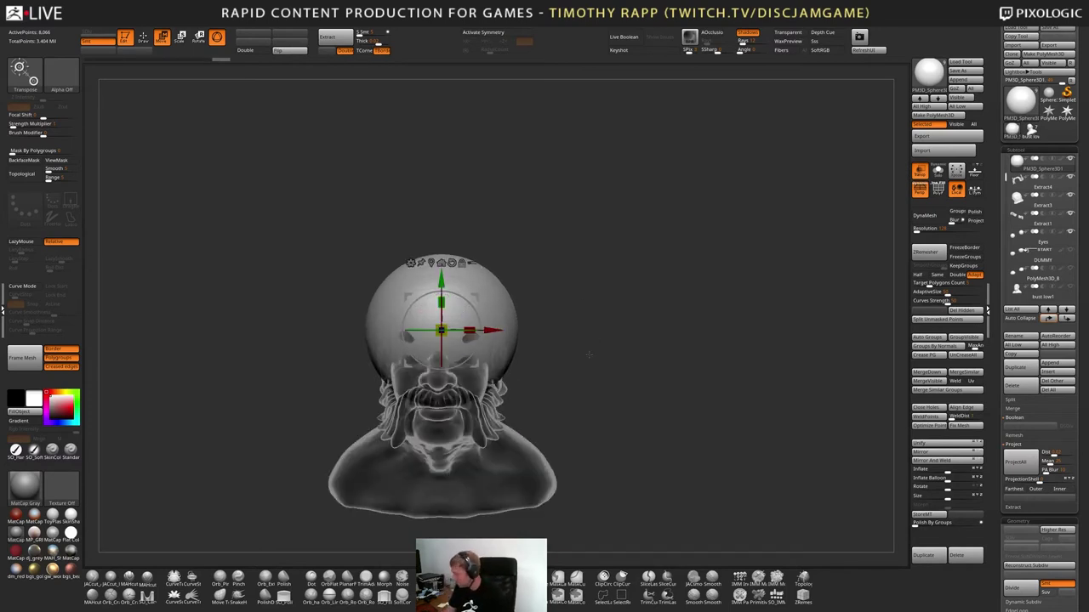
Apply the Deformer to the sphere, set its cage to three segments across X and turn on X symmetry
left_click_drag(589, 354, 589, 371)
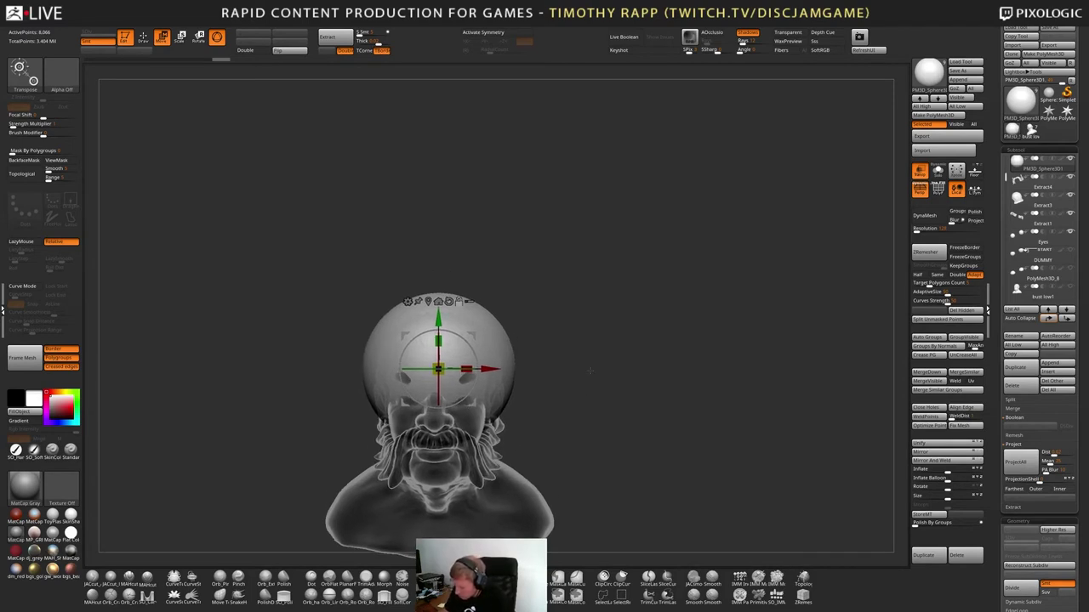
left_click(408, 302)
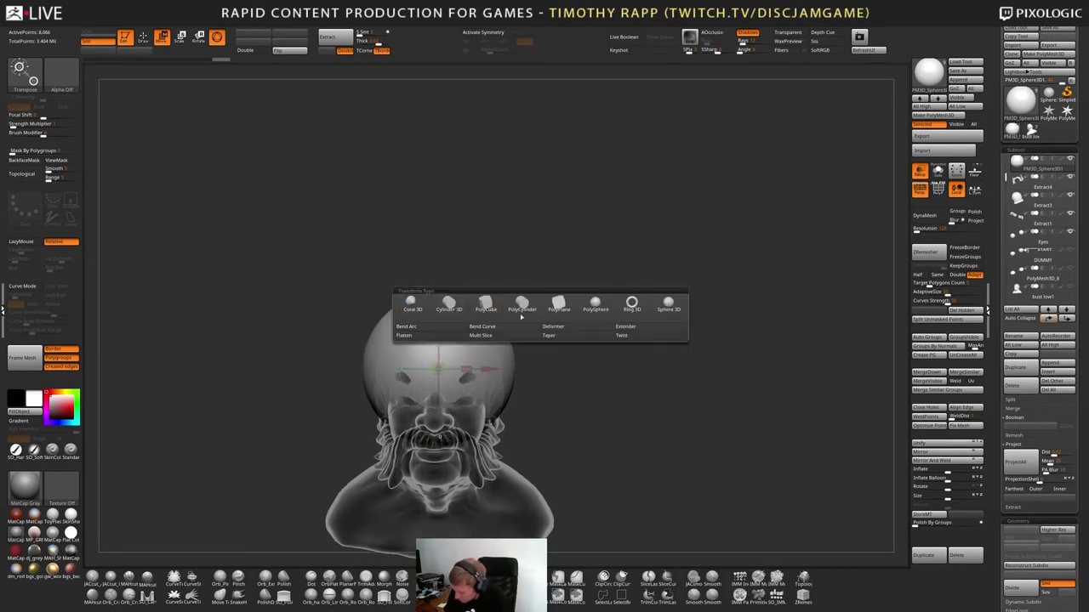
left_click(586, 326)
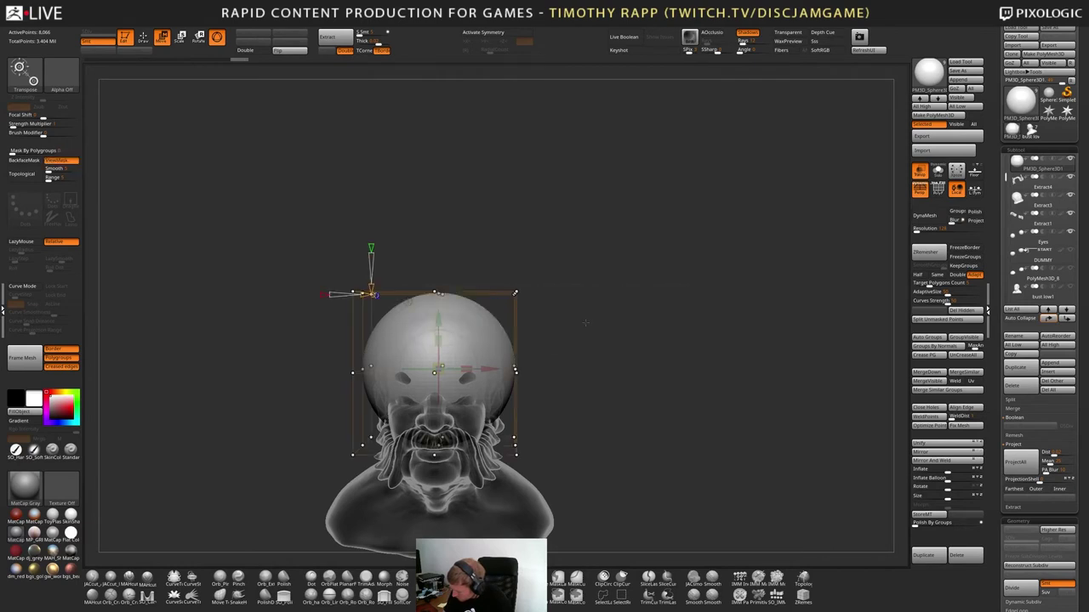
left_click_drag(546, 342, 542, 369)
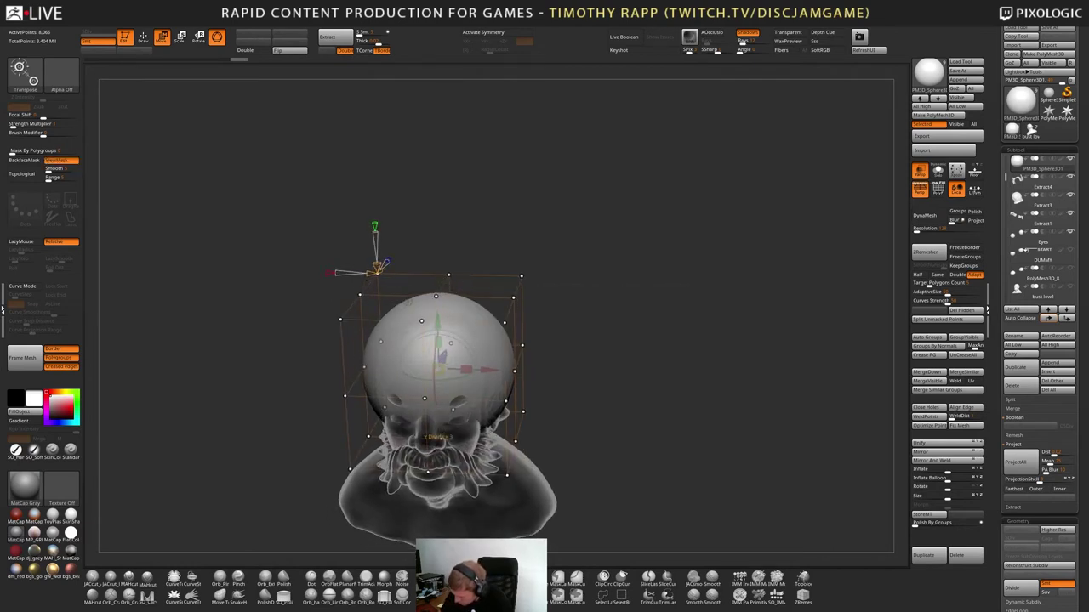
key("x")
key("x")
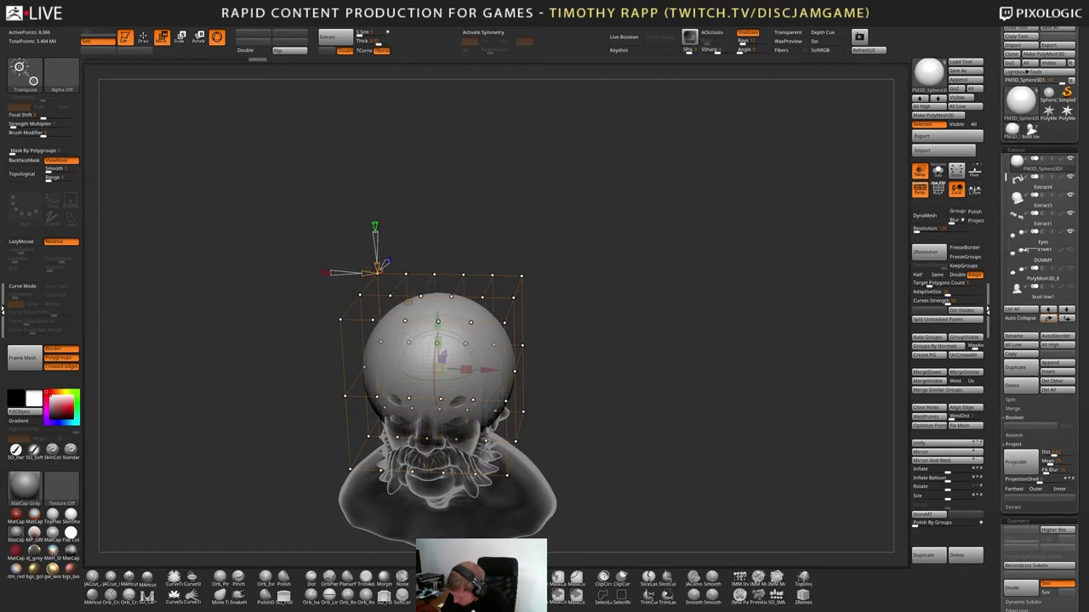
left_click_drag(366, 273, 370, 274)
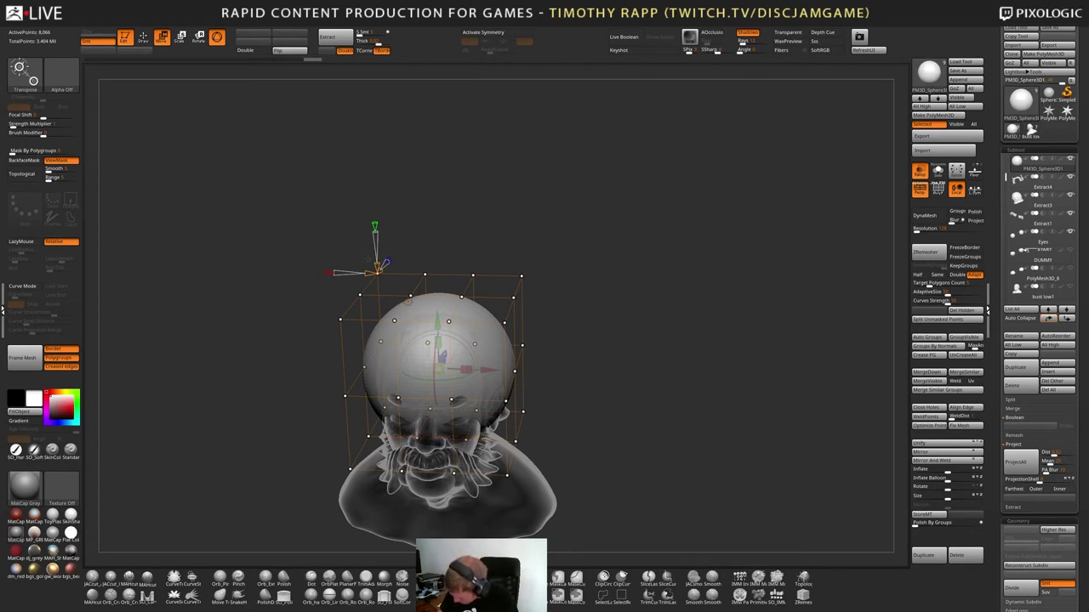
left_click(323, 272)
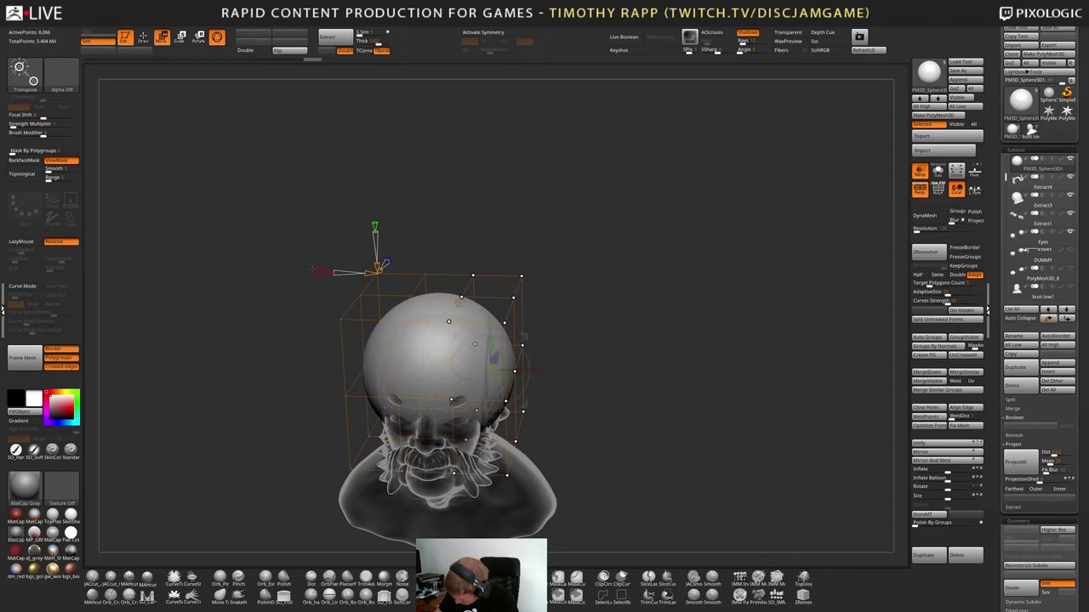
left_click_drag(584, 374, 585, 349)
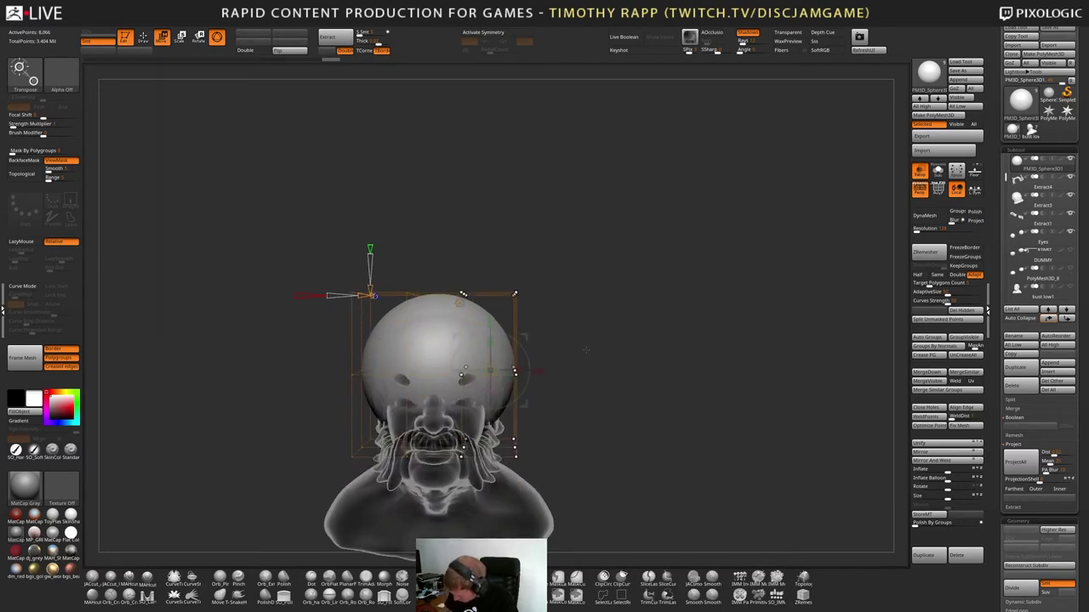
Isolate the outer side points of the deformer cage and move them inward to narrow the sphere to the head's width
left_click_drag(562, 257, 504, 496, "ctrl")
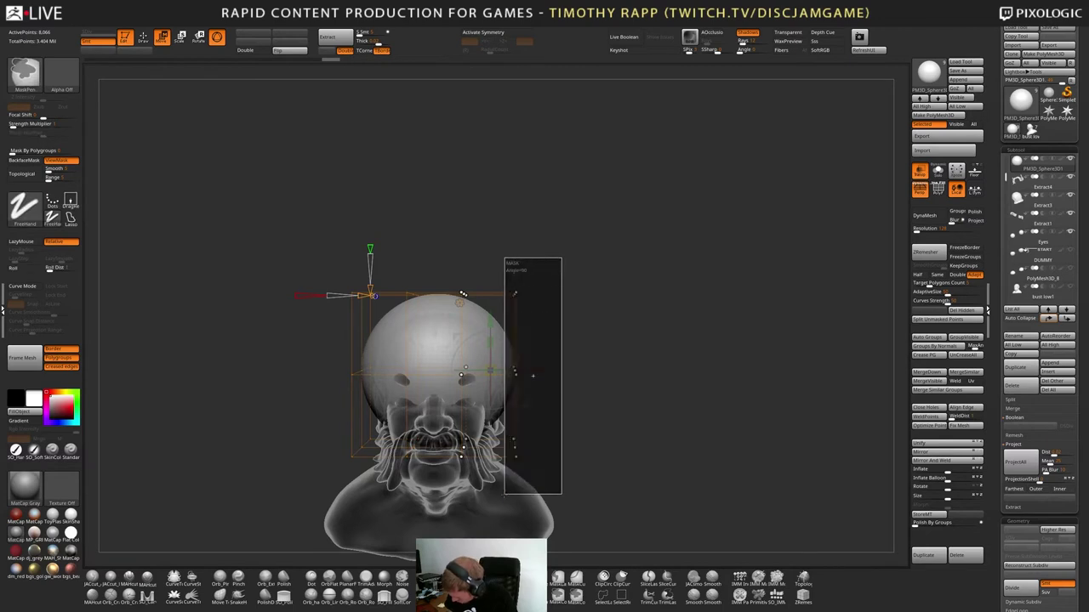
left_click_drag(582, 247, 513, 463, "ctrl+alt")
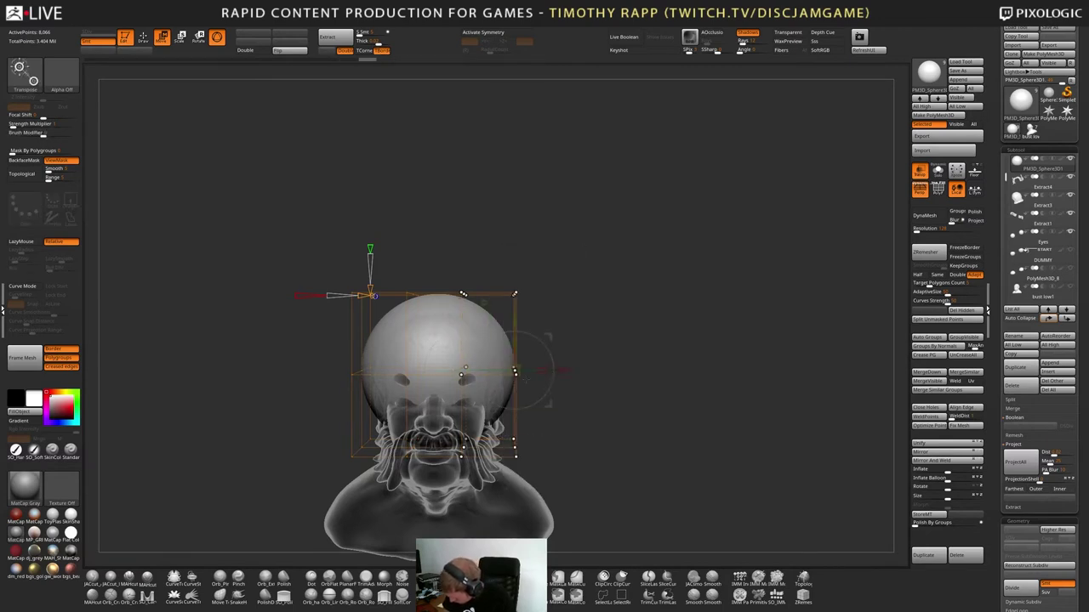
left_click_drag(489, 234, 445, 487, "ctrl")
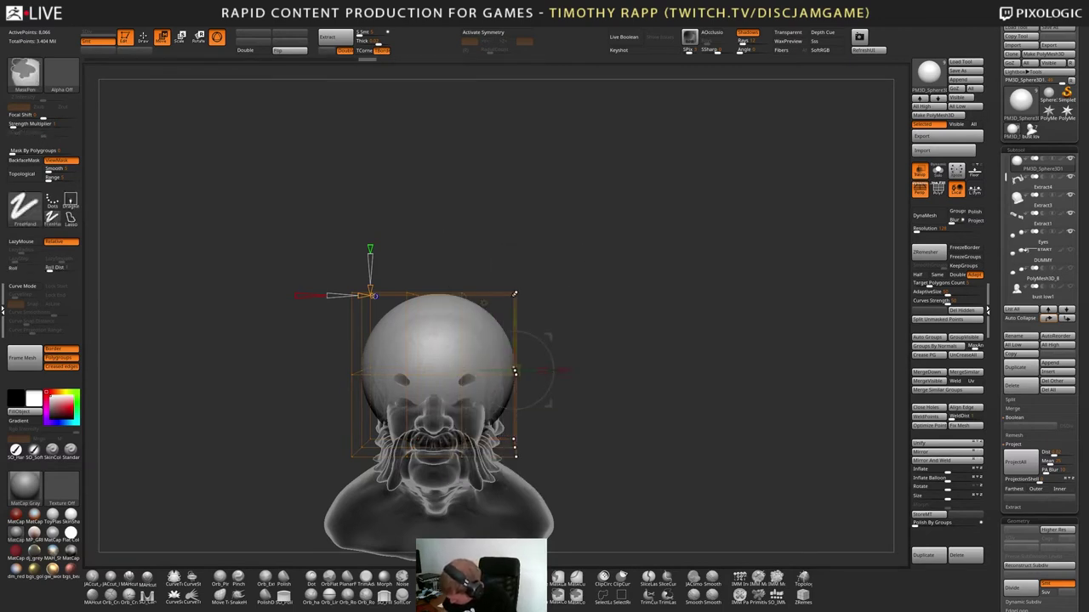
left_click_drag(565, 370, 560, 370)
left_click_drag(510, 438, 498, 438)
left_click_drag(548, 377, 547, 377)
left_click_drag(553, 323, 300, 292)
left_click_drag(644, 343, 599, 344)
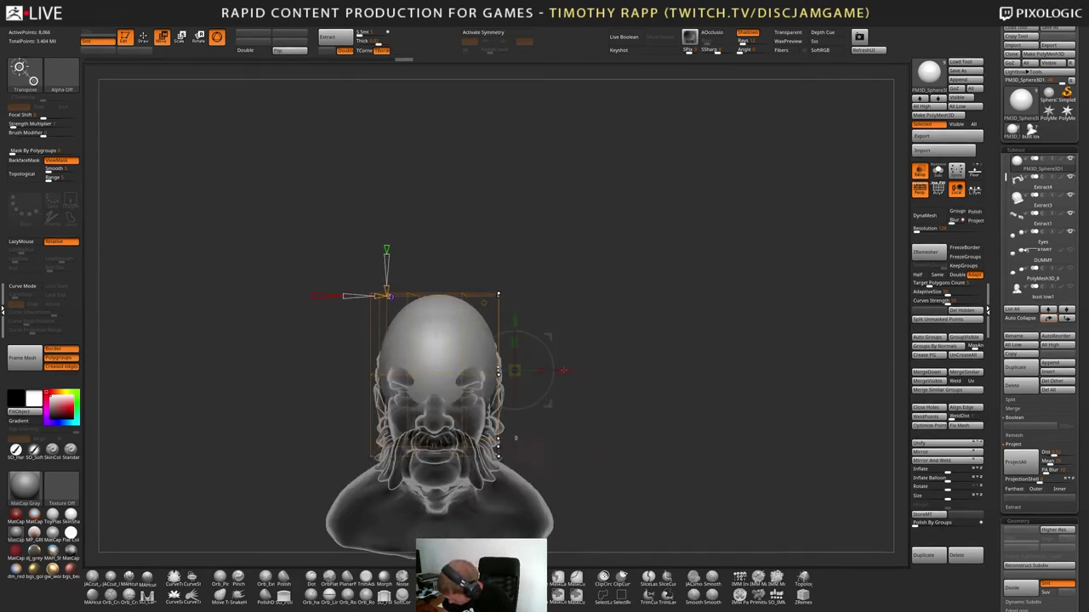
left_click_drag(499, 438, 500, 438)
left_click_drag(566, 372, 566, 371)
left_click_drag(585, 344, 590, 326)
Try isolating the lower points of the deformer cage and raising them to shorten the sphere's underside
key("ctrl")
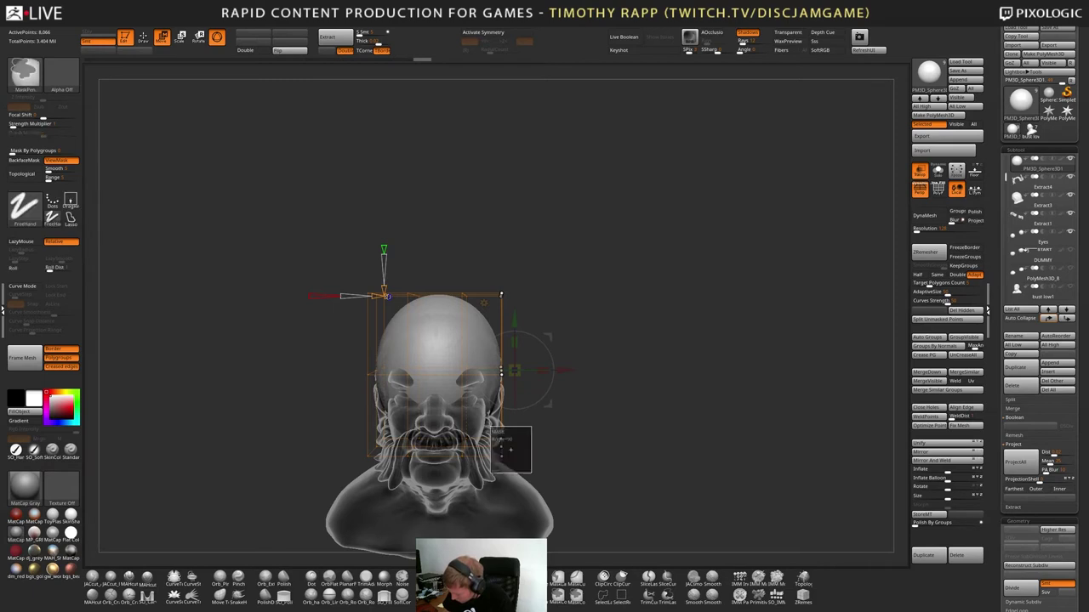
left_click_drag(536, 427, 451, 487, "ctrl")
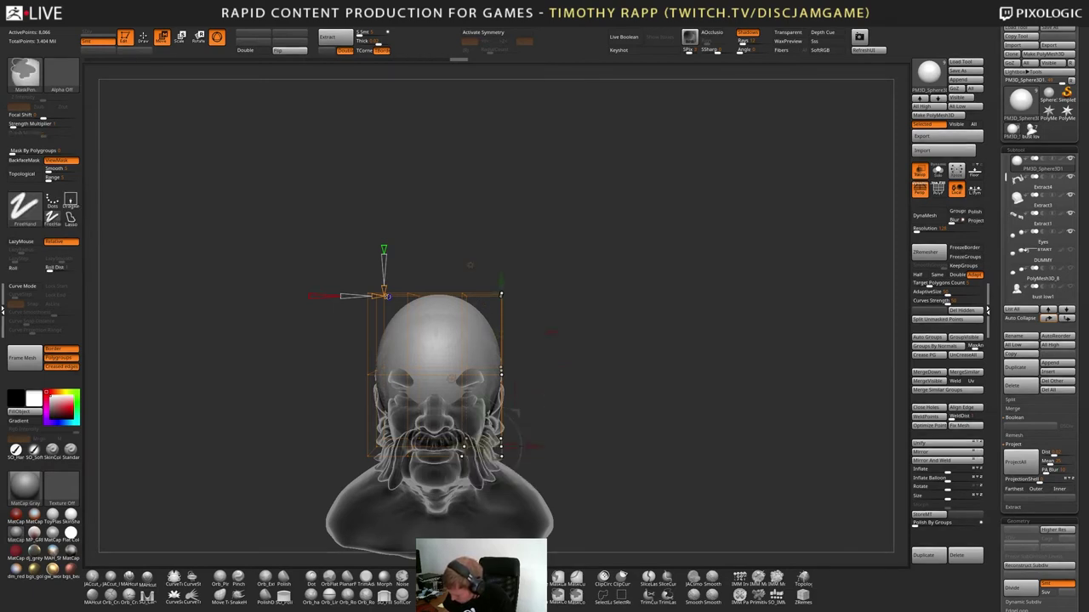
left_click_drag(598, 247, 406, 524, "ctrl")
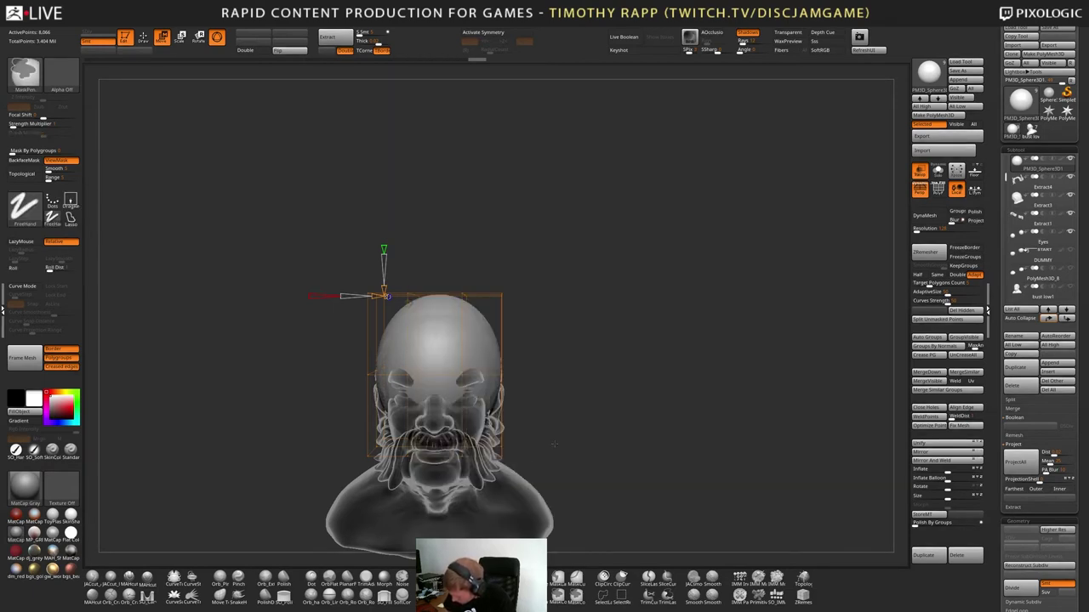
left_click_drag(563, 415, 436, 498, "ctrl+alt")
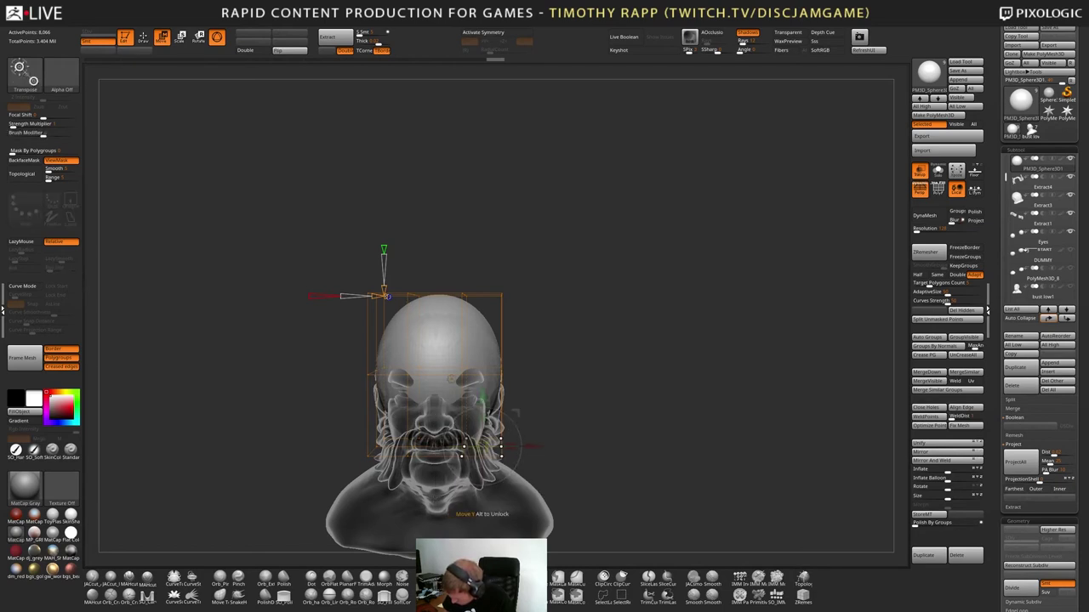
left_click_drag(484, 396, 483, 382)
left_click_drag(502, 428, 506, 360)
left_click_drag(505, 361, 649, 358)
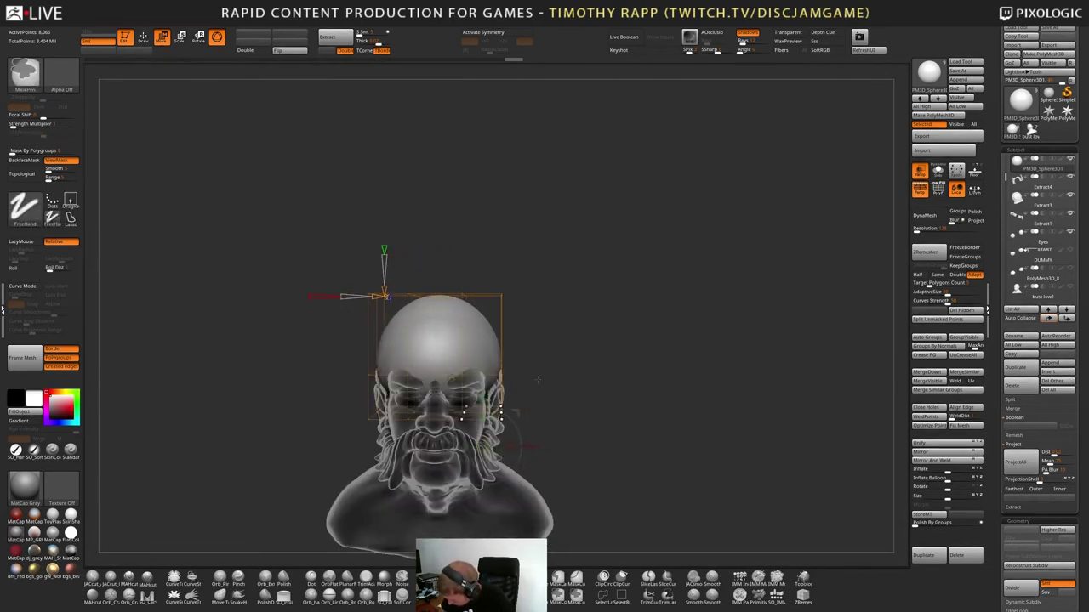
left_click(537, 380, "ctrl")
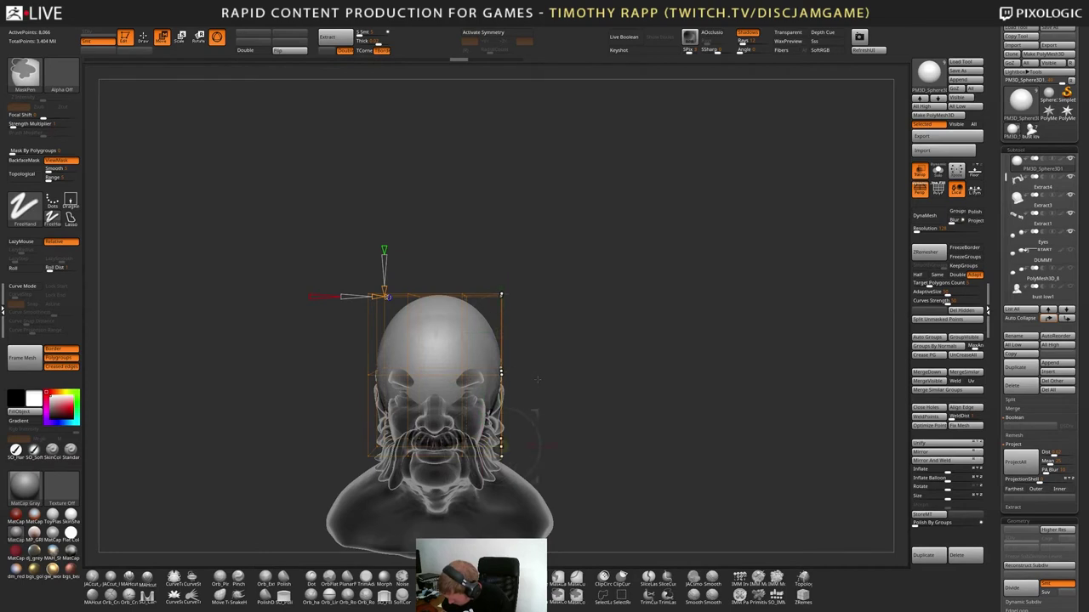
Undo the last edits and point isolation on the deformer cage
key("ctrl+z")
key("ctrl+z")
key("ctrl+z")
key("ctrl+z")
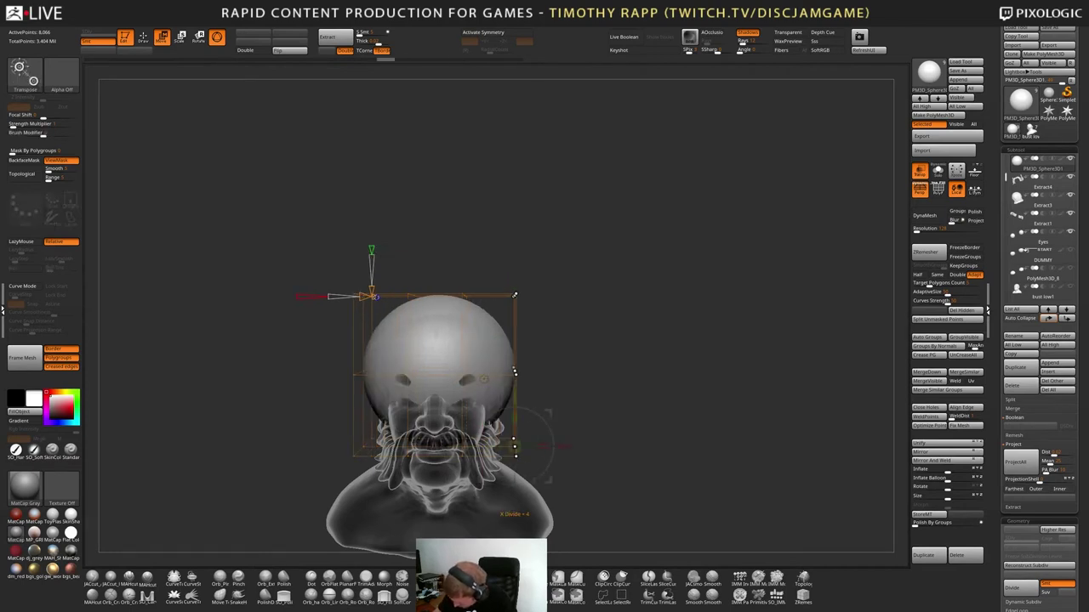
left_click_drag(366, 296, 363, 297)
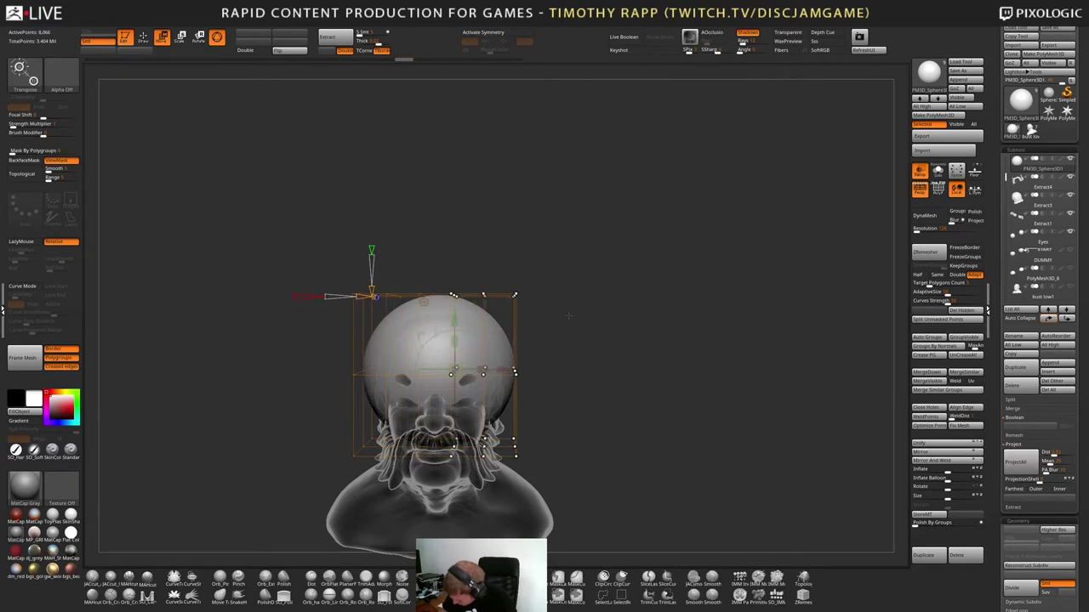
Isolate the outer side points of the deformer cage in front view and move them inward to narrow the sphere to the skull
key("ctrl")
mouse_move(579, 255)
left_mouse_down("ctrl")
mouse_move(503, 512)
mouse_move(477, 516)
left_mouse_up("ctrl")
left_click_drag(553, 371, 543, 371)
key("ctrl+z")
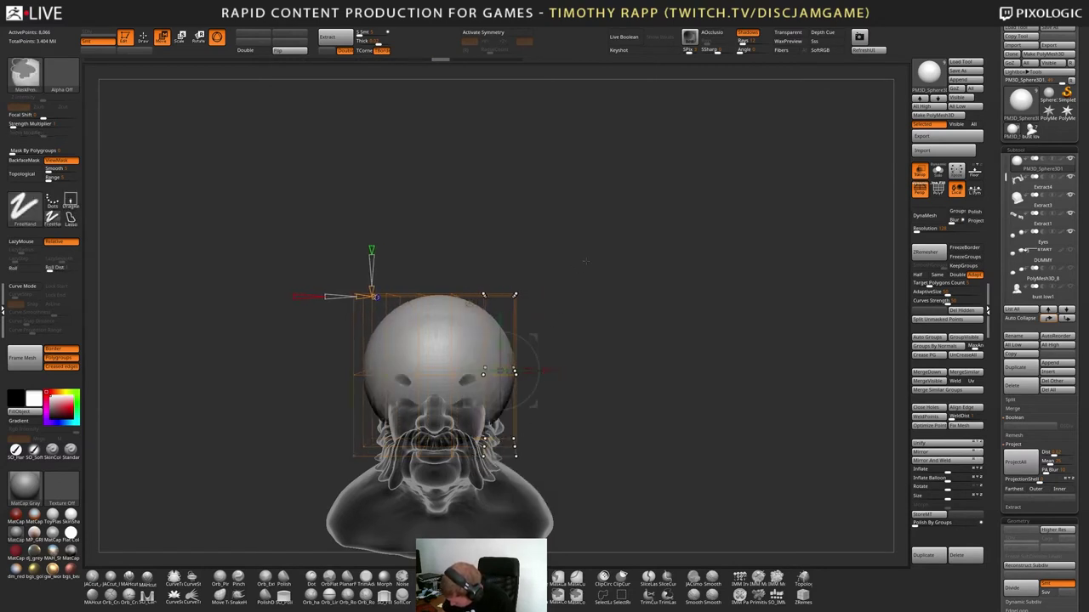
left_click_drag(588, 260, 534, 427, "ctrl+alt")
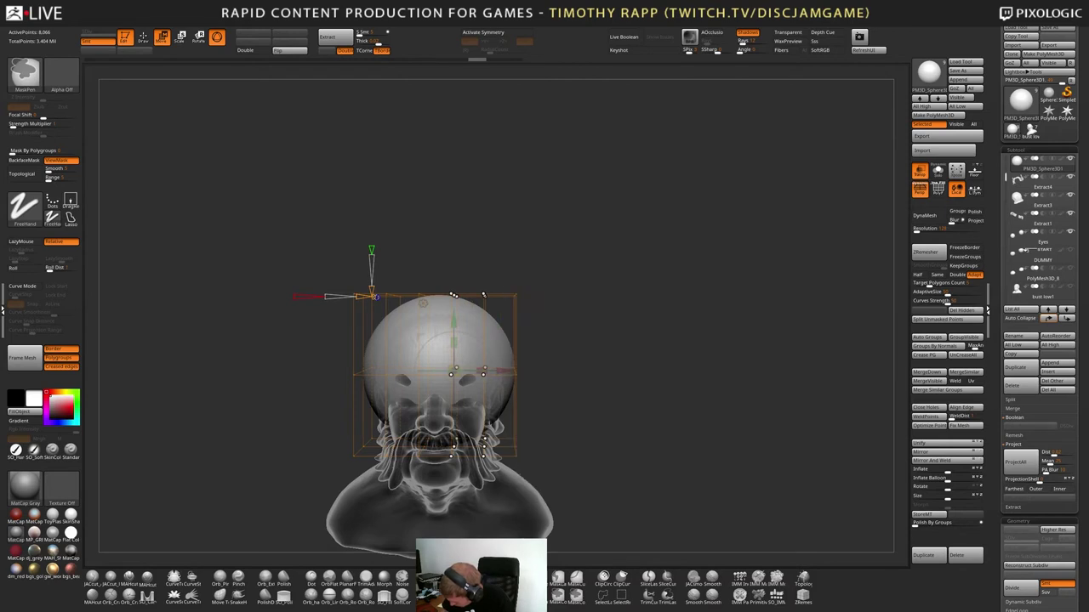
left_click_drag(575, 250, 508, 501)
left_click_drag(564, 373, 668, 404)
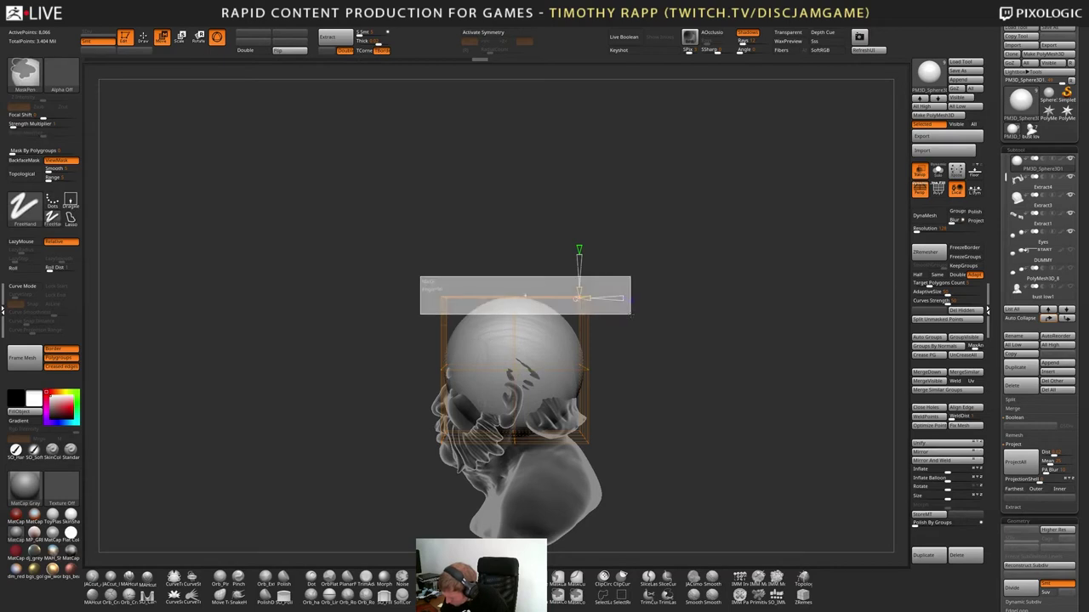
Isolate the top row of cage points and lower them to flatten the sphere onto the crown of the head
left_click_drag(514, 297, 514, 300)
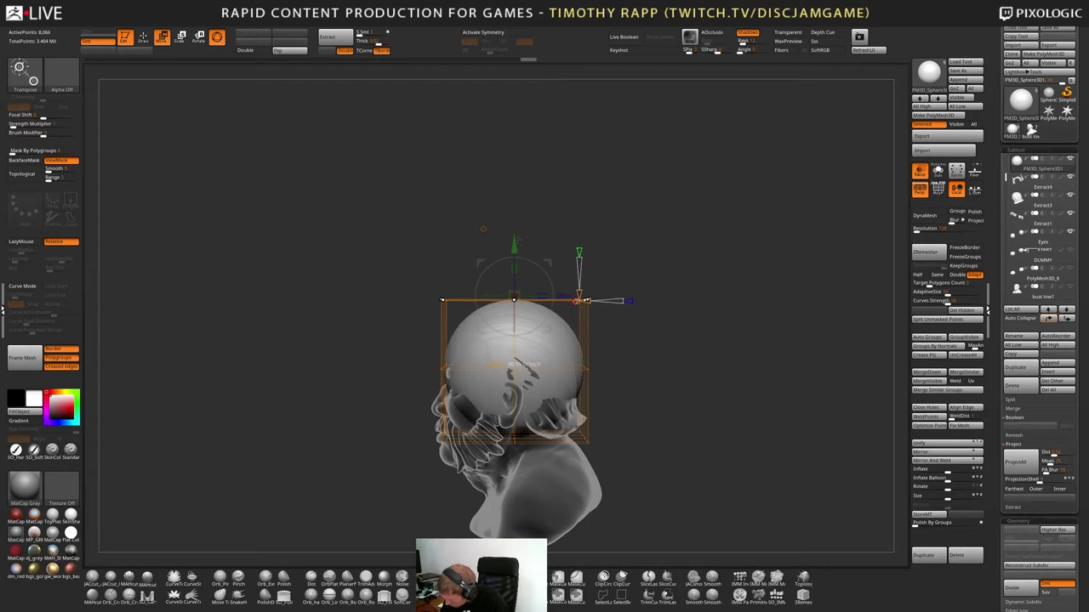
left_click_drag(532, 235, 514, 249)
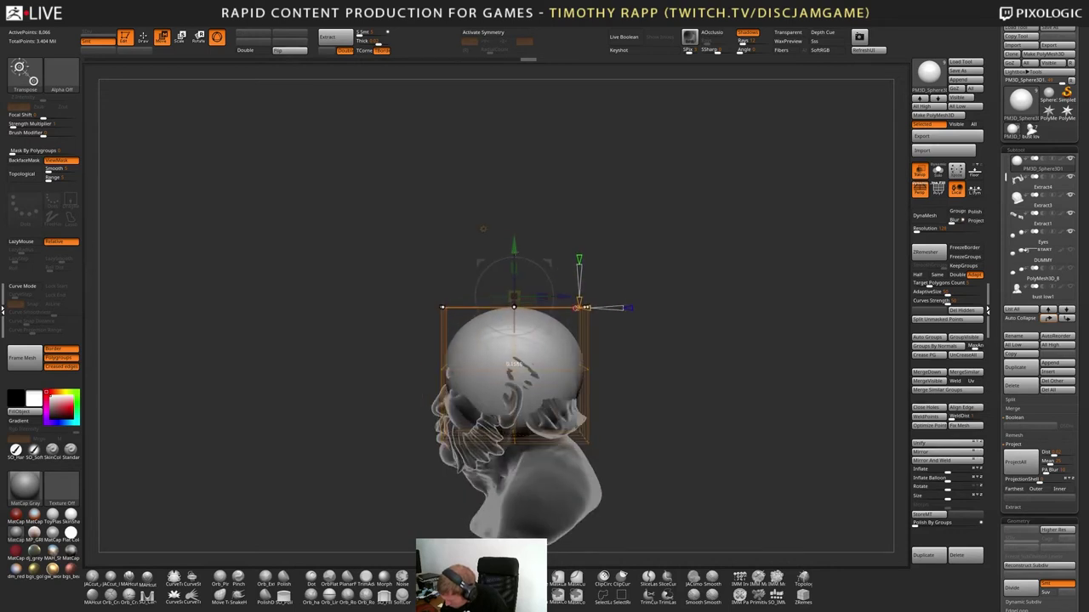
mouse_move(514, 307)
left_mouse_down()
mouse_move(514, 322)
mouse_move(514, 309)
left_mouse_up()
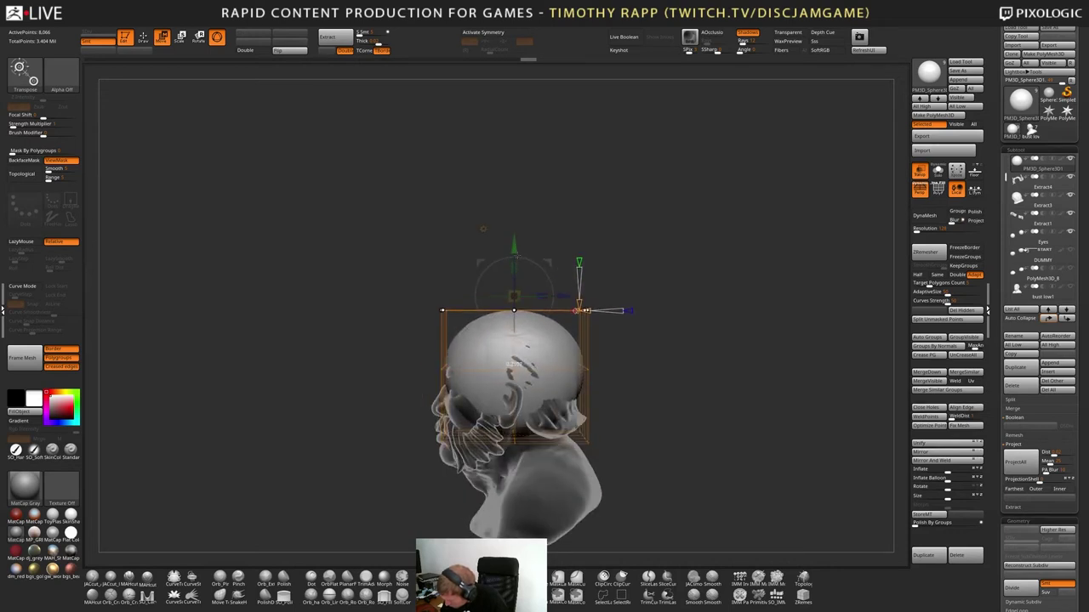
left_click_drag(515, 256, 516, 255)
left_click_drag(565, 311, 644, 244, "shift")
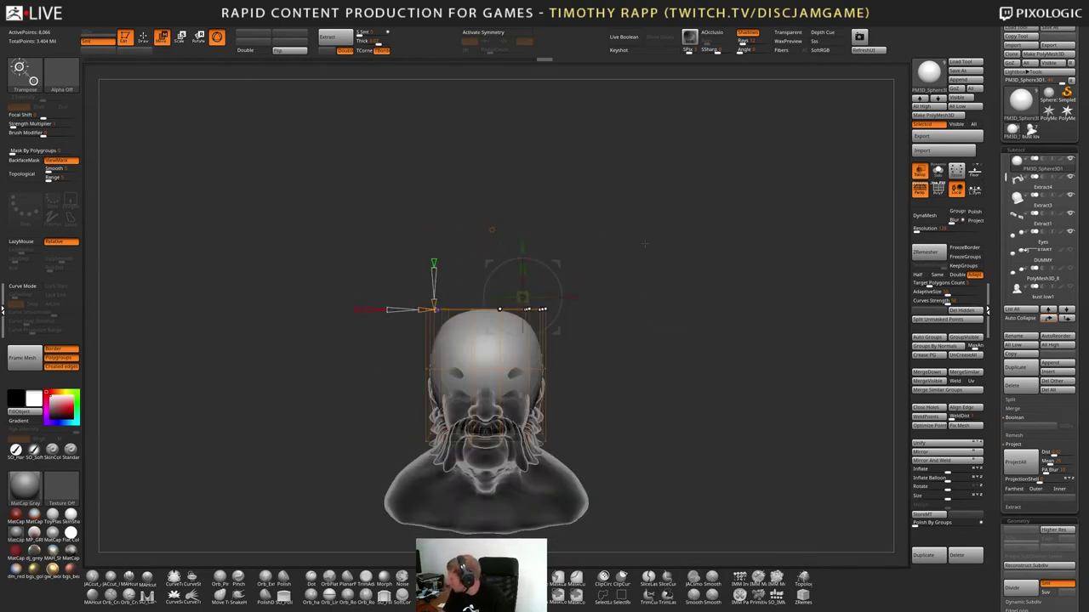
left_click_drag(523, 249, 523, 246)
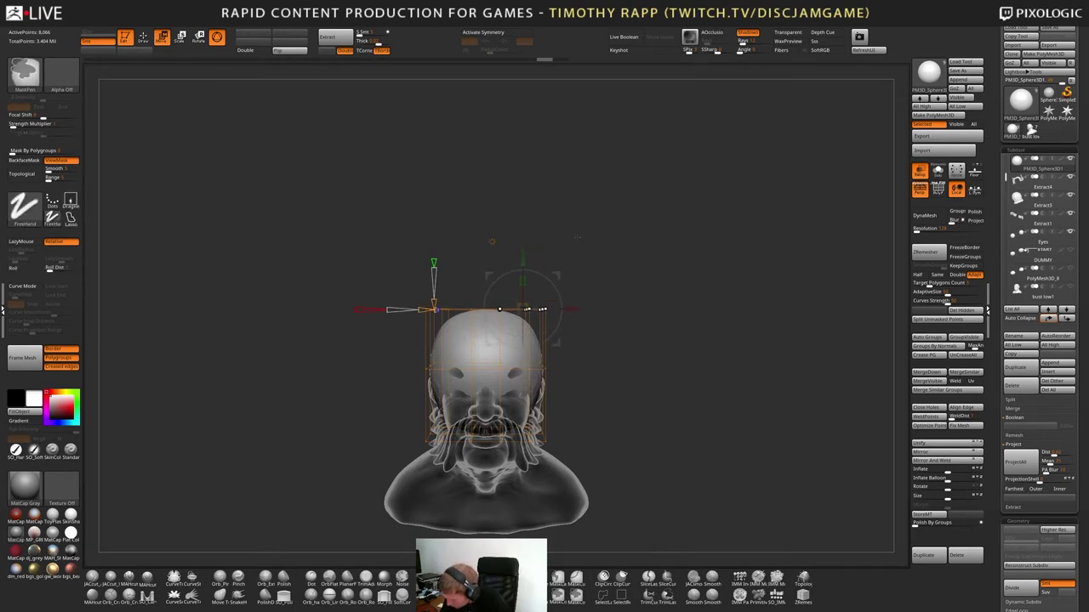
Isolate the top cage points nearest the centre and raise them slightly to round the crown
left_click_drag(597, 227, 521, 348, "ctrl")
left_click_drag(500, 258, 500, 256)
left_click_drag(499, 308, 500, 304)
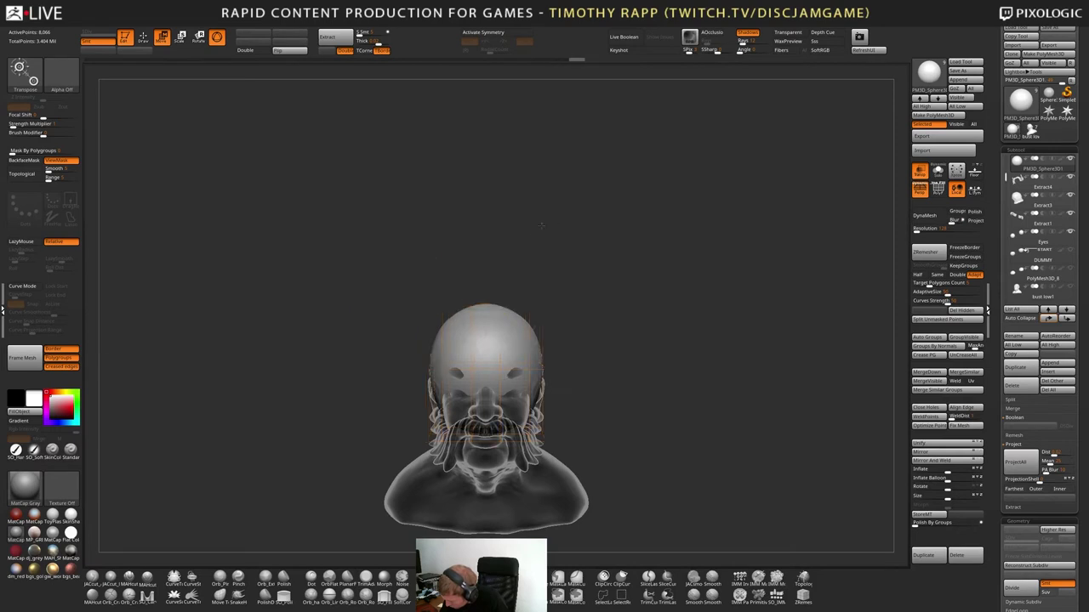
Isolate the cage's upper side points and raise them slightly to fill out the upper sides of the sphere, with perspective turned off
left_click_drag(723, 223, 572, 210)
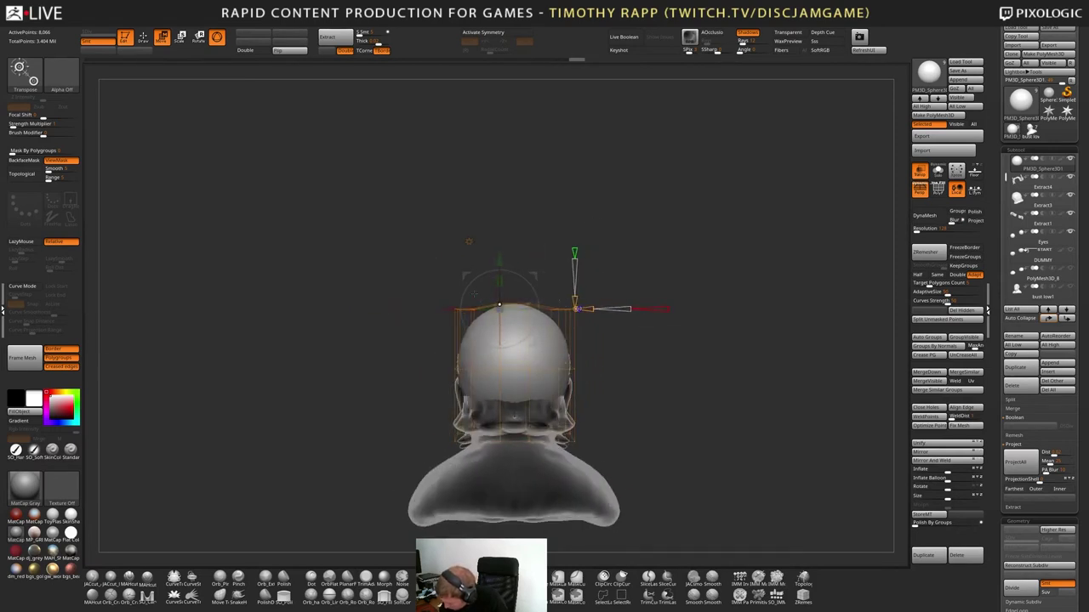
key("ctrl")
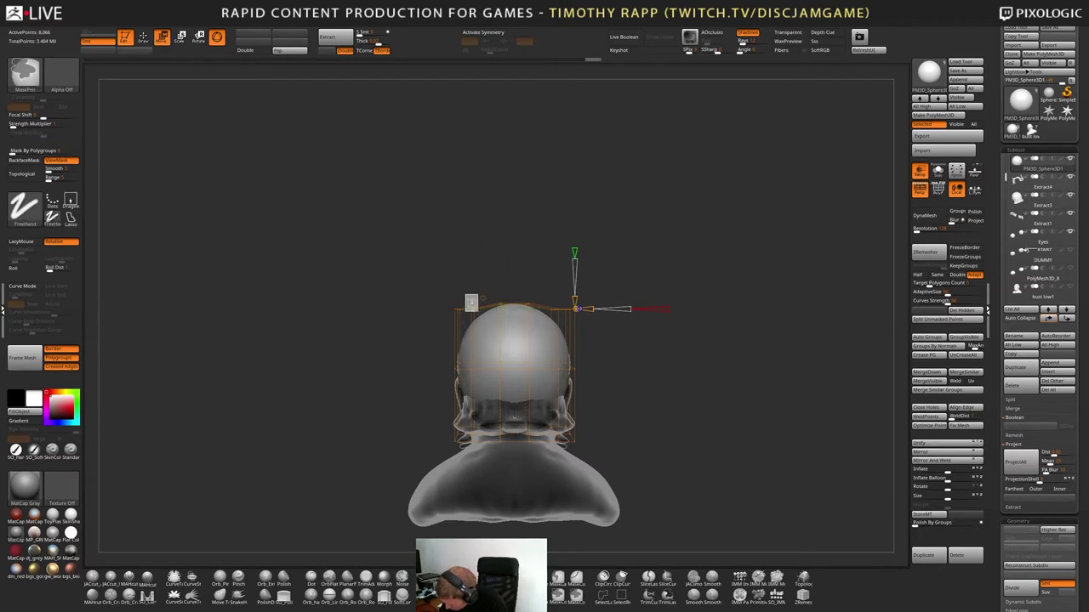
left_click_drag(472, 255, 539, 281)
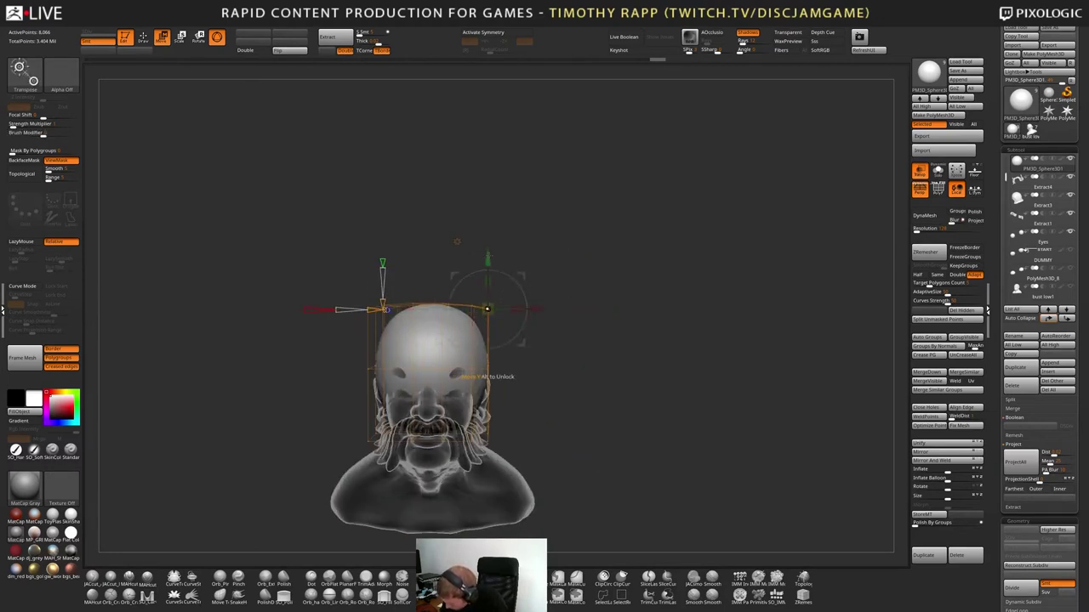
left_click_drag(487, 257, 487, 260)
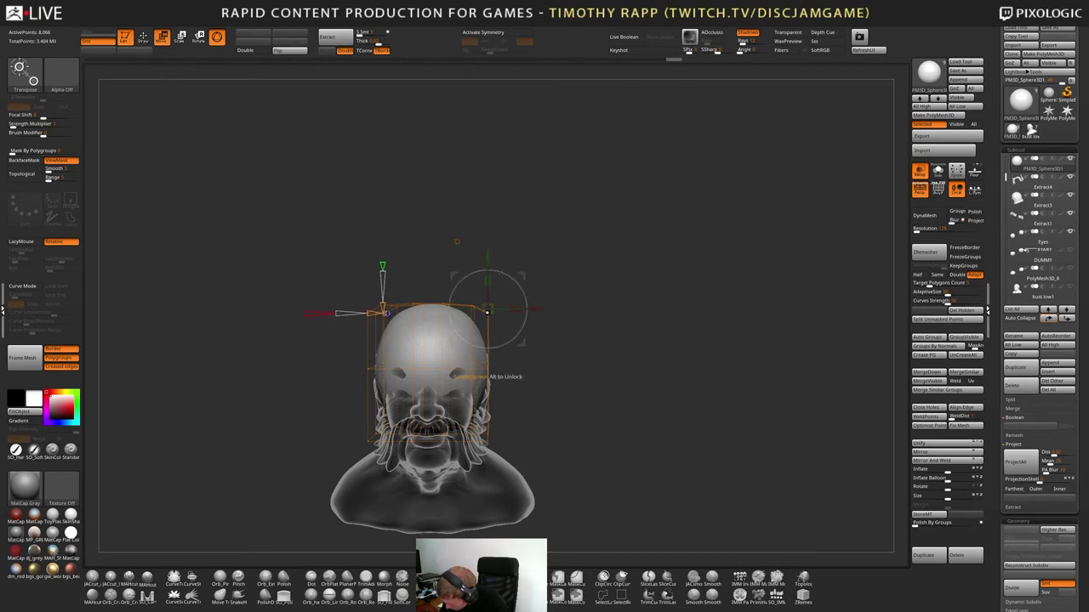
left_click_drag(536, 308, 524, 276)
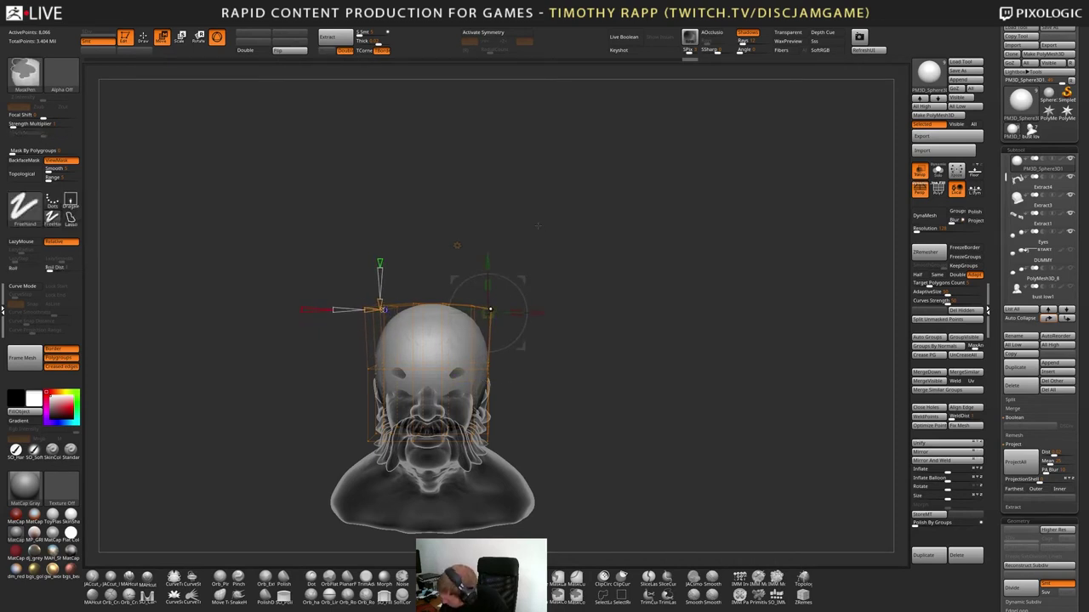
key("ctrl+z")
left_click_drag(524, 277, 525, 255)
left_click_drag(488, 291, 485, 302)
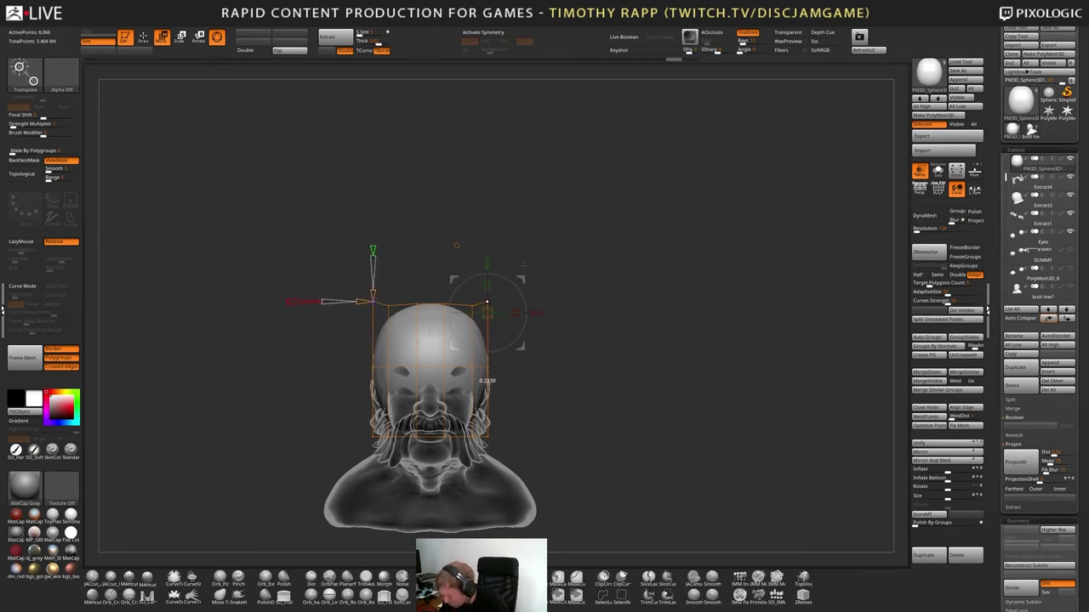
Try isolating a different set of top cage points from the side view
left_click_drag(540, 246, 511, 279)
left_click_drag(558, 284, 643, 353)
left_click_drag(623, 288, 548, 384, "ctrl")
left_click_drag(488, 411, 405, 455, "ctrl")
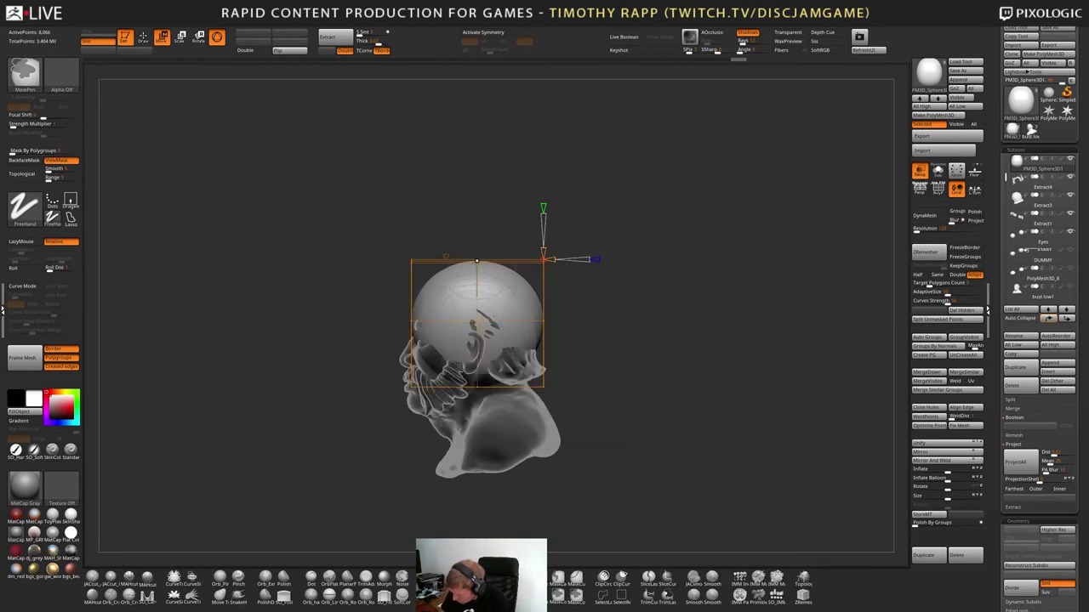
mouse_move(417, 183)
left_mouse_down()
mouse_move(536, 230)
mouse_move(544, 181)
mouse_move(538, 196)
mouse_move(527, 192)
mouse_move(556, 176)
left_mouse_up()
key("ctrl+z")
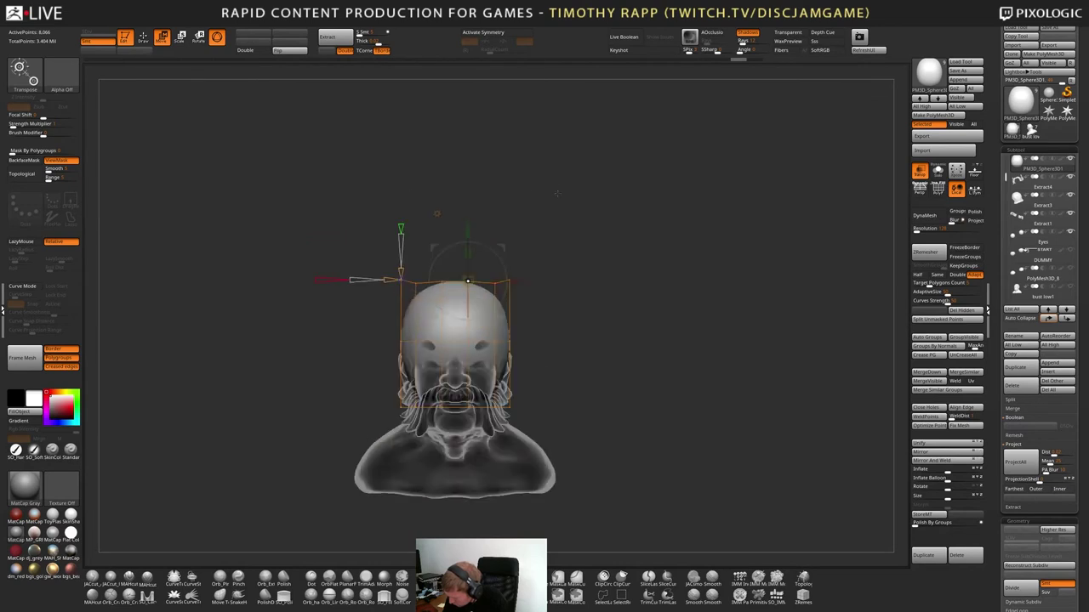
Accept the Deformer result on the sphere and return to Draw mode
key("q")
mouse_move(646, 277)
left_mouse_down()
mouse_move(590, 332)
mouse_move(639, 316)
mouse_move(654, 344)
left_mouse_up()
key("w")
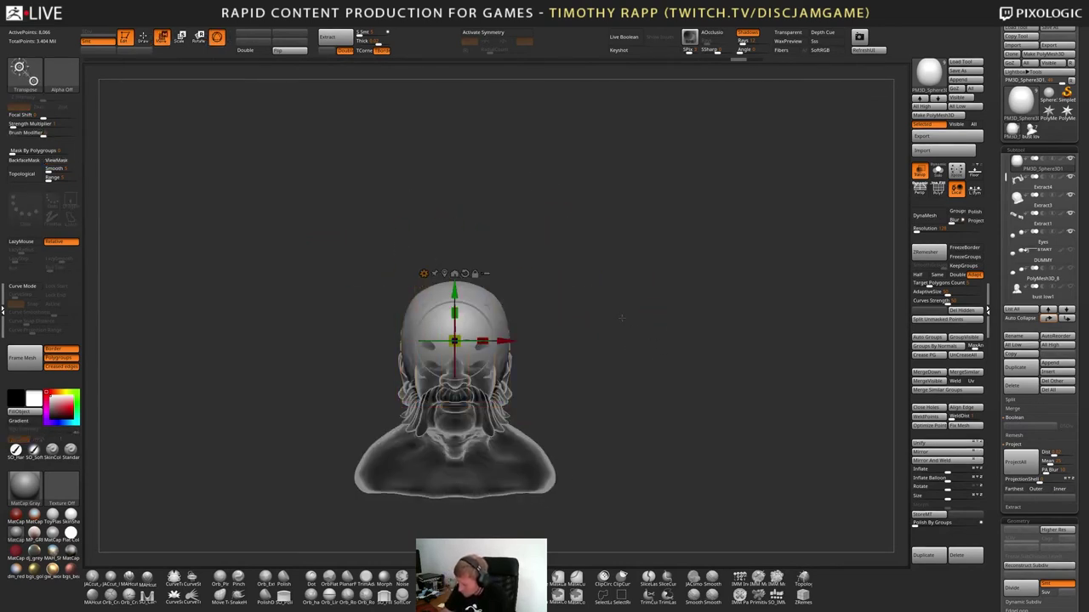
left_click(423, 273)
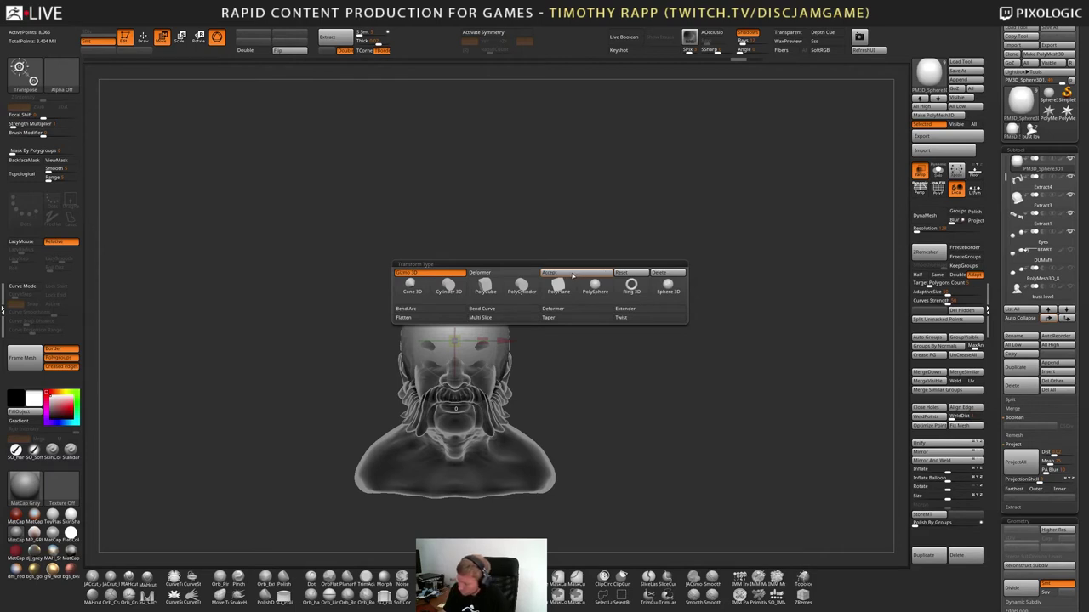
left_click(573, 274)
key("q")
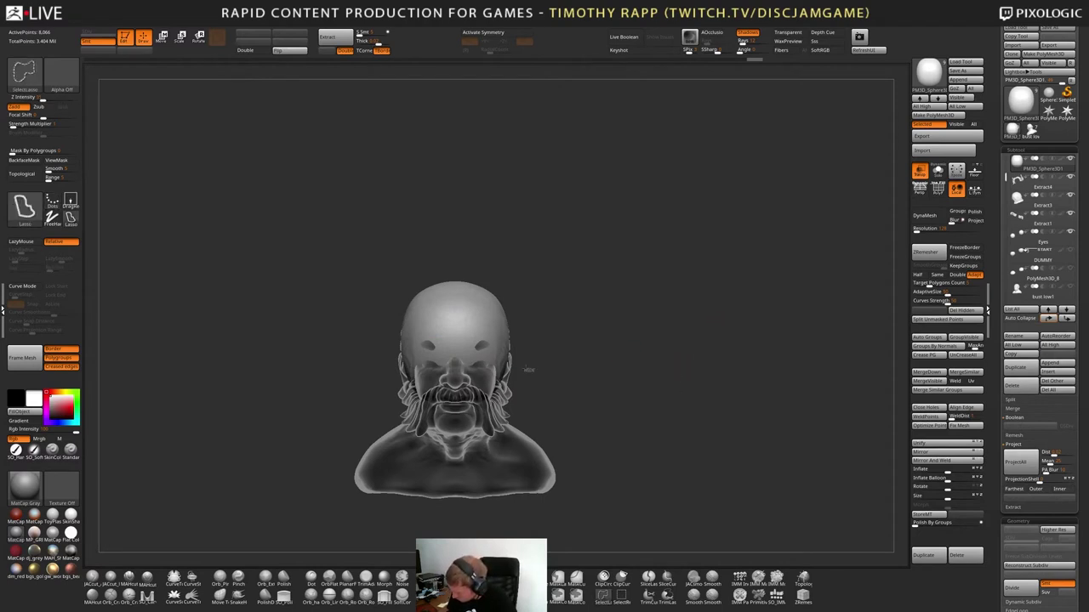
Cut away the sphere's lower half with TrimCurve along a horizontal line, leaving a dome over the skull
left_click_drag(668, 378, 275, 383, "ctrl+shift")
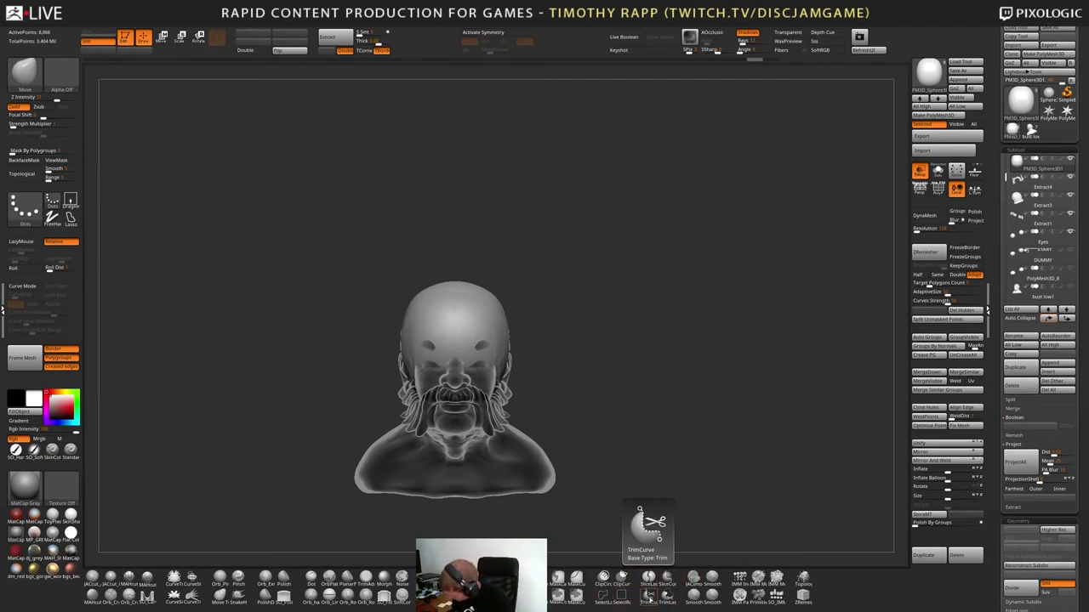
left_click_drag(644, 375, 286, 375, "ctrl+shift")
left_click_drag(648, 399, 242, 398, "ctrl+shift")
left_click_drag(628, 347, 258, 357, "ctrl+shift")
right_click_drag(506, 412, 485, 434, "shift")
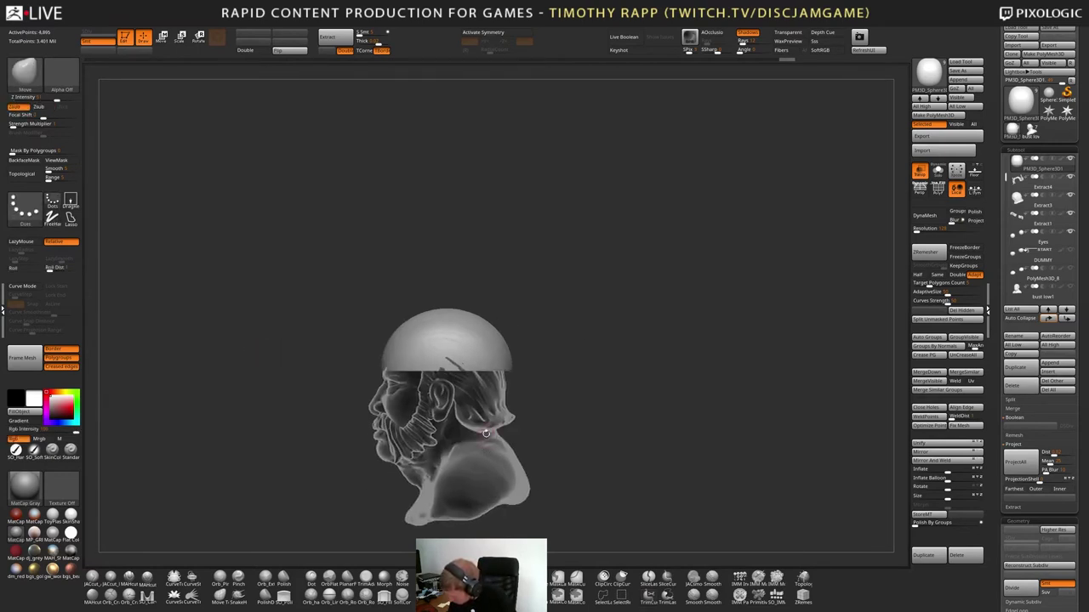
Move the trimmed dome slightly forward over the head
key("w")
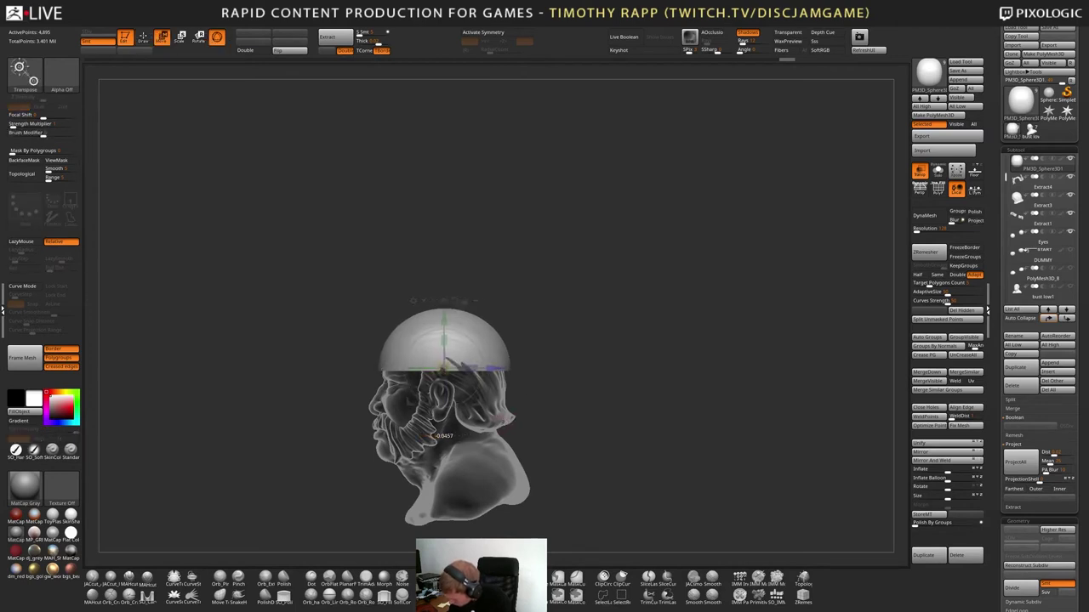
mouse_move(590, 386)
right_mouse_down("shift")
mouse_move(627, 385)
mouse_move(615, 397)
mouse_move(604, 380)
right_mouse_up("shift")
mouse_move(444, 317)
left_mouse_down()
mouse_move(444, 299)
mouse_move(444, 317)
left_mouse_up()
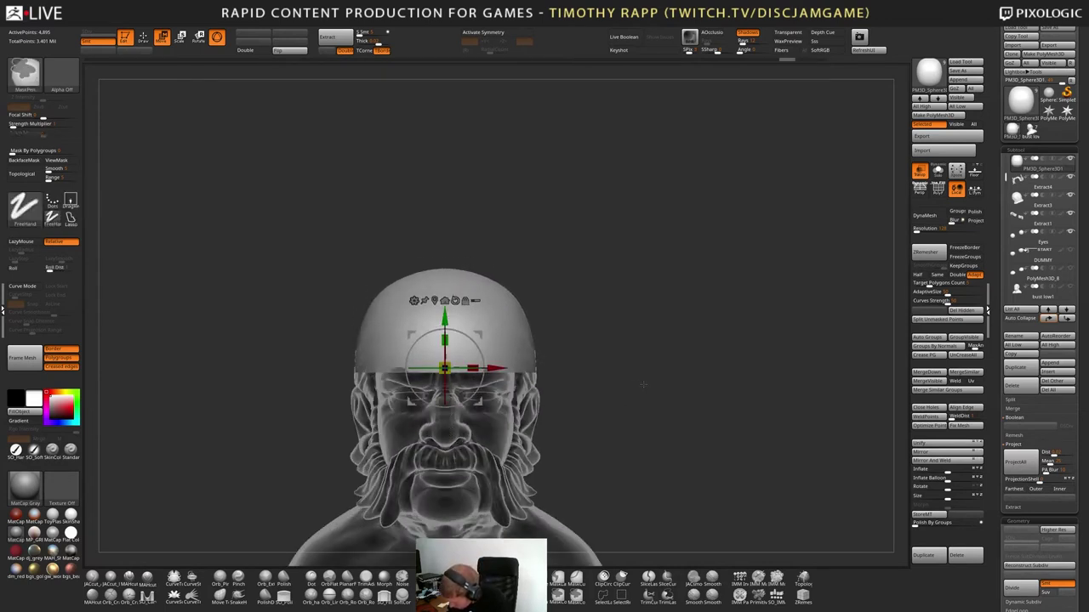
Trim the dome's lower edge slightly higher above the brows, repeating the cut to adjust its height, and nudge the dome forward
mouse_move(664, 398)
left_mouse_down("ctrl+shift")
mouse_move(279, 398)
mouse_move(229, 382)
mouse_move(217, 353)
left_mouse_up("ctrl+shift")
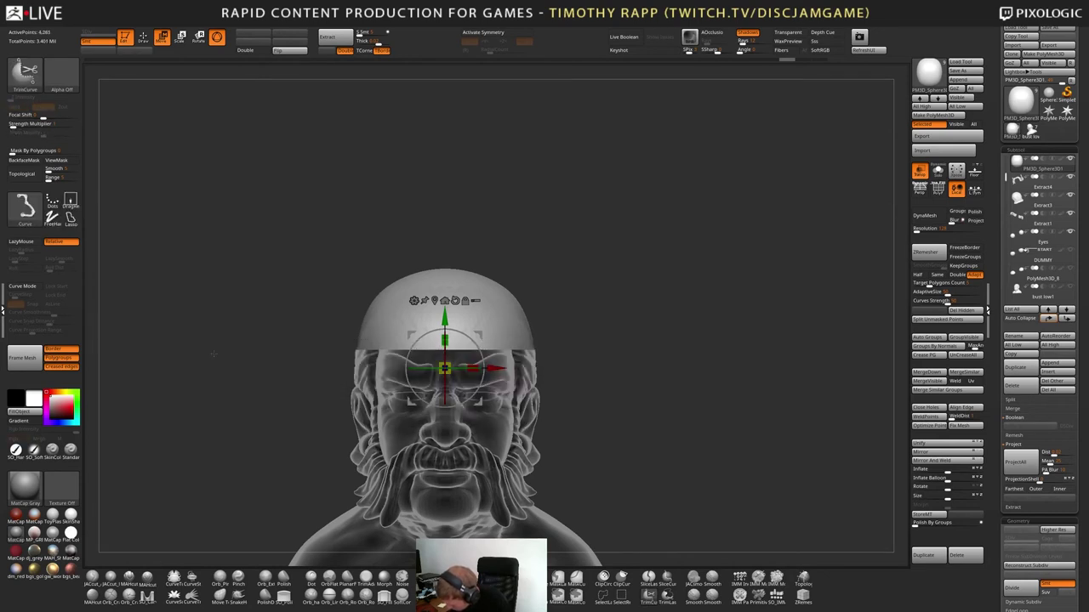
left_click_drag(660, 372, 209, 357, "ctrl+shift")
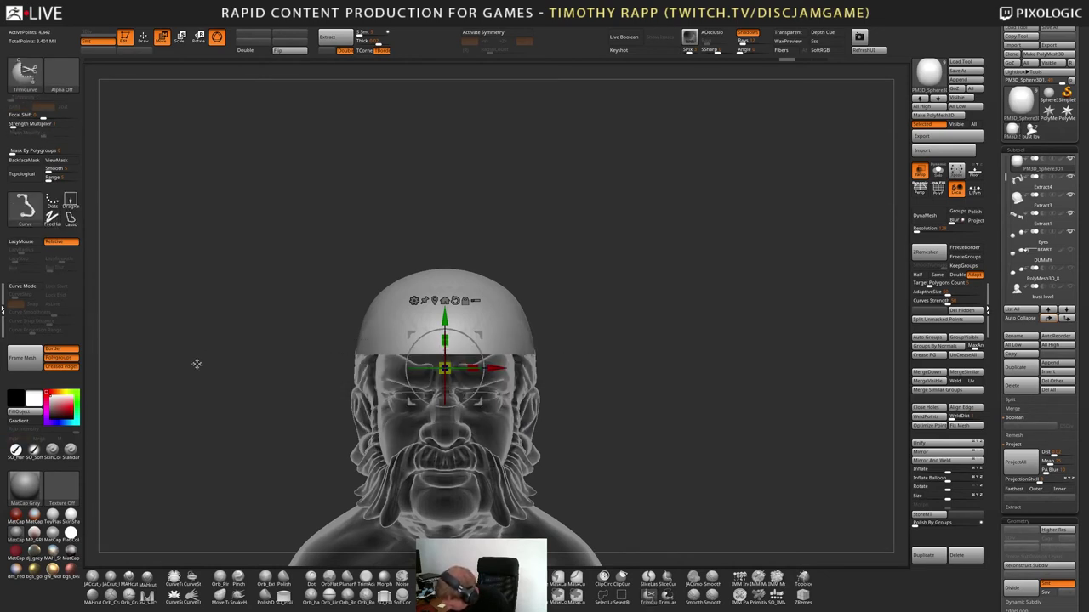
left_click_drag(633, 383, 249, 366, "alt")
key("ctrl+z")
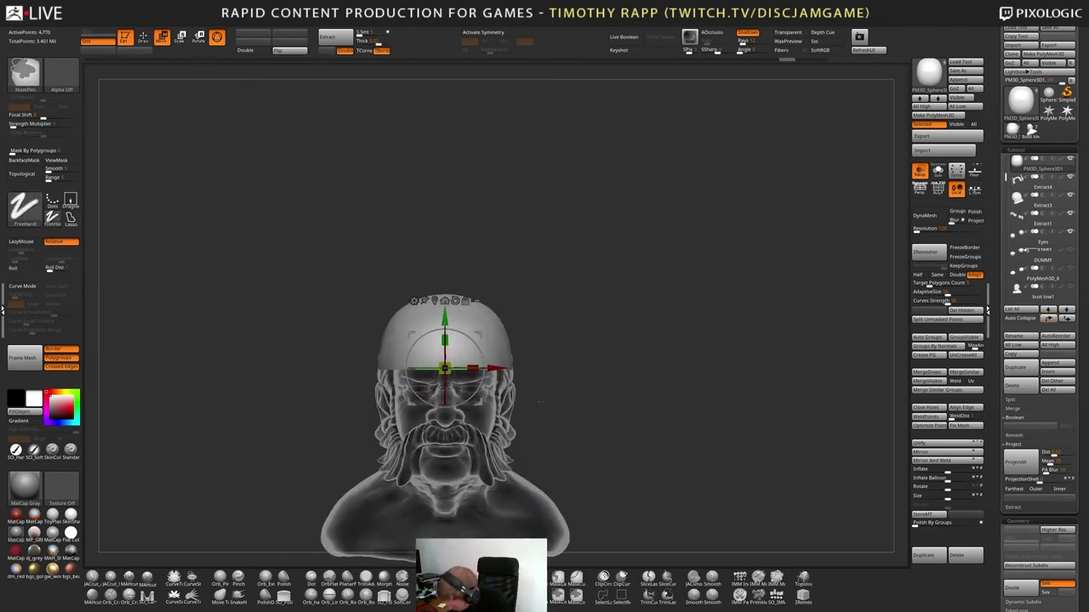
left_click_drag(647, 377, 220, 372, "ctrl+shift")
left_click_drag(545, 468, 571, 425, "alt")
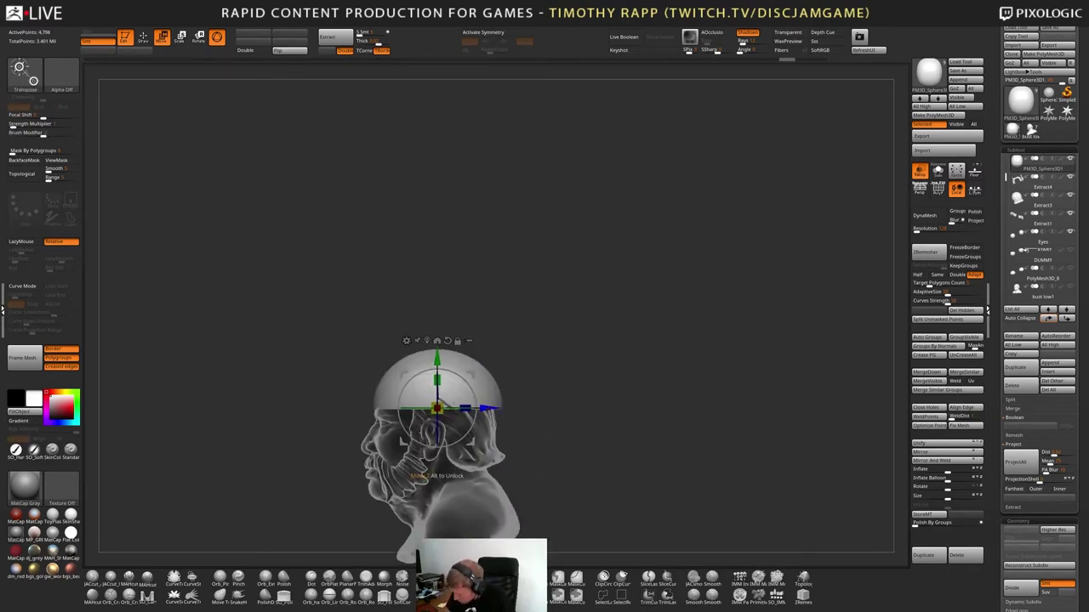
left_click_drag(489, 409, 486, 408)
key("q")
mouse_move(567, 388)
left_mouse_down()
mouse_move(555, 403)
mouse_move(571, 377)
mouse_move(552, 400)
mouse_move(552, 372)
mouse_move(551, 396)
left_mouse_up()
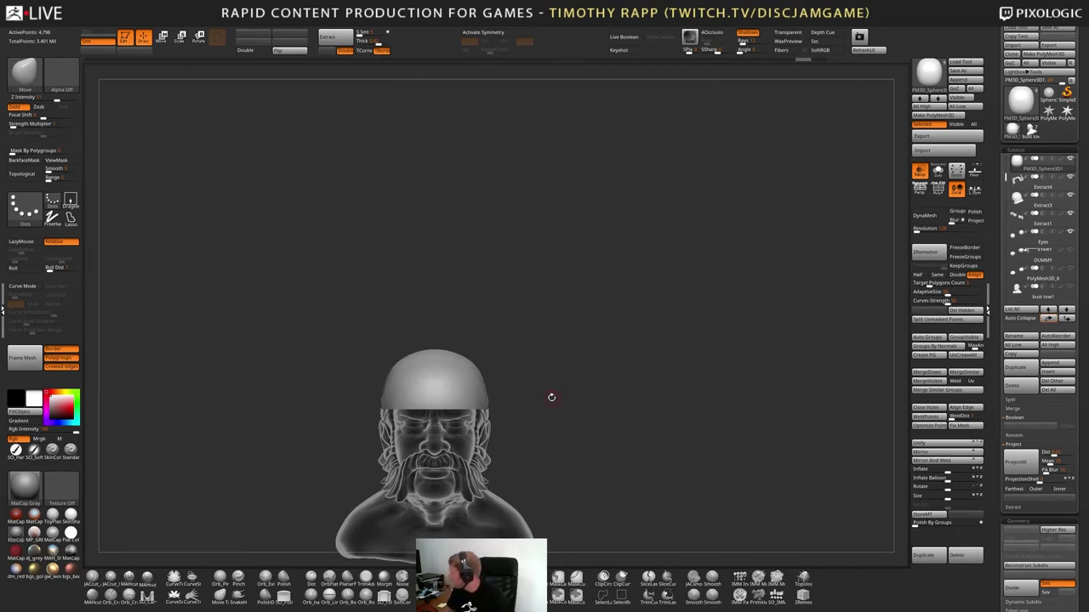
Show the dome's wireframe and mask it so that only a band across its middle stays unmasked
mouse_move(637, 409)
left_mouse_down()
mouse_move(588, 413)
mouse_move(622, 396)
mouse_move(506, 478)
mouse_move(405, 451)
mouse_move(440, 449)
mouse_move(398, 455)
left_mouse_up()
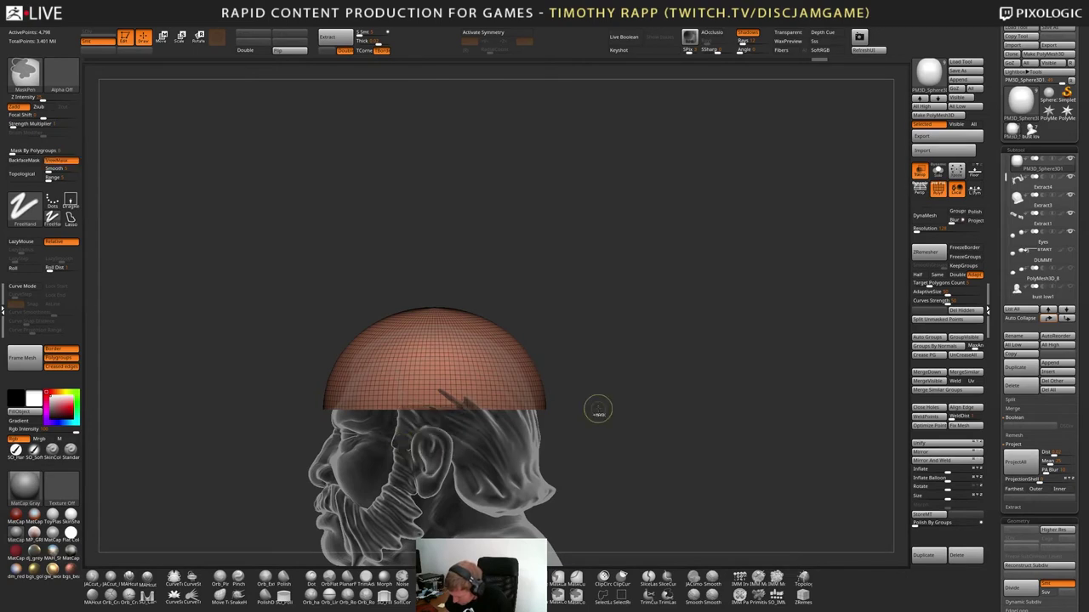
left_click(598, 410, "ctrl")
key("w")
Try pulling the unmasked band of the dome down over the ear to form a side flap
left_click_drag(434, 358, 434, 450)
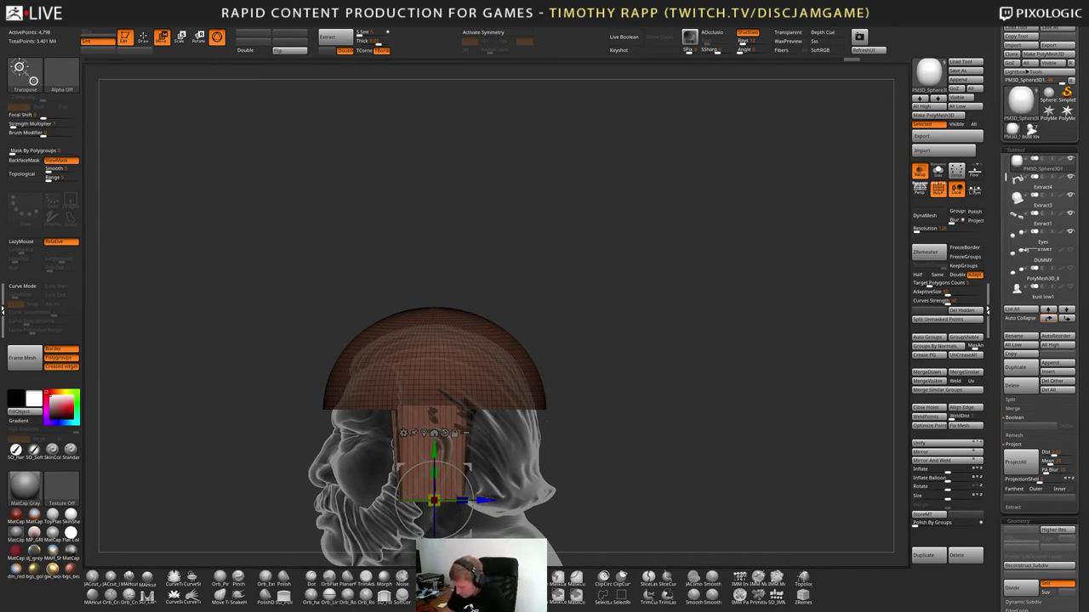
key("q")
left_click(621, 438, "ctrl")
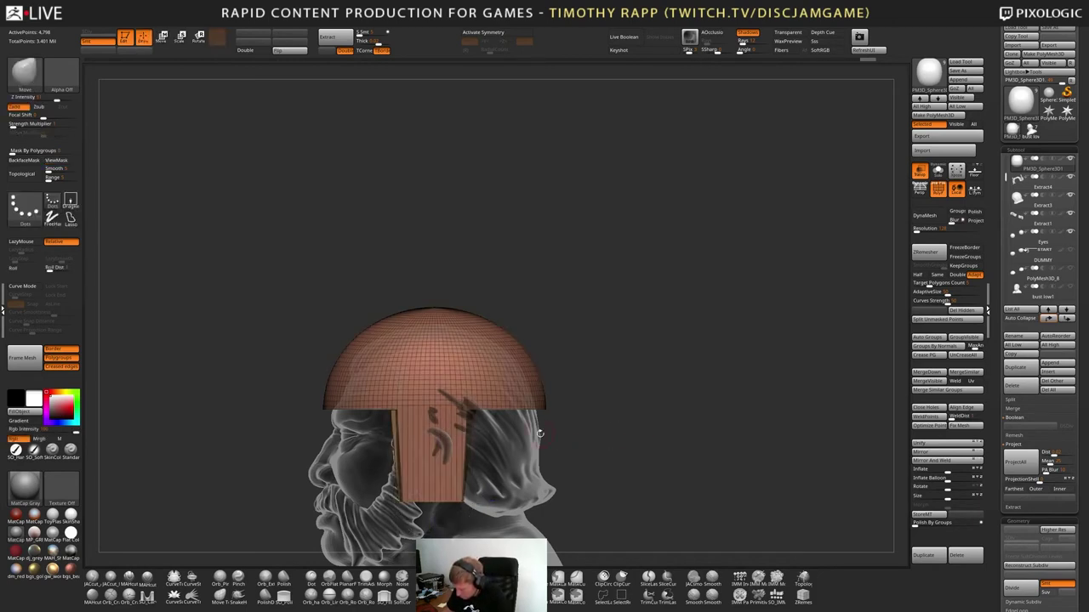
Undo the side flap and show the dome alone in Solo mode to inspect its underside
mouse_move(581, 431)
left_mouse_down()
mouse_move(617, 432)
mouse_move(638, 418)
mouse_move(640, 380)
mouse_move(609, 409)
mouse_move(638, 413)
mouse_move(625, 378)
left_mouse_up()
key("ctrl+z")
key("ctrl+z")
key("alt+s")
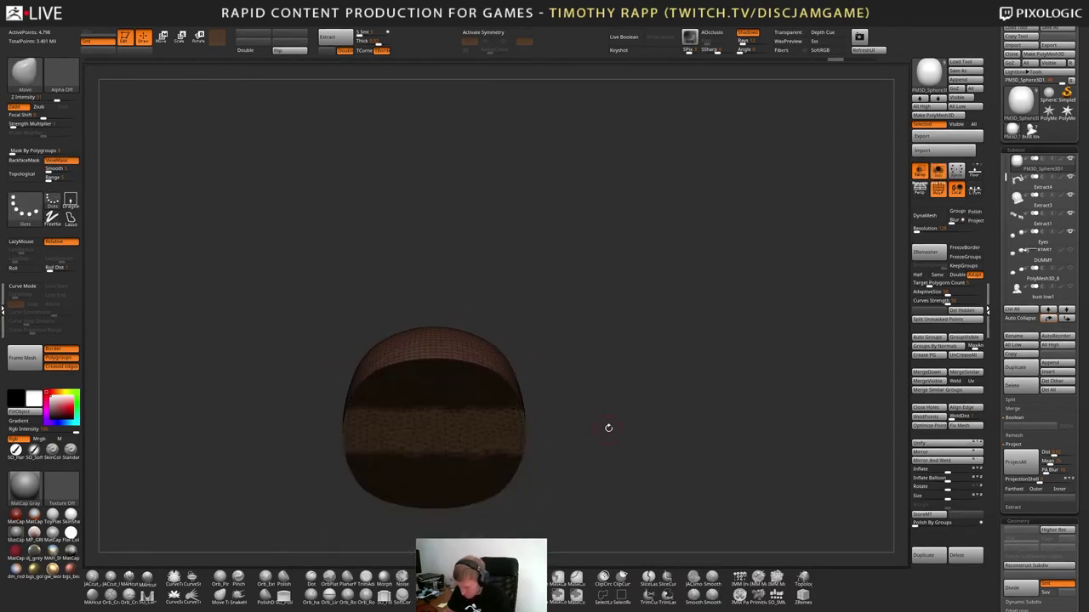
Turn on X symmetry, leave Solo mode, and pull the dome's unmasked side bands down over the ears to form flaps
left_click_drag(608, 428, 628, 331, "shift")
mouse_move(628, 352)
left_mouse_down("ctrl")
mouse_move(651, 379)
mouse_move(417, 413)
mouse_move(445, 445)
mouse_move(522, 457)
left_mouse_up("ctrl")
key("x")
mouse_move(632, 371)
left_mouse_down()
mouse_move(626, 461)
mouse_move(610, 379)
left_mouse_up()
key("w")
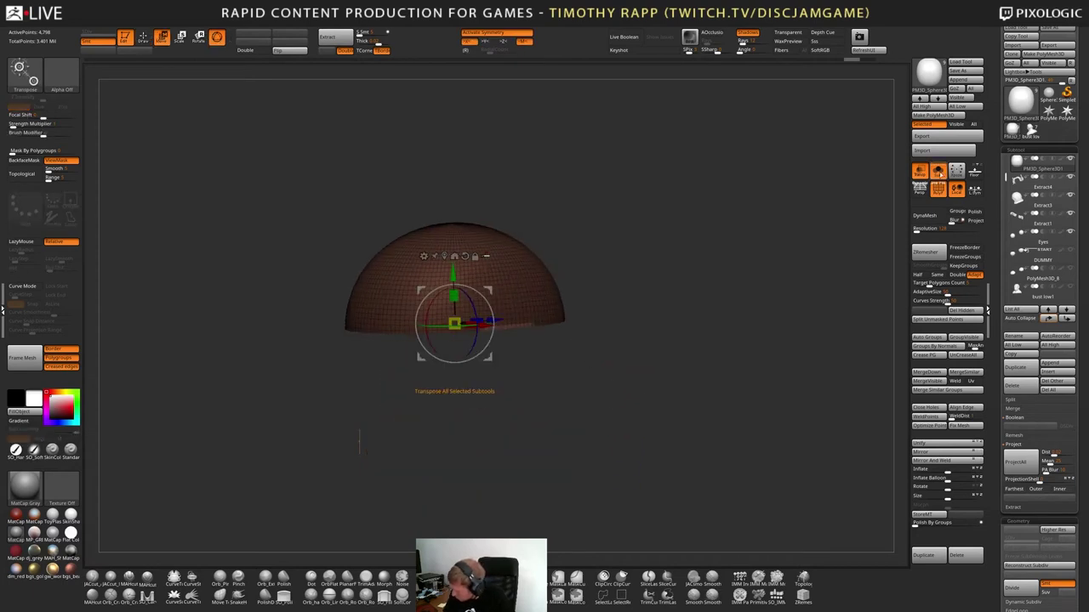
left_click(938, 171)
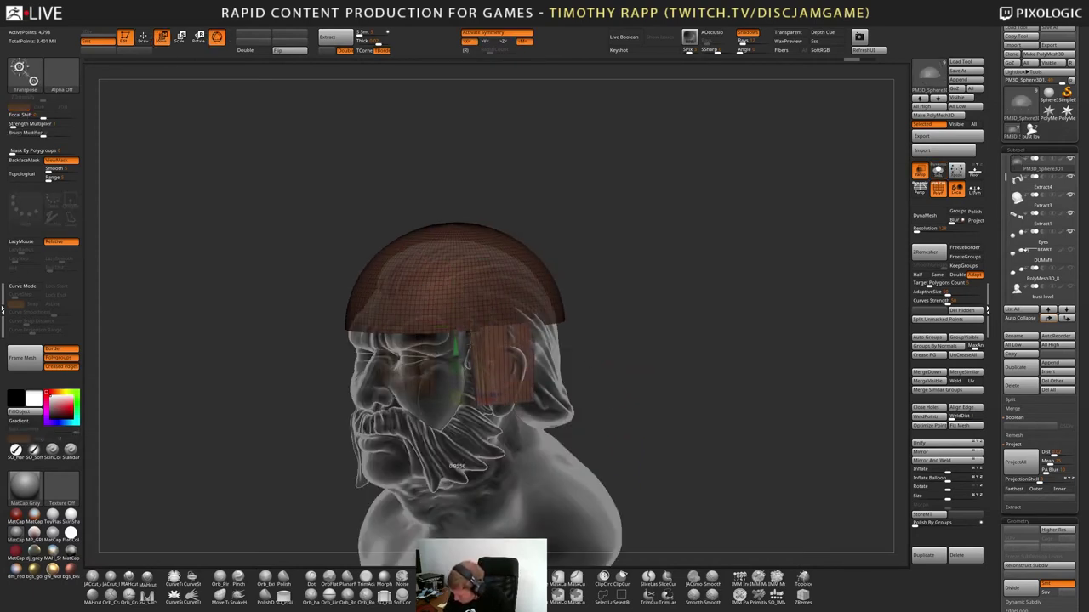
left_click_drag(456, 347, 450, 323)
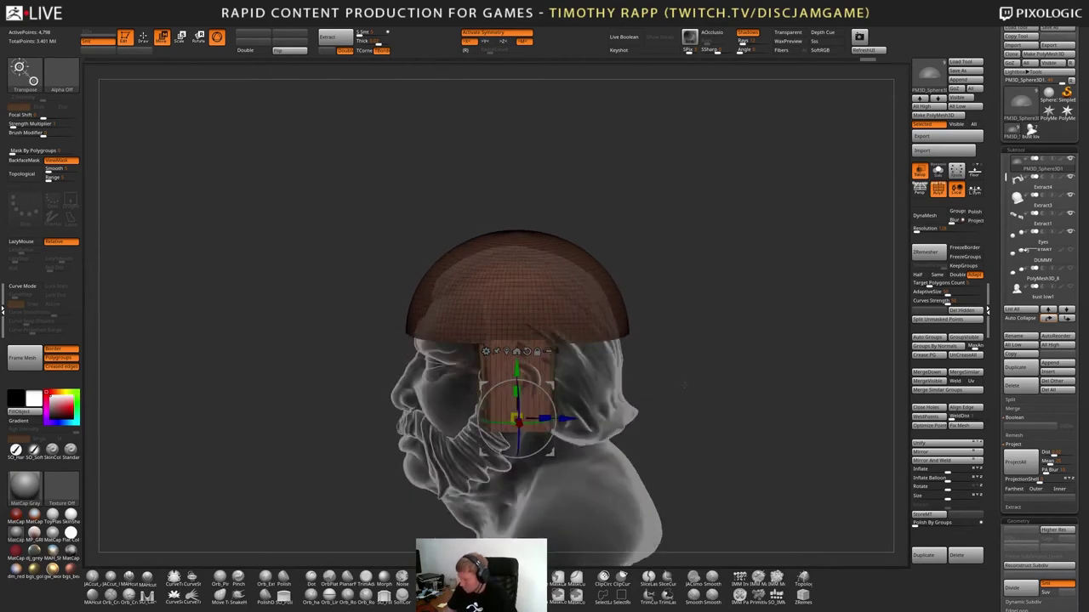
Mask the dome so the side flaps stay free, and widen the flaps front to back
mouse_move(683, 382)
left_mouse_down("alt")
mouse_move(696, 344)
mouse_move(698, 369)
left_mouse_up("alt")
key("q")
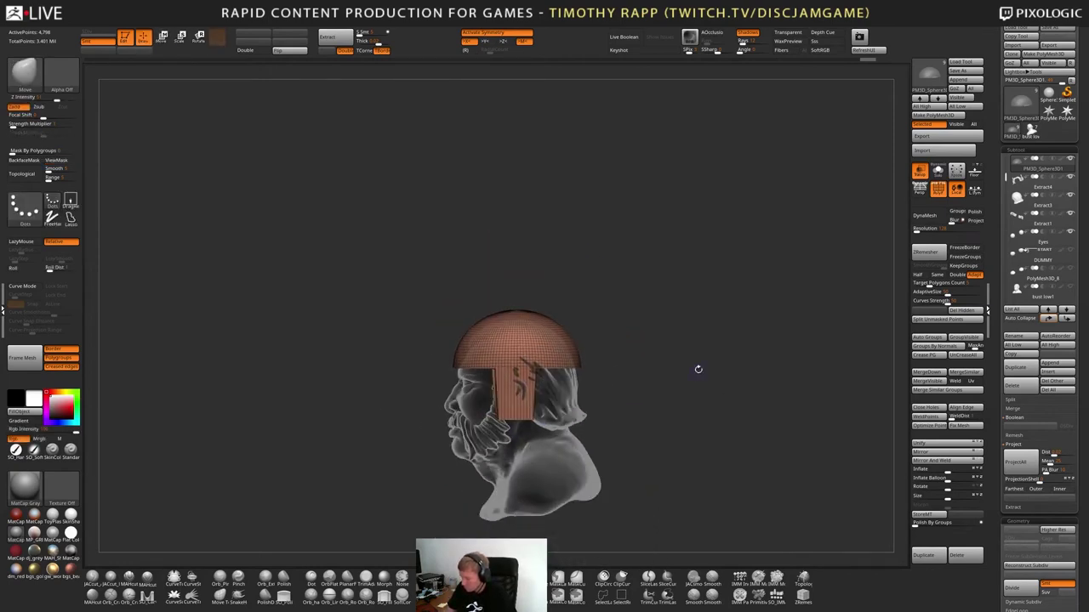
left_click_drag(537, 375, 486, 378, "ctrl")
left_click(637, 358, "ctrl")
key("w")
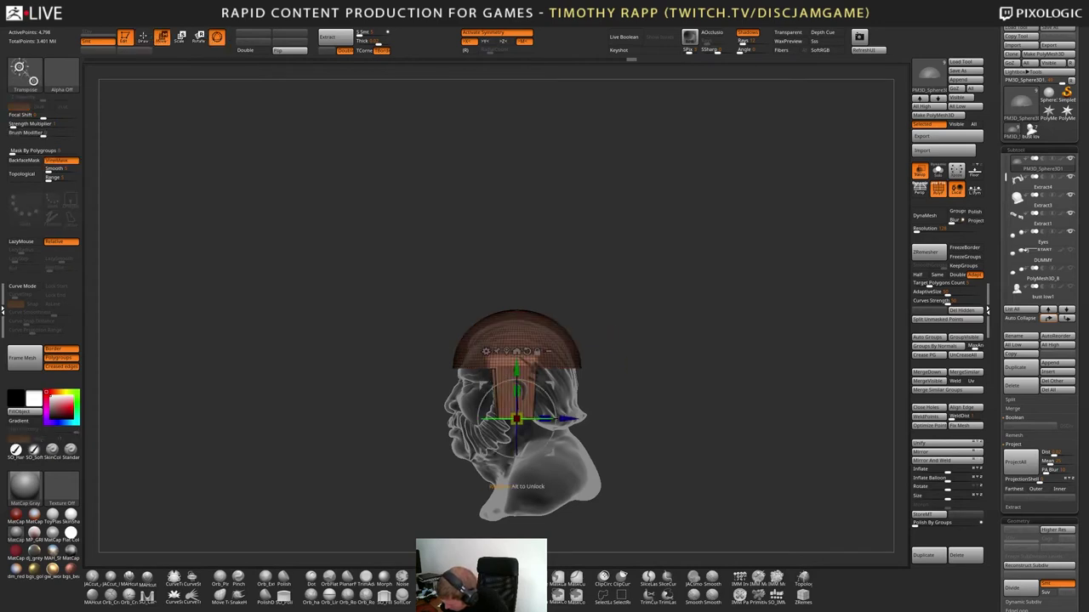
left_click_drag(545, 418, 555, 419)
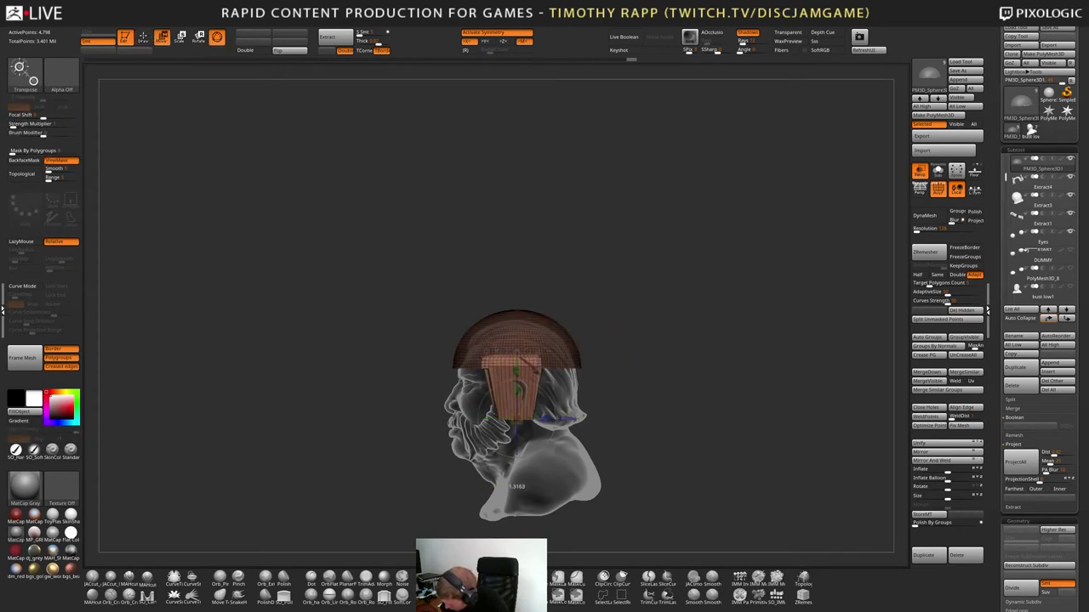
Clear the mask, mask the cap again with a rectangle across the flaps, and widen the flaps further toward the dome
key("q")
left_click_drag(614, 376, 642, 392, "ctrl")
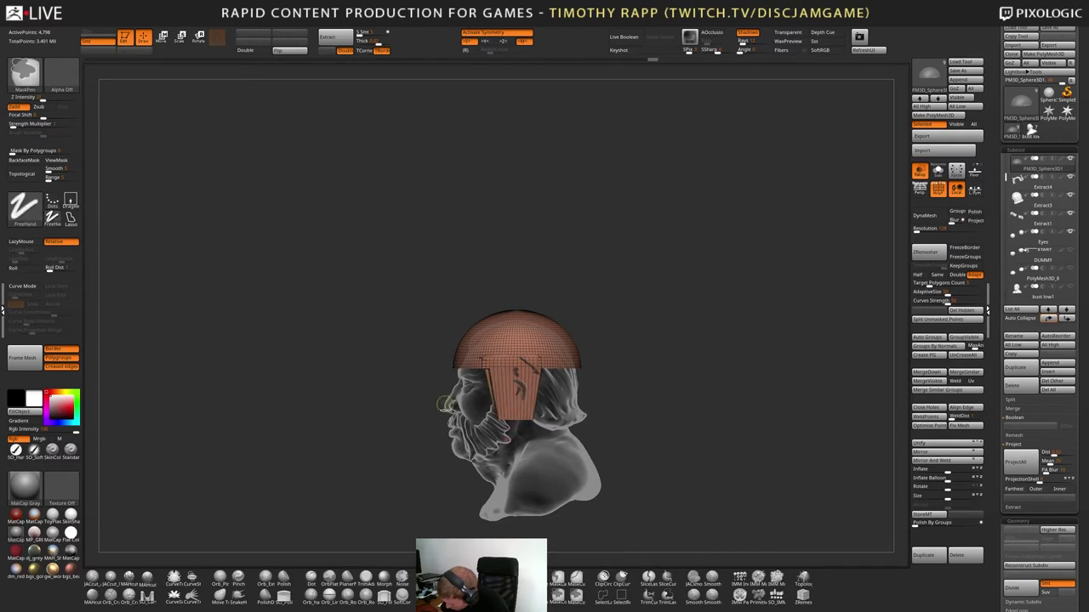
mouse_move(427, 396)
left_mouse_down("ctrl")
mouse_move(480, 438)
mouse_move(536, 412)
mouse_move(553, 419)
left_mouse_up("ctrl")
key("w")
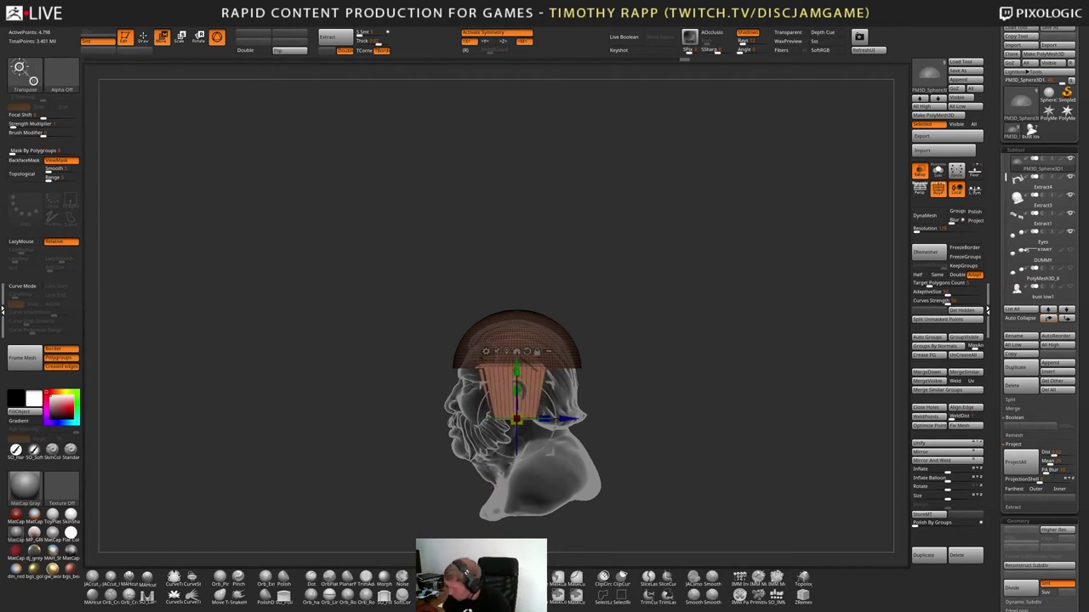
left_click_drag(596, 361, 702, 374, "shift")
key("q")
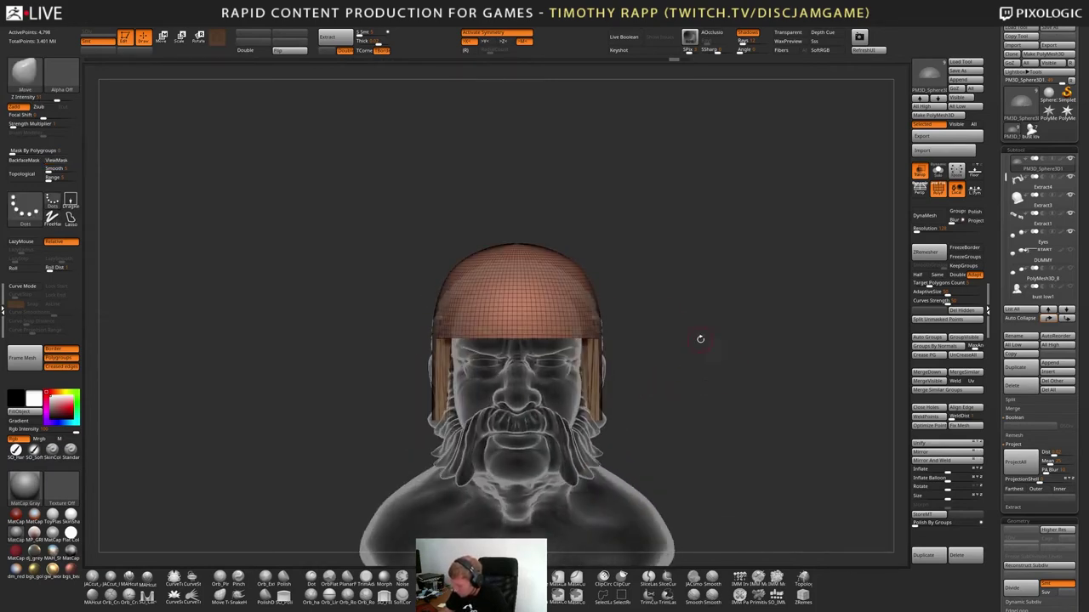
Subdivide the cap mesh three times
key("ctrl+d")
key("ctrl+d")
key("ctrl+d")
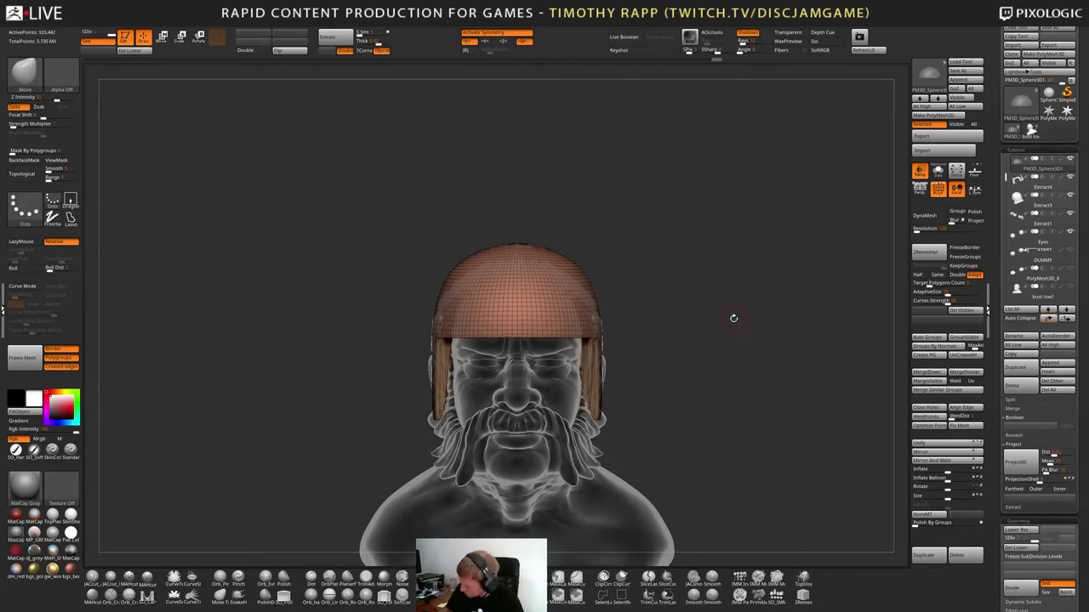
Try converting the subdivided cap to DynaMesh with its subdivision levels frozen, and undo the conversion
left_click(925, 215)
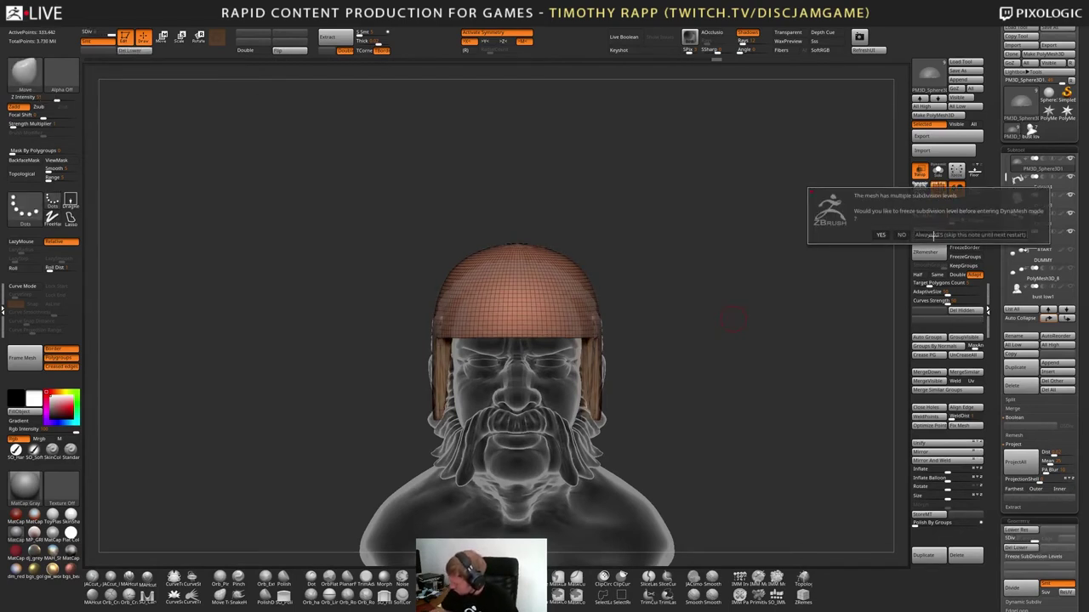
left_click(932, 236)
key("ctrl+z")
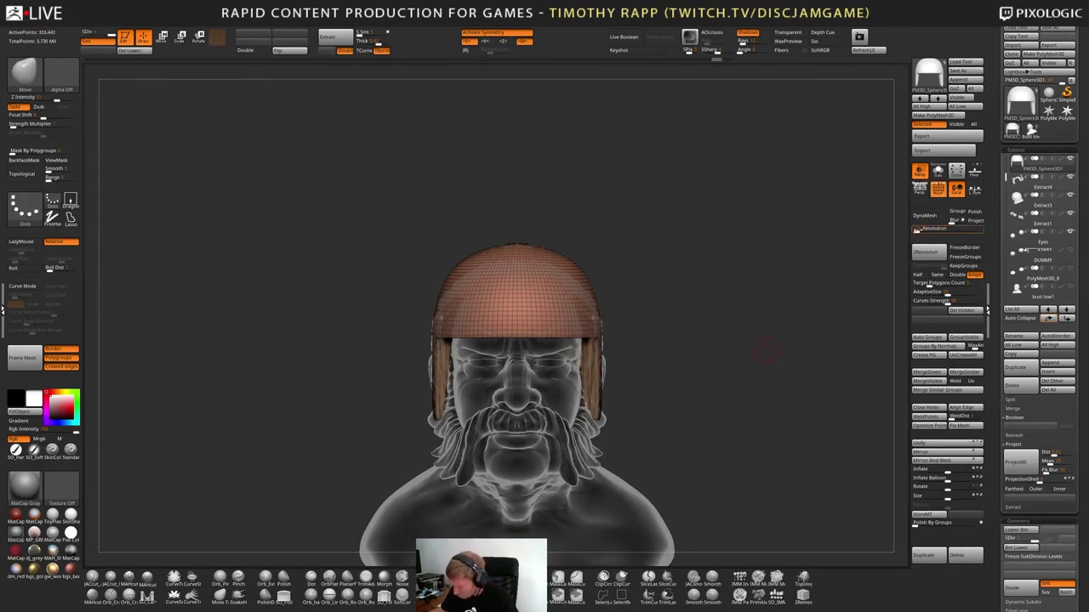
Delete the cap's lower subdivision levels, hide the wireframe and convert the cap to DynaMesh
left_click(132, 51)
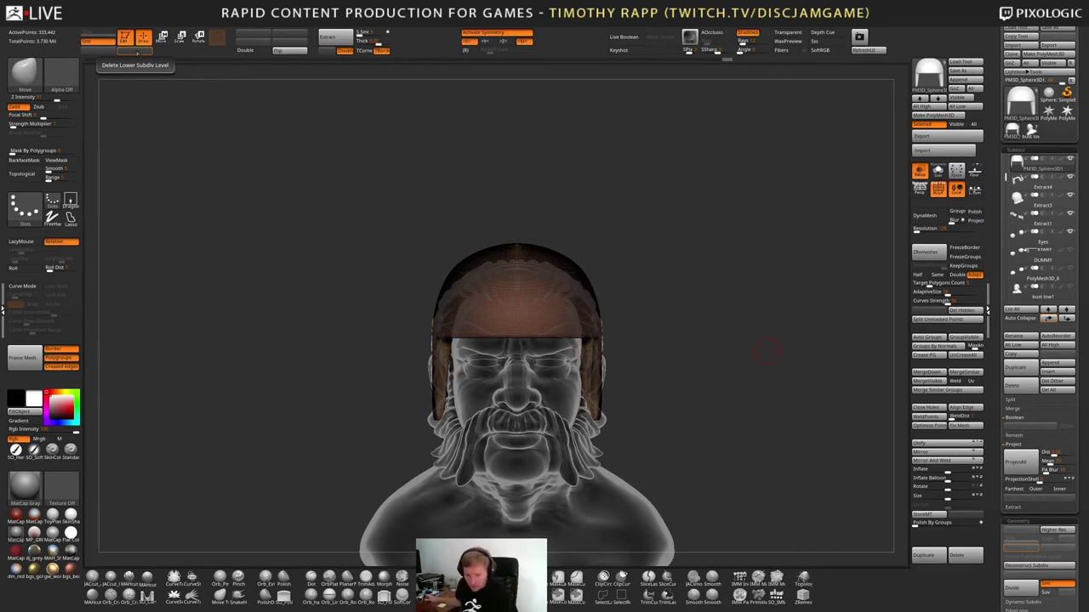
mouse_move(1042, 243)
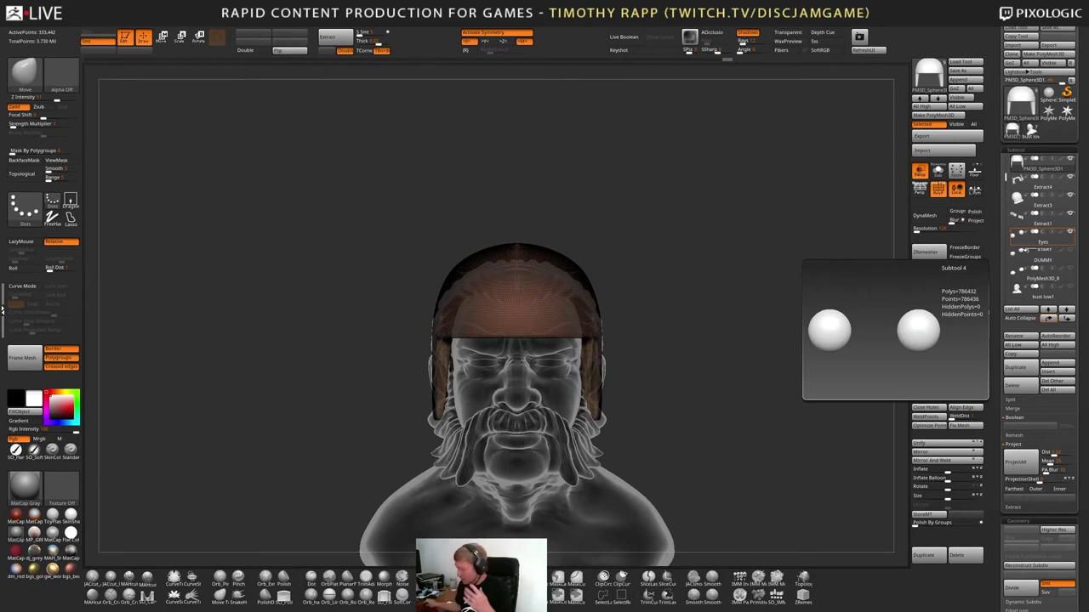
mouse_move(708, 414)
left_mouse_down()
mouse_move(654, 417)
mouse_move(686, 511)
mouse_move(720, 544)
mouse_move(778, 512)
left_mouse_up()
key("shift+f")
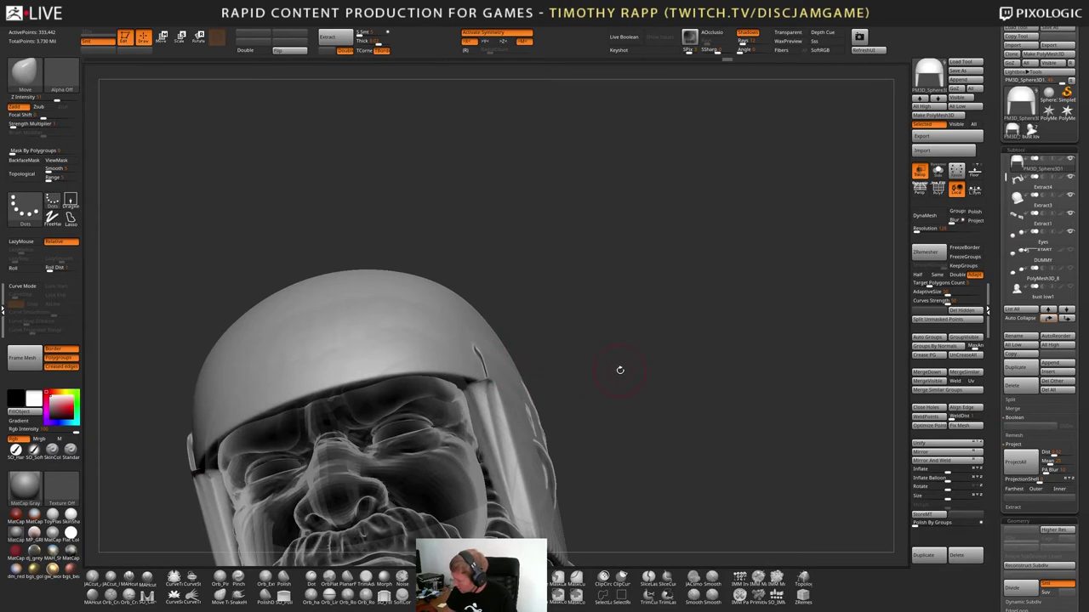
left_click(929, 221)
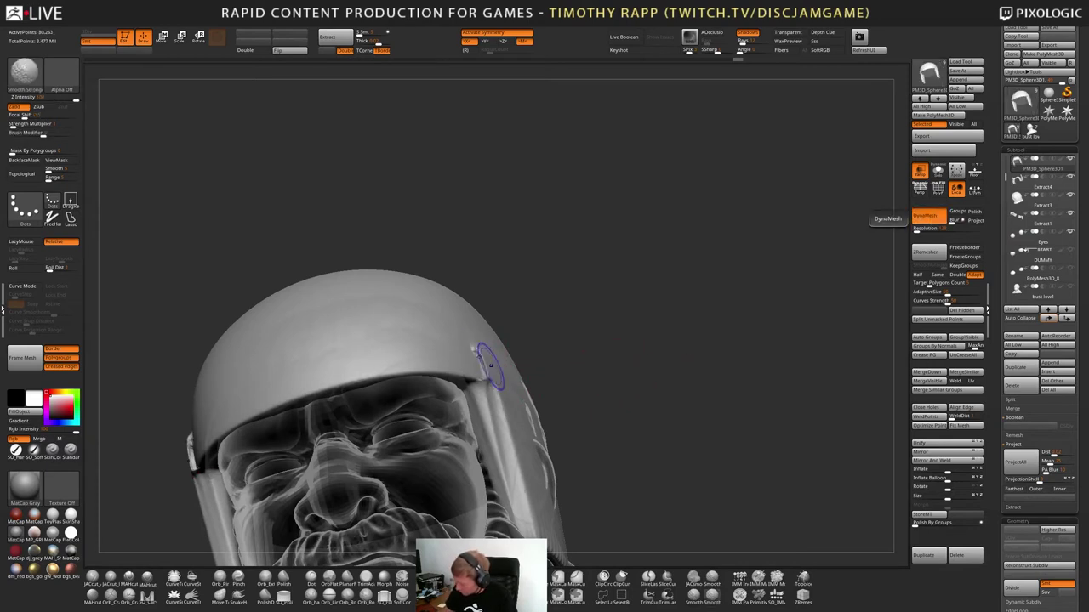
Smooth the corner where the cap's front rim meets the side flap
left_click_drag(489, 364, 483, 370, "shift")
mouse_move(634, 361)
left_mouse_down()
mouse_move(549, 395)
mouse_move(487, 388)
mouse_move(495, 500)
left_mouse_up()
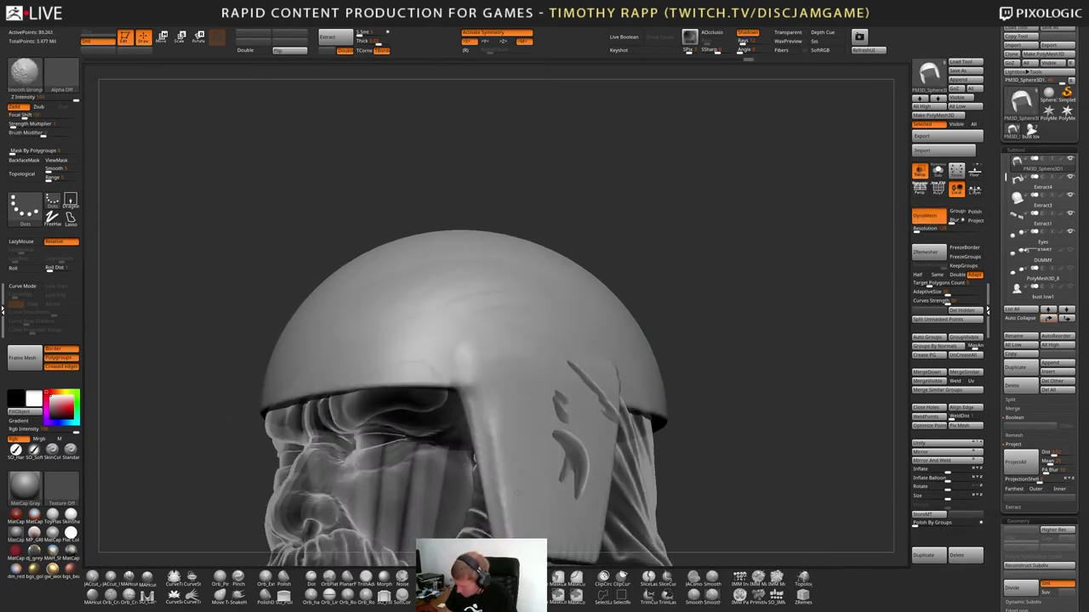
left_click_drag(697, 383, 621, 408)
mouse_move(621, 408)
left_mouse_down("alt")
mouse_move(575, 422)
mouse_move(596, 413)
left_mouse_up("alt")
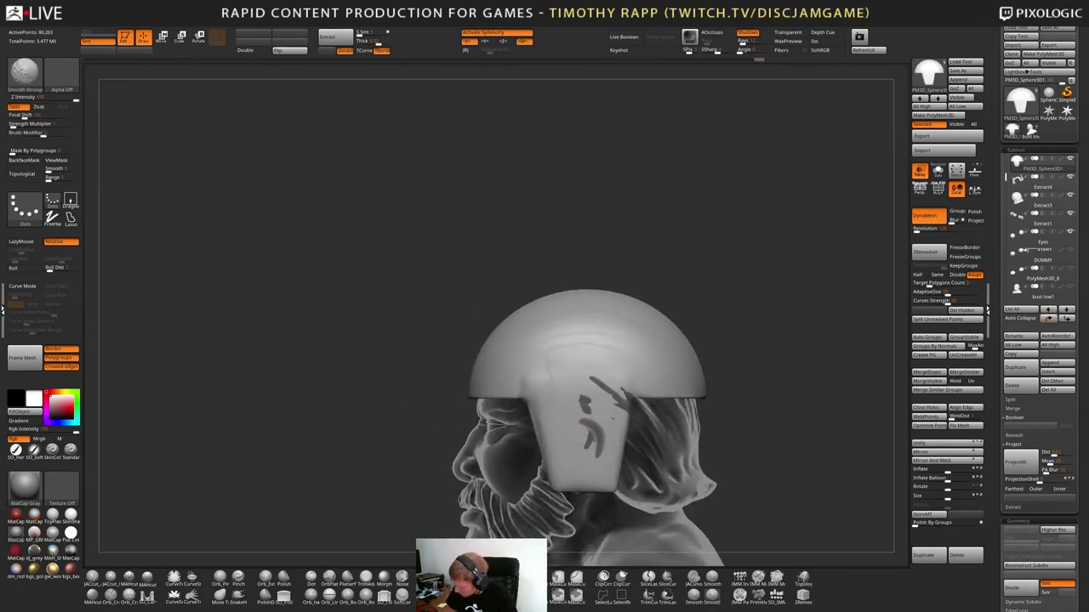
Adjust the lower part of the side flaps from the front with the Move Elastic brush
left_click_drag(349, 444, 447, 449)
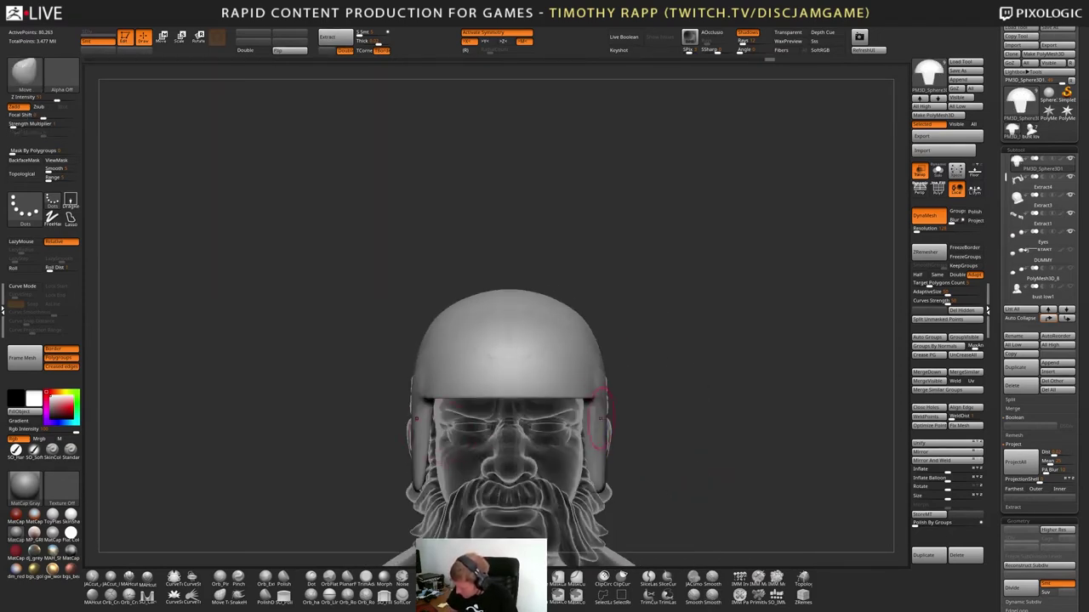
key("b")
key("m")
key("e")
left_click_drag(591, 468, 598, 473)
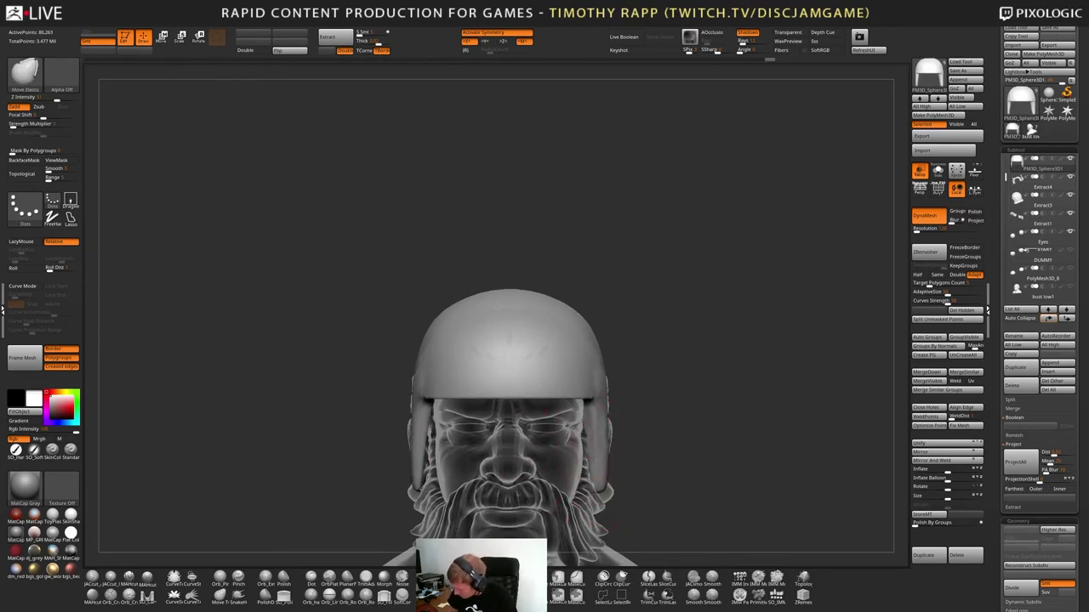
left_click_drag(668, 439, 564, 447, "shift")
mouse_move(563, 448)
right_mouse_down()
mouse_move(595, 387)
mouse_move(625, 401)
right_mouse_up()
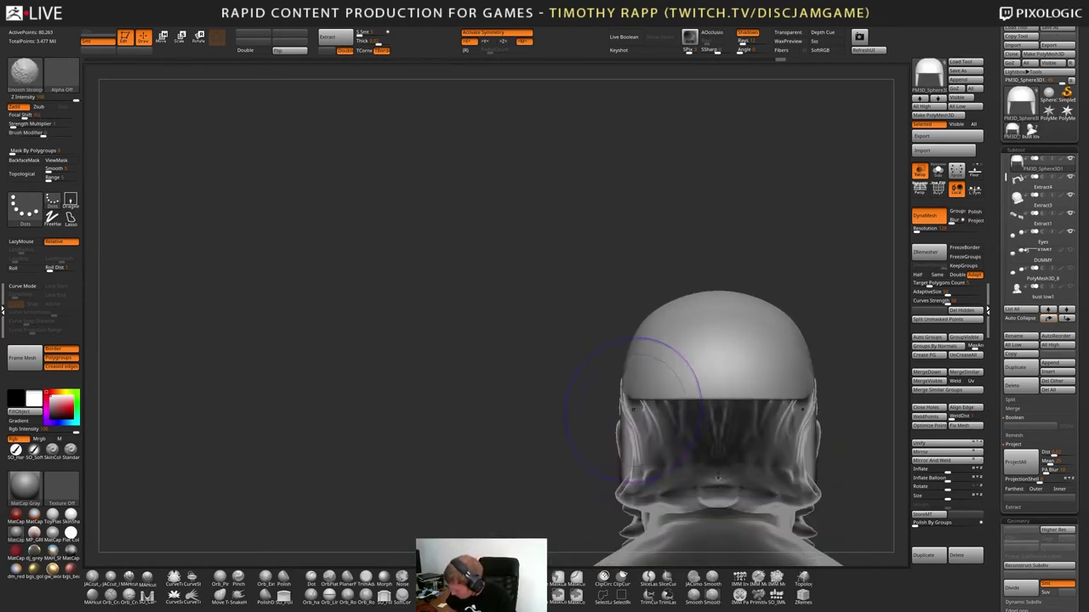
Undo the trial pull at the back, and pull the cap's sides outward over the ears with the Move brush
left_click_drag(628, 405, 619, 408)
right_click_drag(619, 407, 609, 441)
key("ctrl+z")
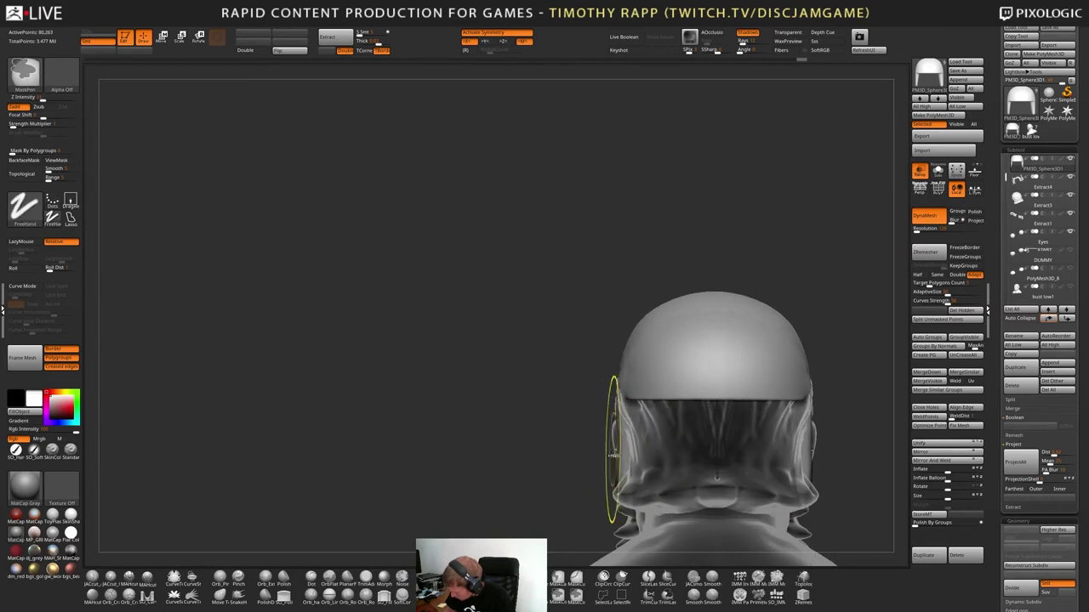
key("b")
key("m")
key("v")
left_click_drag(622, 437, 610, 436)
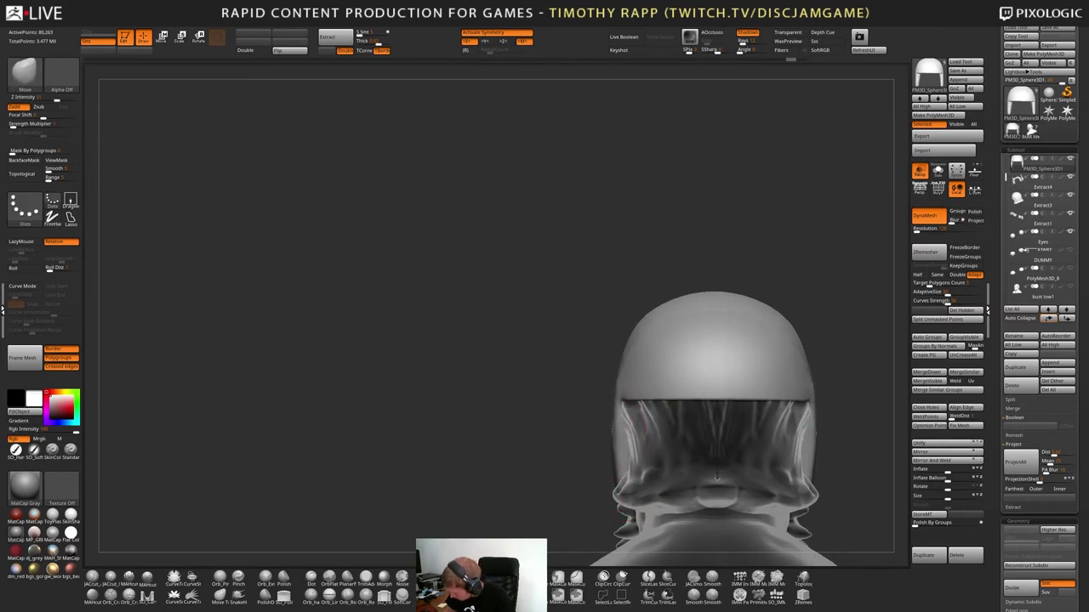
Show the cap alone in Solo mode and flatten the ridges on the flaps' inner faces with the TrimDynamic brush
mouse_move(595, 432)
right_mouse_down()
mouse_move(621, 422)
mouse_move(647, 460)
mouse_move(527, 377)
mouse_move(544, 417)
mouse_move(585, 408)
mouse_move(581, 425)
right_mouse_up()
key("alt+s")
right_click_drag(579, 476, 591, 416)
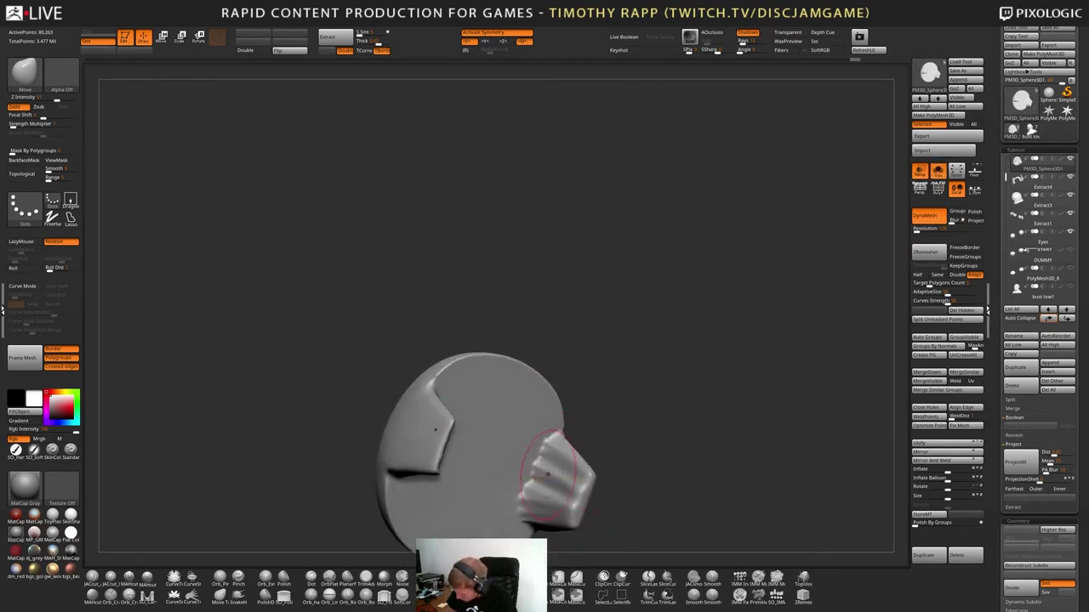
key("b")
key("t")
key("d")
right_click_drag(550, 460, 595, 462)
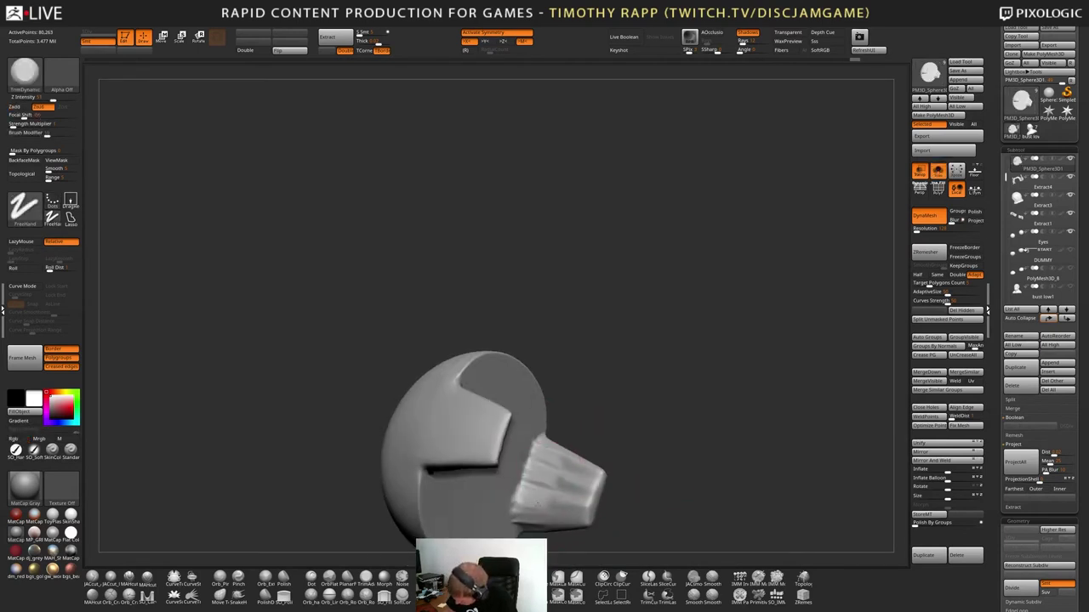
left_click_drag(536, 504, 546, 463)
left_click_drag(536, 514, 564, 478)
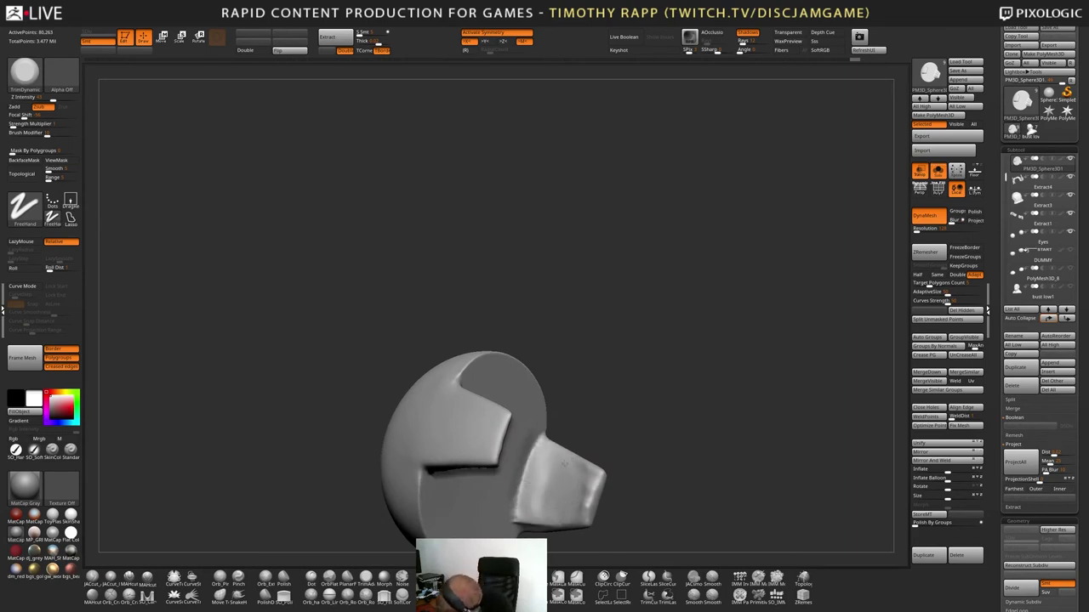
Polish the inner faces of the side flaps with the hPolish brush
key("b")
key("h")
key("p")
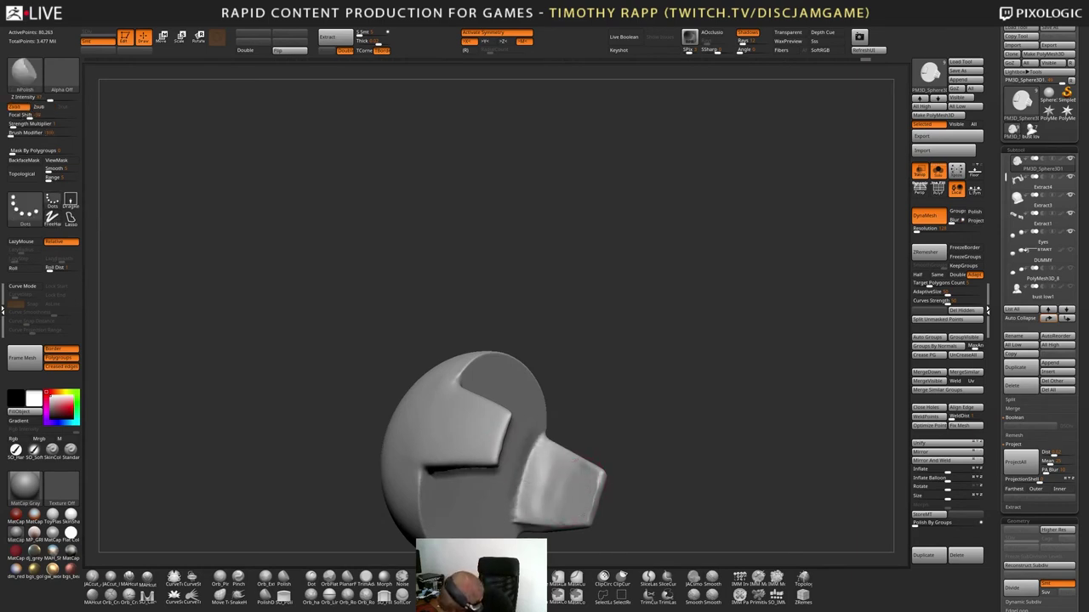
left_click_drag(545, 508, 540, 501)
left_click_drag(534, 515, 559, 449)
key("shift")
right_click_drag(585, 536, 625, 517)
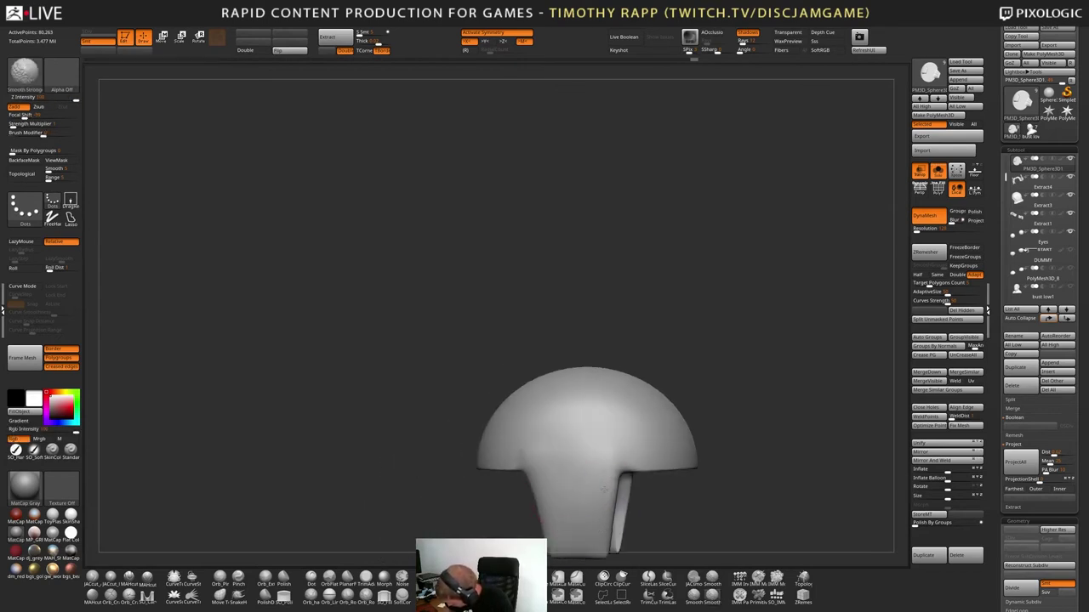
Polish the joints where the side flaps meet the dome's rim, and refresh the cap's DynaMesh
mouse_move(527, 462)
right_mouse_down()
mouse_move(550, 408)
mouse_move(553, 416)
right_mouse_up()
key("shift")
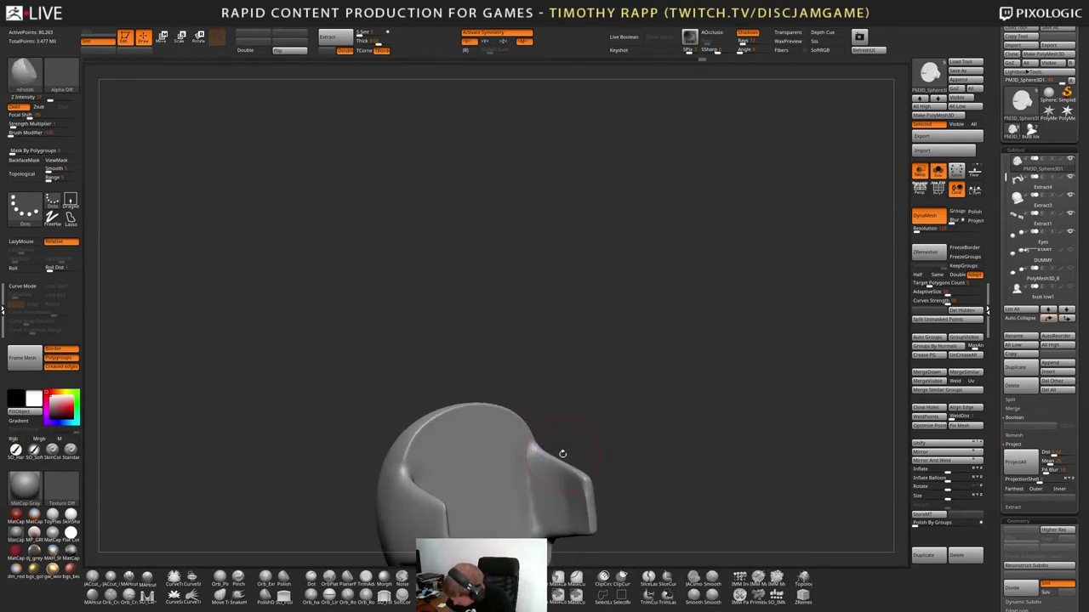
right_click_drag(561, 454, 597, 461)
left_click_drag(596, 462, 585, 411)
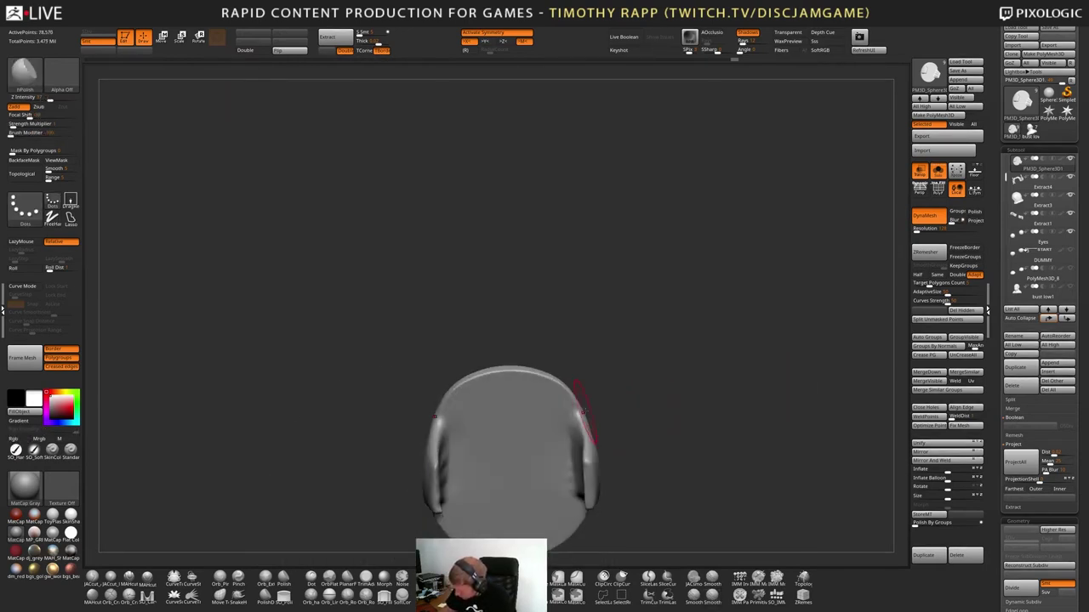
Try hollowing out the cap's underside with ClayTubes strokes, using backface masking
mouse_move(525, 470)
right_mouse_down()
mouse_move(520, 481)
mouse_move(523, 442)
mouse_move(521, 455)
right_mouse_up()
key("b")
key("c")
key("t")
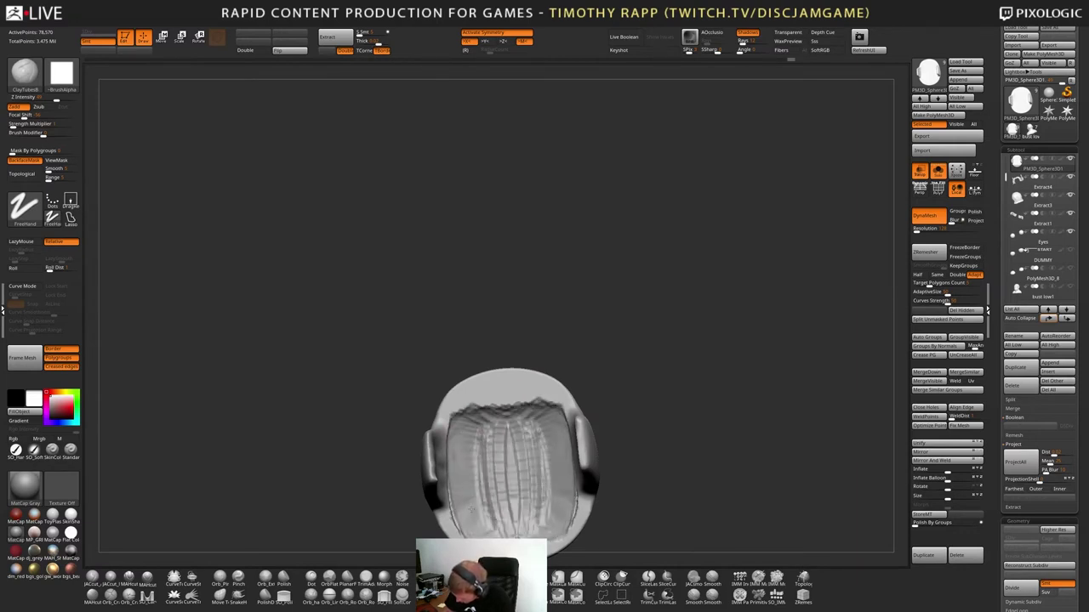
mouse_move(514, 502)
left_mouse_down()
mouse_move(513, 417)
mouse_move(557, 475)
left_mouse_up()
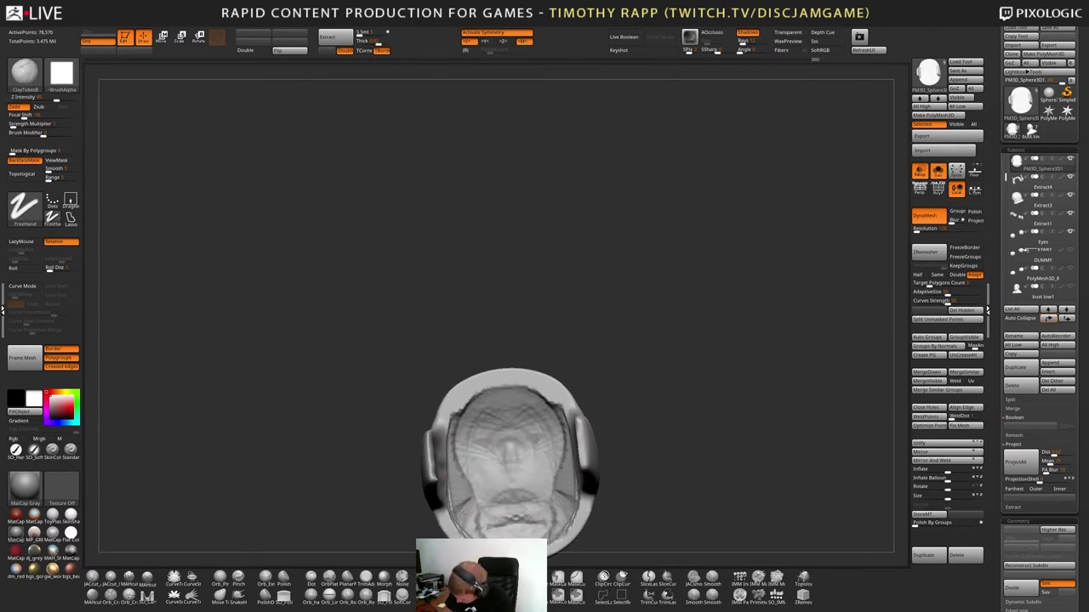
left_click_drag(515, 434, 521, 500)
left_click_drag(545, 391, 568, 472)
right_click_drag(555, 434, 536, 468)
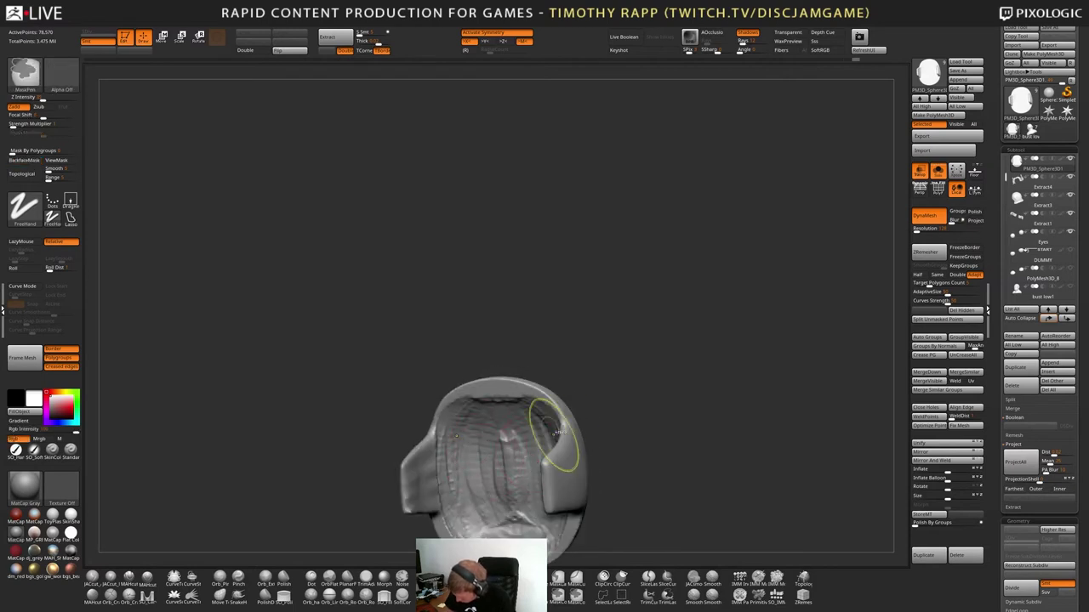
Undo the hollowing strokes on the cap's underside
key("ctrl+z")
key("ctrl+z")
key("ctrl+z")
key("ctrl+z")
Turn off Adapt, lower the target polygon count and ZRemesh the cap into a low-polygon mesh
mouse_move(559, 432)
right_mouse_down()
mouse_move(576, 418)
mouse_move(564, 433)
mouse_move(590, 462)
mouse_move(574, 408)
mouse_move(590, 470)
right_mouse_up()
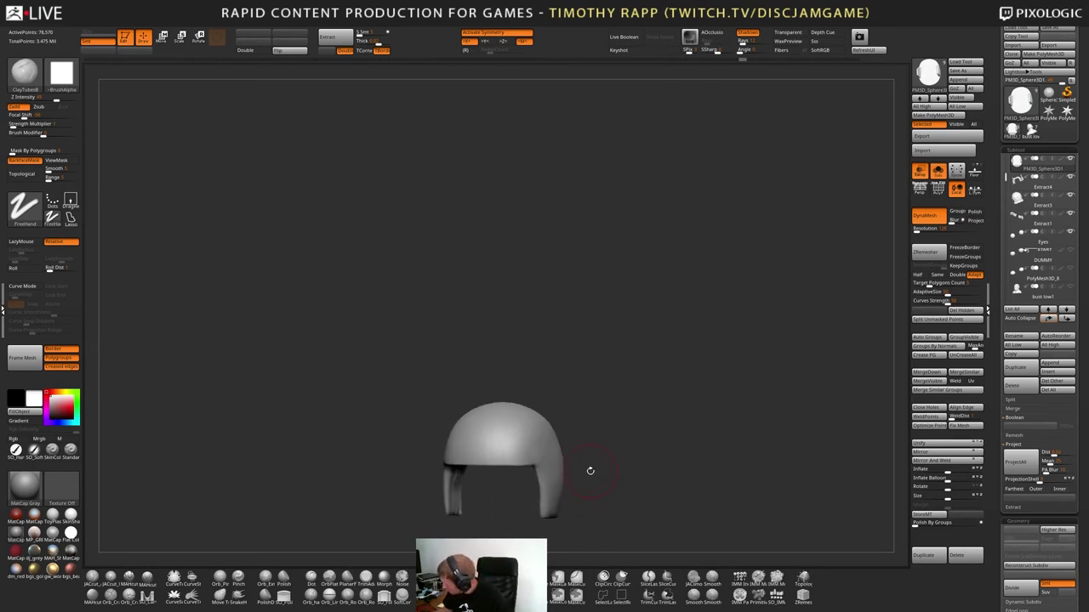
left_click(974, 275)
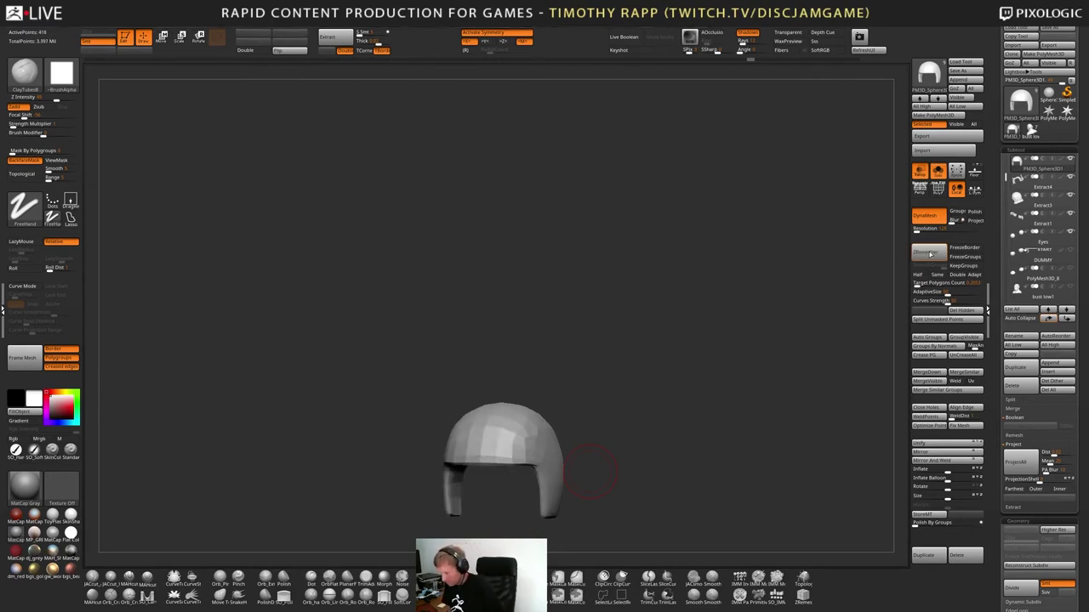
Examine the remeshed cap's polygon wireframe on its own and in place over the ghosted bust
left_click_drag(591, 471, 567, 492)
key("shift+f")
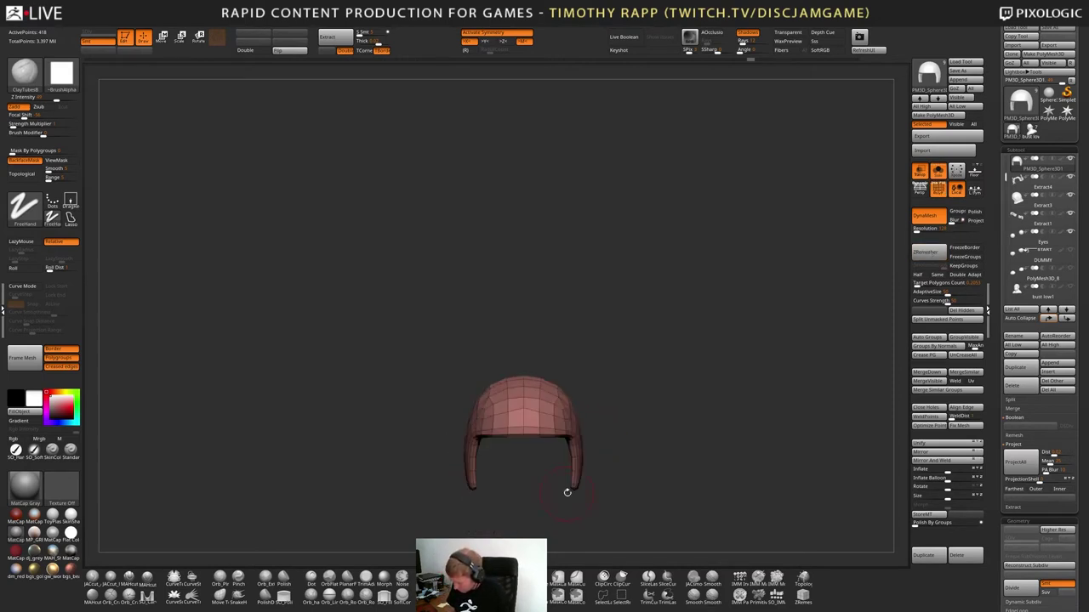
key("alt+s")
left_click_drag(618, 468, 614, 497)
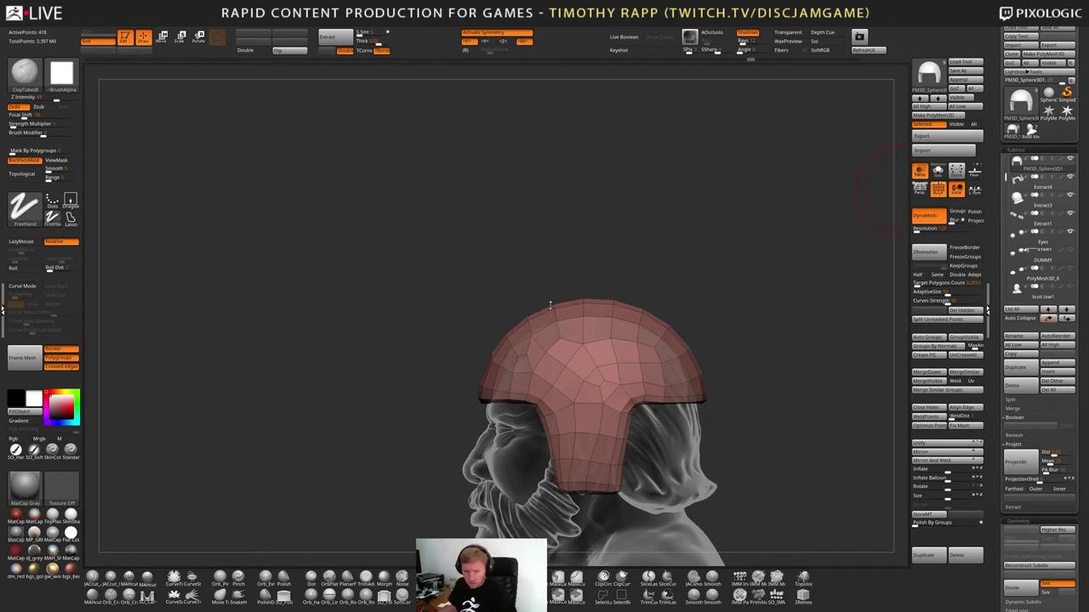
mouse_move(681, 416)
left_mouse_down()
mouse_move(705, 417)
mouse_move(683, 418)
left_mouse_up()
key("shift+f")
mouse_move(686, 455)
left_mouse_down("alt")
mouse_move(686, 432)
mouse_move(666, 435)
mouse_move(696, 439)
mouse_move(712, 421)
left_mouse_up("alt")
Smooth the cap's ear flap and reshape its lower end with the Move brush
left_click_drag(629, 426, 609, 432, "shift")
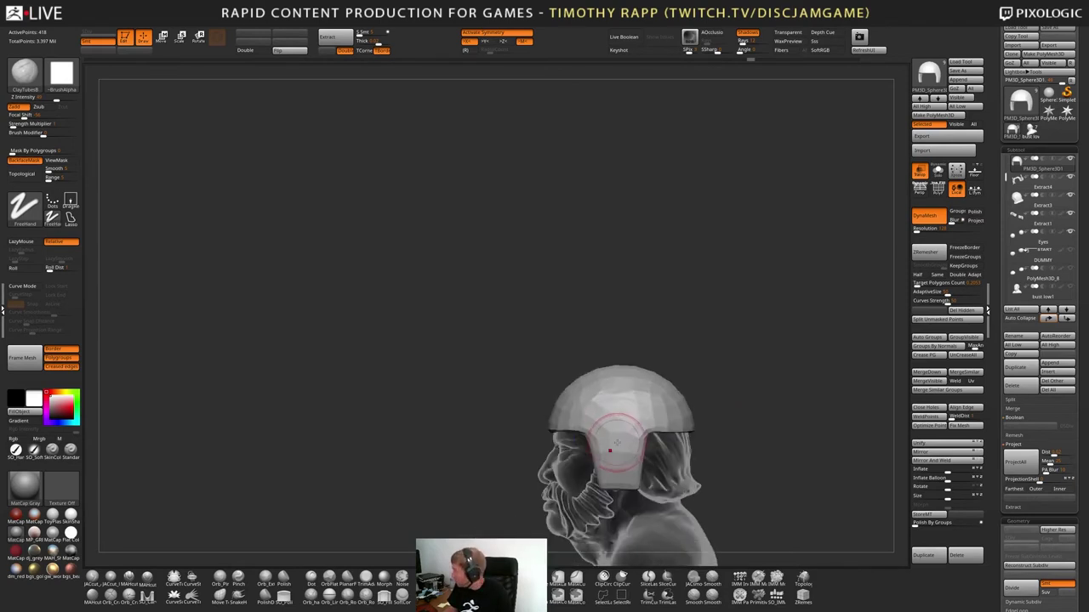
mouse_move(624, 450)
right_mouse_down("shift")
mouse_move(661, 444)
mouse_move(609, 468)
mouse_move(622, 464)
right_mouse_up("shift")
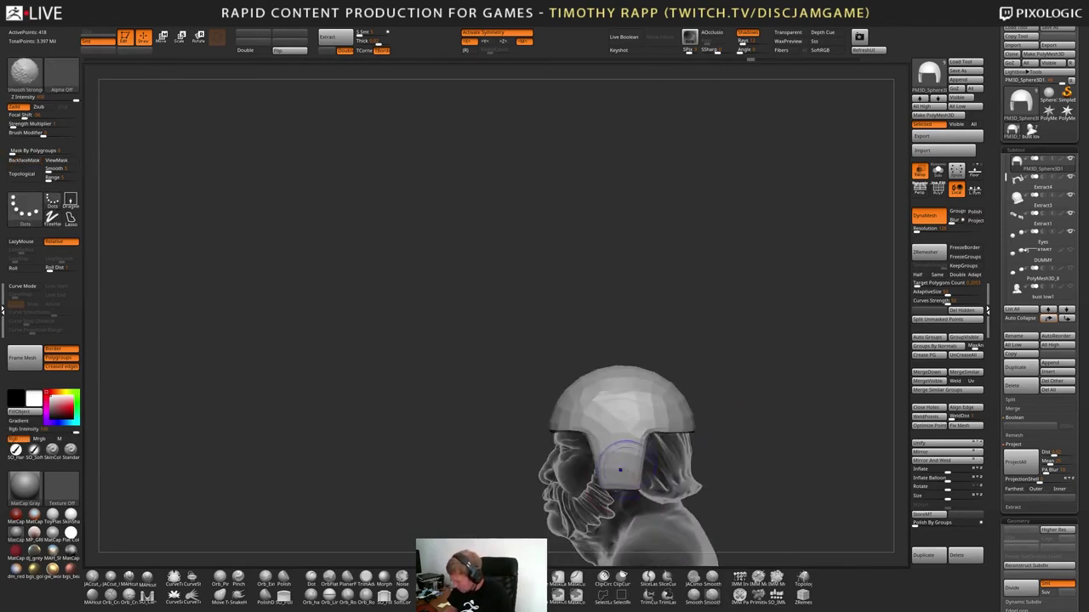
key("b")
key("m")
key("v")
mouse_move(609, 491)
left_mouse_down()
mouse_move(628, 475)
mouse_move(626, 486)
left_mouse_up()
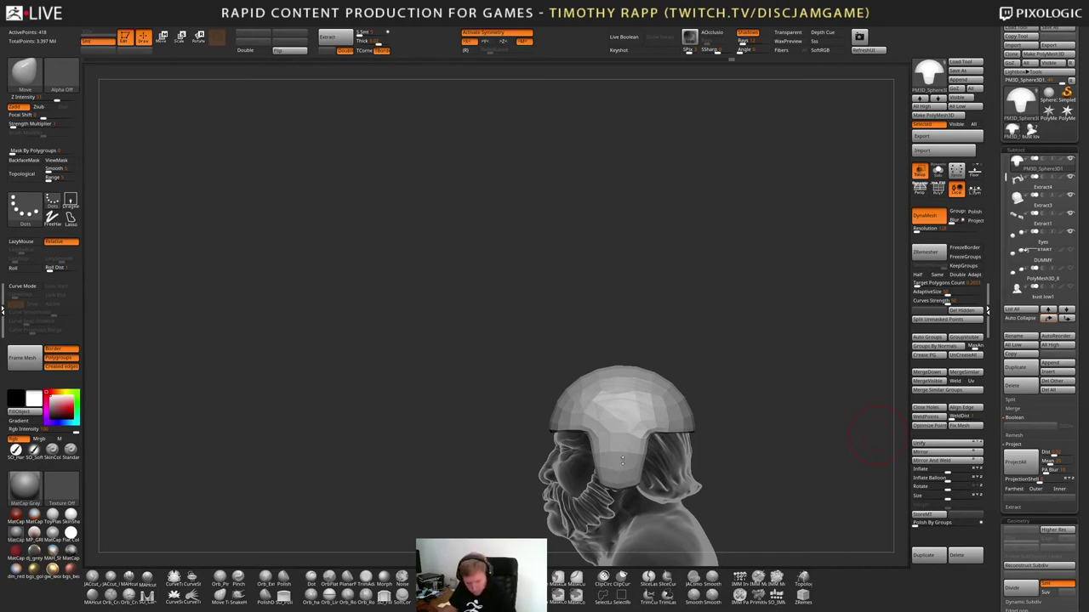
left_click_drag(620, 468, 621, 456)
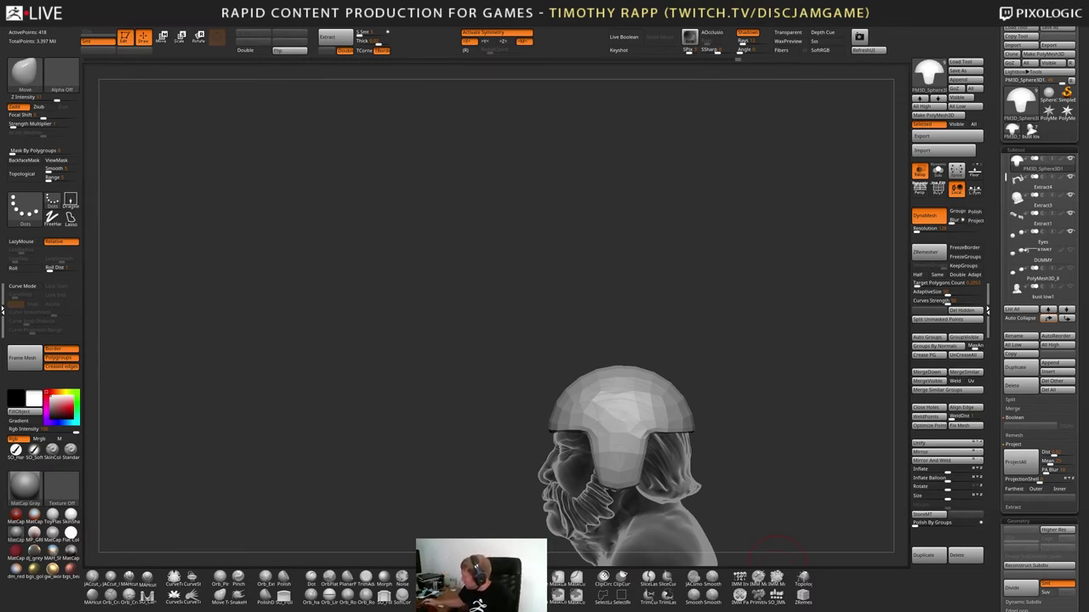
Lower the back of the cap over the hair, protecting the rest with a softened mask
left_click_drag(776, 545, 753, 485)
left_click_drag(744, 418, 637, 449, "ctrl")
key("w")
key("q")
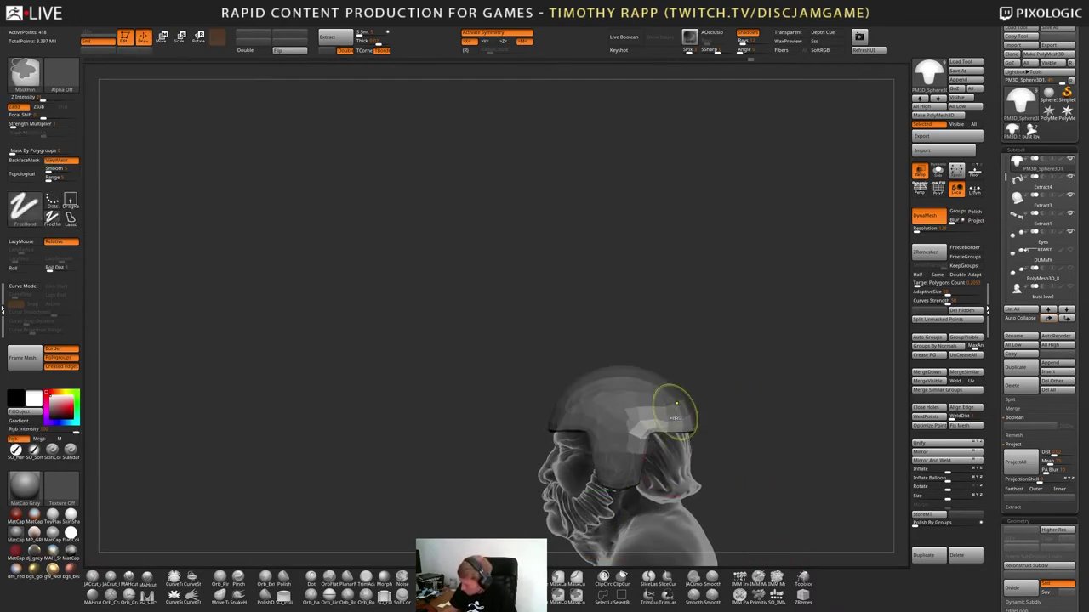
left_click(672, 411, "ctrl")
key("w")
left_click_drag(621, 440, 623, 462)
key("q")
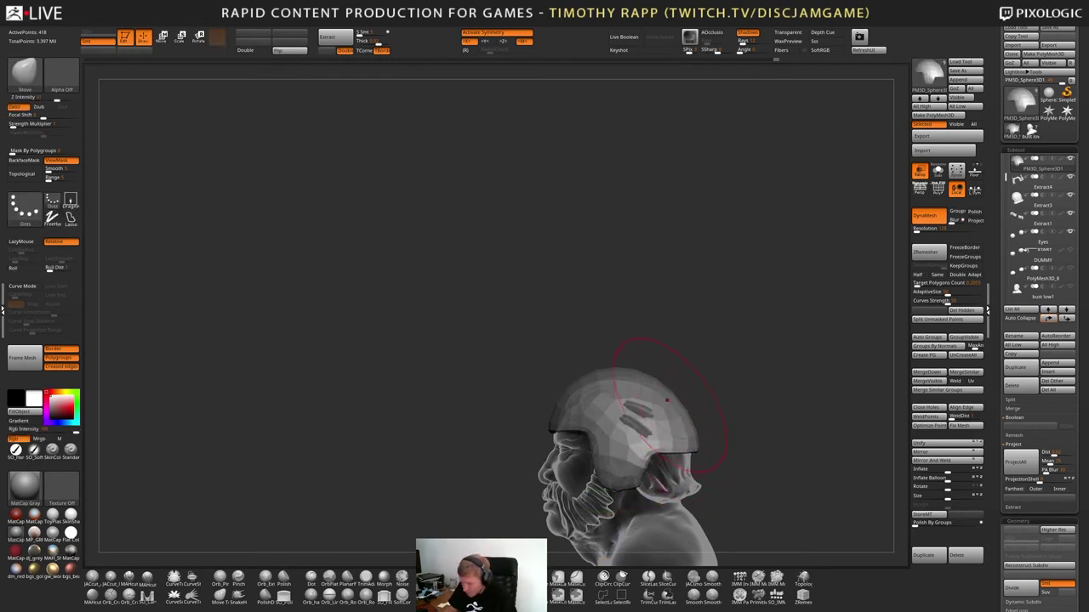
mouse_move(667, 400)
right_mouse_down()
mouse_move(653, 410)
mouse_move(663, 421)
mouse_move(642, 411)
mouse_move(636, 452)
right_mouse_up()
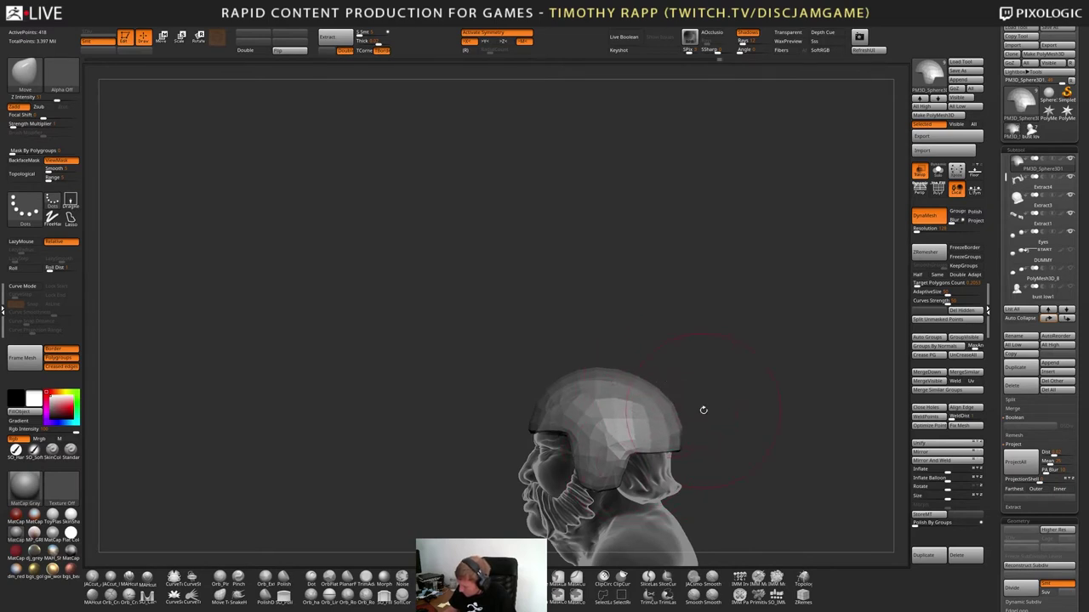
key("ctrl+h")
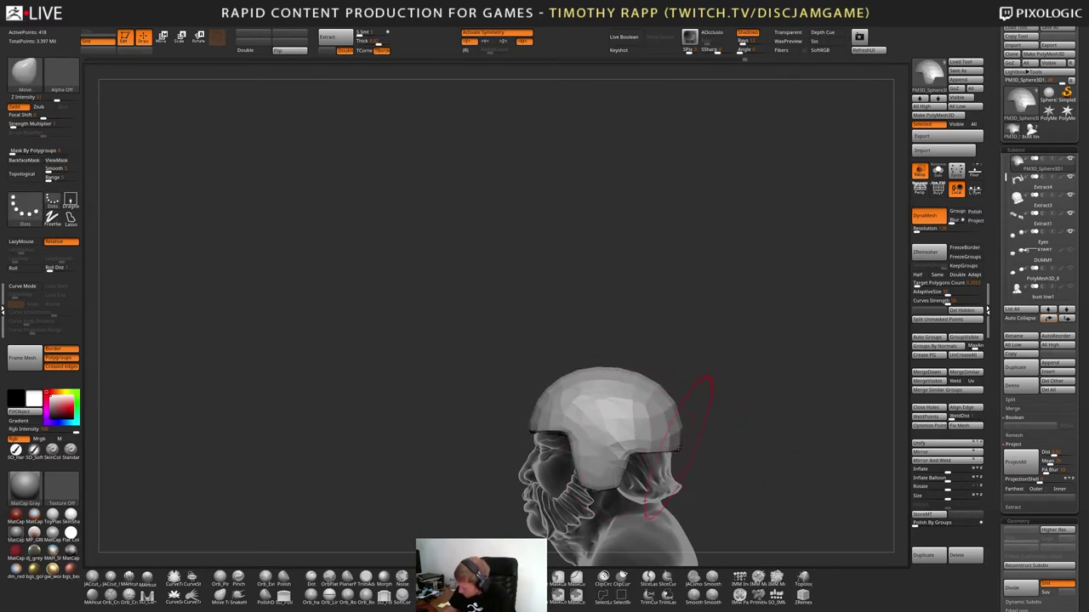
Pull the ear flap's lower end slightly down and back with the Move brush, checking the cap's wireframe from behind
left_click_drag(597, 470, 606, 480)
mouse_move(668, 446)
right_mouse_down()
mouse_move(604, 444)
mouse_move(723, 432)
right_mouse_up()
key("shift+f")
key("shift+f")
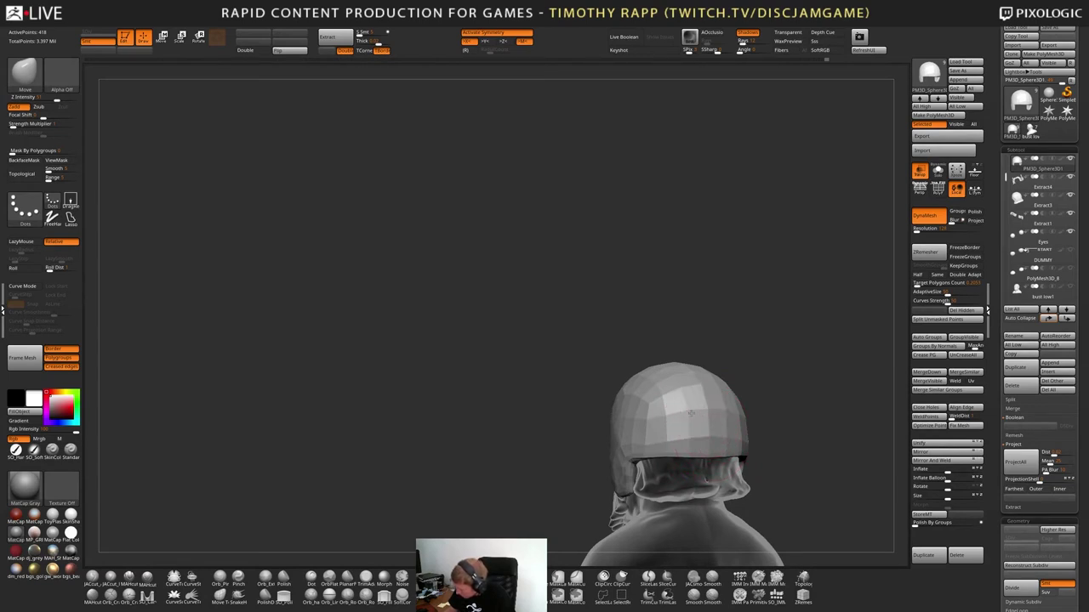
mouse_move(691, 414)
right_mouse_down()
mouse_move(704, 416)
mouse_move(686, 432)
mouse_move(671, 404)
mouse_move(730, 439)
mouse_move(703, 460)
mouse_move(682, 448)
mouse_move(659, 468)
mouse_move(715, 455)
mouse_move(731, 435)
right_mouse_up()
key("shift+f")
key("shift+f")
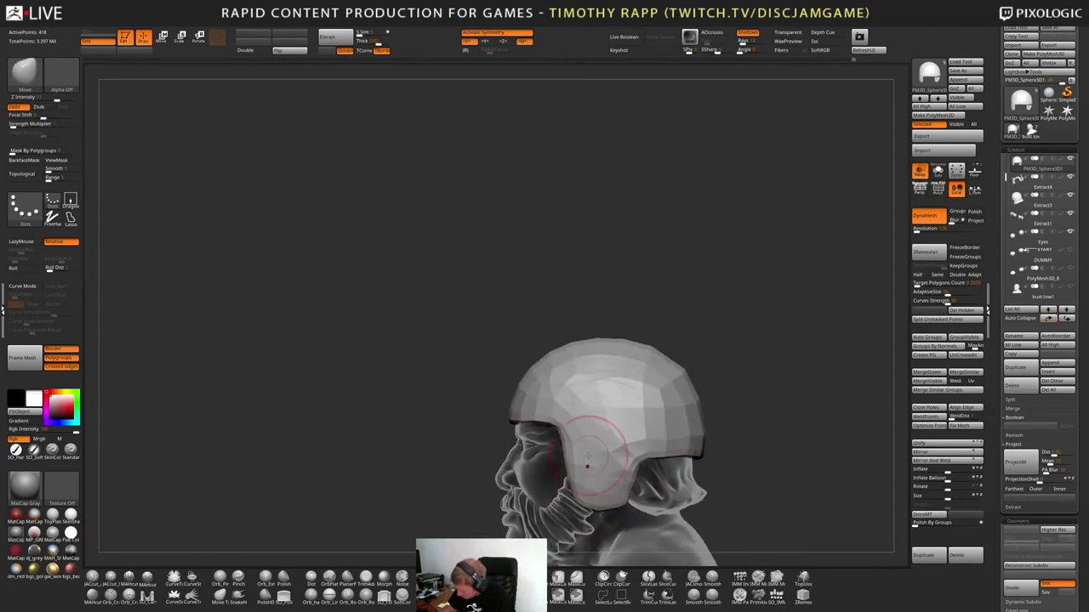
Refine the ear flap's front edge and its corner with the back rim using the Move brush
left_click_drag(584, 452, 580, 451)
left_click_drag(583, 443, 581, 445)
mouse_move(605, 432)
right_mouse_down()
mouse_move(629, 462)
mouse_move(586, 436)
mouse_move(610, 401)
mouse_move(656, 445)
mouse_move(649, 468)
right_mouse_up()
left_click_drag(640, 465, 646, 464)
right_click_drag(646, 459, 644, 466)
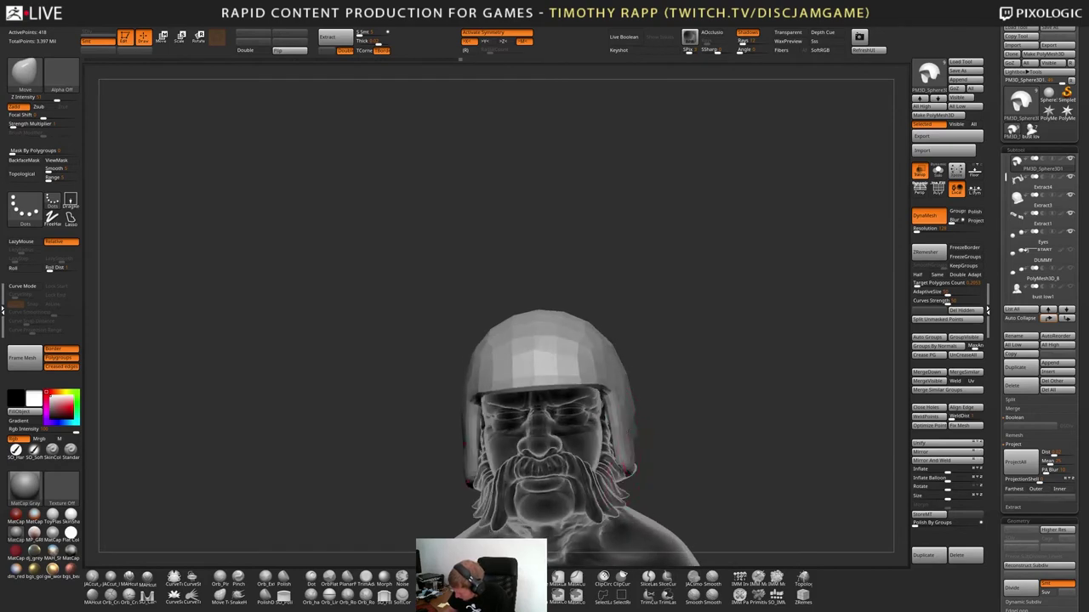
right_click_drag(643, 425, 626, 435)
left_click_drag(641, 410, 644, 406)
mouse_move(644, 406)
right_mouse_down()
mouse_move(676, 407)
mouse_move(614, 403)
mouse_move(636, 427)
right_mouse_up()
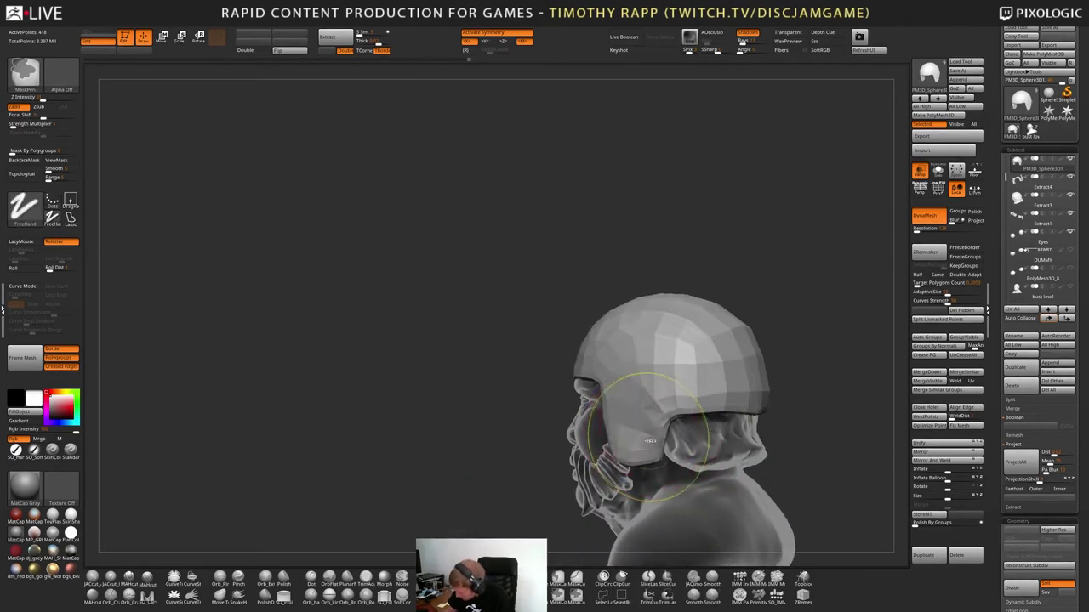
Isolate the cap and work the inner faces of the ear flaps with clay brushes
left_click(703, 595, "shift")
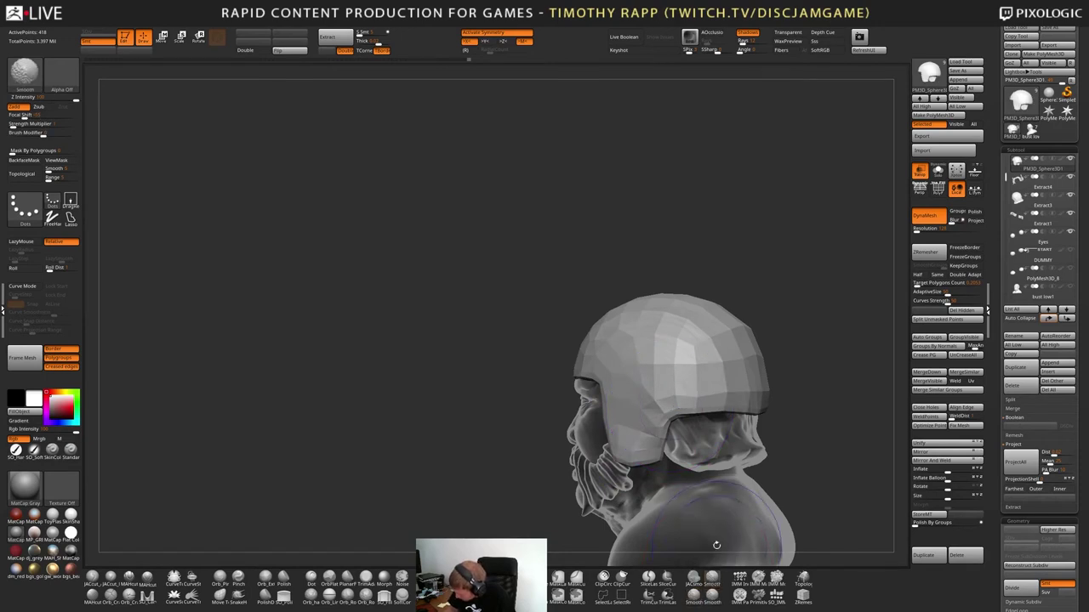
mouse_move(626, 425)
right_mouse_down()
mouse_move(638, 431)
mouse_move(651, 415)
mouse_move(639, 430)
mouse_move(659, 408)
mouse_move(662, 417)
mouse_move(668, 371)
mouse_move(645, 428)
right_mouse_up()
key("2")
key("ctrl+shift+s")
left_click_drag(653, 436, 626, 441)
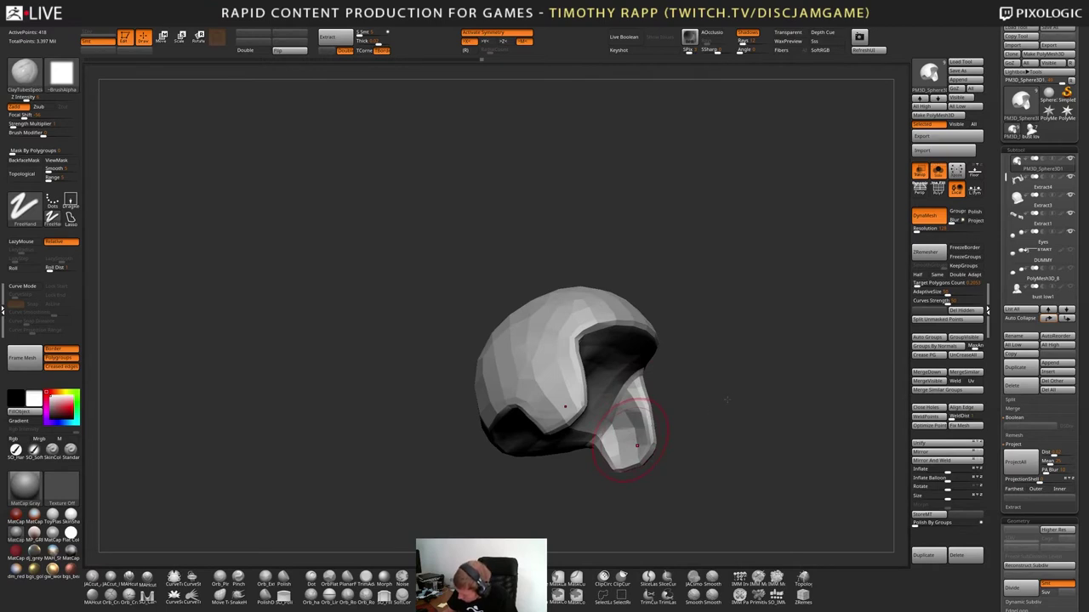
right_click_drag(636, 445, 703, 437)
key("b")
key("c")
key("b")
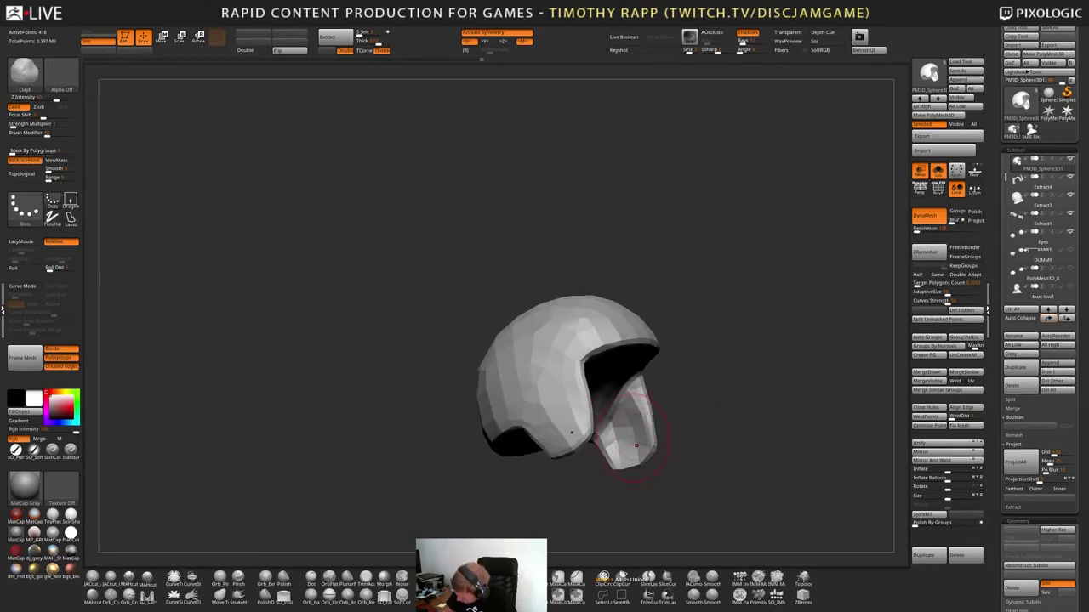
mouse_move(636, 444)
right_mouse_down()
mouse_move(583, 421)
mouse_move(619, 462)
mouse_move(655, 460)
right_mouse_up()
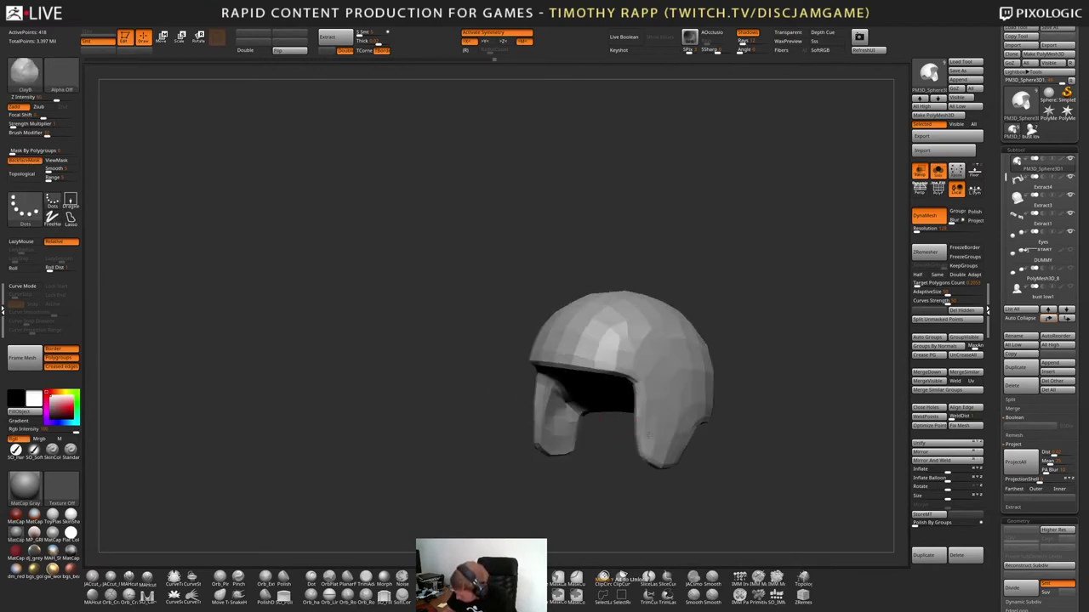
Switch to the Inflate brush and smooth the inner faces of the ear flaps
mouse_move(599, 430)
right_mouse_down()
mouse_move(661, 422)
mouse_move(602, 446)
right_mouse_up()
key("b")
key("i")
key("n")
mouse_move(602, 446)
left_mouse_down("shift")
mouse_move(598, 454)
mouse_move(591, 441)
left_mouse_up("shift")
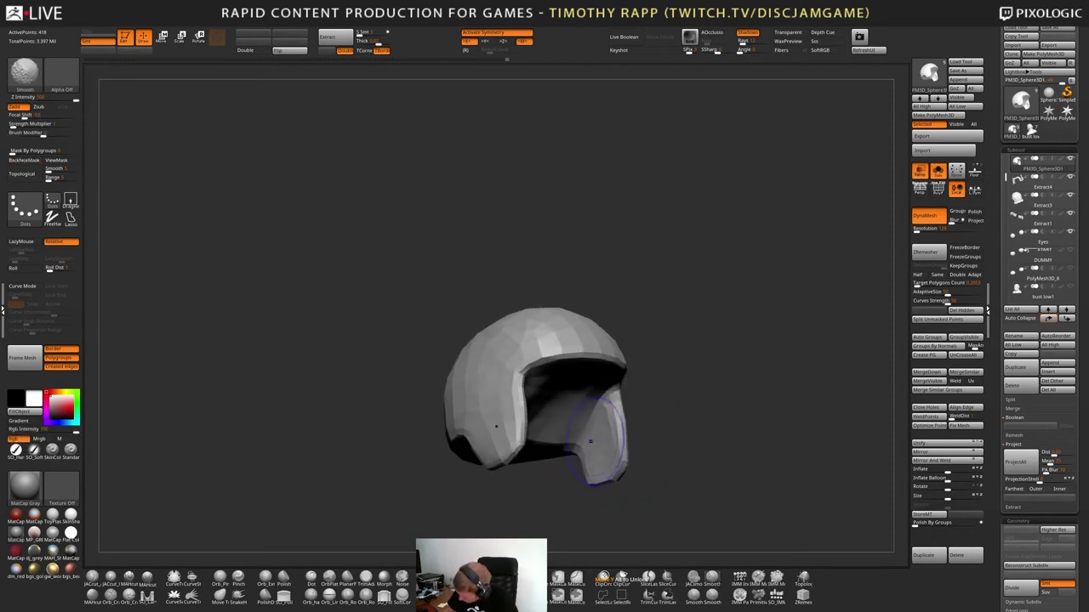
mouse_move(590, 441)
right_mouse_down()
mouse_move(629, 425)
mouse_move(627, 447)
mouse_move(587, 457)
mouse_move(592, 487)
mouse_move(620, 450)
mouse_move(634, 476)
mouse_move(512, 437)
right_mouse_up()
right_click_drag(543, 375, 584, 479)
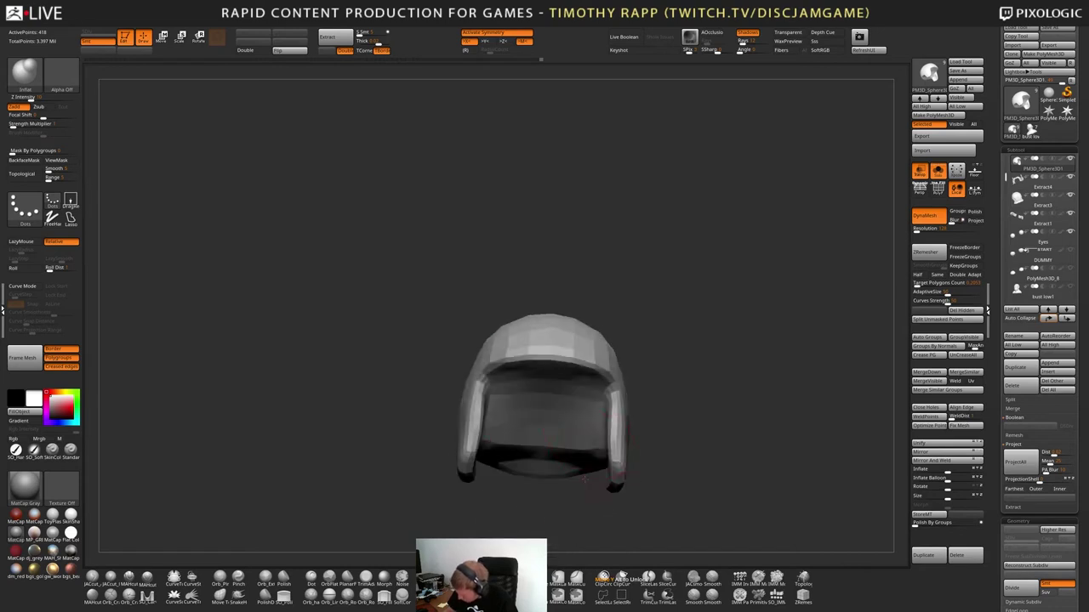
Push the ear flaps' inner sides outward with the Move brush and bring the bust back into view
right_click_drag(544, 400, 494, 408)
key("b")
key("m")
key("v")
left_click_drag(439, 429, 429, 427)
left_click_drag(450, 416, 445, 417)
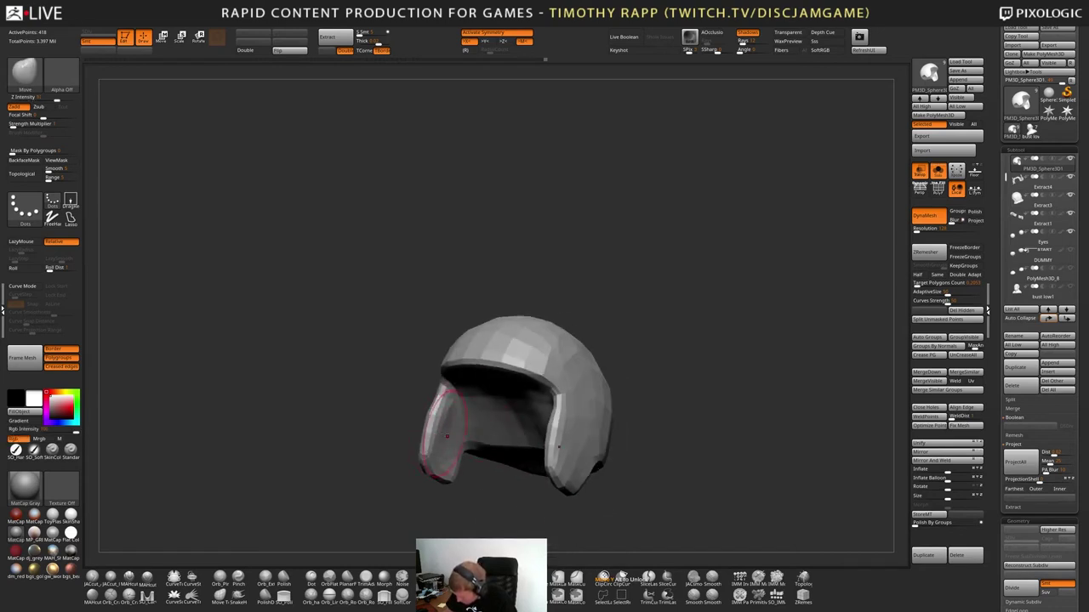
right_click_drag(460, 421, 586, 441)
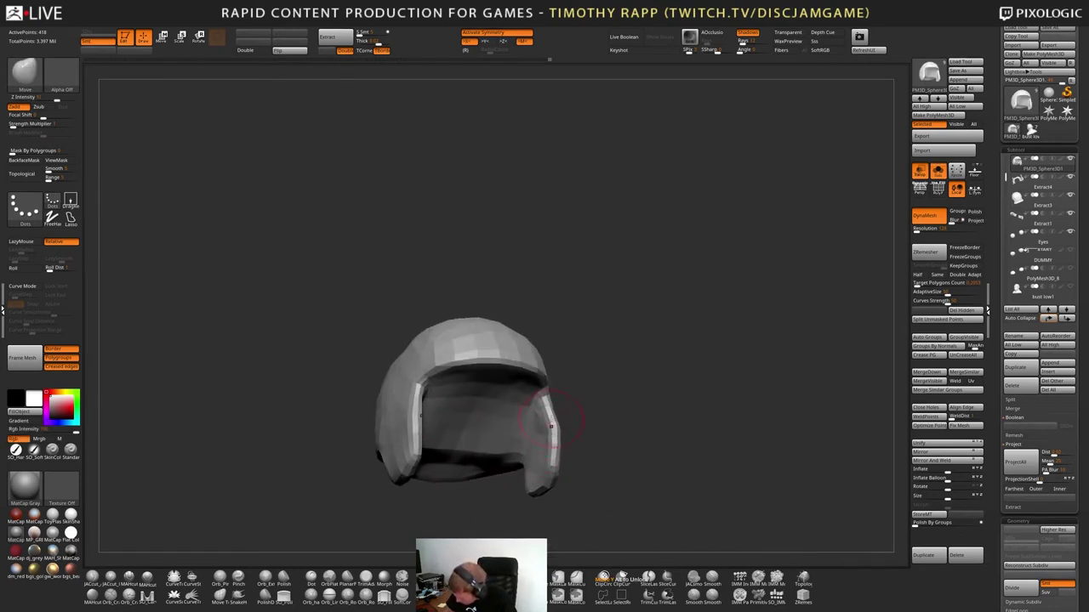
key("shift")
right_click_drag(559, 446, 624, 416)
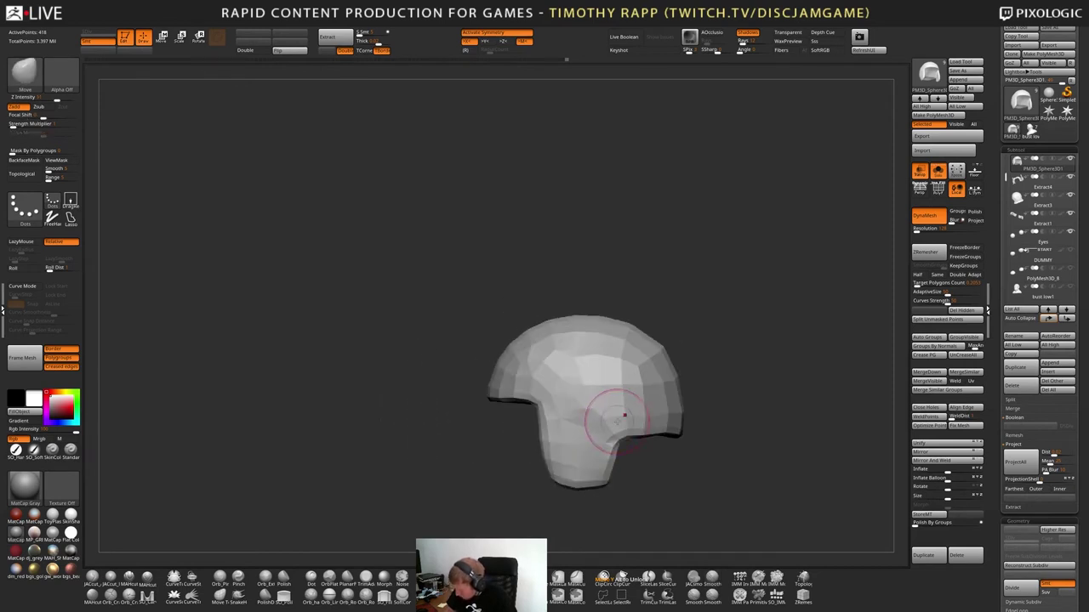
key("alt+s")
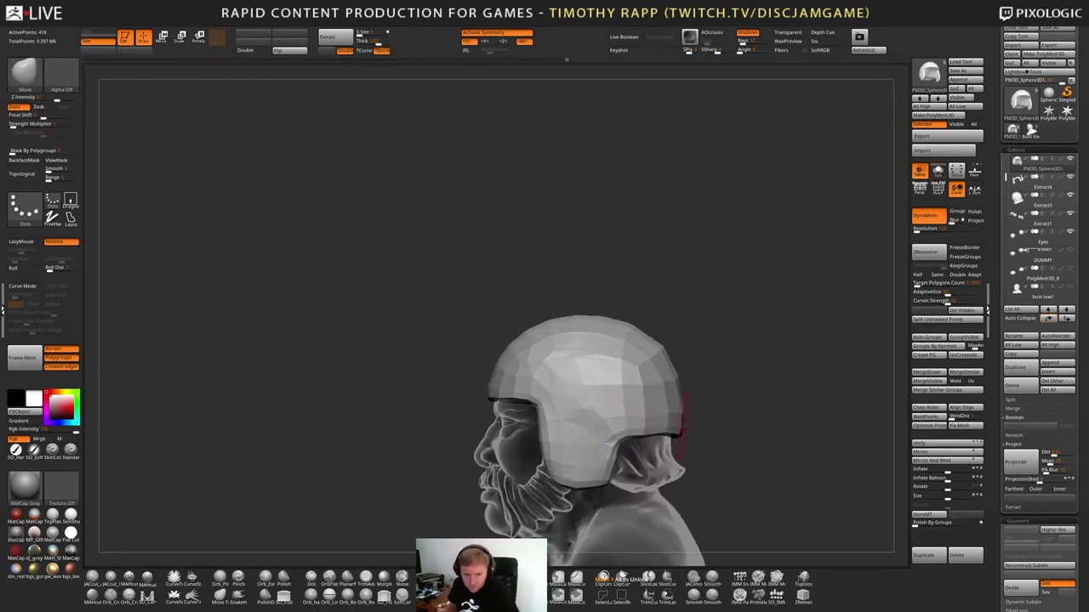
Select the Move brush and smooth the cap's side near the back rim
mouse_move(670, 457)
right_mouse_down()
mouse_move(672, 402)
mouse_move(656, 425)
right_mouse_up()
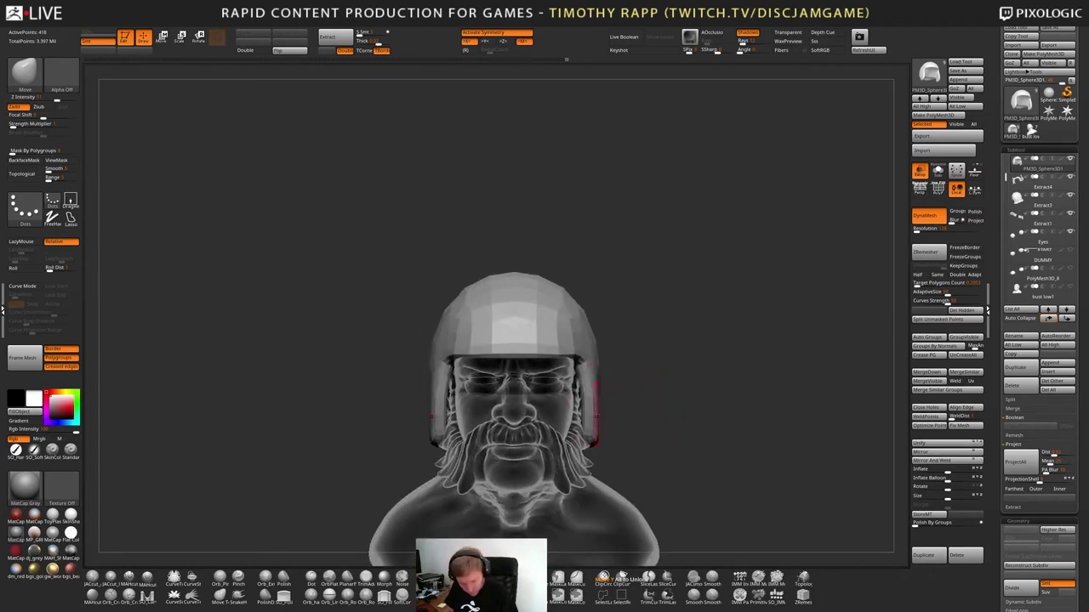
right_click_drag(594, 414, 611, 431)
right_click_drag(634, 368, 611, 386)
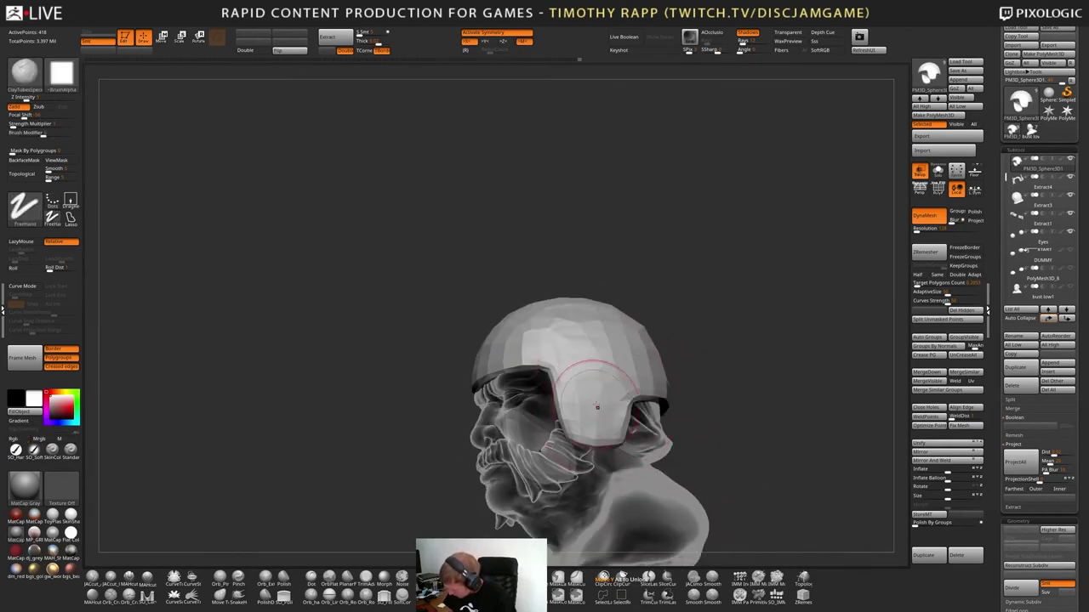
mouse_move(598, 405)
right_mouse_down()
mouse_move(649, 384)
mouse_move(623, 393)
mouse_move(636, 388)
mouse_move(630, 400)
mouse_move(648, 407)
mouse_move(644, 393)
mouse_move(656, 388)
right_mouse_up()
key("b")
key("m")
key("v")
left_click_drag(656, 388, 654, 384, "shift")
mouse_move(654, 384)
right_mouse_down()
mouse_move(687, 376)
mouse_move(676, 367)
mouse_move(687, 352)
mouse_move(637, 382)
mouse_move(668, 340)
mouse_move(723, 408)
mouse_move(705, 365)
mouse_move(623, 399)
mouse_move(698, 426)
mouse_move(704, 418)
right_mouse_up()
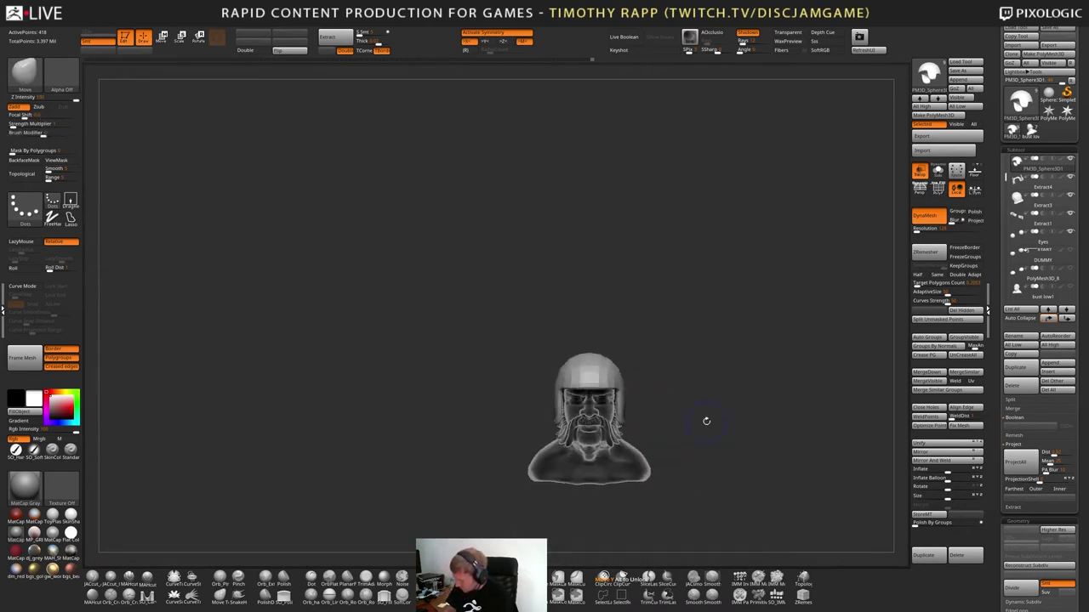
Push the lower tip of the ear flap slightly upward with the Move brush and check the wireframe
key("shift+f")
key("shift+f")
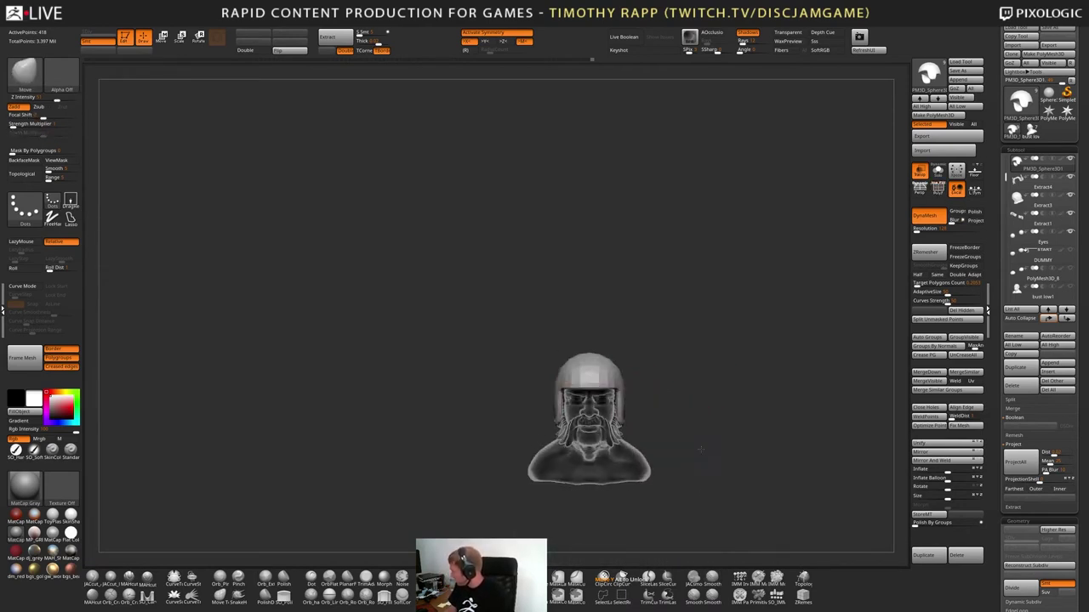
mouse_move(705, 458)
right_mouse_down()
mouse_move(634, 456)
mouse_move(713, 460)
right_mouse_up()
mouse_move(606, 451)
right_mouse_down("ctrl")
mouse_move(563, 451)
mouse_move(633, 448)
right_mouse_up("ctrl")
left_click_drag(529, 447, 537, 432)
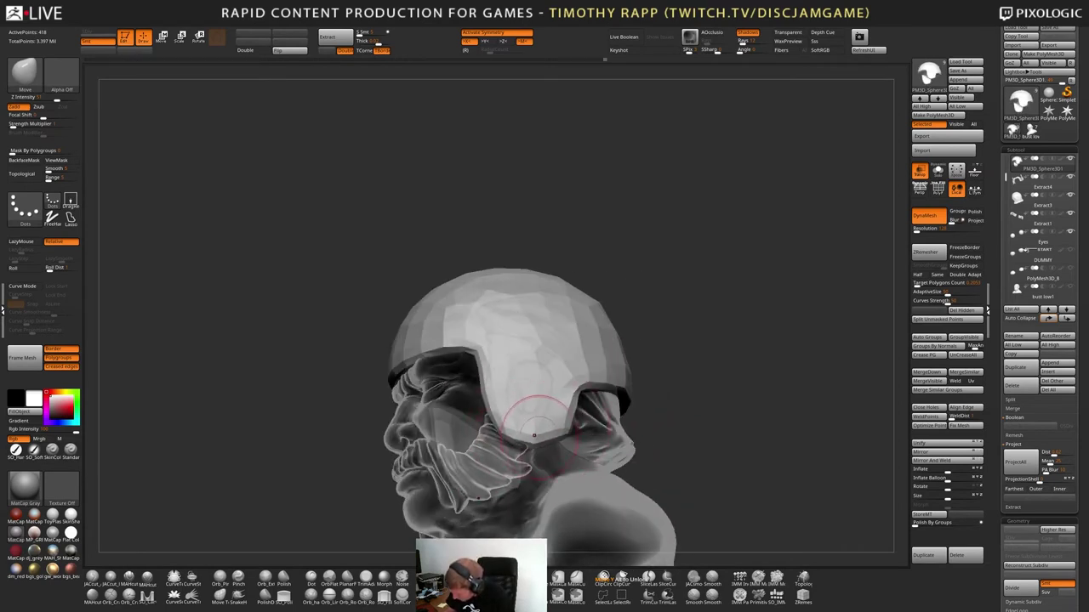
key("shift+f")
right_click_drag(537, 443, 568, 348)
key("shift+f")
Turn off transparency and examine the cap's fit on the solid bust from below, the front and the side
mouse_move(570, 397)
right_mouse_down()
mouse_move(559, 358)
mouse_move(640, 372)
mouse_move(595, 375)
mouse_move(599, 391)
mouse_move(638, 389)
mouse_move(600, 383)
mouse_move(637, 342)
mouse_move(621, 318)
mouse_move(638, 347)
mouse_move(621, 343)
mouse_move(660, 343)
right_mouse_up()
right_click_drag(660, 343, 629, 442, "ctrl")
key("shift+f")
key("shift+f")
left_click(920, 171)
right_click_drag(630, 443, 740, 413, "ctrl")
mouse_move(667, 406)
right_mouse_down()
mouse_move(701, 406)
mouse_move(644, 417)
mouse_move(699, 419)
mouse_move(643, 399)
mouse_move(668, 375)
mouse_move(629, 364)
right_mouse_up()
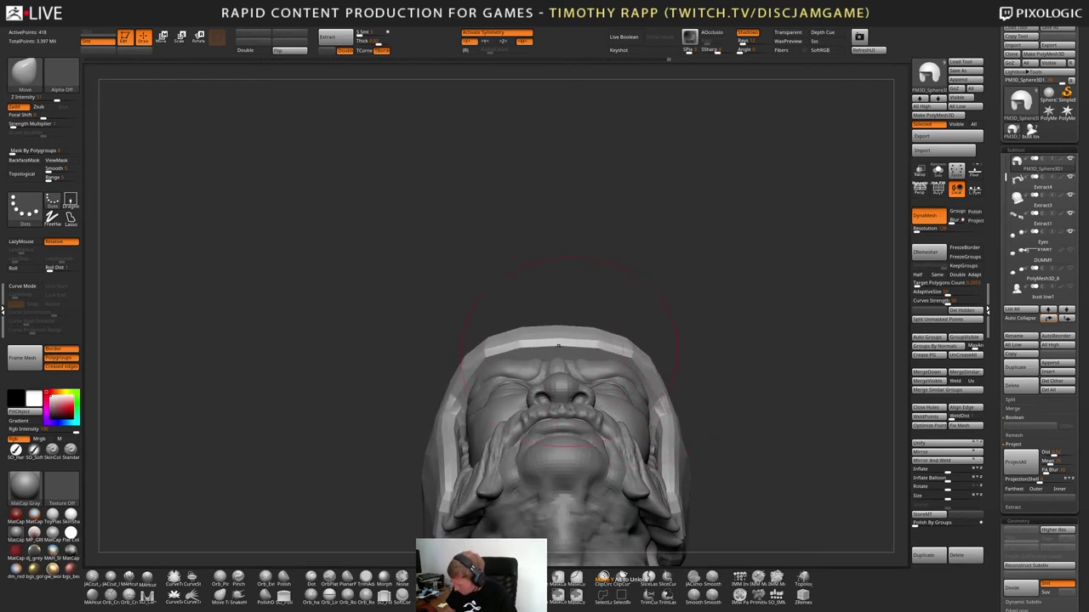
mouse_move(468, 378)
right_mouse_down()
mouse_move(452, 392)
mouse_move(528, 344)
mouse_move(493, 341)
mouse_move(441, 407)
mouse_move(485, 430)
right_mouse_up()
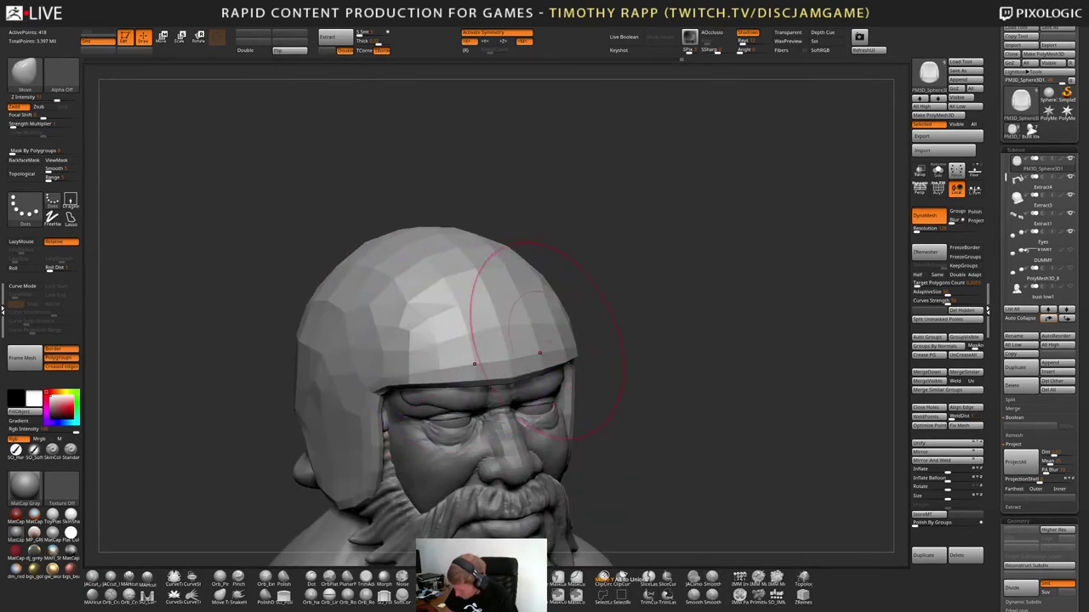
right_click_drag(549, 342, 630, 389)
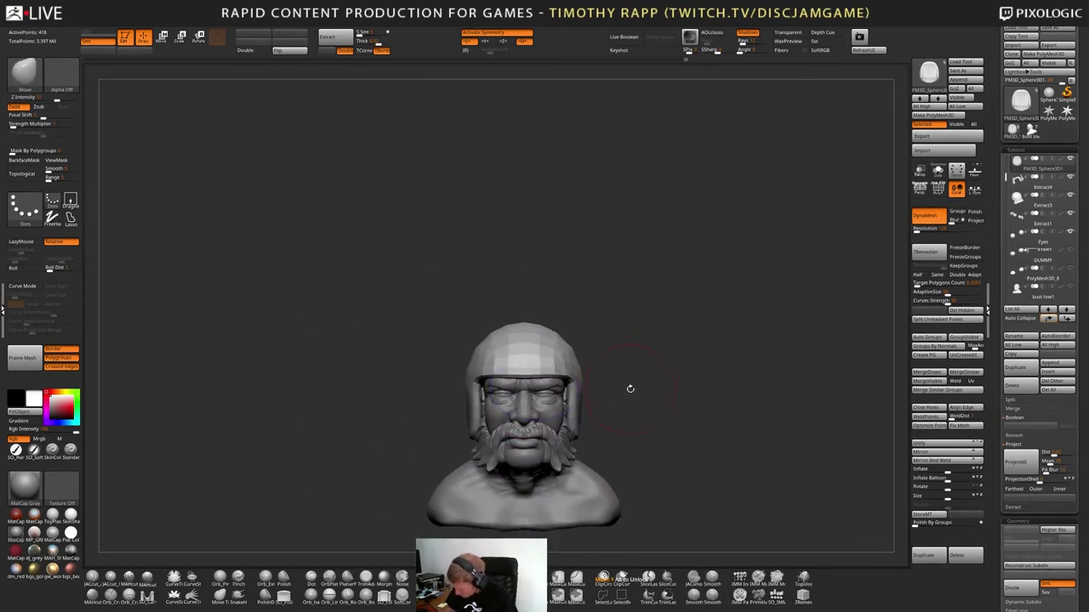
right_click_drag(525, 392, 620, 356)
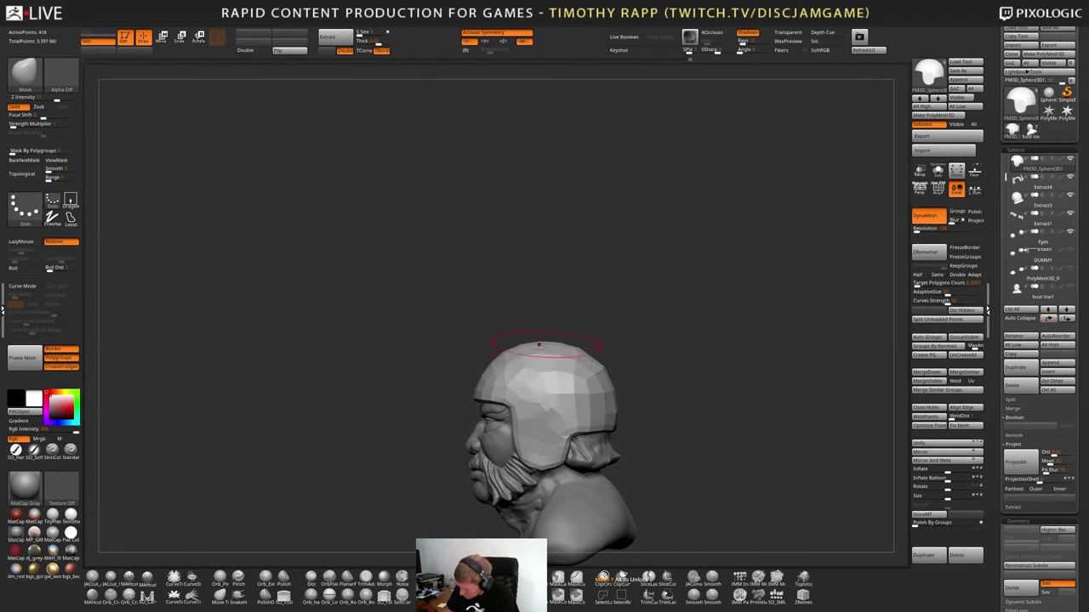
mouse_move(540, 343)
right_mouse_down()
mouse_move(725, 346)
mouse_move(685, 377)
mouse_move(717, 377)
mouse_move(674, 418)
mouse_move(740, 391)
mouse_move(723, 417)
mouse_move(701, 387)
right_mouse_up()
Adjust the ear flap's contour beside the cheek with the Move brush and check it from the front
left_click_drag(554, 413, 556, 422)
mouse_move(587, 439)
right_mouse_down()
mouse_move(618, 433)
mouse_move(508, 437)
right_mouse_up()
left_click_drag(541, 417, 532, 422)
right_click_drag(534, 421, 502, 438)
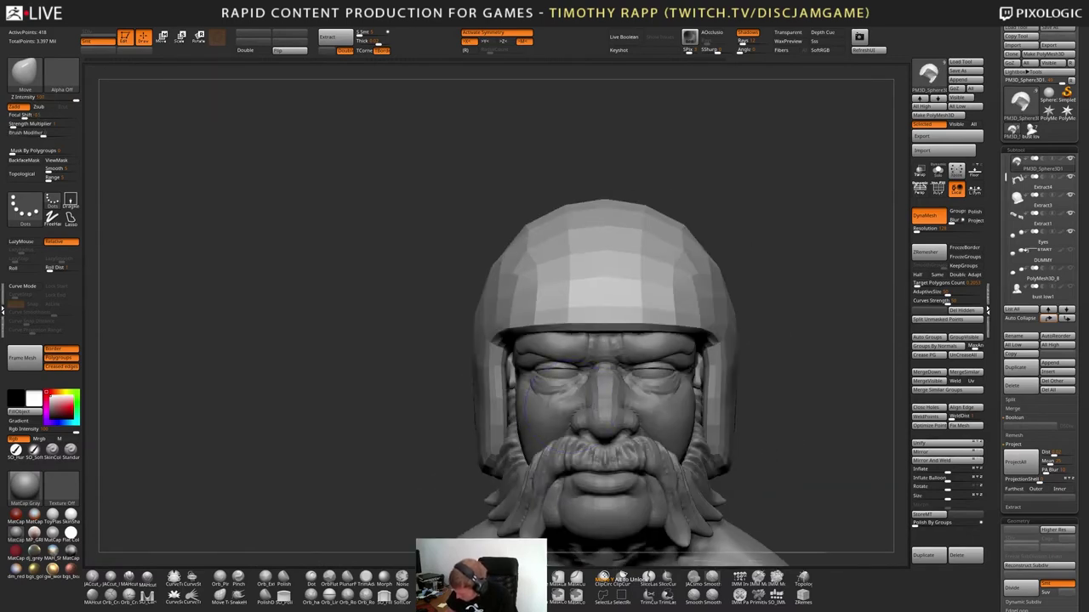
right_click_drag(569, 413, 702, 388, "ctrl")
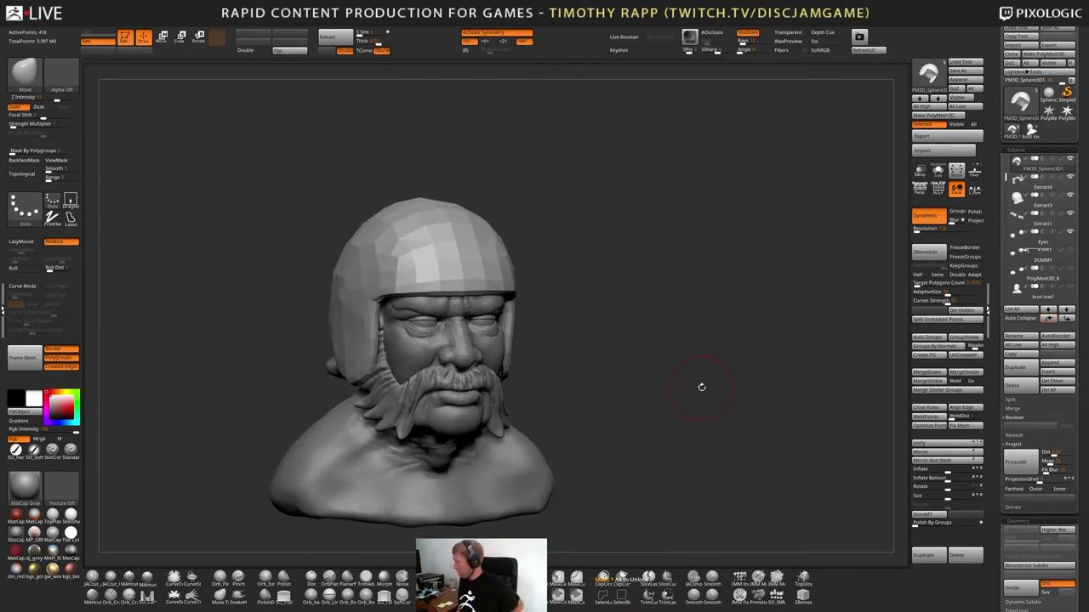
Turn on polypaint for the bust subtool, select it and raise it to its highest subdivision level
left_click_drag(1008, 162, 1008, 155)
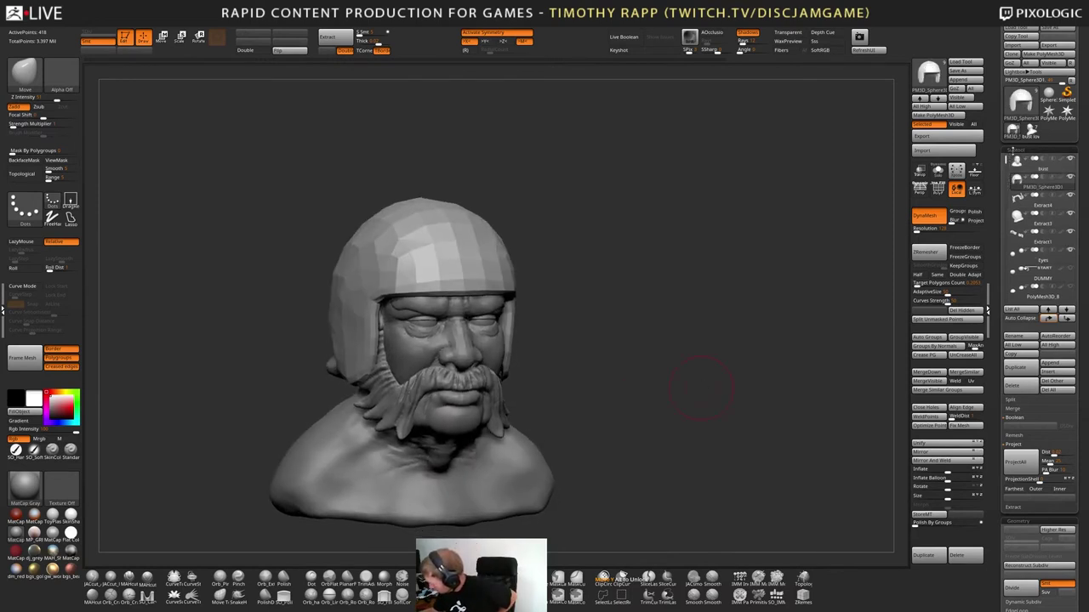
left_click(1061, 160)
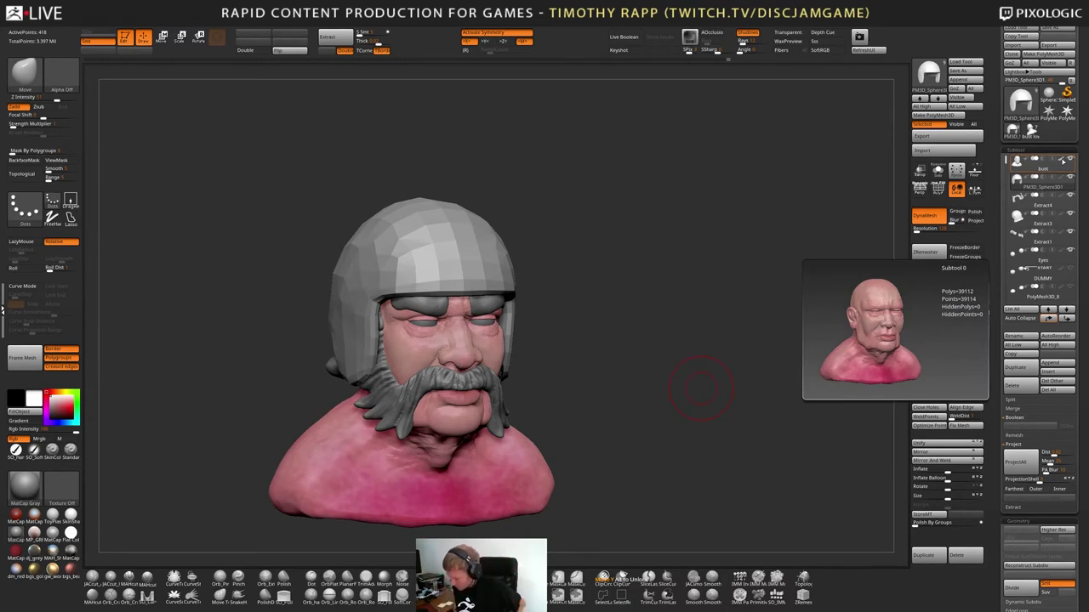
left_click(1045, 165)
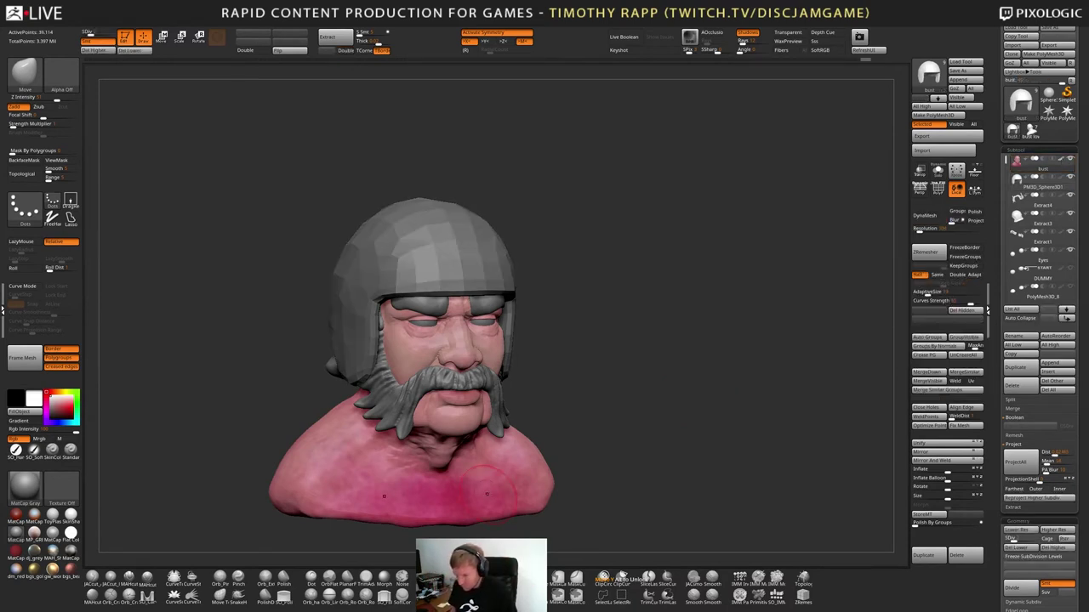
key("d")
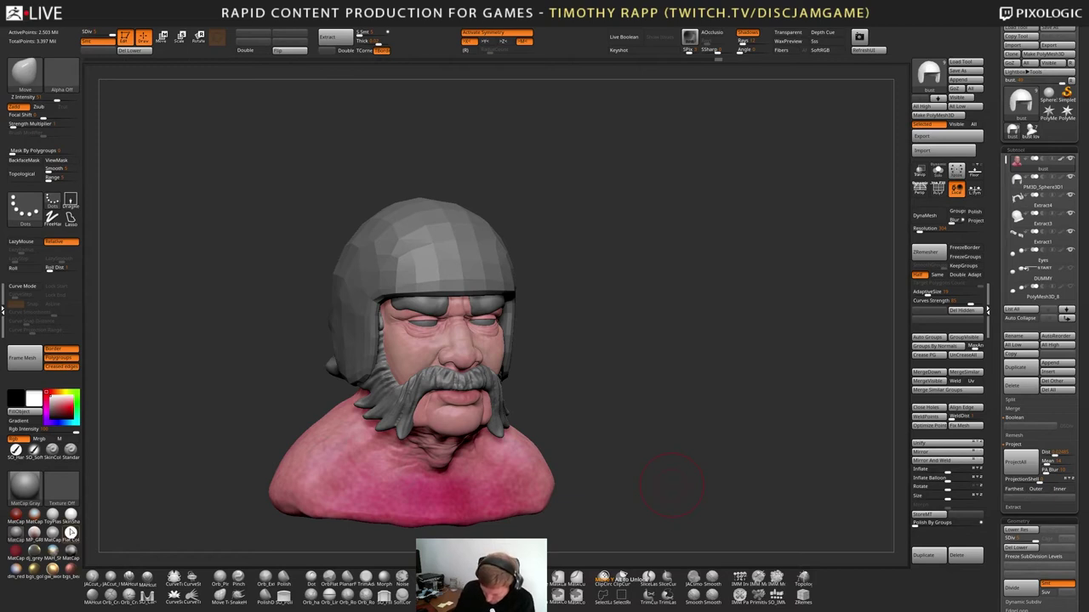
mouse_move(72, 534)
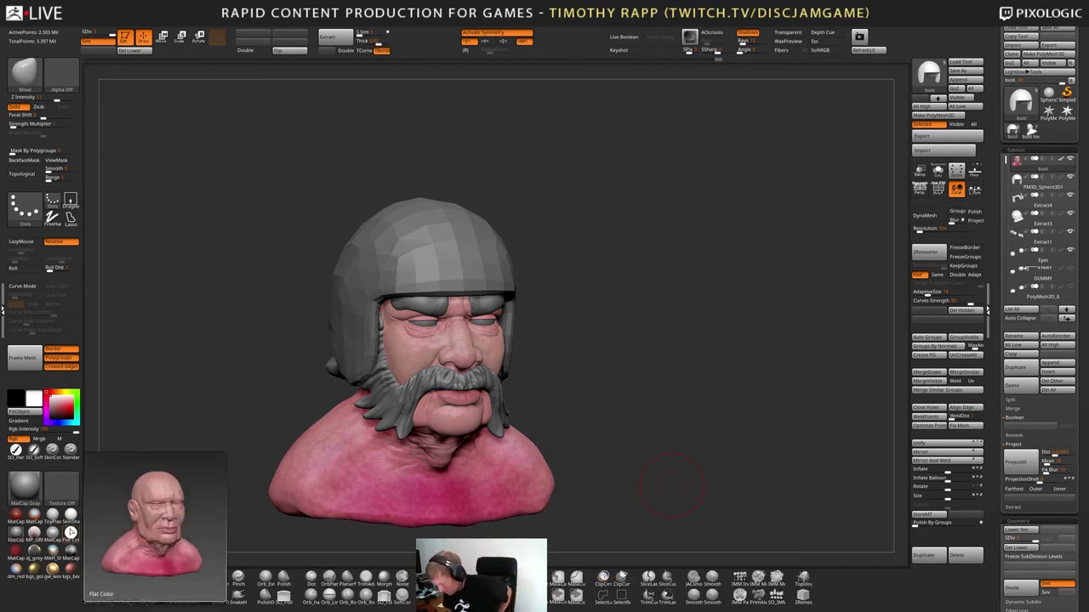
key("alt+s")
key("alt+s")
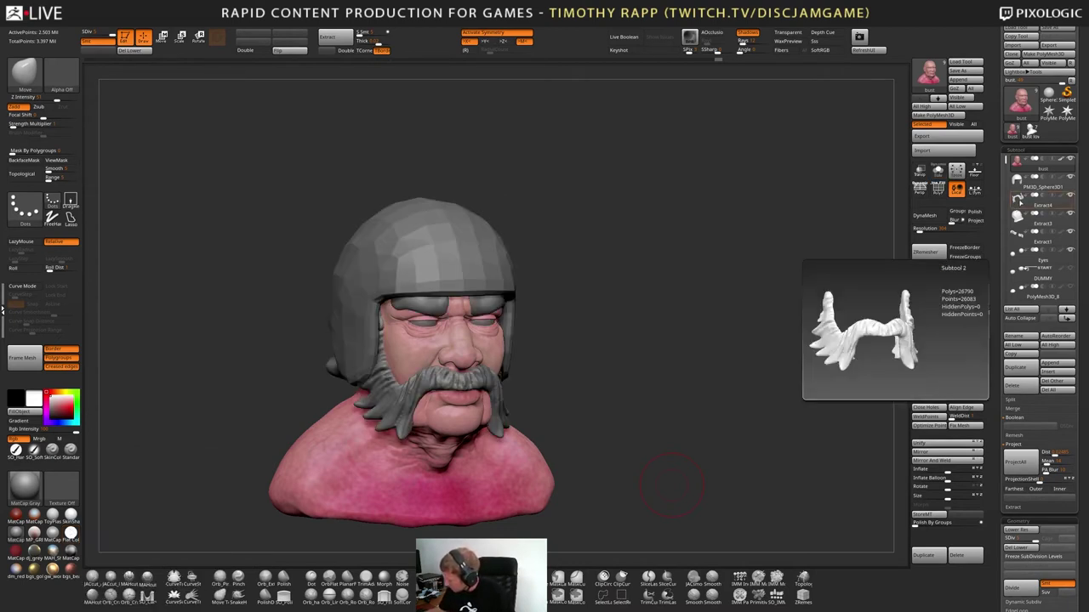
Select the moustache subtool, turn on polypaint for it and all remaining subtools, and check the coloured face
left_click(1018, 201)
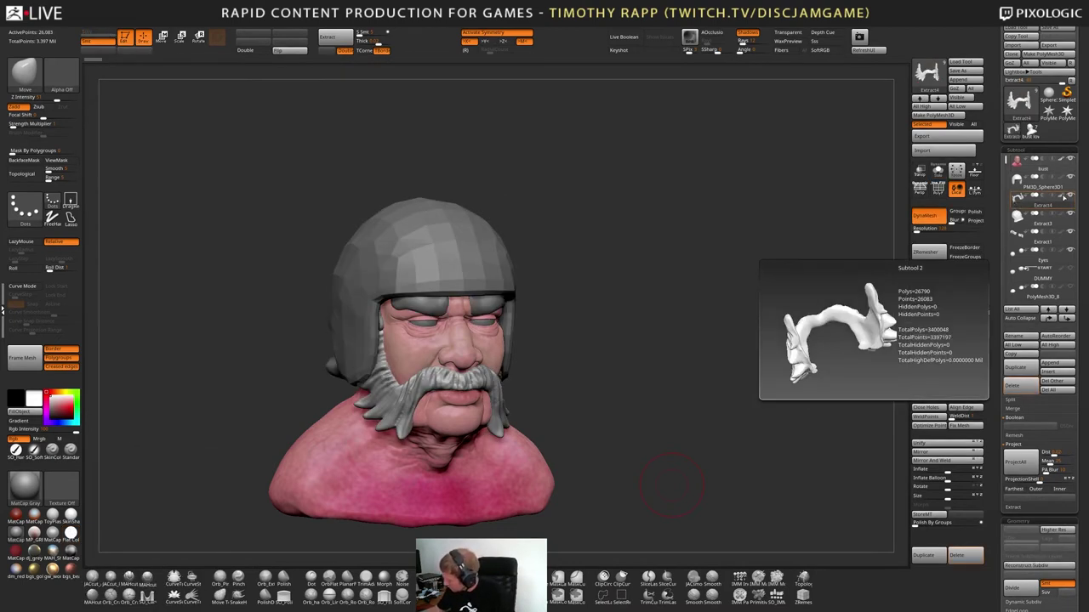
left_click(1063, 196)
left_click(1063, 197)
left_click(1063, 196, "shift")
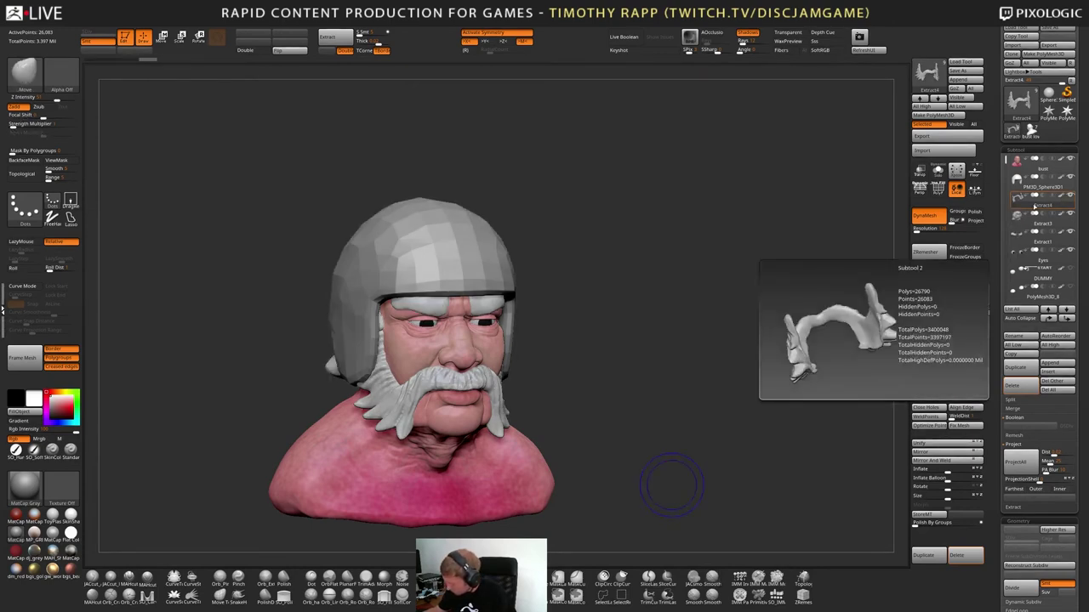
left_click_drag(672, 485, 603, 451, "shift")
left_click_drag(613, 408, 625, 511, "alt")
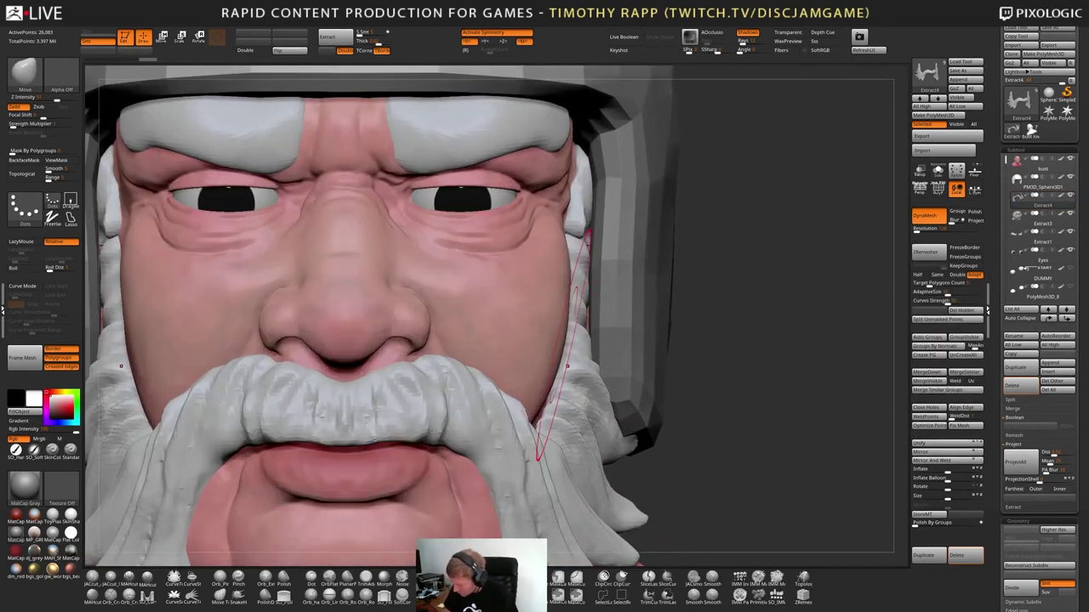
left_click_drag(608, 348, 648, 341, "alt")
left_click_drag(629, 463, 644, 382)
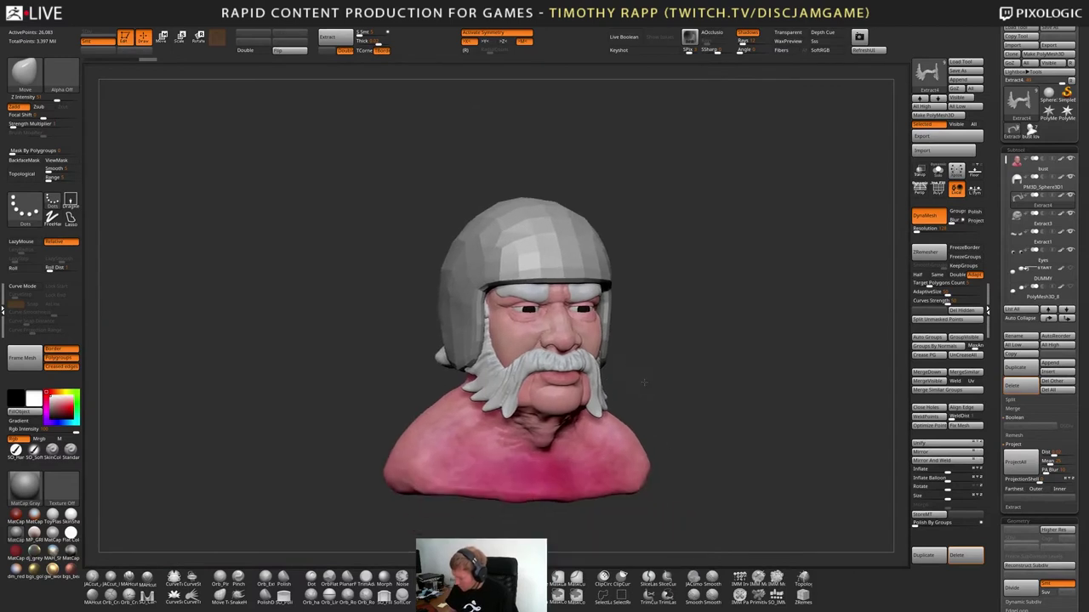
right_click_drag(644, 383, 658, 410)
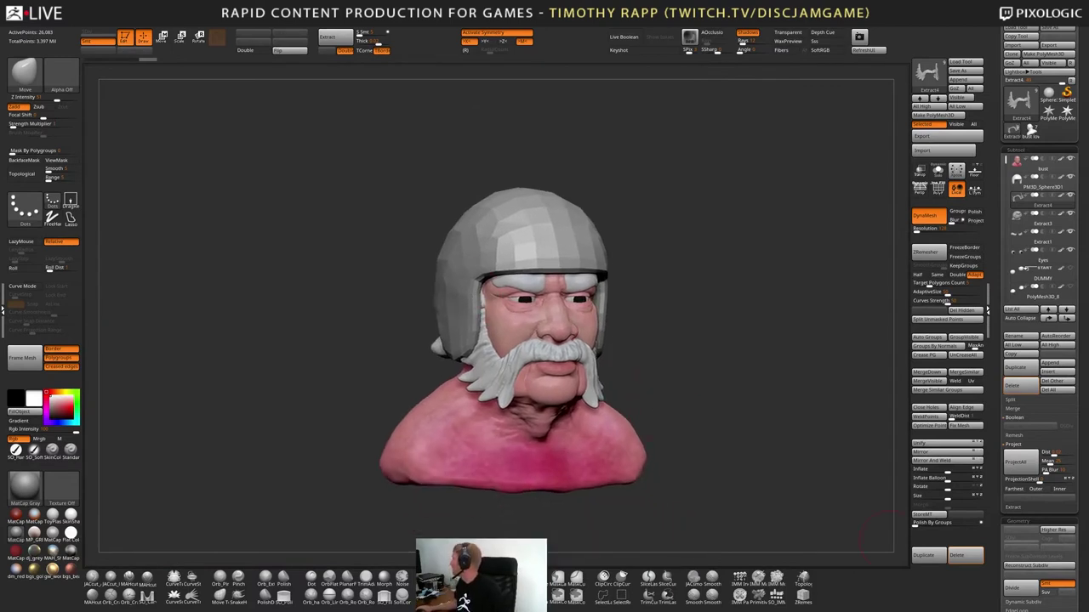
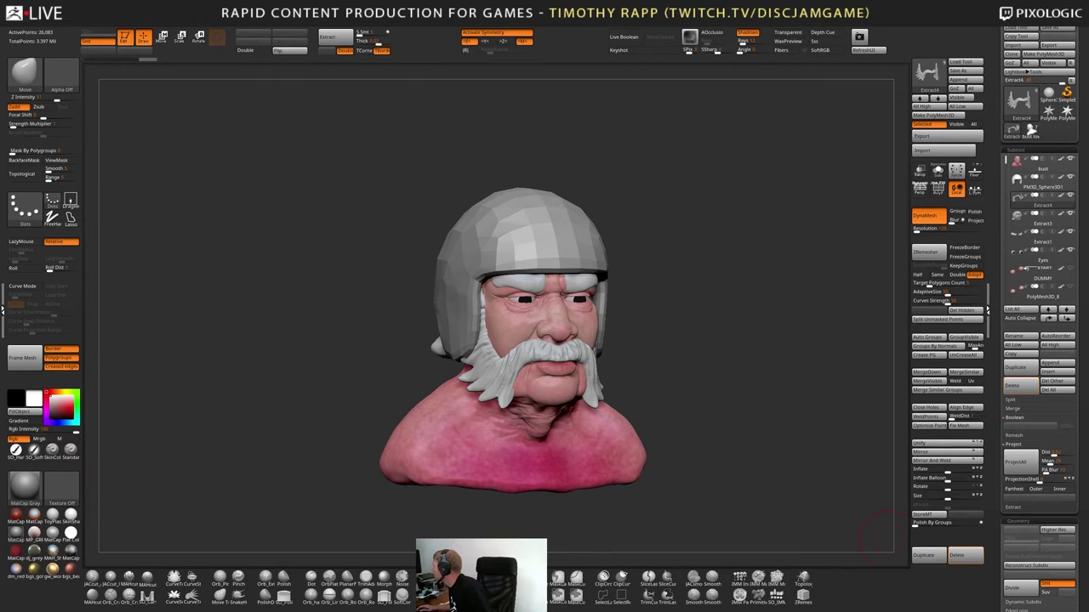
Isolate the Eyes subtool and set up a smaller Standard RGB brush with a light blue paint colour
left_click_drag(889, 539, 766, 510)
mouse_move(714, 357)
left_mouse_down("alt")
mouse_move(639, 437)
mouse_move(625, 483)
mouse_move(621, 442)
left_mouse_up("alt")
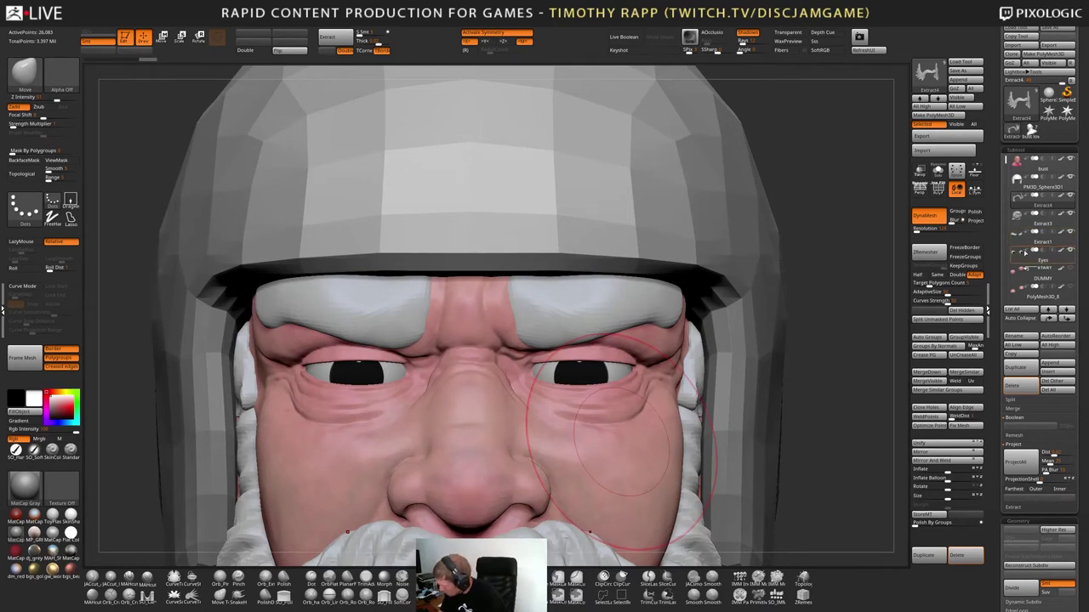
left_click(1025, 253)
key("alt+s")
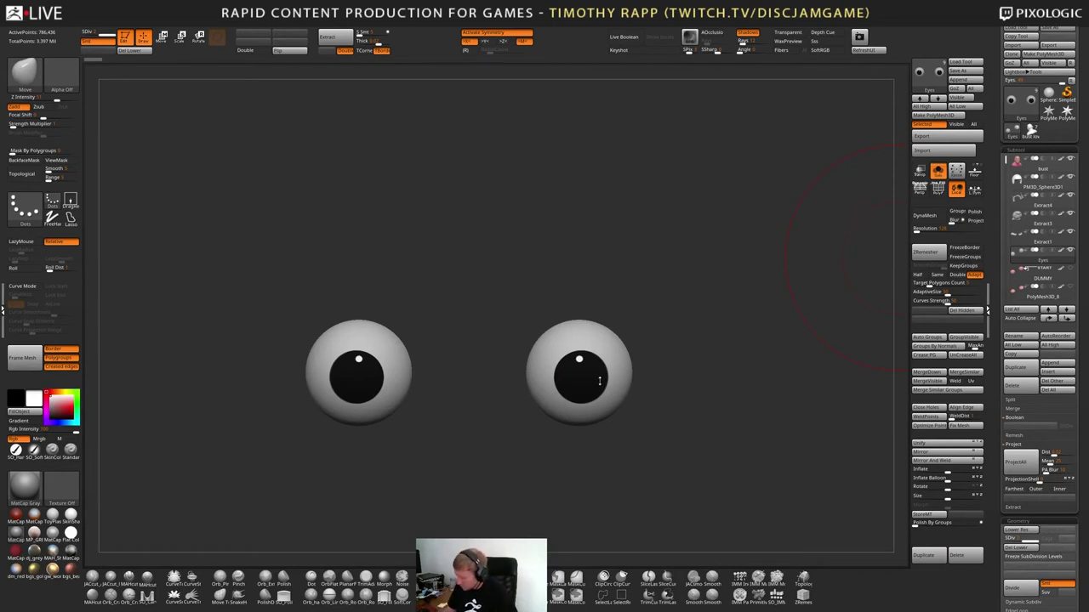
left_click(70, 452)
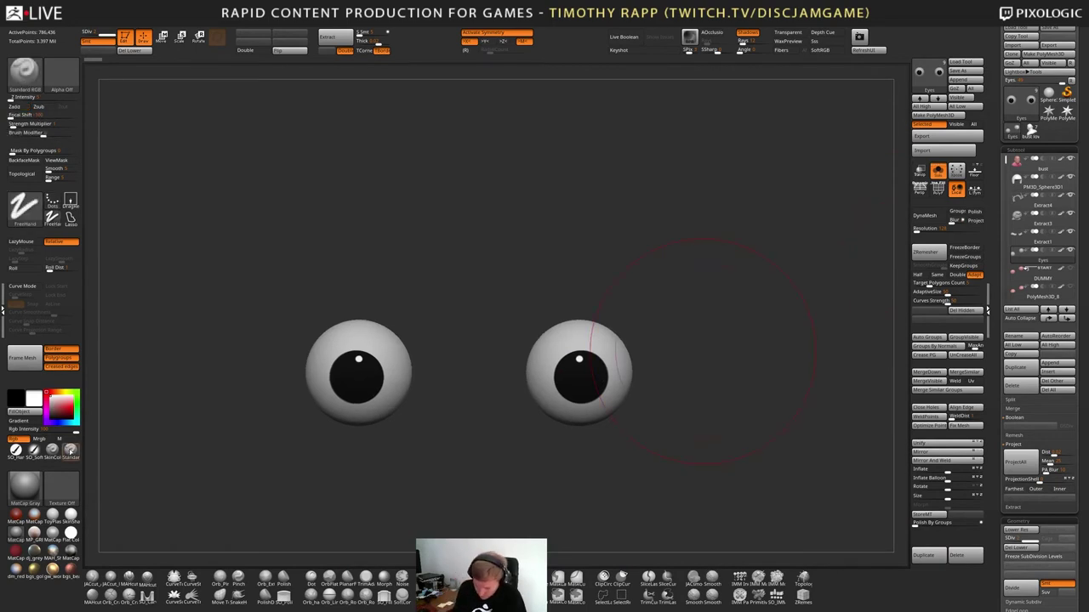
key("s")
left_click(146, 434)
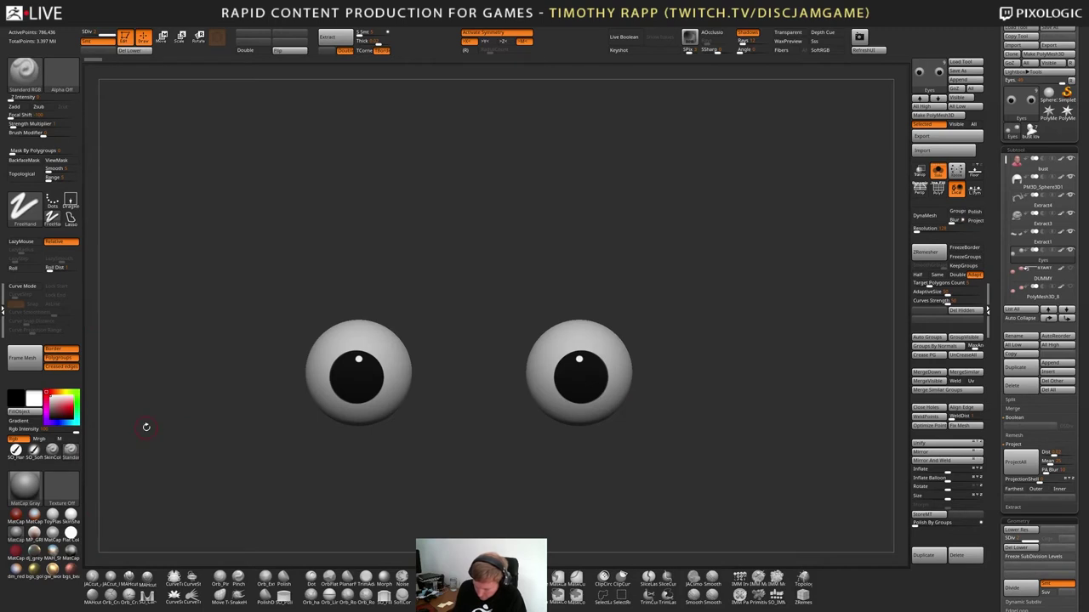
left_click(68, 423)
left_click(58, 403)
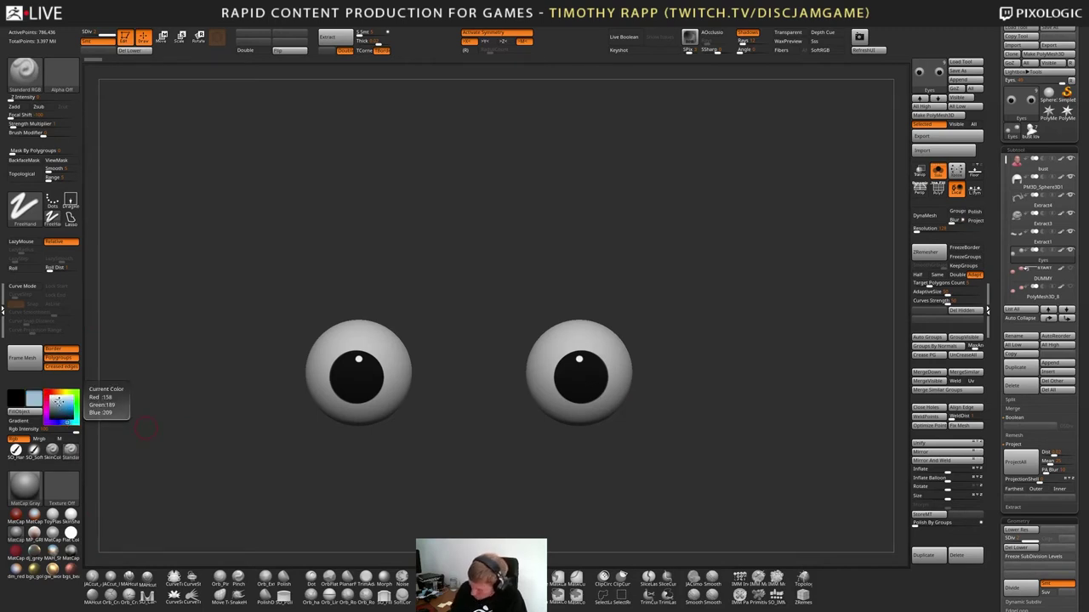
Test paint strokes on the dark irises, muting the paint colour to a grey-blue and undoing each test stroke
left_click_drag(580, 371, 589, 380)
key("ctrl+z")
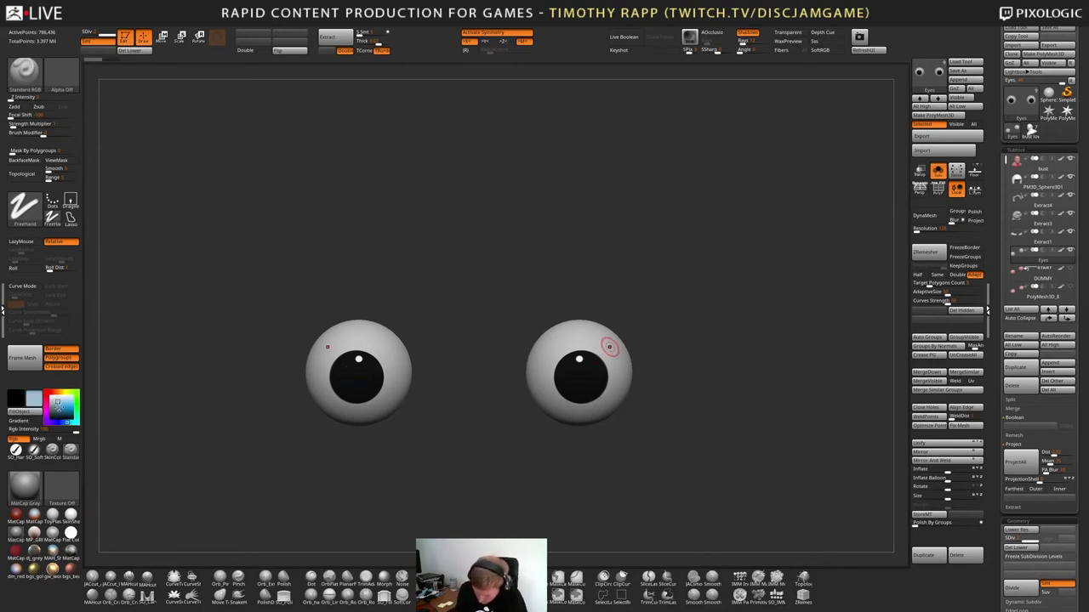
left_click(53, 400)
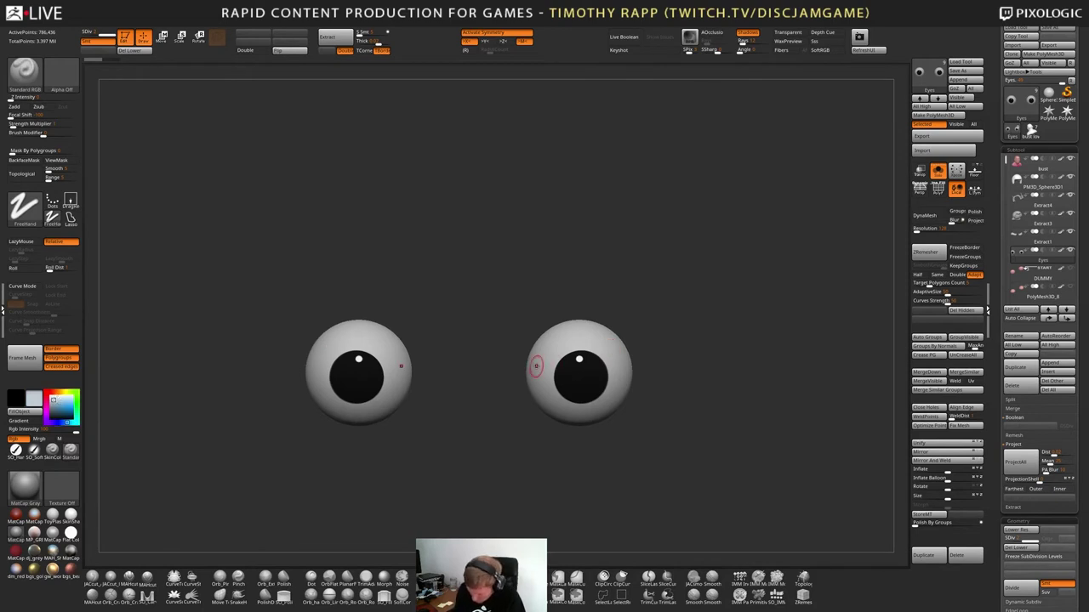
left_click(51, 404)
left_click_drag(567, 369, 568, 377)
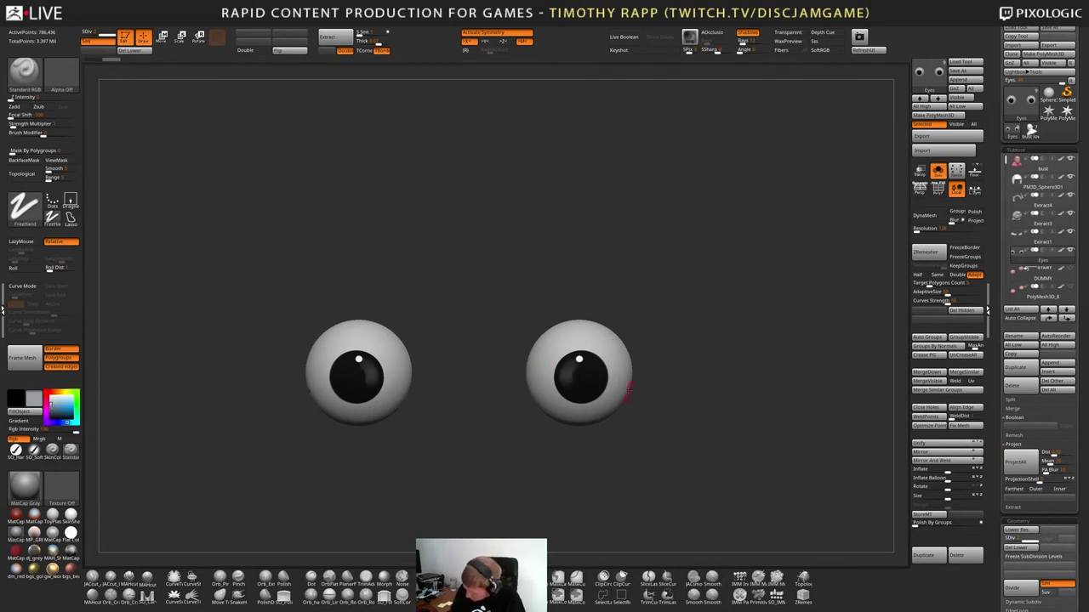
key("ctrl+z")
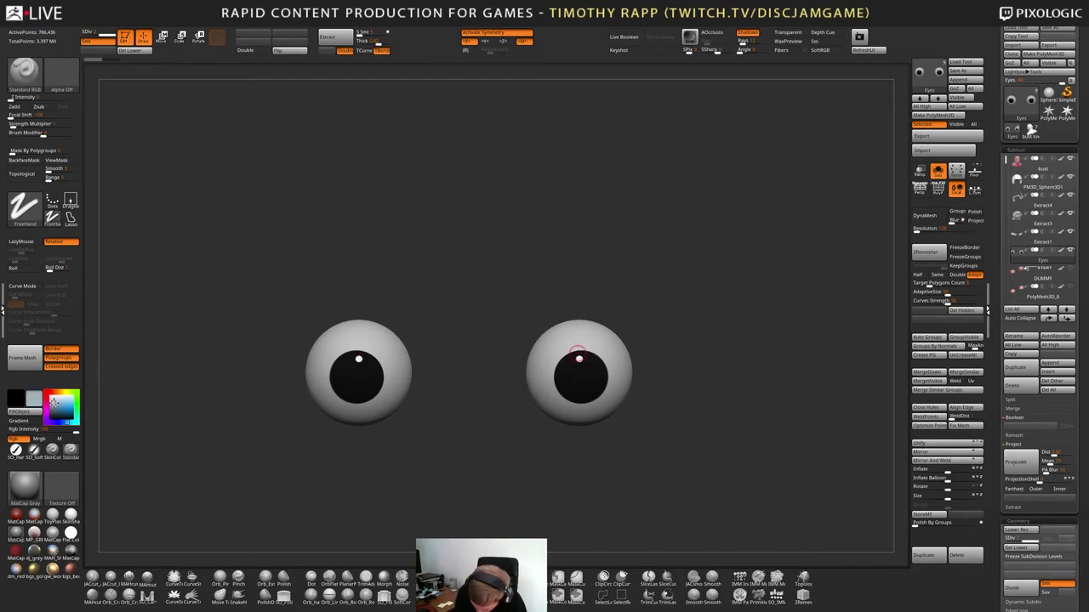
left_click_drag(359, 369, 364, 385)
key("ctrl+z")
Paint grey-blue irises around the black pupils of both eyes, keeping the white highlights
left_click_drag(668, 323, 667, 374, "alt")
mouse_move(547, 330)
left_mouse_down()
mouse_move(517, 355)
mouse_move(511, 400)
mouse_move(550, 331)
mouse_move(510, 392)
mouse_move(526, 432)
mouse_move(588, 436)
mouse_move(613, 372)
mouse_move(561, 326)
mouse_move(500, 383)
mouse_move(553, 440)
mouse_move(609, 379)
mouse_move(530, 337)
mouse_move(520, 422)
mouse_move(611, 370)
mouse_move(519, 356)
mouse_move(578, 422)
mouse_move(549, 340)
mouse_move(545, 425)
mouse_move(553, 340)
mouse_move(544, 424)
mouse_move(552, 341)
mouse_move(608, 406)
mouse_move(587, 336)
mouse_move(553, 341)
left_mouse_up()
mouse_move(548, 428)
left_mouse_down()
mouse_move(572, 428)
mouse_move(534, 359)
left_mouse_up()
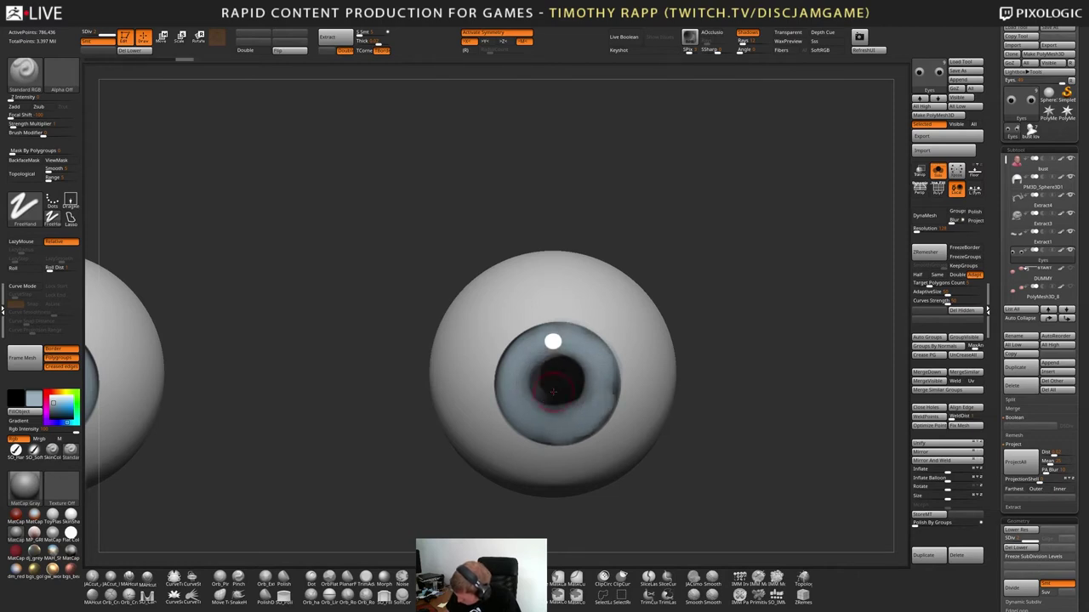
Pick the pupil's black as the paint colour, undo the test stroke and switch the brush stroke to DragDot
key("c")
mouse_move(557, 369)
left_mouse_down()
mouse_move(545, 383)
mouse_move(564, 381)
left_mouse_up()
key("ctrl+z")
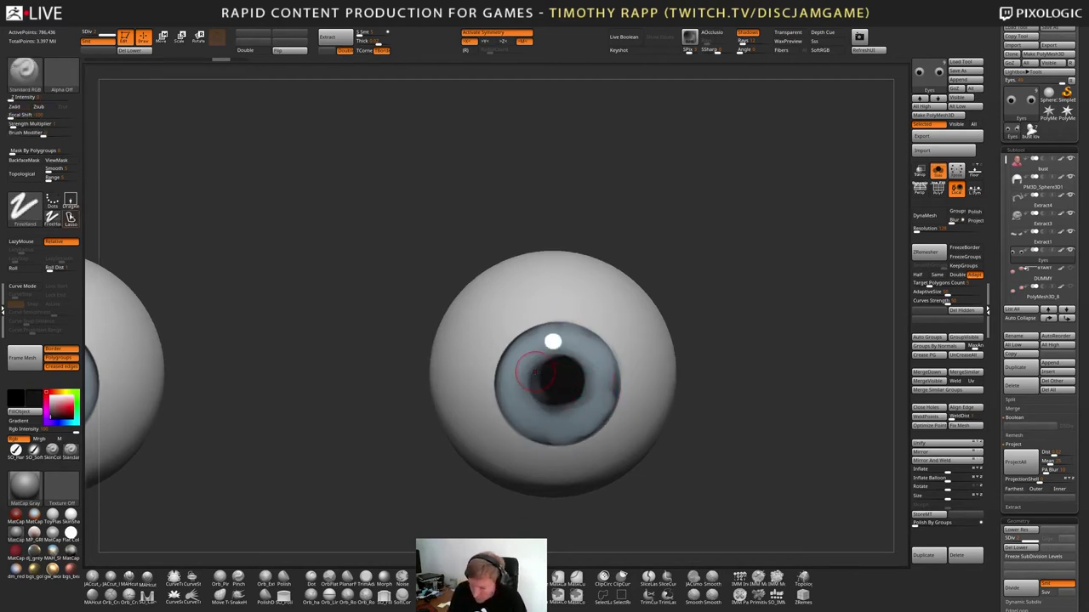
left_click(71, 203)
left_click(73, 205)
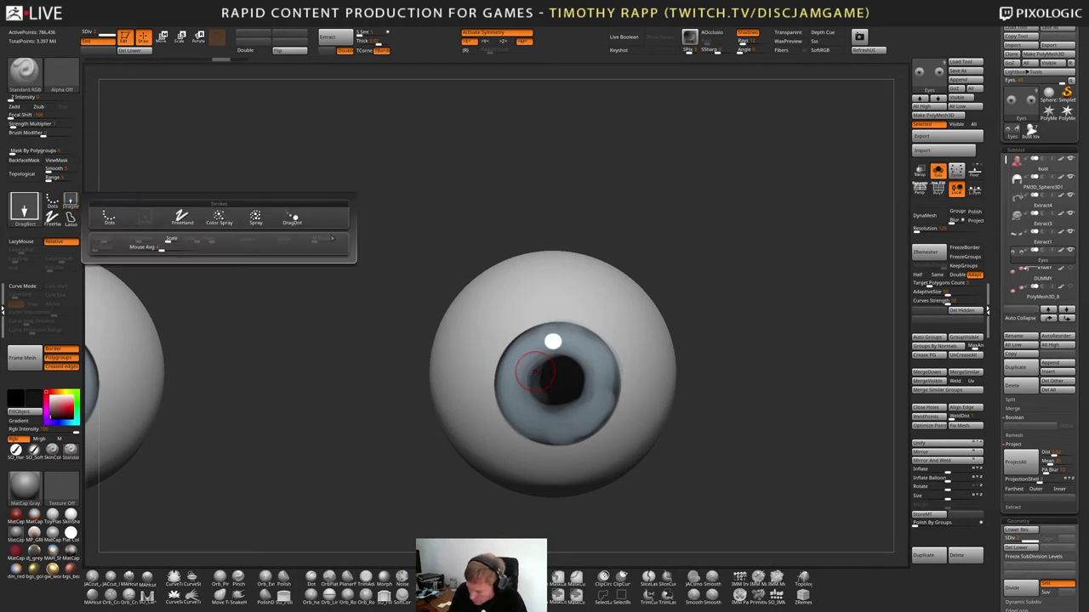
left_click(298, 220)
Try stamping a black pupil at the centre of the iris with different brush sizes
mouse_move(553, 361)
left_mouse_down()
mouse_move(587, 371)
mouse_move(570, 346)
mouse_move(557, 383)
mouse_move(575, 375)
mouse_move(560, 383)
left_mouse_up()
key("ctrl+z")
key("s")
key("ctrl+z")
key("s")
key("ctrl+z")
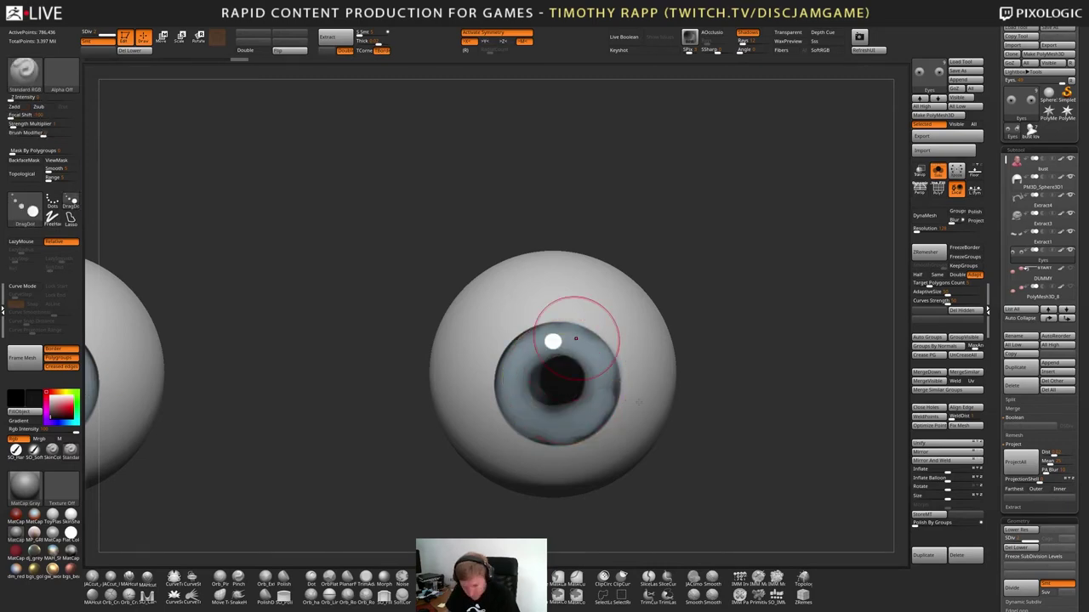
Bring back the whole bust and test black pupil stamps at different brush sizes, undoing each one
key("alt+s")
key("f")
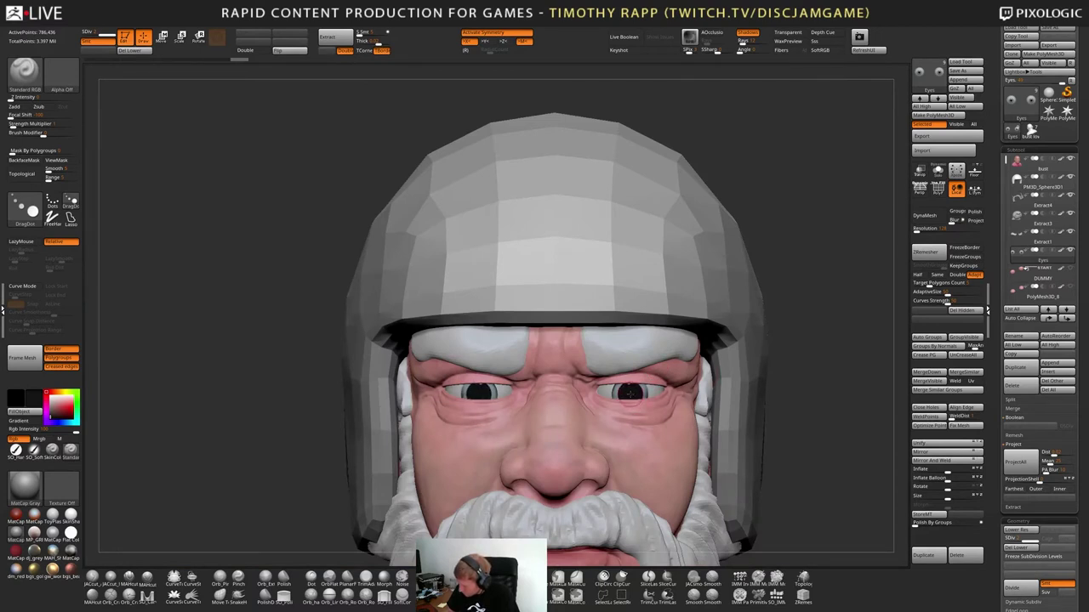
key("ctrl+z")
key("s")
left_click_drag(629, 393, 634, 393)
left_click_drag(634, 393, 632, 393)
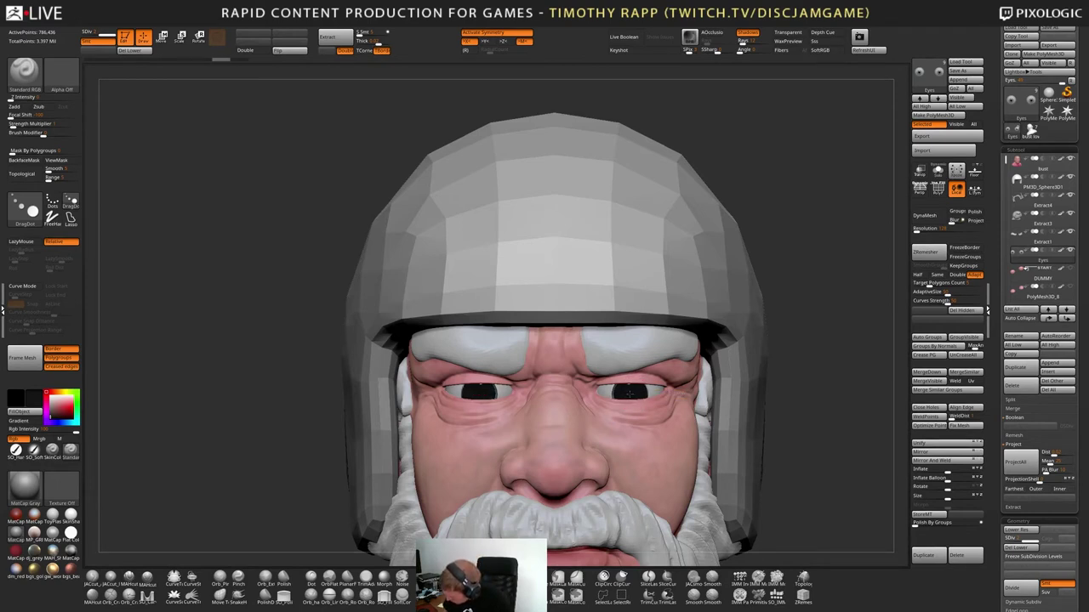
key("ctrl+z")
key("s")
left_click_drag(629, 393, 630, 393)
key("ctrl+z")
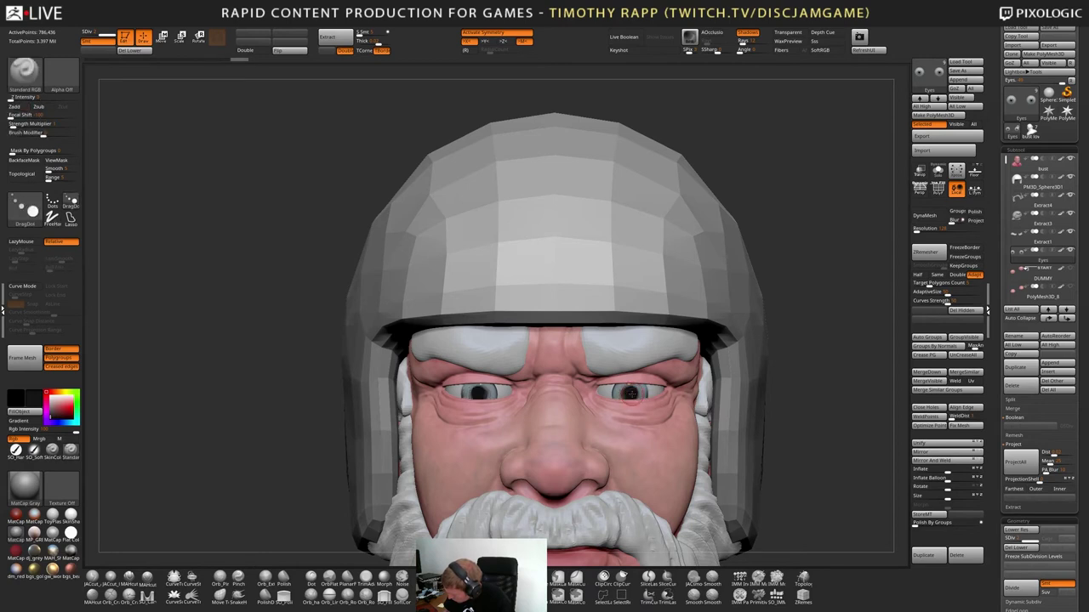
Resize the brush, stamp round black pupils on both eyes and check the gaze from an angle
key("s")
left_click_drag(631, 393, 630, 394)
mouse_move(791, 388)
left_mouse_down("alt")
mouse_move(729, 391)
mouse_move(537, 491)
mouse_move(562, 520)
mouse_move(655, 510)
mouse_move(766, 394)
left_mouse_up("alt")
left_click_drag(766, 395, 729, 406)
mouse_move(742, 406)
right_mouse_down()
mouse_move(775, 406)
mouse_move(741, 404)
mouse_move(741, 394)
right_mouse_up()
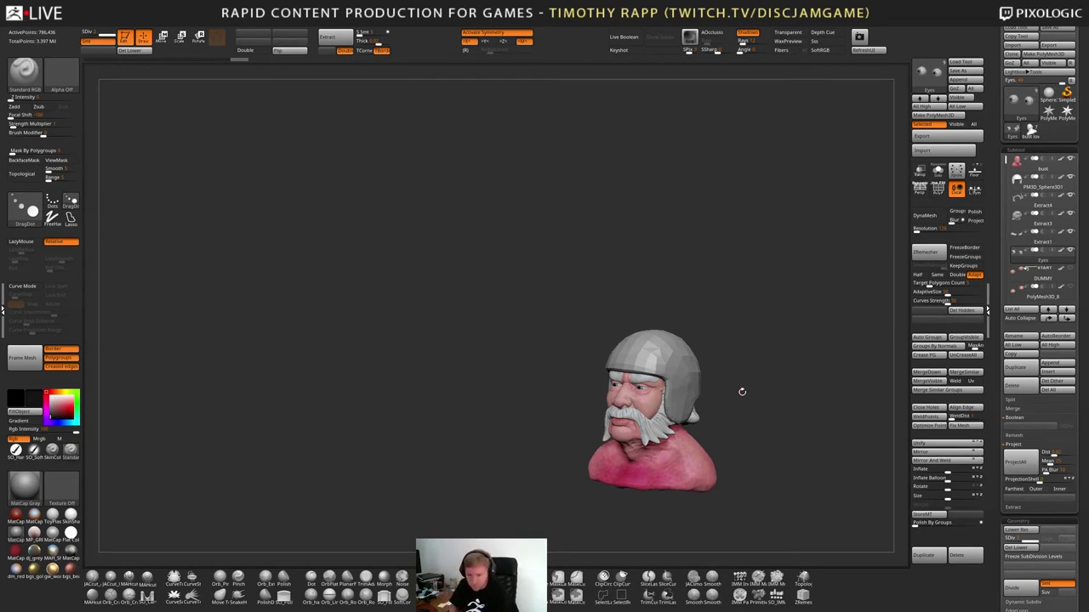
right_click_drag(640, 389, 879, 396, "ctrl")
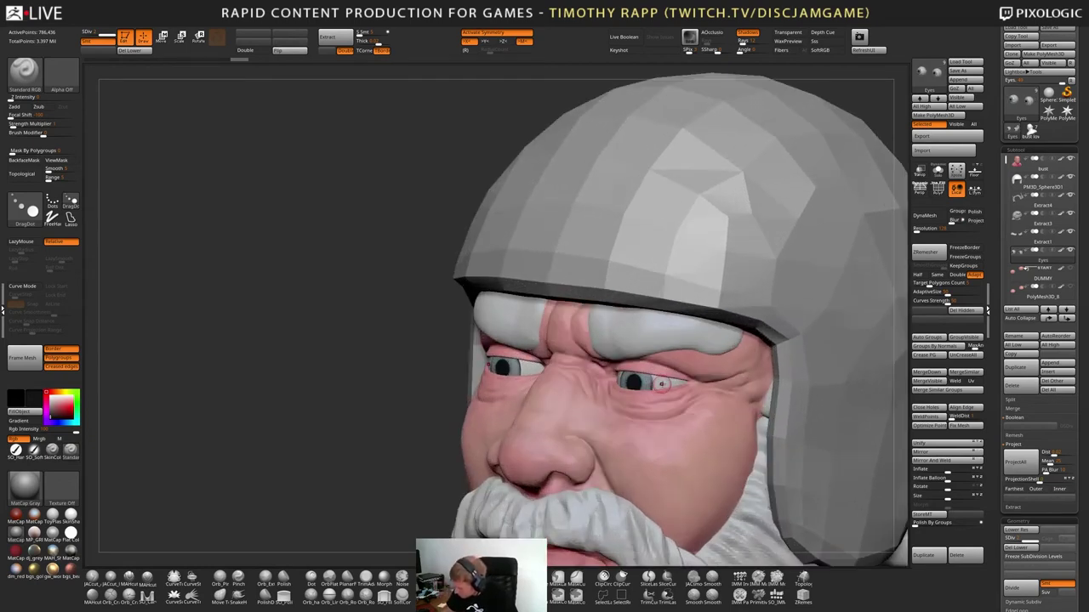
right_click_drag(669, 385, 731, 390, "ctrl")
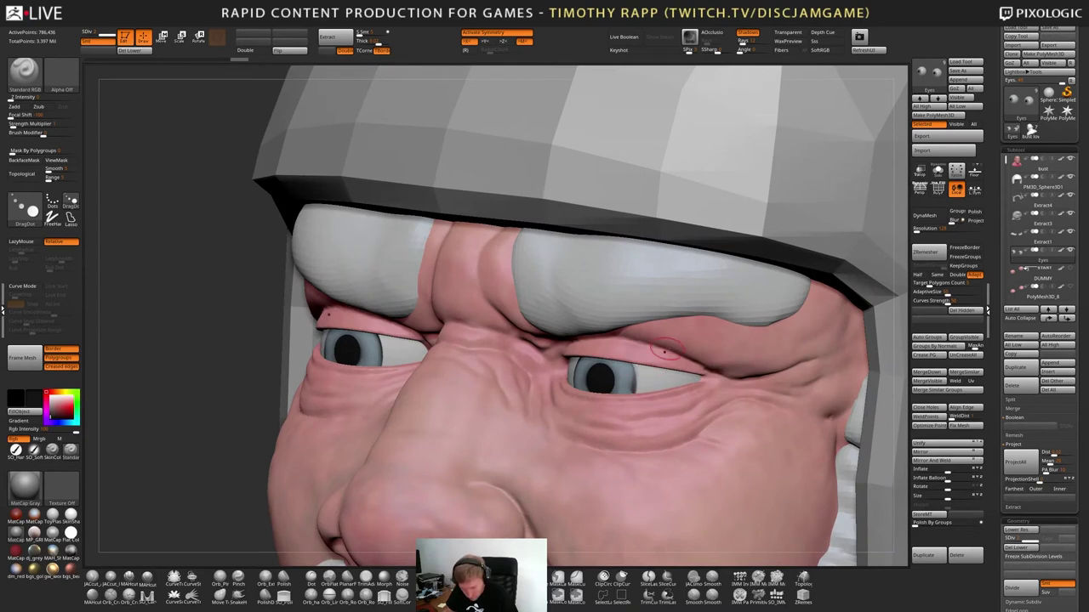
Isolate the eyes, sample the iris's grey-blue as the paint colour and shrink the brush for fine detail
key("alt+s")
key("v")
key("c")
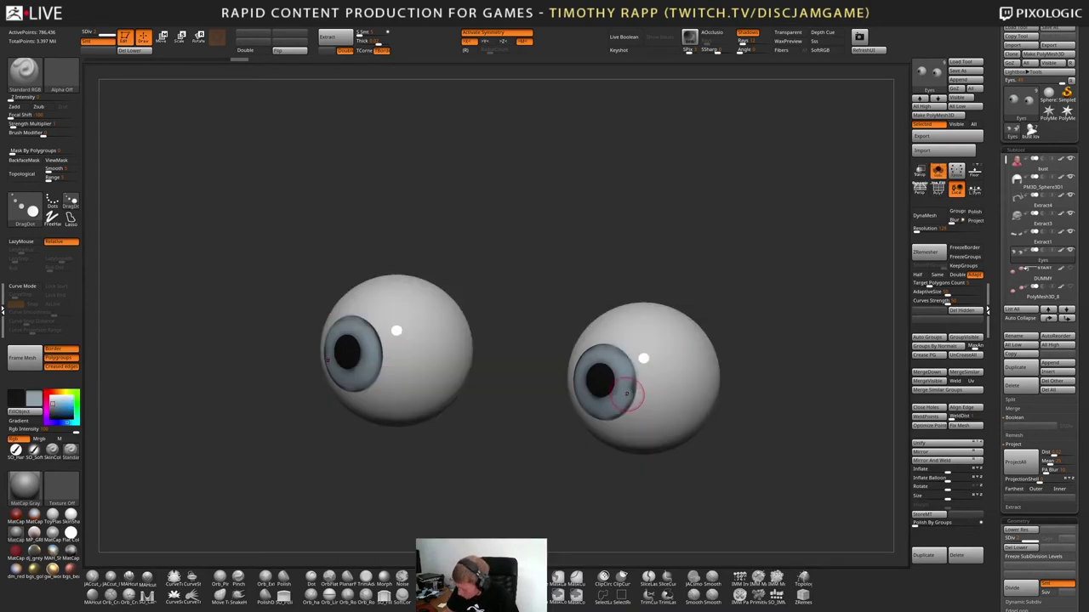
key("s")
right_click_drag(620, 394, 635, 390)
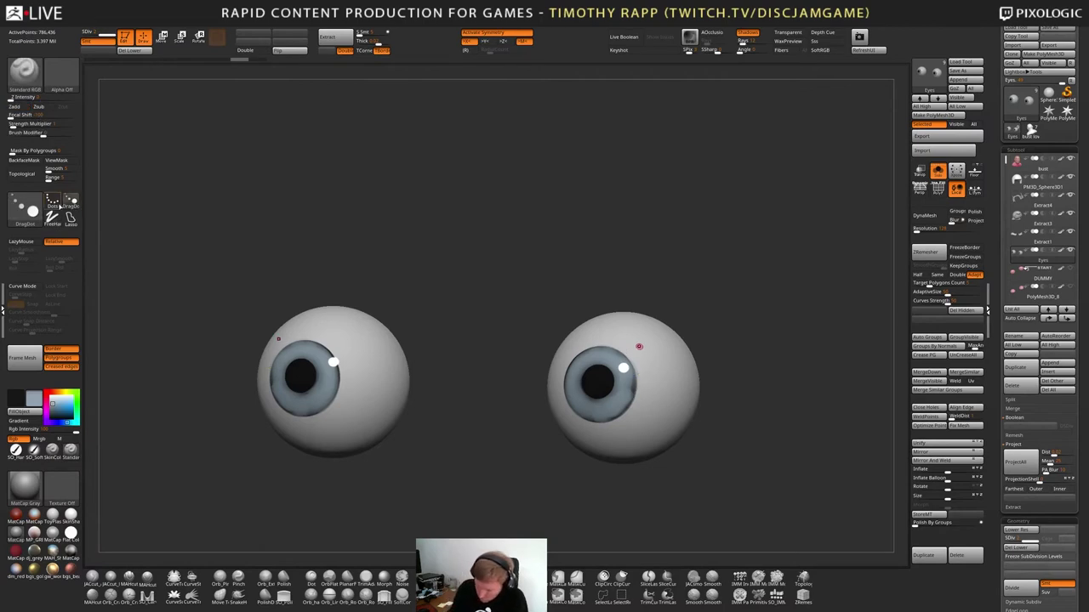
Switch to the Standard RGB brush with a FreeHand stroke
left_click(54, 201)
key("b")
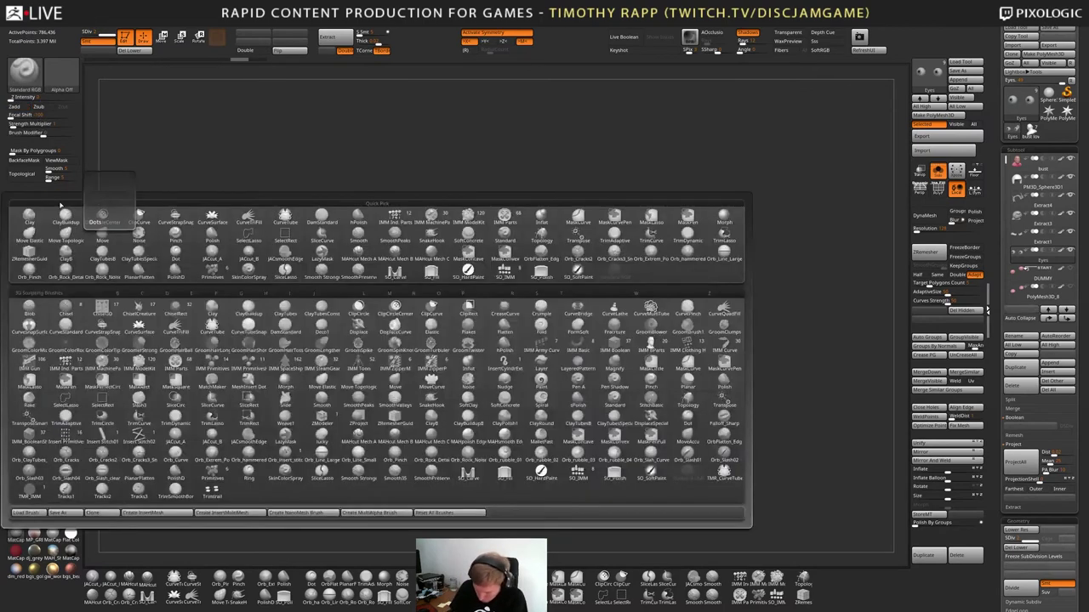
key("b")
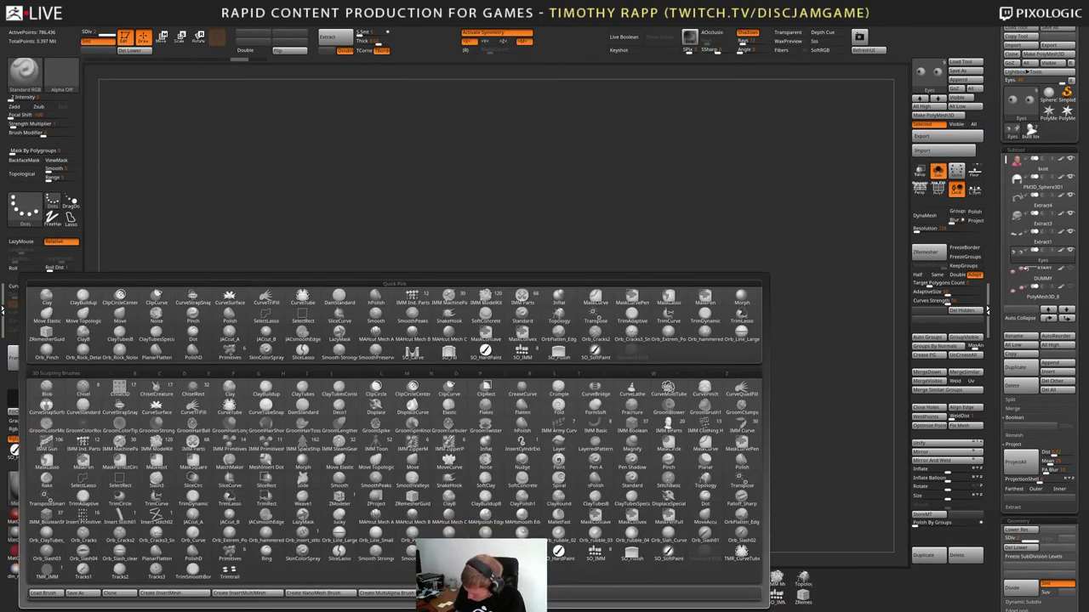
key("Escape")
left_click(71, 452)
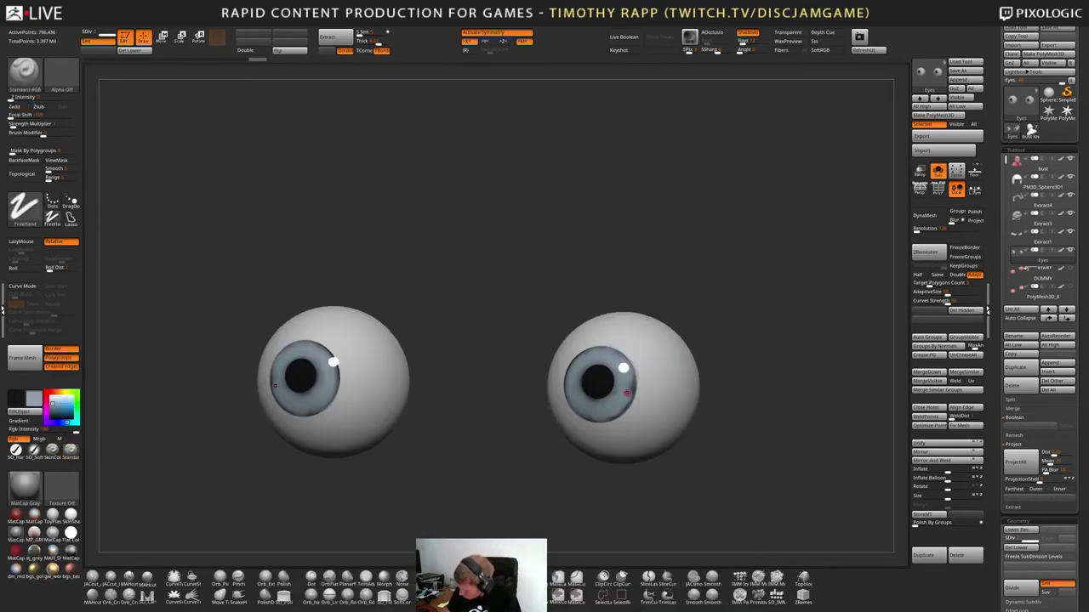
Choose a lighter blue and paint fine radial streaks around the pupils across both irises
right_click_drag(627, 392, 650, 381)
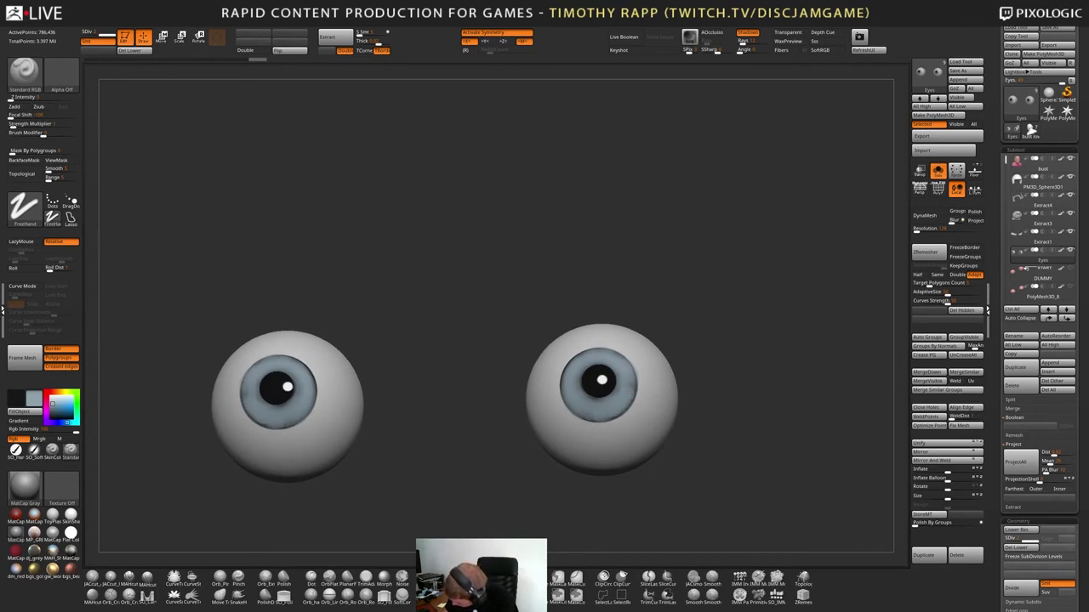
left_click_drag(570, 390, 572, 379)
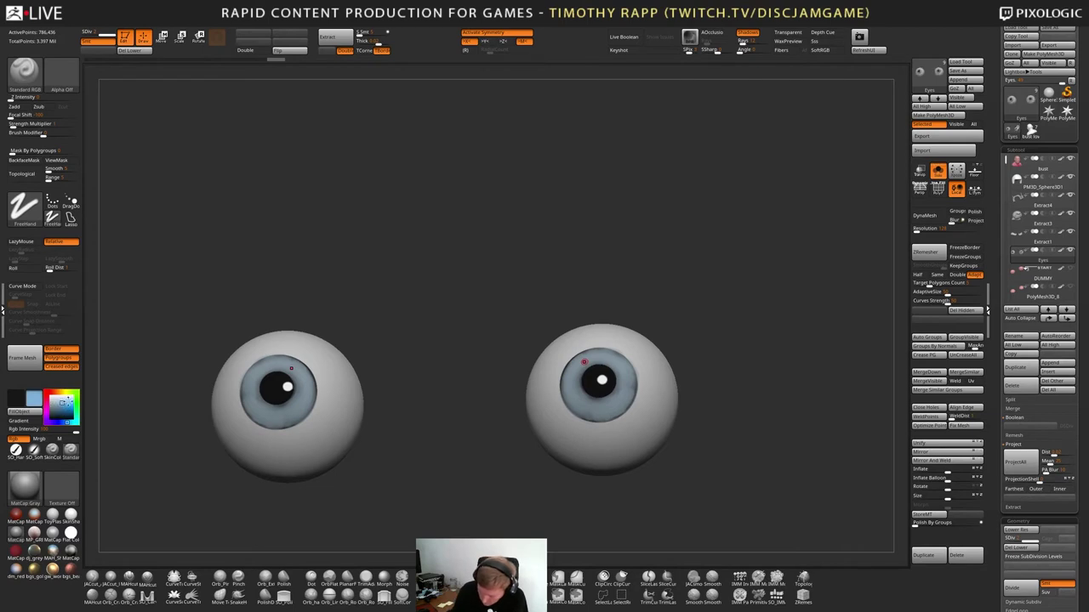
key("c")
key("c")
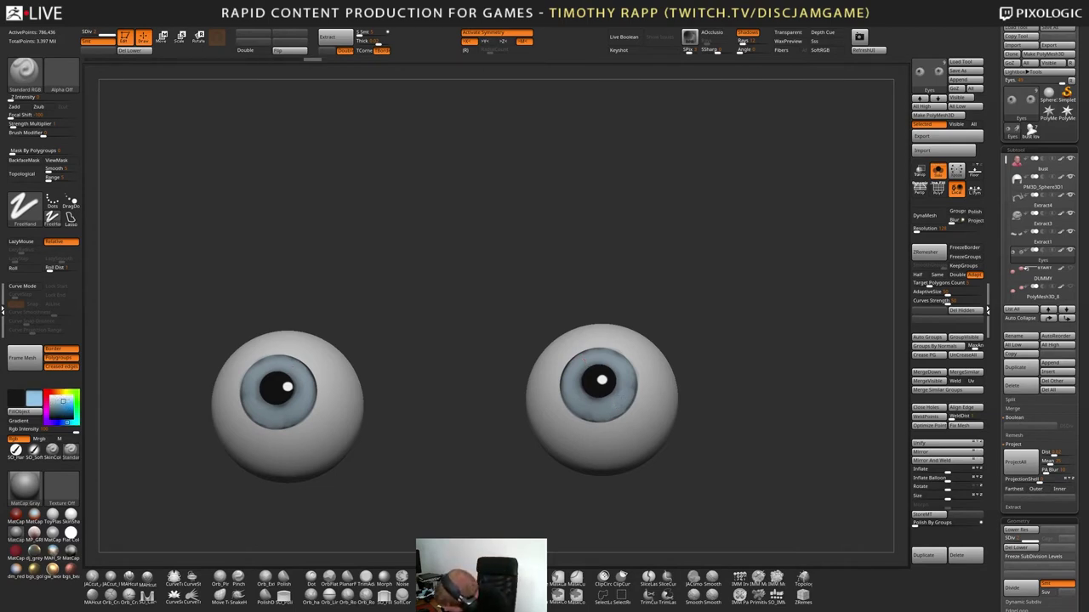
left_click(624, 365)
key("s")
left_click(621, 366)
left_click(619, 365)
right_click_drag(619, 366, 636, 393)
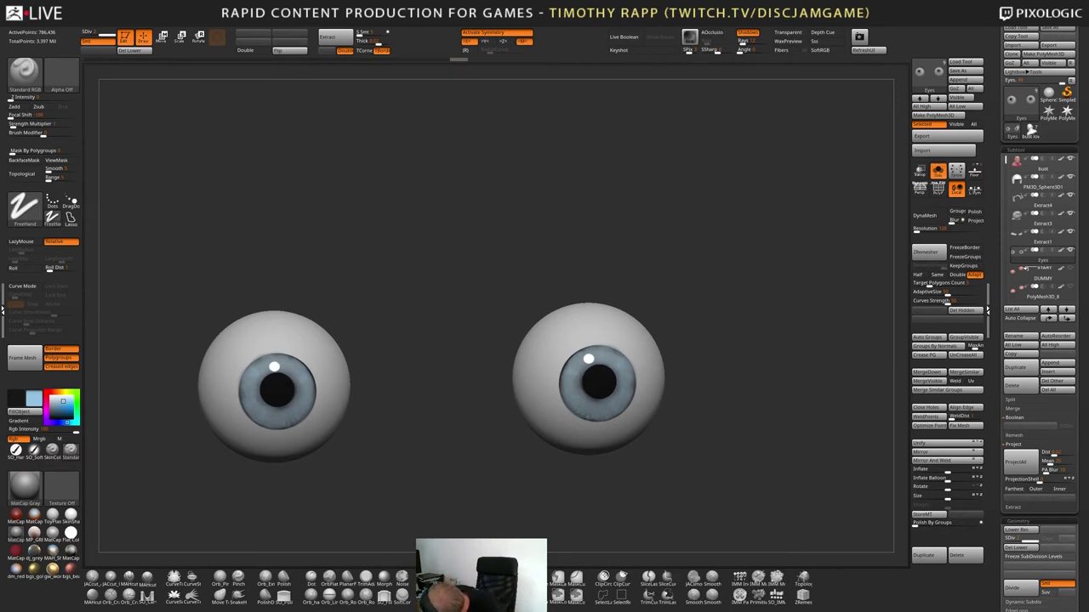
left_click_drag(459, 382, 425, 383)
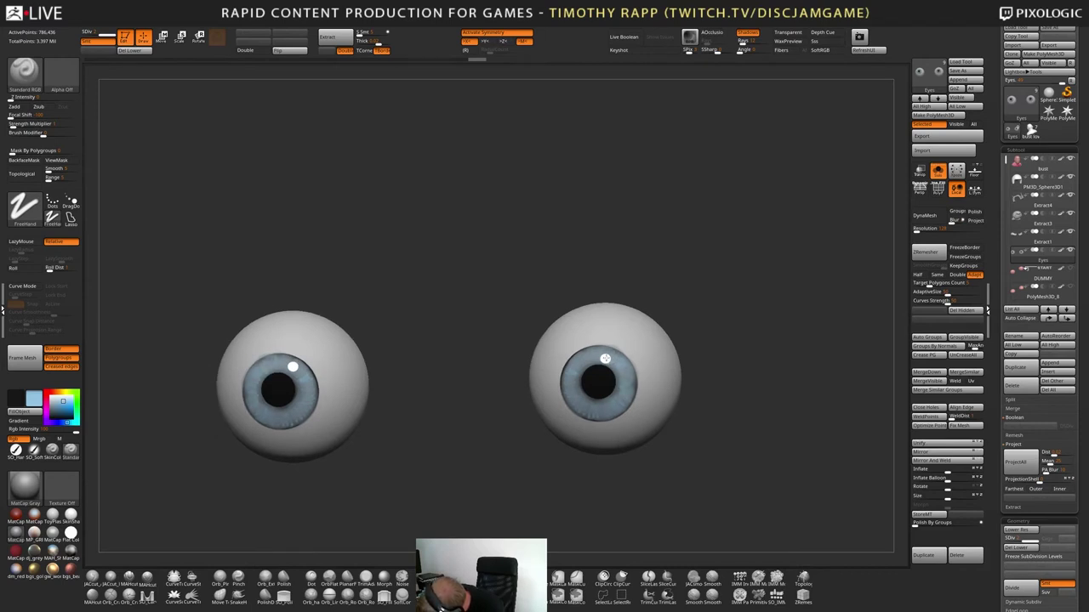
right_click_drag(605, 358, 627, 348)
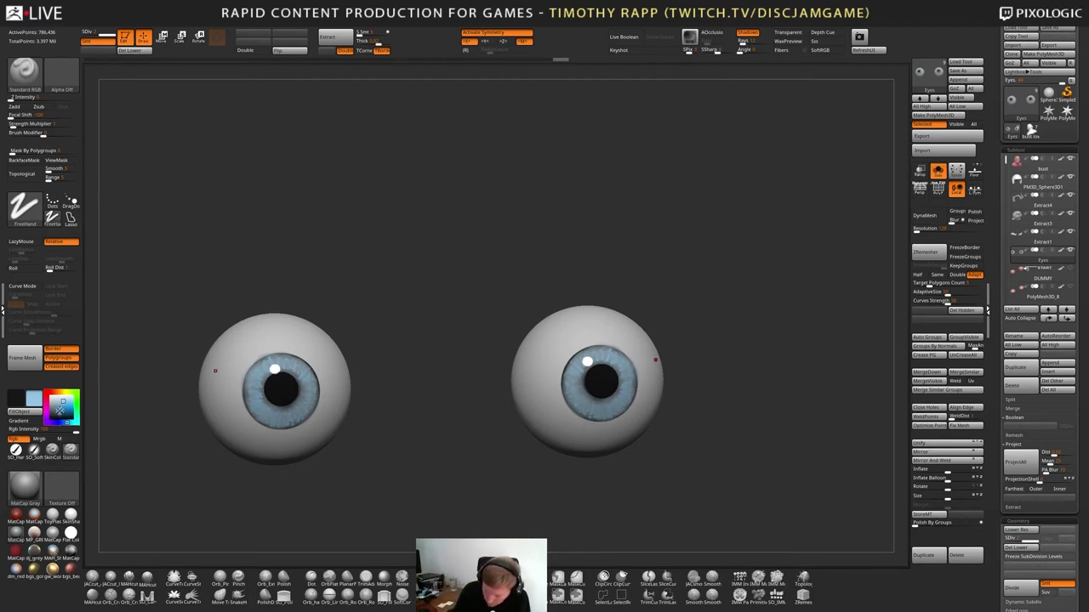
Pick a dark blue, paint short radial streaks through both irises and inspect them up close
left_click(57, 412)
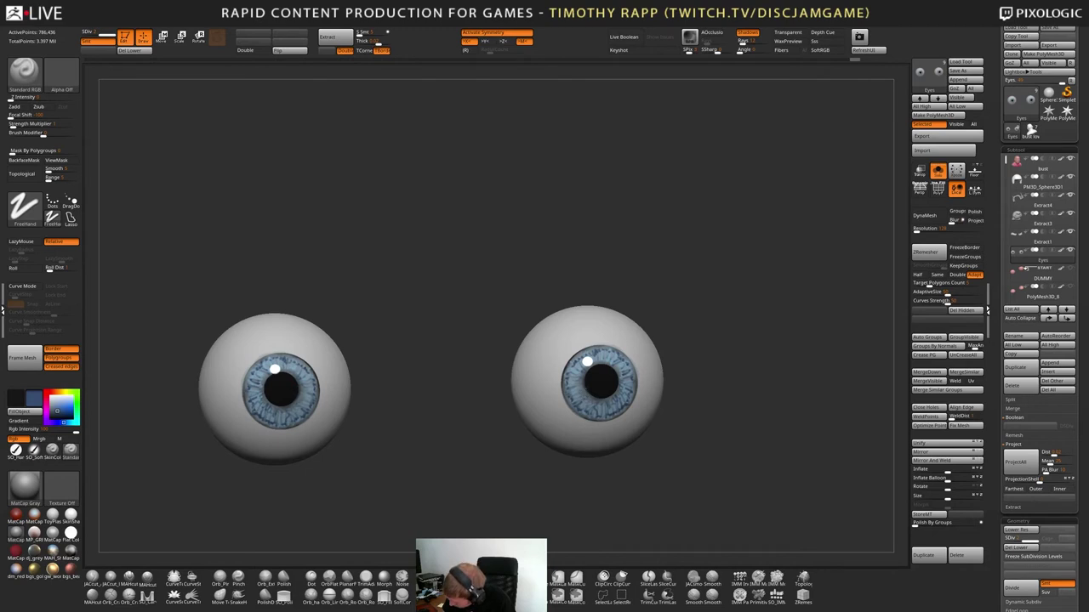
right_click_drag(581, 373, 546, 378)
mouse_move(546, 377)
right_mouse_down("ctrl")
mouse_move(536, 468)
mouse_move(553, 466)
right_mouse_up("ctrl")
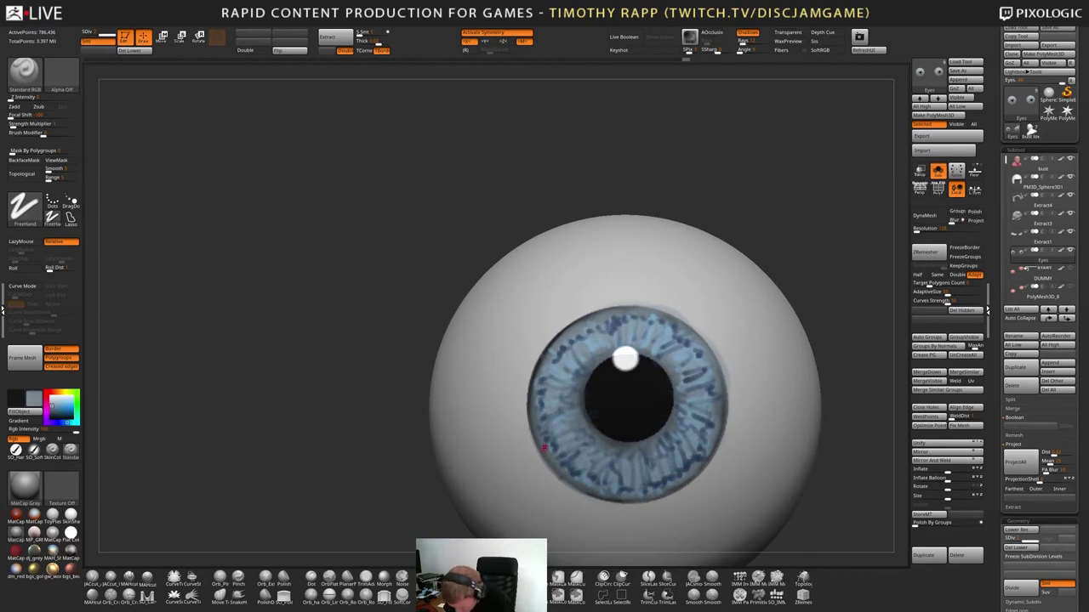
scroll(547, 447, "down", 6)
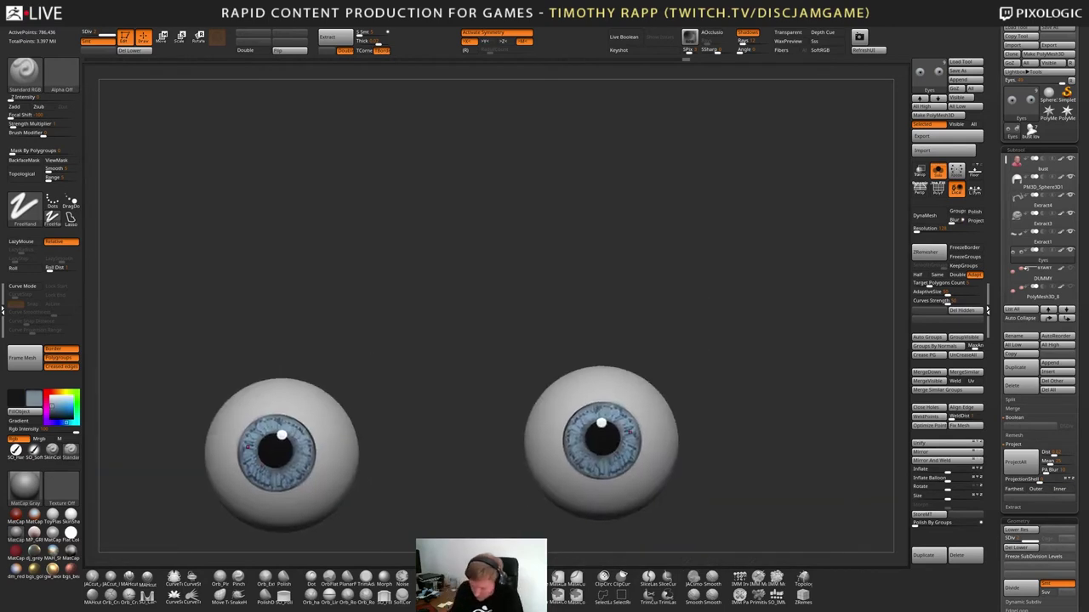
Try blending grey-blue over the iris streaks at other brush sizes and with the SO_SoftPaint brush, undoing the strokes
key("s")
left_click_drag(628, 455, 619, 447)
key("s")
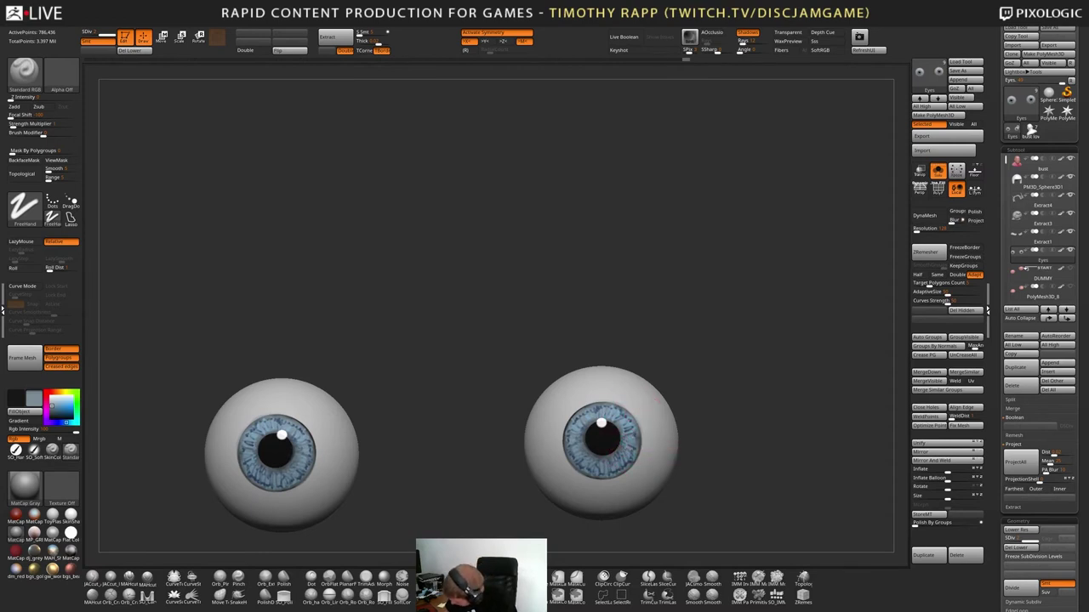
key("s")
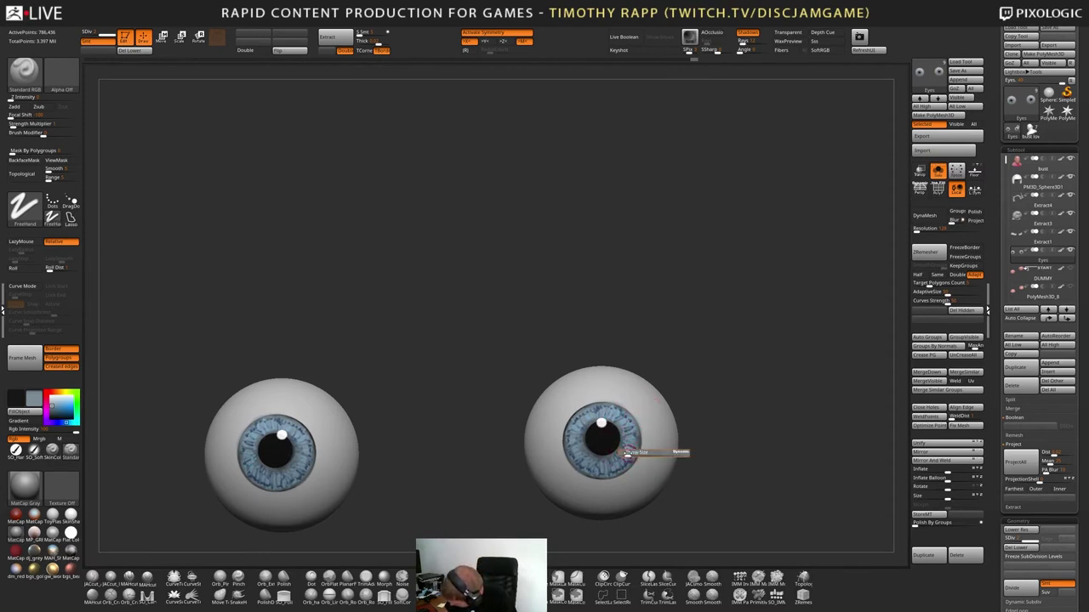
left_click_drag(626, 454, 607, 435)
left_click(34, 452)
key("ctrl+z")
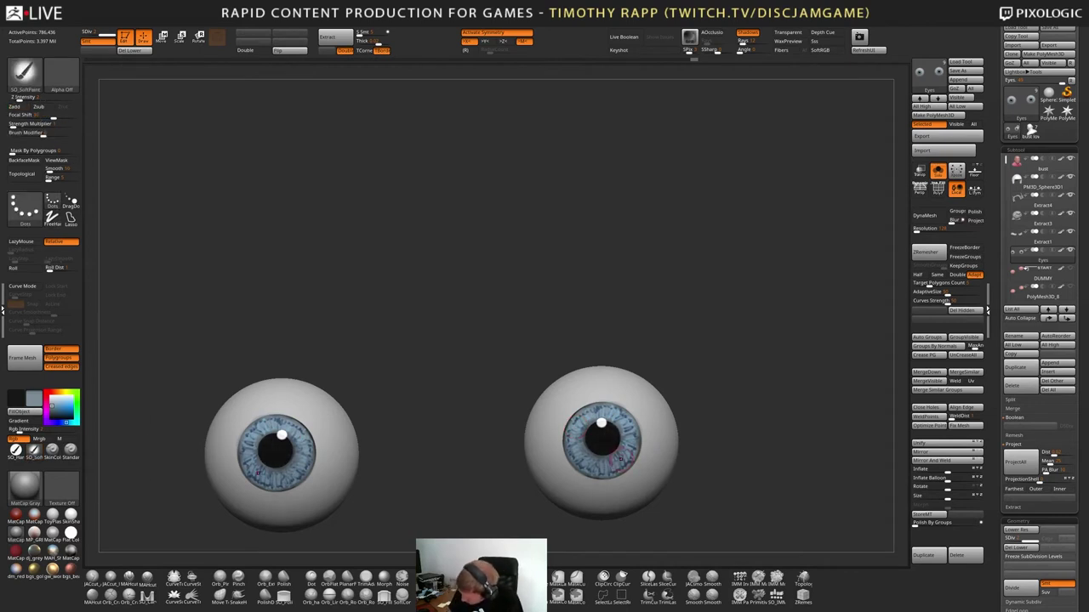
key("ctrl+z")
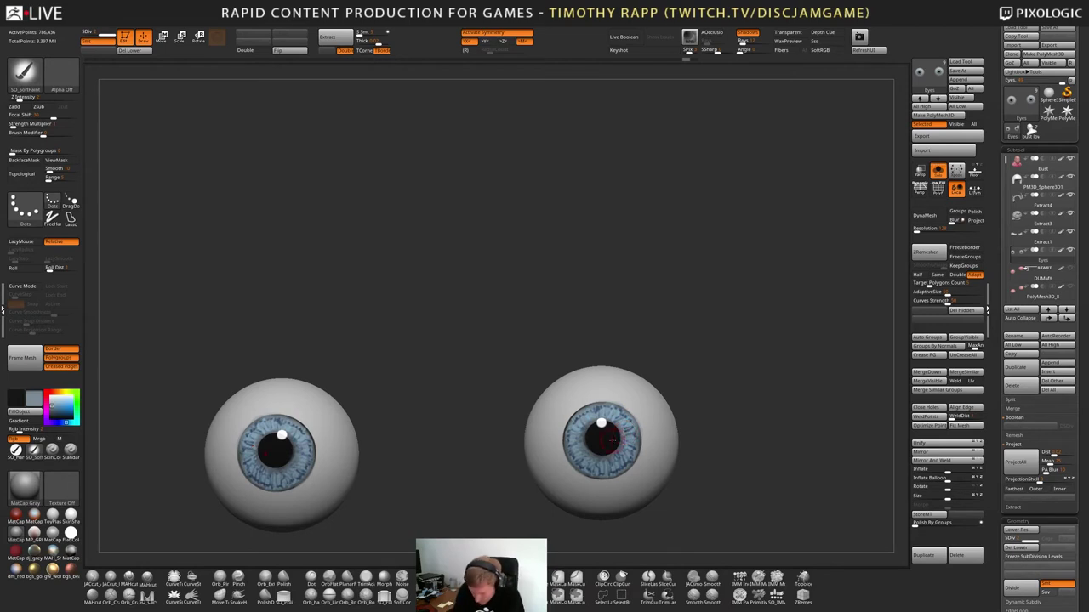
Return to the Standard RGB brush, lower its RGB intensity and soften the iris streaks with grey-blue
left_click(70, 451)
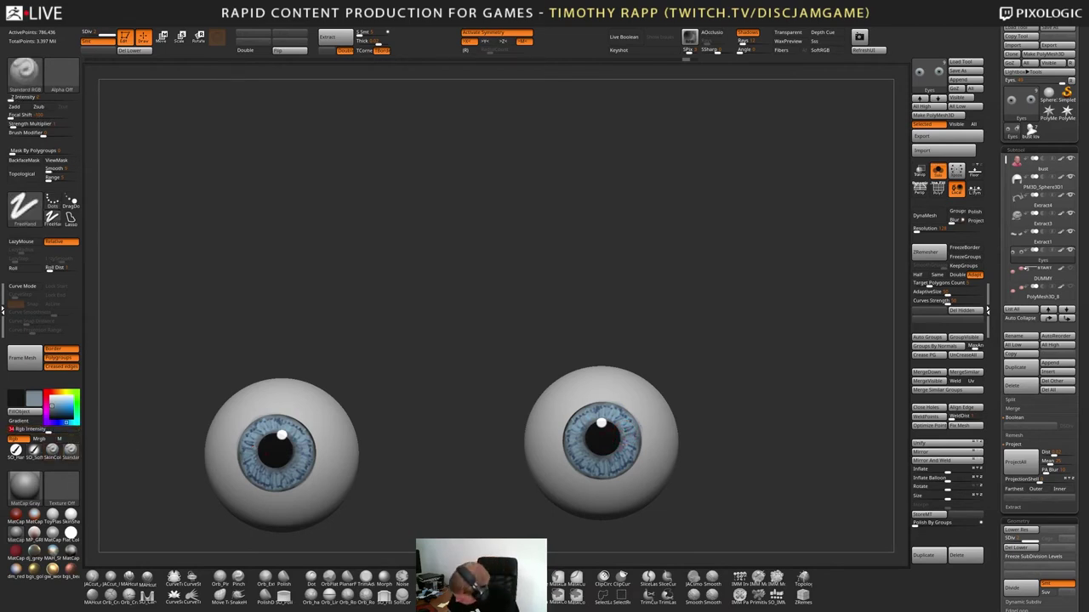
left_click_drag(636, 424, 633, 462)
key("ctrl+z")
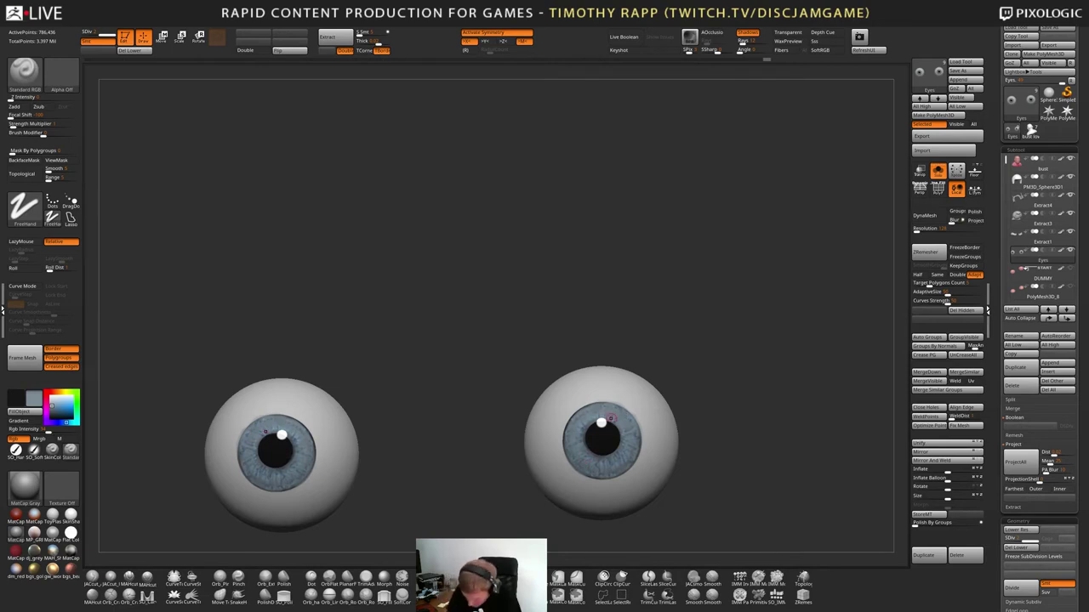
Darken the outer rims of both irises with dark blue, working around the eyeballs from several angles
key("c")
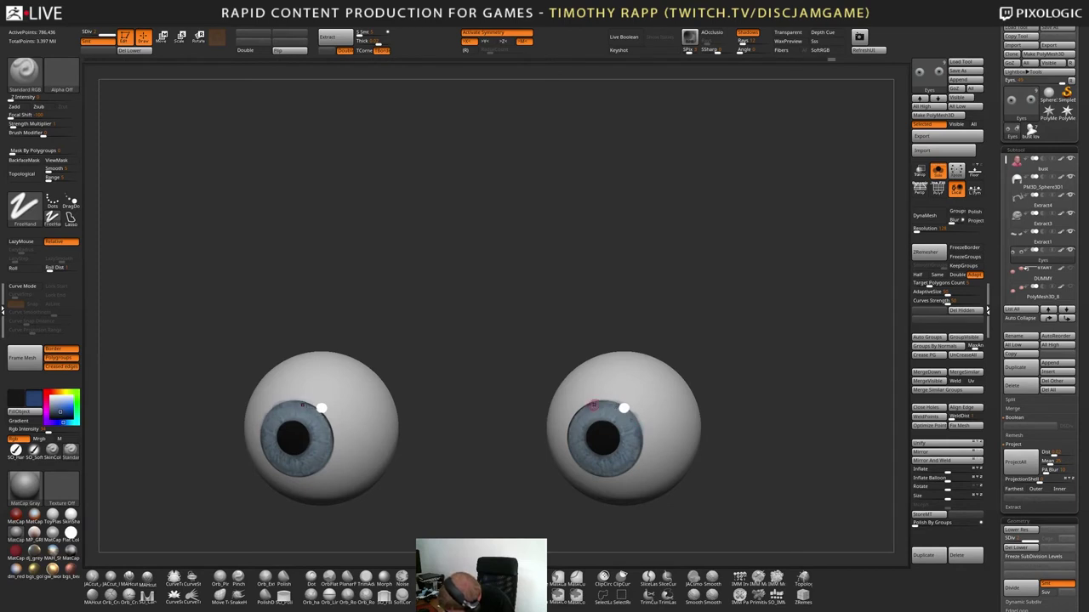
left_click_drag(476, 422, 573, 417)
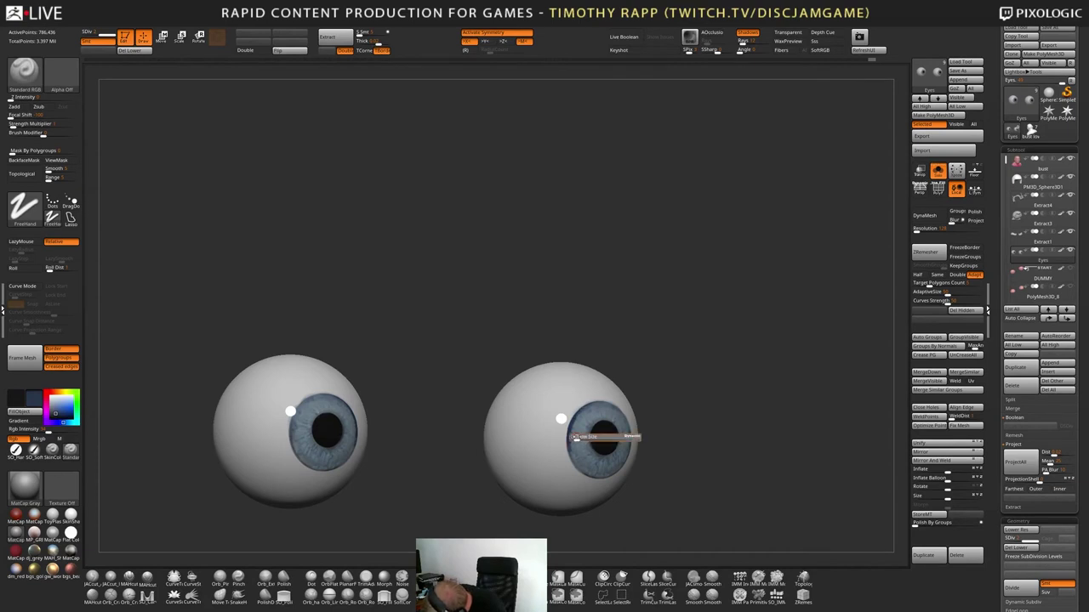
left_click_drag(572, 453, 576, 465)
mouse_move(591, 400)
right_mouse_down()
mouse_move(569, 380)
mouse_move(480, 380)
mouse_move(508, 374)
mouse_move(460, 413)
mouse_move(469, 407)
right_mouse_up()
left_click_drag(637, 420, 639, 427)
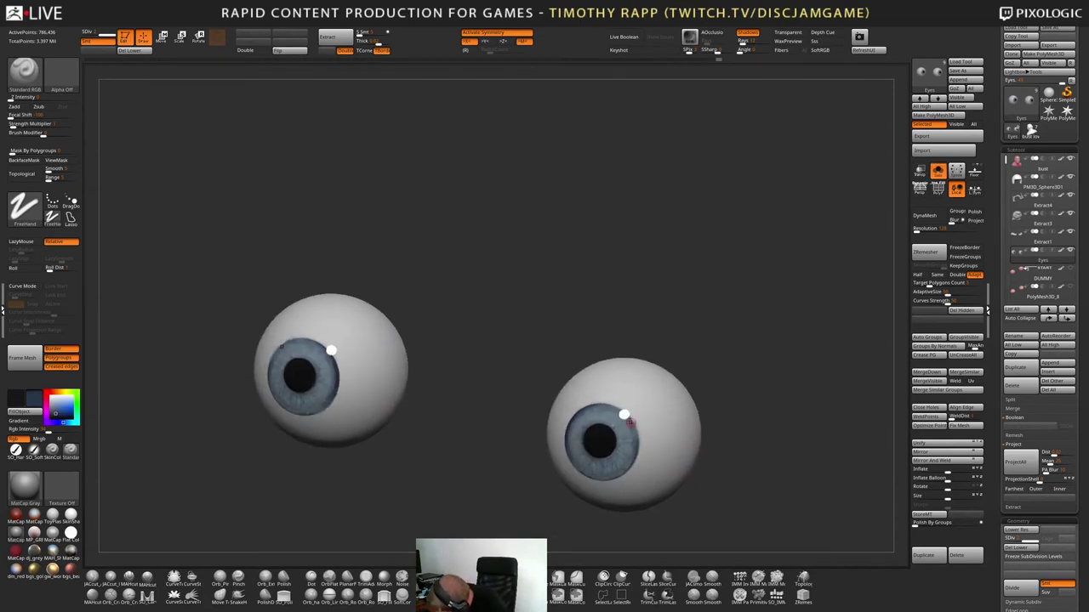
left_click_drag(344, 243, 332, 248)
right_click_drag(476, 383, 566, 365)
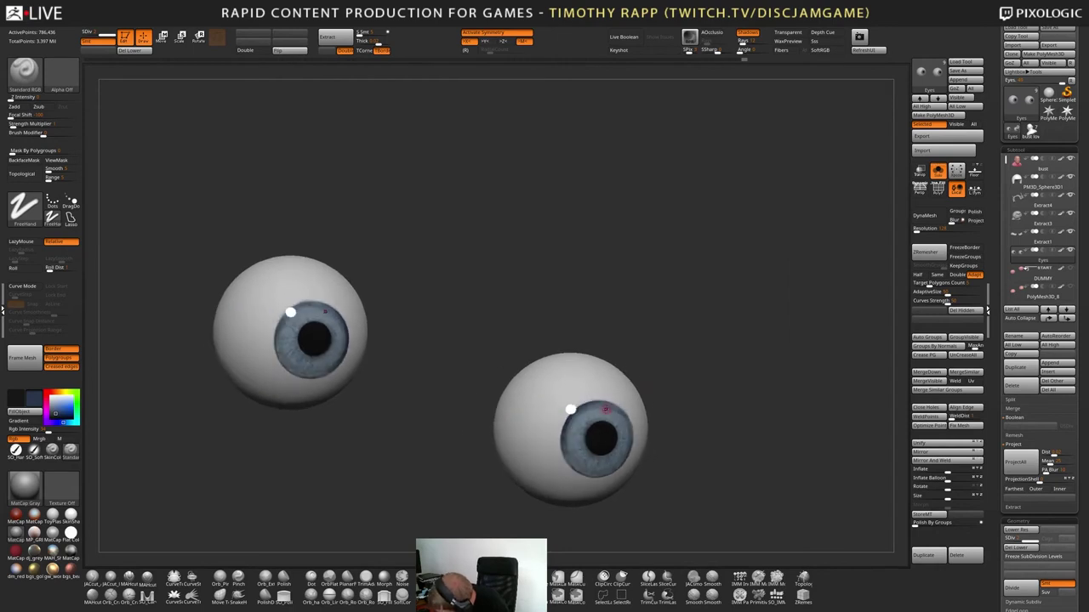
left_click_drag(602, 408, 610, 411)
Sample the iris's grey-blue and blend the dark rim into the iris
key("c")
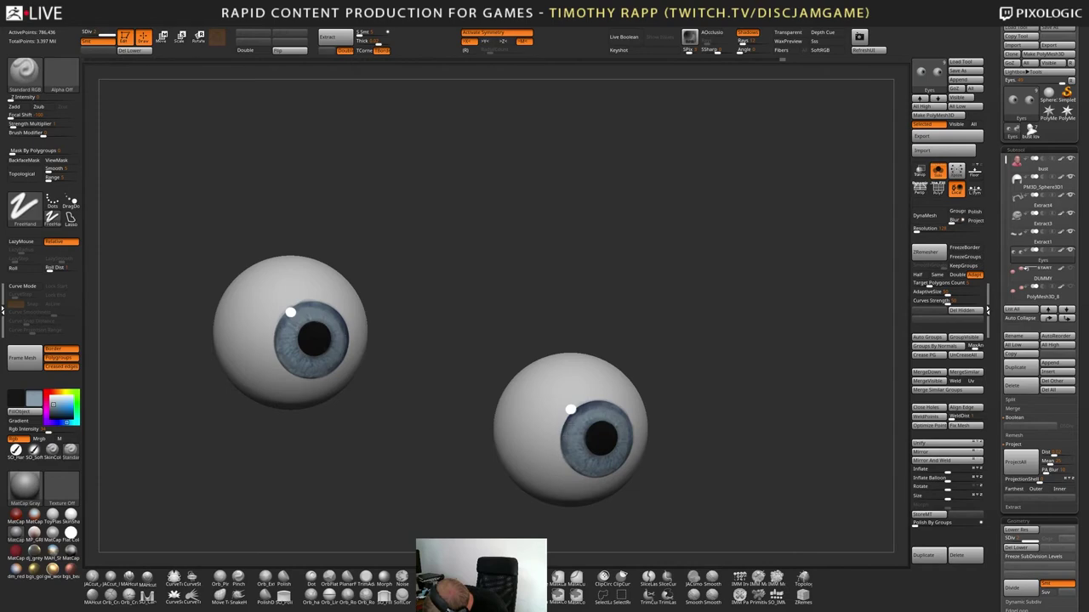
left_click_drag(585, 416, 575, 443)
right_click_drag(654, 456, 610, 447)
Bring back the whole bust and check the painted eyes from several angles
left_click(946, 175)
right_click_drag(723, 425, 667, 447)
left_click_drag(667, 446, 584, 450)
right_click_drag(584, 449, 634, 445)
right_click_drag(633, 444, 634, 514, "ctrl")
right_click_drag(578, 446, 659, 444)
Isolate the eyes again, resize the brush and soften the pupil edges with sampled black and dark grey-blue
key("alt+s")
right_click_drag(545, 441, 544, 485, "ctrl")
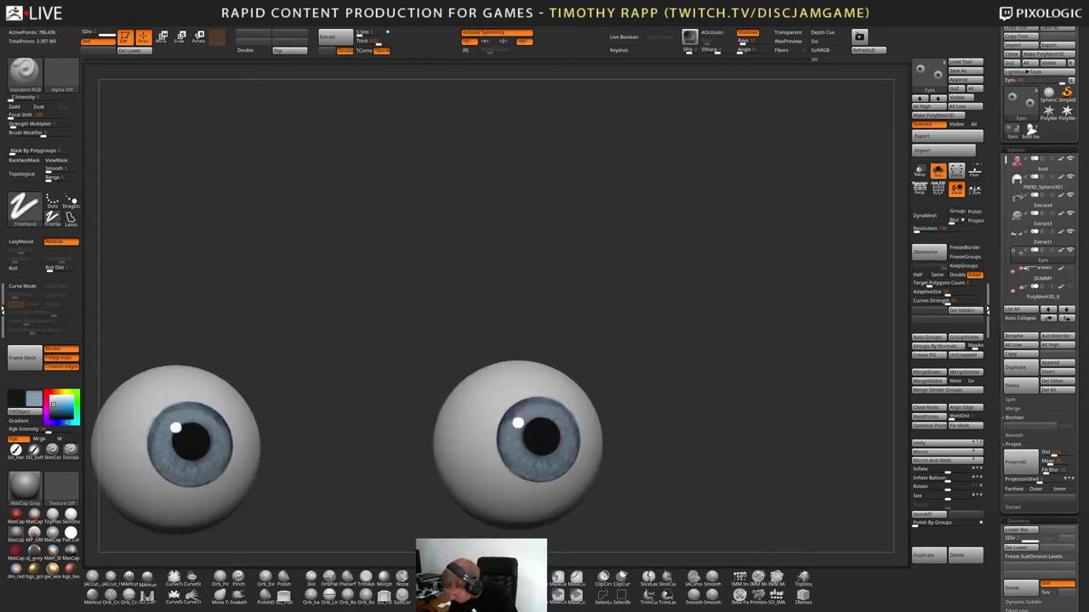
key("s")
right_click_drag(543, 441, 547, 432)
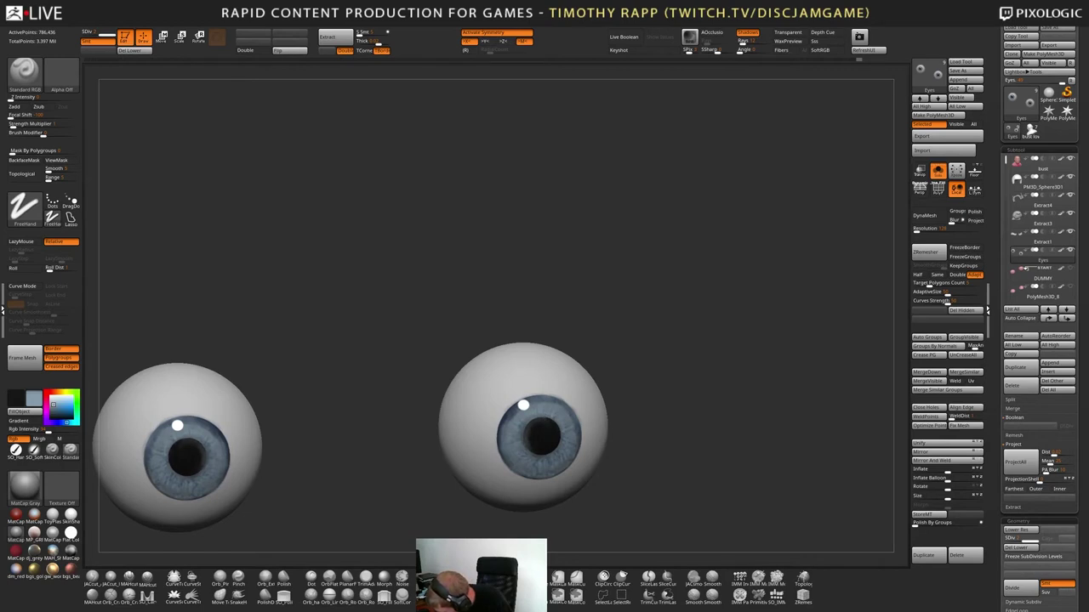
right_click_drag(556, 440, 540, 438)
key("c")
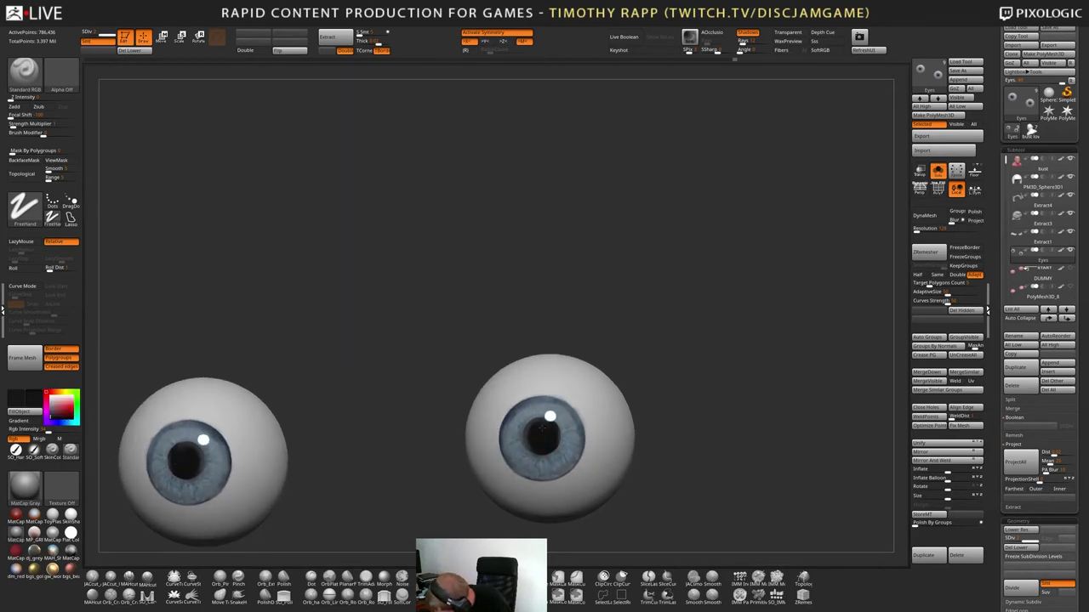
key("c")
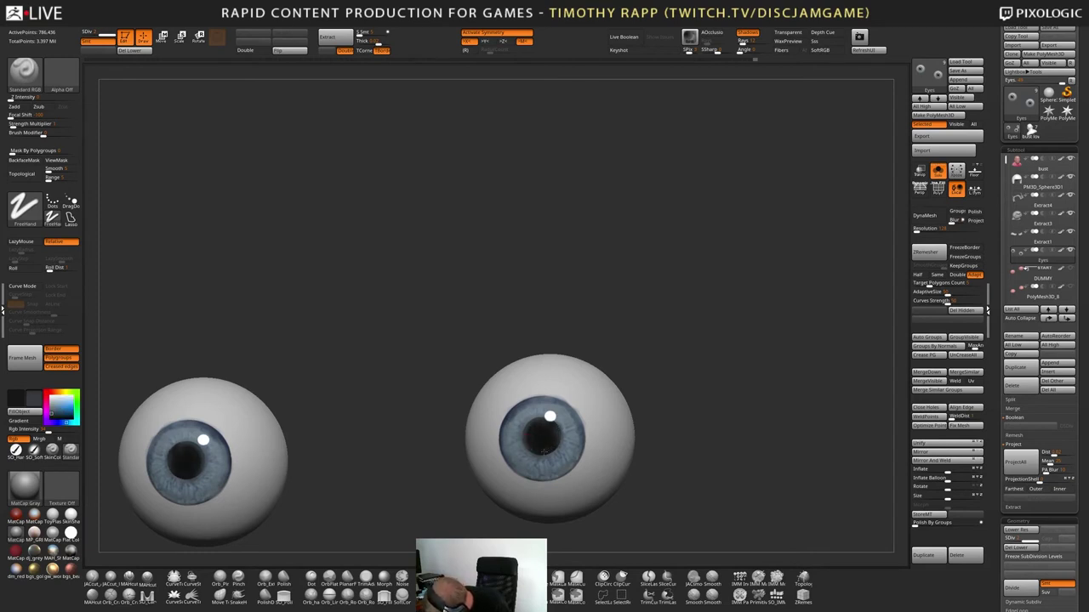
key("c")
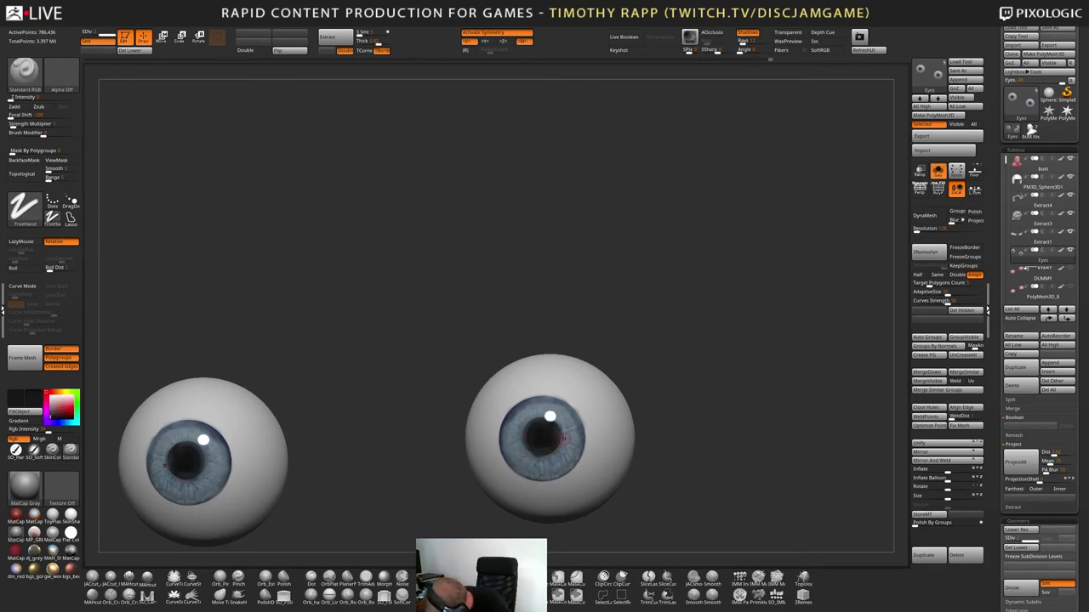
Choose a more saturated blue, adjust the brush size and tint both irises with it
right_click_drag(548, 442, 553, 383)
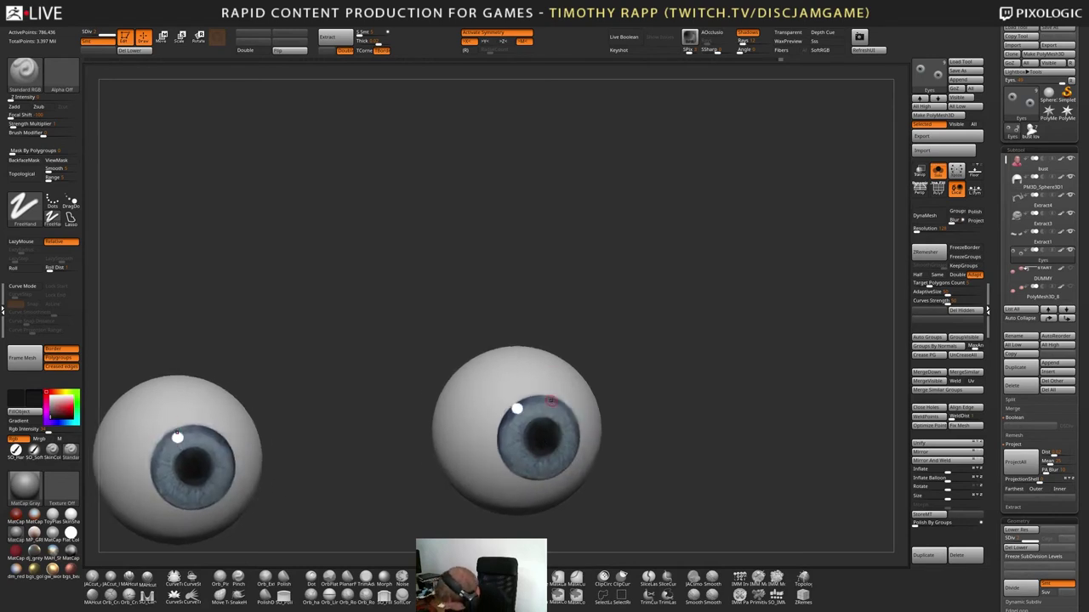
left_click(64, 421)
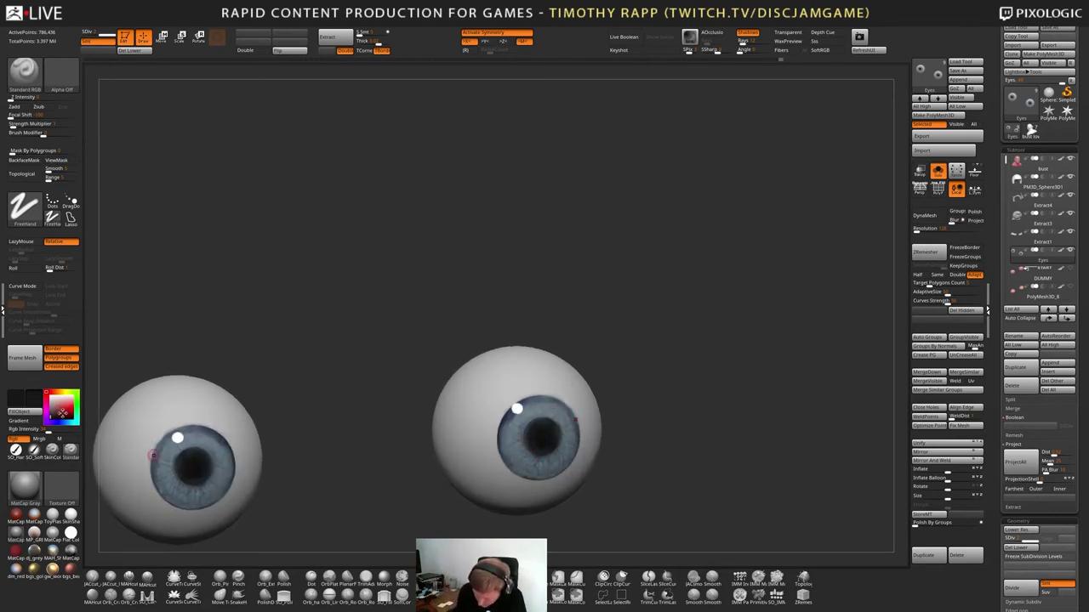
left_click(63, 412)
left_click(62, 404)
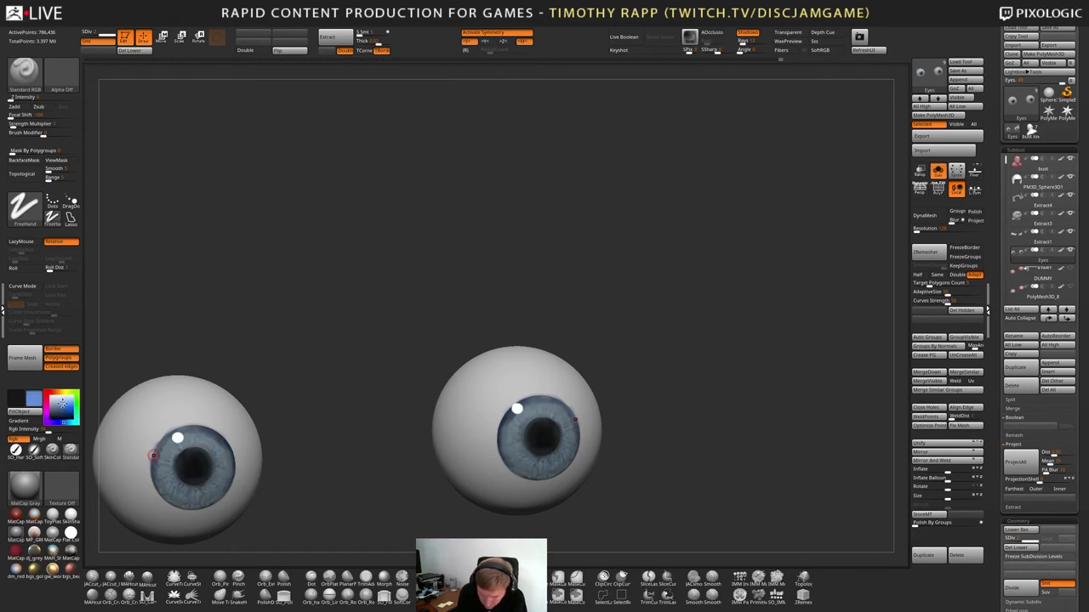
mouse_move(551, 434)
right_mouse_down()
mouse_move(526, 416)
mouse_move(517, 434)
mouse_move(519, 414)
mouse_move(516, 446)
mouse_move(509, 442)
right_mouse_up()
key("ctrl")
key("s")
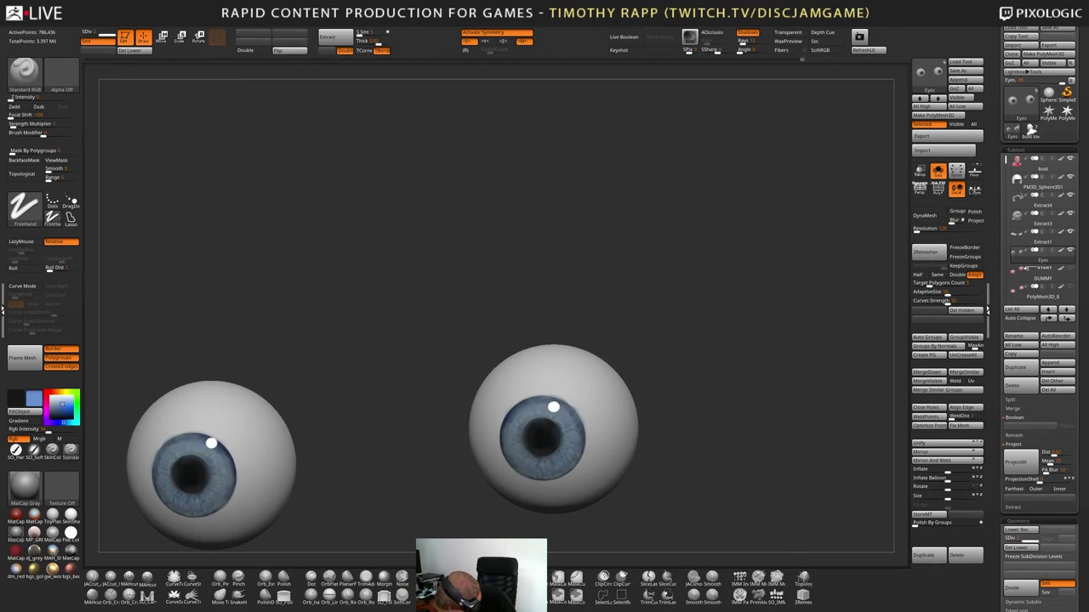
mouse_move(553, 408)
right_mouse_down()
mouse_move(518, 433)
mouse_move(547, 397)
mouse_move(502, 433)
mouse_move(538, 408)
right_mouse_up()
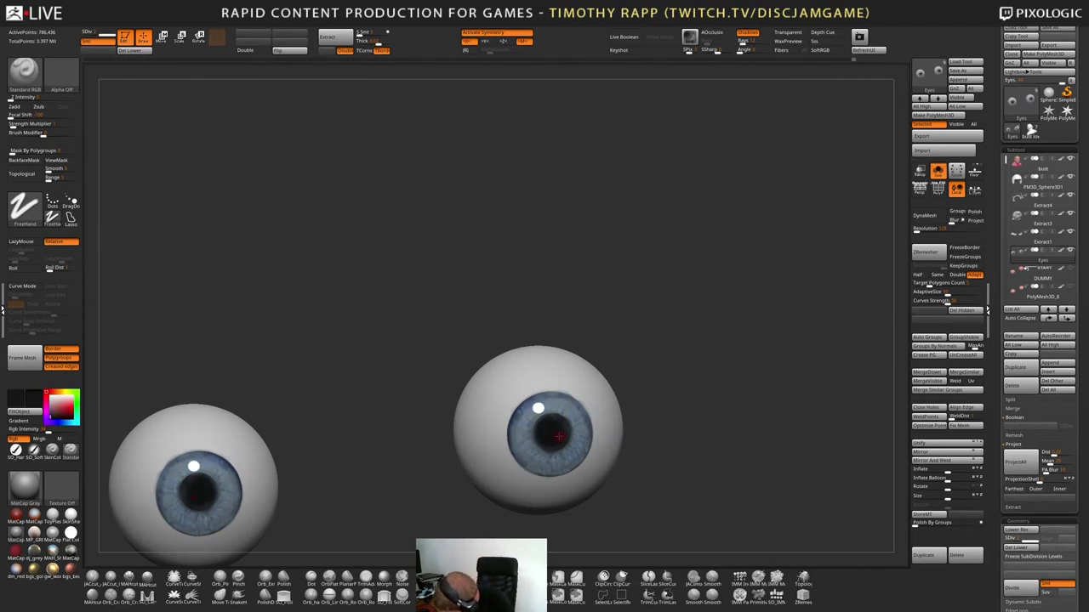
Choose a dark navy blue and deepen the outer rims of both irises
right_click_drag(559, 436, 680, 382)
right_click_drag(680, 383, 605, 427, "ctrl")
left_click(56, 422)
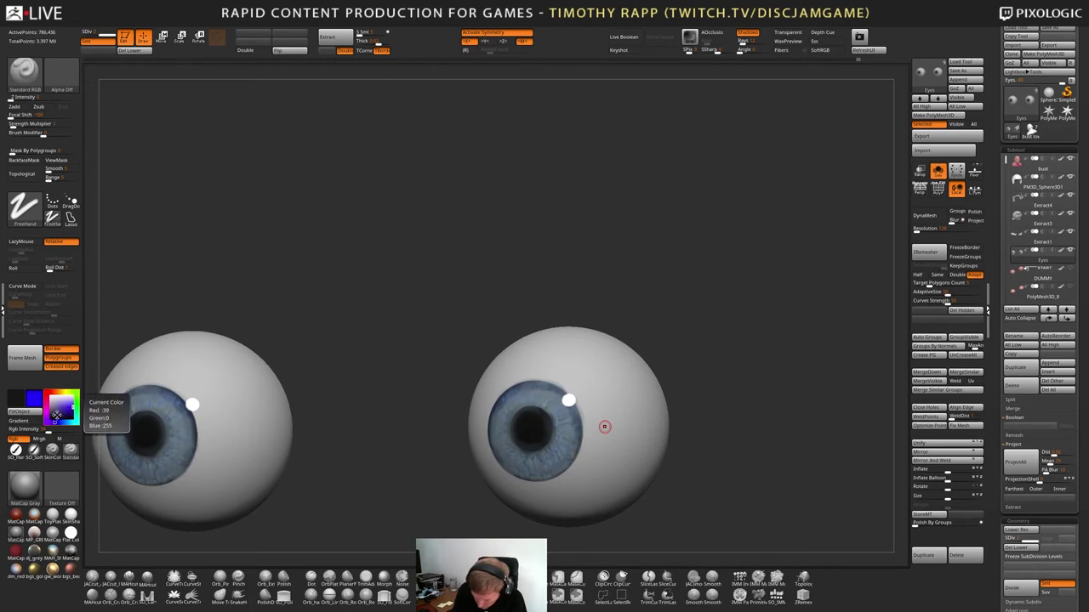
left_click_drag(55, 417, 57, 414)
left_click(60, 424)
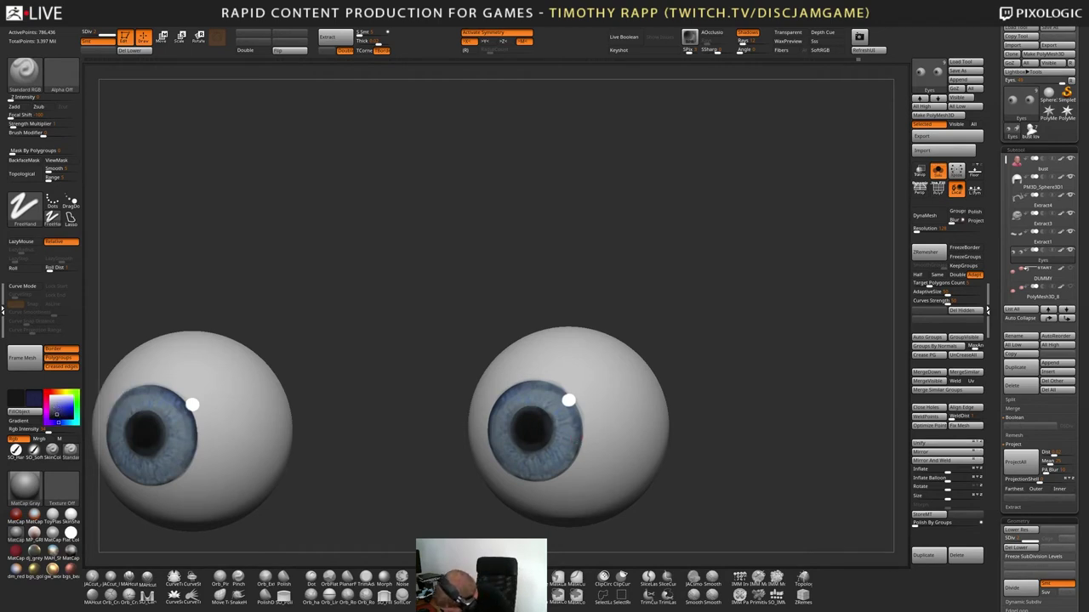
left_click_drag(580, 446, 578, 435)
right_click_drag(576, 438, 584, 428)
left_click_drag(576, 451, 571, 458)
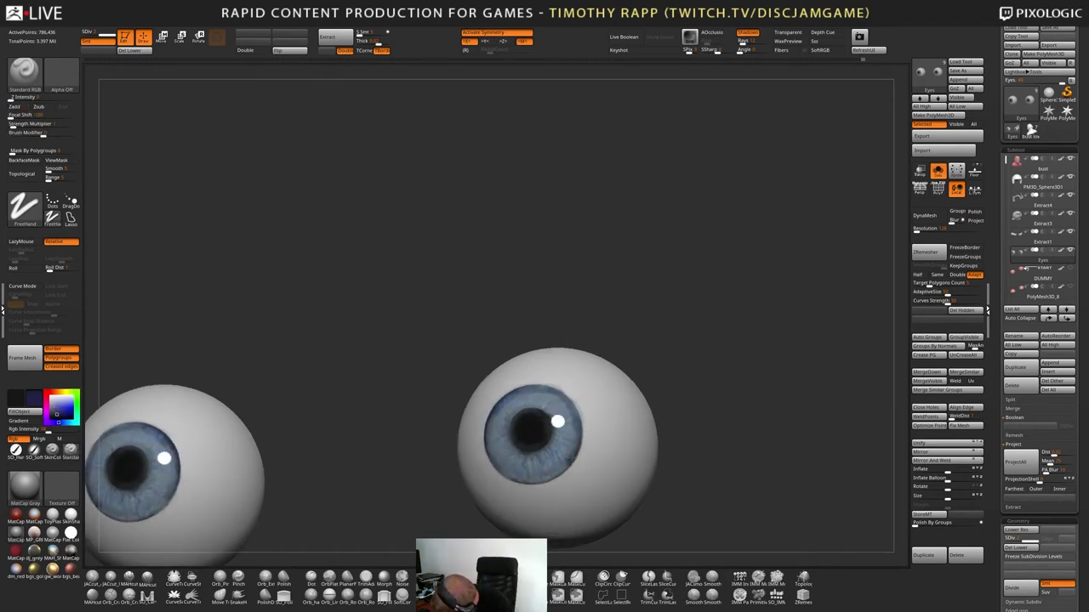
Work more dark blue into the rims and fibres of the irises, and bring back the whole bust
mouse_move(572, 458)
right_mouse_down()
mouse_move(587, 449)
mouse_move(566, 469)
right_mouse_up()
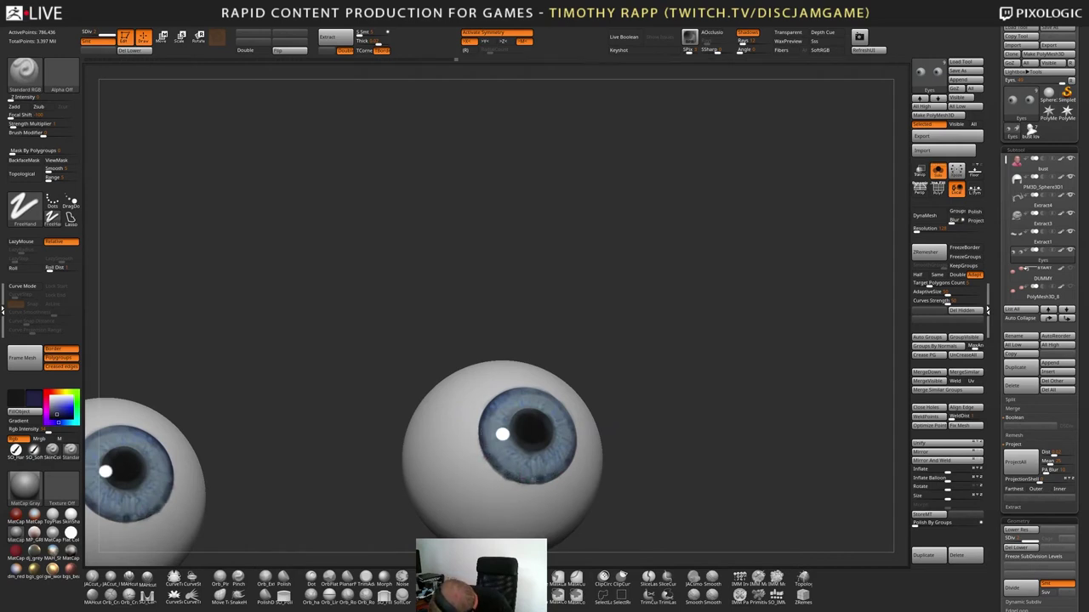
right_click_drag(502, 435, 496, 383)
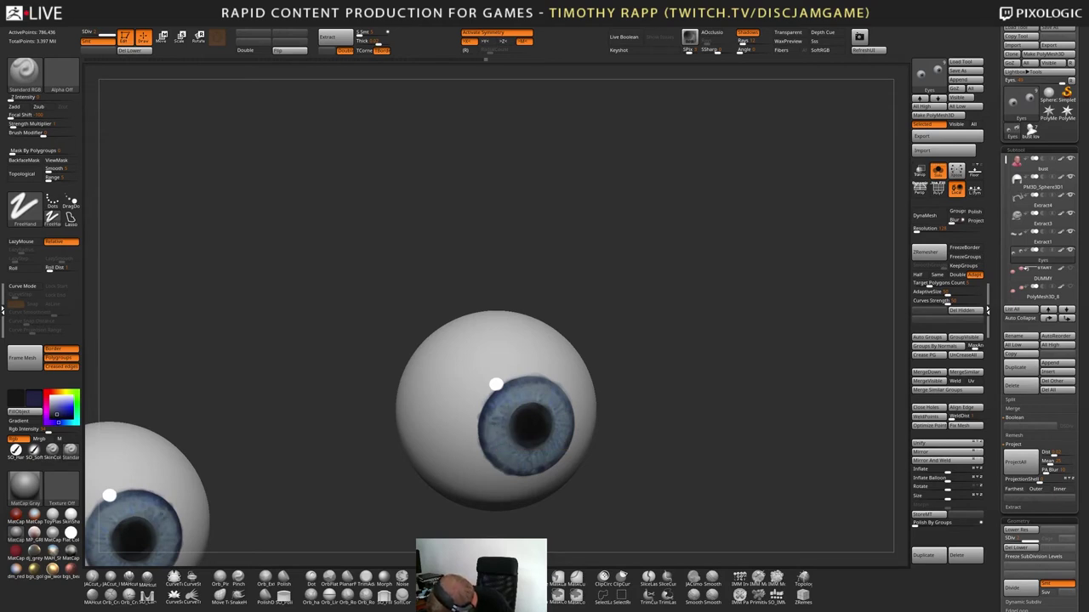
right_click_drag(528, 418, 505, 412)
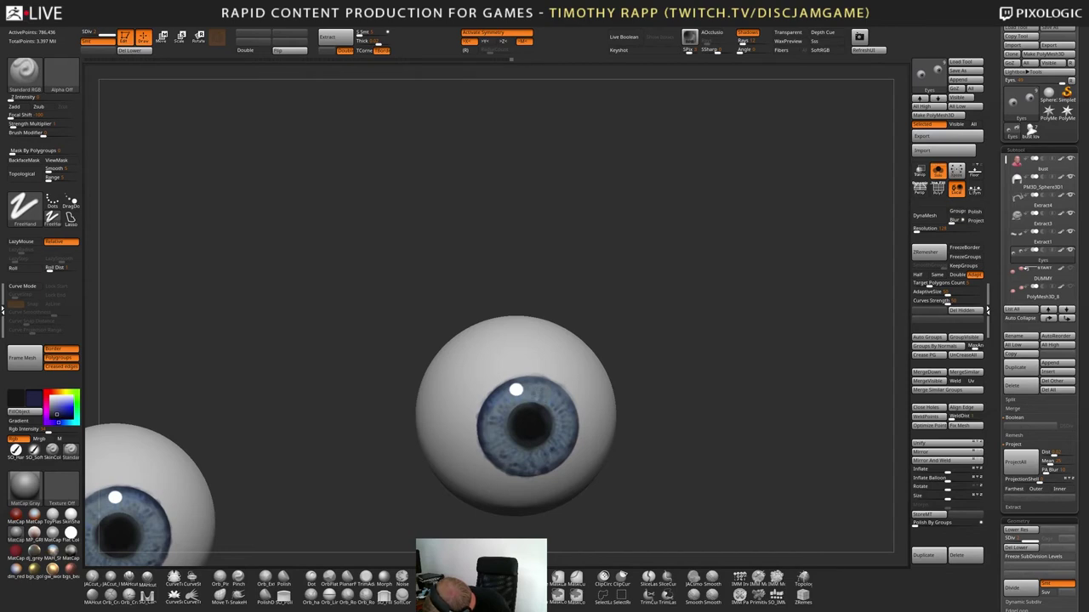
mouse_move(527, 423)
right_mouse_down()
mouse_move(564, 437)
mouse_move(582, 384)
mouse_move(555, 386)
right_mouse_up()
left_click(937, 170)
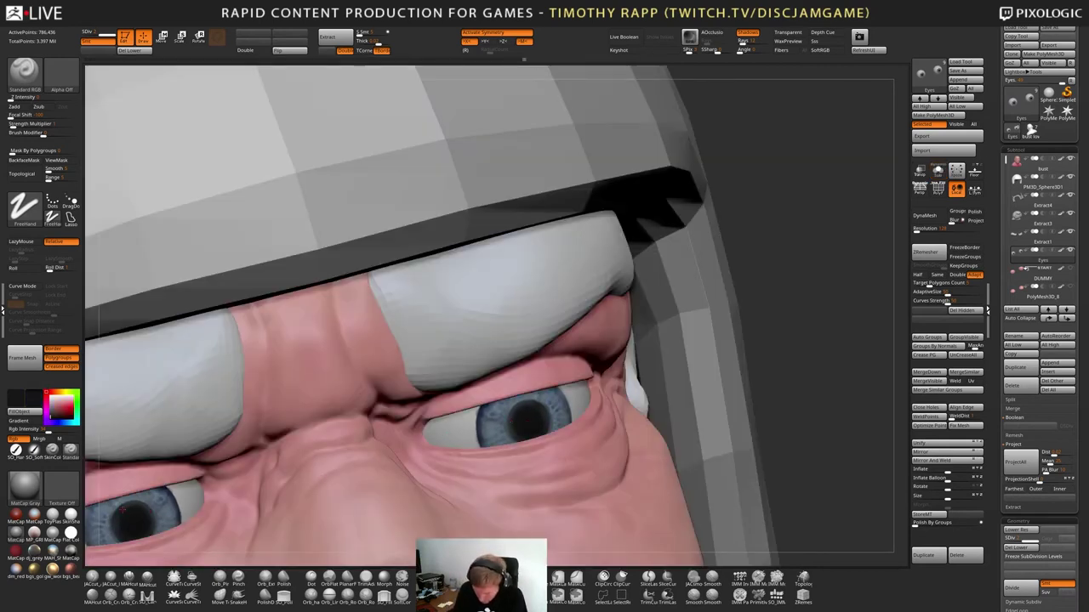
Pick a dark grey, try a shading stroke across the upper iris beneath the eyelid, and undo it
left_click(52, 414)
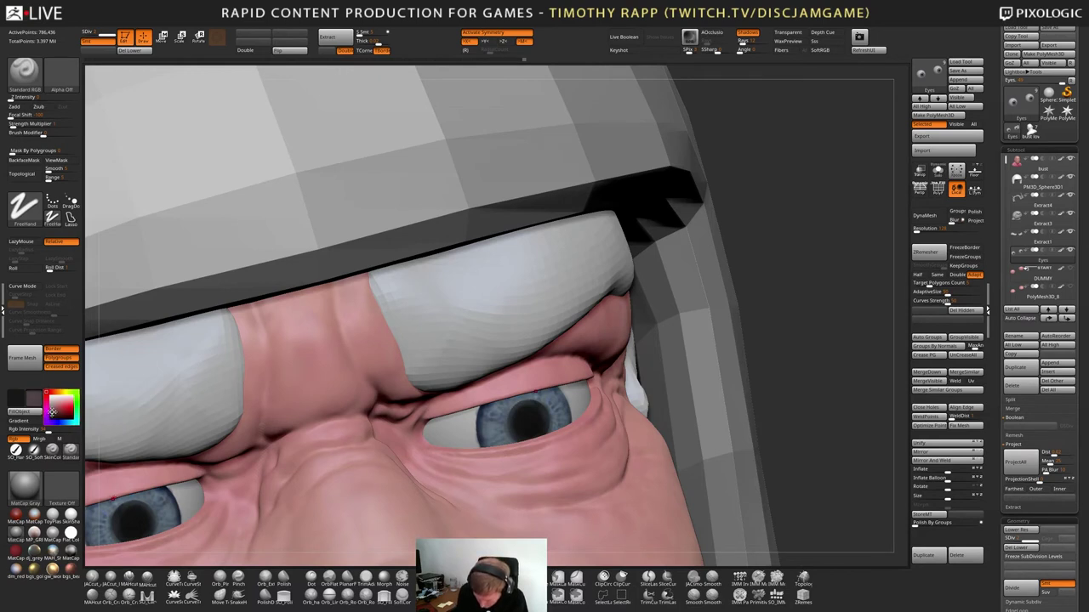
left_click_drag(52, 412, 50, 411)
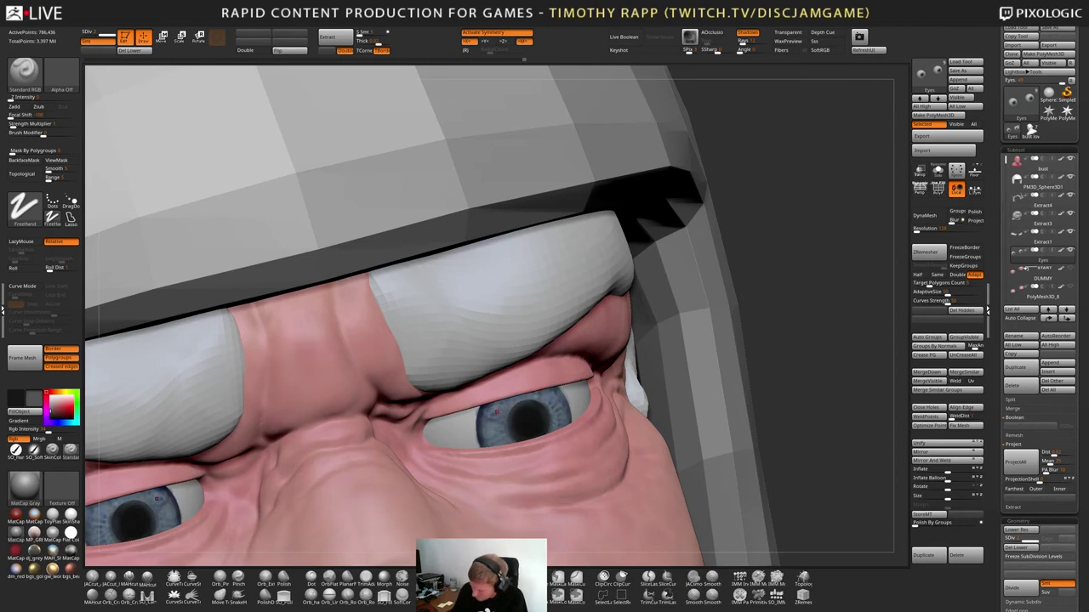
left_click_drag(555, 412, 474, 418)
key("ctrl+z")
right_click_drag(542, 384, 512, 386)
Switch to the SO_SoftPaint brush, make the surrounding parts transparent, try shading the eyeballs' inner corners and undo the last stroke
left_click(51, 415)
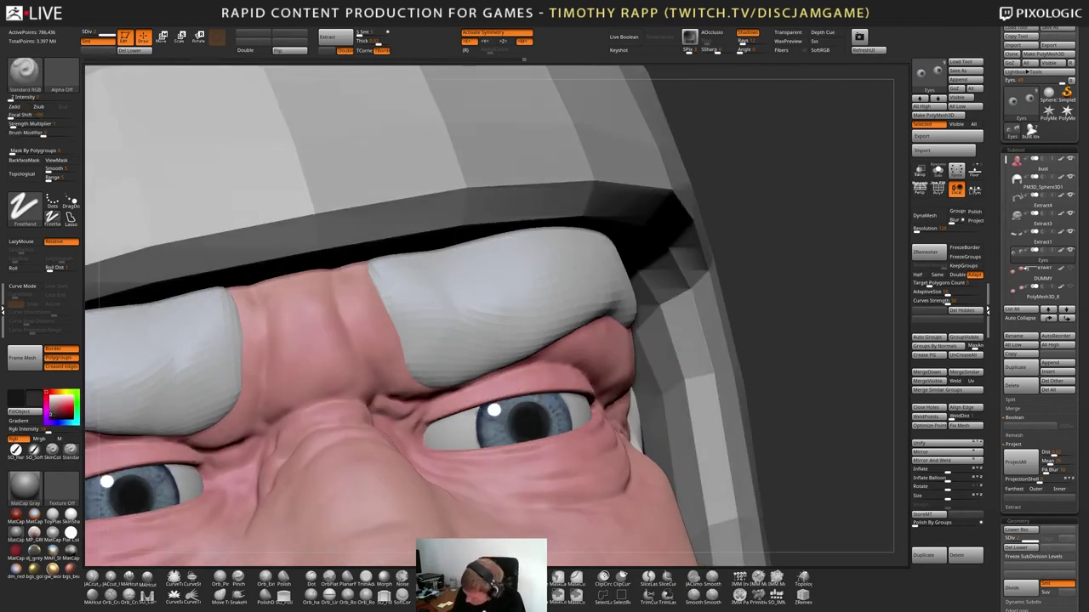
left_click(35, 452)
left_click_drag(447, 426, 469, 419)
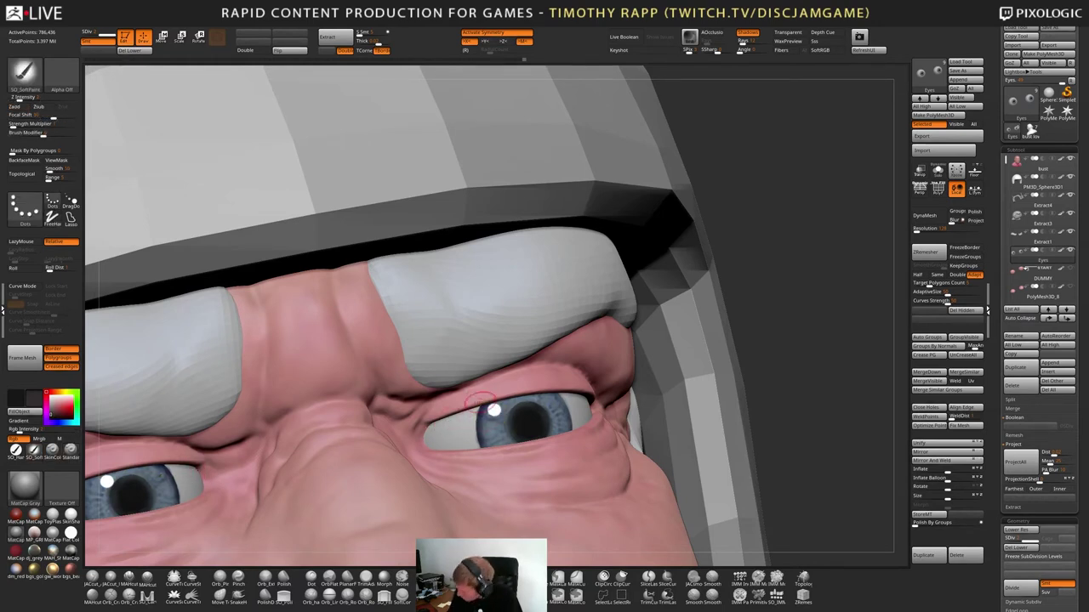
left_click(920, 170)
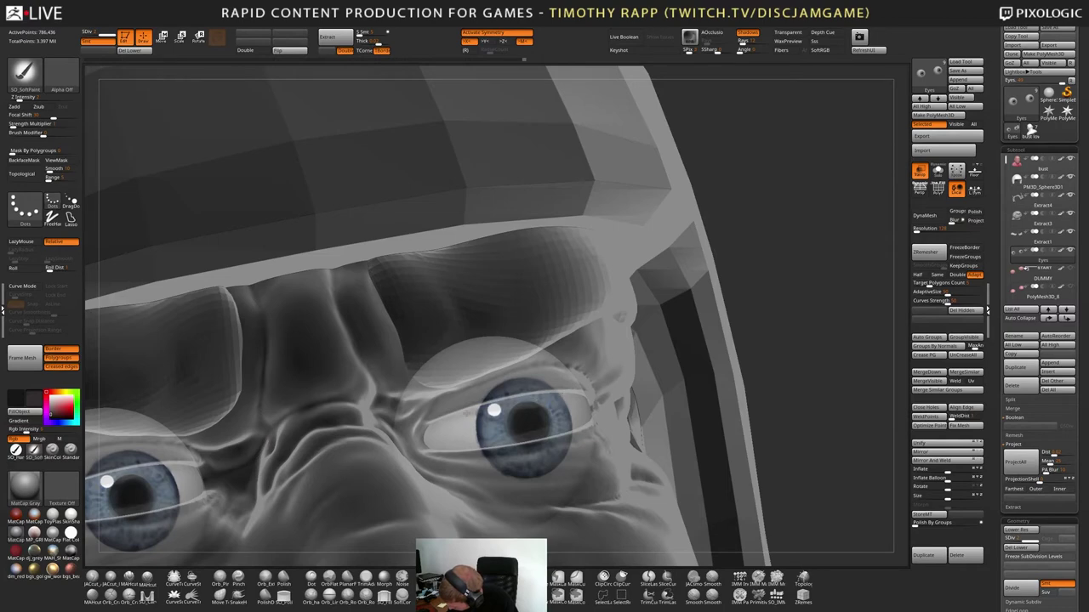
right_click_drag(374, 434, 437, 425)
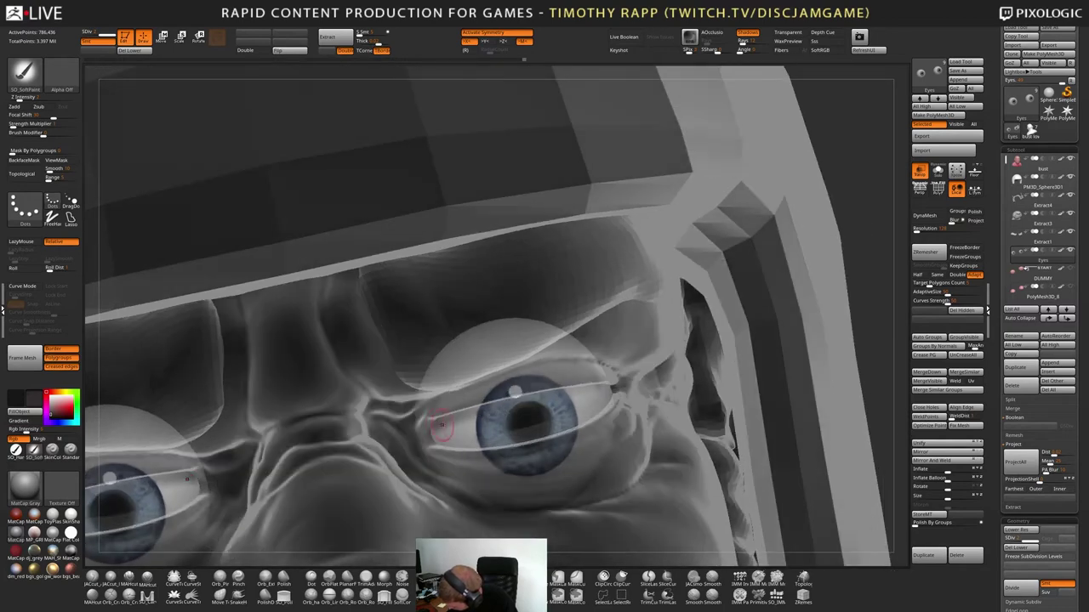
key("ctrl+z")
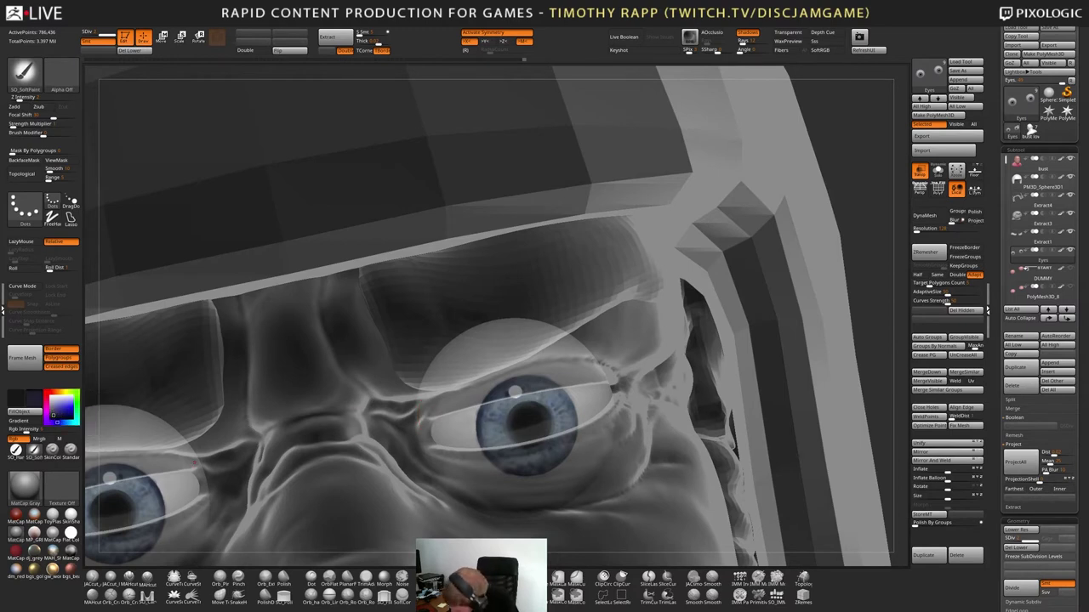
Shade the eyeballs softly with dark blue along the upper eyelid line, and turn the transparency off
right_click_drag(430, 419, 447, 422)
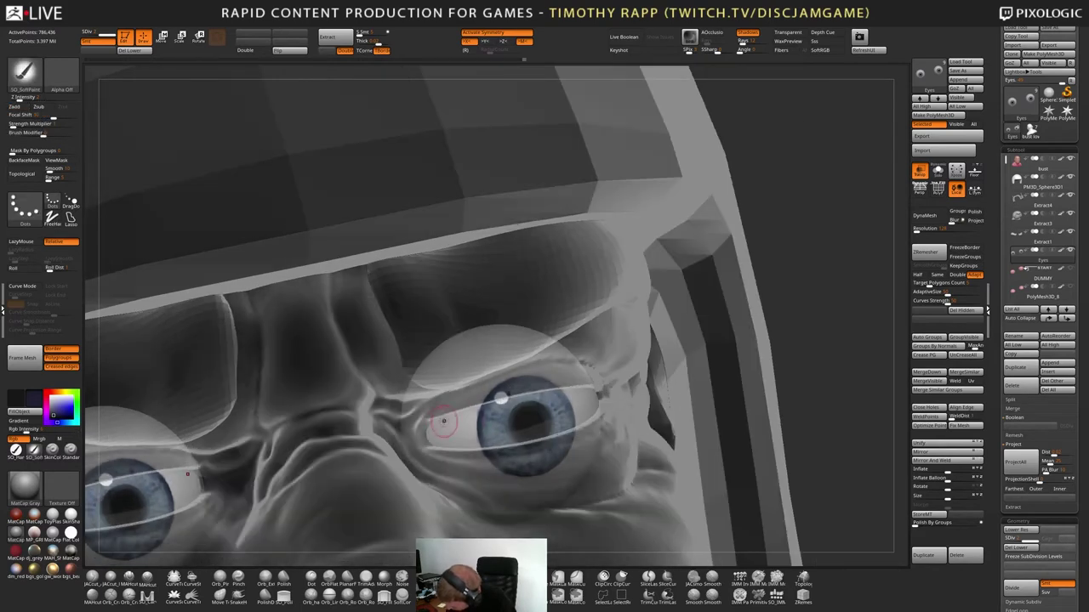
mouse_move(503, 406)
left_mouse_down()
mouse_move(423, 429)
mouse_move(594, 392)
left_mouse_up()
mouse_move(607, 386)
right_mouse_down()
mouse_move(417, 388)
mouse_move(580, 387)
mouse_move(432, 427)
right_mouse_up()
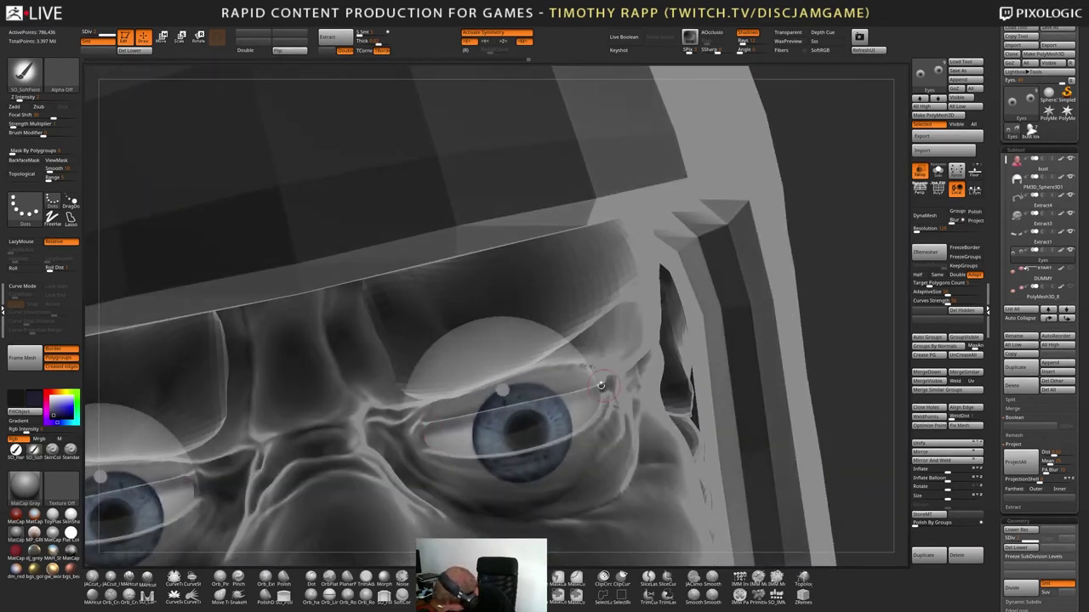
mouse_move(600, 386)
right_mouse_down()
mouse_move(509, 393)
mouse_move(609, 387)
right_mouse_up()
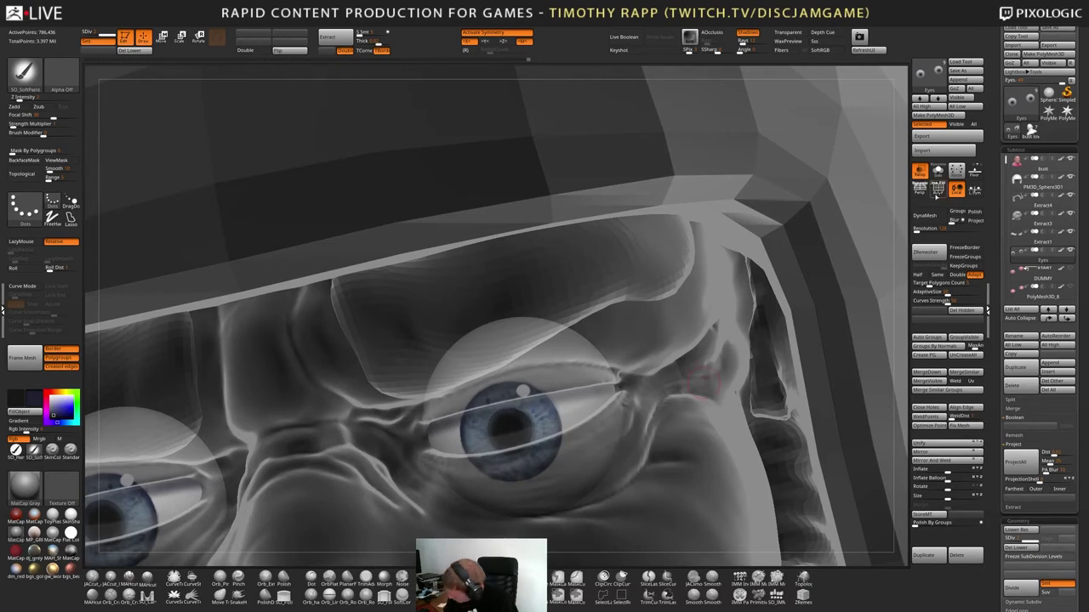
left_click(921, 172)
Choose a dark red and softly tint the outer corners of the eyeballs
right_click_drag(477, 382, 729, 426, "ctrl")
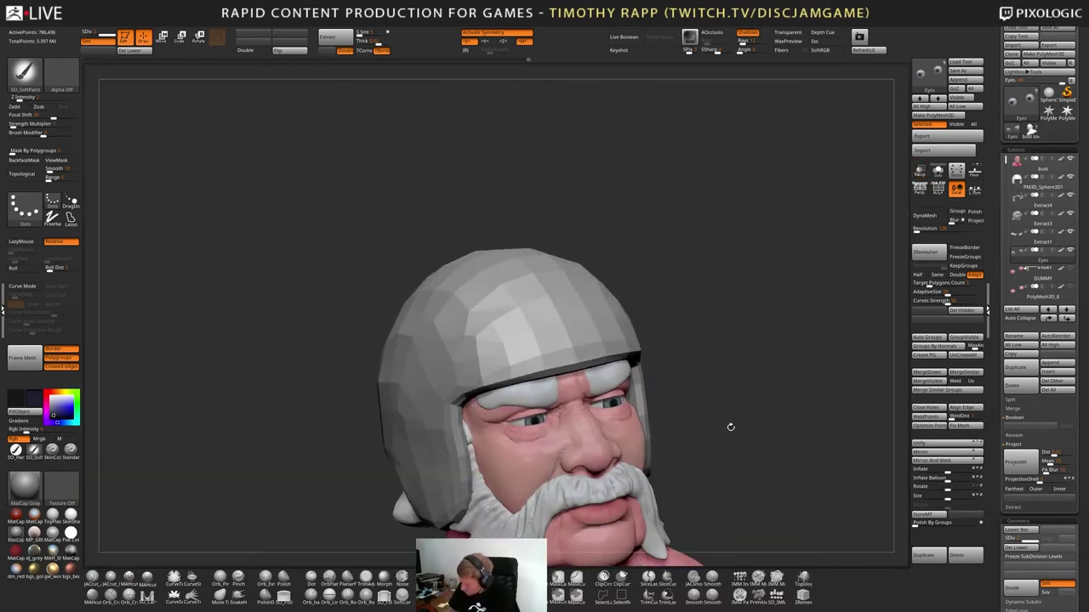
right_click_drag(723, 340, 647, 331)
right_click_drag(729, 426, 723, 341)
mouse_move(646, 332)
right_mouse_down("ctrl")
mouse_move(596, 442)
mouse_move(553, 421)
mouse_move(451, 417)
mouse_move(613, 409)
mouse_move(625, 373)
right_mouse_up("ctrl")
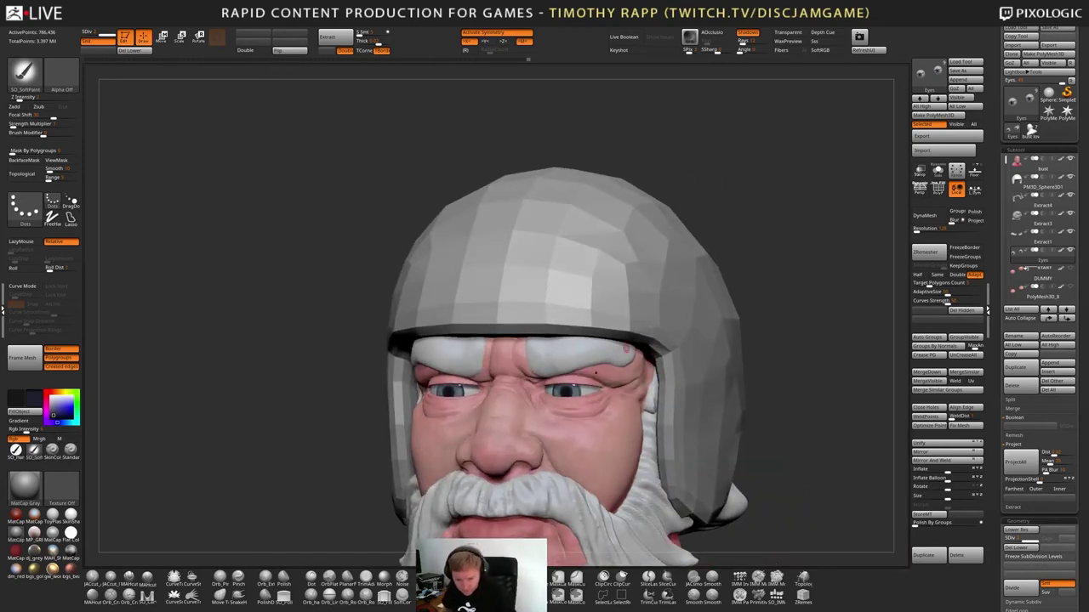
mouse_move(606, 371)
right_mouse_down("ctrl")
mouse_move(655, 358)
mouse_move(609, 383)
right_mouse_up("ctrl")
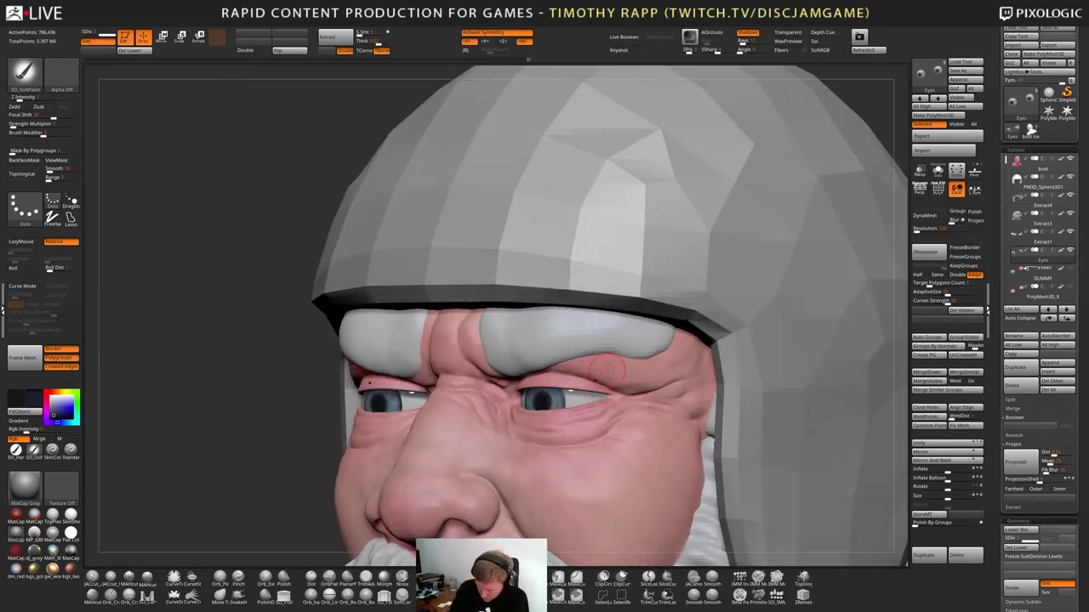
key("c")
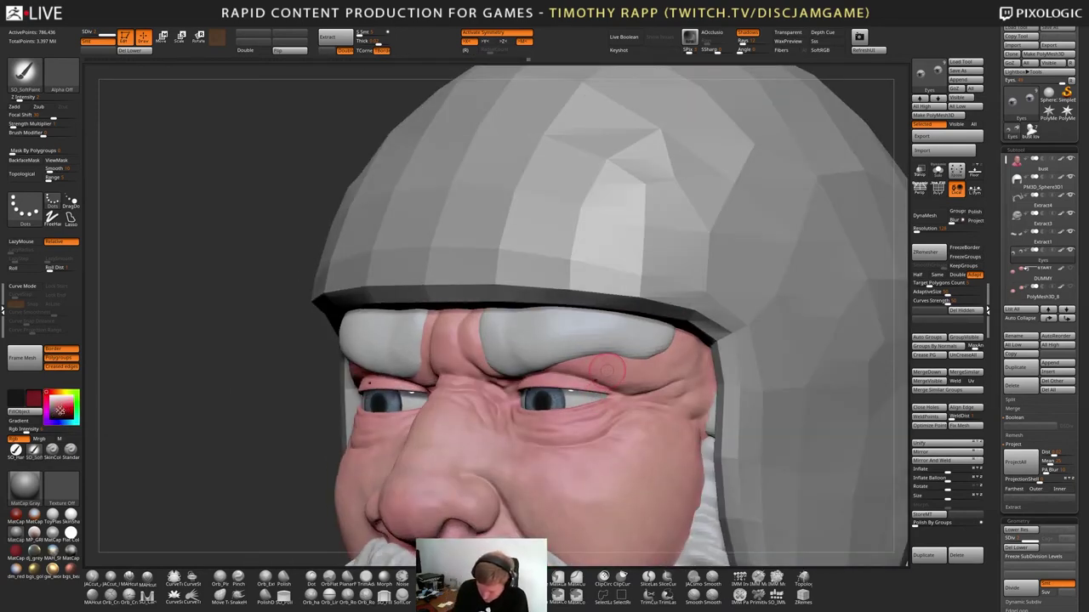
left_click_drag(594, 398, 607, 397)
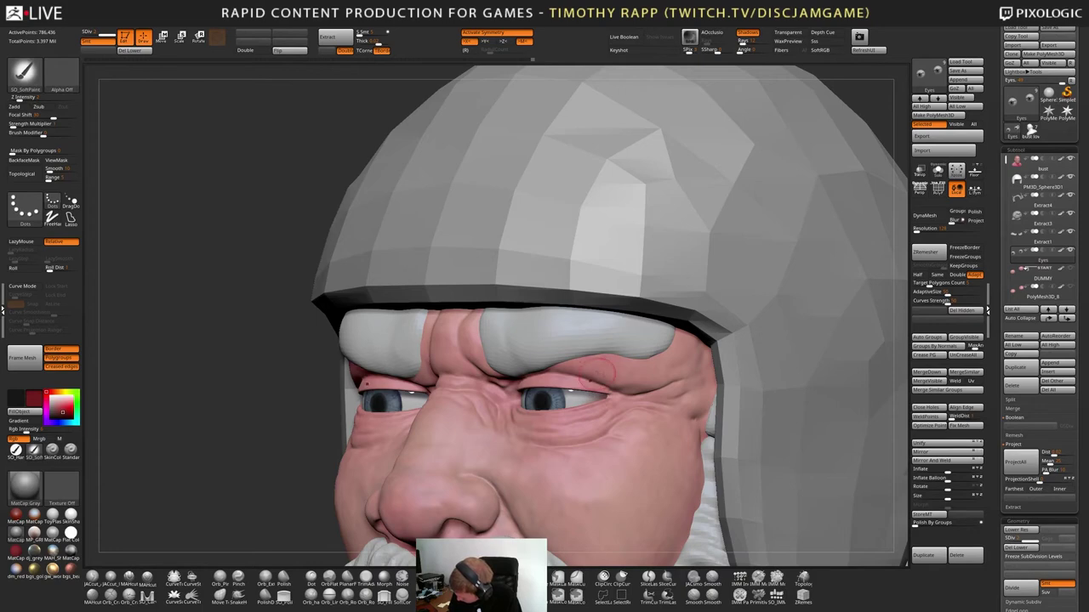
left_click_drag(196, 255, 319, 234)
left_click_drag(800, 255, 857, 291)
left_click_drag(783, 281, 826, 282)
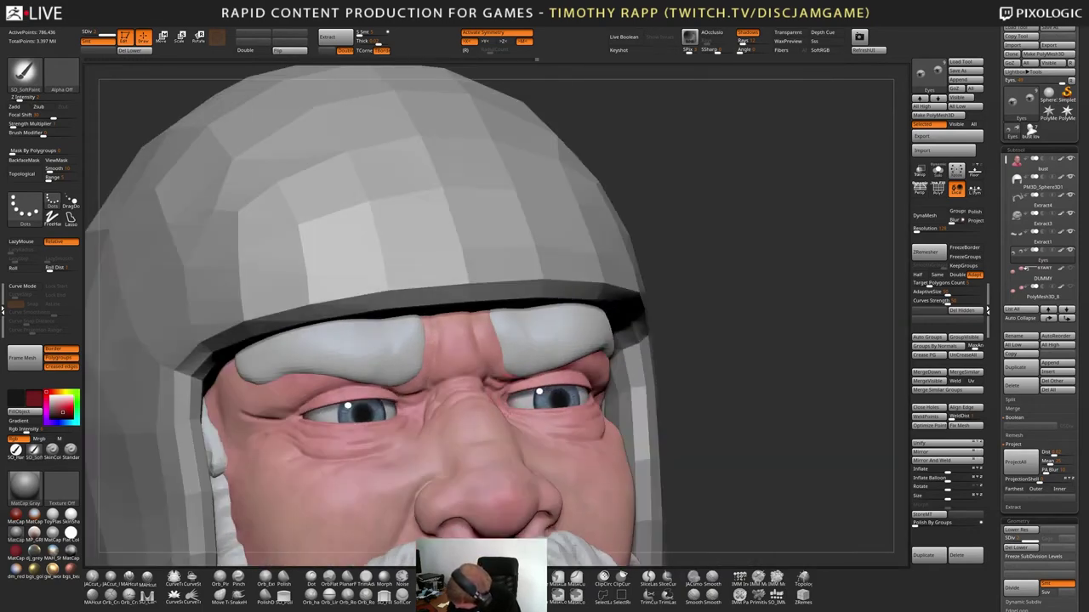
Make the bust the active subtool and paint dark red into the skin around the inner eye corners
right_click_drag(520, 417, 620, 432)
left_click(569, 428, "alt")
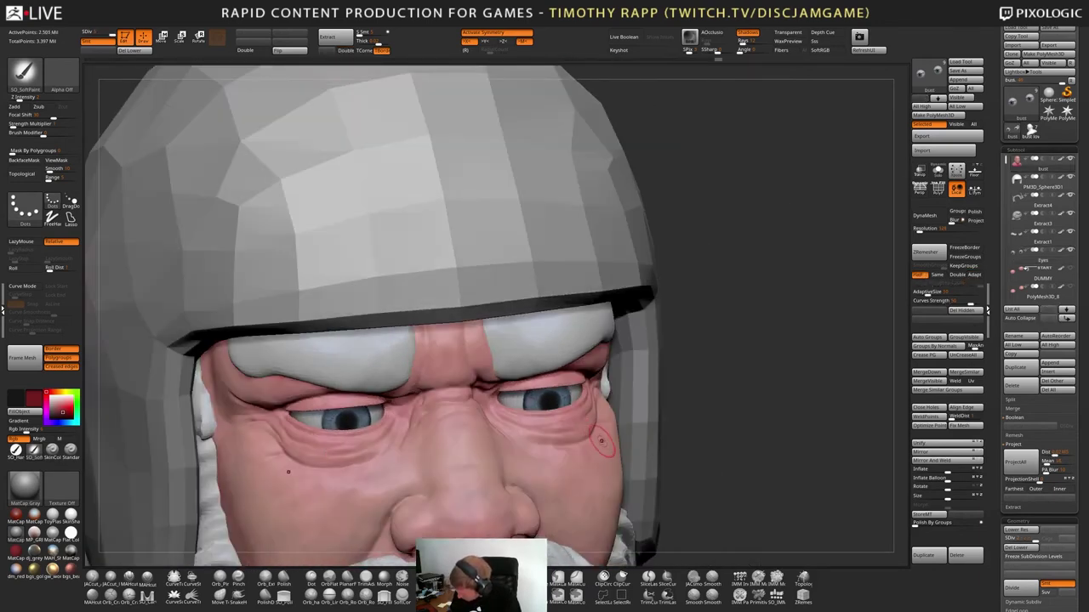
right_click_drag(539, 431, 502, 409)
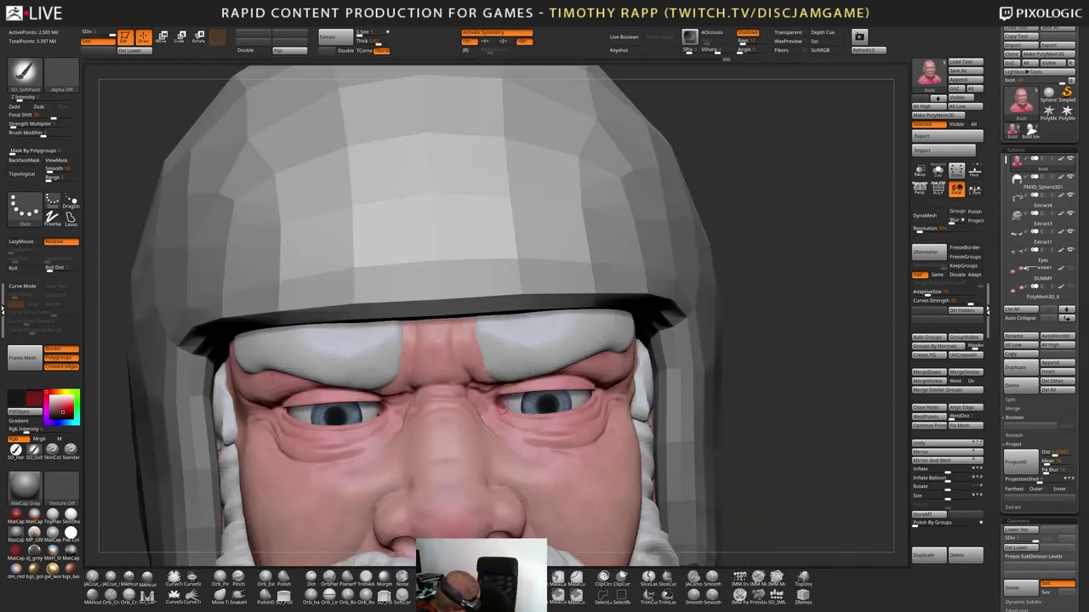
left_click_drag(502, 398, 495, 390)
right_click_drag(477, 375, 484, 377)
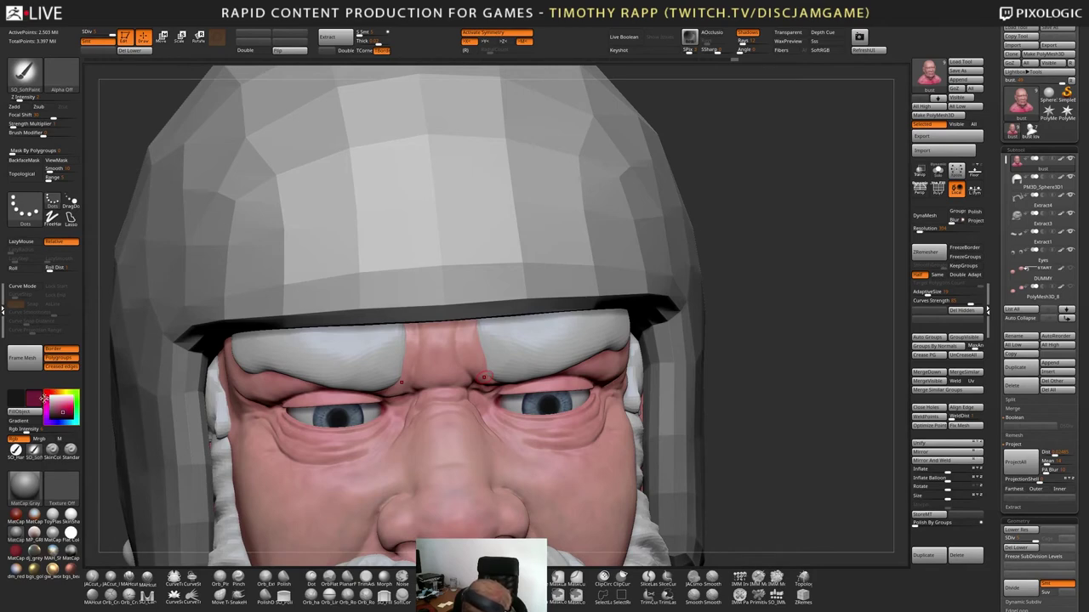
Set the paint colour to a lighter crimson (173, 59, 83) and redden the inner eye corners and under-eye skin
left_click(61, 408)
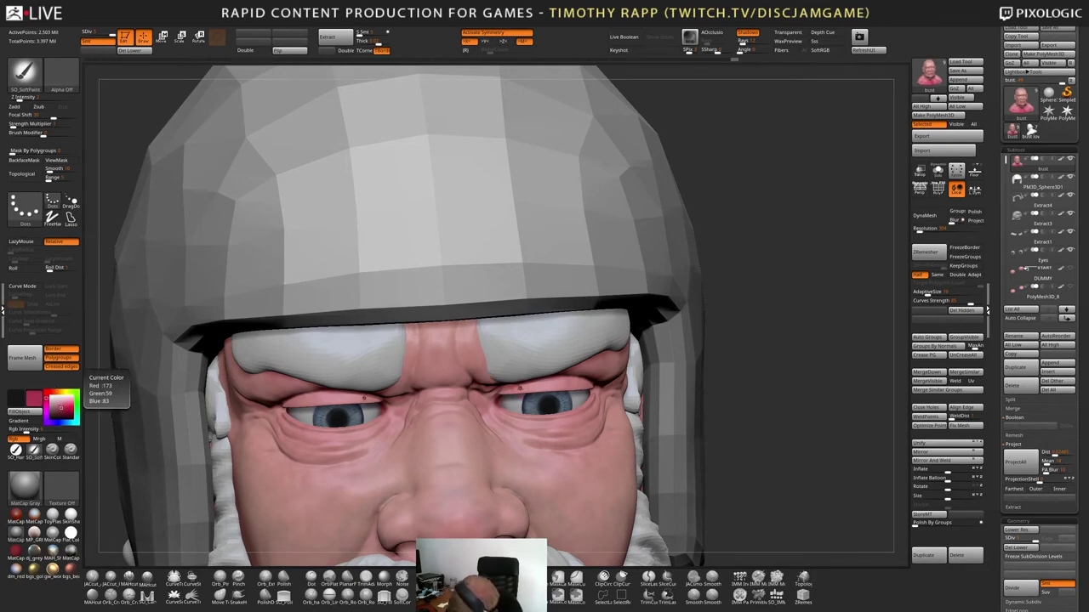
left_click_drag(502, 399, 500, 407)
right_click_drag(500, 405, 520, 416)
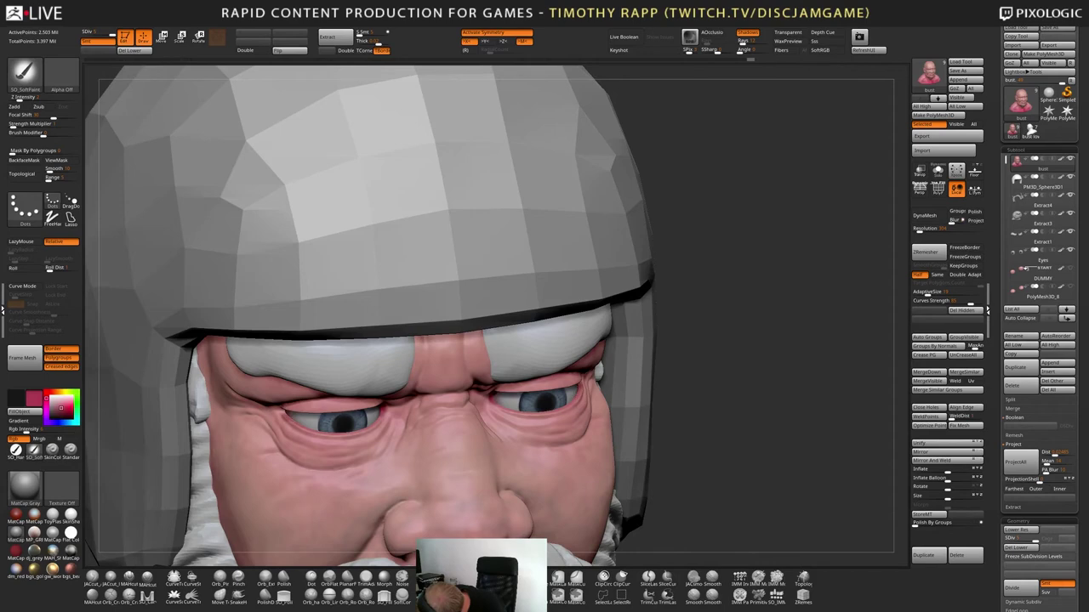
left_click_drag(541, 432, 553, 437)
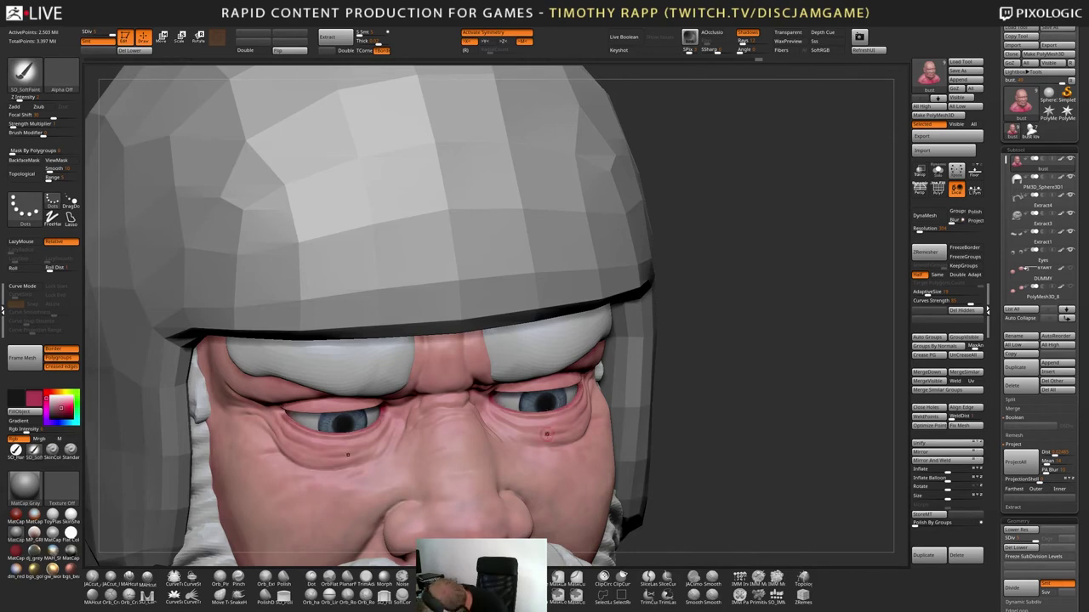
left_click_drag(808, 409, 762, 297)
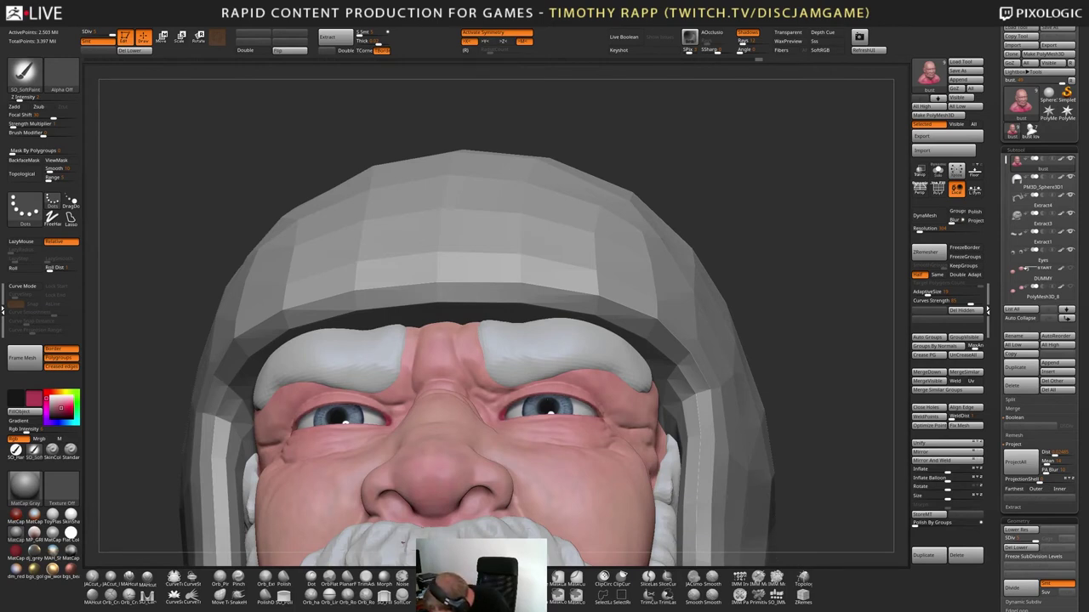
Examine the helmeted bust's face, moustache and shoulders from close up and from a distance
left_click_drag(585, 429, 594, 434)
left_click_drag(812, 212, 800, 316)
left_click_drag(859, 341, 857, 247, "alt")
left_click_drag(792, 323, 788, 348)
left_click_drag(765, 417, 748, 361)
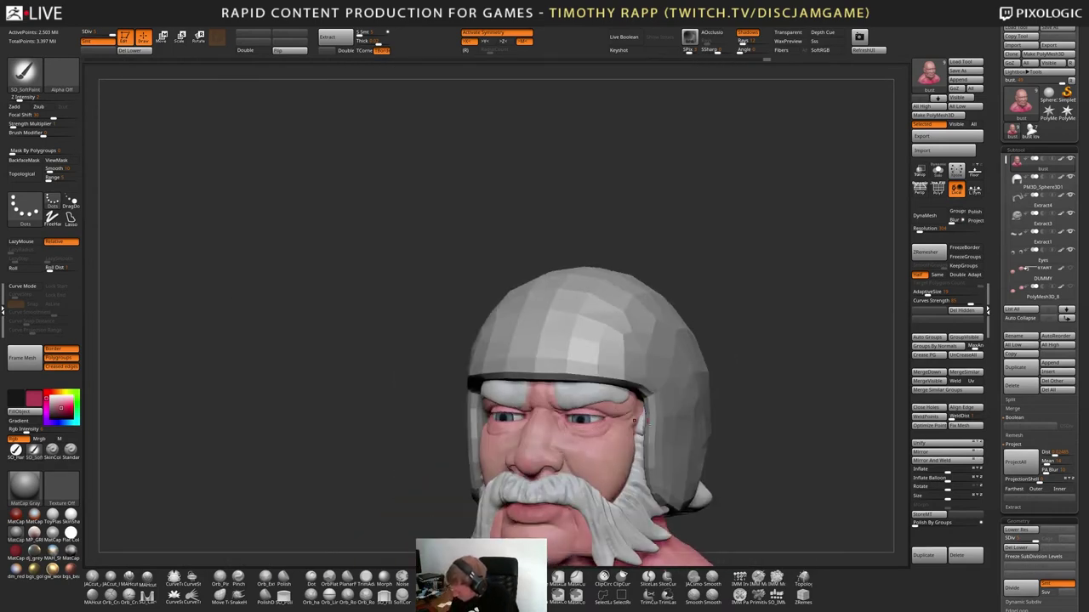
left_click_drag(484, 527, 425, 443, "alt")
mouse_move(775, 460)
left_mouse_down()
mouse_move(738, 453)
mouse_move(791, 451)
left_mouse_up()
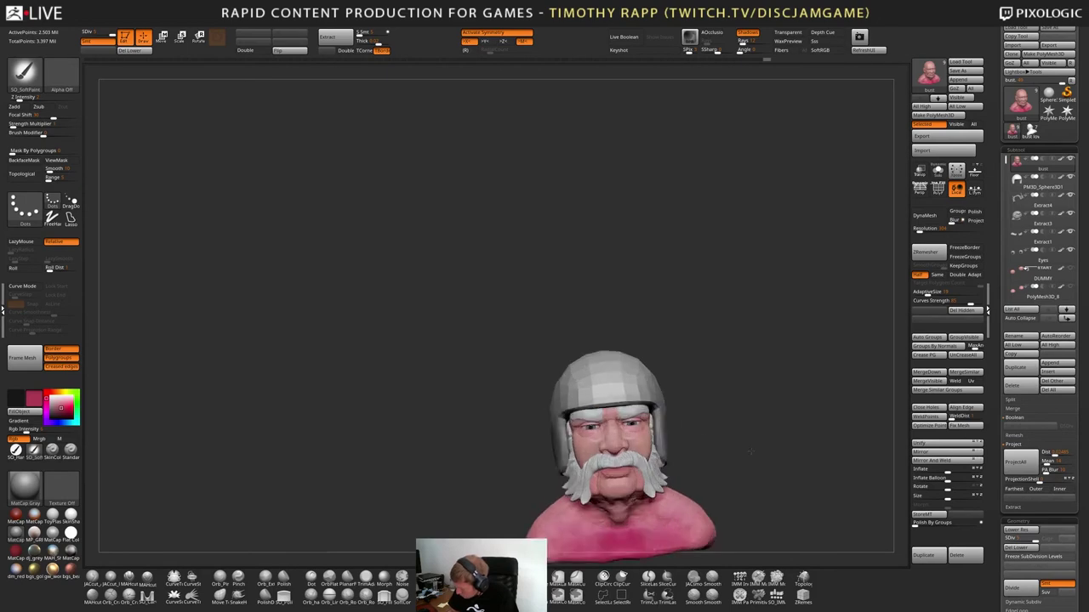
left_click_drag(787, 366, 783, 477, "alt")
Tint the bust's lips dark red with the SO_SoftPaint brush, working from front and side views
mouse_move(648, 417)
right_mouse_down()
mouse_move(626, 441)
mouse_move(694, 448)
mouse_move(657, 439)
mouse_move(687, 483)
mouse_move(687, 508)
right_mouse_up()
right_click_drag(688, 509, 683, 442, "alt")
right_click_drag(588, 474, 627, 495, "alt")
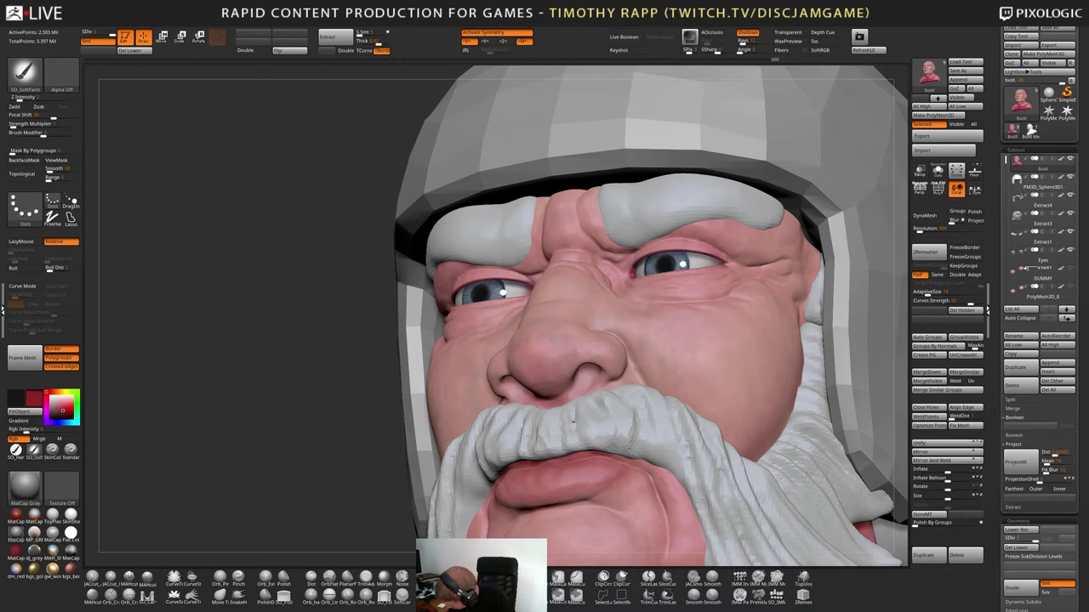
mouse_move(545, 499)
left_mouse_down()
mouse_move(595, 477)
mouse_move(600, 488)
left_mouse_up()
right_click_drag(595, 495, 578, 506)
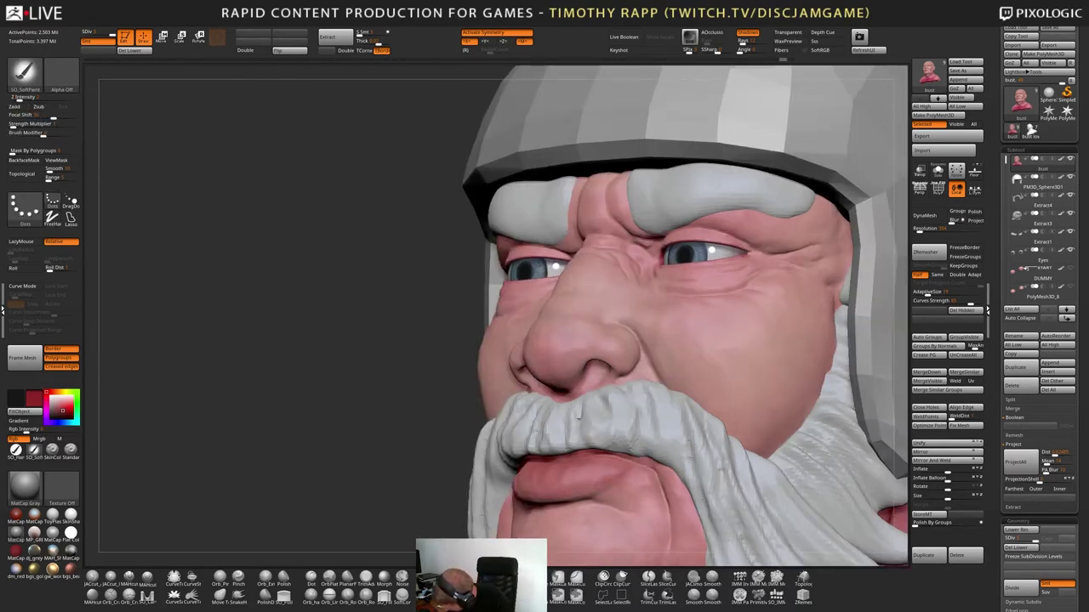
right_click_drag(589, 494, 553, 473)
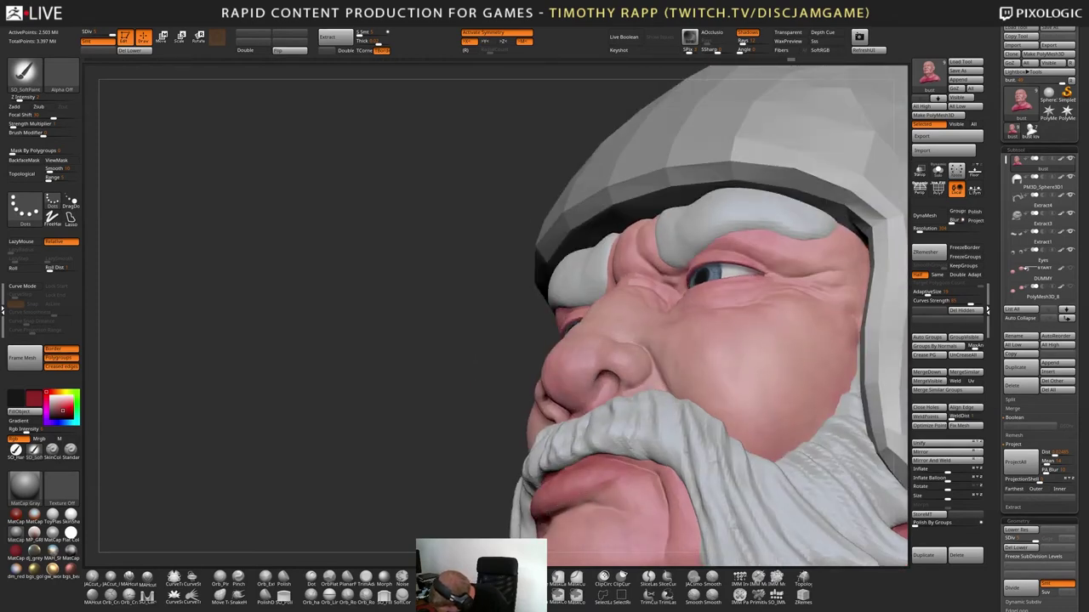
right_click_drag(574, 502, 658, 515)
left_click(660, 472)
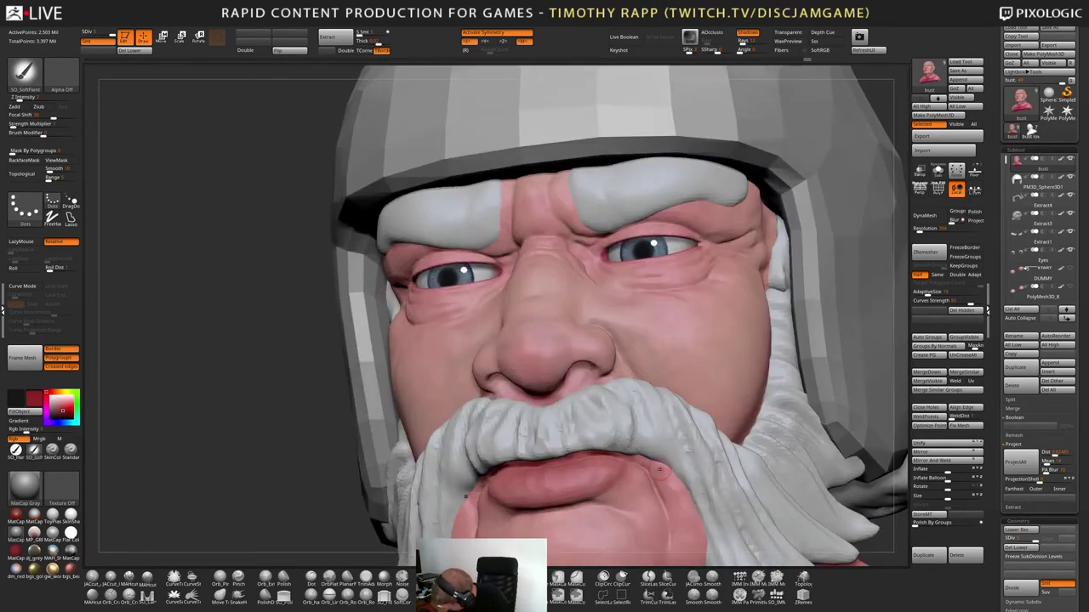
right_click_drag(660, 472, 352, 541, "ctrl")
mouse_move(731, 435)
right_mouse_down()
mouse_move(643, 481)
mouse_move(702, 458)
mouse_move(728, 476)
mouse_move(773, 452)
mouse_move(743, 450)
mouse_move(774, 459)
mouse_move(745, 443)
mouse_move(747, 462)
mouse_move(742, 393)
mouse_move(783, 370)
right_mouse_up()
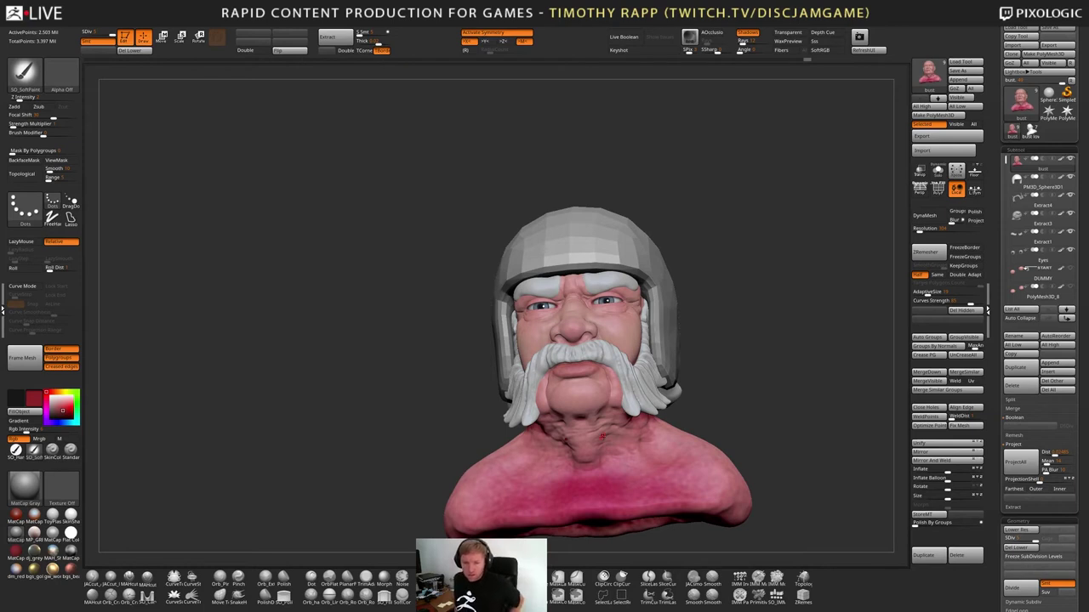
Spray dark red colour variation over the bust's shoulders, chest and back with the SkinColorSpray brush
right_click_drag(602, 437, 563, 446)
right_click_drag(622, 397, 589, 471)
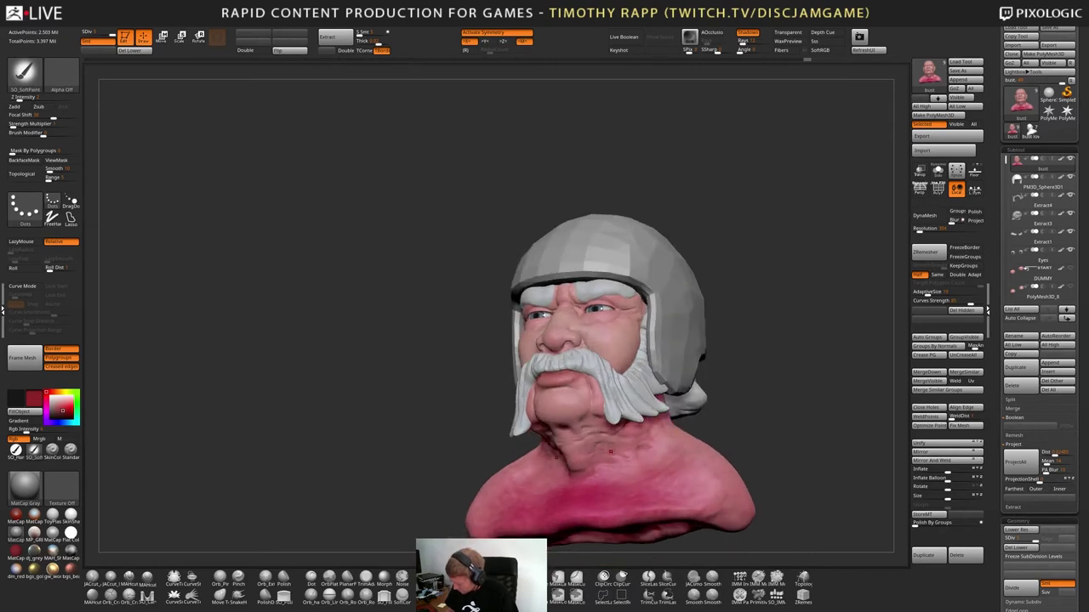
key("s")
left_click(654, 480)
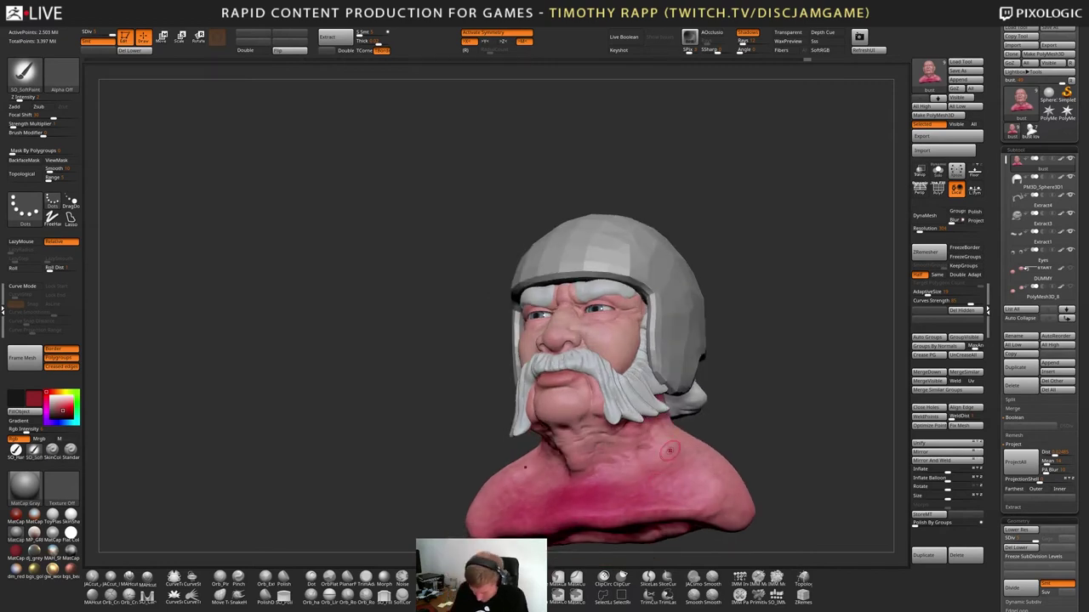
left_click(52, 450)
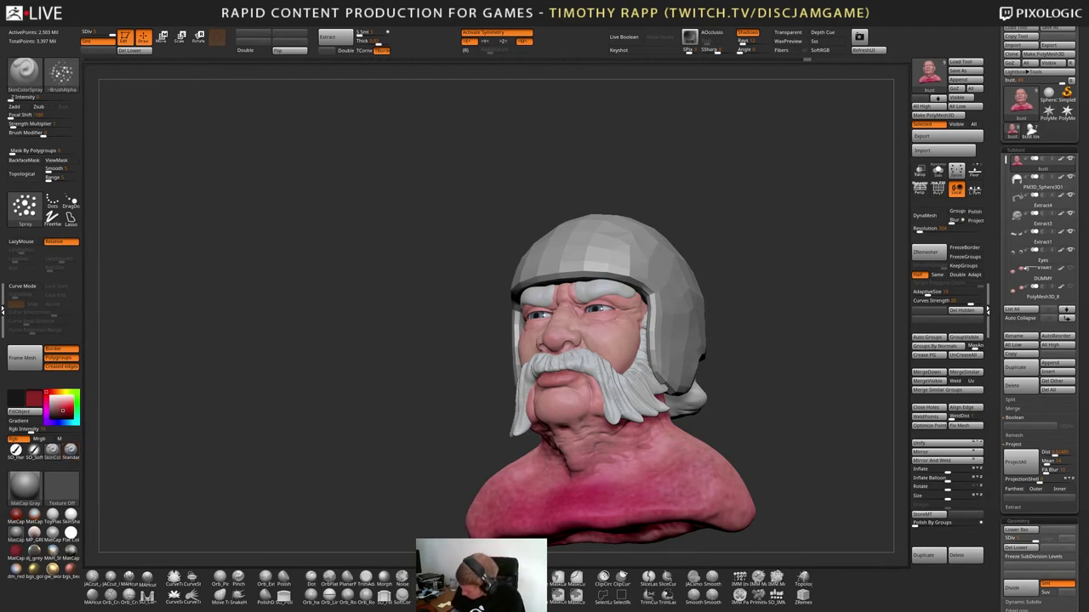
key("ctrl")
mouse_move(671, 487)
right_mouse_down()
mouse_move(729, 483)
mouse_move(724, 470)
mouse_move(711, 478)
right_mouse_up()
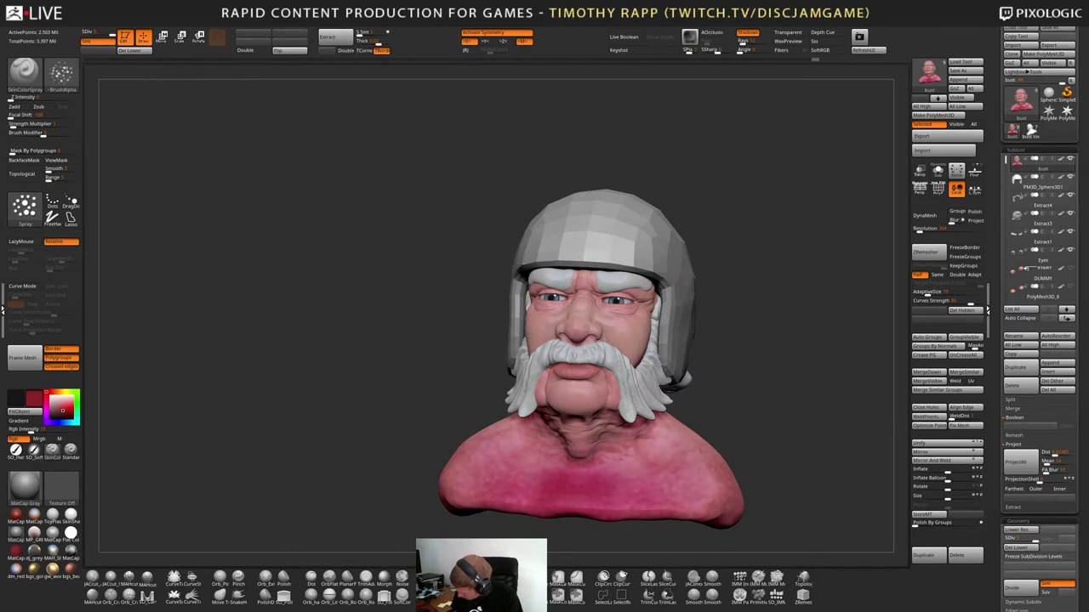
right_click_drag(617, 482, 515, 502)
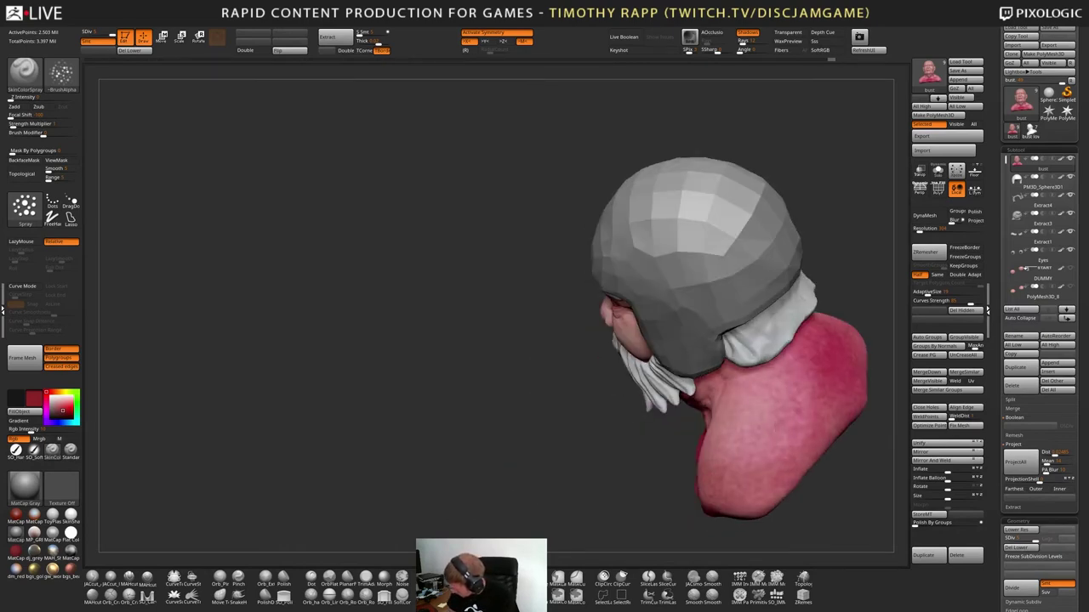
Spray light pink over the saturated red areas of the bust's chest and shoulders
right_click_drag(664, 485, 614, 485)
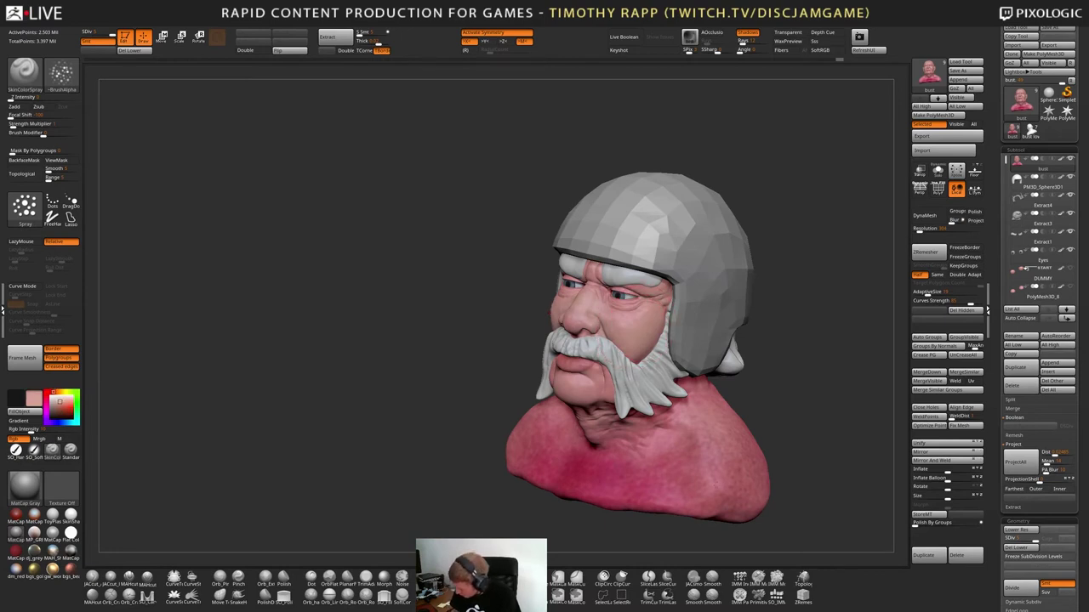
mouse_move(670, 491)
left_mouse_down()
mouse_move(645, 490)
mouse_move(672, 459)
left_mouse_up()
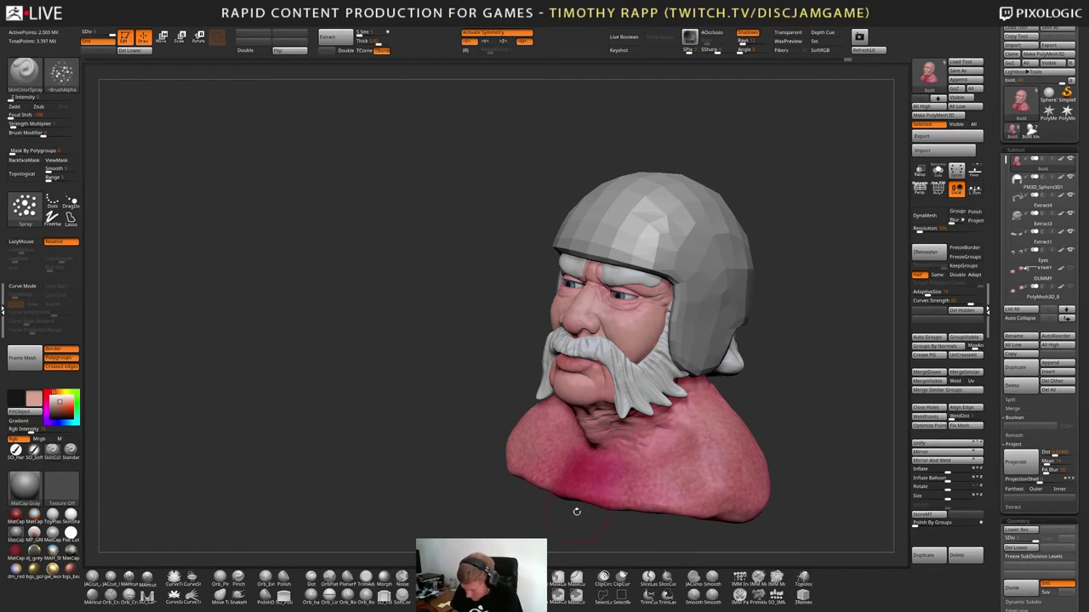
right_click_drag(576, 510, 616, 493)
mouse_move(616, 493)
left_mouse_down()
mouse_move(584, 482)
mouse_move(599, 485)
left_mouse_up()
right_click_drag(655, 485, 606, 488)
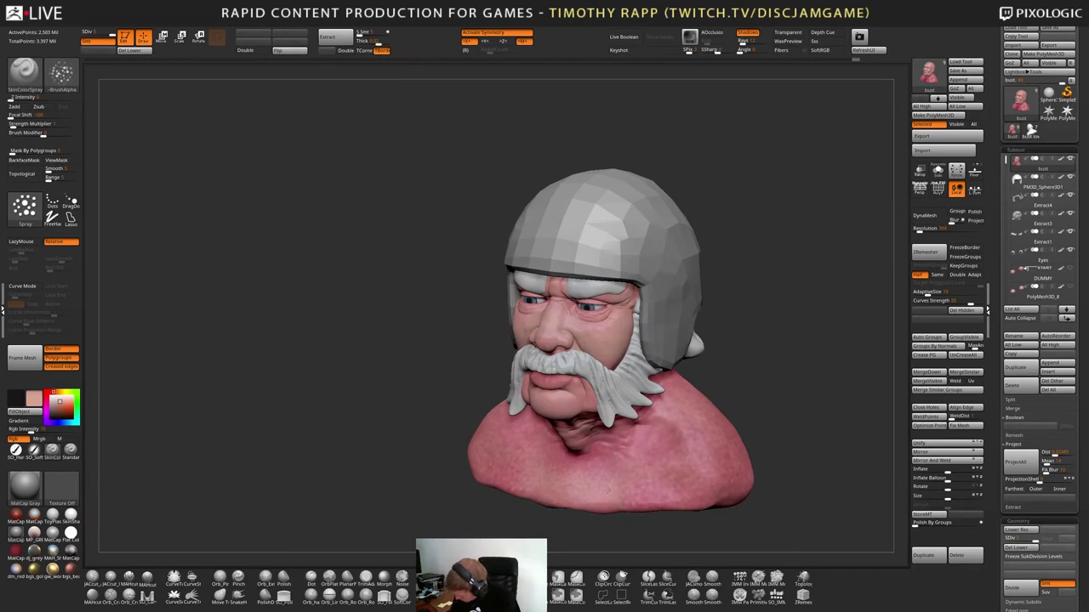
left_click_drag(368, 490, 414, 490)
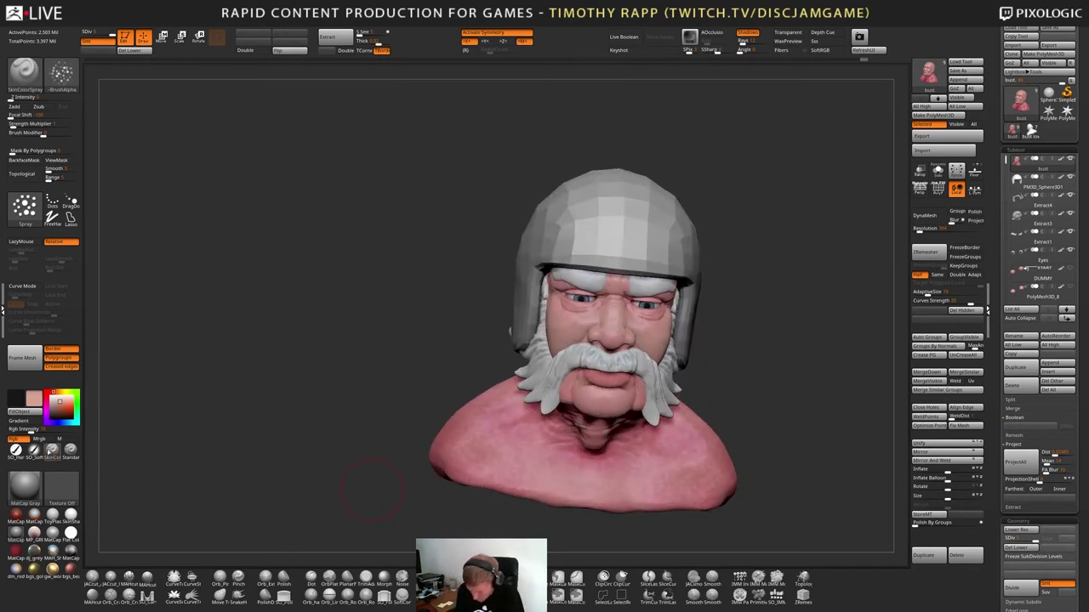
Soften the mottled skin on the shoulders and upper back with light pink SO_SoftPaint strokes
left_click(34, 451)
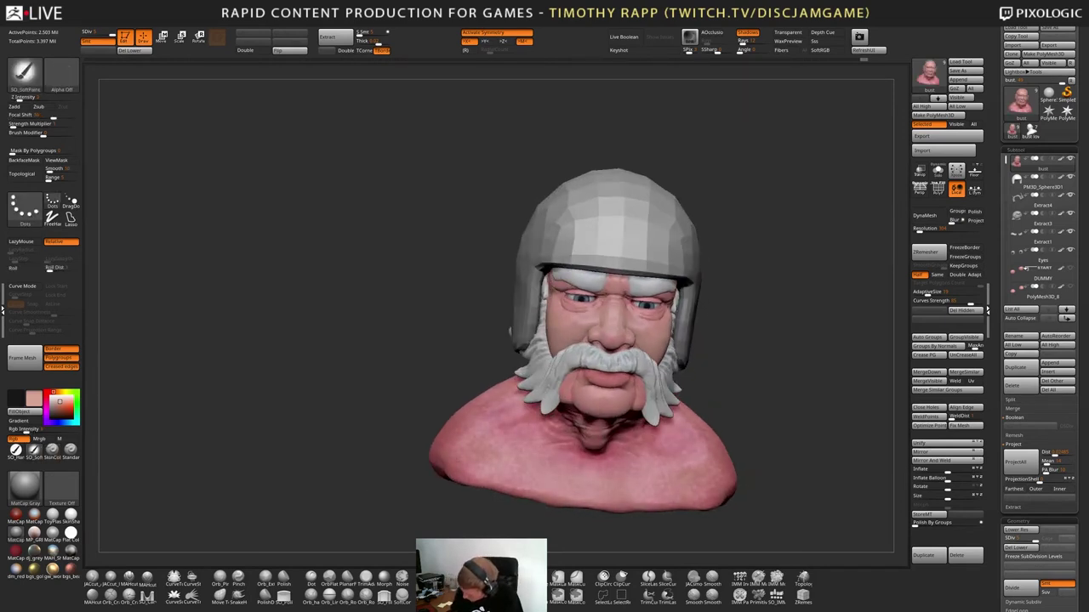
left_click_drag(464, 425, 455, 463)
left_click_drag(366, 489, 434, 488)
left_click_drag(445, 441, 437, 432)
left_click_drag(366, 468, 396, 498)
mouse_move(365, 334)
left_mouse_down()
mouse_move(340, 316)
mouse_move(365, 317)
mouse_move(338, 316)
mouse_move(318, 347)
mouse_move(350, 384)
mouse_move(371, 316)
mouse_move(413, 393)
mouse_move(415, 408)
mouse_move(388, 417)
left_mouse_up()
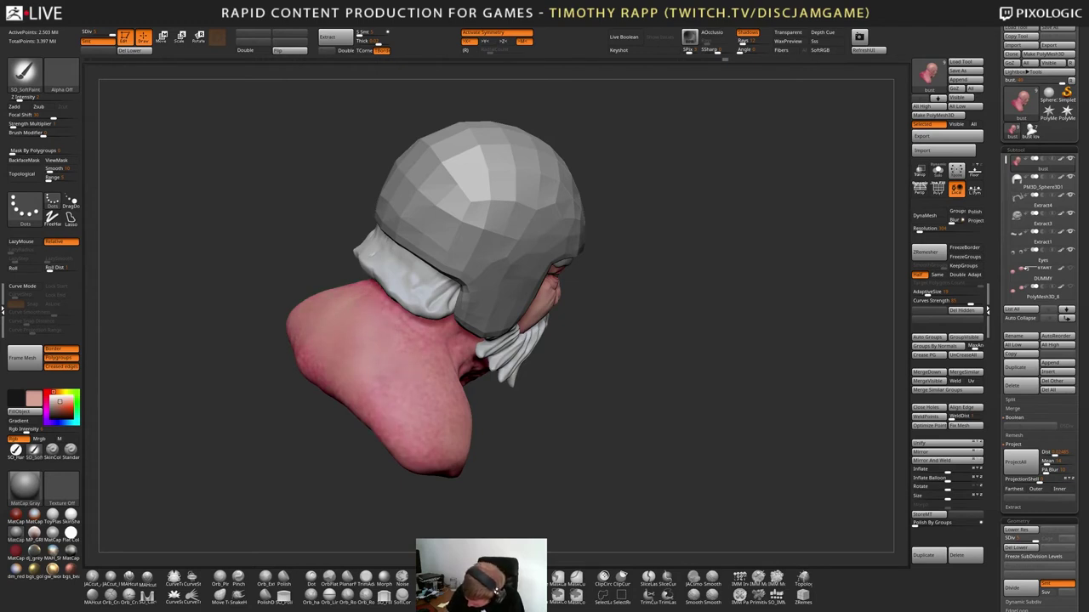
left_click_drag(319, 375, 303, 343)
left_click_drag(412, 415, 430, 444)
left_click_drag(393, 498, 319, 489)
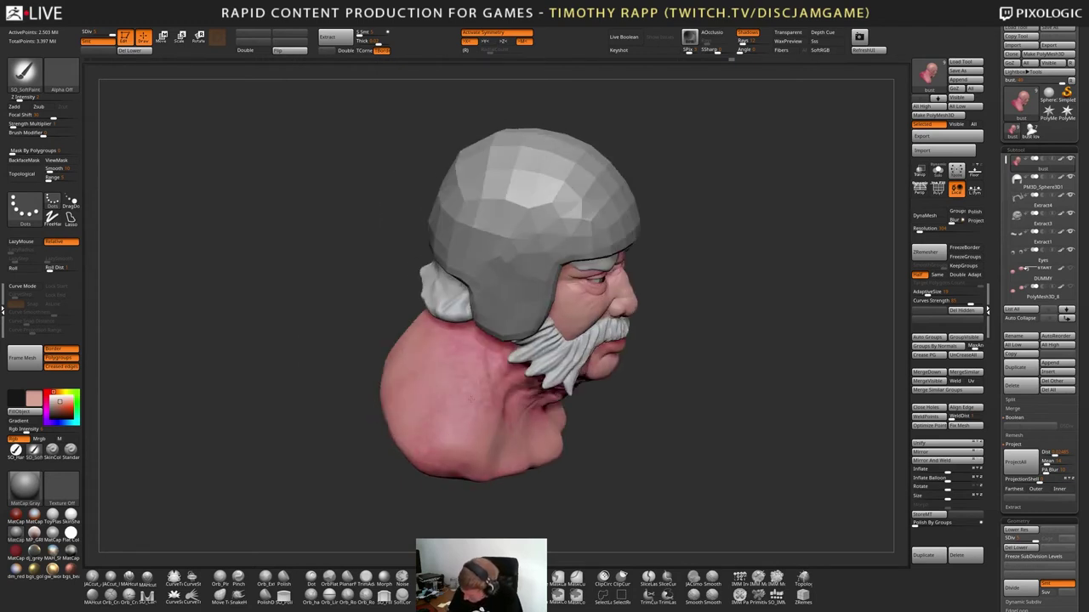
left_click_drag(425, 410, 425, 447)
left_click_drag(319, 489, 327, 425)
Isolate the bust in Solo mode and paint light pink over the back and side of its neck
left_click(938, 171)
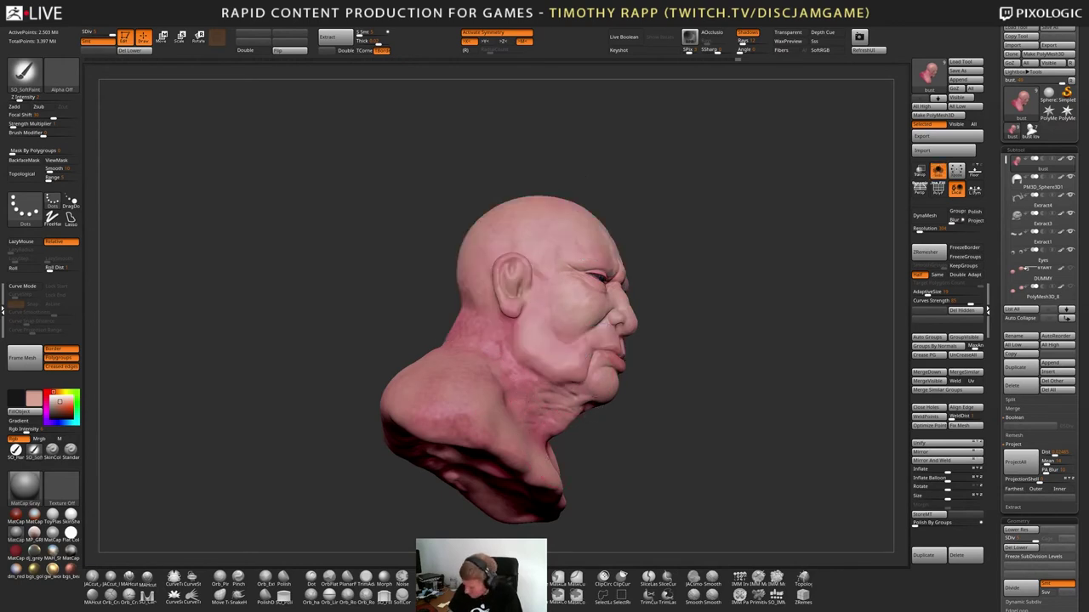
left_click_drag(646, 357, 710, 395)
left_click_drag(459, 316, 472, 324)
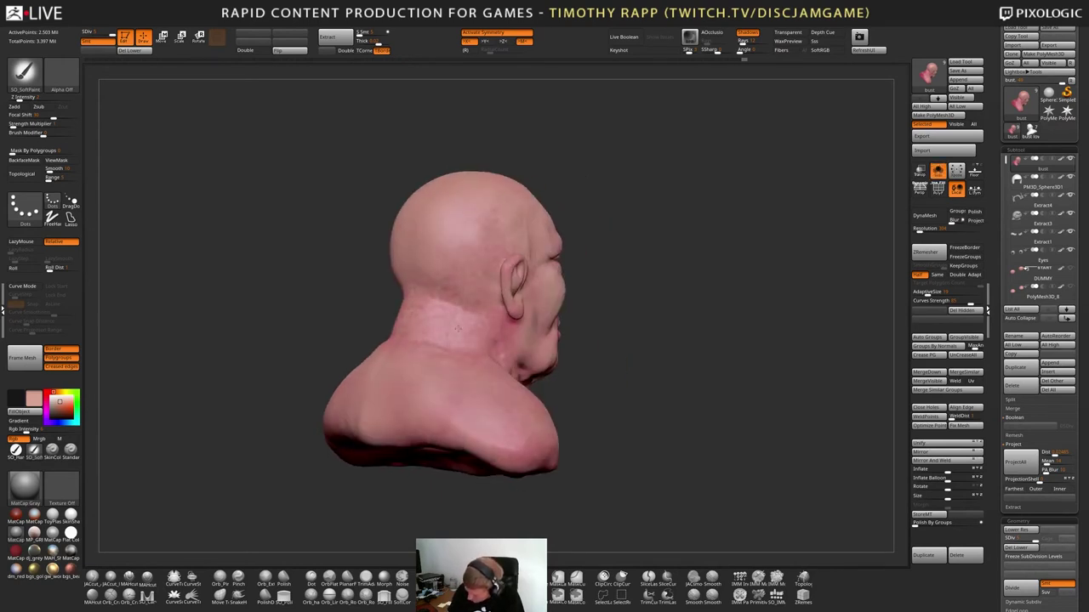
left_click_drag(458, 328, 508, 372)
left_click_drag(659, 361, 591, 366)
left_click_drag(706, 392, 680, 361)
left_click_drag(570, 331, 558, 357)
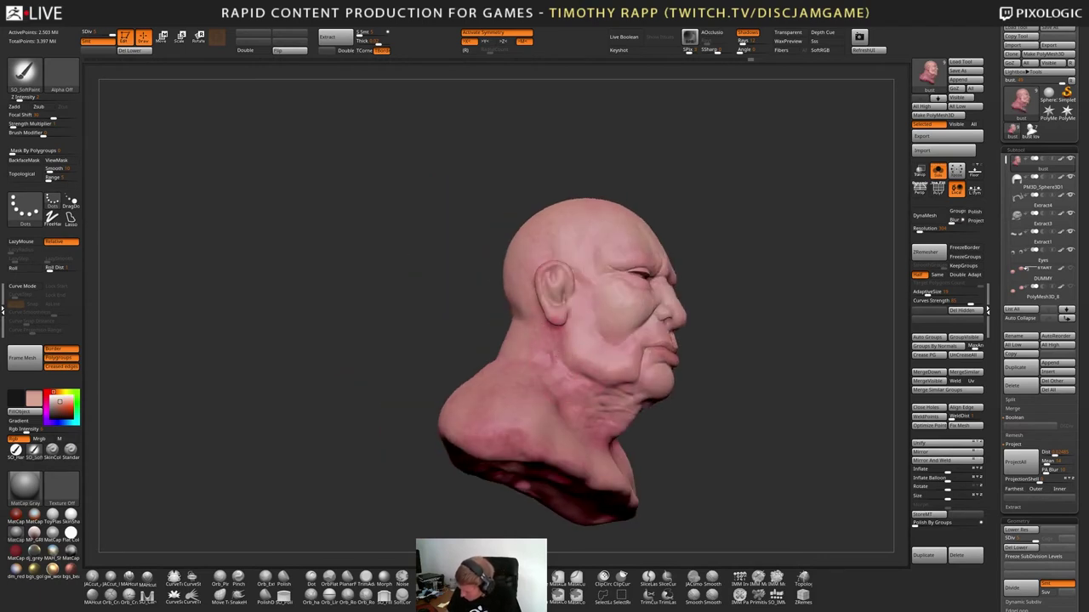
Paint light pink below the ear, down the side of the neck and across the collarbone
left_click_drag(680, 409, 723, 387)
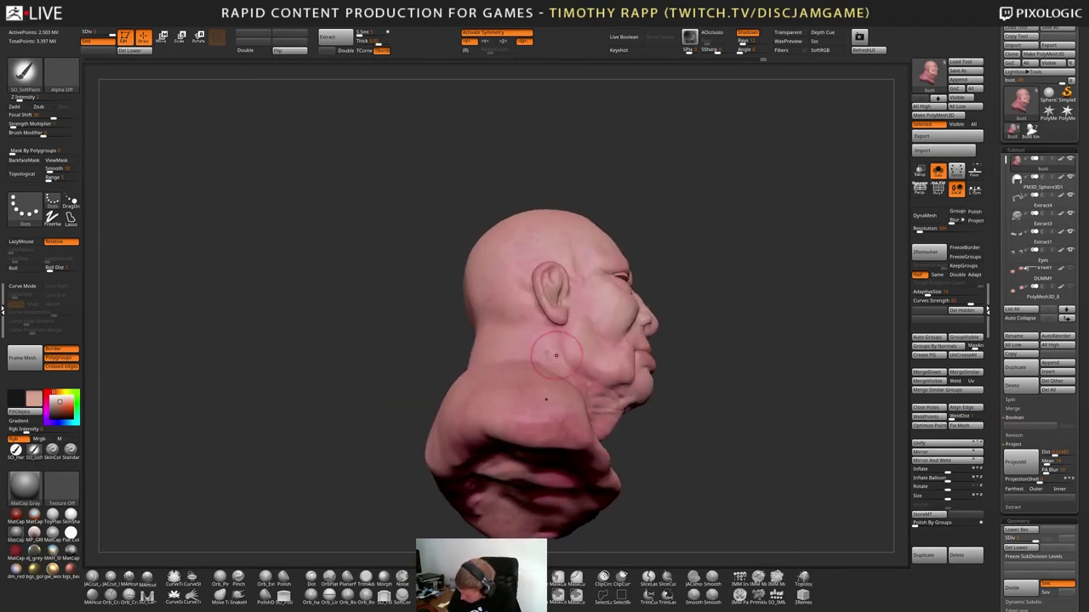
left_click_drag(548, 397, 557, 358)
mouse_move(706, 374)
left_mouse_down()
mouse_move(660, 426)
mouse_move(659, 395)
left_mouse_up()
left_click_drag(723, 416, 719, 357)
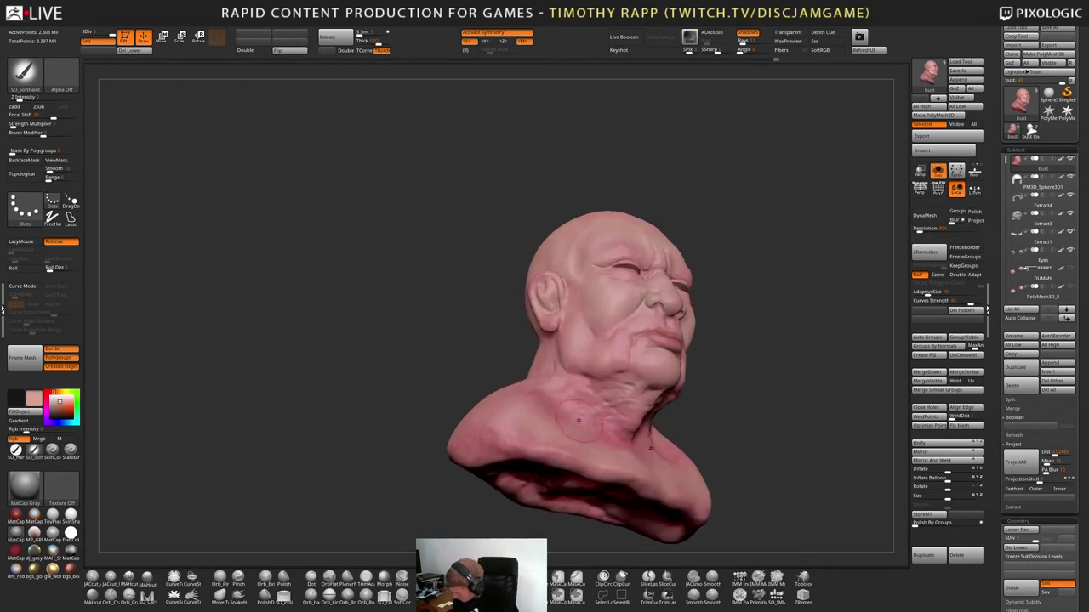
left_click_drag(579, 404, 572, 436)
left_click_drag(723, 365, 689, 433)
left_click_drag(571, 454, 561, 442)
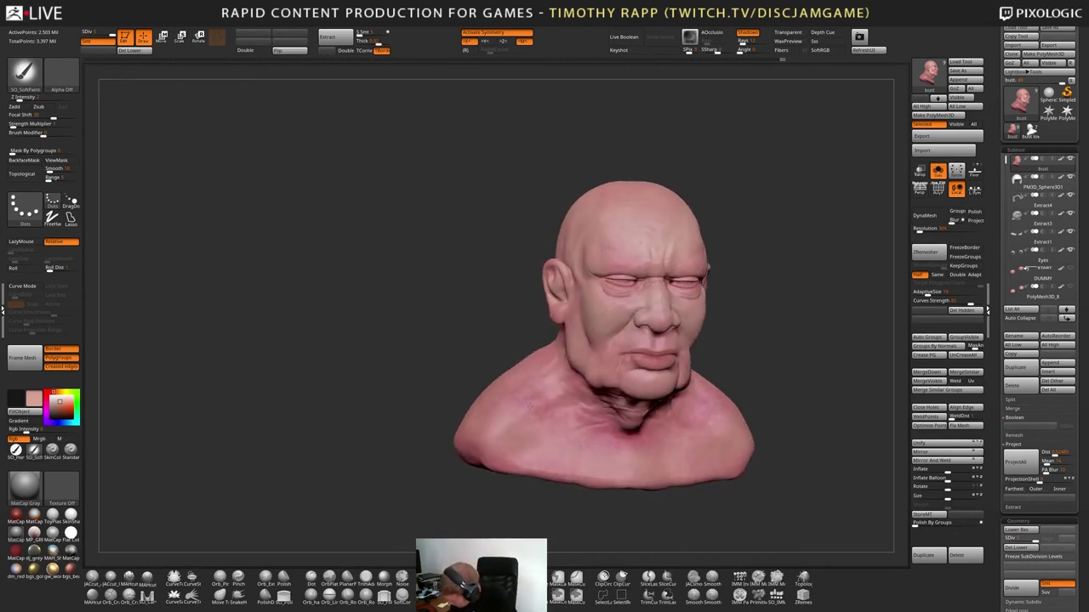
Blend light pink over the bust's shoulders, neck folds, jaw and upper chest
left_click_drag(723, 366, 765, 396)
mouse_move(524, 398)
left_mouse_down()
mouse_move(529, 407)
mouse_move(494, 406)
left_mouse_up()
left_click_drag(482, 448, 537, 371)
left_click_drag(574, 453, 607, 459)
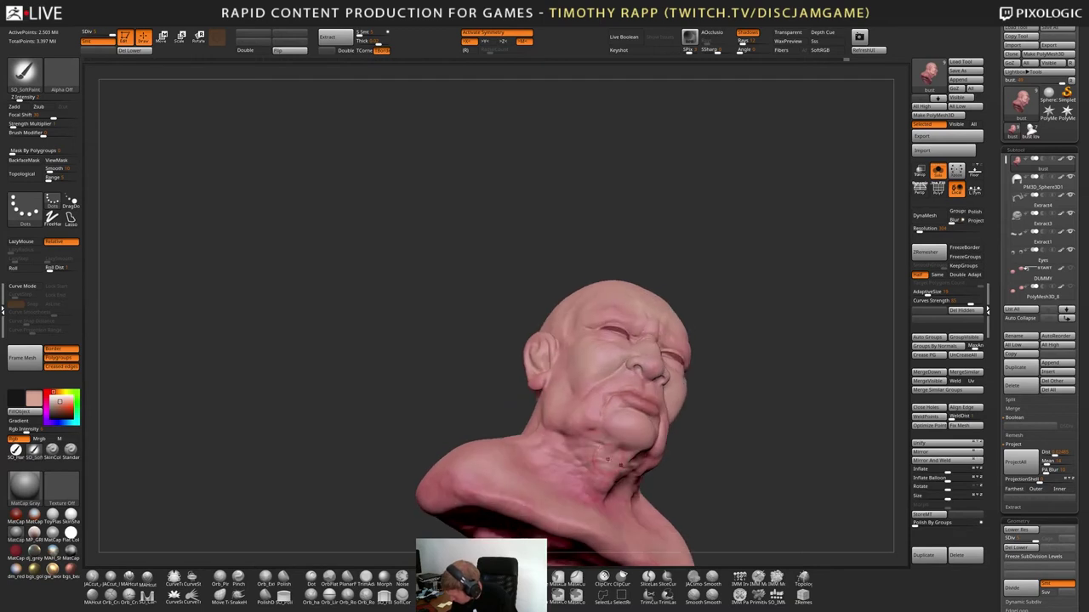
mouse_move(544, 427)
right_mouse_down()
mouse_move(584, 422)
mouse_move(464, 439)
right_mouse_up()
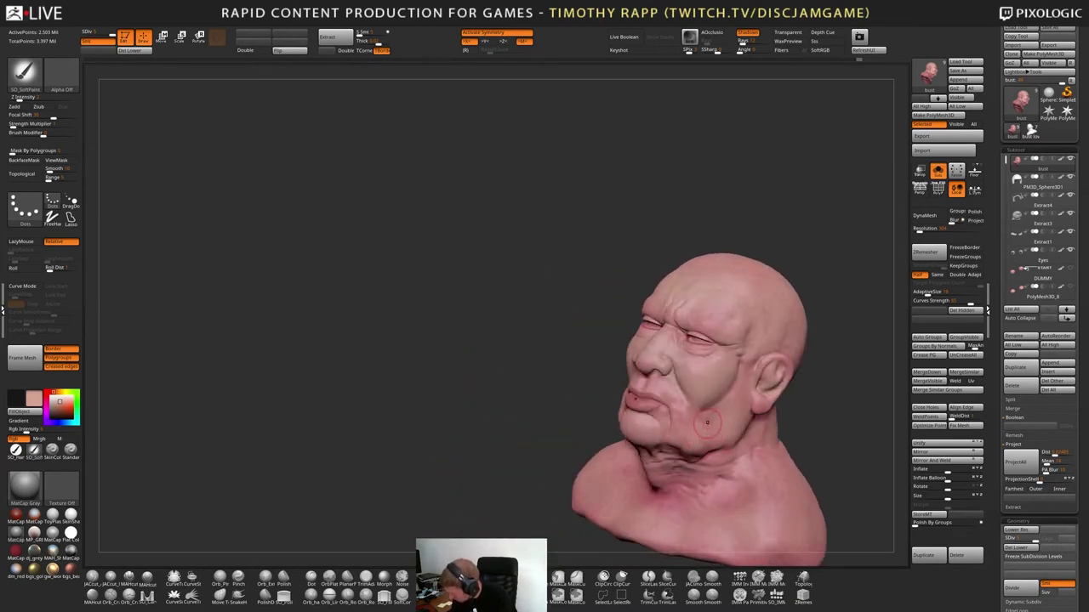
left_click_drag(704, 430, 660, 499)
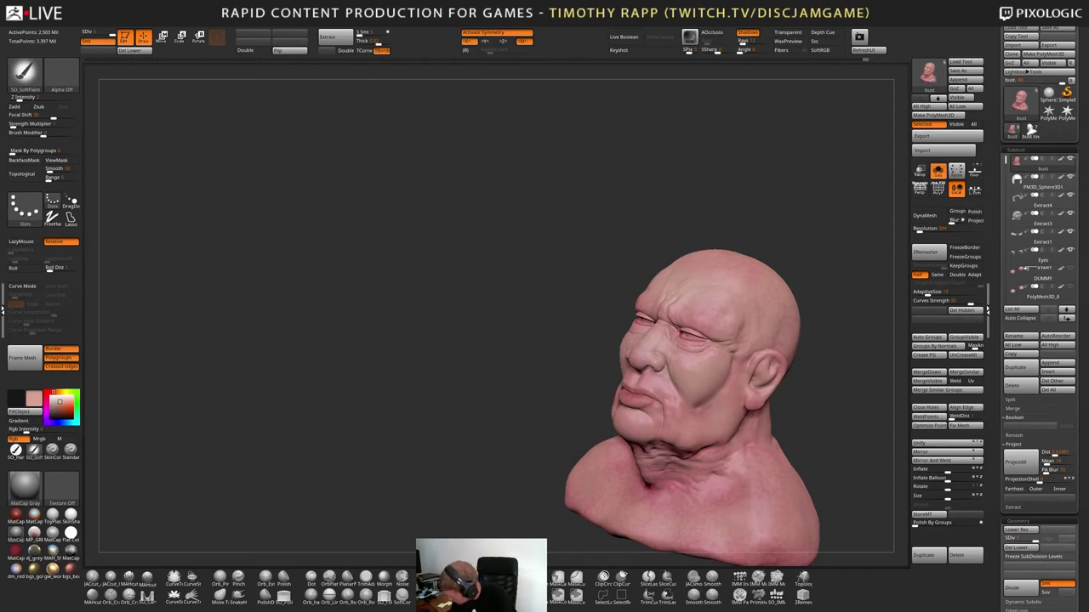
right_click_drag(677, 499, 726, 452)
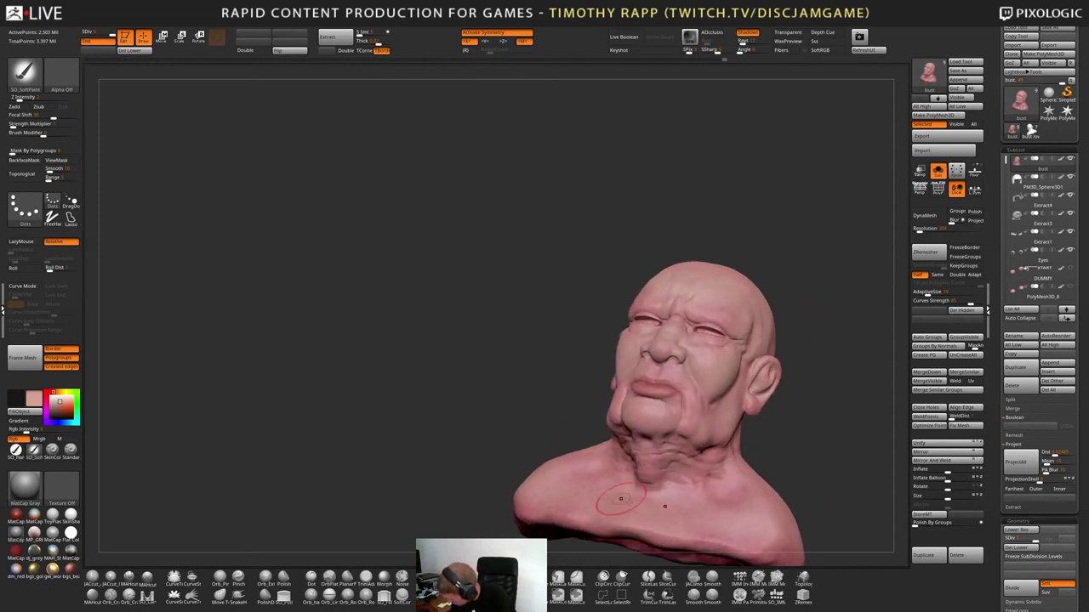
left_click_drag(620, 489, 643, 516)
left_click_drag(573, 485, 691, 408)
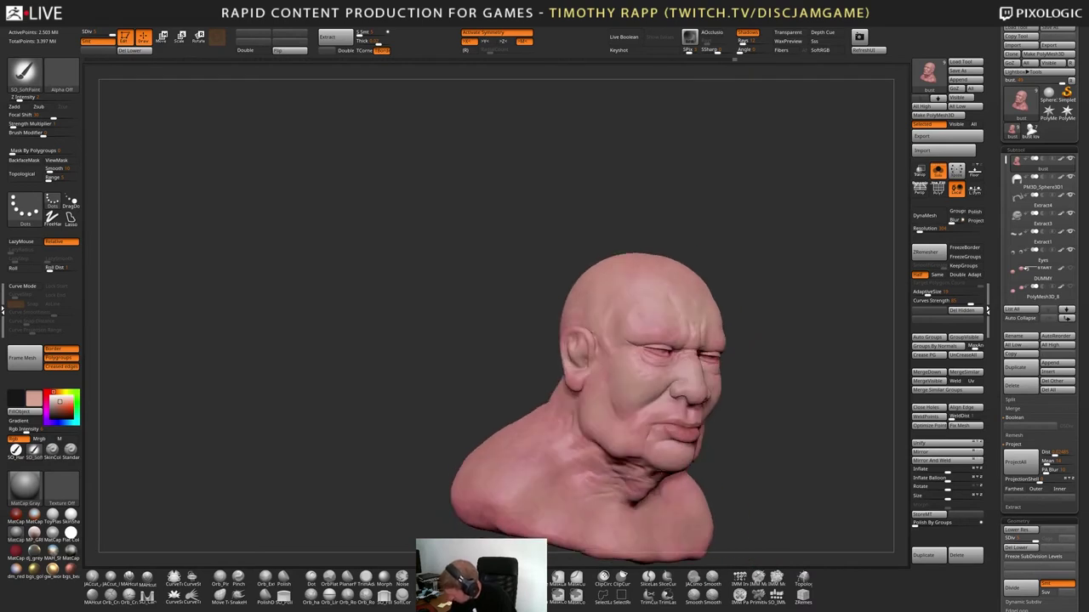
Leave Solo mode to show the helmet, eyes and facial hair, and view the bust from the front
left_click(940, 177)
left_click_drag(821, 362, 757, 368)
left_click_drag(764, 416, 793, 427)
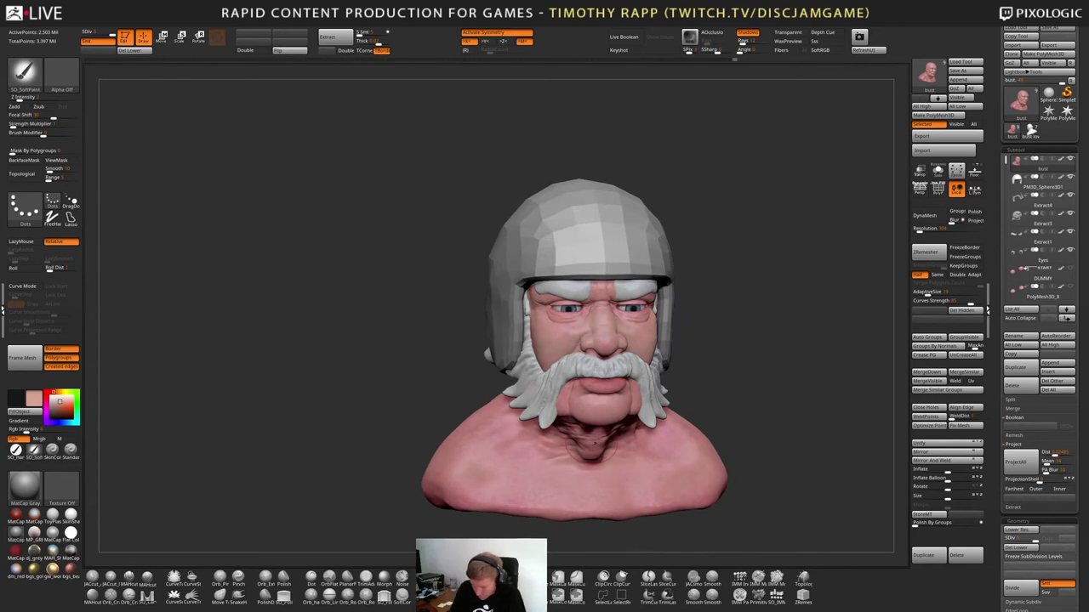
Spray subtle pink skin variation over the shoulders, chest and base of the neck with the SkinColorSpray brush
left_click(53, 451)
left_click_drag(468, 462, 484, 462)
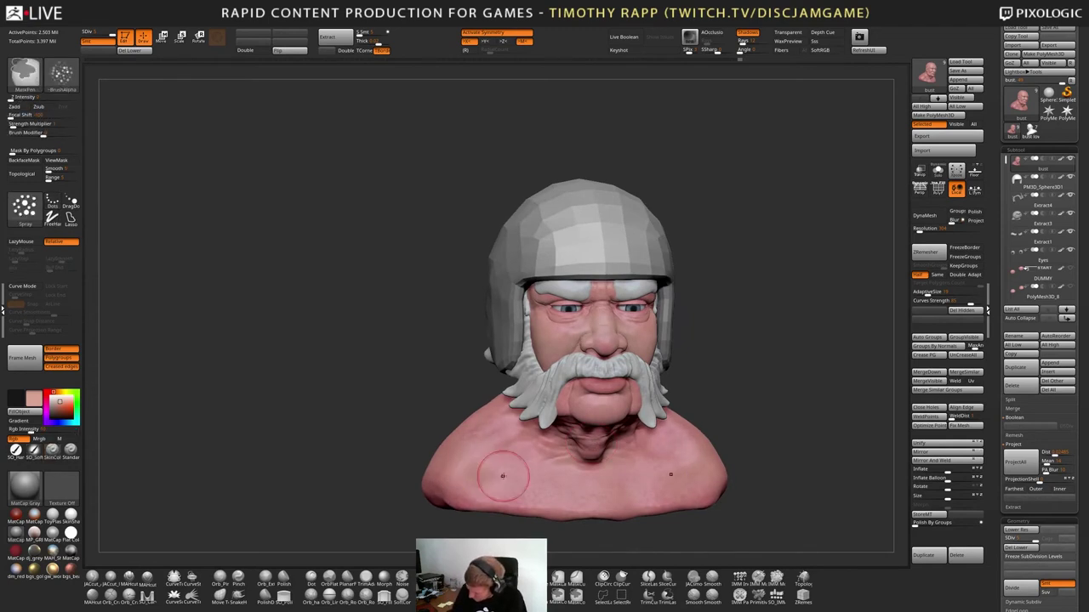
left_click_drag(753, 417, 821, 447)
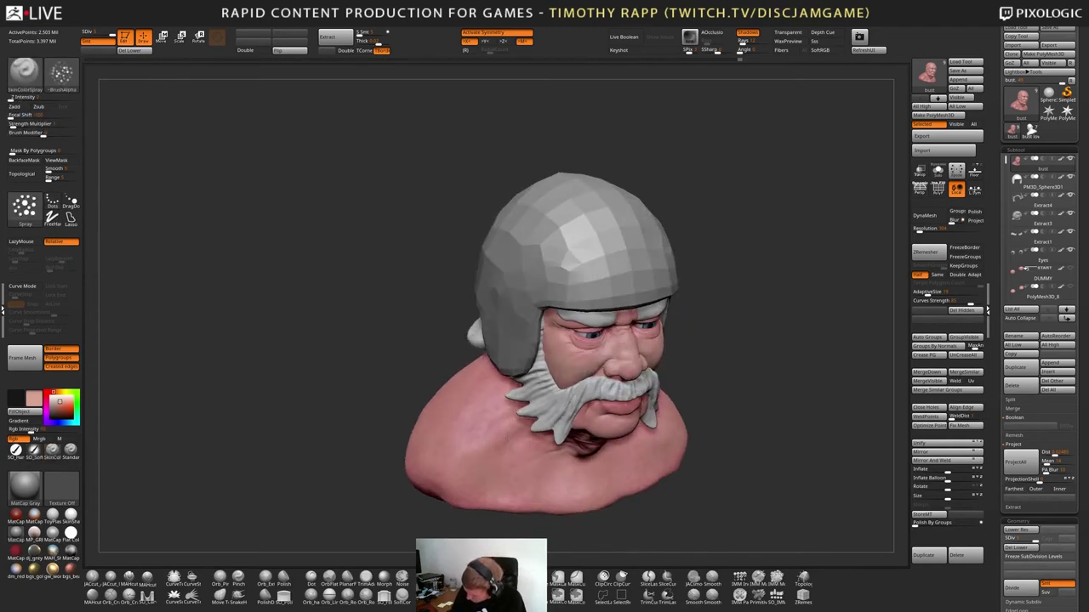
left_click_drag(481, 498, 513, 469)
left_click_drag(791, 425, 757, 407)
left_click_drag(576, 464, 591, 465)
left_click_drag(765, 434, 758, 374)
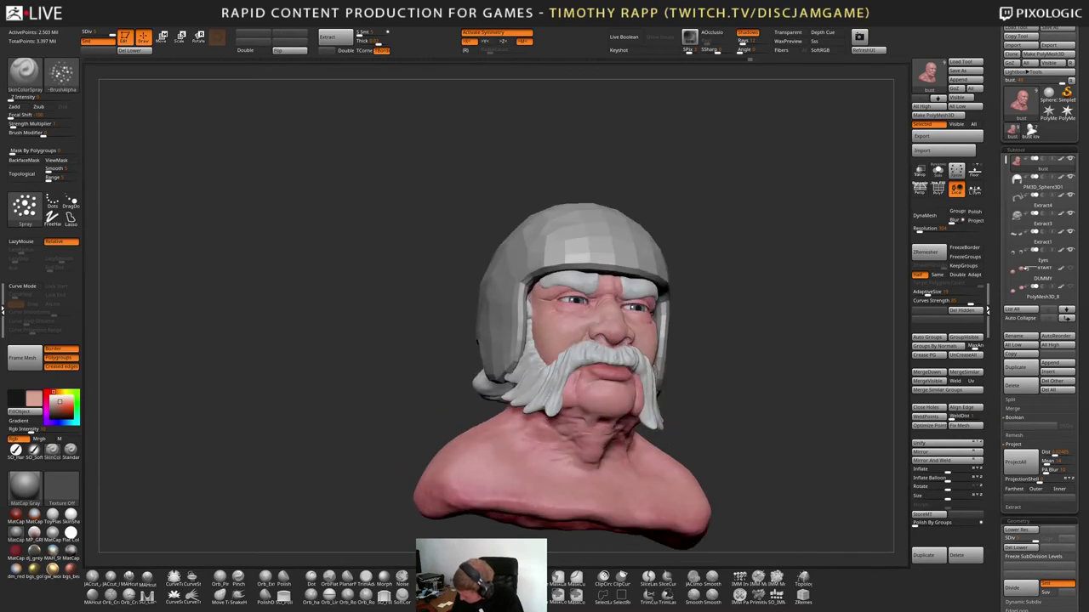
left_click_drag(534, 446, 545, 455)
left_click_drag(761, 392, 767, 444)
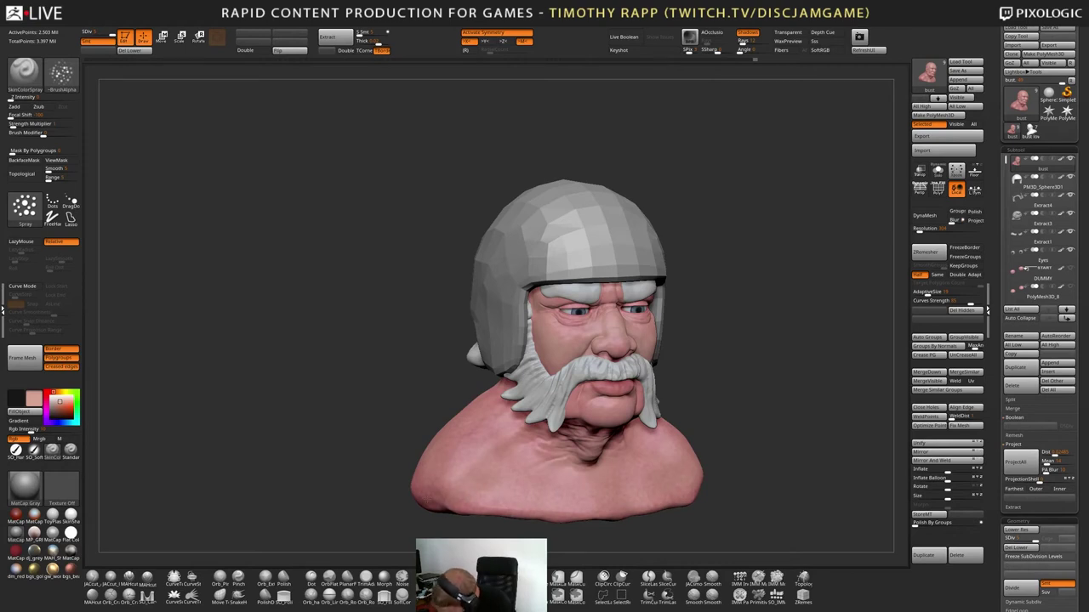
Spray subtle skin colour variation over the bust's upper back, shoulder and side of the neck
left_click_drag(446, 464, 451, 449)
mouse_move(765, 425)
left_mouse_down("alt")
mouse_move(736, 481)
mouse_move(786, 472)
left_mouse_up("alt")
left_click_drag(452, 466, 364, 430)
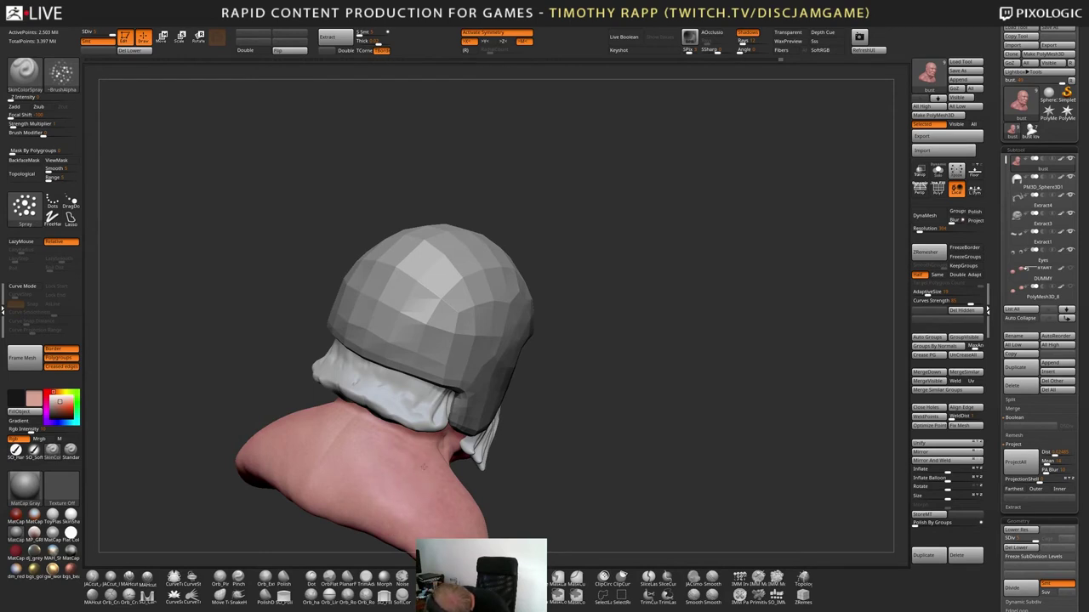
right_click_drag(424, 467, 449, 484)
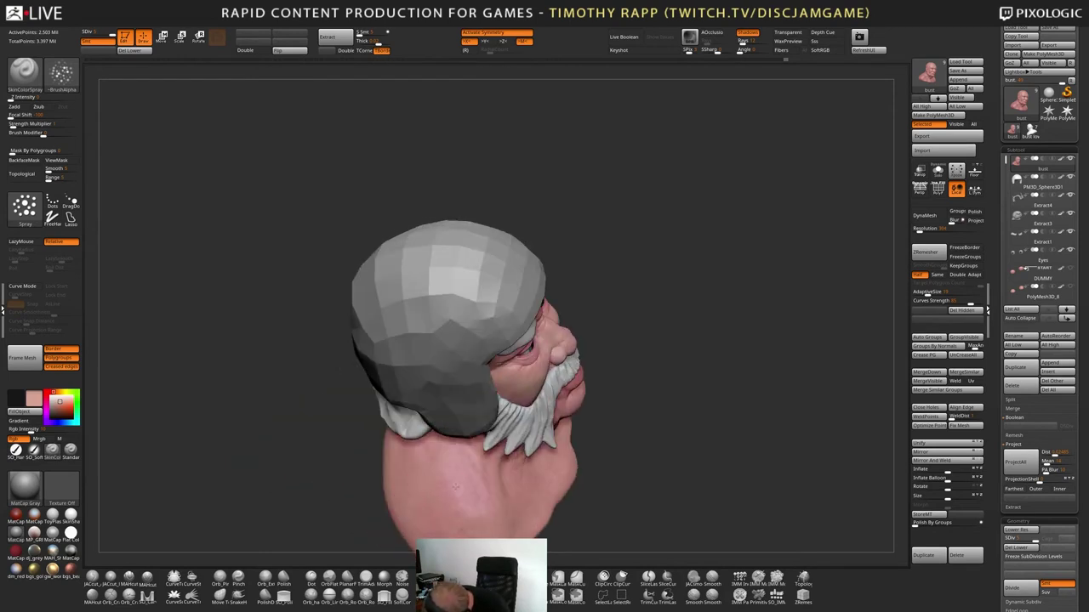
right_click_drag(453, 515, 489, 466)
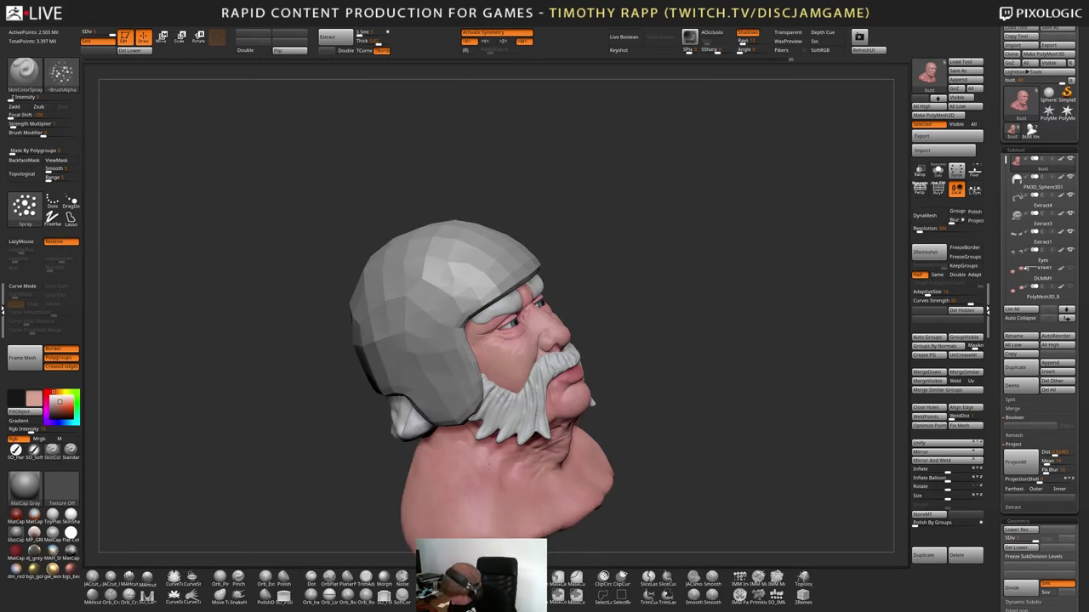
right_click_drag(542, 505, 558, 464)
mouse_move(530, 425)
right_mouse_down()
mouse_move(500, 358)
mouse_move(486, 494)
right_mouse_up()
Adjust the spray brush size and paint colour variation into the neck folds beneath the chin
key("s")
left_click_drag(580, 350, 573, 350)
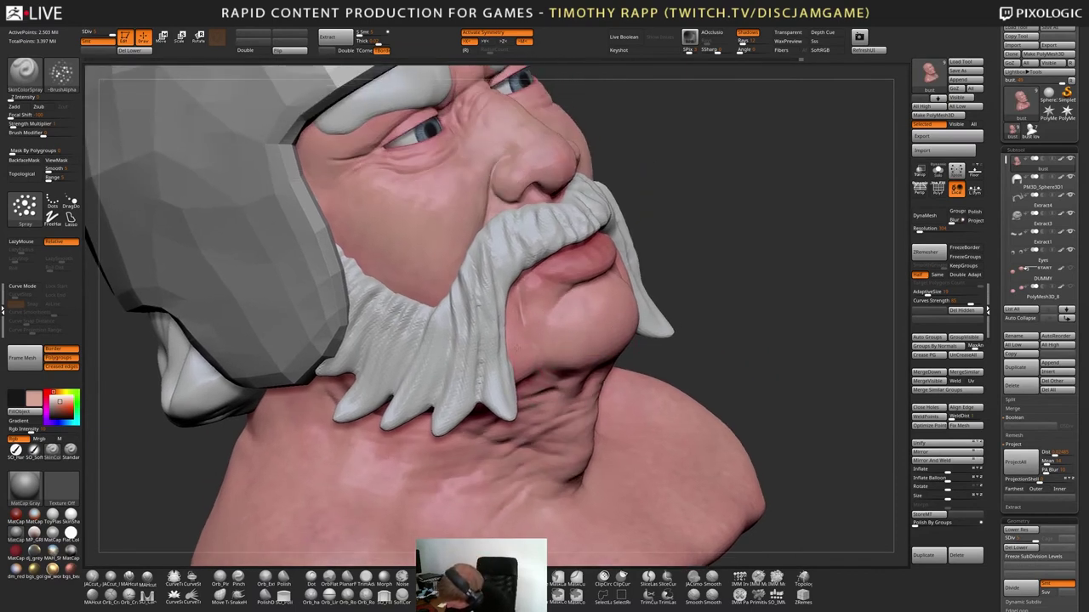
left_click_drag(557, 400, 542, 396)
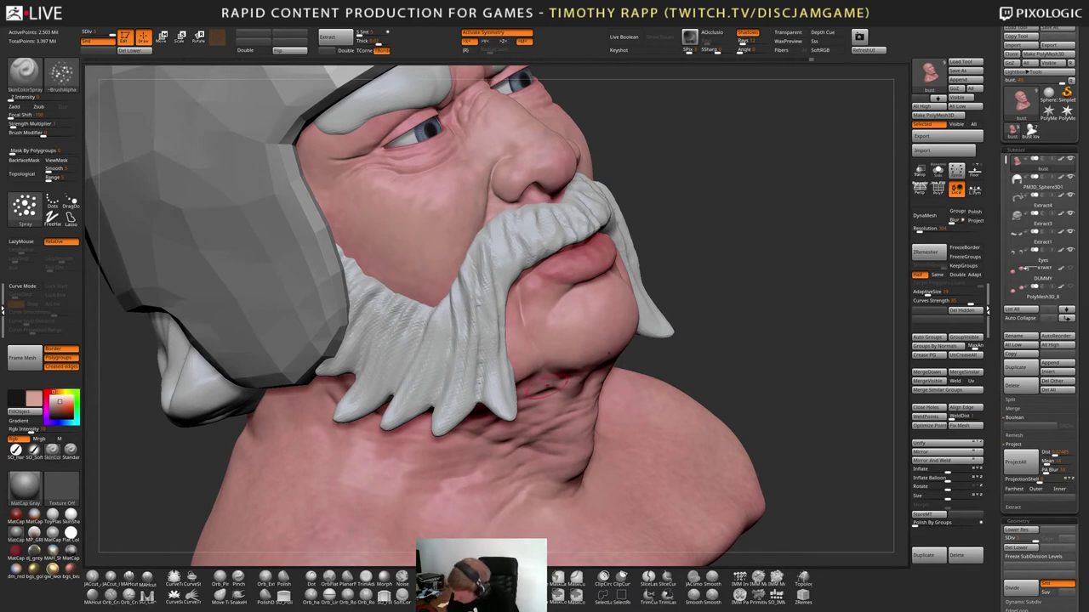
Examine the painted cheek, nose, brow and lips close up from below and from the side
right_click_drag(446, 279, 446, 335, "alt")
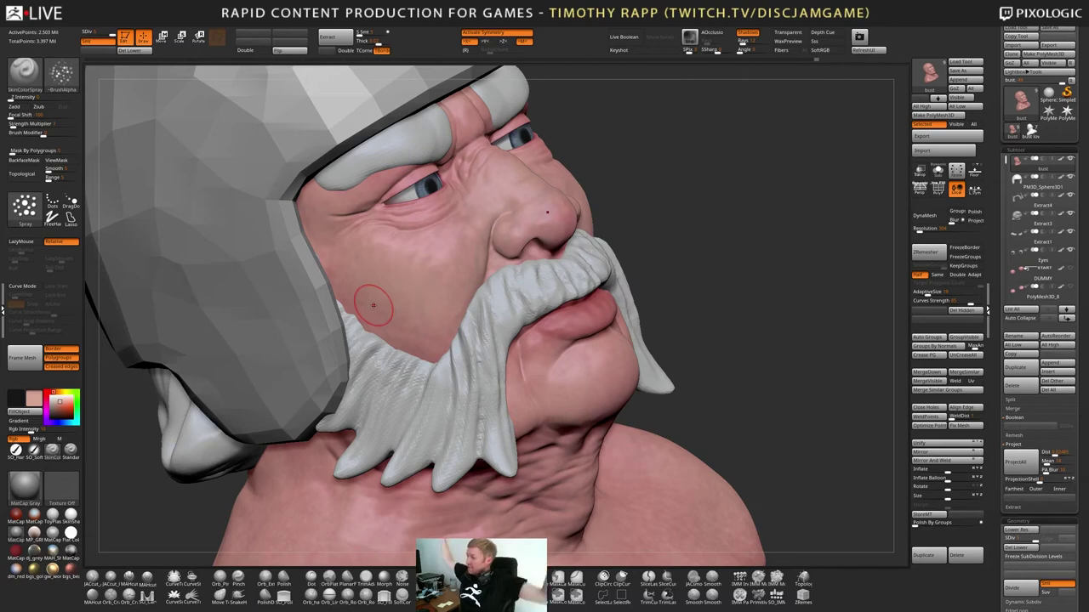
right_click_drag(453, 272, 474, 332)
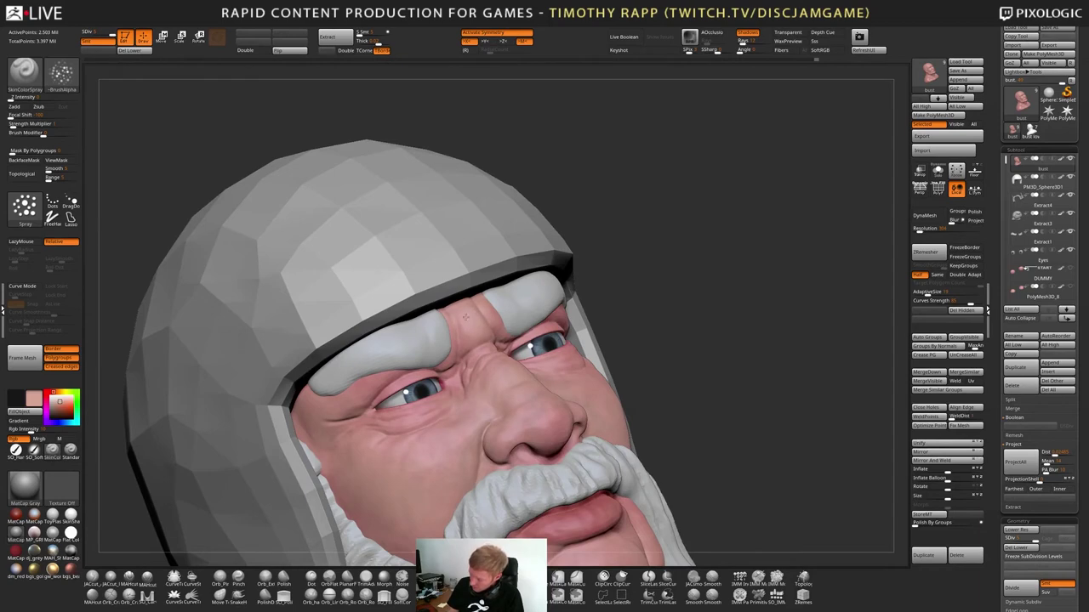
right_click_drag(526, 401, 551, 405)
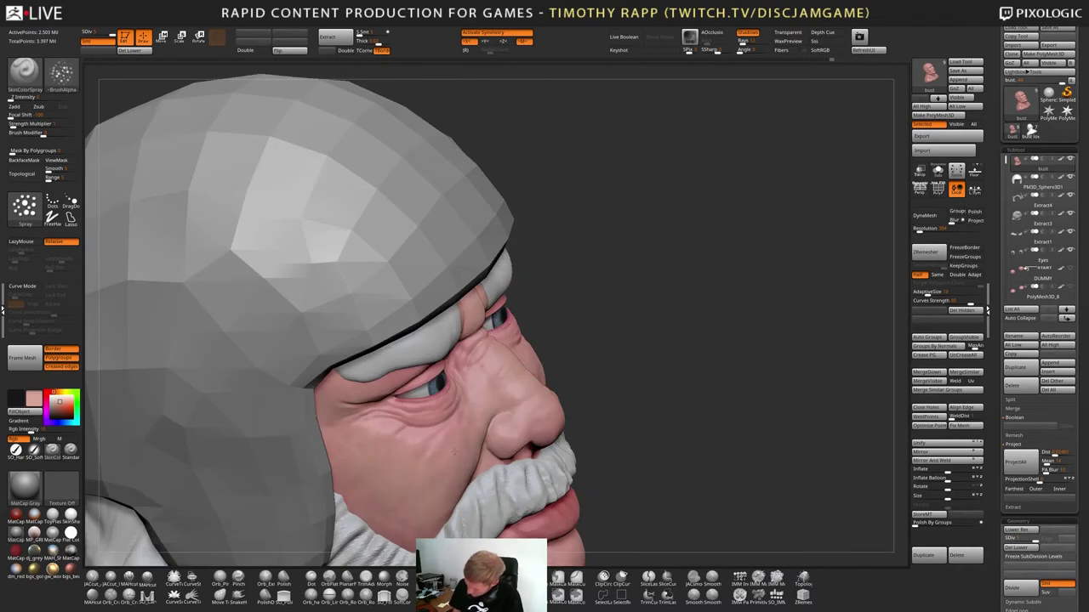
right_click_drag(410, 489, 456, 427)
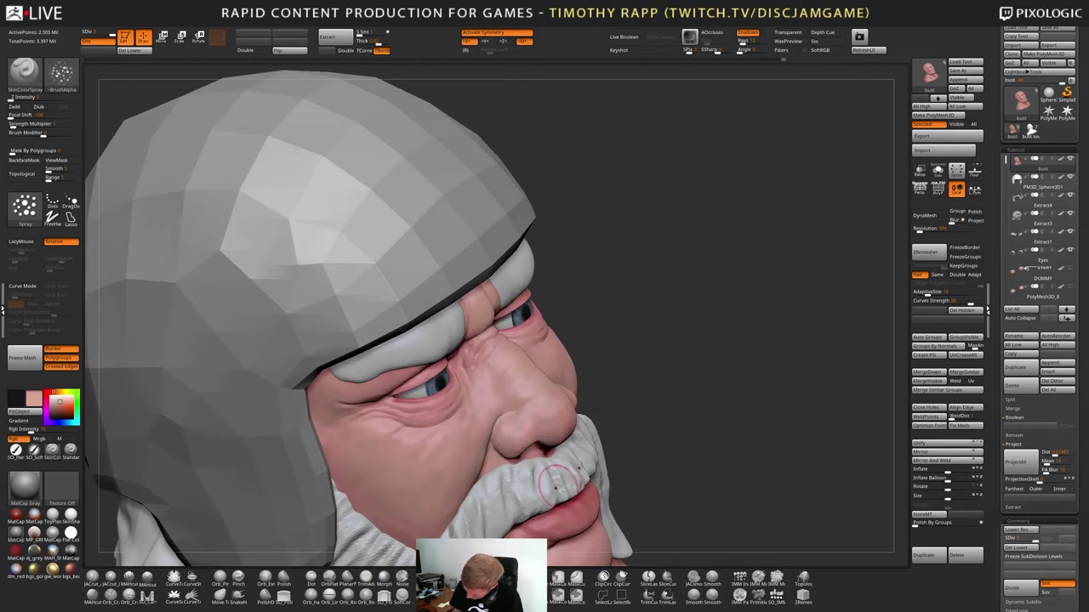
right_click_drag(558, 486, 553, 374, "ctrl")
Examine the skin tones of the whole bust from the front and from both three-quarter views
right_click_drag(740, 502, 616, 477)
right_click_drag(536, 466, 542, 472)
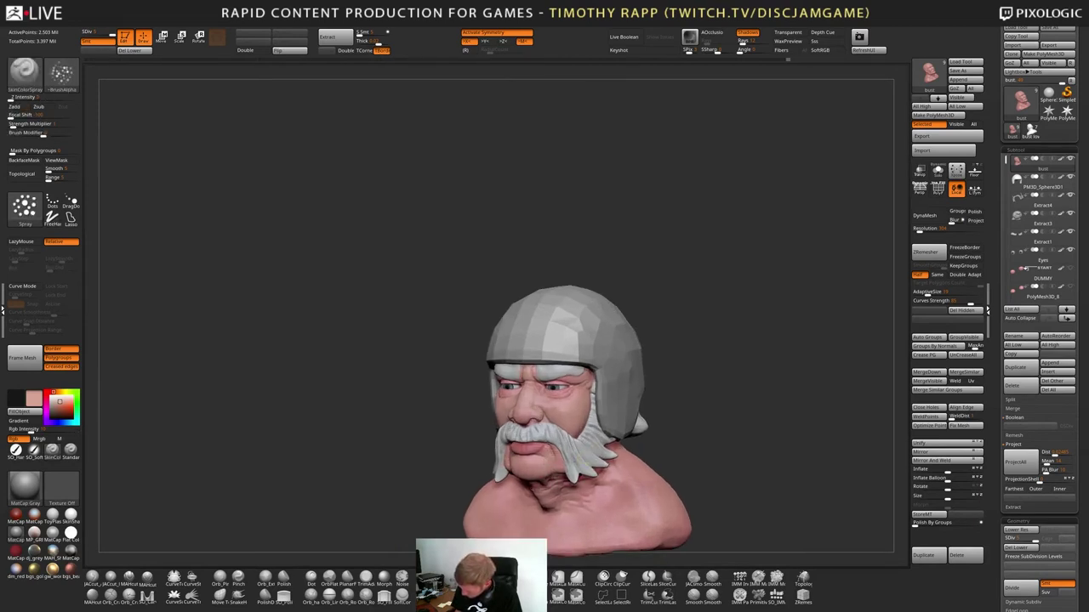
right_click_drag(498, 455, 560, 458)
right_click_drag(559, 458, 594, 506, "ctrl")
mouse_move(594, 505)
left_mouse_down()
mouse_move(579, 473)
mouse_move(548, 490)
left_mouse_up()
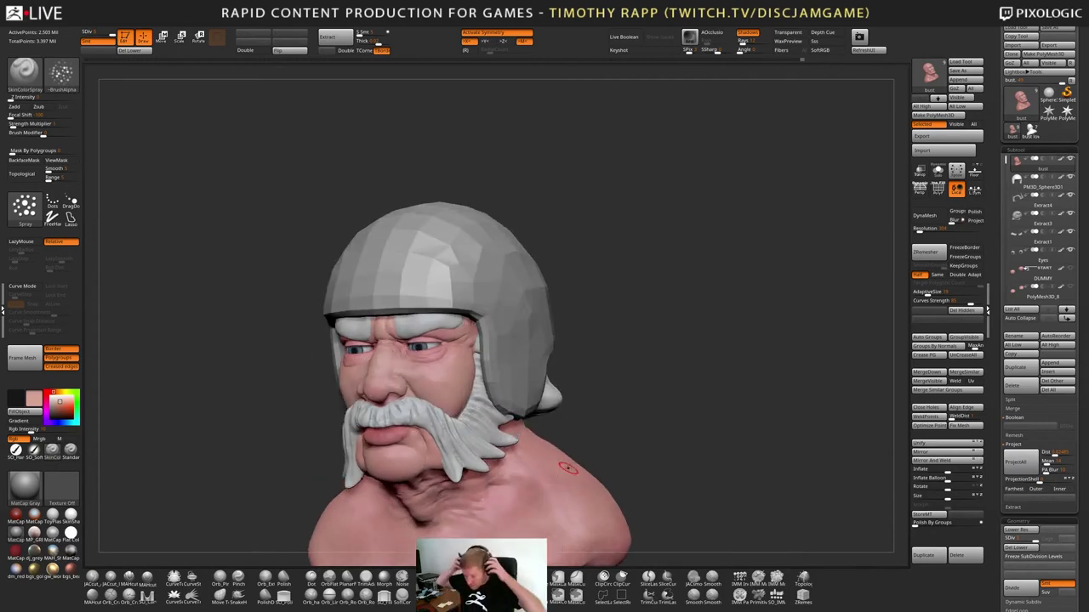
right_click_drag(569, 468, 664, 487)
right_click_drag(534, 529, 520, 445, "alt")
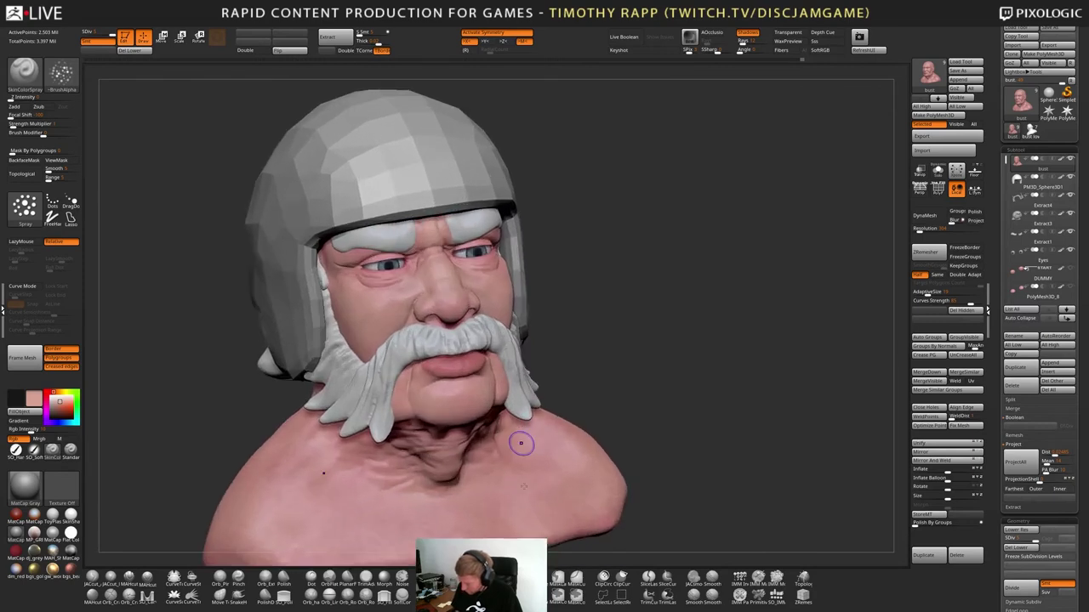
right_click_drag(672, 476, 628, 489)
left_click_drag(627, 489, 644, 466)
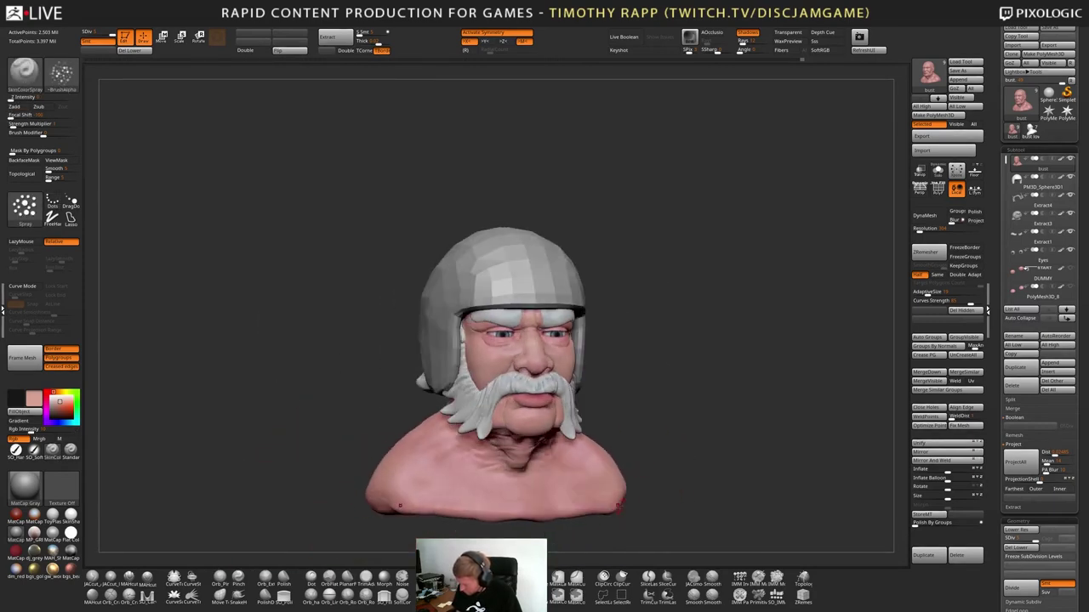
right_click_drag(563, 491, 619, 462)
right_click_drag(572, 347, 622, 358, "ctrl")
mouse_move(622, 358)
left_mouse_down("alt")
mouse_move(693, 421)
mouse_move(690, 483)
mouse_move(655, 476)
left_mouse_up("alt")
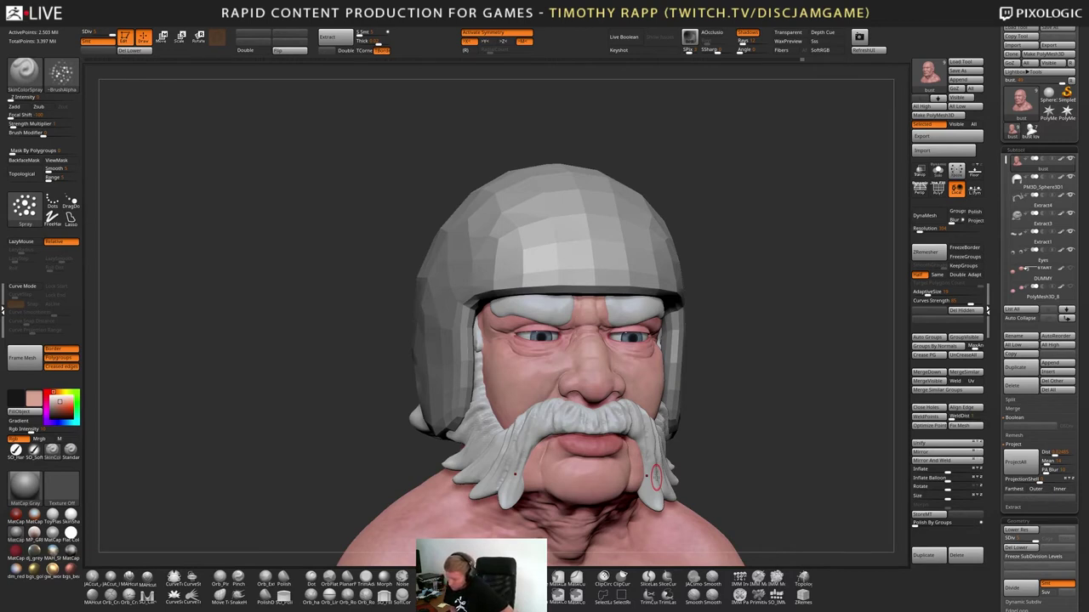
left_click_drag(806, 447, 769, 420)
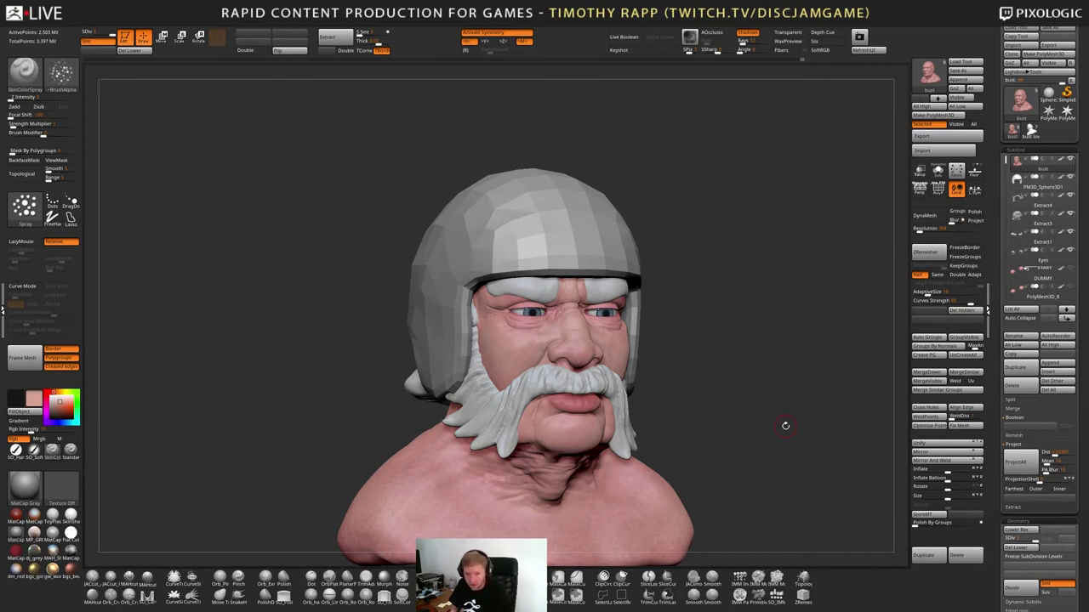
Turn off symmetry and carve irregular creases into the front of the neck with the DamStandard brush
left_click_drag(785, 426, 629, 468)
key("b")
key("d")
key("s")
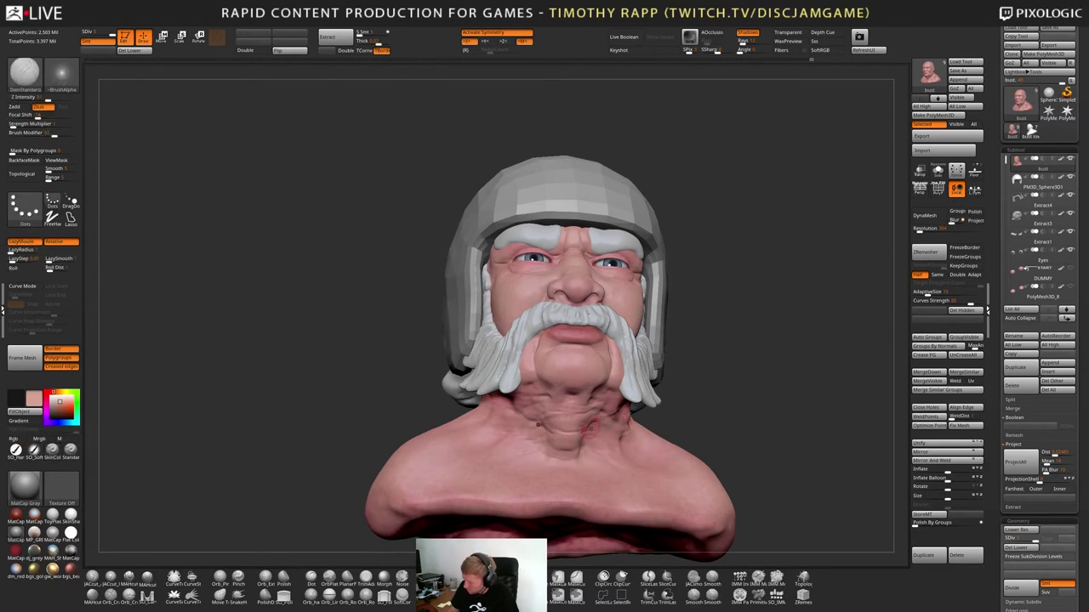
key("x")
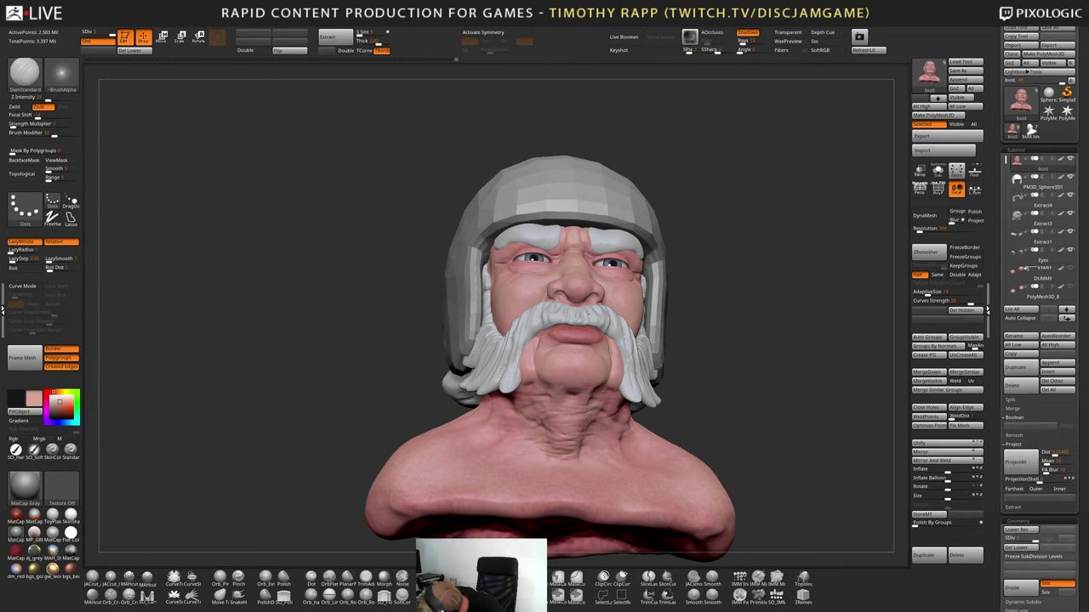
left_click_drag(817, 315, 740, 317)
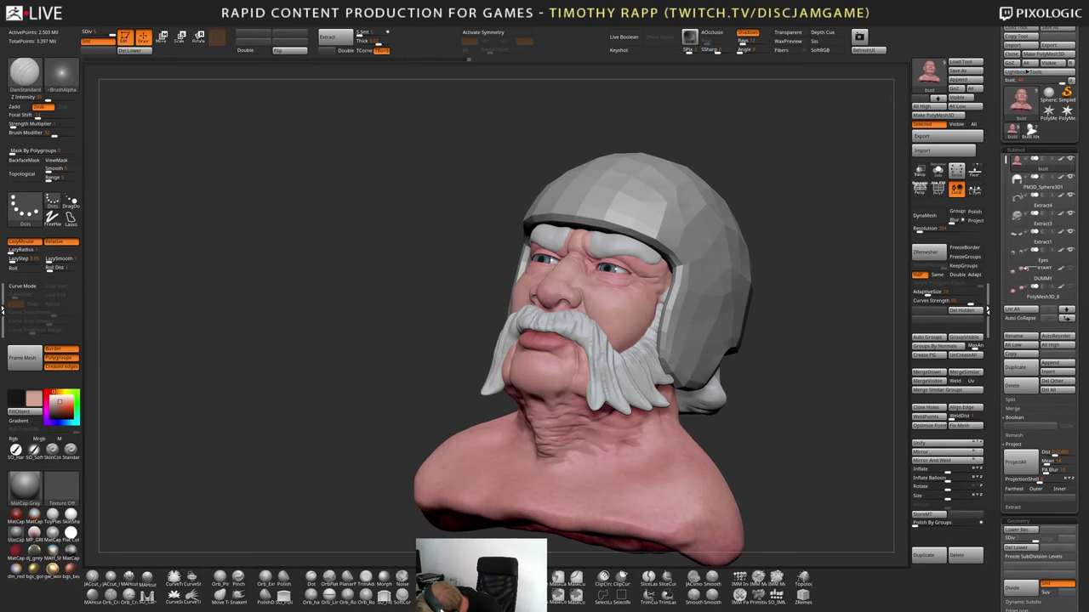
left_click_drag(749, 341, 863, 349)
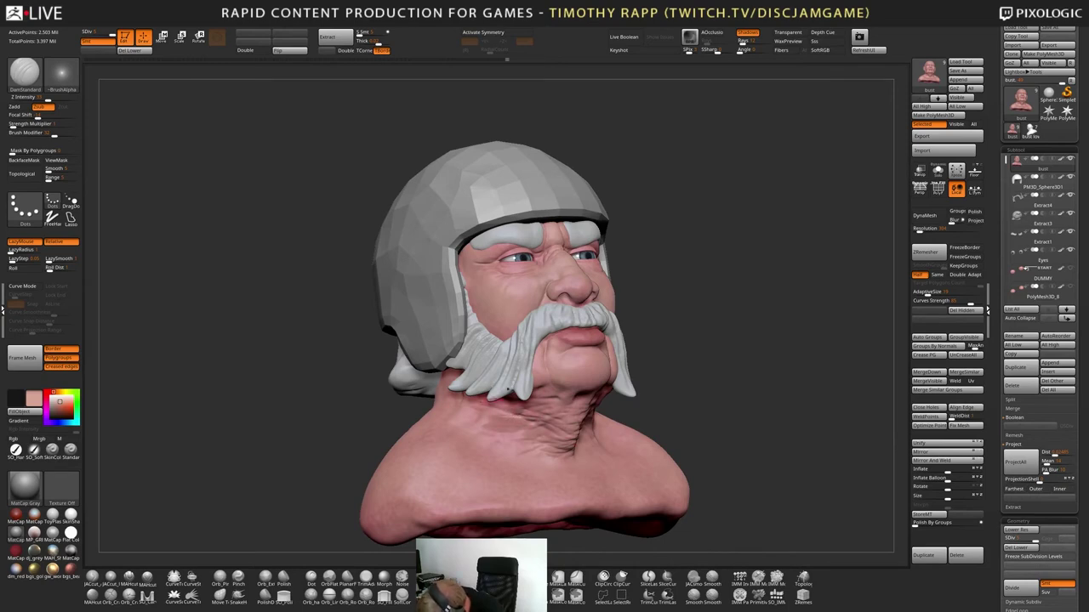
Carve further uneven wrinkles along the sides of the neck and below the chin, and check them from the front
left_click_drag(349, 393, 211, 377)
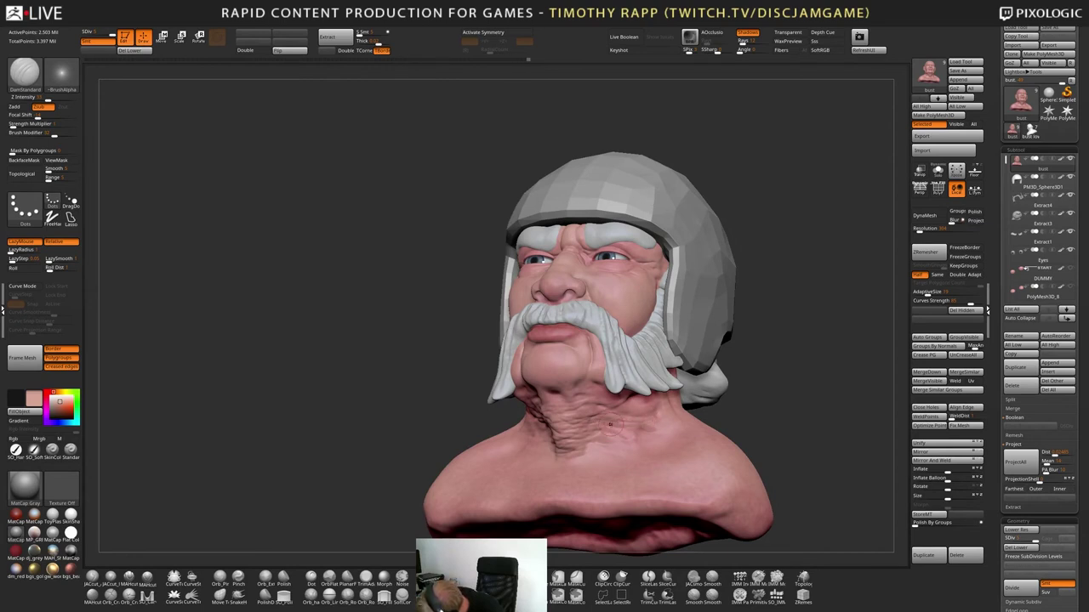
right_click_drag(664, 415, 642, 394)
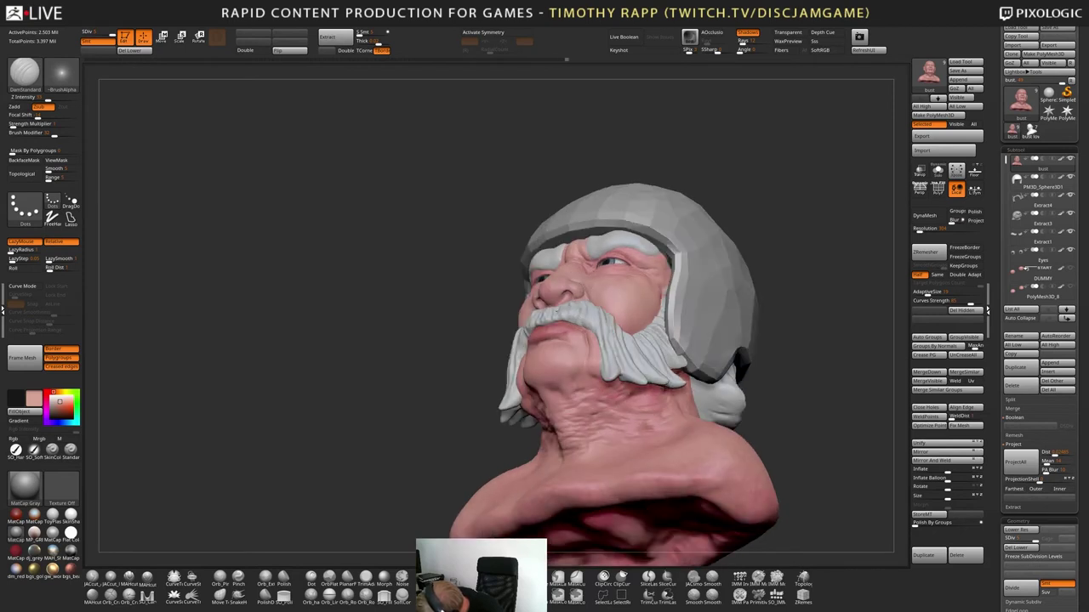
right_click_drag(560, 388, 520, 398)
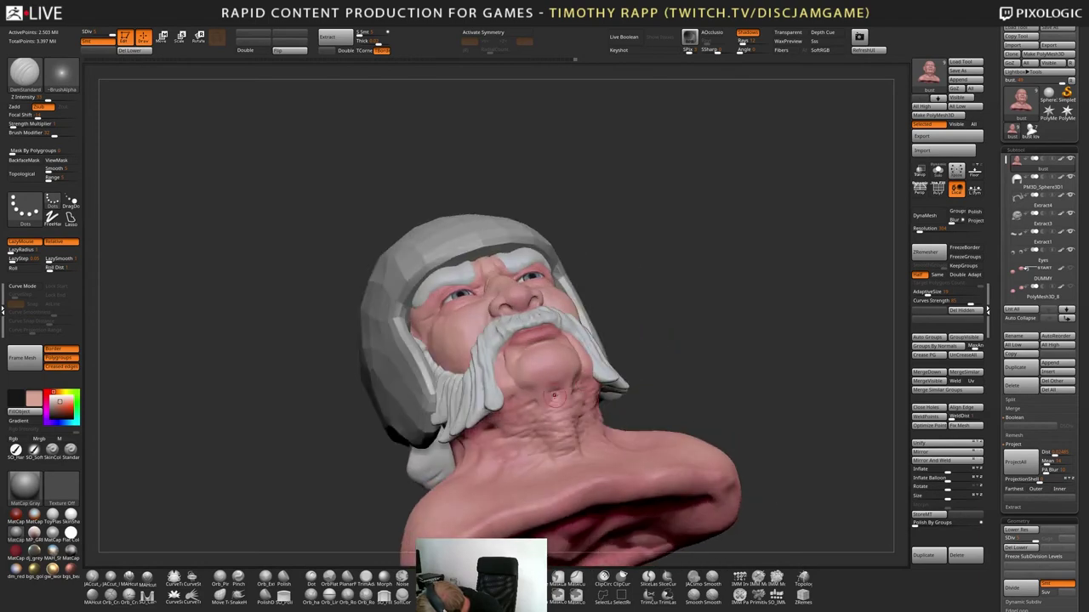
mouse_move(489, 440)
right_mouse_down()
mouse_move(545, 442)
mouse_move(487, 434)
right_mouse_up()
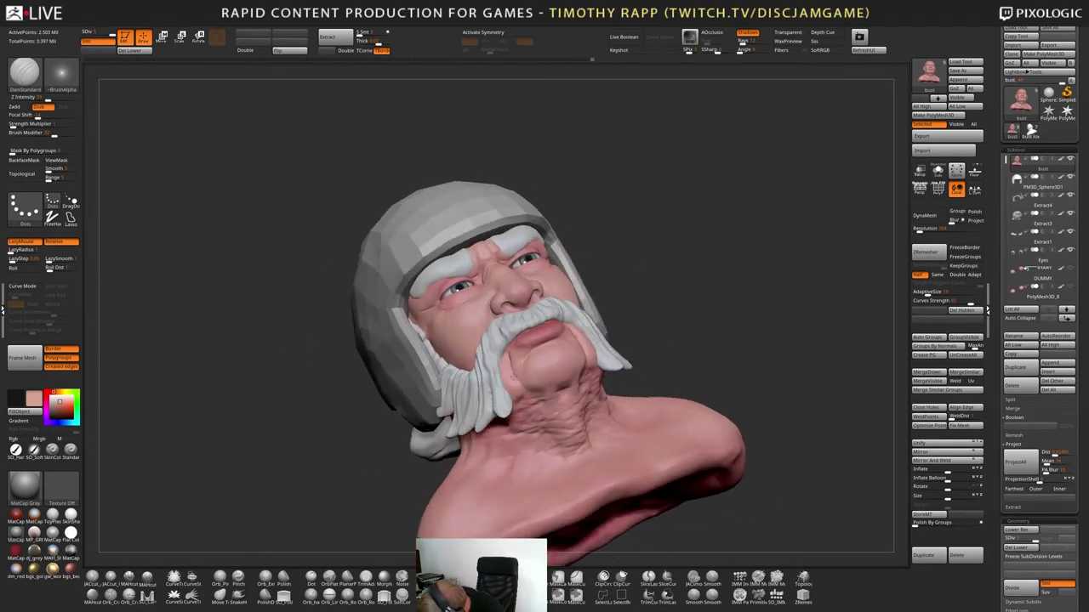
right_click_drag(539, 372, 511, 451)
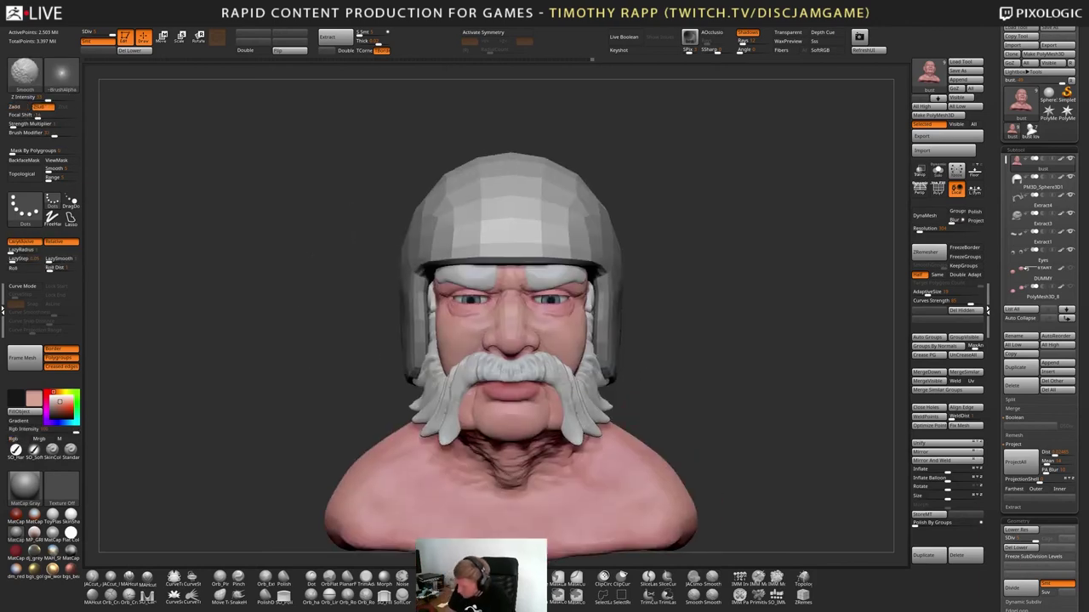
Switch to the Move brush and turn on perspective for the view of the bust
right_click_drag(614, 459, 614, 416, "ctrl")
mouse_move(614, 416)
right_mouse_down()
mouse_move(649, 416)
mouse_move(626, 414)
mouse_move(612, 436)
right_mouse_up()
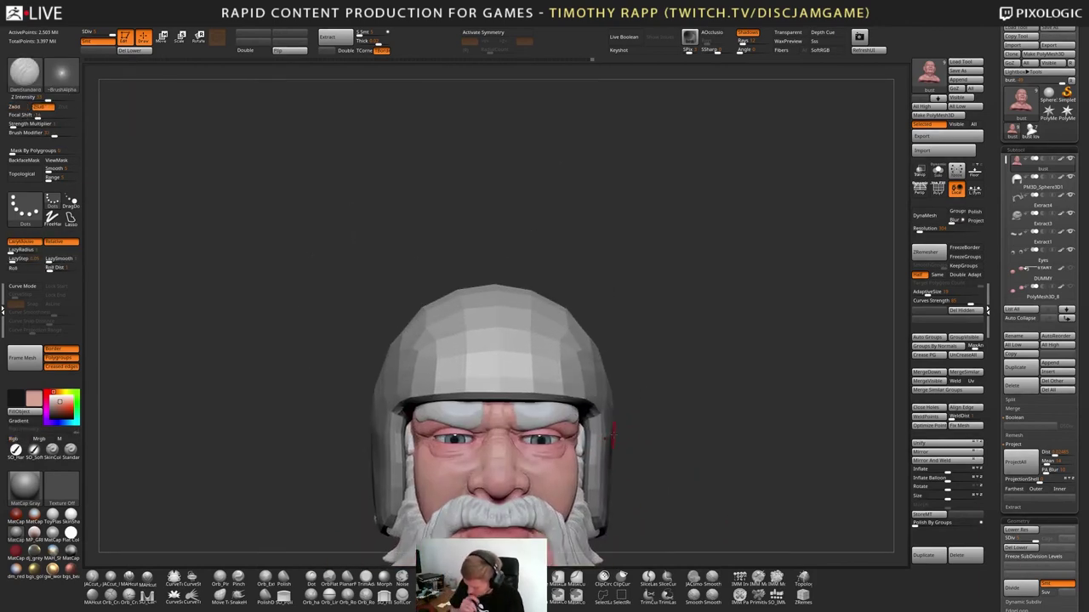
key("b")
key("m")
key("v")
left_click(562, 461)
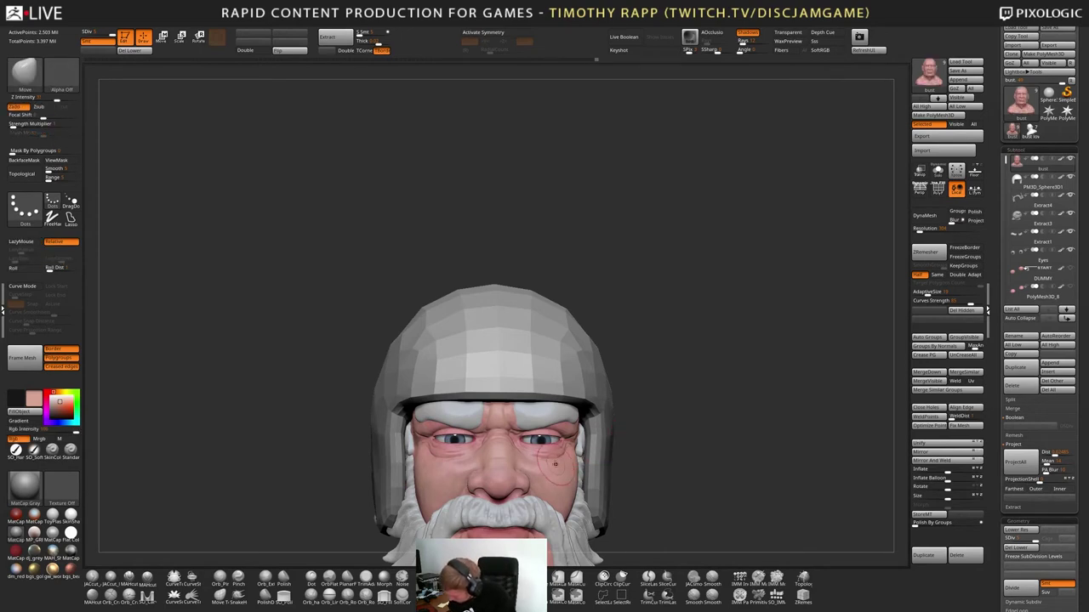
left_click(920, 188)
Examine the bust's proportions in perspective from the side, from below and from the front
right_click_drag(616, 459, 450, 392, "alt")
right_click_drag(536, 400, 510, 387)
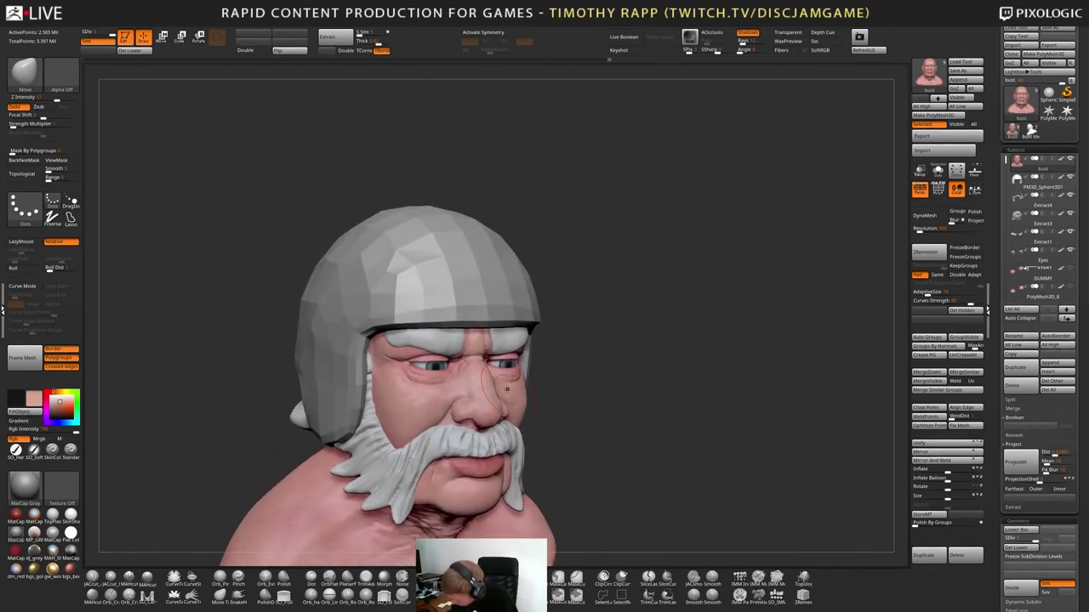
mouse_move(594, 392)
right_mouse_down()
mouse_move(503, 393)
mouse_move(631, 394)
mouse_move(499, 415)
mouse_move(524, 381)
mouse_move(506, 395)
mouse_move(538, 389)
mouse_move(560, 346)
right_mouse_up()
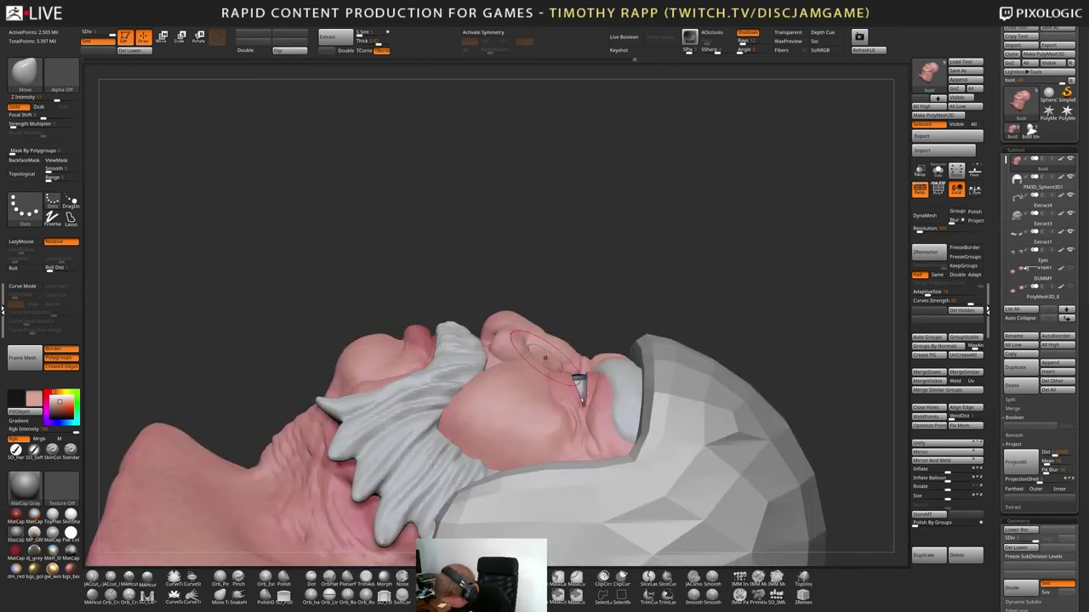
right_click_drag(545, 357, 481, 357)
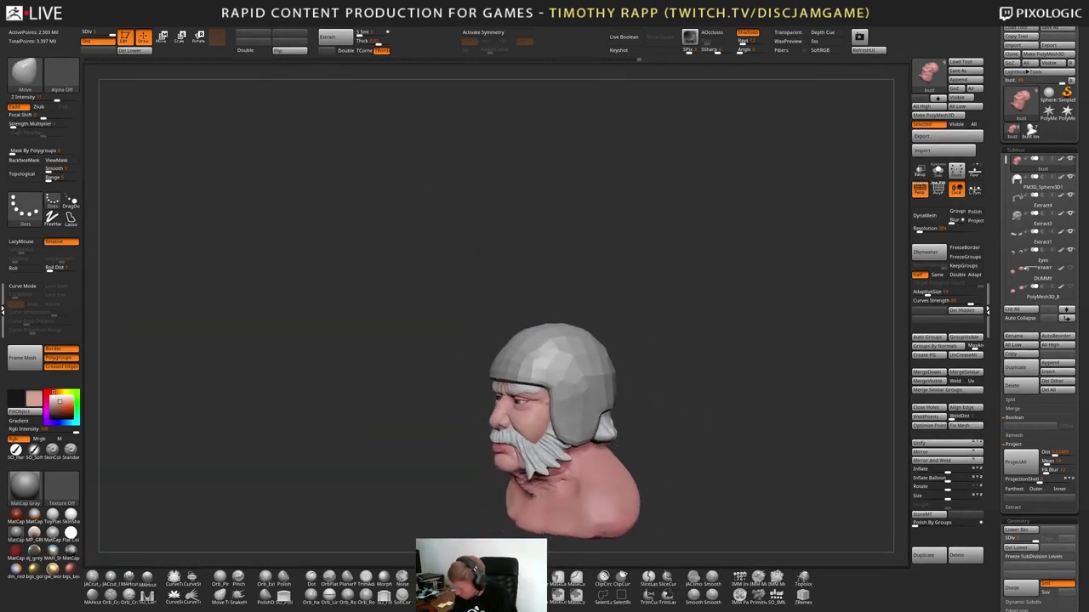
right_click_drag(640, 485, 503, 513)
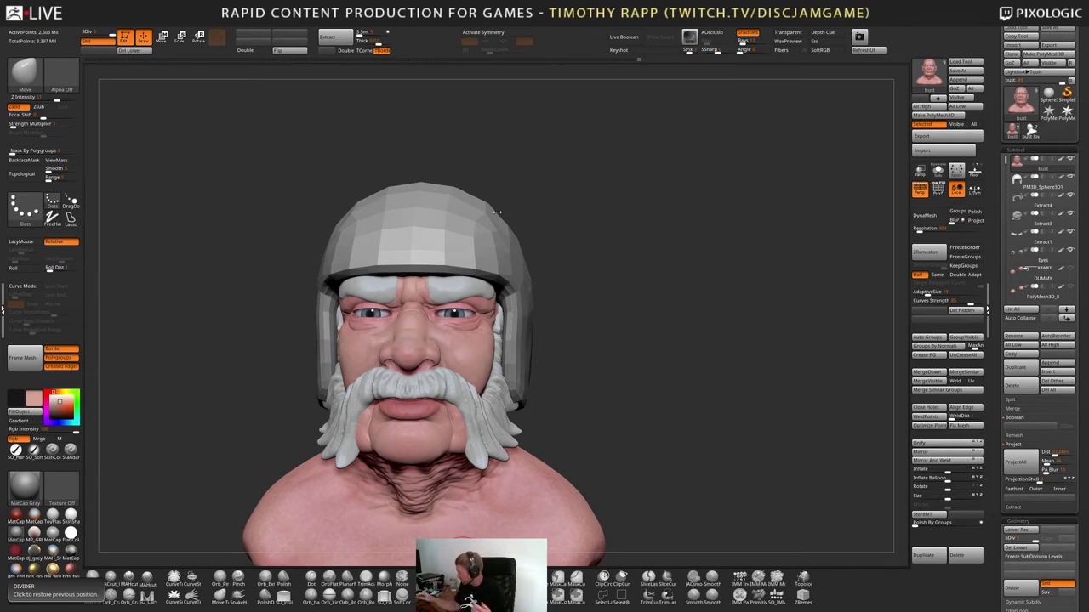
right_click_drag(474, 340, 455, 336)
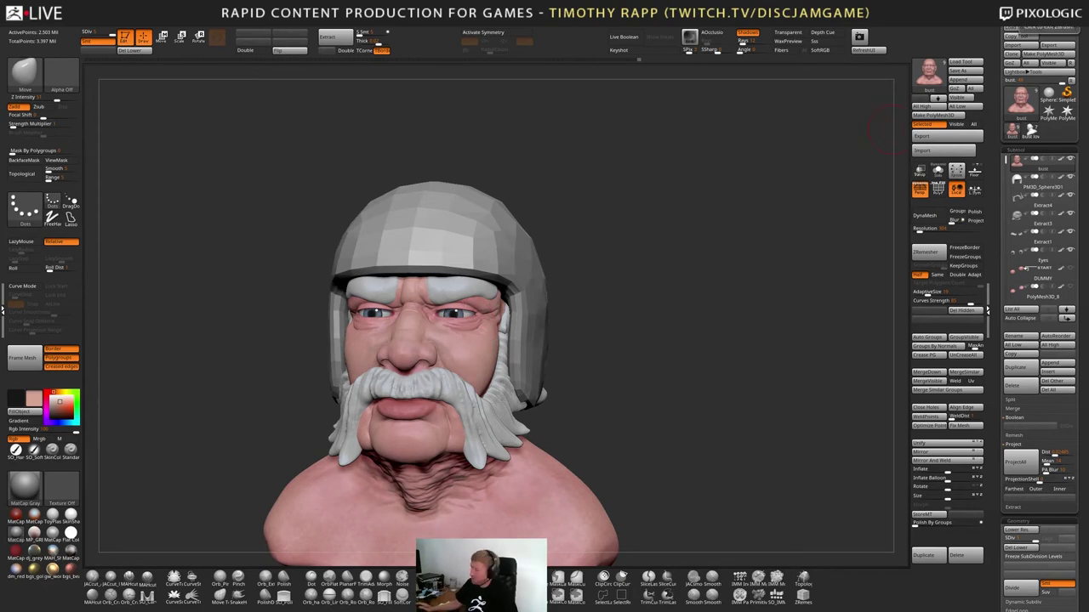
right_click_drag(625, 416, 598, 430)
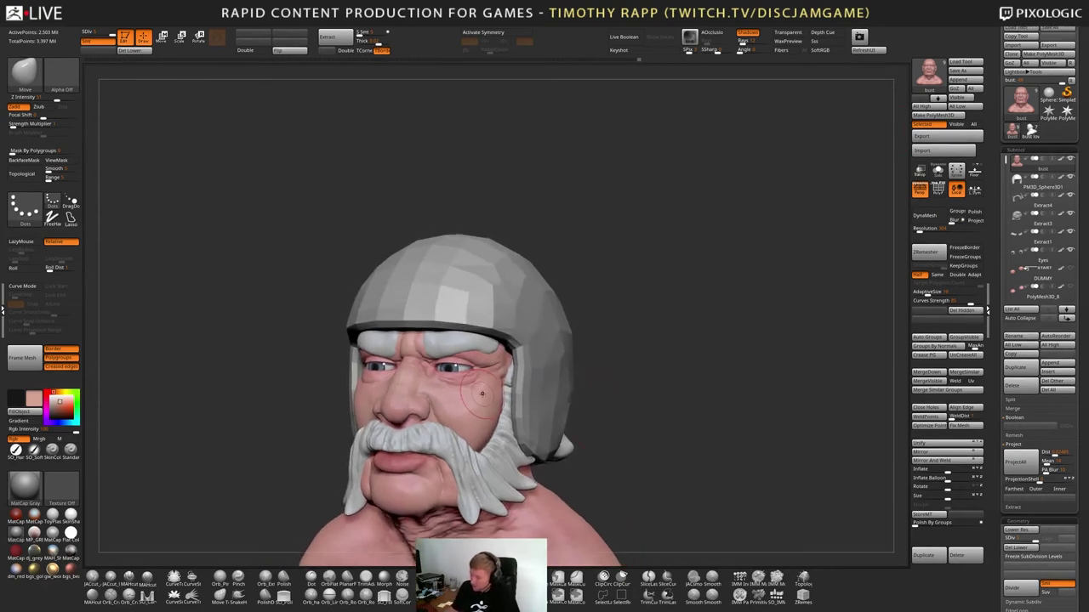
Switch to the DamStandard brush, adjust its size for the cheek area and turn symmetry back on
right_click_drag(482, 391, 473, 384)
key("b")
key("d")
key("s")
key("s")
left_click_drag(480, 384, 469, 385)
mouse_move(469, 385)
right_mouse_down()
mouse_move(489, 381)
mouse_move(474, 385)
mouse_move(493, 366)
mouse_move(502, 382)
right_mouse_up()
key("x")
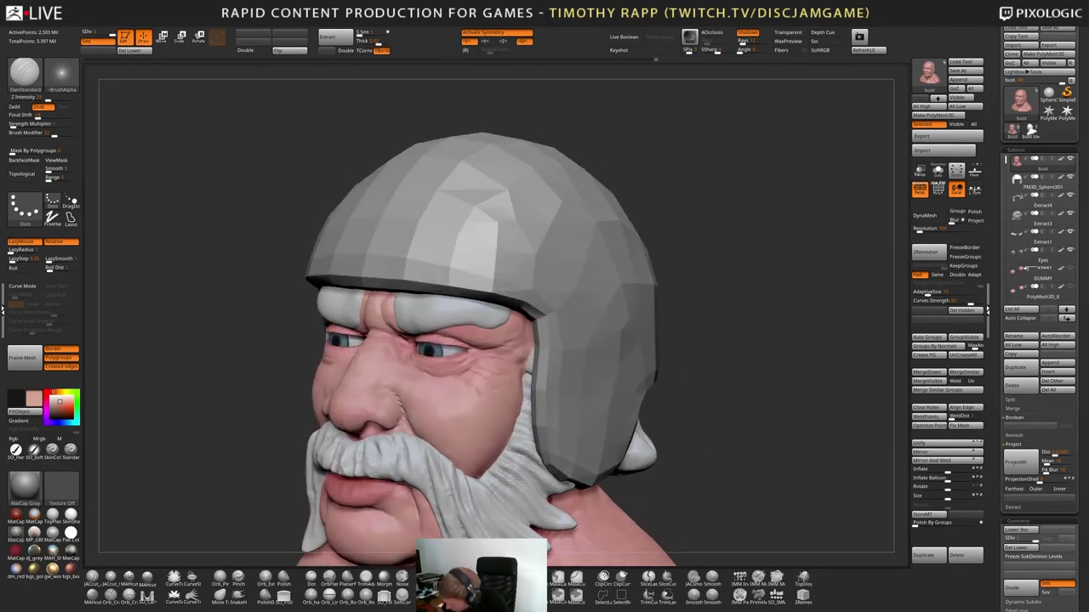
Hide the polypaint on the bust subtool and set the active colour to white
left_click(1061, 161)
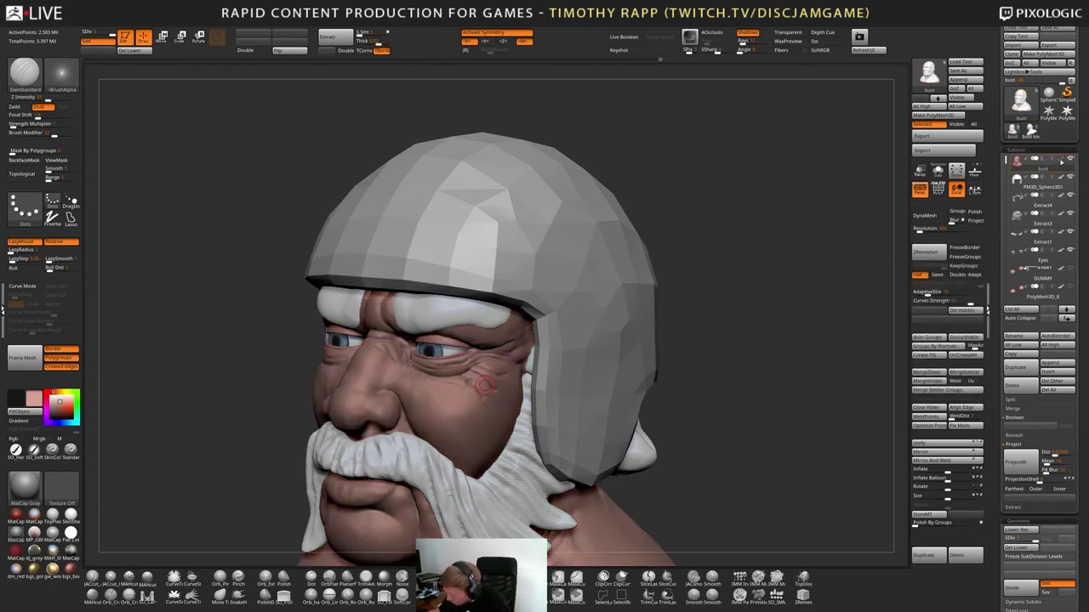
left_click_drag(479, 381, 485, 397)
left_click(50, 395)
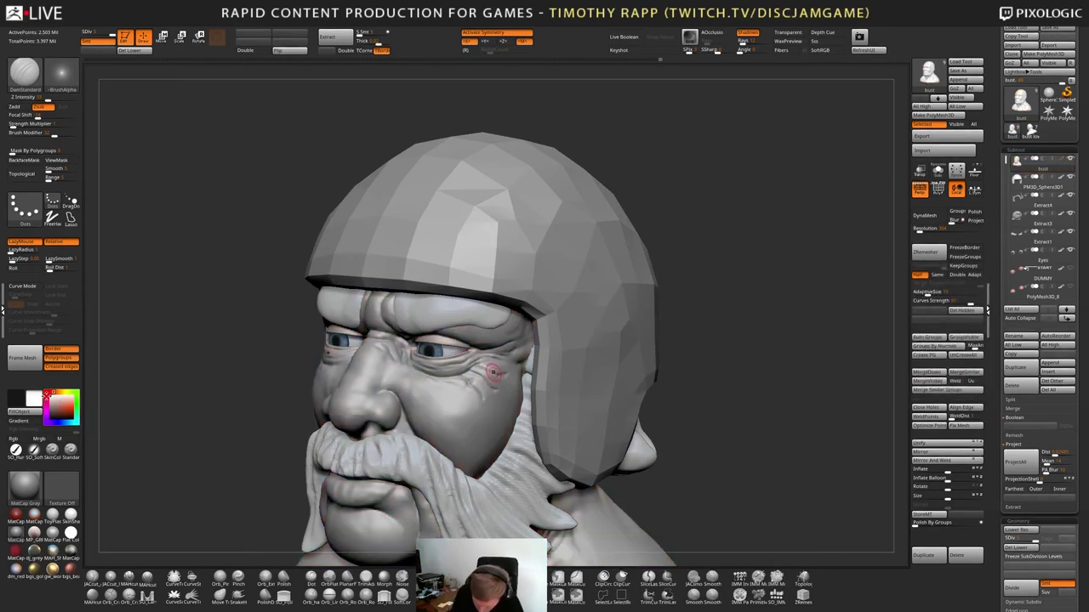
Switch to the Inflate brush and puff up the folds between the crow's-feet wrinkles beside the eye
right_click_drag(490, 374, 469, 364)
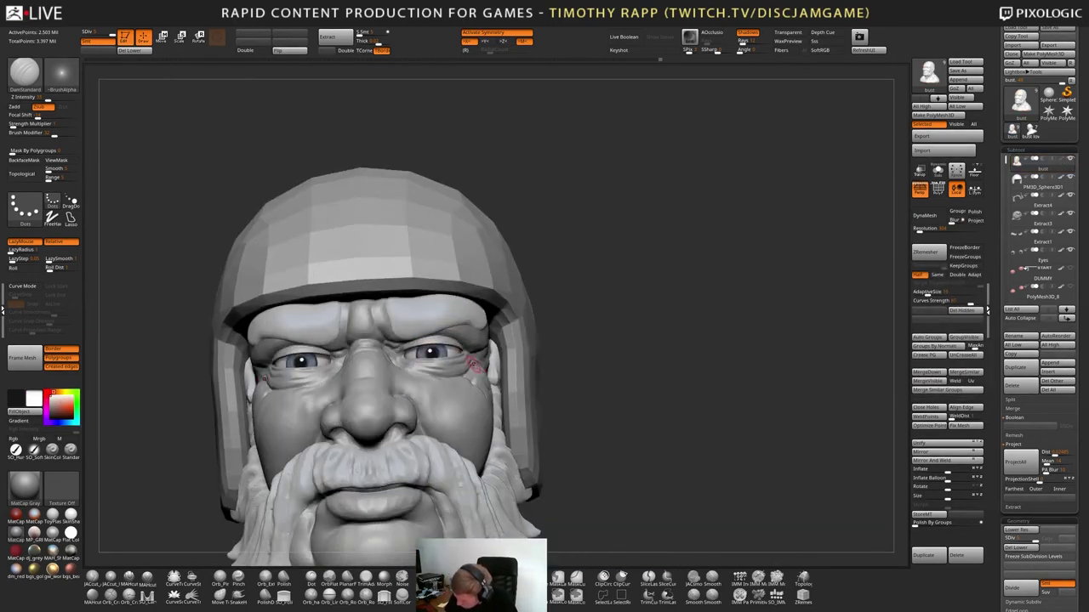
right_click_drag(364, 380, 494, 341)
key("b")
key("i")
key("n")
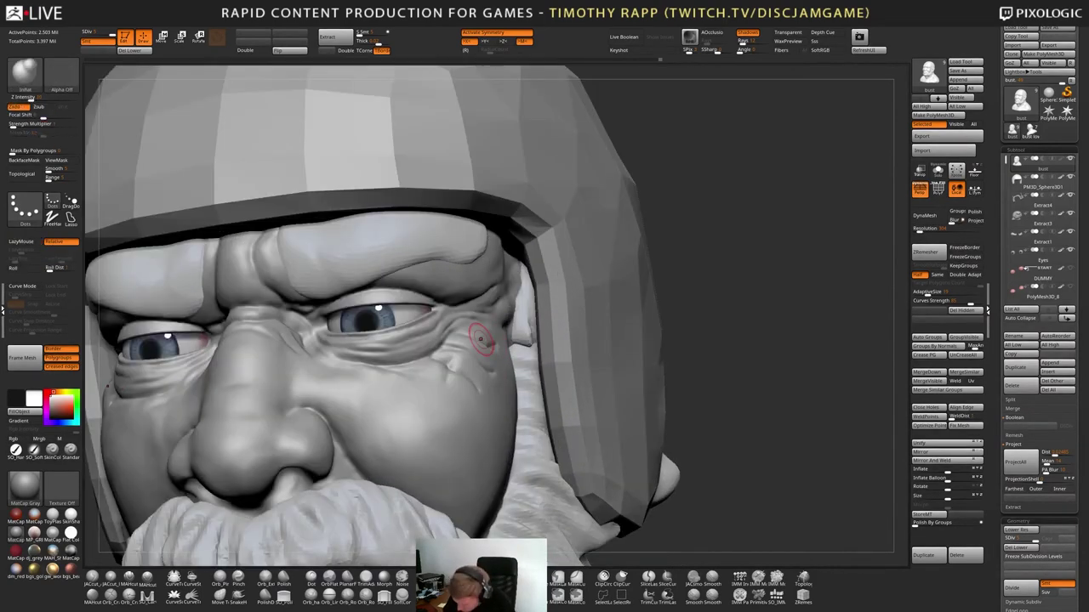
left_click_drag(468, 353, 451, 362)
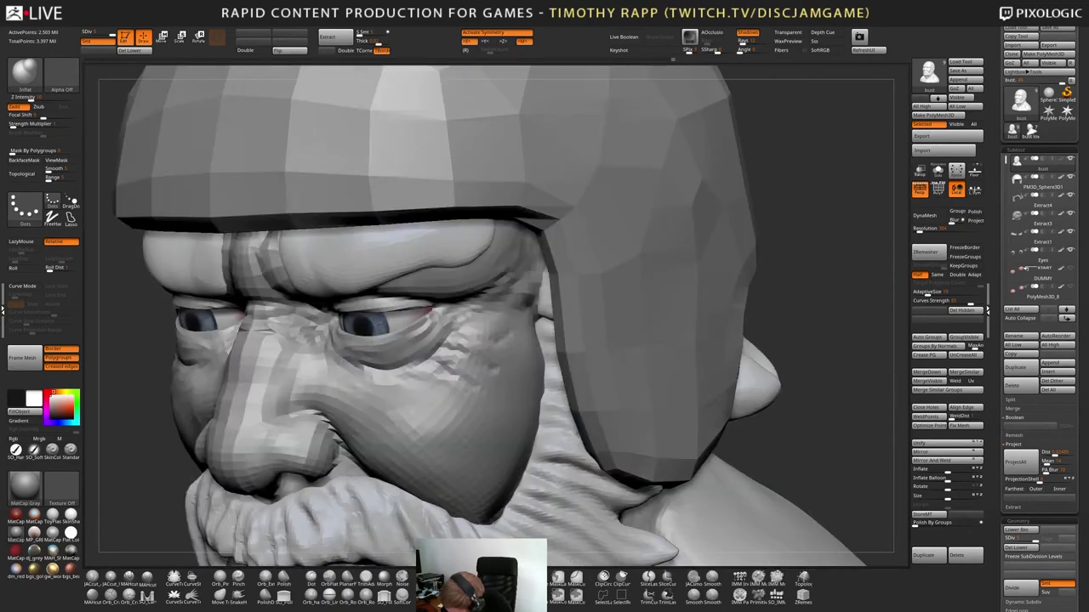
Soften the crow's-feet wrinkles and upper cheek folds with the Smooth Stronger brush
mouse_move(455, 359)
right_mouse_down()
mouse_move(477, 331)
mouse_move(496, 345)
mouse_move(511, 339)
right_mouse_up()
key("ctrl")
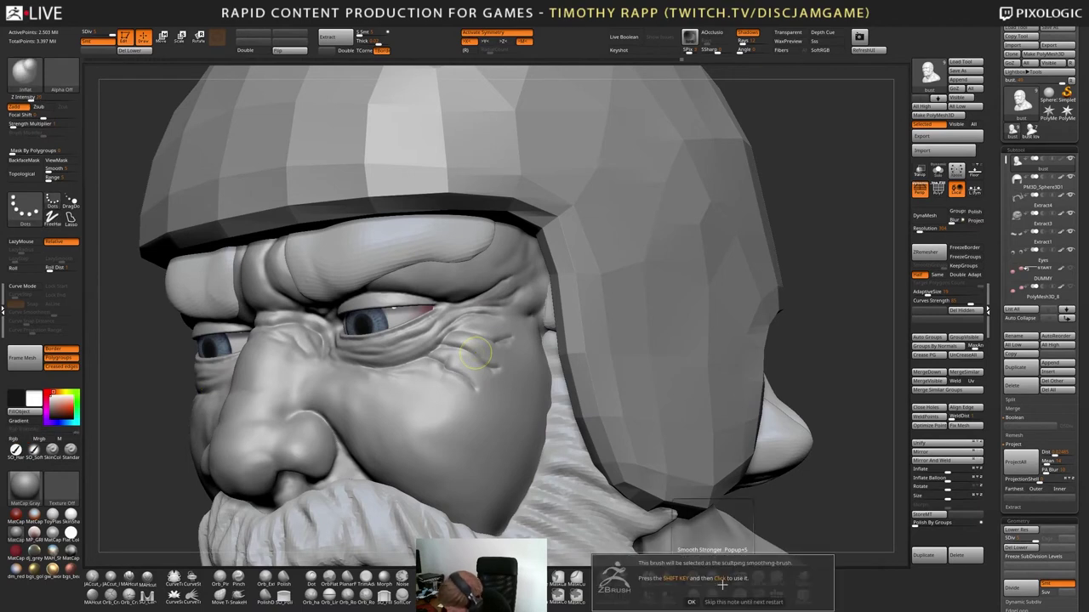
key("shift")
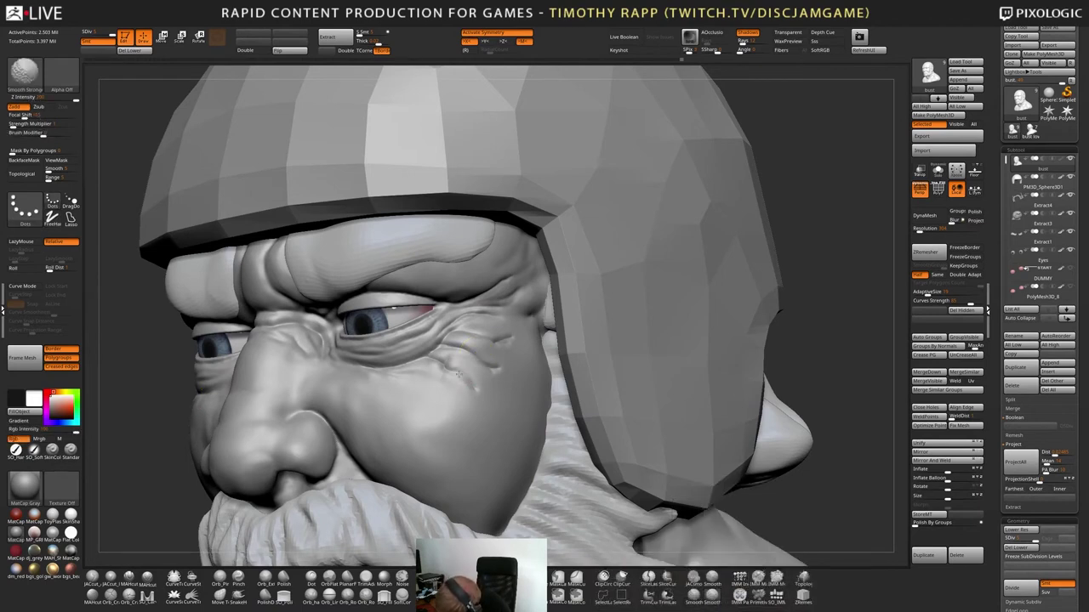
left_click_drag(454, 346, 493, 333, "shift")
right_click_drag(498, 333, 443, 340)
key("shift")
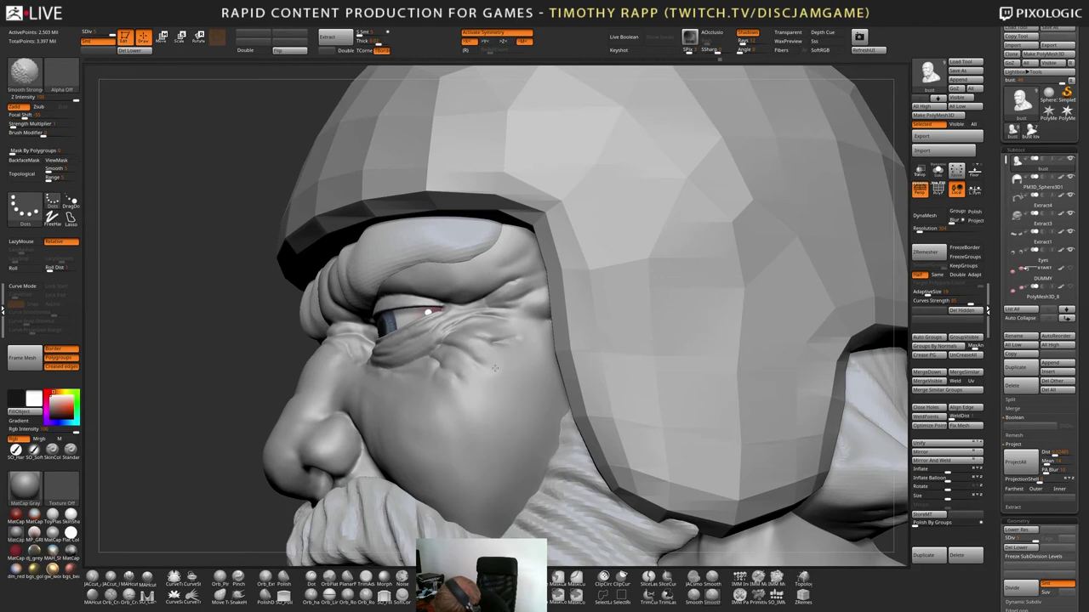
Turn off symmetry and touch up the wrinkles below the outer corner of one eye
mouse_move(489, 355)
right_mouse_down()
mouse_move(512, 349)
mouse_move(556, 396)
mouse_move(579, 400)
mouse_move(538, 445)
mouse_move(550, 433)
right_mouse_up()
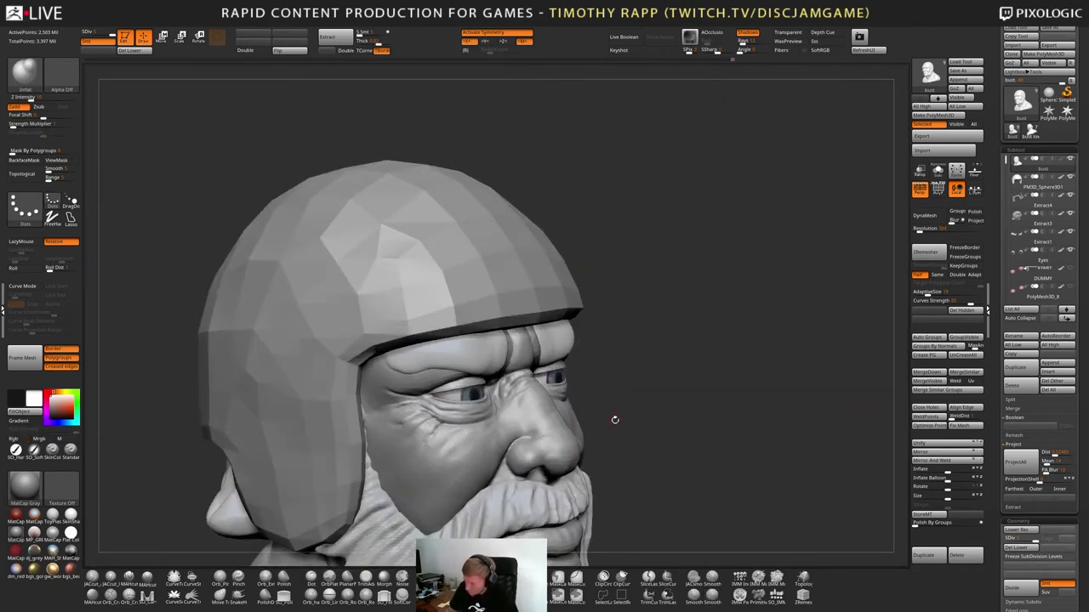
mouse_move(615, 420)
right_mouse_down()
mouse_move(587, 415)
mouse_move(698, 388)
mouse_move(575, 419)
mouse_move(595, 411)
right_mouse_up()
key("x")
mouse_move(592, 411)
left_mouse_down("shift")
mouse_move(569, 412)
mouse_move(605, 415)
left_mouse_up("shift")
key("ctrl")
mouse_move(579, 411)
right_mouse_down()
mouse_move(590, 409)
mouse_move(578, 413)
right_mouse_up()
left_click_drag(579, 413, 646, 416)
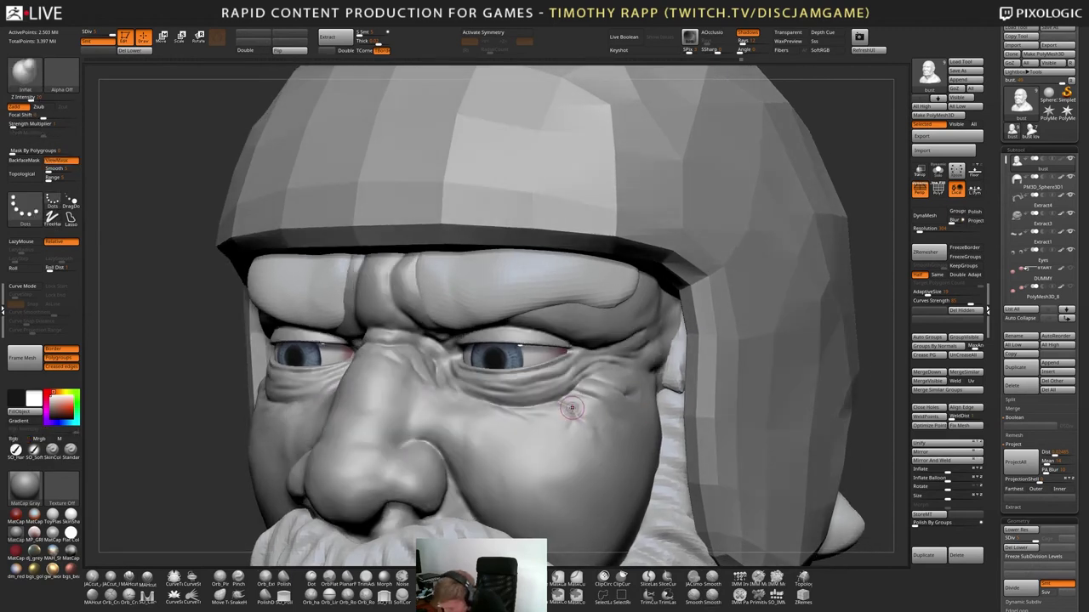
Drop one subdivision level, smooth the outer eye wrinkles and recarve their creases with the DamStandard brush
key("shift+d")
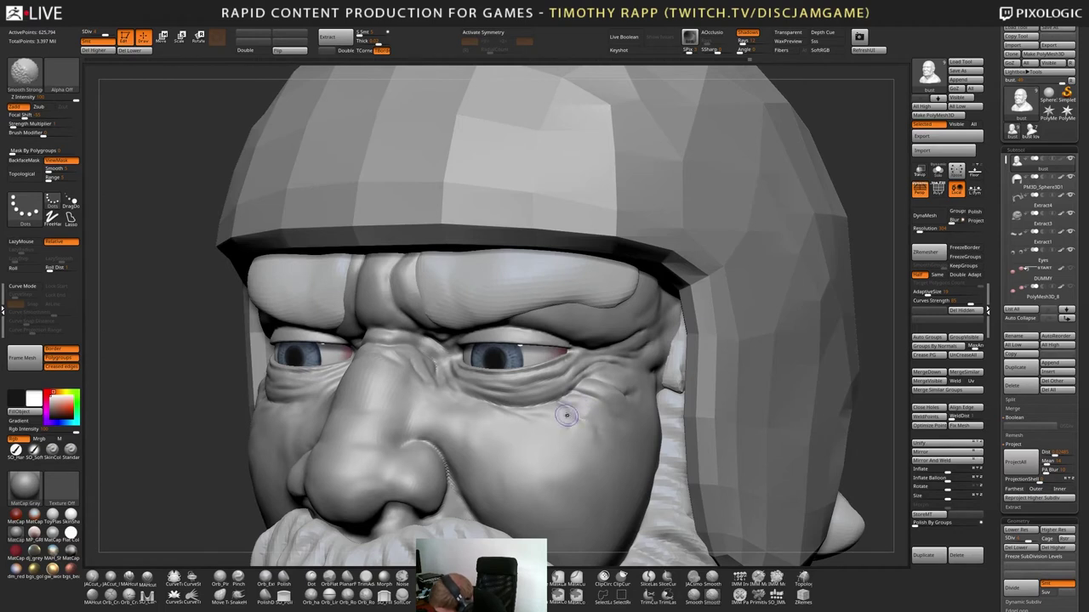
mouse_move(580, 398)
left_mouse_down("shift")
mouse_move(572, 403)
mouse_move(613, 388)
mouse_move(576, 425)
left_mouse_up("shift")
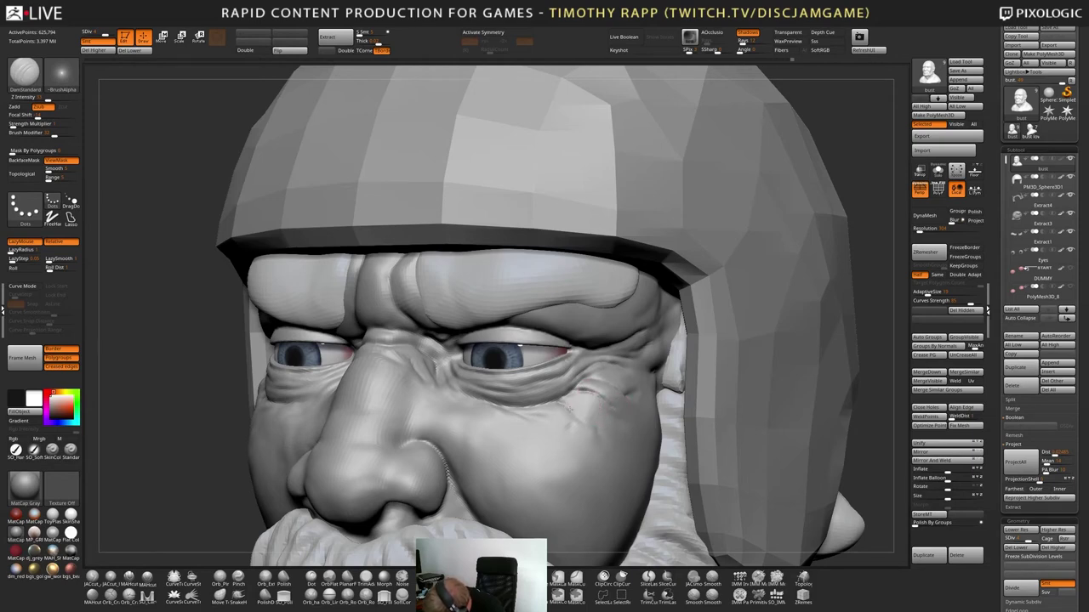
left_click_drag(581, 402, 585, 412)
right_click_drag(664, 419, 593, 427)
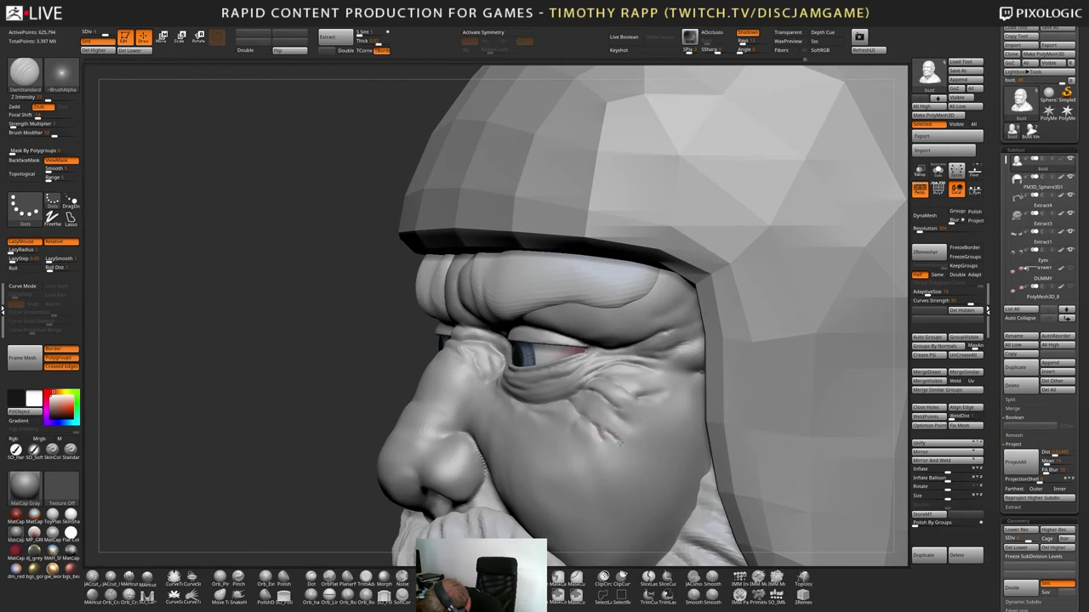
left_click_drag(606, 438, 614, 423)
right_click_drag(628, 391, 649, 391)
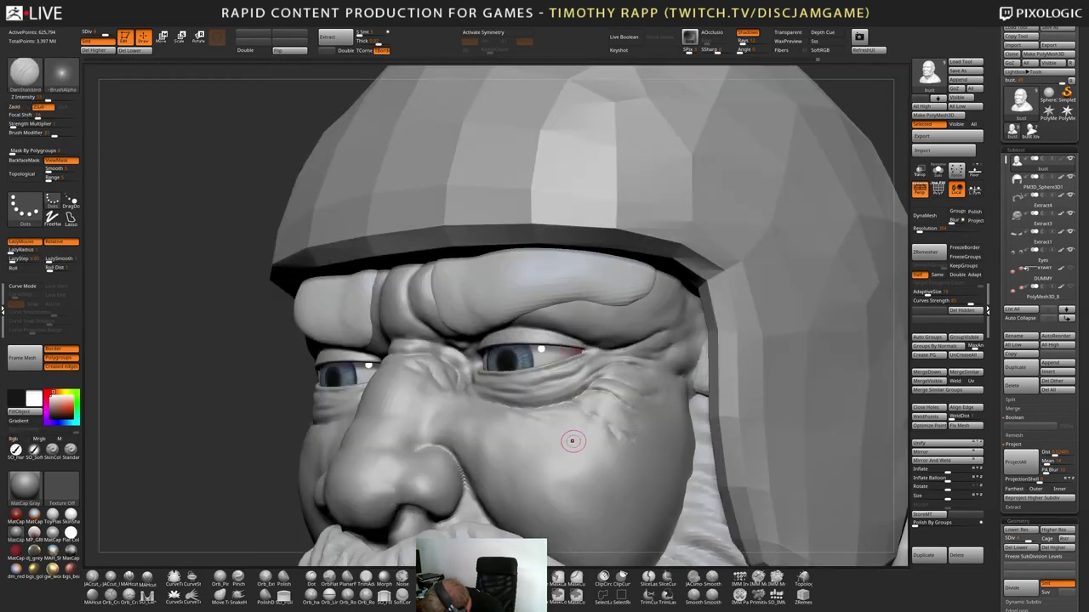
Return to the highest subdivision level and soften the recarved creases at the outer eye corner
key("d")
mouse_move(604, 388)
right_mouse_down()
mouse_move(650, 388)
mouse_move(569, 386)
right_mouse_up()
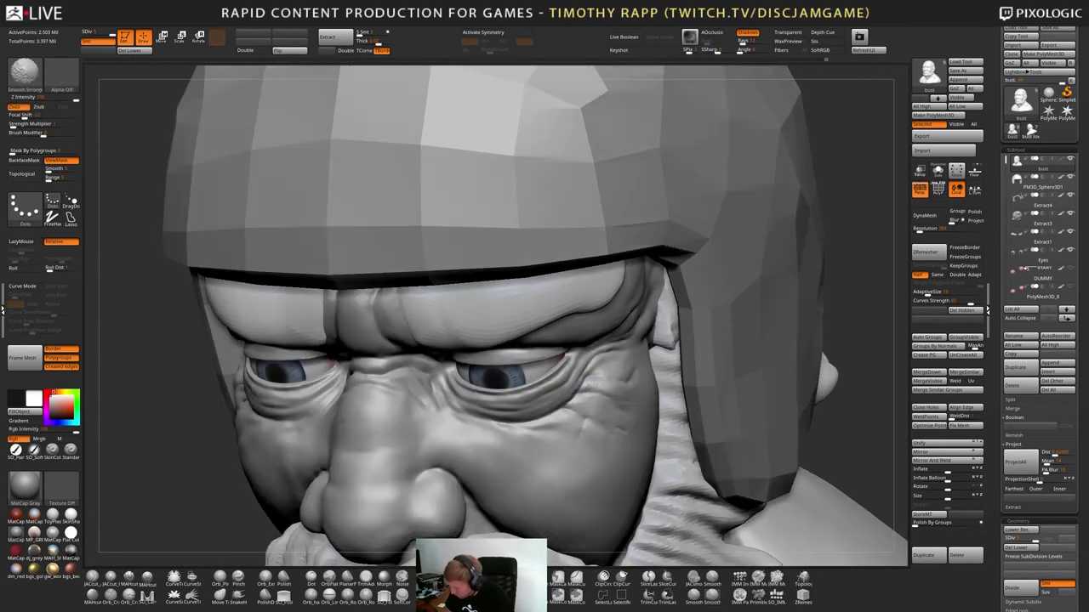
left_click_drag(588, 387, 584, 396, "shift")
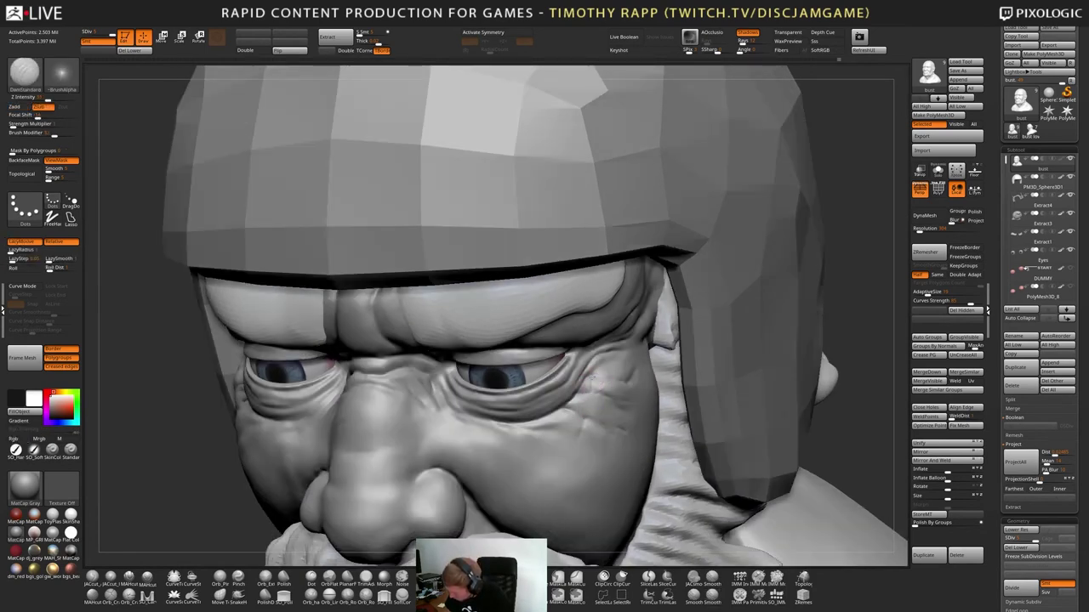
Build up the skin folds beneath the eye with the Inflate and ClayTubes brushes
mouse_move(609, 374)
right_mouse_down()
mouse_move(540, 435)
mouse_move(523, 425)
mouse_move(533, 416)
right_mouse_up()
key("b")
key("i")
key("n")
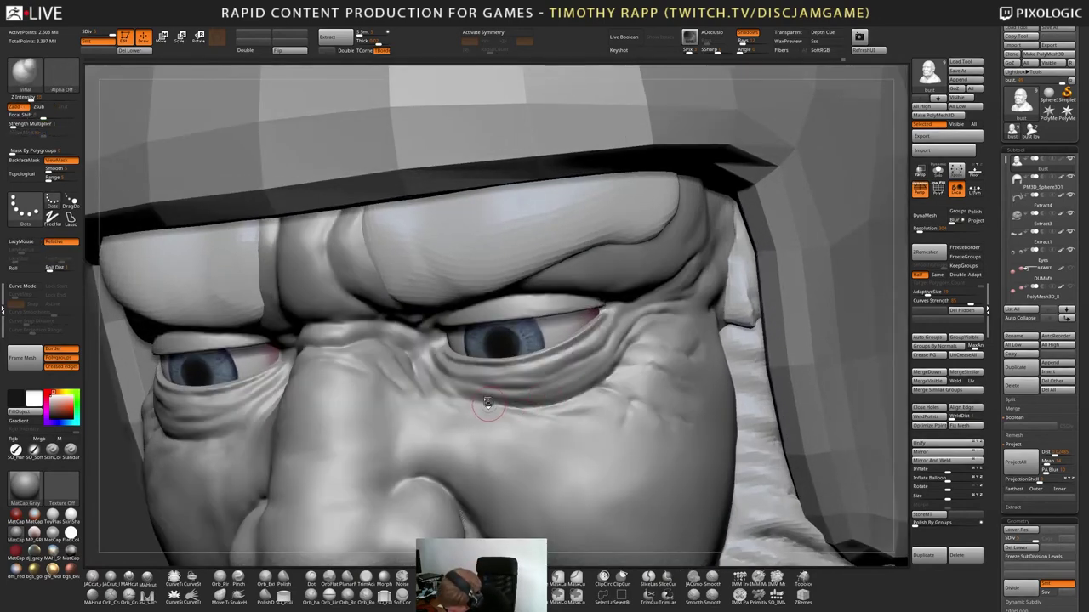
key("b")
key("c")
key("t")
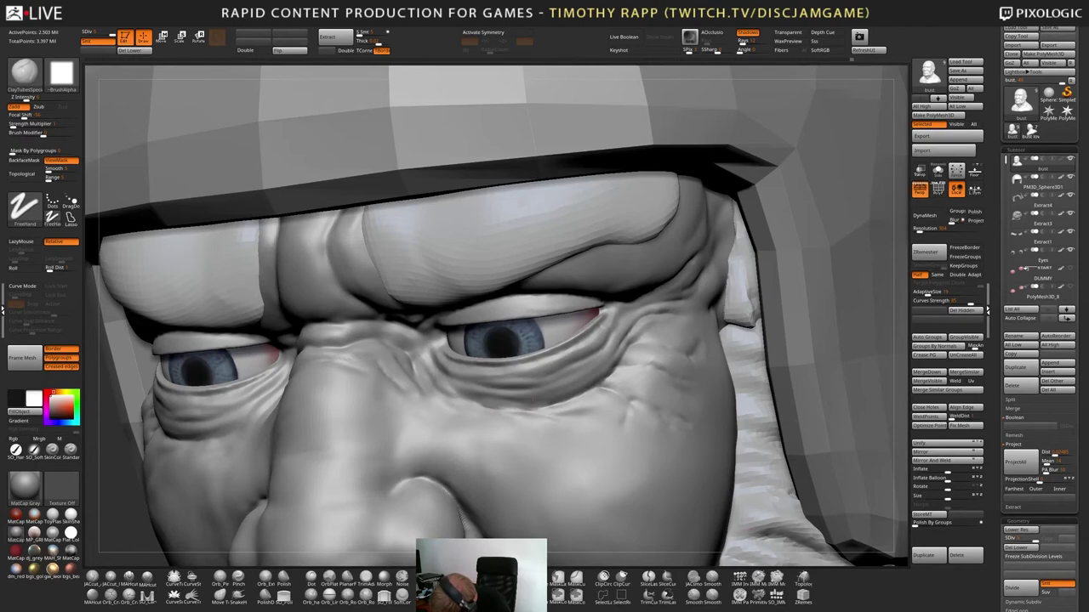
right_click_drag(543, 408, 555, 394)
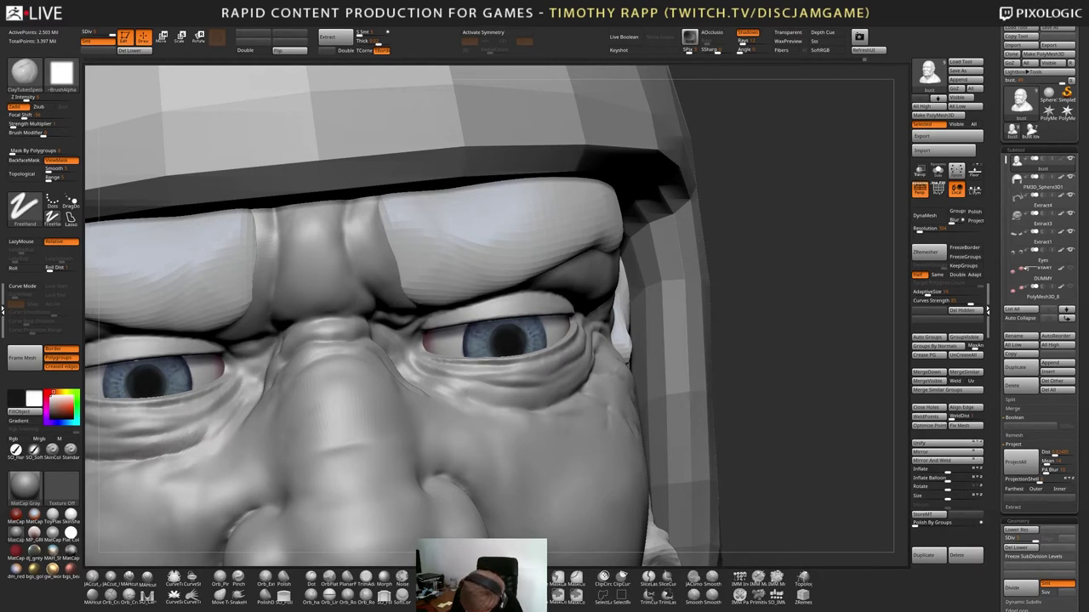
Carve fine creases into the bag under the opposite eye with the DamStandard brush
key("b")
key("d")
key("s")
left_click_drag(197, 442, 213, 423)
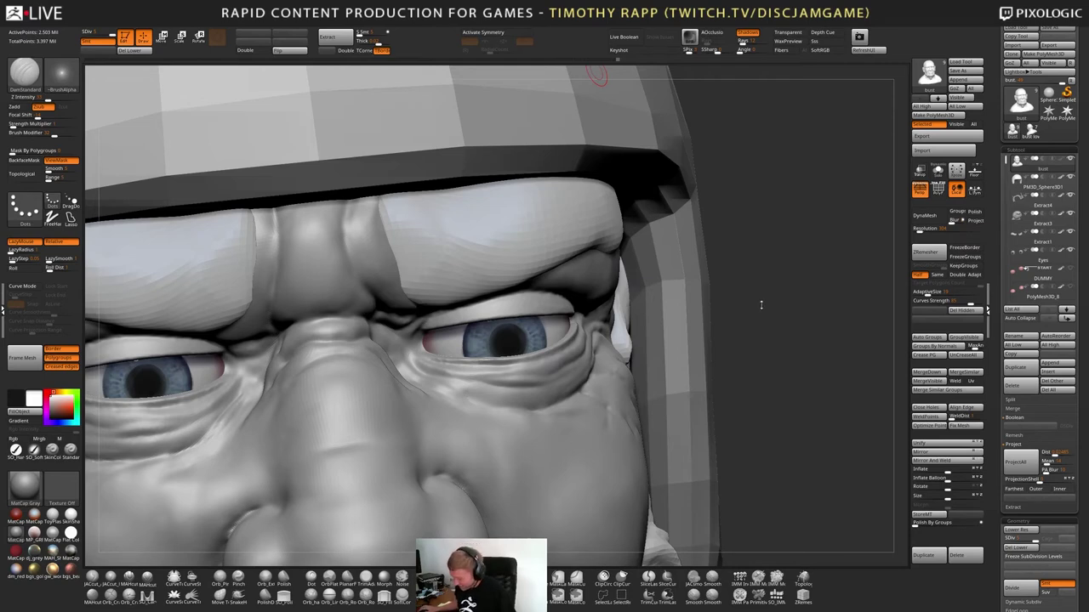
left_click_drag(762, 305, 765, 299)
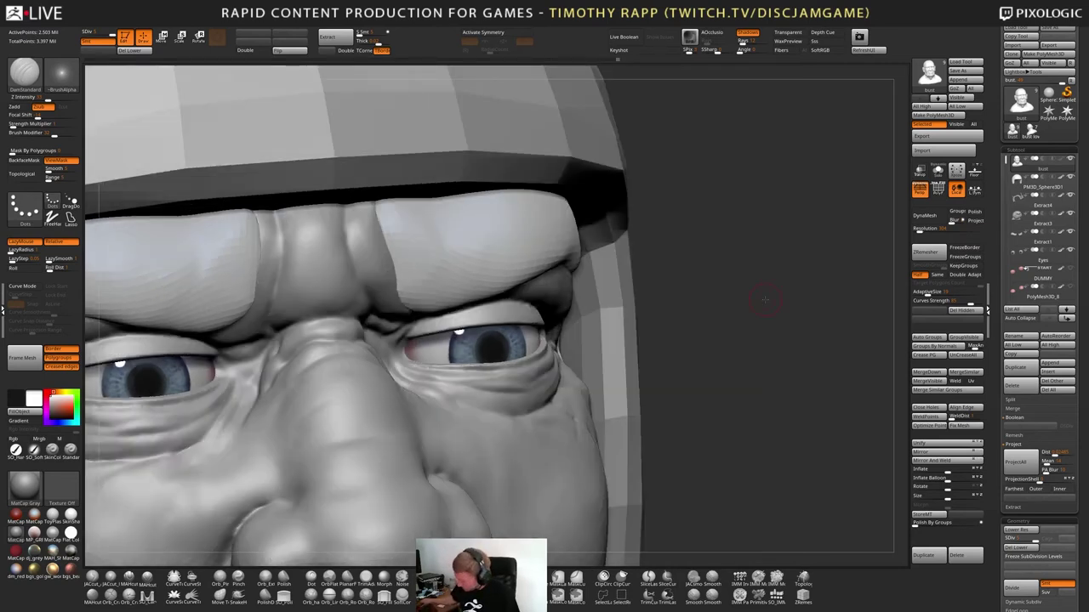
Select the eyes subtool and set up the Standard RGB brush with a DragRect stroke and Alpha 22
left_click(398, 344, "alt")
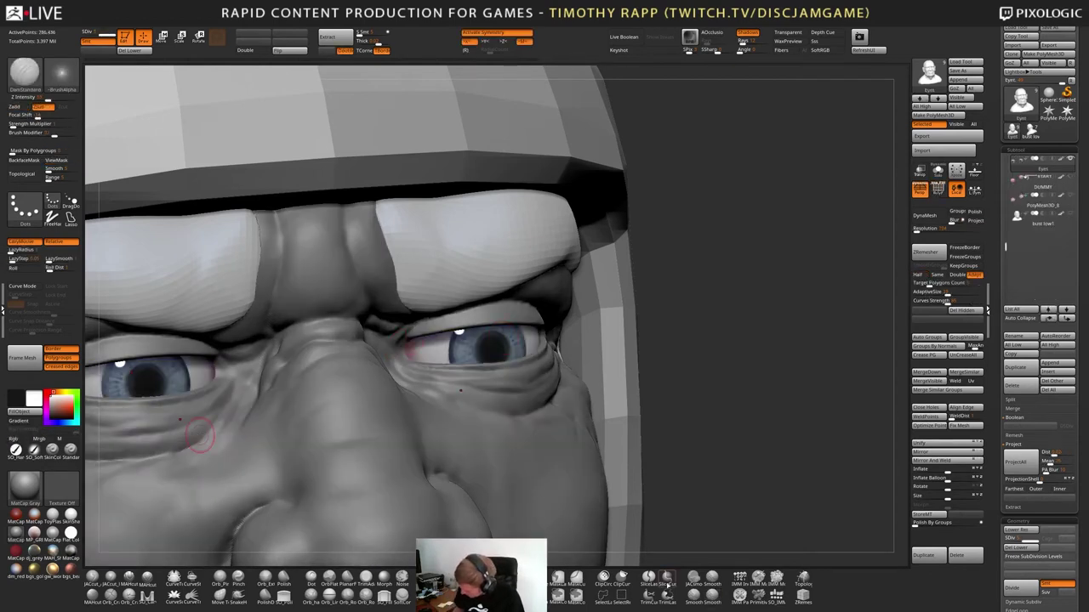
left_click(70, 452)
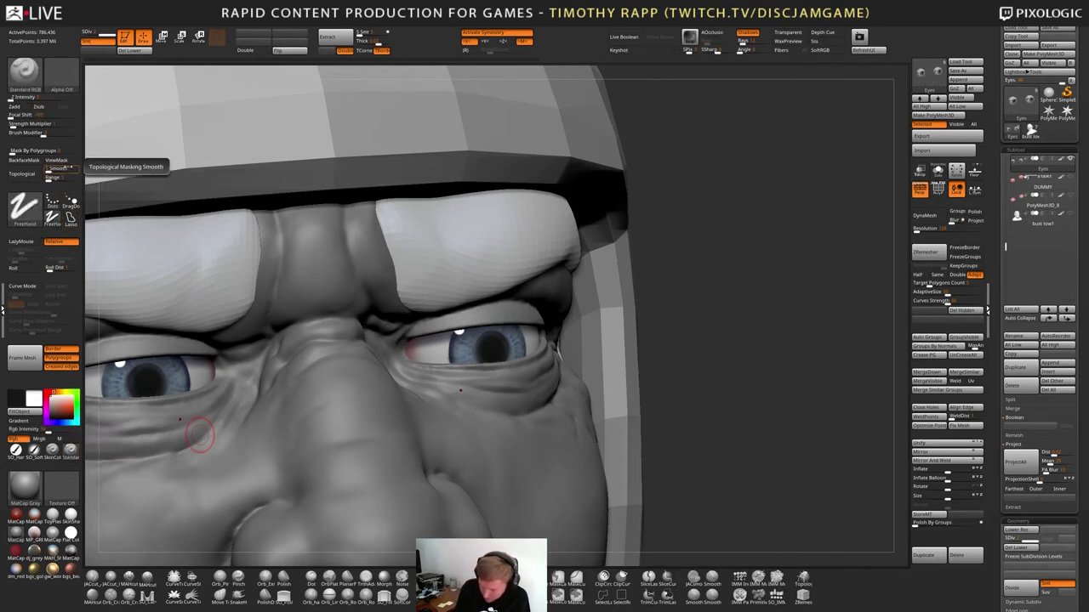
left_click(26, 209)
left_click(108, 217)
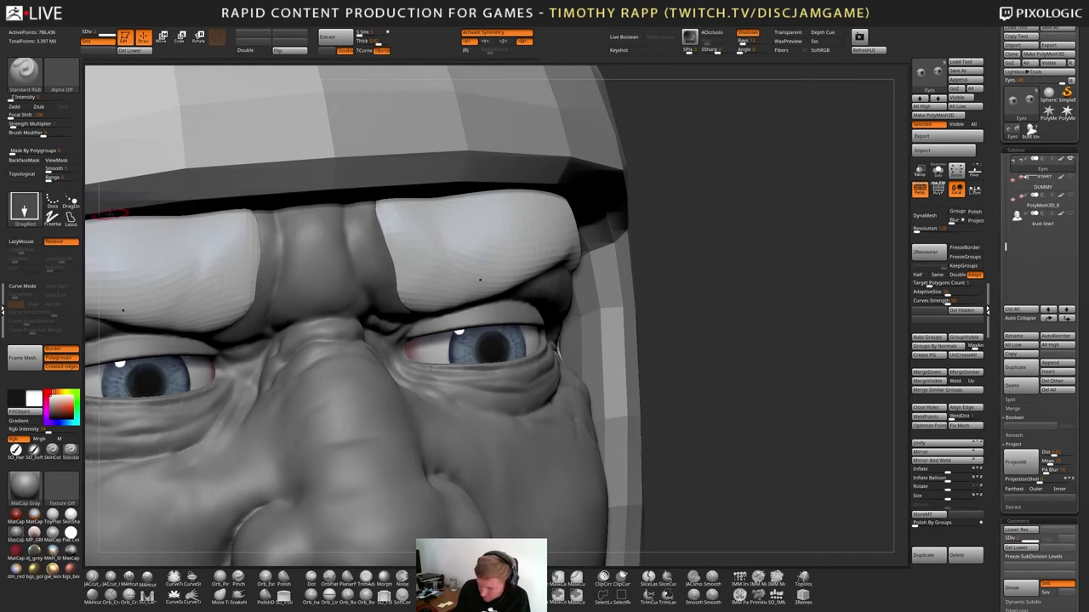
left_click(62, 75)
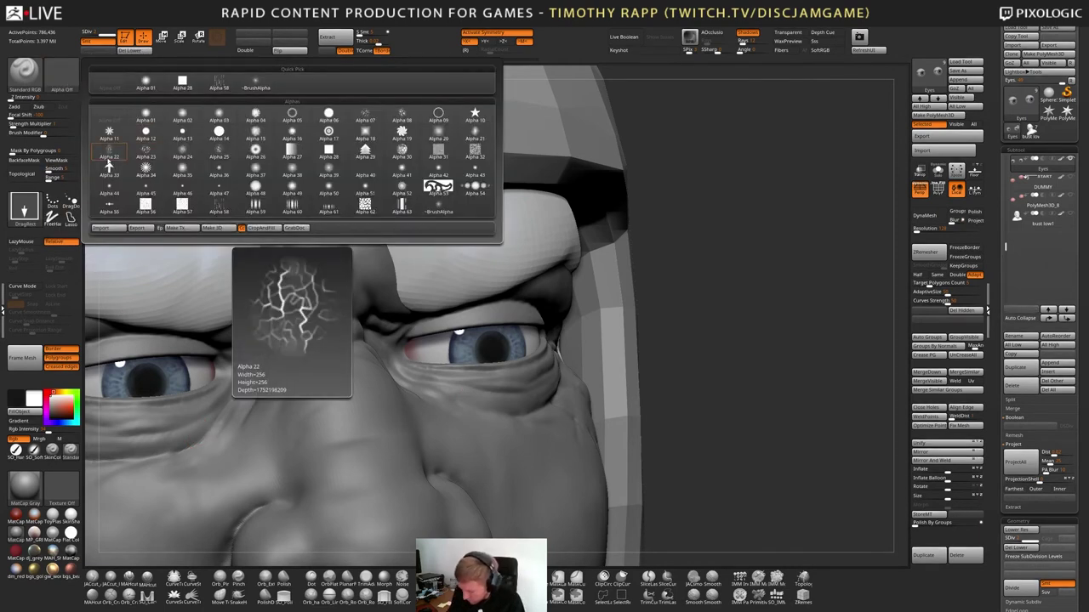
left_click(109, 154)
Set the active colour to red 255, green 0, blue 26 and stamp veins onto the eye whites
left_click(69, 398)
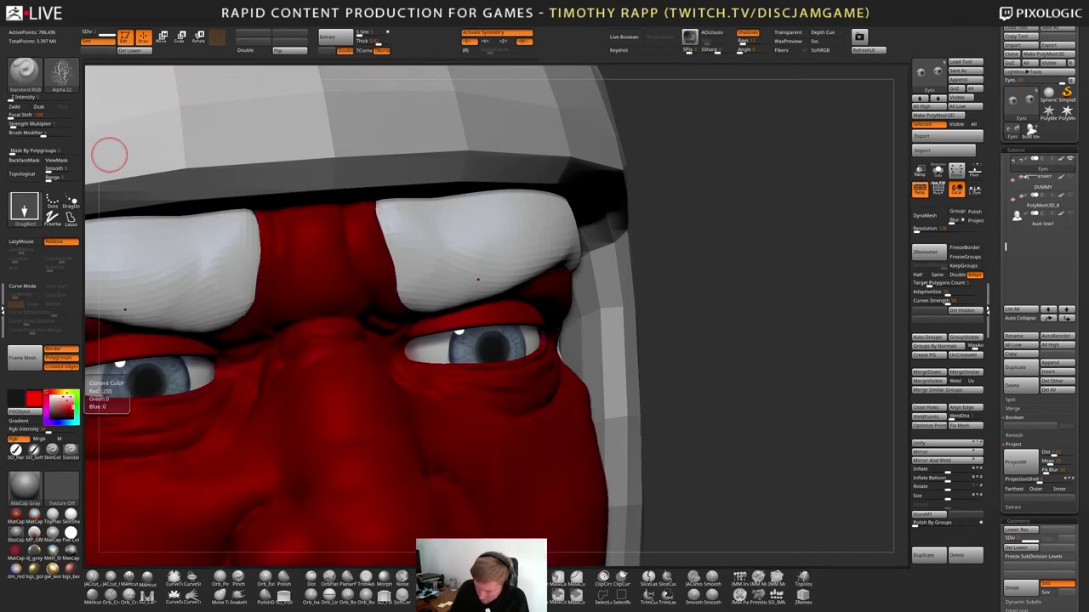
left_click(48, 398)
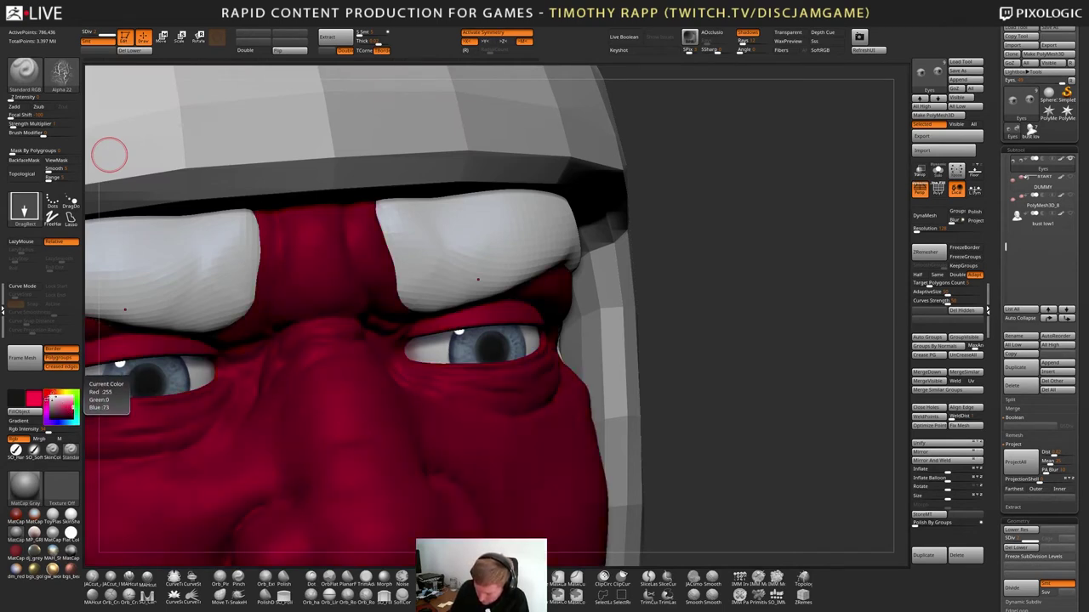
left_click(47, 397)
key("ctrl+f")
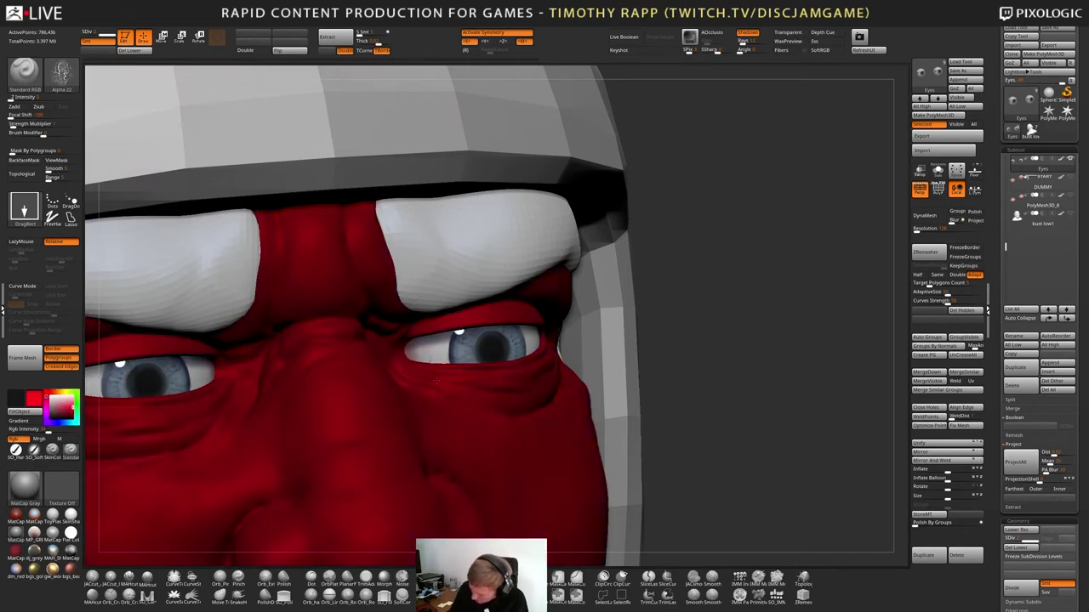
left_click_drag(430, 354, 437, 378)
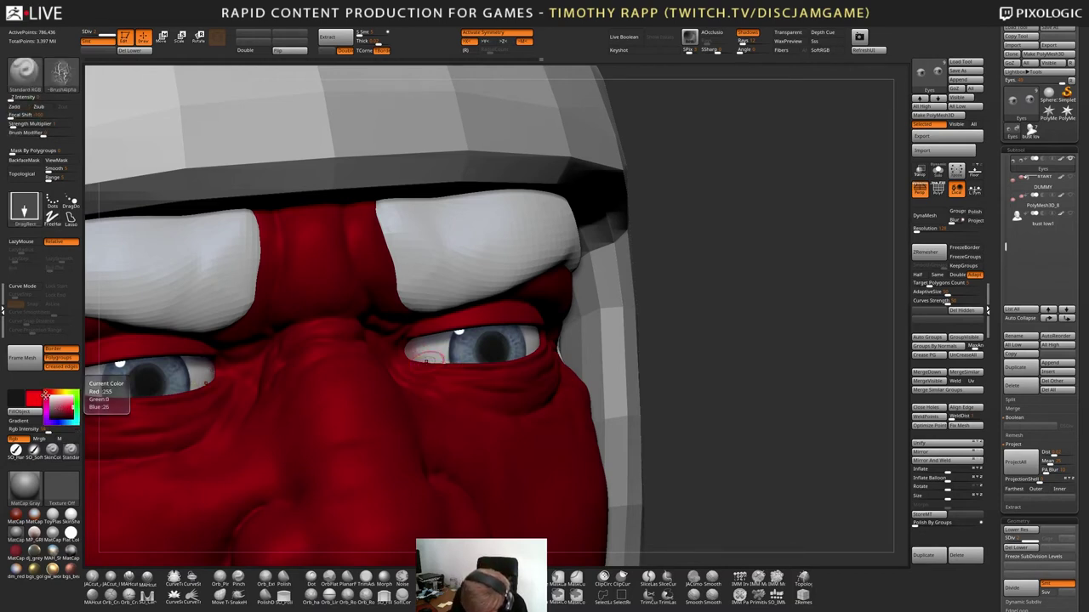
Choose a darker, muted red and stamp subtler veins near the inner corners of the eyes
left_click(64, 409)
key("ctrl+f")
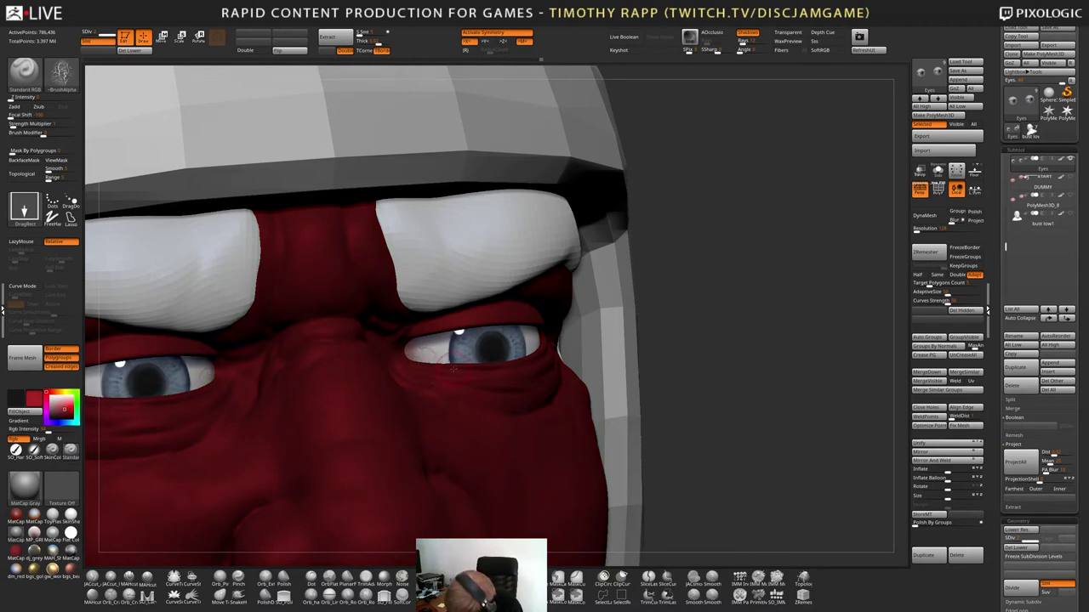
left_click_drag(442, 358, 429, 352, "shift")
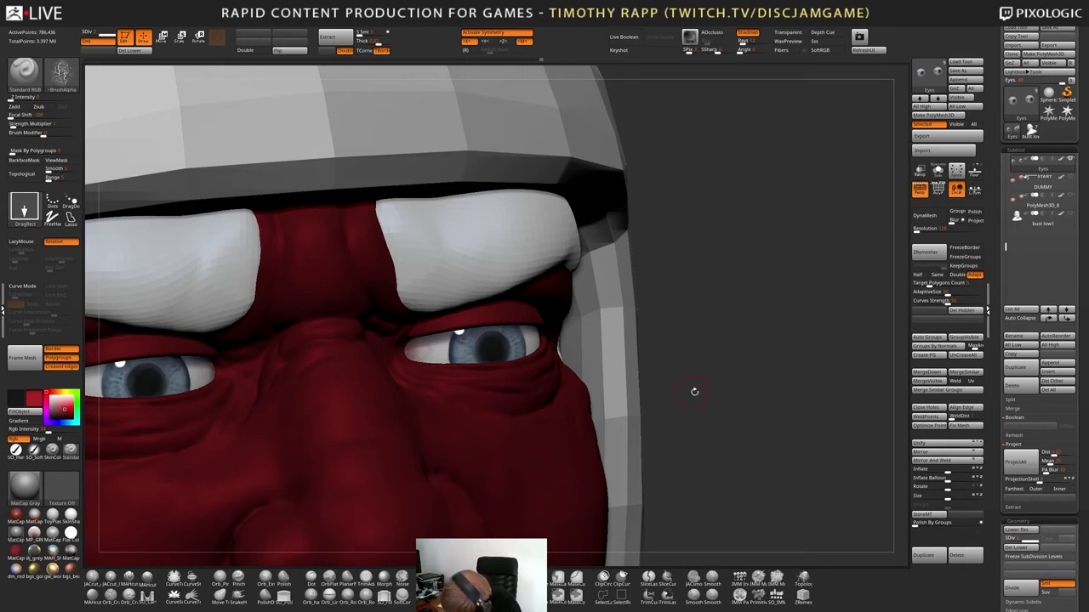
Examine the eyes and whole bust from both sides and the front, and look through the subtool list
left_click_drag(695, 391, 606, 385)
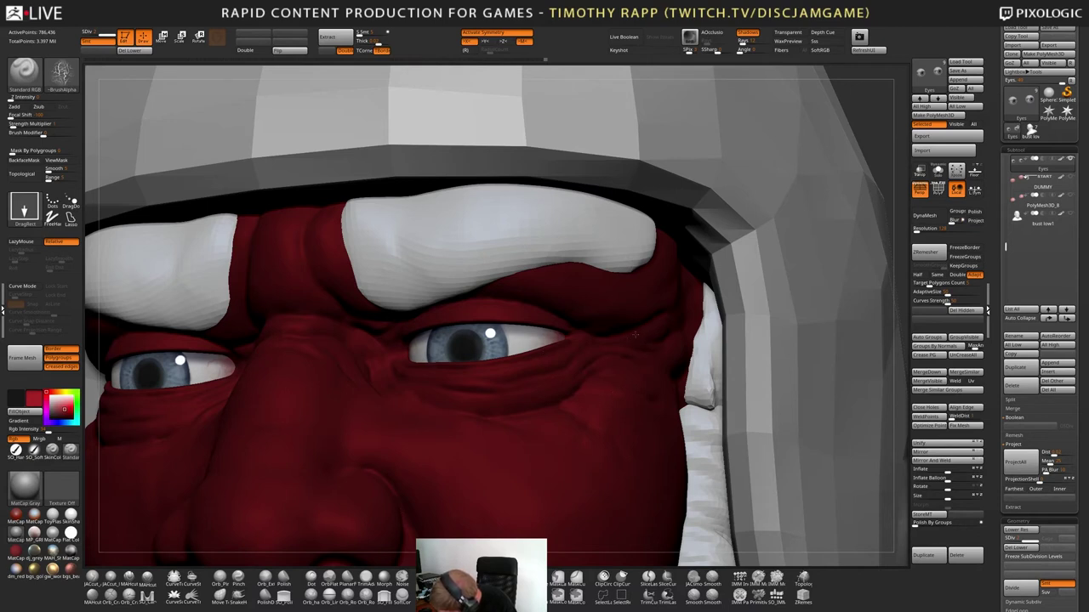
right_click_drag(706, 386, 722, 289)
right_click_drag(614, 420, 663, 425)
left_click_drag(658, 426, 744, 390)
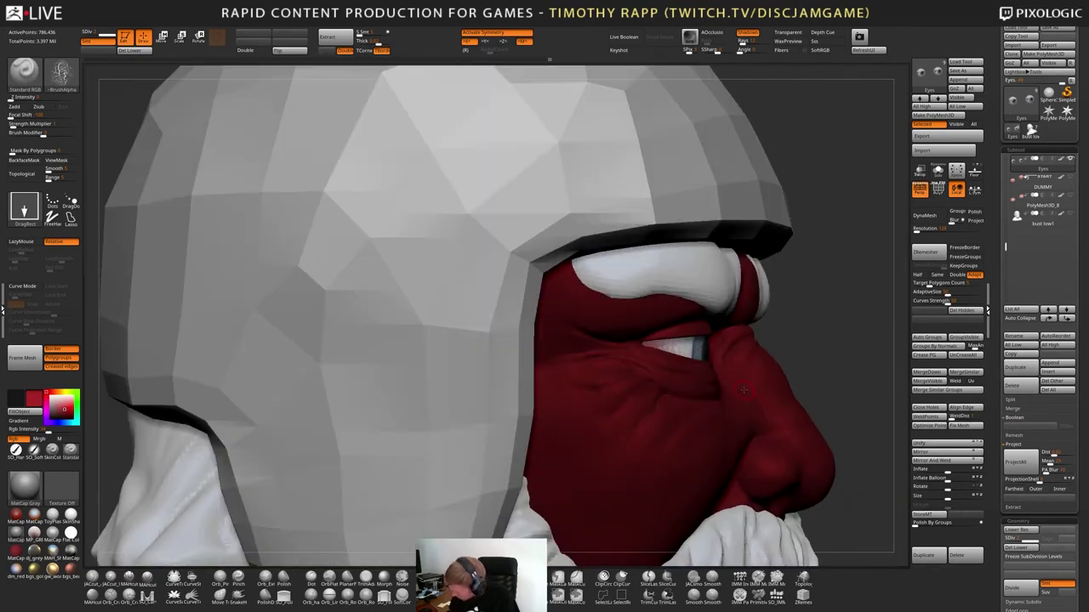
right_click_drag(788, 428, 715, 432, "ctrl")
left_click_drag(716, 432, 758, 409)
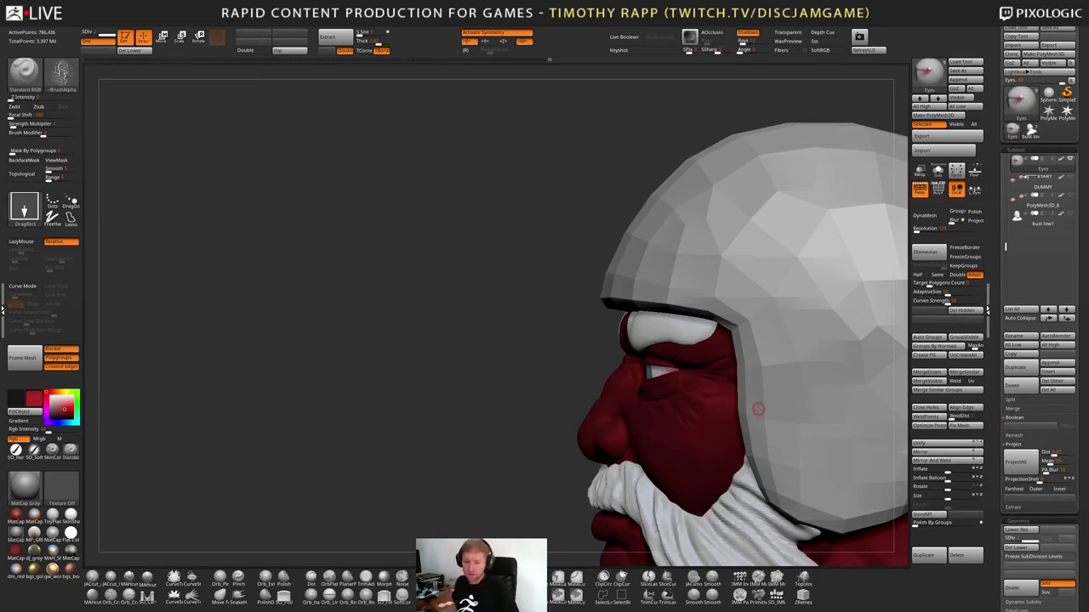
right_click_drag(758, 409, 657, 420)
right_click_drag(657, 420, 643, 477, "ctrl")
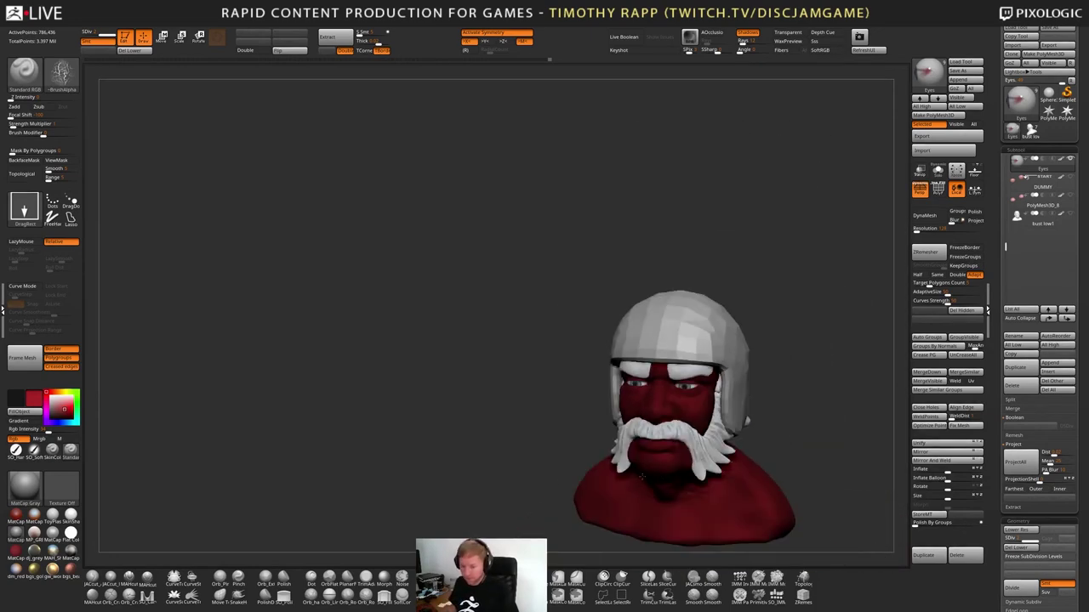
left_click_drag(641, 477, 658, 432)
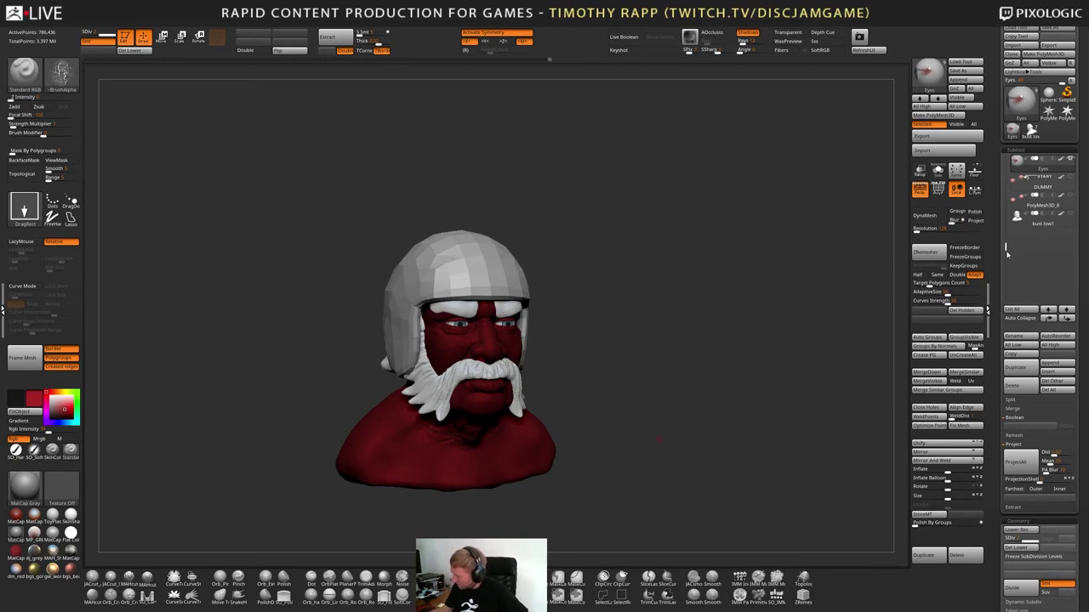
left_click_drag(1008, 253, 1008, 225)
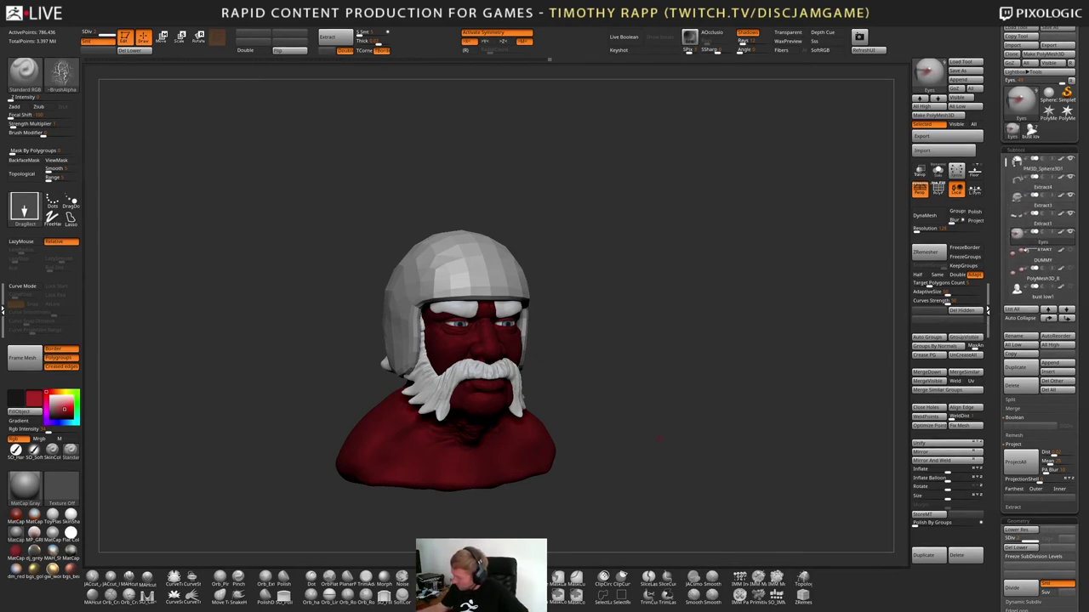
Set the active colour to white and turn on polypaint display for the bust subtool
mouse_move(1013, 199)
left_click_drag(1007, 199, 1007, 159)
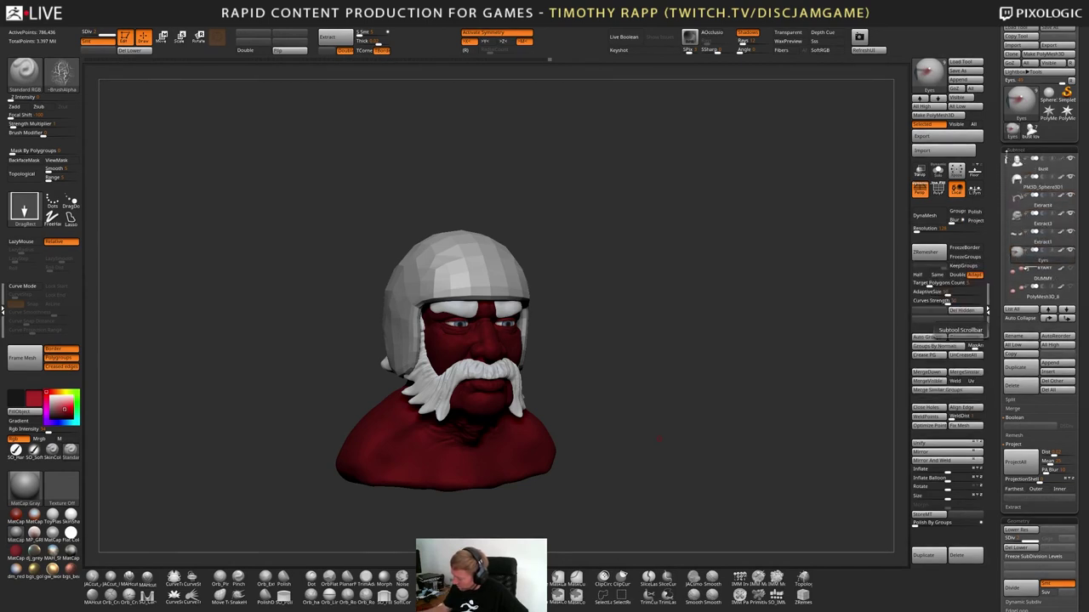
left_click_drag(713, 422, 678, 419)
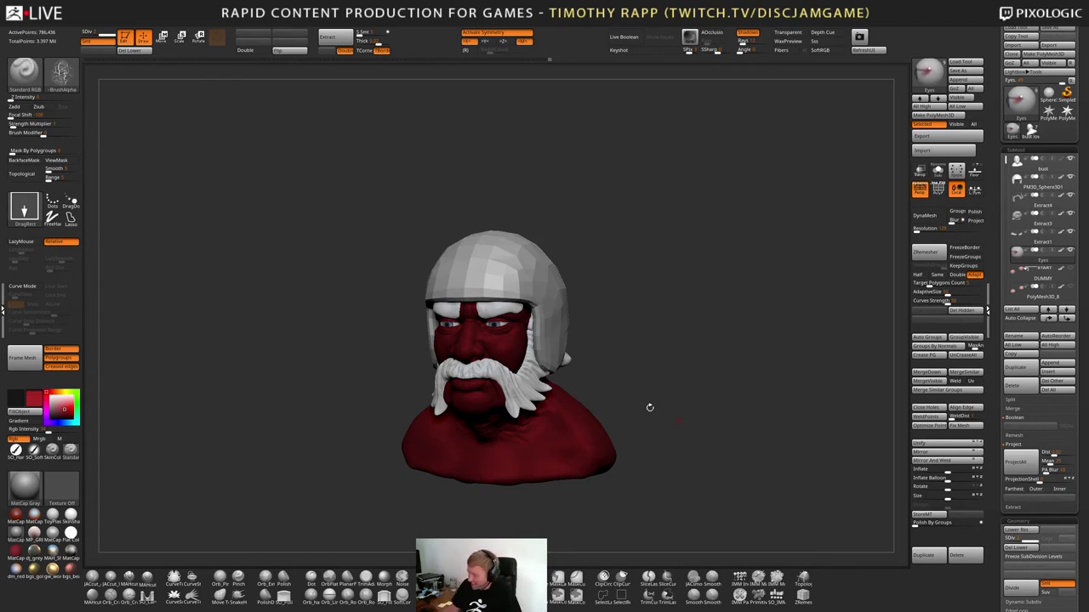
left_click_drag(650, 408, 613, 438)
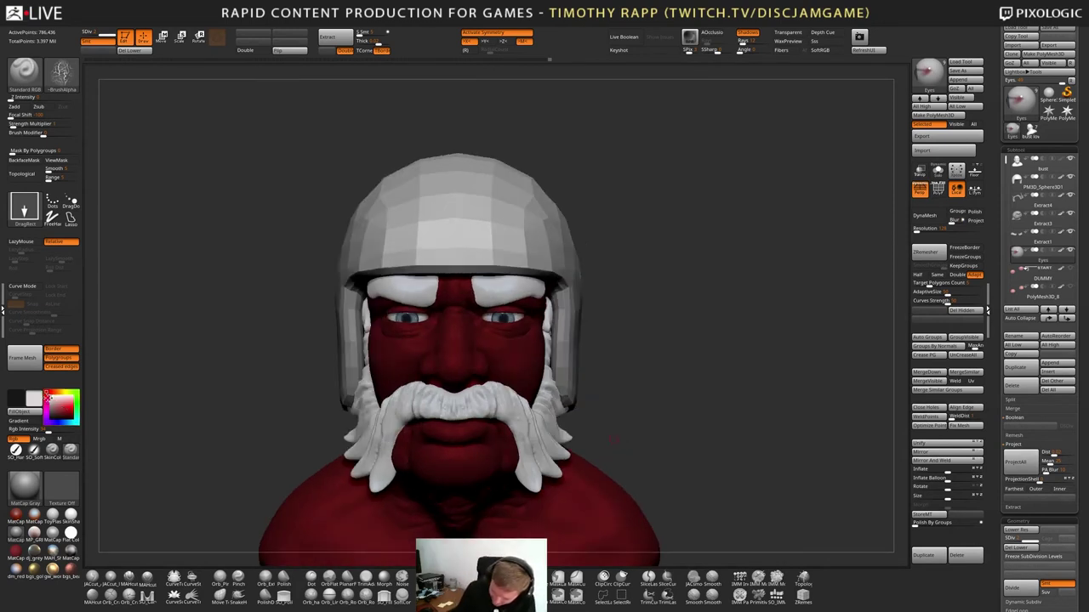
left_click(46, 397)
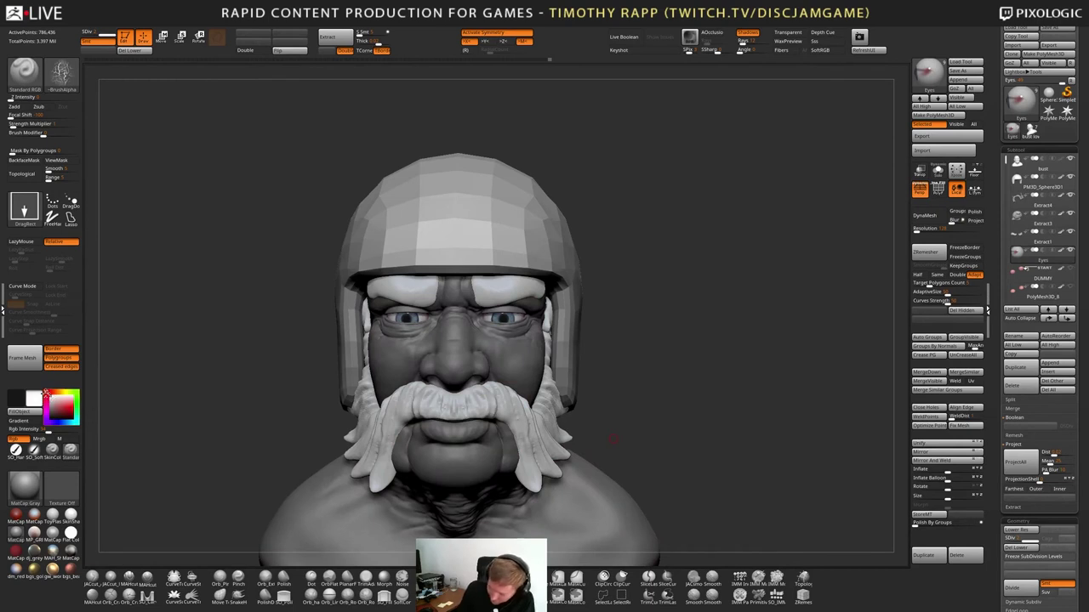
left_click(1061, 250, "shift")
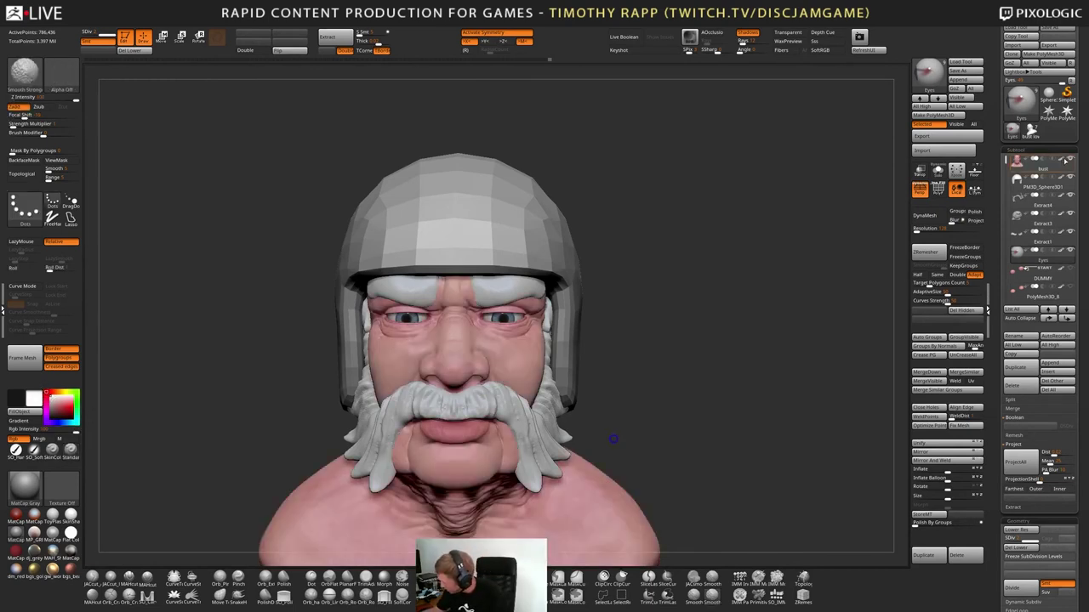
Select the helmet subtool and switch to the Move brush for reshaping it
left_click_drag(633, 431, 587, 432)
mouse_move(587, 494)
left_mouse_down("alt")
mouse_move(572, 442)
mouse_move(600, 466)
mouse_move(612, 462)
mouse_move(547, 465)
mouse_move(599, 466)
mouse_move(606, 489)
left_mouse_up("alt")
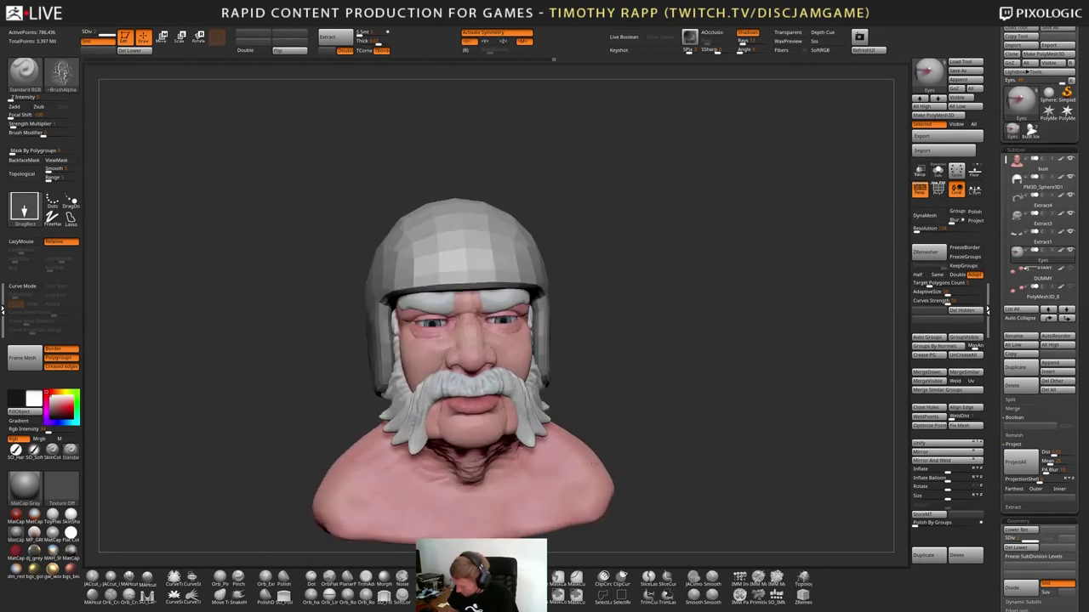
left_click_drag(626, 446, 619, 462)
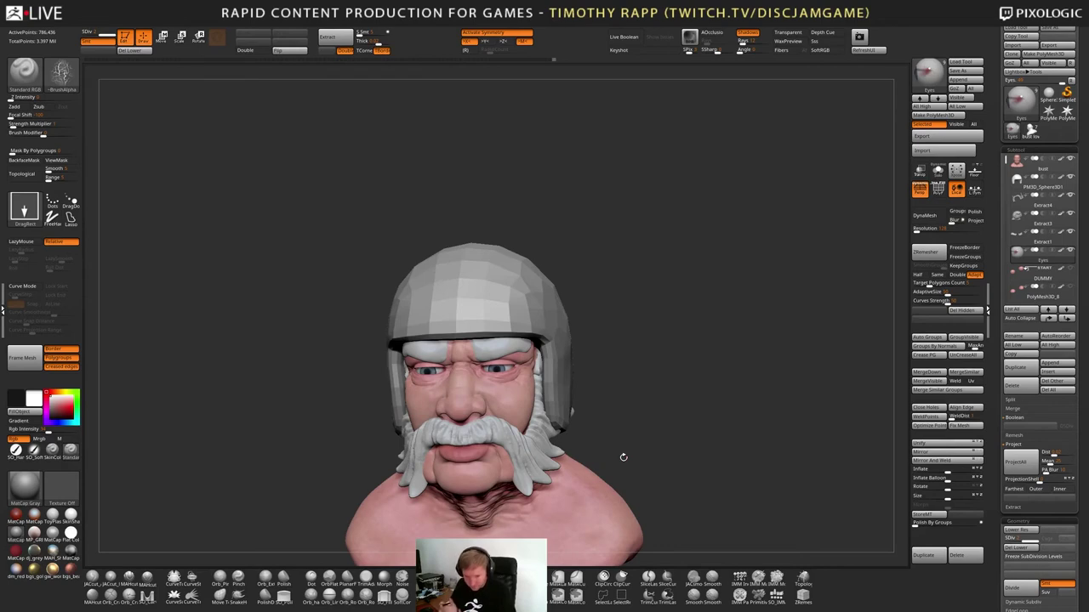
left_click_drag(622, 455, 761, 480)
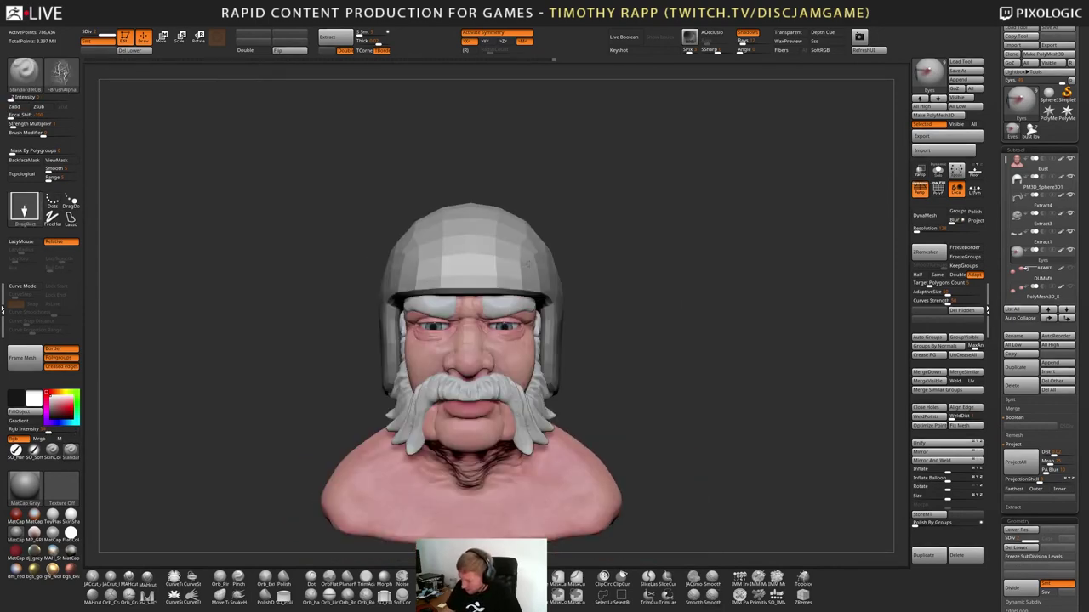
left_click(527, 265, "alt")
mouse_move(671, 421)
left_mouse_down()
mouse_move(703, 413)
mouse_move(735, 430)
mouse_move(703, 431)
mouse_move(716, 432)
mouse_move(693, 374)
left_mouse_up()
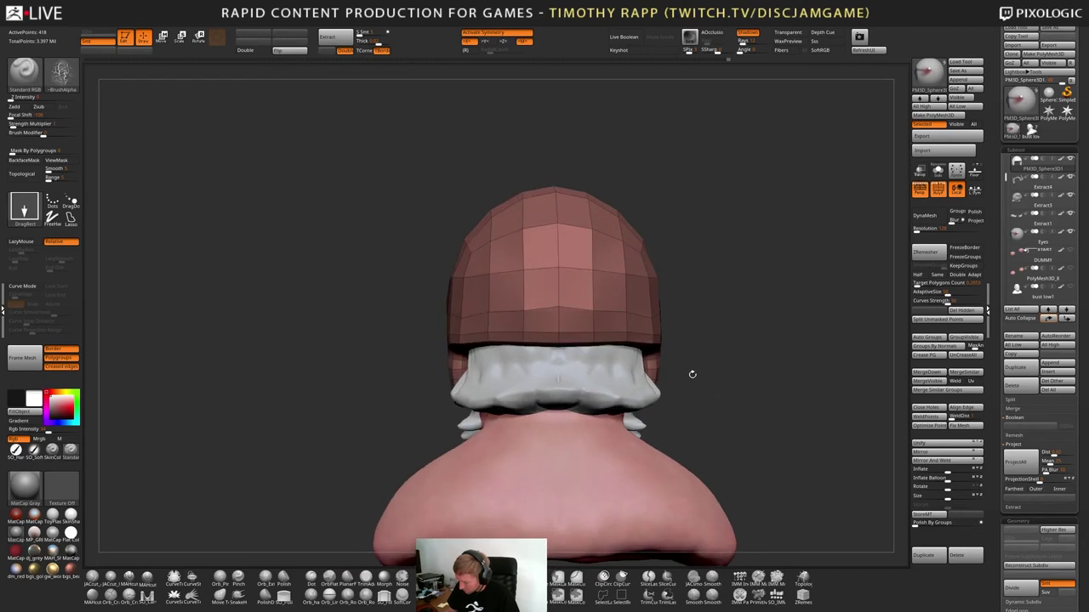
key("b")
key("m")
key("v")
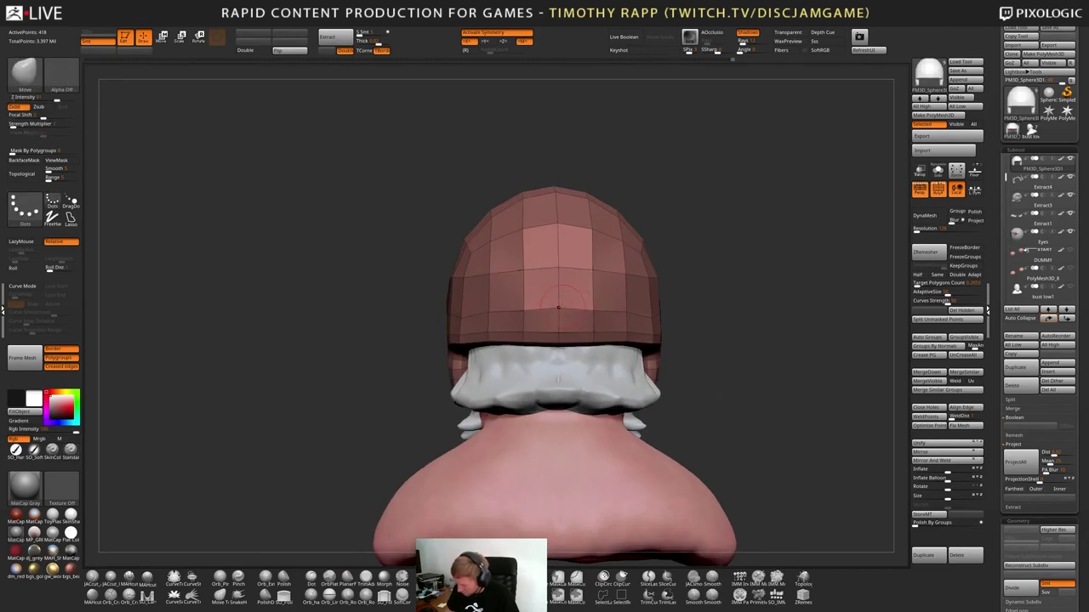
Reshape the rear lower edge of the helmet around the hair with the Move brush
right_click_drag(558, 307, 594, 298)
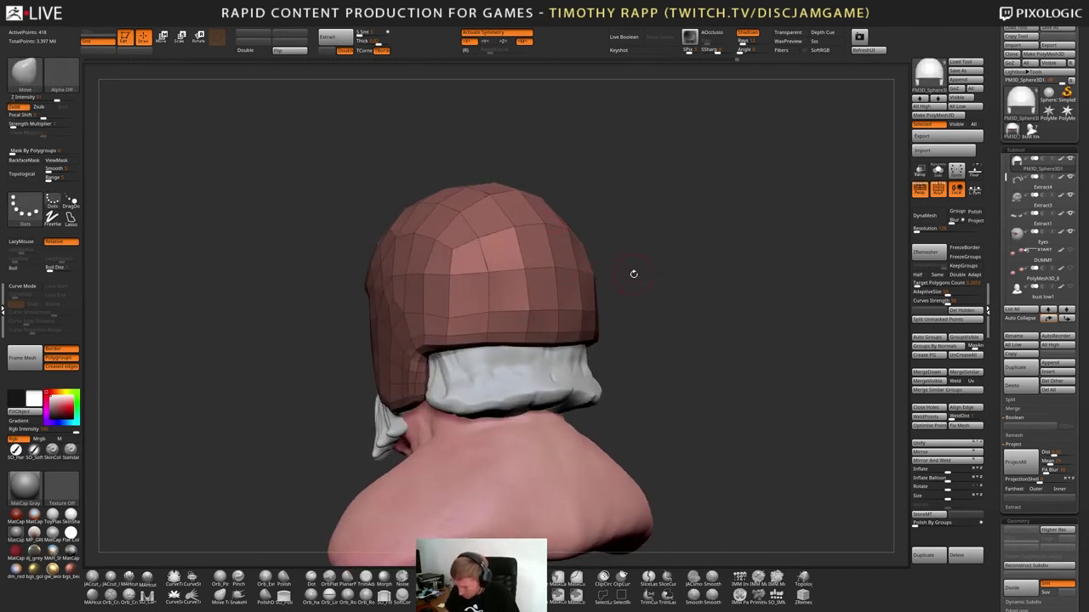
left_click_drag(634, 274, 600, 245, "alt")
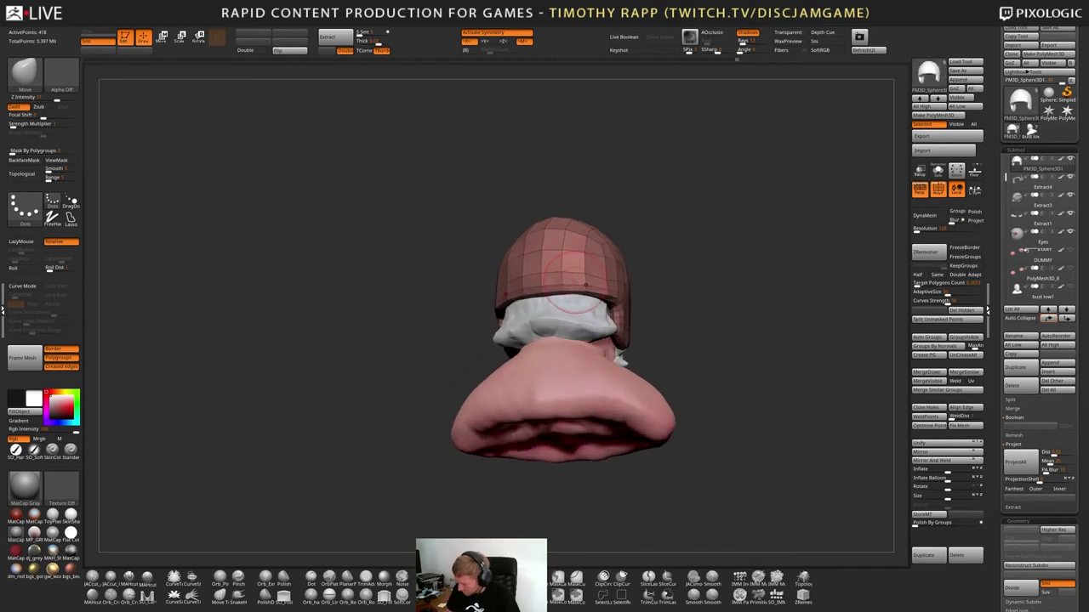
right_click_drag(520, 293, 522, 253)
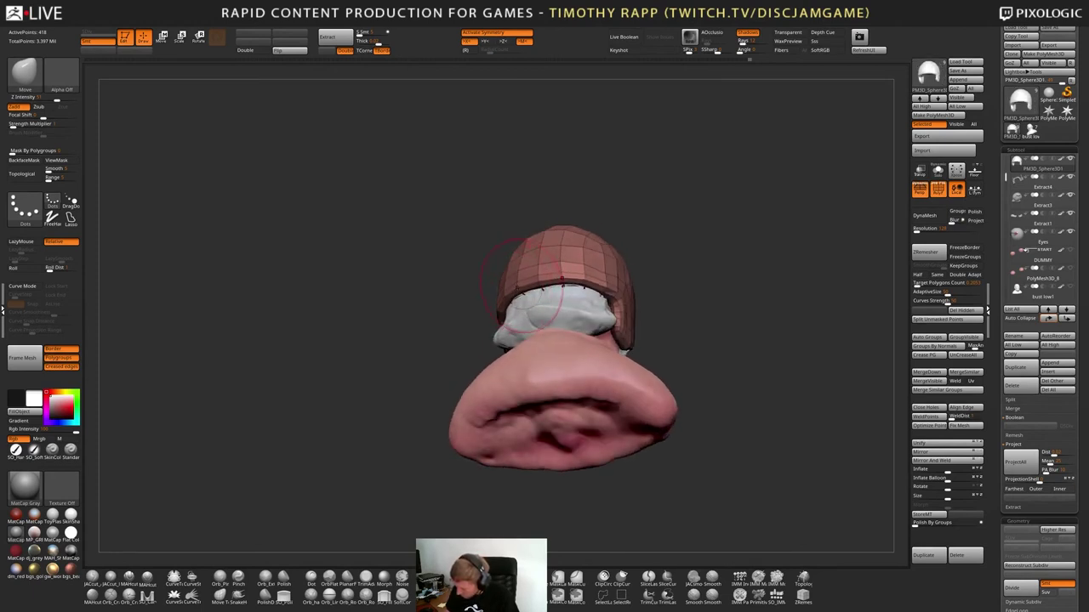
right_click_drag(520, 270, 557, 262)
mouse_move(485, 294)
right_mouse_down()
mouse_move(491, 279)
mouse_move(481, 288)
mouse_move(509, 297)
mouse_move(493, 277)
right_mouse_up()
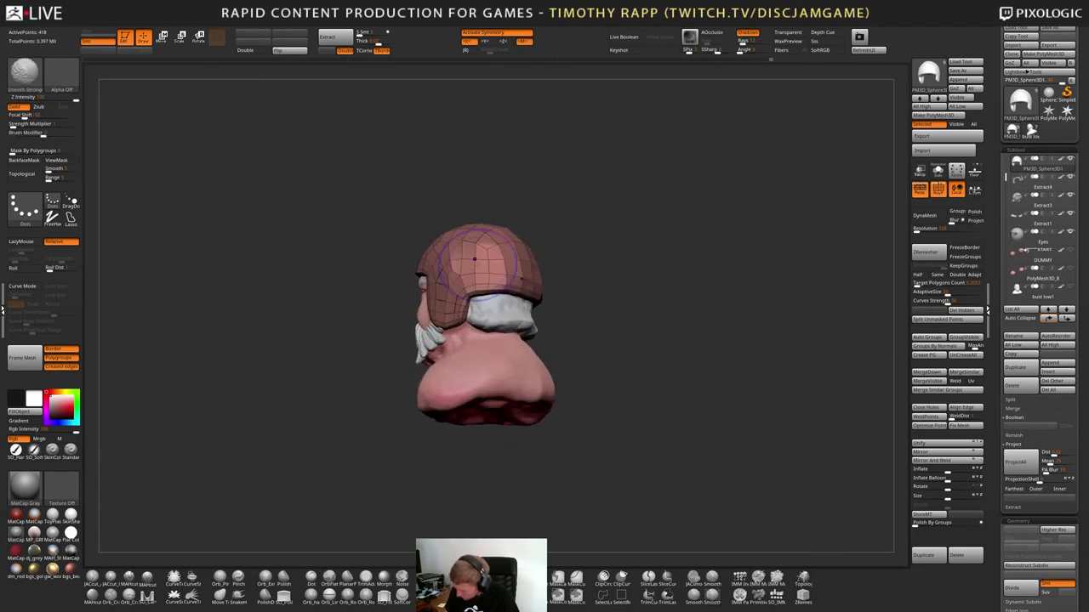
Assign Smooth as the smoothing brush and even out the polygons on the helmet's side
left_click_drag(474, 258, 507, 257)
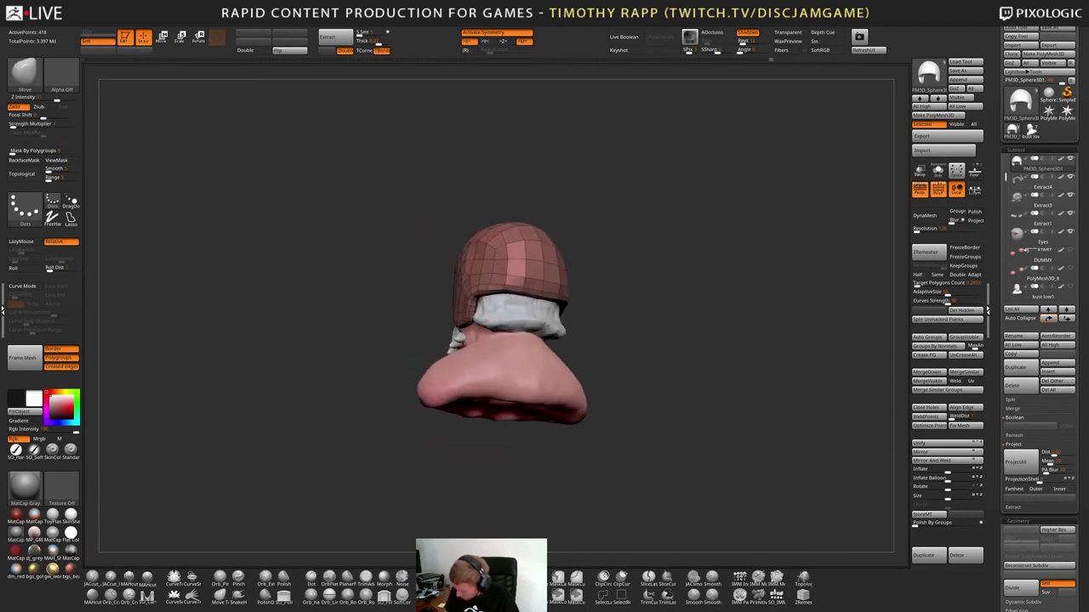
left_click(713, 581, "shift")
right_click_drag(479, 259, 477, 257)
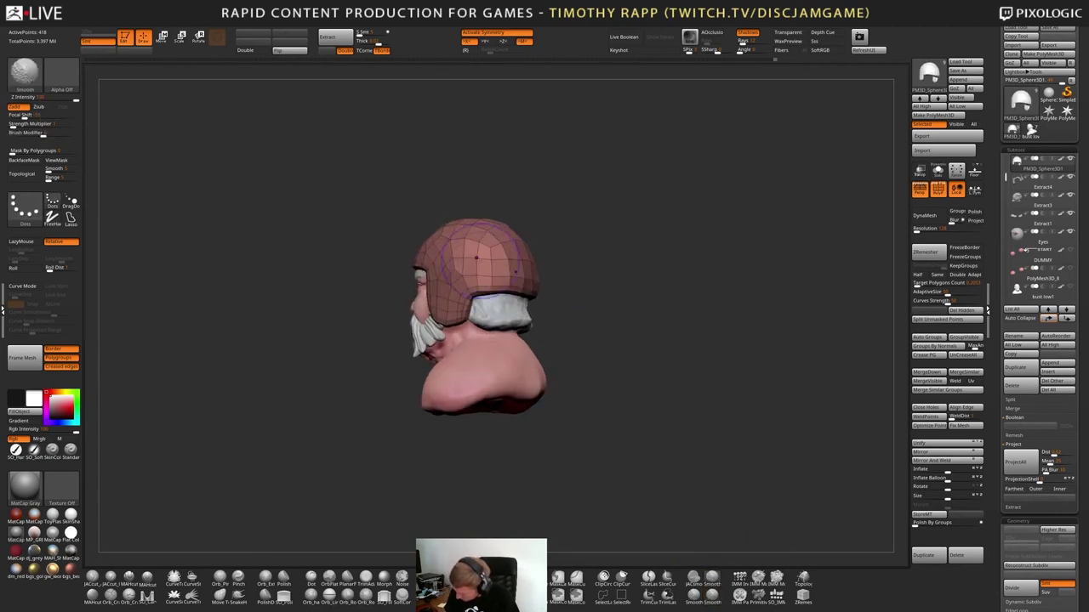
mouse_move(509, 275)
left_mouse_down()
mouse_move(531, 288)
mouse_move(527, 298)
mouse_move(586, 316)
mouse_move(513, 298)
mouse_move(472, 333)
left_mouse_up()
Adjust the draw size and reshape the helmet's front brim above the brow
key("s")
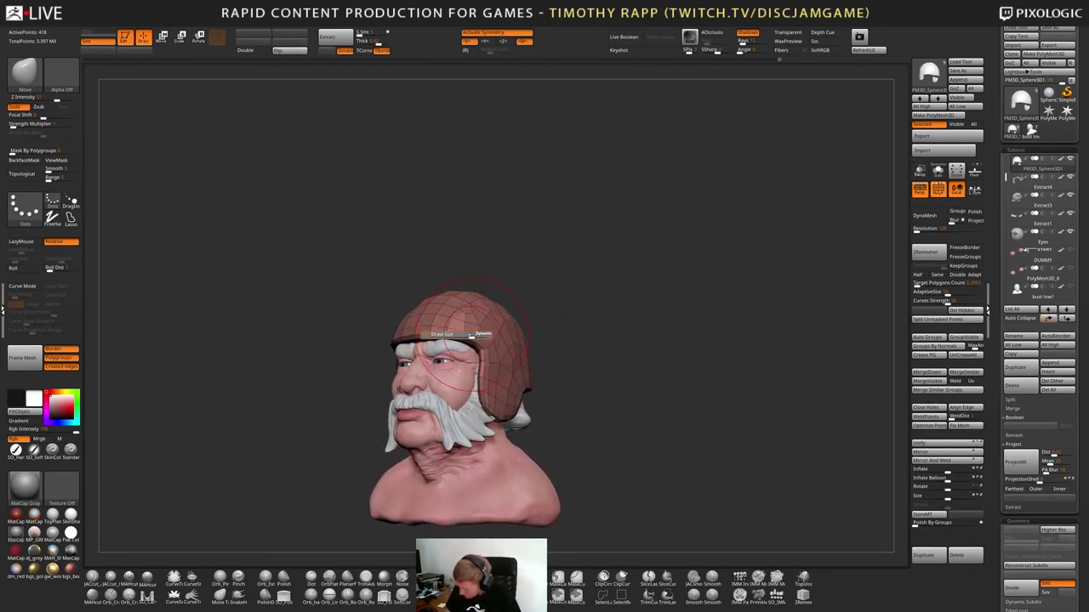
right_click_drag(475, 334, 463, 316)
left_click_drag(463, 317, 460, 310)
mouse_move(459, 310)
right_mouse_down()
mouse_move(417, 339)
mouse_move(482, 331)
right_mouse_up()
left_click_drag(440, 324, 439, 329)
right_click_drag(464, 330, 438, 335)
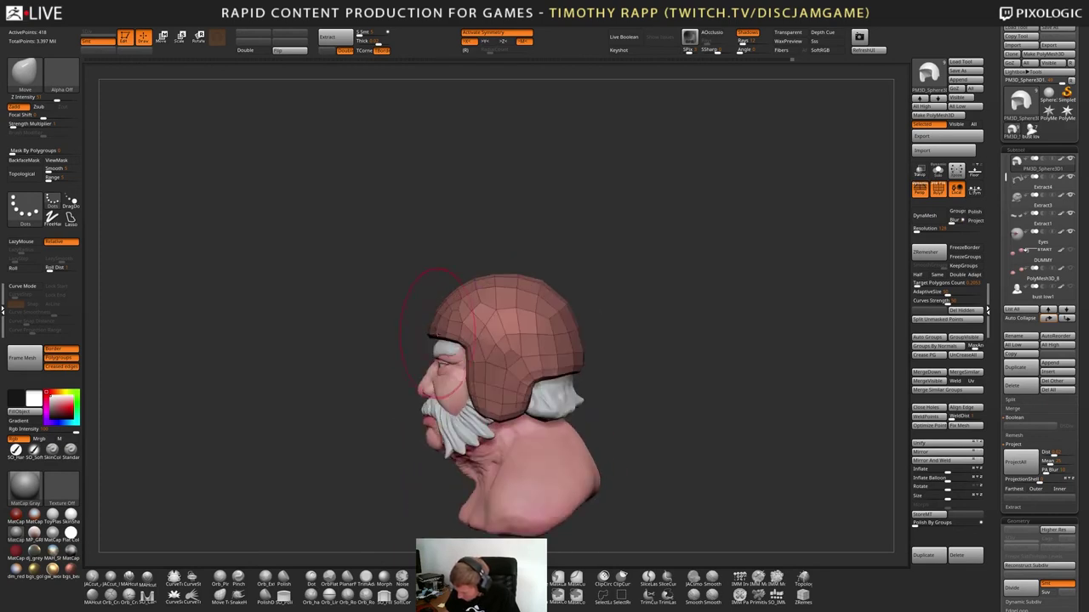
left_click_drag(437, 335, 379, 311)
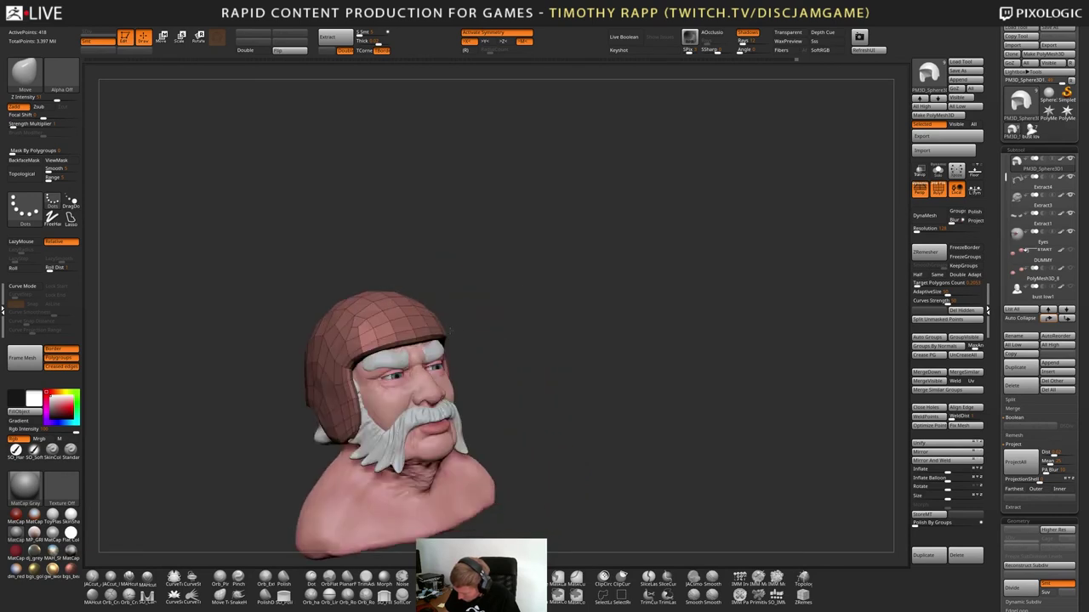
Refine the curve of the helmet's face opening from the brim to the temples with the Move brush
right_click_drag(451, 330, 453, 331)
left_click_drag(416, 342, 408, 338)
right_click_drag(412, 338, 428, 335)
left_click_drag(417, 340, 380, 346)
right_click_drag(381, 349, 412, 351)
left_click_drag(344, 369, 348, 366)
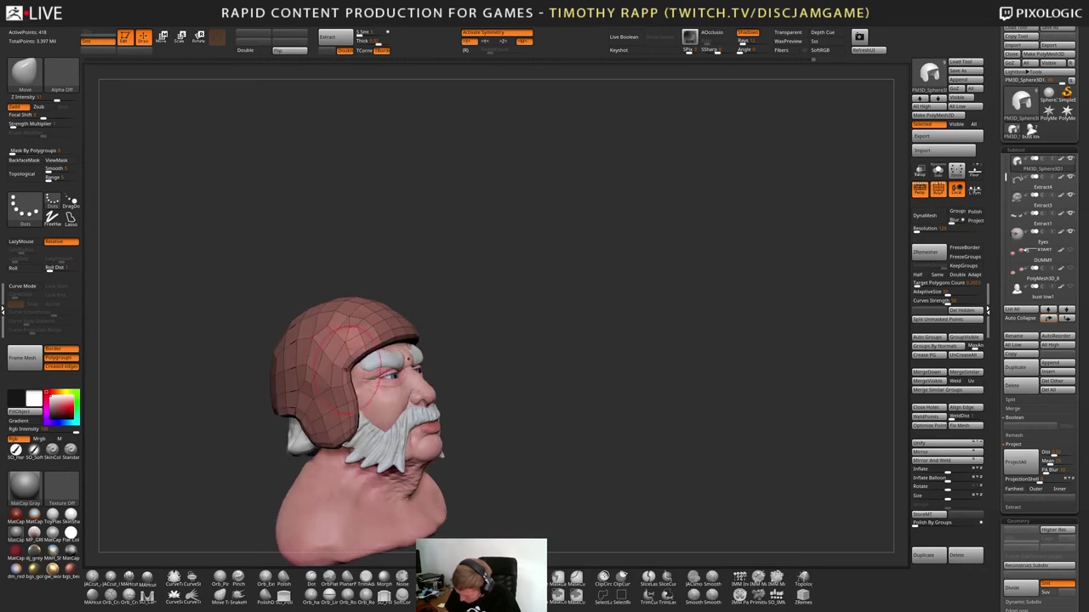
right_click_drag(351, 366, 384, 367)
left_click_drag(364, 366, 369, 363)
right_click_drag(408, 342, 381, 346)
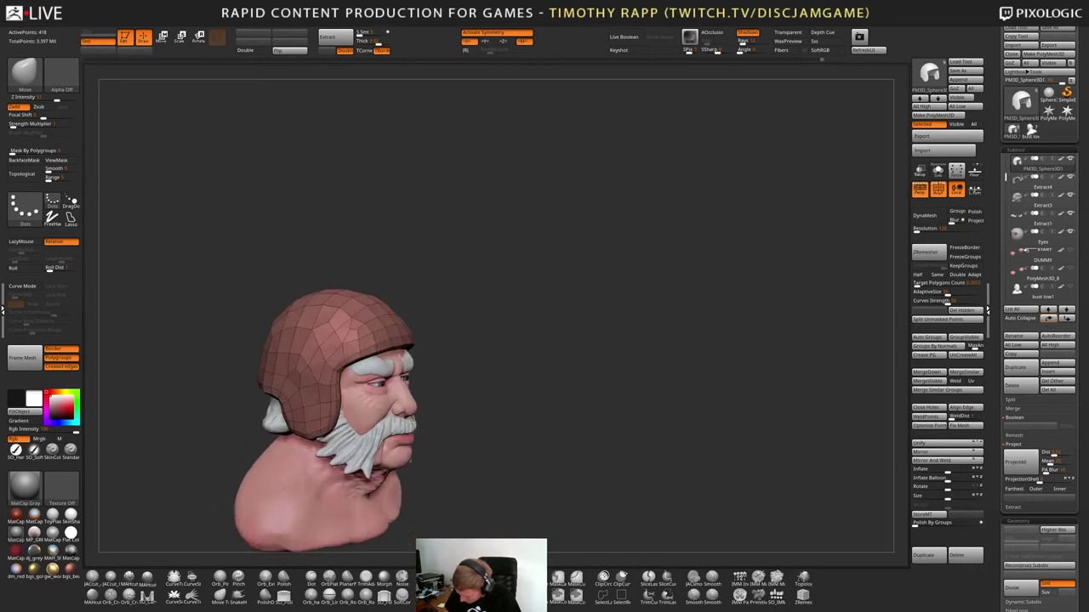
left_click_drag(380, 365, 379, 361)
right_click_drag(393, 357, 357, 353)
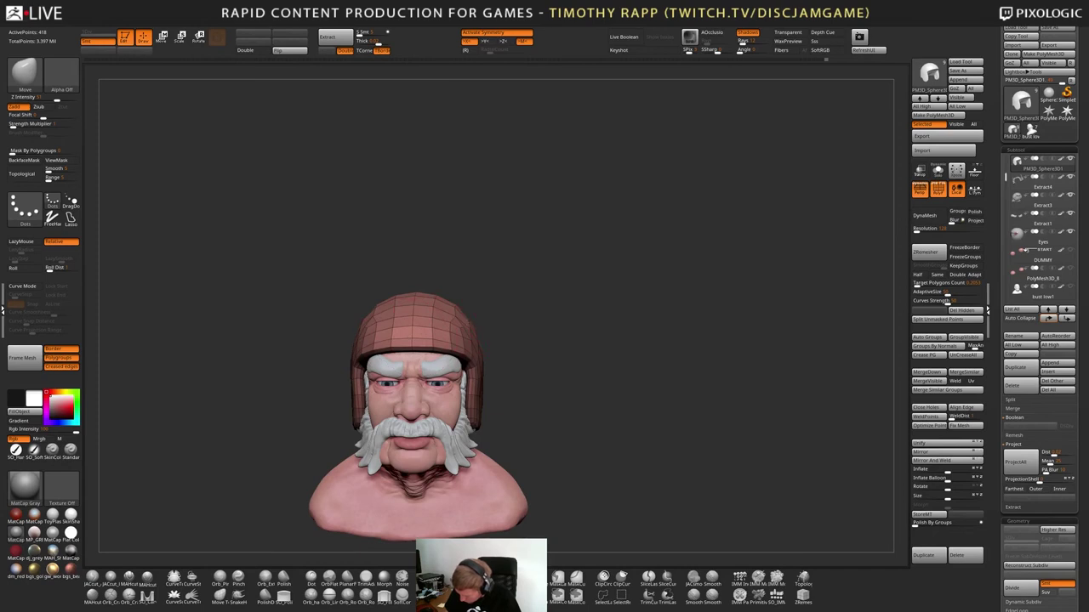
Flare the helmet's ear flaps outward, away from the cheeks
left_click_drag(616, 424, 644, 340, "alt")
left_click_drag(608, 342, 644, 341)
key("f")
key("f")
key("f")
mouse_move(627, 384)
left_mouse_down()
mouse_move(629, 398)
mouse_move(633, 387)
left_mouse_up()
left_click_drag(489, 325, 487, 330)
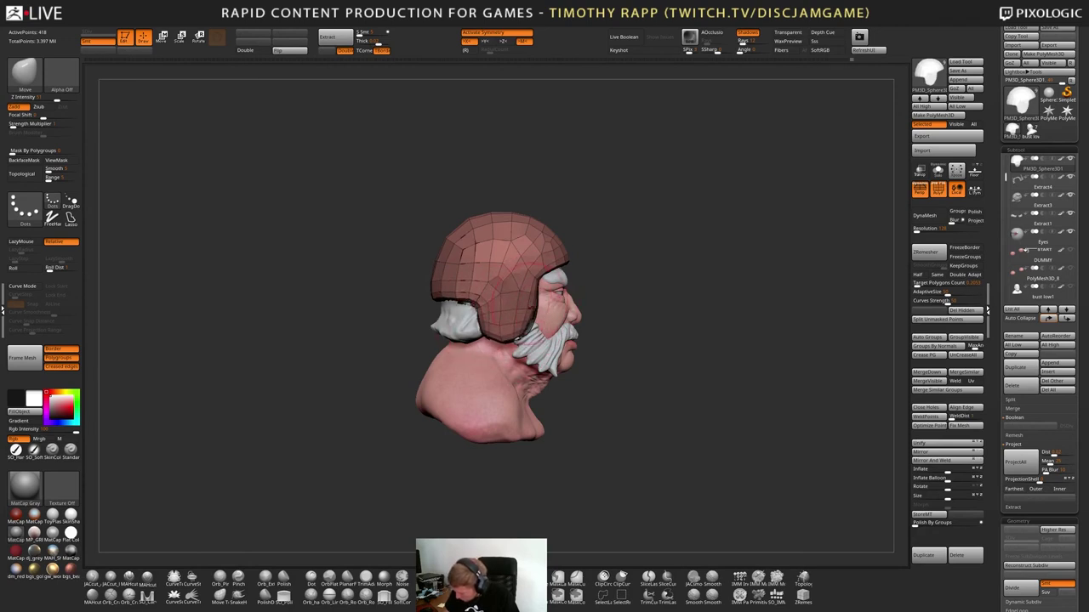
right_click_drag(531, 307, 459, 324)
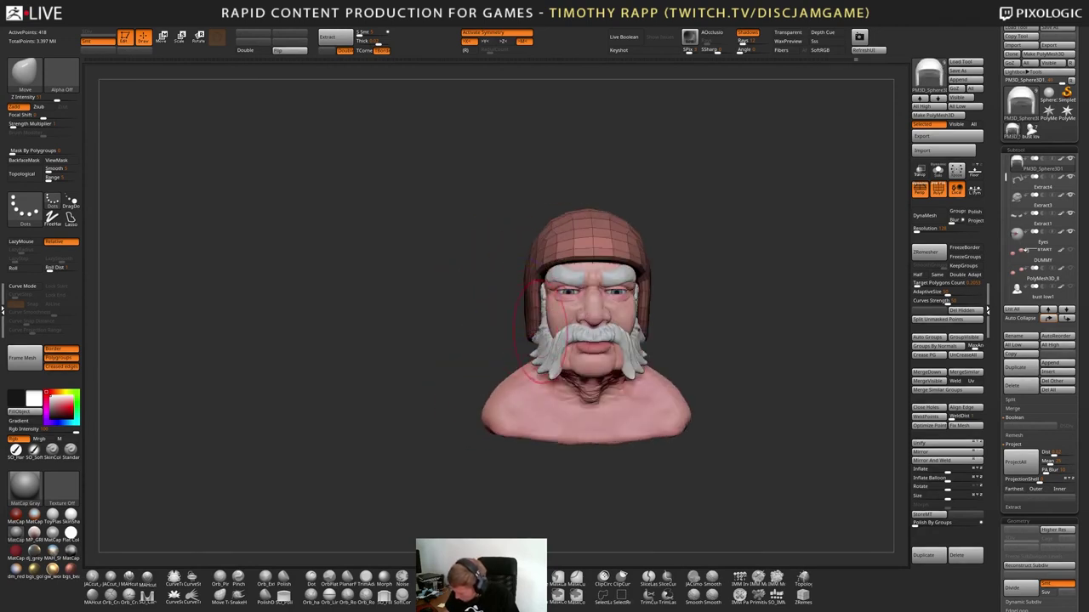
mouse_move(523, 336)
left_mouse_down()
mouse_move(483, 345)
mouse_move(551, 328)
left_mouse_up()
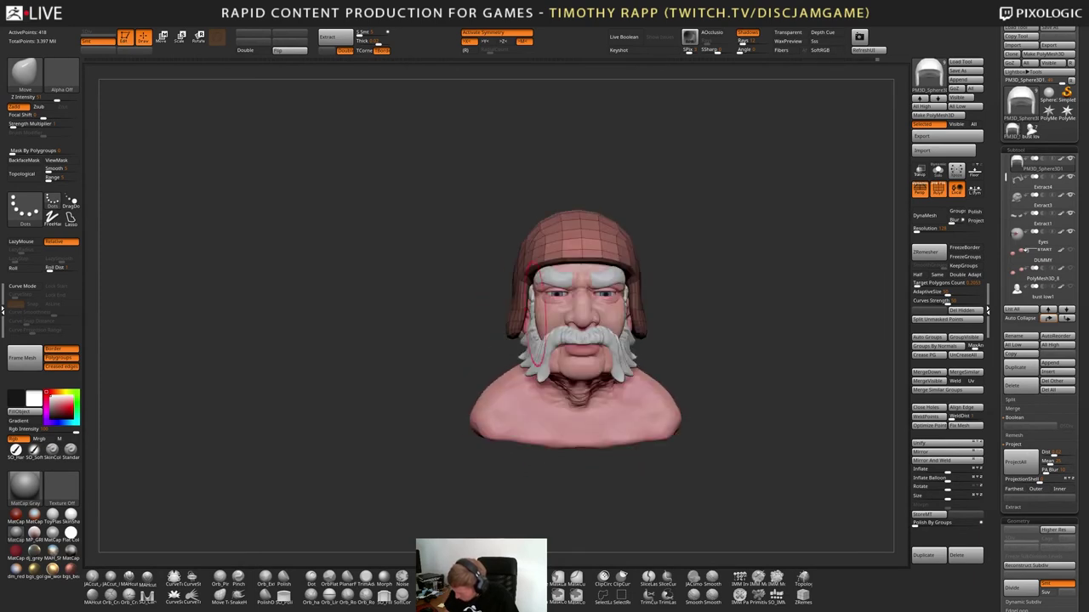
mouse_move(646, 300)
left_mouse_down()
mouse_move(644, 311)
mouse_move(634, 306)
mouse_move(630, 336)
mouse_move(626, 324)
mouse_move(628, 333)
mouse_move(591, 322)
mouse_move(660, 333)
mouse_move(661, 354)
mouse_move(669, 309)
mouse_move(659, 317)
left_mouse_up()
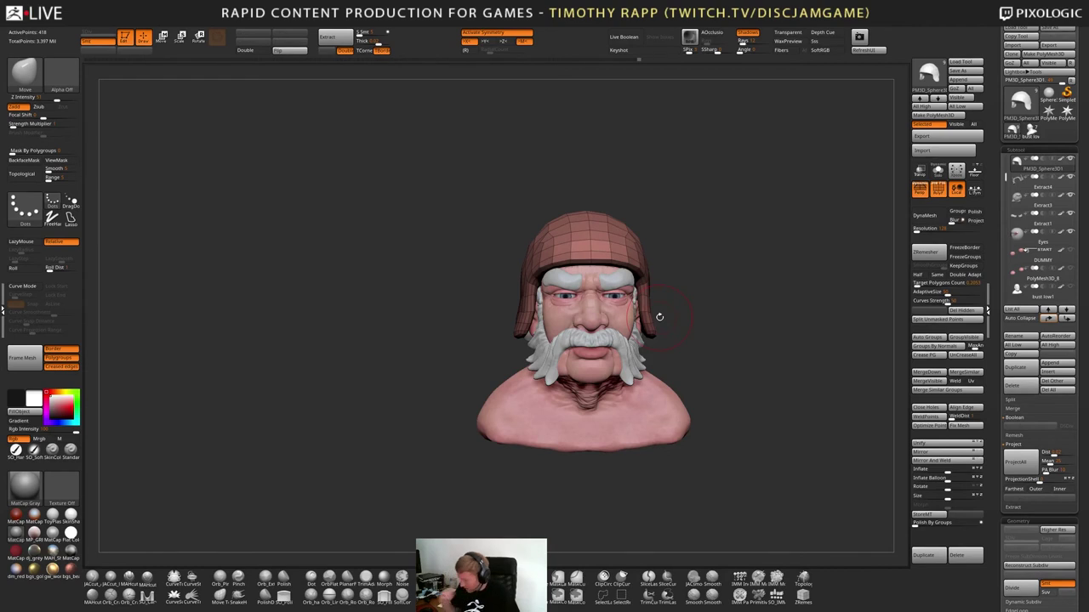
Switch to the Move Elastic brush and reshape the helmet's ear flap in side view
mouse_move(717, 402)
left_mouse_down("alt")
mouse_move(650, 390)
mouse_move(671, 433)
mouse_move(620, 440)
mouse_move(582, 369)
mouse_move(605, 381)
mouse_move(579, 375)
mouse_move(586, 355)
mouse_move(618, 359)
mouse_move(549, 331)
mouse_move(602, 365)
mouse_move(572, 344)
mouse_move(530, 370)
left_mouse_up("alt")
key("b")
key("m")
key("e")
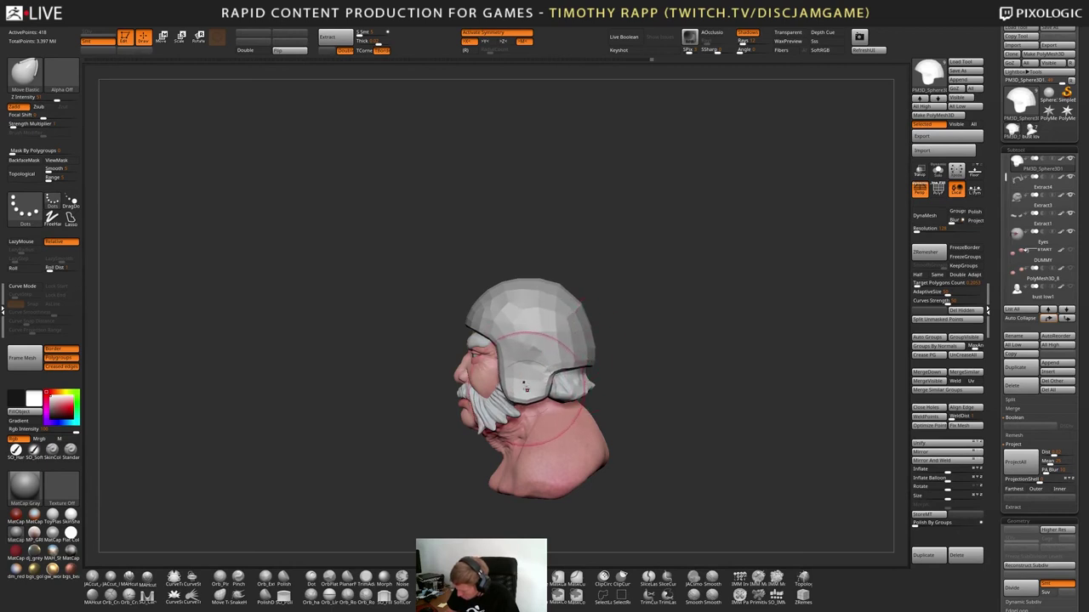
mouse_move(526, 389)
left_mouse_down()
mouse_move(599, 366)
mouse_move(524, 360)
mouse_move(562, 379)
left_mouse_up()
left_click_drag(511, 367, 623, 338)
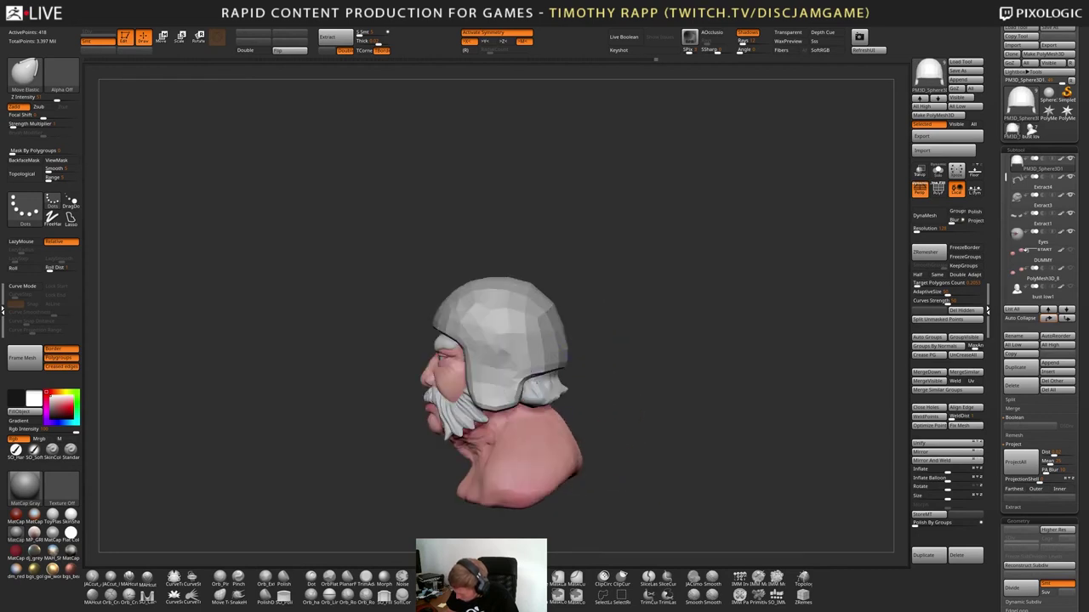
mouse_move(486, 391)
right_mouse_down()
mouse_move(568, 381)
mouse_move(493, 382)
right_mouse_up()
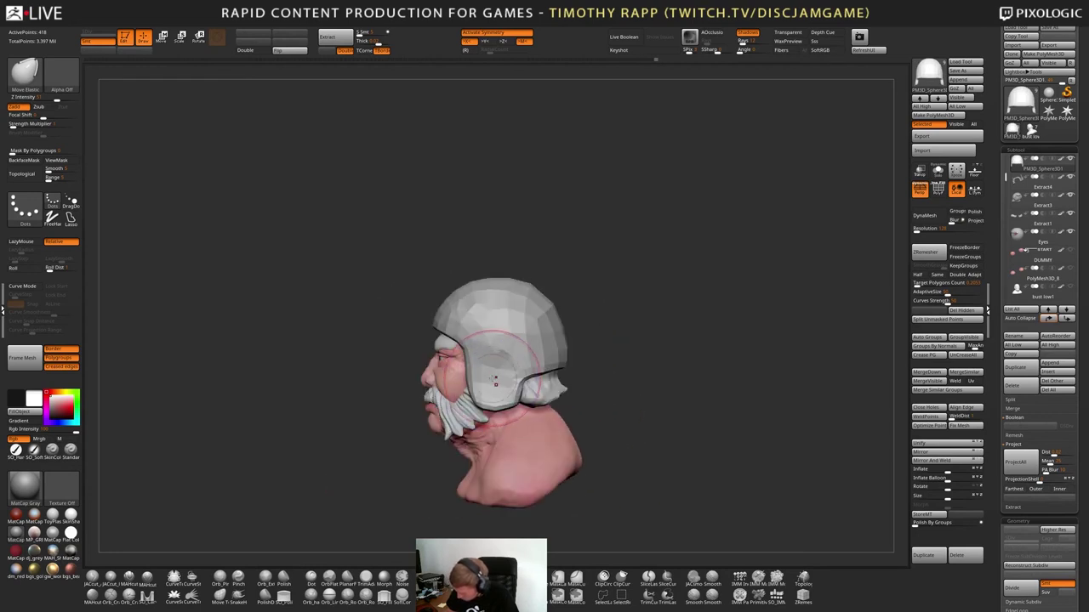
left_click_drag(483, 377, 474, 376)
Switch back to the Move brush, reduce its size, and refine the ear flap's outline and the helmet's side
key("b")
key("m")
key("v")
key("s")
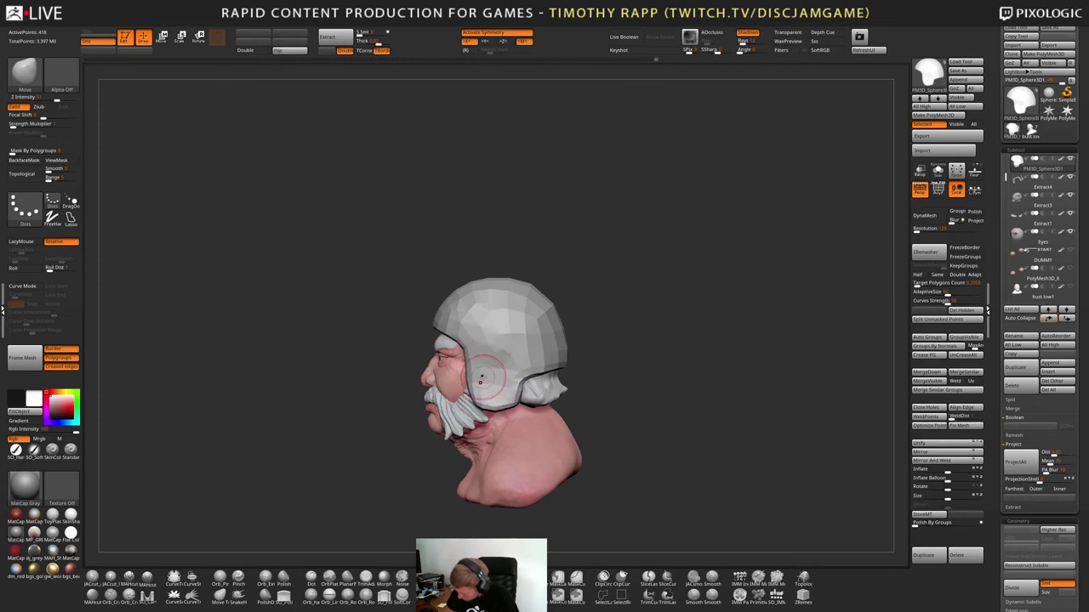
right_click_drag(518, 370, 617, 375)
left_click_drag(616, 376, 637, 374)
left_click_drag(578, 391, 527, 364)
mouse_move(527, 361)
right_mouse_down("ctrl")
mouse_move(535, 377)
mouse_move(511, 407)
mouse_move(544, 412)
mouse_move(564, 388)
mouse_move(544, 408)
right_mouse_up("ctrl")
key("shift+f")
key("shift+f")
key("shift+f")
left_click_drag(544, 407, 540, 394)
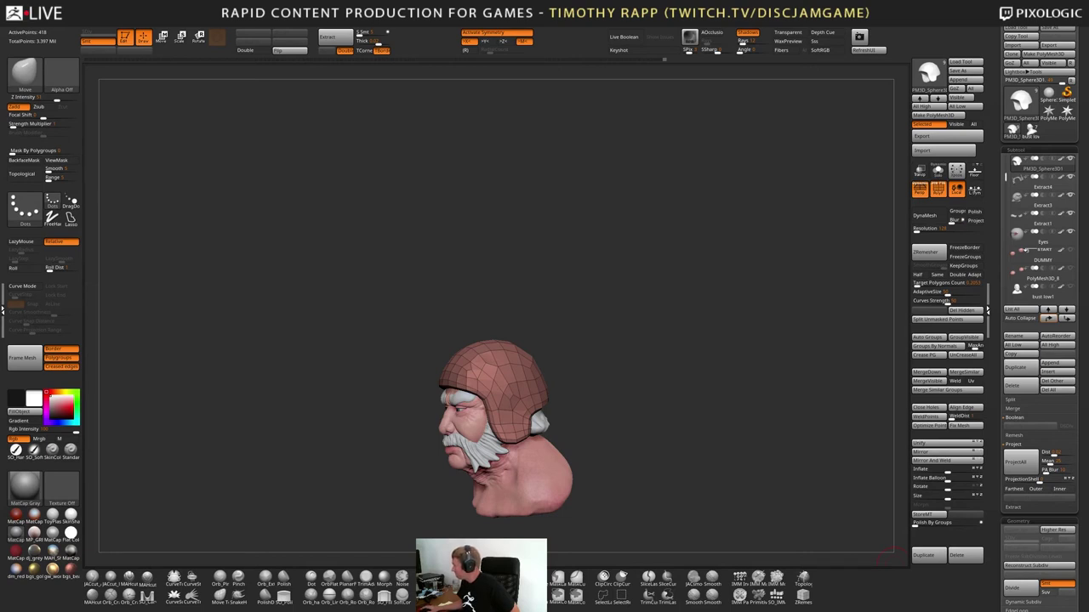
Activate Dynamic Subdiv on the helmet with the Always YES option and check the helmet's shape
left_click_drag(804, 424, 705, 260)
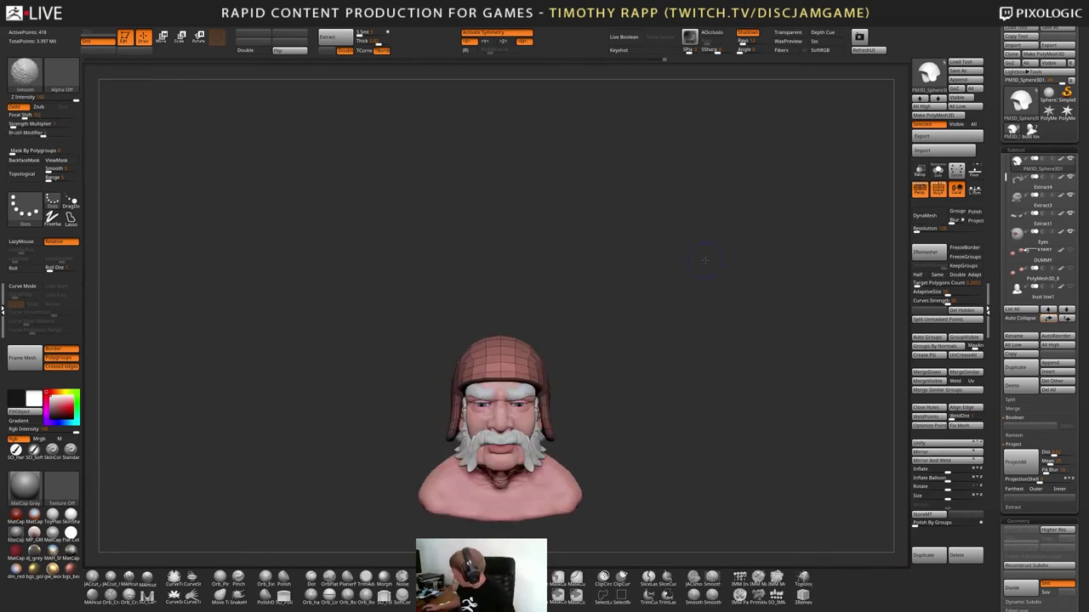
key("shift+f")
key("d")
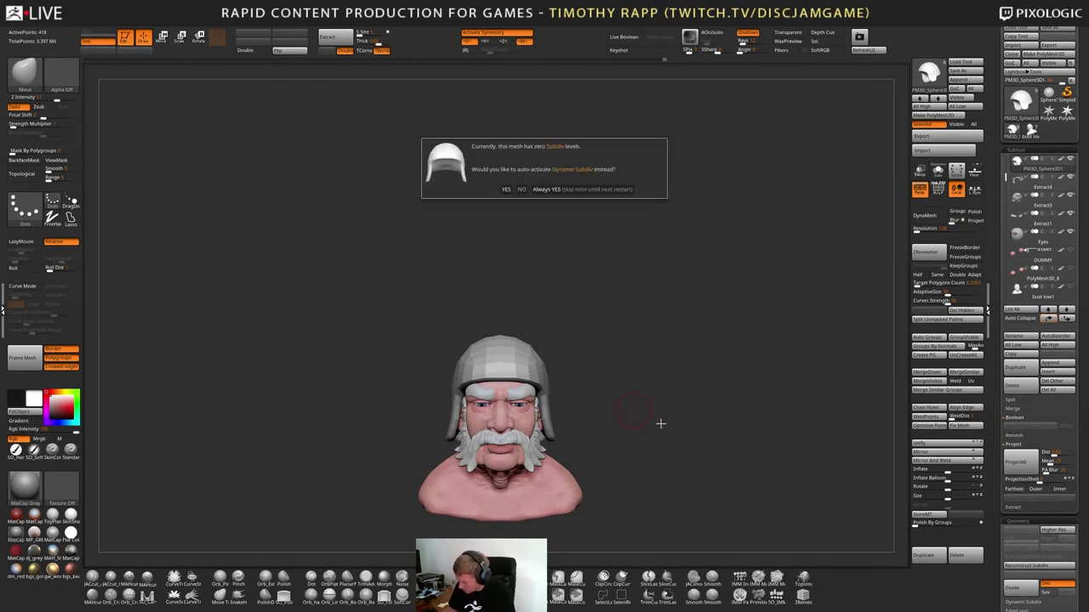
left_click(590, 189)
left_click_drag(591, 190, 567, 432)
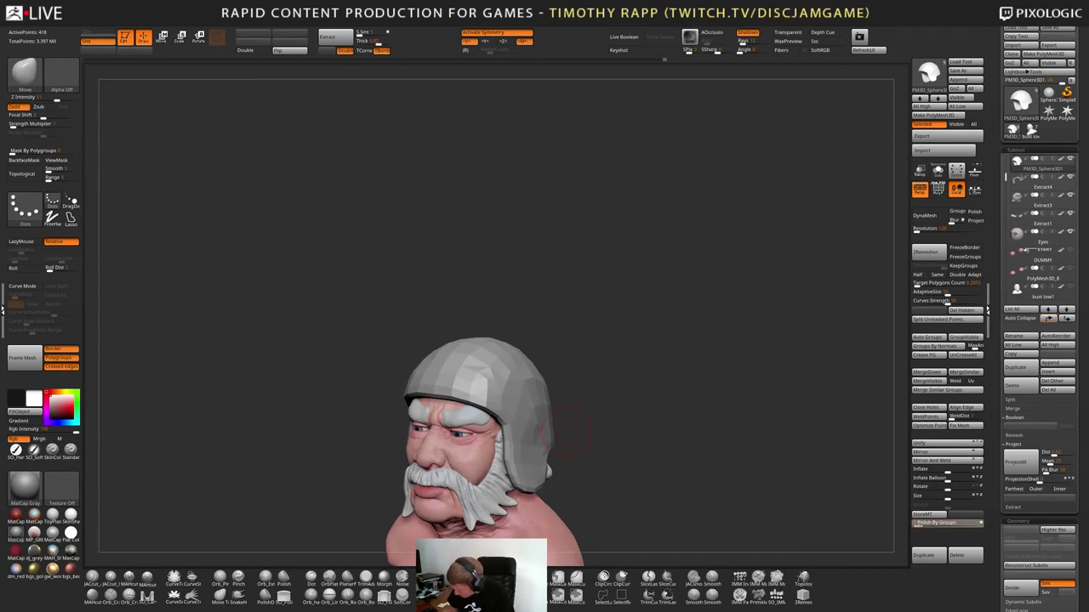
key("shift+f")
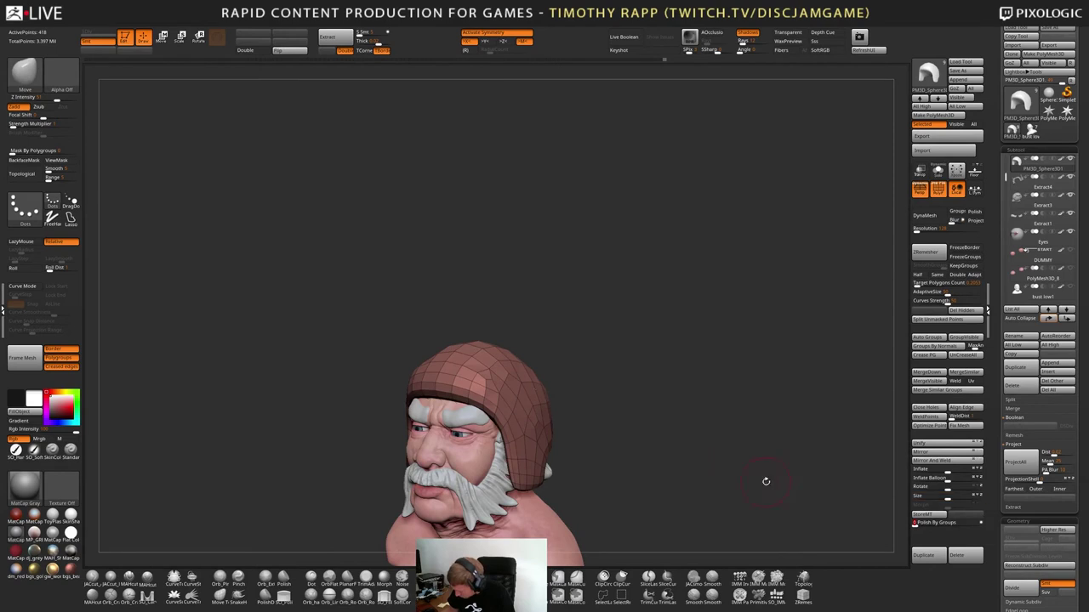
Smooth the helmet's side, then reshape the back of its crown using the Move Elastic brush at a lower Z Intensity
left_click_drag(765, 479, 739, 481)
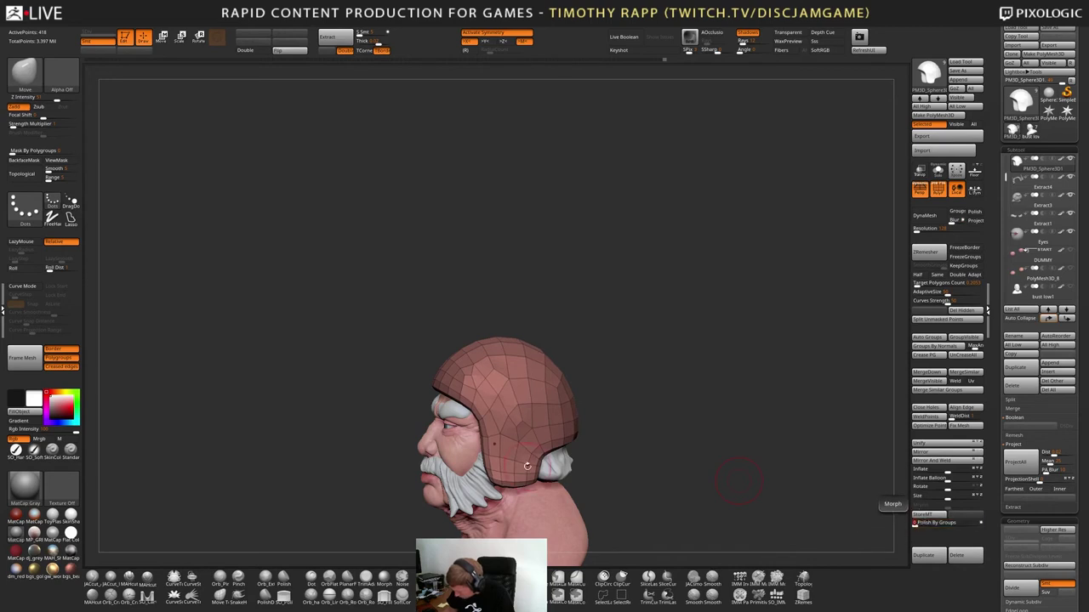
mouse_move(529, 465)
left_mouse_down("shift")
mouse_move(557, 448)
mouse_move(538, 434)
left_mouse_up("shift")
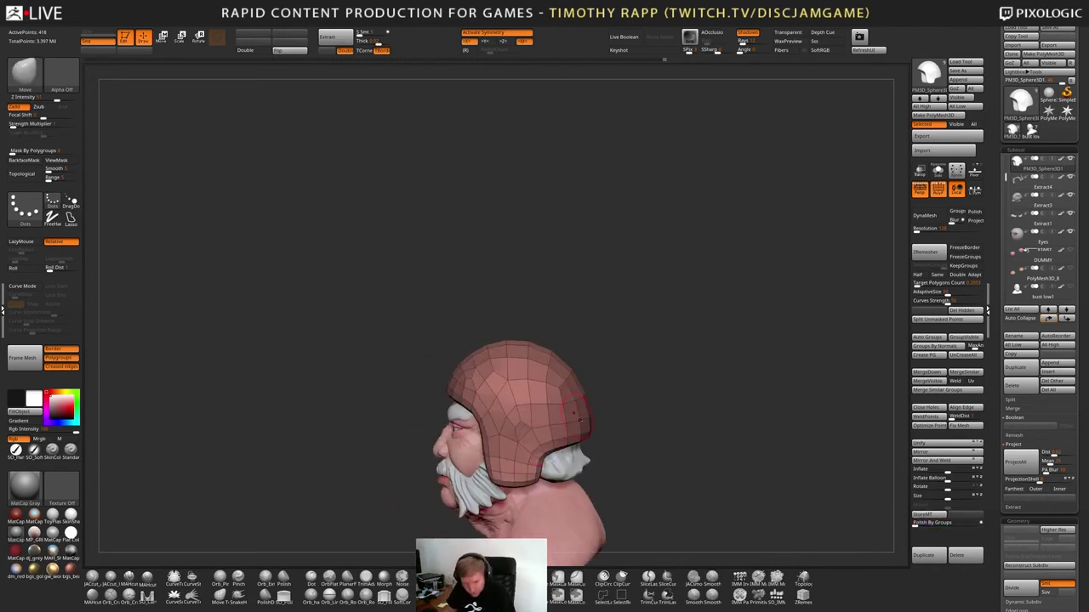
key("b")
key("m")
key("e")
left_click_drag(572, 377, 579, 372)
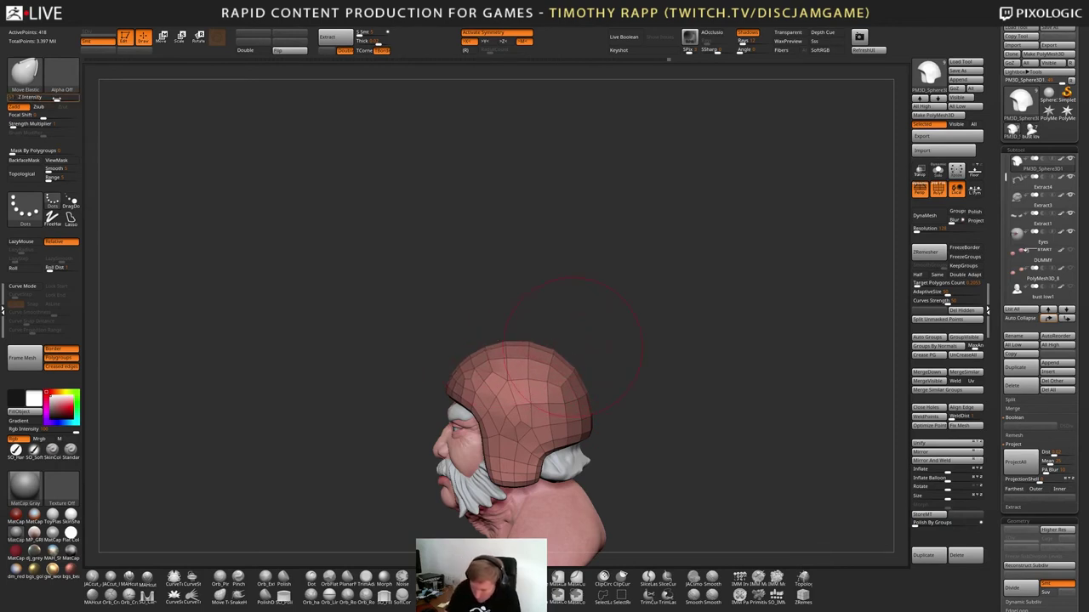
left_click_drag(51, 98, 38, 100)
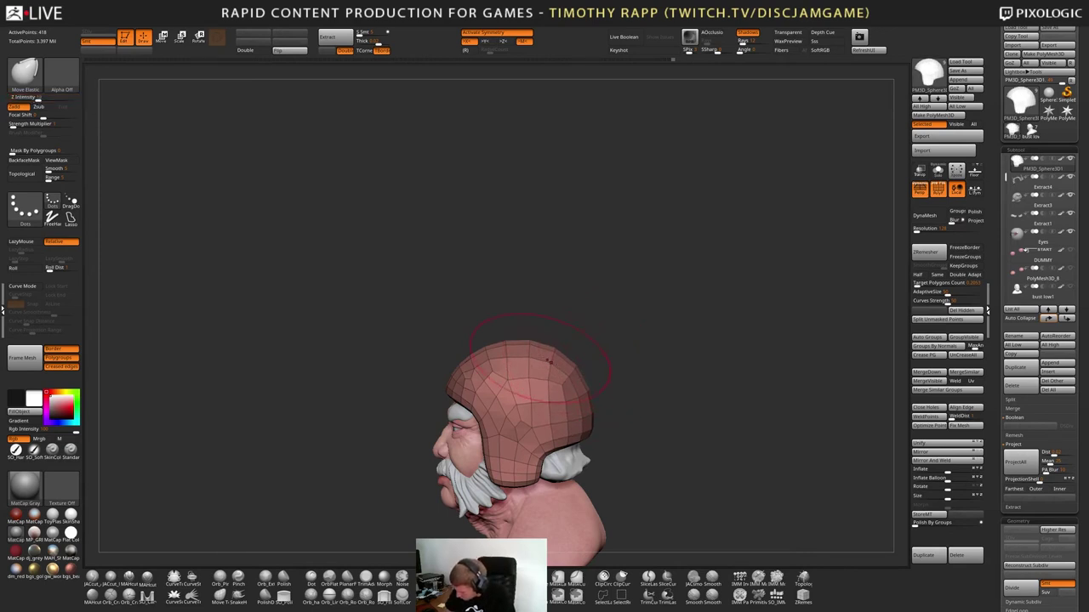
right_click_drag(498, 368, 516, 368, "shift")
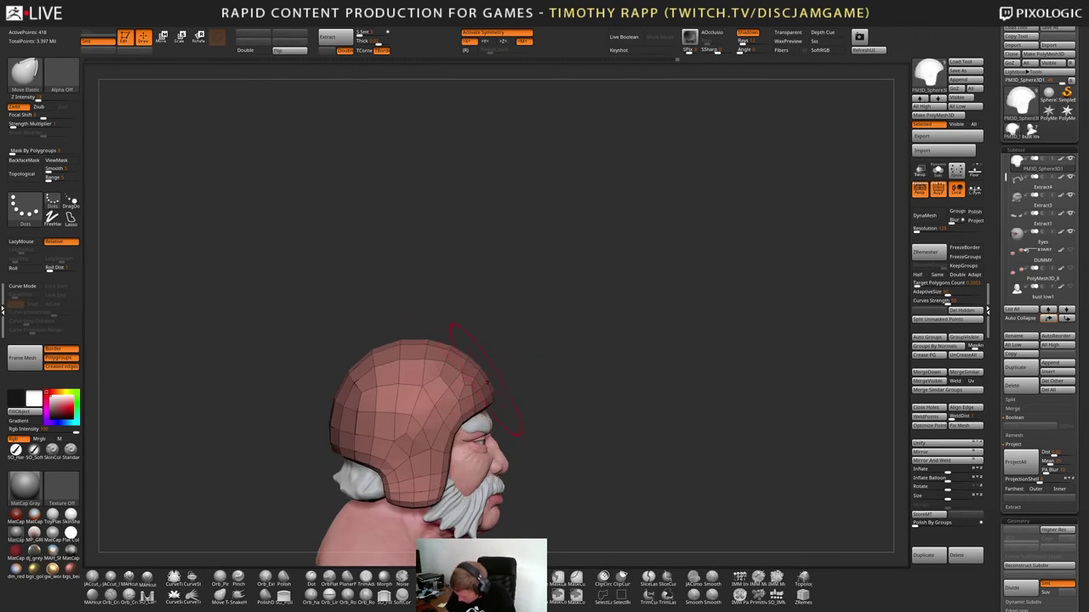
Switch to the Move brush and adjust the helmet's crown and side outline from the front
key("b")
key("m")
key("v")
left_click_drag(504, 387, 366, 410, "shift")
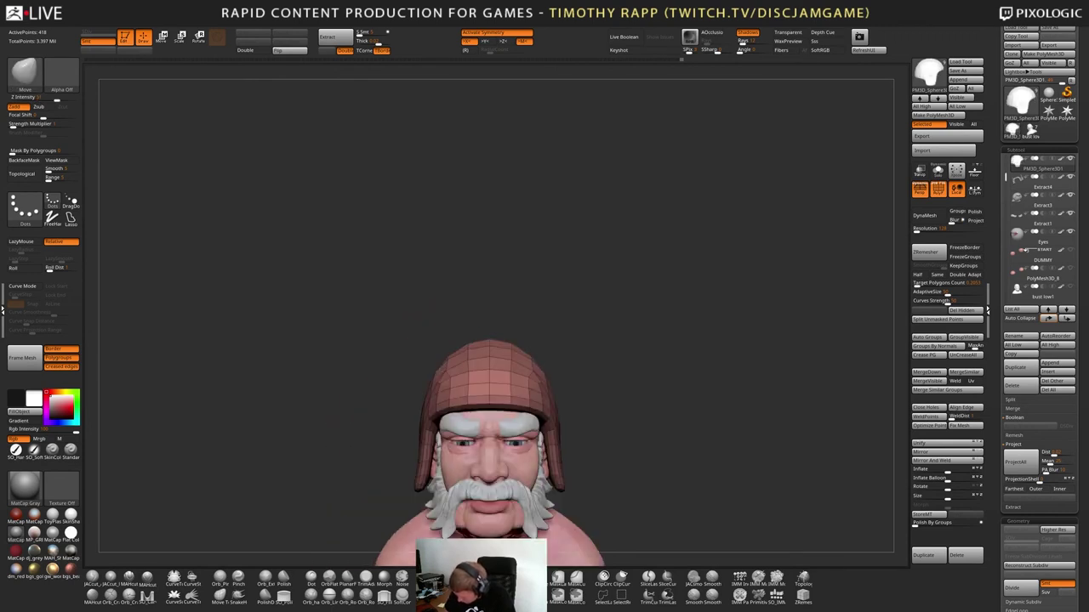
mouse_move(445, 369)
right_mouse_down()
mouse_move(476, 343)
mouse_move(482, 365)
mouse_move(434, 364)
mouse_move(493, 343)
right_mouse_up()
key("2")
key("1")
left_click_drag(384, 372, 377, 383)
right_click_drag(476, 357, 365, 363)
Reduce the Move brush's size and even out the helmet's upper sides, smoothing the area above the ear flap
key("s")
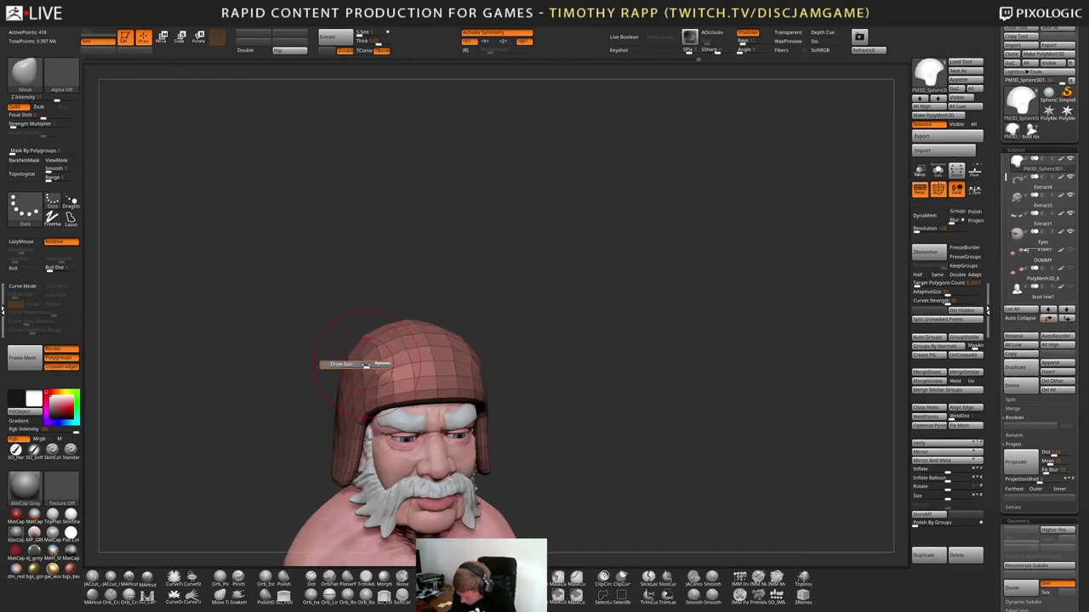
left_click_drag(366, 366, 359, 365)
right_click_drag(366, 359, 392, 357)
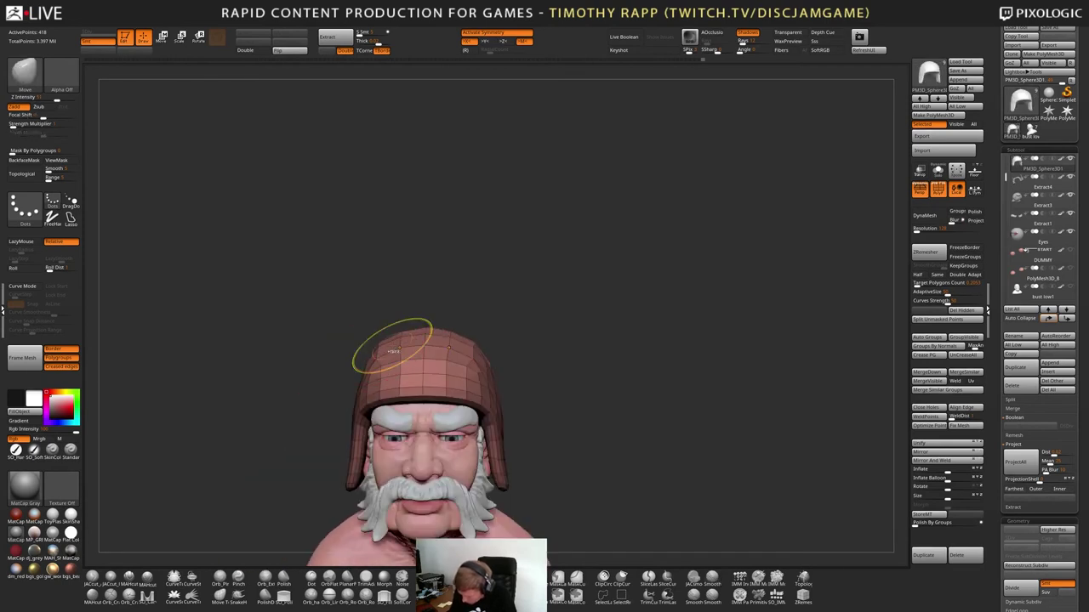
left_click_drag(314, 366, 486, 401)
left_click_drag(289, 370, 485, 395)
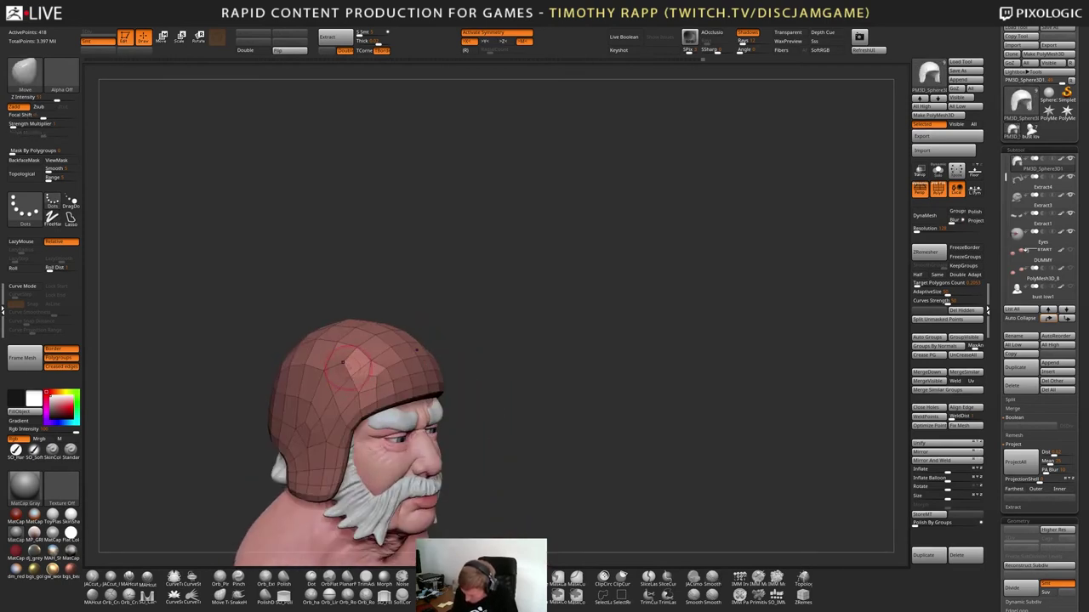
left_click_drag(357, 355, 367, 371, "shift")
mouse_move(477, 366)
left_mouse_down()
mouse_move(514, 367)
mouse_move(557, 413)
left_mouse_up()
mouse_move(314, 417)
right_mouse_down()
mouse_move(405, 457)
mouse_move(524, 420)
mouse_move(510, 430)
mouse_move(518, 402)
mouse_move(502, 396)
mouse_move(460, 427)
mouse_move(457, 459)
mouse_move(354, 455)
right_mouse_up()
Smooth the helmet's rear lower edge, return to the Move brush, and turn off the polyframe to check the whole bust
key("b")
key("s")
key("t")
key("shift")
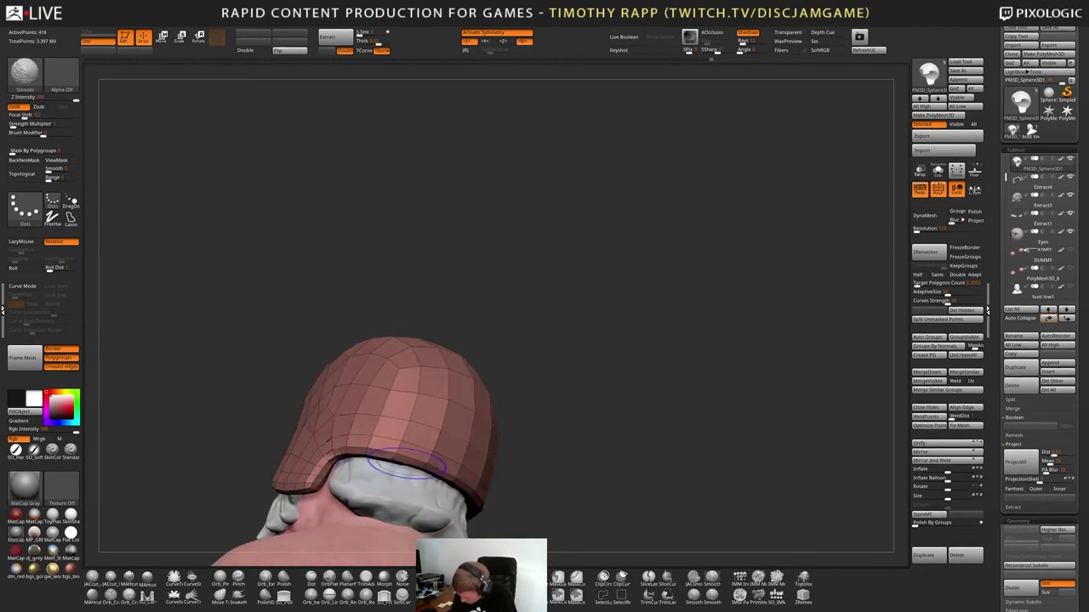
mouse_move(434, 467)
right_mouse_down("shift")
mouse_move(422, 464)
mouse_move(460, 479)
mouse_move(485, 461)
mouse_move(523, 464)
mouse_move(486, 484)
right_mouse_up("shift")
key("b")
key("m")
key("v")
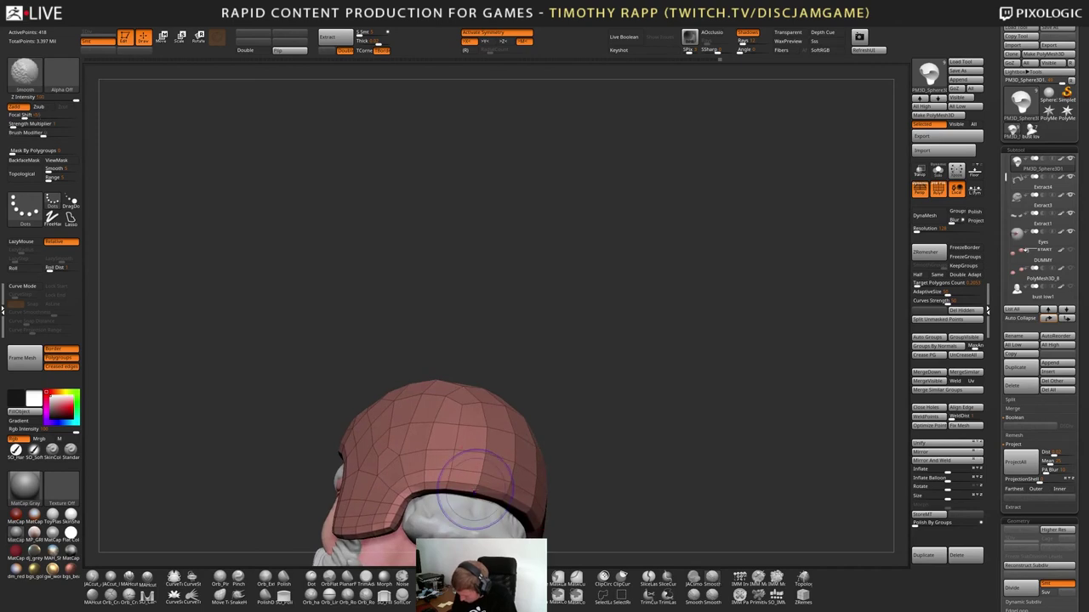
left_click_drag(473, 486, 530, 508, "shift")
mouse_move(573, 484)
right_mouse_down("ctrl")
mouse_move(514, 479)
mouse_move(520, 461)
mouse_move(507, 501)
mouse_move(549, 315)
mouse_move(648, 390)
mouse_move(653, 416)
mouse_move(672, 402)
mouse_move(672, 415)
right_mouse_up("ctrl")
key("shift+f")
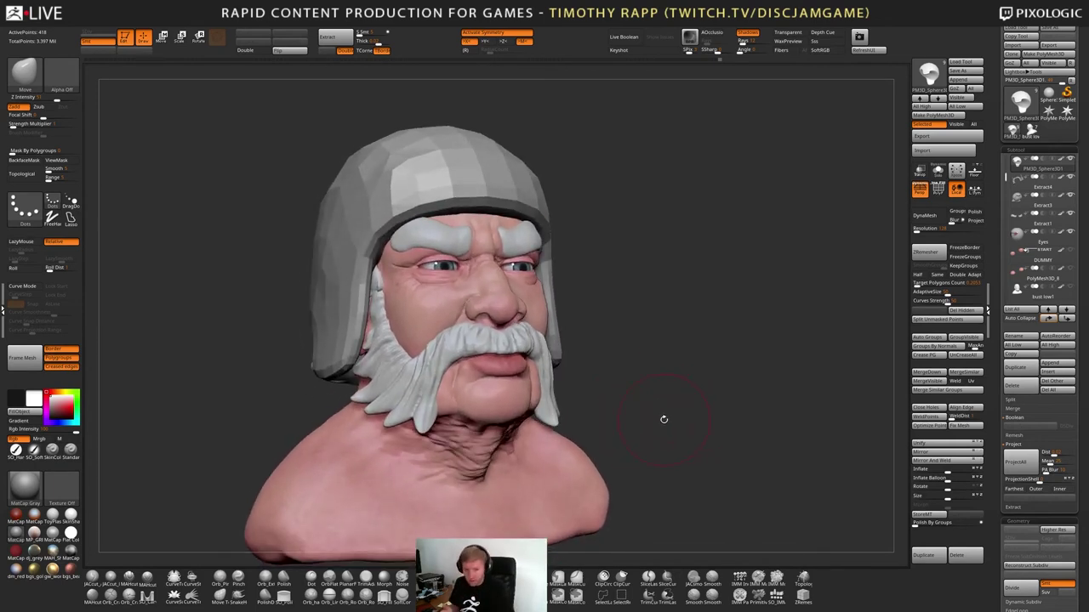
Switch to the DamStandard brush at a smaller size and make the bust subtool active around the eyes
right_click_drag(717, 369, 757, 489)
key("b")
key("d")
key("s")
key("s")
left_click_drag(478, 398, 463, 400)
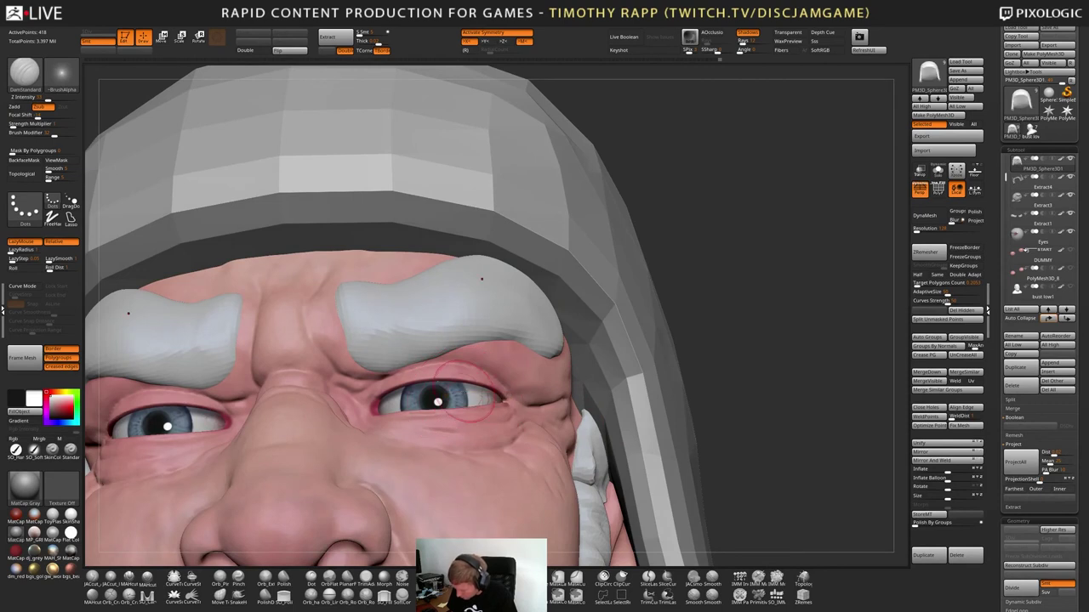
left_click(509, 477, "alt")
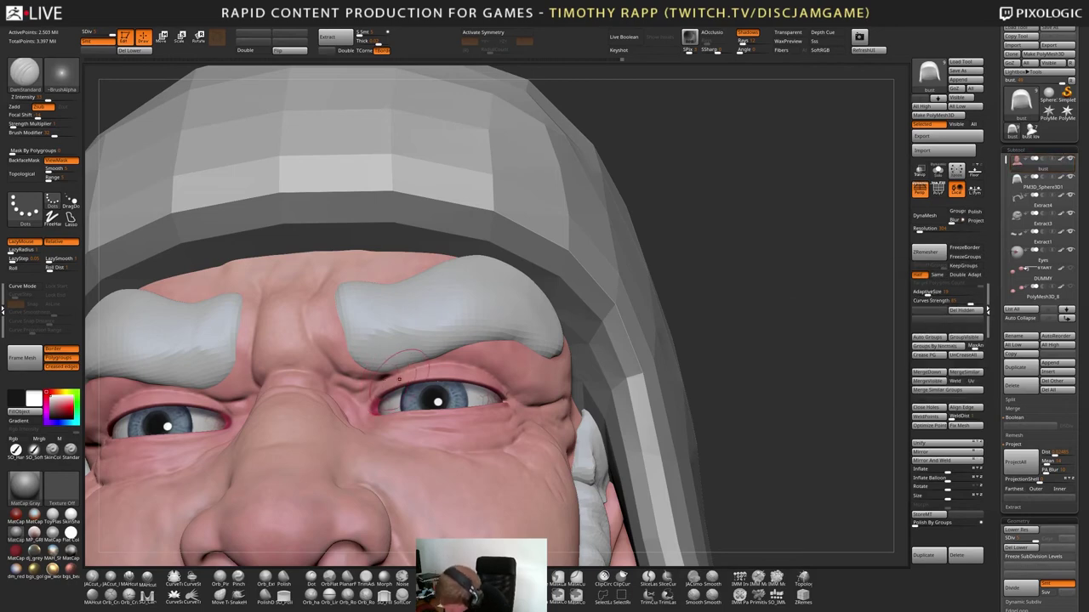
Start carving the upper eyelid crease and turn off the polypaint display on all subtools
left_click_drag(438, 375, 395, 376)
left_click(1061, 160)
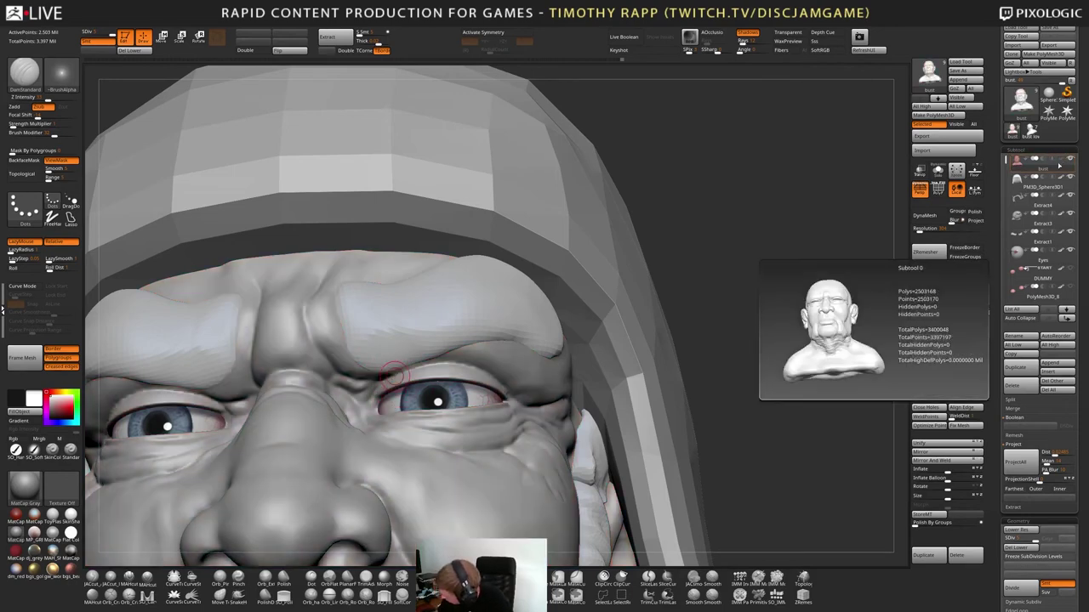
left_click(1060, 161, "shift")
left_click(1060, 161, "shift")
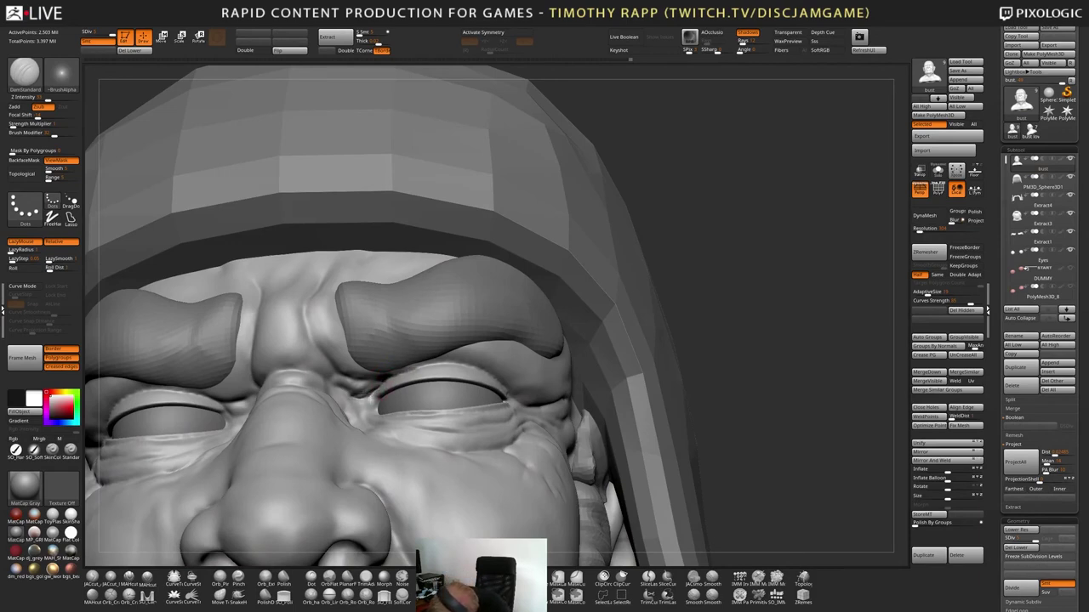
Carve the crease above the character's left upper eyelid with the DamStandard brush
left_click_drag(393, 376, 470, 372)
right_click_drag(489, 371, 454, 369)
left_click_drag(454, 369, 478, 375)
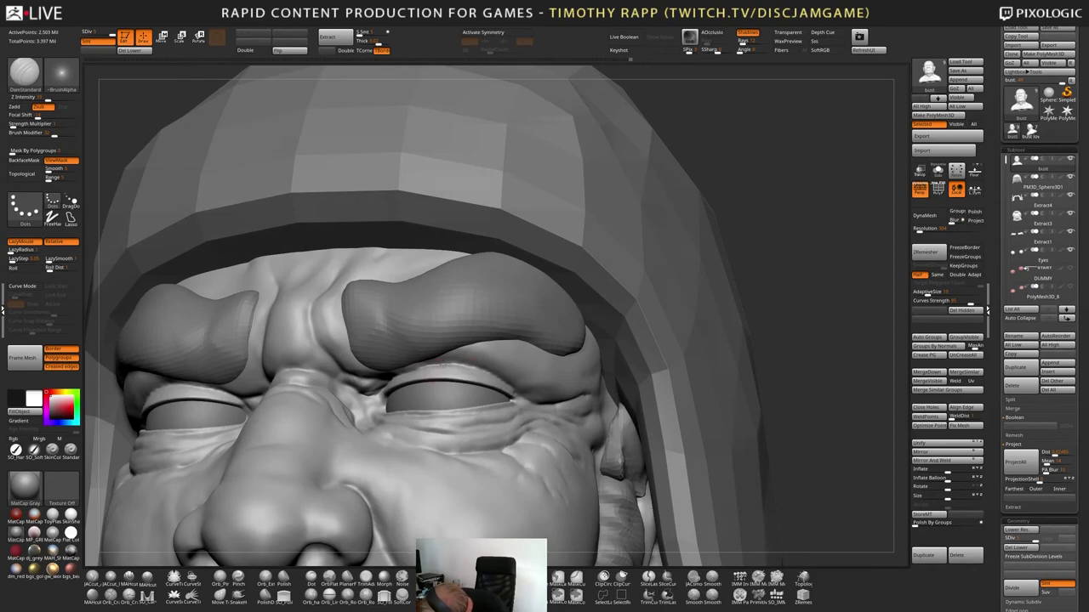
right_click_drag(510, 368, 476, 366)
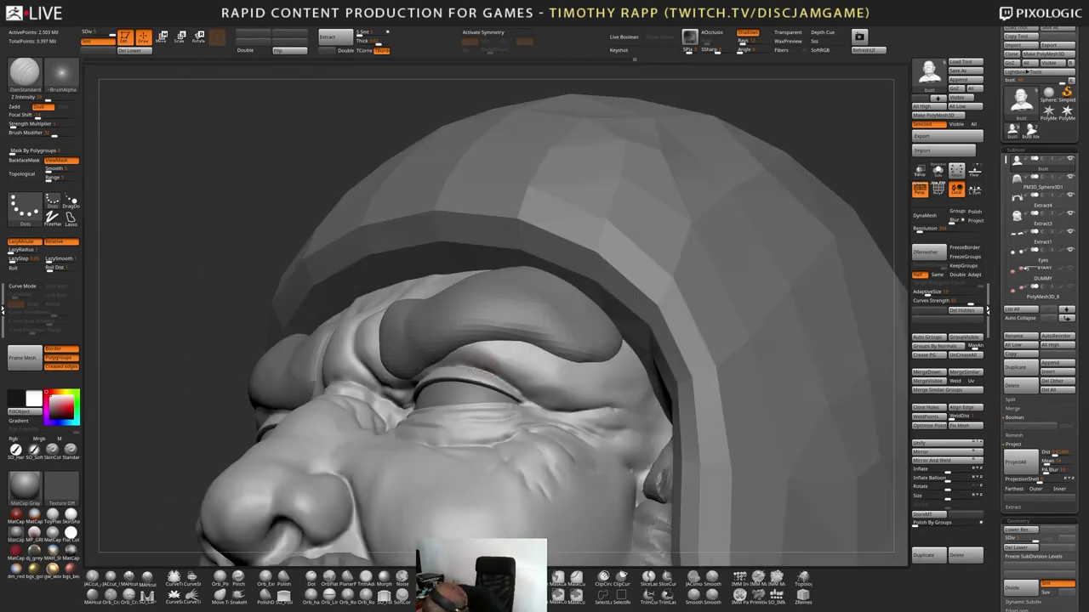
mouse_move(523, 400)
right_mouse_down()
mouse_move(549, 393)
mouse_move(519, 405)
mouse_move(528, 398)
mouse_move(514, 390)
mouse_move(503, 406)
right_mouse_up()
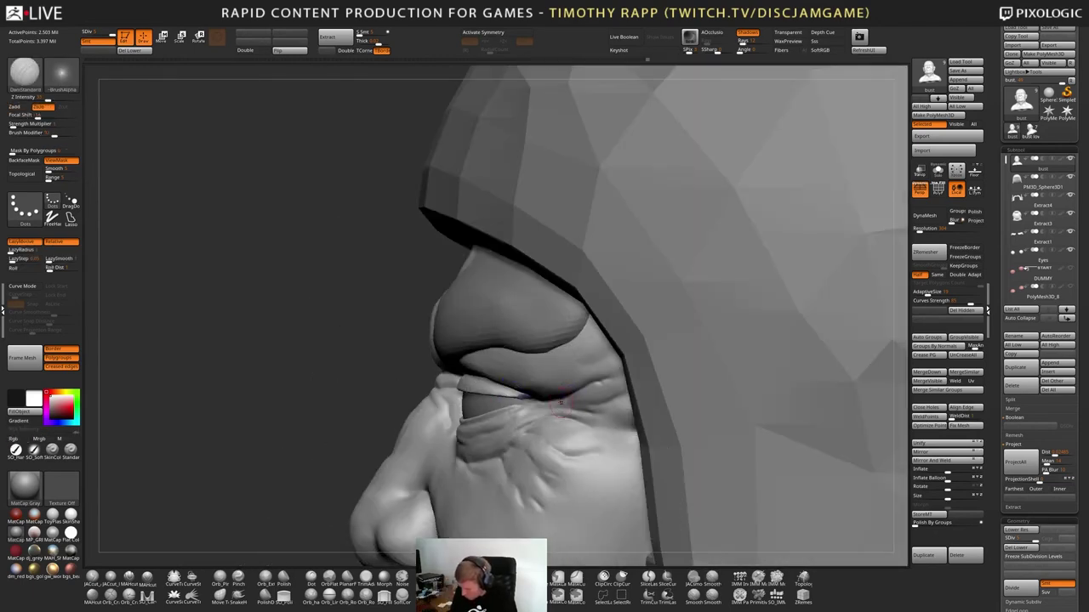
Reshape and smooth the outer corner of the character's left eye with the Move Elastic and Move brushes
left_click_drag(521, 417, 527, 398)
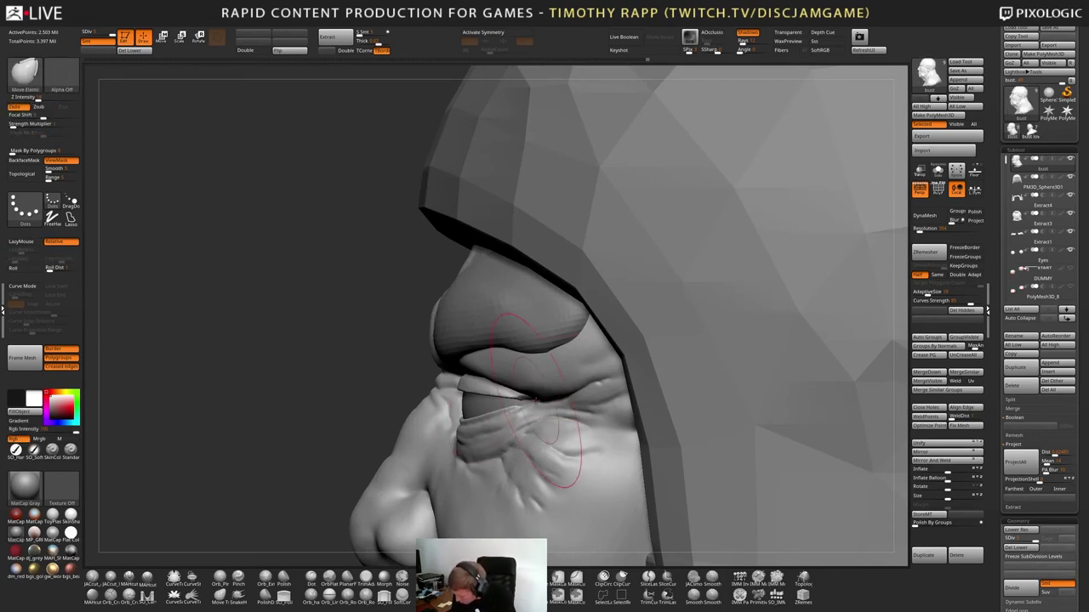
right_click_drag(564, 454, 587, 446)
key("shift")
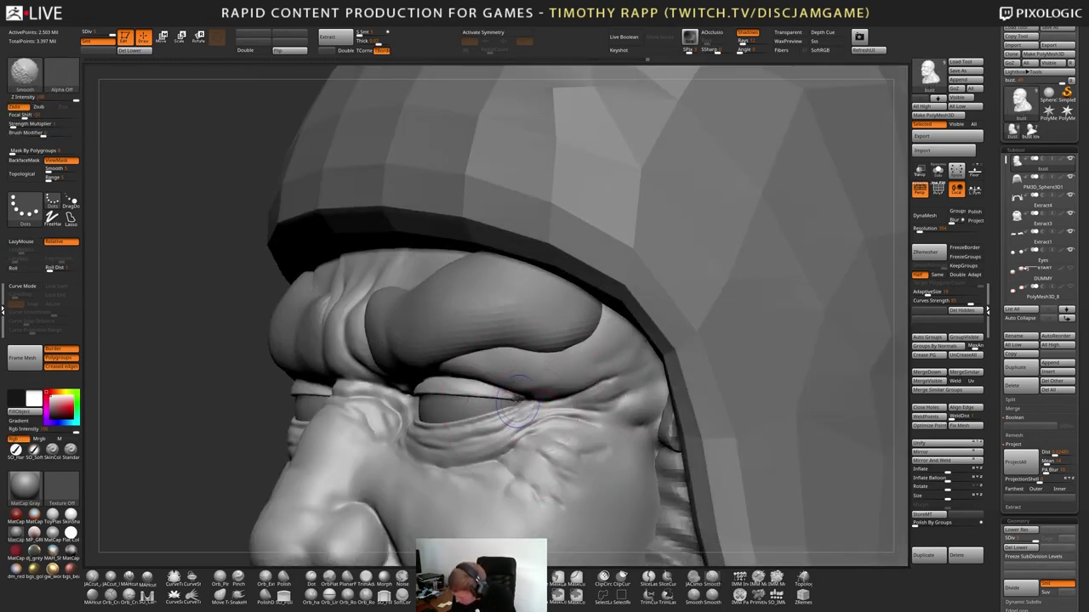
key("b")
key("m")
key("v")
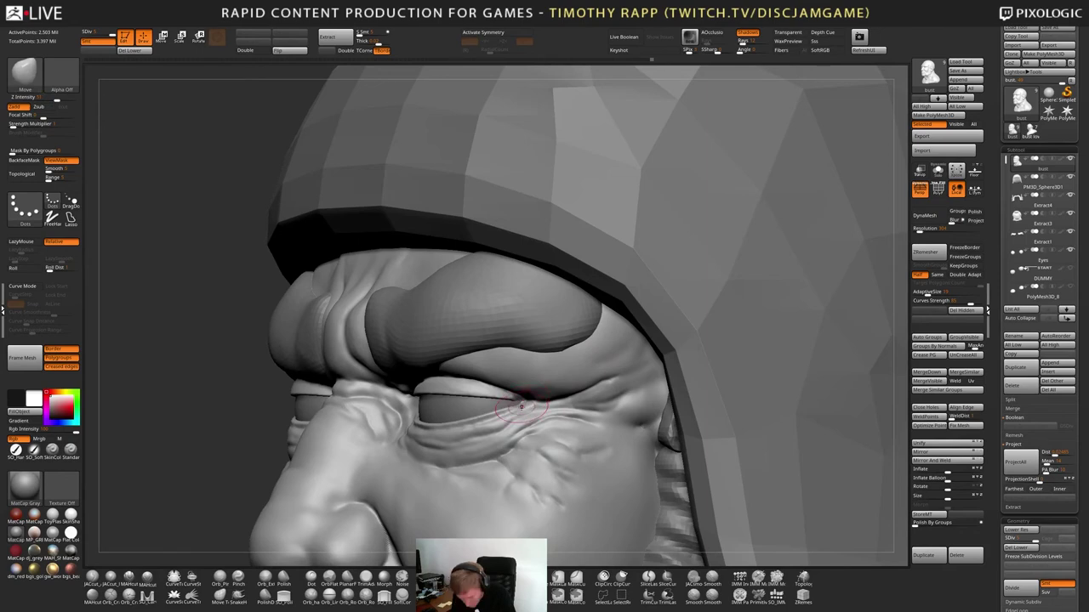
key("b")
key("m")
key("e")
right_click_drag(524, 405, 525, 418)
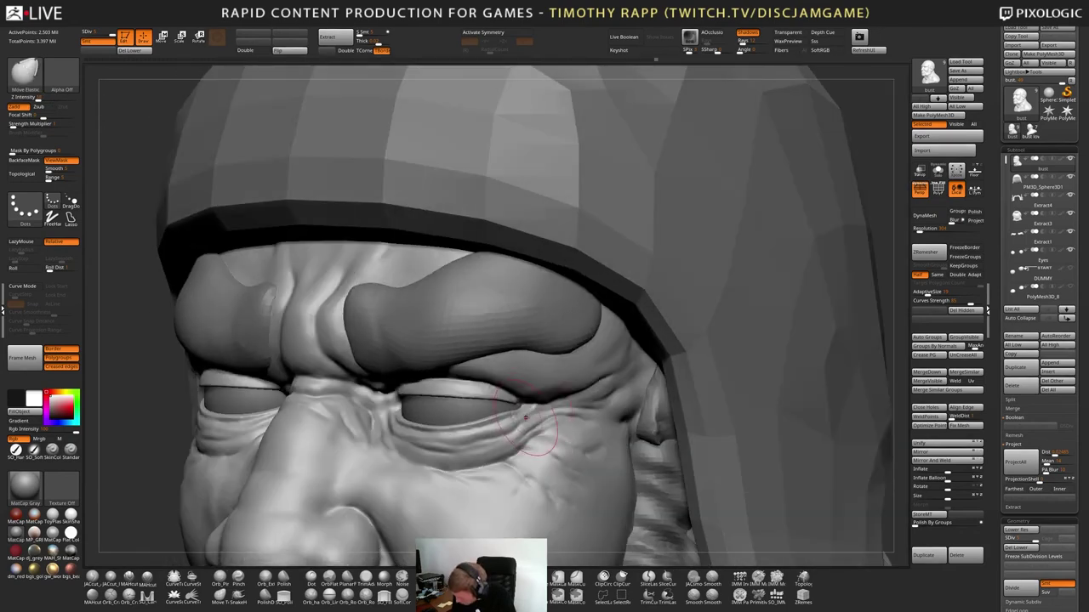
Inflate the left eyelid near its outer corner, switch back to the Move brush, and check the face from the front
key("b")
key("i")
key("n")
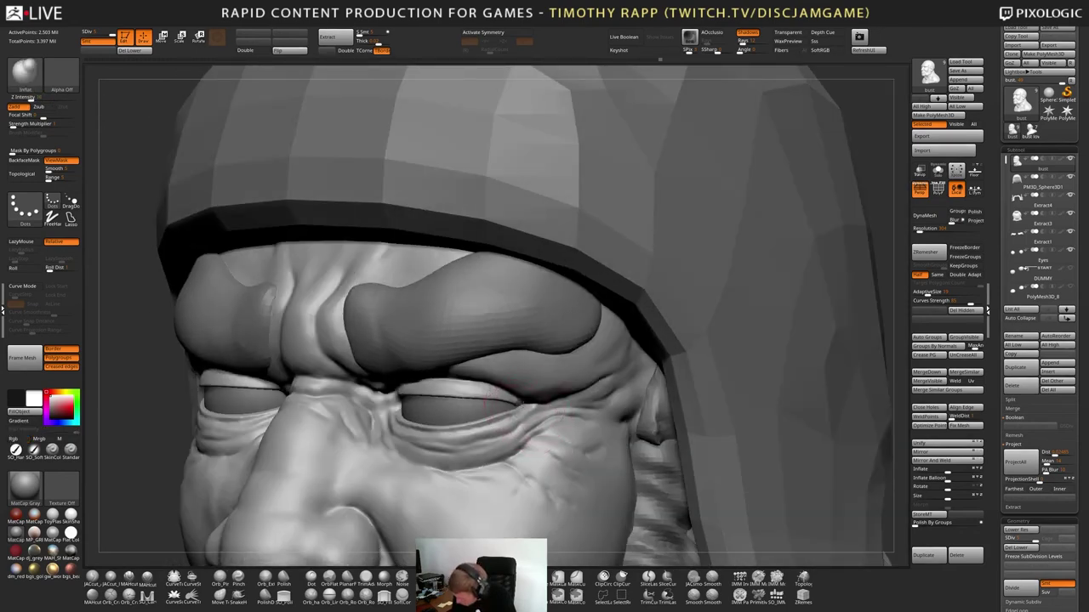
mouse_move(481, 390)
right_mouse_down()
mouse_move(554, 397)
mouse_move(511, 456)
mouse_move(521, 409)
right_mouse_up()
key("b")
key("m")
key("v")
key("shift+f")
key("shift+f")
mouse_move(520, 426)
right_mouse_down("shift")
mouse_move(557, 459)
mouse_move(596, 455)
mouse_move(675, 496)
mouse_move(681, 465)
right_mouse_up("shift")
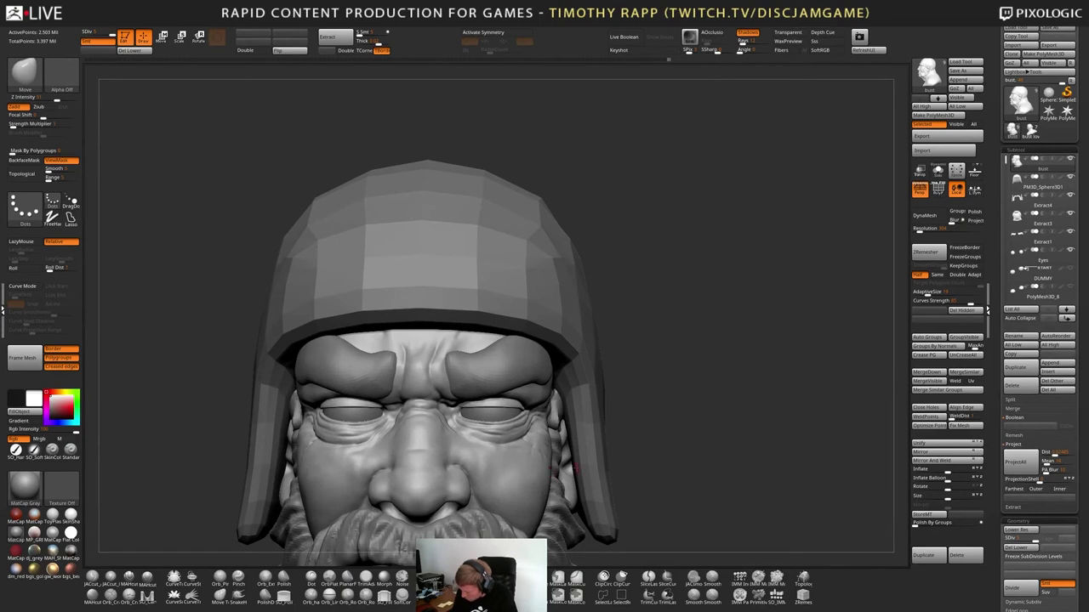
Apply Mirror And Weld to the unmasked bust so both eyes share the same sculpted details
right_click_drag(552, 441, 524, 425)
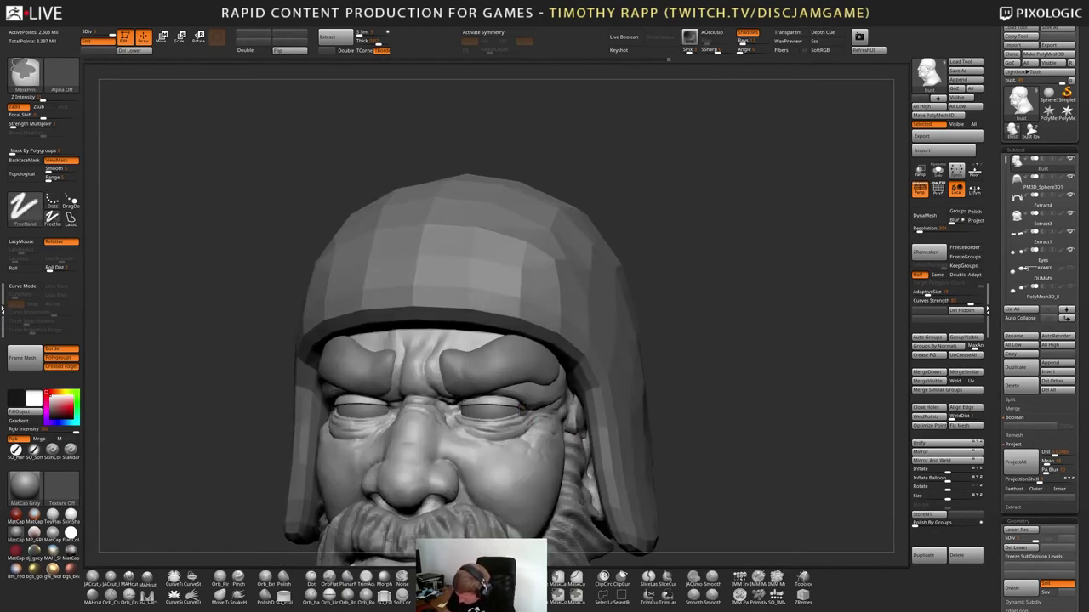
left_click(681, 415, "ctrl")
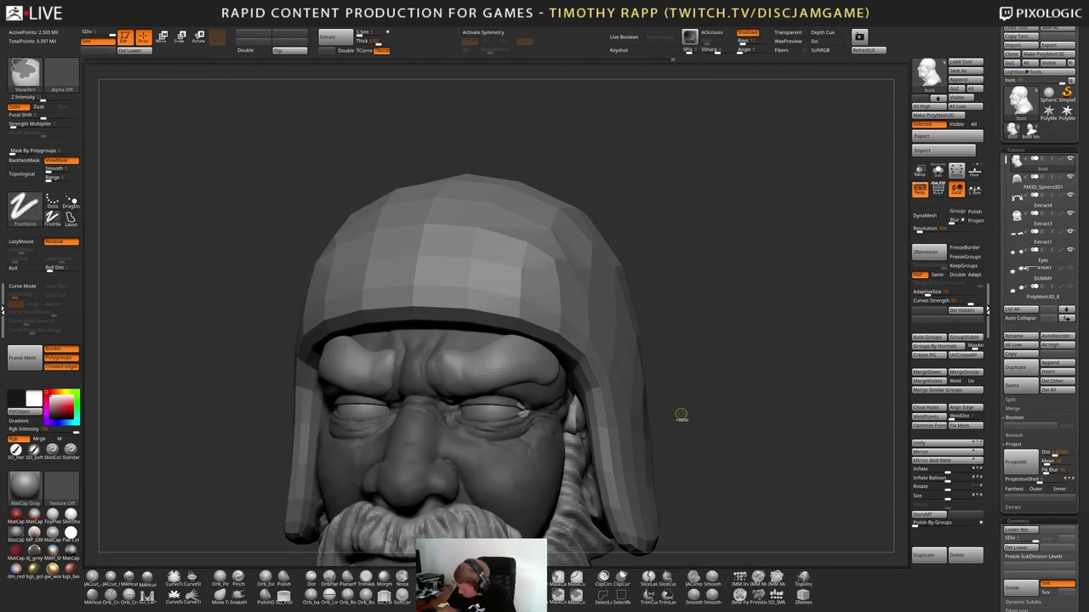
left_click(682, 415, "ctrl")
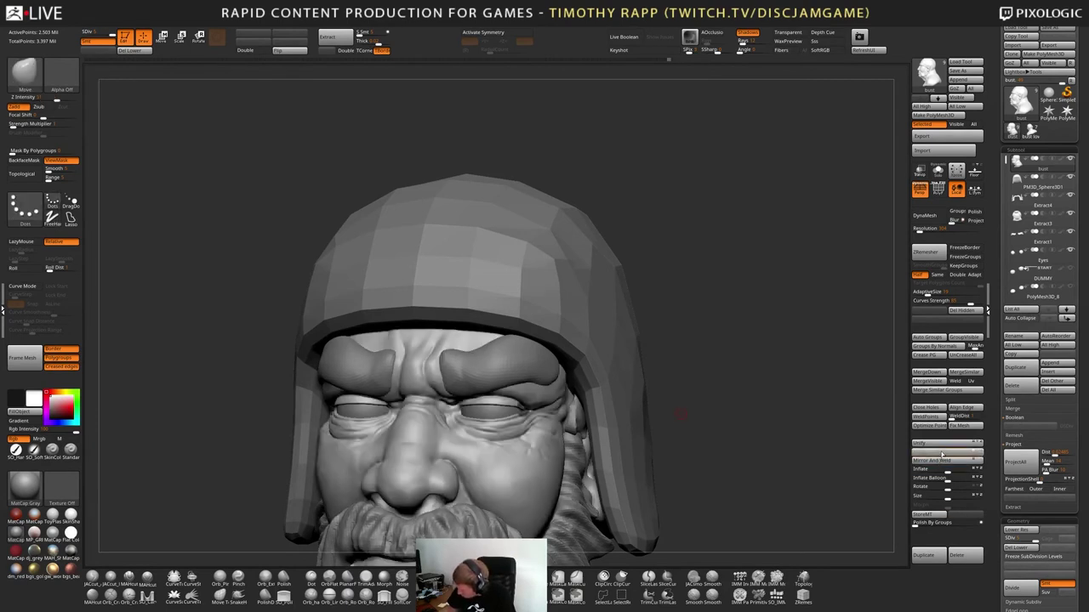
left_click(949, 460)
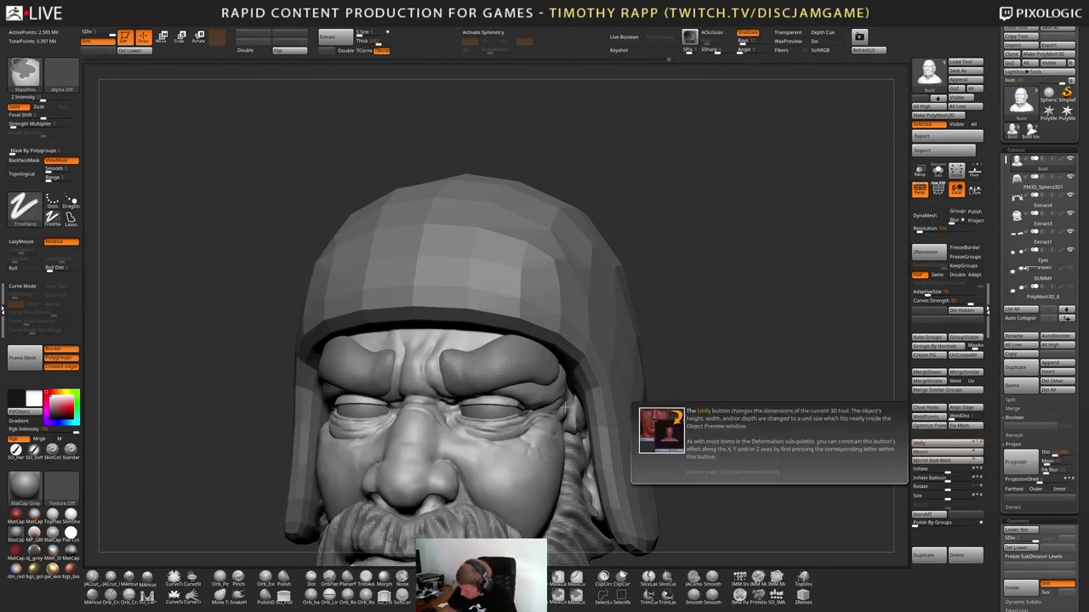
right_click_drag(723, 381, 715, 459, "ctrl")
right_click_drag(493, 426, 476, 340)
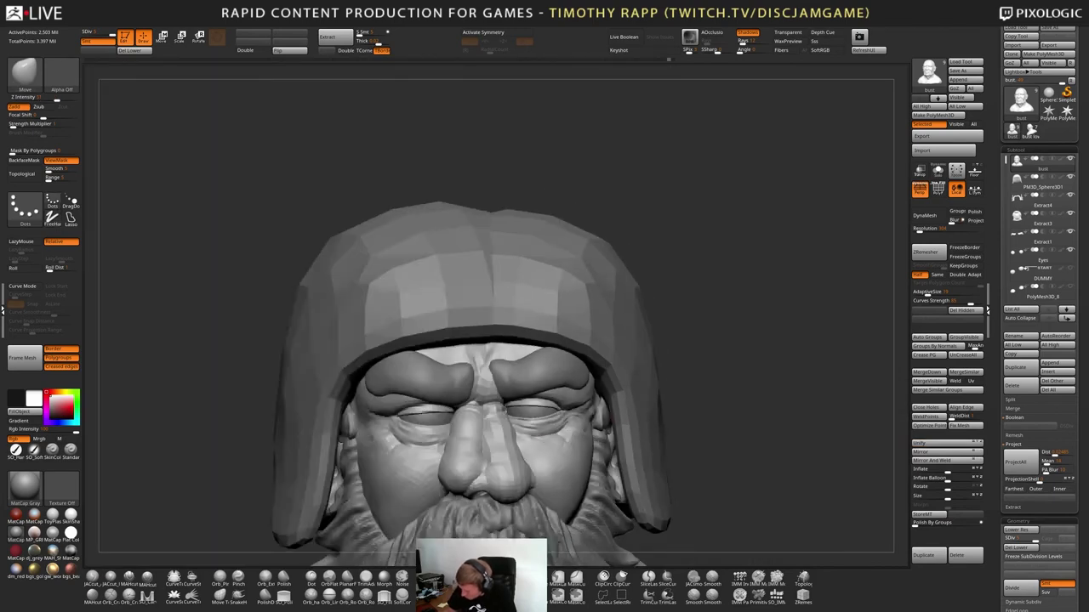
Turn on X symmetry for the bust and examine both eye corners and the area under the helmet
right_click_drag(340, 408, 503, 416)
right_click_drag(680, 349, 521, 434, "ctrl")
key("x")
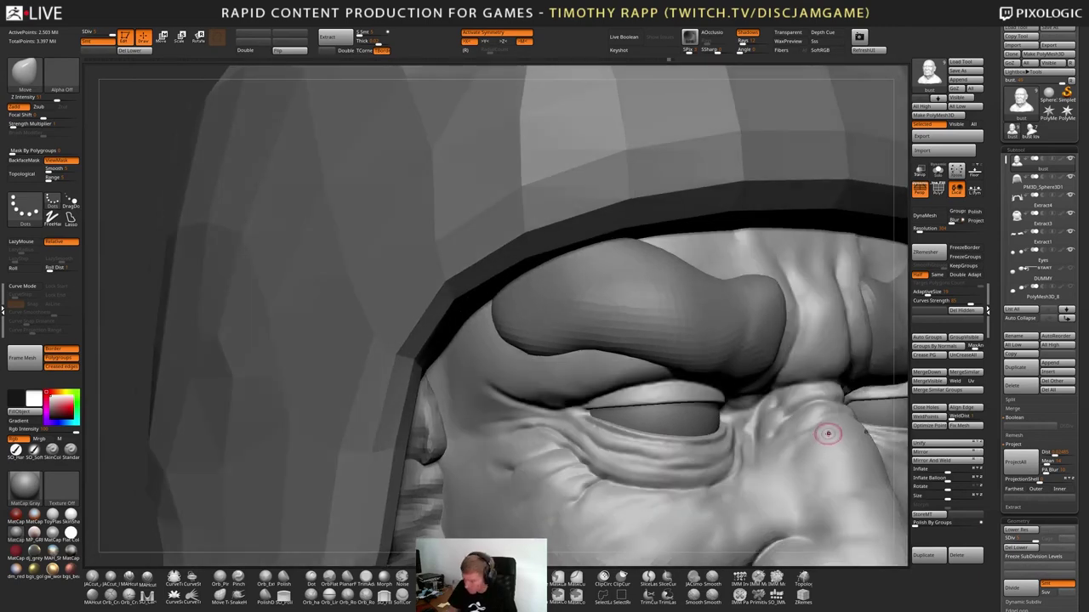
right_click_drag(826, 433, 633, 439)
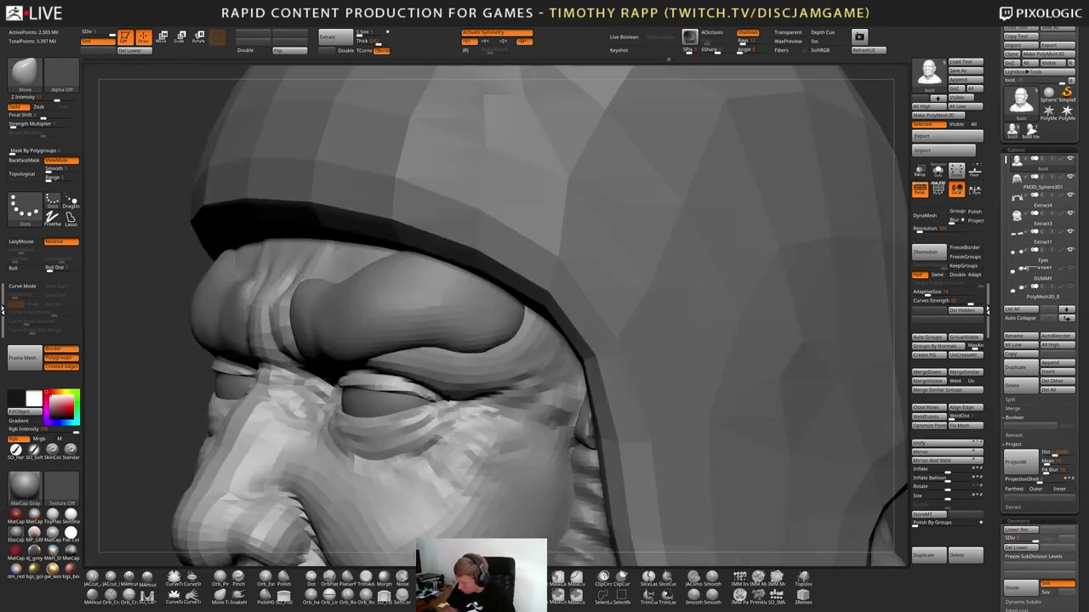
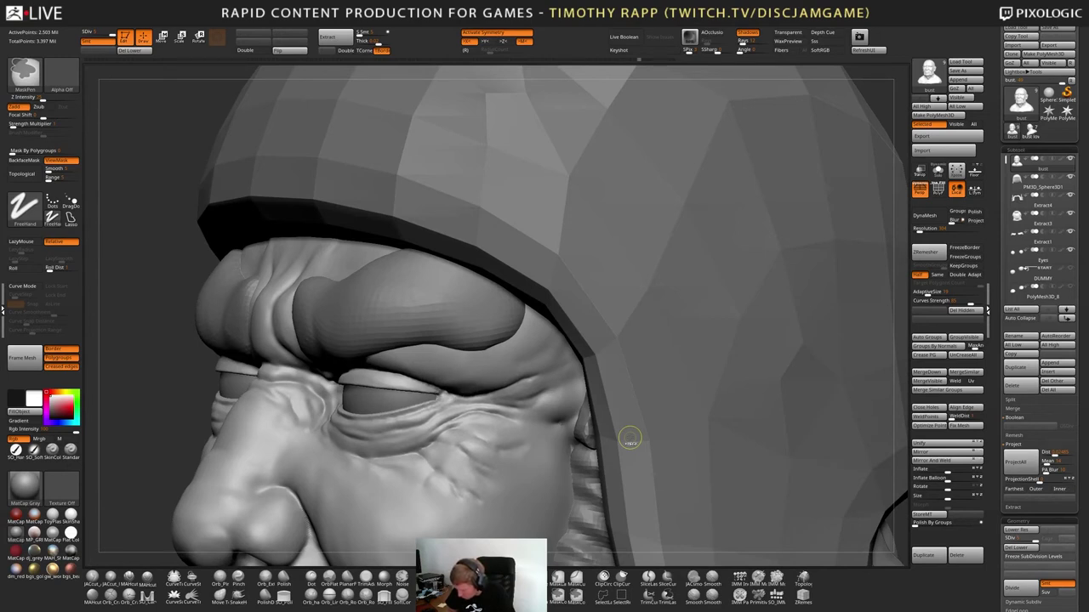
right_click_drag(629, 438, 615, 428)
key("ctrl")
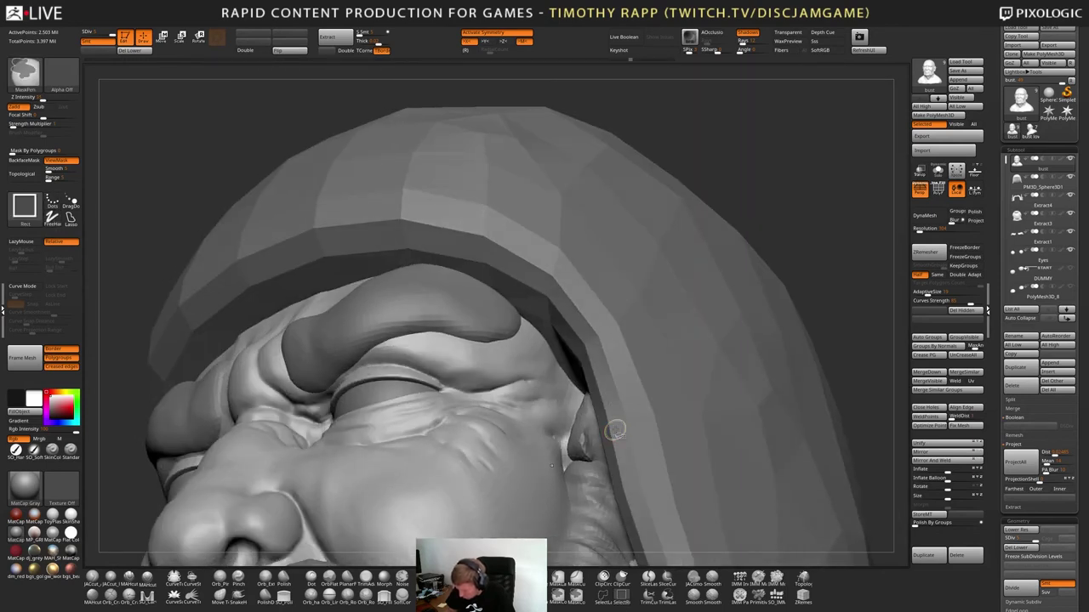
right_click_drag(616, 430, 536, 478)
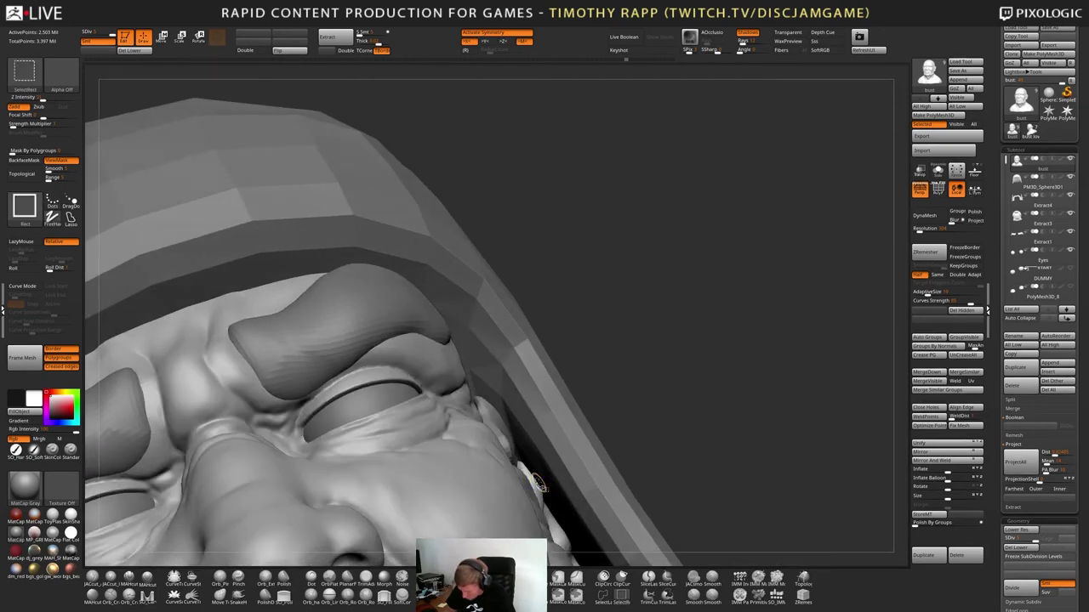
Switch from Move to the DamStandard brush with X symmetry on and carve the inner end of the left upper eyelid
key("x")
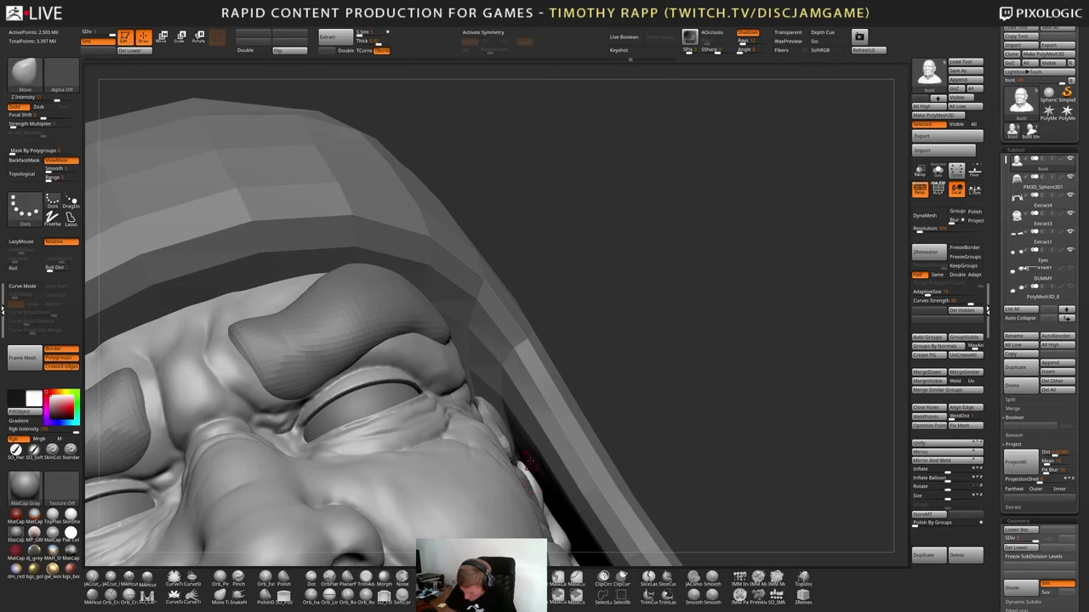
key("x")
left_click_drag(323, 391, 326, 383)
right_click_drag(325, 385, 343, 359, "ctrl")
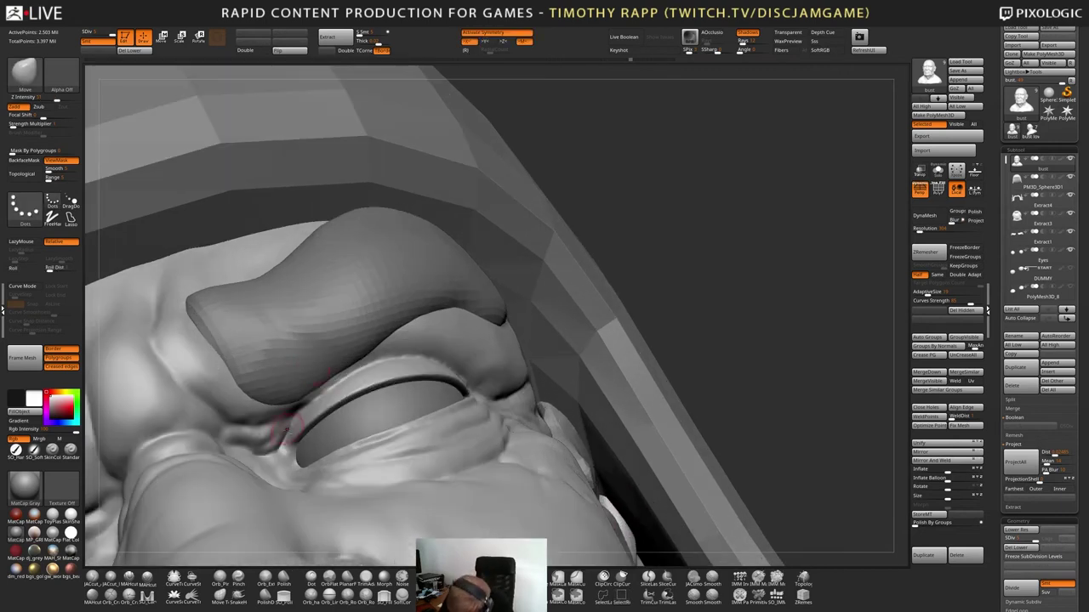
left_click(312, 398)
left_click(313, 427)
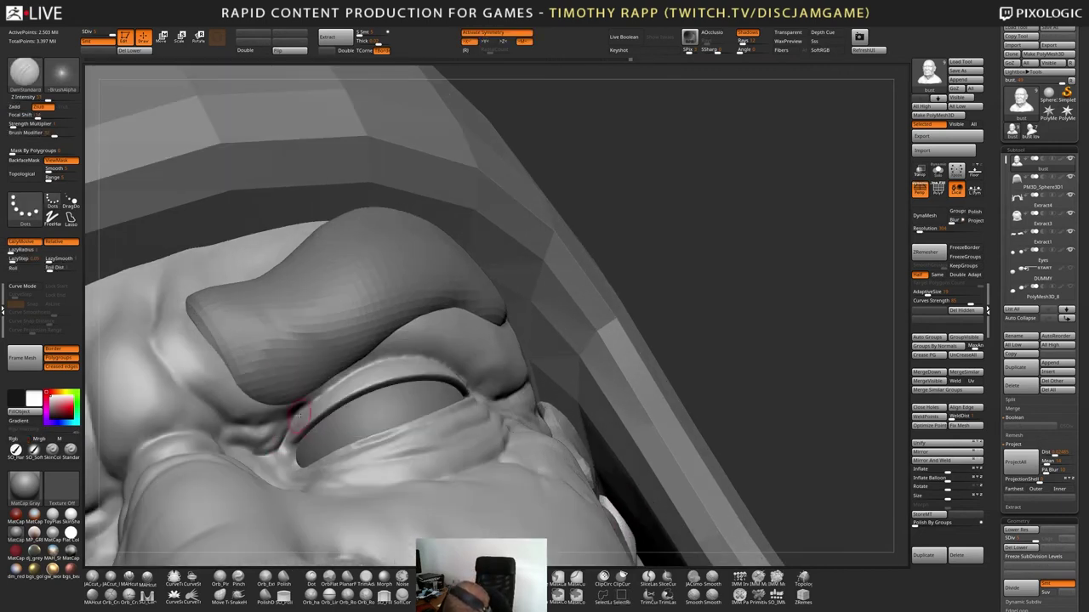
right_click_drag(288, 419, 278, 443)
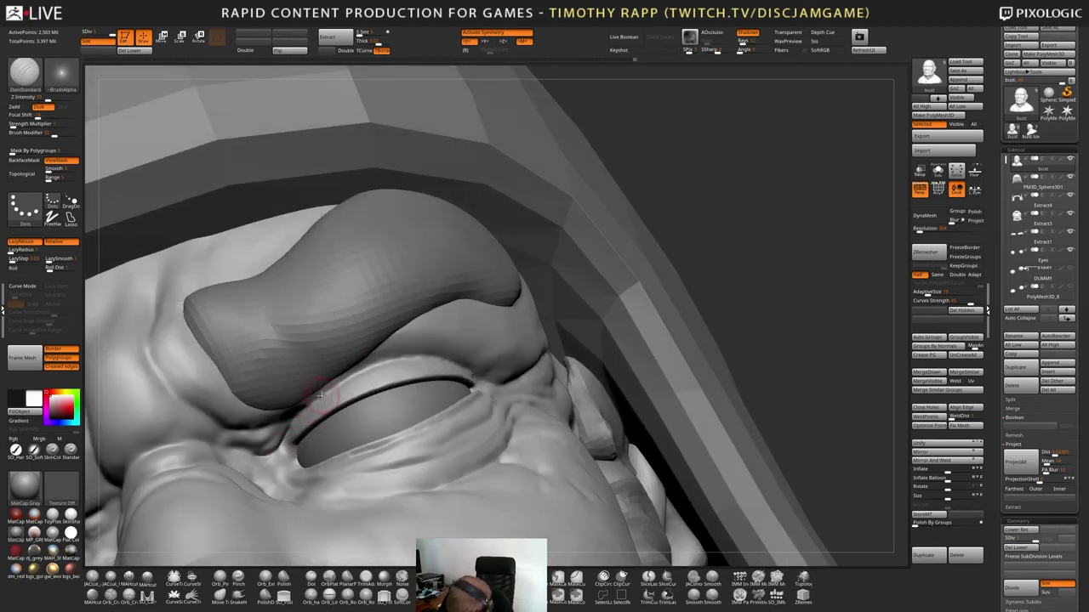
right_click_drag(330, 400, 584, 385)
left_click_drag(548, 420, 566, 409)
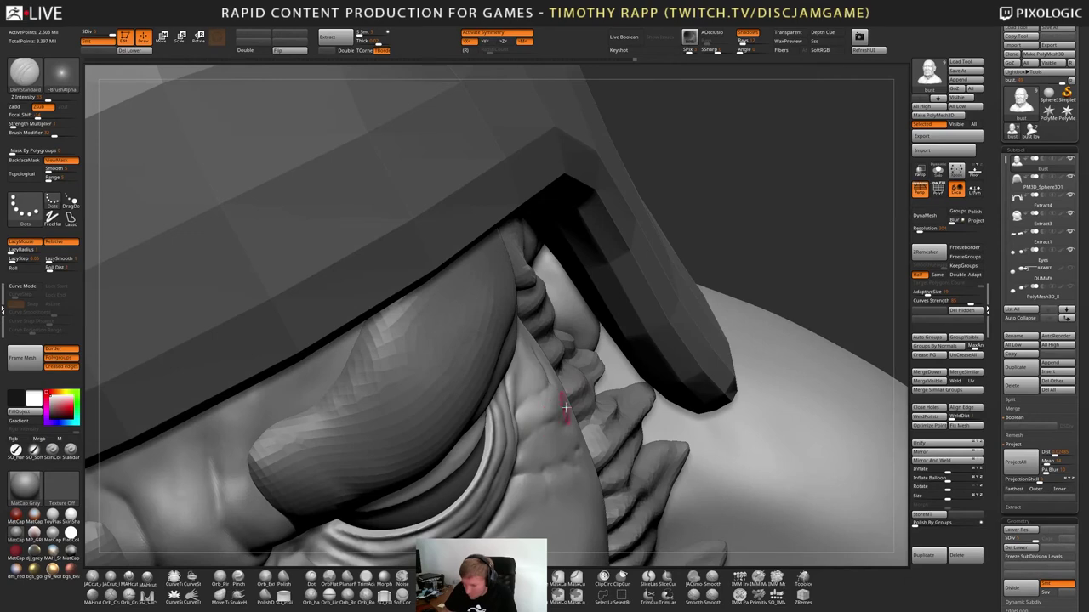
Adjust the brush size and carve deeper folds between the left brow and the eye's inner corner
key("s")
mouse_move(524, 447)
left_mouse_down()
mouse_move(540, 446)
mouse_move(522, 449)
left_mouse_up()
key("s")
key("s")
mouse_move(523, 448)
right_mouse_down()
mouse_move(521, 394)
mouse_move(341, 438)
mouse_move(371, 391)
right_mouse_up()
right_click_drag(351, 439, 341, 438)
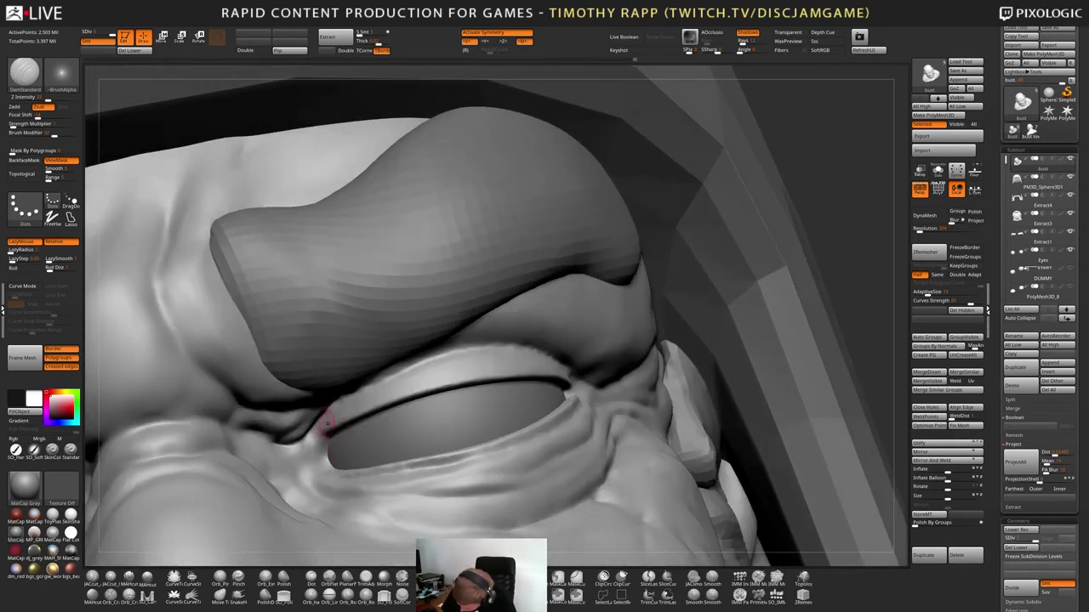
mouse_move(338, 432)
right_mouse_down()
mouse_move(306, 440)
mouse_move(298, 420)
mouse_move(278, 425)
right_mouse_up()
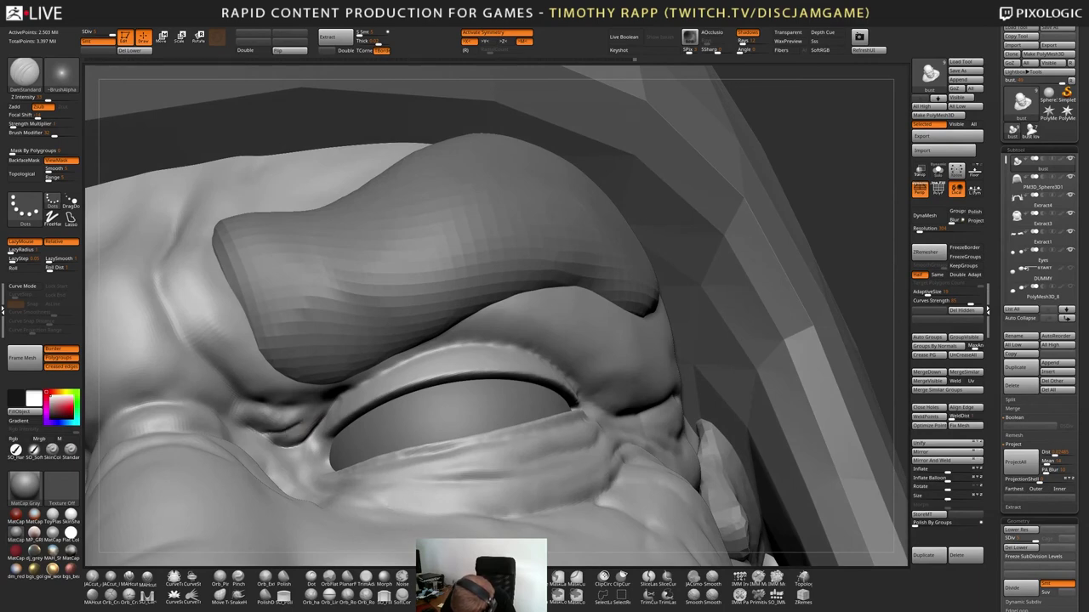
left_click_drag(303, 423, 330, 399)
mouse_move(279, 412)
right_mouse_down()
mouse_move(238, 426)
mouse_move(228, 408)
mouse_move(221, 489)
mouse_move(187, 398)
right_mouse_up()
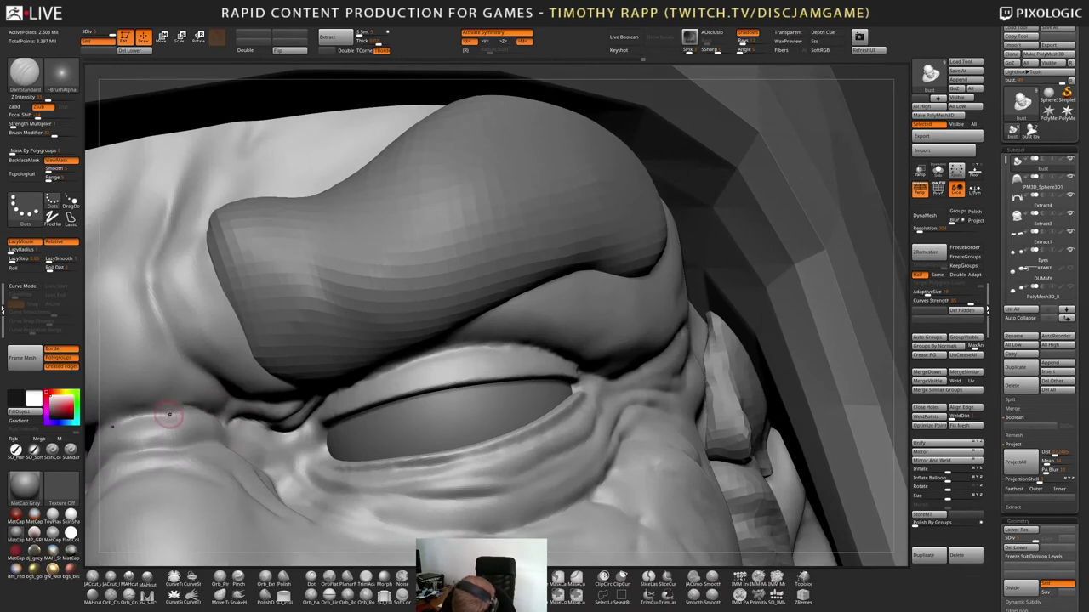
right_click_drag(269, 396, 134, 418)
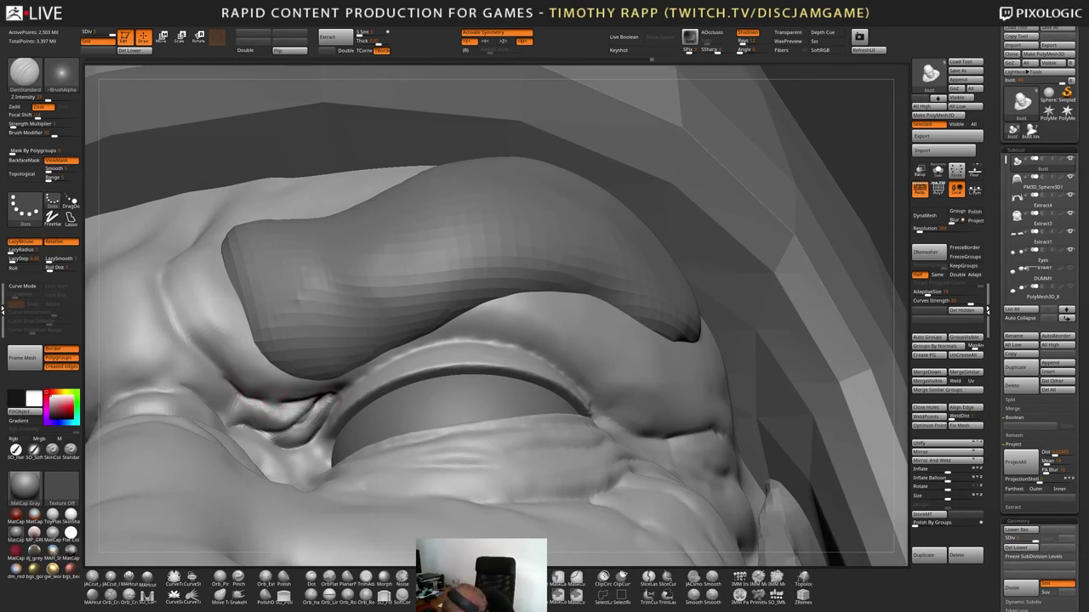
right_click_drag(271, 402, 351, 317)
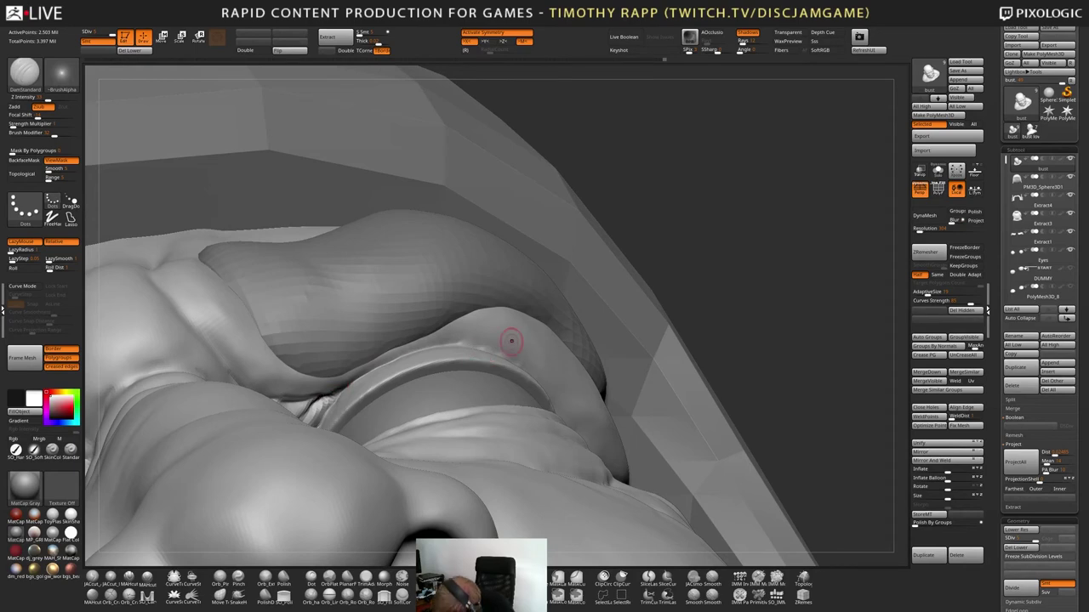
Carve the crease above the left upper eyelid out past the eye's outer corner and smooth around that corner
mouse_move(512, 341)
left_mouse_down()
mouse_move(552, 318)
mouse_move(498, 340)
mouse_move(467, 332)
left_mouse_up()
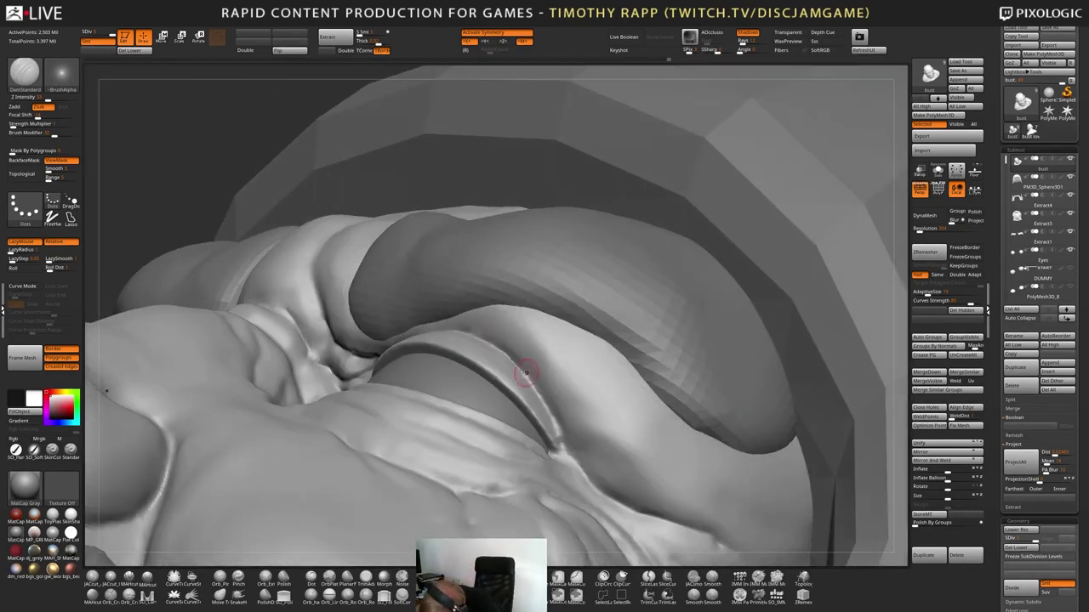
mouse_move(527, 373)
left_mouse_down()
mouse_move(553, 436)
mouse_move(598, 468)
left_mouse_up()
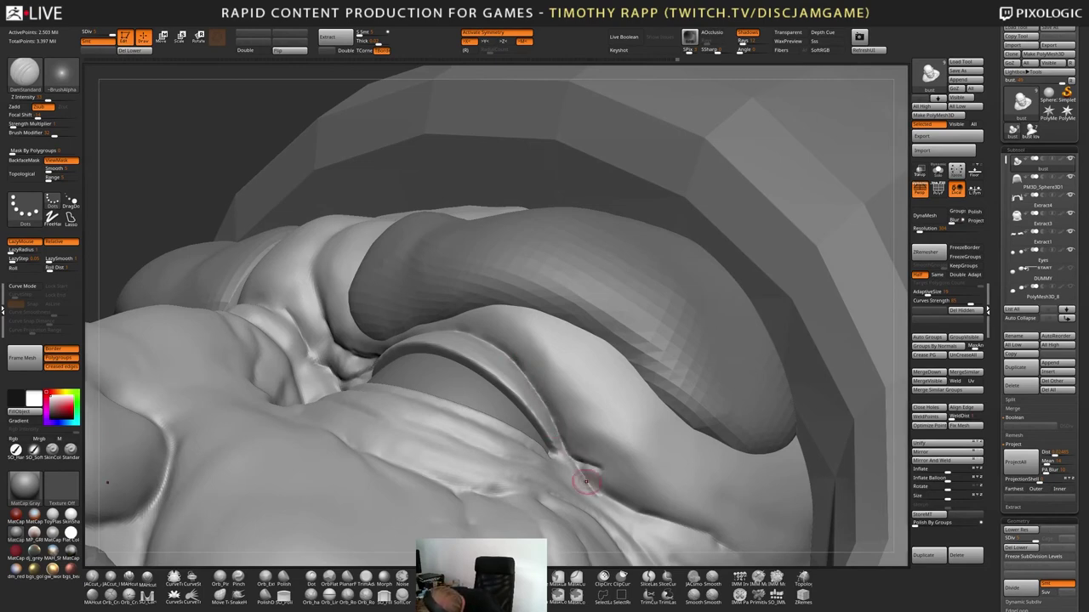
mouse_move(576, 474)
right_mouse_down()
mouse_move(553, 449)
mouse_move(560, 439)
mouse_move(587, 462)
mouse_move(573, 445)
mouse_move(564, 463)
mouse_move(550, 456)
right_mouse_up()
key("shift")
left_click_drag(549, 456, 551, 454, "shift")
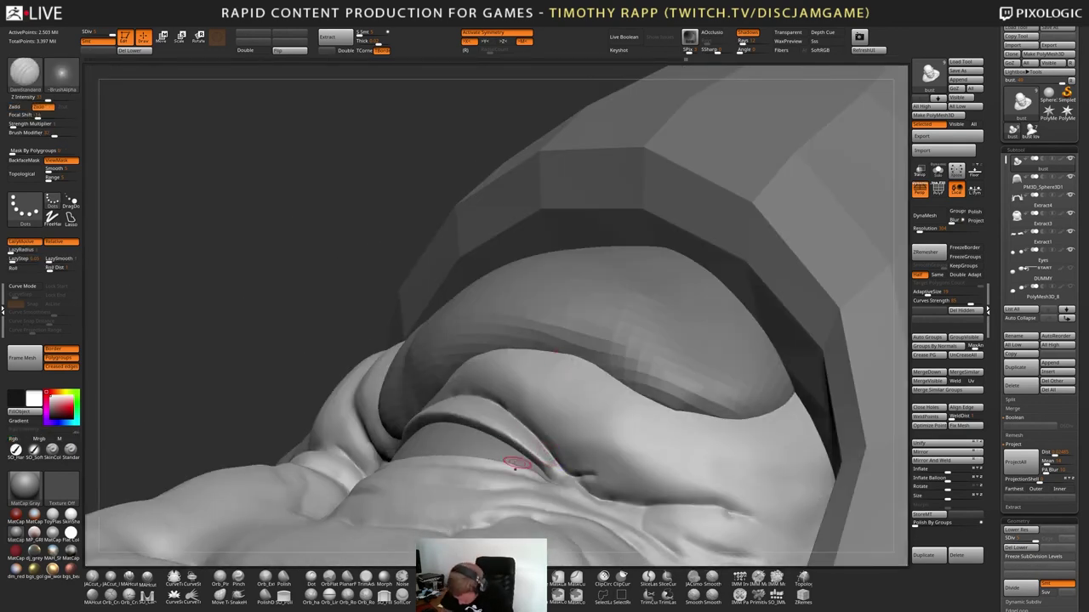
Inflate the left upper eyelid close to its outer corner with the Inflat brush
key("b")
key("i")
key("n")
right_click_drag(539, 414, 542, 482)
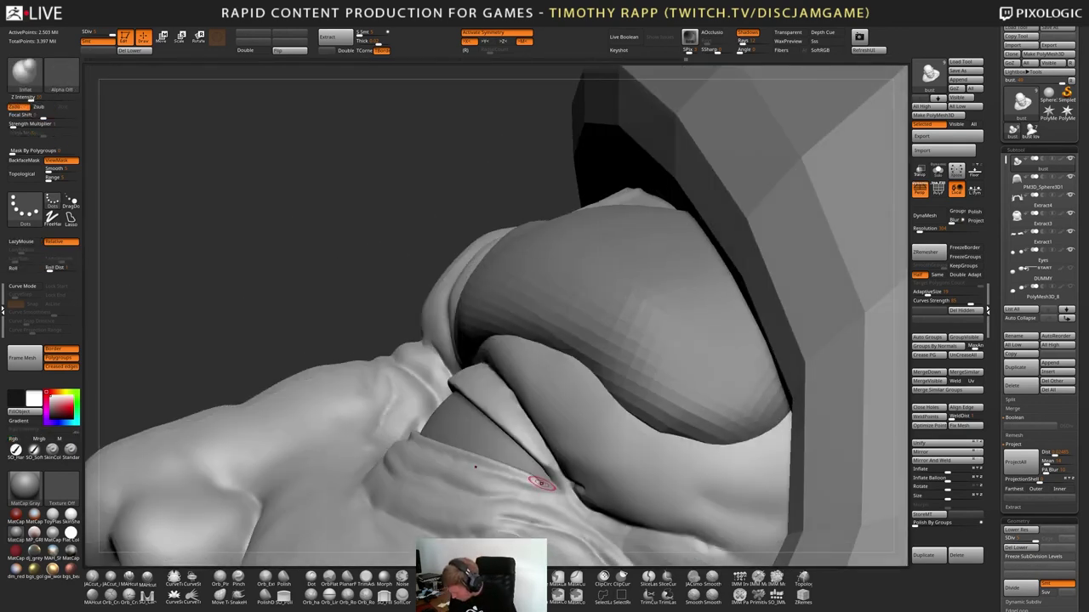
Return to the DamStandard brush and sharpen the creases where the lids meet at the left eye's outer corner
key("b")
key("d")
key("s")
left_click_drag(538, 482, 560, 494)
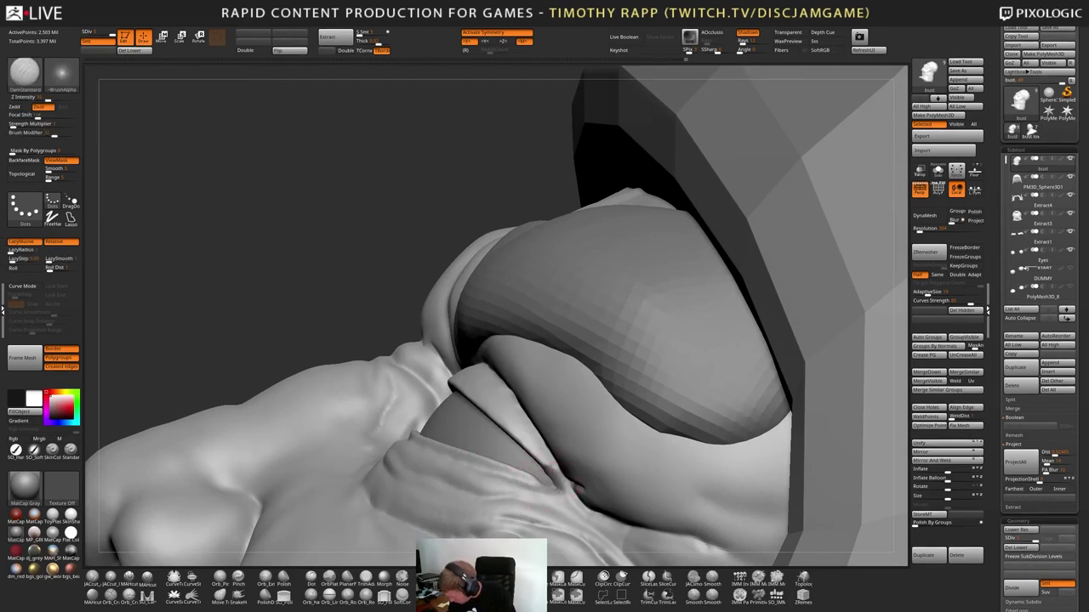
mouse_move(548, 492)
right_mouse_down()
mouse_move(553, 511)
mouse_move(538, 478)
mouse_move(564, 500)
right_mouse_up()
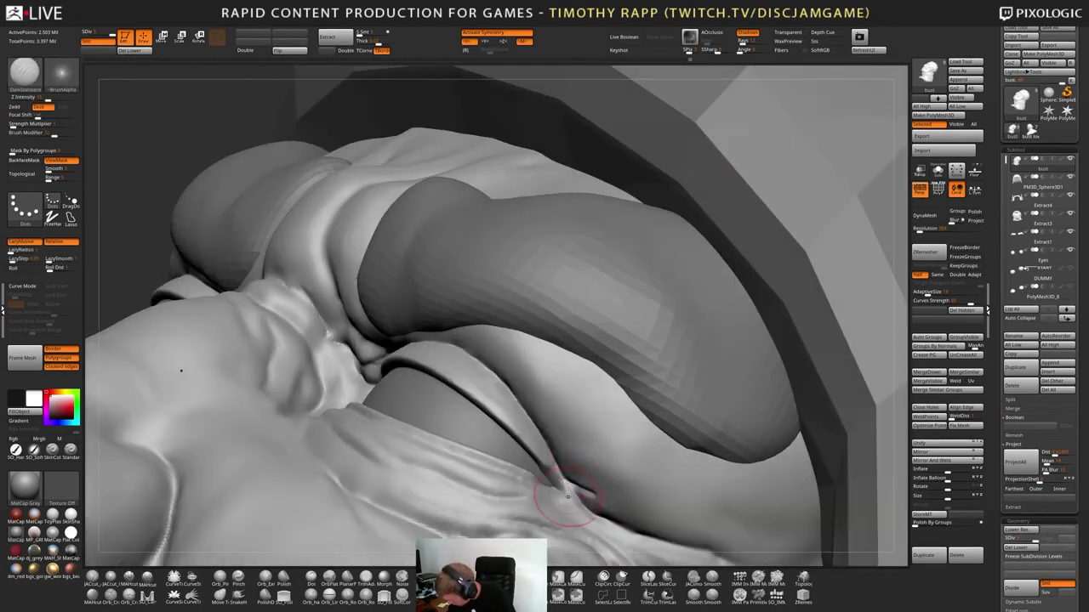
left_click_drag(564, 502, 619, 498)
right_click_drag(568, 500, 557, 477)
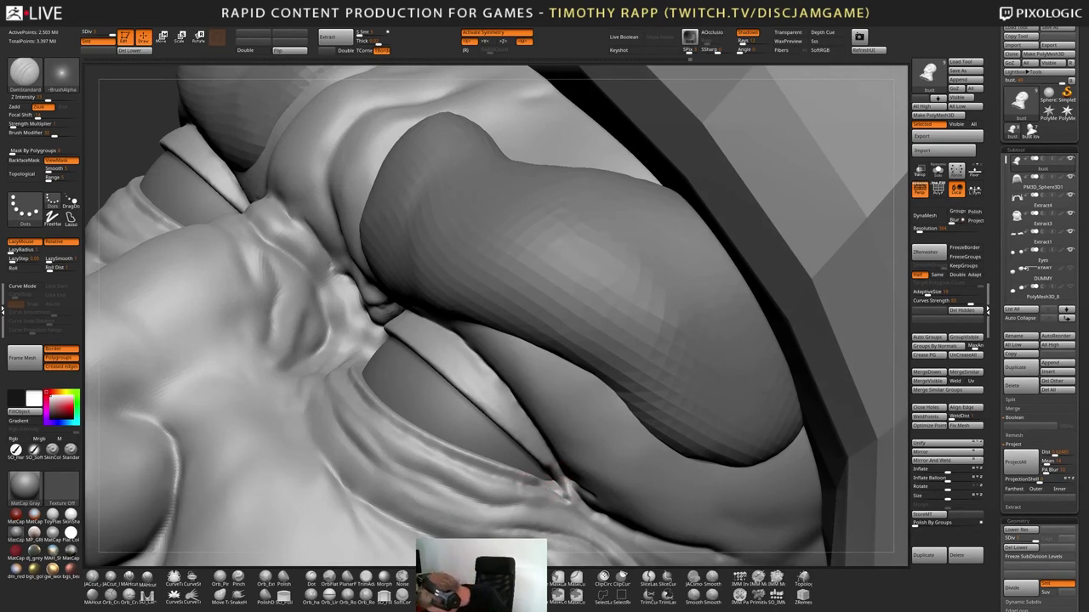
right_click_drag(578, 509, 550, 516)
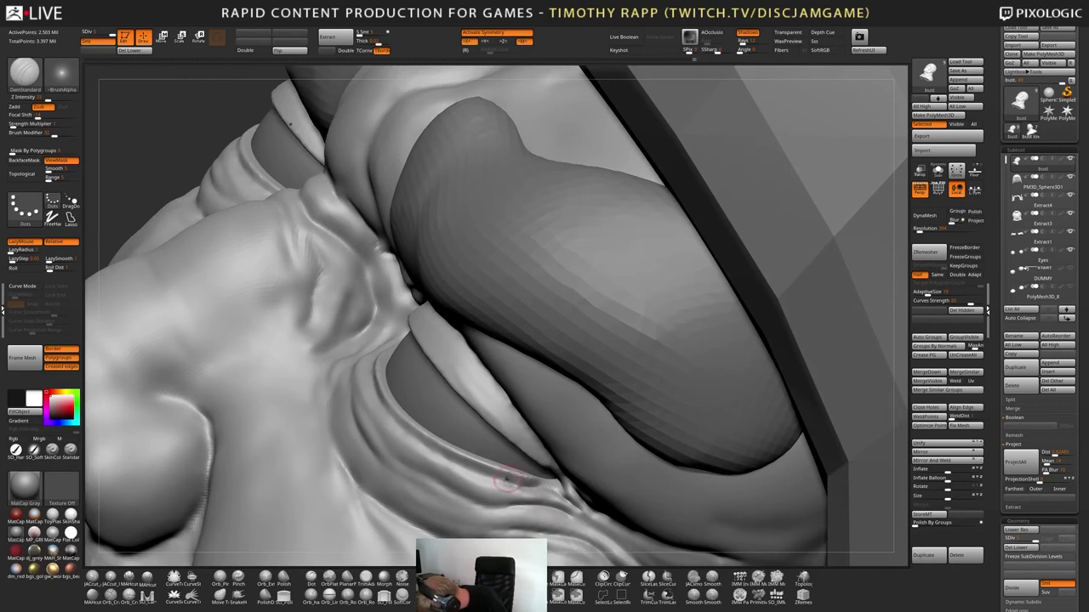
Carve additional wrinkles into the bag below the left eye and along its lower edge
right_click_drag(506, 481, 529, 474)
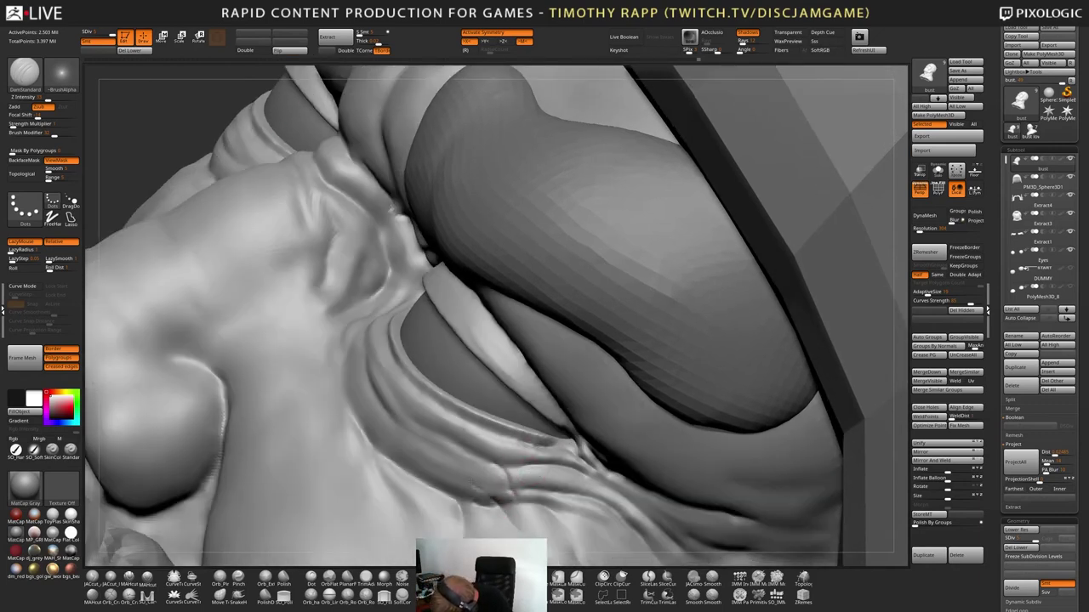
left_click_drag(474, 480, 498, 509)
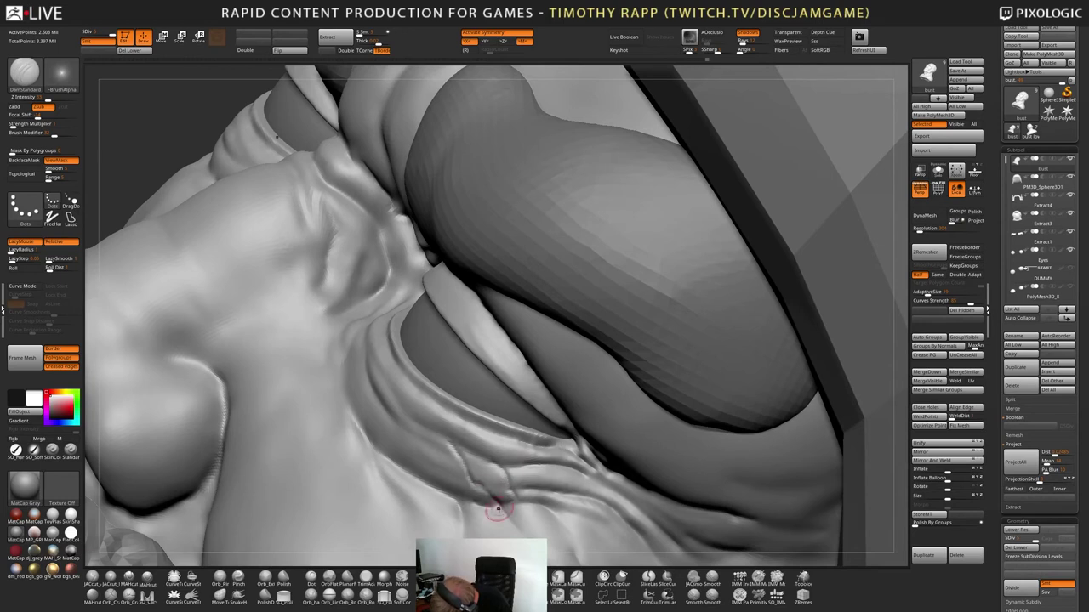
left_click_drag(386, 408, 420, 439)
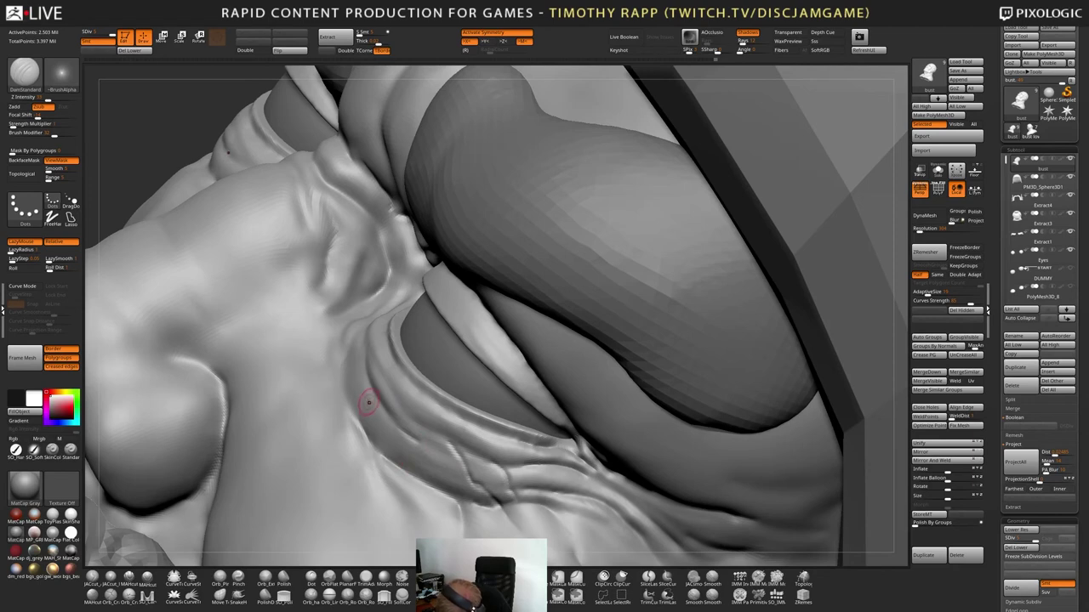
right_click_drag(368, 402, 333, 365)
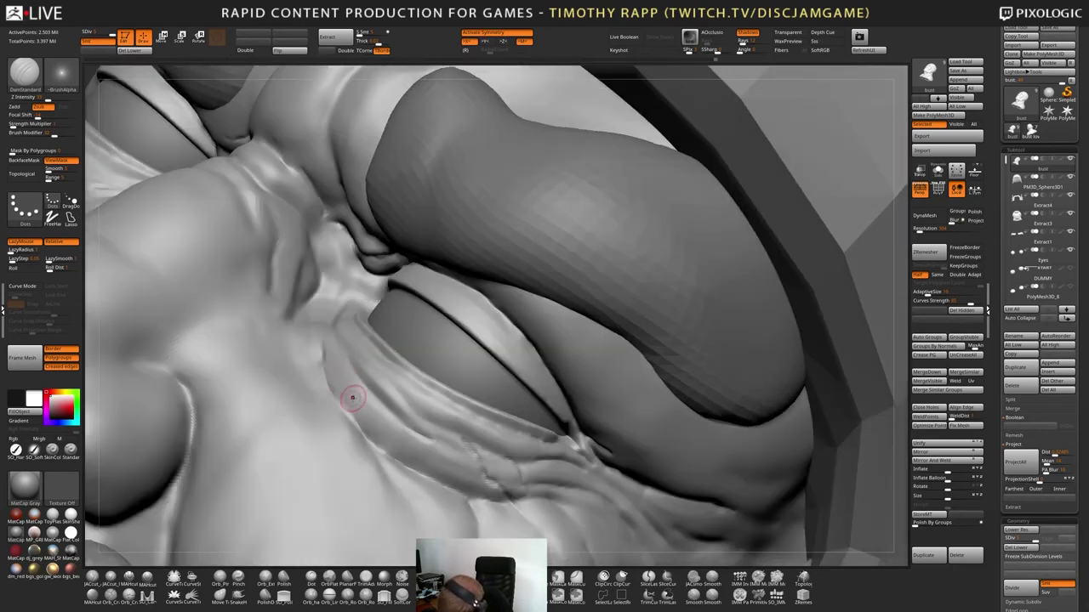
Check the whole bust, turn off X symmetry, and carve an asymmetrical wrinkle beneath the left lower eyelid
right_click_drag(284, 499, 284, 366, "ctrl")
mouse_move(655, 489)
right_mouse_down("shift")
mouse_move(672, 496)
mouse_move(623, 498)
mouse_move(595, 535)
mouse_move(563, 482)
mouse_move(556, 502)
right_mouse_up("shift")
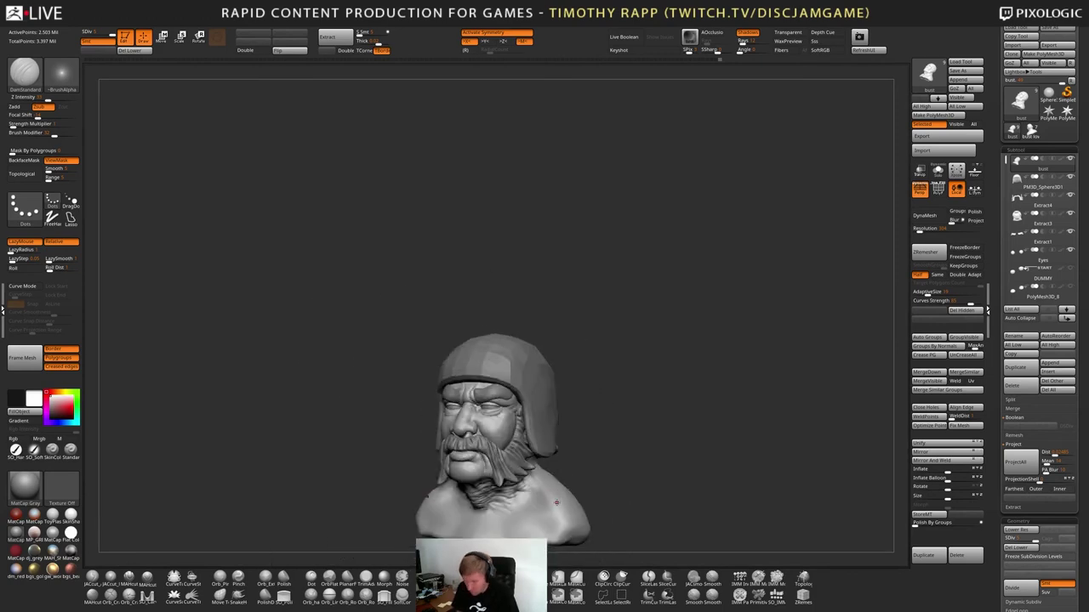
right_click_drag(511, 415, 547, 487, "ctrl")
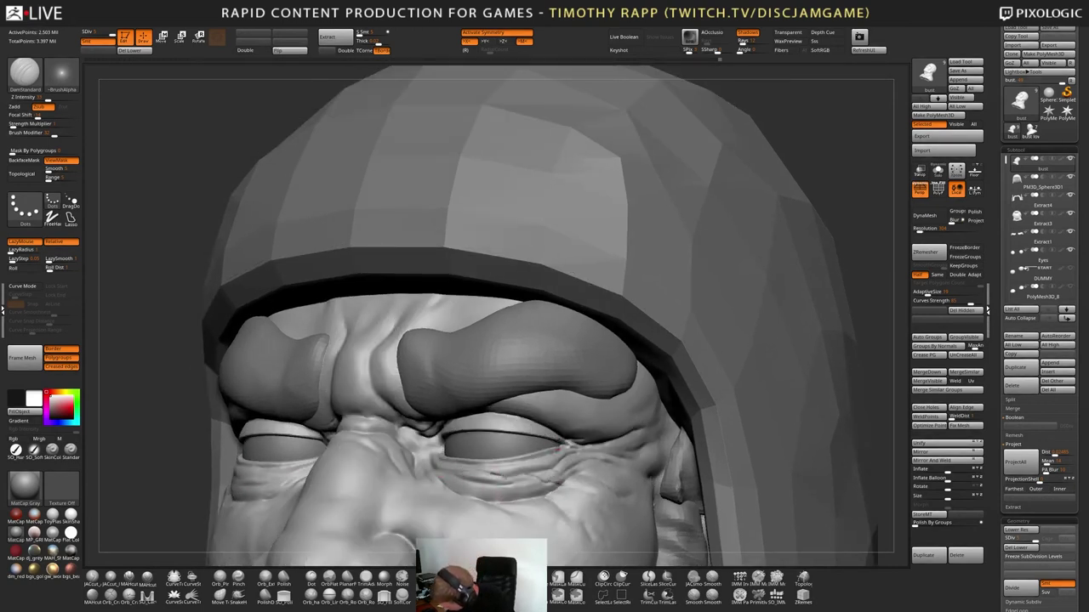
key("x")
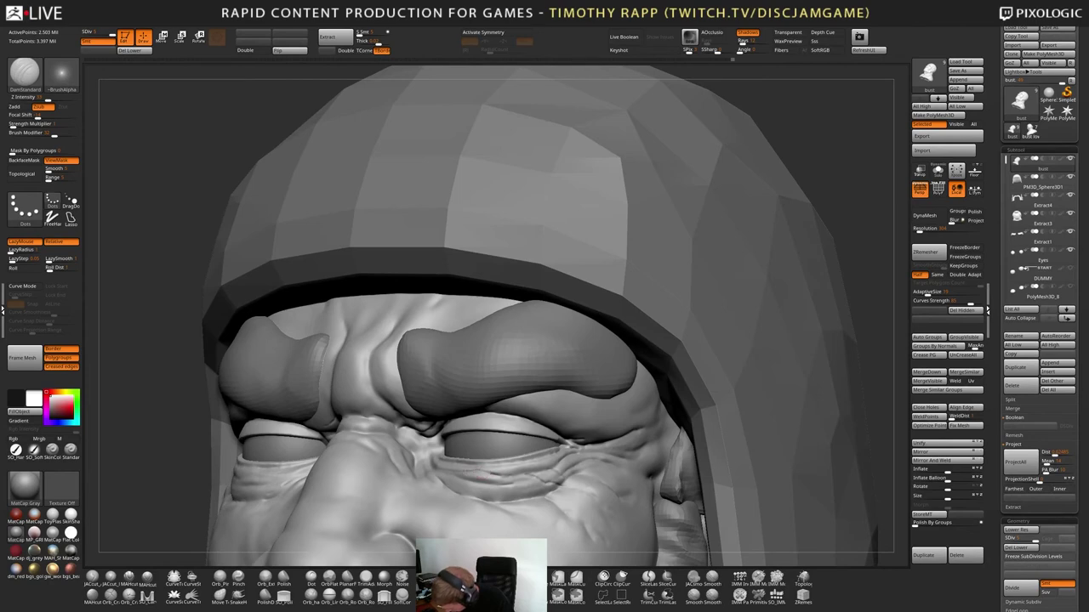
left_click_drag(456, 469, 519, 479)
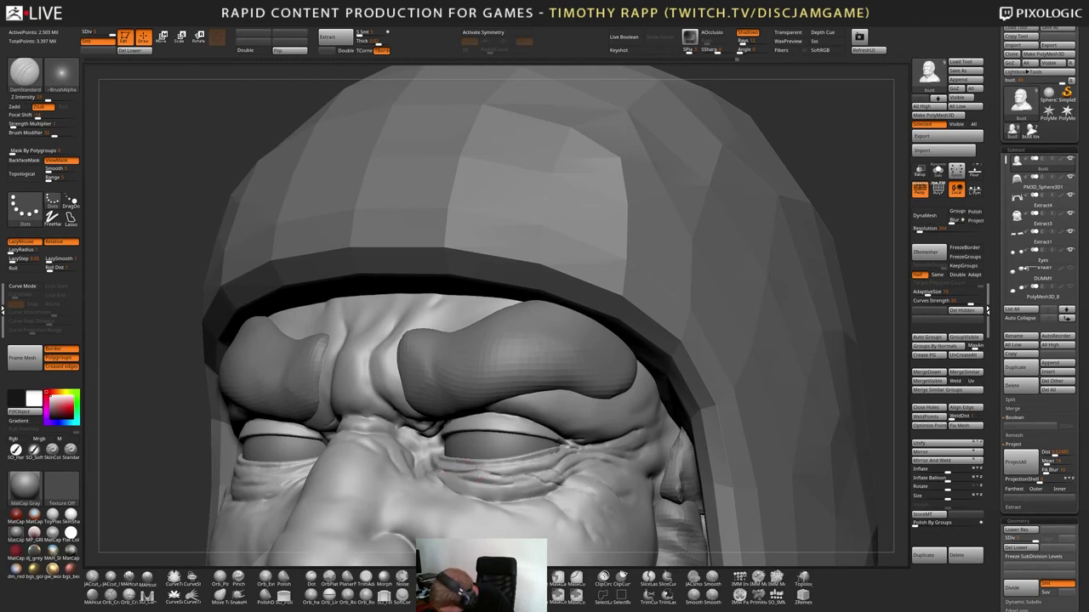
mouse_move(445, 491)
right_mouse_down()
mouse_move(431, 478)
mouse_move(423, 503)
right_mouse_up()
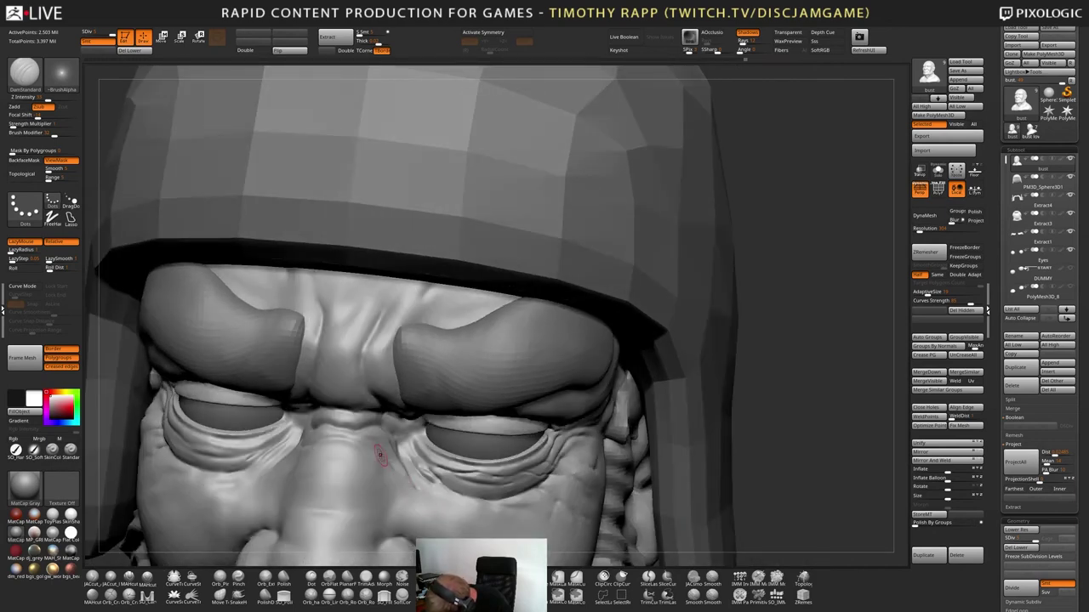
Carve short wrinkles on the side of the nose bridge beside the left eye and smooth them
right_click_drag(380, 455, 384, 459)
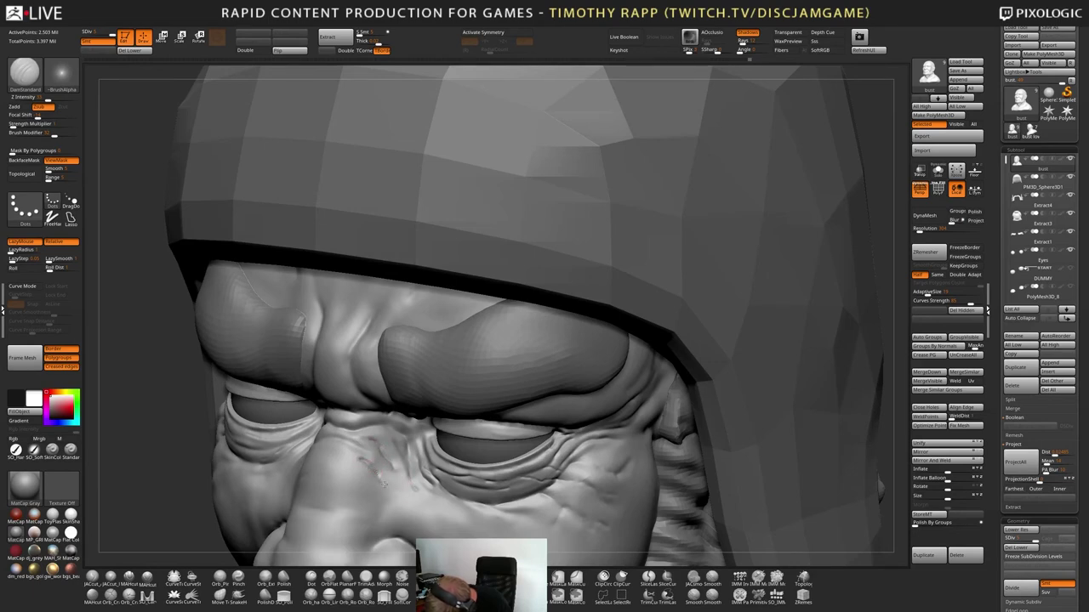
right_click_drag(392, 488, 378, 473)
mouse_move(362, 473)
left_mouse_down("shift")
mouse_move(360, 506)
mouse_move(389, 493)
left_mouse_up("shift")
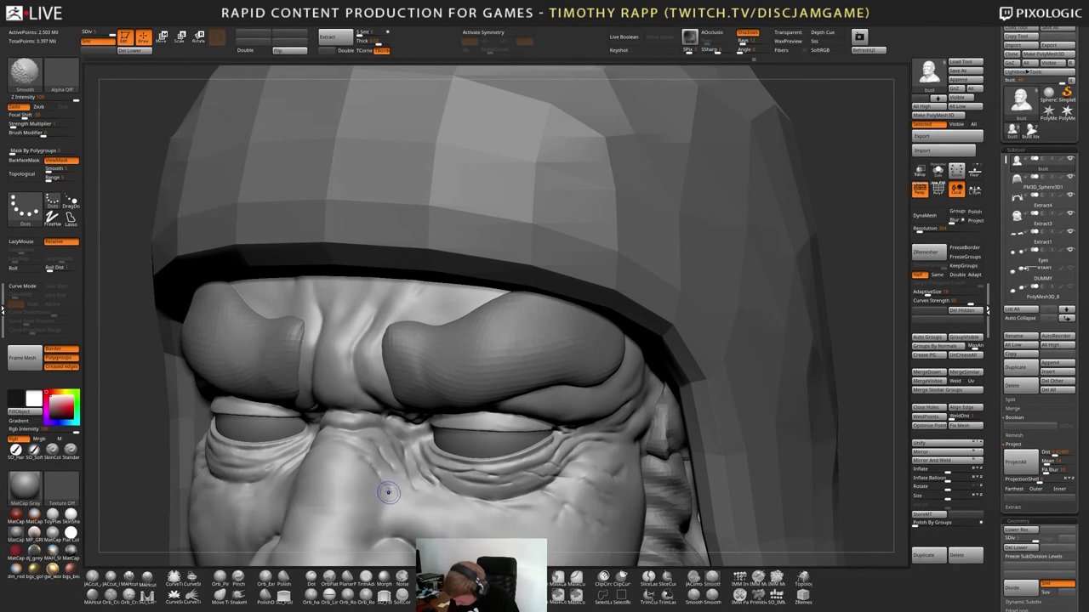
mouse_move(536, 518)
right_mouse_down()
mouse_move(593, 515)
mouse_move(521, 529)
mouse_move(539, 499)
right_mouse_up()
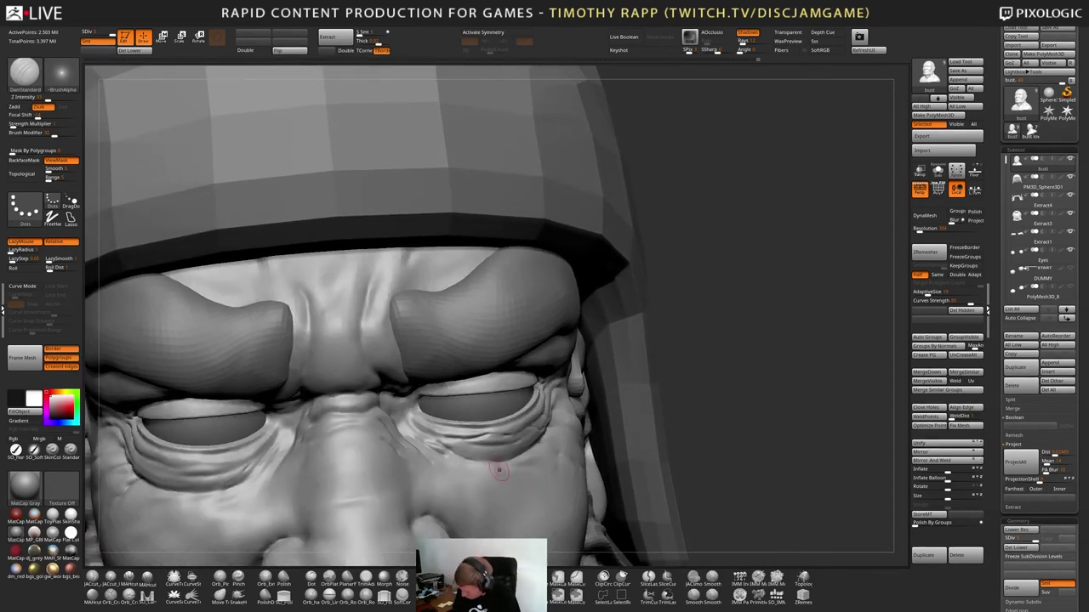
Deepen the folds under the left lower eyelid from the inner corner toward the middle of the bag
right_click_drag(472, 457, 522, 419, "alt")
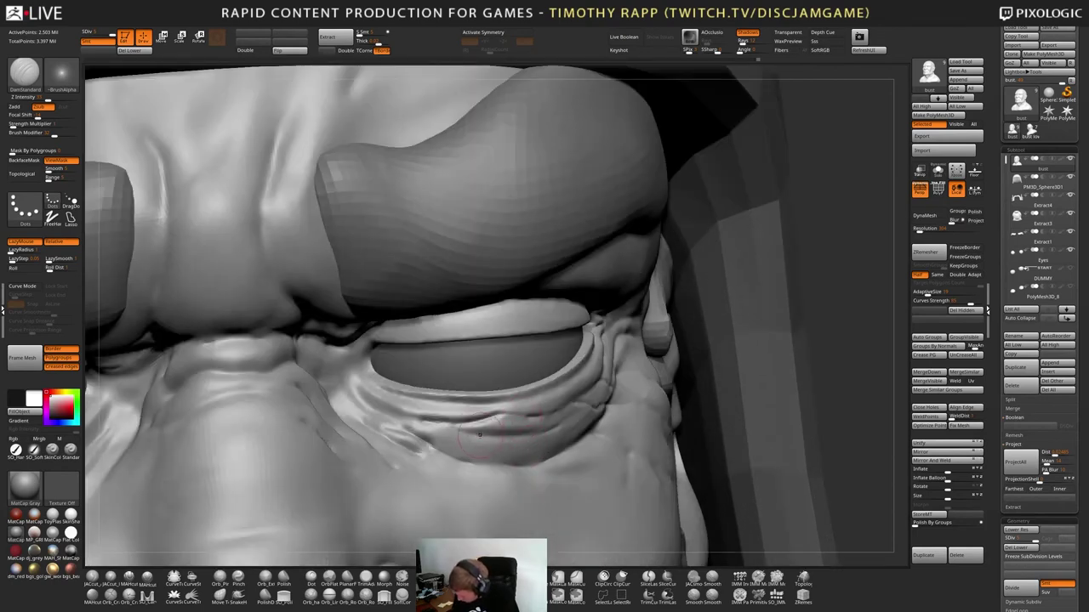
left_click_drag(370, 400, 437, 410)
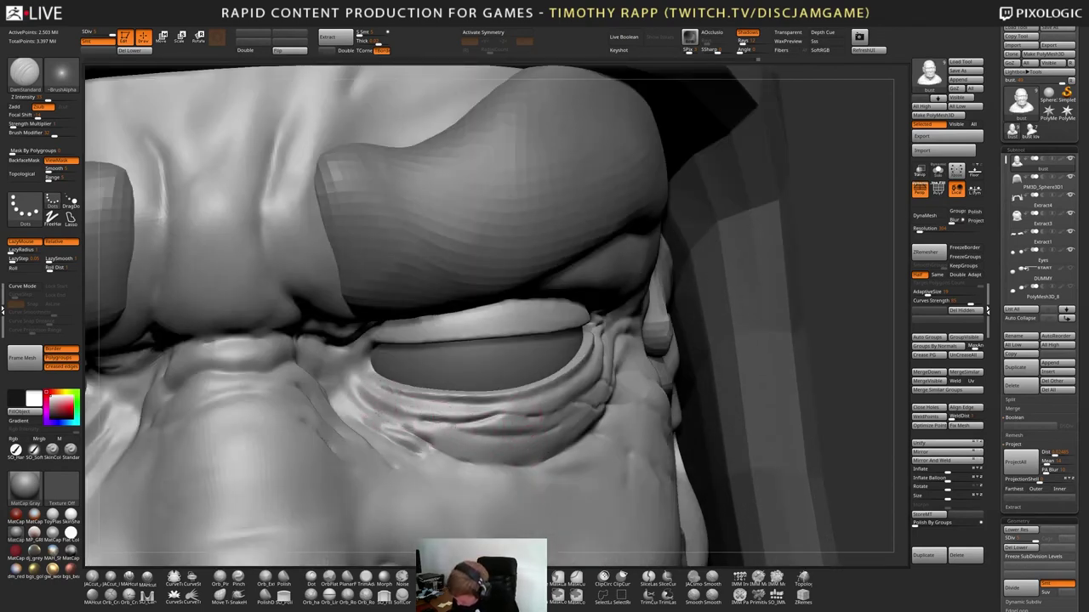
right_click_drag(443, 417, 391, 411)
Switch to the ClayBuildup brush and build up the skin just below the left eye's inner corner
key("shift")
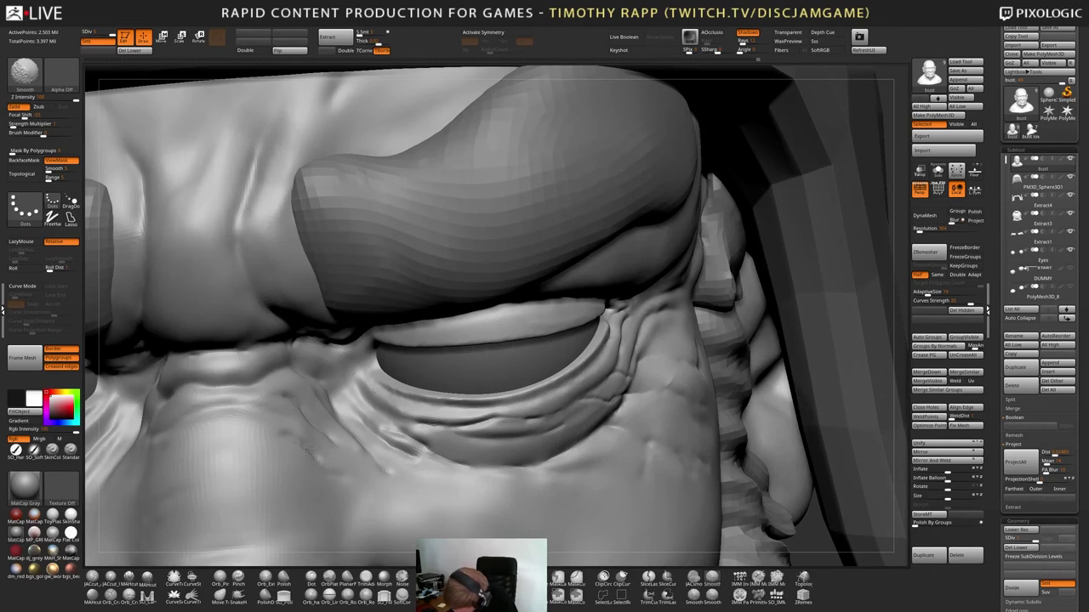
key("2")
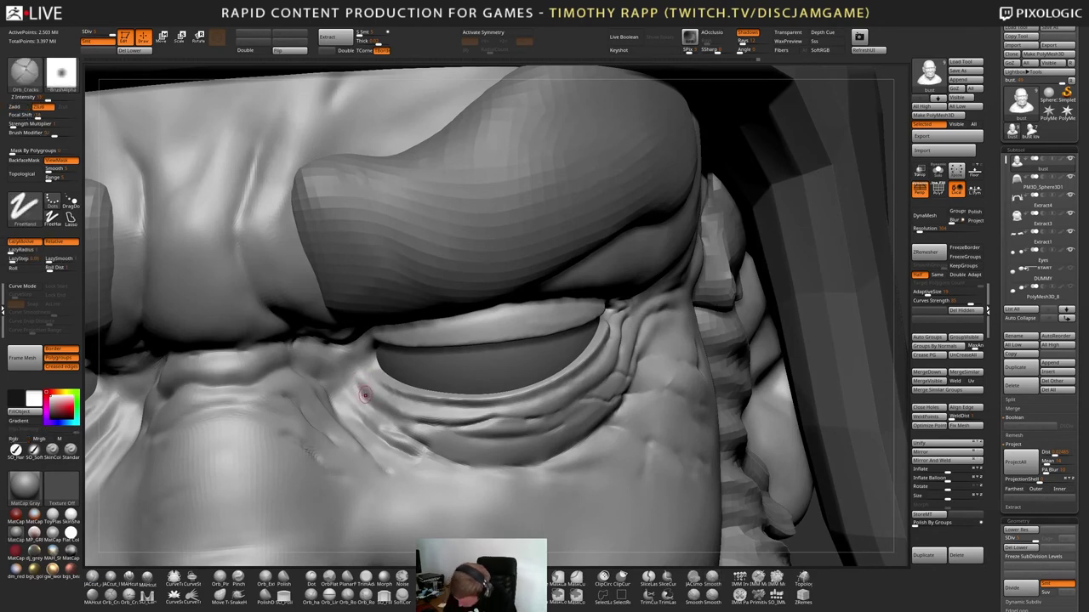
key("b")
key("c")
key("b")
left_click_drag(361, 385, 368, 398)
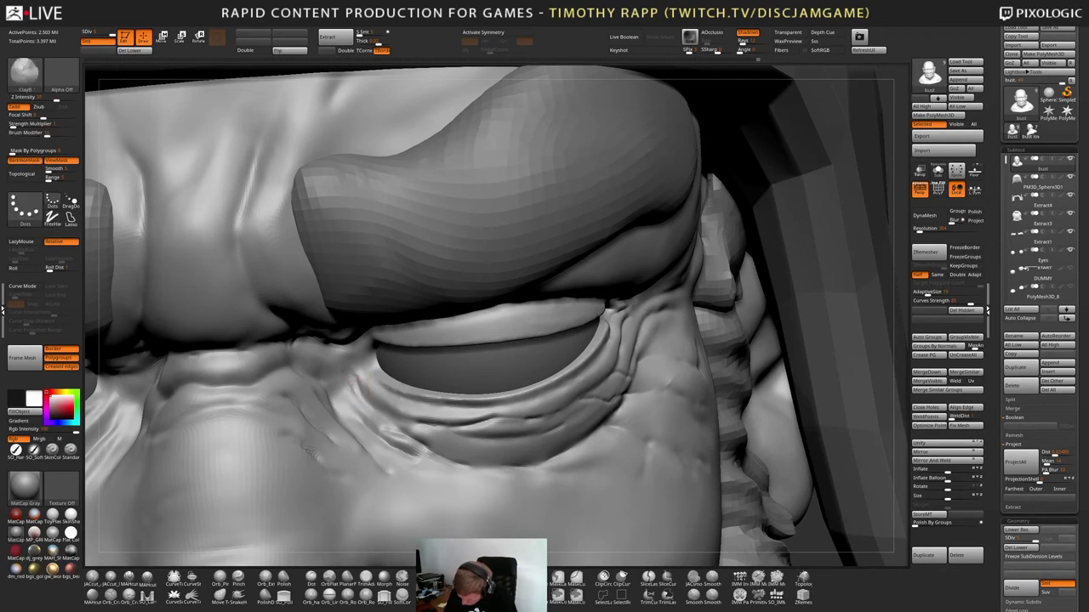
Switch to the DamStandard brush and sharpen the creases around the left eye's inner corner and lower lid
right_click_drag(357, 375, 372, 358)
key("b")
key("d")
key("s")
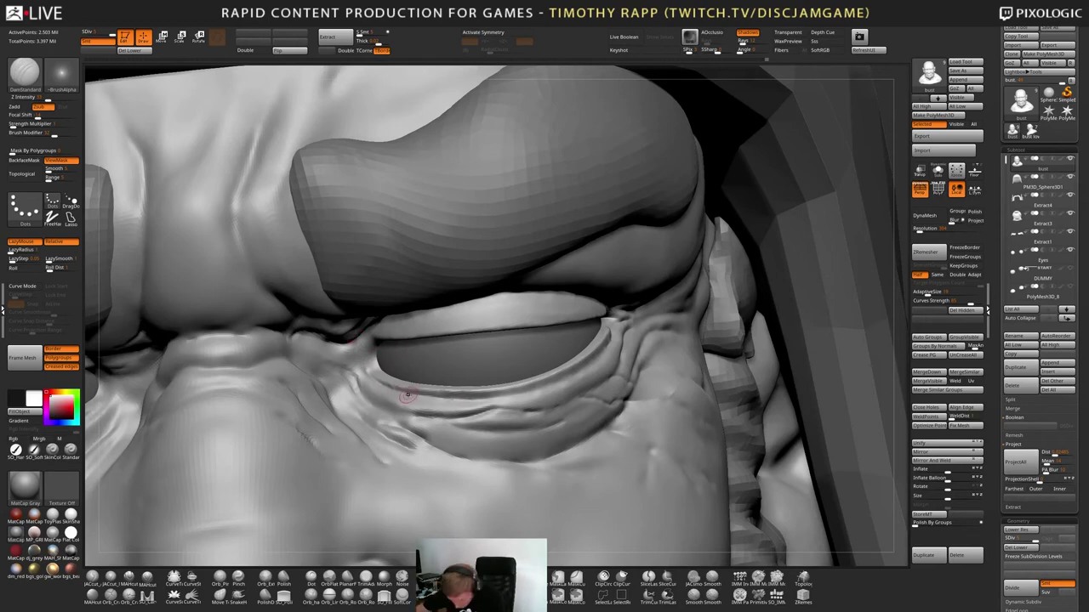
right_click_drag(483, 394, 535, 396)
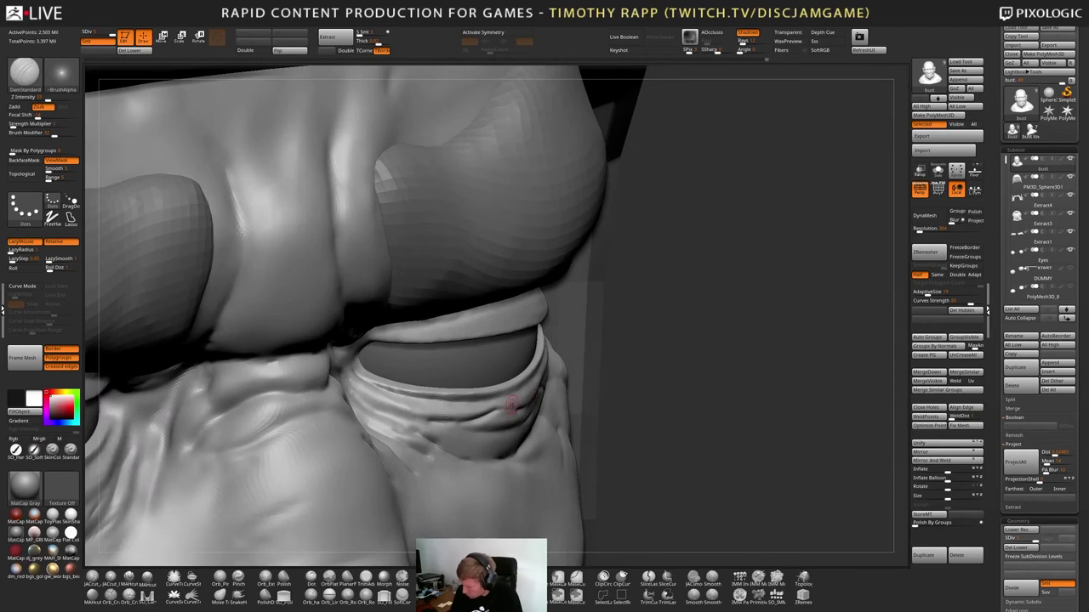
right_click_drag(463, 401, 415, 392)
key("shift")
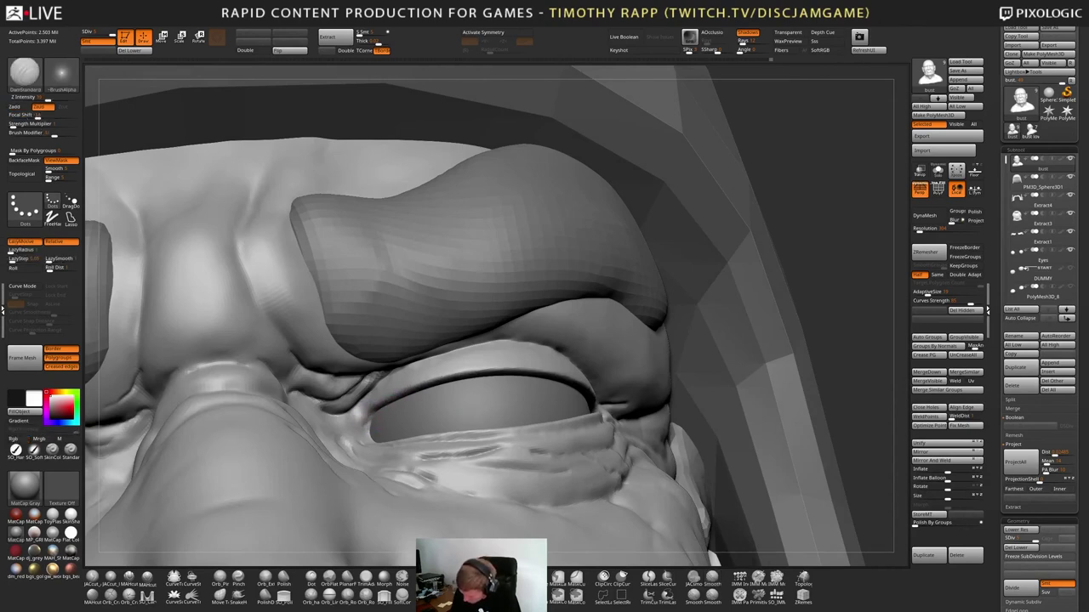
mouse_move(385, 389)
right_mouse_down()
mouse_move(382, 417)
mouse_move(366, 429)
right_mouse_up()
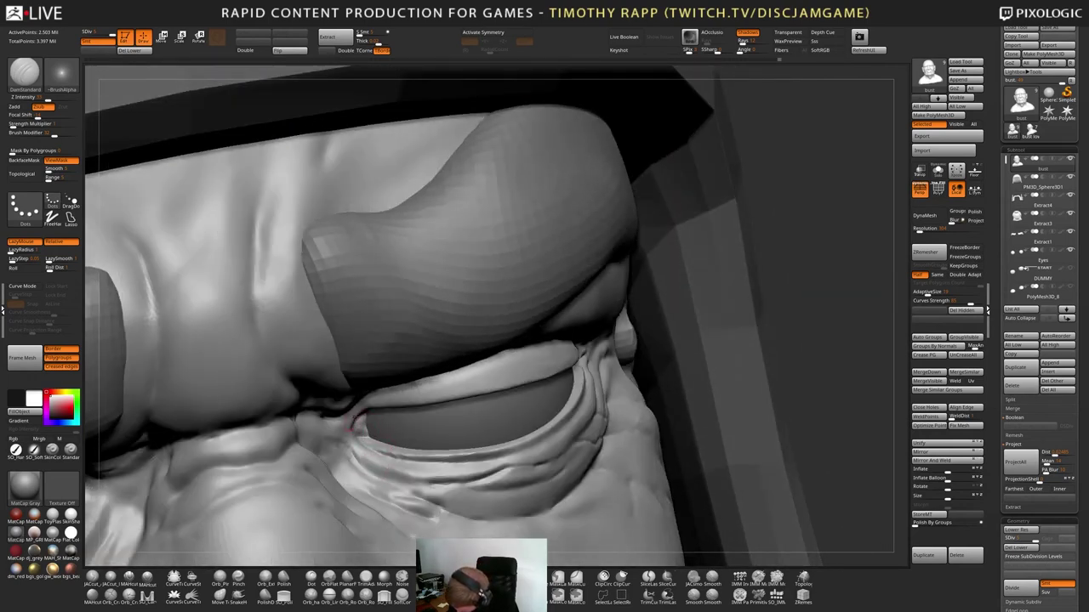
Switch to the Inflate brush and swell the skin around the left eye's inner and outer corners
mouse_move(352, 421)
right_mouse_down()
mouse_move(379, 414)
mouse_move(365, 414)
right_mouse_up()
key("b")
key("m")
key("v")
key("b")
key("i")
key("n")
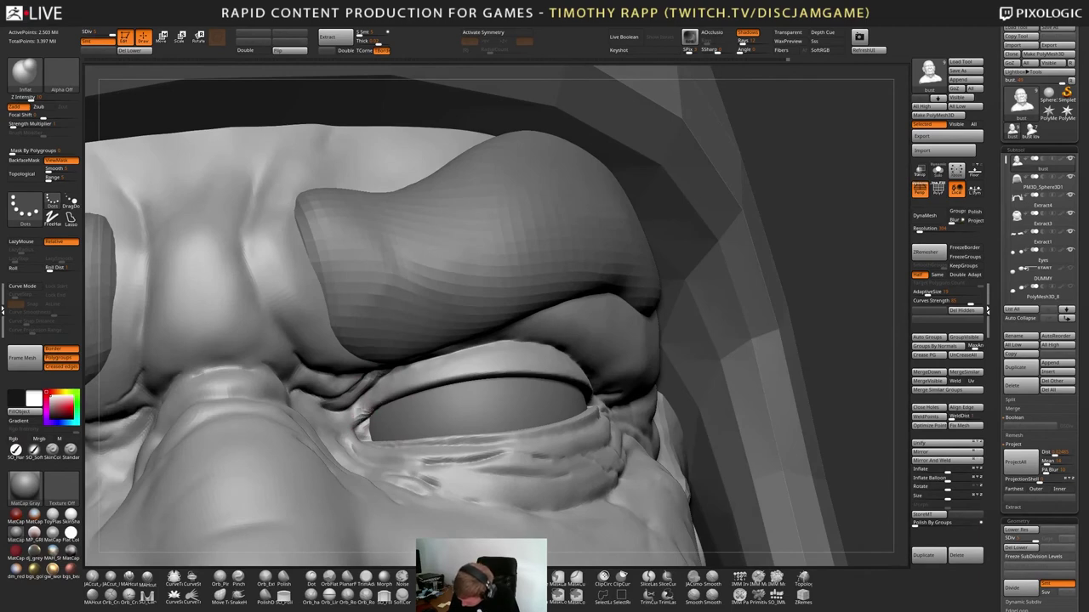
right_click_drag(357, 421, 375, 419)
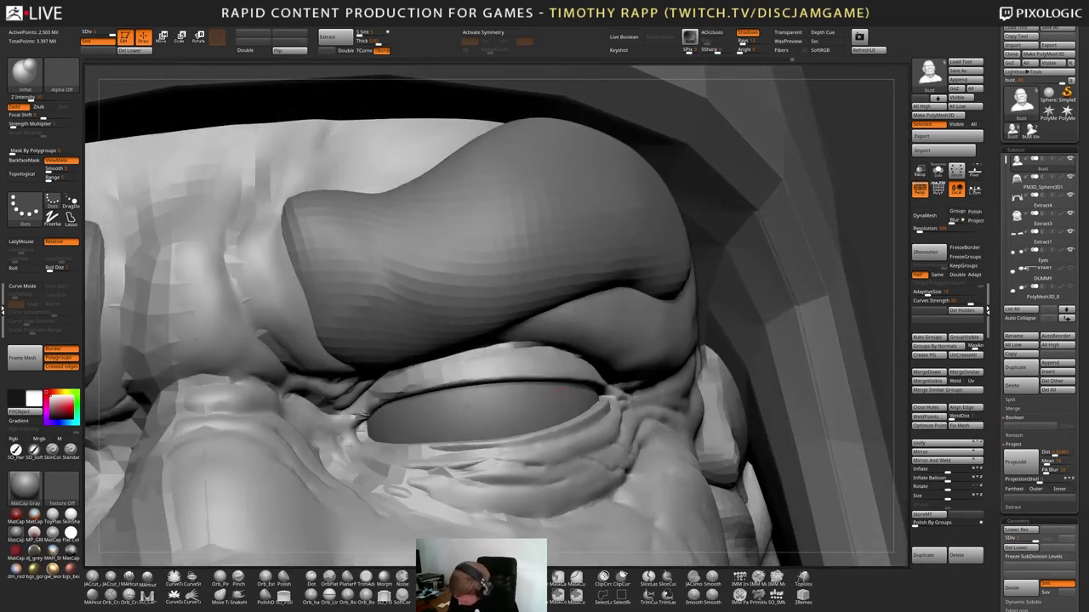
key("f")
mouse_move(570, 436)
right_mouse_down()
mouse_move(583, 438)
mouse_move(547, 465)
mouse_move(416, 461)
mouse_move(405, 443)
mouse_move(611, 442)
right_mouse_up()
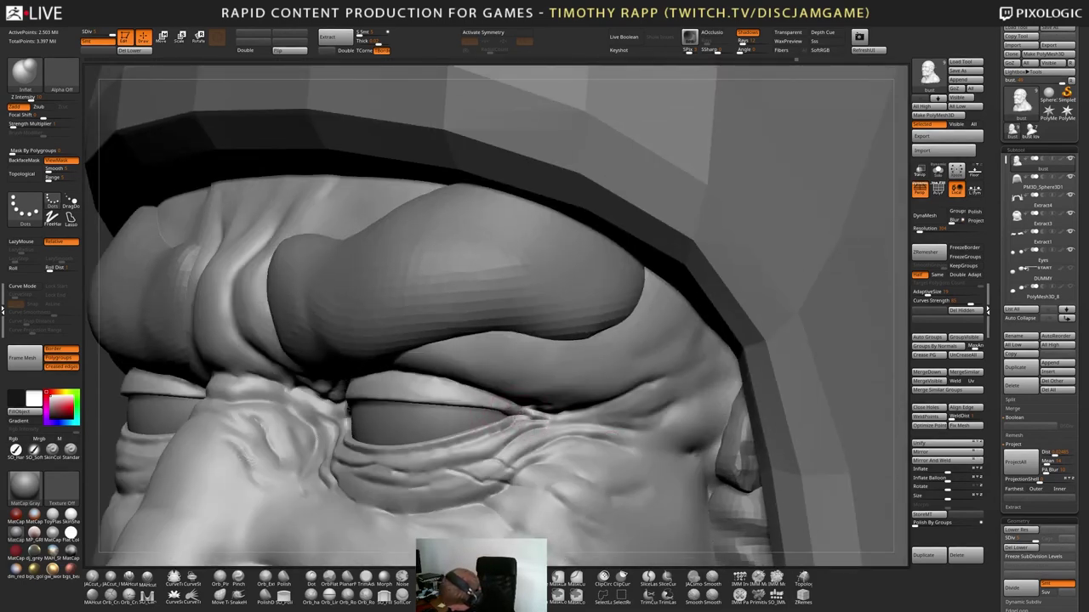
Check the whole bust, then use the Move brush to adjust the outer corner of the left eye
mouse_move(516, 401)
right_mouse_down()
mouse_move(510, 390)
mouse_move(506, 441)
mouse_move(489, 405)
mouse_move(504, 407)
mouse_move(489, 406)
mouse_move(500, 394)
mouse_move(683, 460)
mouse_move(662, 488)
mouse_move(704, 495)
mouse_move(693, 507)
right_mouse_up()
key("b")
key("m")
key("v")
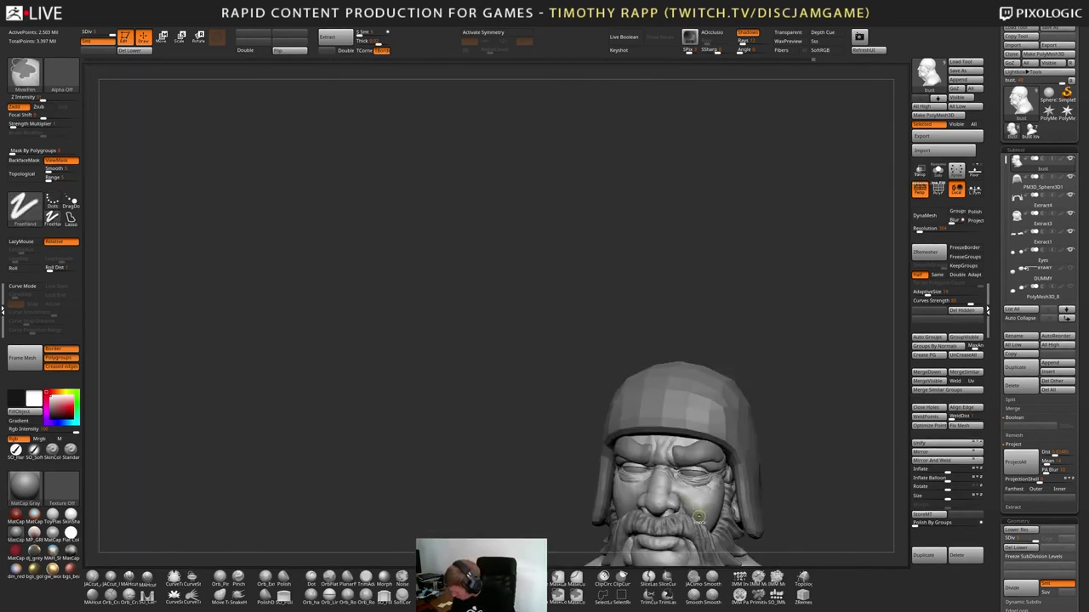
right_click_drag(710, 503, 740, 508)
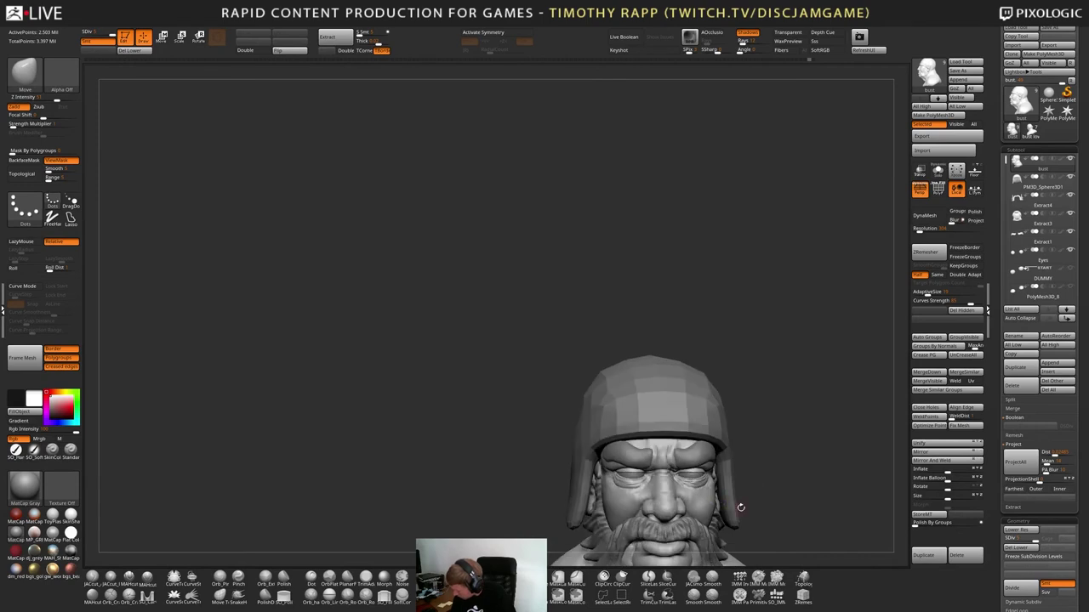
key("f")
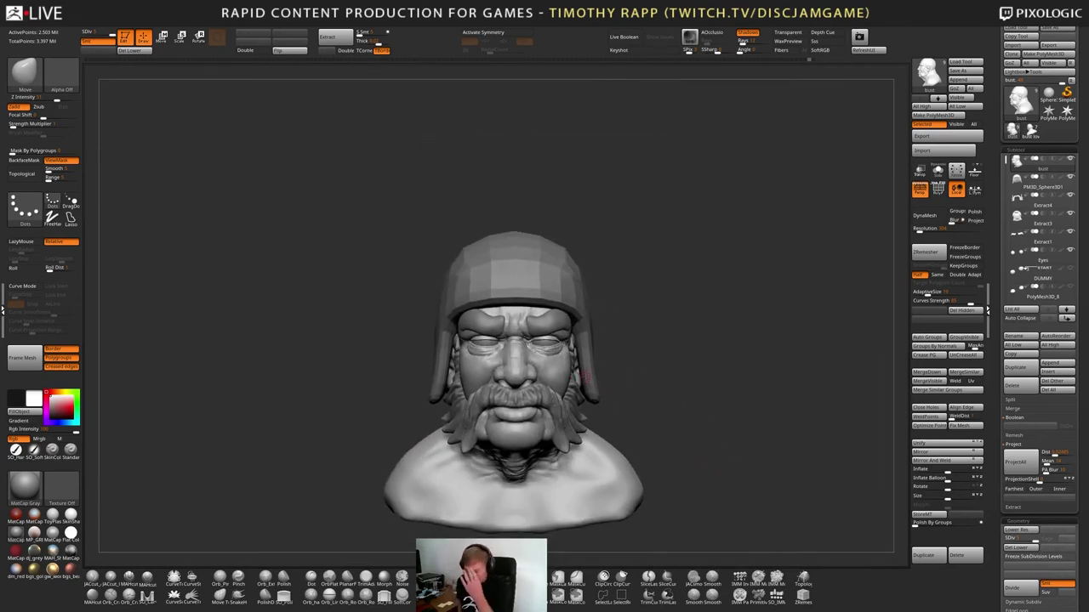
mouse_move(585, 376)
right_mouse_down()
mouse_move(529, 374)
mouse_move(548, 451)
right_mouse_up()
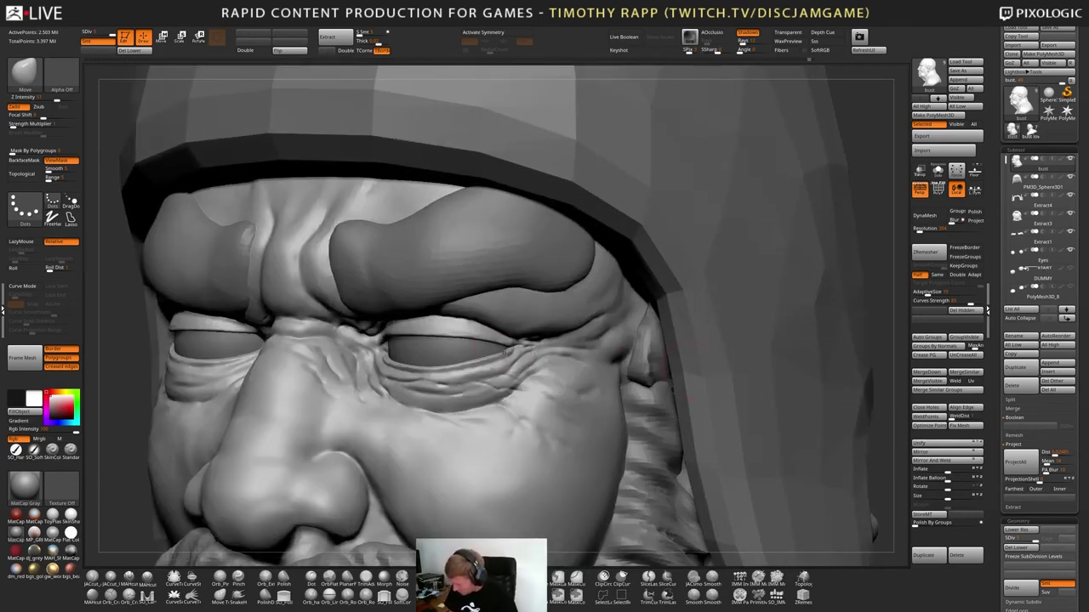
mouse_move(544, 306)
right_mouse_down()
mouse_move(519, 296)
mouse_move(493, 338)
mouse_move(482, 334)
mouse_move(509, 356)
mouse_move(507, 332)
mouse_move(508, 361)
right_mouse_up()
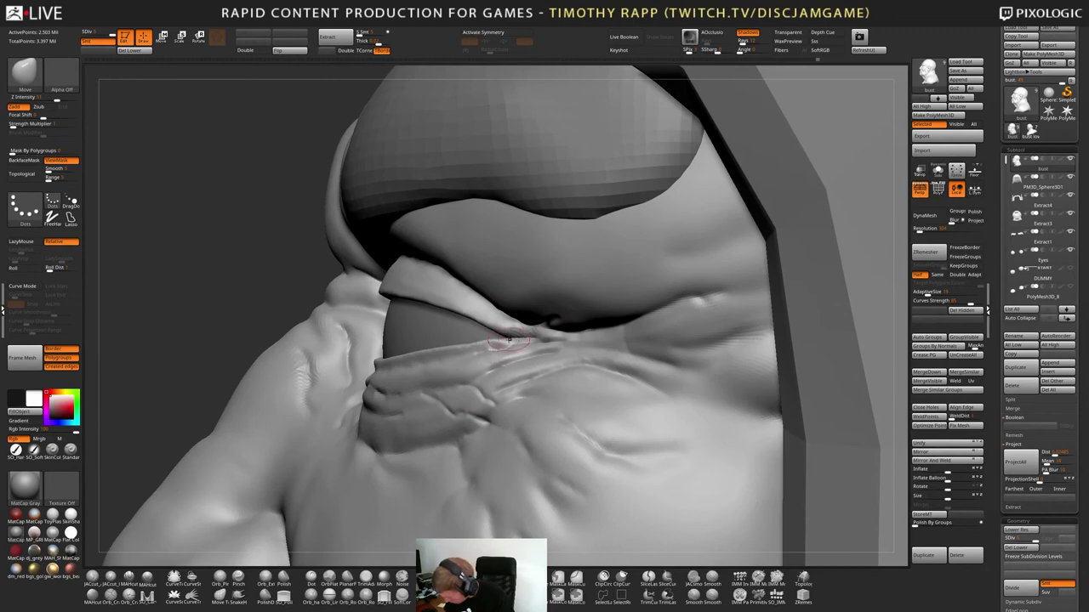
mouse_move(508, 340)
right_mouse_down()
mouse_move(498, 342)
mouse_move(511, 330)
mouse_move(519, 344)
mouse_move(521, 392)
mouse_move(596, 417)
right_mouse_up()
right_click_drag(531, 424, 607, 408, "ctrl")
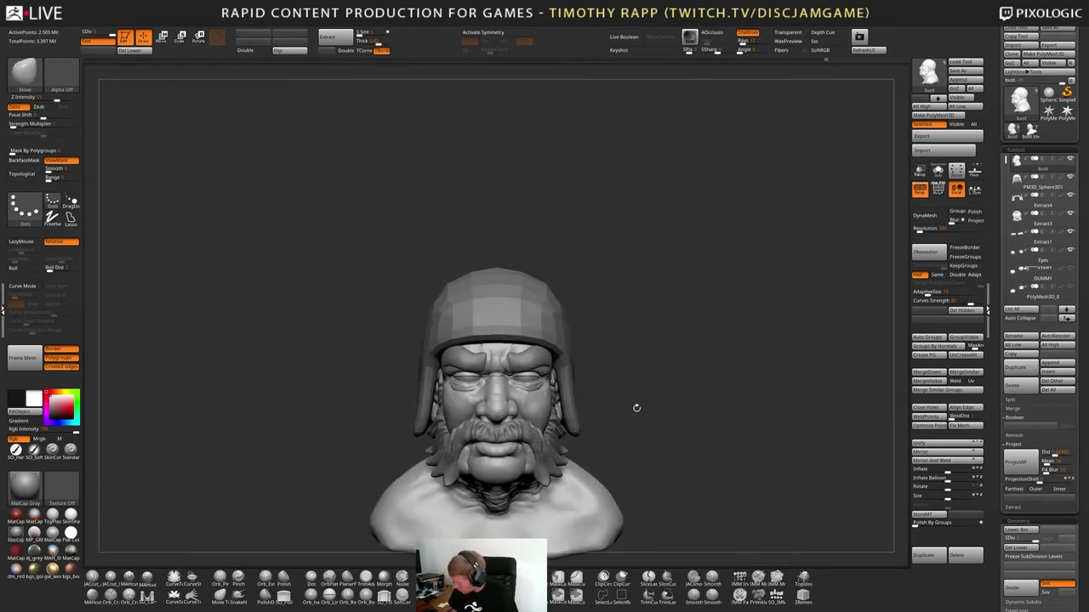
Display the painted colours on all subtools and examine the eyes and face from several angles
mouse_move(715, 406)
right_mouse_down()
mouse_move(651, 412)
mouse_move(707, 417)
mouse_move(668, 419)
right_mouse_up()
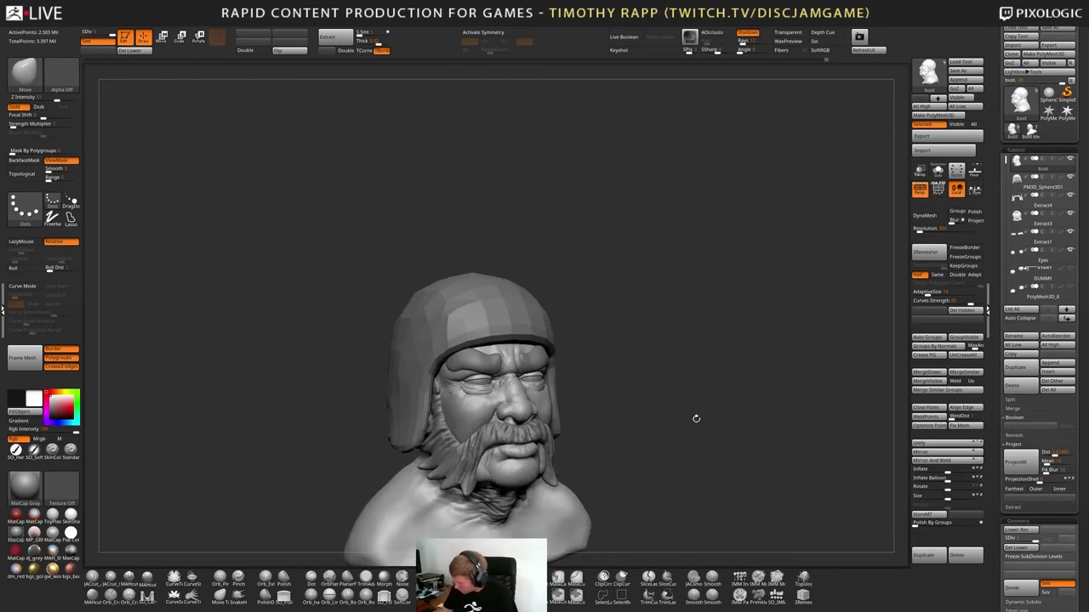
left_click(1061, 160, "shift")
right_click_drag(590, 411, 481, 400)
right_click_drag(502, 298, 622, 289, "ctrl")
right_click_drag(629, 404, 690, 441)
right_click_drag(494, 520, 522, 425, "ctrl")
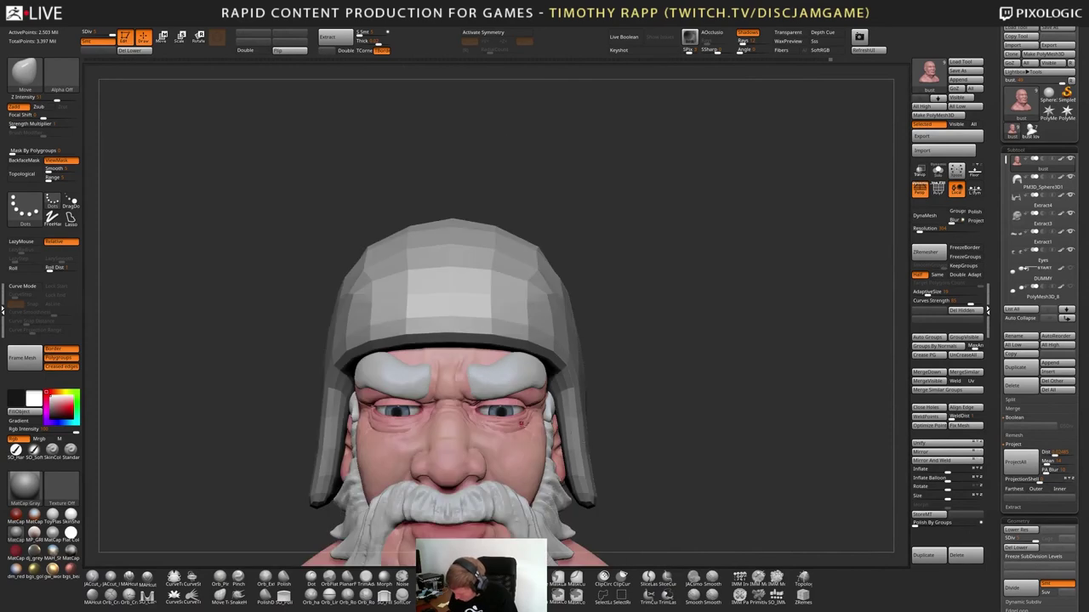
right_click_drag(544, 353, 484, 383, "ctrl")
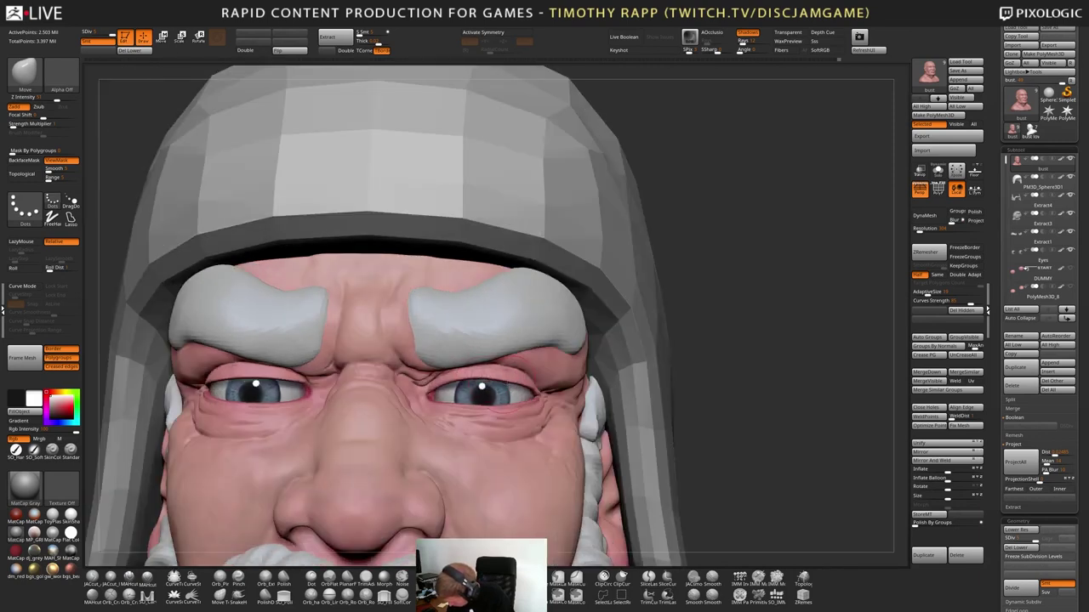
Turn on X symmetry and adjust the shape of both upper eyelids with the Move brush
key("x")
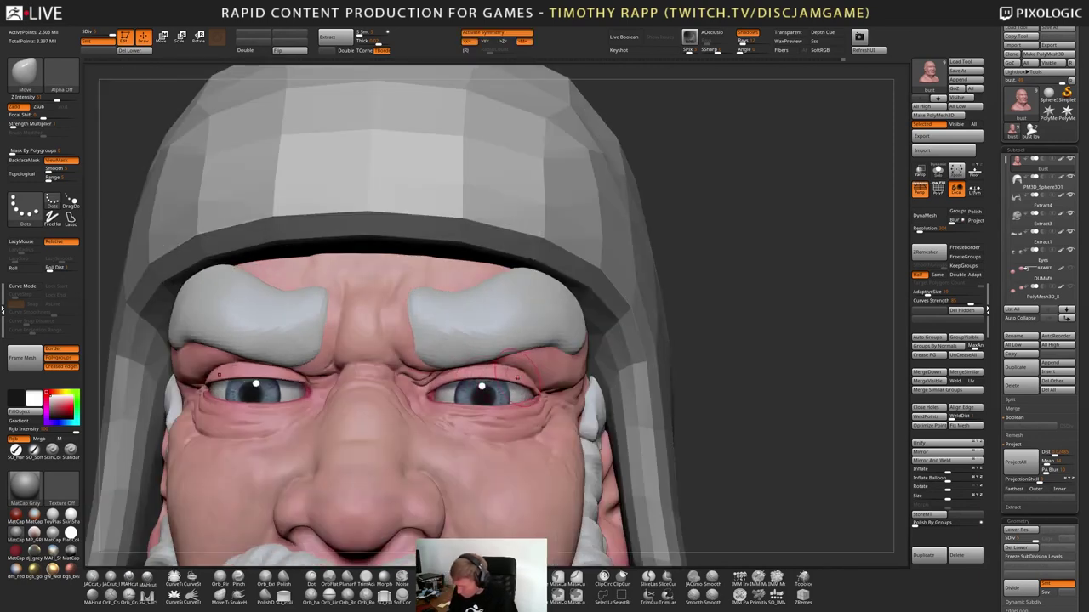
right_click_drag(416, 401, 425, 396)
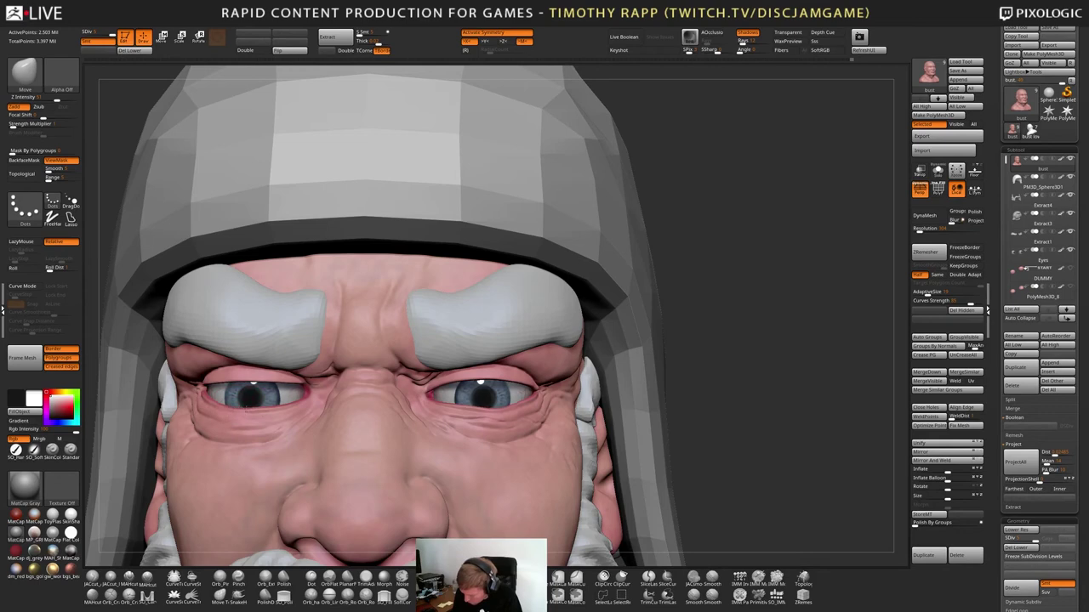
mouse_move(328, 412)
right_mouse_down("ctrl")
mouse_move(308, 425)
mouse_move(377, 429)
mouse_move(360, 433)
right_mouse_up("ctrl")
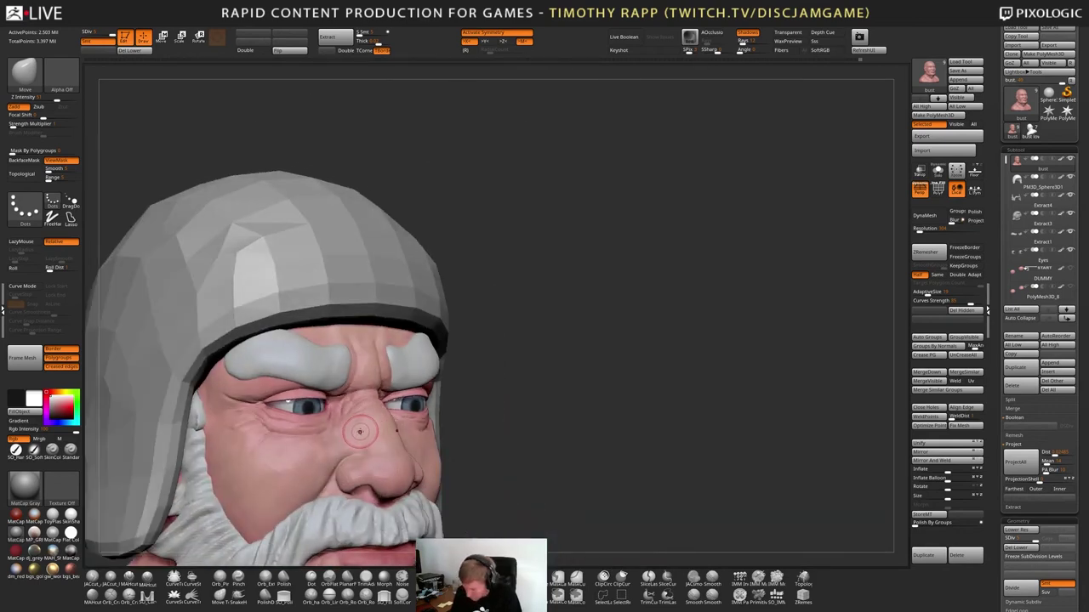
Turn off X symmetry and hide the painted colours on all subtools
key("x")
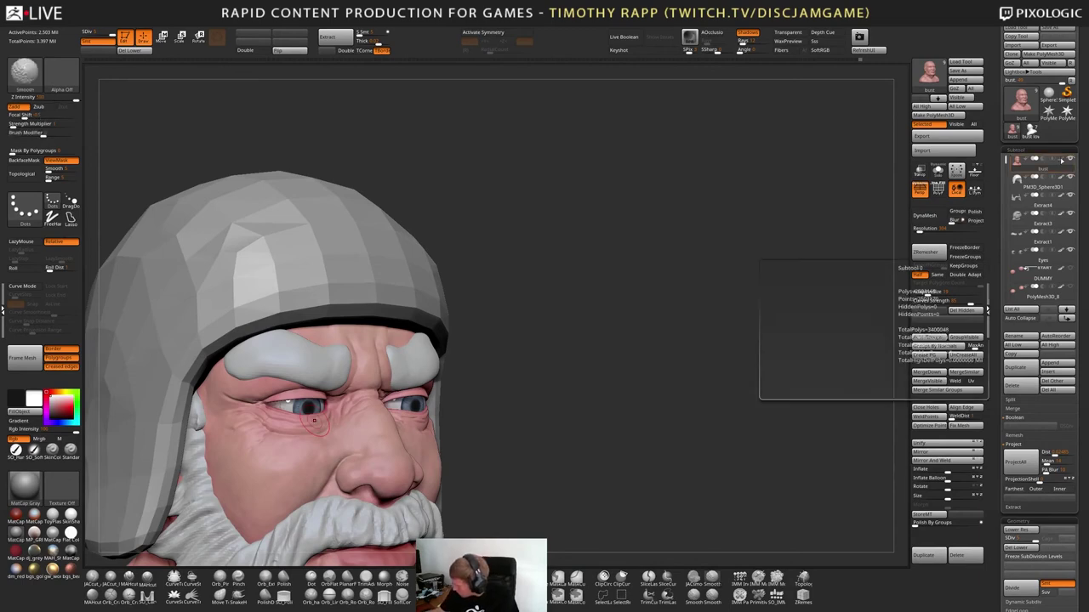
left_click(1061, 160, "shift")
mouse_move(315, 421)
right_mouse_down("ctrl")
mouse_move(294, 451)
mouse_move(272, 444)
right_mouse_up("ctrl")
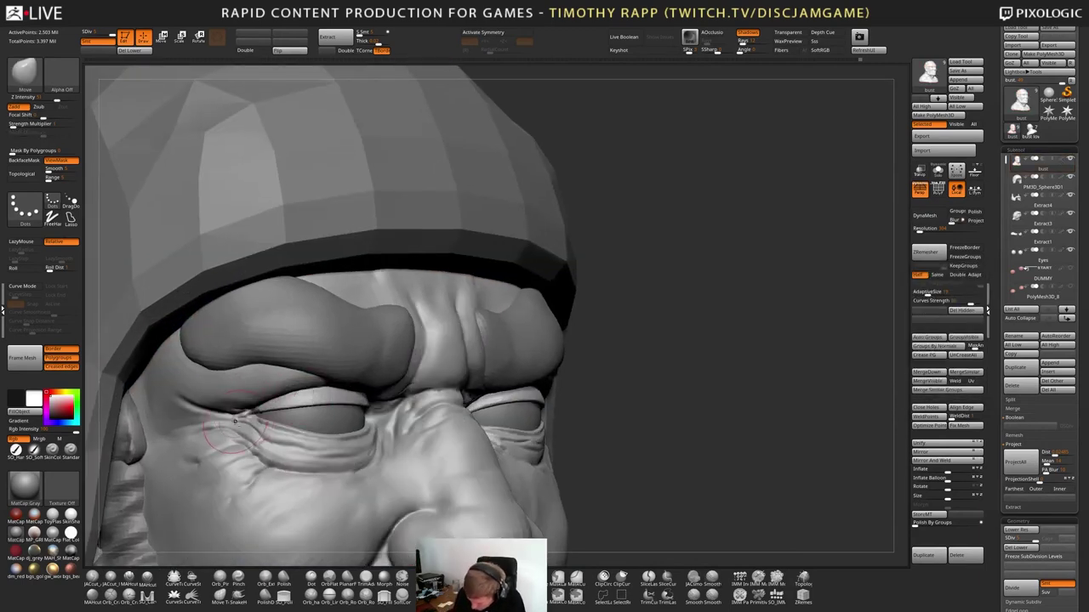
Switch to the DamStandard brush and carve asymmetrical crow's-feet wrinkles at the right eye's outer corner
key("b")
key("d")
key("s")
key("s")
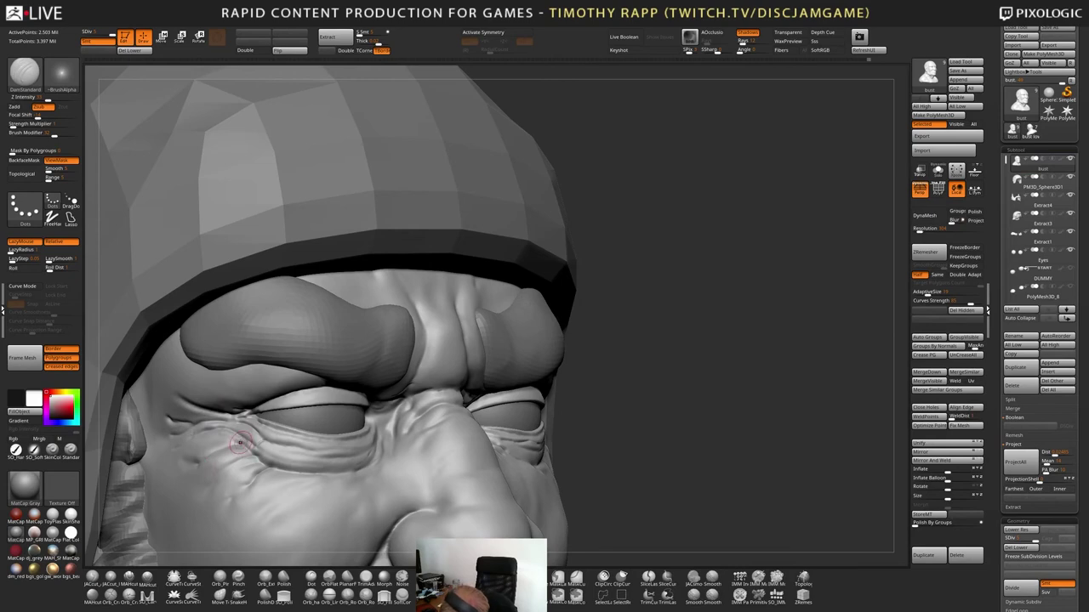
mouse_move(170, 466)
right_mouse_down()
mouse_move(214, 464)
mouse_move(225, 439)
right_mouse_up()
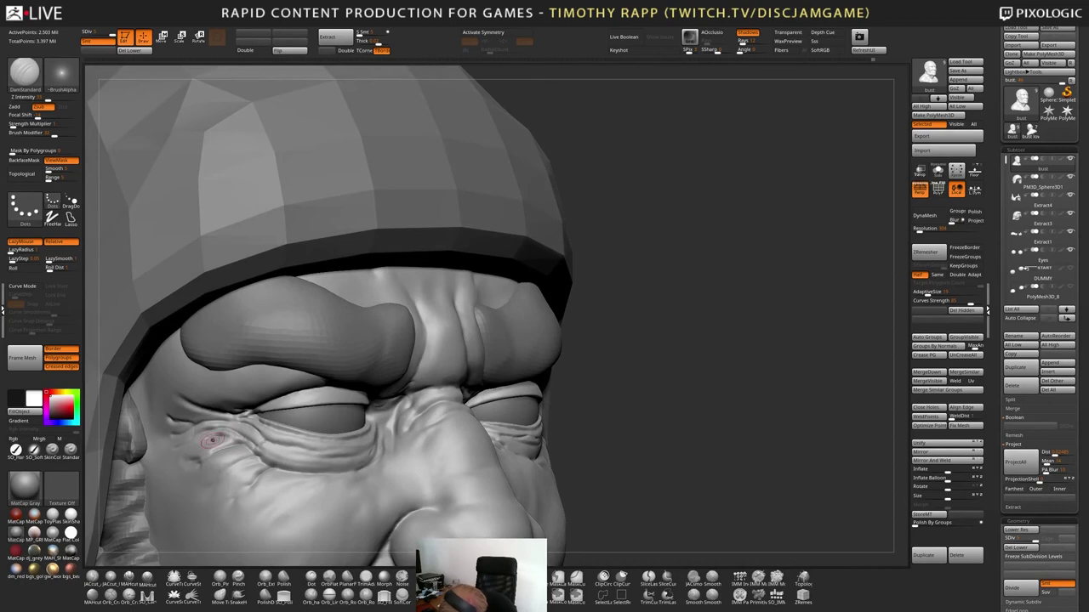
right_click_drag(213, 440, 205, 421)
right_click_drag(683, 489, 647, 510, "ctrl")
mouse_move(539, 504)
right_mouse_down("ctrl")
mouse_move(605, 507)
mouse_move(501, 487)
right_mouse_up("ctrl")
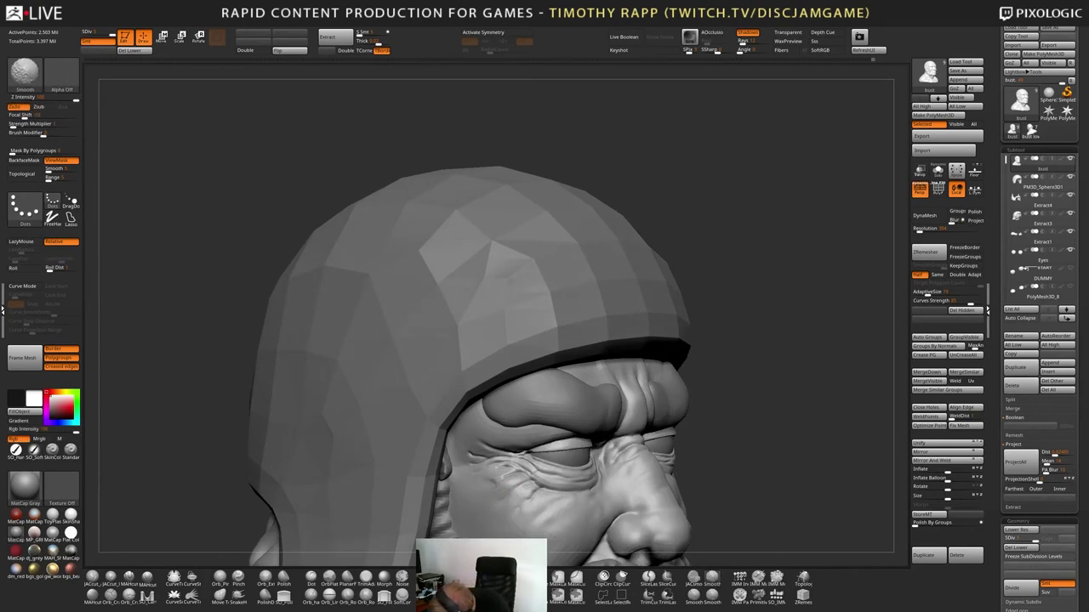
mouse_move(501, 495)
right_mouse_down()
mouse_move(498, 479)
mouse_move(516, 479)
right_mouse_up()
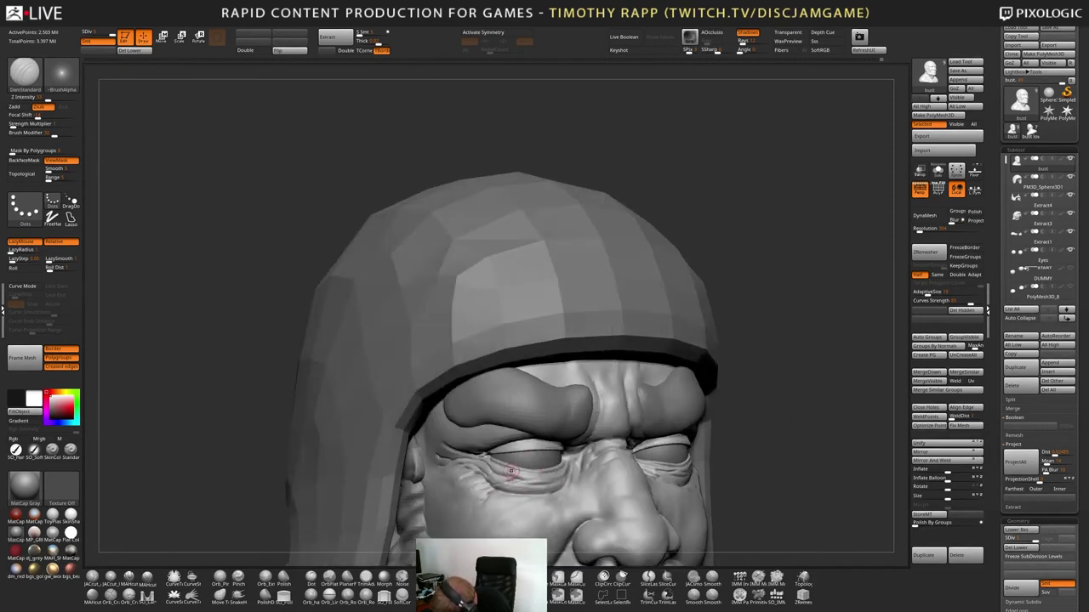
Carve fine wrinkles on the upper cheek below the right eye and smooth them into the skin
right_click_drag(478, 490, 531, 481)
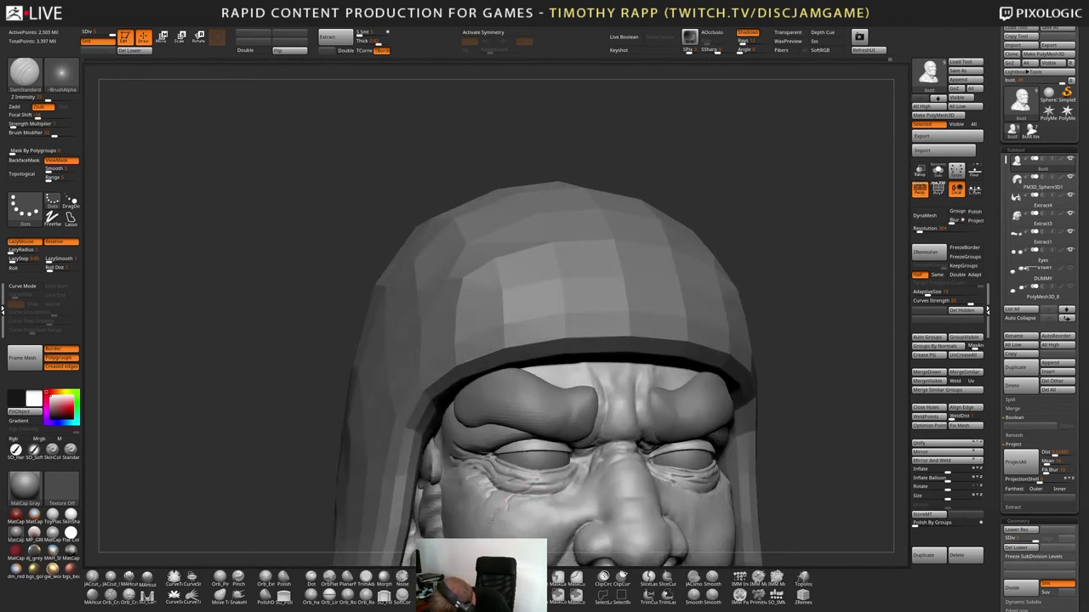
key("shift")
mouse_move(503, 506)
left_mouse_down("shift")
mouse_move(523, 510)
mouse_move(514, 500)
left_mouse_up("shift")
left_click_drag(515, 501, 526, 505, "shift")
right_click_drag(498, 459, 529, 378)
key("shift")
key("shift")
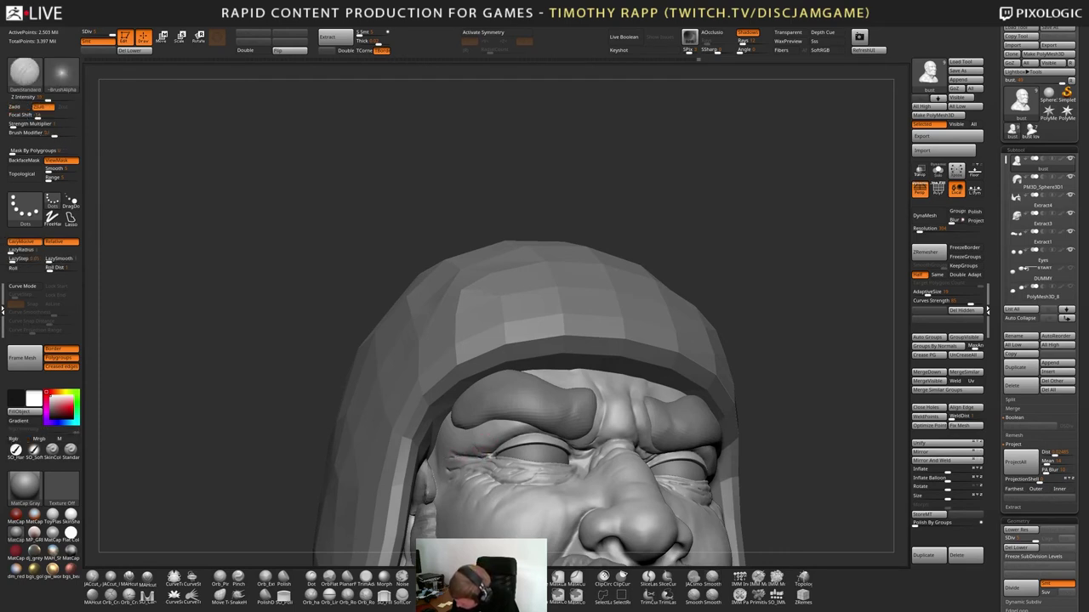
key("shift")
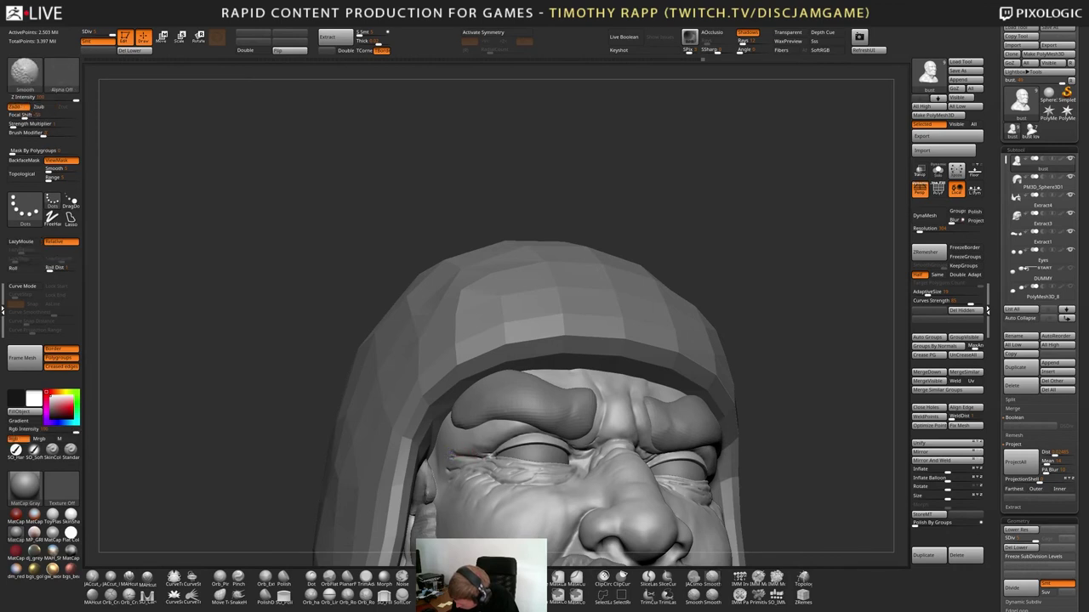
Refine and soften the creases between the right eye's outer corner and the temple
right_click_drag(432, 440, 467, 460)
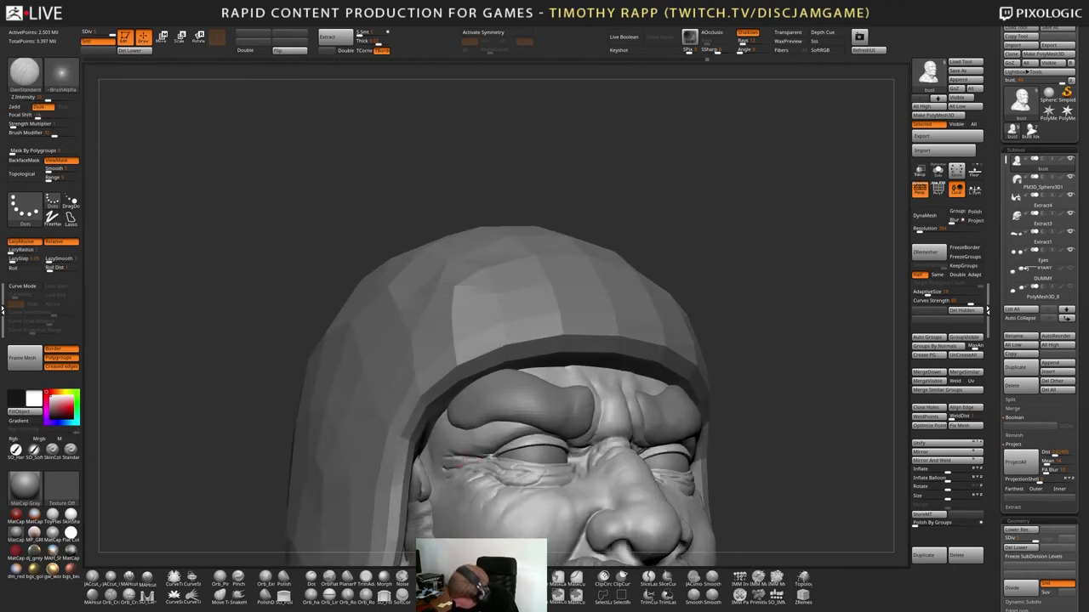
key("shift")
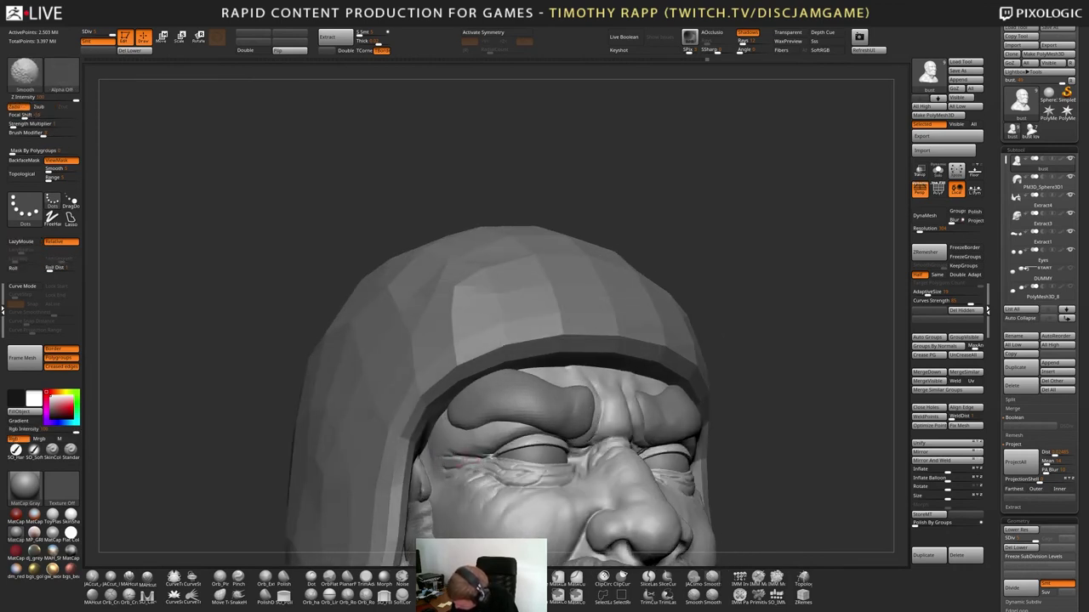
key("shift")
right_click_drag(494, 456, 615, 446)
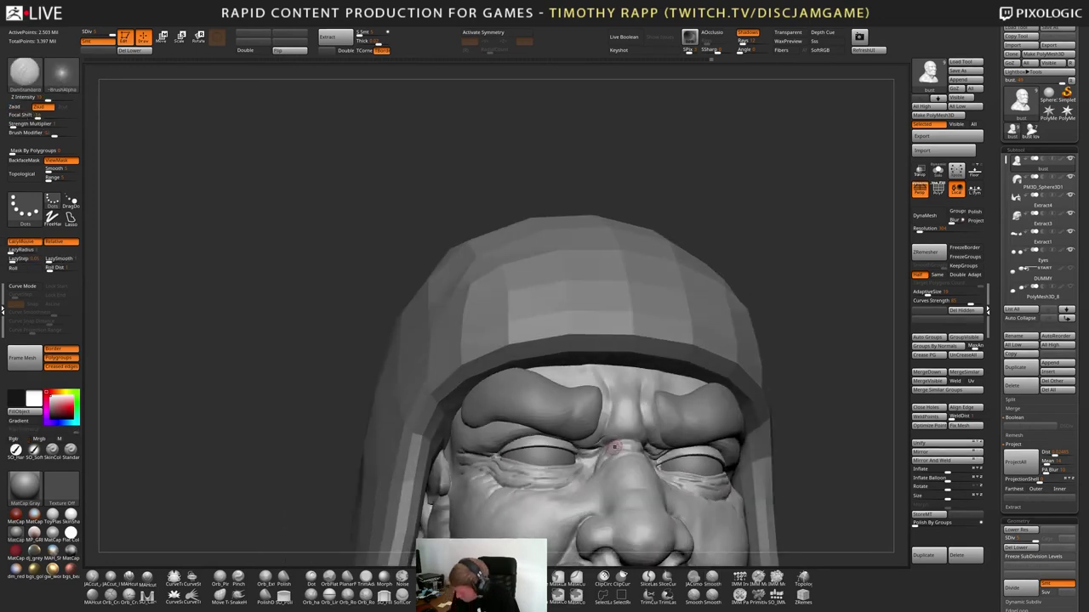
right_click_drag(481, 458, 553, 456)
key("shift")
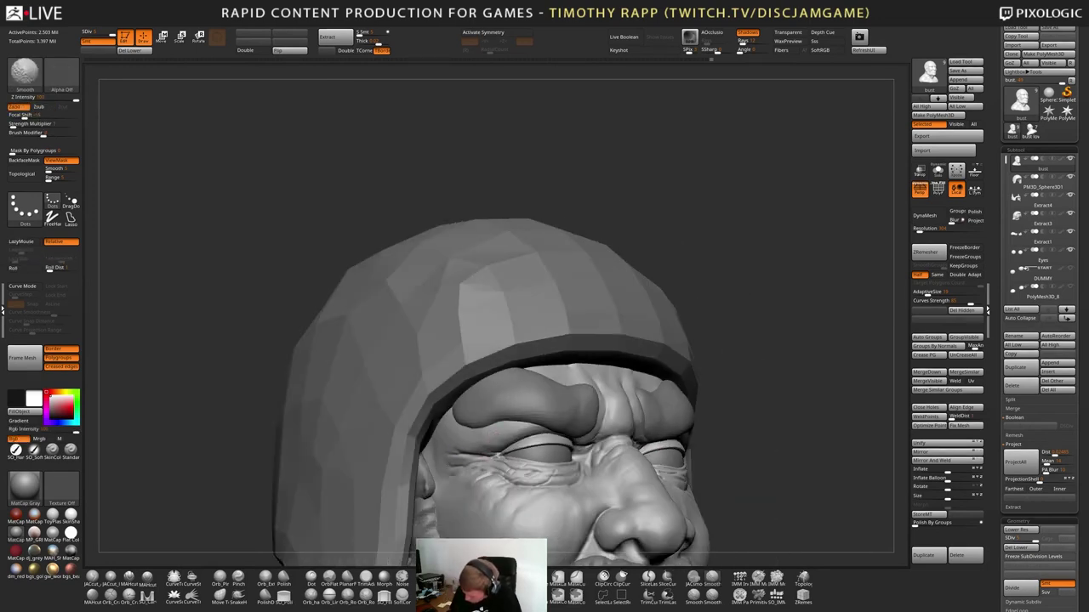
right_click_drag(588, 492, 543, 490)
left_click_drag(518, 486, 596, 474)
right_click_drag(470, 456, 539, 443)
Inflate the skin at the right eyelid's outer corner, adjust it with the Move brush, and check the whole bust
key("b")
key("i")
key("n")
mouse_move(509, 457)
left_mouse_down()
mouse_move(532, 460)
mouse_move(513, 453)
left_mouse_up()
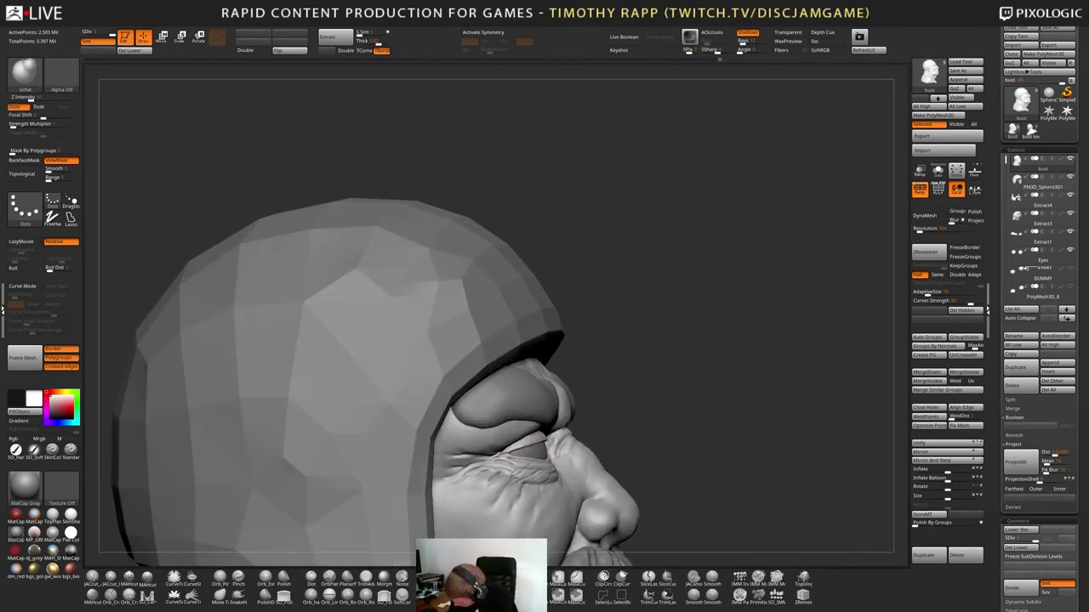
key("b")
key("m")
key("v")
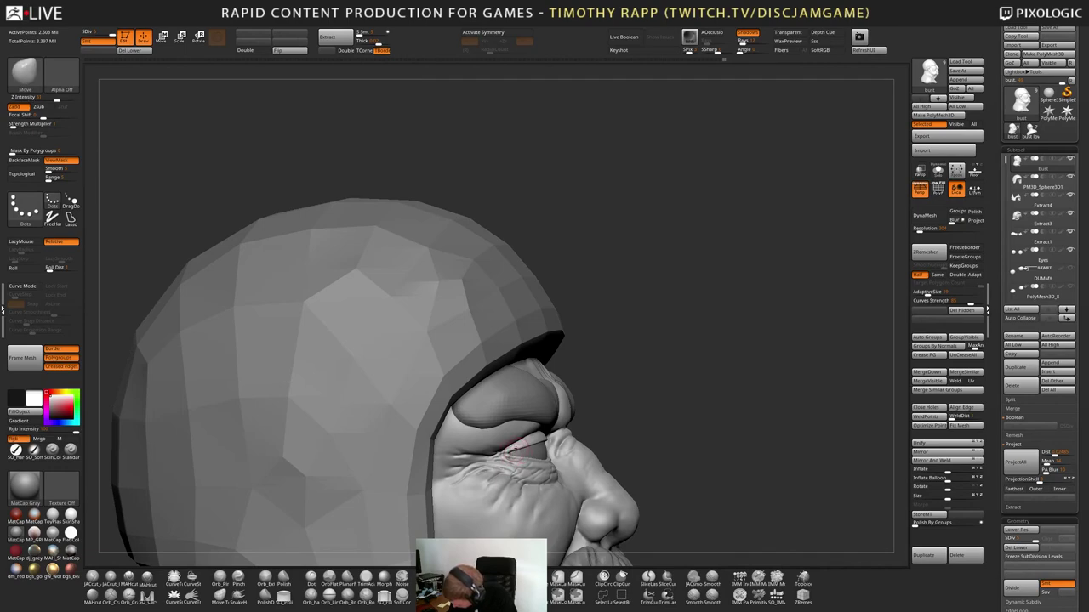
left_click_drag(625, 451, 571, 474)
left_click_drag(771, 497, 623, 404, "alt")
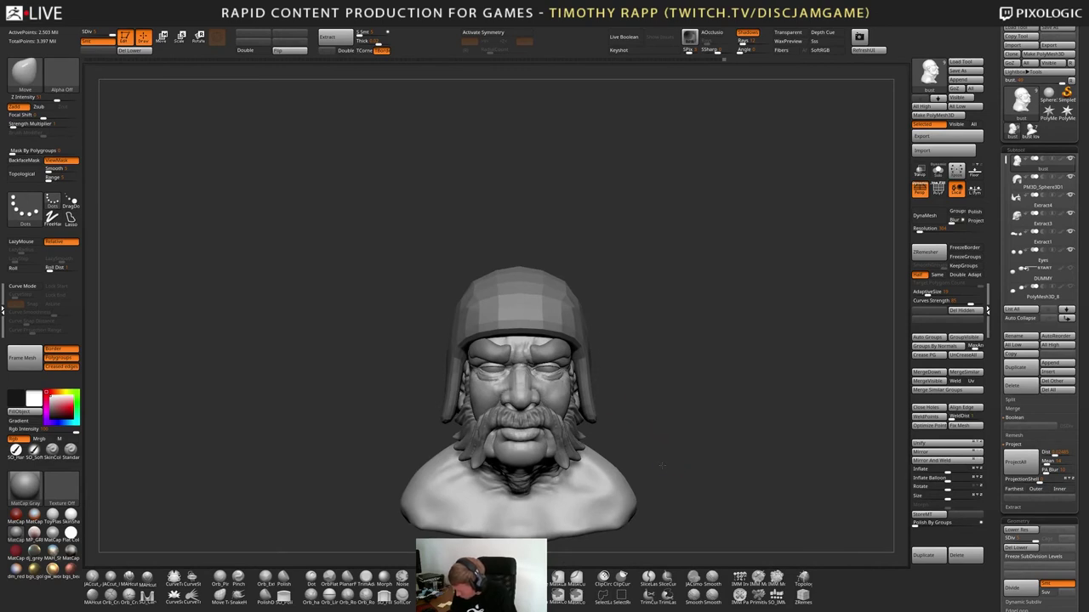
Switch to the DamStandard brush, carve fine creases at the right upper eyelid's outer corner, and smooth them into the temple
mouse_move(673, 469)
left_mouse_down()
mouse_move(666, 464)
mouse_move(659, 485)
left_mouse_up()
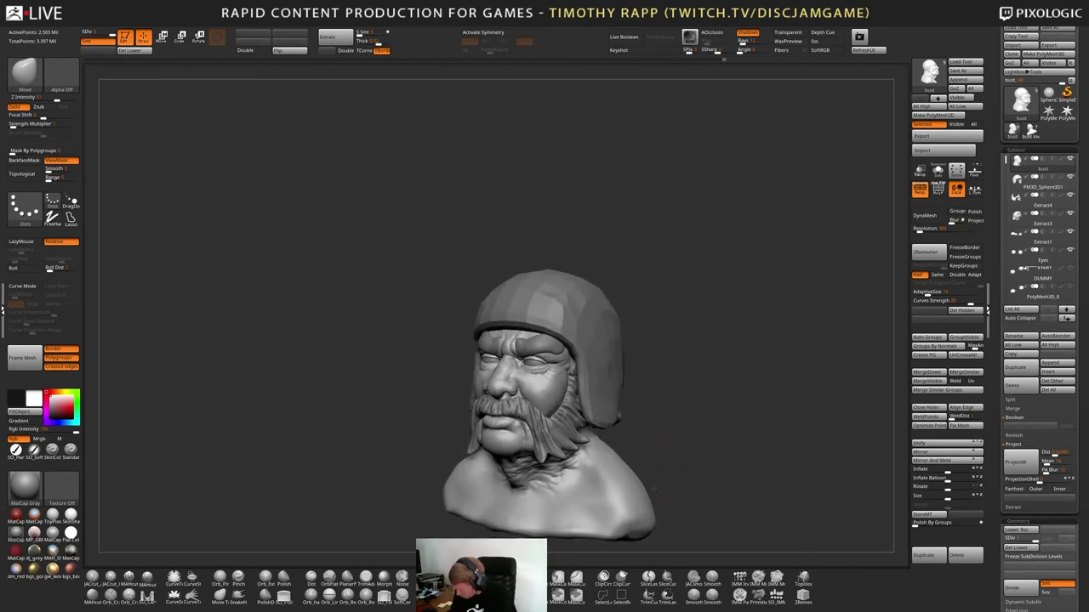
mouse_move(459, 393)
left_mouse_down()
mouse_move(627, 386)
mouse_move(606, 442)
left_mouse_up()
key("b")
key("d")
key("s")
key("s")
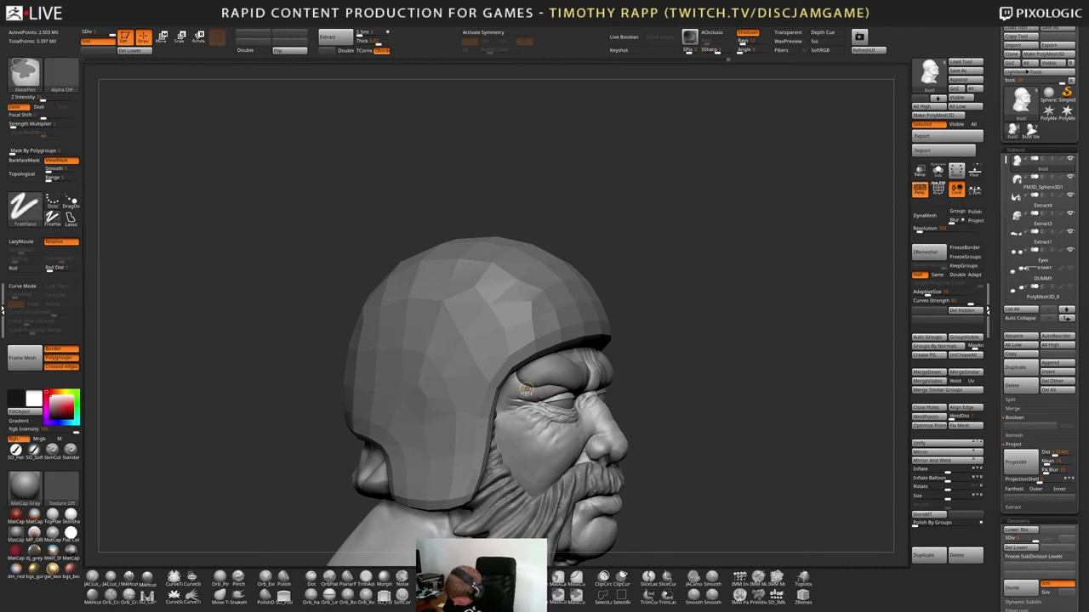
right_click_drag(536, 389, 525, 340)
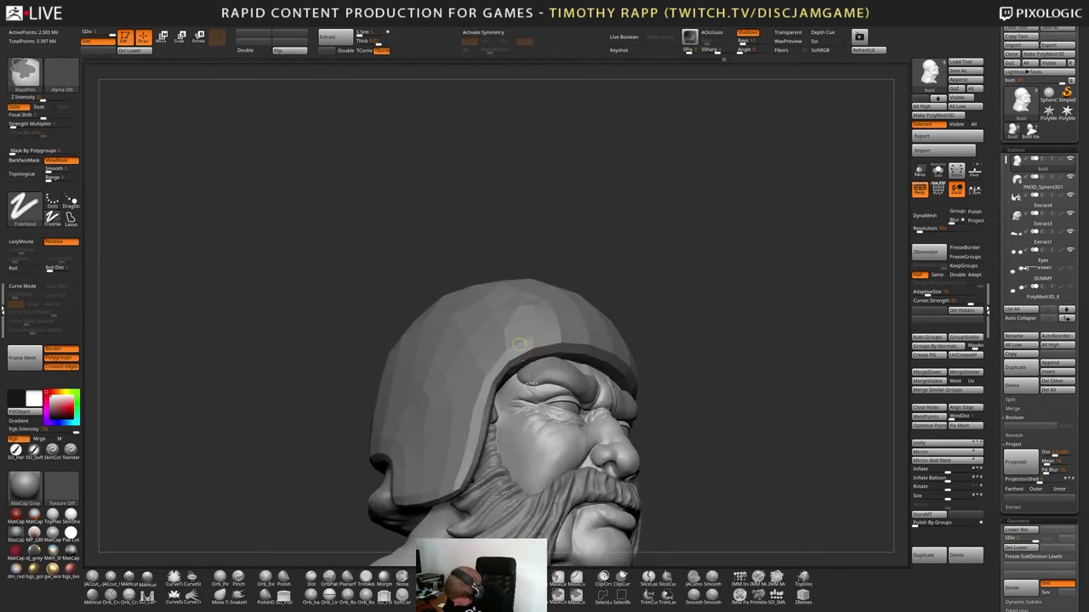
left_click_drag(588, 394, 531, 390)
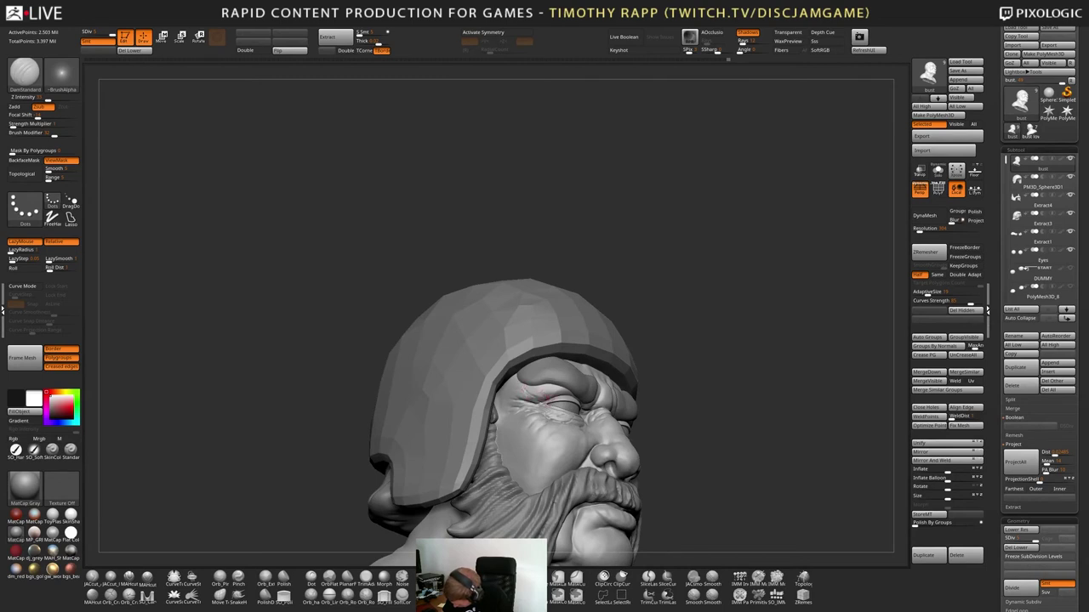
key("shift")
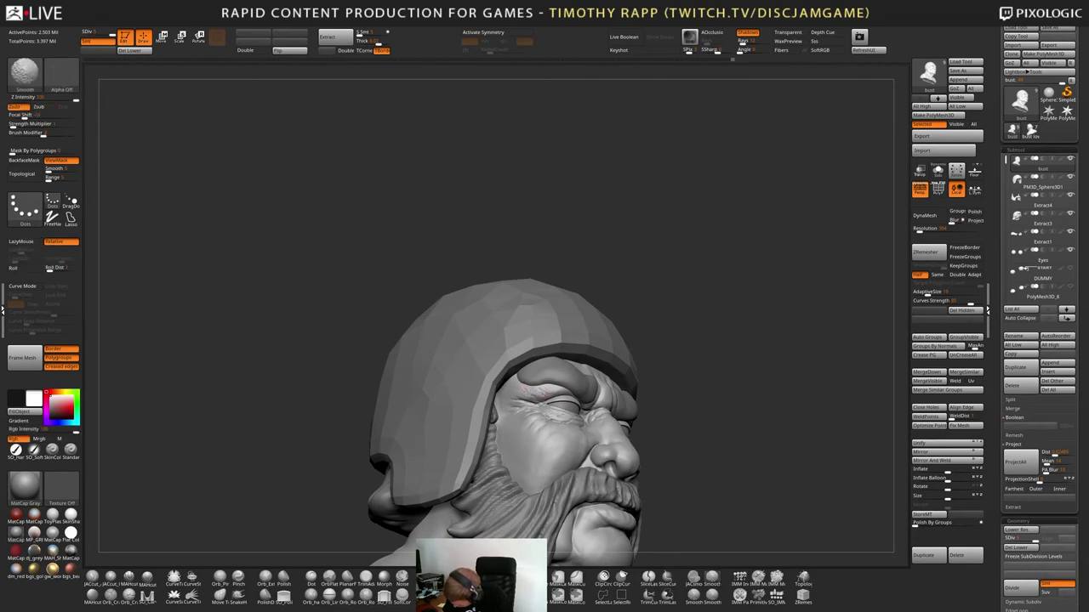
Carve and soften fine wrinkles at the left eye's outer corner, then check the head in profile and from the front
right_click_drag(561, 388, 460, 404)
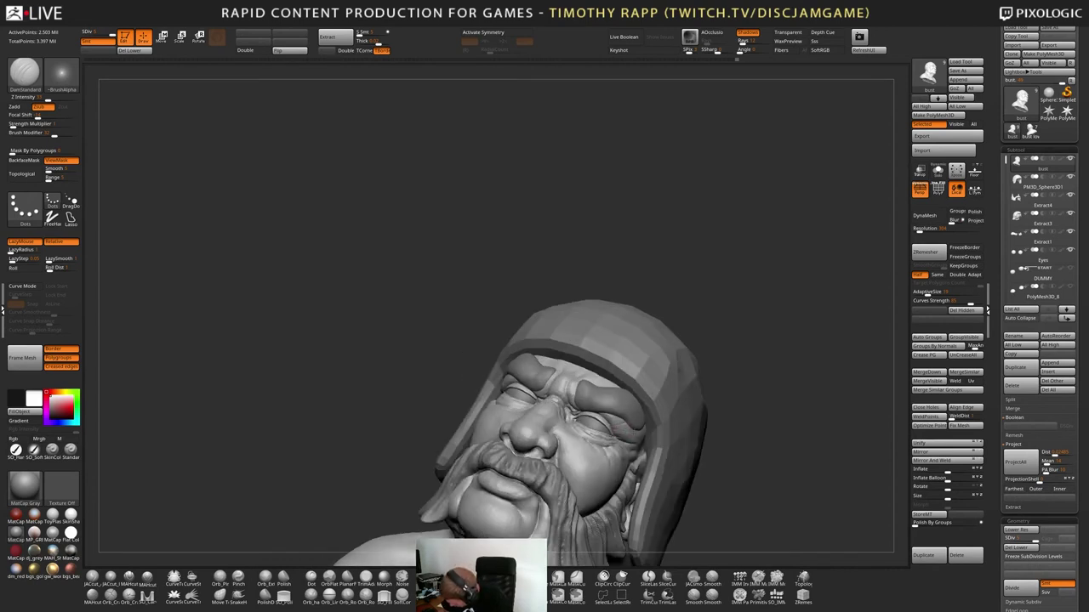
right_click_drag(627, 427, 626, 433)
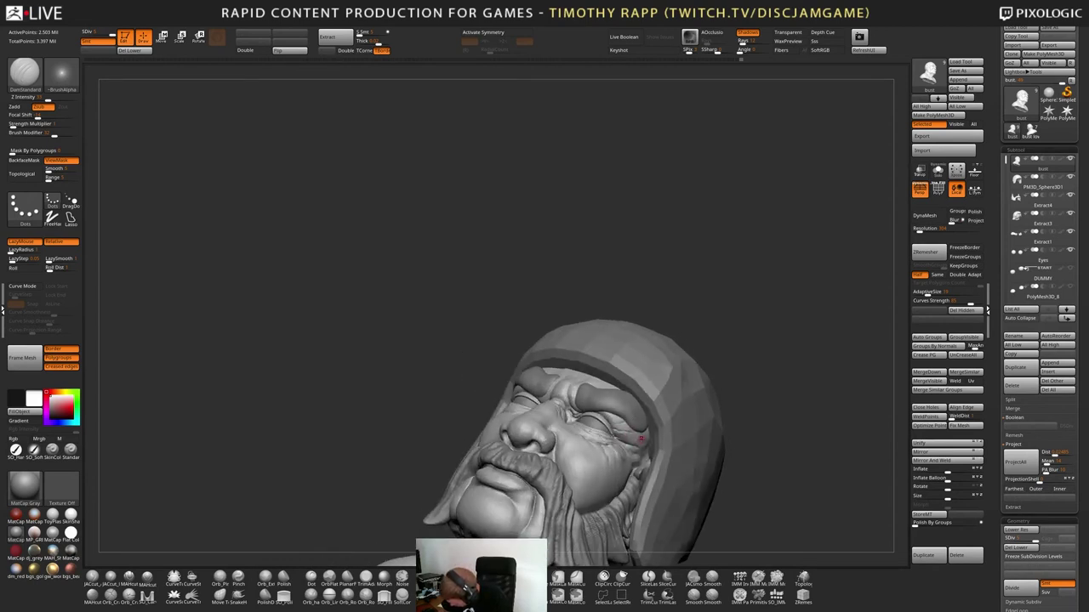
key("shift")
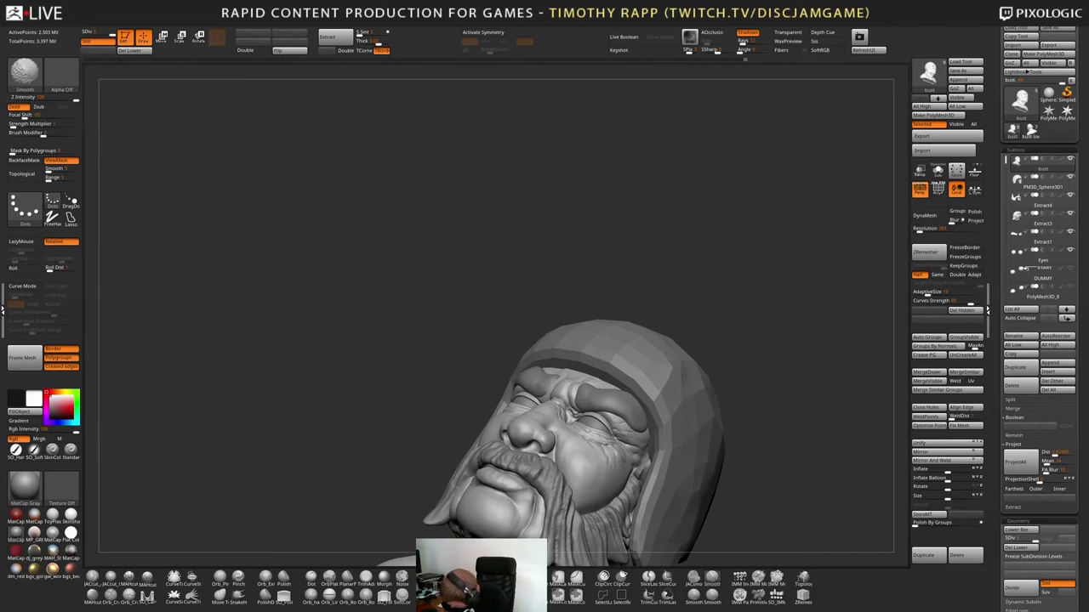
mouse_move(651, 417)
right_mouse_down()
mouse_move(712, 431)
mouse_move(732, 460)
right_mouse_up()
right_click_drag(817, 459, 755, 460)
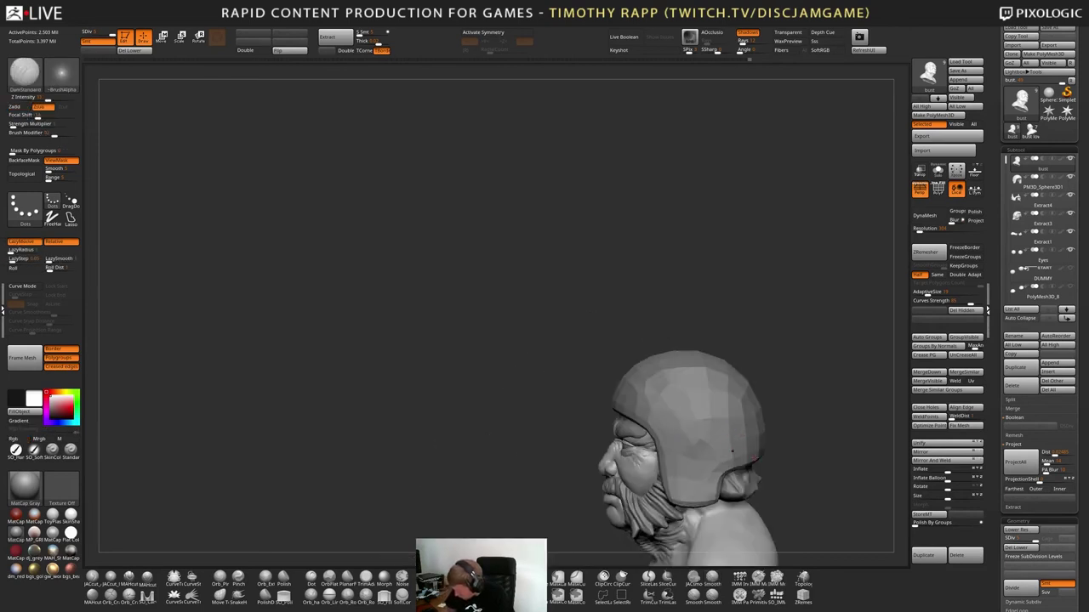
left_click_drag(732, 452, 574, 364)
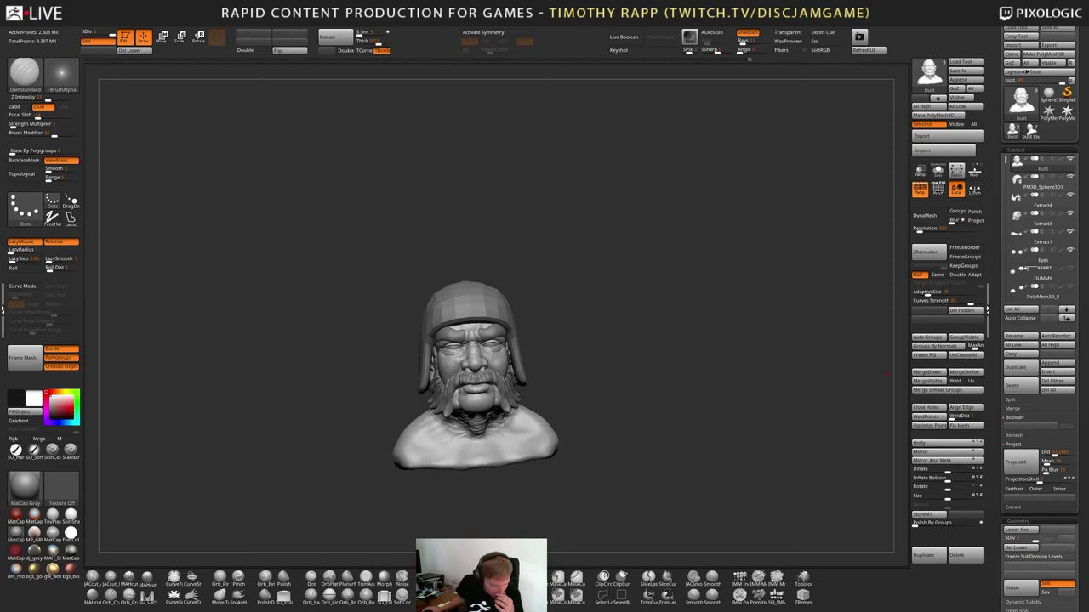
Flatten the skin folds at the front of the neck with the hPolish brush
mouse_move(596, 467)
left_mouse_down()
mouse_move(634, 473)
mouse_move(598, 476)
left_mouse_up()
mouse_move(597, 476)
left_mouse_down("alt")
mouse_move(598, 521)
mouse_move(599, 478)
mouse_move(636, 455)
mouse_move(678, 476)
mouse_move(704, 474)
left_mouse_up("alt")
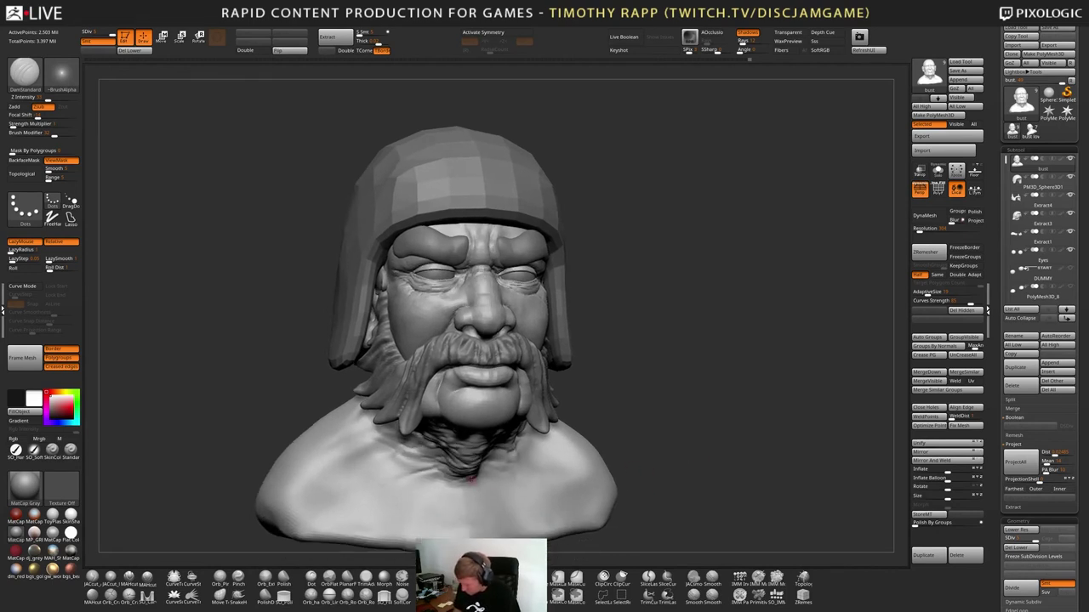
right_click_drag(471, 481, 465, 446)
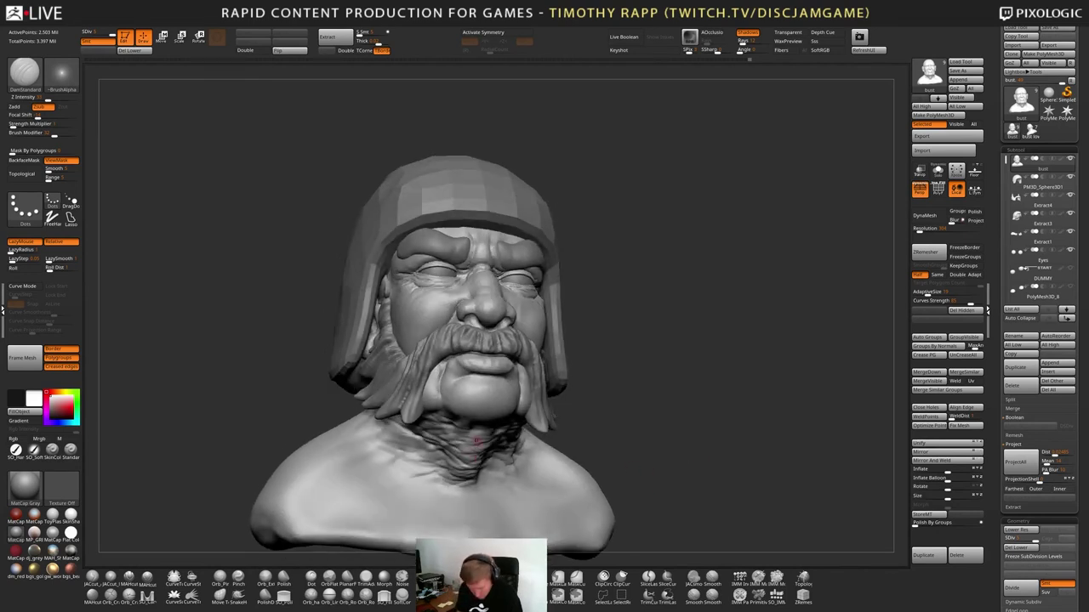
key("b")
key("h")
key("p")
left_click_drag(448, 452, 449, 445)
mouse_move(449, 445)
right_mouse_down()
mouse_move(460, 425)
mouse_move(446, 452)
right_mouse_up()
Switch to the TrimDynamic brush and plane down the neck wrinkles across the throat and around the side under the beard
key("b")
key("t")
key("d")
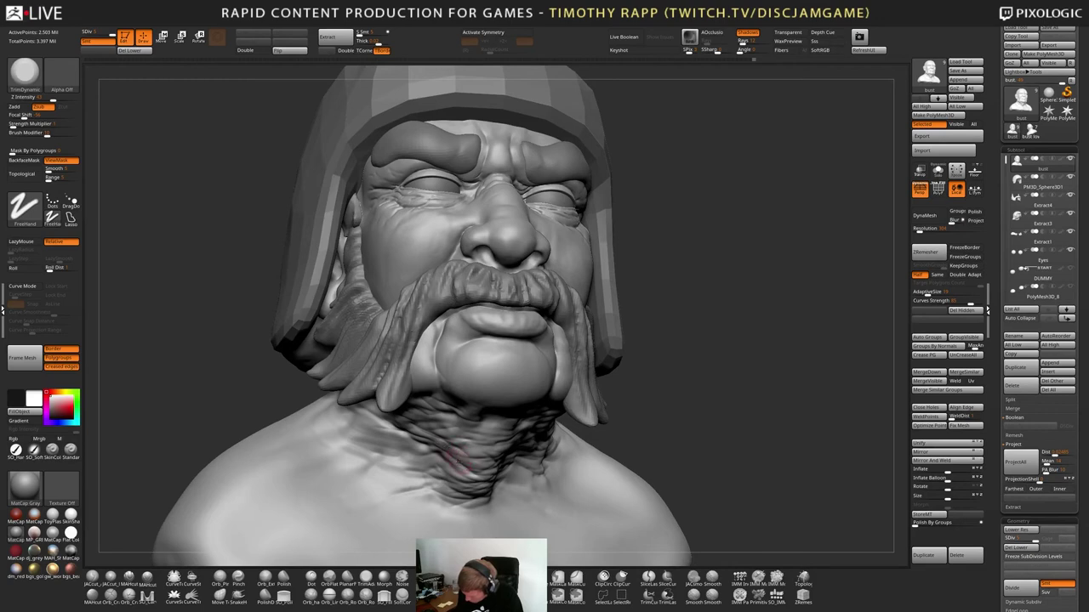
right_click_drag(457, 462, 534, 431)
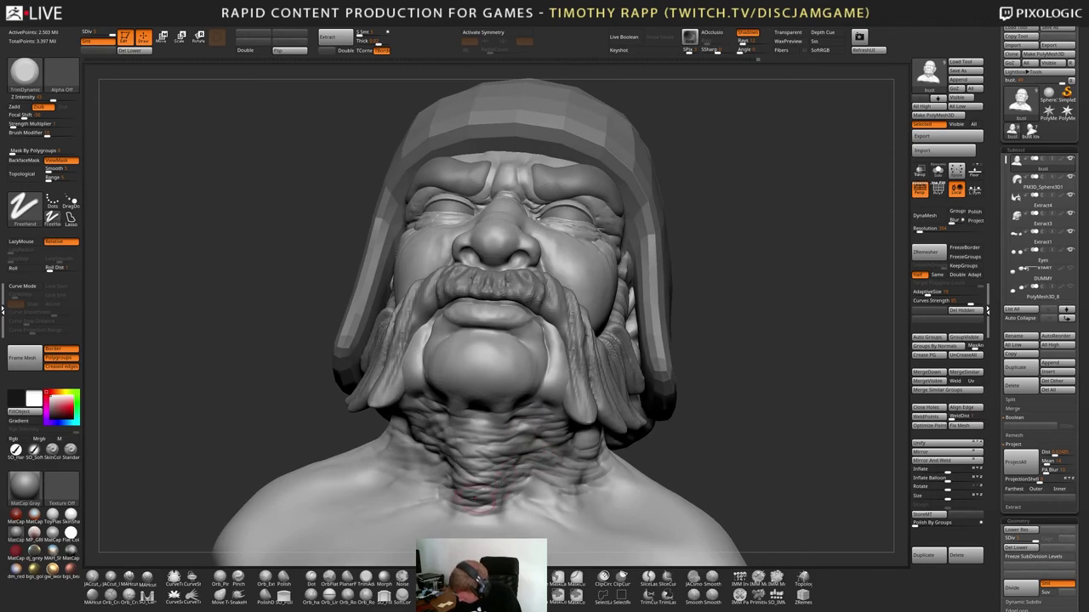
right_click_drag(457, 498, 505, 469)
mouse_move(574, 481)
right_mouse_down()
mouse_move(485, 477)
mouse_move(532, 464)
mouse_move(561, 430)
mouse_move(504, 469)
mouse_move(443, 464)
right_mouse_up()
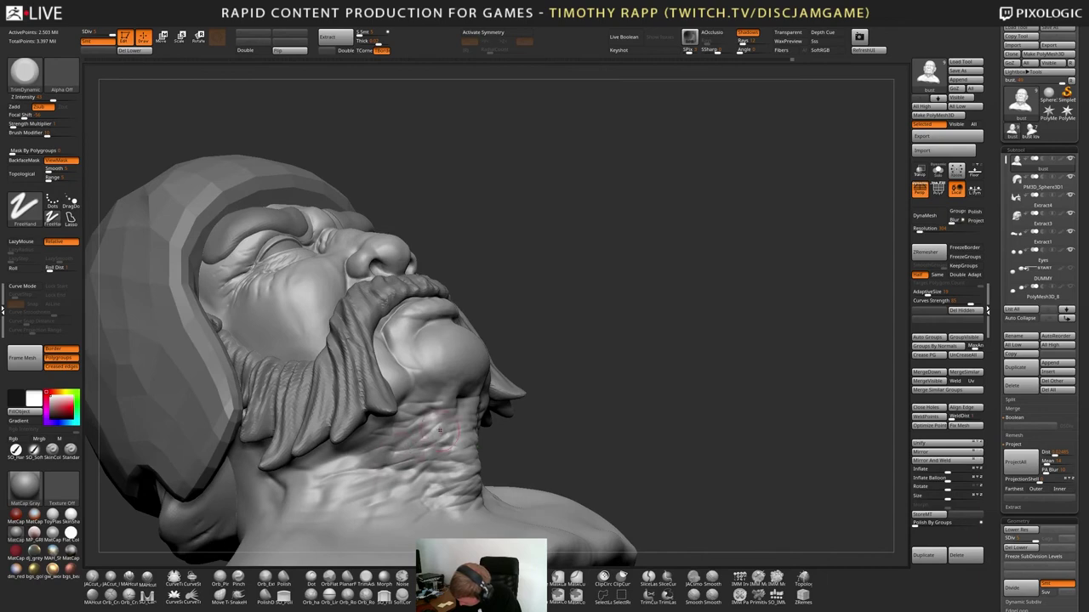
mouse_move(487, 464)
right_mouse_down("ctrl")
mouse_move(476, 474)
mouse_move(481, 466)
mouse_move(468, 459)
mouse_move(510, 460)
mouse_move(486, 456)
mouse_move(516, 470)
mouse_move(489, 455)
right_mouse_up("ctrl")
mouse_move(490, 455)
right_mouse_down()
mouse_move(495, 469)
mouse_move(534, 476)
mouse_move(557, 454)
mouse_move(559, 463)
mouse_move(468, 431)
mouse_move(482, 420)
right_mouse_up()
Switch back to the DamStandard brush and cut sharper creases between the folds on both sides of the neck
key("b")
key("d")
key("s")
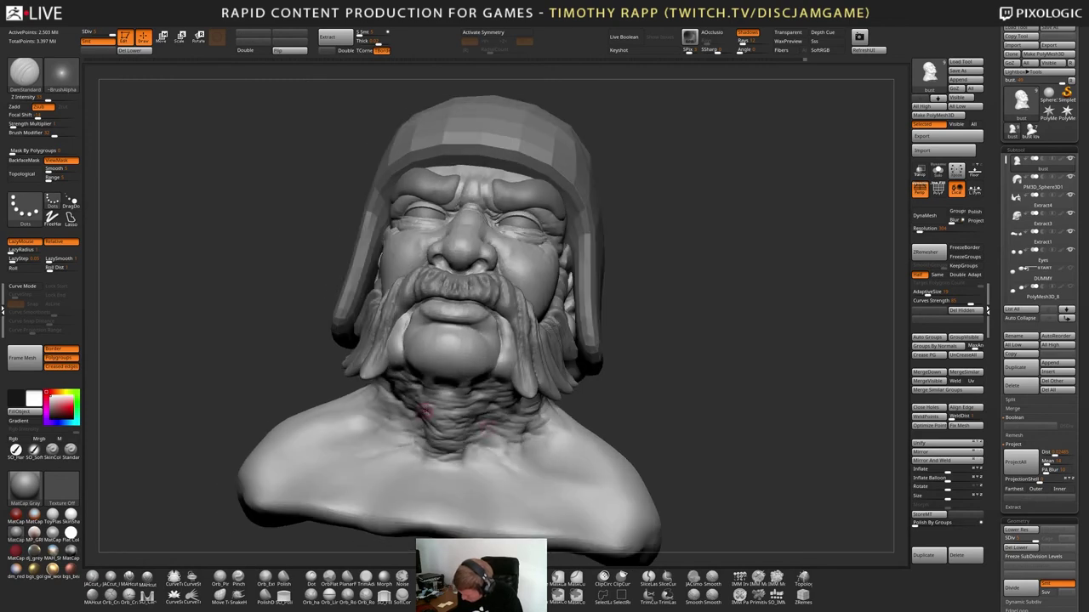
right_click_drag(547, 422, 621, 468)
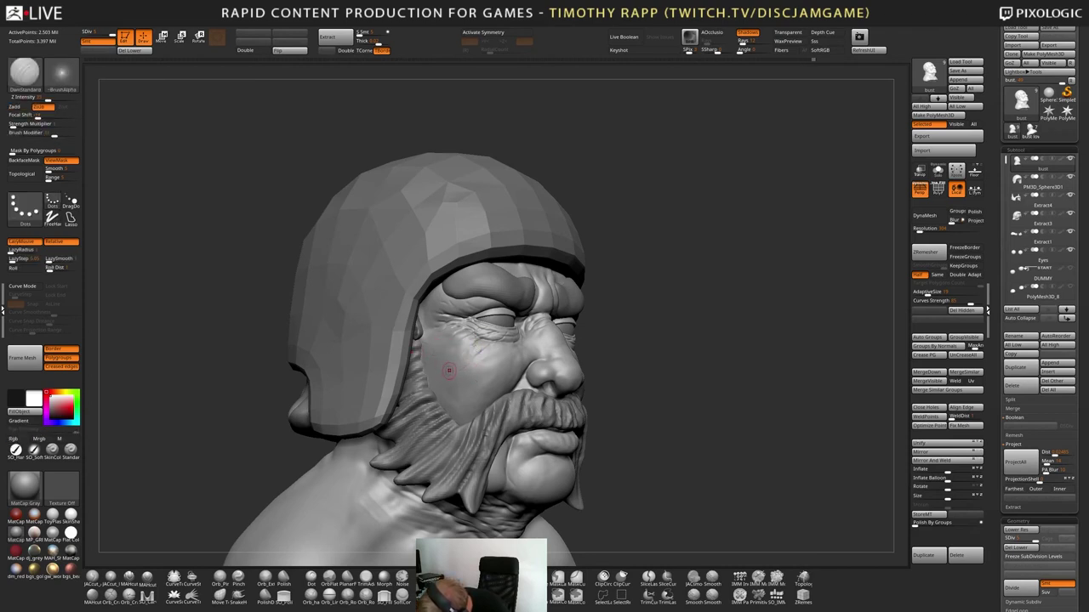
Soften the right upper cheek and carve subtle creases where the cheeks meet the sides of the nose
right_click_drag(449, 371, 462, 354, "shift")
right_click_drag(553, 400, 502, 396)
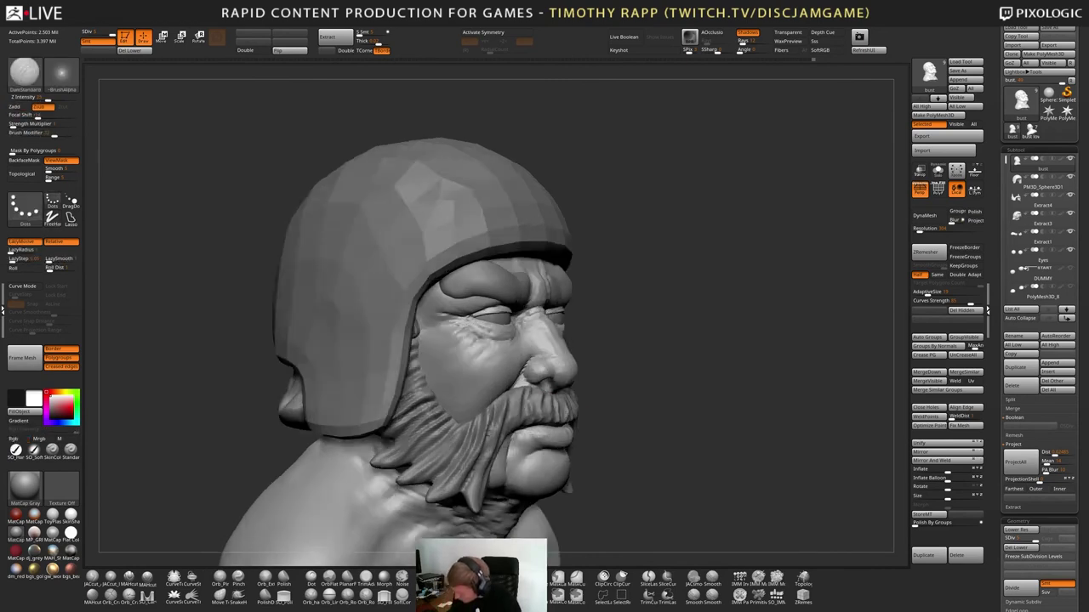
right_click_drag(655, 387, 580, 441)
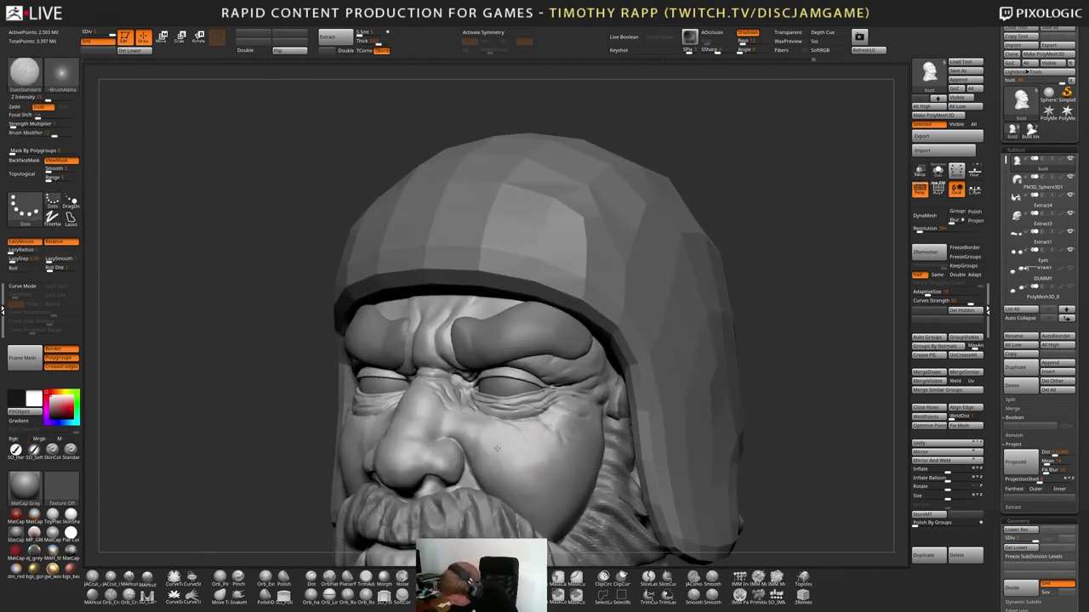
left_click_drag(496, 448, 450, 437)
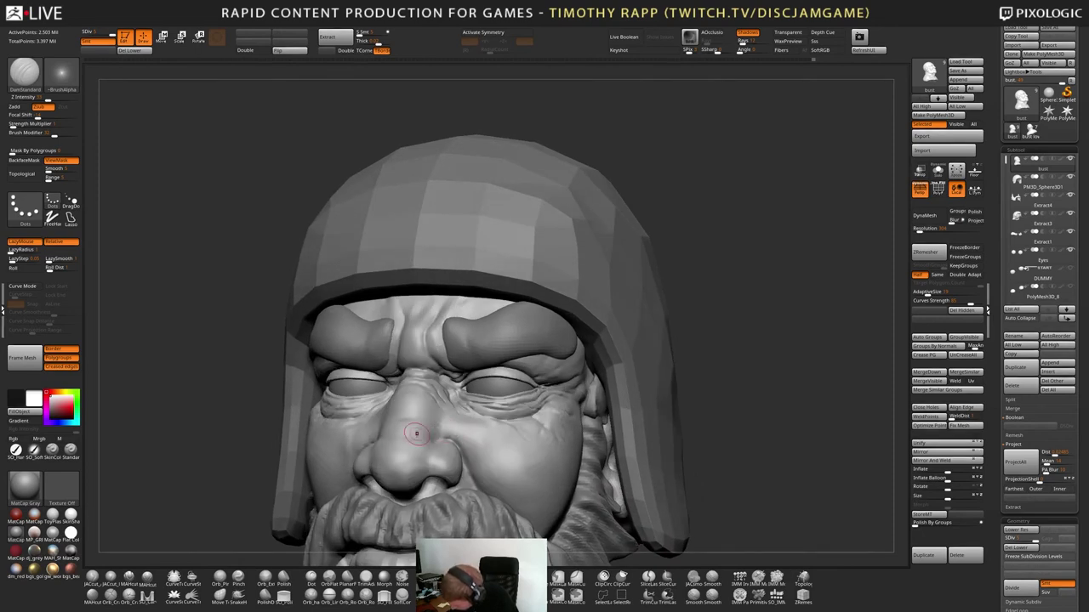
right_click_drag(420, 425, 473, 425)
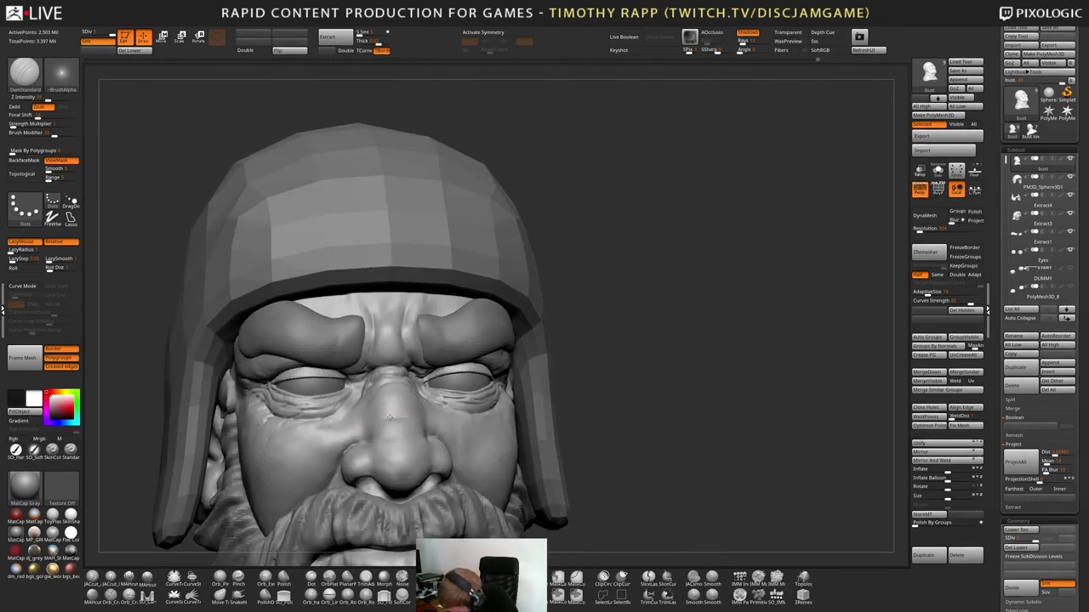
Carve fine wrinkles across the bridge of the nose from both sides and smooth them into the skin
mouse_move(390, 417)
right_mouse_down()
mouse_move(458, 421)
mouse_move(400, 442)
right_mouse_up()
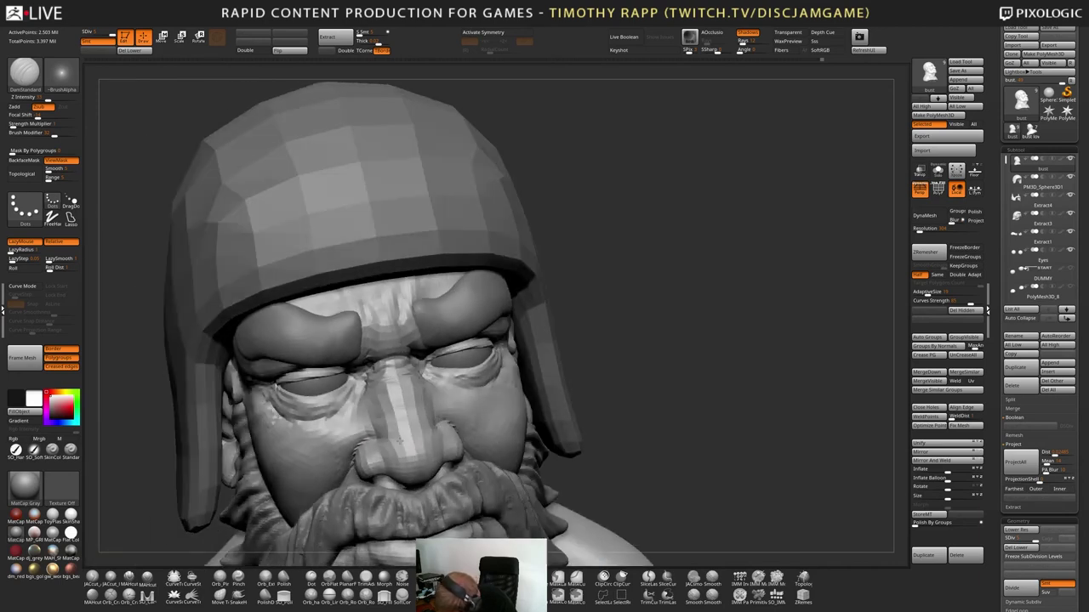
left_click_drag(396, 436, 433, 433)
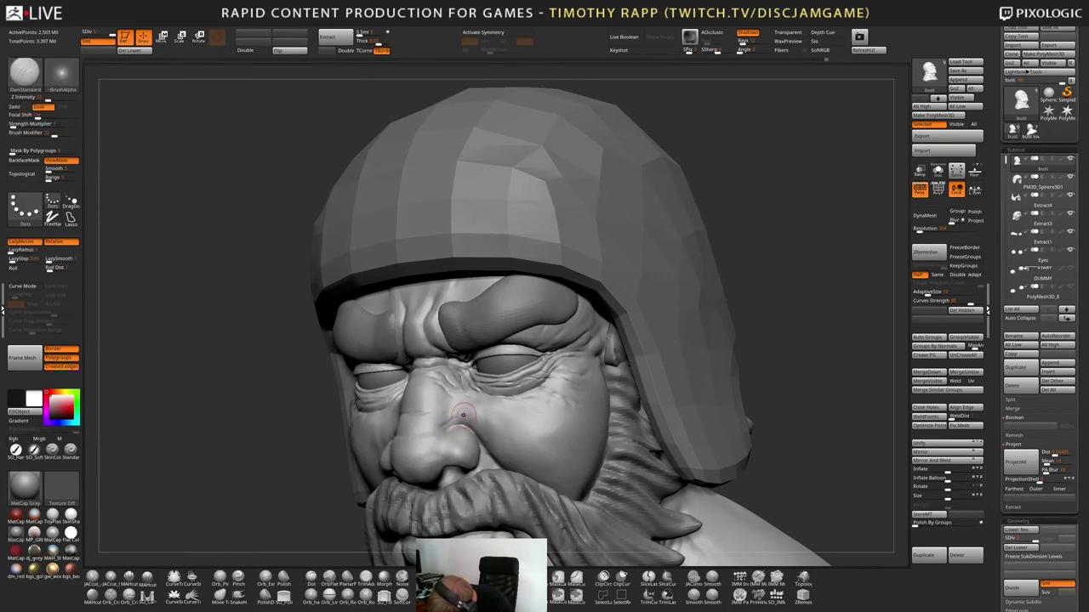
right_click_drag(442, 427, 407, 430)
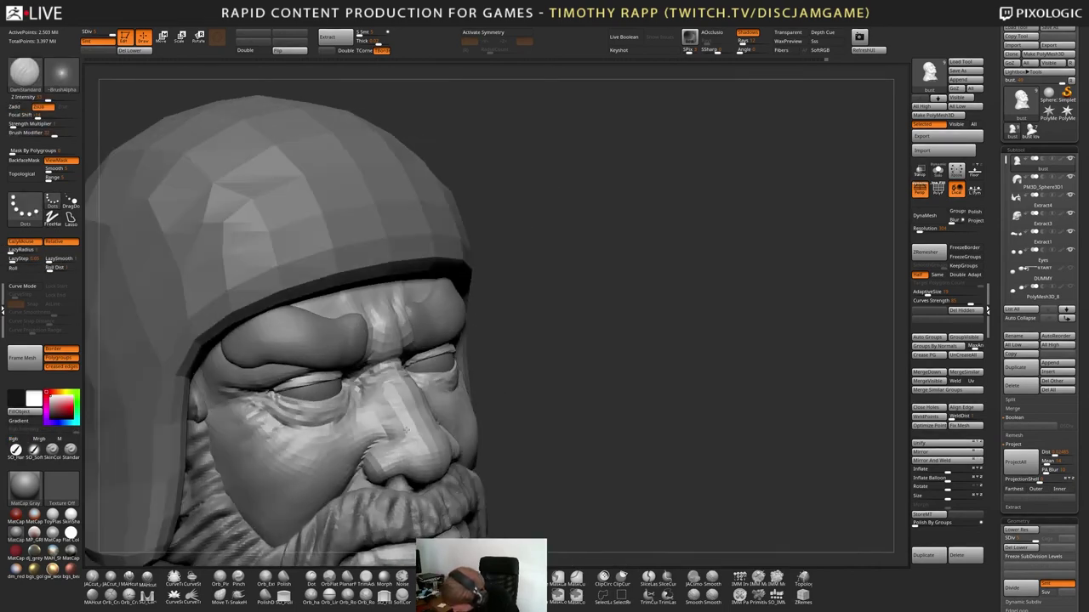
left_click_drag(405, 431, 404, 434)
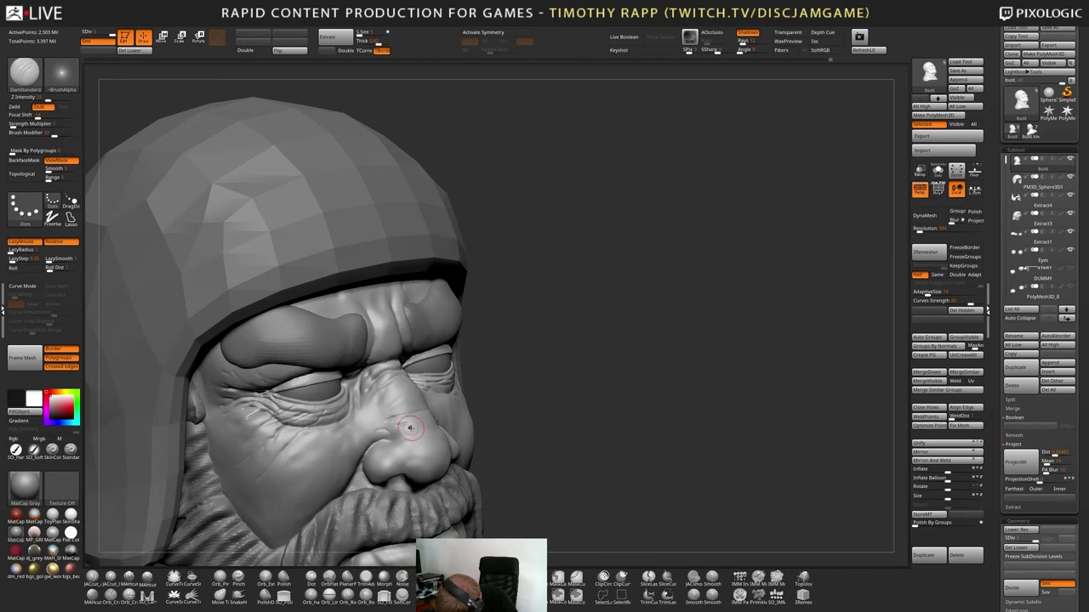
key("shift")
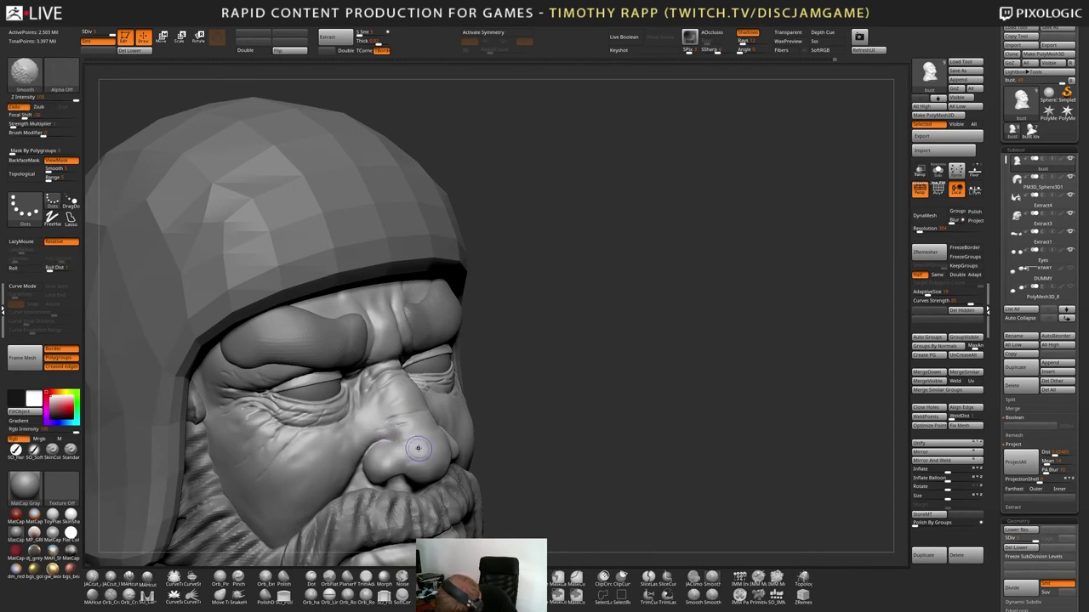
Refine the creases between the left eye's inner corner and the nose, then smooth the side of the nose
mouse_move(518, 457)
right_mouse_down()
mouse_move(467, 438)
mouse_move(470, 462)
mouse_move(439, 444)
right_mouse_up()
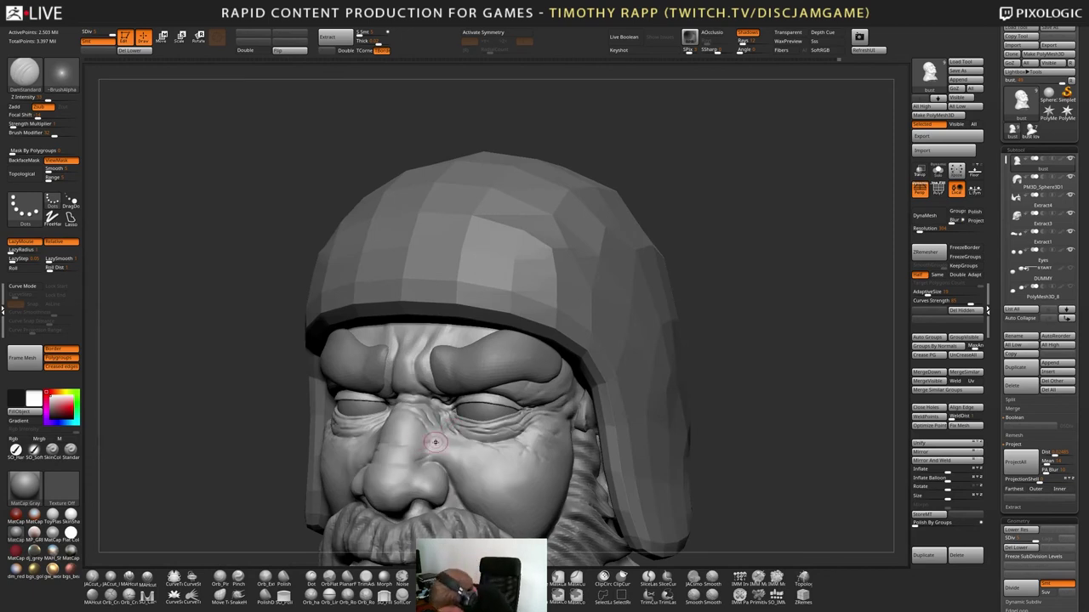
right_click_drag(419, 454, 434, 452)
key("shift")
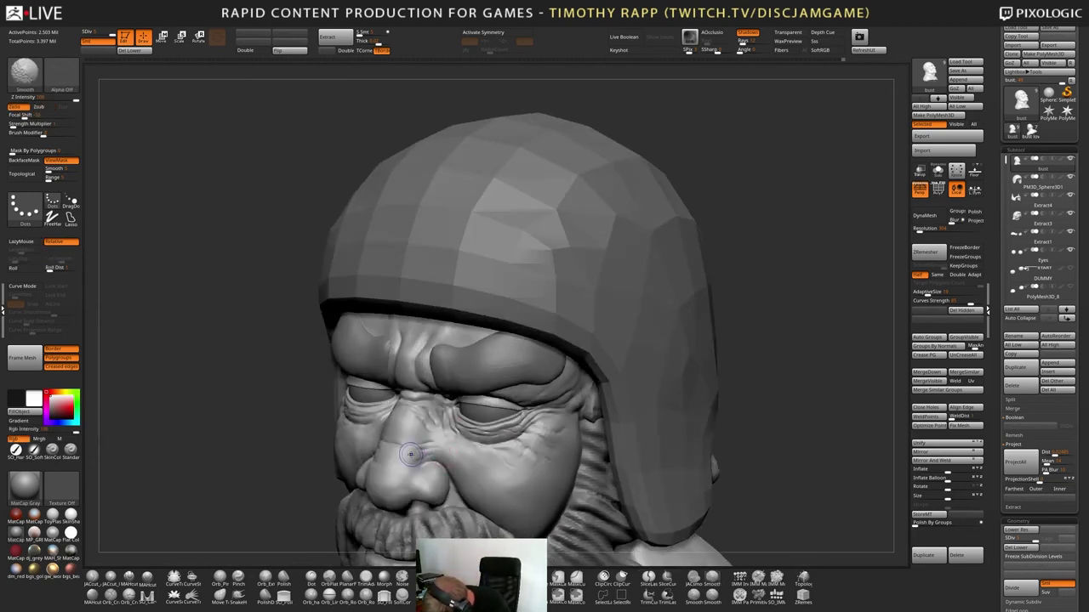
mouse_move(400, 450)
right_mouse_down("shift")
mouse_move(394, 433)
mouse_move(415, 411)
mouse_move(356, 408)
mouse_move(378, 415)
mouse_move(344, 443)
mouse_move(351, 422)
right_mouse_up("shift")
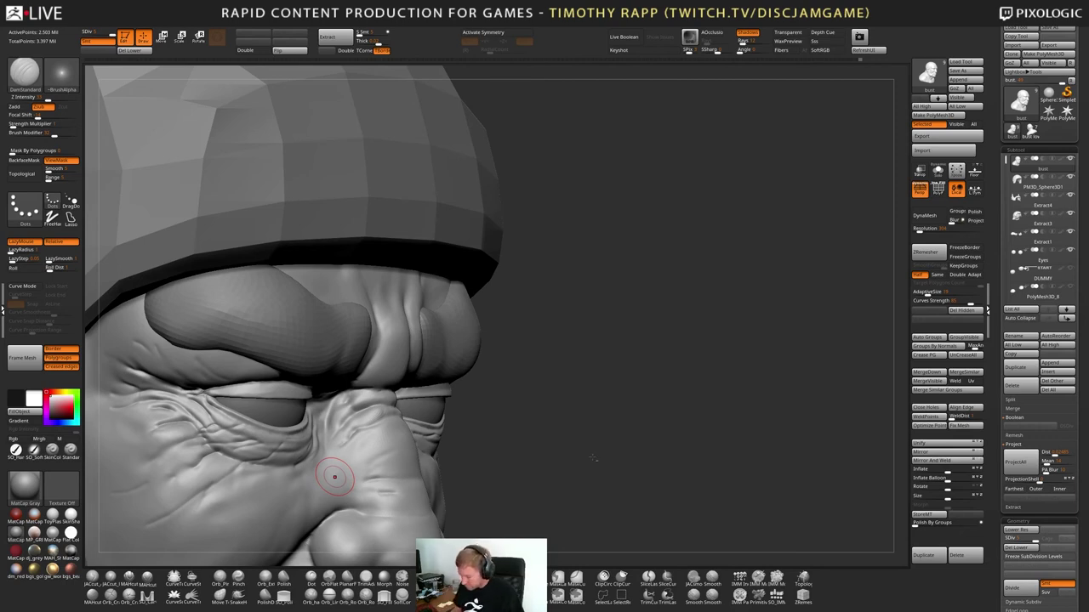
Switch to the Move brush and reshape the lower eyelids of both eyes so they fit around the eyeballs
left_click_drag(593, 459, 592, 444)
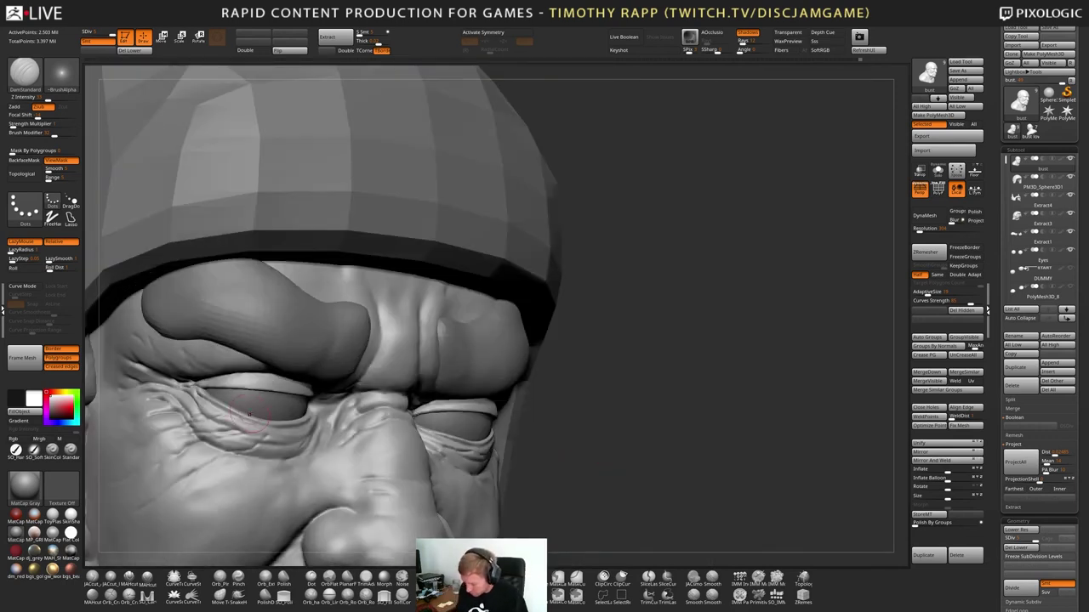
key("b")
key("m")
key("v")
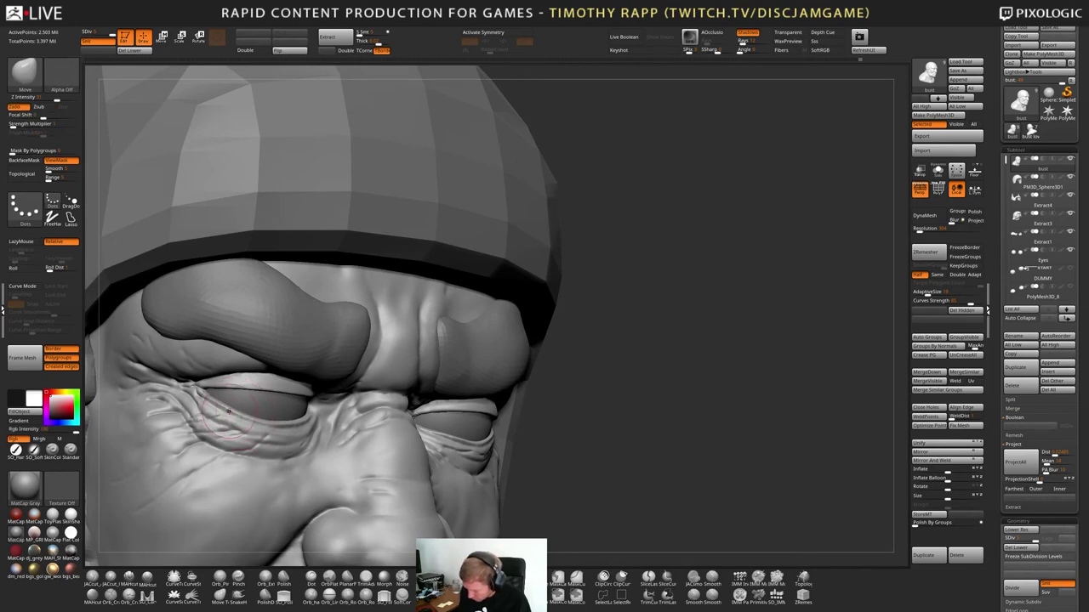
left_click_drag(222, 408, 228, 415)
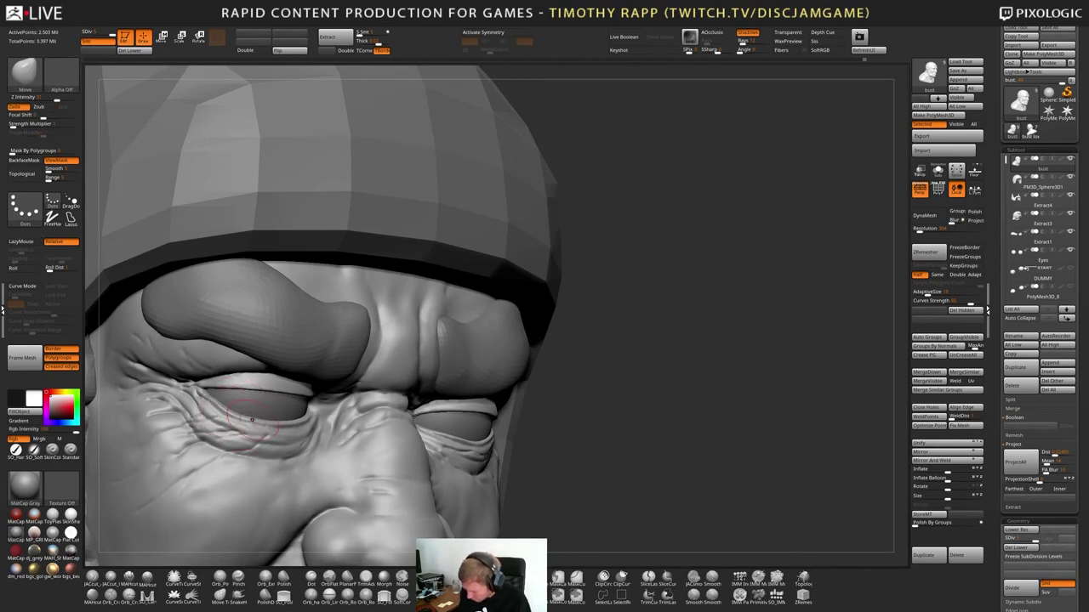
right_click_drag(255, 419, 197, 421)
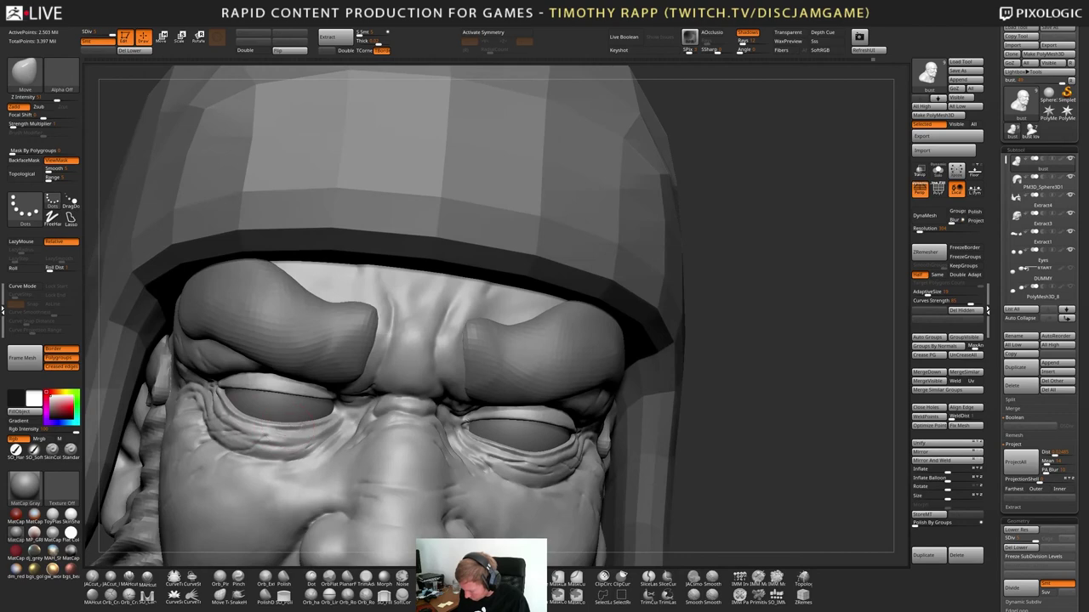
mouse_move(465, 423)
right_mouse_down()
mouse_move(328, 421)
mouse_move(609, 471)
right_mouse_up()
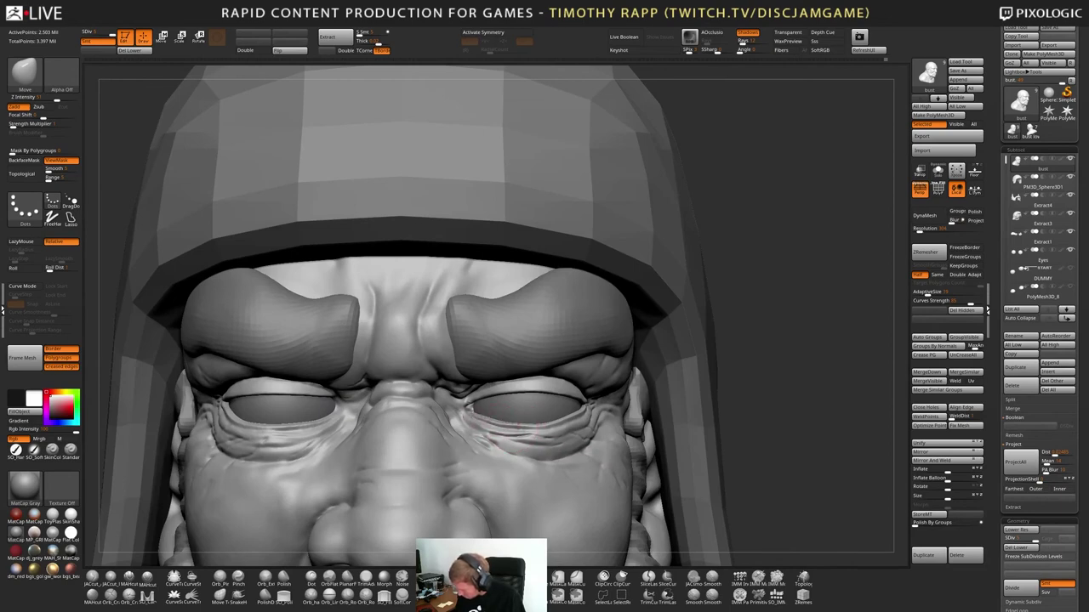
right_click_drag(502, 425, 481, 413)
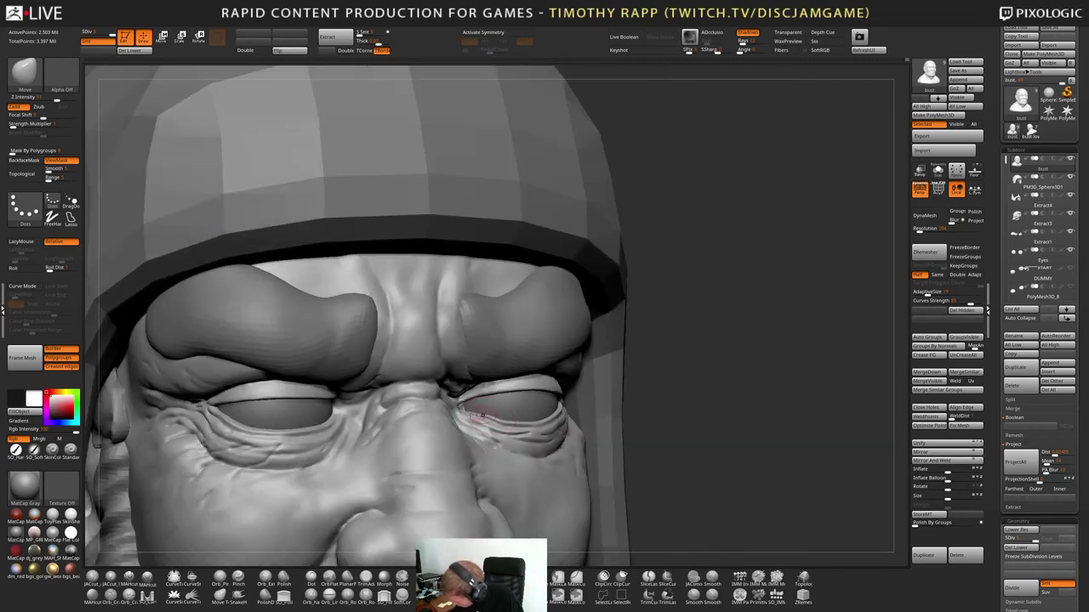
Check the eyelids up close, drop the bust two subdivision levels and choose the Move brush
mouse_move(482, 415)
right_mouse_down()
mouse_move(456, 423)
mouse_move(512, 422)
mouse_move(497, 433)
mouse_move(483, 421)
right_mouse_up()
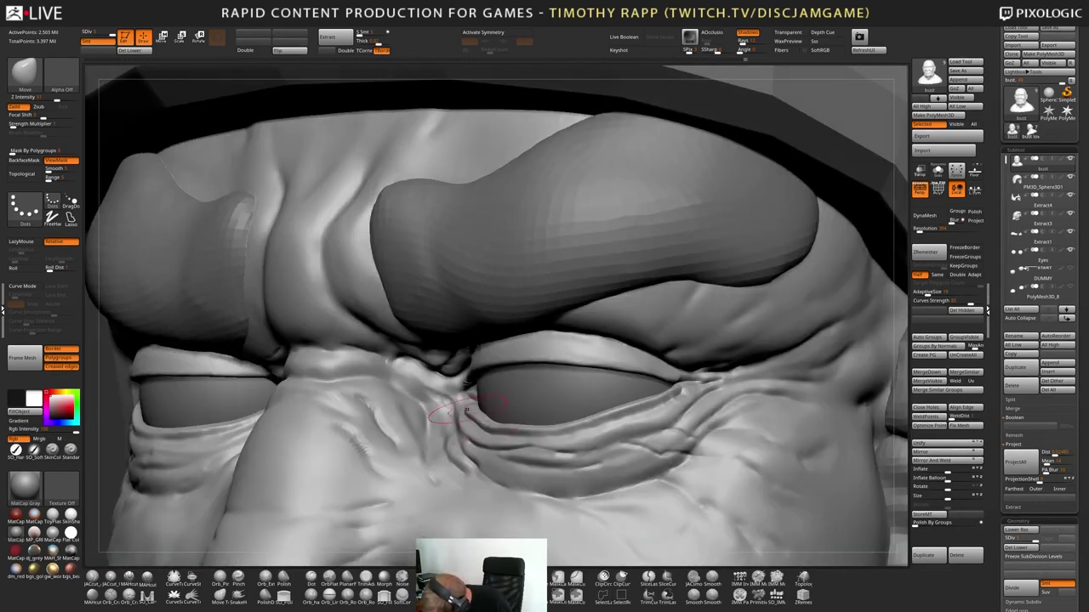
right_click_drag(474, 425, 587, 409)
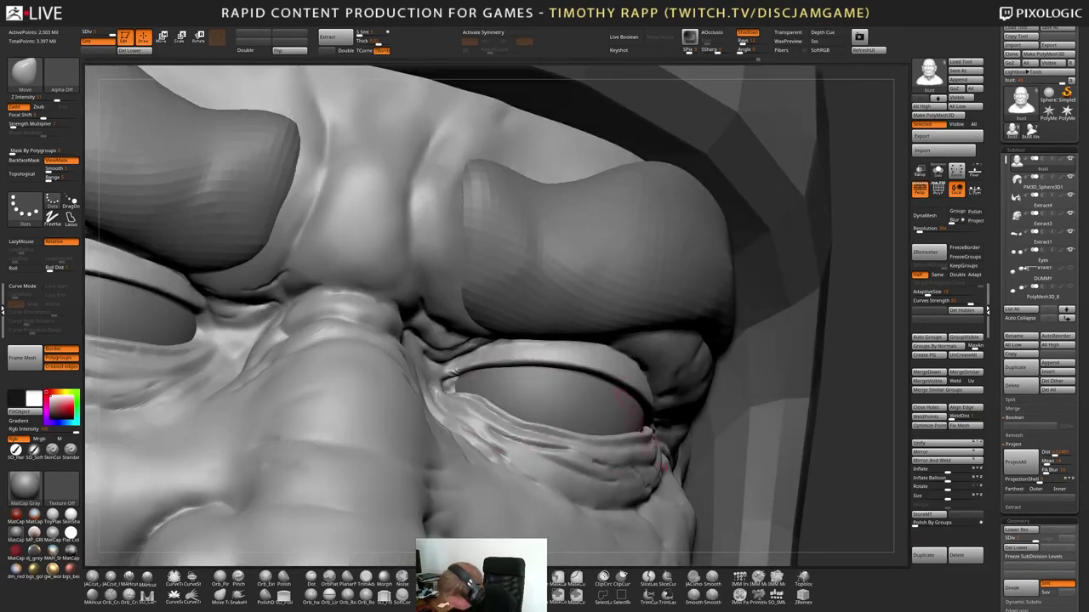
right_click_drag(255, 430, 340, 400)
right_click_drag(646, 433, 511, 493, "alt")
right_click_drag(357, 366, 451, 388)
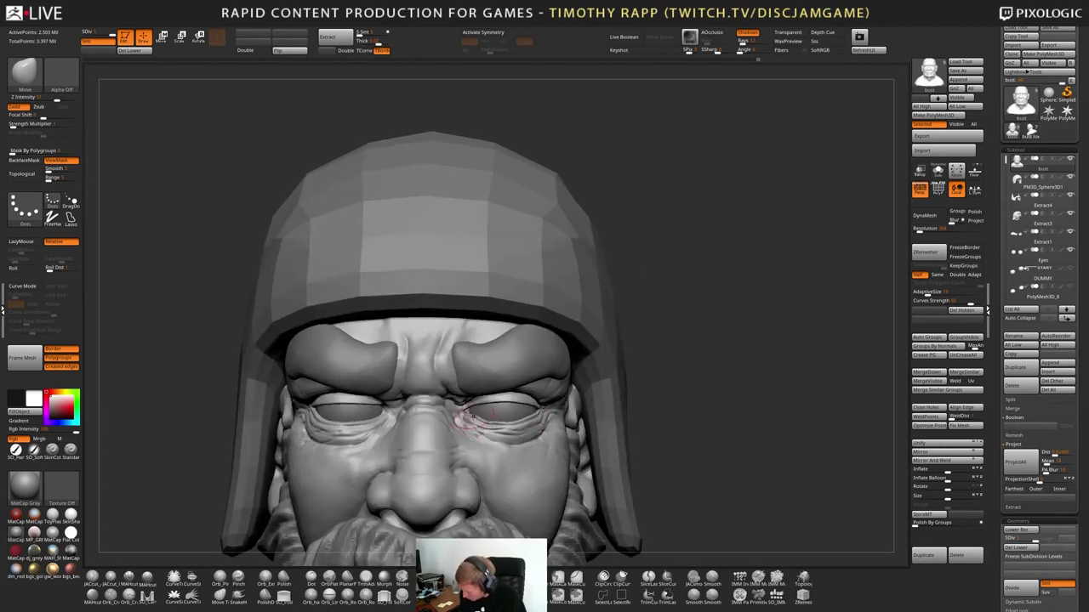
key("shift")
key("shift+d")
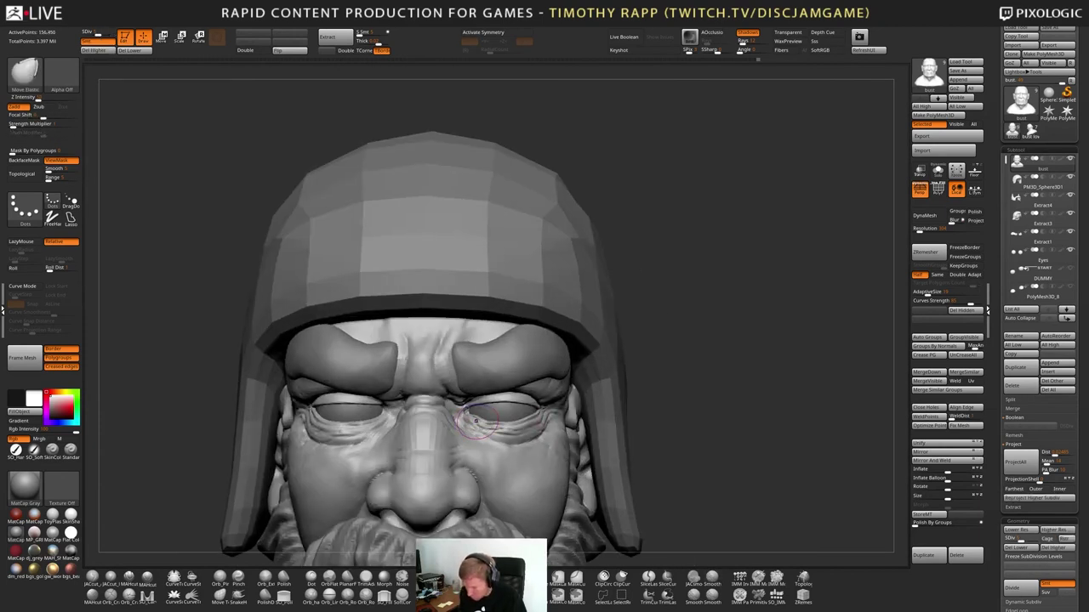
key("b")
key("m")
key("v")
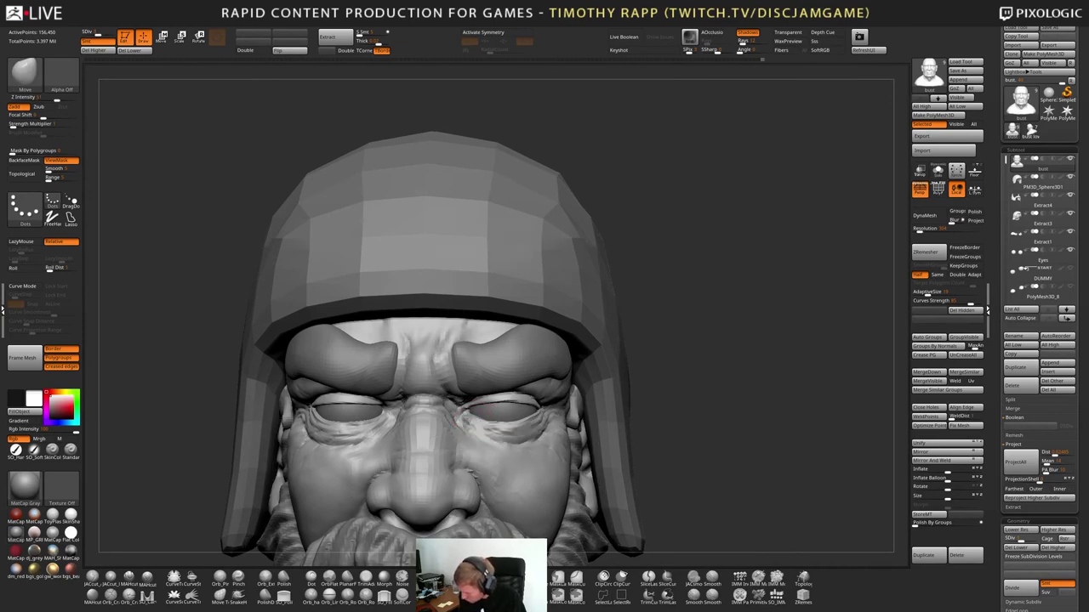
Reshape the eyelids and inner corners of both eyes at the lower subdivision level
mouse_move(510, 416)
right_mouse_down()
mouse_move(477, 418)
mouse_move(515, 423)
right_mouse_up()
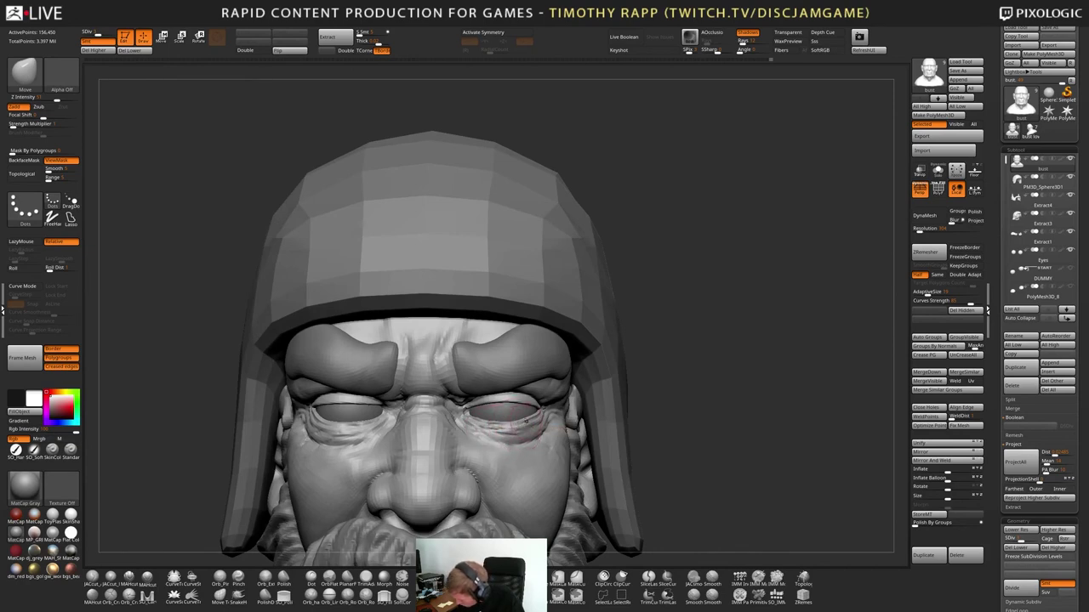
mouse_move(517, 420)
right_mouse_down()
mouse_move(550, 425)
mouse_move(532, 425)
mouse_move(572, 402)
right_mouse_up()
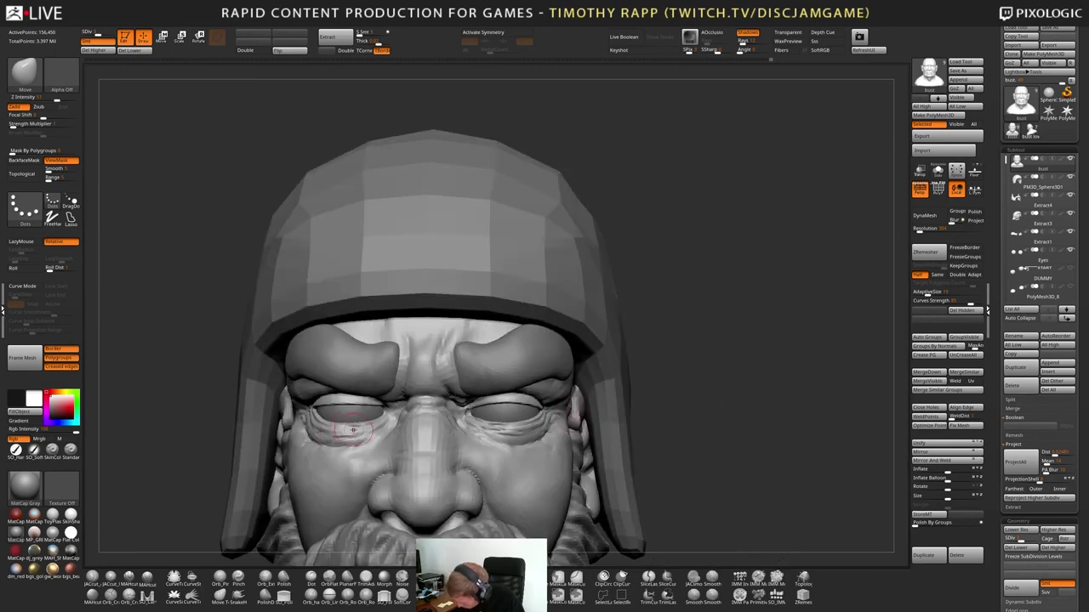
right_click_drag(585, 452, 649, 477, "ctrl")
mouse_move(369, 414)
right_mouse_down()
mouse_move(400, 413)
mouse_move(385, 409)
right_mouse_up()
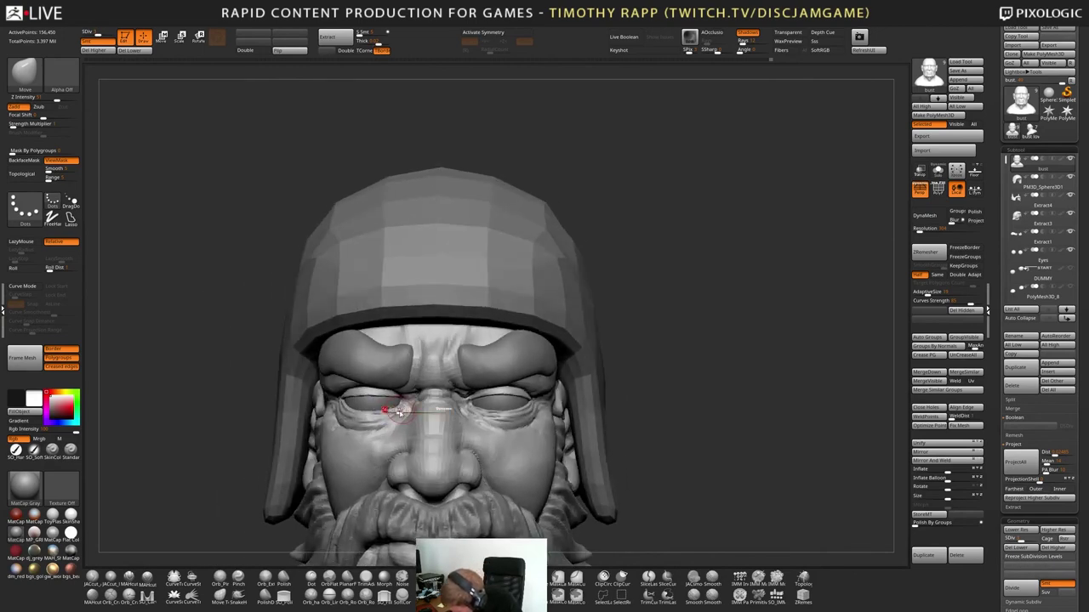
right_click_drag(397, 409, 421, 414)
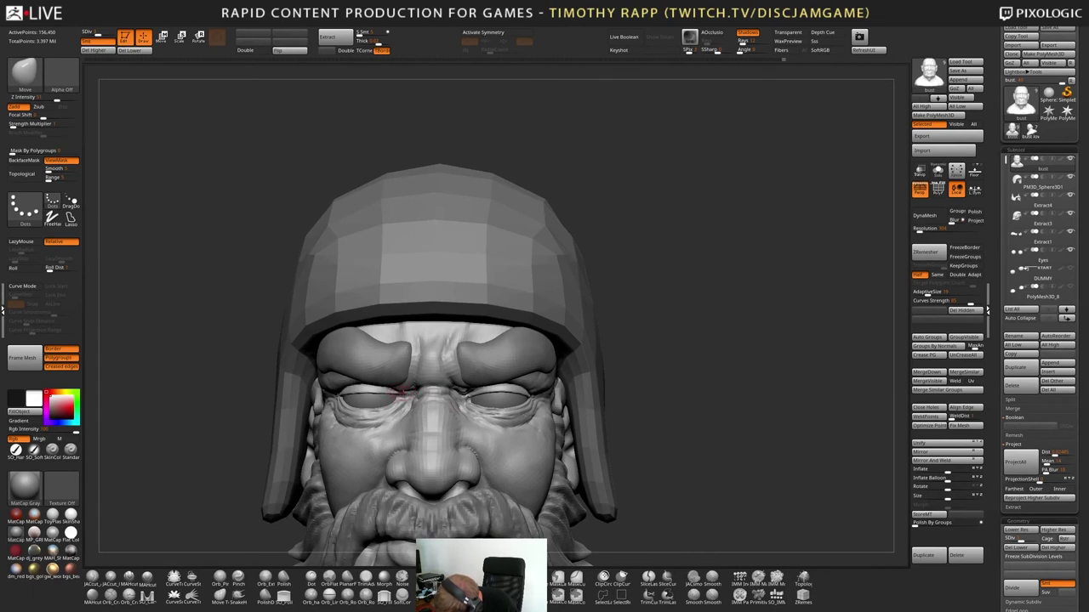
right_click_drag(401, 389, 390, 417)
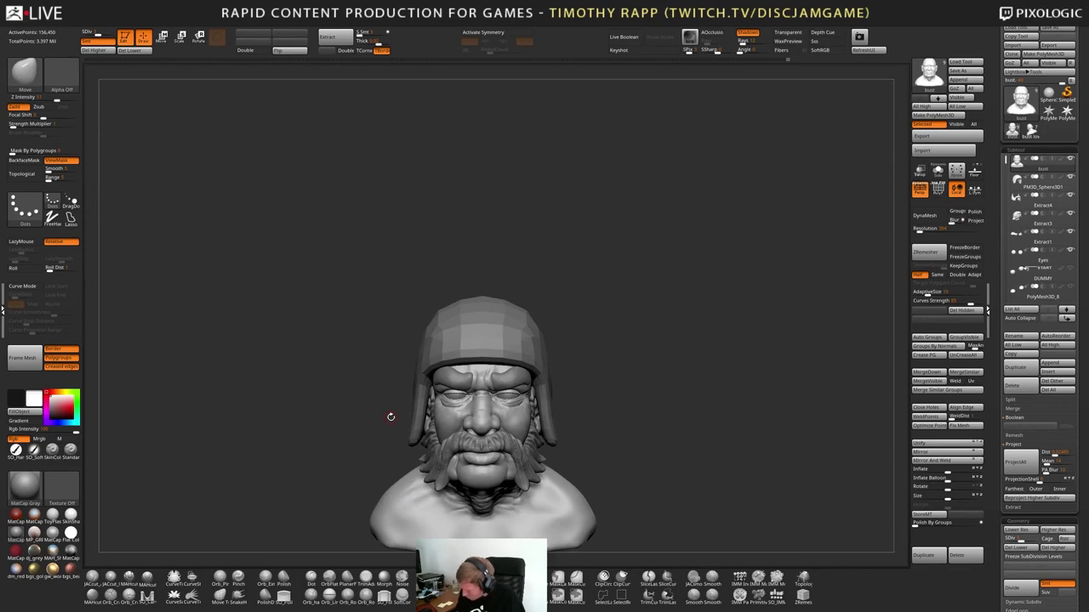
Turn on the painted colours for all subtools and examine the eyelids and inner eye corners from several angles
left_click(1060, 160, "shift")
right_click_drag(595, 409, 716, 427)
right_click_drag(403, 377, 356, 374)
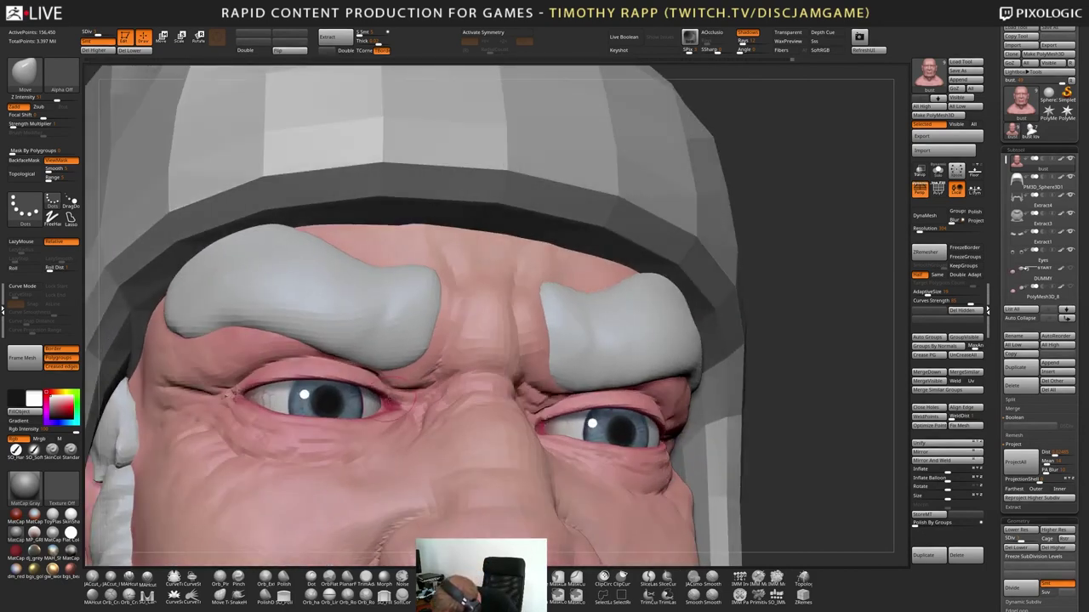
right_click_drag(233, 395, 170, 397)
right_click_drag(443, 383, 404, 396)
key("f")
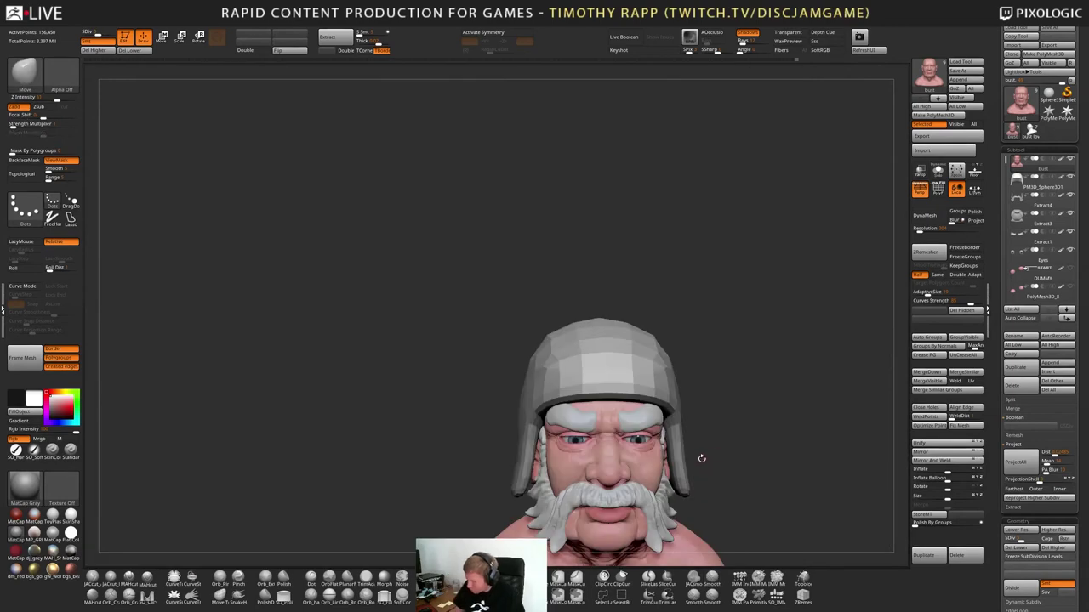
right_click_drag(655, 460, 619, 489)
right_click_drag(425, 464, 436, 430)
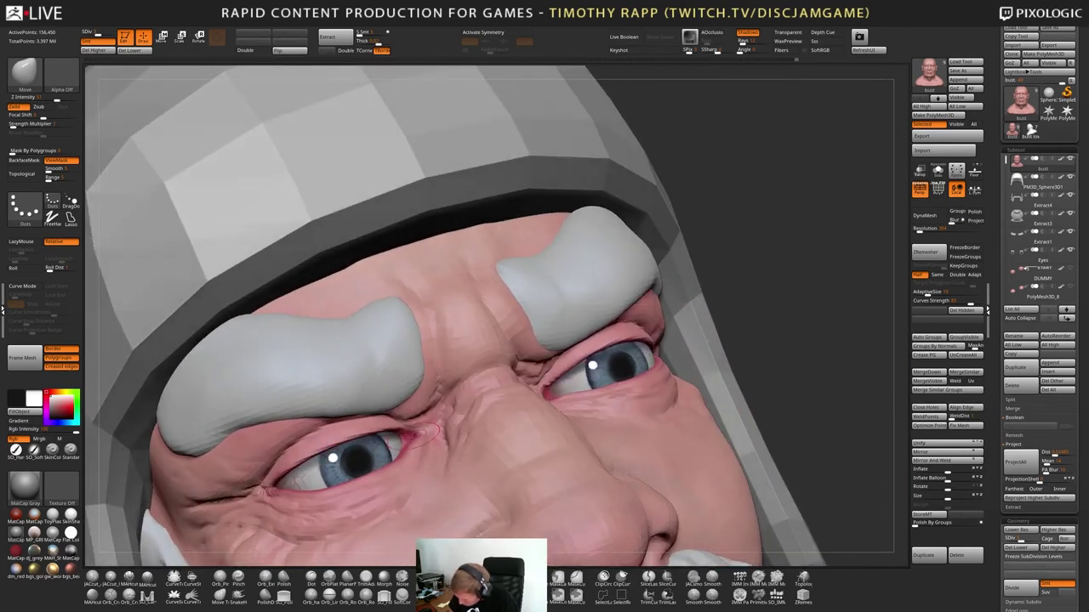
Turn on symmetry, mask the skin at the inner corners of both eyes and invert the mask
left_click_drag(416, 430, 437, 438, "ctrl")
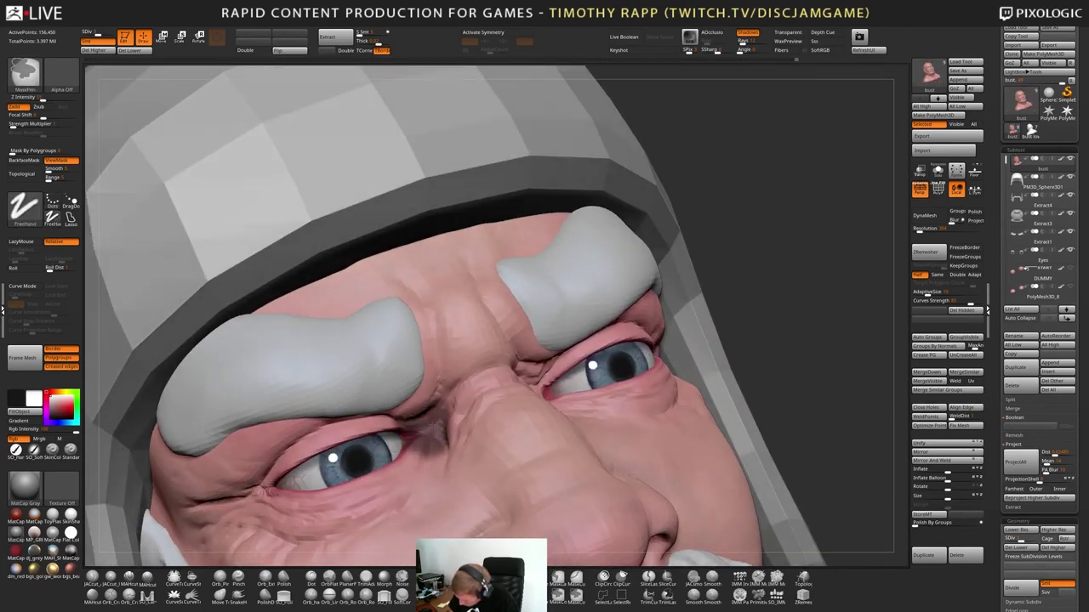
left_click_drag(780, 395, 785, 391, "ctrl")
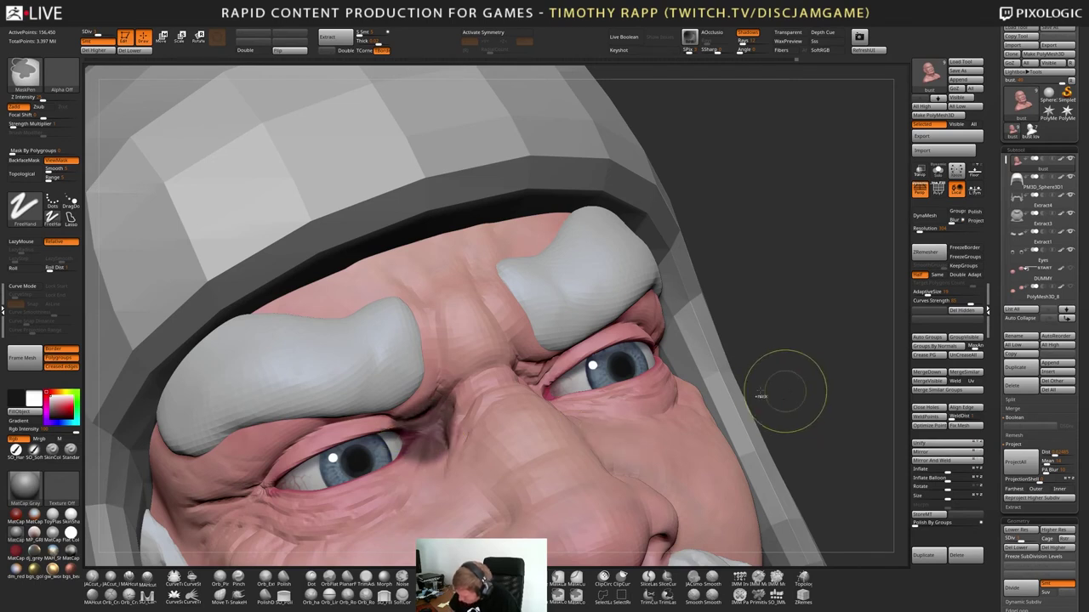
key("x")
mouse_move(437, 429)
left_mouse_down("ctrl")
mouse_move(430, 436)
mouse_move(439, 417)
mouse_move(425, 449)
left_mouse_up("ctrl")
left_click(806, 345, "ctrl")
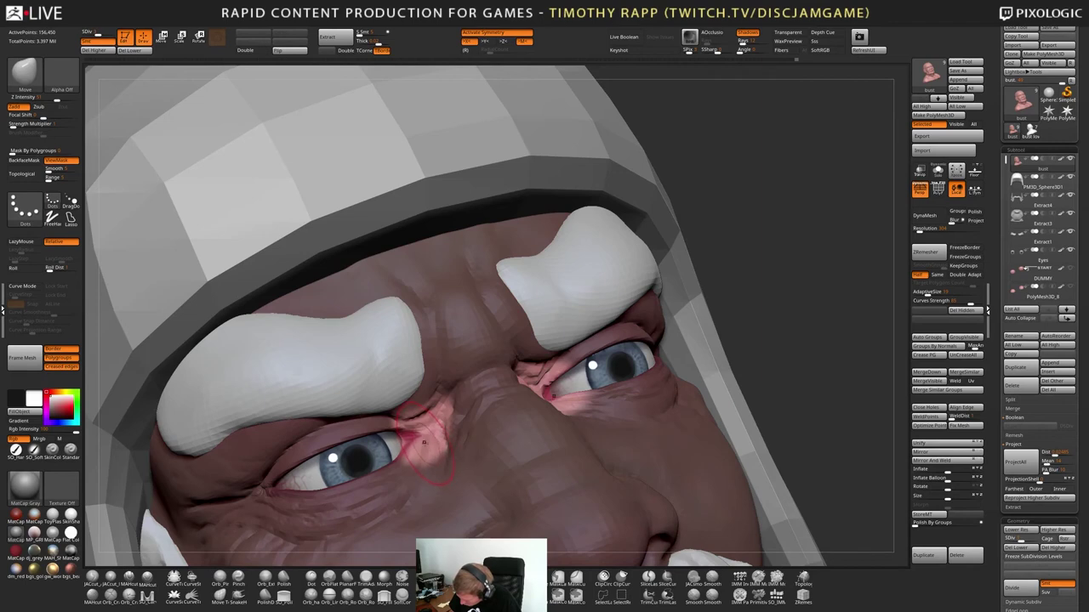
Touch up the mask around the inner eye corners, inverting it so only that skin stays editable
right_click_drag(424, 442, 436, 407)
left_click_drag(420, 439, 425, 449)
right_click_drag(425, 449, 422, 416)
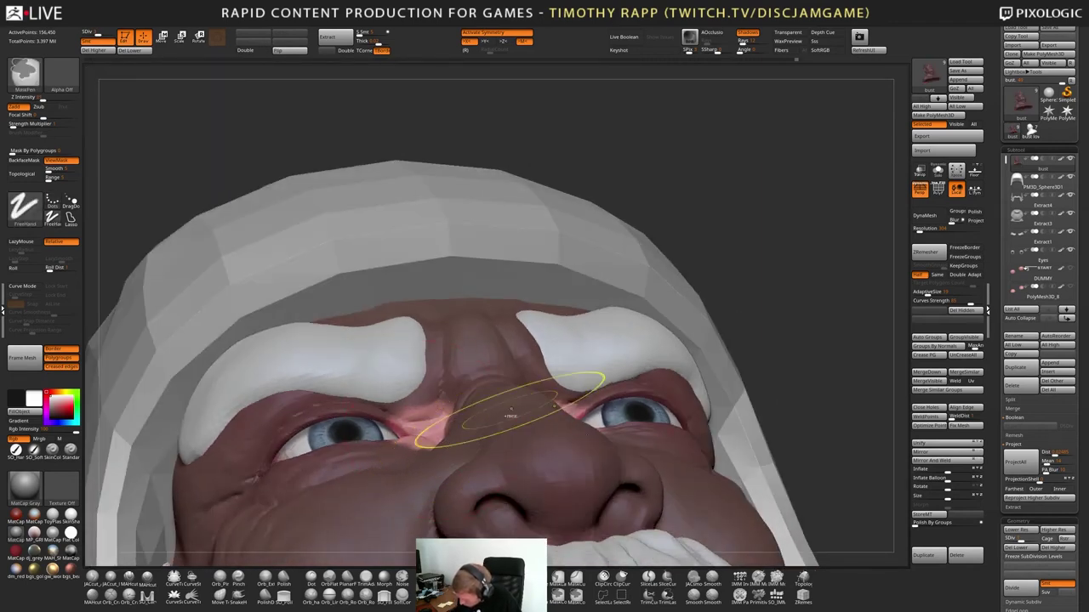
left_click_drag(753, 323, 771, 324, "ctrl")
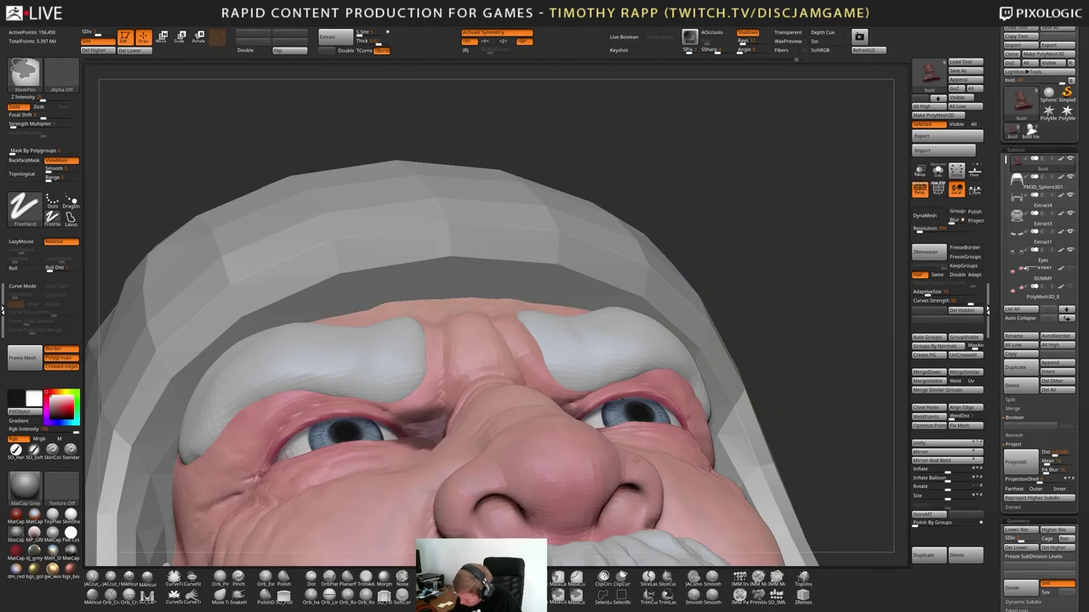
left_click(797, 376, "ctrl")
mouse_move(387, 471)
right_mouse_down()
mouse_move(410, 433)
mouse_move(388, 459)
right_mouse_up()
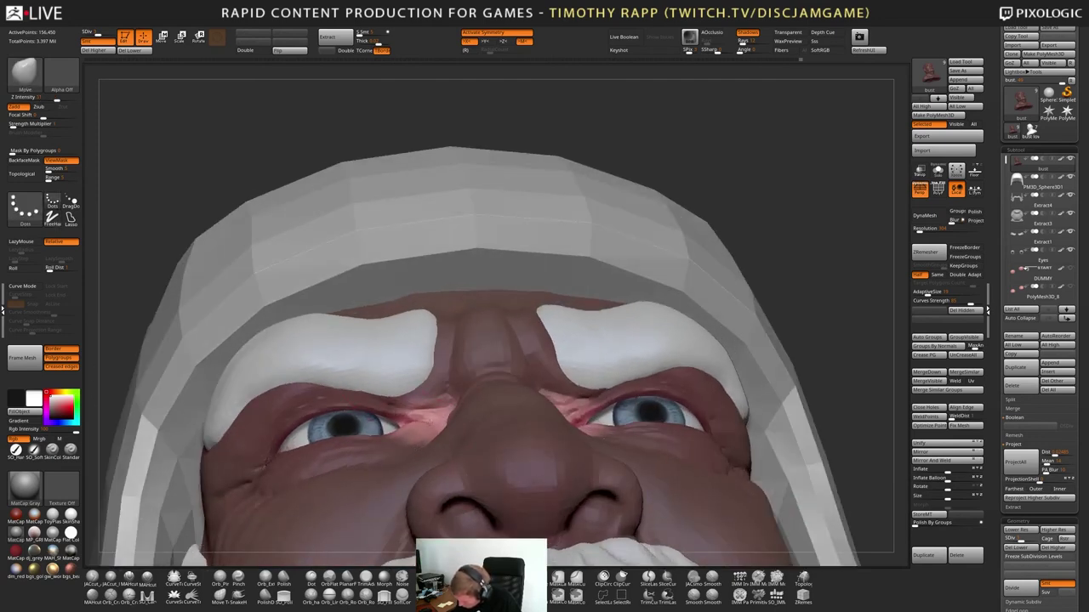
Move the unmasked skin between the inner eye corners and the nose symmetrically into a better shape
left_click_drag(411, 418, 420, 417)
right_click_drag(420, 417, 417, 463)
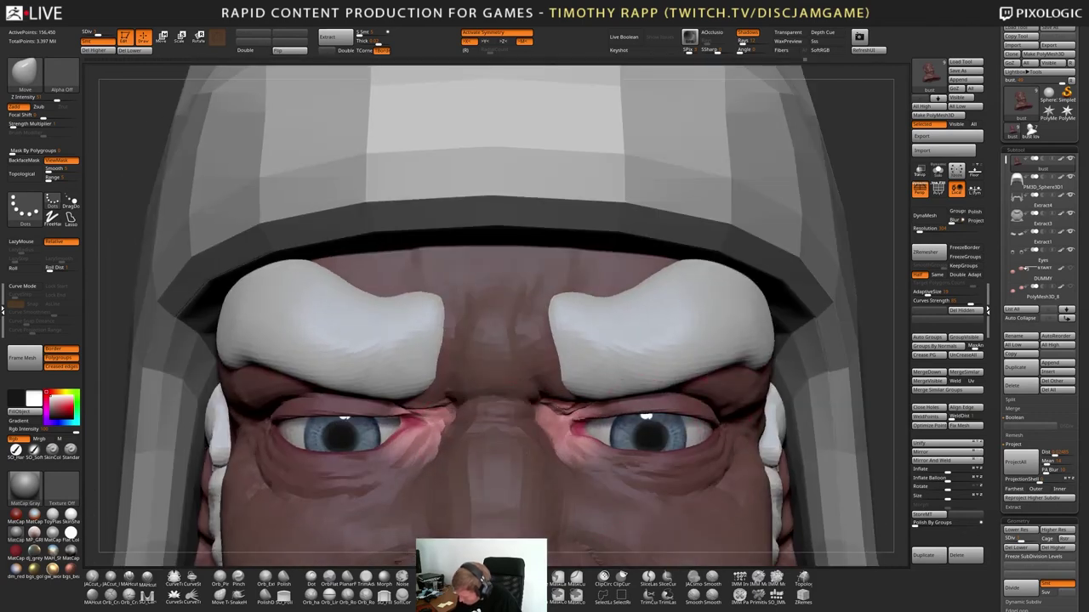
right_click_drag(417, 510, 372, 488, "ctrl")
right_click_drag(691, 500, 477, 410, "alt")
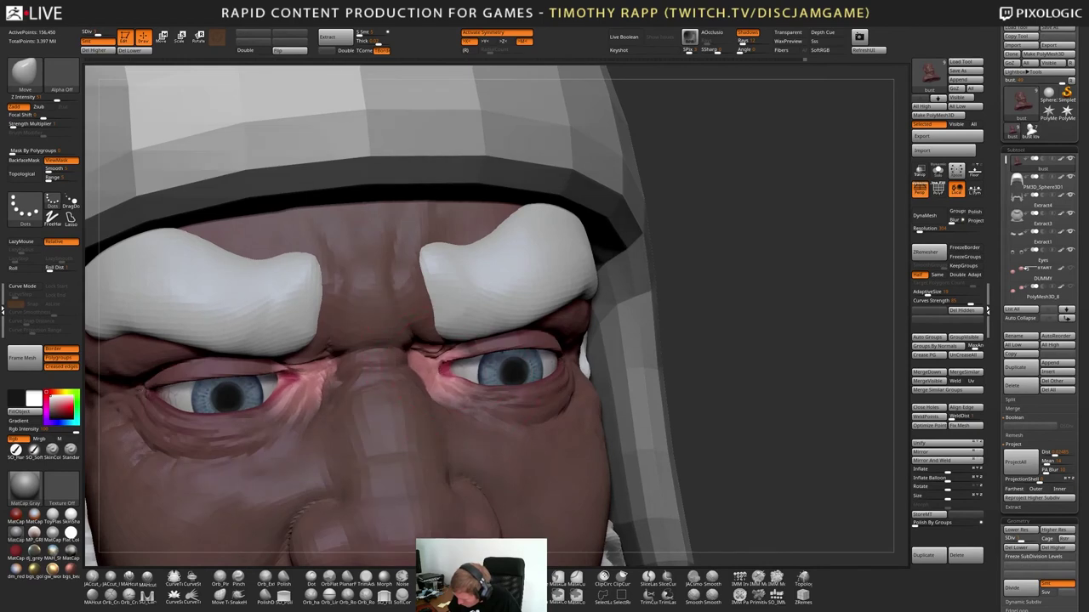
left_click_drag(437, 377, 429, 383)
mouse_move(430, 368)
right_mouse_down()
mouse_move(461, 383)
mouse_move(451, 355)
mouse_move(444, 373)
mouse_move(668, 352)
mouse_move(581, 347)
mouse_move(647, 300)
right_mouse_up()
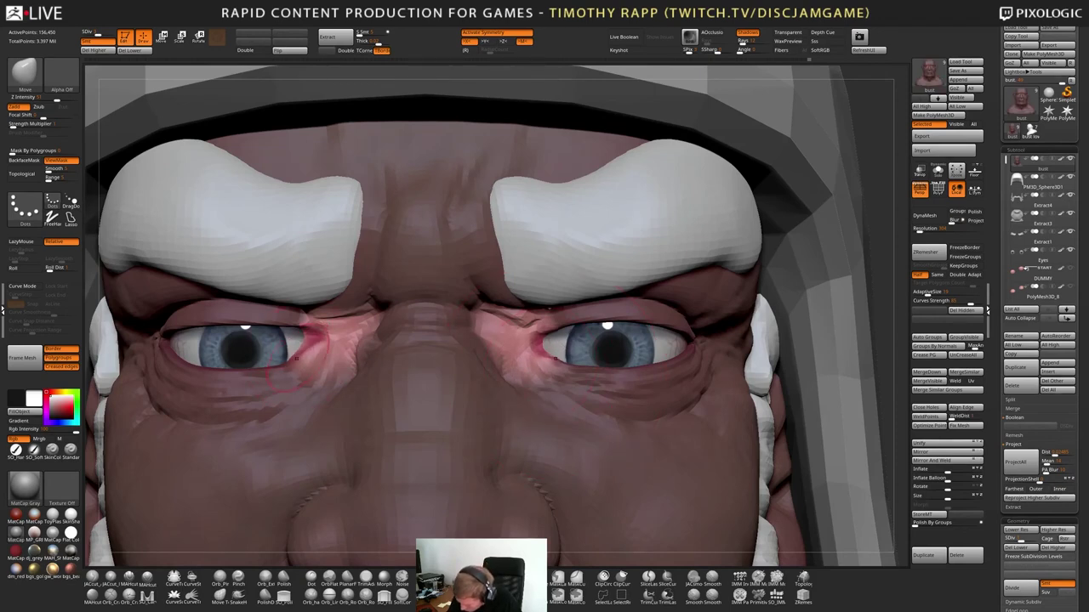
Fit the inner corners of the upper and lower eyelids closely around the eyeballs on both sides
right_click_drag(289, 361, 469, 349)
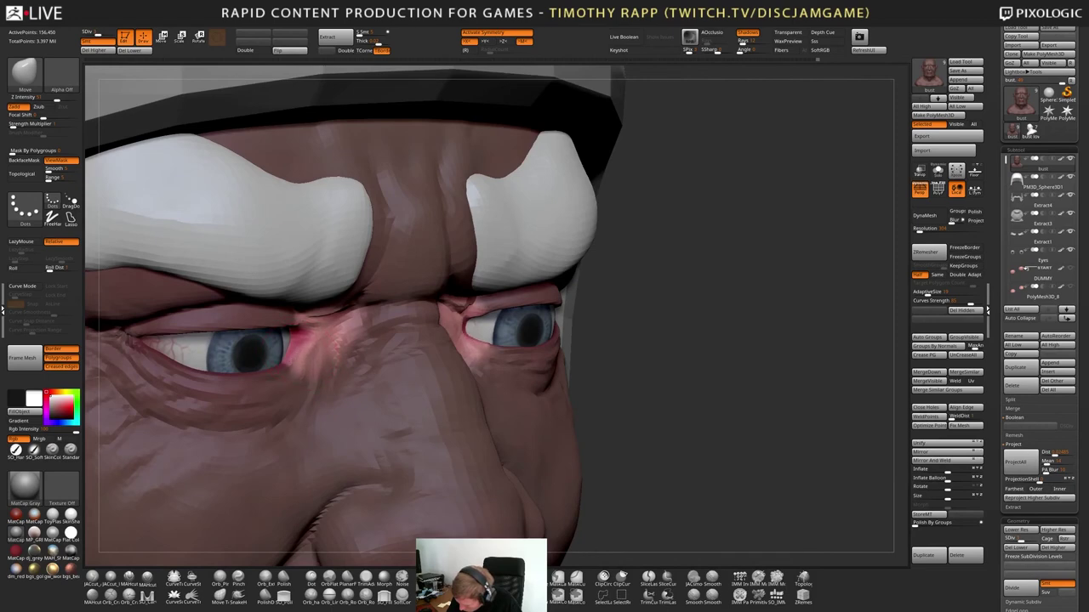
right_click_drag(299, 354, 272, 365)
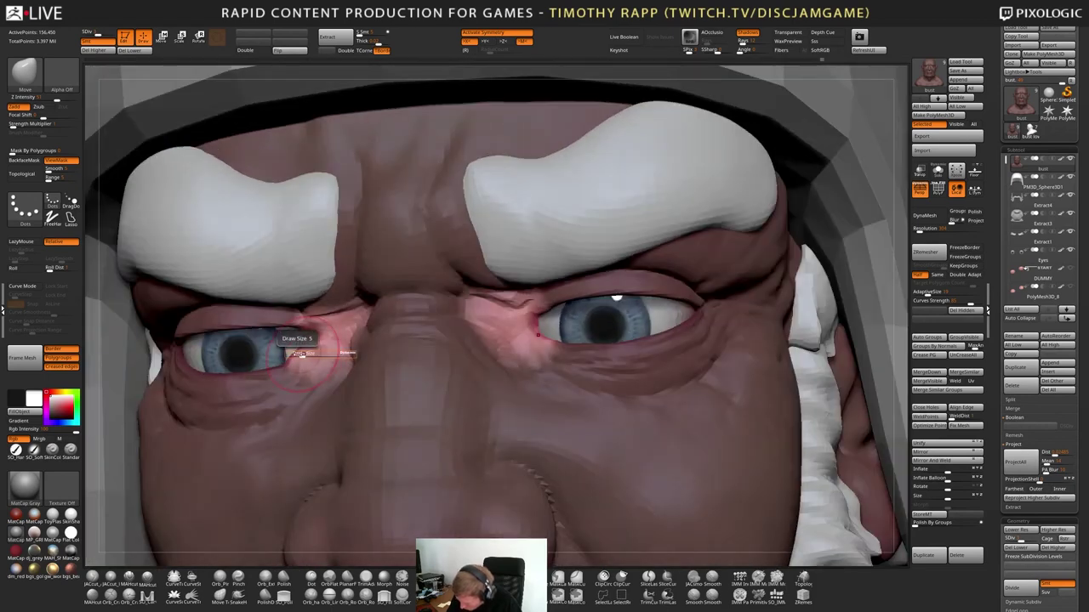
left_click_drag(302, 354, 299, 356)
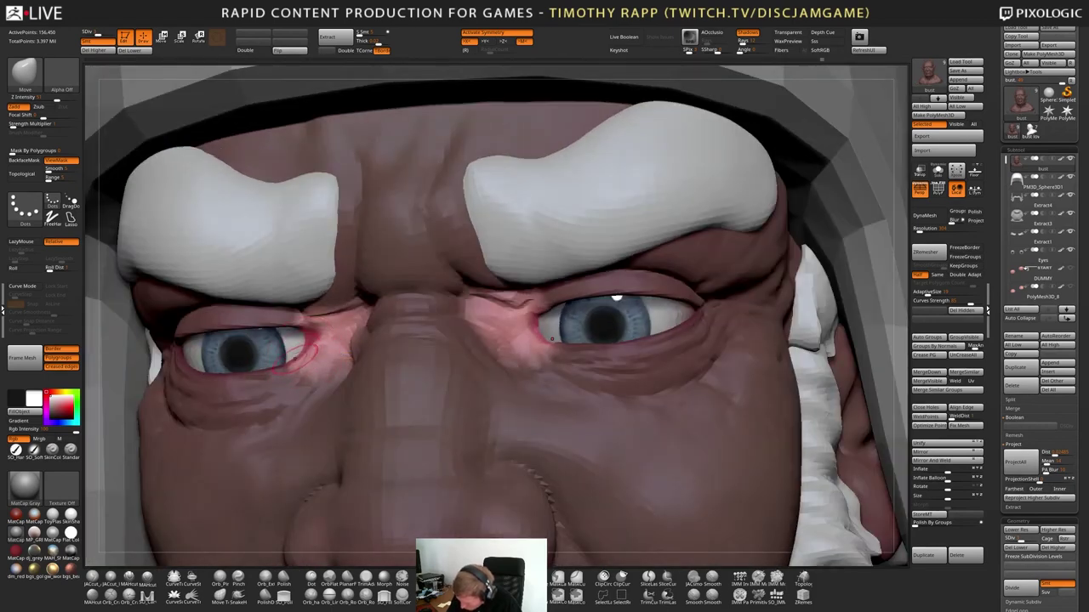
right_click_drag(296, 359, 425, 357)
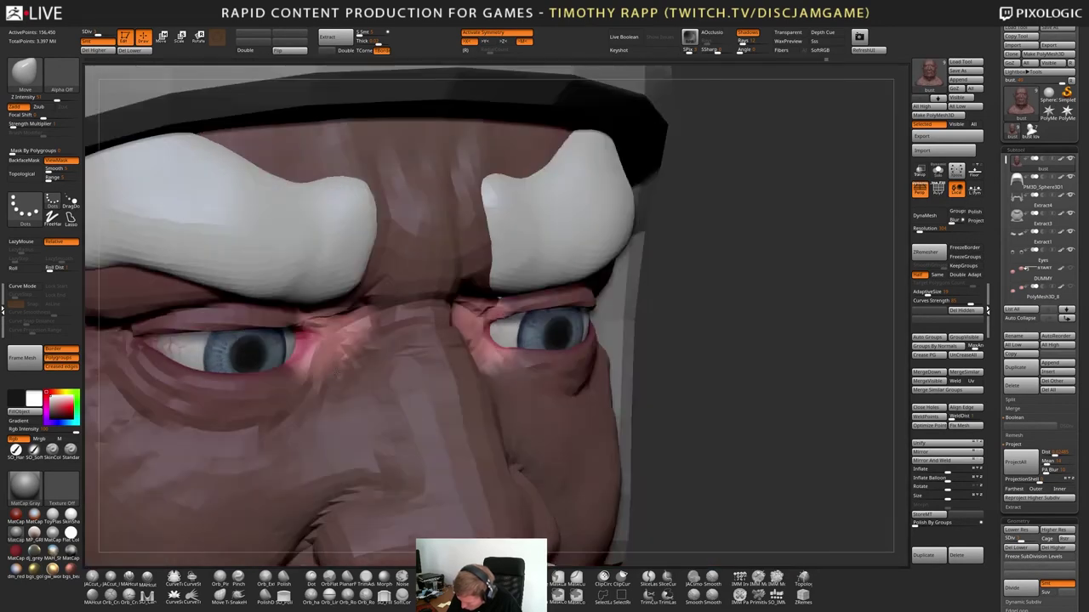
right_click_drag(502, 306, 307, 366)
left_click_drag(310, 355, 308, 342)
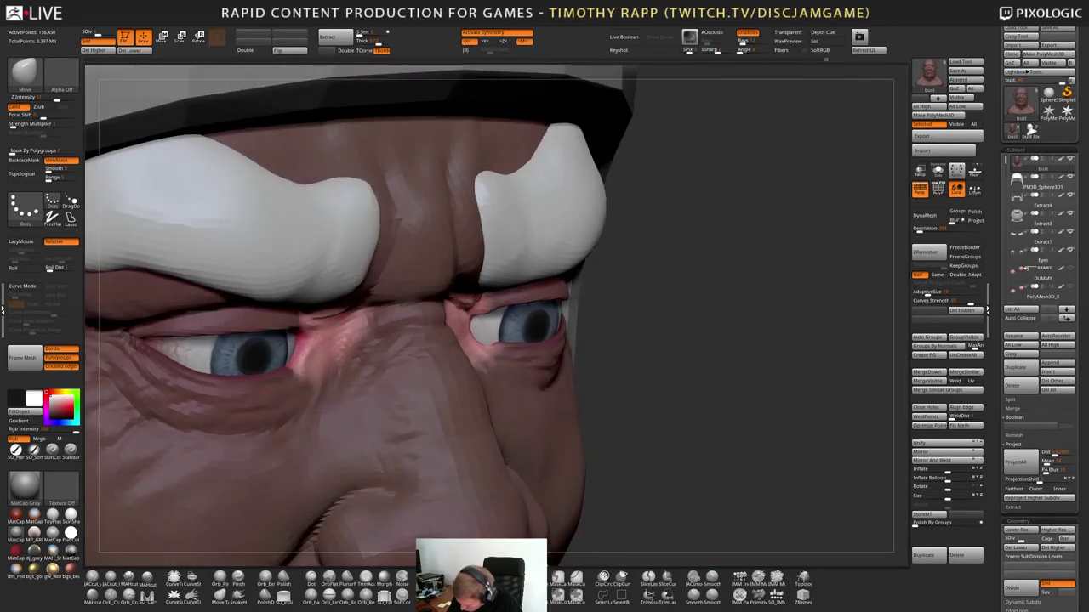
right_click_drag(409, 336, 313, 332)
left_click_drag(301, 329, 308, 333)
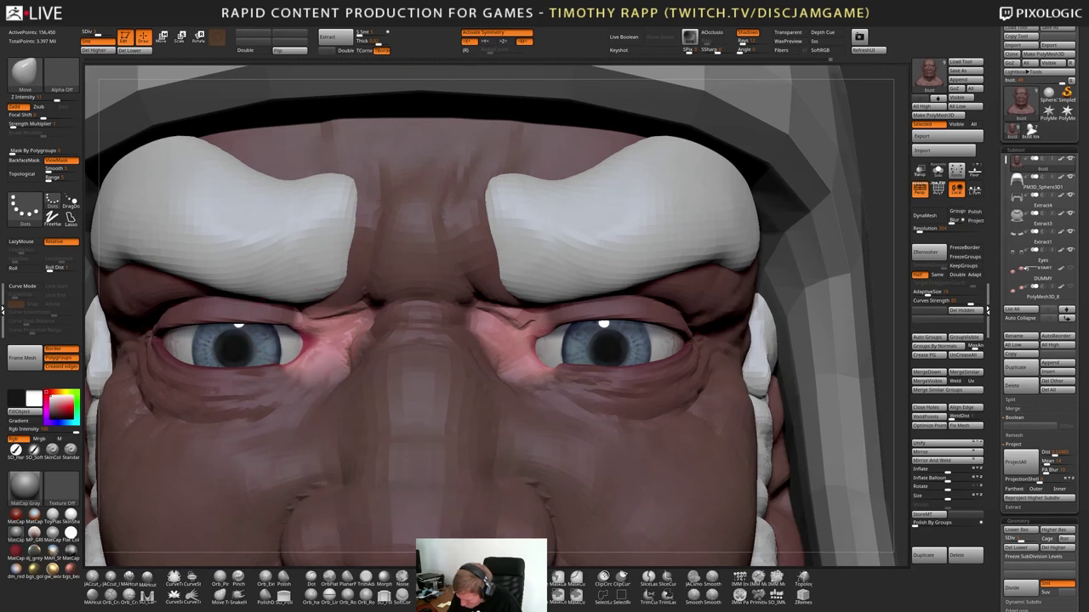
mouse_move(340, 341)
right_mouse_down()
mouse_move(264, 339)
mouse_move(342, 339)
right_mouse_up()
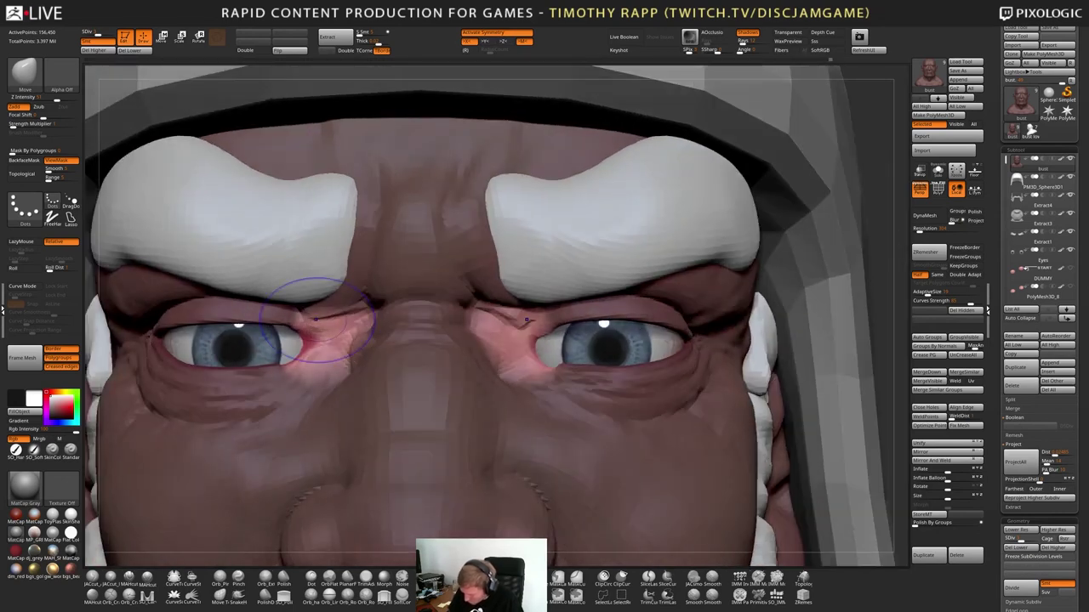
Adjust the folds beside the inner eye corners once more and clear the mask
key("f")
right_click_drag(678, 397, 653, 456, "alt")
mouse_move(399, 344)
right_mouse_down()
mouse_move(340, 347)
mouse_move(421, 349)
mouse_move(387, 345)
right_mouse_up()
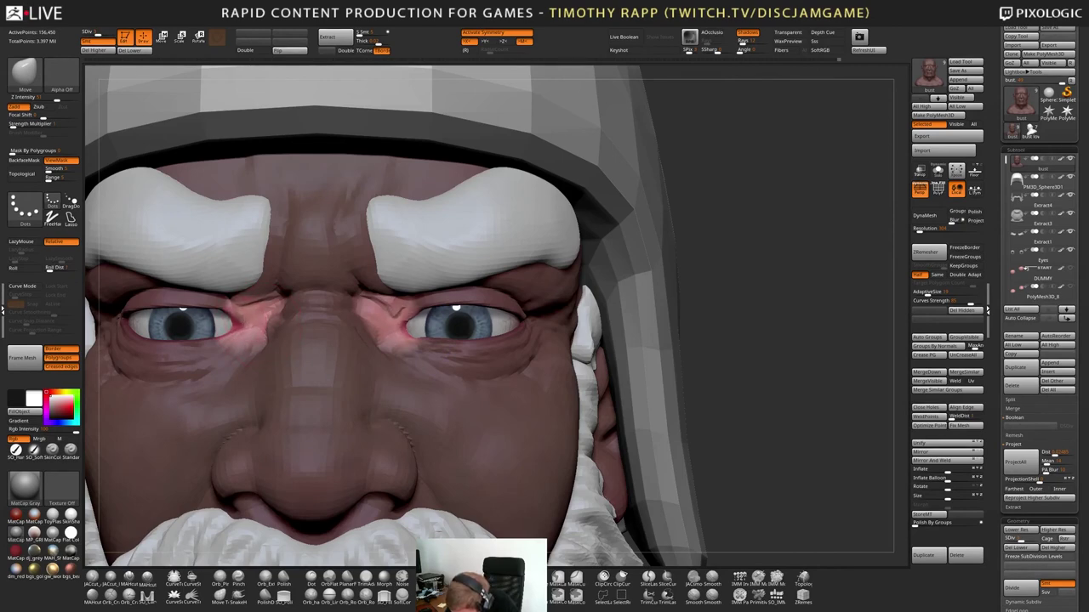
mouse_move(391, 316)
right_mouse_down()
mouse_move(250, 330)
mouse_move(284, 292)
right_mouse_up()
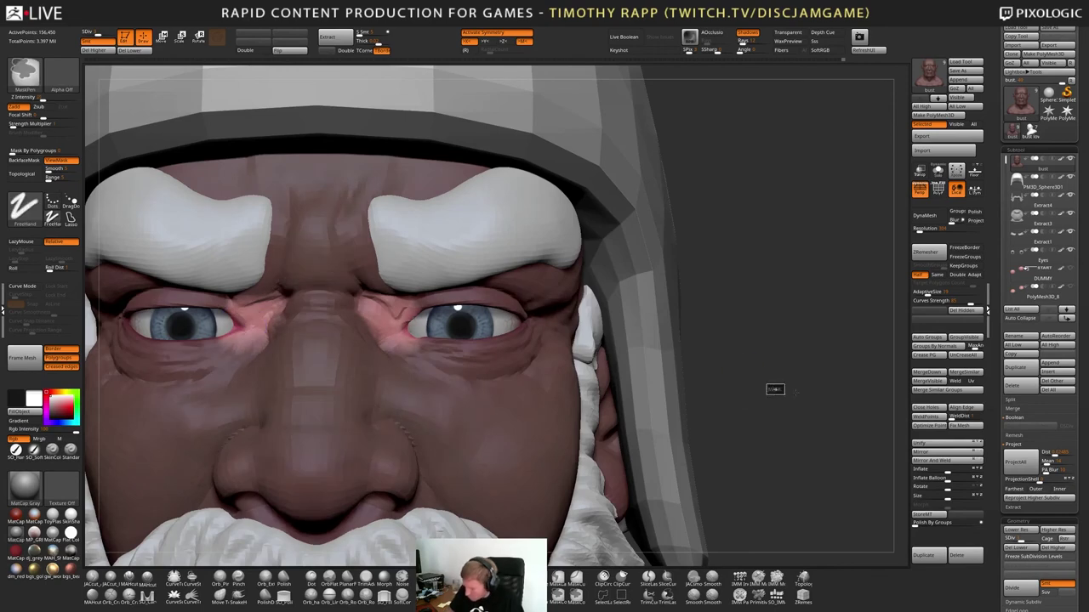
left_click_drag(775, 389, 801, 386, "ctrl")
Inspect the inner eye corners up close and raise the bust one subdivision level
right_click_drag(448, 378, 298, 403)
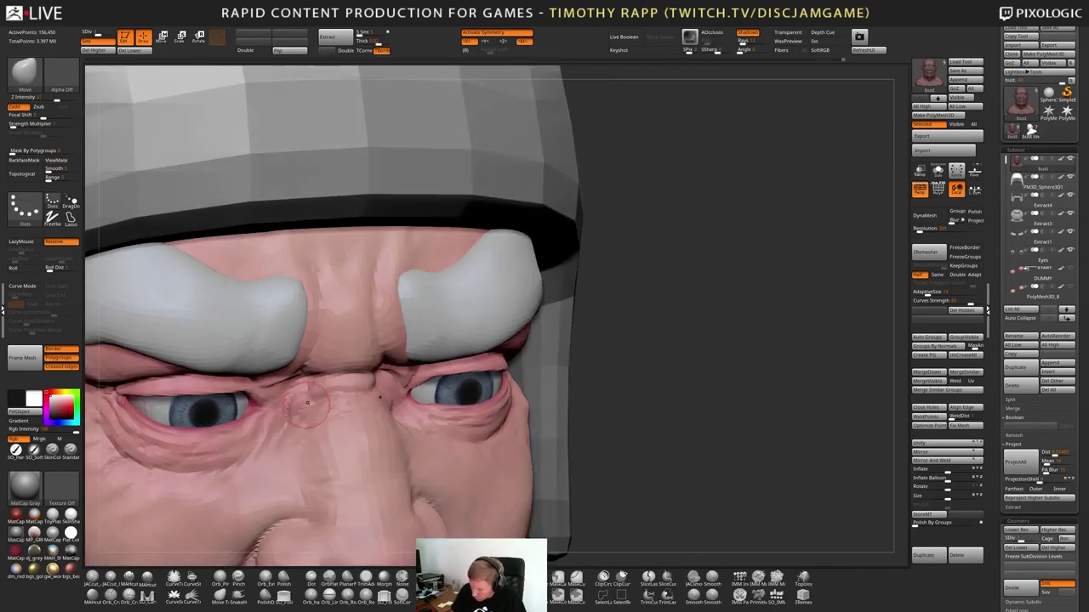
mouse_move(687, 400)
right_mouse_down("ctrl")
mouse_move(592, 403)
mouse_move(593, 380)
mouse_move(612, 413)
mouse_move(636, 414)
mouse_move(633, 422)
right_mouse_up("ctrl")
right_click_drag(633, 423, 711, 407, "alt")
right_click_drag(408, 340, 494, 434, "alt")
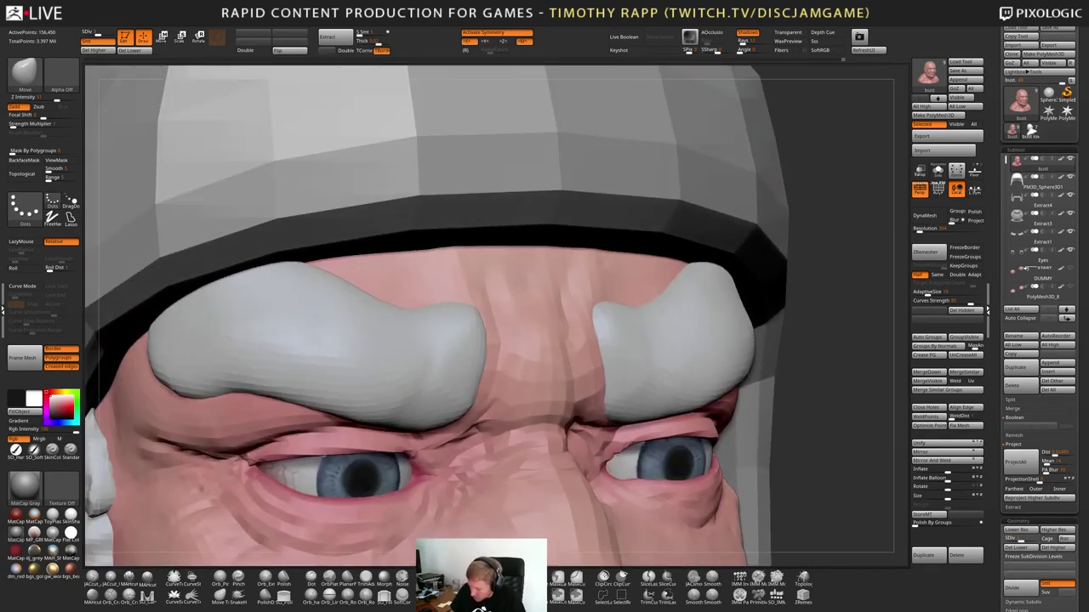
right_click_drag(357, 420, 415, 420, "ctrl")
right_click_drag(403, 500, 420, 405)
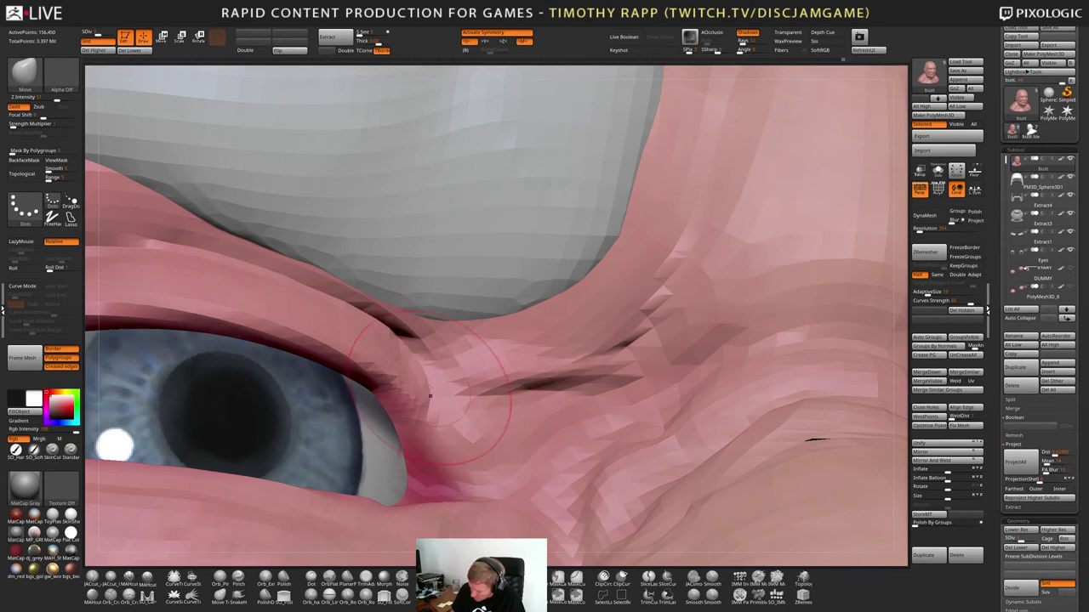
key("d")
right_click_drag(504, 380, 412, 398, "ctrl")
right_click_drag(654, 449, 528, 466, "ctrl")
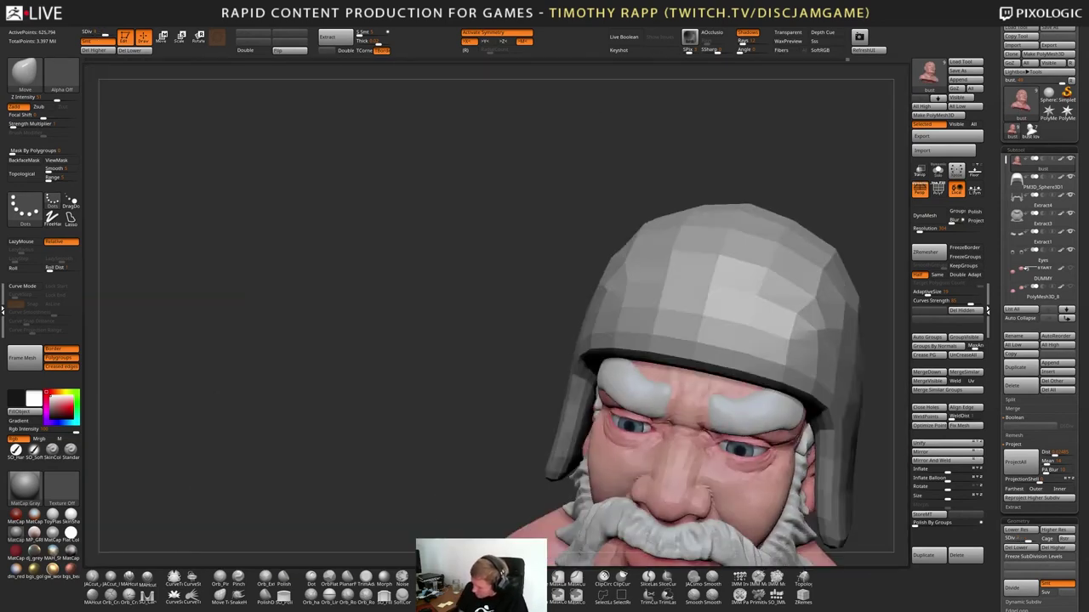
Raise the bust one subdivision level and fill it with the SkinShade4 material only, leaving colour out of the fill
right_click_drag(732, 451, 557, 466)
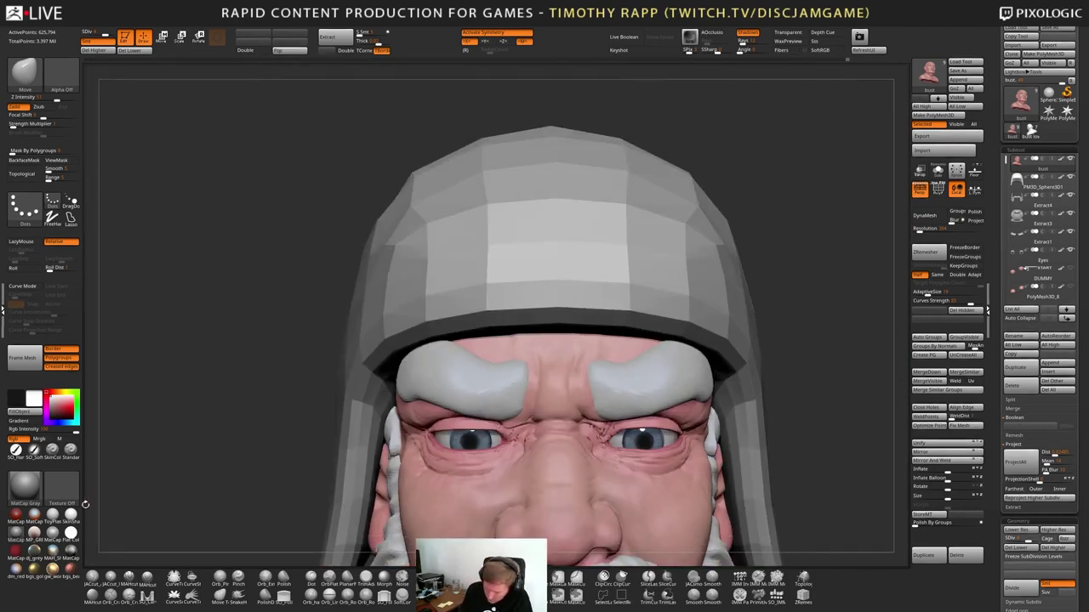
left_click(71, 514)
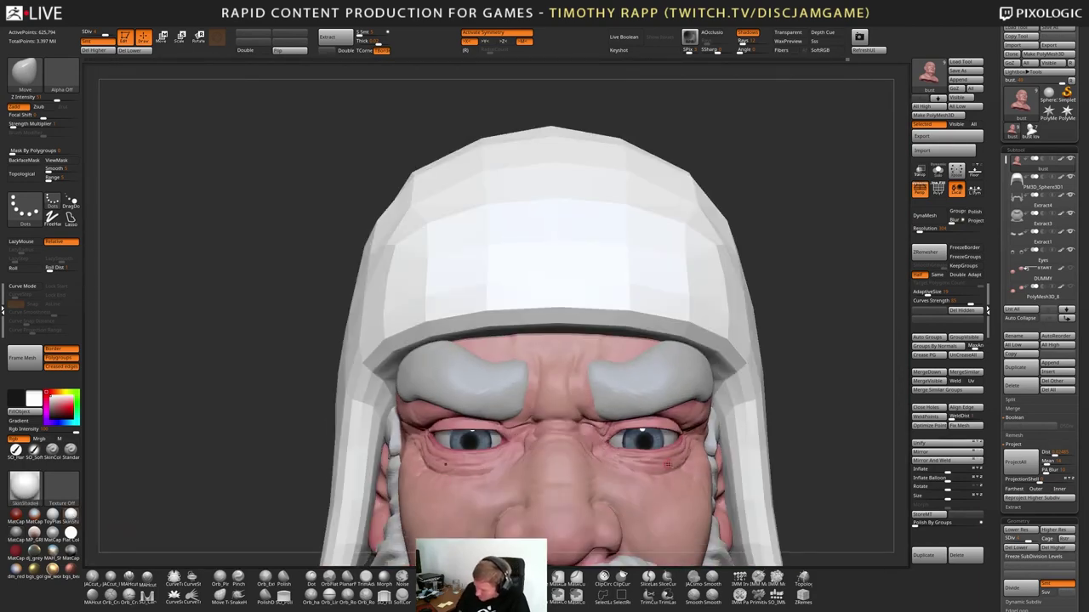
right_click_drag(667, 465, 603, 408, "ctrl")
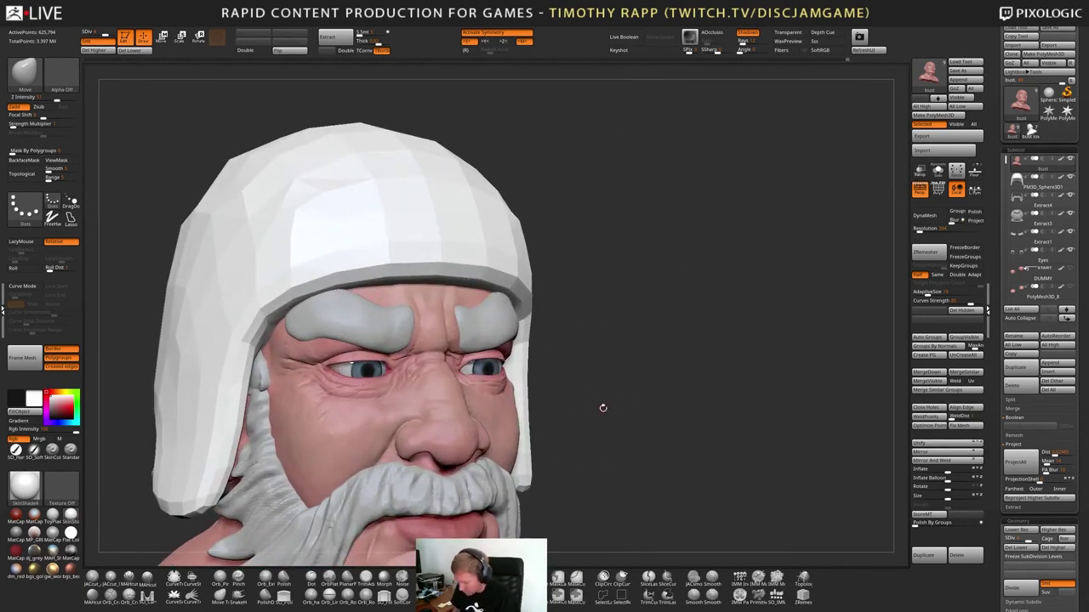
key("d")
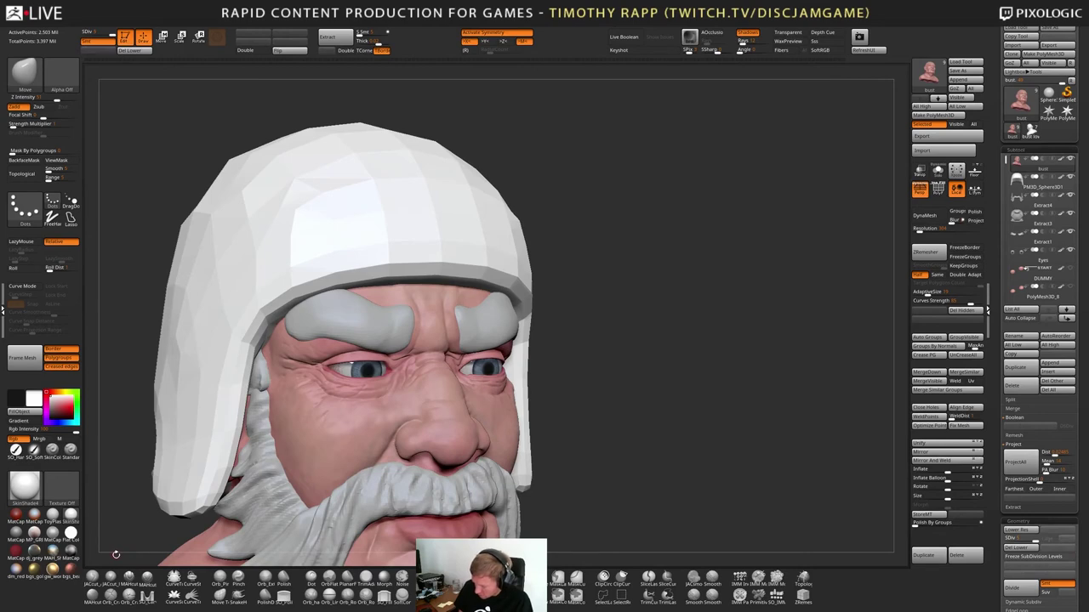
left_click(41, 439)
left_click(65, 439)
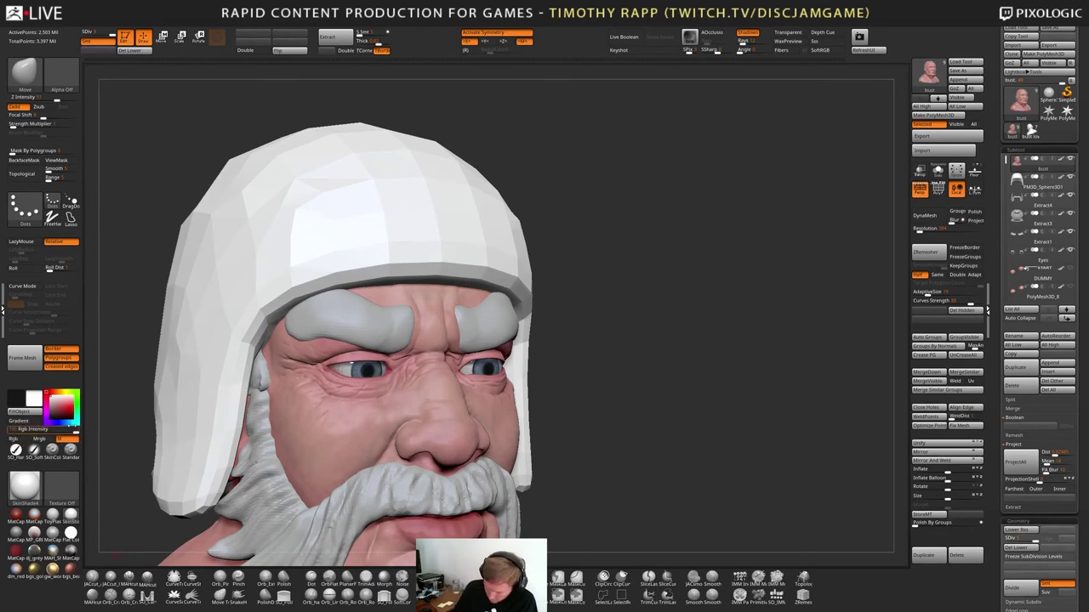
left_click(28, 412)
Turn off the paint display for all subtools and switch to the MatCap Gray material to judge the sculpted eye area
right_click_drag(449, 432, 419, 426)
right_click_drag(558, 434, 512, 519, "alt")
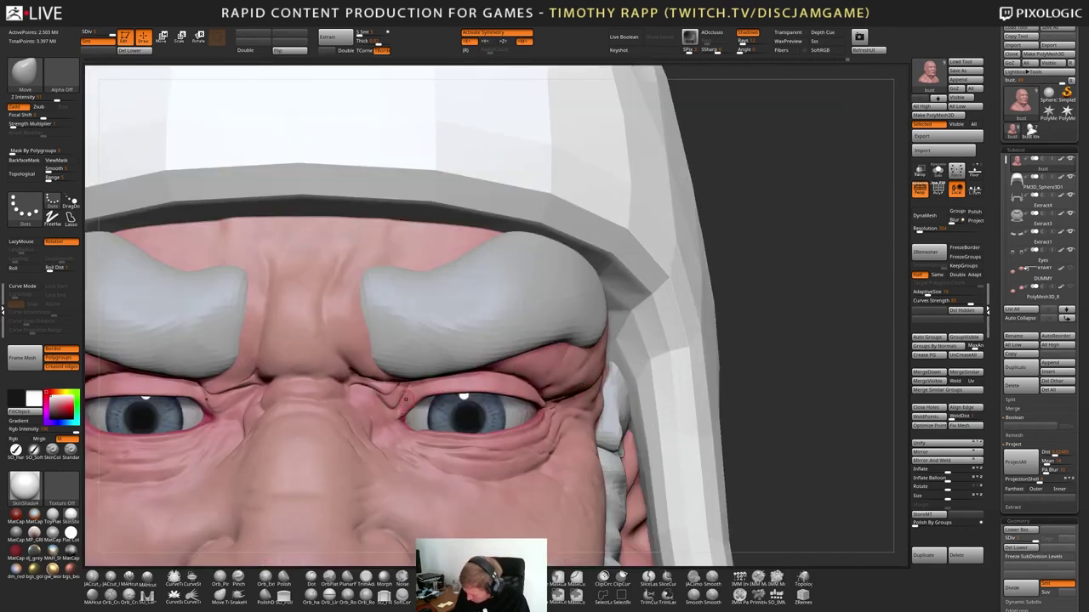
right_click_drag(396, 399, 405, 365)
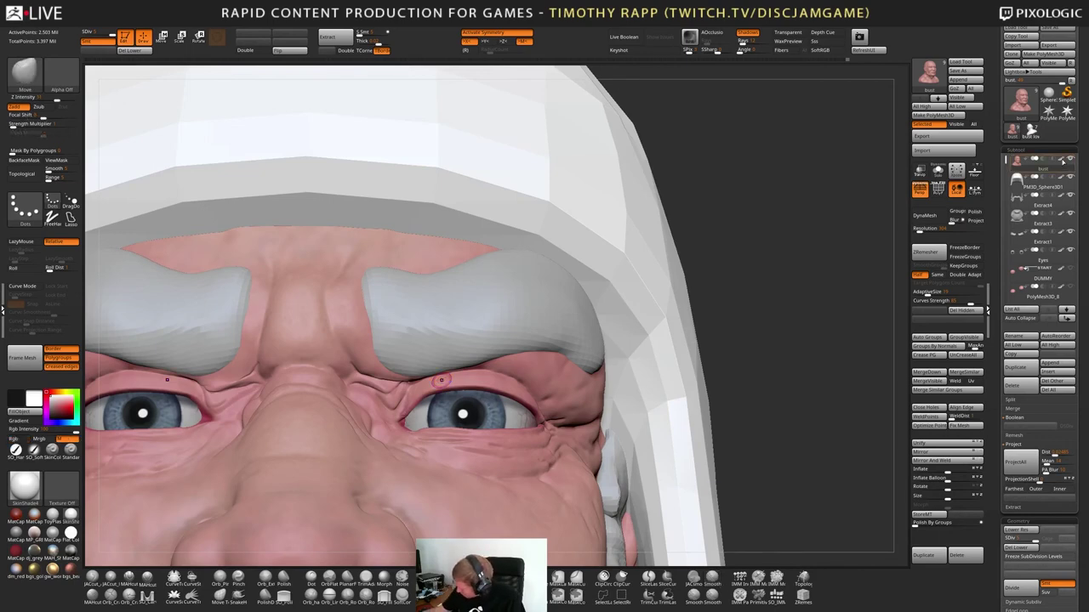
left_click(1062, 160, "shift")
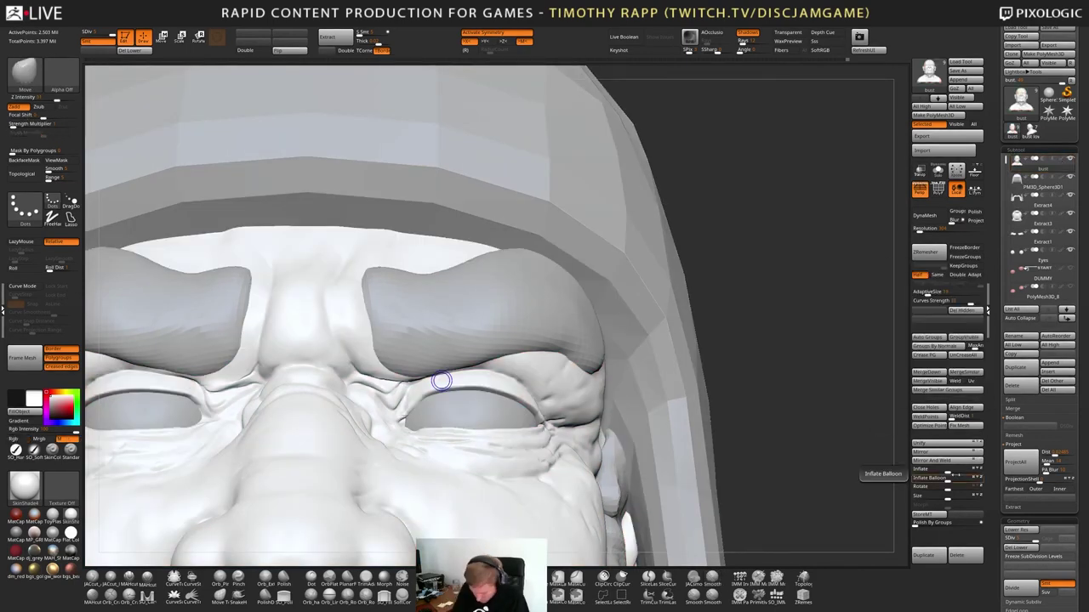
left_click(19, 528)
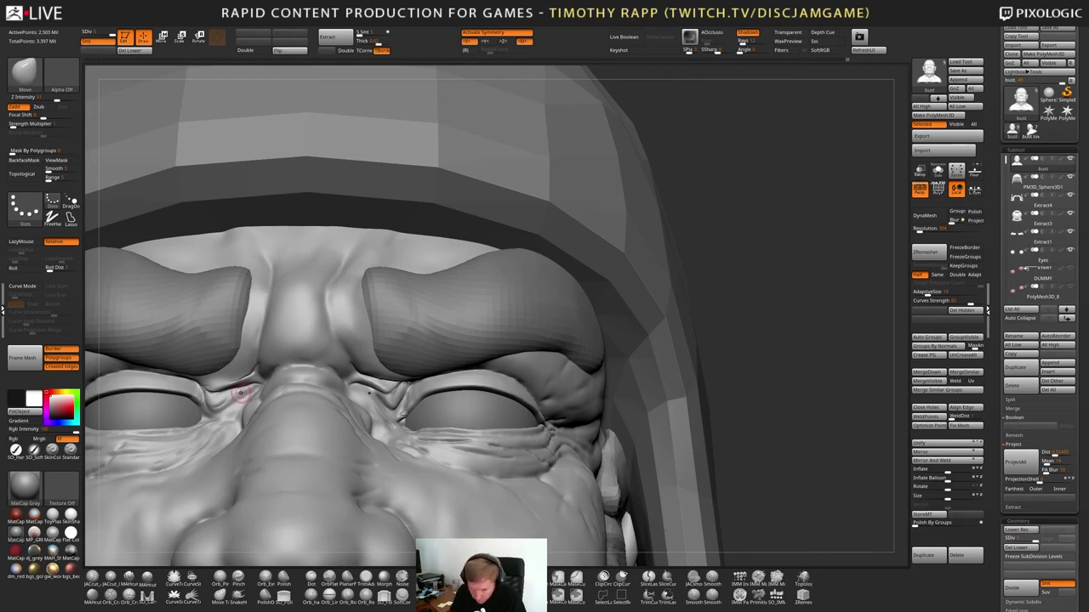
Nudge the skin beside the inner eye corners symmetrically and undo the last two smoothing strokes there
left_click_drag(241, 386, 248, 381)
mouse_move(248, 381)
right_mouse_down("alt")
mouse_move(356, 374)
mouse_move(344, 382)
right_mouse_up("alt")
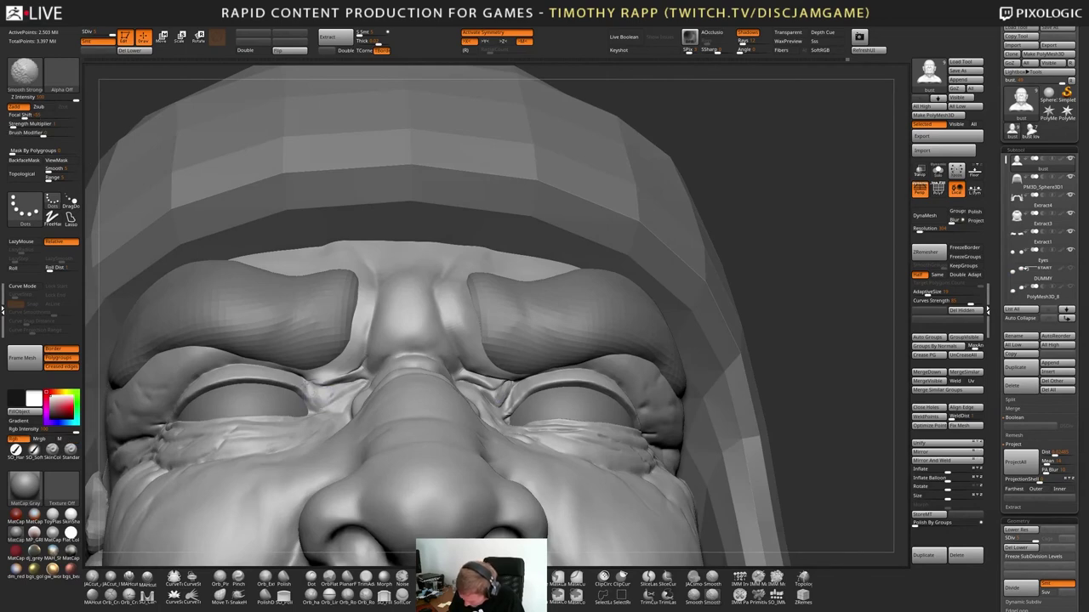
left_click_drag(318, 394, 330, 390, "shift")
right_click_drag(333, 375, 376, 375)
mouse_move(333, 379)
left_mouse_down("shift")
mouse_move(358, 365)
mouse_move(342, 377)
left_mouse_up("shift")
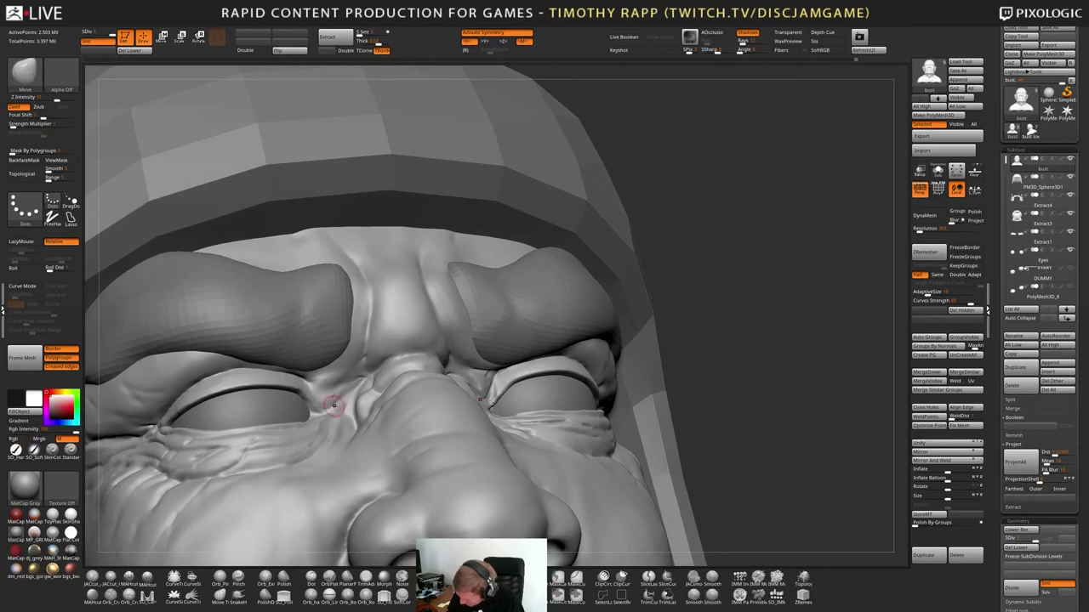
key("ctrl+z")
key("ctrl+z")
Turn off symmetry and rework and smooth the folds at the inner corner of the character's right eye
key("x")
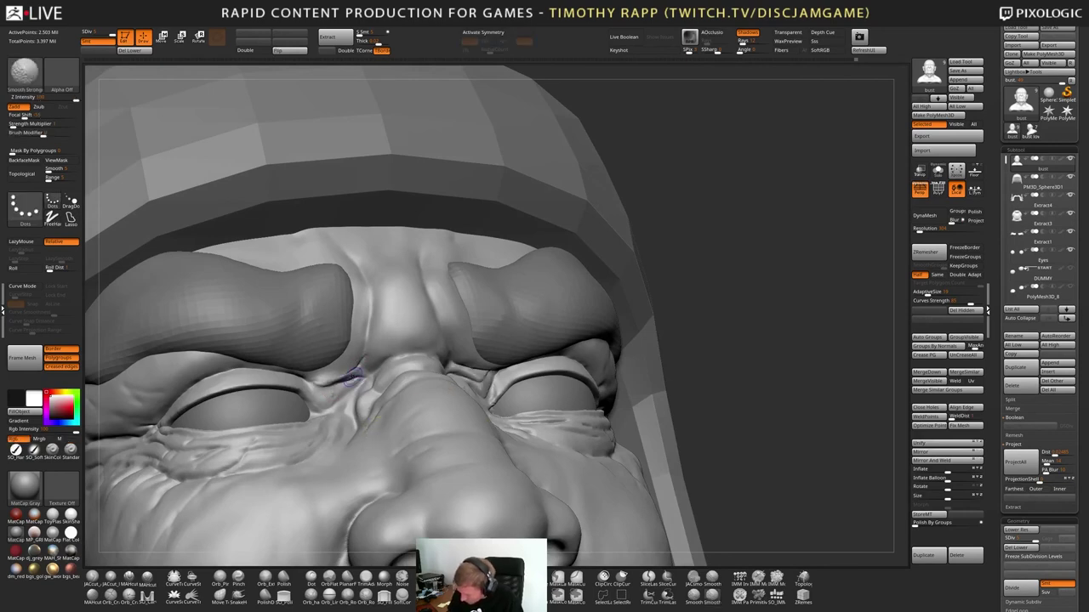
mouse_move(366, 400)
right_mouse_down()
mouse_move(323, 392)
mouse_move(309, 376)
mouse_move(342, 401)
mouse_move(332, 397)
right_mouse_up()
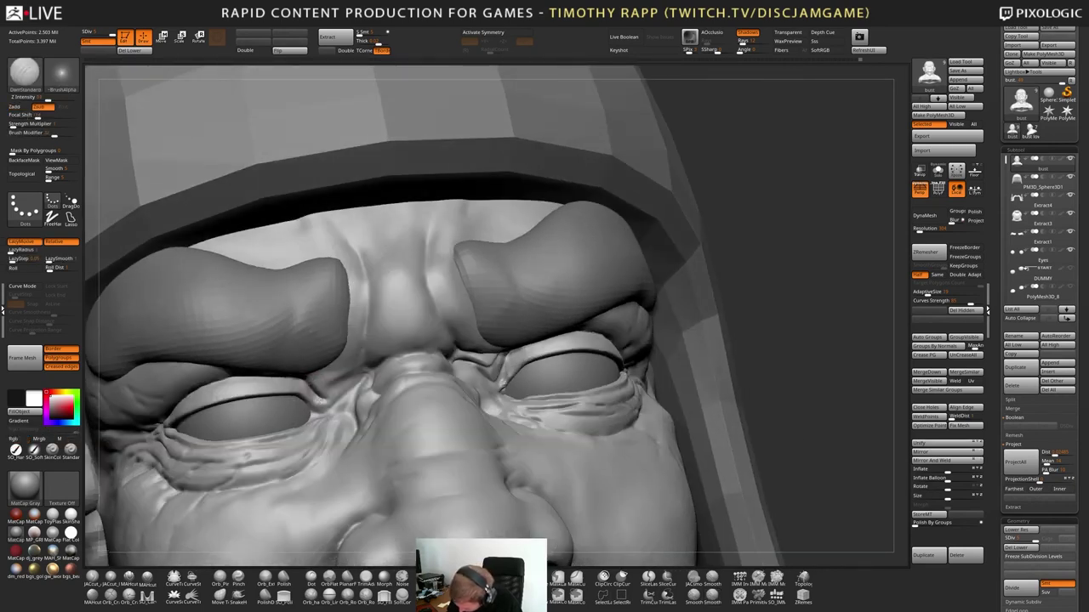
key("2")
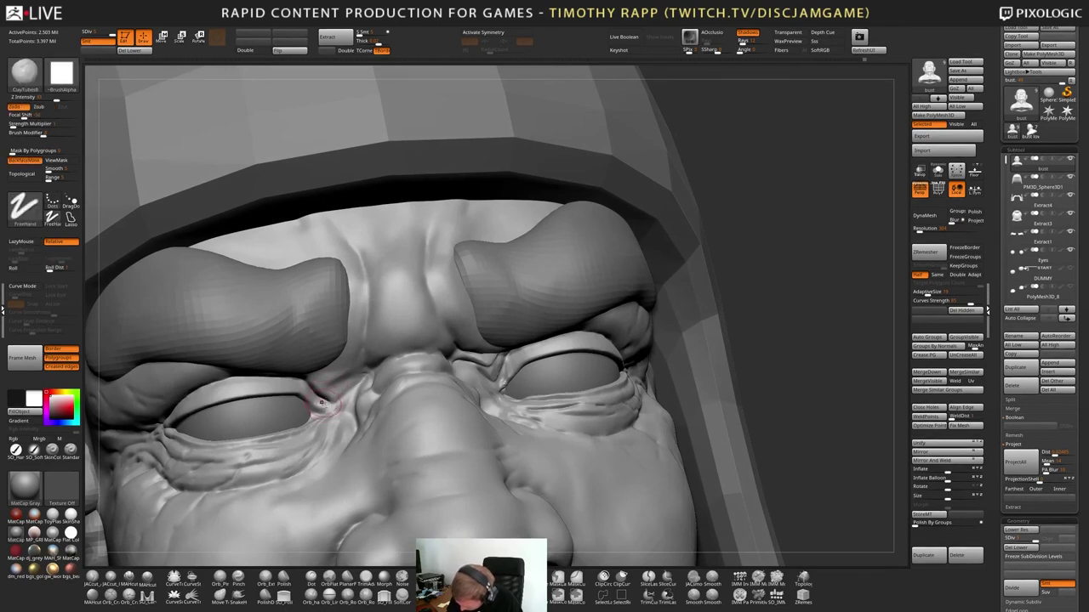
key("shift")
key("shift")
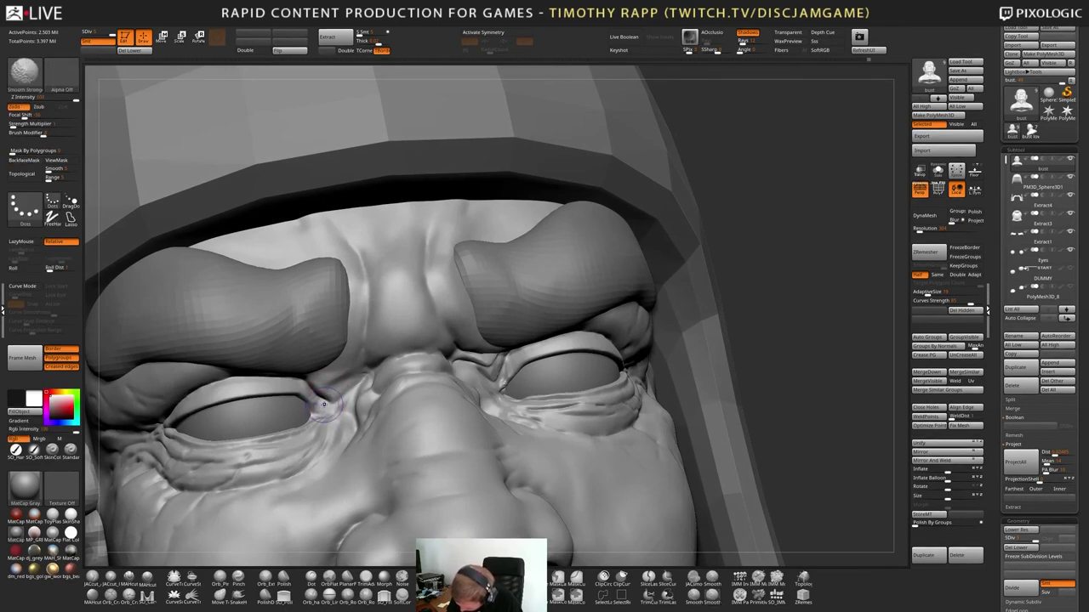
mouse_move(342, 390)
left_mouse_down("shift")
mouse_move(323, 388)
mouse_move(339, 382)
left_mouse_up("shift")
key("shift")
mouse_move(338, 381)
right_mouse_down()
mouse_move(336, 396)
mouse_move(303, 379)
right_mouse_up()
Smooth the inner corner of the character's left eye and carve the fold towards the nose bridge with DamStandard
key("b")
key("d")
key("s")
right_click_drag(512, 357, 501, 369)
key("shift")
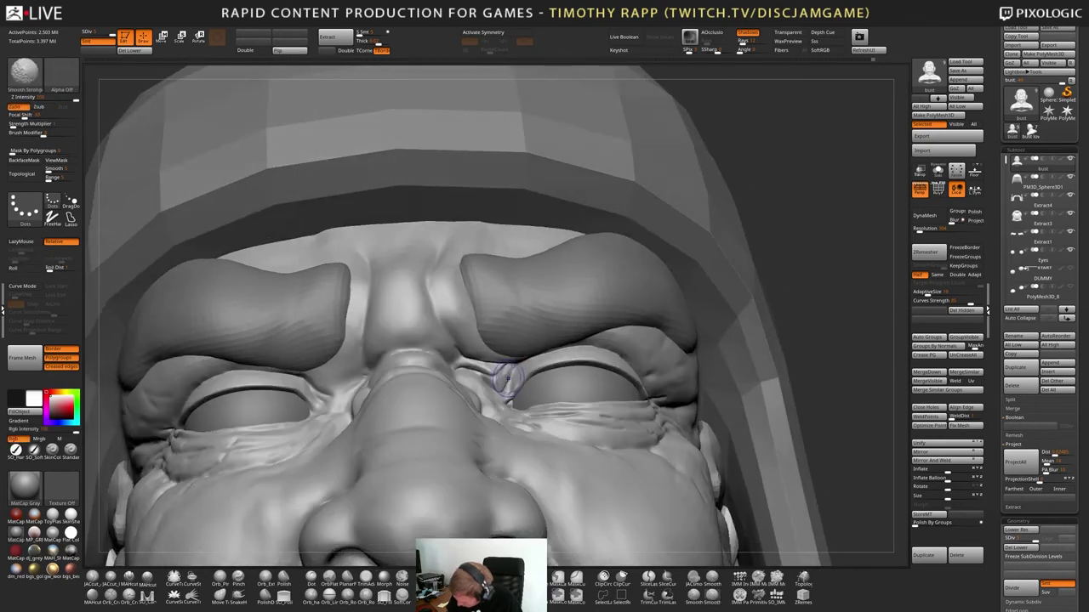
left_click_drag(508, 379, 474, 372, "shift")
right_click_drag(486, 370, 505, 386)
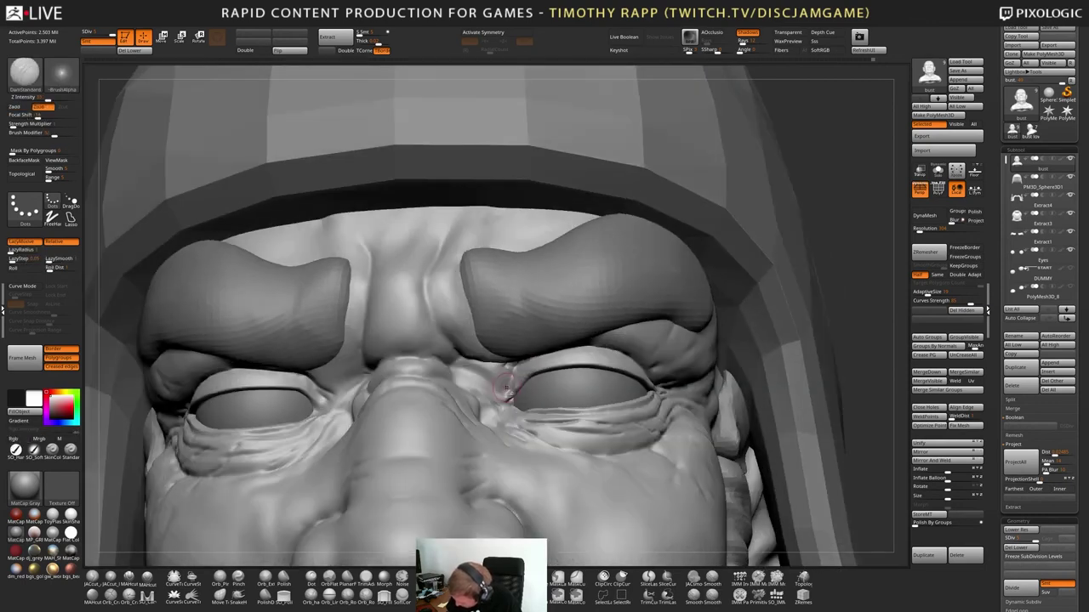
left_click_drag(464, 369, 486, 384)
right_click_drag(485, 385, 463, 381)
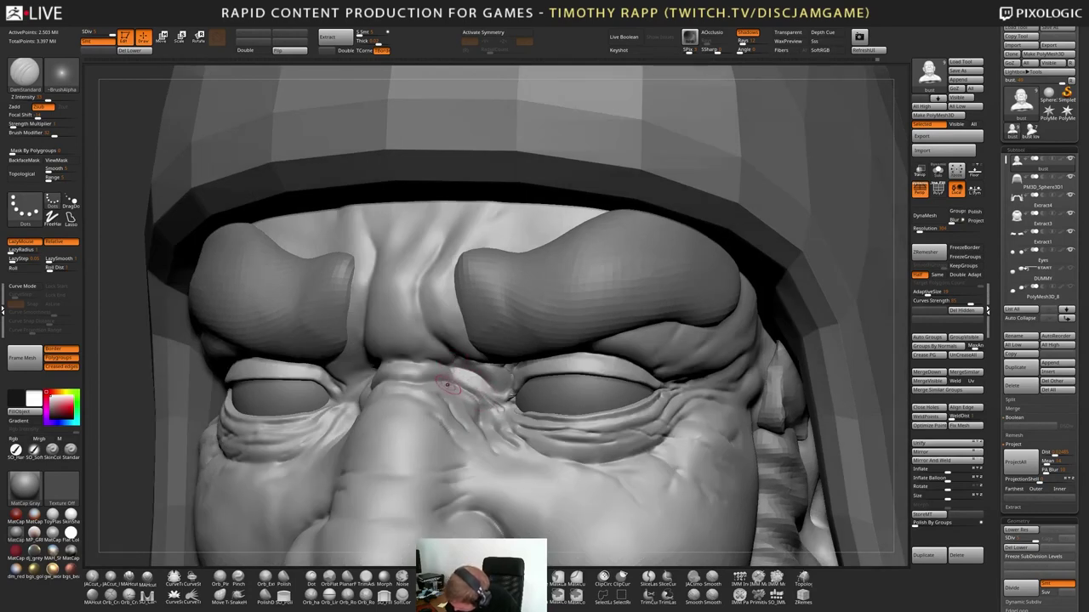
right_click_drag(440, 386, 432, 396)
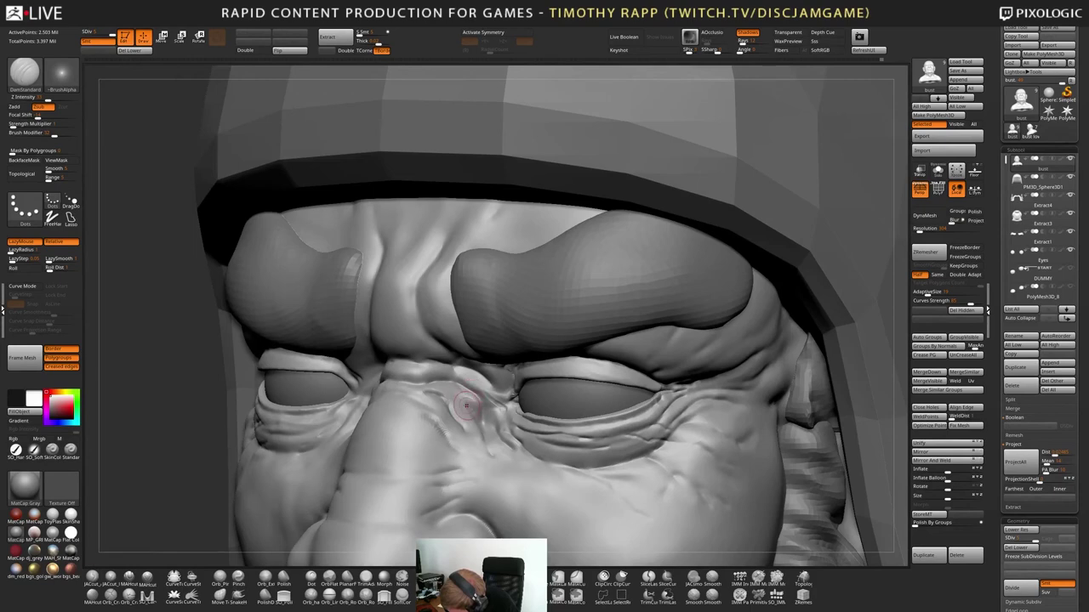
Soften the wrinkles on the side of the nose bridge near the character's left eye using the Standard and Smooth brushes
key("b")
key("s")
key("t")
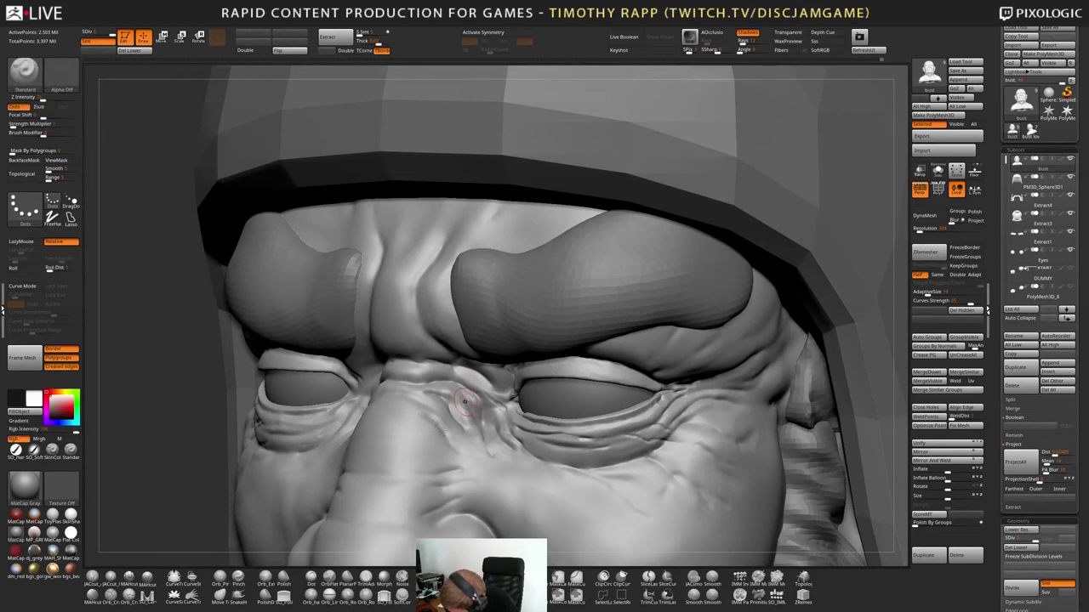
left_click_drag(451, 397, 468, 408, "shift")
mouse_move(468, 409)
right_mouse_down()
mouse_move(558, 410)
mouse_move(515, 401)
right_mouse_up()
Puff up the folds between the character's left eye and nose with the Inflate brush and smooth them downwards
key("b")
key("i")
key("n")
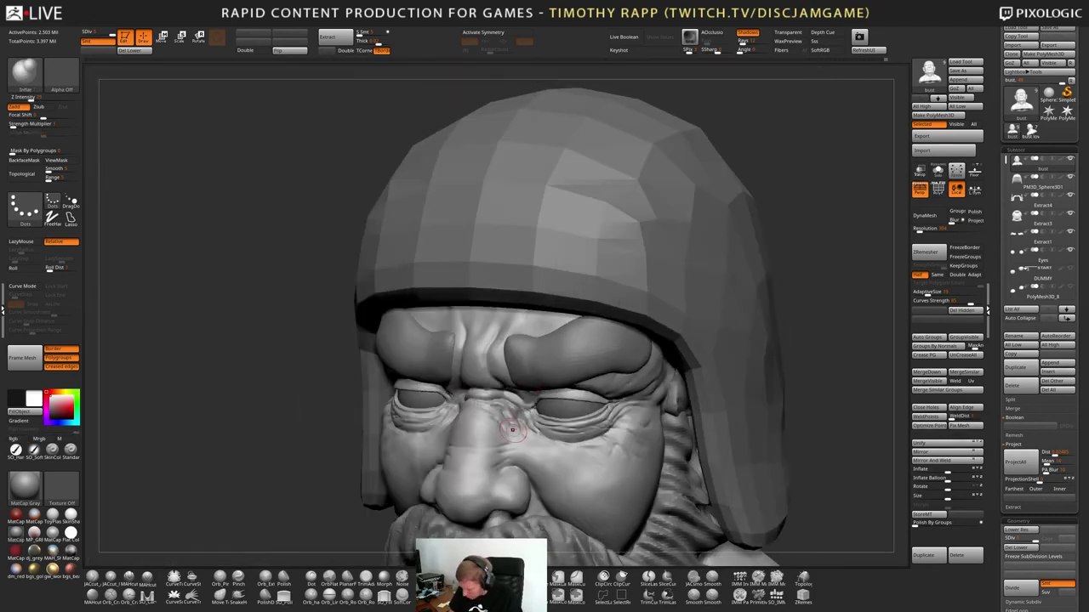
mouse_move(510, 416)
right_mouse_down("alt")
mouse_move(529, 433)
mouse_move(523, 404)
right_mouse_up("alt")
key("shift")
left_click_drag(525, 402, 509, 435, "shift")
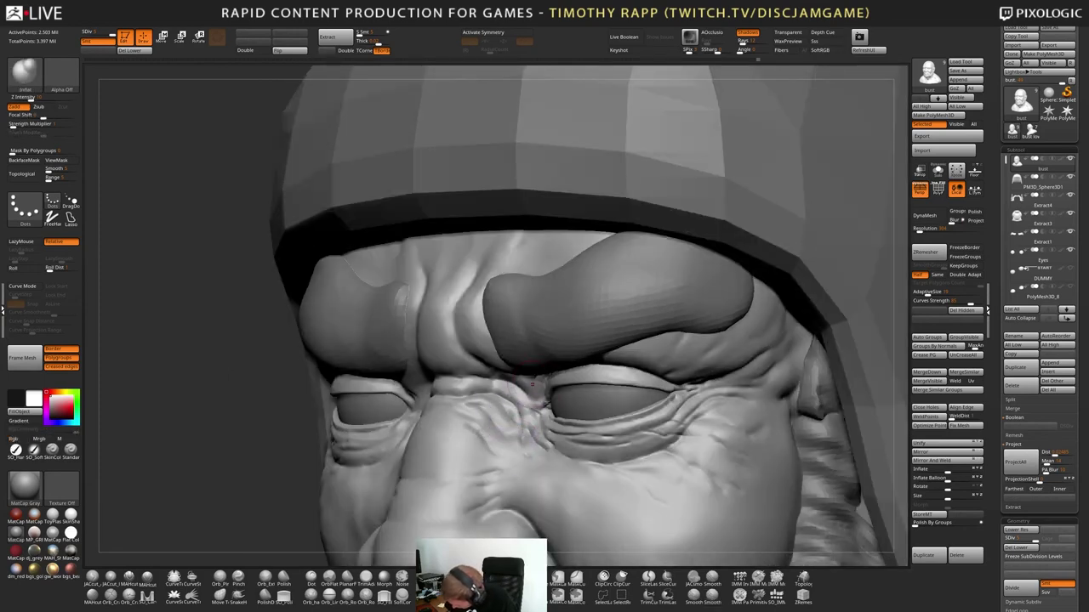
Define the creases beside the nose below the character's left inner eye corner with DamStandard and blend them smooth
mouse_move(685, 372)
right_mouse_down("ctrl")
mouse_move(638, 310)
mouse_move(660, 306)
mouse_move(601, 395)
mouse_move(569, 396)
right_mouse_up("ctrl")
key("b")
key("d")
key("s")
mouse_move(587, 383)
left_mouse_down("shift")
mouse_move(605, 406)
mouse_move(591, 416)
mouse_move(602, 406)
left_mouse_up("shift")
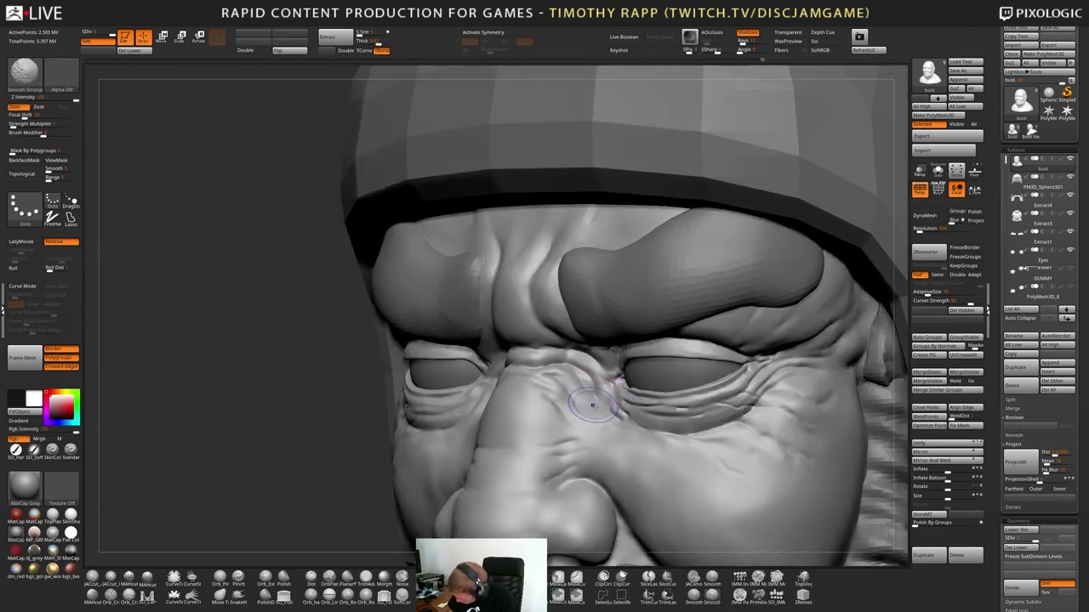
right_click_drag(599, 404, 587, 398)
left_click_drag(593, 390, 605, 413, "shift")
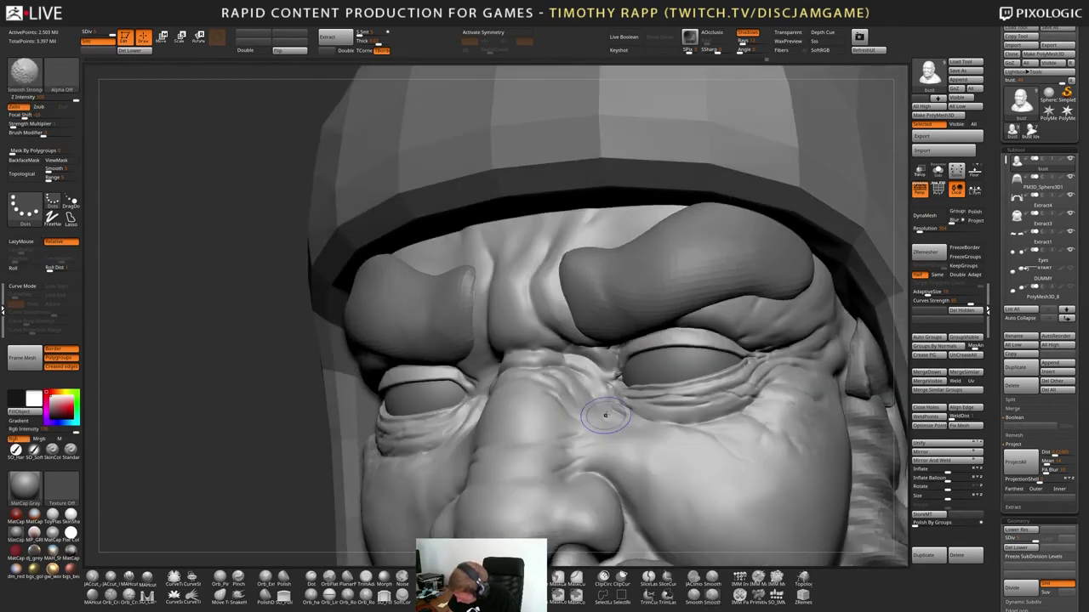
Smooth the inner corner of the character's left eye from below and refine it with the Standard brush
right_click_drag(601, 410, 603, 351)
mouse_move(652, 396)
right_mouse_down()
mouse_move(621, 398)
mouse_move(627, 443)
right_mouse_up()
left_click_drag(627, 383, 636, 371, "shift")
right_click_drag(643, 381, 640, 370)
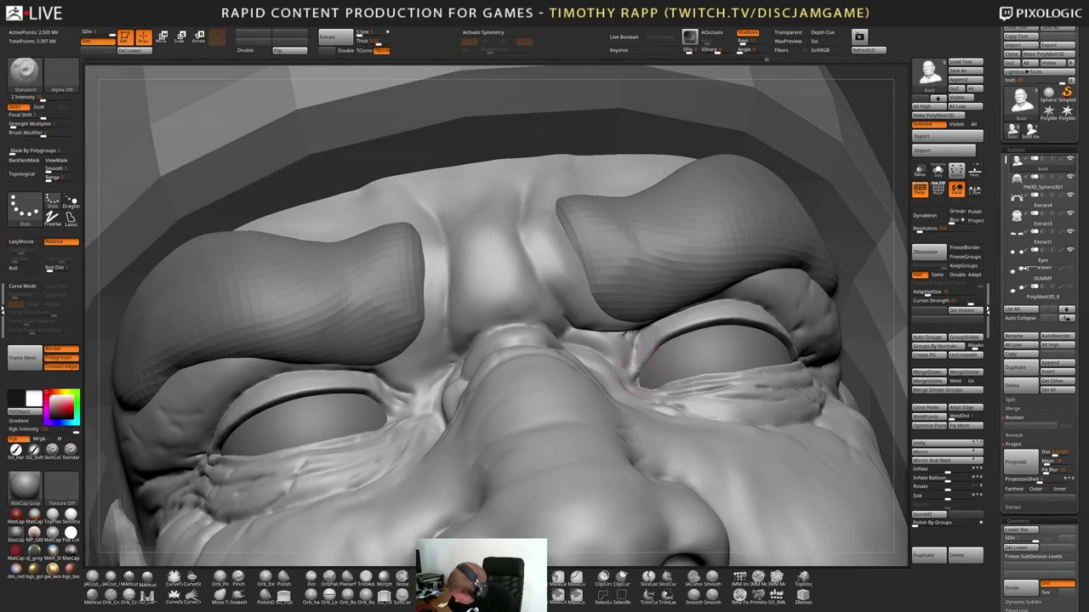
Adjust the bag under the character's left eye, carving its wrinkles with DamStandard and softening its outer part
mouse_move(634, 368)
right_mouse_down()
mouse_move(639, 390)
mouse_move(768, 430)
mouse_move(746, 425)
right_mouse_up()
key("b")
key("m")
key("v")
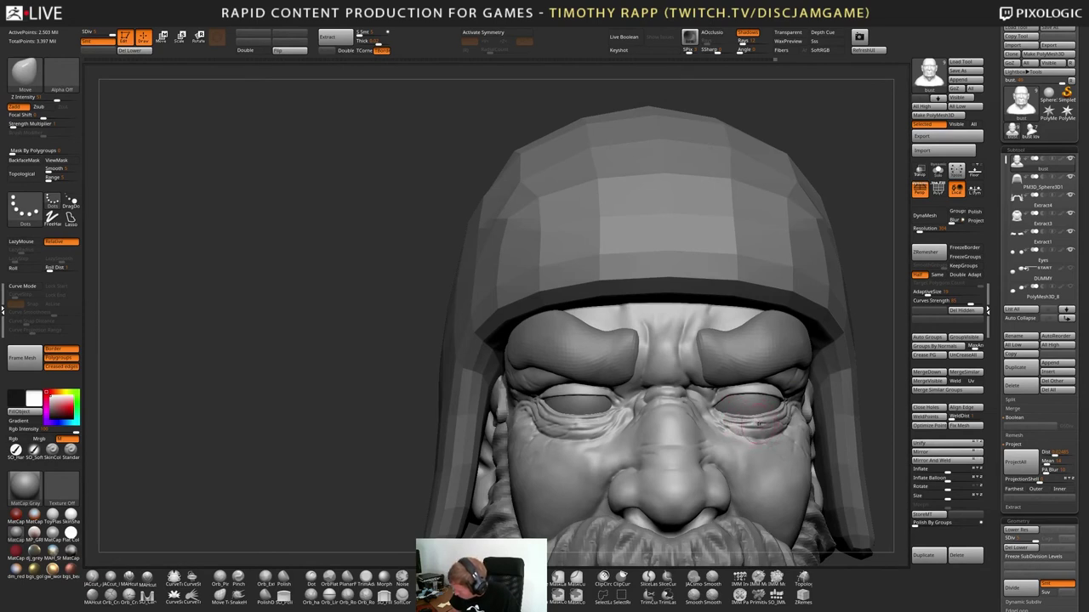
key("shift")
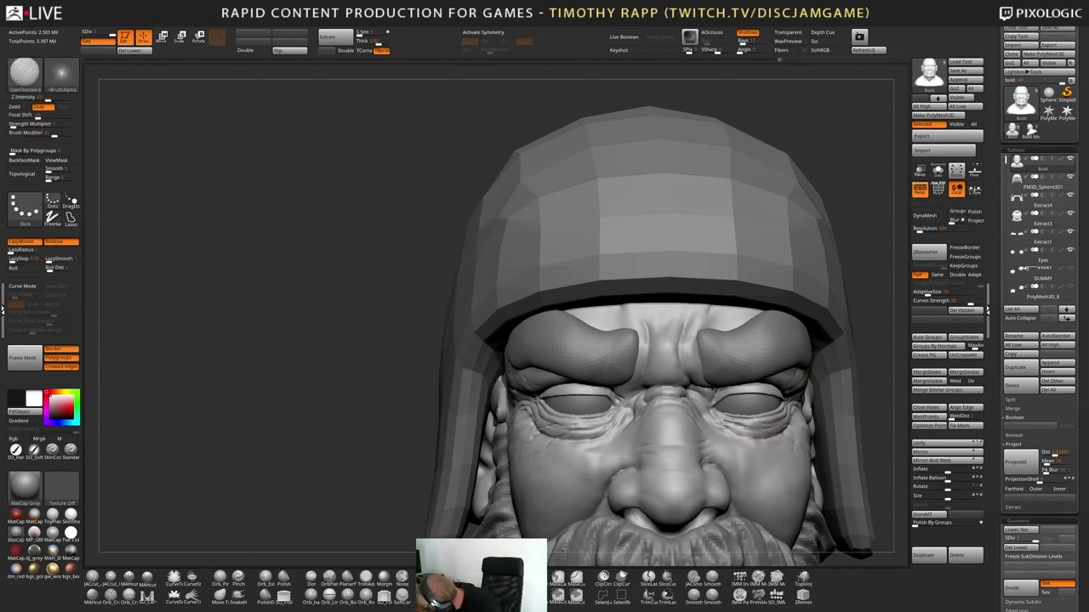
mouse_move(733, 431)
right_mouse_down()
mouse_move(780, 433)
mouse_move(724, 432)
right_mouse_up()
right_click_drag(797, 433, 753, 434)
mouse_move(793, 421)
left_mouse_down("shift")
mouse_move(748, 433)
mouse_move(784, 427)
left_mouse_up("shift")
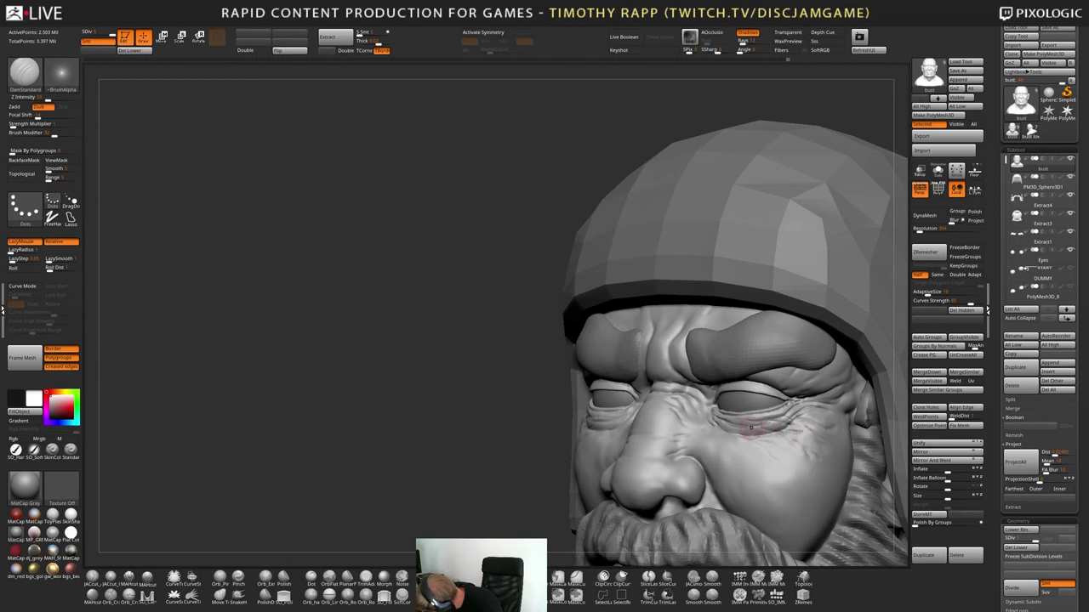
right_click_drag(751, 427, 788, 446)
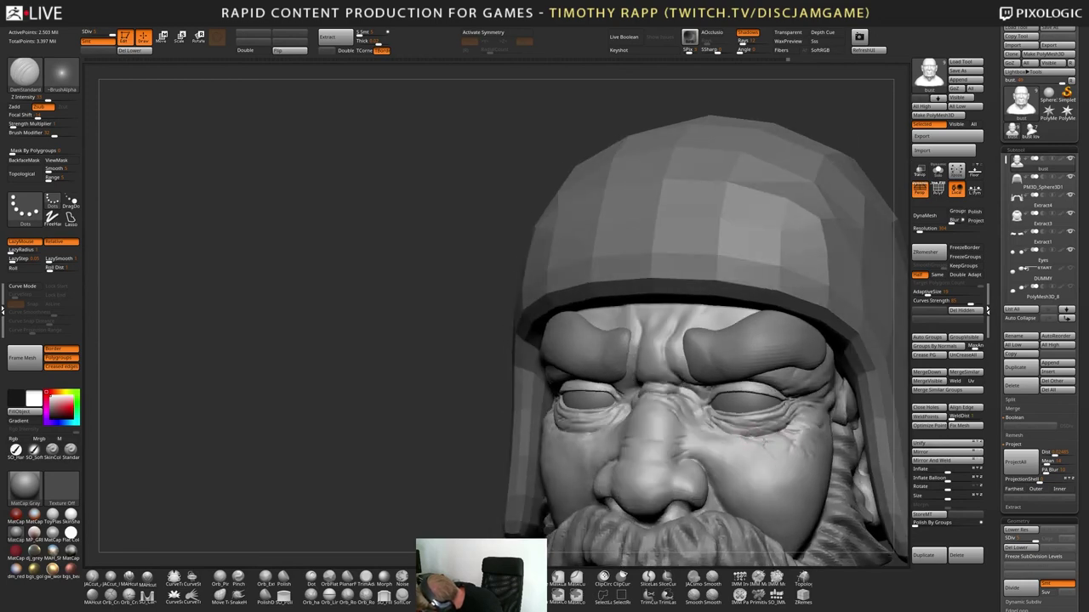
right_click_drag(746, 425, 770, 425)
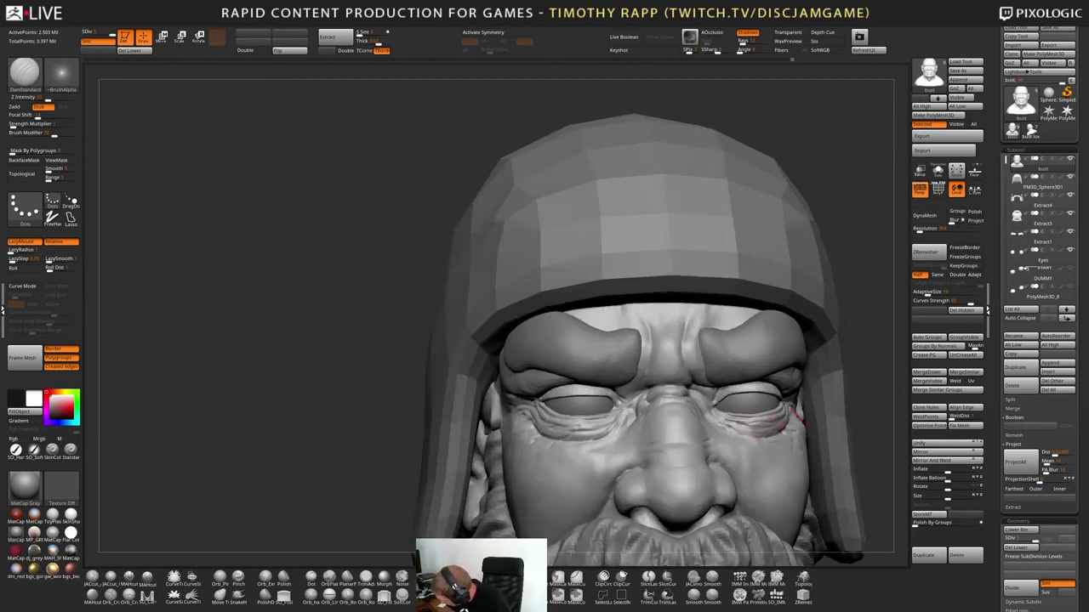
Build up the skin between the wrinkles beneath the character's left eye with the Standard brush and smooth it
key("b")
key("s")
key("t")
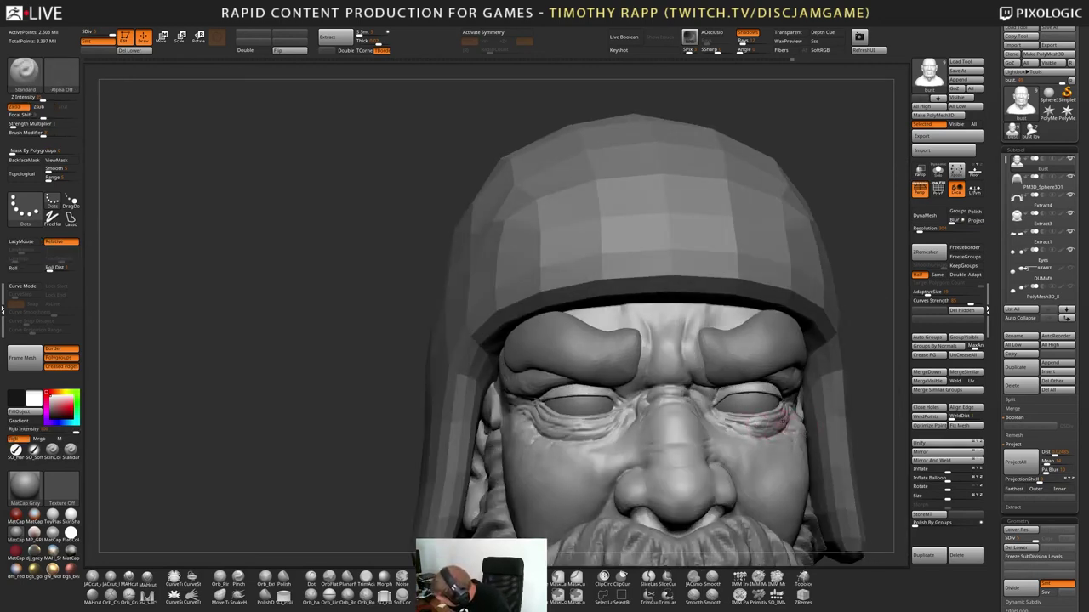
mouse_move(725, 428)
right_mouse_down()
mouse_move(802, 431)
mouse_move(780, 432)
right_mouse_up()
key("shift")
Carve fine horizontal wrinkles across the middle of the nose bridge with the DamStandard brush
right_click_drag(791, 438, 723, 528, "alt")
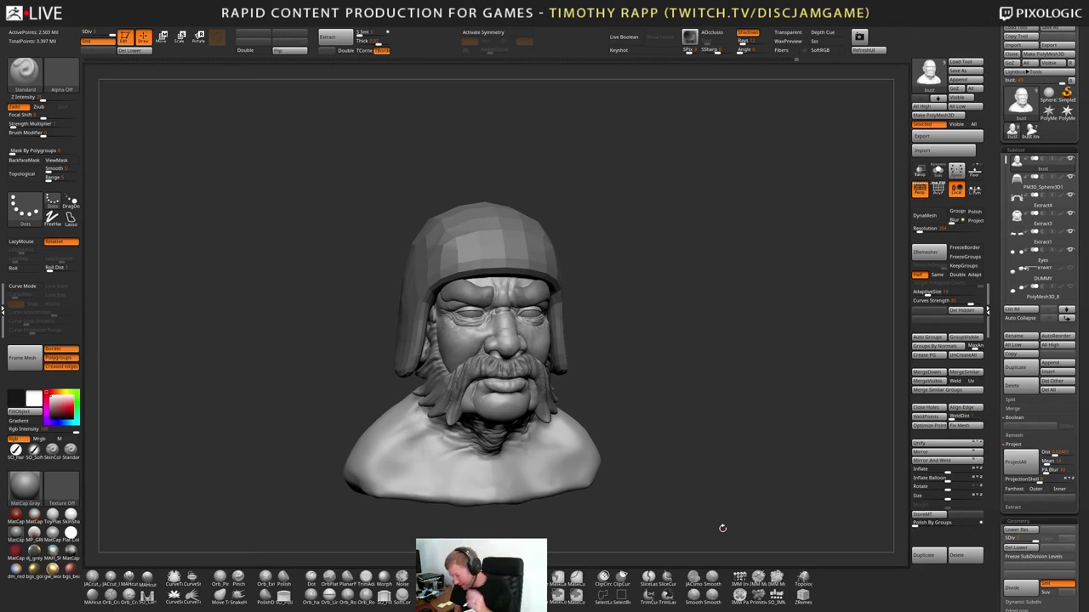
left_click_drag(723, 529, 745, 563, "alt")
left_click_drag(732, 494, 749, 564, "alt")
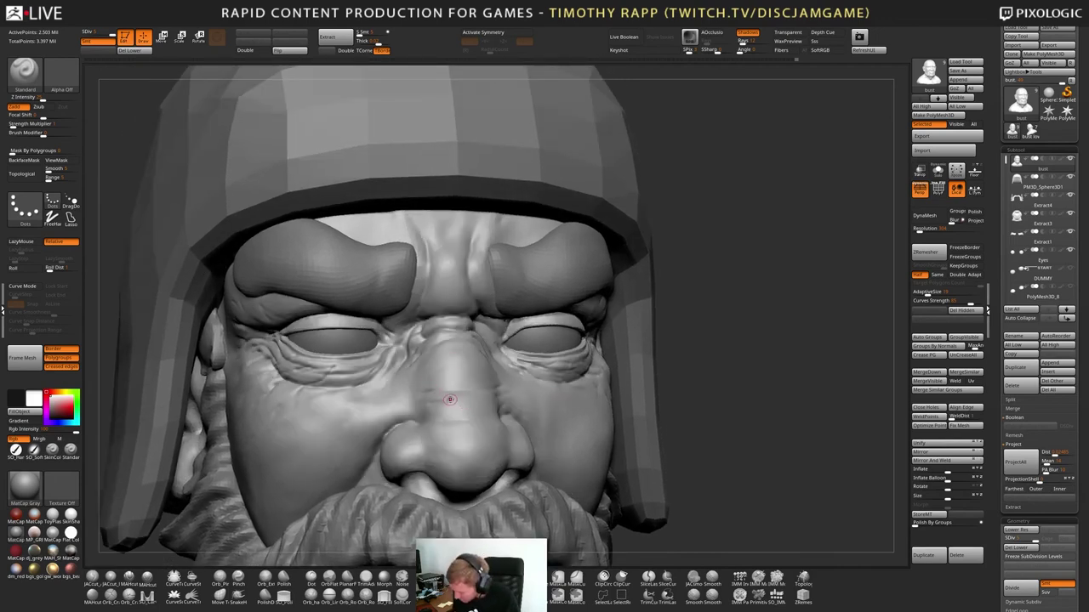
left_click_drag(723, 477, 804, 477)
key("b")
key("d")
key("s")
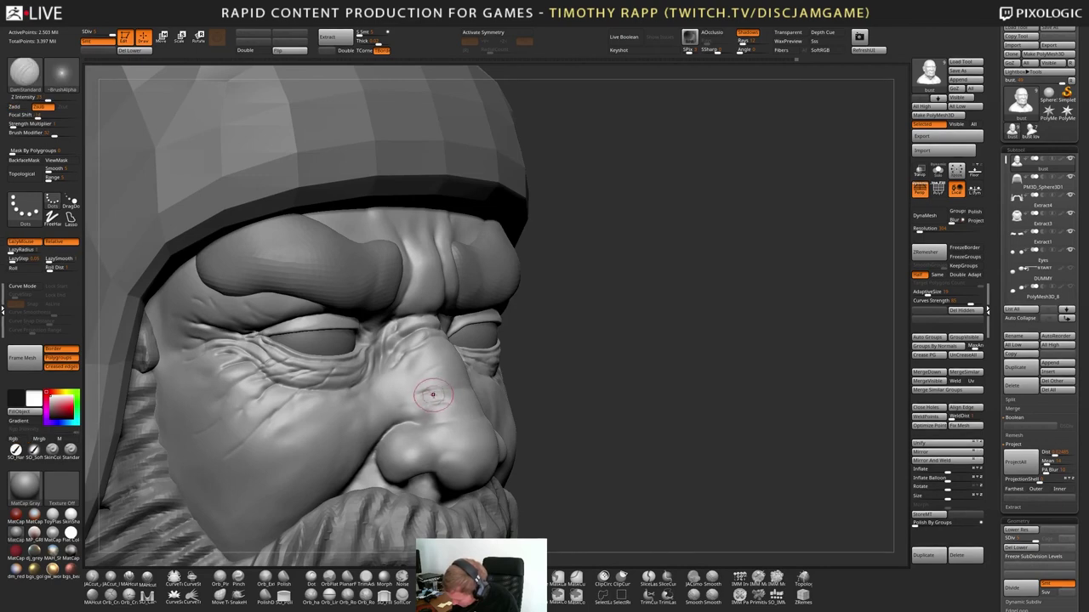
left_click_drag(407, 398, 377, 404)
right_click_drag(428, 396, 362, 393)
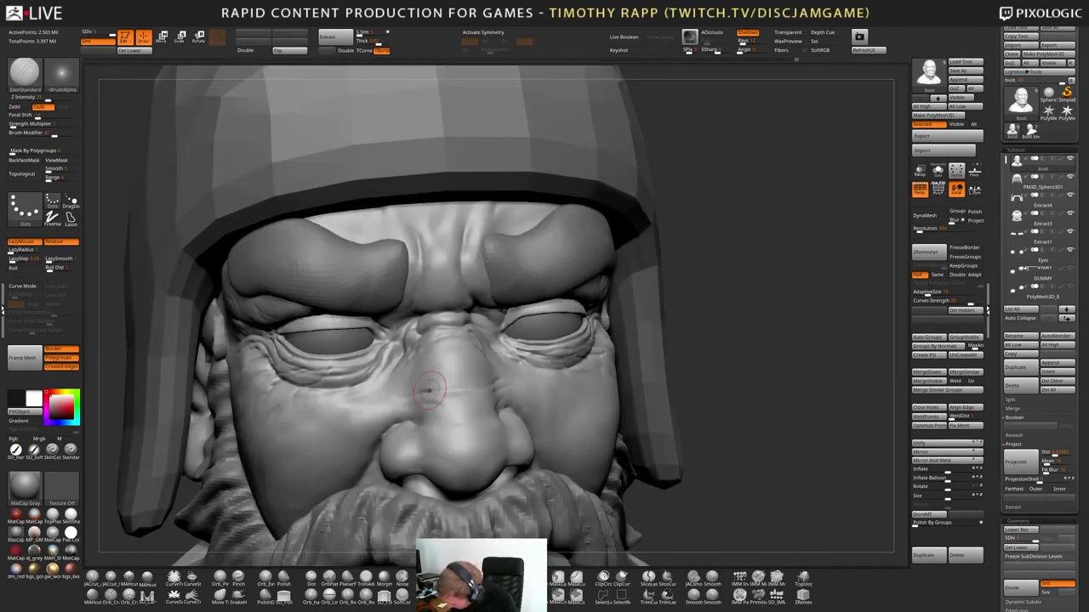
left_click_drag(428, 391, 480, 388)
right_click_drag(486, 387, 511, 384)
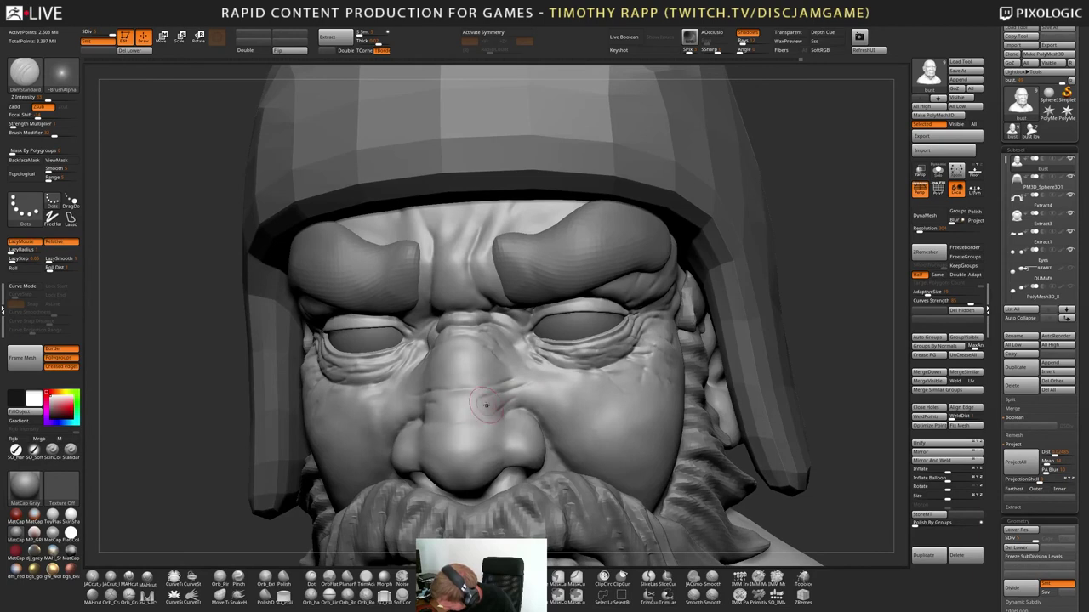
Add another crease across the nose bridge and smooth it into the character's right side of the nose
mouse_move(473, 414)
right_mouse_down()
mouse_move(534, 394)
mouse_move(464, 415)
mouse_move(473, 396)
mouse_move(487, 398)
right_mouse_up()
left_click_drag(428, 400, 474, 396)
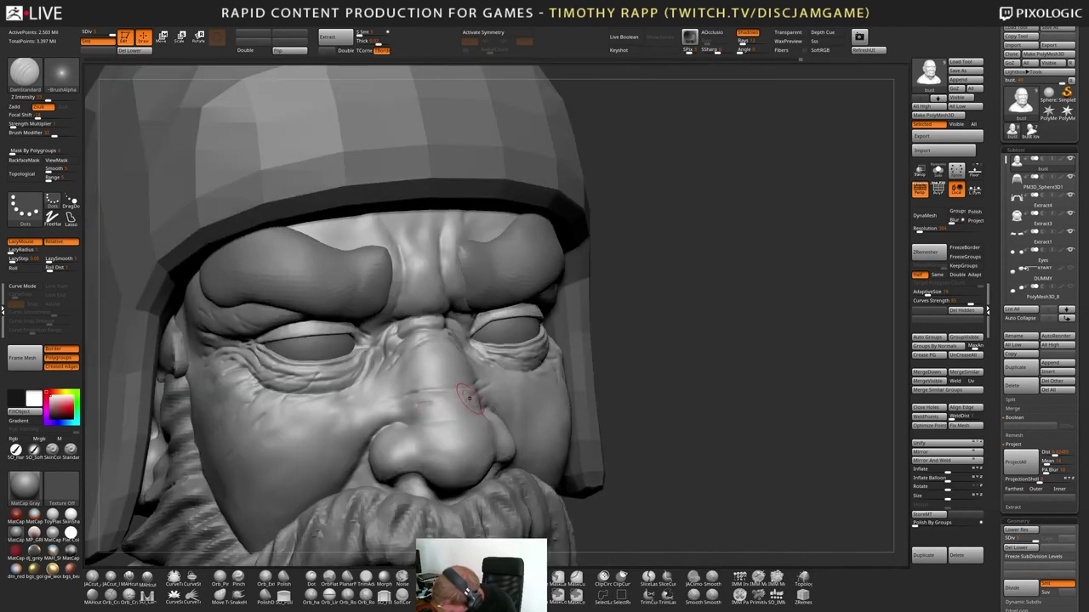
right_click_drag(423, 404, 385, 407)
left_click_drag(383, 408, 415, 389, "shift")
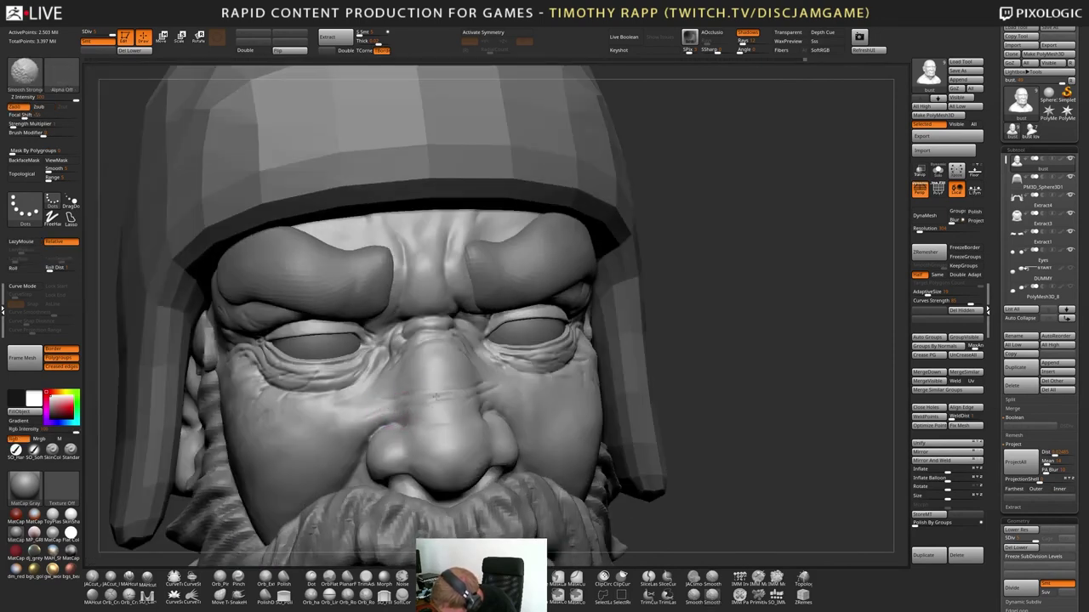
right_click_drag(456, 402, 434, 407)
key("d")
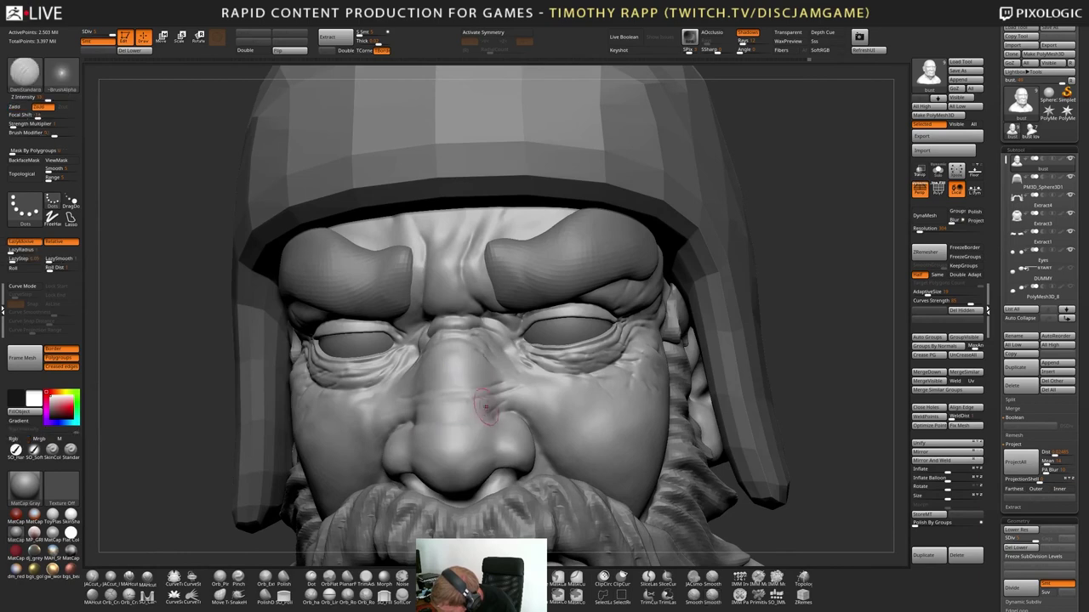
Reshape the wing of the character's left nostril with the Move brush at a lower subdivision level
mouse_move(465, 448)
right_mouse_down()
mouse_move(468, 421)
mouse_move(507, 450)
mouse_move(536, 421)
right_mouse_up()
key("2")
key("d")
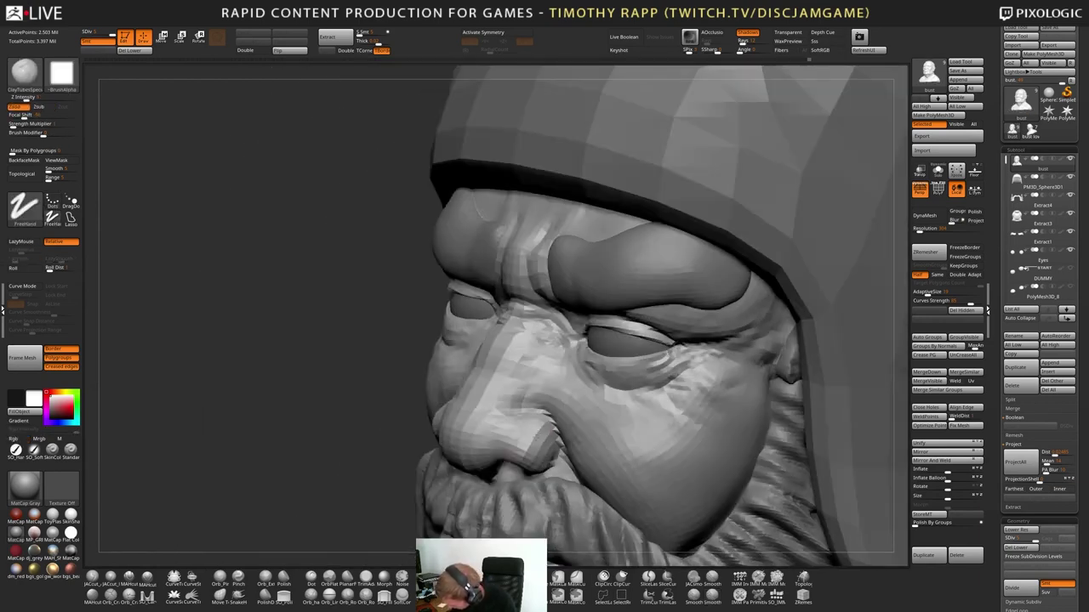
key("b")
key("m")
key("v")
left_click_drag(537, 420, 529, 424)
mouse_move(531, 423)
right_mouse_down()
mouse_move(572, 425)
mouse_move(527, 431)
right_mouse_up()
Refine the volume of both nostril wings with the ClayTubes brush, working from several angles
key("b")
key("c")
key("t")
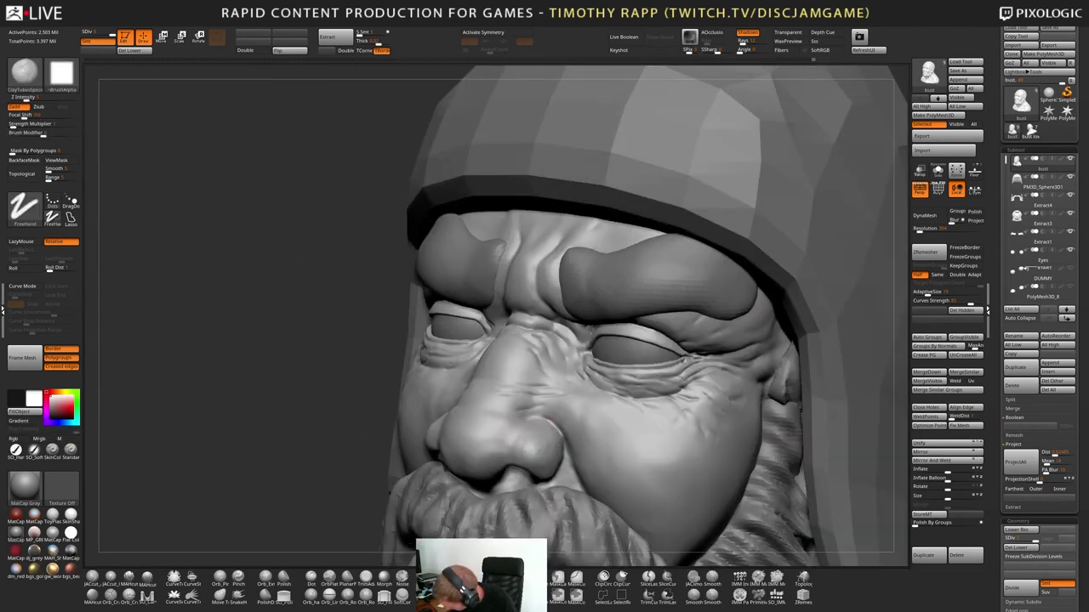
right_click_drag(530, 439, 572, 437)
right_click_drag(415, 432, 459, 430)
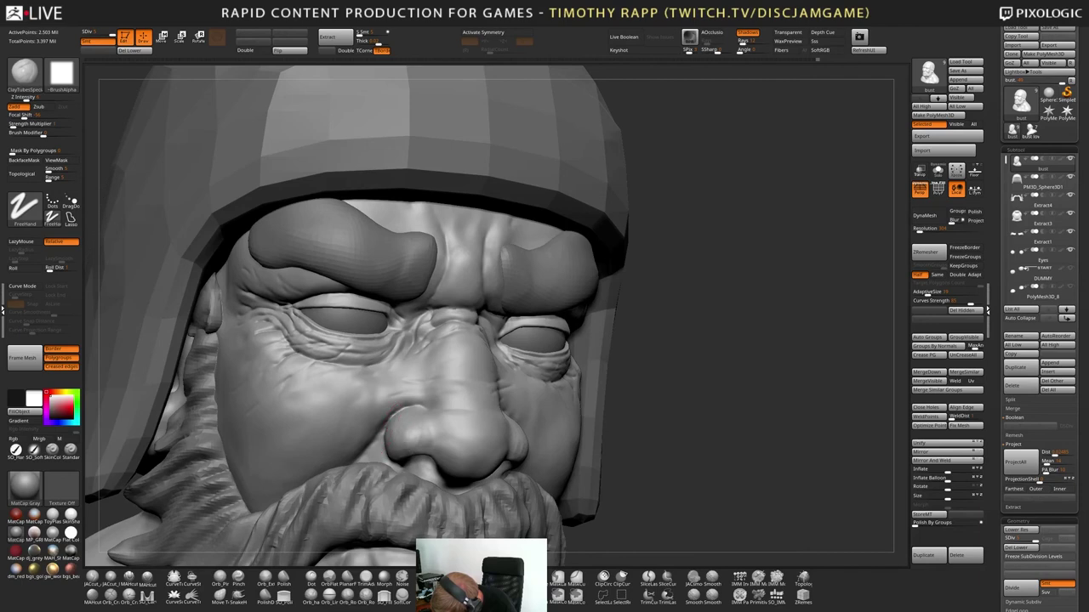
right_click_drag(423, 434, 472, 433)
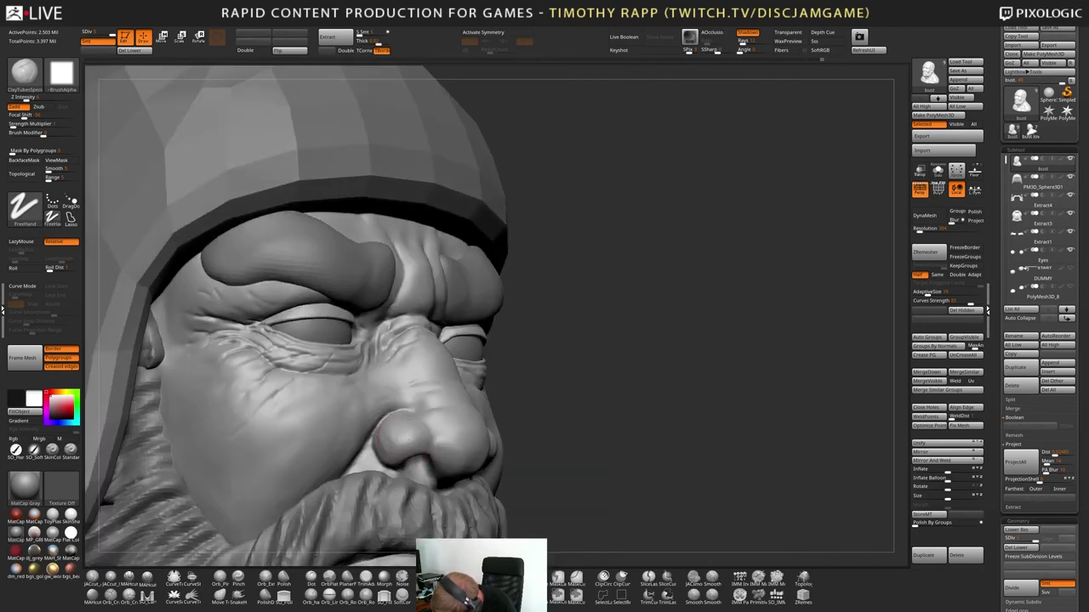
mouse_move(402, 438)
right_mouse_down()
mouse_move(446, 432)
mouse_move(404, 434)
right_mouse_up()
right_click_drag(417, 397, 378, 439)
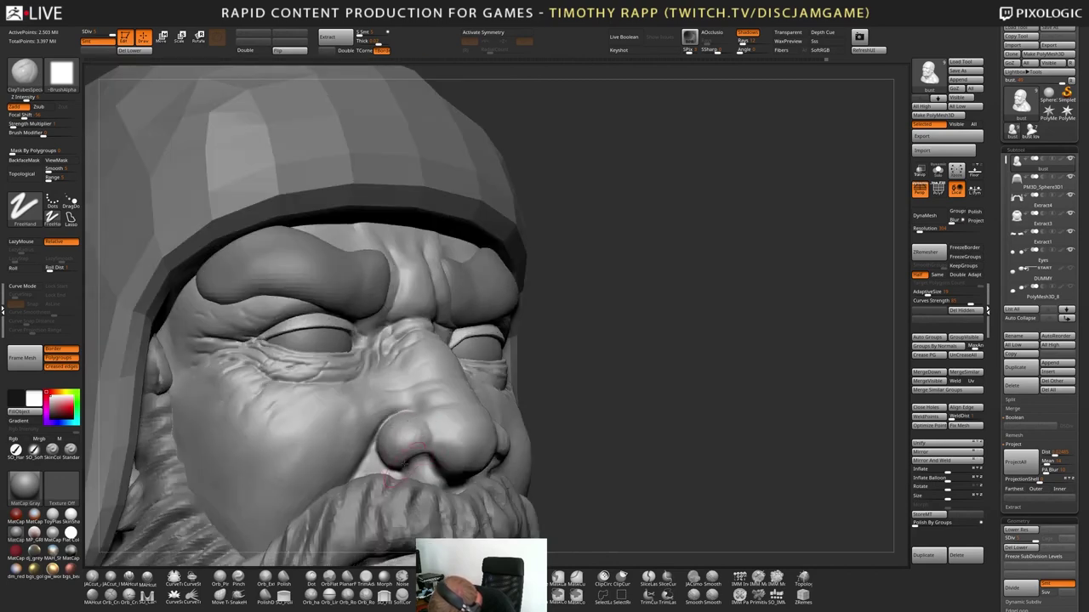
mouse_move(535, 454)
right_mouse_down()
mouse_move(511, 438)
mouse_move(469, 439)
right_mouse_up()
Smooth the surfaces of the nostril wings on both sides of the nose
key("b")
key("m")
key("v")
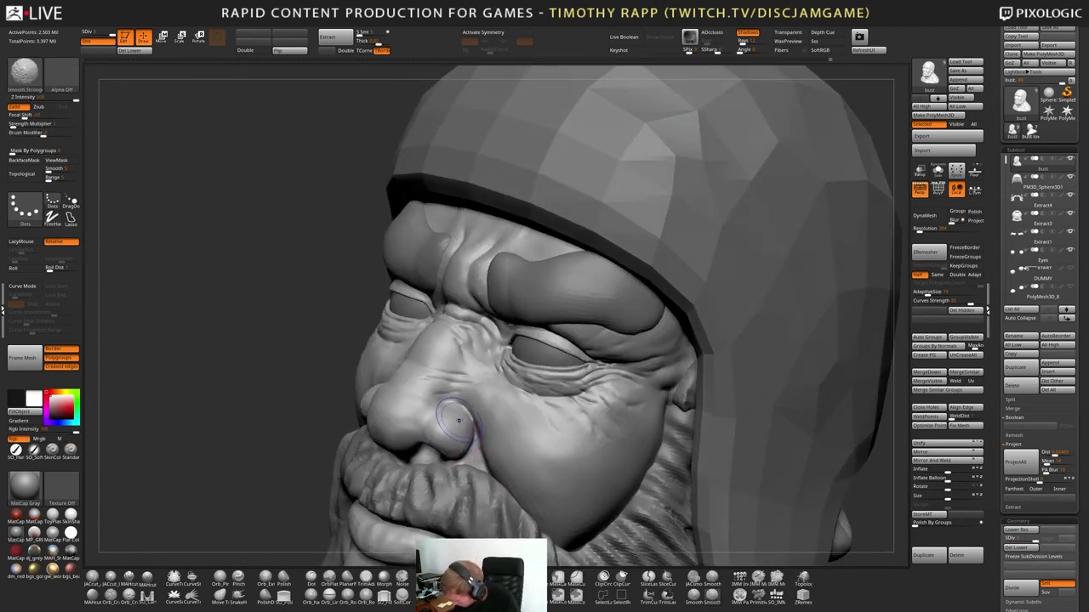
key("f")
right_click_drag(566, 487, 591, 489, "shift")
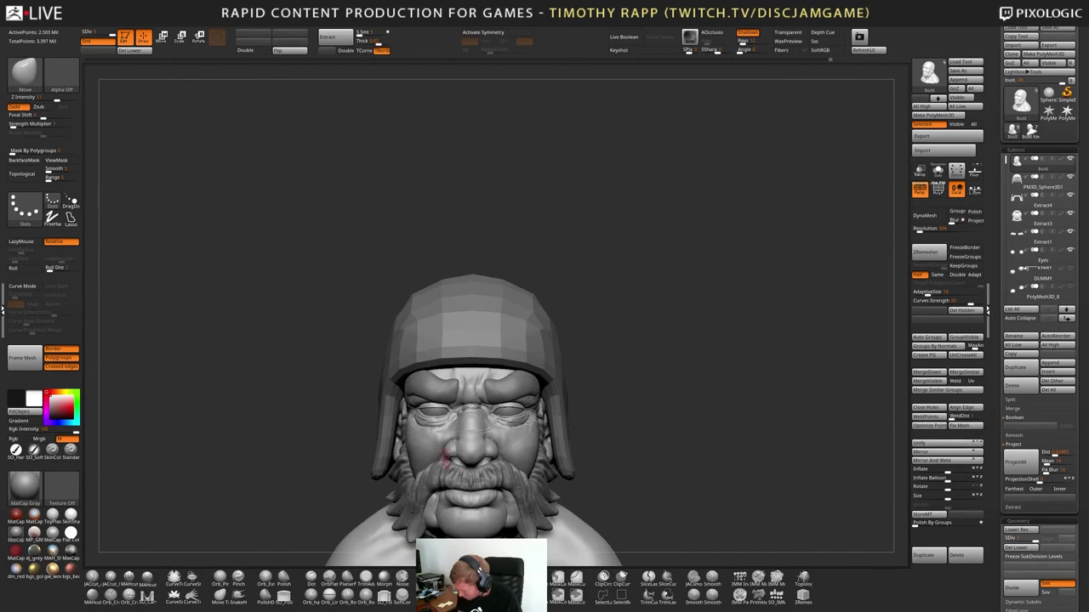
right_click_drag(478, 453, 456, 511, "ctrl")
right_click_drag(455, 511, 502, 502)
left_click_drag(418, 447, 425, 442, "shift")
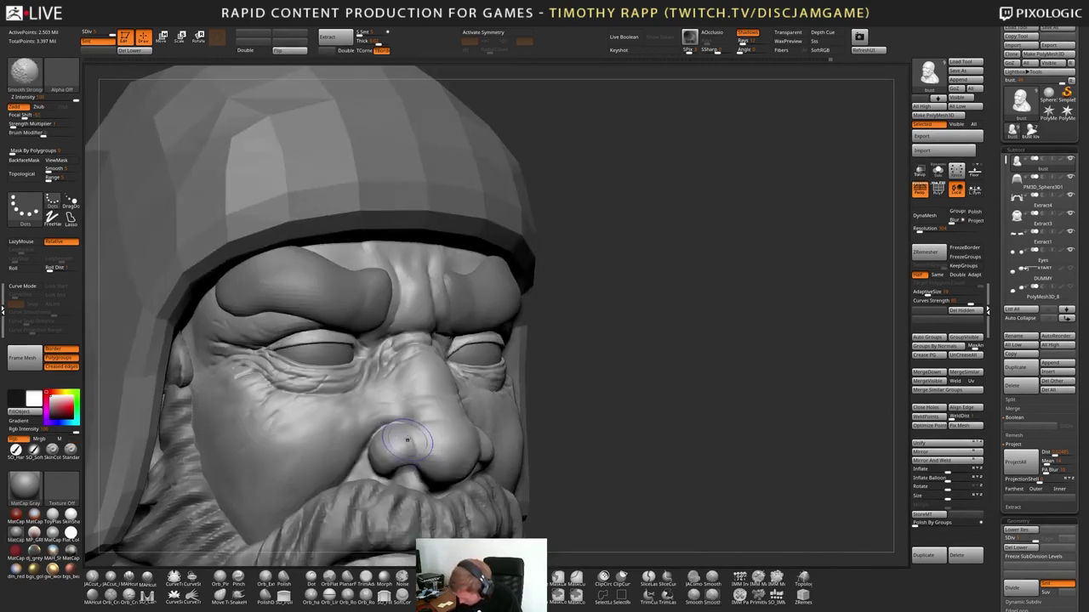
right_click_drag(425, 442, 387, 437)
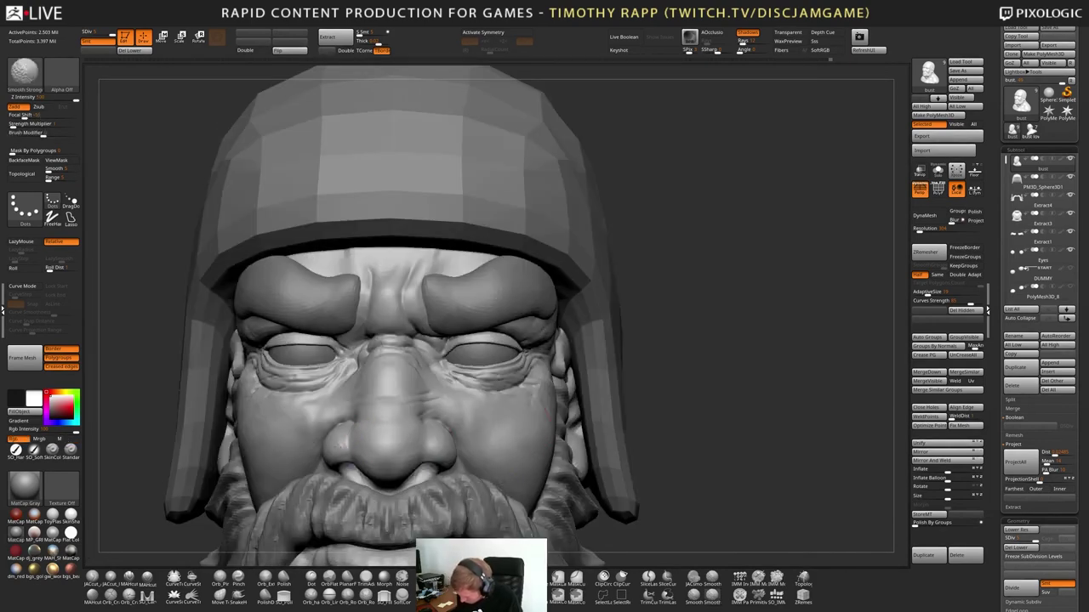
left_click_drag(441, 446, 444, 432, "shift")
Define the crease above the character's right nostril wing with the DamStandard brush
key("b")
key("d")
key("s")
right_click_drag(409, 422, 440, 422)
left_click_drag(367, 419, 334, 431)
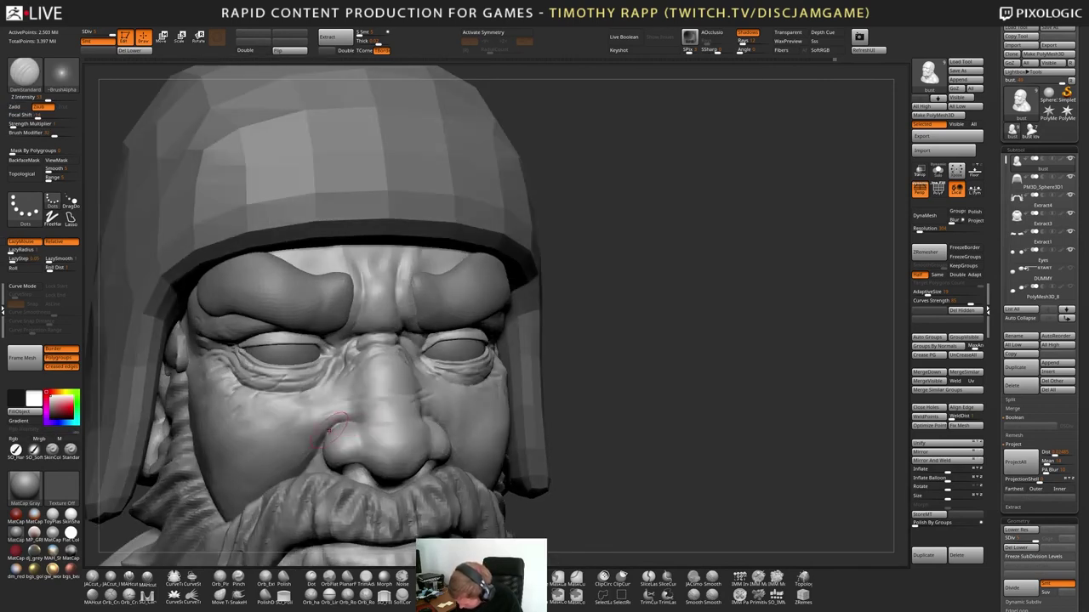
right_click_drag(362, 429, 321, 423)
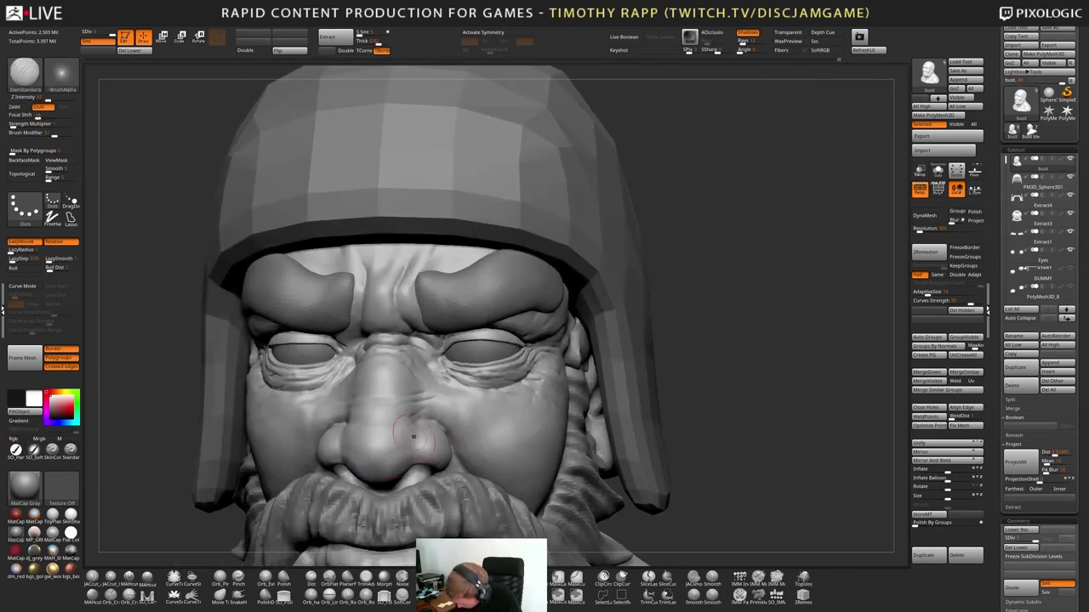
Soften the cheek beside the nose below the character's left eye and smooth its transition into the nose
mouse_move(414, 436)
right_mouse_down()
mouse_move(446, 403)
mouse_move(482, 407)
right_mouse_up()
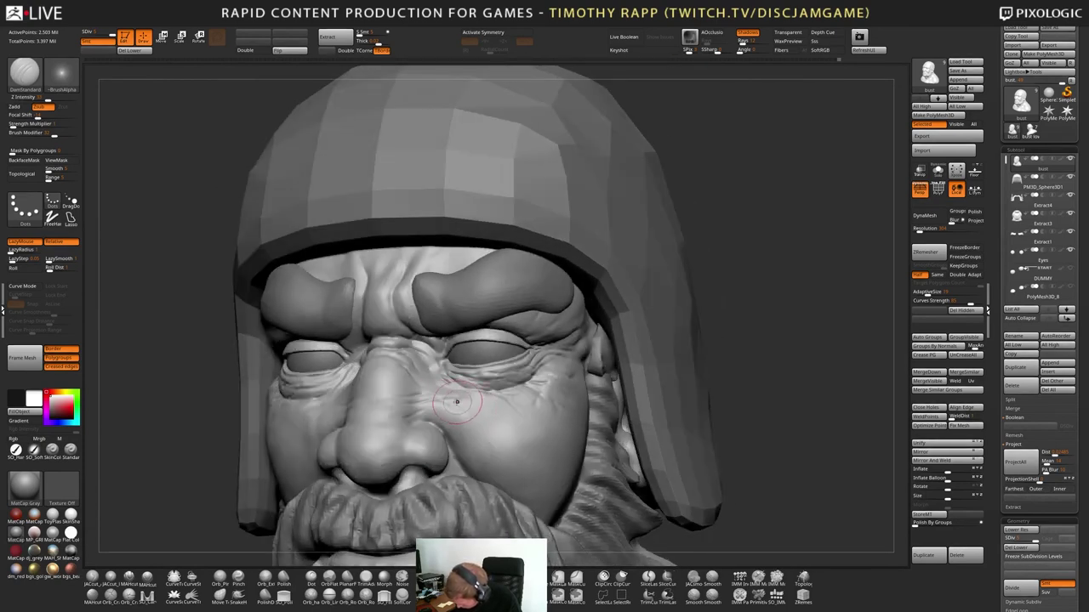
left_click_drag(457, 403, 488, 420, "shift")
right_click_drag(502, 415, 575, 430)
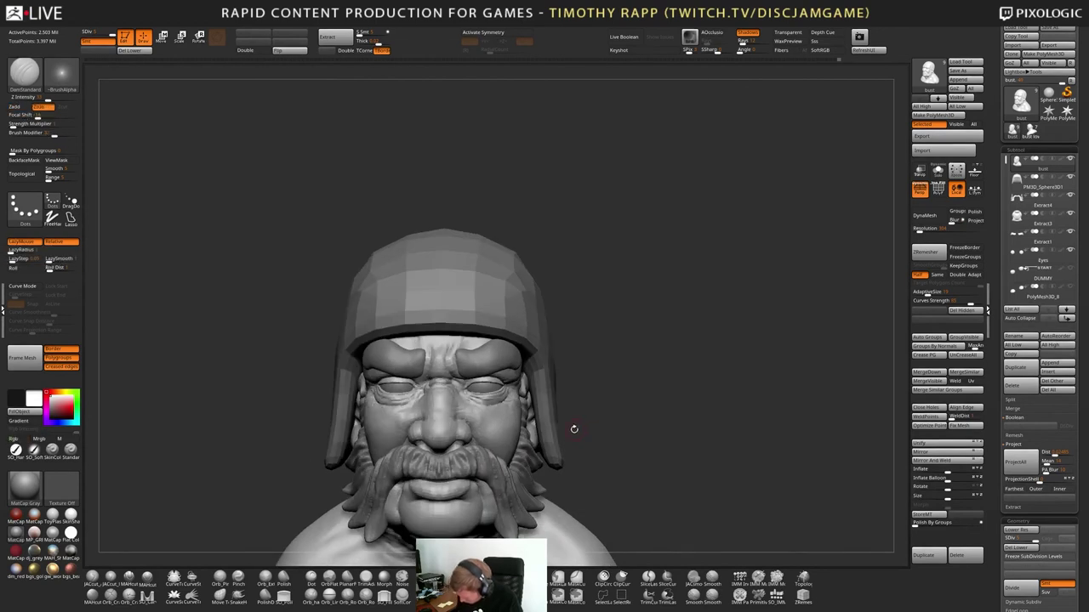
left_click_drag(456, 411, 462, 409, "shift")
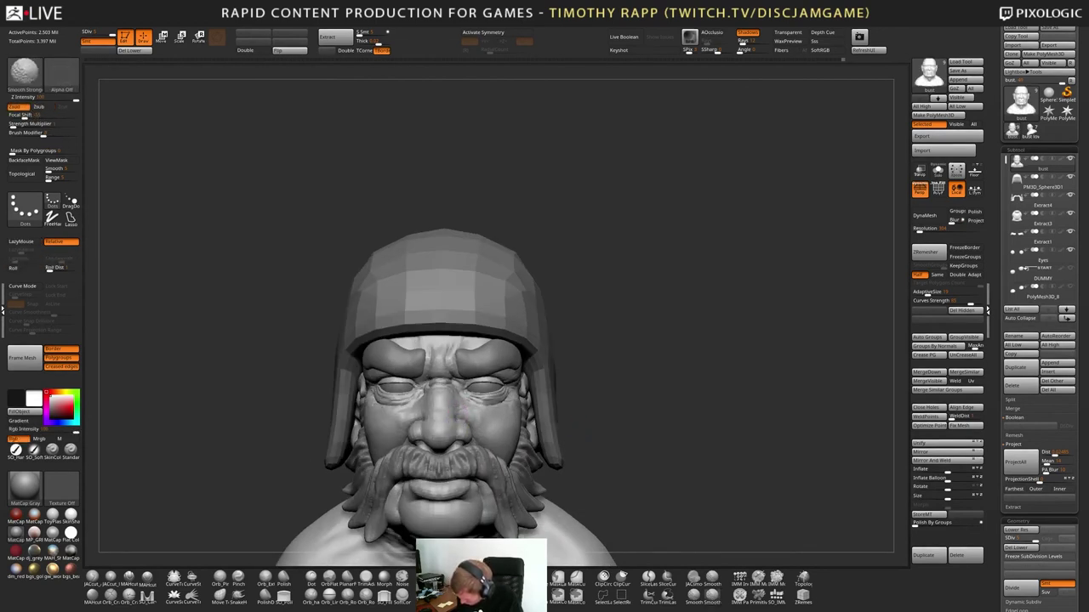
mouse_move(416, 413)
right_mouse_down()
mouse_move(495, 447)
mouse_move(442, 439)
mouse_move(557, 442)
mouse_move(570, 455)
right_mouse_up()
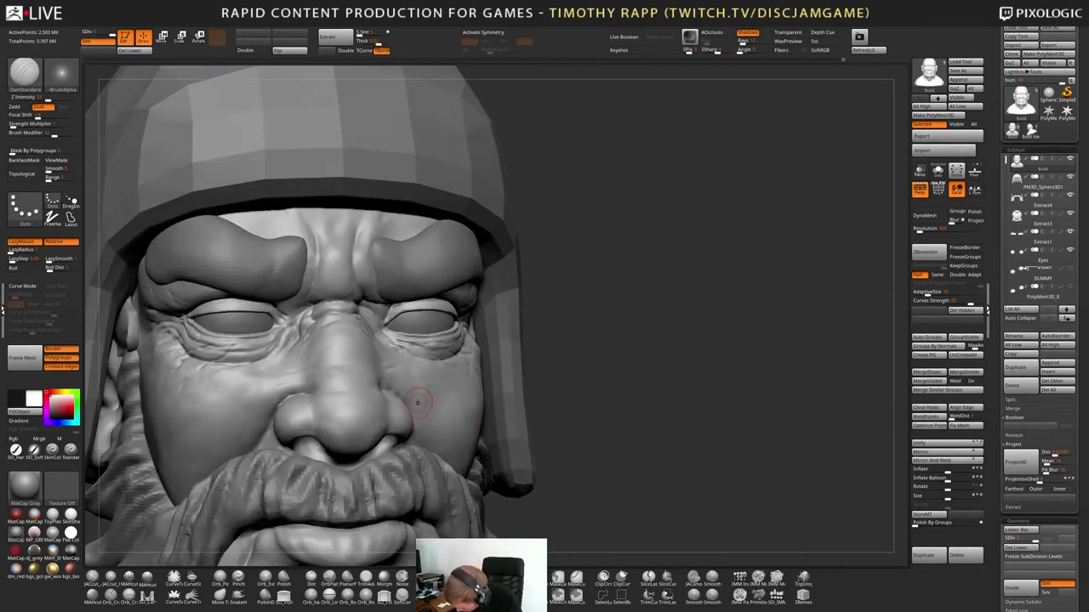
Adjust the outline of the character's left nostril wing with the Move brush
right_click_drag(418, 402, 391, 401)
key("b")
key("m")
key("v")
left_click_drag(395, 405, 403, 407)
mouse_move(409, 407)
right_mouse_down()
mouse_move(384, 405)
mouse_move(415, 415)
mouse_move(426, 374)
mouse_move(431, 410)
mouse_move(378, 406)
mouse_move(411, 416)
right_mouse_up()
Refine the side of the character's left nostril with the ClayTubes brush and smooth it
key("d")
key("b")
key("c")
key("t")
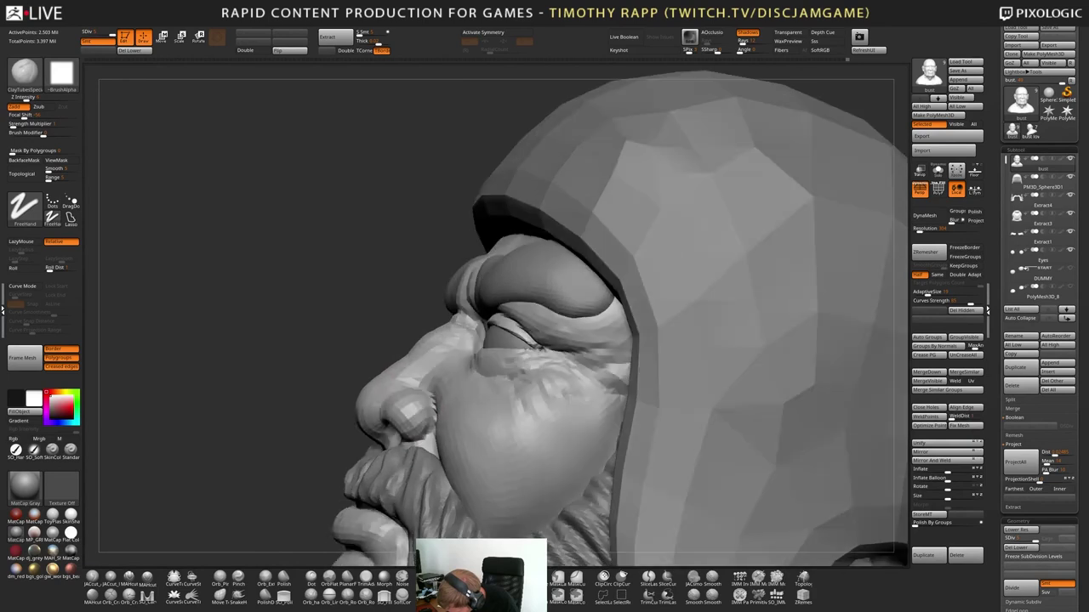
left_click_drag(410, 404, 417, 409, "shift")
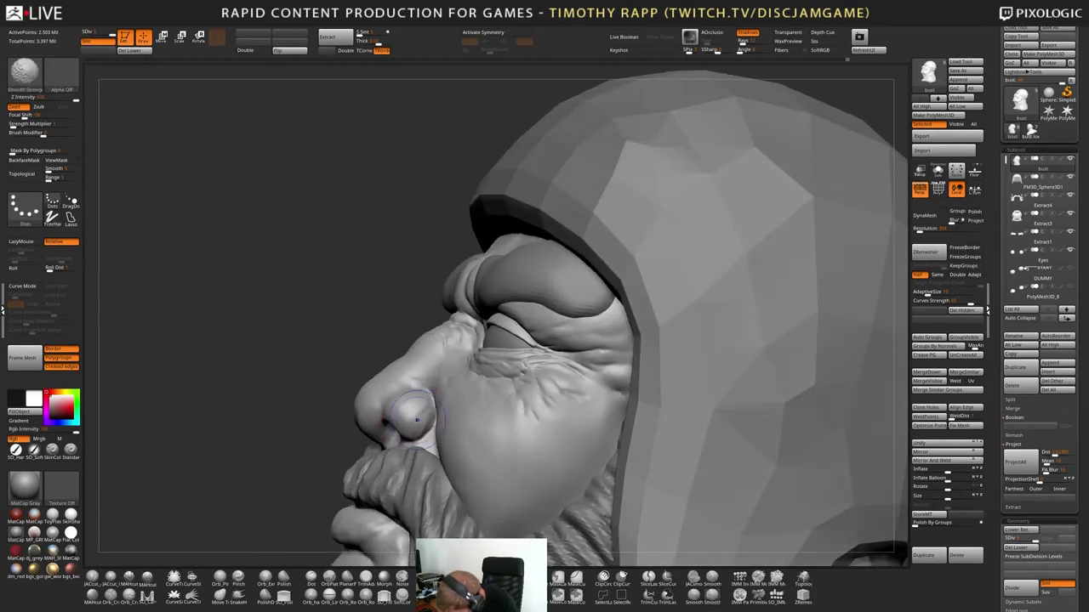
mouse_move(417, 410)
right_mouse_down()
mouse_move(502, 405)
mouse_move(536, 422)
mouse_move(462, 418)
right_mouse_up()
Show the painted colours on all subtools of the bust and make the helmet the active subtool
right_click_drag(569, 424, 675, 412, "ctrl")
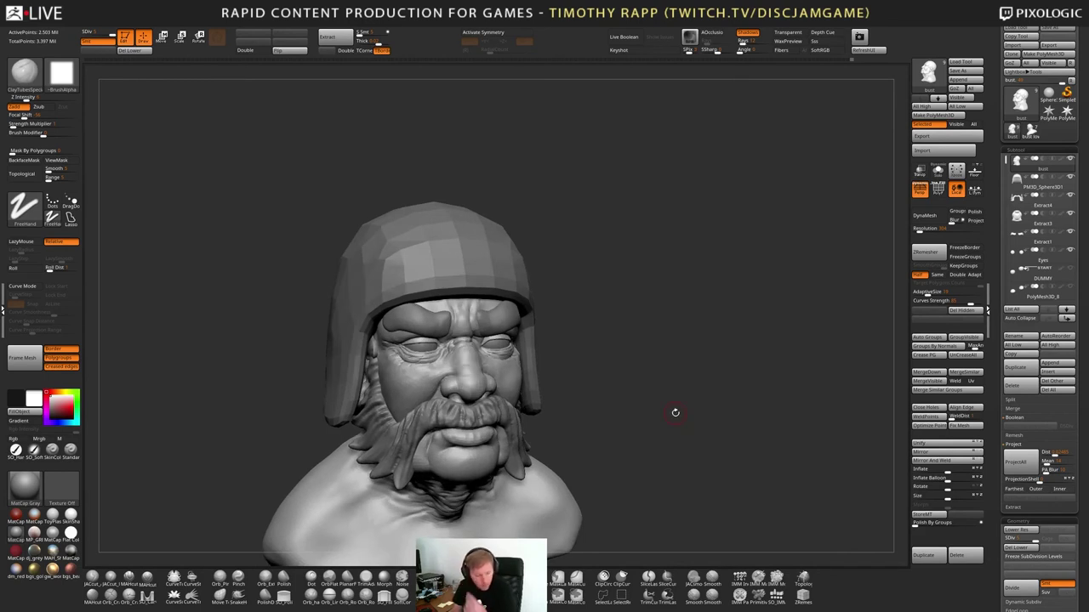
right_click_drag(658, 467, 719, 425)
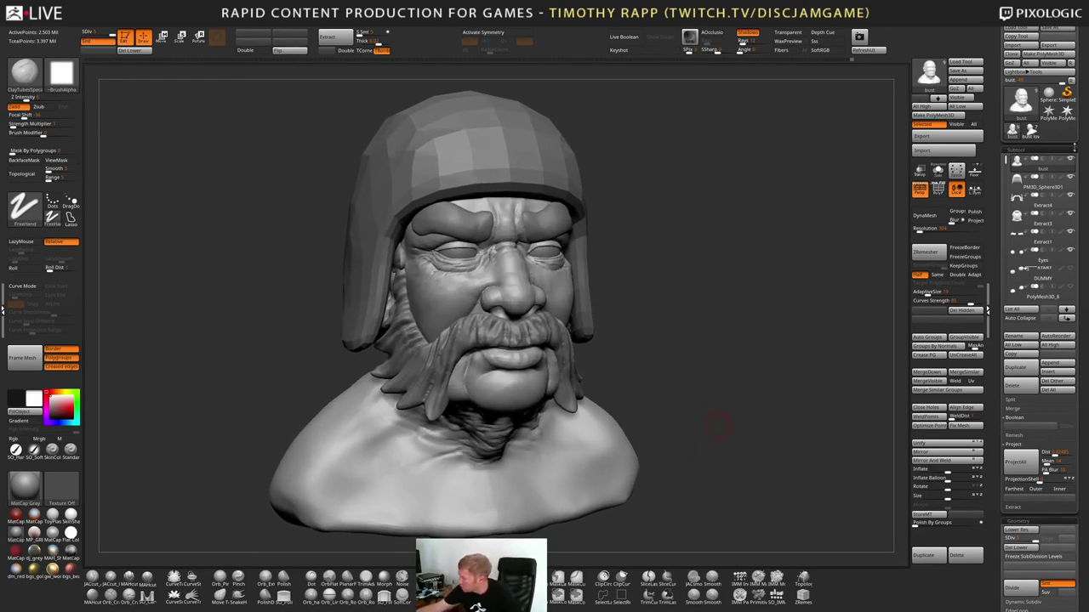
left_click(1062, 160, "shift")
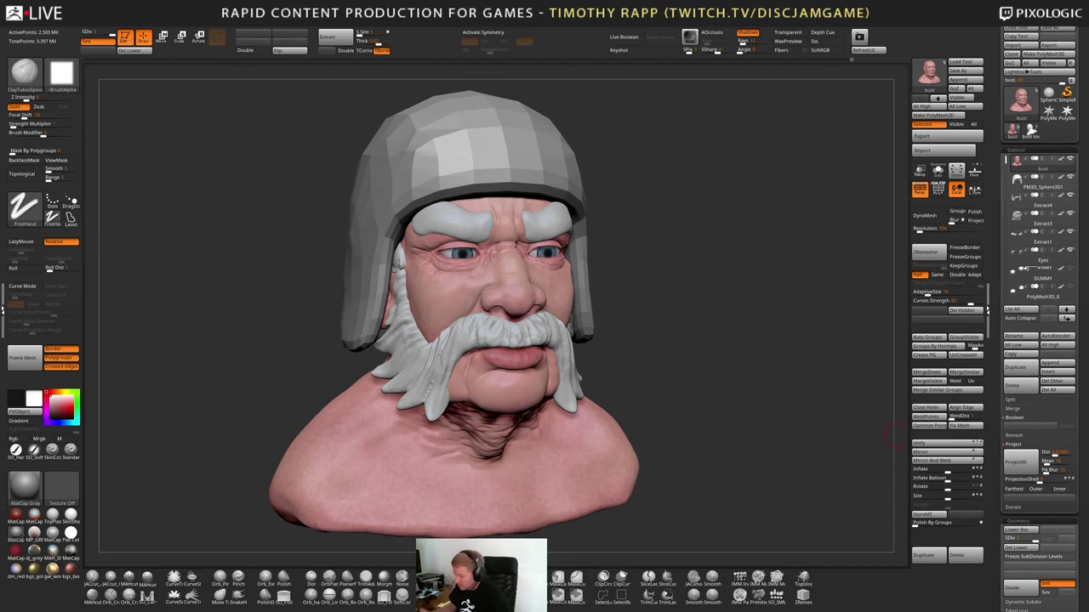
left_click_drag(681, 289, 602, 264)
left_click_drag(602, 264, 605, 351, "alt")
left_click(563, 287, "alt")
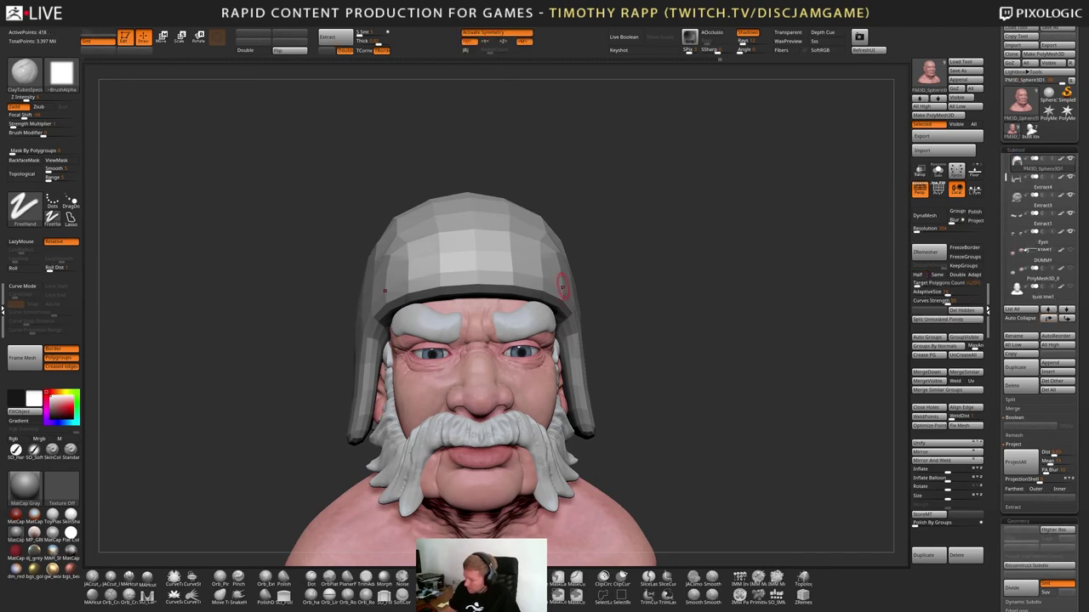
Slim the helmet mesh slightly with a small negative Inflate deformation
key("shift+f")
key("shift+f")
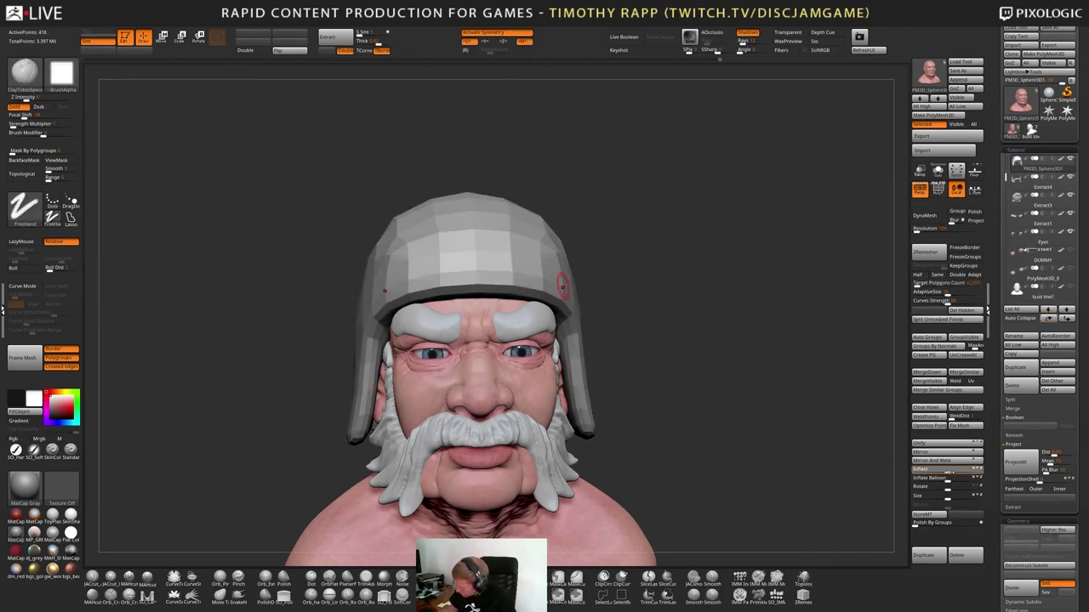
left_click_drag(948, 470, 935, 471)
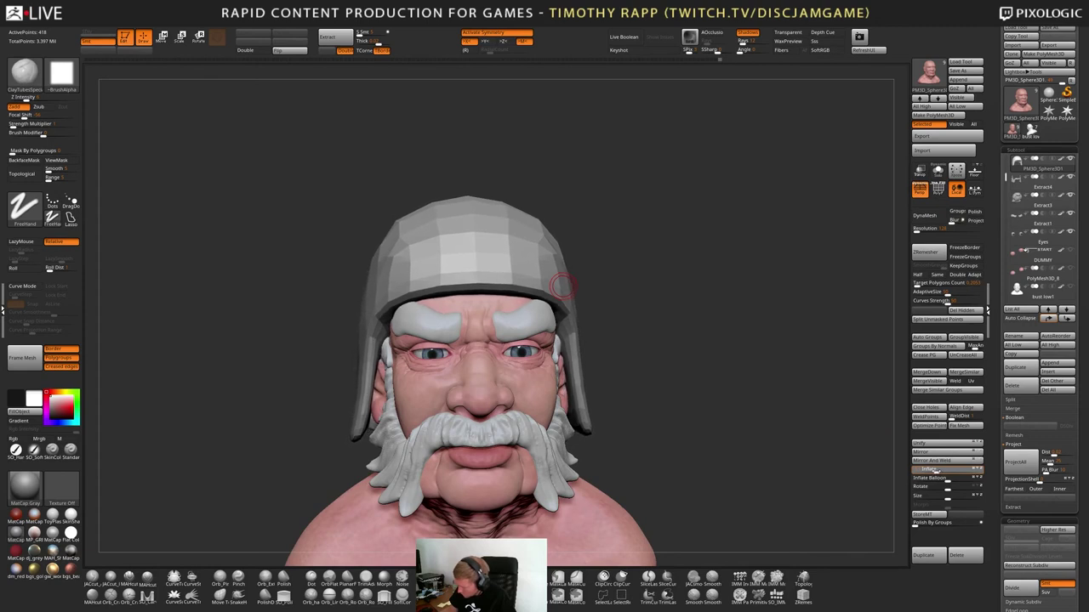
left_click_drag(776, 462, 656, 513)
left_click_drag(664, 487, 716, 492, "shift")
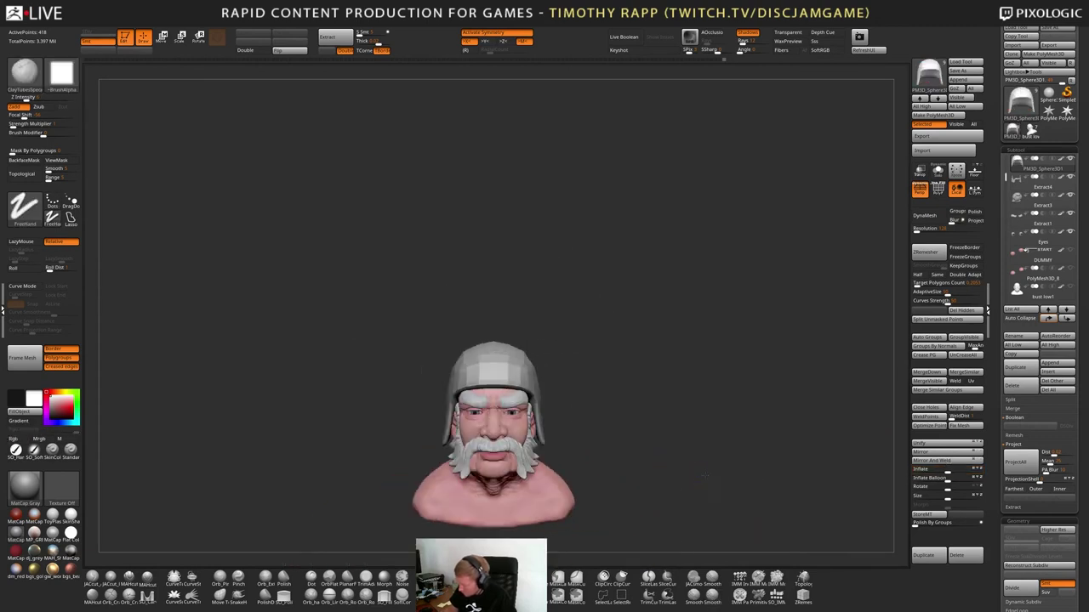
left_click_drag(715, 442, 715, 466, "alt")
Switch the sculpting brush to Move
key("b")
key("m")
key("v")
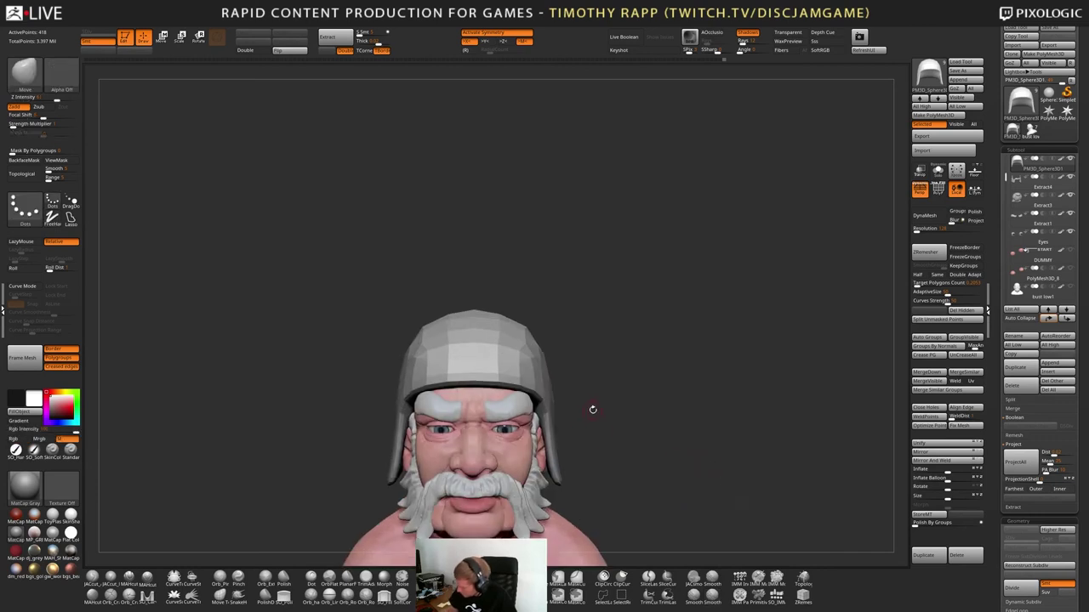
Try enlarging the helmet slightly with the Size deformation, and undo it
left_click_drag(947, 498, 954, 498)
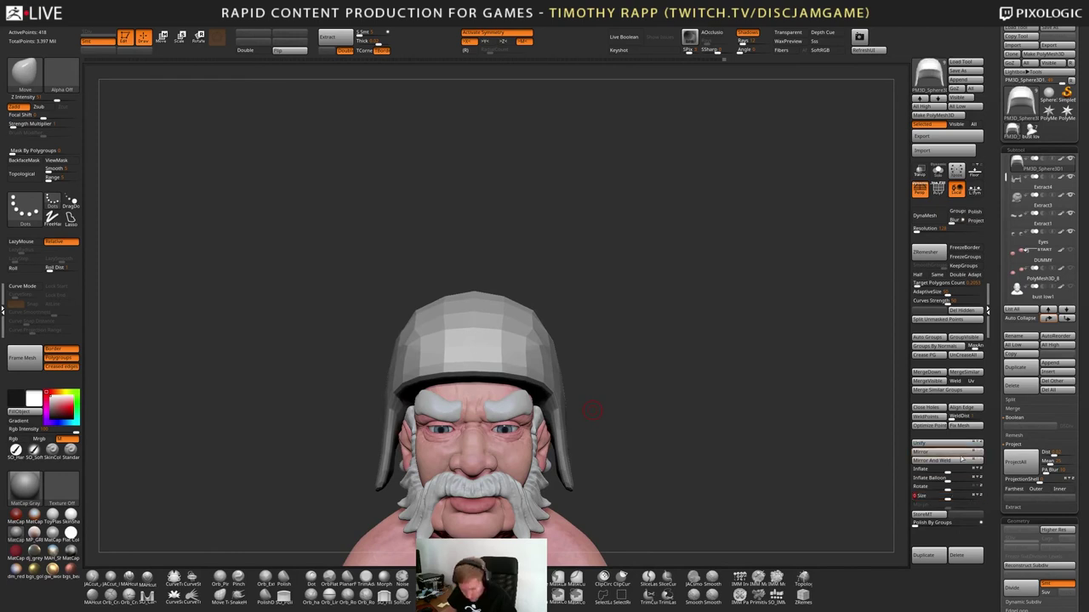
left_click_drag(669, 465, 678, 404)
key("ctrl+z")
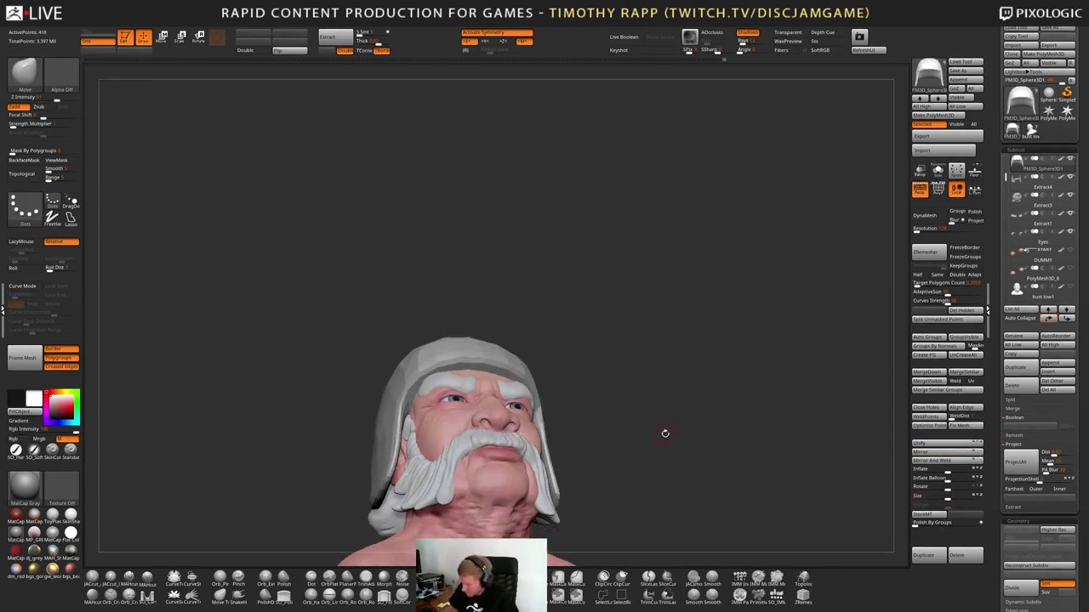
Isolate the helmet in Solo mode and smooth its inner surface, displaying the polygon wireframe
key("alt+s")
right_click_drag(540, 446, 524, 480)
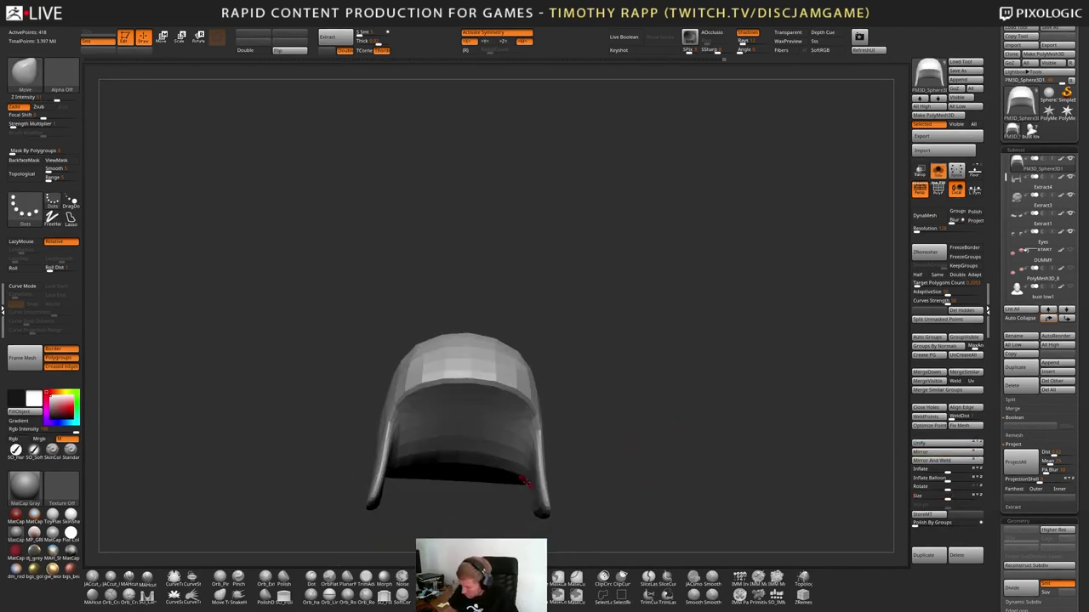
mouse_move(553, 475)
left_mouse_down("shift")
mouse_move(579, 467)
mouse_move(571, 419)
mouse_move(562, 406)
mouse_move(535, 426)
mouse_move(546, 414)
left_mouse_up("shift")
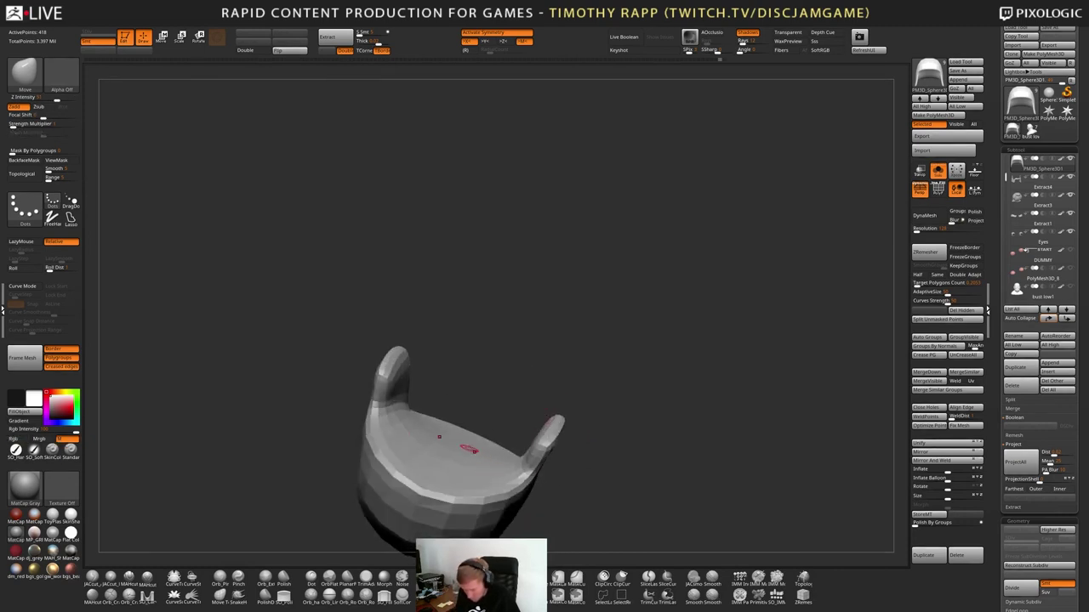
right_click_drag(462, 465, 454, 526)
left_click_drag(464, 574, 558, 449, "shift")
key("shift+s")
key("alt+s")
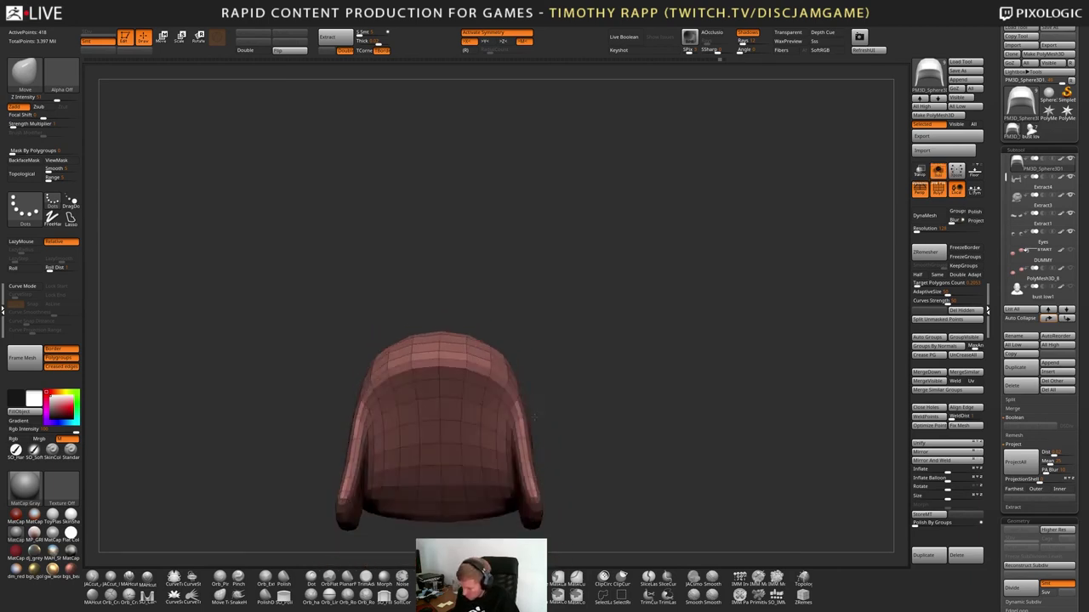
Smooth the helmet's inner walls around the places where the ear flaps meet the crown
right_click_drag(494, 454, 497, 475)
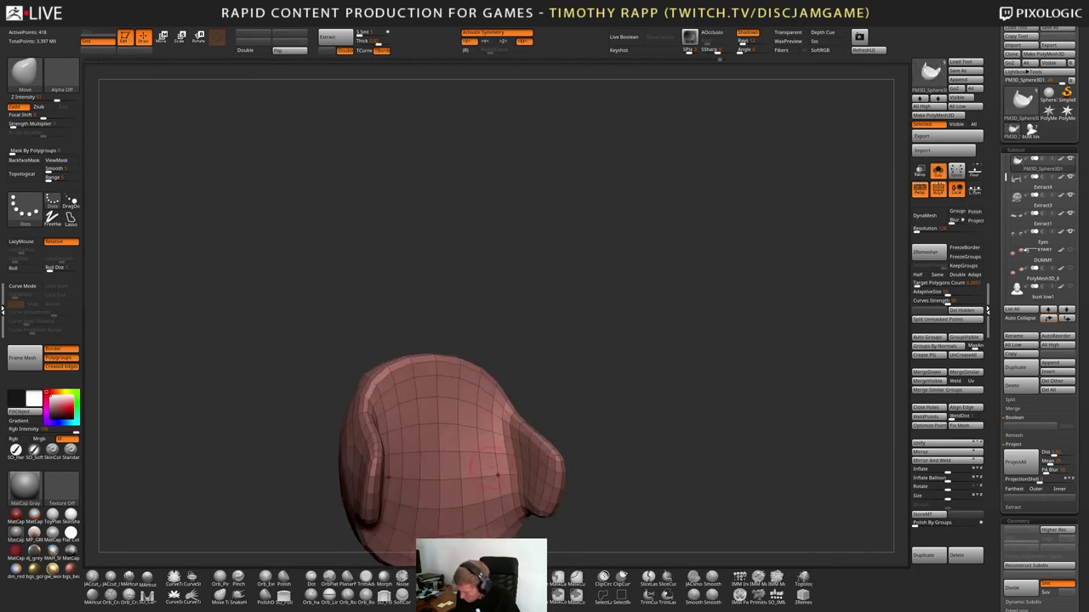
right_click_drag(504, 434, 460, 525)
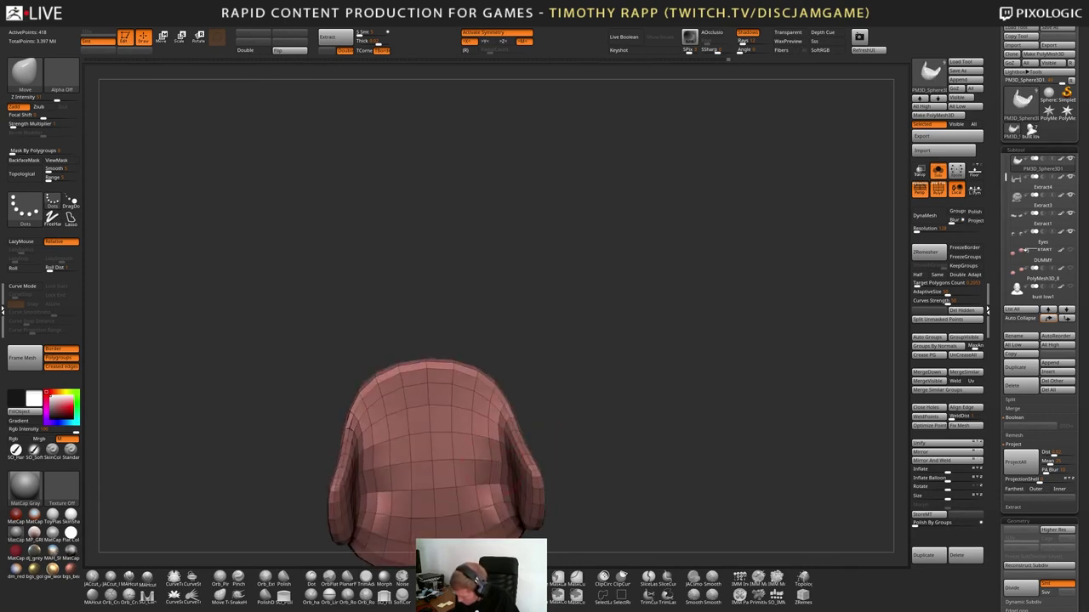
mouse_move(481, 459)
right_mouse_down()
mouse_move(522, 491)
mouse_move(498, 495)
mouse_move(486, 469)
mouse_move(497, 456)
right_mouse_up()
left_click_drag(459, 476, 504, 464, "shift")
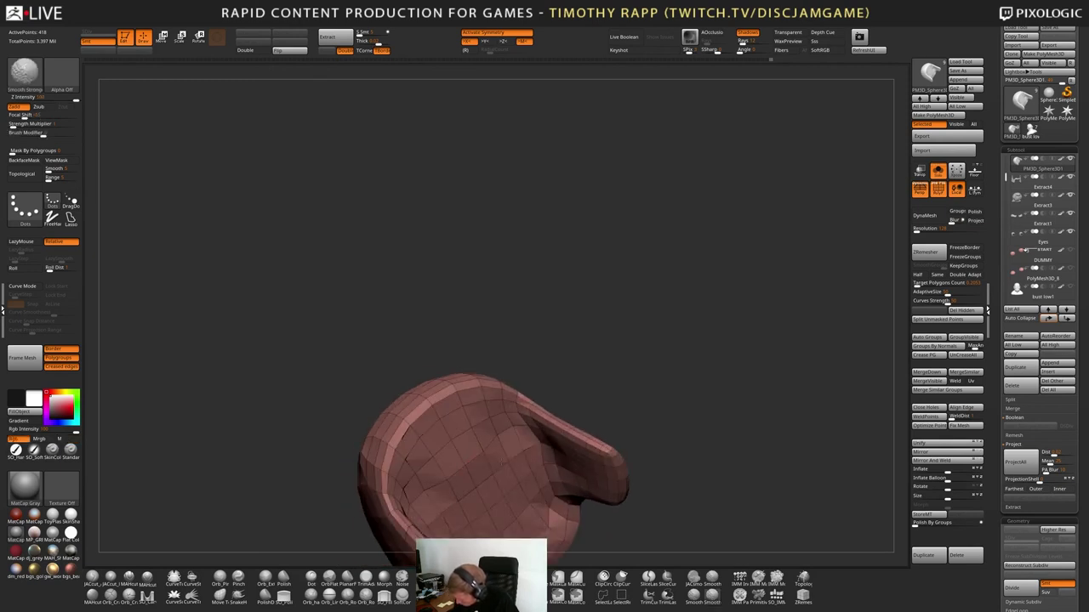
mouse_move(502, 483)
right_mouse_down()
mouse_move(515, 456)
mouse_move(541, 448)
right_mouse_up()
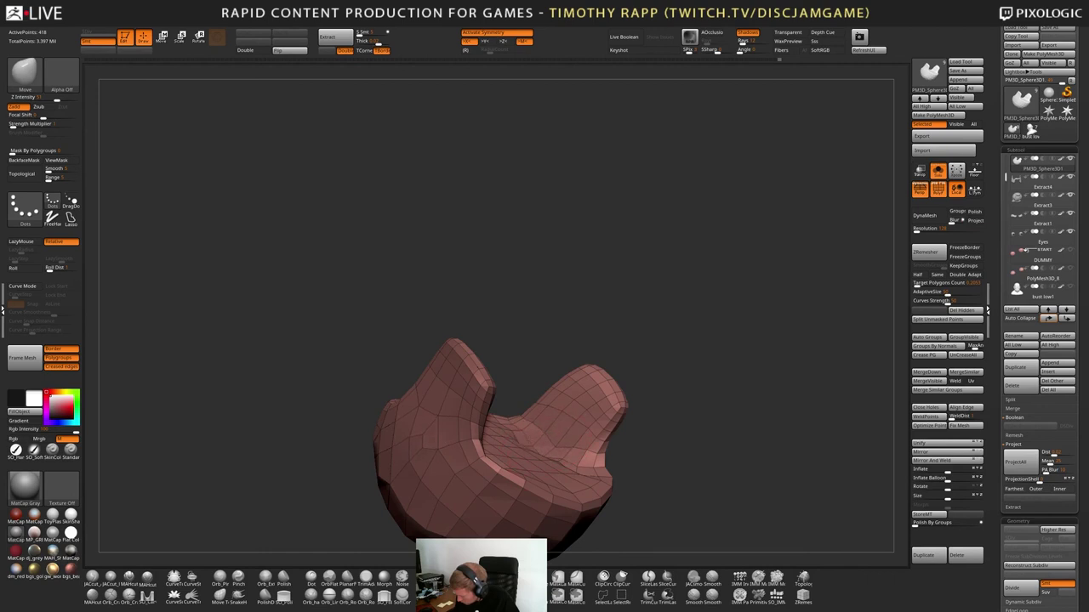
right_click_drag(541, 429, 549, 453)
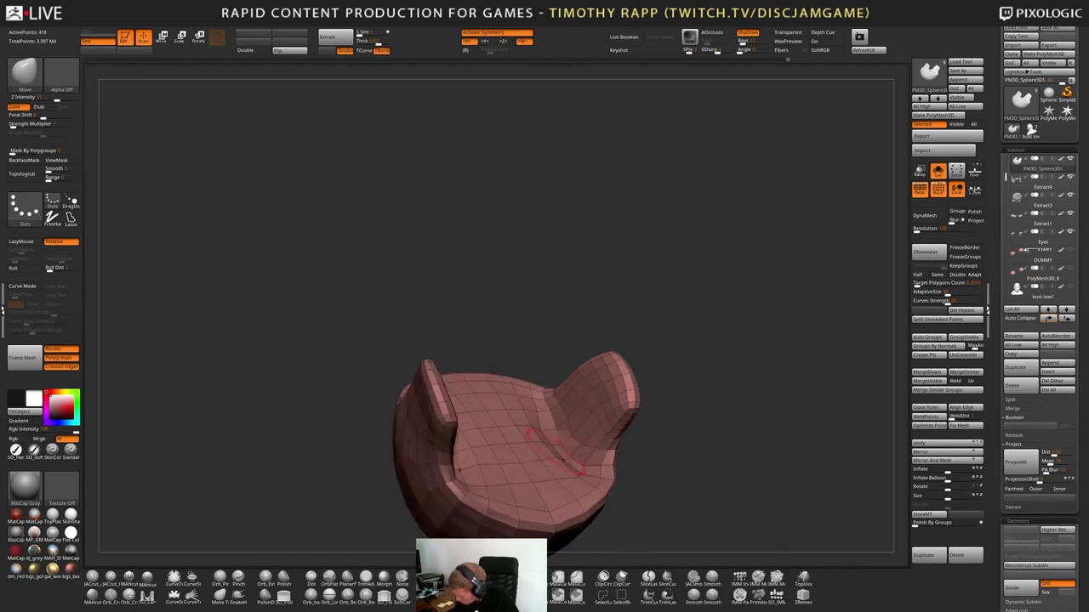
left_click_drag(558, 453, 552, 441, "shift")
mouse_move(550, 444)
right_mouse_down()
mouse_move(540, 436)
mouse_move(529, 449)
mouse_move(437, 449)
right_mouse_up()
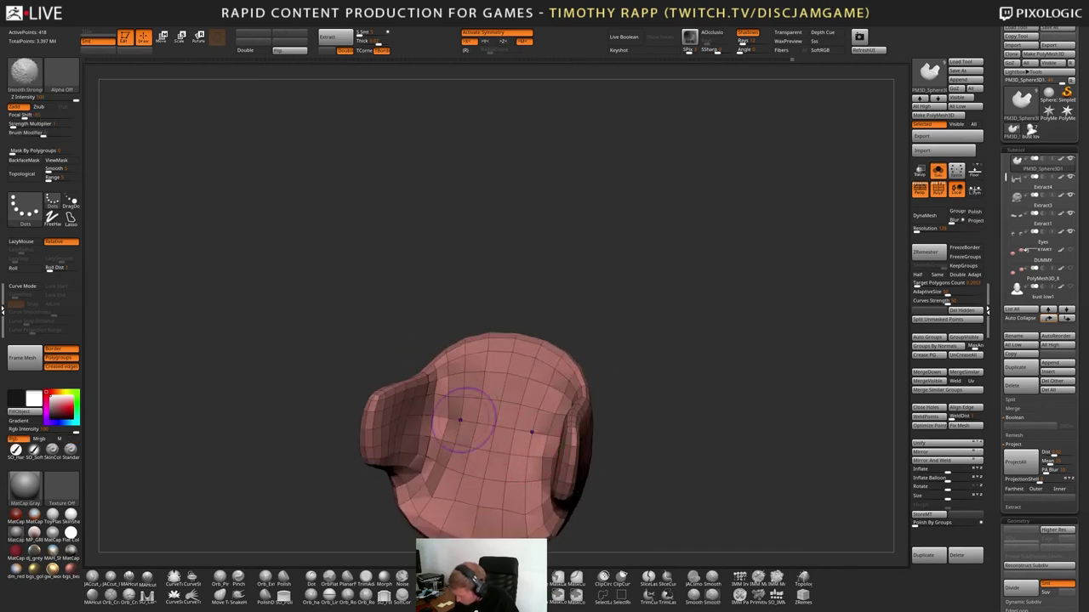
Show the whole bust again, adjust the ear flap's shape with the Move brush and hide the wireframe
left_click(937, 171)
right_click_drag(705, 339, 629, 442)
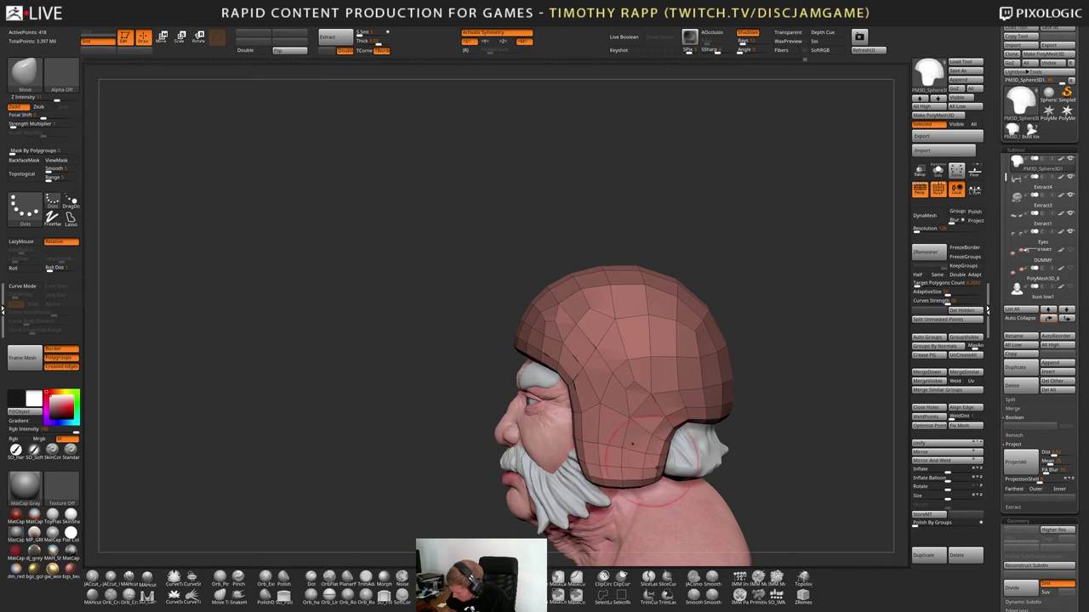
left_click_drag(640, 448, 642, 446)
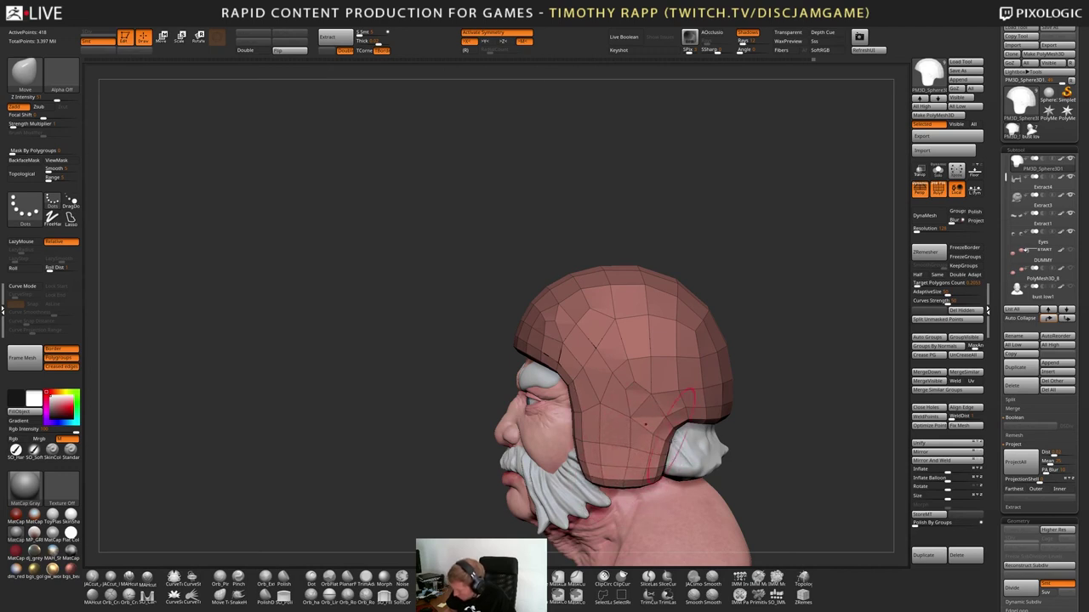
right_click_drag(637, 451, 695, 416)
key("shift+f")
right_click_drag(678, 455, 614, 419, "alt")
key("f")
right_click_drag(615, 418, 616, 455, "alt")
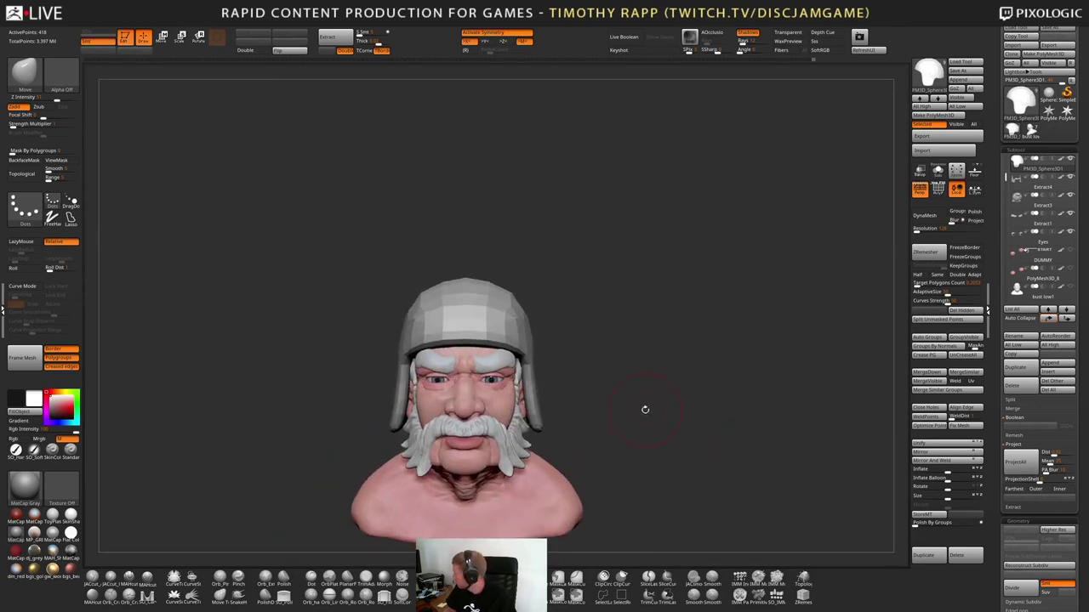
Refine the upper back contour of the helmet in profile with the Move brush
left_click_drag(648, 398, 655, 439, "alt")
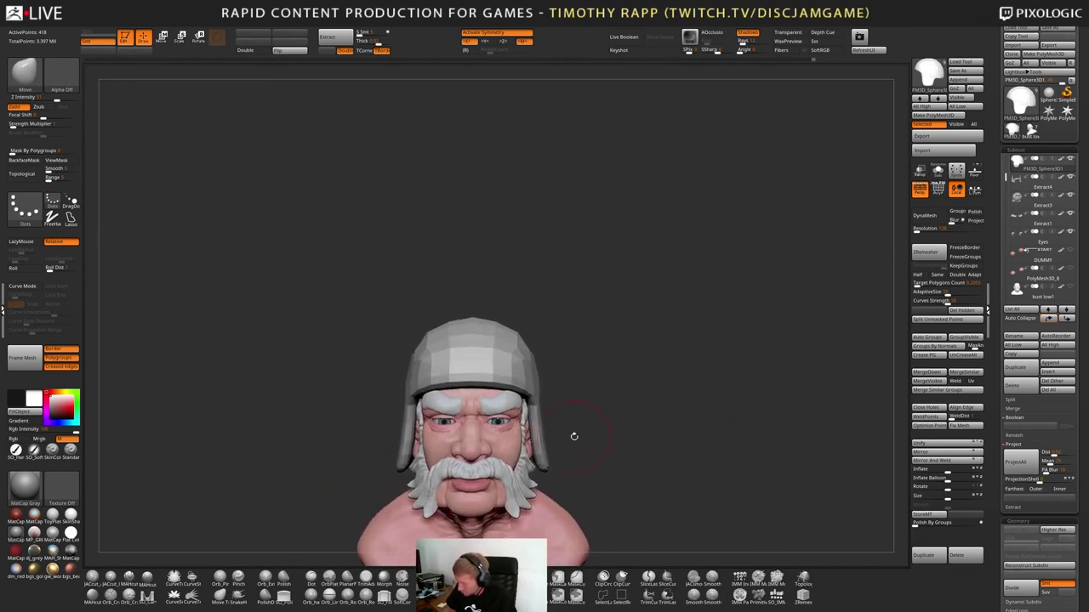
left_click_drag(575, 436, 544, 440)
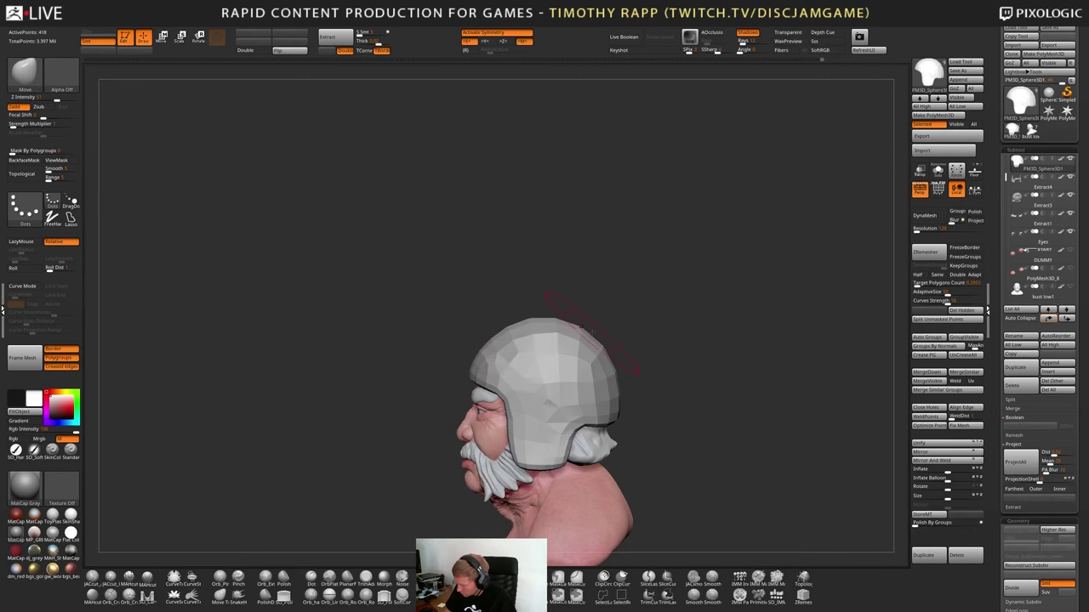
mouse_move(599, 349)
left_mouse_down()
mouse_move(540, 363)
mouse_move(609, 373)
mouse_move(568, 383)
mouse_move(591, 357)
left_mouse_up()
left_click_drag(538, 403, 585, 381)
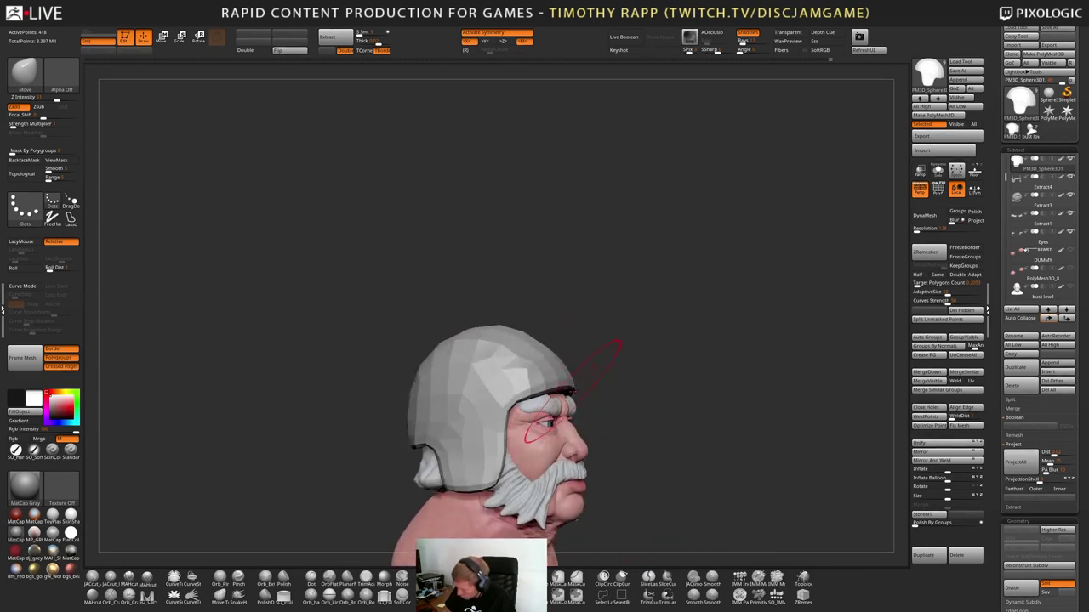
Isolate the helmet with its wireframe shown, viewed from below, and select the Nudge brush
right_click_drag(538, 394, 538, 354)
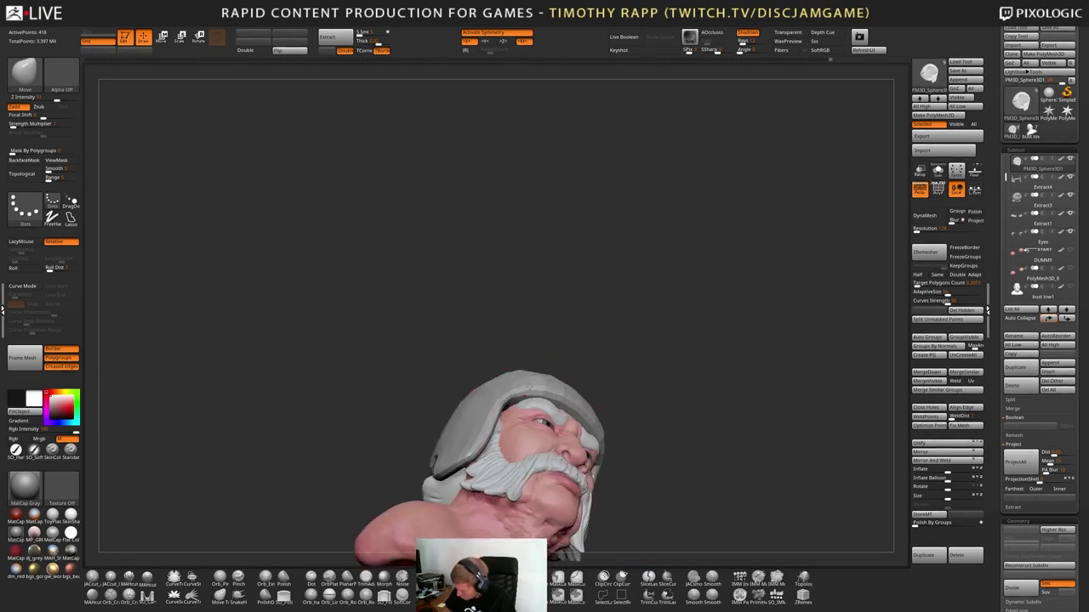
mouse_move(609, 424)
right_mouse_down()
mouse_move(593, 416)
mouse_move(599, 383)
mouse_move(614, 417)
mouse_move(562, 451)
right_mouse_up()
key("alt+s")
key("shift+f")
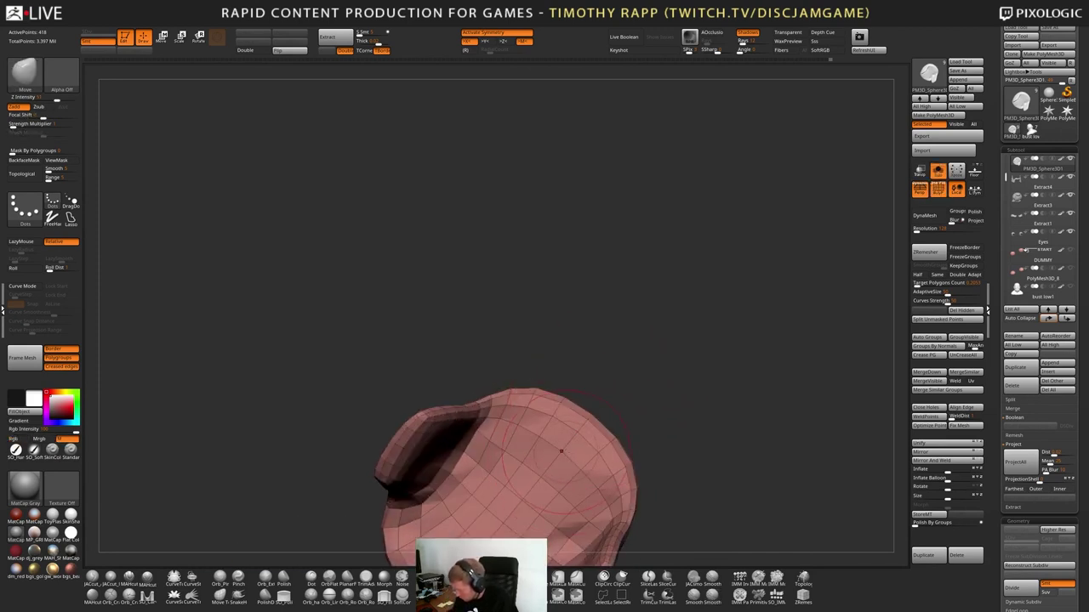
left_click_drag(562, 451, 575, 431)
key("b")
key("n")
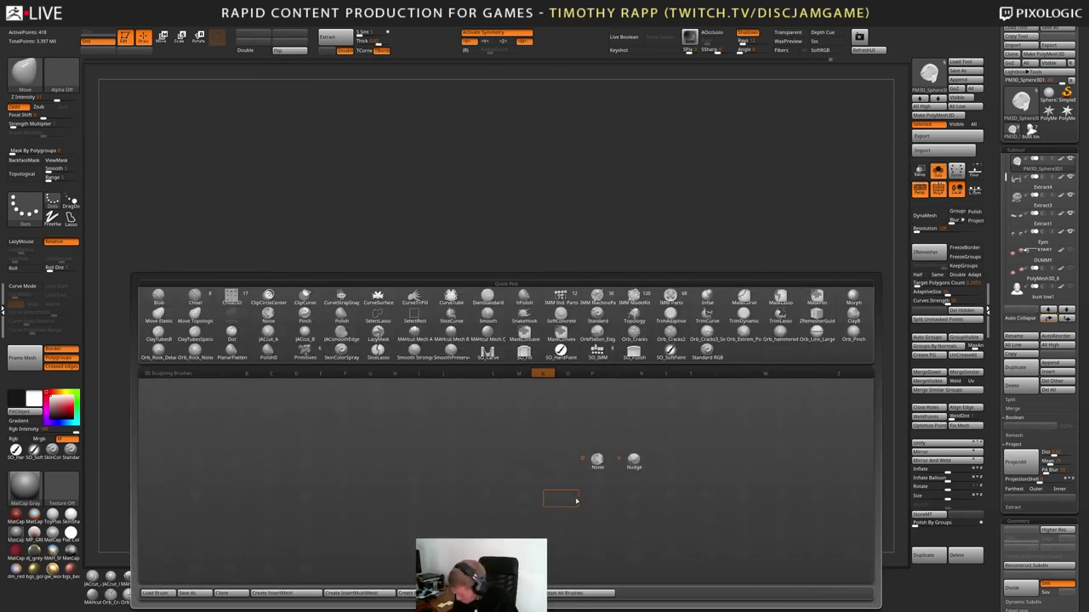
left_click(634, 463)
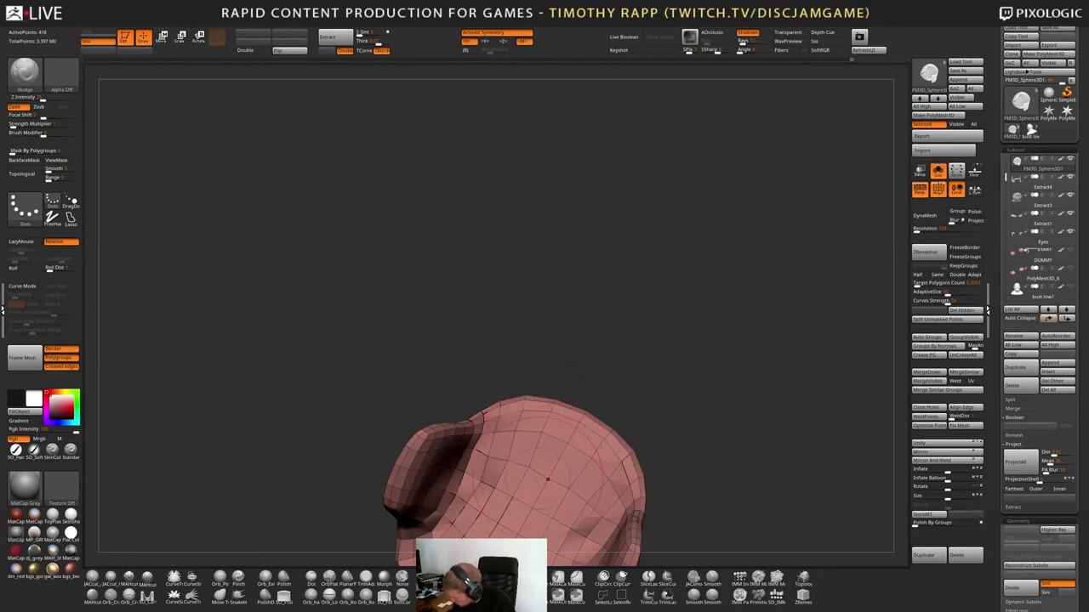
Nudge the polygons along the helmet's rim and inner side near the ear flaps to even out the mesh
left_click_drag(581, 362, 561, 319)
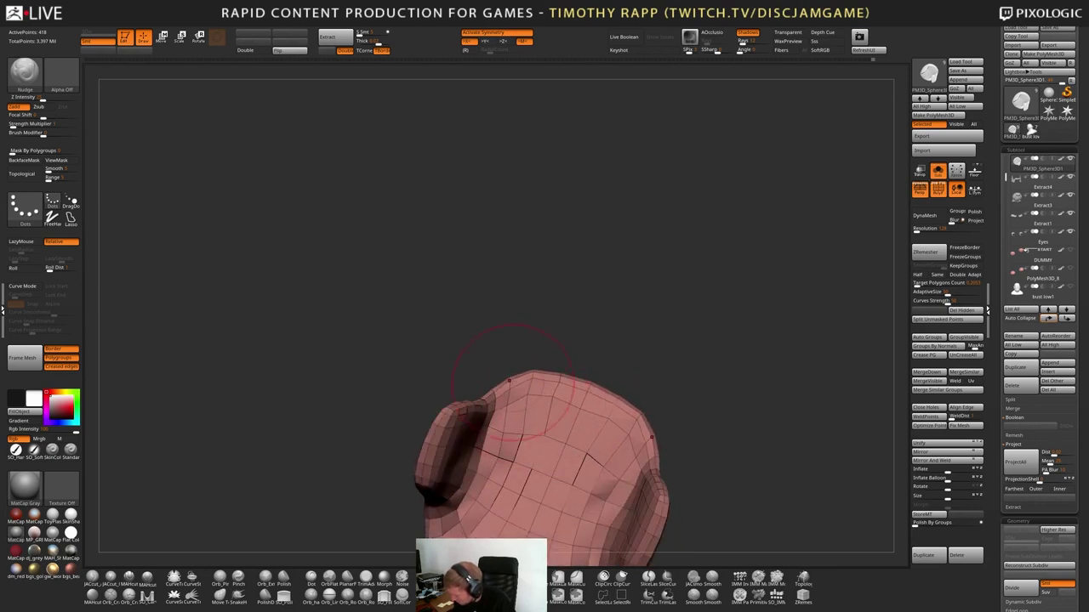
left_click_drag(528, 402, 519, 353)
left_click_drag(470, 472, 396, 472)
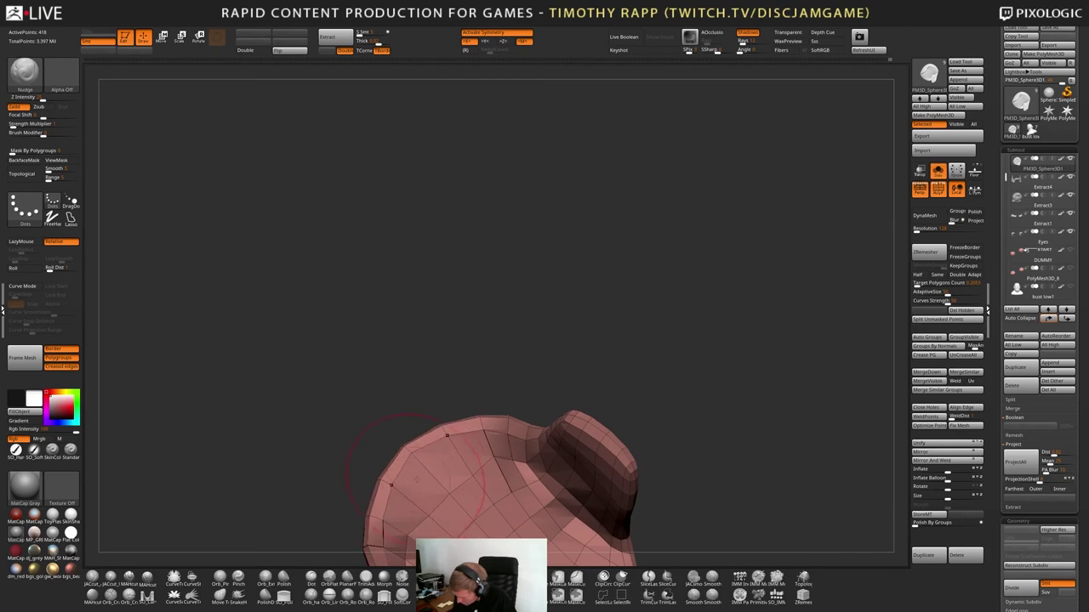
left_click_drag(374, 527, 530, 418)
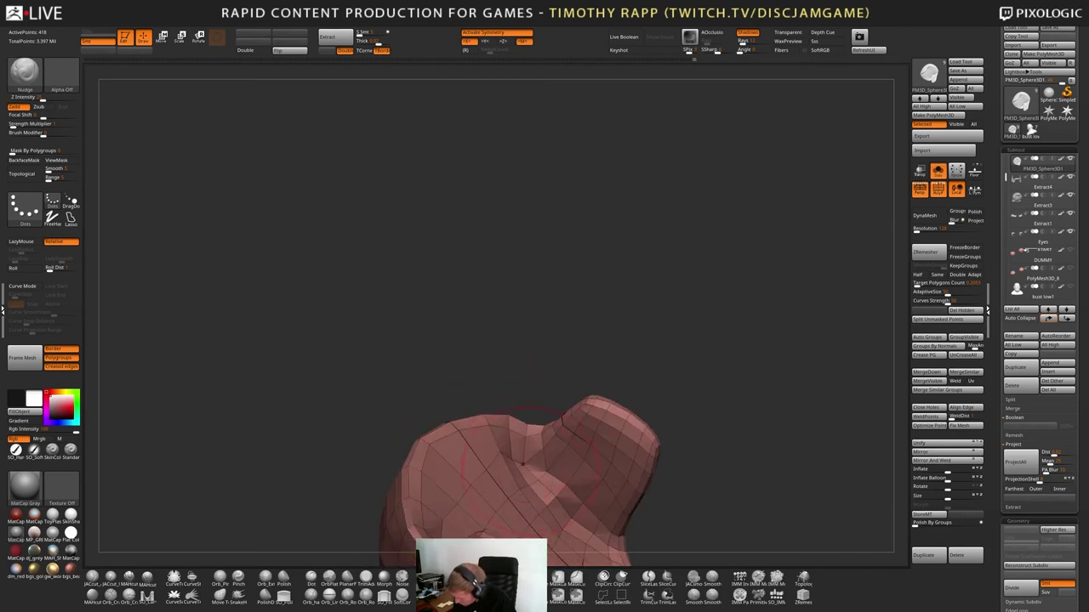
left_click_drag(522, 463, 421, 496)
key("shift")
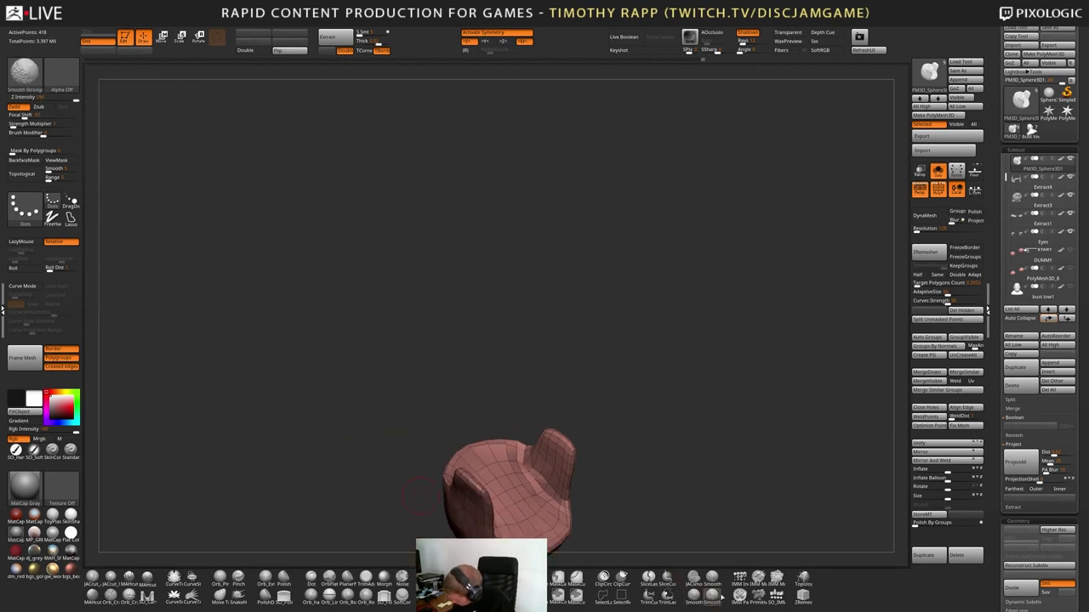
Hide the helmet's wireframe and leave Solo mode to show the full bust from the front
mouse_move(598, 355)
left_mouse_down()
mouse_move(613, 440)
mouse_move(628, 416)
mouse_move(603, 411)
mouse_move(632, 386)
mouse_move(690, 416)
mouse_move(646, 426)
mouse_move(696, 390)
mouse_move(637, 456)
mouse_move(629, 410)
mouse_move(670, 446)
mouse_move(636, 438)
mouse_move(625, 416)
mouse_move(707, 474)
mouse_move(679, 481)
mouse_move(646, 437)
mouse_move(651, 470)
left_mouse_up()
key("shift+f")
key("shift+f")
key("shift+f")
key("d")
key("shift+d")
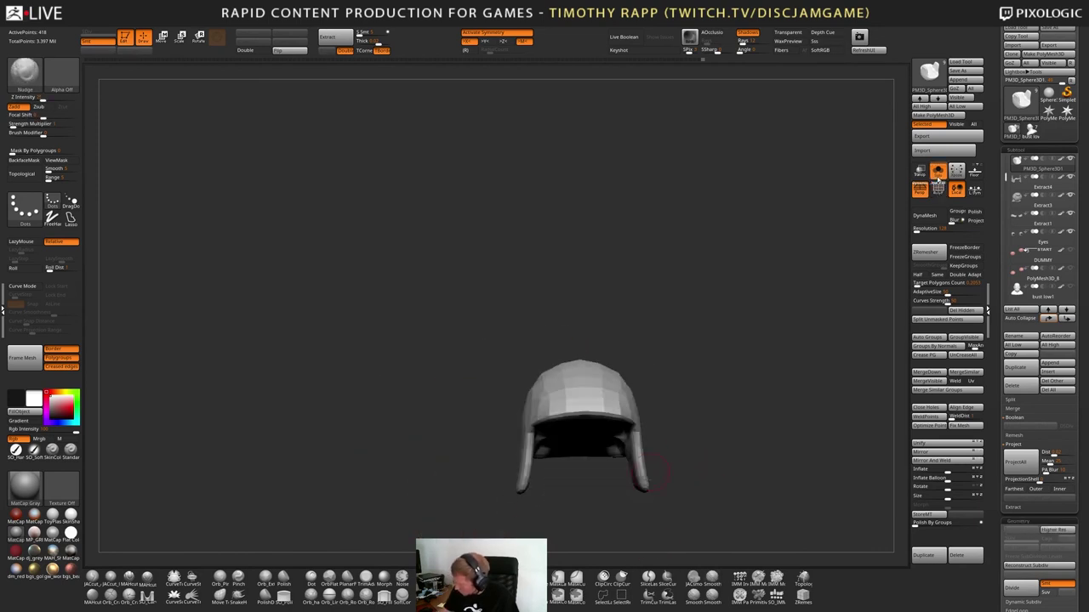
left_click(938, 171)
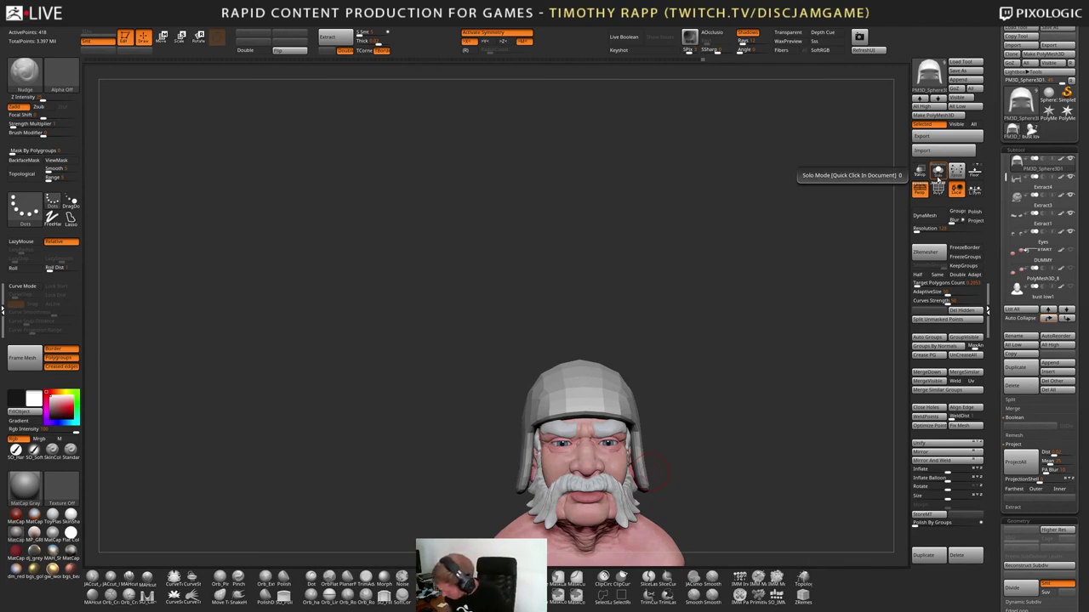
left_click_drag(701, 425, 607, 377, "alt")
left_click_drag(645, 409, 608, 403)
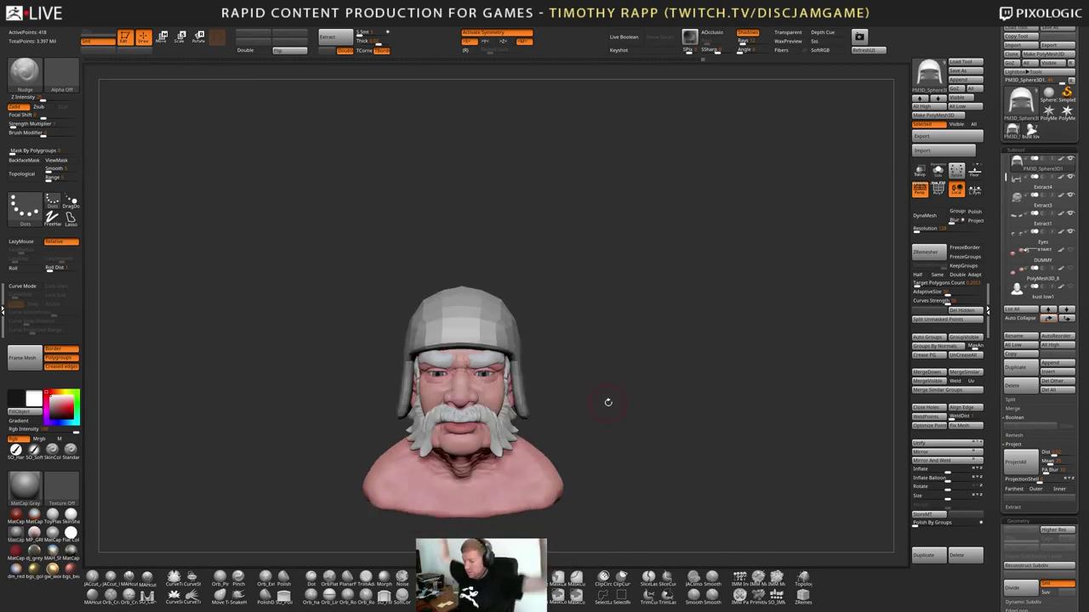
mouse_move(666, 455)
left_mouse_down()
mouse_move(698, 446)
mouse_move(660, 464)
mouse_move(659, 444)
left_mouse_up()
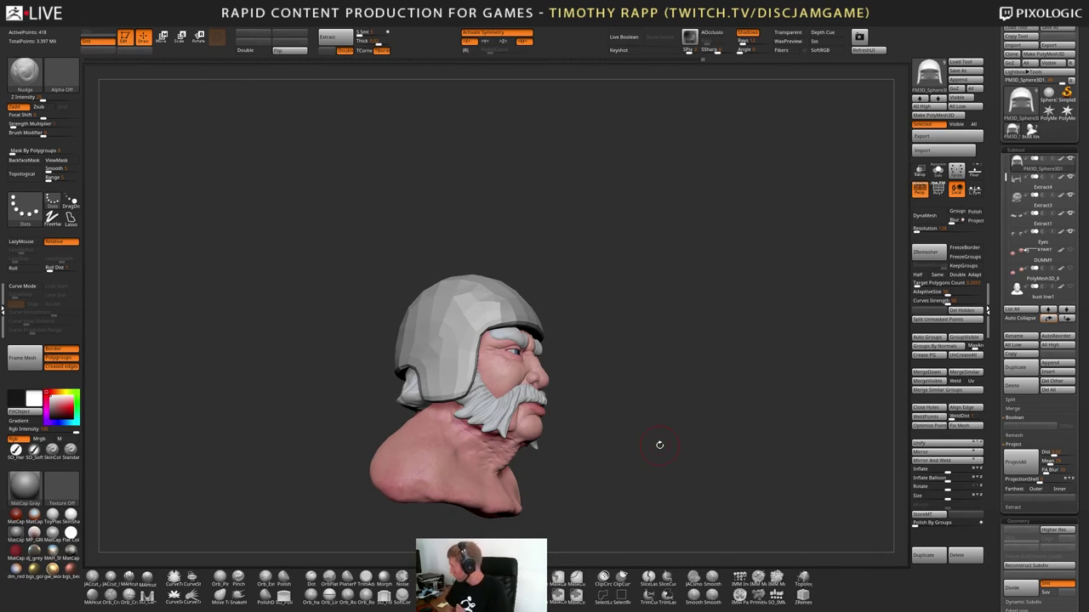
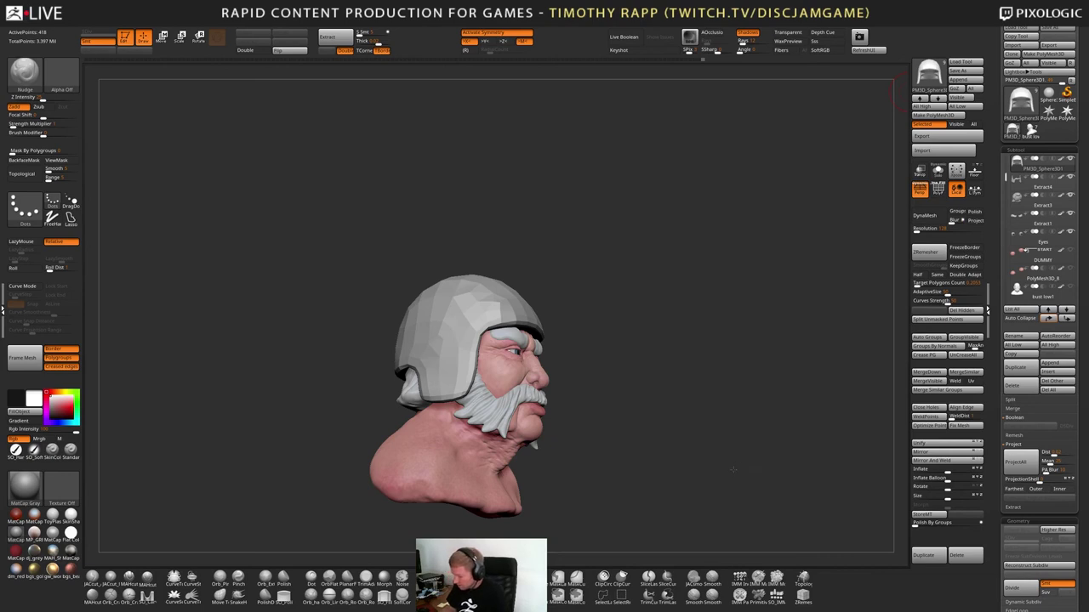
left_click_drag(733, 468, 718, 476, "shift")
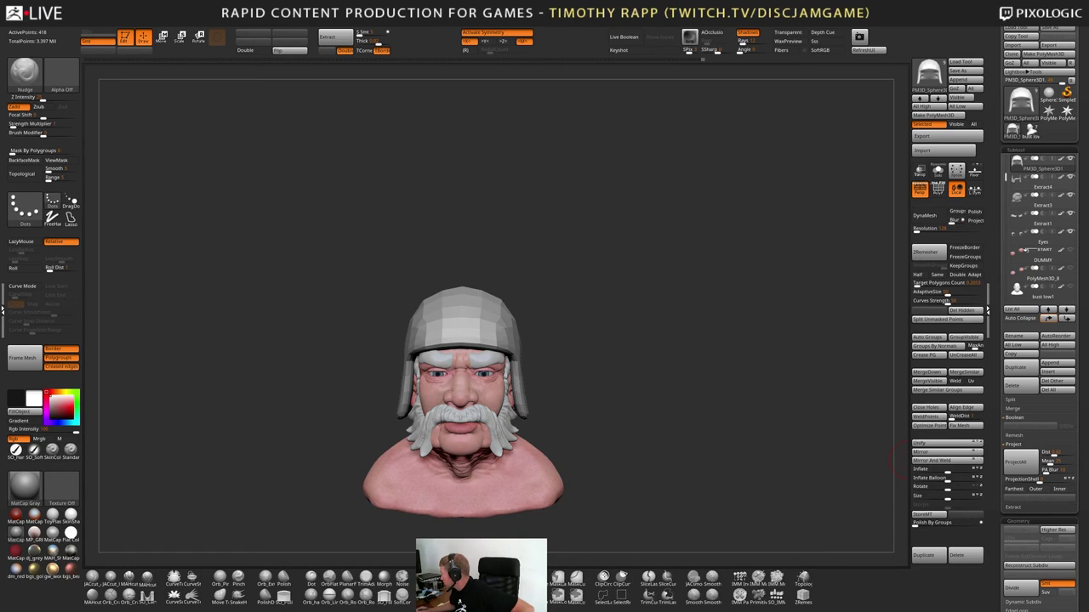
Rename the helmet subtool to Helmet, correcting the misspelled first entry
left_click_drag(671, 440, 647, 428)
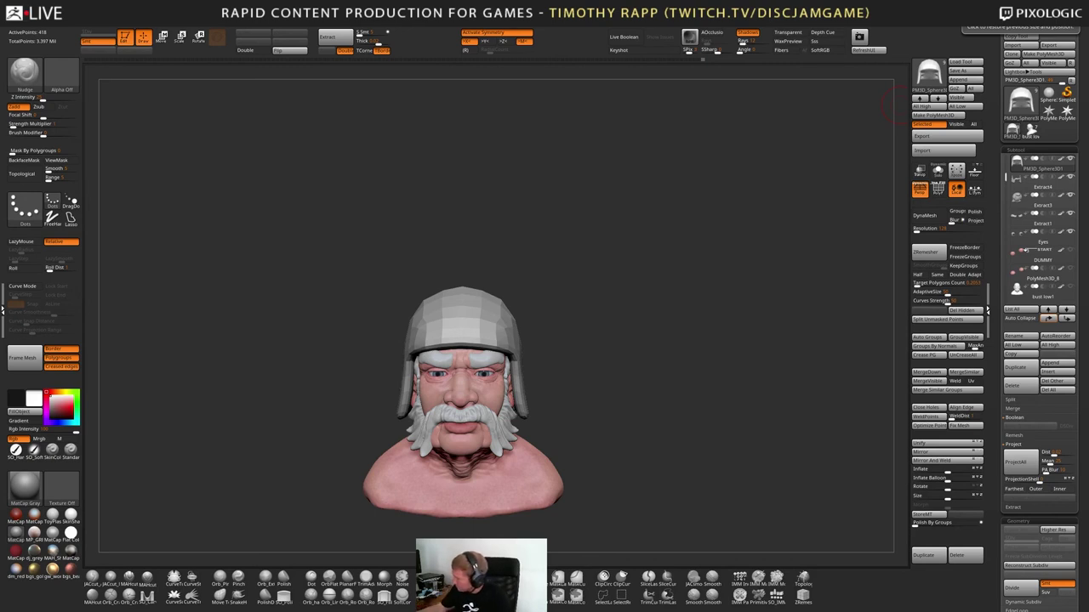
left_click(1021, 337)
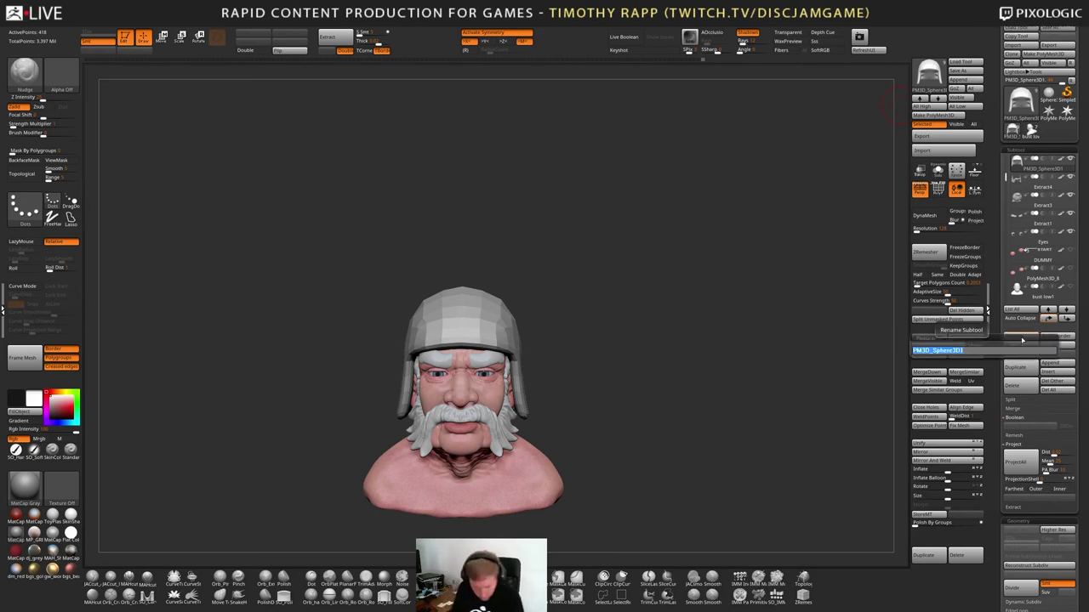
type("helmet")
key("Return")
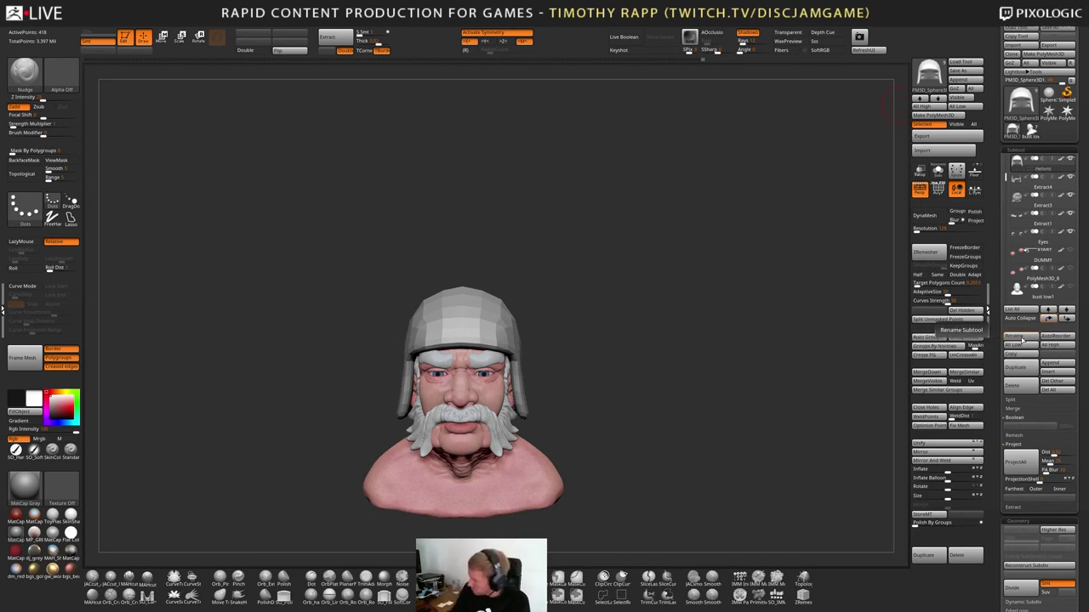
left_click(1025, 339)
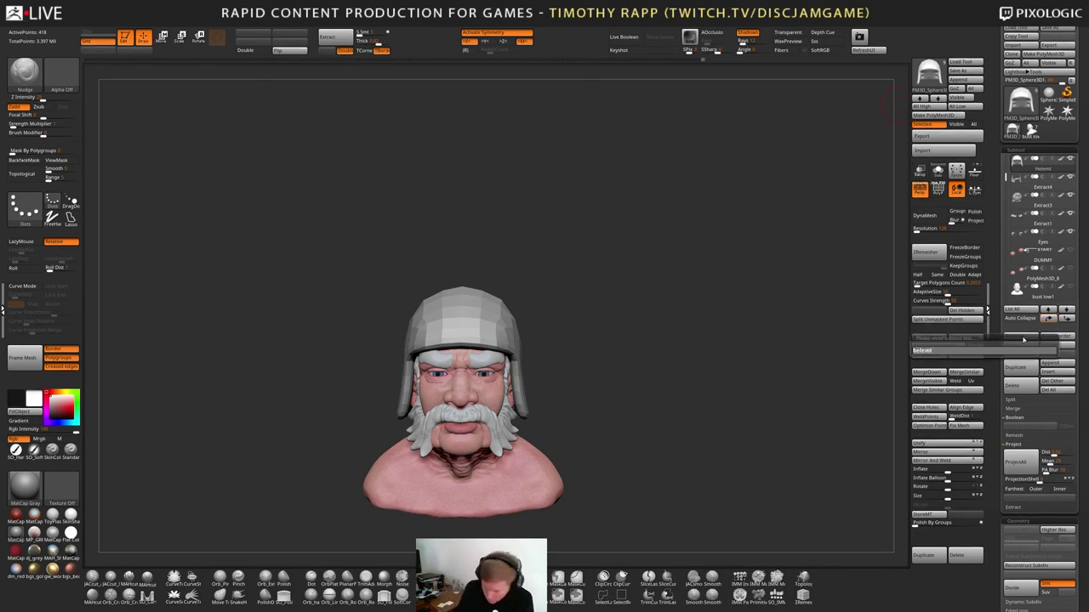
key("Return")
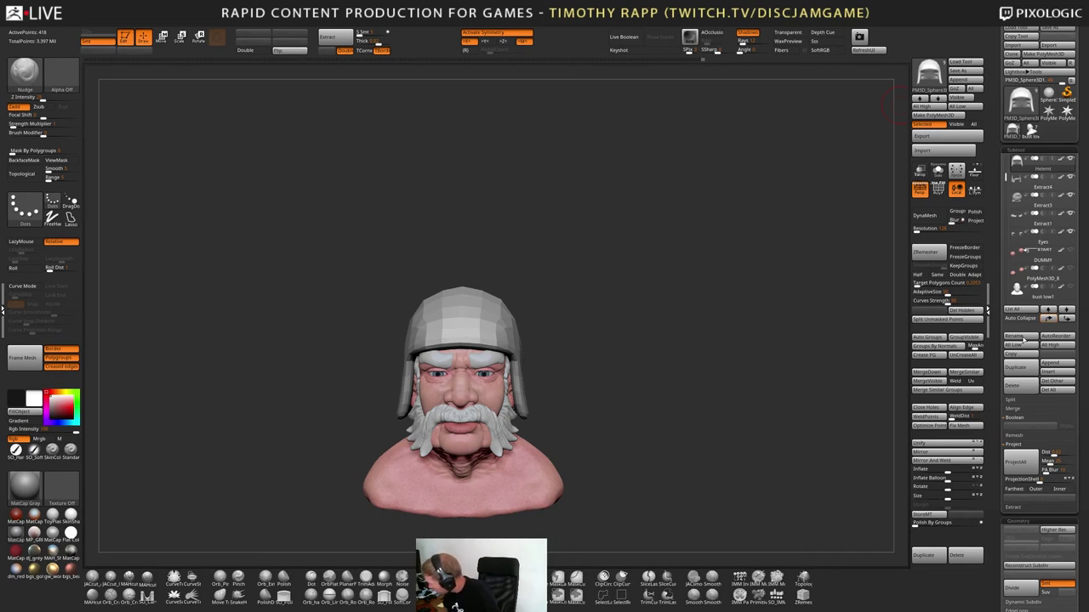
left_click(1021, 340)
type("h")
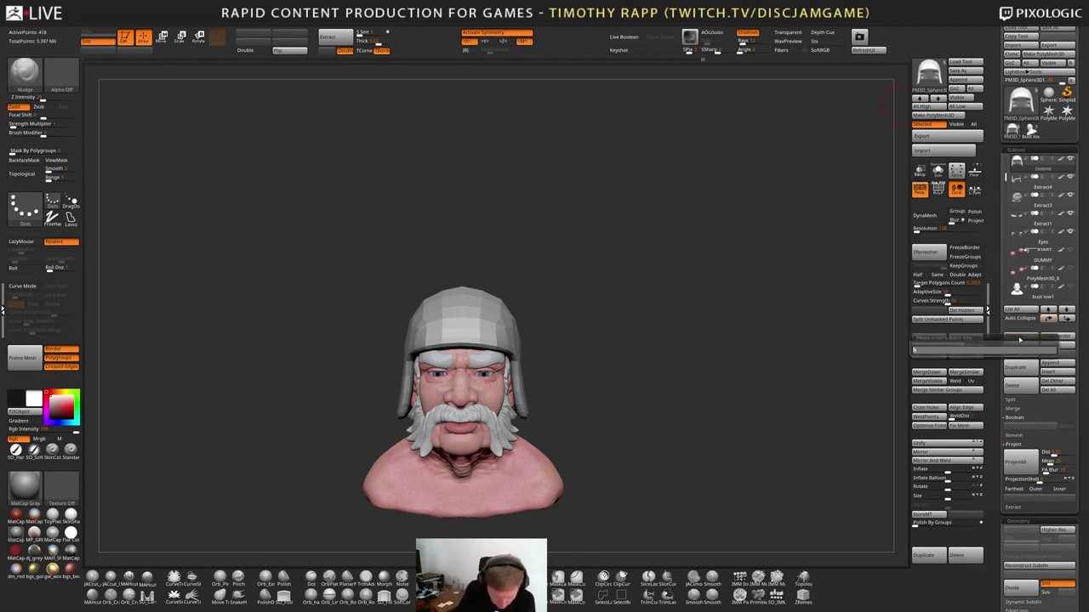
type("elmet")
key("Return")
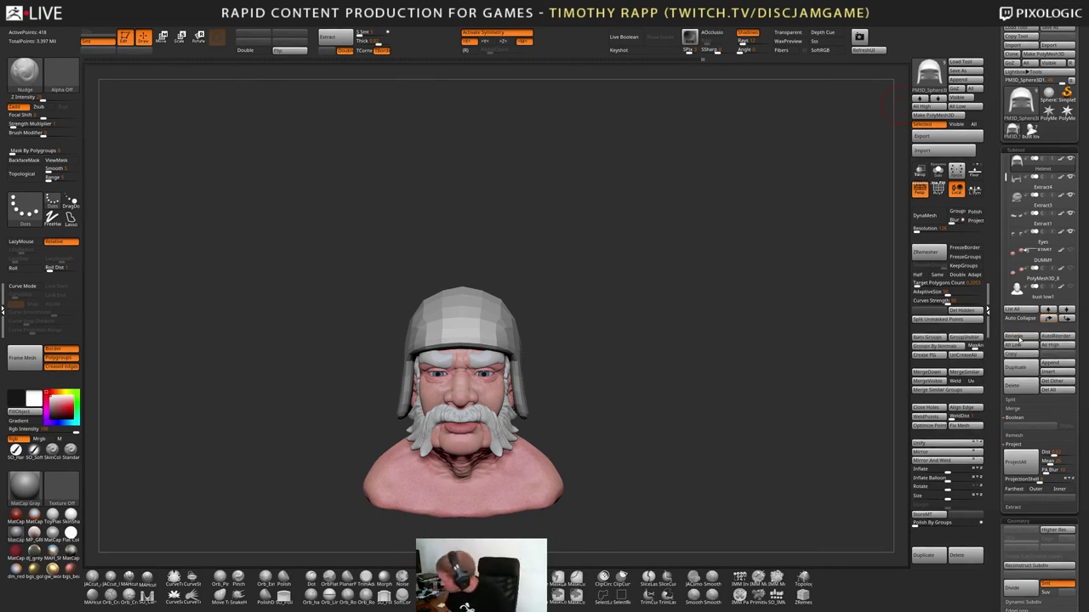
Duplicate the Helmet subtool and move the copy to the end of the subtool list
left_click(1019, 368)
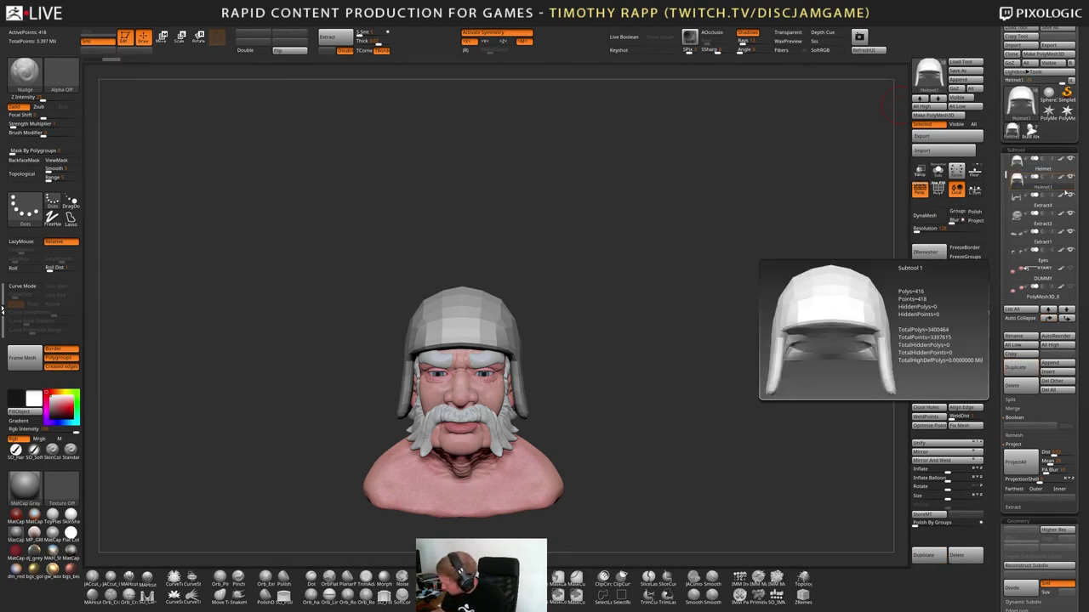
left_click(1068, 322, "shift")
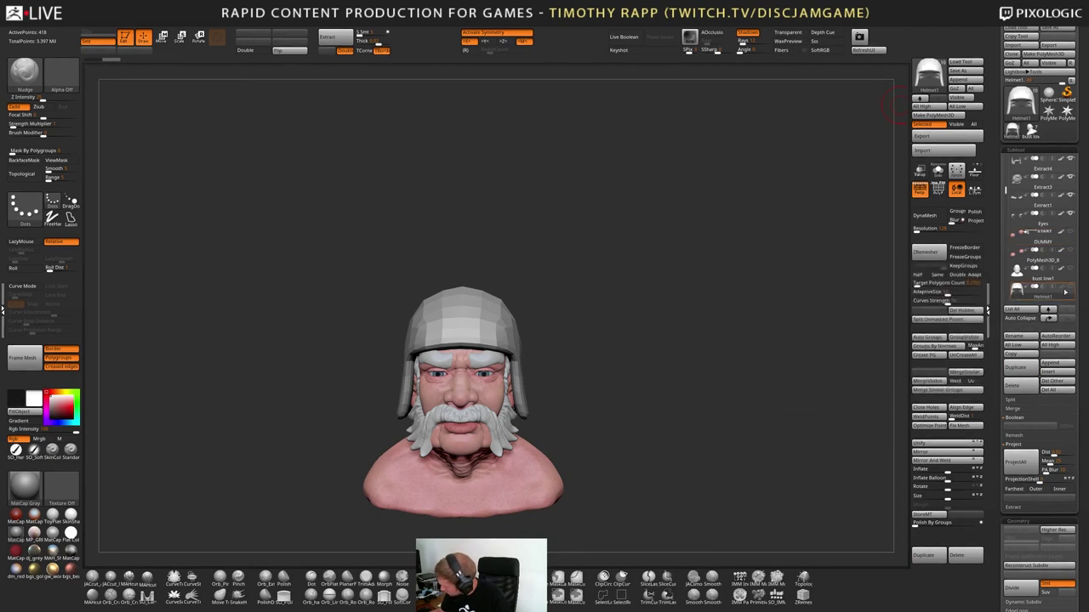
left_click(1060, 288, "shift")
left_click_drag(1006, 190, 1005, 159)
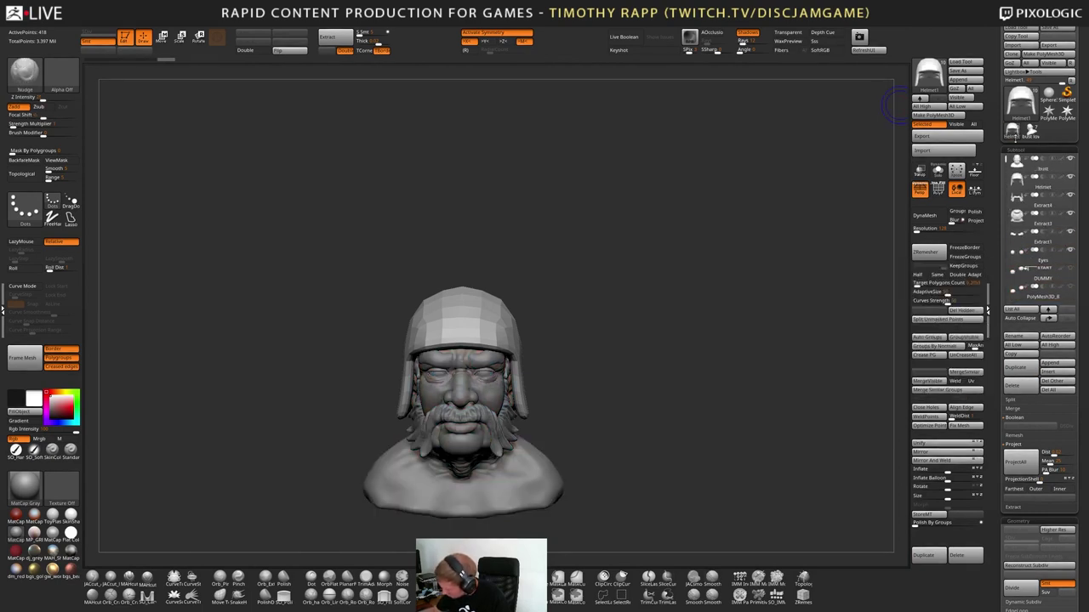
Undo the stray brush stroke on the helmet copy, then select the original Helmet subtool and subdivide it until smooth
left_click_drag(490, 329, 501, 322)
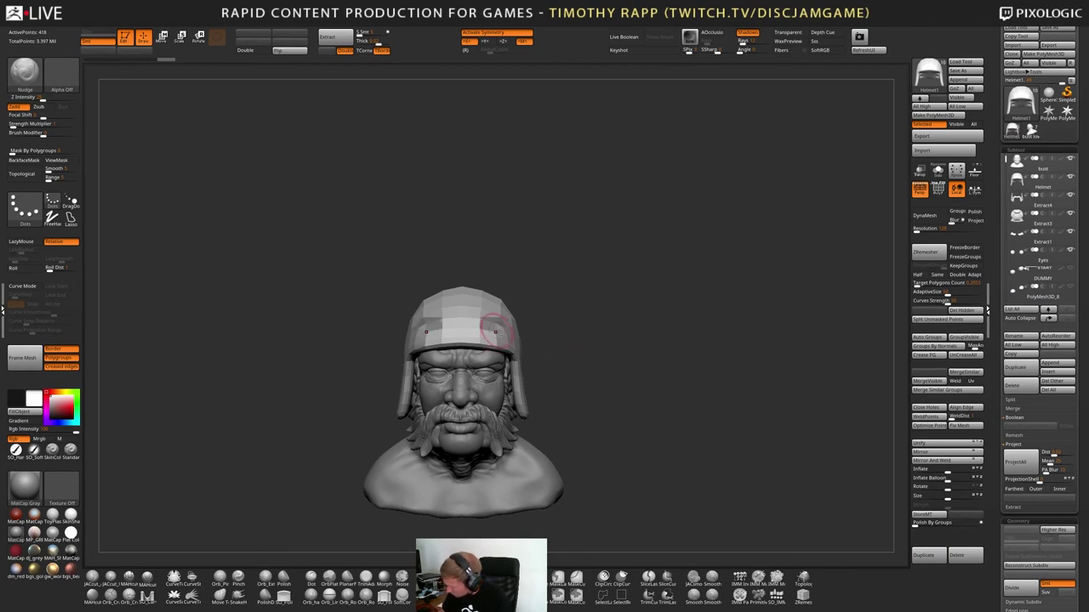
key("ctrl+z")
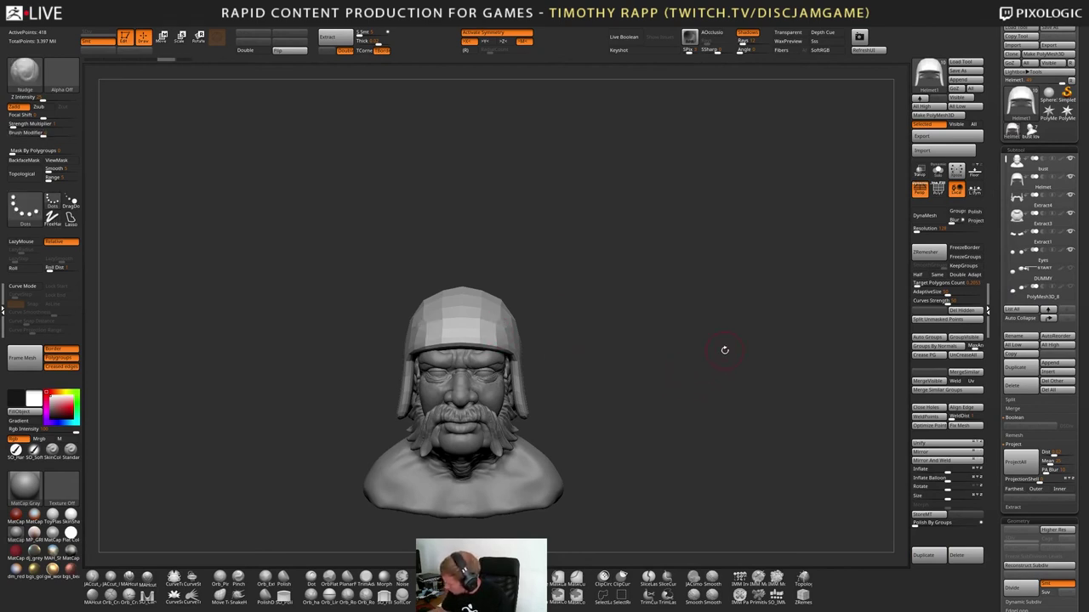
left_click(1027, 185)
key("ctrl+shift+d")
left_click_drag(549, 359, 564, 358, "alt")
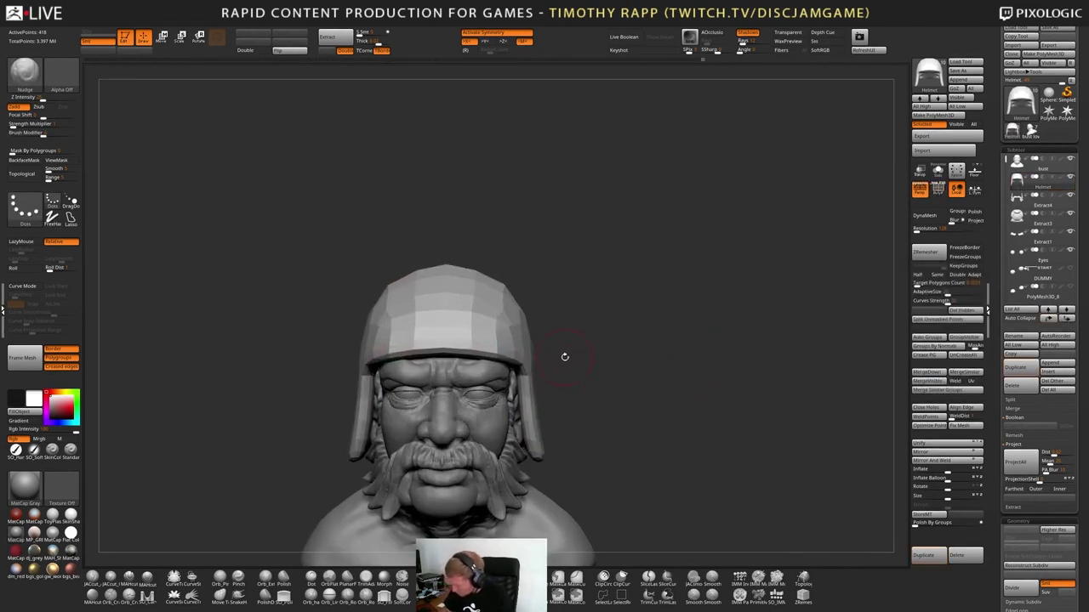
left_click_drag(556, 397, 625, 419)
right_click_drag(625, 418, 704, 374, "shift")
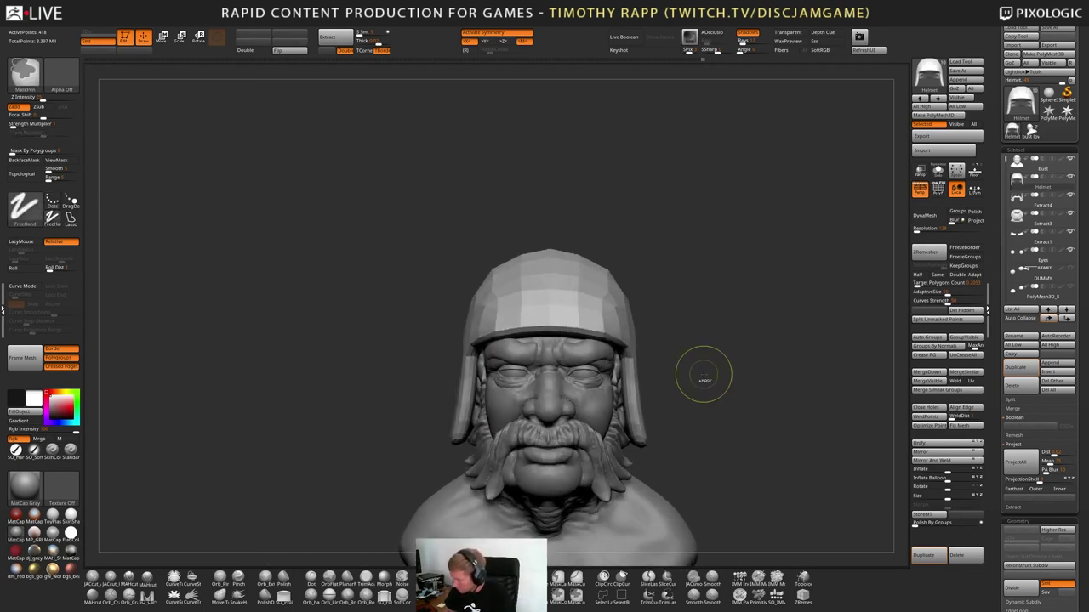
key("ctrl+d")
right_click_drag(680, 408, 649, 383, "alt")
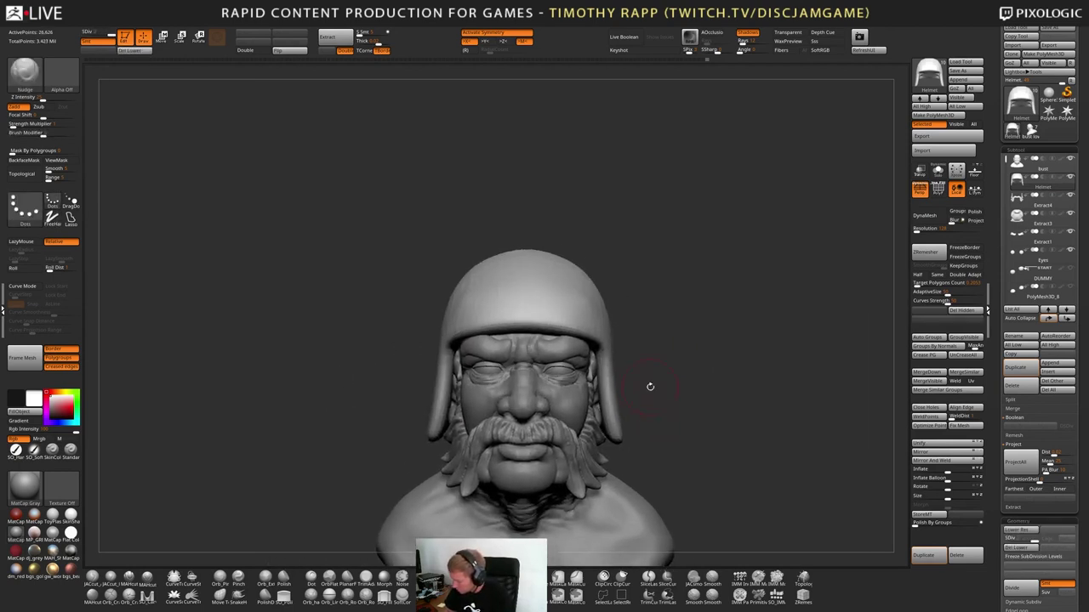
Subdivide the helmet once more and delete its lower subdivision levels
left_click_drag(502, 221, 553, 333, "ctrl")
key("ctrl+w")
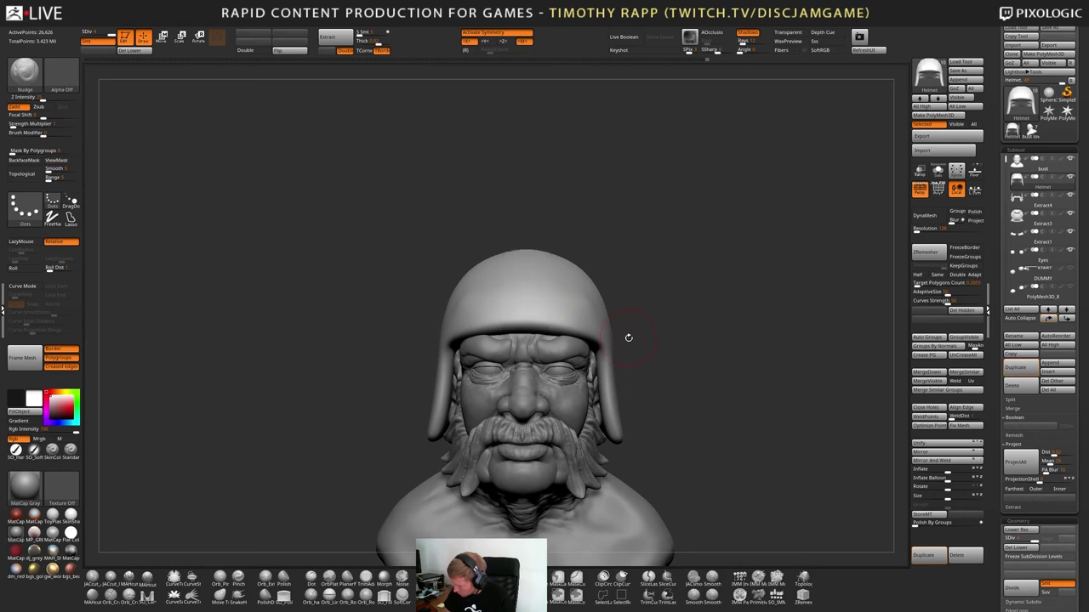
mouse_move(627, 338)
right_mouse_down()
mouse_move(649, 346)
mouse_move(635, 321)
right_mouse_up()
key("shift+f")
key("shift+f")
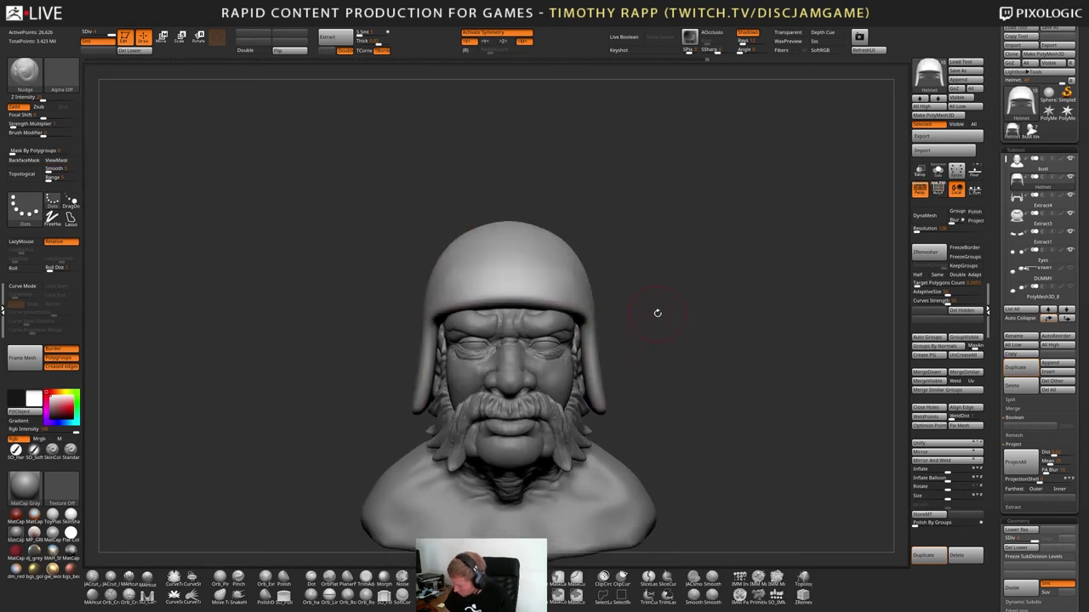
key("shift+f")
key("shift+f")
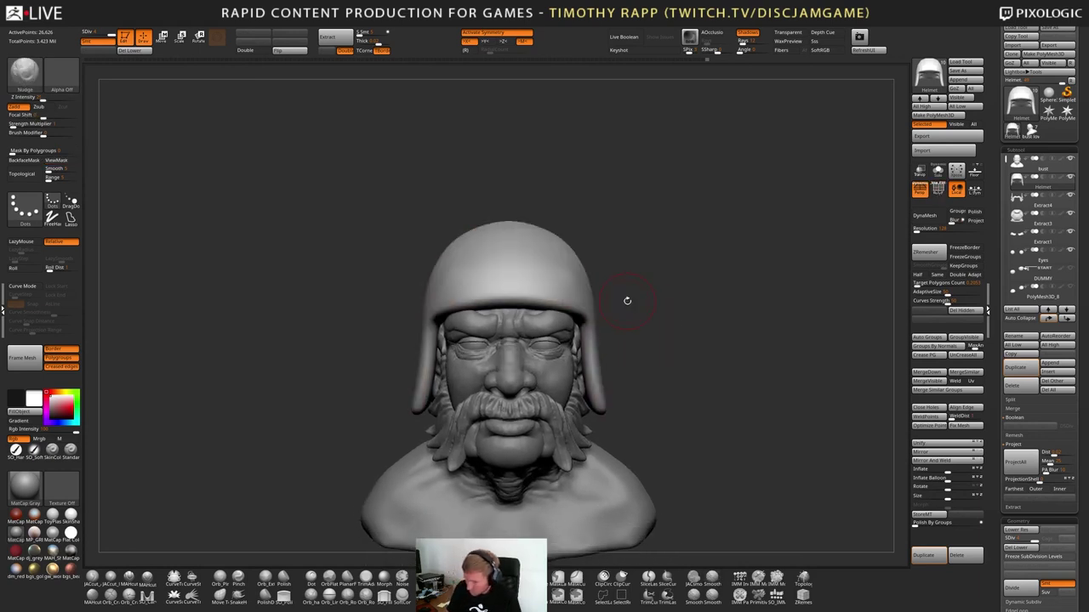
left_click(141, 51)
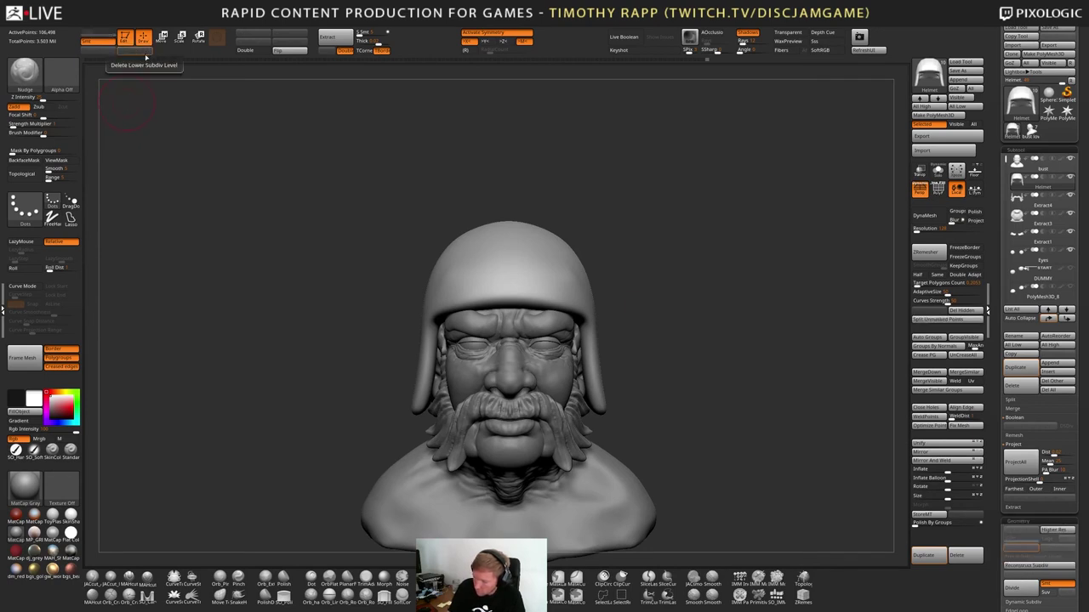
Slice the helmet vertically beside its centre with the SliceCurve brush, and apply Mirror And Weld to form a central band
left_click_drag(479, 202, 542, 355, "ctrl")
key("ctrl+z")
left_click_drag(609, 328, 575, 339, "alt")
key("d")
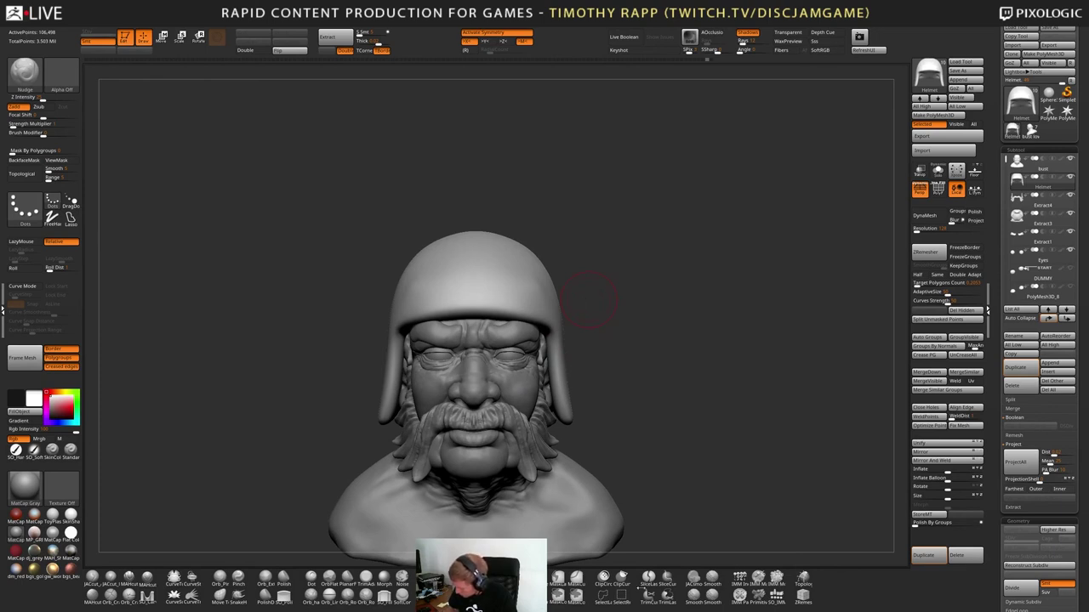
left_click(668, 578)
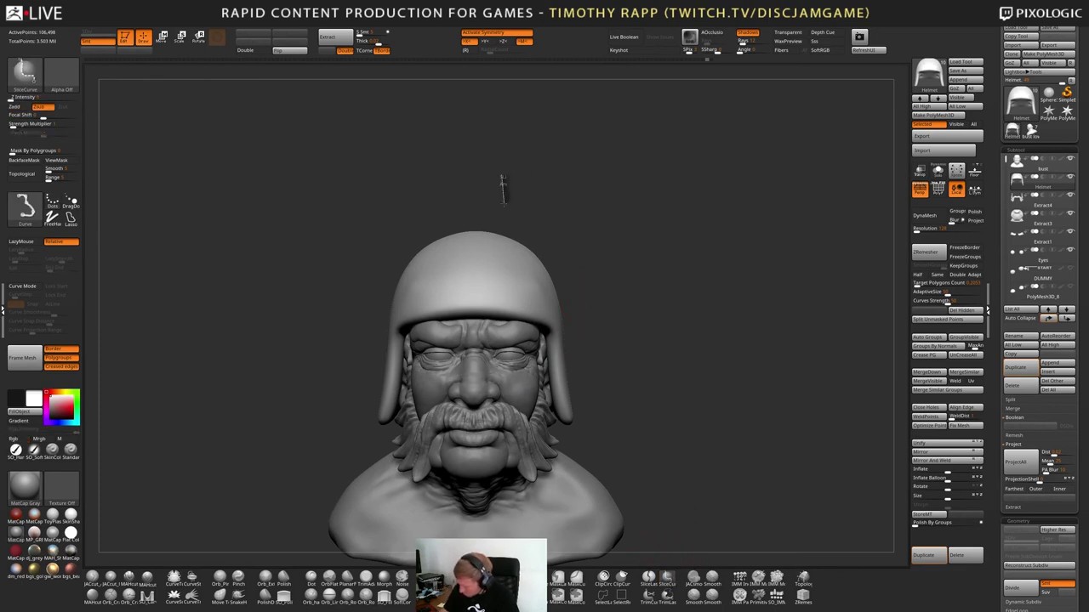
mouse_move(503, 181)
left_mouse_down()
mouse_move(495, 479)
mouse_move(502, 467)
left_mouse_up()
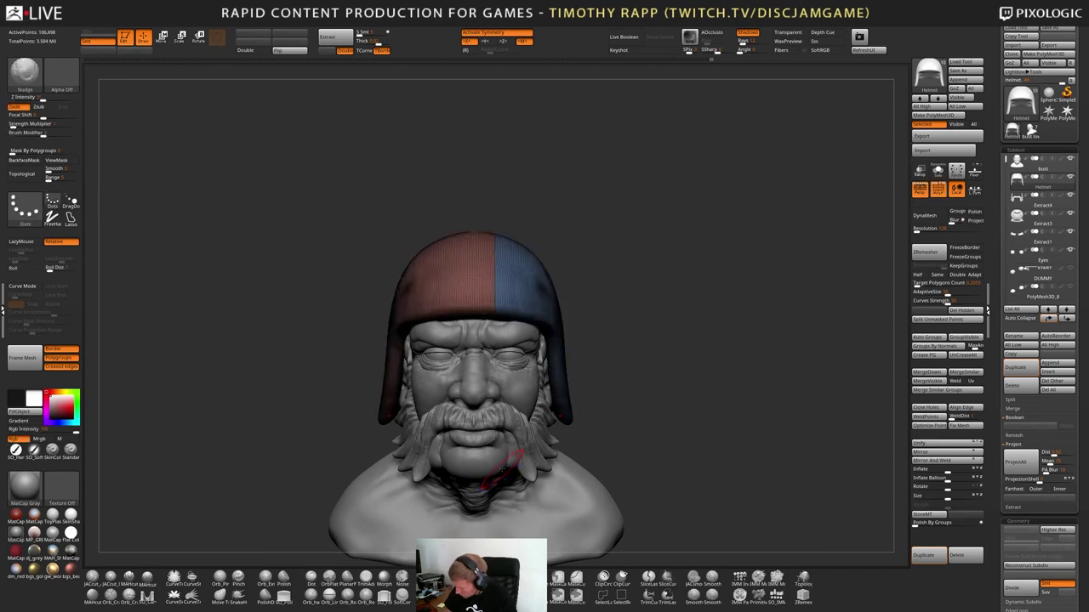
left_click(931, 461)
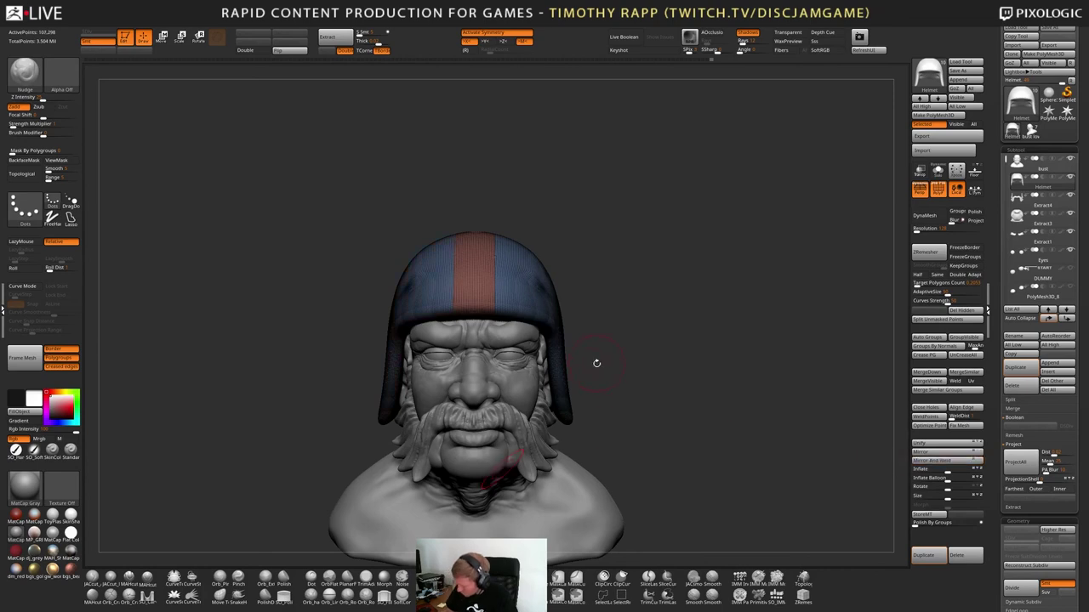
Try to slice the helmet with a curved line around its upper part while perspective is on, then undo it
left_click_drag(618, 420, 740, 425)
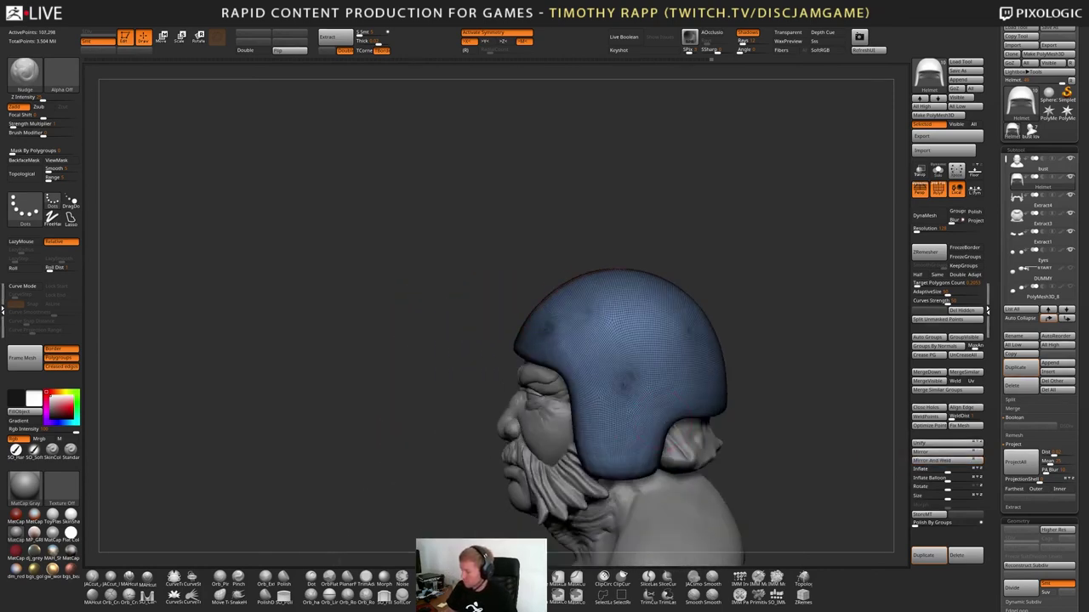
left_click_drag(672, 418, 583, 398)
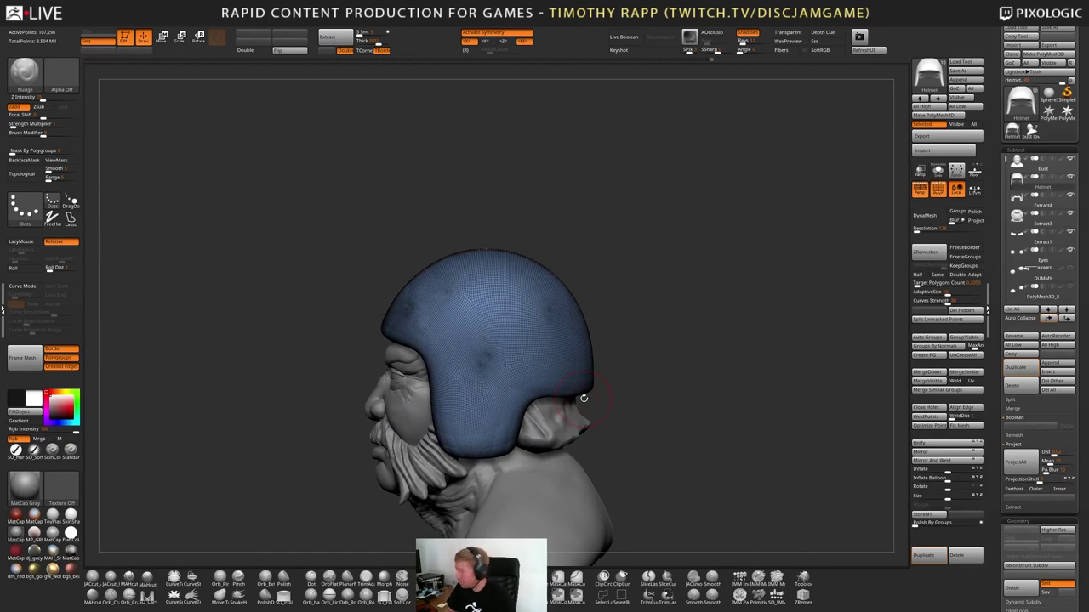
mouse_move(613, 406)
left_mouse_down()
mouse_move(650, 415)
mouse_move(642, 408)
mouse_move(644, 428)
mouse_move(644, 394)
left_mouse_up()
left_click_drag(530, 340, 481, 379)
mouse_move(482, 437)
left_mouse_down("ctrl+shift")
mouse_move(464, 313)
mouse_move(408, 323)
mouse_move(355, 304)
left_mouse_up("ctrl+shift")
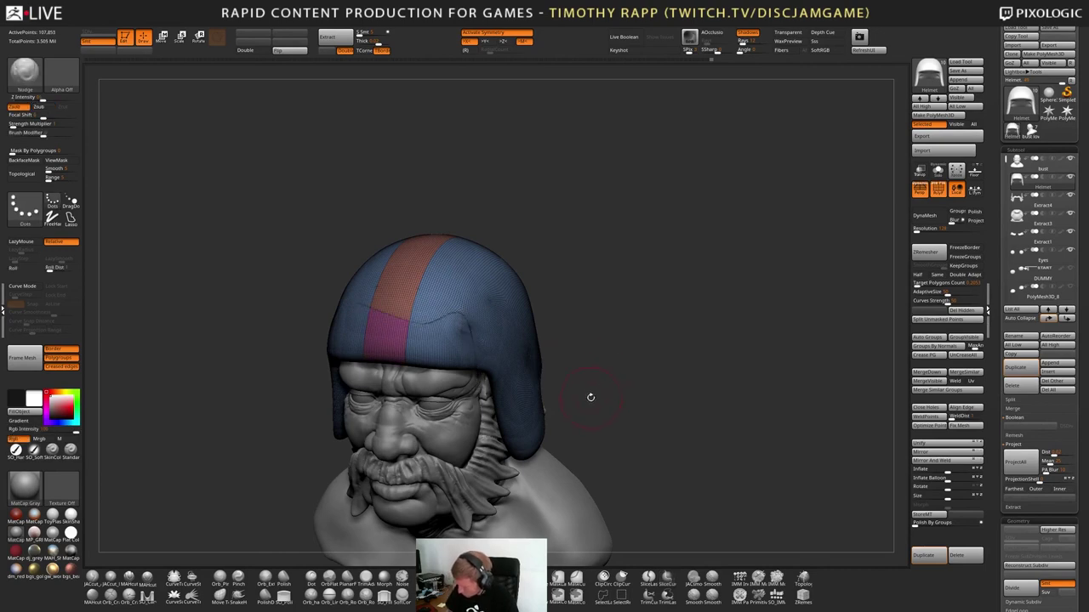
mouse_move(590, 398)
left_mouse_down()
mouse_move(594, 377)
mouse_move(601, 384)
left_mouse_up()
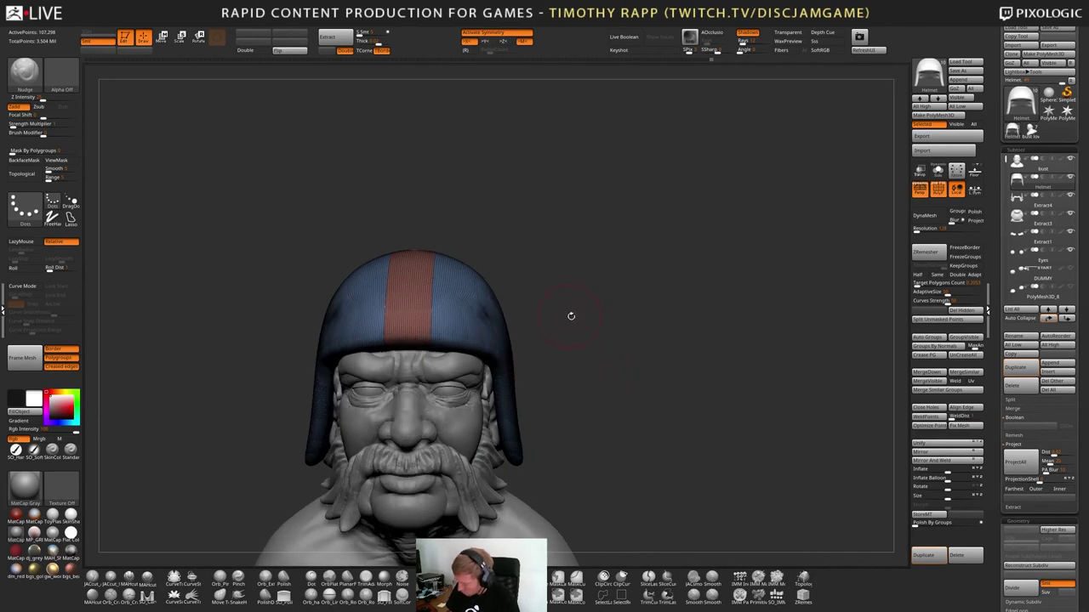
Turn off perspective and slice the helmet from the front with a wavy line across its upper part
mouse_move(577, 335)
left_mouse_down("alt")
mouse_move(651, 318)
mouse_move(613, 323)
mouse_move(564, 293)
mouse_move(516, 304)
mouse_move(468, 286)
mouse_move(425, 290)
mouse_move(219, 375)
left_mouse_up("alt")
left_click(919, 190)
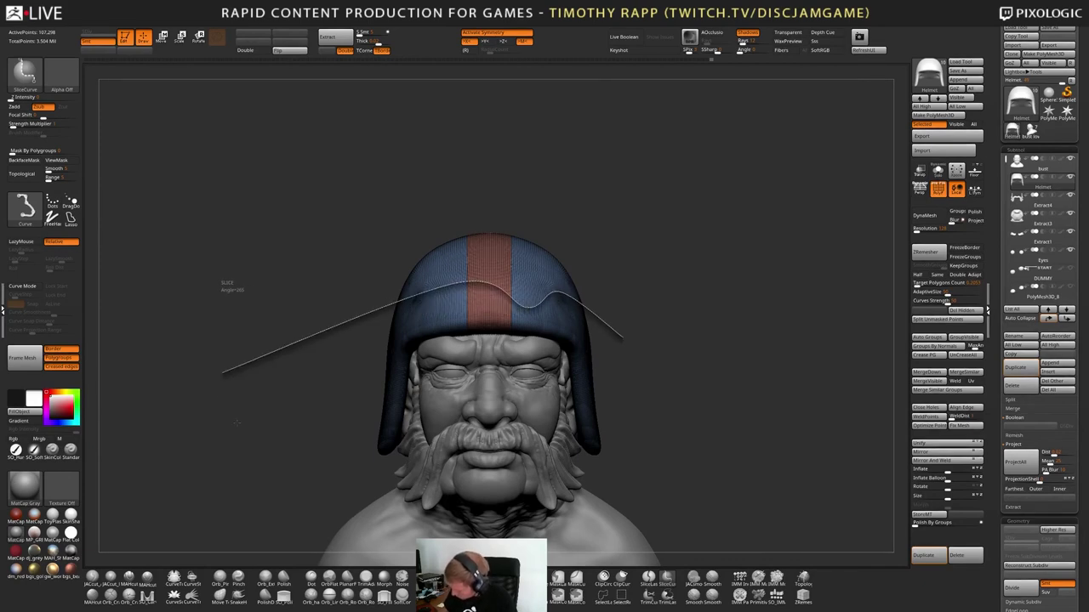
left_click_drag(694, 369, 472, 414)
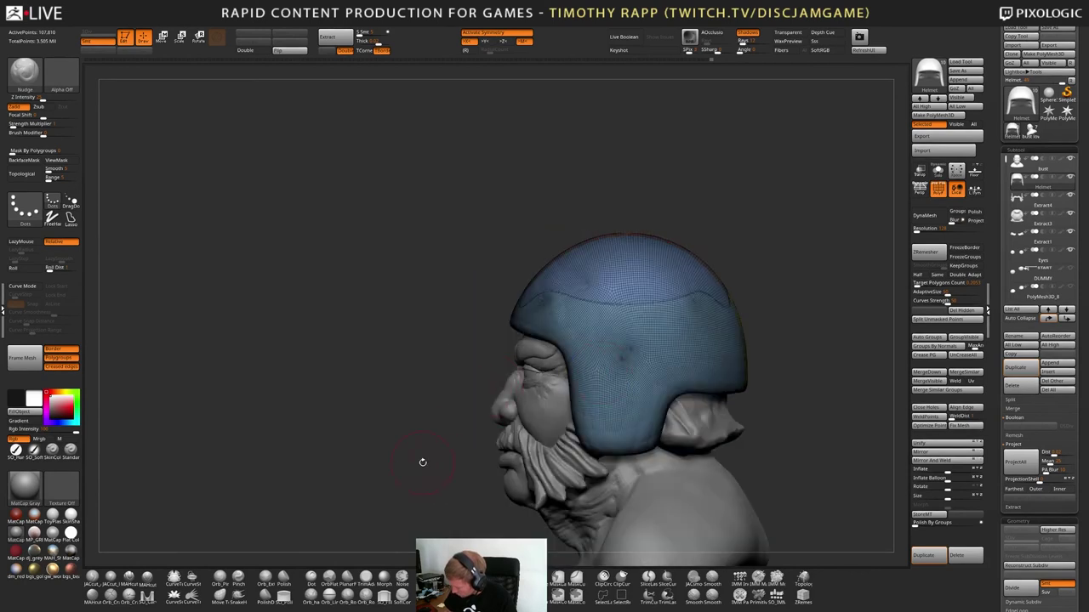
Slice the helmet's front section into its own polygroups from the profile view, and apply Mirror And Weld
mouse_move(442, 491)
left_mouse_down("ctrl+shift")
mouse_move(587, 354)
mouse_move(587, 276)
mouse_move(562, 231)
mouse_move(530, 219)
mouse_move(492, 230)
mouse_move(549, 281)
mouse_move(532, 269)
left_mouse_up("ctrl+shift")
mouse_move(510, 298)
left_mouse_down()
mouse_move(578, 336)
mouse_move(669, 343)
mouse_move(652, 343)
left_mouse_up()
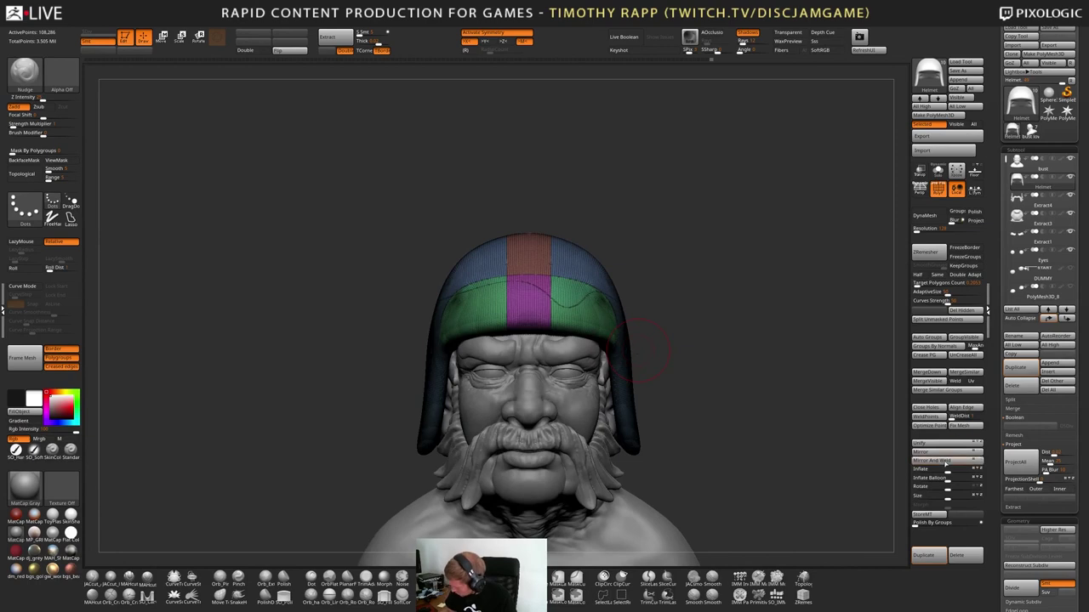
key("ctrl+shift")
Hide the lower green and magenta polygroups on the helmet's front to check the sliced contour
left_click(593, 323, "ctrl+shift")
left_click(593, 324, "ctrl+shift")
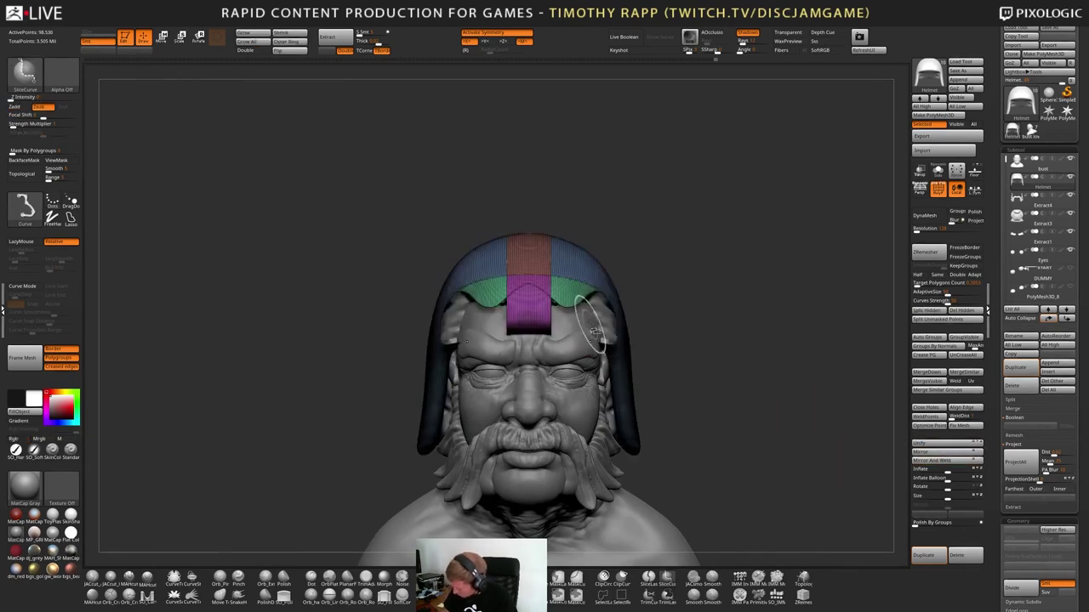
left_click(538, 313, "ctrl+shift")
mouse_move(698, 353)
left_mouse_down()
mouse_move(636, 345)
mouse_move(652, 334)
left_mouse_up()
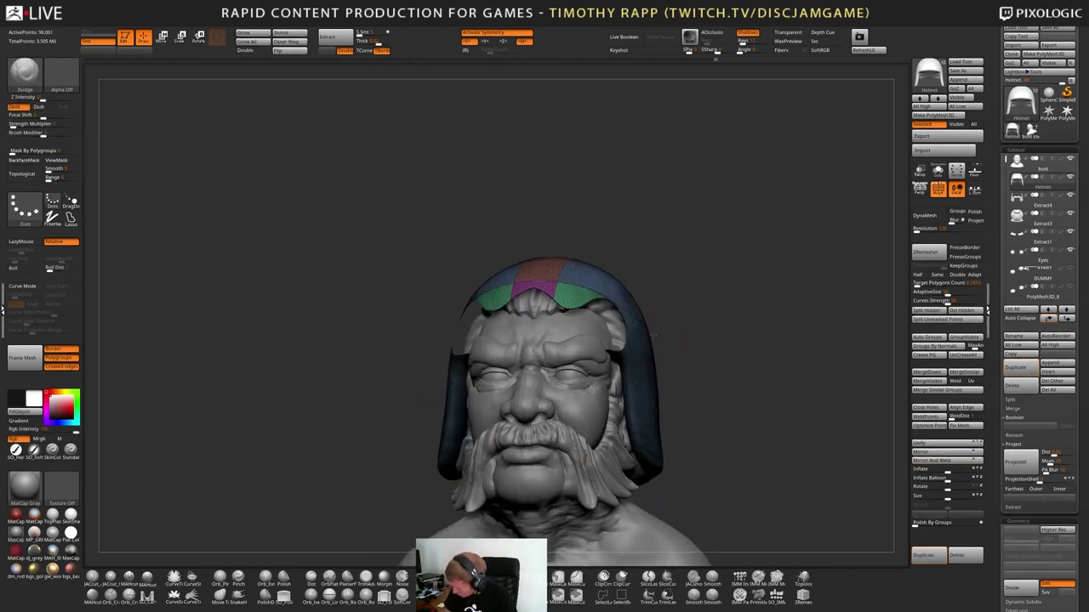
Isolate the helmet in Solo mode and show all its hidden polygroups again
left_click(691, 363)
left_click_drag(697, 362, 741, 364)
mouse_move(743, 406)
left_mouse_down("ctrl+shift")
mouse_move(727, 473)
mouse_move(747, 453)
mouse_move(731, 445)
mouse_move(743, 425)
left_mouse_up("ctrl+shift")
left_click(730, 457, "ctrl+shift")
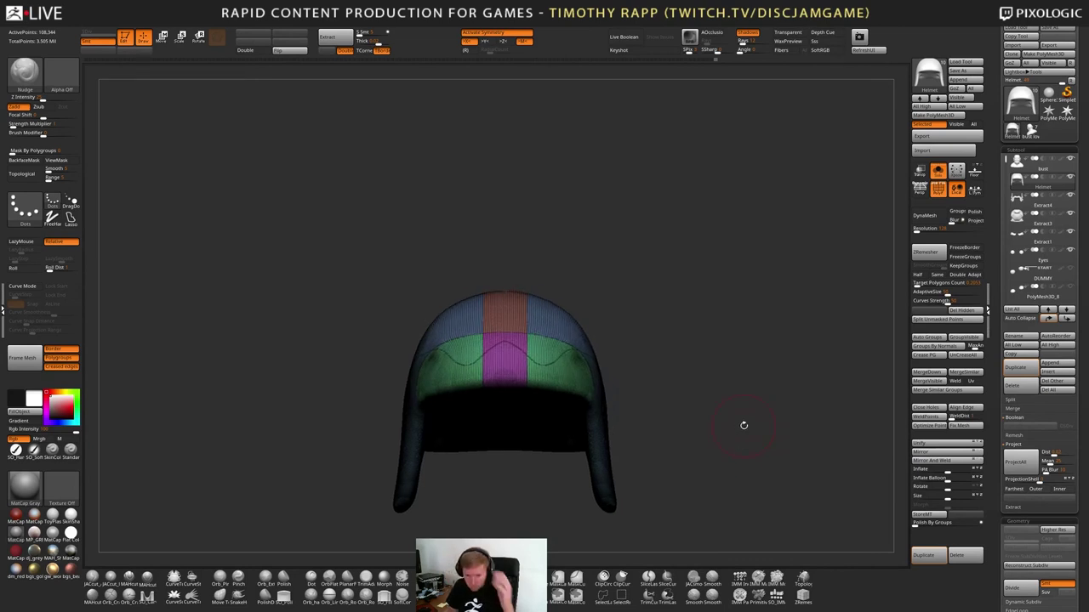
Slice the helmet from the side view with two curves slanting down toward the back, forming upper and lower side bands
mouse_move(727, 376)
left_mouse_down()
mouse_move(736, 403)
mouse_move(717, 392)
mouse_move(696, 405)
mouse_move(683, 395)
left_mouse_up()
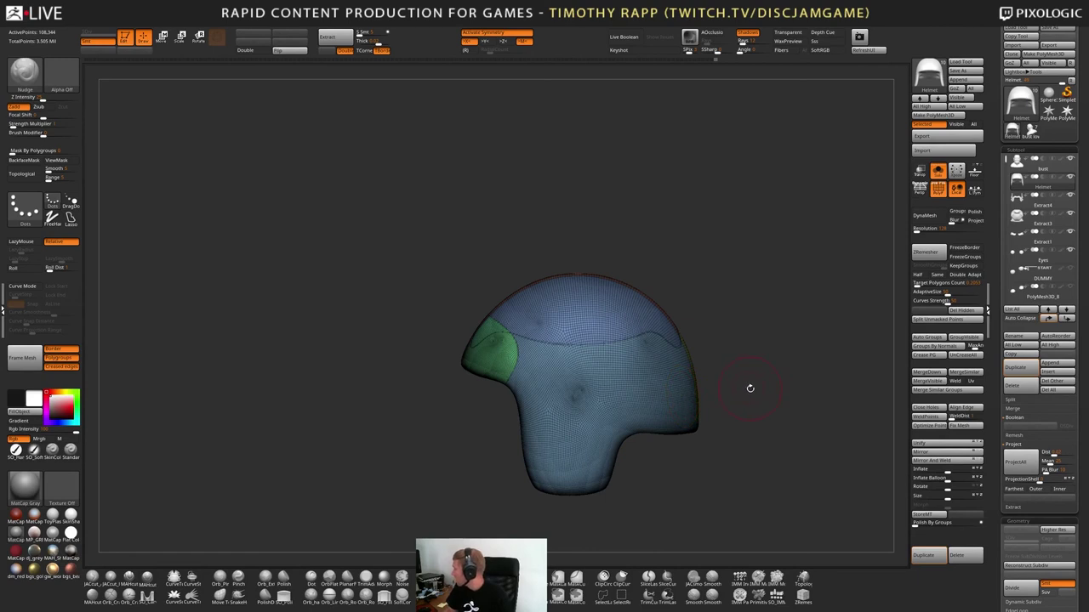
left_click_drag(761, 388, 741, 385)
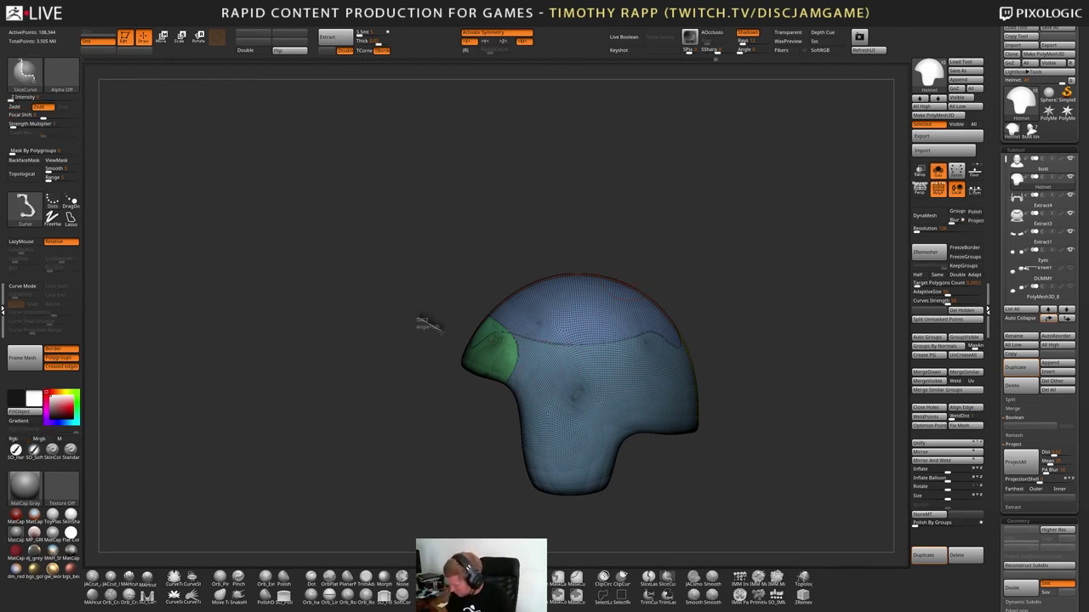
left_click_drag(417, 319, 556, 365, "ctrl+shift")
mouse_move(622, 388)
left_mouse_down("ctrl+shift")
mouse_move(724, 400)
mouse_move(712, 408)
mouse_move(603, 381)
left_mouse_up("ctrl+shift")
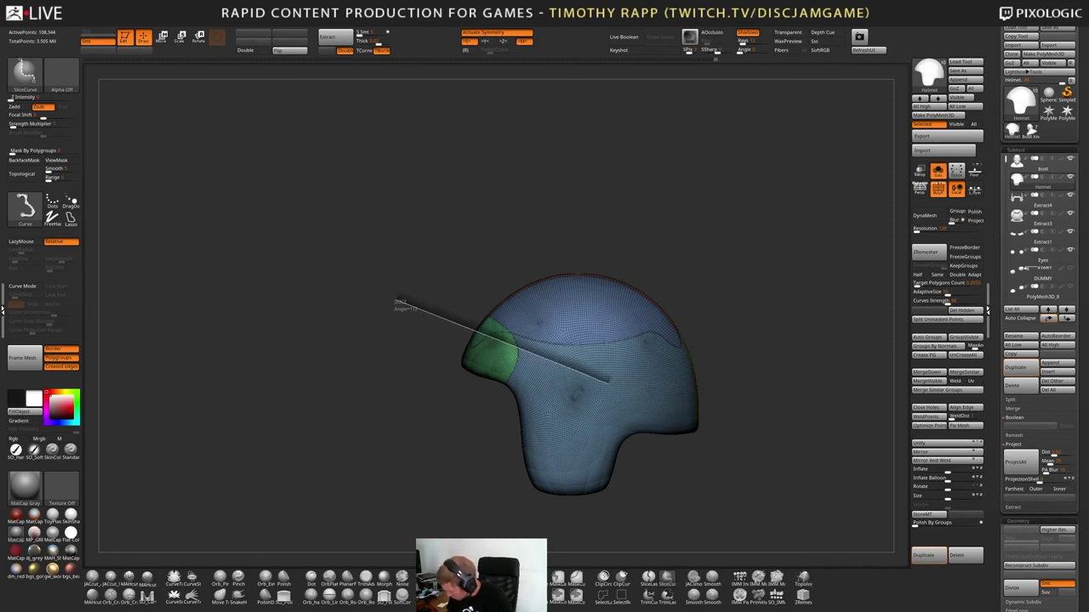
left_click_drag(693, 391, 693, 391, "ctrl+shift")
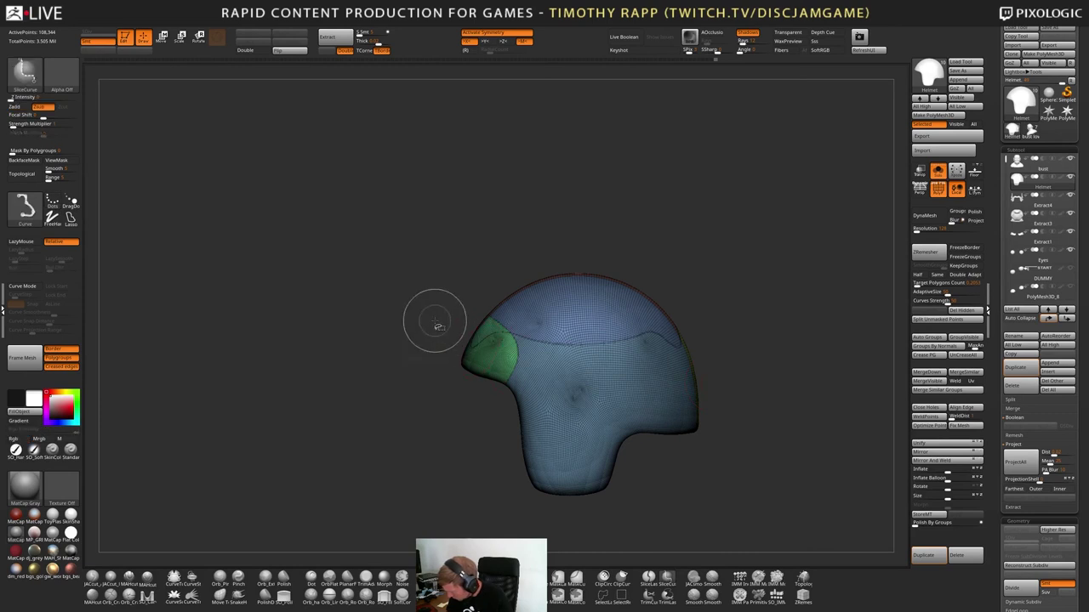
mouse_move(434, 321)
left_mouse_down("ctrl+shift")
mouse_move(543, 368)
mouse_move(666, 389)
mouse_move(796, 373)
mouse_move(808, 361)
left_mouse_up("ctrl+shift")
mouse_move(374, 350)
left_mouse_down("ctrl+shift")
mouse_move(528, 451)
mouse_move(664, 481)
mouse_move(695, 455)
left_mouse_up("ctrl+shift")
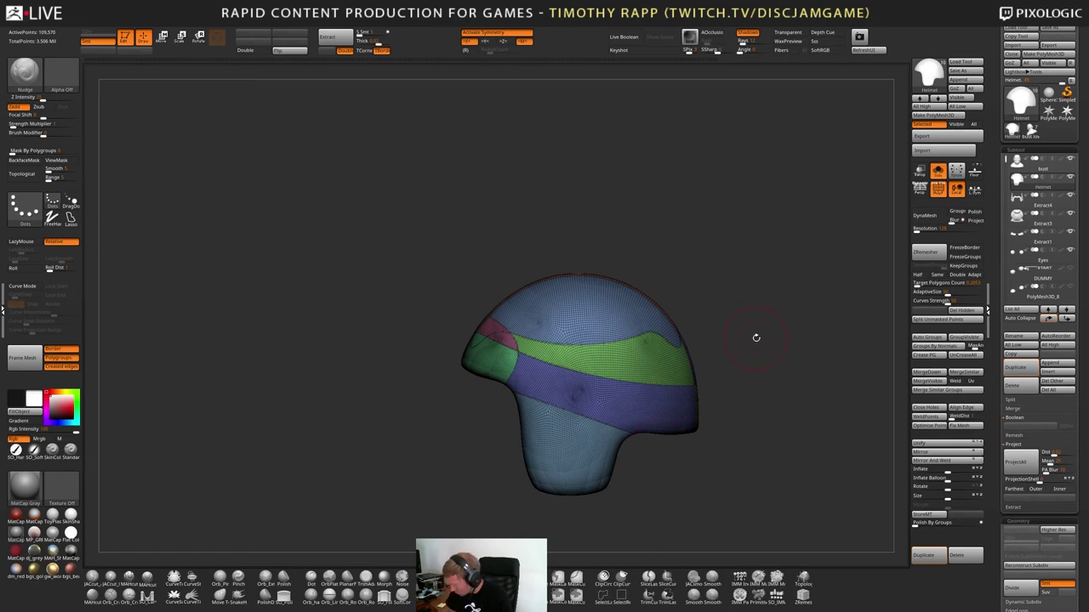
Slice the helmet's side with two steep curves running from the crown down through and behind the ear flap
mouse_move(732, 432)
left_mouse_down()
mouse_move(698, 432)
mouse_move(674, 417)
mouse_move(723, 433)
left_mouse_up()
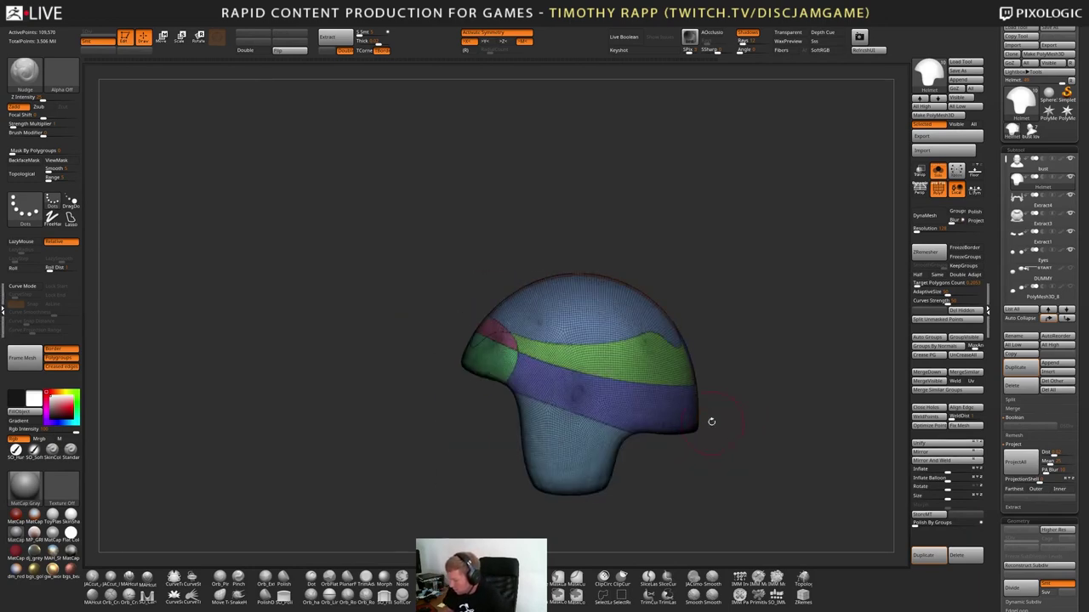
mouse_move(661, 219)
left_mouse_down("ctrl+shift")
mouse_move(573, 510)
mouse_move(564, 530)
mouse_move(517, 522)
left_mouse_up("ctrl+shift")
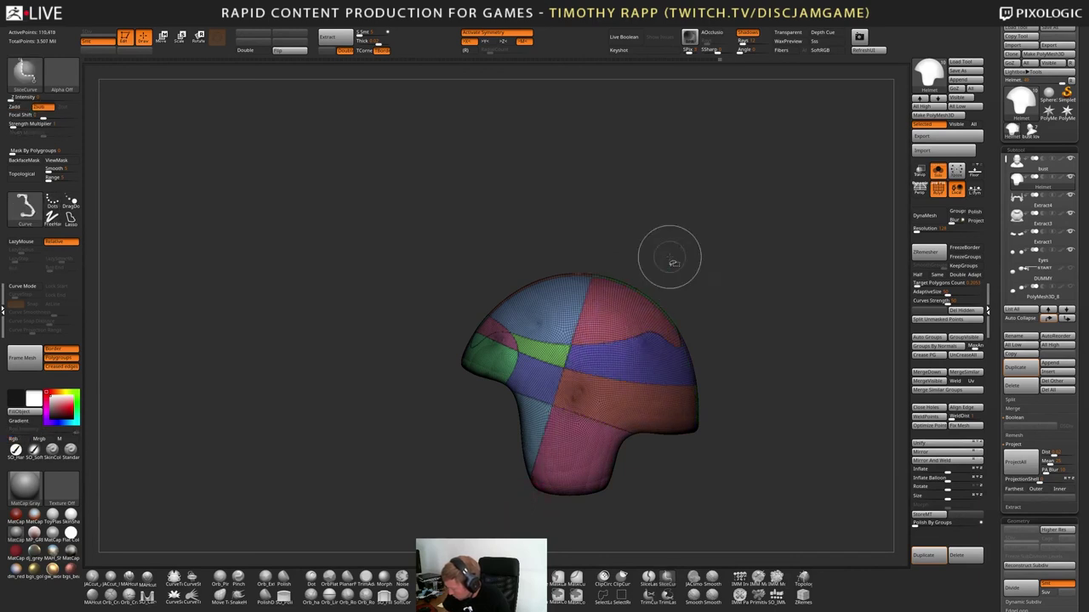
mouse_move(660, 237)
left_mouse_down("ctrl+shift")
mouse_move(577, 516)
mouse_move(552, 532)
mouse_move(555, 545)
mouse_move(612, 512)
mouse_move(678, 507)
mouse_move(681, 447)
mouse_move(752, 438)
left_mouse_up("ctrl+shift")
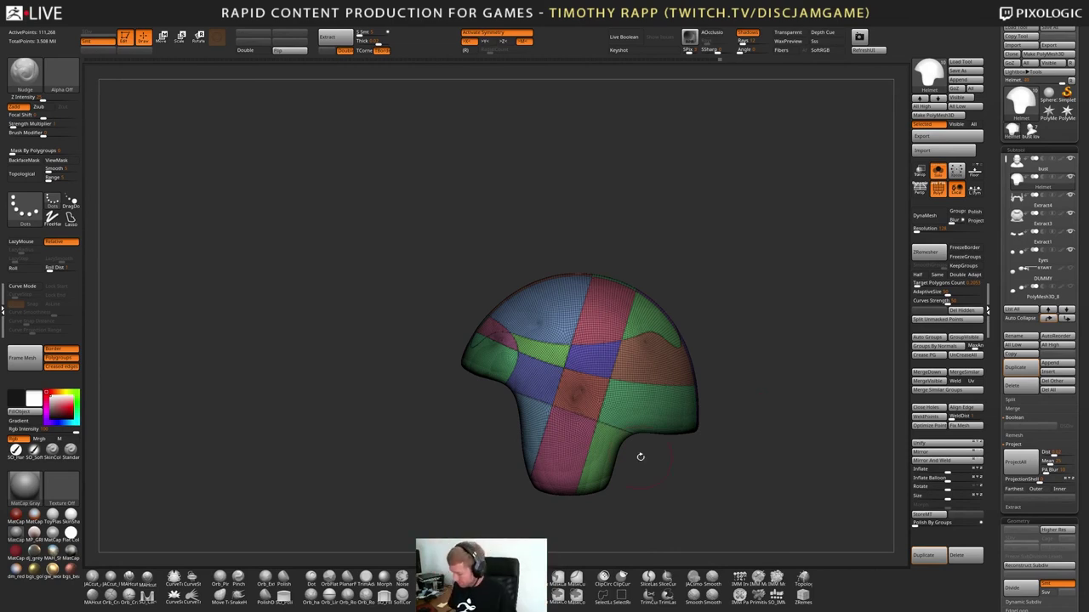
Isolate the polygroups along the scalloped front brim, merge them into a single polygroup, and show the whole helmet again
left_click_drag(641, 457, 683, 449)
left_click_drag(535, 383, 533, 369)
left_click(533, 367, "ctrl+shift")
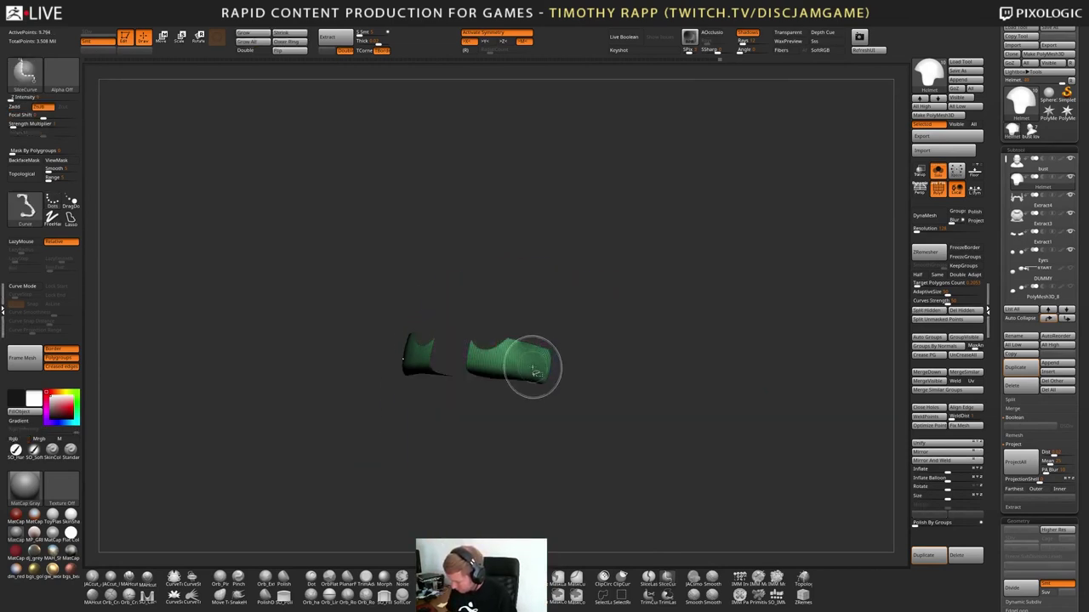
left_click(535, 367, "ctrl+shift")
left_click(460, 359, "ctrl+shift")
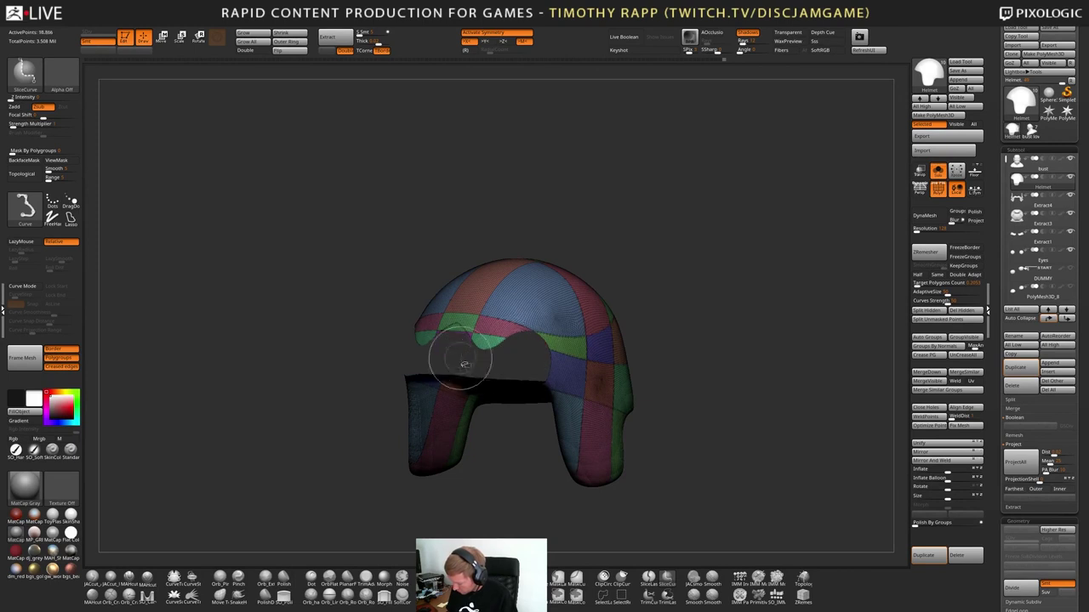
left_click_drag(462, 362, 514, 304)
left_click_drag(516, 382, 634, 400)
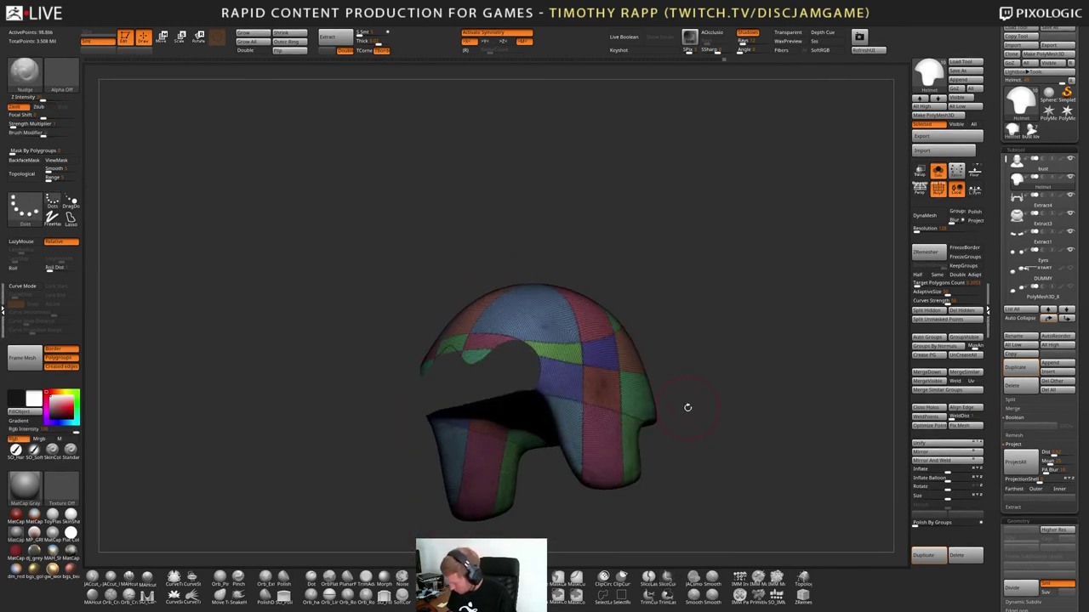
left_click_drag(715, 484, 758, 501, "ctrl+shift")
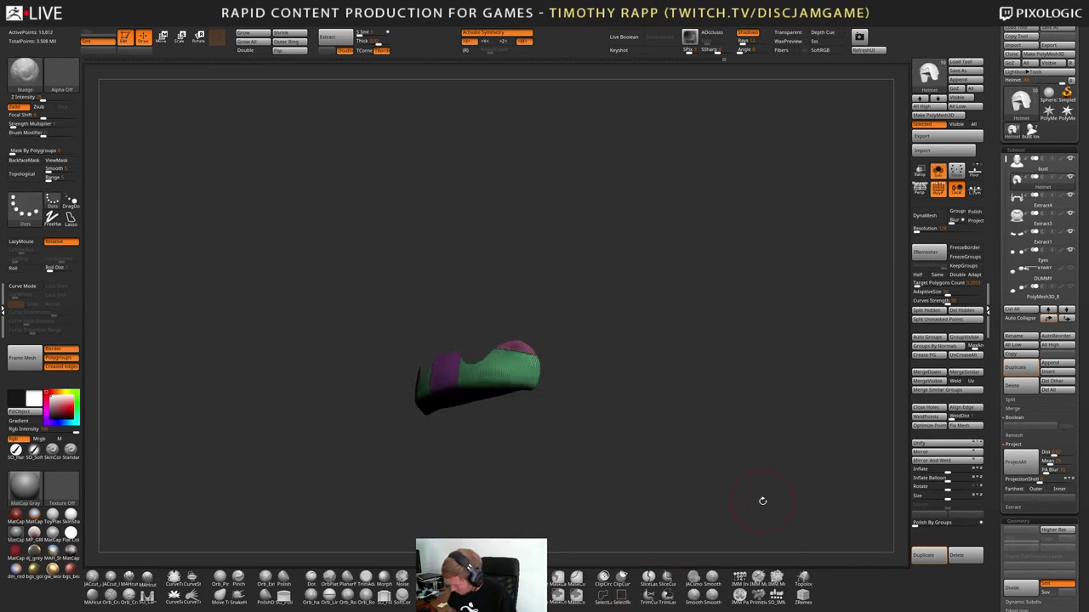
key("ctrl+w")
left_click(714, 488, "ctrl+shift")
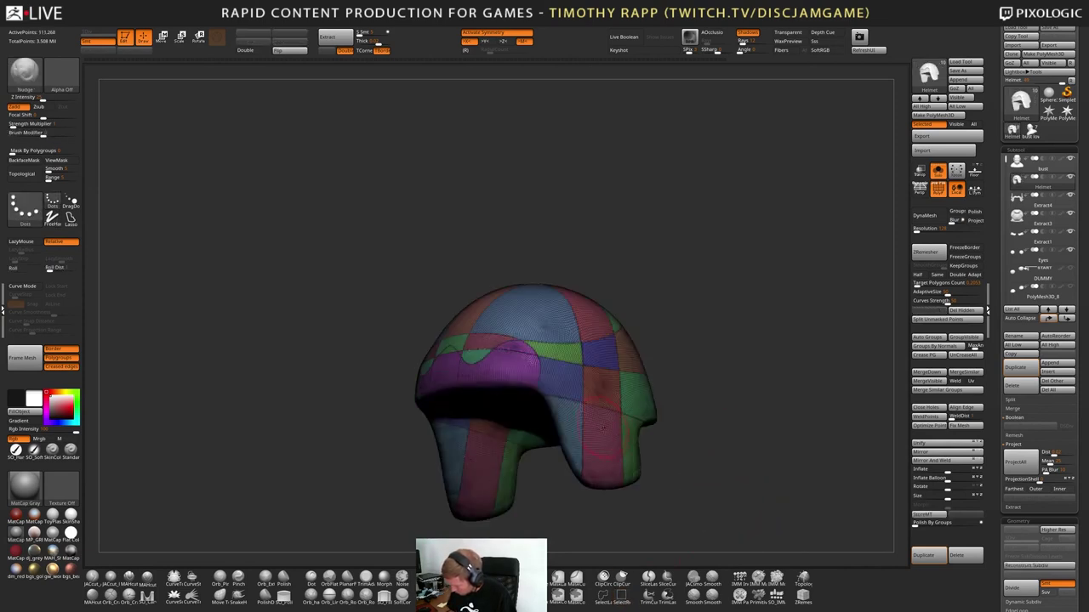
Isolate the ear flap pieces, merge them into one polygroup, and show the whole helmet again
right_click_drag(603, 427, 611, 439)
left_click(577, 442, "ctrl+shift")
left_click(601, 446, "ctrl+shift")
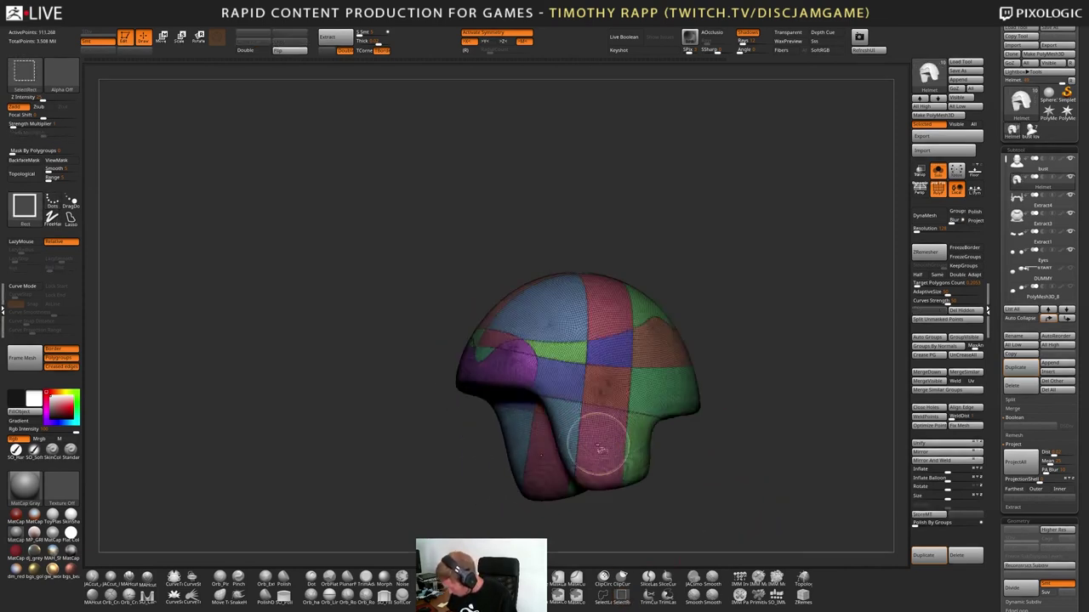
left_click(570, 438, "ctrl+shift")
left_click(571, 438, "ctrl+shift")
left_click(600, 442, "ctrl+shift")
left_click(642, 447, "ctrl+shift")
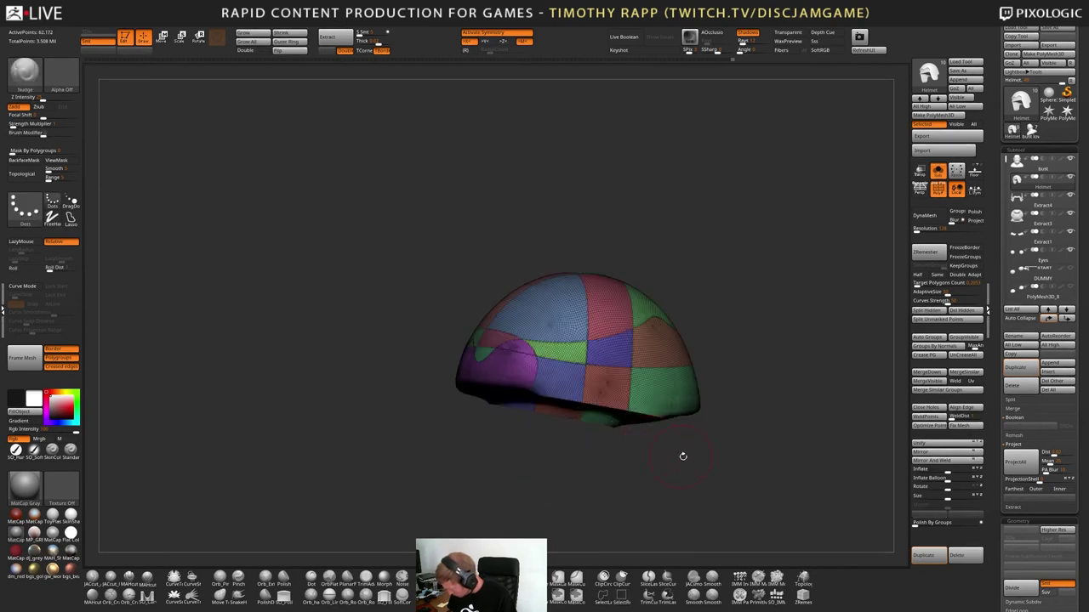
left_click_drag(705, 469, 722, 478, "ctrl+shift")
key("ctrl+w")
left_click(724, 478, "ctrl+shift")
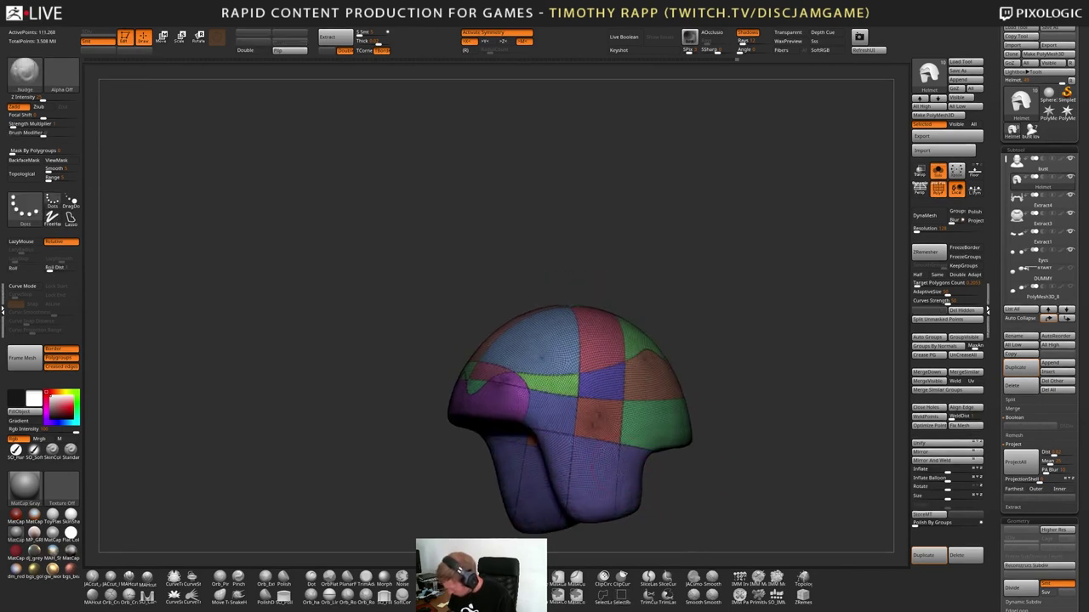
Isolate the lower band pieces around the helmet's sides and back, combine them into one polygroup, and unhide the rest
left_click(550, 416, "ctrl+shift")
left_click(551, 417, "ctrl+shift")
left_click(599, 425, "ctrl+shift")
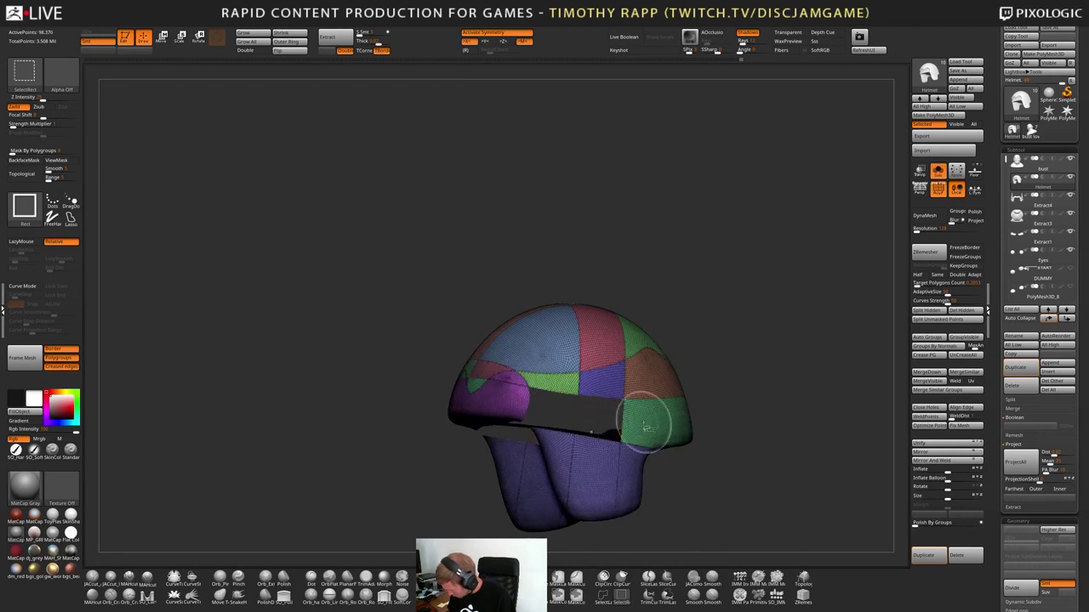
left_click(645, 424, "ctrl+shift")
left_click_drag(742, 455, 593, 453)
left_click(783, 459, "ctrl+shift")
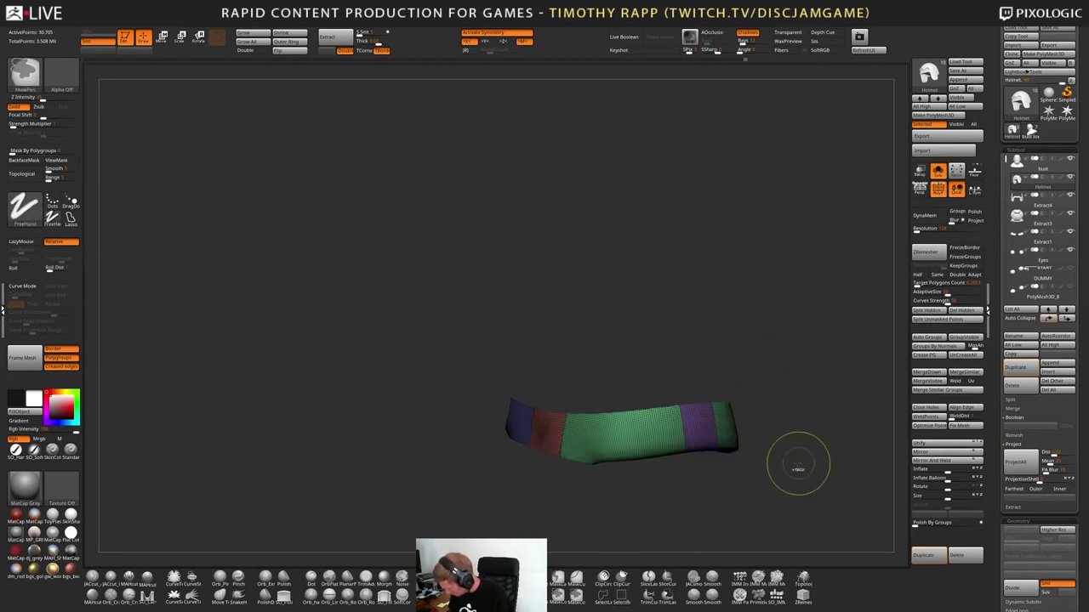
left_click(697, 425, "ctrl+shift")
left_click(755, 485, "ctrl+shift")
left_click_drag(755, 484, 666, 465)
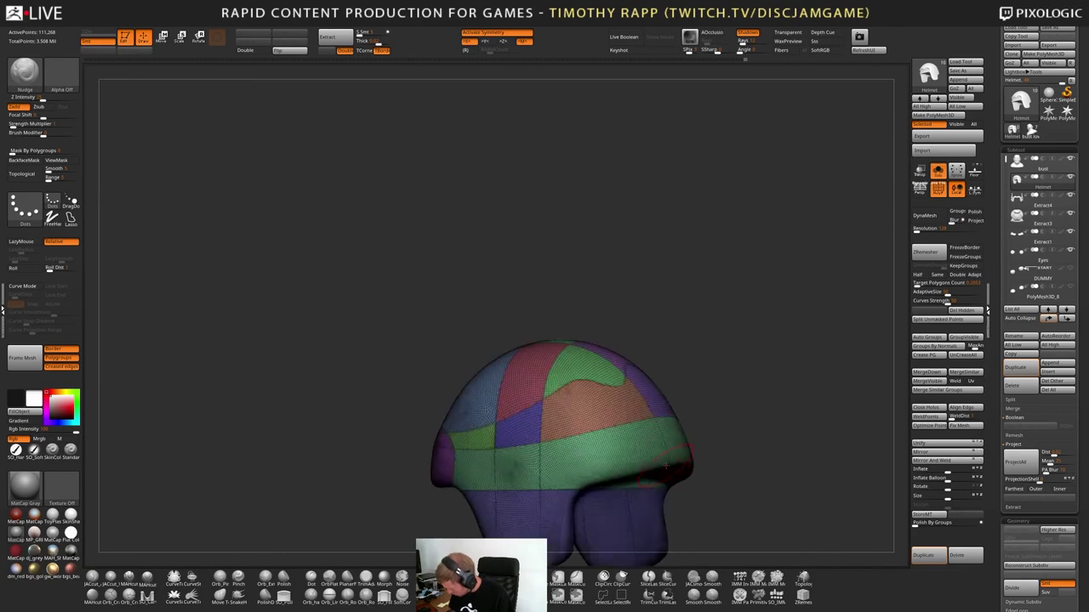
Isolate the central strip pieces from the forehead over the crown to the back and group them as one polygroup
left_click_drag(655, 423, 736, 457)
left_click(549, 423, "ctrl+shift")
left_click(548, 423, "ctrl+shift")
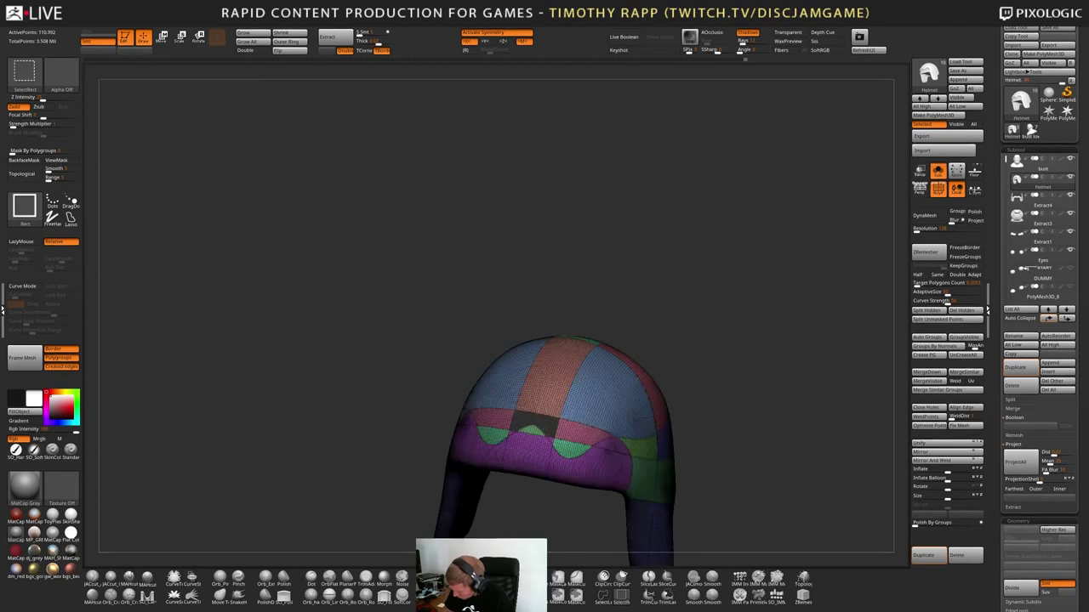
left_click_drag(712, 400, 740, 434)
left_click(579, 382, "ctrl+shift")
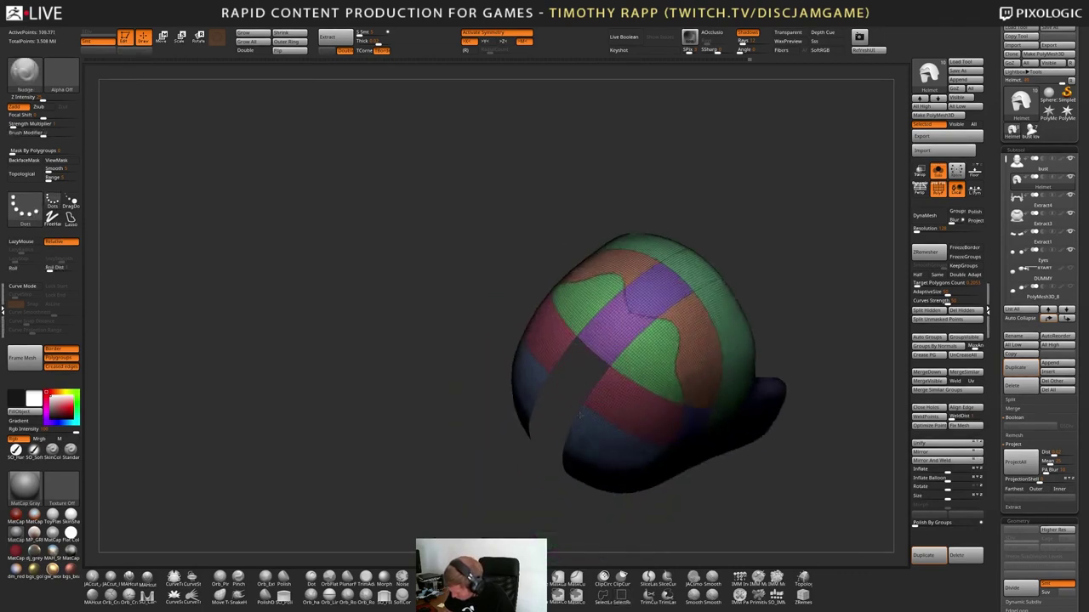
left_click(643, 329, "ctrl+shift")
left_click_drag(632, 326, 640, 372)
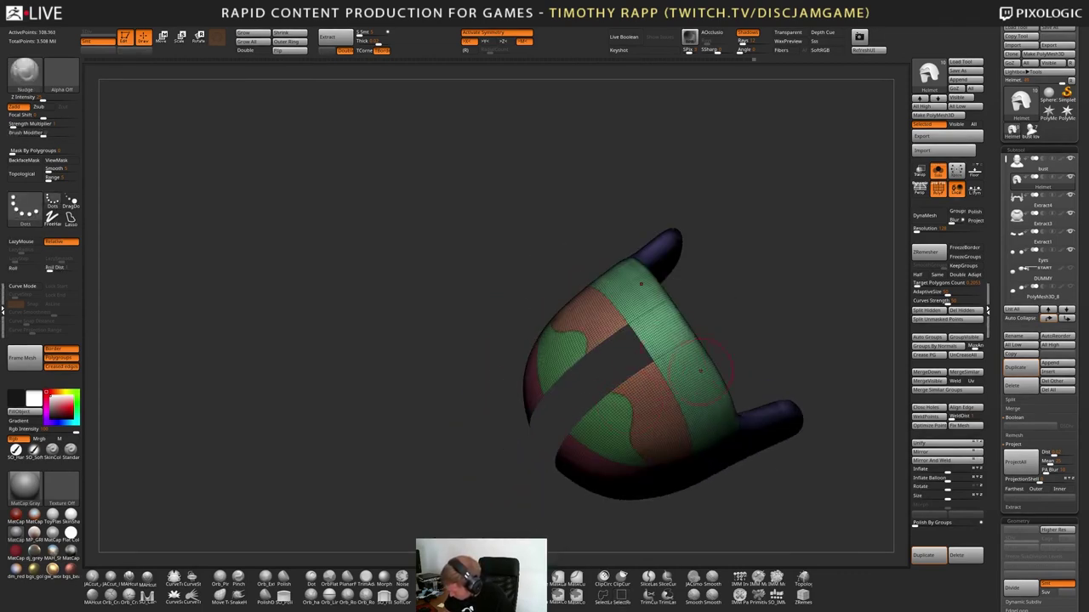
right_click_drag(700, 371, 650, 357, "ctrl")
left_click_drag(694, 338, 757, 391)
key("ctrl+w")
left_click(724, 427, "ctrl+shift")
left_click(692, 436, "ctrl+shift")
key("ctrl+w")
left_click(729, 429, "ctrl+shift")
key("ctrl+z")
left_click(739, 428, "ctrl+shift")
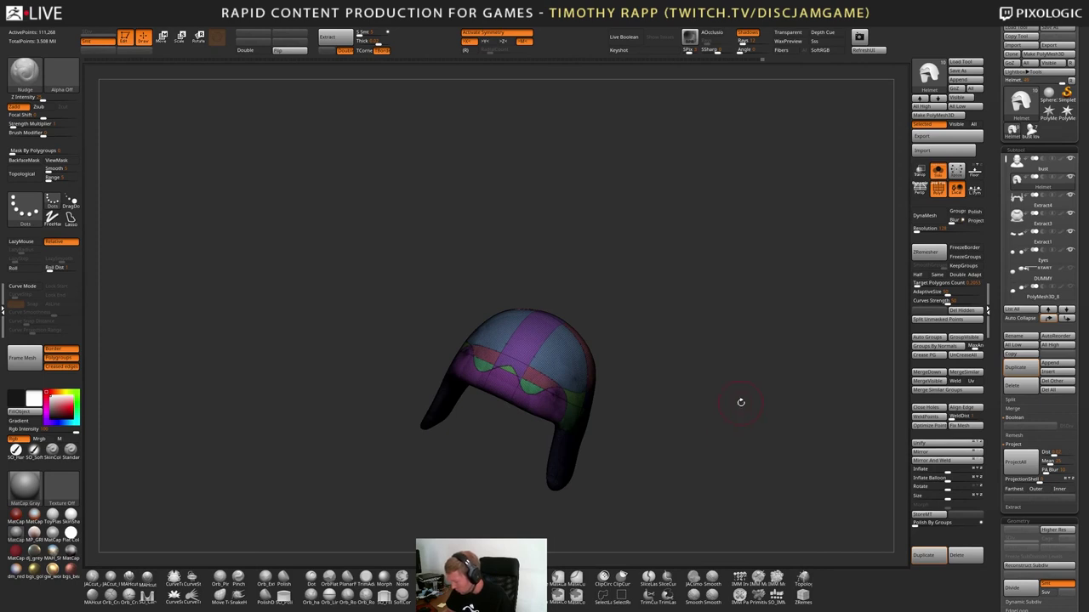
Isolate the front brim and assign it a new polygroup distinct from the central strip, then unhide the helmet
left_click(516, 376, "ctrl+shift")
left_click(515, 376, "ctrl+shift")
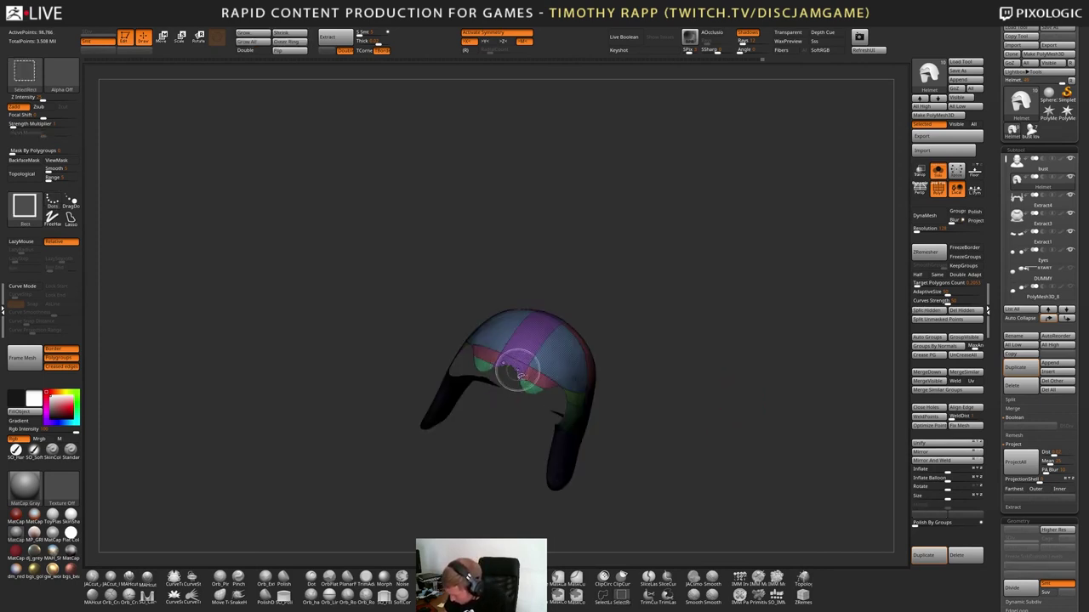
key("ctrl+w")
mouse_move(698, 385)
left_mouse_down("ctrl+shift")
mouse_move(723, 391)
mouse_move(734, 351)
mouse_move(728, 381)
left_mouse_up("ctrl+shift")
left_click(748, 390, "ctrl+shift")
key("ctrl+z")
key("ctrl+w")
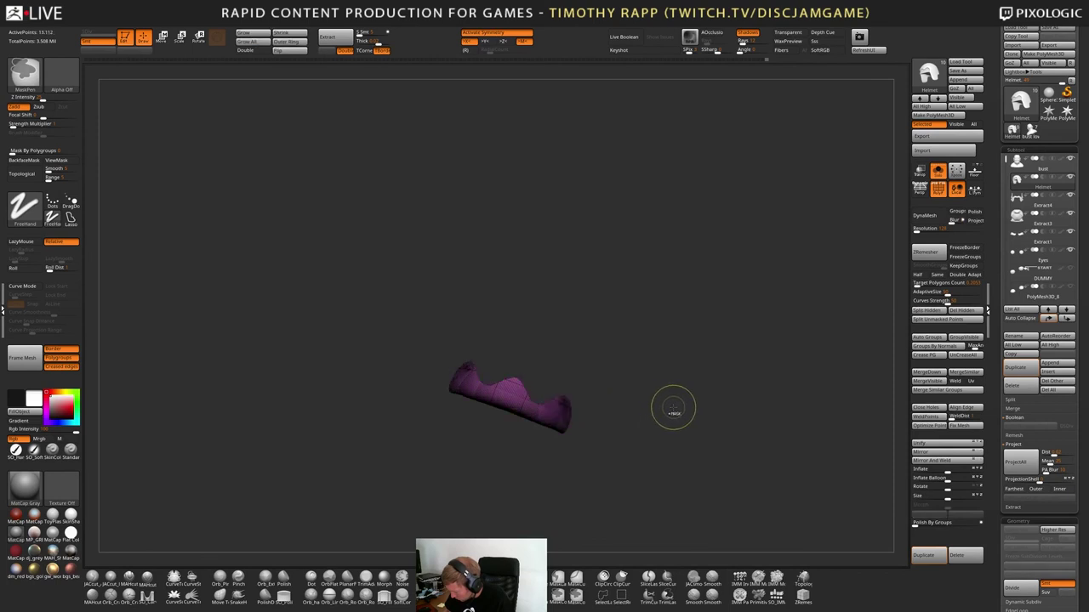
key("ctrl+w")
left_click(682, 411, "ctrl+shift")
key("ctrl+w")
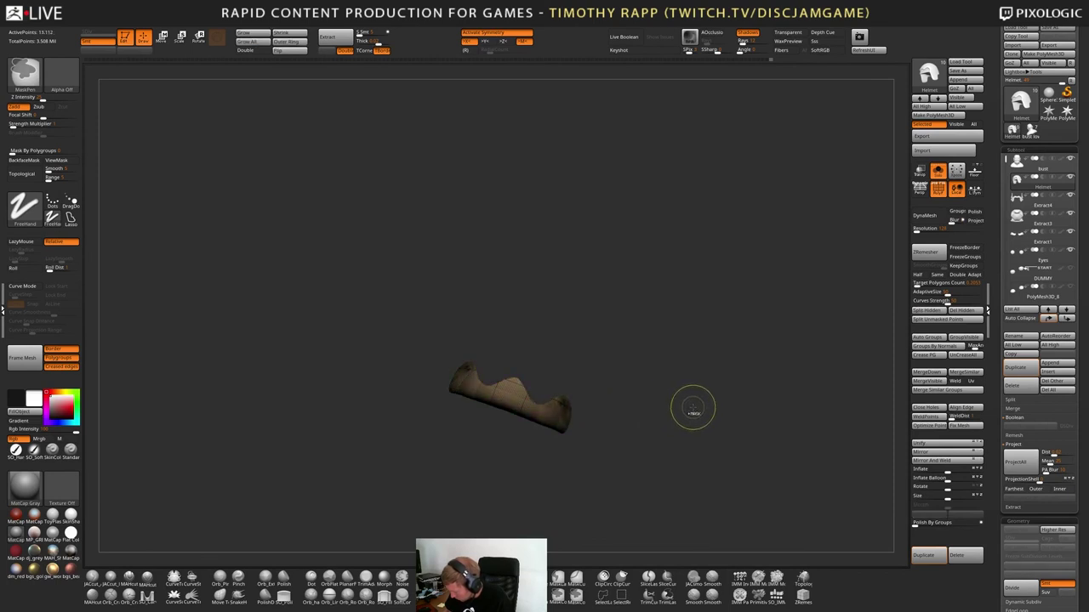
left_click(693, 408, "ctrl+shift")
mouse_move(737, 386)
left_mouse_down()
mouse_move(604, 378)
mouse_move(720, 383)
mouse_move(716, 375)
mouse_move(678, 416)
mouse_move(647, 421)
left_mouse_up()
left_click(586, 441, "ctrl+shift")
left_click(583, 433, "ctrl+shift")
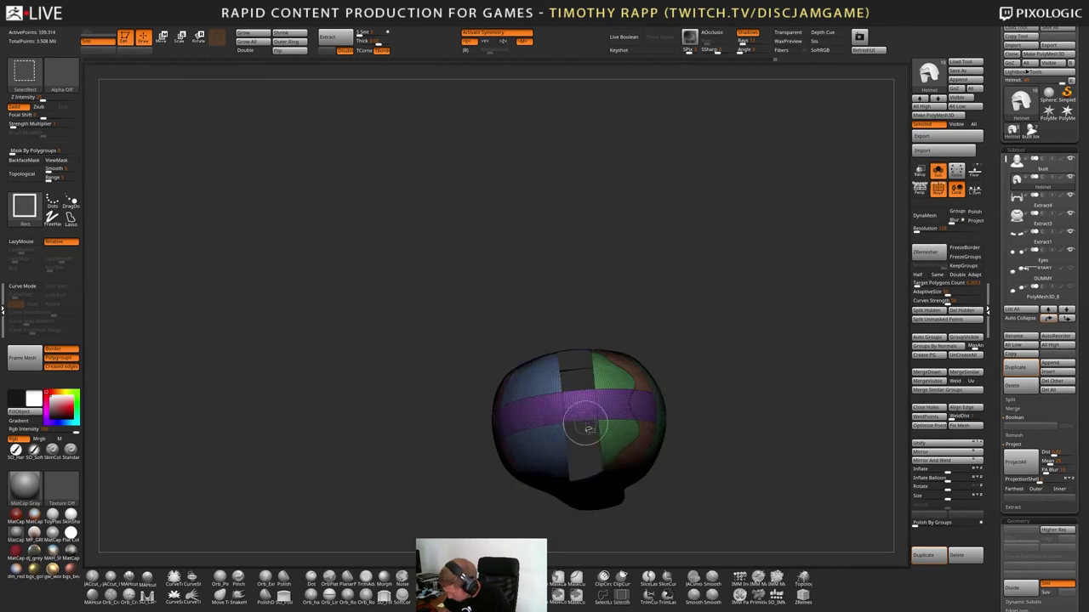
left_click(593, 404, "ctrl+shift")
left_click_drag(706, 384, 690, 411, "ctrl+shift")
left_click(731, 412, "ctrl+shift")
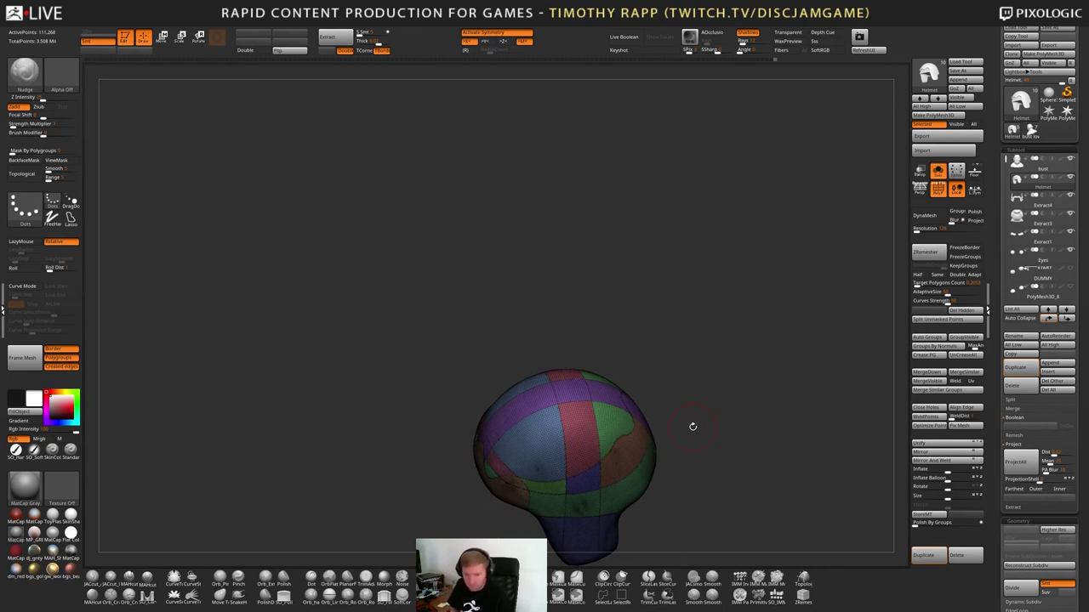
Isolate the upright side strip pieces above the lower band, merge them into one polygroup, and show the full helmet
mouse_move(730, 447)
left_mouse_down()
mouse_move(696, 404)
mouse_move(720, 425)
mouse_move(667, 442)
mouse_move(510, 409)
left_mouse_up()
left_click(547, 437, "ctrl+shift")
left_click(550, 440, "ctrl+shift")
left_click(552, 450, "ctrl+shift")
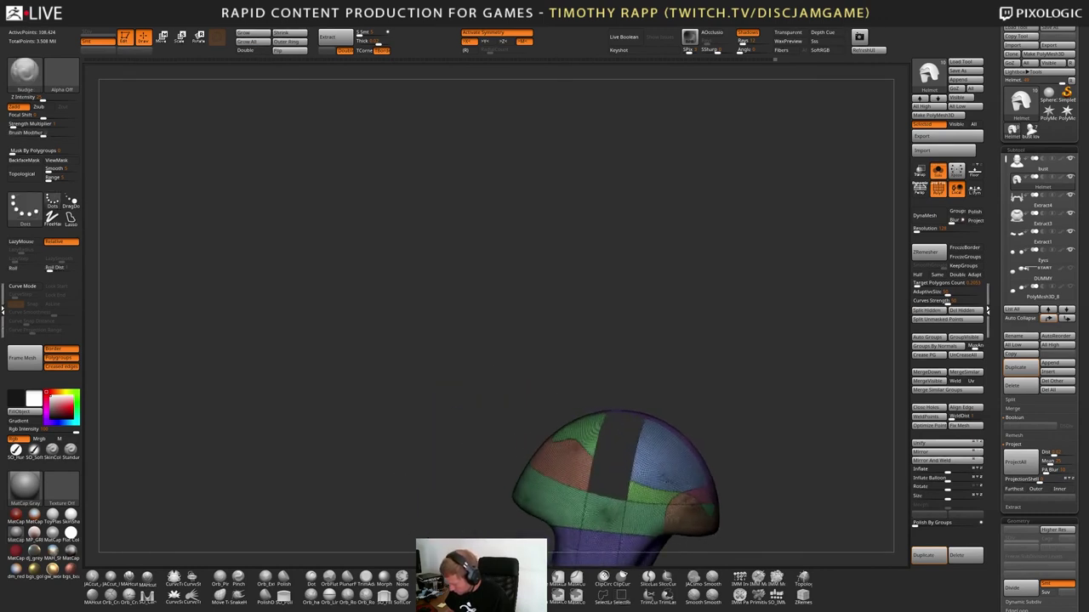
mouse_move(759, 439)
left_mouse_down("ctrl+shift")
mouse_move(802, 439)
mouse_move(705, 426)
mouse_move(659, 446)
mouse_move(704, 480)
mouse_move(707, 442)
mouse_move(672, 444)
mouse_move(689, 448)
mouse_move(712, 404)
mouse_move(708, 465)
mouse_move(753, 437)
mouse_move(713, 454)
mouse_move(736, 434)
left_mouse_up("ctrl+shift")
left_click(778, 435, "ctrl+shift")
left_click(565, 435, "ctrl+shift")
key("ctrl+w")
left_click(691, 454, "ctrl+shift")
Examine the helmet's merged polygroup panels from the front and side
left_click(608, 452, "ctrl+shift")
left_click(607, 452, "ctrl+shift")
left_click(597, 443, "ctrl+shift")
left_click(693, 449, "ctrl+shift")
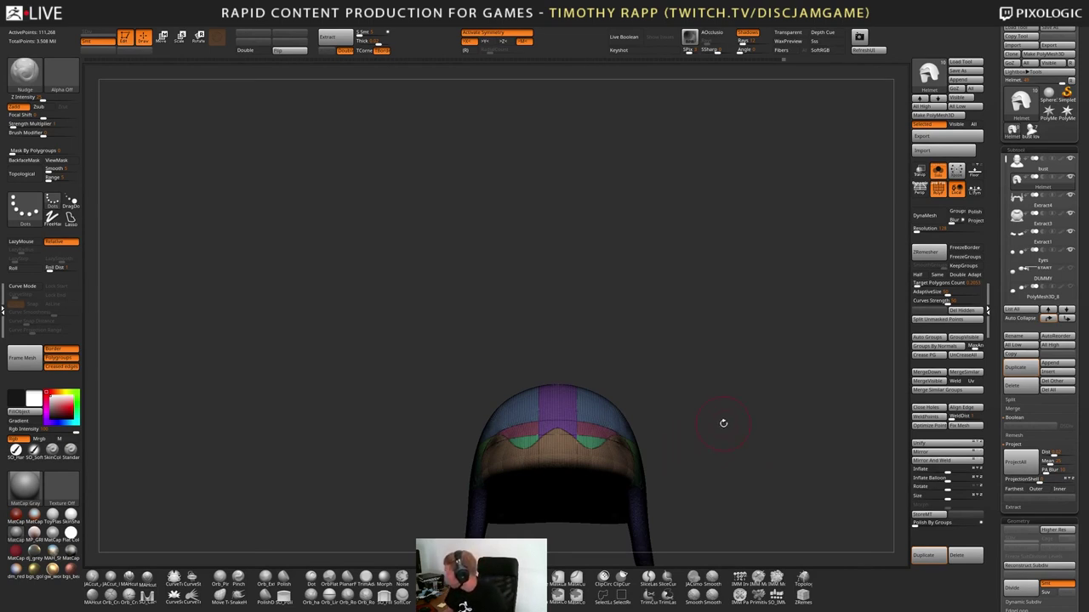
left_click_drag(693, 464, 645, 462)
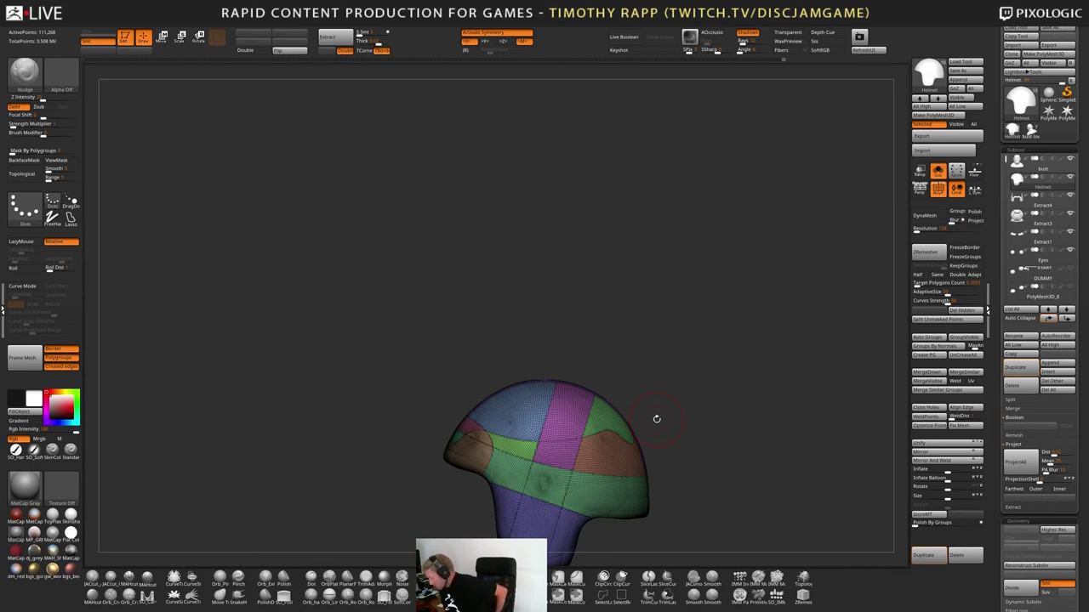
left_click_drag(594, 518, 578, 463)
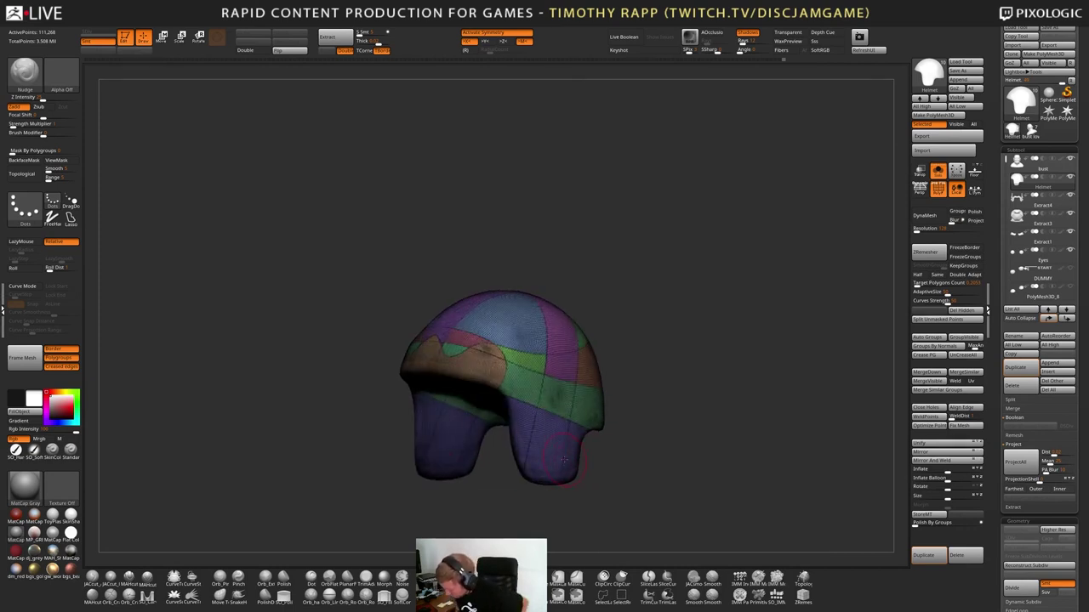
left_click_drag(572, 459, 648, 458)
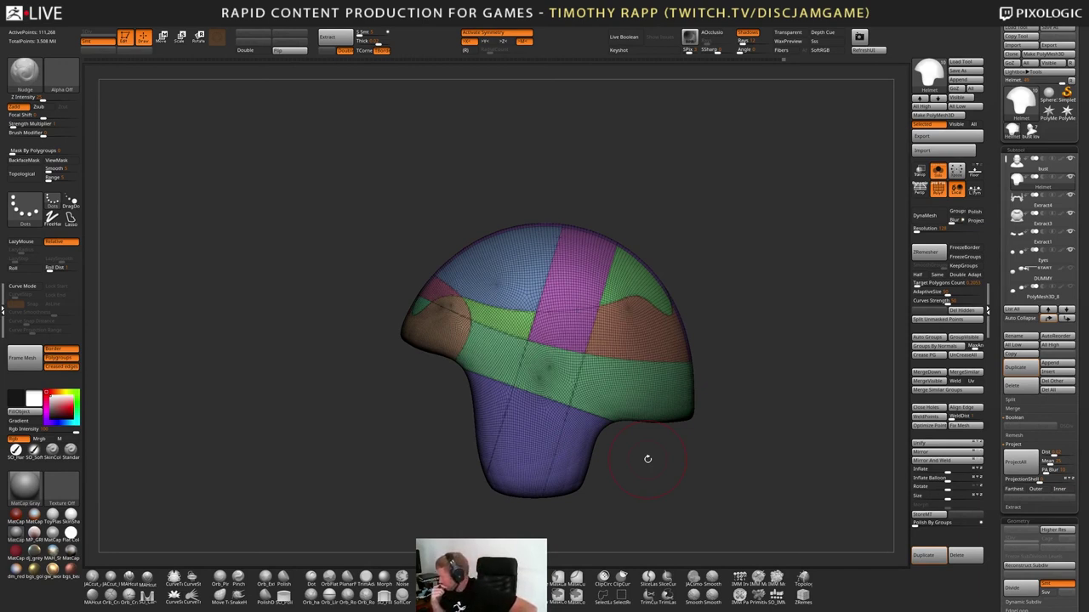
mouse_move(610, 443)
left_mouse_down()
mouse_move(640, 430)
mouse_move(584, 490)
mouse_move(571, 443)
left_mouse_up()
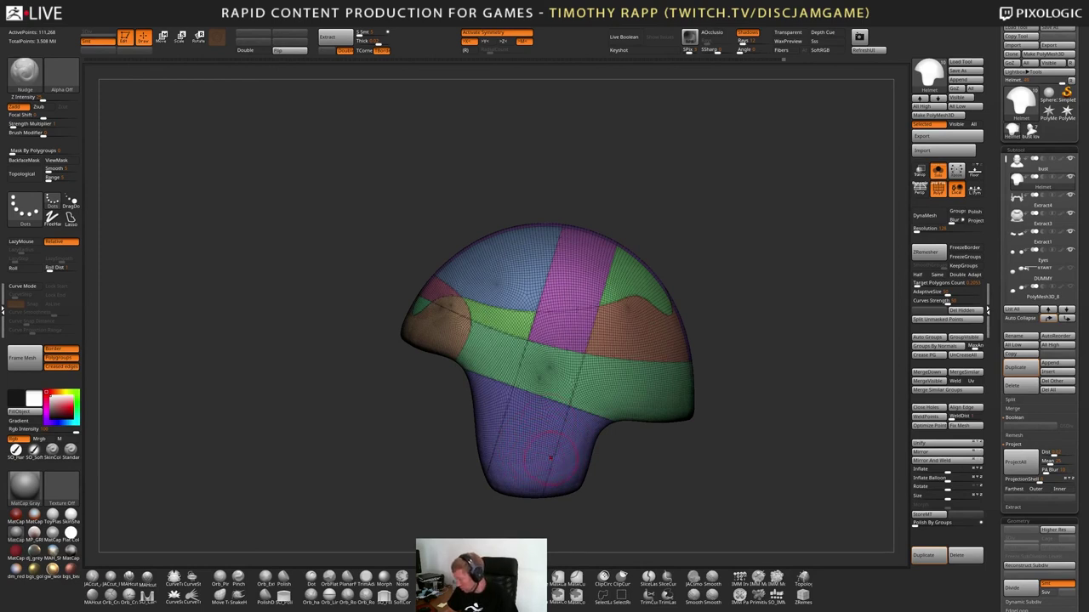
mouse_move(549, 465)
right_mouse_down("ctrl")
mouse_move(546, 442)
mouse_move(598, 454)
mouse_move(551, 446)
right_mouse_up("ctrl")
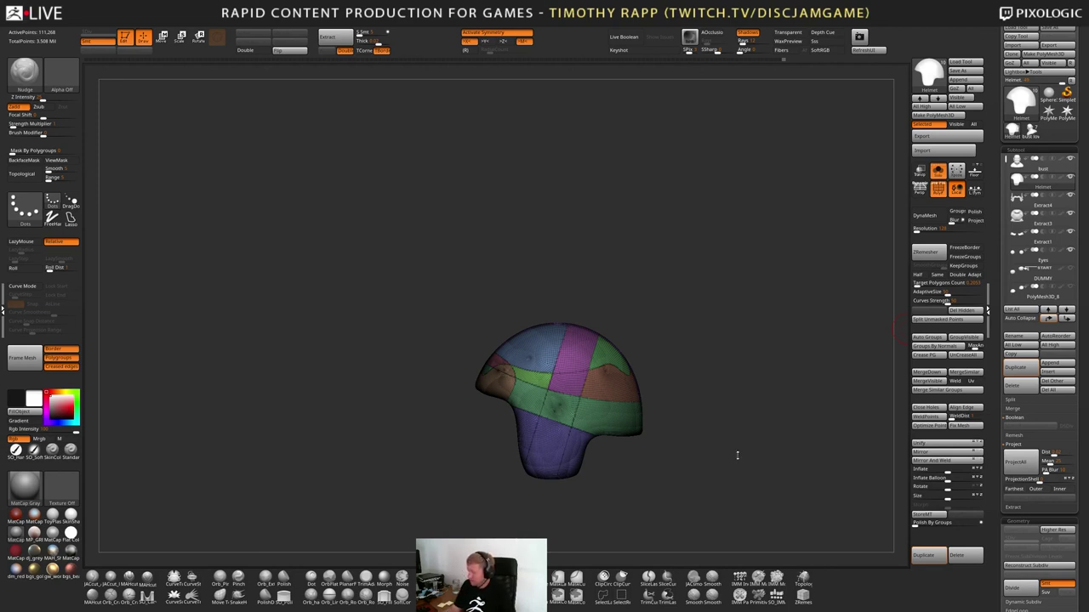
Try to isolate the front brim piece and assign it a new polygroup
mouse_move(728, 459)
left_mouse_down()
mouse_move(766, 447)
mouse_move(737, 462)
mouse_move(673, 455)
mouse_move(729, 462)
mouse_move(736, 482)
left_mouse_up()
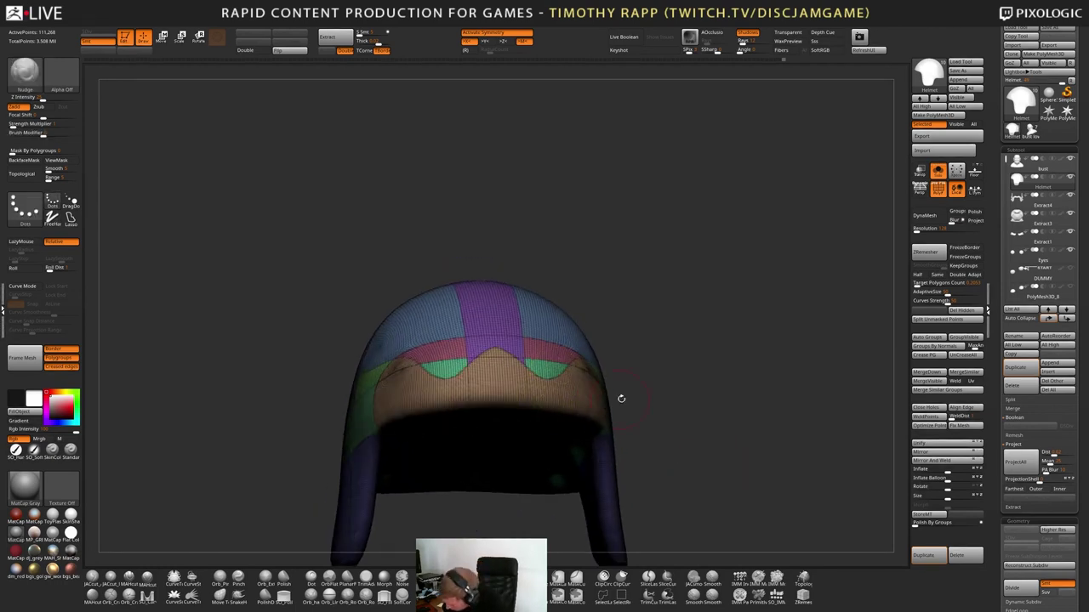
left_click_drag(621, 398, 607, 403)
left_click(502, 374, "ctrl+shift")
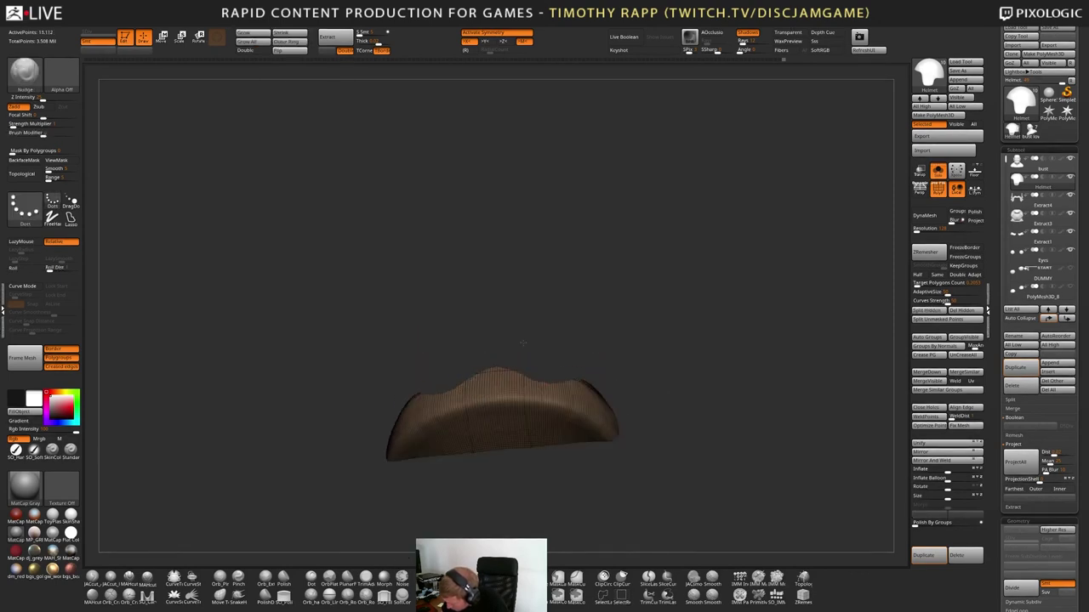
left_click_drag(552, 358, 558, 460, "ctrl+shift")
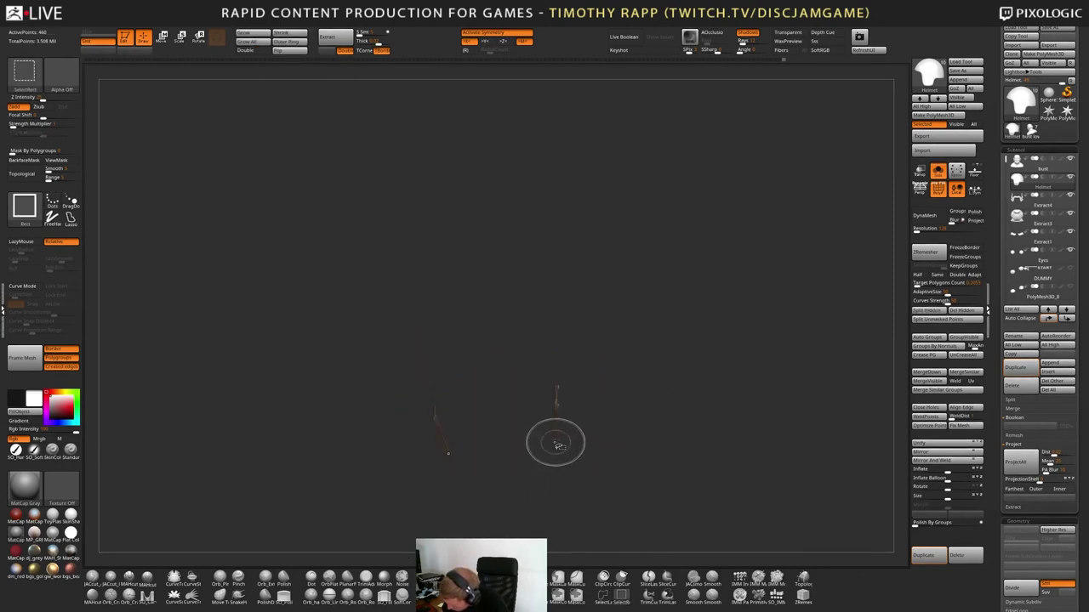
key("ctrl+w")
left_click_drag(557, 418, 654, 433)
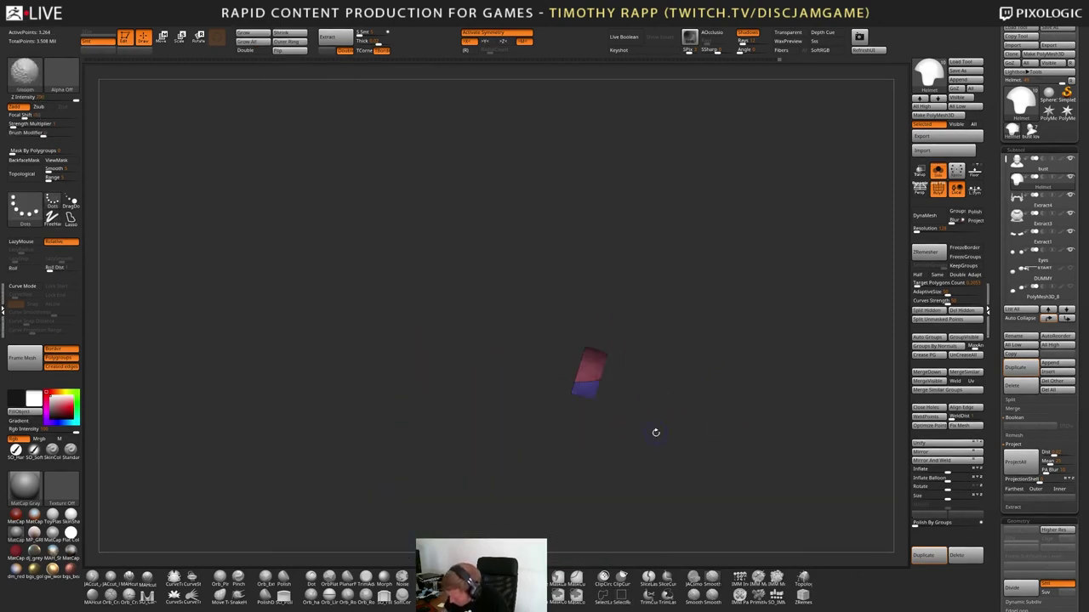
left_click(709, 448, "ctrl+shift")
Undo the merges of the side strip and front brim polygroups, then show the full helmet
key("ctrl+z")
key("shift+f")
key("ctrl+z")
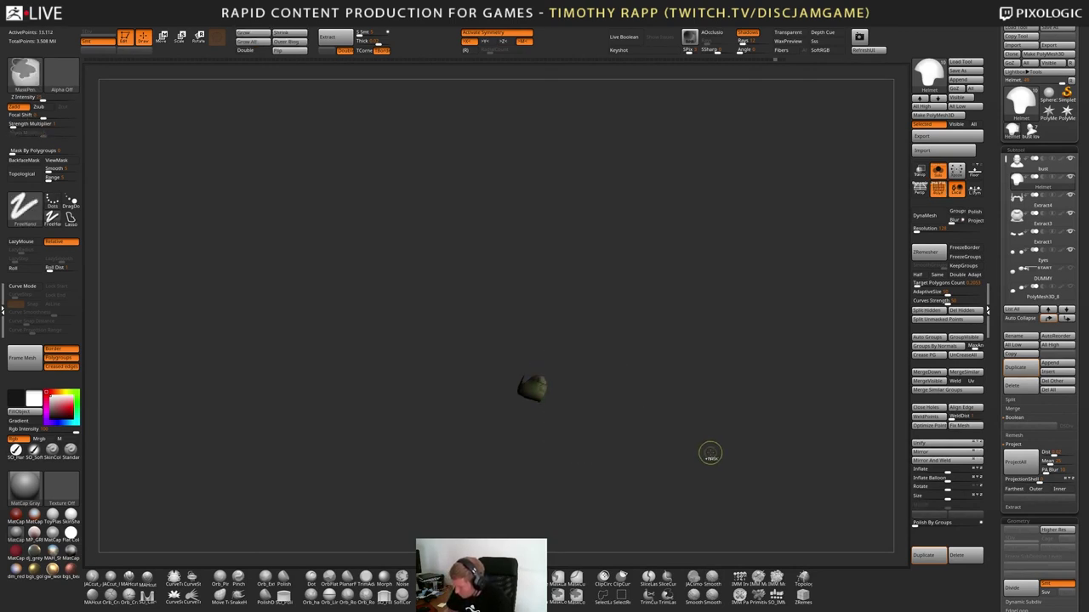
key("ctrl+w")
key("ctrl+w")
left_click_drag(719, 438, 722, 438, "ctrl+shift")
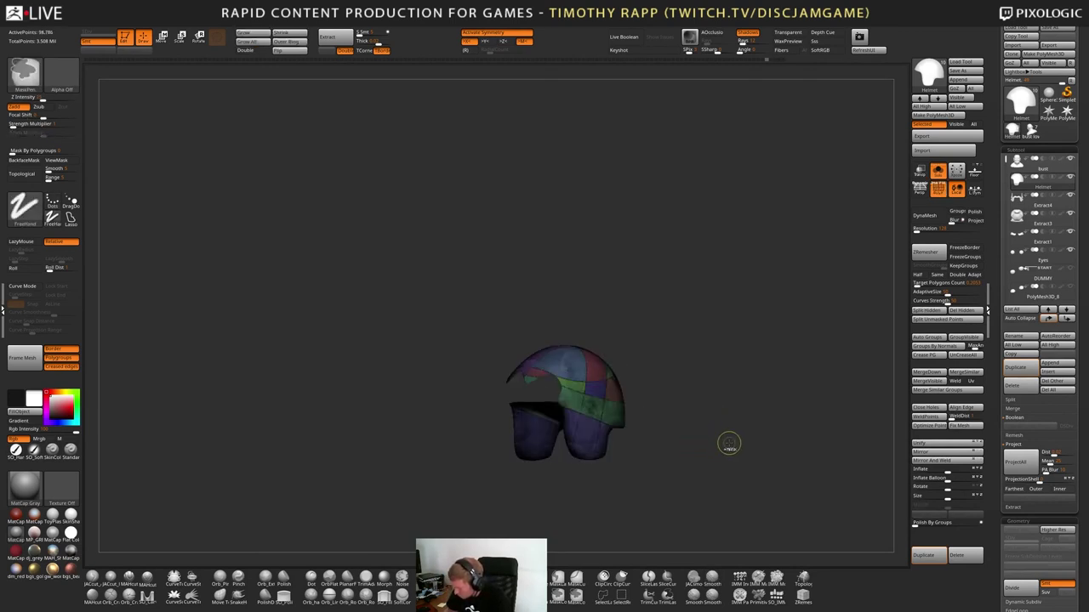
key("ctrl+z")
key("ctrl+z")
key("ctrl+z")
key("ctrl+z")
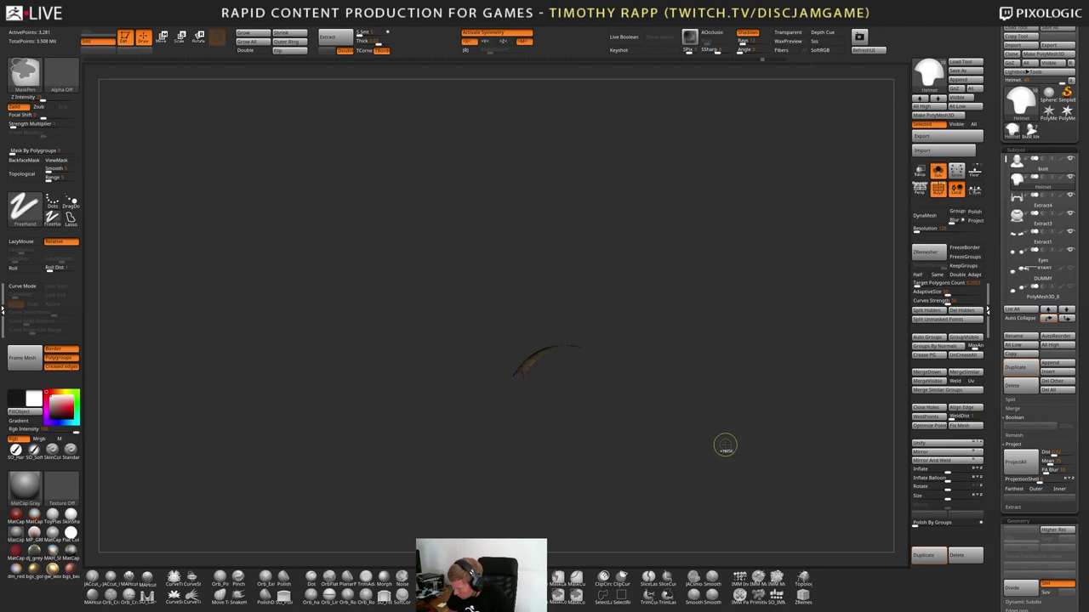
key("ctrl+z")
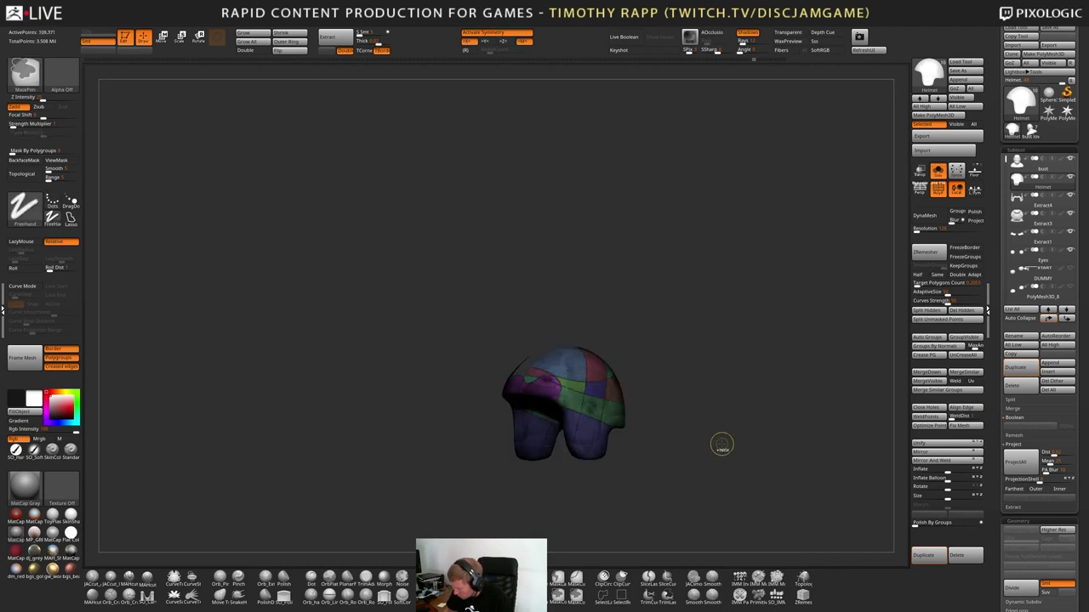
left_click_drag(719, 446, 652, 416, "ctrl+shift")
left_click(710, 449, "ctrl+shift")
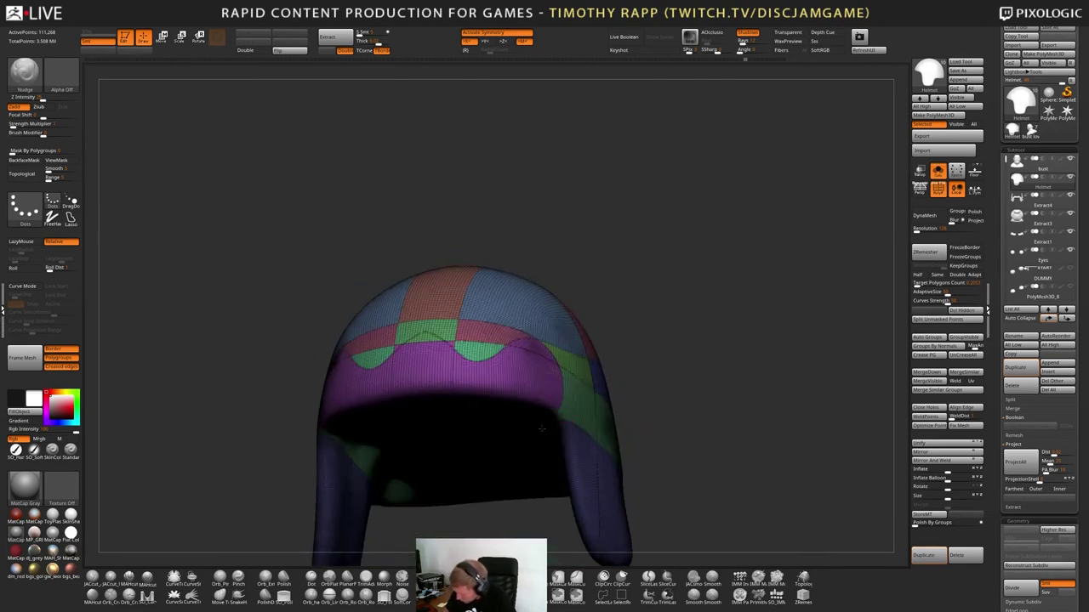
Roll back the remaining polygroup merges until the front brim is split into centre and side pieces, and show the full helmet
left_click(534, 413, "ctrl+shift")
key("ctrl+w")
key("ctrl+z")
key("ctrl+z")
key("ctrl+z")
key("ctrl+z")
key("ctrl+z")
key("ctrl+z")
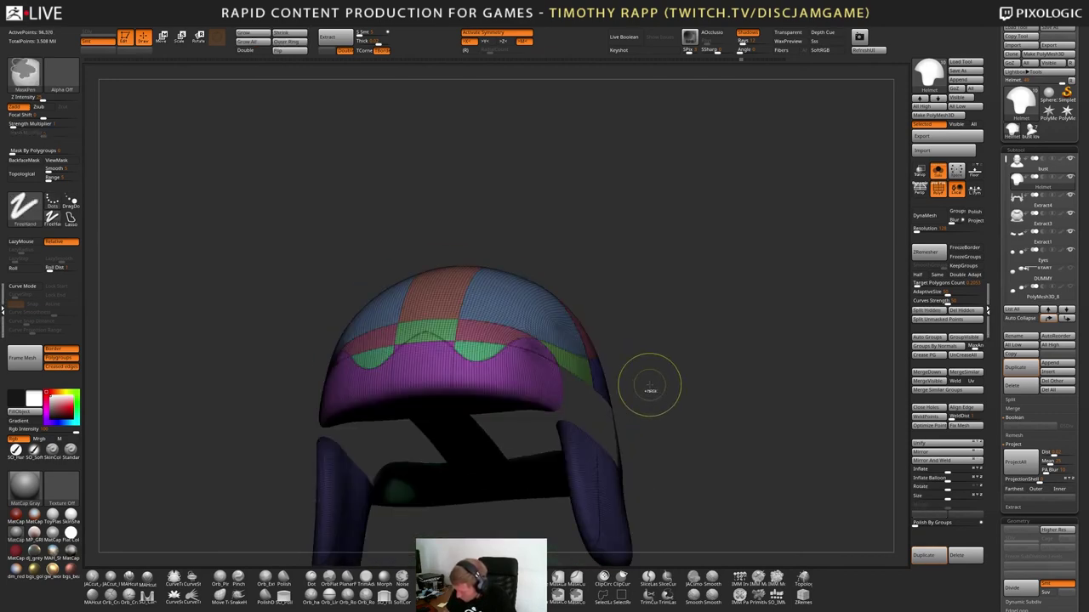
key("ctrl+z")
key("ctrl+z")
key("ctrl+z")
key("ctrl+z")
key("ctrl+z")
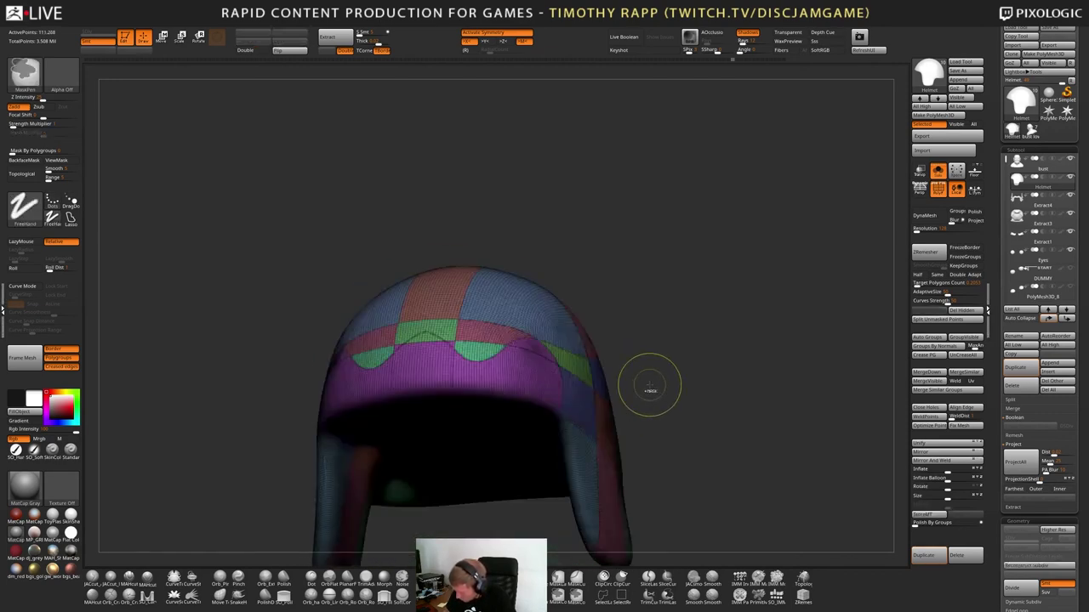
key("ctrl+z")
key("ctrl+z")
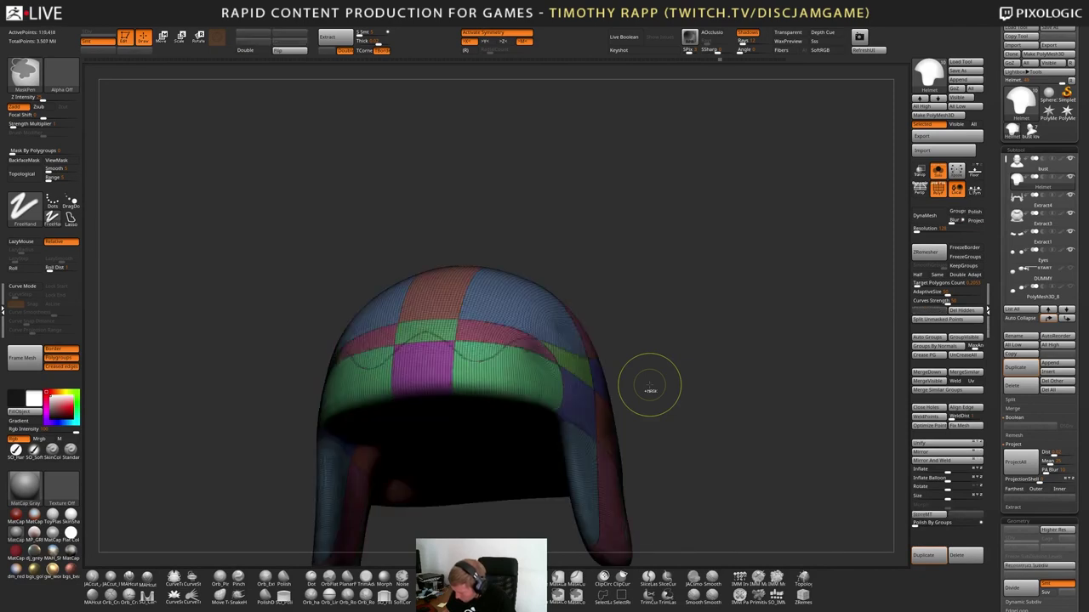
key("ctrl+shift+z")
key("ctrl+z")
left_click_drag(698, 392, 730, 385, "alt")
key("ctrl+z")
left_click_drag(730, 378, 623, 409, "ctrl+shift")
left_click(740, 385, "ctrl+shift")
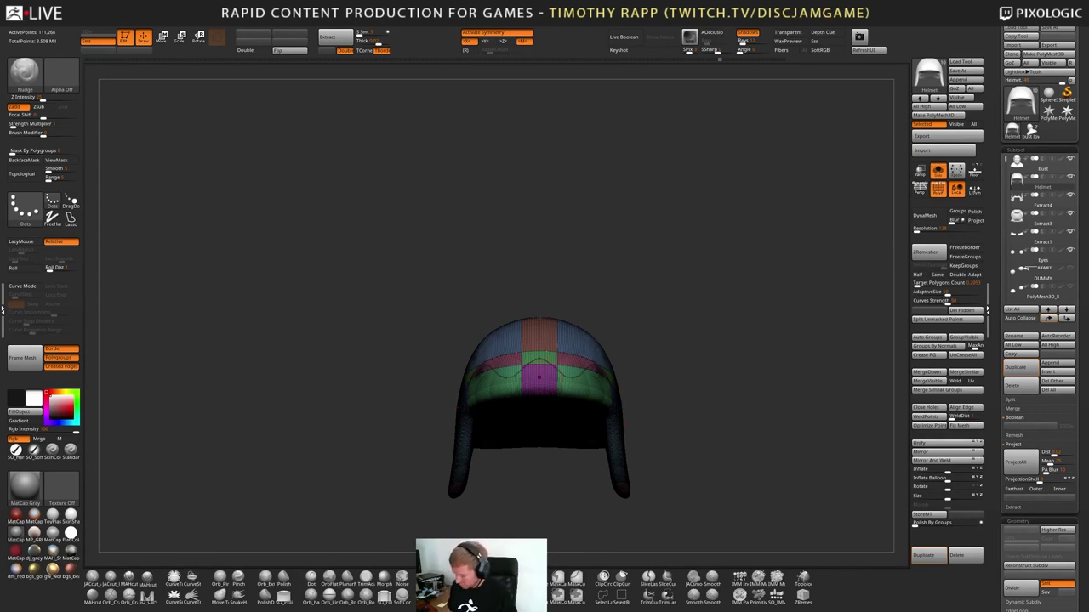
Try to isolate the central strip pieces from the brim over the crown to the back and group them as one polygroup
left_click(542, 376, "ctrl+shift")
left_click(549, 403)
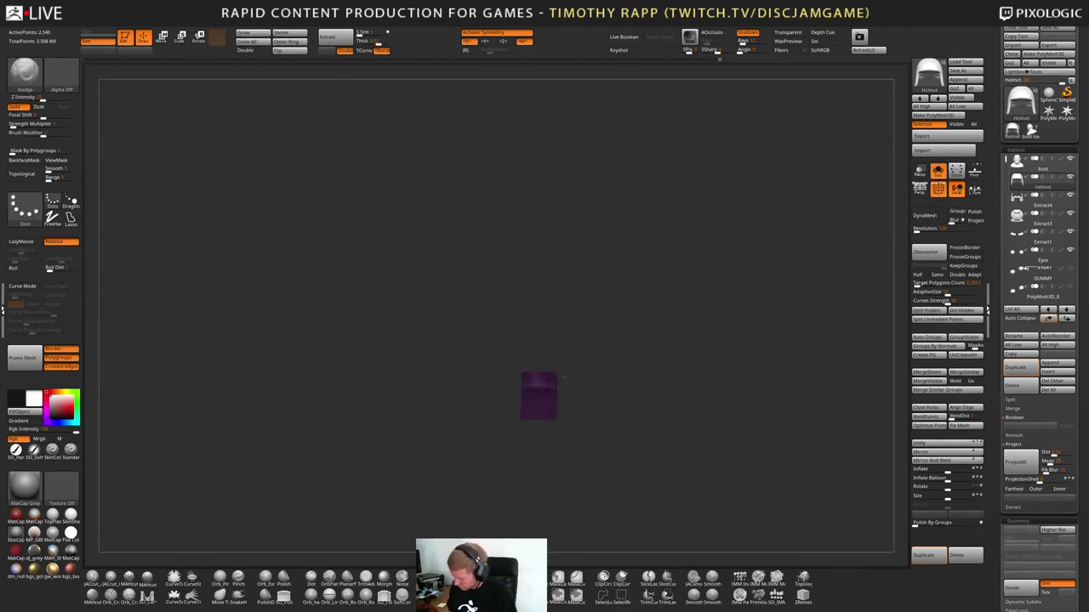
left_click(553, 377, "ctrl+shift")
left_click_drag(553, 377, 558, 444, "alt")
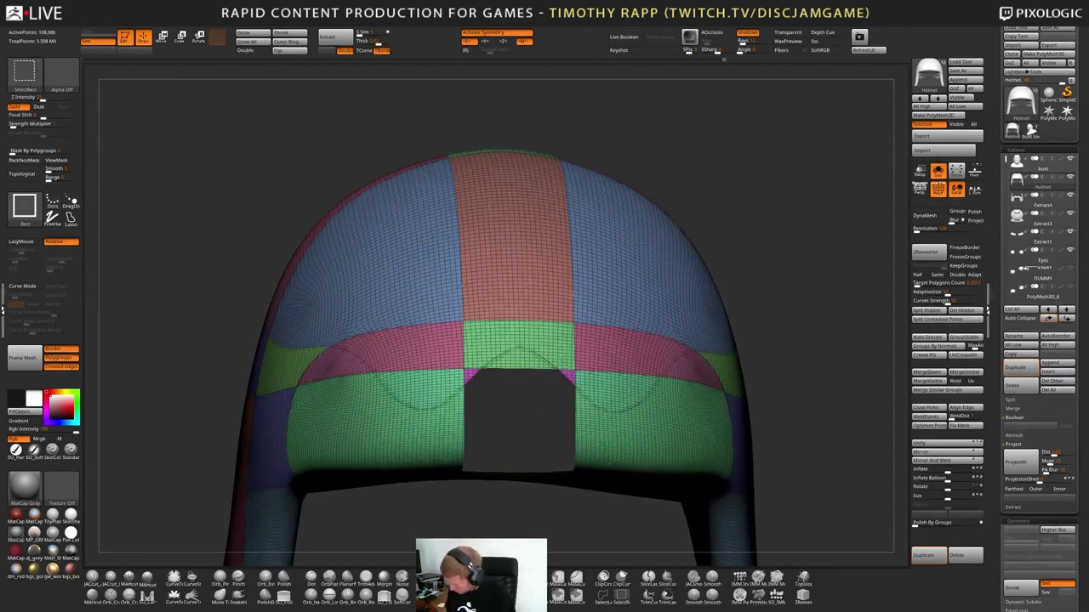
left_click(562, 343, "ctrl+shift")
left_click(543, 276, "ctrl+shift")
left_click(521, 360, "ctrl+shift")
left_click_drag(532, 289, 581, 454)
left_click(540, 306, "ctrl+shift")
left_click(524, 236, "ctrl+shift")
right_click_drag(523, 207, 573, 423)
left_click_drag(770, 362, 823, 395, "ctrl+shift")
key("ctrl+w")
Check the central strip by inverting the visible parts, then show the full helmet
right_click_drag(823, 395, 664, 372, "ctrl")
key("ctrl+z")
left_click(634, 357, "ctrl+shift")
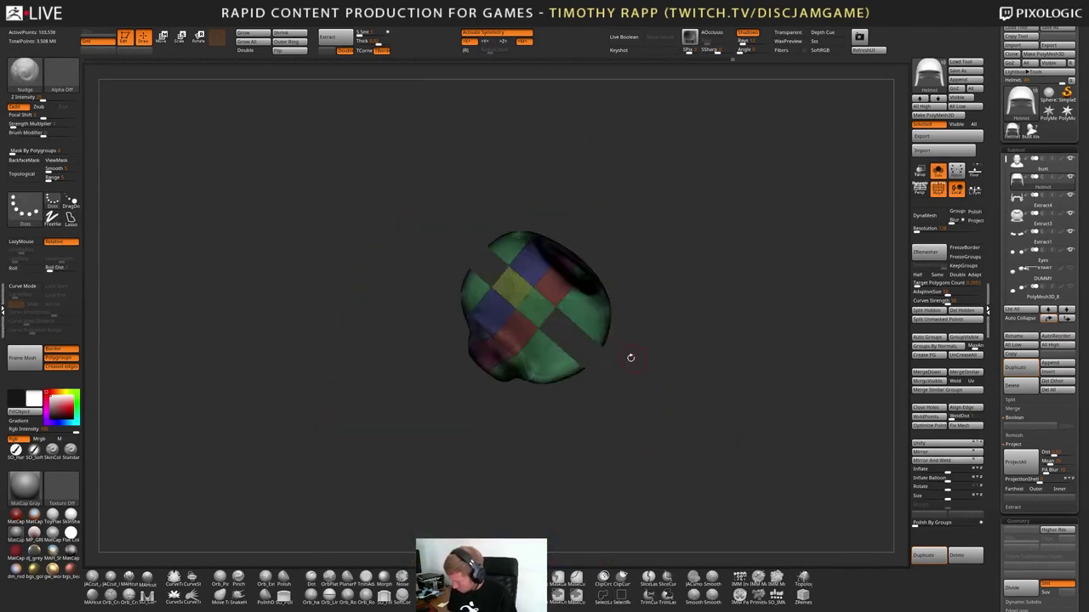
left_click(714, 332, "ctrl+shift")
right_click_drag(652, 362, 663, 429)
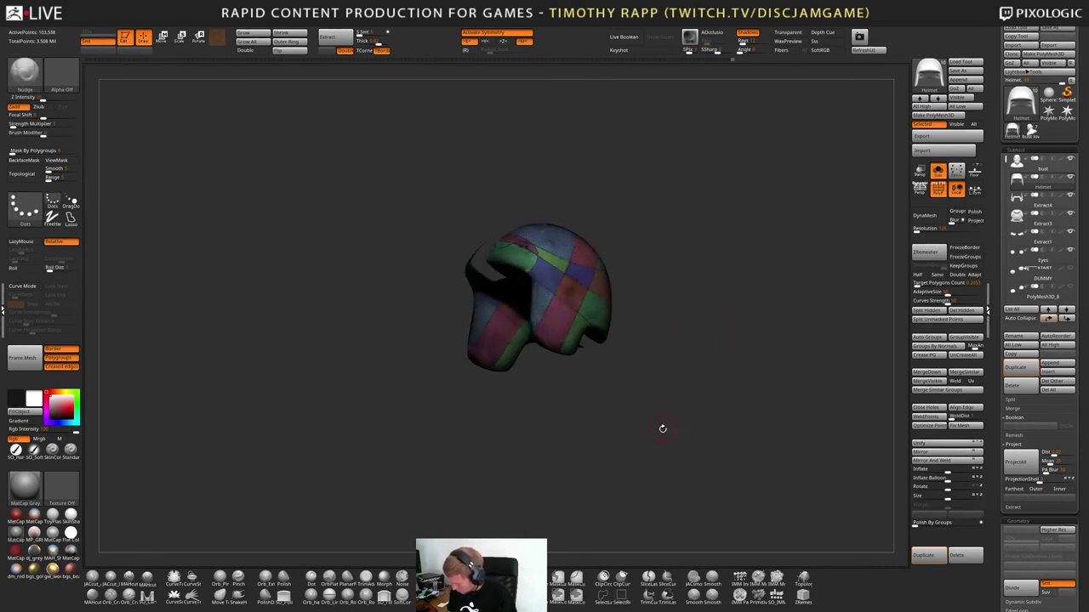
left_click_drag(679, 411, 712, 426, "ctrl+shift")
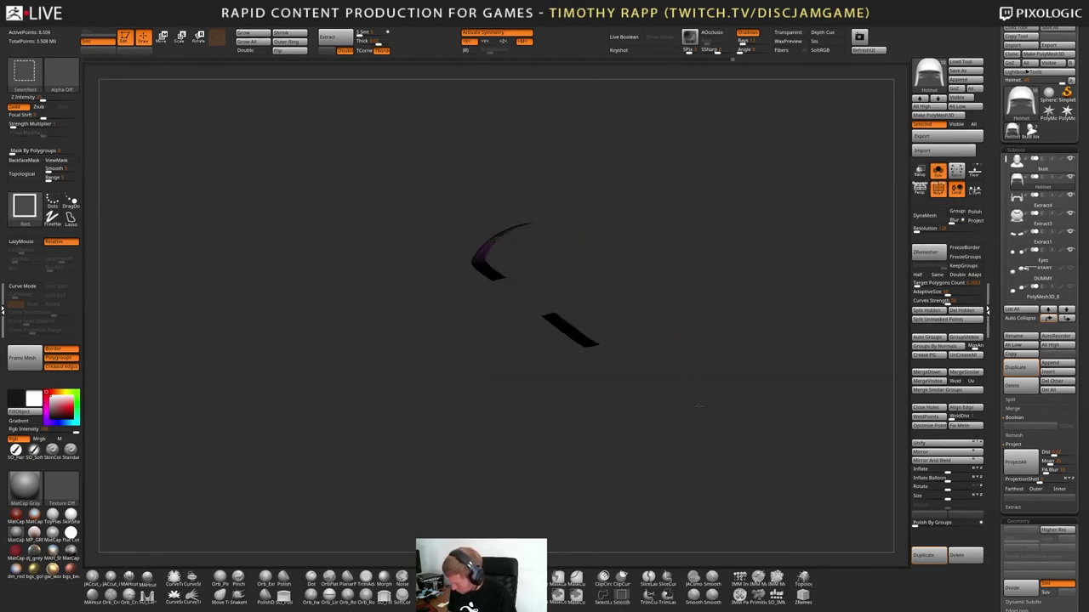
left_click(695, 412, "ctrl+shift")
Try to group the upright side strip pieces, including the one crossing the lower band, as one polygroup
left_click_drag(644, 393, 580, 389)
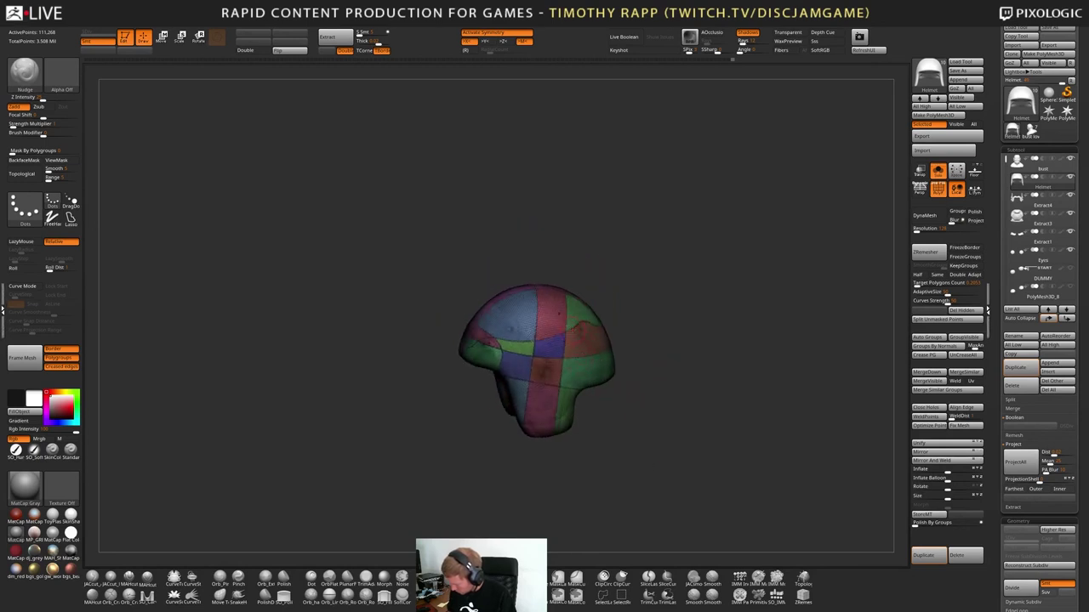
left_click(554, 371, "ctrl+shift")
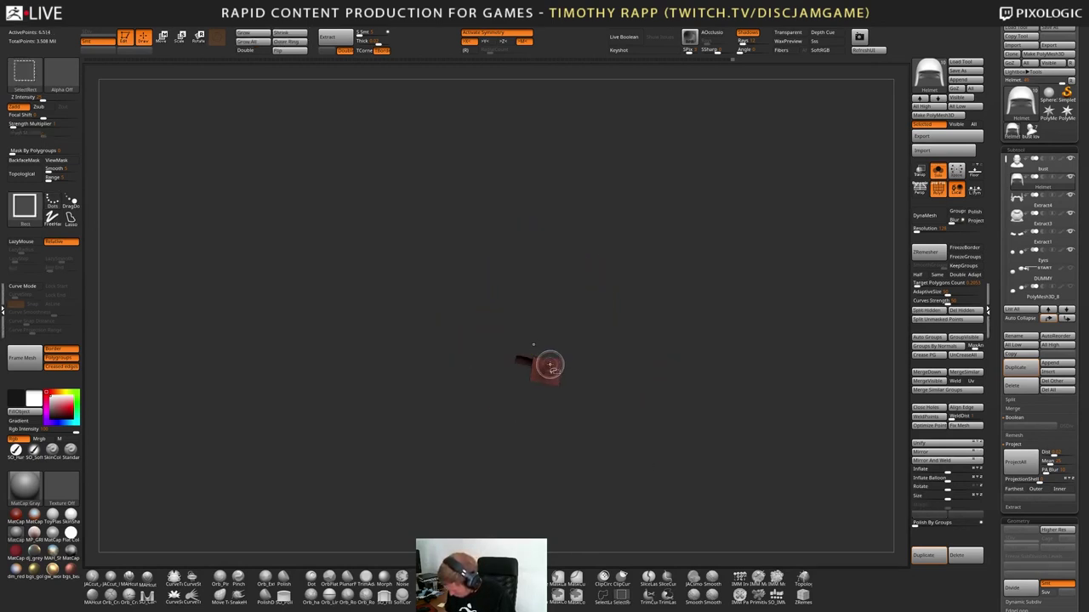
left_click(554, 364, "ctrl+shift")
left_click(558, 347, "ctrl+shift")
left_click(581, 375, "ctrl+shift")
left_click_drag(631, 406, 616, 376)
left_click(553, 313, "ctrl+shift")
left_click(554, 317, "ctrl+shift")
left_click(556, 338, "ctrl+shift")
mouse_move(675, 304)
left_mouse_down("ctrl+shift")
mouse_move(700, 297)
mouse_move(675, 309)
left_mouse_up("ctrl+shift")
key("ctrl+w")
left_click(674, 311, "ctrl+shift")
Try to hide the lower band pieces around the side and front brim
left_click(513, 360, "ctrl+shift")
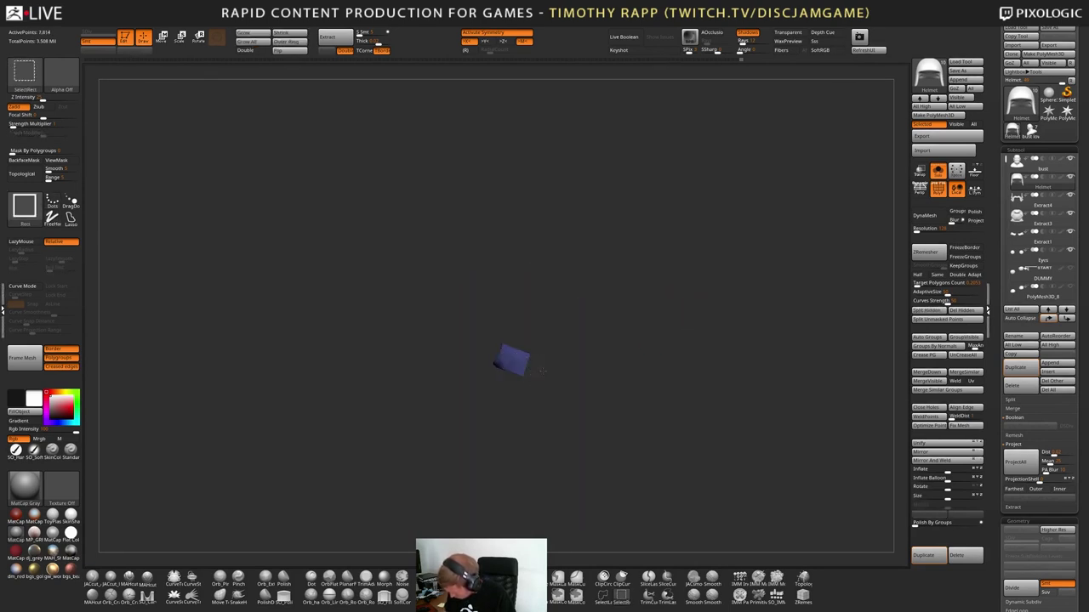
left_click(514, 359, "ctrl+shift")
left_click(496, 352, "ctrl+shift")
left_click(496, 351, "ctrl+shift")
left_click(517, 364, "ctrl+shift")
left_click(510, 357, "ctrl+shift")
right_click_drag(498, 345, 471, 345)
left_click(431, 350, "ctrl+shift")
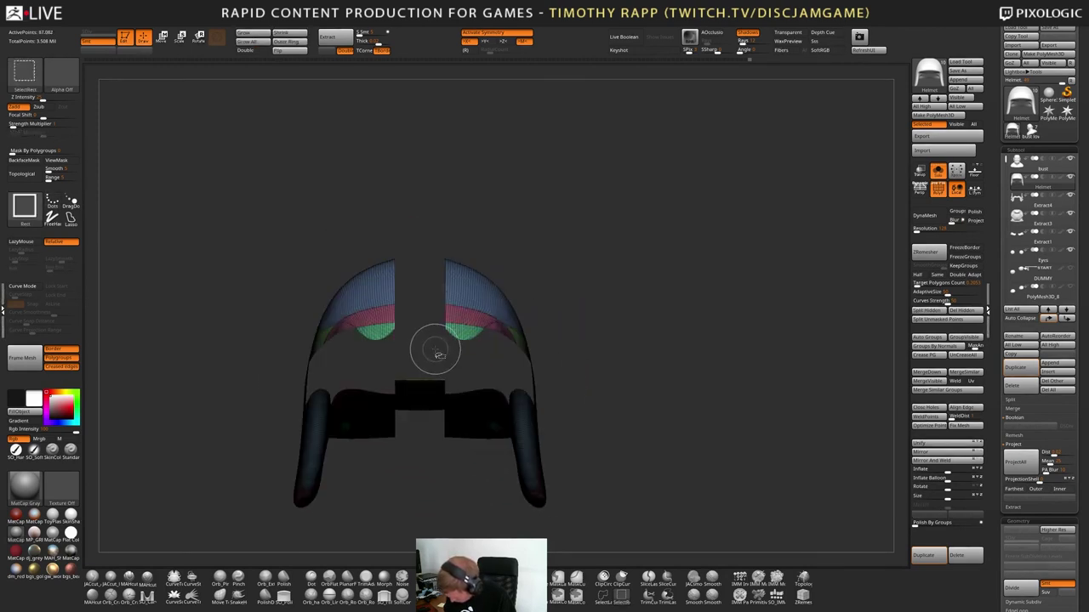
Undo the band hiding and the side and central strip groupings back to the separately sliced panels
key("ctrl+z")
key("ctrl+z")
key("ctrl+z")
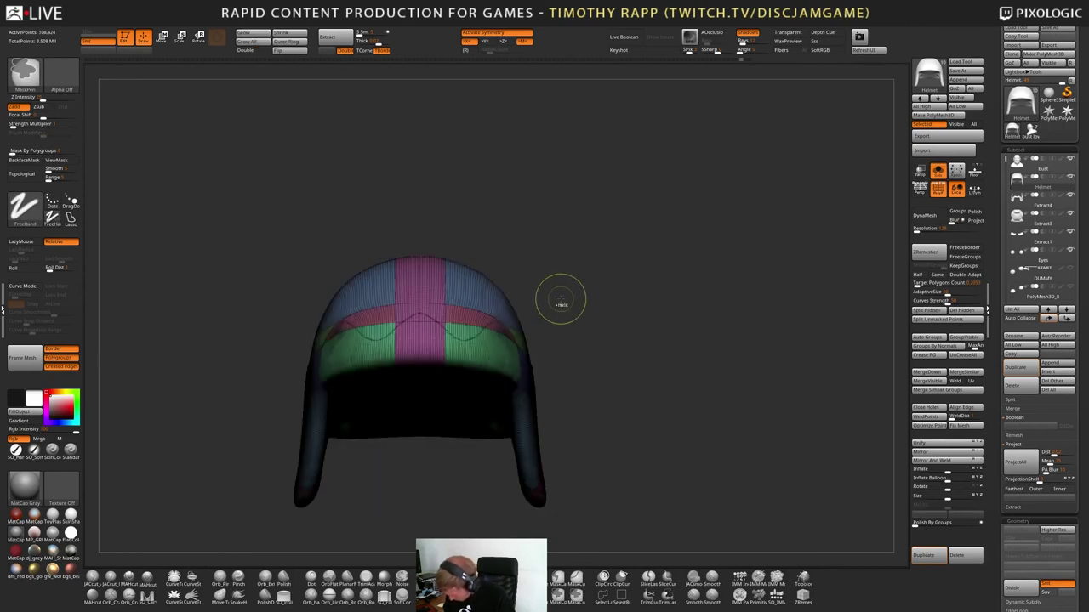
left_click(594, 368, "ctrl+shift")
key("ctrl+z")
key("ctrl+z")
key("ctrl+z")
key("ctrl+z")
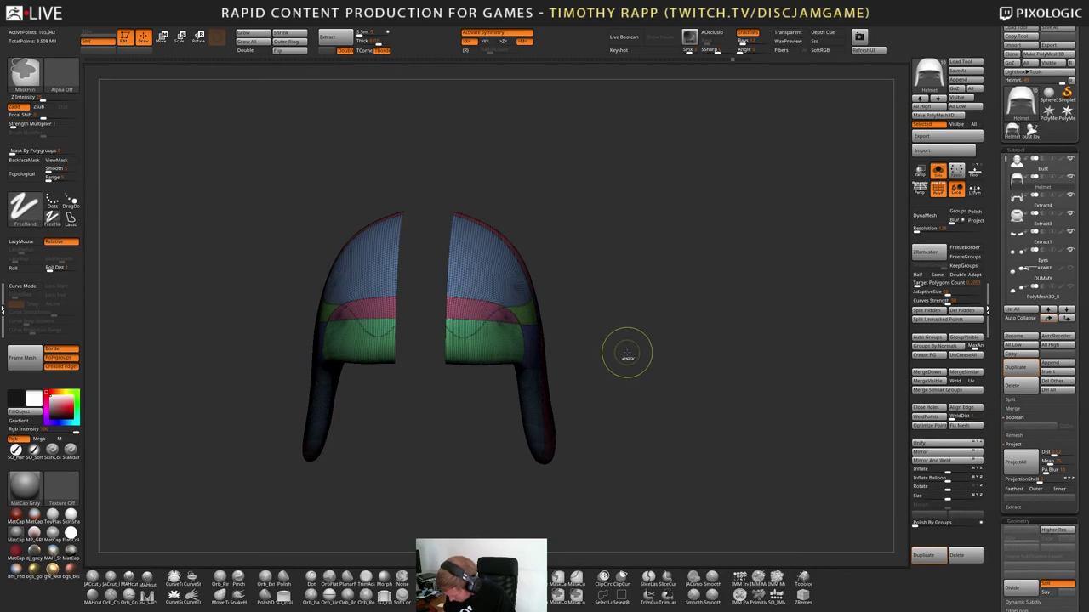
key("ctrl+z")
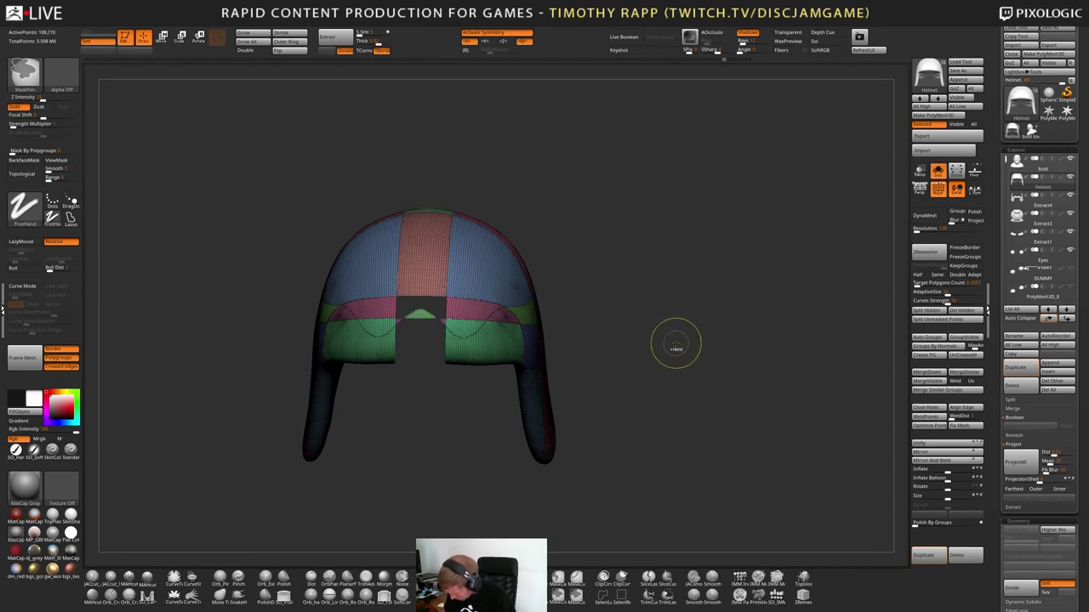
key("ctrl+z")
key("ctrl+z")
key("ctrl+shift+z")
key("ctrl+z")
key("ctrl+z")
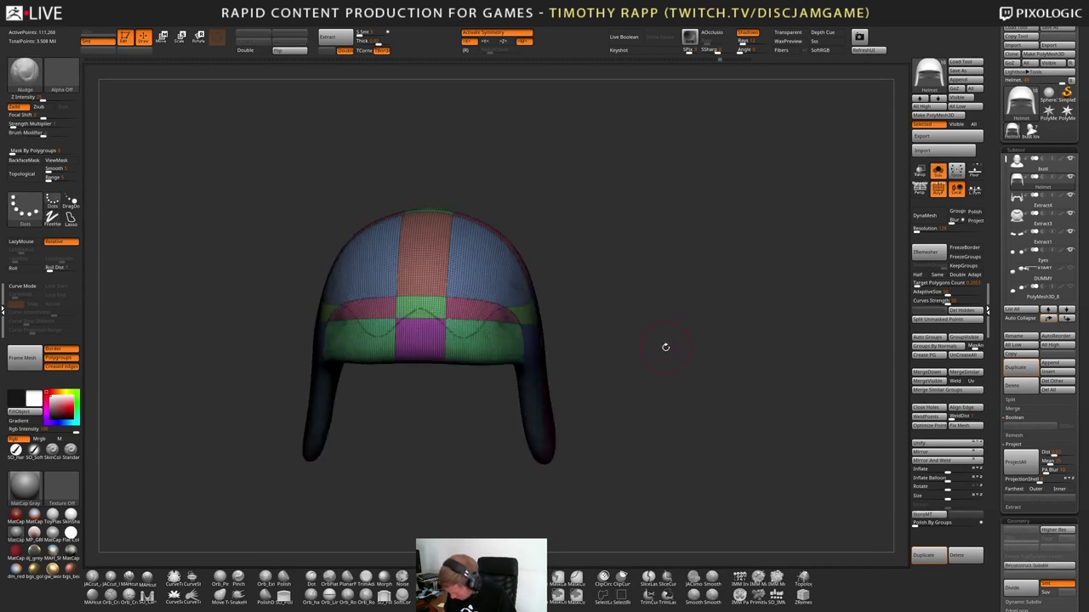
Isolate the front brim and lower side band pieces, group them as one continuous band polygroup, and show the full helmet
left_click(468, 349, "ctrl+shift")
left_click(475, 377)
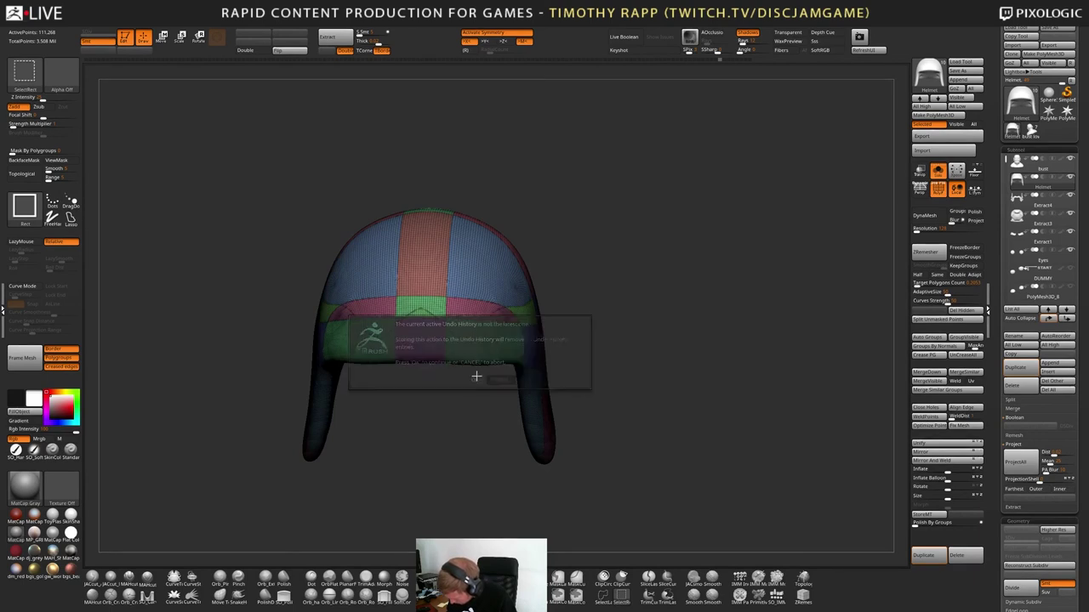
left_click(430, 347, "ctrl+shift")
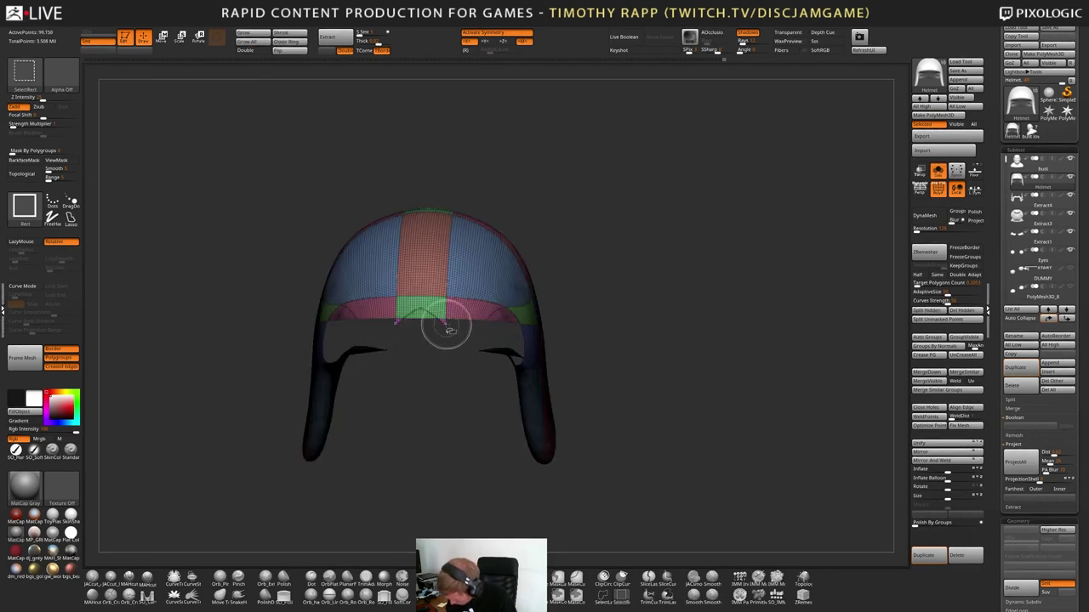
left_click_drag(471, 334, 564, 355)
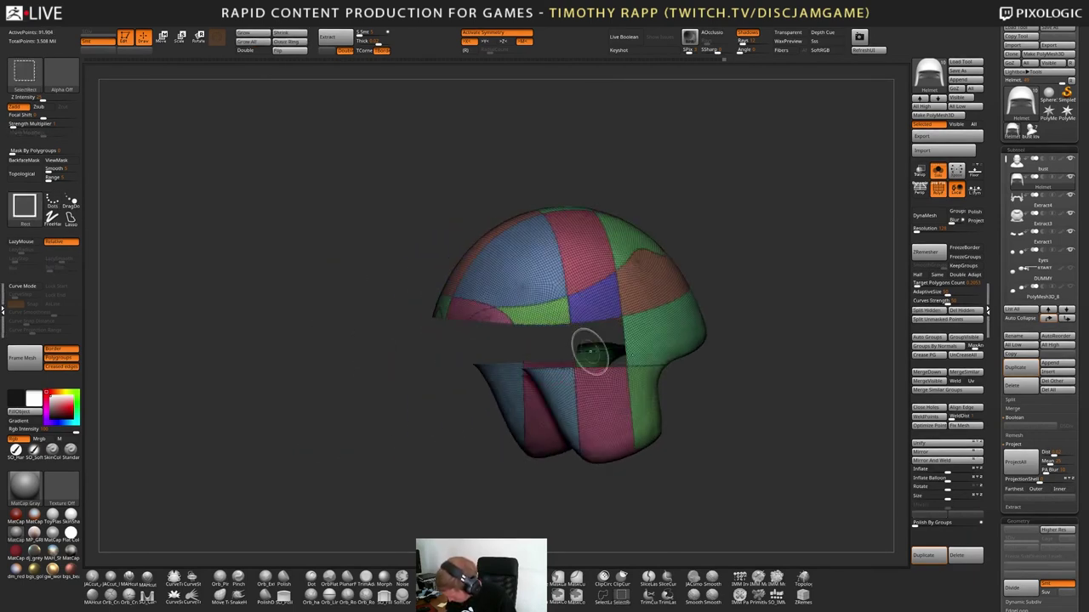
left_click_drag(711, 345, 744, 319)
left_click_drag(767, 356, 800, 339, "ctrl+shift")
key("ctrl+w")
left_click_drag(754, 366, 602, 441)
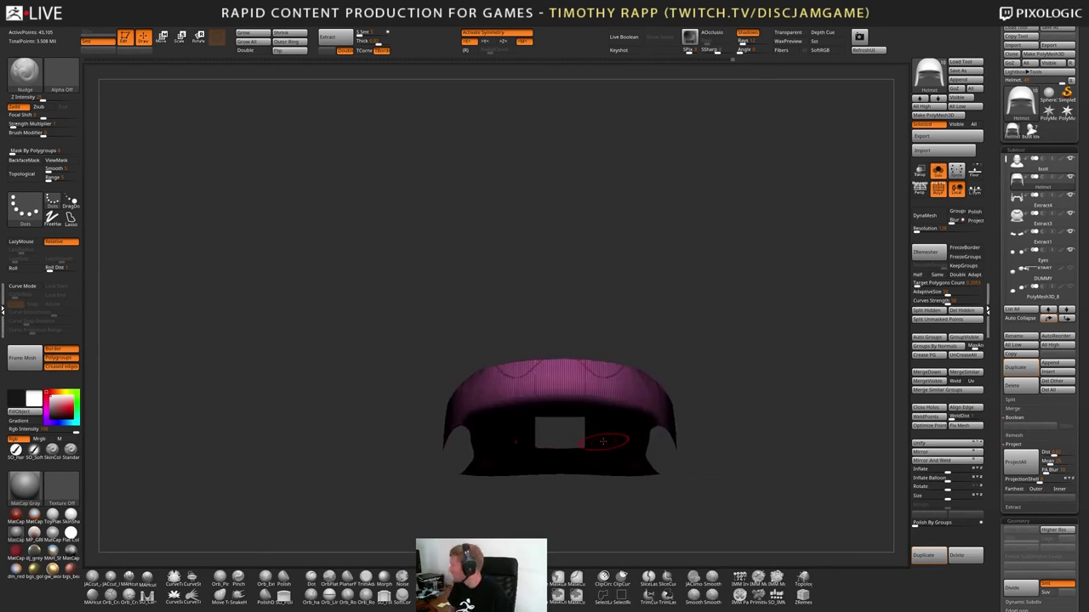
left_click(768, 440, "ctrl+shift")
left_click_drag(768, 440, 741, 447)
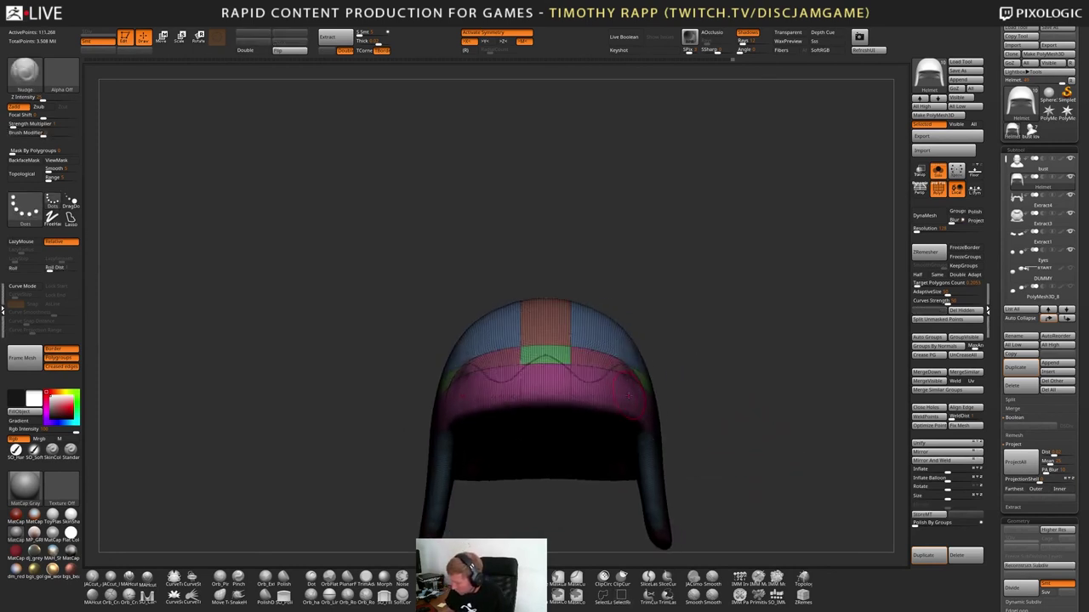
left_click(620, 323, "ctrl+shift")
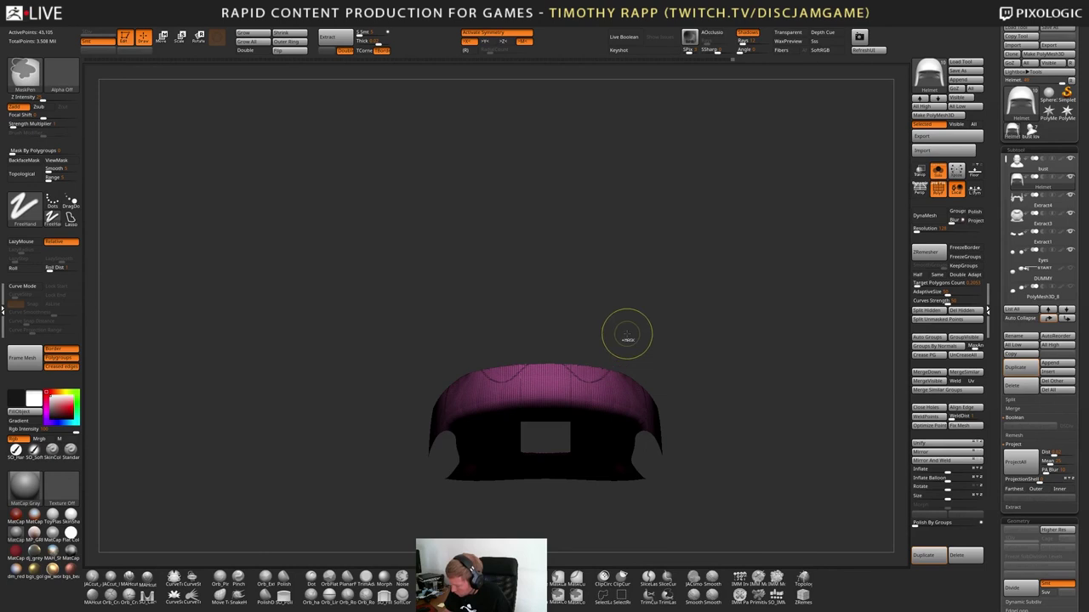
left_click(706, 330, "ctrl+shift")
mouse_move(717, 335)
left_mouse_down()
mouse_move(683, 347)
mouse_move(719, 342)
left_mouse_up()
Isolate the central strip pieces above the lower band from forehead to back, group them as one polygroup, and show the full helmet
left_click(519, 389, "ctrl+shift")
left_click(520, 386, "ctrl+shift")
left_click(529, 366, "ctrl+shift")
right_click_drag(535, 364, 555, 502)
left_click(516, 397, "ctrl+shift")
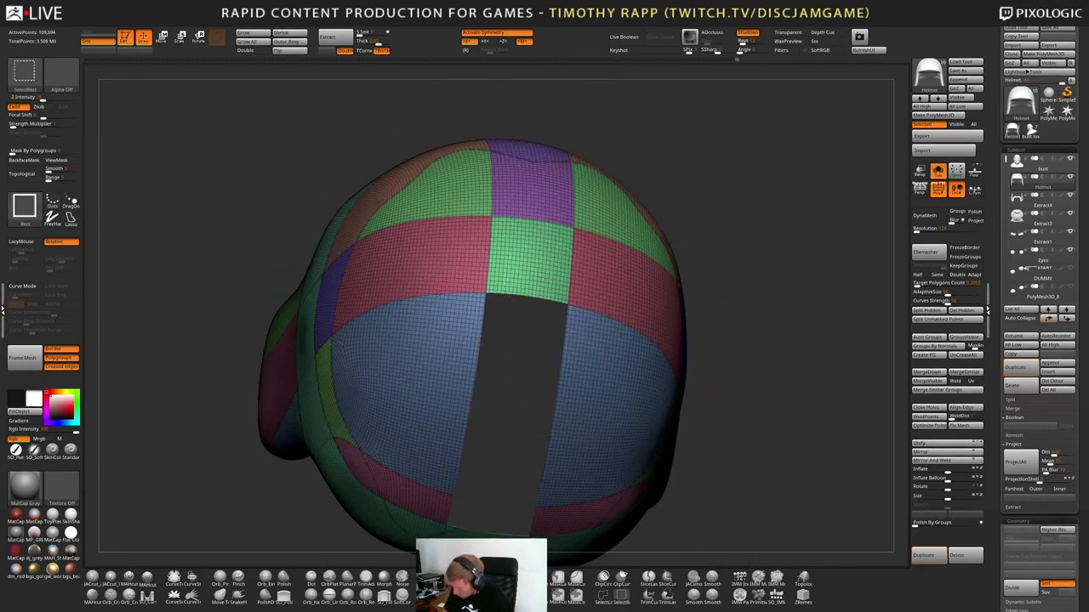
left_click(529, 262, "ctrl+shift")
left_click(532, 192, "ctrl+shift")
right_click_drag(534, 177, 514, 366, "alt")
left_click(514, 347, "ctrl+shift")
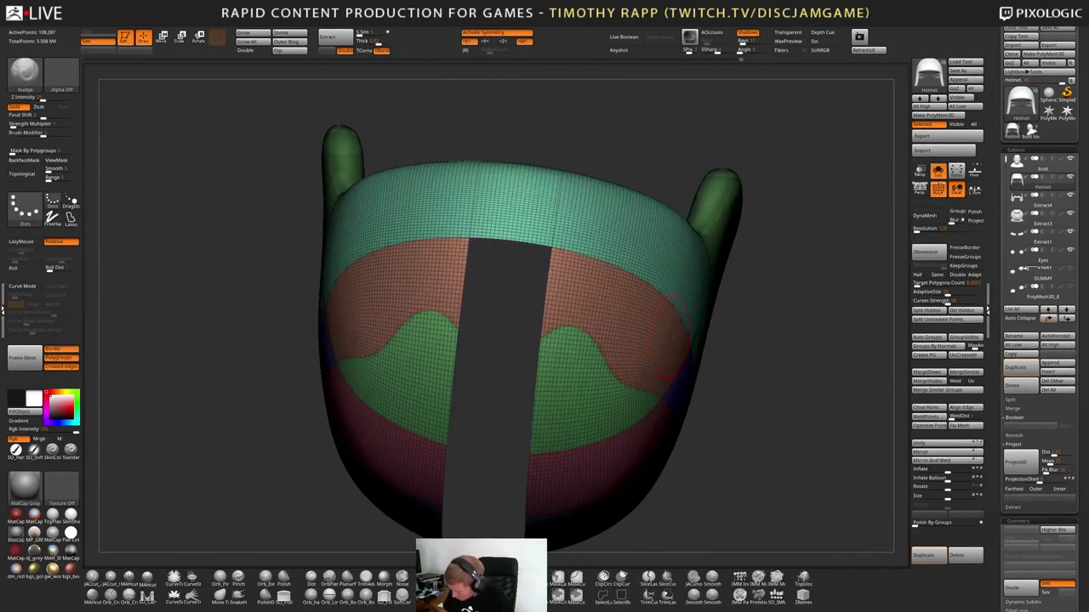
left_click_drag(775, 369, 789, 388, "ctrl+shift")
right_click_drag(819, 422, 673, 347, "shift")
left_click(673, 347, "ctrl+shift")
Isolate the vertical side strip pieces above the lower band, group them as one polygroup, and show the full helmet
mouse_move(673, 347)
left_mouse_down()
mouse_move(673, 457)
mouse_move(672, 432)
mouse_move(682, 435)
mouse_move(656, 451)
mouse_move(566, 417)
left_mouse_up()
left_click(417, 419, "ctrl+shift")
left_click(417, 419, "ctrl+shift")
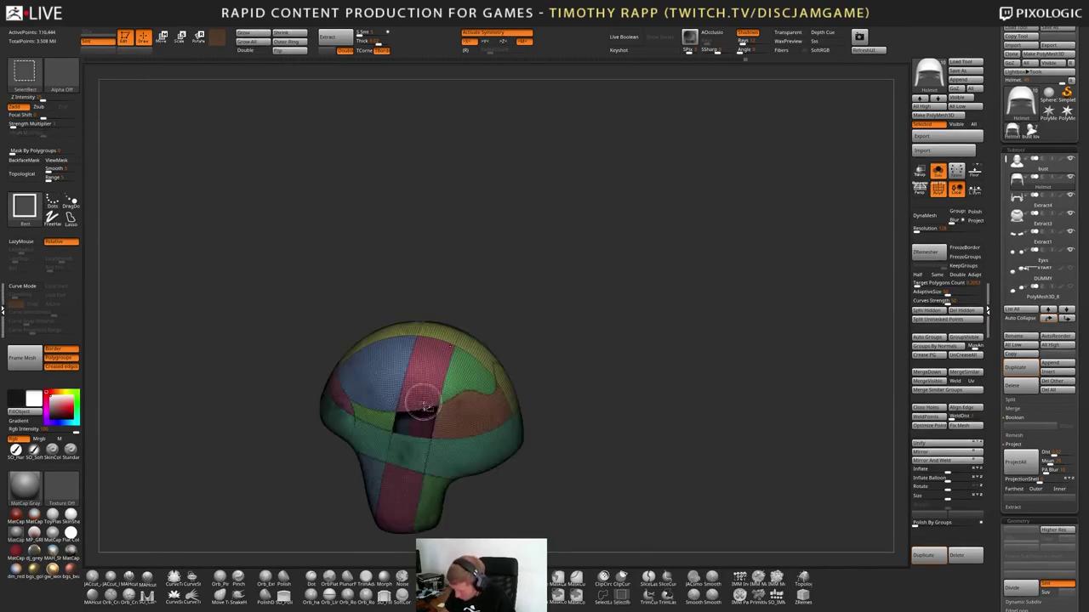
left_click(422, 395, "ctrl+shift")
left_click_drag(544, 289, 486, 357)
left_click_drag(650, 340, 650, 400, "ctrl+shift")
key("ctrl+w")
left_click(679, 363, "ctrl+shift")
Isolate the ear flap pieces below the lower band, group them as one polygroup, and show the full helmet
left_click_drag(681, 362, 592, 414)
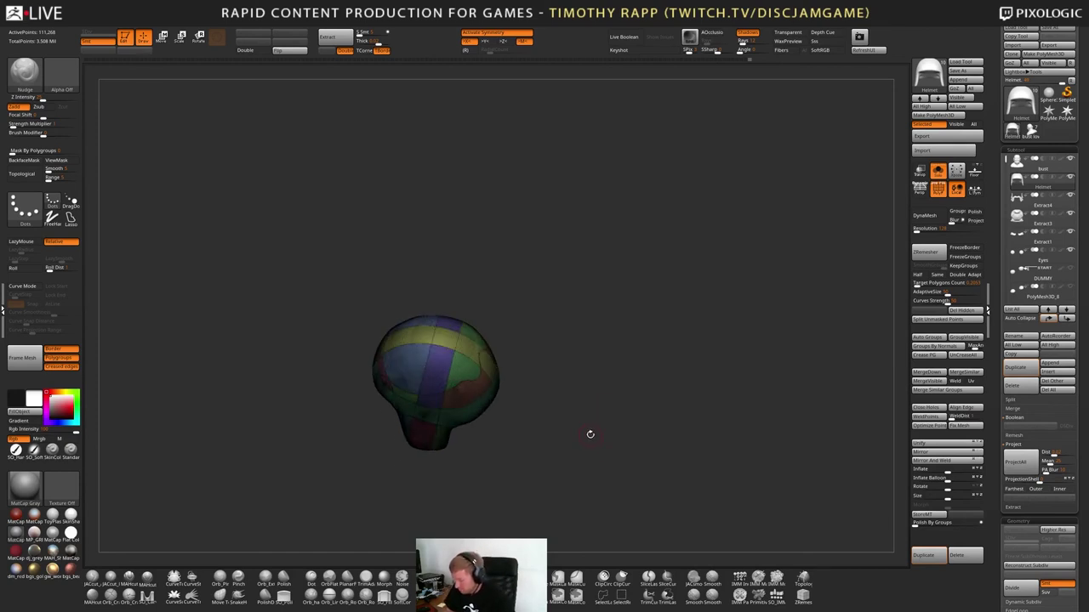
left_click_drag(591, 435, 576, 458)
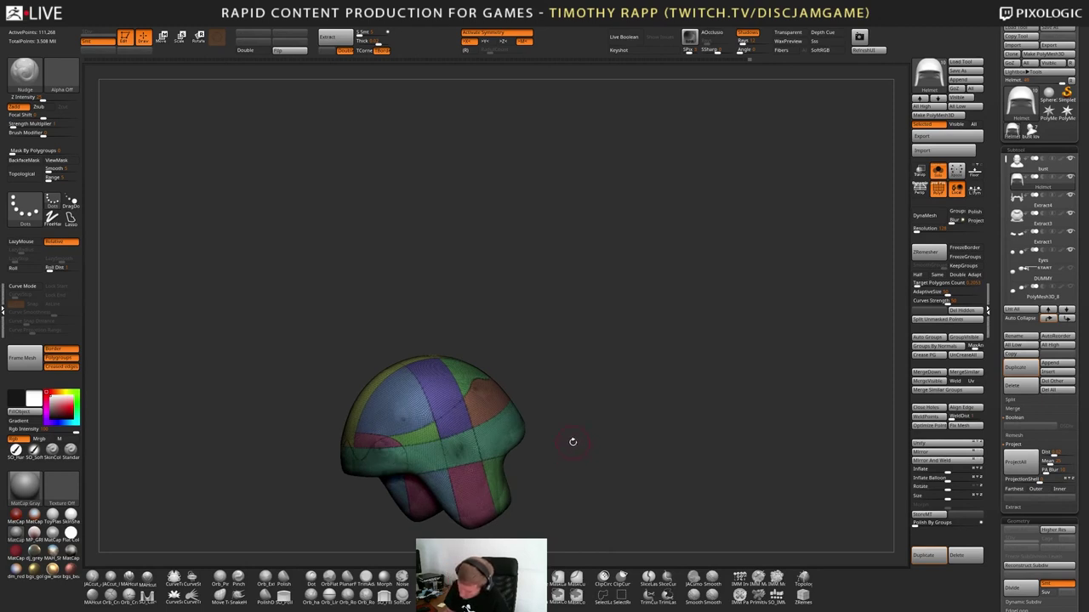
left_click_drag(575, 443, 636, 441)
left_click(493, 495, "ctrl+shift")
left_click(497, 493, "ctrl+shift")
left_click(513, 484, "ctrl+shift")
left_click(460, 487, "ctrl+shift")
key("ctrl+w")
left_click_drag(560, 463, 597, 425)
left_click(656, 430, "ctrl+shift")
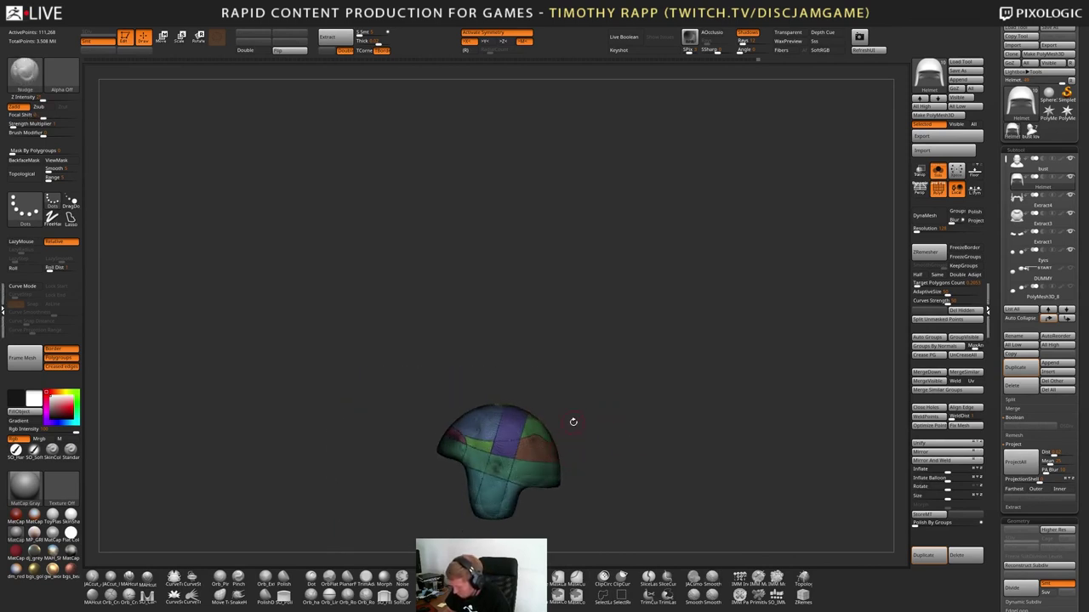
Examine the helmet's panel layout and silhouette from several sides, with and without the polygroup display
left_click_drag(554, 495, 583, 488)
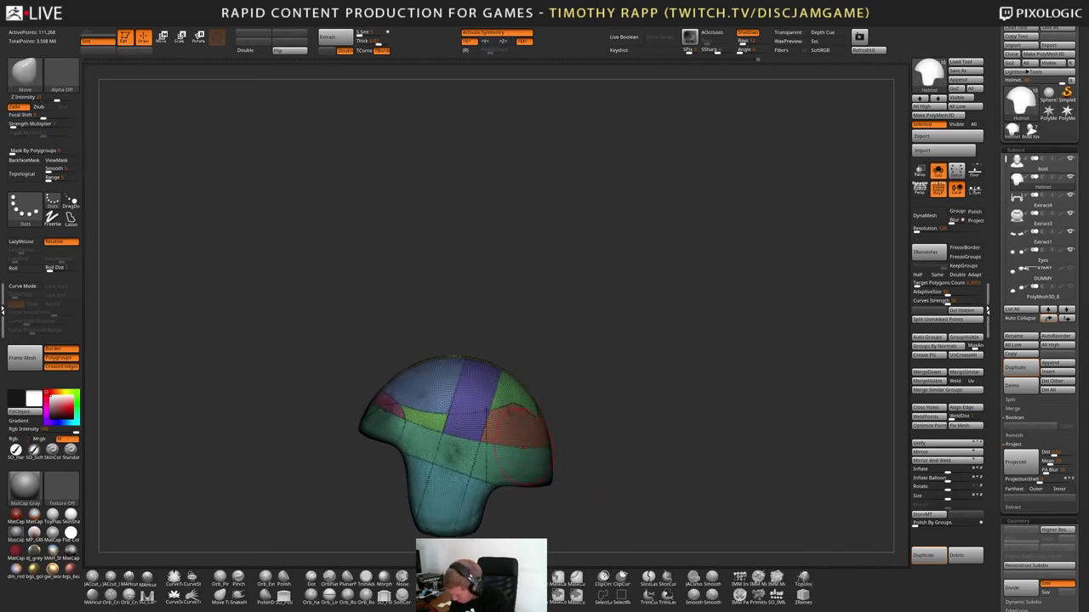
right_click_drag(663, 457, 653, 425, "ctrl")
left_click_drag(653, 425, 596, 423)
key("shift+f")
right_click_drag(596, 422, 672, 423, "ctrl")
left_click_drag(652, 466, 613, 460)
key("shift+f")
key("shift+f")
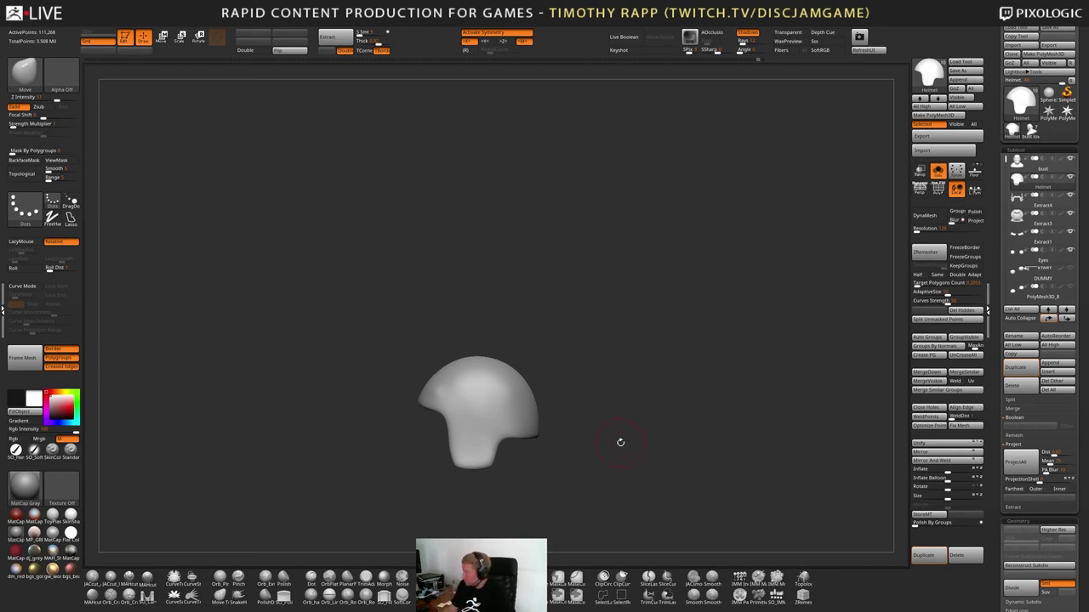
key("shift+f")
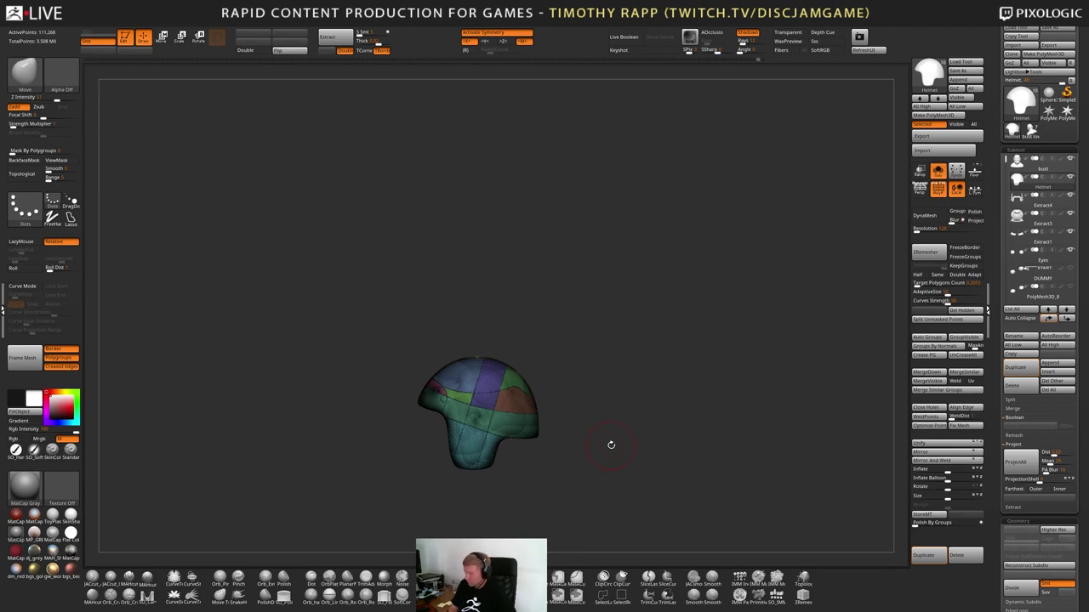
mouse_move(589, 435)
left_mouse_down()
mouse_move(605, 439)
mouse_move(584, 440)
mouse_move(590, 450)
mouse_move(607, 423)
left_mouse_up()
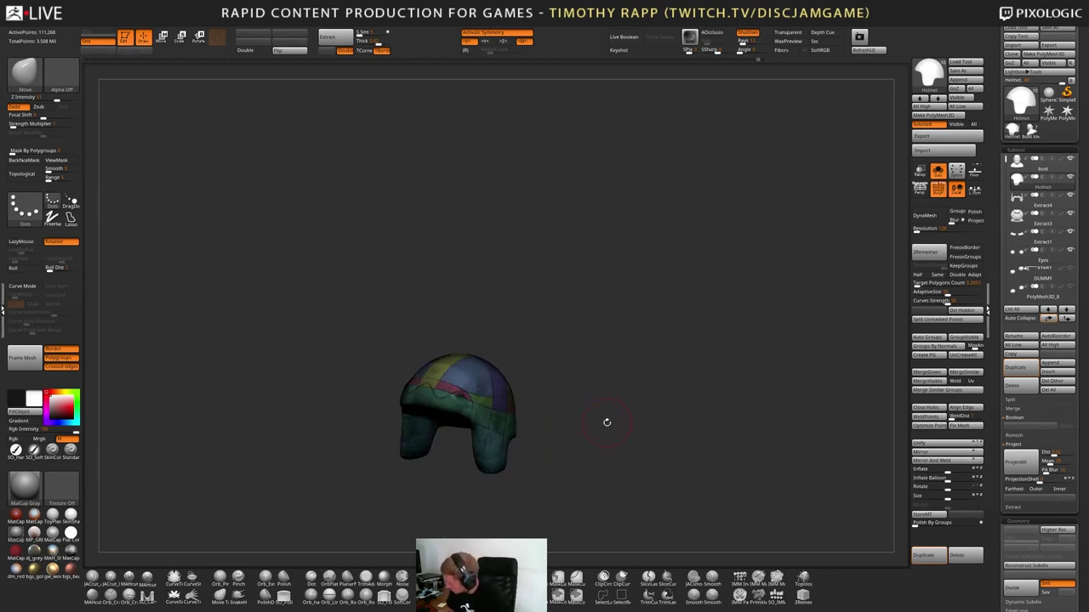
Duplicate the helmet subtool, and convert the Helmet to a single-polygroup DynaMesh
left_click(1013, 370)
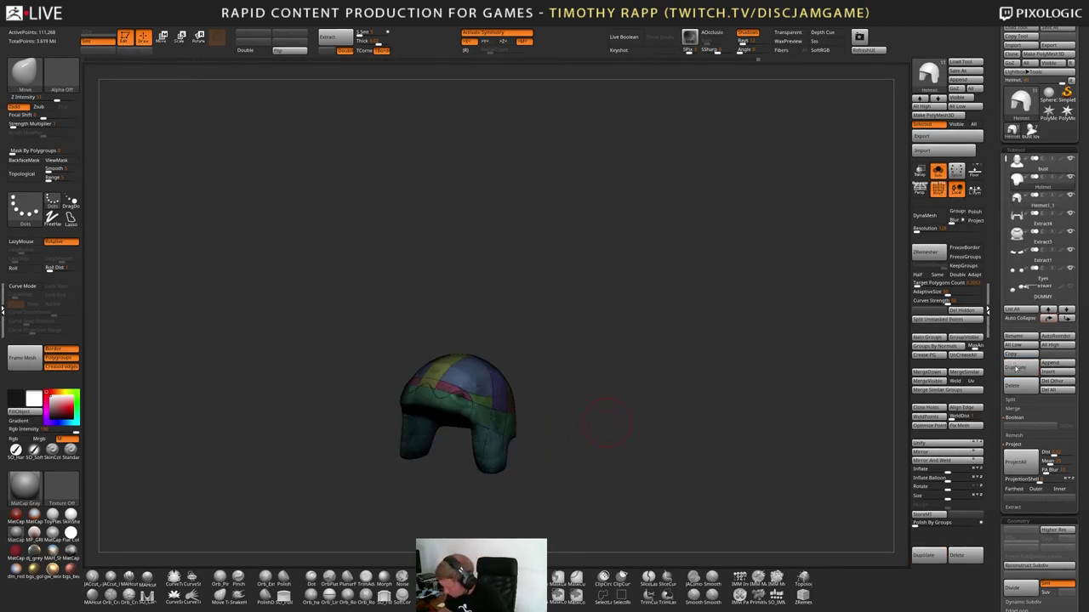
key("shift+f")
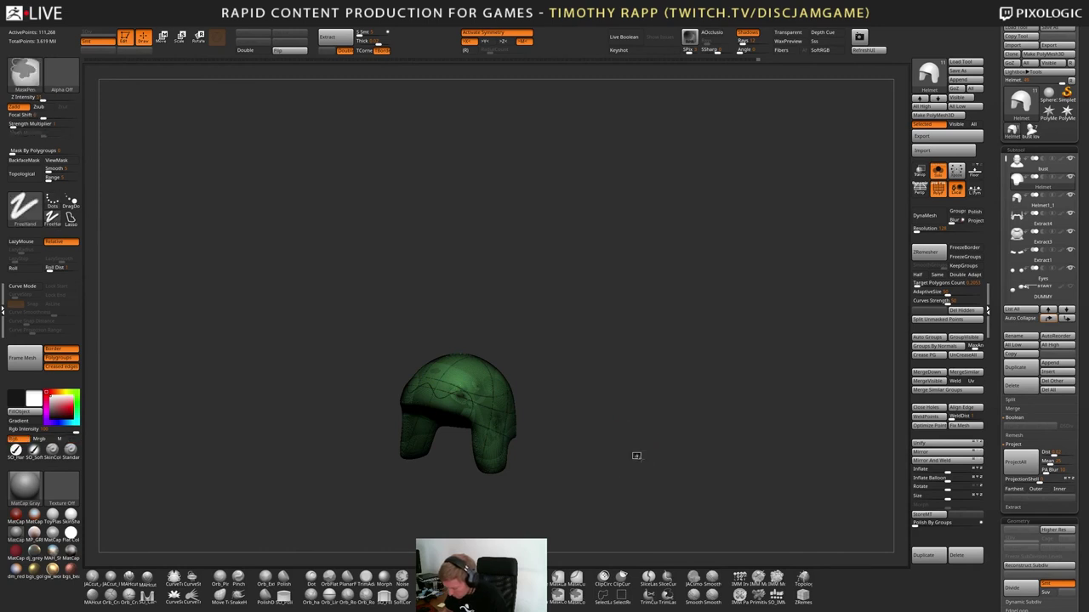
left_click(926, 216)
key("shift+f")
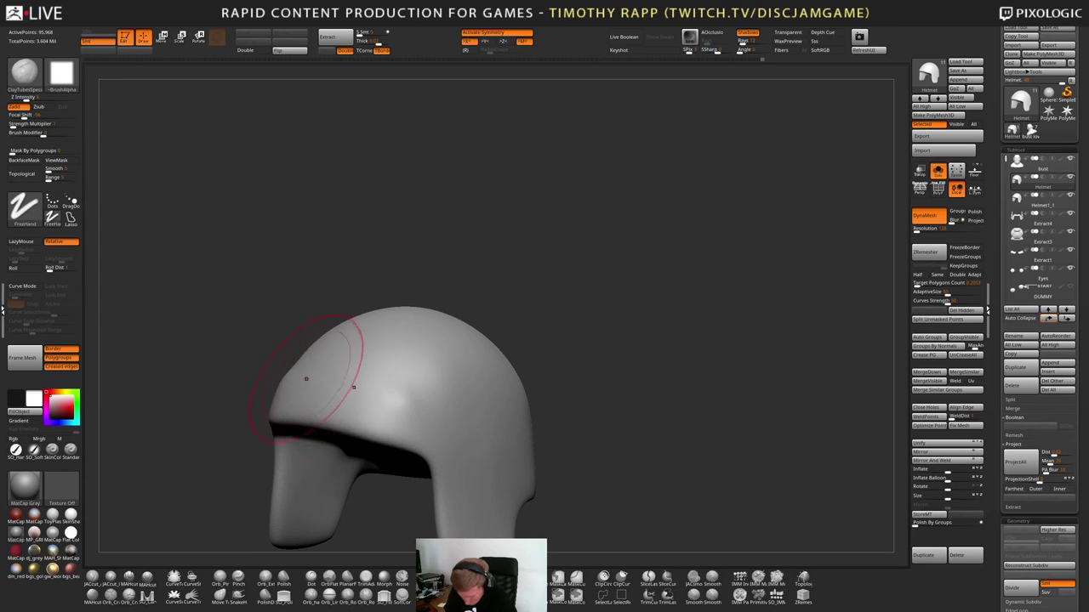
Brush lightly over the helmet's front and side, and smooth the surface
right_click_drag(318, 392, 413, 397)
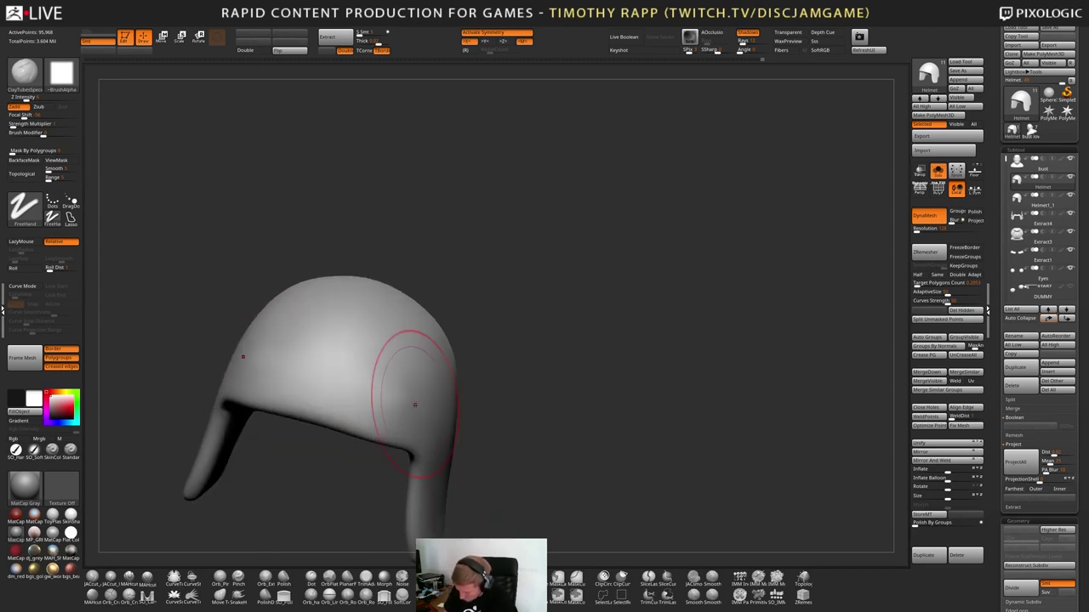
mouse_move(326, 366)
left_mouse_down()
mouse_move(275, 343)
mouse_move(307, 343)
mouse_move(291, 355)
mouse_move(272, 343)
left_mouse_up()
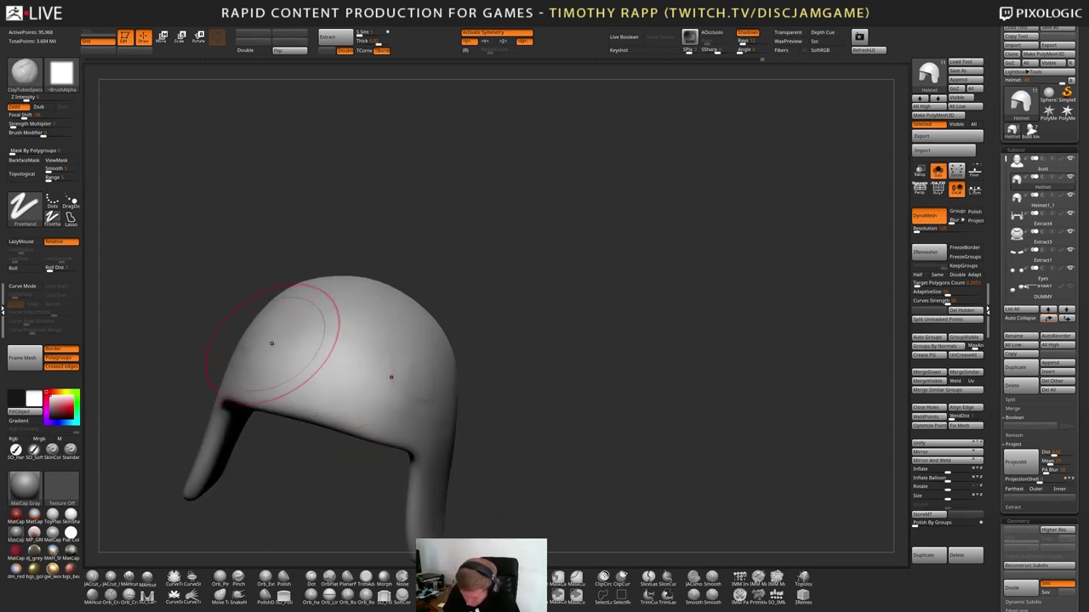
right_click_drag(273, 343, 314, 384)
mouse_move(264, 358)
left_mouse_down("shift")
mouse_move(267, 369)
mouse_move(323, 380)
left_mouse_up("shift")
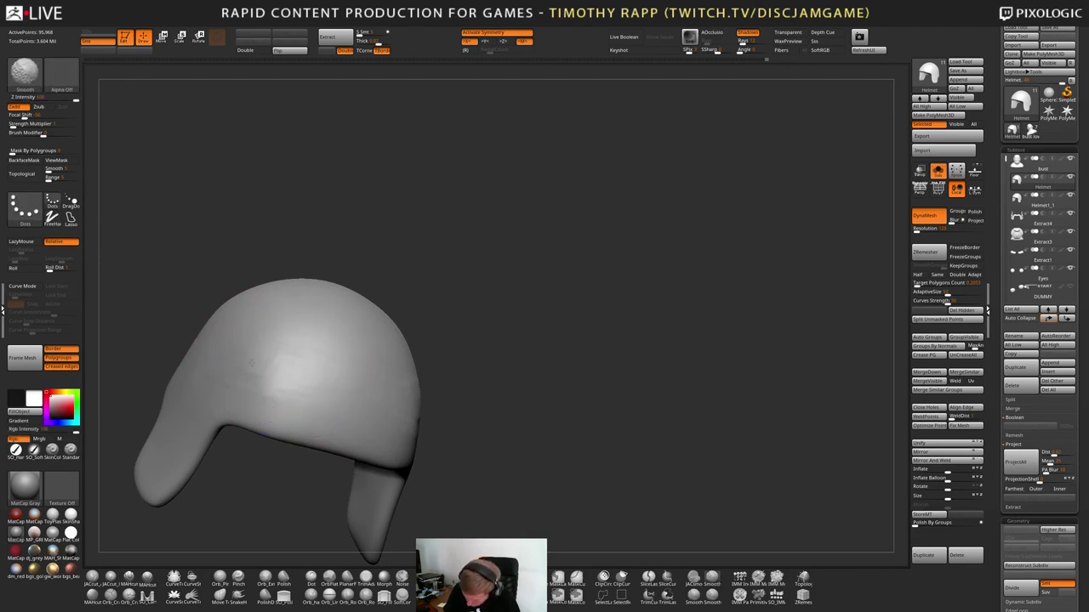
mouse_move(325, 383)
right_mouse_down()
mouse_move(366, 347)
mouse_move(445, 394)
mouse_move(435, 340)
mouse_move(457, 402)
mouse_move(472, 405)
mouse_move(462, 465)
right_mouse_up()
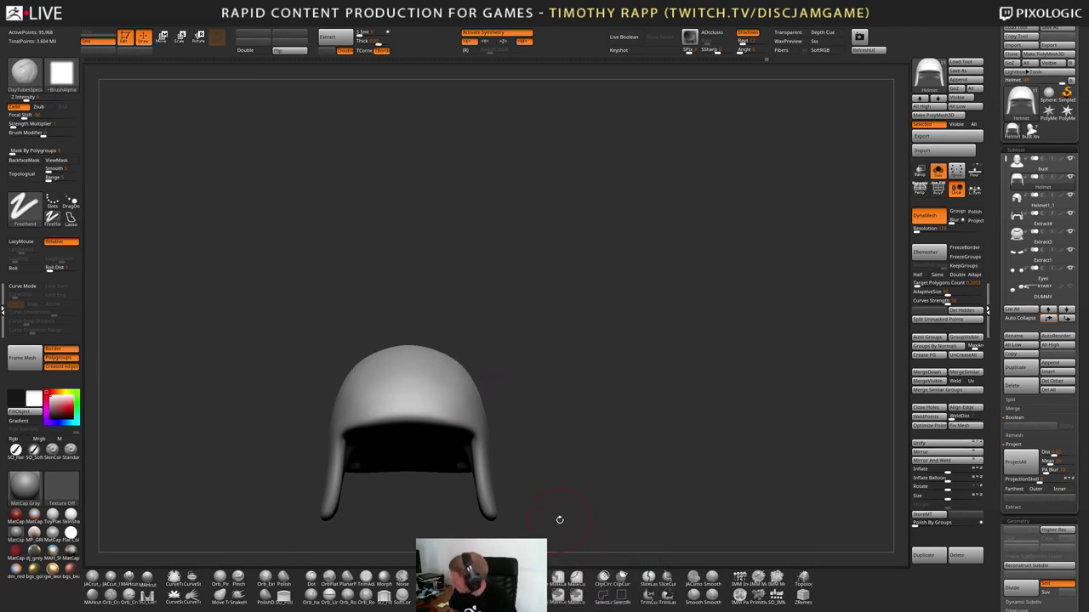
Mask a curved front brim panel across the forehead that ends above both ear flaps
right_click_drag(540, 461, 486, 420)
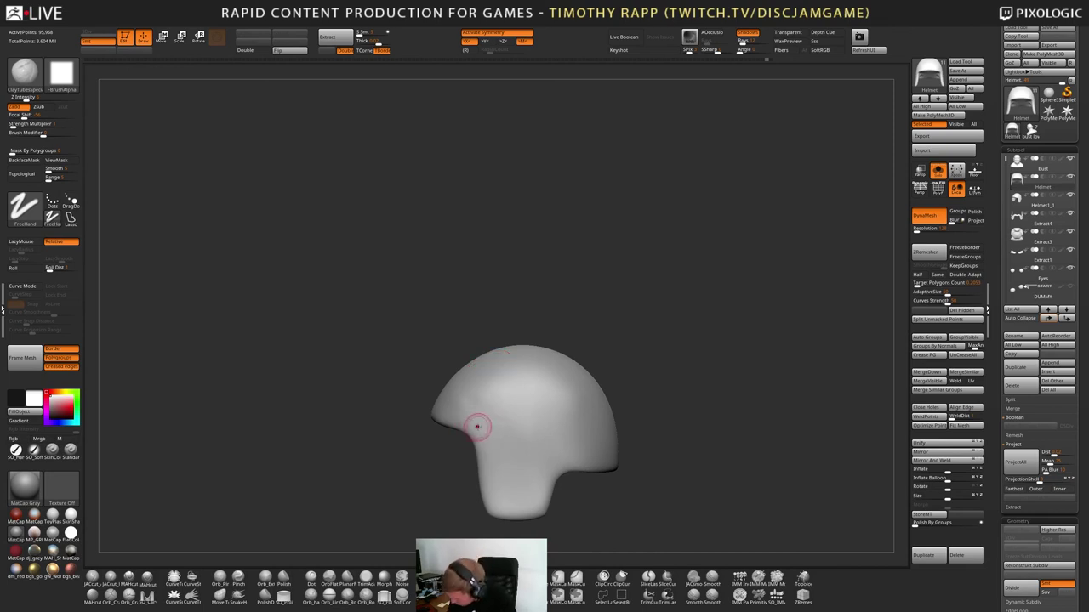
left_click_drag(470, 429, 513, 407, "ctrl")
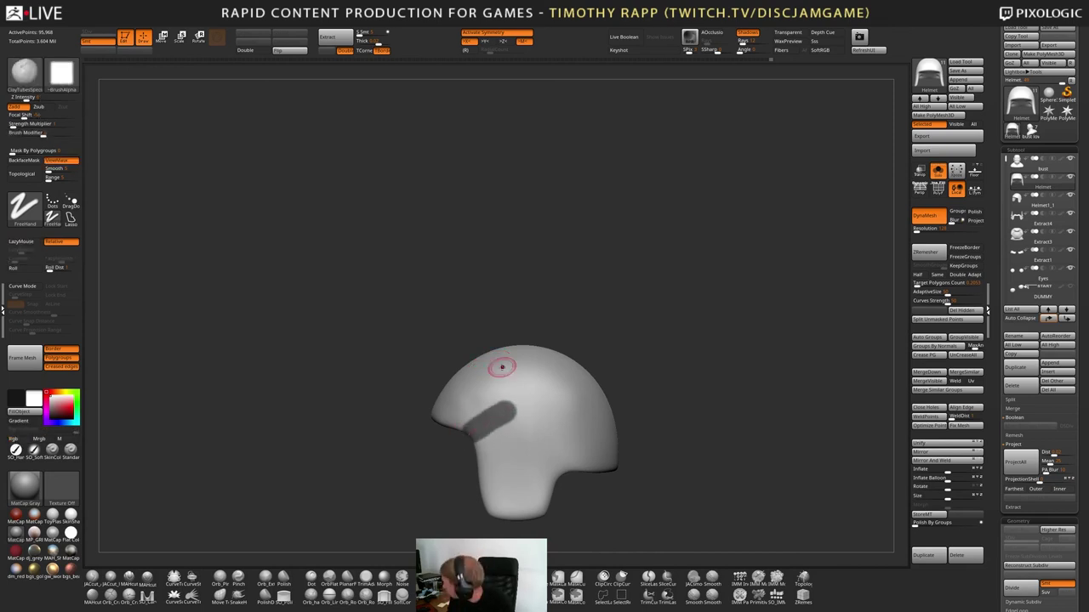
mouse_move(494, 395)
right_mouse_down("alt")
mouse_move(486, 443)
mouse_move(513, 445)
right_mouse_up("alt")
mouse_move(494, 460)
left_mouse_down("ctrl")
mouse_move(450, 434)
mouse_move(414, 446)
left_mouse_up("ctrl")
mouse_move(479, 462)
left_mouse_down("ctrl")
mouse_move(382, 467)
mouse_move(398, 466)
left_mouse_up("ctrl")
mouse_move(417, 452)
right_mouse_down()
mouse_move(441, 439)
mouse_move(451, 409)
right_mouse_up()
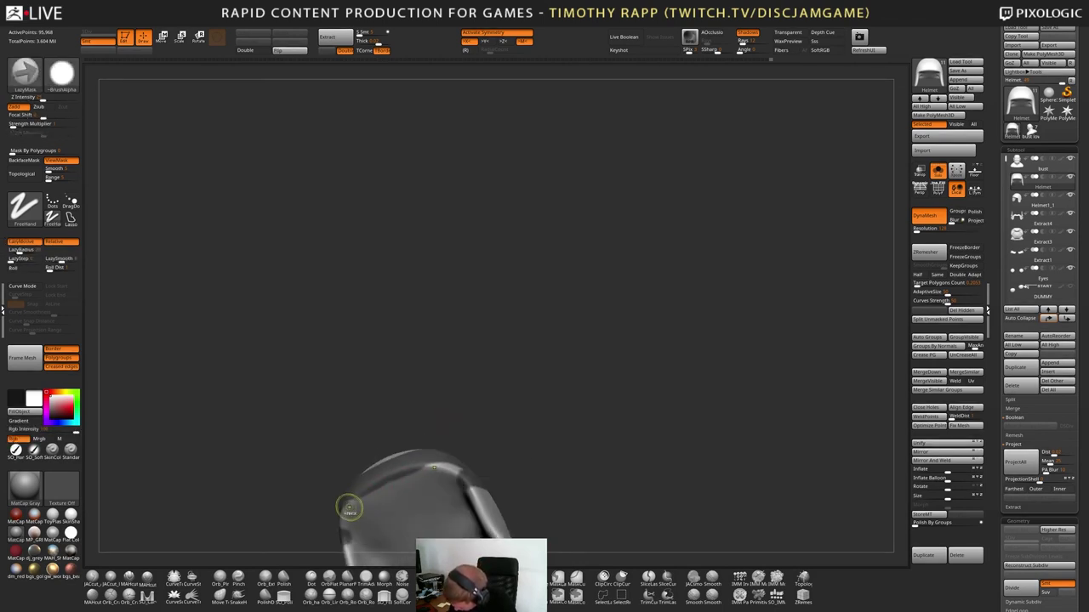
left_click_drag(349, 508, 392, 479, "ctrl")
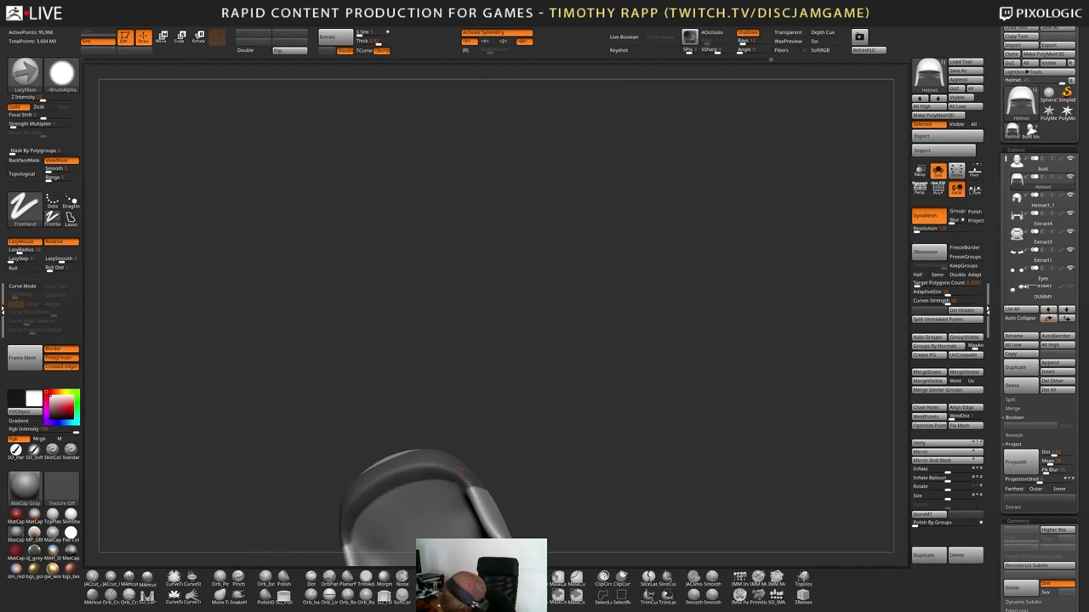
right_click_drag(467, 478, 489, 456)
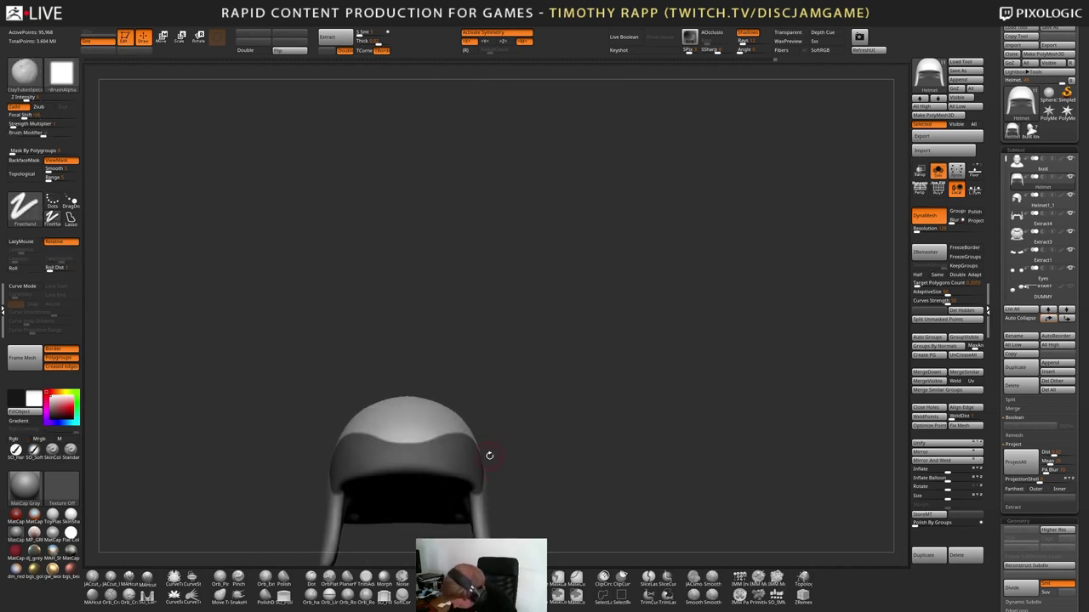
right_click_drag(501, 493, 515, 483)
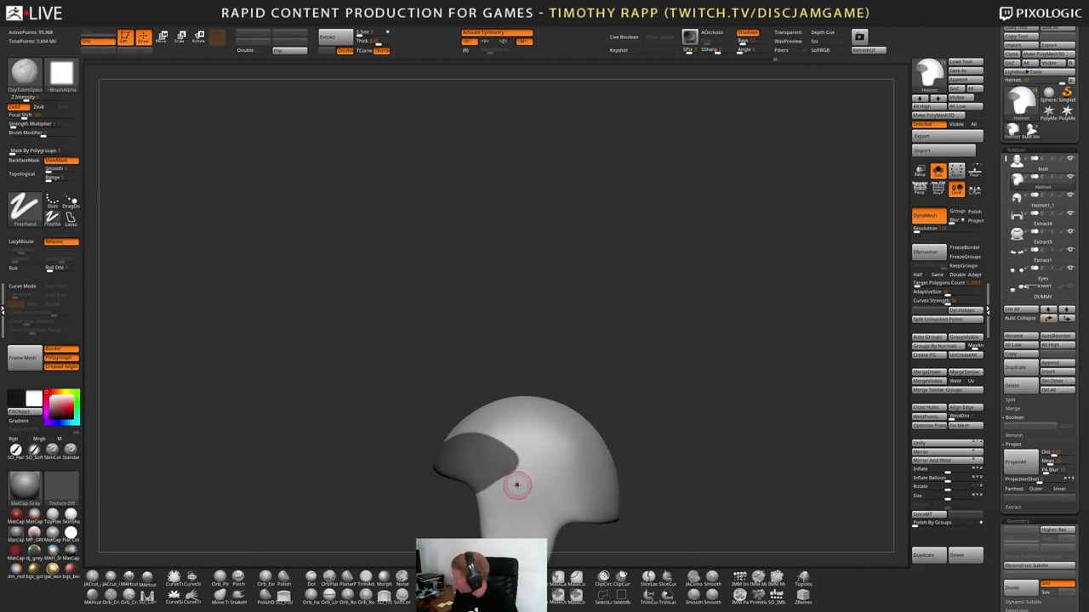
Refine the brim mask's side ends into sharp points and turn the masked area into its own polygroup
mouse_move(516, 485)
right_mouse_down()
mouse_move(511, 460)
mouse_move(504, 470)
right_mouse_up()
key("ctrl")
key("ctrl")
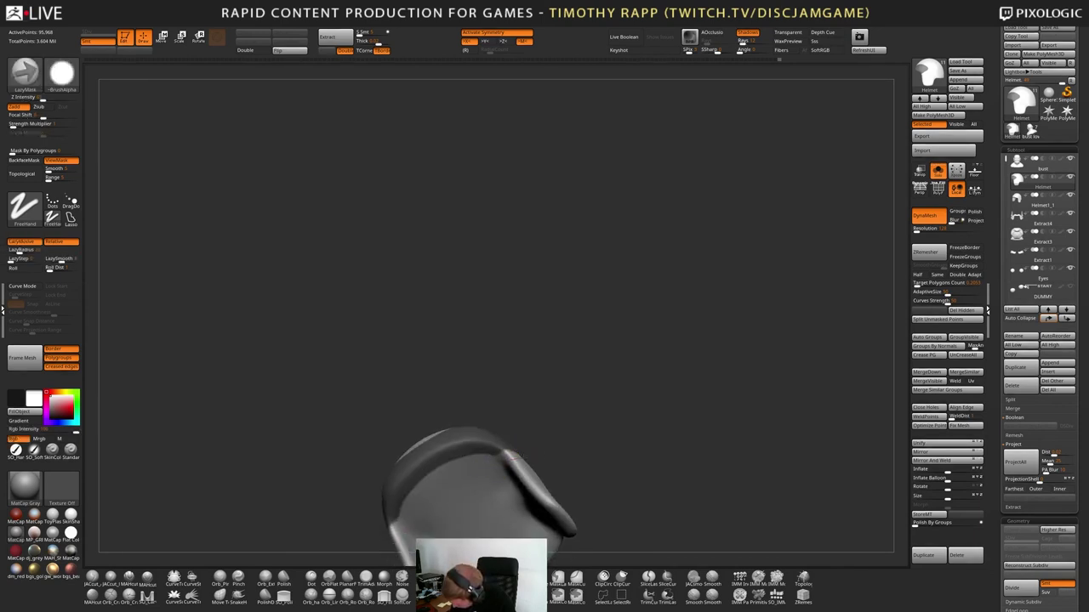
right_click_drag(522, 457, 523, 430)
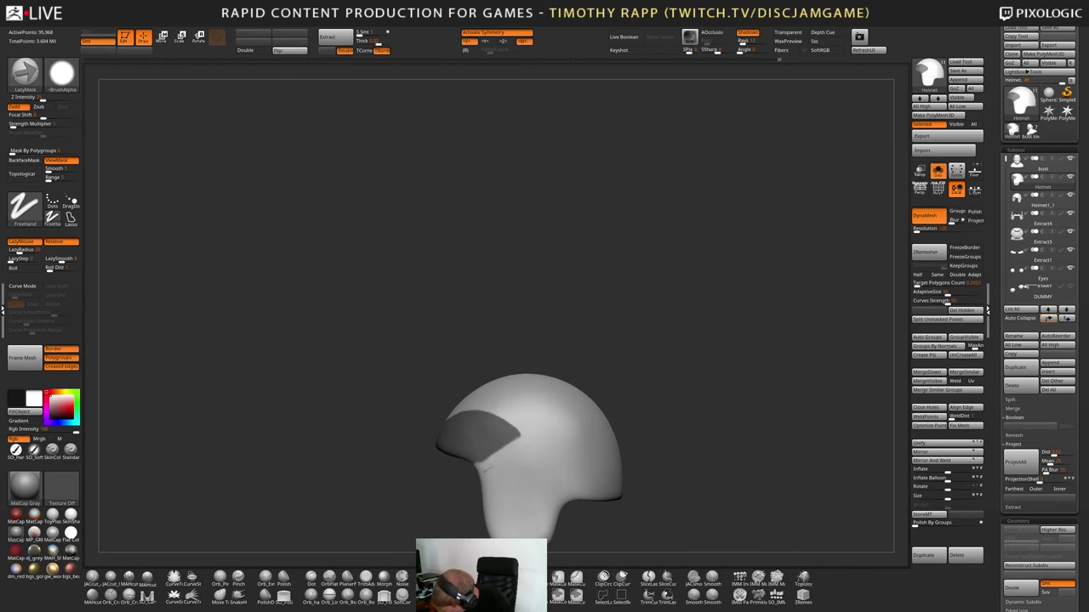
mouse_move(511, 458)
right_mouse_down("ctrl")
mouse_move(589, 450)
mouse_move(549, 463)
mouse_move(525, 387)
right_mouse_up("ctrl")
key("shift+f")
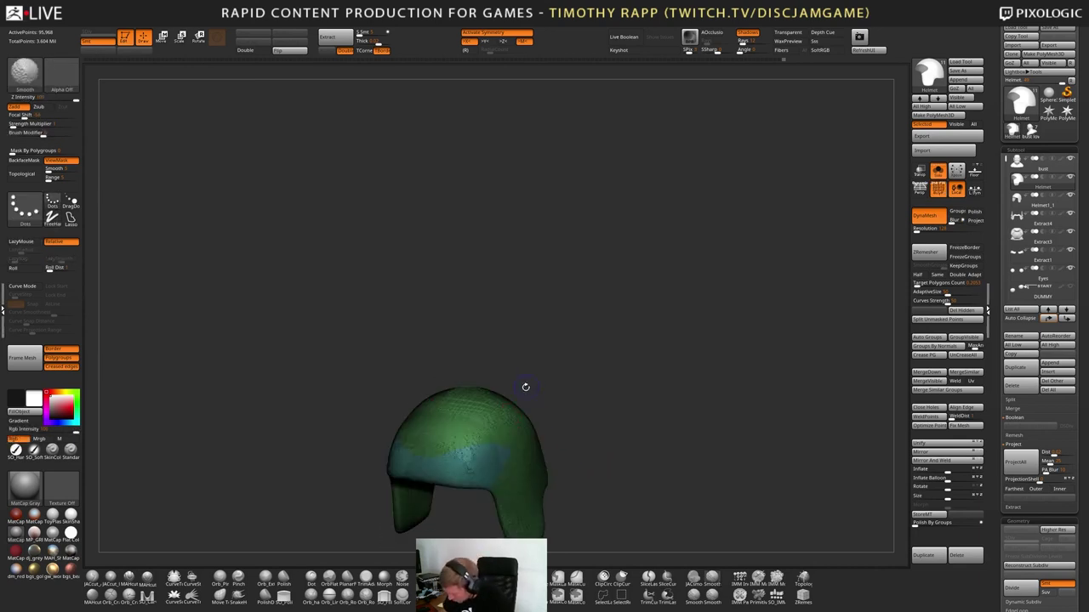
right_click_drag(454, 466, 432, 468)
left_click_drag(450, 460, 485, 414, "ctrl")
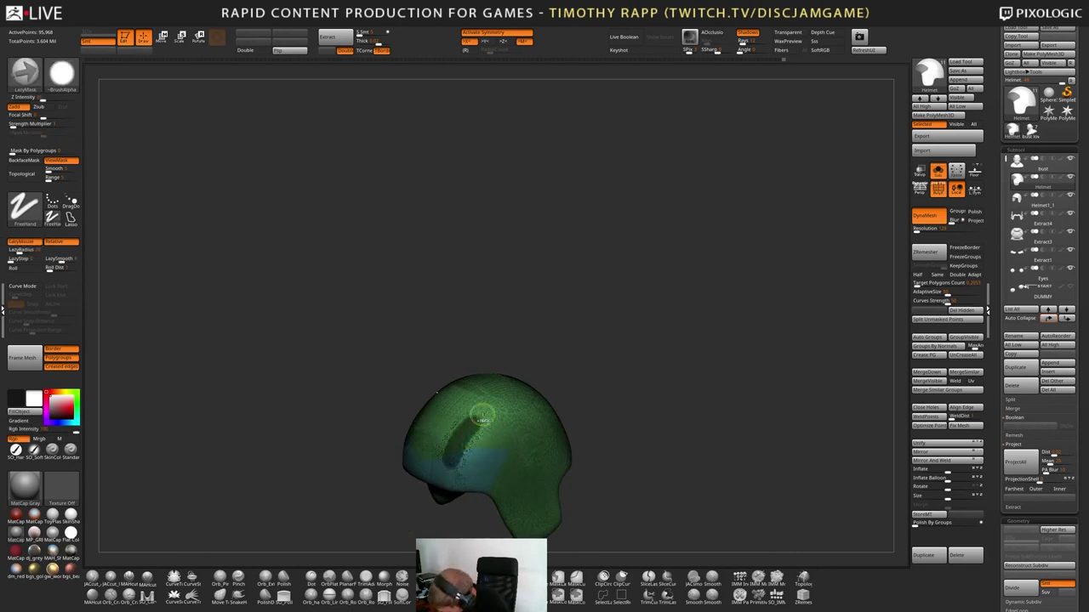
key("ctrl+z")
mouse_move(483, 417)
right_mouse_down("shift")
mouse_move(503, 423)
mouse_move(445, 465)
right_mouse_up("shift")
left_click_drag(439, 461, 466, 411, "ctrl")
key("ctrl+z")
Mask a strip along the helmet's upper side, running from above the front brim panel towards the back
left_click_drag(441, 456, 475, 406, "ctrl")
right_click_drag(480, 393, 440, 408)
mouse_move(449, 431)
left_mouse_down("ctrl")
mouse_move(463, 413)
mouse_move(522, 396)
left_mouse_up("ctrl")
right_click_drag(553, 444, 553, 406)
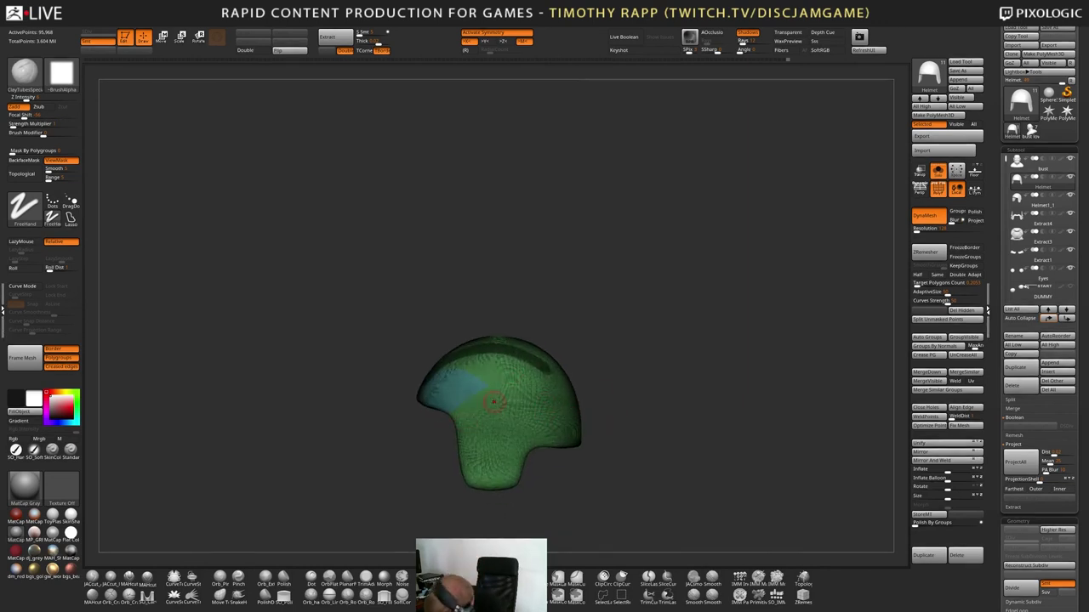
Try a straight diagonal mask from the brim panel's side corner down to the edge behind the ear flap
left_click(491, 393, "ctrl")
left_click_drag(525, 435, 533, 442, "ctrl")
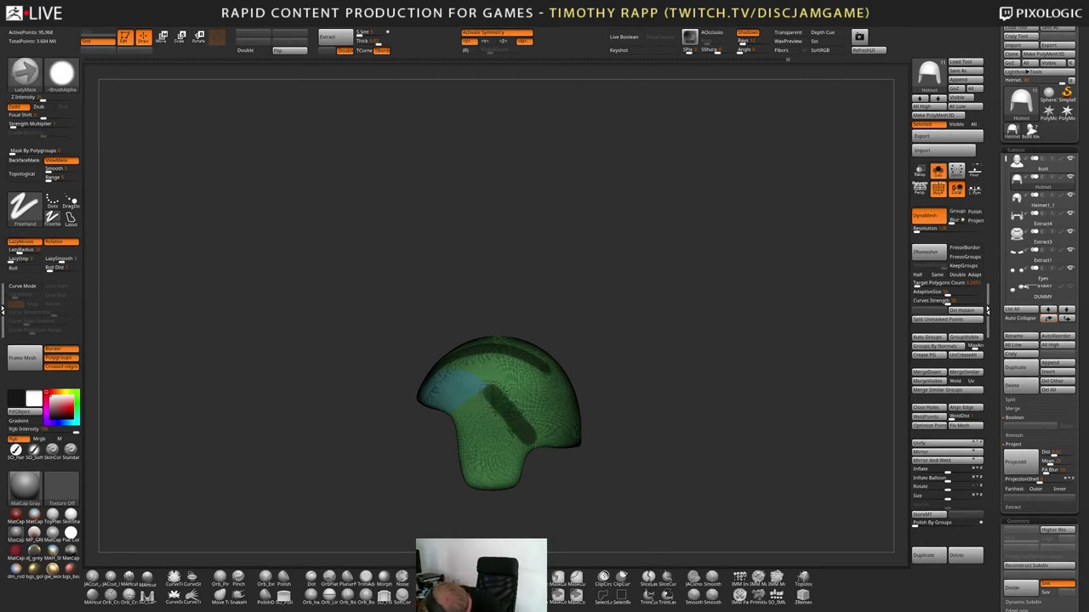
key("ctrl+z")
right_click_drag(637, 417, 558, 397)
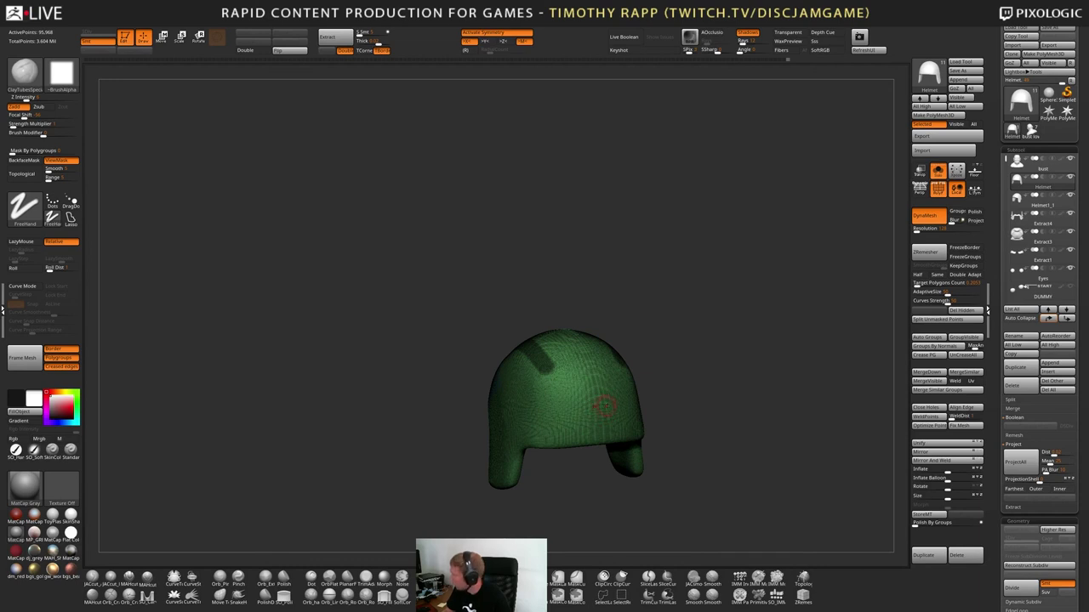
right_click_drag(603, 407, 630, 397)
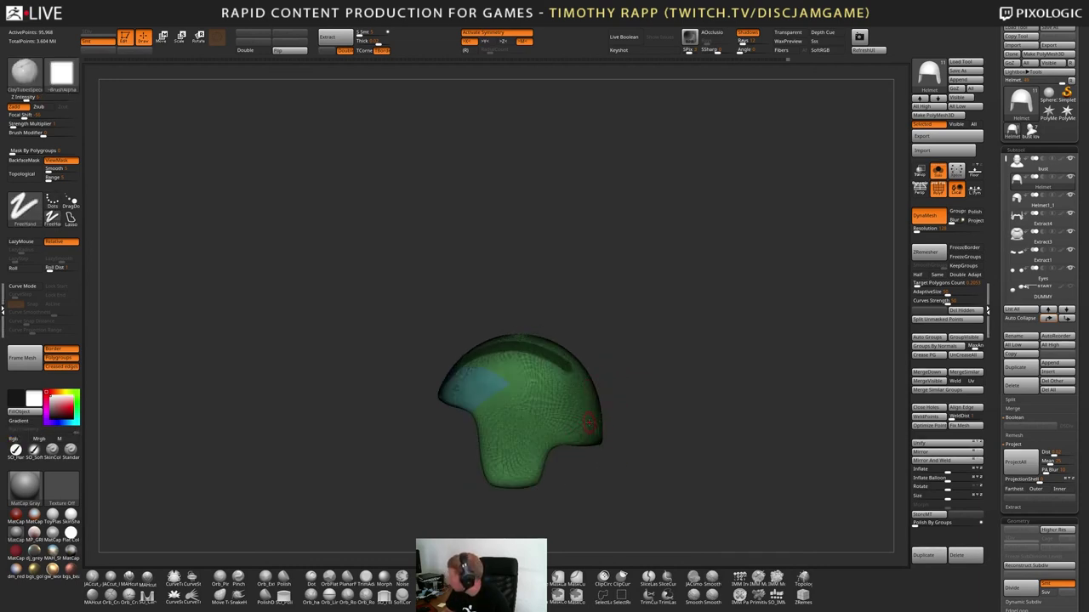
Replace the upper strip mask with one on the helmet's lower rear edge and group that area as its own polygroup
key("ctrl")
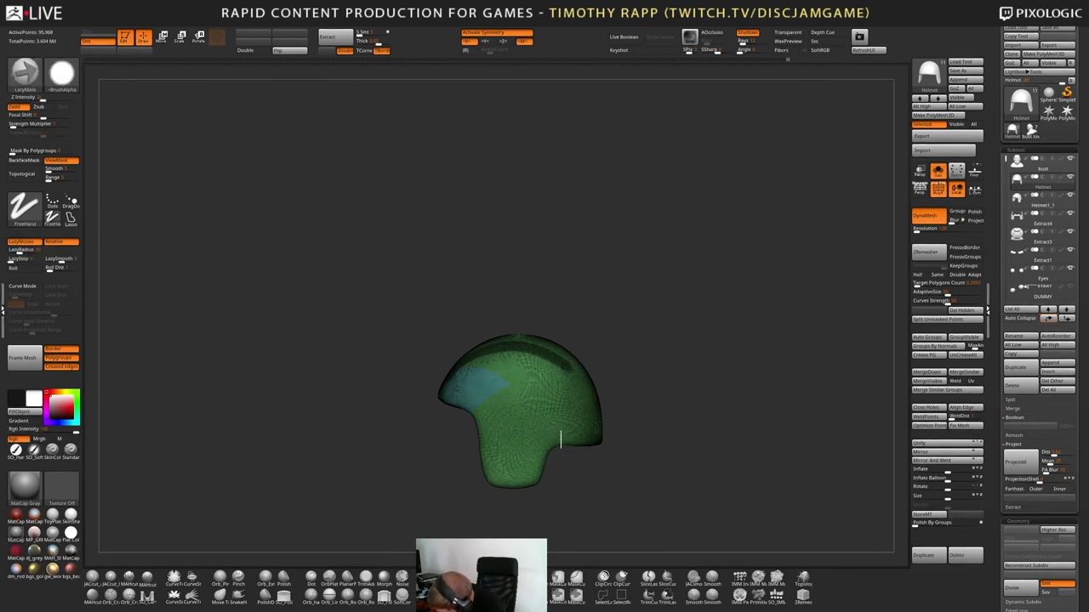
left_click_drag(638, 422, 554, 480, "ctrl")
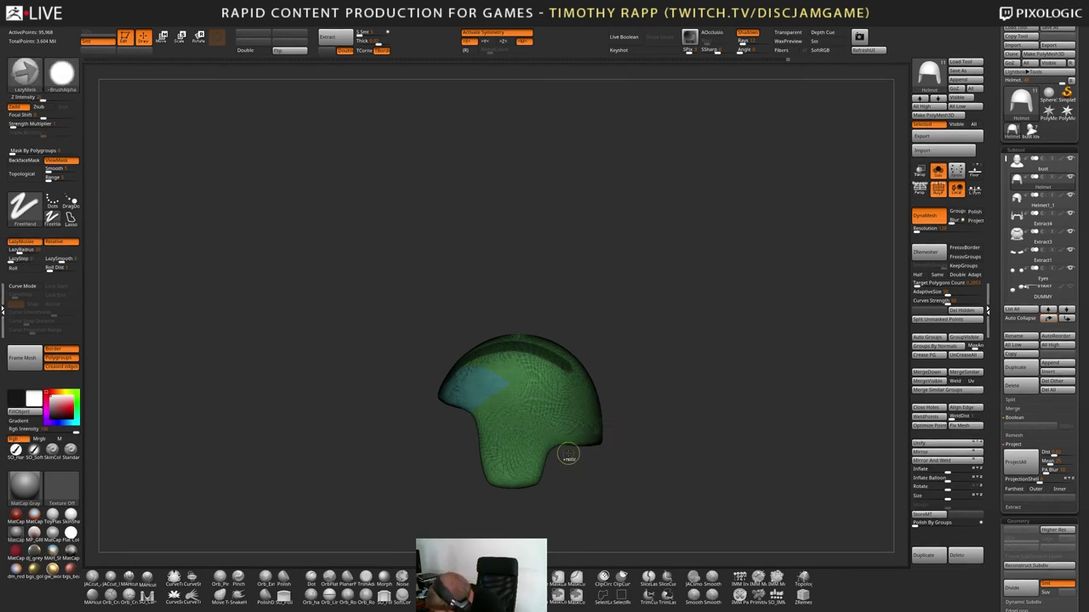
right_click_drag(570, 377, 621, 363)
left_click_drag(567, 369, 555, 358, "ctrl")
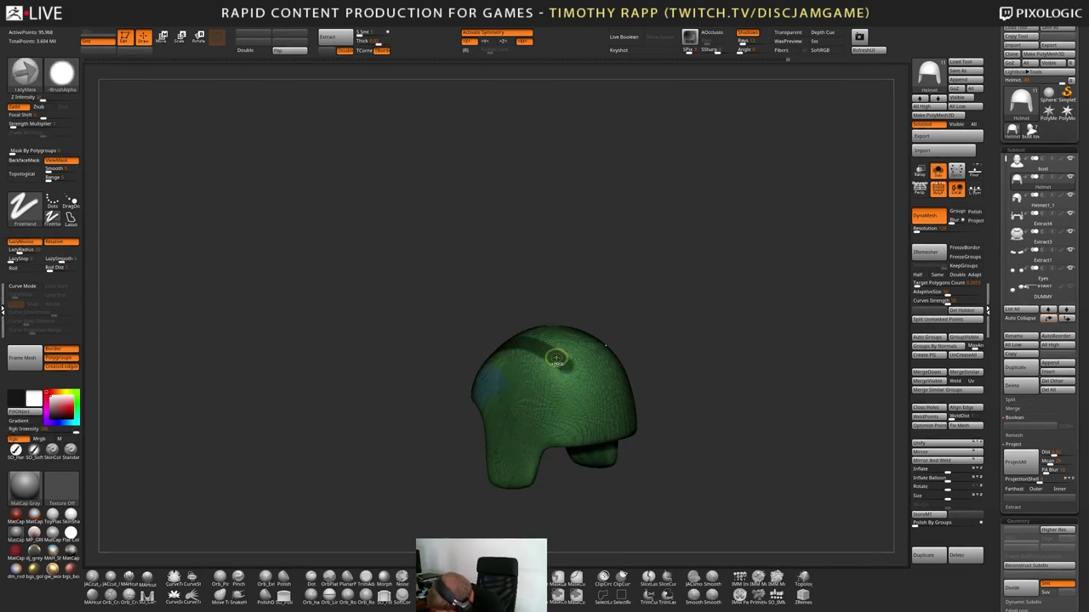
mouse_move(586, 322)
left_mouse_down()
mouse_move(627, 372)
mouse_move(611, 423)
left_mouse_up()
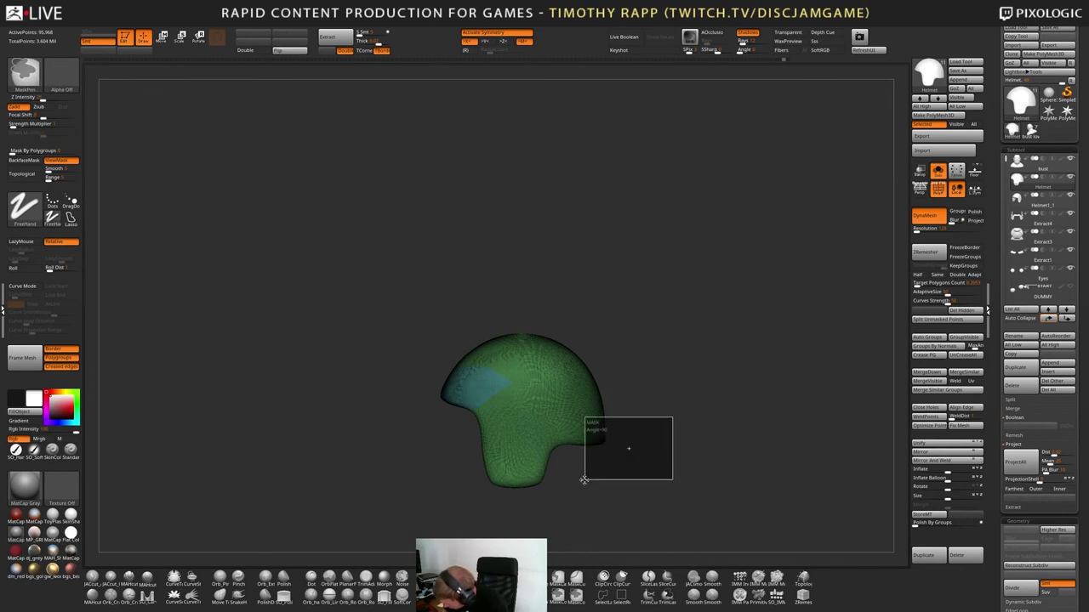
mouse_move(585, 481)
left_mouse_down("ctrl")
mouse_move(664, 426)
mouse_move(555, 459)
left_mouse_up("ctrl")
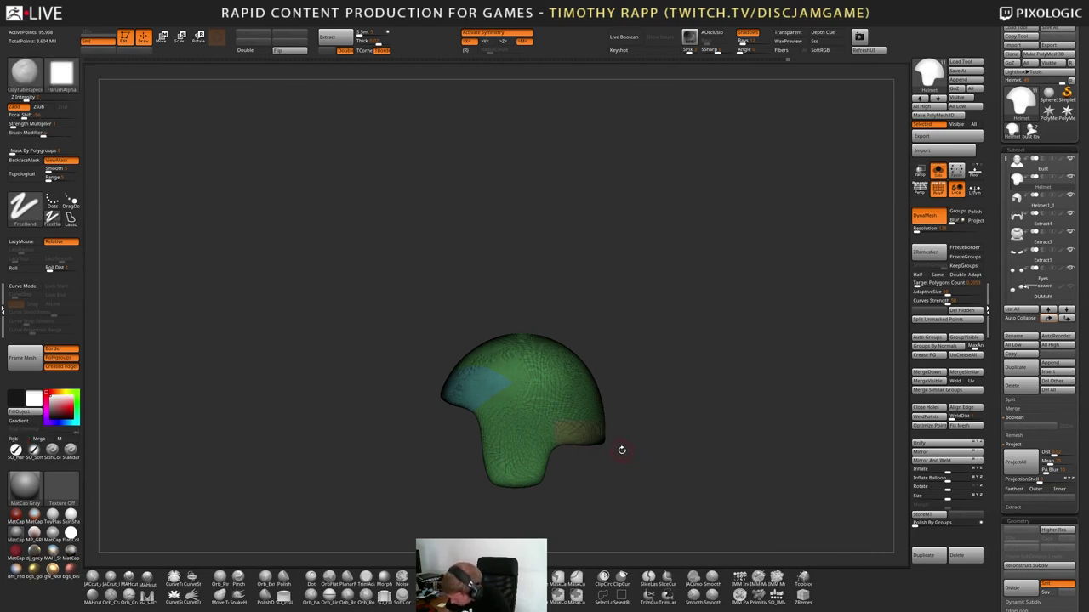
mouse_move(621, 451)
left_mouse_down()
mouse_move(540, 421)
mouse_move(516, 394)
left_mouse_up()
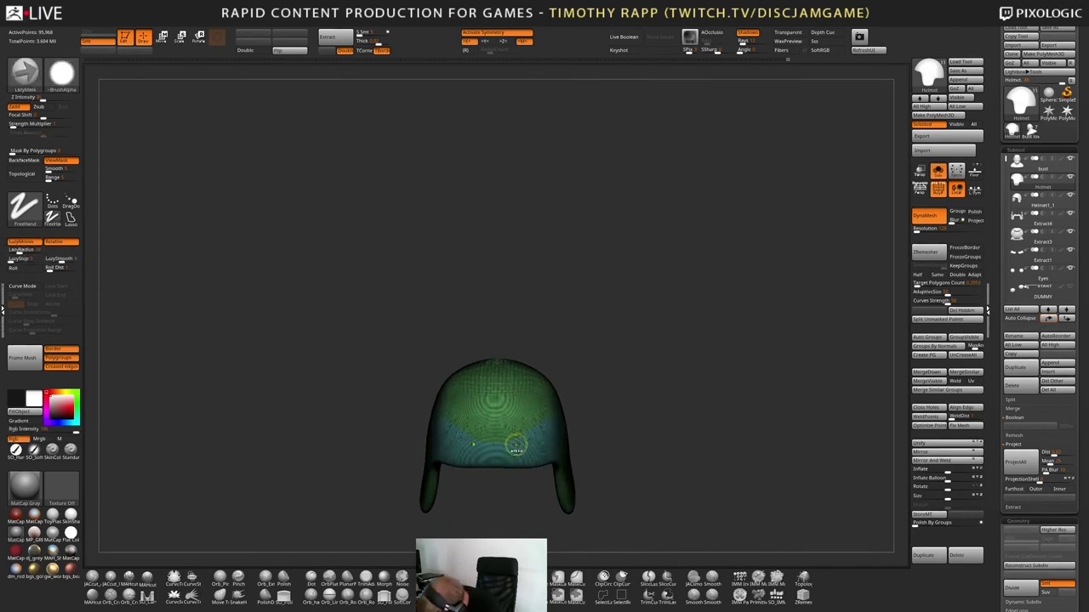
Mask a symmetrical pair of long strips over the helmet's crown, running from the front brim panel to the rear edge
left_click_drag(516, 445, 539, 372, "ctrl")
mouse_move(619, 417)
left_mouse_down()
mouse_move(553, 398)
mouse_move(561, 362)
mouse_move(601, 327)
mouse_move(544, 366)
left_mouse_up()
mouse_move(652, 303)
left_mouse_down()
mouse_move(667, 264)
mouse_move(621, 336)
left_mouse_up()
left_click_drag(588, 298, 625, 299)
mouse_move(503, 313)
left_mouse_down("ctrl")
mouse_move(480, 356)
mouse_move(486, 445)
mouse_move(503, 353)
left_mouse_up("ctrl")
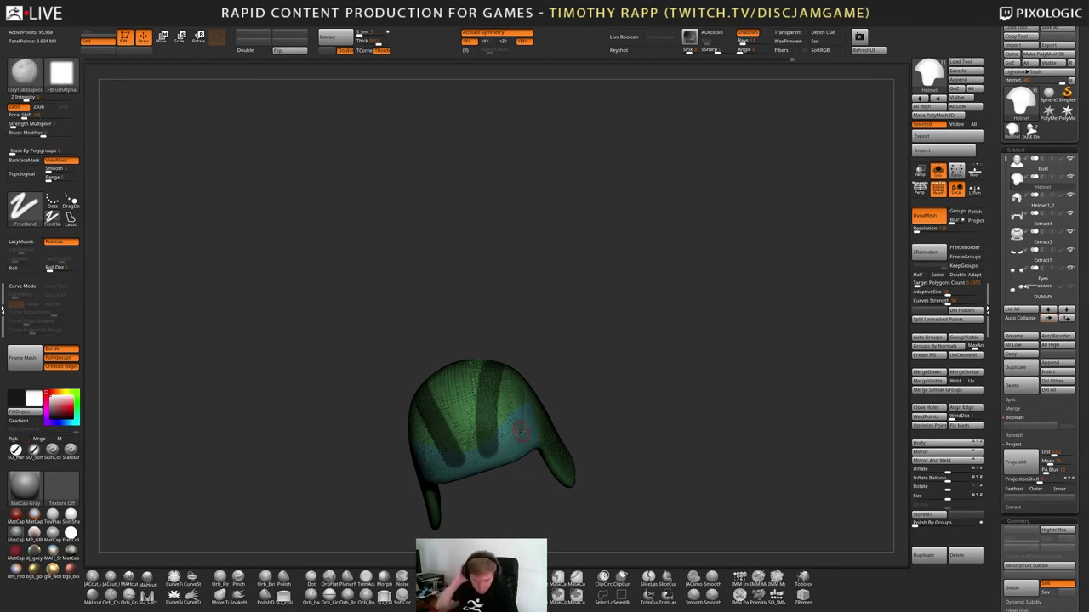
left_click_drag(616, 398, 611, 473)
key("ctrl+w")
key("ctrl+z")
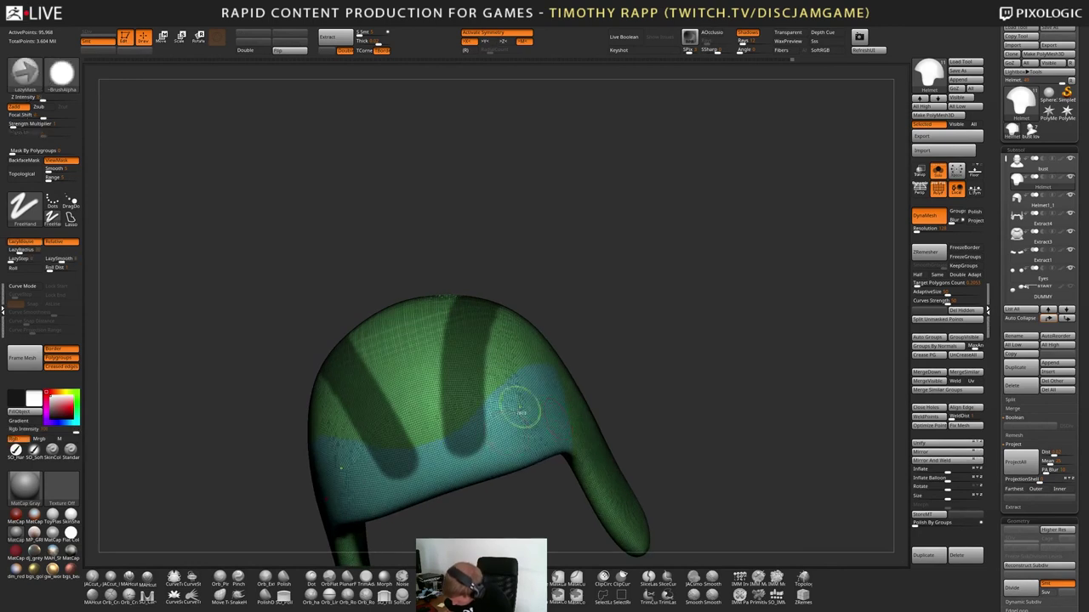
Unmask the front ends of both strips where they overlap the front brim panel
left_click_drag(517, 406, 464, 459, "ctrl+alt")
left_click_drag(517, 397, 455, 435, "ctrl+alt")
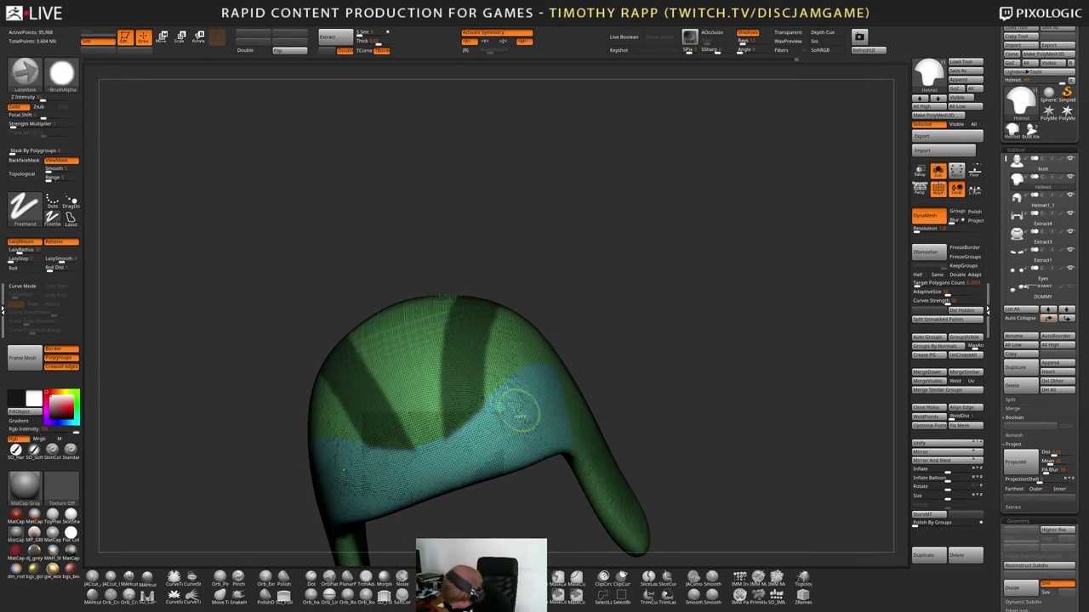
left_click_drag(619, 384, 391, 515)
Clear the strip mask from the rear edge panel and group the remaining masked strips as their own polygroup
mouse_move(524, 451)
right_mouse_down("shift")
mouse_move(637, 455)
mouse_move(630, 425)
right_mouse_up("shift")
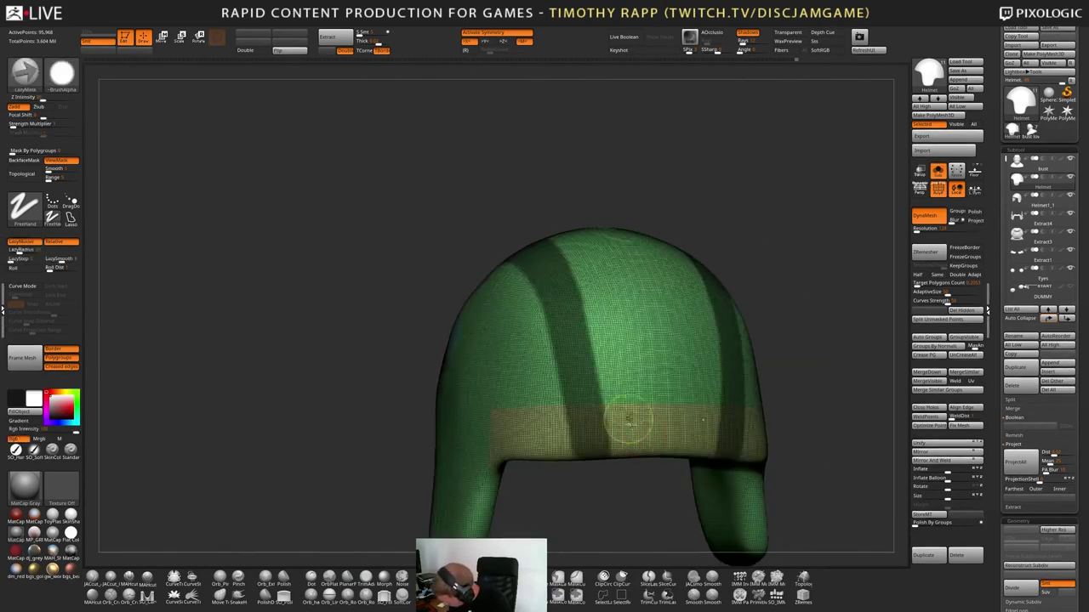
left_click_drag(628, 420, 503, 433, "ctrl+alt")
left_click_drag(627, 421, 483, 434, "ctrl+alt")
left_click_drag(640, 445, 534, 445, "ctrl+alt")
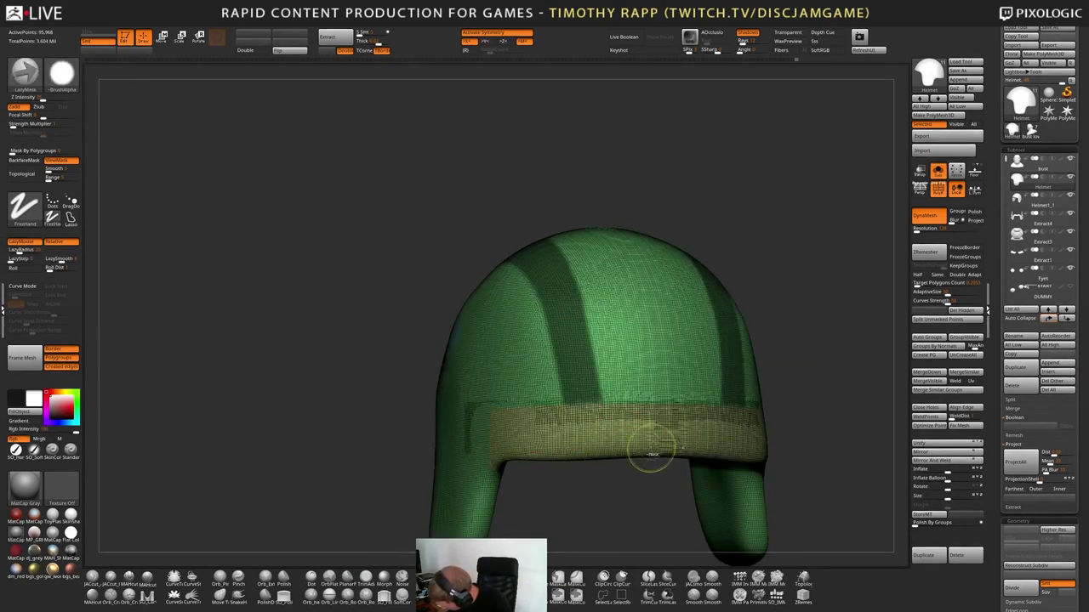
key("ctrl+z")
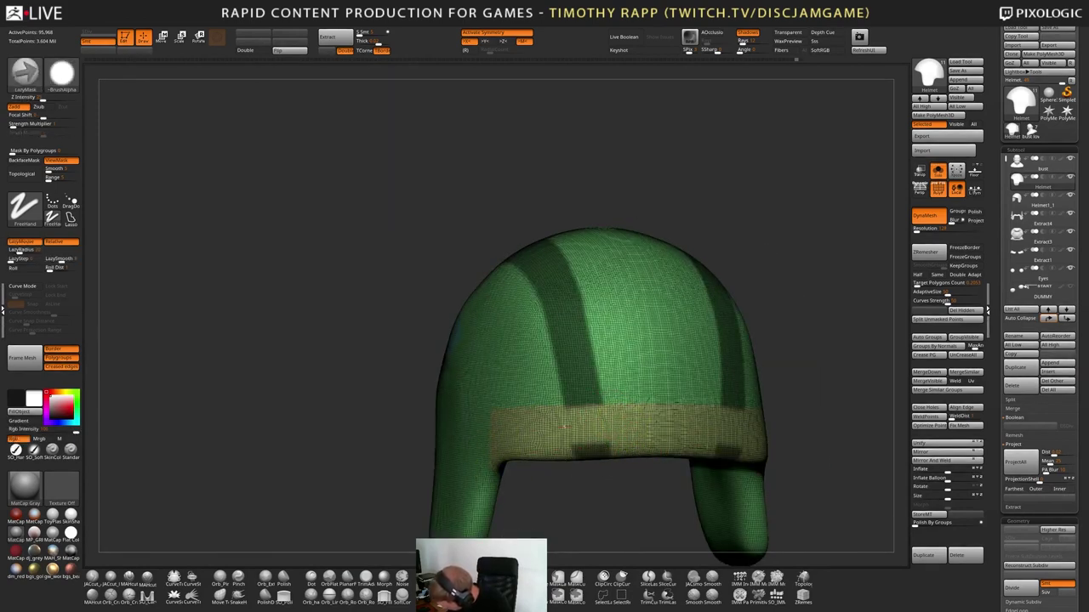
left_click_drag(628, 445, 549, 447, "ctrl+alt")
mouse_move(552, 434)
right_mouse_down()
mouse_move(559, 338)
mouse_move(613, 370)
mouse_move(632, 426)
mouse_move(629, 387)
right_mouse_up()
left_click_drag(629, 401, 613, 420, "ctrl+alt")
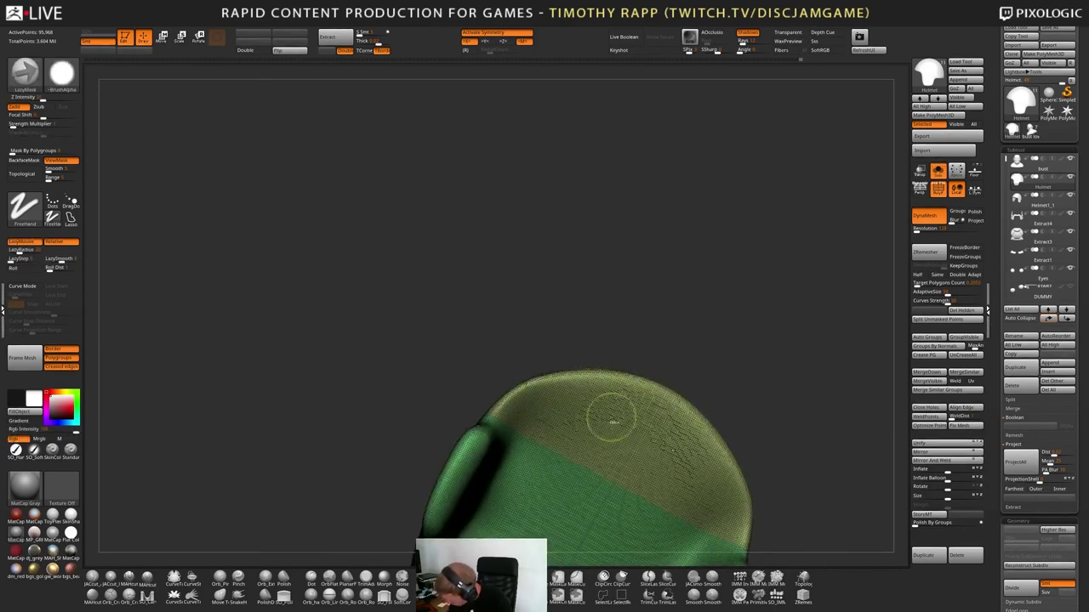
mouse_move(612, 419)
right_mouse_down()
mouse_move(668, 454)
mouse_move(587, 457)
mouse_move(671, 452)
mouse_move(652, 475)
mouse_move(583, 443)
right_mouse_up()
key("ctrl+w")
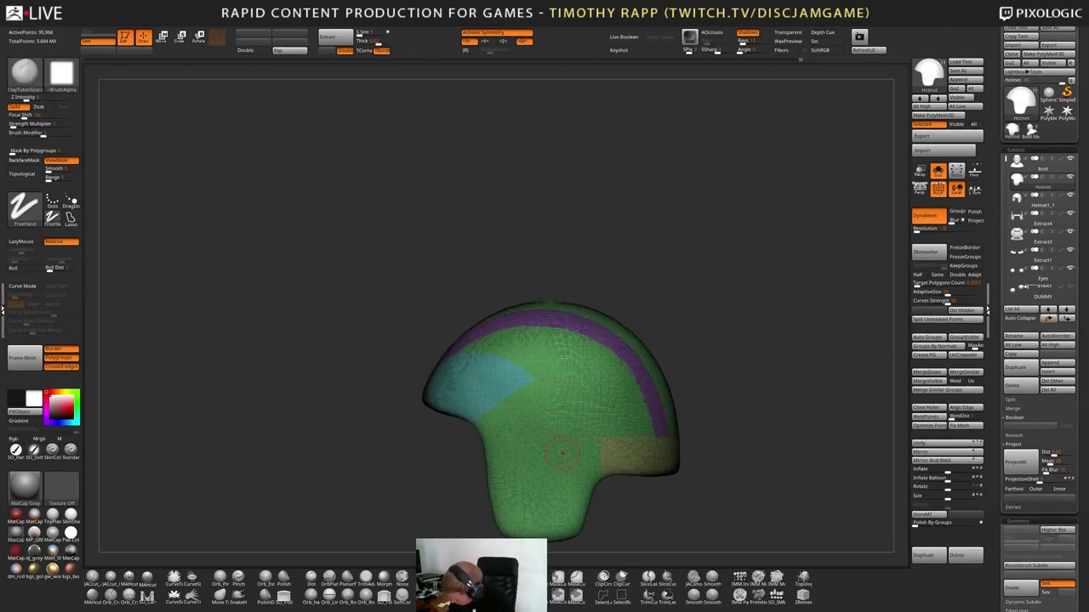
Isolate the main shell, lasso-mask the ear flap area below the brim and rear panel corners, and group it as its own polygroup
left_click(577, 454, "ctrl+shift")
right_click_drag(604, 468, 598, 441)
mouse_move(598, 441)
right_mouse_down()
mouse_move(649, 453)
mouse_move(587, 458)
right_mouse_up()
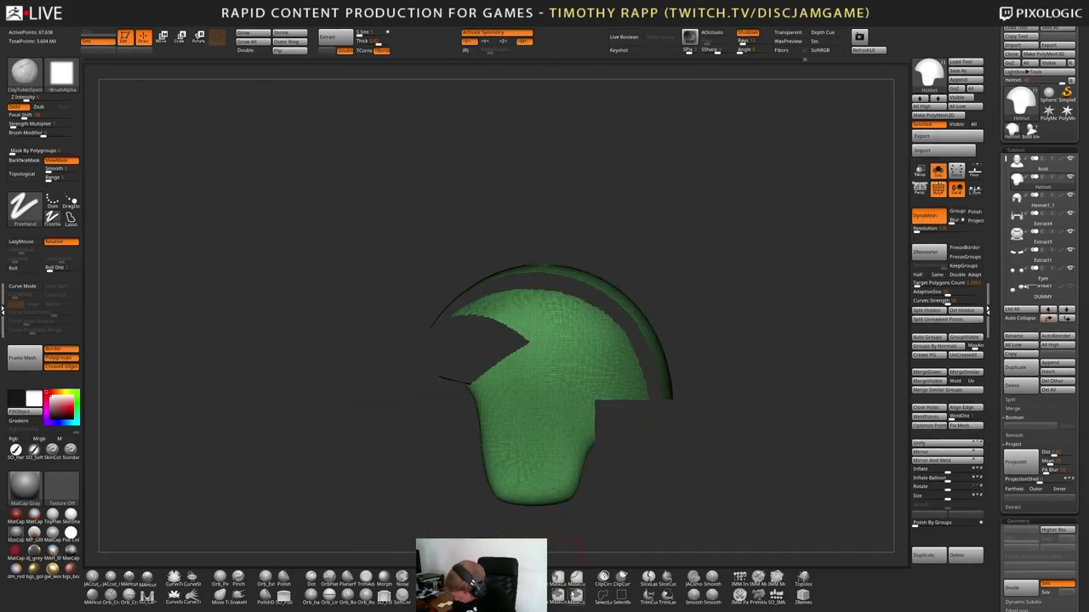
left_click(558, 578)
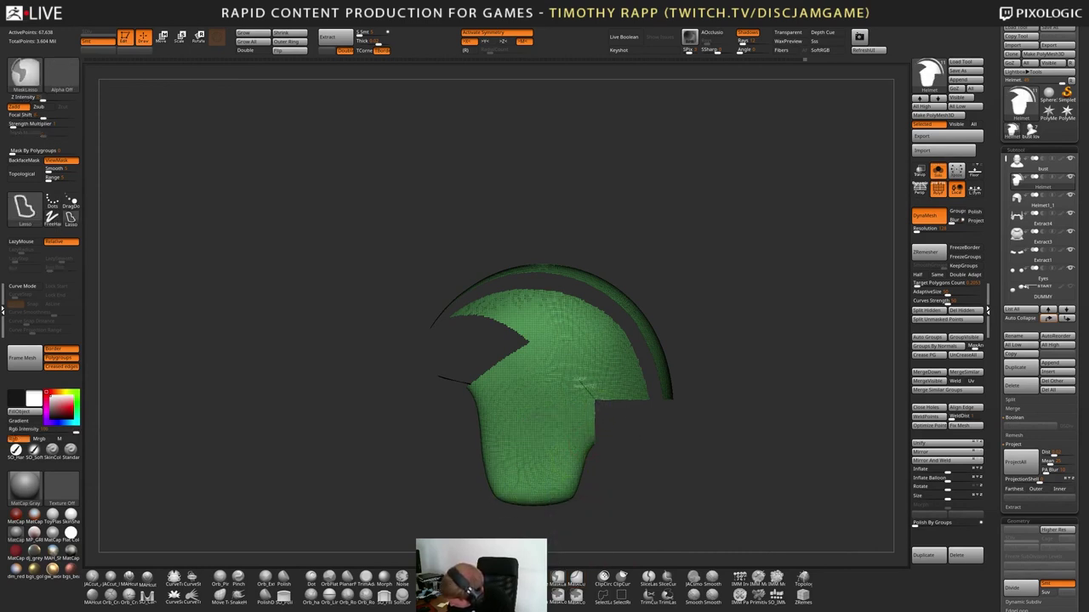
mouse_move(526, 341)
left_mouse_down()
mouse_move(401, 340)
mouse_move(528, 535)
mouse_move(694, 408)
left_mouse_up()
key("ctrl+w")
mouse_move(723, 452)
left_mouse_down()
mouse_move(600, 450)
mouse_move(582, 461)
left_mouse_up()
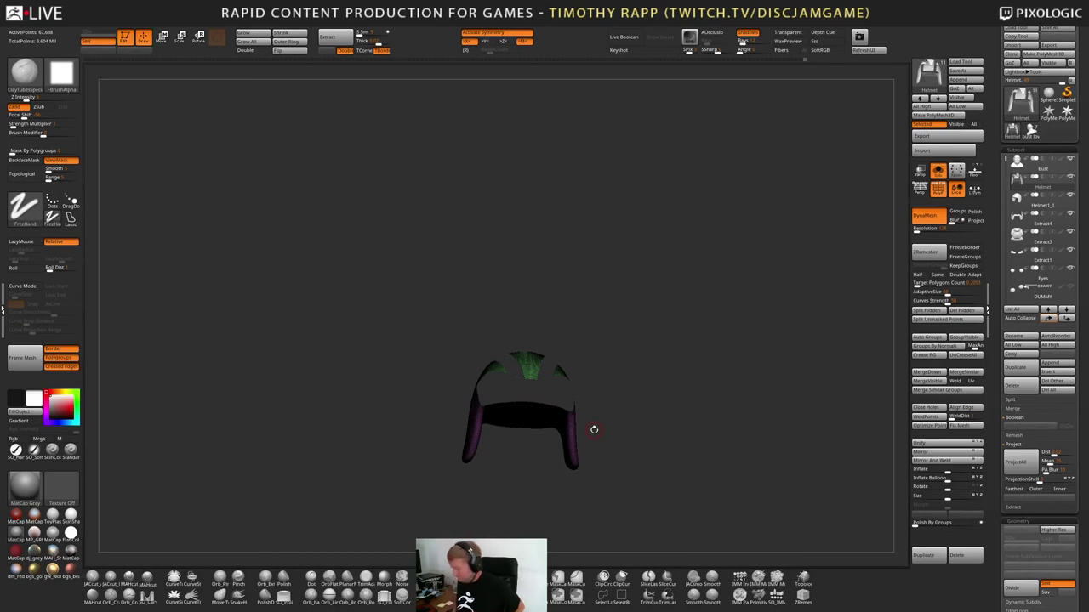
Isolate the crown panels by hiding the ear flaps and all other polygroups
left_click_drag(676, 453, 536, 429)
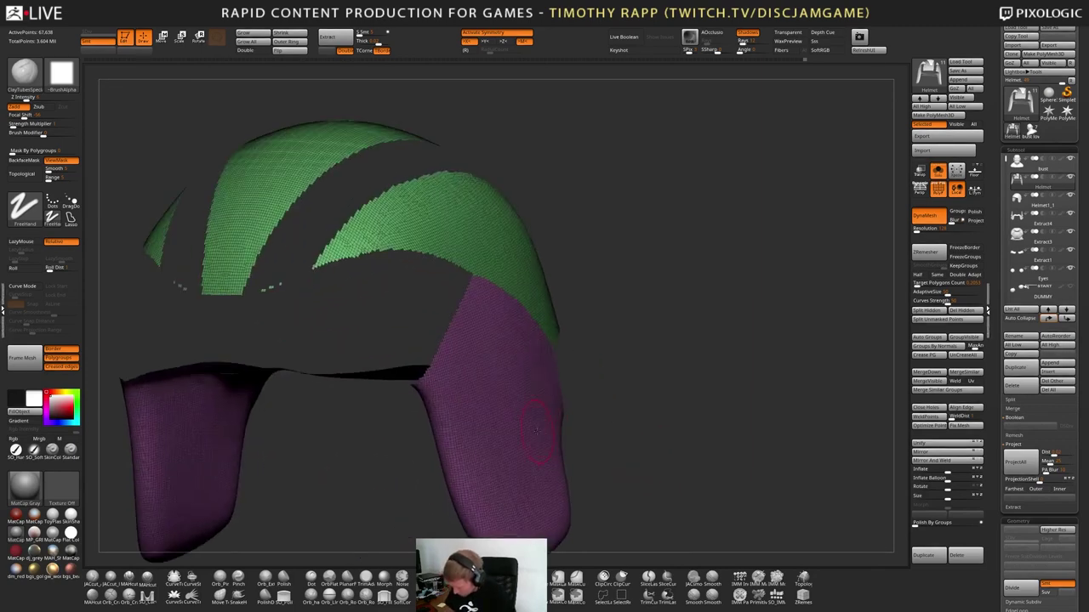
left_click(626, 429, "ctrl+shift")
left_click_drag(637, 427, 691, 480, "alt")
left_click(429, 418, "ctrl+shift")
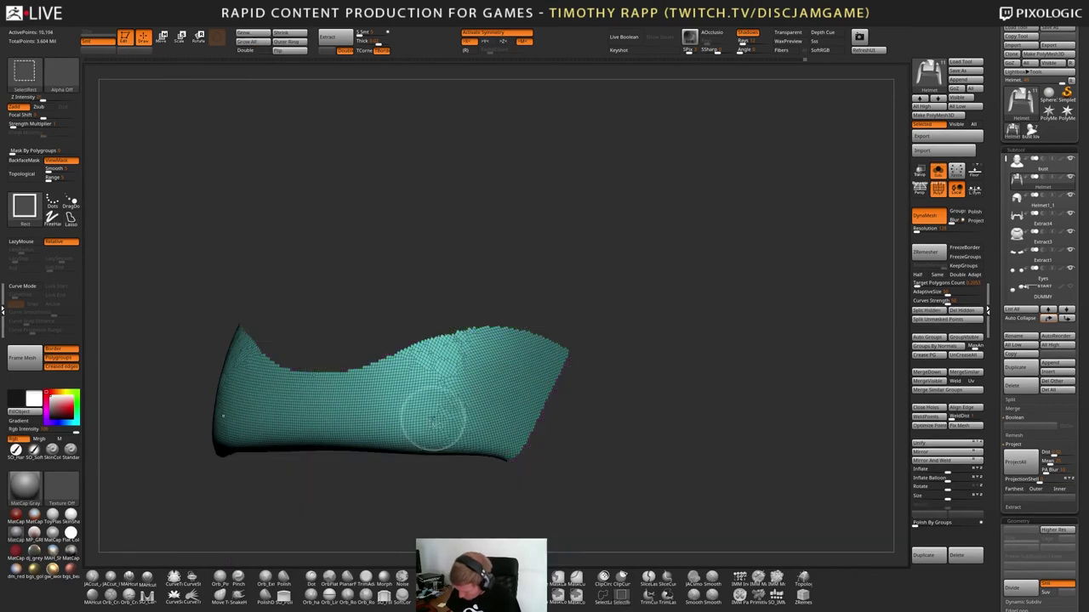
key("ctrl+z")
left_click(504, 300, "ctrl+shift")
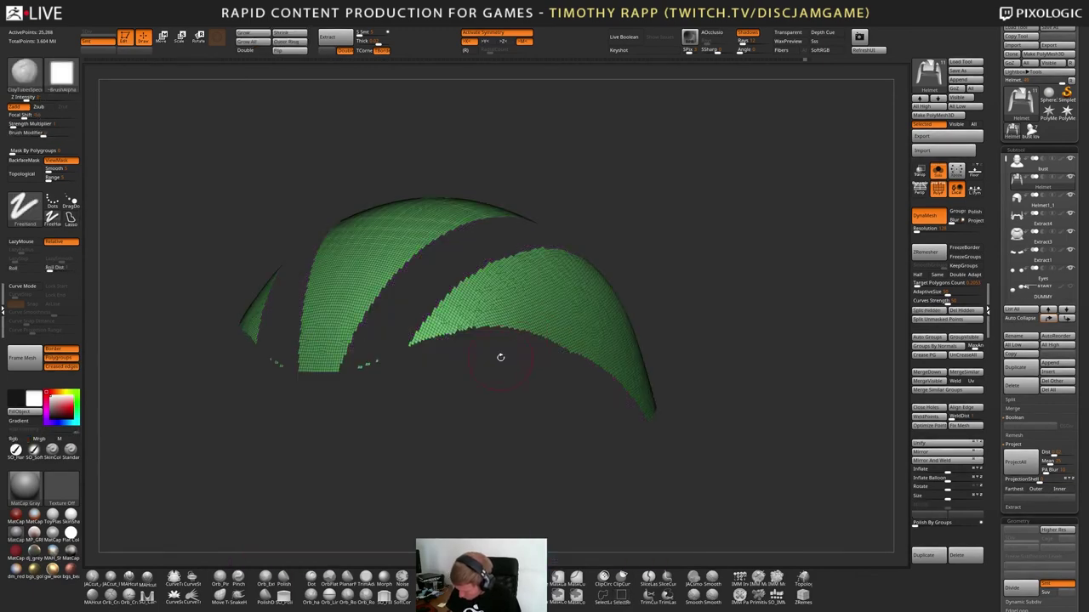
Try hiding the stray polygons along the brim edge and splitting the crown pieces with Auto Groups
left_click_drag(398, 351, 352, 392, "ctrl+alt+shift")
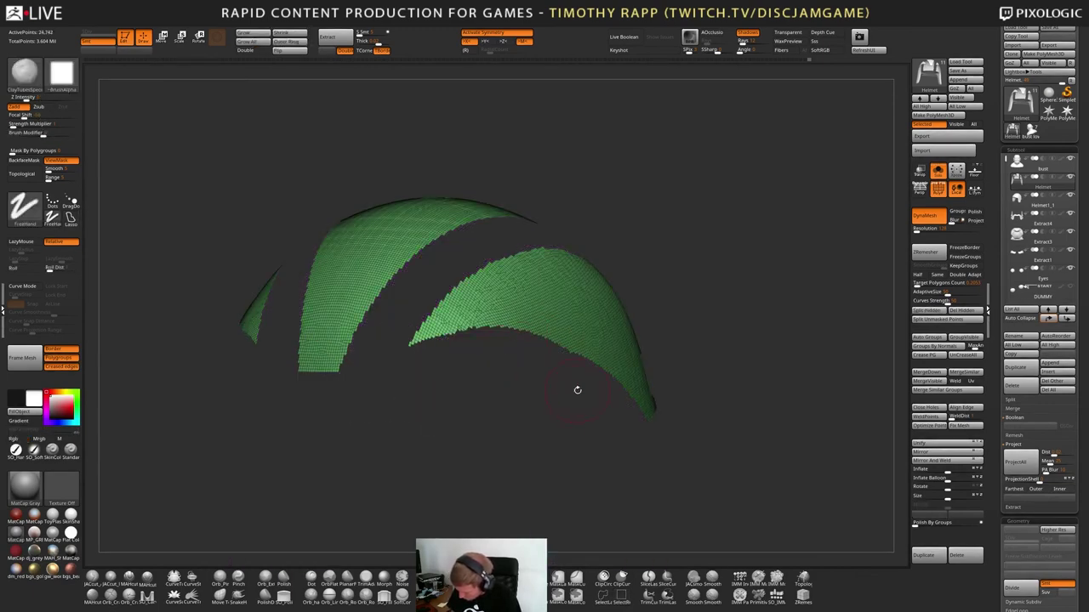
left_click_drag(651, 382, 683, 409, "ctrl+alt+shift")
key("ctrl+z")
left_click_drag(442, 389, 497, 421)
left_click(927, 338)
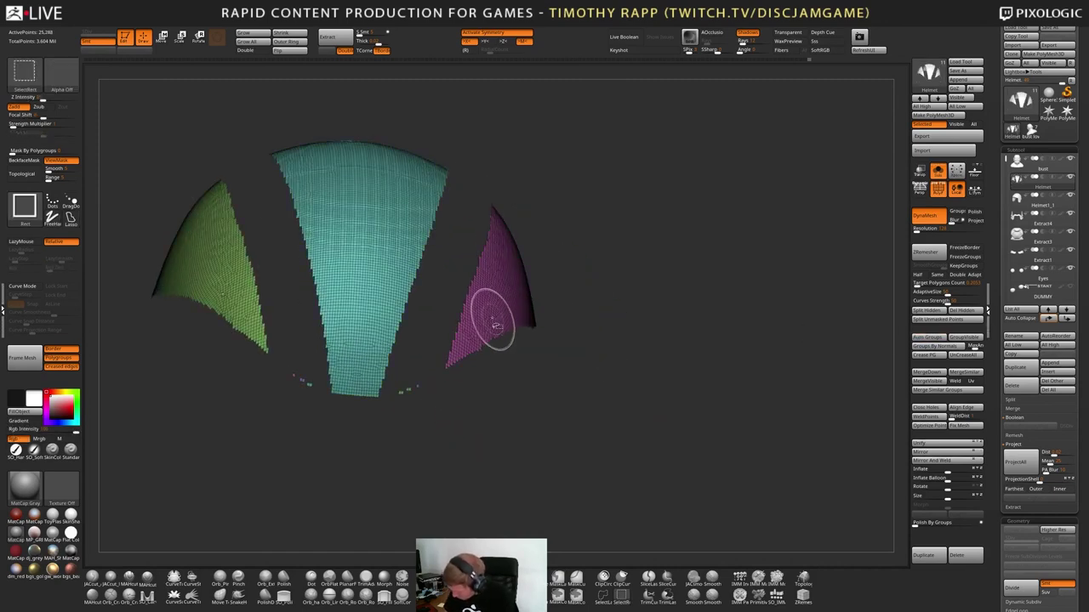
key("ctrl+z")
Hide the stray polygons along the brim edge and assign the visible crown panels to a new polygroup
mouse_move(429, 392)
left_mouse_down()
mouse_move(414, 418)
mouse_move(462, 385)
left_mouse_up()
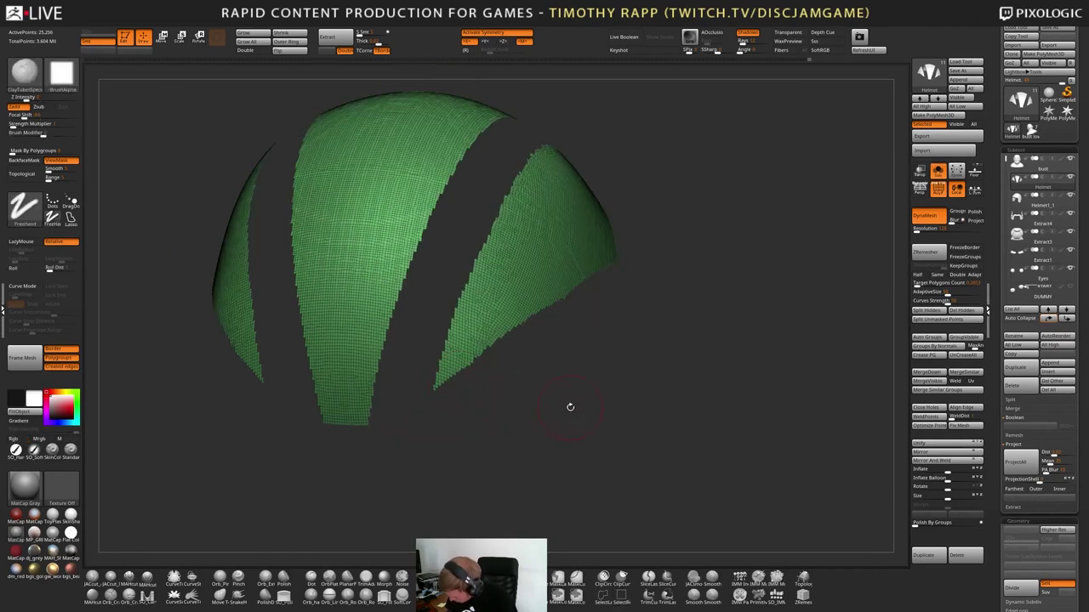
left_click(957, 340)
left_click(781, 398, "ctrl+shift")
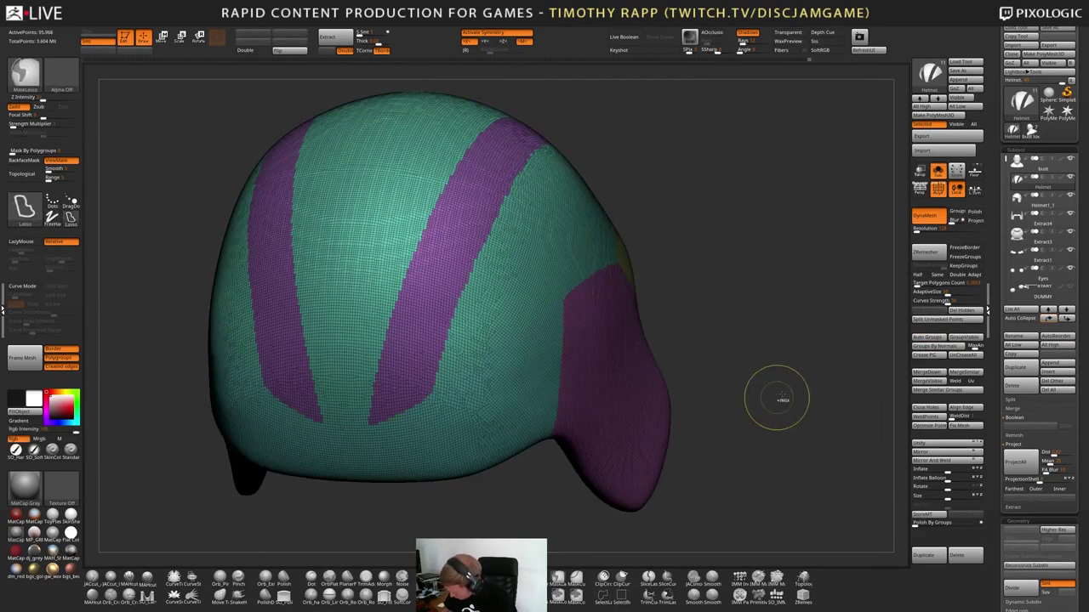
key("ctrl+z")
key("ctrl+w")
key("ctrl+w")
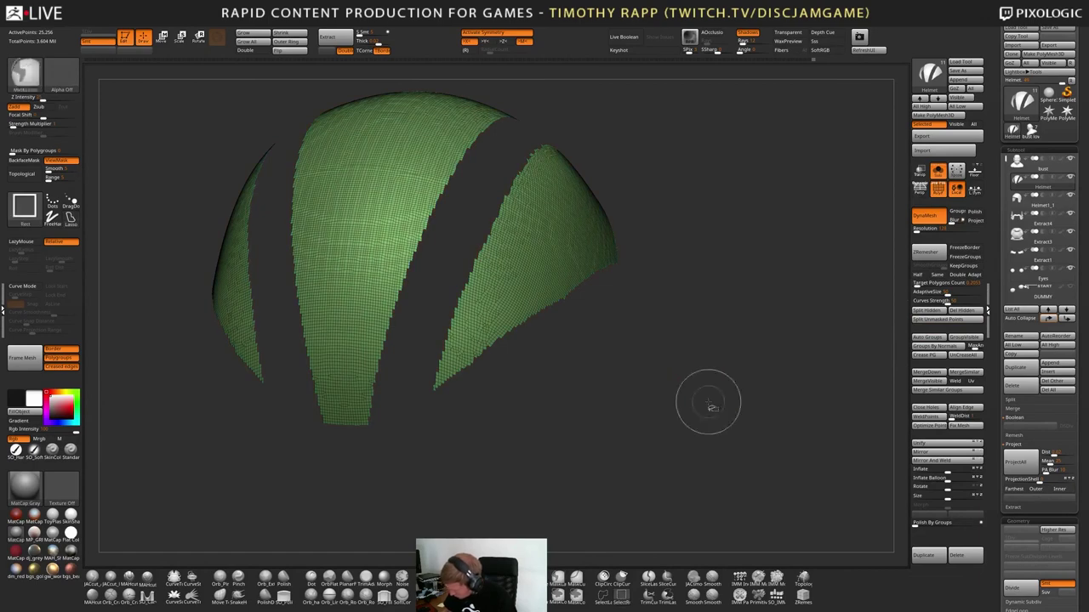
Regroup the isolated crown panels for a color distinct from the brim and show the whole helmet
left_click(705, 400, "ctrl+shift")
left_click_drag(754, 393, 516, 353, "alt")
key("ctrl+z")
key("ctrl+w")
key("ctrl+w")
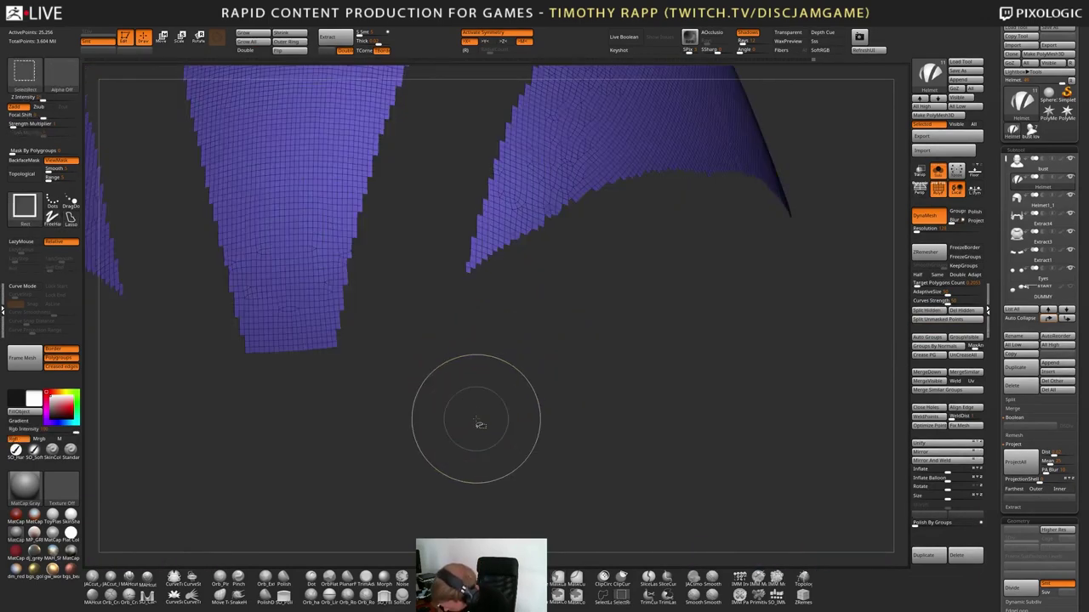
left_click(477, 418, "ctrl+shift")
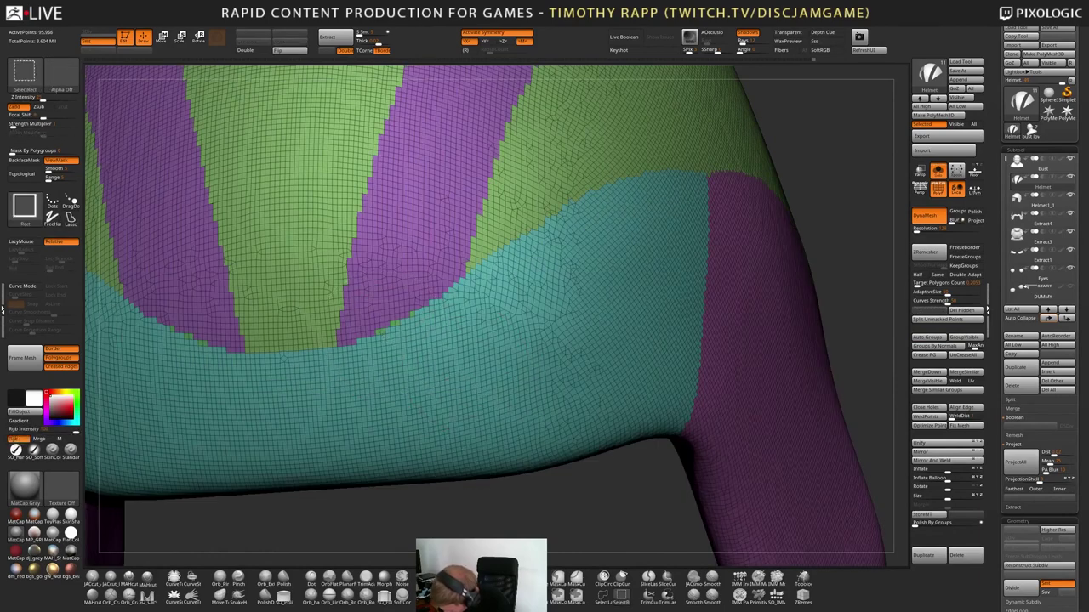
Isolate the long crown strips, assign them a new polygroup, and show the whole helmet again
left_click(383, 334, "ctrl+shift")
key("ctrl+w")
right_click_drag(391, 357, 702, 430, "ctrl")
left_click(633, 456, "ctrl+shift")
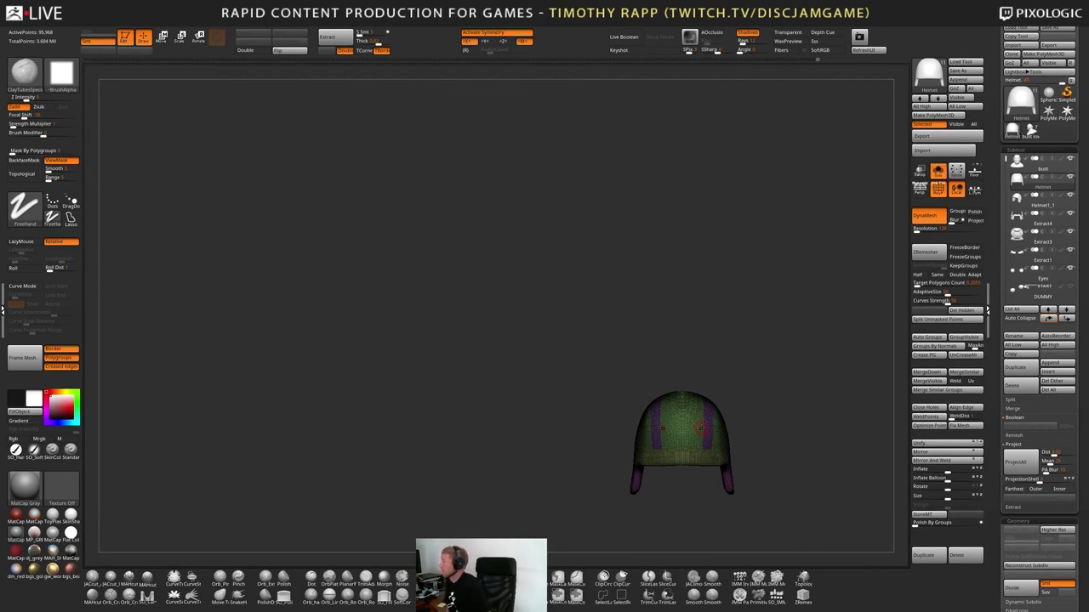
Mask a straight band across the crown, from the top corner of one ear flap over to the other side
mouse_move(700, 429)
left_mouse_down()
mouse_move(785, 430)
mouse_move(699, 432)
mouse_move(759, 451)
mouse_move(732, 444)
mouse_move(739, 450)
left_mouse_up()
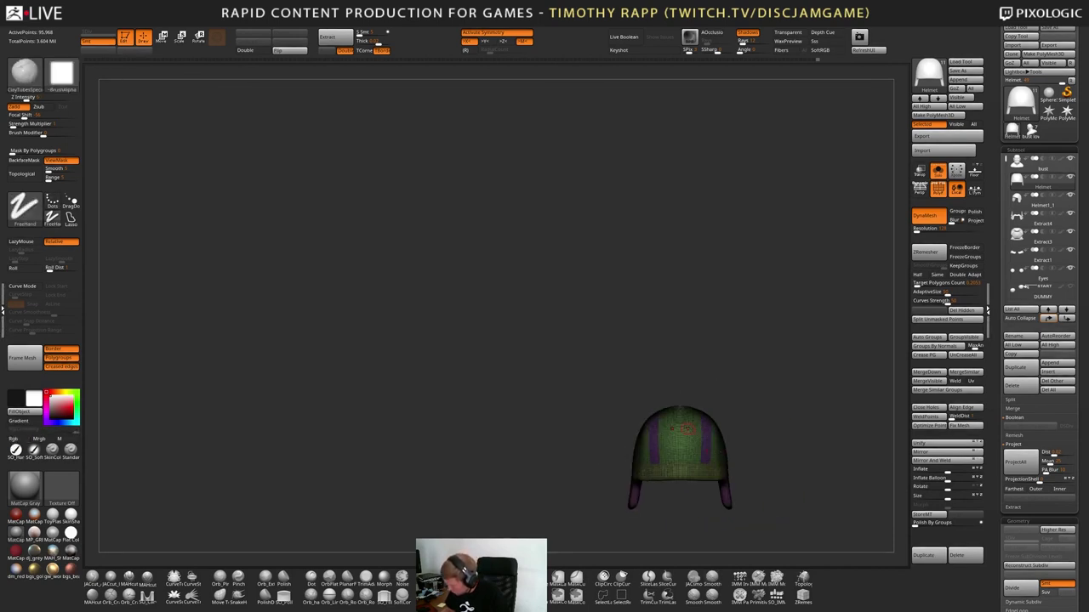
right_click_drag(688, 429, 658, 473, "ctrl")
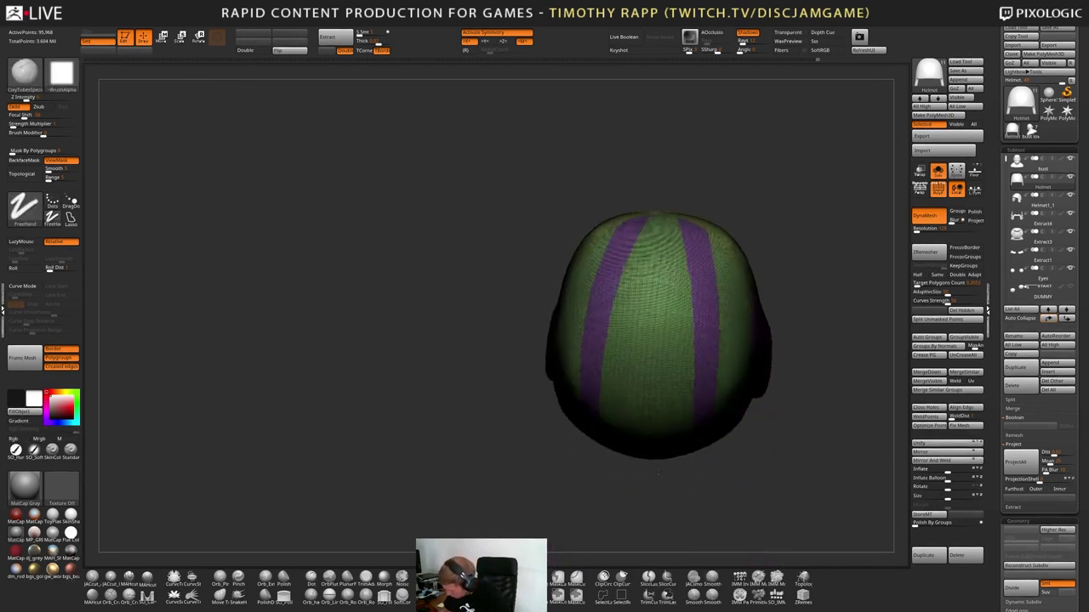
mouse_move(658, 472)
left_mouse_down()
mouse_move(659, 444)
mouse_move(596, 357)
mouse_move(515, 303)
mouse_move(639, 394)
left_mouse_up()
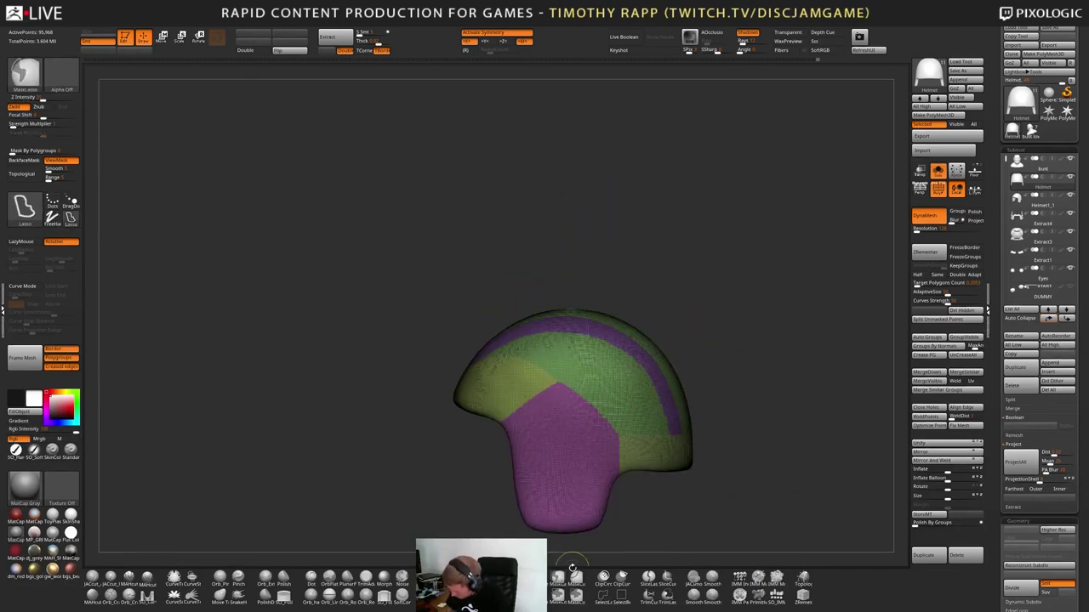
left_click(559, 578)
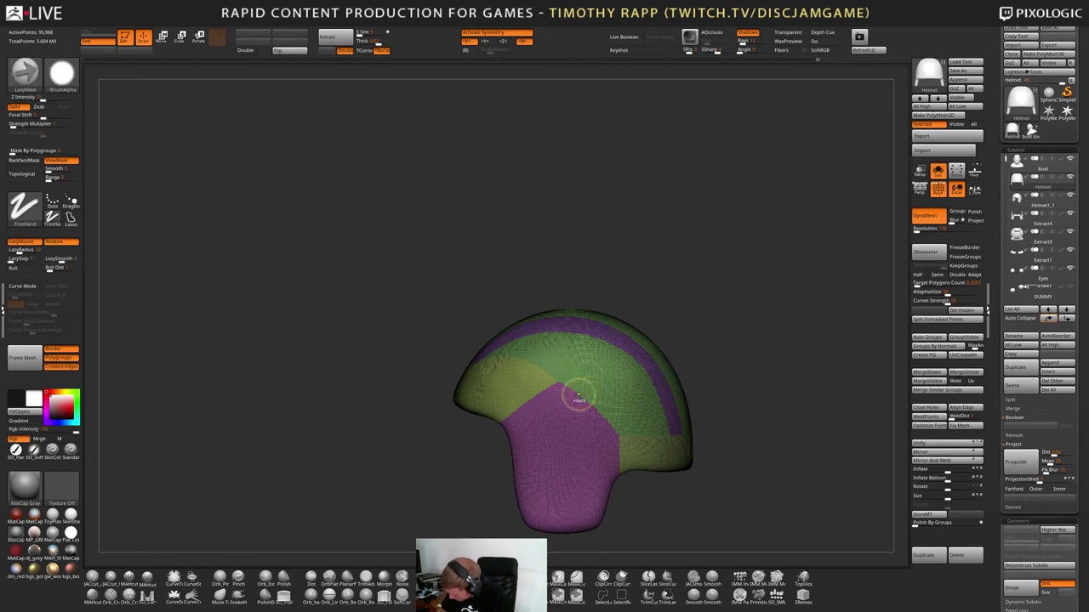
left_click_drag(582, 403, 588, 311, "ctrl")
left_click_drag(596, 272, 605, 358)
left_click_drag(600, 241, 571, 435)
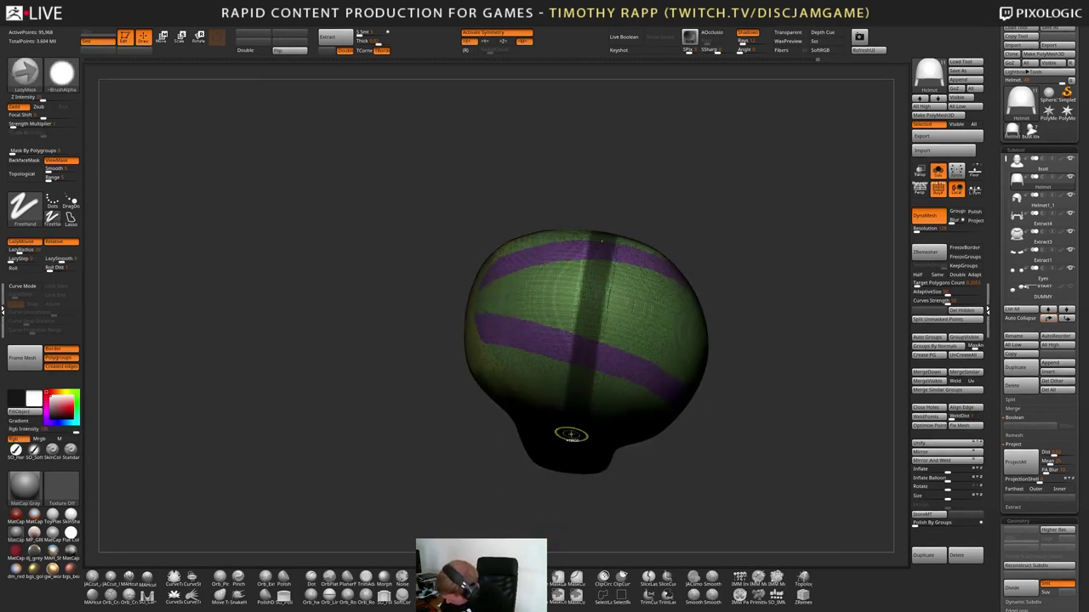
Mask a short straight strip running from the middle of the cross band down the back of the crown
right_click_drag(597, 291, 554, 319)
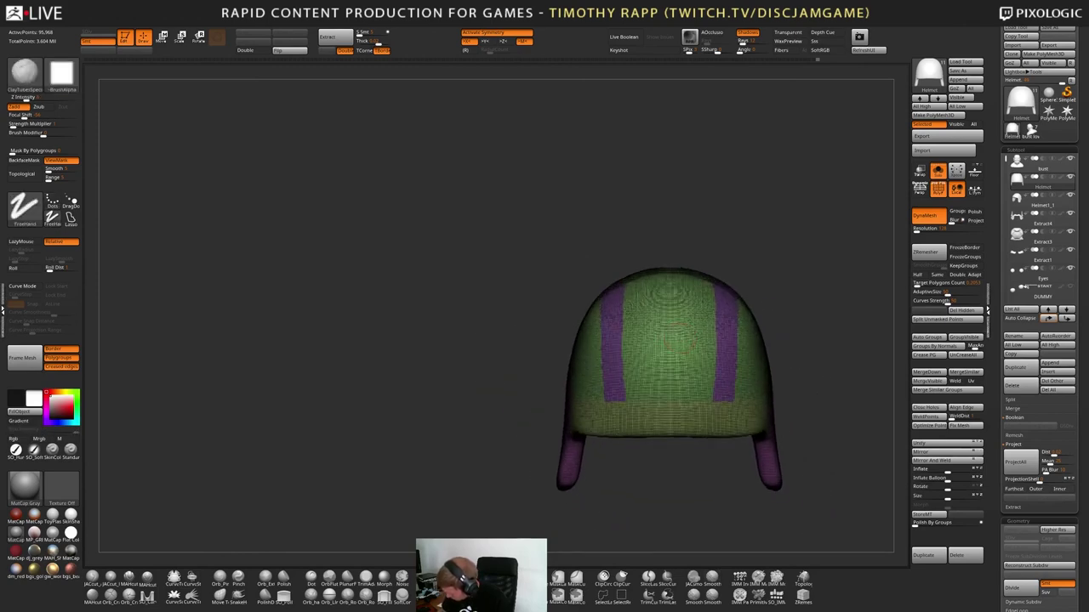
right_click_drag(663, 221, 681, 325)
mouse_move(680, 325)
right_mouse_down("alt")
mouse_move(669, 241)
mouse_move(650, 252)
right_mouse_up("alt")
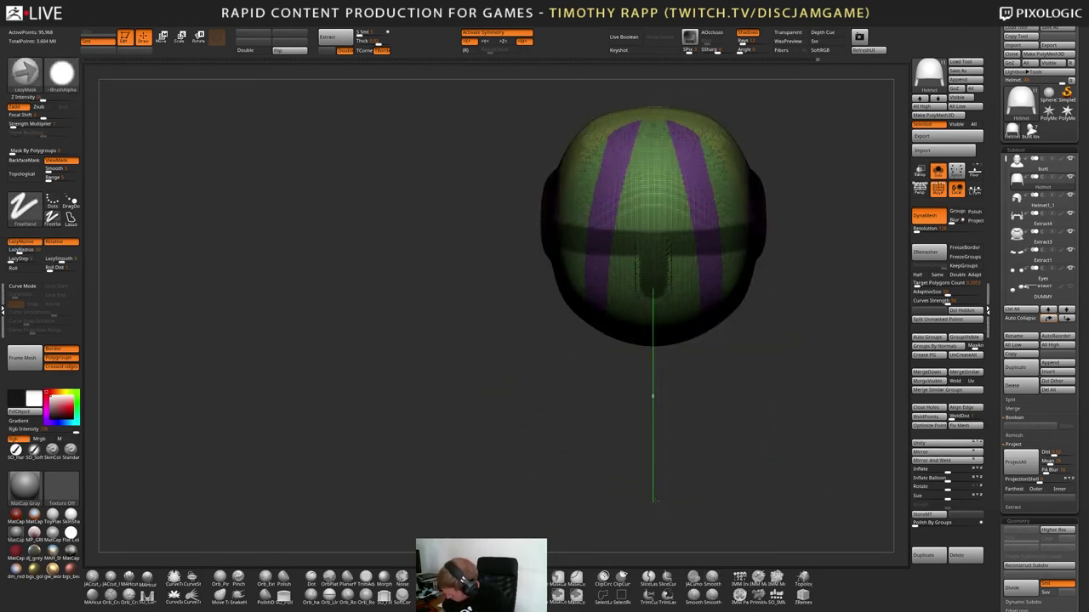
key("ctrl+shift")
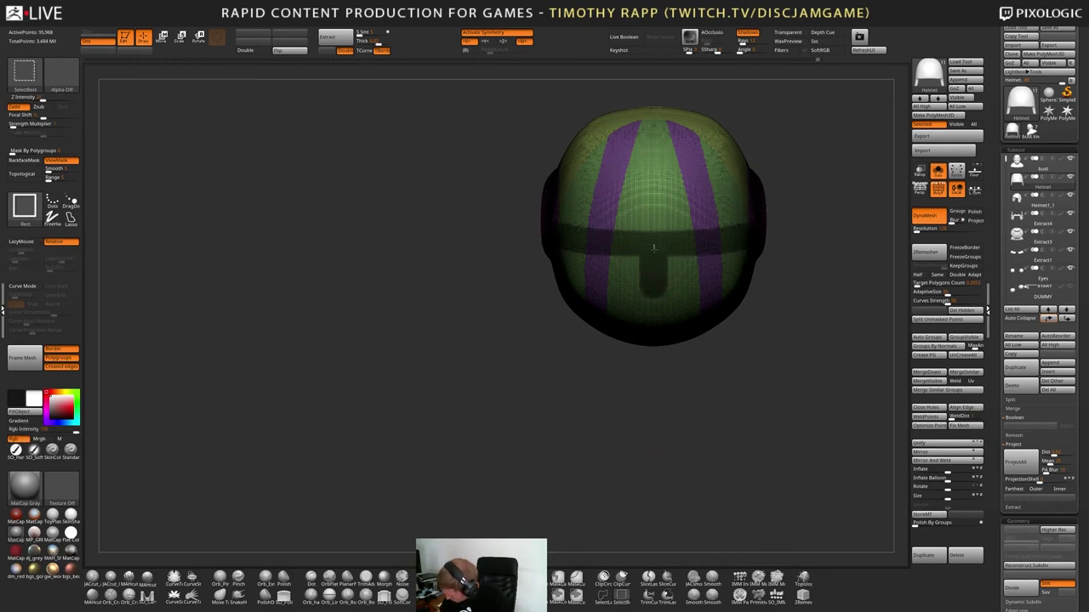
left_click_drag(655, 401, 655, 430, "ctrl+shift")
key("ctrl+z")
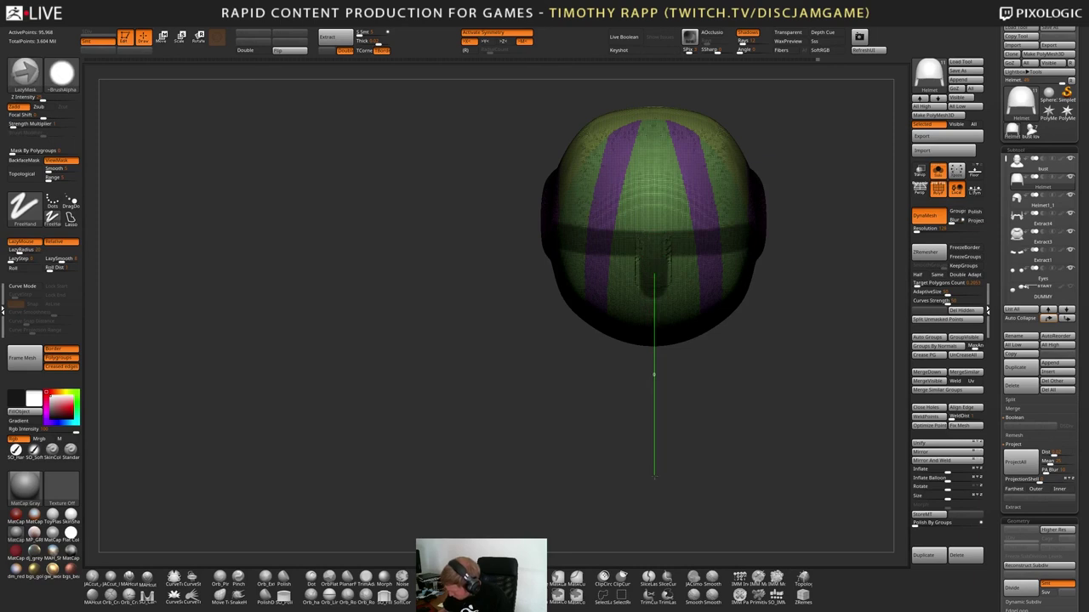
left_click(663, 253, "ctrl")
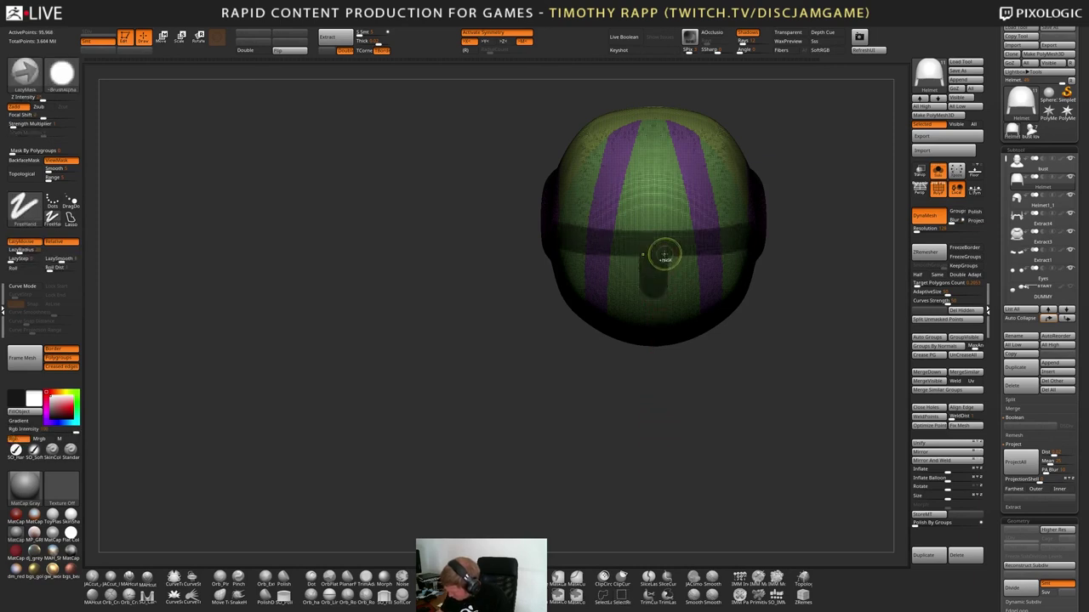
key("ctrl")
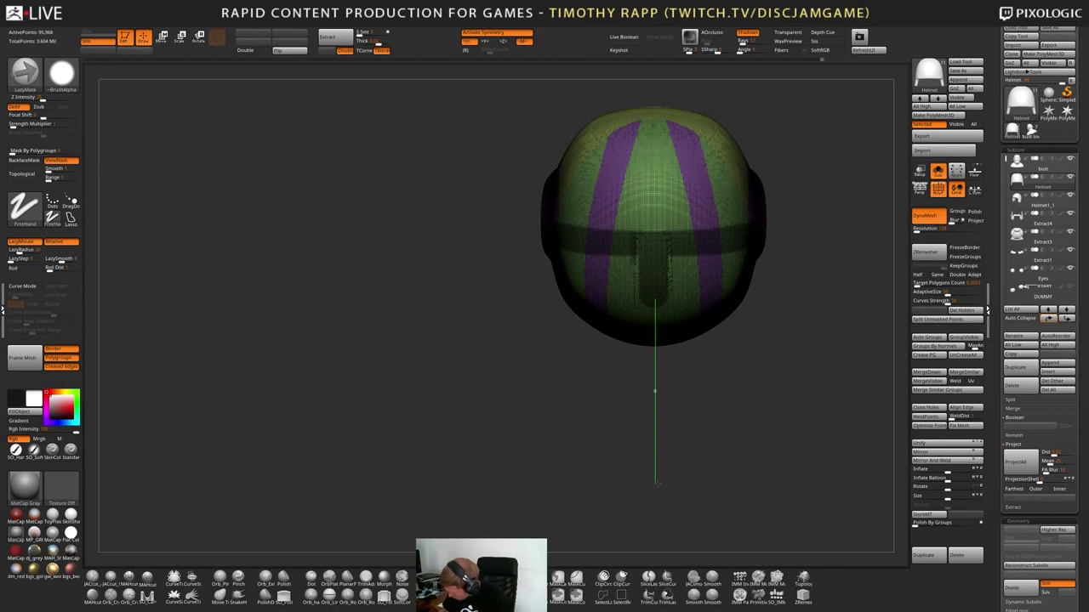
left_click_drag(656, 483, 658, 484, "ctrl")
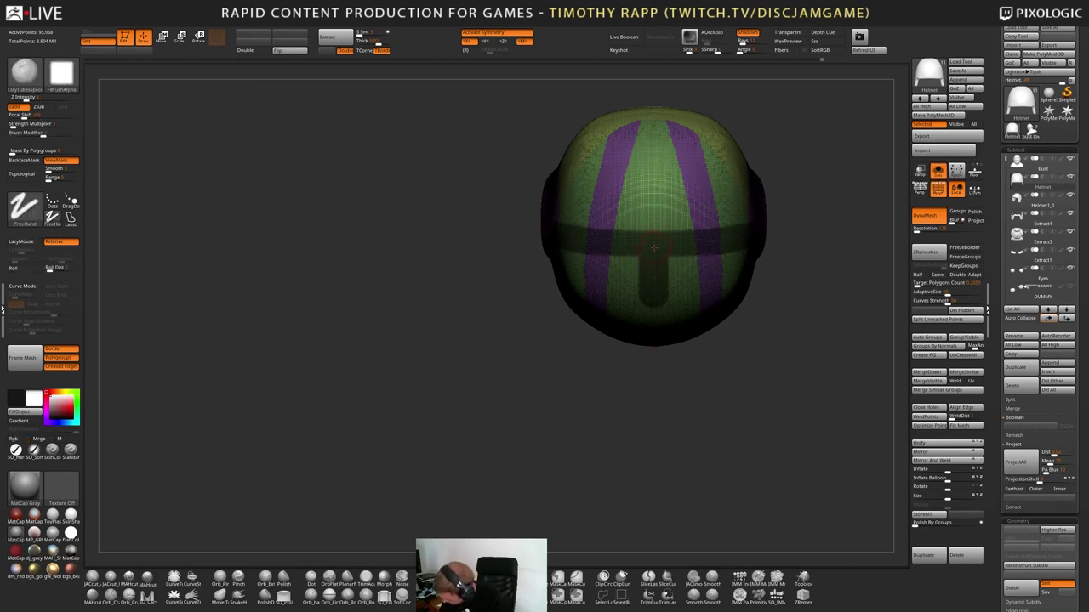
key("ctrl")
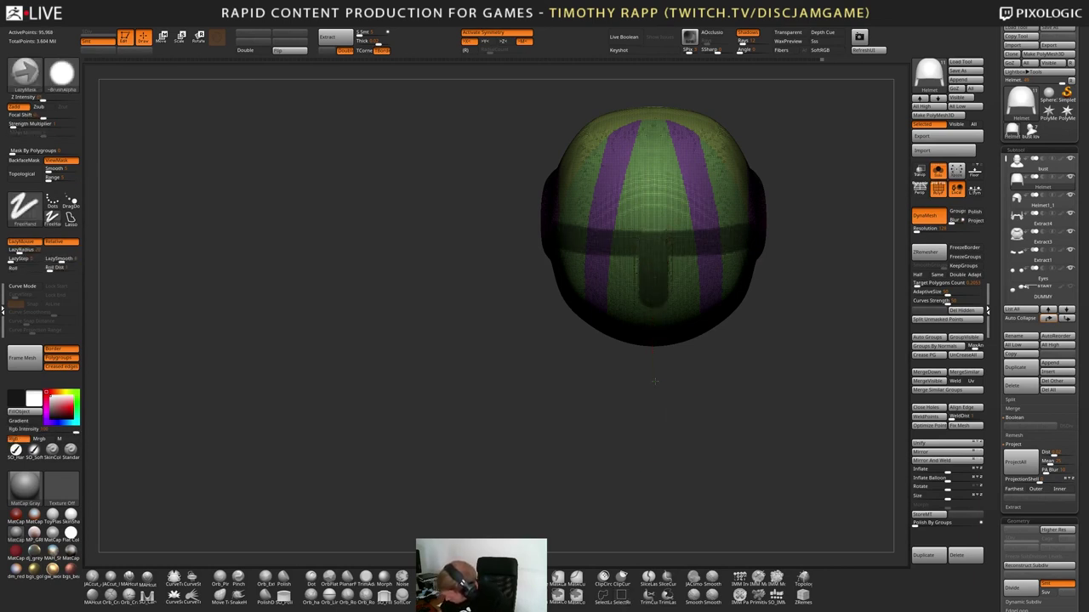
left_click_drag(655, 382, 656, 383, "ctrl")
key("ctrl")
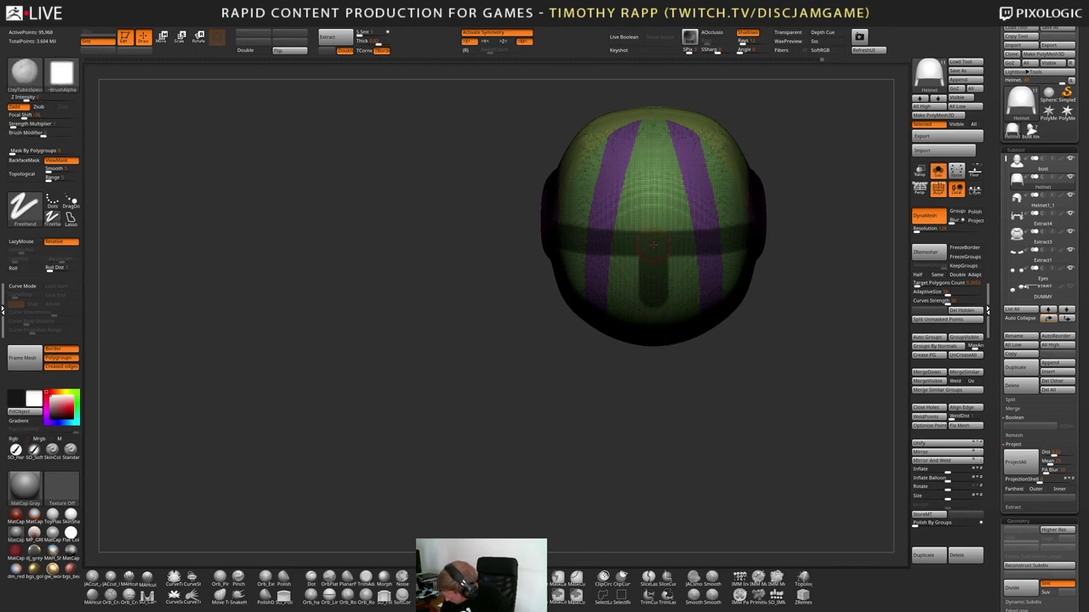
key("ctrl")
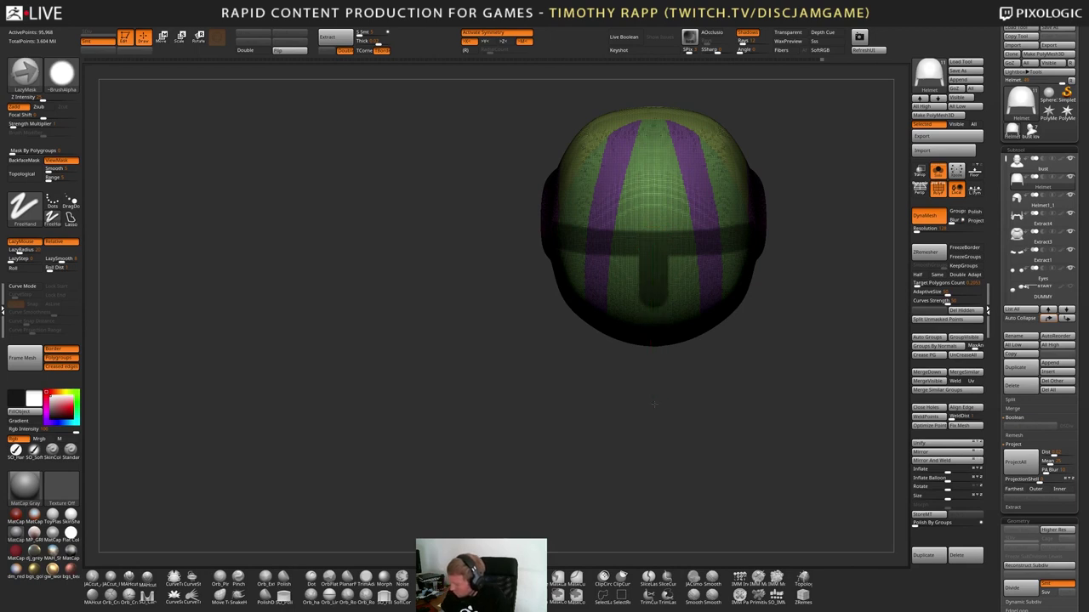
Try masking two diagonal bands that cross below the short centre strip on the back of the crown, and undo them
mouse_move(654, 404)
left_mouse_down()
mouse_move(681, 275)
mouse_move(503, 462)
left_mouse_up()
key("ctrl+z")
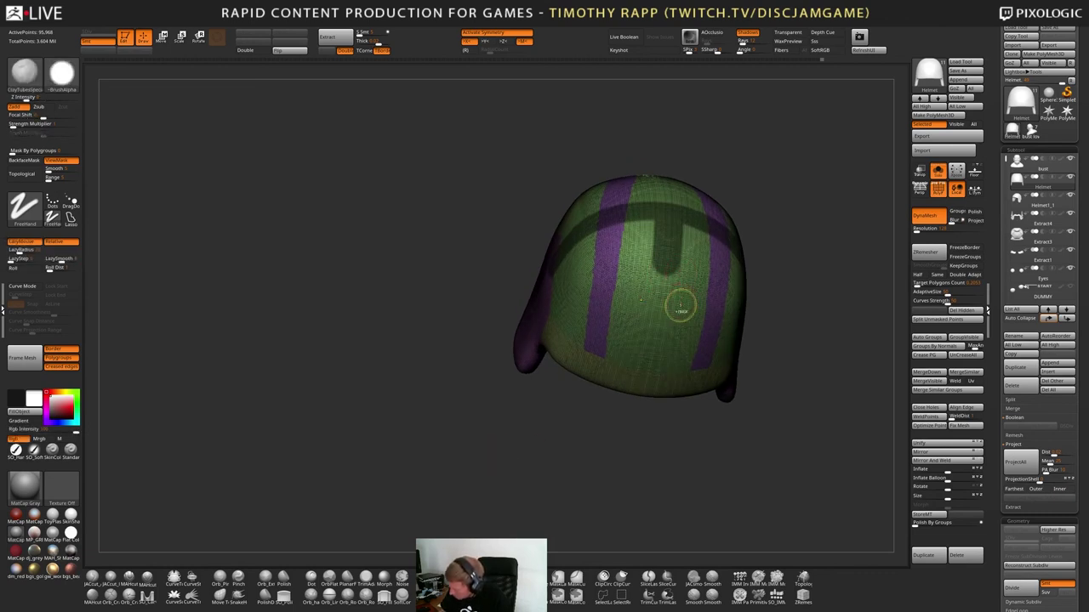
left_click(681, 308, "ctrl")
left_click(638, 301, "ctrl")
left_click_drag(473, 468, 461, 471, "ctrl")
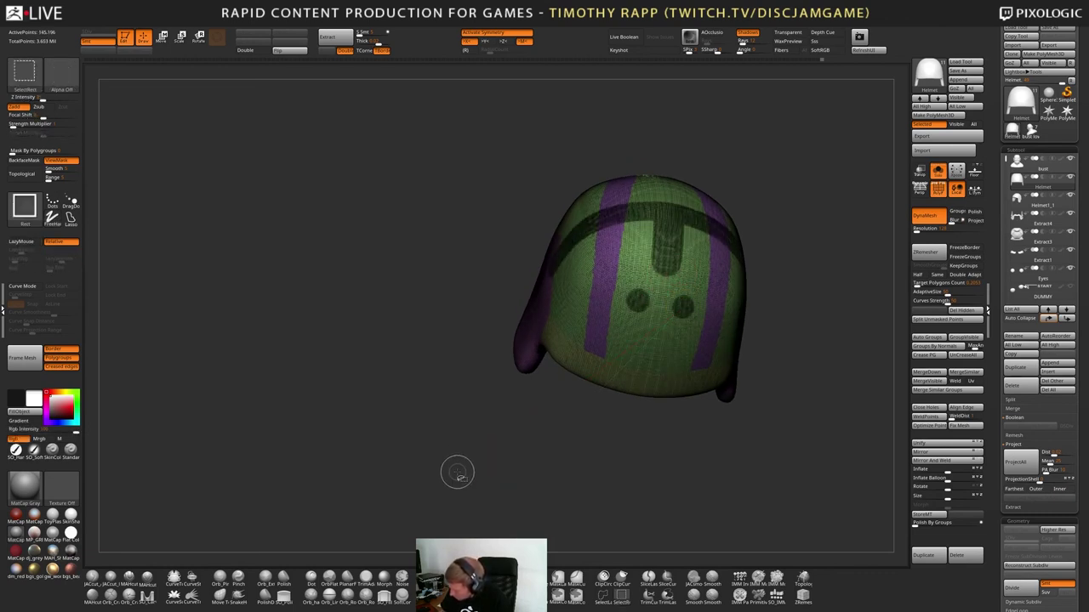
left_click_drag(683, 308, 555, 402, "ctrl")
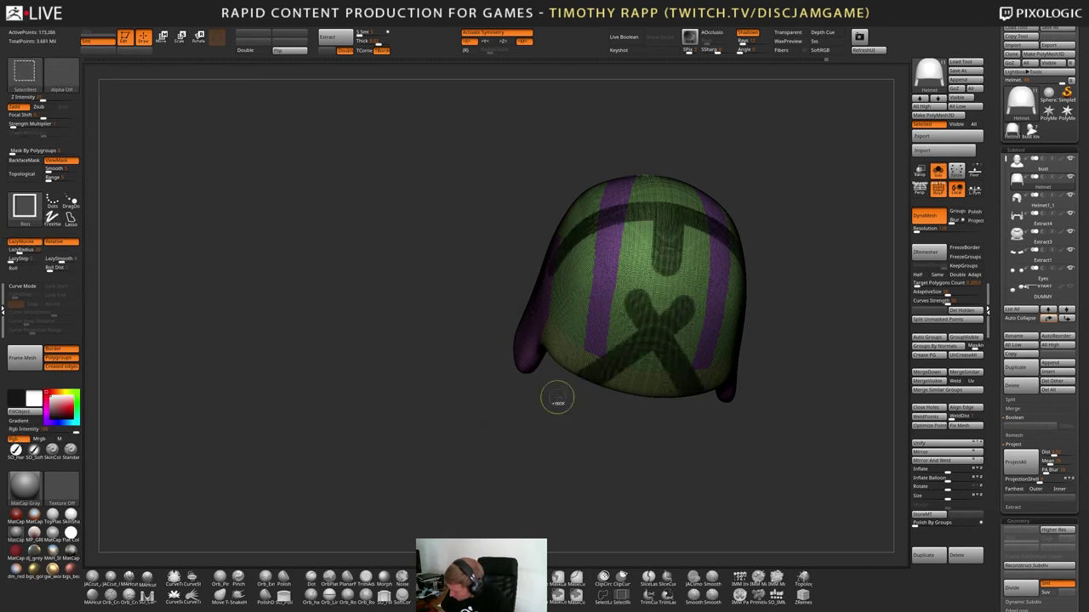
key("ctrl+z")
key("ctrl+z")
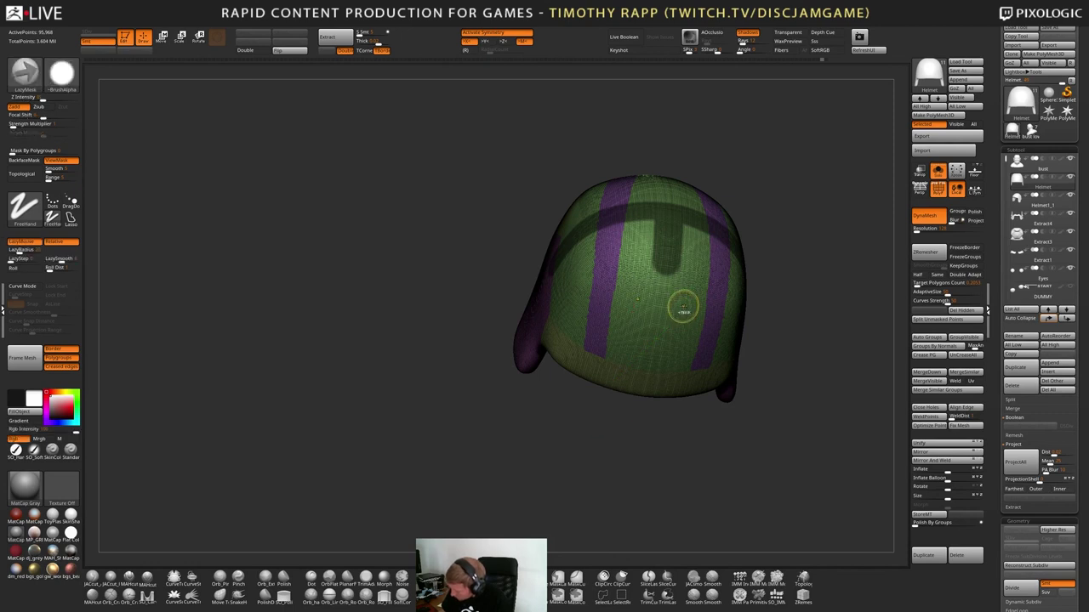
Try masking a V shape below the short centre strip on the back of the crown, and undo it
left_click_drag(683, 307, 661, 336, "ctrl")
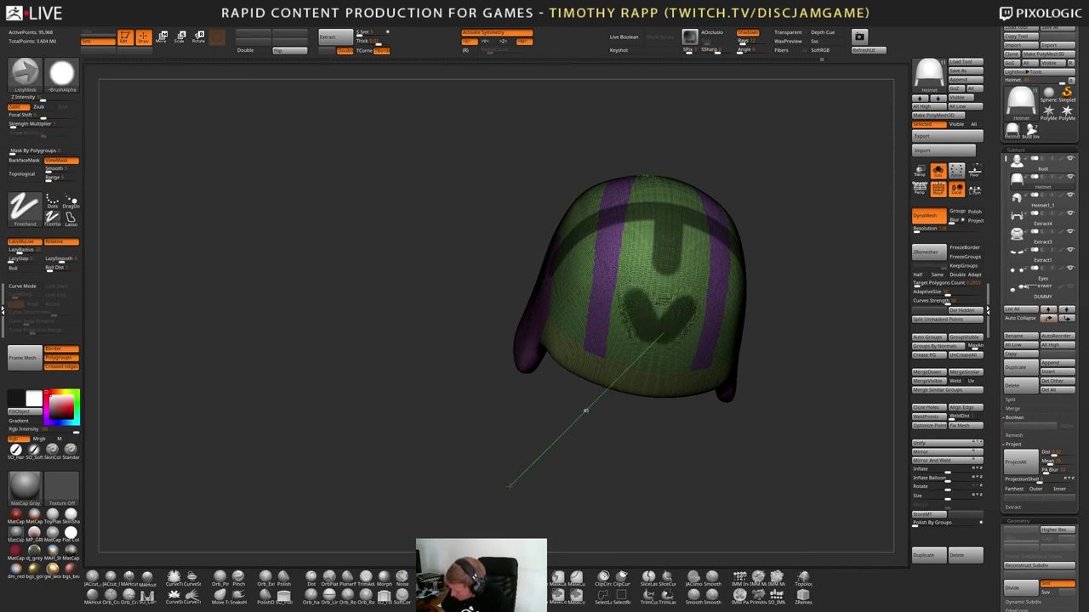
key("ctrl+w")
left_click_drag(503, 484, 459, 434)
key("ctrl+z")
key("ctrl+z")
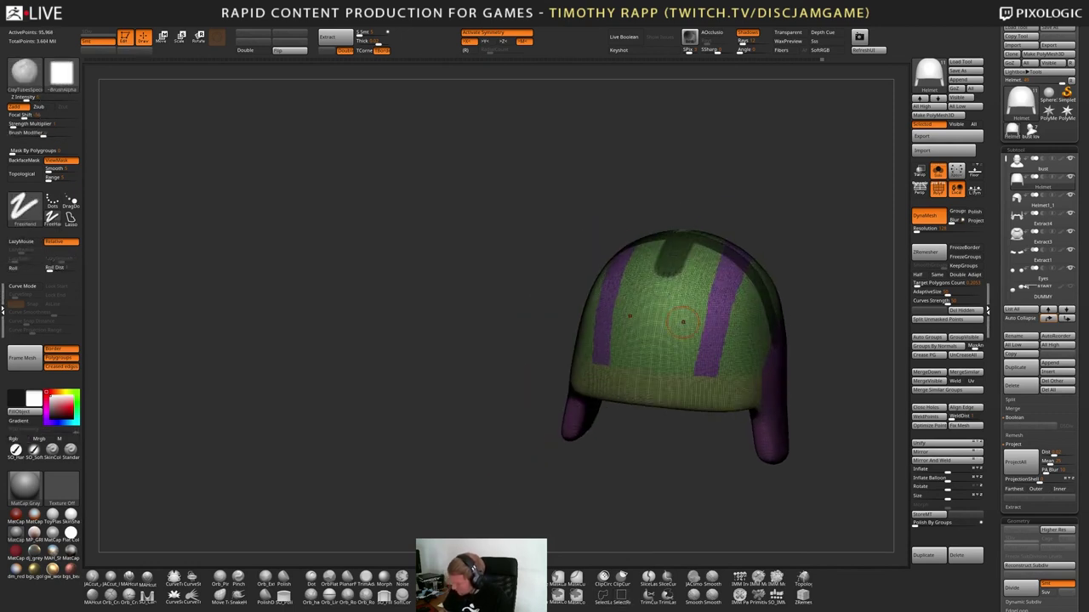
Try extending the centre strip mask straight down the back of the crown toward the rear edge, undoing each attempt
mouse_move(683, 330)
right_mouse_down()
mouse_move(689, 355)
mouse_move(577, 424)
mouse_move(625, 347)
mouse_move(587, 382)
mouse_move(558, 252)
mouse_move(563, 225)
right_mouse_up()
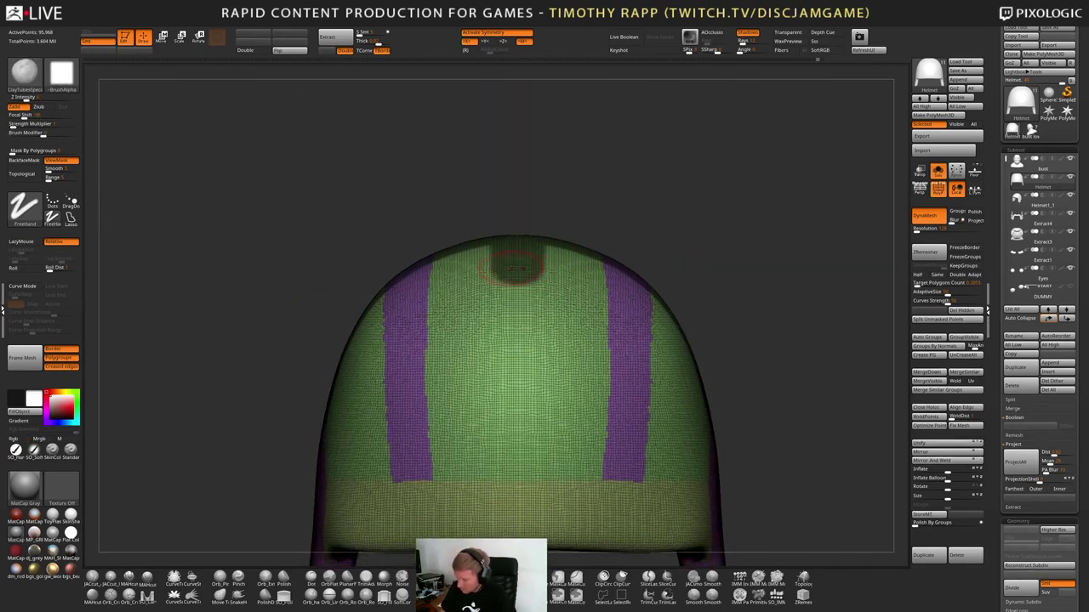
left_click_drag(517, 258, 521, 453, "ctrl")
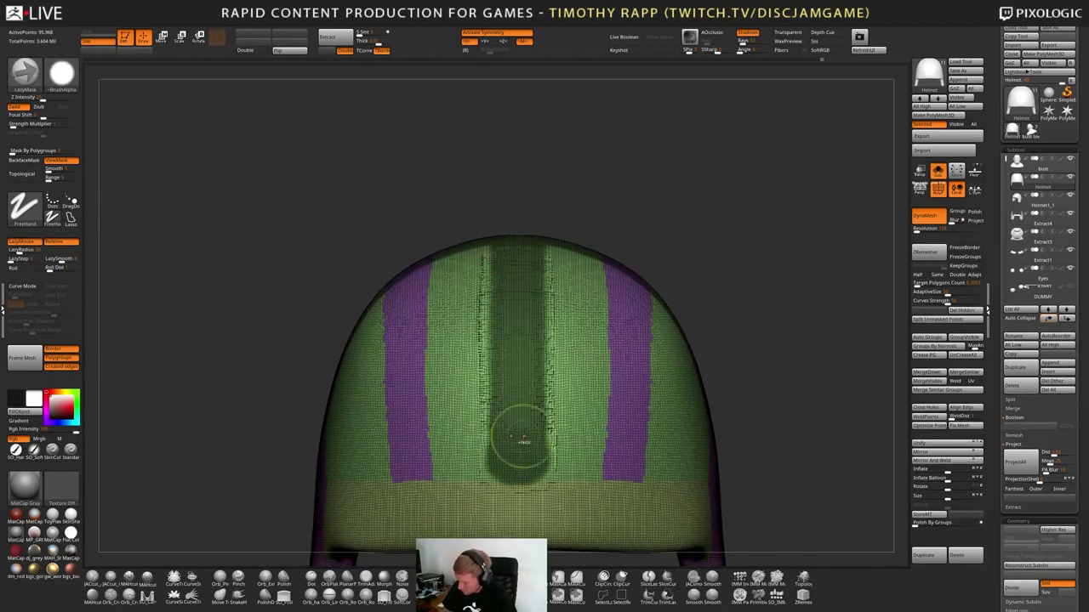
key("ctrl+z")
mouse_move(518, 254)
left_mouse_down("ctrl")
mouse_move(519, 328)
mouse_move(556, 425)
left_mouse_up("ctrl")
key("ctrl+z")
left_click_drag(516, 252, 519, 464, "ctrl")
key("ctrl+z")
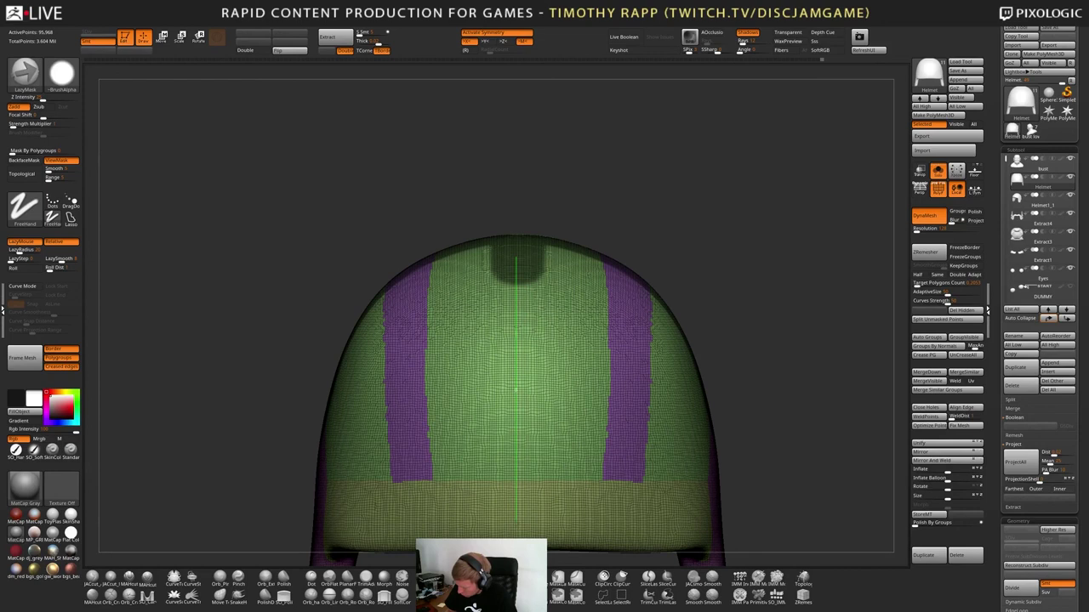
left_click(517, 520, "ctrl")
mouse_move(516, 515)
left_mouse_down()
mouse_move(532, 267)
mouse_move(518, 260)
mouse_move(515, 477)
left_mouse_up()
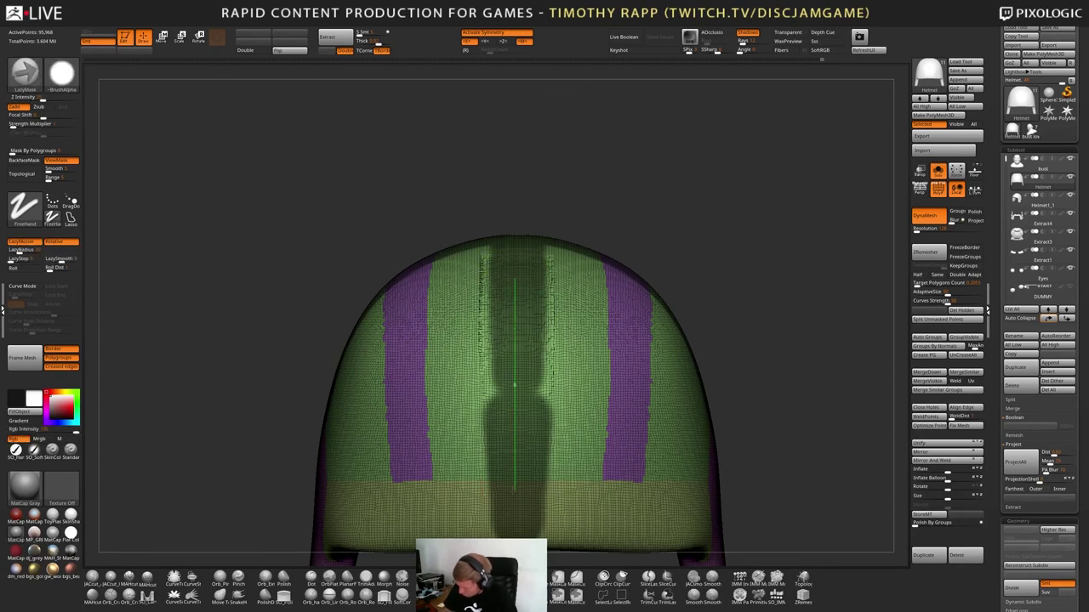
key("ctrl+z")
key("ctrl+z")
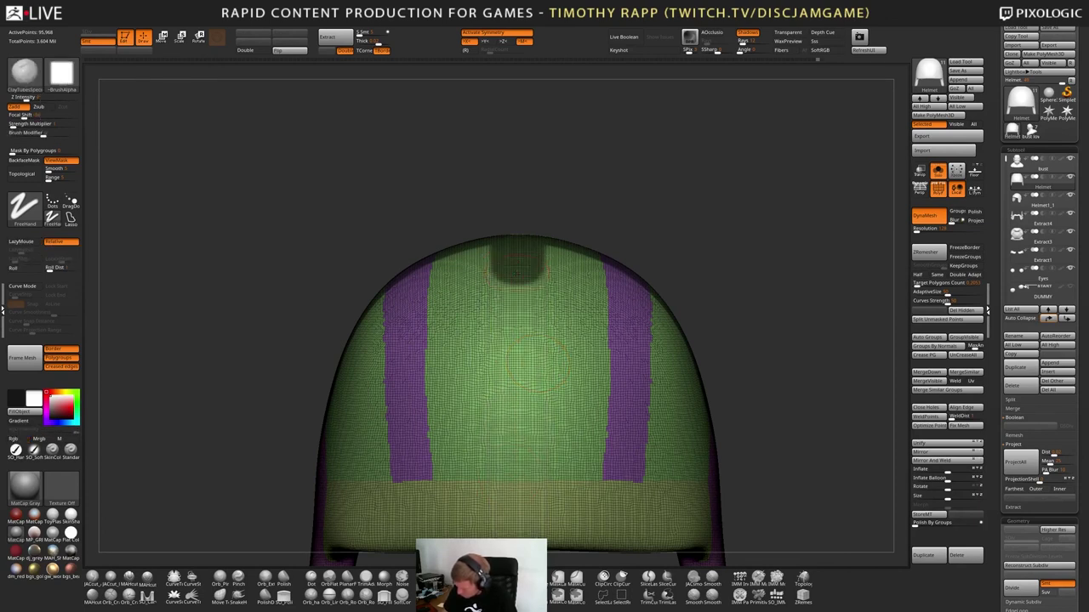
Extend the centre strip mask slightly and try branching it into two mirrored diagonal bands toward the long side strips
mouse_move(517, 265)
left_mouse_down("ctrl")
mouse_move(556, 476)
mouse_move(621, 469)
left_mouse_up("ctrl")
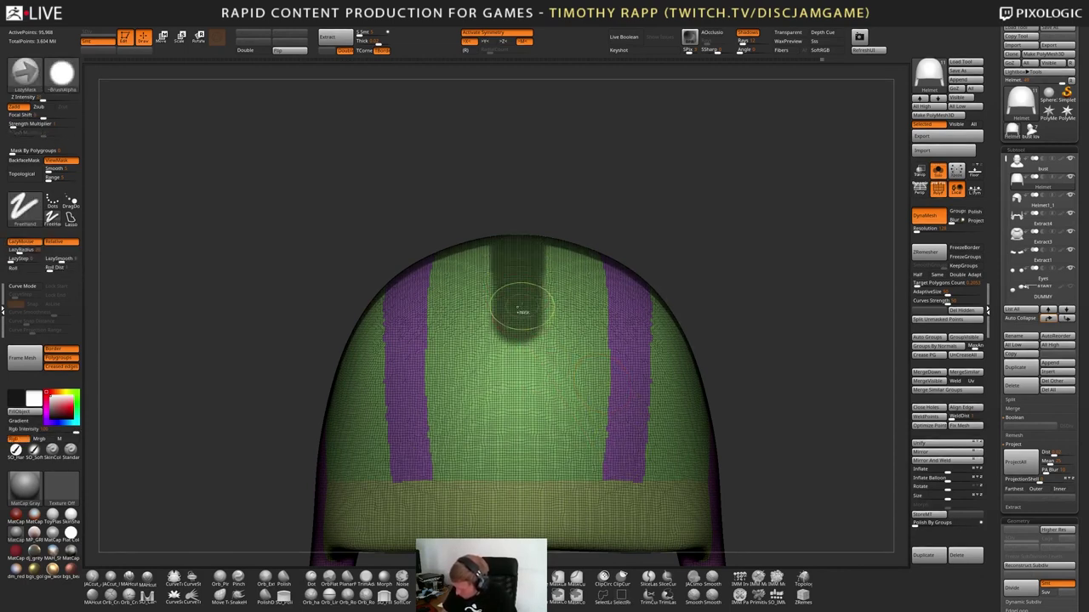
left_click_drag(521, 310, 627, 433, "ctrl")
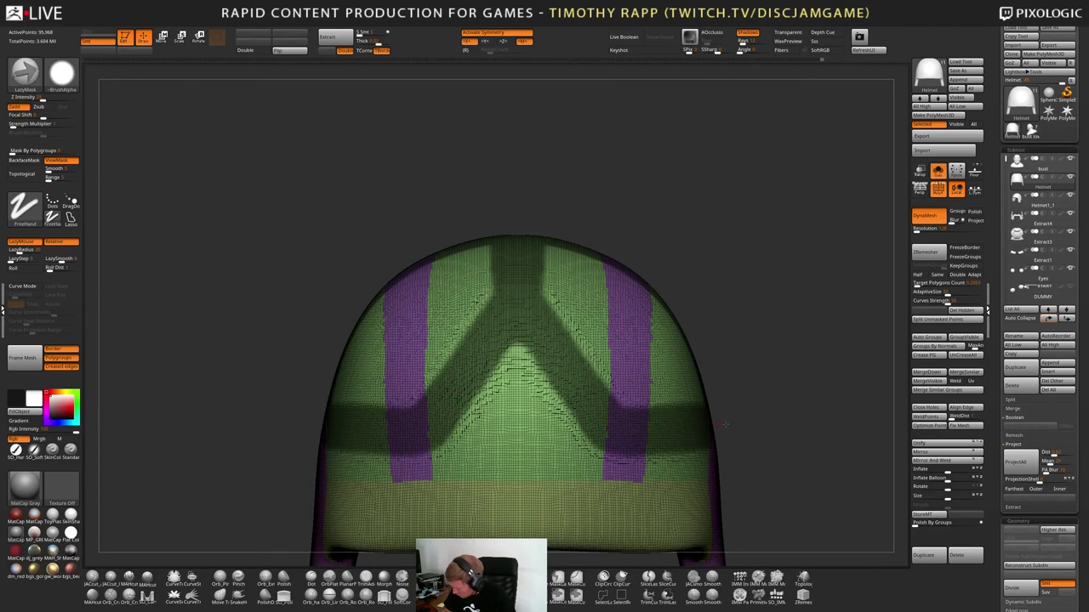
key("ctrl+z")
left_click_drag(518, 309, 539, 352, "ctrl")
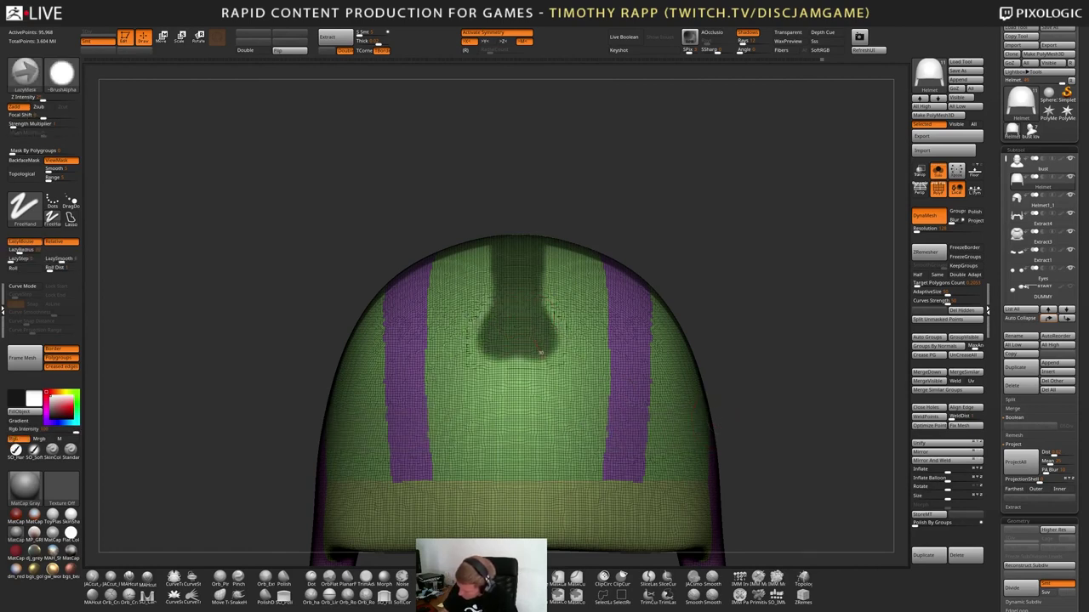
left_click(669, 476, "ctrl+alt")
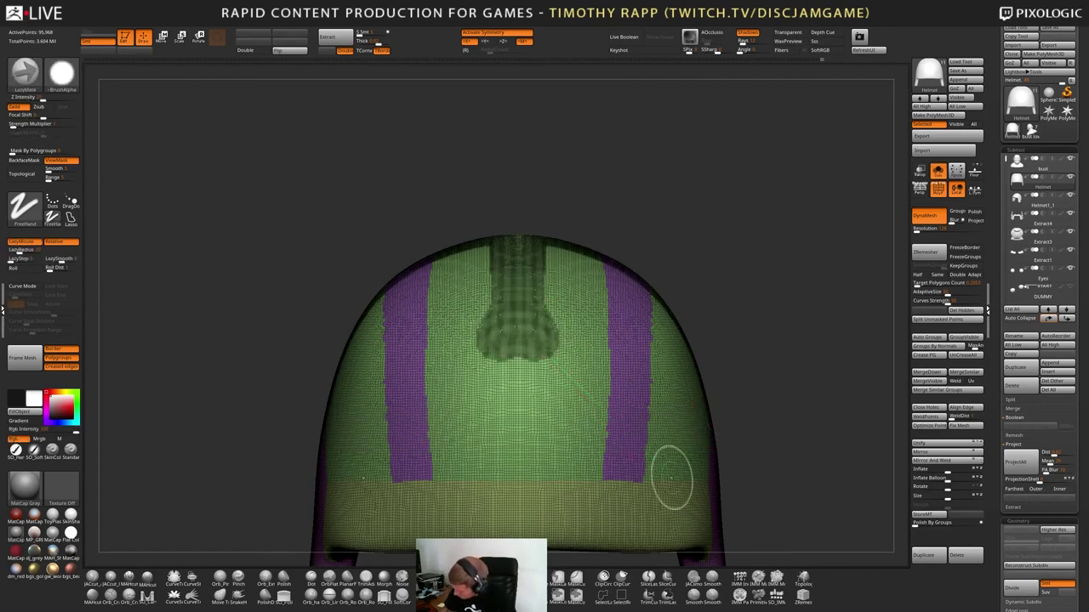
left_click(745, 511, "ctrl+shift")
left_click_drag(748, 476, 745, 544)
key("ctrl+z")
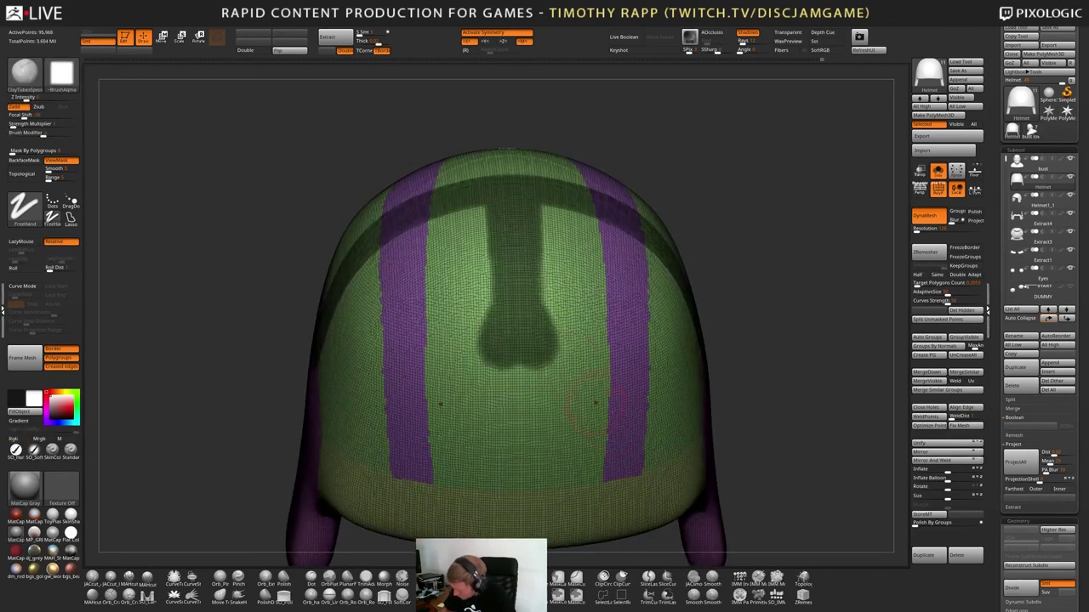
Try masking diagonal branches from the centre strip down to the rear edge, and undo them along with the widened strip end
left_click_drag(757, 476, 757, 409)
left_click_drag(521, 291, 521, 322, "ctrl")
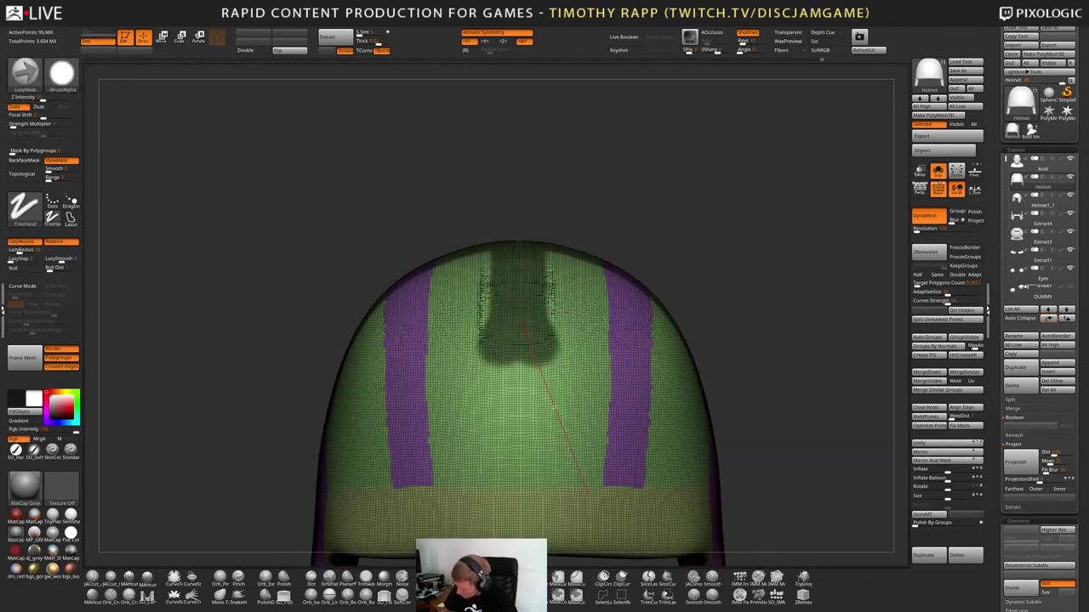
left_click_drag(589, 493, 590, 496, "ctrl")
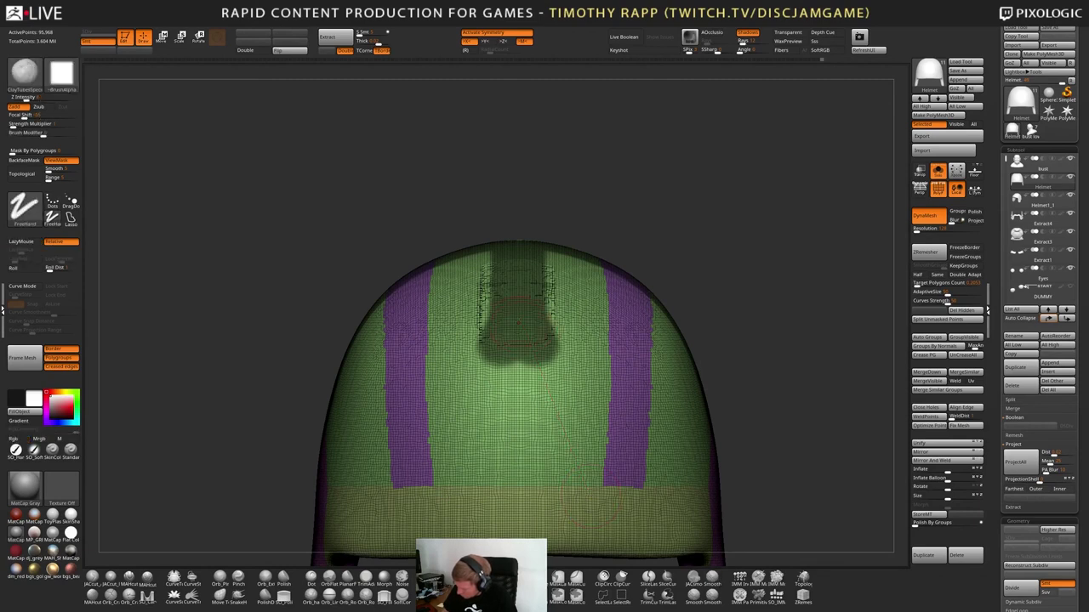
left_click(577, 471, "ctrl")
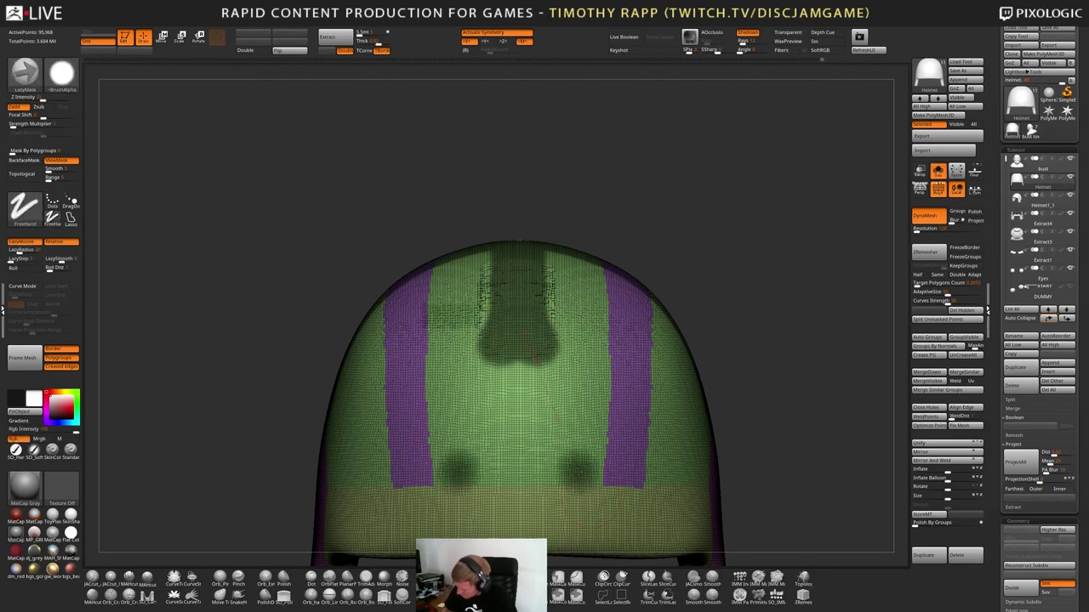
key("ctrl+z")
key("ctrl+z")
key("ctrl+z")
key("ctrl+z")
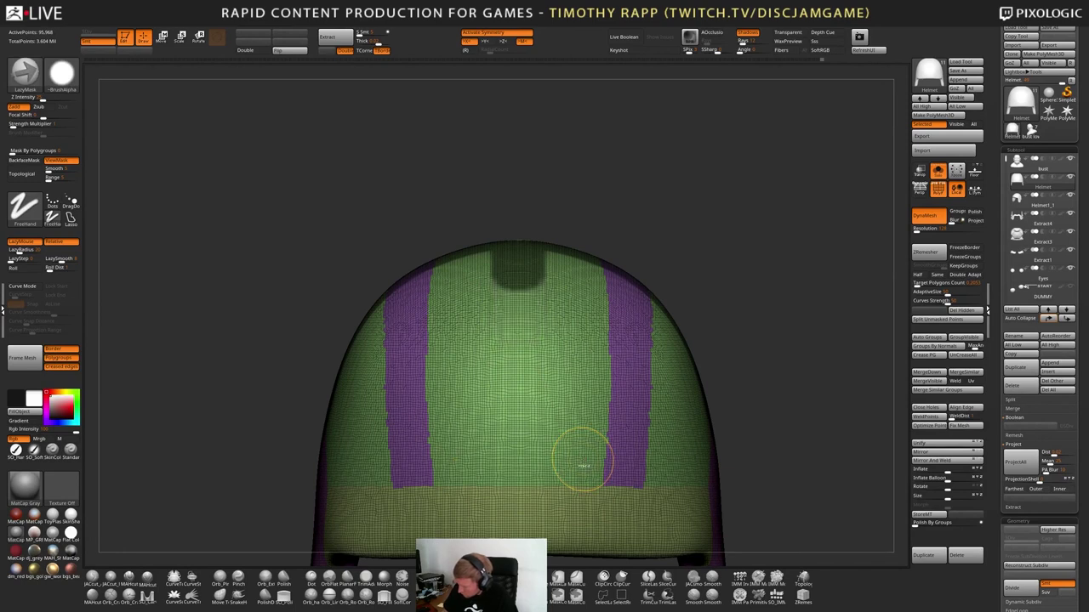
Restore the slightly extended centre strip mask and try continuing it straight down over the rear edge band
key("ctrl+shift+z")
left_click_drag(518, 272, 522, 451, "ctrl+shift")
key("ctrl+z")
left_click_drag(519, 347, 520, 407)
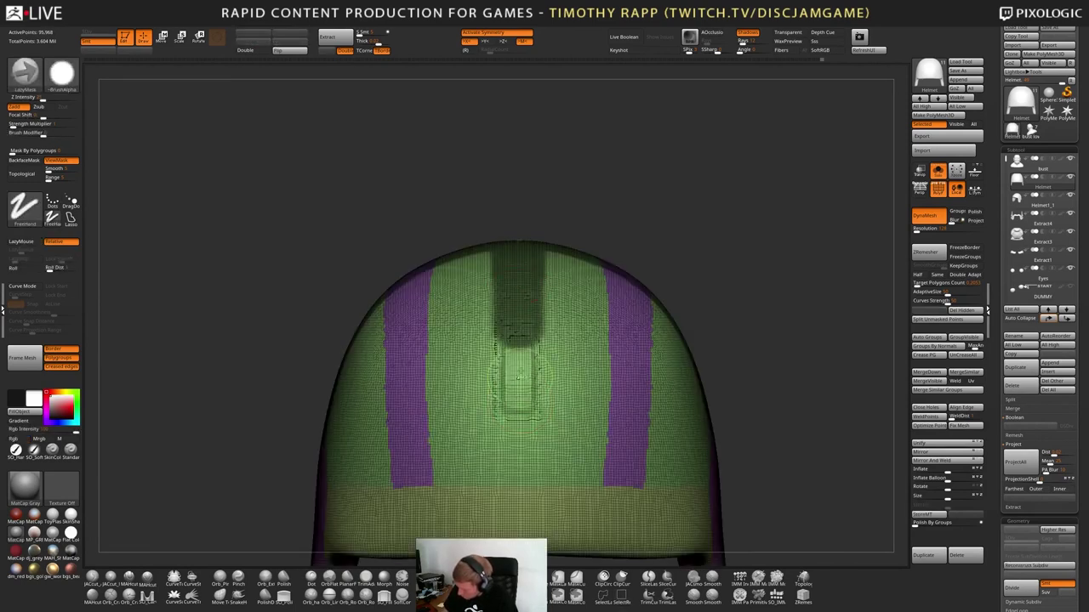
key("ctrl+z")
left_click_drag(517, 293, 515, 494, "ctrl")
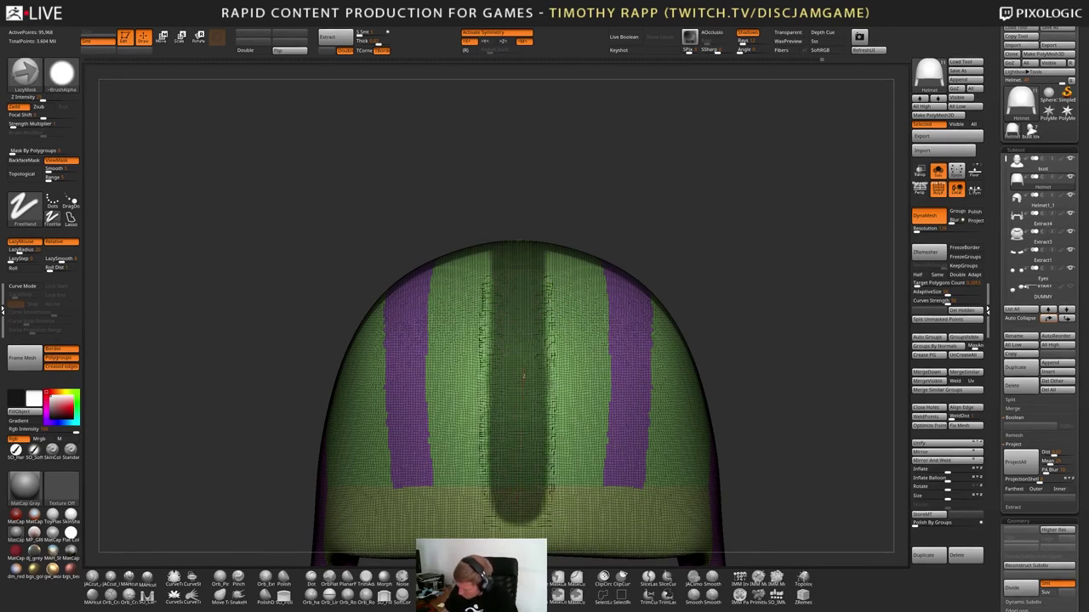
left_click_drag(523, 376, 530, 261, "ctrl")
mouse_move(626, 373)
right_mouse_down("ctrl")
mouse_move(593, 366)
mouse_move(583, 415)
mouse_move(585, 318)
mouse_move(569, 323)
right_mouse_up("ctrl")
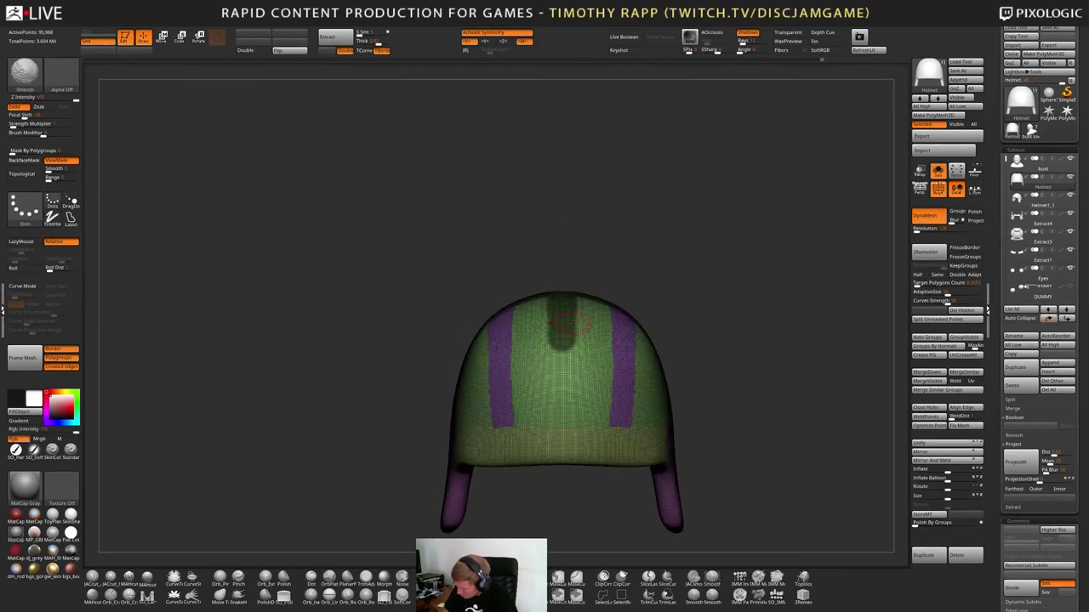
Mask the centre strip down the back to the rear edge band and outward along that band, and check the helmet from the side
key("ctrl")
mouse_move(559, 310)
left_mouse_down("ctrl")
mouse_move(560, 436)
mouse_move(588, 444)
mouse_move(494, 445)
left_mouse_up("ctrl")
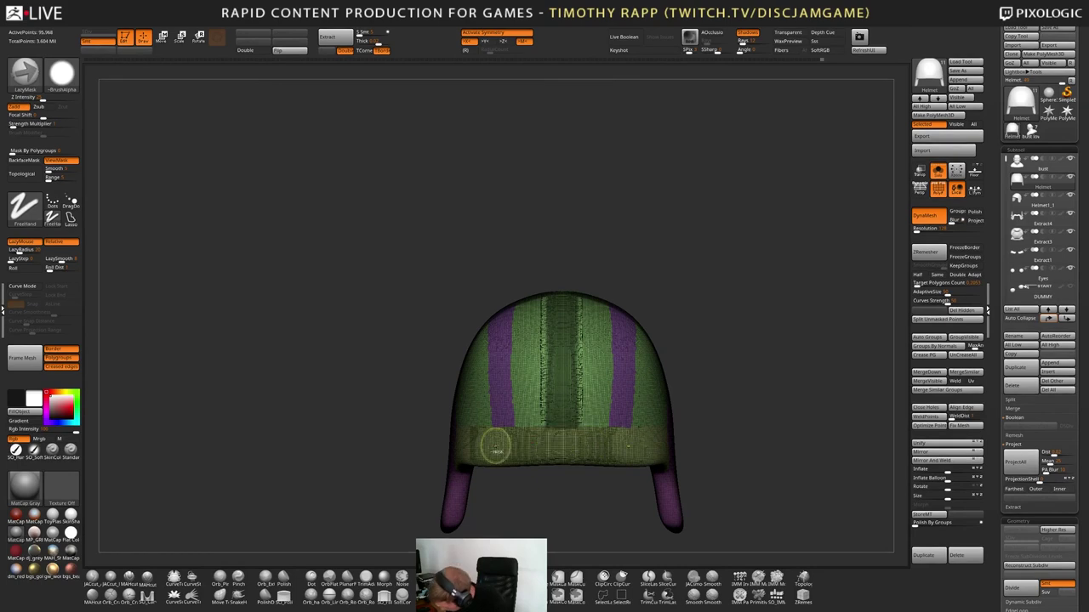
key("shift+f")
right_click_drag(611, 443, 611, 476, "ctrl")
right_click_drag(696, 451, 547, 426, "ctrl")
right_click_drag(624, 366, 656, 438)
key("ctrl+w")
key("shift+f")
left_click_drag(692, 437, 673, 420, "shift")
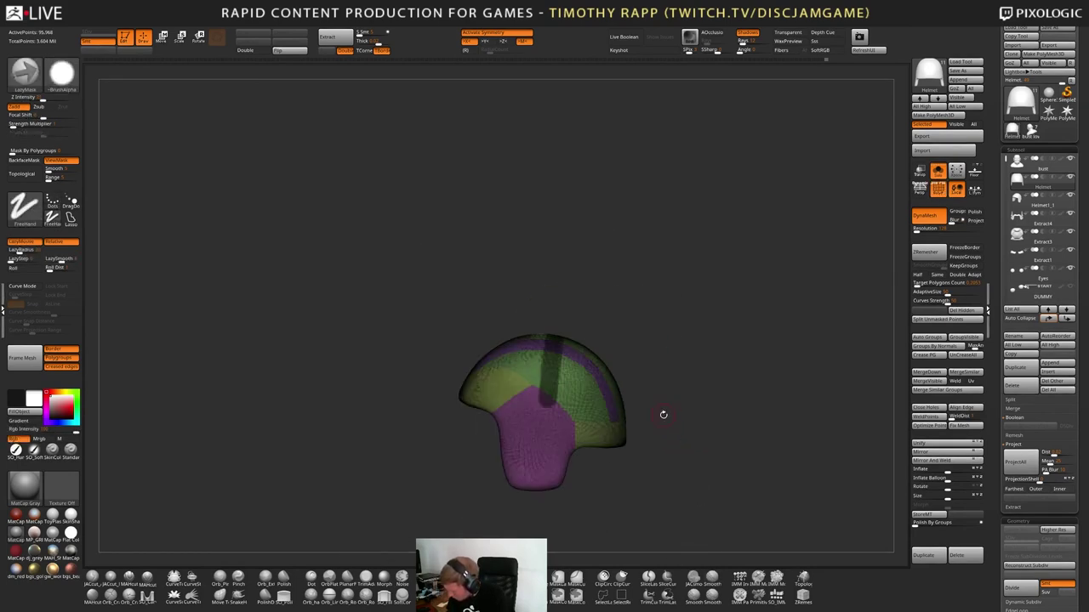
Refine the cross band mask's lower end beside the ear flap and turn the masked cross band into its own polygroup
key("f")
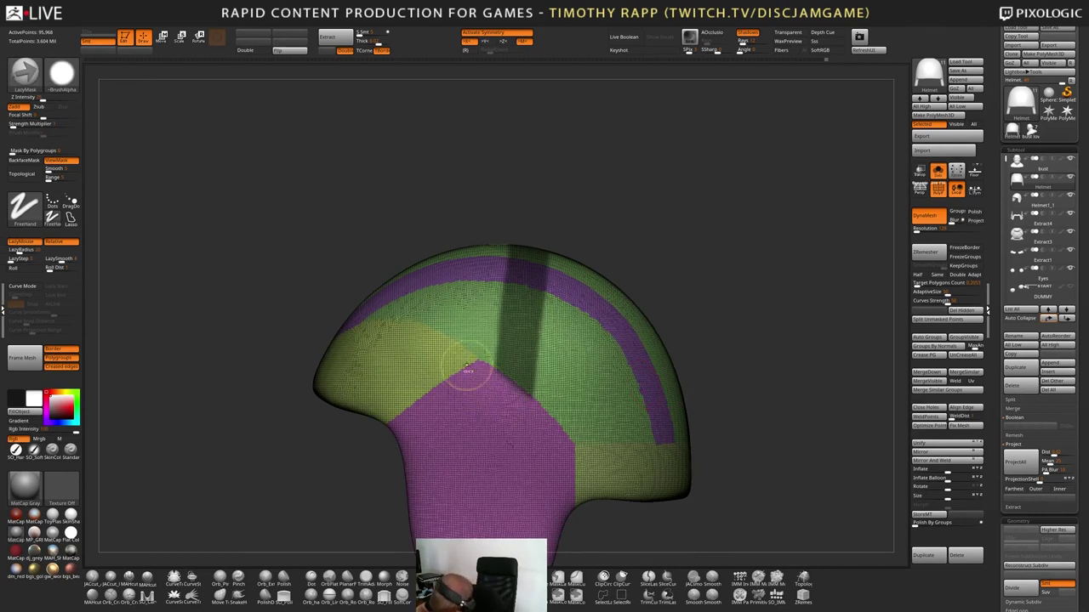
key("ctrl+w")
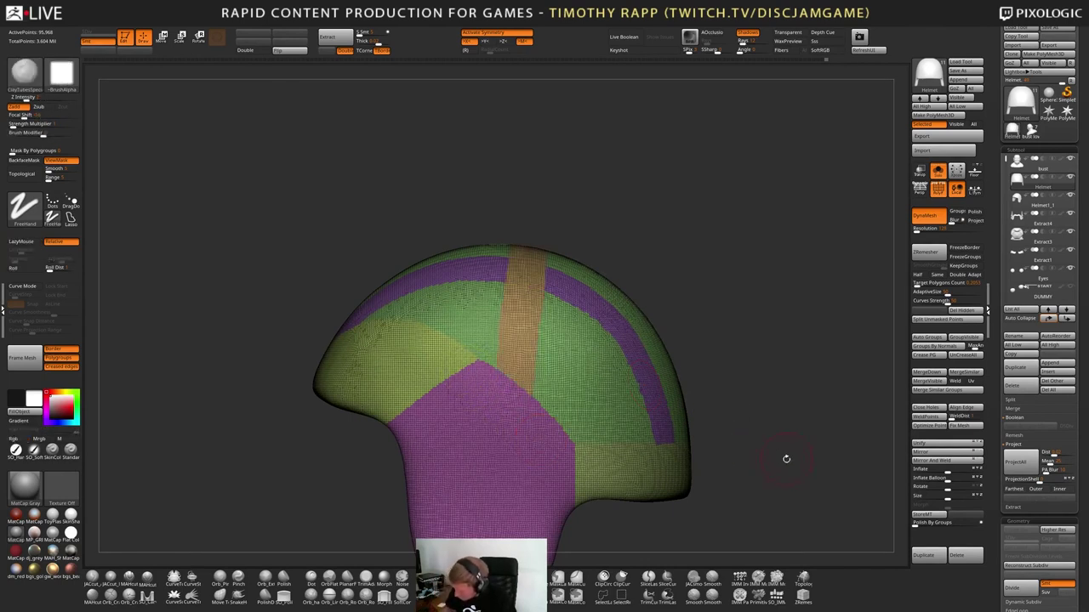
key("ctrl+z")
left_click(552, 377, "ctrl")
left_click(553, 382, "ctrl")
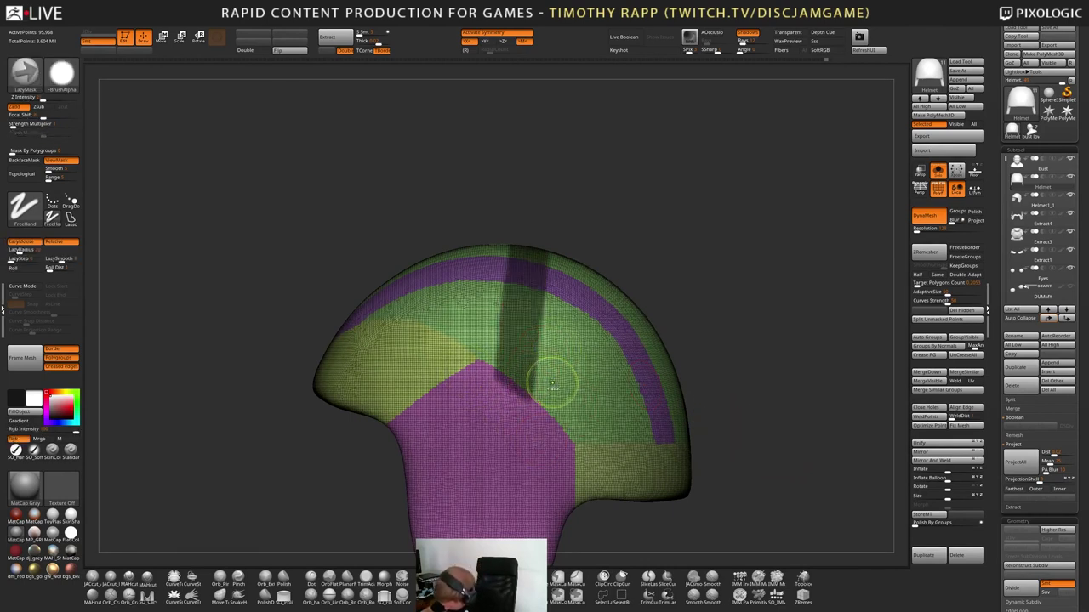
key("ctrl+w")
left_click_drag(758, 418, 673, 417, "alt")
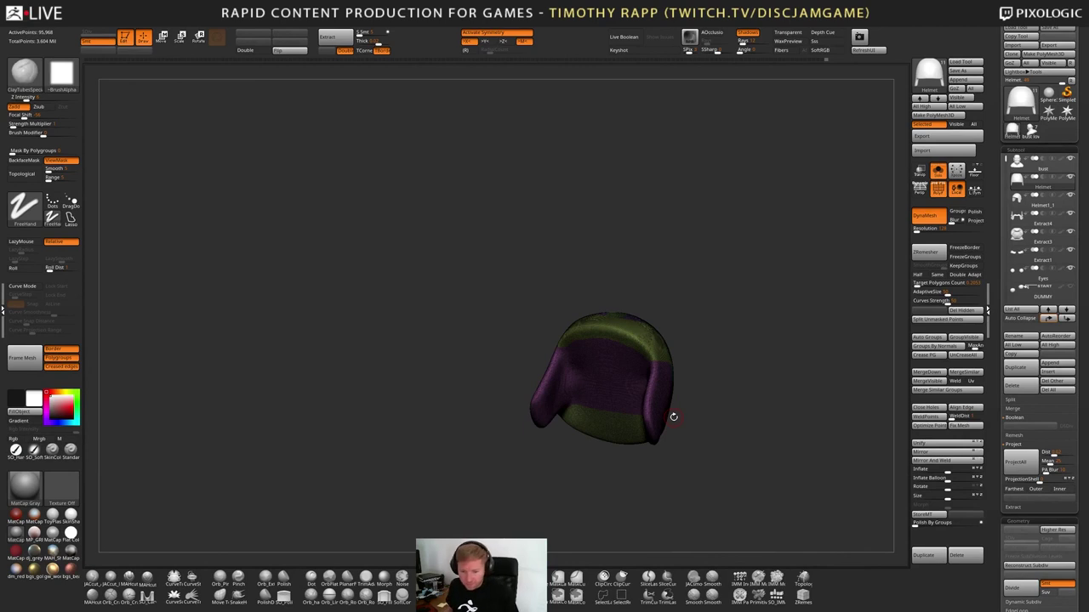
Examine the helmet's polygroup layout from below and both sides, and the brim and cross band borders close up
left_click_drag(717, 339, 623, 444)
left_click_drag(603, 399, 629, 422)
mouse_move(700, 399)
left_mouse_down("alt")
mouse_move(706, 431)
mouse_move(644, 458)
mouse_move(608, 431)
left_mouse_up("alt")
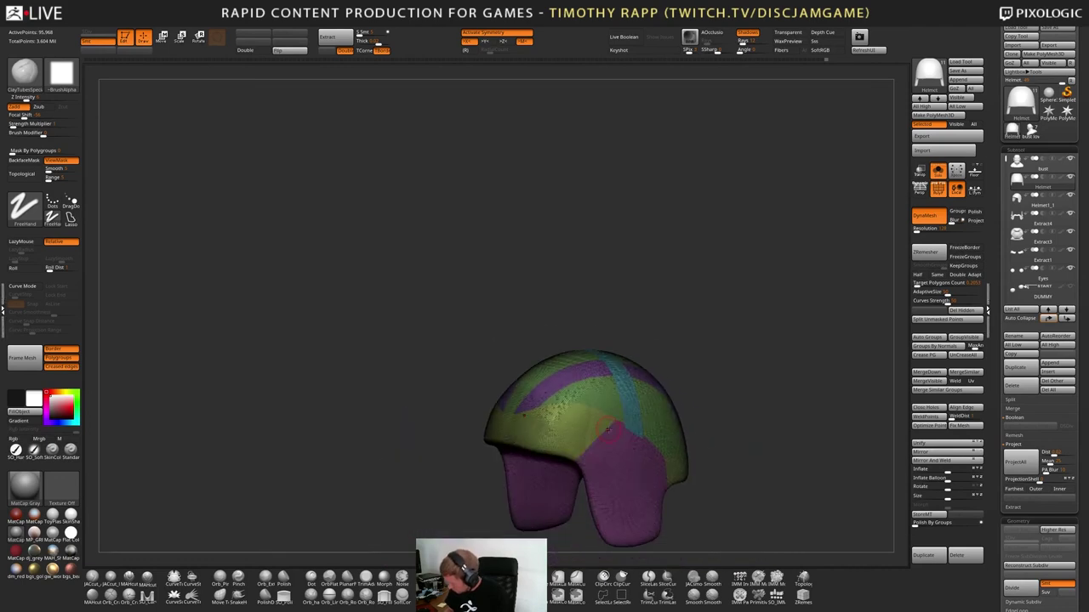
right_click_drag(683, 452, 655, 434)
mouse_move(655, 434)
right_mouse_down()
mouse_move(734, 462)
mouse_move(660, 455)
right_mouse_up()
left_click_drag(659, 454, 703, 468)
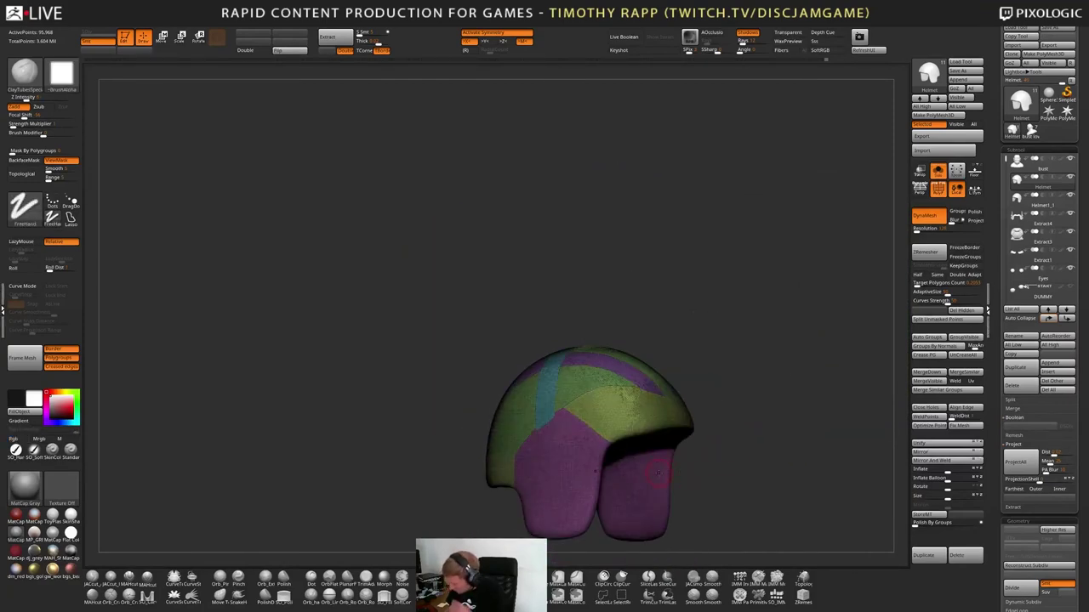
left_click_drag(657, 472, 644, 436)
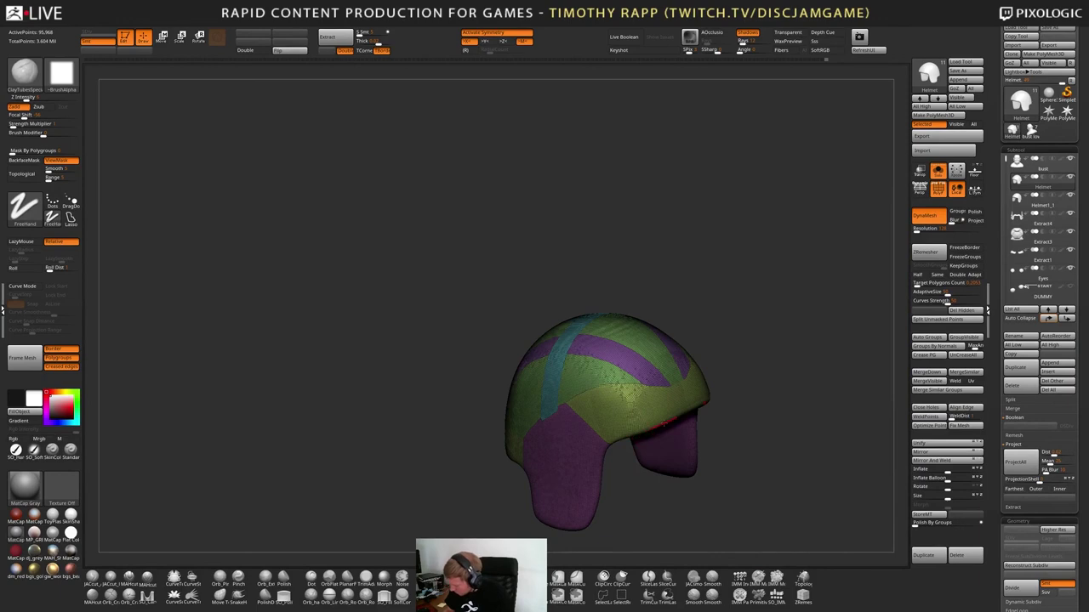
right_click_drag(663, 423, 775, 413, "ctrl")
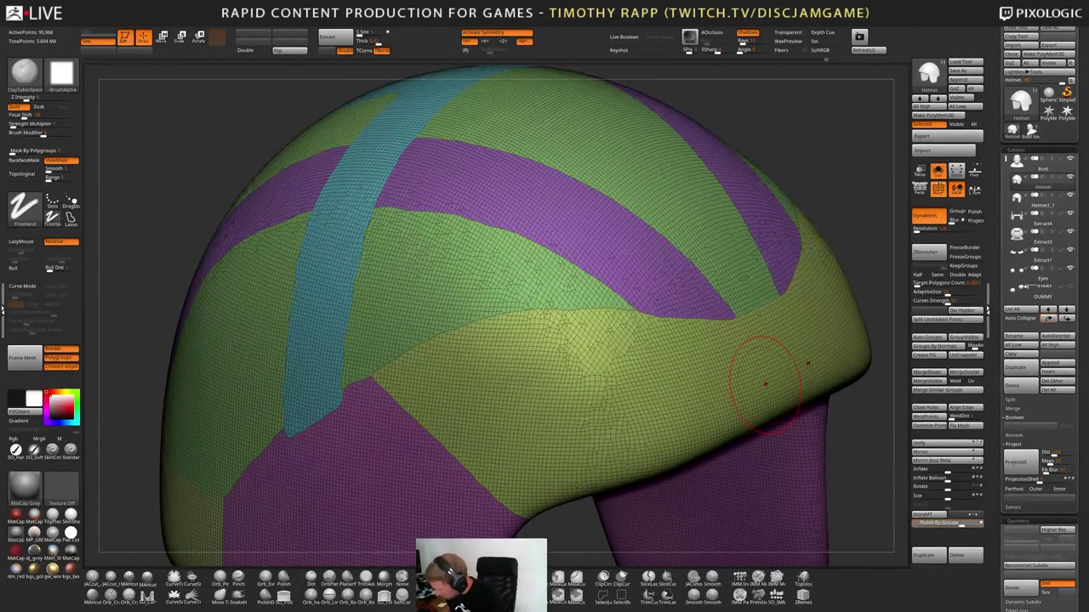
scroll(766, 385, "down", 10)
right_click_drag(679, 444, 628, 449, "alt")
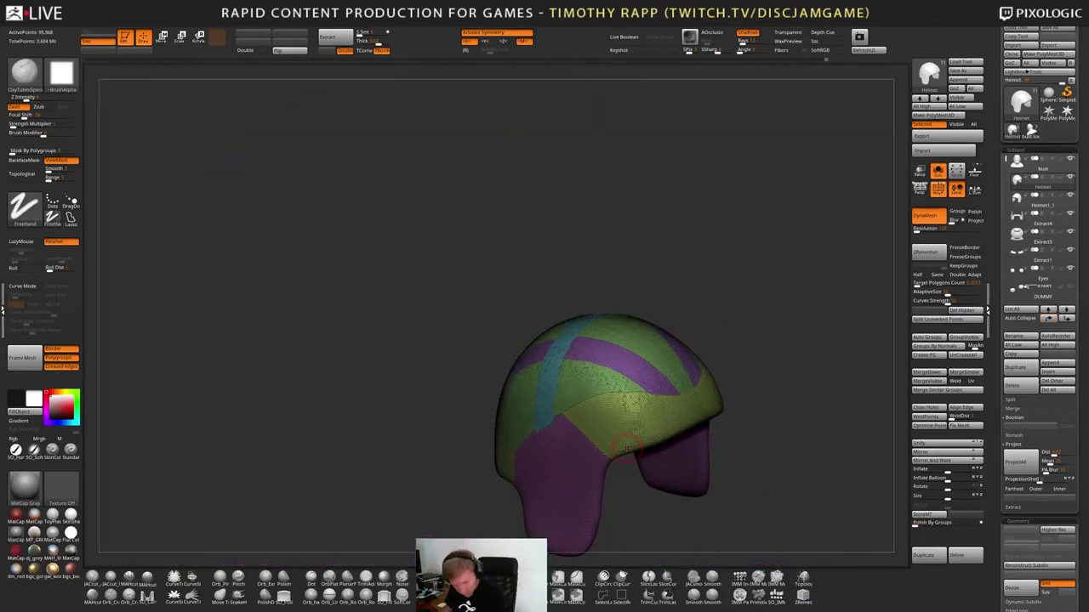
Try Panel Loops with Double enabled on the helmet's polygroups, and undo the inserted panels
key("ctrl+g")
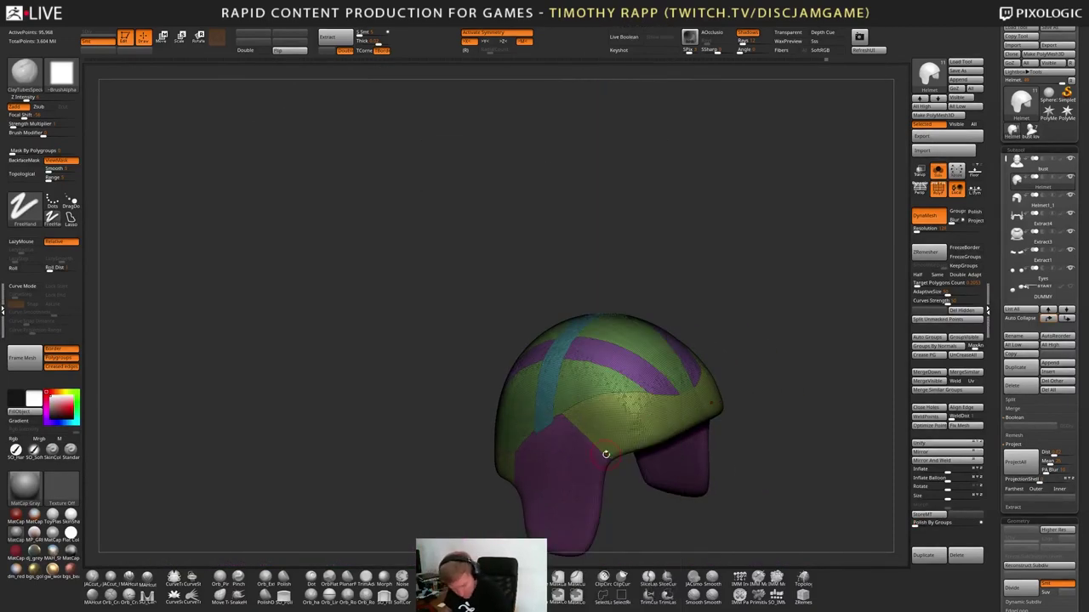
key("g")
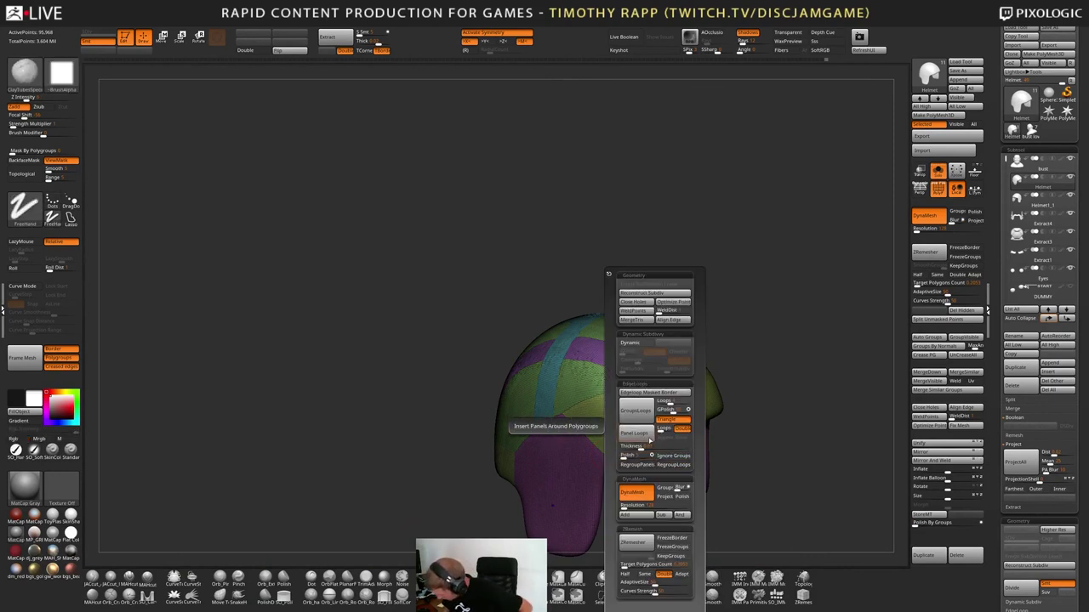
left_click(645, 435)
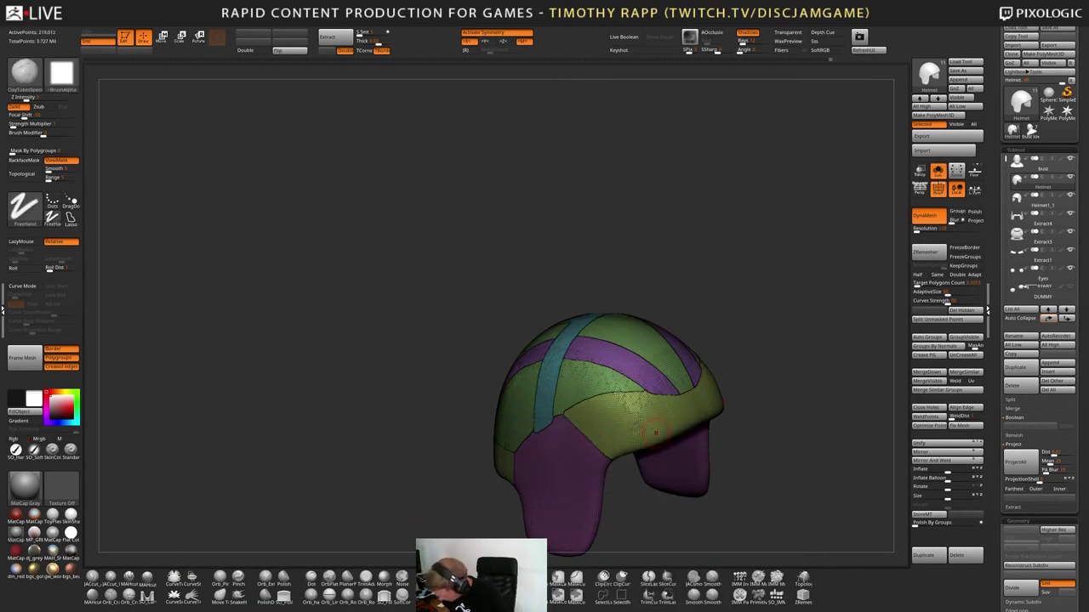
key("ctrl+z")
Turn off Double, adjust the panel thickness, insert panel loops around the helmet's polygroups and check them from the side
key("g")
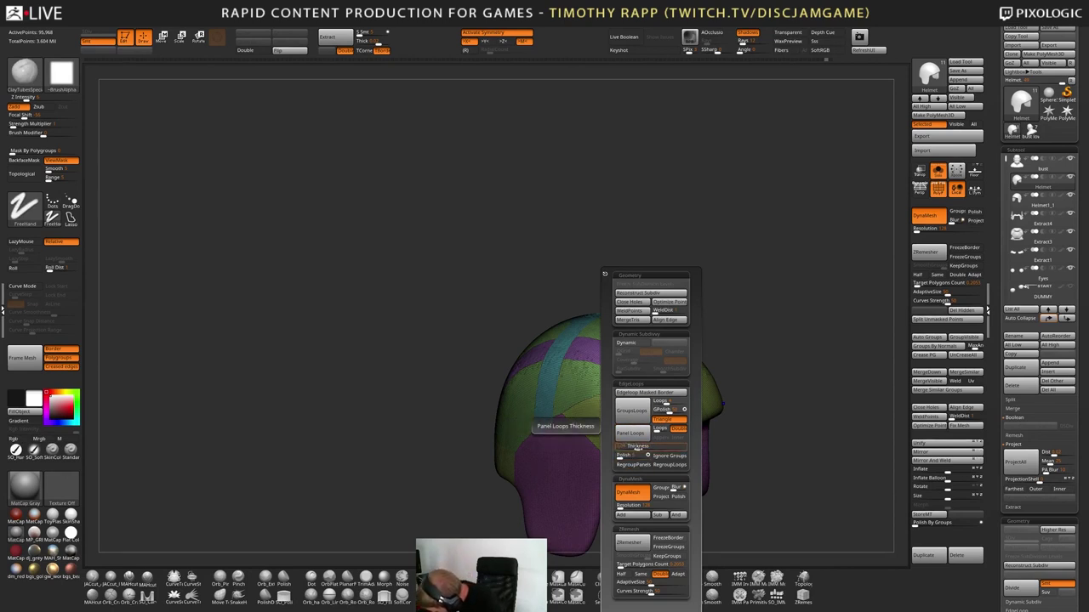
left_click_drag(638, 448, 639, 448)
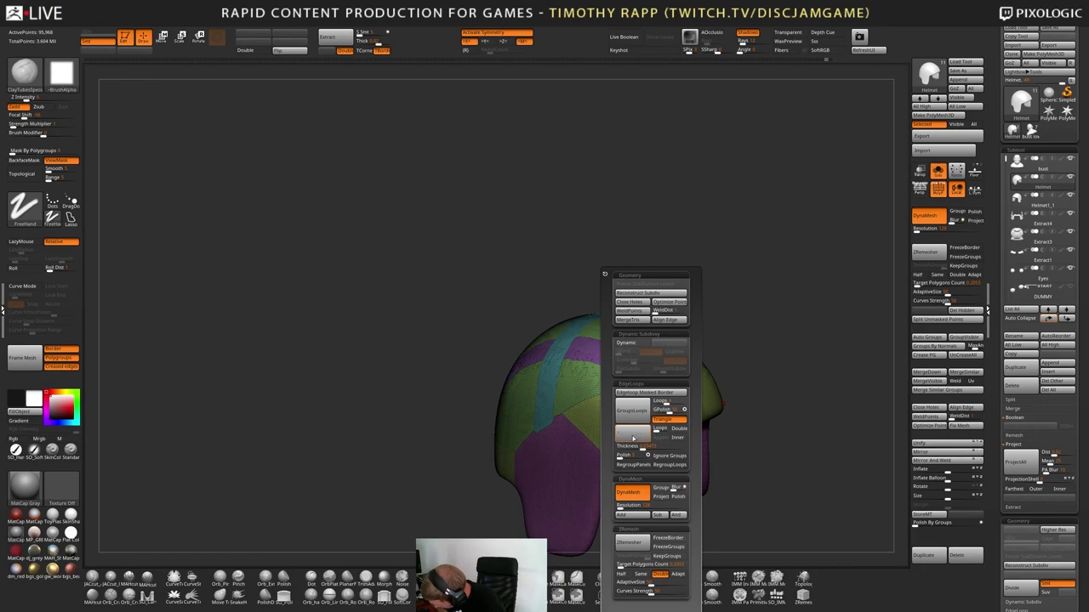
left_click(633, 439)
right_click_drag(723, 428, 838, 439)
mouse_move(583, 442)
right_mouse_down()
mouse_move(681, 438)
mouse_move(584, 430)
mouse_move(567, 460)
mouse_move(573, 440)
right_mouse_up()
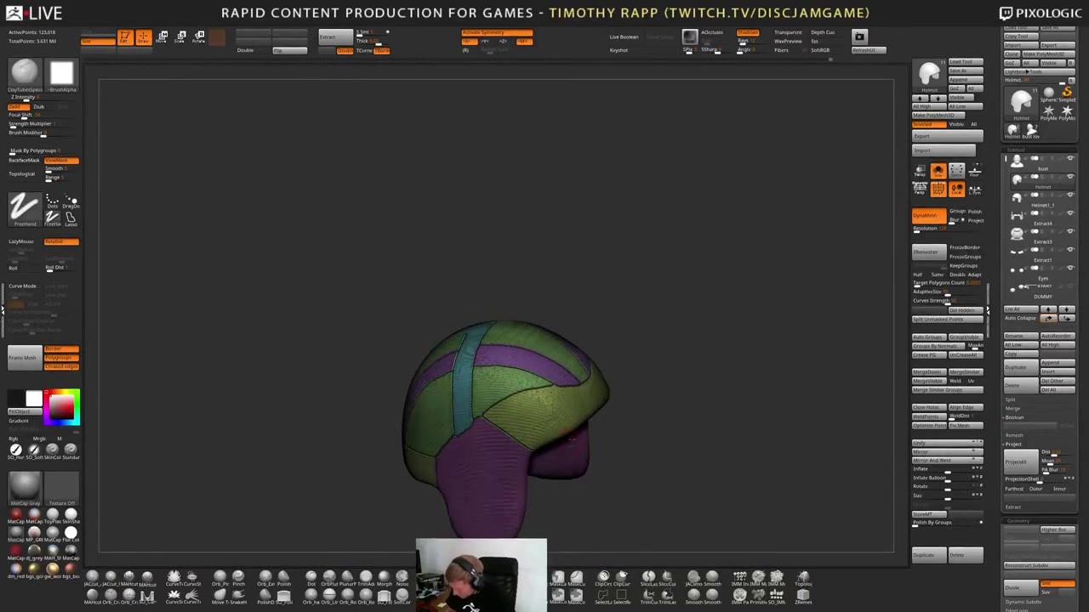
left_click_drag(571, 432, 605, 471)
Try the panel loops with another thickness, undo them, and turn the helmet back to a front three-quarter view
key("ctrl+d")
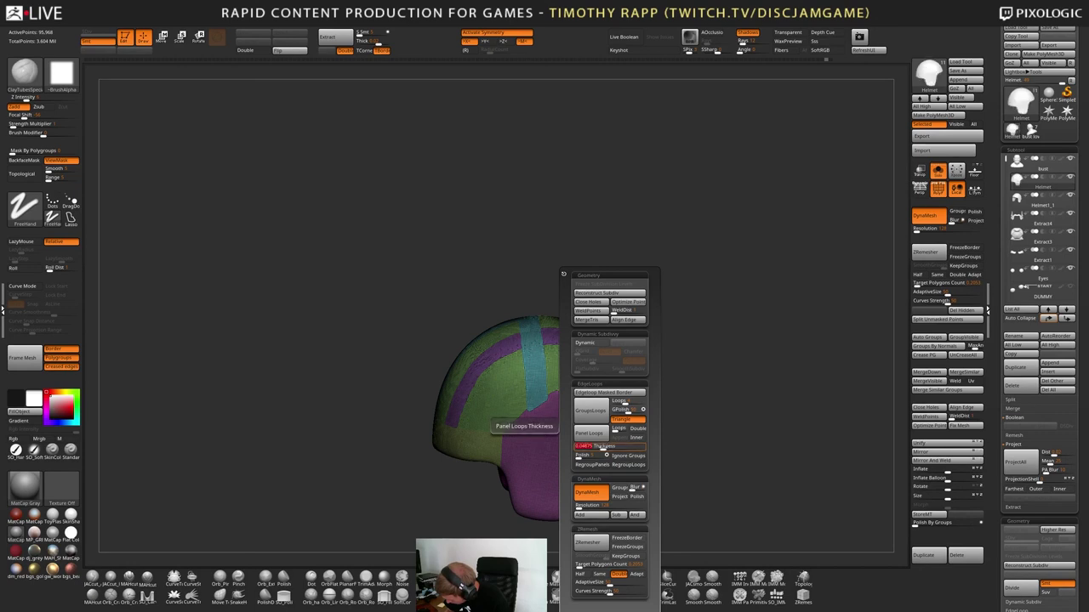
left_click(589, 433)
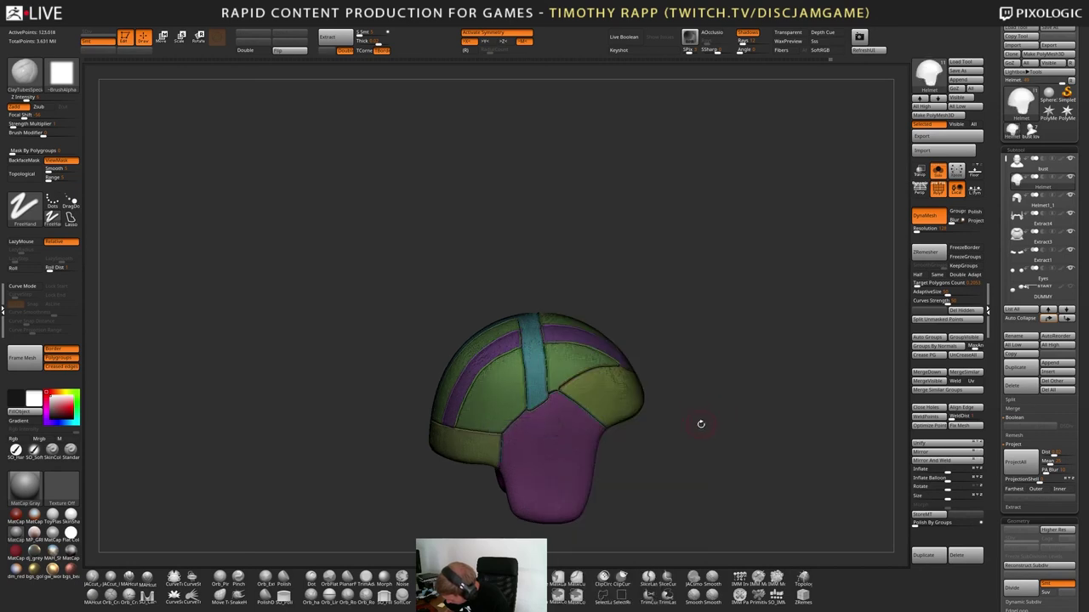
key("ctrl+z")
left_click_drag(629, 445, 581, 465)
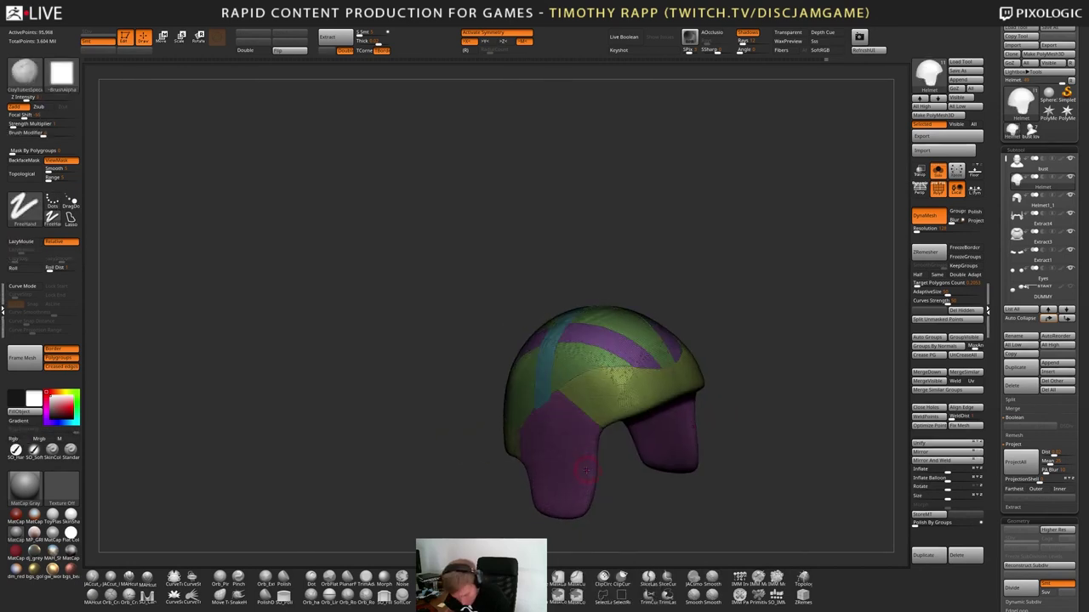
Enter a new Panel Loops thickness and insert the panels around the helmet's polygroups
key("space")
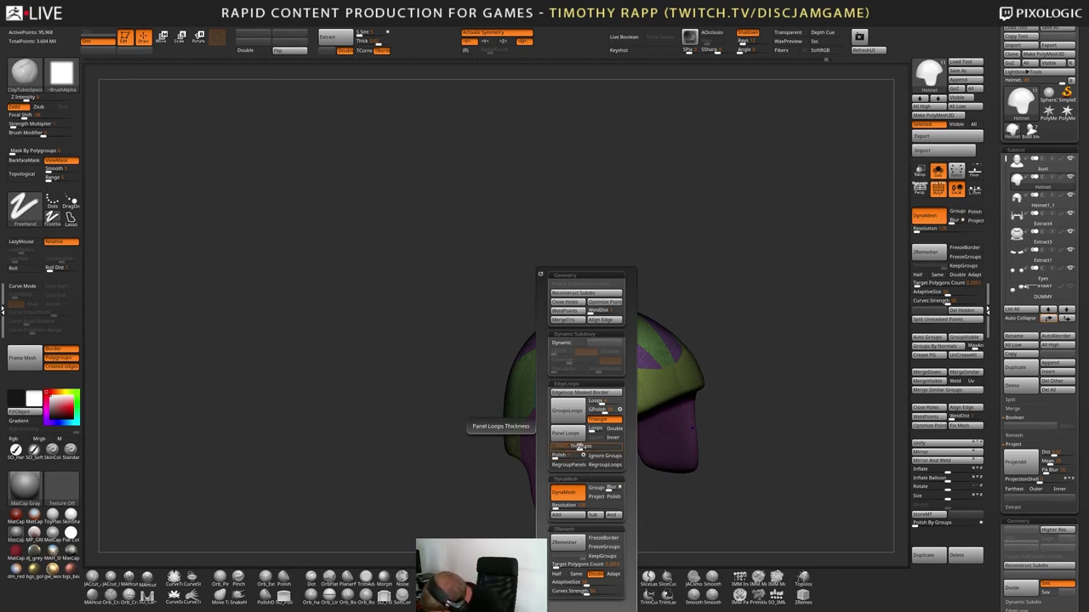
left_click(580, 448)
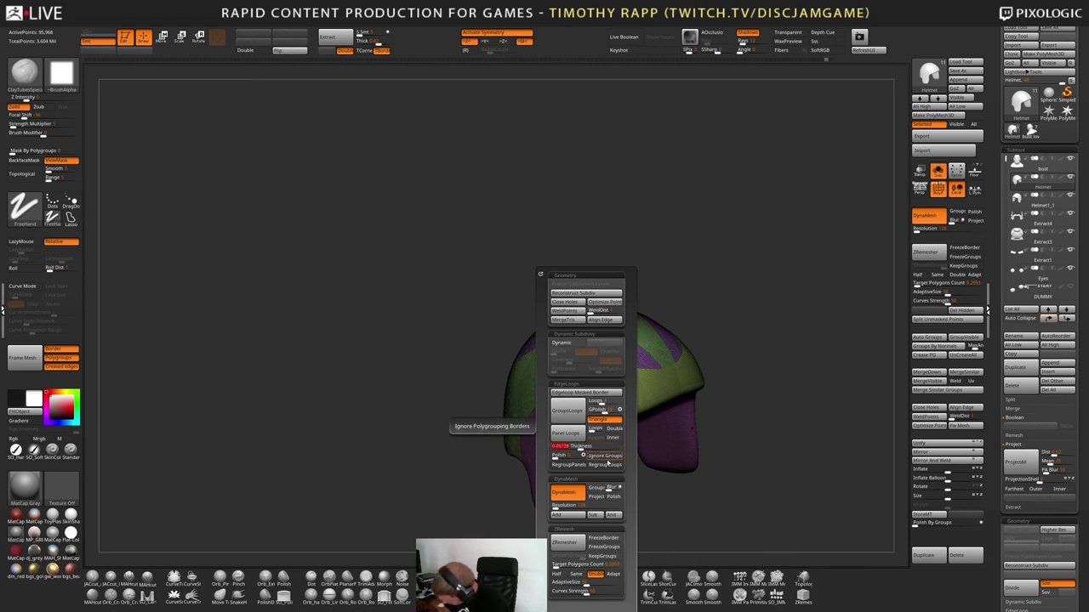
left_click(575, 439)
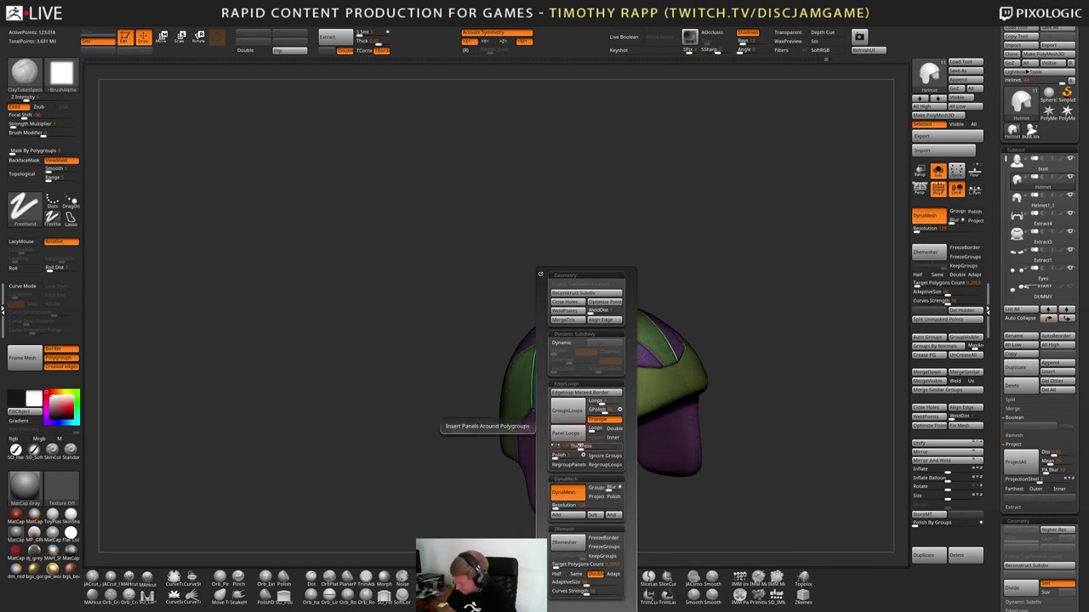
Open the full EdgeLoop settings, check the panel seams from the side, and undo the panel loops
left_click_drag(1010, 530, 1011, 236)
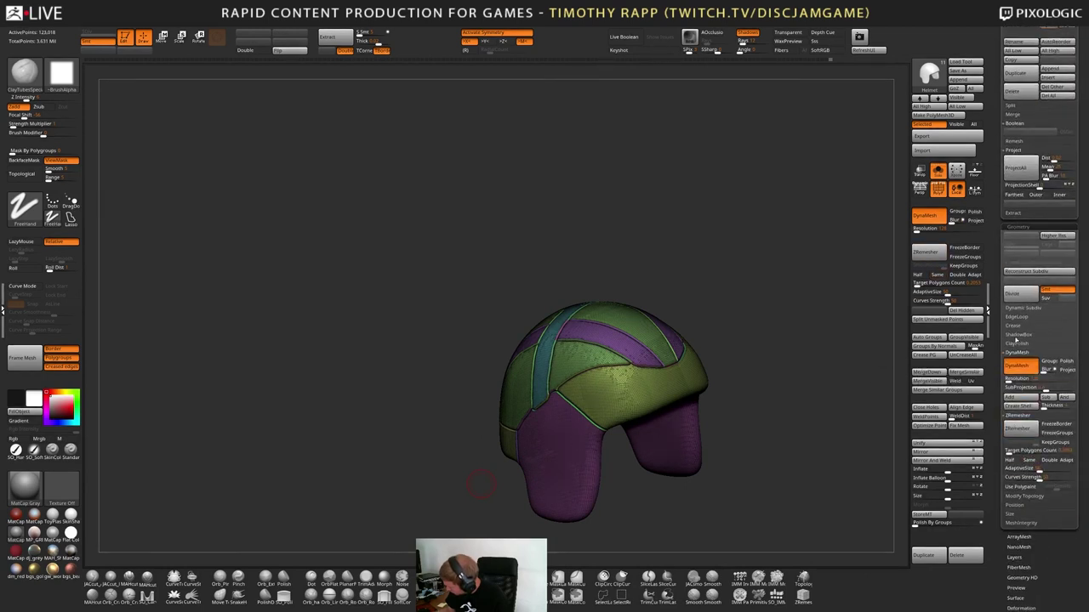
left_click(1015, 318)
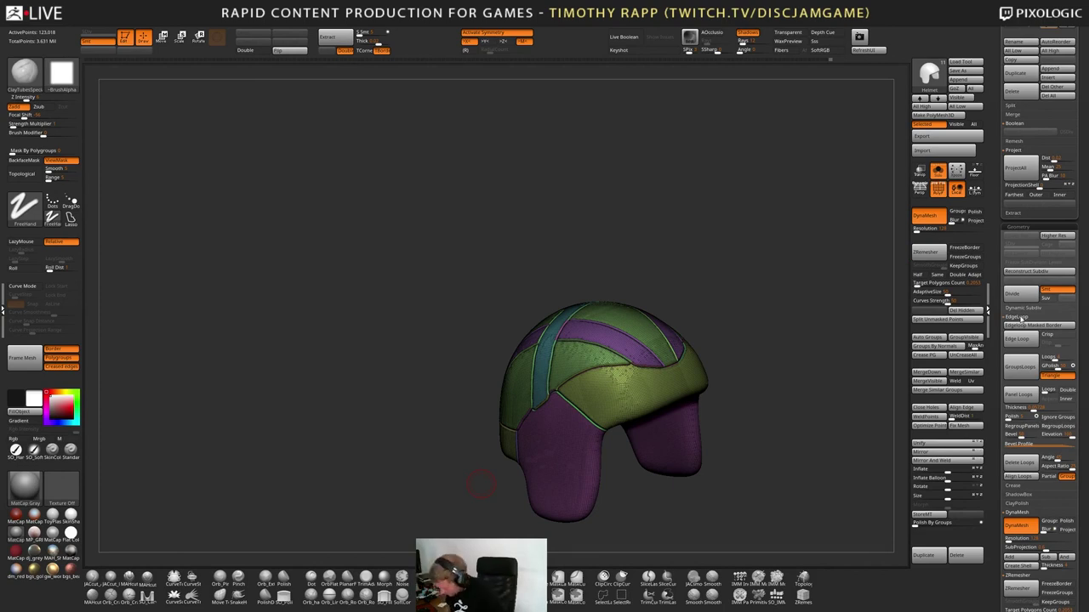
right_click_drag(614, 376, 583, 423, "ctrl")
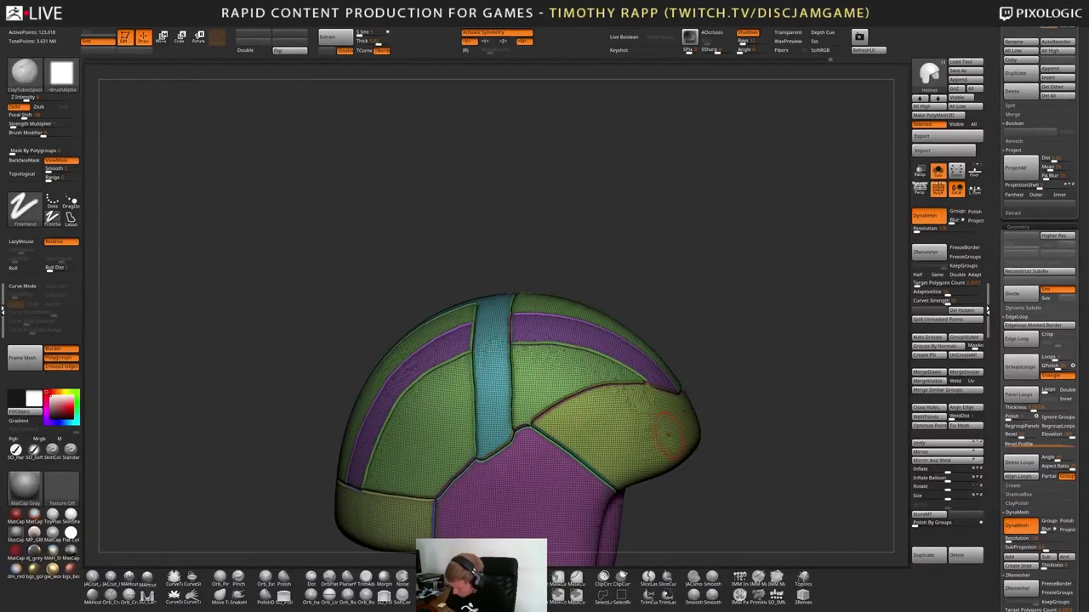
key("ctrl+z")
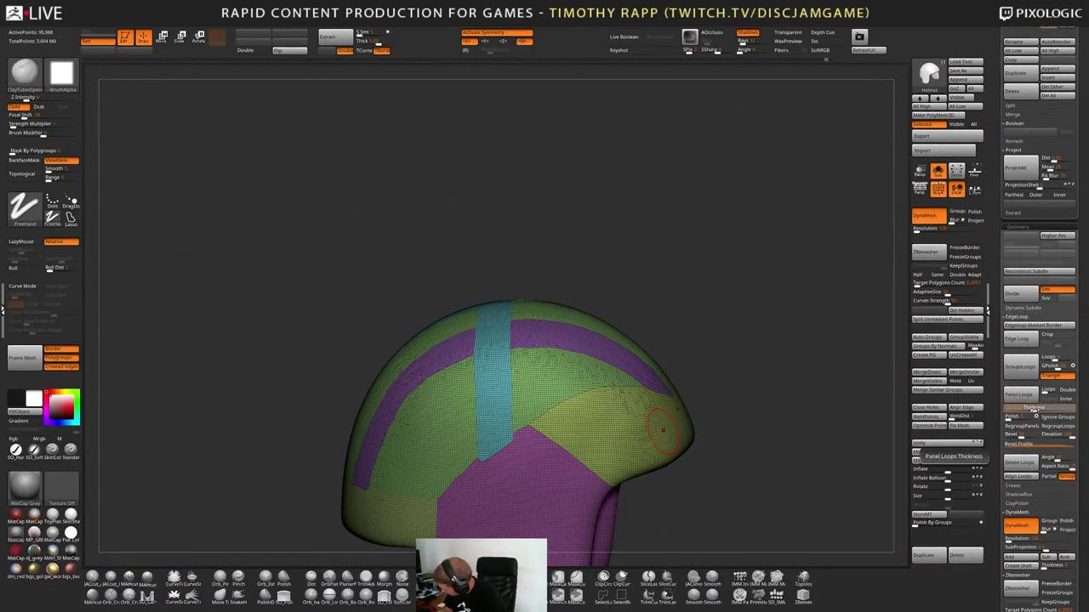
Try panel loops with a modified thickness, check the helmet from the front, and undo each attempt
left_click(1019, 395)
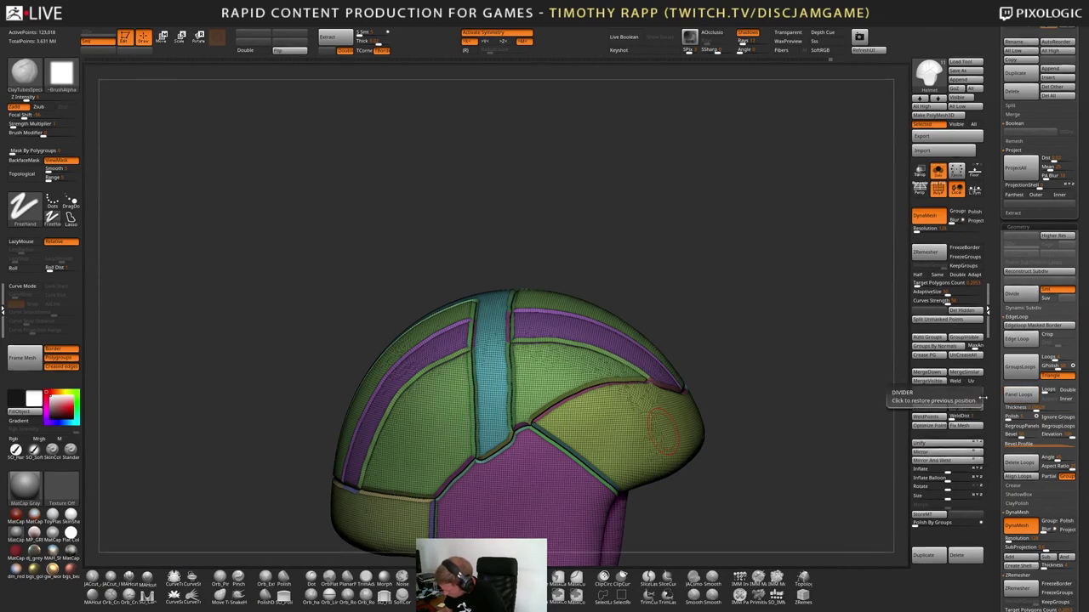
right_click_drag(781, 427, 619, 297)
key("ctrl+z")
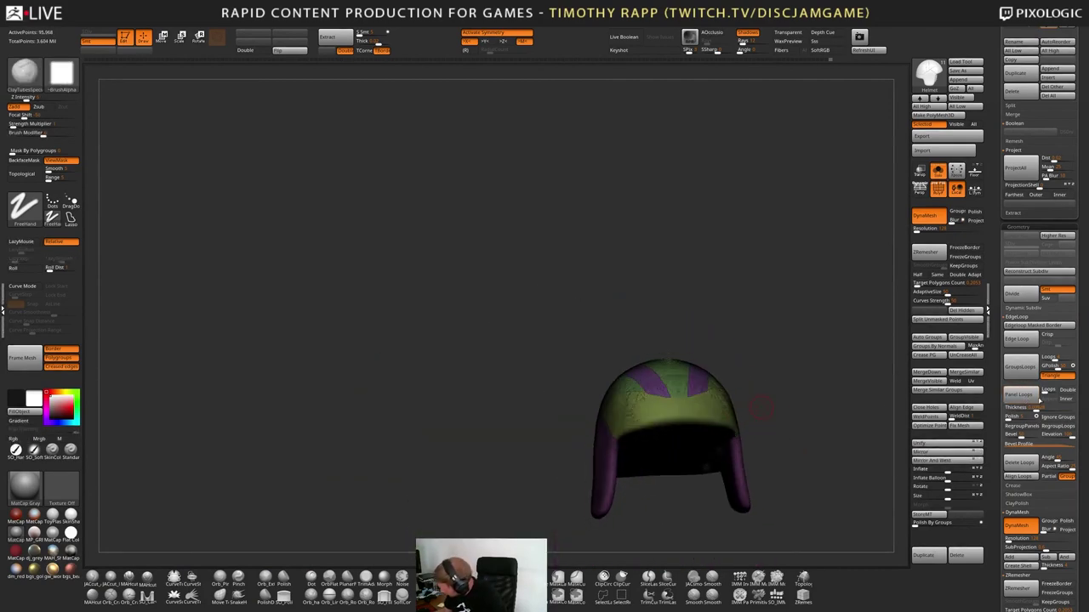
left_click(1038, 401)
key("ctrl+z")
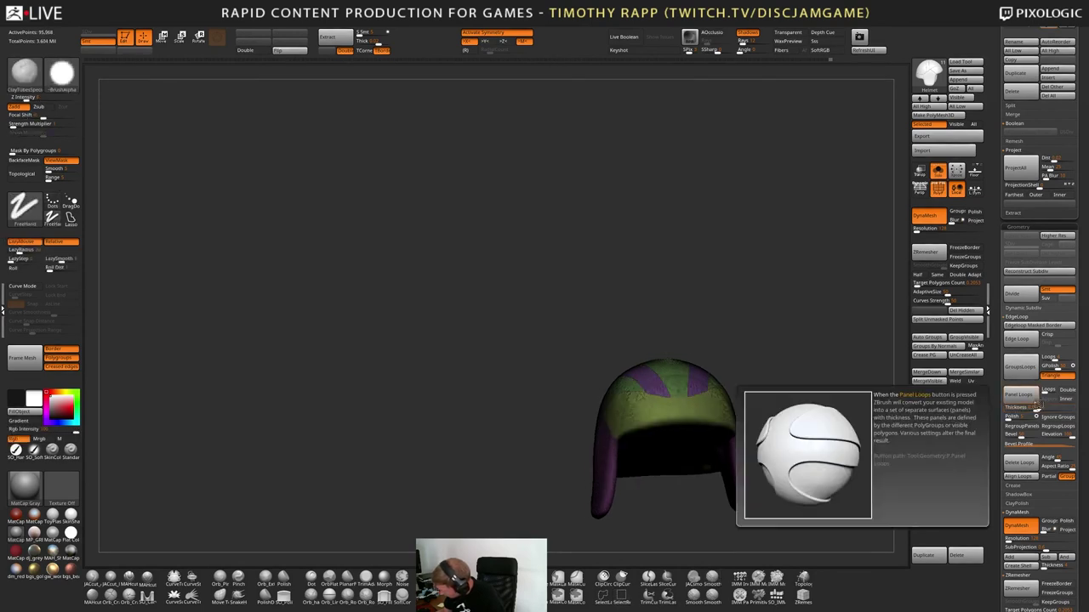
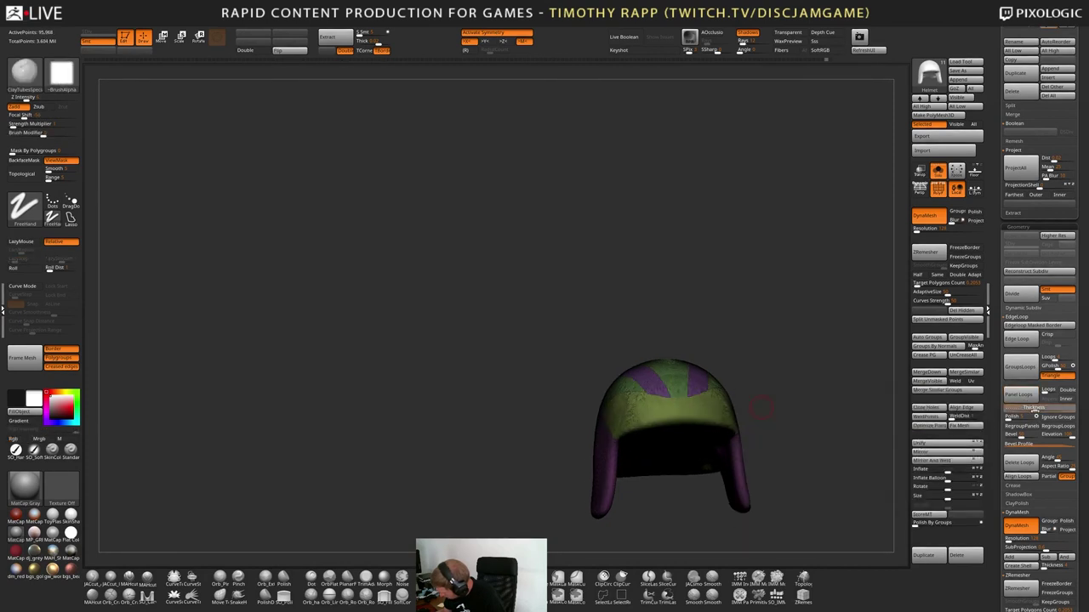
Insert the panel loops with the readjusted thickness and check the seams from a front three-quarter angle
left_click(1023, 396)
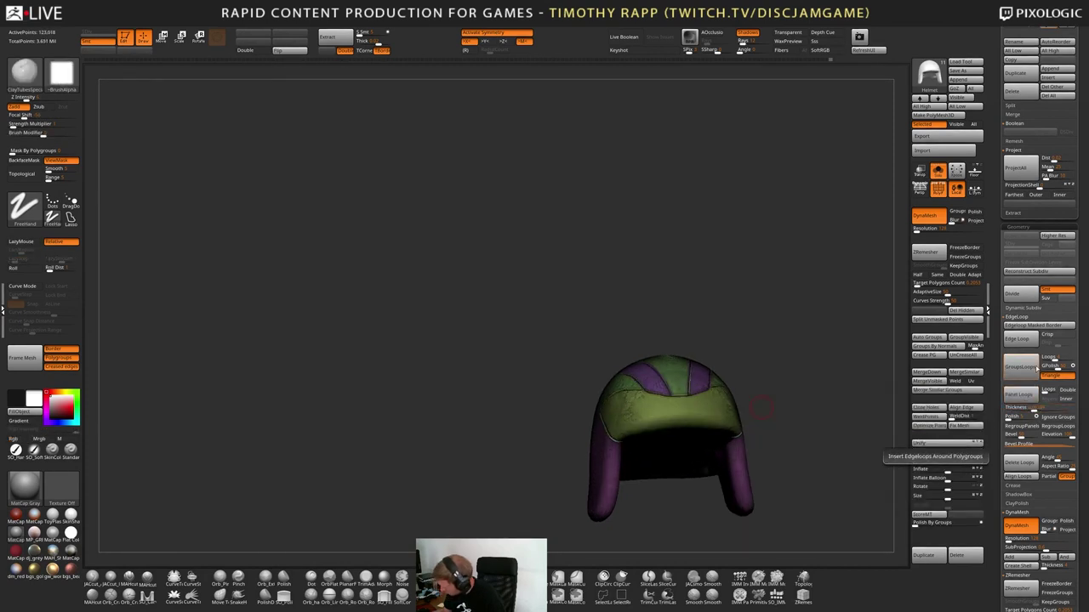
scroll(1017, 371, "up", 5)
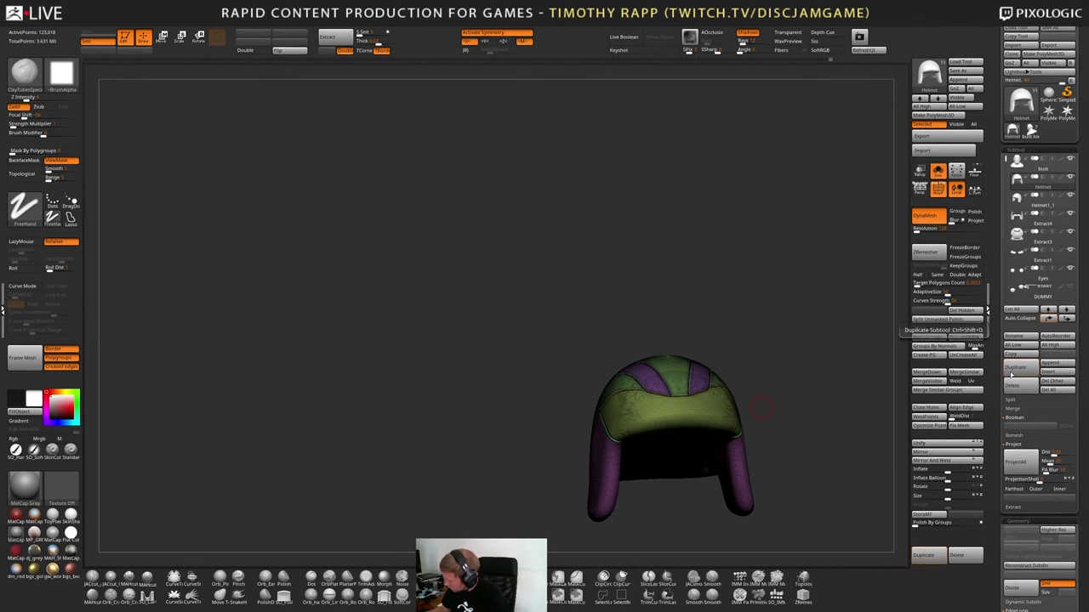
left_click_drag(770, 400, 735, 400)
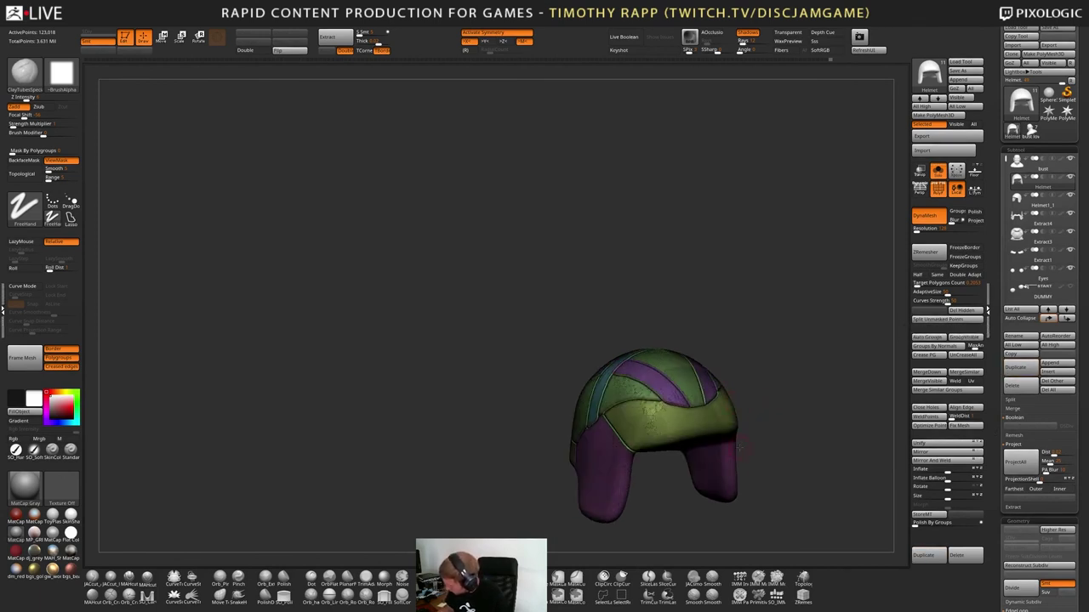
Undo the panel loops, try them with Regroup Panels enabled, and undo that attempt
scroll(1007, 403, "down", 8)
key("ctrl+z")
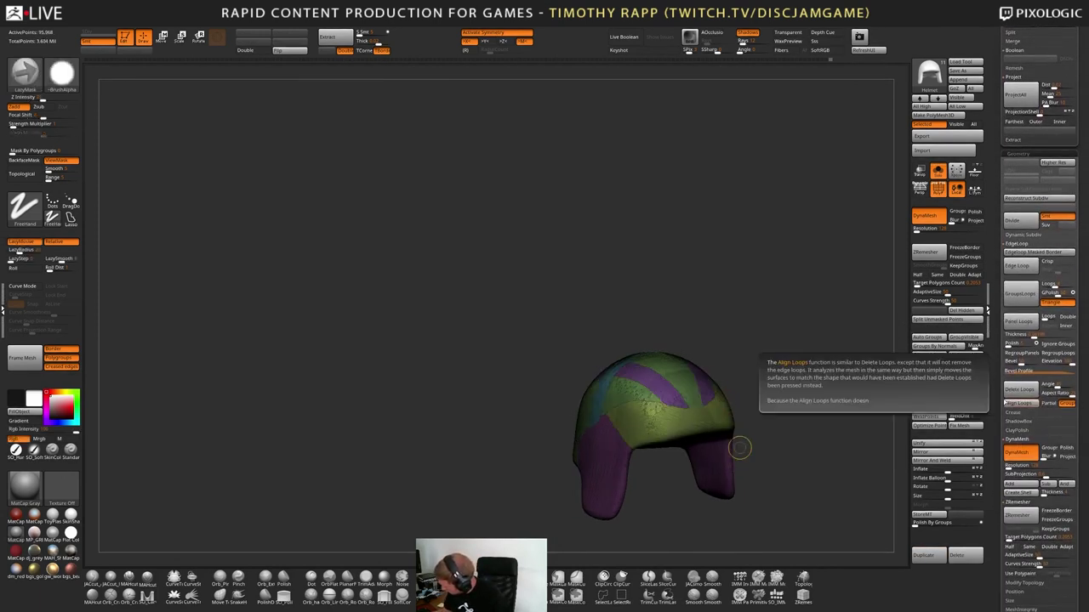
left_click(1021, 321)
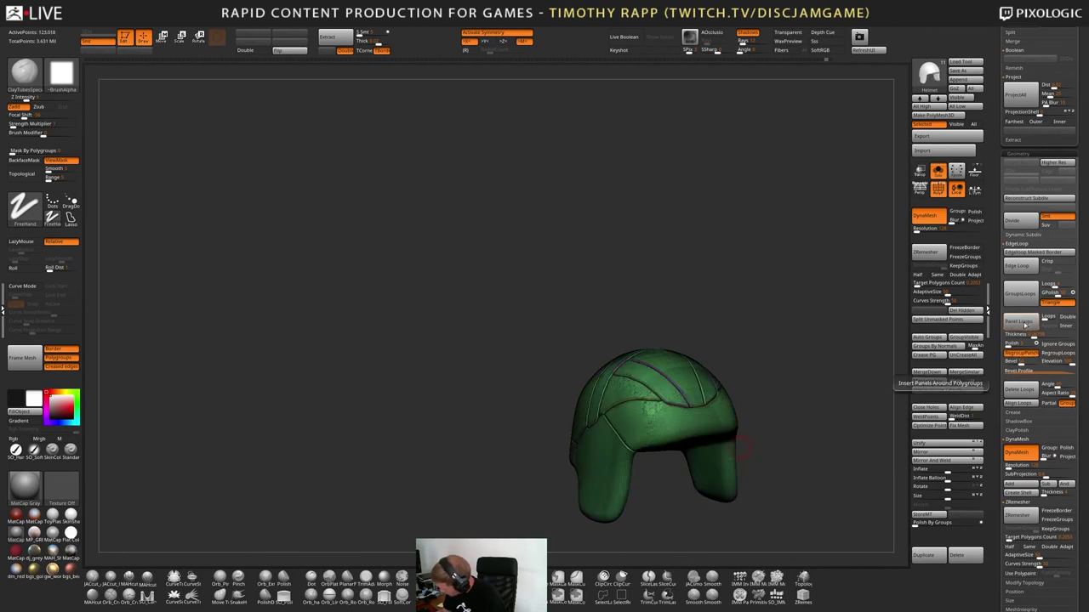
key("ctrl+z")
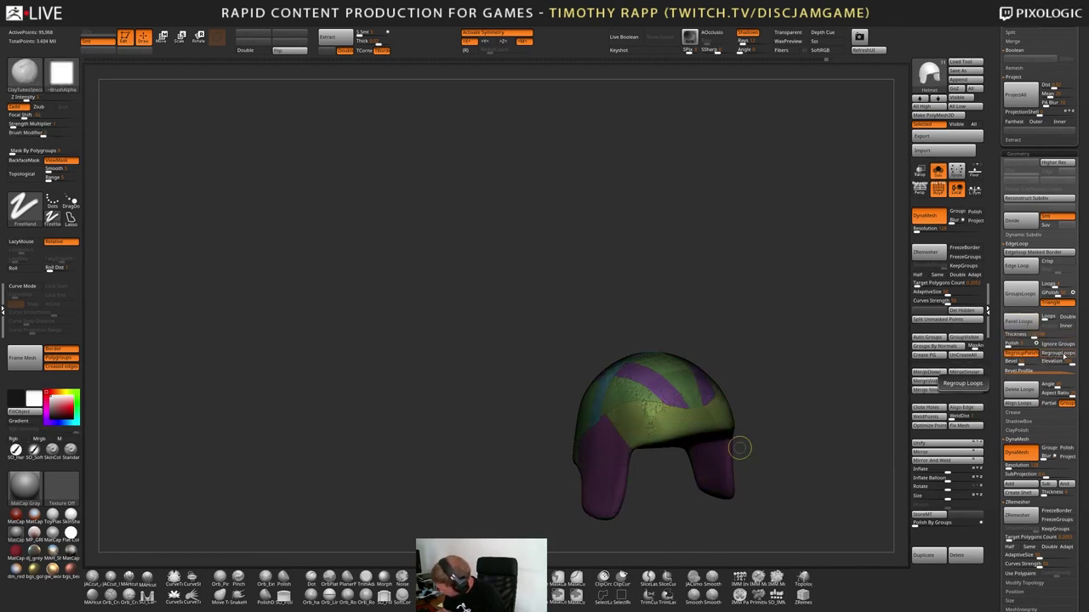
Try panel loops with Regroup Panels and Regroup Loops both enabled, compare them with the original polygroups, and undo them
left_click(1022, 323)
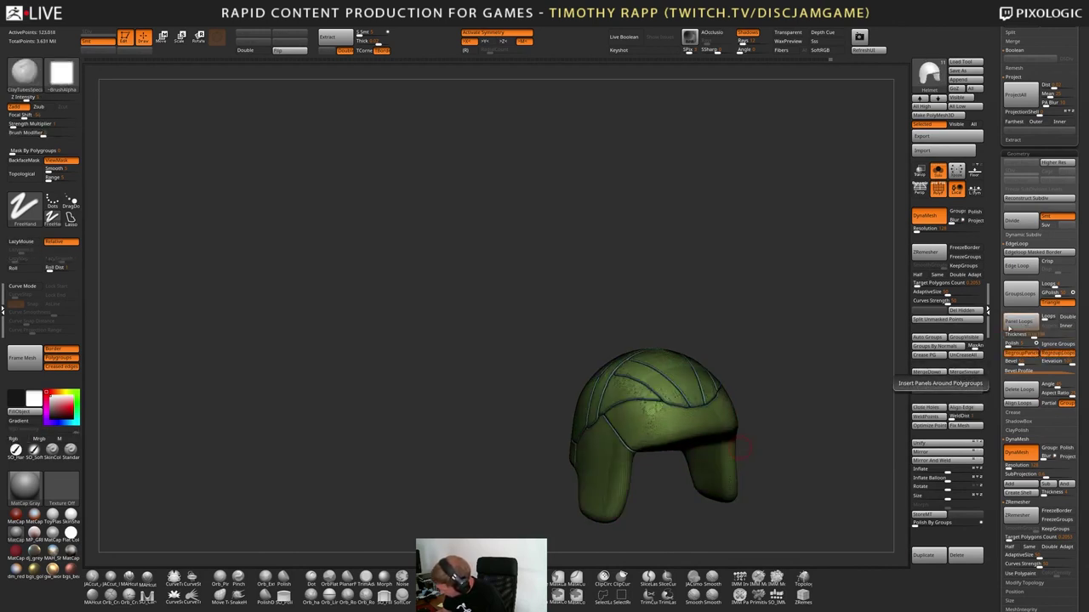
left_click_drag(873, 320, 741, 450)
key("ctrl+z")
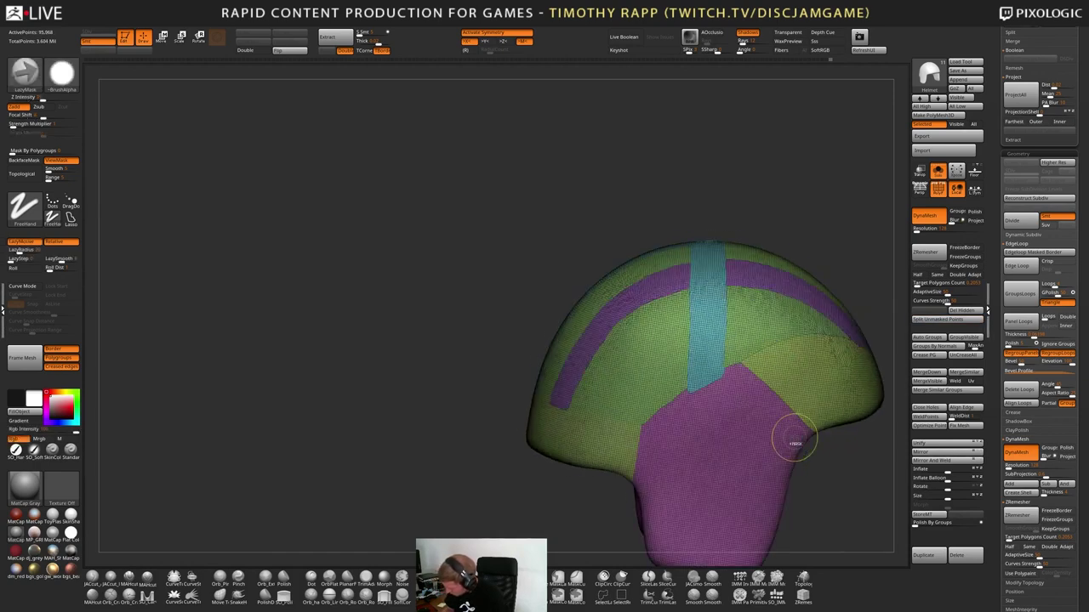
left_click_drag(873, 449, 790, 455, "alt")
left_click_drag(854, 459, 790, 454)
key("ctrl+shift+z")
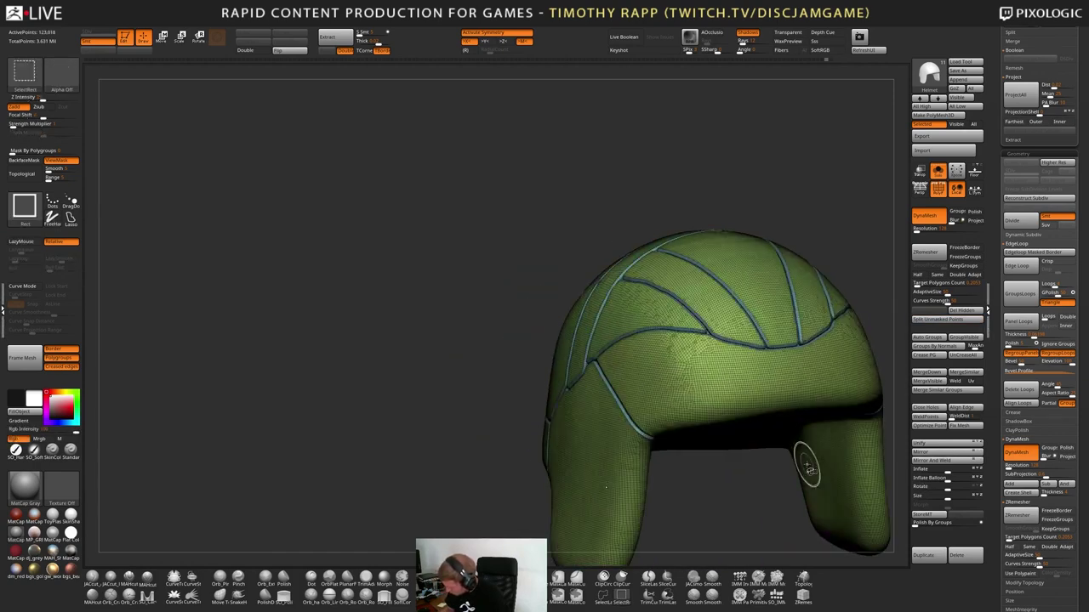
key("ctrl+z")
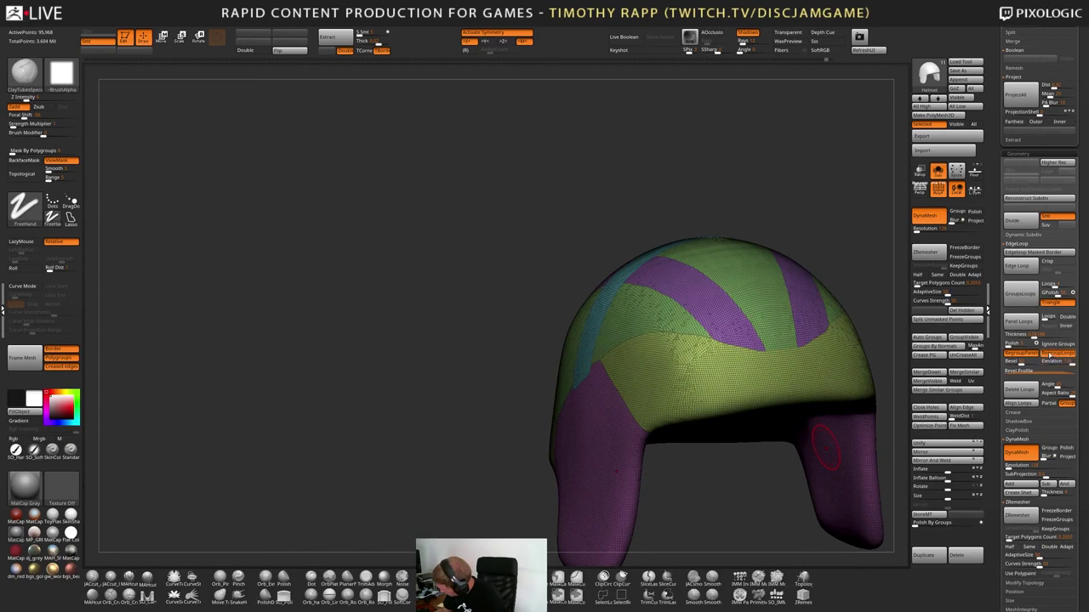
Insert the panel loops with Regroup Panels and Regroup Loops disabled and check the seams from the side and front
left_click(1021, 323)
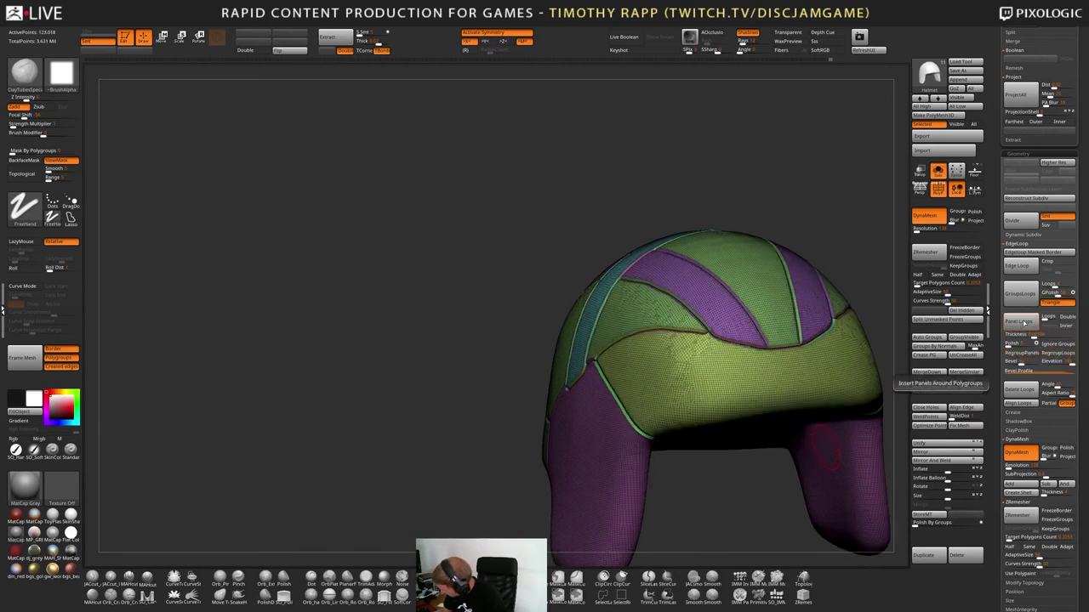
left_click_drag(739, 469, 665, 459)
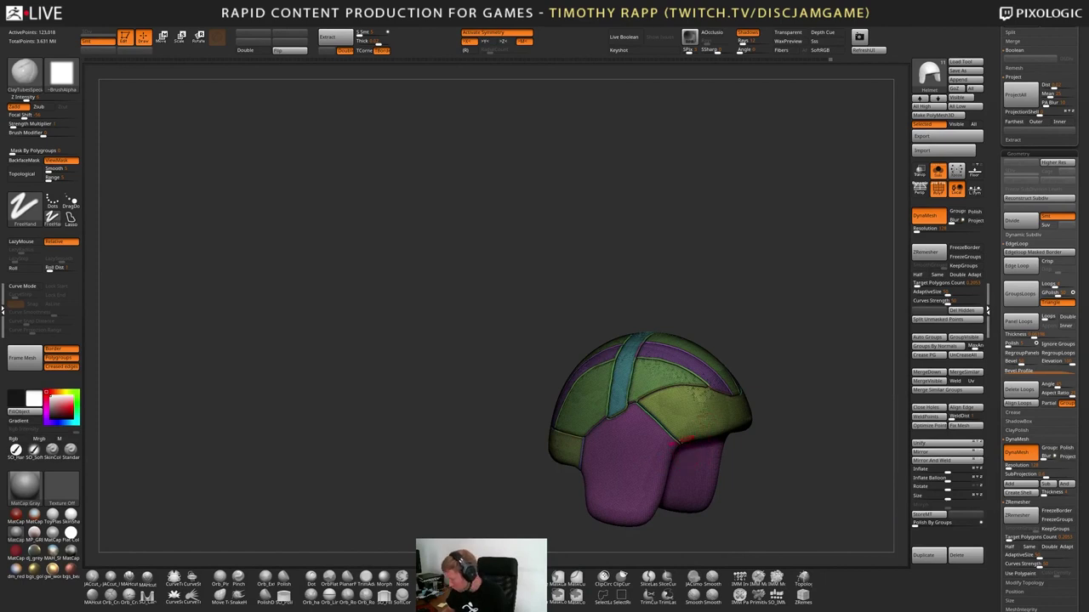
right_click_drag(690, 459, 700, 428)
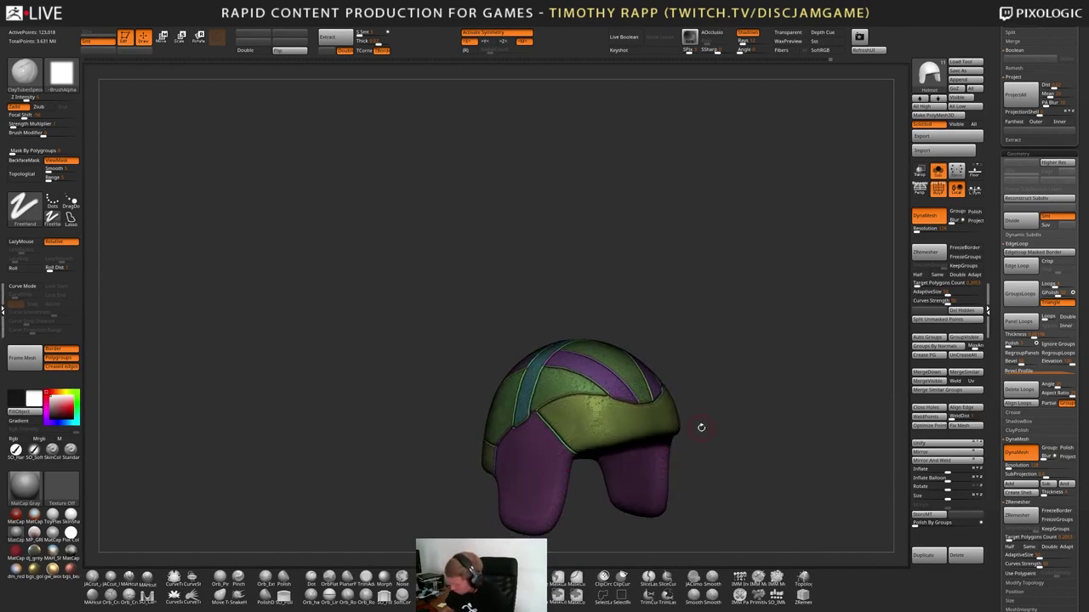
Try Auto Groups on the panelled helmet, check the resulting polygroups up close, and undo the regrouping
left_click(926, 337)
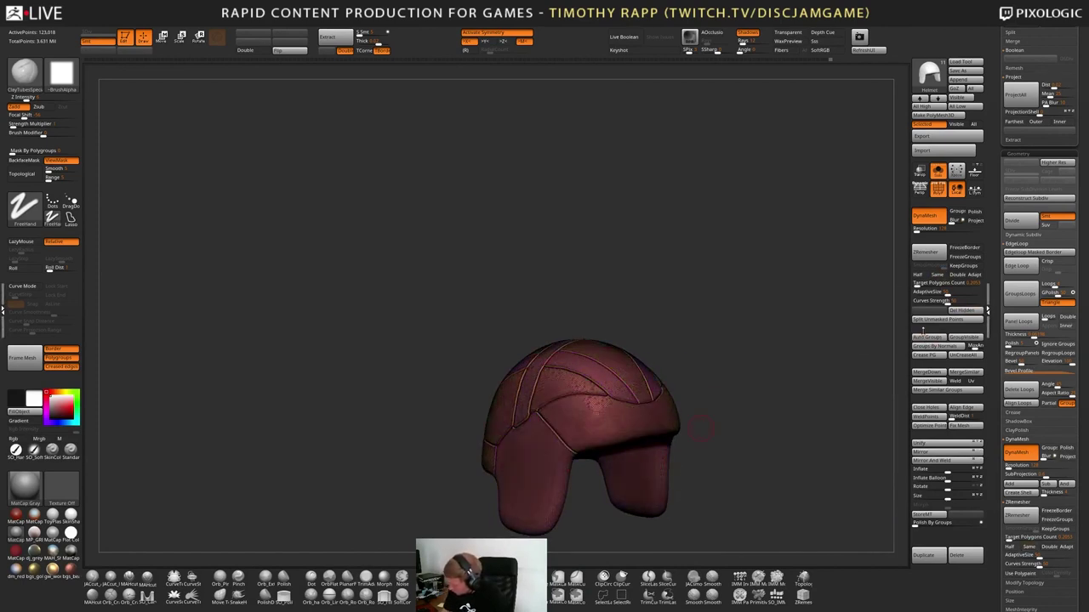
mouse_move(728, 380)
right_mouse_down()
mouse_move(739, 379)
mouse_move(603, 447)
right_mouse_up()
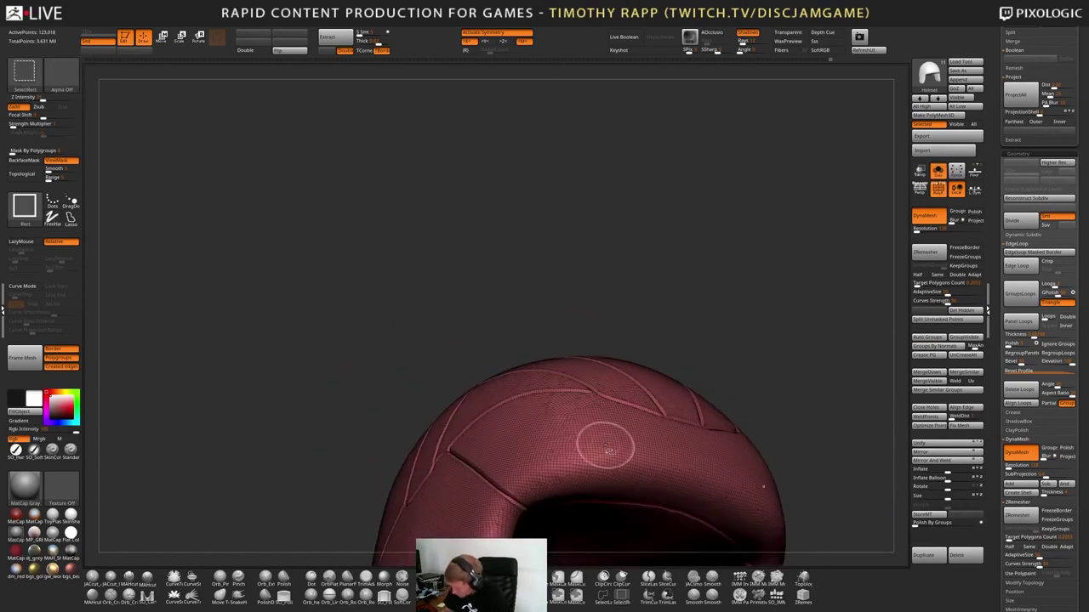
key("ctrl+z")
Isolate single panel polygroups around the ear flap and front band to examine how the inner geometry is connected
right_click_drag(675, 438, 578, 502)
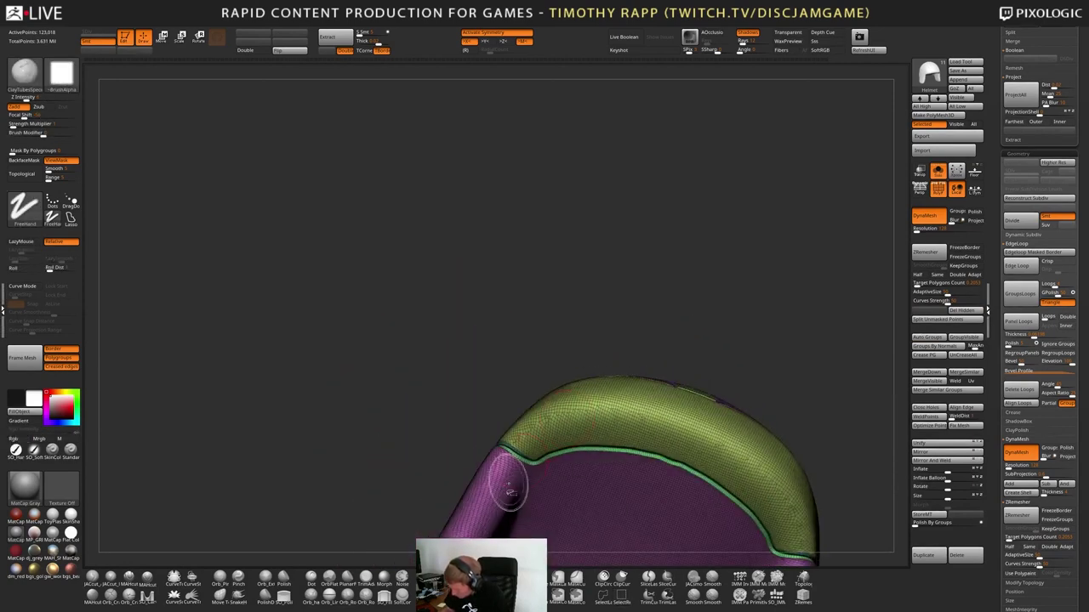
left_click(495, 511, "ctrl+shift")
left_click(495, 510, "ctrl+shift")
key("ctrl+z")
key("ctrl+z")
mouse_move(620, 423)
right_mouse_down("ctrl")
mouse_move(598, 437)
mouse_move(621, 457)
mouse_move(587, 451)
mouse_move(563, 400)
mouse_move(587, 383)
mouse_move(605, 406)
mouse_move(713, 434)
right_mouse_up("ctrl")
left_click(563, 398, "ctrl+shift")
key("ctrl+z")
left_click(605, 405, "ctrl+shift")
key("ctrl+z")
Try smoothing the seam junction above the ear flap and undo each attempt
mouse_move(367, 451)
left_mouse_down("shift")
mouse_move(392, 437)
mouse_move(383, 446)
left_mouse_up("shift")
right_click_drag(366, 445, 452, 434)
key("ctrl+z")
key("ctrl+z")
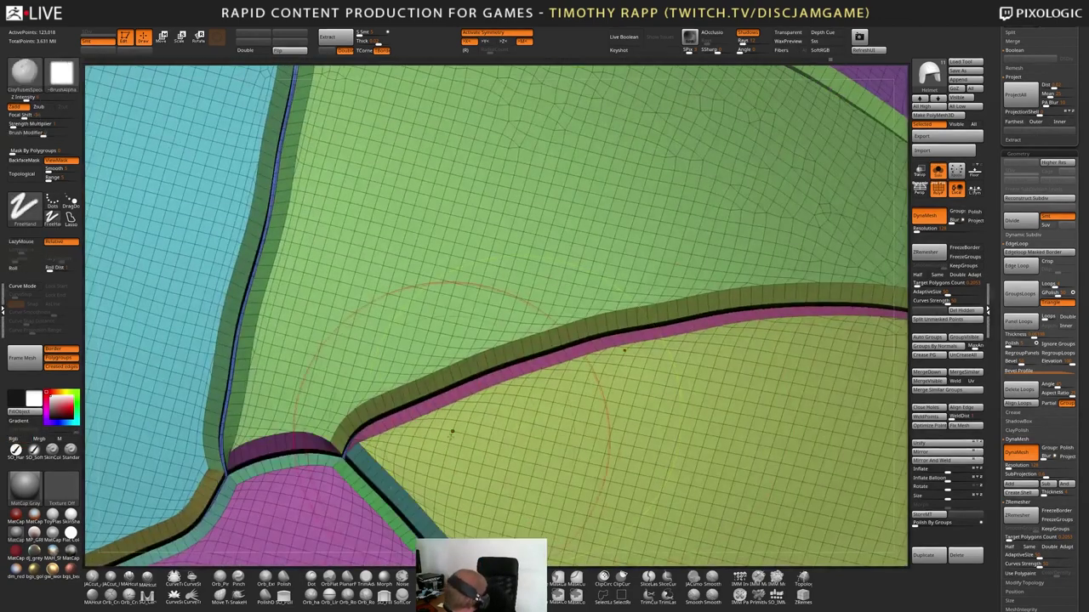
mouse_move(366, 449)
left_mouse_down("shift")
mouse_move(353, 444)
mouse_move(449, 409)
left_mouse_up("shift")
key("ctrl+z")
key("ctrl+z")
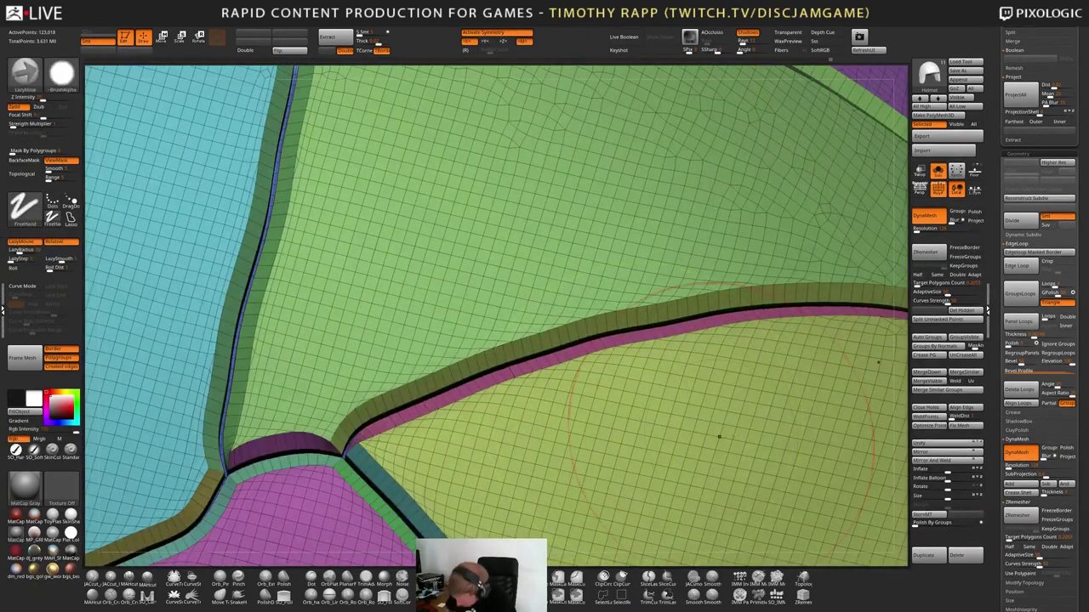
Undo the panel loops and insert them again around the helmet's polygroups
right_click_drag(706, 440, 573, 432, "ctrl")
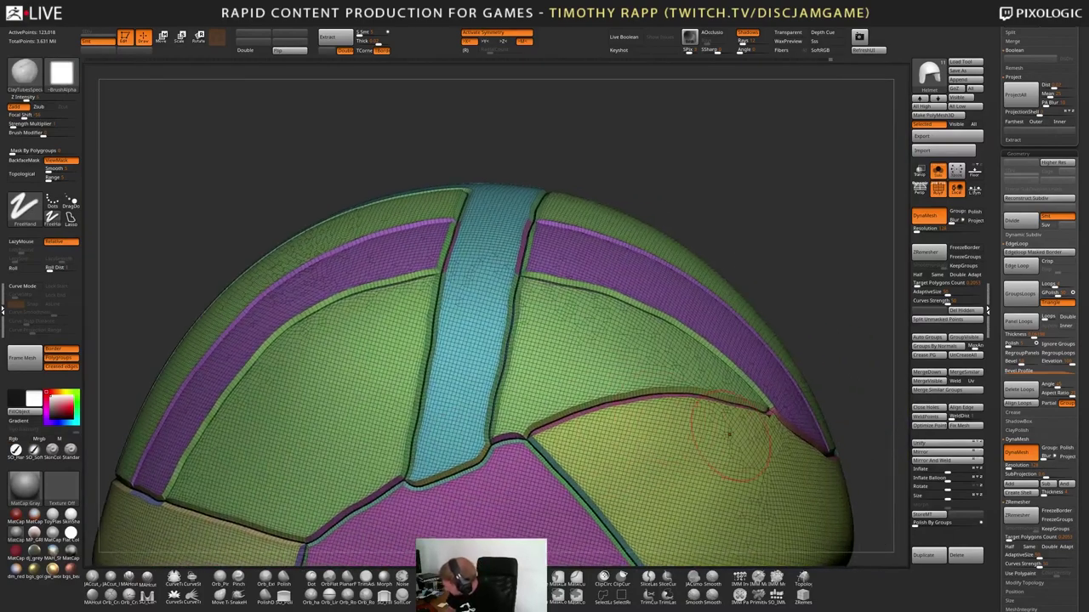
key("ctrl+z")
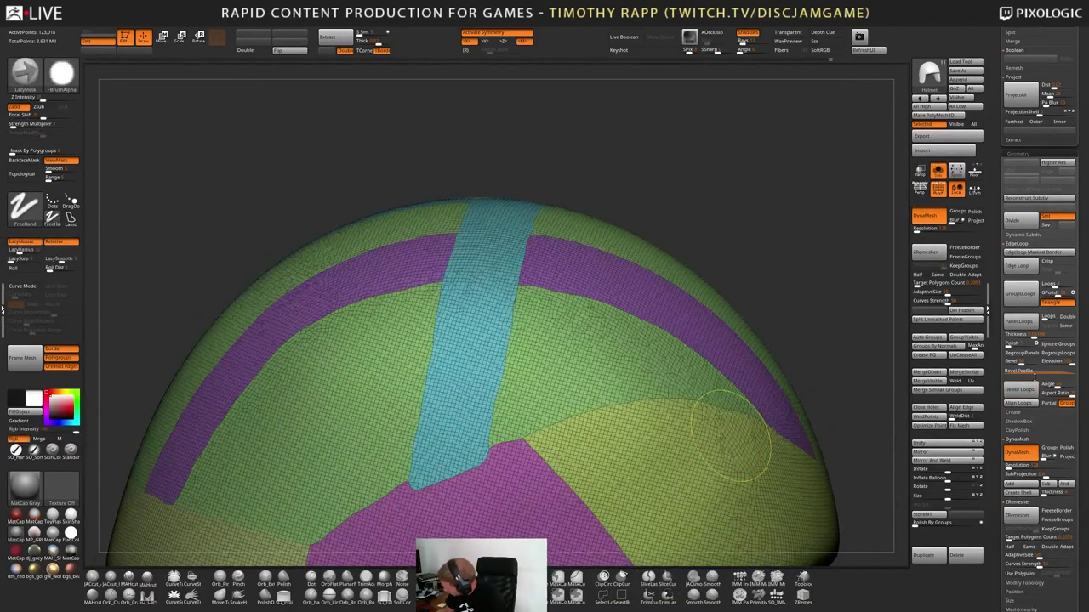
mouse_move(730, 436)
right_mouse_down("alt")
mouse_move(699, 445)
mouse_move(713, 391)
mouse_move(720, 435)
right_mouse_up("alt")
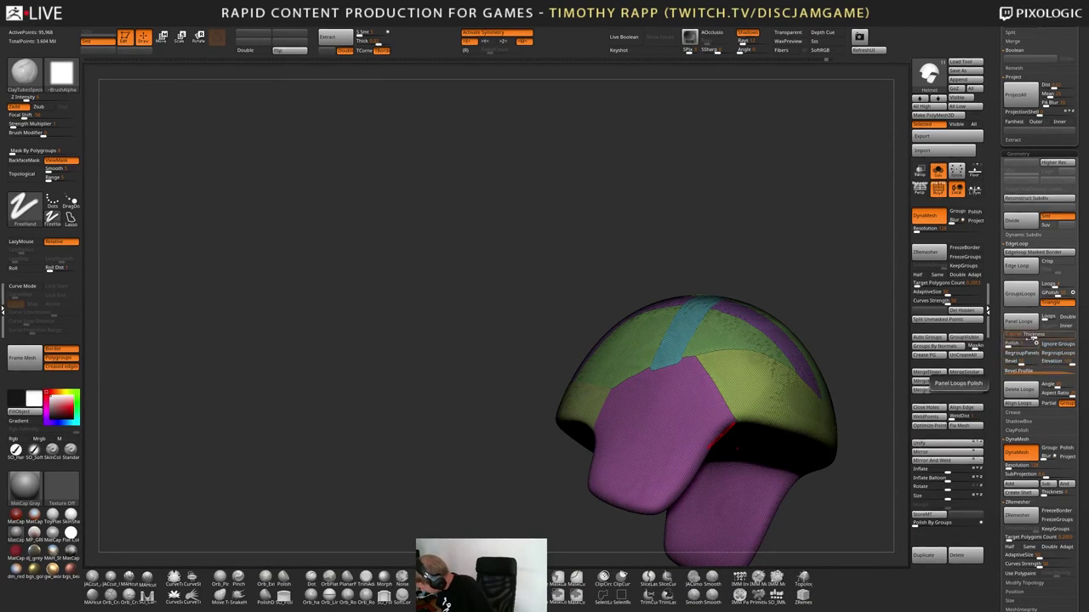
left_click(1021, 321)
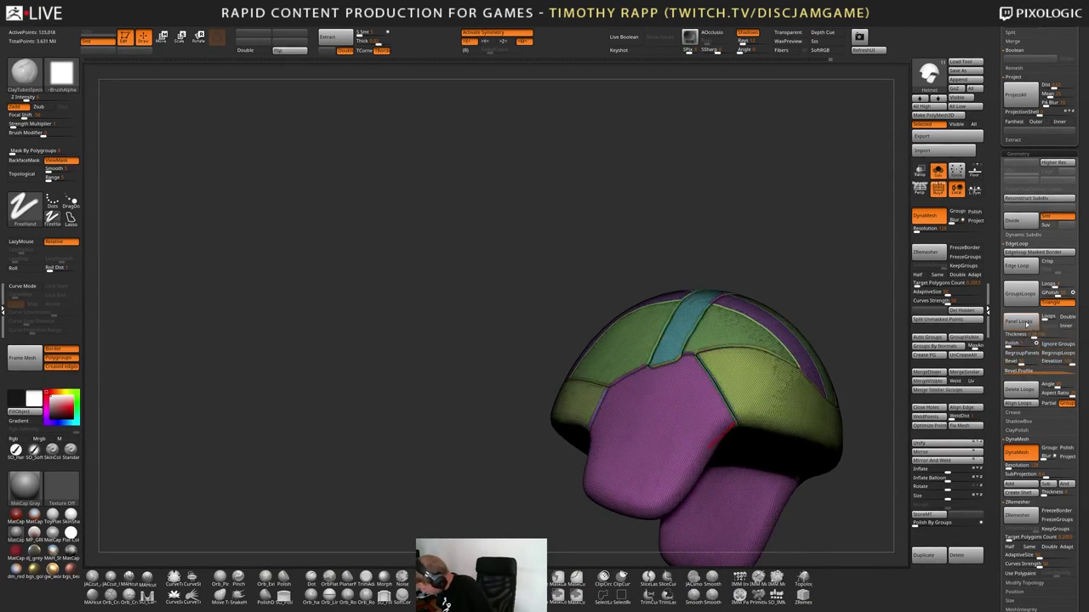
Isolate the ear flap and inner lining polygroup to examine its open edges, and show the whole helmet again
mouse_move(765, 340)
right_mouse_down()
mouse_move(745, 314)
mouse_move(776, 327)
right_mouse_up()
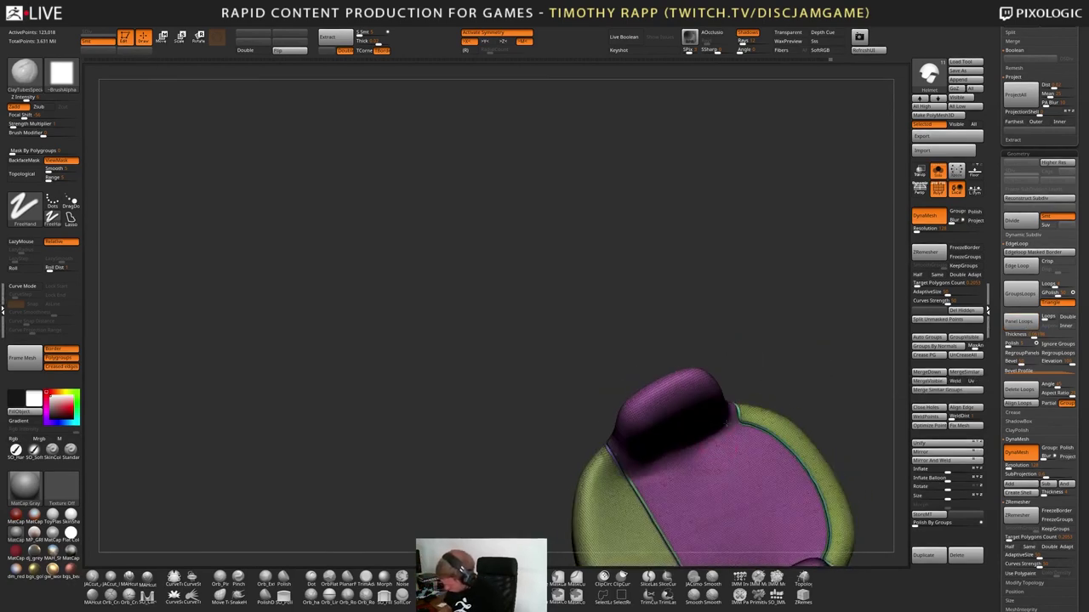
left_click(713, 477, "ctrl+shift")
mouse_move(712, 477)
right_mouse_down()
mouse_move(724, 442)
mouse_move(698, 481)
right_mouse_up()
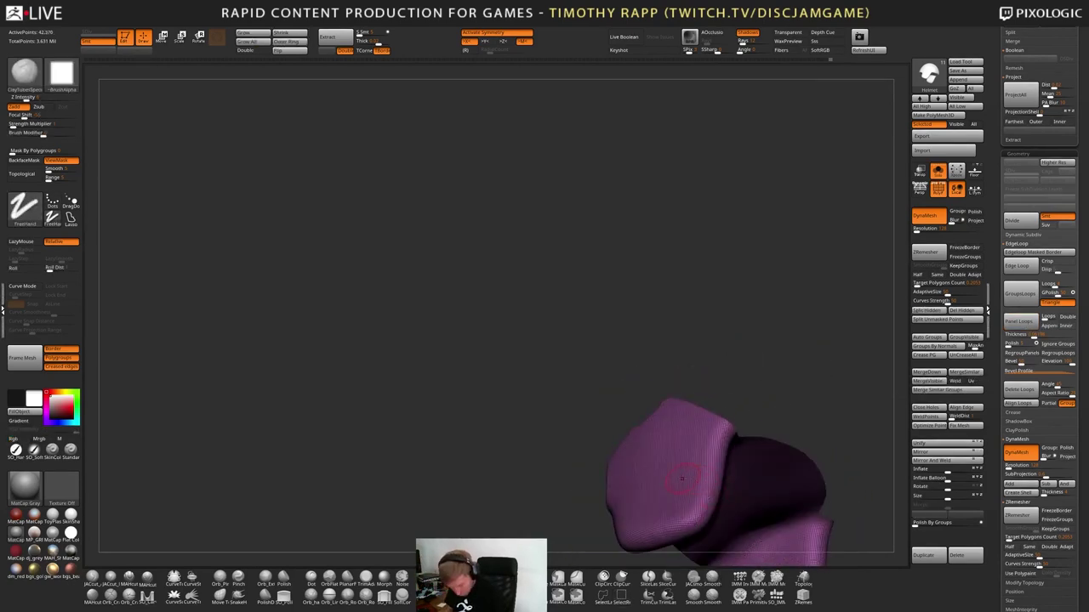
key("ctrl+shift+a")
key("ctrl+z")
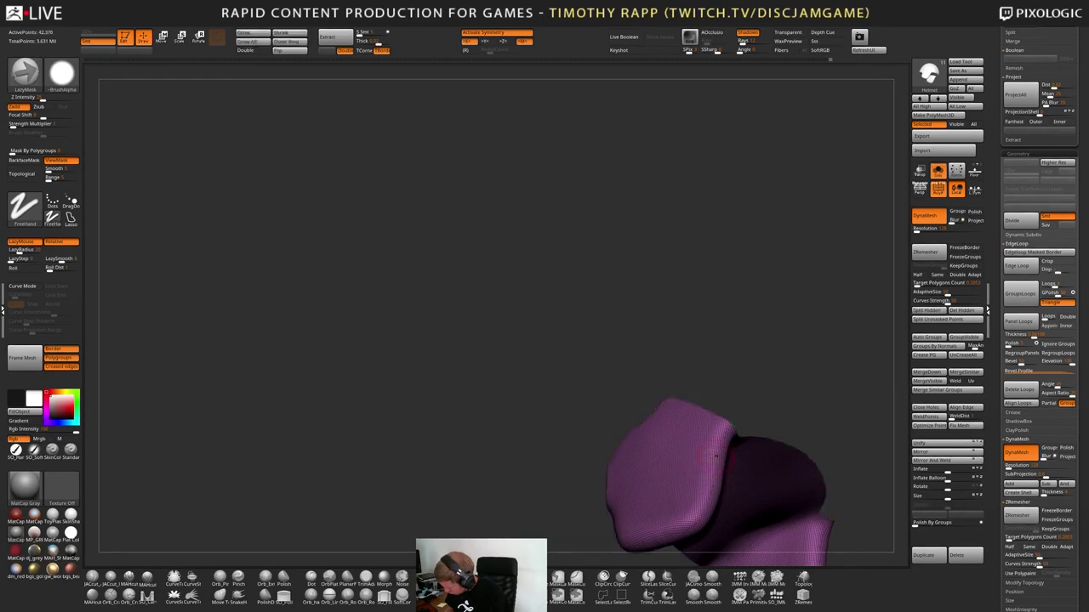
mouse_move(715, 457)
right_mouse_down("ctrl")
mouse_move(768, 428)
mouse_move(738, 370)
right_mouse_up("ctrl")
key("ctrl+shift+a")
Try smoothing the seam between the ear flap and front band, and undo it together with the panel loops
left_click_drag(739, 370, 755, 380, "shift")
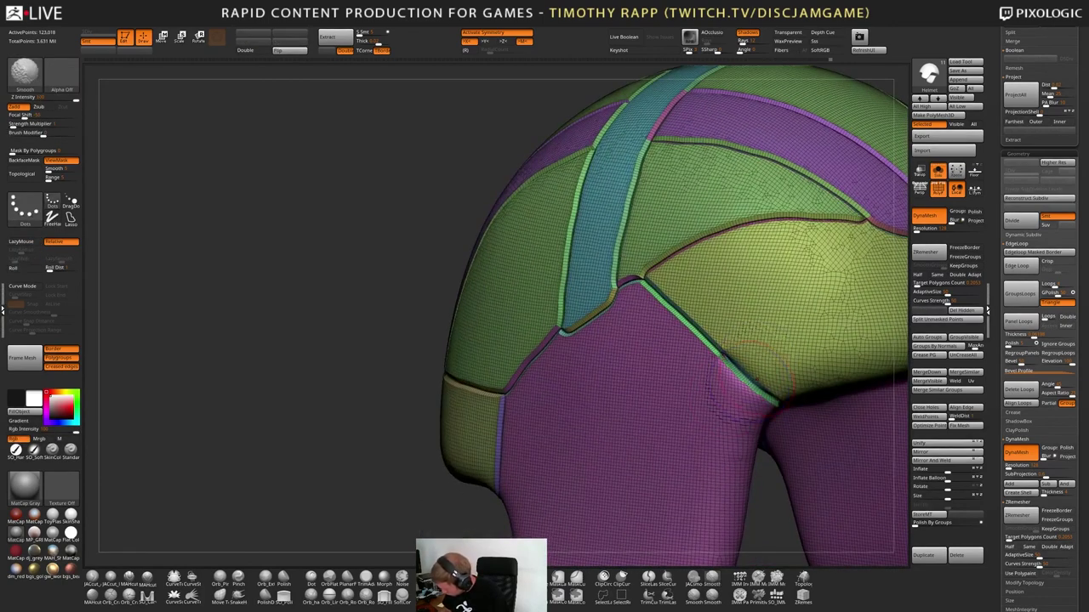
right_click_drag(755, 380, 659, 313)
key("ctrl+z")
key("ctrl+z")
key("ctrl+shift+z")
key("ctrl+z")
key("ctrl+z")
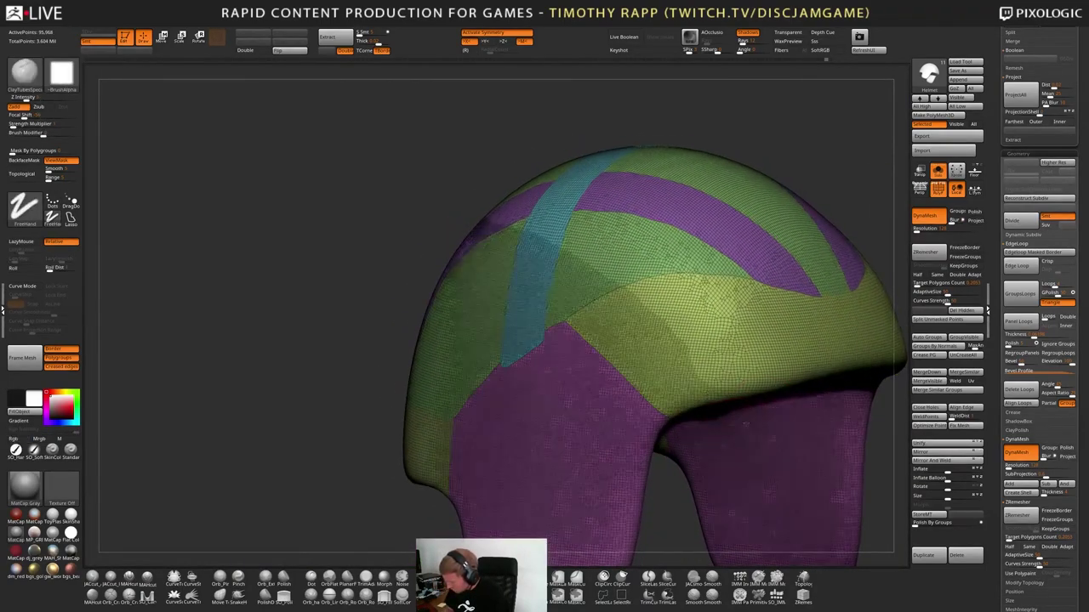
key("ctrl+z")
Enable the Double option for Panel Loops and insert the panels around the helmet's polygroups
right_click_drag(746, 424, 481, 353, "alt")
mouse_move(481, 353)
right_mouse_down("alt")
mouse_move(628, 435)
mouse_move(689, 429)
mouse_move(631, 438)
right_mouse_up("alt")
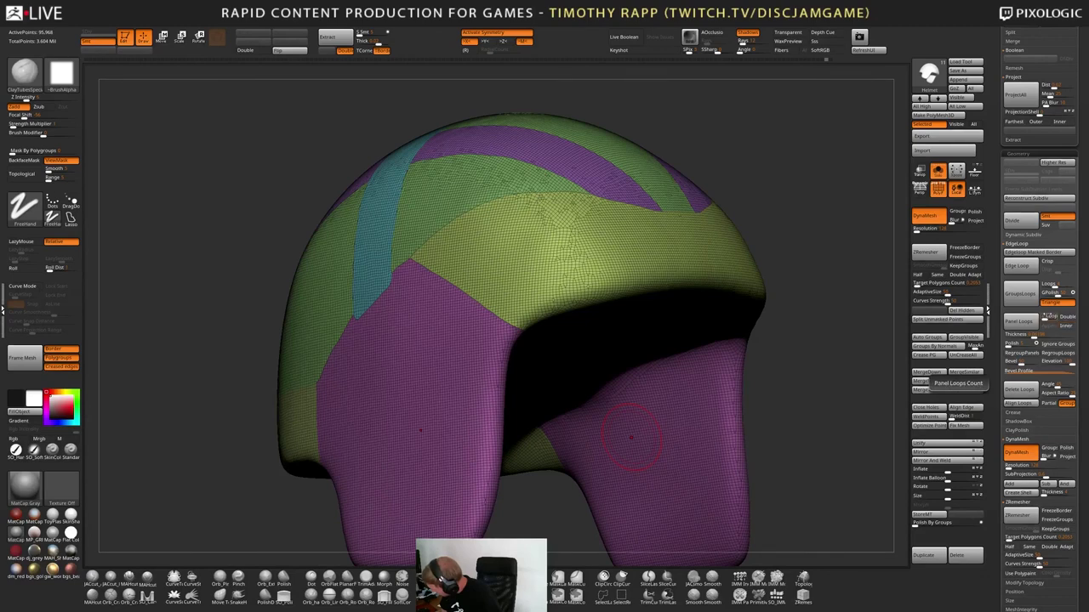
left_click(1067, 317)
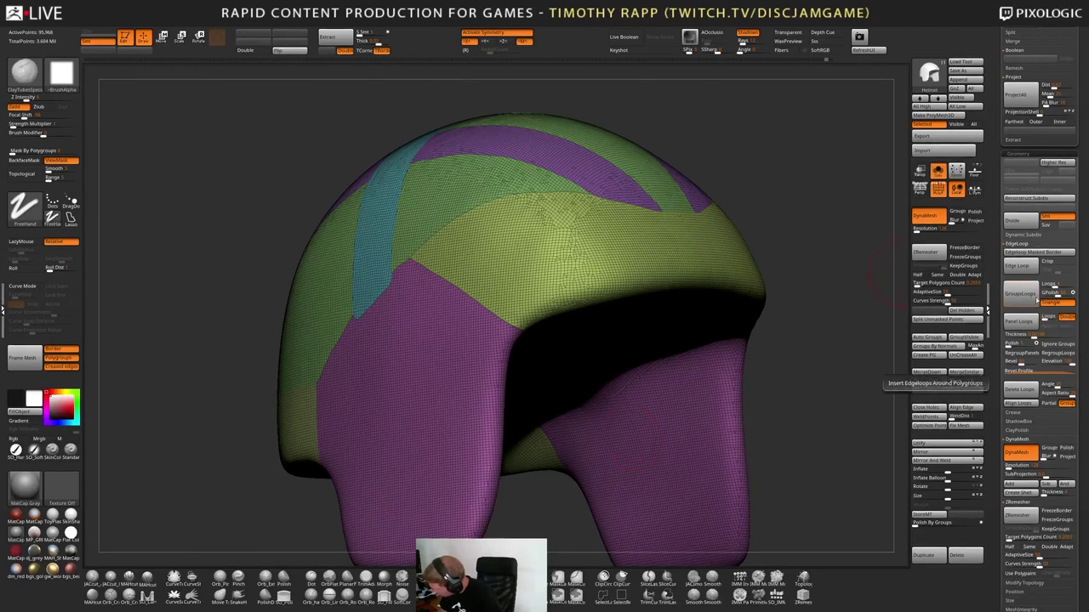
left_click(1029, 296)
Isolate the ear flap polygroup and its seam to examine the doubled panels' inner surfaces, and show the whole helmet again
left_click(508, 391, "ctrl+shift")
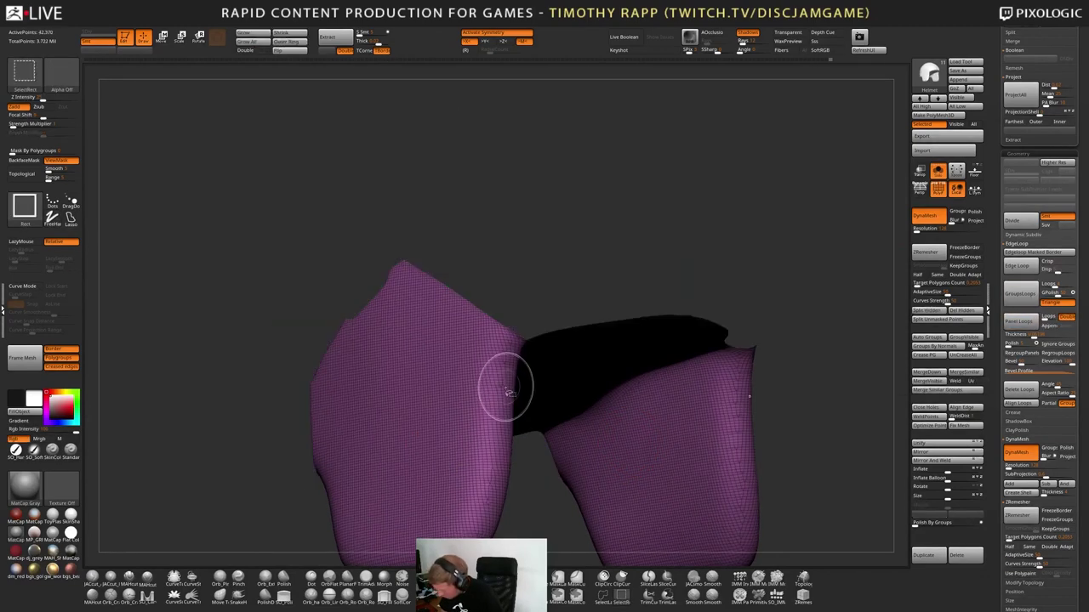
right_click_drag(500, 389, 476, 392)
left_click(477, 393, "ctrl+shift")
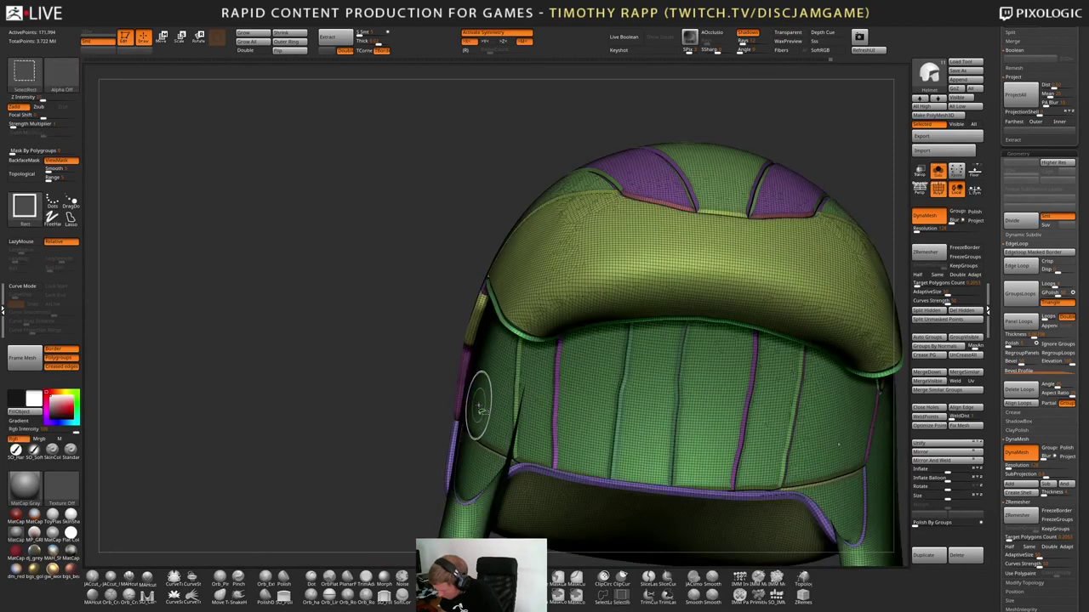
left_click(481, 407, "ctrl+shift")
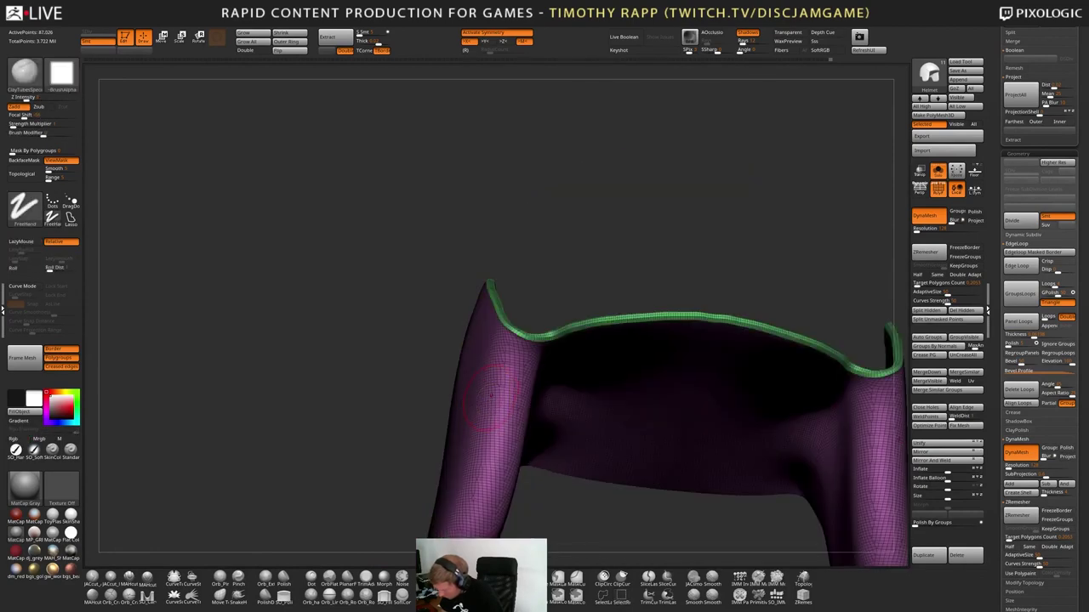
right_click_drag(491, 395, 512, 377)
right_click_drag(689, 382, 521, 408, "ctrl")
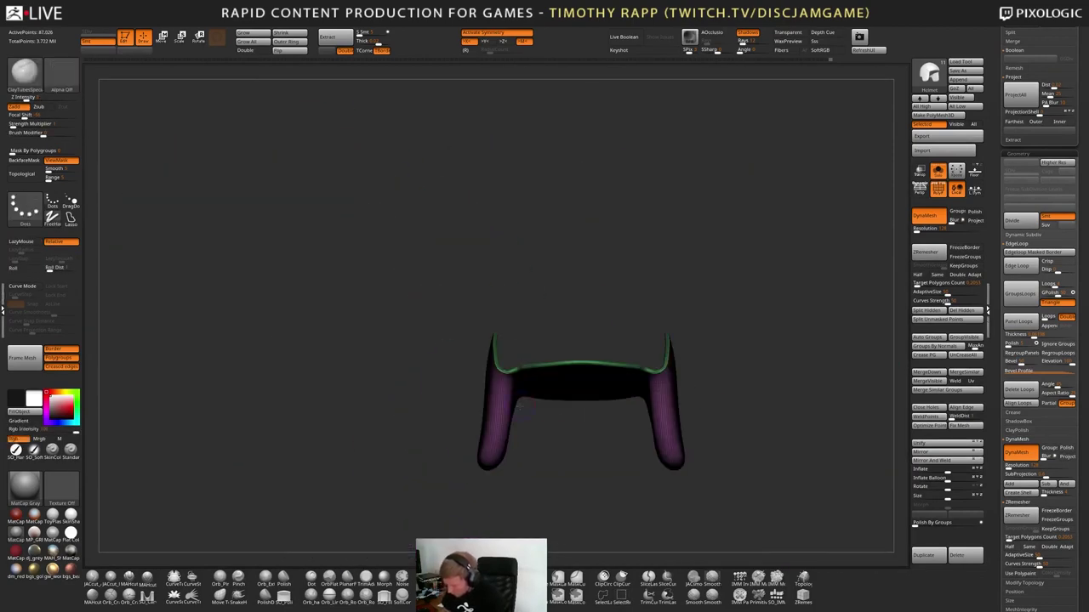
left_click(524, 410, "ctrl+shift")
right_click_drag(670, 382, 704, 374)
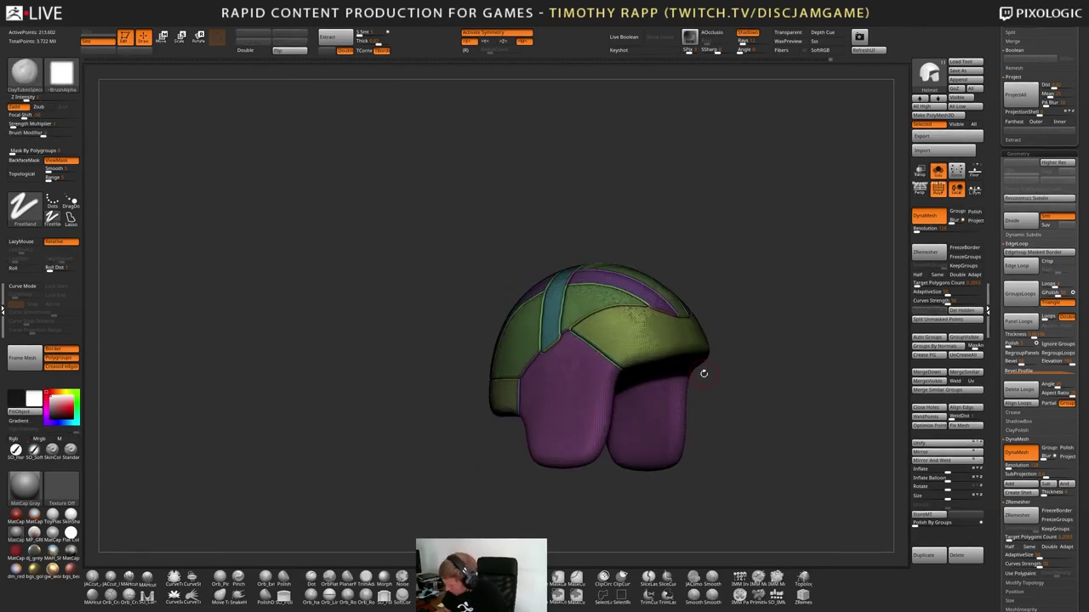
Split the helmet's separate panels into individual polygroups with Auto Groups and check the grouping from the rear
left_click(934, 338)
right_click_drag(580, 385, 638, 389)
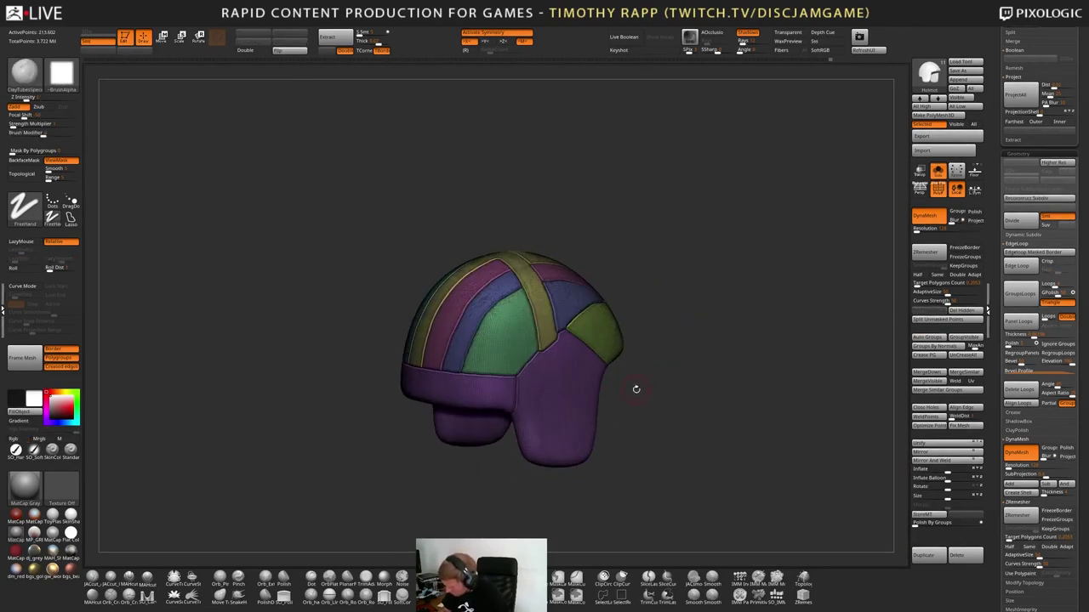
left_click(929, 337)
Begin hiding the infill panels between the helmet's bands, working on the side above the ear flap
left_click_drag(711, 376, 621, 378)
left_click_drag(621, 378, 681, 425, "alt")
left_click(519, 383, "ctrl+shift")
left_click(561, 383, "ctrl+shift")
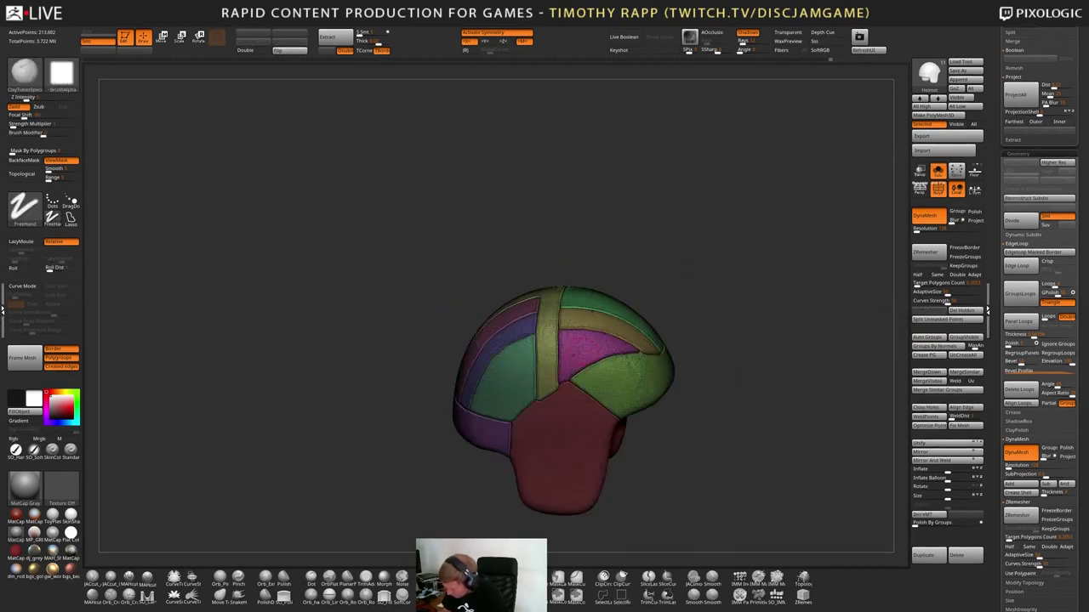
left_click(505, 389, "ctrl+shift")
left_click(506, 389, "ctrl+shift")
left_click(587, 363, "ctrl+shift")
Hide the remaining infill panels across the crown so that only the straps, front and rear bands and ear flaps show
right_click_drag(593, 306, 551, 534, "alt")
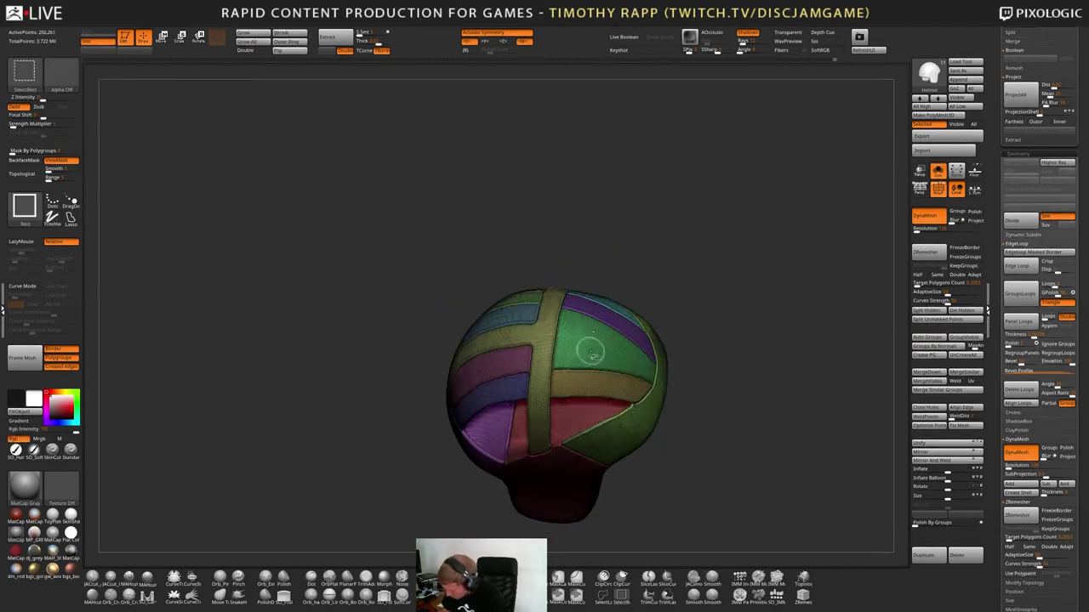
left_click(512, 325, "ctrl+shift")
right_click_drag(511, 325, 595, 364)
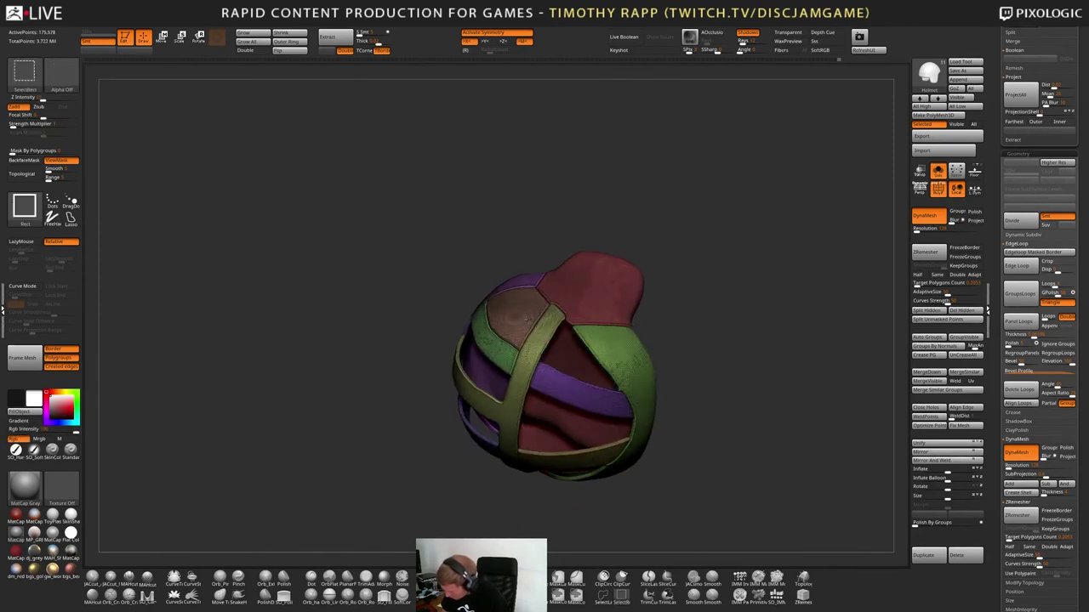
left_click(623, 379, "ctrl+shift")
left_click(558, 343, "ctrl+shift")
key("f")
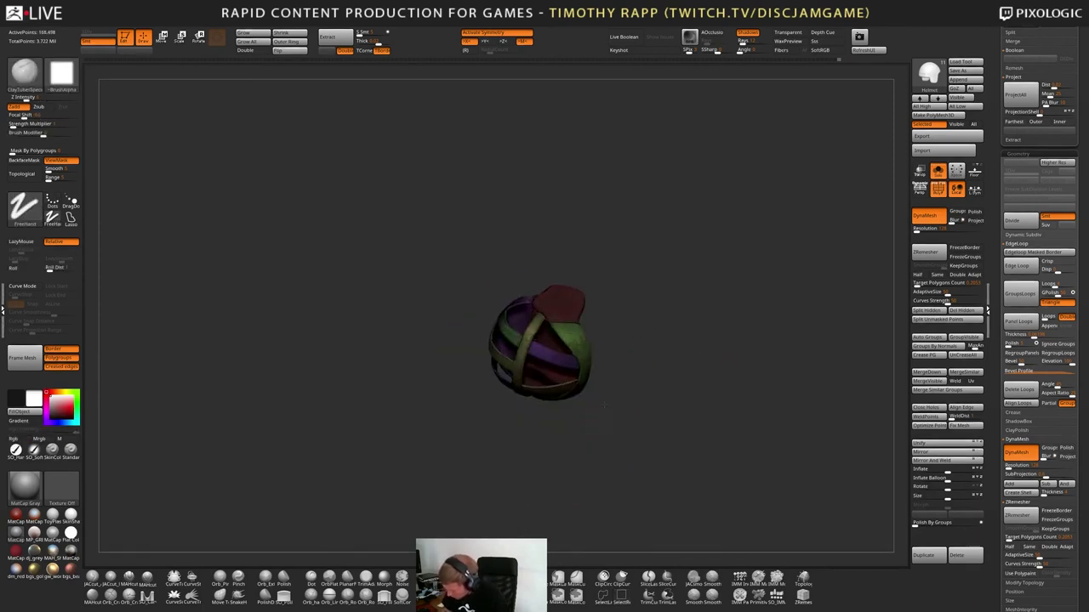
right_click_drag(733, 350, 672, 366)
key("f")
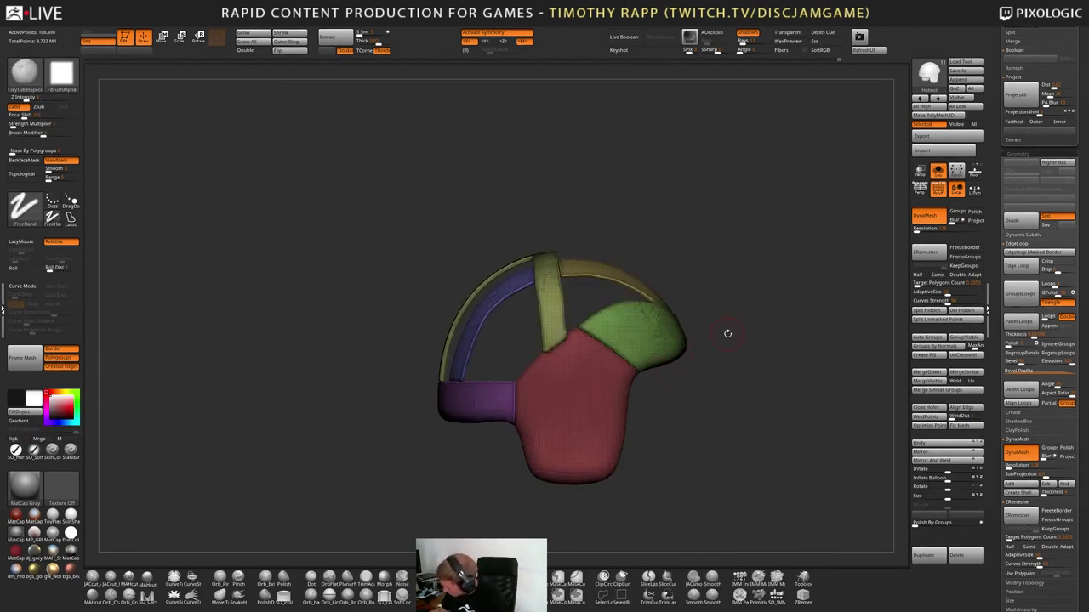
Turn off Solo mode and delete the helmet's hidden infill panels
left_click(938, 170)
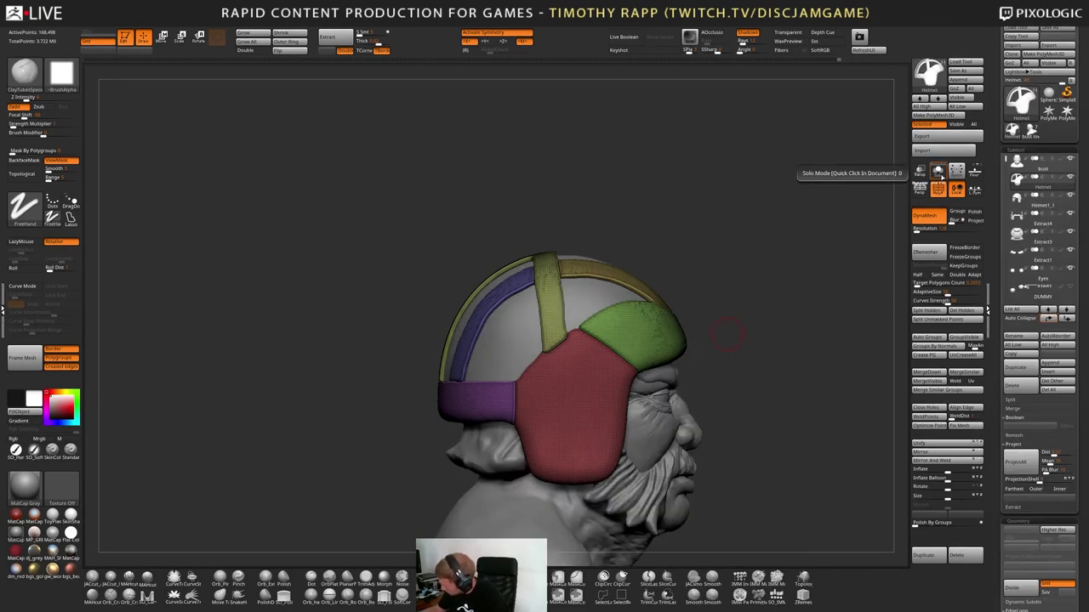
mouse_move(743, 358)
right_mouse_down()
mouse_move(678, 382)
mouse_move(661, 403)
mouse_move(668, 422)
mouse_move(741, 411)
mouse_move(615, 445)
mouse_move(586, 393)
right_mouse_up()
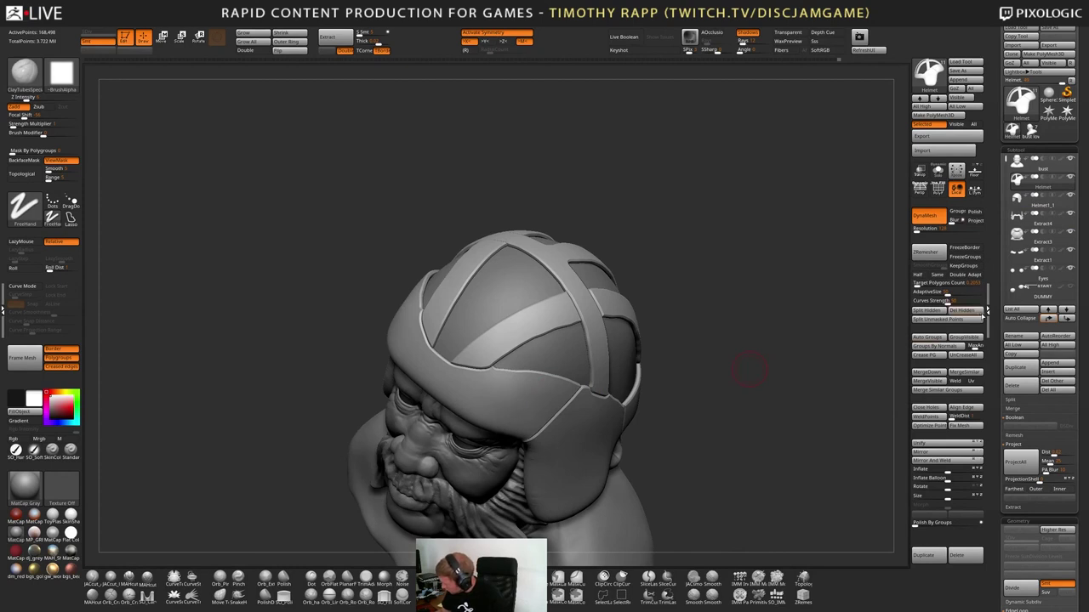
left_click(960, 310)
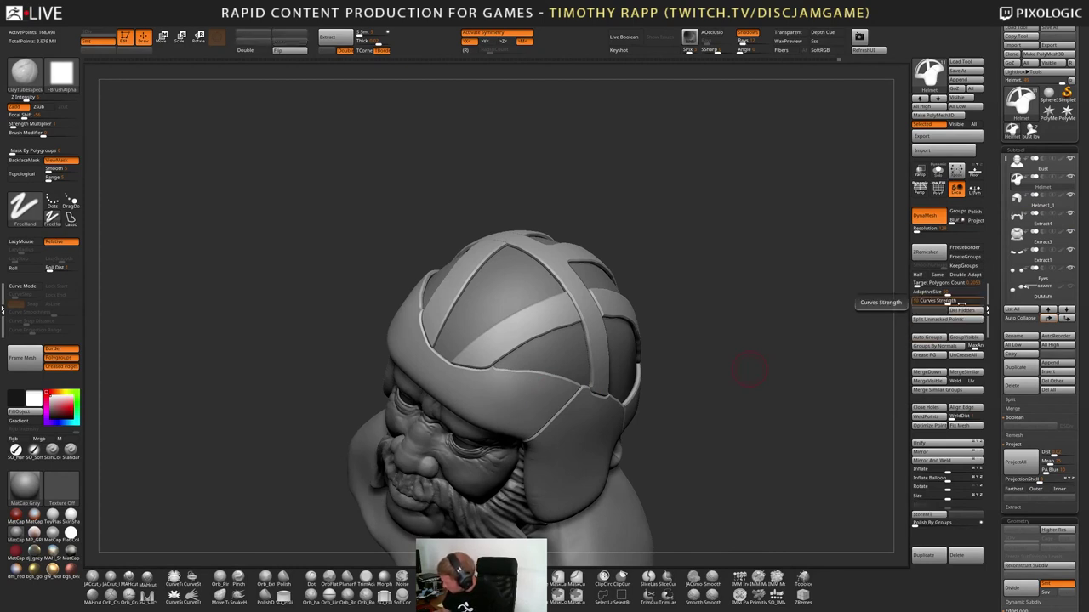
Select the inner shell subtool Helmet1_1, isolate it and examine its shape and wireframe
left_click(630, 374, "alt")
right_click_drag(672, 367, 634, 443)
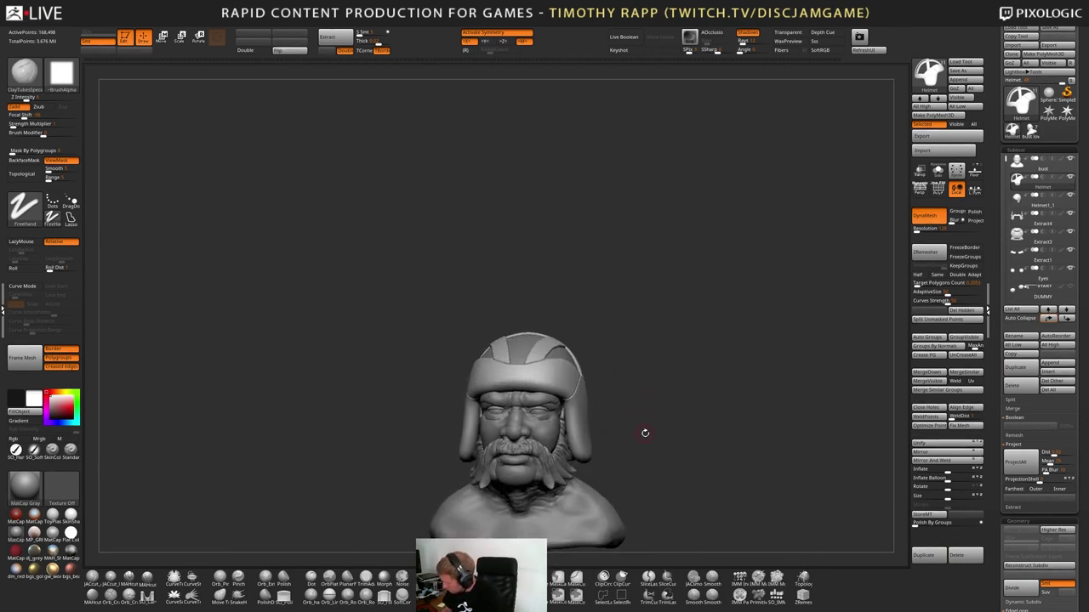
key("ctrl+shift+z")
key("alt+s")
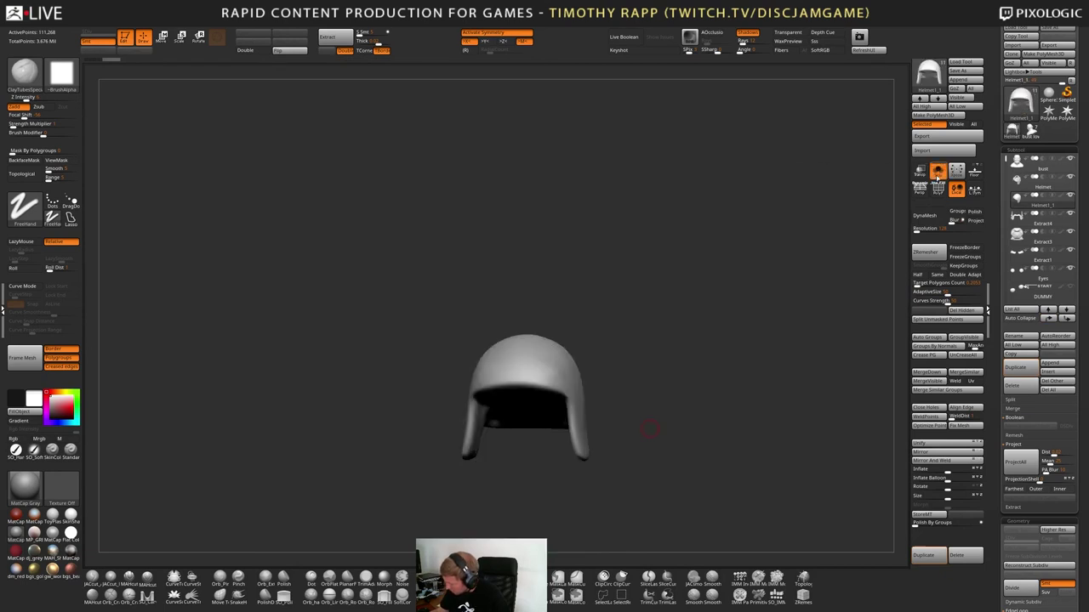
mouse_move(651, 427)
right_mouse_down()
mouse_move(655, 393)
mouse_move(640, 409)
right_mouse_up()
key("shift+f")
key("shift+f")
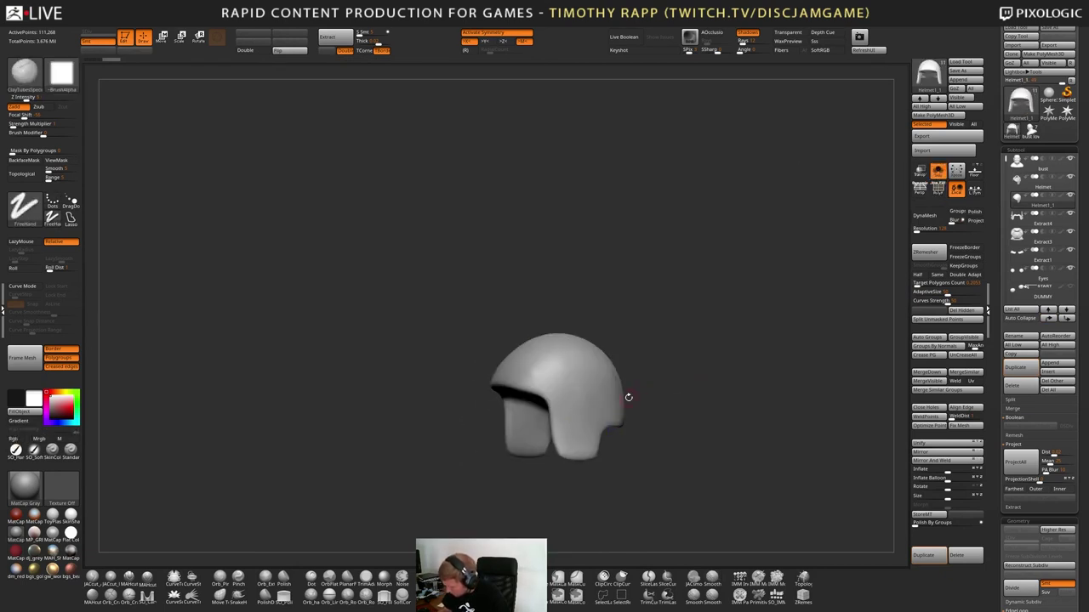
key("shift+f")
key("shift+f")
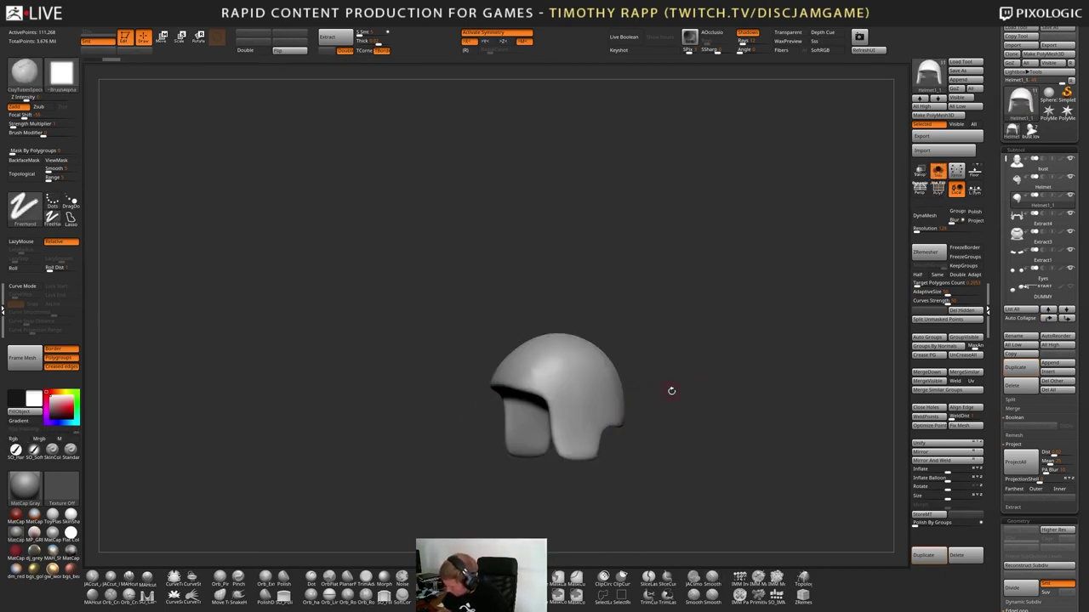
Select the strapped Helmet subtool, examine it on its own, and show it with the bust and inner shell again
left_click(1015, 188)
right_click_drag(666, 416, 604, 434)
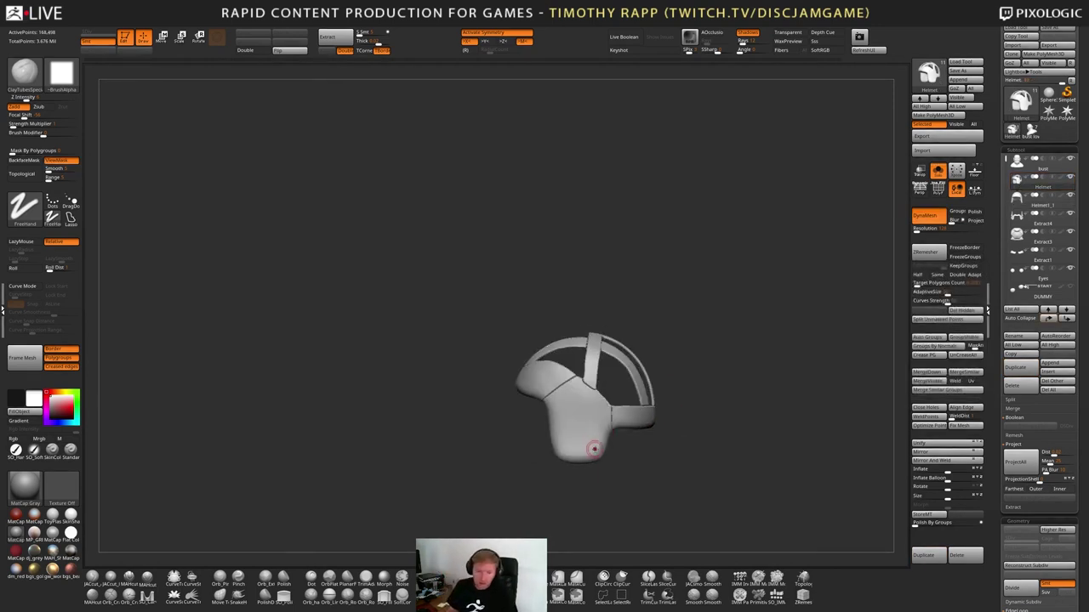
mouse_move(593, 448)
right_mouse_down()
mouse_move(621, 421)
mouse_move(621, 457)
right_mouse_up()
mouse_move(620, 377)
right_mouse_down()
mouse_move(617, 319)
mouse_move(627, 345)
right_mouse_up()
key("shift+f")
key("shift+f")
left_click(939, 172)
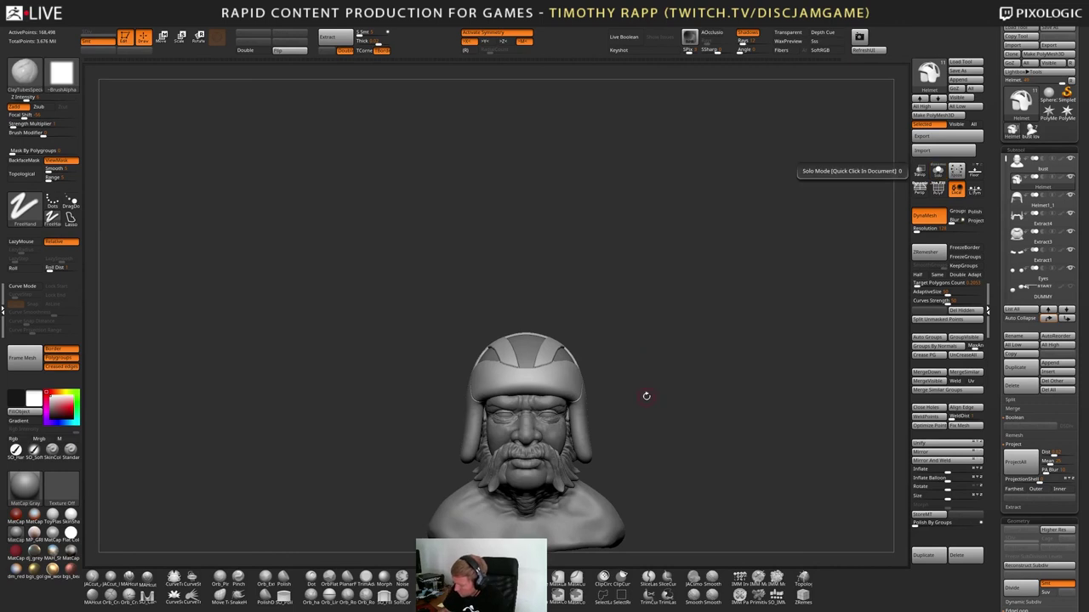
mouse_move(647, 396)
right_mouse_down()
mouse_move(693, 375)
mouse_move(712, 380)
mouse_move(643, 390)
mouse_move(632, 480)
right_mouse_up()
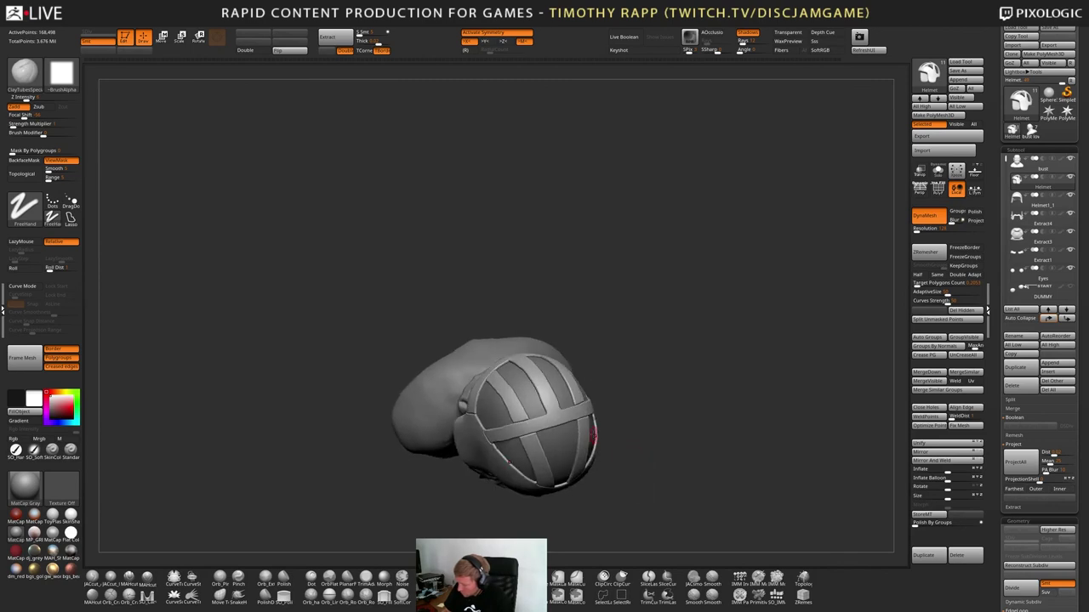
Apply Polish By Groups to the helmet's straps and bands to smooth their edges
right_click_drag(519, 397, 512, 396, "ctrl")
key("shift+f")
key("shift+f")
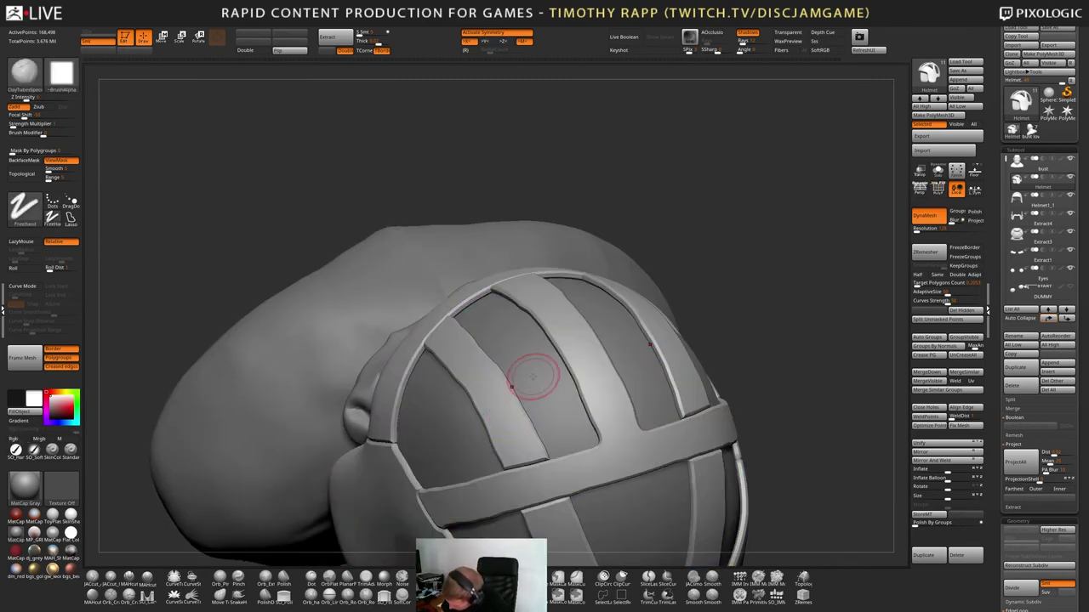
left_click(970, 522)
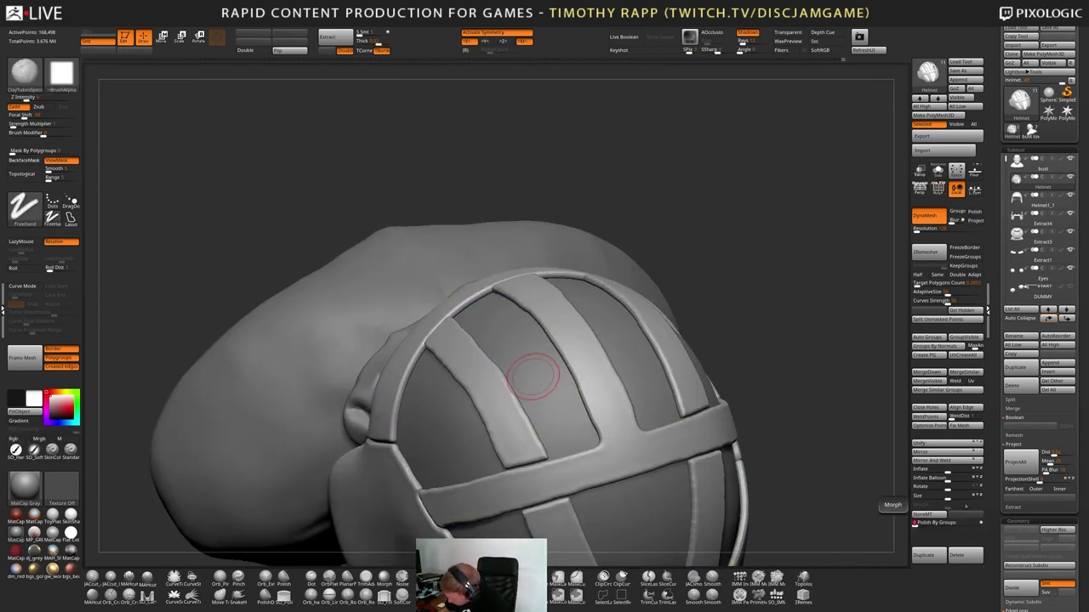
key("shift+f")
mouse_move(532, 376)
right_mouse_down()
mouse_move(649, 406)
mouse_move(559, 339)
right_mouse_up()
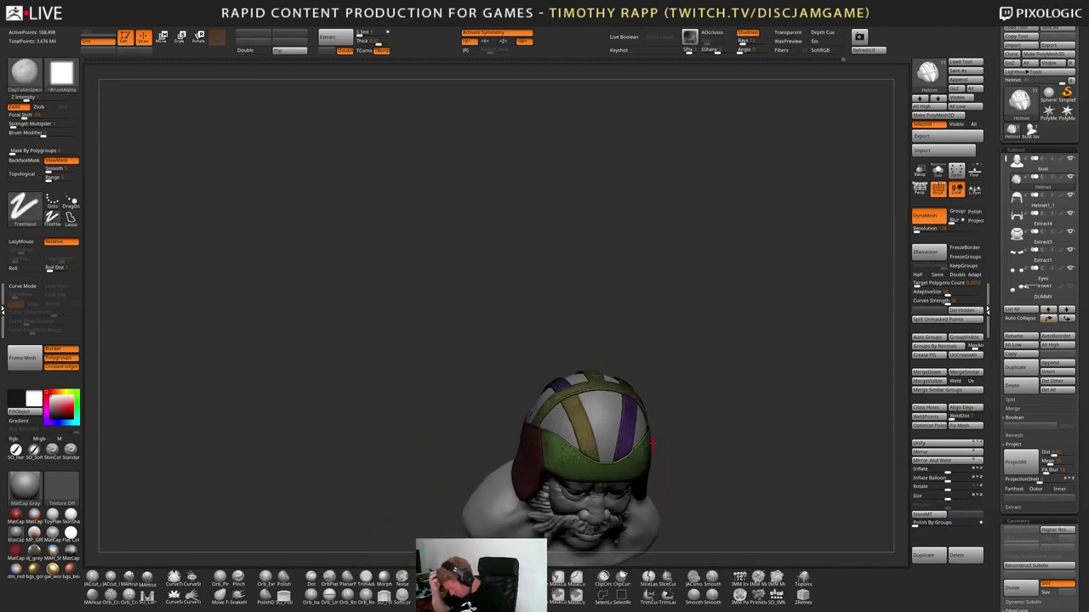
Hide the polygroup display and turn on polypaint for all subtools
right_click_drag(667, 468, 667, 428)
key("shift+f")
left_click(1062, 159, "shift")
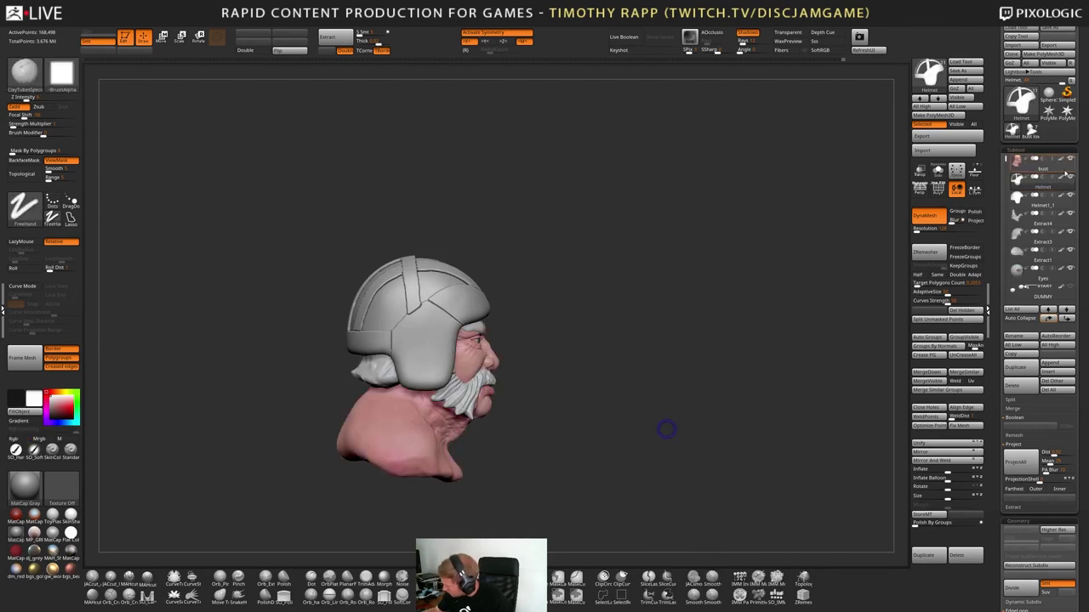
right_click_drag(606, 374, 609, 404)
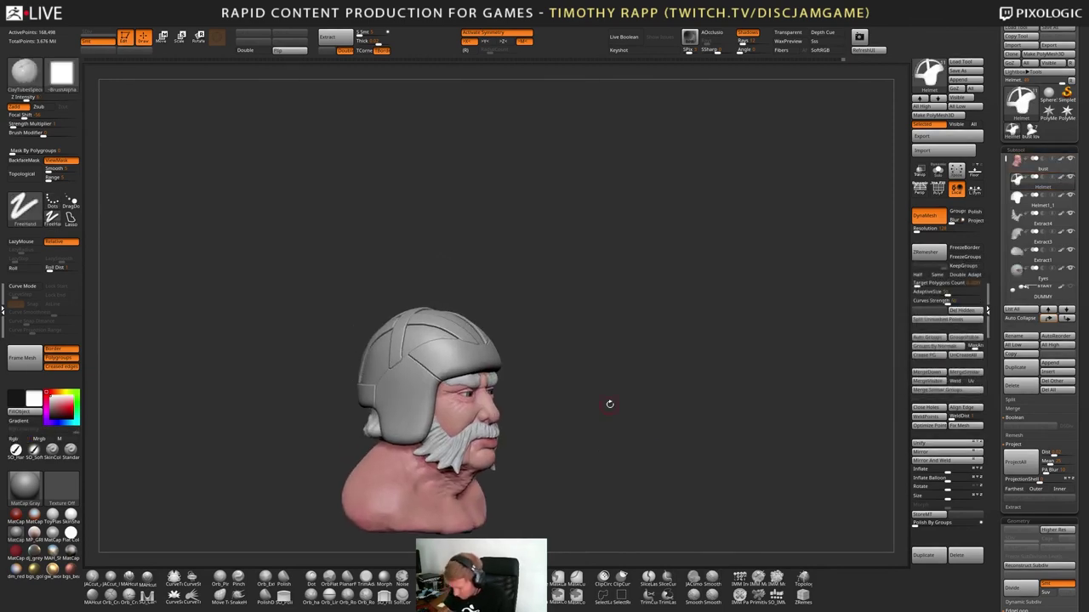
Choose the bgs_leather_1 MatCap material for the helmet
left_click(29, 493)
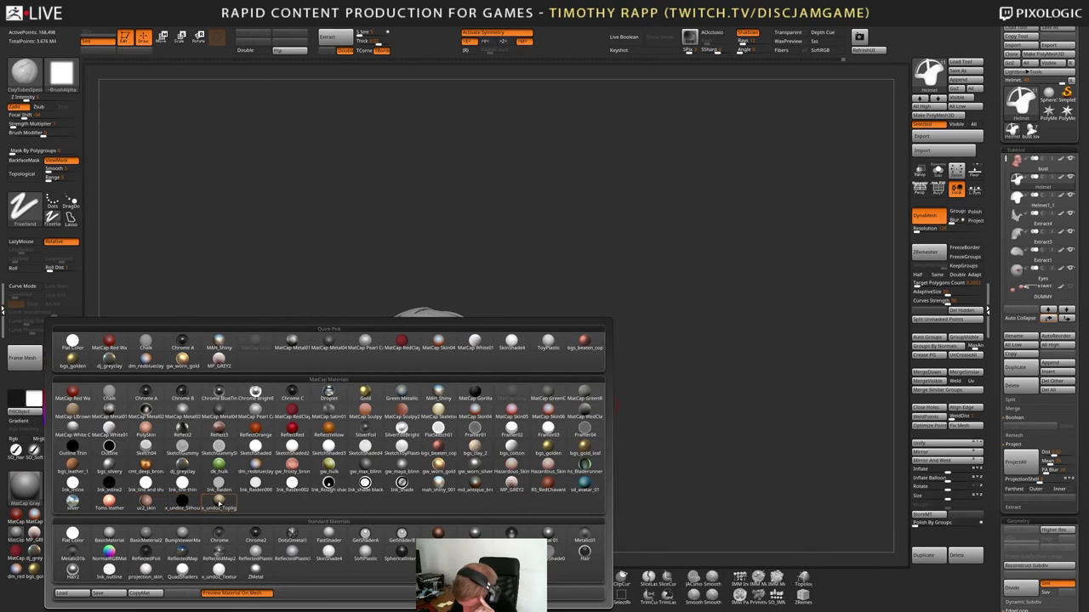
left_click(78, 470)
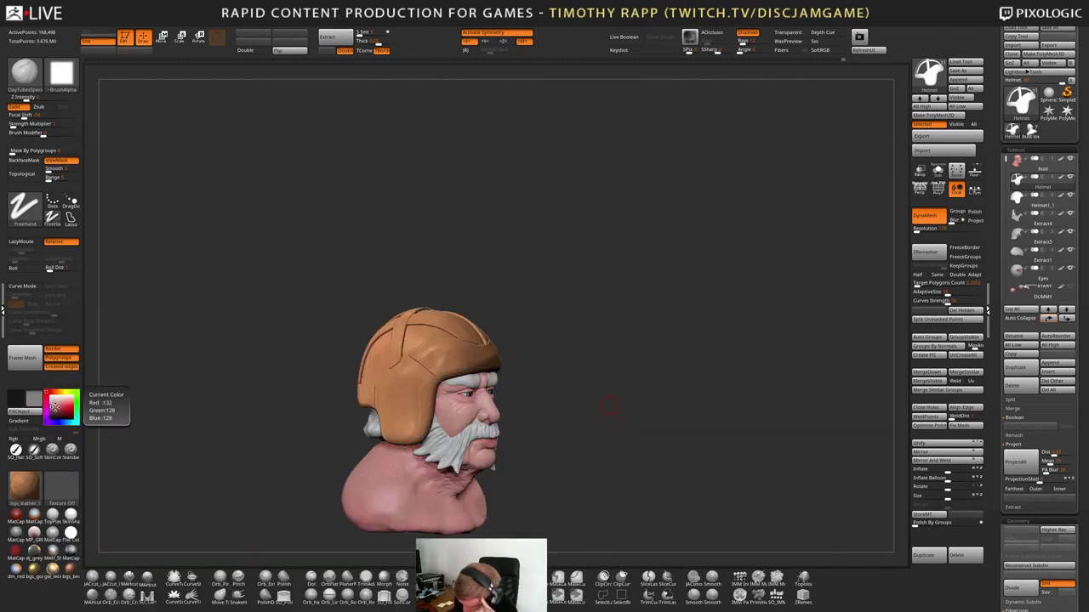
left_click_drag(609, 405, 600, 435)
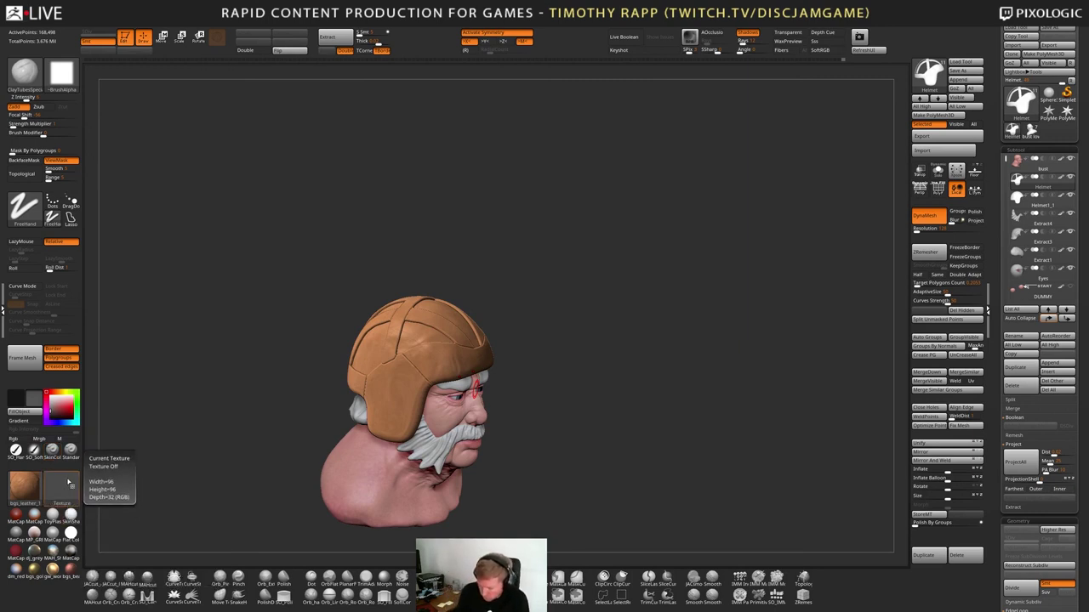
Isolate the strapped helmet and fill it with the leather material and a muted reddish-brown colour in Mrgb mode
left_click(60, 410)
left_click(54, 392)
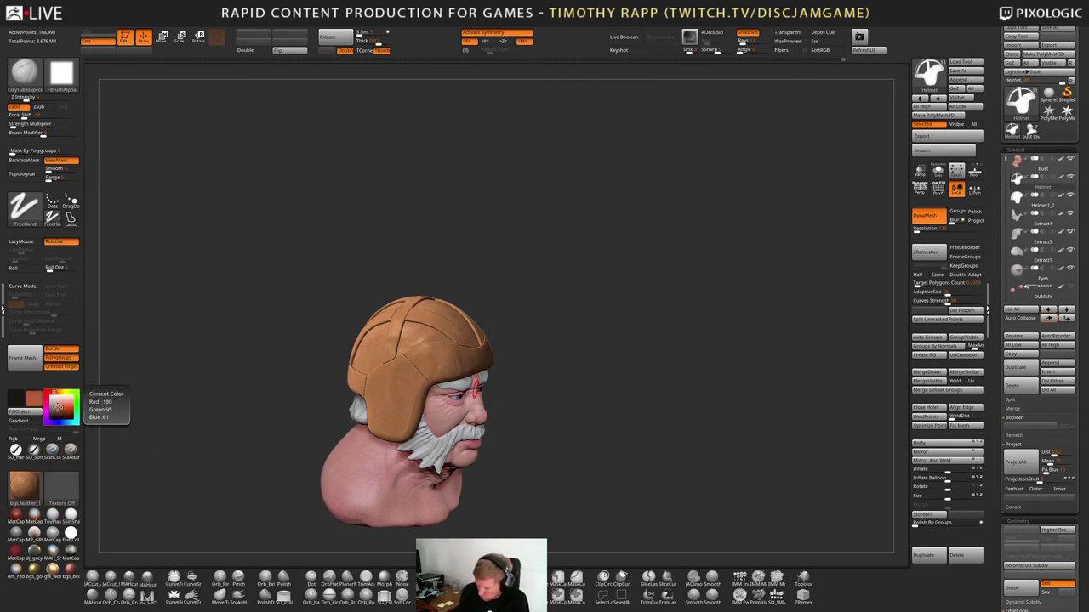
left_click_drag(243, 384, 197, 387)
left_click(211, 373)
left_click_drag(387, 463, 468, 511)
left_click_drag(324, 408, 368, 469)
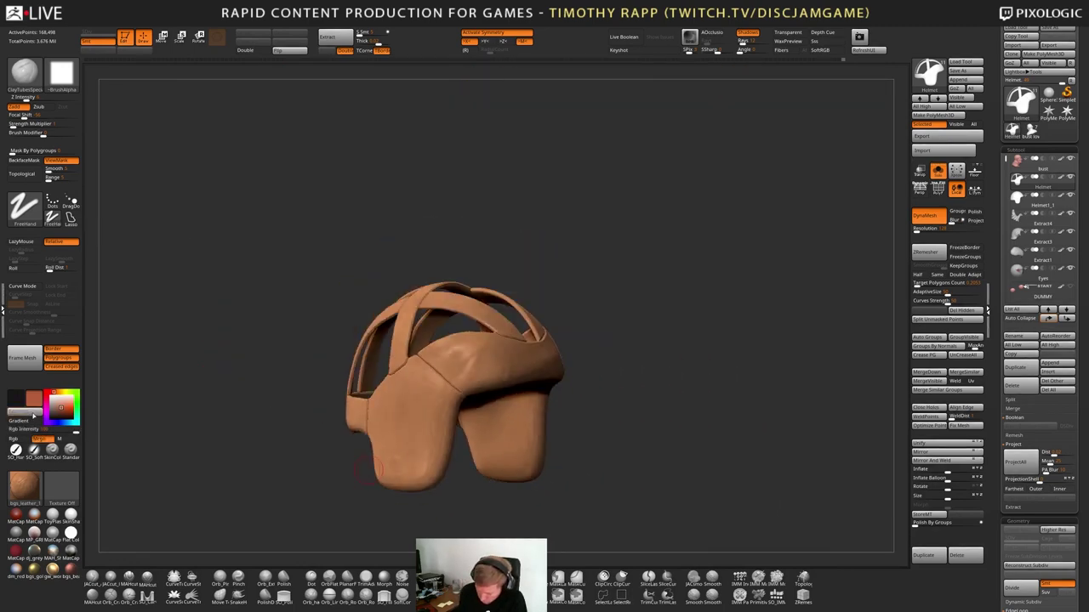
left_click(34, 416)
left_click(57, 405)
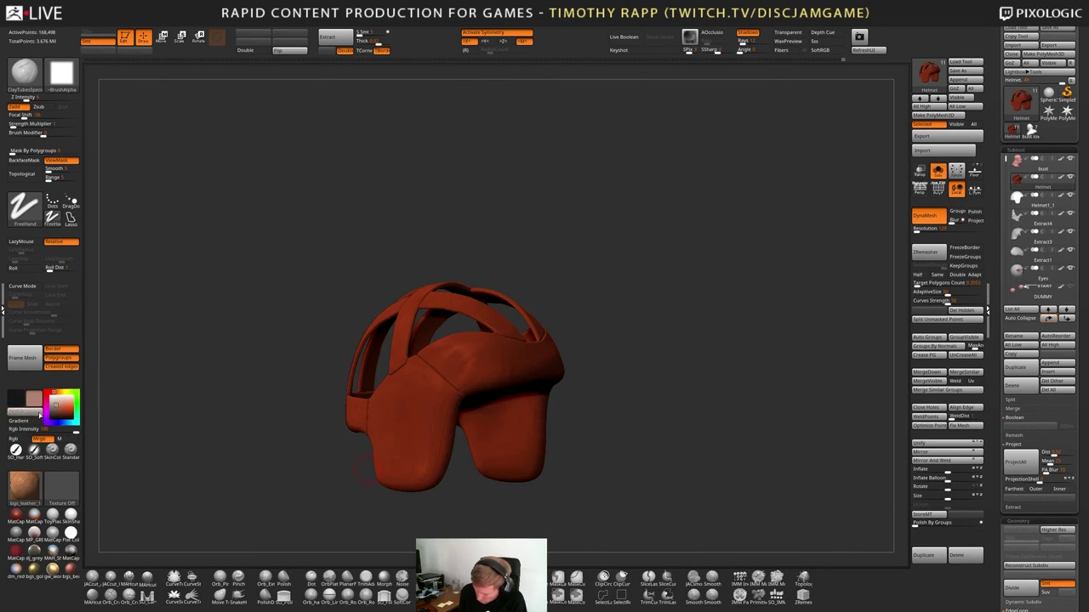
left_click(20, 412)
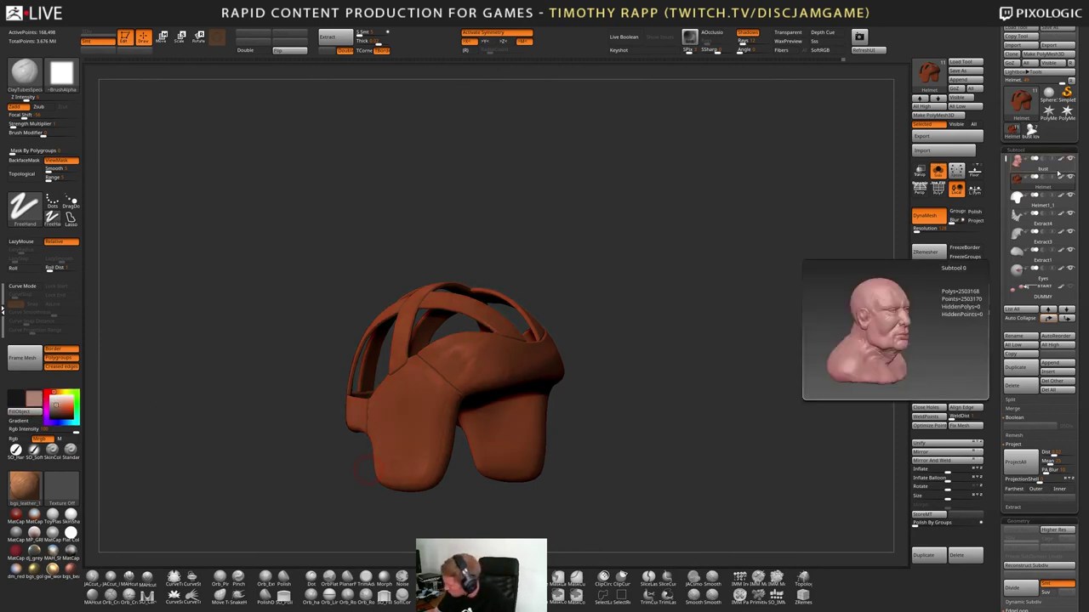
Refill the strapped helmet with a darker colour of red 97, green 82, blue 82, and compare it with the bust
left_click(1069, 170)
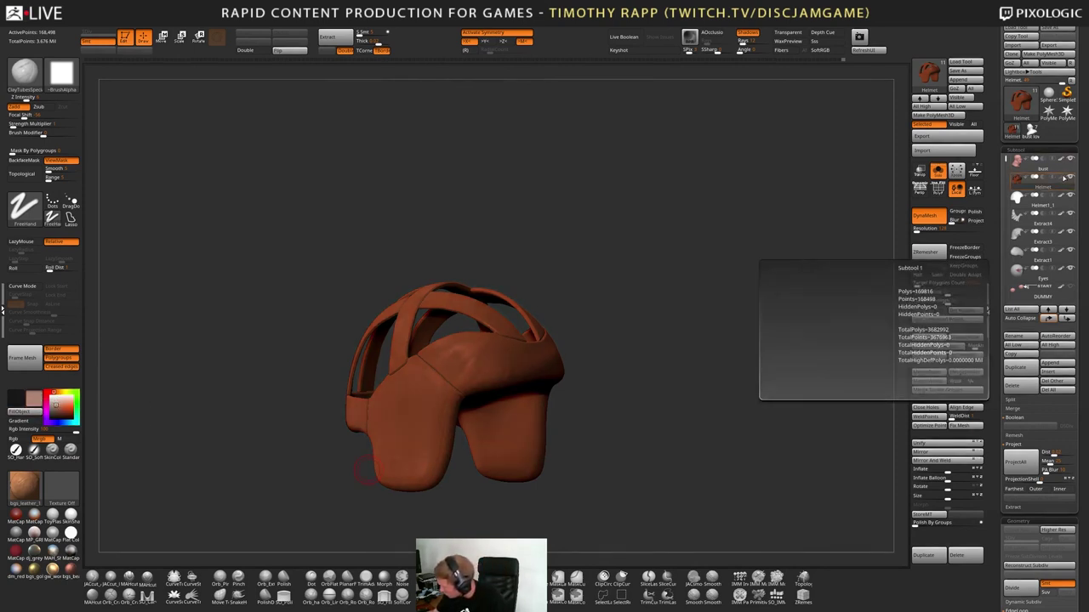
left_click(61, 410)
mouse_move(63, 411)
left_mouse_down()
mouse_move(48, 394)
mouse_move(51, 411)
left_mouse_up()
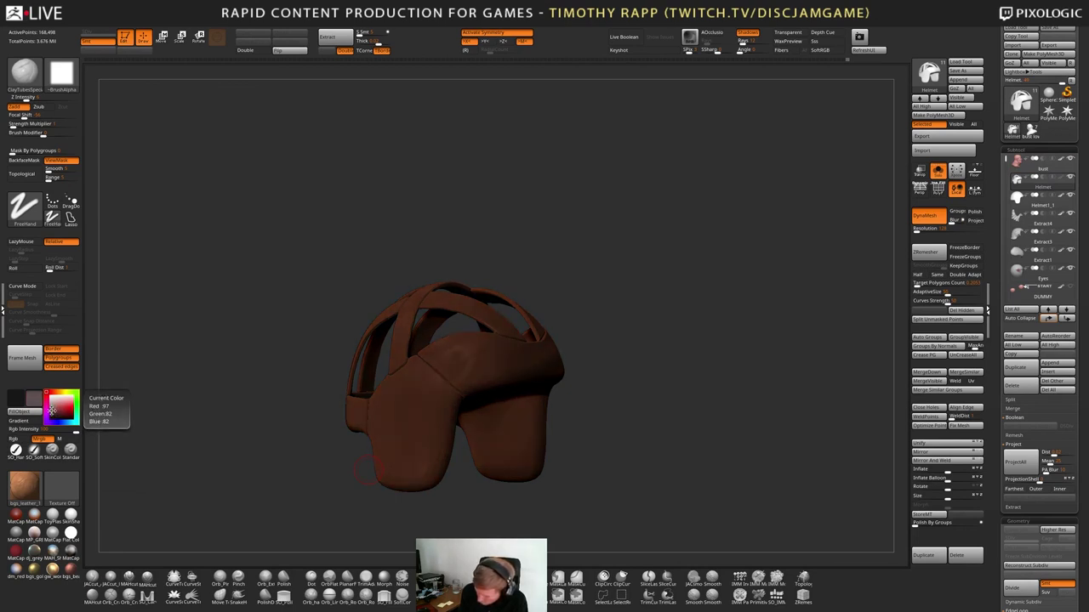
left_click(36, 412)
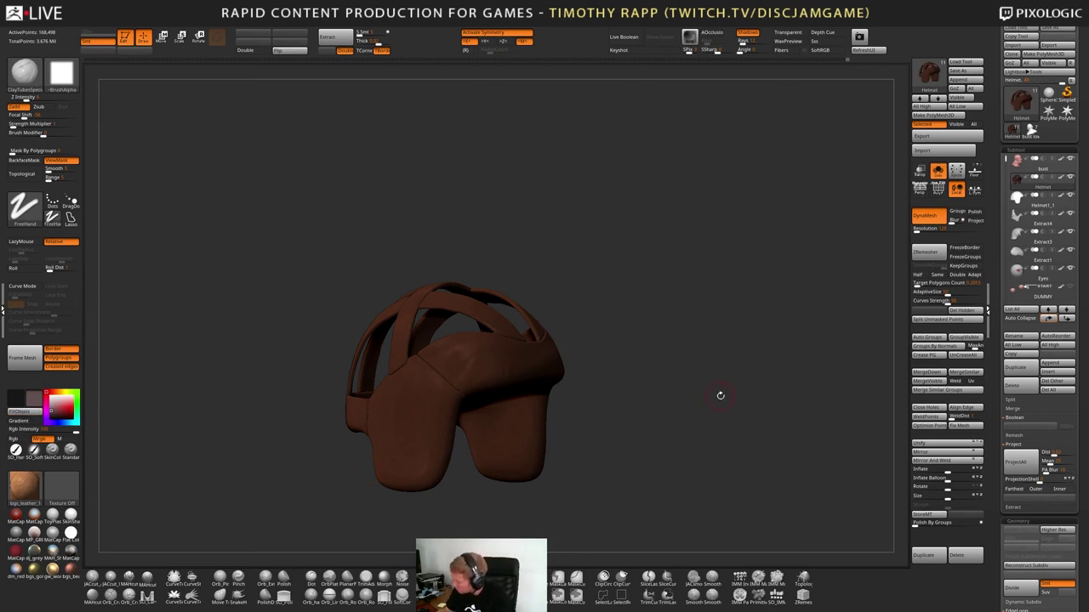
key("Down")
key("Up")
key("Up")
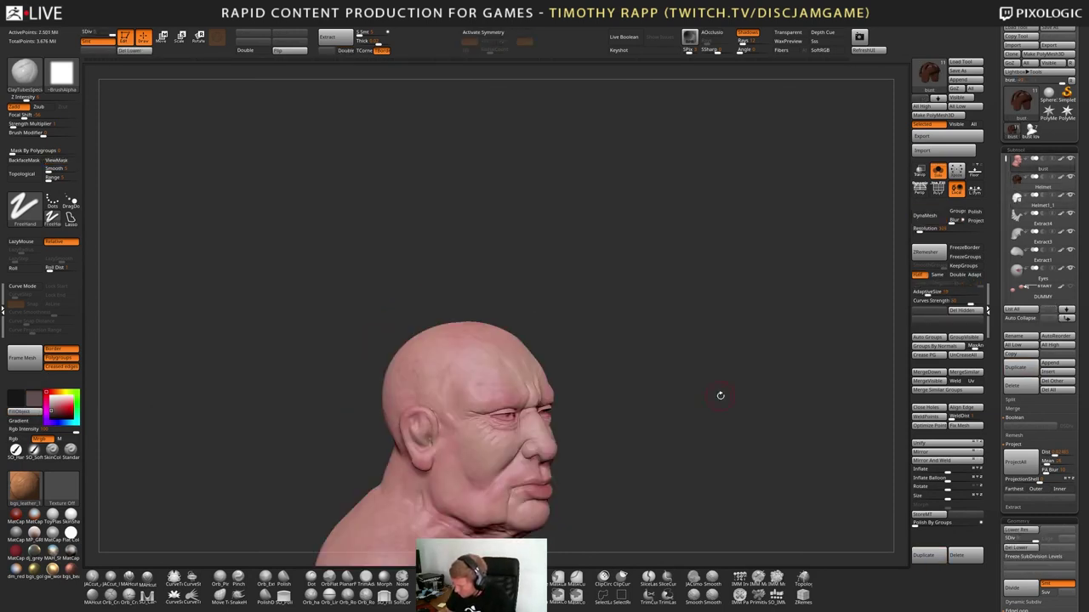
key("Down")
Select the isolated strapped helmet and refill it with the leather material in a much darker brown
left_click(52, 416)
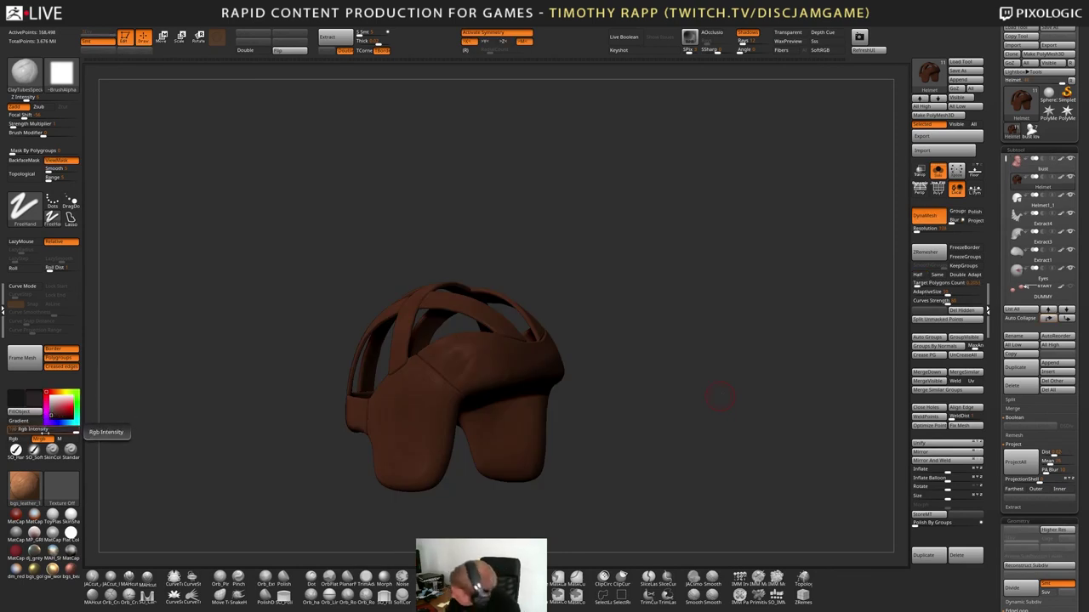
left_click(1061, 178)
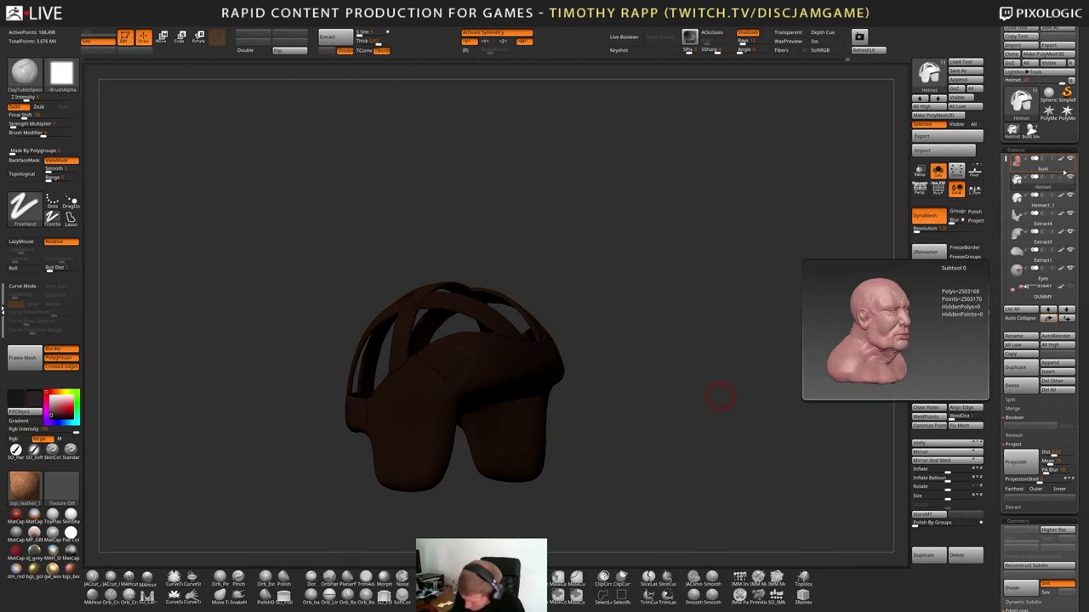
left_click_drag(225, 428, 387, 419)
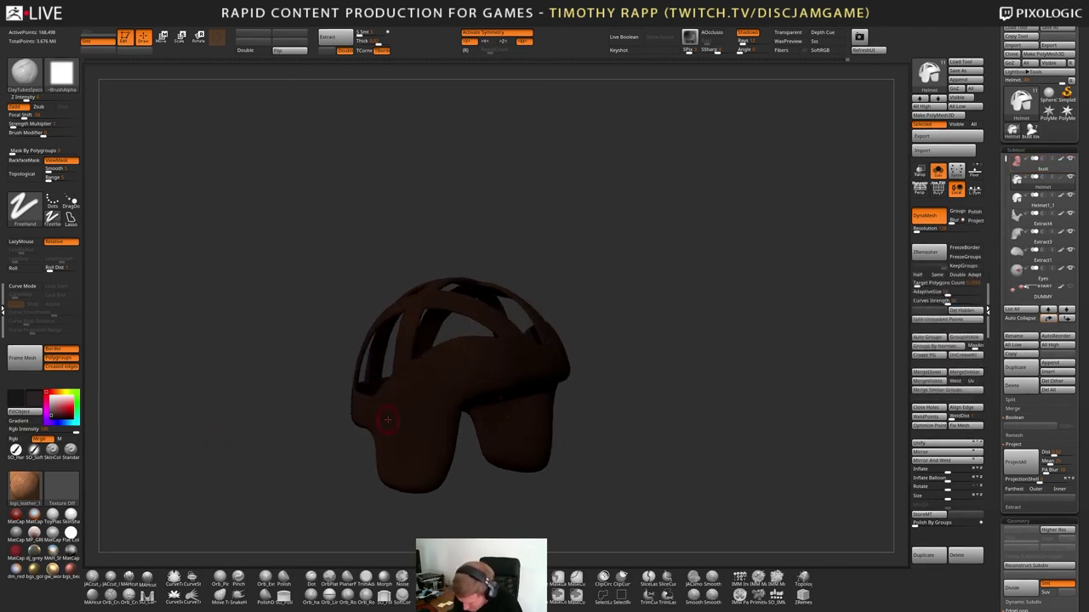
left_click(52, 414)
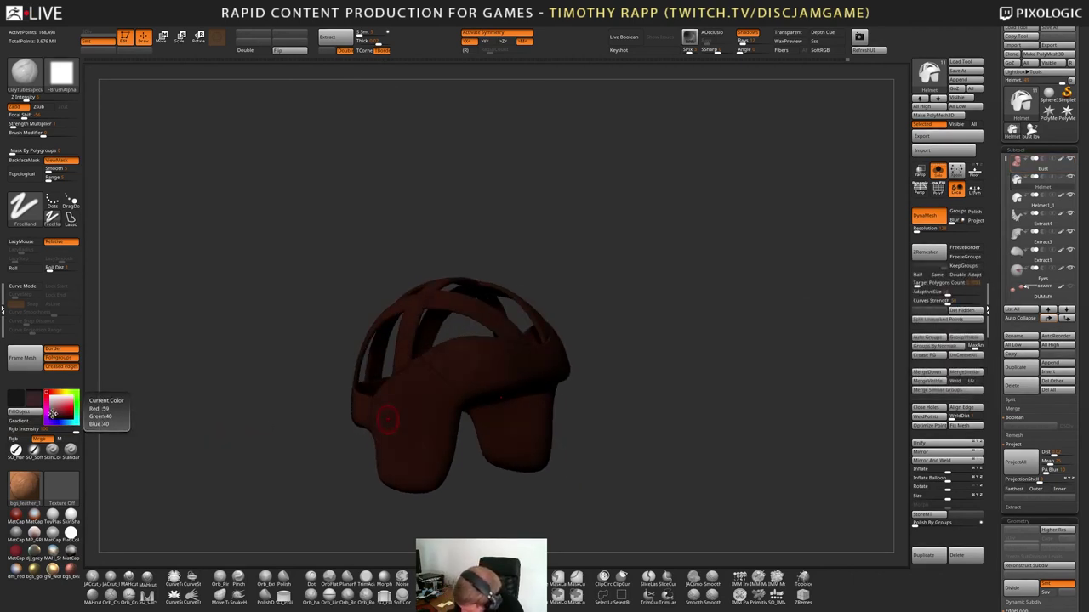
left_click(55, 415)
left_click_drag(55, 412, 89, 423)
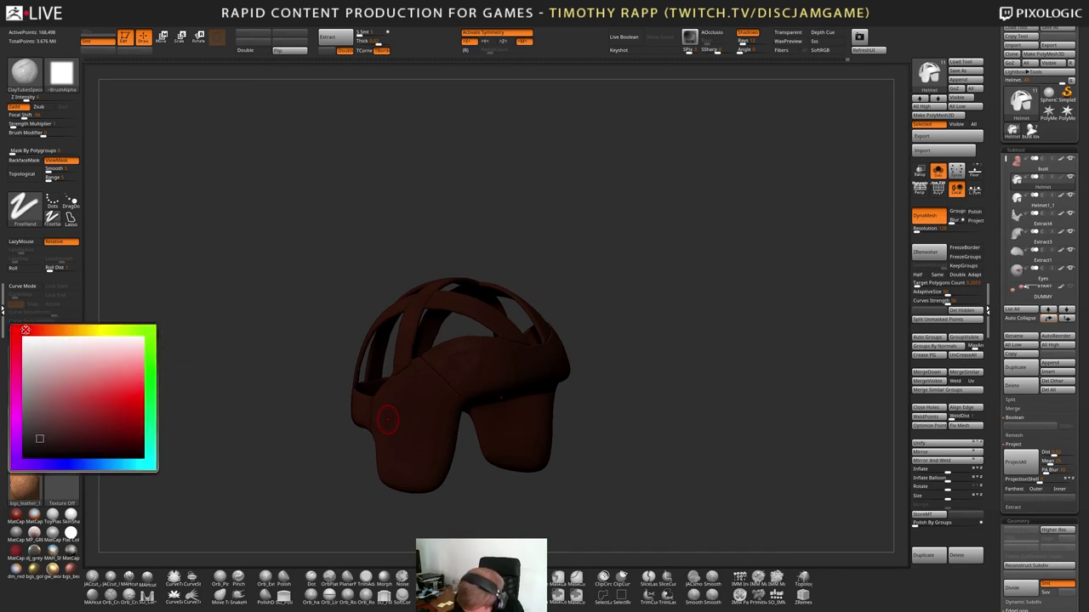
left_click_drag(235, 440, 297, 453)
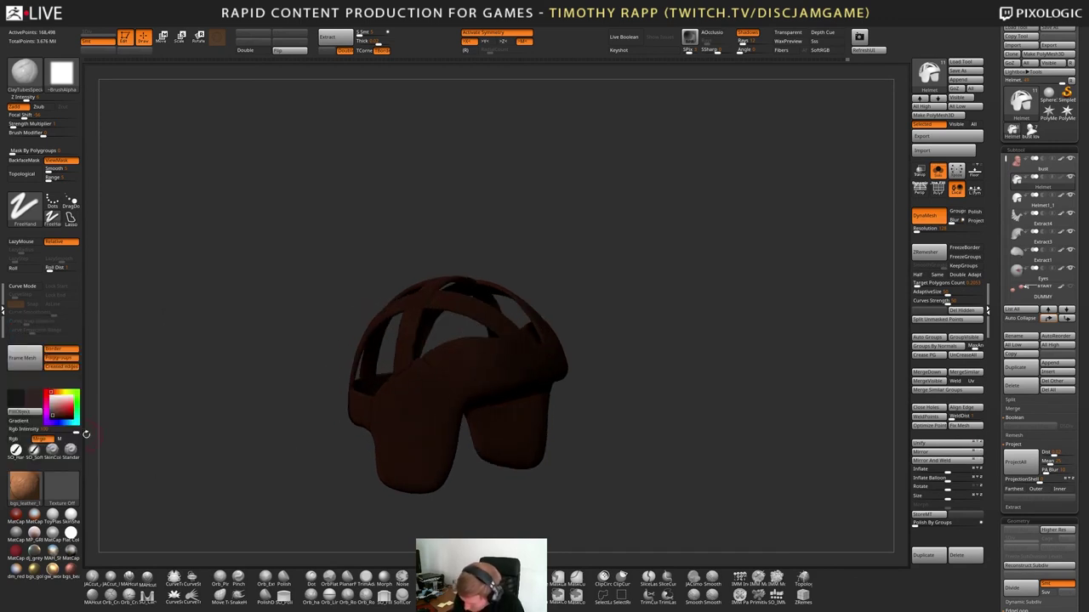
left_click(37, 414)
Fill the inner helmet shell with the leather material and a light grey of red, green and blue 206, and show all subtools again
key("Up")
key("Down")
key("Down")
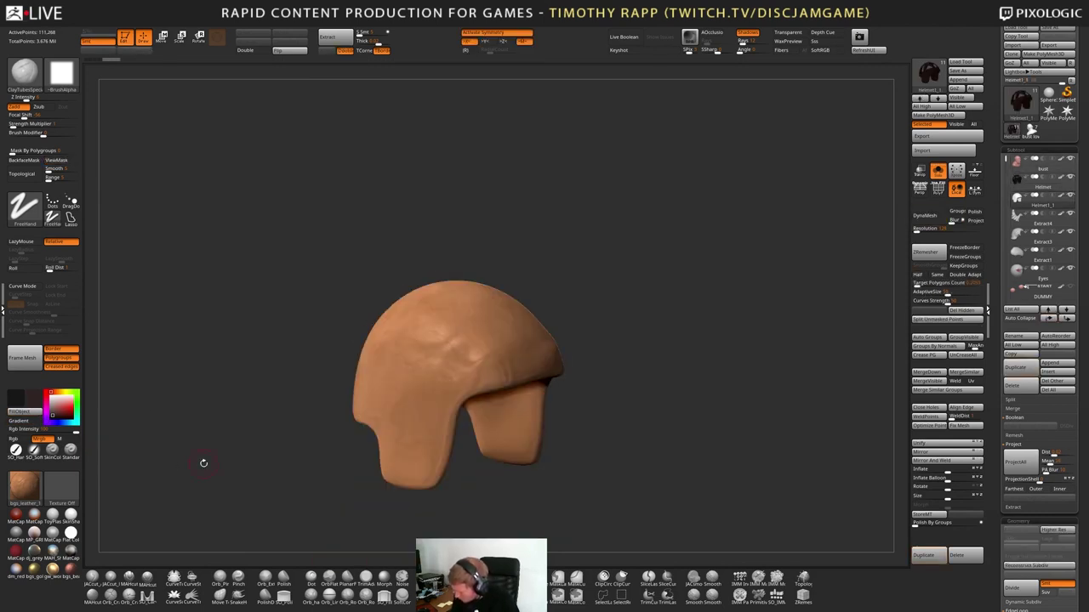
left_click(35, 411)
key("Up")
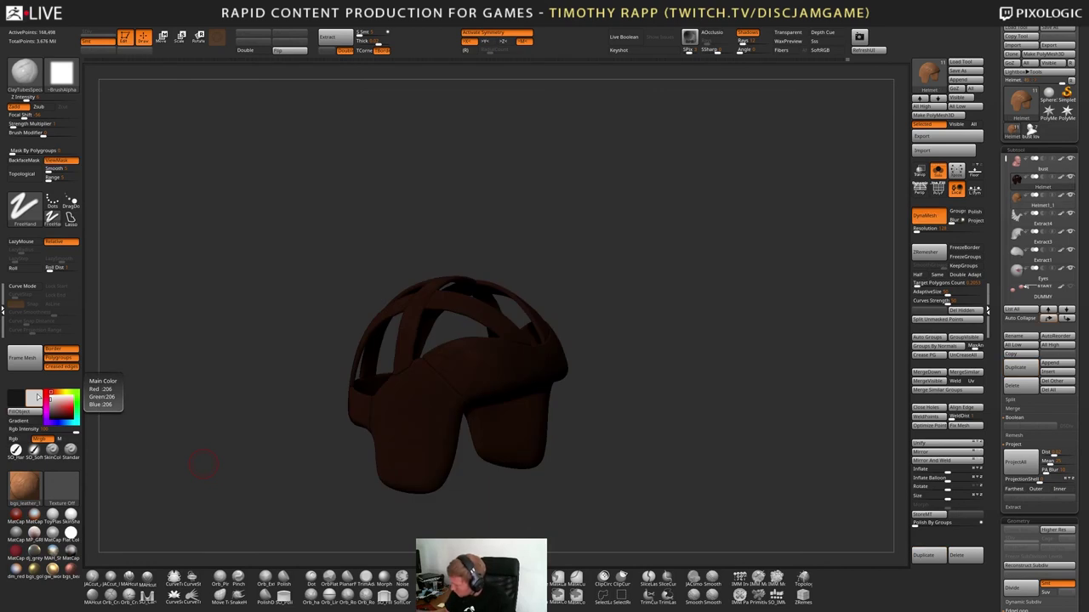
left_click(938, 171)
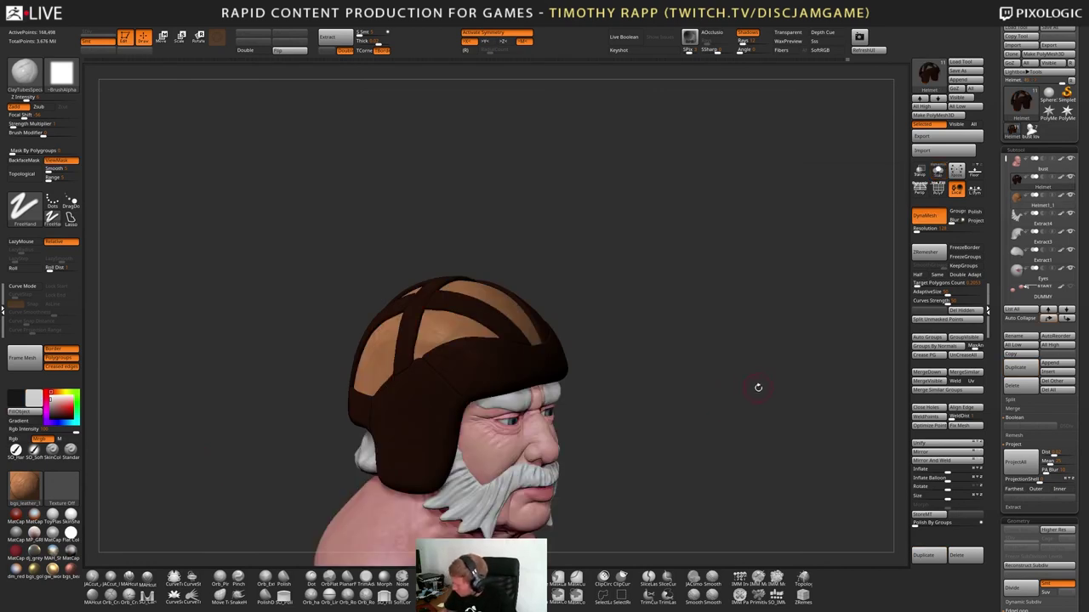
Select the inner helmet shell and fill it with a dark, muted colour of red 77, green 75, blue 75
key("alt+Down")
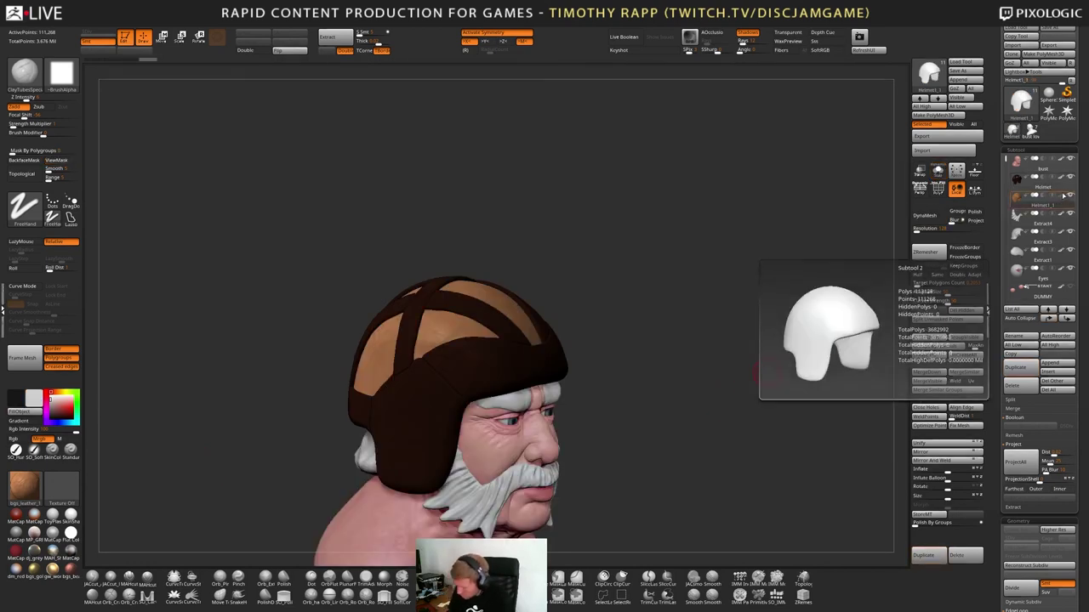
left_click(56, 409)
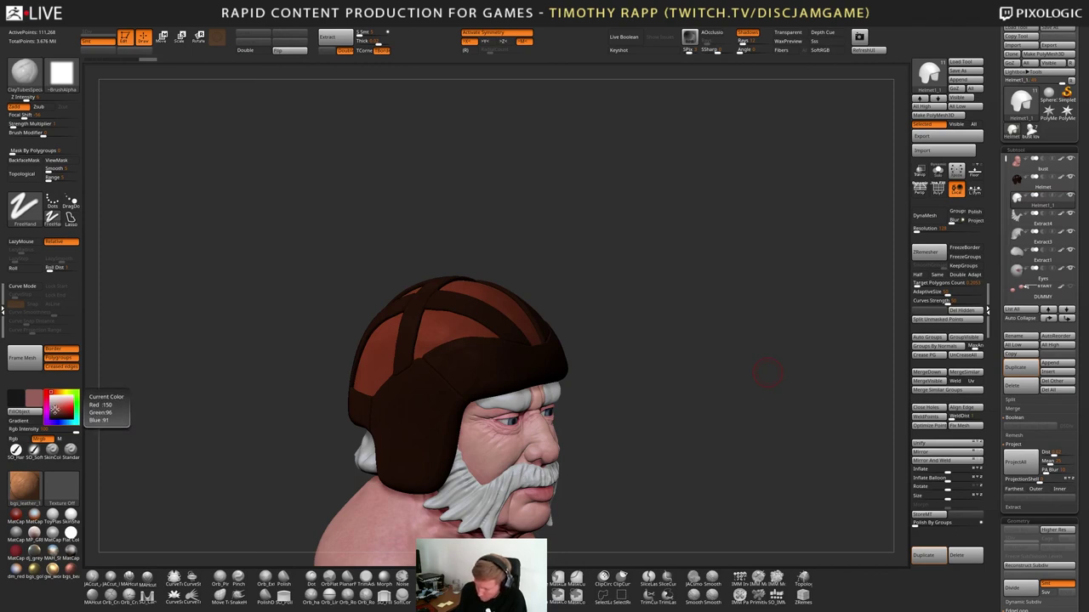
left_click(53, 413)
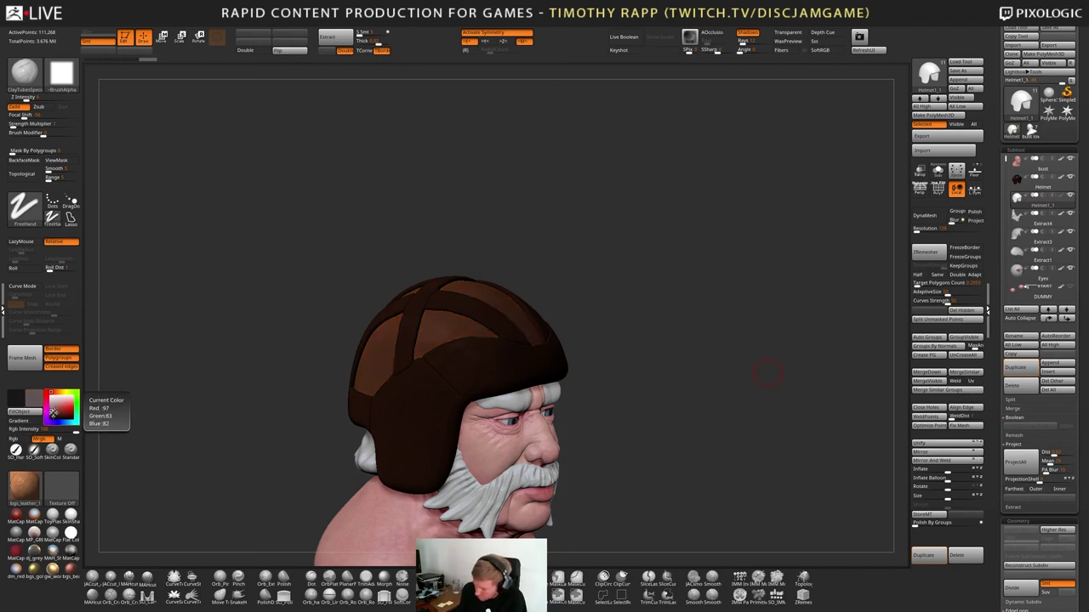
left_click(51, 411)
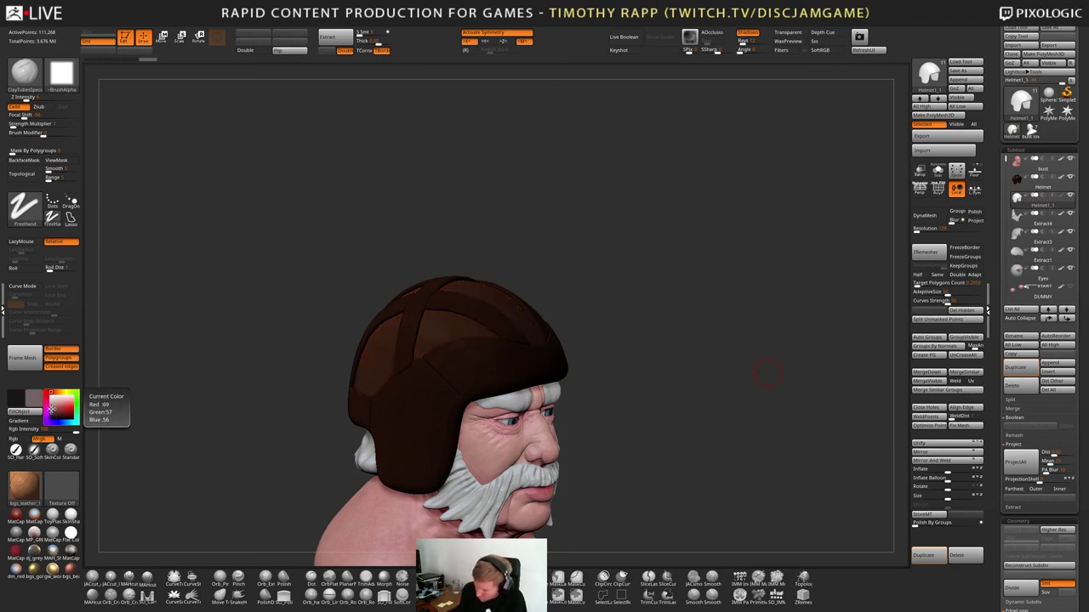
left_click(52, 410)
left_click(50, 411)
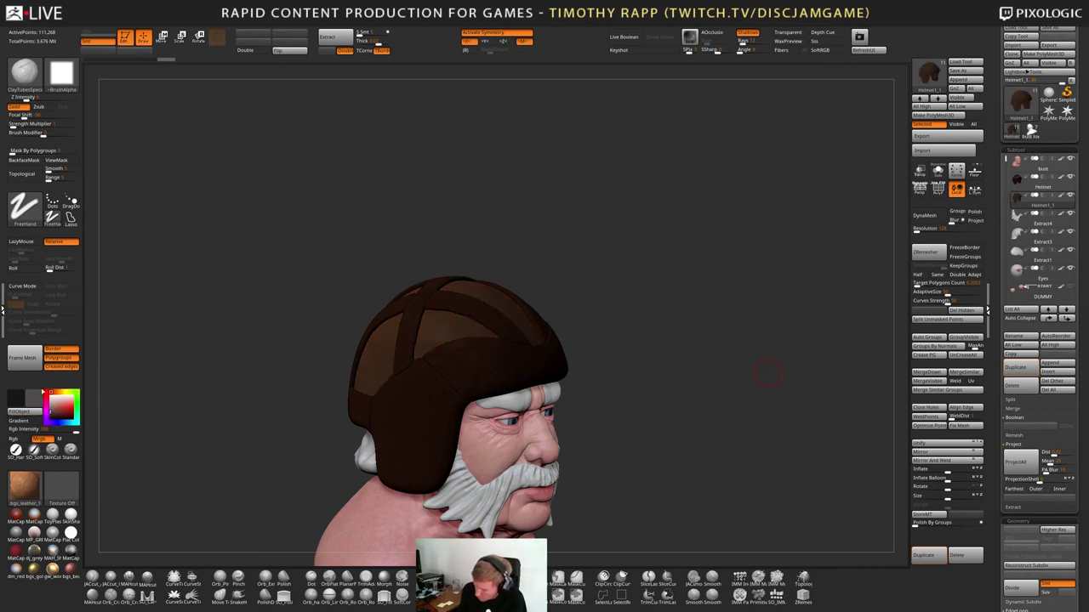
Select the strapped helmet, shift its colour to an orange hue and darken it to red 33, green 27, blue 22
left_click_drag(635, 418, 578, 422)
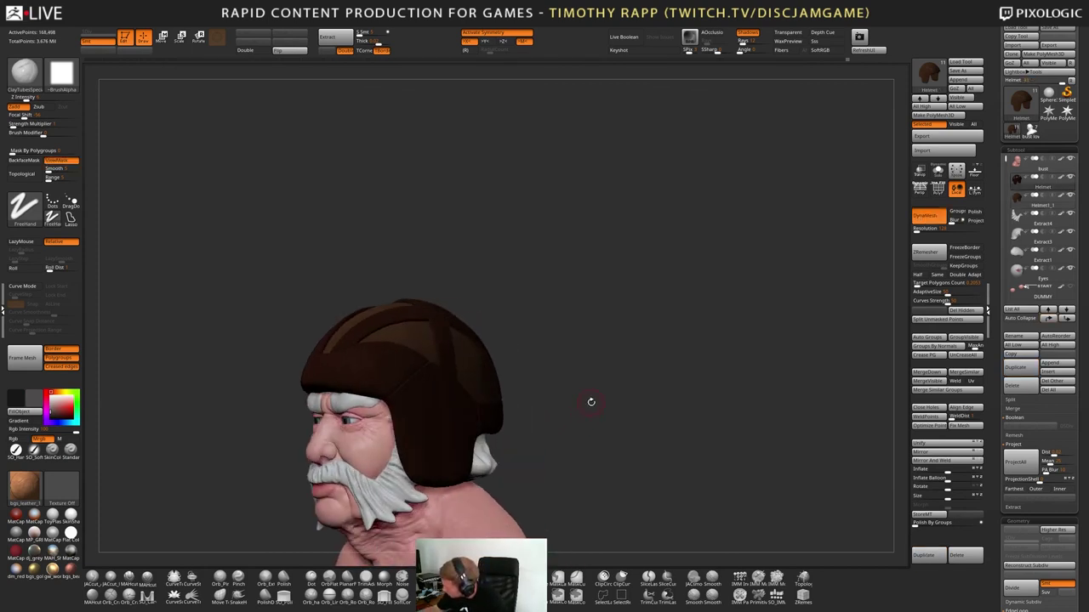
key("alt+Up")
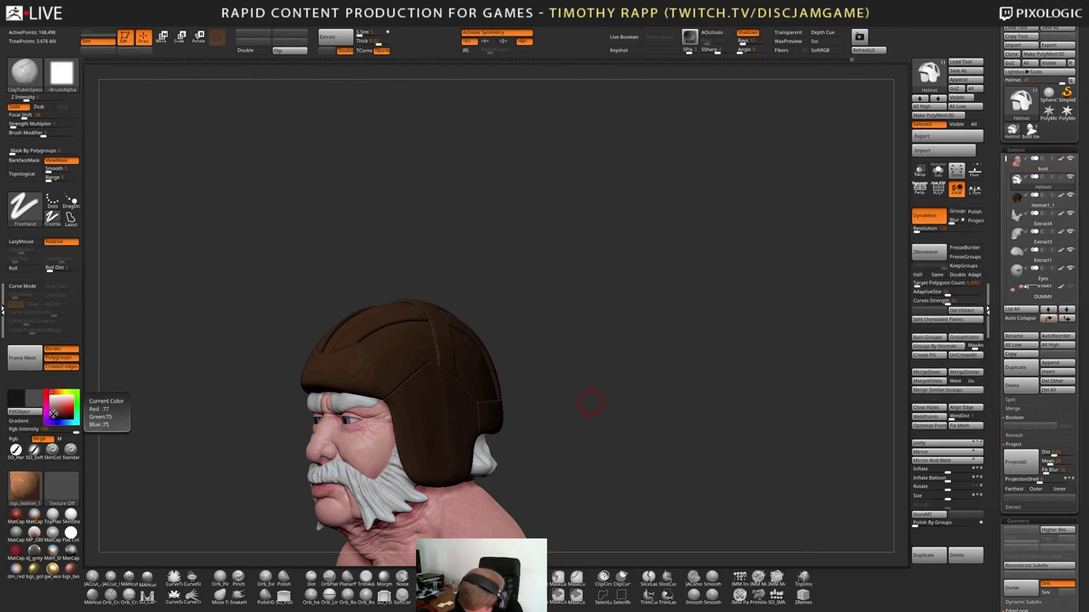
left_click(52, 413)
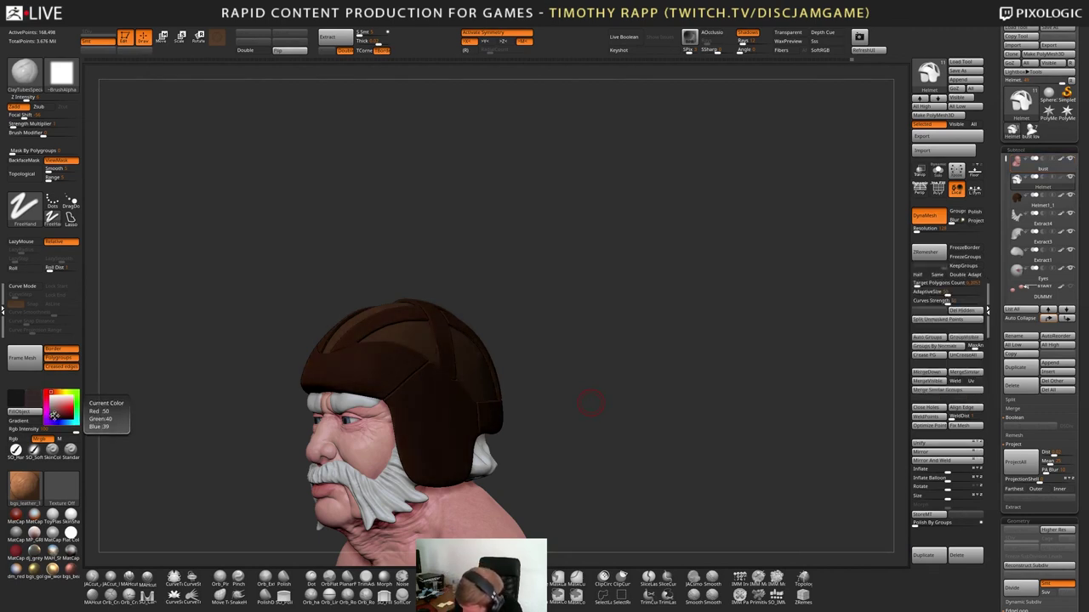
left_click(54, 416)
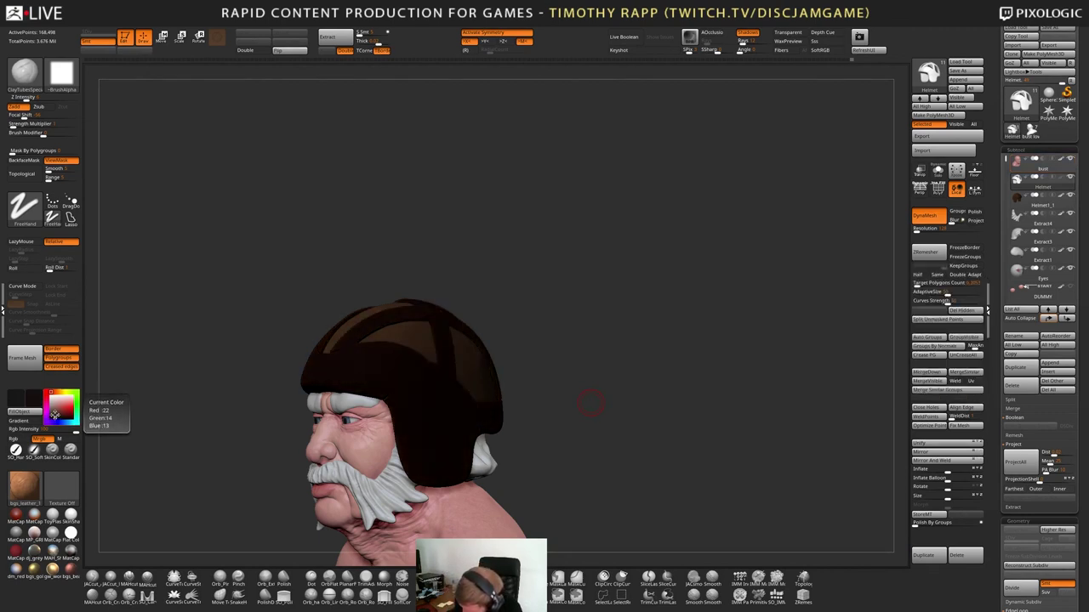
left_click(54, 413)
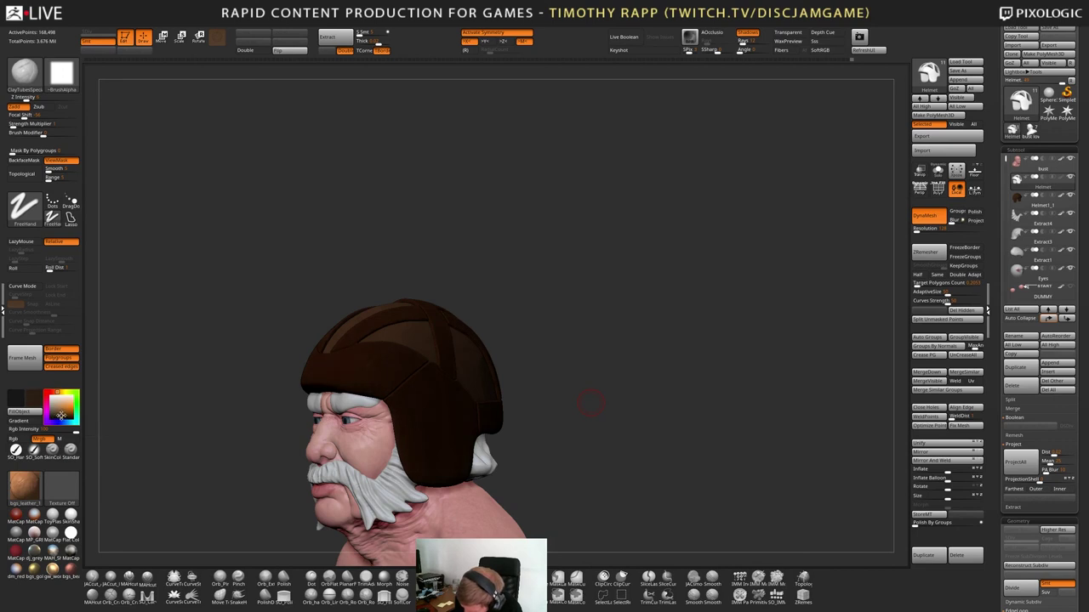
left_click(57, 413)
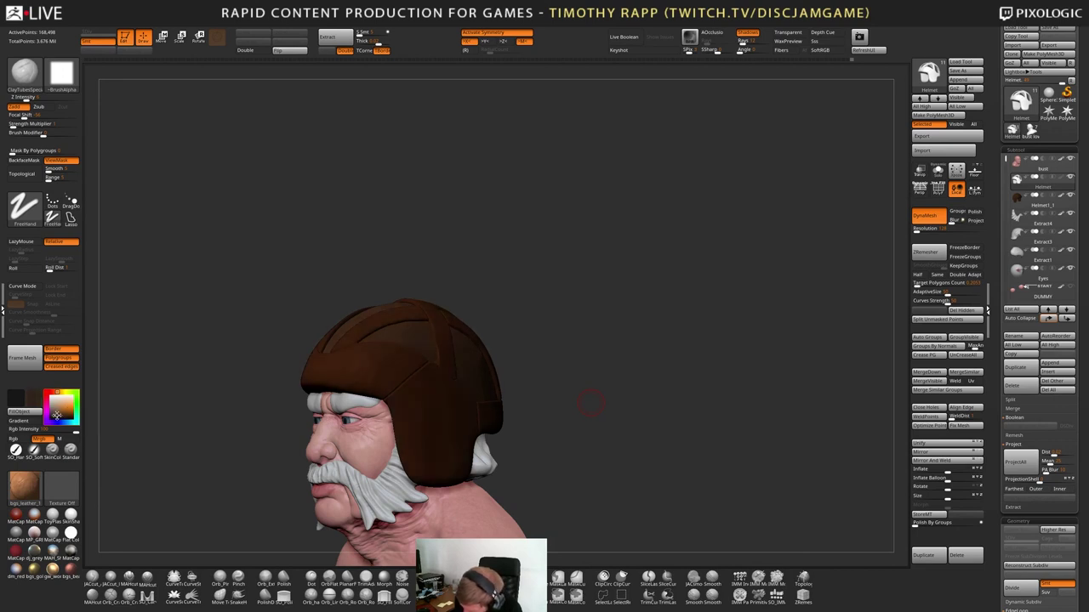
left_click(59, 412)
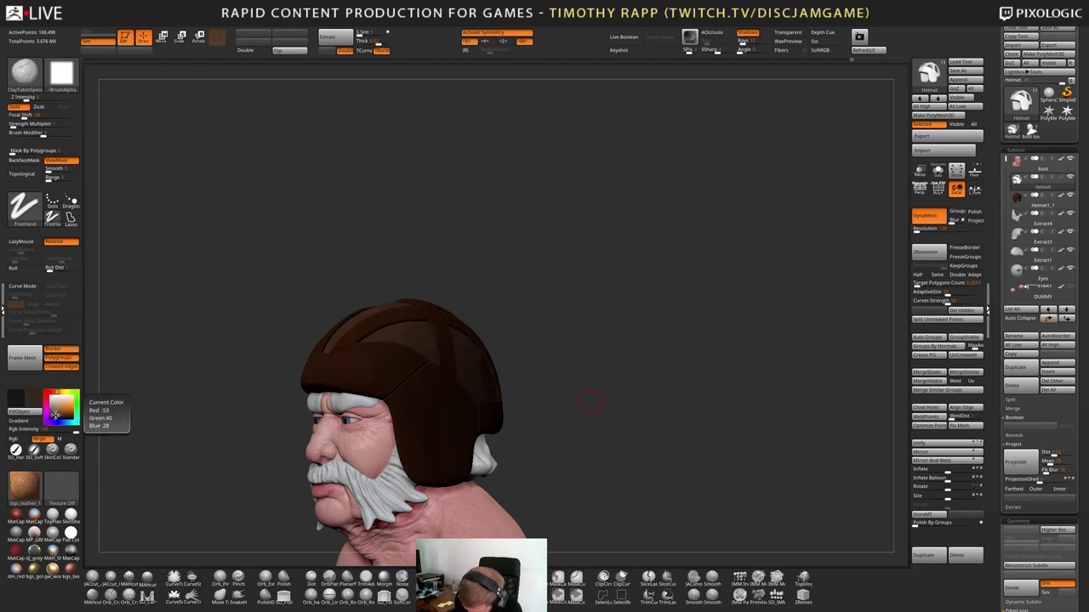
left_click_drag(39, 407, 52, 445)
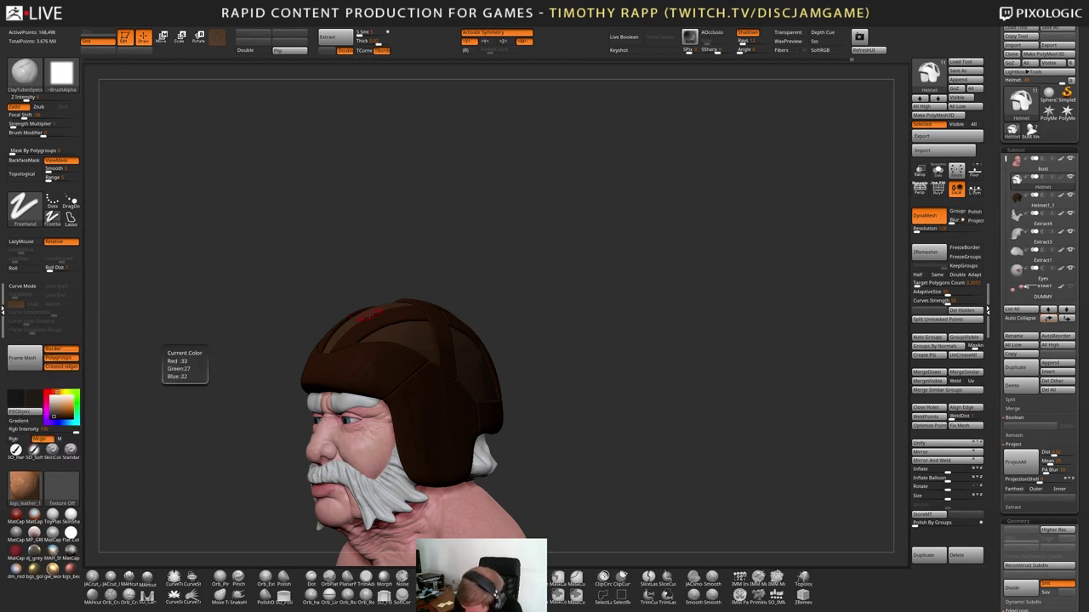
left_click_drag(127, 433, 141, 431)
Check the helmet from the front and side, and fill the straps with a dark brown of red 56, green 48, blue 42
mouse_move(528, 448)
left_mouse_down()
mouse_move(501, 440)
mouse_move(532, 445)
mouse_move(485, 450)
mouse_move(511, 454)
mouse_move(449, 376)
left_mouse_up()
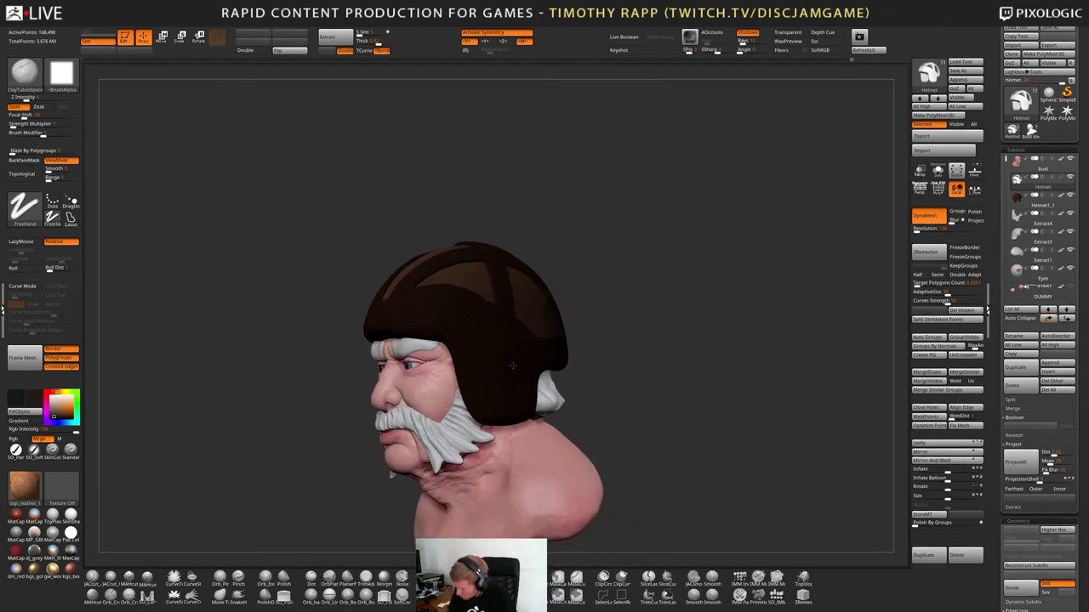
mouse_move(634, 261)
left_mouse_down()
mouse_move(644, 263)
mouse_move(644, 333)
left_mouse_up()
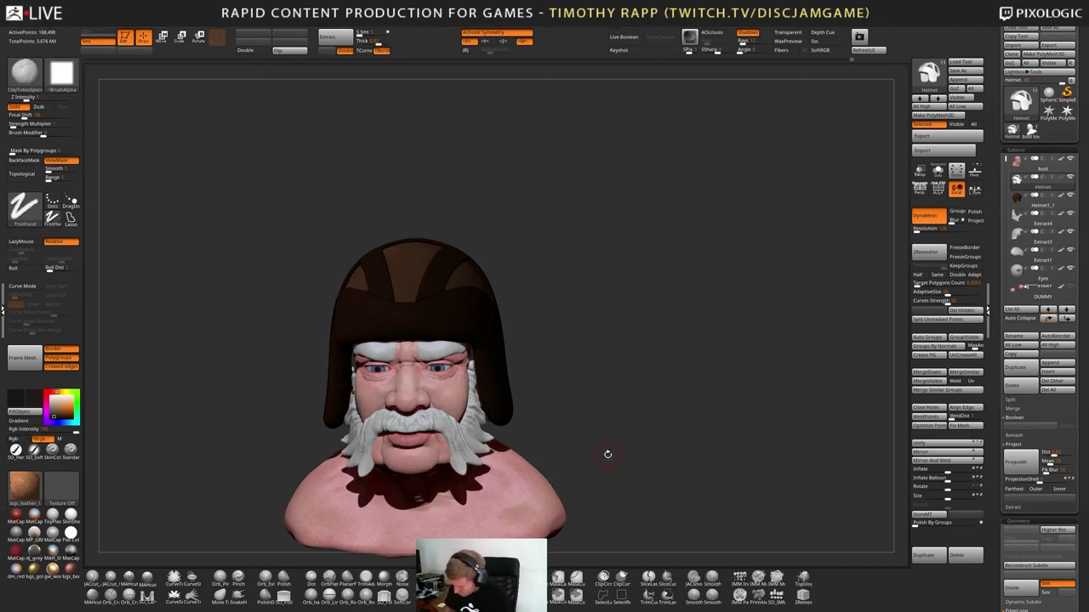
mouse_move(607, 451)
left_mouse_down()
mouse_move(637, 432)
mouse_move(698, 440)
mouse_move(671, 444)
mouse_move(674, 436)
left_mouse_up()
left_click(54, 412)
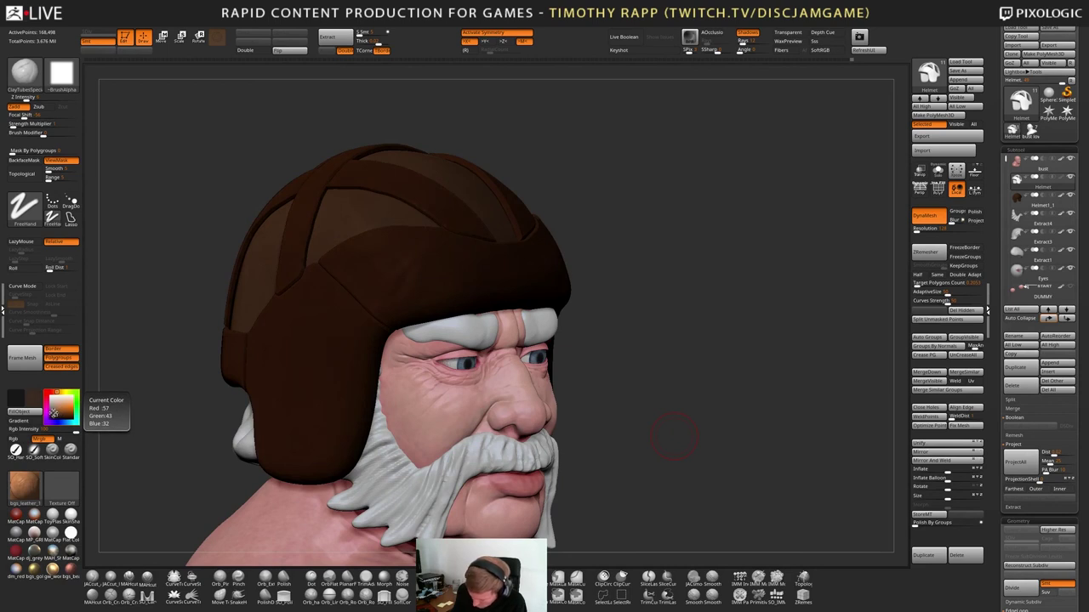
left_click(53, 414)
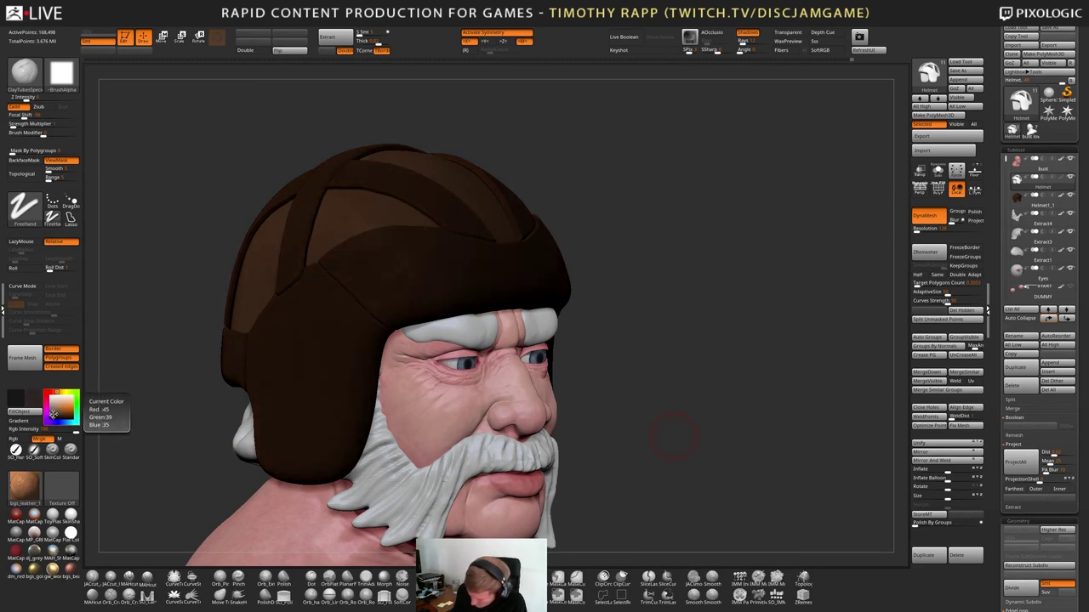
left_click(52, 413)
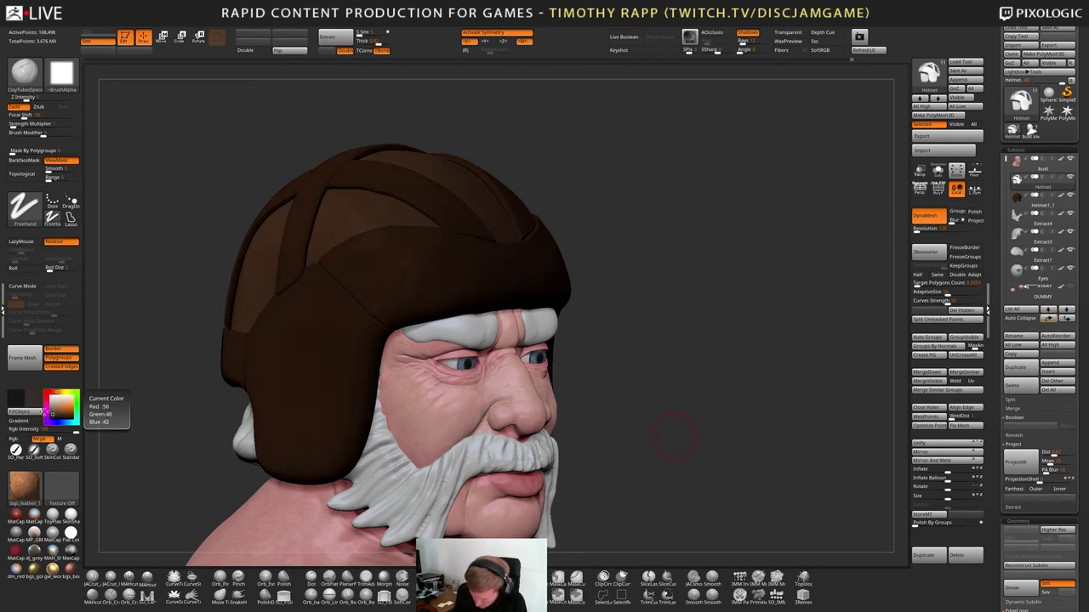
left_click(37, 412)
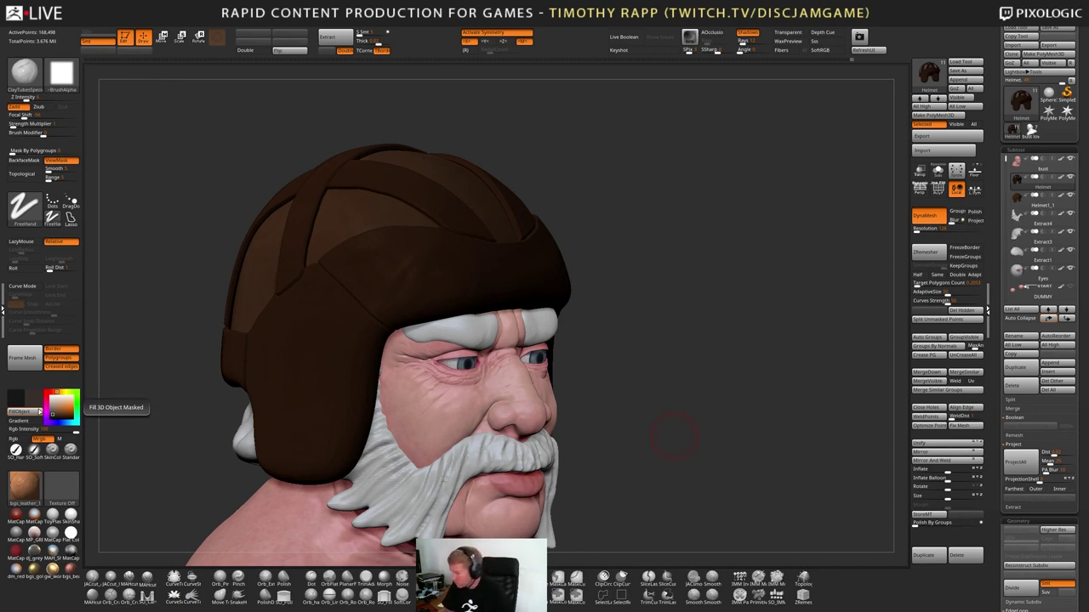
Select the inner helmet shell and fill it with a muted brown of red 108, green 102, blue 97
left_click(1016, 201)
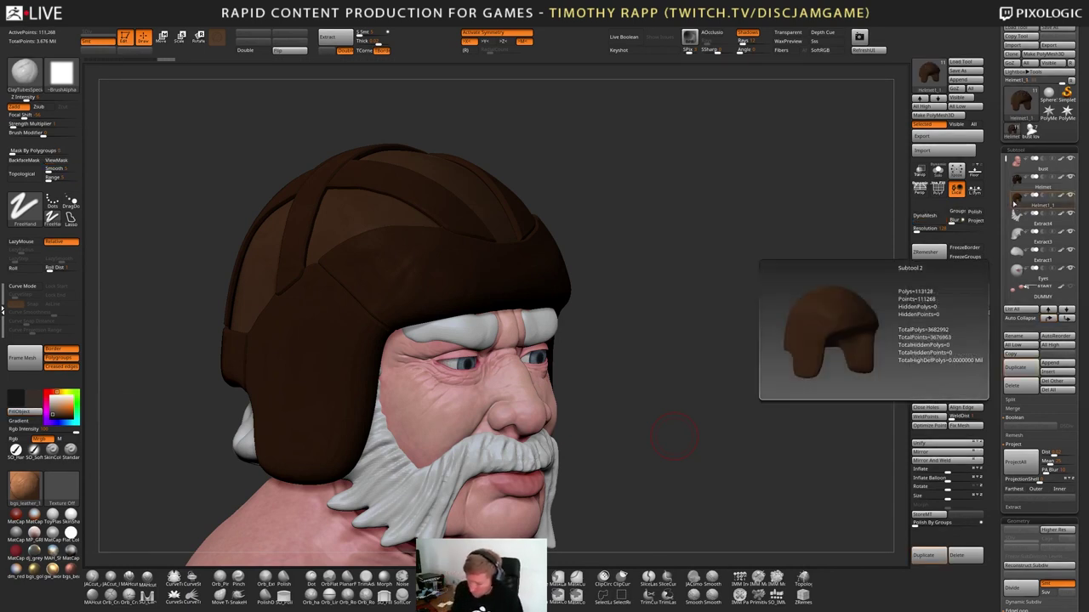
left_click(52, 411)
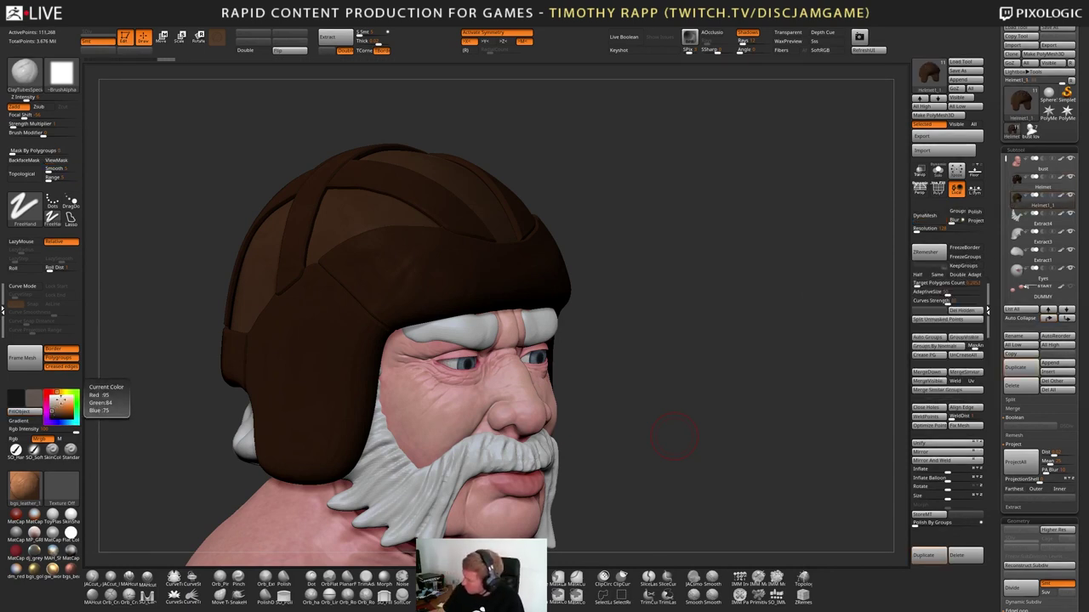
mouse_move(1062, 192)
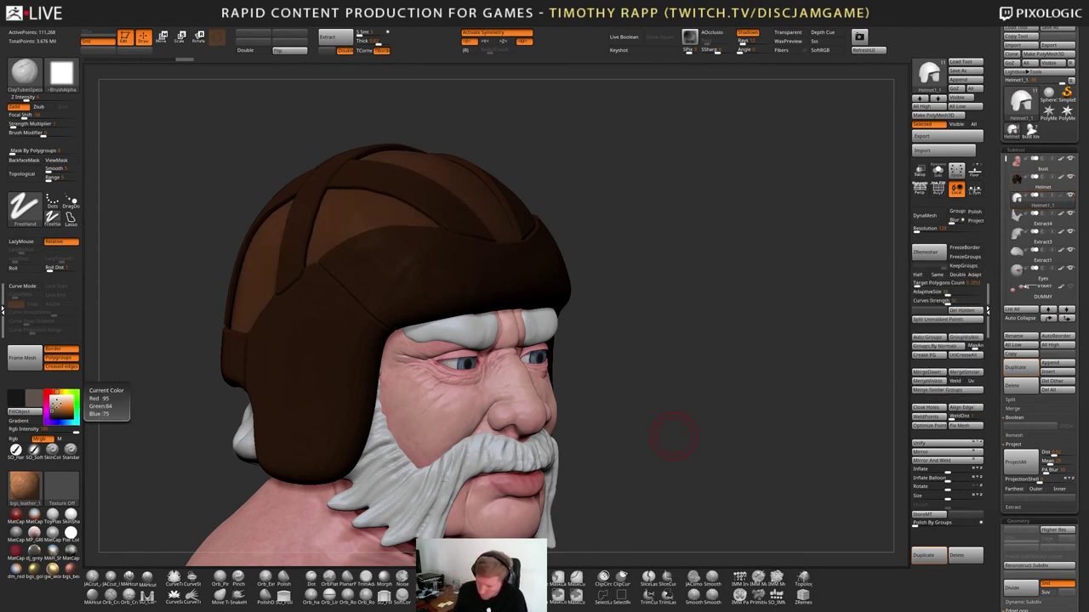
left_click(55, 406)
left_click(53, 406)
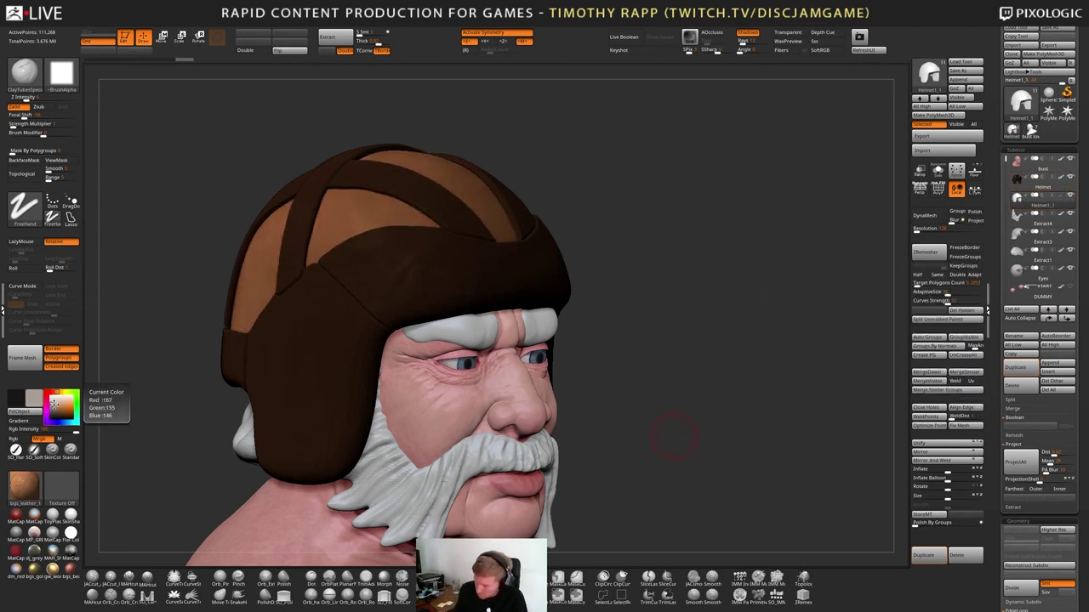
left_click(51, 411)
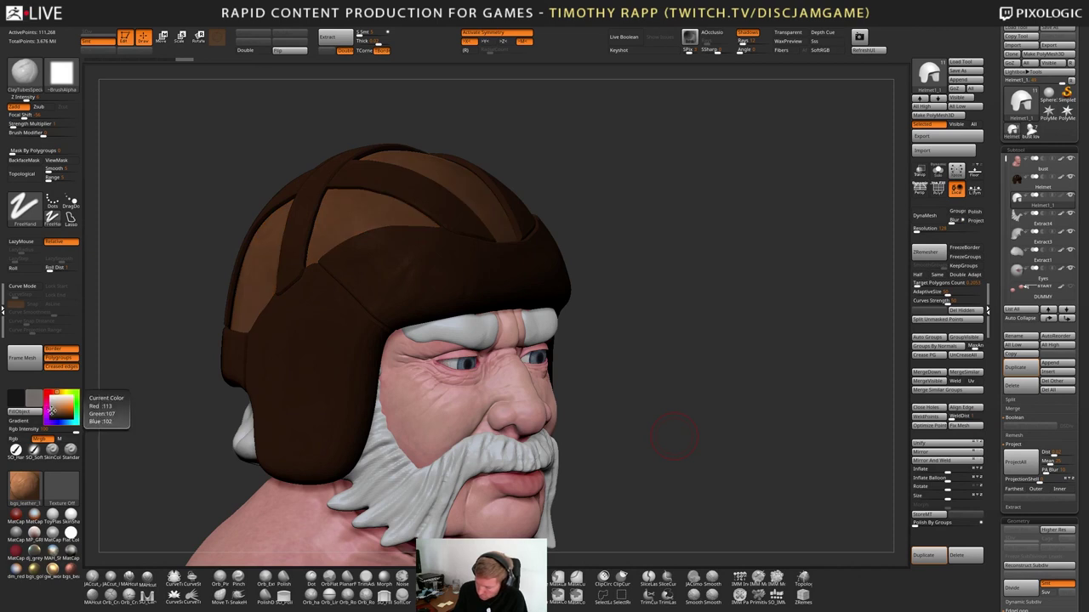
left_click(52, 414)
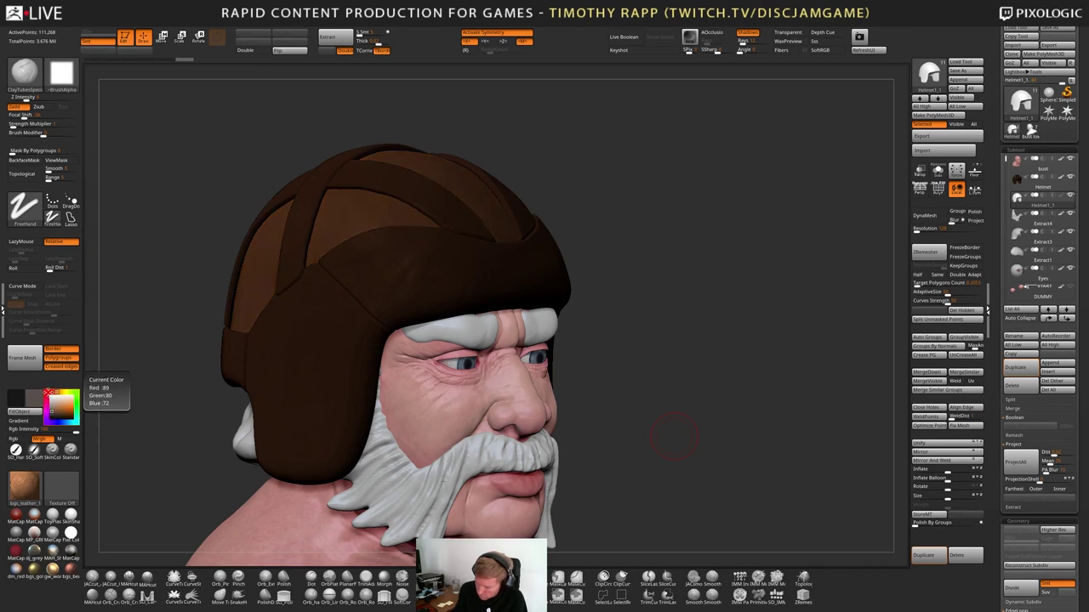
left_click(47, 392)
left_click(59, 392)
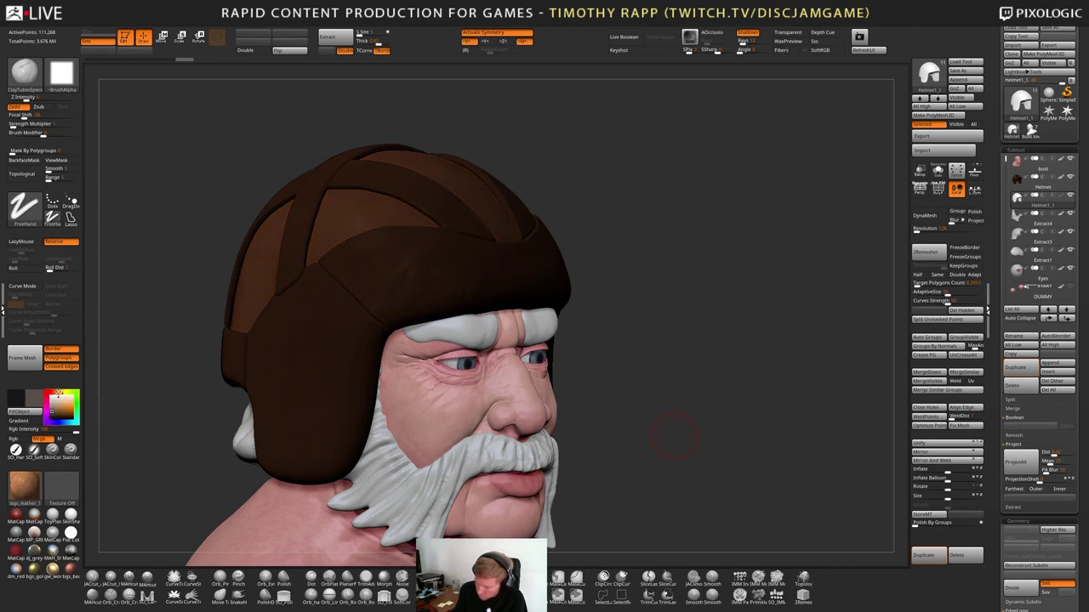
left_click(56, 393)
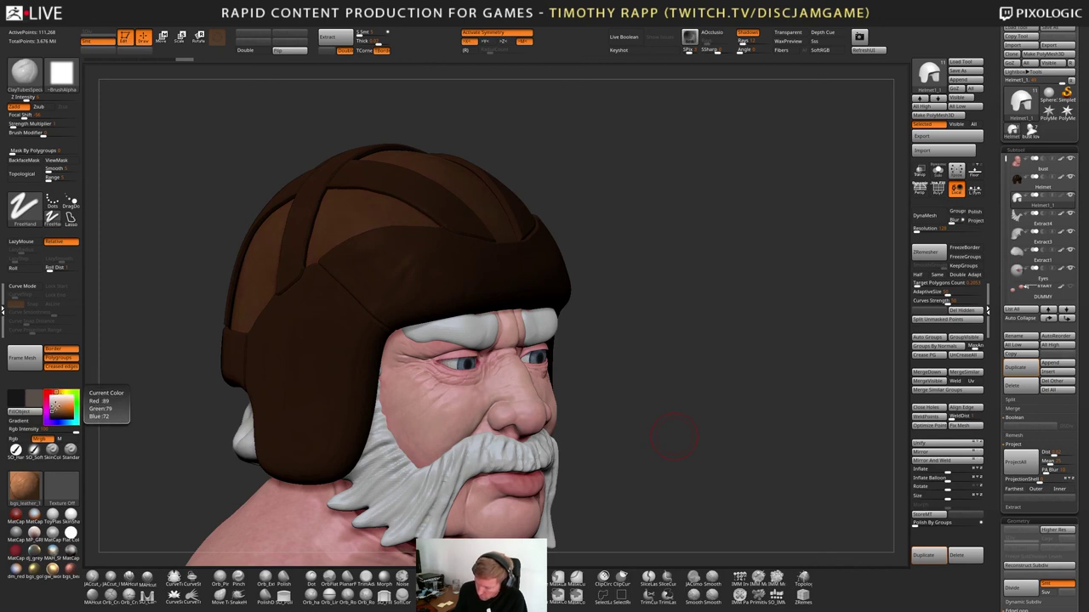
left_click(51, 411)
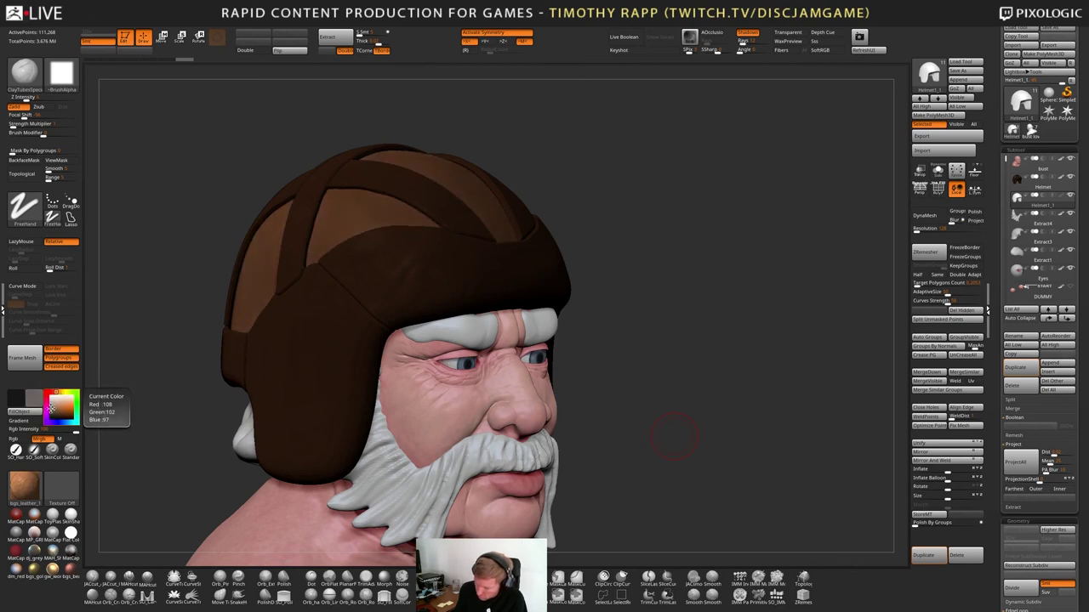
left_click(39, 416)
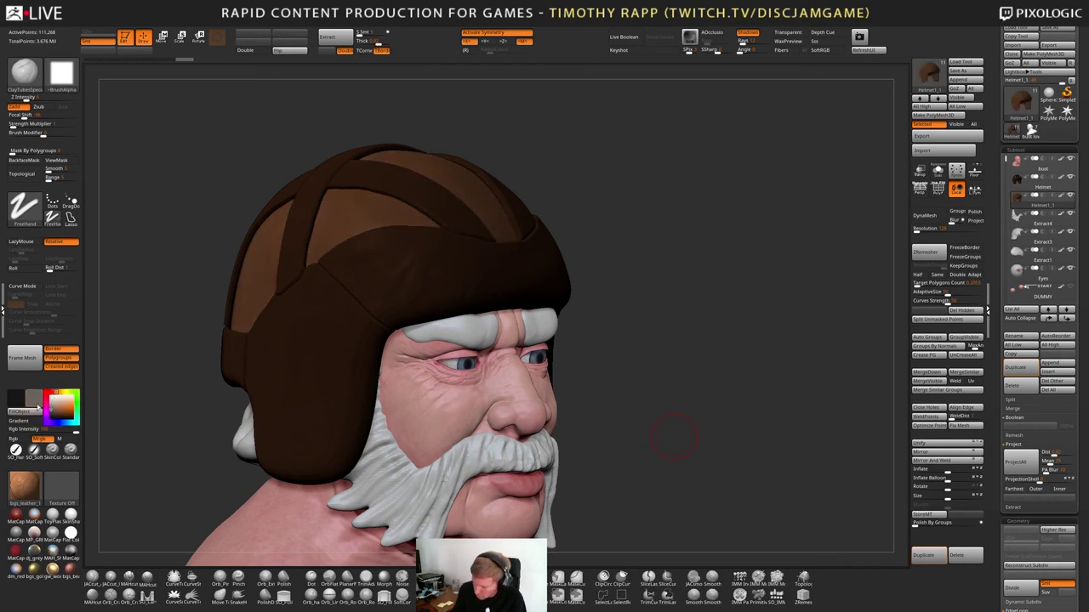
Enable perspective, frame a large three-quarter close-up of the coloured bust and take a canvas snapshot of it
left_click_drag(632, 437, 587, 389, "alt")
left_click(923, 194)
left_click_drag(637, 421, 920, 463)
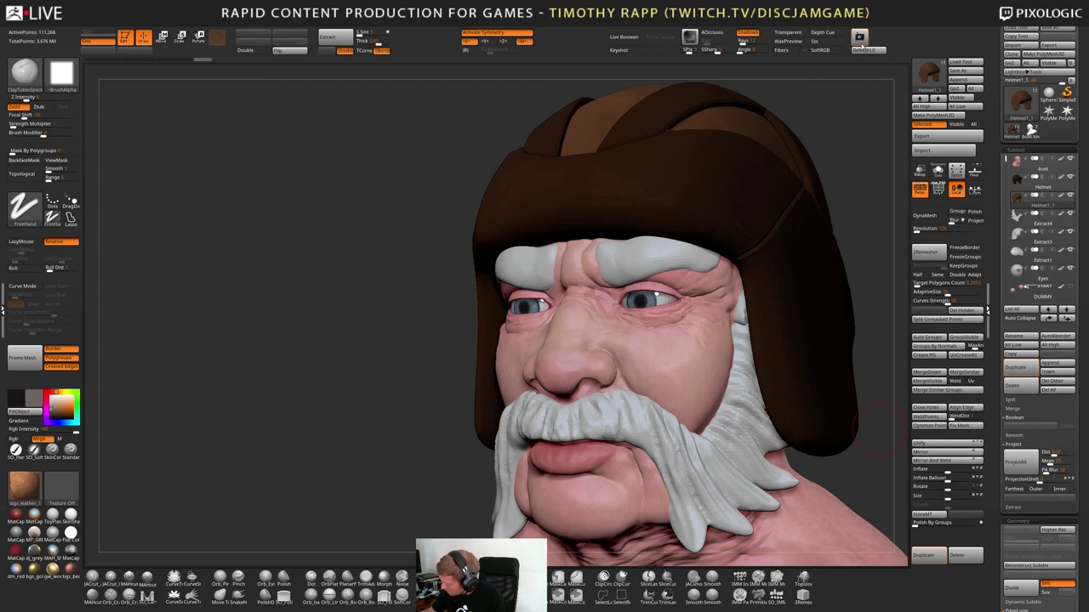
left_click(862, 44)
Place a smaller front view beside the close-up and display it without subtool colours or perspective, using MatCap Gray and white
right_click_drag(829, 428, 462, 229, "alt")
right_click_drag(569, 424, 462, 391, "alt")
left_click(1063, 182, "shift")
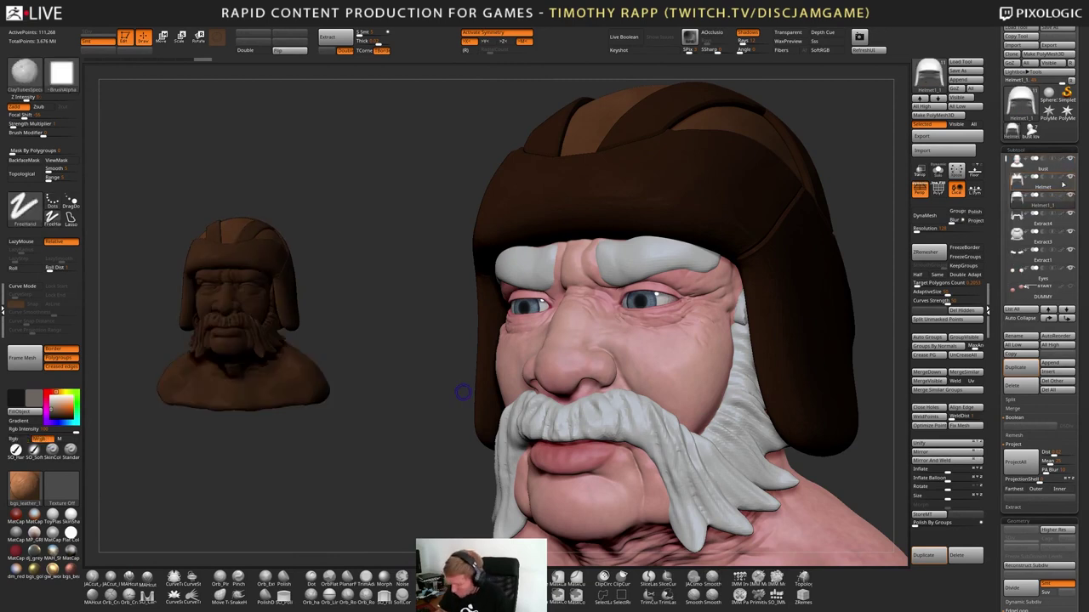
left_click(920, 189)
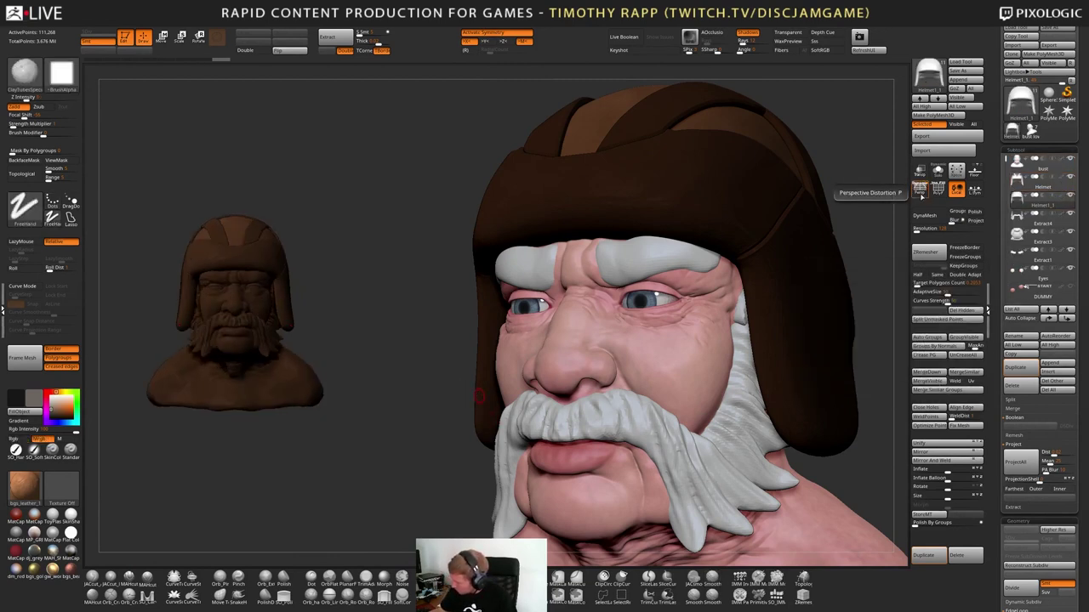
left_click(22, 532)
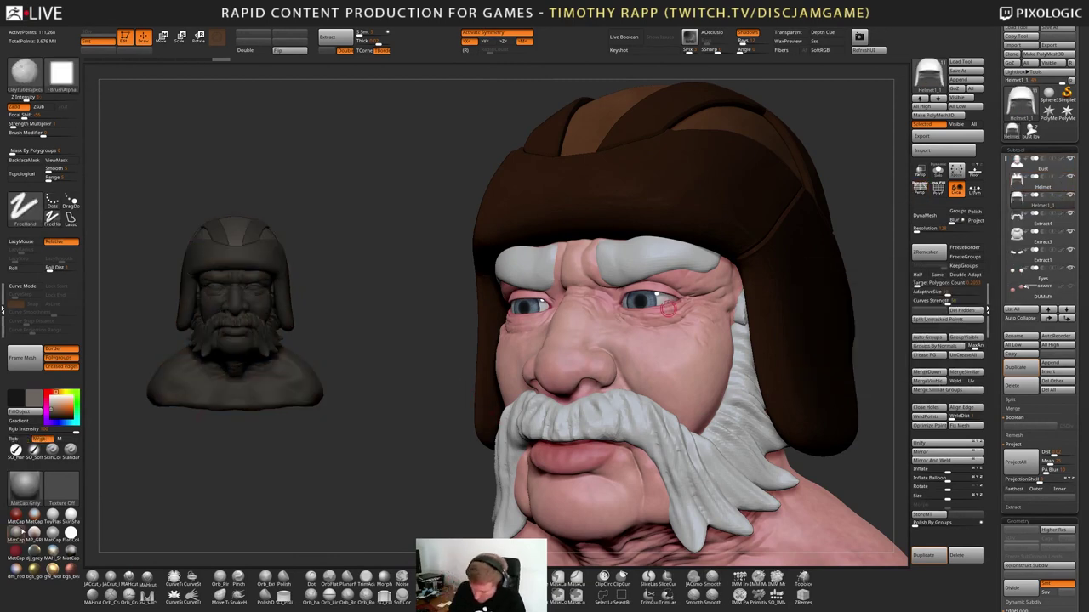
left_click(50, 393)
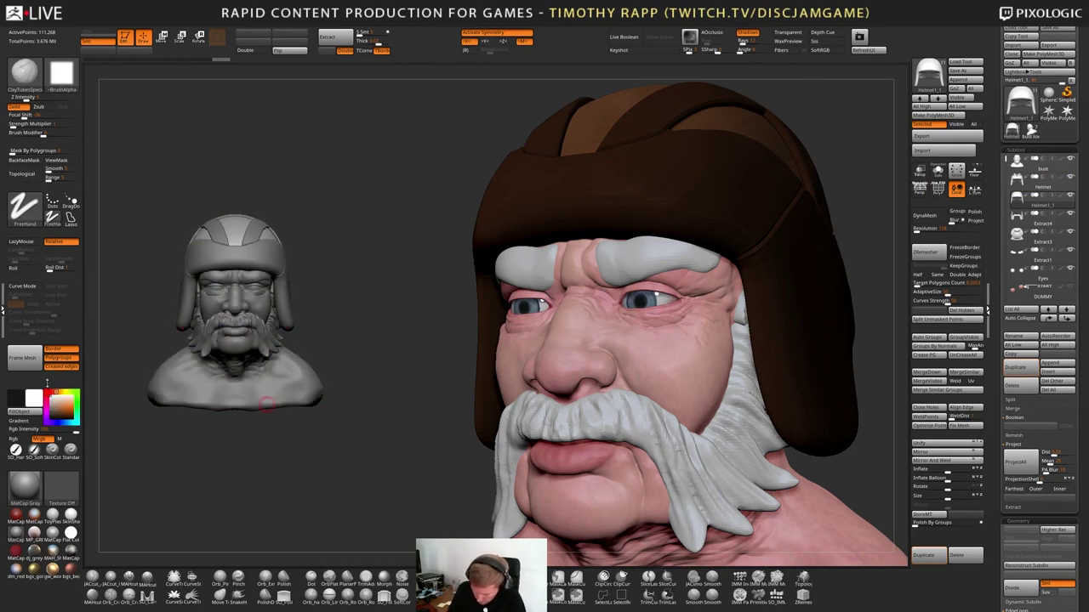
Resize the grey front view, place it high on the canvas beside the close-up and take a snapshot of it
left_click_drag(350, 431, 511, 425, "alt")
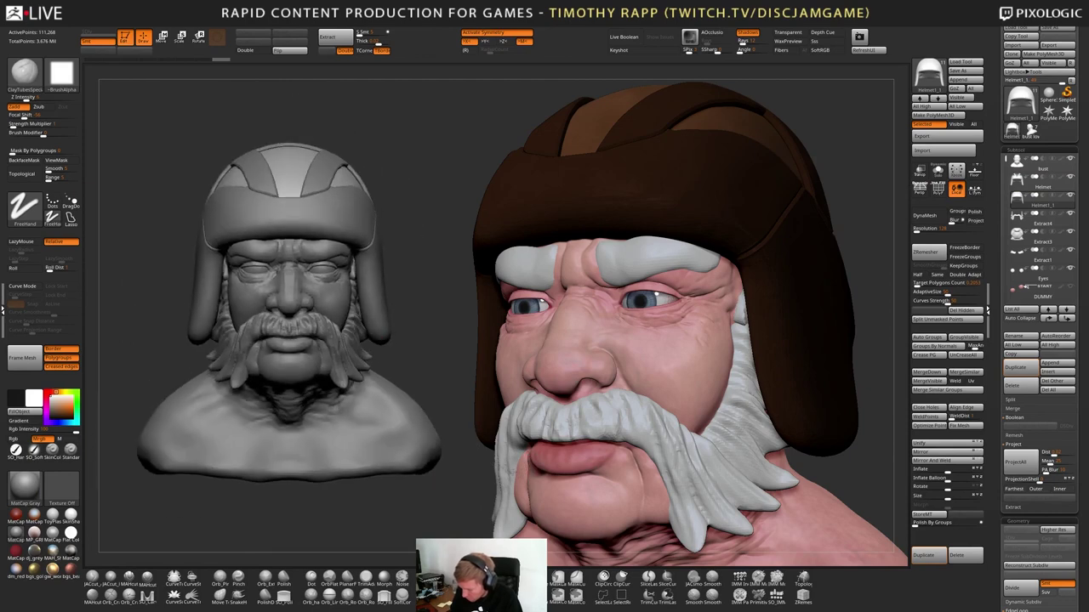
left_click_drag(520, 468, 469, 401, "alt")
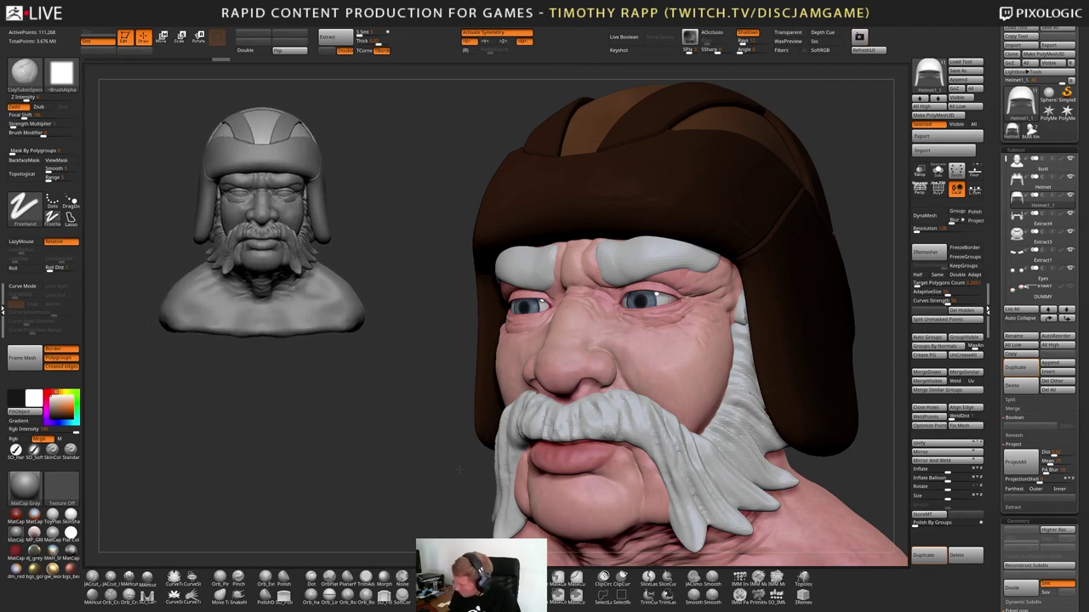
key("shift+s")
Turn the grey bust to a side profile and place it directly beneath the front-view snapshot
left_click_drag(459, 469, 441, 468)
left_click_drag(436, 281, 360, 527, "alt")
mouse_move(432, 519)
left_mouse_down()
mouse_move(425, 512)
mouse_move(443, 505)
left_mouse_up()
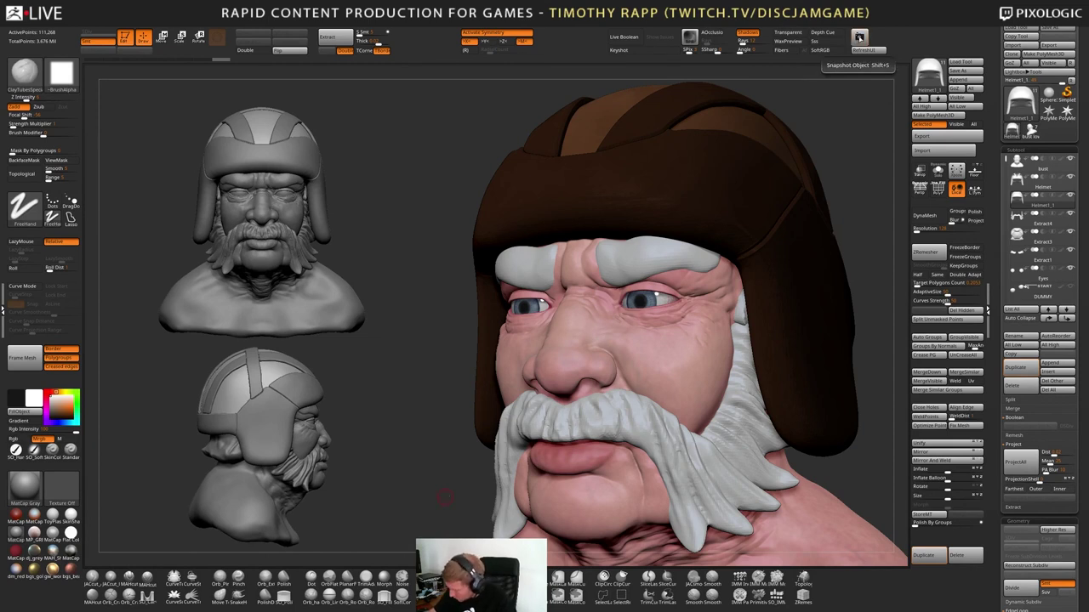